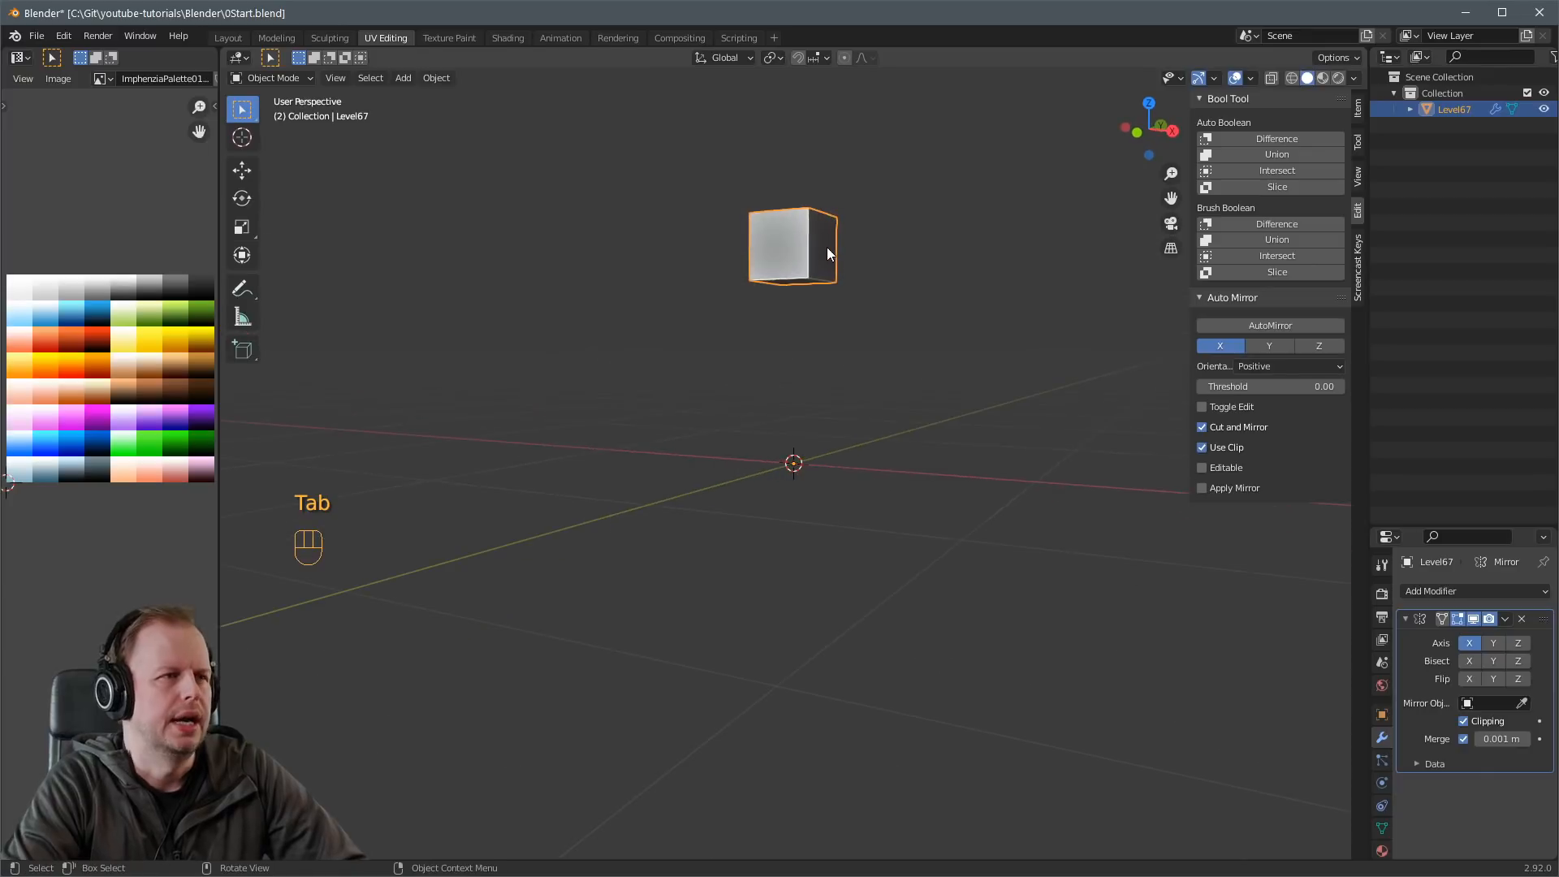
# In Edit Mode, raise the top face of the mirrored cube by about 0.4 m to form a tall torso.
pyautogui.scroll(2, 832, 242)
pyautogui.scroll(-2, 836, 309)
pyautogui.hotkey('alt', 'a')
pyautogui.press('Tab')
pyautogui.press('3')
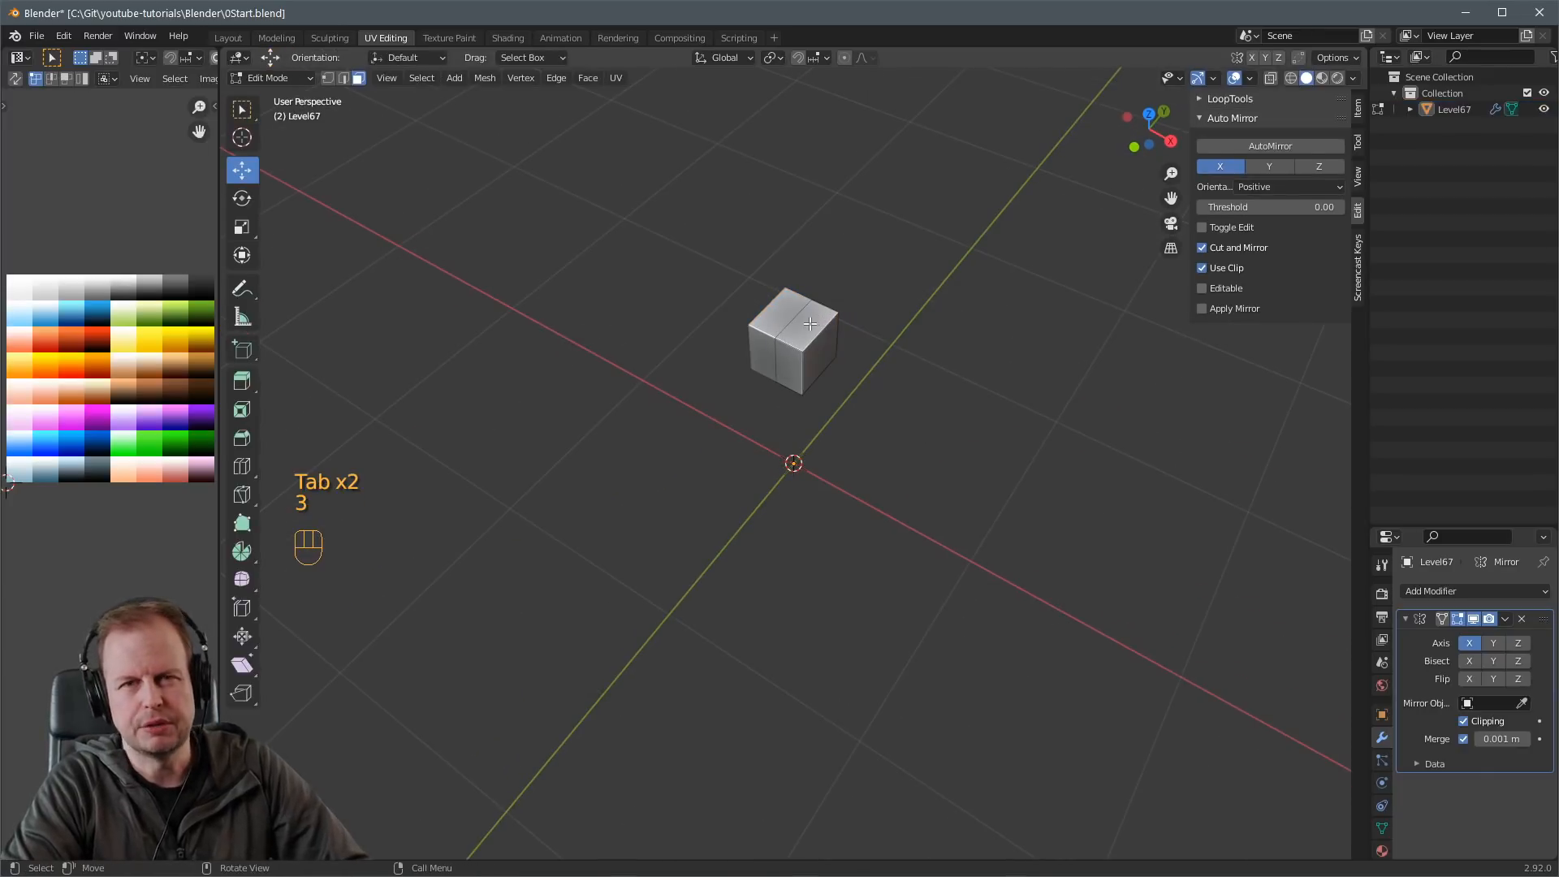
pyautogui.press('KP_1')
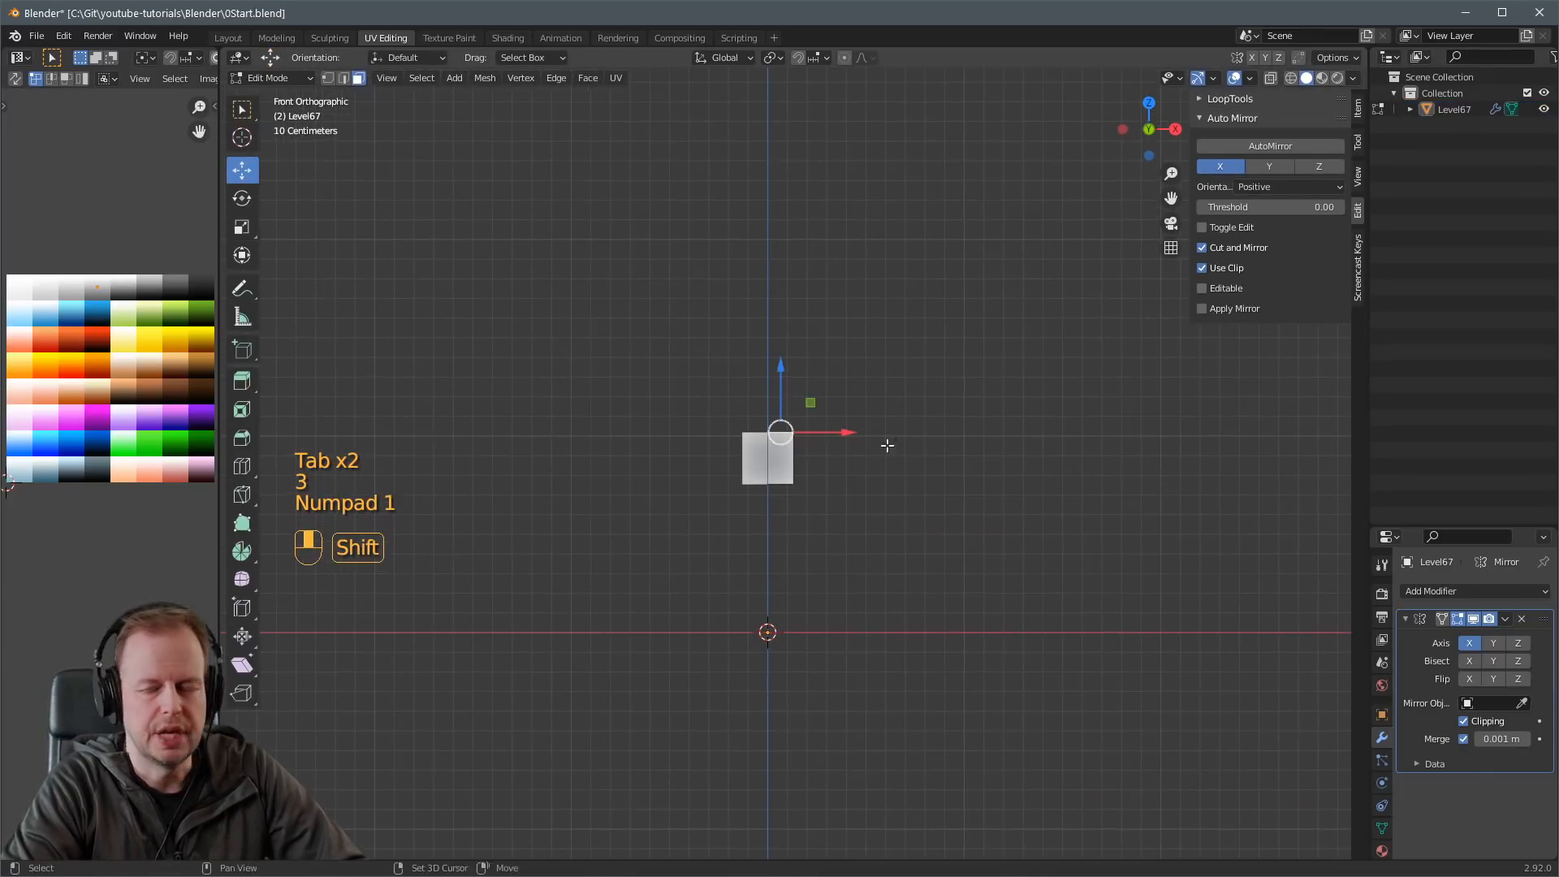
pyautogui.moveTo(784, 384); pyautogui.dragTo(784, 298)
pyautogui.moveTo(784, 297); pyautogui.dragTo(786, 344, button='middle')
# Add three horizontal loop cuts to the torso, one close to its base and two spaced higher up.
pyautogui.hotkey('ctrl', 'r')
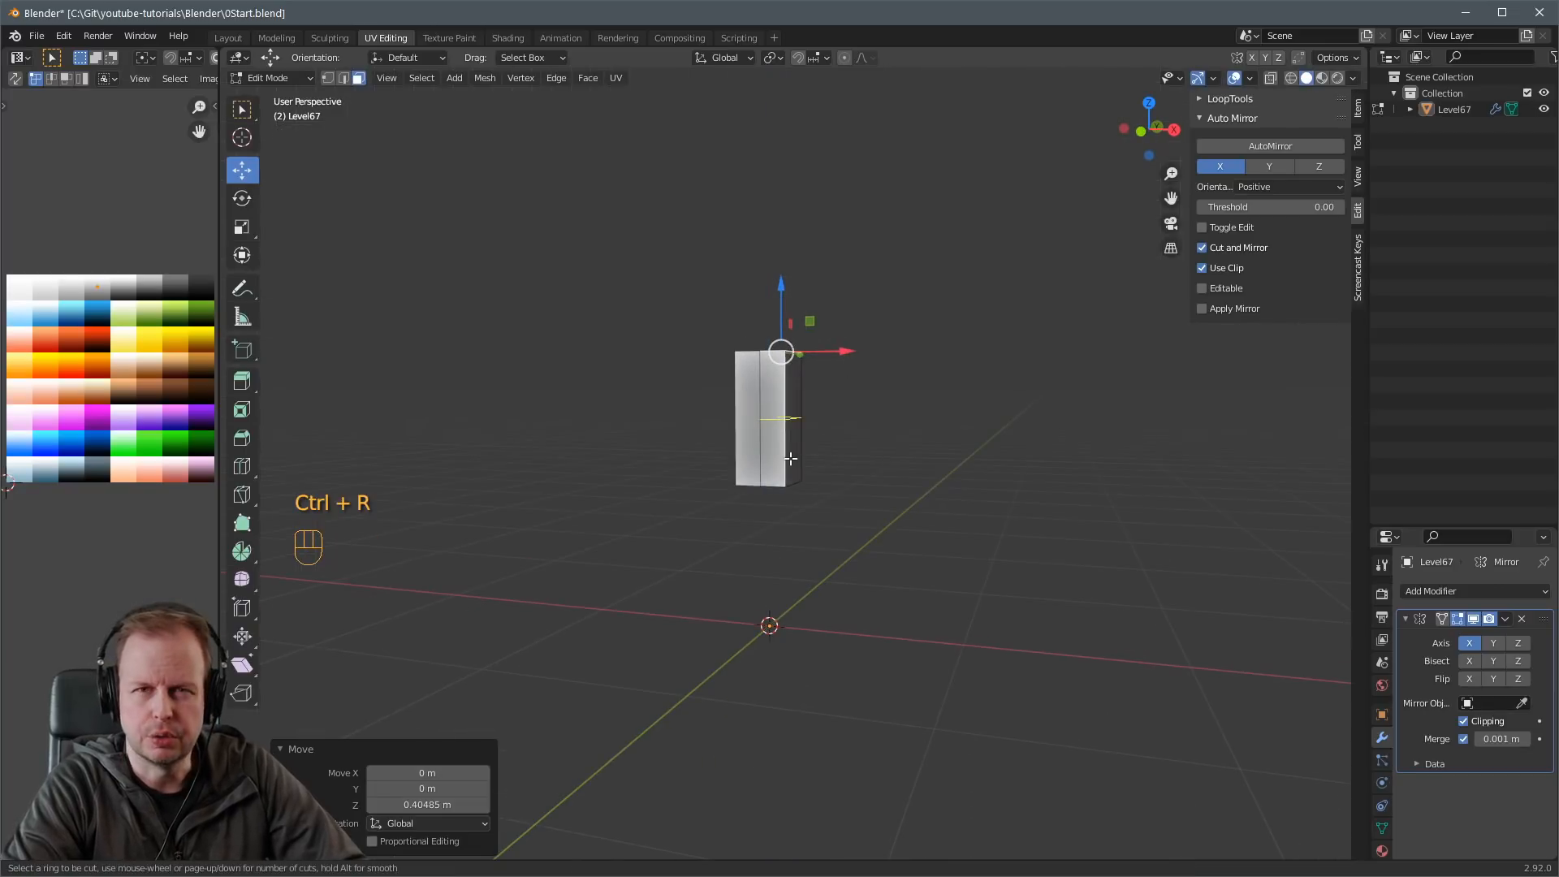
pyautogui.click(788, 458)
pyautogui.click(796, 519)
pyautogui.hotkey('ctrl', 'r')
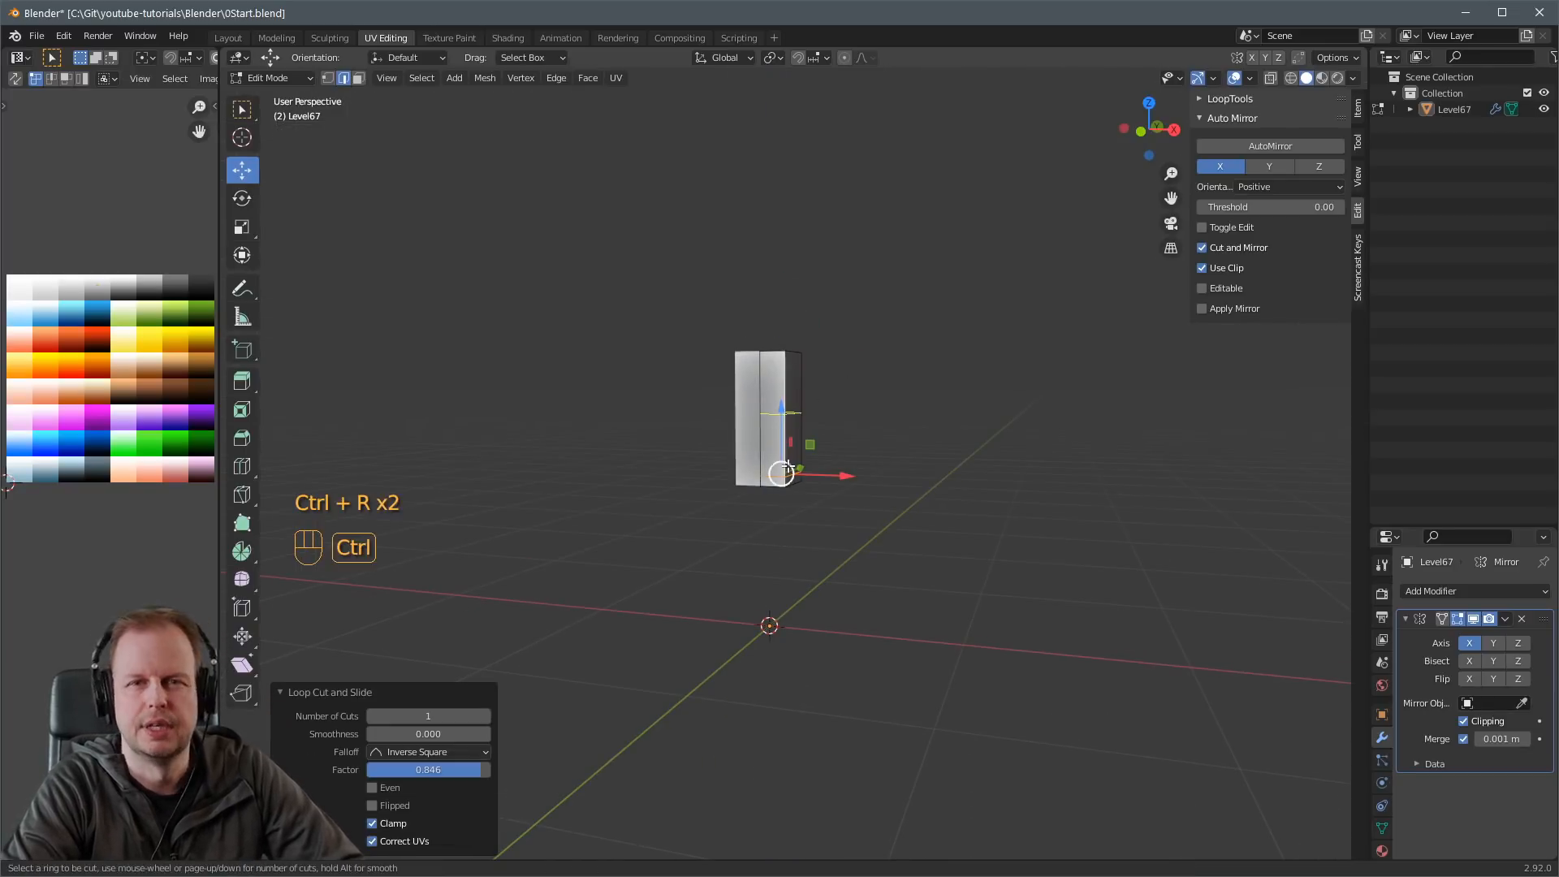
pyautogui.hotkey('ctrl', 'r')
pyautogui.click(785, 439)
pyautogui.click(786, 438)
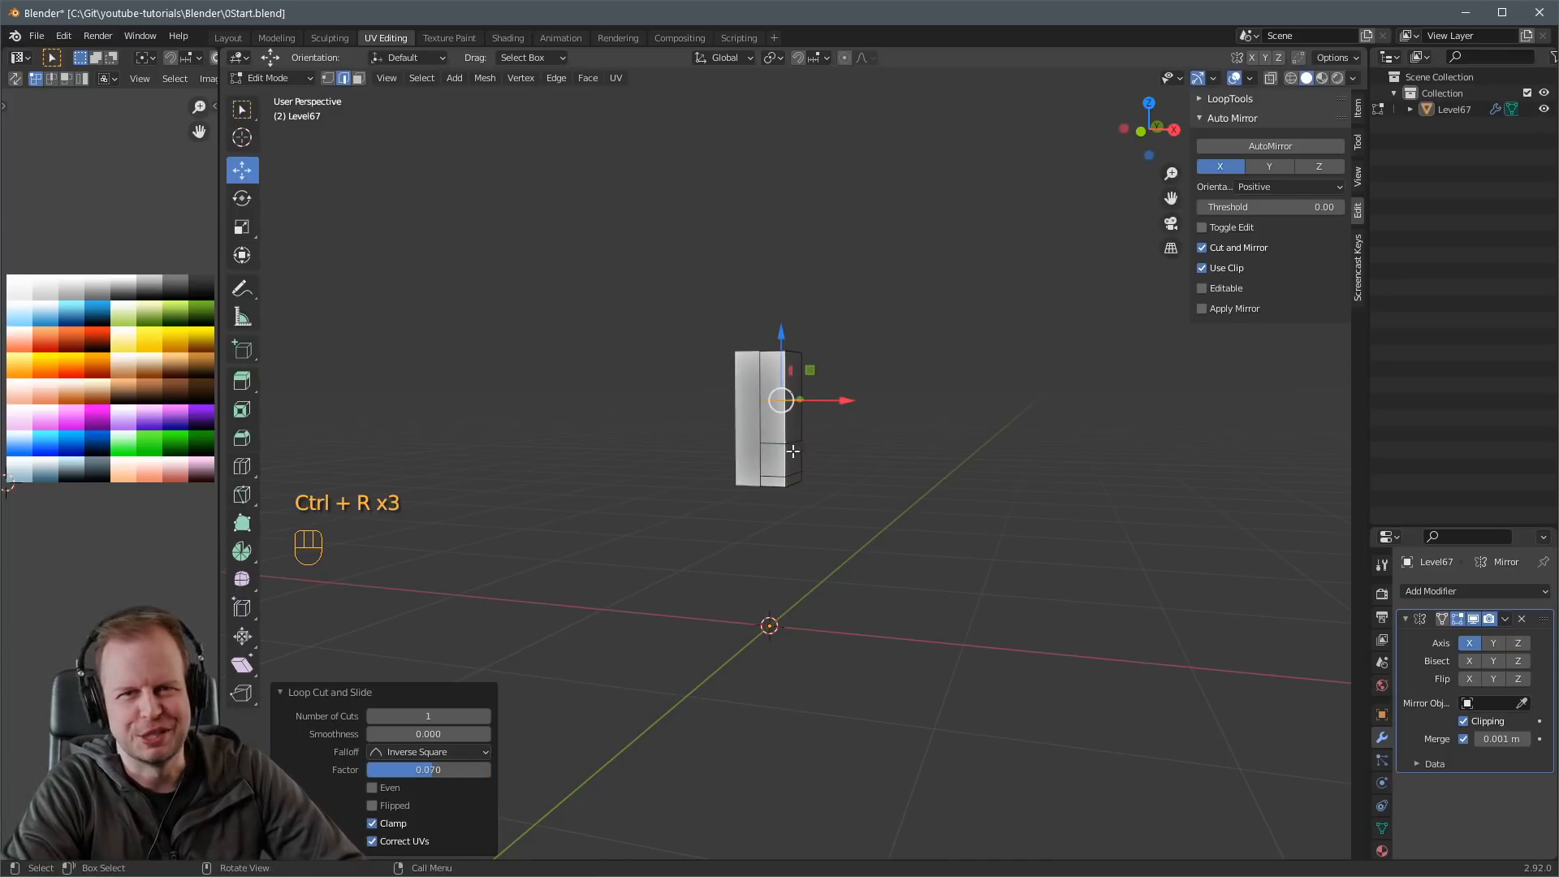
# Move the torso's bottom outer edge inward to form a slanted hip face.
pyautogui.press('2')
pyautogui.click(796, 482)
pyautogui.moveTo(795, 482); pyautogui.dragTo(816, 485)
# Extrude the slanted hip face about 0.14 m, then shrink it, rotate it about 26° and move it inward as the leg's top.
pyautogui.press('3')
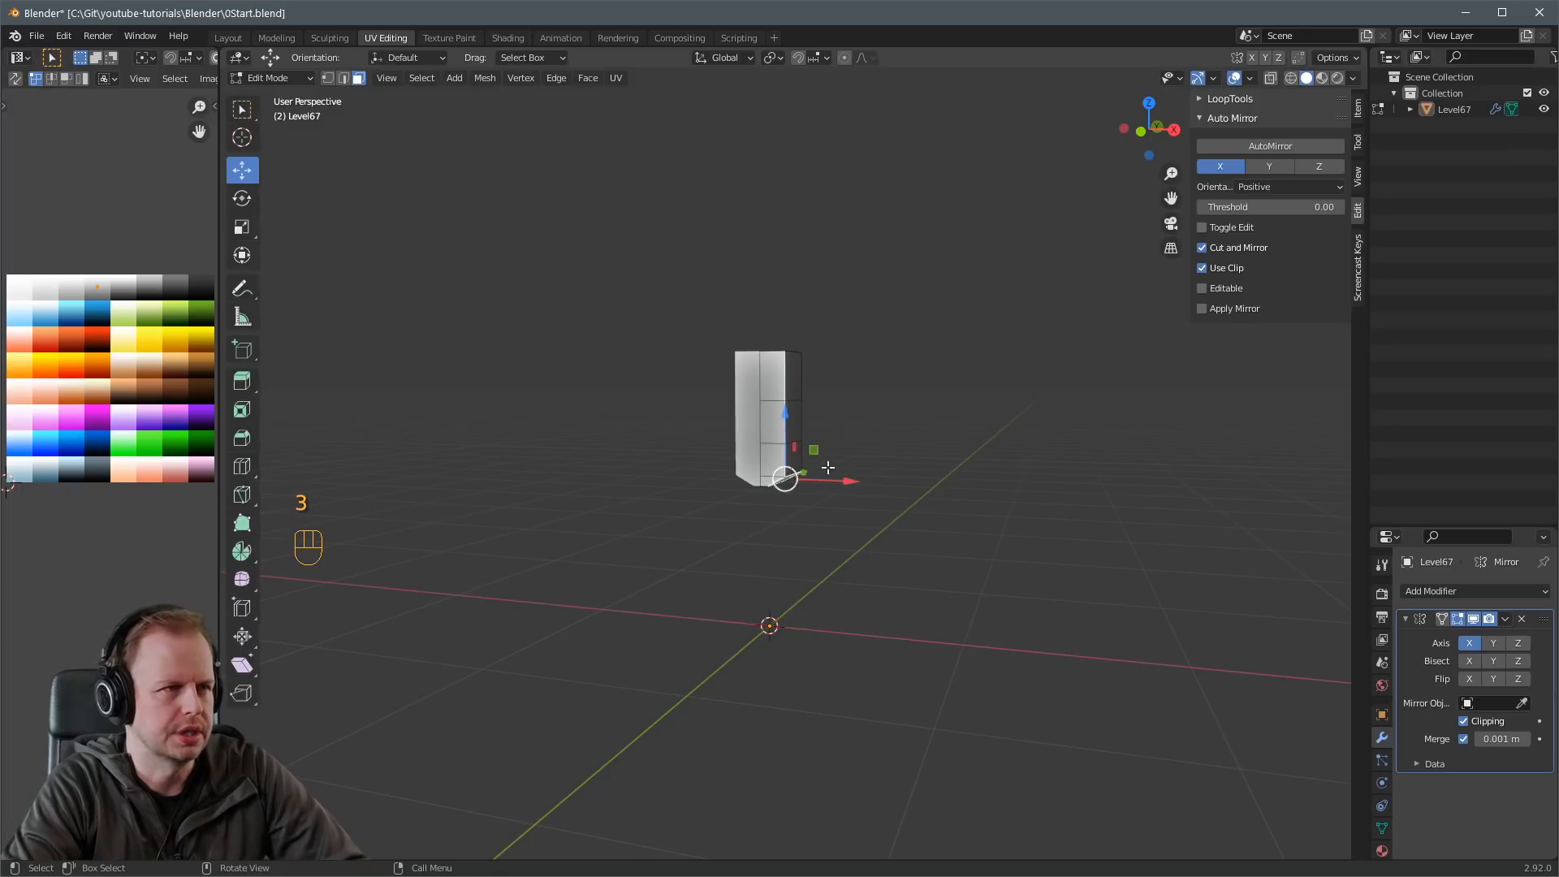
pyautogui.press('e')
pyautogui.click(839, 489)
pyautogui.press('KP_1')
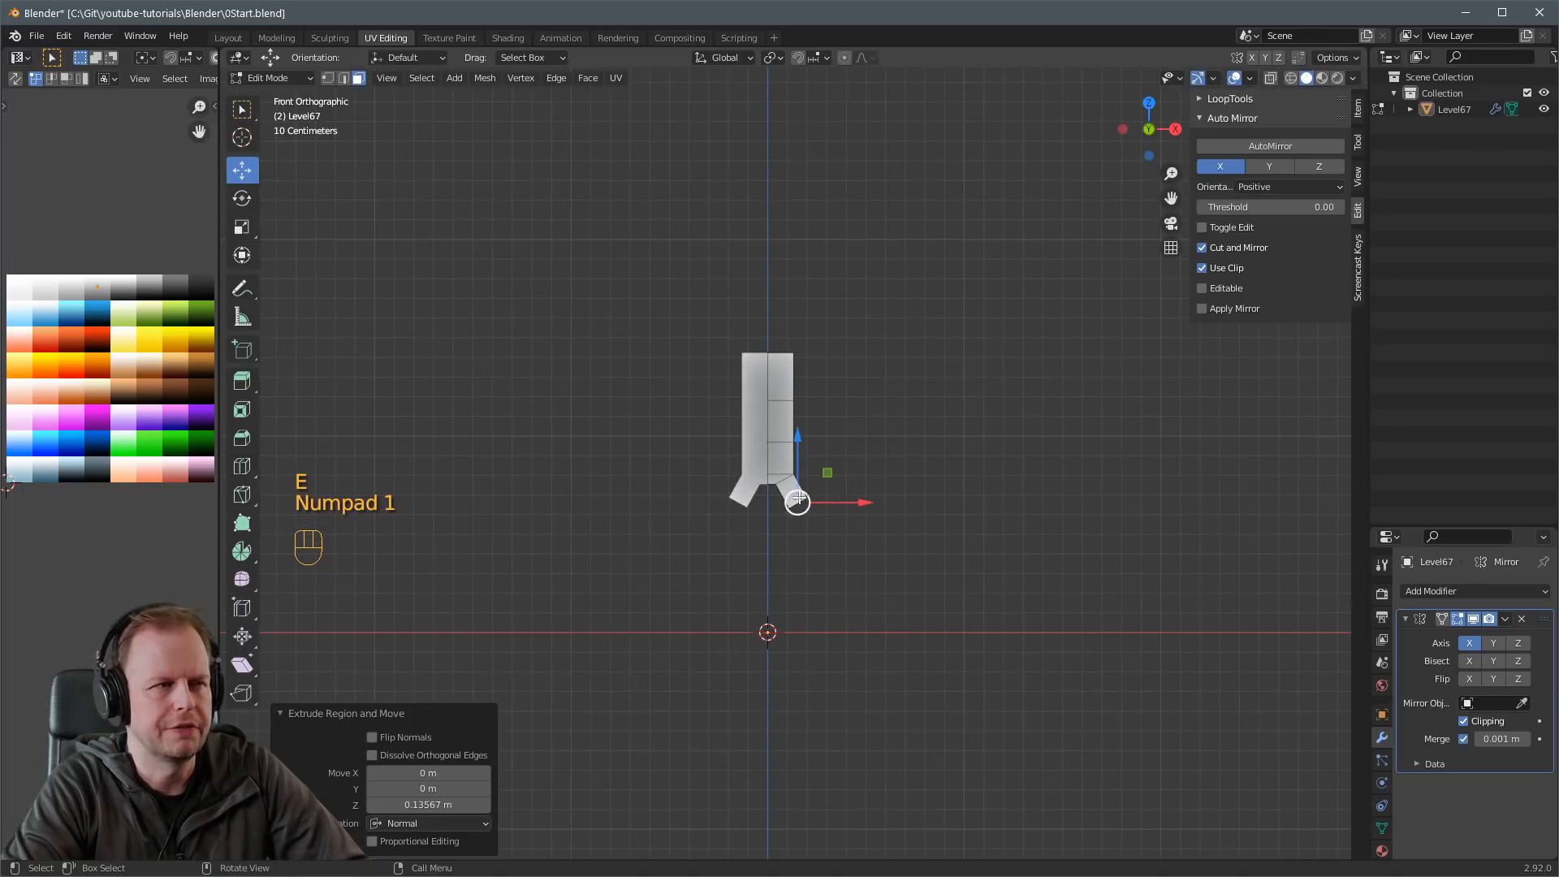
pyautogui.press('s')
pyautogui.click(898, 563)
pyautogui.press('r')
pyautogui.click(866, 574)
pyautogui.press('g')
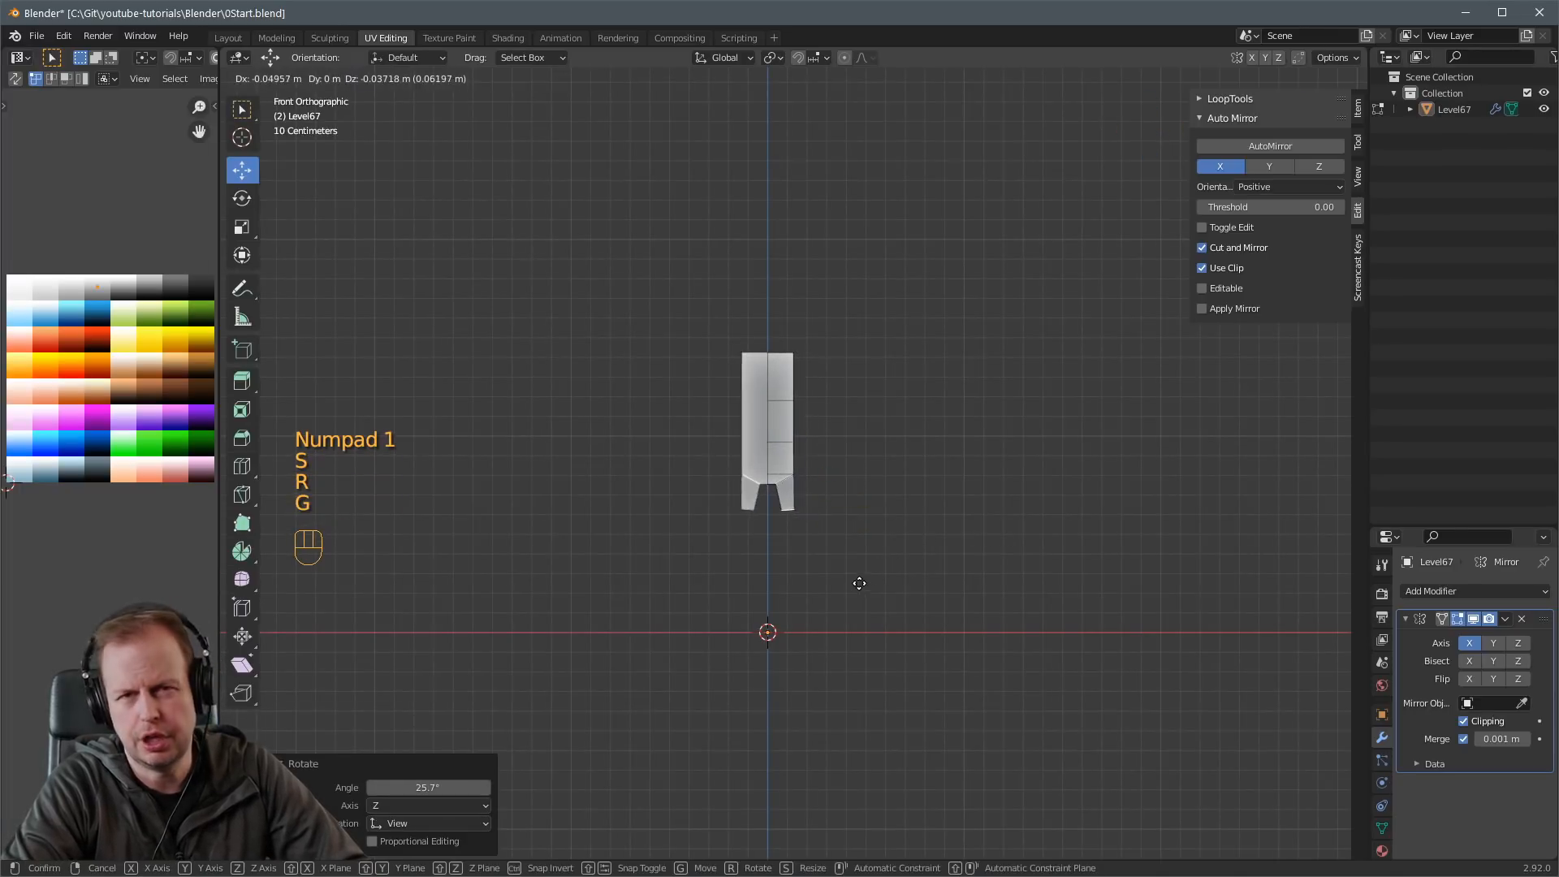
pyautogui.click(857, 578)
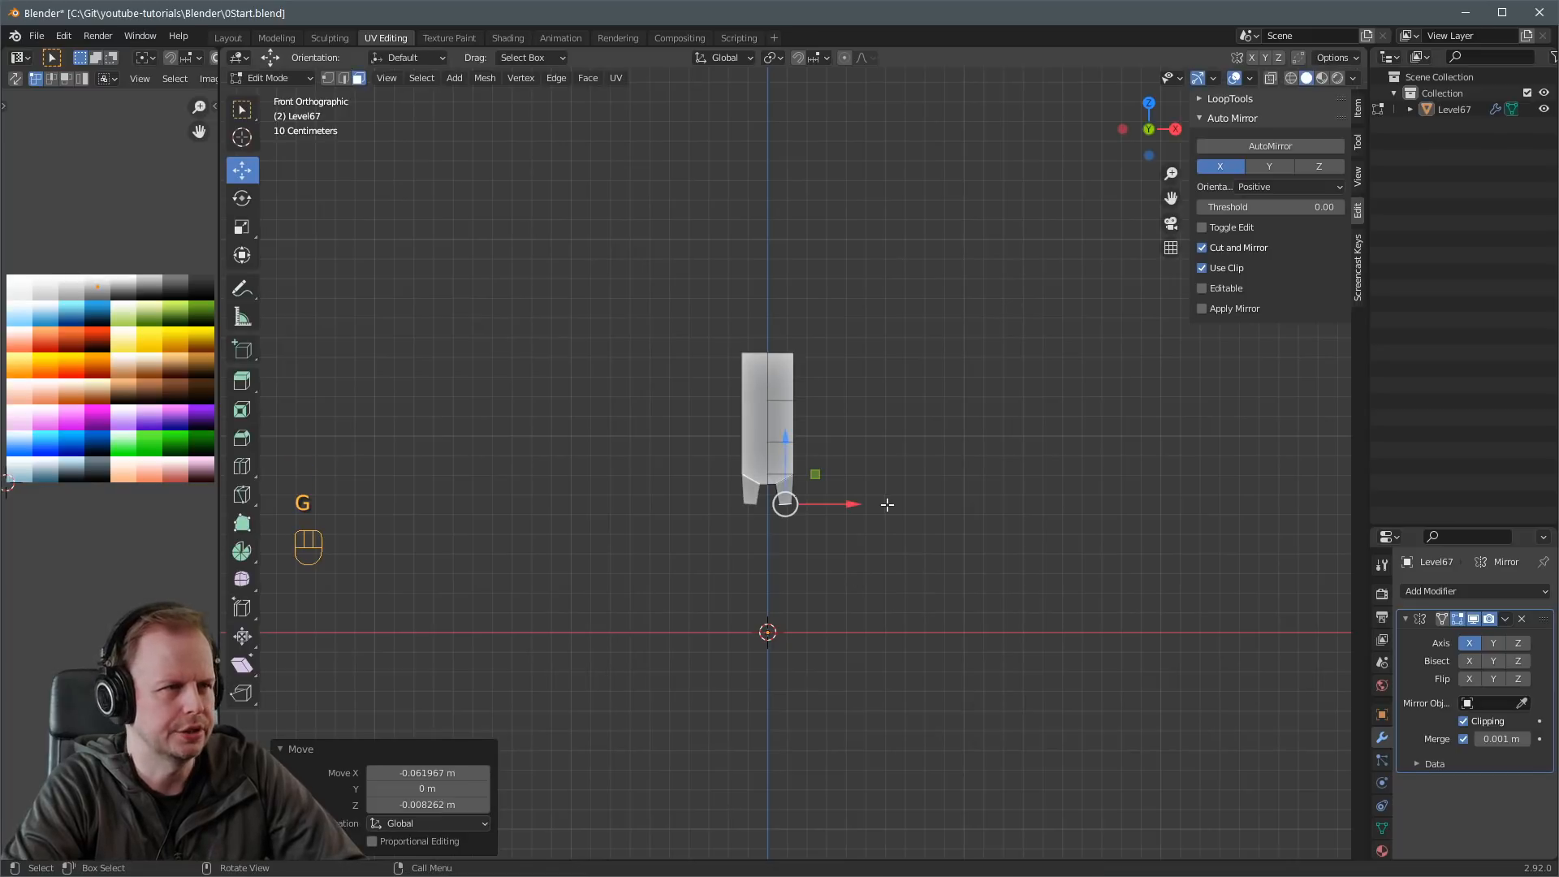
# Extrude the leg's end face downward as the thigh, scale it to about 0.72 and shift it inward.
pyautogui.press('e')
pyautogui.click(886, 540)
pyautogui.press('s')
pyautogui.click(853, 549)
pyautogui.press('g')
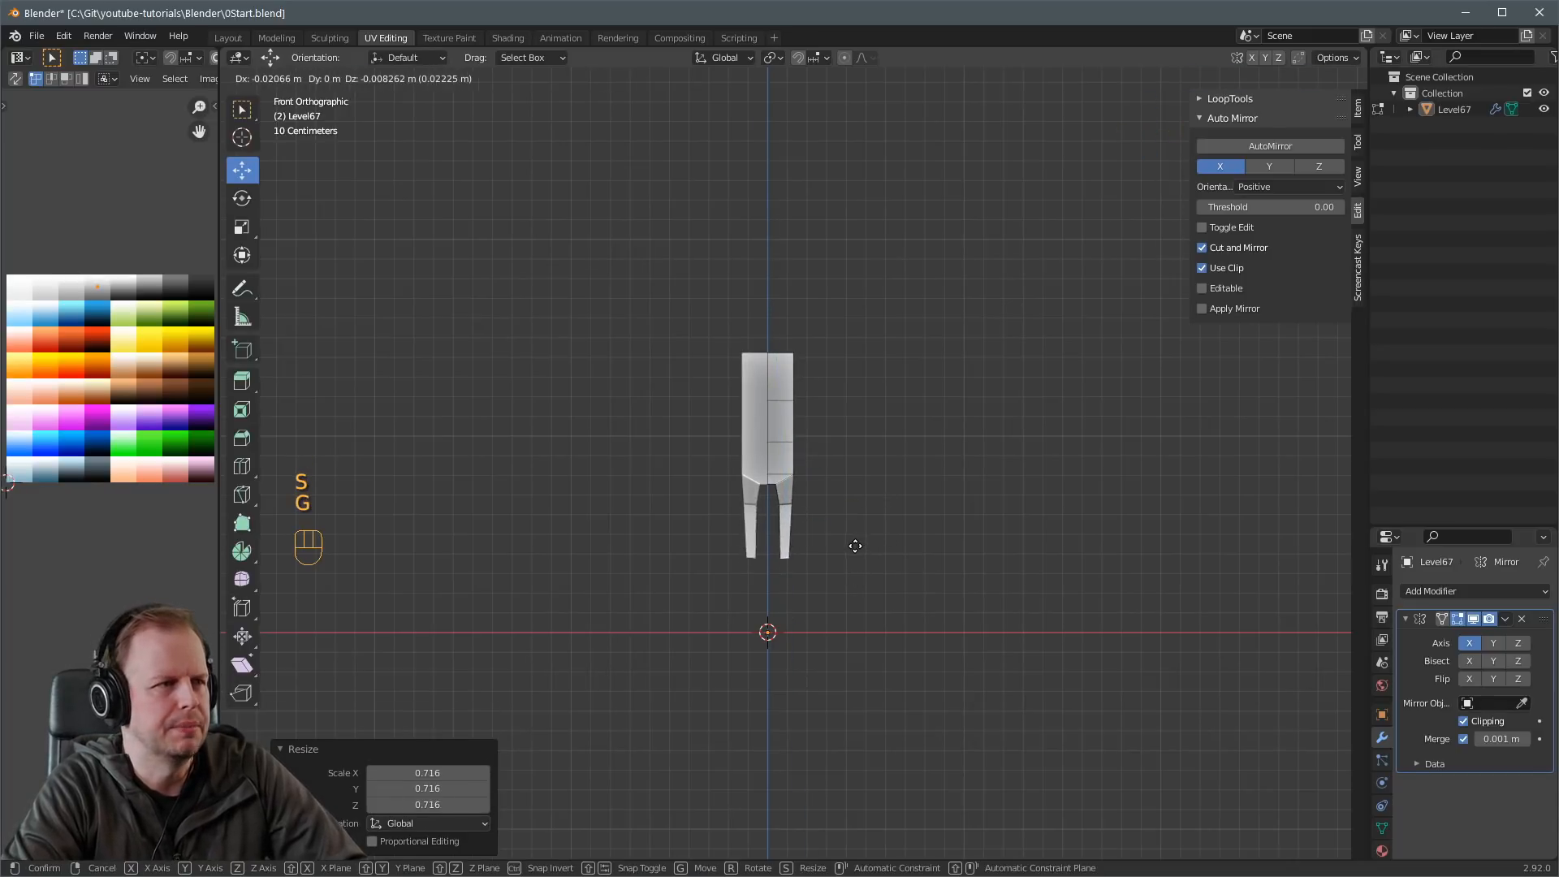
pyautogui.click(855, 545)
# Extrude the lower leg downward, scale its end to about 0.89 and raise it by about 0.05 m.
pyautogui.press('e')
pyautogui.click(859, 595)
pyautogui.press('s')
pyautogui.click(854, 595)
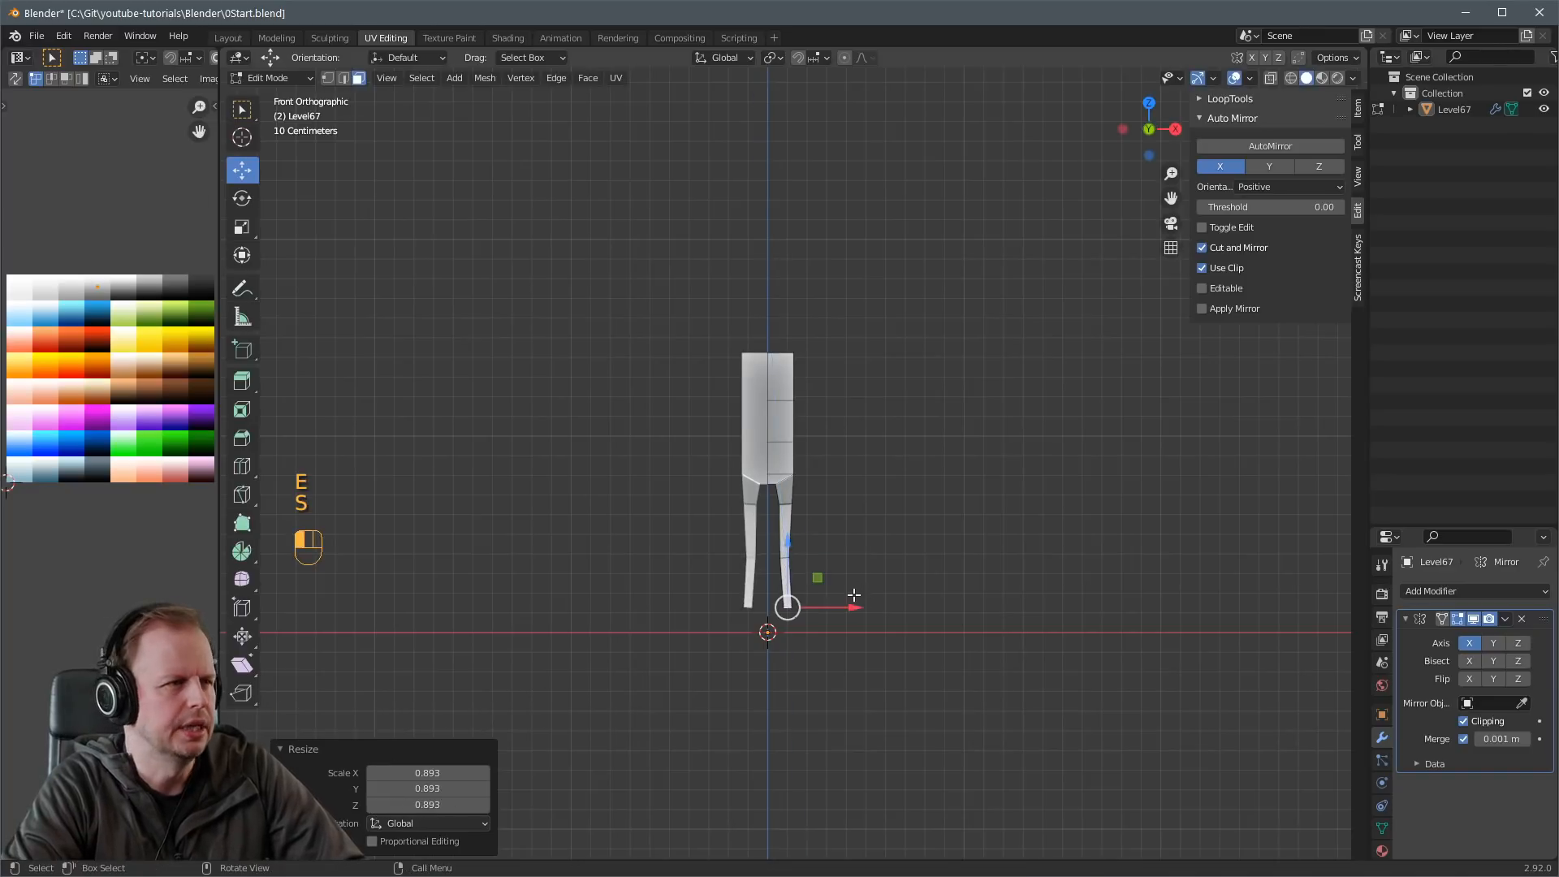
pyautogui.press('g')
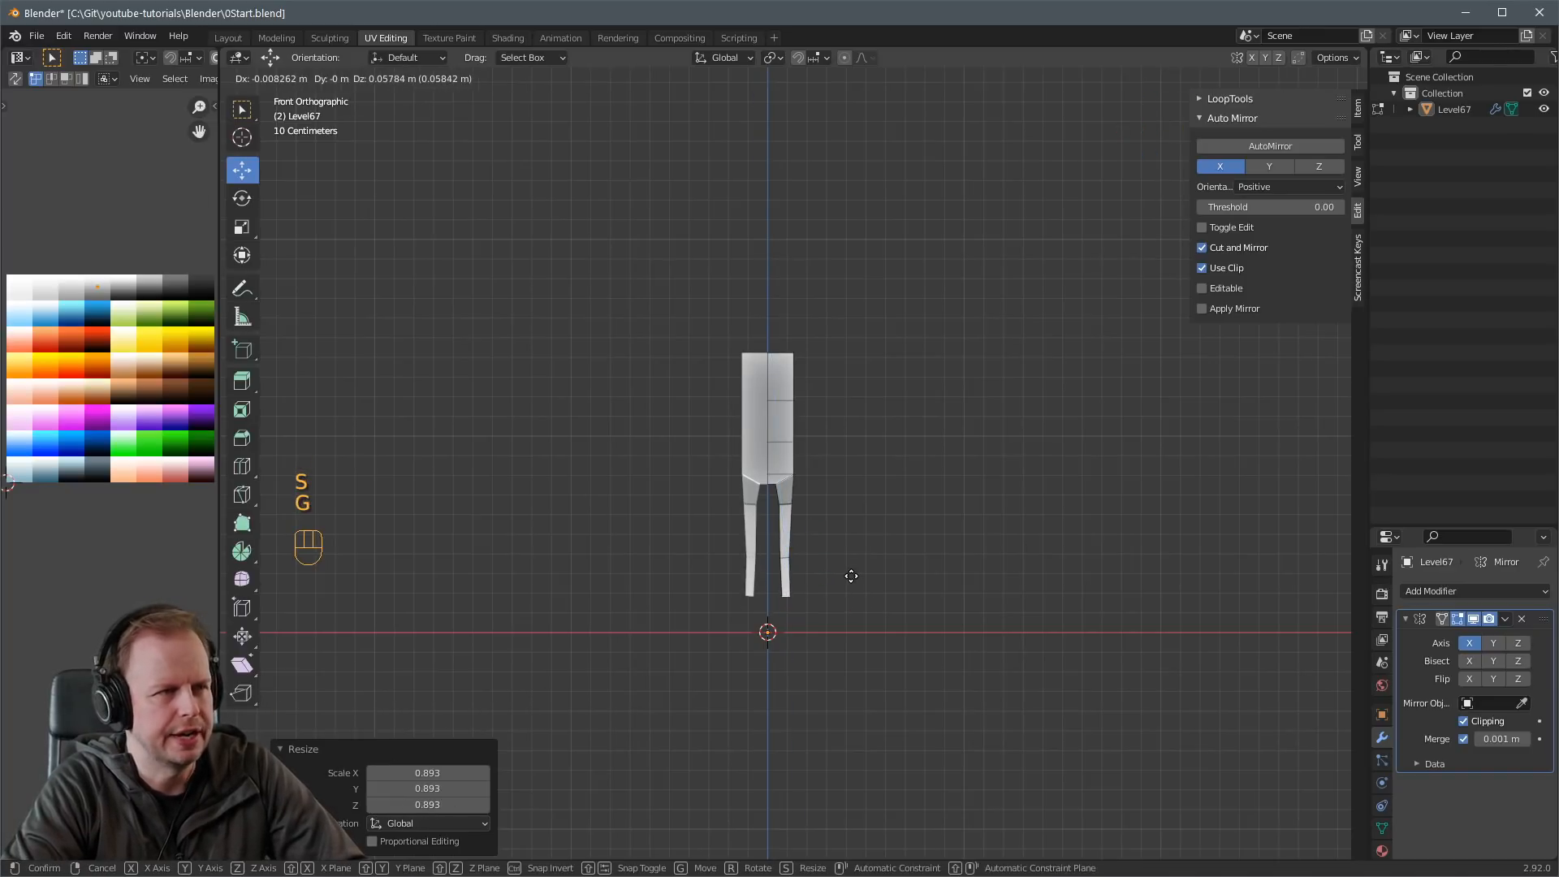
pyautogui.click(850, 575)
# Extrude the ankle face in place and scale it up as a wider base for the foot.
pyautogui.press('e')
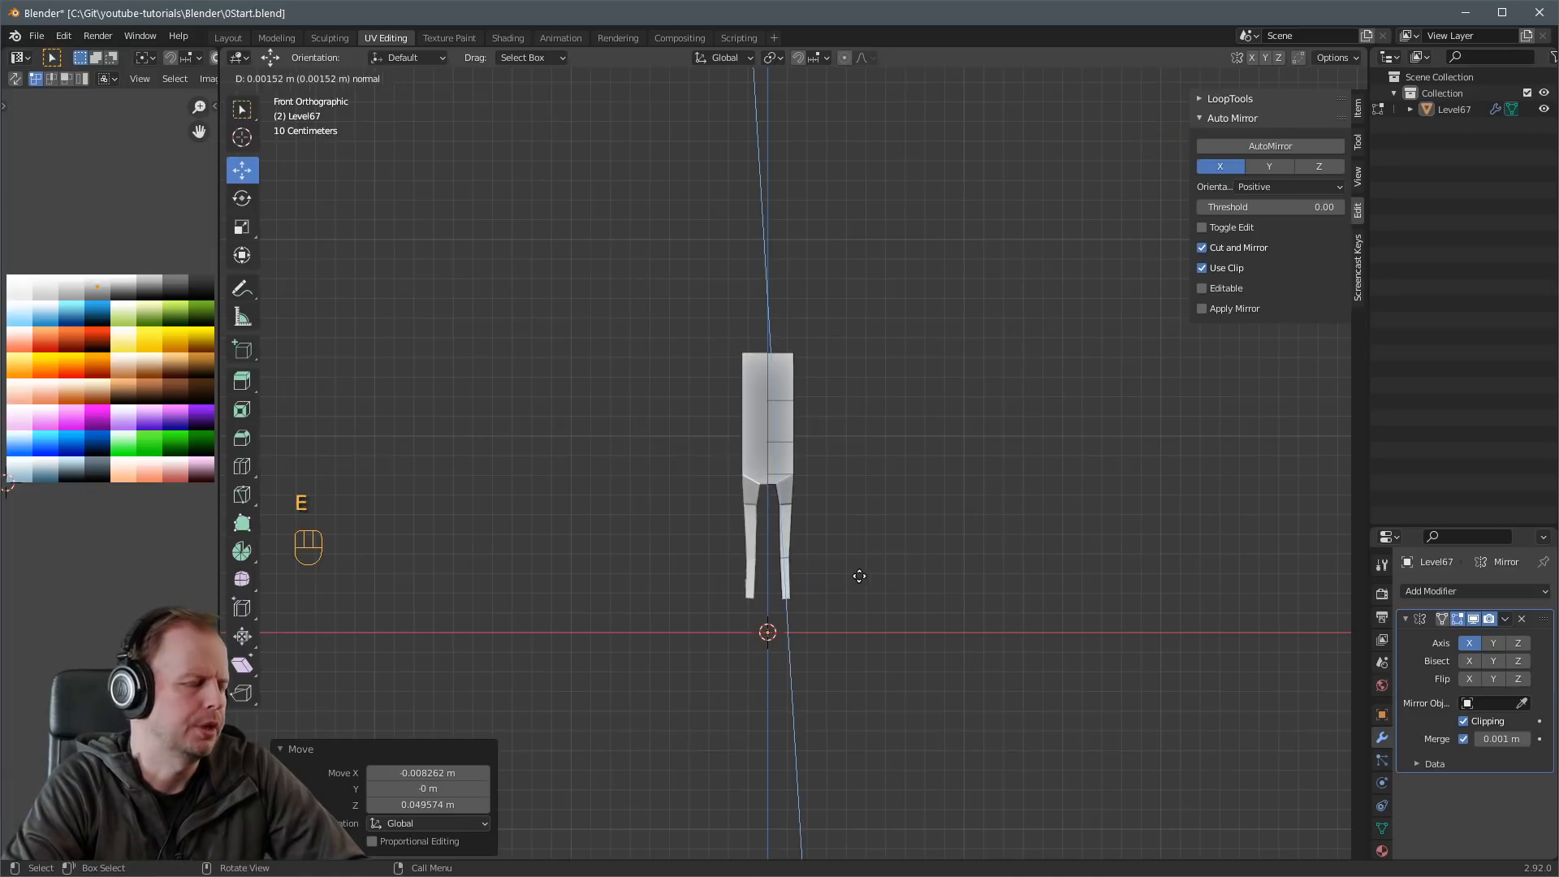
pyautogui.press('s')
pyautogui.click(950, 576)
# Grow the selection up the leg and scale it to about 0.6 along Y.
pyautogui.moveTo(949, 575); pyautogui.dragTo(859, 584, button='middle')
pyautogui.press('ctrl+KP_Add')
pyautogui.press('ctrl+KP_Add')
pyautogui.press('ctrl+KP_Add')
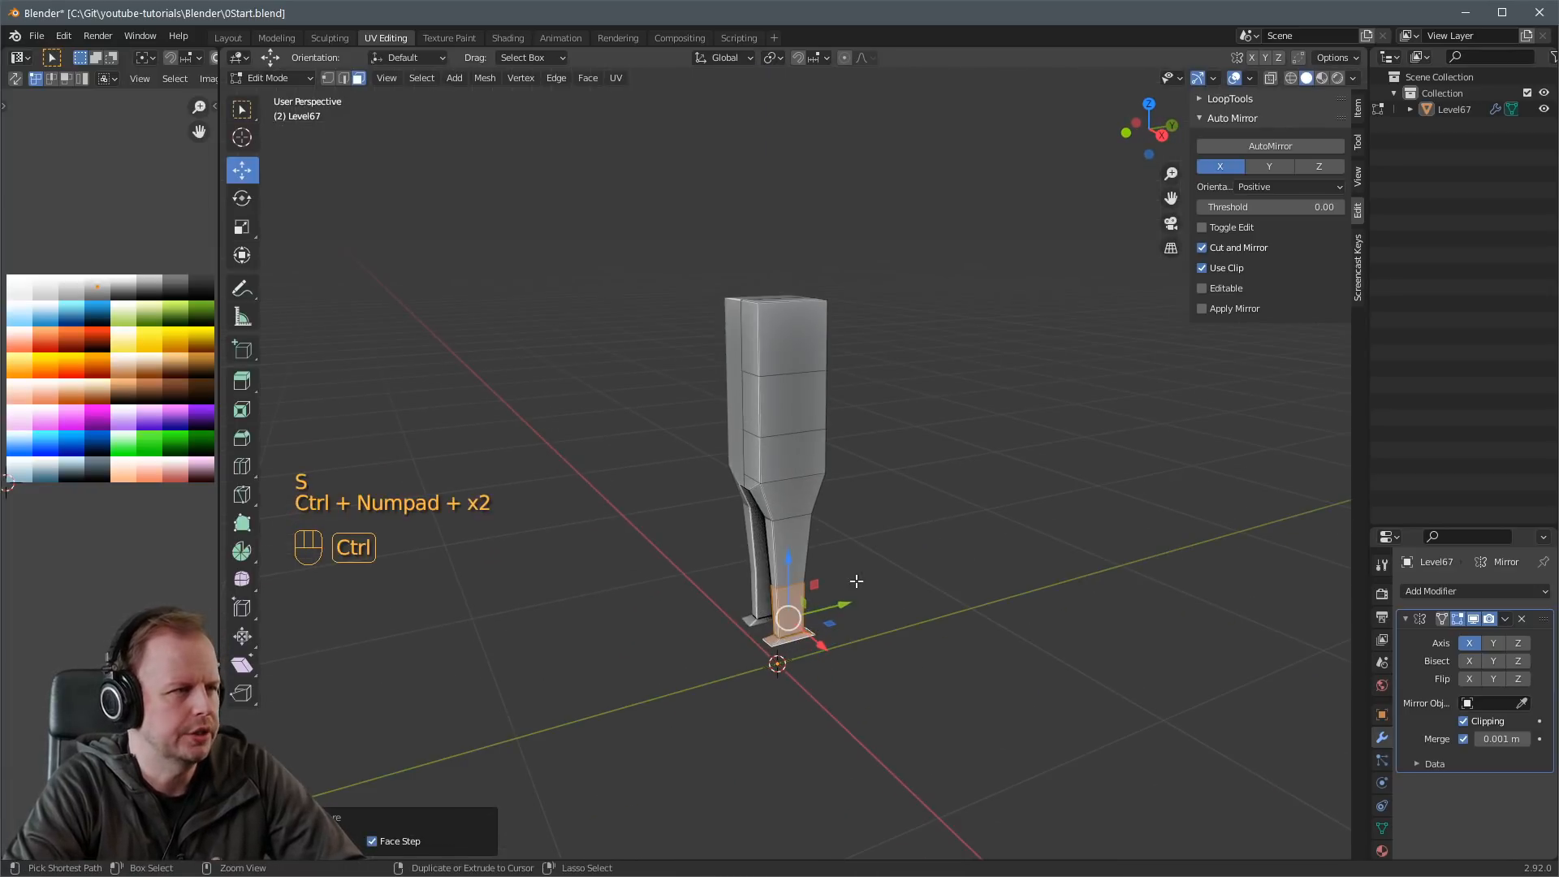
pyautogui.press('s')
pyautogui.press('y')
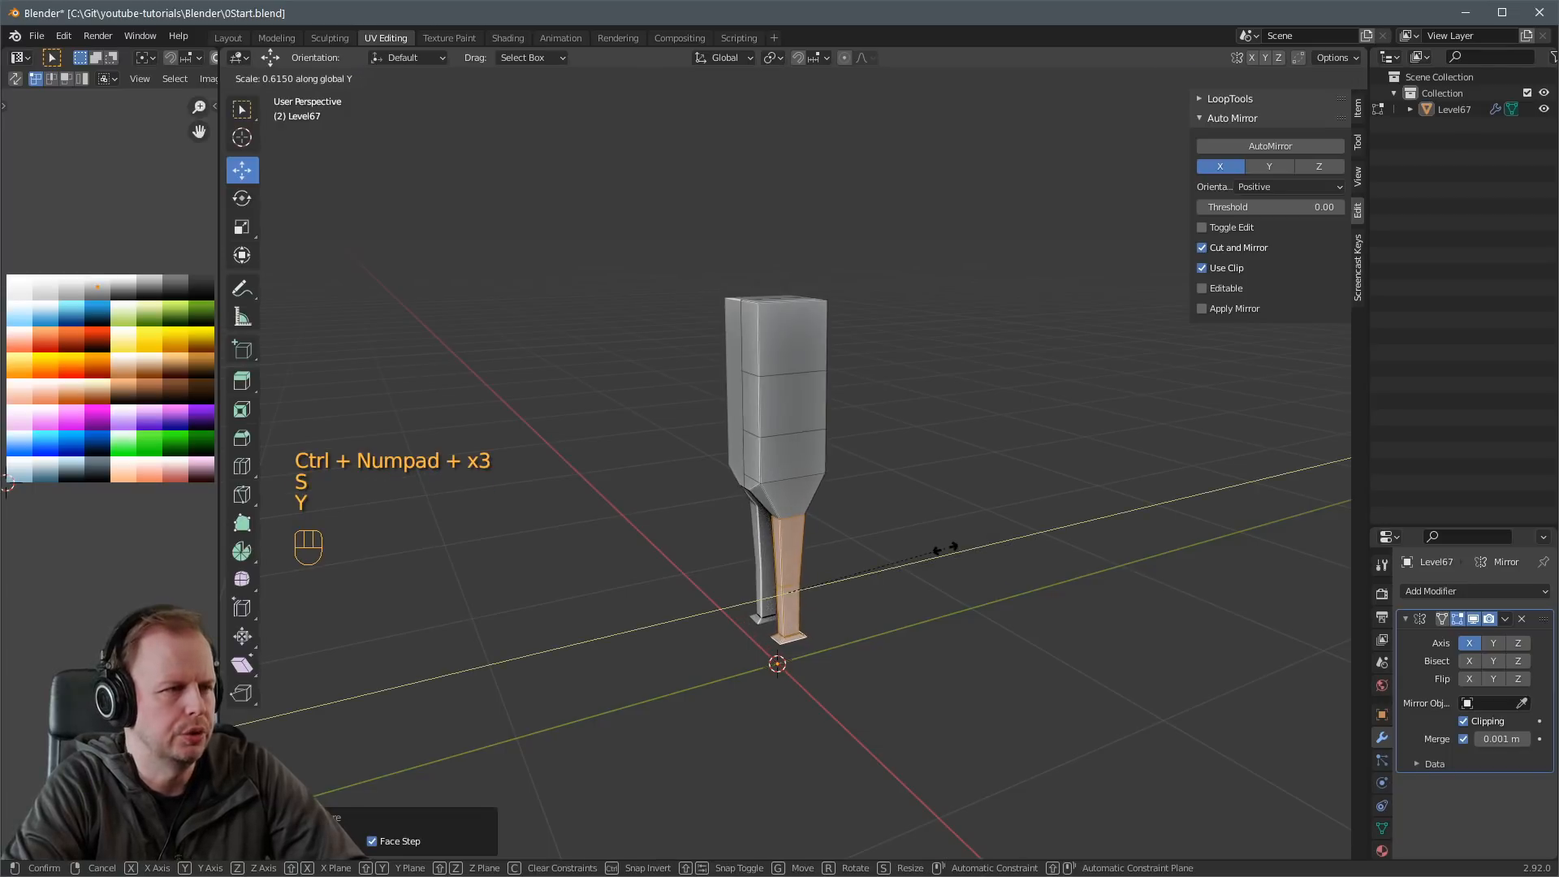
pyautogui.click(933, 548)
# Flatten the foot's bottom face with a Z scale of 0 and extrude it down about 0.15 m to ground level.
pyautogui.moveTo(933, 547); pyautogui.dragTo(853, 667, button='middle')
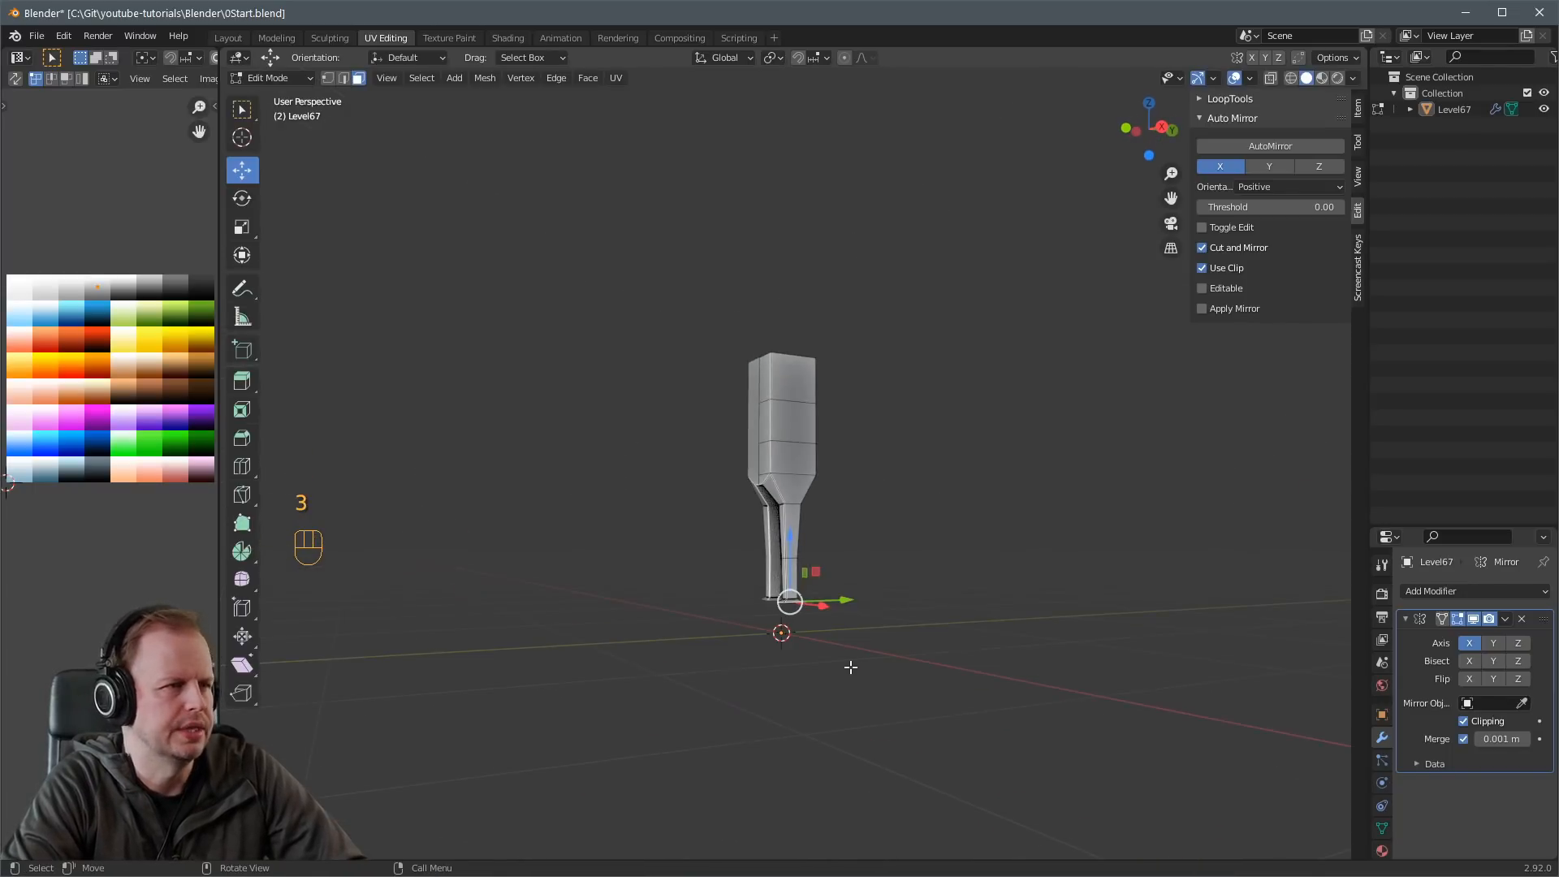
pyautogui.press('KP_1')
pyautogui.press('s')
pyautogui.press('z')
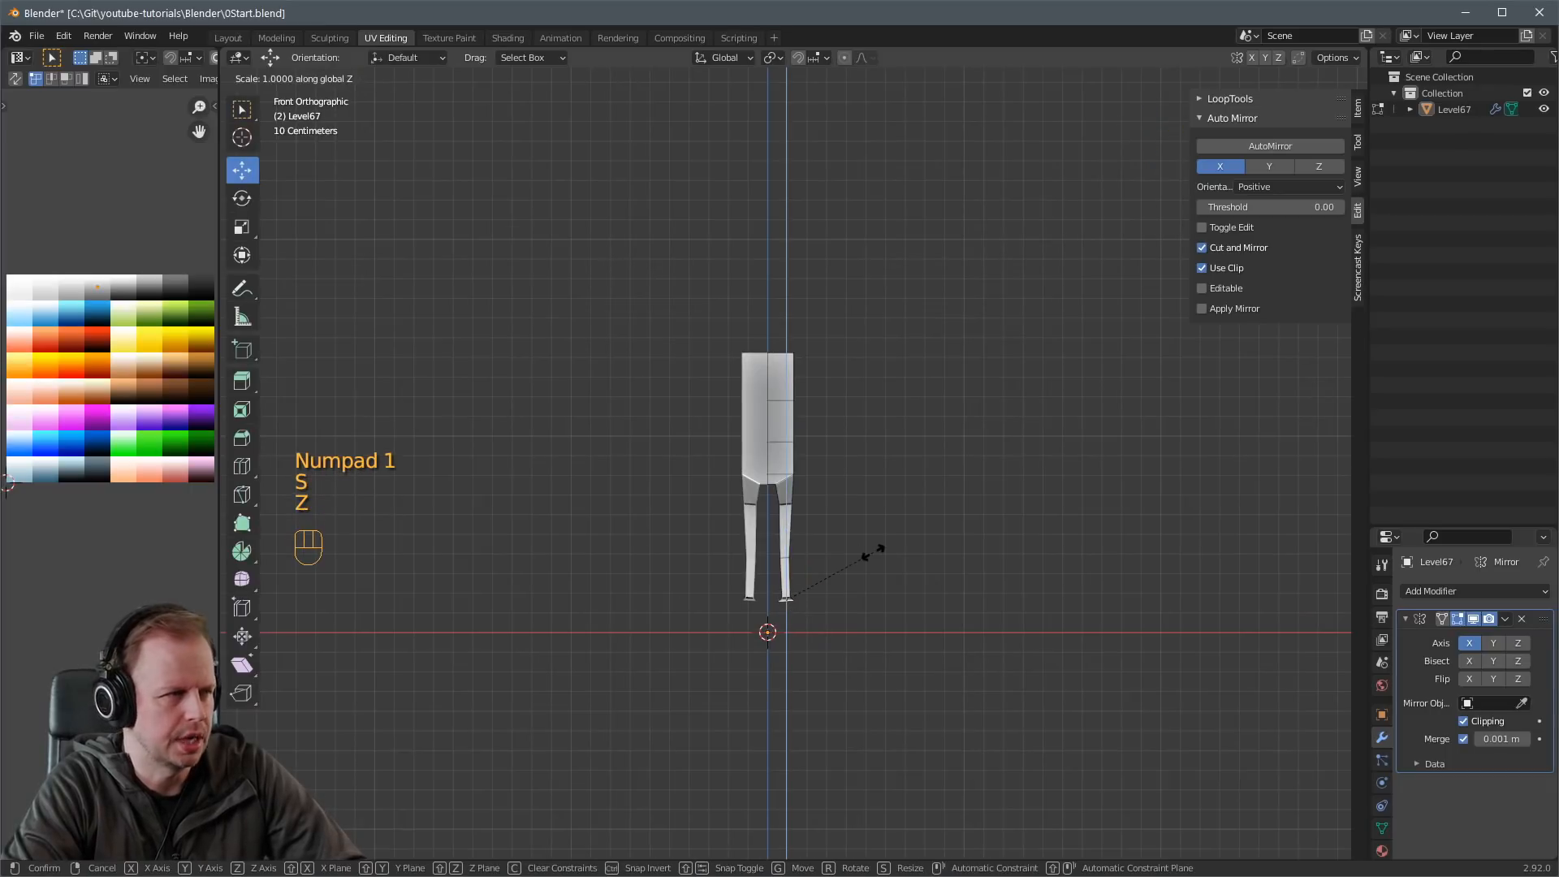
pyautogui.press('0')
pyautogui.press('Return')
pyautogui.press('e')
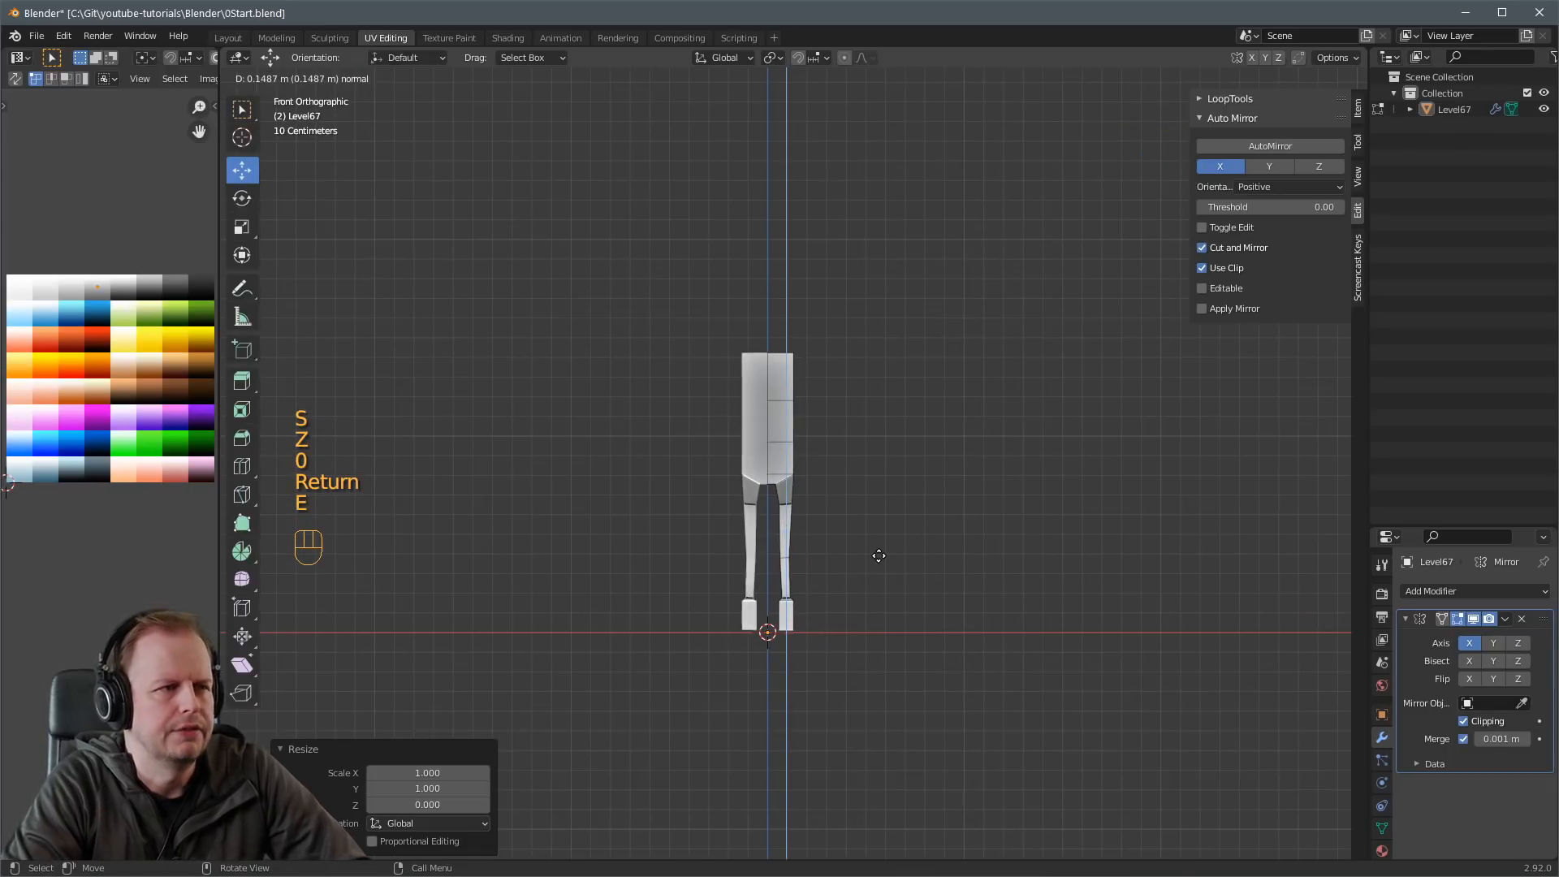
pyautogui.click(889, 549)
# Add a horizontal loop cut around the middle of the foot block.
pyautogui.moveTo(894, 546); pyautogui.dragTo(803, 529, button='middle')
pyautogui.hotkey('ctrl', 'r')
pyautogui.click(784, 530)
pyautogui.click(785, 538)
# Extrude the foot's lower front face forward as a toe section and lower its upper front edge by about 0.05 m.
pyautogui.press('3')
pyautogui.click(771, 551)
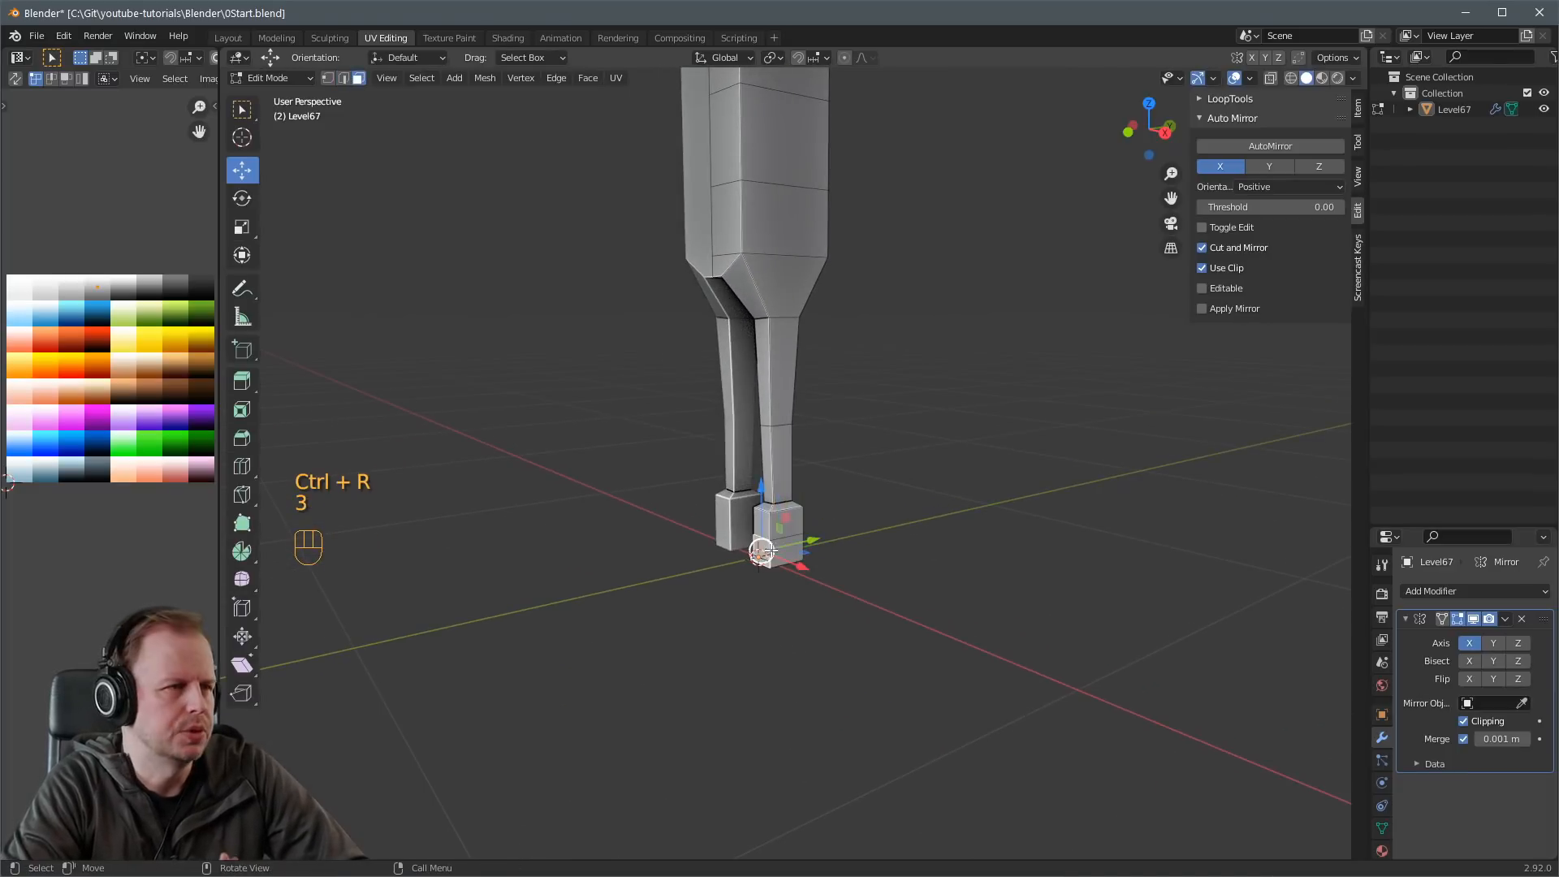
pyautogui.press('e')
pyautogui.click(712, 560)
pyautogui.press('2')
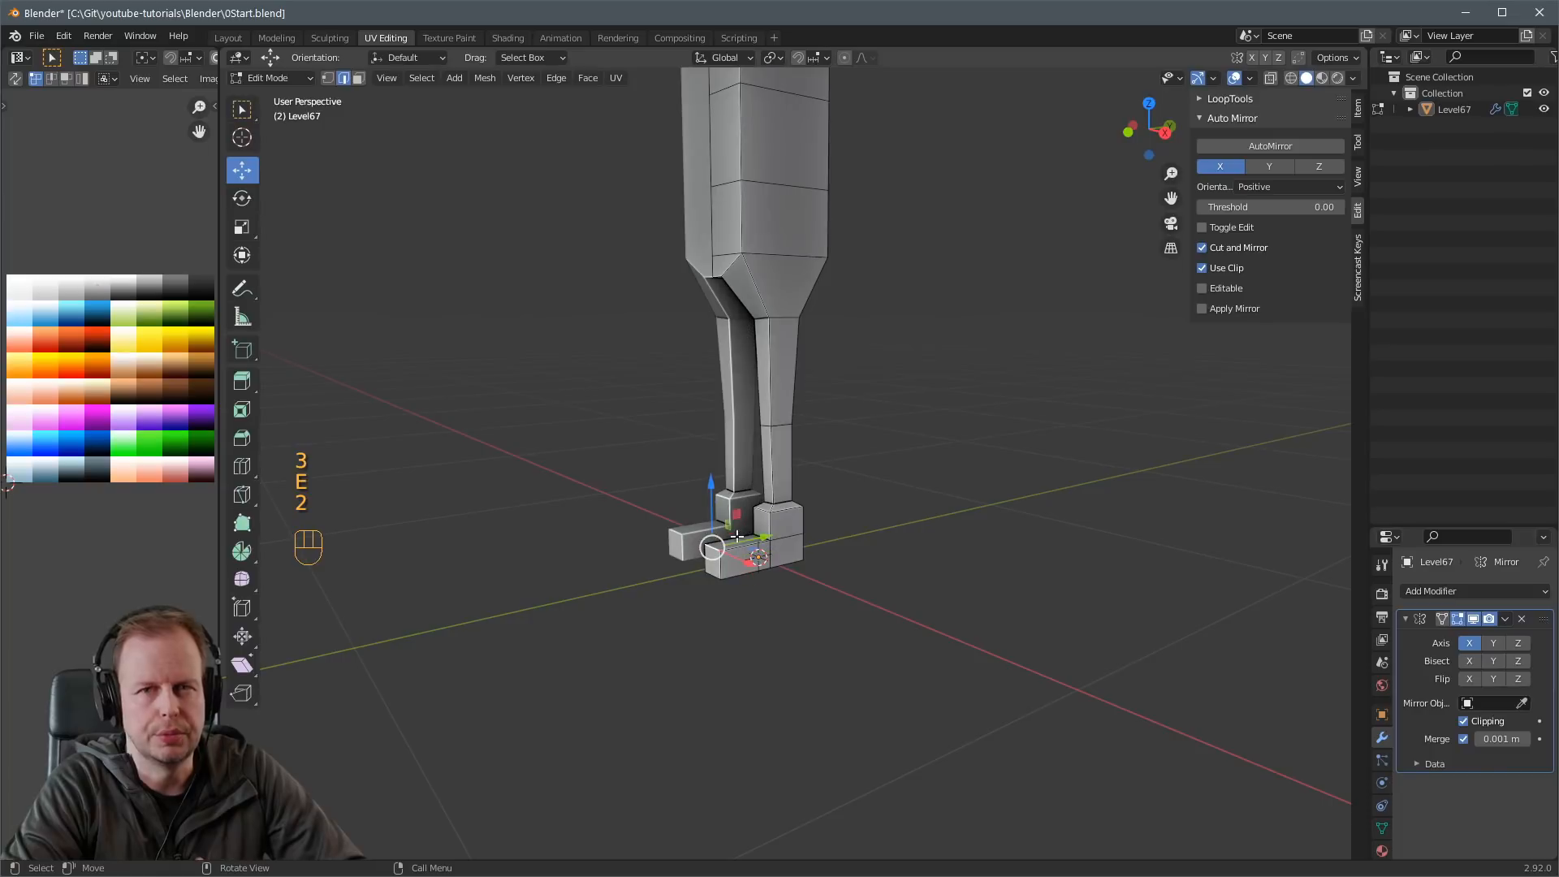
pyautogui.moveTo(711, 519); pyautogui.dragTo(714, 529)
# Add a loop cut across the toe section and raise its top edge by about 0.02 m to shape the instep.
pyautogui.hotkey('ctrl', 'r')
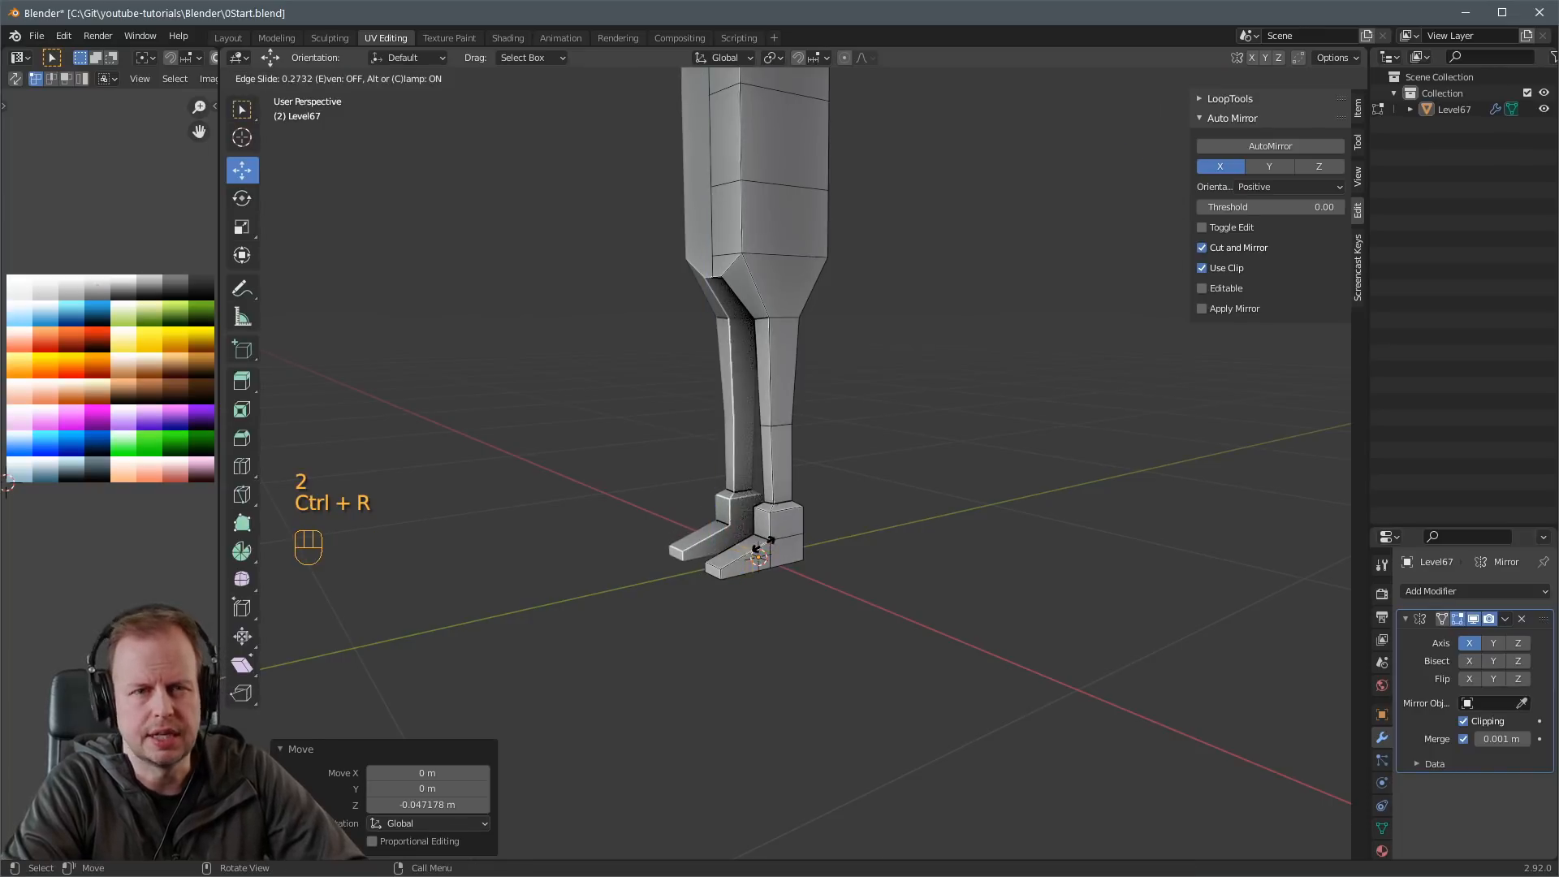
pyautogui.click(757, 537)
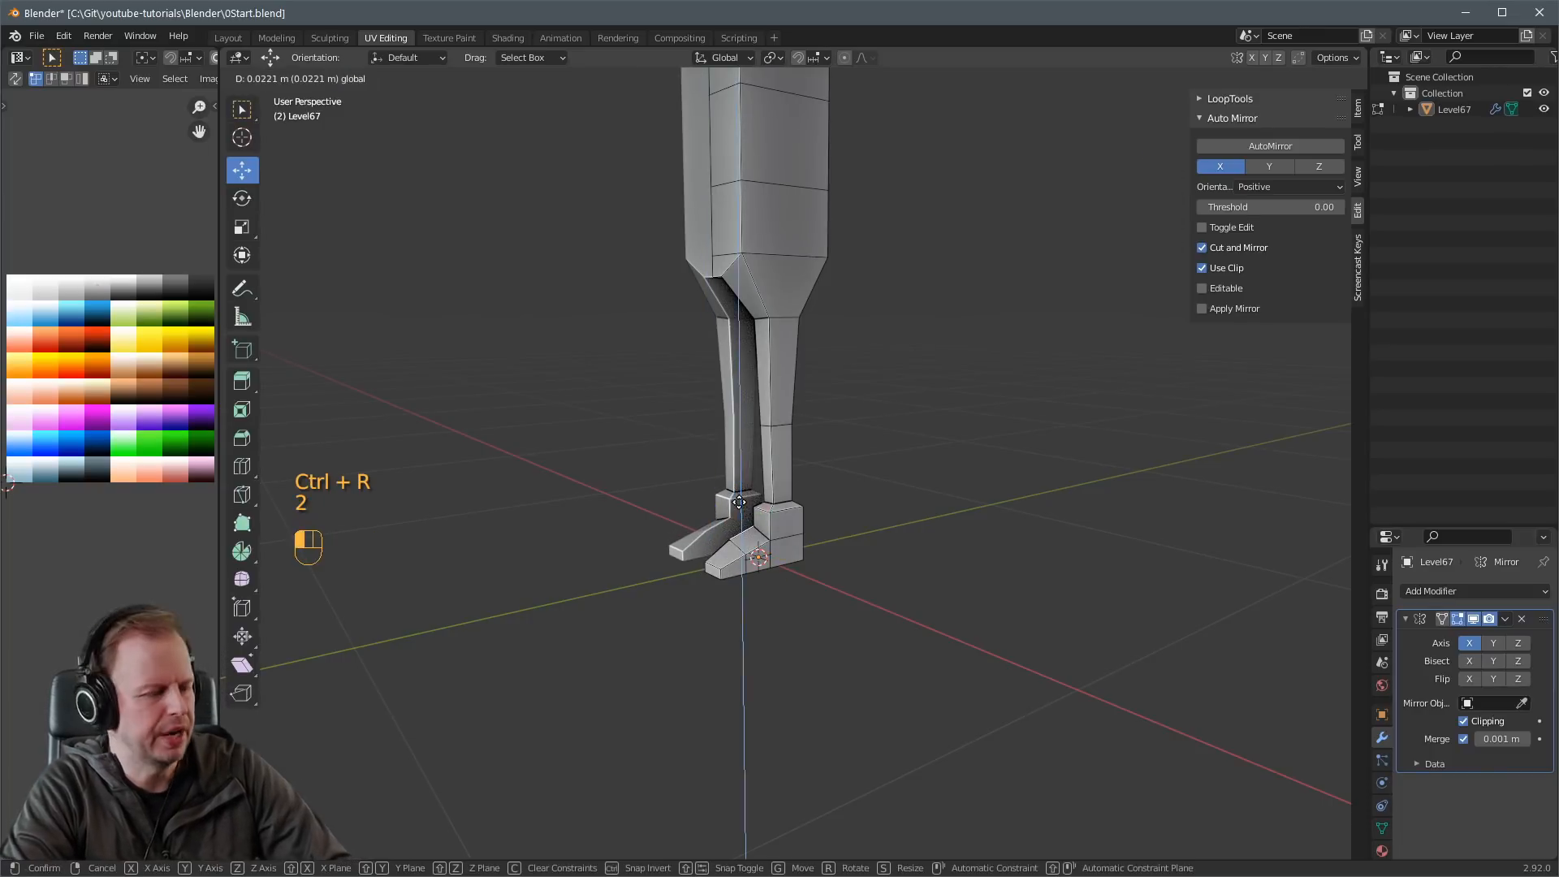
pyautogui.hotkey('ctrl', 'z')
pyautogui.moveTo(739, 518); pyautogui.dragTo(738, 509)
# Flatten the knee's edge loop with a Z scale of 0 and nudge it outward by about 0.007 m.
pyautogui.press('3')
pyautogui.moveTo(828, 494); pyautogui.dragTo(736, 440, button='middle')
pyautogui.click(798, 503)
pyautogui.press('2')
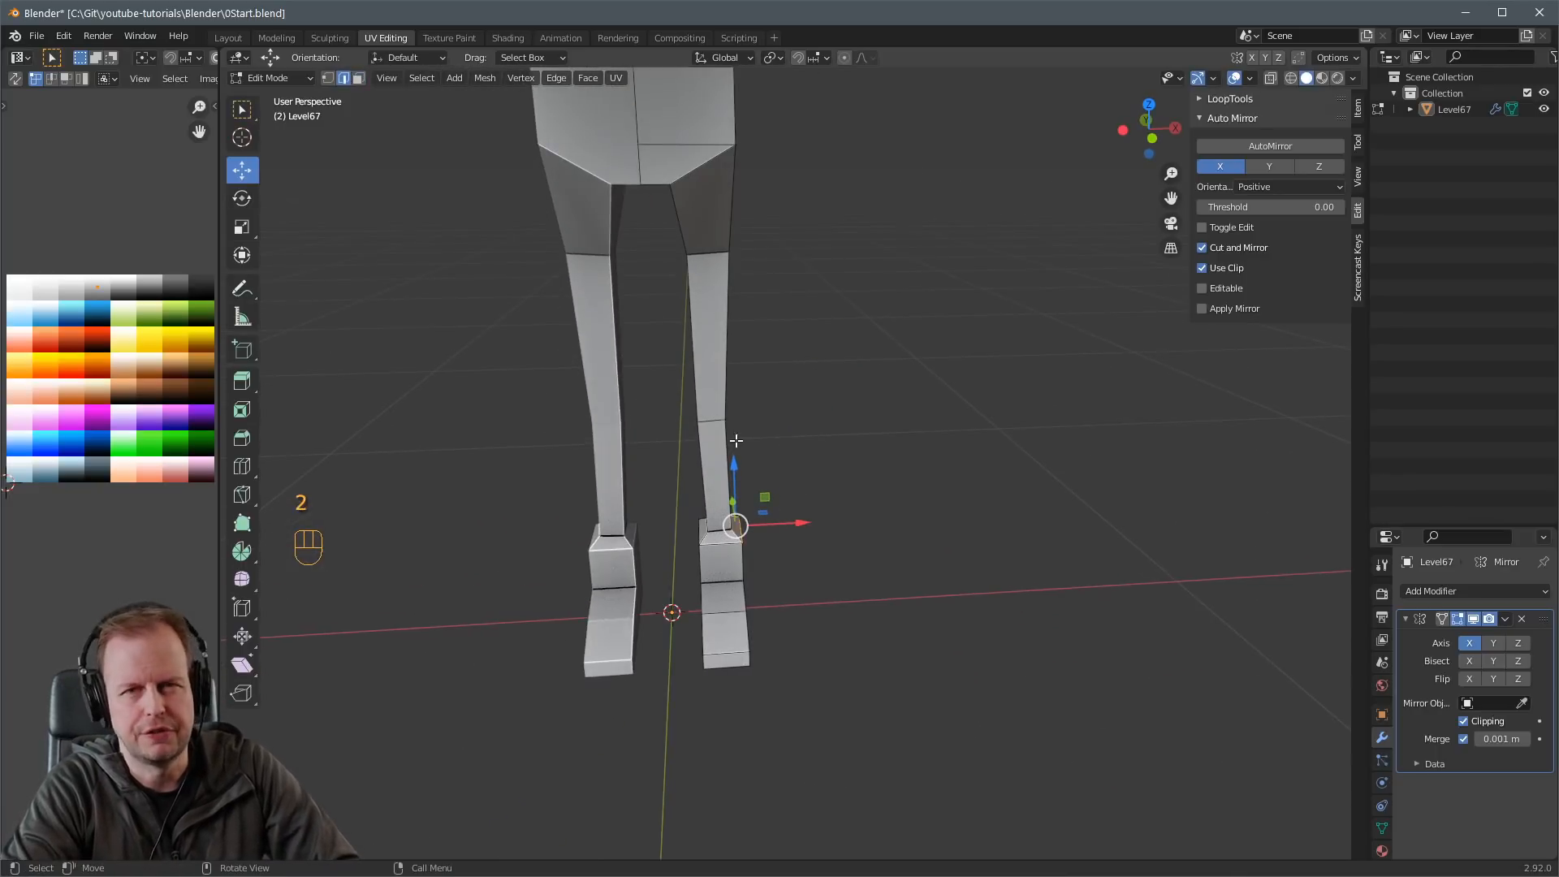
pyautogui.click(717, 420)
pyautogui.press('KP_1')
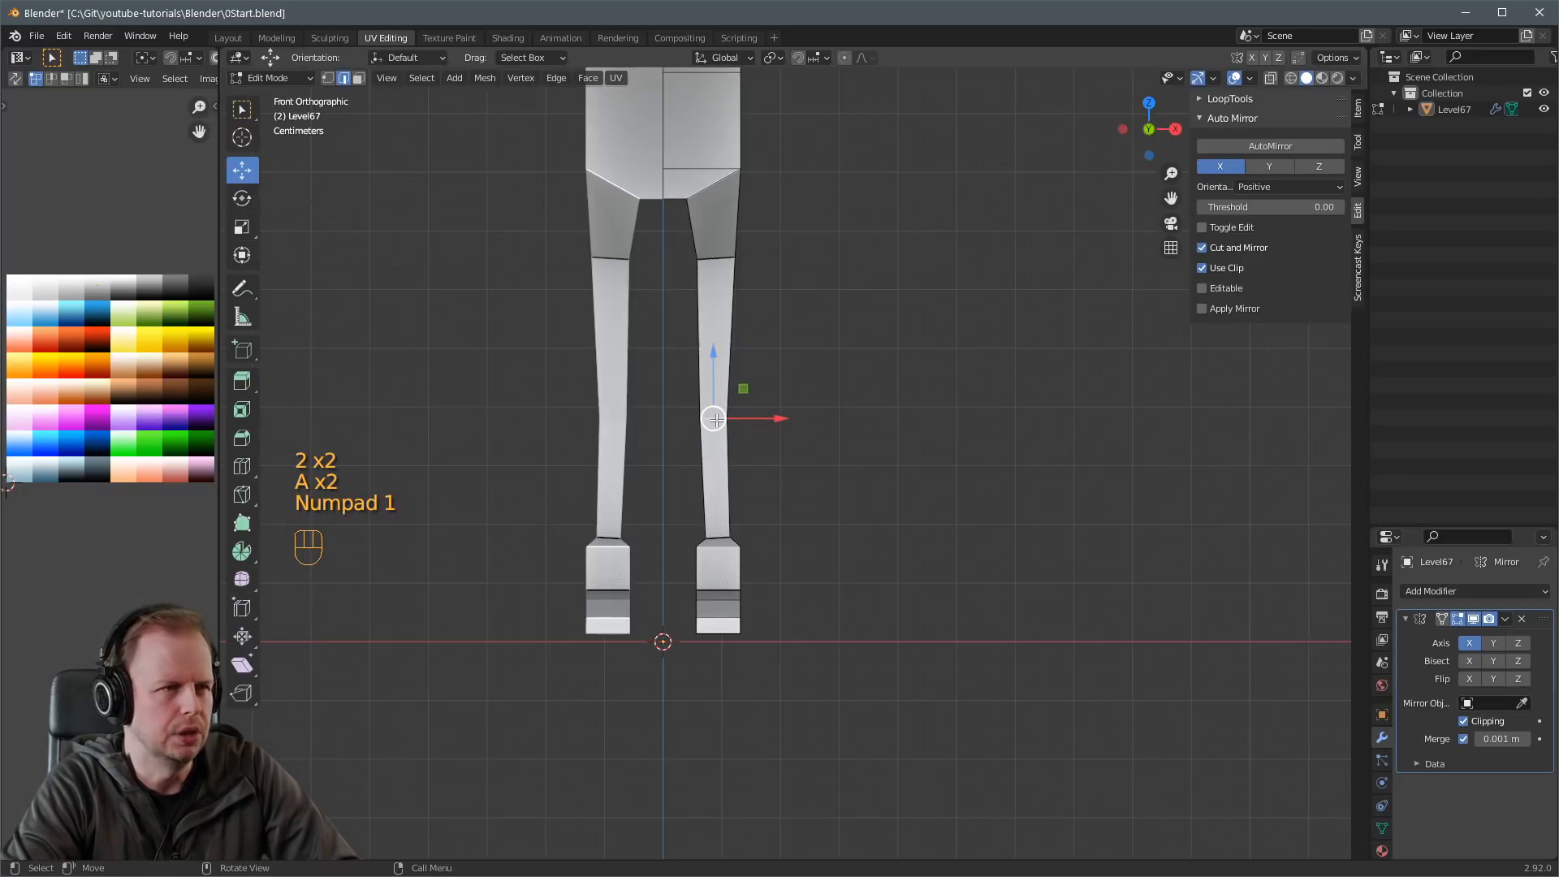
pyautogui.press('s')
pyautogui.press('z')
pyautogui.press('0')
pyautogui.press('Return')
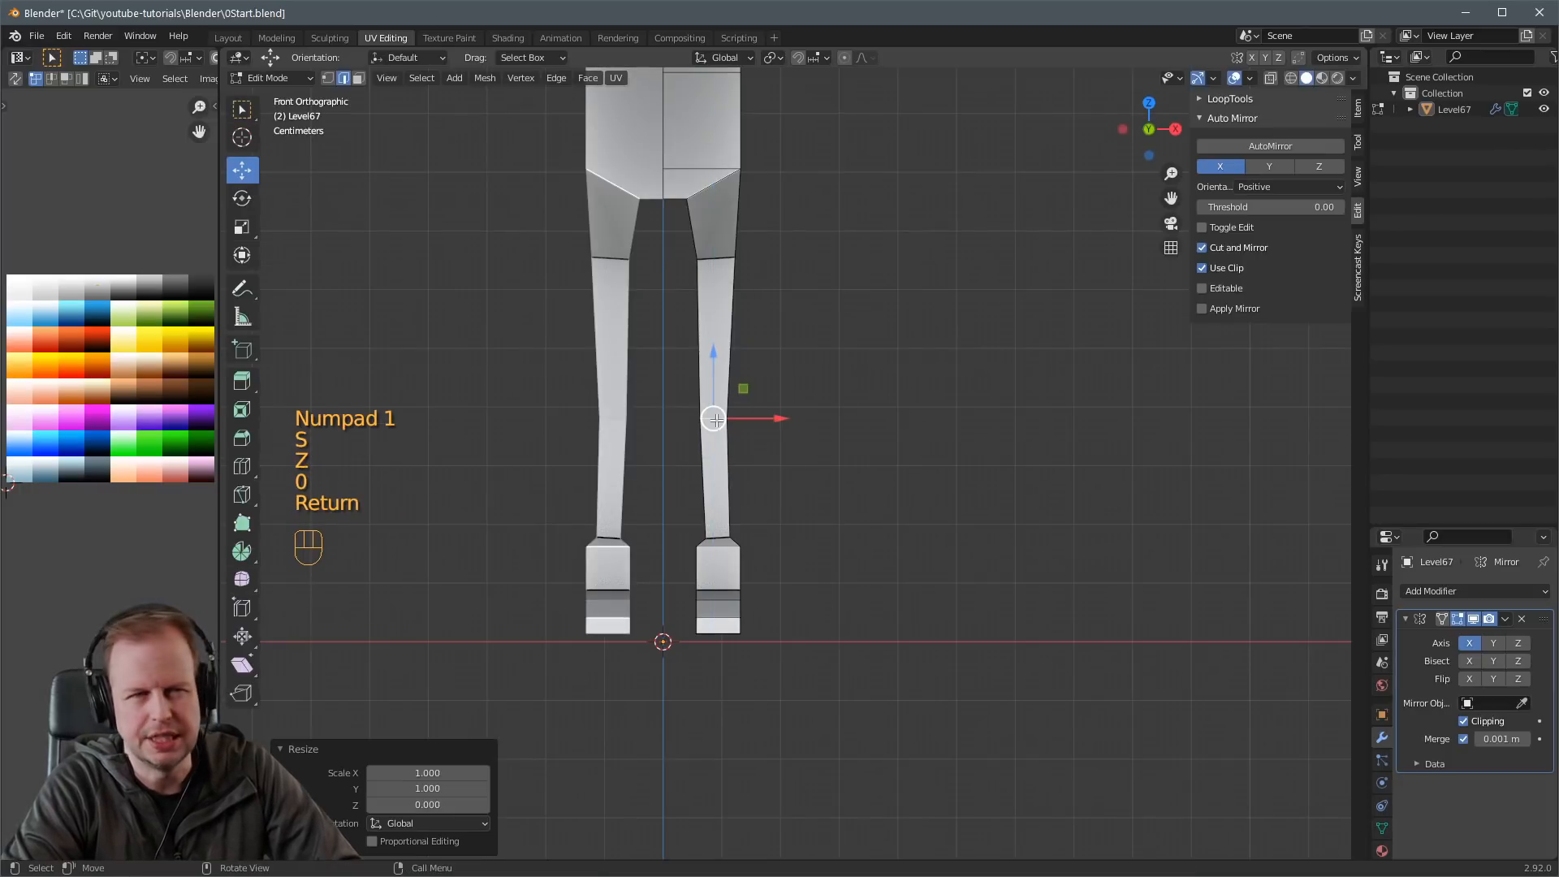
pyautogui.press('g')
pyautogui.click(895, 418)
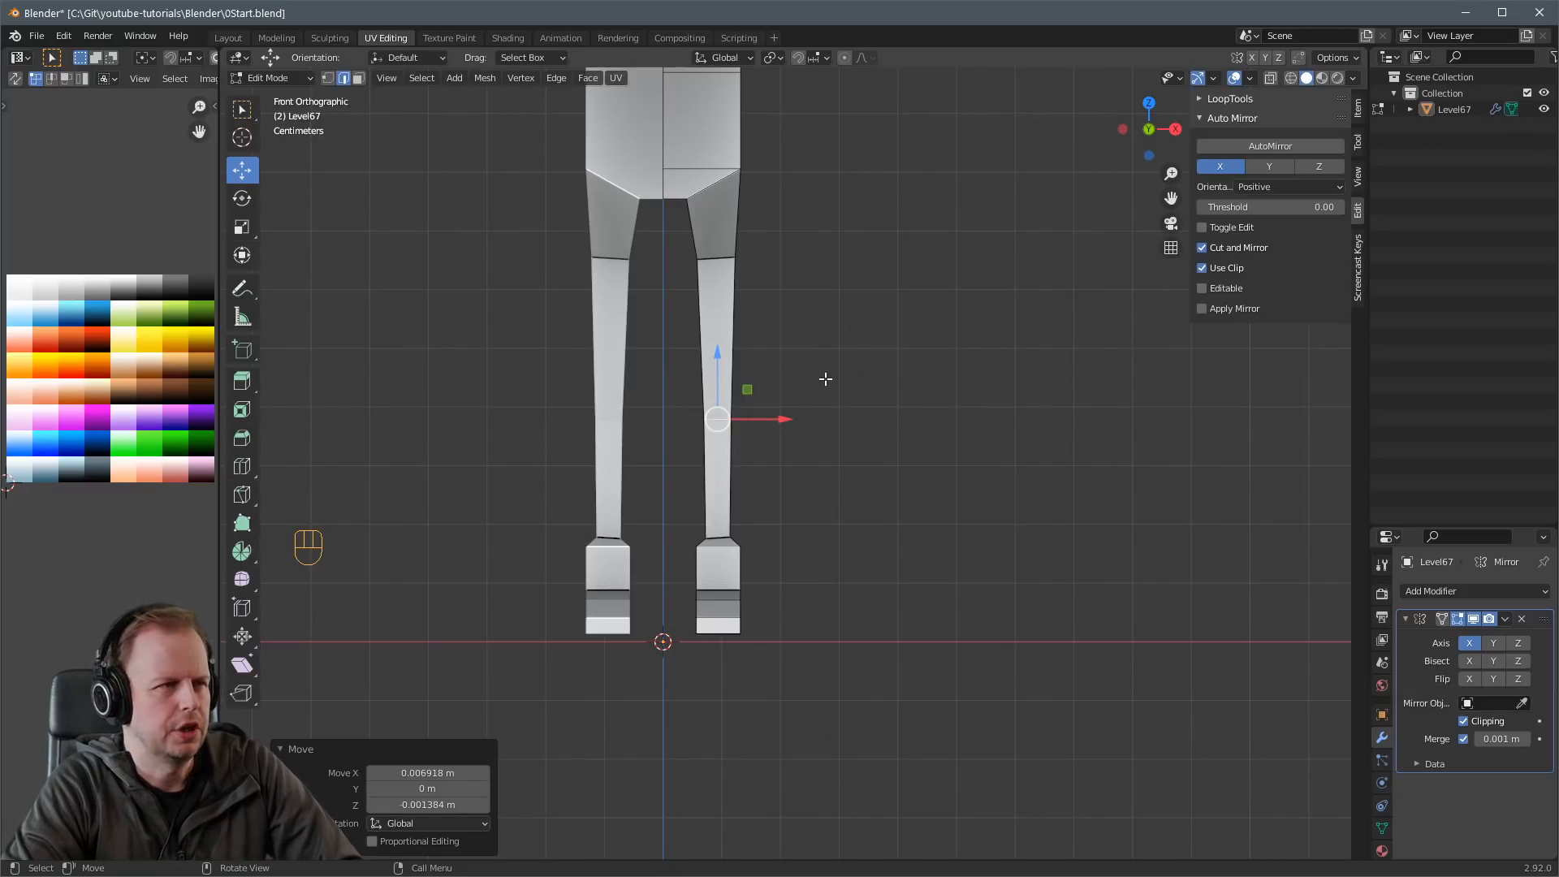
# Add two supporting loop cuts to the leg, one just above and one just below the knee.
pyautogui.hotkey('ctrl', 'r')
pyautogui.click(731, 386)
pyautogui.click(767, 432)
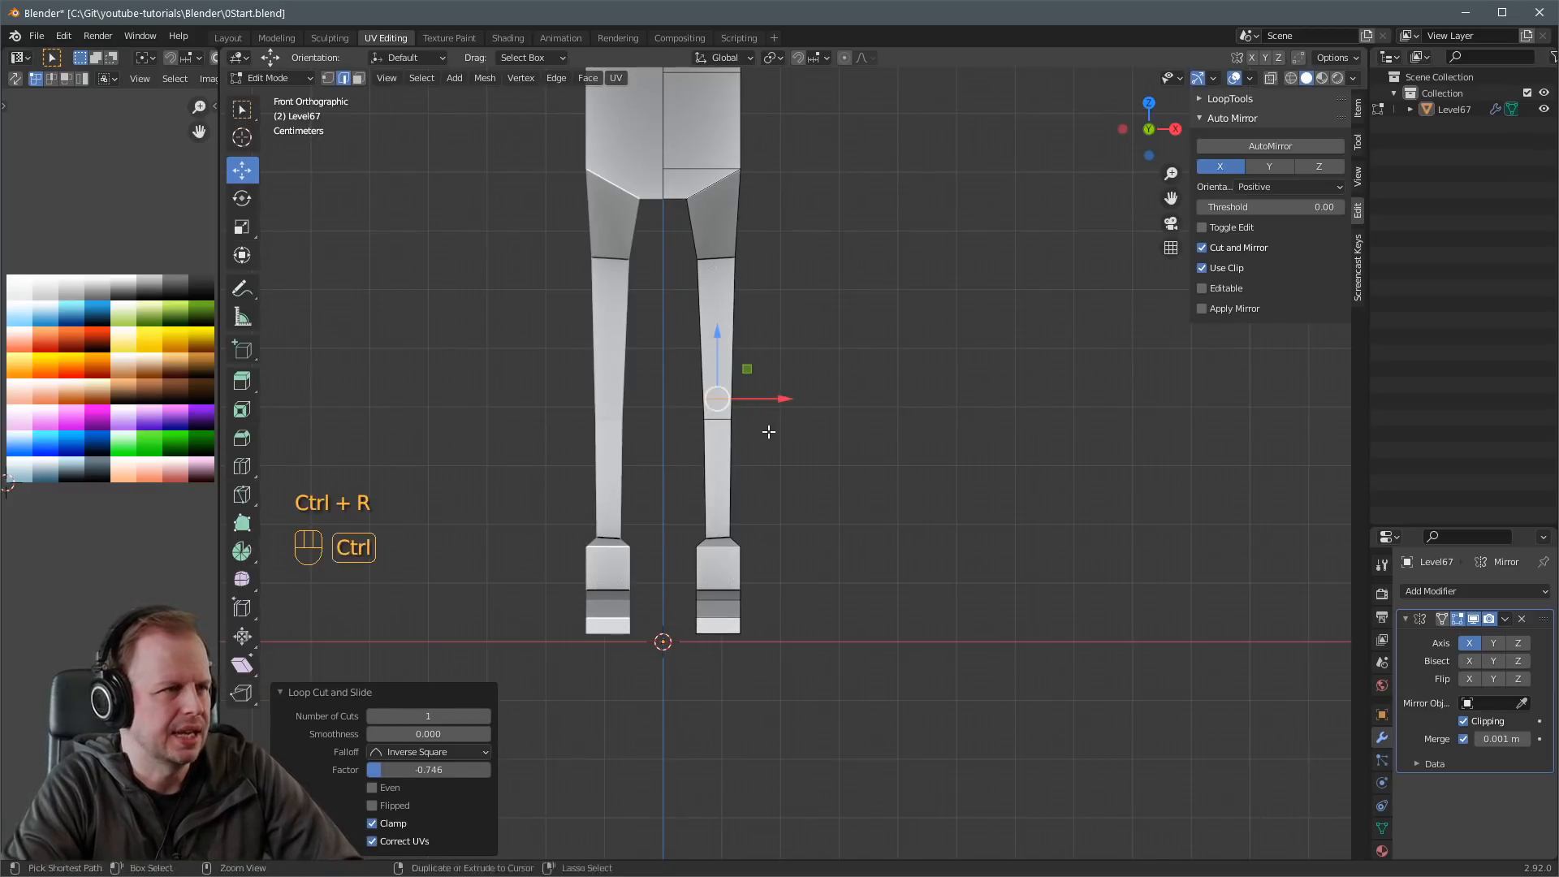
pyautogui.hotkey('ctrl', 'r')
pyautogui.click(756, 441)
pyautogui.click(749, 402)
# Extrude the torso's upper side face outward as a shoulder and scale its end to about 0.76.
pyautogui.scroll(-3, 836, 397)
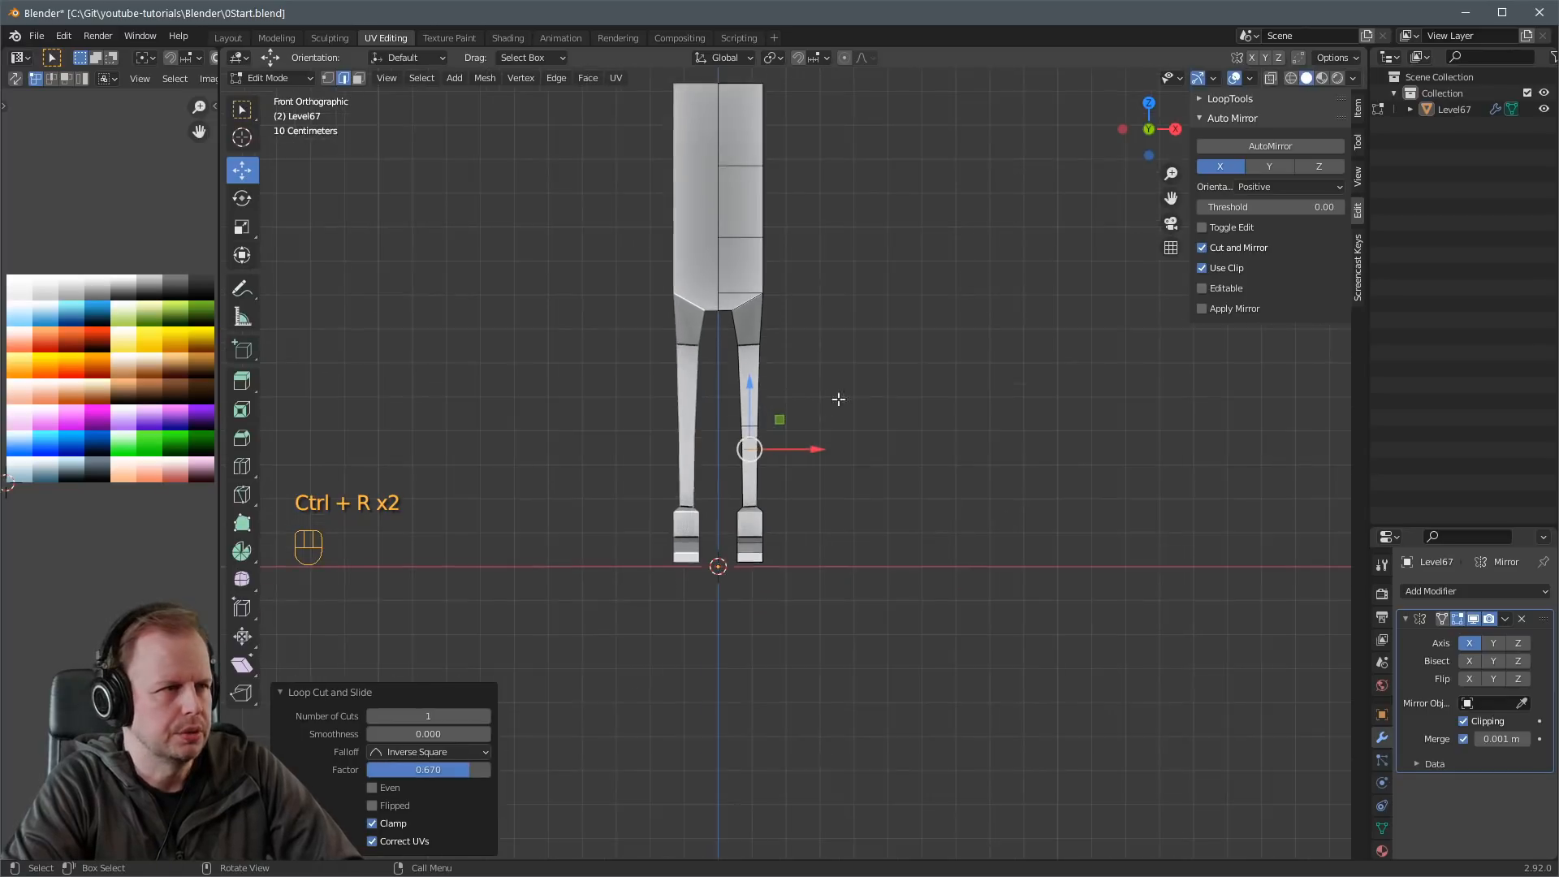
pyautogui.moveTo(975, 375); pyautogui.dragTo(818, 386, button='middle')
pyautogui.keyDown('shift'); pyautogui.moveTo(819, 231); pyautogui.dragTo(884, 389, button='middle'); pyautogui.keyUp('shift')
pyautogui.press('3')
pyautogui.click(816, 402)
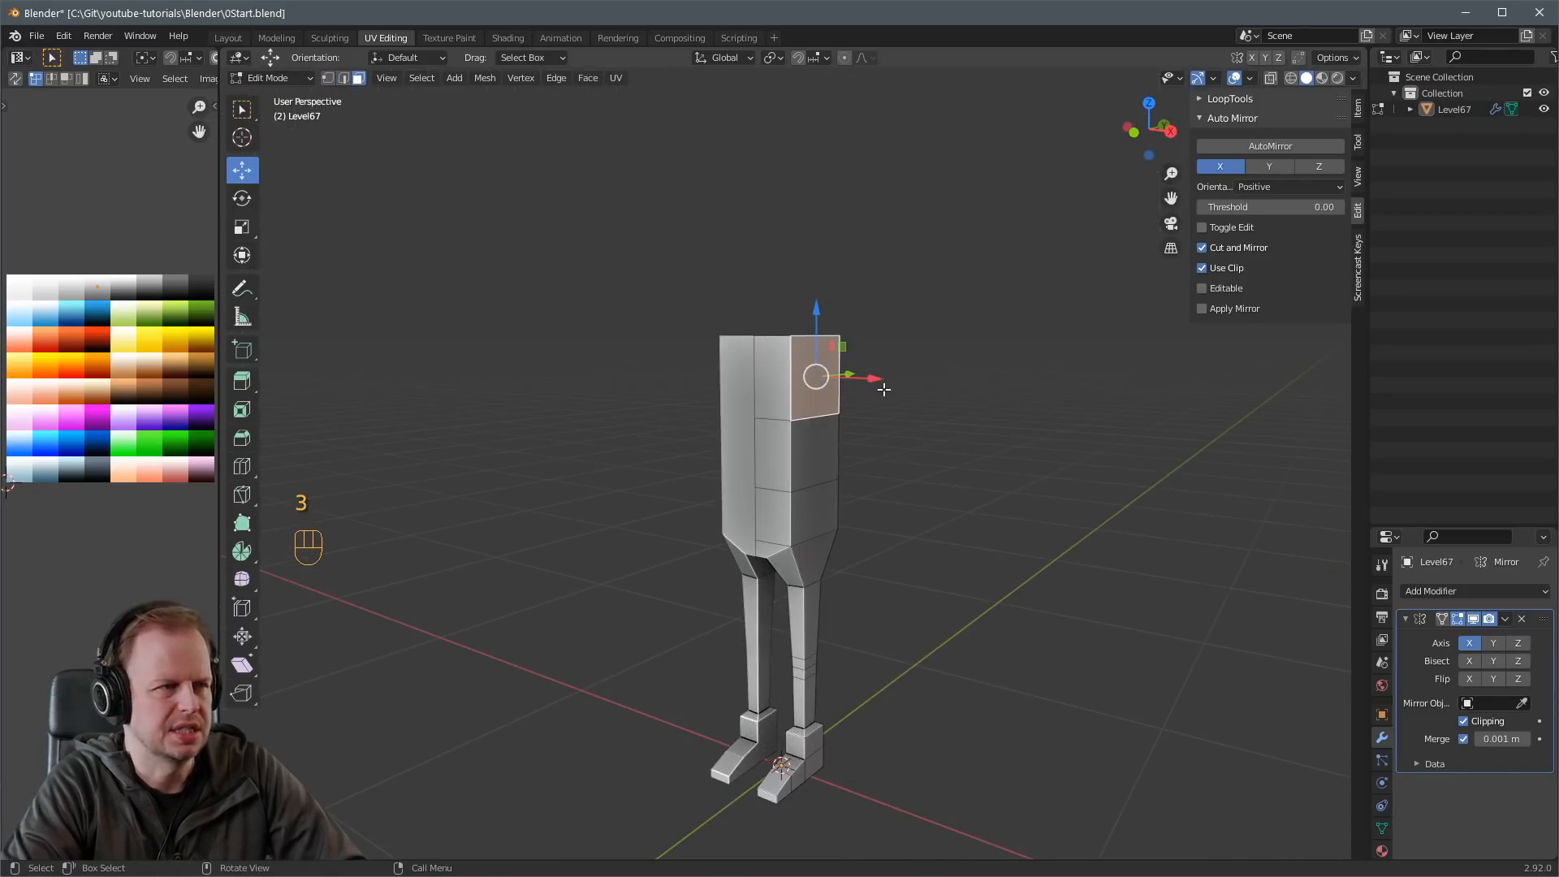
pyautogui.press('KP_1')
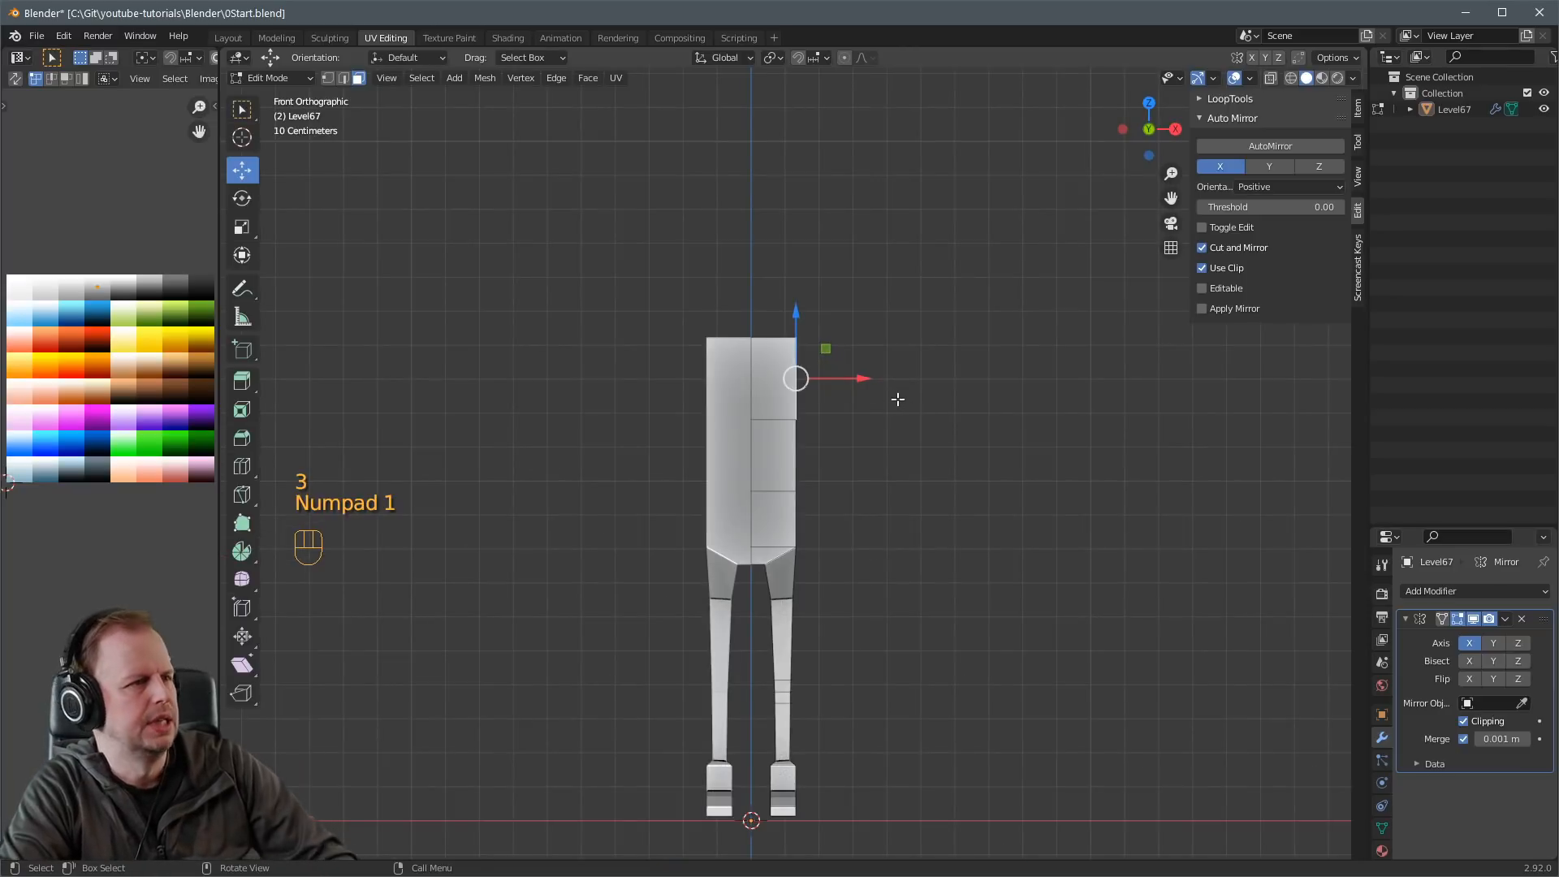
pyautogui.press('e')
pyautogui.click(946, 390)
pyautogui.press('s')
pyautogui.click(912, 394)
# Rotate the shoulder's end face, scale it to about 0.6 and reposition it to taper toward the arm.
pyautogui.press('r')
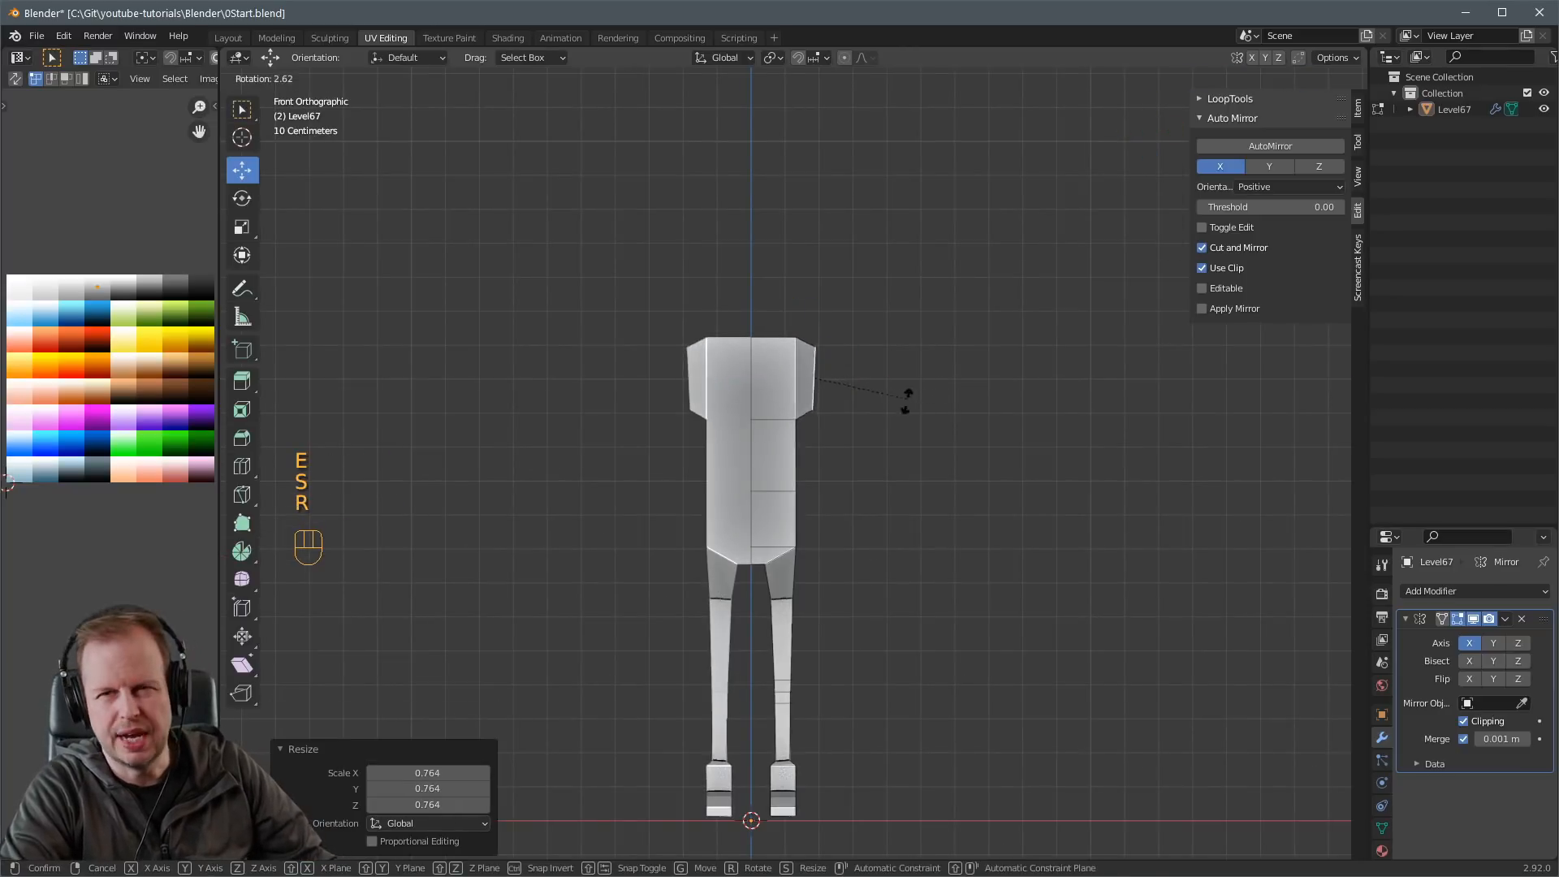
pyautogui.click(908, 426)
pyautogui.press('g')
pyautogui.click(926, 411)
pyautogui.press('r')
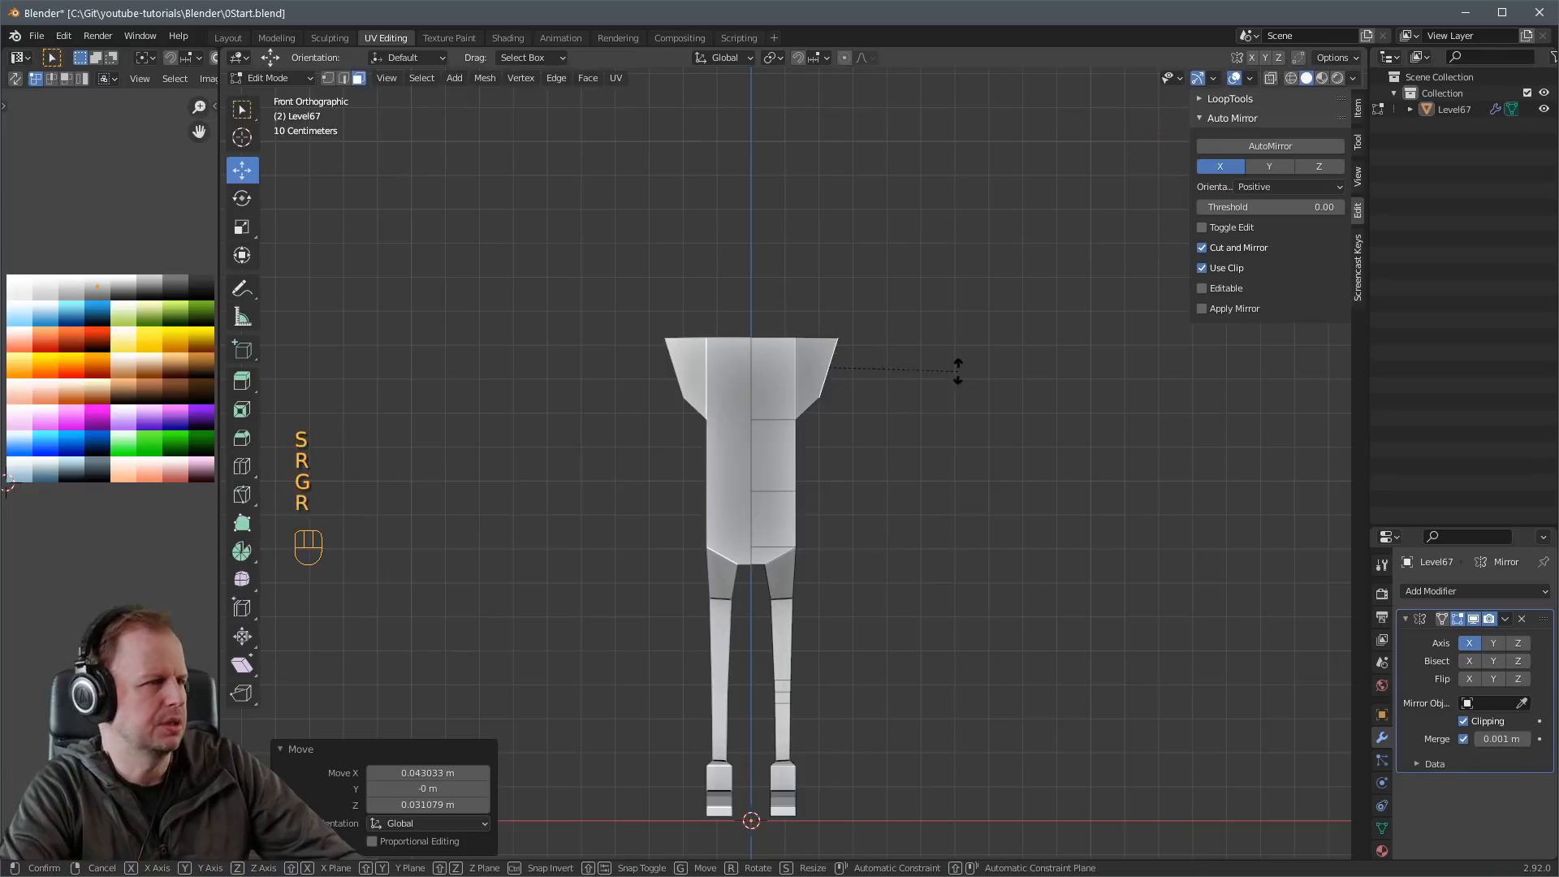
pyautogui.click(960, 337)
pyautogui.press('s')
pyautogui.click(905, 362)
pyautogui.press('g')
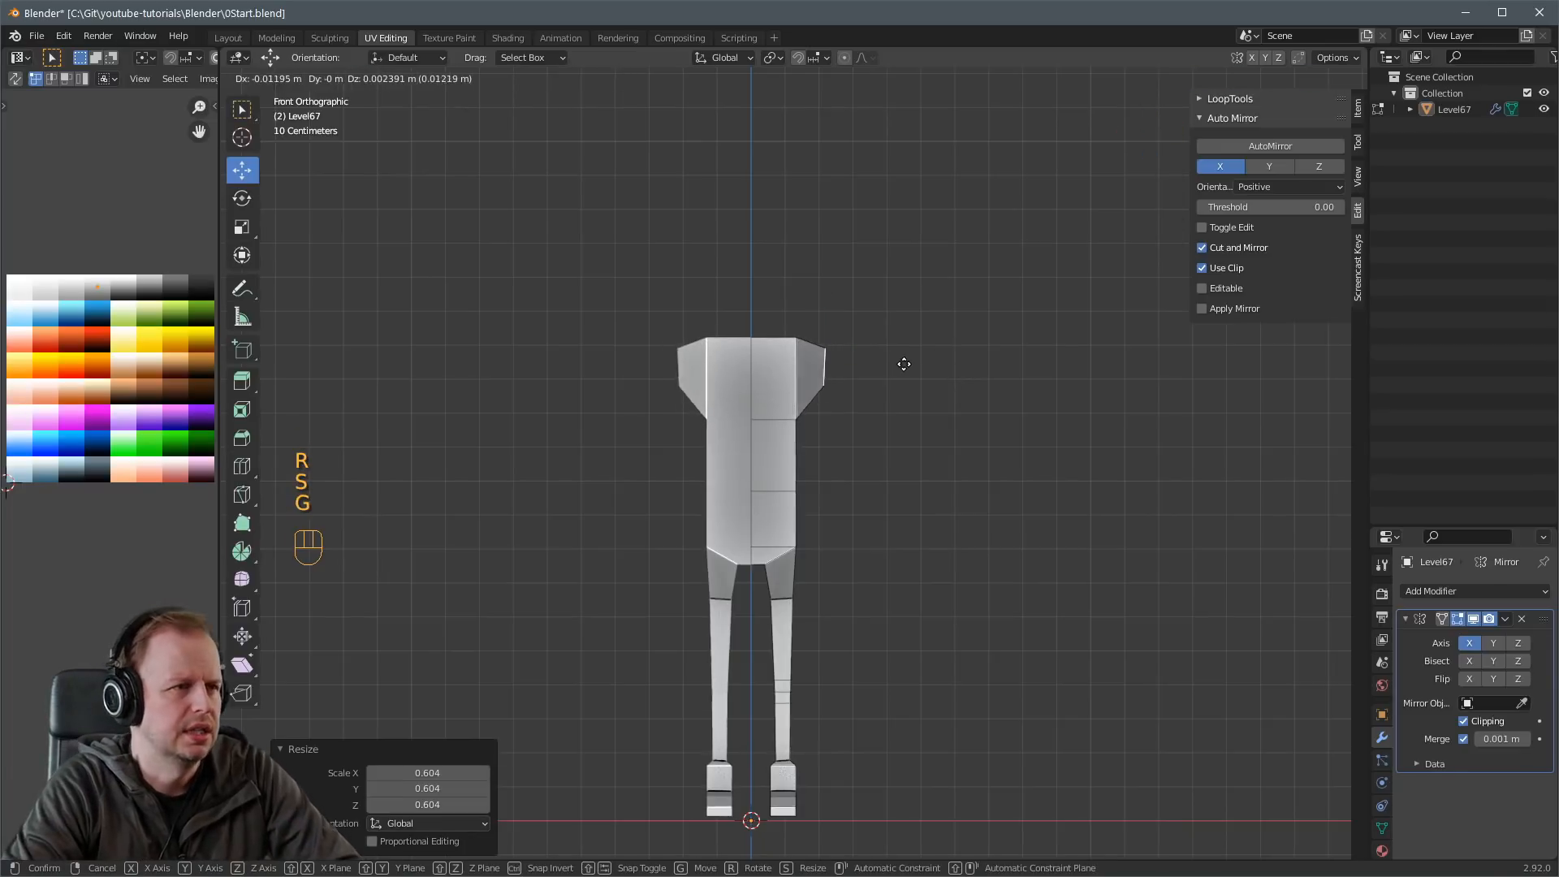
pyautogui.click(922, 366)
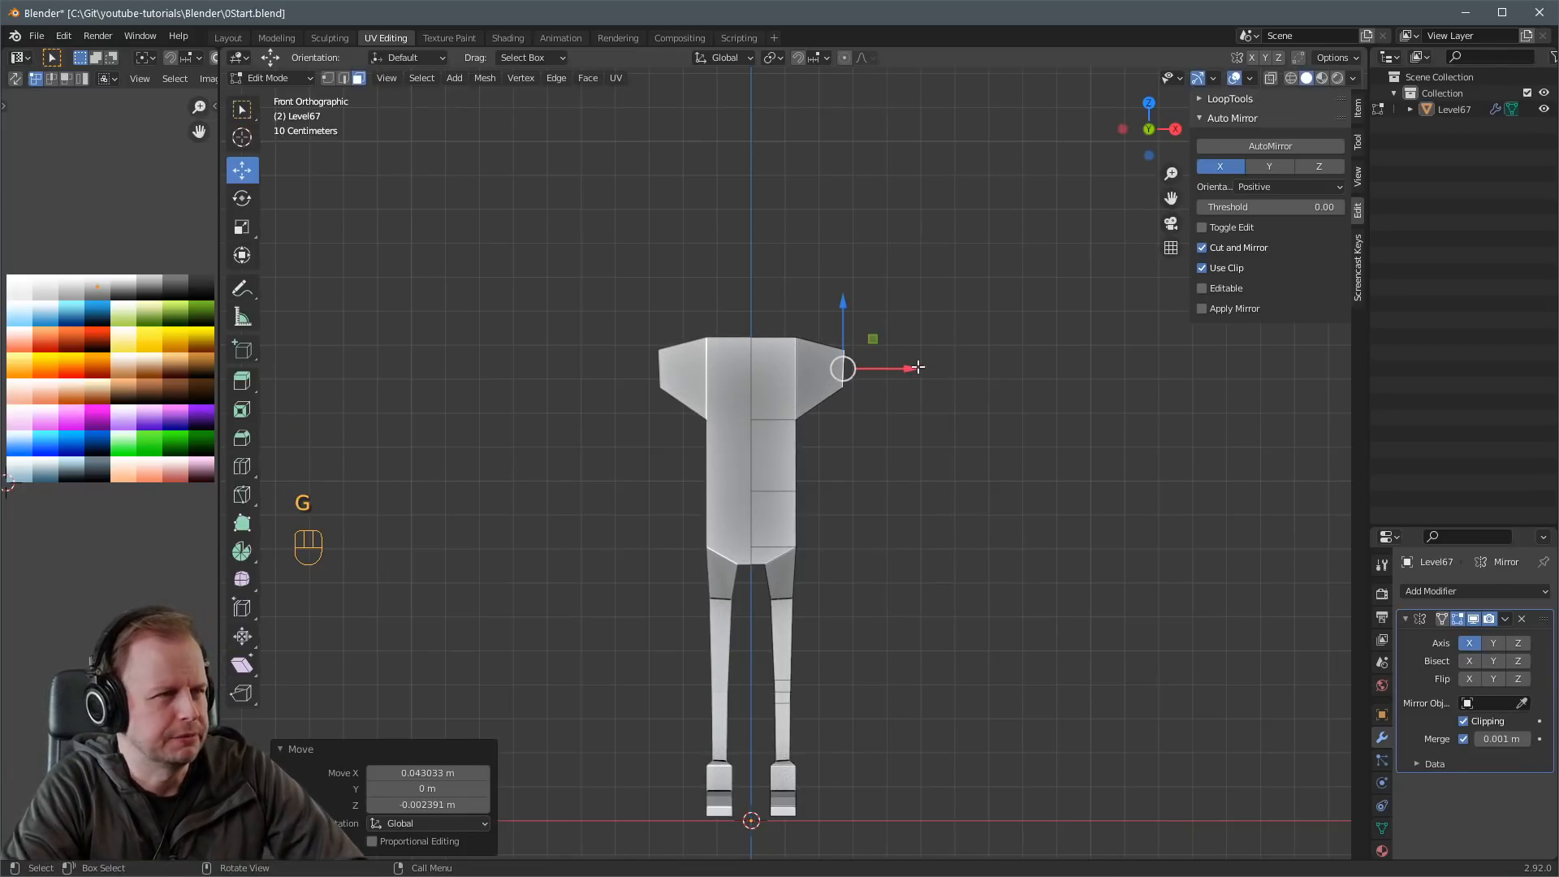
pyautogui.press('g')
pyautogui.click(903, 366)
# Extrude the shoulder's end face outward, scale it to about 0.56 and pull it back in to form a short segment.
pyautogui.press('e')
pyautogui.click(988, 373)
pyautogui.press('s')
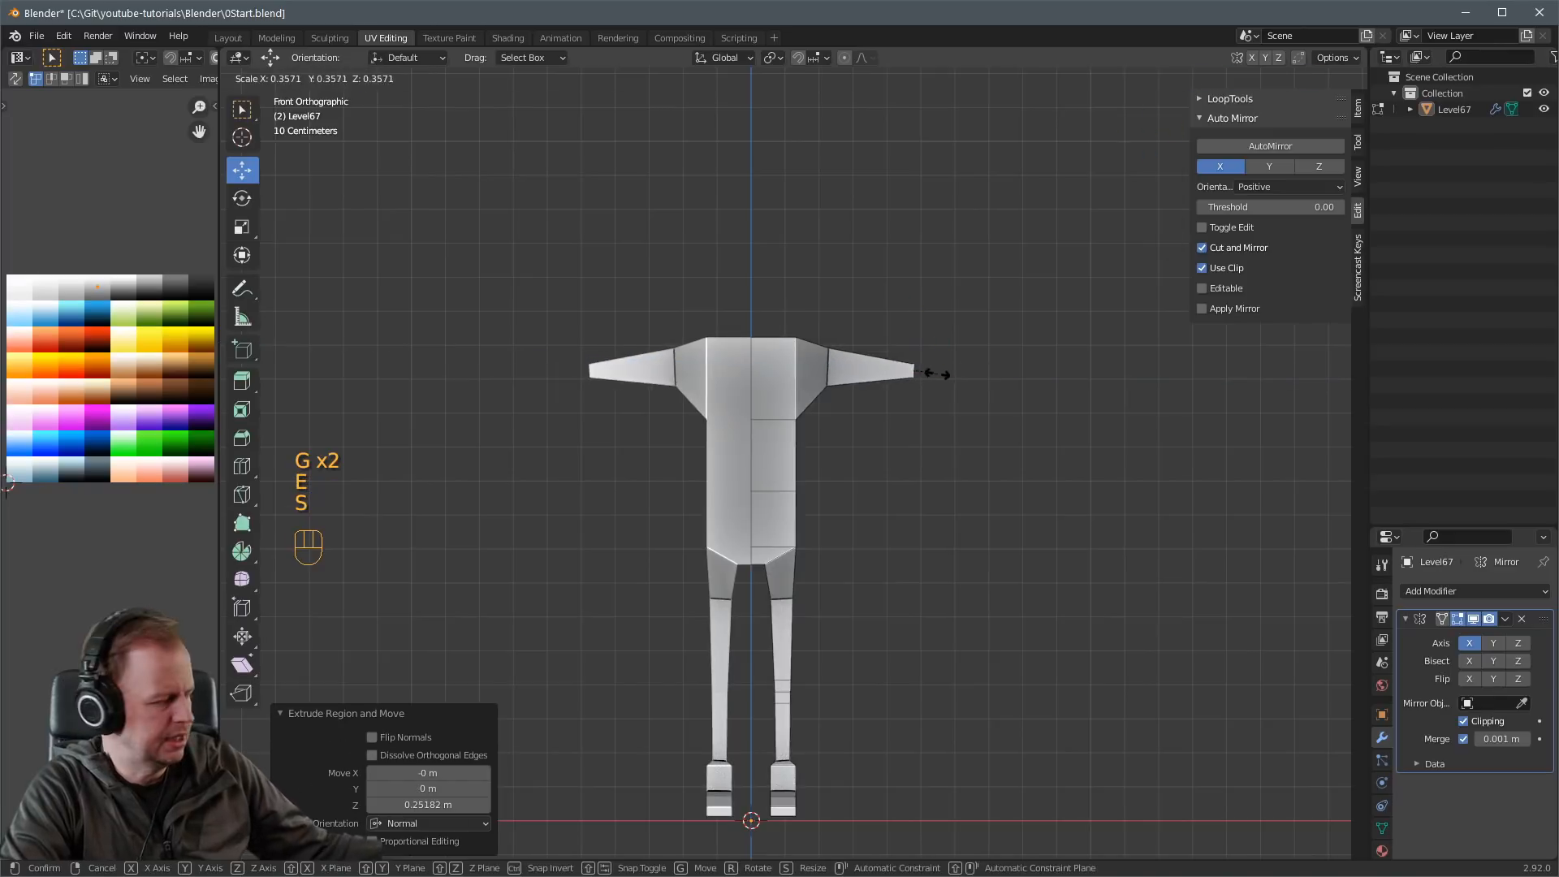
pyautogui.click(950, 374)
pyautogui.press('g')
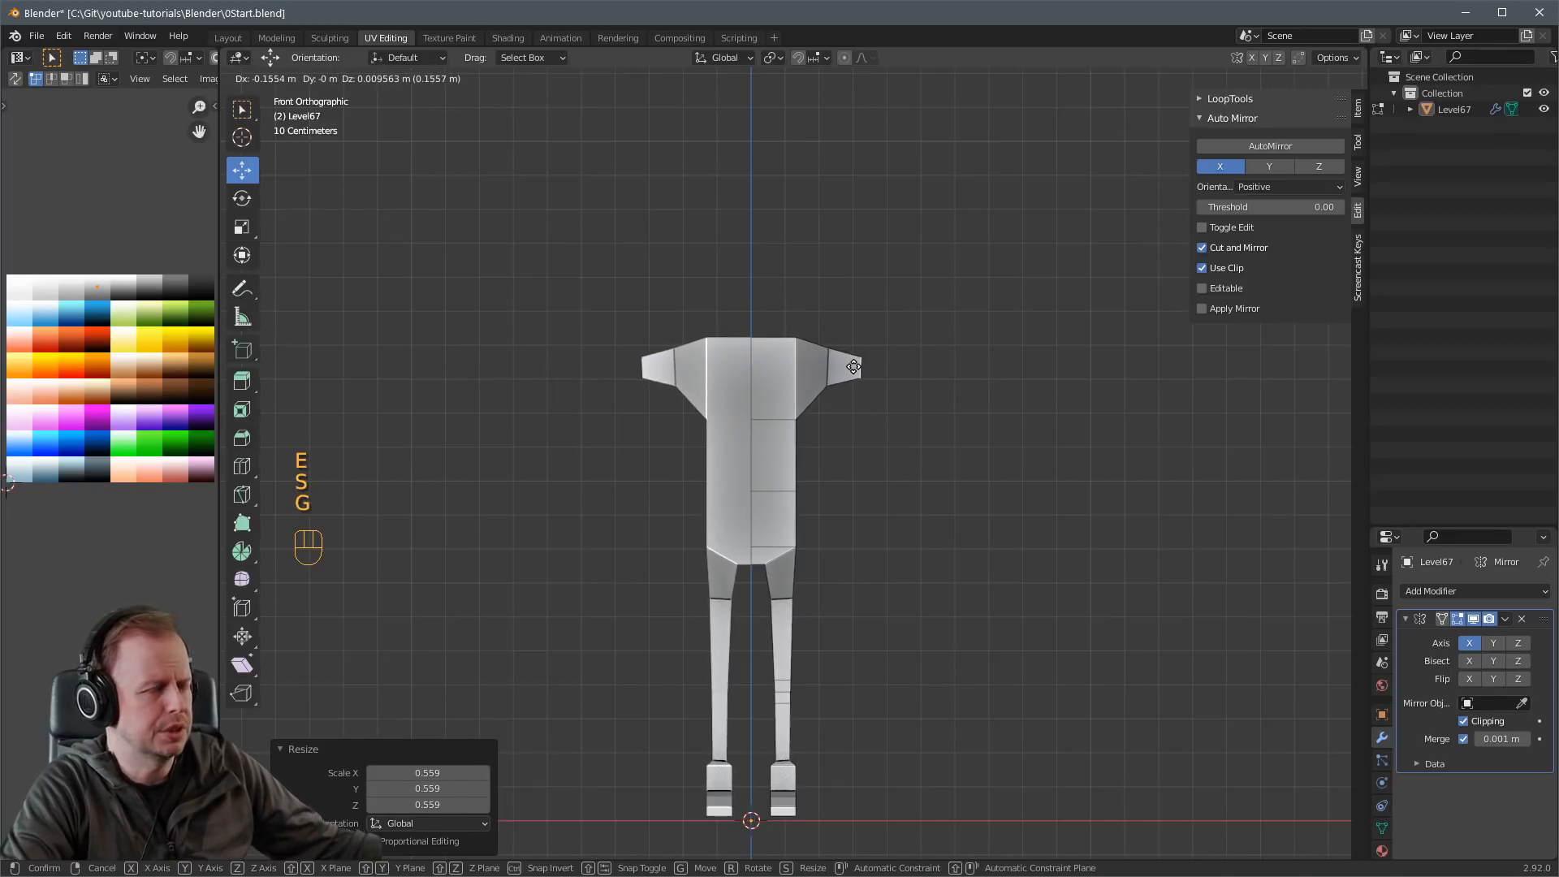
pyautogui.click(854, 367)
pyautogui.press('g')
pyautogui.click(971, 366)
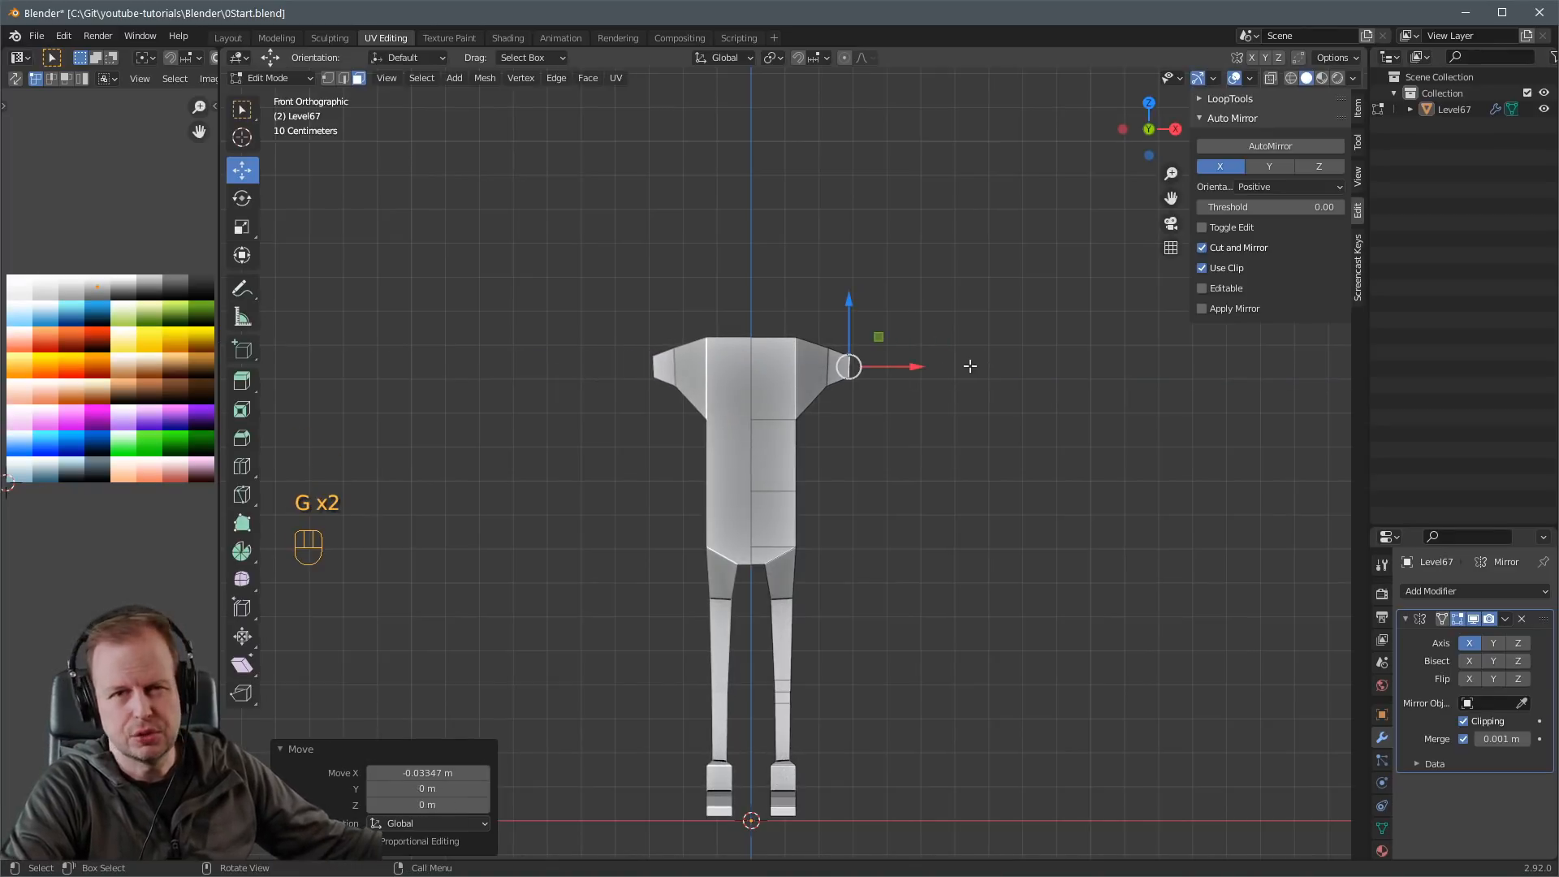
# Extrude the upper arm outward by about 0.23 m, scale its end face to about 0.71 and shift it slightly outward.
pyautogui.press('e')
pyautogui.click(1055, 375)
pyautogui.press('s')
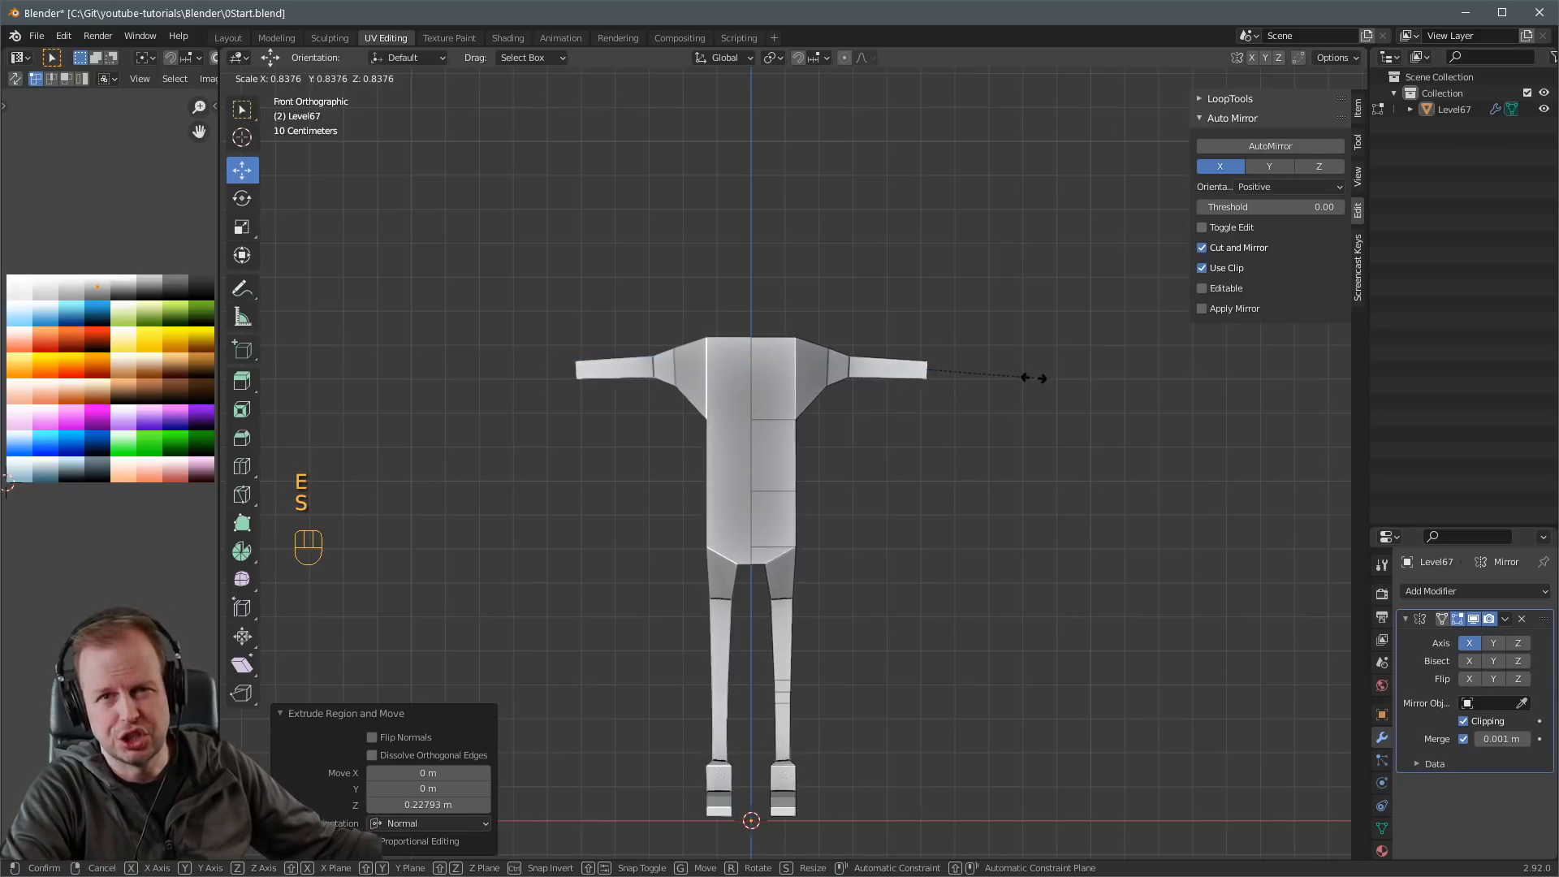
pyautogui.click(1015, 375)
pyautogui.press('g')
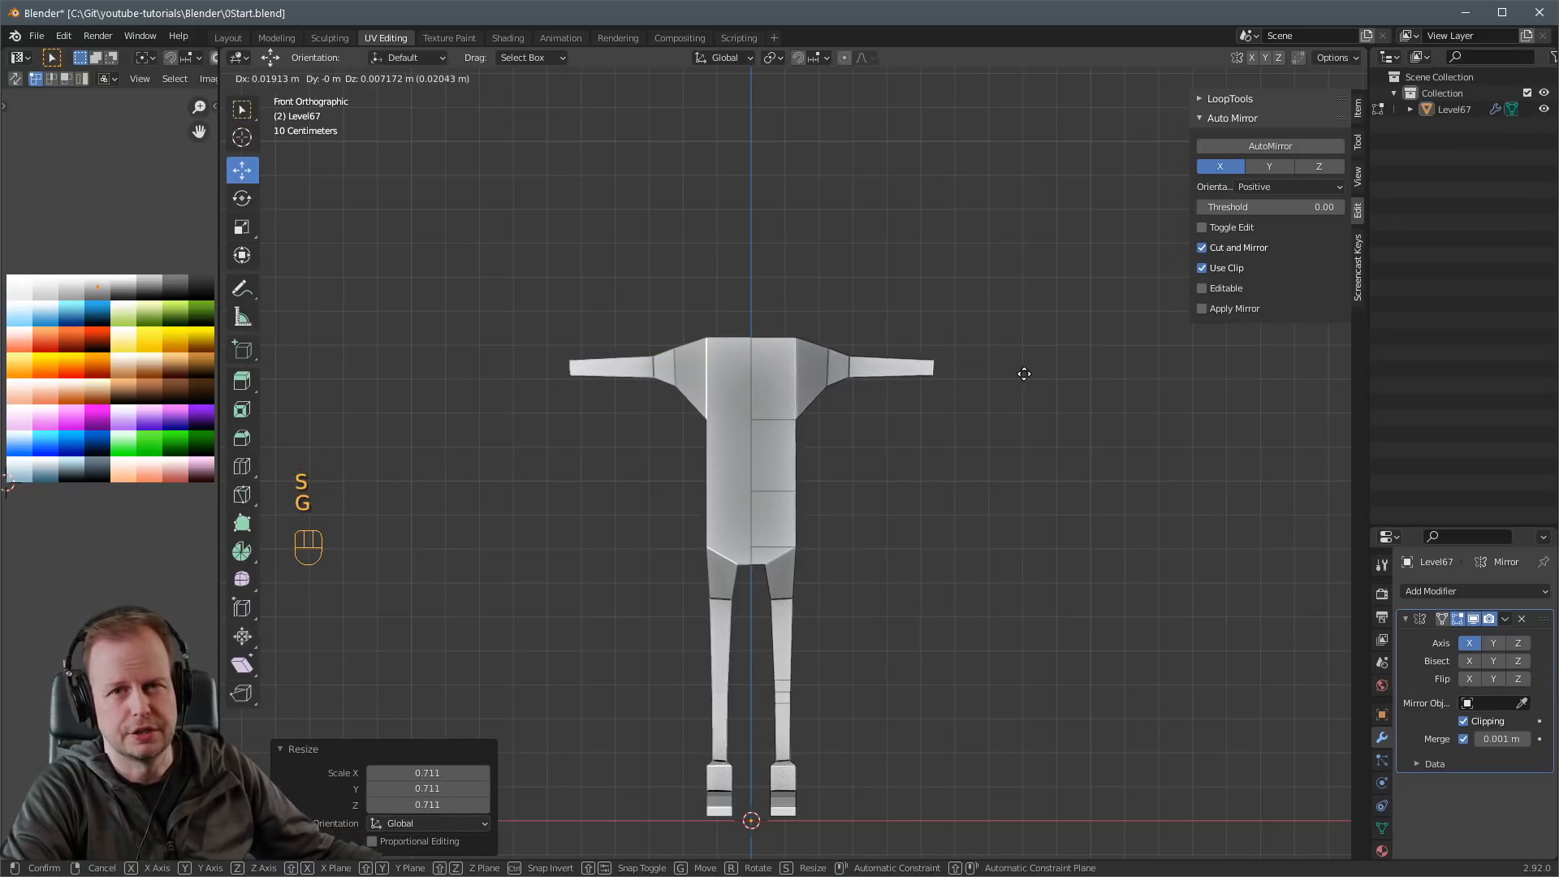
pyautogui.rightClick(1031, 373)
# Discard the extra extrusion on the arm's end face and flatten the face with an X scale of 0.
pyautogui.press('e')
pyautogui.rightClick(1045, 372)
pyautogui.hotkey('ctrl', 'z')
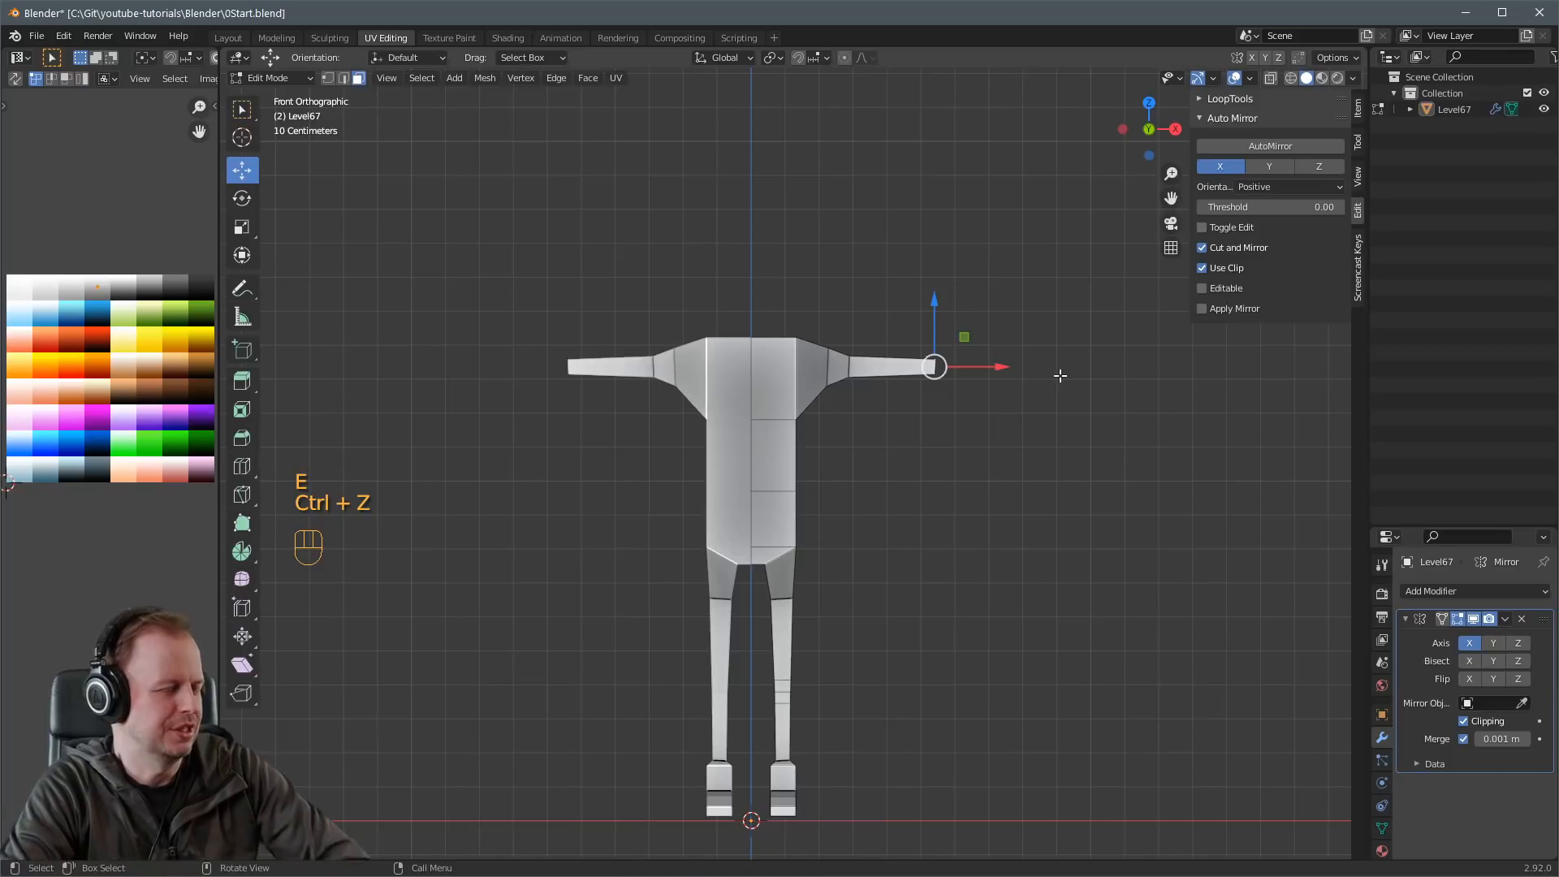
pyautogui.write('sx0')
pyautogui.press('Return')
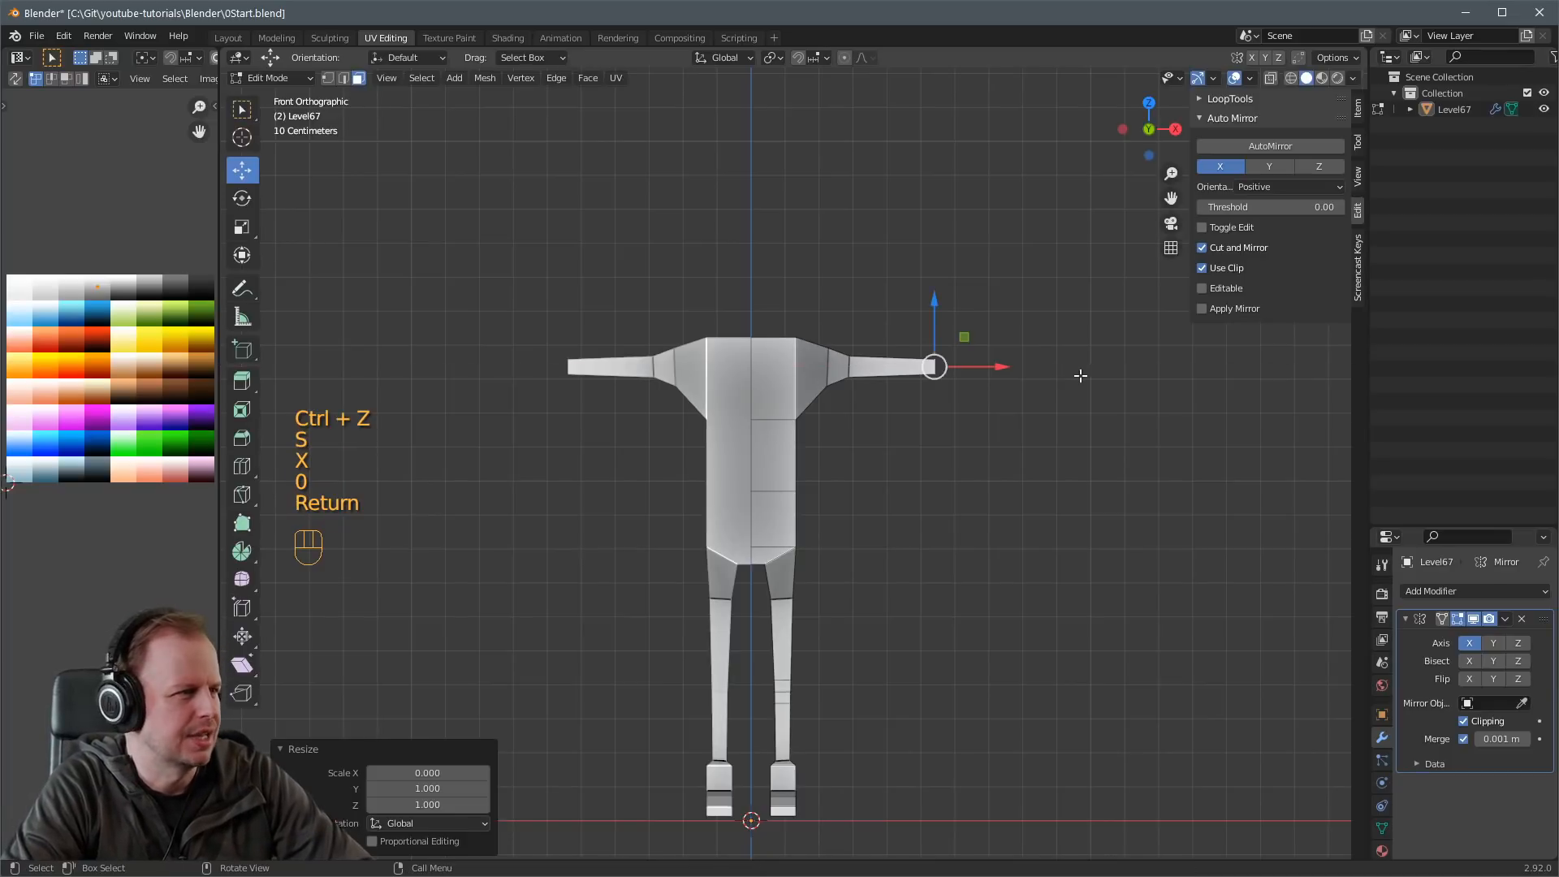
# Extrude two short elbow segments, the second about 0.03 m long, followed by a forearm of about 0.18 m.
pyautogui.press('e')
pyautogui.click(1081, 390)
pyautogui.press('e')
pyautogui.click(1091, 390)
pyautogui.press('e')
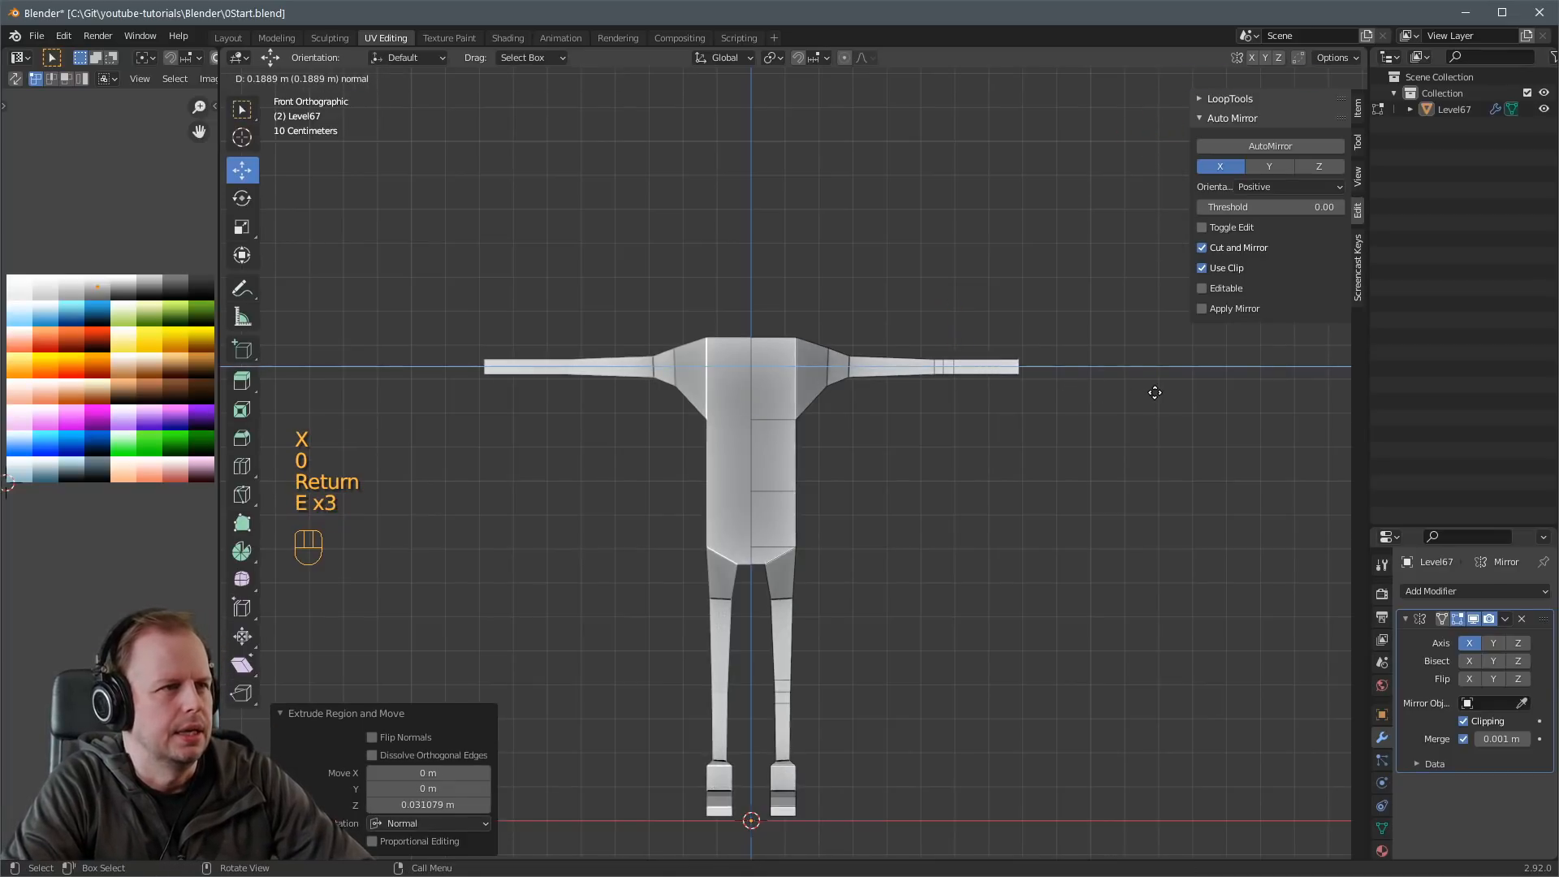
pyautogui.click(1152, 392)
# Extrude the forearm's end very slightly as a wrist, scale it to about 1.3 and widen it along Y to about 2.05.
pyautogui.press('e')
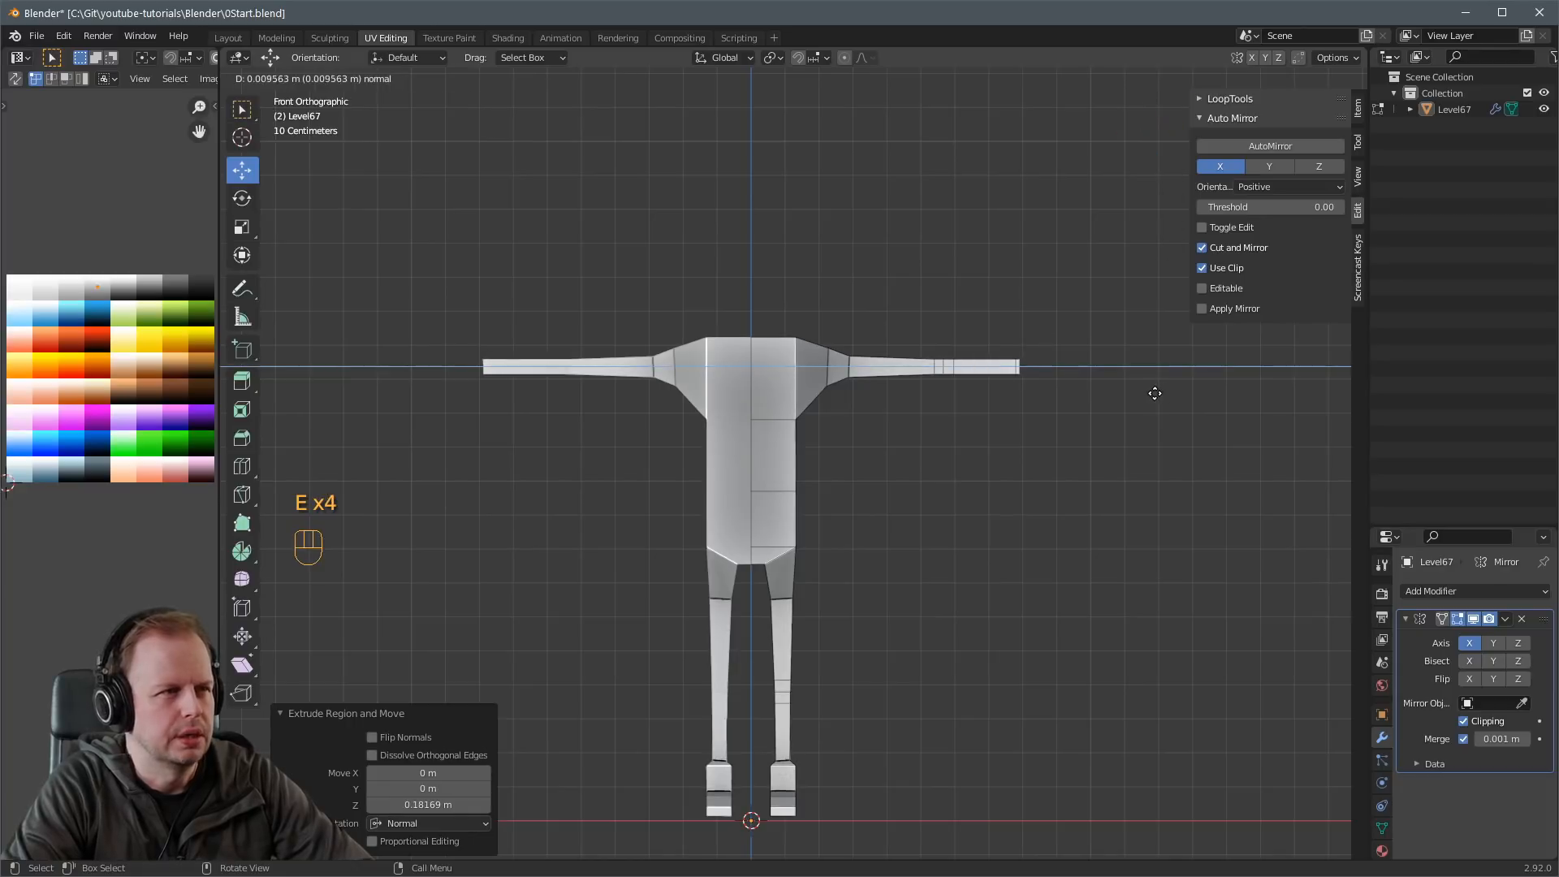
pyautogui.press('s')
pyautogui.click(1200, 386)
pyautogui.moveTo(1200, 387); pyautogui.dragTo(1095, 413, button='middle')
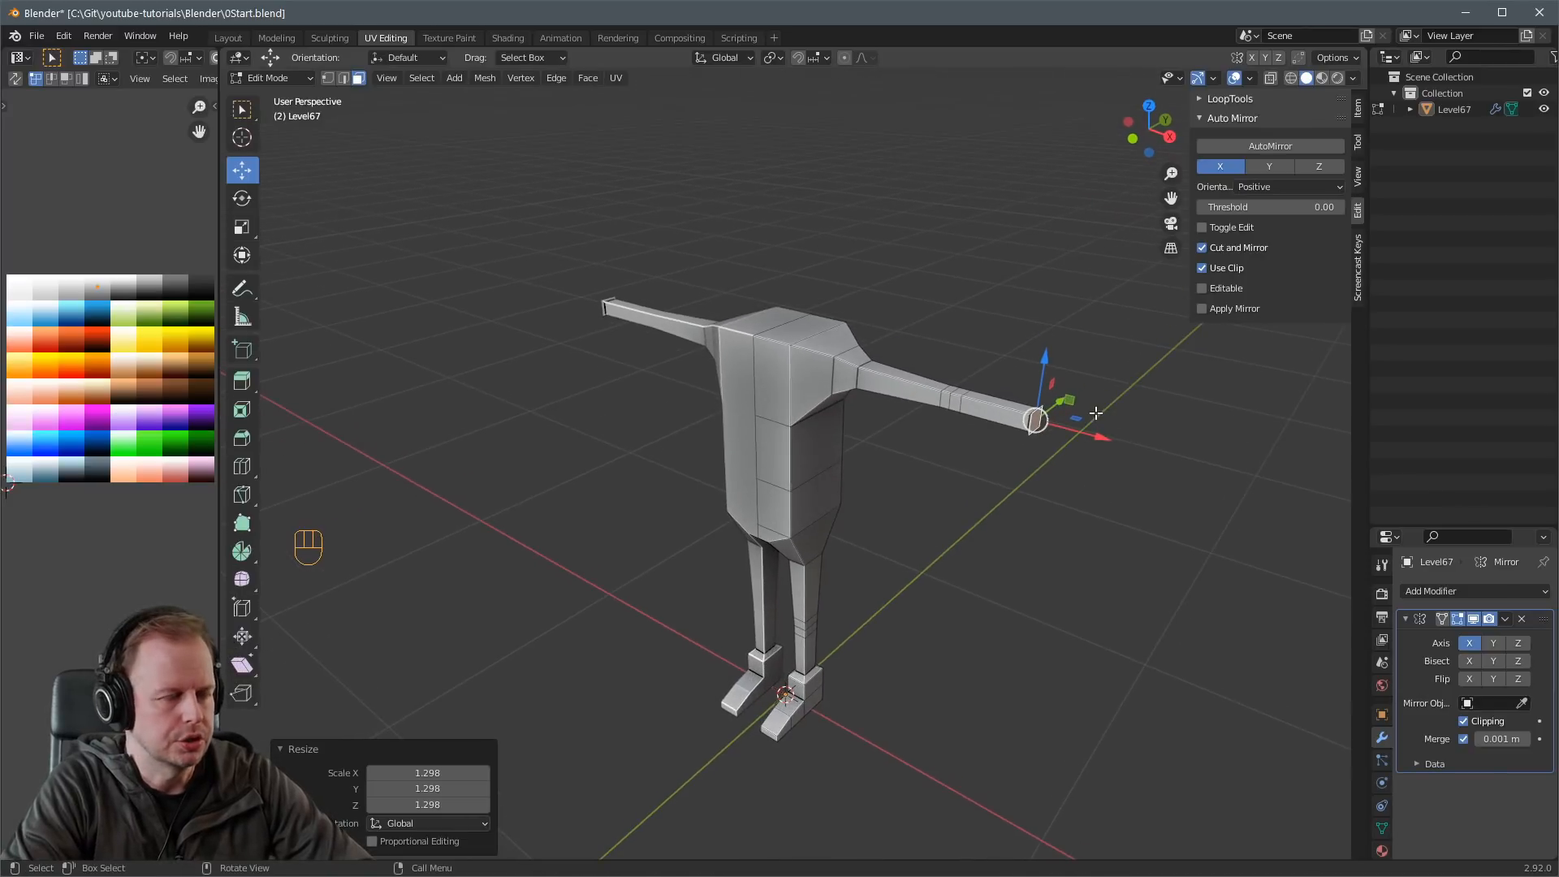
pyautogui.press('s')
pyautogui.press('y')
pyautogui.click(1156, 389)
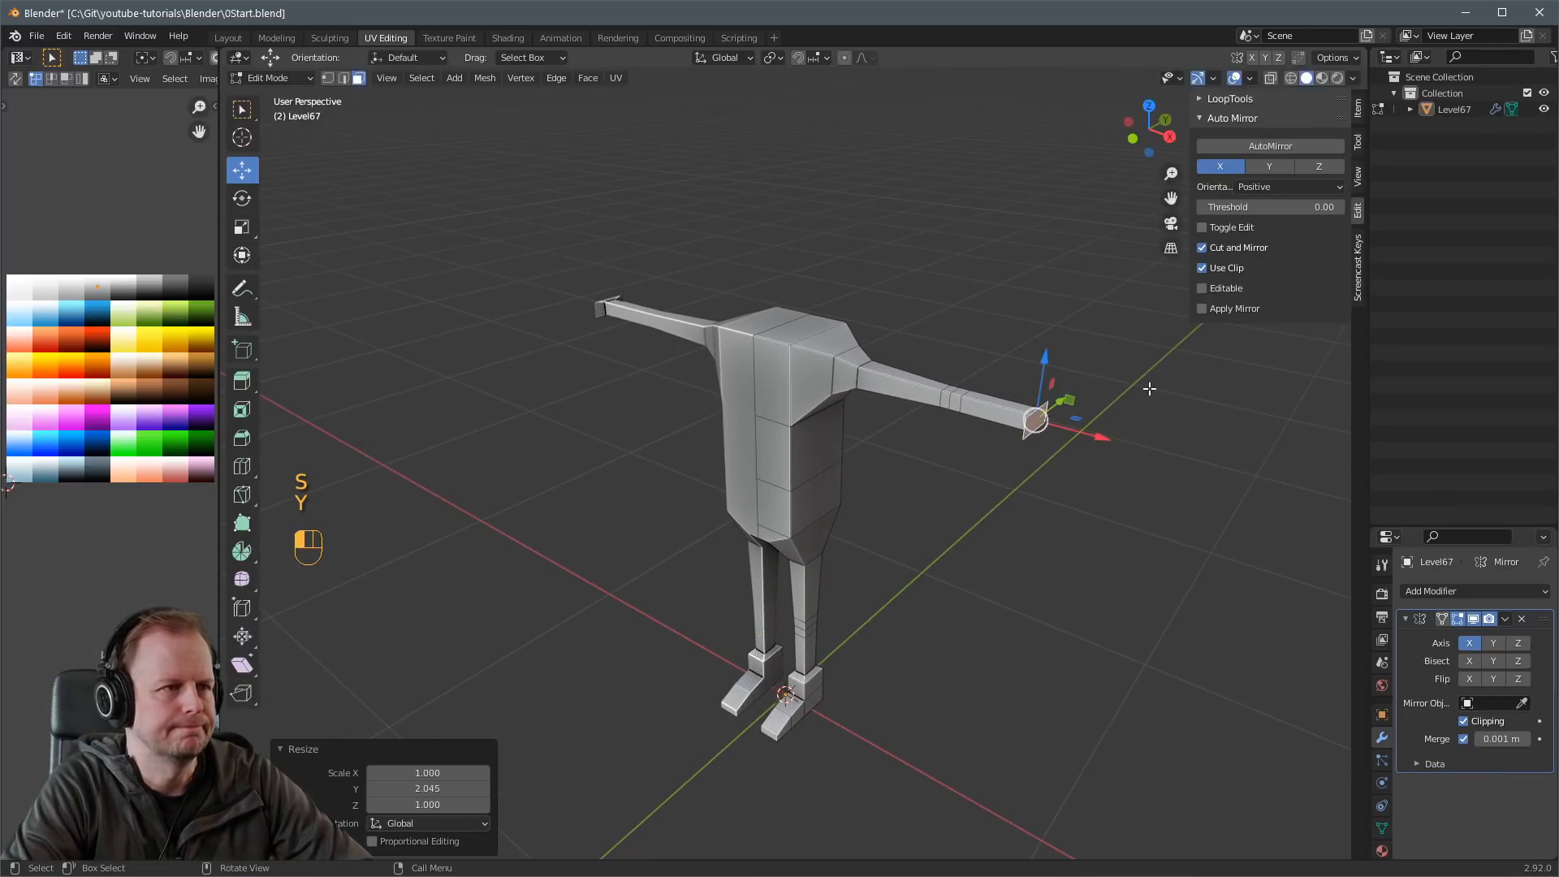
# Extrude the hand in two segments, the first about 0.05 m, and extrude a thumb of about 0.063 m from its front side face.
pyautogui.press('e')
pyautogui.click(1169, 397)
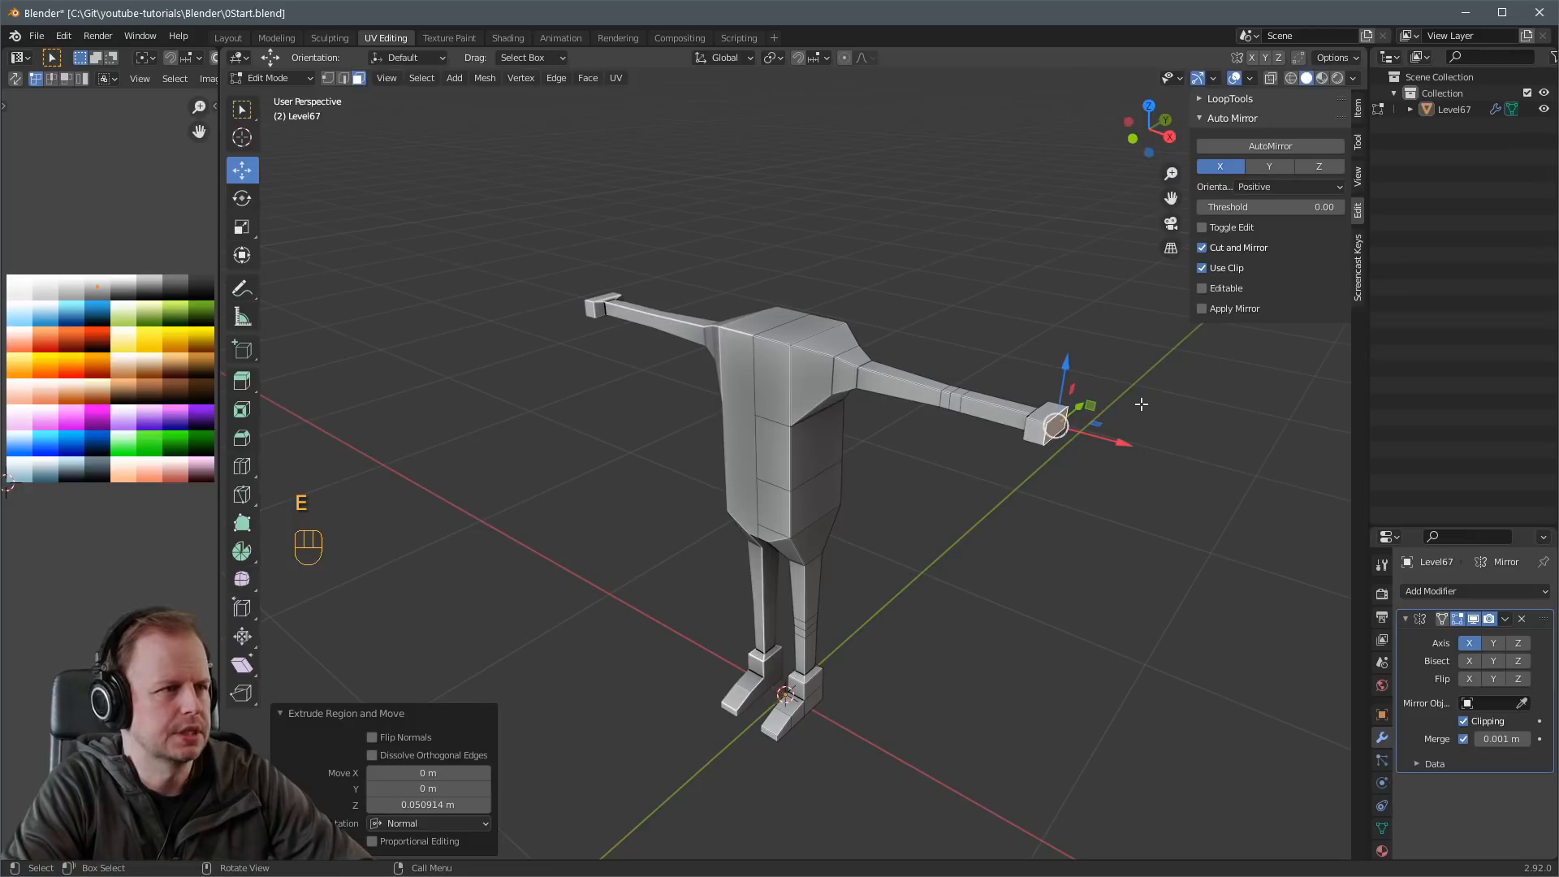
pyautogui.press('e')
pyautogui.click(1043, 434)
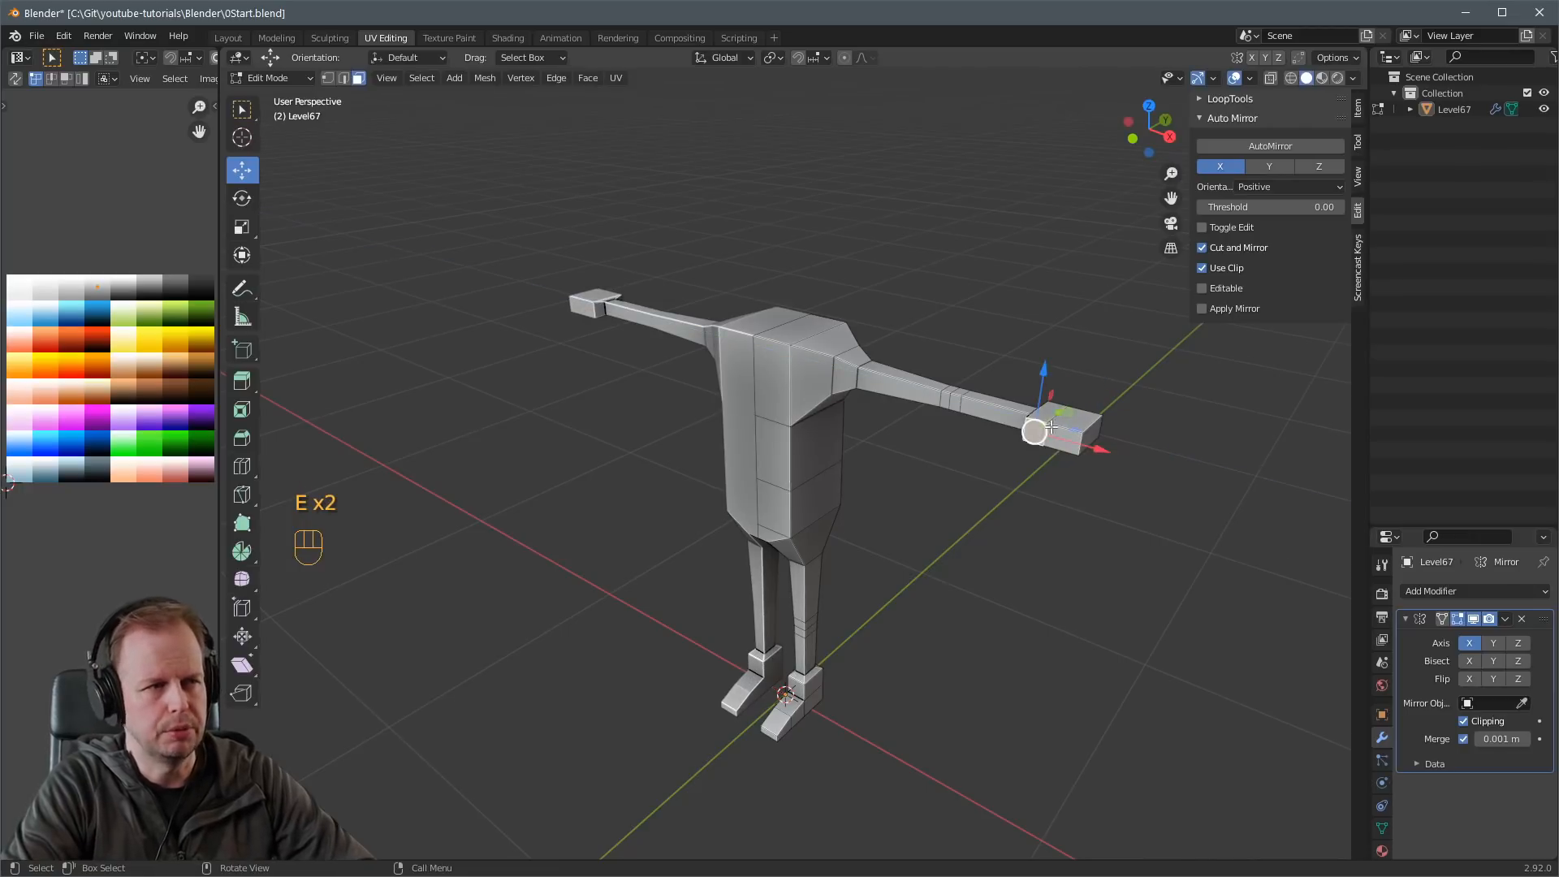
pyautogui.press('e')
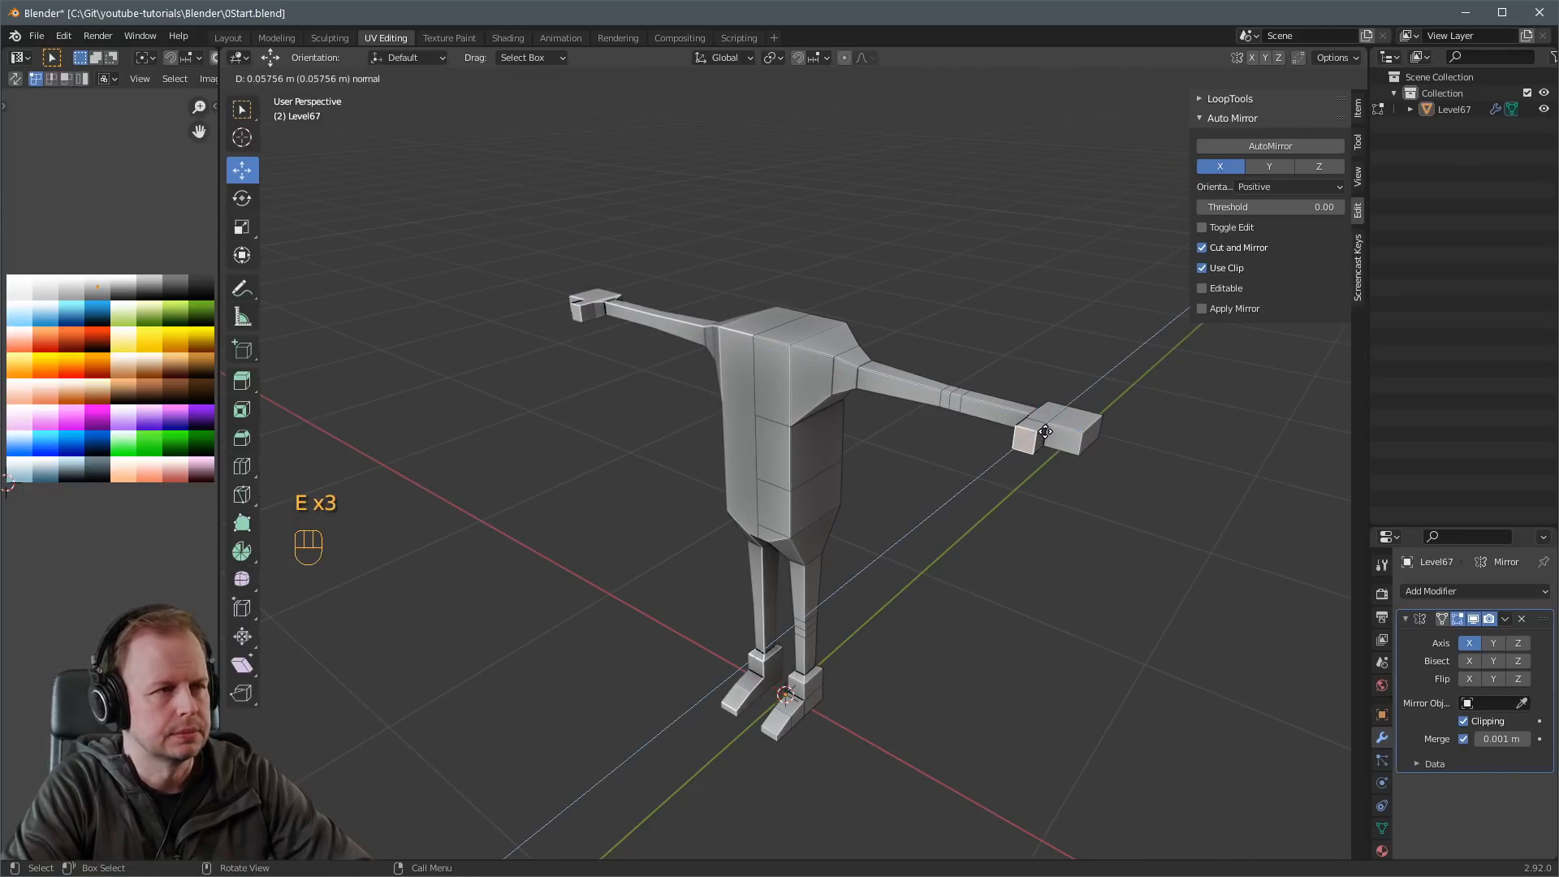
pyautogui.click(1045, 433)
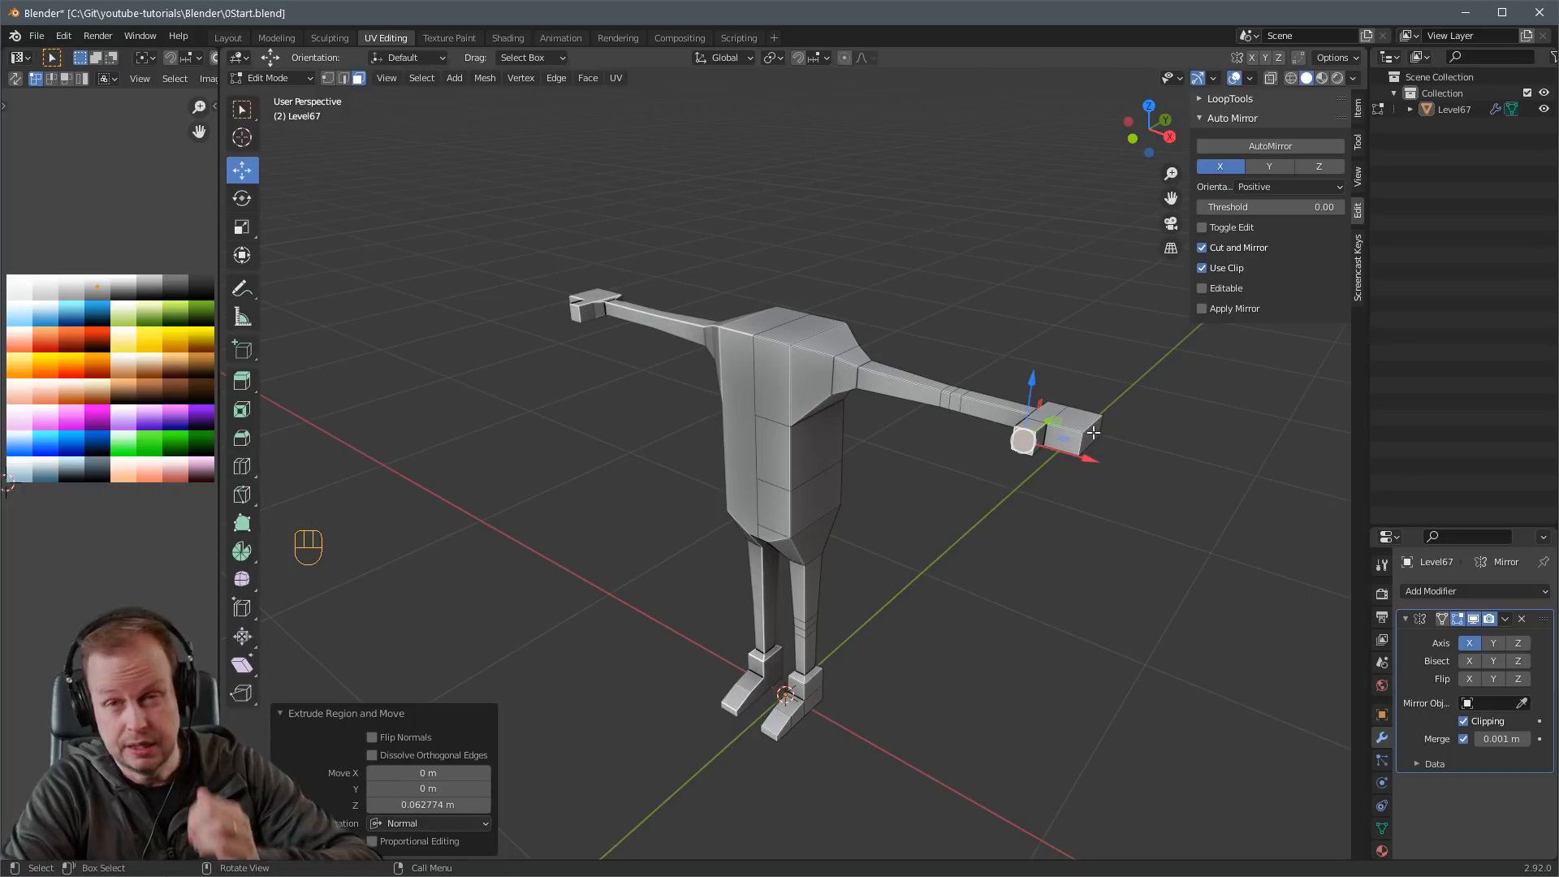
# Grow the selection to the whole hand and flatten it with a Z scale of about 0.58.
pyautogui.press('ctrl+KP_Add')
pyautogui.press('ctrl+KP_Add')
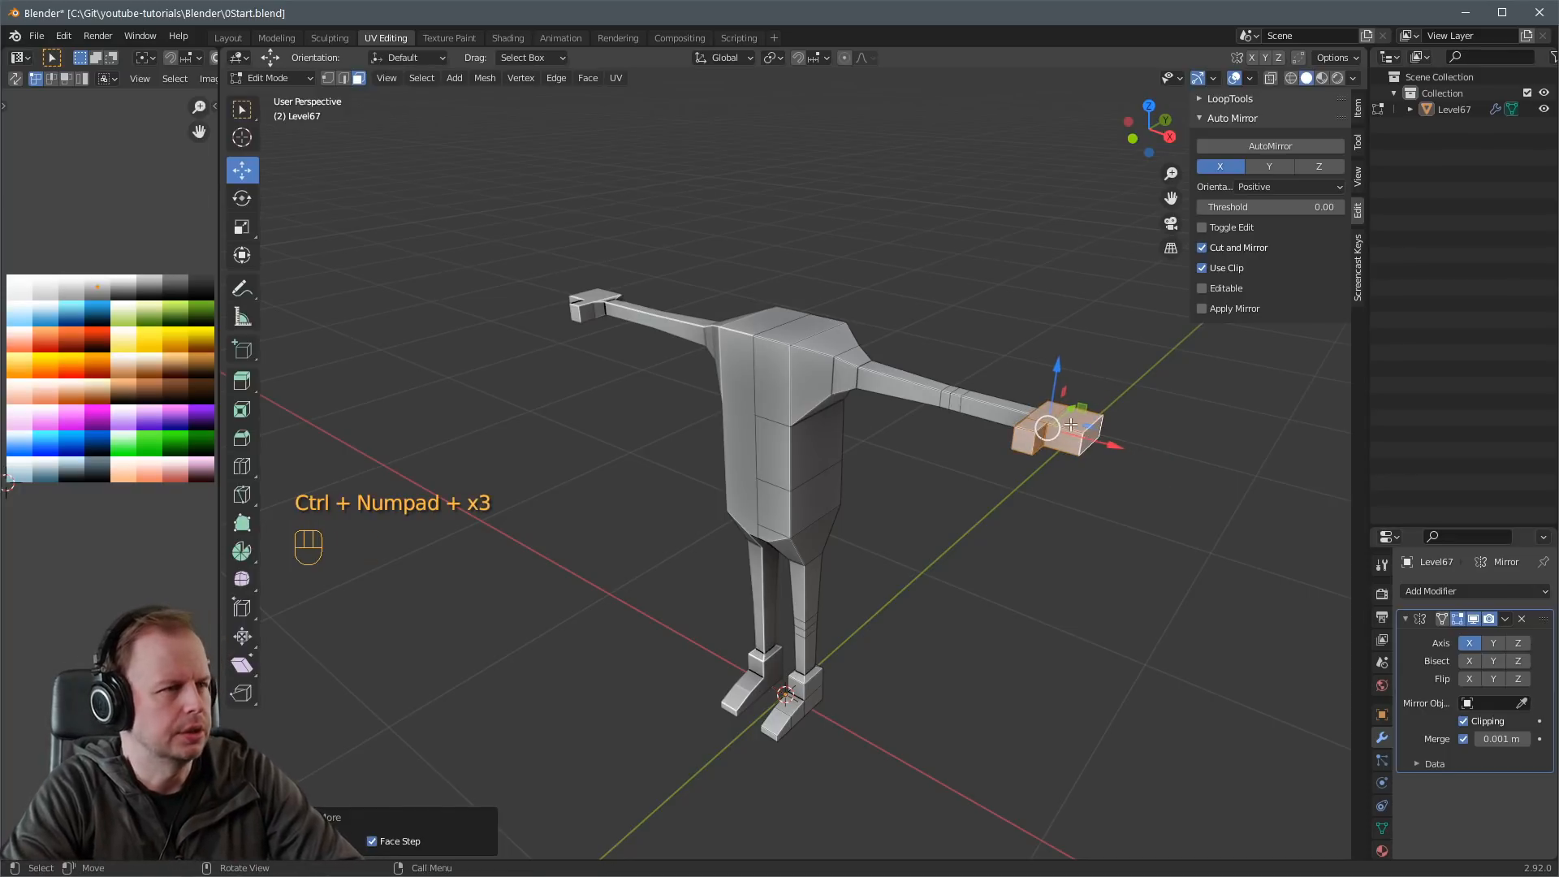
pyautogui.moveTo(1073, 425); pyautogui.dragTo(885, 456, button='middle')
pyautogui.scroll(4, 842, 484)
pyautogui.press('s')
pyautogui.press('z')
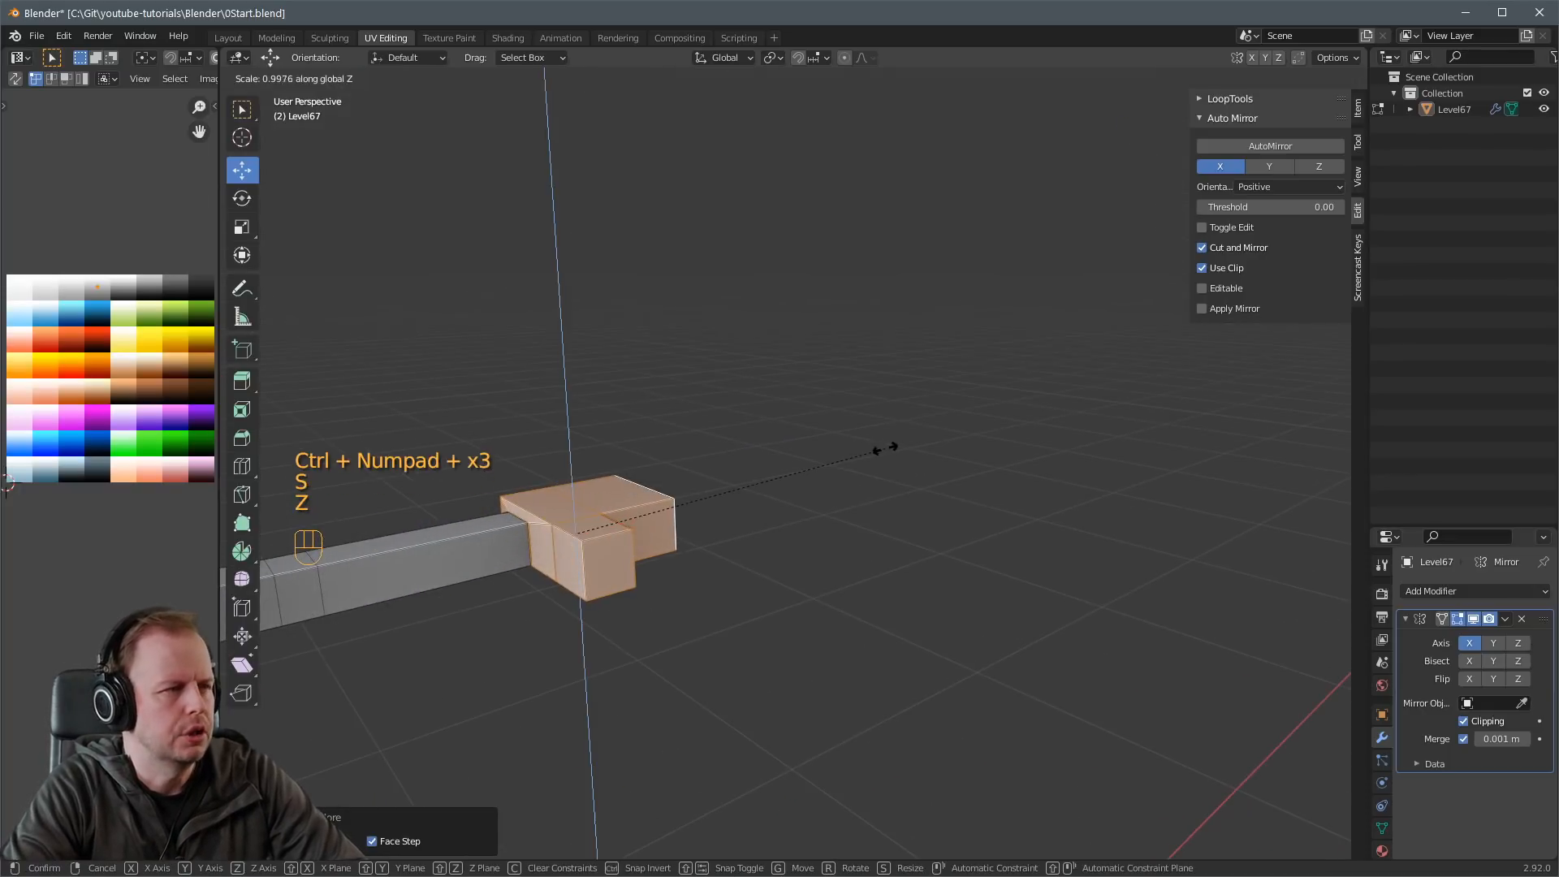
pyautogui.click(741, 513)
# Add three loop cuts across the outer part of the hand to divide it into four fingers.
pyautogui.moveTo(828, 512); pyautogui.dragTo(656, 504, button='middle')
pyautogui.hotkey('ctrl', 'r')
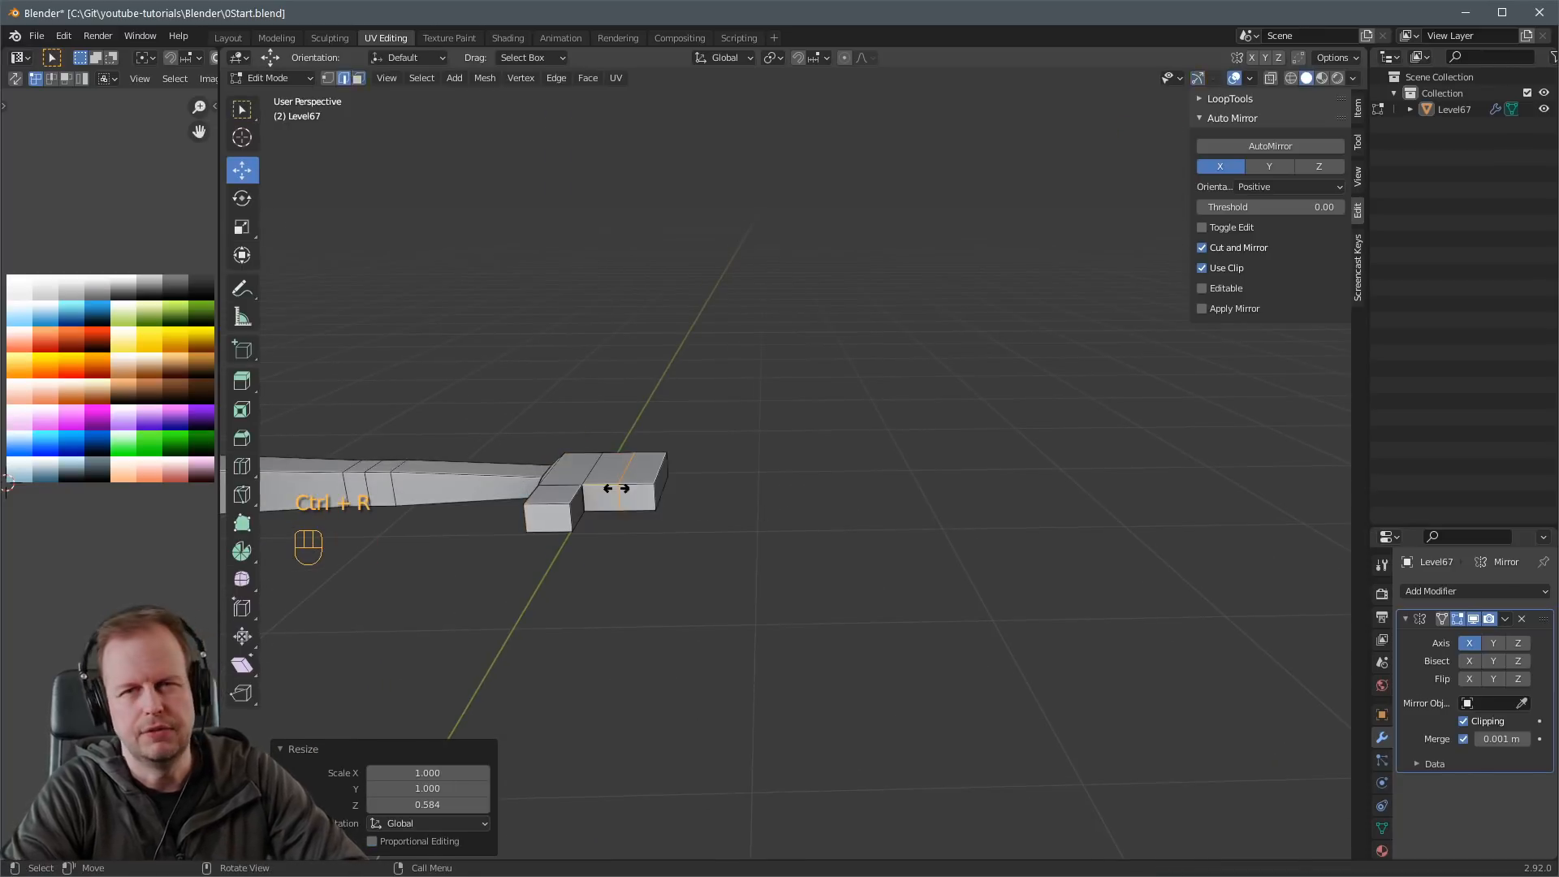
pyautogui.click(629, 487)
pyautogui.rightClick(629, 487)
pyautogui.hotkey('ctrl', 'r')
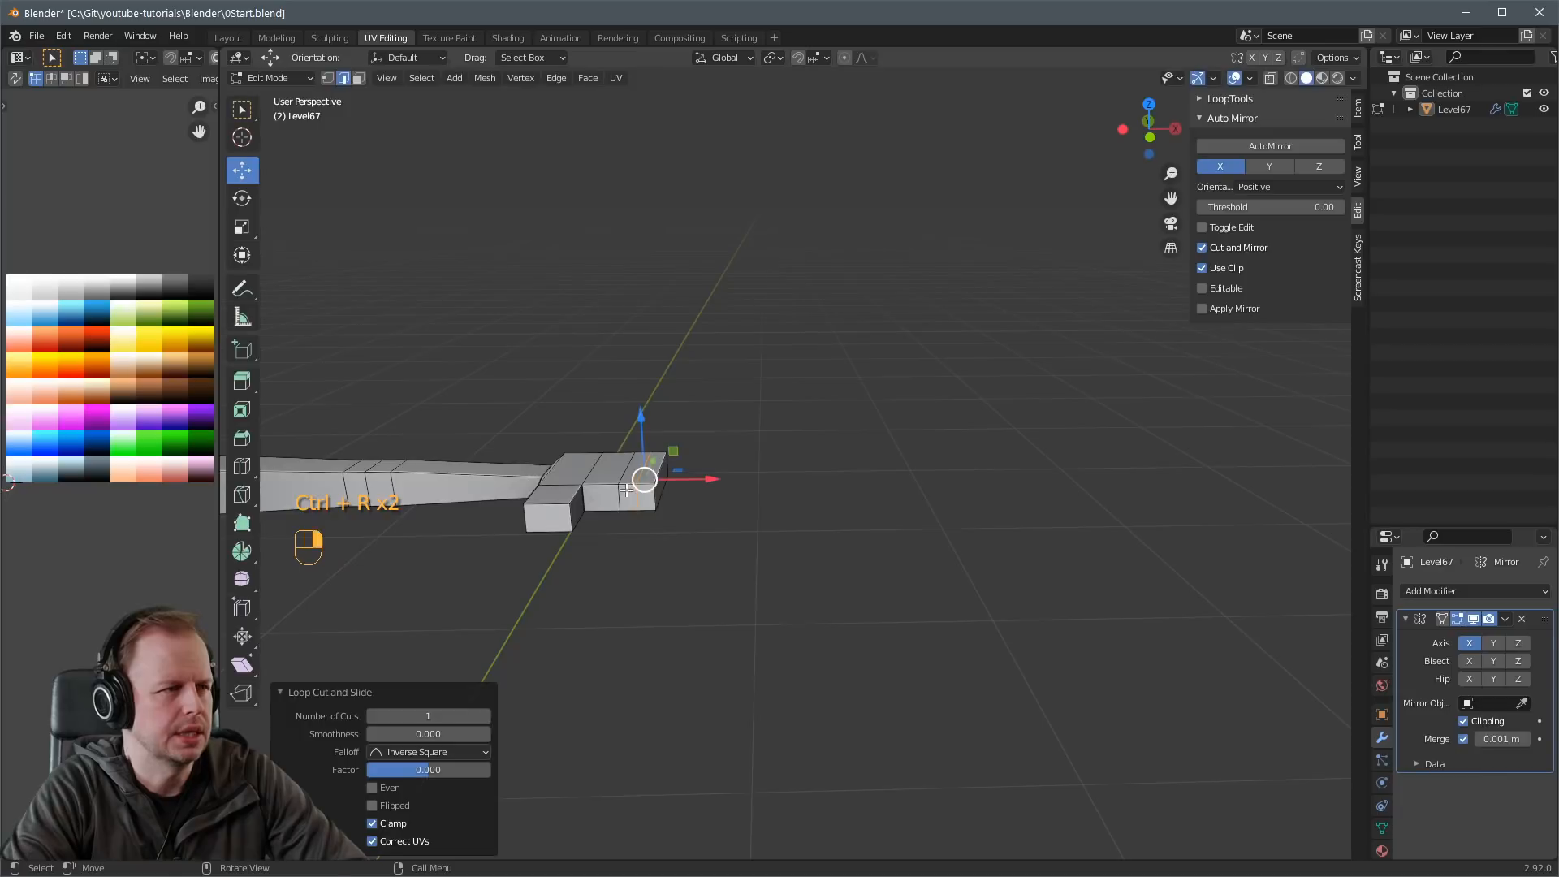
pyautogui.hotkey('ctrl', 'r')
pyautogui.press('3')
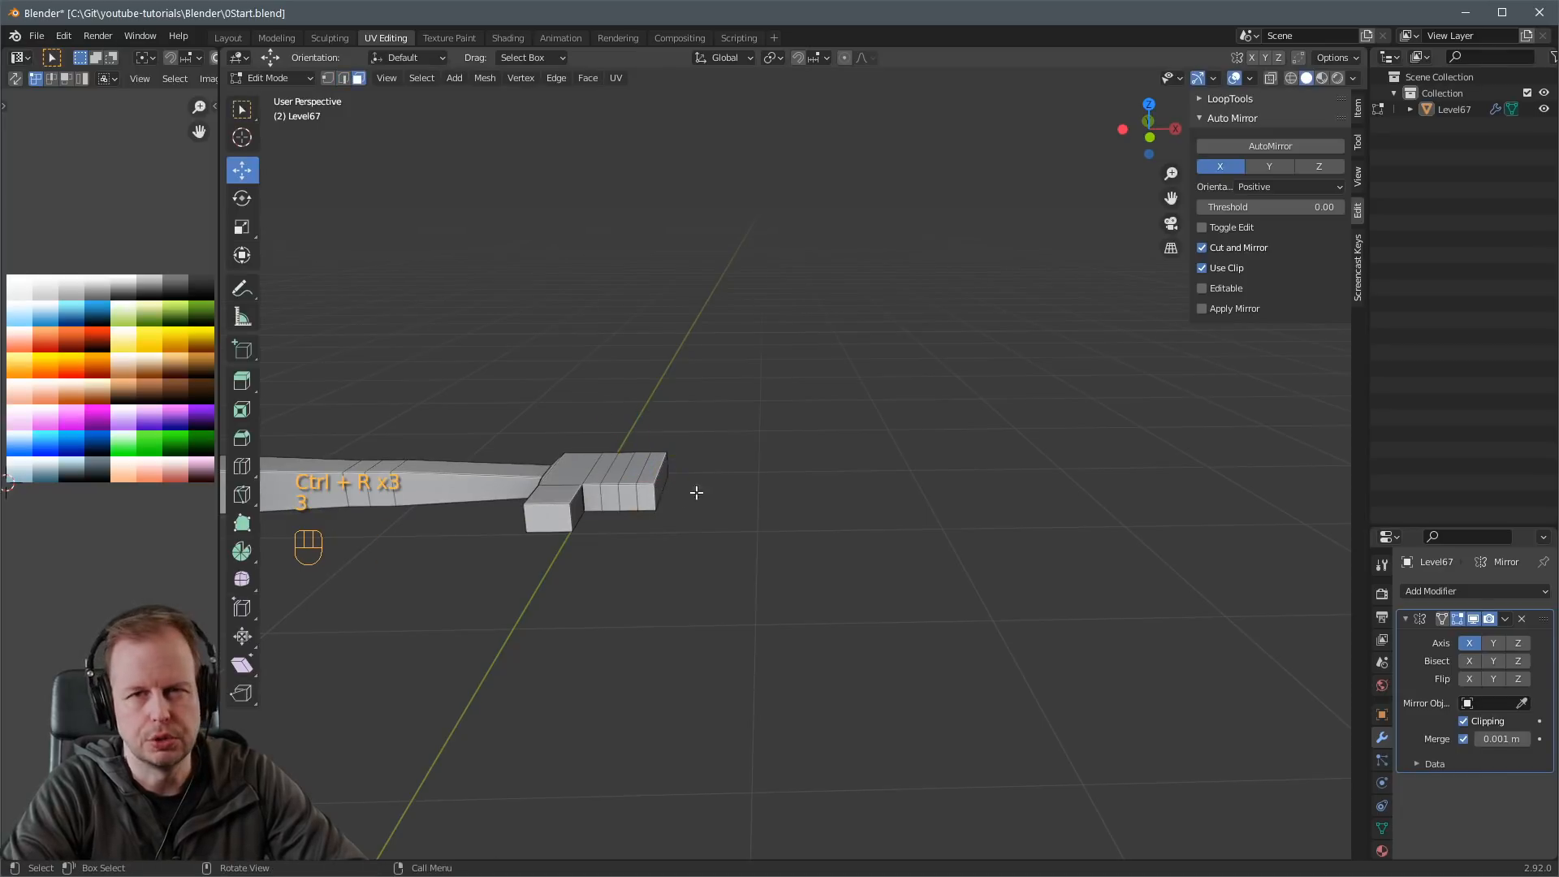
# Move the thumb's inner side face slightly along X and add a loop cut across the thumb.
pyautogui.scroll(-3, 714, 477)
pyautogui.moveTo(714, 477); pyautogui.dragTo(668, 495, button='middle')
pyautogui.click(647, 492)
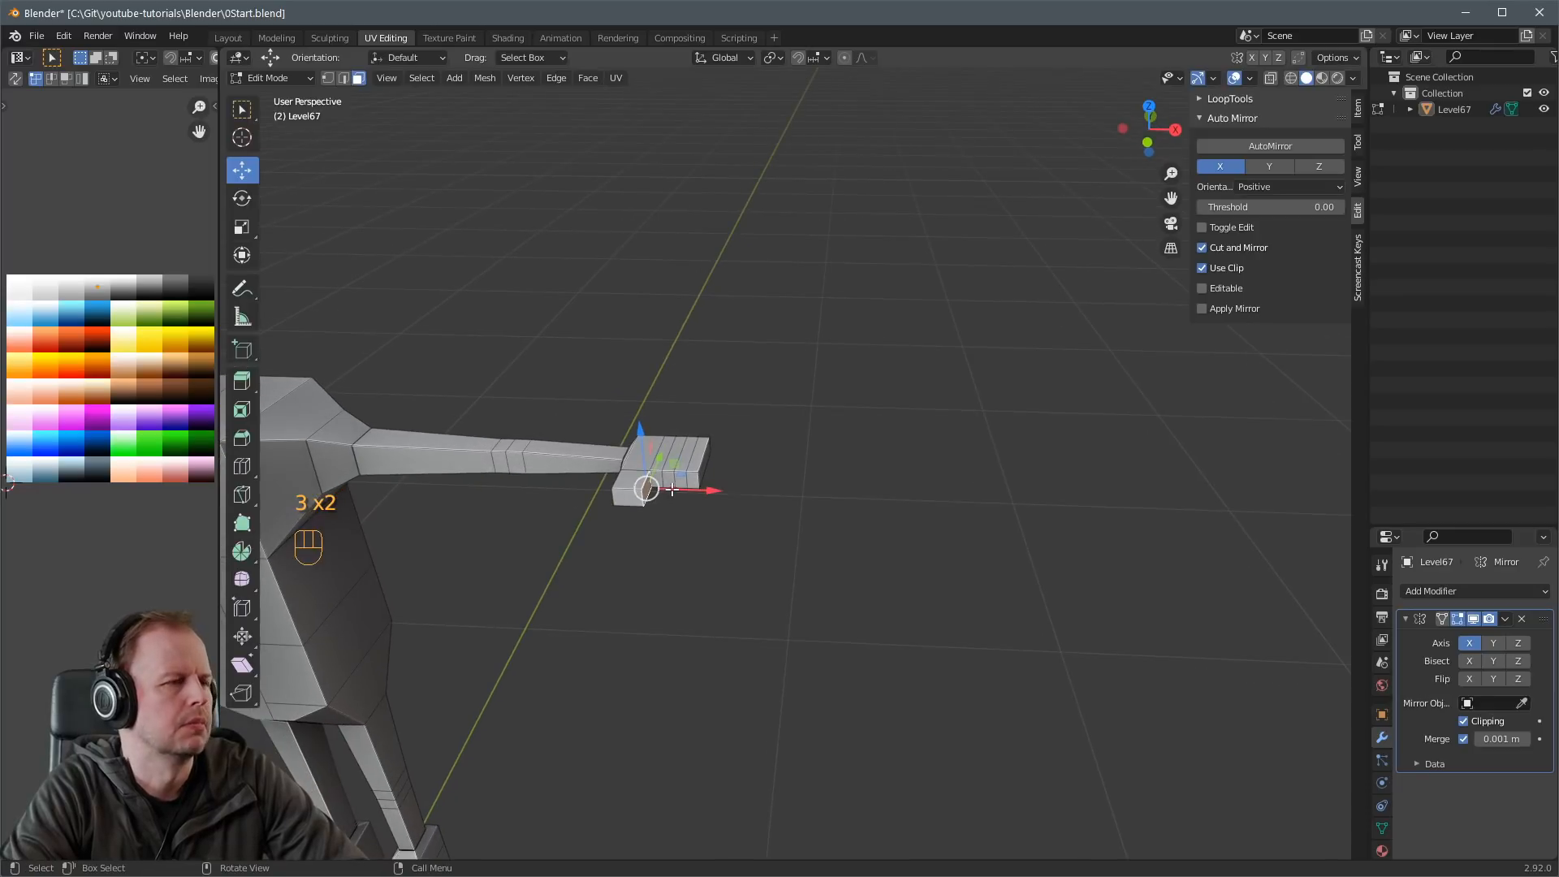
pyautogui.moveTo(672, 489); pyautogui.dragTo(665, 489)
pyautogui.click(643, 489)
pyautogui.rightClick(642, 490)
# Adjust the finger spacing by moving the hand's edge loops toward the wrist along X, the last one by about 0.006 m.
pyautogui.moveTo(820, 475); pyautogui.dragTo(714, 479, button='middle')
pyautogui.scroll(1, 715, 480)
pyautogui.press('2')
pyautogui.moveTo(1096, 453); pyautogui.dragTo(1002, 439, button='middle')
pyautogui.click(1096, 546)
pyautogui.moveTo(1115, 571); pyautogui.dragTo(1108, 444, button='middle')
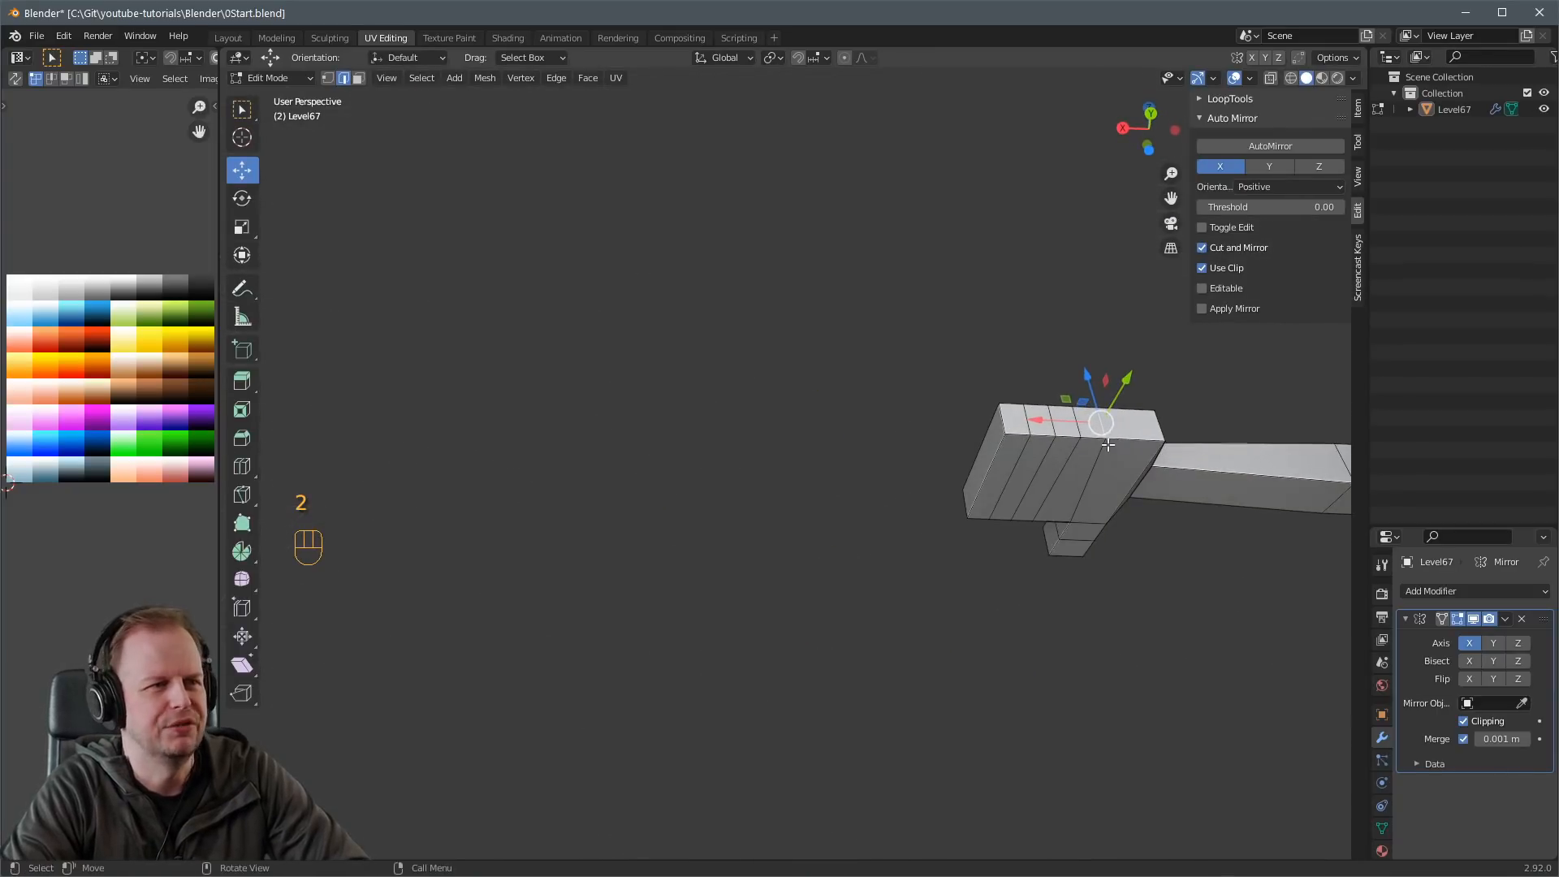
pyautogui.moveTo(1050, 418); pyautogui.dragTo(1067, 418)
pyautogui.press('2')
pyautogui.press('a')
pyautogui.press('a')
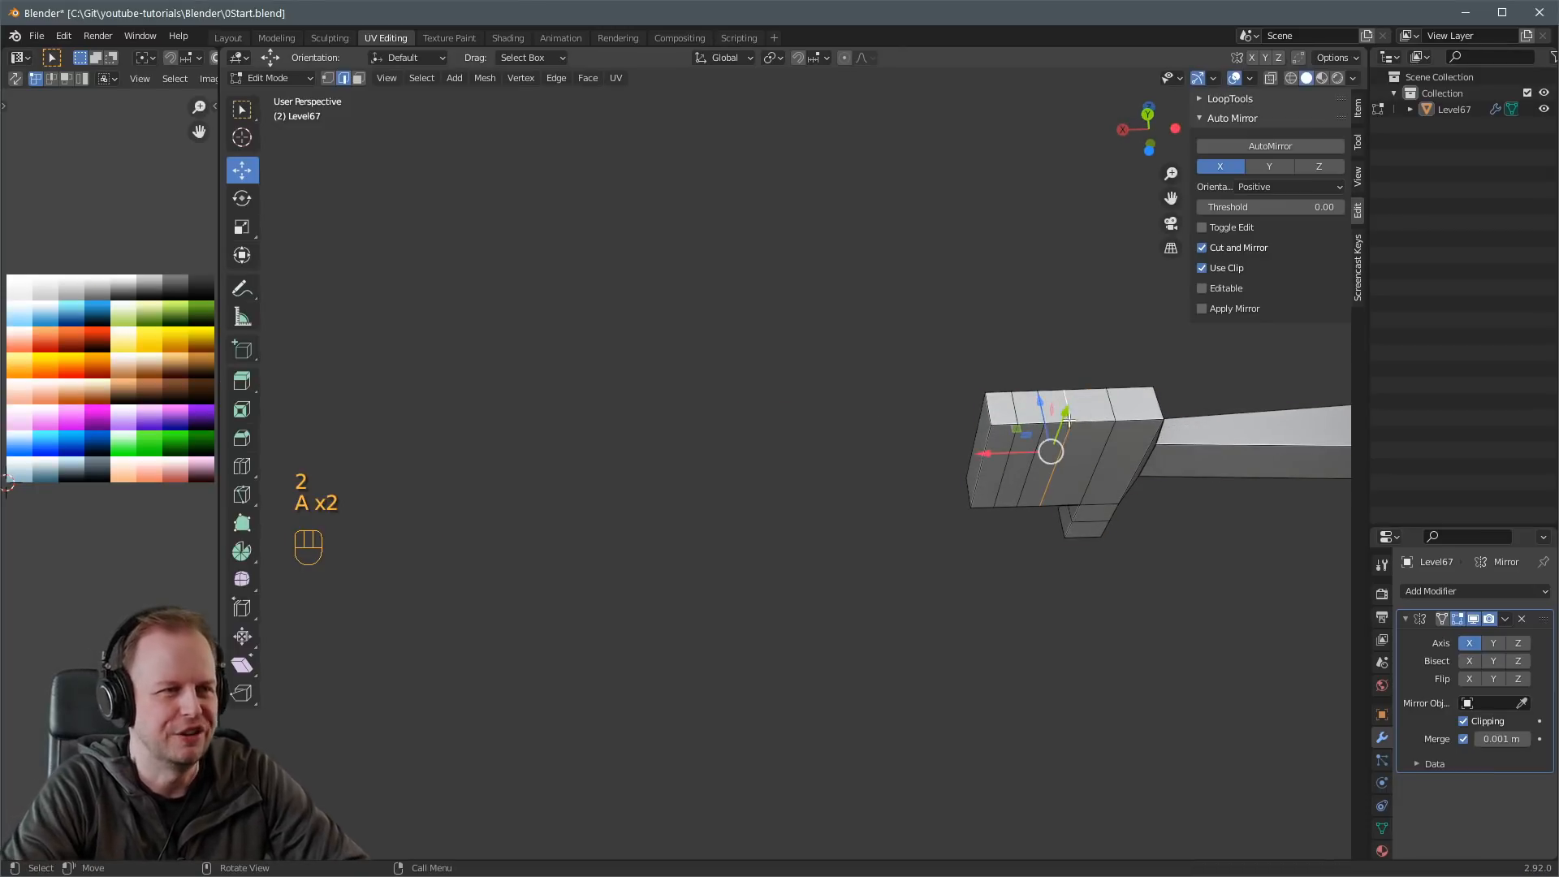
pyautogui.press('a')
pyautogui.press('a')
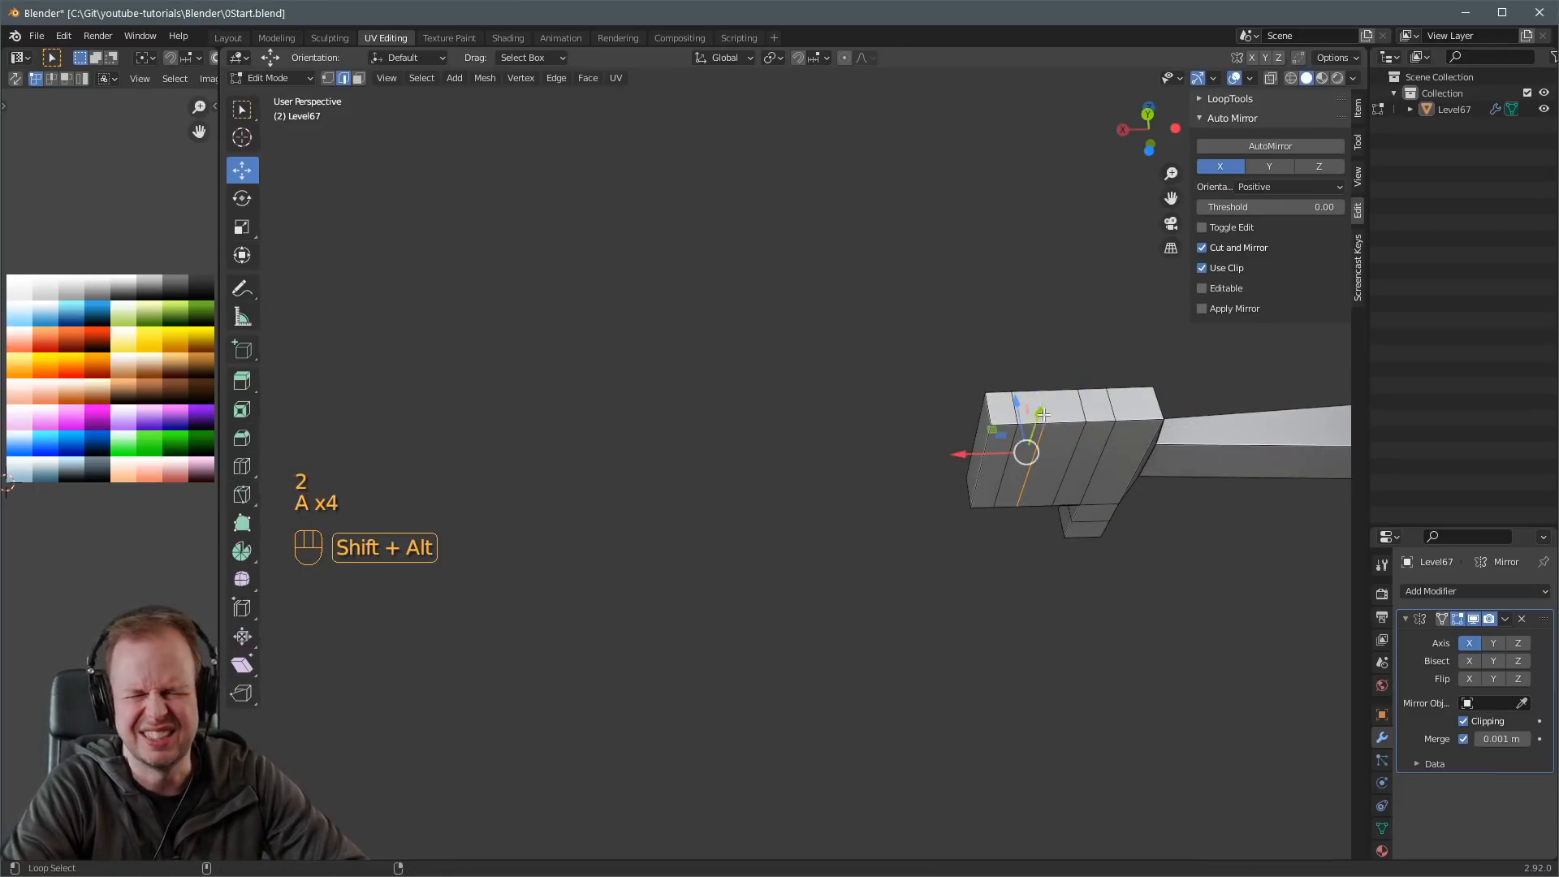
pyautogui.moveTo(974, 452); pyautogui.dragTo(979, 452)
# Select the whole hand from its end face and narrow it with a Y scale of about 0.67.
pyautogui.scroll(-5, 978, 452)
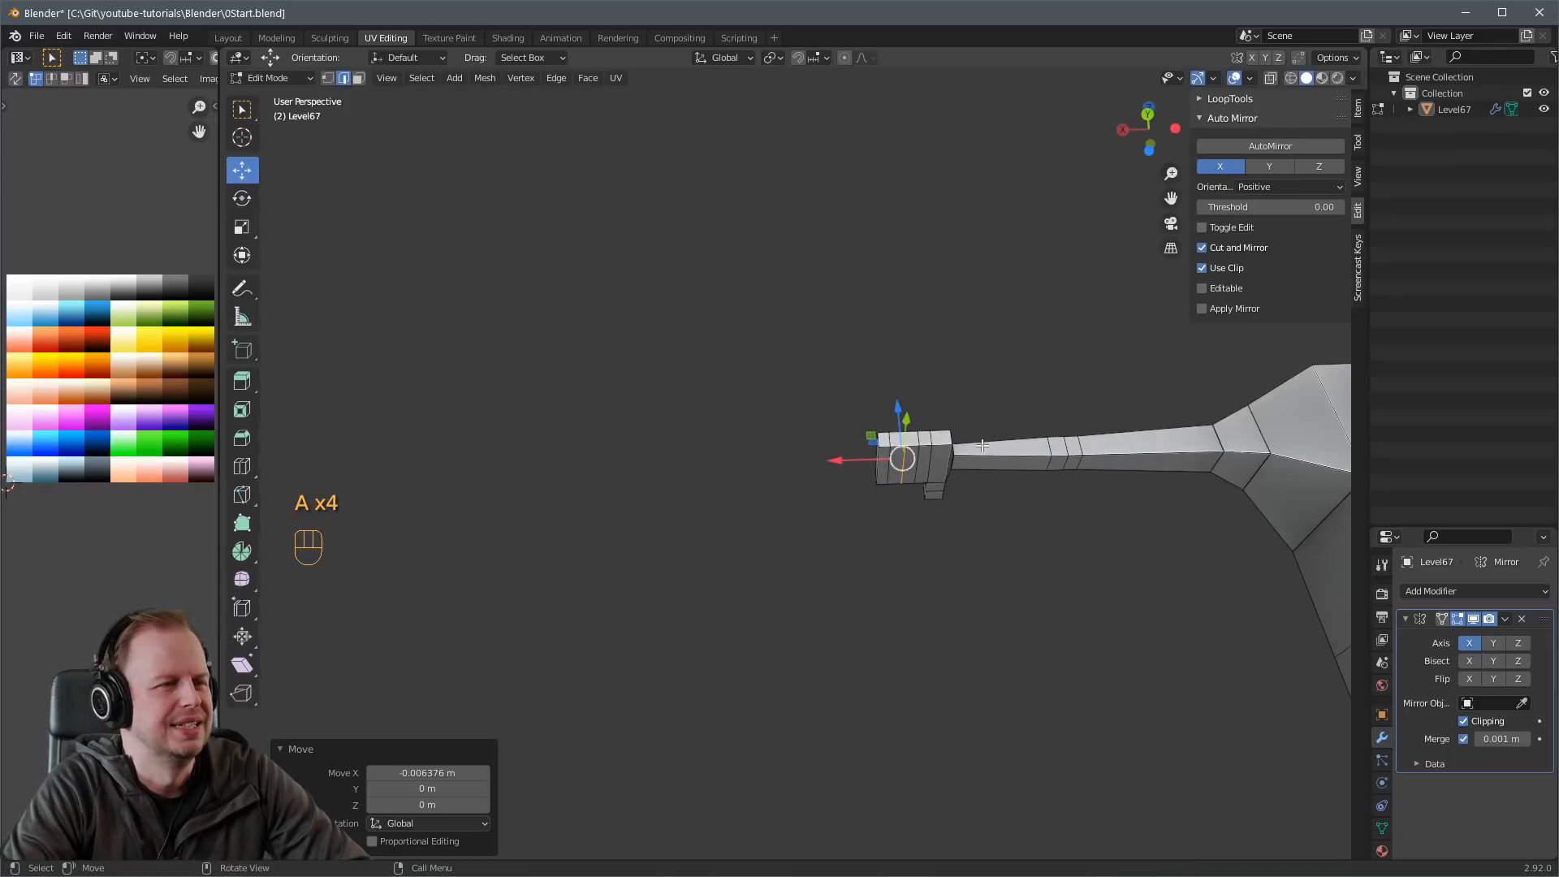
pyautogui.press('Tab')
pyautogui.moveTo(934, 453); pyautogui.dragTo(1095, 553, button='middle')
pyautogui.moveTo(849, 415)
pyautogui.mouseDown(button='middle')
pyautogui.moveTo(954, 448)
pyautogui.moveTo(909, 476)
pyautogui.moveTo(838, 440)
pyautogui.mouseUp(button='middle')
pyautogui.press('Tab')
pyautogui.press('3')
pyautogui.click(761, 423)
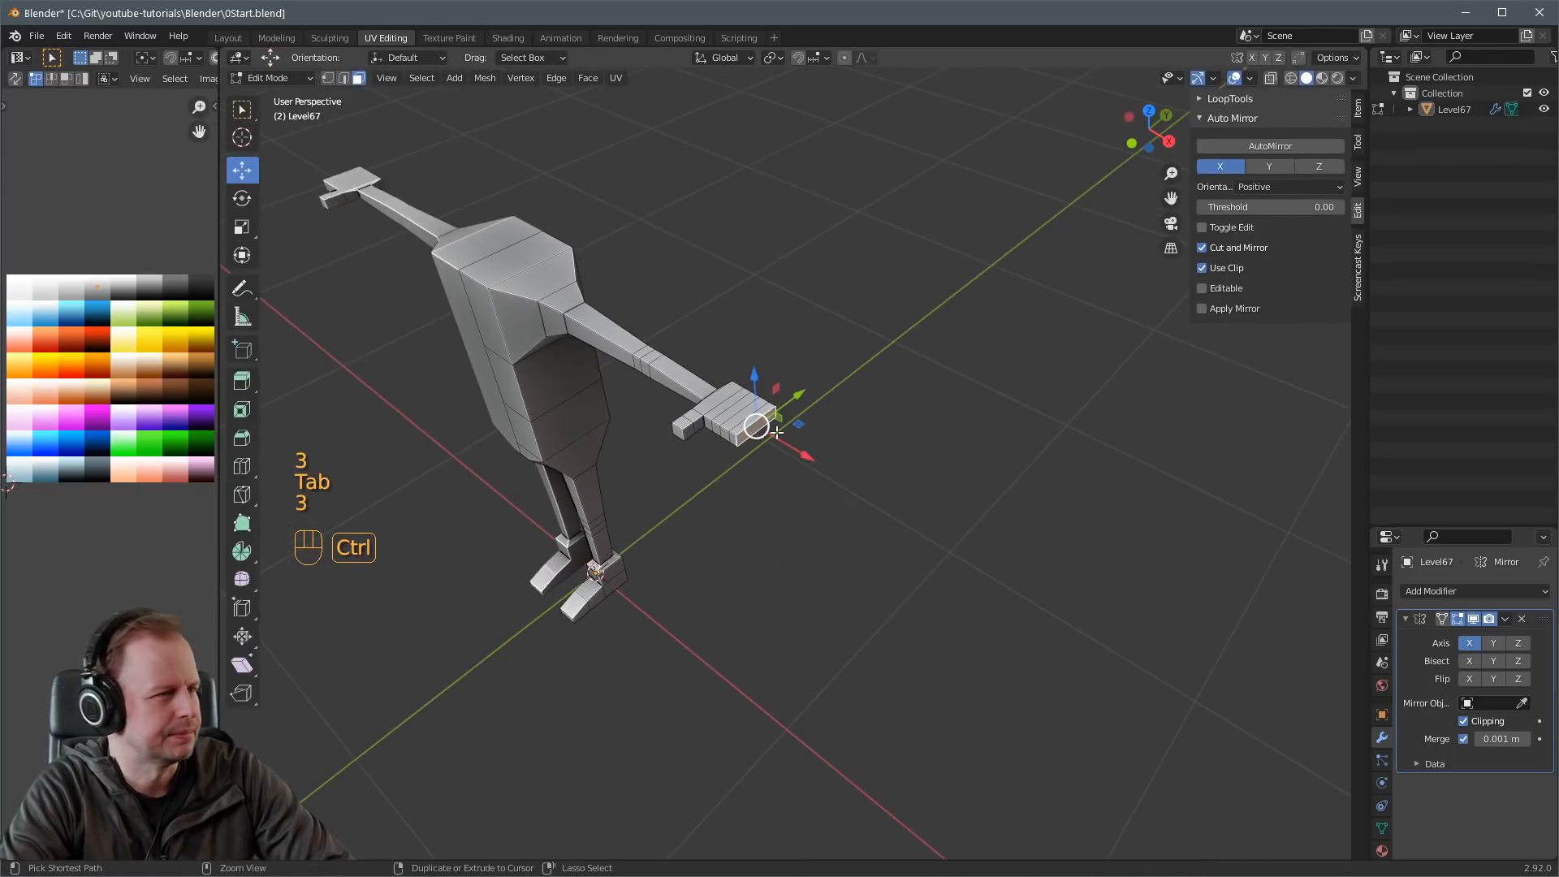
pyautogui.press('ctrl+KP_Add')
pyautogui.press('ctrl+KP_Add')
pyautogui.press('ctrl+KP_Add')
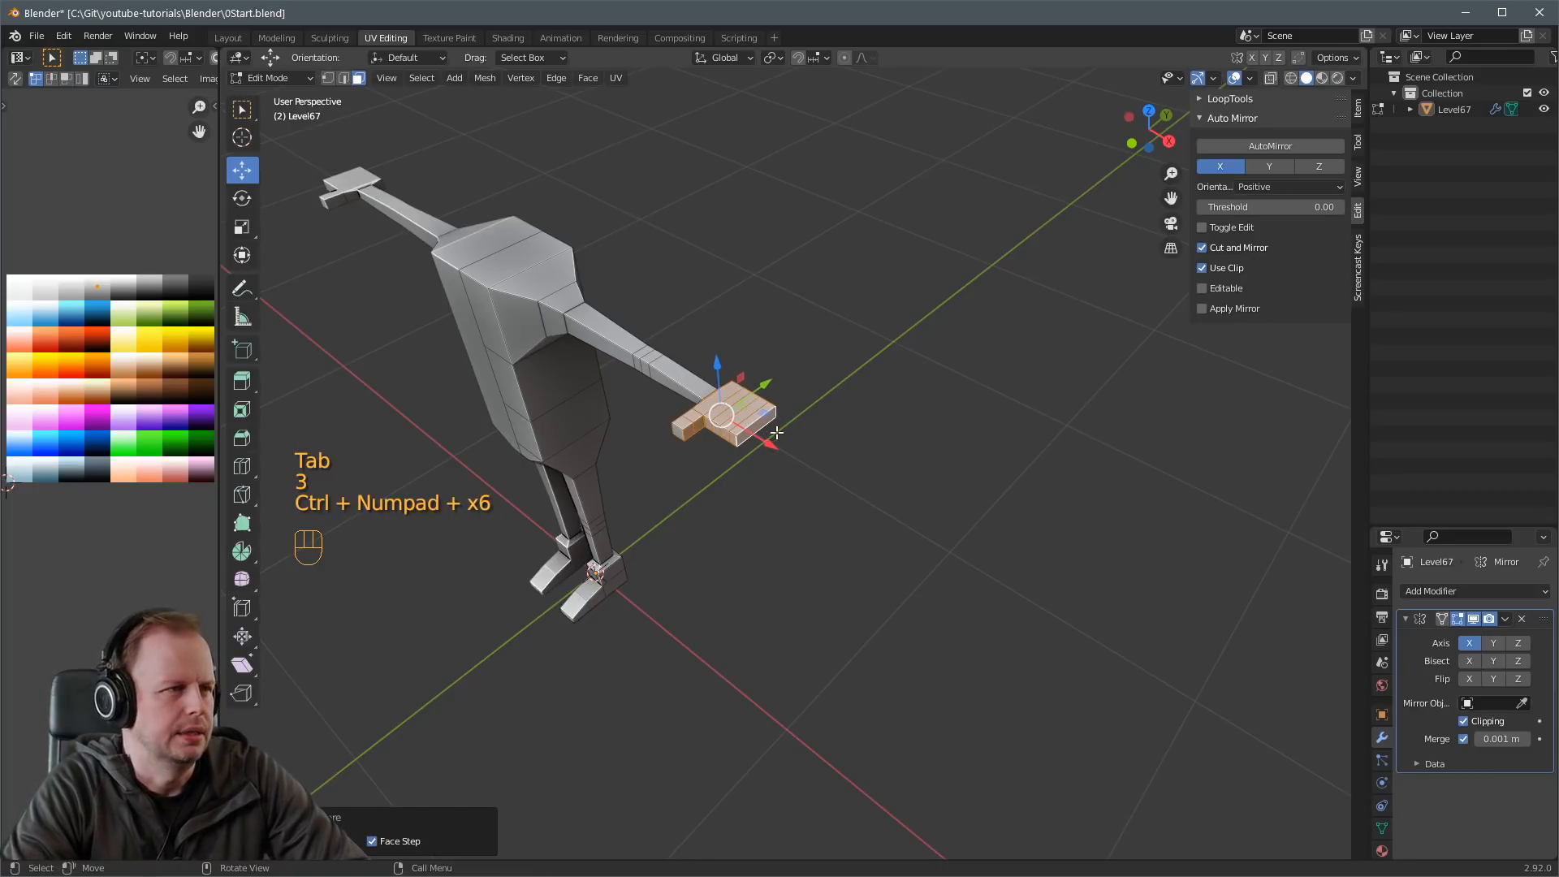
pyautogui.press('s')
pyautogui.press('y')
pyautogui.click(751, 437)
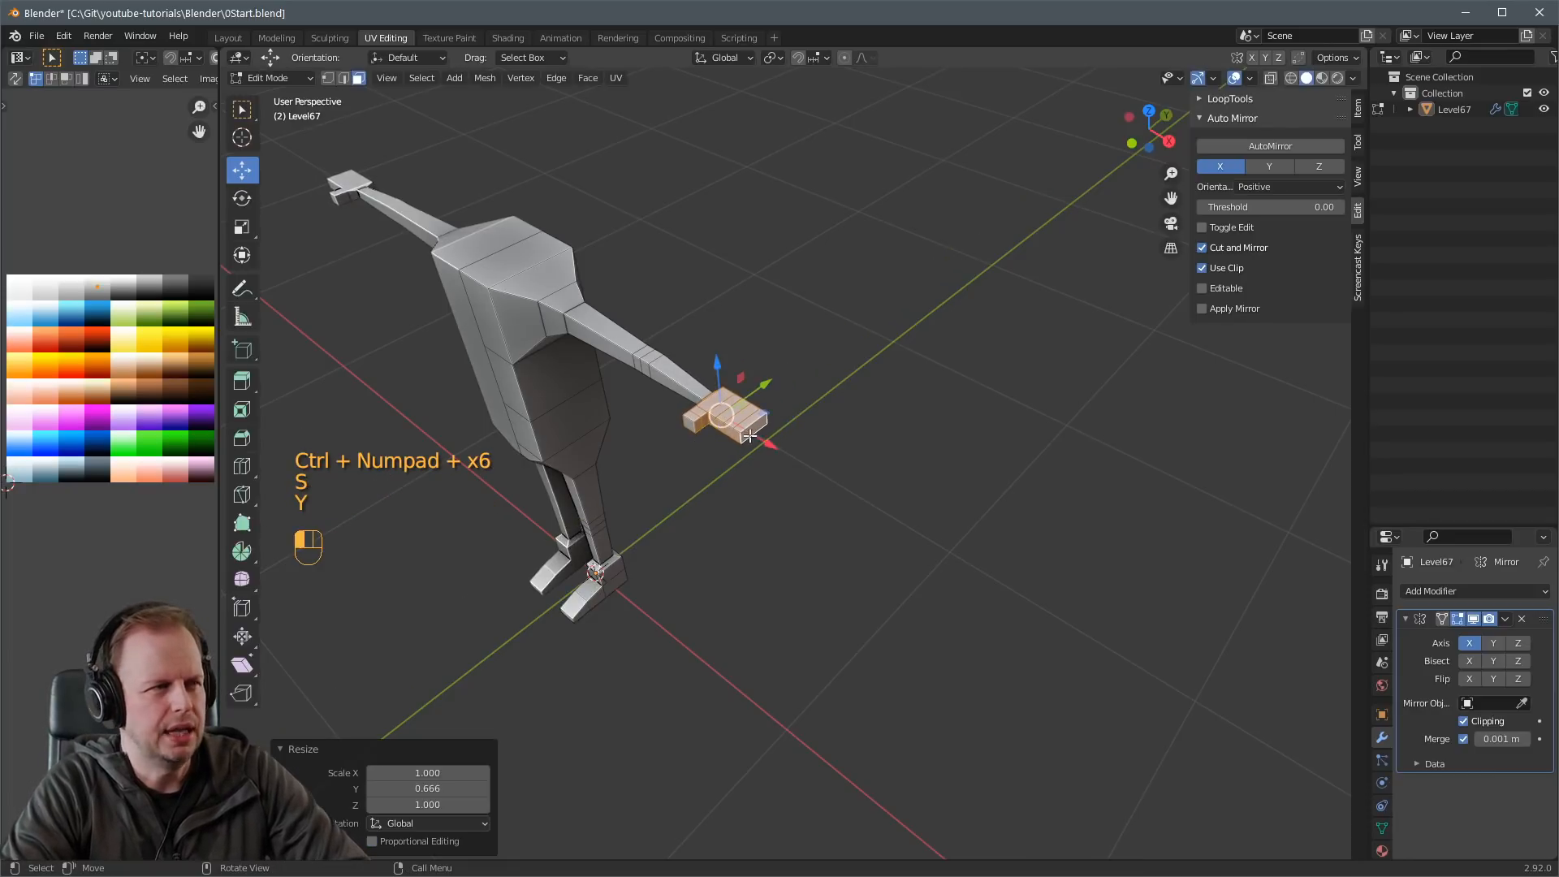
# Scale down the torso's top face to taper the upper chest.
pyautogui.moveTo(751, 436)
pyautogui.mouseDown(button='middle')
pyautogui.moveTo(616, 376)
pyautogui.moveTo(354, 398)
pyautogui.moveTo(755, 442)
pyautogui.mouseUp(button='middle')
pyautogui.press('3')
pyautogui.click(346, 392)
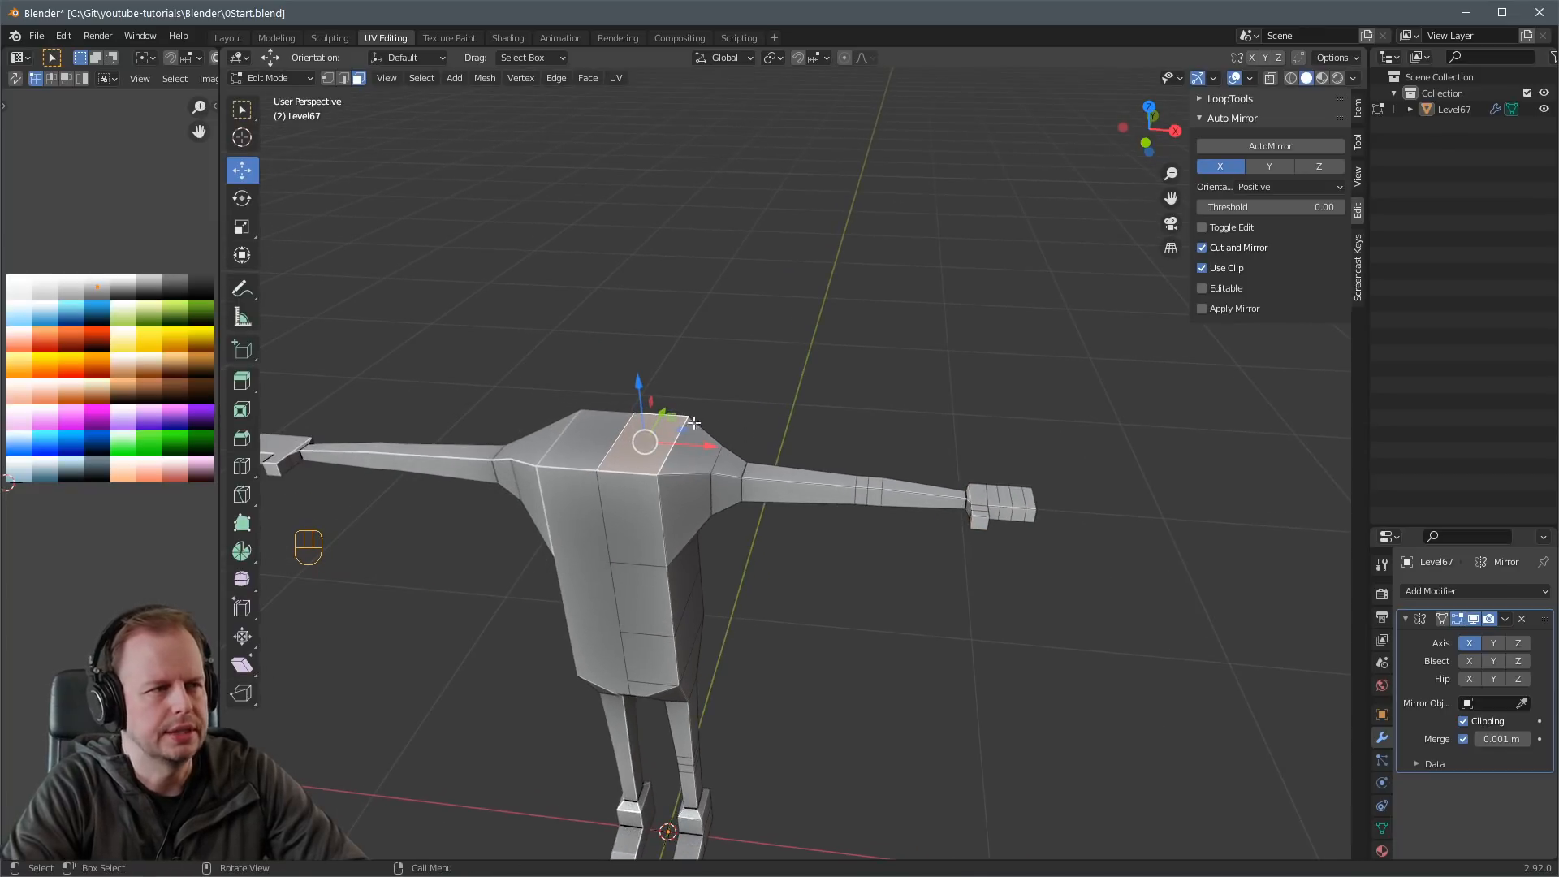
pyautogui.press('s')
pyautogui.click(759, 428)
# Raise the chest's edge loop by about 0.045 m and shift it about 0.025 m outward along X.
pyautogui.moveTo(758, 429); pyautogui.dragTo(703, 365, button='middle')
pyautogui.press('2')
pyautogui.press('a')
pyautogui.press('a')
pyautogui.keyDown('alt'); pyautogui.keyDown('shift'); pyautogui.click(654, 590); pyautogui.keyUp('shift'); pyautogui.keyUp('alt')
pyautogui.moveTo(656, 533); pyautogui.dragTo(659, 505)
pyautogui.hotkey('ctrl', 'z')
pyautogui.moveTo(714, 560); pyautogui.dragTo(911, 531, button='middle')
pyautogui.hotkey('ctrl', 'z')
pyautogui.press('g')
pyautogui.click(880, 546)
# Move the torso's middle edge loop slightly inward and upward to shape the waist.
pyautogui.press('2')
pyautogui.press('2')
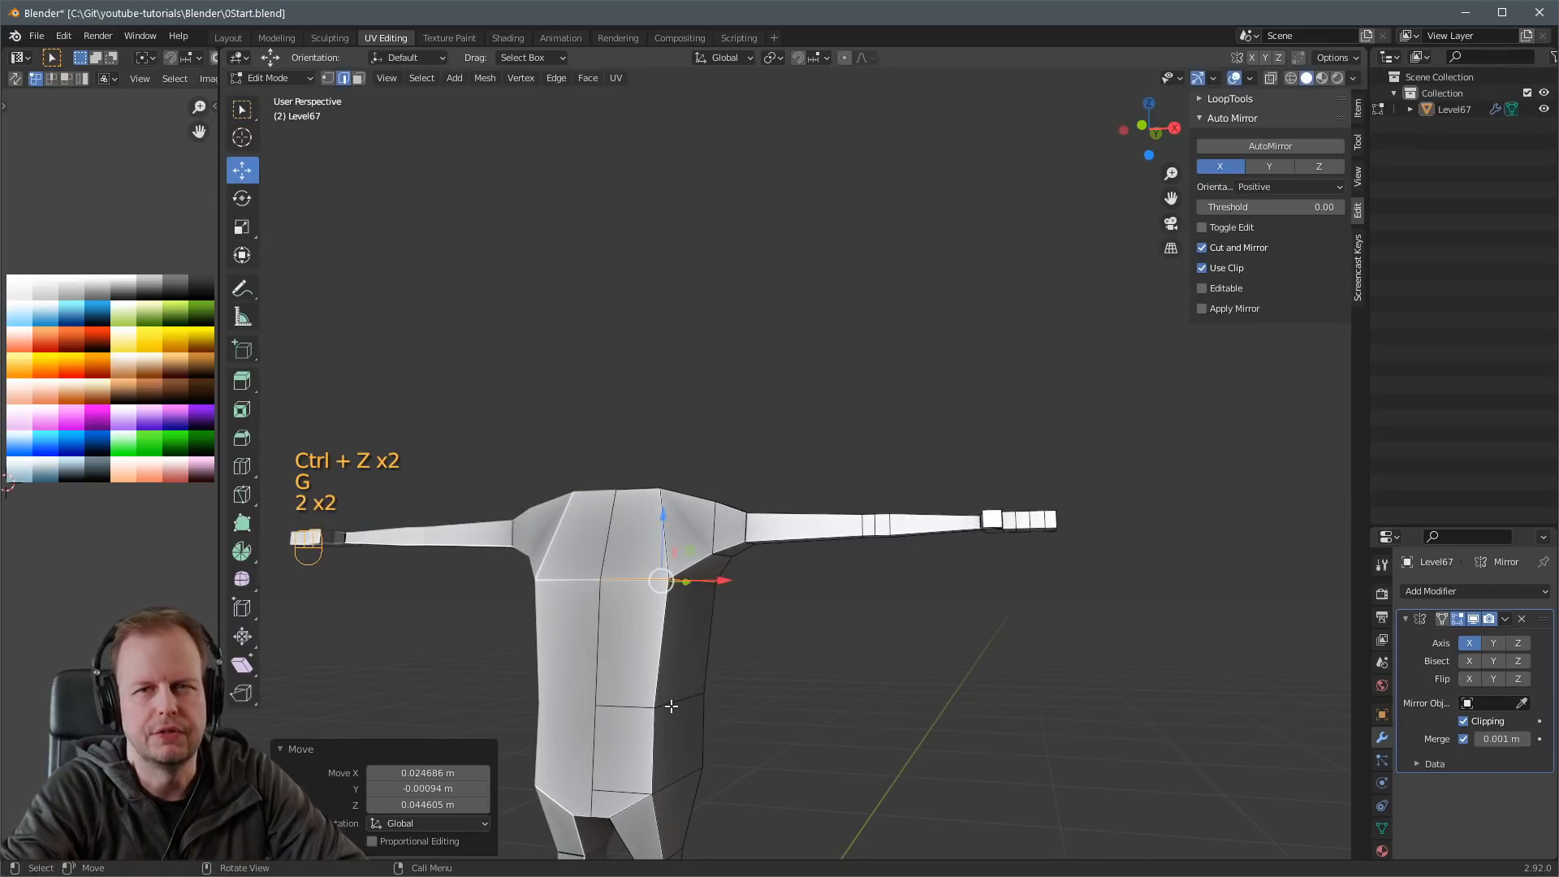
pyautogui.press('a')
pyautogui.press('a')
pyautogui.keyDown('alt'); pyautogui.keyDown('shift'); pyautogui.click(671, 703); pyautogui.keyUp('shift'); pyautogui.keyUp('alt')
pyautogui.press('g')
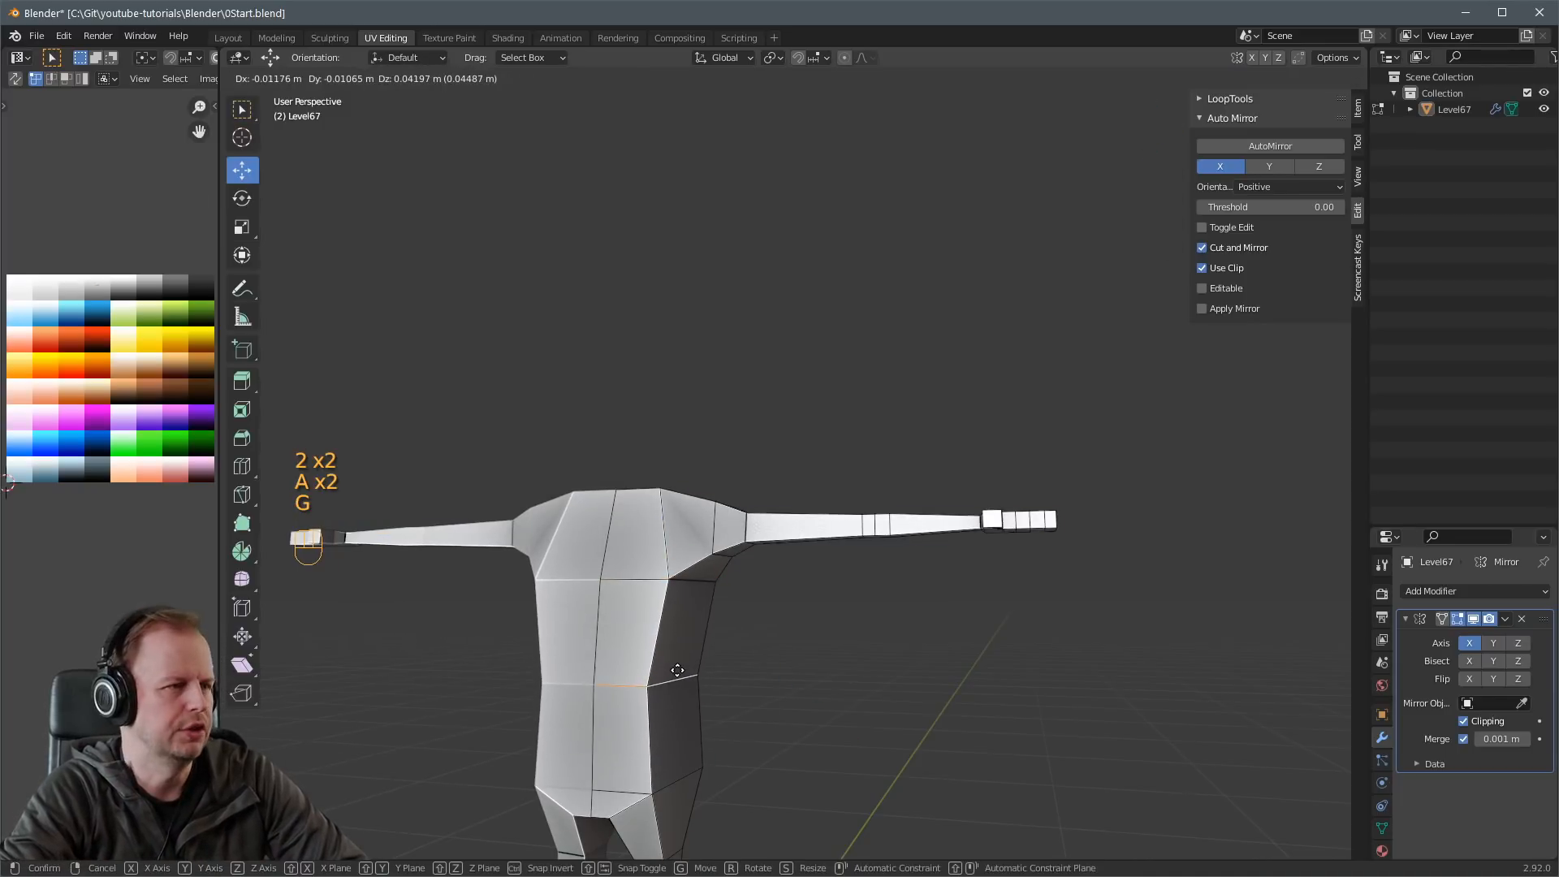
pyautogui.click(675, 696)
# Raise the hip edge at the back of the torso by about 0.048 m and nudge it backward by about 0.006 m.
pyautogui.moveTo(675, 697); pyautogui.dragTo(765, 630, button='middle')
pyautogui.press('3')
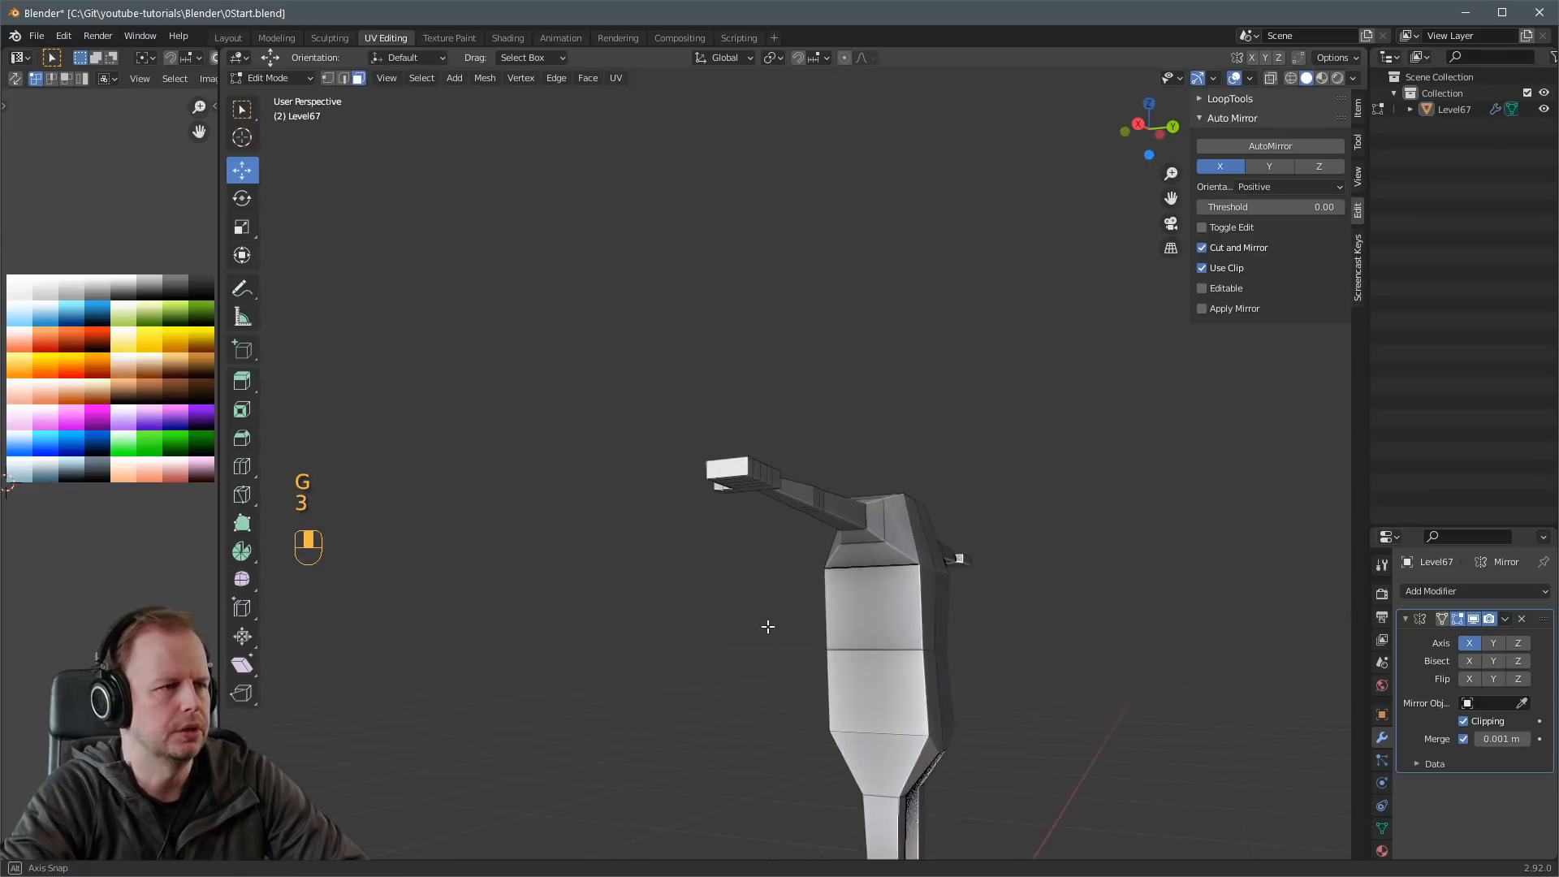
pyautogui.press('3')
pyautogui.moveTo(951, 681); pyautogui.dragTo(917, 631, button='middle')
pyautogui.press('2')
pyautogui.keyDown('alt'); pyautogui.keyDown('shift'); pyautogui.click(853, 672); pyautogui.keyUp('shift'); pyautogui.keyUp('alt')
pyautogui.press('g')
pyautogui.click(867, 642)
pyautogui.press('g')
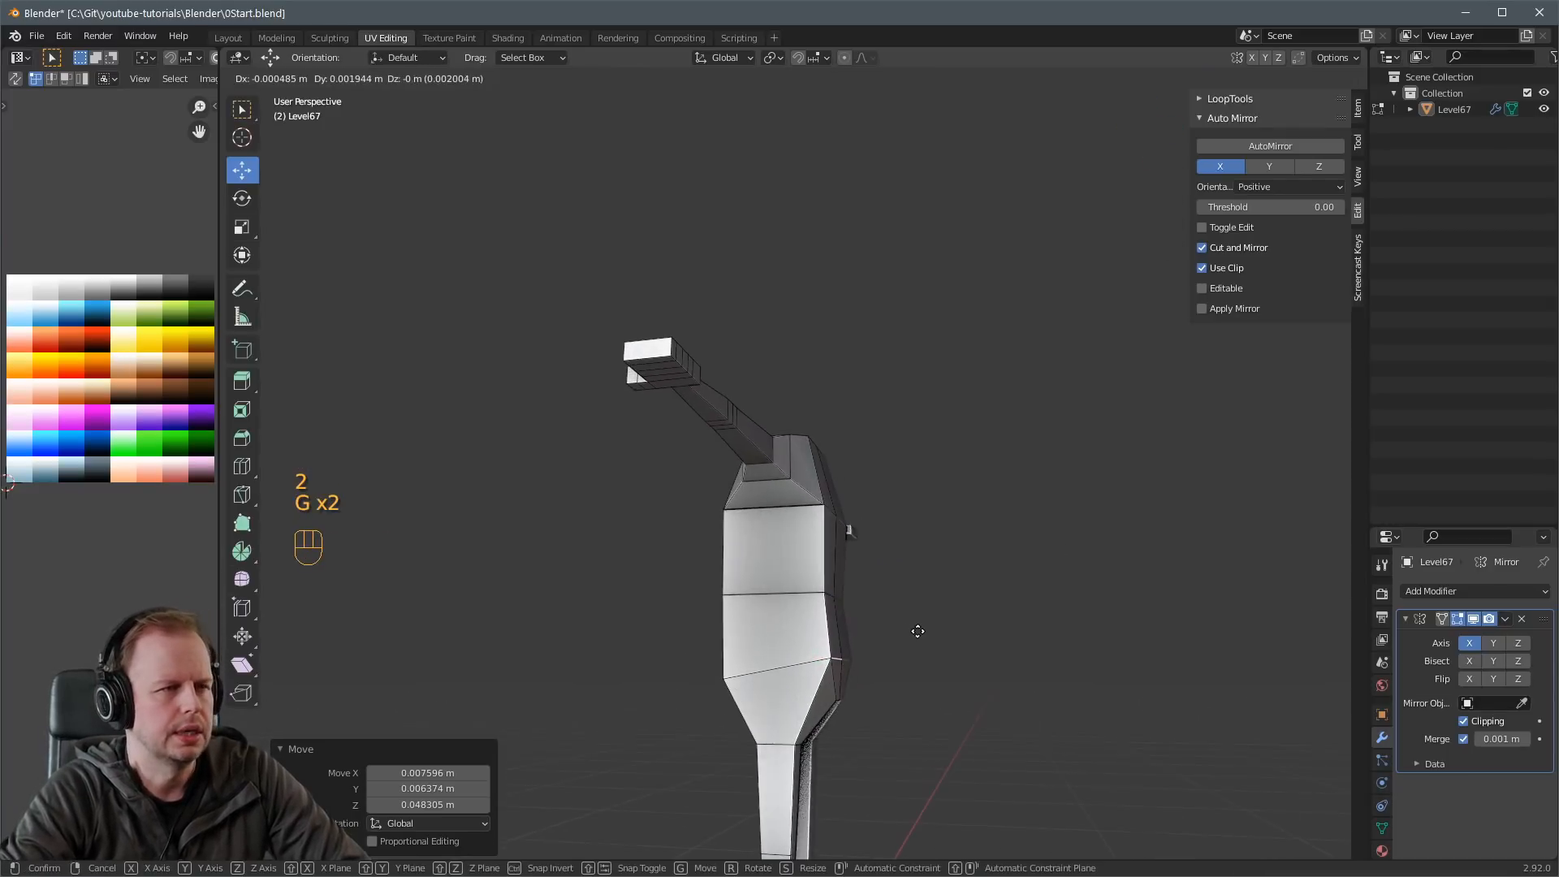
pyautogui.click(918, 630)
# Move the waist edge at the front of the torso slightly downward and backward.
pyautogui.moveTo(820, 604); pyautogui.dragTo(958, 614, button='middle')
pyautogui.press('2')
pyautogui.moveTo(718, 669); pyautogui.dragTo(794, 667, button='middle')
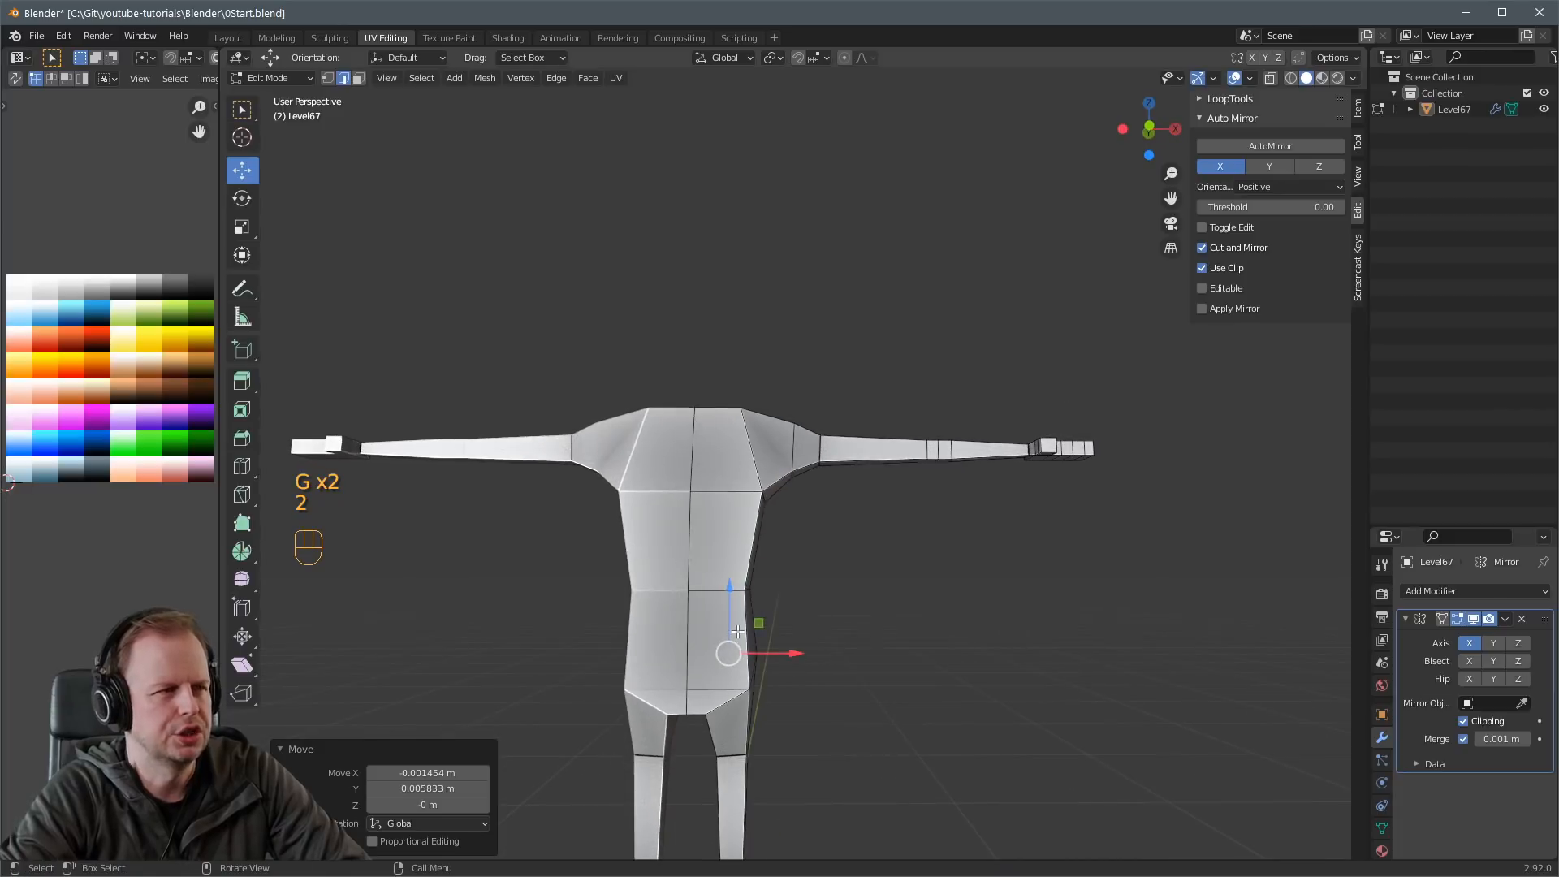
pyautogui.press('3')
pyautogui.click(725, 607)
pyautogui.moveTo(819, 601); pyautogui.dragTo(730, 597, button='middle')
pyautogui.press('2')
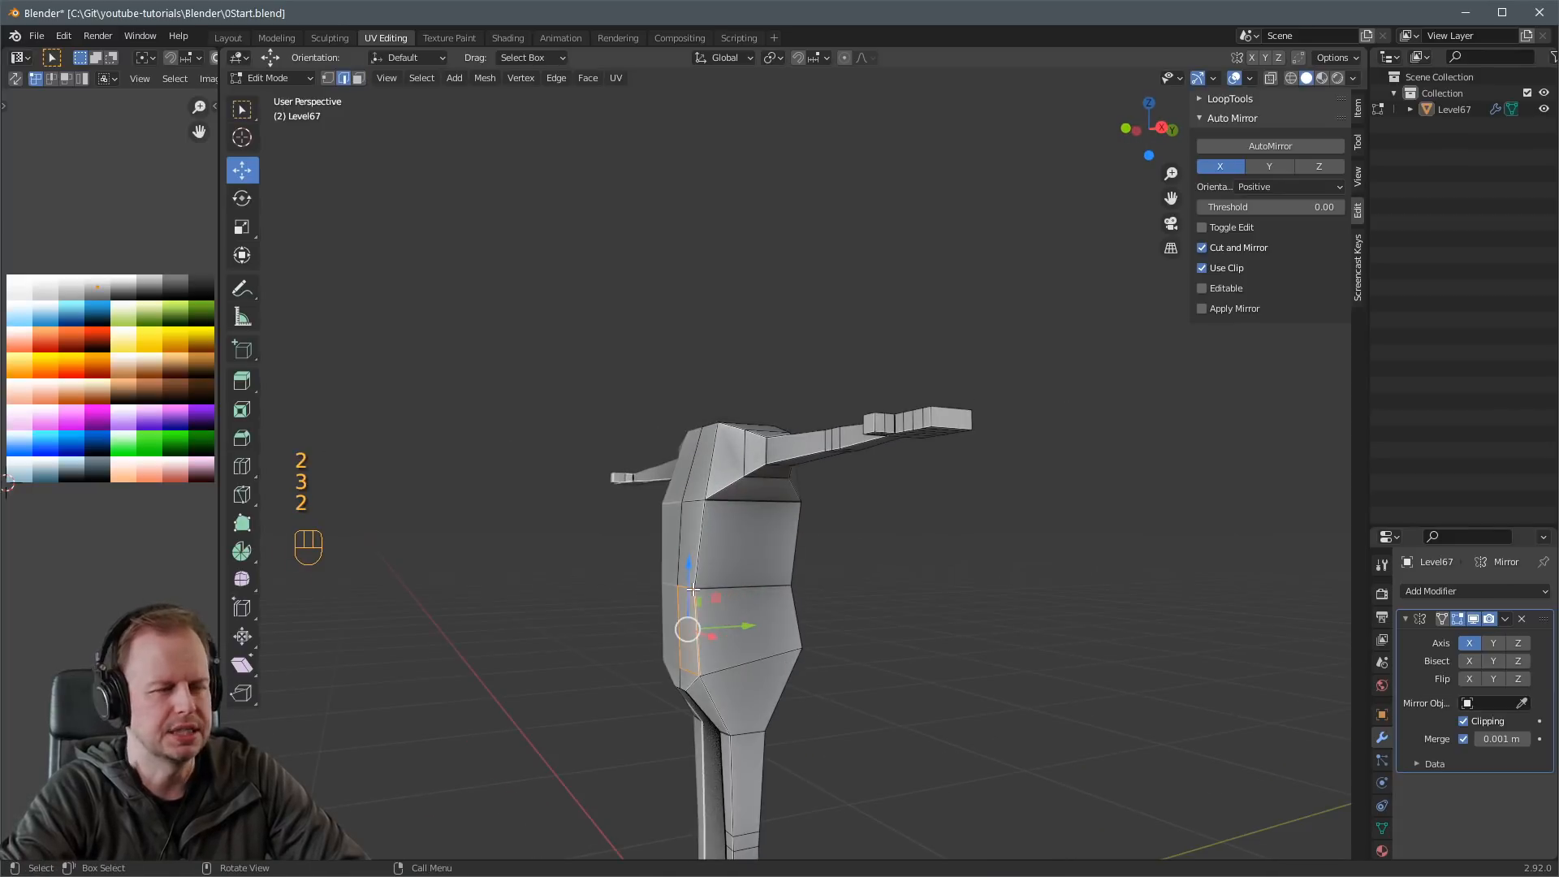
pyautogui.keyDown('alt'); pyautogui.click(726, 592); pyautogui.keyUp('alt')
pyautogui.press('g')
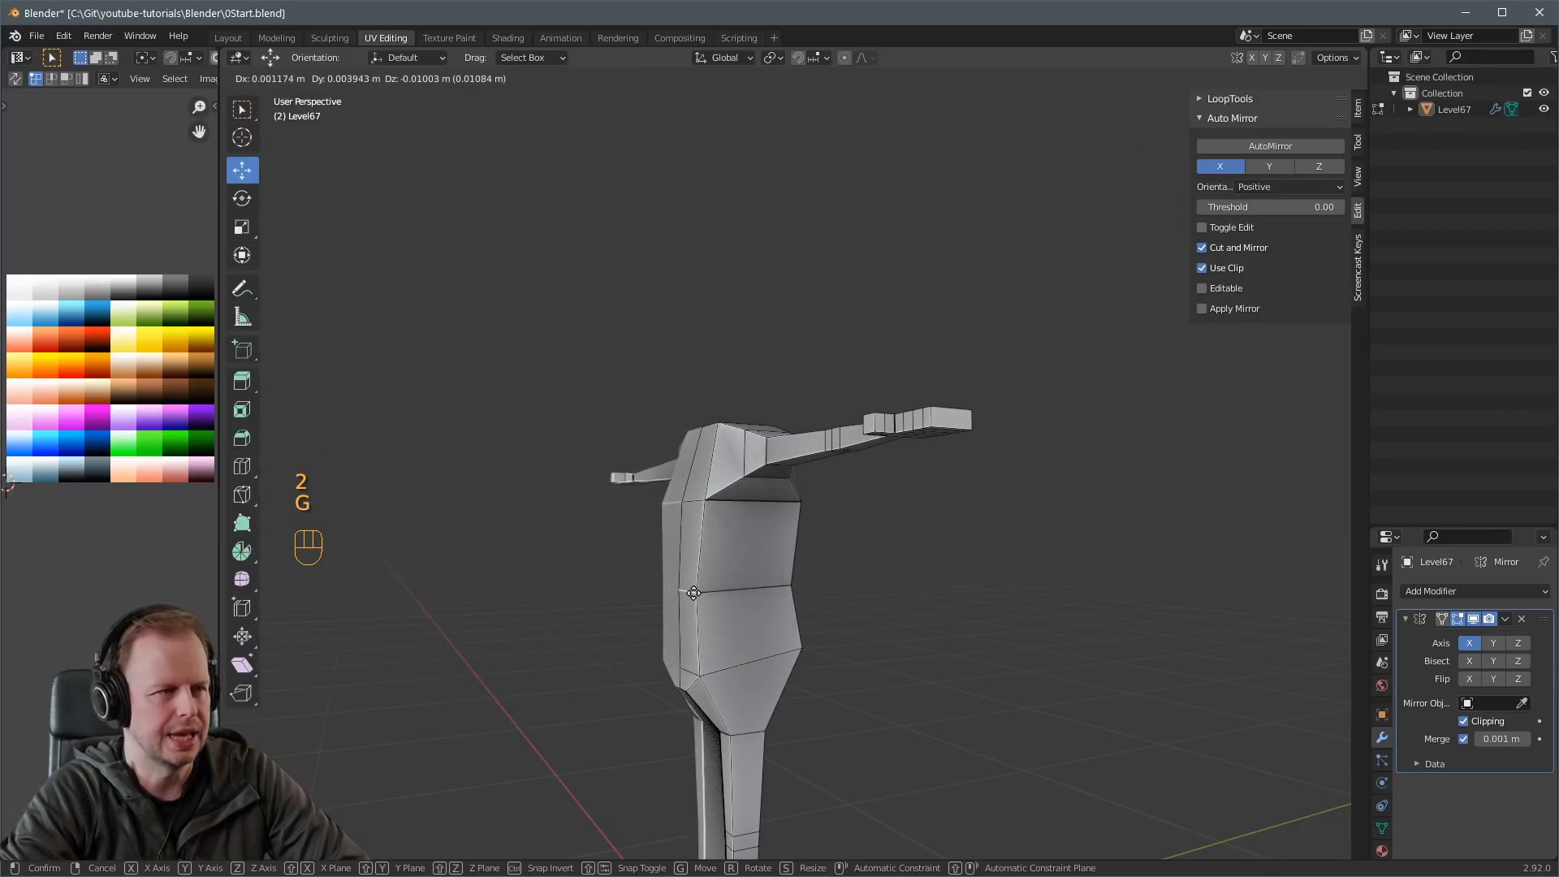
pyautogui.click(721, 590)
# Extrude the torso's top face upward about 0.027 m, scale it down to form the neck base, and raise it slightly.
pyautogui.moveTo(739, 508); pyautogui.dragTo(779, 443, button='middle')
pyautogui.press('3')
pyautogui.click(717, 429)
pyautogui.press('e')
pyautogui.click(785, 440)
pyautogui.press('s')
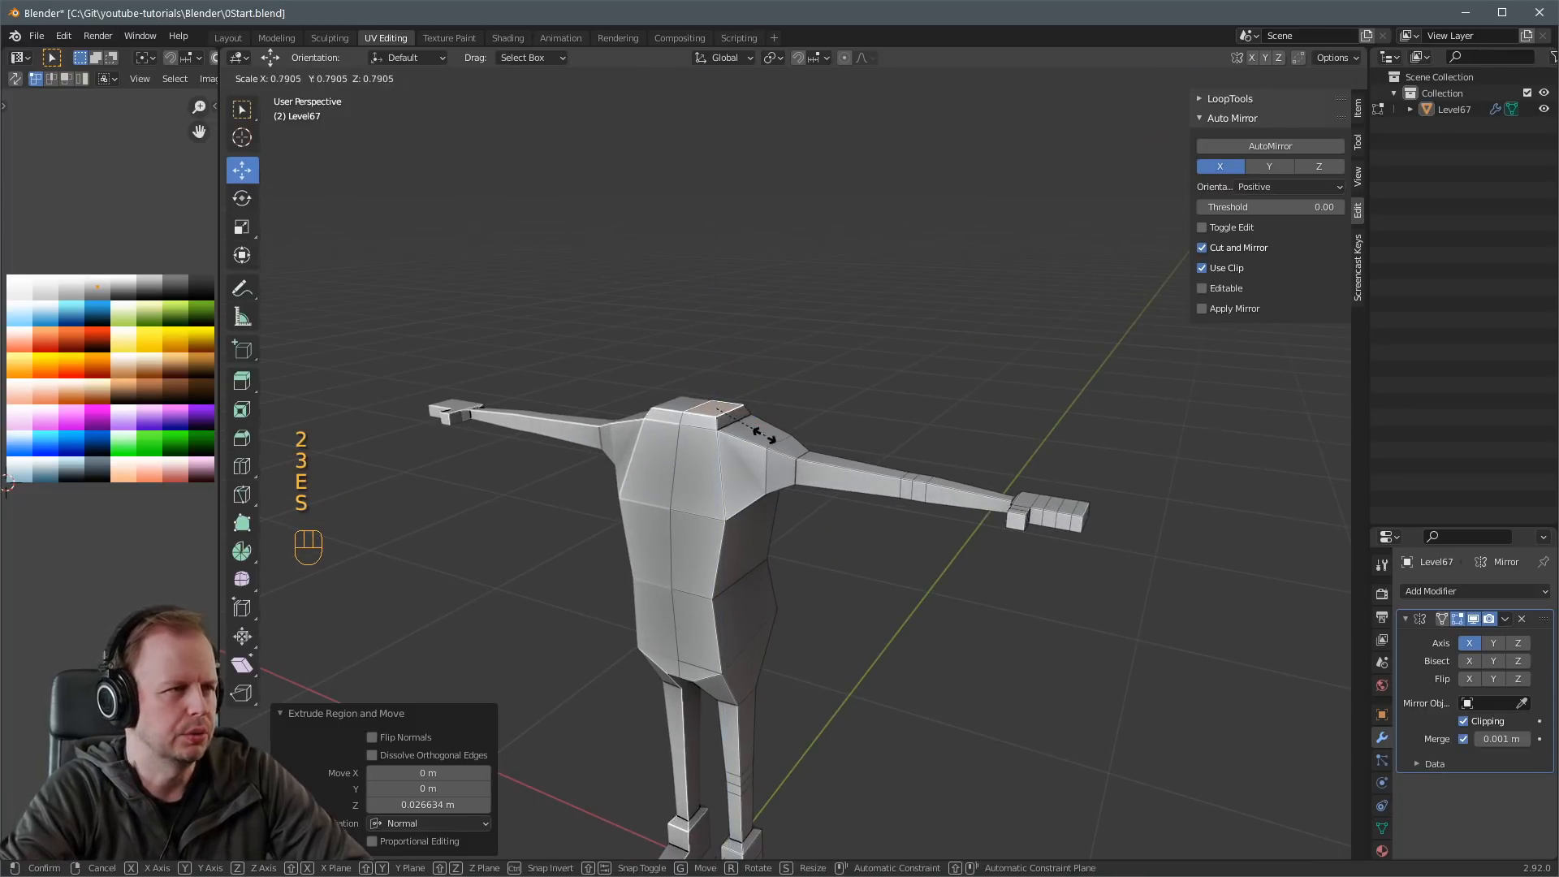
pyautogui.click(735, 421)
pyautogui.moveTo(749, 414); pyautogui.dragTo(751, 401)
# Extrude the narrowed top face upward to form the neck.
pyautogui.press('e')
pyautogui.click(743, 386)
pyautogui.click(712, 395)
pyautogui.moveTo(706, 382); pyautogui.dragTo(829, 405, button='middle')
pyautogui.moveTo(754, 390); pyautogui.dragTo(791, 475, button='middle')
# Extrude the neck's top slightly and widen it into the head's base, shifting it about 0.18 m outward along X.
pyautogui.press('KP_1')
pyautogui.scroll(-3, 792, 399)
pyautogui.scroll(3, 789, 477)
pyautogui.keyDown('shift'); pyautogui.moveTo(720, 586); pyautogui.dragTo(737, 557, button='middle'); pyautogui.keyUp('shift')
pyautogui.press('e')
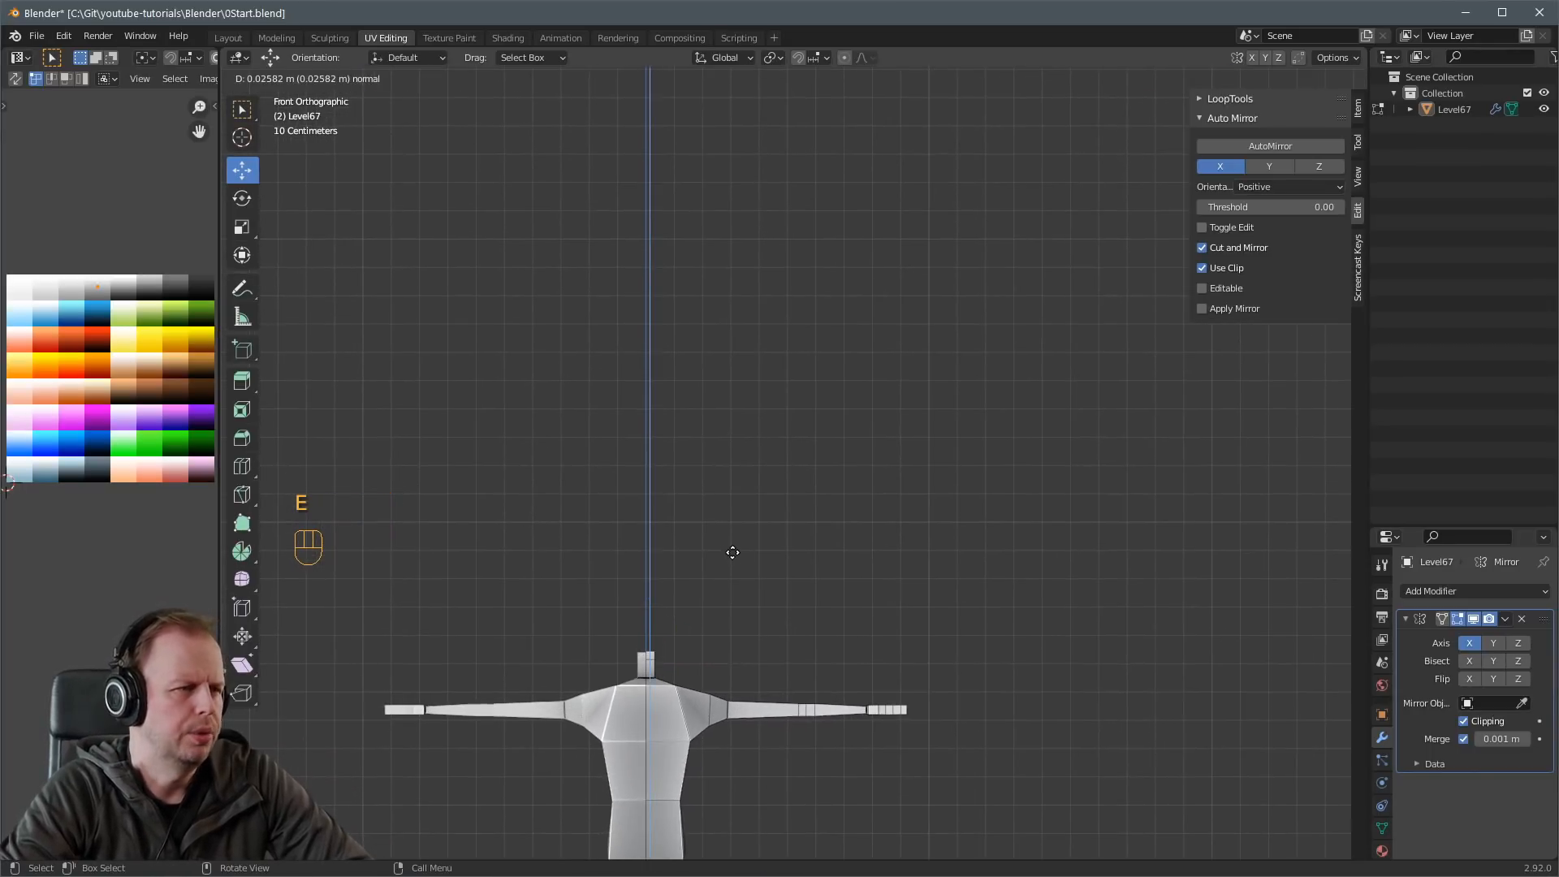
pyautogui.click(736, 550)
pyautogui.press('s')
pyautogui.click(990, 544)
pyautogui.moveTo(733, 648); pyautogui.dragTo(778, 644)
# Extrude the widened base upward about 0.41 m to form the head block.
pyautogui.press('e')
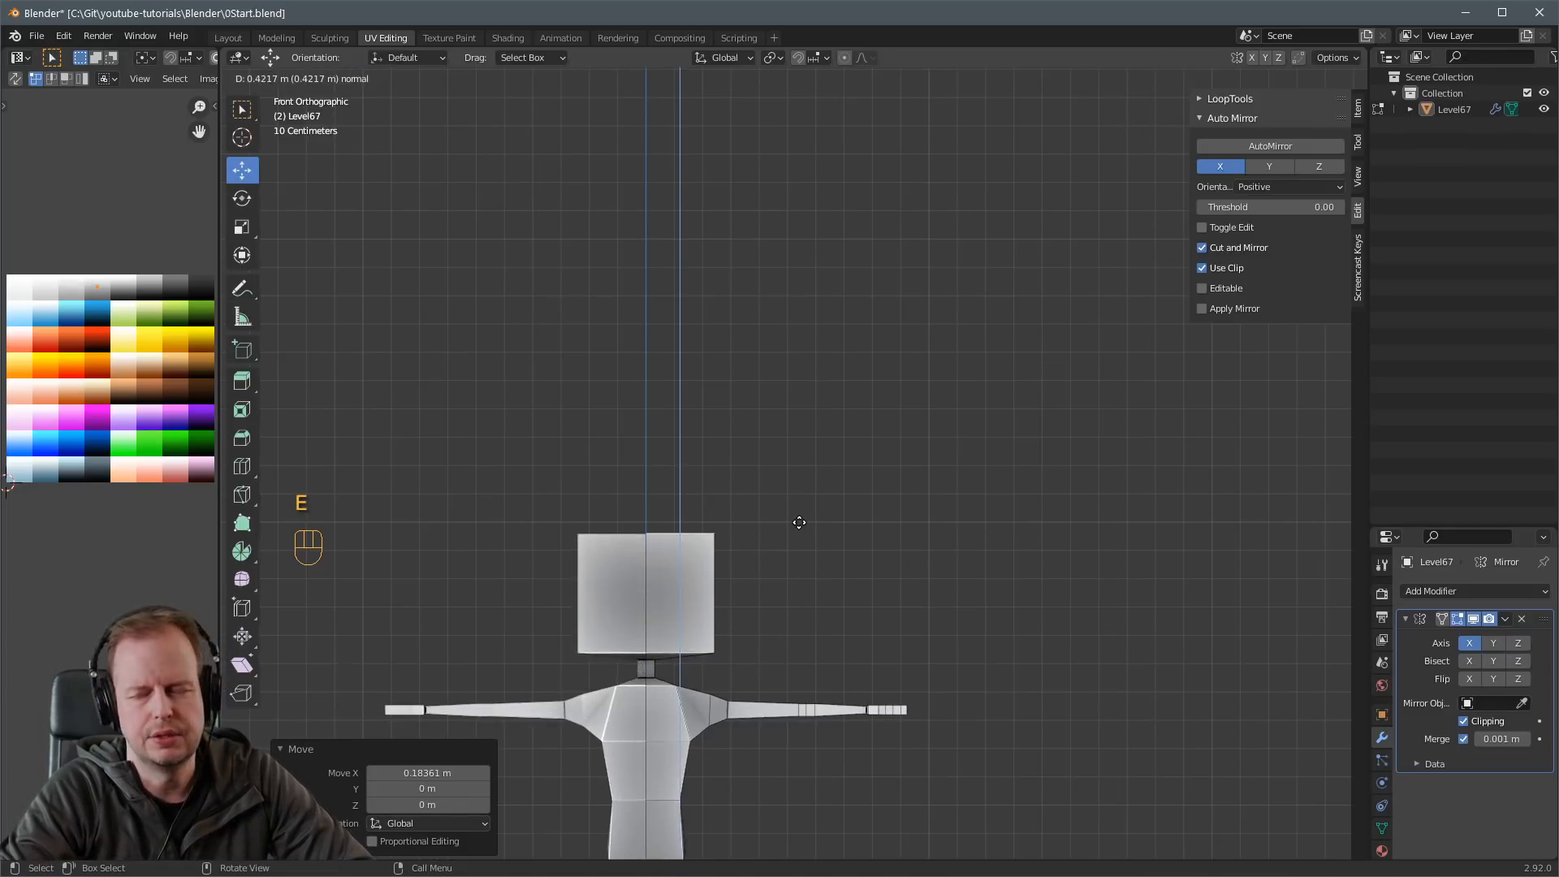
pyautogui.click(799, 522)
pyautogui.scroll(-2, 874, 592)
pyautogui.scroll(4, 824, 542)
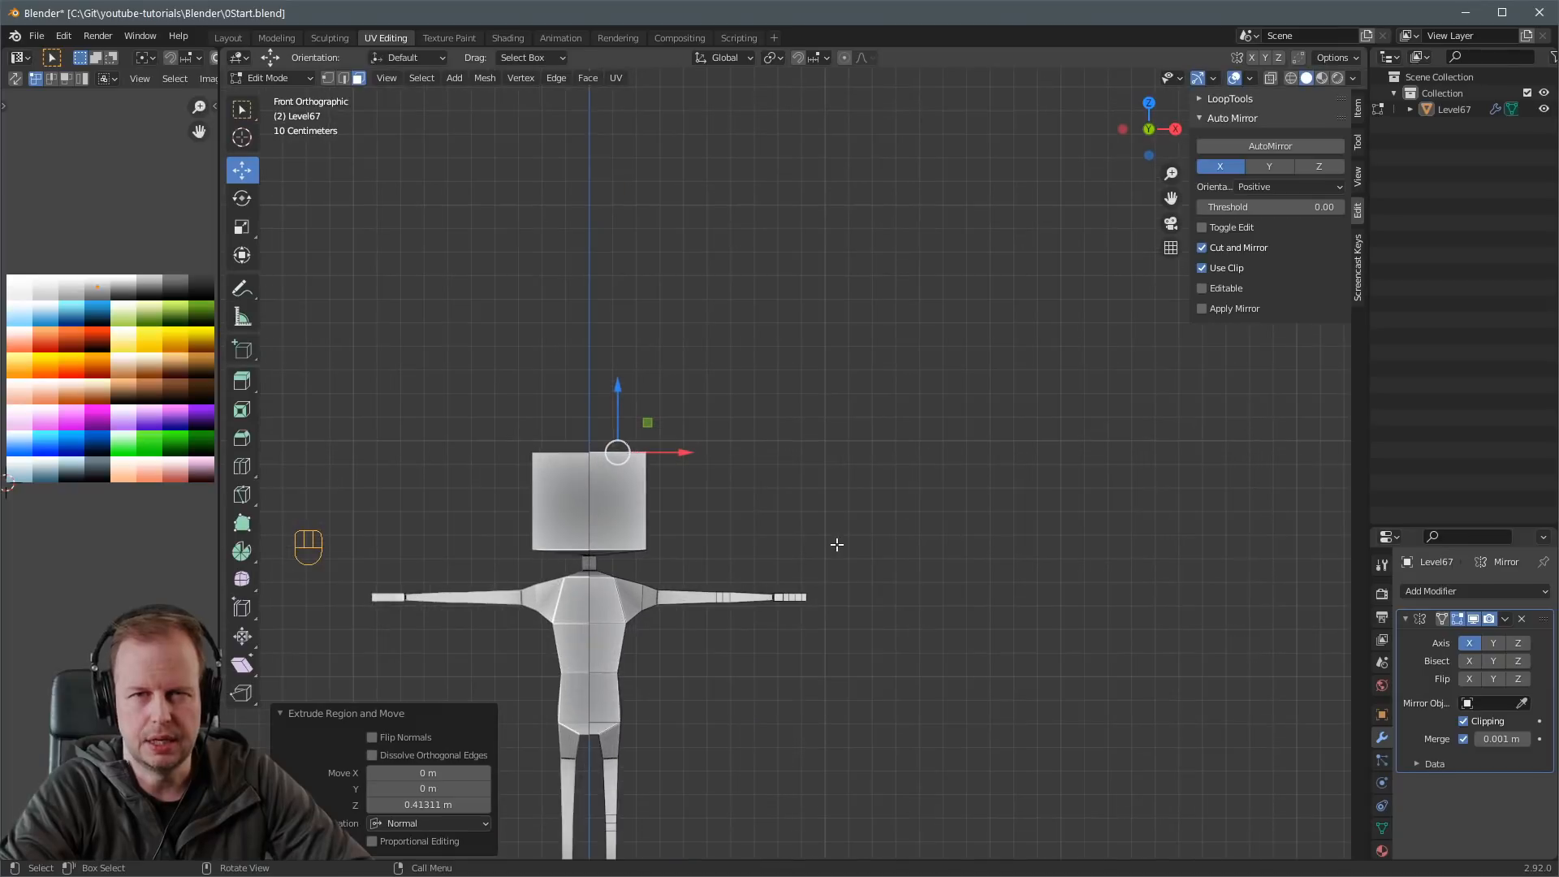
# Move the head's front face about 0.113 m forward and its back face about 0.051 m backward along Y.
pyautogui.moveTo(837, 544); pyautogui.dragTo(723, 547, button='middle')
pyautogui.press('3')
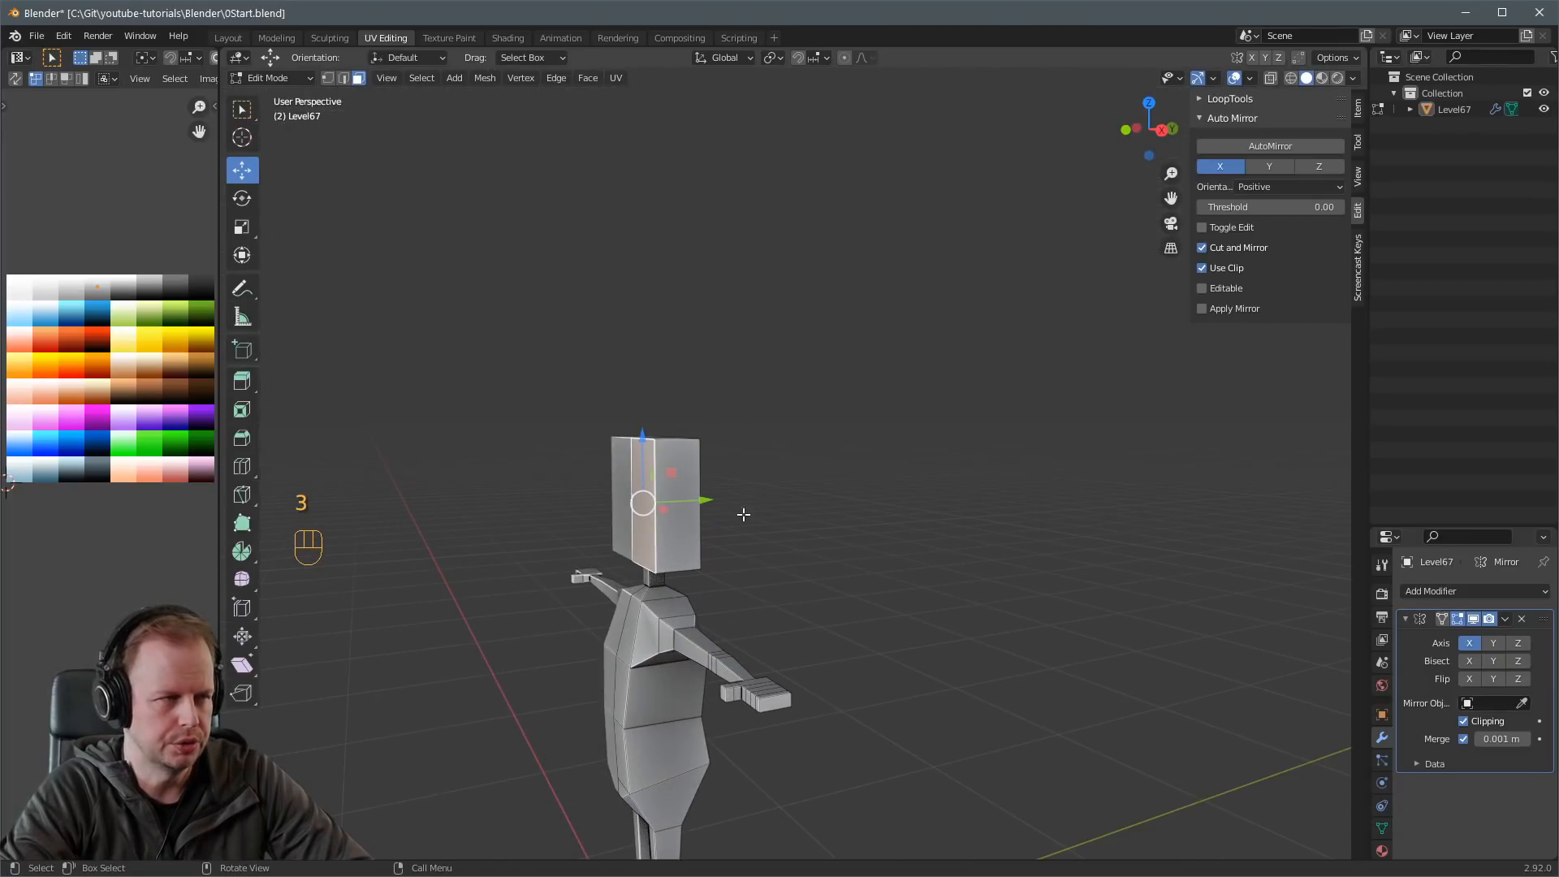
pyautogui.moveTo(703, 499); pyautogui.dragTo(657, 506)
pyautogui.moveTo(656, 507); pyautogui.dragTo(761, 518, button='middle')
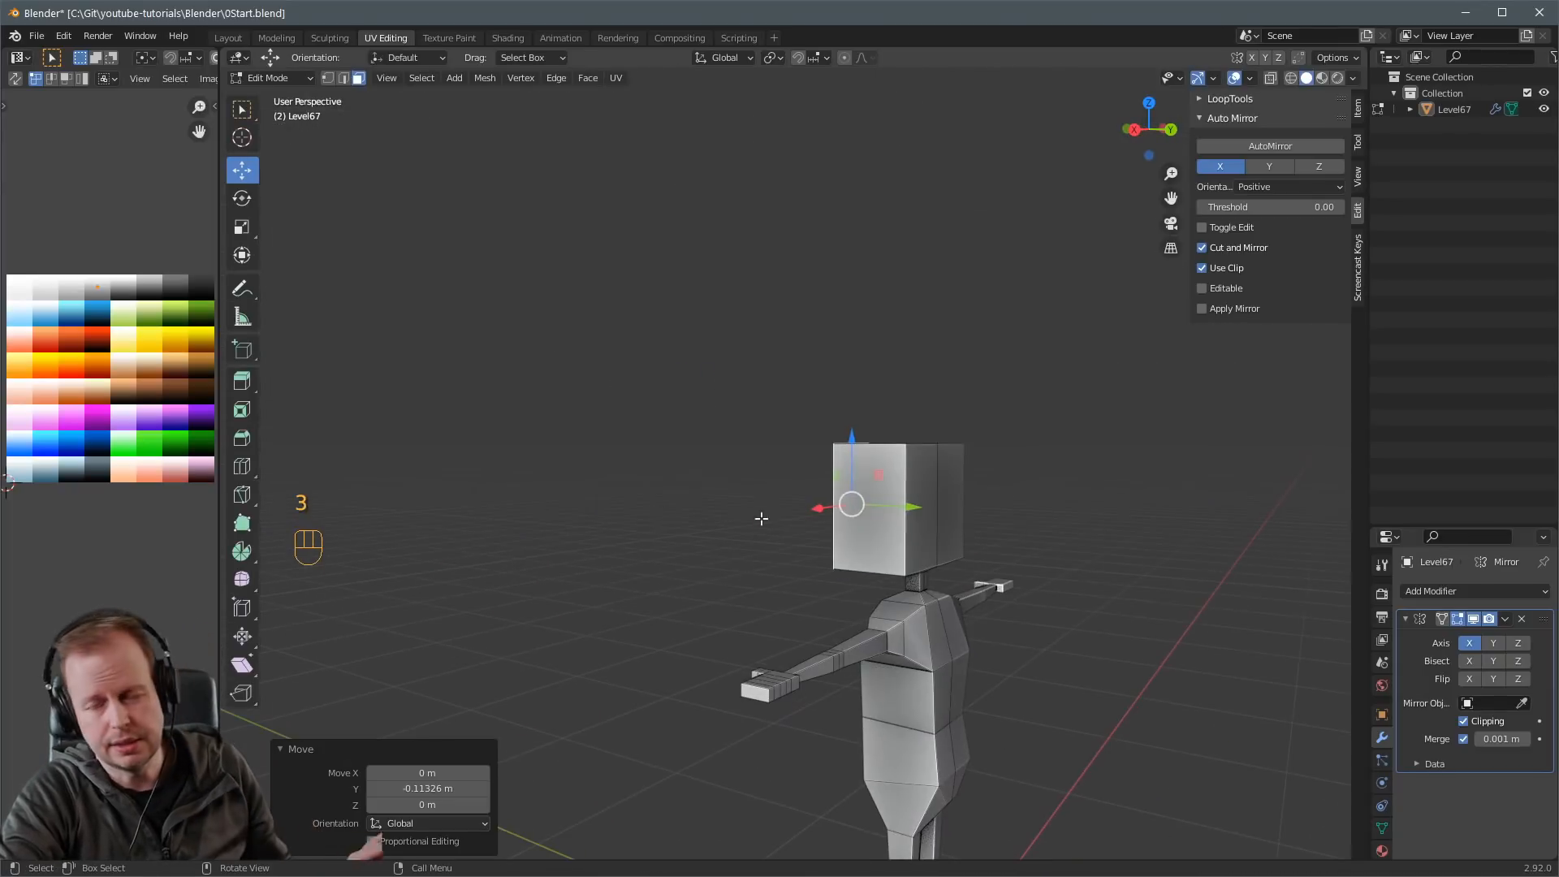
pyautogui.moveTo(914, 509); pyautogui.dragTo(1011, 517)
pyautogui.scroll(4, 908, 536)
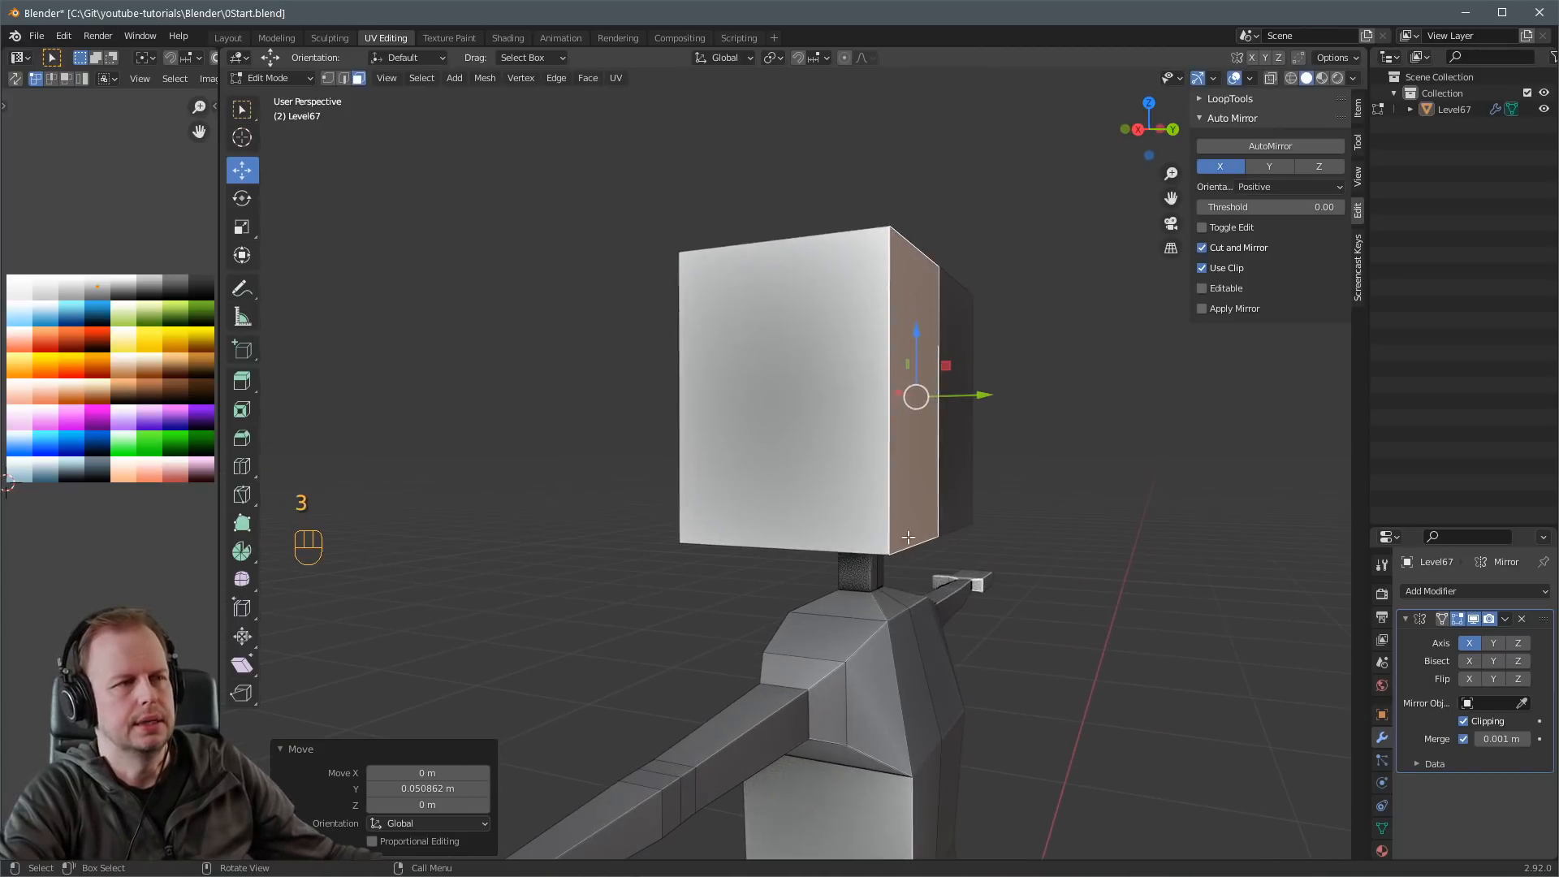
# Select the ring of neck faces and shift the neck slightly backward along Y.
pyautogui.click(913, 570)
pyautogui.press('a')
pyautogui.press('a')
pyautogui.keyDown('alt'); pyautogui.keyDown('shift'); pyautogui.click(867, 575); pyautogui.keyUp('shift'); pyautogui.keyUp('alt')
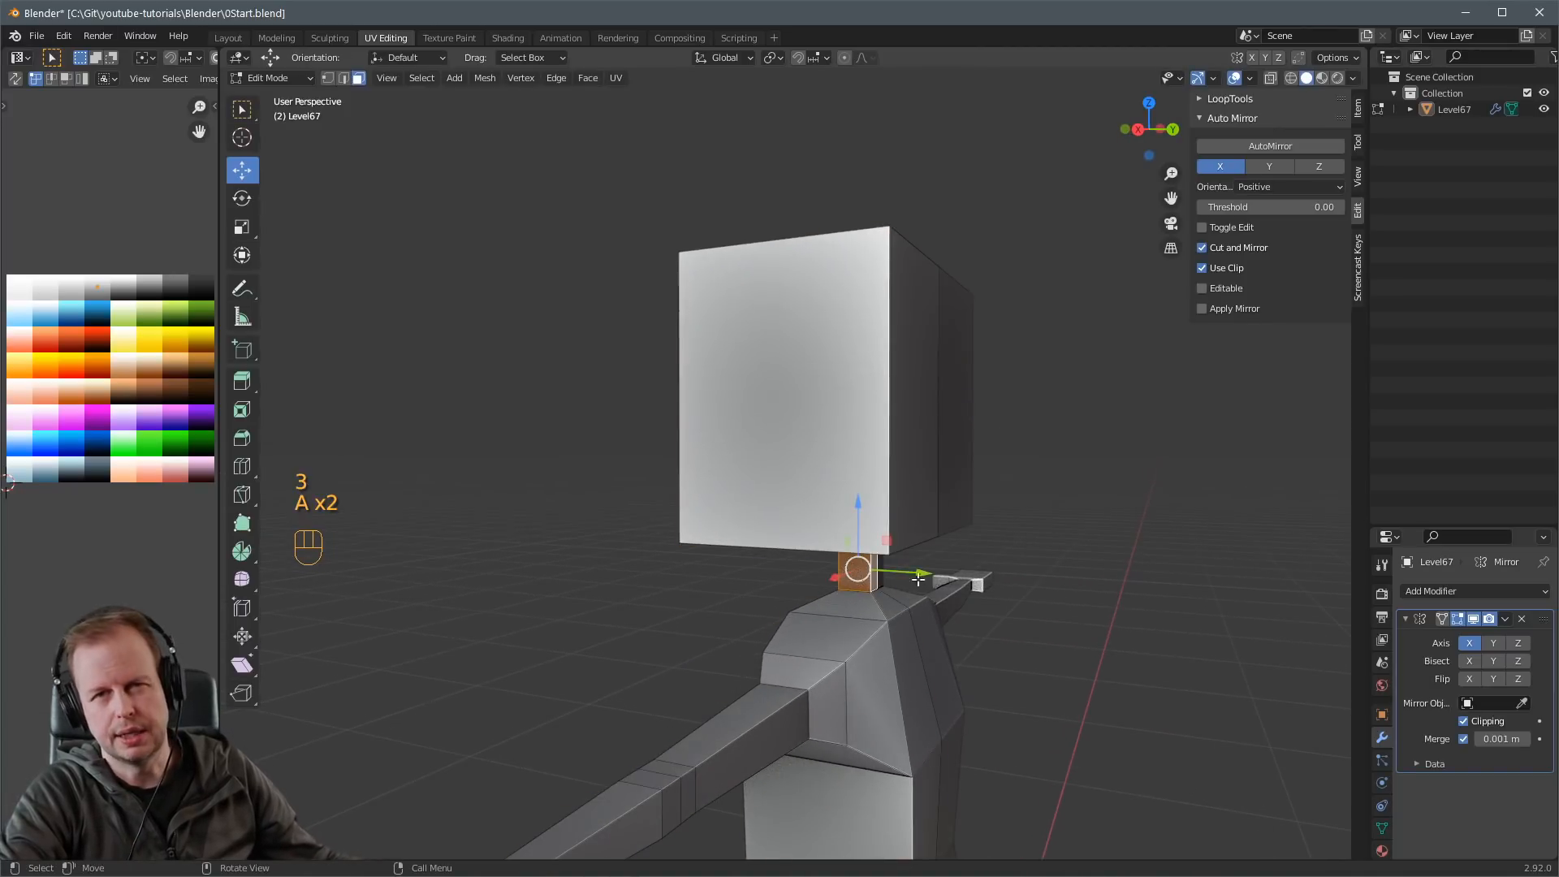
pyautogui.moveTo(918, 574); pyautogui.dragTo(933, 574)
pyautogui.moveTo(933, 574); pyautogui.dragTo(735, 529, button='middle')
# Scale the head's side face to about 0.8 along Y and move it slightly inward along X.
pyautogui.click(533, 450)
pyautogui.scroll(-3, 742, 482)
pyautogui.scroll(2, 736, 530)
pyautogui.press('s')
pyautogui.press('y')
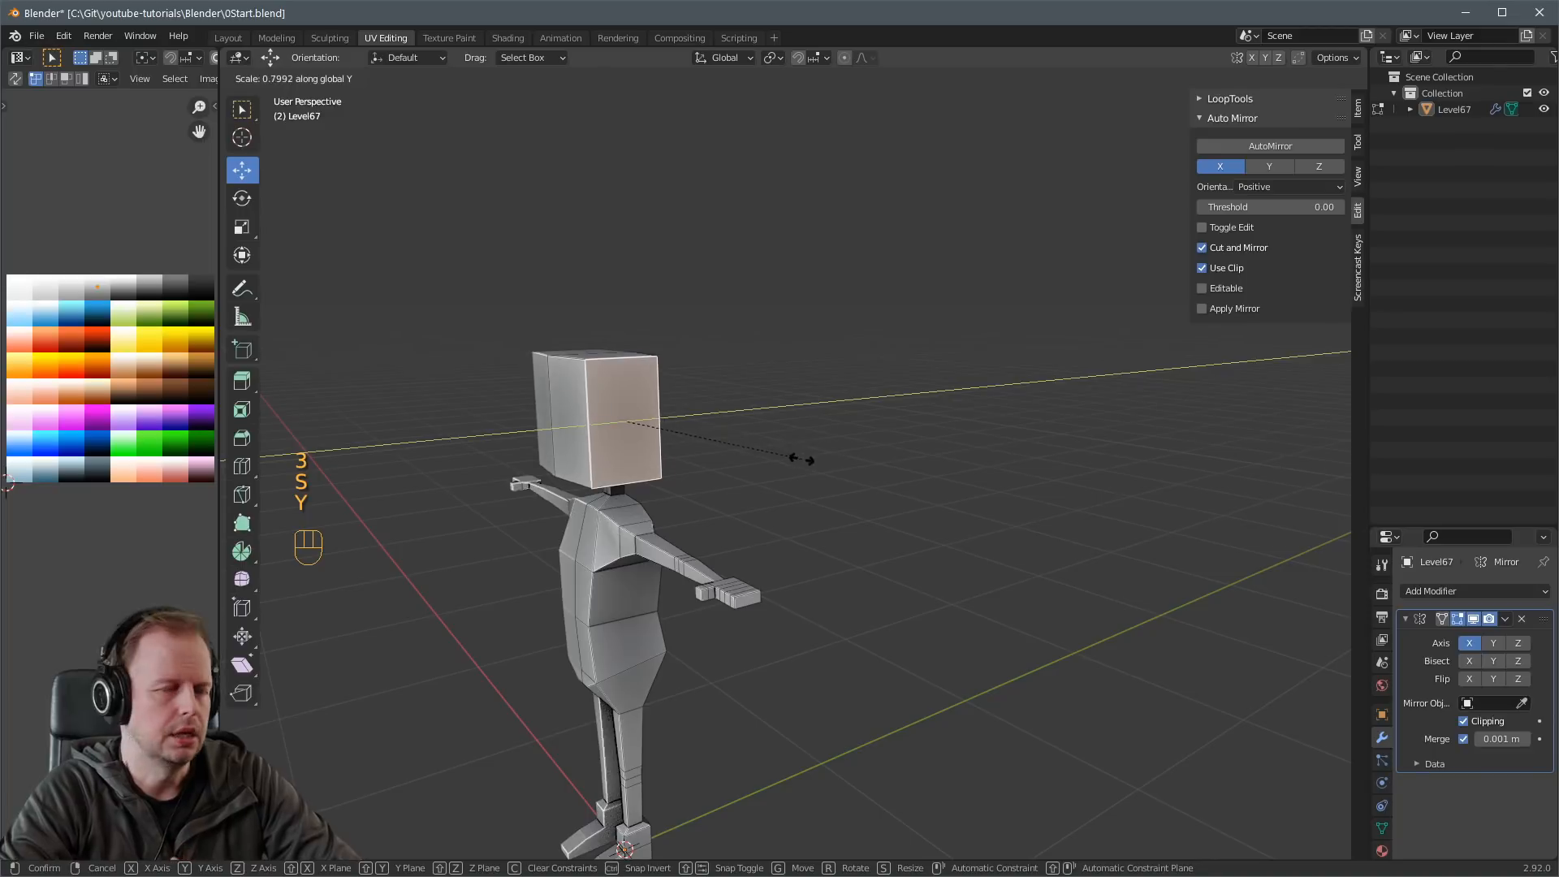
pyautogui.click(787, 464)
pyautogui.moveTo(786, 464); pyautogui.dragTo(828, 446, button='middle')
pyautogui.press('2')
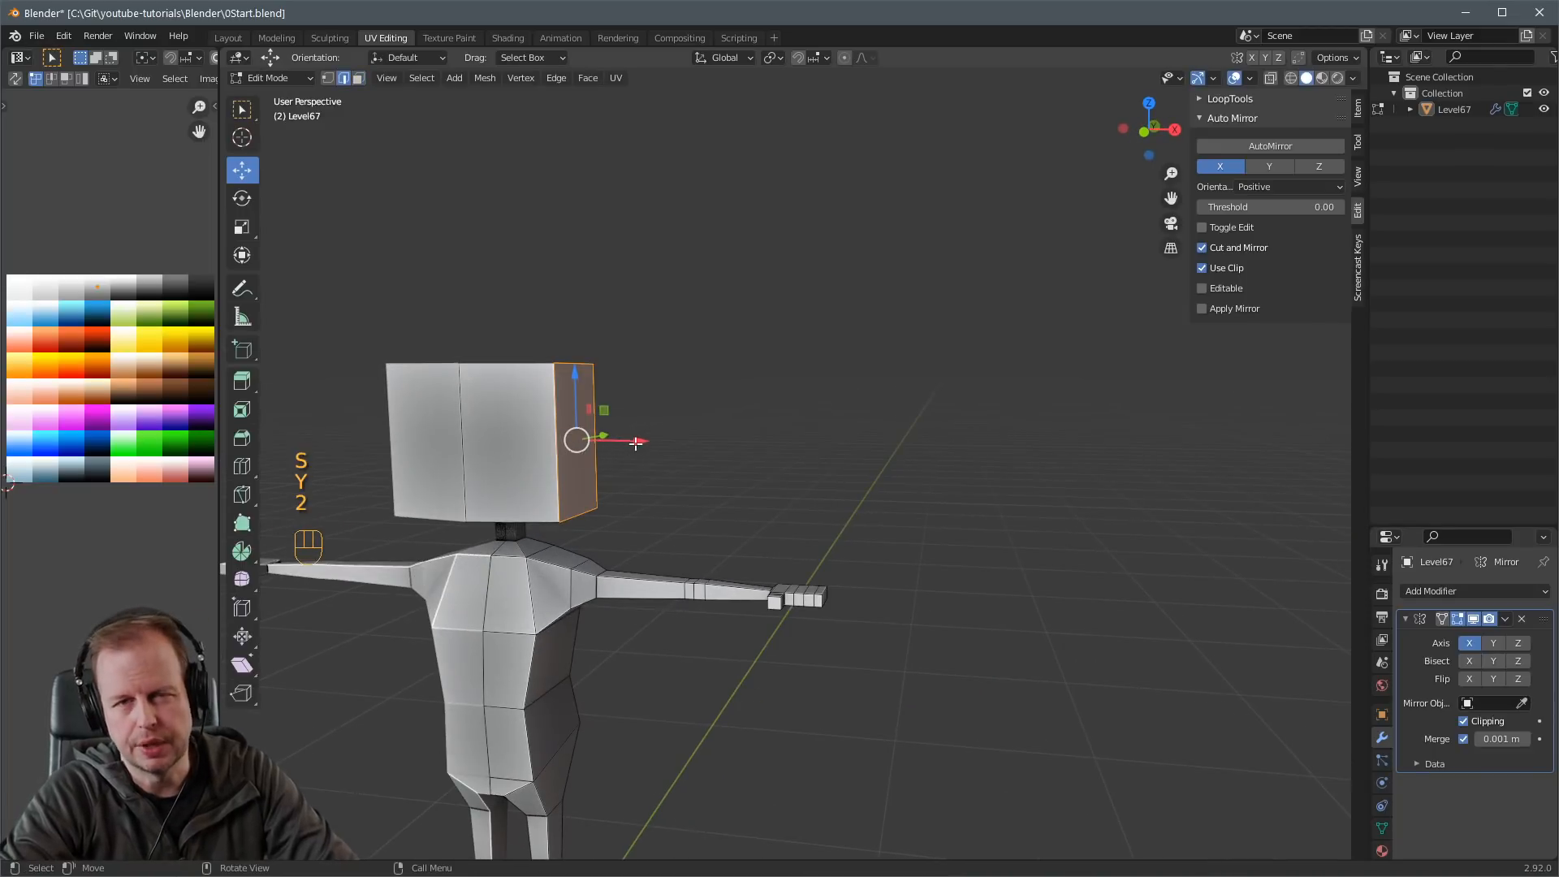
pyautogui.moveTo(636, 444); pyautogui.dragTo(616, 443)
# Add a centred horizontal loop cut around the head and pull its front edge about 0.055 m forward.
pyautogui.moveTo(682, 444); pyautogui.dragTo(634, 444, button='middle')
pyautogui.hotkey('ctrl', 'r')
pyautogui.click(571, 444)
pyautogui.rightClick(570, 444)
pyautogui.press('2')
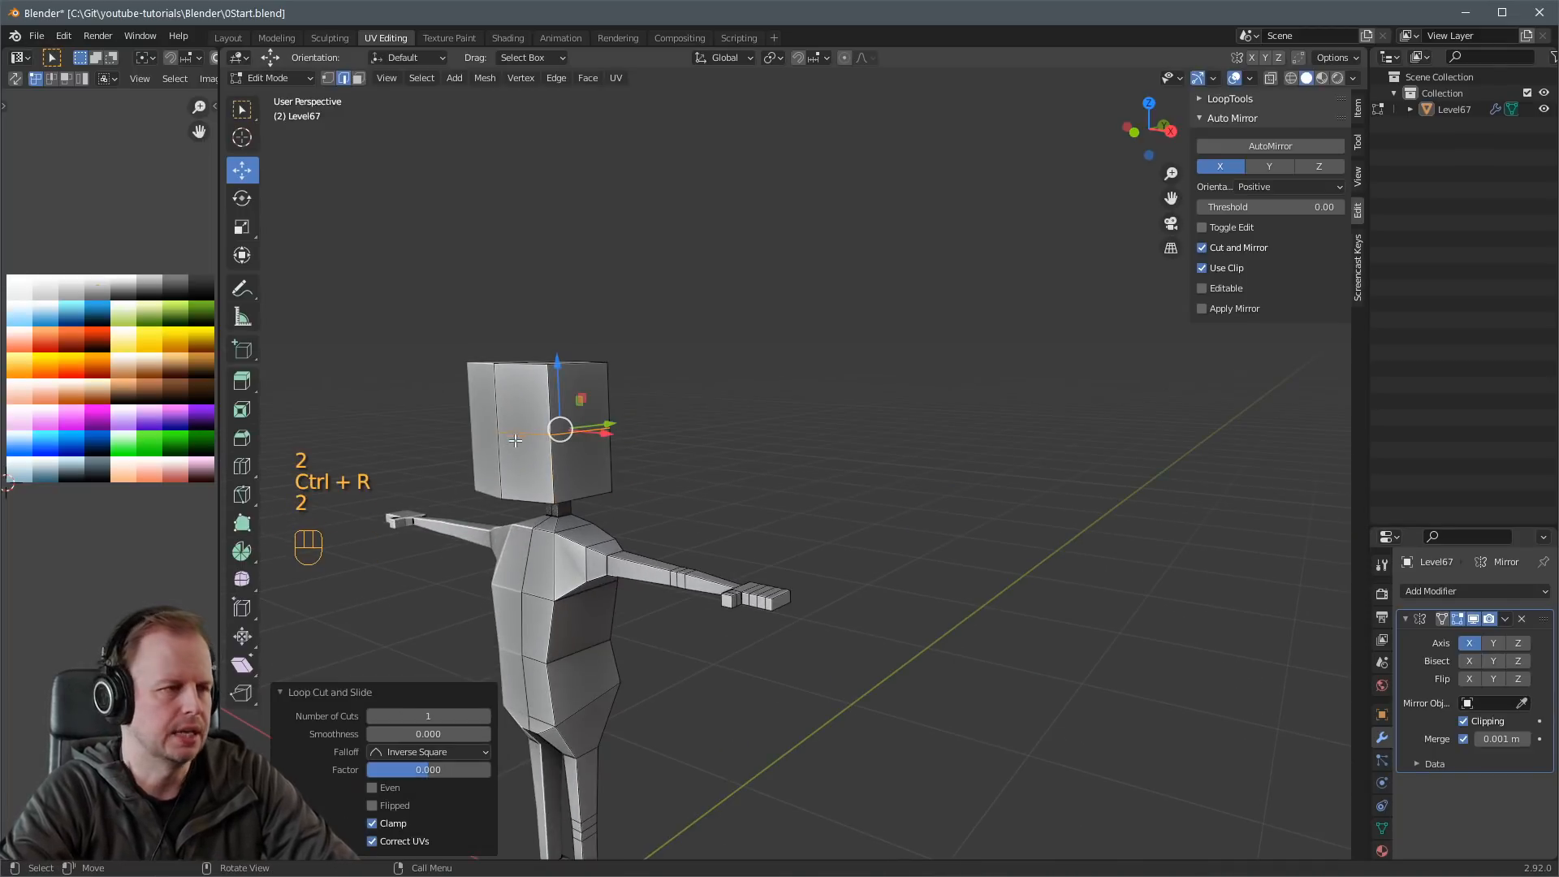
pyautogui.moveTo(560, 429); pyautogui.dragTo(554, 429)
pyautogui.moveTo(554, 429); pyautogui.dragTo(562, 436, button='middle')
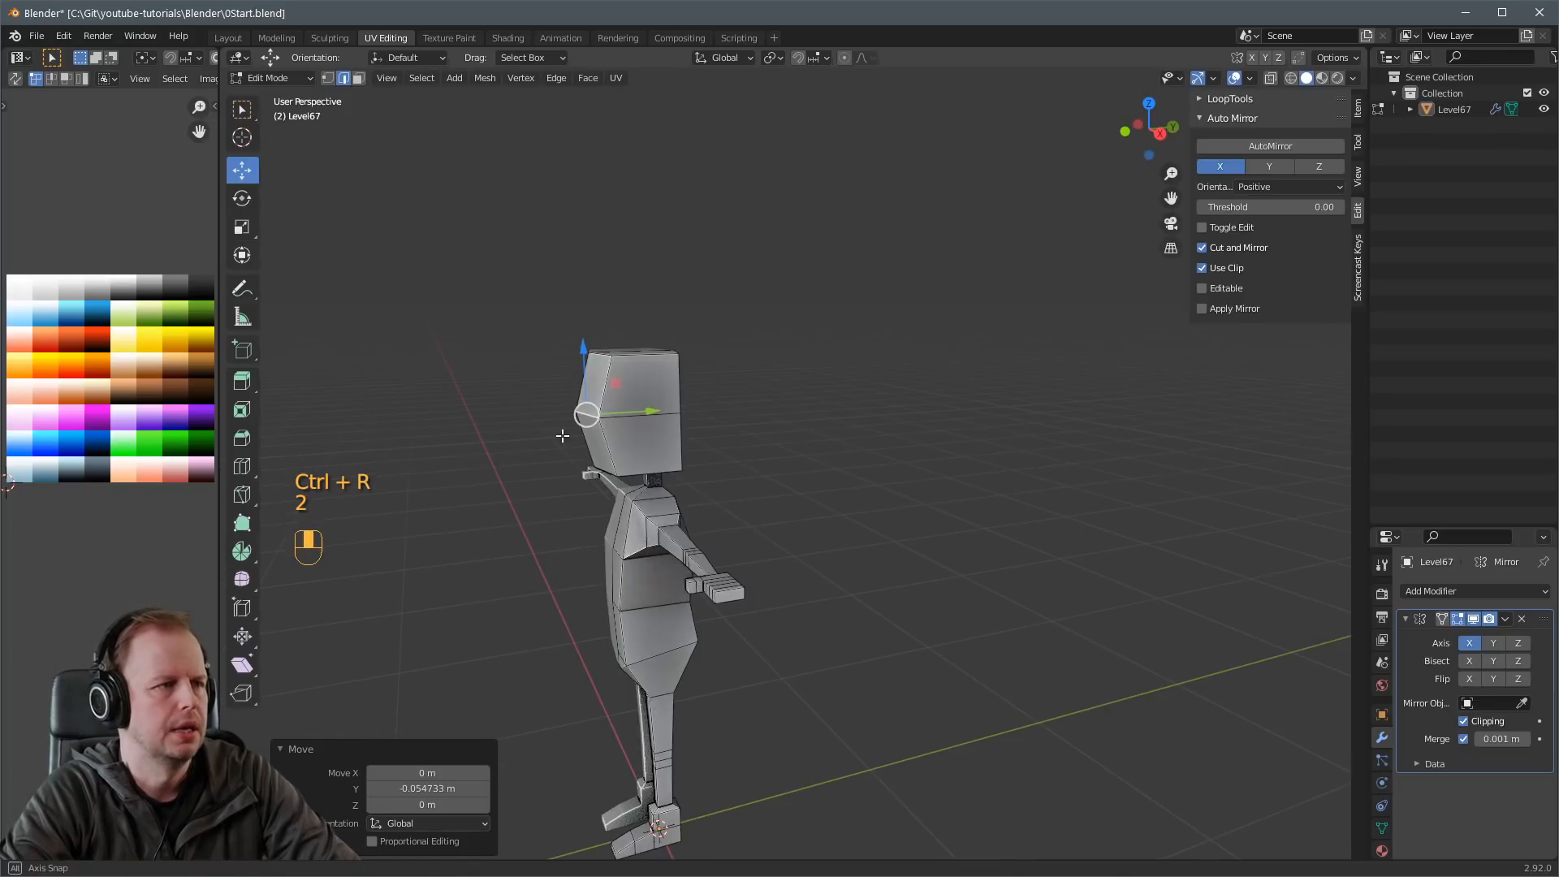
# Add a second horizontal loop cut just above the first on the head and push its front edge slightly backward.
pyautogui.click(597, 409)
pyautogui.click(599, 423)
pyautogui.press('2')
pyautogui.click(591, 402)
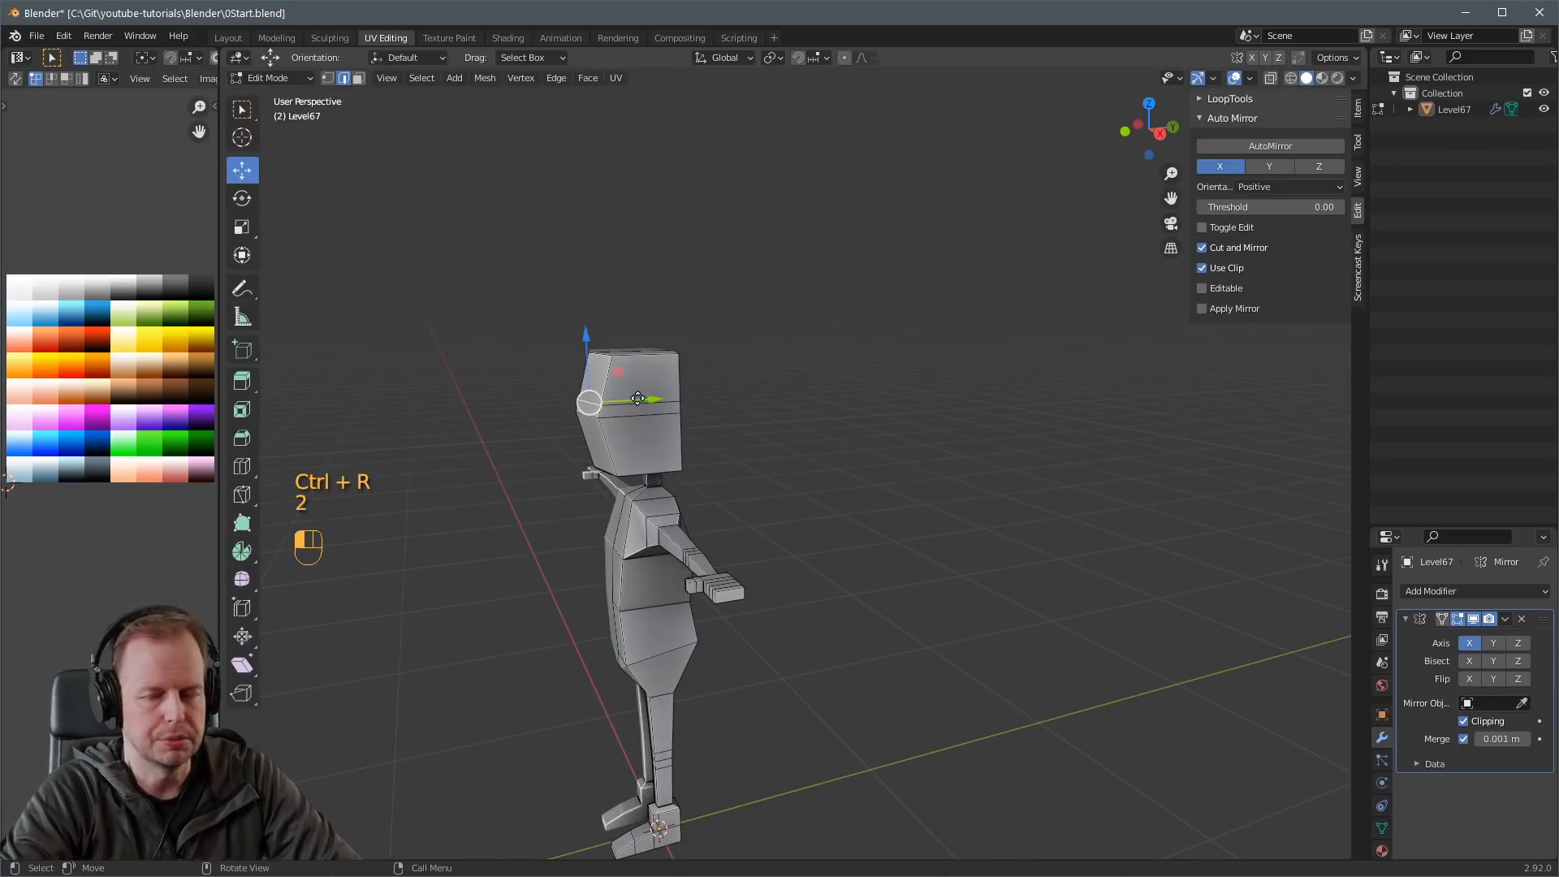
pyautogui.moveTo(638, 399); pyautogui.dragTo(644, 399)
# Slide the two horizontal edges at the back of the head apart, the lower one downward and the upper one upward.
pyautogui.press('3')
pyautogui.moveTo(709, 400); pyautogui.dragTo(779, 398, button='middle')
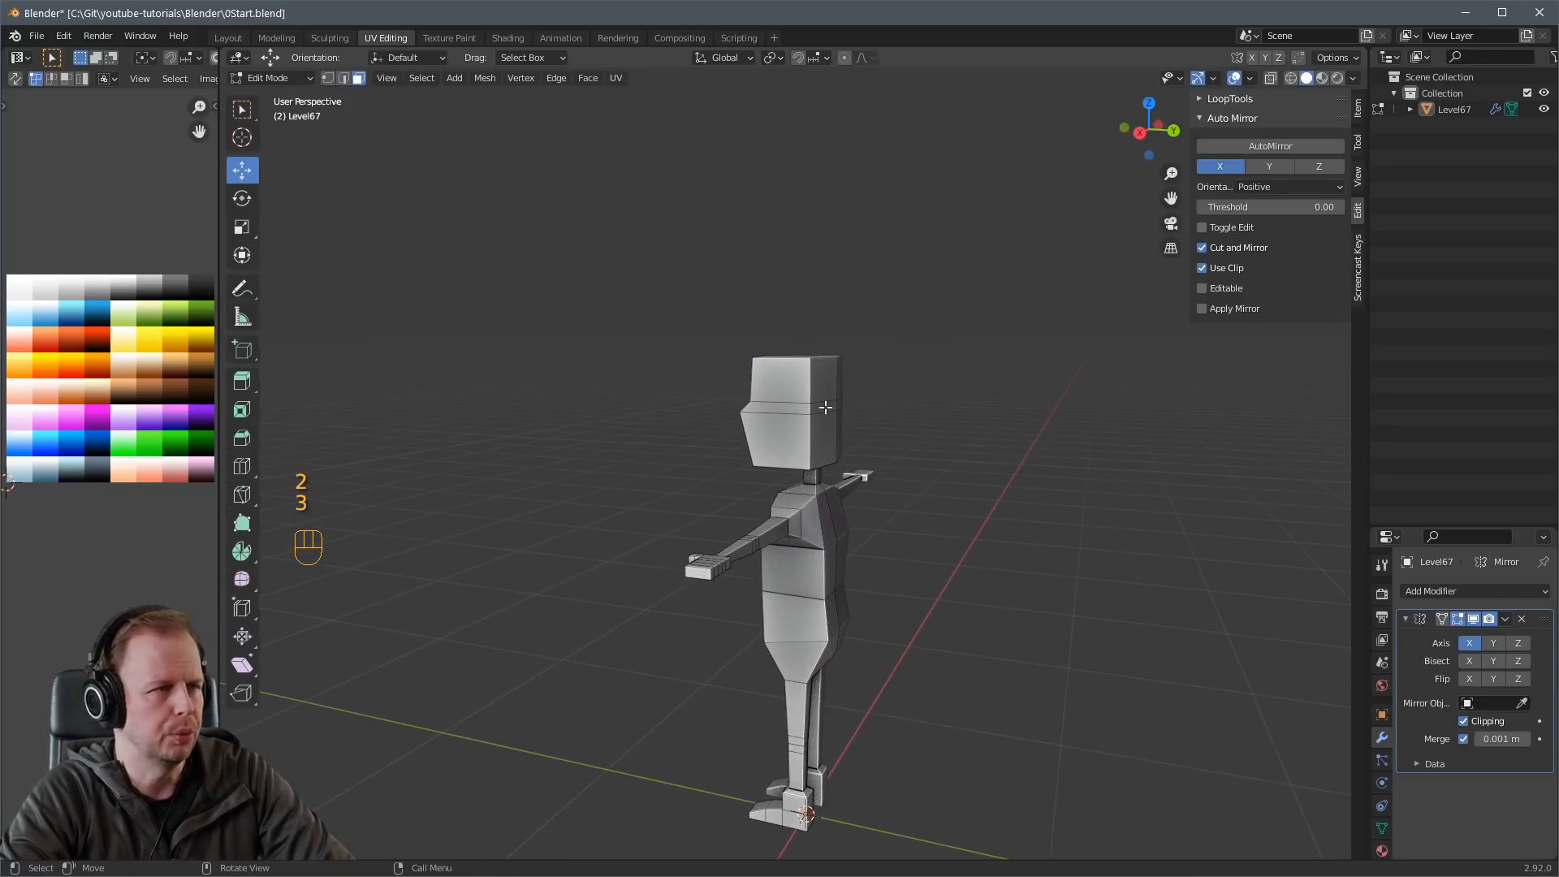
pyautogui.press('g')
pyautogui.press('g')
pyautogui.click(838, 431)
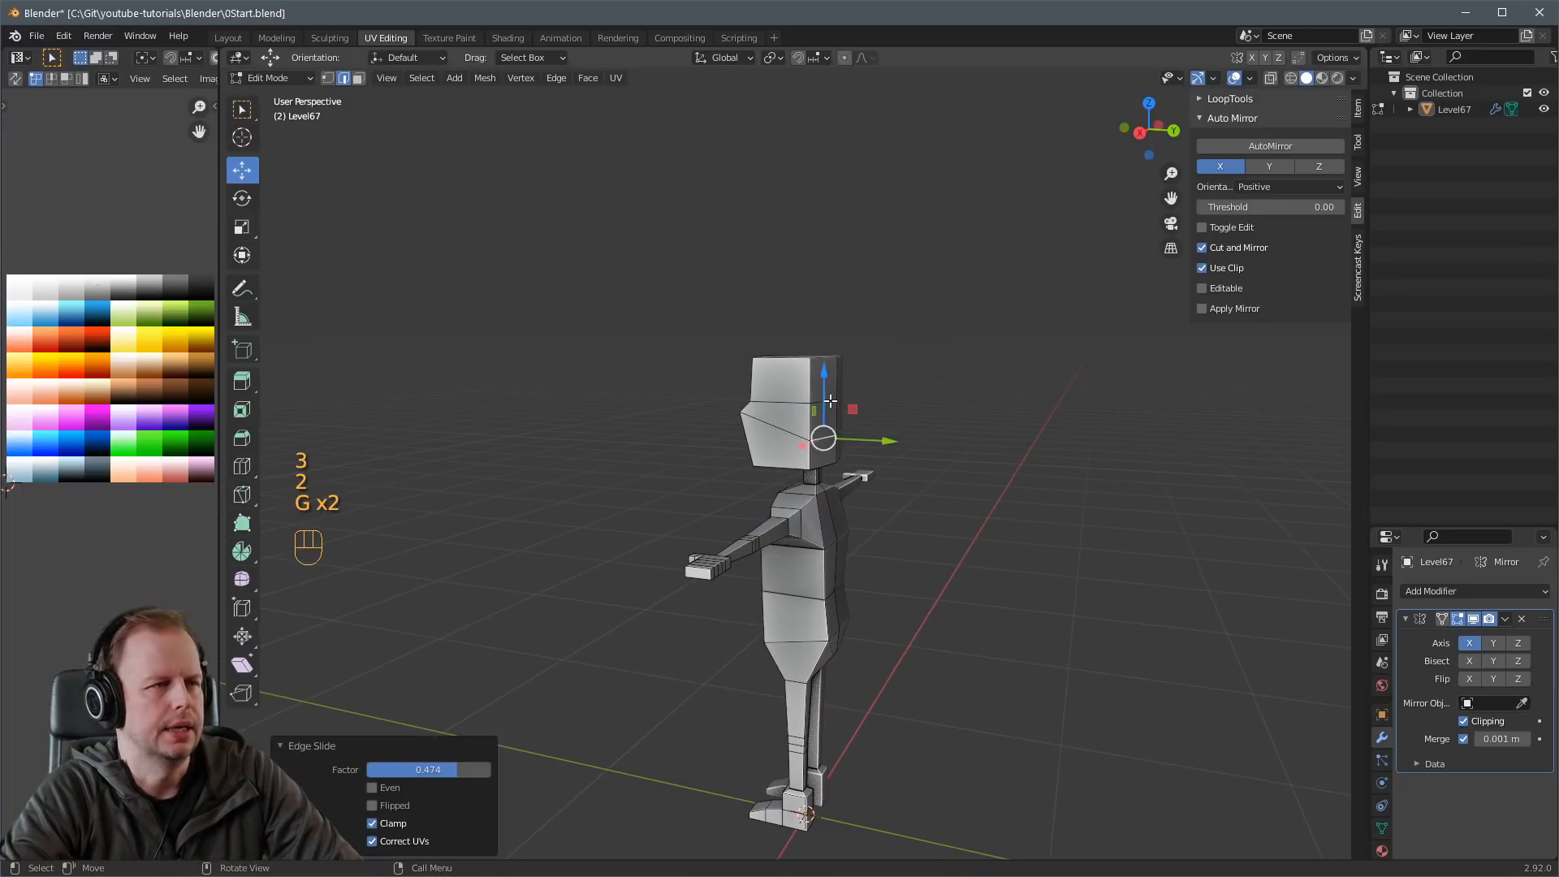
pyautogui.press('g')
pyautogui.press('g')
pyautogui.click(824, 396)
# Move the middle face at the head's back about 0.049 m backward and the forehead's top edge about 0.035 m backward.
pyautogui.press('3')
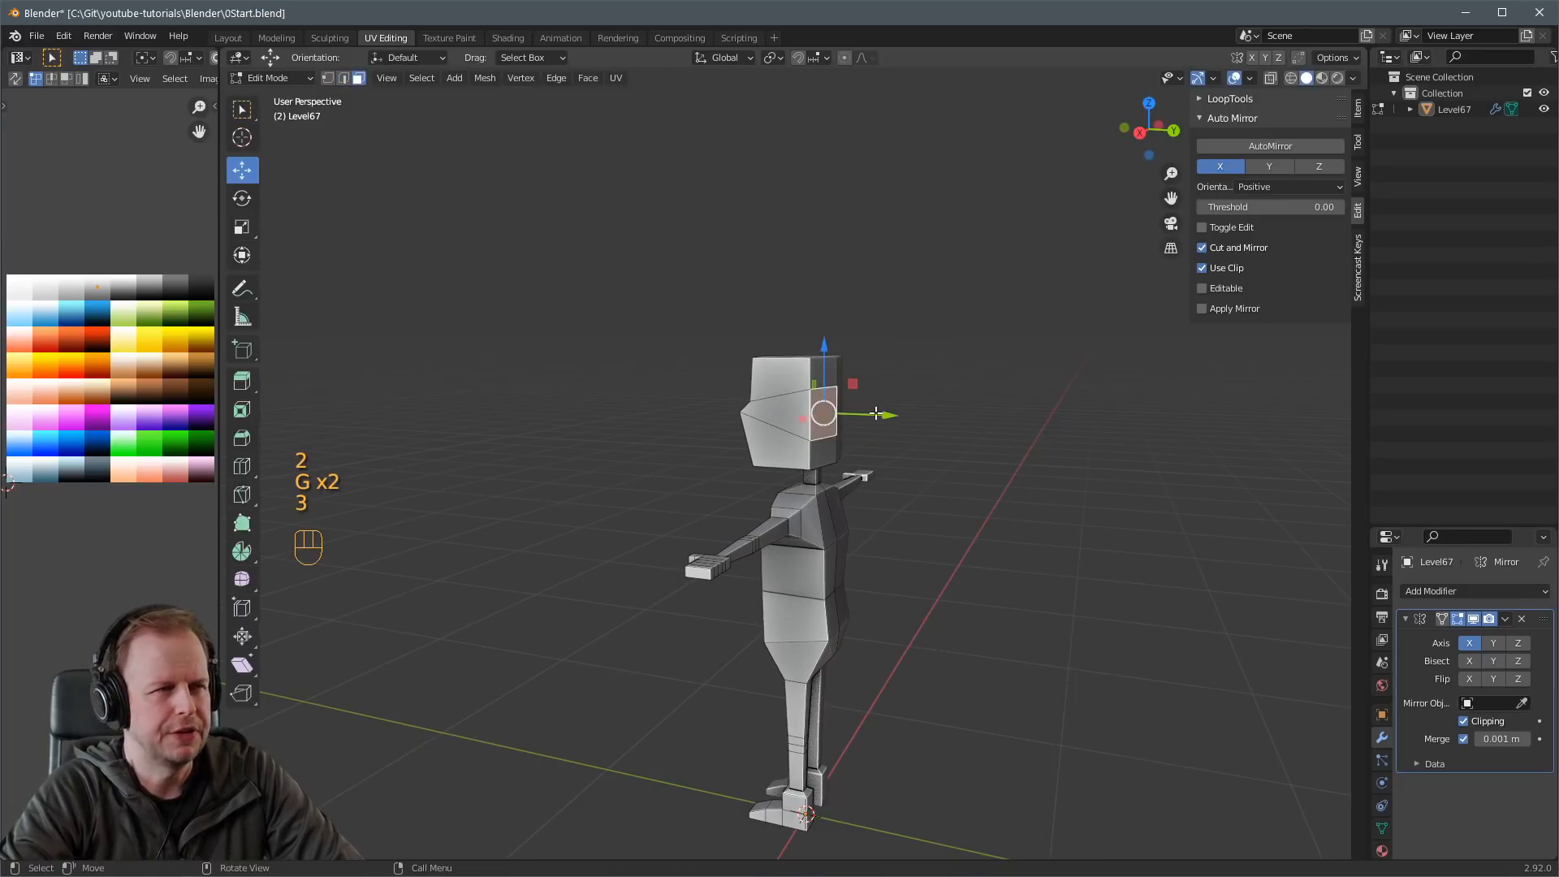
pyautogui.moveTo(883, 414); pyautogui.dragTo(887, 417)
pyautogui.moveTo(887, 417); pyautogui.dragTo(662, 406, button='middle')
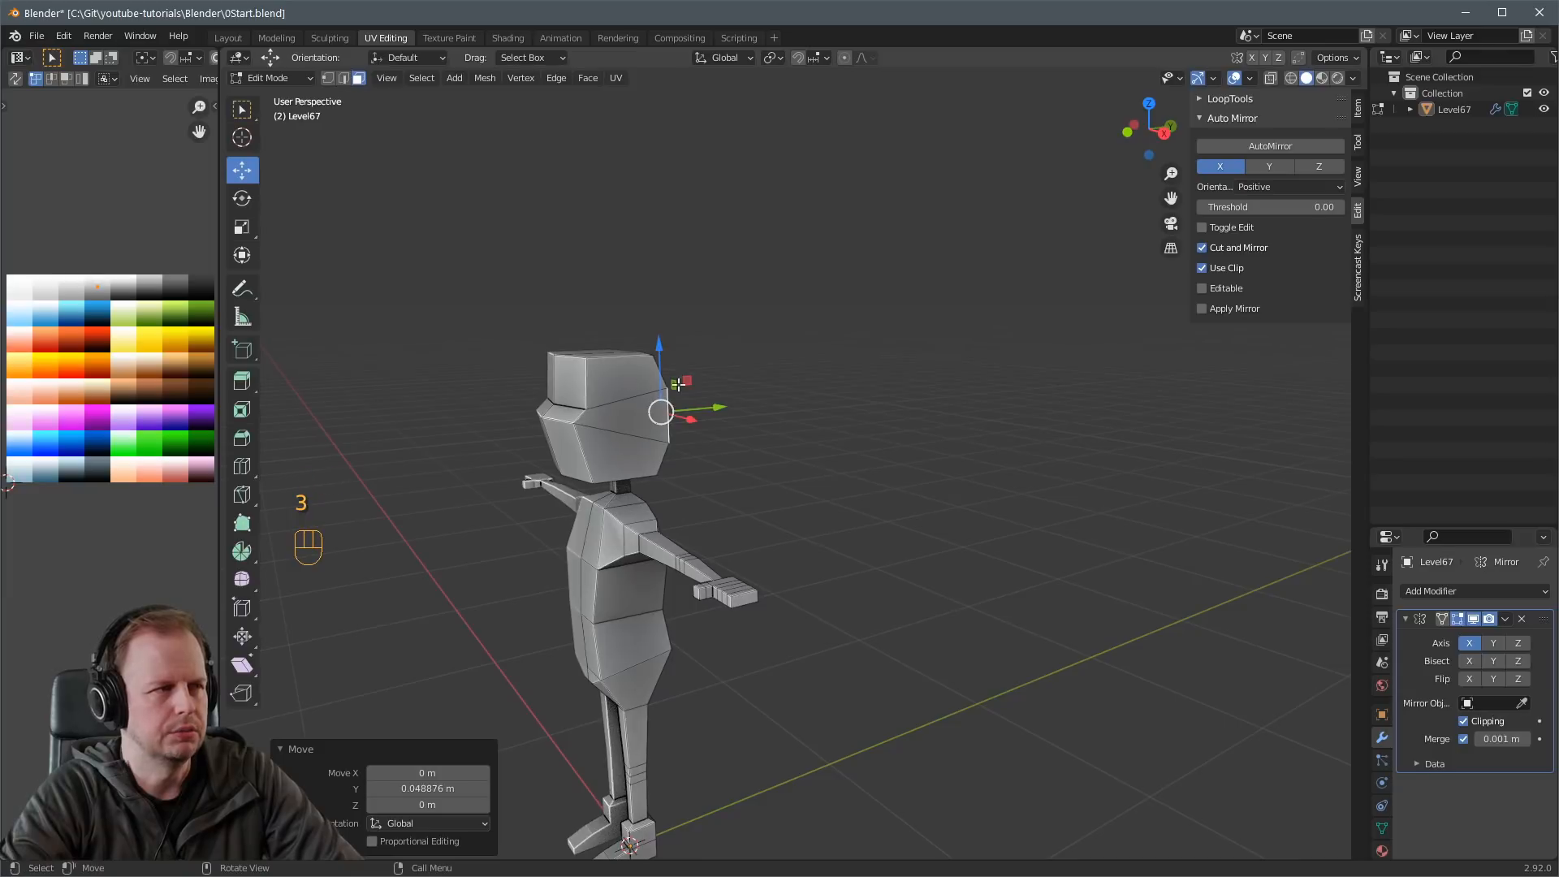
pyautogui.press('2')
pyautogui.moveTo(625, 350); pyautogui.dragTo(631, 353)
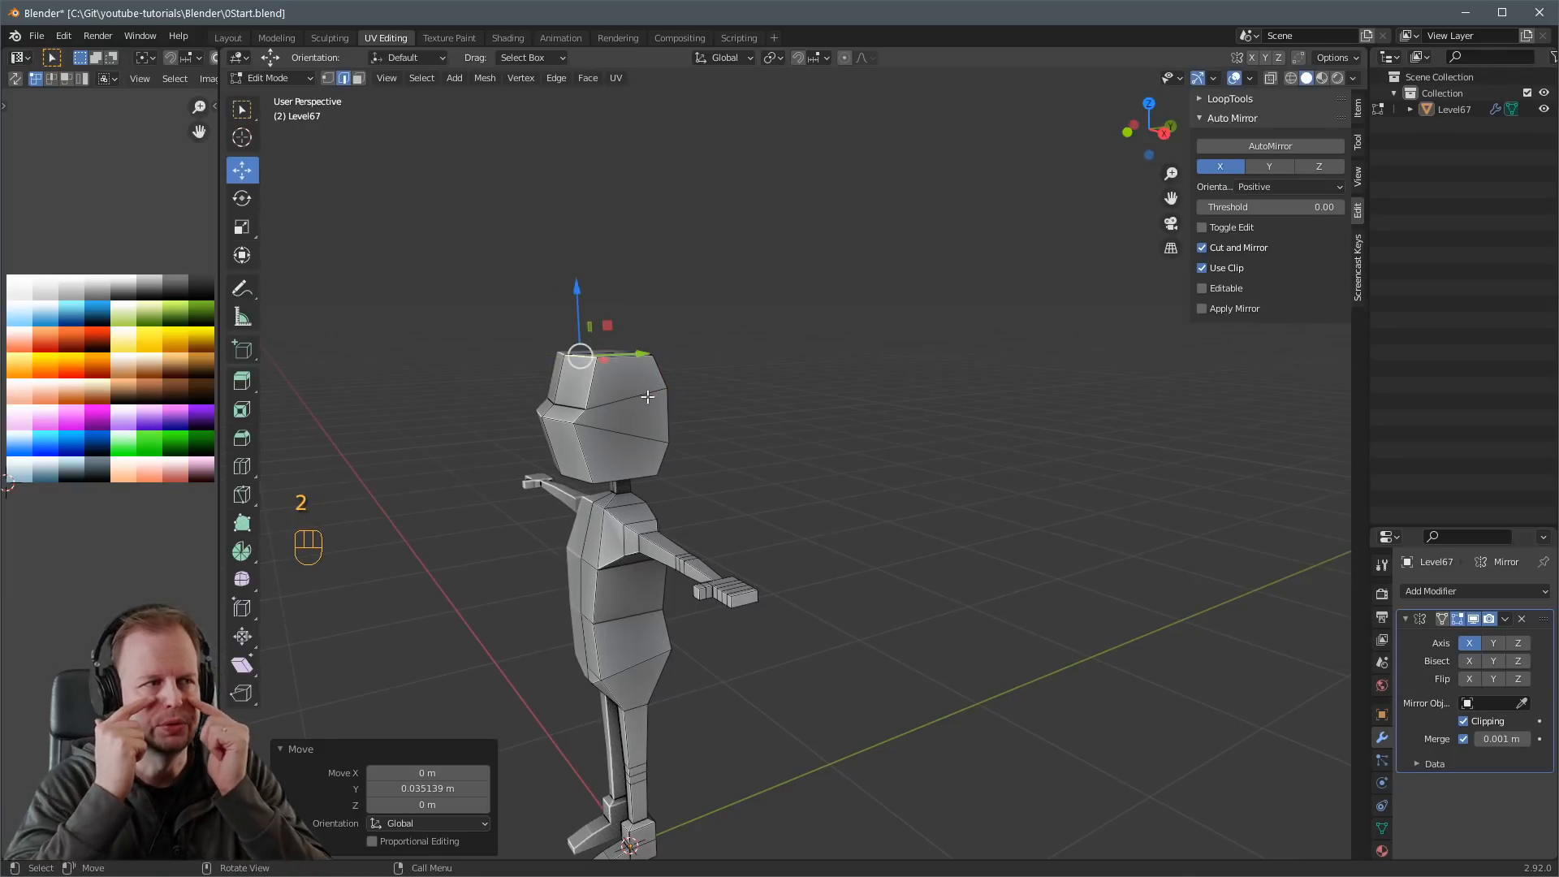
# Raise the head's lower front edge by about 0.051 m to shape the chin.
pyautogui.moveTo(632, 353); pyautogui.dragTo(643, 496, button='middle')
pyautogui.press('2')
pyautogui.click(643, 496)
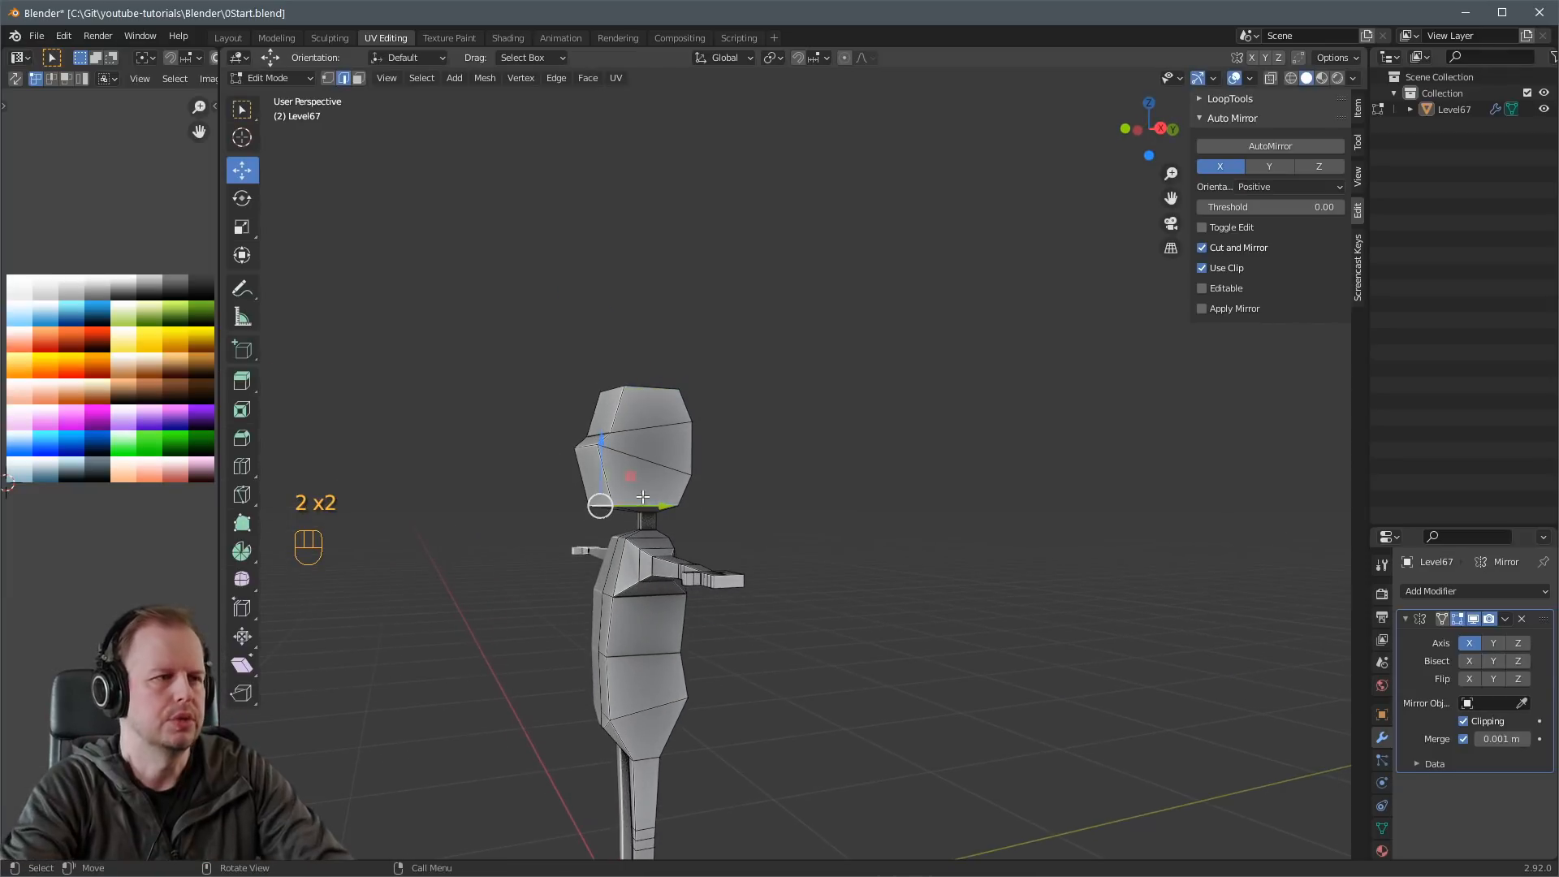
pyautogui.moveTo(606, 483); pyautogui.dragTo(611, 430)
# Try to shift the vertical edge at the back corner of the head, and undo the move.
pyautogui.moveTo(617, 431); pyautogui.dragTo(689, 446, button='middle')
pyautogui.scroll(2, 784, 464)
pyautogui.moveTo(897, 466); pyautogui.dragTo(768, 448, button='middle')
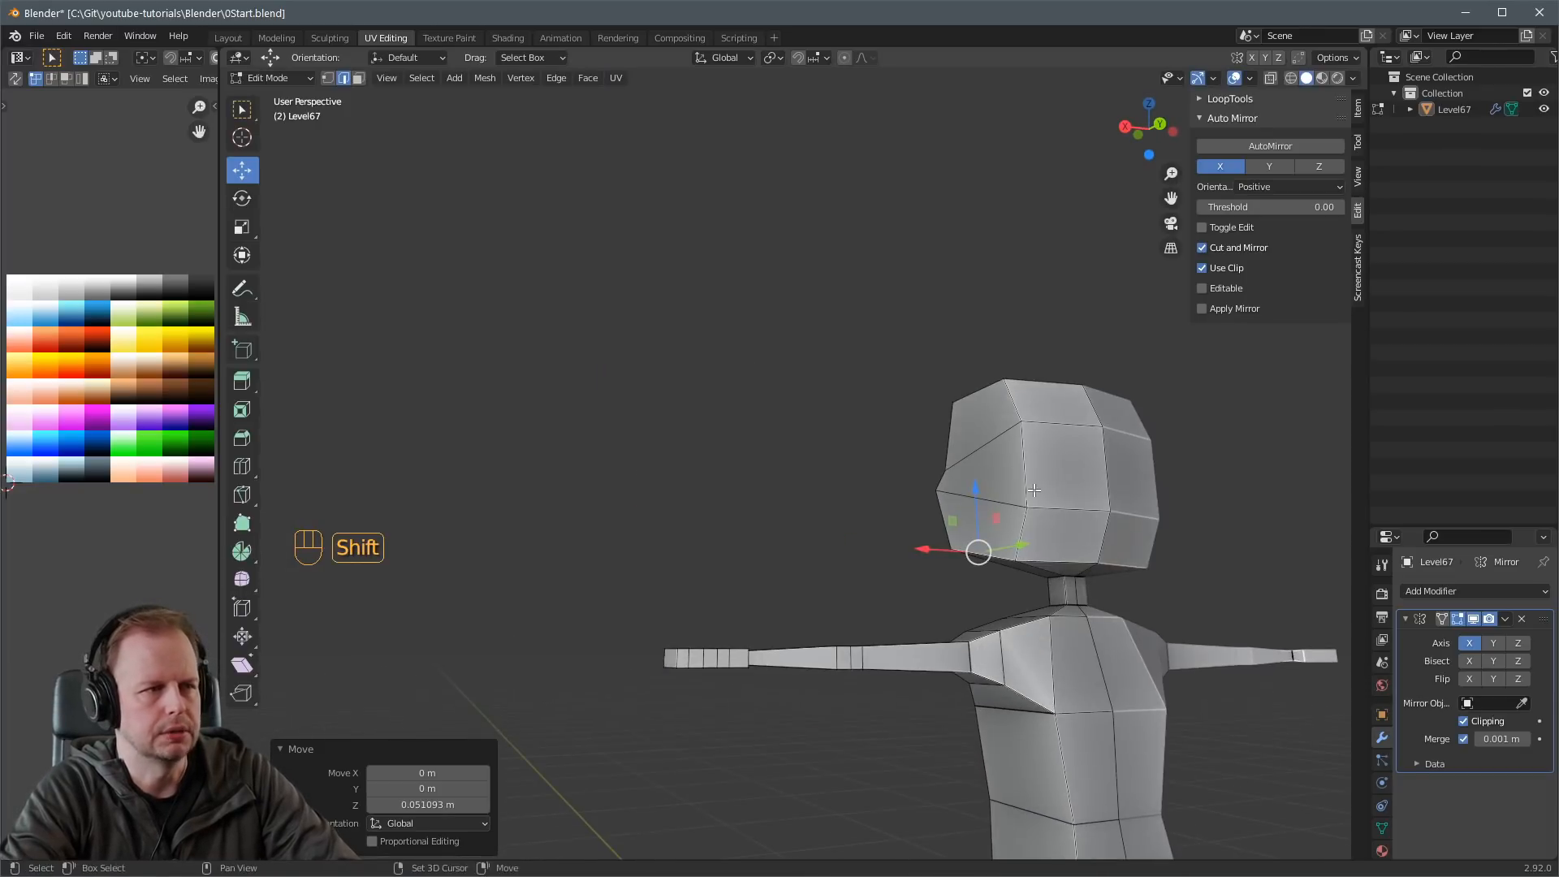
pyautogui.scroll(-2, 964, 466)
pyautogui.keyDown('shift'); pyautogui.moveTo(1033, 491); pyautogui.dragTo(1013, 553, button='middle'); pyautogui.keyUp('shift')
pyautogui.press('2')
pyautogui.click(910, 335)
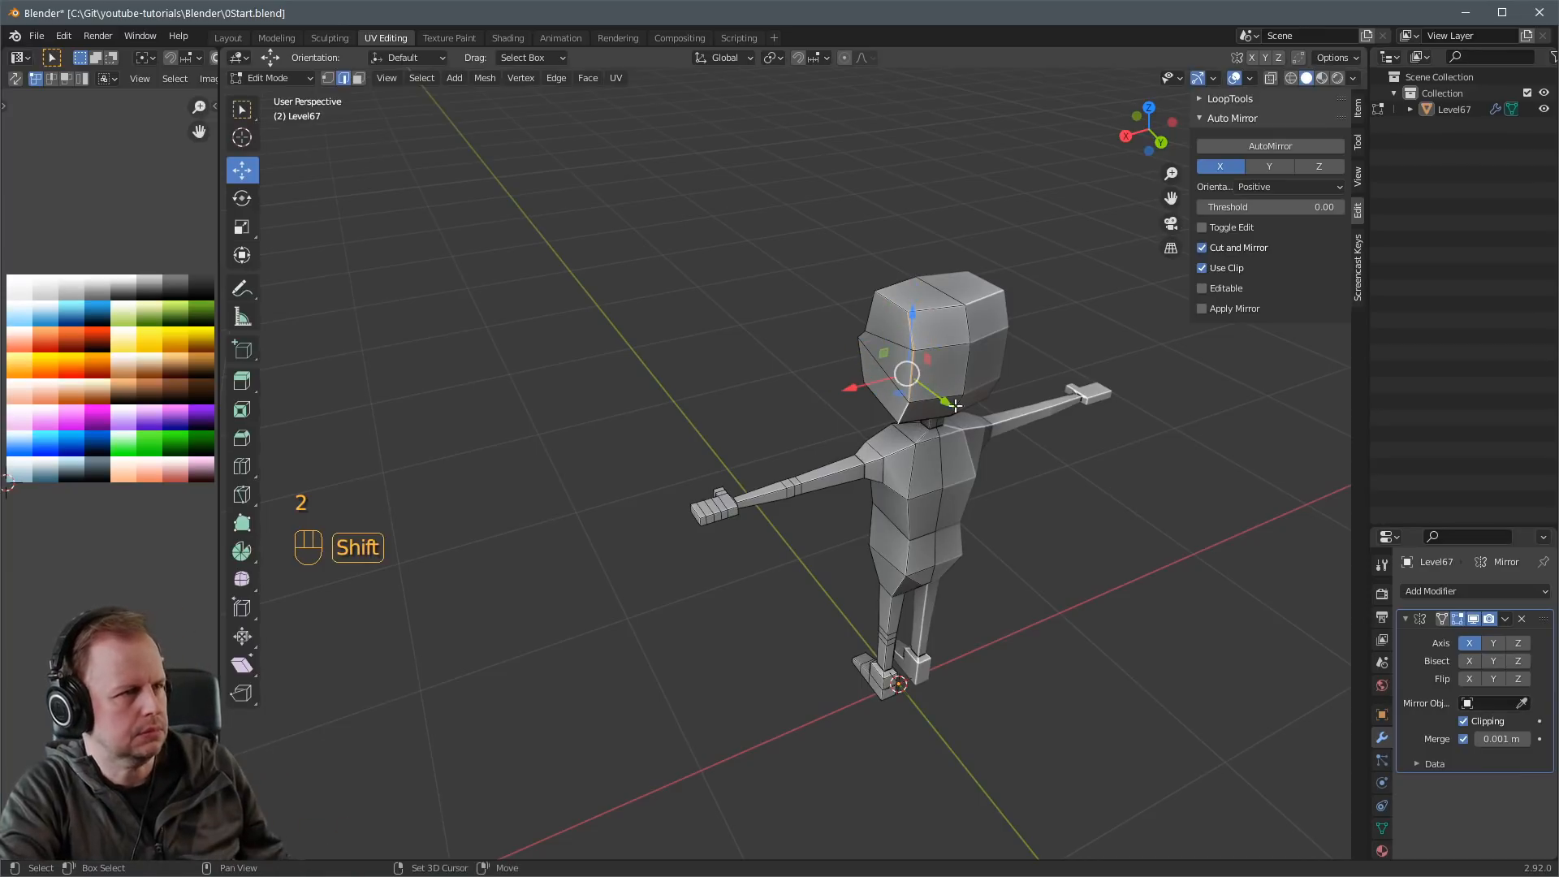
pyautogui.moveTo(985, 403); pyautogui.dragTo(1140, 382, button='middle')
pyautogui.press('g')
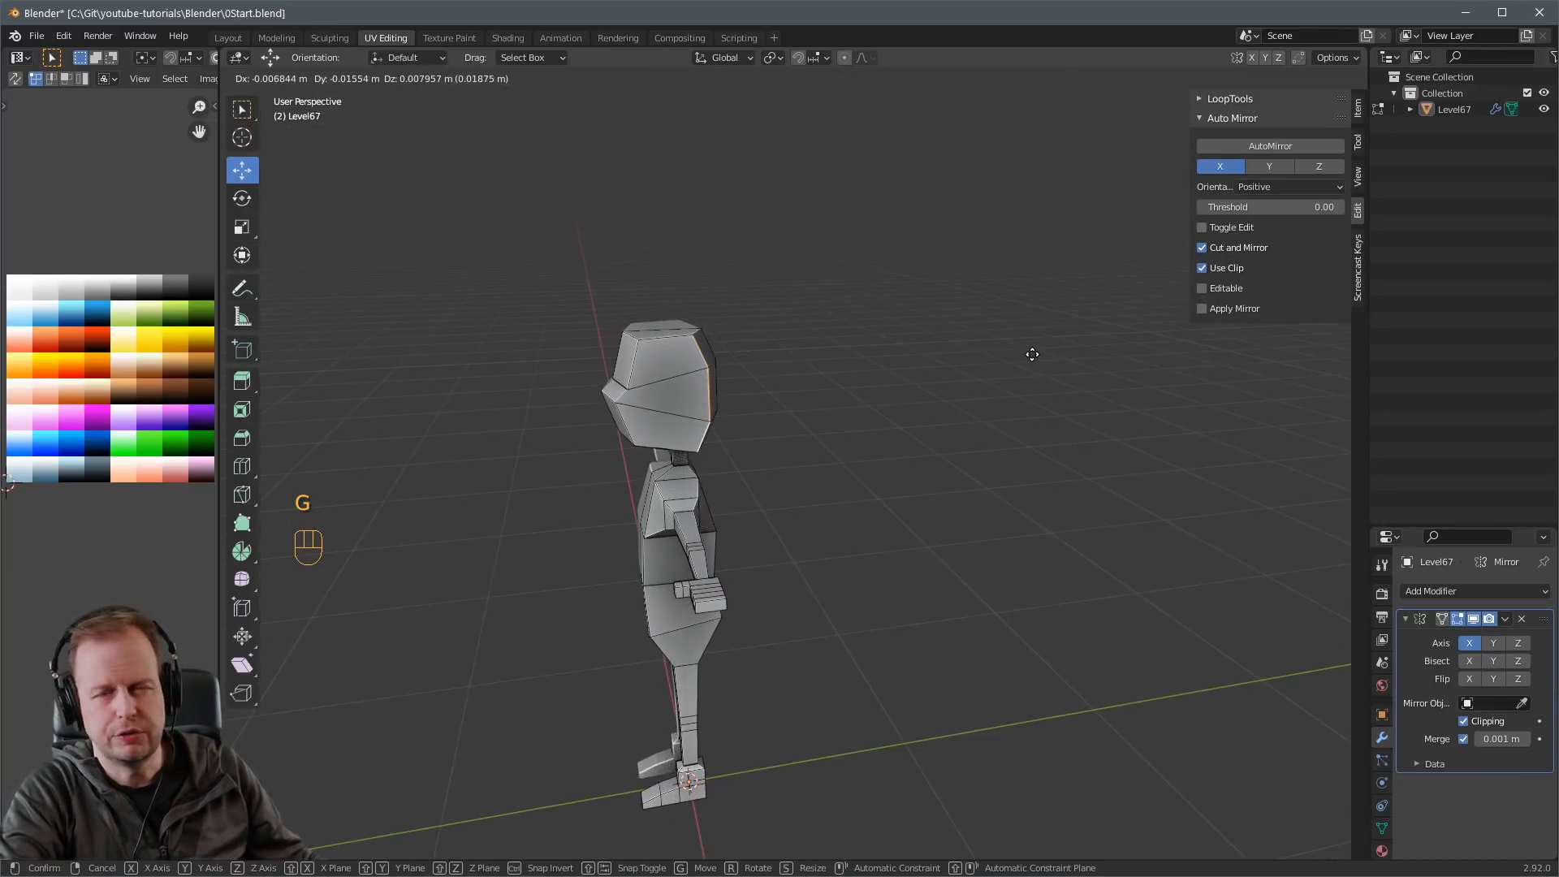
pyautogui.click(999, 348)
pyautogui.moveTo(998, 348); pyautogui.dragTo(853, 336, button='middle')
pyautogui.hotkey('ctrl', 'z')
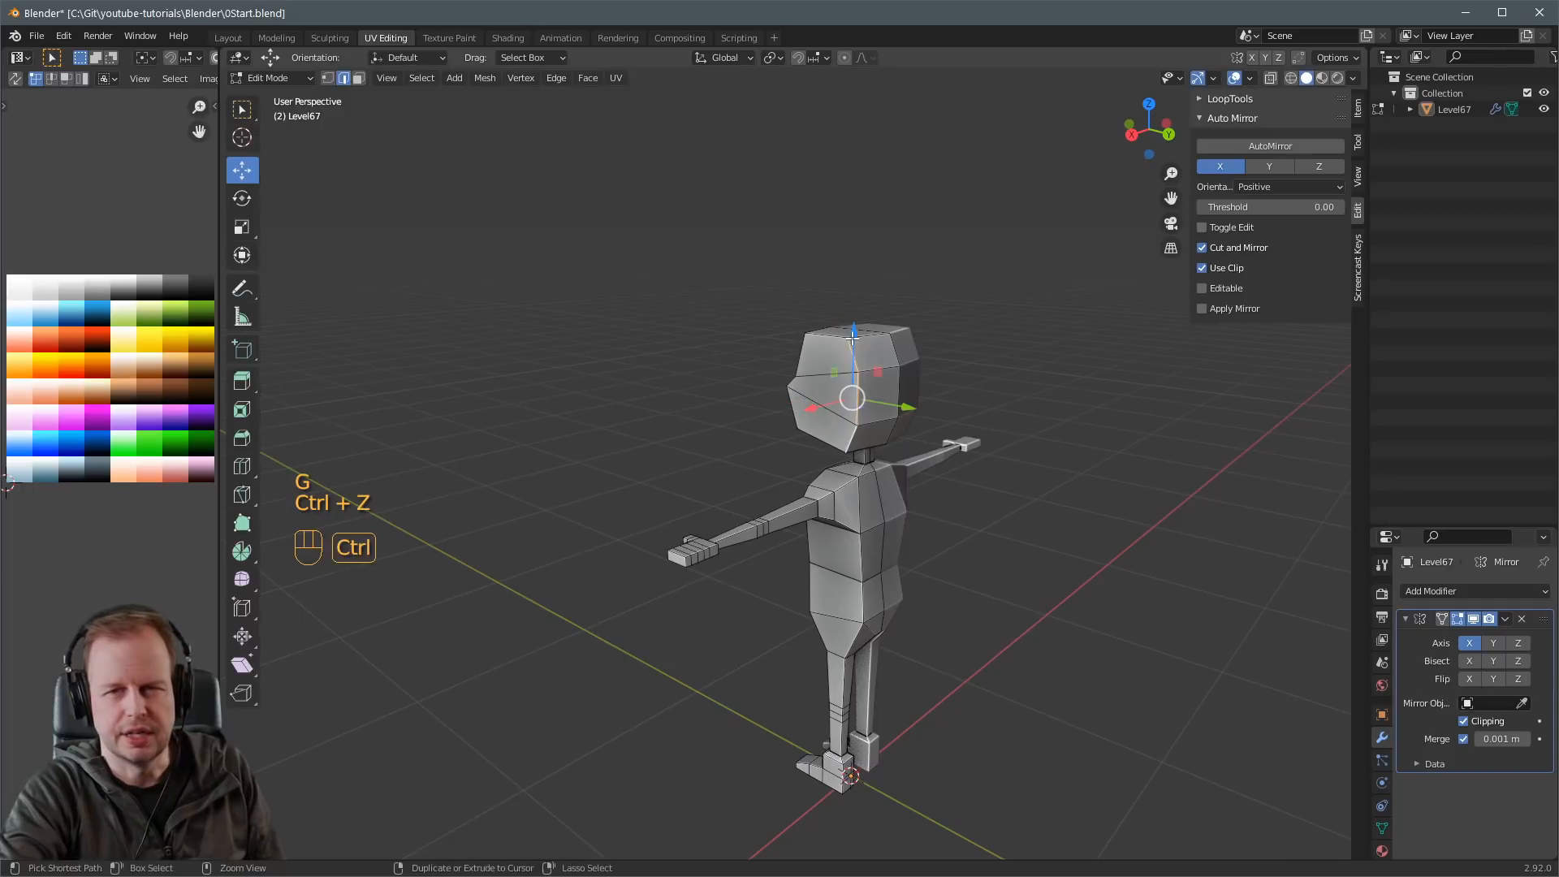
# Move the hip's side edge about 0.03 m outward along X to widen the hips.
pyautogui.scroll(-3, 1007, 373)
pyautogui.moveTo(846, 428); pyautogui.dragTo(938, 422, button='middle')
pyautogui.scroll(3, 807, 466)
pyautogui.keyDown('shift'); pyautogui.moveTo(807, 466); pyautogui.dragTo(859, 311, button='middle'); pyautogui.keyUp('shift')
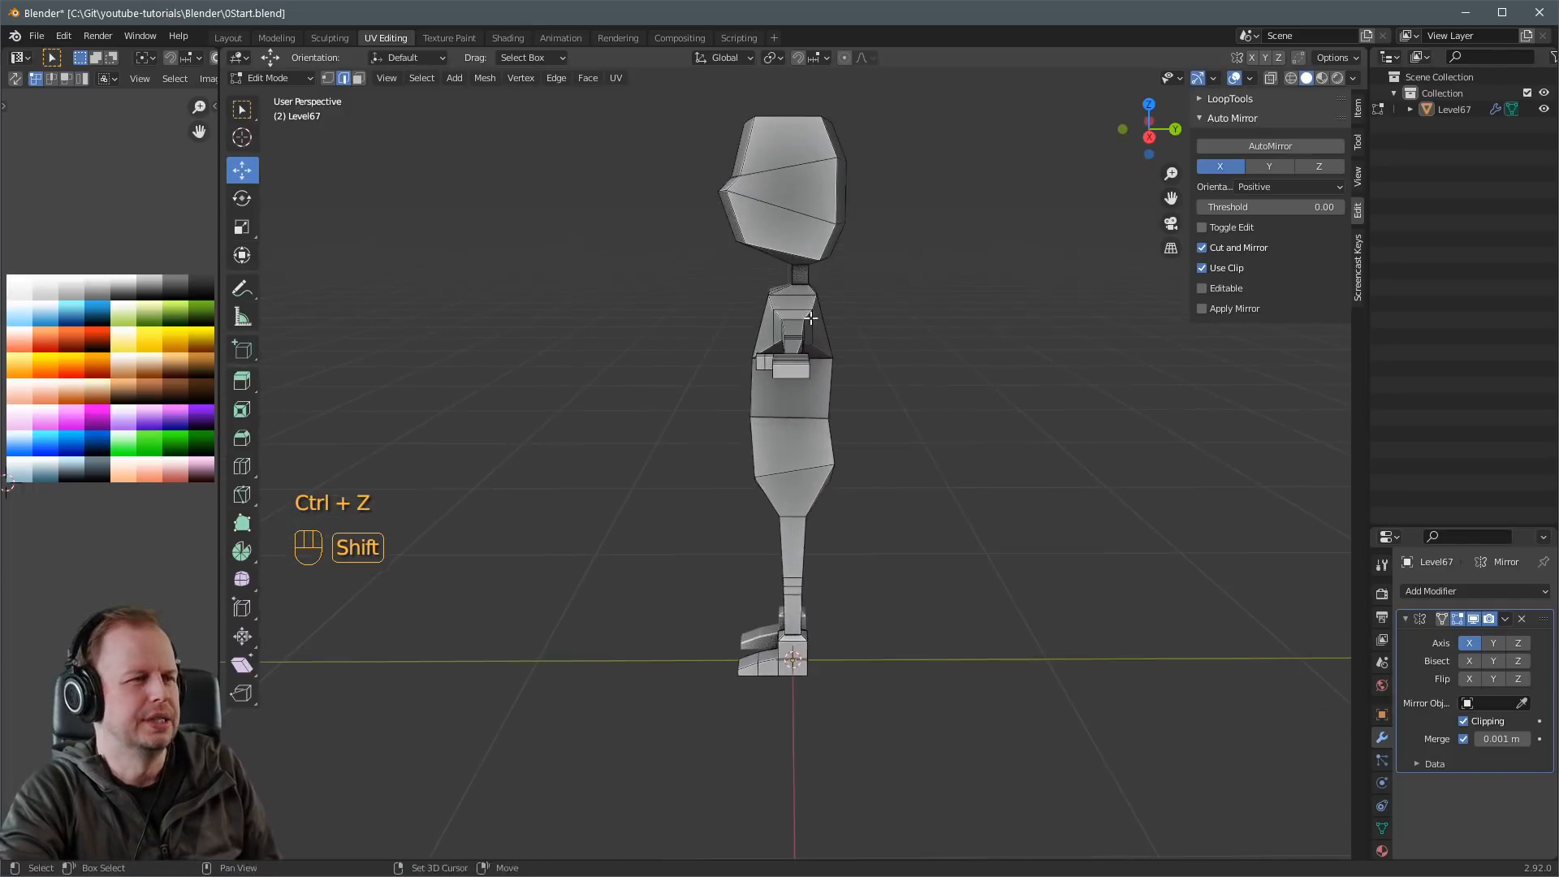
pyautogui.moveTo(672, 350); pyautogui.dragTo(824, 359, button='middle')
pyautogui.keyDown('shift'); pyautogui.moveTo(650, 497); pyautogui.dragTo(792, 348, button='middle'); pyautogui.keyUp('shift')
pyautogui.press('2')
pyautogui.click(687, 412)
pyautogui.moveTo(690, 410); pyautogui.dragTo(752, 410, button='middle')
pyautogui.press('2')
pyautogui.press('g')
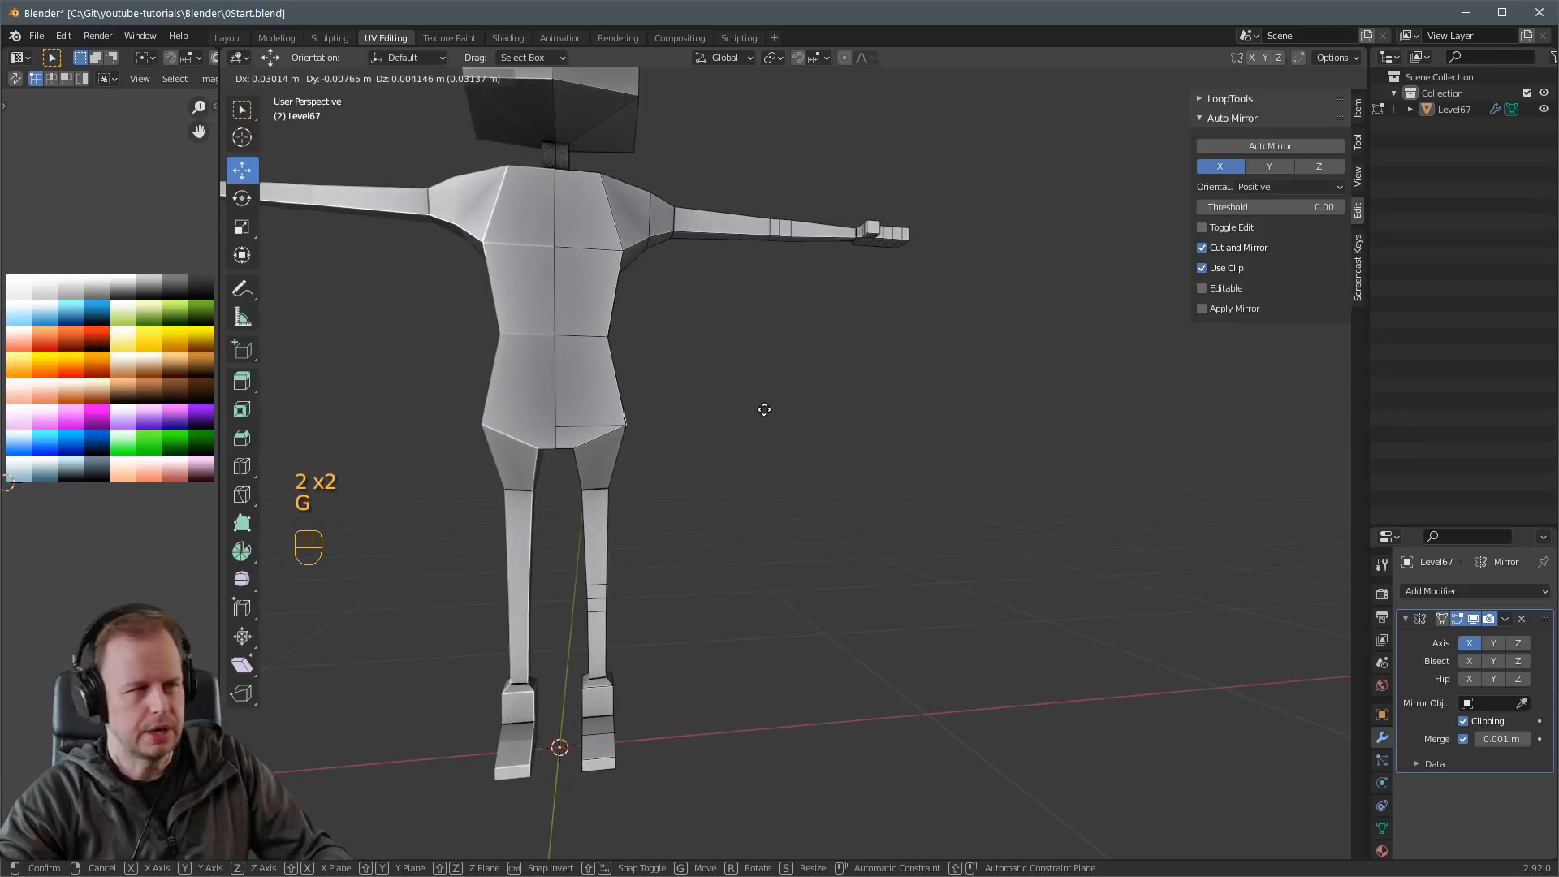
pyautogui.click(698, 403)
# Raise the hip edge at the front of the torso by about 0.019 m.
pyautogui.press('2')
pyautogui.click(591, 424)
pyautogui.press('g')
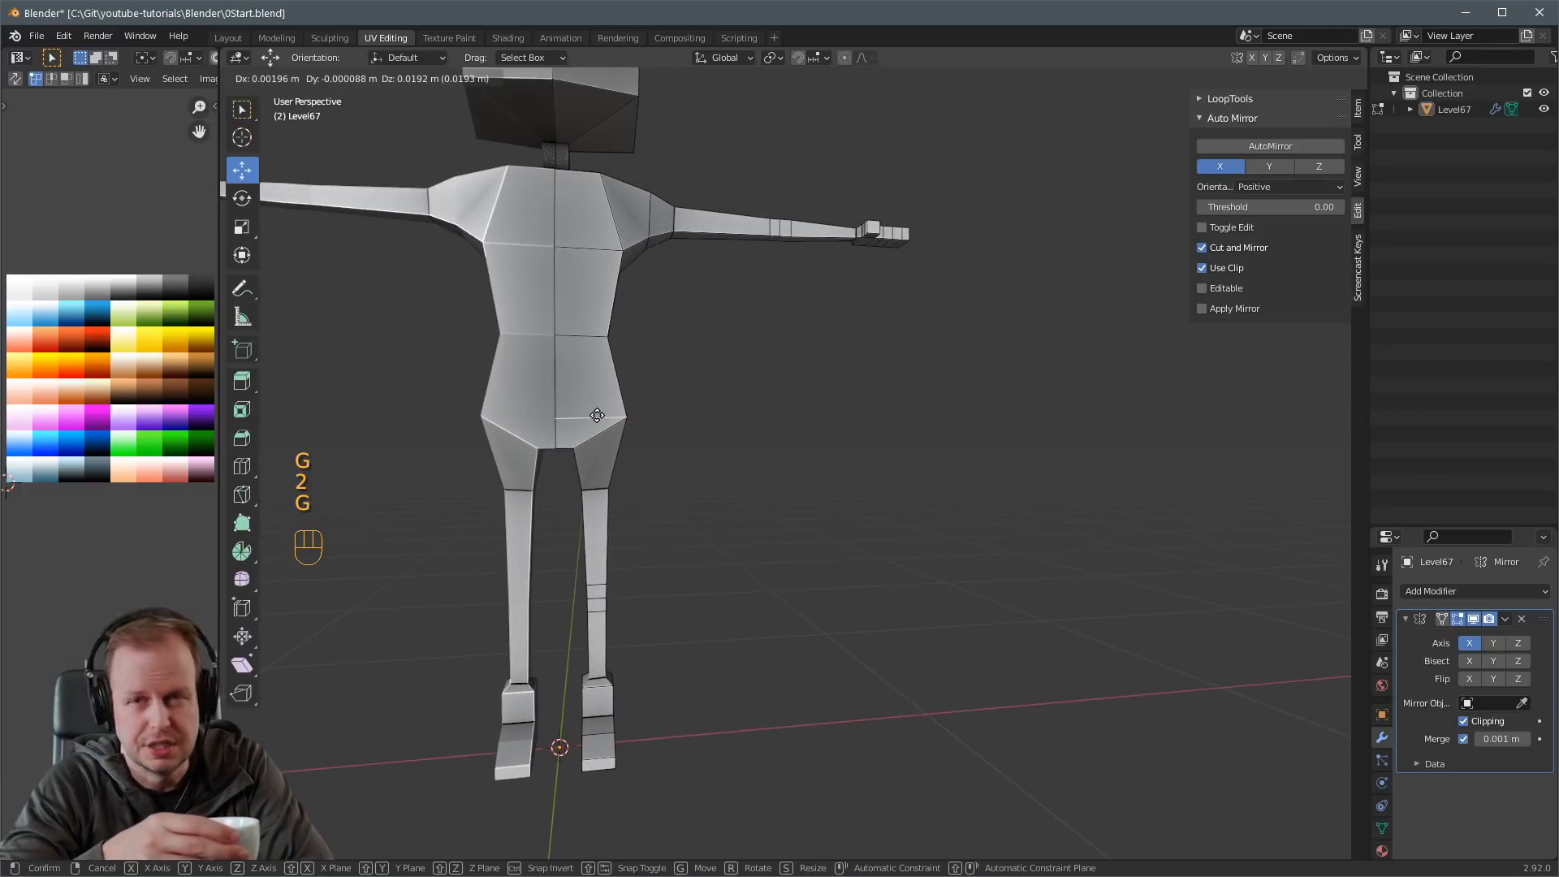
pyautogui.click(595, 417)
# Add a loop cut between waist and hips with a 0.432 slide factor and move it about 0.016 m outward along X.
pyautogui.hotkey('ctrl', 'r')
pyautogui.click(606, 388)
pyautogui.click(613, 402)
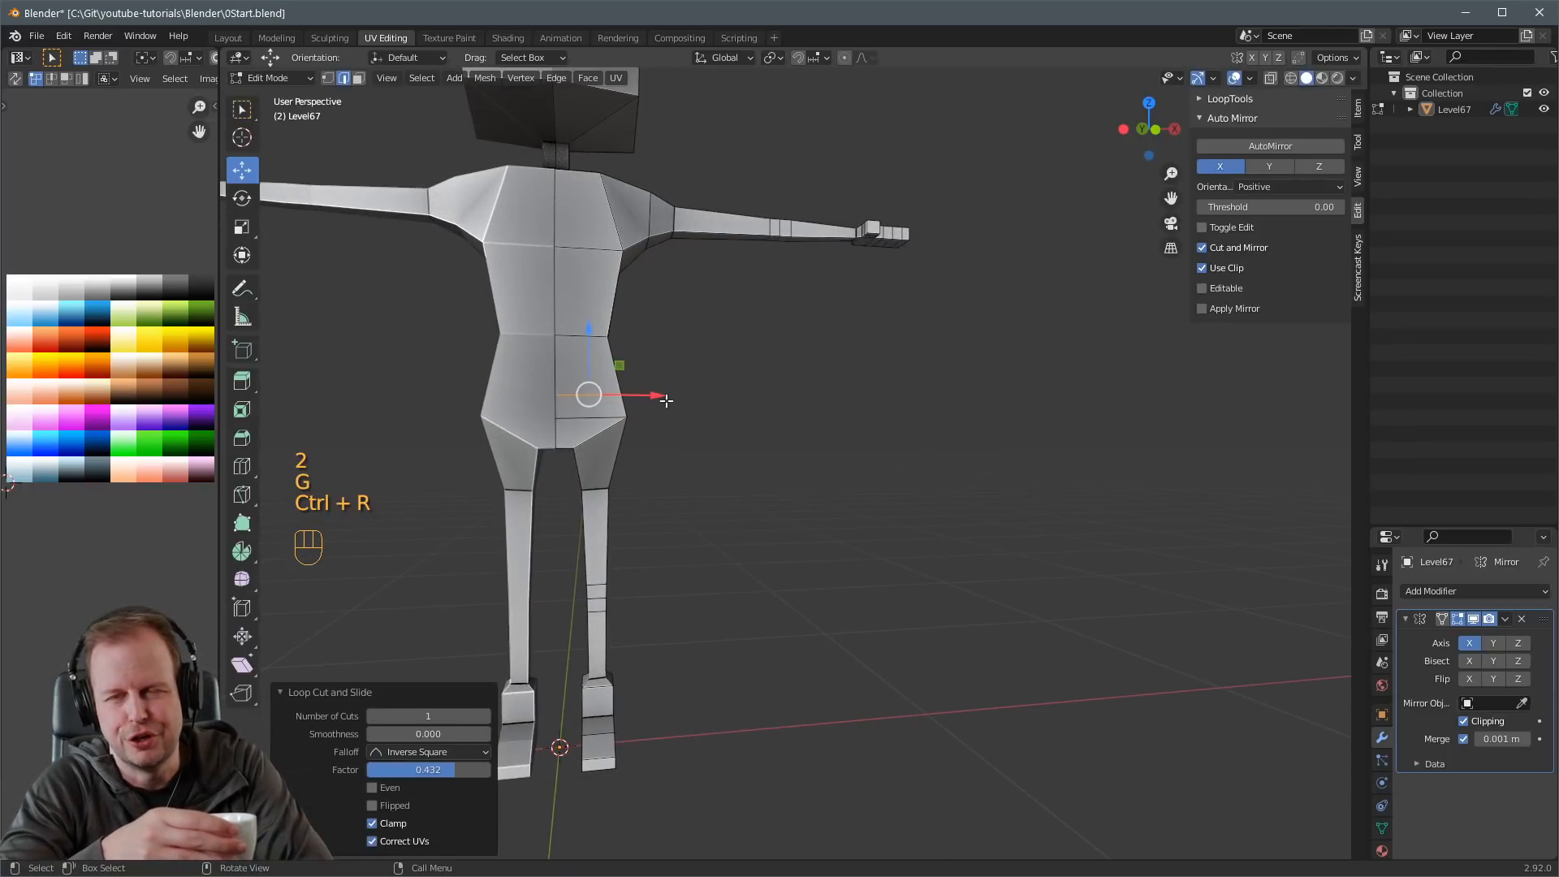
pyautogui.press('g')
pyautogui.click(680, 394)
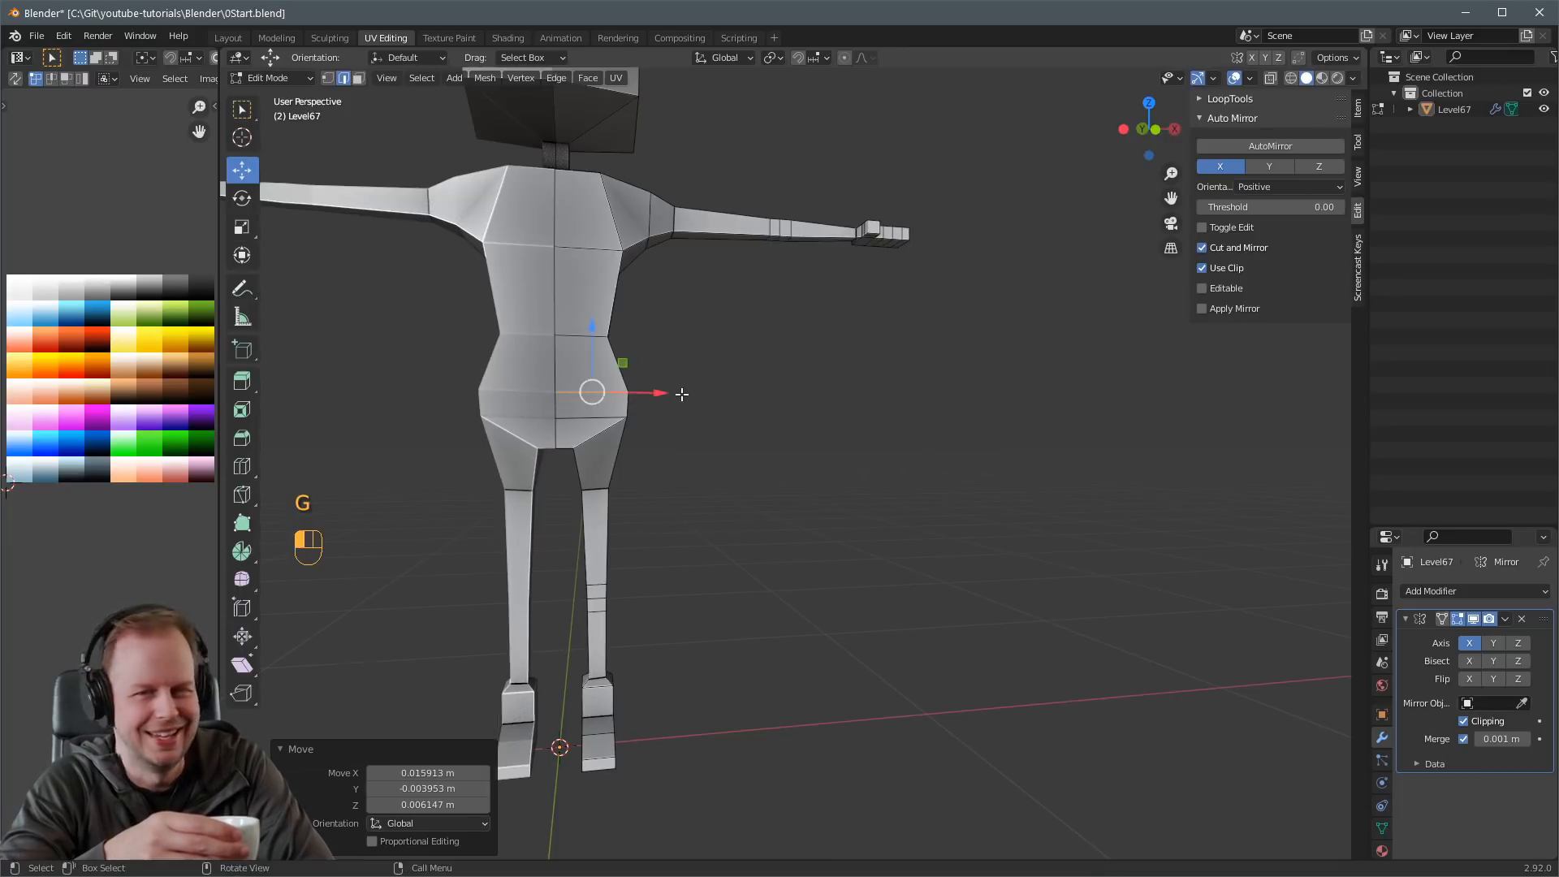
# Clear the selection and examine the whole character's proportions from several angles.
pyautogui.moveTo(680, 394); pyautogui.dragTo(810, 402, button='middle')
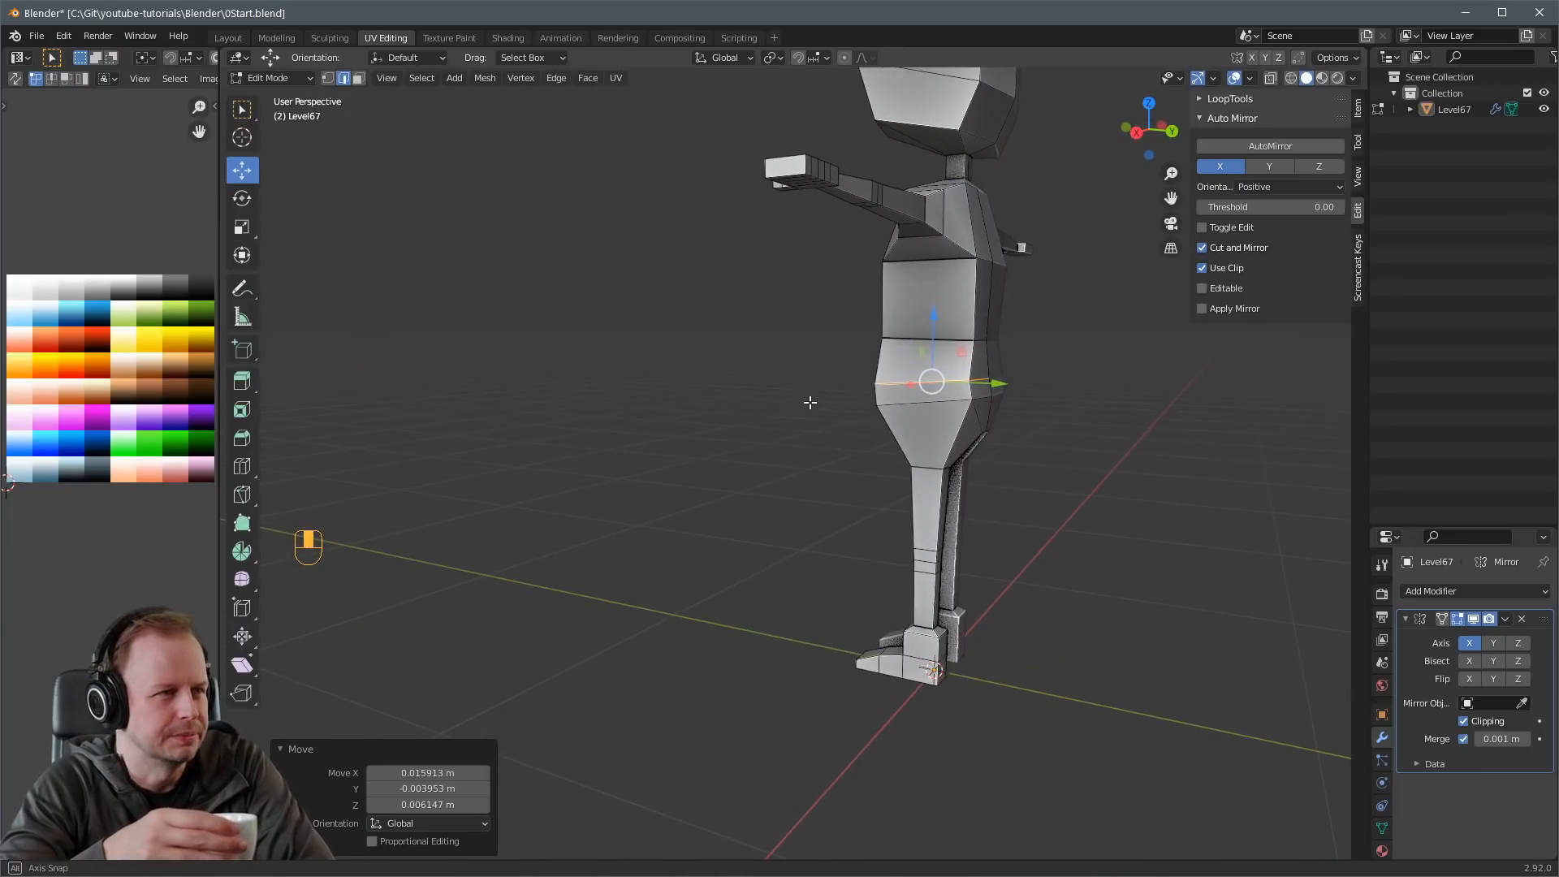
pyautogui.press('a')
pyautogui.press('a')
pyautogui.moveTo(990, 397); pyautogui.dragTo(769, 366, button='middle')
pyautogui.press('3')
pyautogui.scroll(-3, 701, 375)
pyautogui.scroll(3, 805, 381)
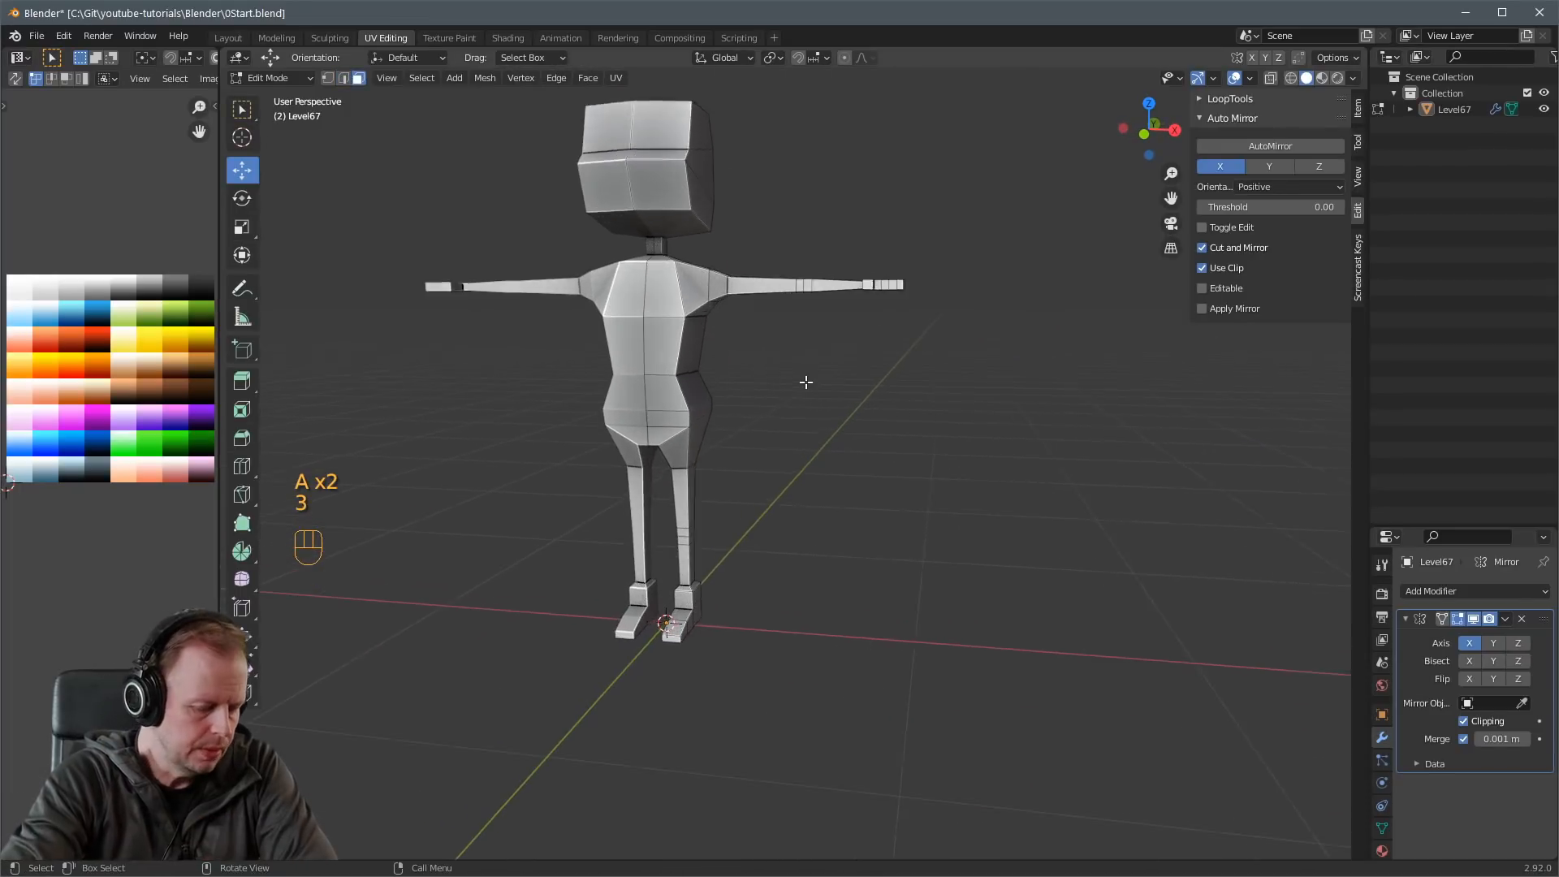
# Move the upper-back face of the torso about 0.023 m backward along Y.
pyautogui.moveTo(840, 432); pyautogui.dragTo(905, 469, button='middle')
pyautogui.press('2')
pyautogui.click(747, 500)
pyautogui.press('3')
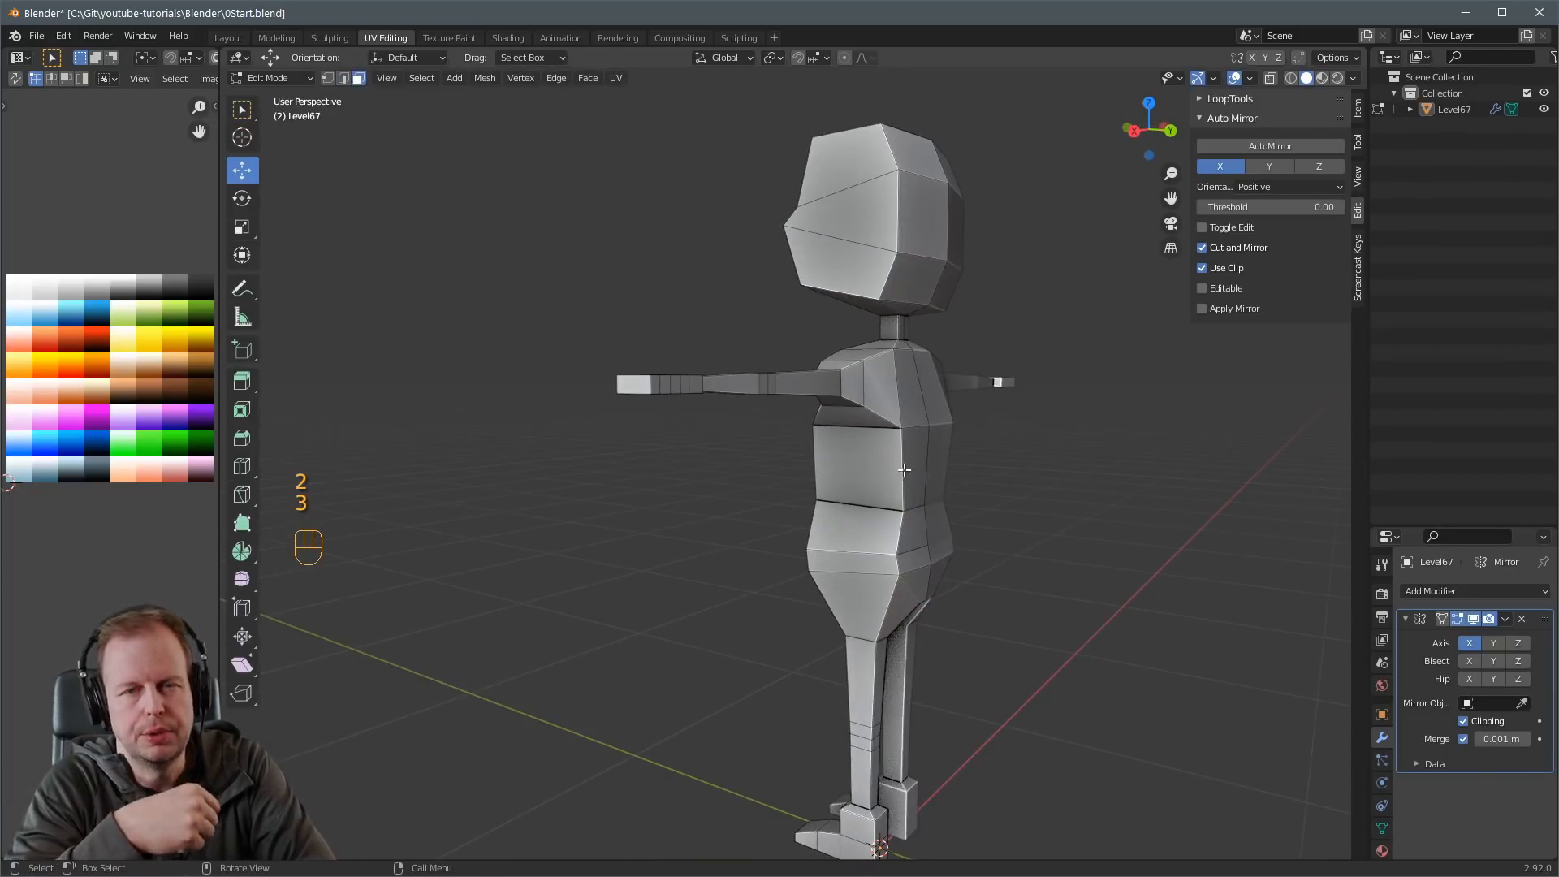
pyautogui.click(912, 387)
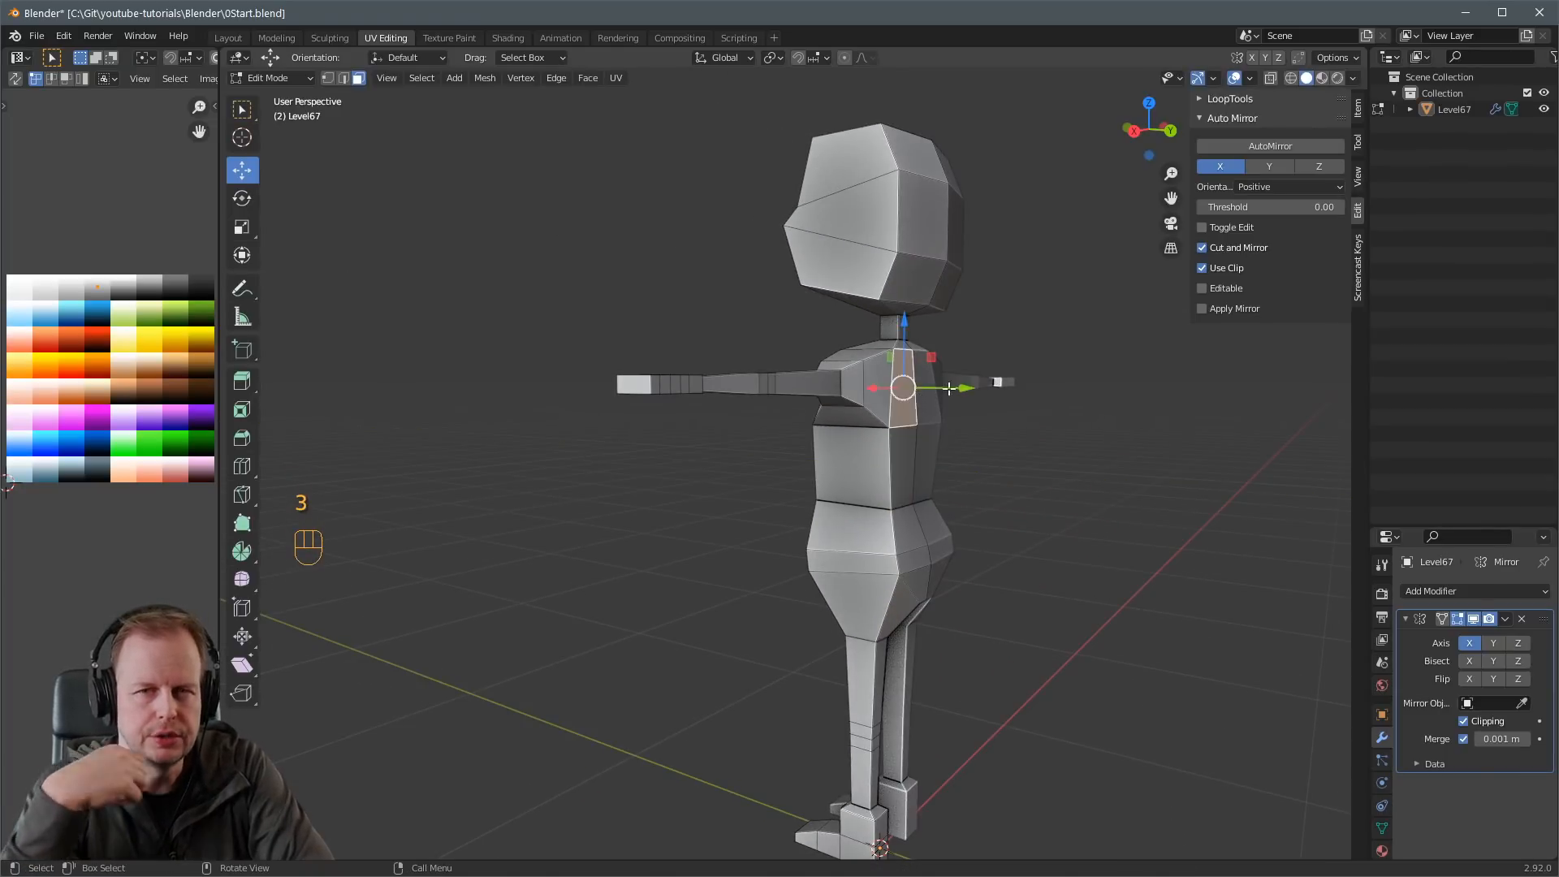
pyautogui.moveTo(954, 388); pyautogui.dragTo(959, 388)
# Tilt the upper-back face slightly and lower it by about 0.007 m.
pyautogui.moveTo(958, 388); pyautogui.dragTo(1002, 386, button='middle')
pyautogui.press('g')
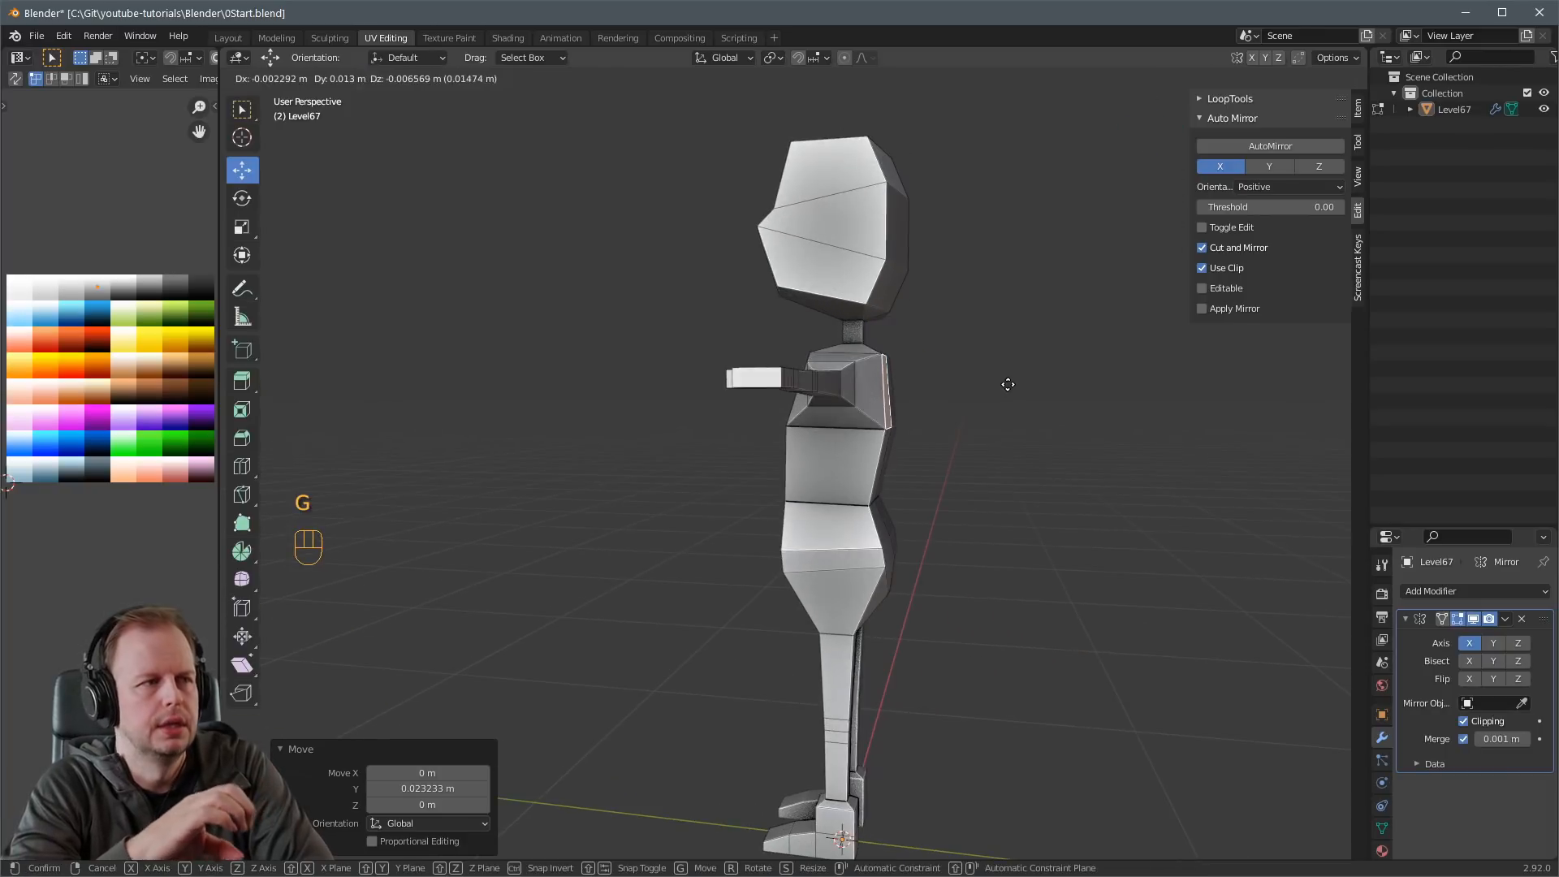
pyautogui.press('r')
pyautogui.press('g')
pyautogui.click(1028, 422)
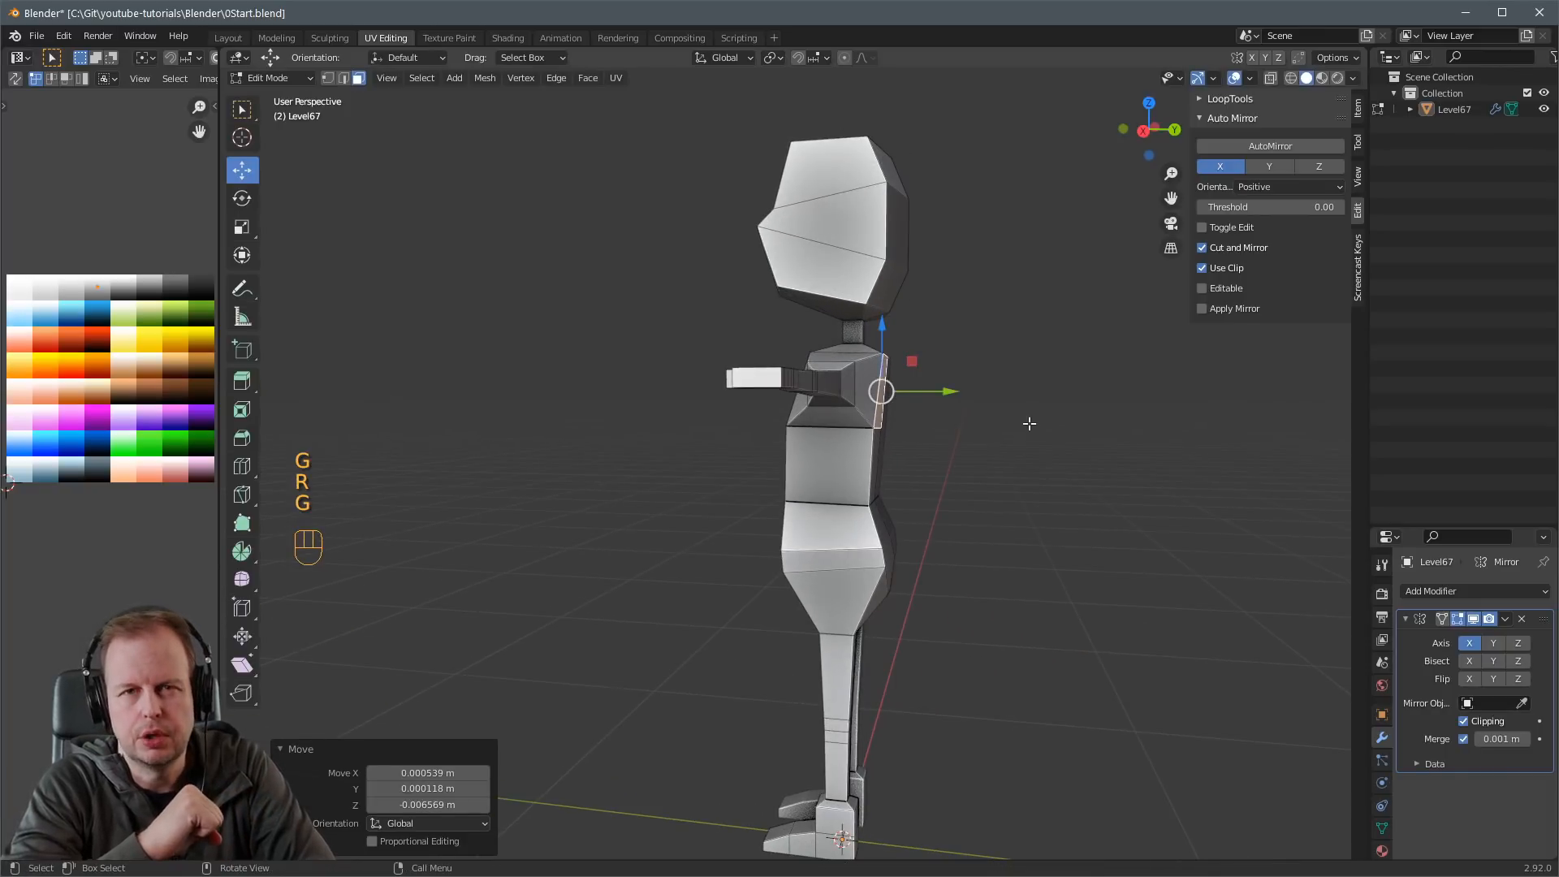
# Nudge edges around the waist to refine the torso's contour.
pyautogui.moveTo(1029, 425); pyautogui.dragTo(932, 414, button='middle')
pyautogui.click(913, 574)
pyautogui.moveTo(914, 574); pyautogui.dragTo(1087, 456, button='middle')
pyautogui.press('2')
pyautogui.click(881, 509)
pyautogui.press('g')
pyautogui.click(888, 509)
pyautogui.moveTo(870, 447); pyautogui.dragTo(727, 539, button='middle')
pyautogui.press('g')
pyautogui.click(712, 484)
# Raise the side face of the hips and the central edge at the front of the hips slightly.
pyautogui.press('2')
pyautogui.press('3')
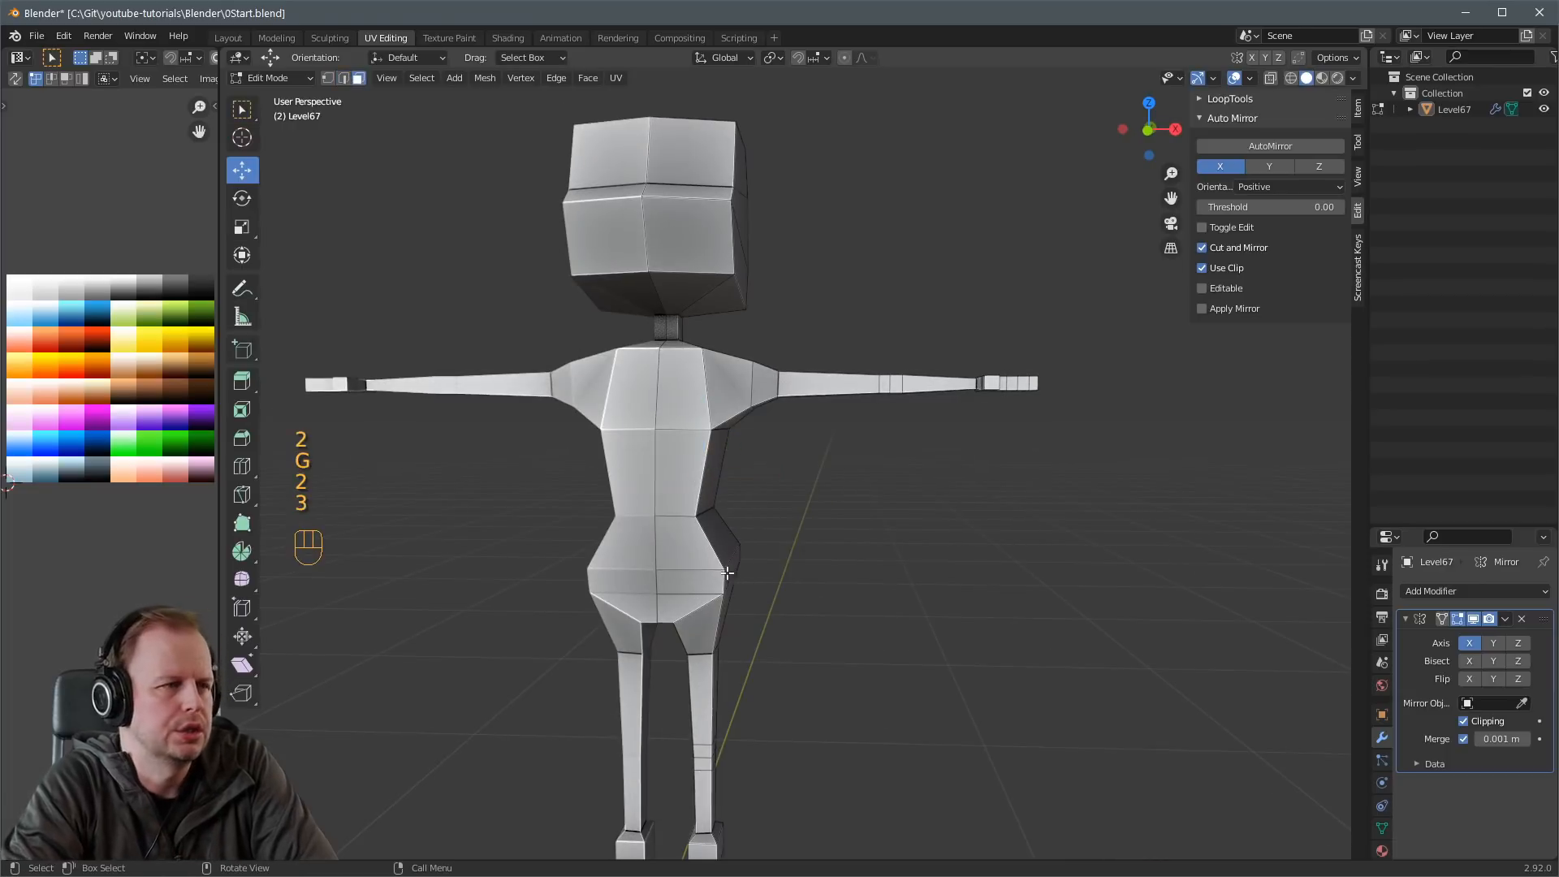
pyautogui.press('g')
pyautogui.click(733, 560)
pyautogui.press('2')
pyautogui.click(654, 581)
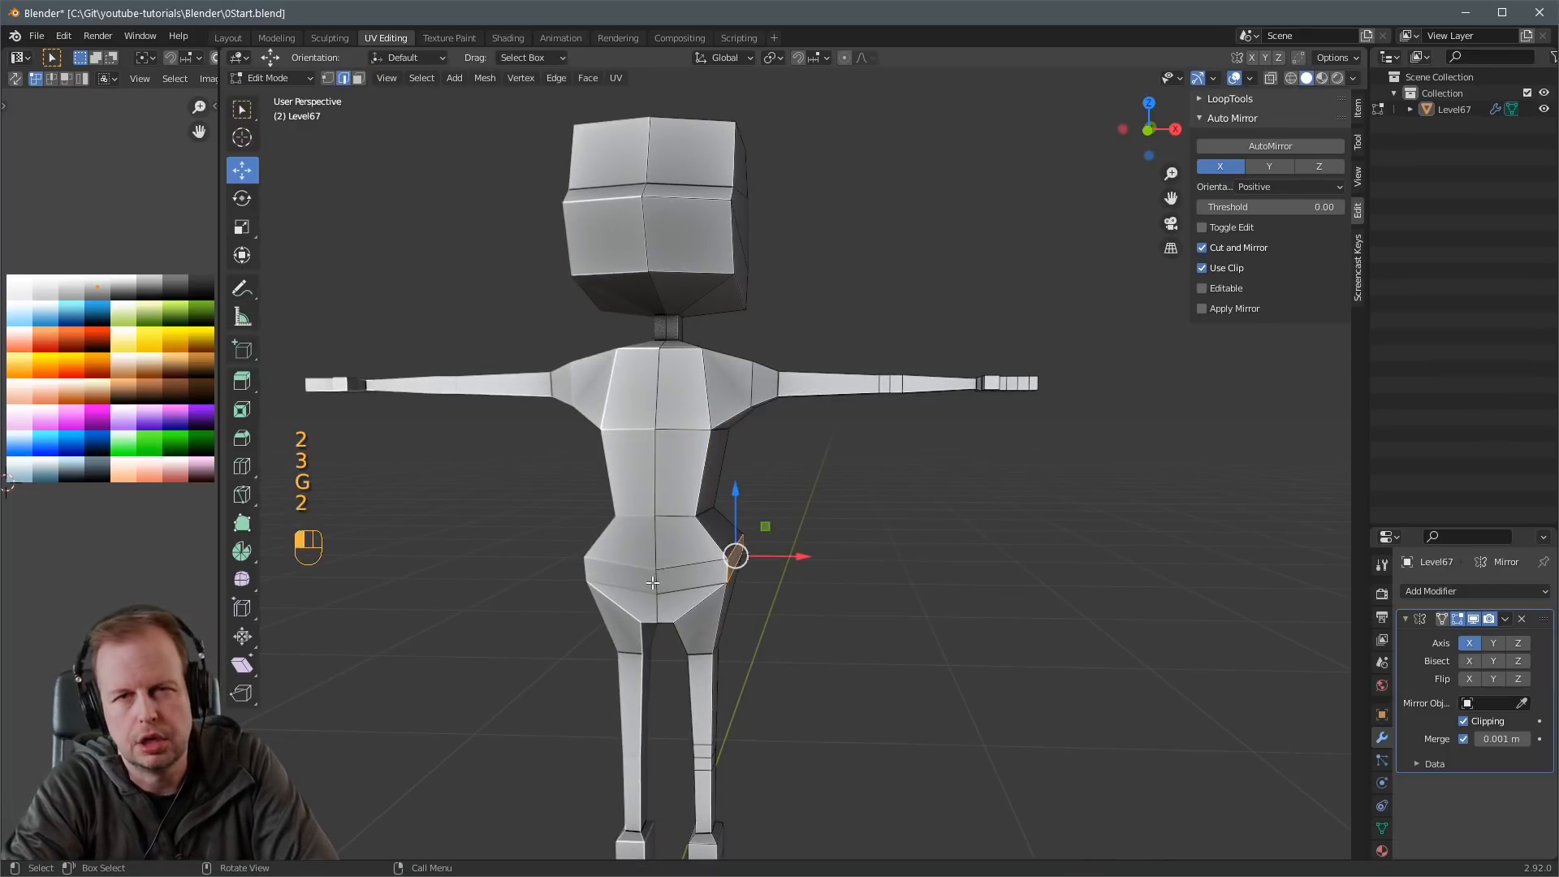
pyautogui.press('g')
pyautogui.click(655, 570)
# Reposition another edge on the hips to adjust their contour.
pyautogui.scroll(-2, 866, 487)
pyautogui.moveTo(865, 488); pyautogui.dragTo(748, 452, button='middle')
pyautogui.press('2')
pyautogui.click(891, 571)
pyautogui.moveTo(891, 571); pyautogui.dragTo(1099, 519, button='middle')
pyautogui.press('g')
pyautogui.click(966, 539)
pyautogui.press('3')
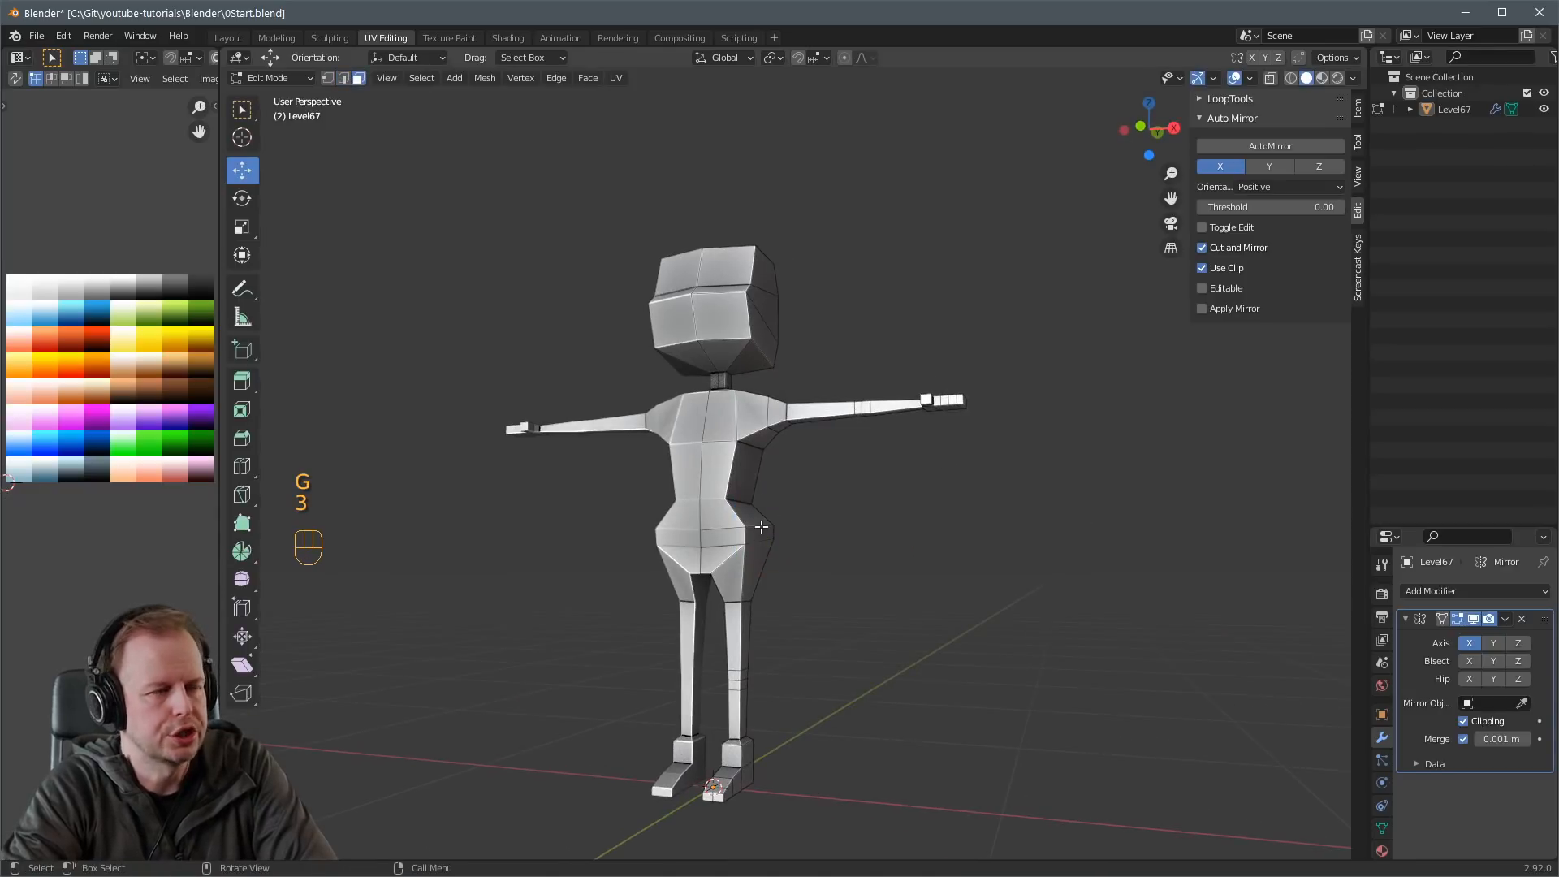
# Reposition the side face of the hips, moving it about 0.011 m inward along X.
pyautogui.click(750, 532)
pyautogui.press('g')
pyautogui.click(752, 526)
pyautogui.scroll(4, 731, 550)
pyautogui.moveTo(792, 523); pyautogui.dragTo(910, 500, button='middle')
pyautogui.press('g')
pyautogui.click(810, 515)
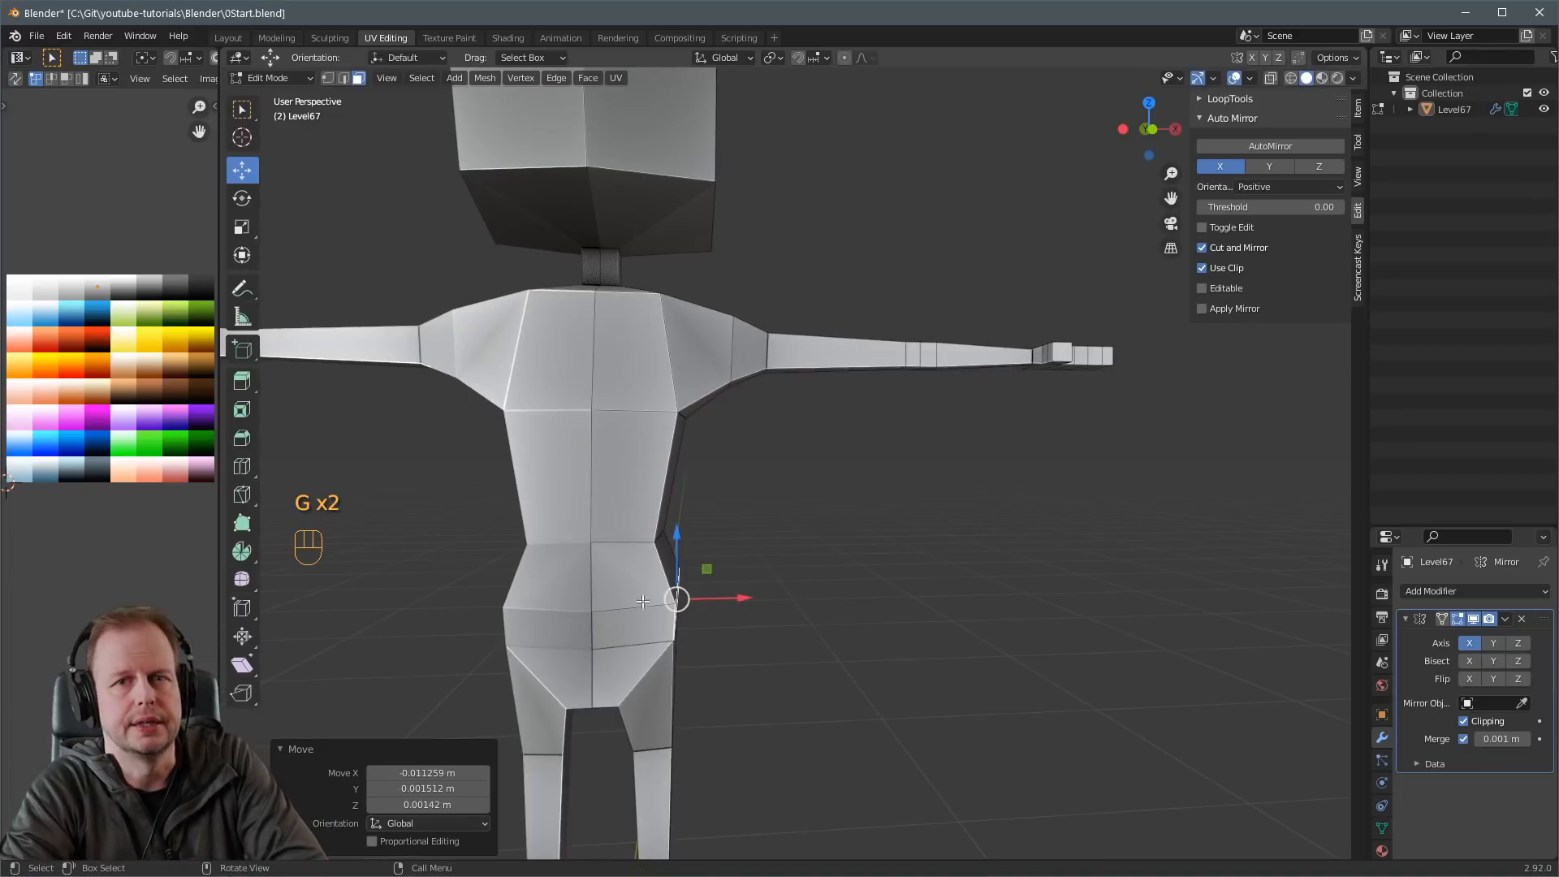
# Move the edge at the front of the hips about 0.036 m forward along Y.
pyautogui.scroll(-2, 642, 601)
pyautogui.press('2')
pyautogui.moveTo(642, 600); pyautogui.dragTo(880, 524, button='middle')
pyautogui.press('g')
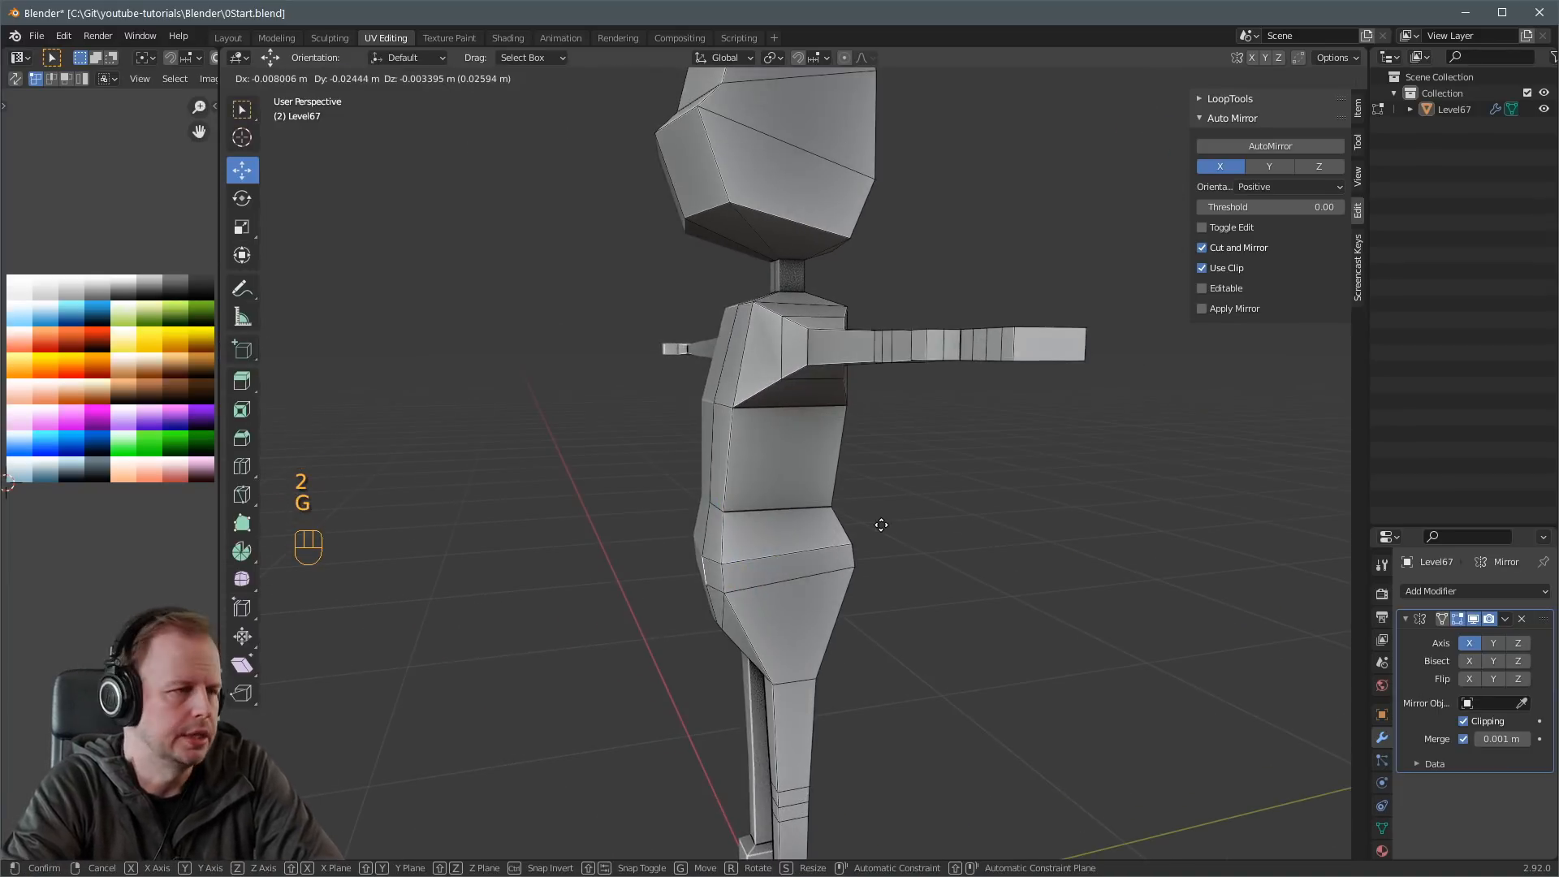
pyautogui.click(876, 524)
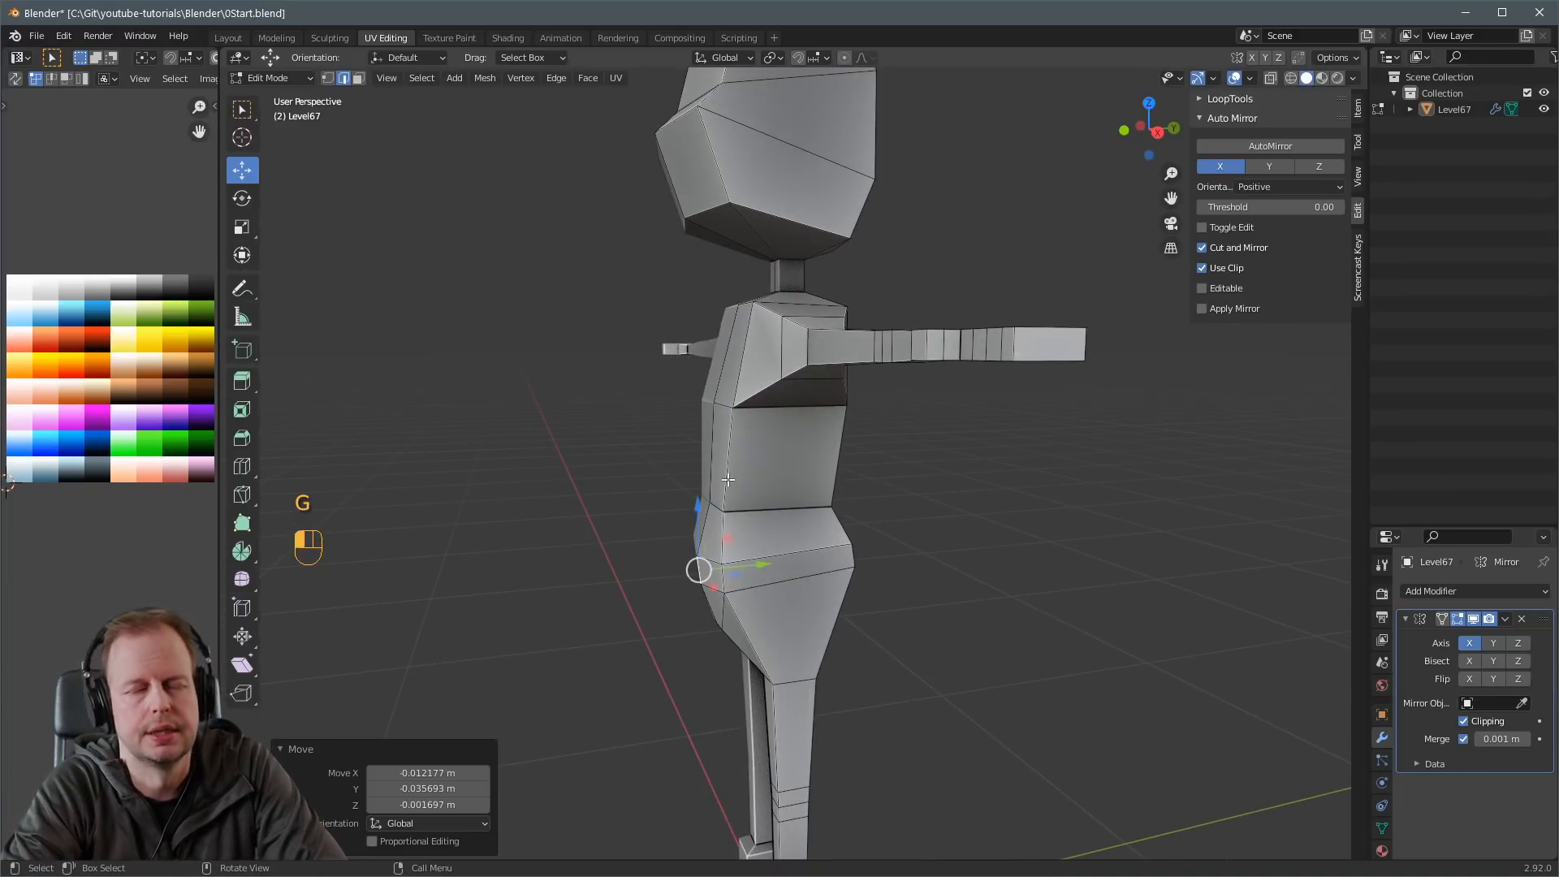
# Move the front corner vertices at the waist and below the armpit about 0.02 m backward along Y.
pyautogui.press('1')
pyautogui.press('g')
pyautogui.click(744, 514)
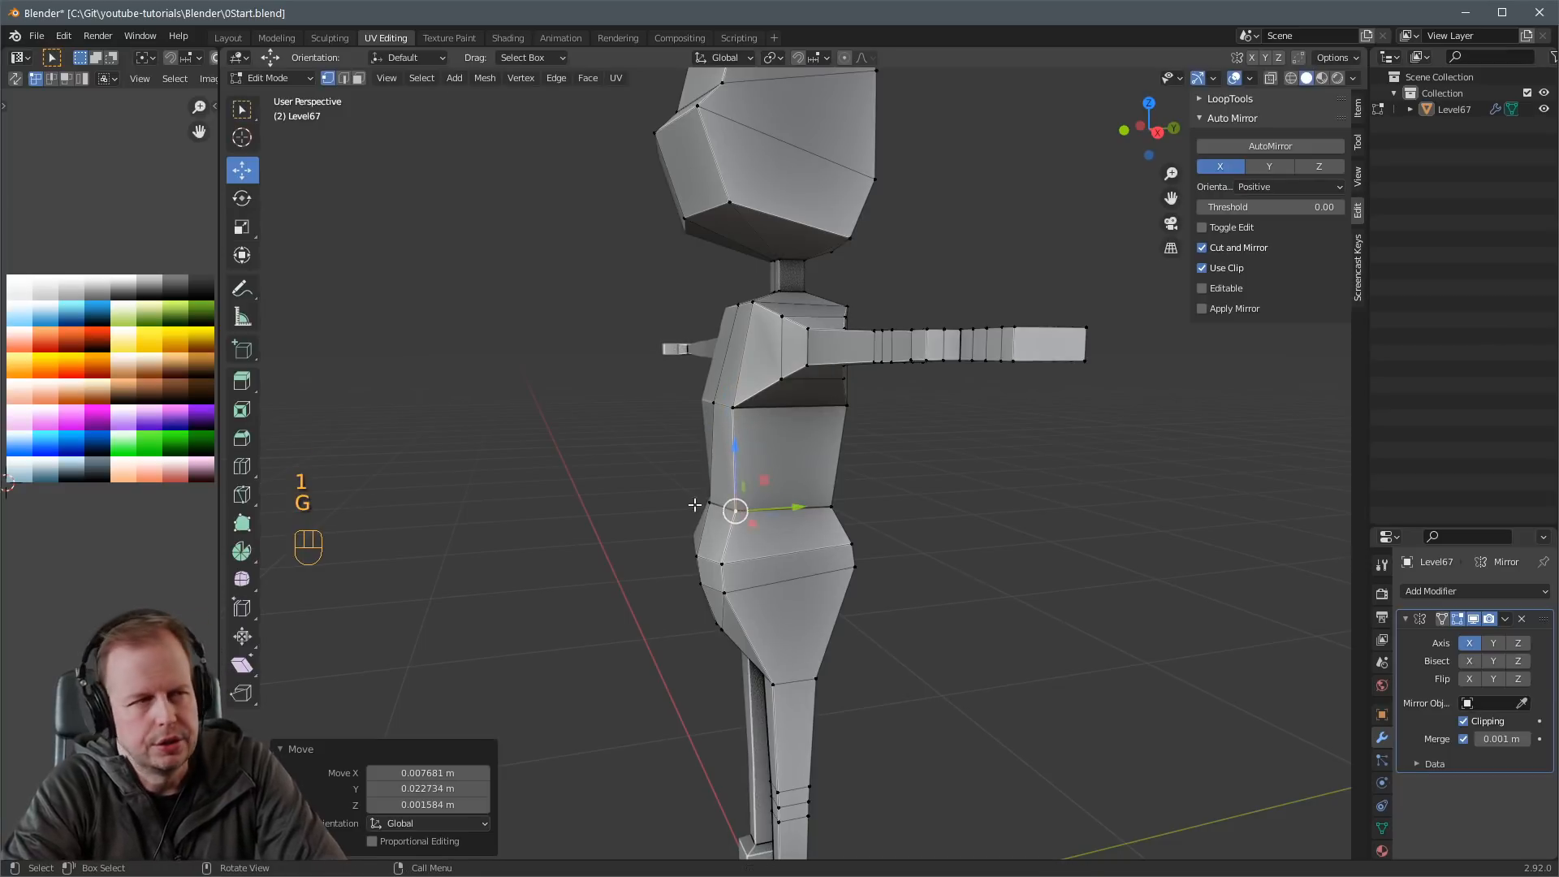
pyautogui.press('g')
pyautogui.click(739, 399)
pyautogui.press('g')
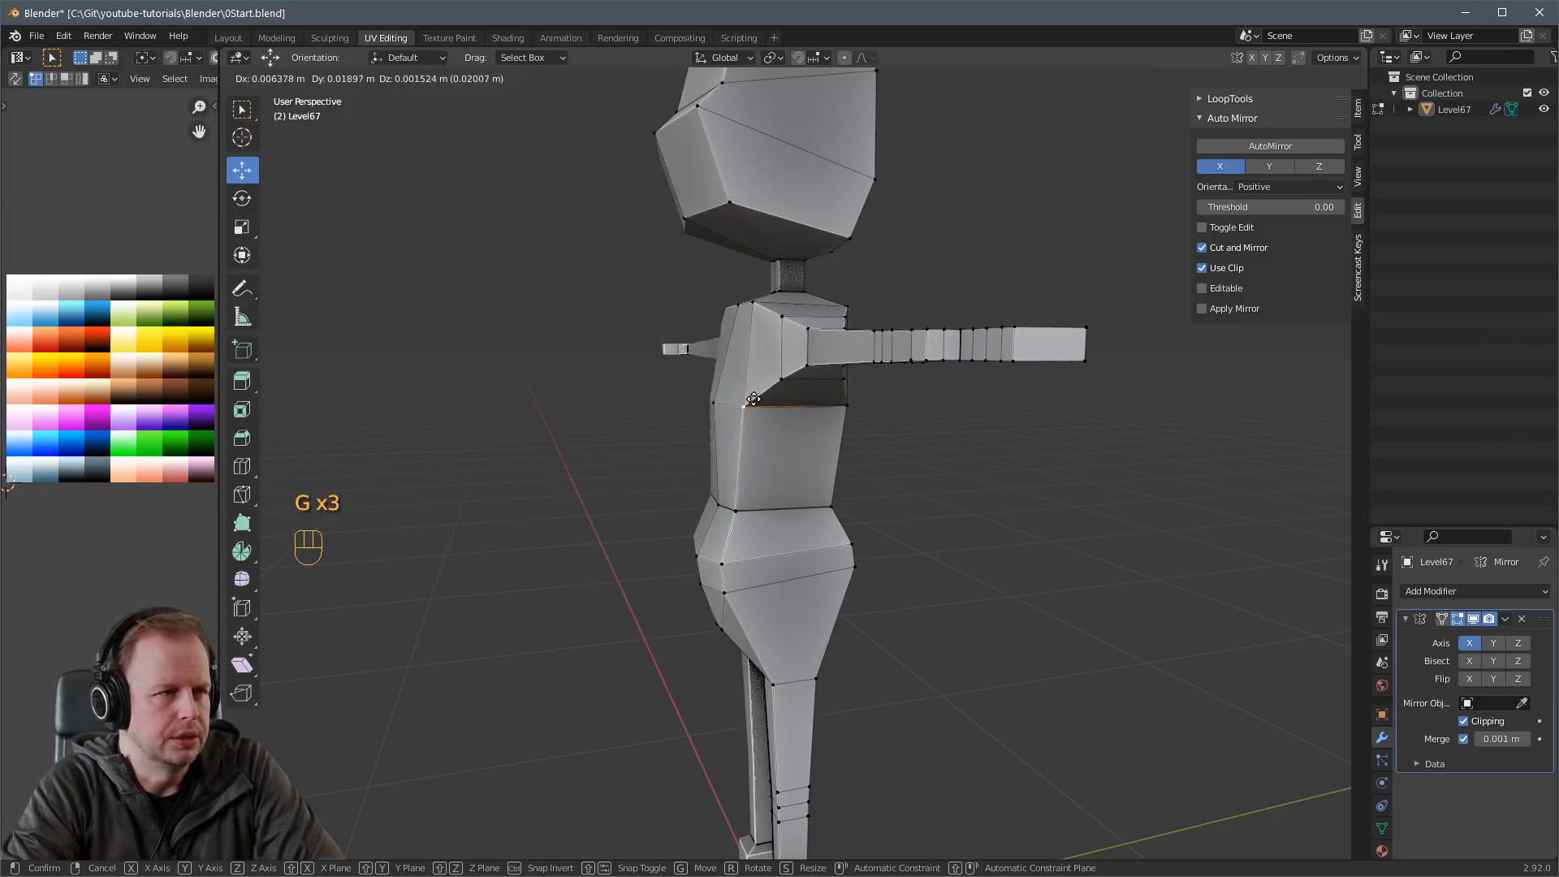
pyautogui.click(751, 397)
# Examine the reshaped torso from several angles in Object Mode and Edit Mode.
pyautogui.moveTo(751, 397); pyautogui.dragTo(724, 429, button='middle')
pyautogui.scroll(-2, 724, 429)
pyautogui.press('Tab')
pyautogui.moveTo(869, 440); pyautogui.dragTo(795, 453, button='middle')
pyautogui.scroll(4, 816, 508)
pyautogui.press('Tab')
pyautogui.scroll(-4, 807, 528)
pyautogui.scroll(3, 845, 512)
pyautogui.press('2')
pyautogui.scroll(-3, 722, 312)
# Select the whole character mesh and move its UVs onto the light skin-tone swatch of the palette.
pyautogui.press('a')
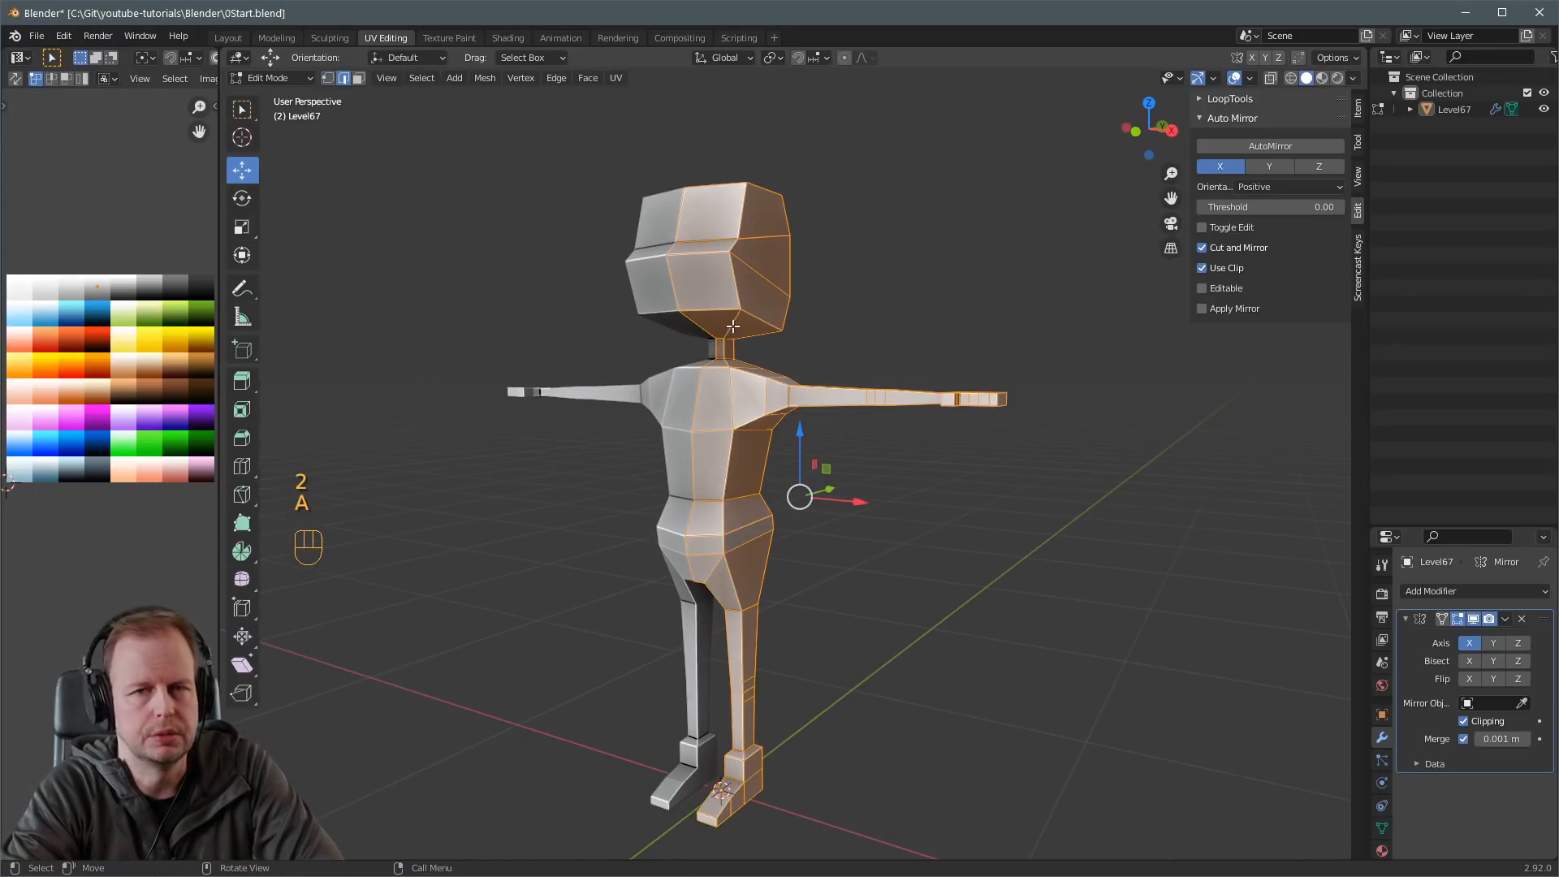
pyautogui.press('a')
pyautogui.press('g')
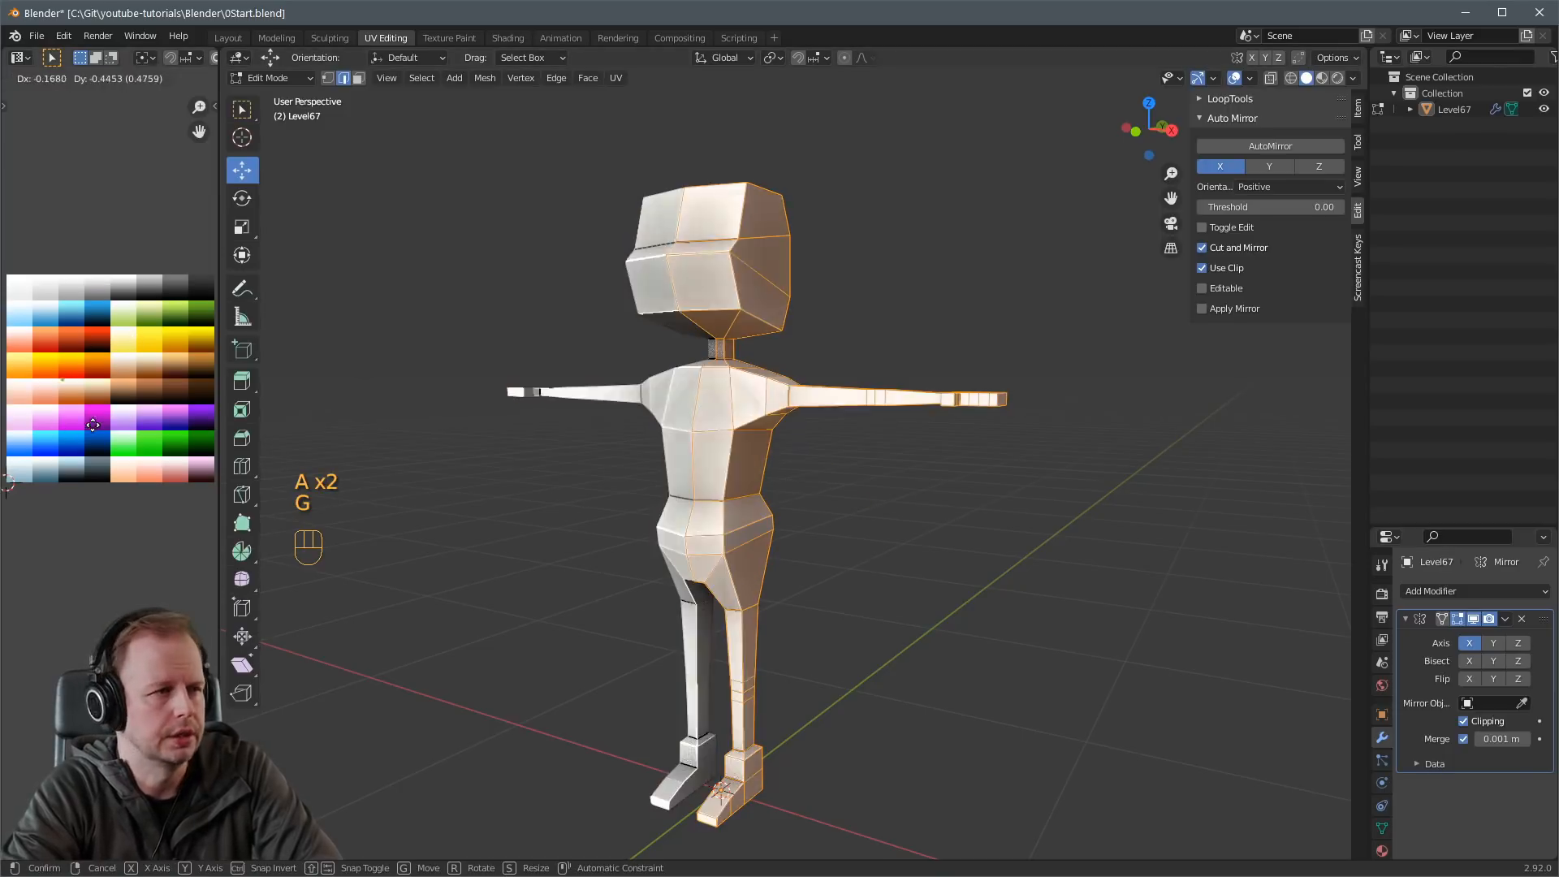
pyautogui.click(82, 435)
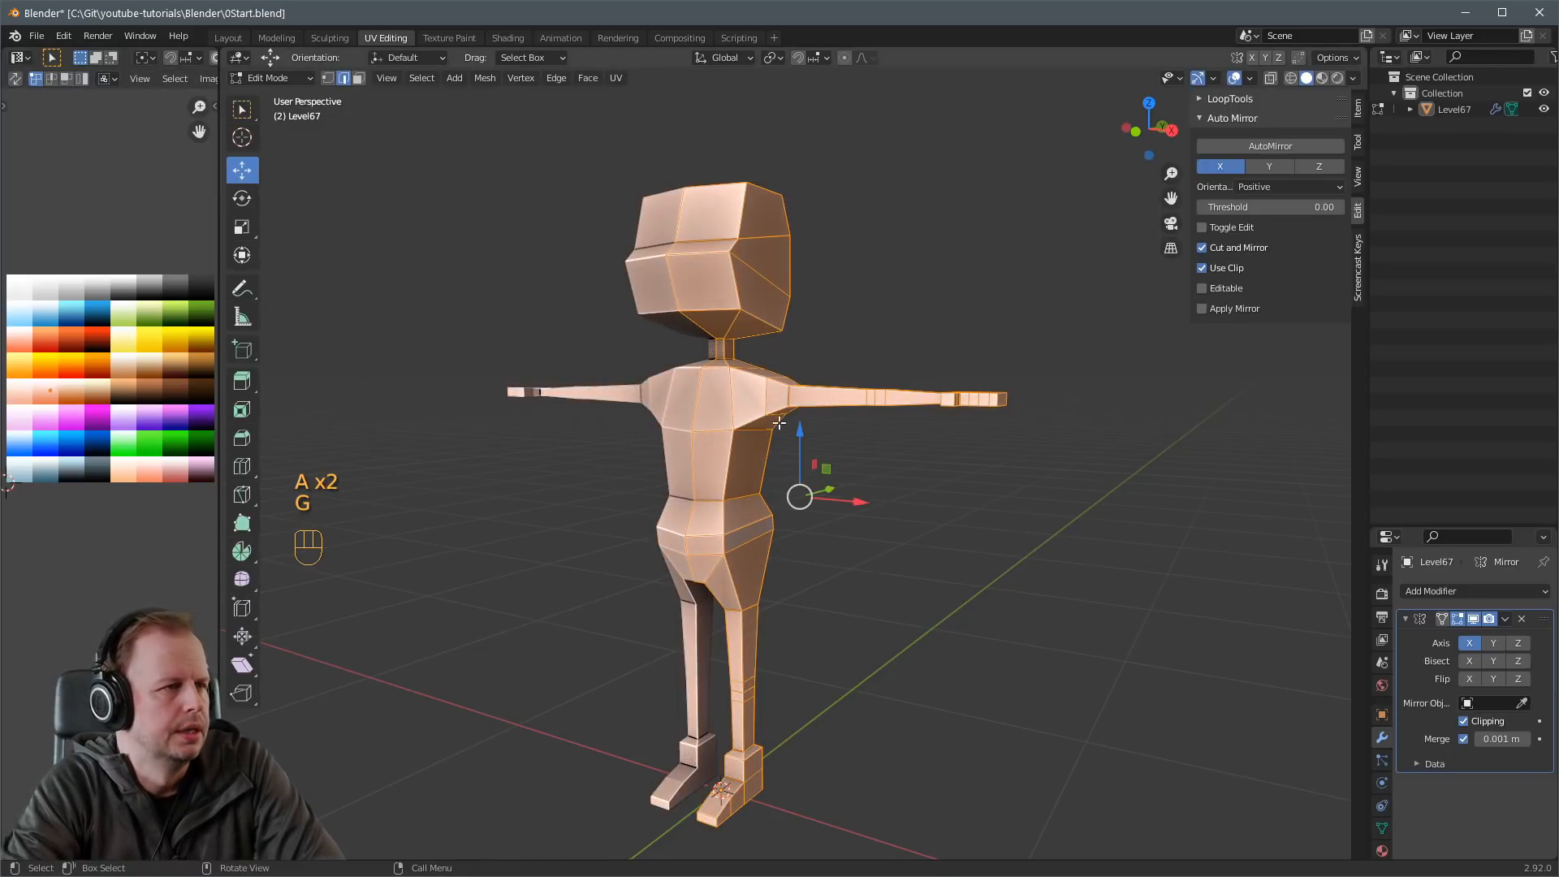
# Select the torso and arm faces down to the wrists and move their UVs onto the white swatch for a shirt.
pyautogui.click(736, 397)
pyautogui.press('a')
pyautogui.press('a')
pyautogui.keyDown('alt'); pyautogui.keyDown('shift'); pyautogui.click(734, 485); pyautogui.keyUp('shift'); pyautogui.keyUp('alt')
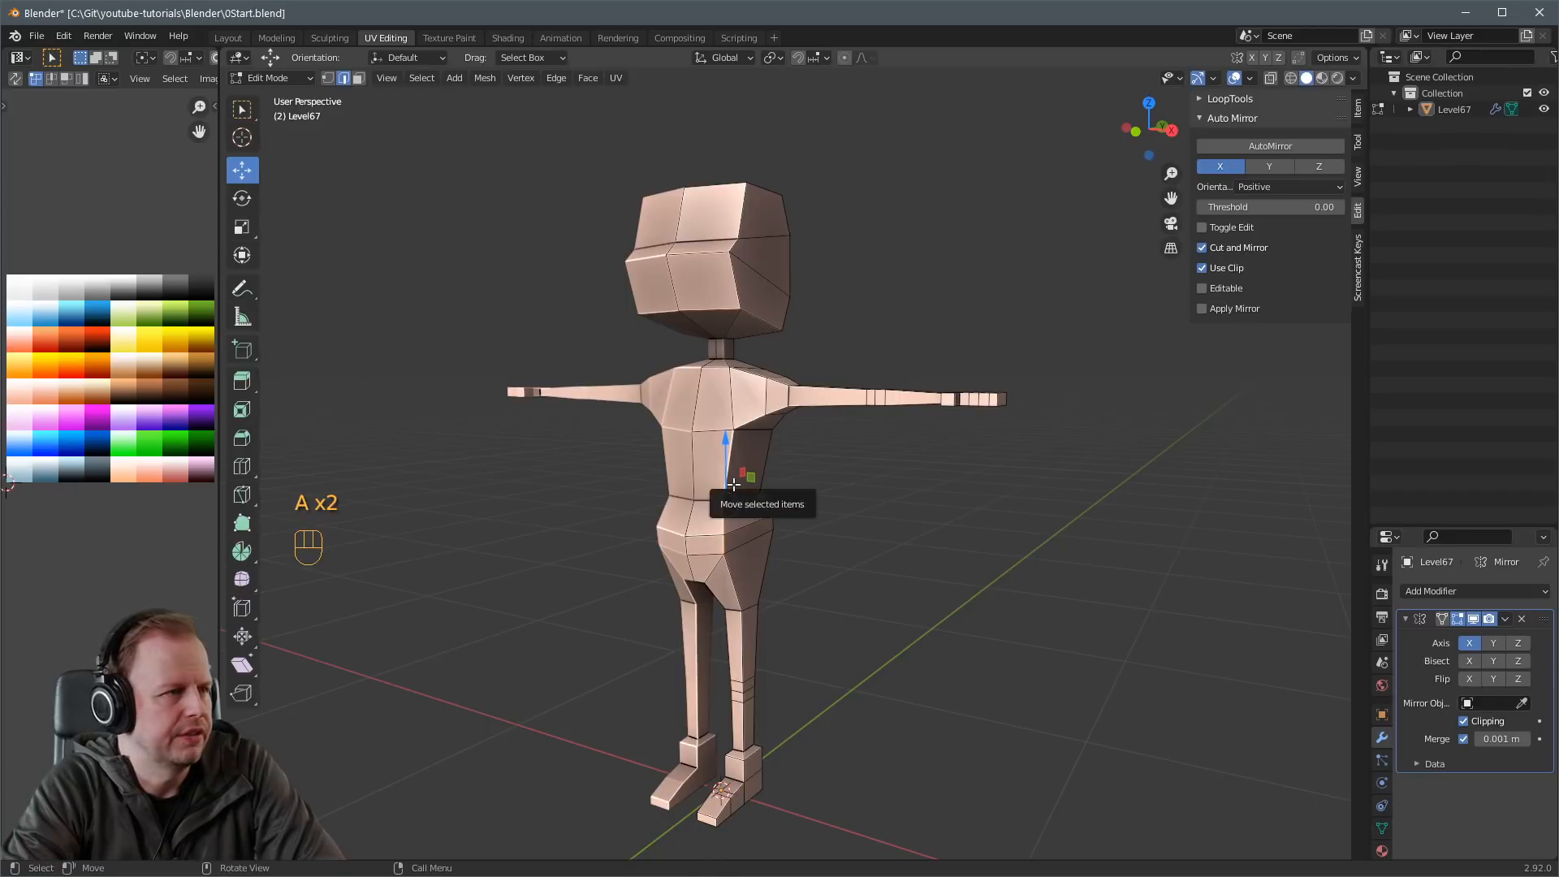
pyautogui.press('3')
pyautogui.keyDown('alt'); pyautogui.click(731, 483); pyautogui.keyUp('alt')
pyautogui.press('ctrl+KP_Add')
pyautogui.press('ctrl+KP_Add')
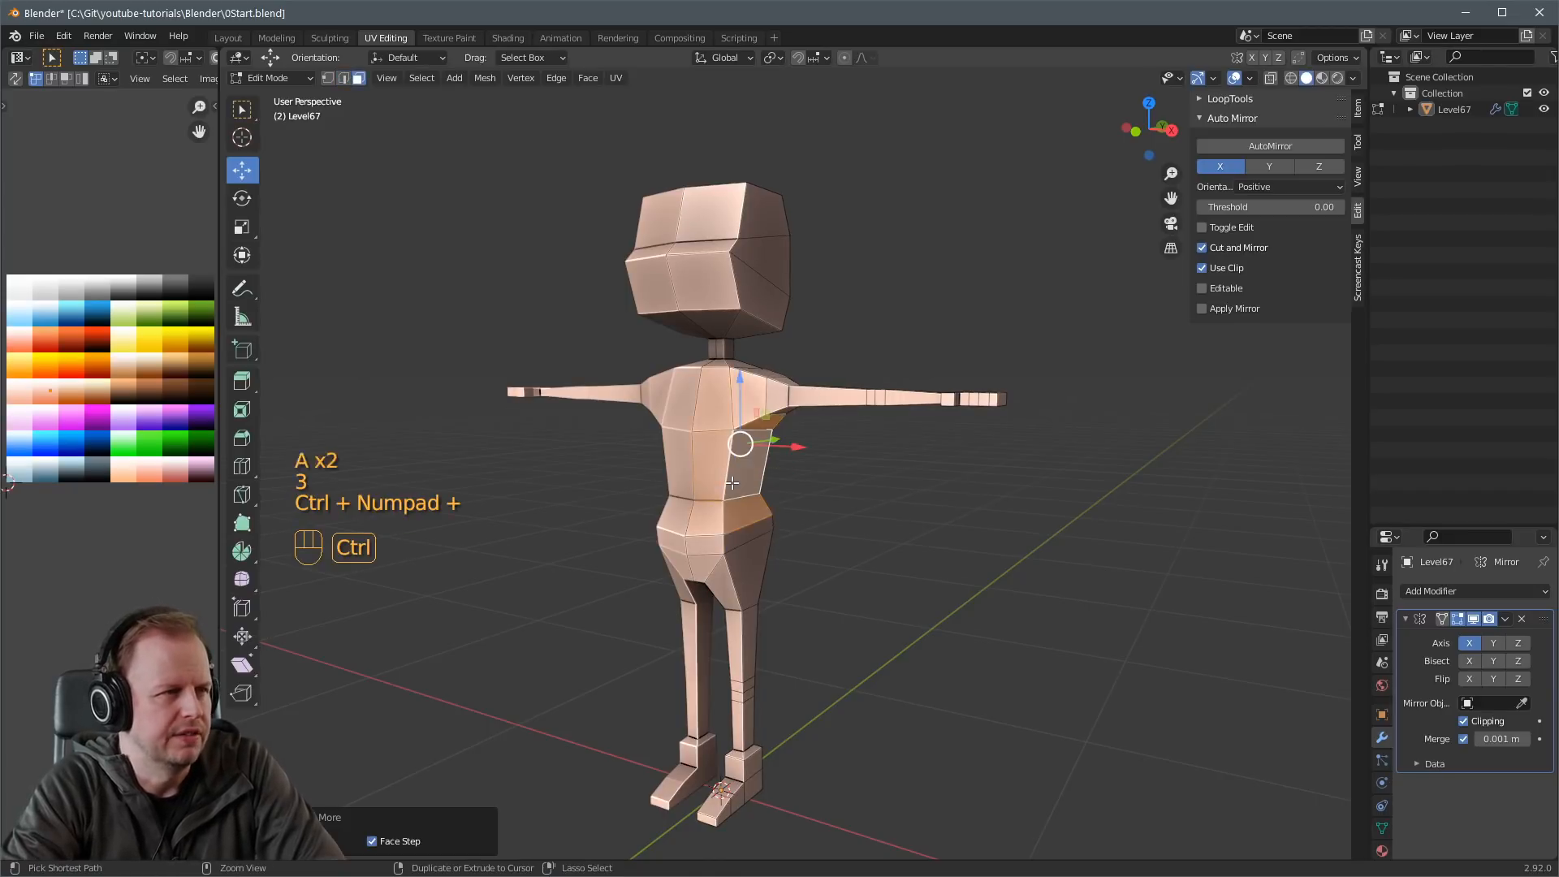
pyautogui.keyDown('alt'); pyautogui.keyDown('shift'); pyautogui.click(821, 401); pyautogui.keyUp('shift'); pyautogui.keyUp('alt')
pyautogui.keyDown('alt'); pyautogui.keyDown('shift'); pyautogui.click(872, 404); pyautogui.keyUp('shift'); pyautogui.keyUp('alt')
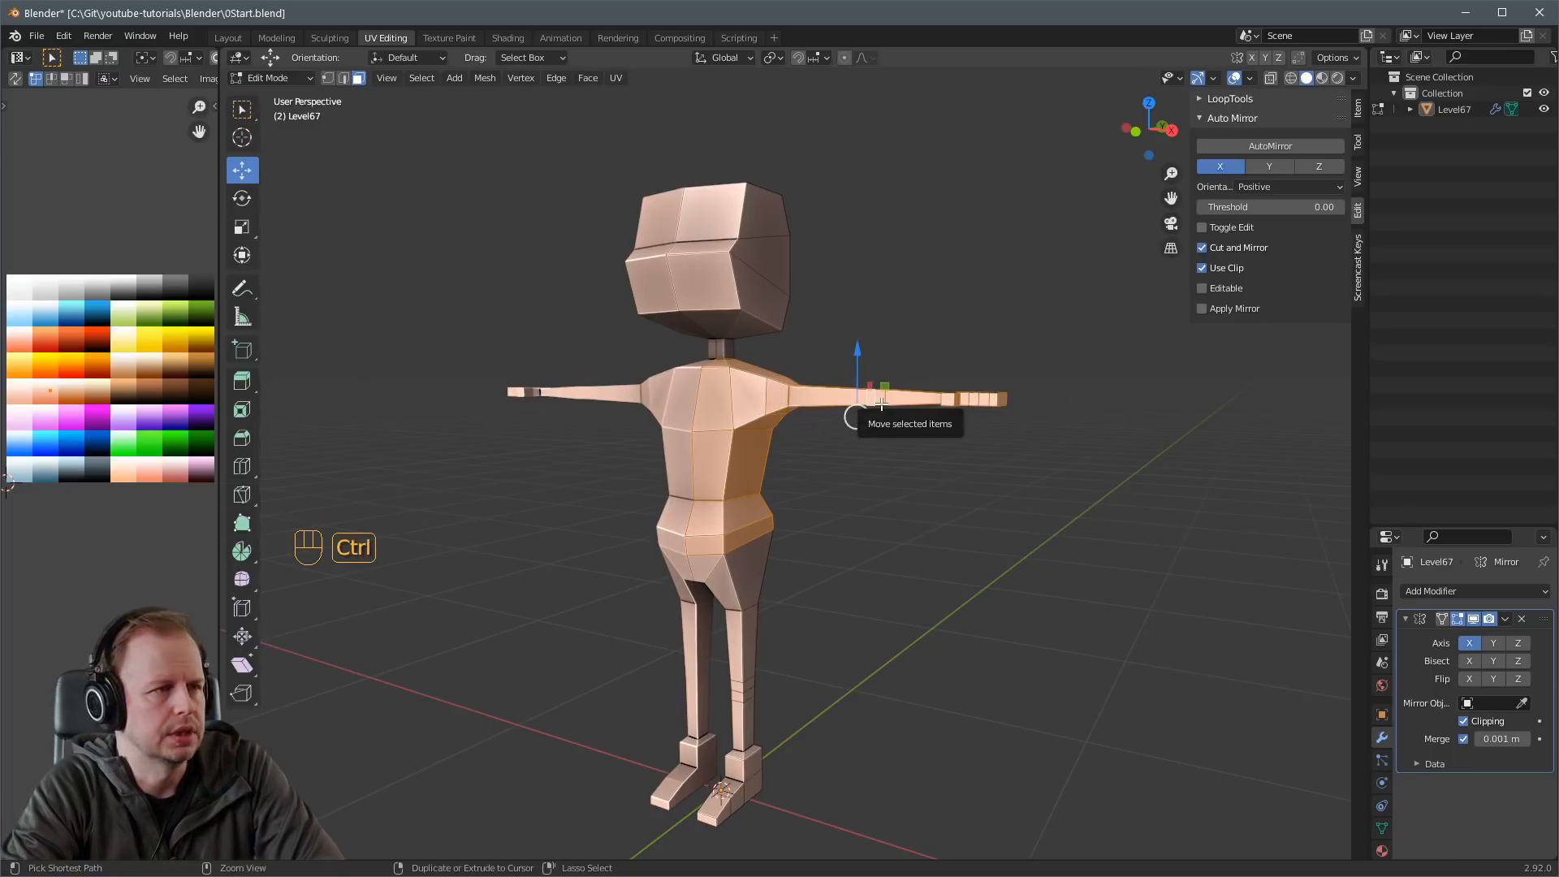
pyautogui.hotkey('ctrl', 'z')
pyautogui.keyDown('alt'); pyautogui.keyDown('shift'); pyautogui.click(876, 404); pyautogui.keyUp('shift'); pyautogui.keyUp('alt')
pyautogui.keyDown('alt'); pyautogui.keyDown('shift'); pyautogui.click(904, 403); pyautogui.keyUp('shift'); pyautogui.keyUp('alt')
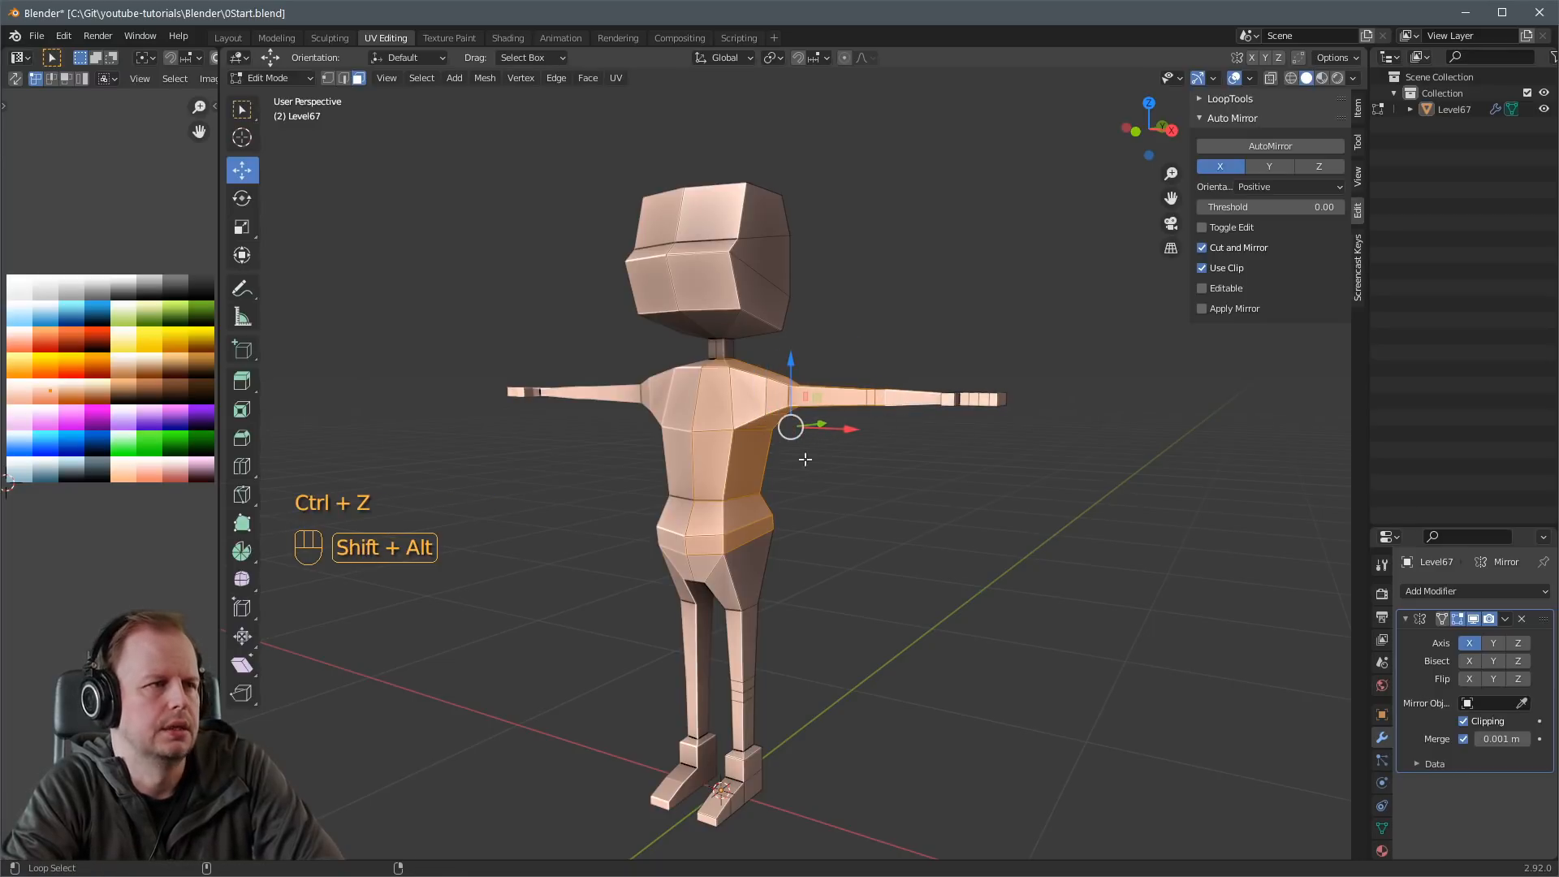
pyautogui.press('g')
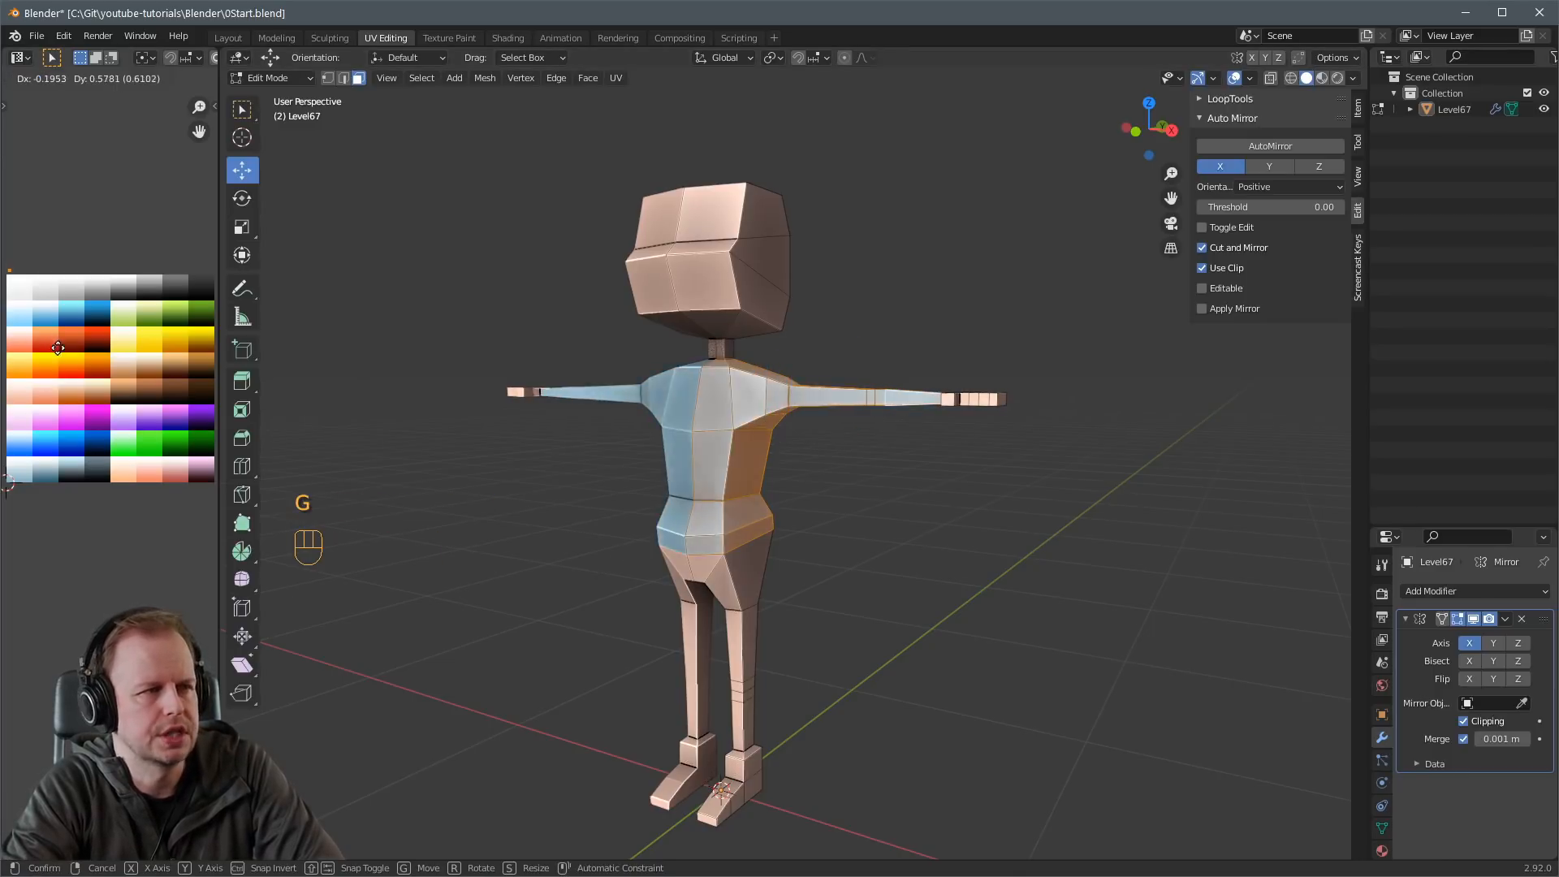
pyautogui.click(66, 356)
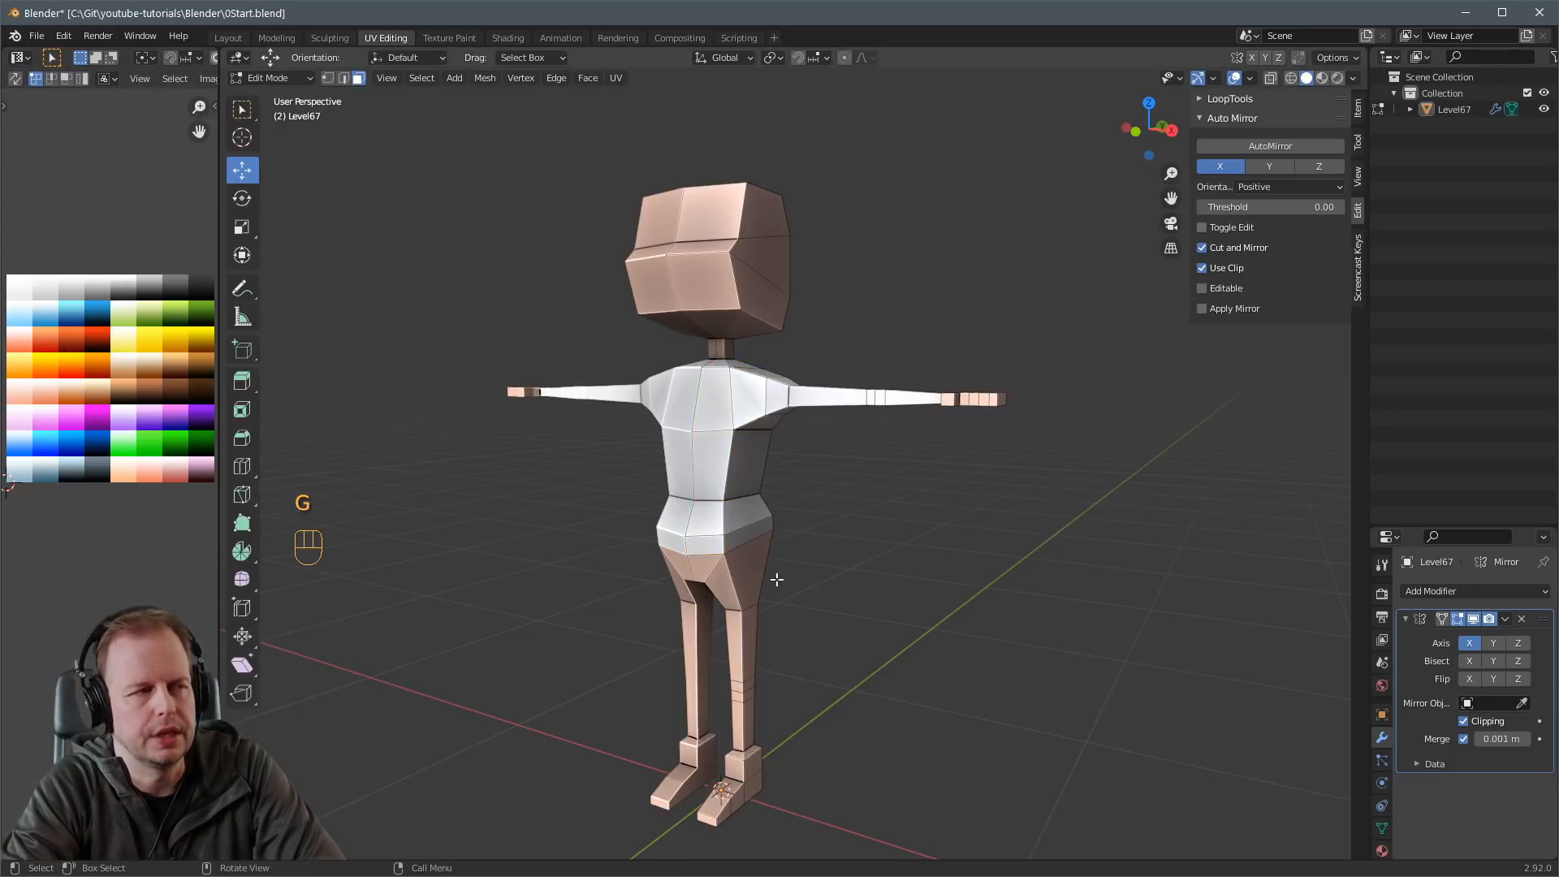
# Select the leg and lower-hip faces above the feet and move their UVs onto the light blue swatches.
pyautogui.press('3')
pyautogui.press('a')
pyautogui.press('a')
pyautogui.keyDown('alt'); pyautogui.keyDown('shift'); pyautogui.click(733, 591); pyautogui.keyUp('shift'); pyautogui.keyUp('alt')
pyautogui.press('a')
pyautogui.press('a')
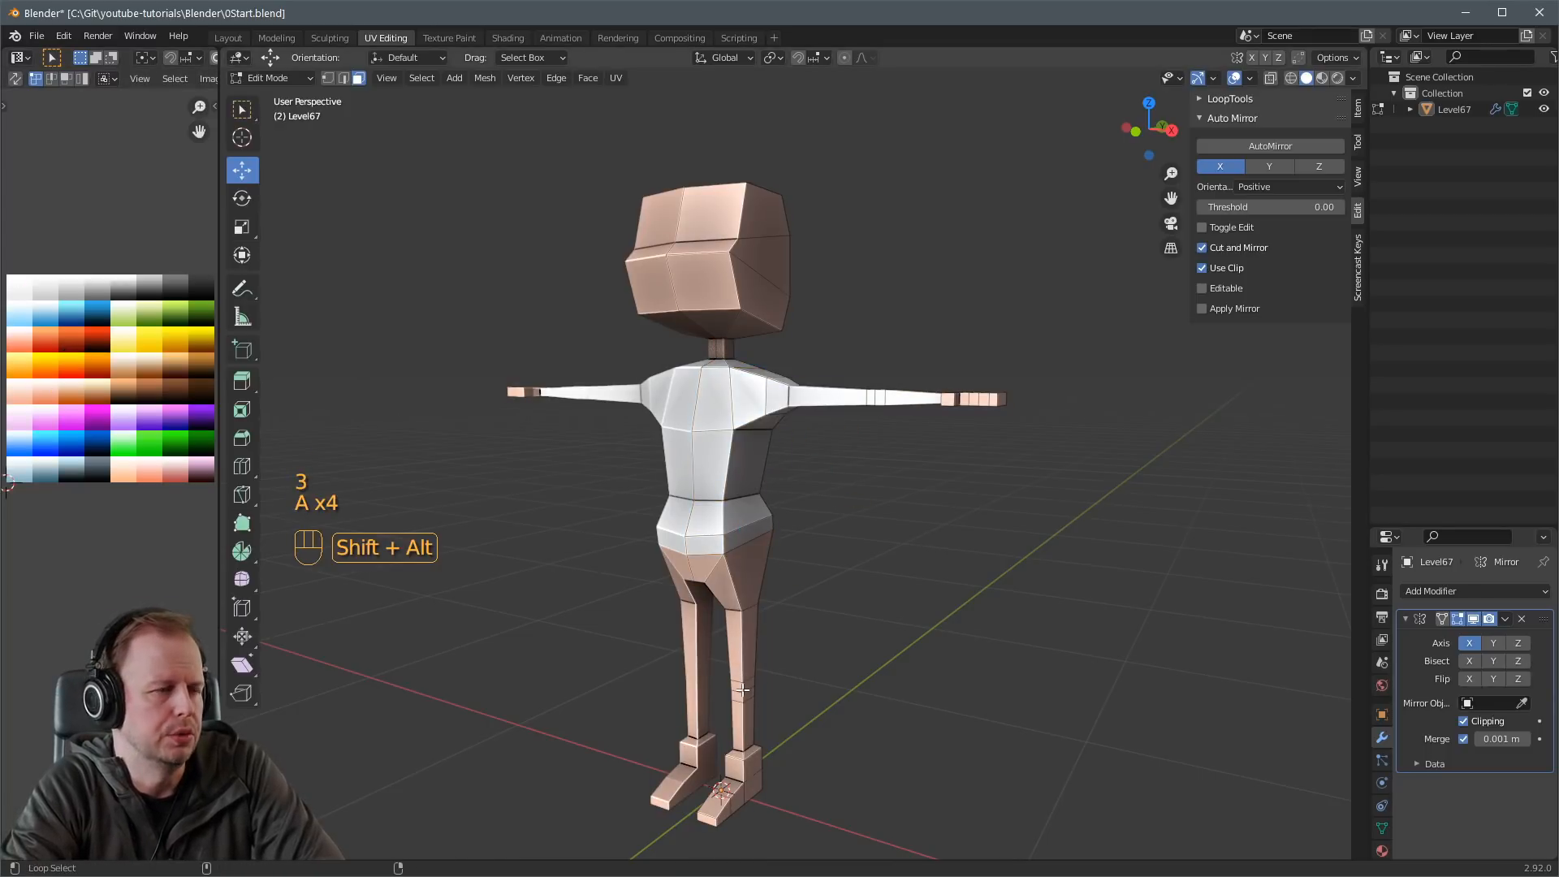
pyautogui.press('ctrl+KP_Add')
pyautogui.press('ctrl+KP_Add')
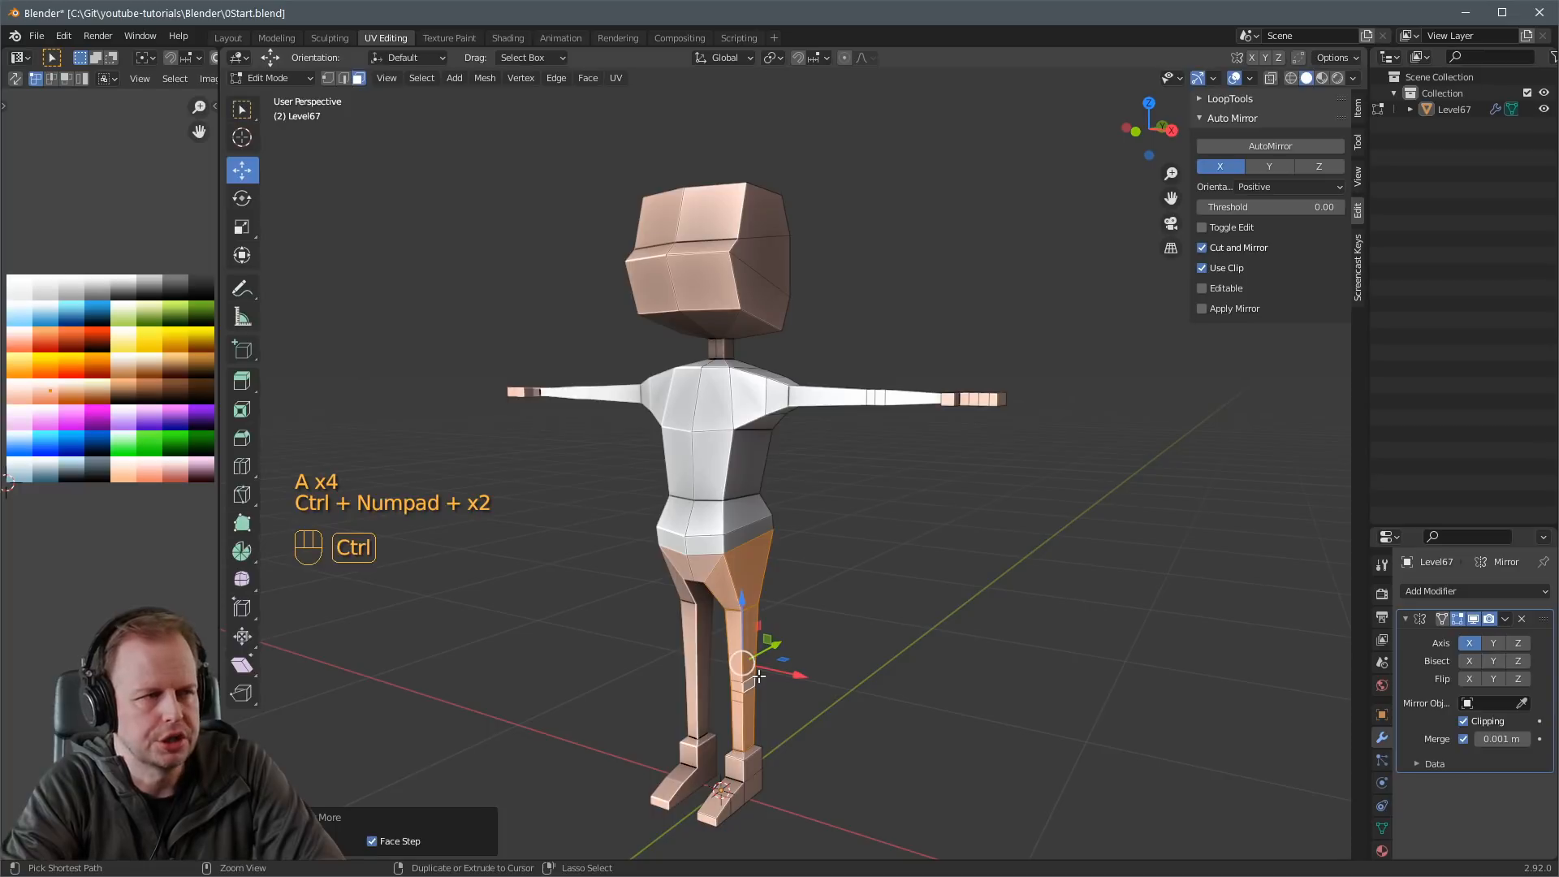
pyautogui.press('g')
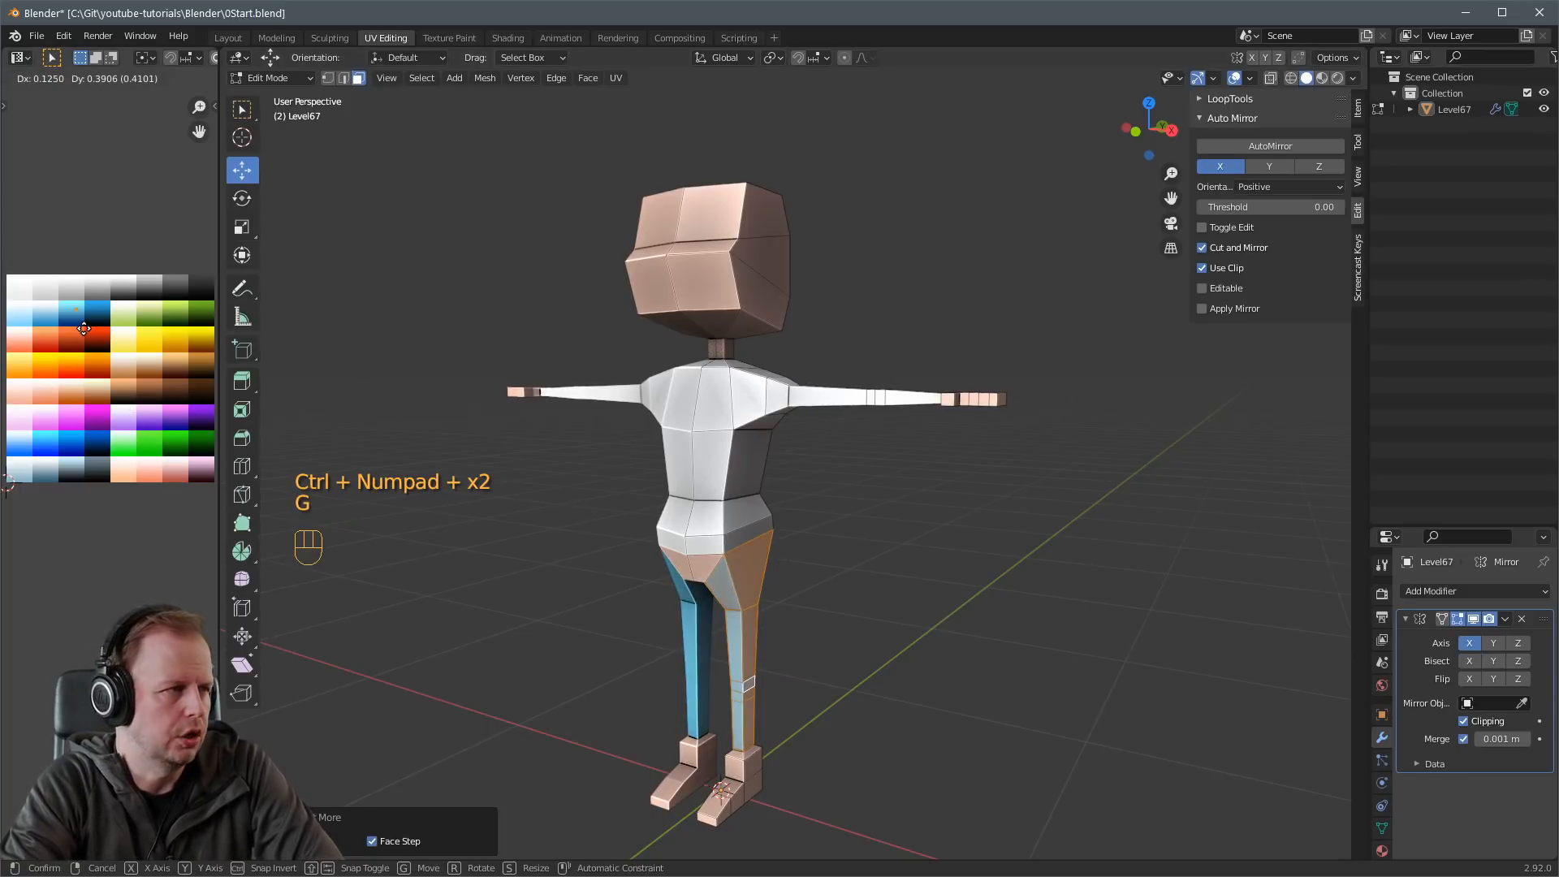
pyautogui.click(84, 328)
pyautogui.press('g')
pyautogui.click(81, 328)
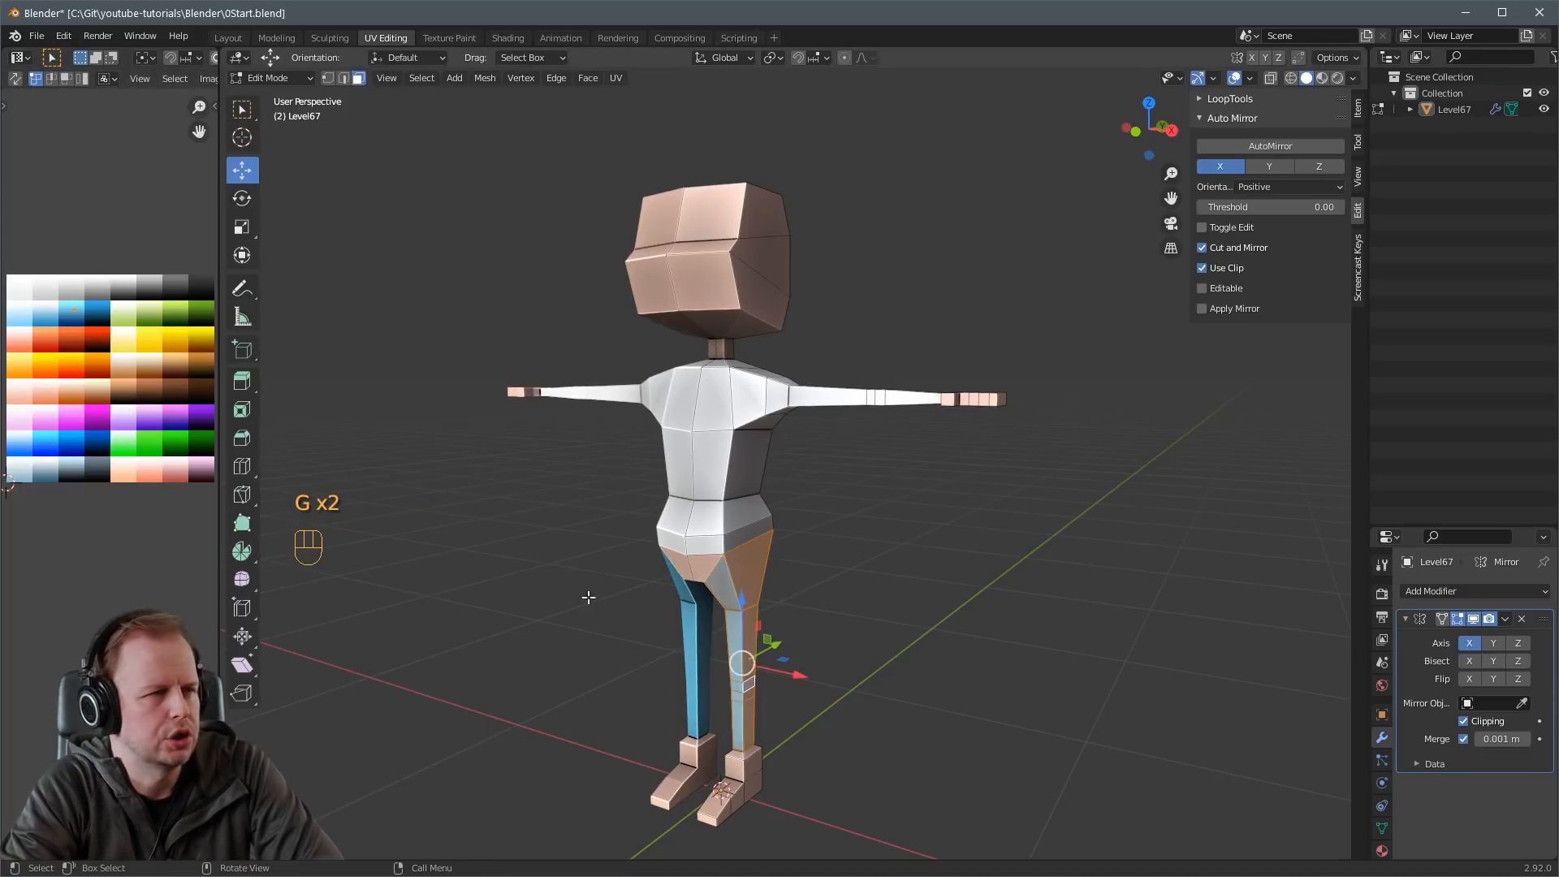
# Collapse the trouser faces' UVs to a single point with scale 0 and move them onto the medium blue swatch.
pyautogui.moveTo(709, 559); pyautogui.dragTo(592, 533, button='middle')
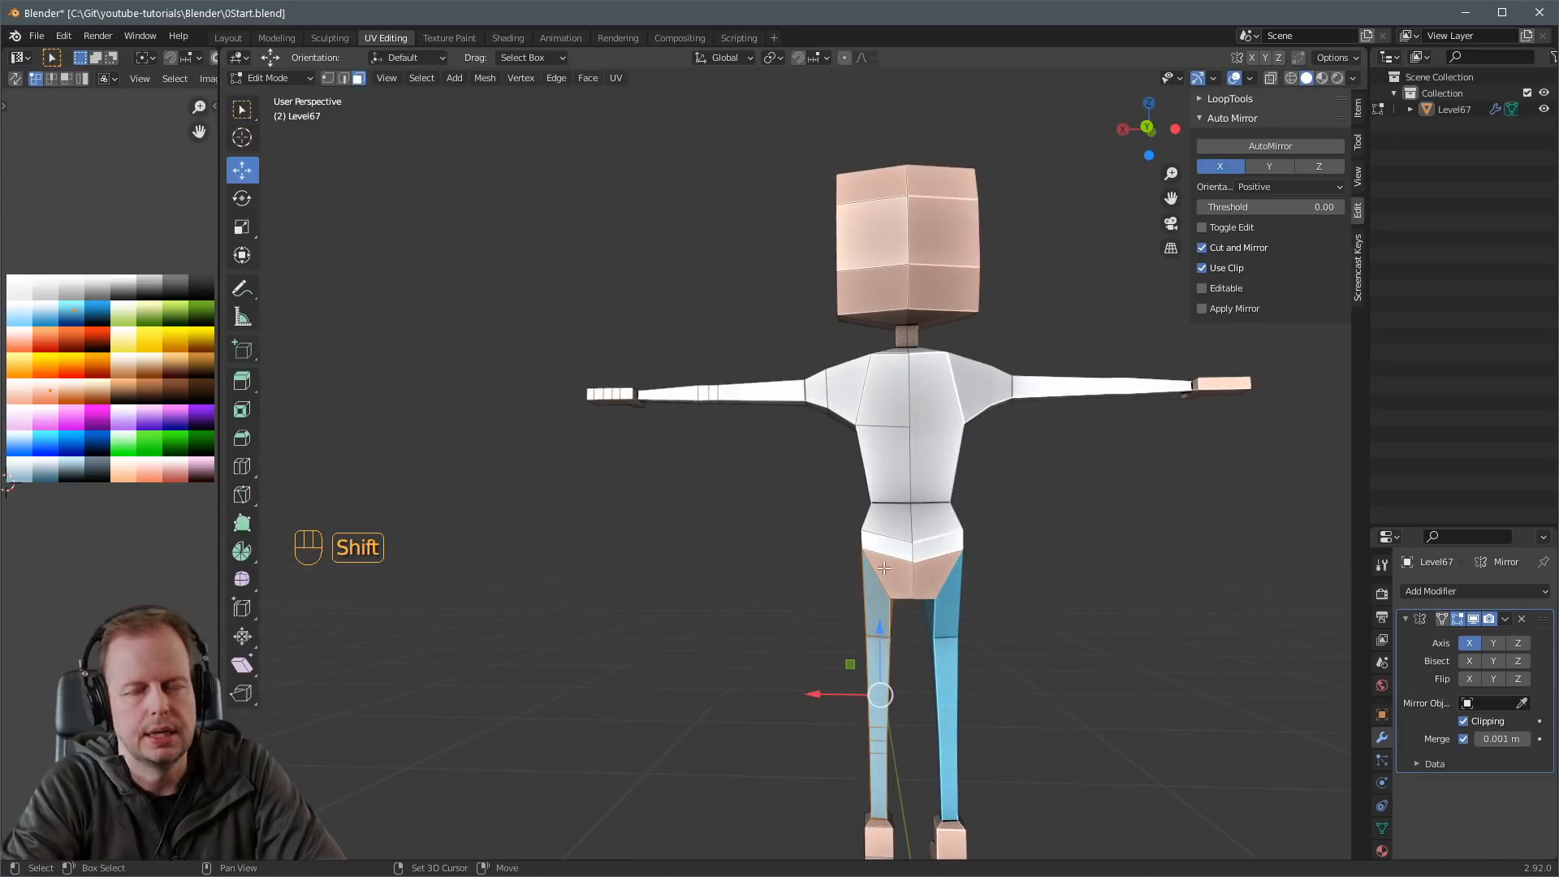
pyautogui.moveTo(884, 572); pyautogui.dragTo(886, 416, button='middle')
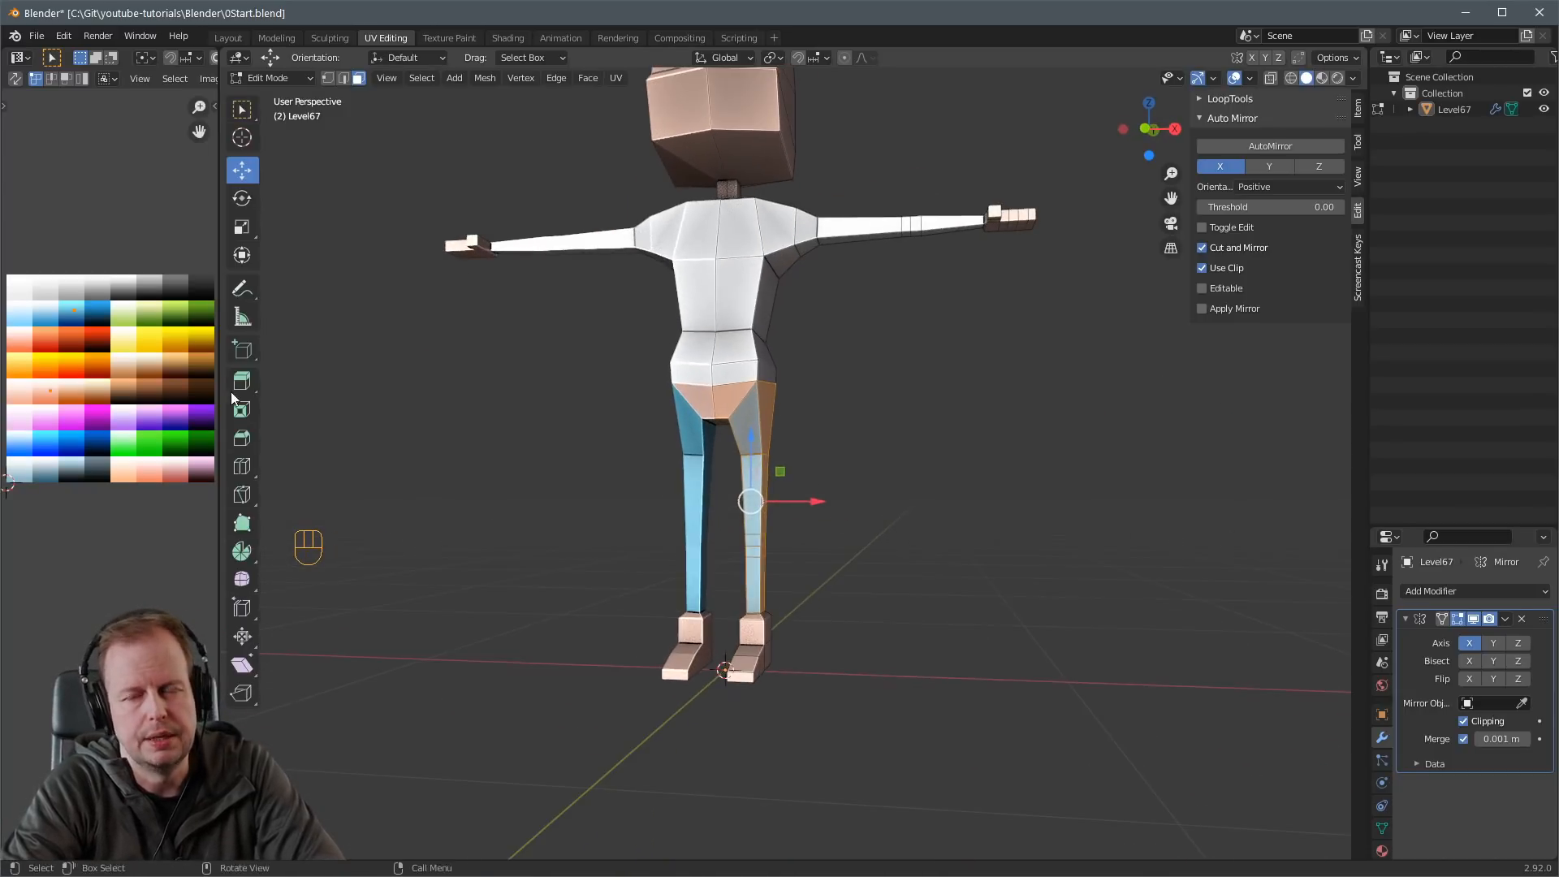
pyautogui.press('s')
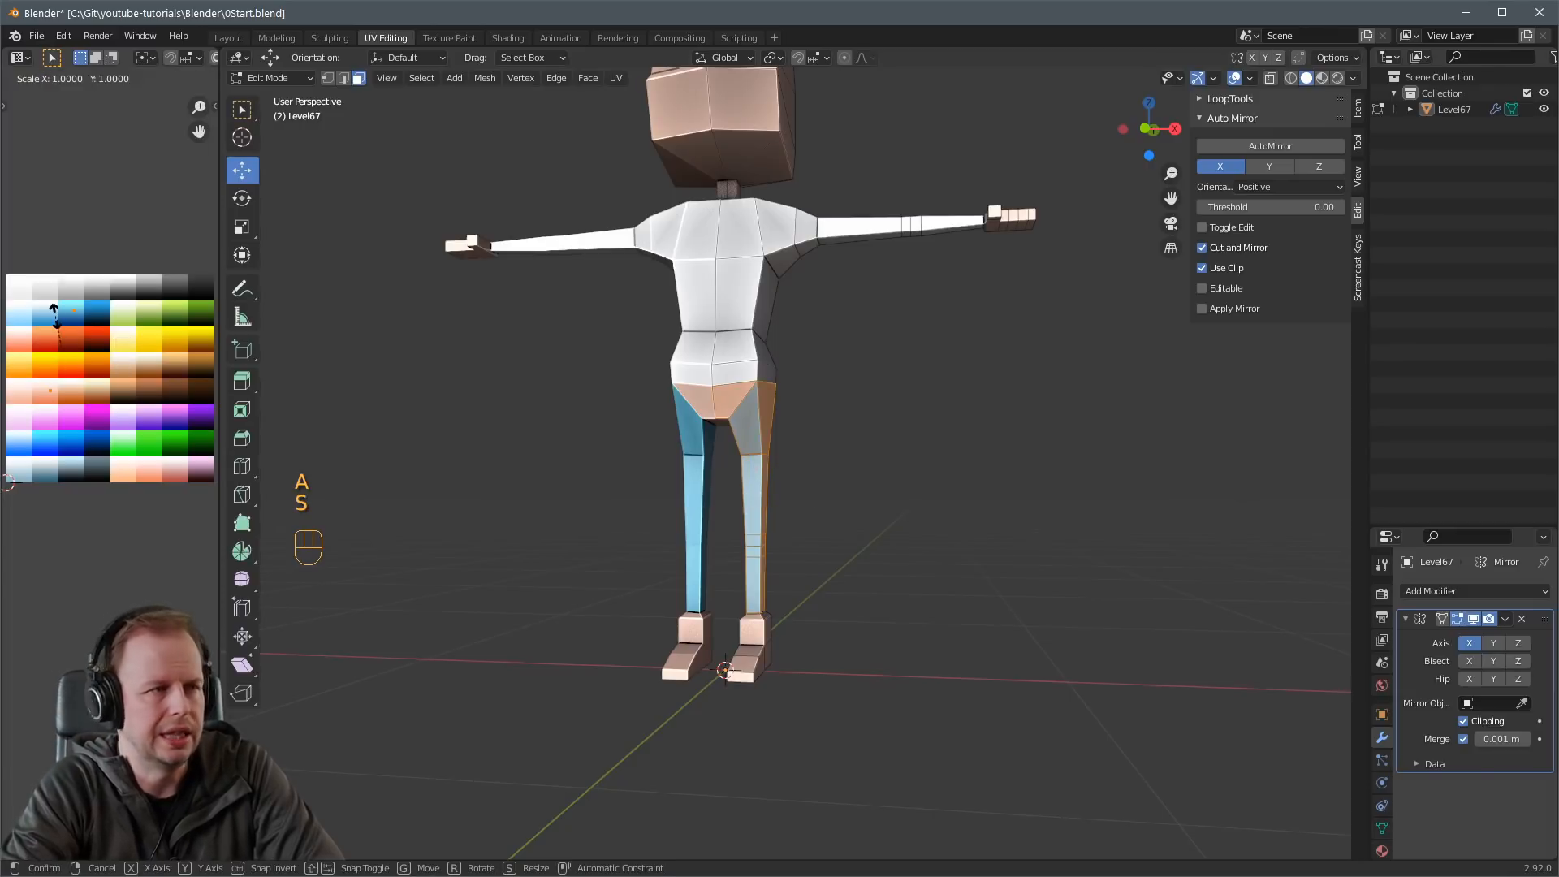
pyautogui.press('0')
pyautogui.press('Return')
pyautogui.press('g')
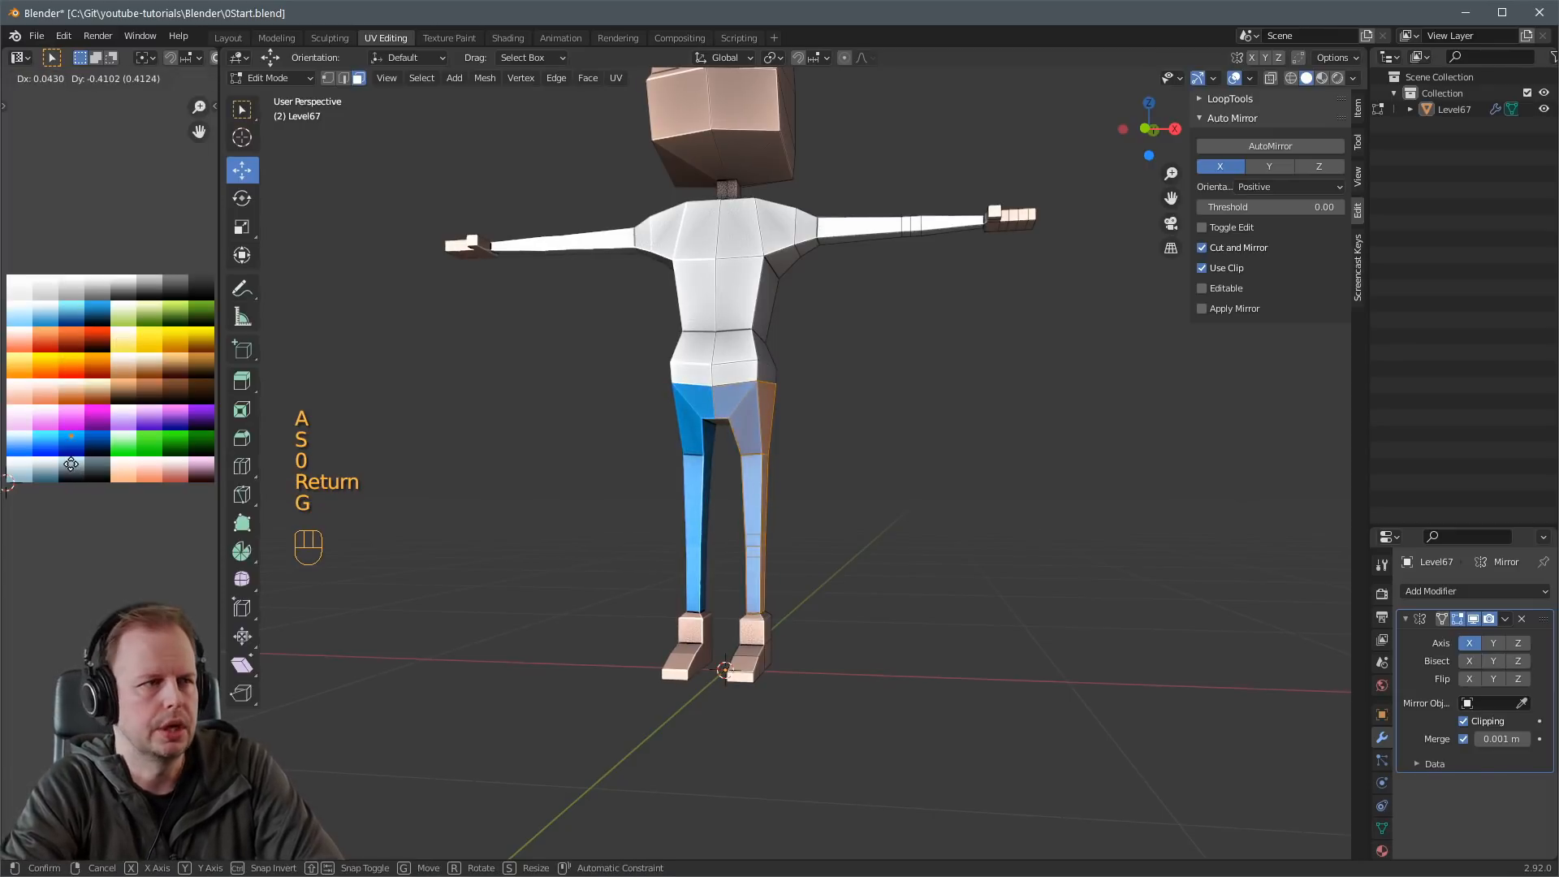
pyautogui.click(70, 464)
# Select all faces of the foot from the sole up and move their UVs onto a near-black swatch for shoes.
pyautogui.moveTo(793, 629)
pyautogui.mouseDown(button='middle')
pyautogui.moveTo(745, 665)
pyautogui.moveTo(810, 550)
pyautogui.moveTo(777, 609)
pyautogui.mouseUp(button='middle')
pyautogui.press('3')
pyautogui.press('a')
pyautogui.press('a')
pyautogui.keyDown('alt'); pyautogui.keyDown('shift'); pyautogui.click(737, 671); pyautogui.keyUp('shift'); pyautogui.keyUp('alt')
pyautogui.keyDown('ctrl'); pyautogui.click(734, 563); pyautogui.keyUp('ctrl')
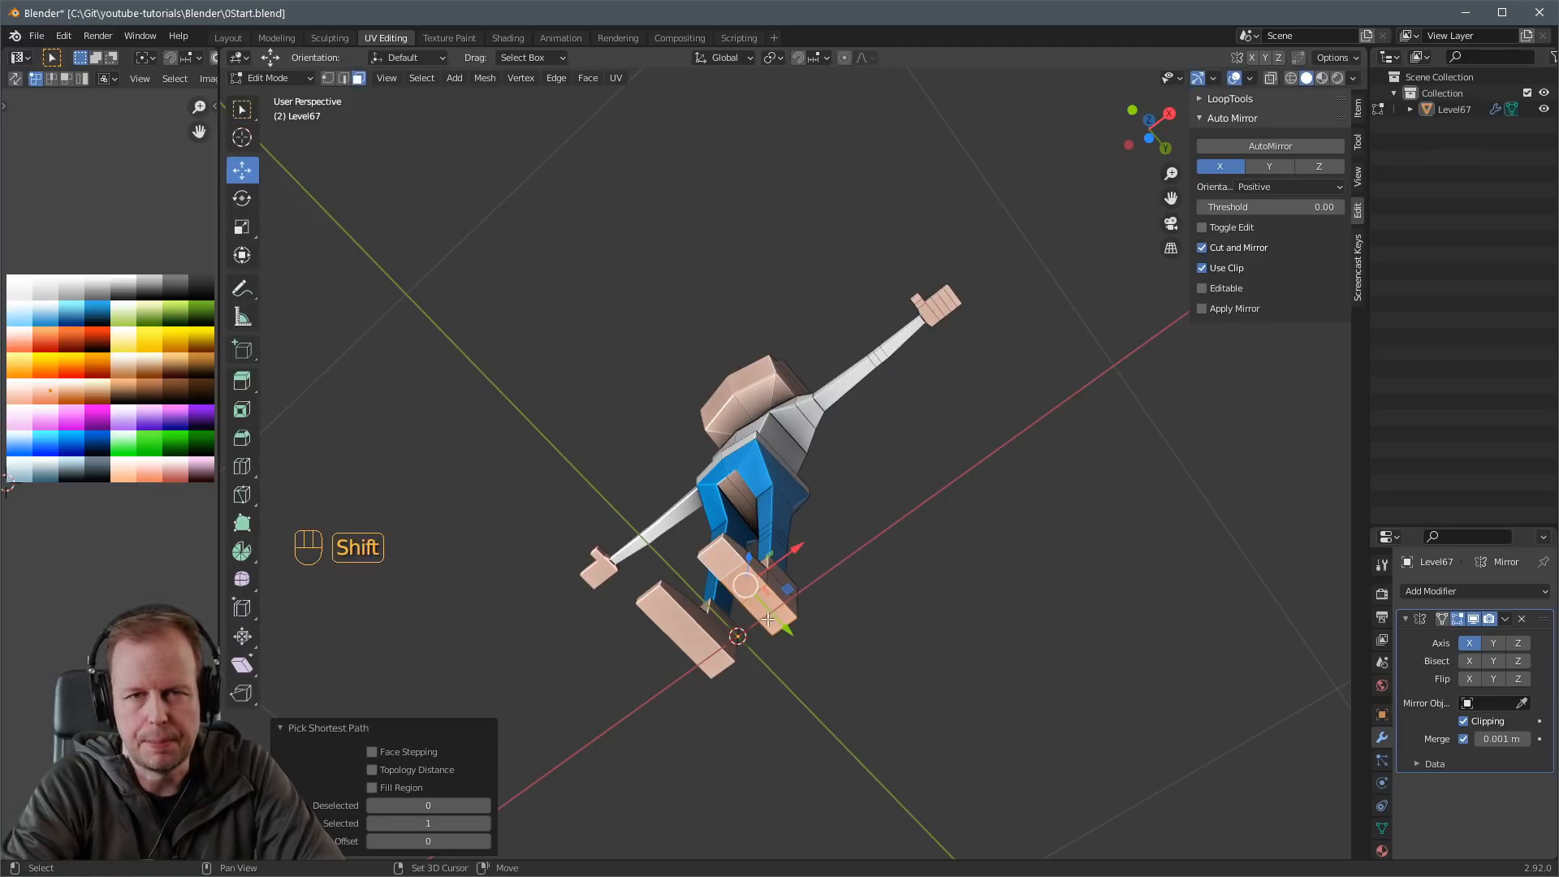
pyautogui.keyDown('shift'); pyautogui.click(745, 588); pyautogui.keyUp('shift')
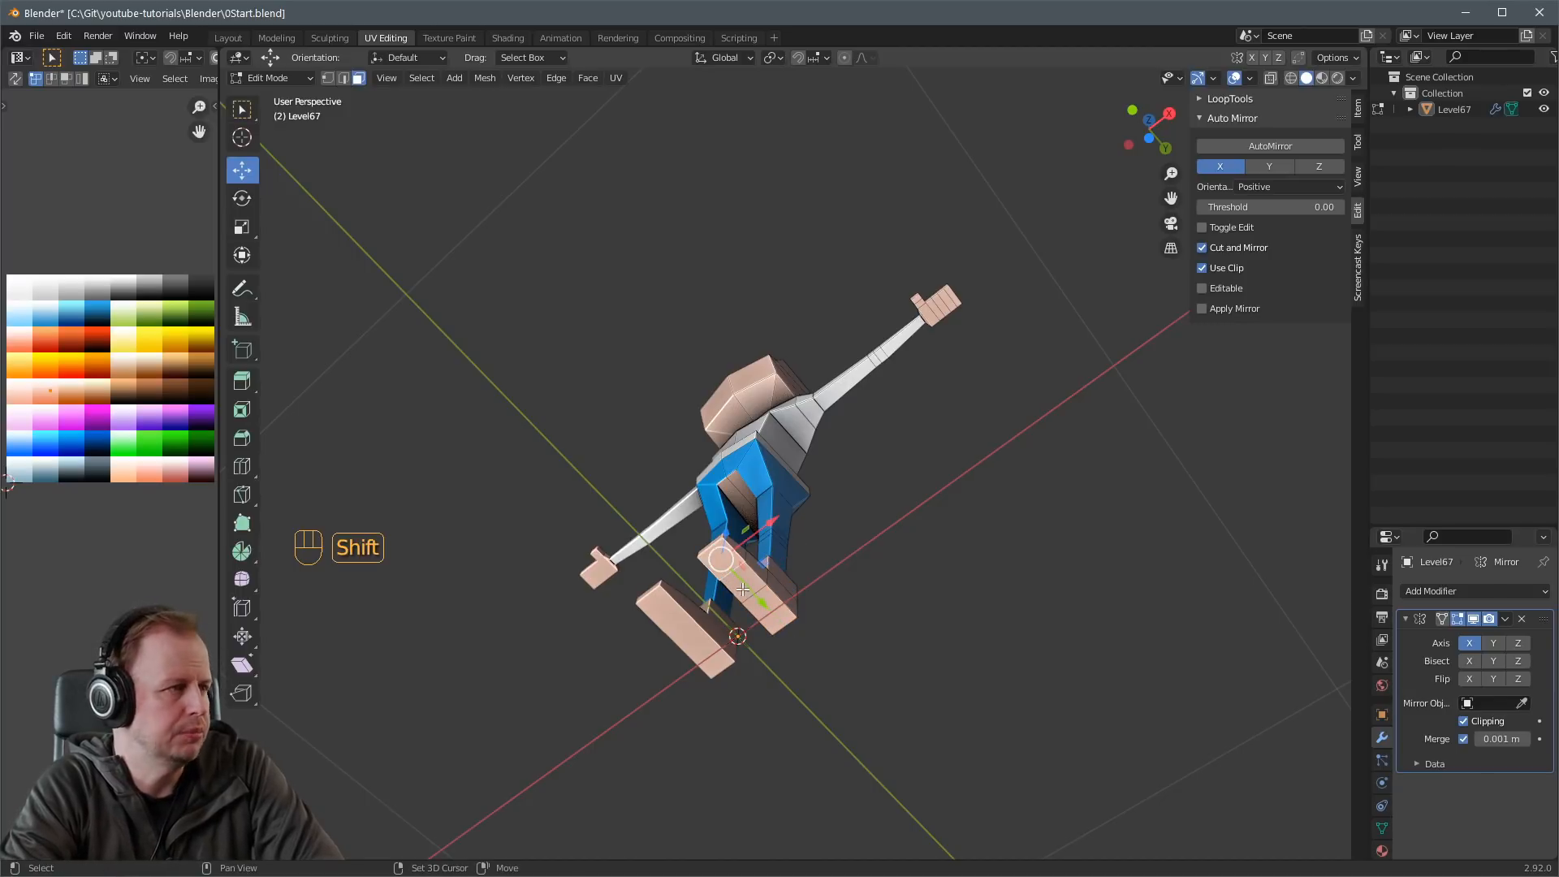
pyautogui.keyDown('shift'); pyautogui.click(758, 599); pyautogui.keyUp('shift')
pyautogui.moveTo(781, 620); pyautogui.dragTo(791, 514, button='middle')
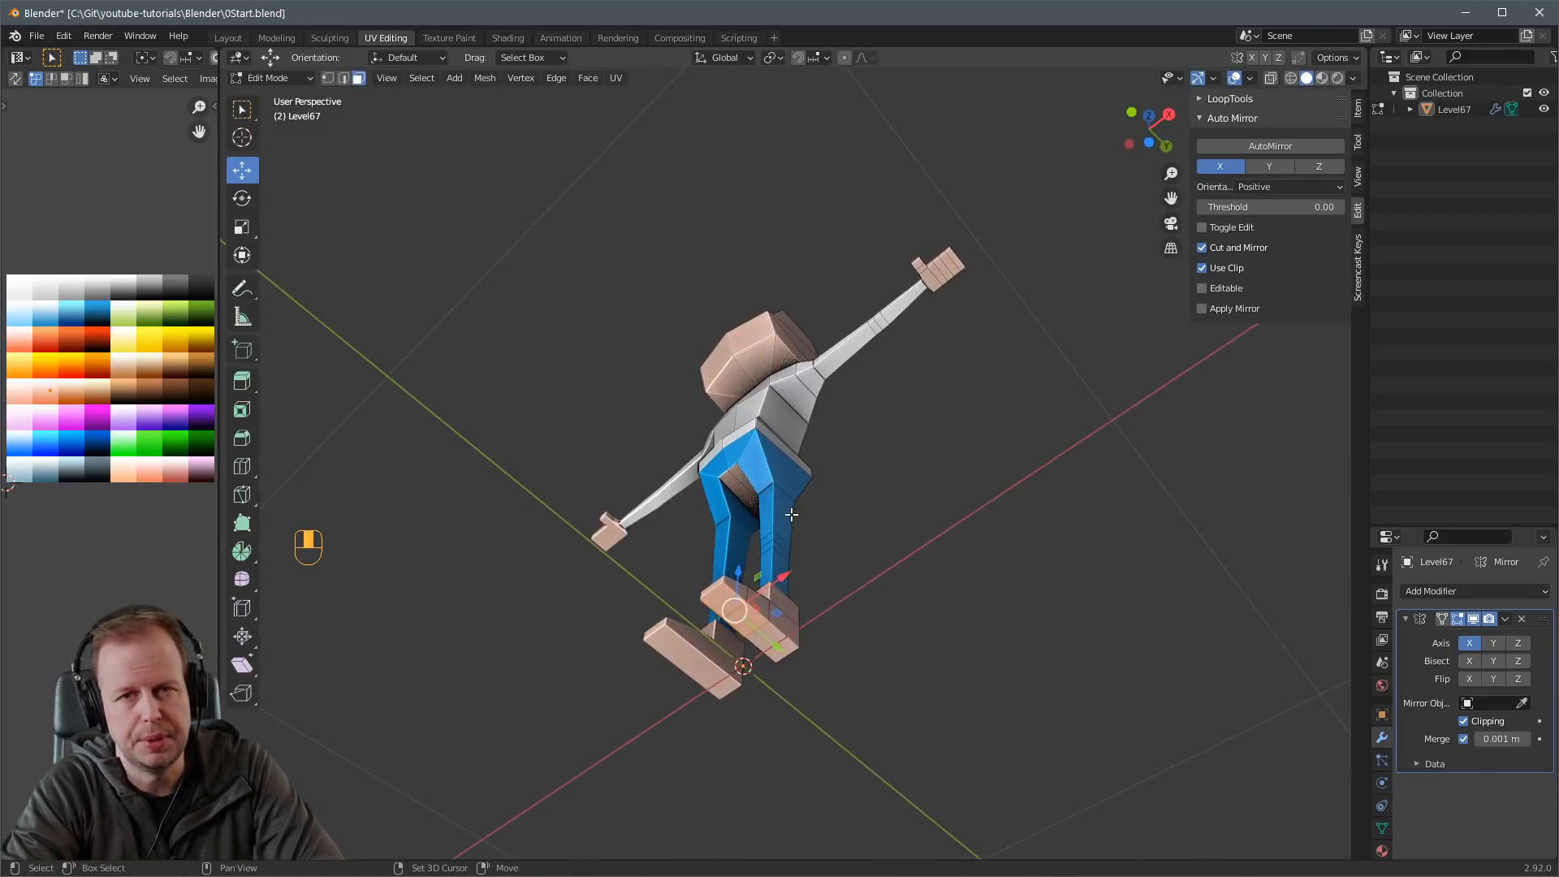
pyautogui.moveTo(766, 639); pyautogui.dragTo(828, 634, button='middle')
pyautogui.press('ctrl+KP_Add')
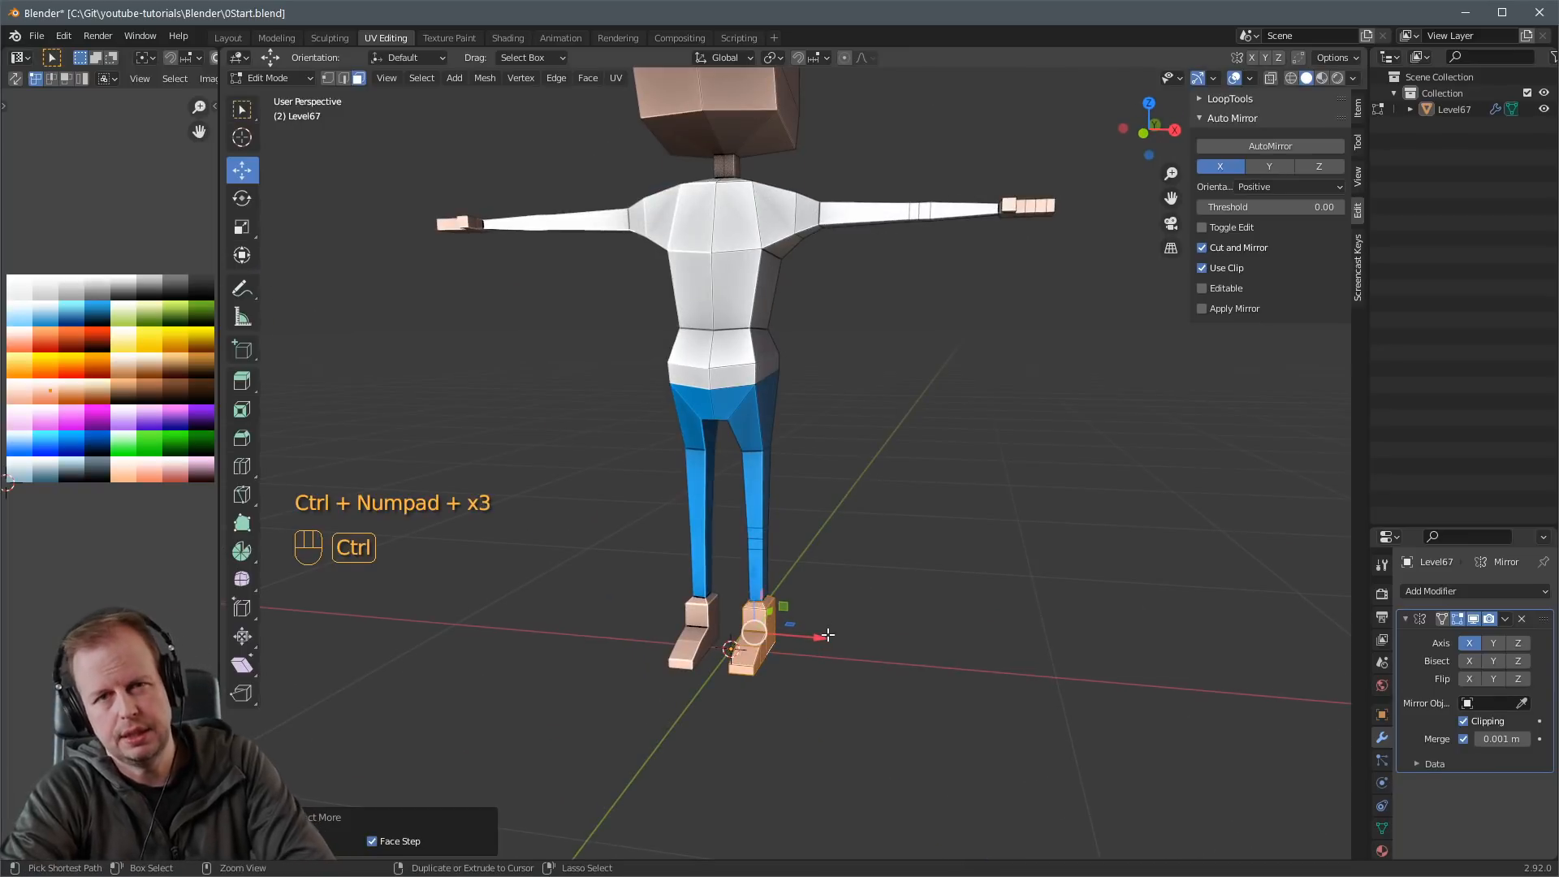
pyautogui.press('g')
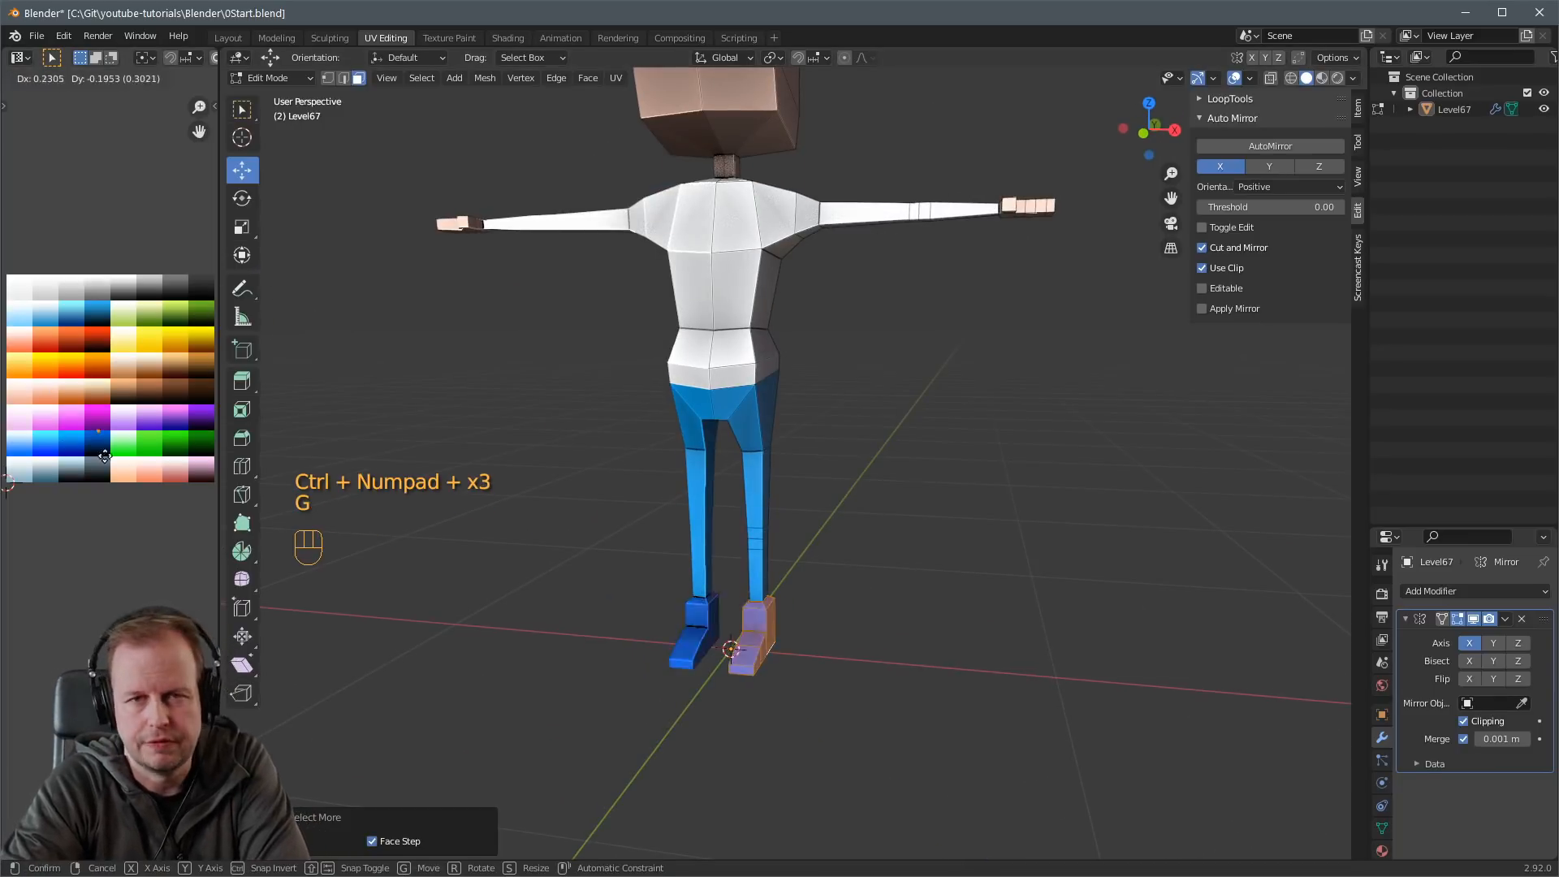
pyautogui.click(194, 323)
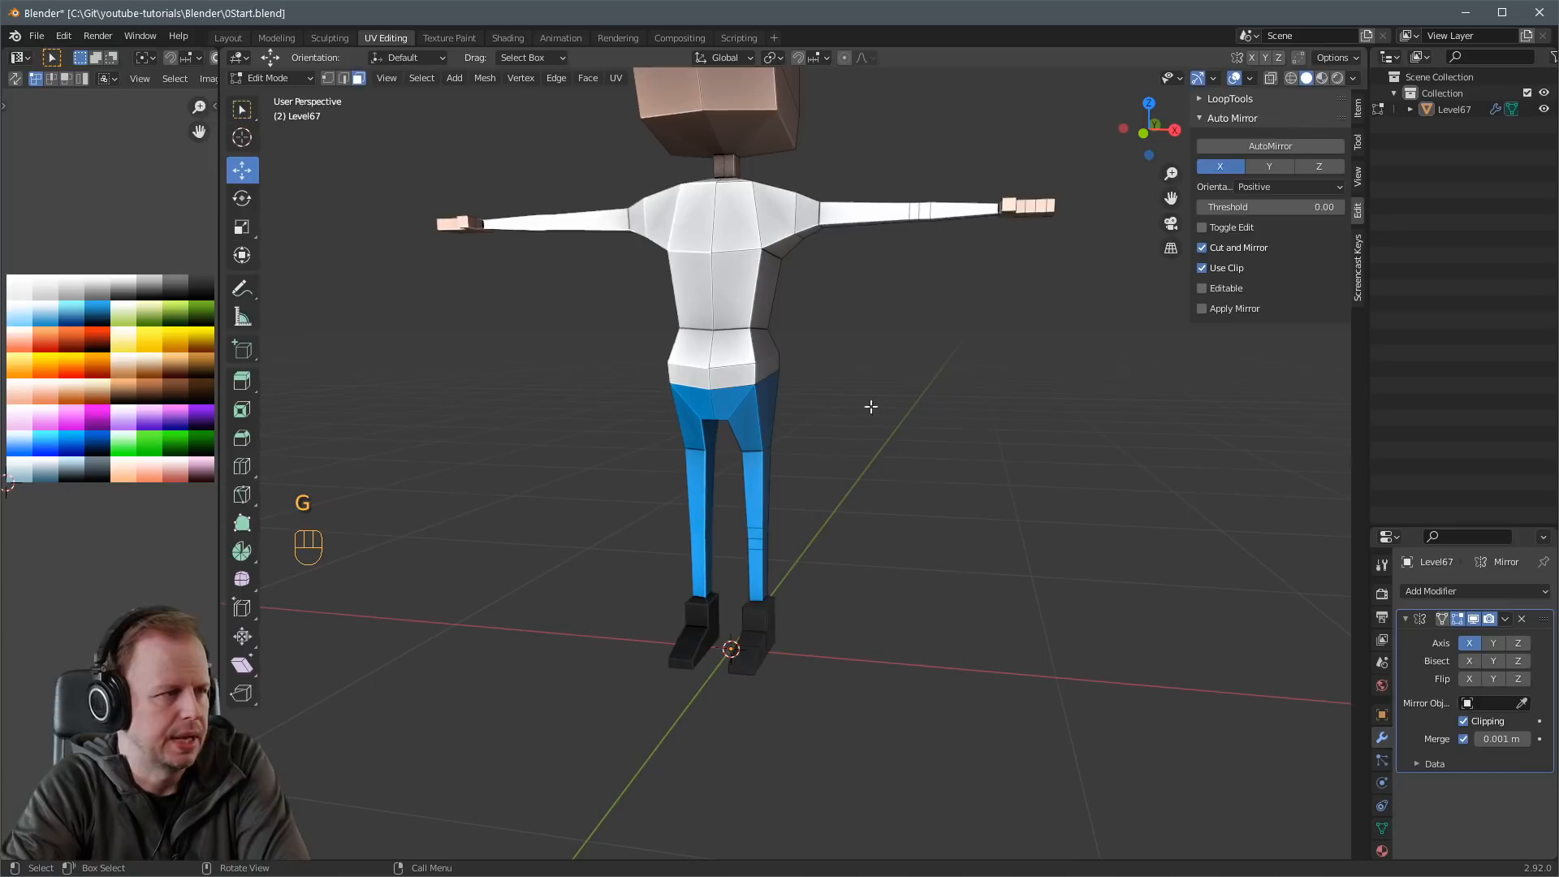
# Select the belt-height band of faces around the hips and move their UVs onto a dark brown swatch.
pyautogui.keyDown('shift'); pyautogui.moveTo(870, 406); pyautogui.dragTo(775, 479, button='middle'); pyautogui.keyUp('shift')
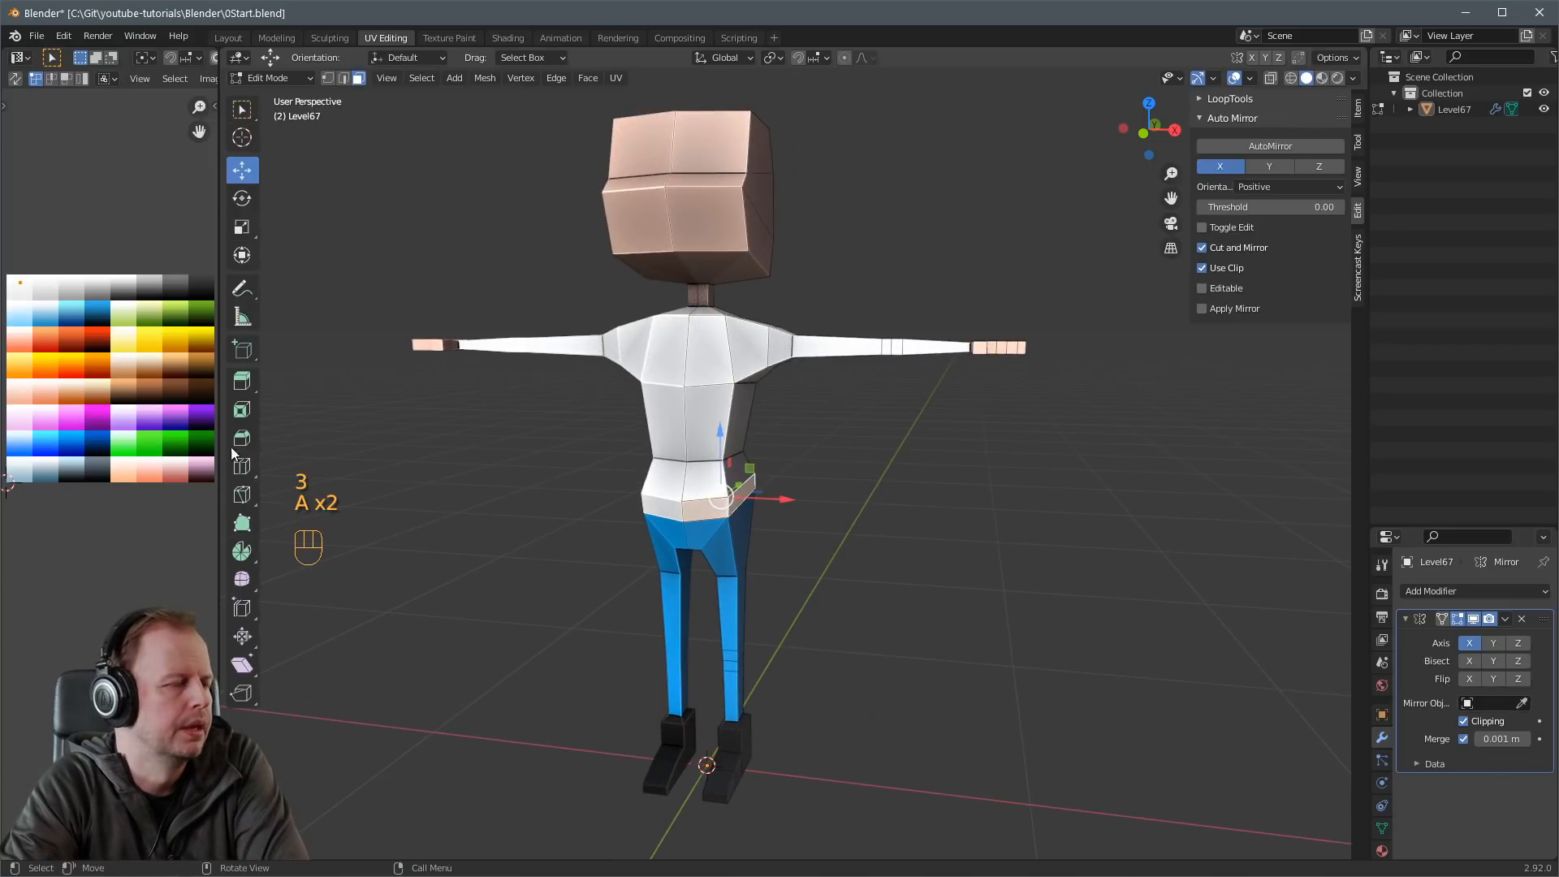
pyautogui.press('g')
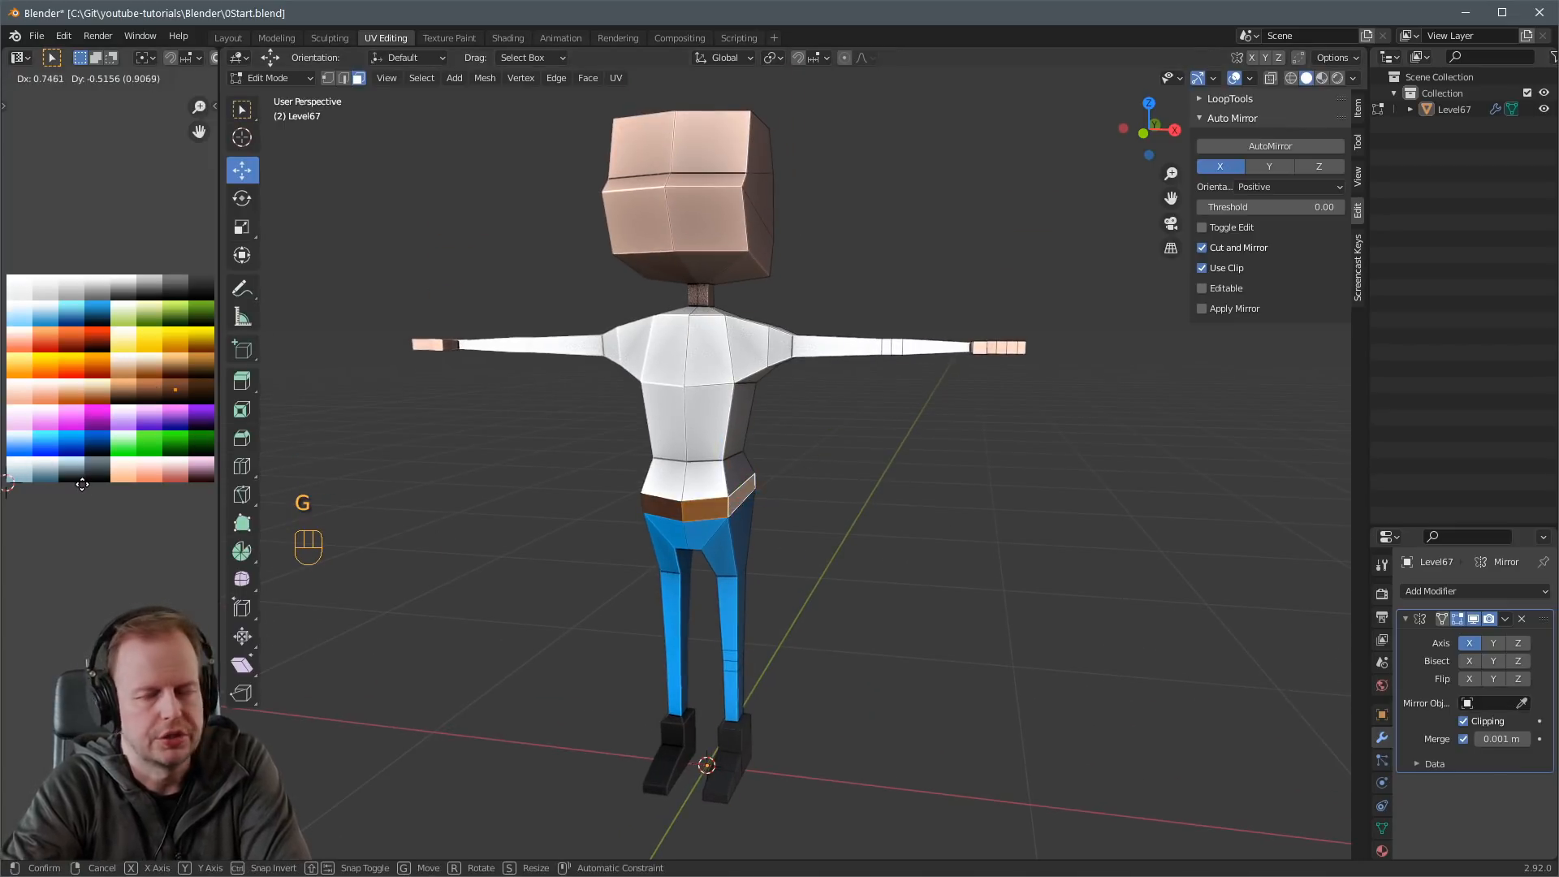
pyautogui.click(82, 479)
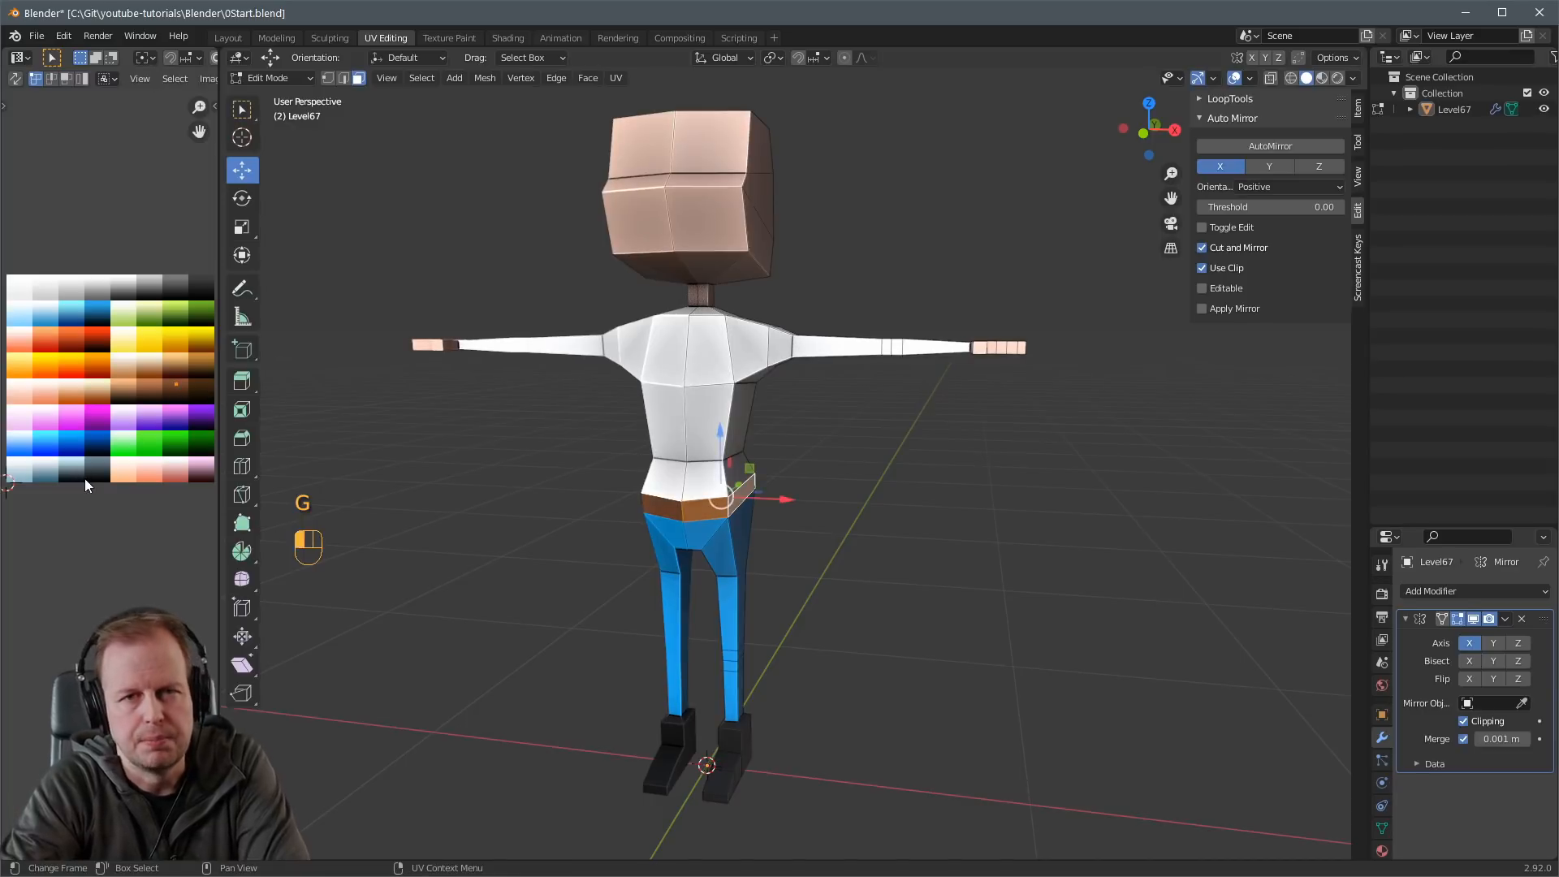
# Raise the belt's front corner edge about 0.015 m.
pyautogui.moveTo(776, 497); pyautogui.dragTo(686, 494, button='middle')
pyautogui.press('2')
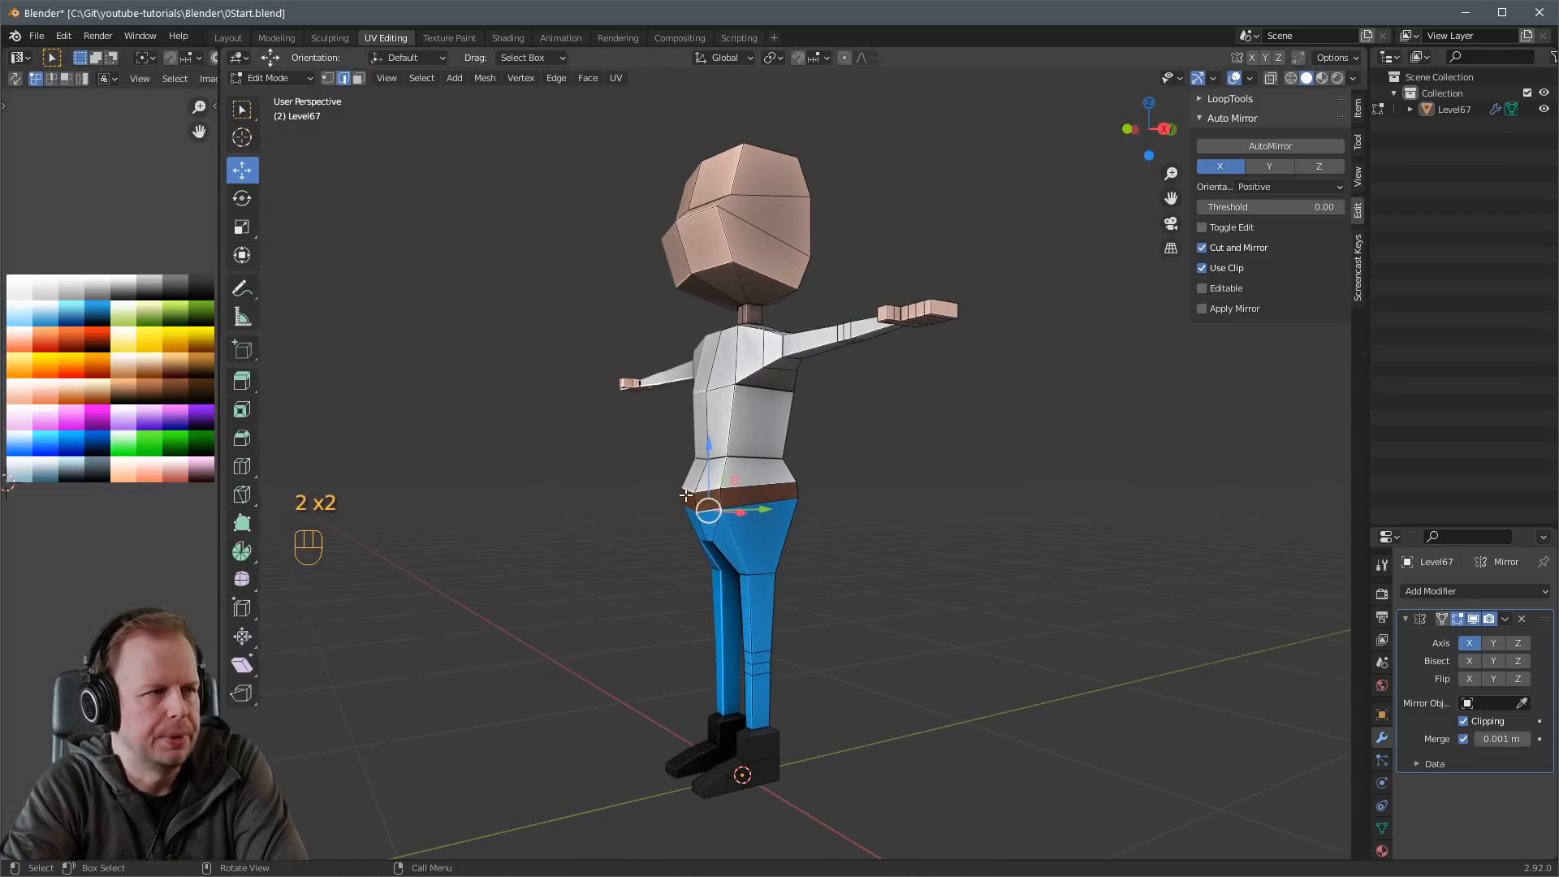
pyautogui.press('g')
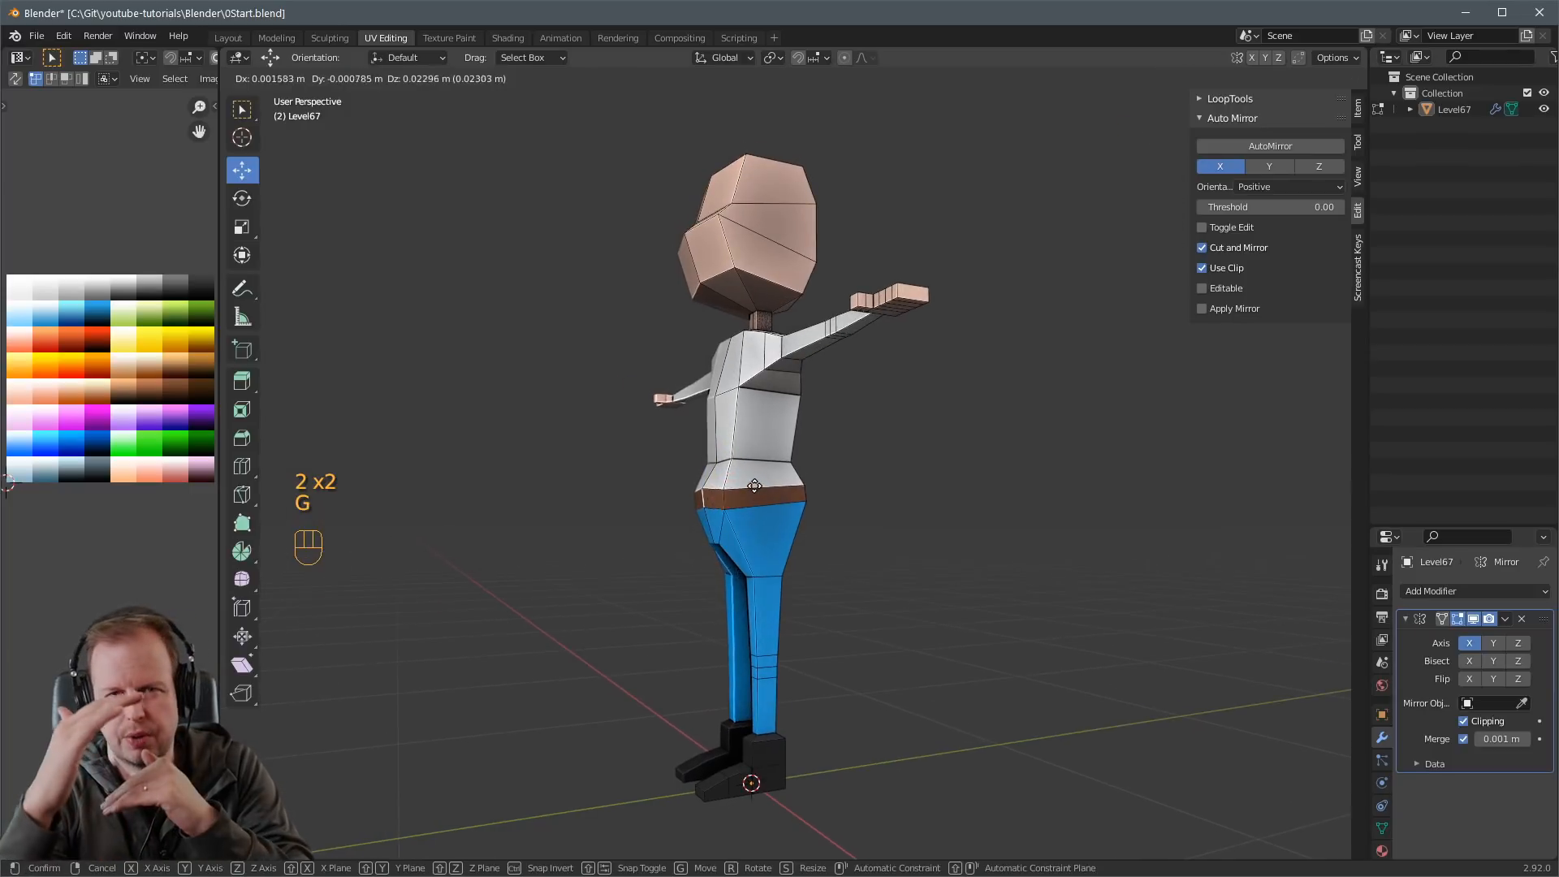
pyautogui.click(755, 488)
# Even out the back of the belt, lowering its corner edge about 0.045 m and raising the adjoining edge about 0.028 m.
pyautogui.moveTo(755, 489); pyautogui.dragTo(867, 512, button='middle')
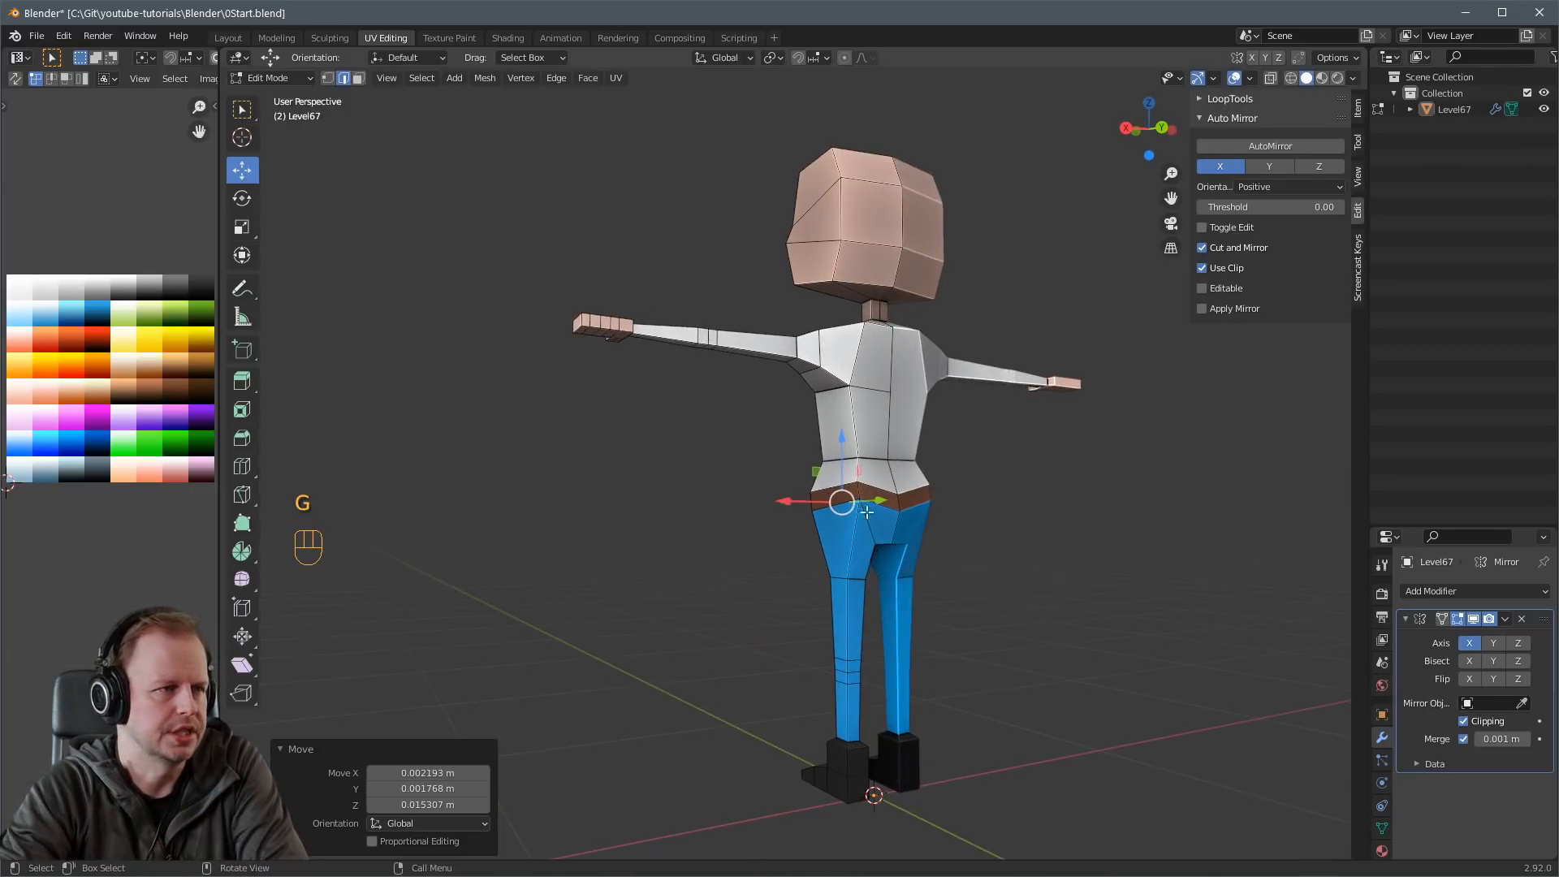
pyautogui.press('g')
pyautogui.click(854, 505)
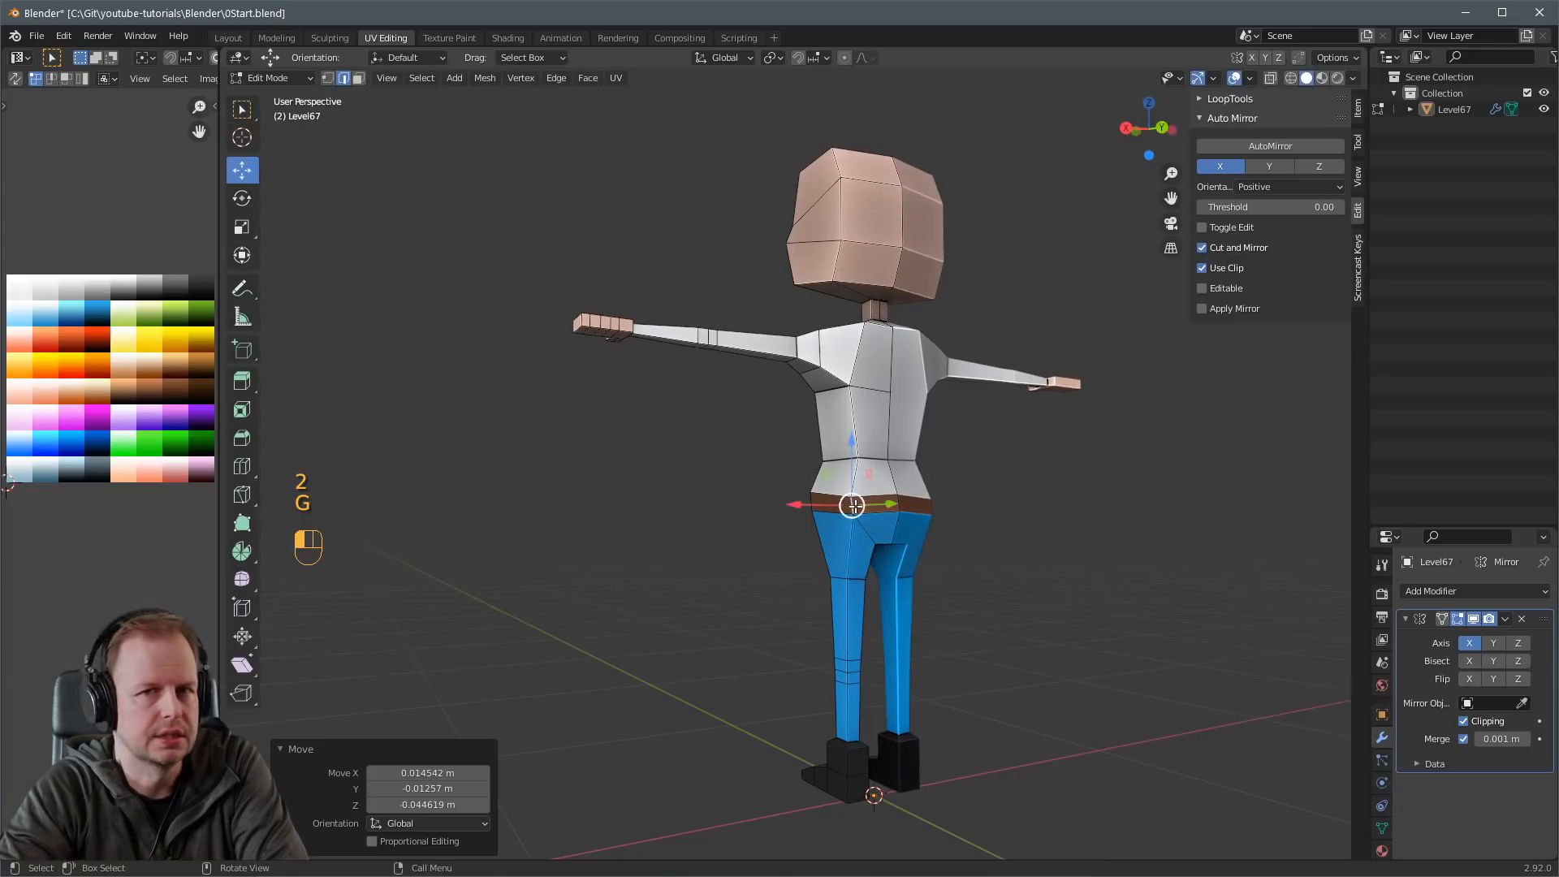
pyautogui.press('g')
pyautogui.click(893, 501)
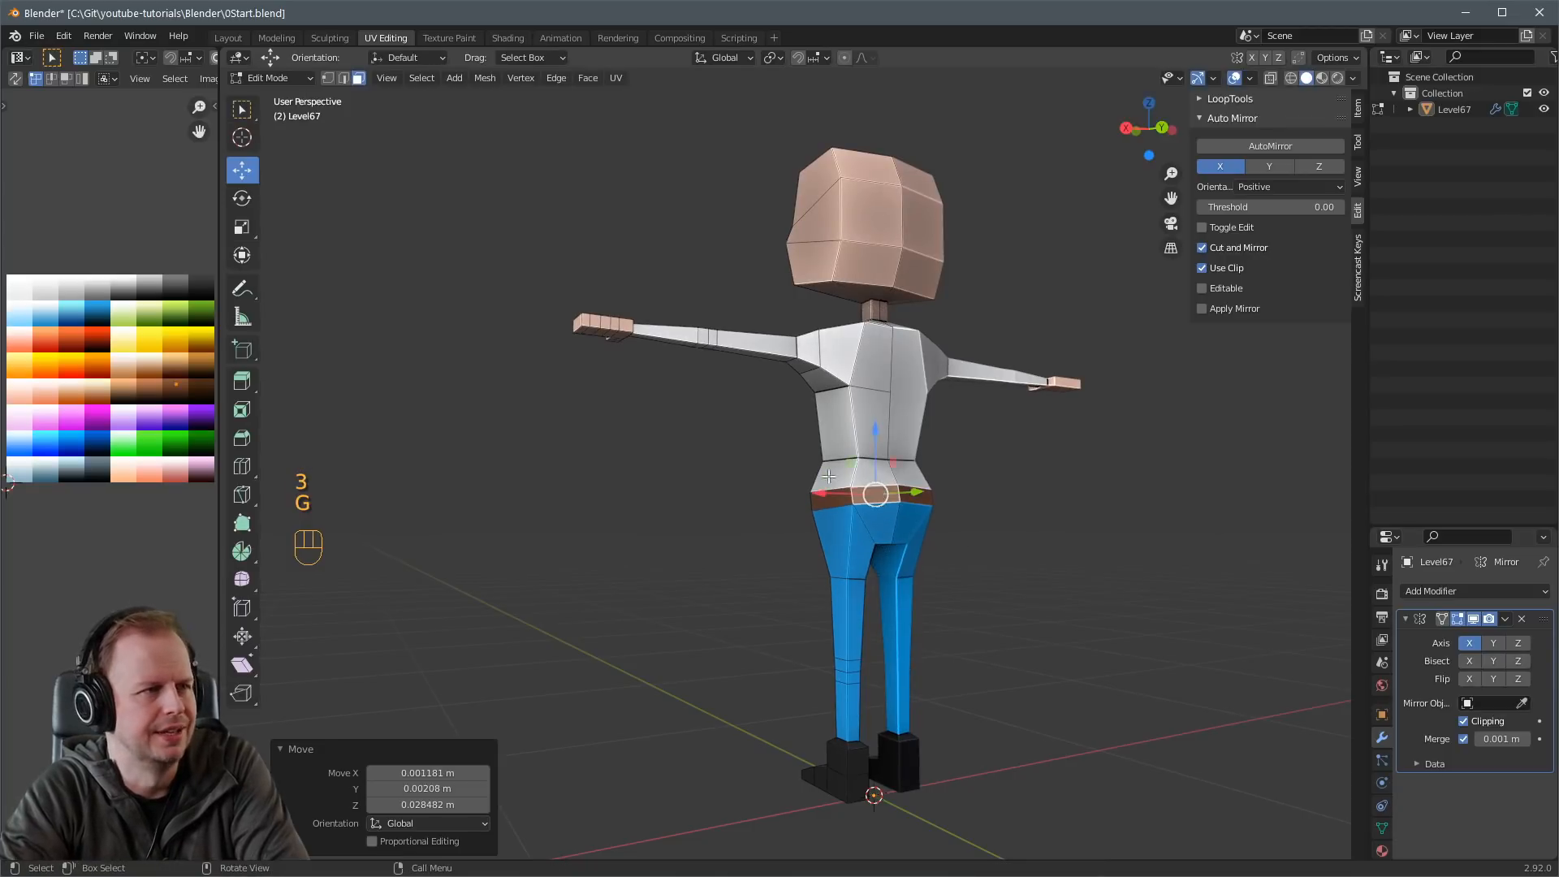
# Adjust the edges and vertices along the side of the belt with small moves to straighten the band.
pyautogui.moveTo(893, 502); pyautogui.dragTo(705, 468, button='middle')
pyautogui.press('2')
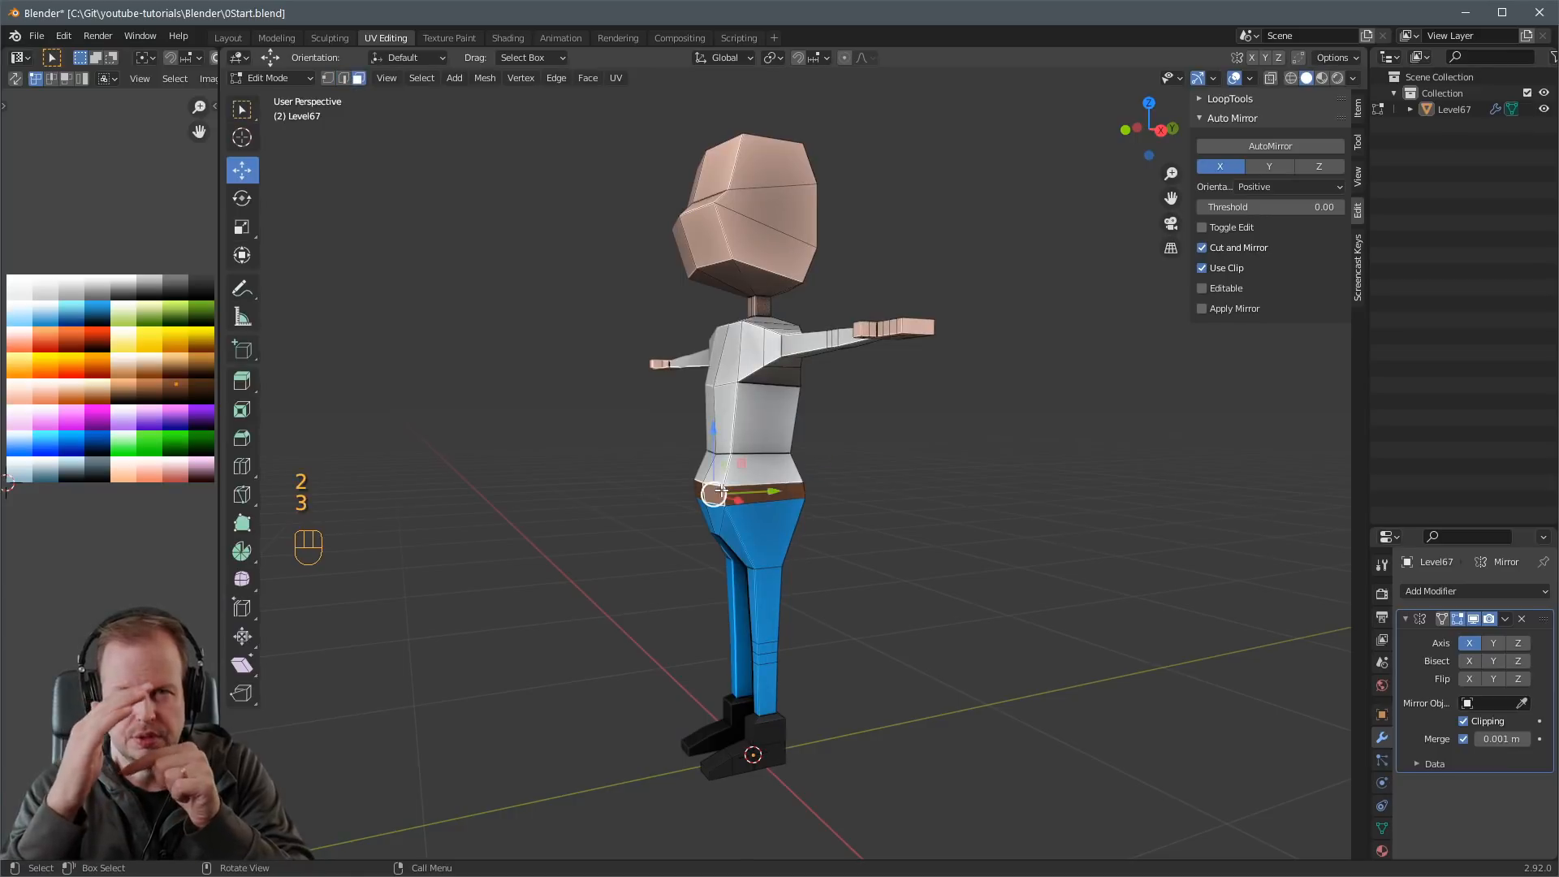
pyautogui.press('3')
pyautogui.moveTo(812, 490); pyautogui.dragTo(873, 522, button='middle')
pyautogui.press('g')
pyautogui.click(787, 491)
pyautogui.press('1')
pyautogui.press('g')
pyautogui.click(768, 521)
pyautogui.press('3')
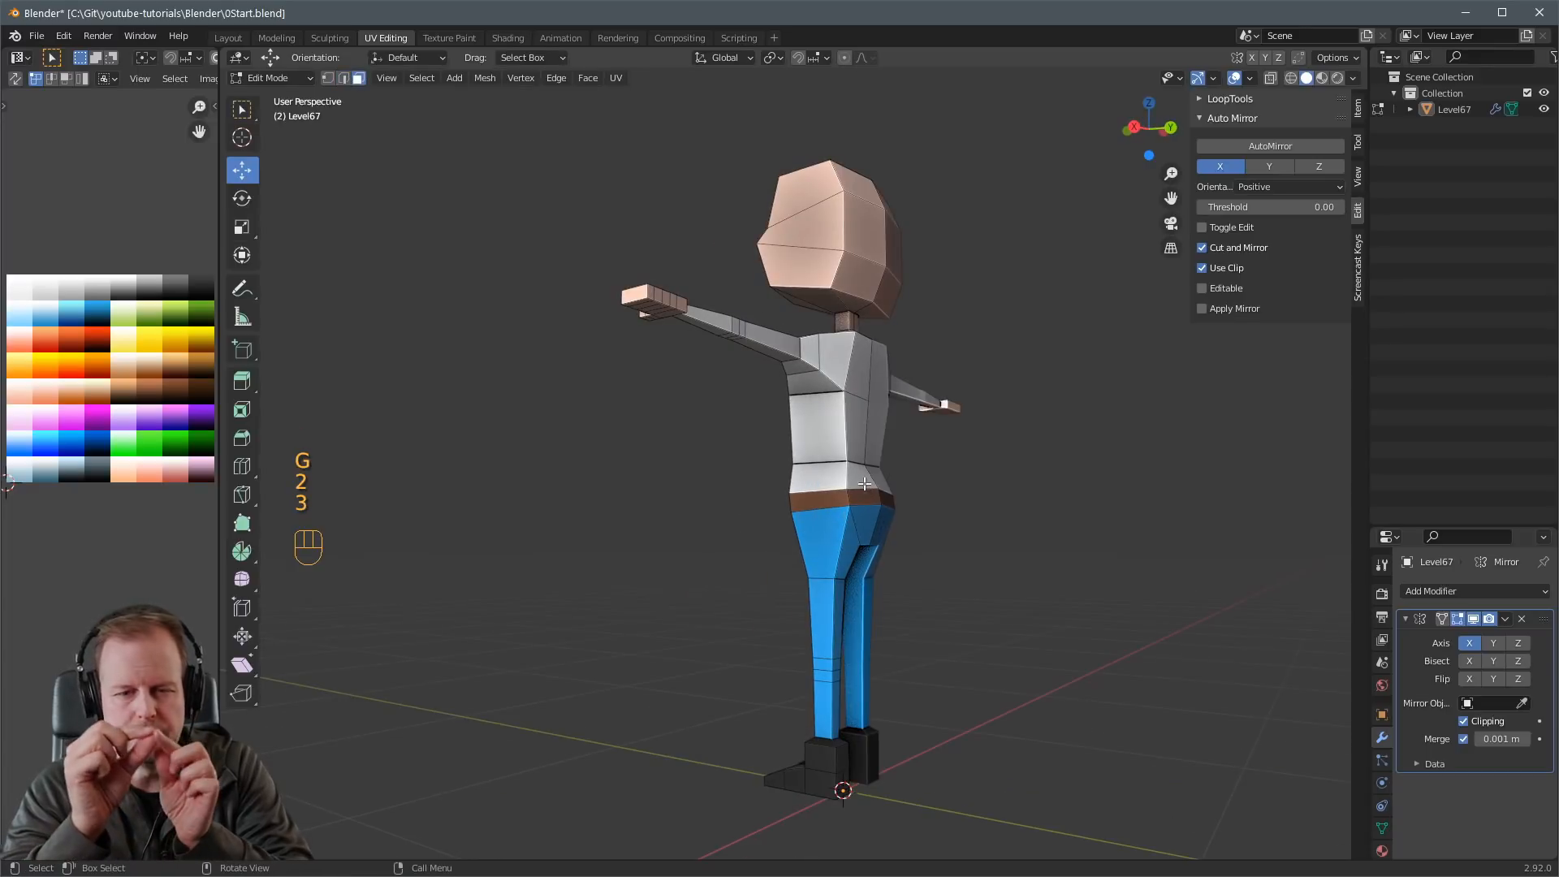
# Raise the waist edge at the back of the shirt and shift the rear belt edge slightly down and forward.
pyautogui.press('2')
pyautogui.press('g')
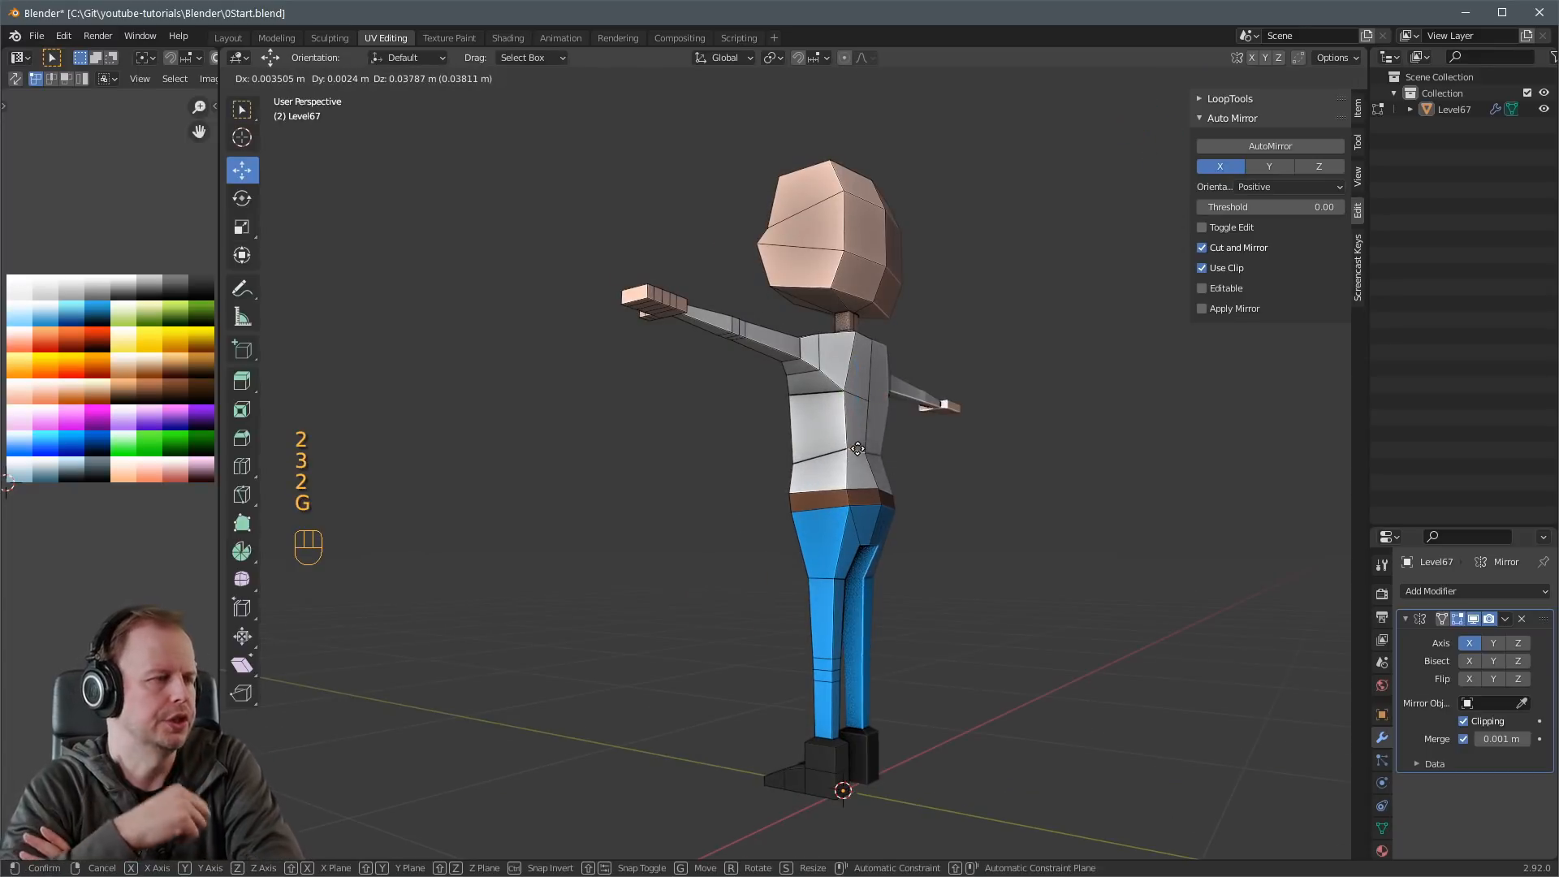
pyautogui.click(858, 449)
pyautogui.press('g')
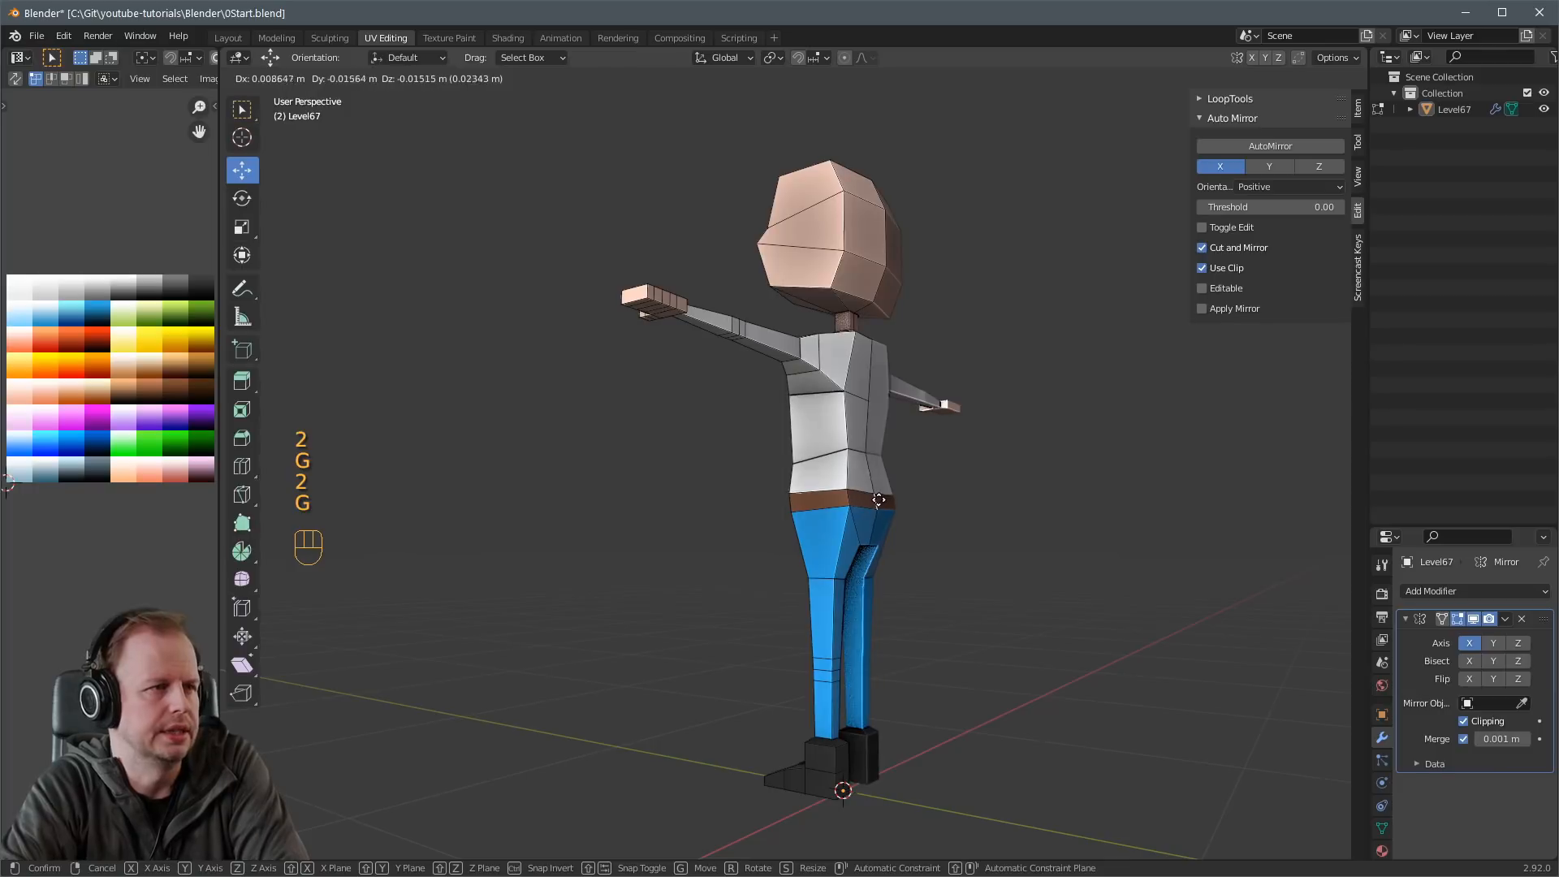
pyautogui.click(878, 499)
# Select the neck's back face and move it slightly backward to thicken the neck.
pyautogui.moveTo(880, 495); pyautogui.dragTo(918, 529, button='middle')
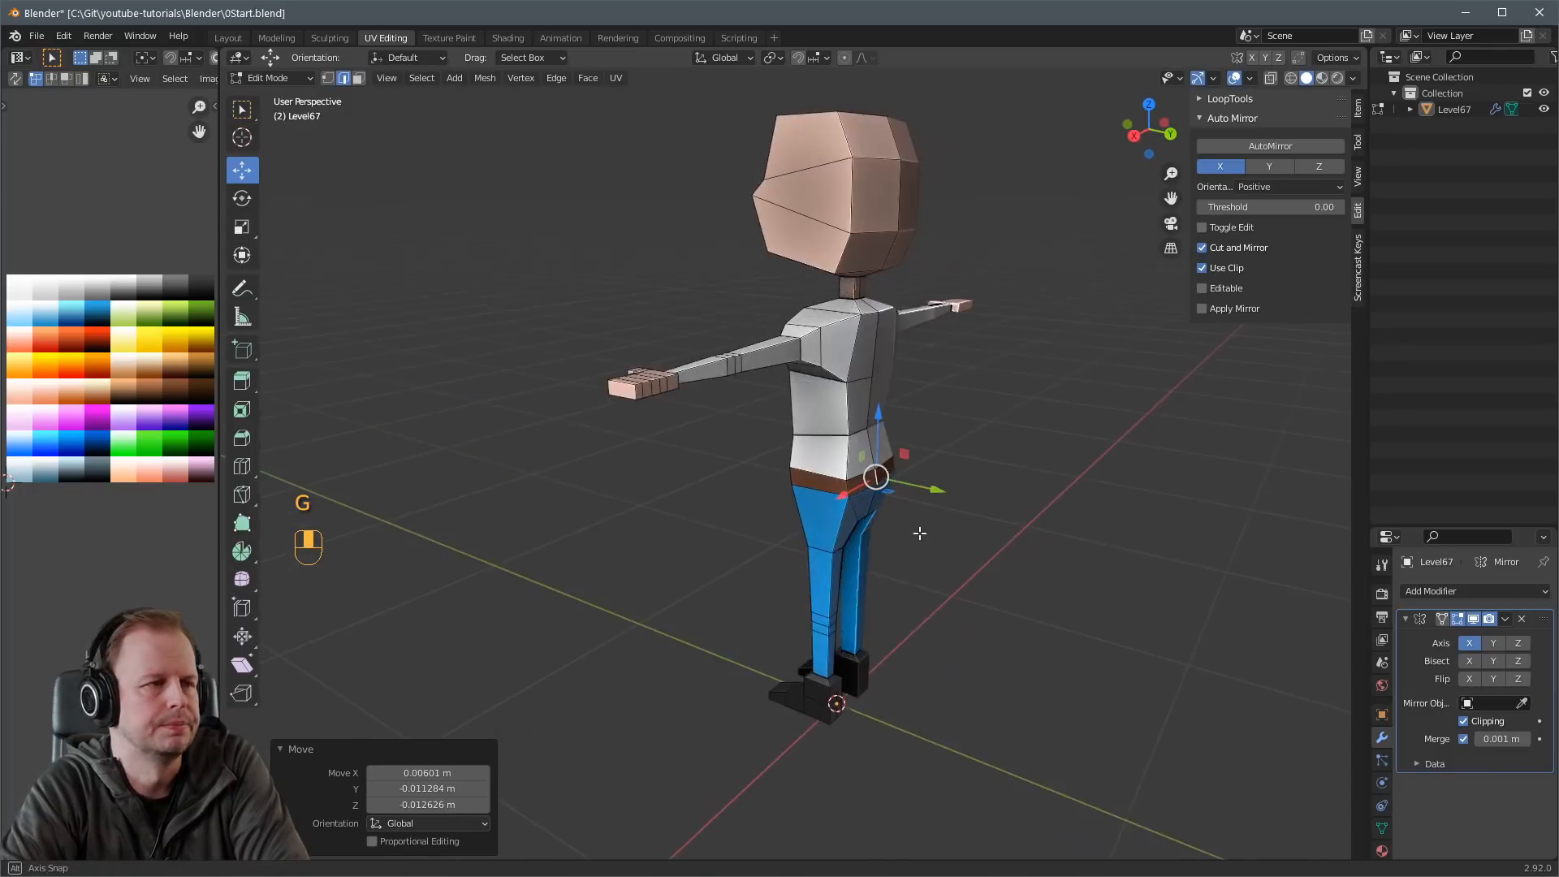
pyautogui.scroll(4, 890, 460)
pyautogui.keyDown('shift'); pyautogui.moveTo(890, 460); pyautogui.dragTo(814, 704, button='middle'); pyautogui.keyUp('shift')
pyautogui.press('3')
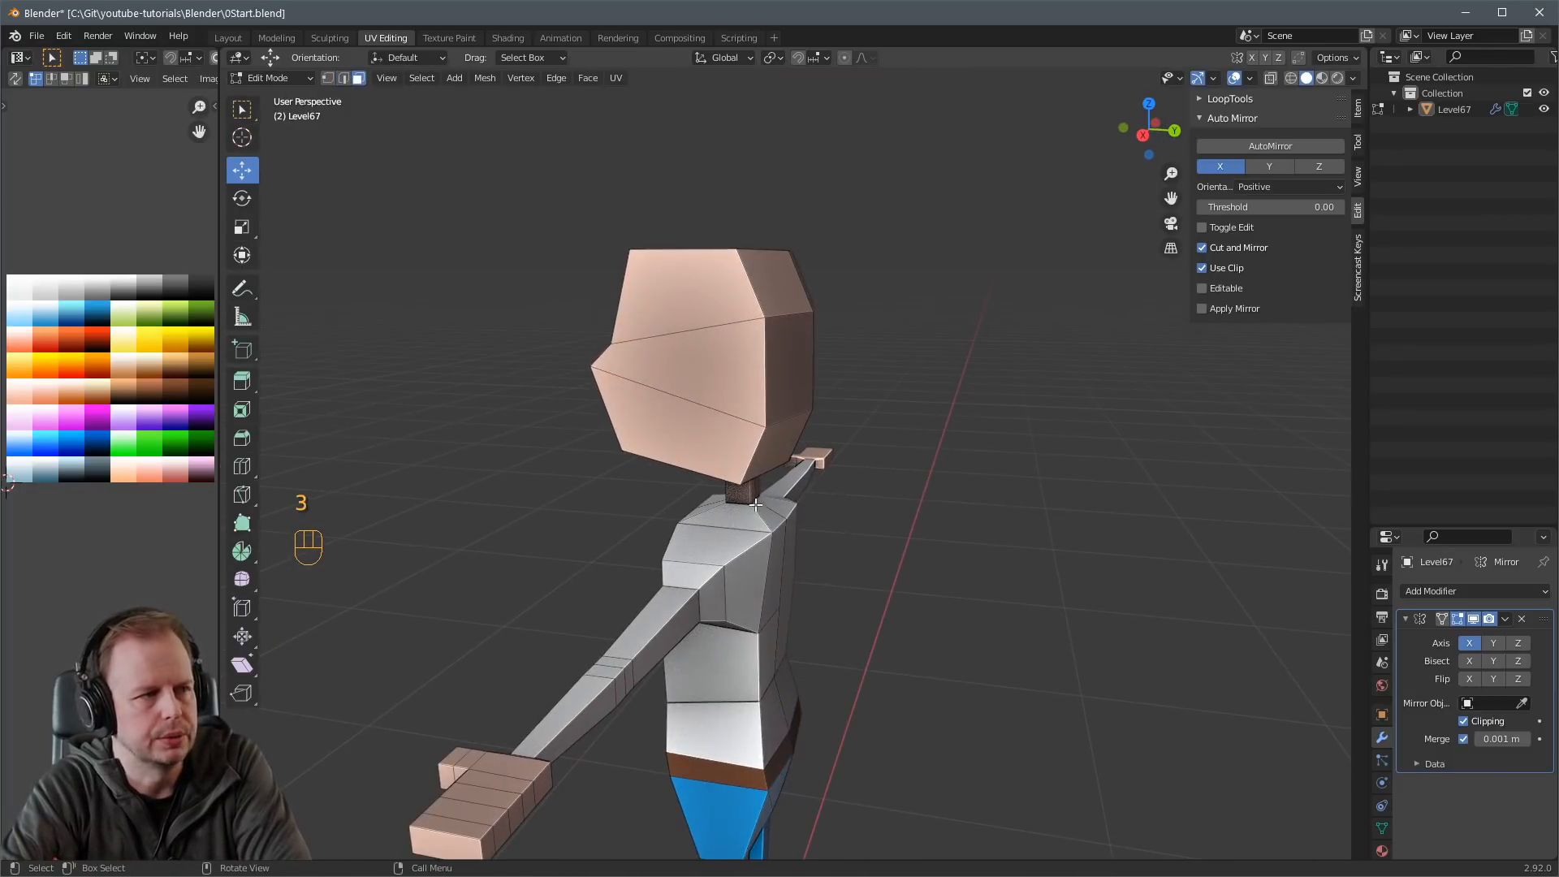
pyautogui.click(758, 505)
pyautogui.moveTo(759, 497); pyautogui.dragTo(808, 456, button='middle')
pyautogui.press('3')
pyautogui.press('g')
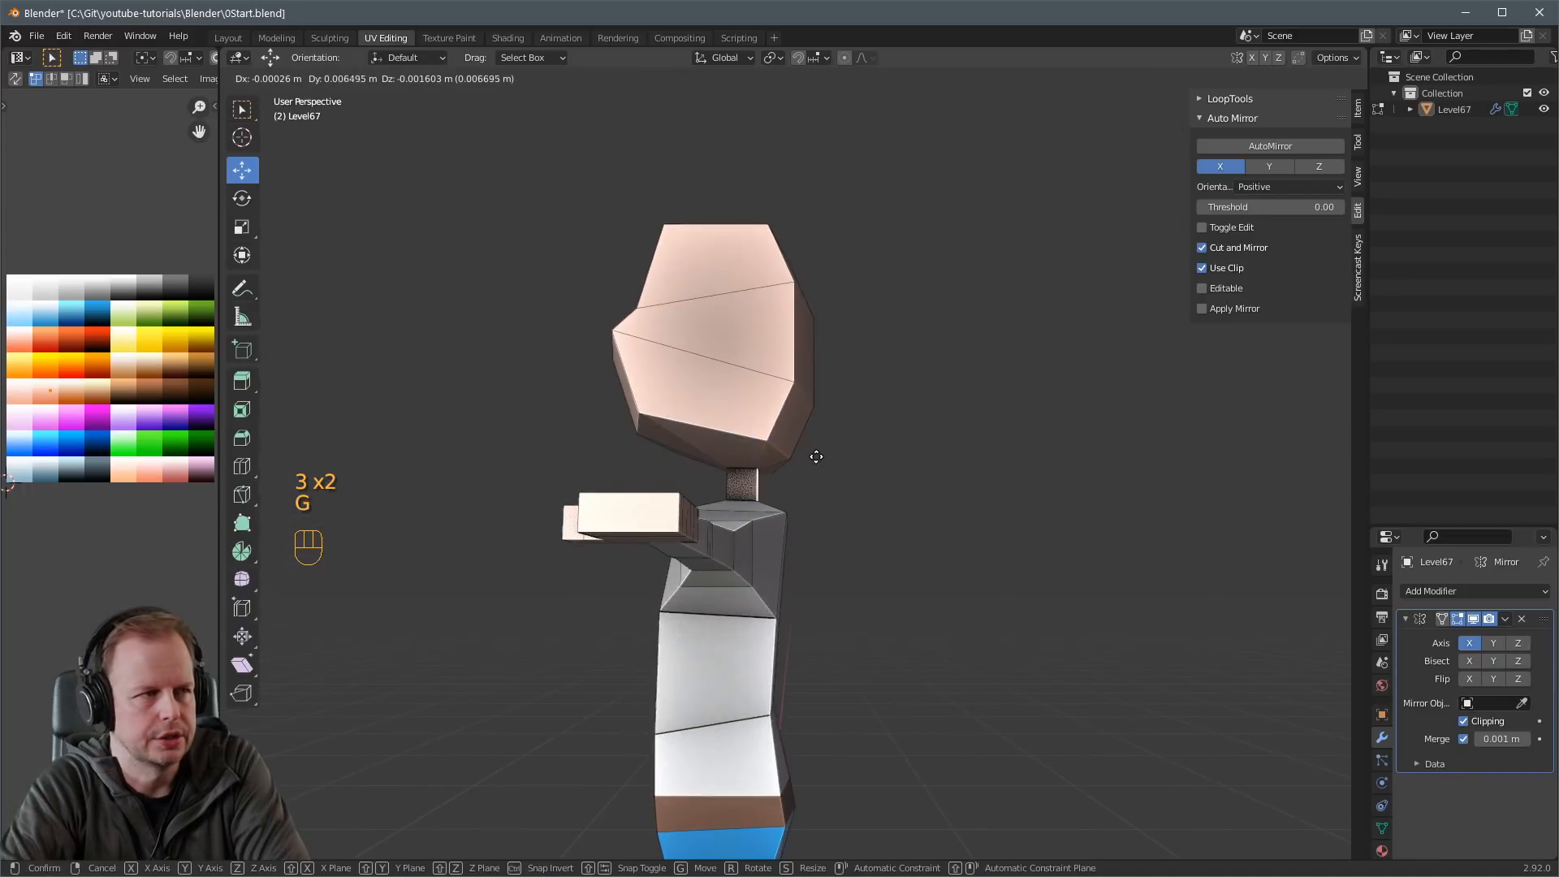
pyautogui.click(817, 457)
# Leave Edit Mode and examine the coloured character's overall proportions from the front.
pyautogui.press('Tab')
pyautogui.scroll(-5, 782, 519)
pyautogui.moveTo(783, 520); pyautogui.dragTo(830, 563, button='middle')
pyautogui.scroll(-5, 926, 520)
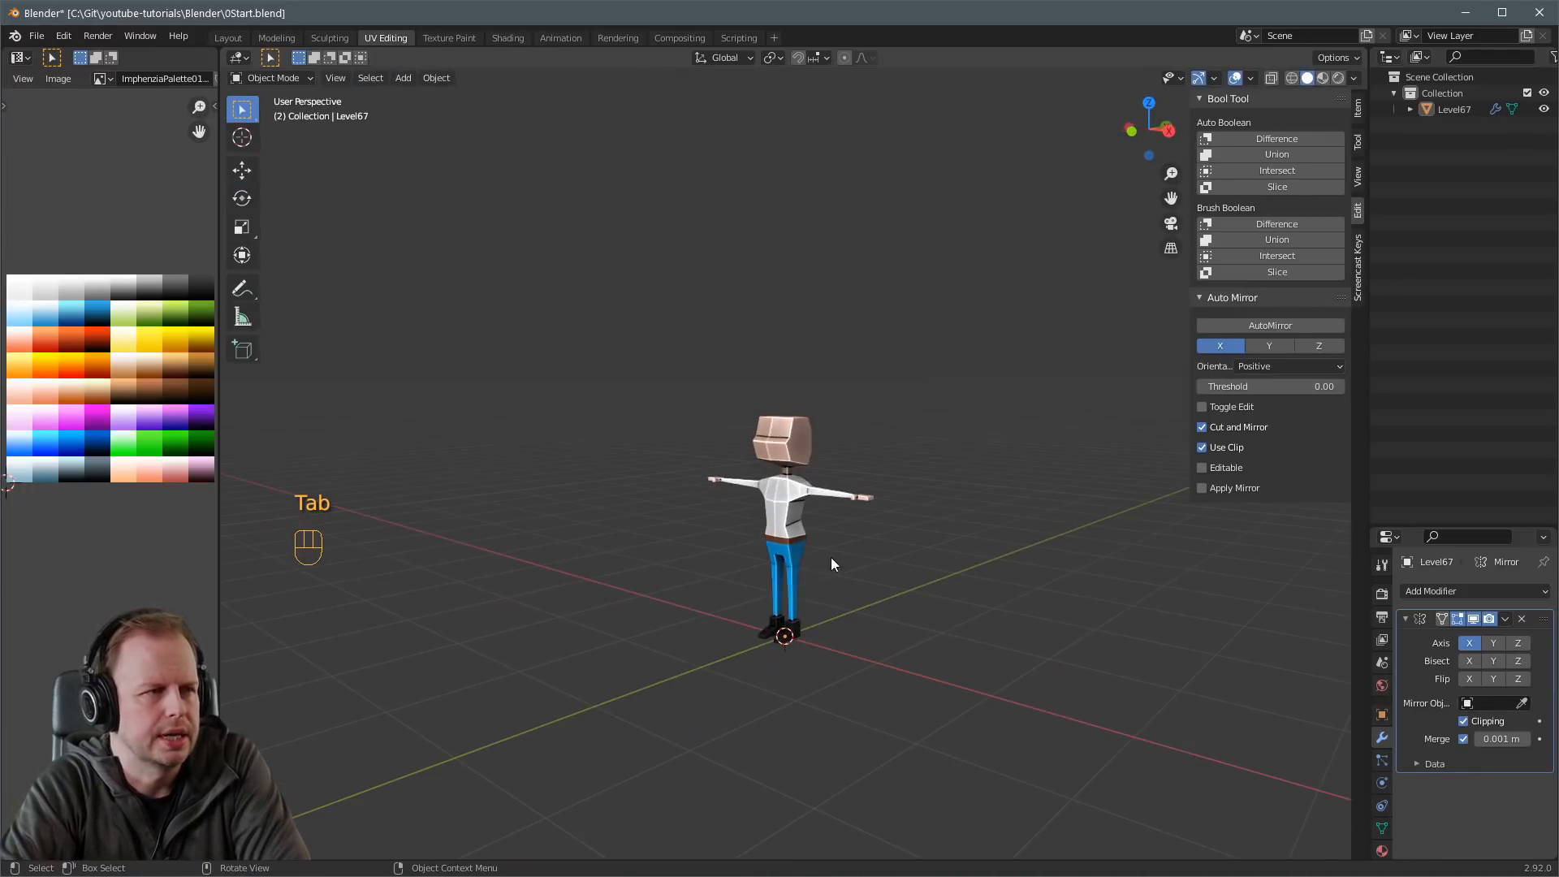
pyautogui.scroll(4, 844, 564)
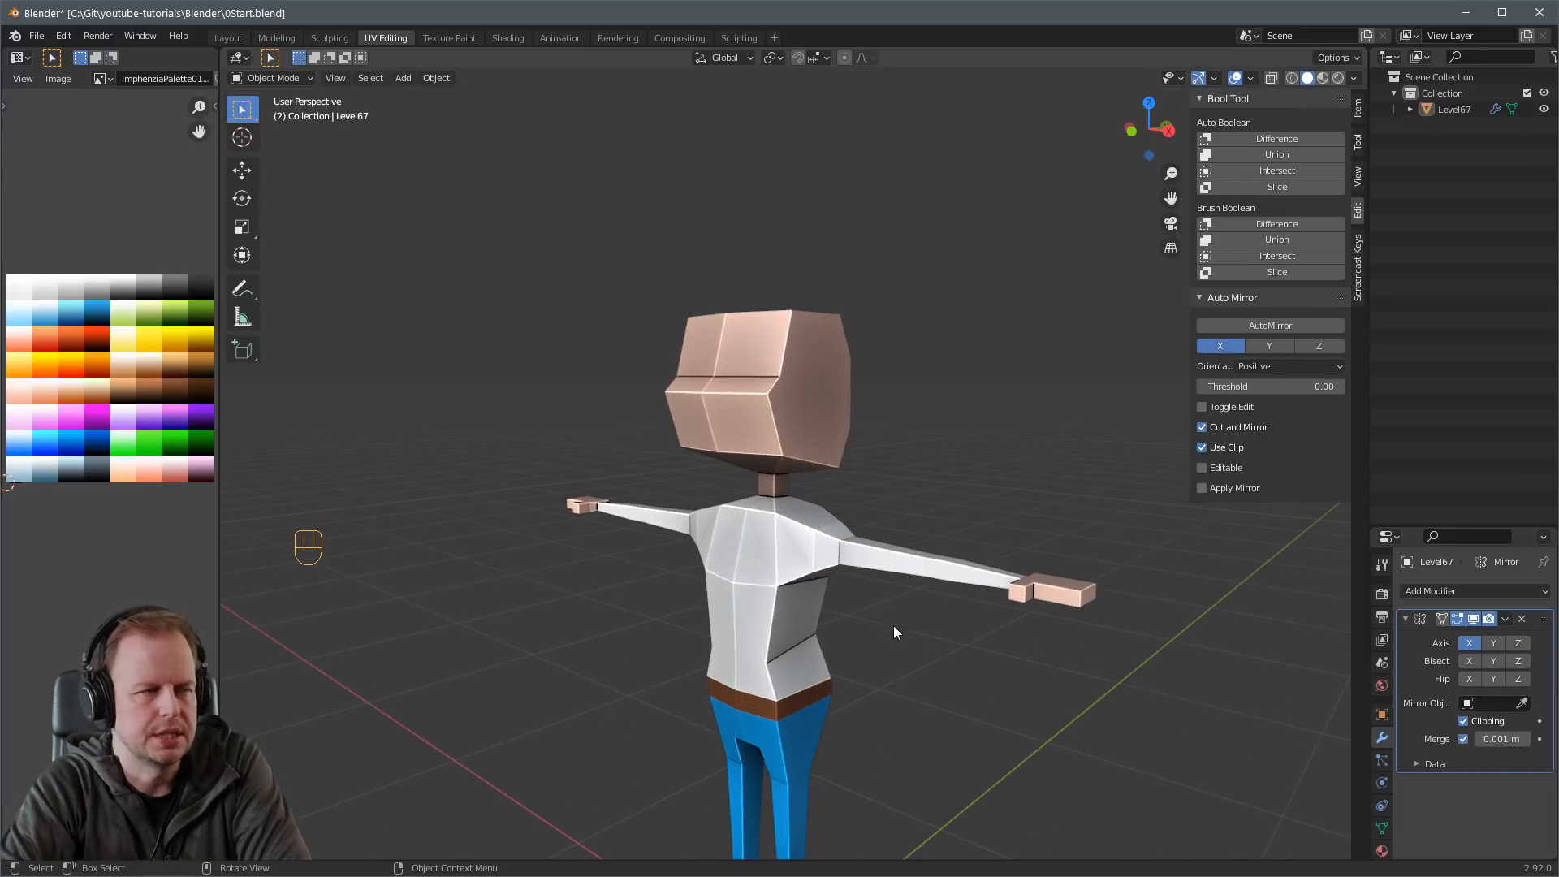
pyautogui.keyDown('shift'); pyautogui.moveTo(893, 625); pyautogui.dragTo(791, 414, button='middle'); pyautogui.keyUp('shift')
pyautogui.press('3')
pyautogui.click(785, 392)
pyautogui.press('2')
# Return to Edit Mode and move the front torso edge and front belt corner edge inward.
pyautogui.press('Tab')
pyautogui.press('2')
pyautogui.click(779, 394)
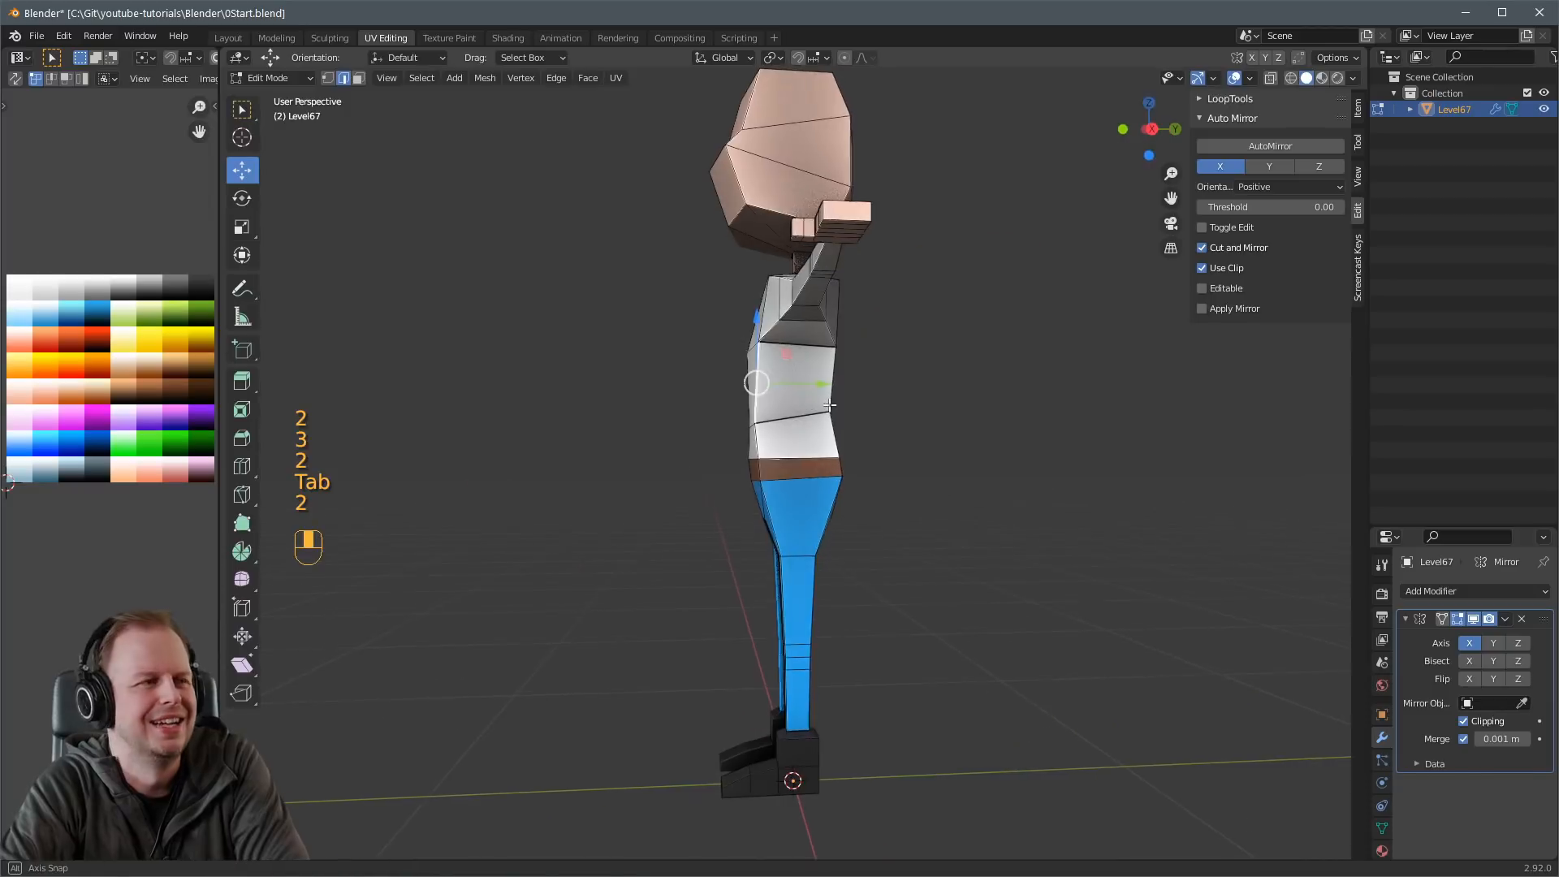
pyautogui.press('g')
pyautogui.click(804, 432)
pyautogui.click(764, 471)
pyautogui.press('g')
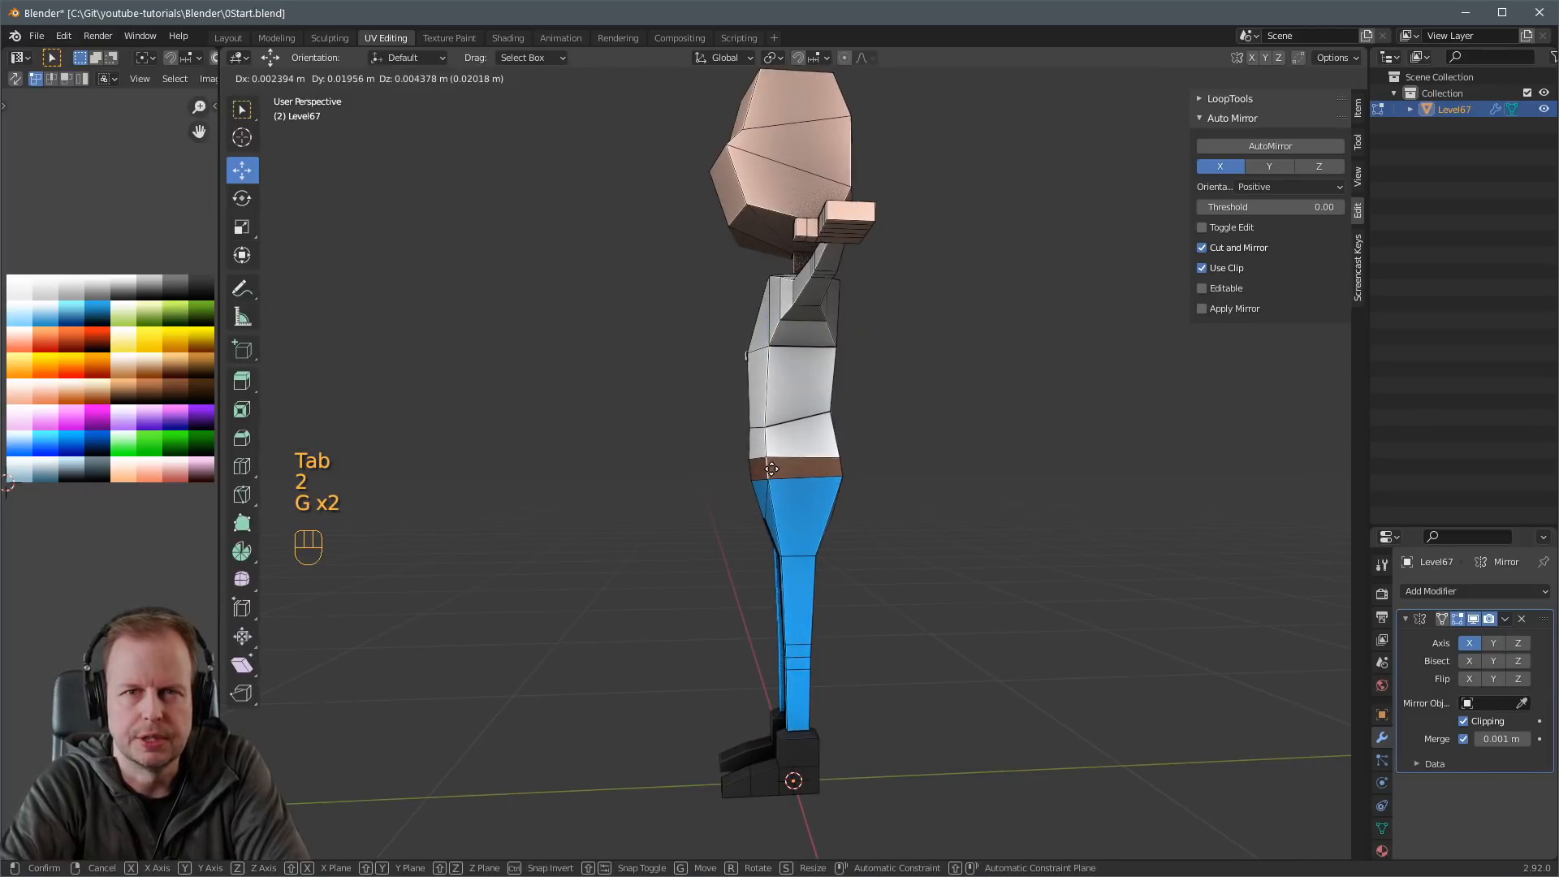
pyautogui.click(774, 468)
# Move the rear corner edges of the belt, lower back and mid back forward, the belt edge about 0.037 m.
pyautogui.click(840, 468)
pyautogui.press('g')
pyautogui.click(826, 469)
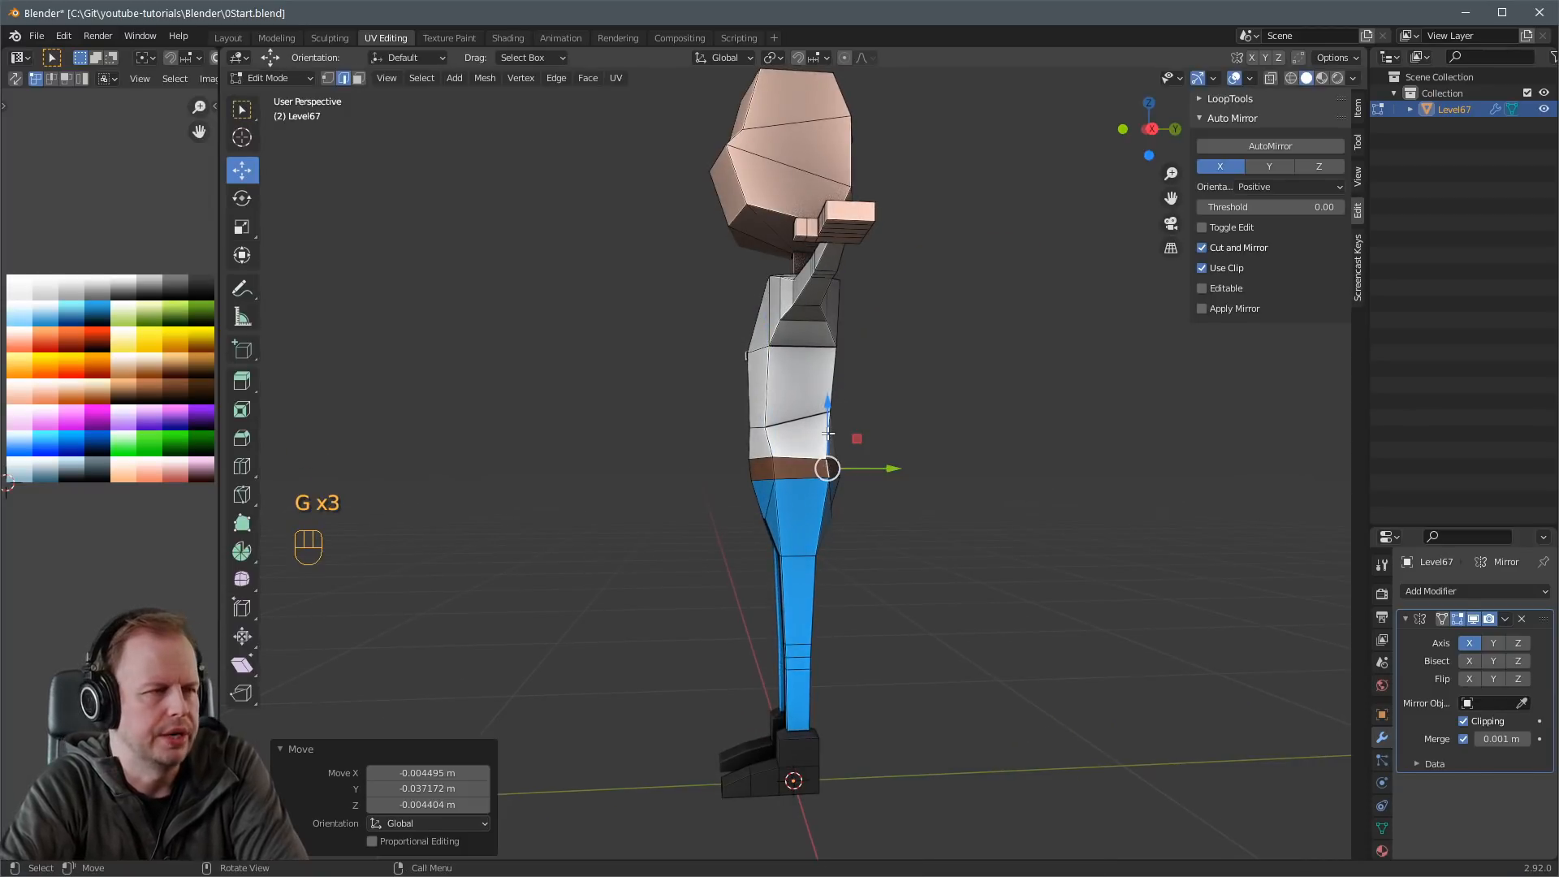
pyautogui.click(828, 433)
pyautogui.press('g')
pyautogui.click(818, 432)
pyautogui.click(826, 384)
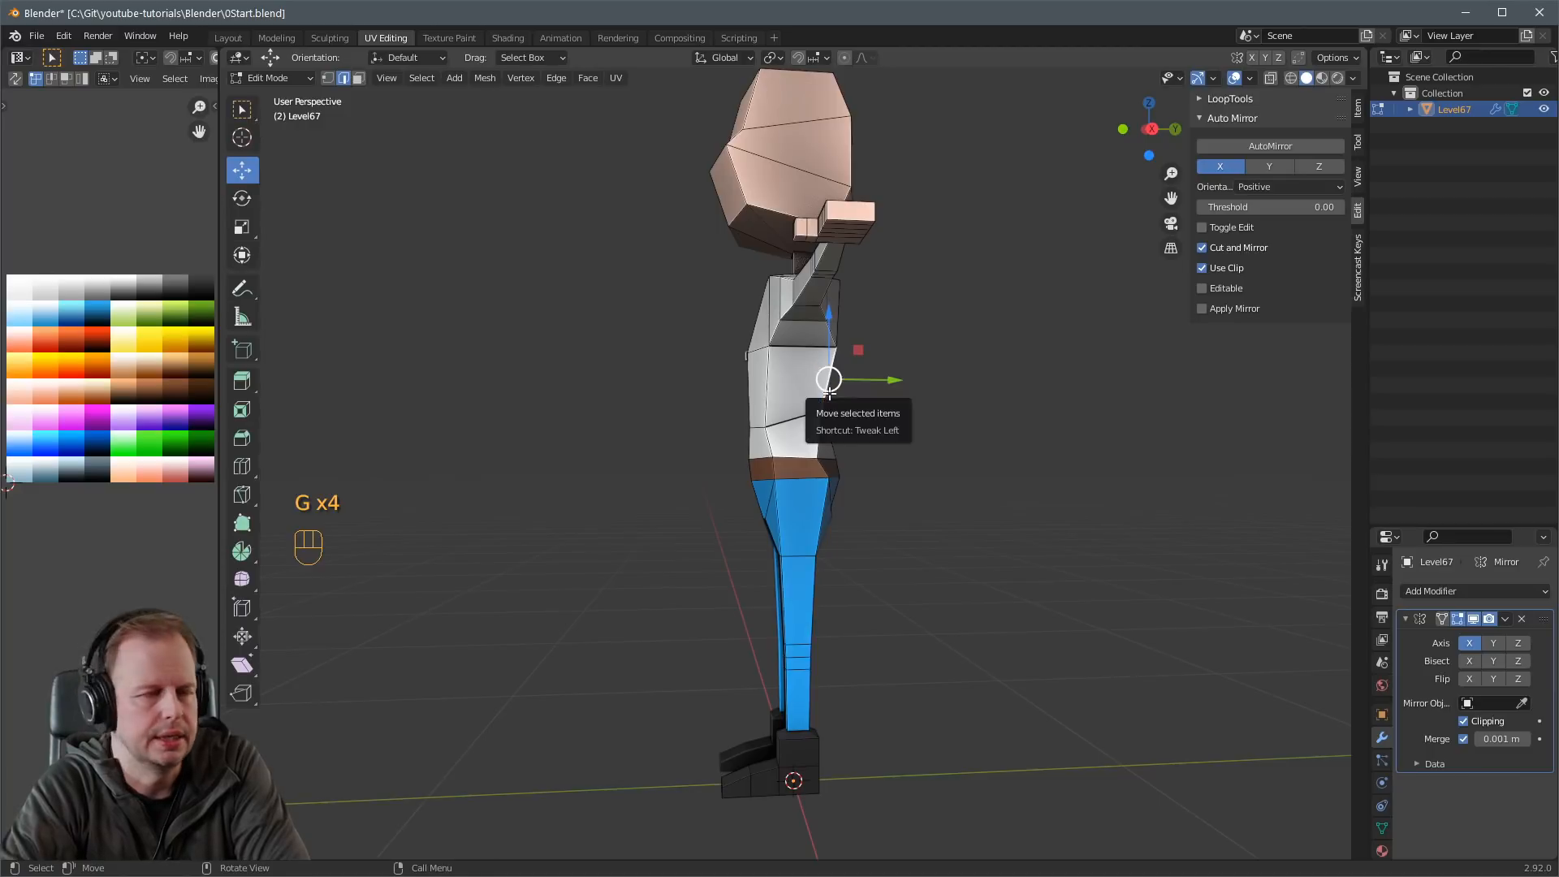
pyautogui.press('g')
pyautogui.click(836, 403)
# Adjust the chest edges and raise the armpit vertex about 0.041 m.
pyautogui.moveTo(837, 403); pyautogui.dragTo(971, 331, button='middle')
pyautogui.scroll(3, 1084, 440)
pyautogui.press('2')
pyautogui.press('g')
pyautogui.click(770, 263)
pyautogui.press('g')
pyautogui.click(813, 274)
pyautogui.press('2')
pyautogui.press('g')
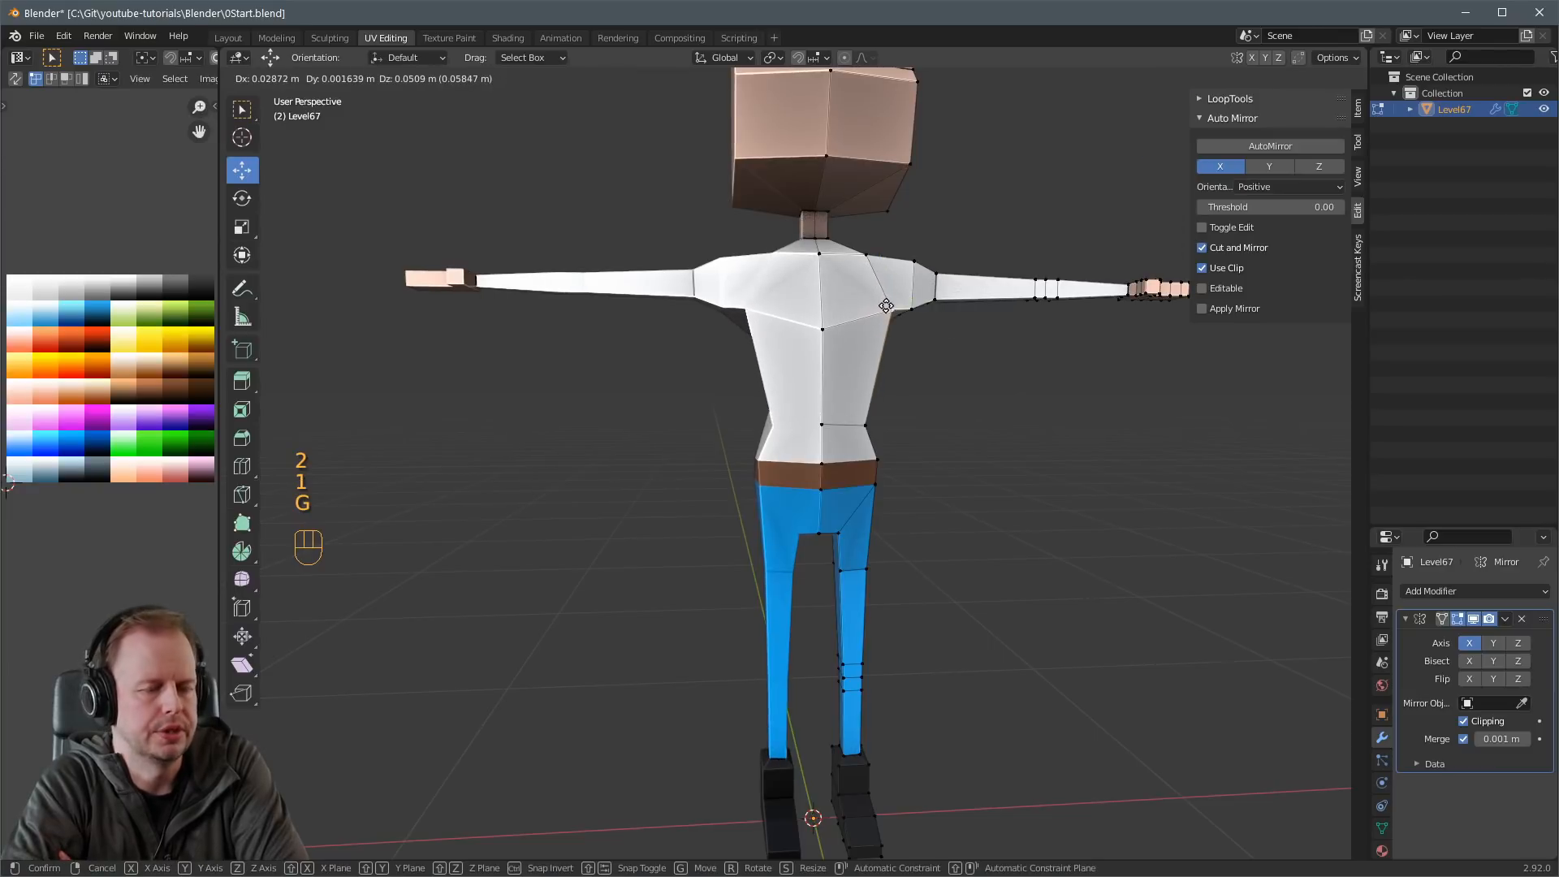
pyautogui.click(869, 307)
# Add a loop cut around the mid torso, scale it to 0.842 and reposition it to slim the waist.
pyautogui.moveTo(870, 308); pyautogui.dragTo(848, 362, button='middle')
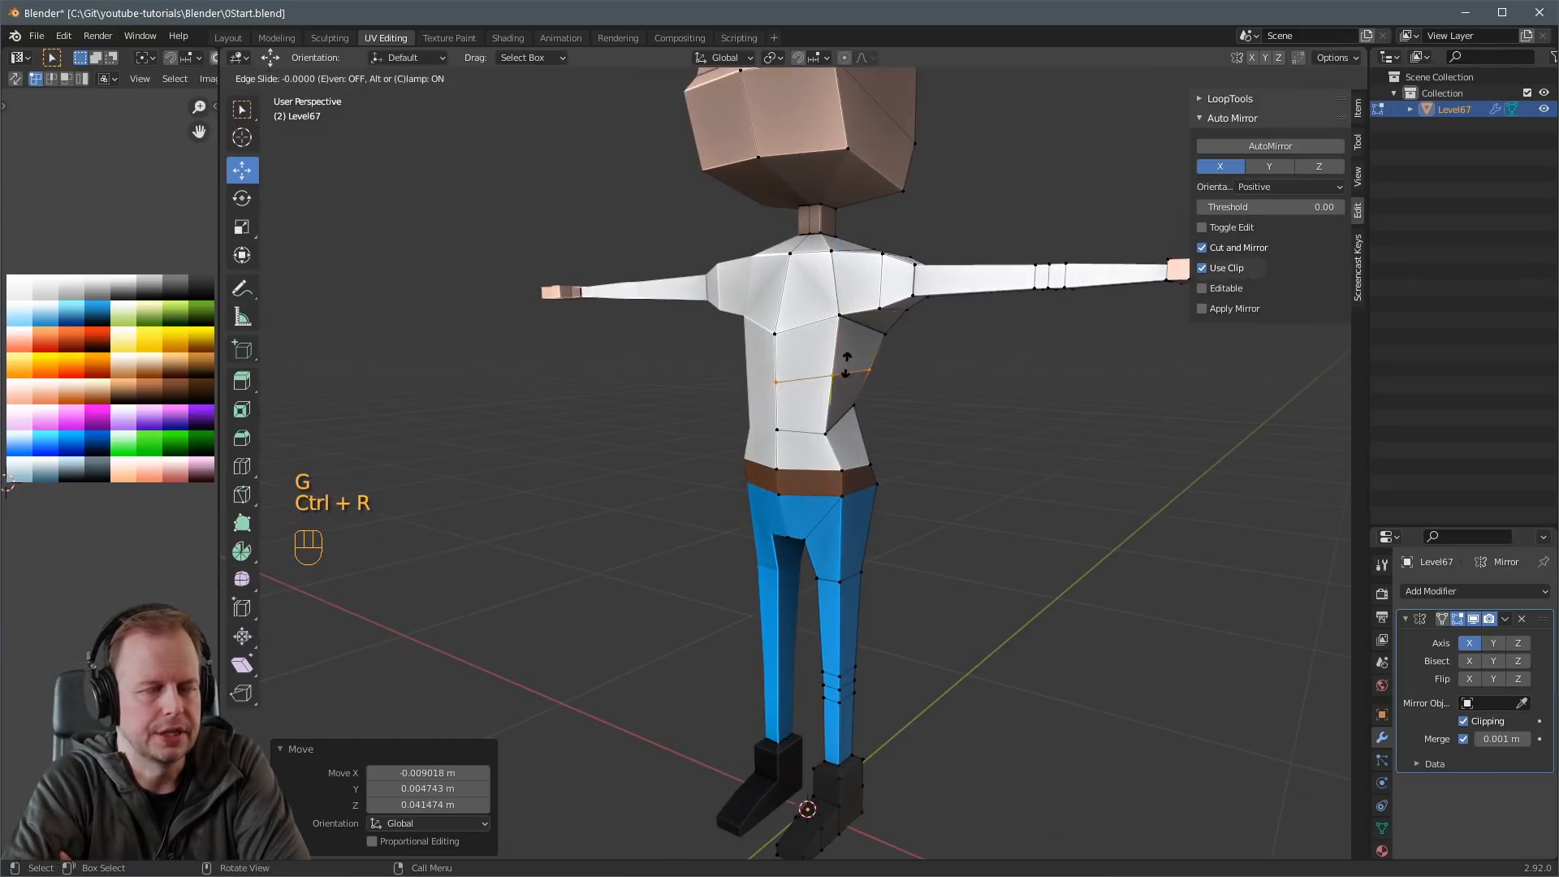
pyautogui.click(843, 373)
pyautogui.press('s')
pyautogui.press('g')
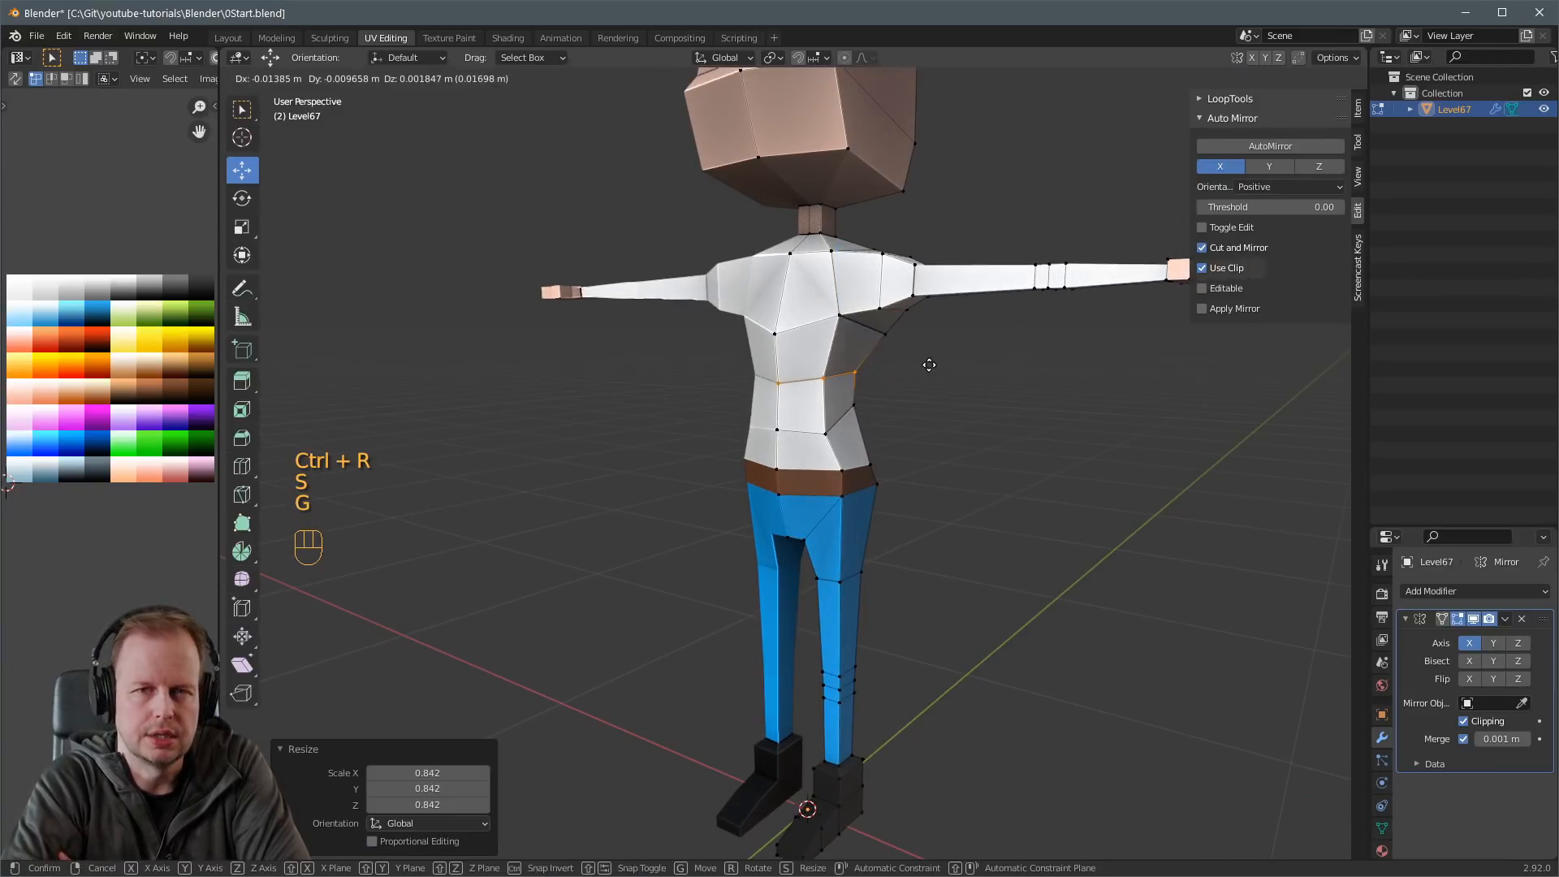
pyautogui.click(957, 367)
pyautogui.moveTo(957, 367); pyautogui.dragTo(836, 355, button='middle')
pyautogui.press('g')
pyautogui.click(740, 369)
pyautogui.press('g')
pyautogui.click(844, 354)
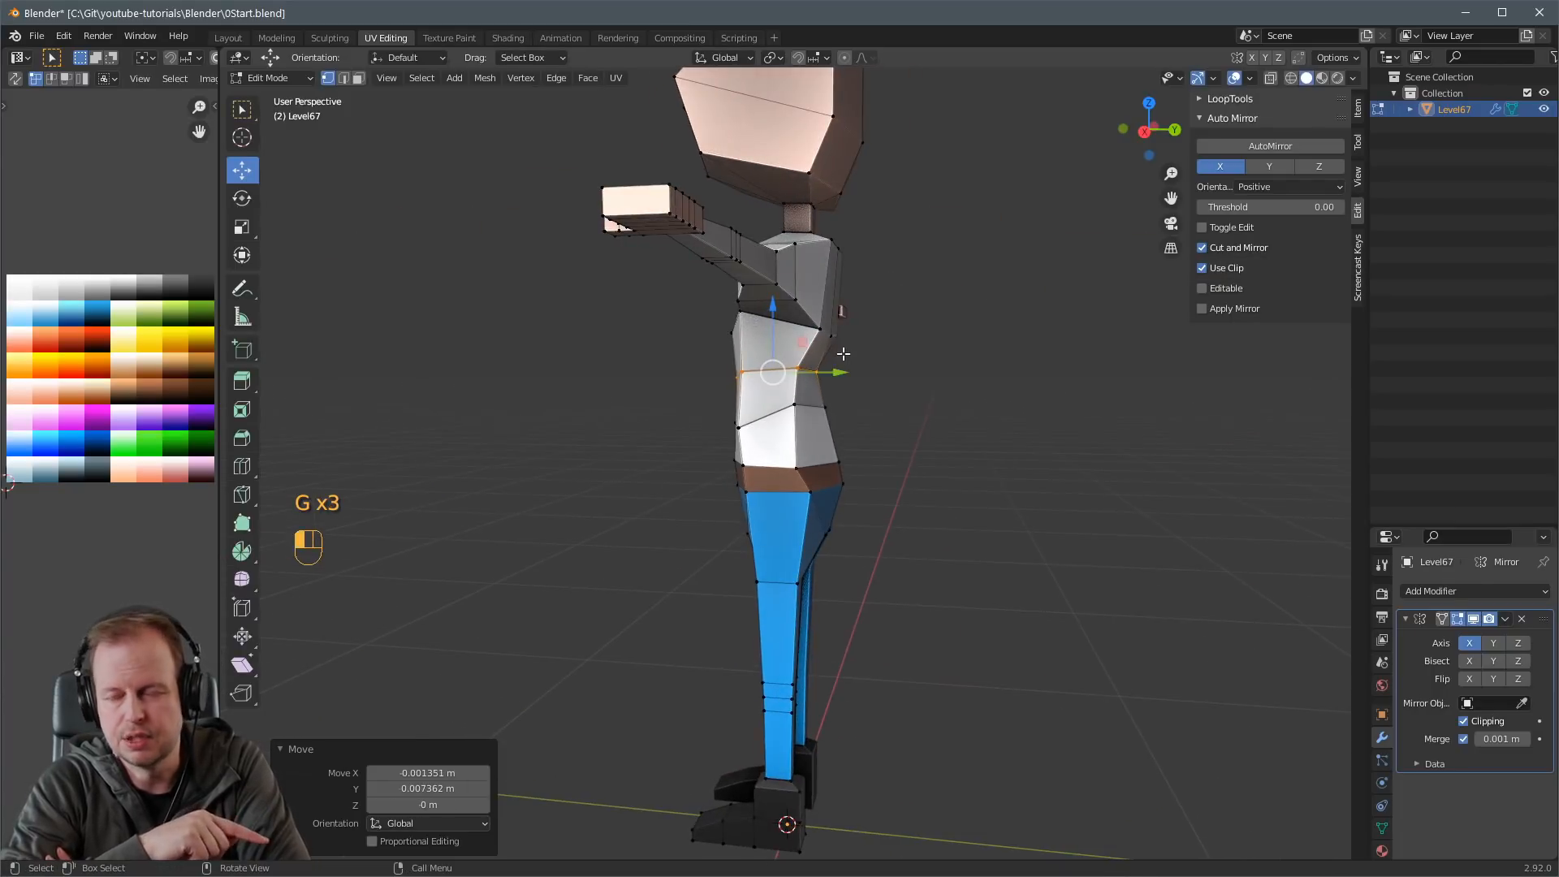
# Reposition the mid-back, upper-back and underarm vertices to smooth the torso's rear profile.
pyautogui.click(826, 368)
pyautogui.press('g')
pyautogui.click(833, 366)
pyautogui.click(836, 338)
pyautogui.press('g')
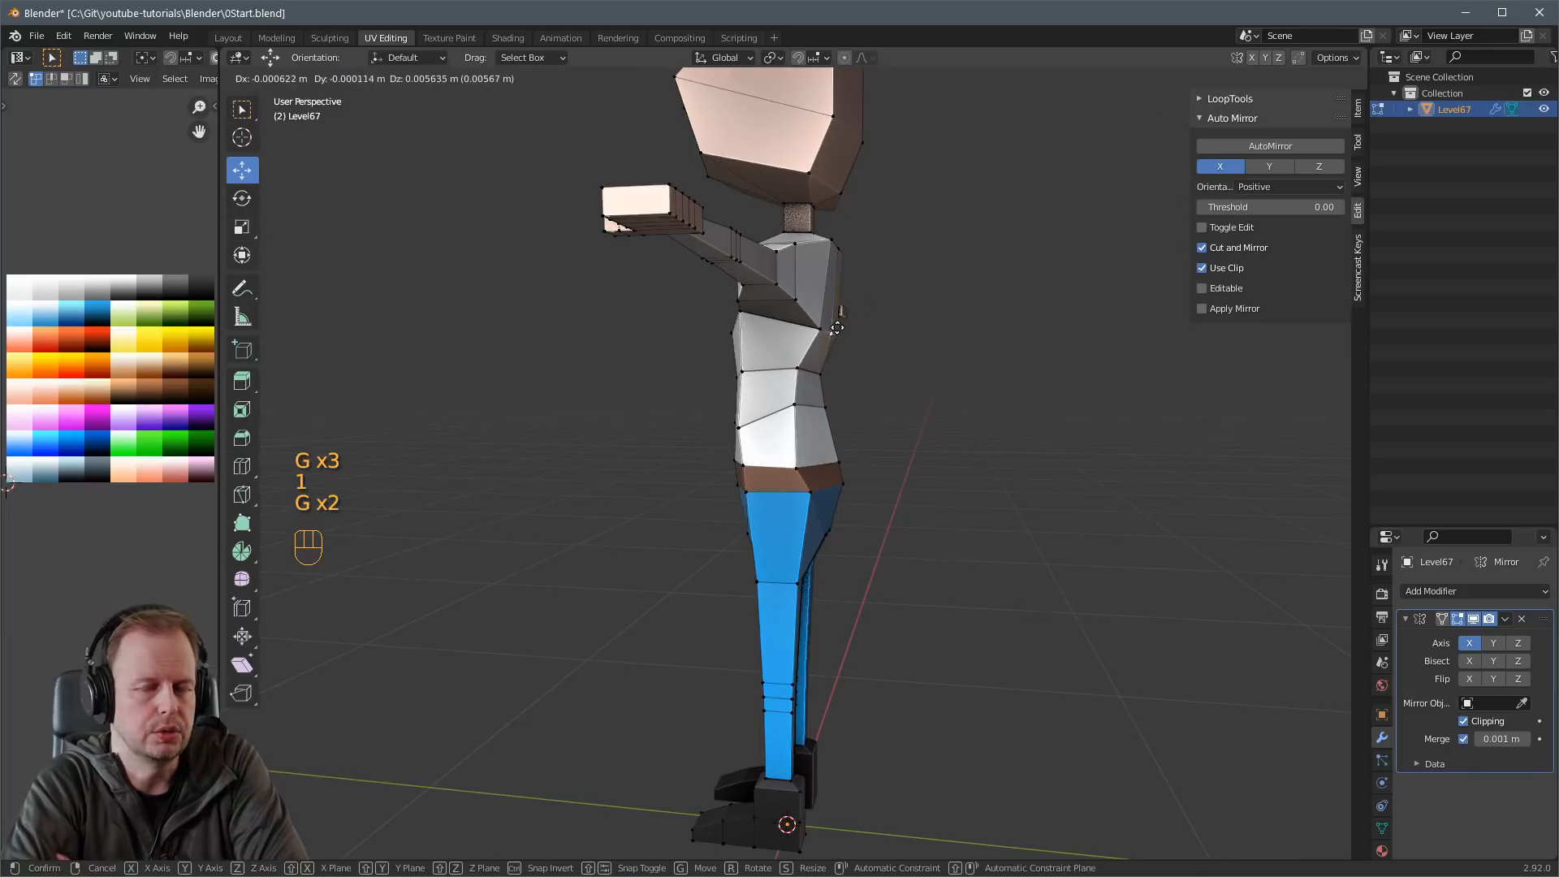
pyautogui.click(829, 329)
pyautogui.click(822, 328)
pyautogui.press('g')
pyautogui.click(829, 326)
# Move the waist's side vertex backward and lower the vertex at the small of the back.
pyautogui.scroll(-2, 828, 328)
pyautogui.moveTo(822, 349); pyautogui.dragTo(833, 354, button='middle')
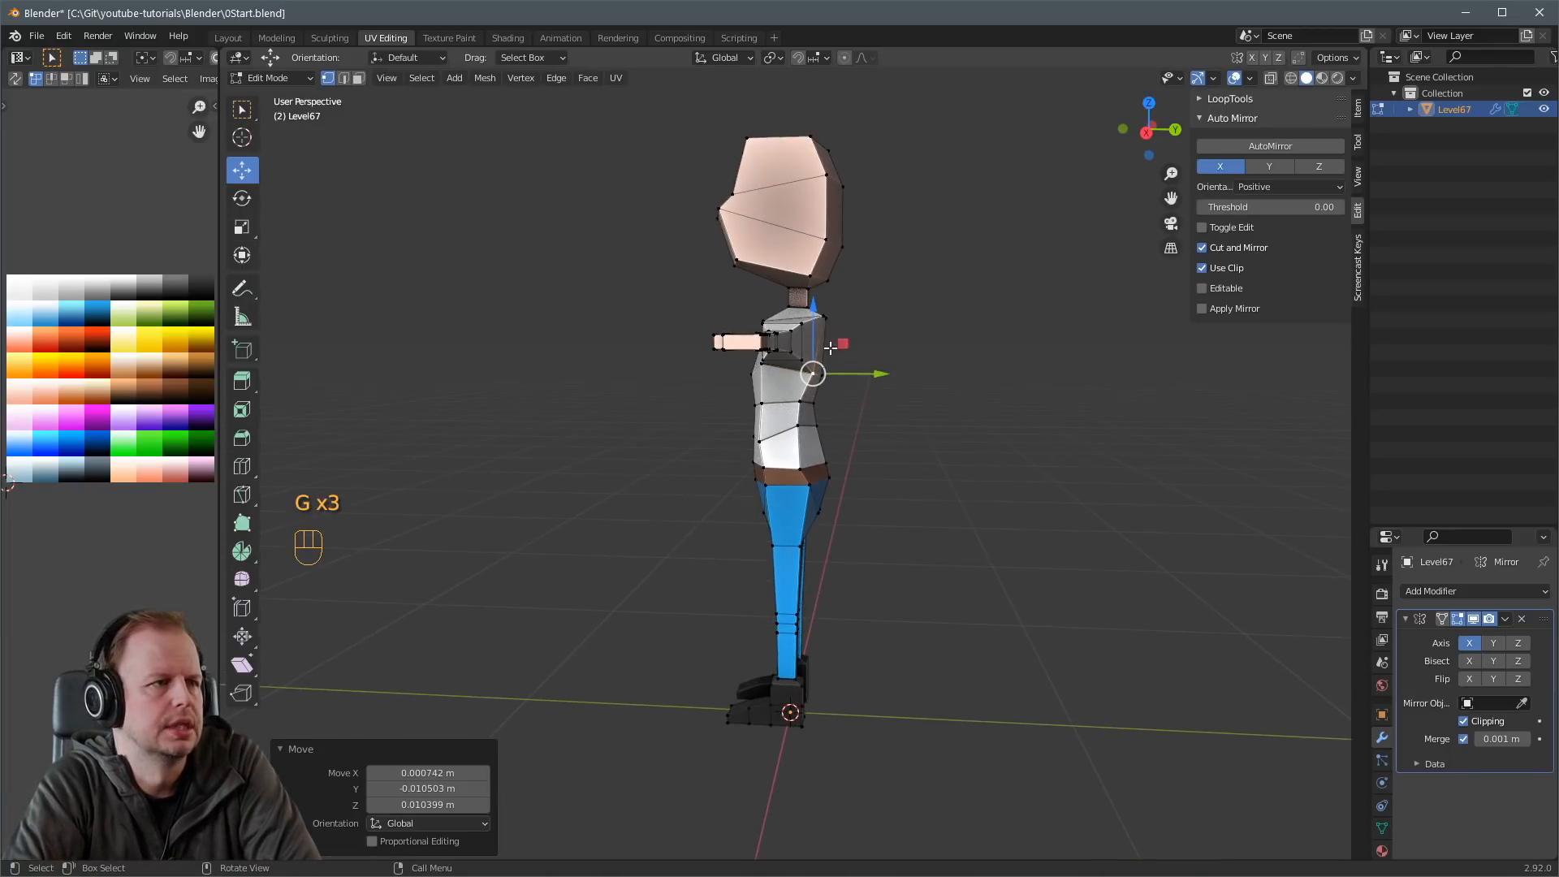
pyautogui.click(802, 426)
pyautogui.press('g')
pyautogui.click(811, 427)
pyautogui.press('g')
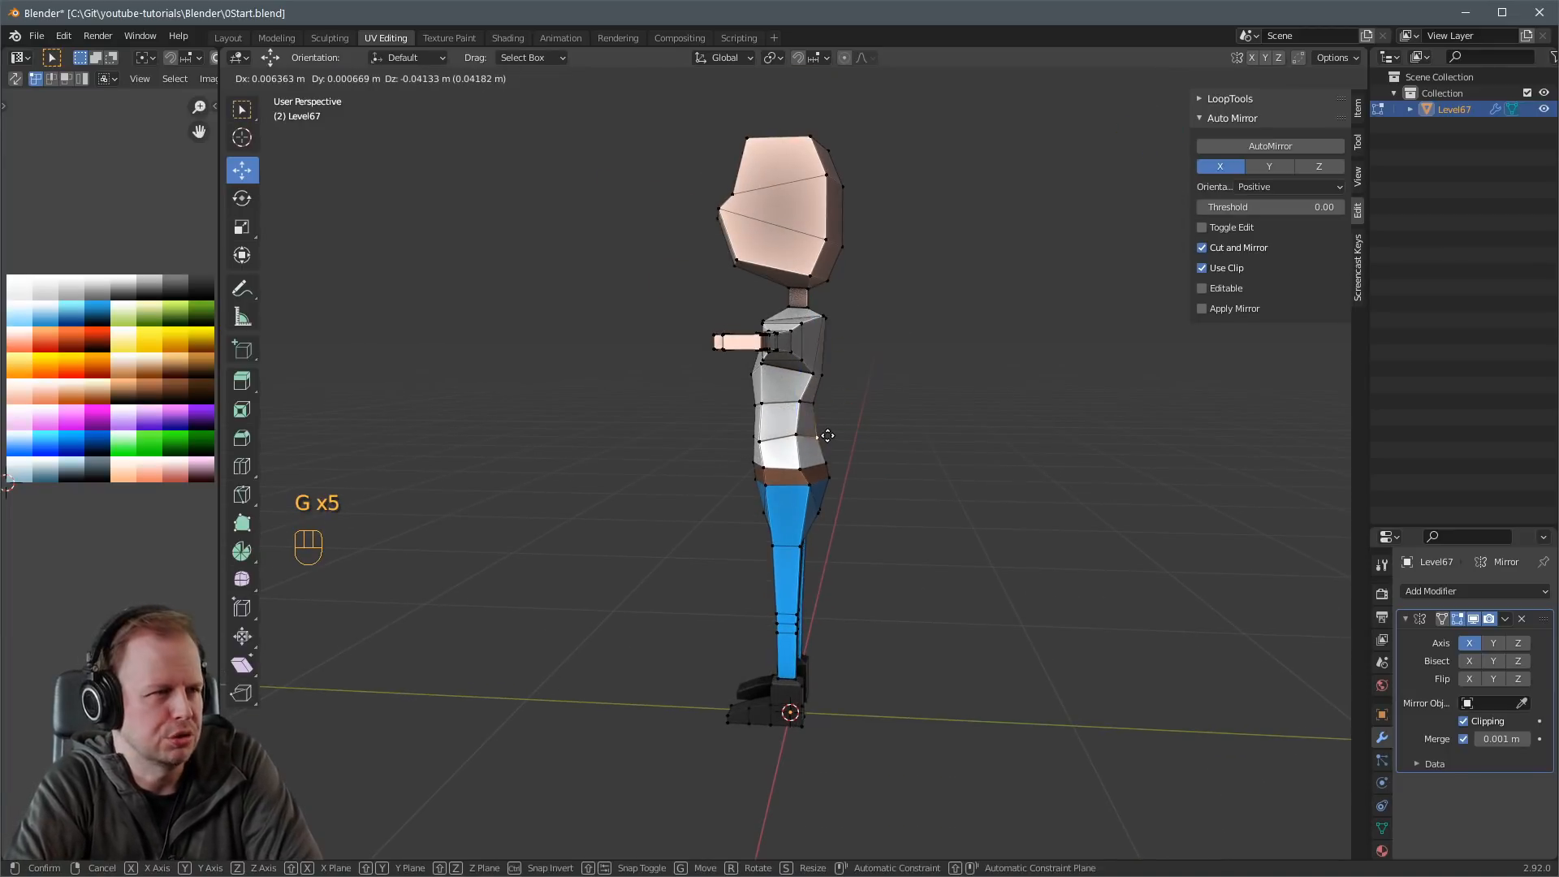
pyautogui.click(816, 437)
# Select the belt's front face and adjust its depth from the side.
pyautogui.moveTo(825, 436); pyautogui.dragTo(784, 395, button='middle')
pyautogui.scroll(4, 939, 425)
pyautogui.press('3')
pyautogui.click(750, 475)
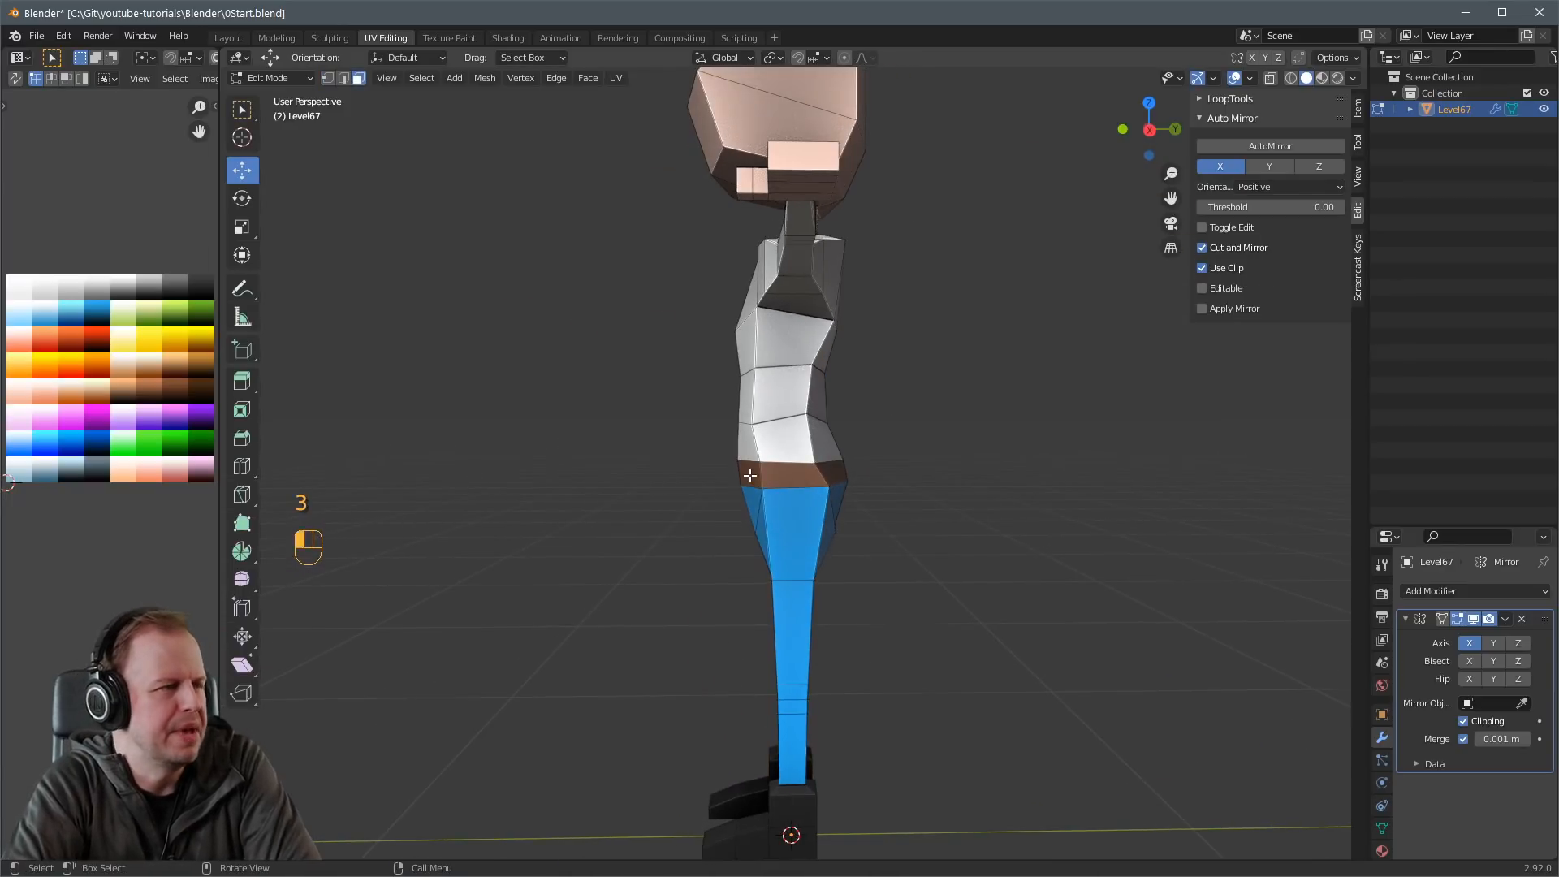
pyautogui.press('g')
pyautogui.click(776, 475)
# Adjust the vertex at the belt's upper rear corner, raising it about 0.011 m.
pyautogui.moveTo(776, 475); pyautogui.dragTo(839, 455, button='middle')
pyautogui.press('2')
pyautogui.press('1')
pyautogui.press('g')
pyautogui.click(844, 457)
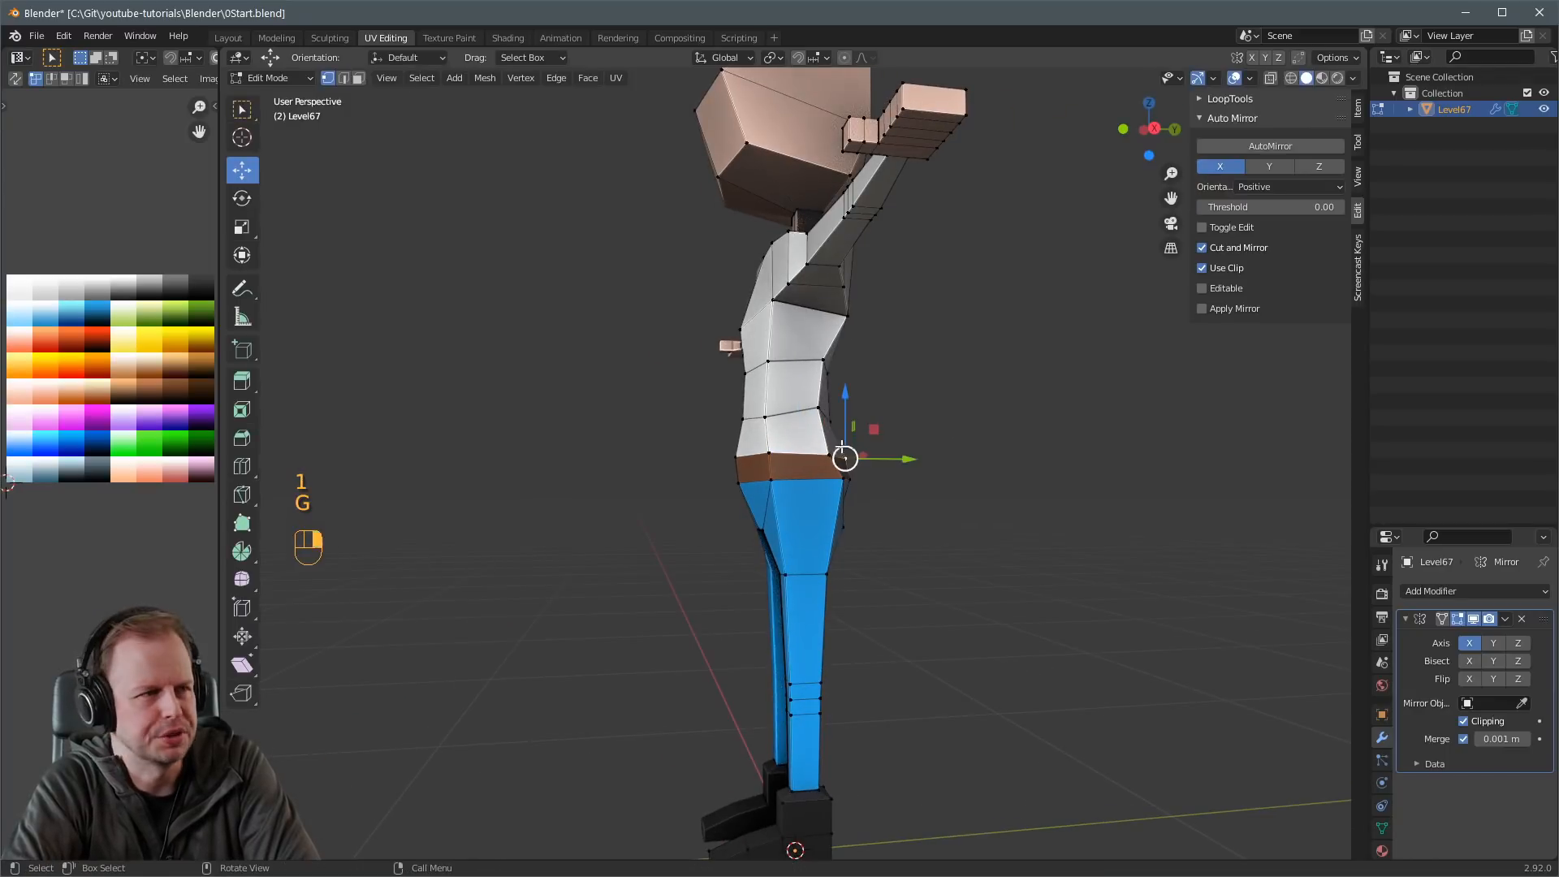
pyautogui.press('g')
pyautogui.click(826, 445)
# Raise the boot's top faces about 0.097 m and scale them by about 1.24 to make a taller, flared shaft.
pyautogui.scroll(-3, 826, 446)
pyautogui.moveTo(826, 447); pyautogui.dragTo(827, 377, button='middle')
pyautogui.scroll(4, 901, 468)
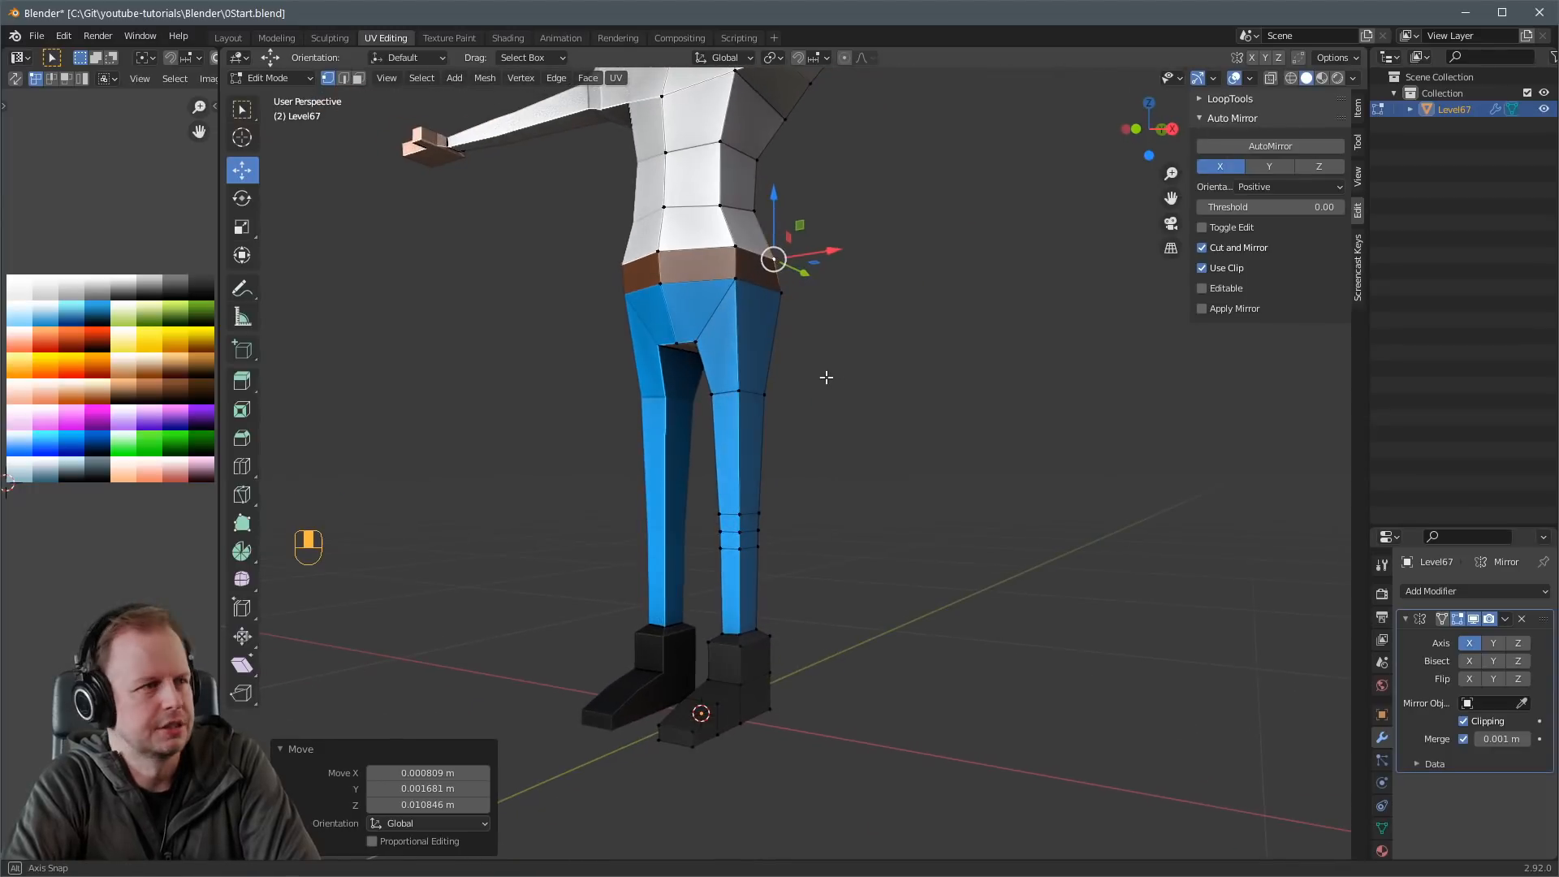
pyautogui.keyDown('shift'); pyautogui.moveTo(774, 561); pyautogui.dragTo(780, 500, button='middle'); pyautogui.keyUp('shift')
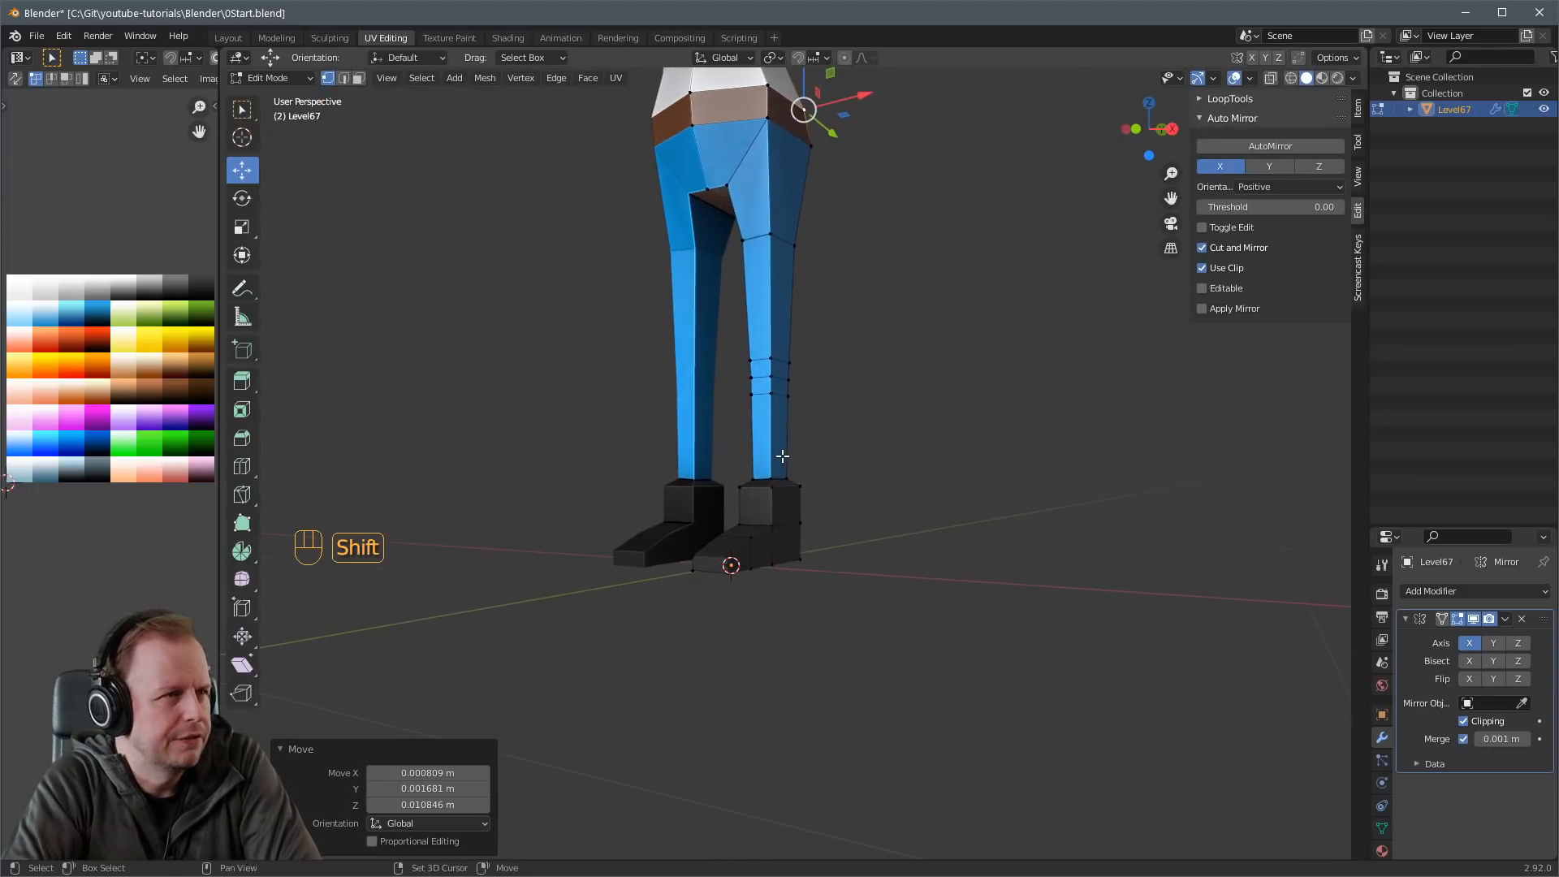
pyautogui.press('3')
pyautogui.press('a')
pyautogui.press('a')
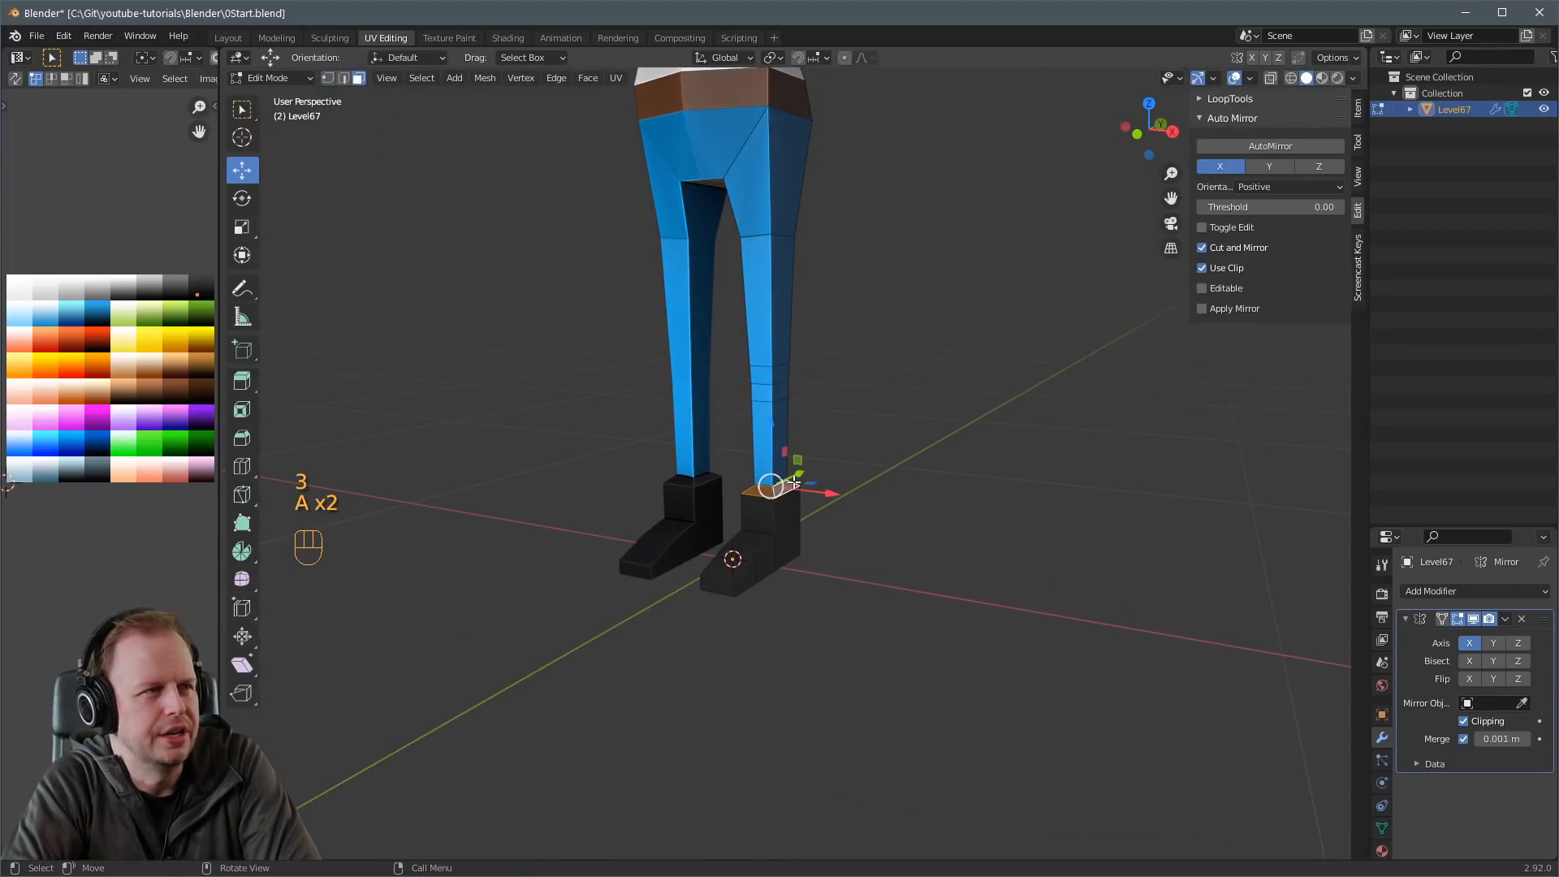
pyautogui.press('g')
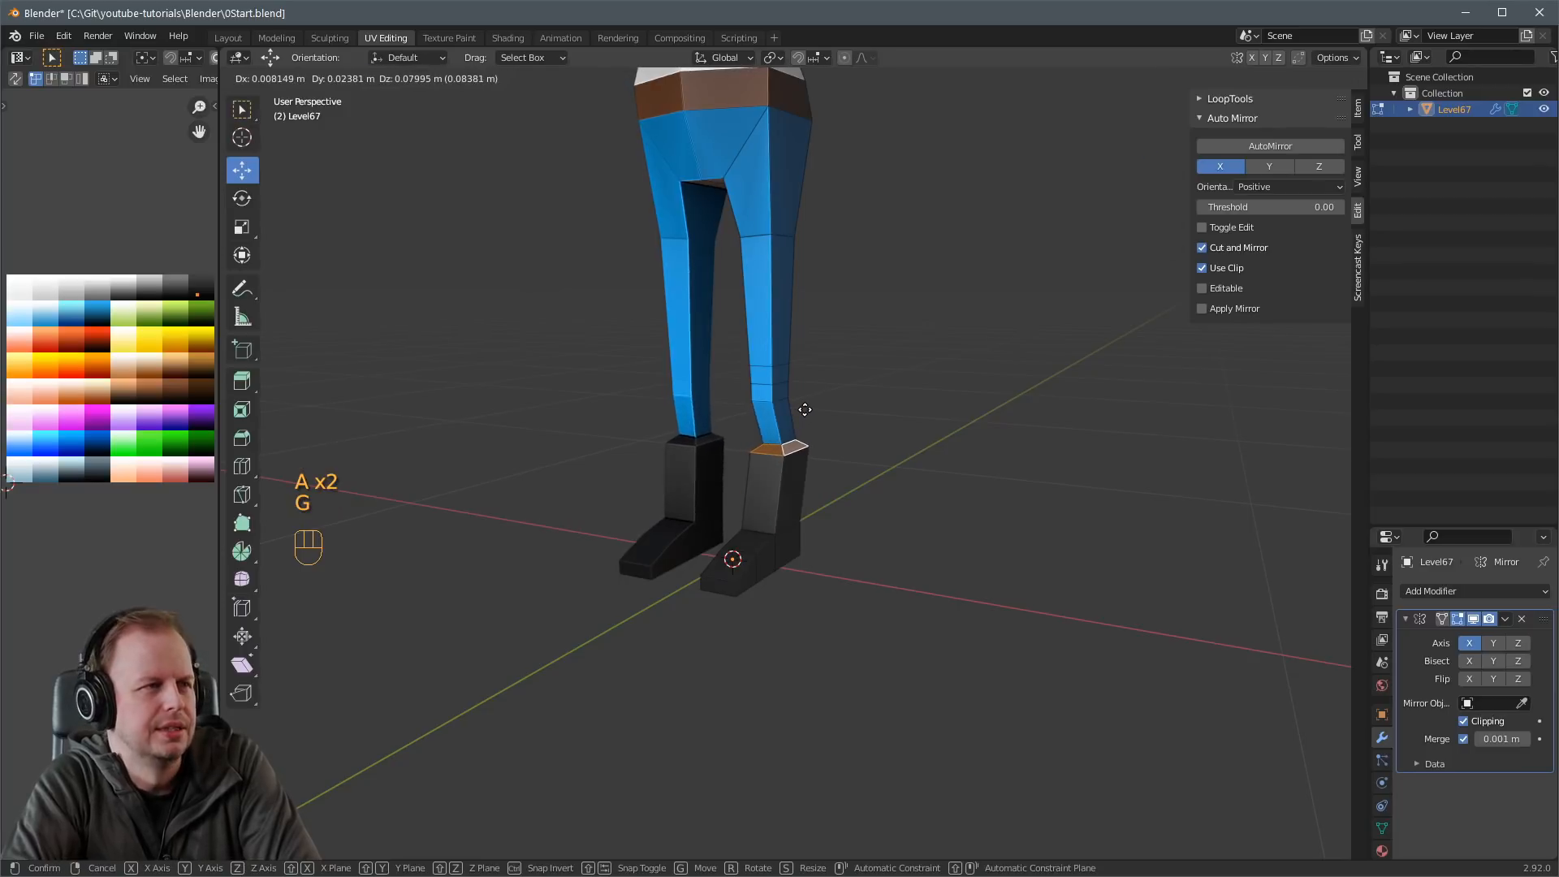
pyautogui.click(784, 377)
pyautogui.press('s')
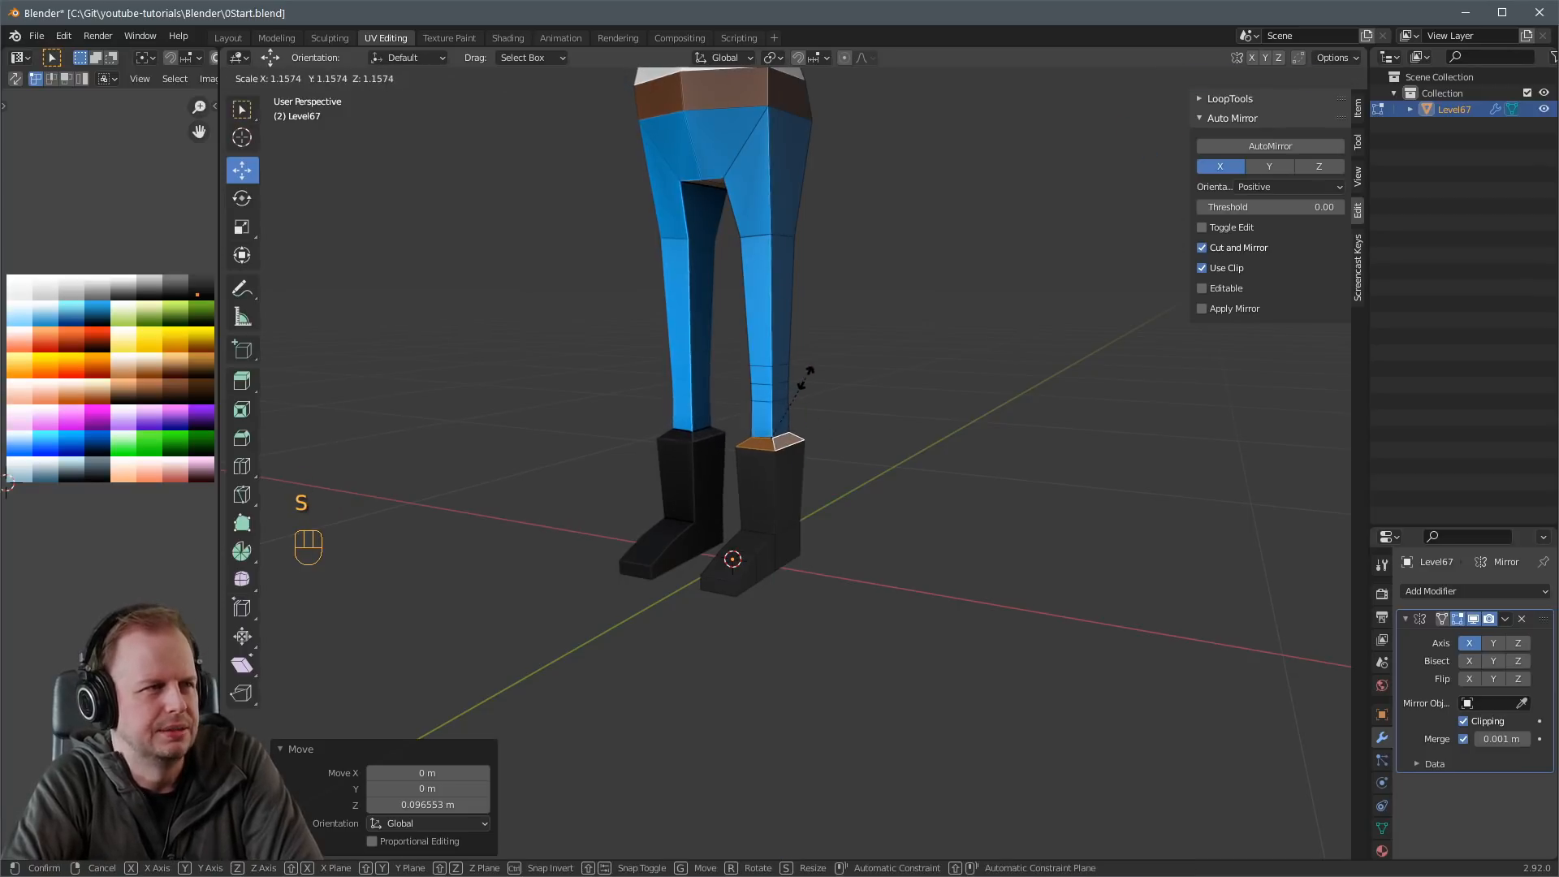
pyautogui.click(810, 375)
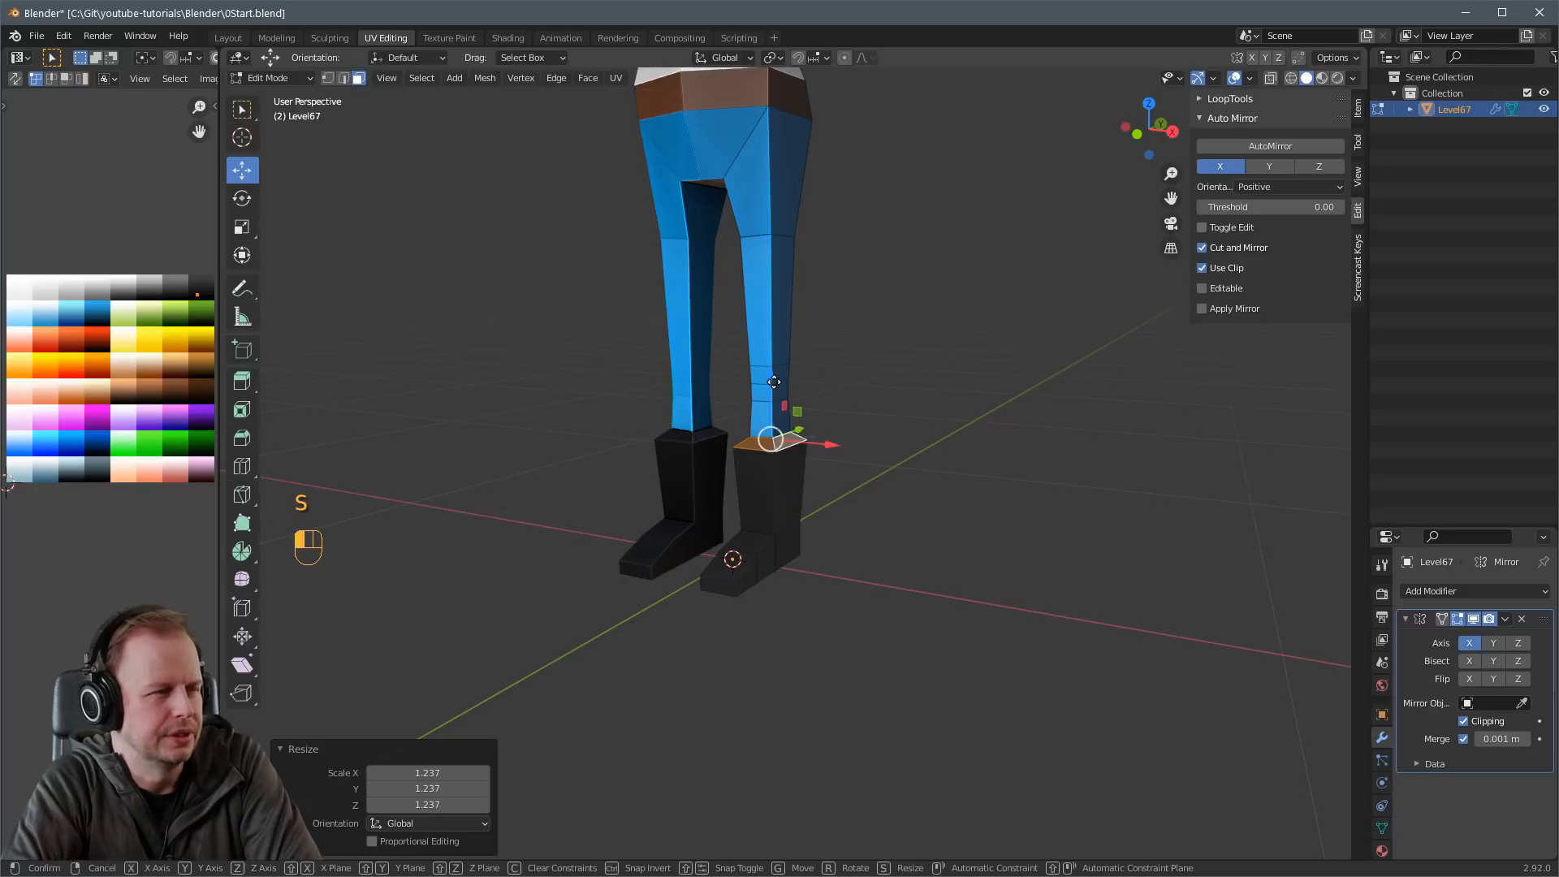
# Raise the face on the boot's instep about 0.013 m.
pyautogui.press('2')
pyautogui.moveTo(748, 494); pyautogui.dragTo(749, 485)
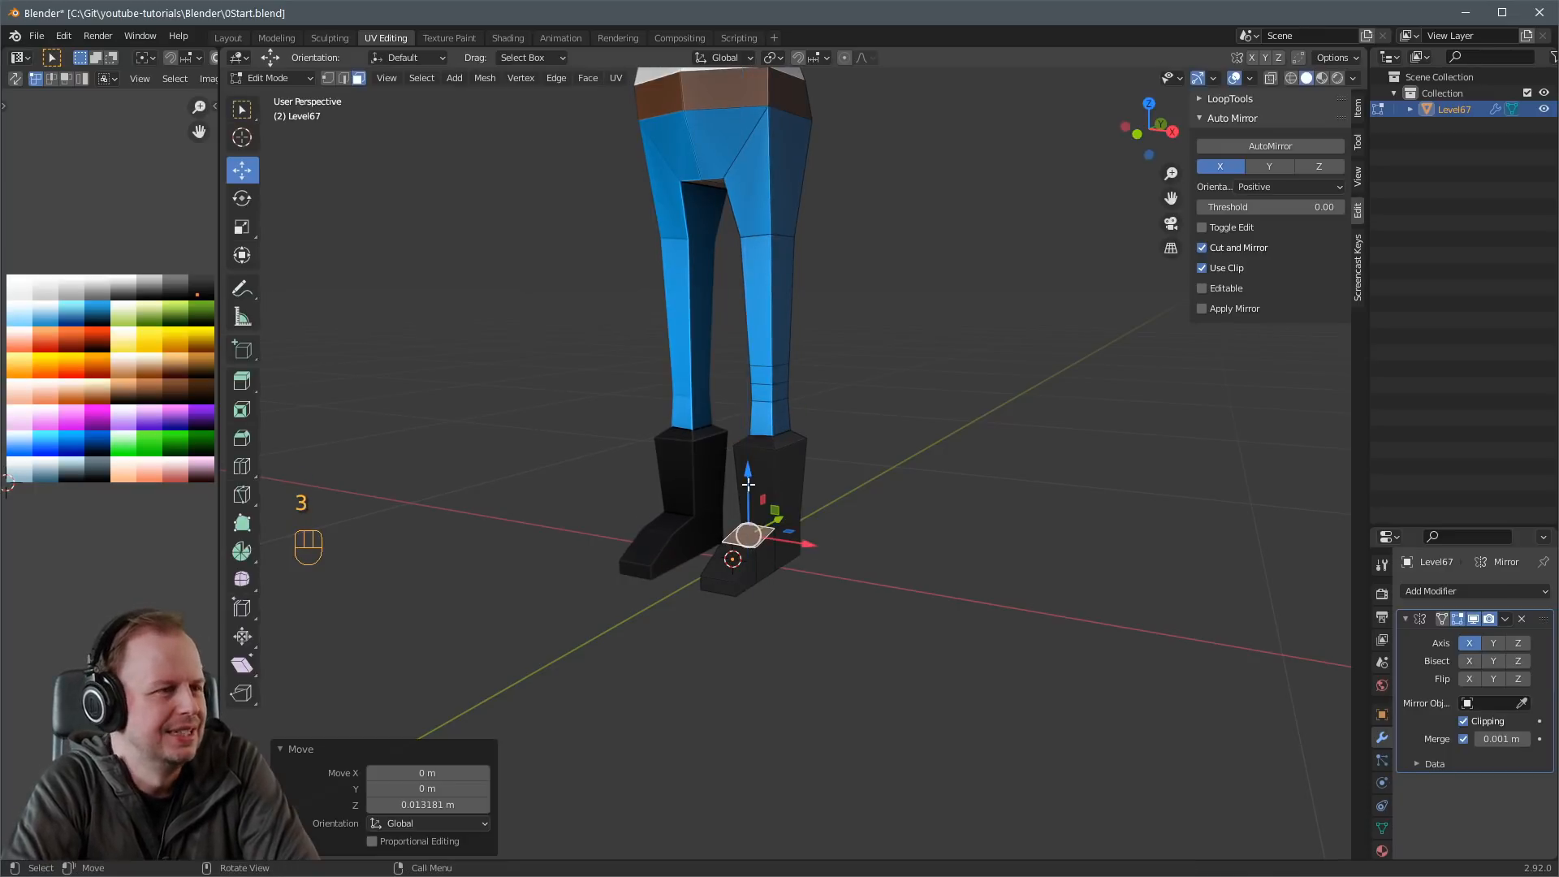
# Select the edge loop around the boot's ankle and scale it.
pyautogui.moveTo(748, 484); pyautogui.dragTo(989, 527, button='middle')
pyautogui.scroll(3, 666, 495)
pyautogui.press('2')
pyautogui.press('a')
pyautogui.press('a')
pyautogui.press('a')
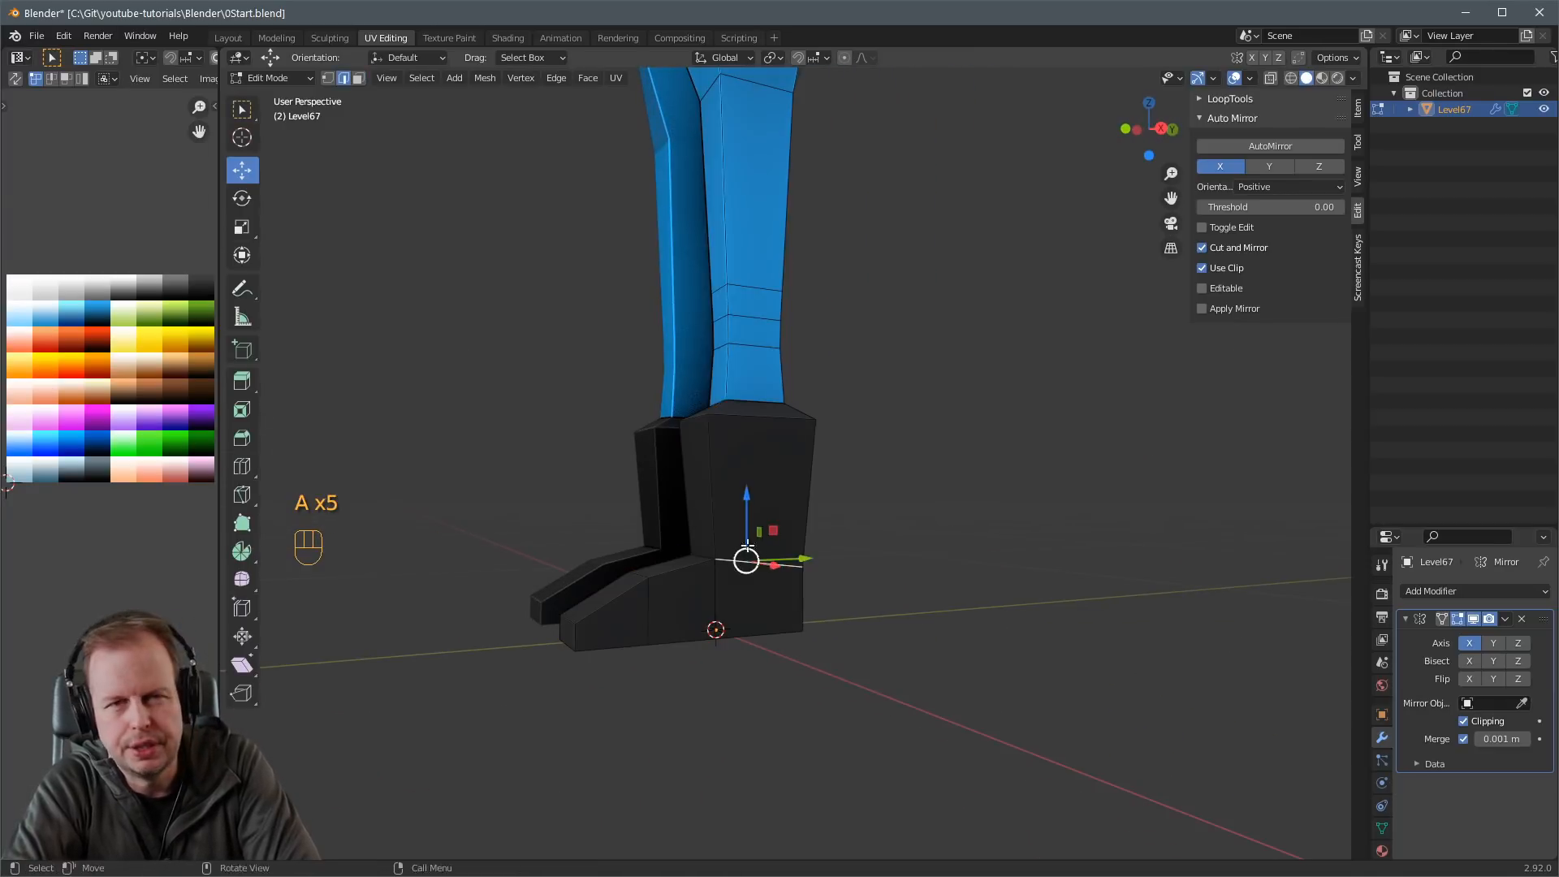
pyautogui.moveTo(747, 546); pyautogui.dragTo(885, 567, button='middle')
pyautogui.press('s')
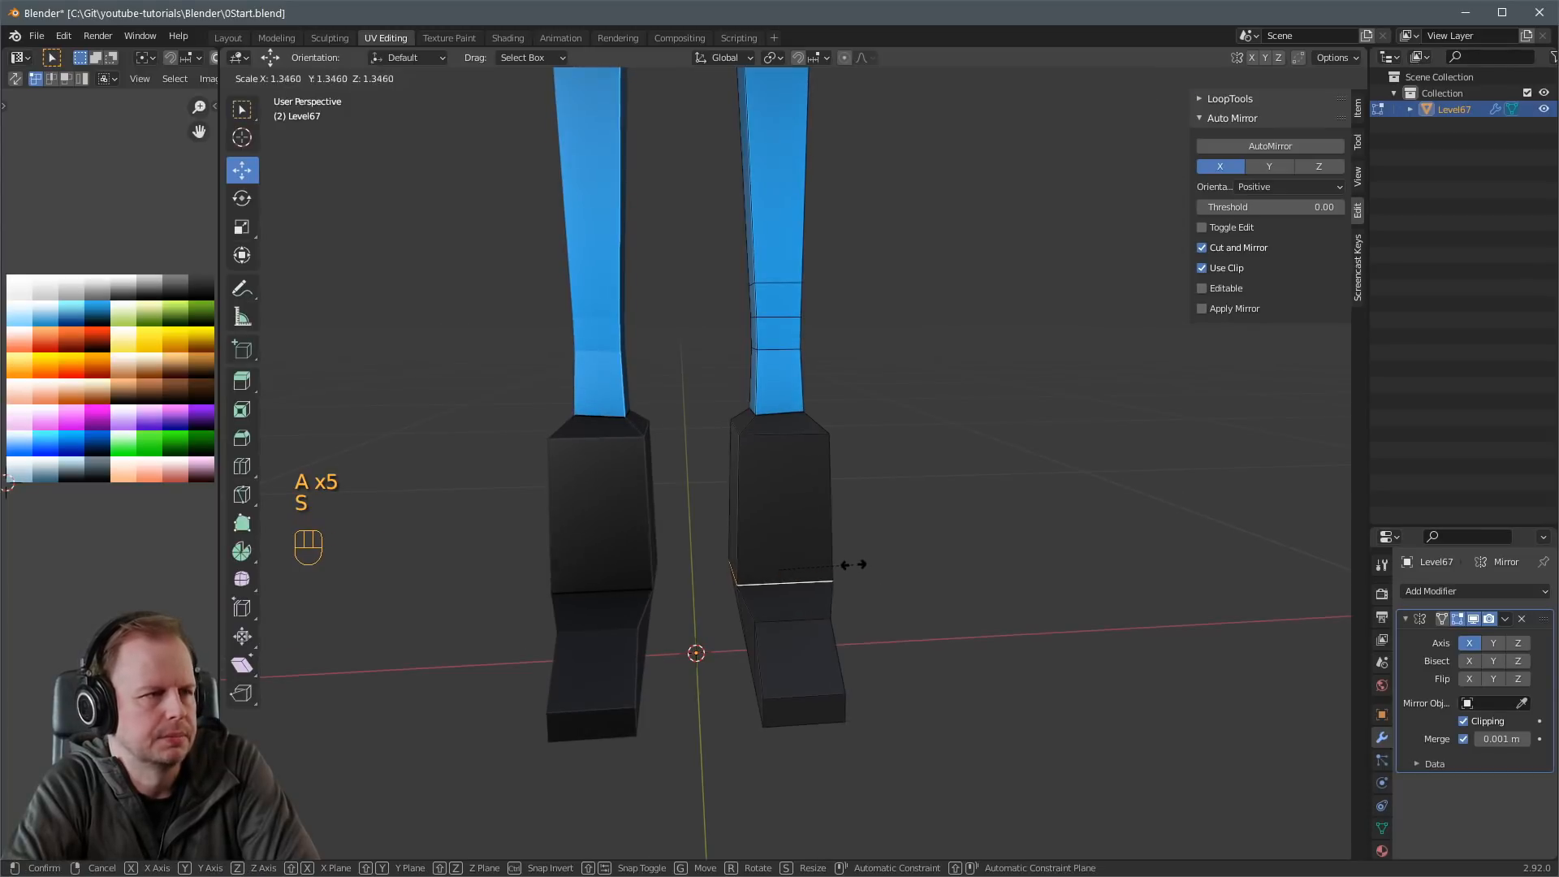
pyautogui.click(854, 564)
# Scale the edge loop around the top of the boot's shaft by about 1.24.
pyautogui.press('2')
pyautogui.press('a')
pyautogui.press('a')
pyautogui.press('s')
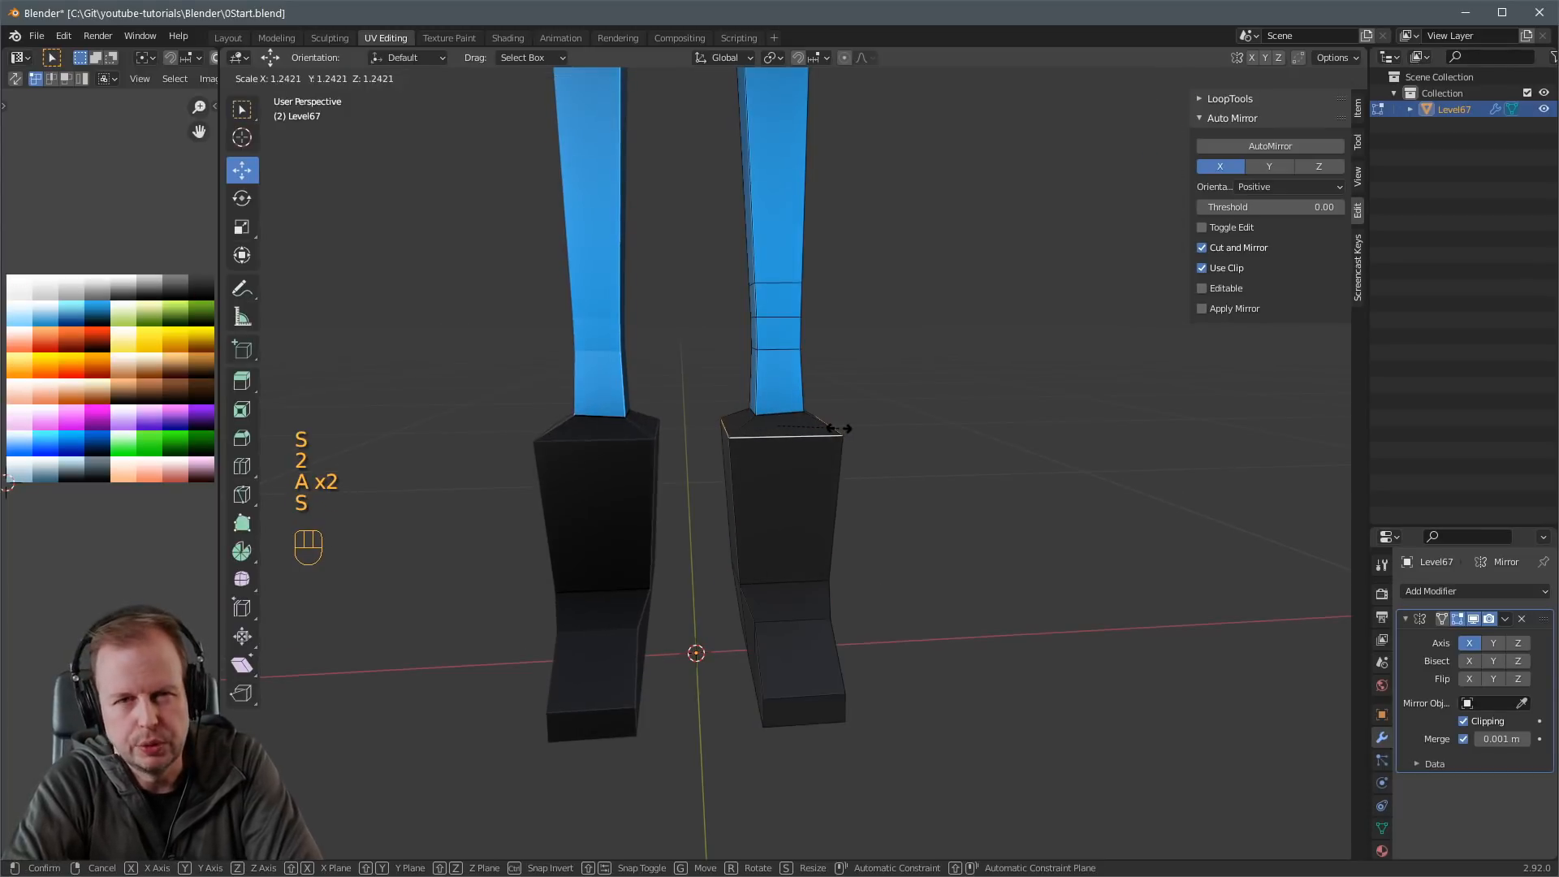
pyautogui.click(838, 428)
# Try to move the faces at the back of the boot along the Y axis.
pyautogui.moveTo(891, 457); pyautogui.dragTo(778, 475, button='middle')
pyautogui.press('3')
pyautogui.click(808, 580)
pyautogui.moveTo(808, 581); pyautogui.dragTo(901, 507, button='middle')
pyautogui.press('g')
pyautogui.rightClick(887, 524)
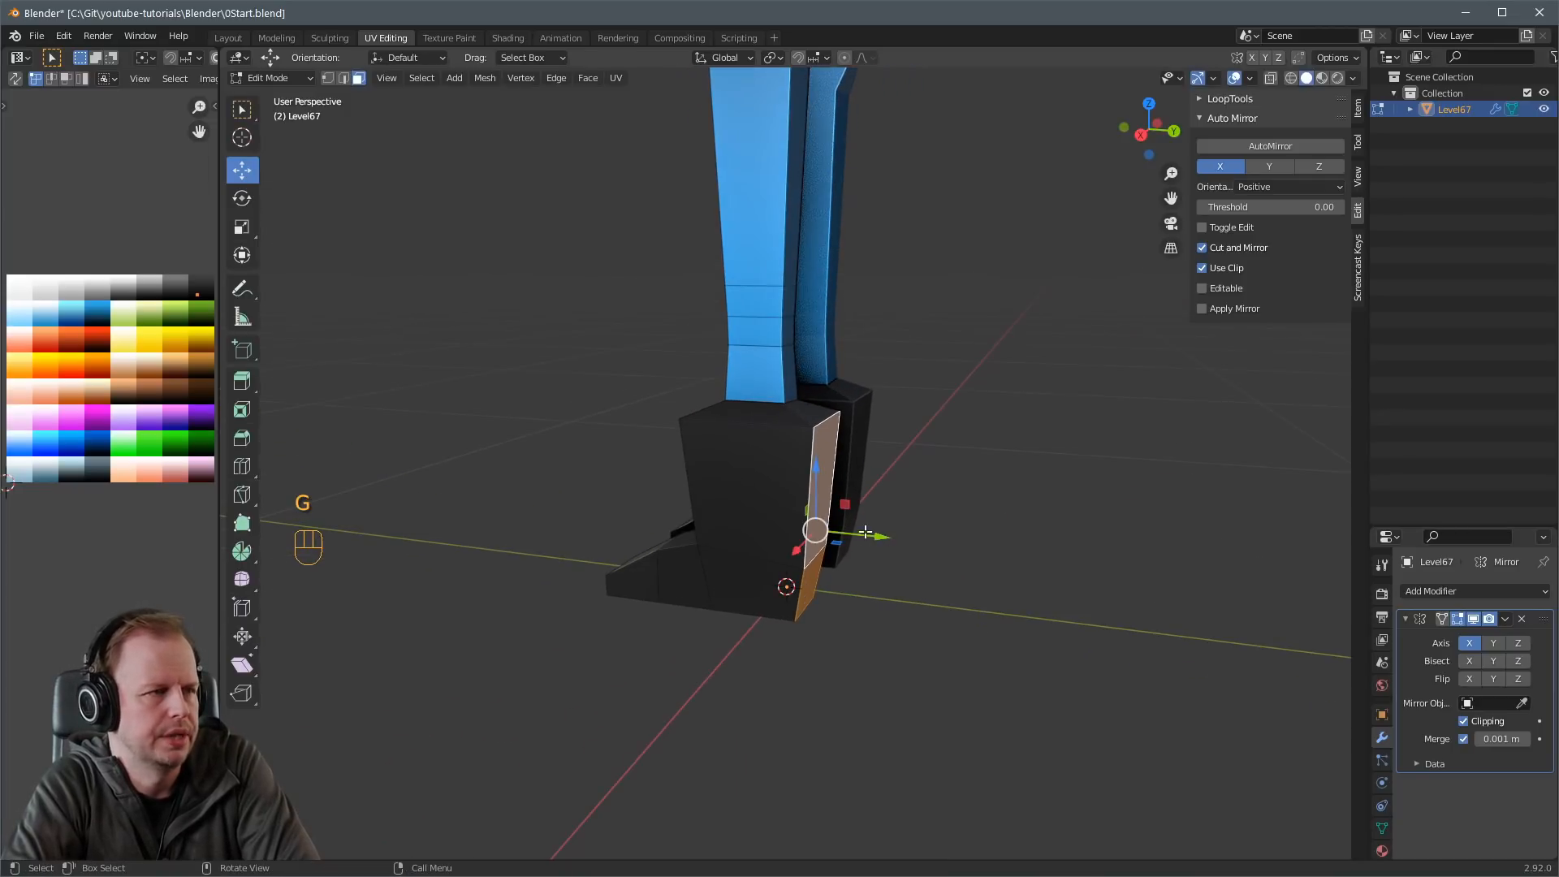
pyautogui.moveTo(867, 532); pyautogui.dragTo(855, 531)
pyautogui.hotkey('ctrl', 'z')
pyautogui.hotkey('ctrl', 'z')
# Narrow the boot's ankle edge loop and shift it about 0.007 m inward along X.
pyautogui.moveTo(893, 543); pyautogui.dragTo(765, 524, button='middle')
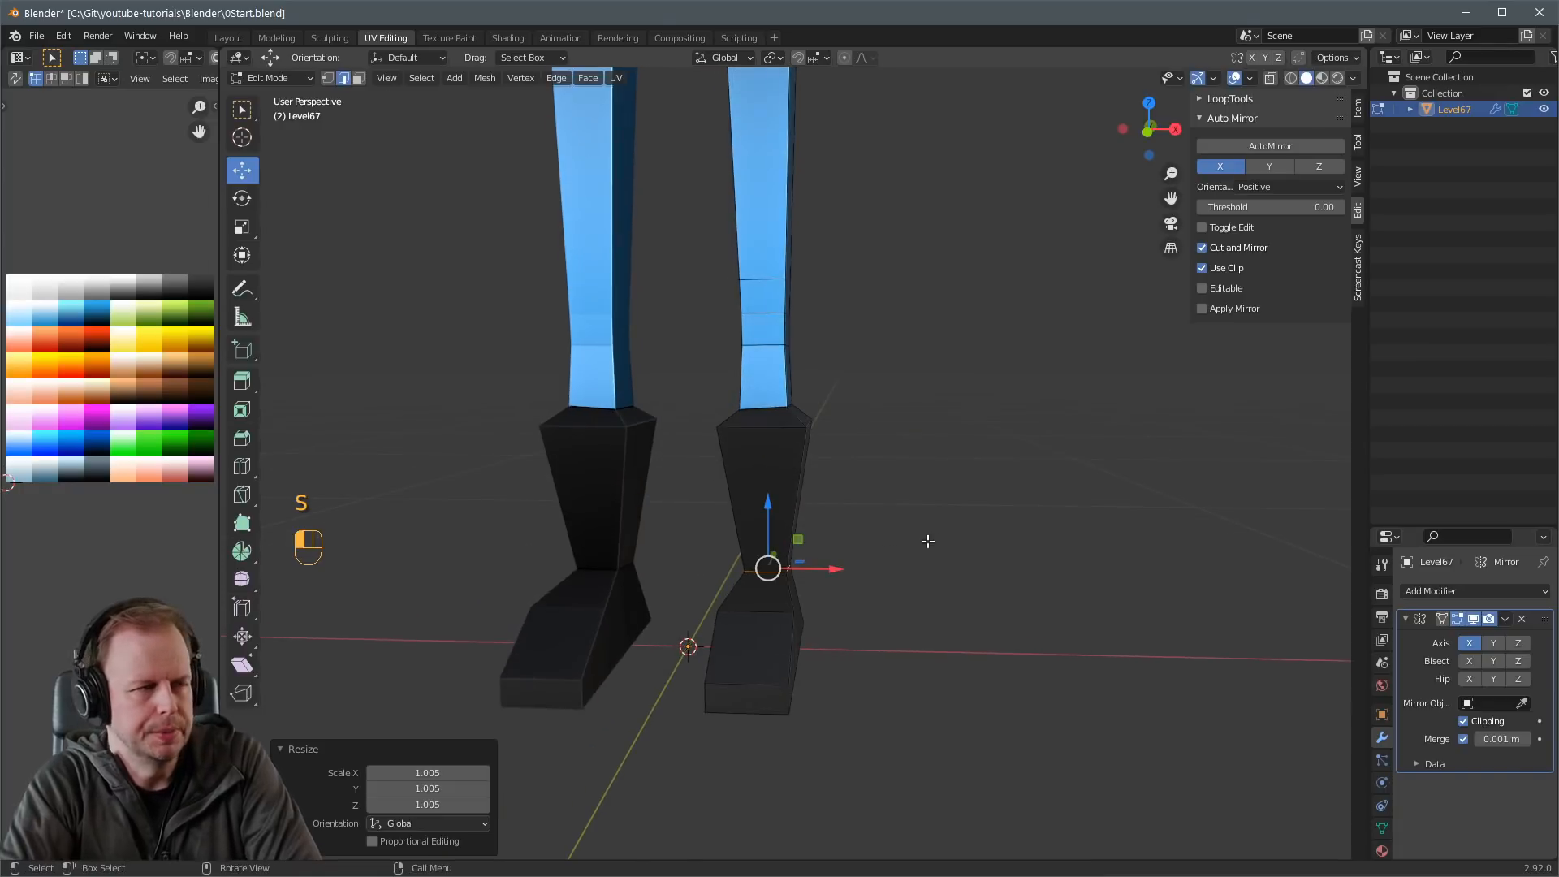
pyautogui.press('g')
pyautogui.click(936, 518)
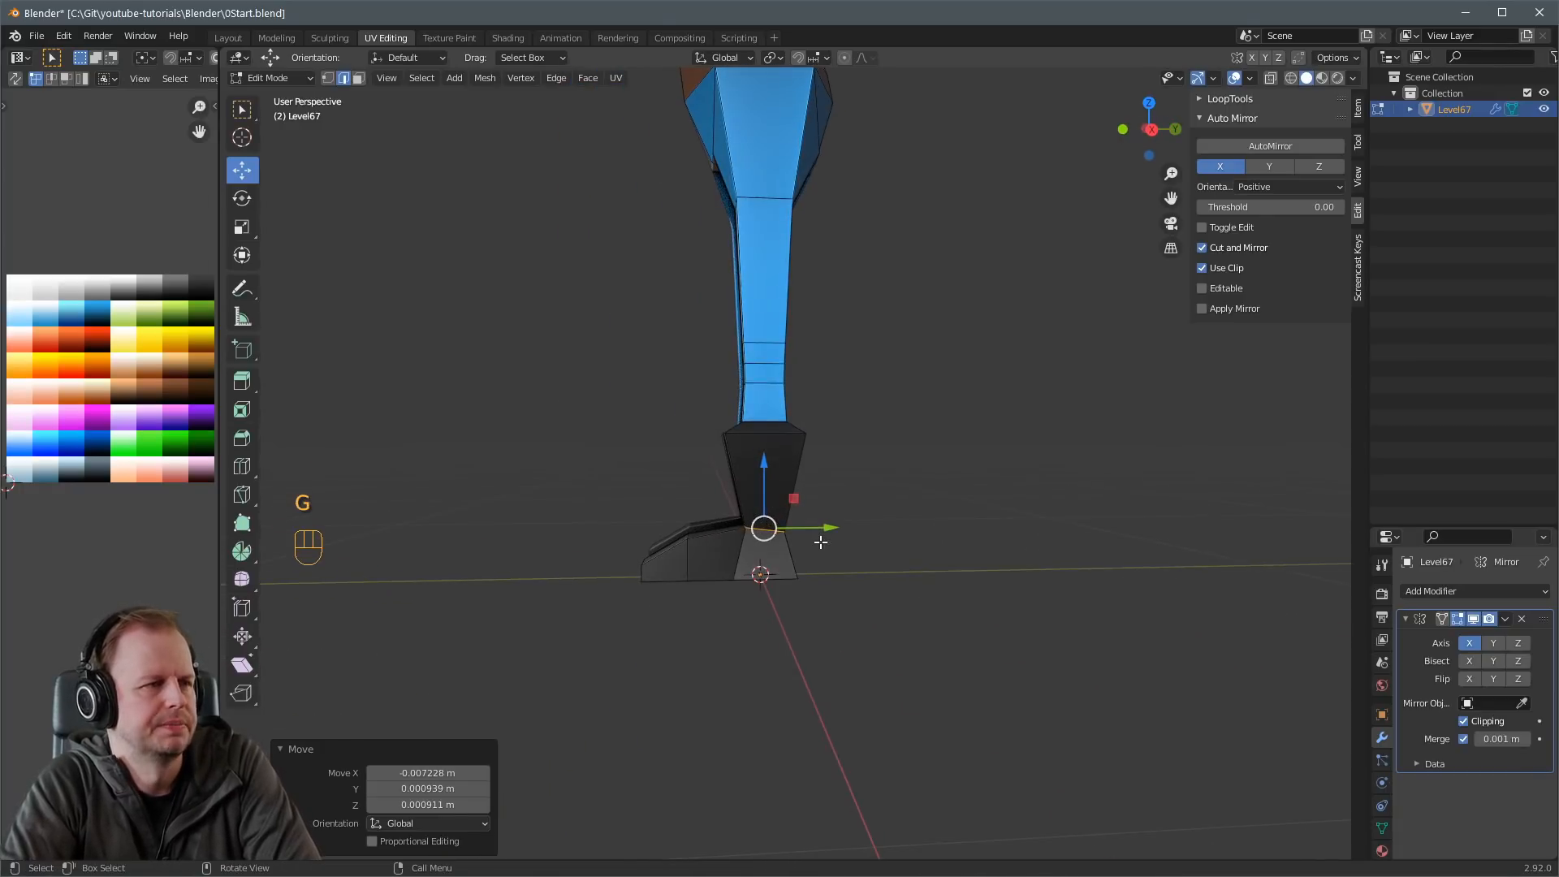
# Extrude the belt's face loop outward along its normals by about 0.029 m.
pyautogui.scroll(-8, 819, 542)
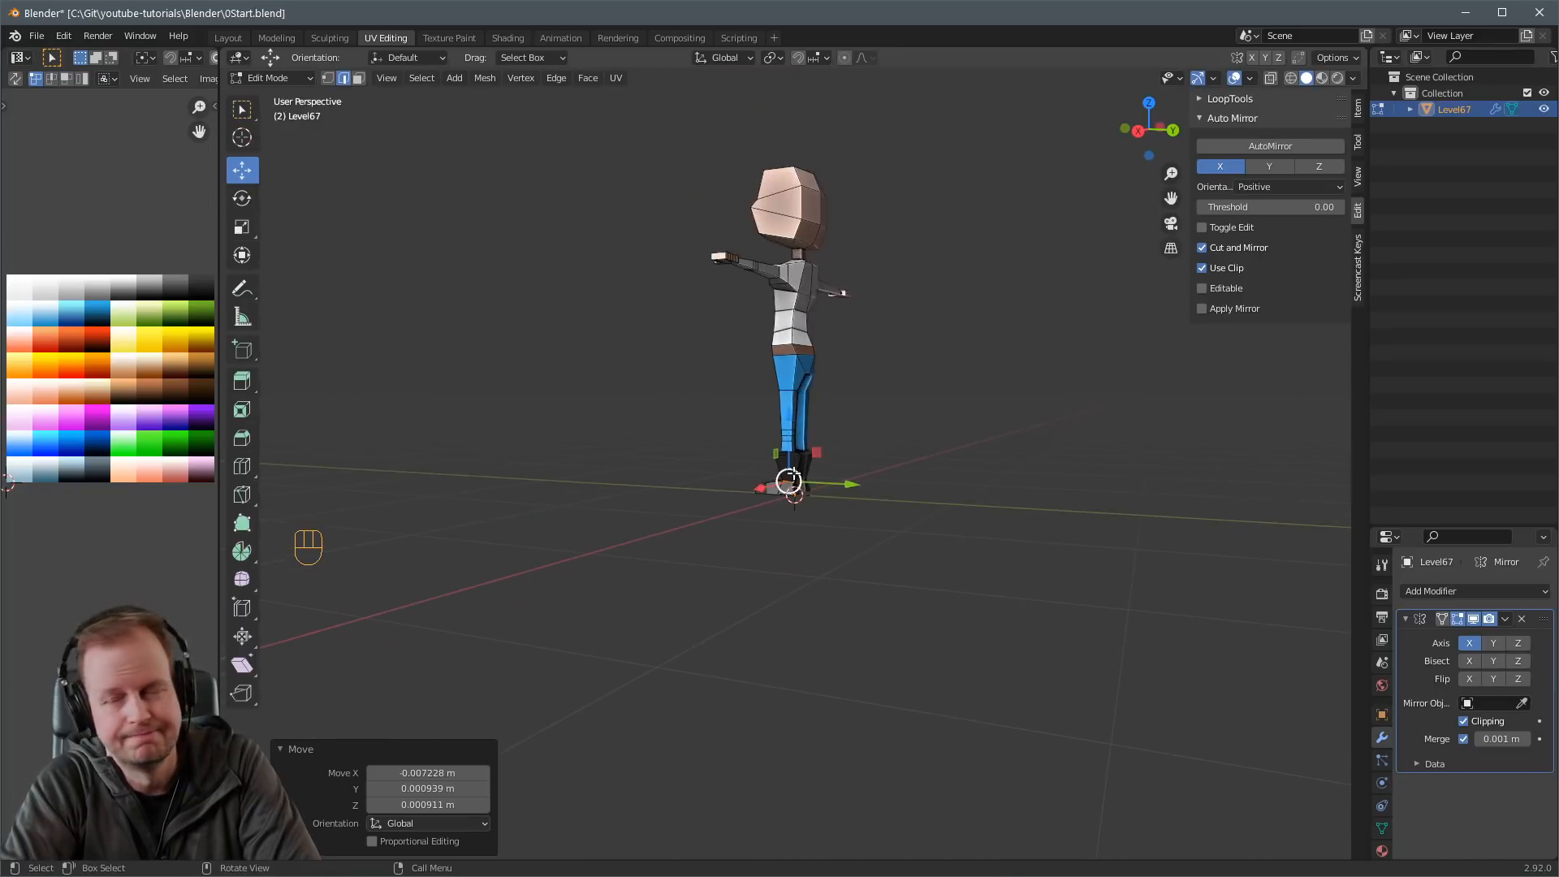
pyautogui.press('Tab')
pyautogui.moveTo(793, 474); pyautogui.dragTo(852, 505, button='middle')
pyautogui.scroll(5, 748, 495)
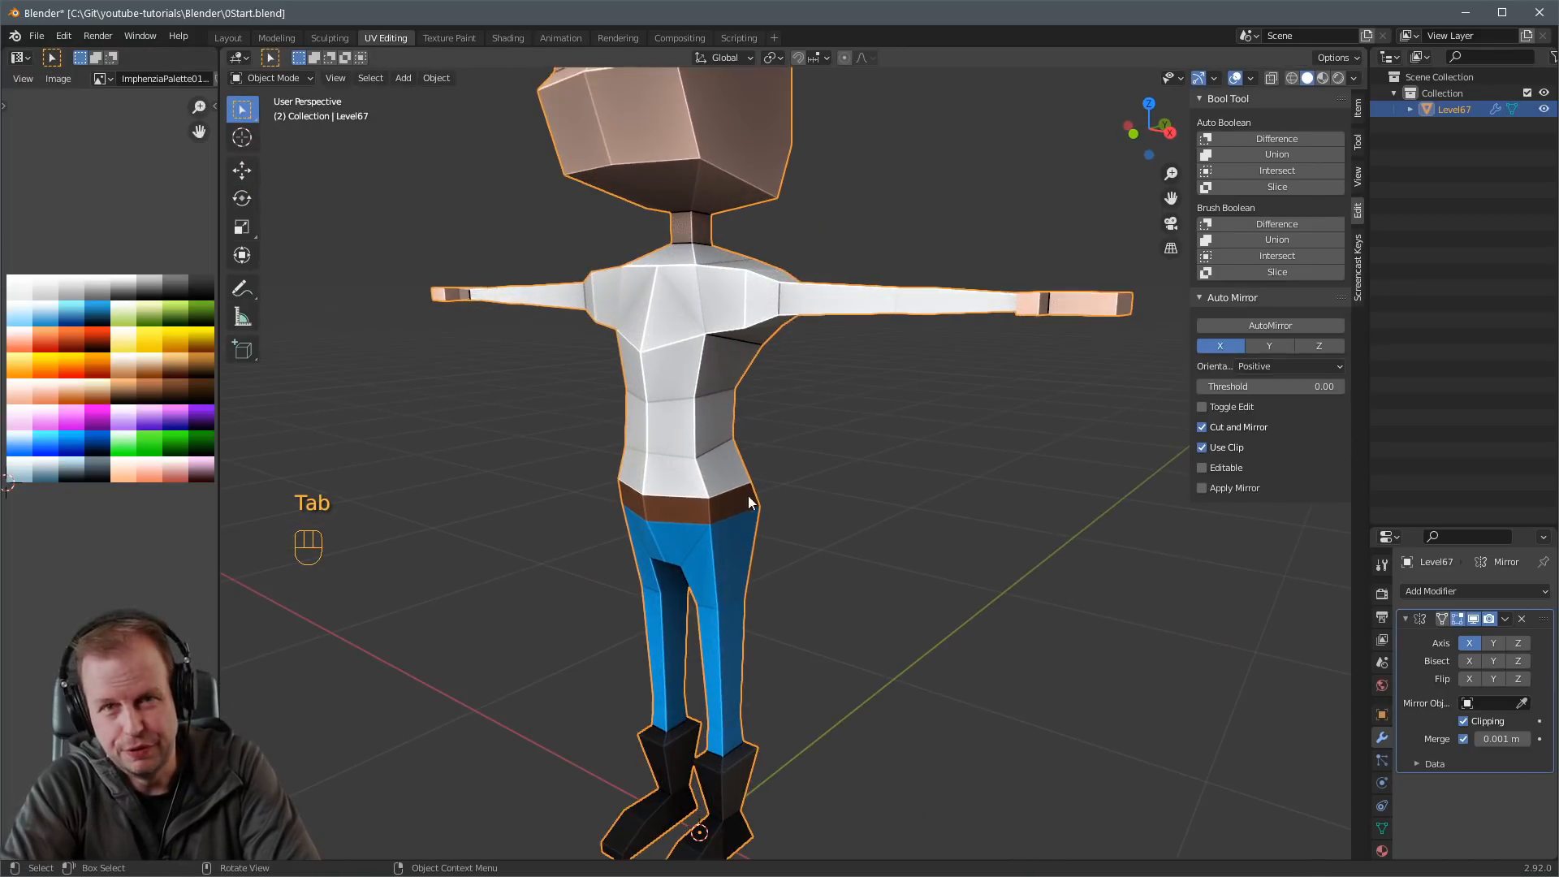
pyautogui.press('Tab')
pyautogui.press('3')
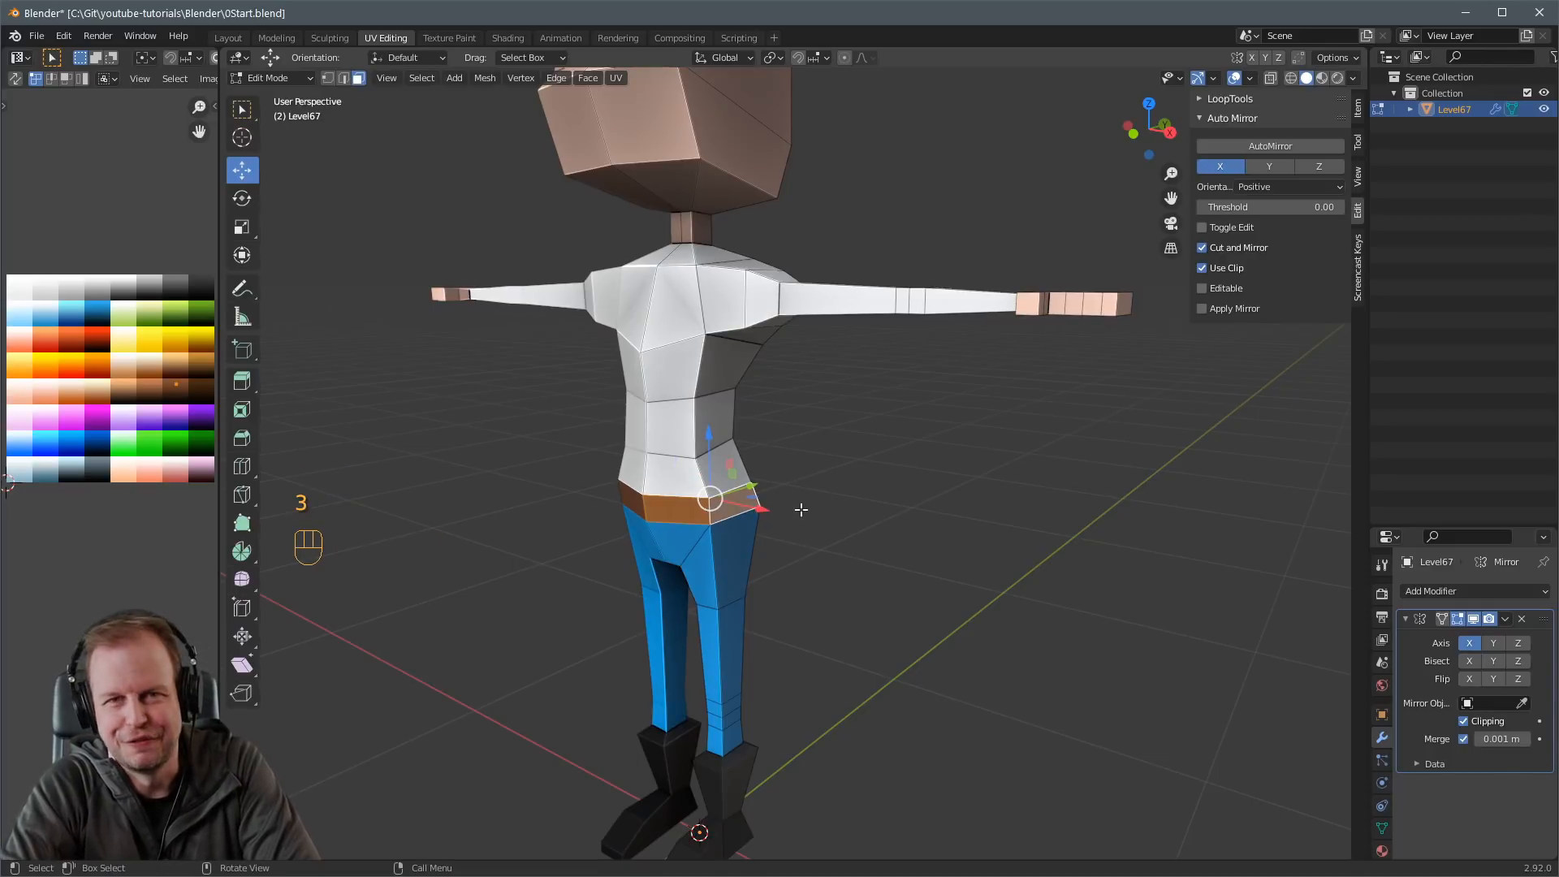
pyautogui.hotkey('alt', 'e')
pyautogui.click(818, 532)
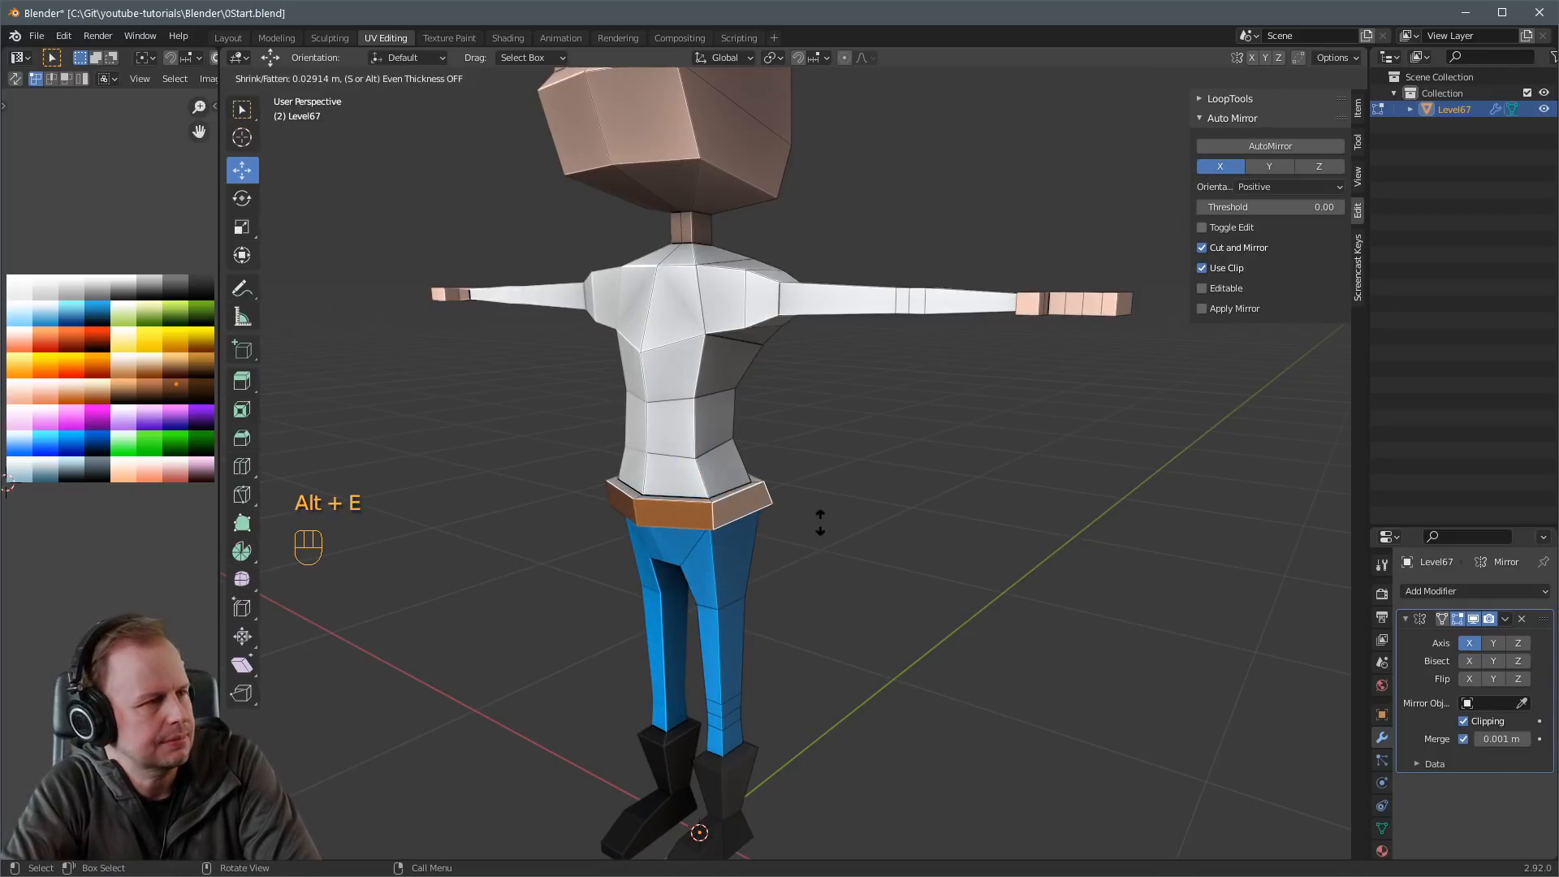
pyautogui.click(820, 522)
# Grow the selection to the belt's new rim faces, collapse their UVs to a point, and place them on the brown palette swatch.
pyautogui.press('ctrl+KP_Add')
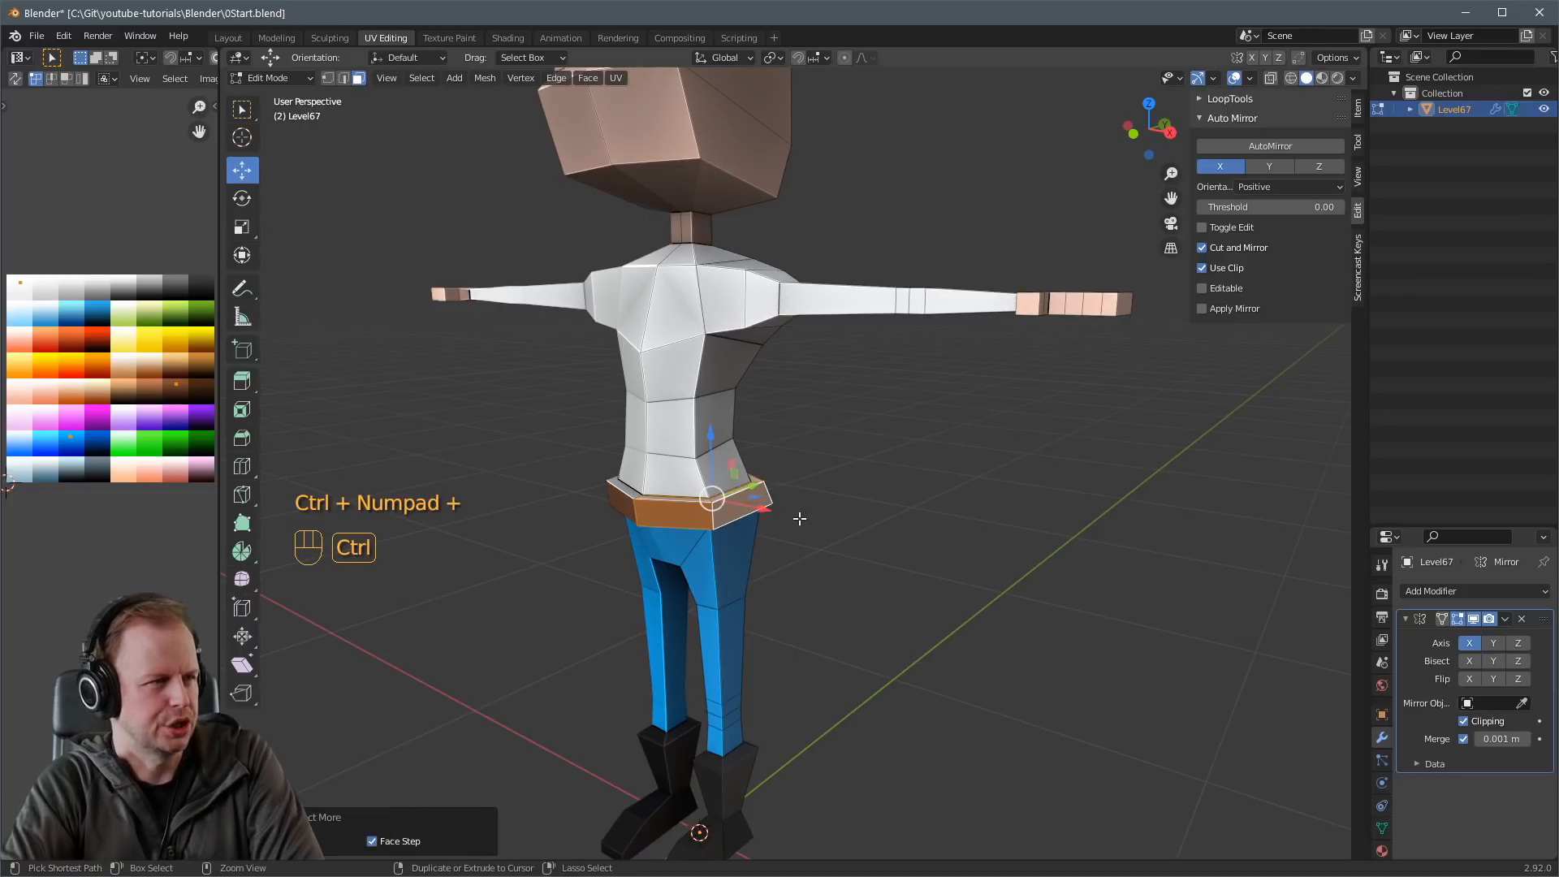
pyautogui.press('a')
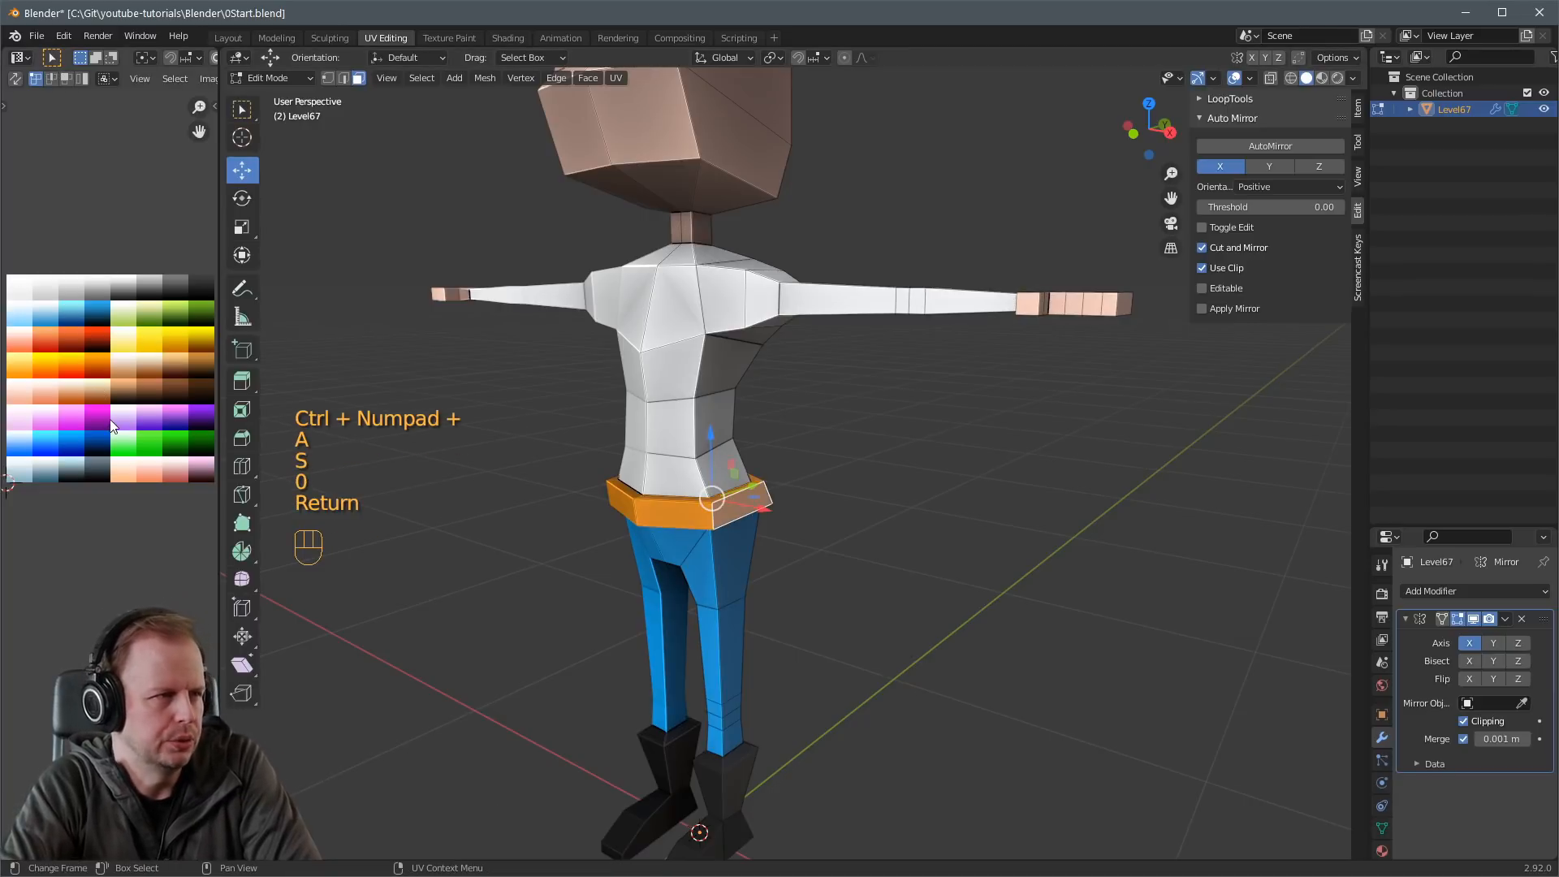
pyautogui.press('g')
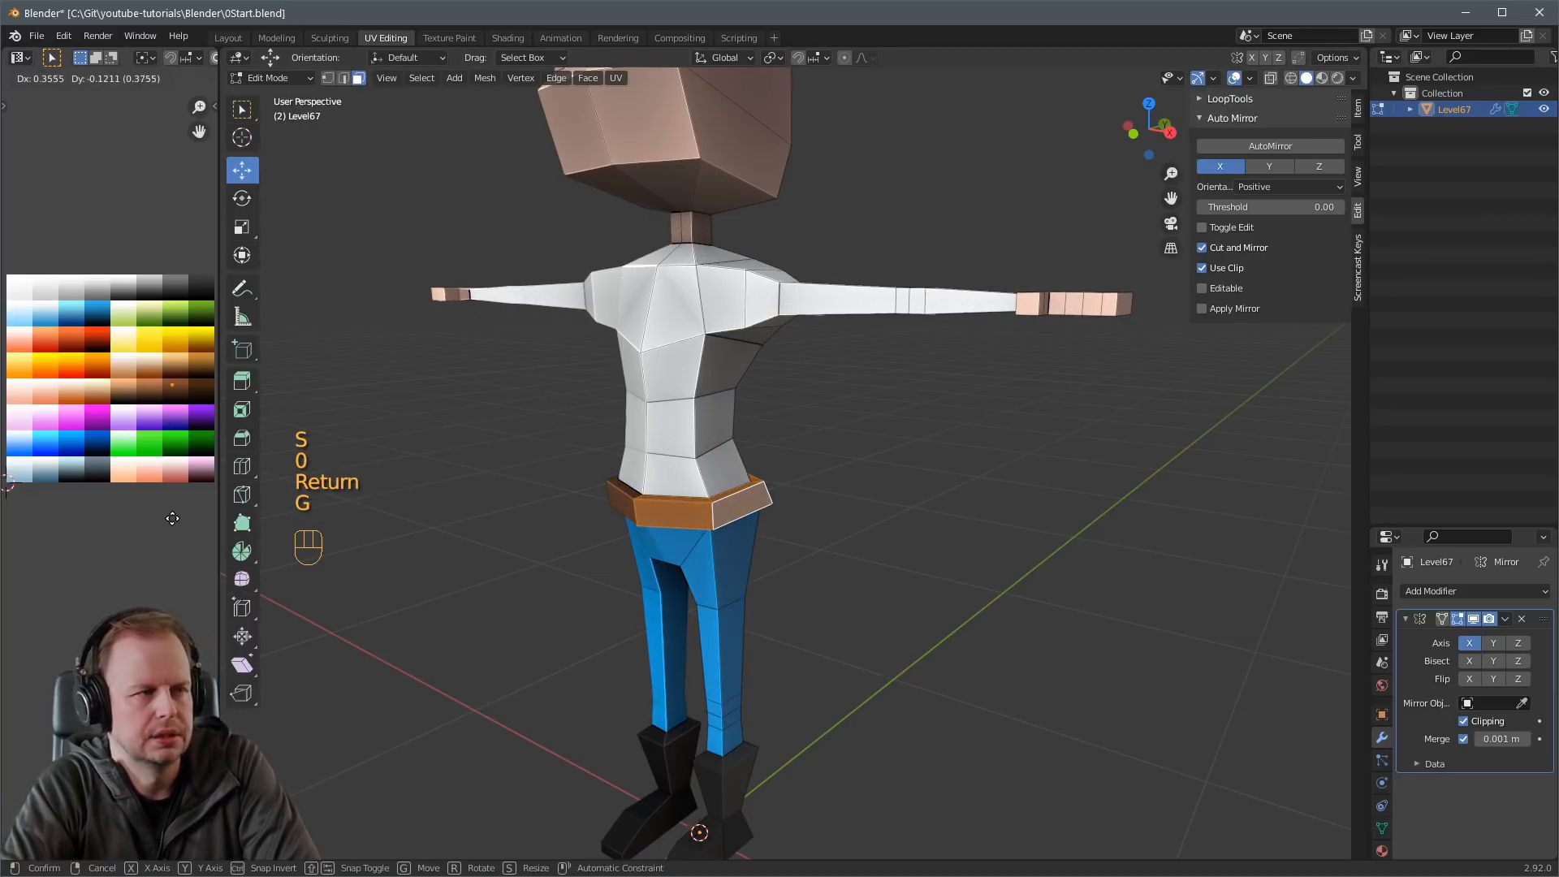
pyautogui.click(172, 518)
# Reposition the edges along the belt's upper rim at the back of the waist.
pyautogui.moveTo(922, 547); pyautogui.dragTo(827, 387, button='middle')
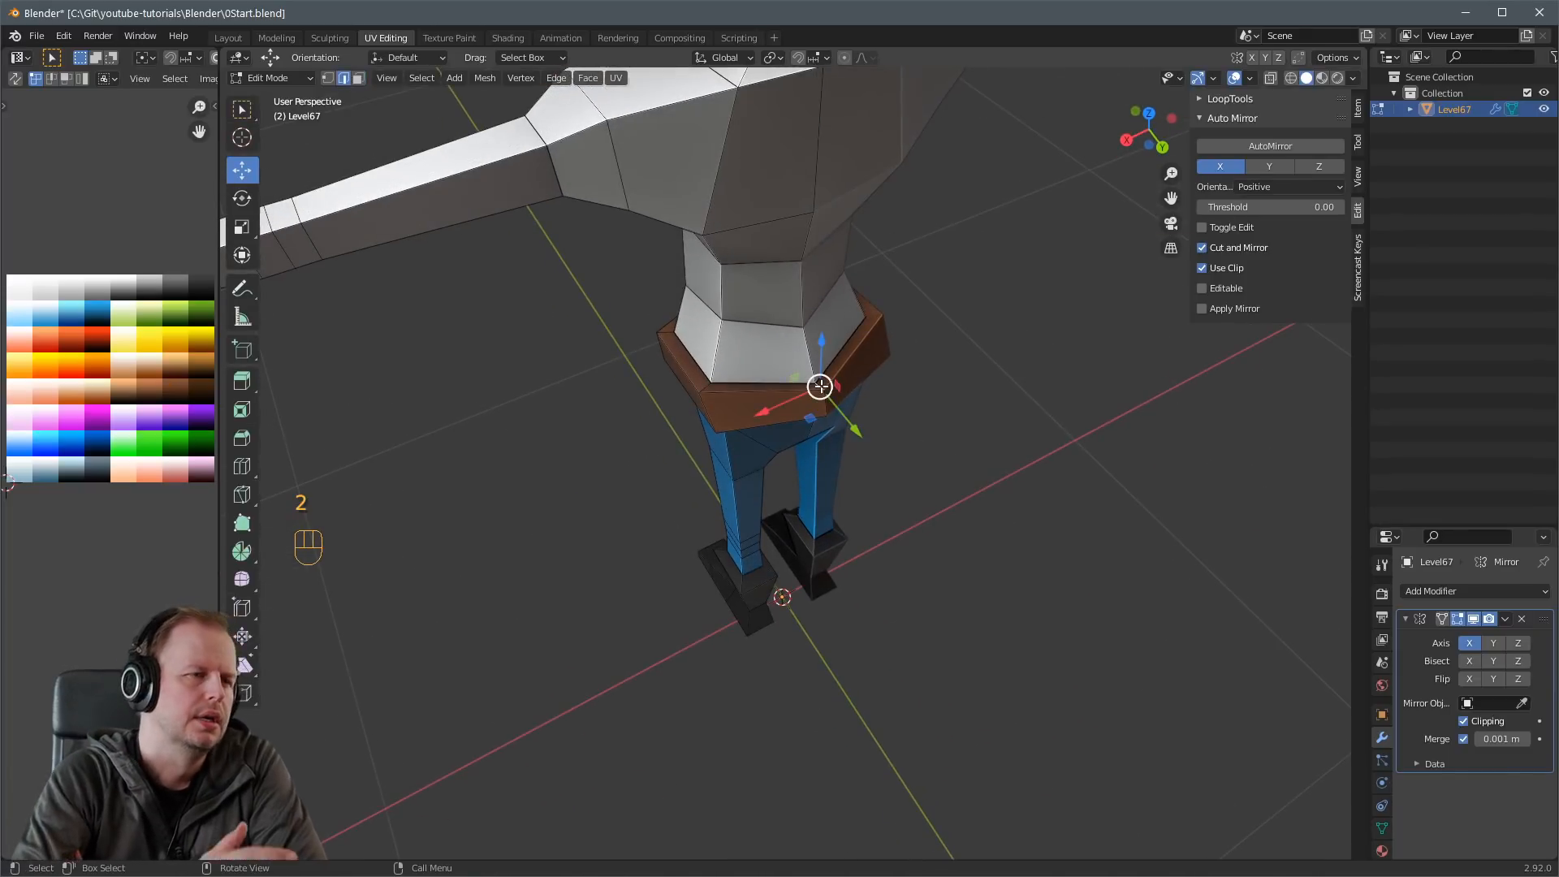
pyautogui.moveTo(876, 454); pyautogui.dragTo(960, 460, button='middle')
pyautogui.press('g')
pyautogui.click(856, 375)
pyautogui.press('g')
pyautogui.click(784, 466)
# Move the edge at the back of the head to round the skull.
pyautogui.press('3')
pyautogui.scroll(-3, 852, 466)
pyautogui.moveTo(793, 473); pyautogui.dragTo(893, 447, button='middle')
pyautogui.scroll(-3, 852, 461)
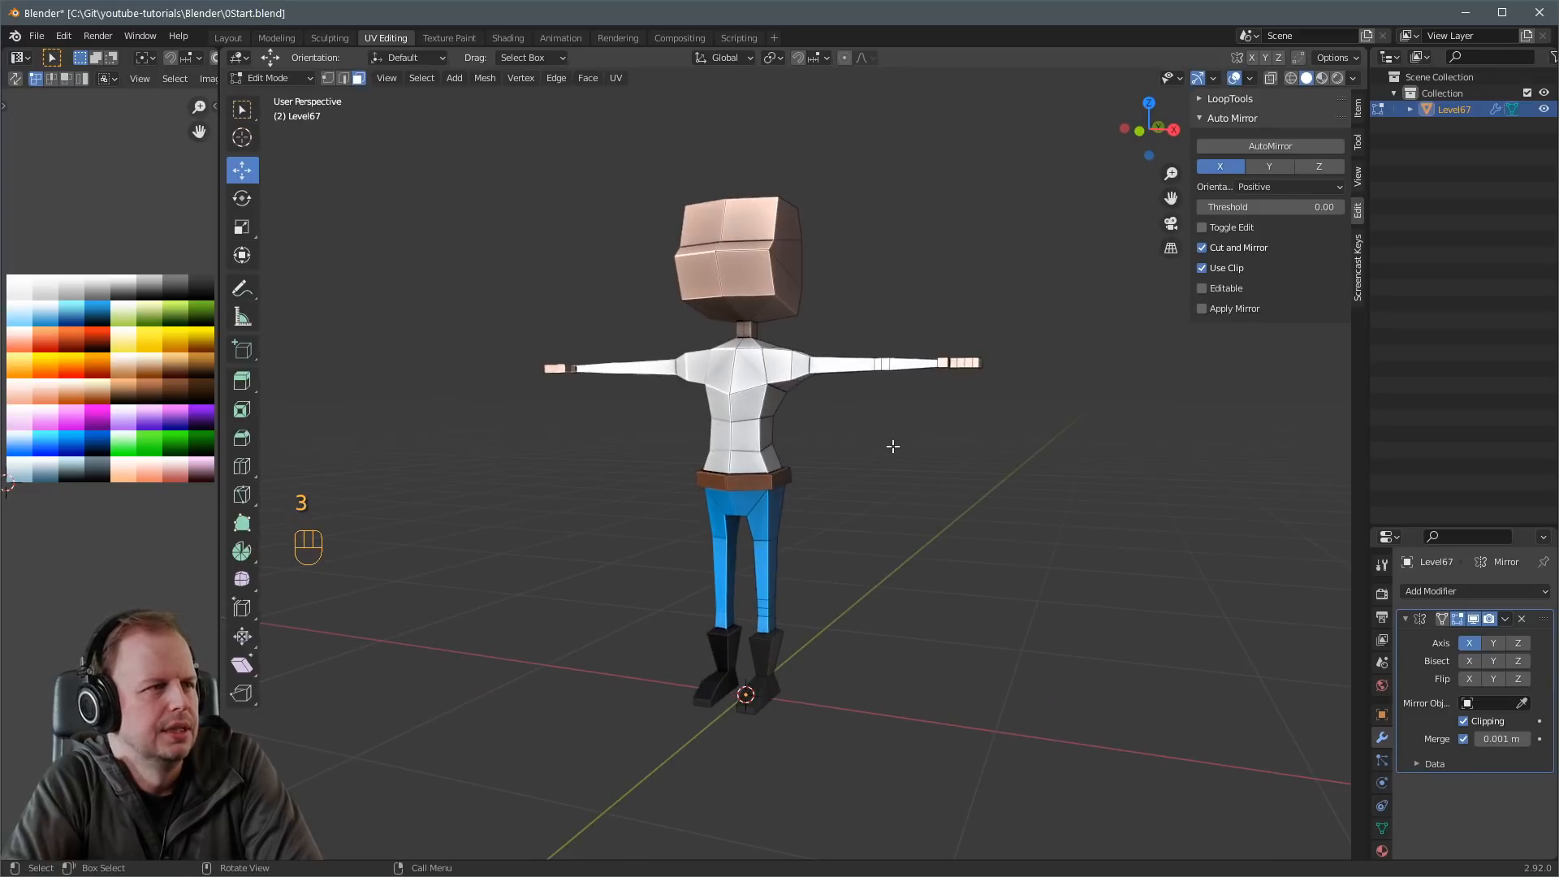
pyautogui.keyDown('shift'); pyautogui.moveTo(870, 329); pyautogui.dragTo(871, 472, button='middle'); pyautogui.keyUp('shift')
pyautogui.moveTo(871, 473); pyautogui.dragTo(535, 452, button='middle')
pyautogui.press('2')
pyautogui.press('g')
pyautogui.click(771, 486)
# Adjust the vertex at the lower rear corner of the head.
pyautogui.scroll(4, 536, 452)
pyautogui.click(731, 504)
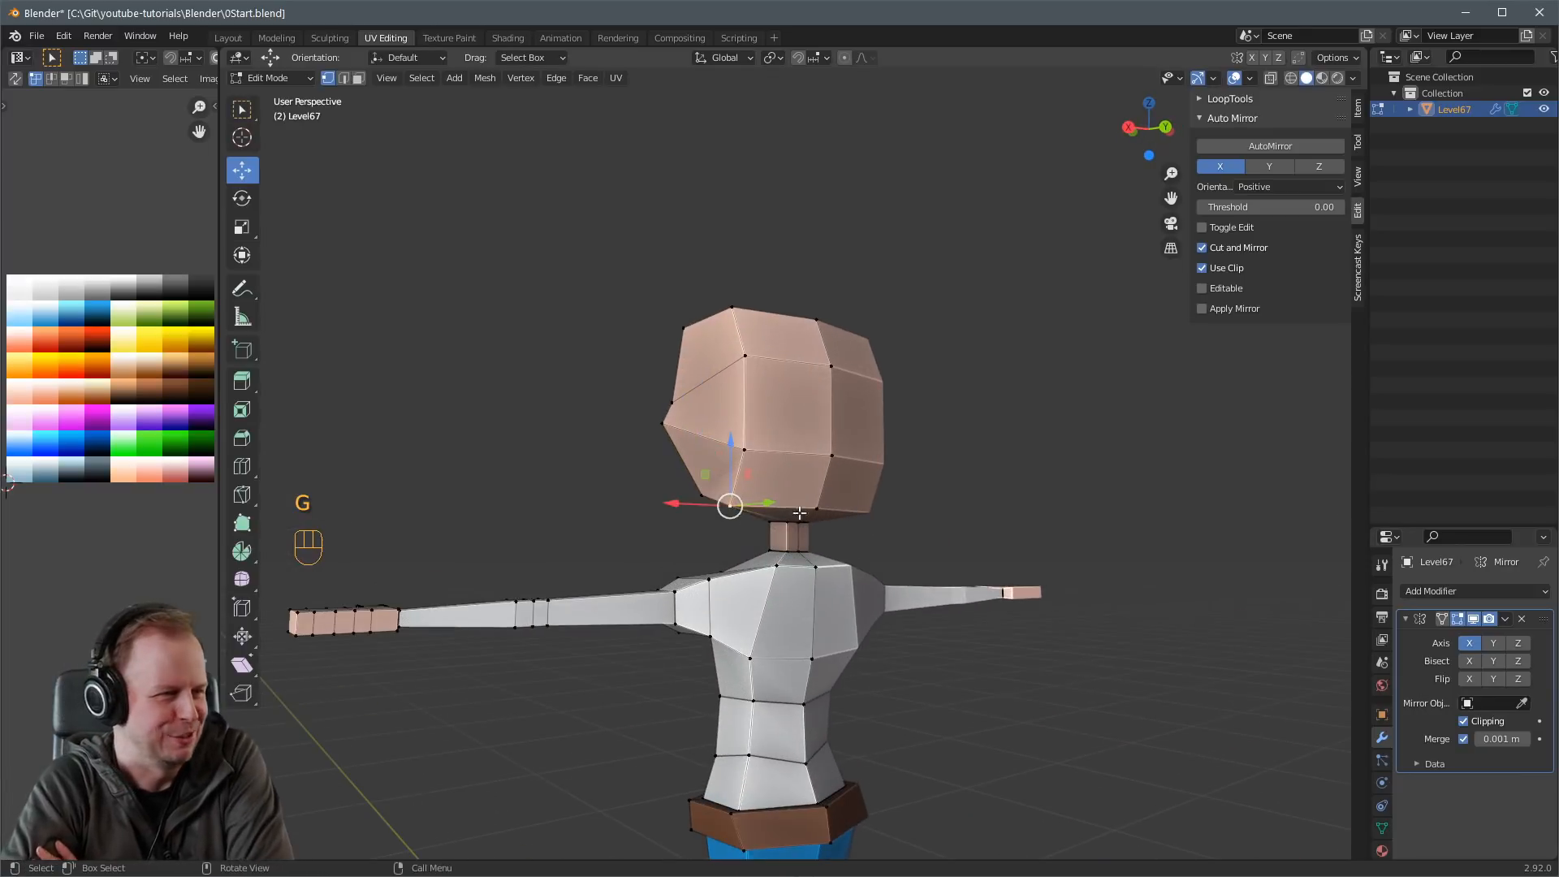
pyautogui.moveTo(796, 505); pyautogui.dragTo(632, 488, button='middle')
pyautogui.press('g')
pyautogui.click(756, 488)
# Move the forehead faces backward so the upper front of the head slopes.
pyautogui.press('3')
pyautogui.click(611, 337)
pyautogui.press('g')
pyautogui.click(611, 336)
pyautogui.press('g')
pyautogui.click(720, 320)
# Reposition the face and edge at the brow to form a ledge between the forehead and the face.
pyautogui.press('3')
pyautogui.press('g')
pyautogui.click(596, 376)
pyautogui.press('2')
pyautogui.press('g')
pyautogui.click(627, 377)
# Reposition the two vertices along the top front of the head.
pyautogui.press('1')
pyautogui.click(600, 311)
pyautogui.press('g')
pyautogui.click(611, 315)
pyautogui.click(560, 309)
pyautogui.press('g')
pyautogui.click(572, 311)
# Lower the chin edge about 0.046 m.
pyautogui.press('3')
pyautogui.click(711, 462)
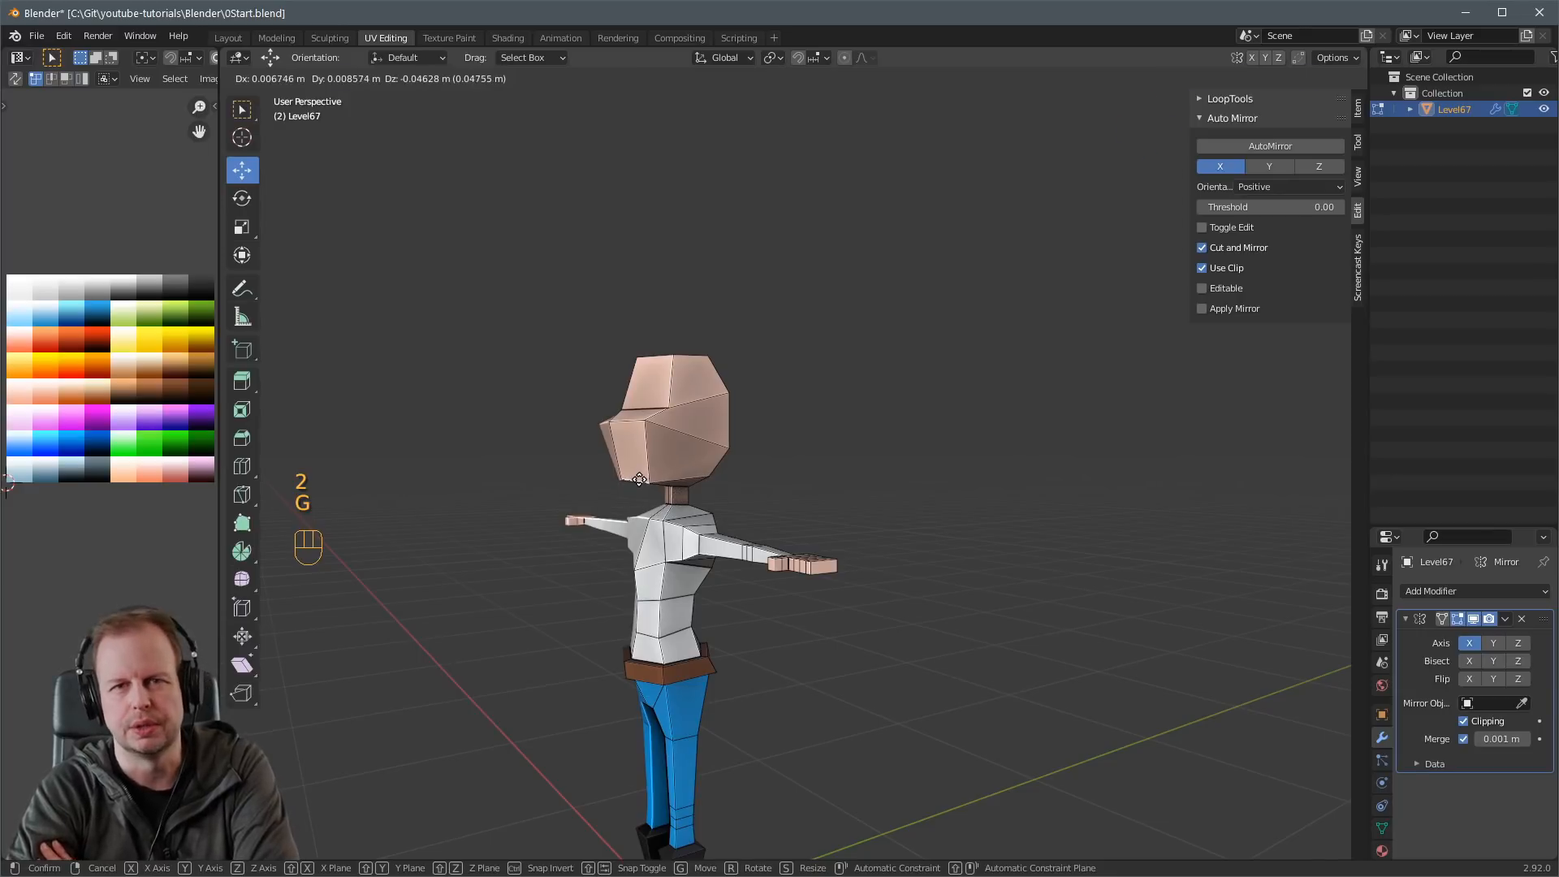
pyautogui.click(639, 480)
# Move the vertex at the upper front of the chest, beside the shoulder, about 0.023 m forward.
pyautogui.scroll(-2, 638, 479)
pyautogui.moveTo(639, 480); pyautogui.dragTo(615, 545, button='middle')
pyautogui.scroll(4, 532, 520)
pyautogui.press('1')
pyautogui.click(578, 545)
pyautogui.press('g')
pyautogui.click(601, 545)
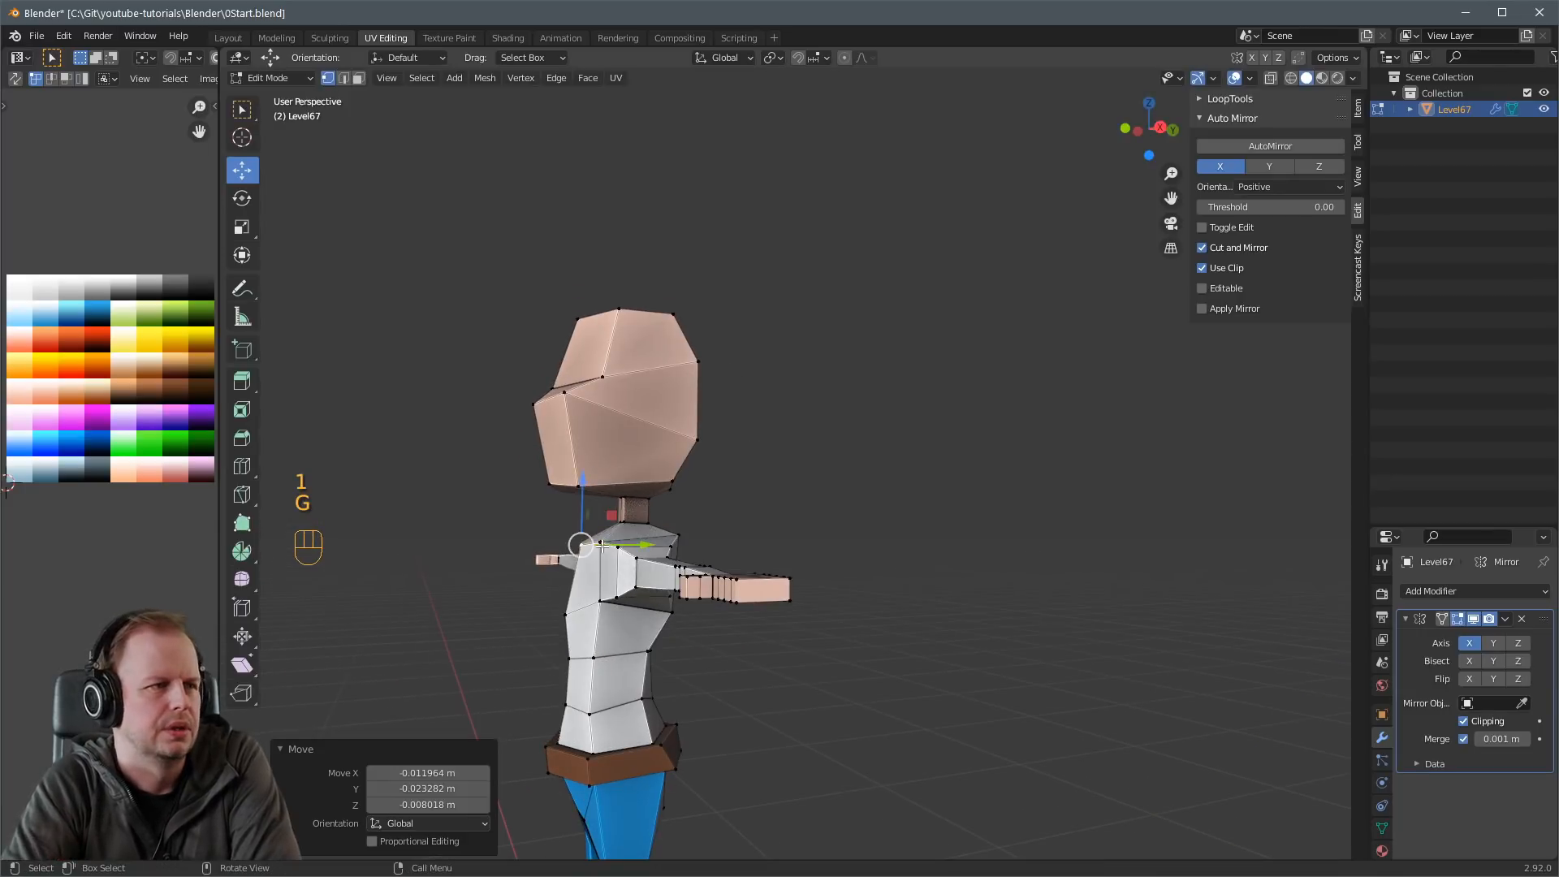
# Fine-tune the vertices along the top of the shoulder with several small moves.
pyautogui.press('g')
pyautogui.click(606, 548)
pyautogui.press('g')
pyautogui.click(611, 551)
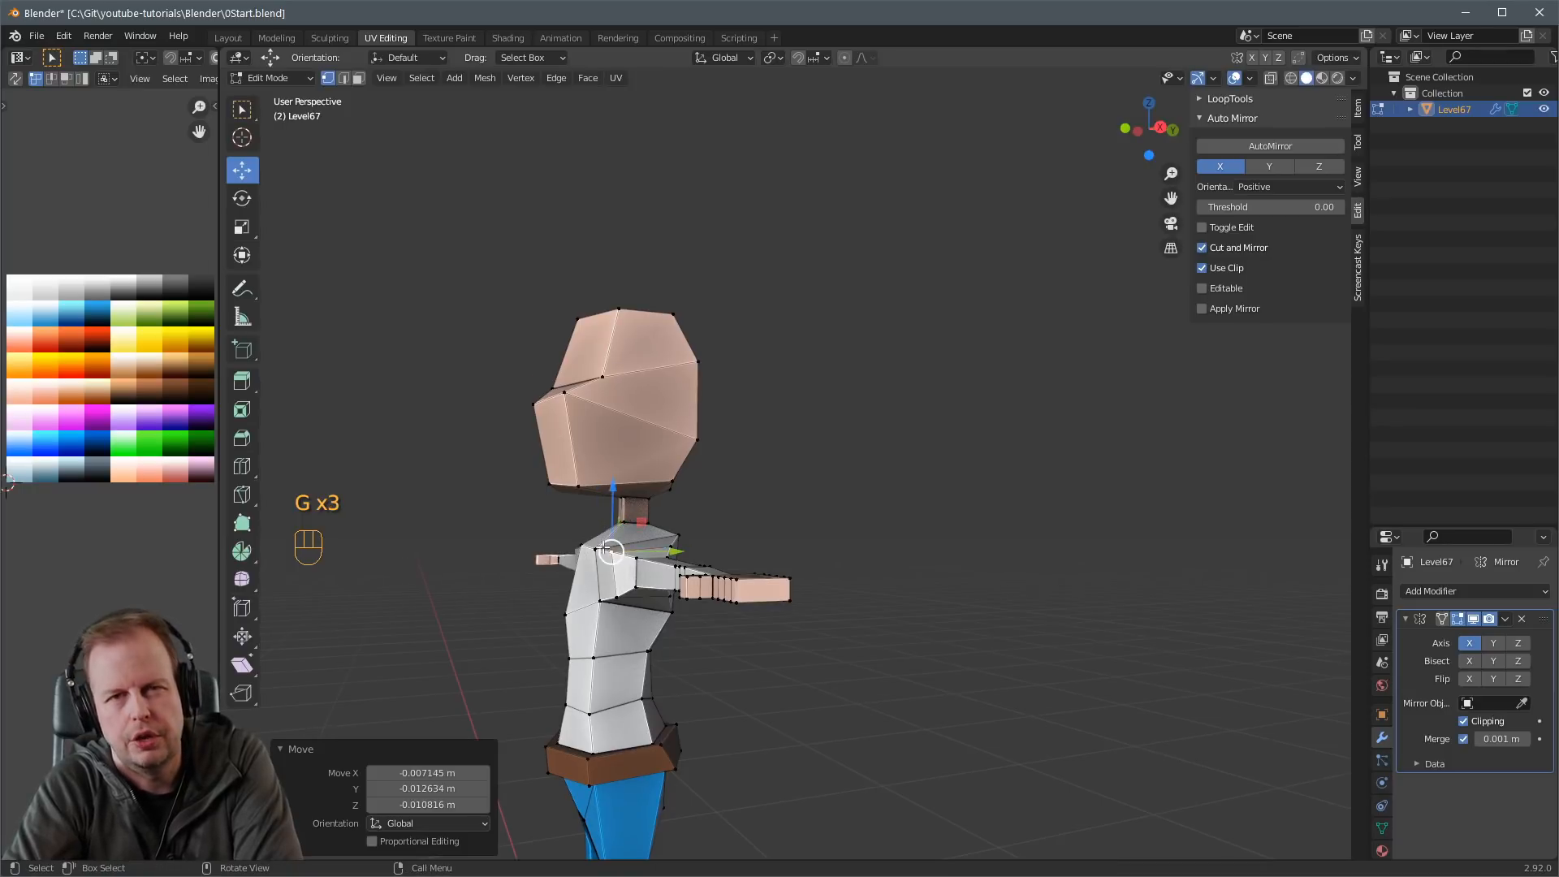
pyautogui.press('g')
pyautogui.click(612, 548)
pyautogui.press('g')
pyautogui.click(614, 545)
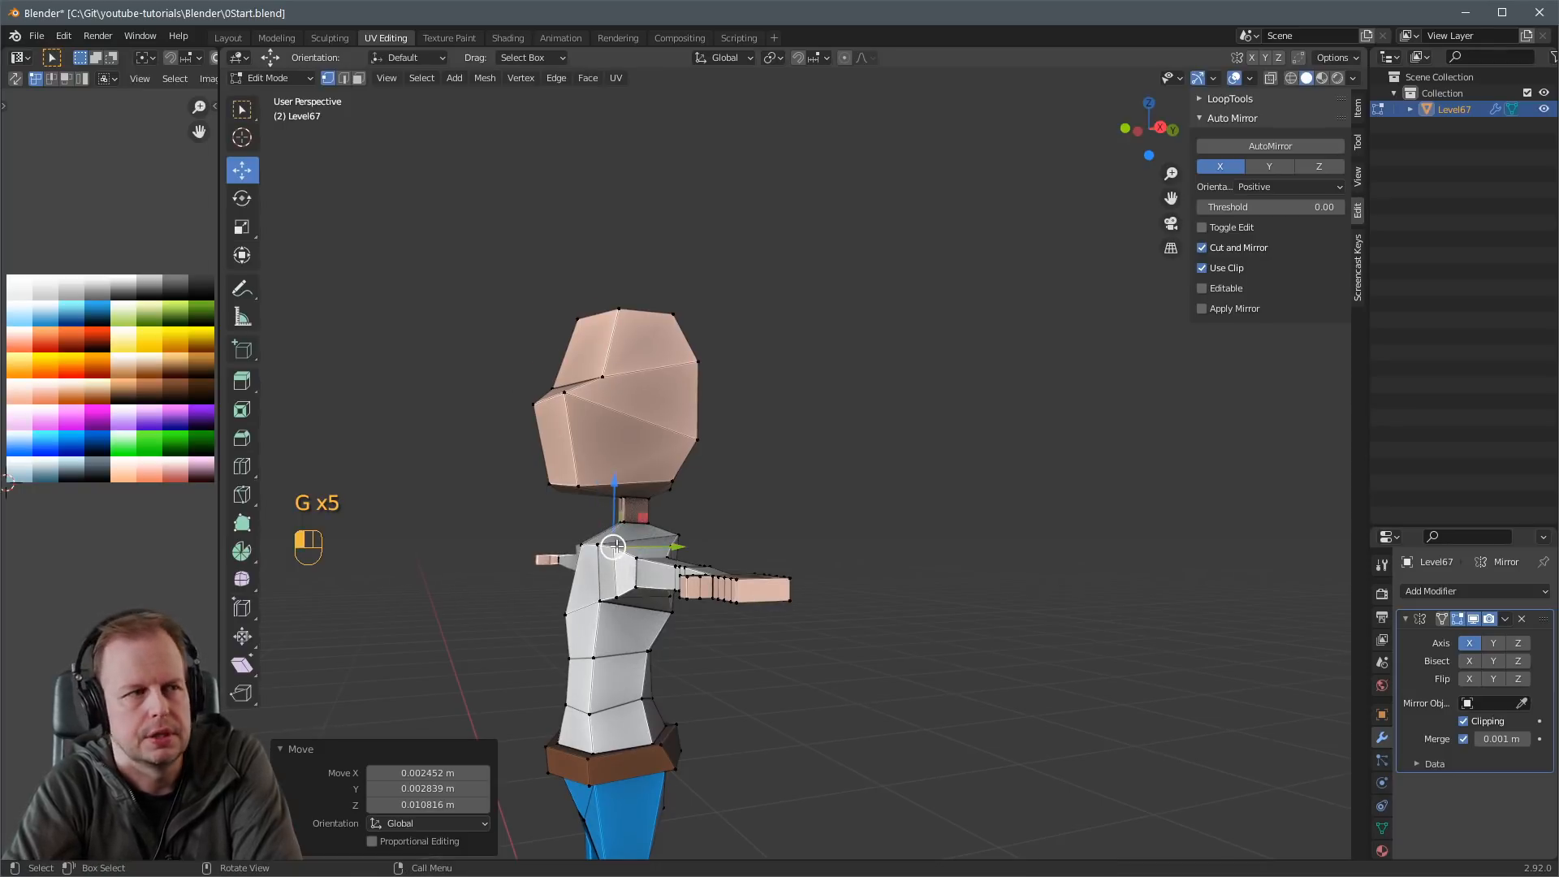
# Move the upper chest's front vertex about 0.03 m forward and adjust its position from the front.
pyautogui.click(777, 536)
pyautogui.press('g')
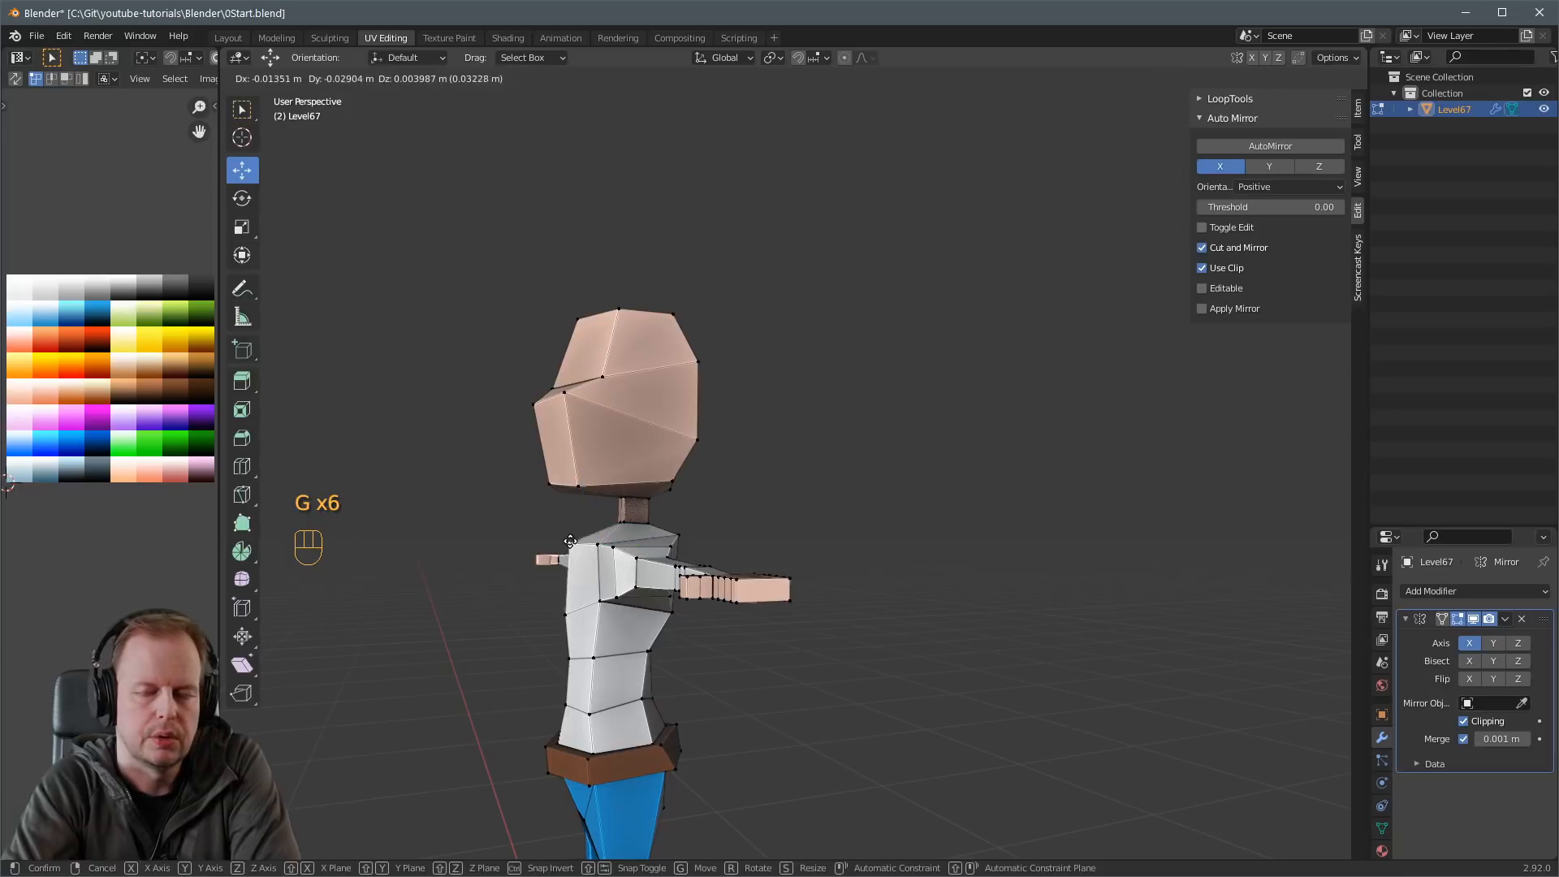
pyautogui.click(569, 545)
pyautogui.moveTo(568, 545); pyautogui.dragTo(730, 546, button='middle')
pyautogui.moveTo(745, 559); pyautogui.dragTo(723, 543, button='middle')
pyautogui.press('g')
pyautogui.click(727, 546)
# Rotate the shoulder's edge loop and move it about 0.033 m outward along X.
pyautogui.moveTo(815, 530); pyautogui.dragTo(828, 516, button='middle')
pyautogui.press('r')
pyautogui.click(832, 509)
pyautogui.press('g')
pyautogui.click(867, 495)
pyautogui.press('r')
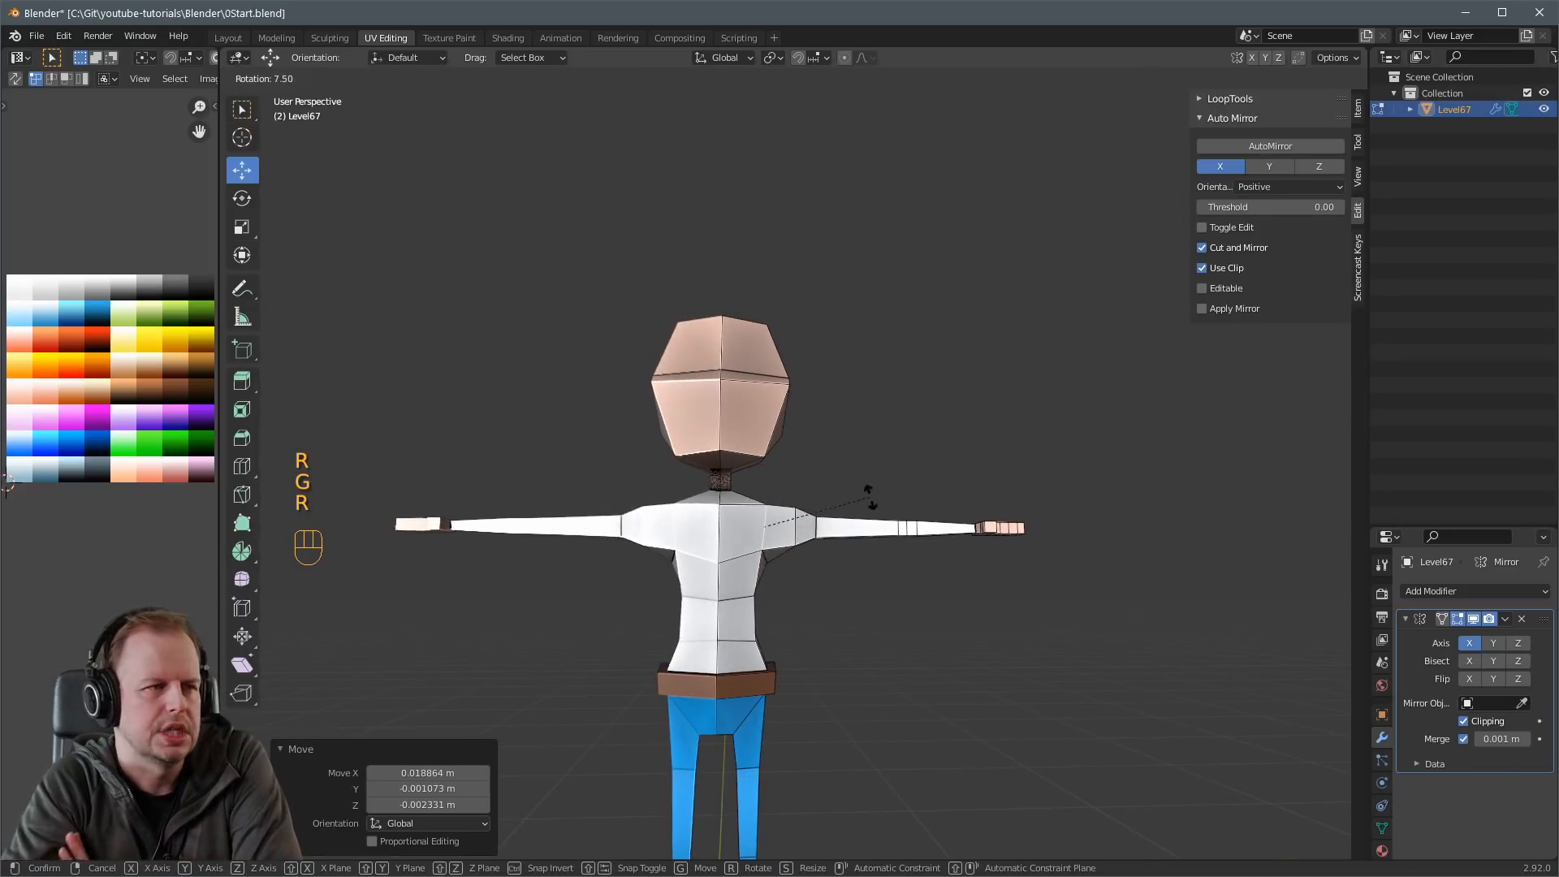
pyautogui.click(877, 511)
pyautogui.press('g')
pyautogui.click(882, 522)
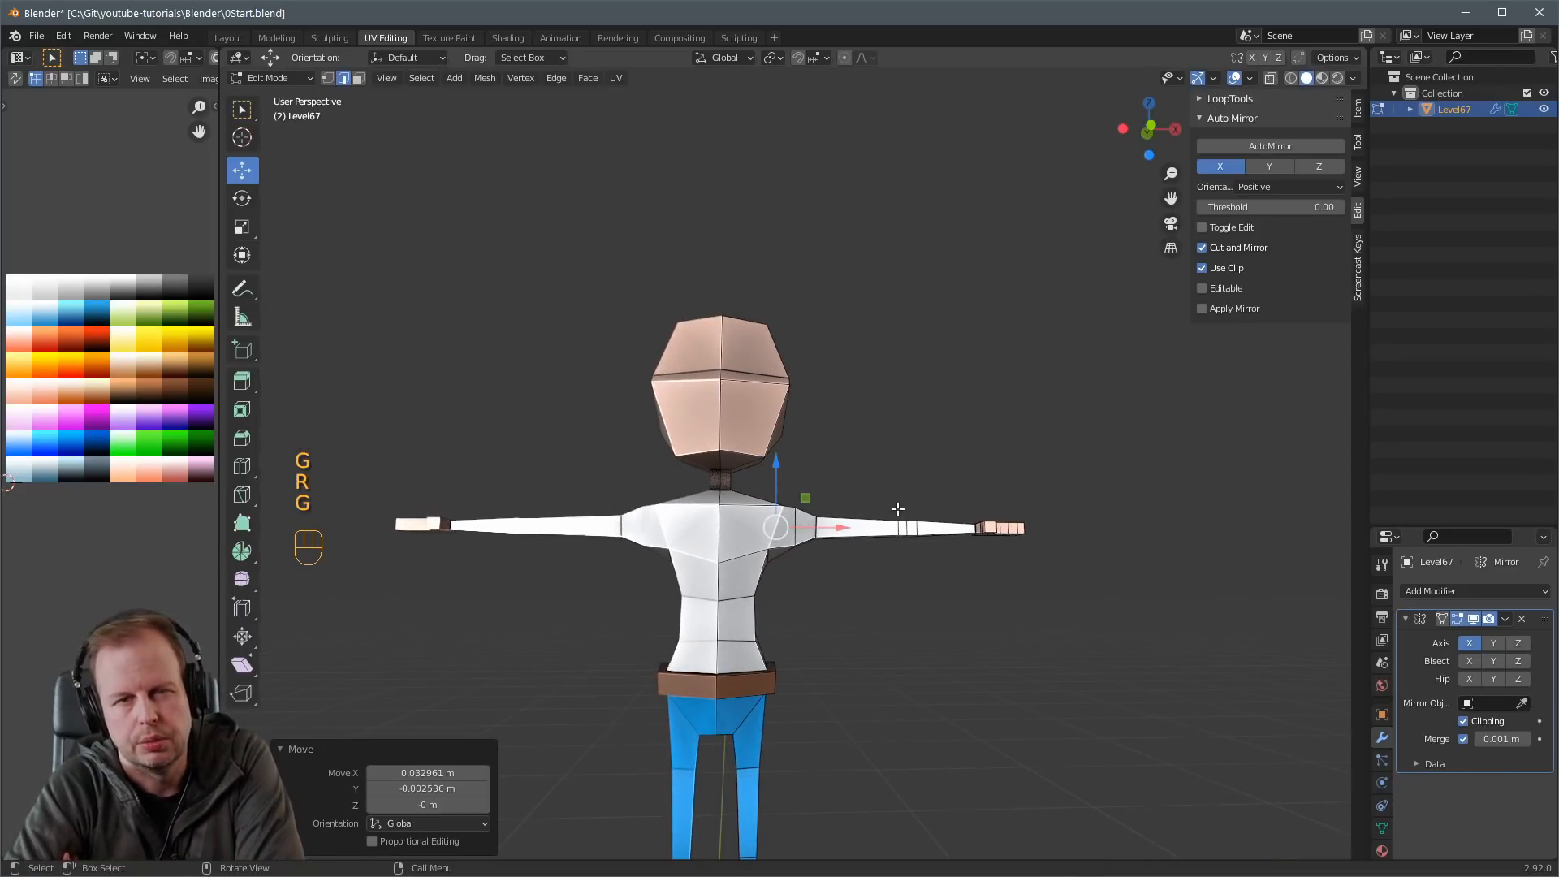
# Select the edge loop at the base of the neck and lower it about 0.02 m.
pyautogui.moveTo(884, 524); pyautogui.dragTo(725, 534, button='middle')
pyautogui.press('a')
pyautogui.press('a')
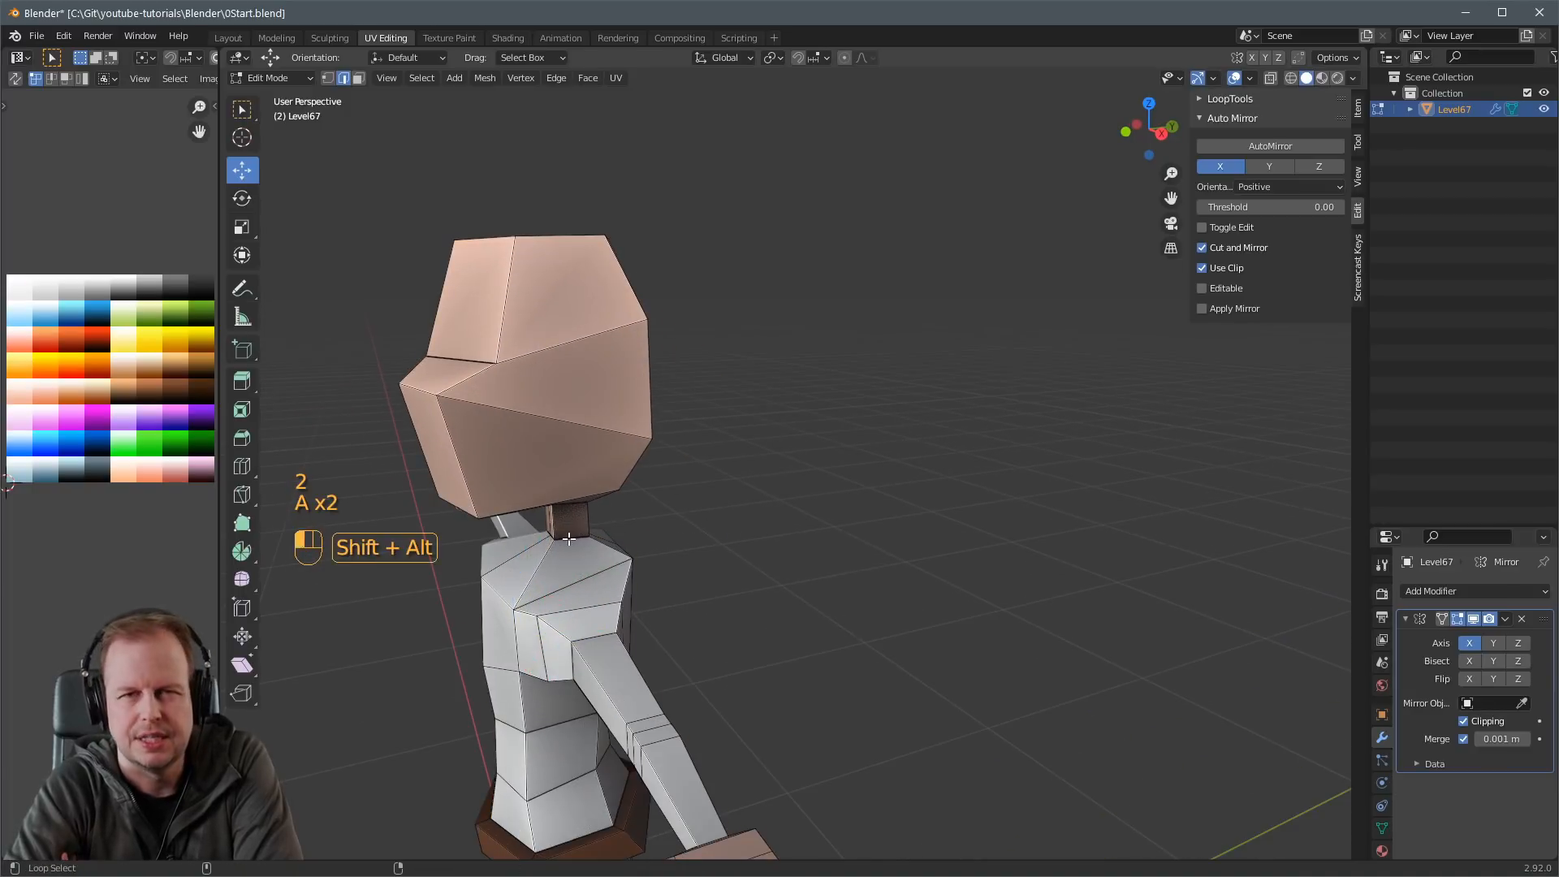
pyautogui.moveTo(599, 533); pyautogui.dragTo(605, 515, button='middle')
pyautogui.press('g')
pyautogui.click(642, 523)
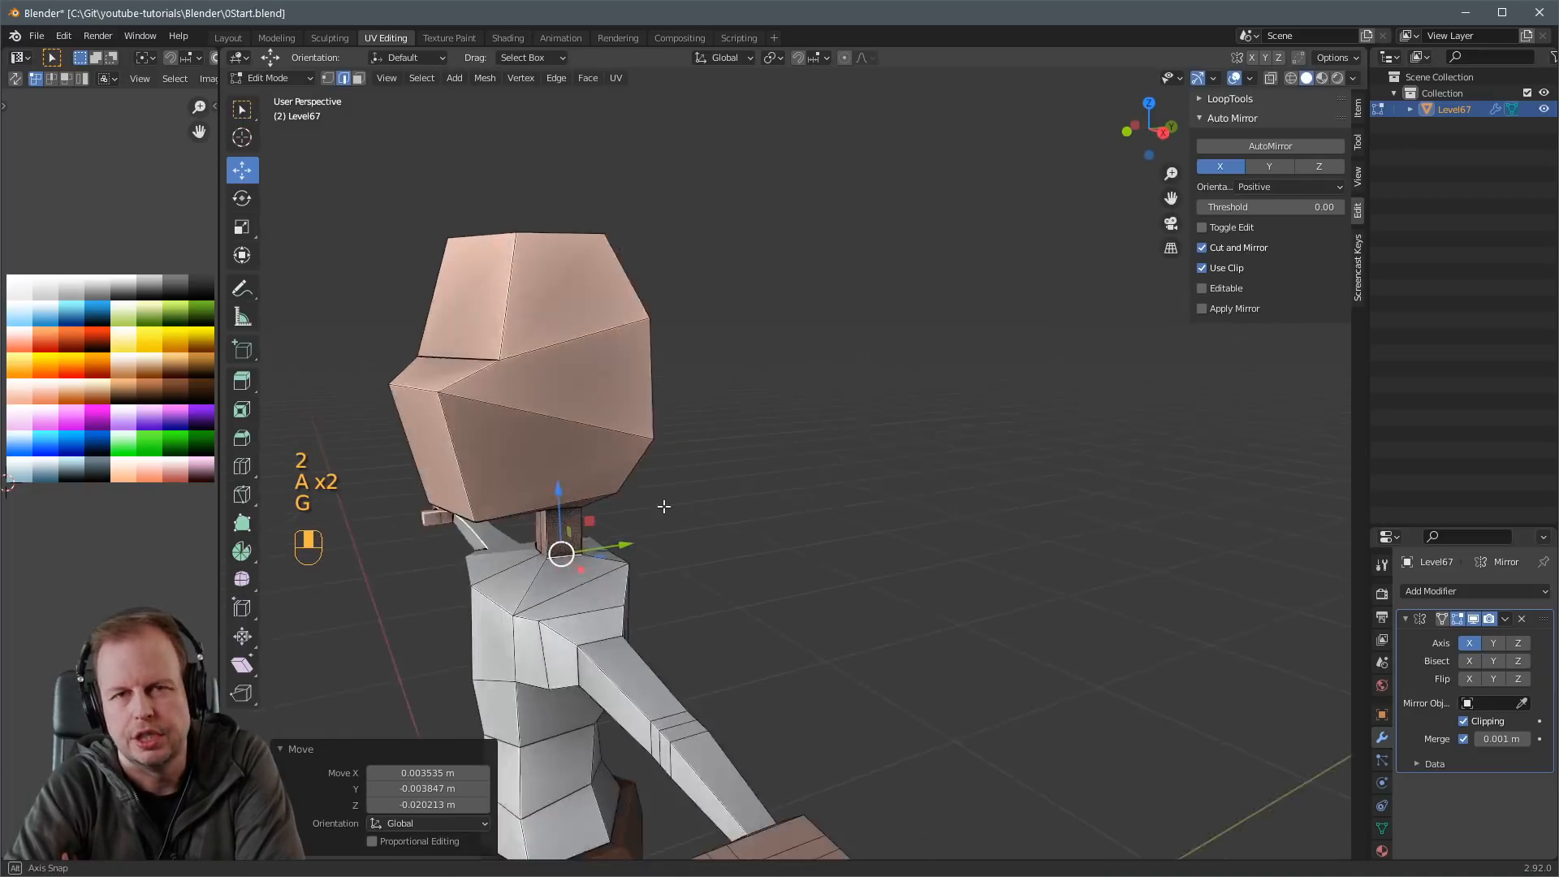
# Move the neck's rear edge about 0.025 m backward along Y.
pyautogui.press('2')
pyautogui.moveTo(619, 520); pyautogui.dragTo(620, 524)
pyautogui.moveTo(620, 524); pyautogui.dragTo(532, 515, button='middle')
pyautogui.click(768, 514)
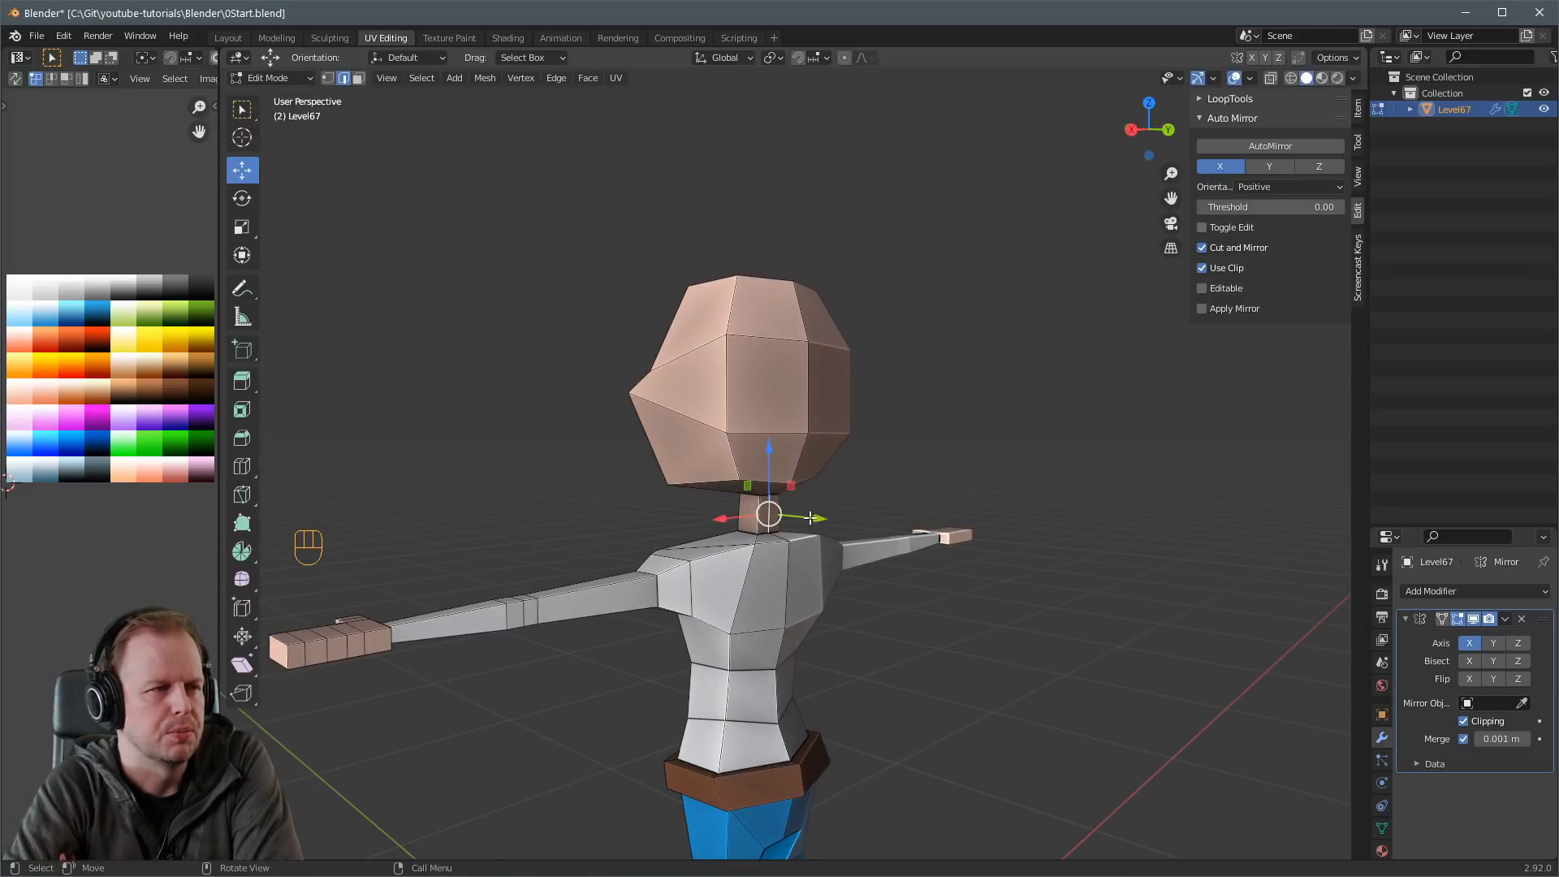
pyautogui.moveTo(802, 517); pyautogui.dragTo(809, 517)
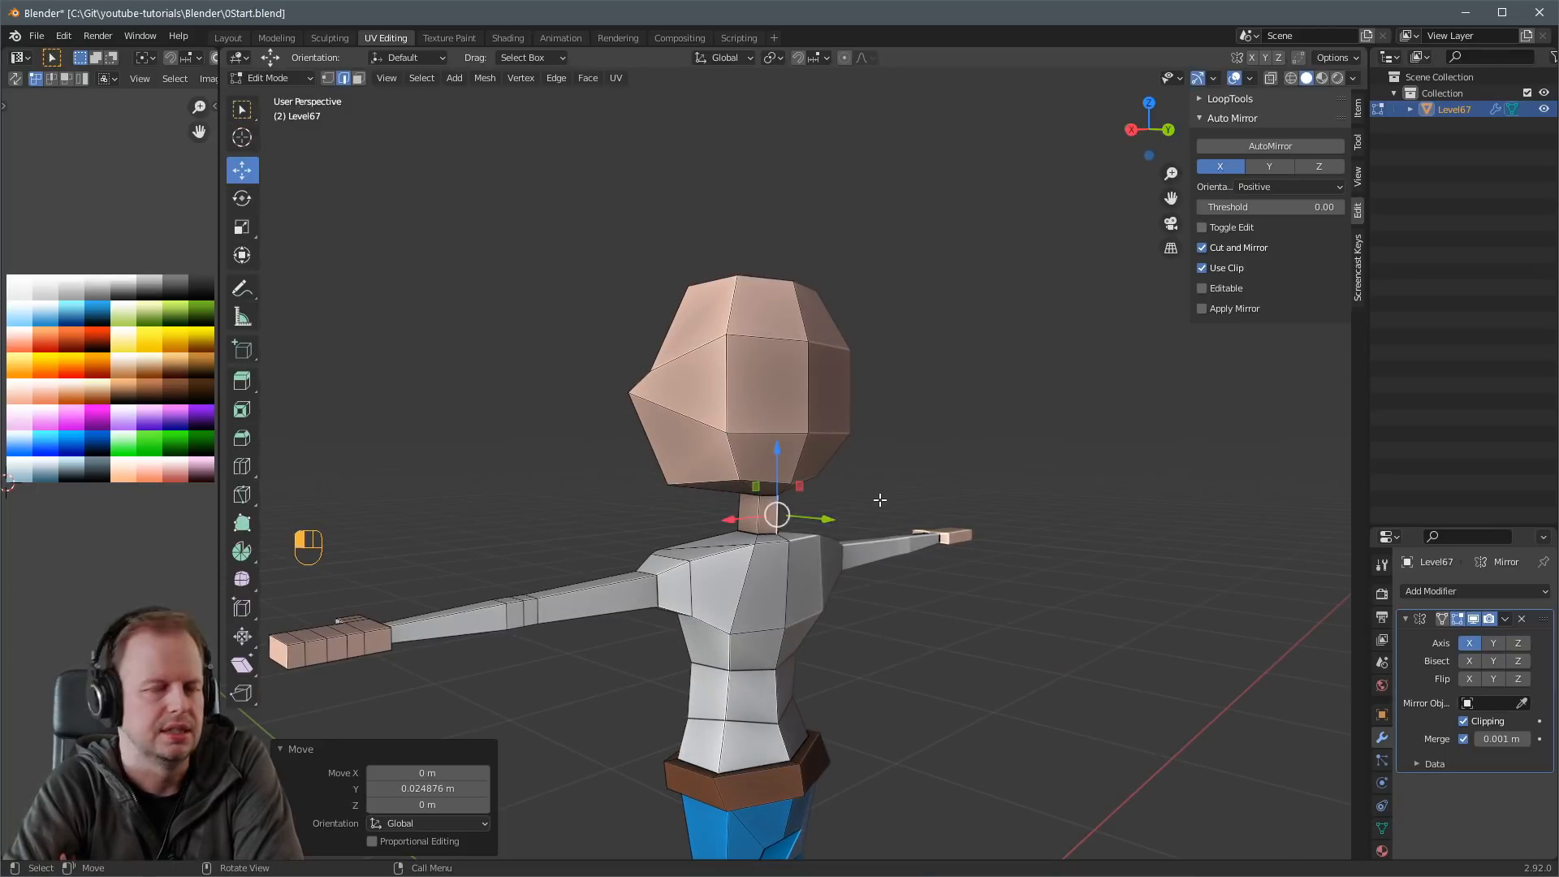
pyautogui.click(880, 504)
# Scale the edge loop where the arm meets the shoulder and move it about 0.007 m inward along X.
pyautogui.scroll(-3, 864, 546)
pyautogui.moveTo(863, 546); pyautogui.dragTo(864, 385, button='middle')
pyautogui.scroll(4, 860, 528)
pyautogui.click(739, 410)
pyautogui.press('s')
pyautogui.click(733, 403)
pyautogui.press('g')
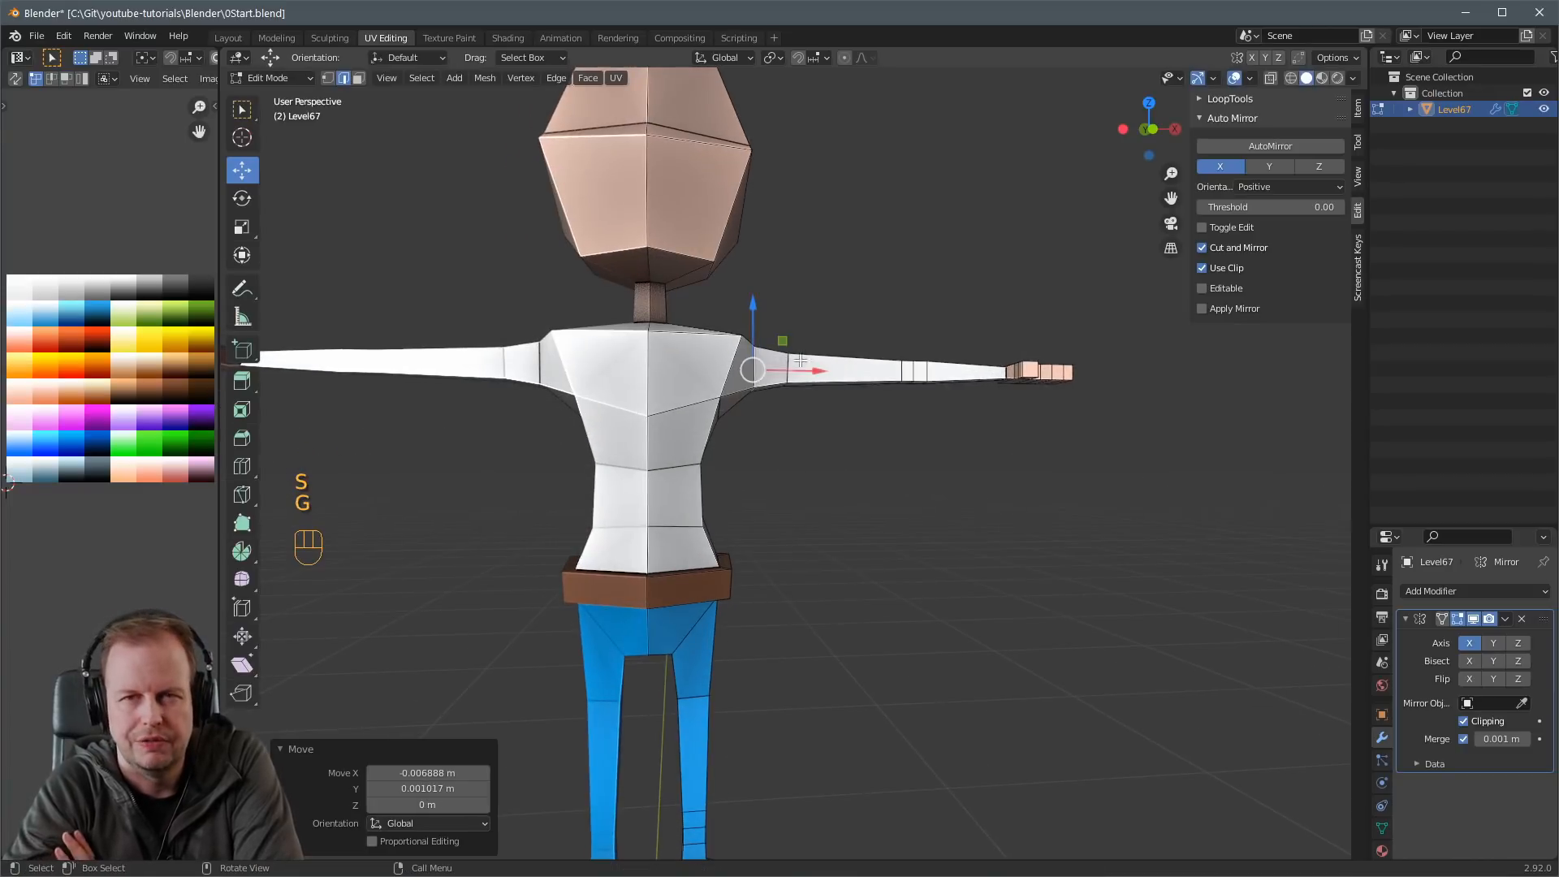
# Move the vertex on top of the shoulder about 0.016 m inward along X.
pyautogui.press('1')
pyautogui.press('g')
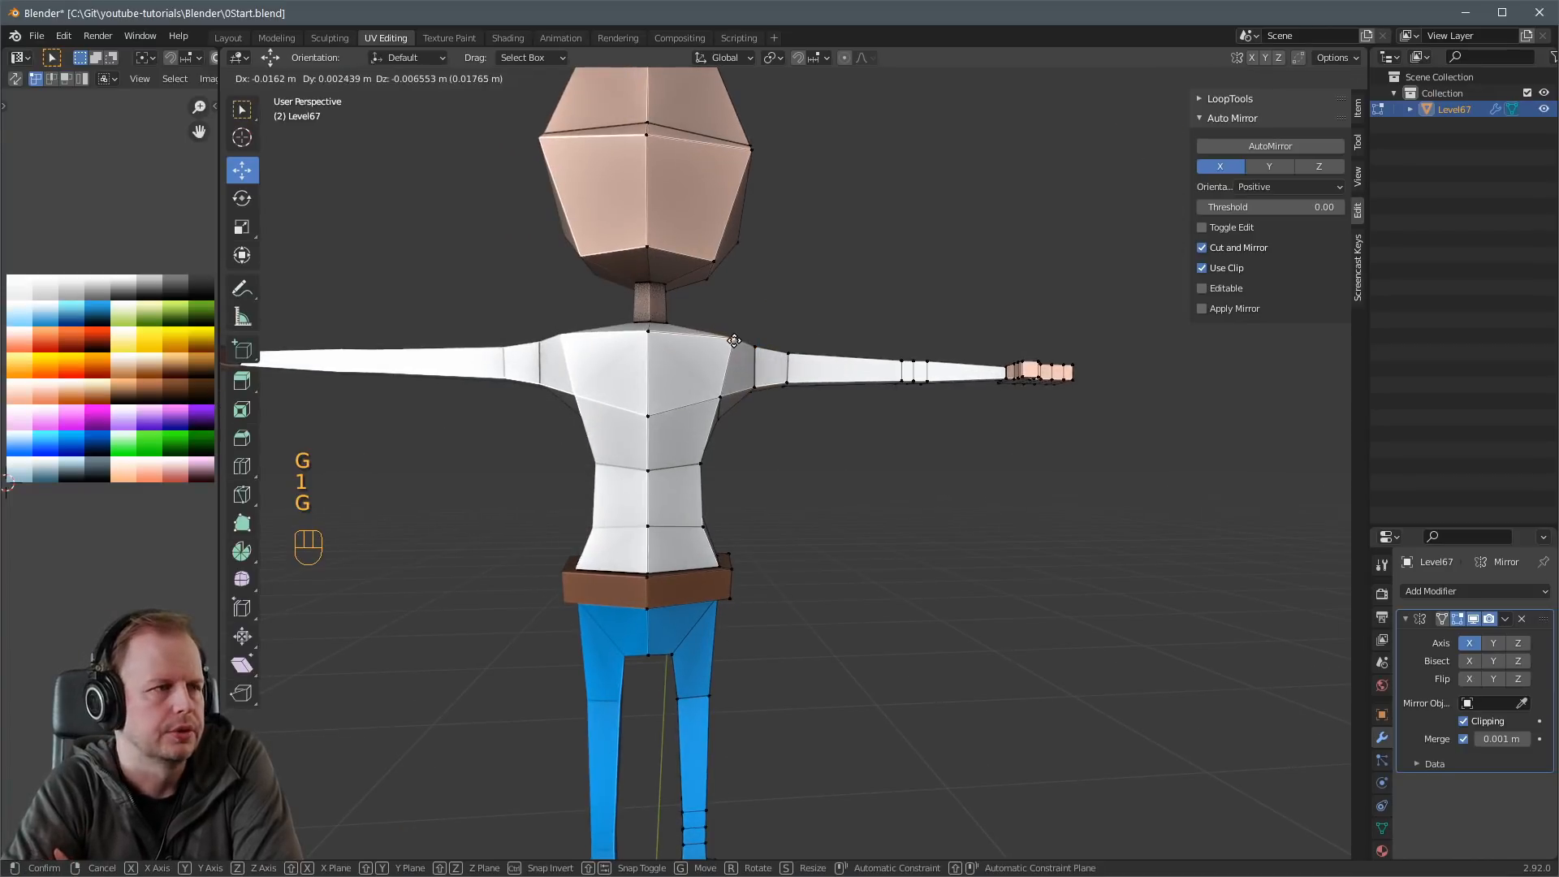
pyautogui.click(733, 341)
pyautogui.scroll(-5, 738, 348)
pyautogui.click(877, 463)
pyautogui.scroll(-4, 880, 467)
pyautogui.moveTo(934, 487); pyautogui.dragTo(849, 514, button='middle')
pyautogui.scroll(4, 885, 530)
pyautogui.press('Tab')
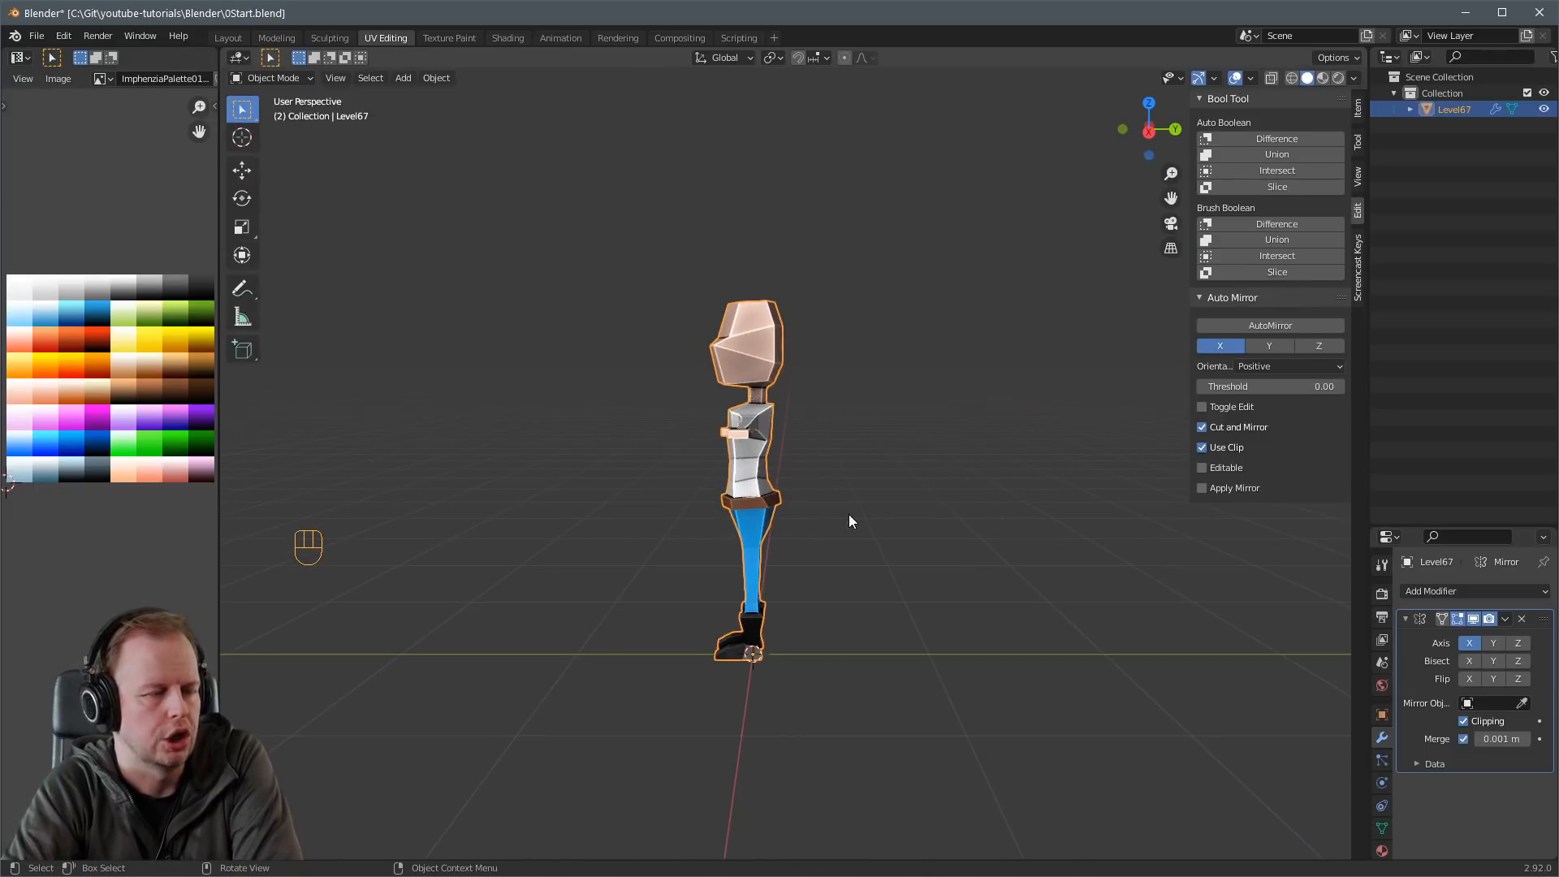
# Scale the entire mesh to 0.904 along Z and lower it so the feet rest on the ground line.
pyautogui.press('Tab')
pyautogui.press('KP_1')
pyautogui.scroll(-4, 893, 467)
pyautogui.press('a')
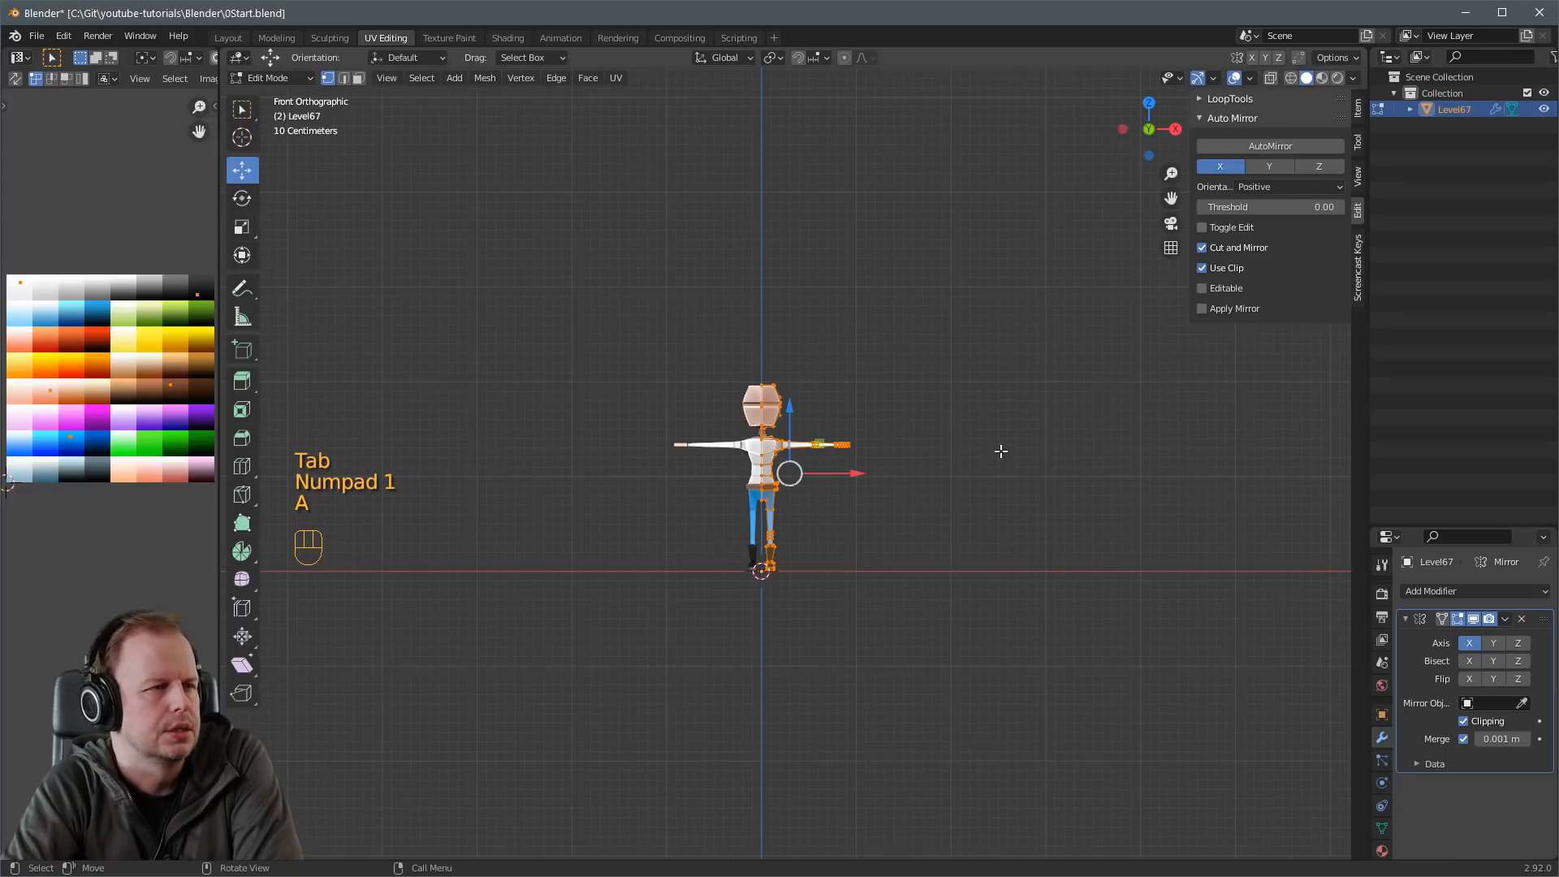
pyautogui.scroll(4, 986, 451)
pyautogui.press('s')
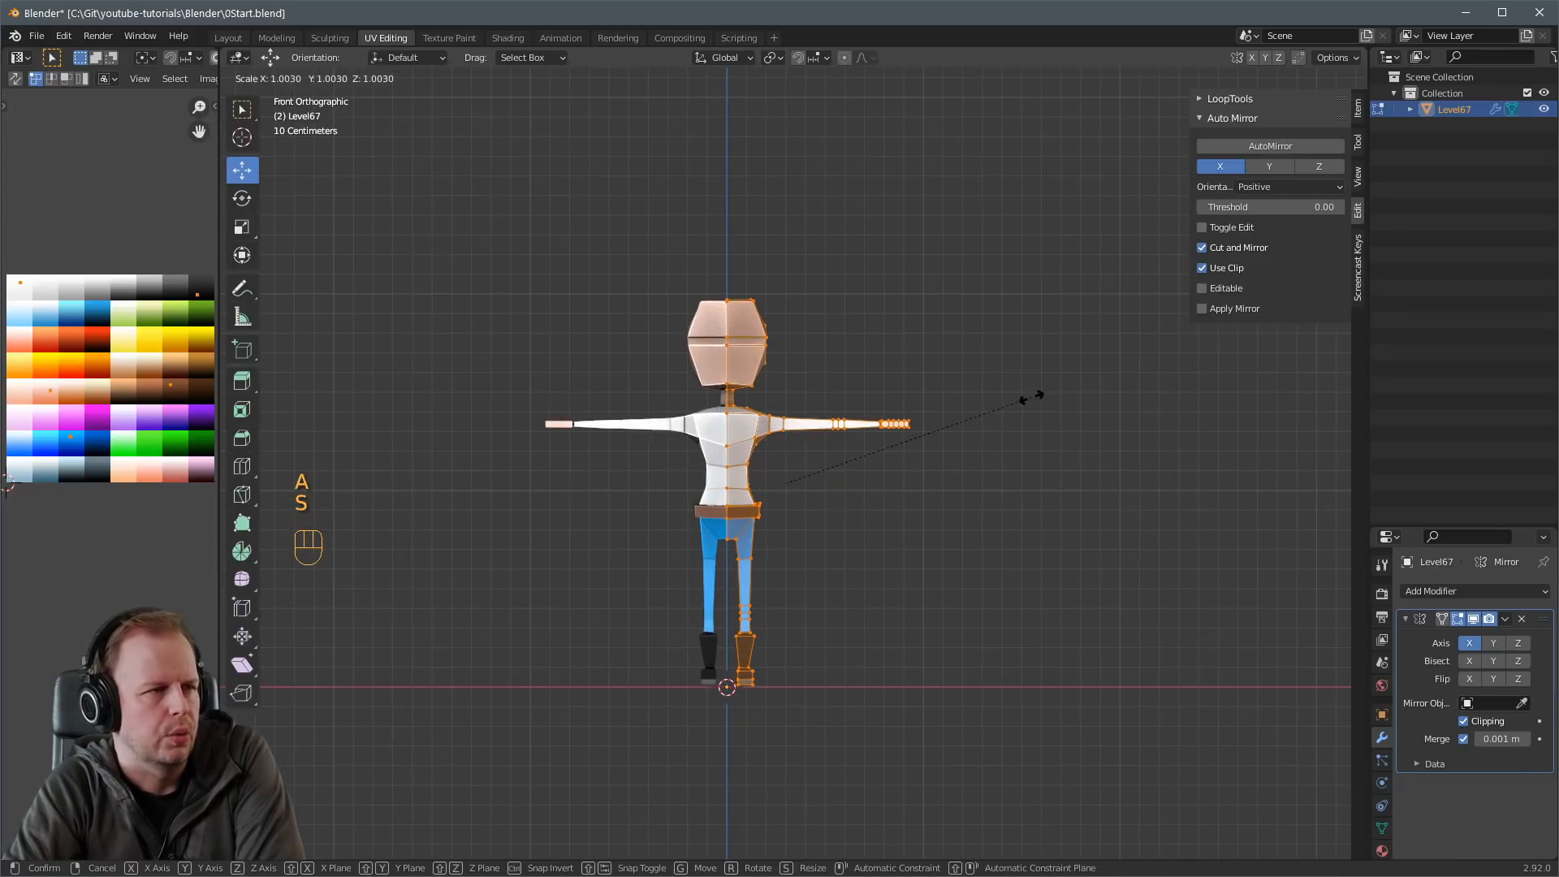
pyautogui.press('z')
pyautogui.click(1010, 412)
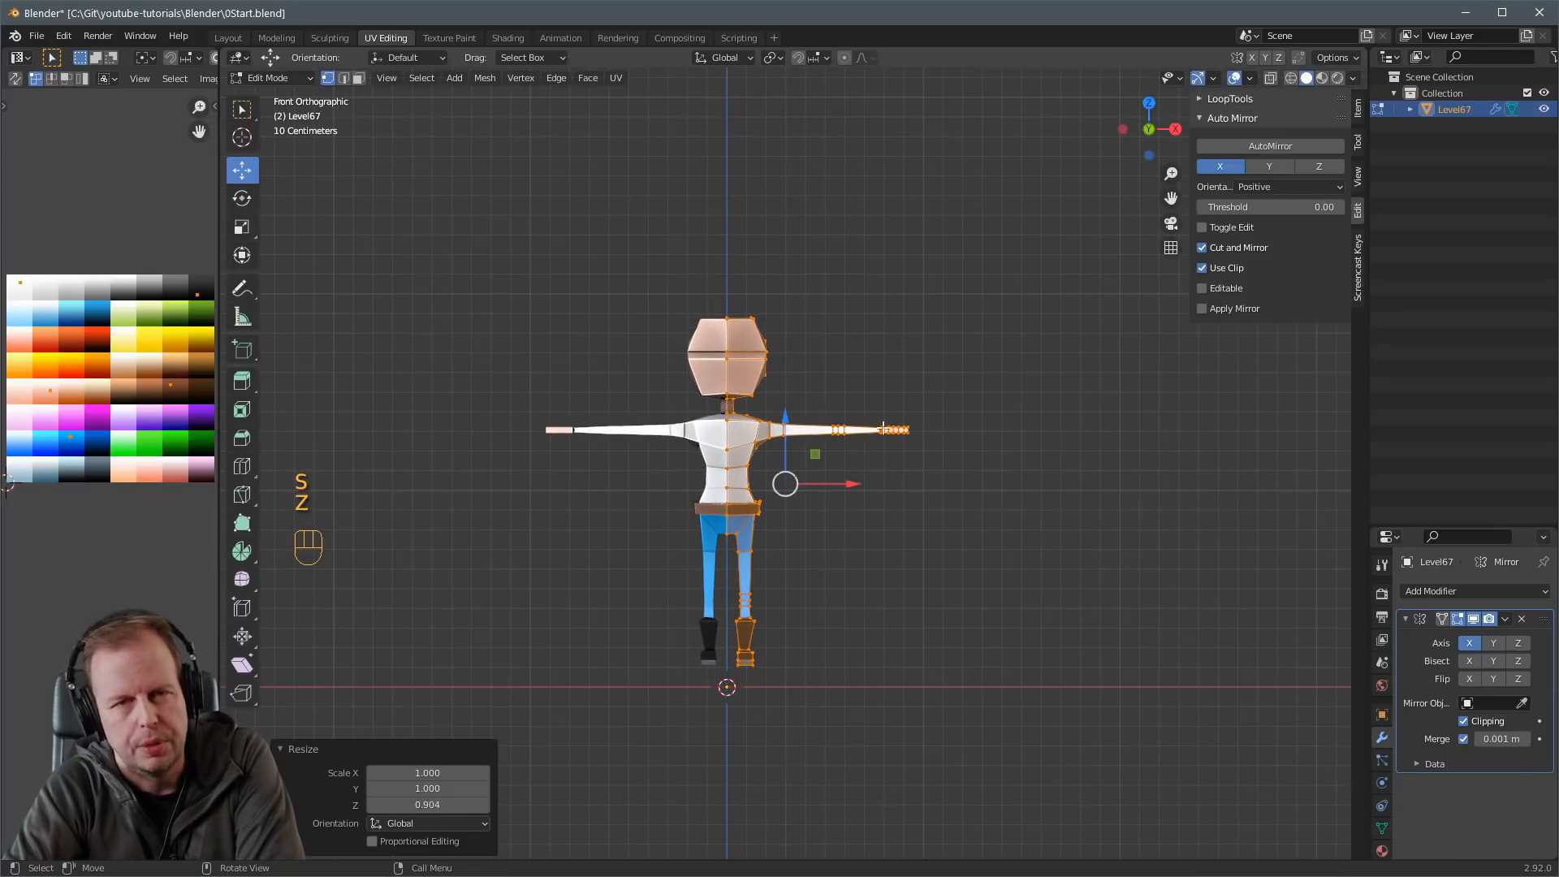
pyautogui.moveTo(785, 419); pyautogui.dragTo(970, 497)
# Box-select the hand's vertices and move them about 0.05 m inward along X to shorten the arm.
pyautogui.press('a')
pyautogui.press('a')
pyautogui.press('b')
pyautogui.press('a')
pyautogui.press('a')
pyautogui.press('b')
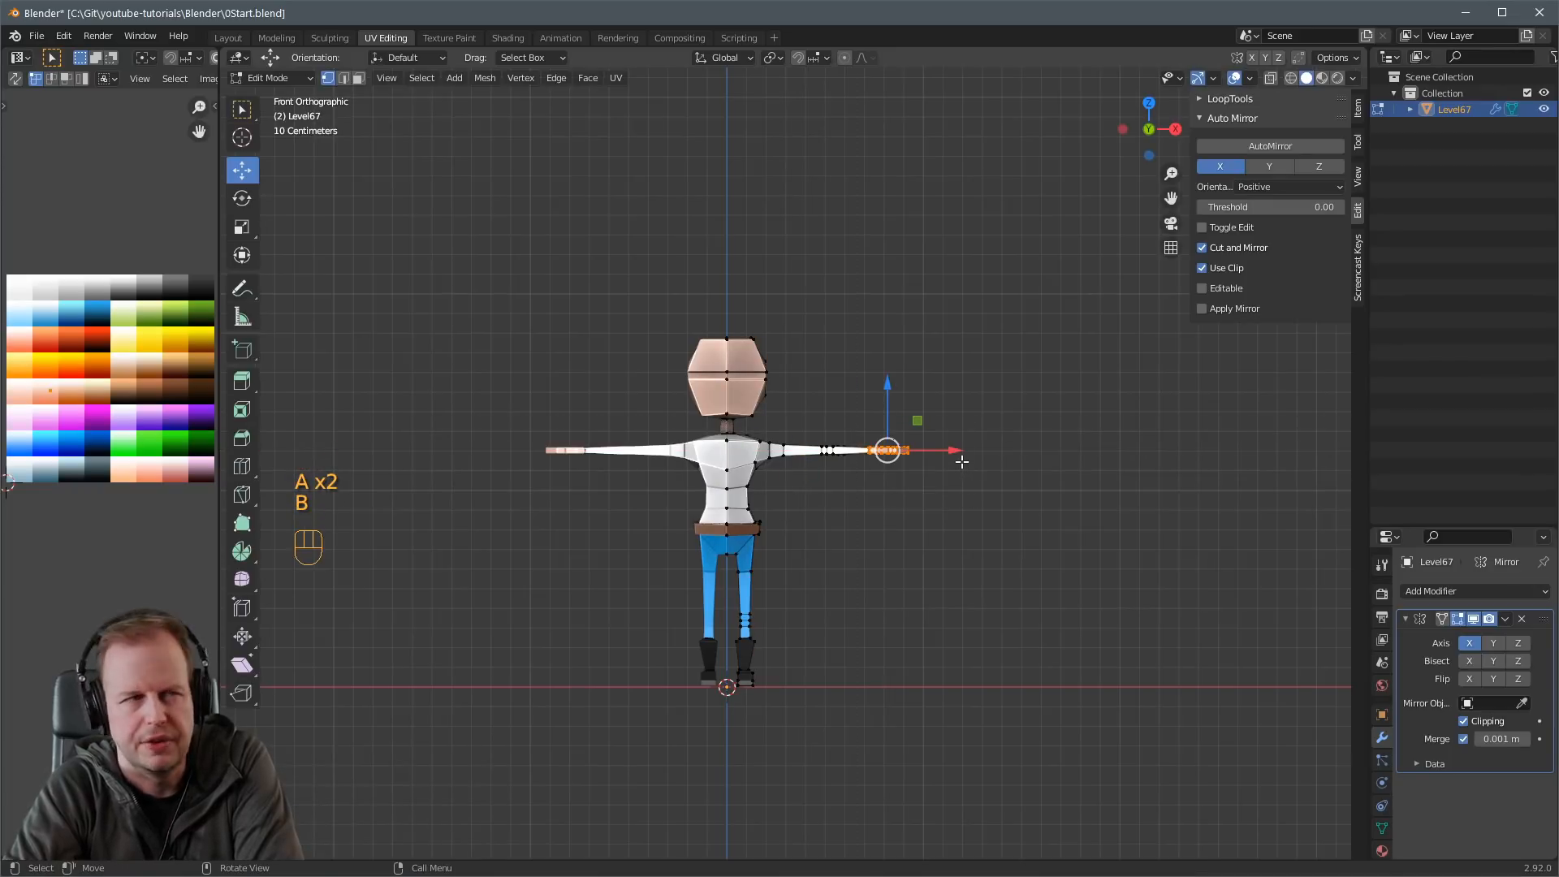
pyautogui.hotkey('ctrl', 'z')
pyautogui.moveTo(946, 449); pyautogui.dragTo(941, 449)
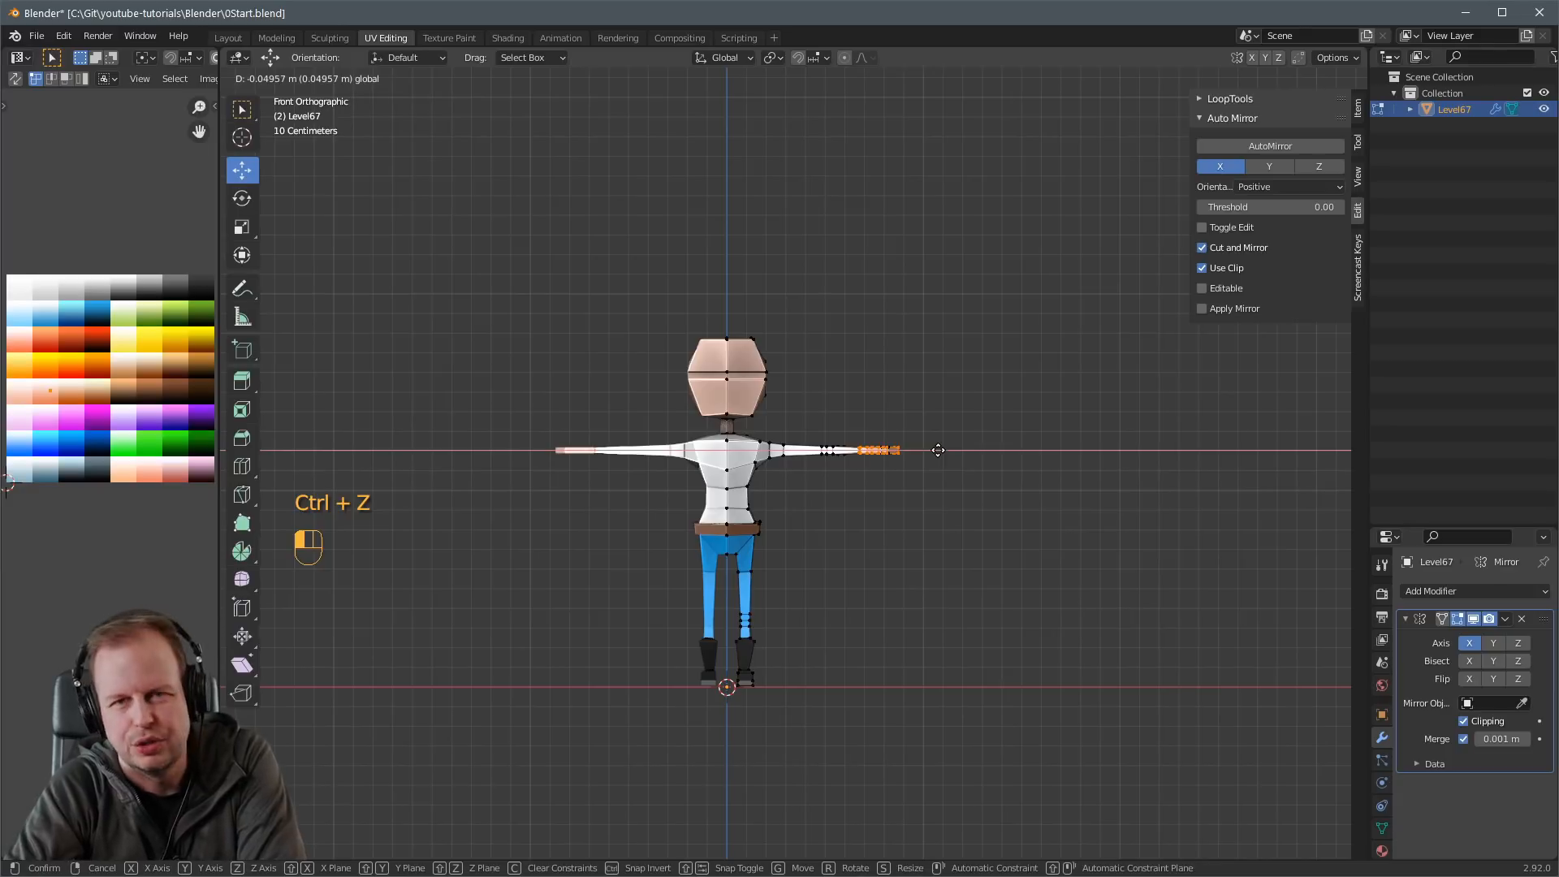
pyautogui.moveTo(936, 449); pyautogui.dragTo(877, 449)
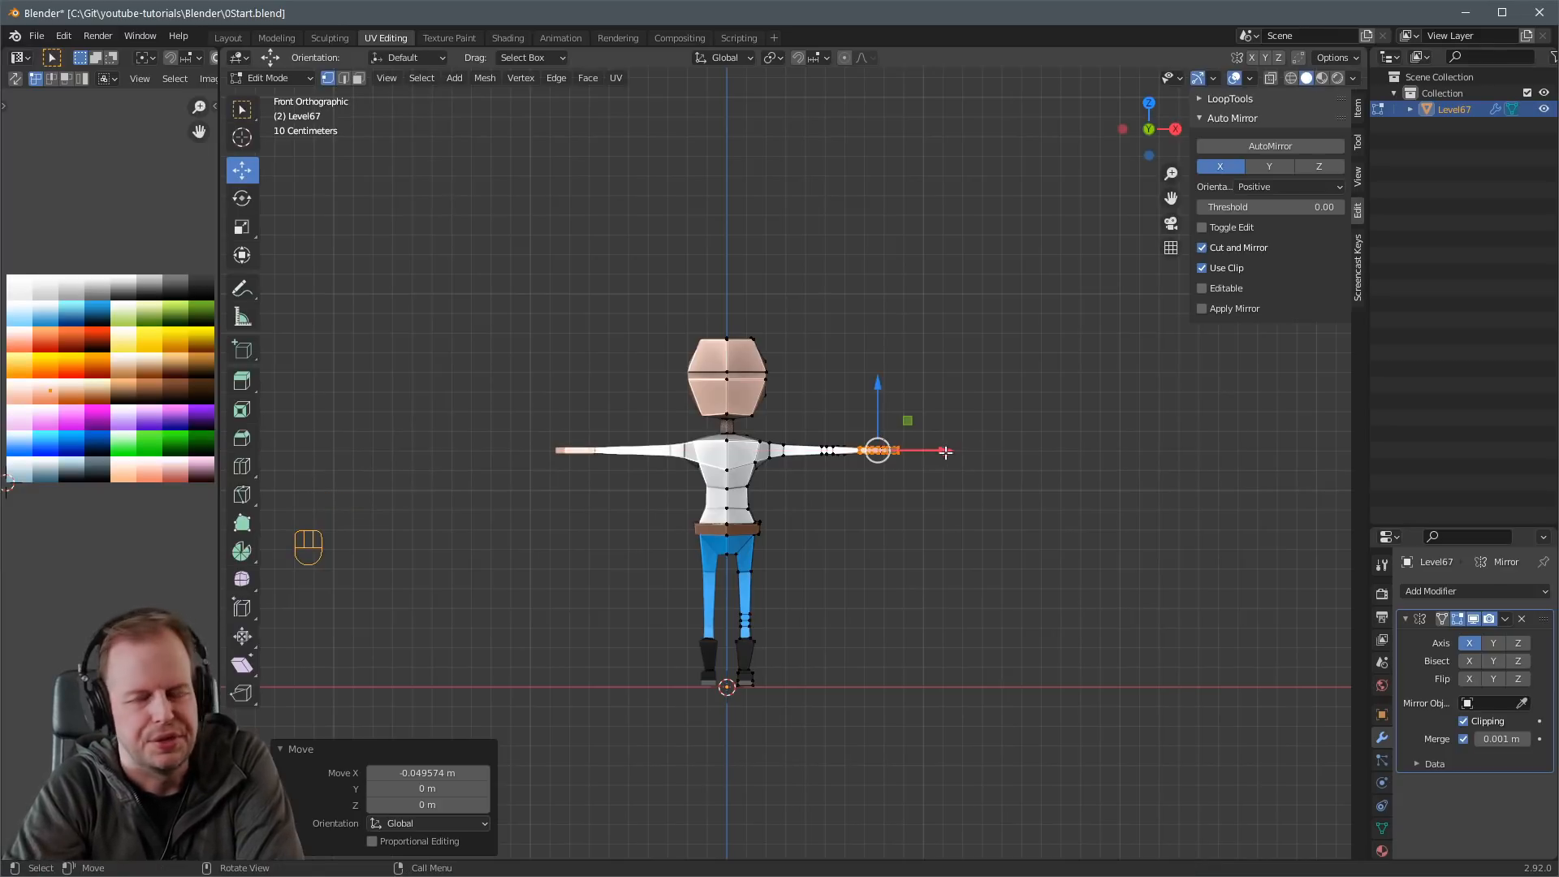
# Examine the whole character's proportions from several sides in Object Mode.
pyautogui.click(961, 539)
pyautogui.scroll(3, 960, 539)
pyautogui.moveTo(960, 539); pyautogui.dragTo(685, 630, button='middle')
pyautogui.press('Tab')
pyautogui.press('3')
pyautogui.scroll(-4, 685, 630)
pyautogui.moveTo(771, 609); pyautogui.dragTo(938, 548, button='middle')
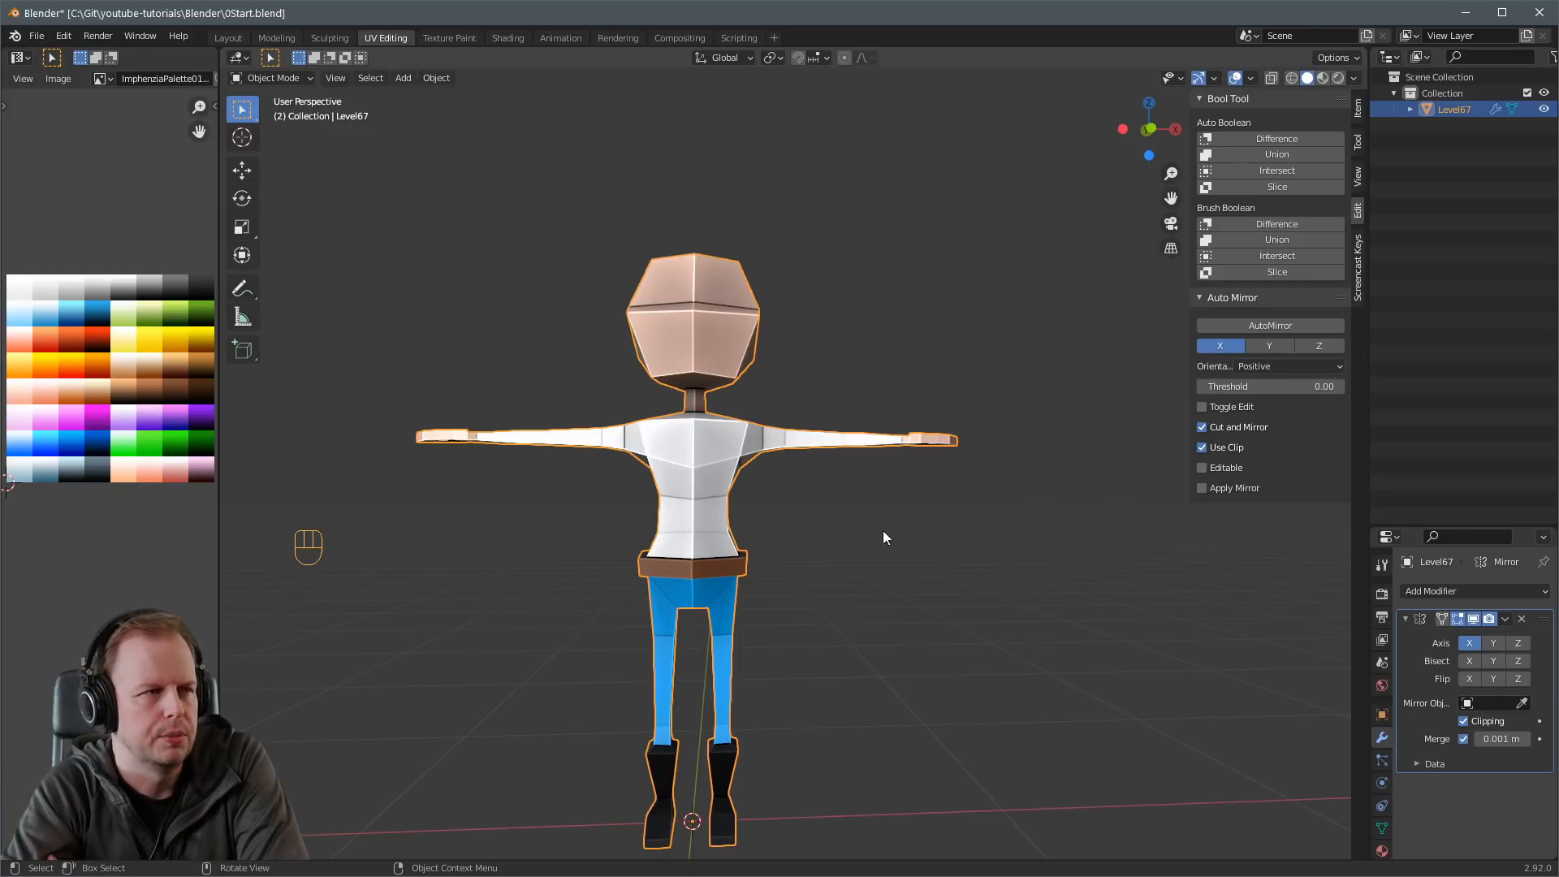
pyautogui.scroll(-2, 844, 426)
pyautogui.moveTo(865, 439); pyautogui.dragTo(815, 446, button='middle')
pyautogui.scroll(4, 783, 437)
# Move the side face of the head backward along Y and about 0.077 m inward along X.
pyautogui.press('Tab')
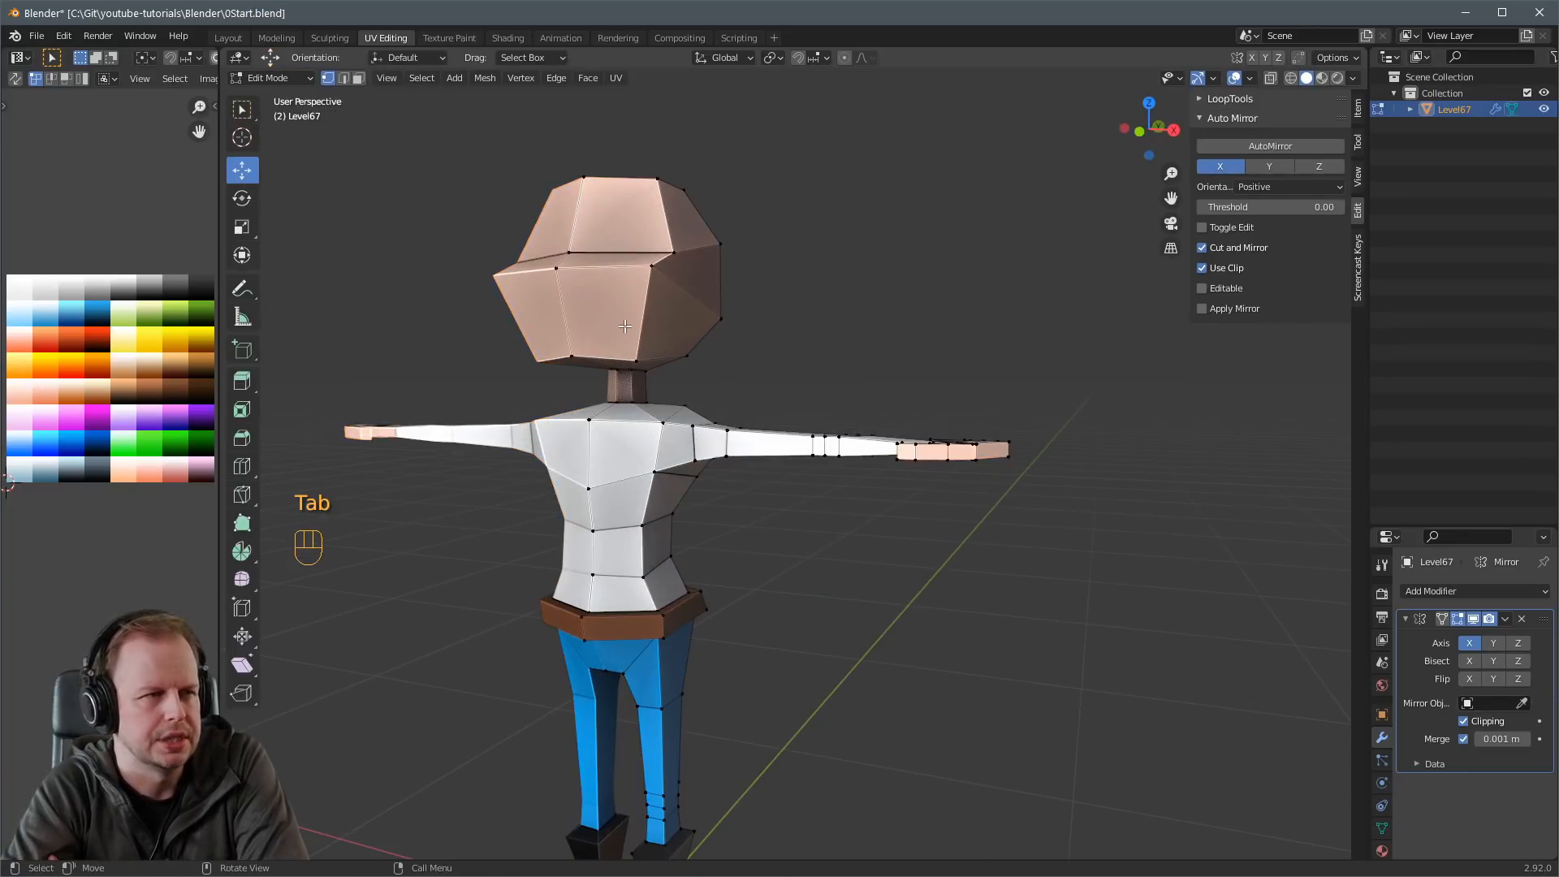
pyautogui.moveTo(604, 260); pyautogui.dragTo(569, 264, button='middle')
pyautogui.press('3')
pyautogui.click(619, 282)
pyautogui.press('g')
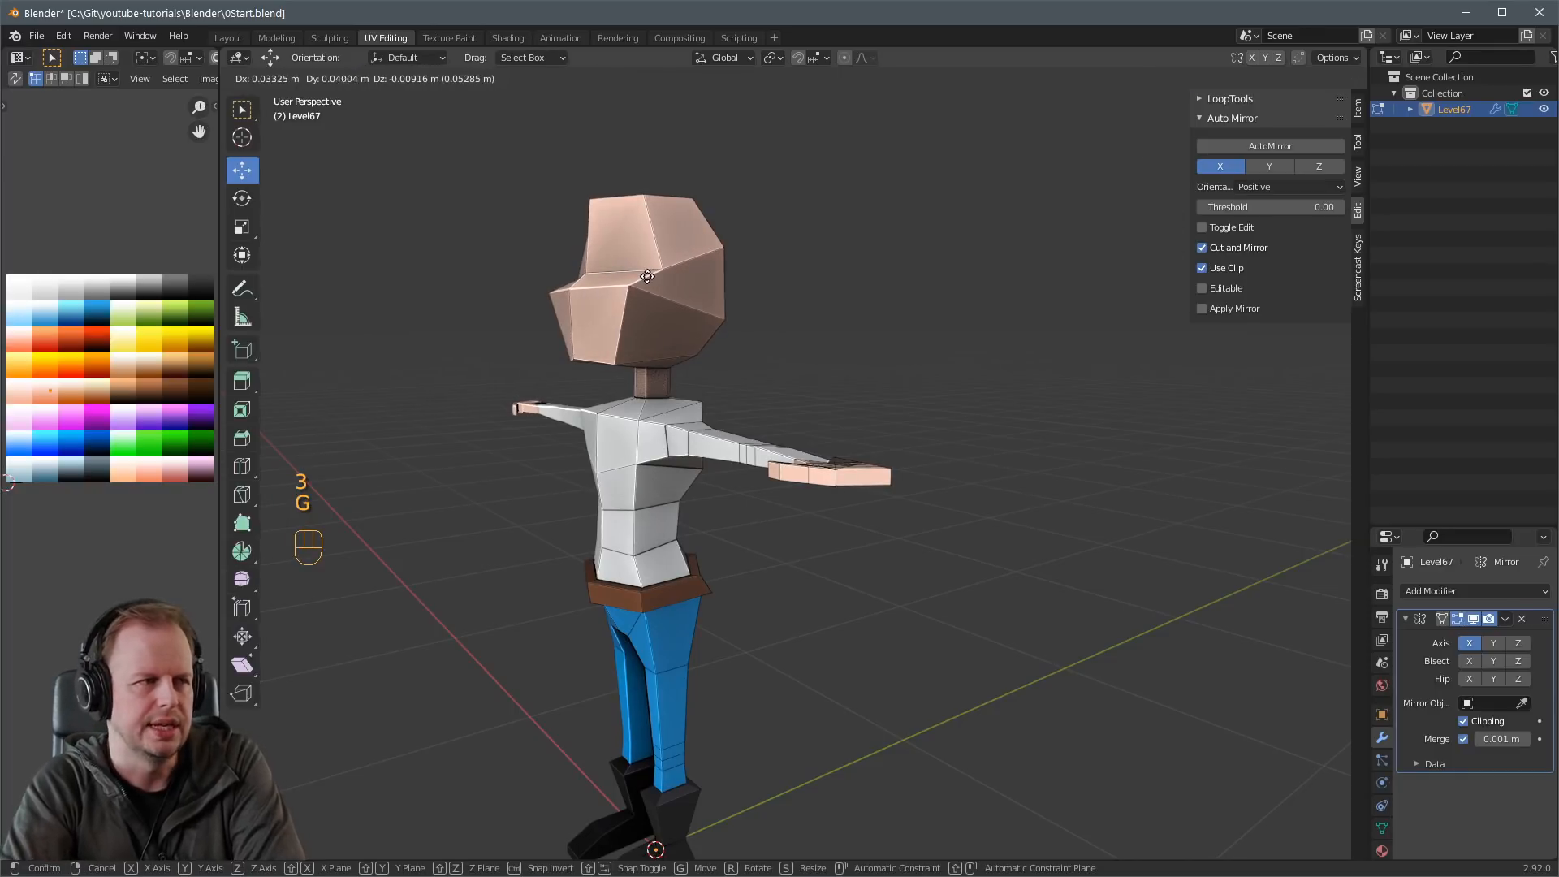
pyautogui.click(641, 268)
pyautogui.moveTo(641, 268); pyautogui.dragTo(728, 286, button='middle')
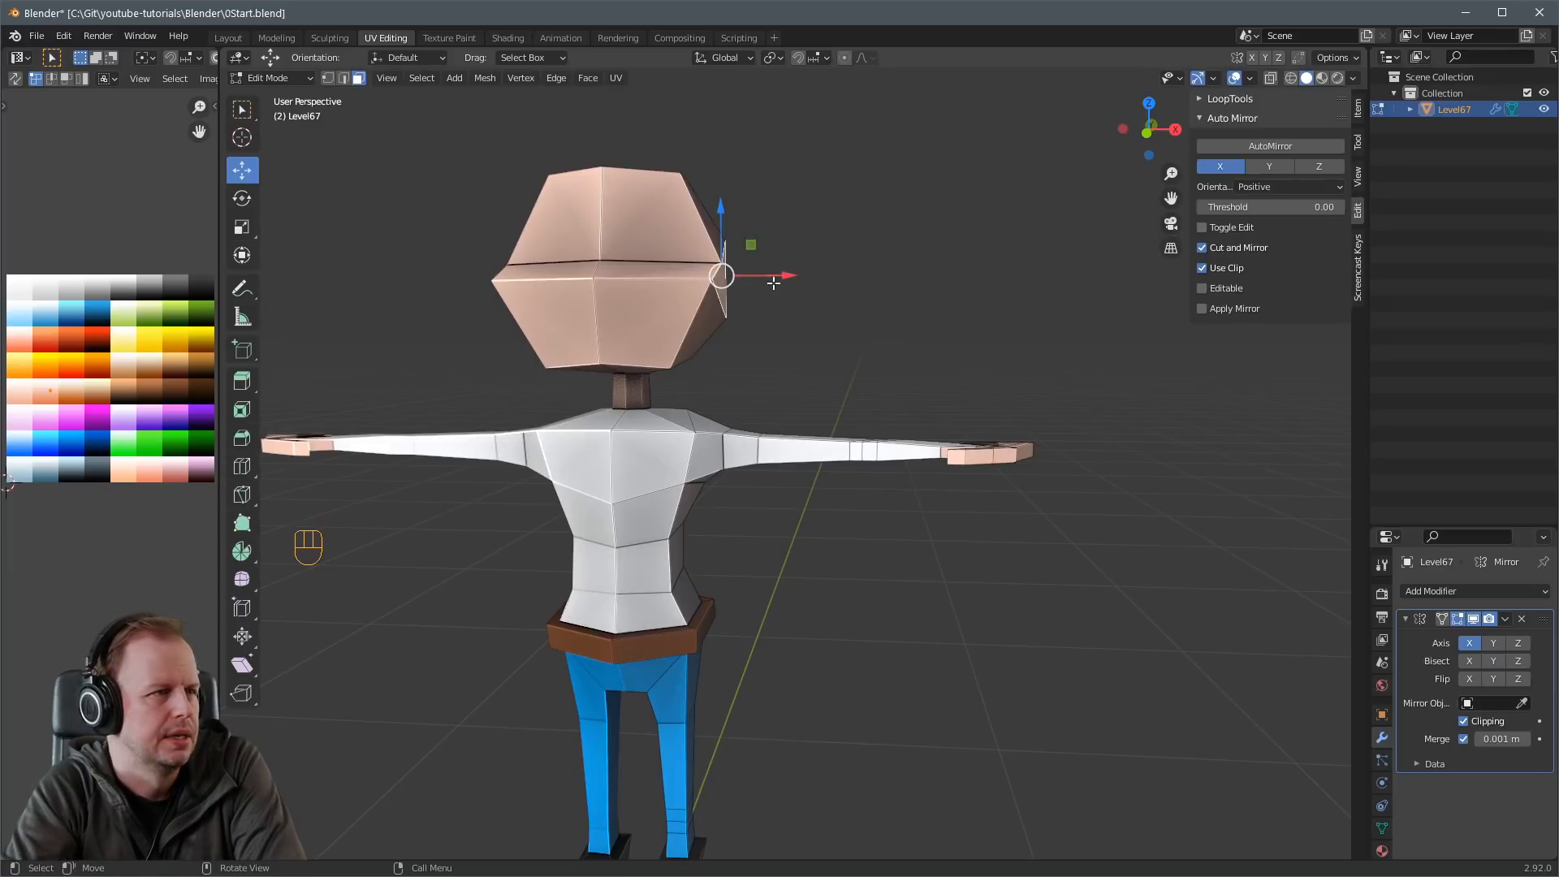
pyautogui.press('g')
pyautogui.click(715, 272)
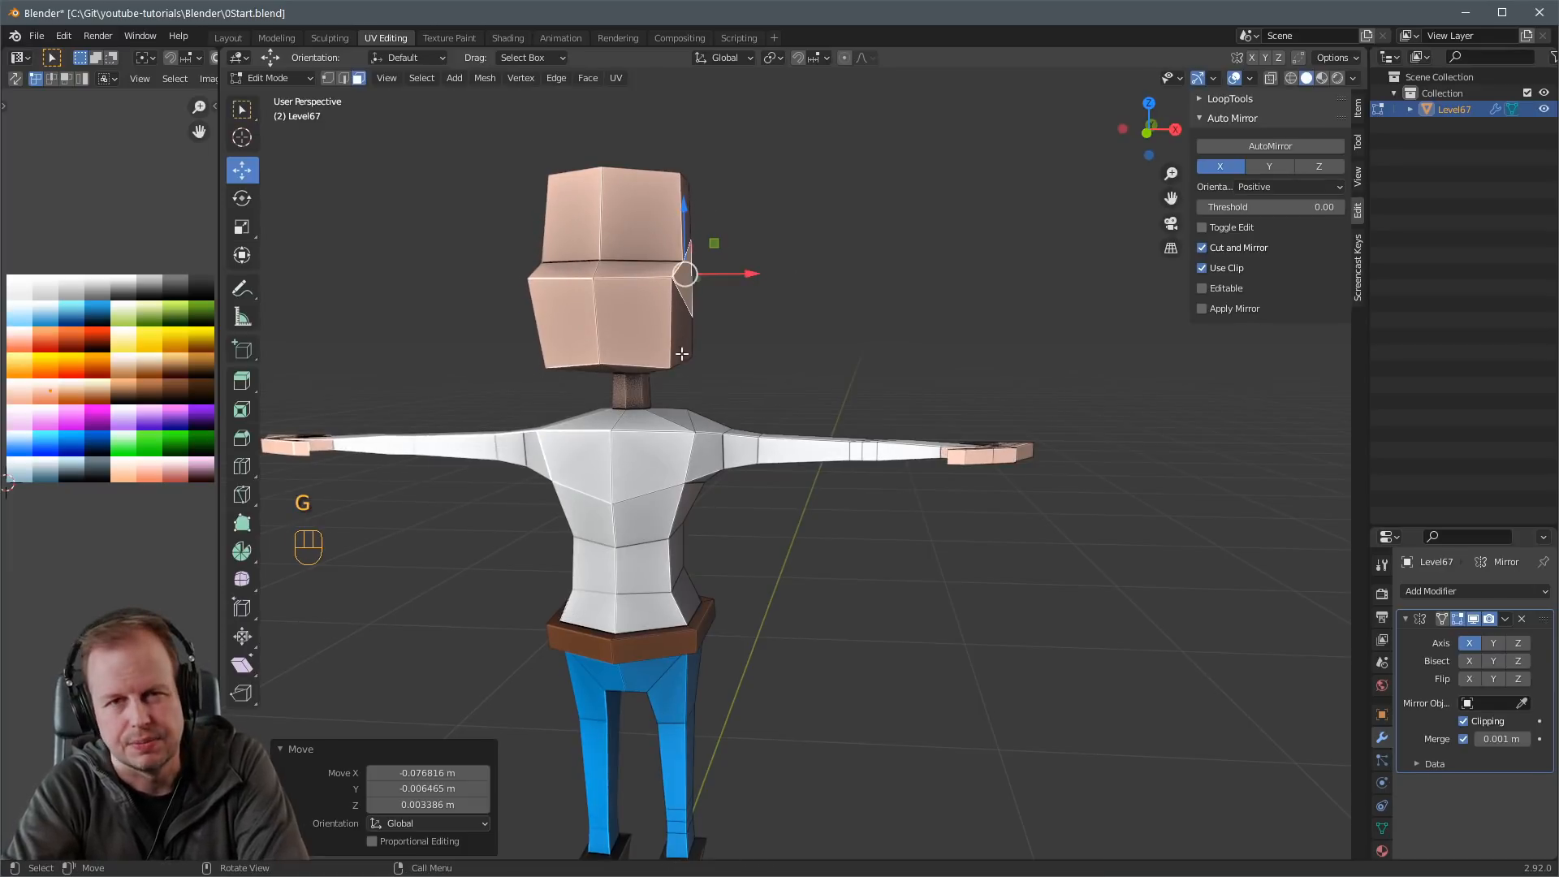
# Narrow the lower back of the head by moving its corner vertex inward along X, about 0.040 m and then about 0.056 m.
pyautogui.press('1')
pyautogui.moveTo(547, 354); pyautogui.dragTo(362, 352, button='middle')
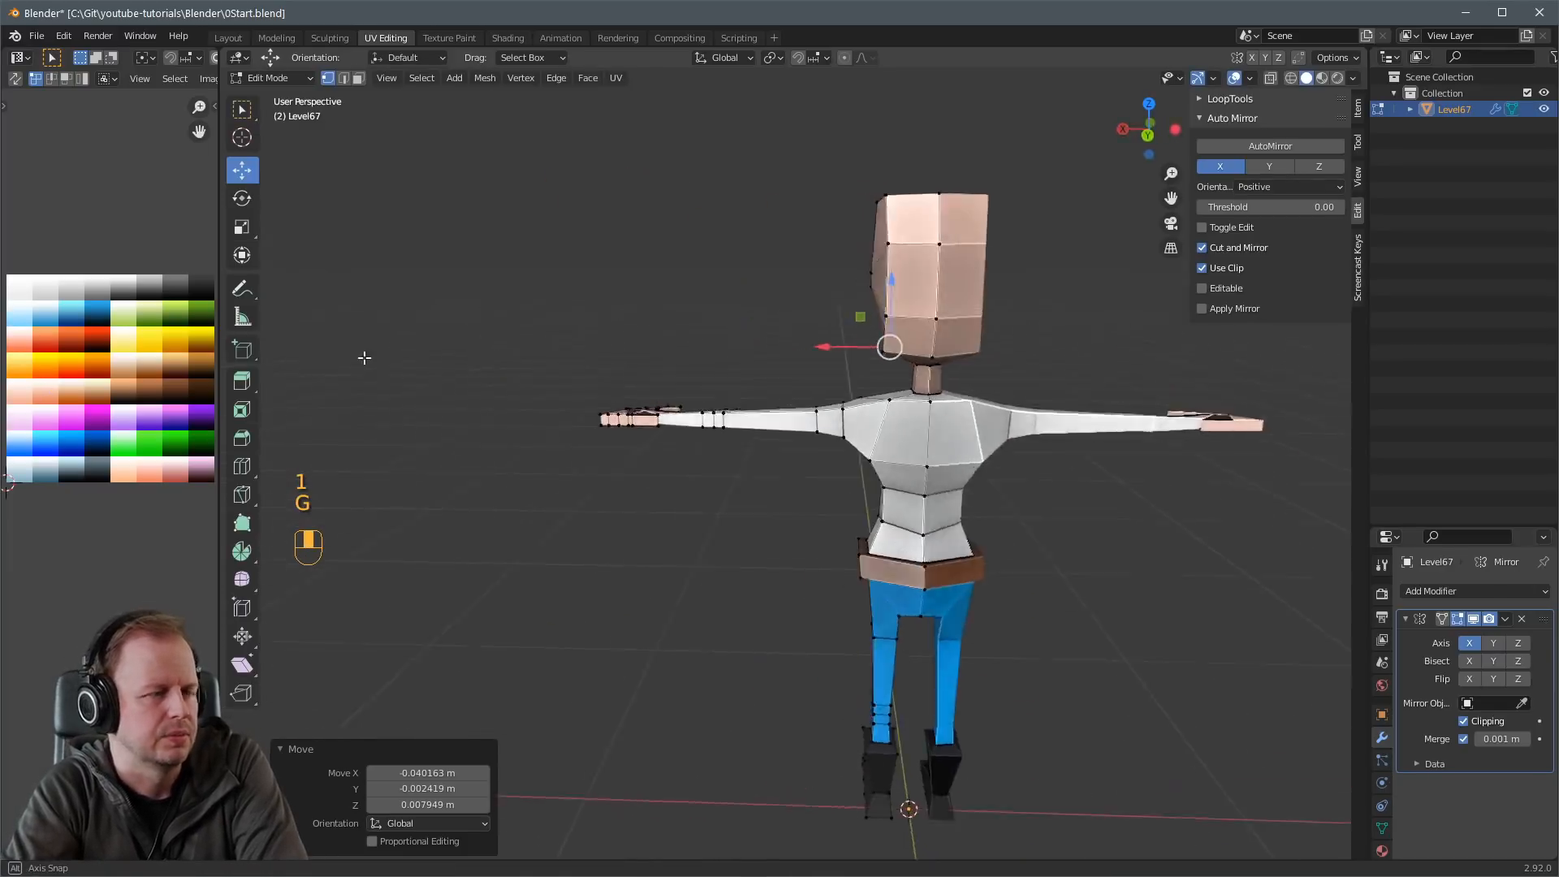
pyautogui.scroll(3, 923, 306)
pyautogui.press('g')
pyautogui.click(960, 301)
pyautogui.scroll(-3, 961, 301)
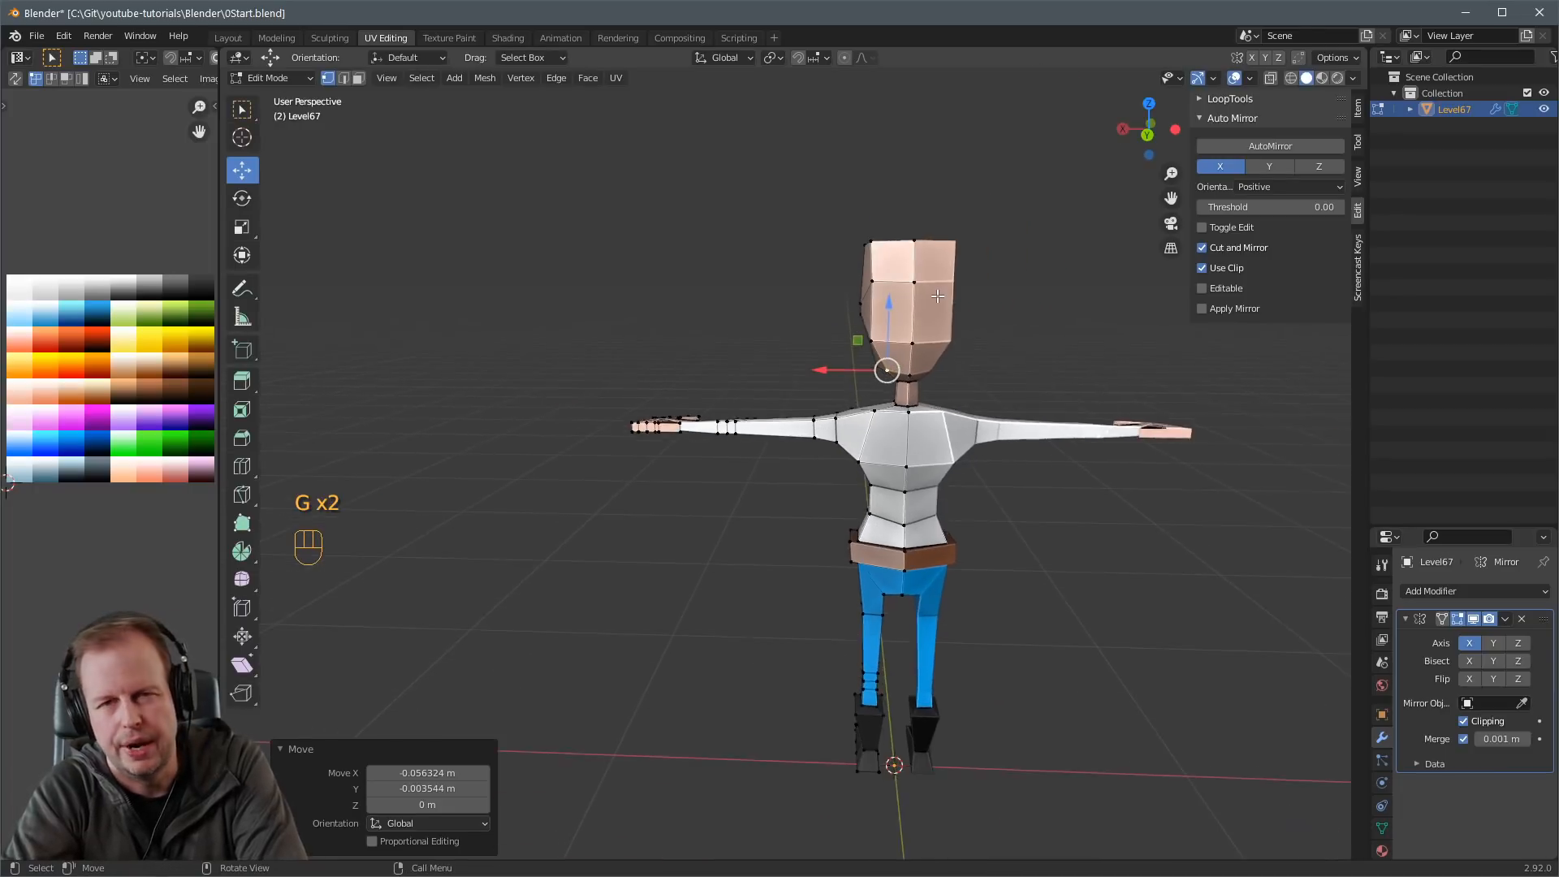
pyautogui.moveTo(960, 300); pyautogui.dragTo(946, 300, button='middle')
pyautogui.click(880, 242)
pyautogui.press('g')
pyautogui.click(896, 253)
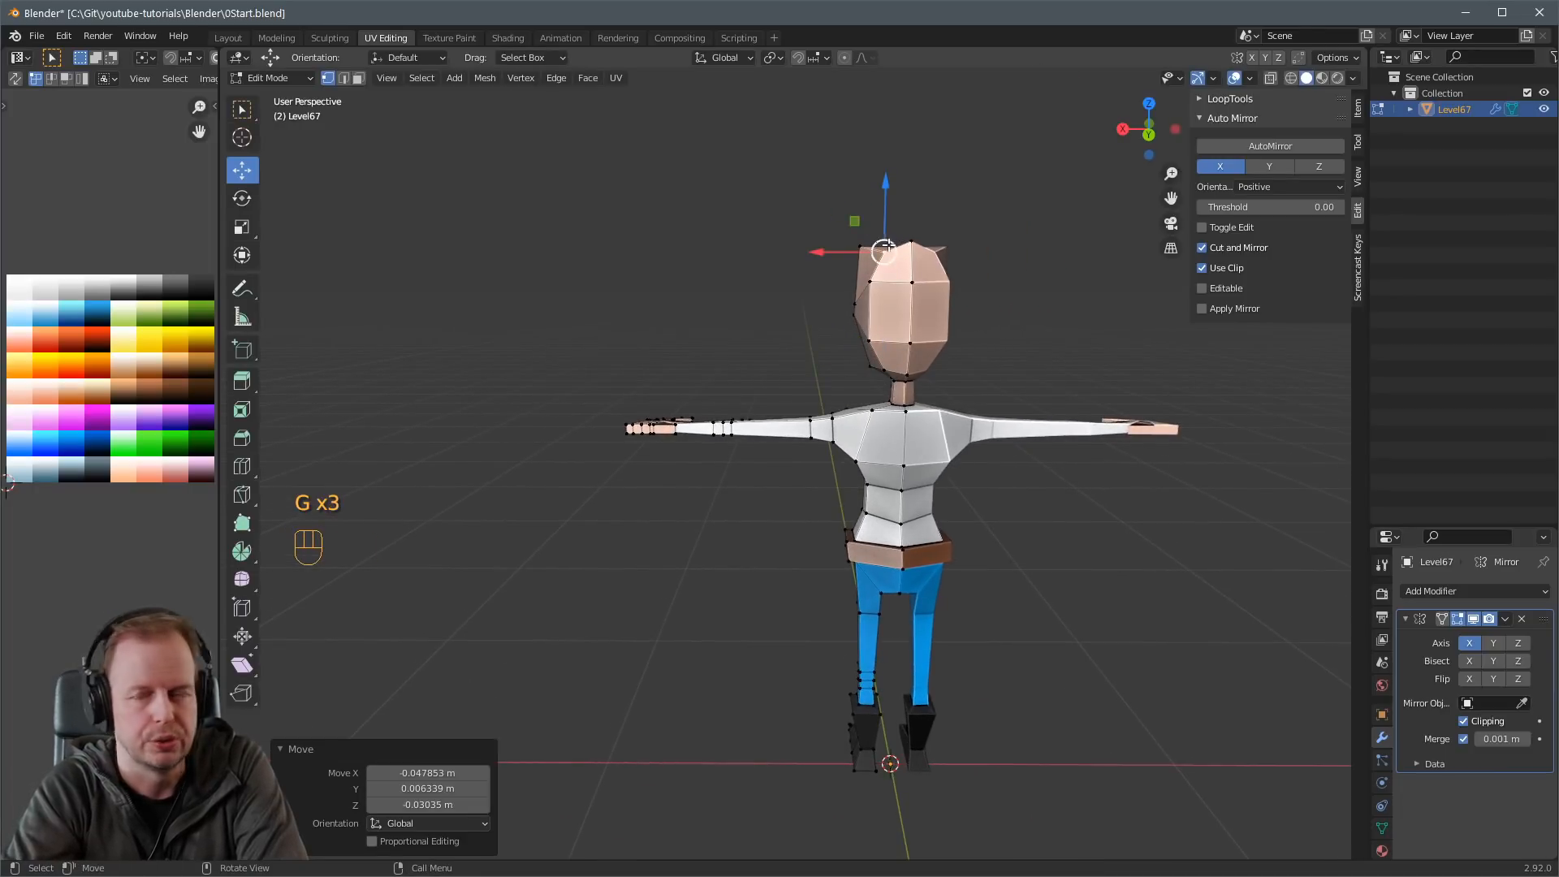
pyautogui.hotkey('ctrl', 'z')
# Lower the vertex at the head's upper corner slightly and move it forward along Y.
pyautogui.press('g')
pyautogui.click(883, 249)
pyautogui.press('g')
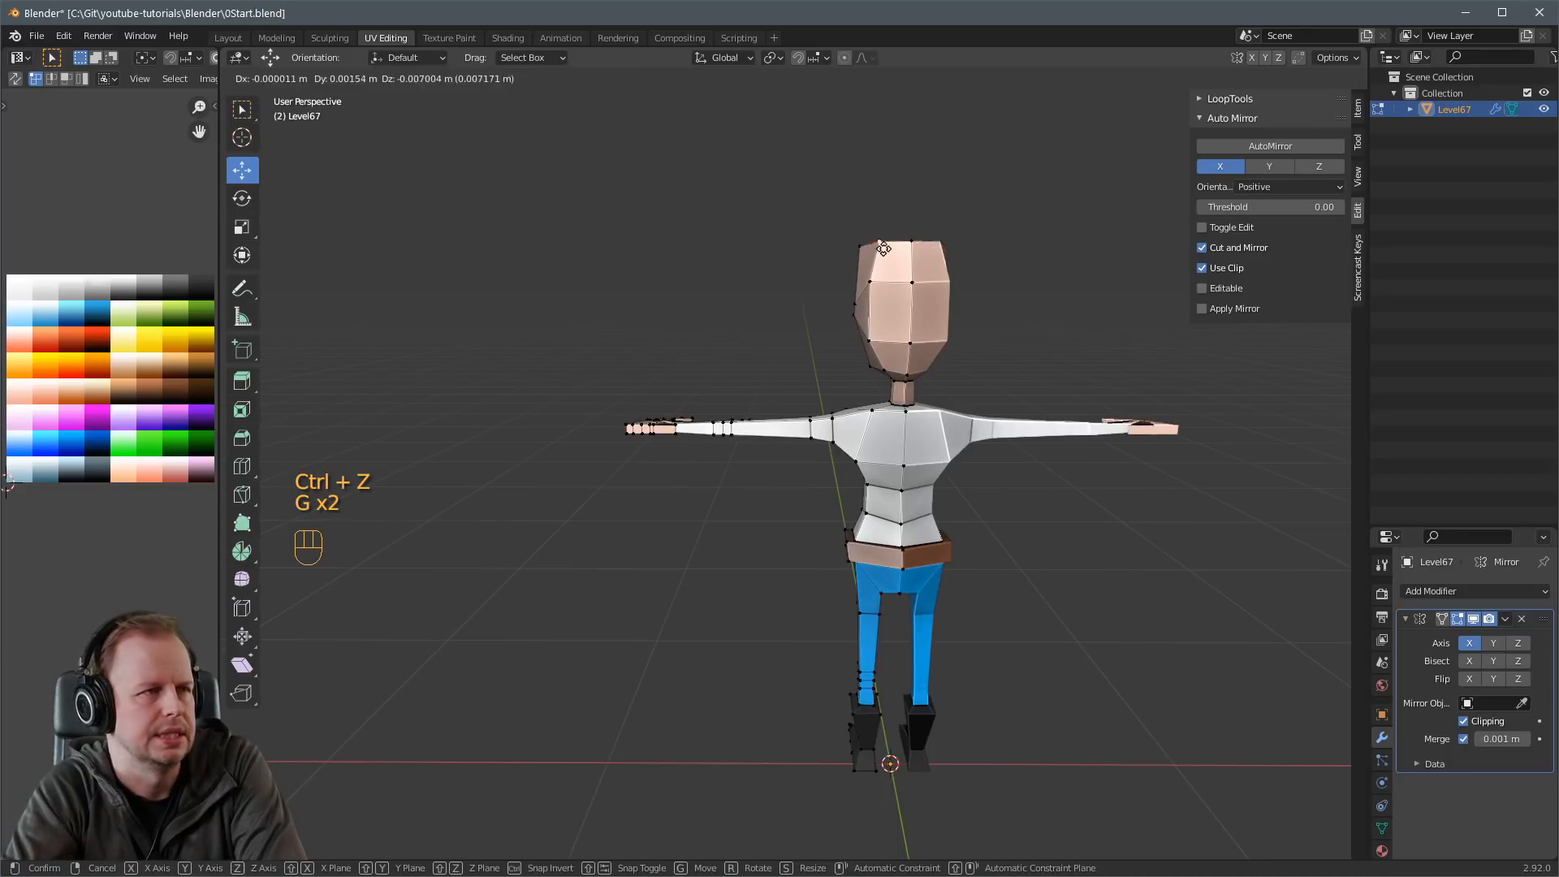
pyautogui.click(884, 248)
pyautogui.moveTo(883, 248); pyautogui.dragTo(1016, 284, button='middle')
pyautogui.press('g')
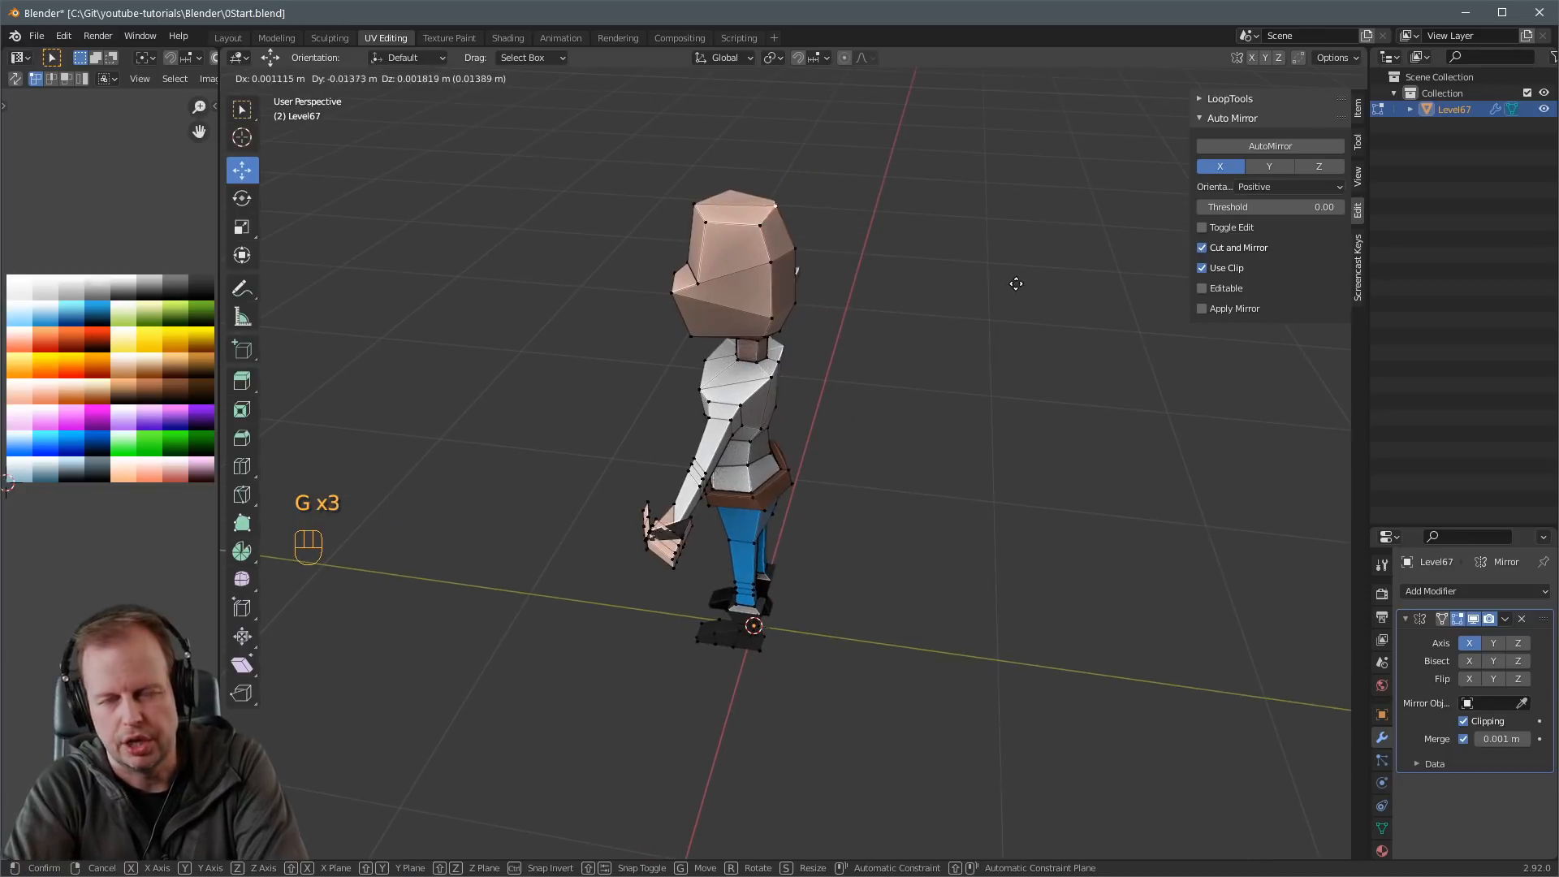
pyautogui.click(1021, 289)
# Examine the front and side faces of the head from several angles.
pyautogui.moveTo(828, 280); pyautogui.dragTo(940, 274, button='middle')
pyautogui.press('3')
pyautogui.moveTo(763, 286); pyautogui.dragTo(840, 265, button='middle')
pyautogui.click(667, 303)
pyautogui.press('3')
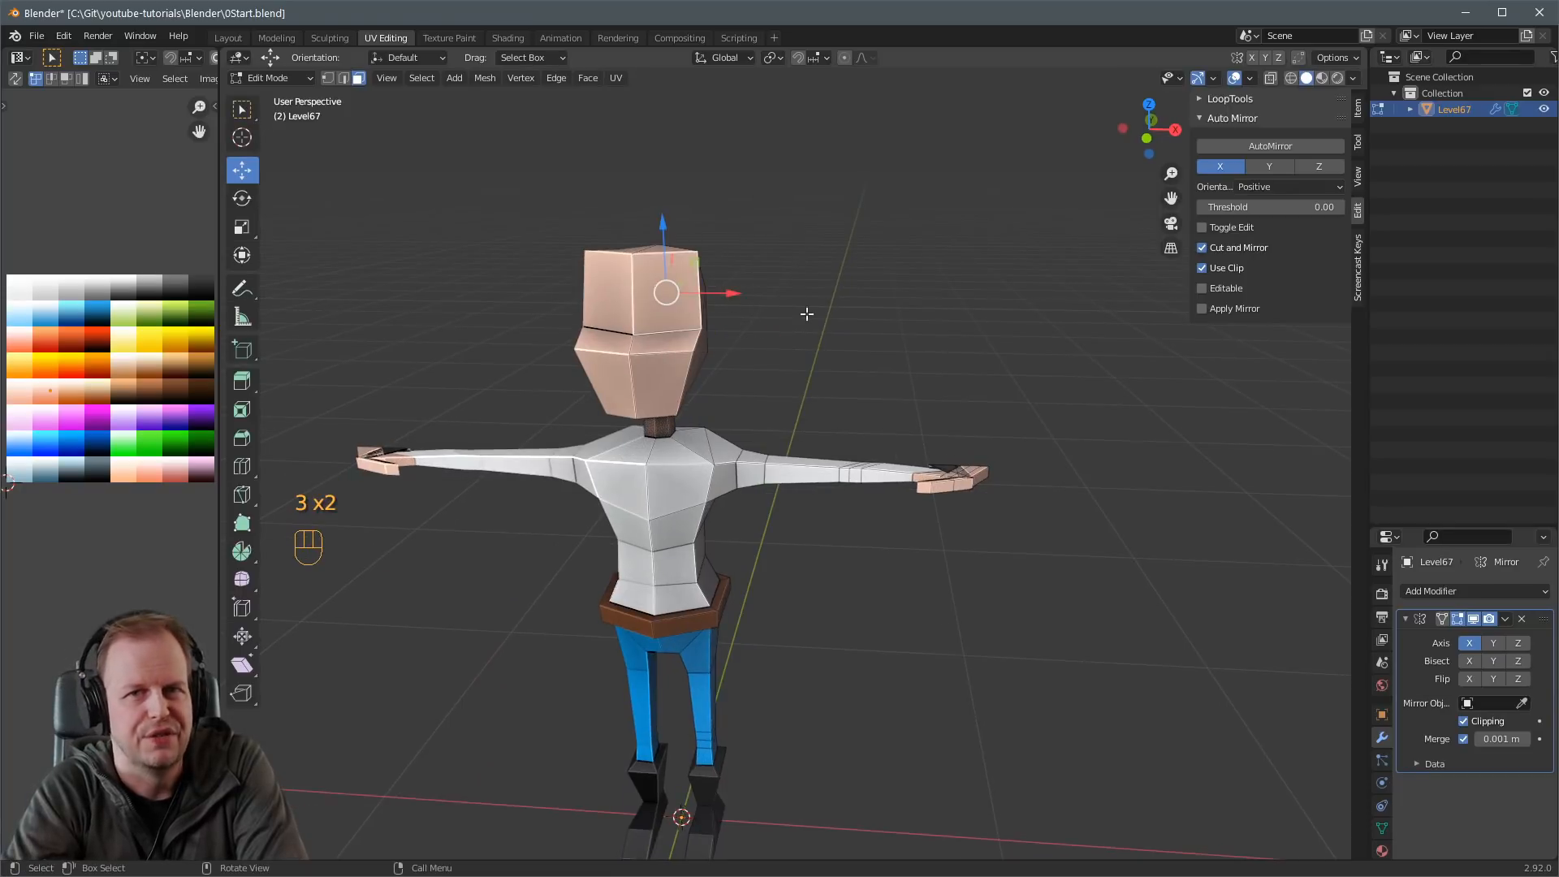
pyautogui.moveTo(784, 312); pyautogui.dragTo(690, 317, button='middle')
pyautogui.click(711, 316)
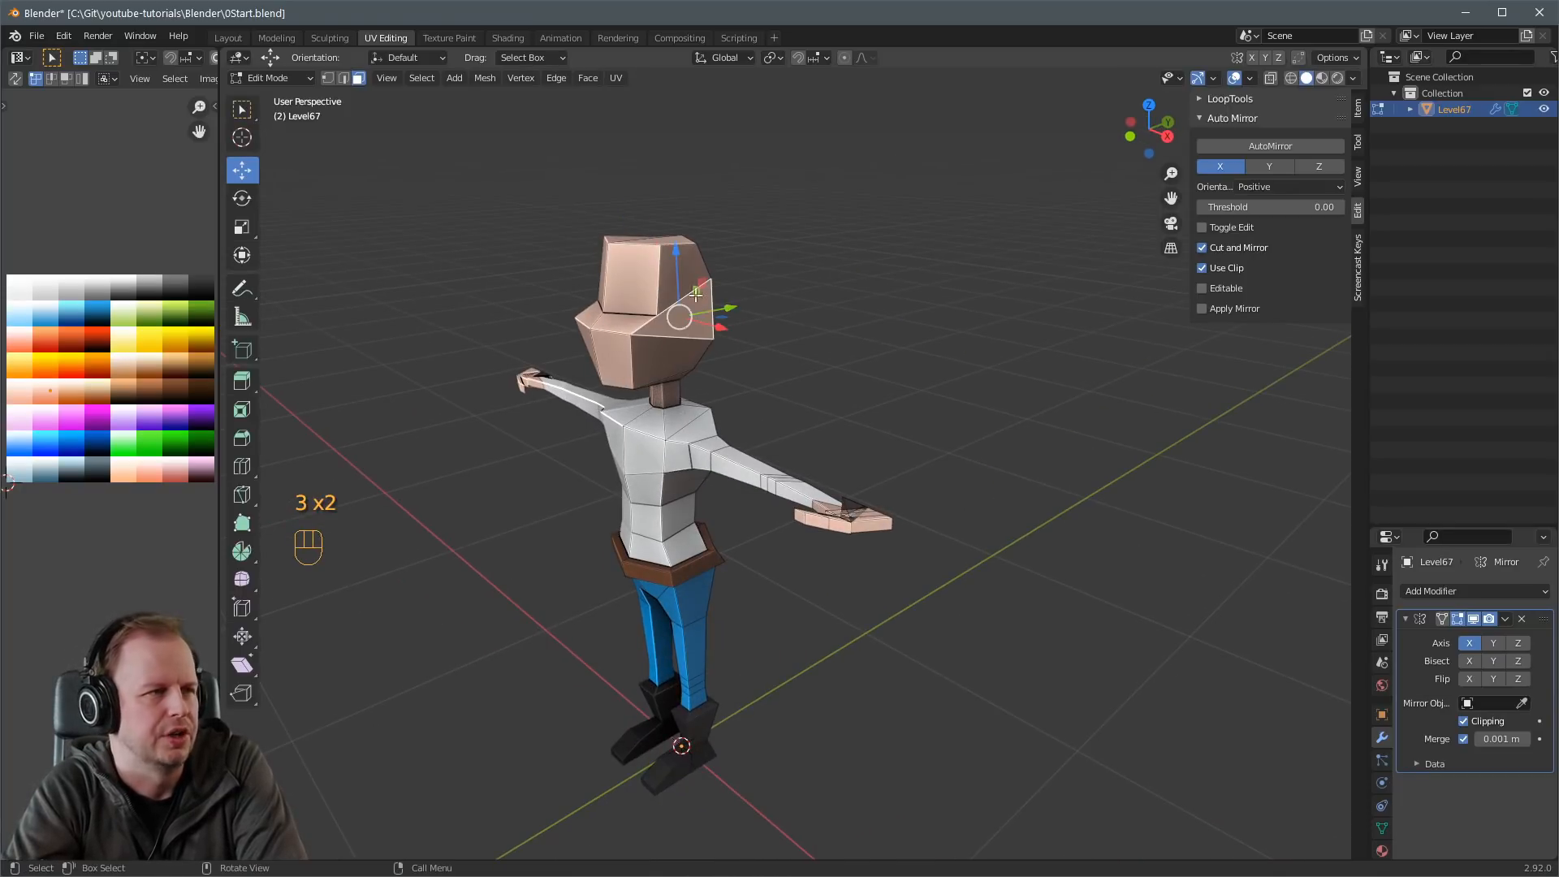
pyautogui.moveTo(701, 307); pyautogui.dragTo(823, 288, button='middle')
pyautogui.scroll(3, 742, 314)
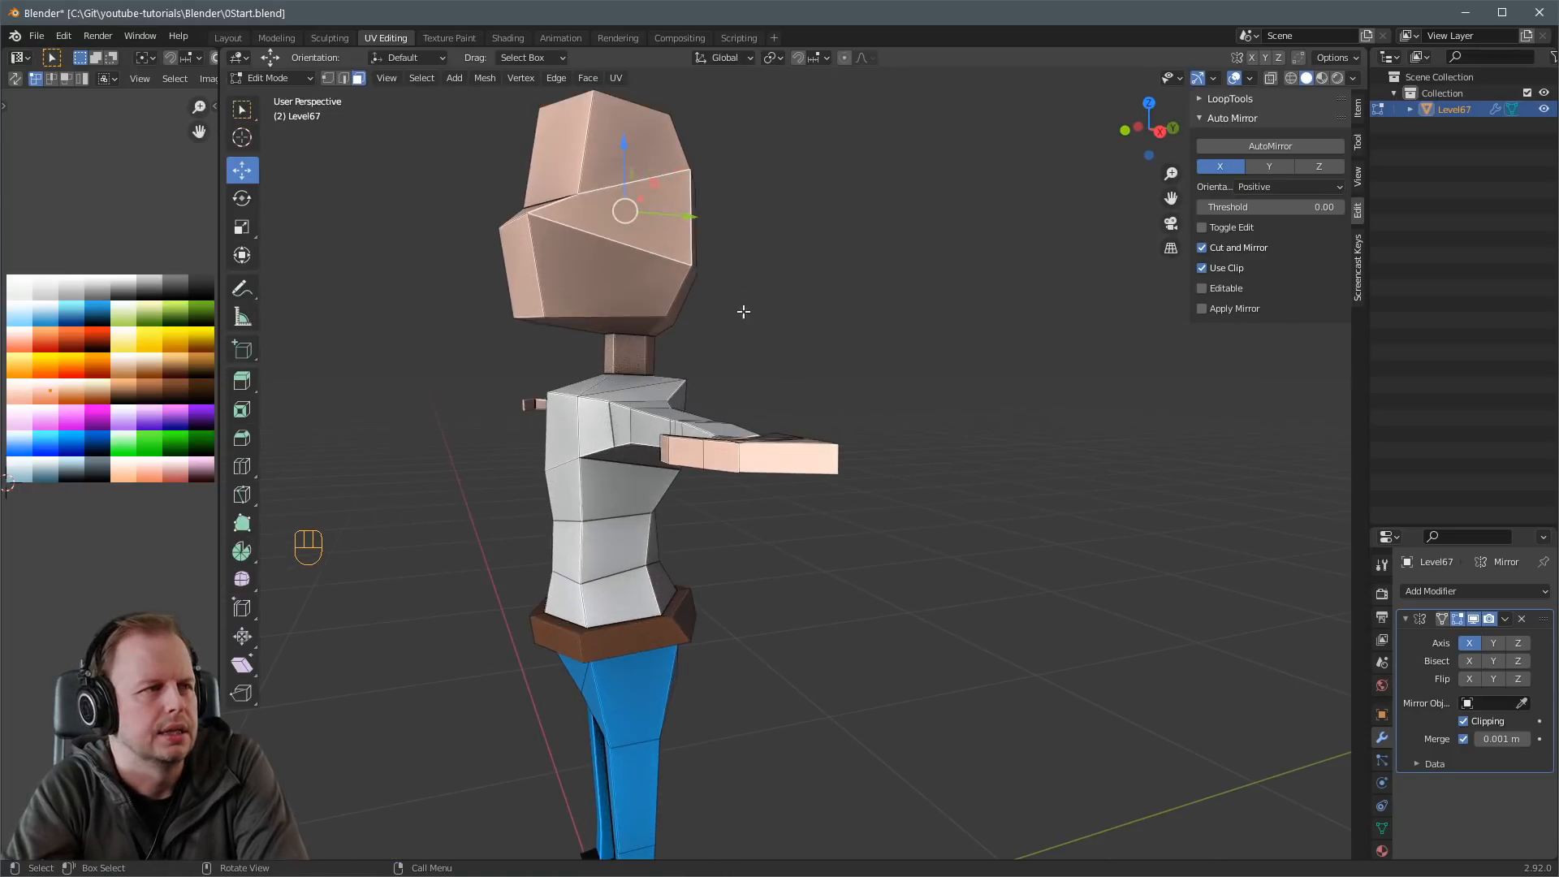
# Lower the edge where the neck meets the head by about 0.014 m.
pyautogui.press('2')
pyautogui.press('a')
pyautogui.press('a')
pyautogui.click(629, 345)
pyautogui.press('g')
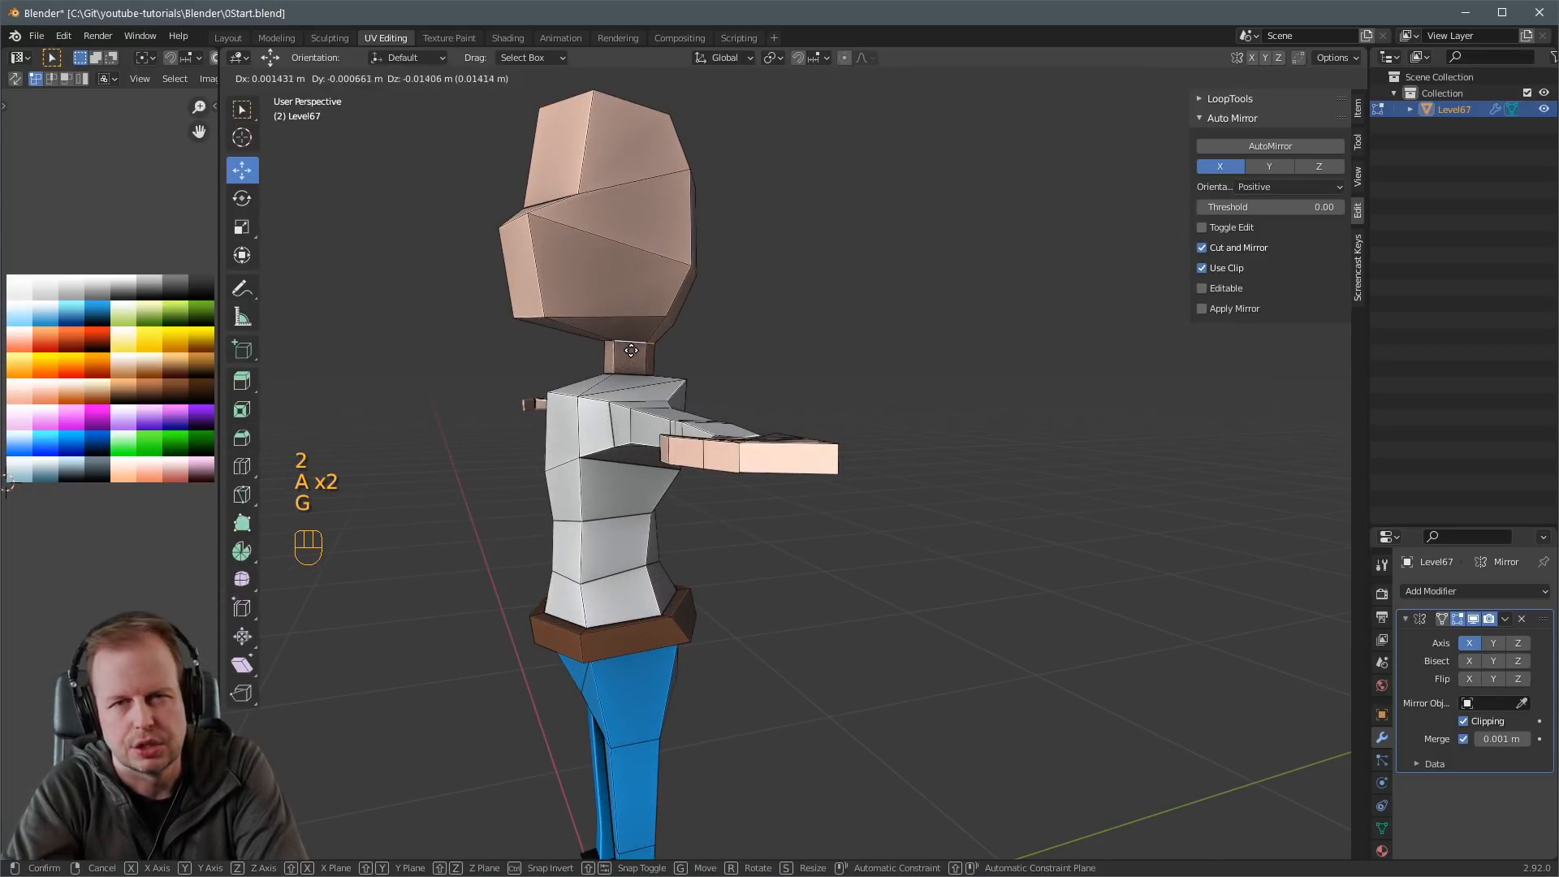
pyautogui.click(630, 350)
# Select the lower front and cheek faces of the head.
pyautogui.press('3')
pyautogui.moveTo(620, 341); pyautogui.dragTo(614, 305, button='middle')
pyautogui.click(614, 305)
pyautogui.moveTo(769, 291)
pyautogui.mouseDown(button='middle')
pyautogui.moveTo(698, 294)
pyautogui.moveTo(803, 311)
pyautogui.moveTo(898, 285)
pyautogui.moveTo(755, 271)
pyautogui.mouseUp(button='middle')
pyautogui.keyDown('shift'); pyautogui.click(828, 294); pyautogui.keyUp('shift')
pyautogui.scroll(4, 762, 271)
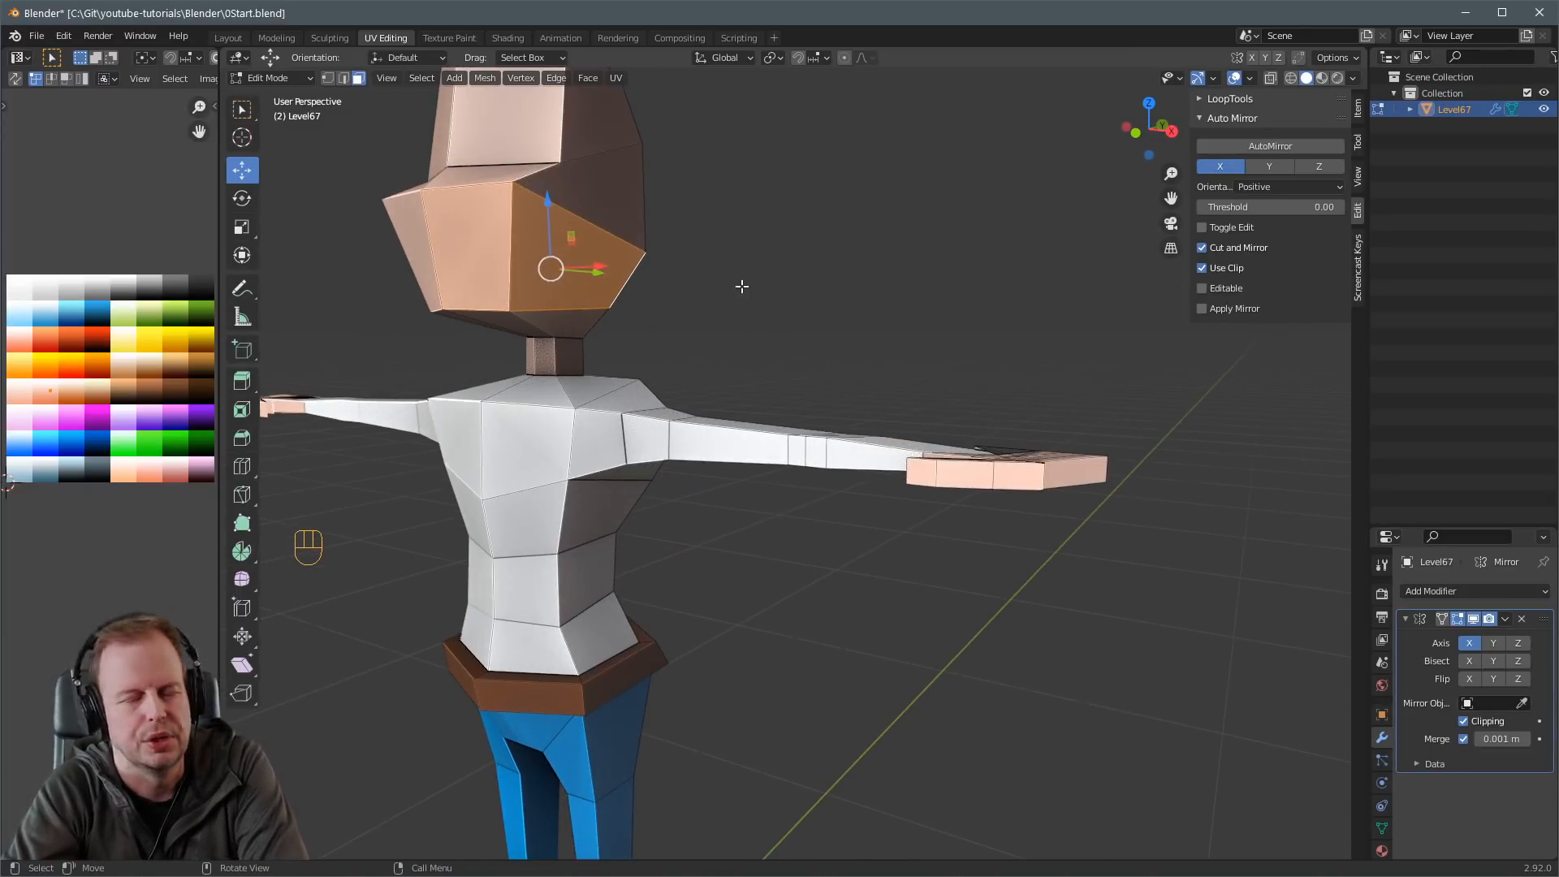
# Move the outer vertex of the brow slightly inward along X and adjust a nearby edge of the face.
pyautogui.scroll(-2, 723, 290)
pyautogui.moveTo(724, 290)
pyautogui.mouseDown(button='middle')
pyautogui.moveTo(721, 311)
pyautogui.moveTo(699, 292)
pyautogui.mouseUp(button='middle')
pyautogui.press('2')
pyautogui.press('1')
pyautogui.press('g')
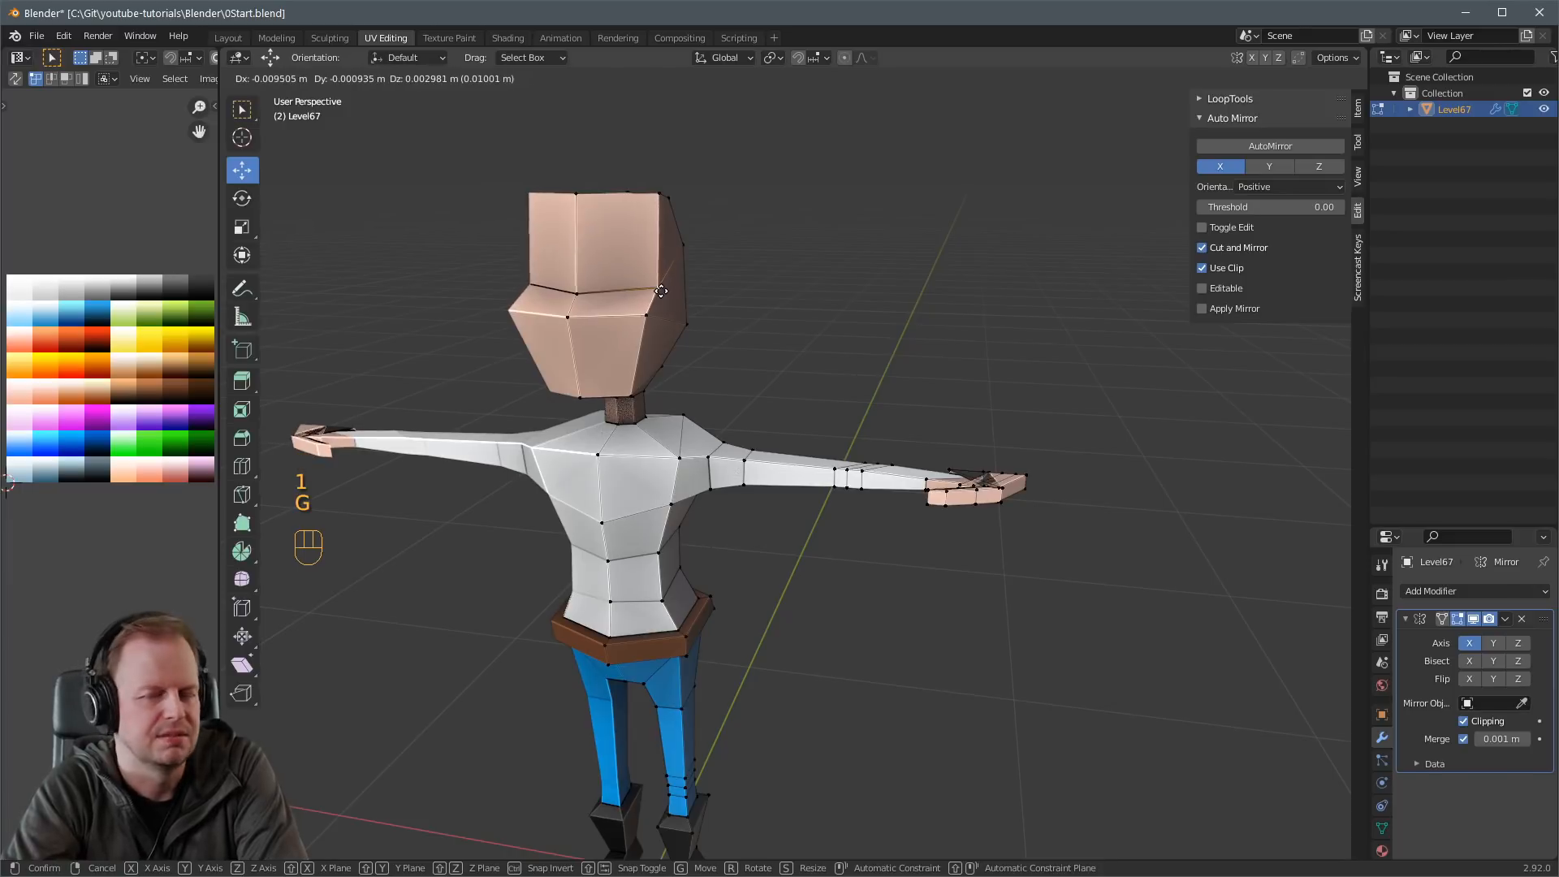
pyautogui.click(650, 290)
pyautogui.press('3')
pyautogui.moveTo(650, 291); pyautogui.dragTo(612, 274, button='middle')
pyautogui.press('2')
pyautogui.press('2')
pyautogui.press('g')
pyautogui.click(617, 269)
# Duplicate the upper front face of the head in place and turn off clipping in the Mirror modifier.
pyautogui.press('3')
pyautogui.click(573, 302)
pyautogui.hotkey('shift', 'd')
pyautogui.rightClick(761, 291)
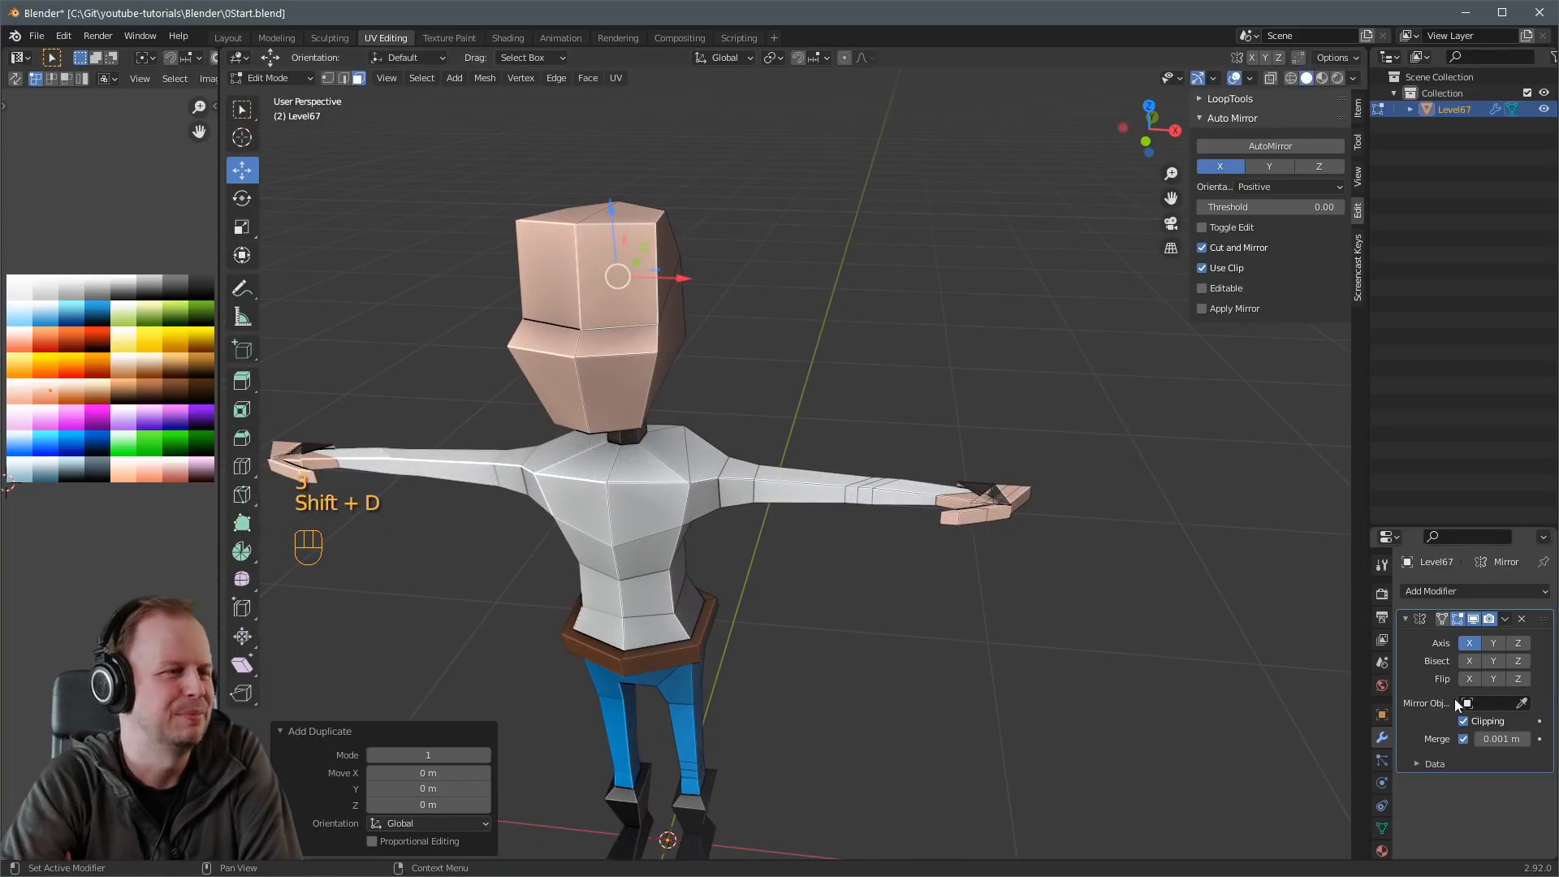
pyautogui.click(1479, 725)
# Scale the duplicated face uniformly to 0.444 as the base shape for an eye.
pyautogui.press('s')
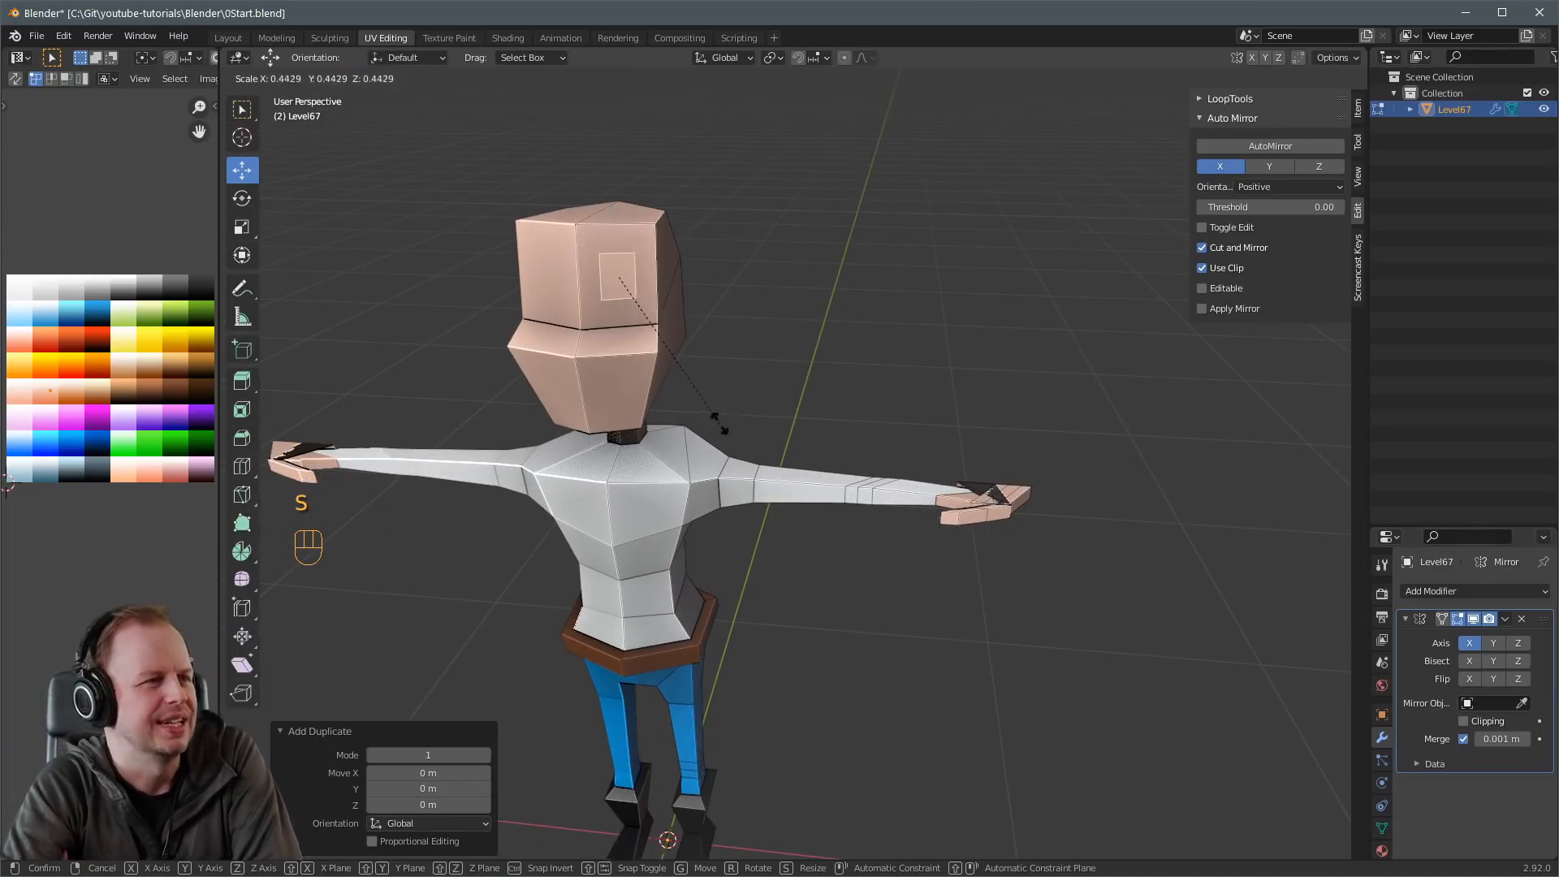
pyautogui.click(718, 422)
pyautogui.press('s')
pyautogui.press('x')
pyautogui.rightClick(816, 339)
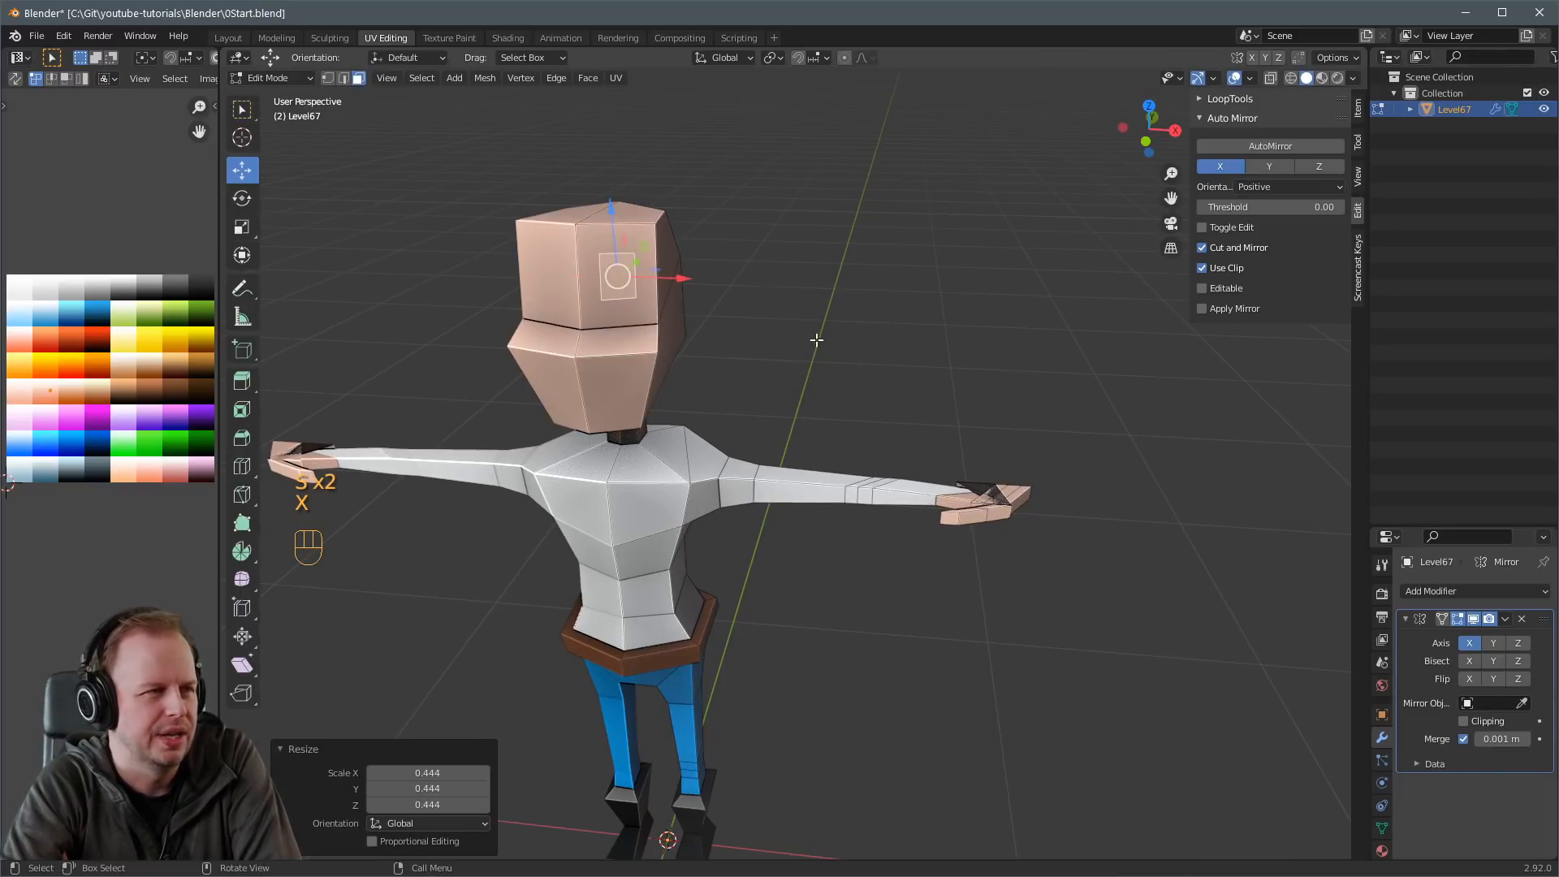
# Using Normal orientation, narrow the eye face to 0.424 along X, then move it downward and about 0.014 m inward.
pyautogui.press(',')
pyautogui.click(823, 425)
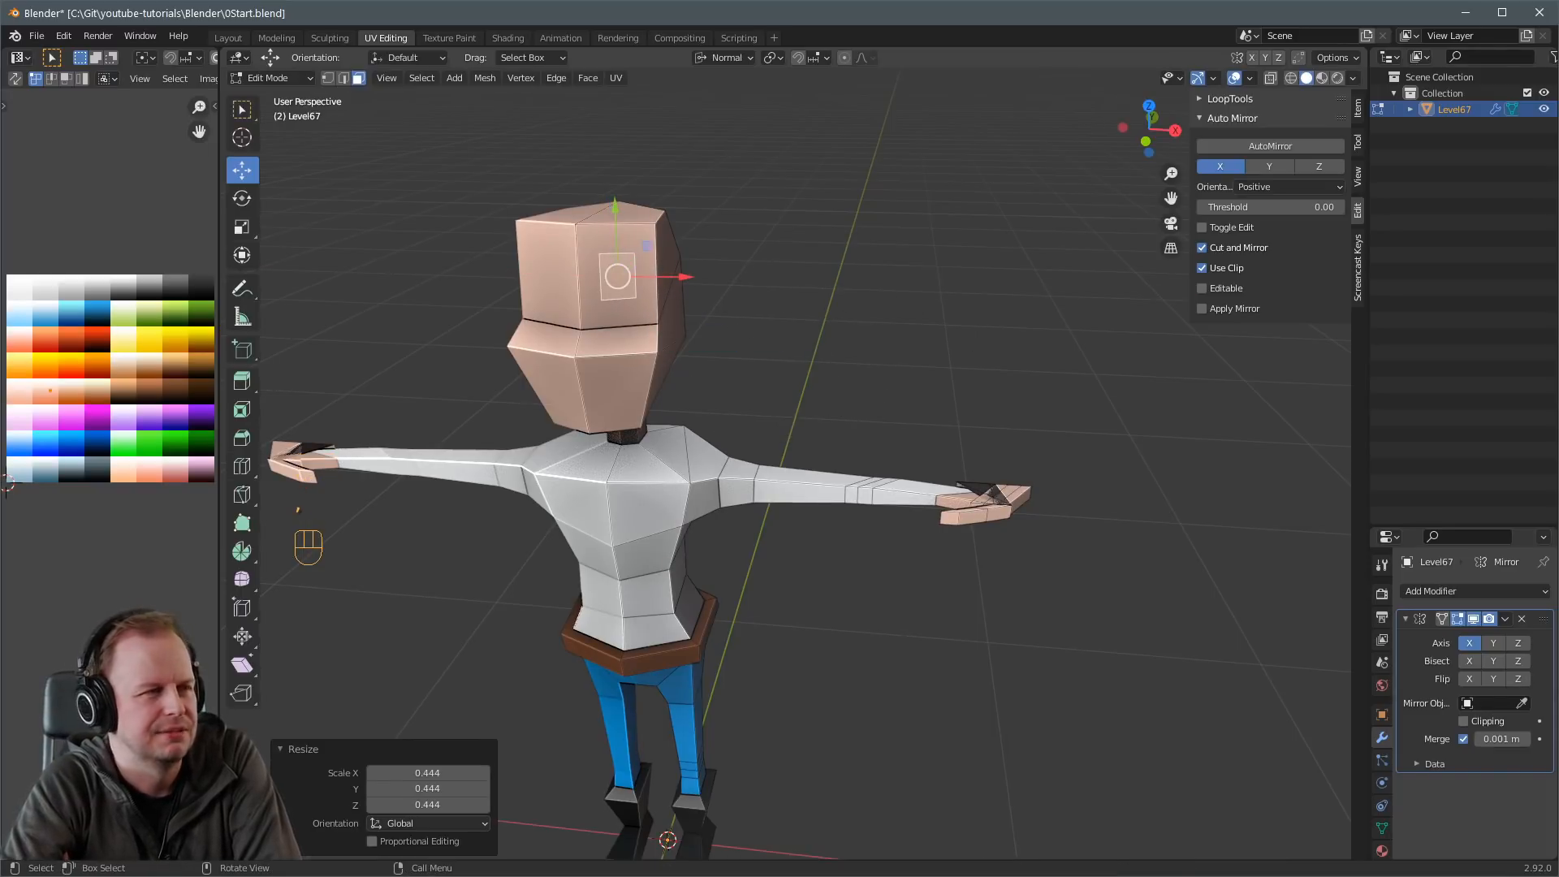
pyautogui.press('s')
pyautogui.press('x')
pyautogui.click(683, 379)
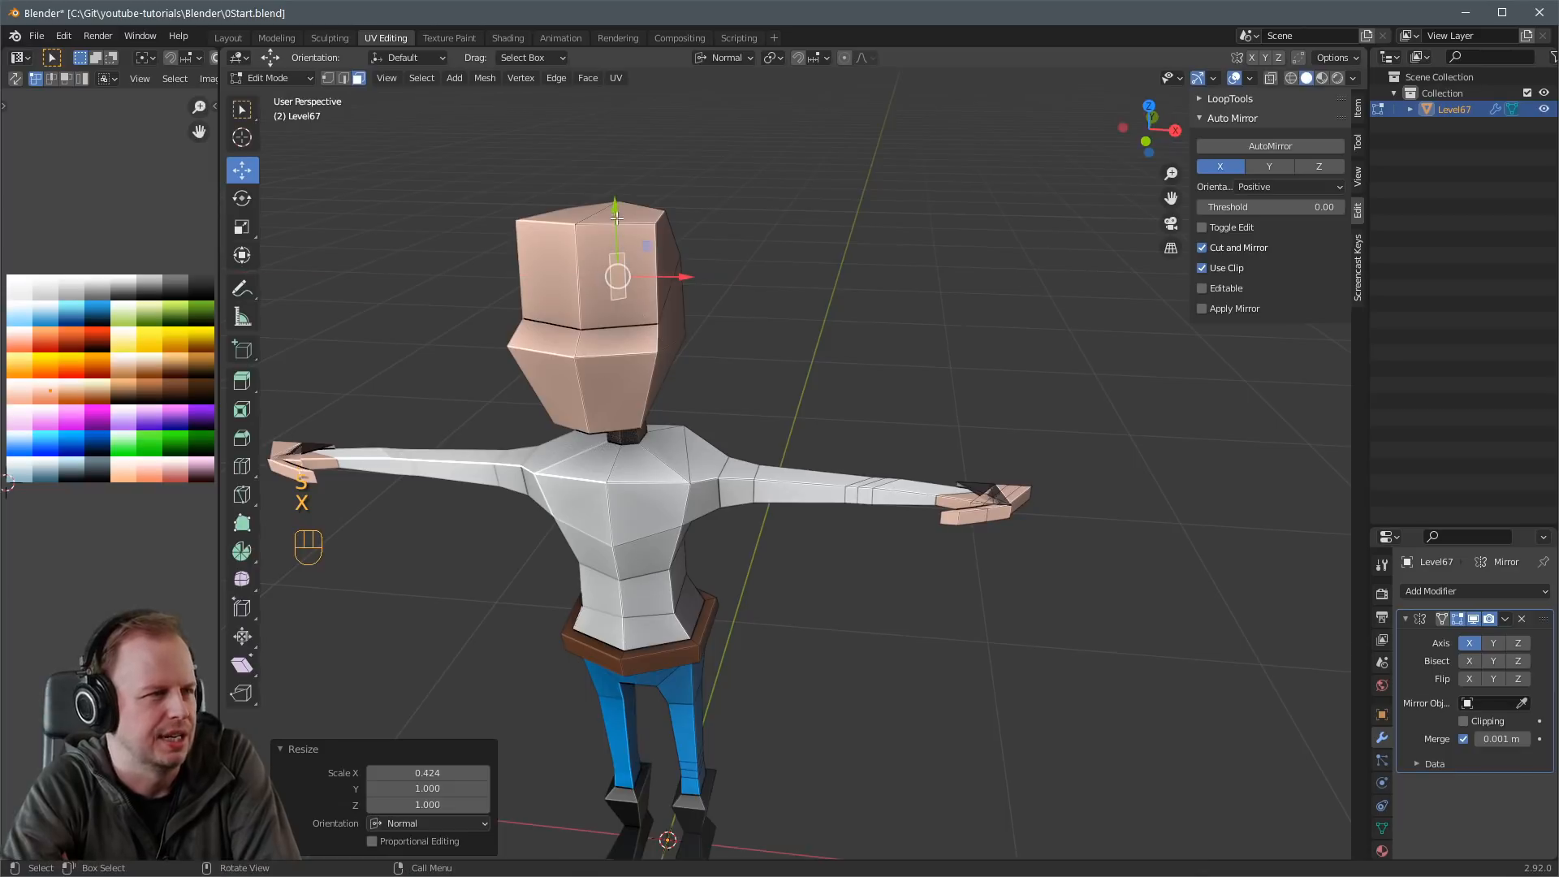
pyautogui.moveTo(617, 217); pyautogui.dragTo(616, 246)
pyautogui.moveTo(671, 306); pyautogui.dragTo(664, 307)
# Switch to Global orientation, then extrude the eye face and move it about 0.013 m forward along Y.
pyautogui.moveTo(728, 304); pyautogui.dragTo(1237, 653, button='middle')
pyautogui.press(',')
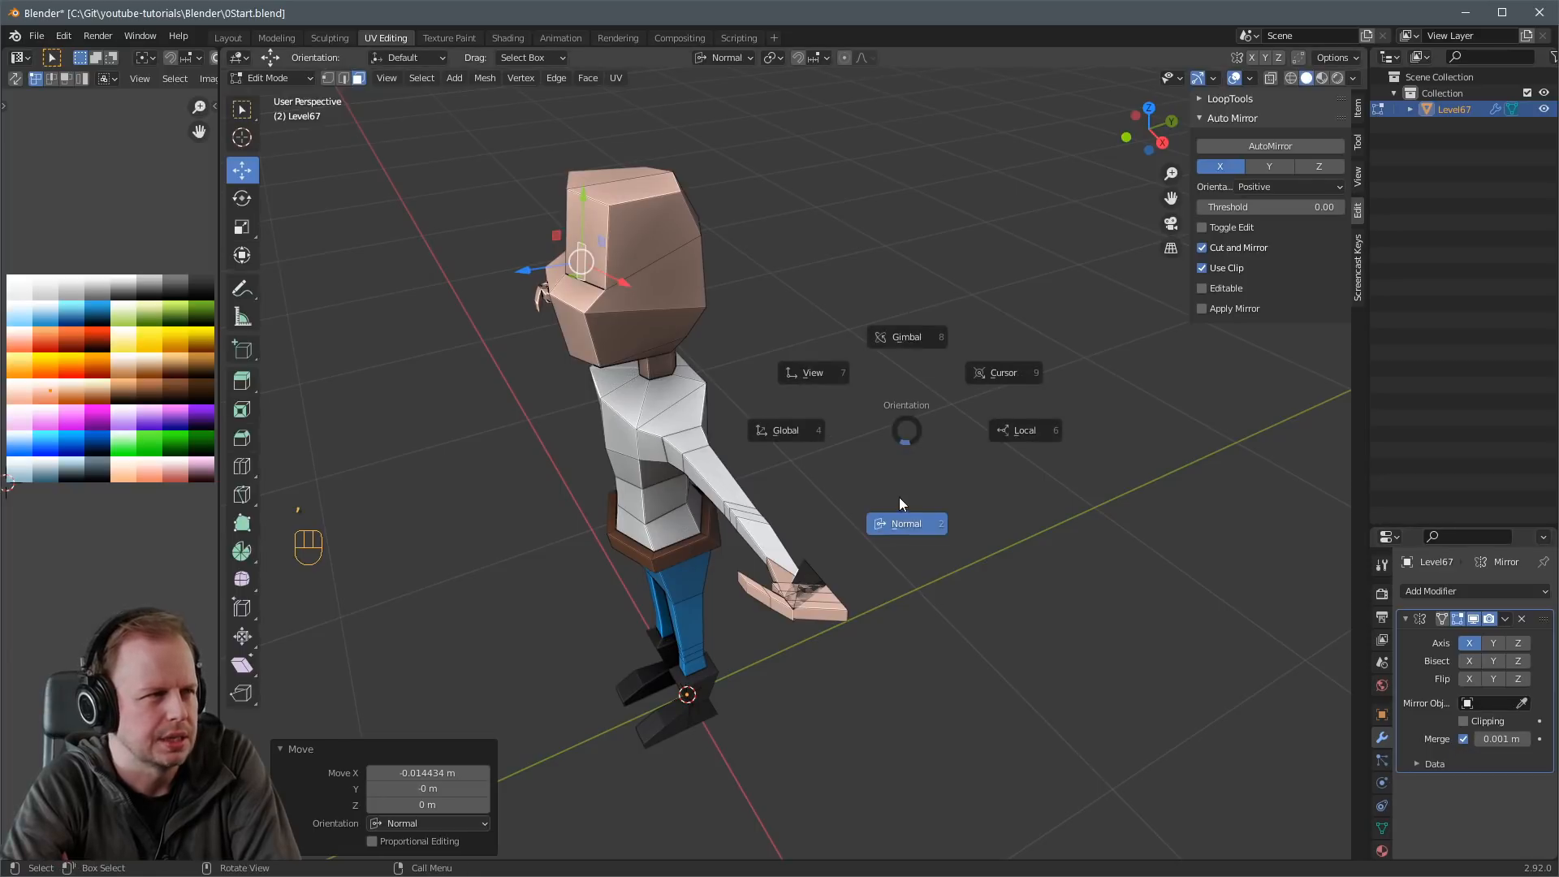
pyautogui.click(784, 430)
pyautogui.press('e')
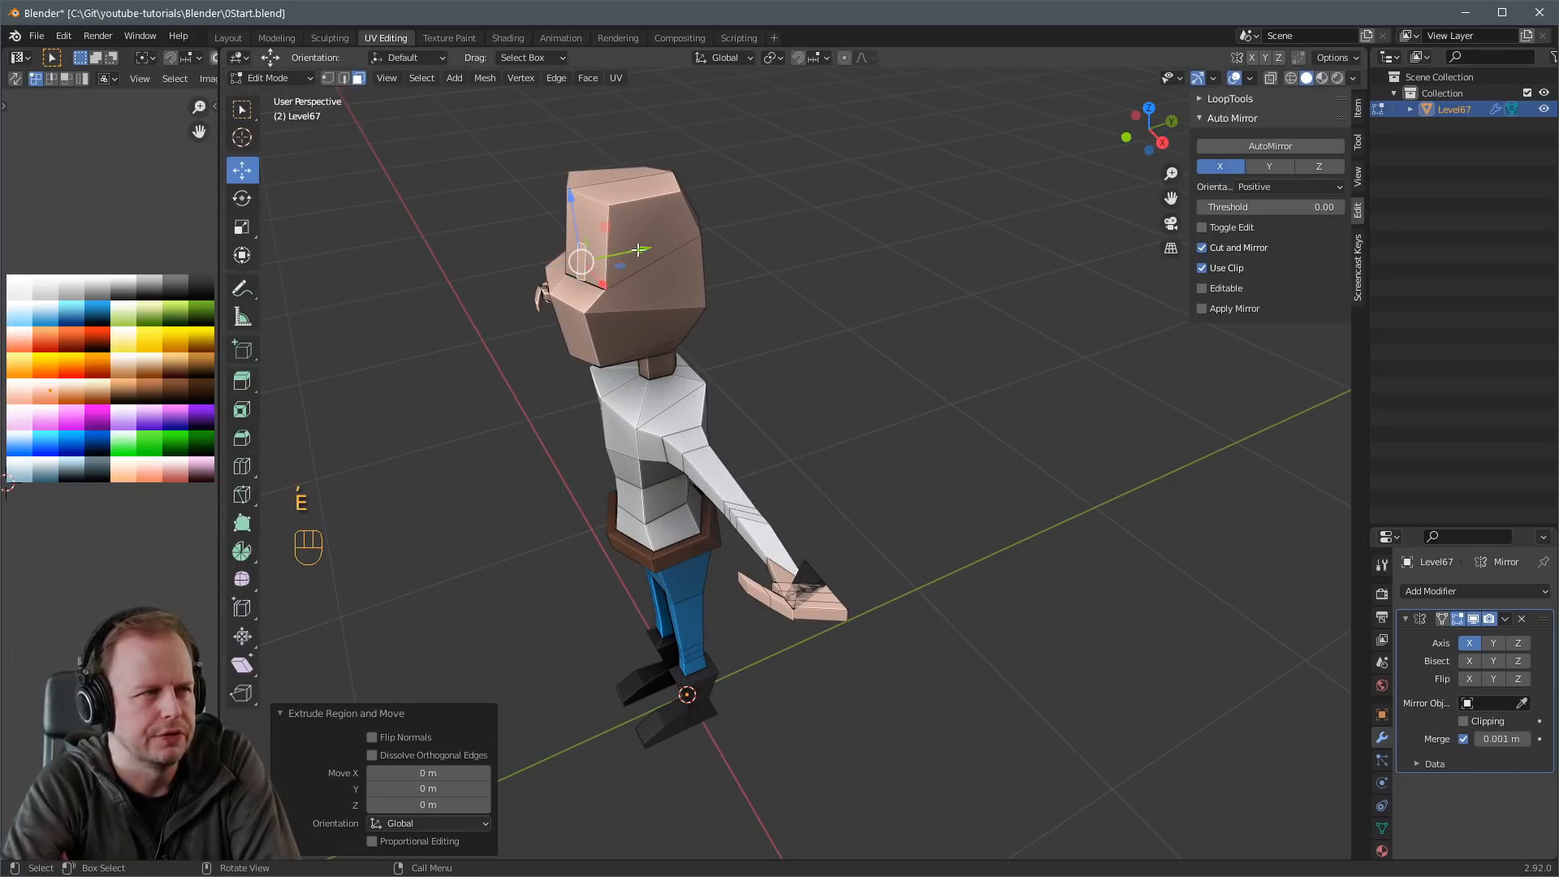
pyautogui.moveTo(639, 250); pyautogui.dragTo(629, 250)
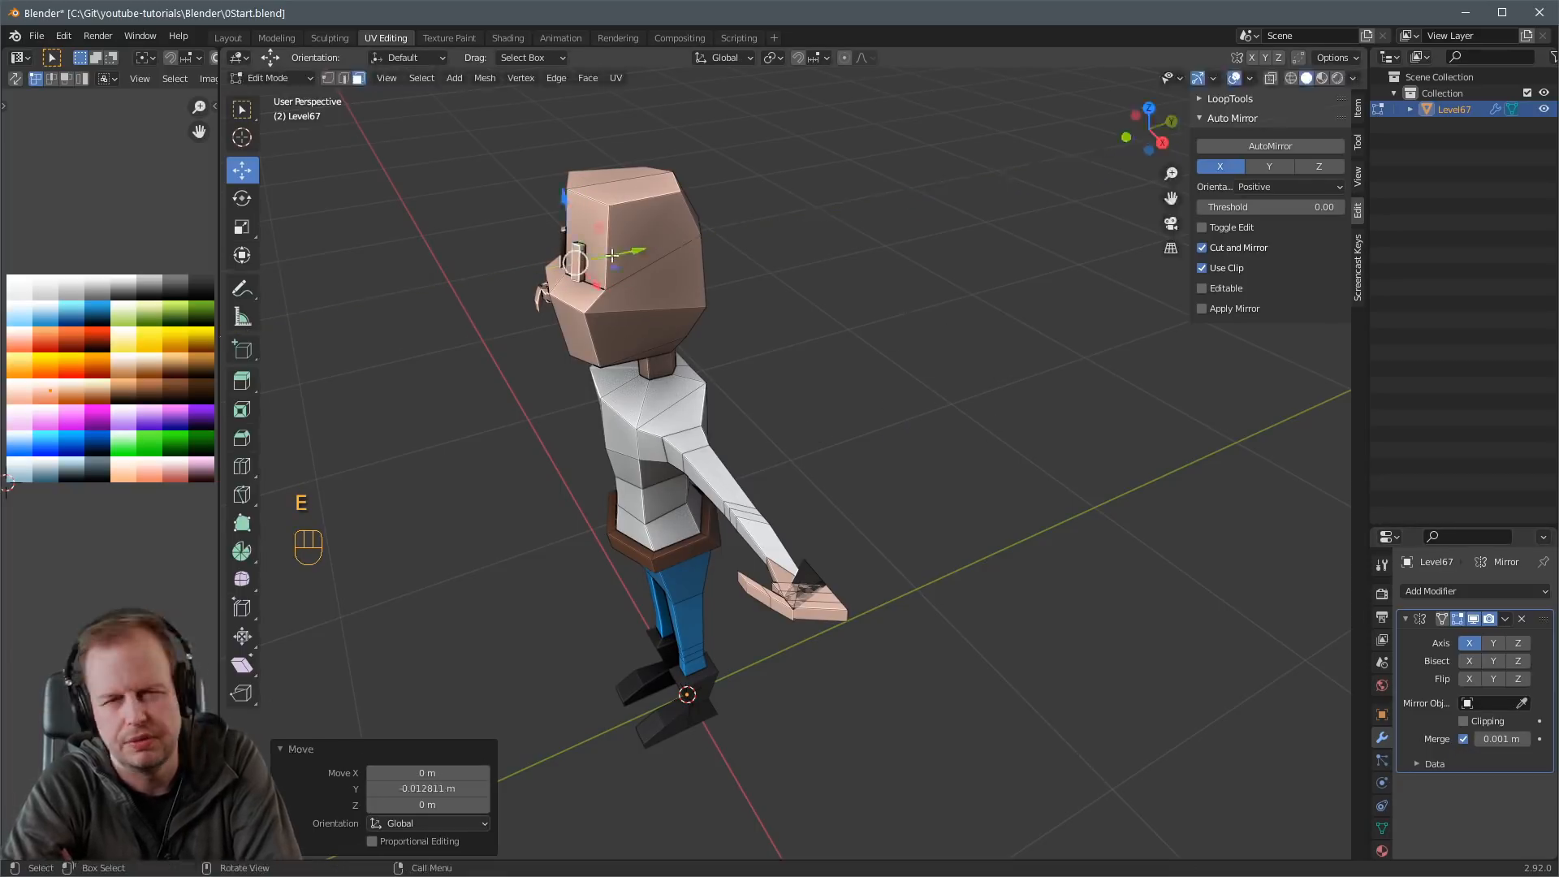
# Select all linked faces of the eye and move their UVs onto the near-black palette swatch.
pyautogui.click(569, 267)
pyautogui.press('l')
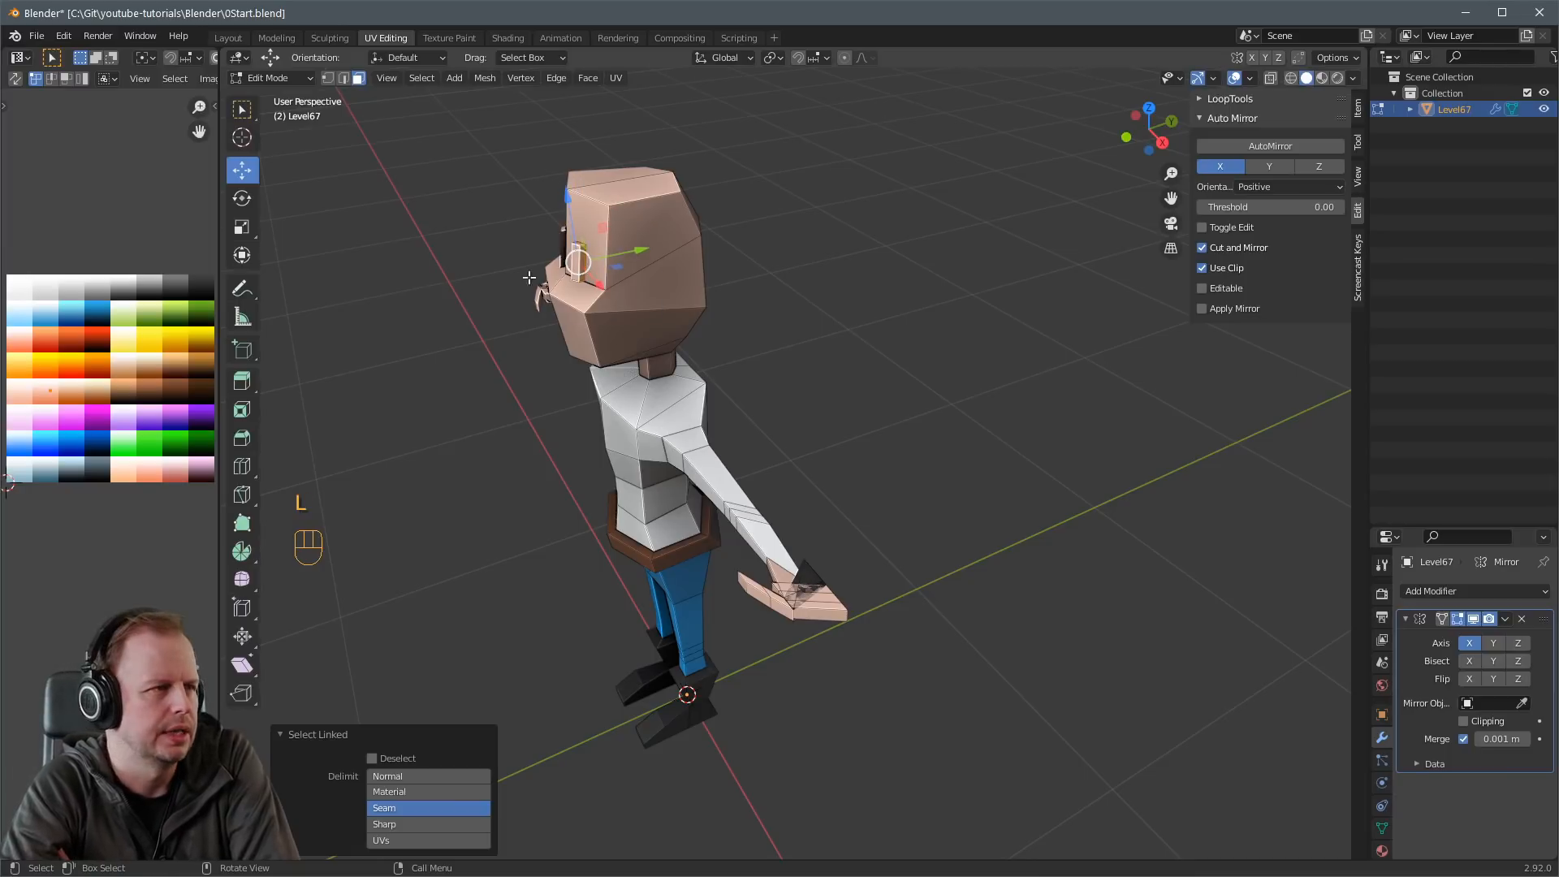
pyautogui.press('g')
pyautogui.click(16, 254)
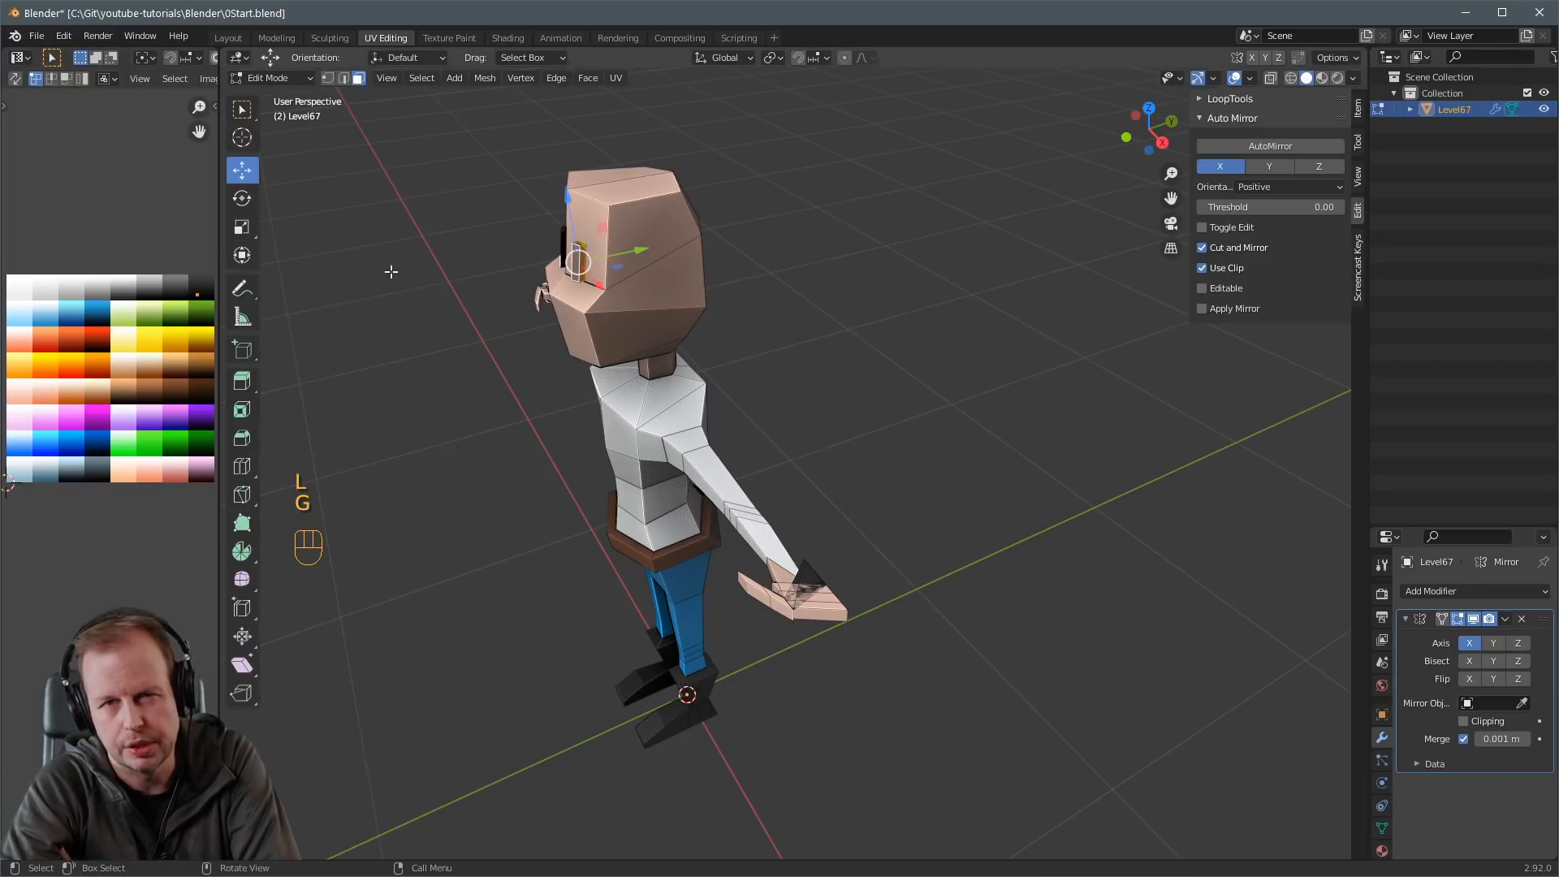
# Lower the eye by about 0.021 m along Z.
pyautogui.moveTo(412, 288); pyautogui.dragTo(563, 255, button='middle')
pyautogui.moveTo(654, 225); pyautogui.dragTo(658, 237)
pyautogui.click(860, 292)
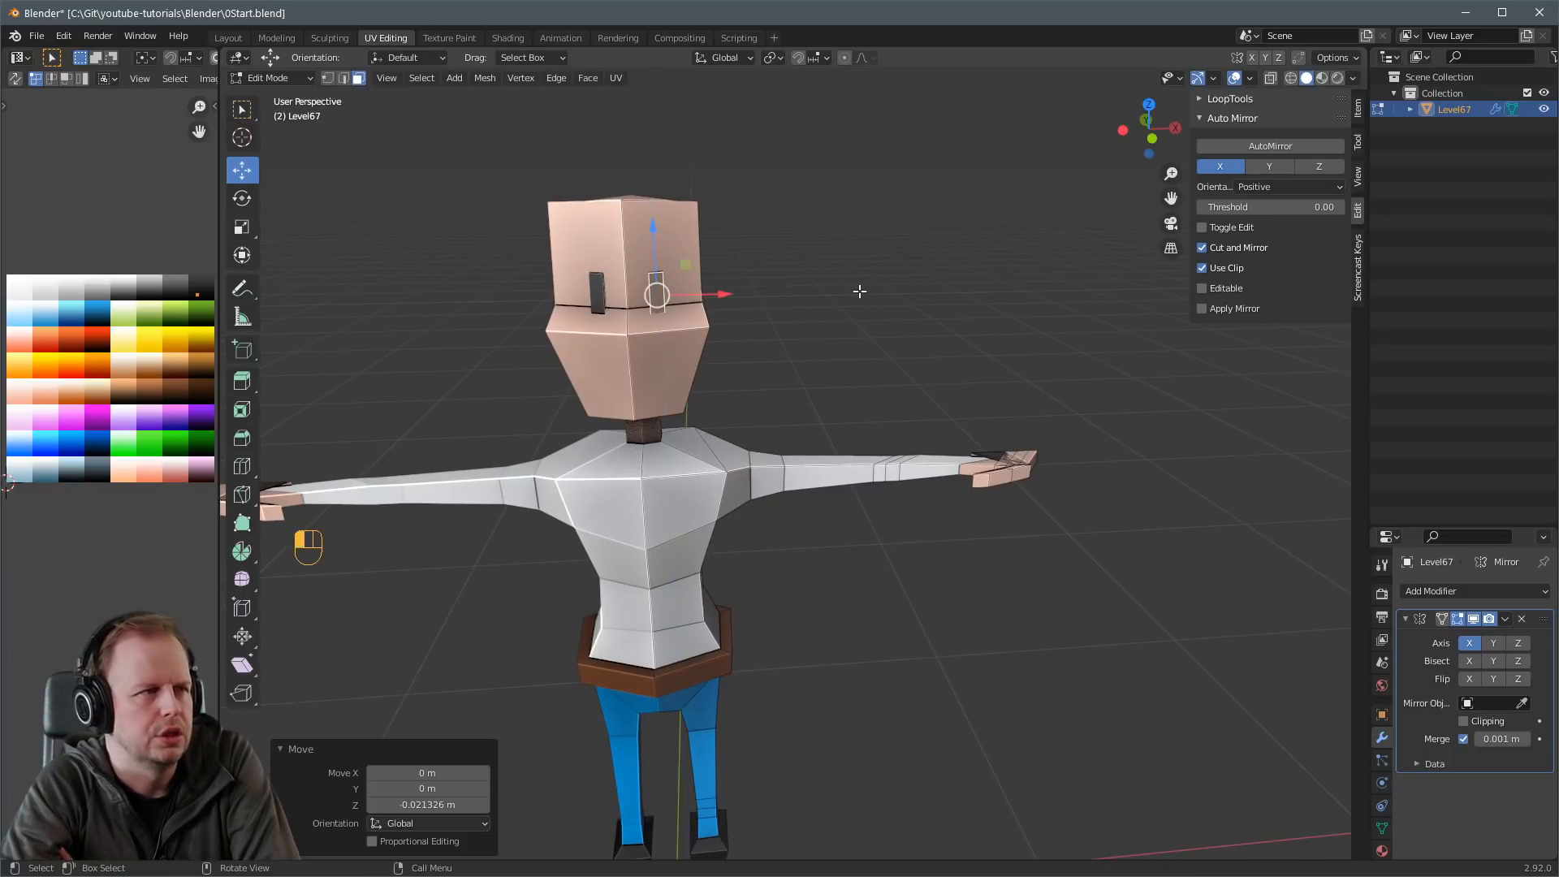
pyautogui.moveTo(924, 314); pyautogui.dragTo(820, 313, button='middle')
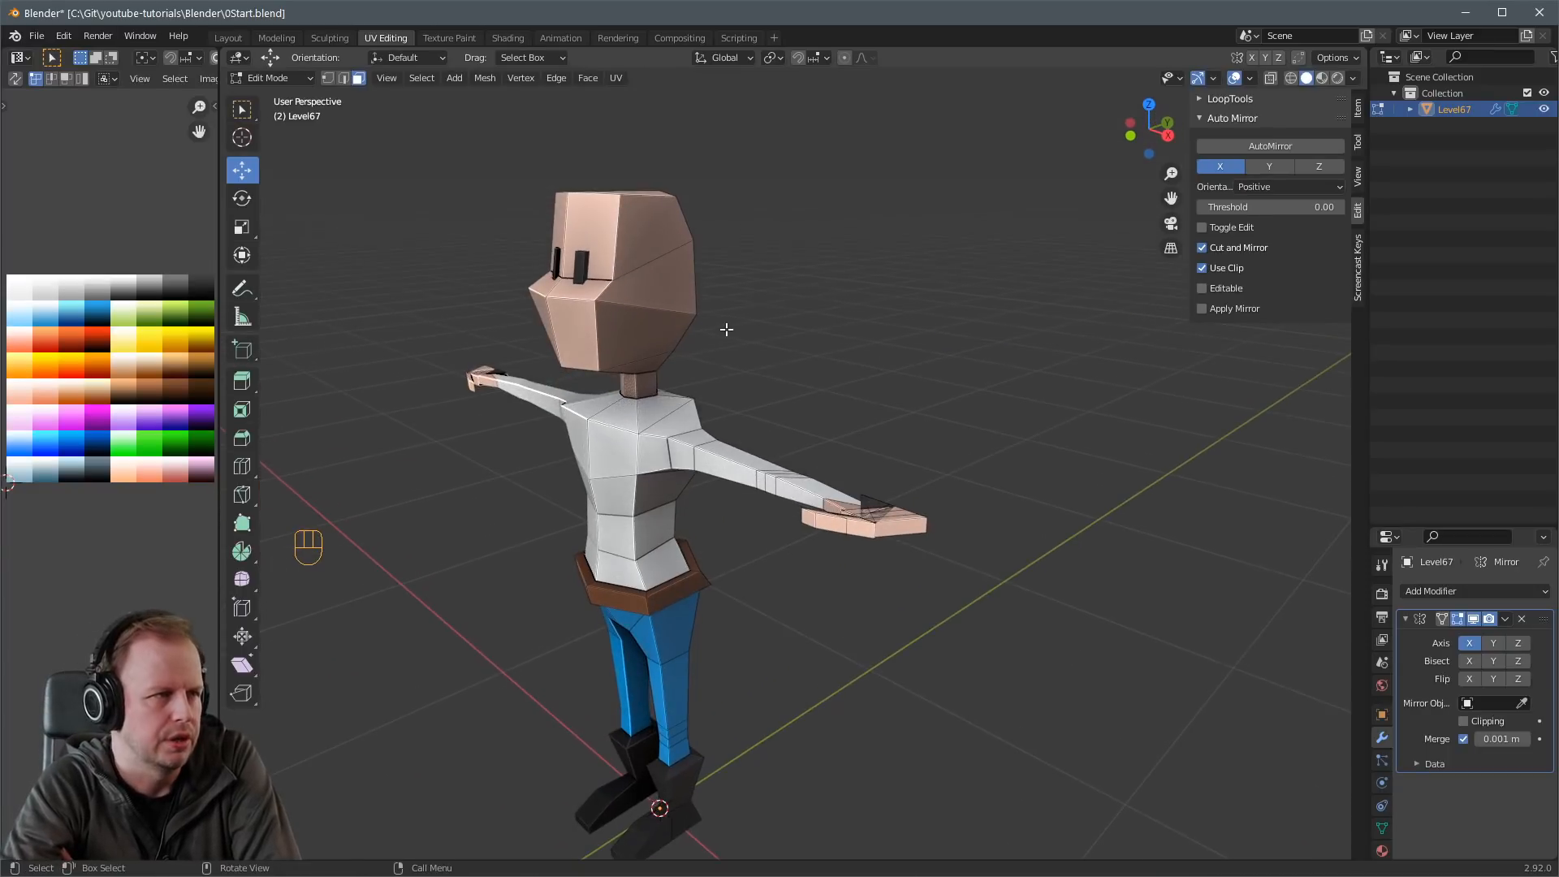
pyautogui.press('Tab')
pyautogui.moveTo(726, 329); pyautogui.dragTo(638, 325, button='middle')
pyautogui.press('Tab')
pyautogui.press('3')
pyautogui.click(630, 335)
pyautogui.keyDown('shift'); pyautogui.click(745, 332); pyautogui.keyUp('shift')
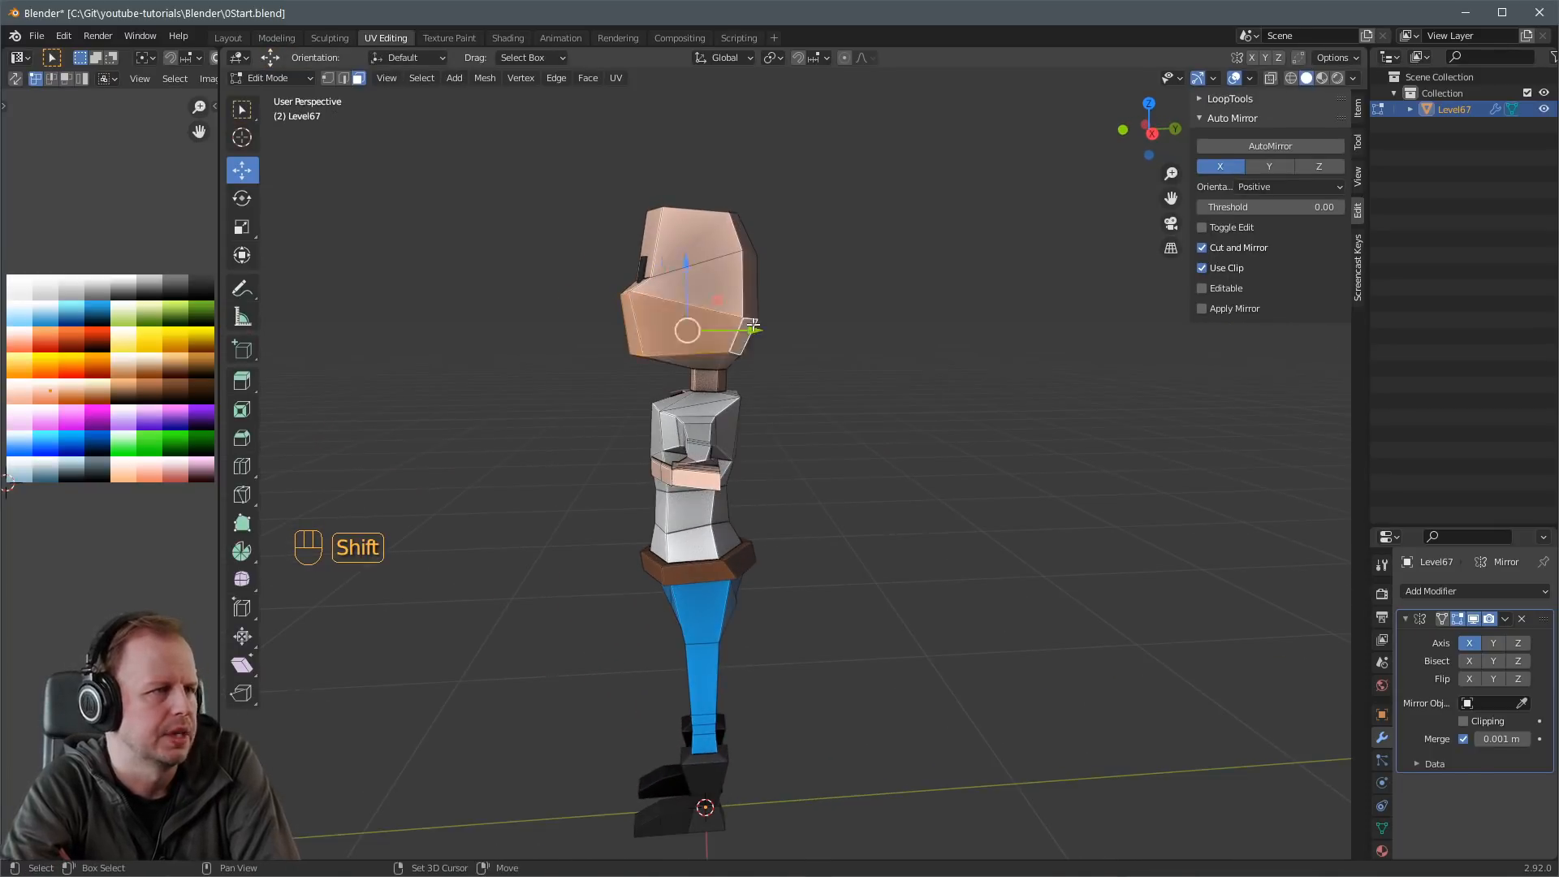
pyautogui.moveTo(745, 332); pyautogui.dragTo(687, 370, button='middle')
pyautogui.keyDown('shift'); pyautogui.click(805, 254); pyautogui.keyUp('shift')
pyautogui.keyDown('shift'); pyautogui.click(799, 196); pyautogui.keyUp('shift')
pyautogui.keyDown('shift'); pyautogui.click(744, 195); pyautogui.keyUp('shift')
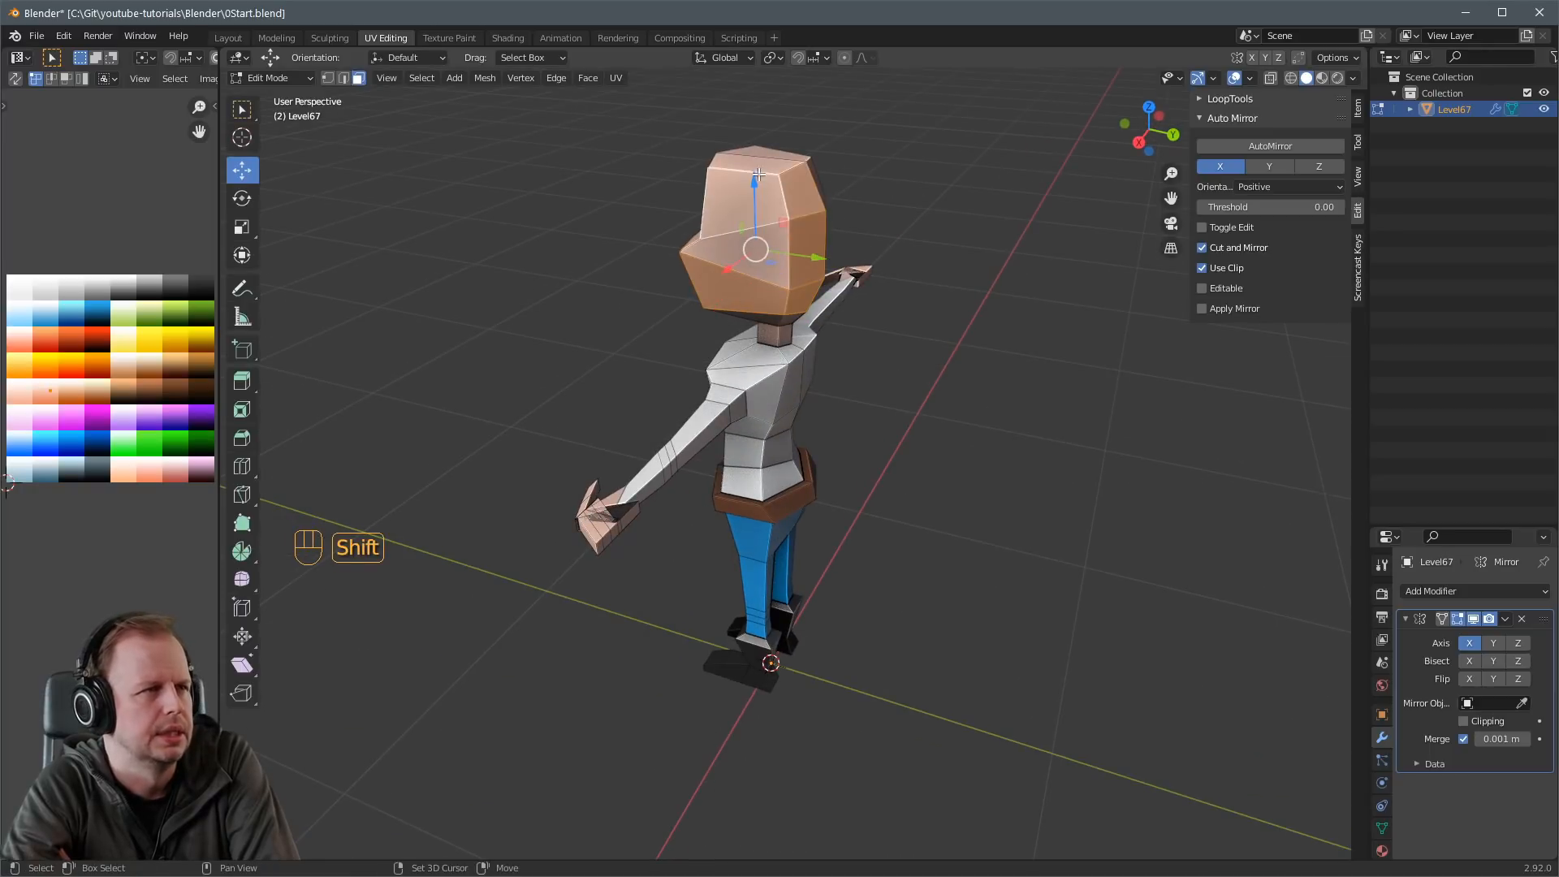
pyautogui.keyDown('shift'); pyautogui.click(754, 161); pyautogui.keyUp('shift')
pyautogui.moveTo(726, 197); pyautogui.dragTo(838, 182, button='middle')
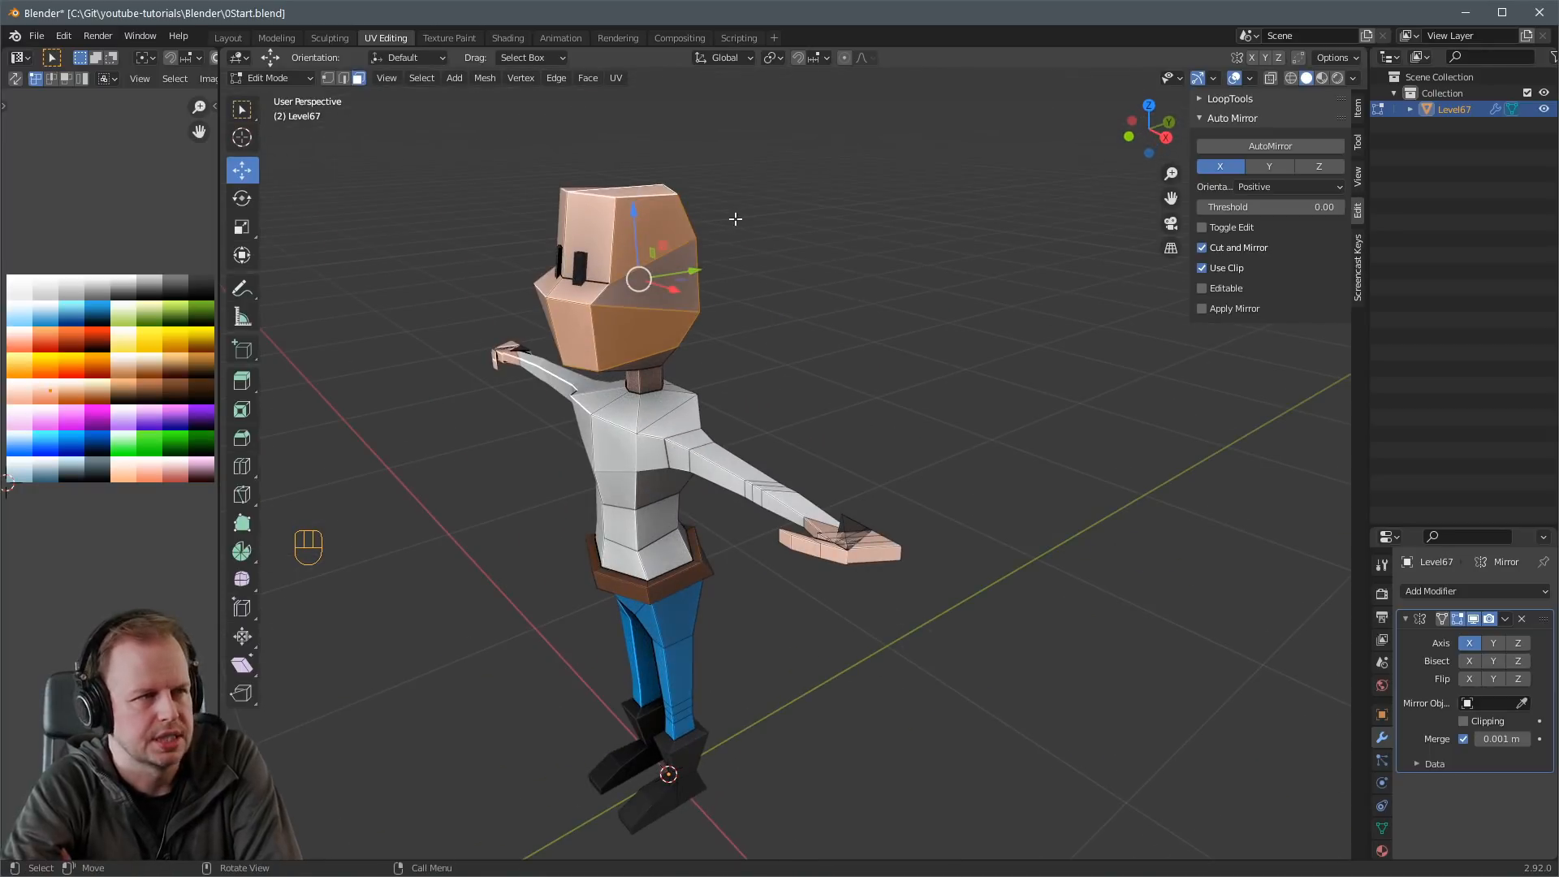
# Duplicate the front and side jaw faces in place and turn on Clipping for the Mirror modifier.
pyautogui.moveTo(740, 230); pyautogui.dragTo(637, 280, button='middle')
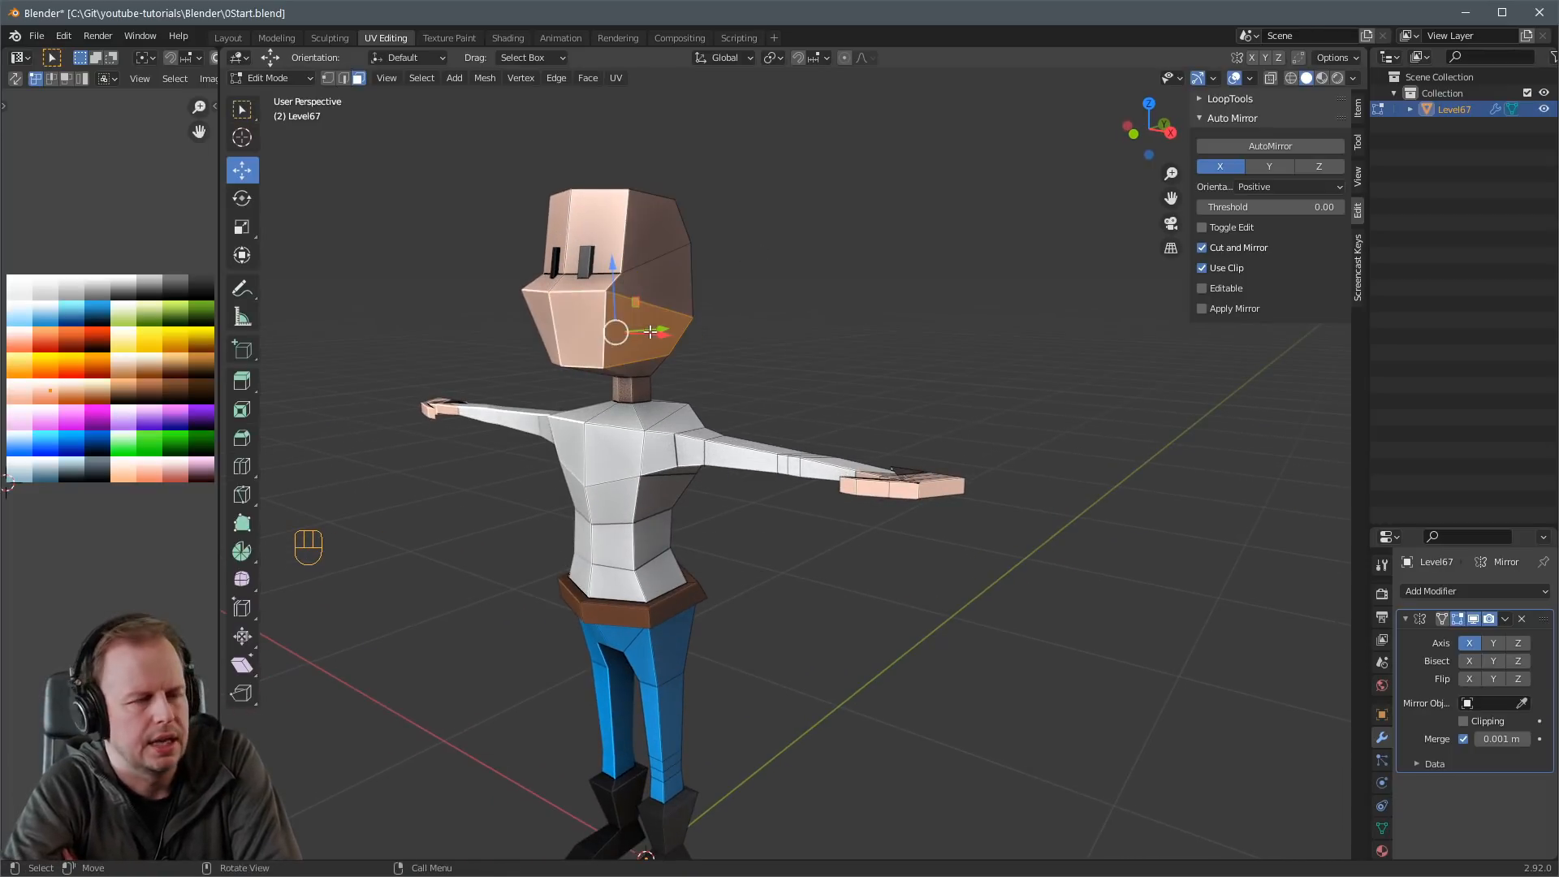
pyautogui.hotkey('shift', 'd')
pyautogui.rightClick(650, 332)
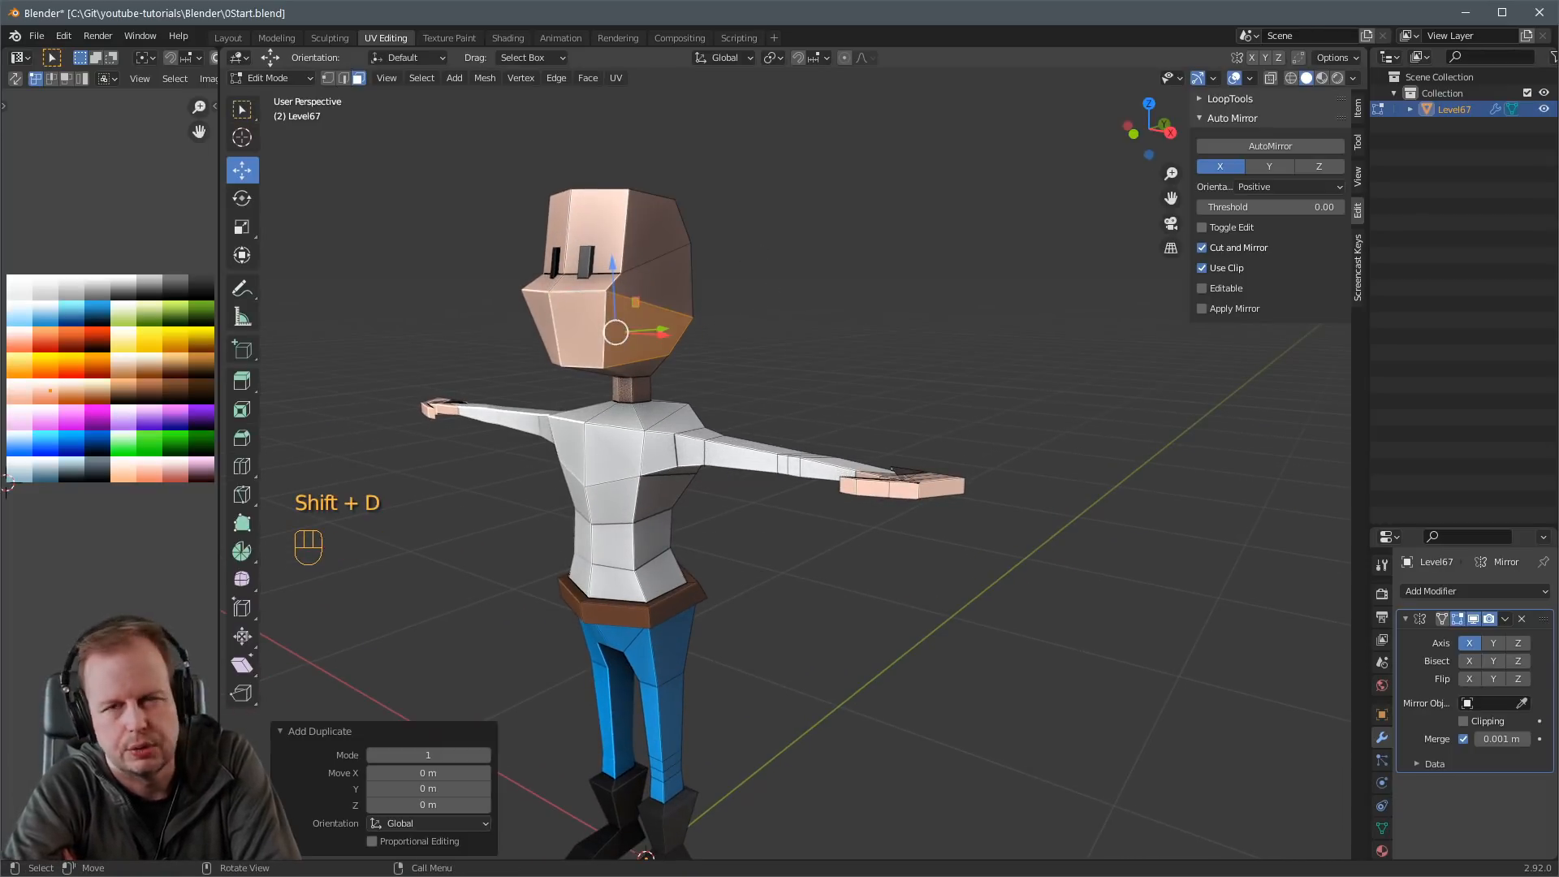
pyautogui.press('s')
pyautogui.moveTo(775, 301); pyautogui.dragTo(1305, 546, button='middle')
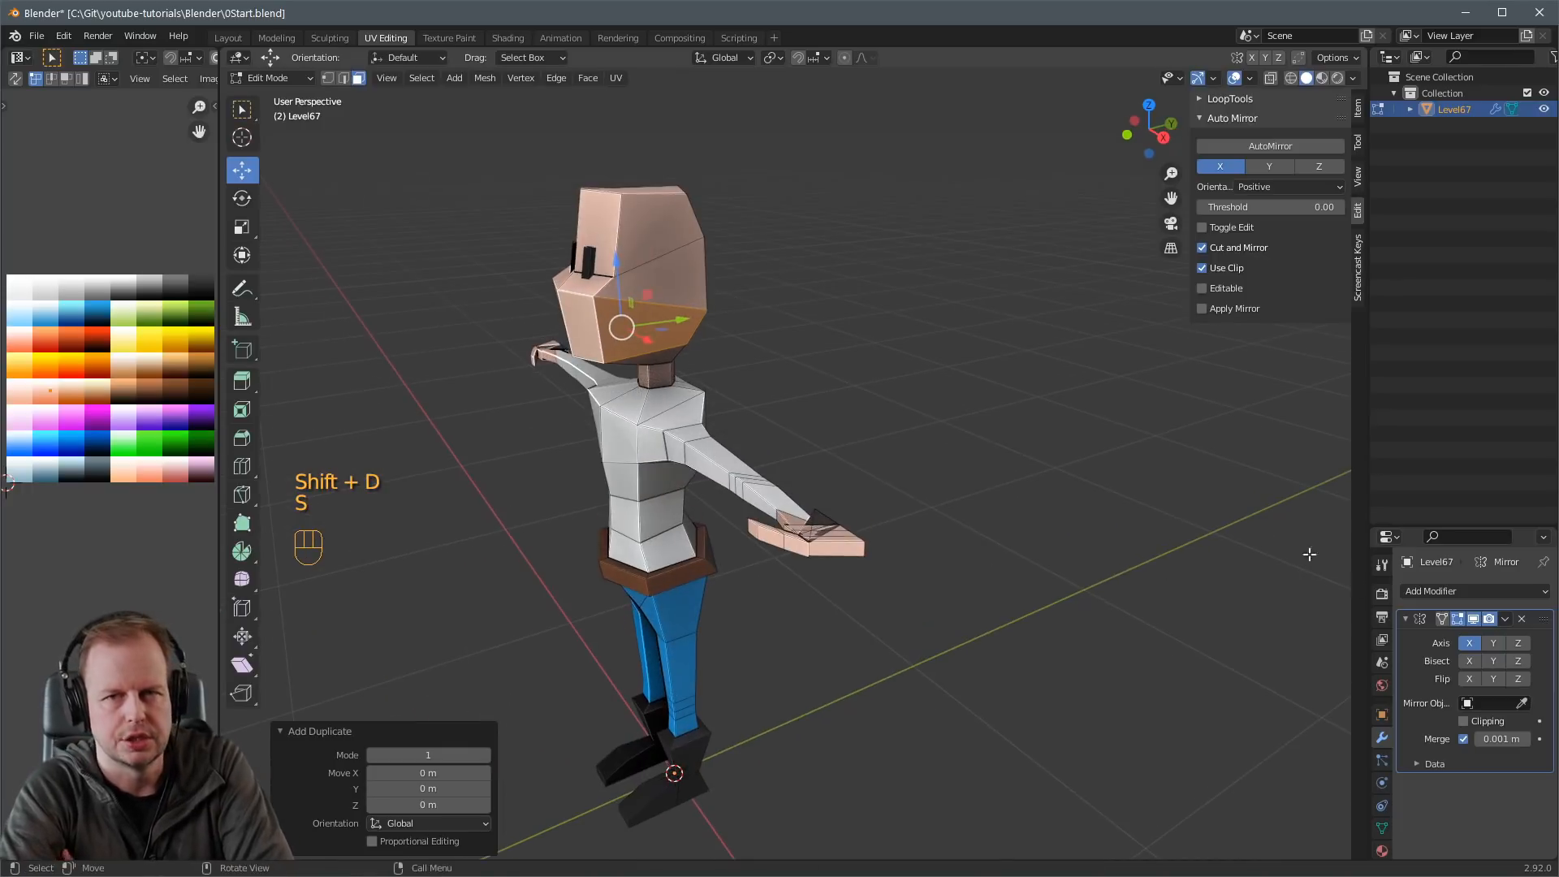
# Move the duplicated jaw faces forward along Y, scale them to 0.647, and shift them about 0.007 m further forward.
pyautogui.press('s')
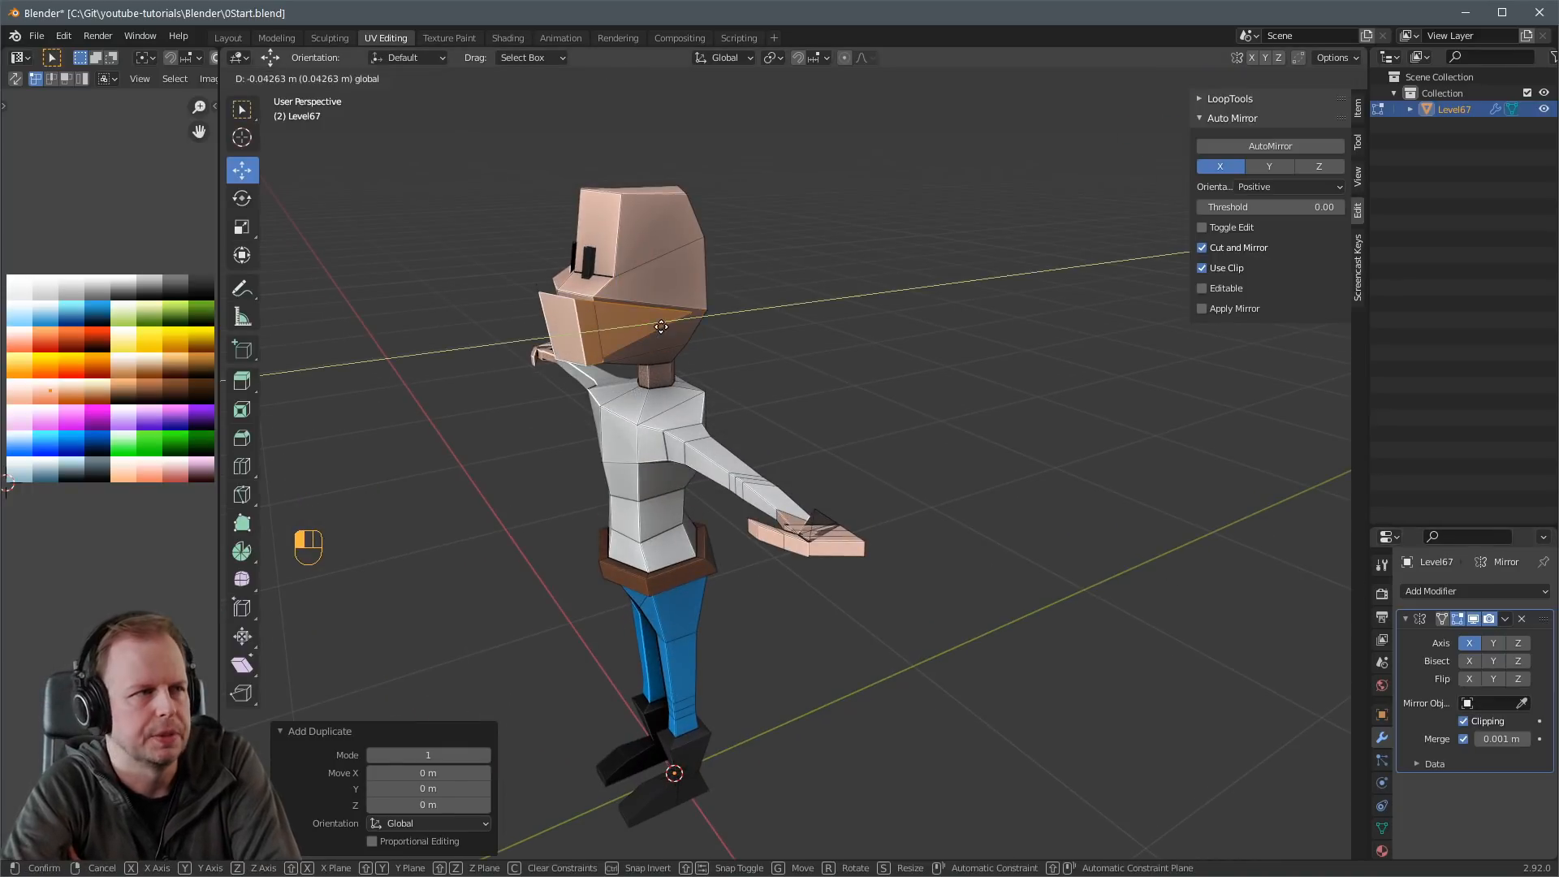
pyautogui.click(689, 326)
pyautogui.press('s')
pyautogui.click(687, 332)
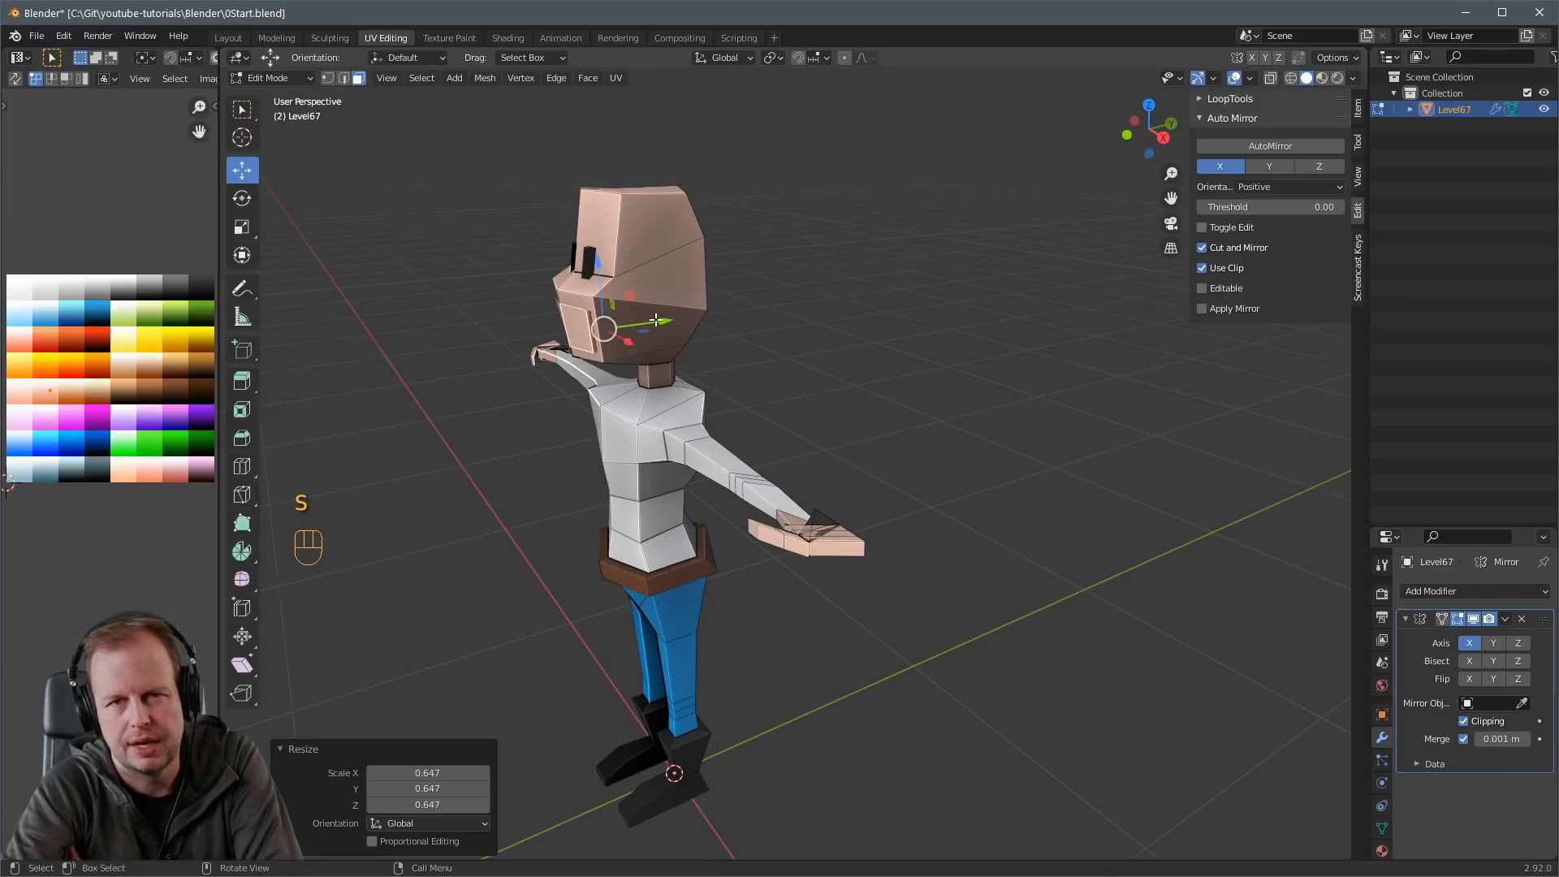
pyautogui.moveTo(655, 320)
pyautogui.mouseDown()
pyautogui.moveTo(638, 324)
pyautogui.moveTo(651, 322)
pyautogui.mouseUp()
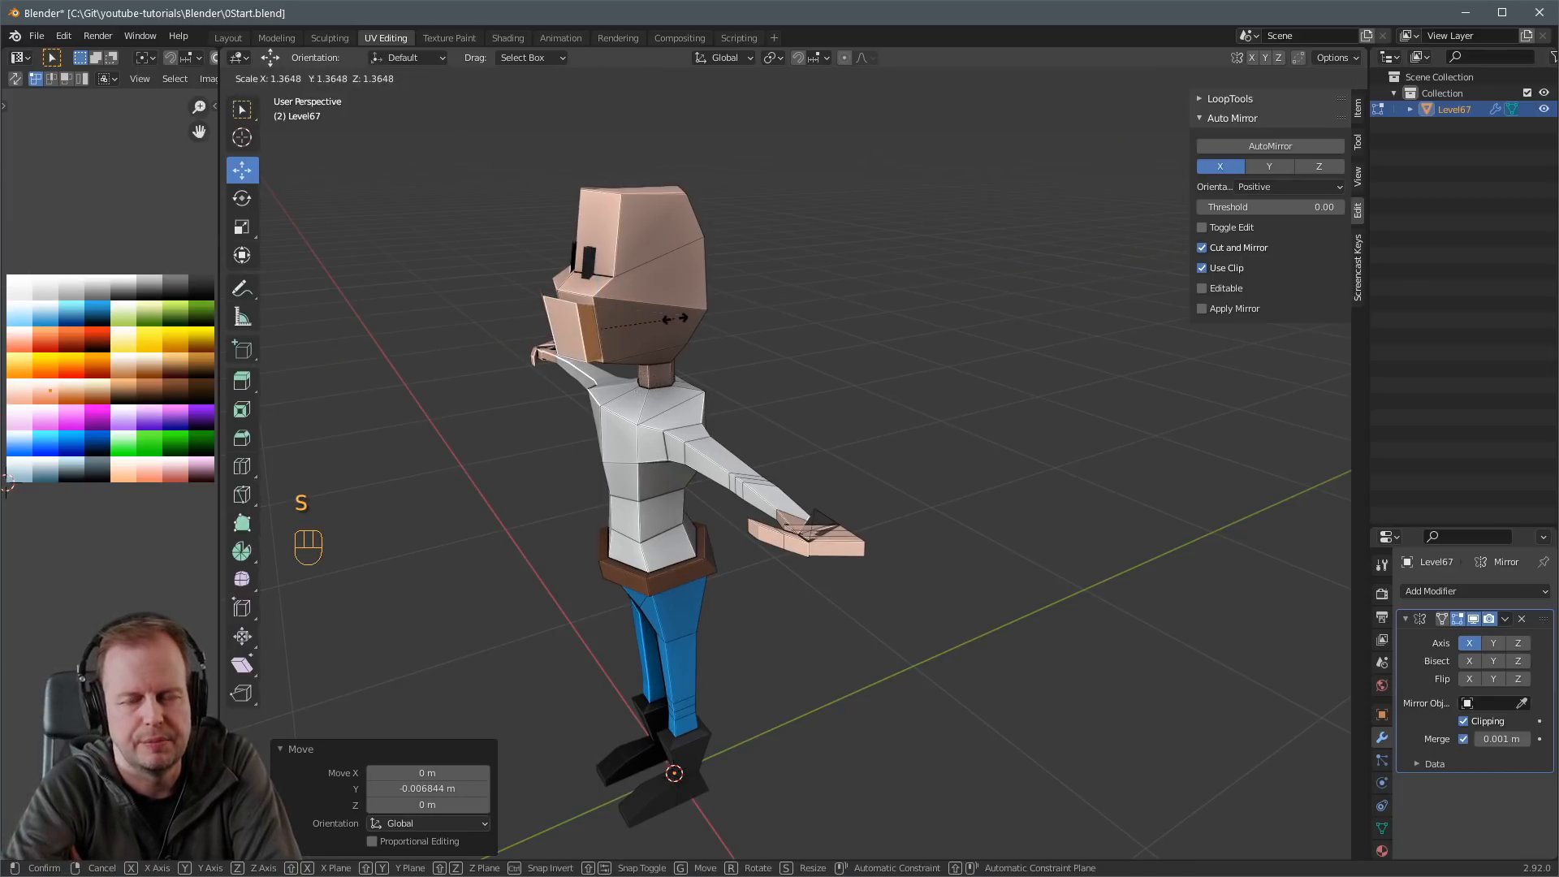
pyautogui.moveTo(665, 325); pyautogui.dragTo(768, 336, button='middle')
pyautogui.hotkey('alt', 'e')
pyautogui.click(752, 353)
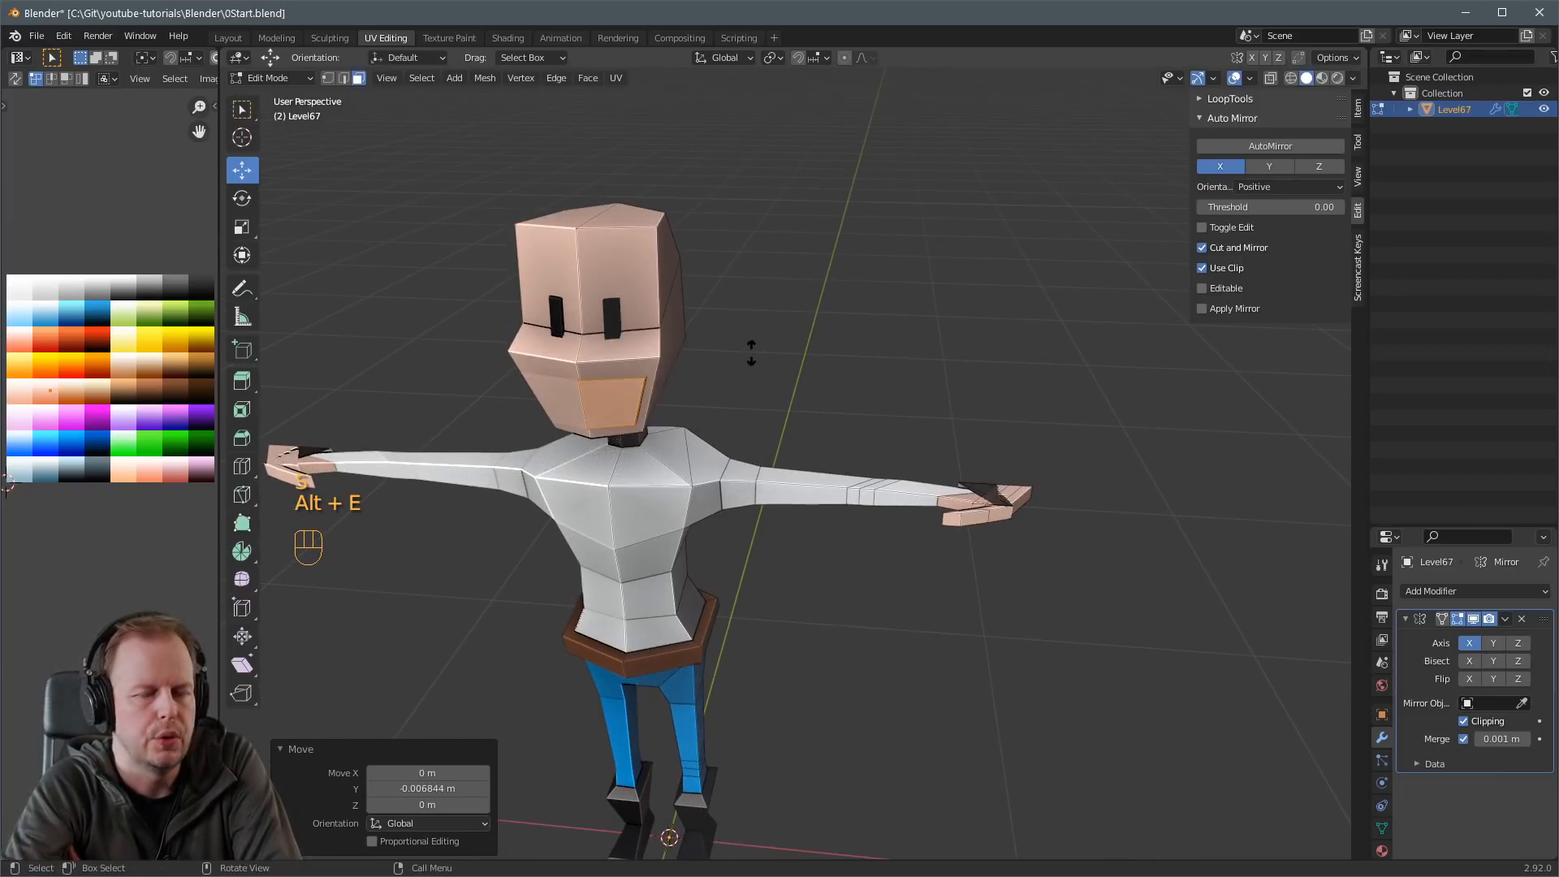
pyautogui.rightClick(776, 338)
pyautogui.hotkey('ctrl', 'z')
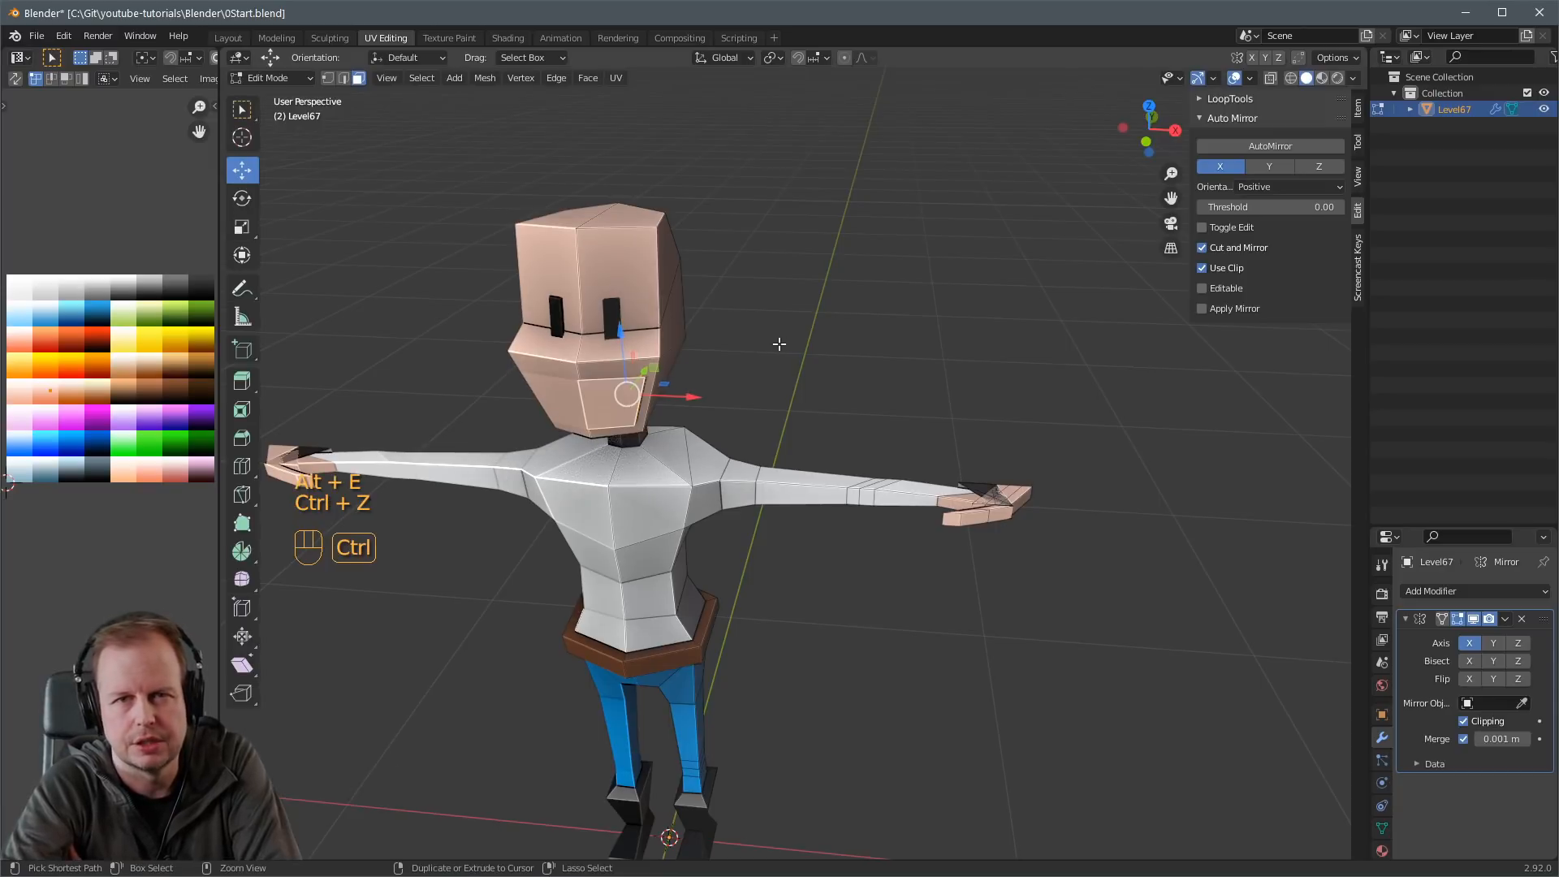
# Set the pivot to Median Point and move the duplicated jaw faces about 0.025 m in X, 0.012 m in Y and -0.022 m in Z.
pyautogui.scroll(4, 778, 343)
pyautogui.moveTo(762, 342); pyautogui.dragTo(705, 344, button='middle')
pyautogui.keyDown('shift'); pyautogui.moveTo(698, 345); pyautogui.dragTo(891, 390, button='middle'); pyautogui.keyUp('shift')
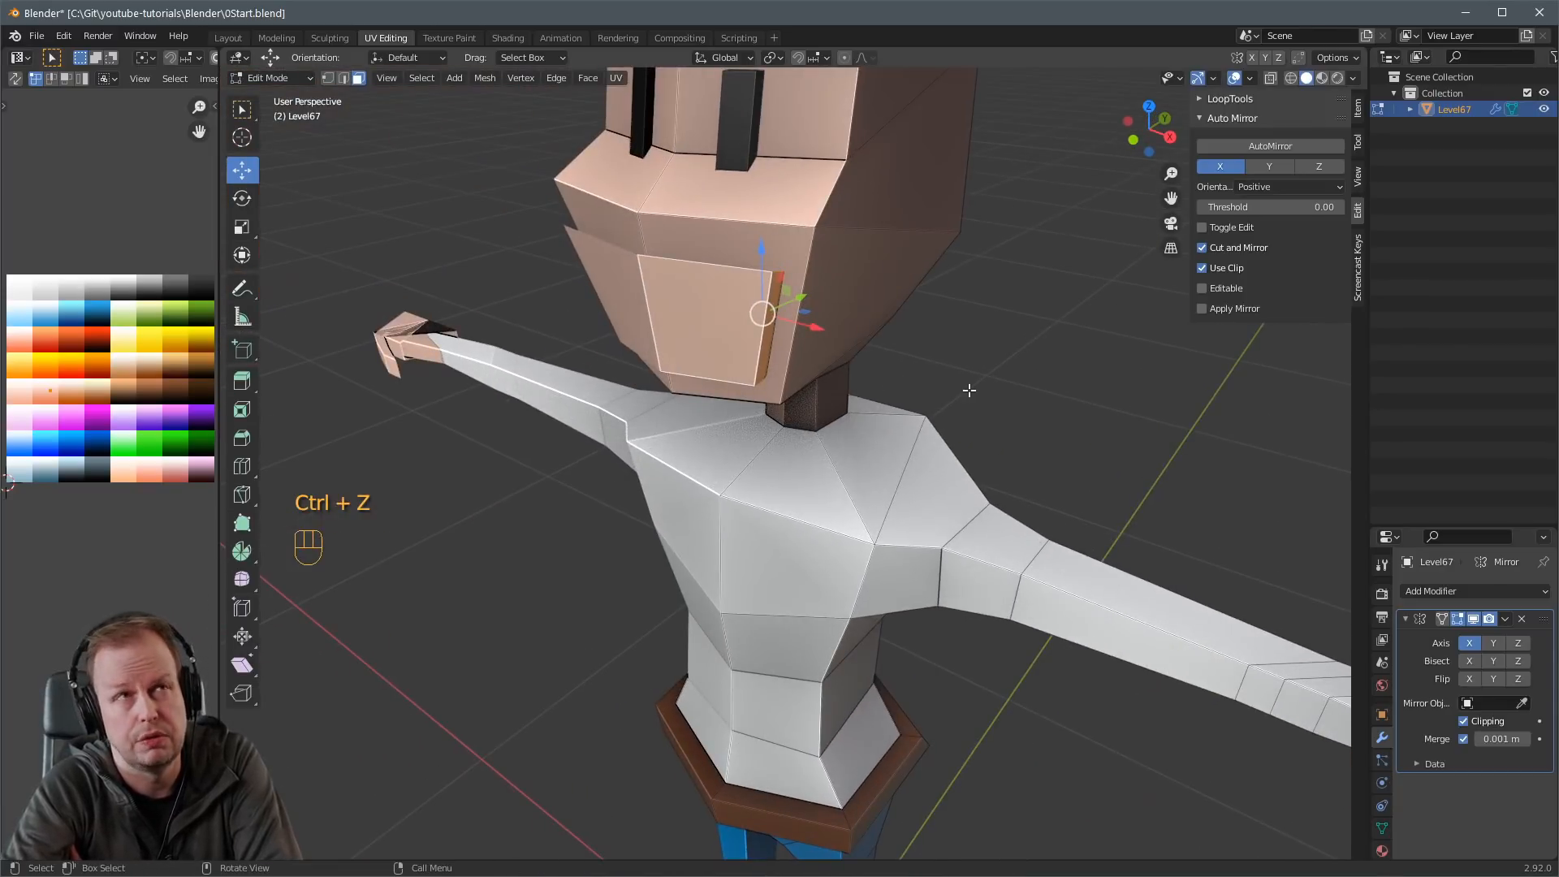
pyautogui.press('.')
pyautogui.press('.')
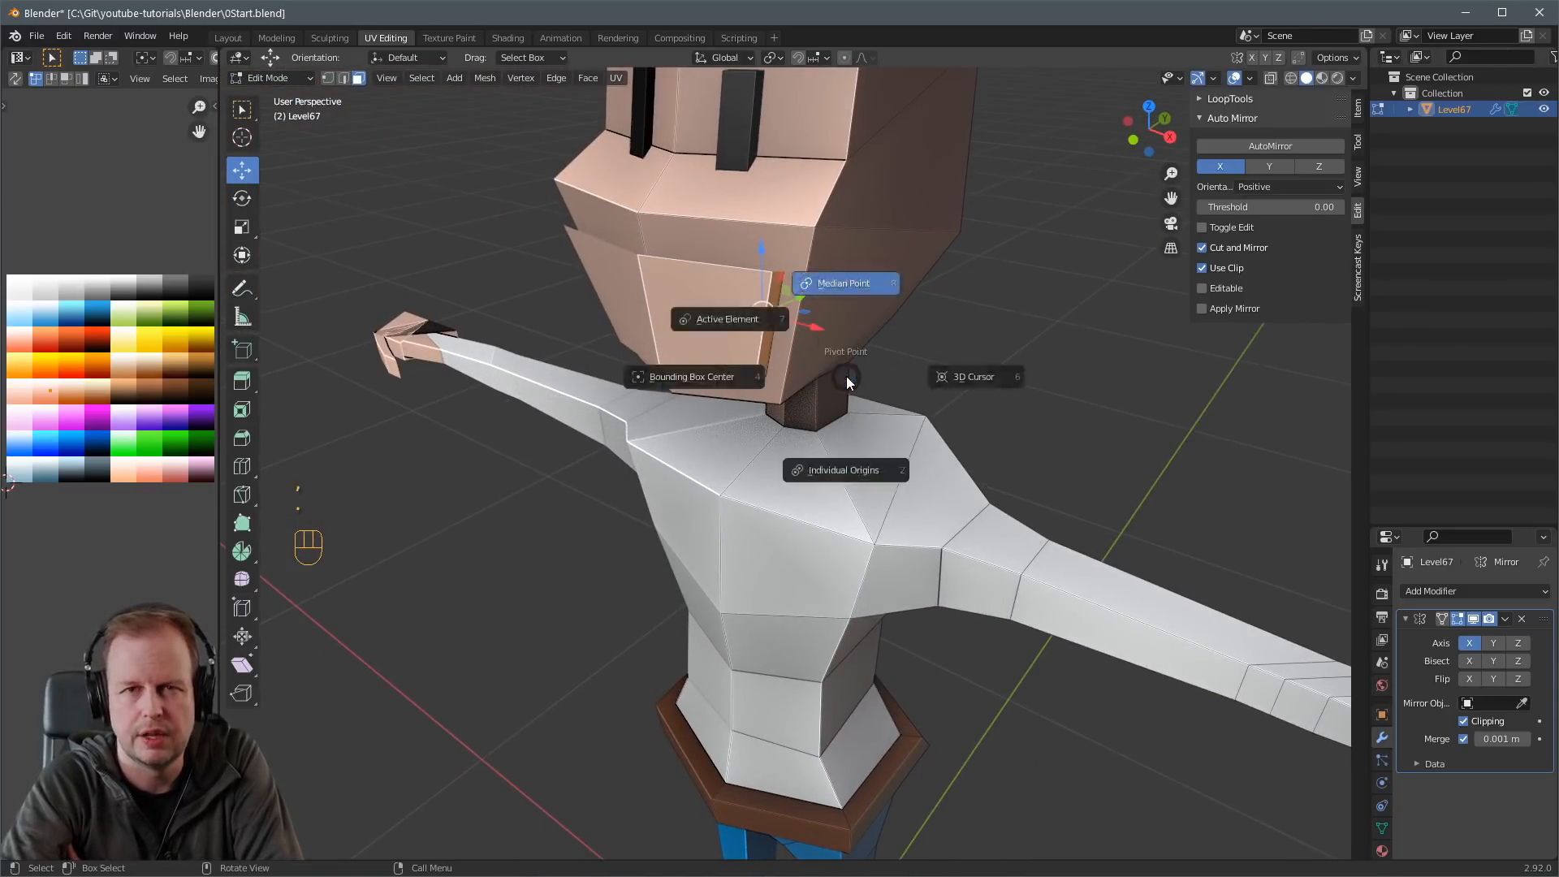
pyautogui.click(846, 335)
pyautogui.moveTo(845, 285); pyautogui.dragTo(810, 324, button='middle')
pyautogui.press('g')
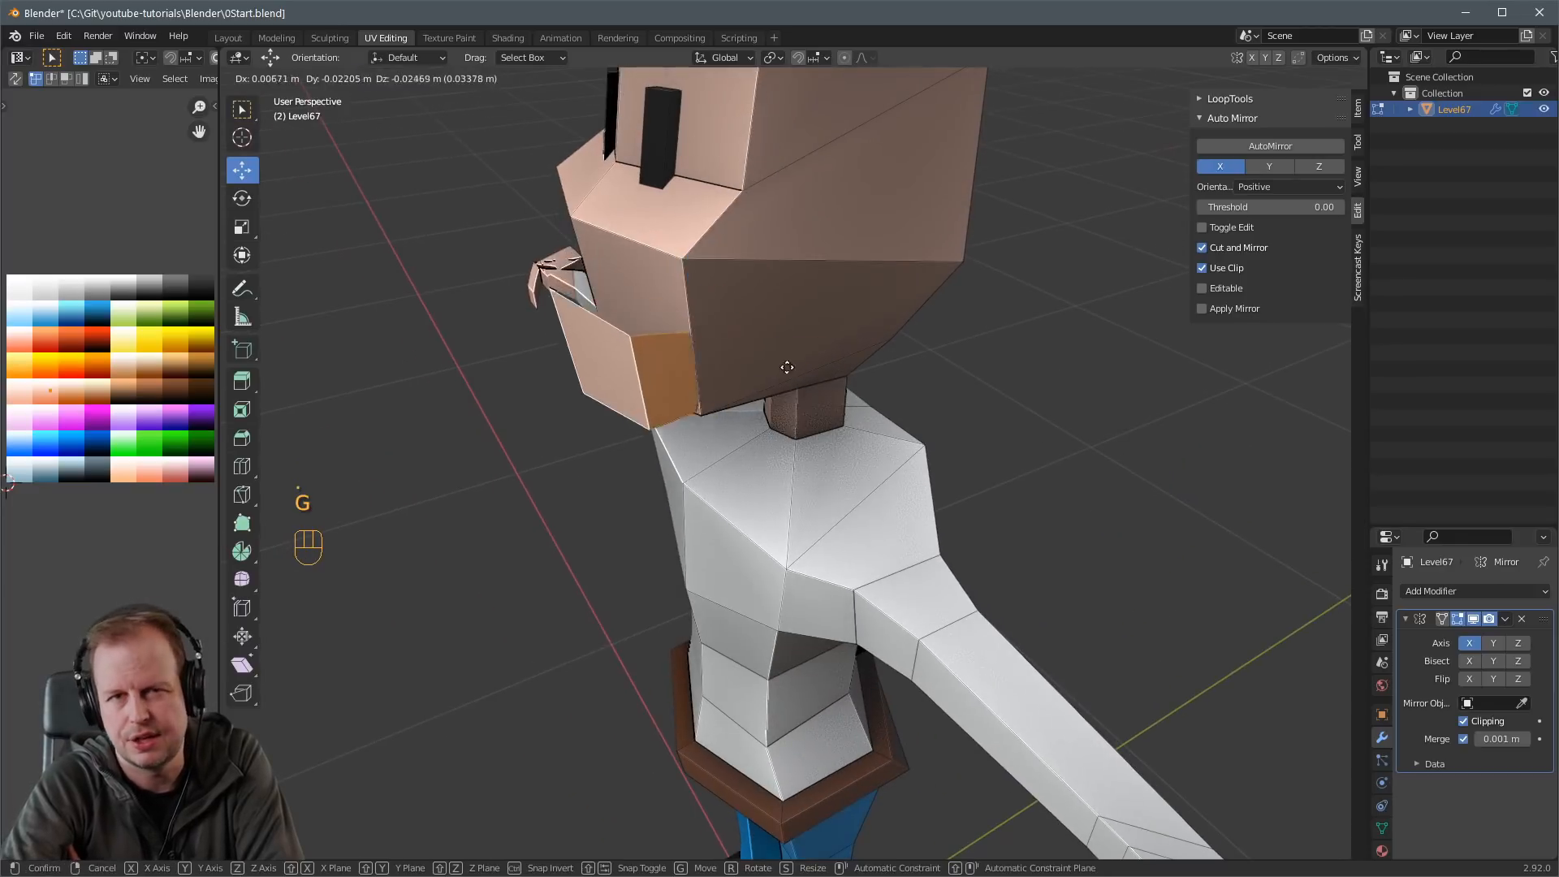
pyautogui.click(831, 365)
# Extrude the duplicated jaw faces outward along their normals to give the beard thickness.
pyautogui.hotkey('alt', 'e')
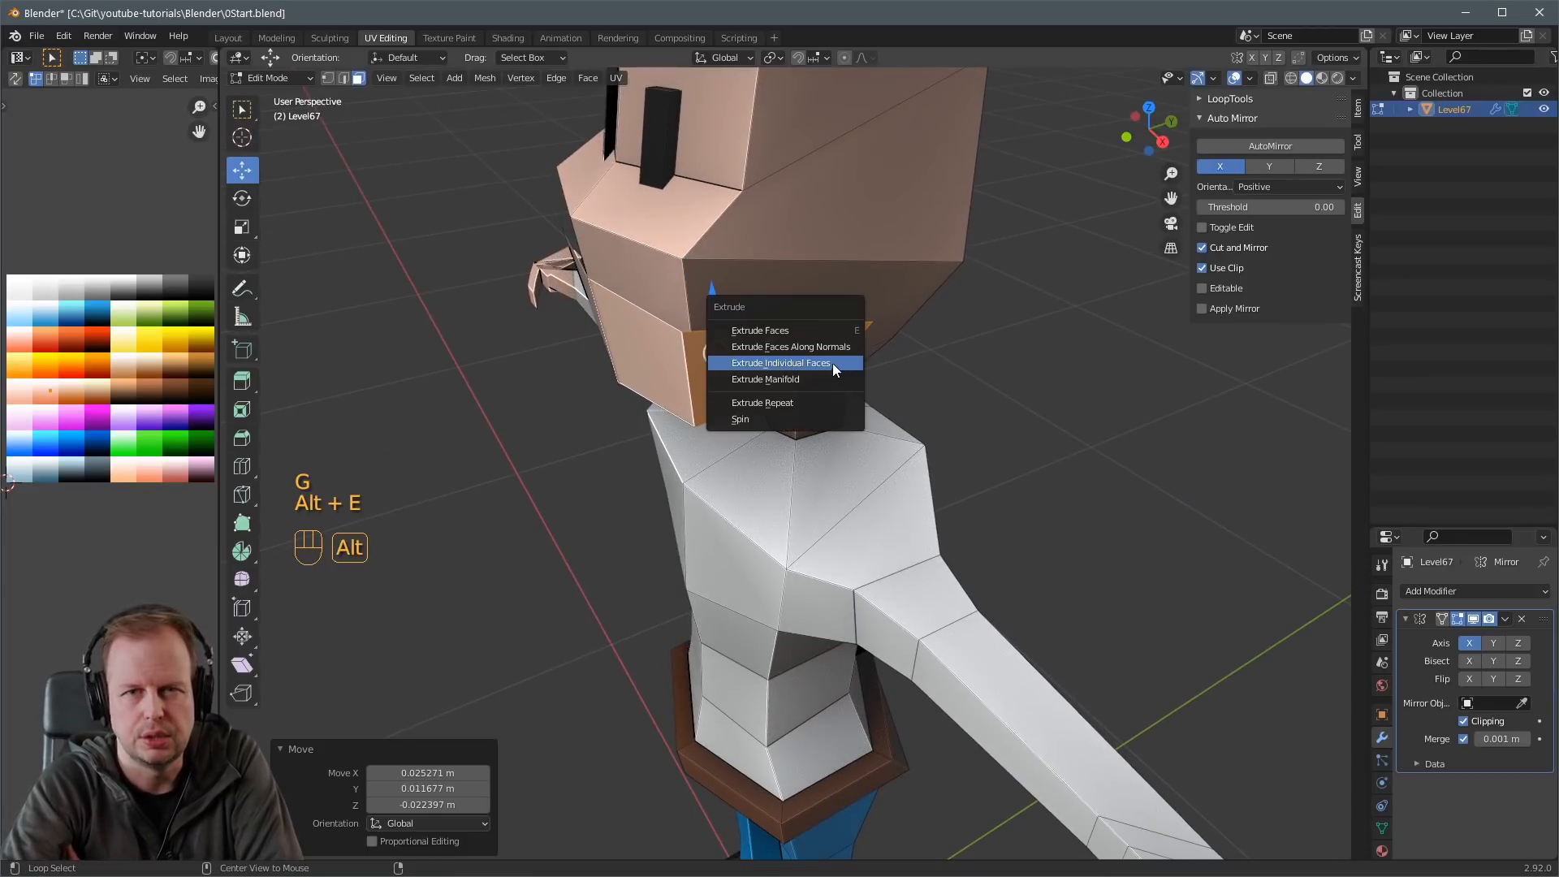
pyautogui.click(833, 348)
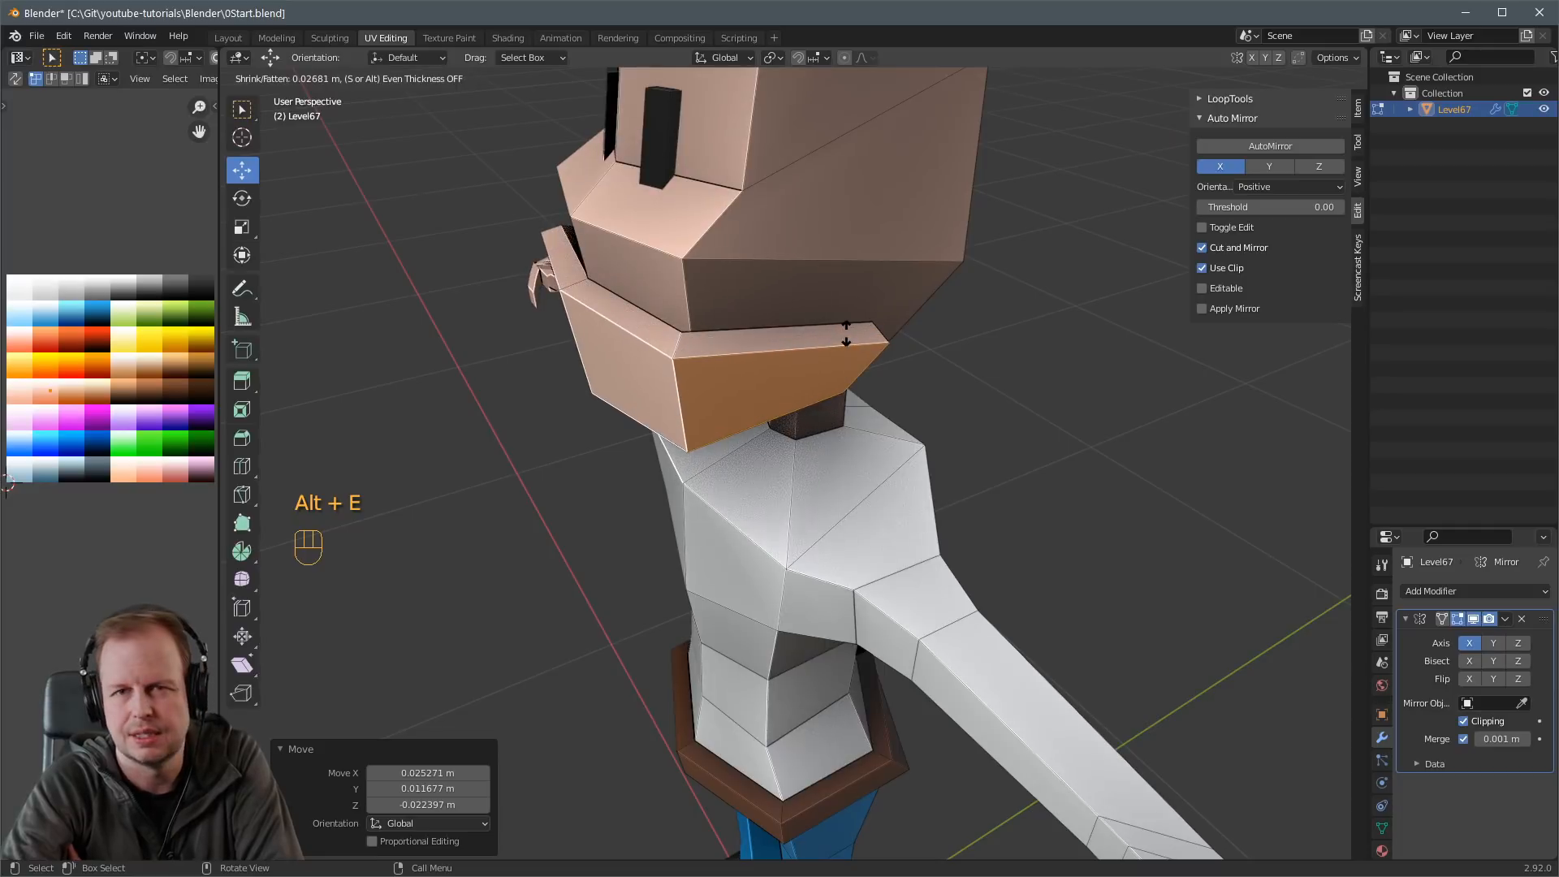
pyautogui.click(801, 345)
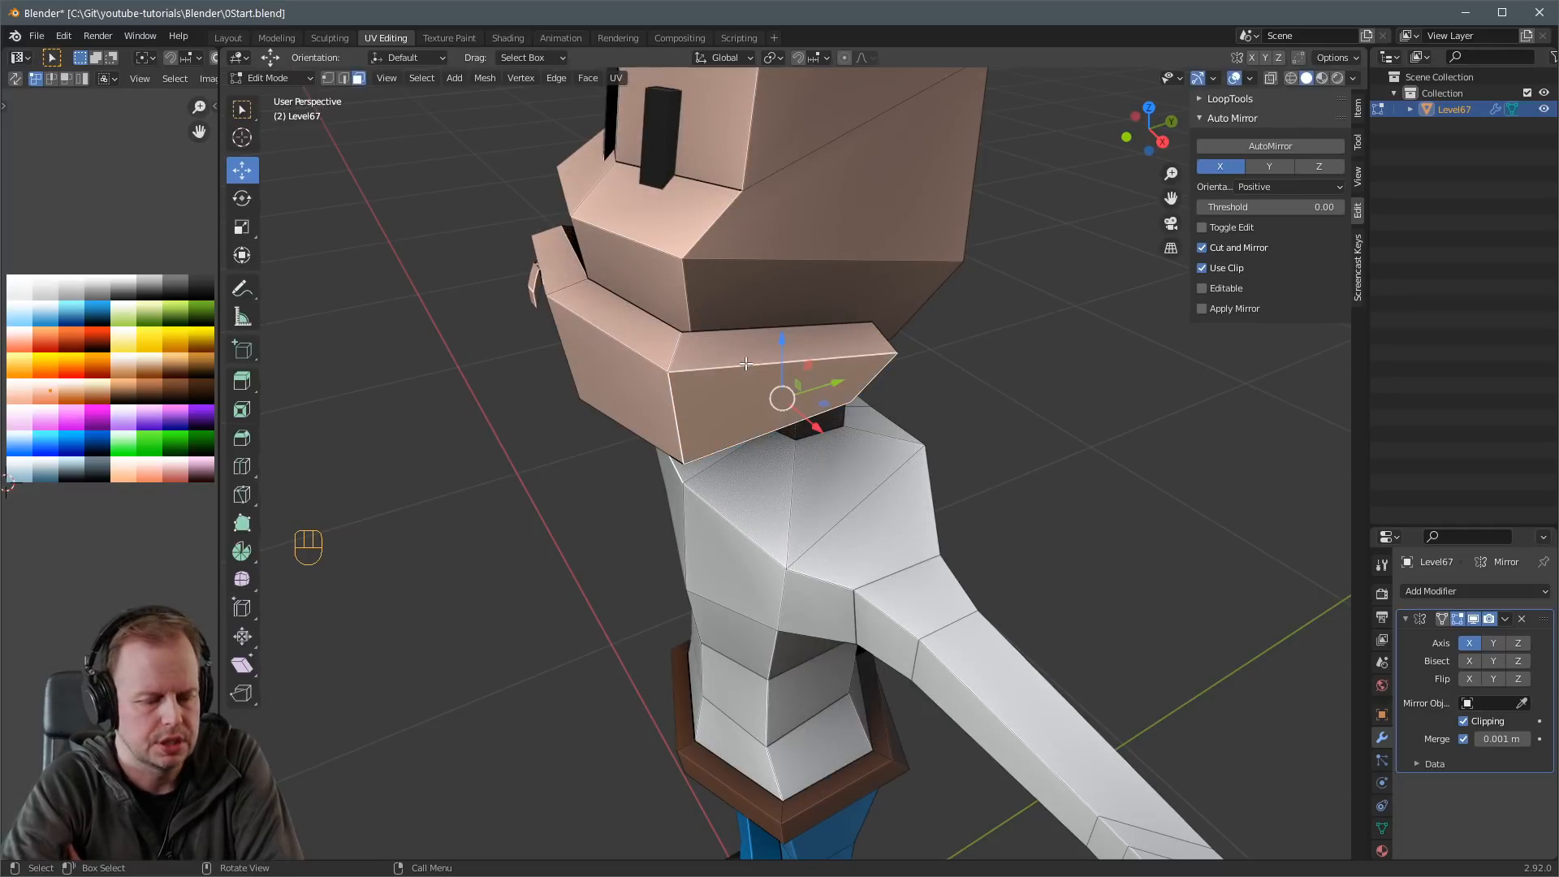
# Select all linked faces of the beard piece, scale it to about 0.70 and move it along X.
pyautogui.press('l')
pyautogui.moveTo(714, 359); pyautogui.dragTo(794, 351, button='middle')
pyautogui.press('s')
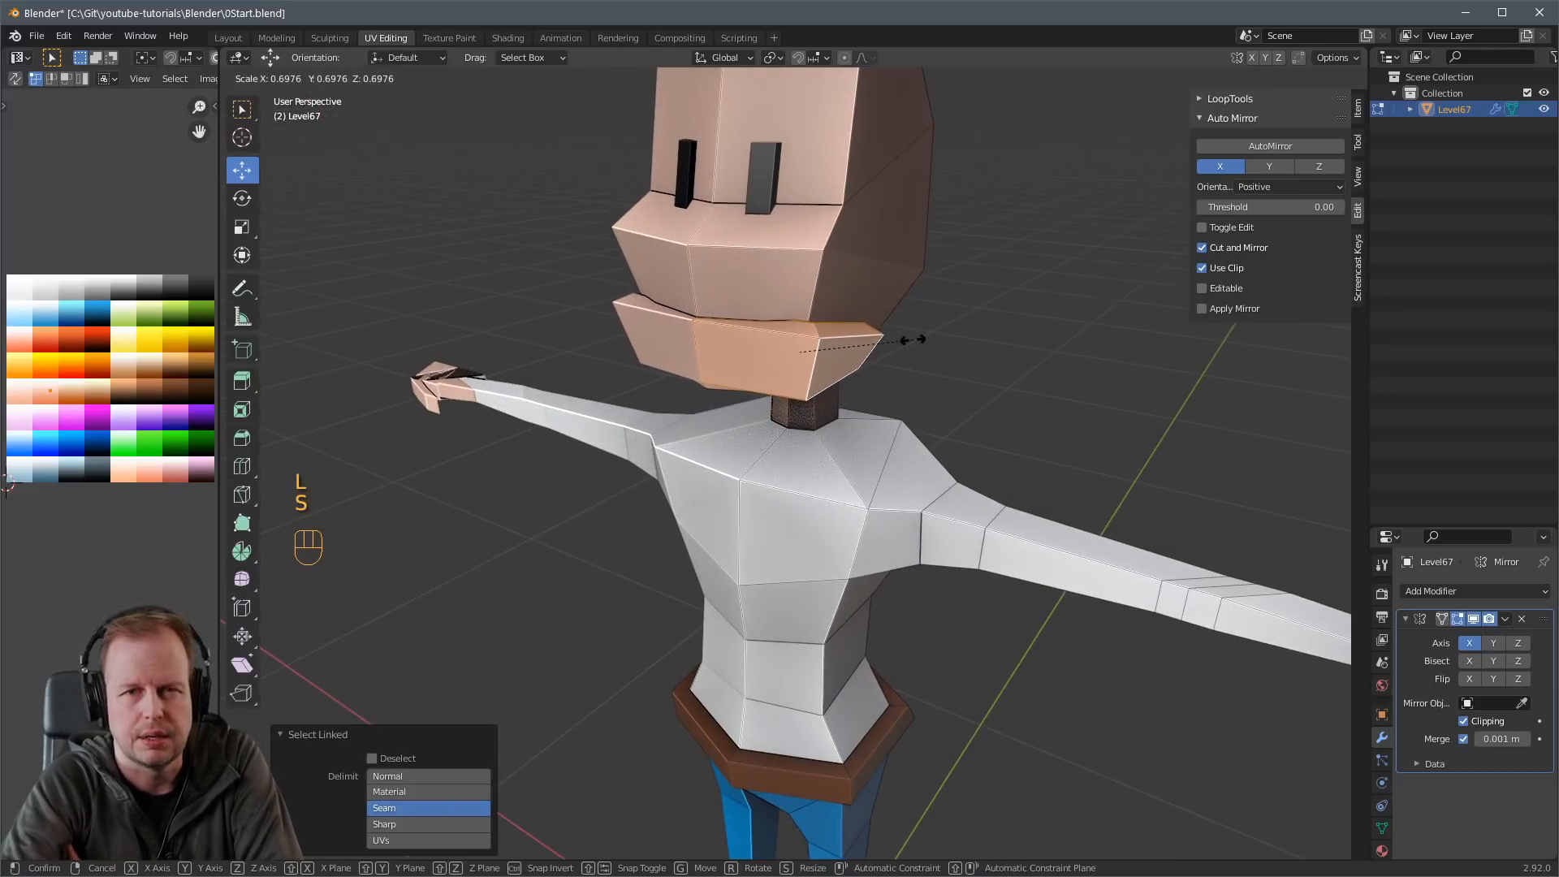
pyautogui.click(913, 340)
pyautogui.moveTo(933, 334); pyautogui.dragTo(751, 290, button='middle')
pyautogui.press('g')
pyautogui.press('x')
pyautogui.click(812, 400)
# Select the bottom faces of the beard piece and move them about 0.047 m down.
pyautogui.click(729, 292)
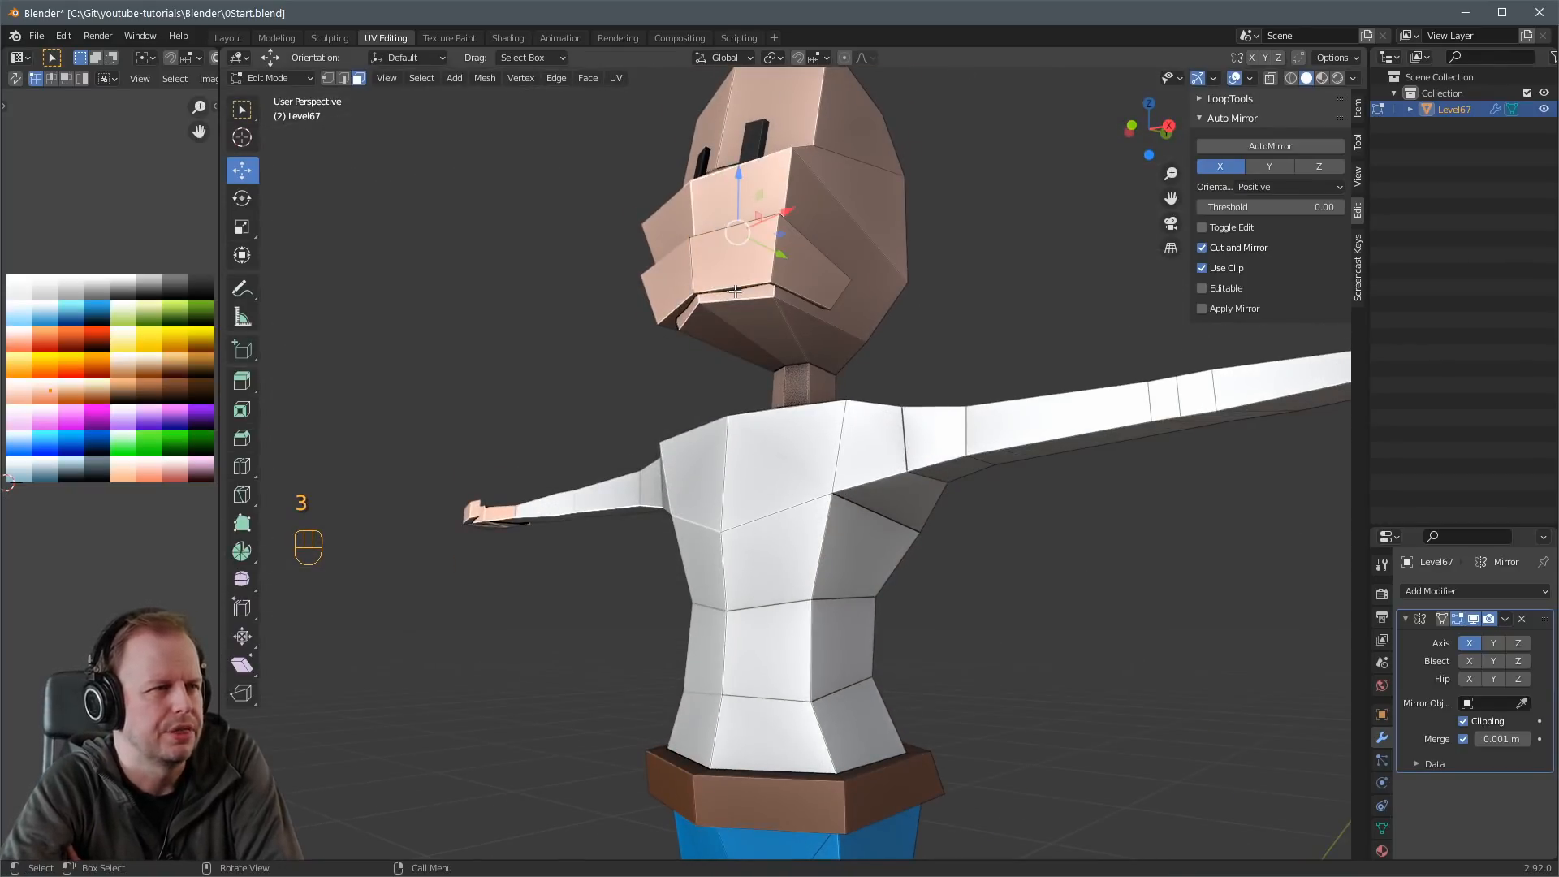
pyautogui.click(803, 301)
pyautogui.moveTo(815, 298); pyautogui.dragTo(825, 264, button='middle')
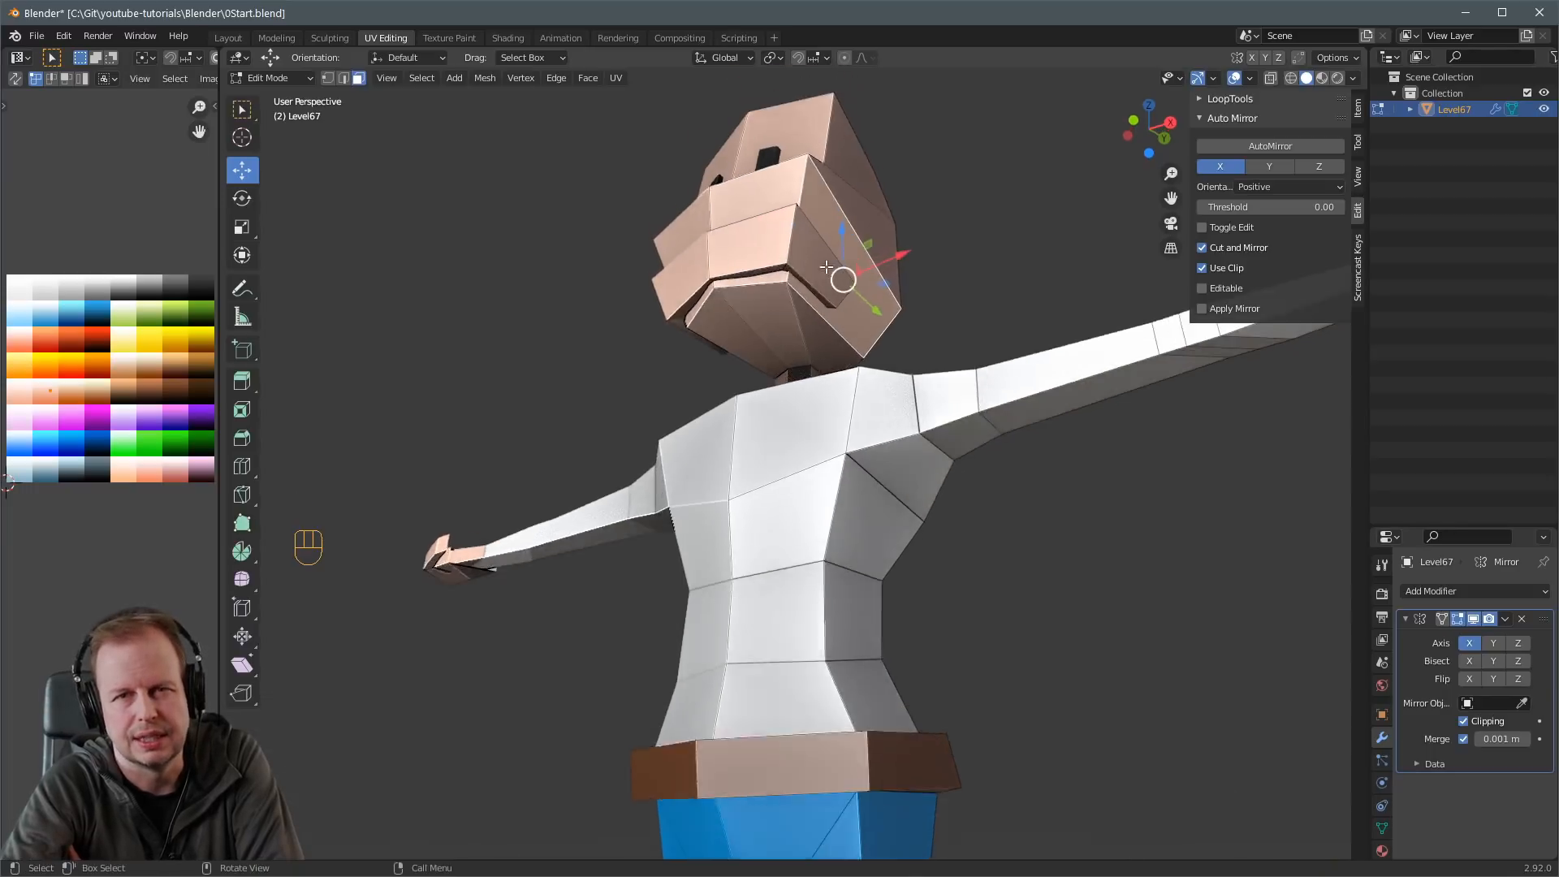
pyautogui.scroll(4, 800, 219)
pyautogui.scroll(-1, 842, 133)
pyautogui.keyDown('shift'); pyautogui.moveTo(845, 134); pyautogui.dragTo(779, 349, button='middle'); pyautogui.keyUp('shift')
pyautogui.click(749, 238)
pyautogui.press('g')
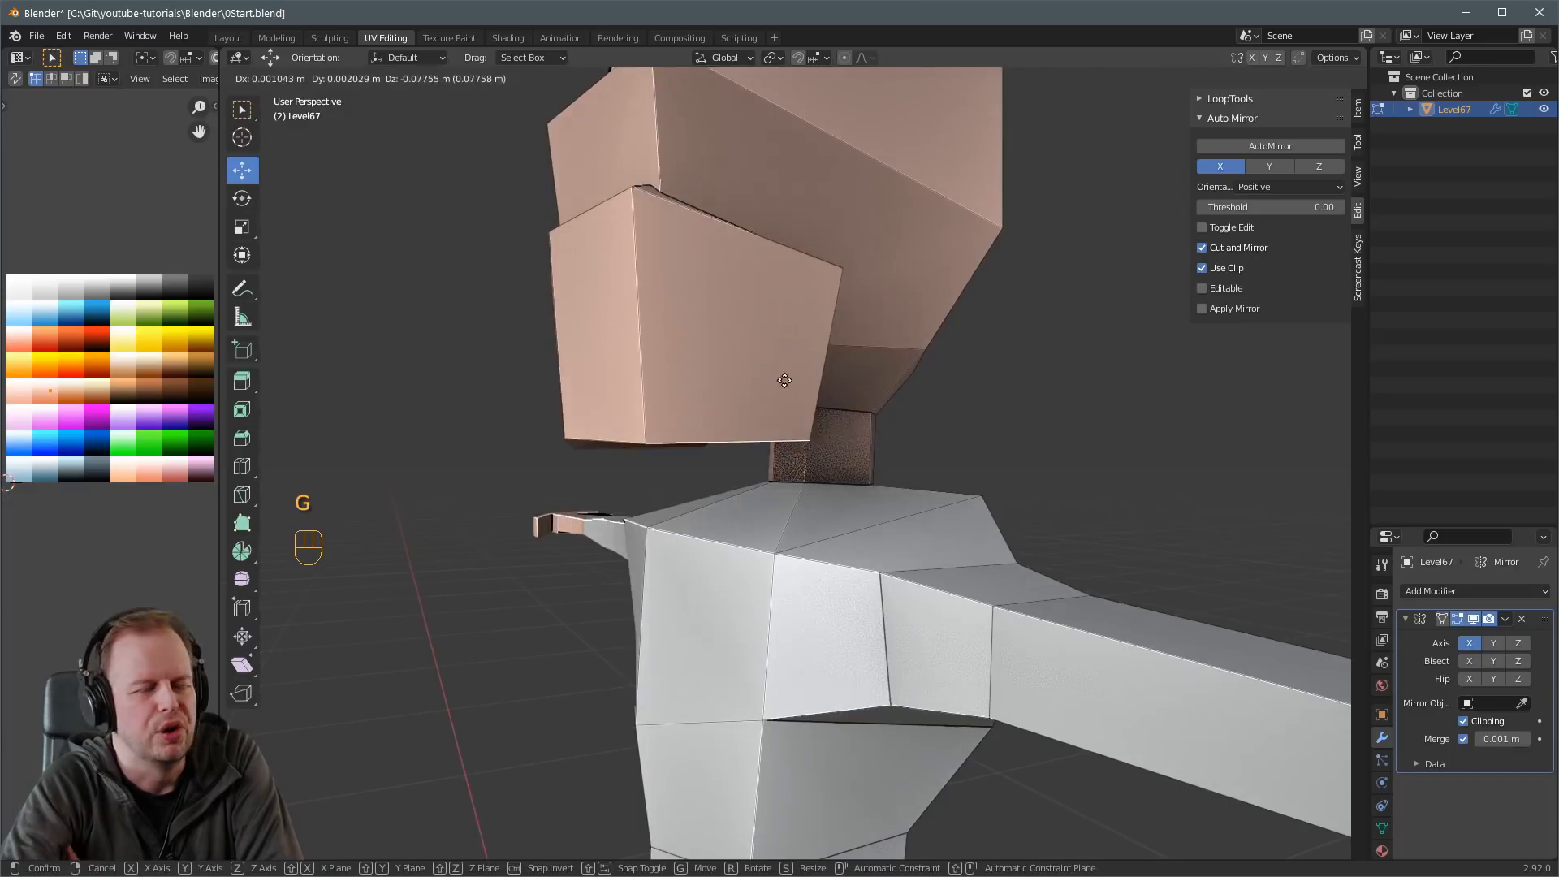
pyautogui.click(788, 334)
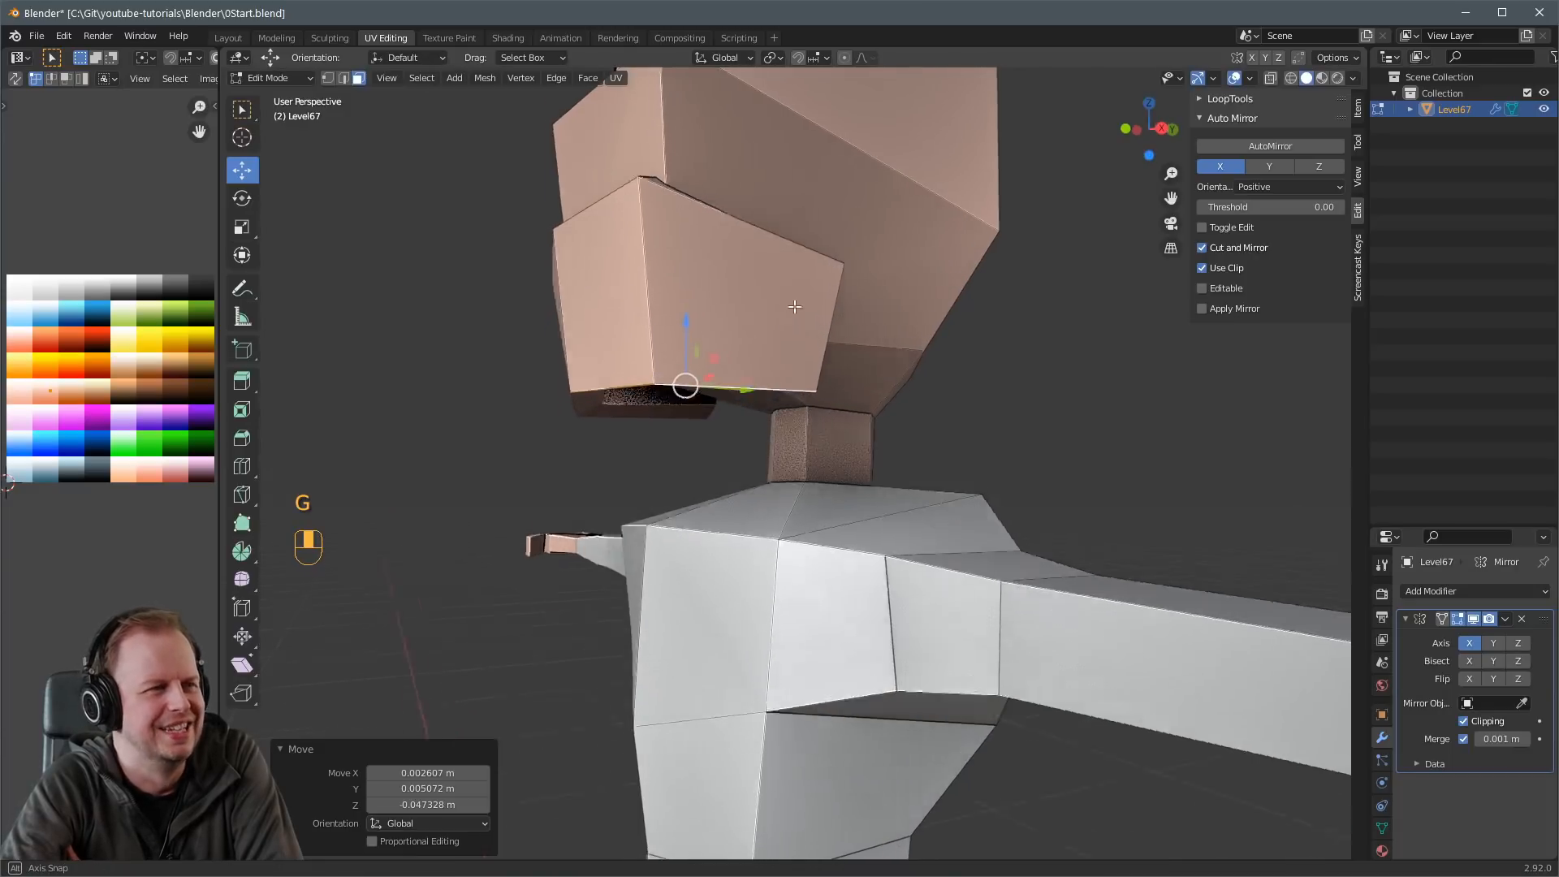
# Fine-tune the underside of the beard below the chin with small free moves, including about 0.004 m downward.
pyautogui.press('g')
pyautogui.moveTo(780, 341); pyautogui.dragTo(689, 310, button='middle')
pyautogui.click(775, 276)
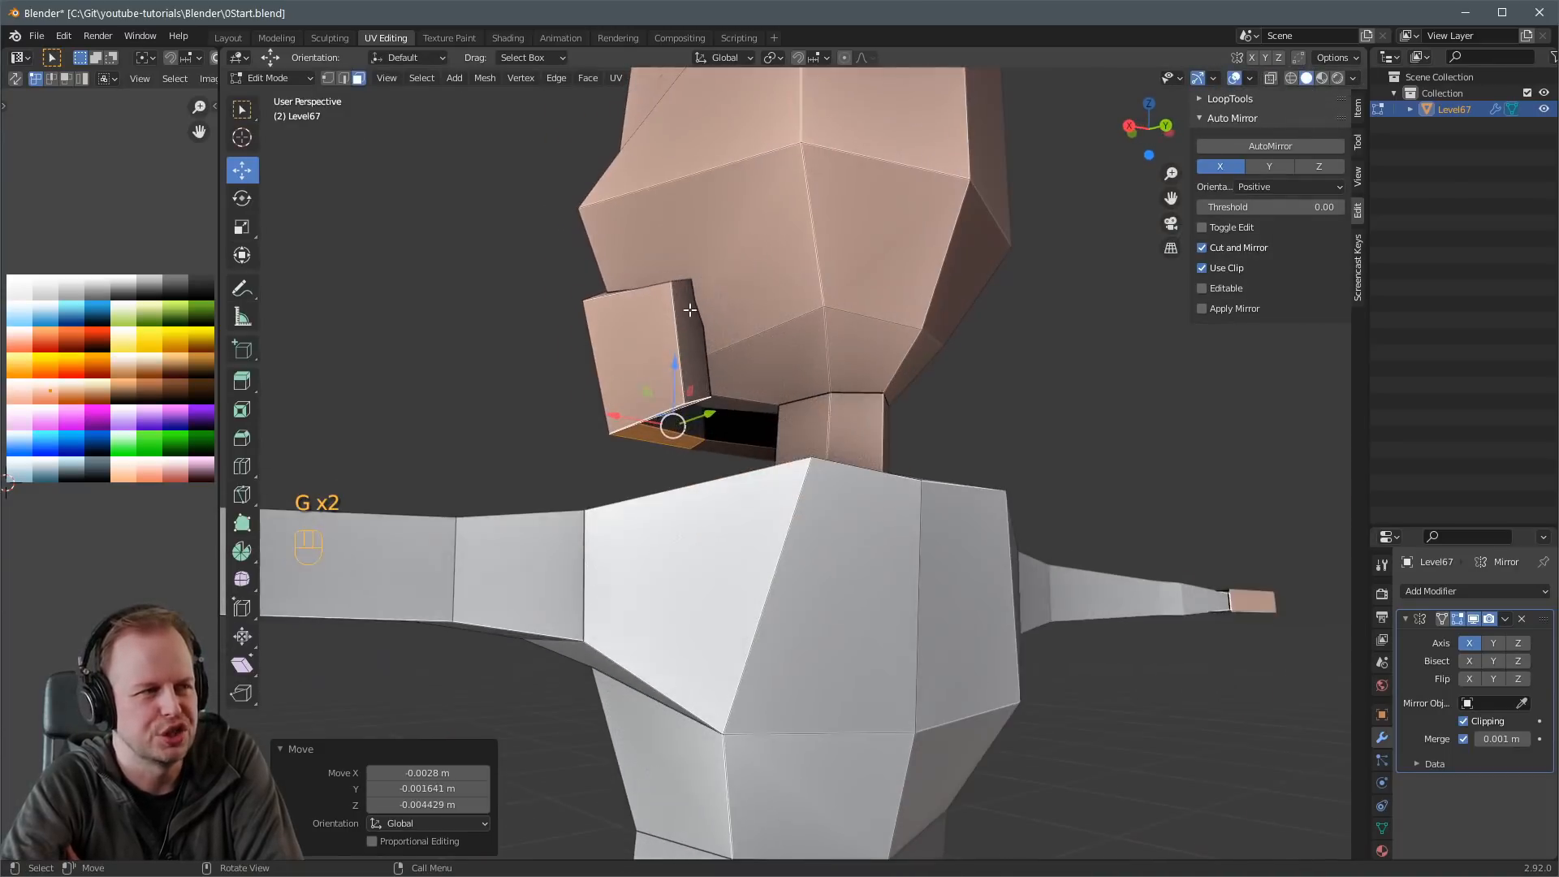
pyautogui.press('g')
pyautogui.moveTo(673, 424); pyautogui.dragTo(830, 338, button='middle')
pyautogui.click(824, 406)
pyautogui.press('g')
pyautogui.click(817, 338)
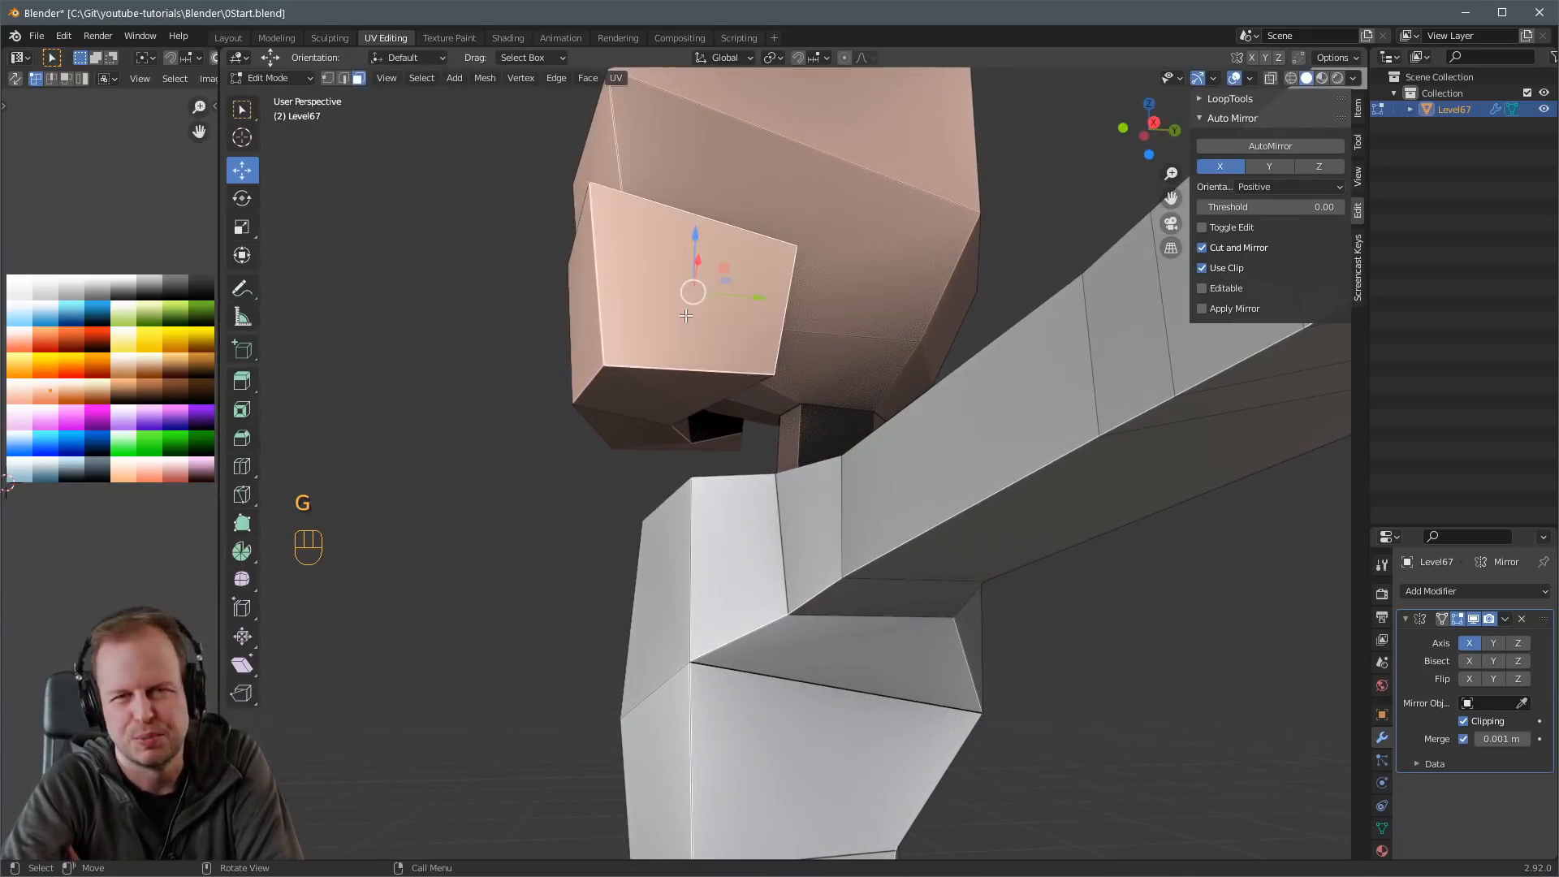
# Select all linked faces of the beard and move their UVs onto the dark grey palette swatch.
pyautogui.press('l')
pyautogui.press('g')
pyautogui.click(215, 243)
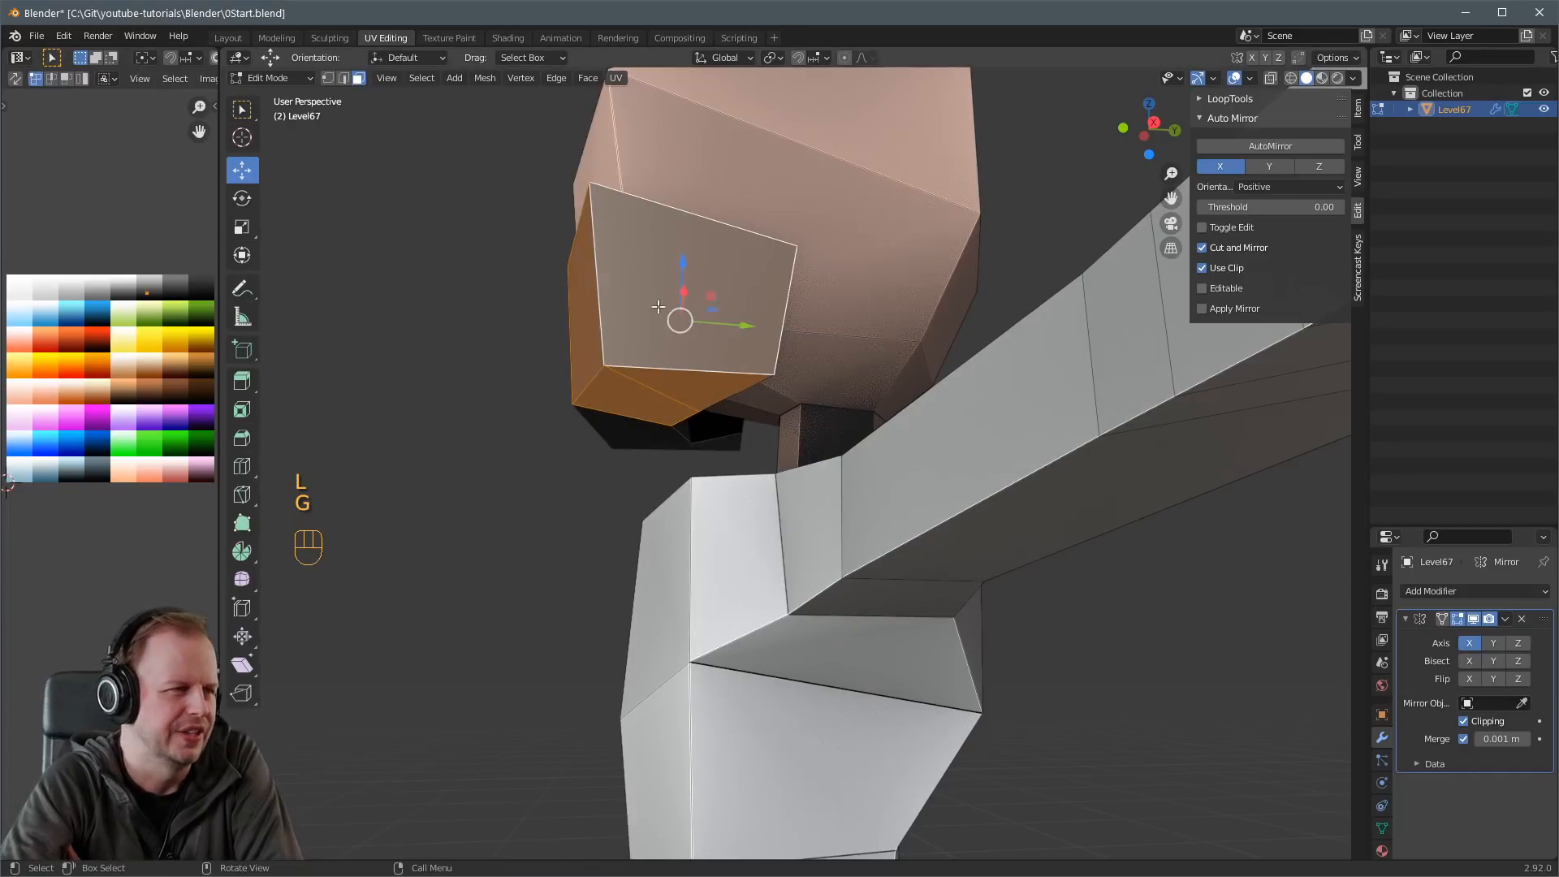
pyautogui.scroll(-3, 612, 323)
pyautogui.click(613, 324)
pyautogui.moveTo(609, 324); pyautogui.dragTo(651, 402, button='middle')
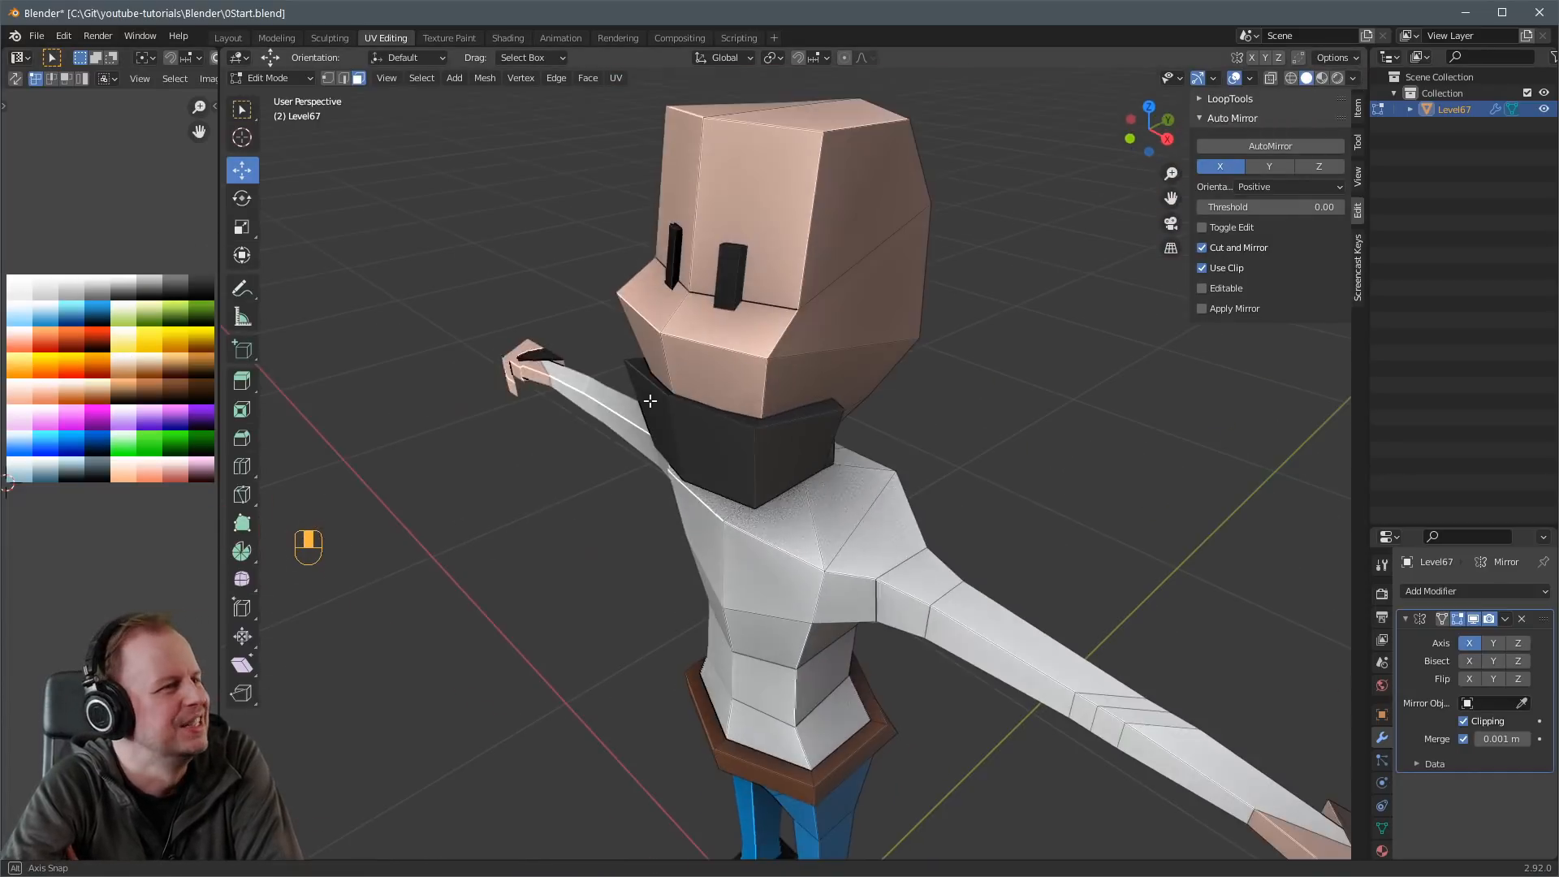
# Reposition the beard's top faces around the jaw, including a move of about 0.031 m forward along Y.
pyautogui.moveTo(769, 398); pyautogui.dragTo(727, 367, button='middle')
pyautogui.press('g')
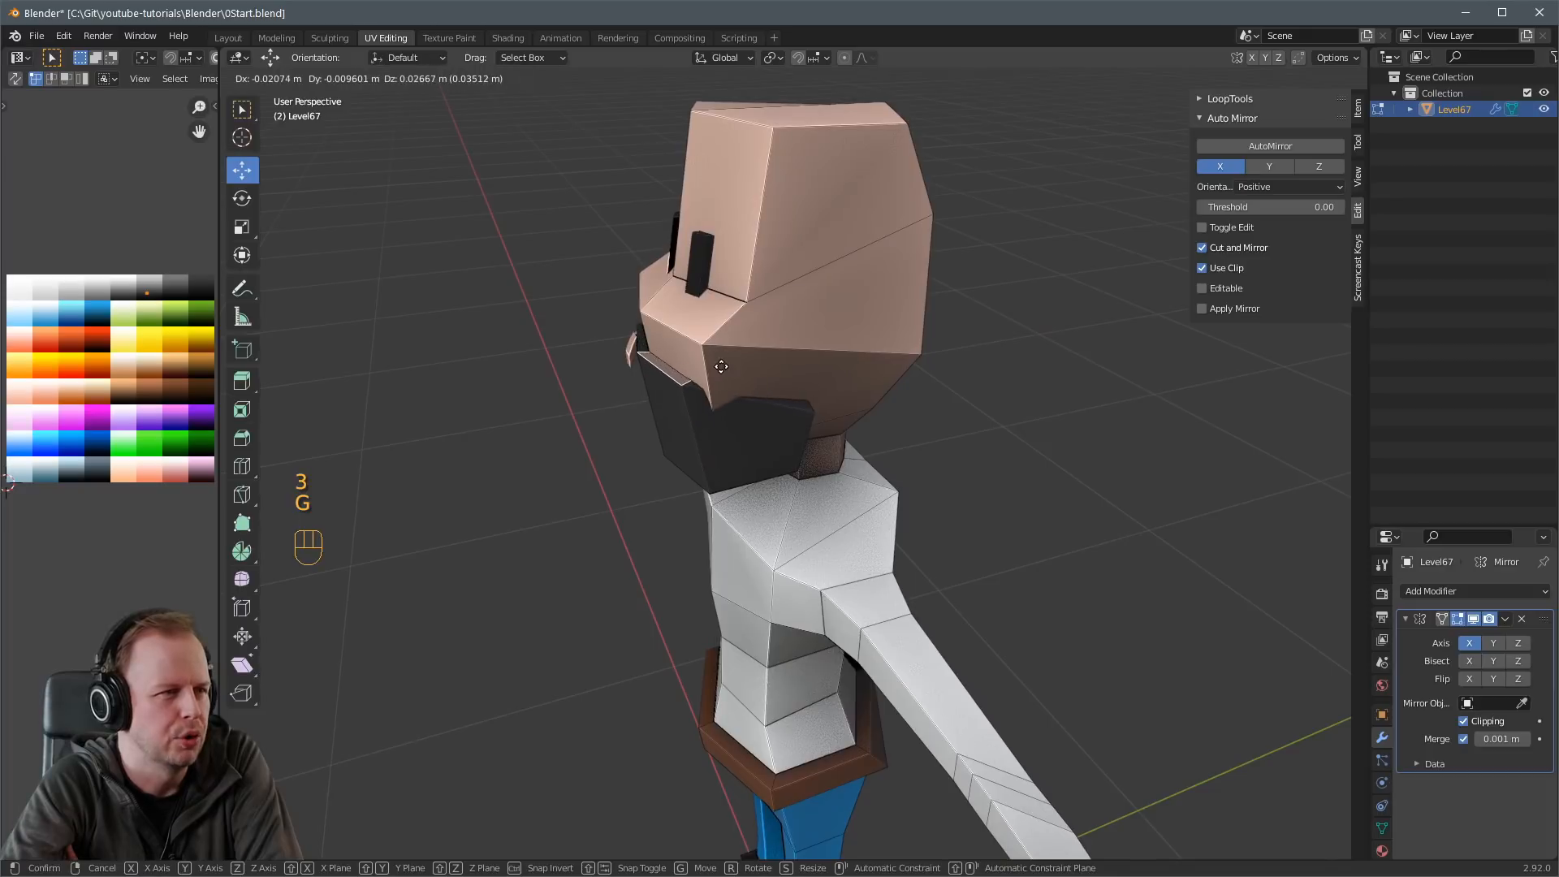
pyautogui.click(789, 391)
pyautogui.press('g')
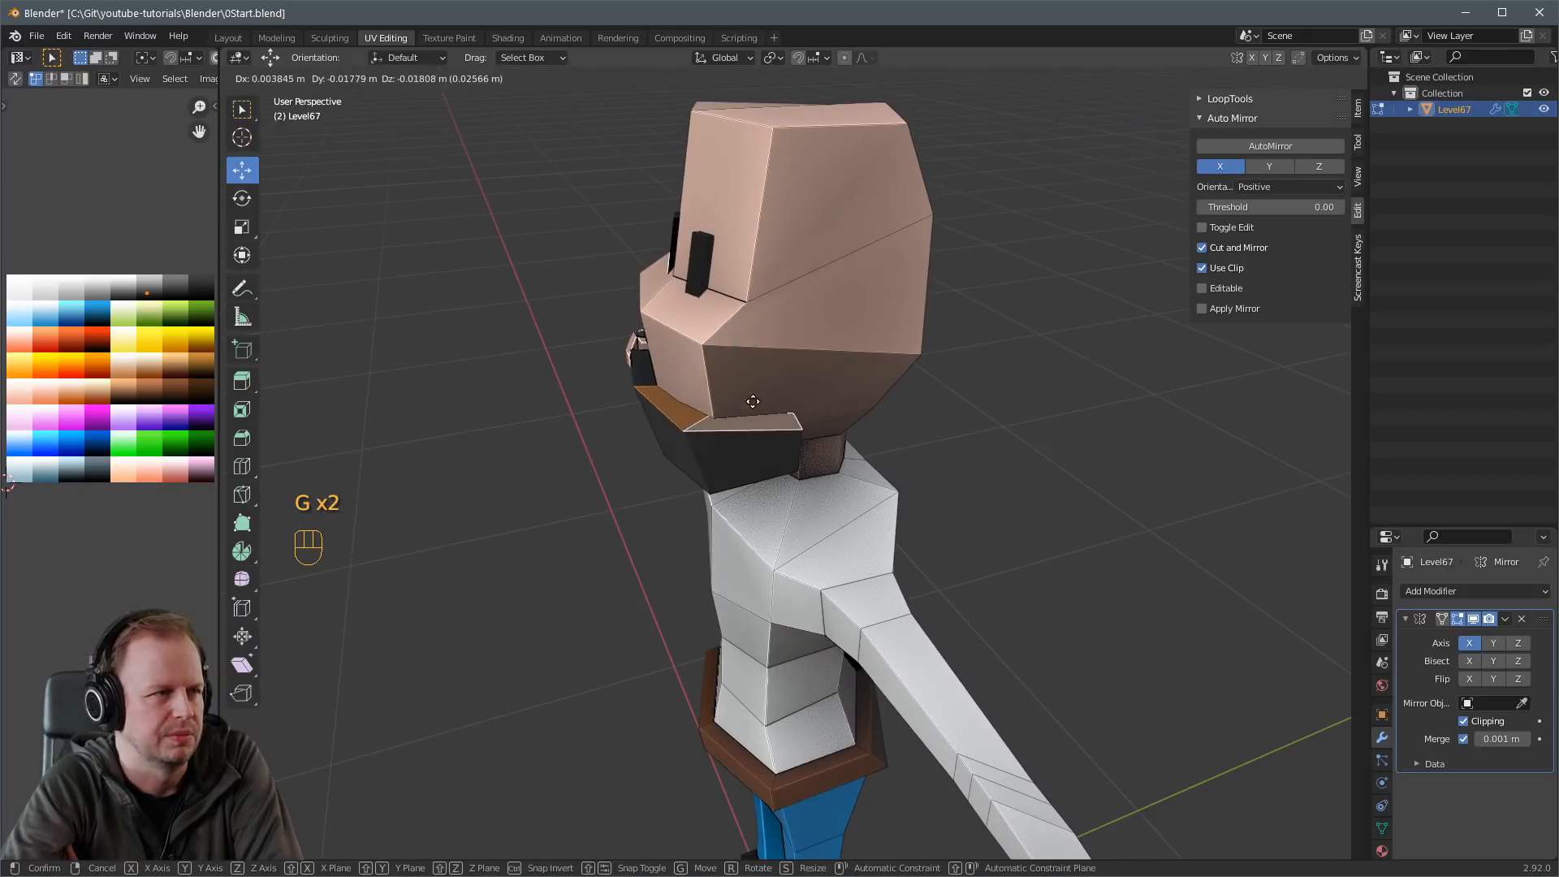
pyautogui.rightClick(752, 397)
pyautogui.moveTo(752, 395); pyautogui.dragTo(720, 348, button='middle')
pyautogui.press('g')
pyautogui.click(852, 338)
pyautogui.press('g')
pyautogui.click(756, 328)
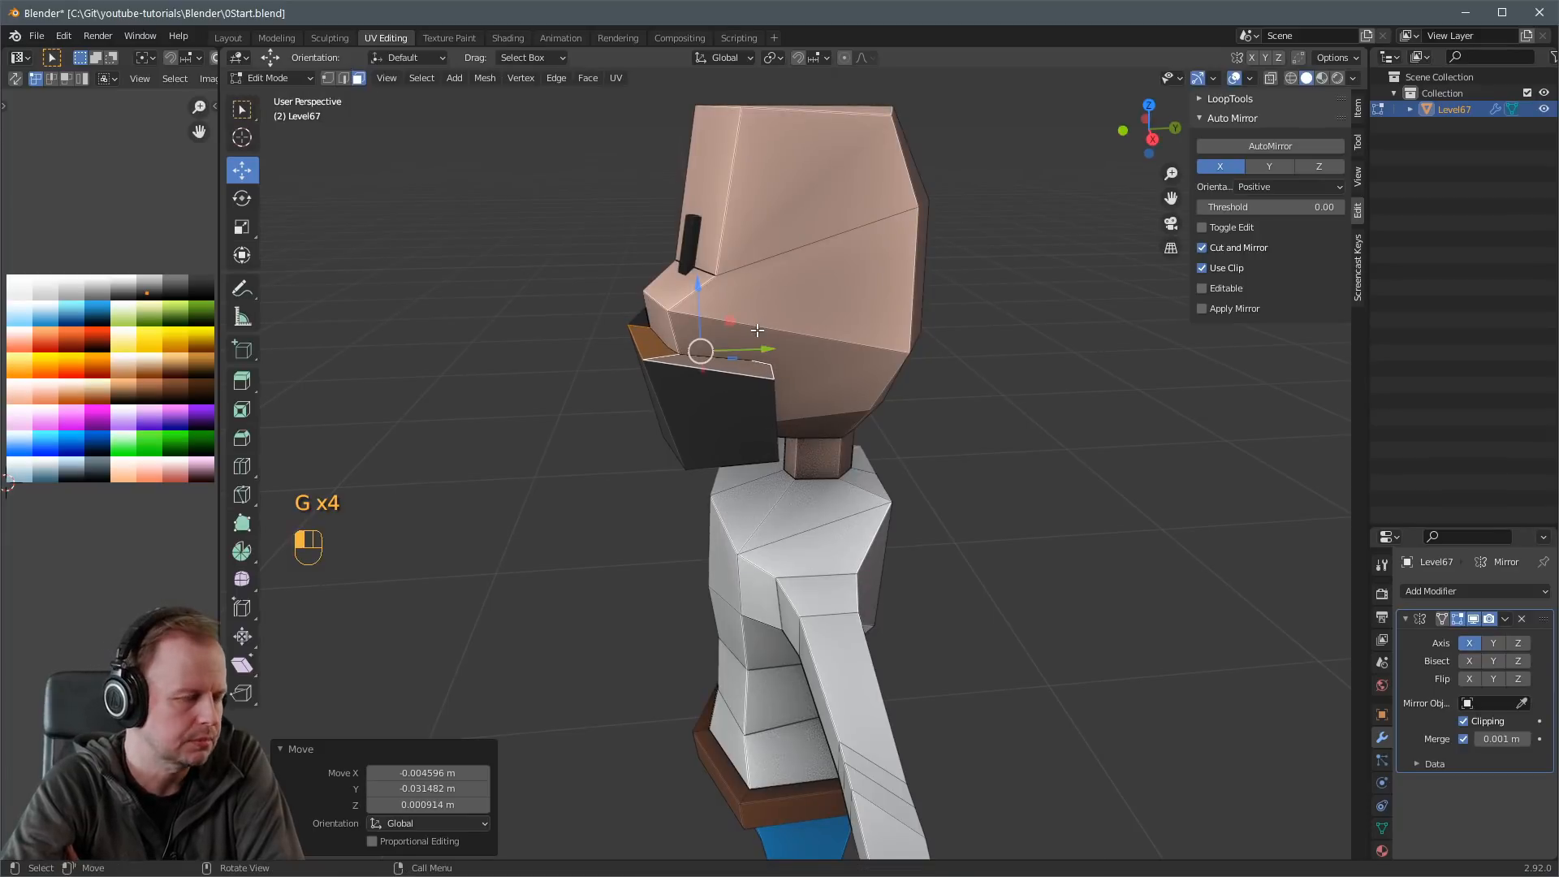
# Refine the beard's upper rim, including the top face along the side, with several free moves to follow the jaw.
pyautogui.press('g')
pyautogui.click(756, 333)
pyautogui.moveTo(756, 333); pyautogui.dragTo(800, 333, button='middle')
pyautogui.press('g')
pyautogui.click(903, 322)
pyautogui.click(797, 391)
pyautogui.press('g')
pyautogui.click(882, 344)
pyautogui.press('g')
pyautogui.click(798, 328)
# Duplicate the head's top faces in place and scale the copy by 1.957 and again by 1.171 to form a hat brim.
pyautogui.press('Tab')
pyautogui.scroll(-5, 934, 406)
pyautogui.moveTo(933, 406); pyautogui.dragTo(671, 361, button='middle')
pyautogui.scroll(5, 806, 356)
pyautogui.moveTo(805, 356); pyautogui.dragTo(797, 378, button='middle')
pyautogui.press('Tab')
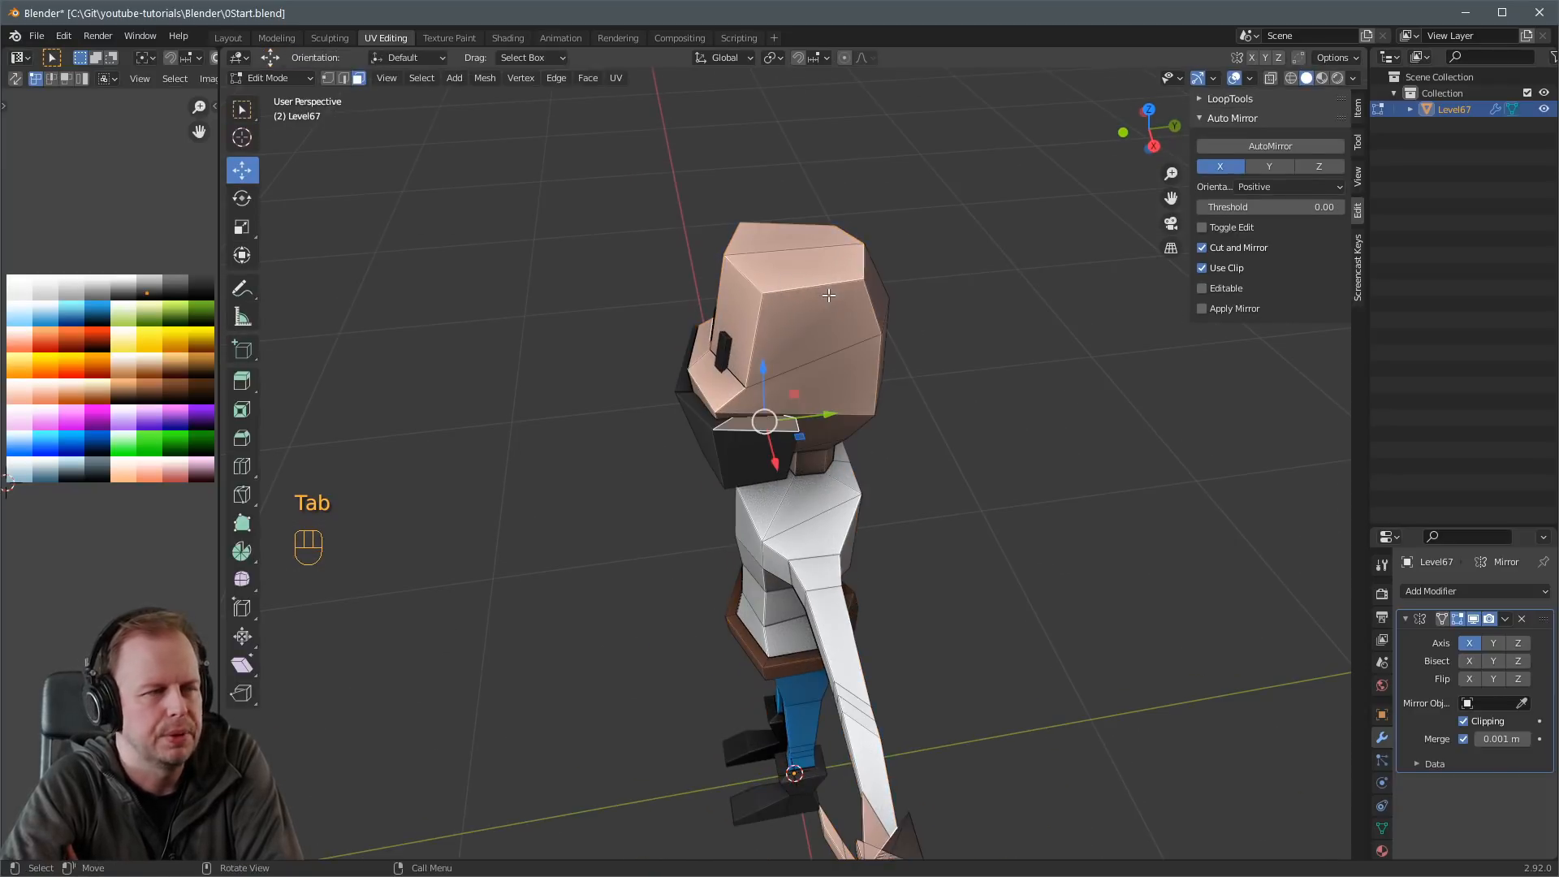
pyautogui.moveTo(827, 275); pyautogui.dragTo(815, 268, button='middle')
pyautogui.hotkey('shift', 'd')
pyautogui.press('s')
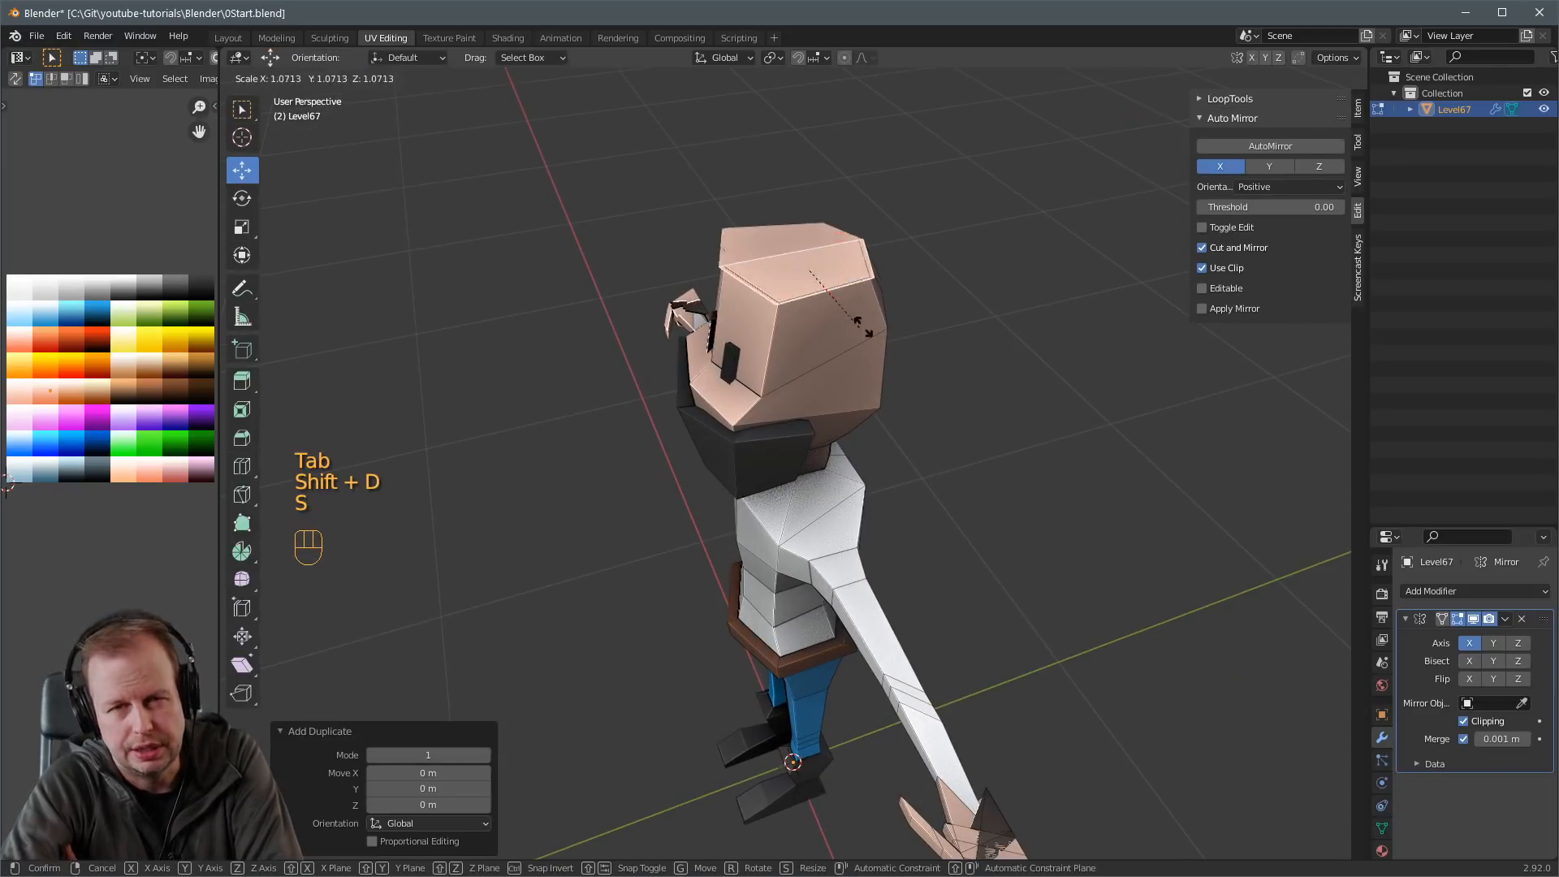
pyautogui.click(946, 312)
pyautogui.press('s')
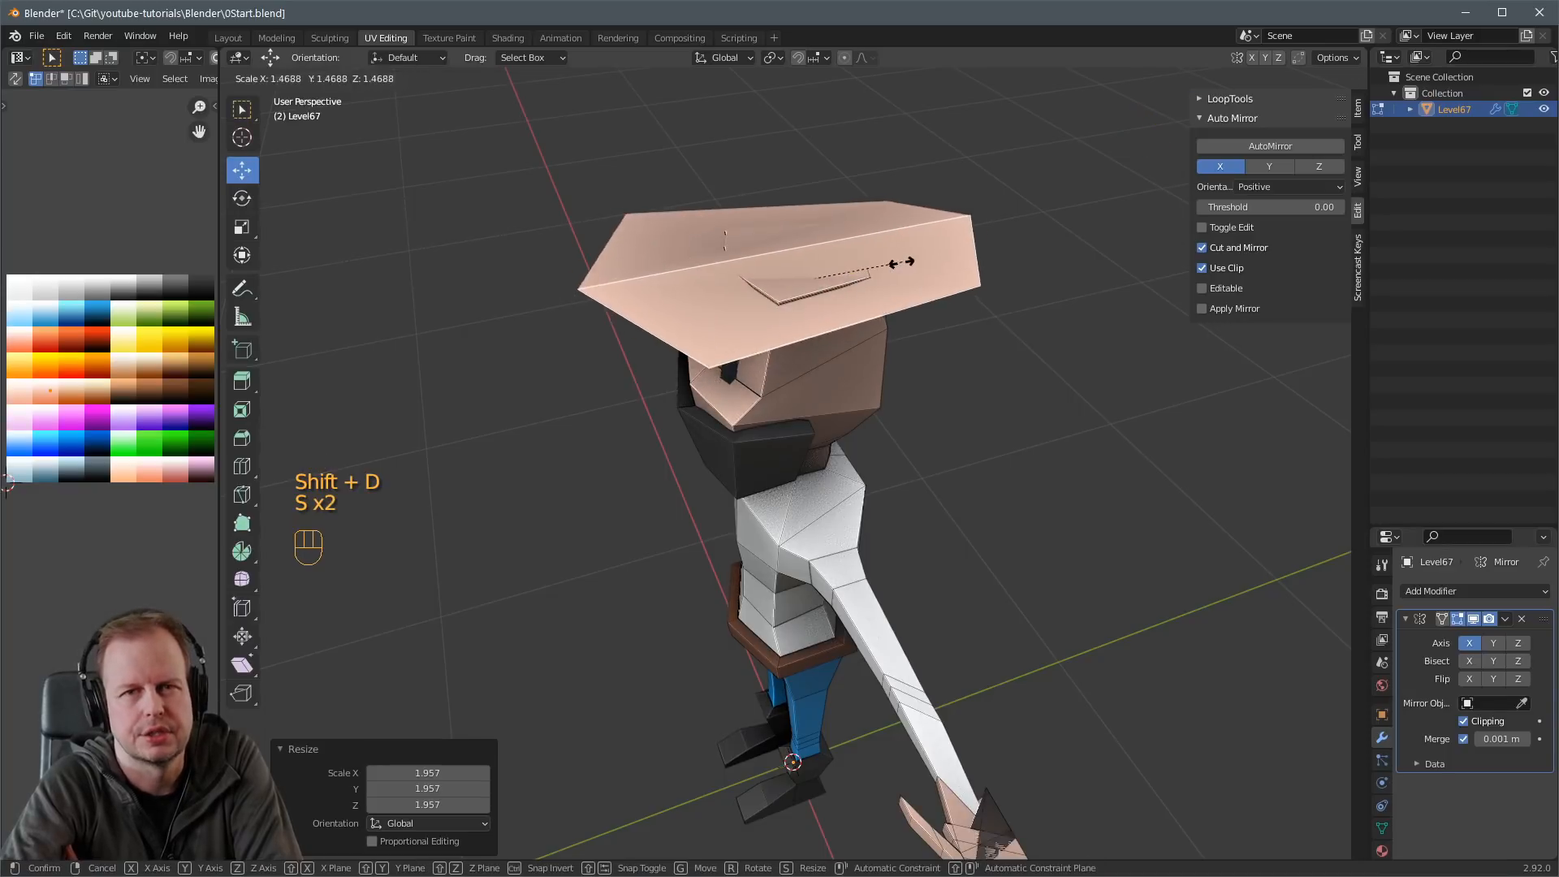
pyautogui.click(834, 258)
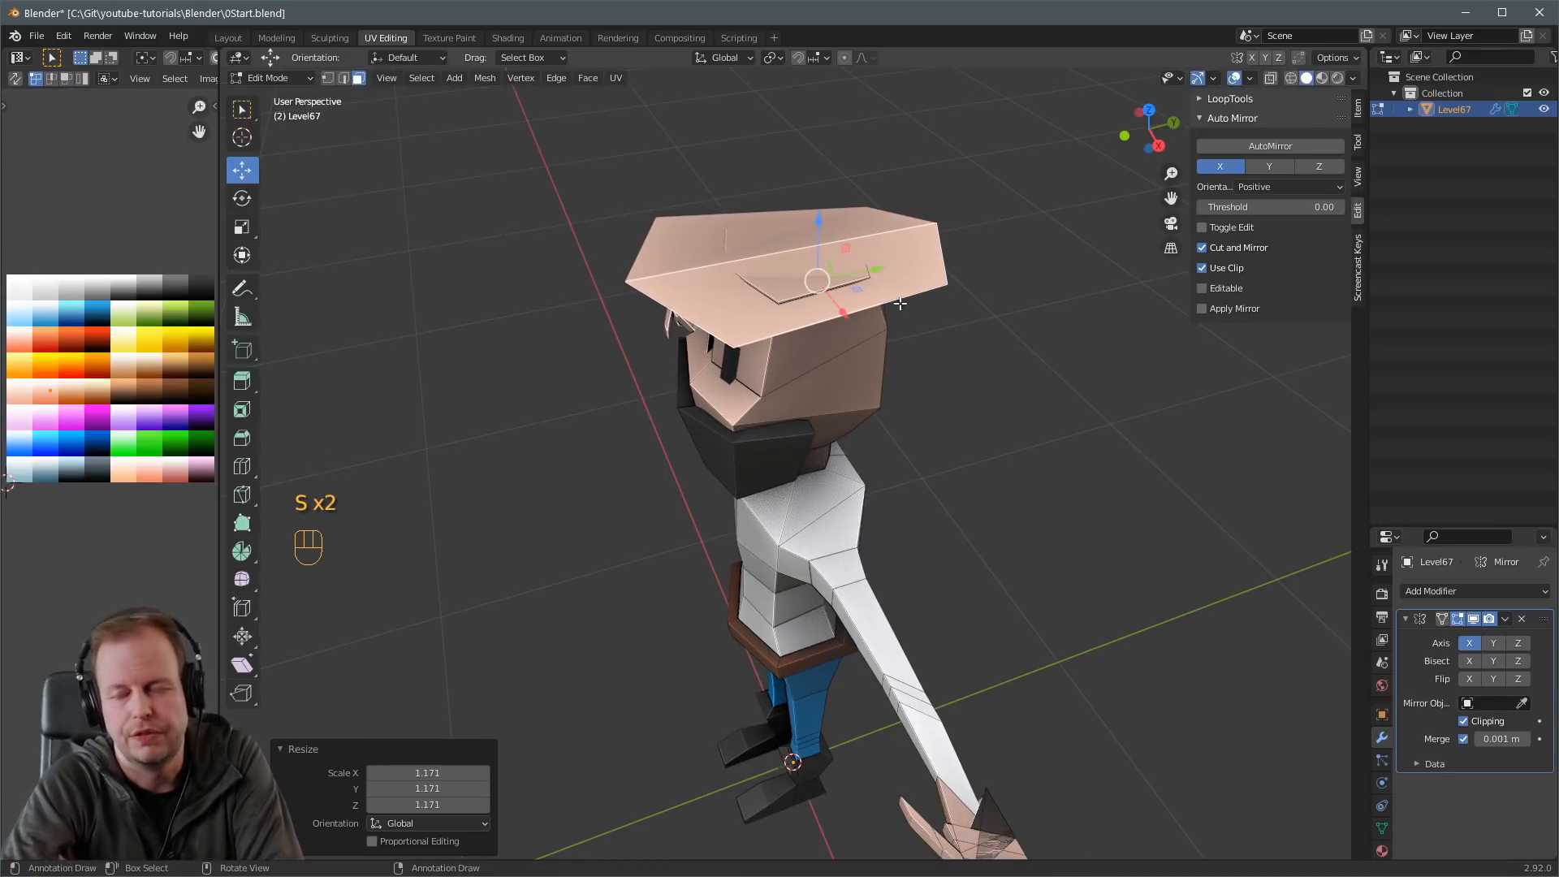
# Widen the hat brim by moving its outer side edges, including a move of about 0.049 m along X.
pyautogui.press('2')
pyautogui.moveTo(860, 299); pyautogui.dragTo(947, 315, button='middle')
pyautogui.press('g')
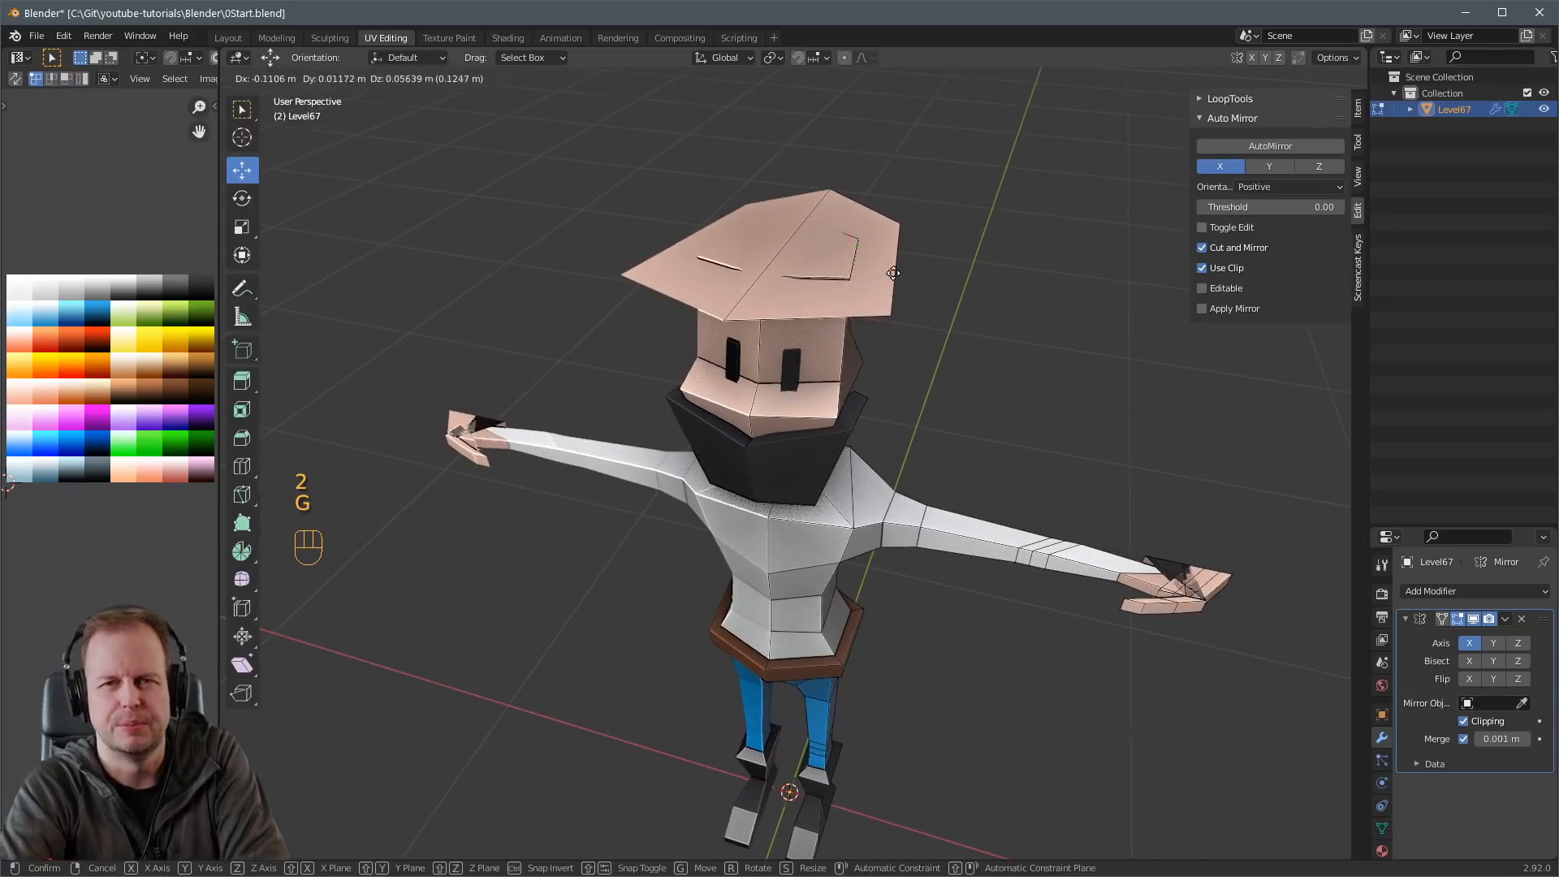
pyautogui.click(892, 274)
pyautogui.press('2')
pyautogui.press('3')
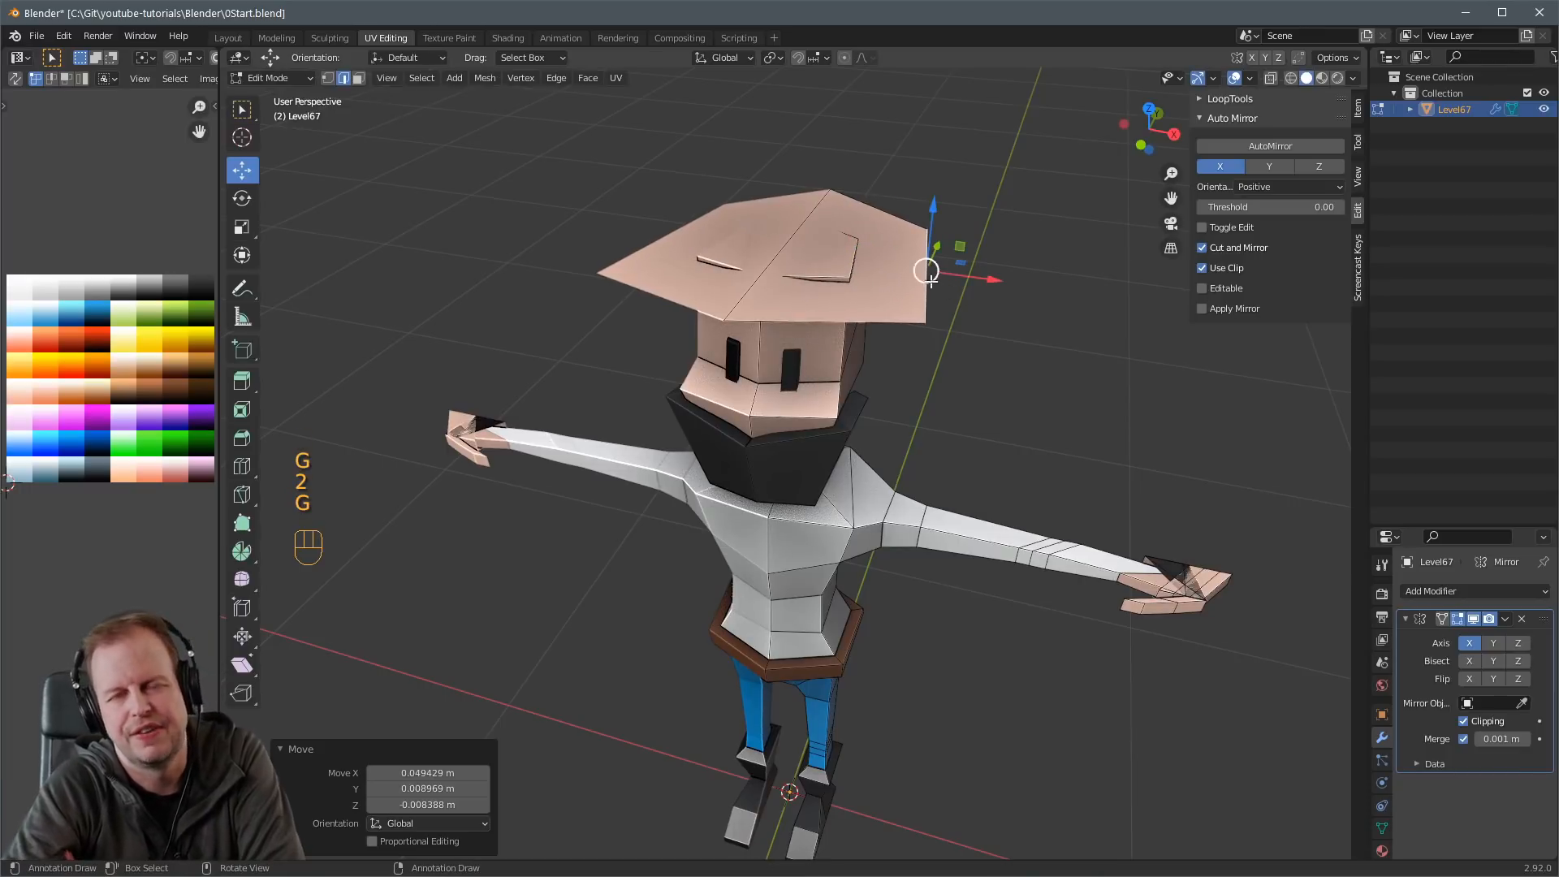
# Reposition the brim's outer corner vertices with free moves to even out its outline around the head.
pyautogui.moveTo(922, 261); pyautogui.dragTo(932, 349, button='middle')
pyautogui.press('1')
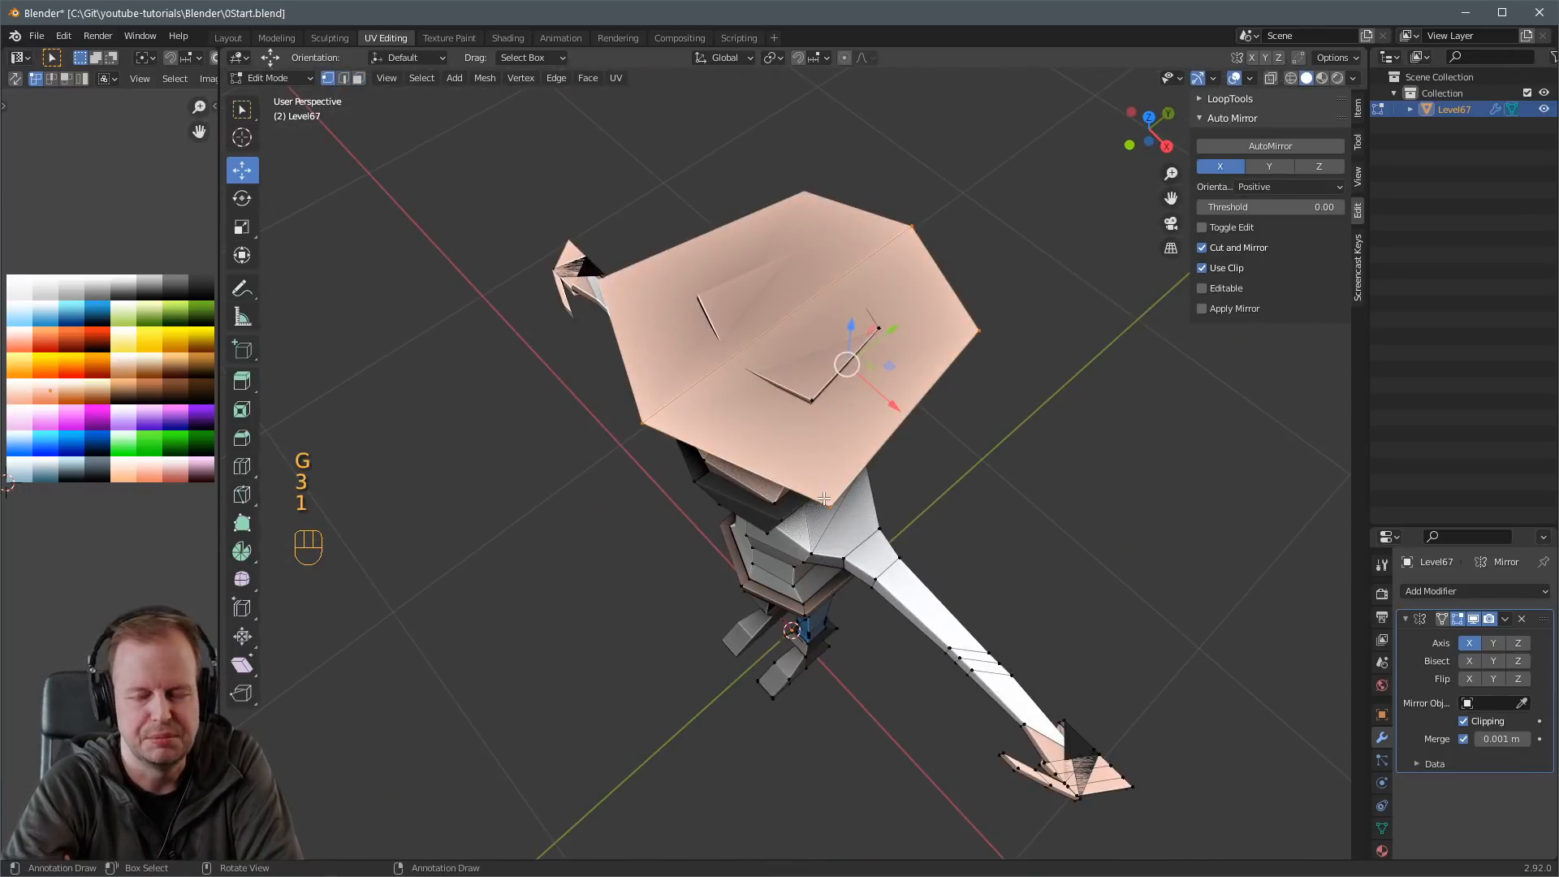
pyautogui.press('g')
pyautogui.click(931, 371)
pyautogui.press('g')
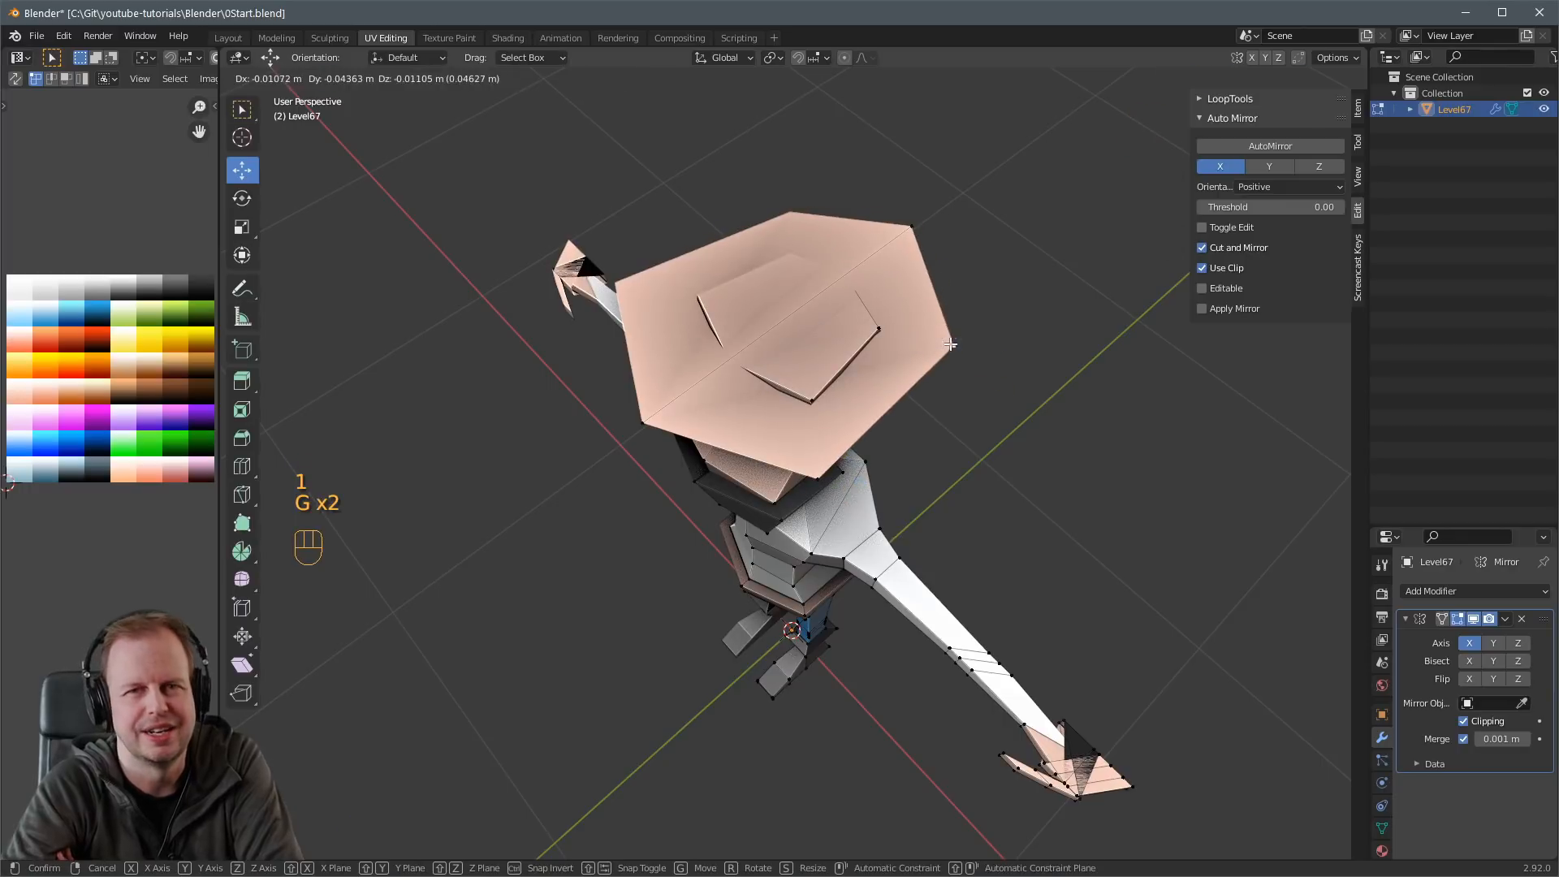
pyautogui.click(905, 388)
pyautogui.press('g')
pyautogui.click(670, 398)
# Select the brim's faces and move their UVs onto the brown palette swatch.
pyautogui.press('3')
pyautogui.click(799, 353)
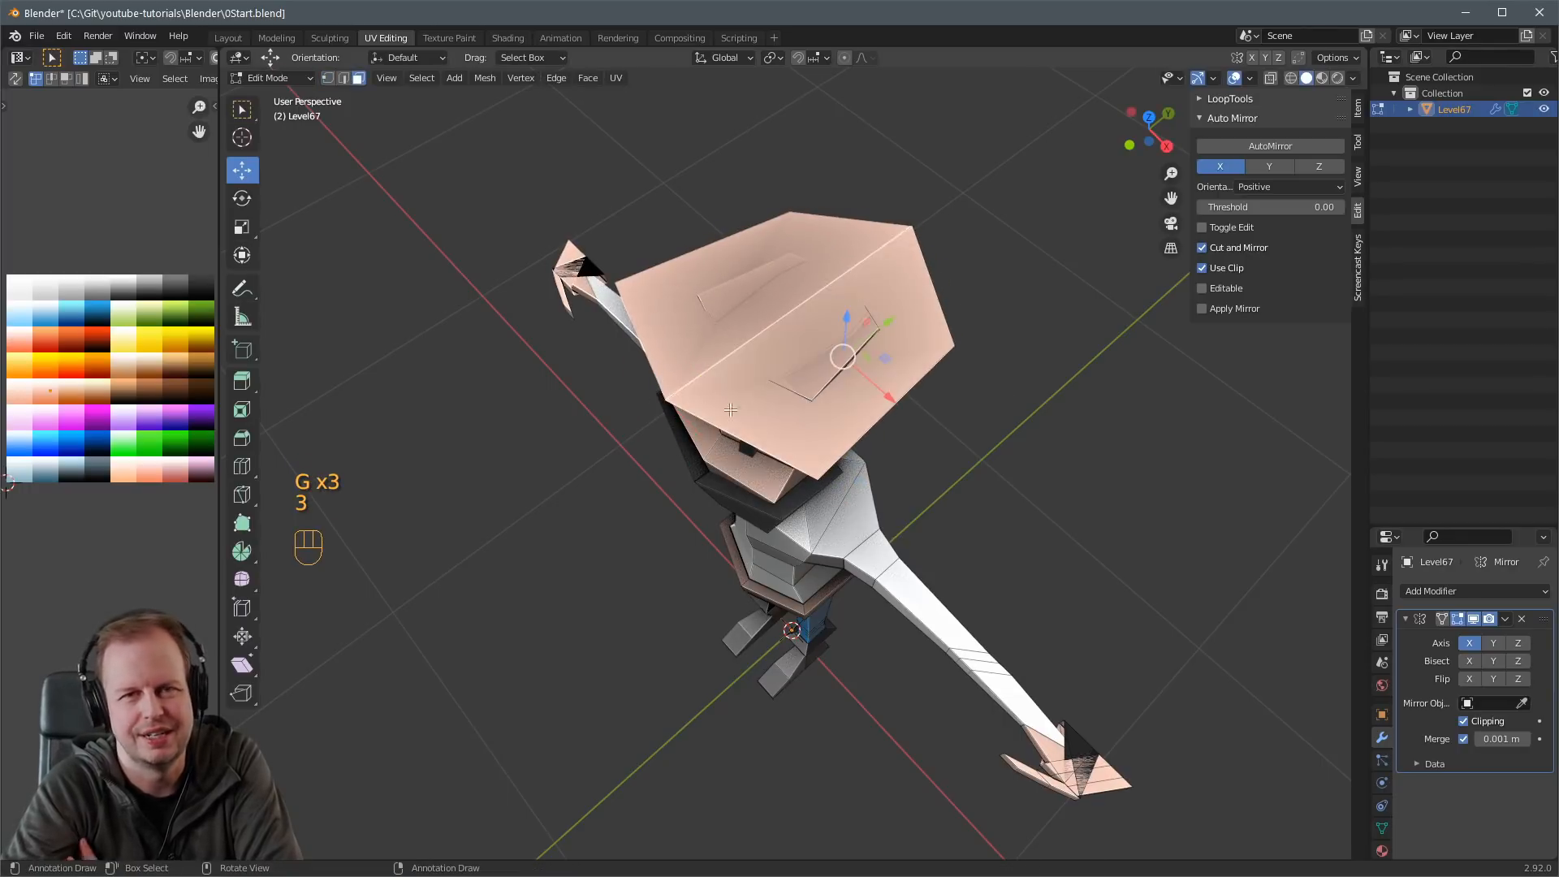
pyautogui.moveTo(799, 353); pyautogui.dragTo(748, 322, button='middle')
pyautogui.press('g')
pyautogui.click(194, 341)
# Pull the brim's rear centre vertex inward by about 0.063 m along Y and nudge the front corner vertex.
pyautogui.moveTo(945, 324); pyautogui.dragTo(889, 366, button='middle')
pyautogui.press('1')
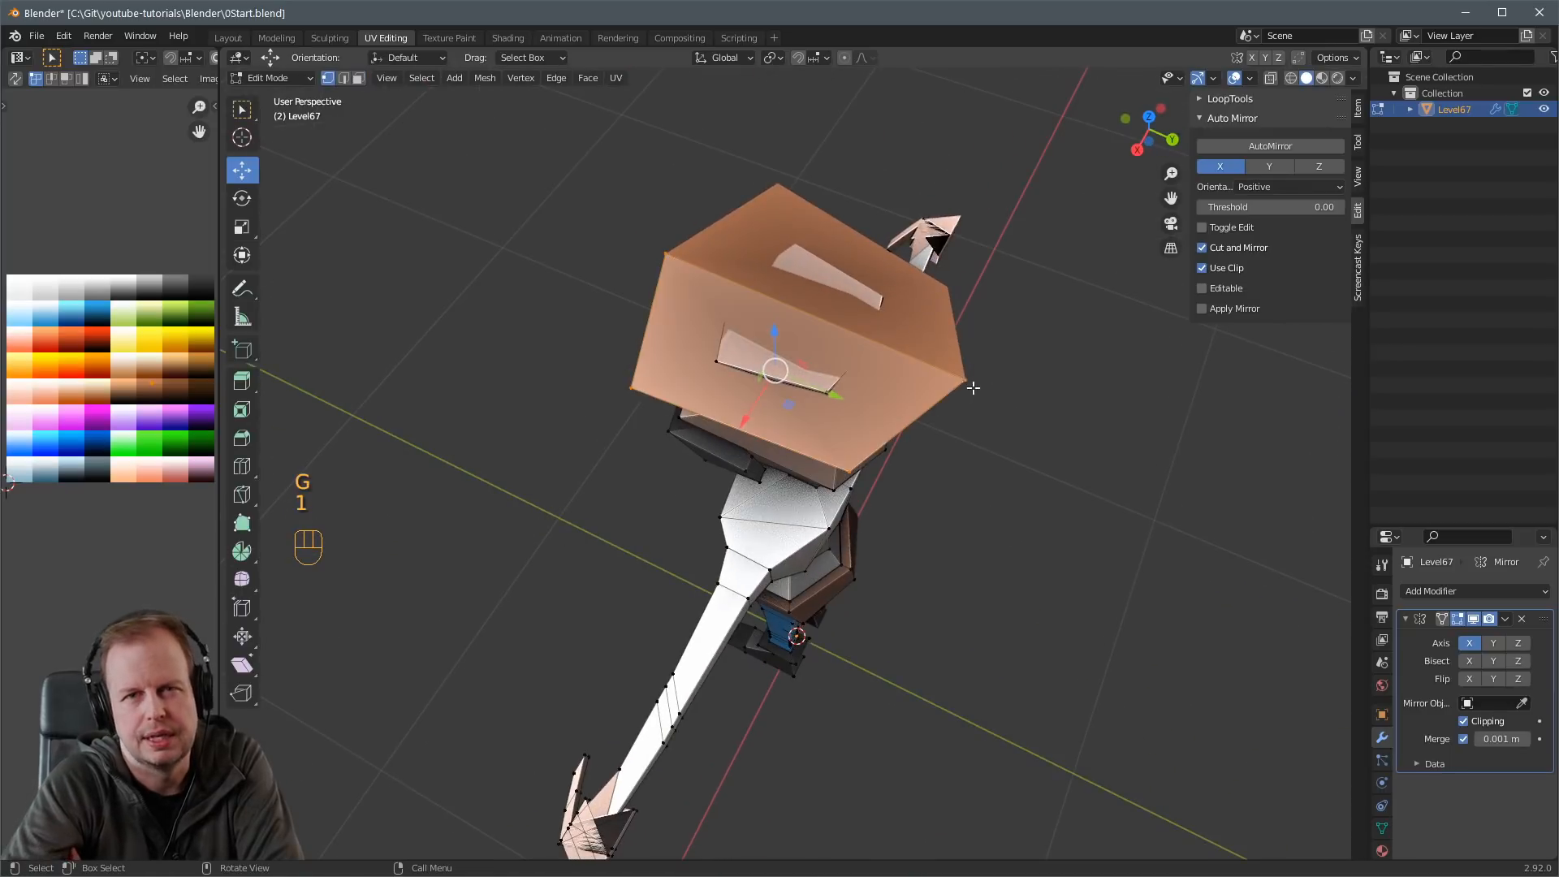
pyautogui.click(932, 404)
pyautogui.press('1')
pyautogui.click(968, 385)
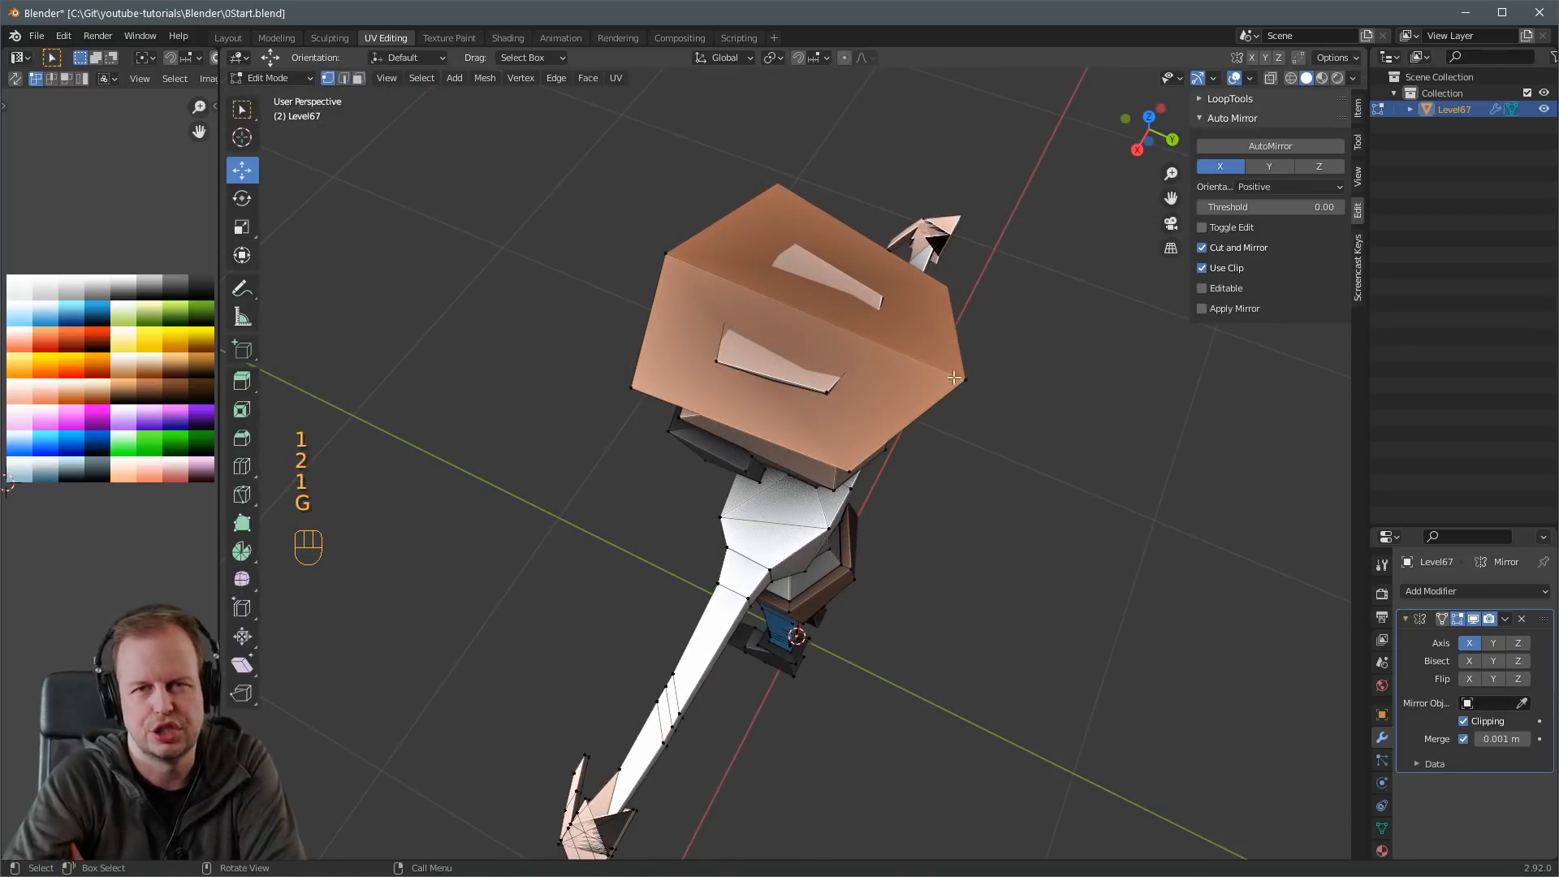
pyautogui.press('g')
pyautogui.click(958, 378)
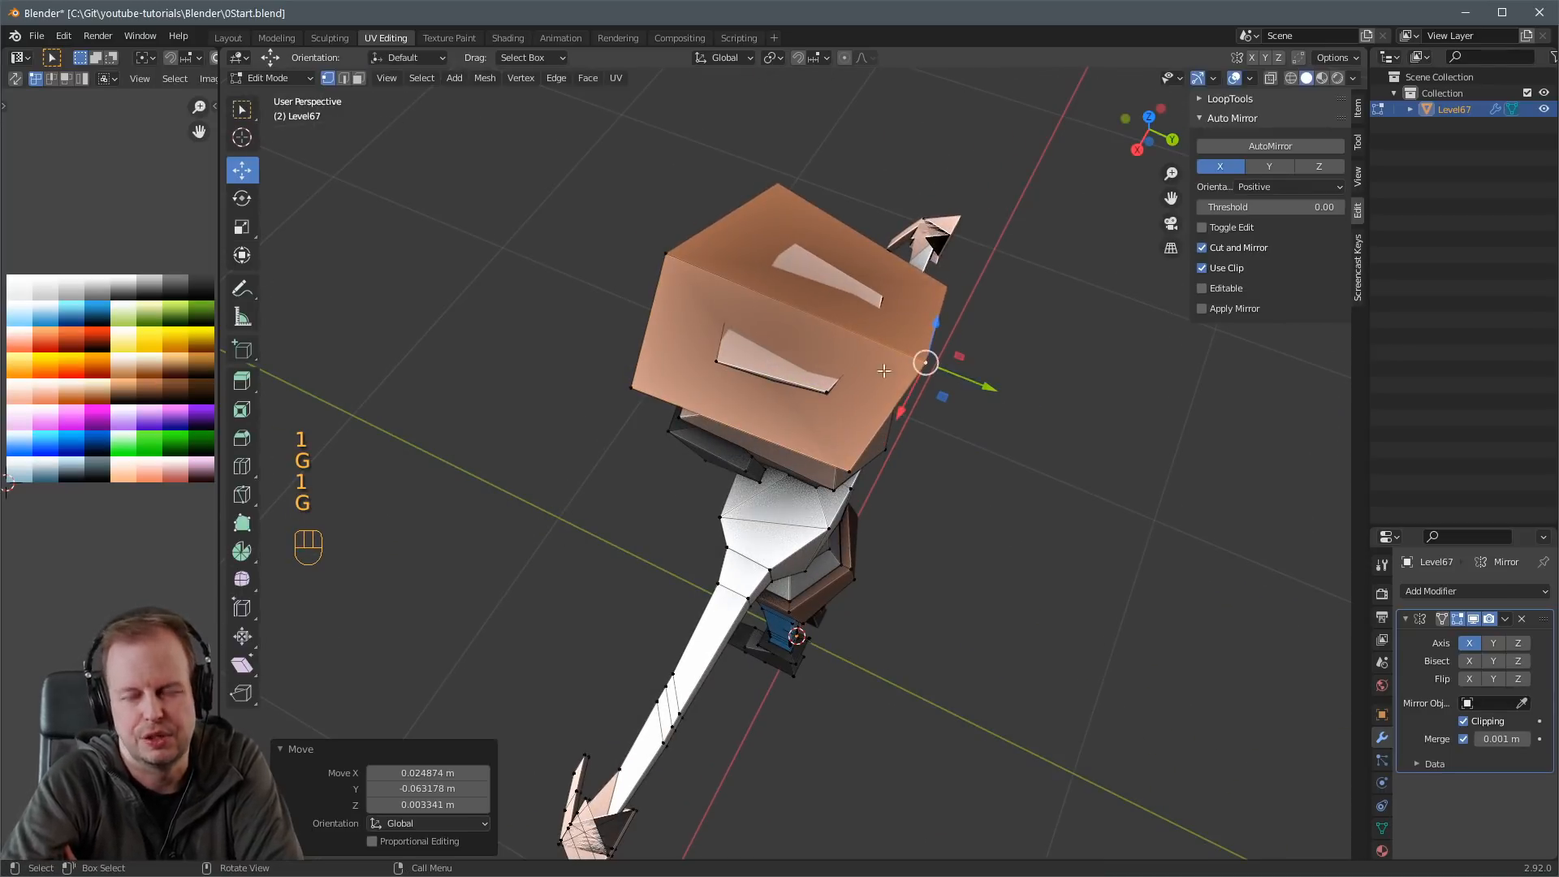
pyautogui.moveTo(958, 378); pyautogui.dragTo(721, 258, button='middle')
pyautogui.press('g')
pyautogui.click(730, 252)
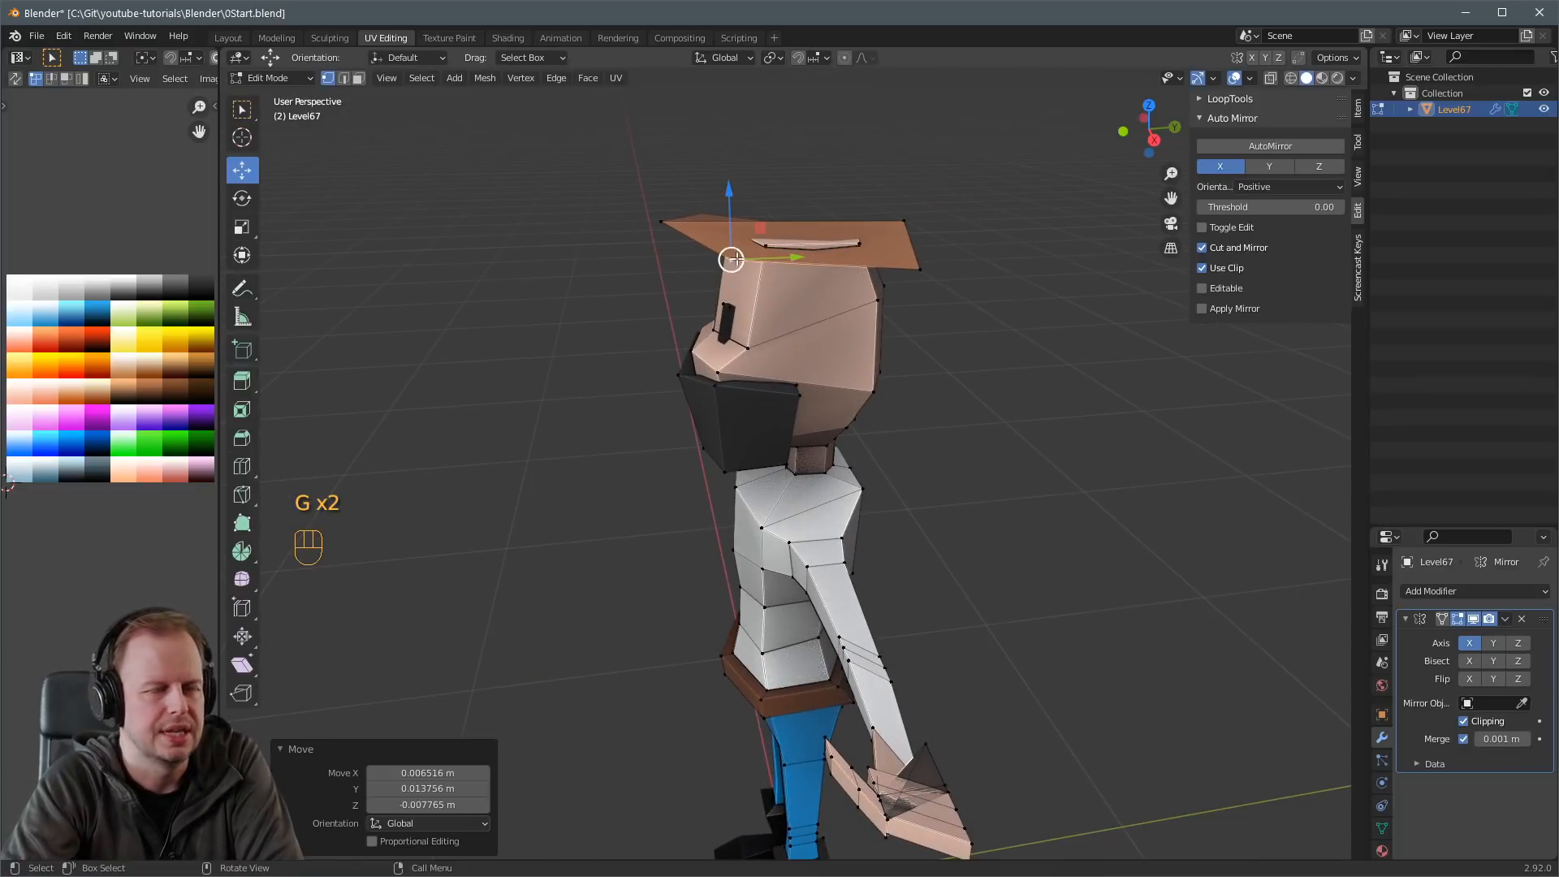
# Lower the brim about 0.041 m along Z and extrude it about 0.027 m to give it thickness.
pyautogui.press('3')
pyautogui.moveTo(808, 207); pyautogui.dragTo(810, 187)
pyautogui.press('e')
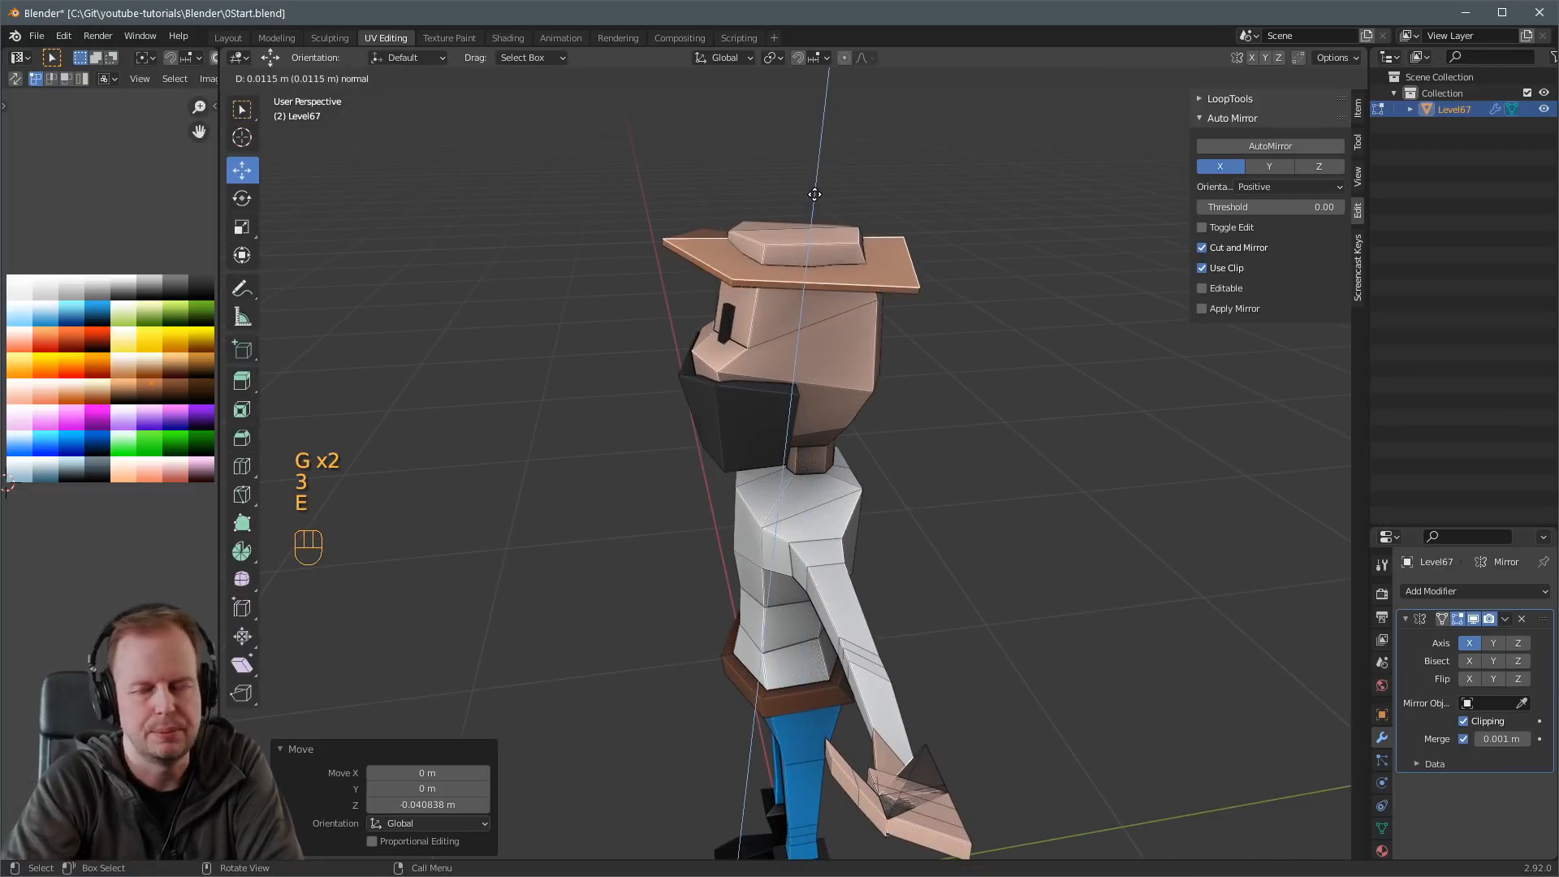
pyautogui.click(812, 186)
pyautogui.moveTo(810, 181); pyautogui.dragTo(914, 221, button='middle')
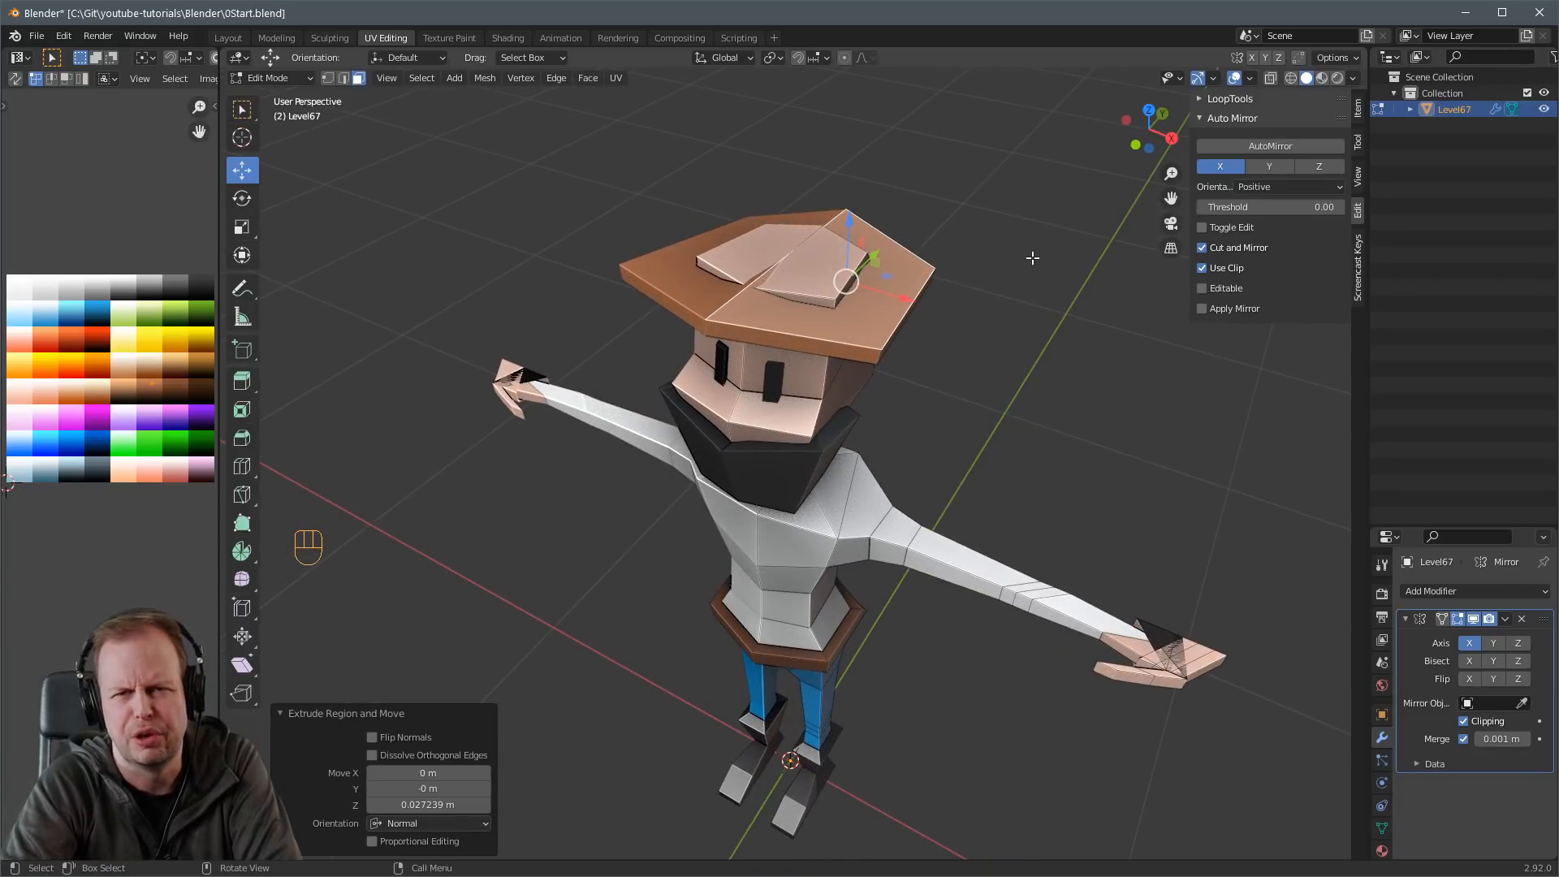
# Inset the brim's top faces by 0.09325 m with Boundary off and extrude them upward to form the crown.
pyautogui.press('i')
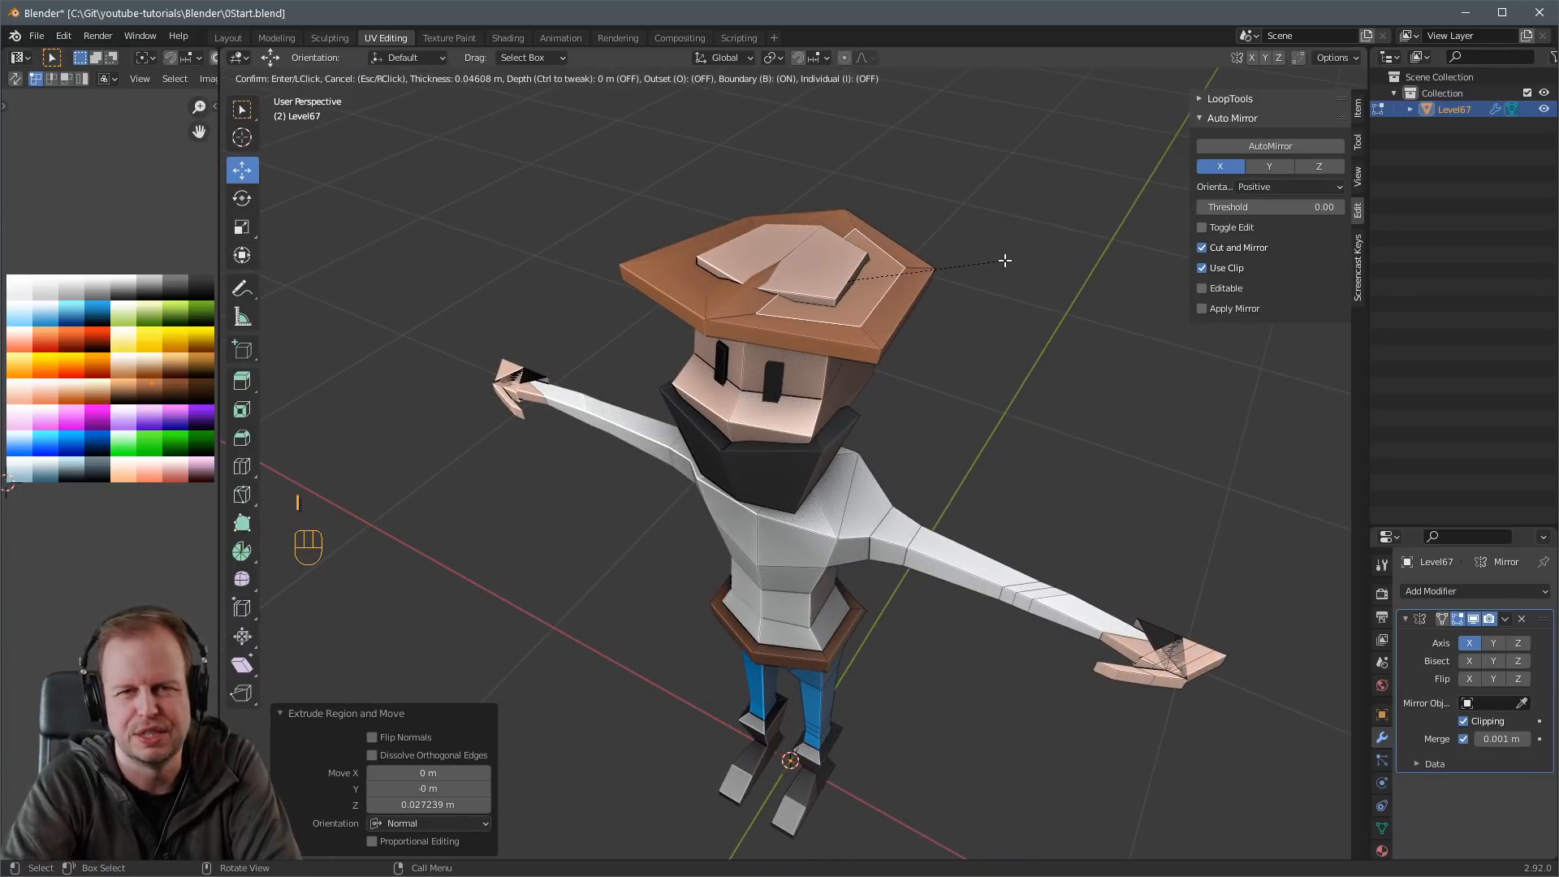
pyautogui.press('b')
pyautogui.click(976, 268)
pyautogui.press('e')
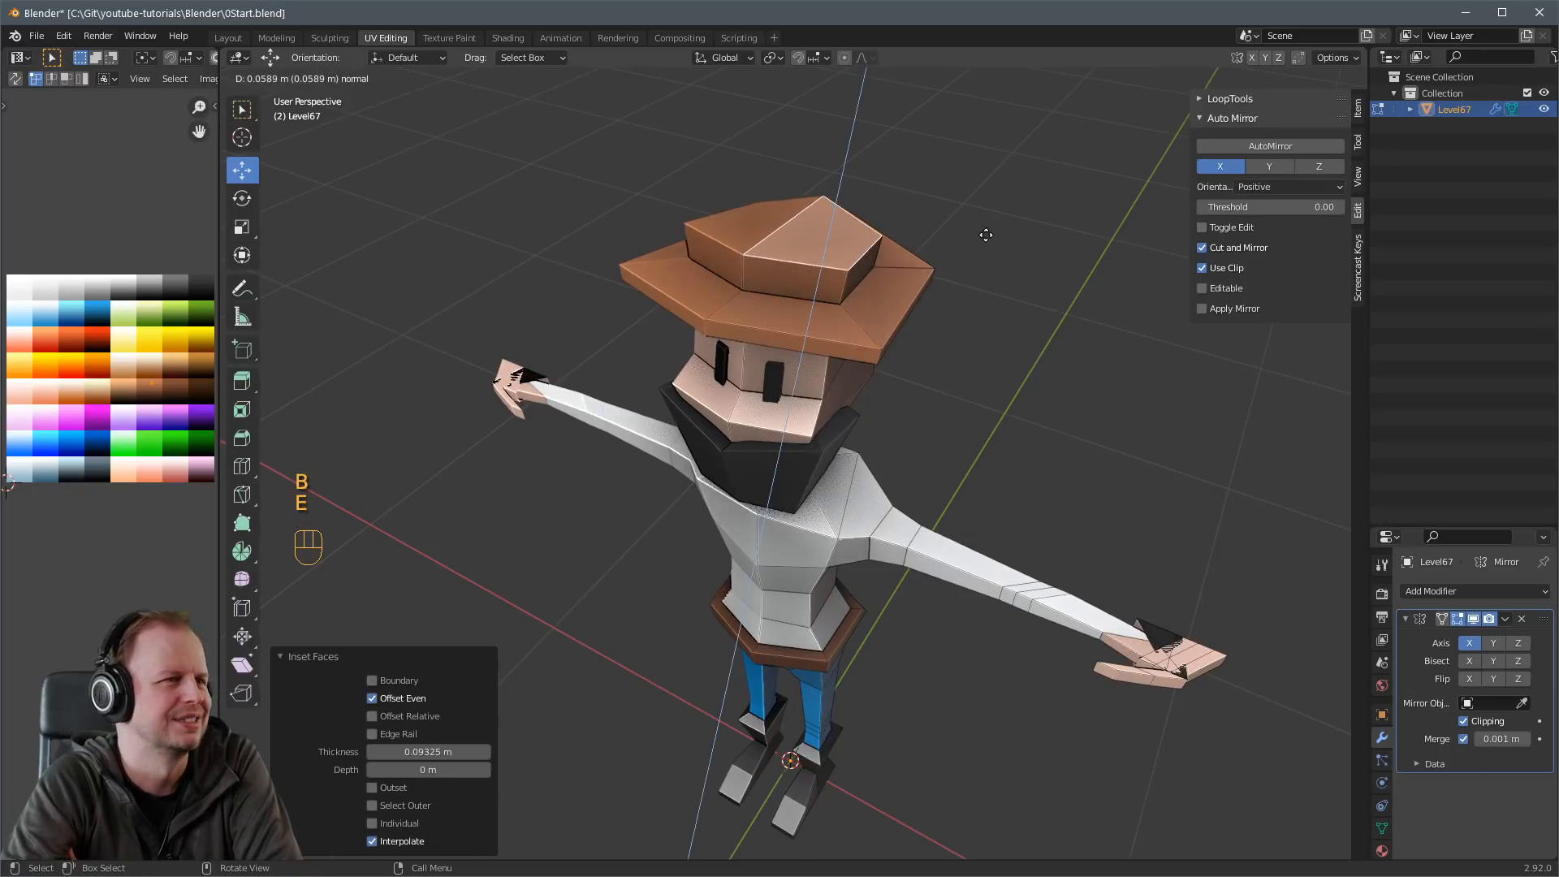
pyautogui.click(992, 218)
# Adjust the crown's top edges and scale its top faces to about 0.93 to taper the crown.
pyautogui.moveTo(918, 239); pyautogui.dragTo(850, 220)
pyautogui.press('2')
pyautogui.click(788, 203)
pyautogui.moveTo(789, 163); pyautogui.dragTo(789, 182)
pyautogui.moveTo(786, 199)
pyautogui.mouseDown(button='middle')
pyautogui.moveTo(803, 211)
pyautogui.moveTo(776, 218)
pyautogui.moveTo(802, 221)
pyautogui.mouseUp(button='middle')
pyautogui.press('3')
pyautogui.press('s')
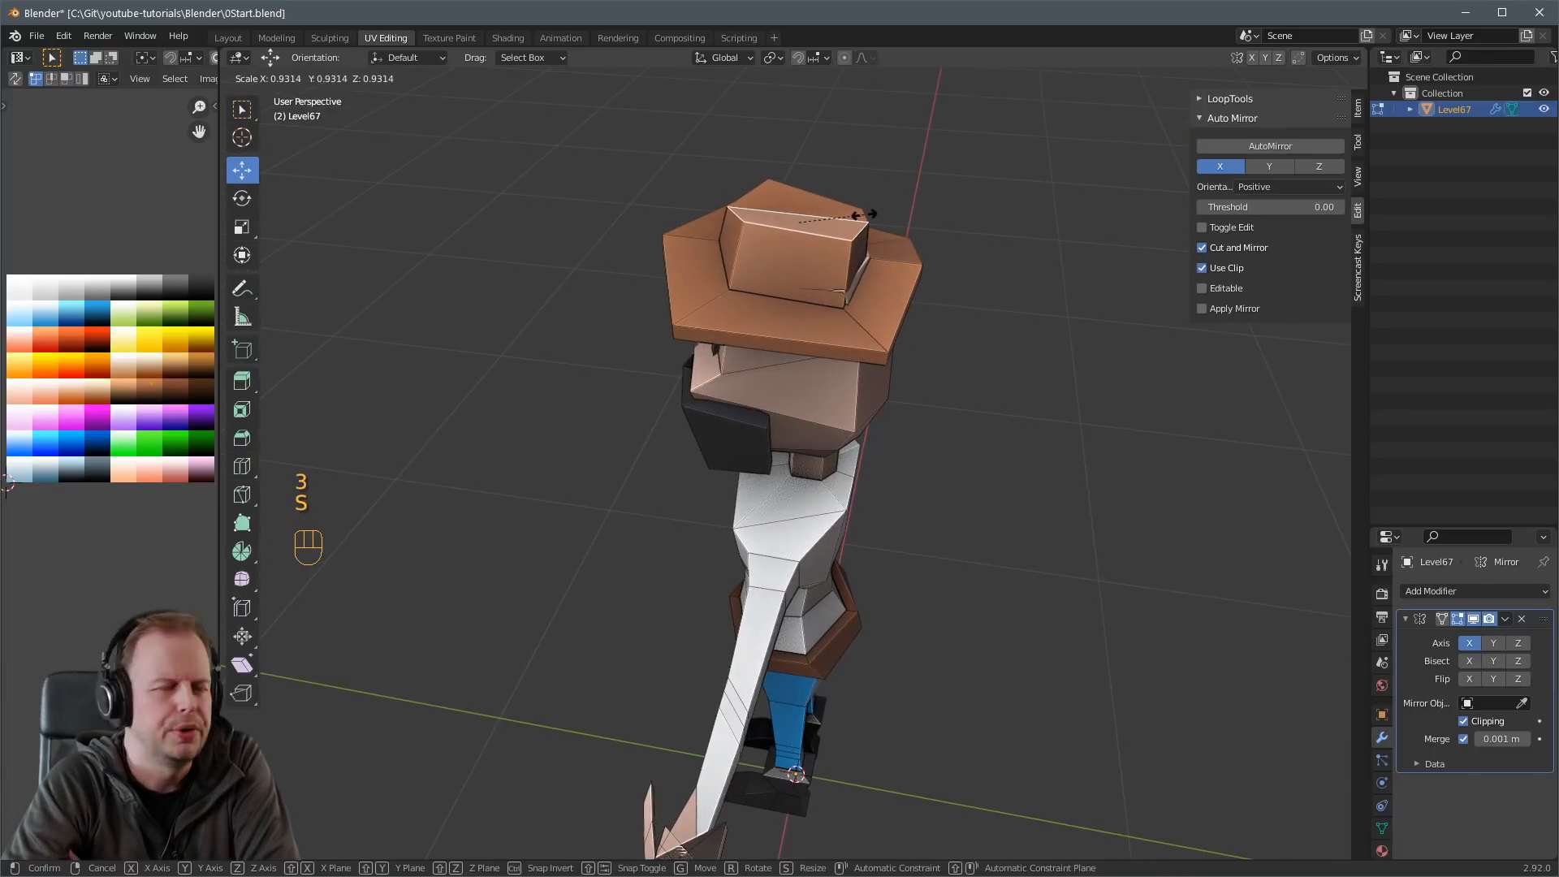
pyautogui.click(861, 217)
# Select all linked geometry of the hat and scale it uniformly to fit the head.
pyautogui.press('2')
pyautogui.press('a')
pyautogui.click(844, 278)
pyautogui.press('l')
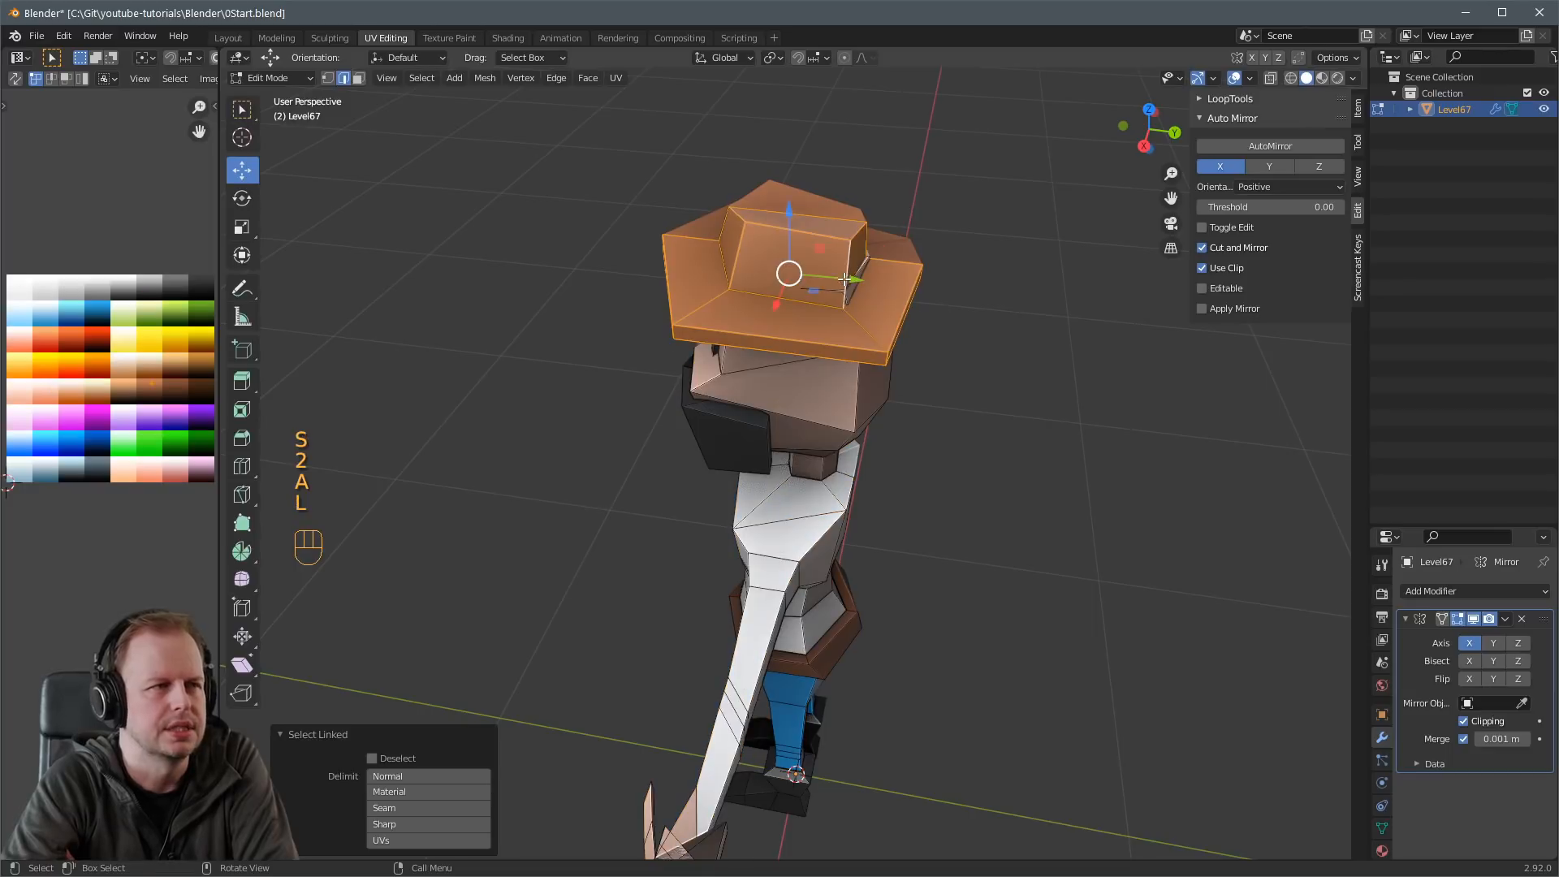
pyautogui.press('s')
pyautogui.click(805, 254)
# Move the brim's outer side face upward so the brim curls up at both sides.
pyautogui.moveTo(804, 254); pyautogui.dragTo(779, 278, button='middle')
pyautogui.press('2')
pyautogui.click(708, 287)
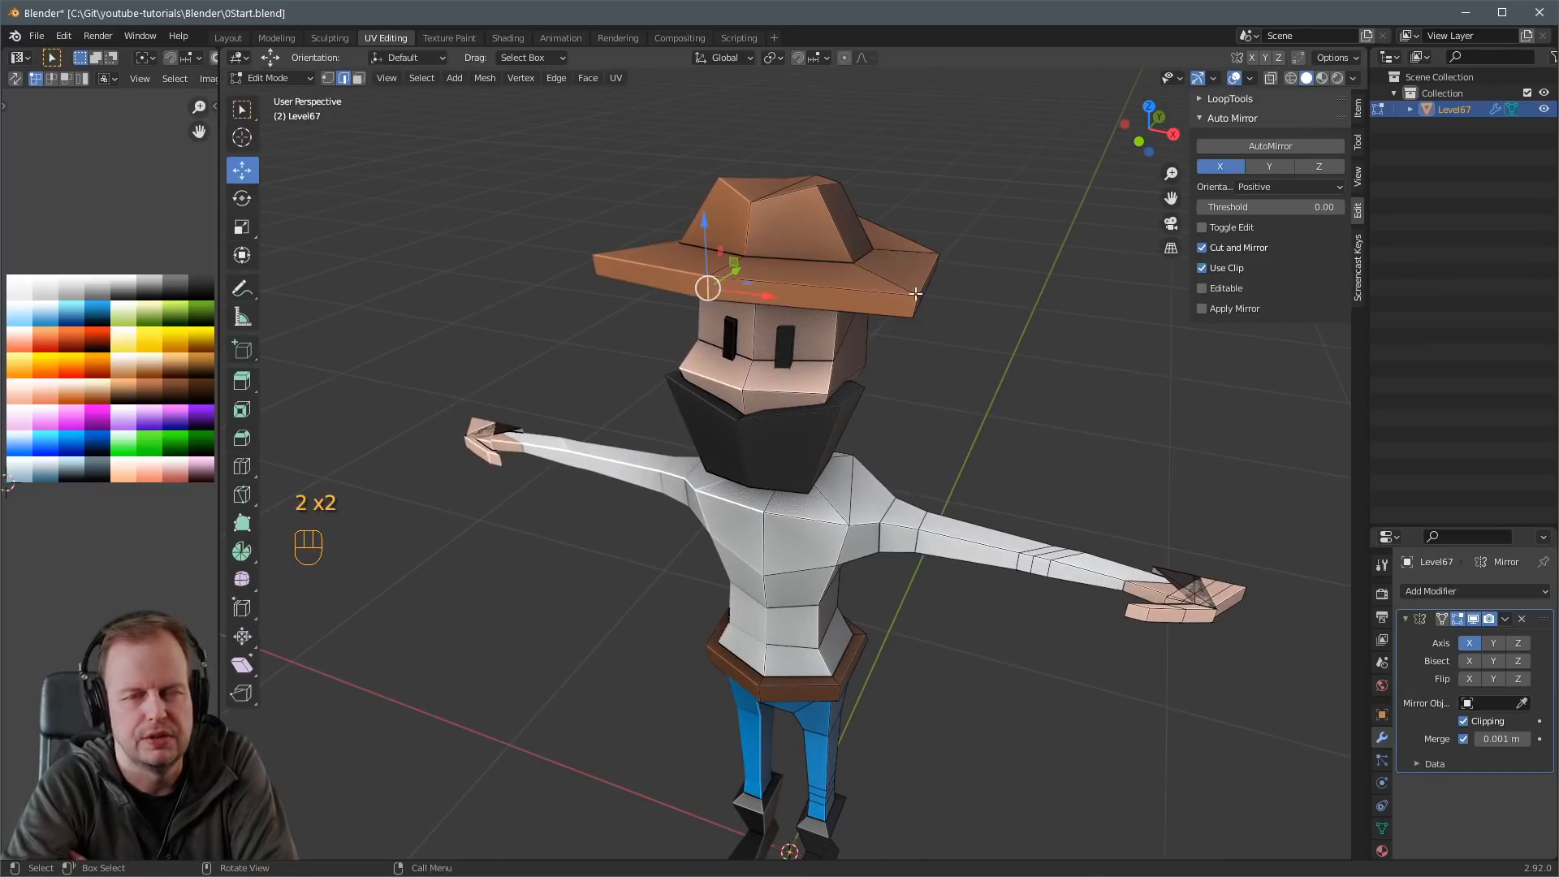
pyautogui.press('3')
pyautogui.moveTo(978, 258); pyautogui.dragTo(846, 259, button='middle')
pyautogui.click(887, 281)
pyautogui.press('g')
pyautogui.click(966, 263)
# Reposition the brim's rear and outer side faces with free moves to refine the curled shape.
pyautogui.click(853, 280)
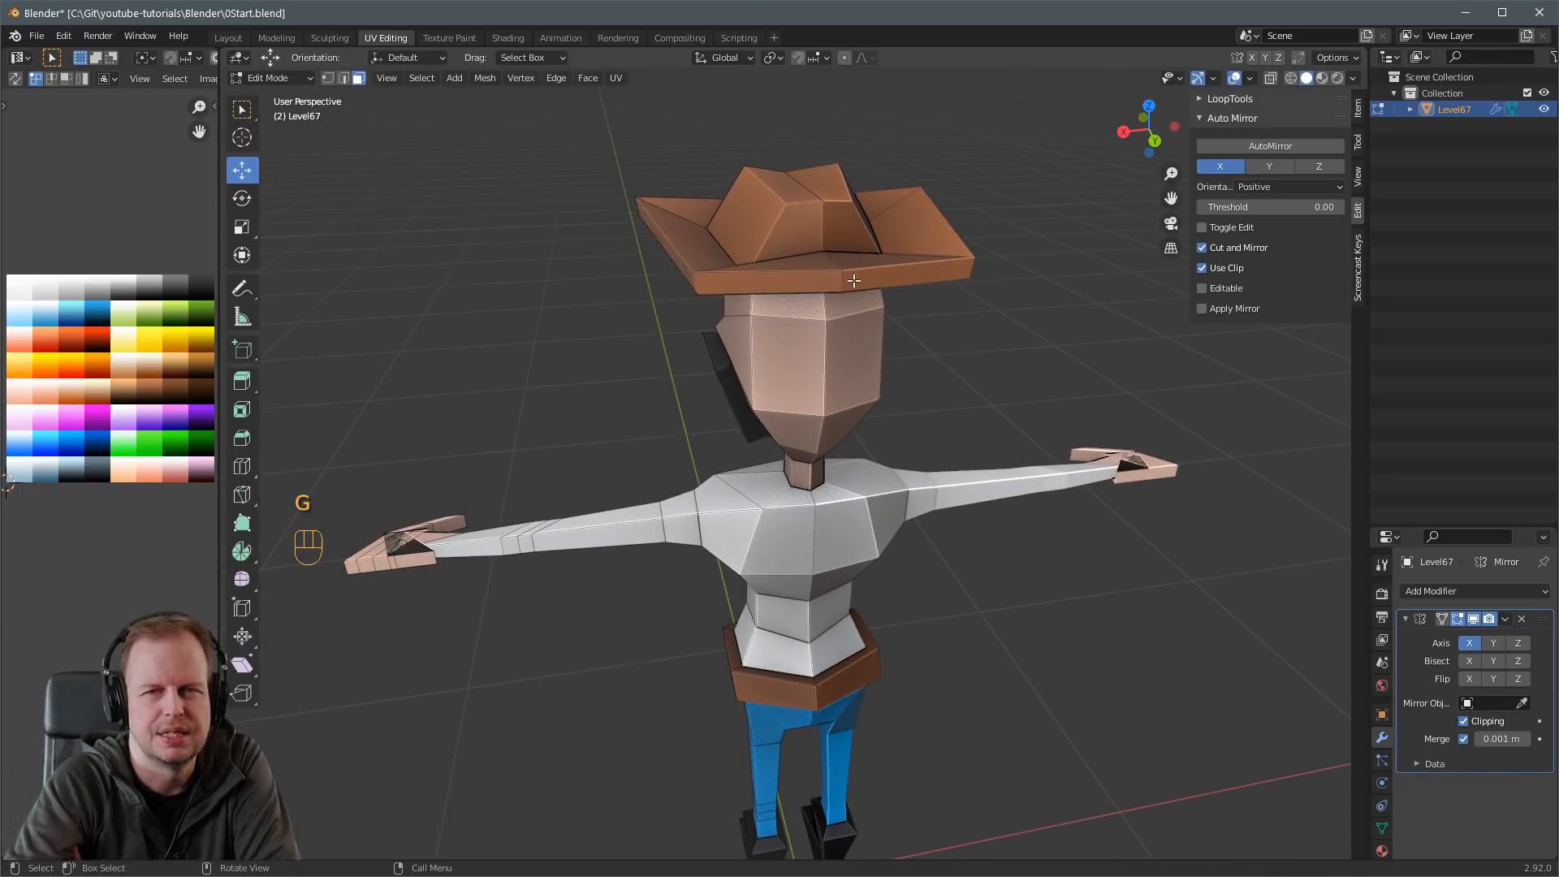
pyautogui.rightClick(841, 284)
pyautogui.press('Escape')
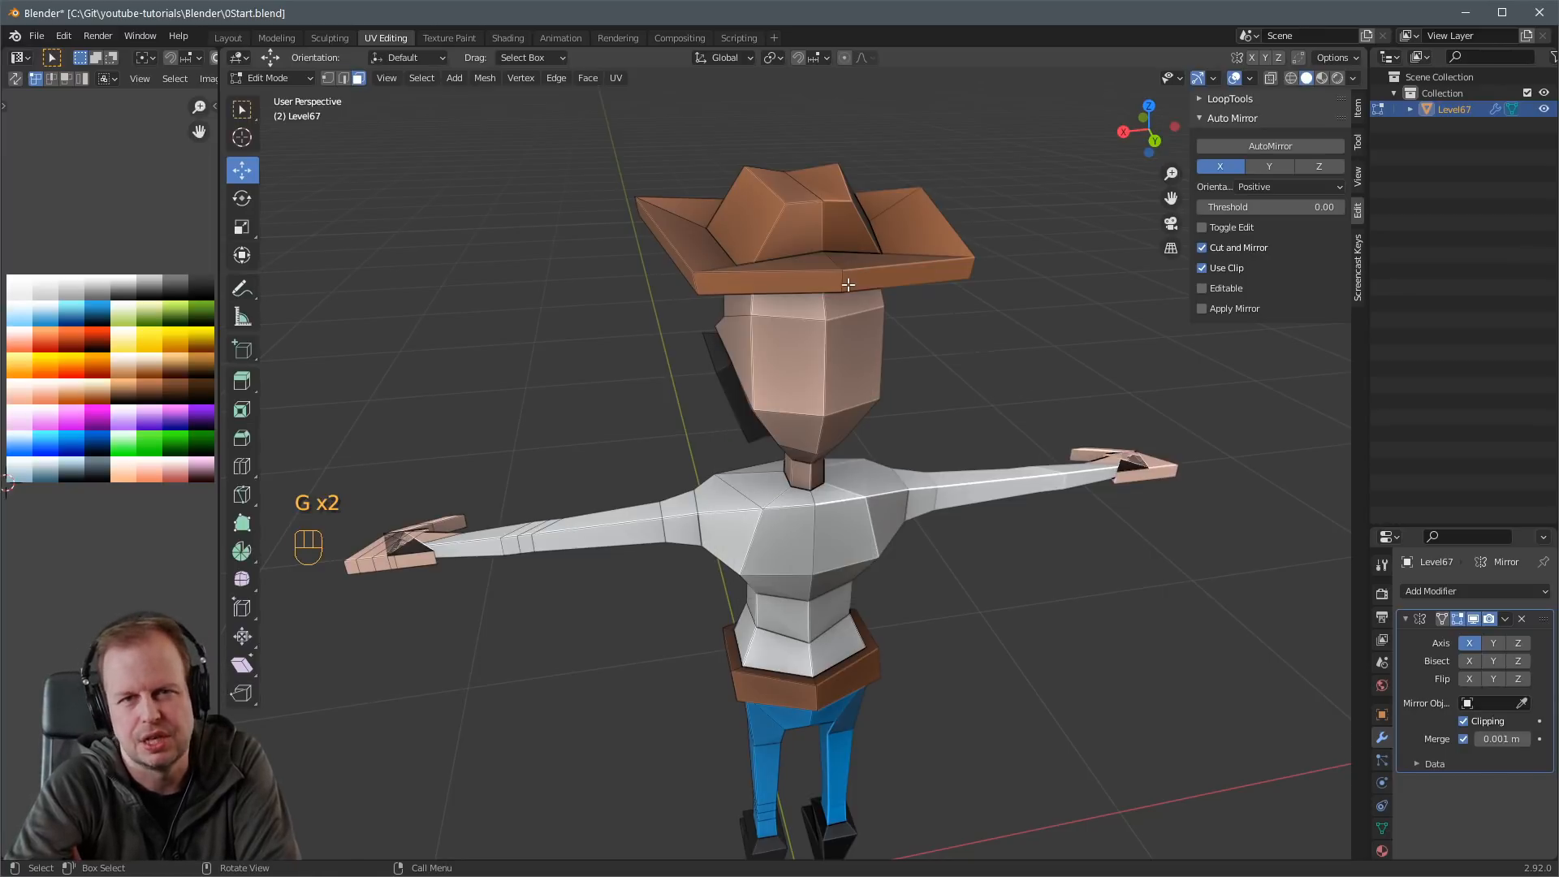
pyautogui.press('g')
pyautogui.click(844, 289)
pyautogui.moveTo(844, 288); pyautogui.dragTo(966, 162, button='middle')
pyautogui.press('g')
pyautogui.click(887, 289)
pyautogui.press('g')
pyautogui.click(990, 268)
# Move the crown's top centre edge and scale it by 0.825.
pyautogui.press('2')
pyautogui.press('g')
pyautogui.click(806, 204)
pyautogui.press('s')
pyautogui.click(881, 220)
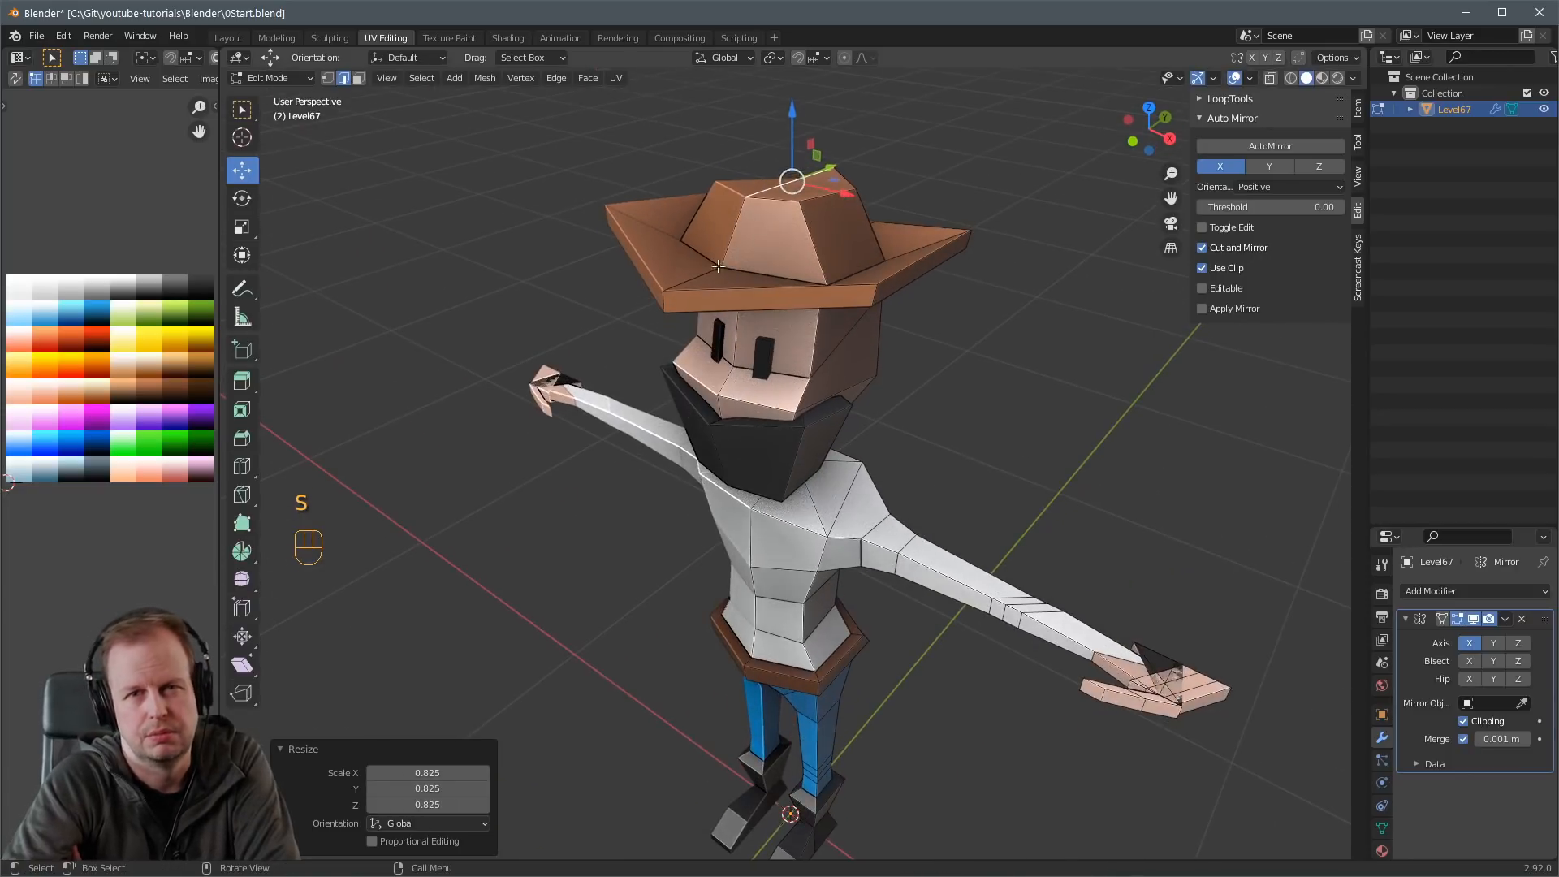
# Adjust the brim's front rim face and move the crown's top side edge outward by about 0.048 m along X.
pyautogui.press('3')
pyautogui.moveTo(775, 280); pyautogui.dragTo(817, 255, button='middle')
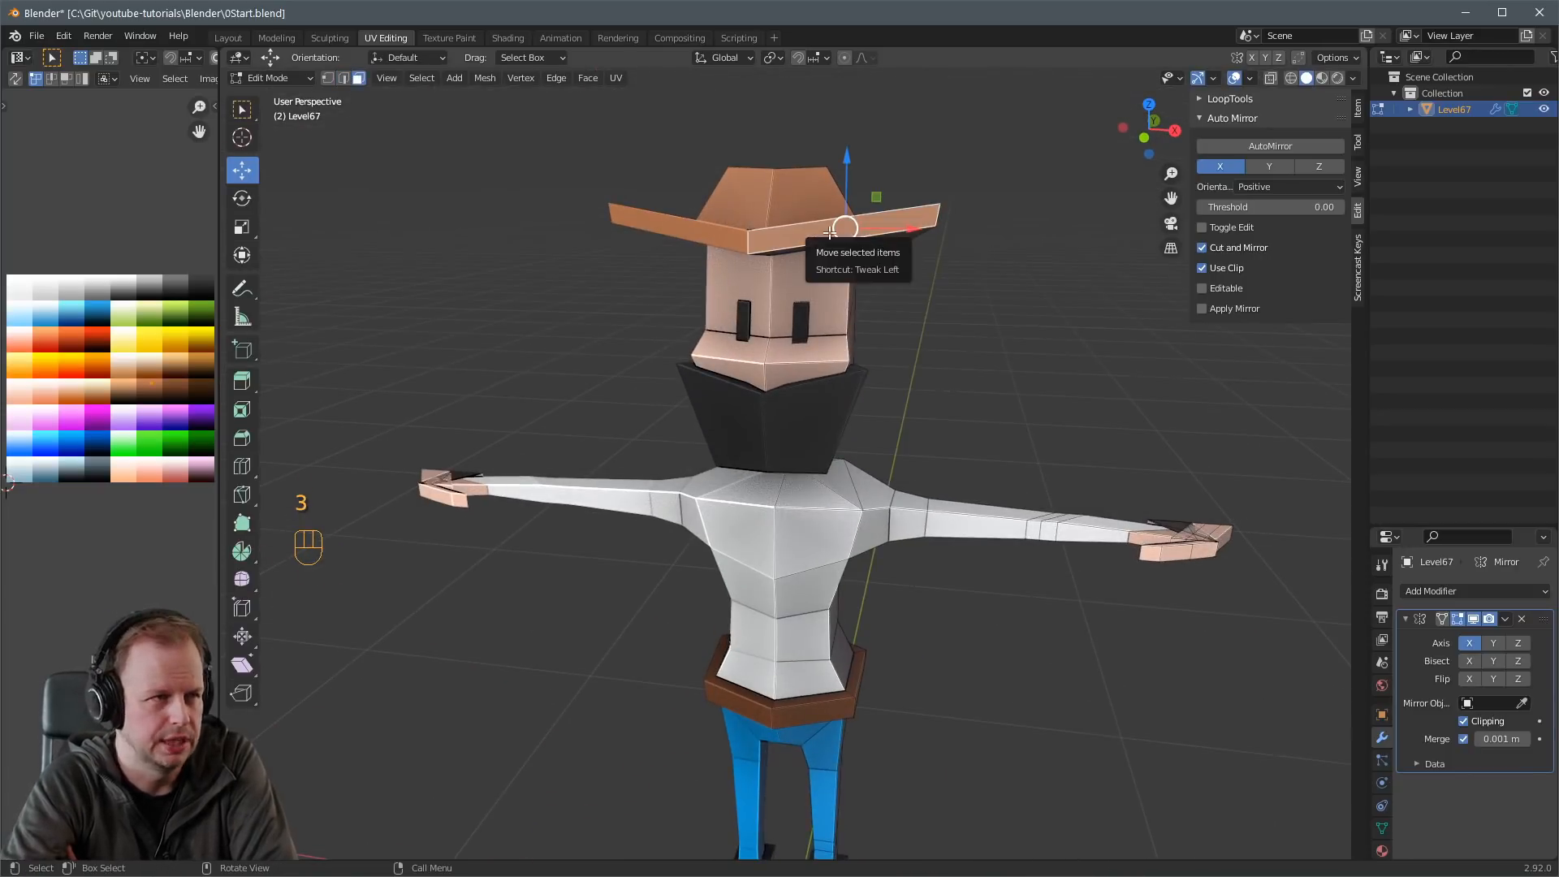
pyautogui.press('l')
pyautogui.press('2')
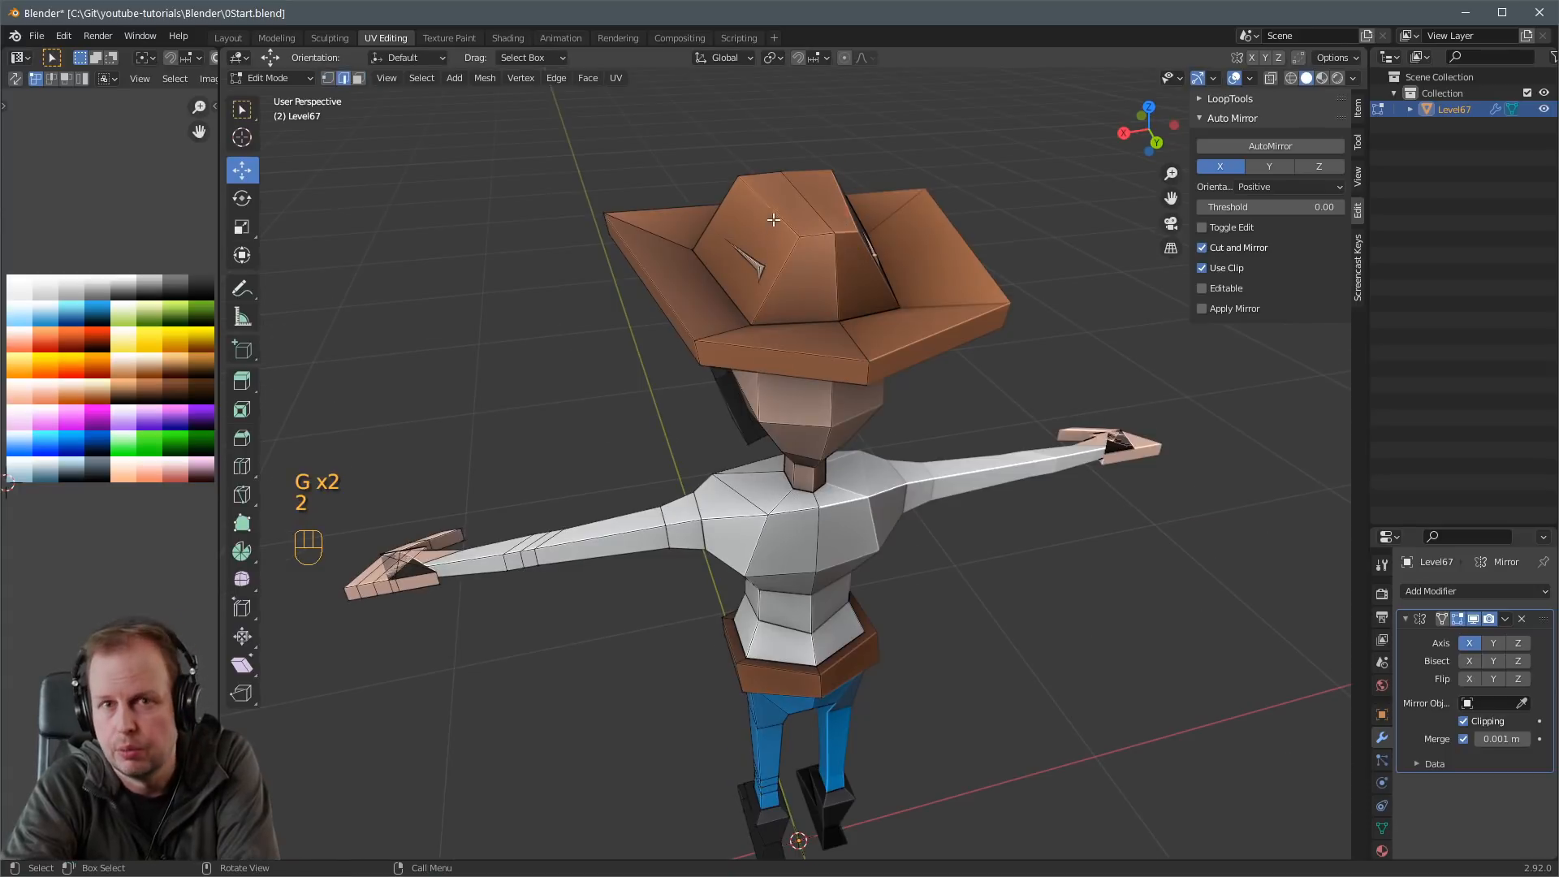
pyautogui.click(773, 215)
pyautogui.press('g')
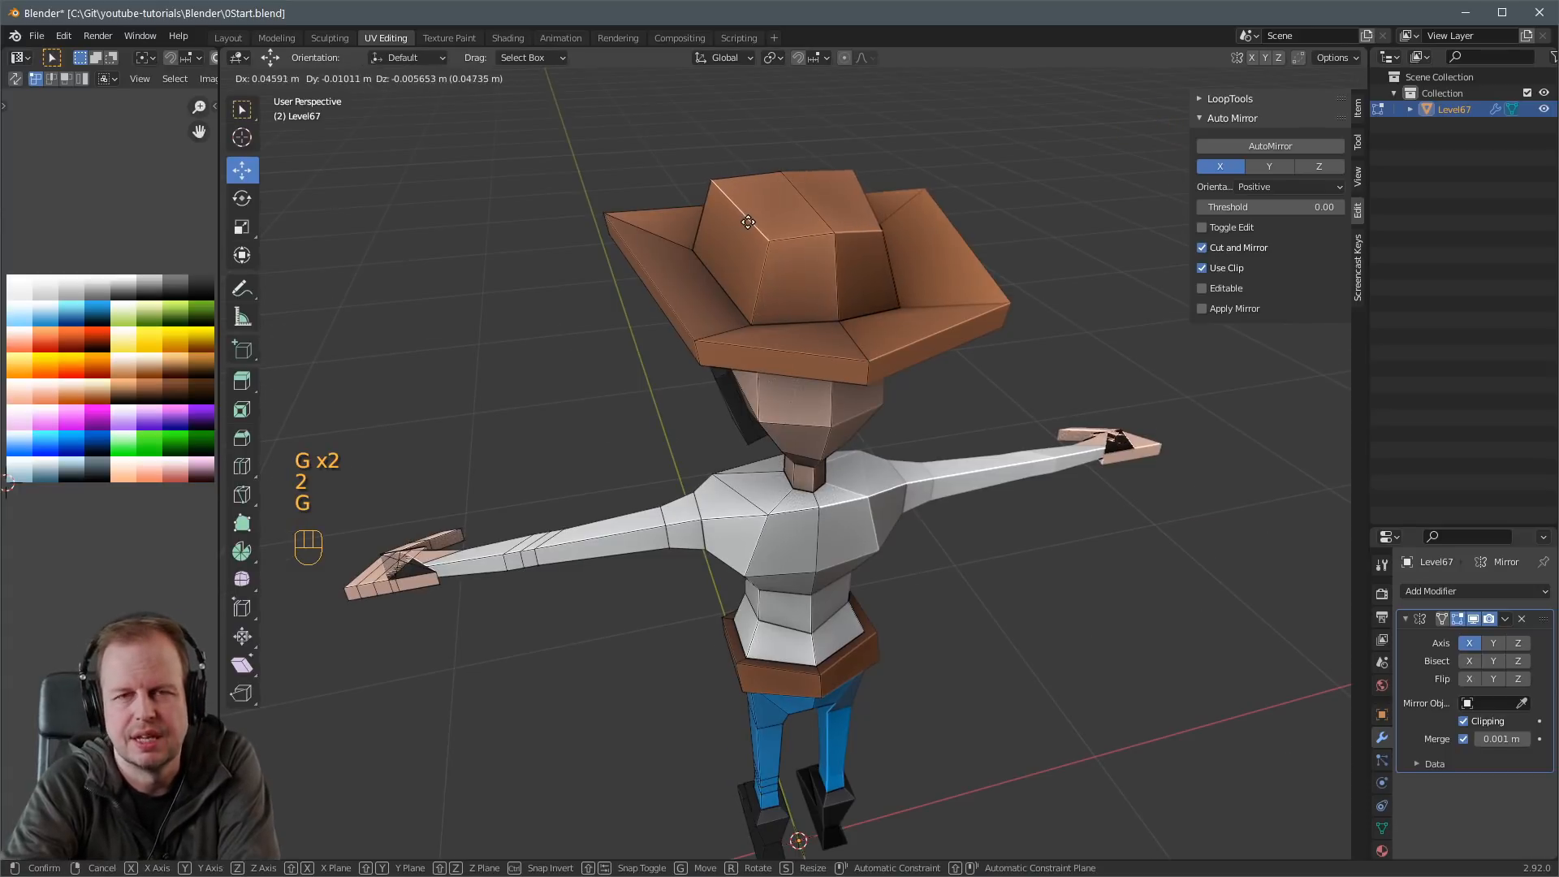
pyautogui.click(748, 221)
pyautogui.scroll(-5, 738, 208)
pyautogui.moveTo(769, 278); pyautogui.dragTo(867, 246, button='middle')
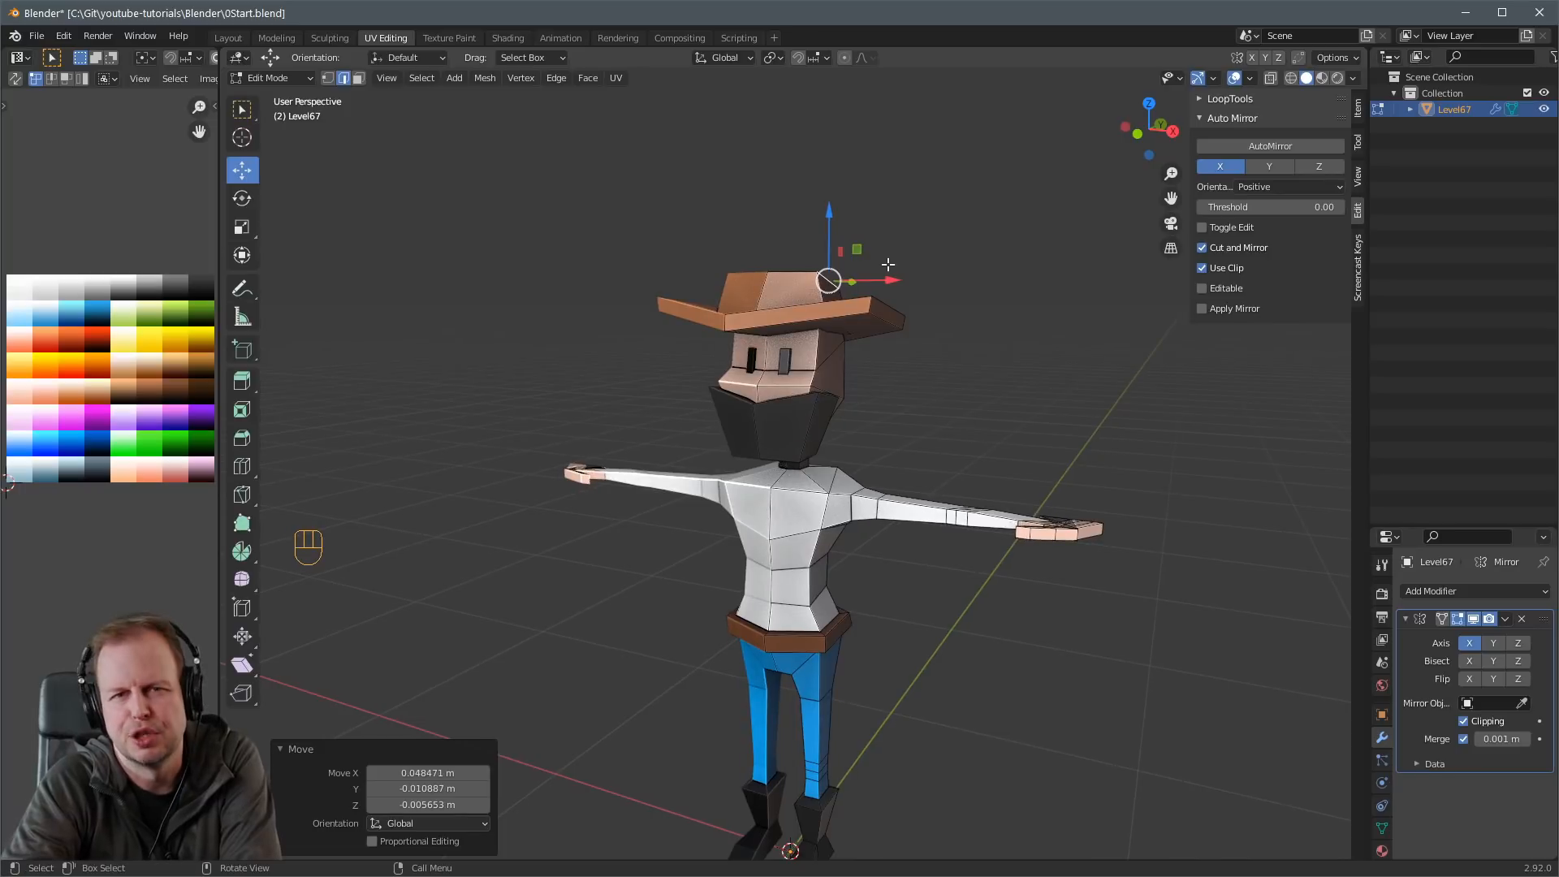
pyautogui.moveTo(880, 316); pyautogui.dragTo(899, 305, button='middle')
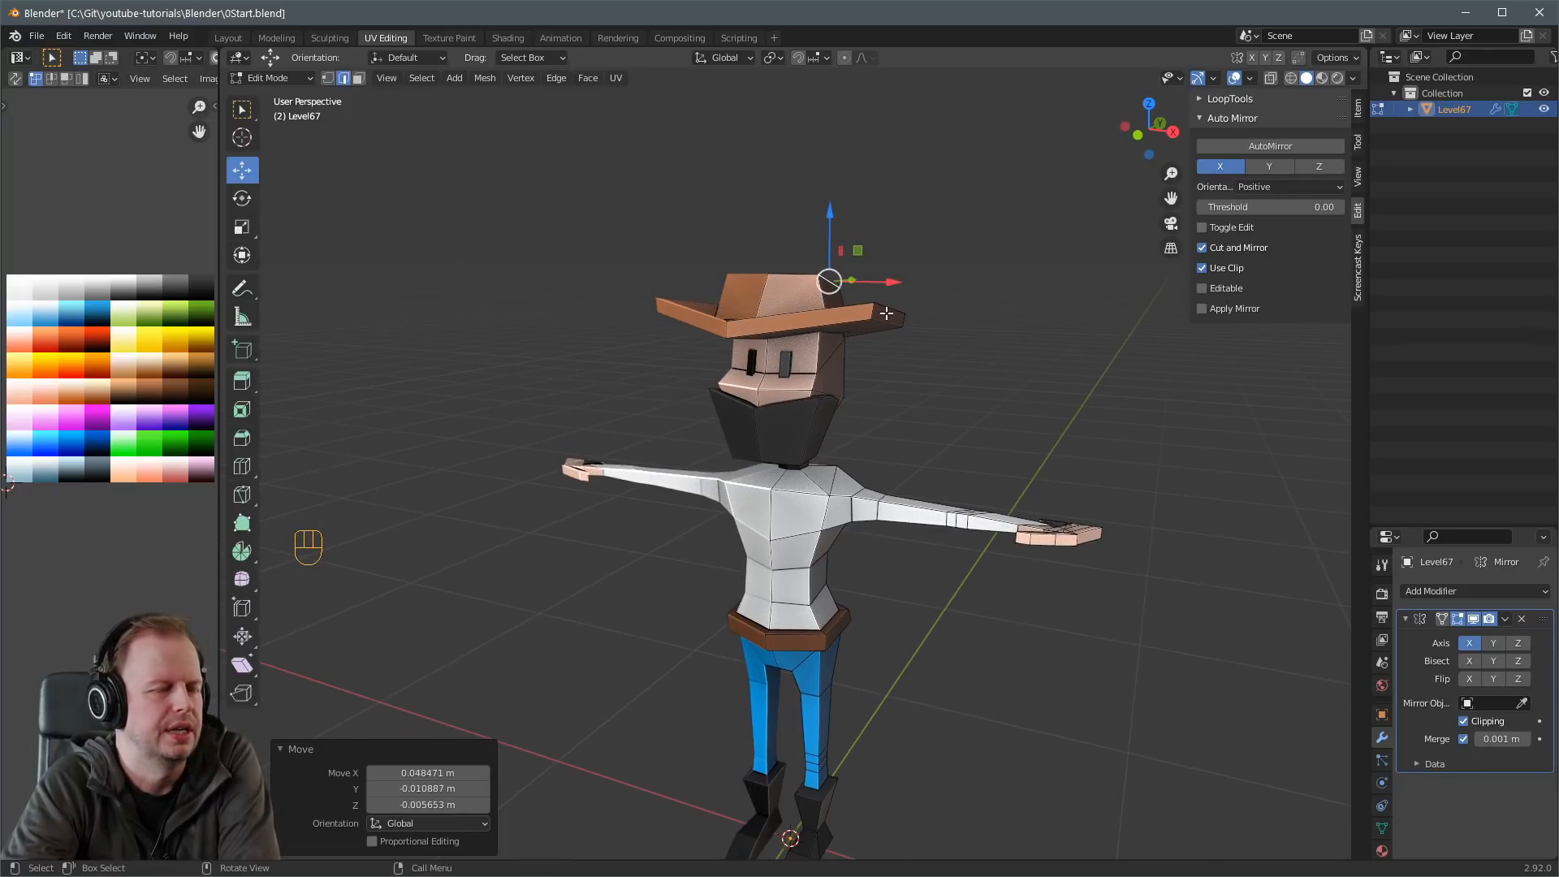
# Tilt and reposition the brim's outer side face with several free rotations and moves.
pyautogui.click(891, 309)
pyautogui.click(888, 315)
pyautogui.moveTo(888, 315); pyautogui.dragTo(763, 290, button='middle')
pyautogui.press('r')
pyautogui.rightClick(883, 276)
pyautogui.press('g')
pyautogui.click(858, 298)
pyautogui.press('g')
pyautogui.click(930, 274)
pyautogui.press('r')
pyautogui.click(929, 254)
pyautogui.press('g')
pyautogui.click(905, 265)
# Move individual vertices at the back of the hat to smooth the brim and crown.
pyautogui.press('1')
pyautogui.press('g')
pyautogui.click(826, 341)
pyautogui.press('g')
pyautogui.click(735, 297)
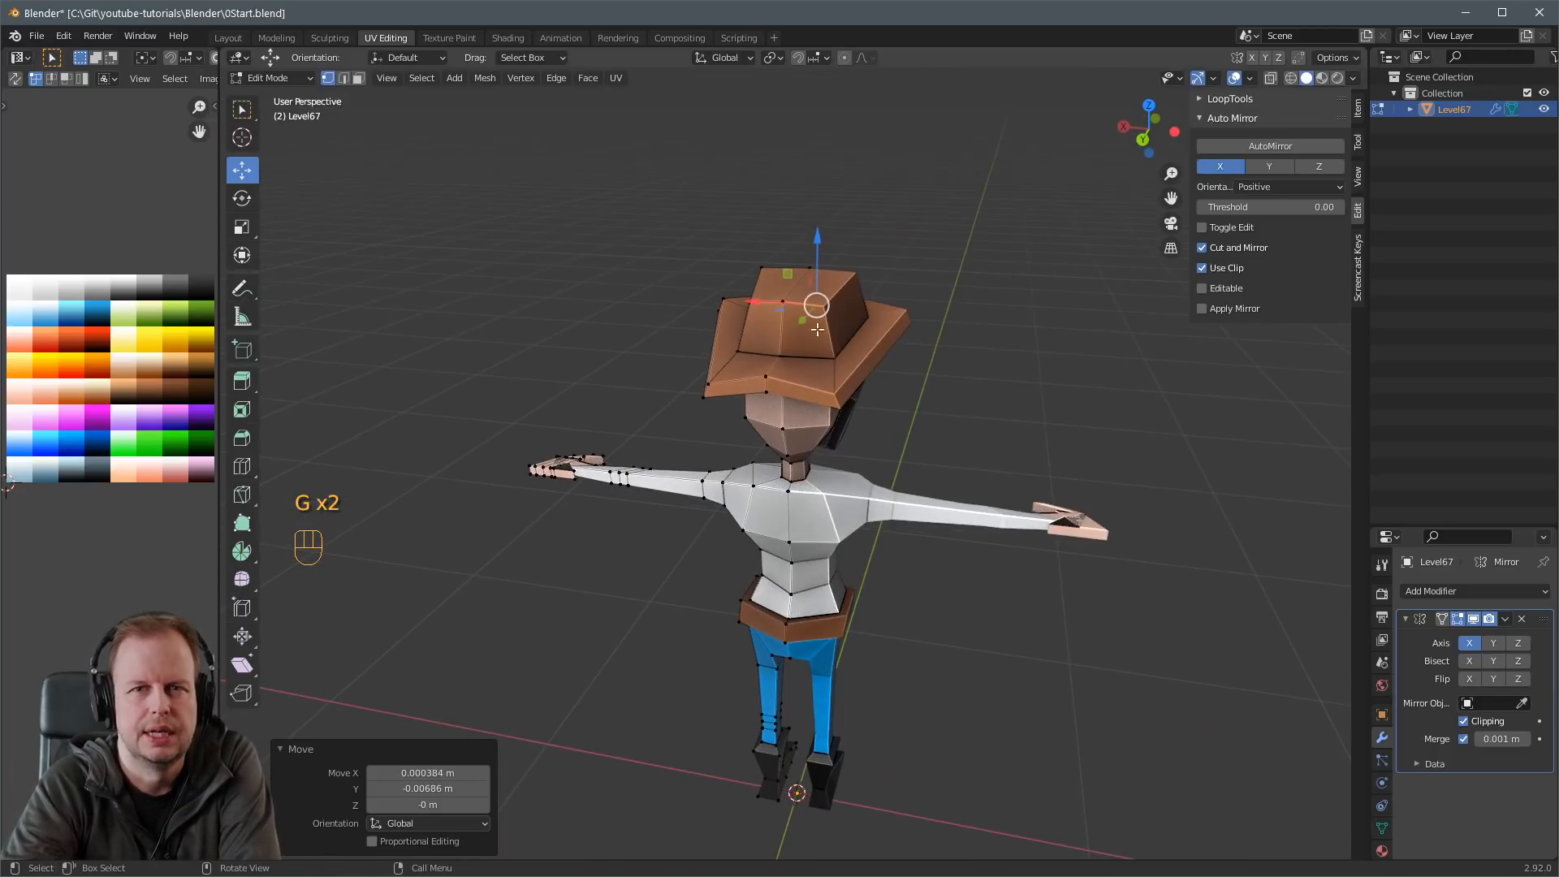
pyautogui.press('3')
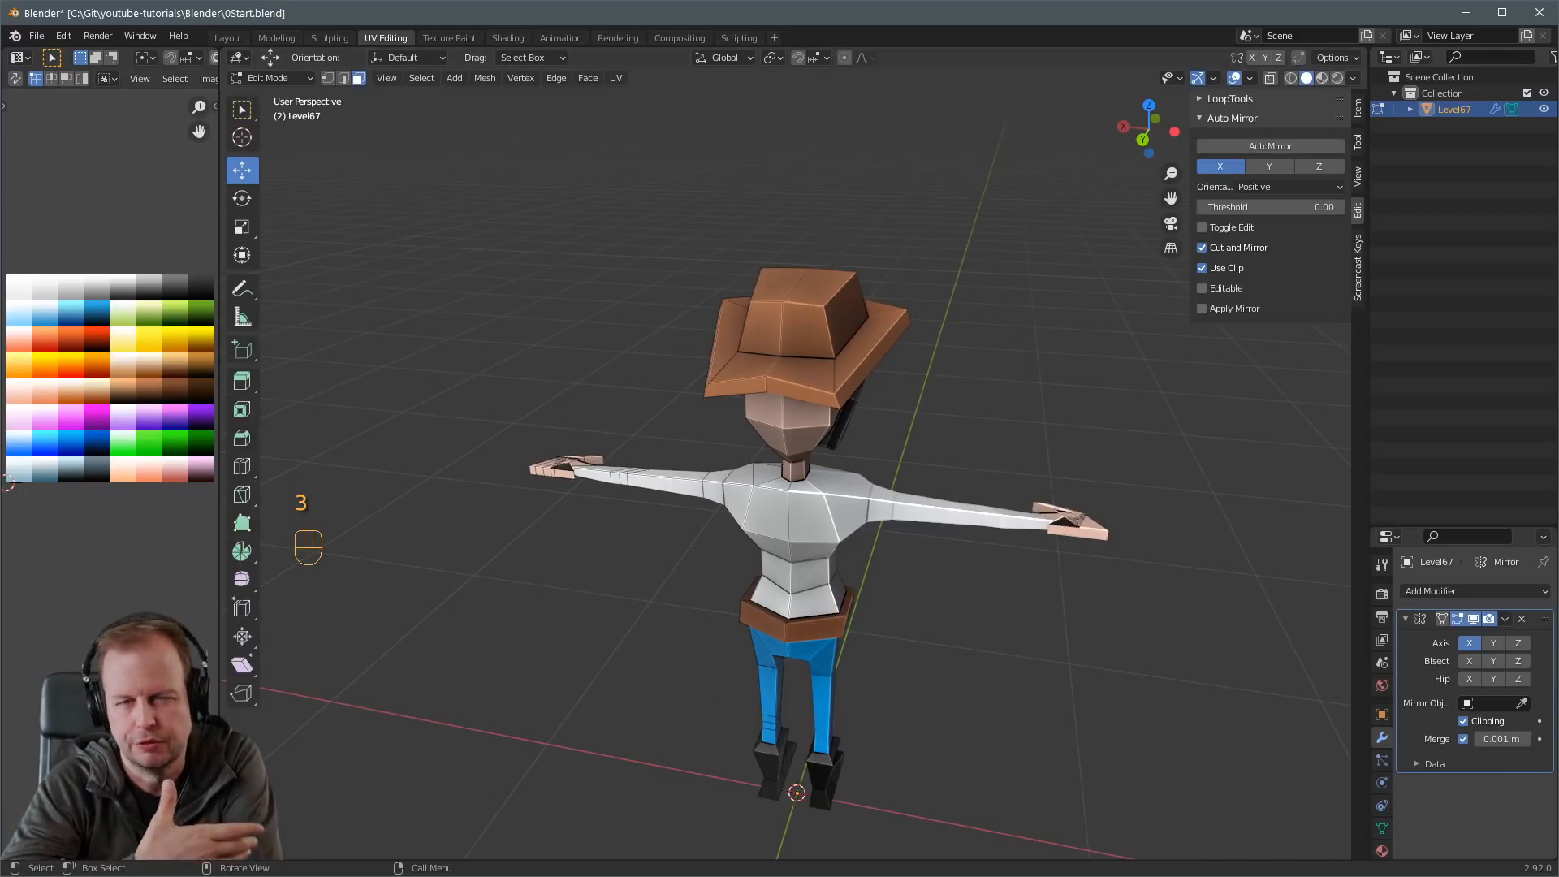
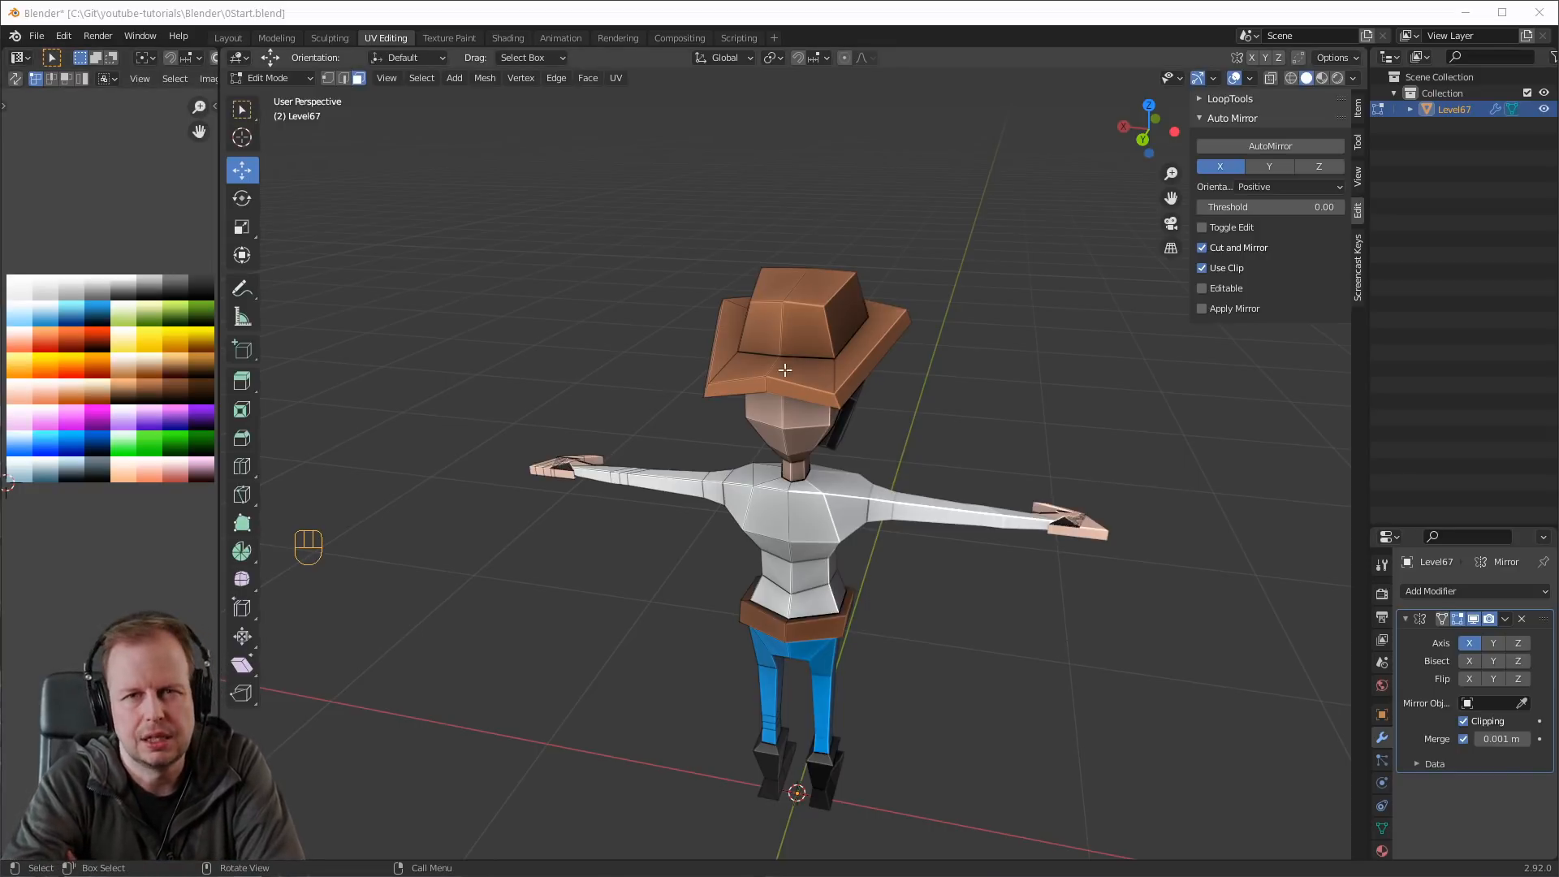
# Rotate the brim's outer side face 12.4° from above, tilt it from the front, and move it about 0.082 m inward along X.
pyautogui.moveTo(1096, 276); pyautogui.dragTo(882, 453, button='middle')
pyautogui.press('r')
pyautogui.click(974, 428)
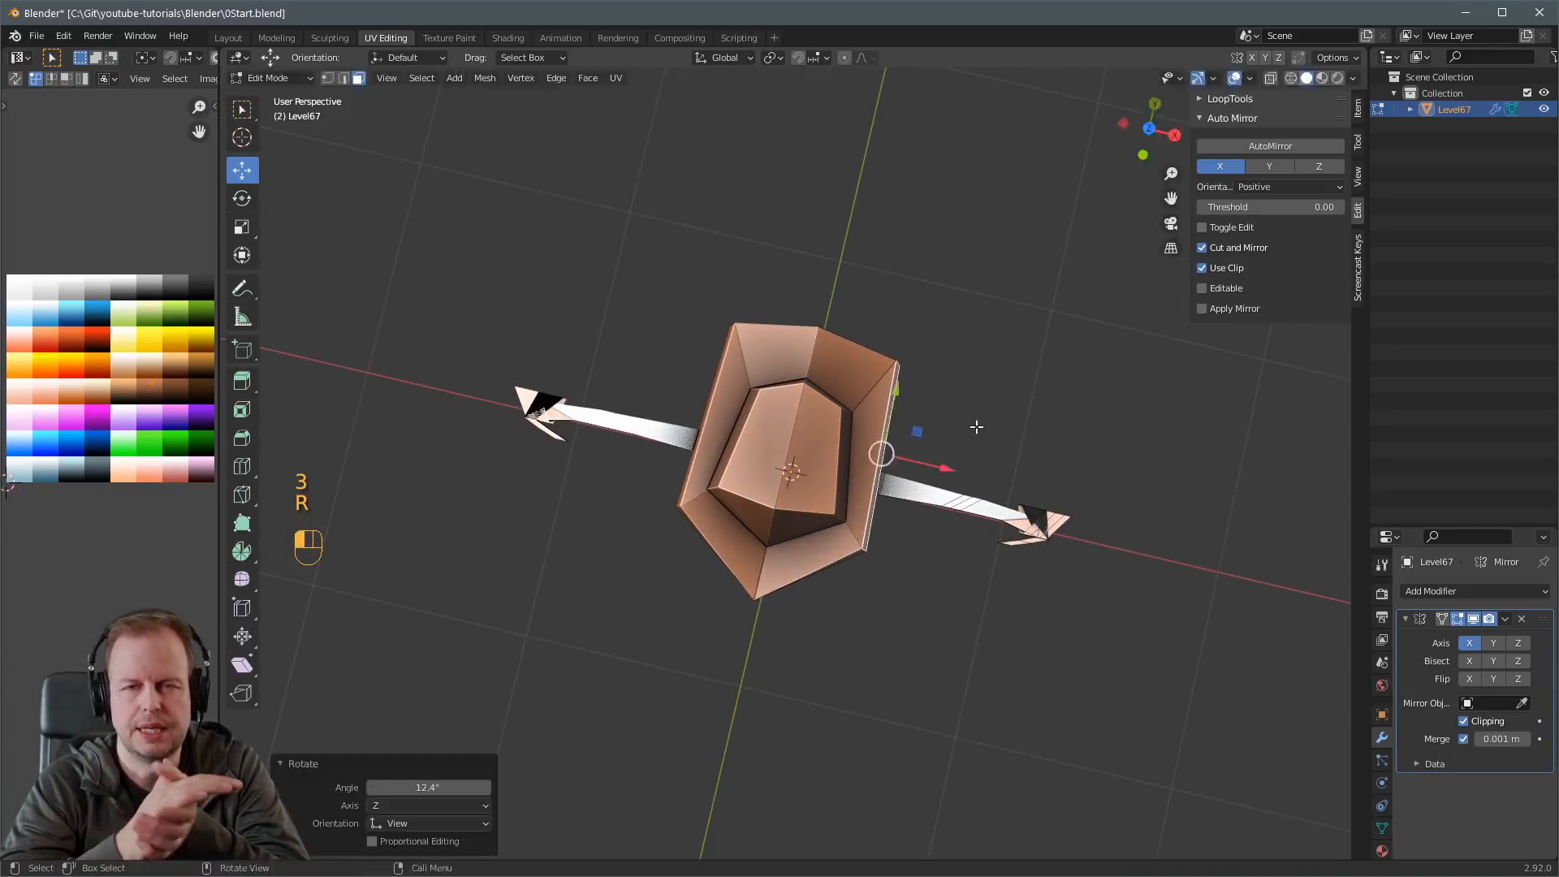
pyautogui.press('g')
pyautogui.click(1006, 447)
pyautogui.moveTo(981, 482); pyautogui.dragTo(985, 334, button='middle')
pyautogui.press('r')
pyautogui.rightClick(984, 373)
pyautogui.press('r')
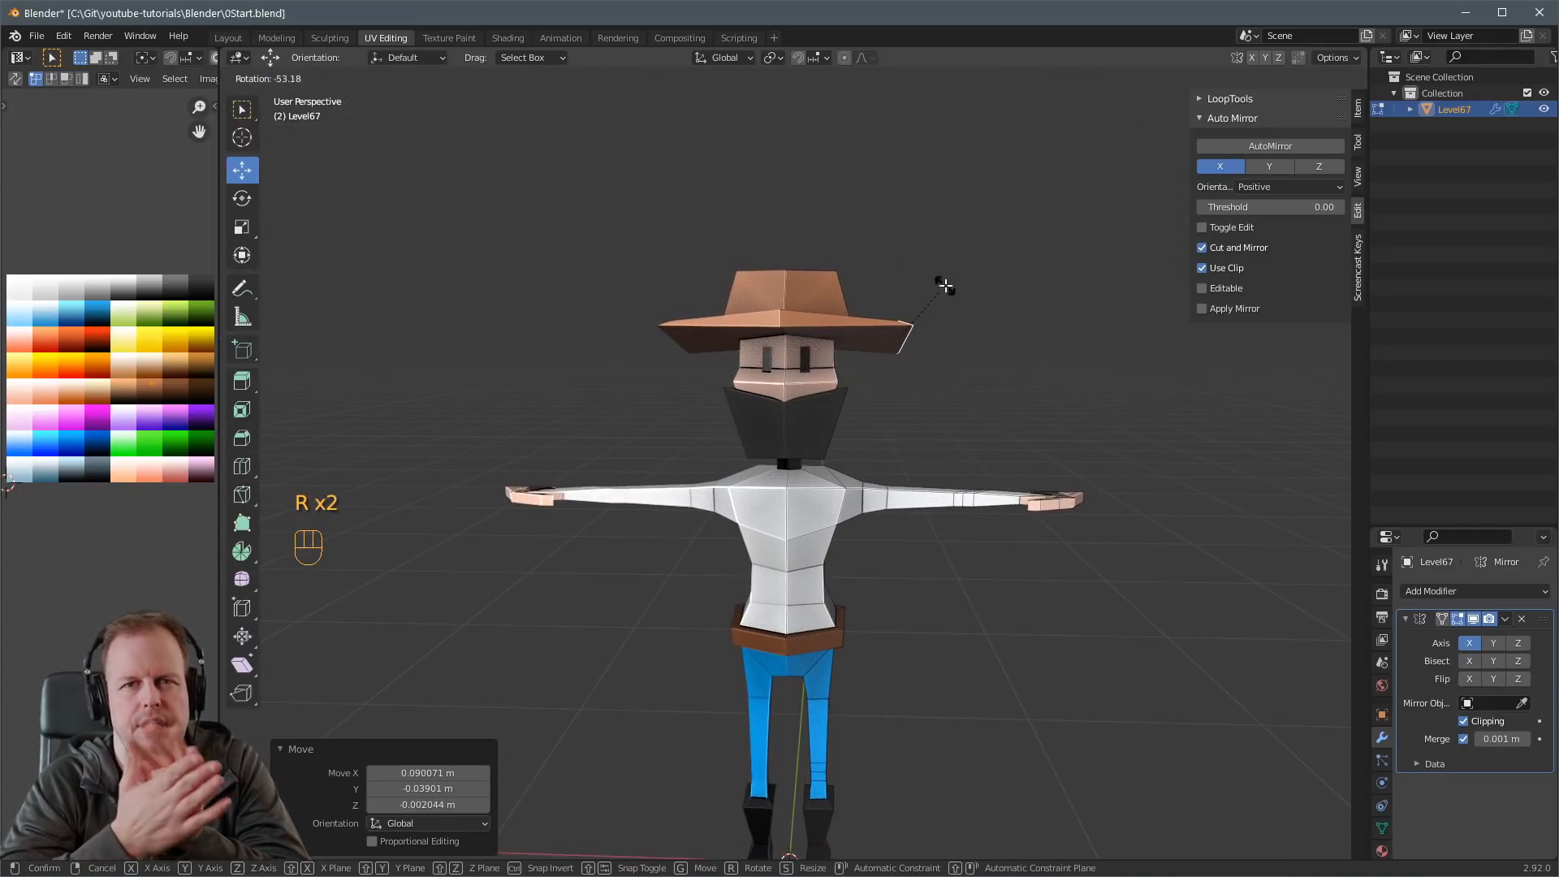
pyautogui.click(944, 286)
pyautogui.press('g')
pyautogui.click(906, 269)
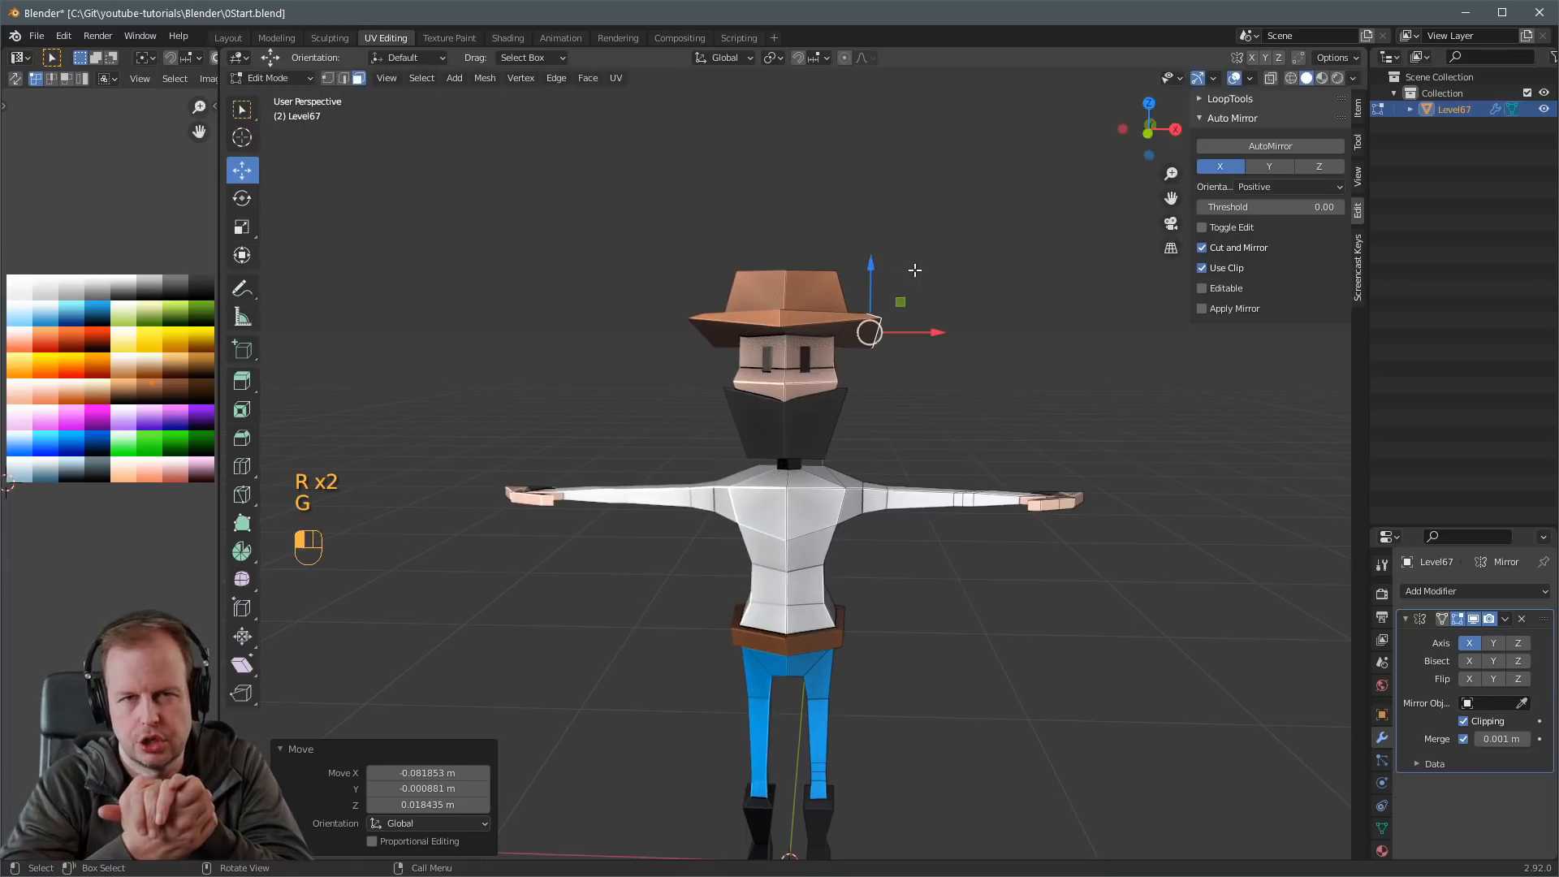
pyautogui.press('e')
pyautogui.click(942, 247)
pyautogui.press('g')
pyautogui.press('g')
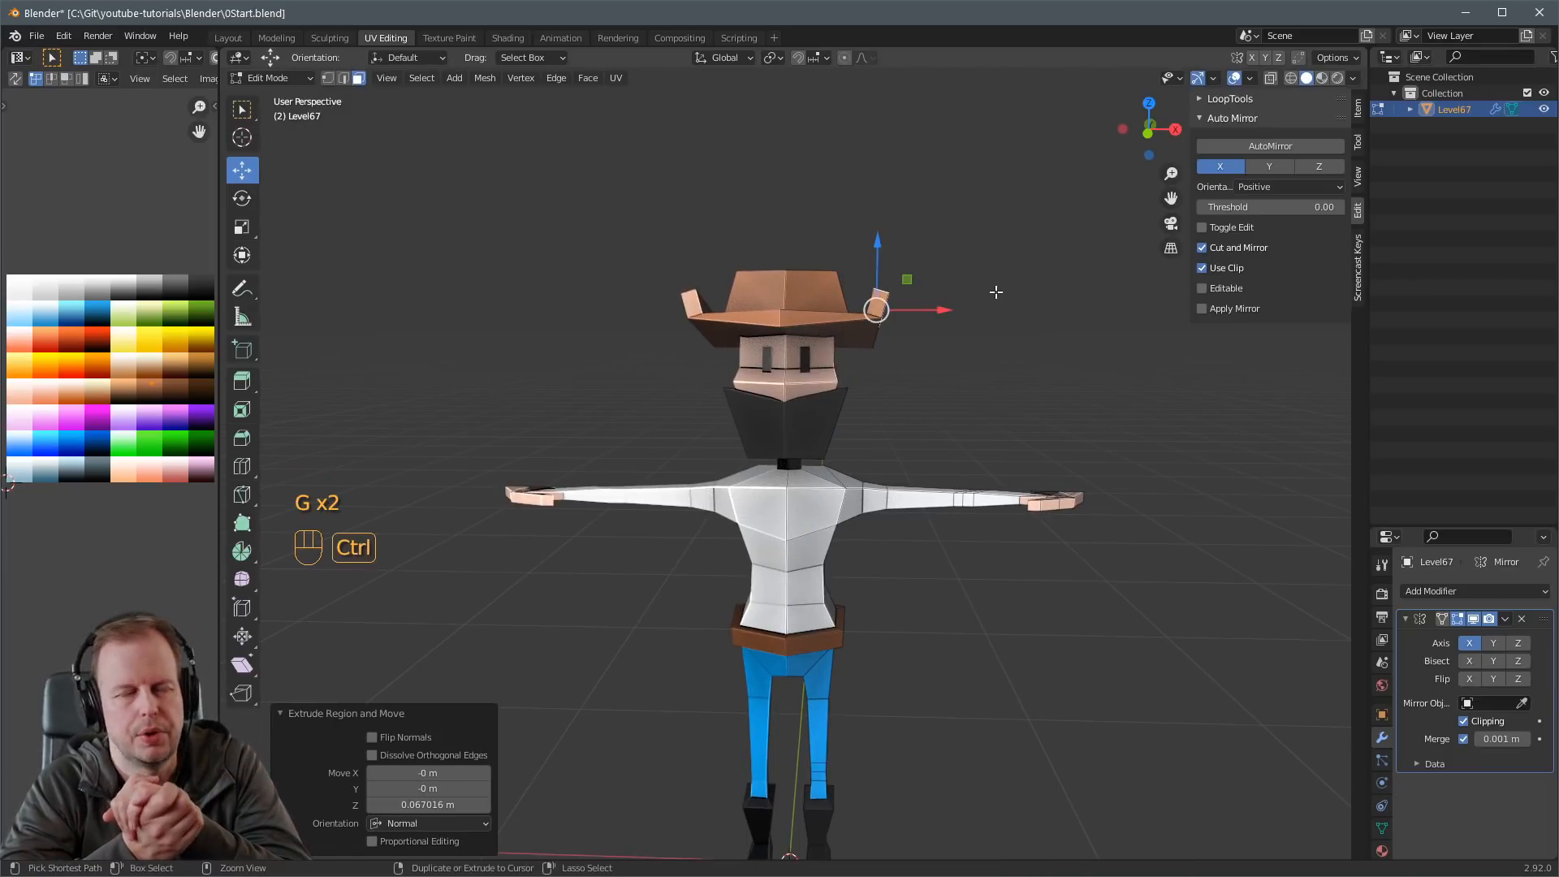
pyautogui.hotkey('ctrl', 'z')
# Reposition the brim's outer side face and rotate it 8.28° in the front view.
pyautogui.moveTo(964, 286)
pyautogui.mouseDown(button='middle')
pyautogui.moveTo(947, 330)
pyautogui.moveTo(959, 302)
pyautogui.mouseUp(button='middle')
pyautogui.press('g')
pyautogui.click(950, 311)
pyautogui.press('r')
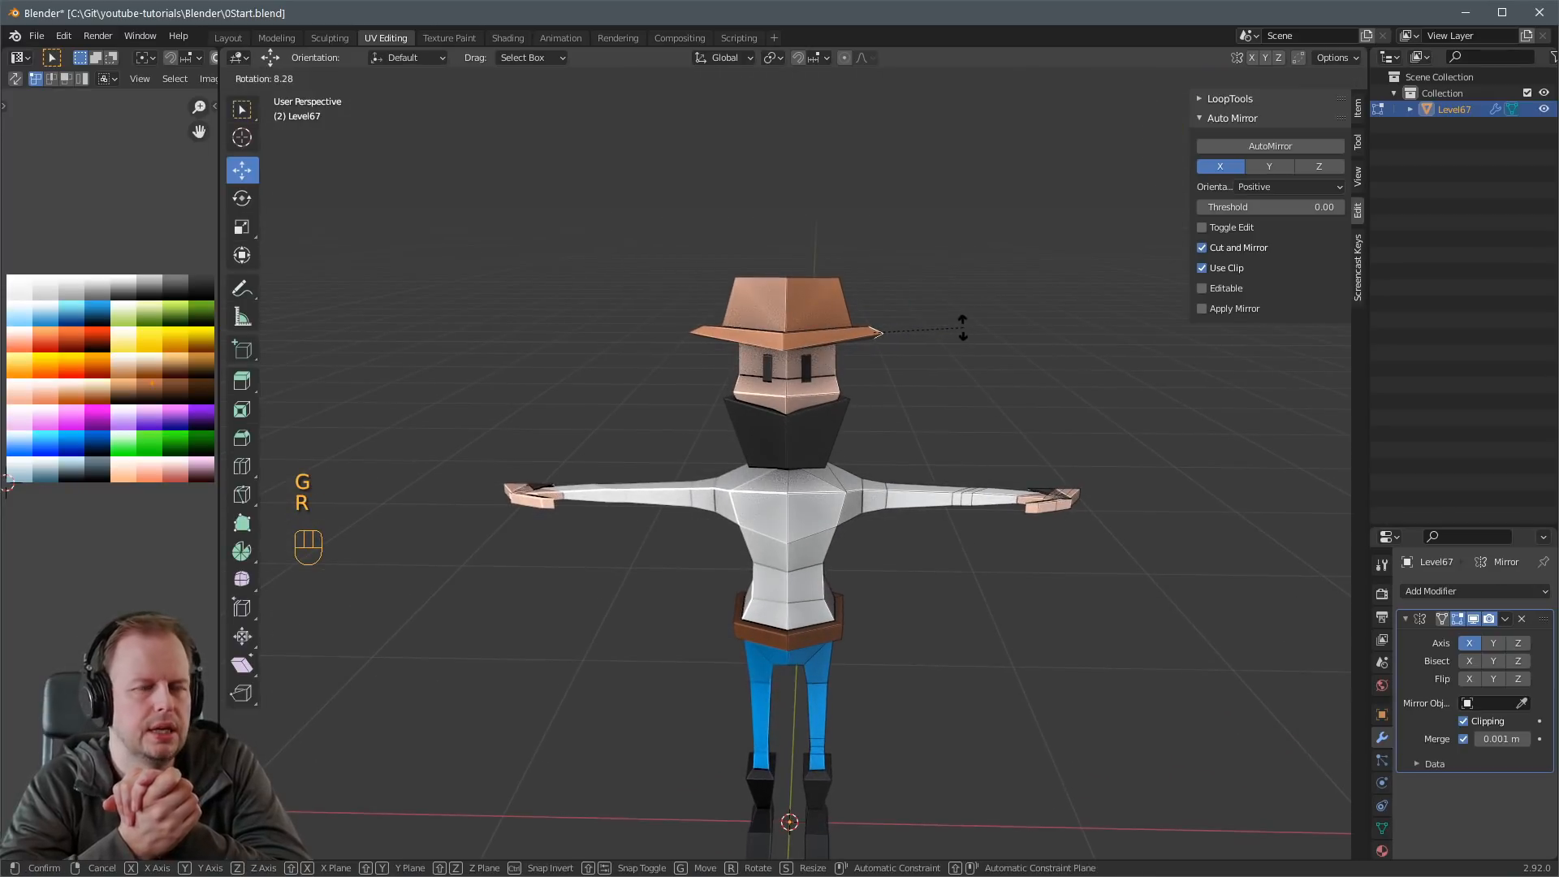
pyautogui.click(962, 328)
# Extrude the brim's outer side face upward about 0.094 m and scale its end to taper the turned-up flap.
pyautogui.press('e')
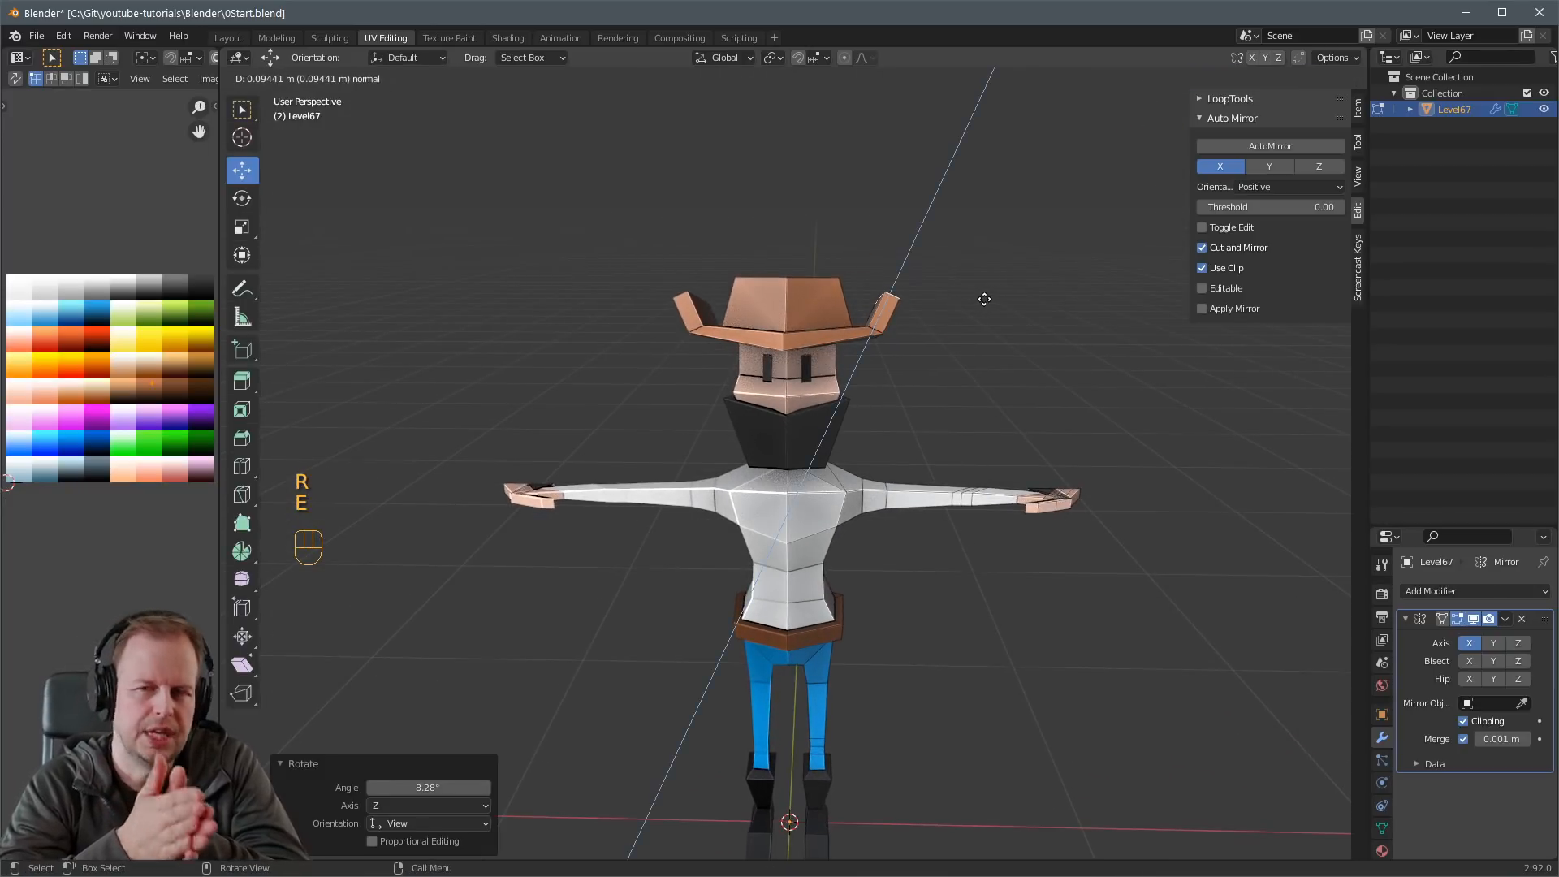
pyautogui.click(983, 299)
pyautogui.press('s')
pyautogui.click(978, 306)
pyautogui.moveTo(978, 306); pyautogui.dragTo(866, 301, button='middle')
pyautogui.press('s')
pyautogui.click(891, 393)
# Move the crown's top side edge and pull its corner vertex inward by about 0.039 m along X.
pyautogui.press('2')
pyautogui.click(811, 297)
pyautogui.press('g')
pyautogui.click(818, 288)
pyautogui.press('1')
pyautogui.press('g')
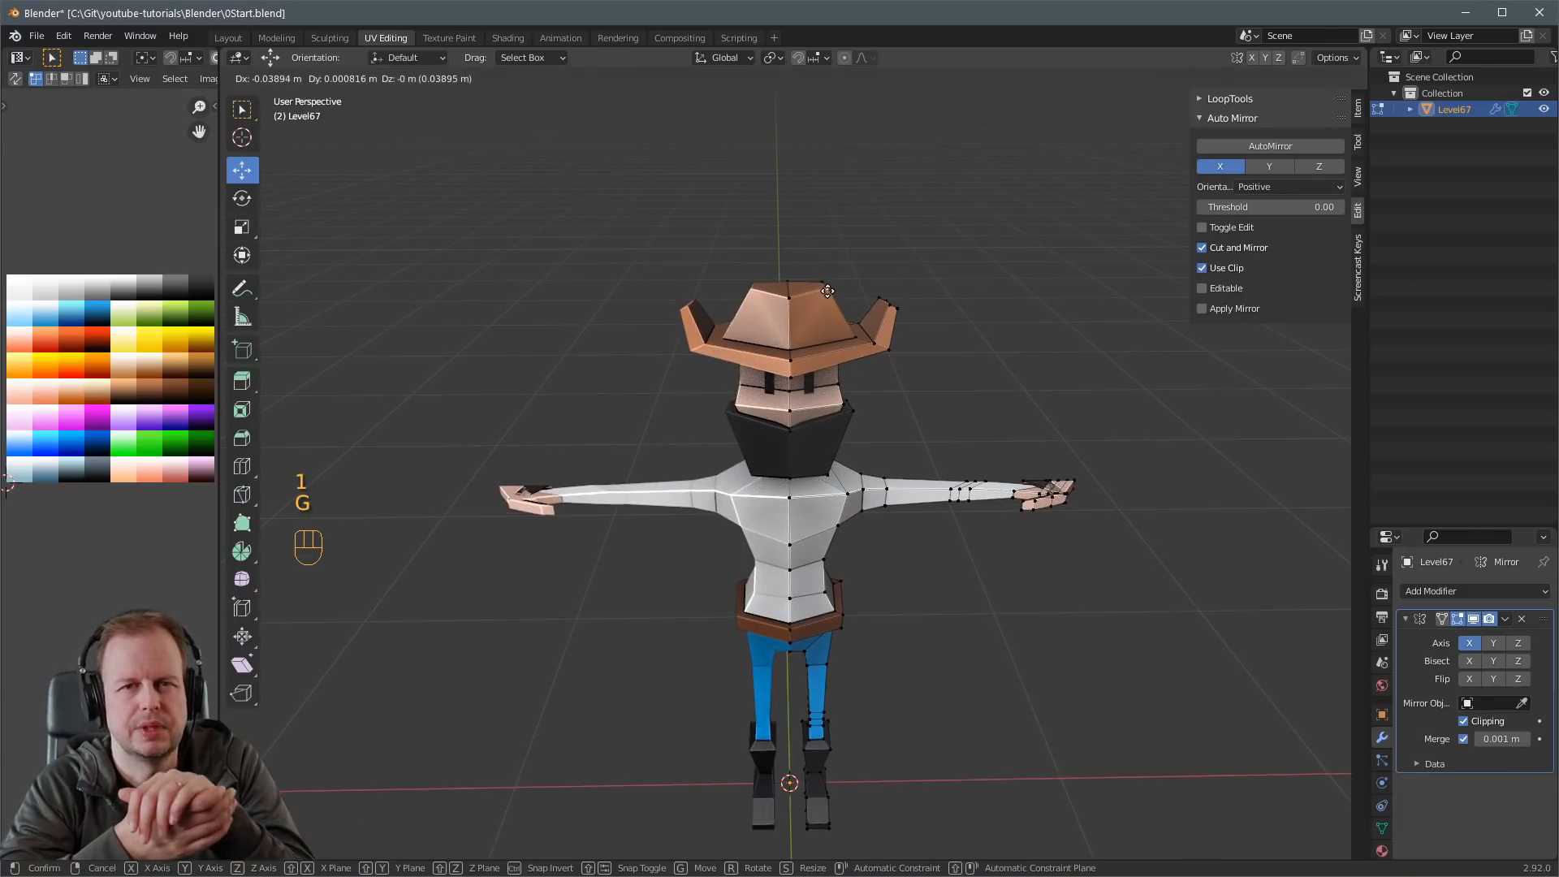
pyautogui.click(824, 287)
# Reposition the crown's top edges with small moves to refine the crease along the hat's top.
pyautogui.press('2')
pyautogui.click(790, 289)
pyautogui.press('g')
pyautogui.click(790, 299)
pyautogui.moveTo(790, 300); pyautogui.dragTo(818, 290, button='middle')
pyautogui.press('g')
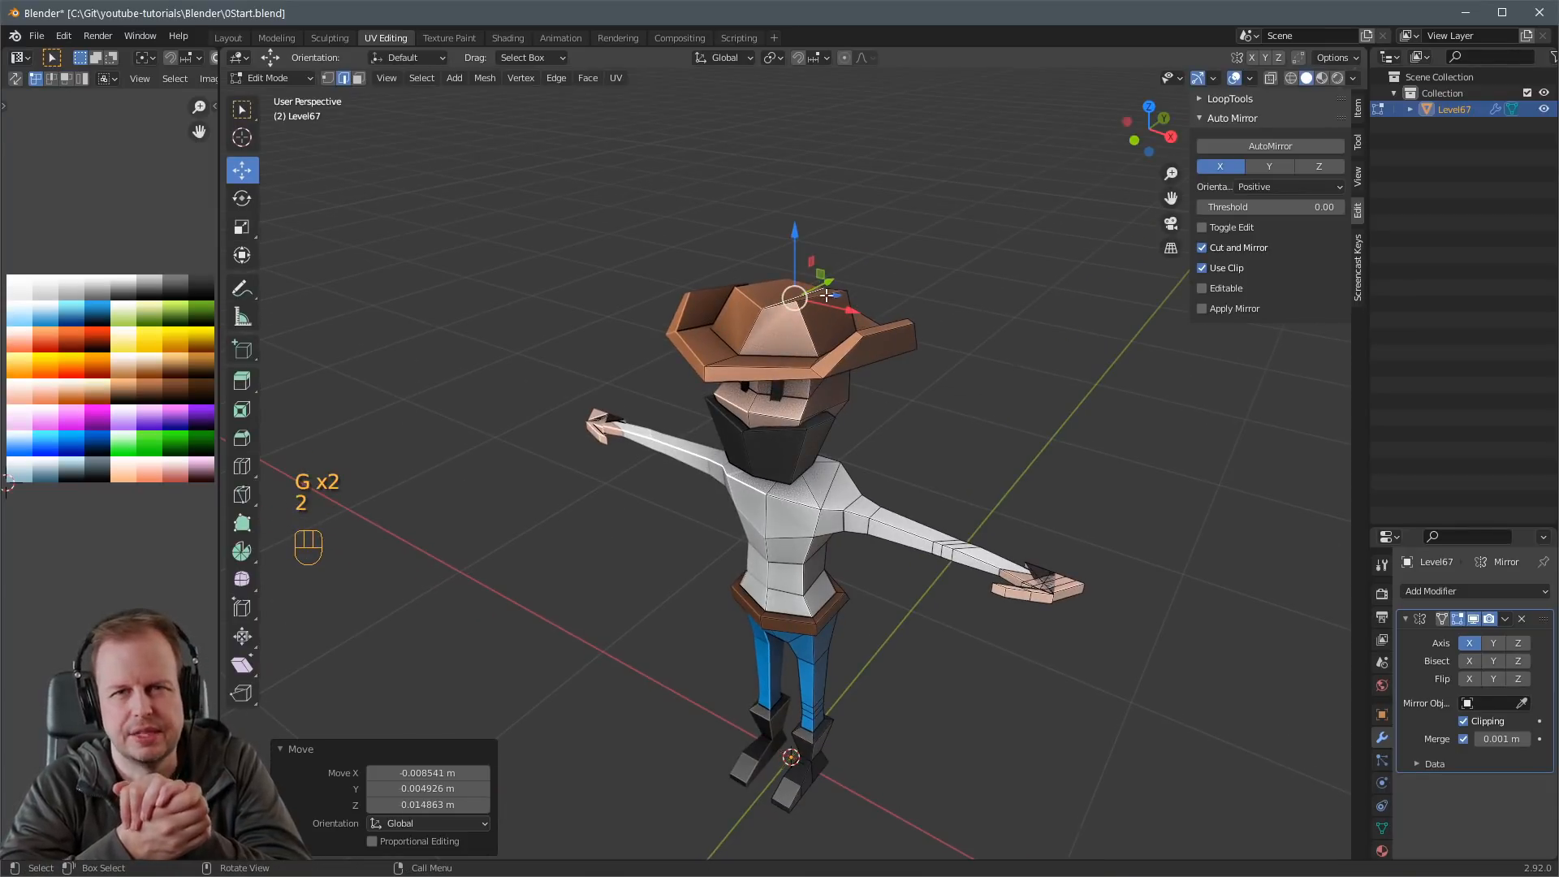
pyautogui.press('g')
pyautogui.click(824, 288)
pyautogui.moveTo(824, 288); pyautogui.dragTo(885, 395, button='middle')
pyautogui.press('g')
pyautogui.click(751, 290)
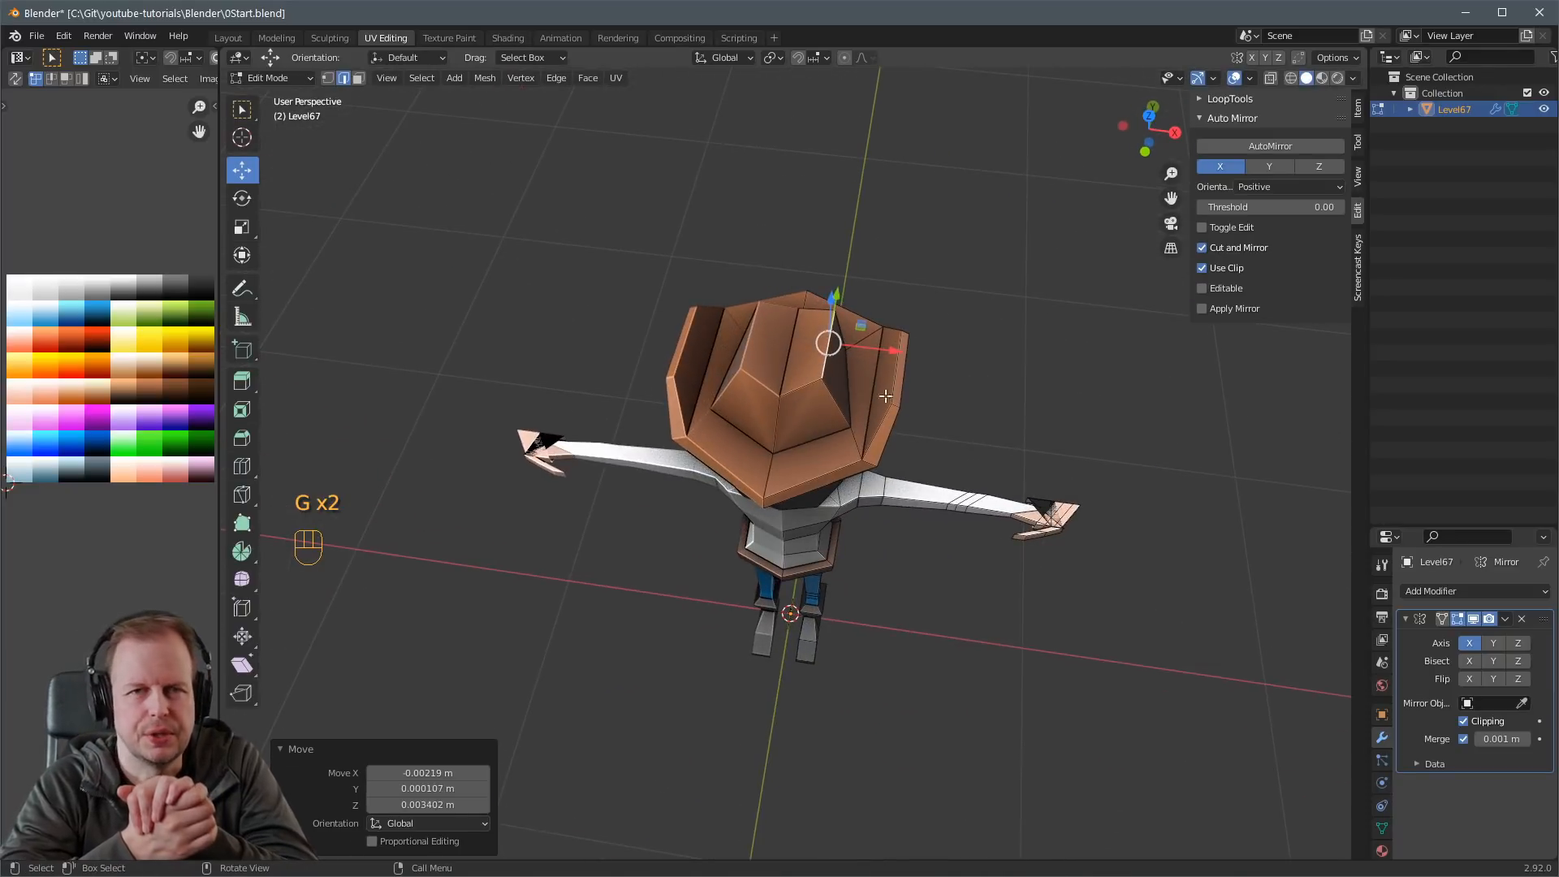
# Move the brim's front corner edge outward and shift the side flap's outer edge about 0.042 m outward along X.
pyautogui.click(885, 461)
pyautogui.press('g')
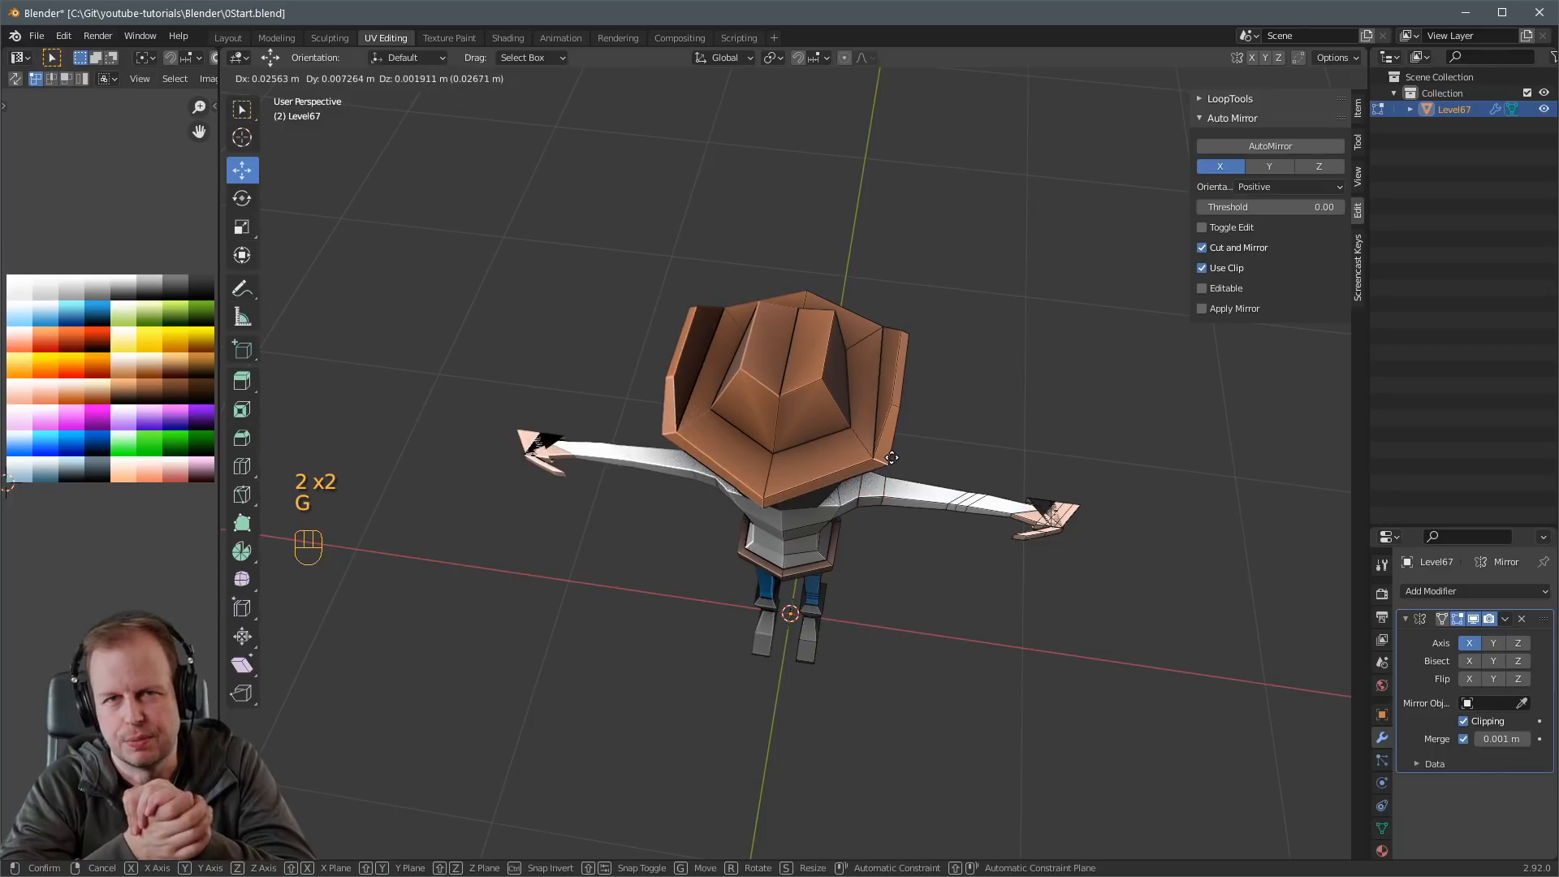
pyautogui.click(894, 417)
pyautogui.click(893, 410)
pyautogui.press('g')
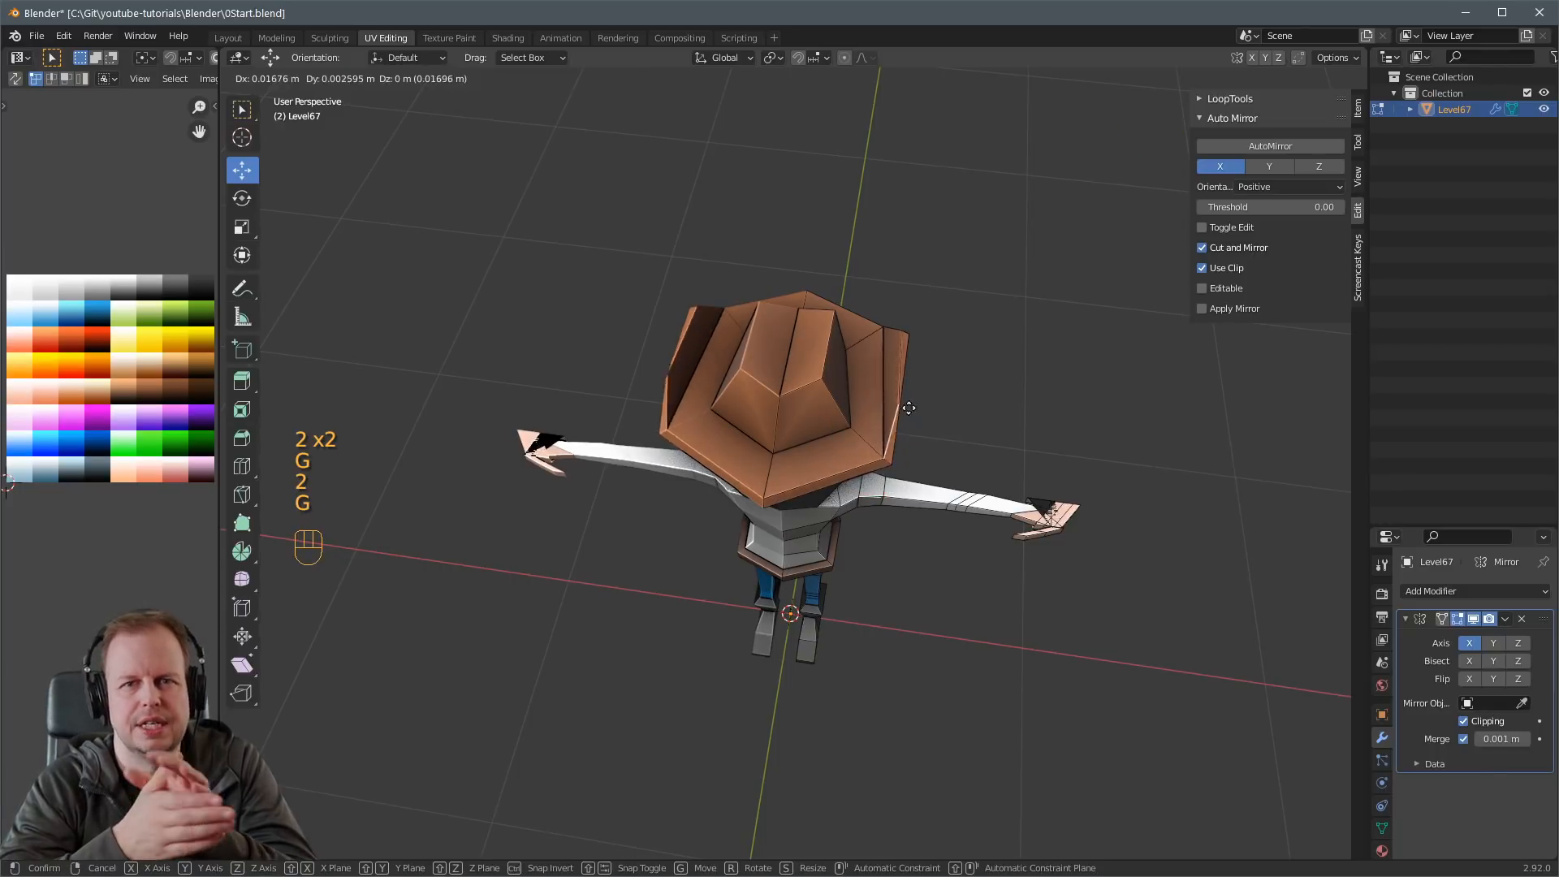
pyautogui.rightClick(895, 410)
pyautogui.click(902, 405)
pyautogui.press('g')
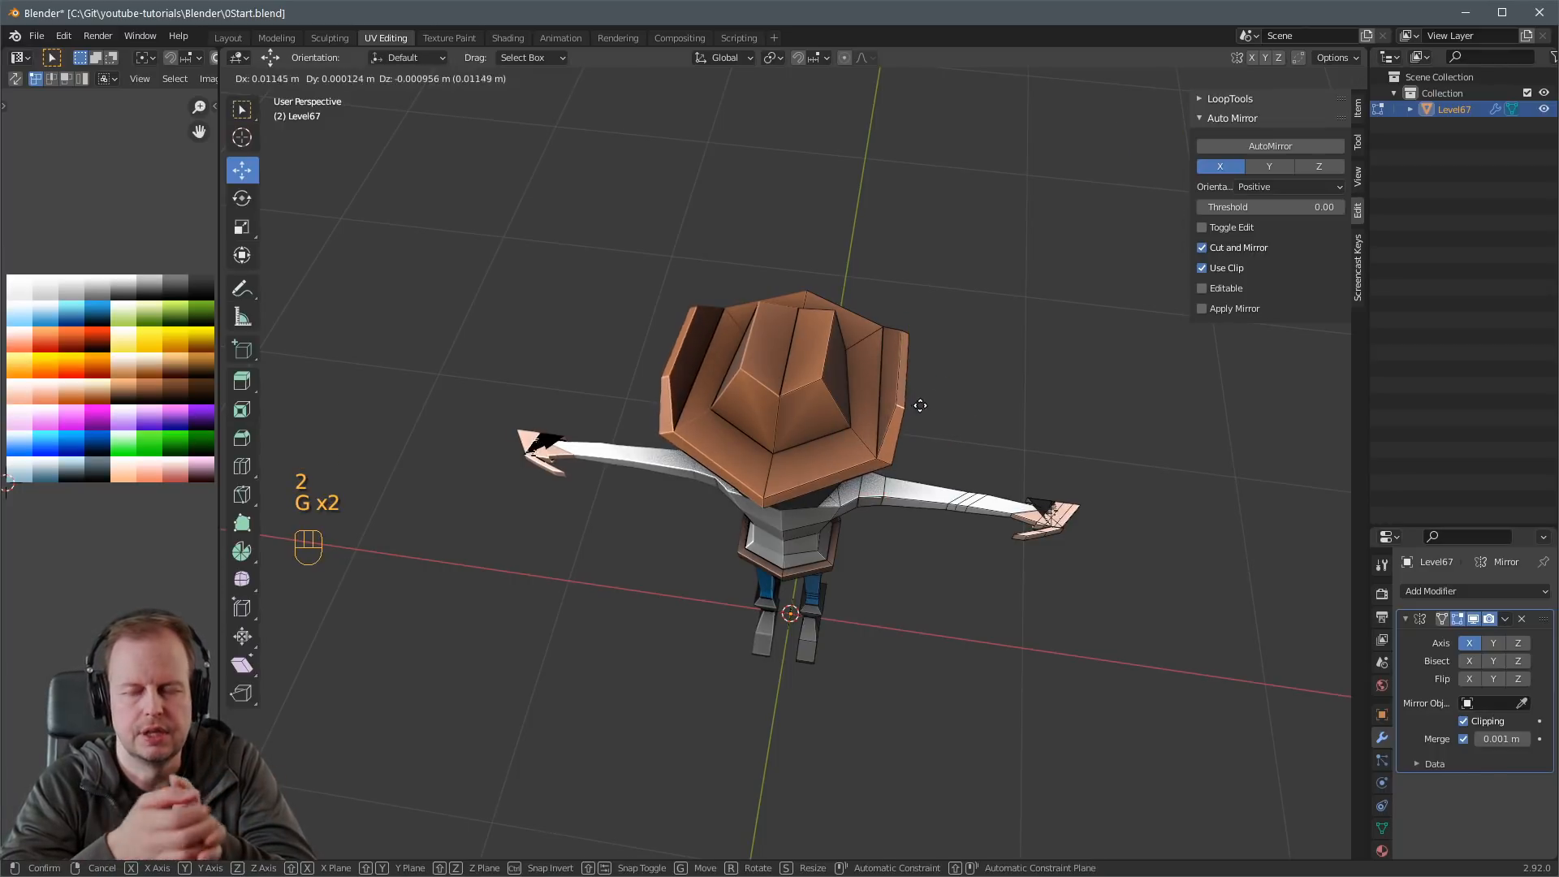
pyautogui.click(929, 407)
pyautogui.moveTo(928, 407); pyautogui.dragTo(948, 392, button='middle')
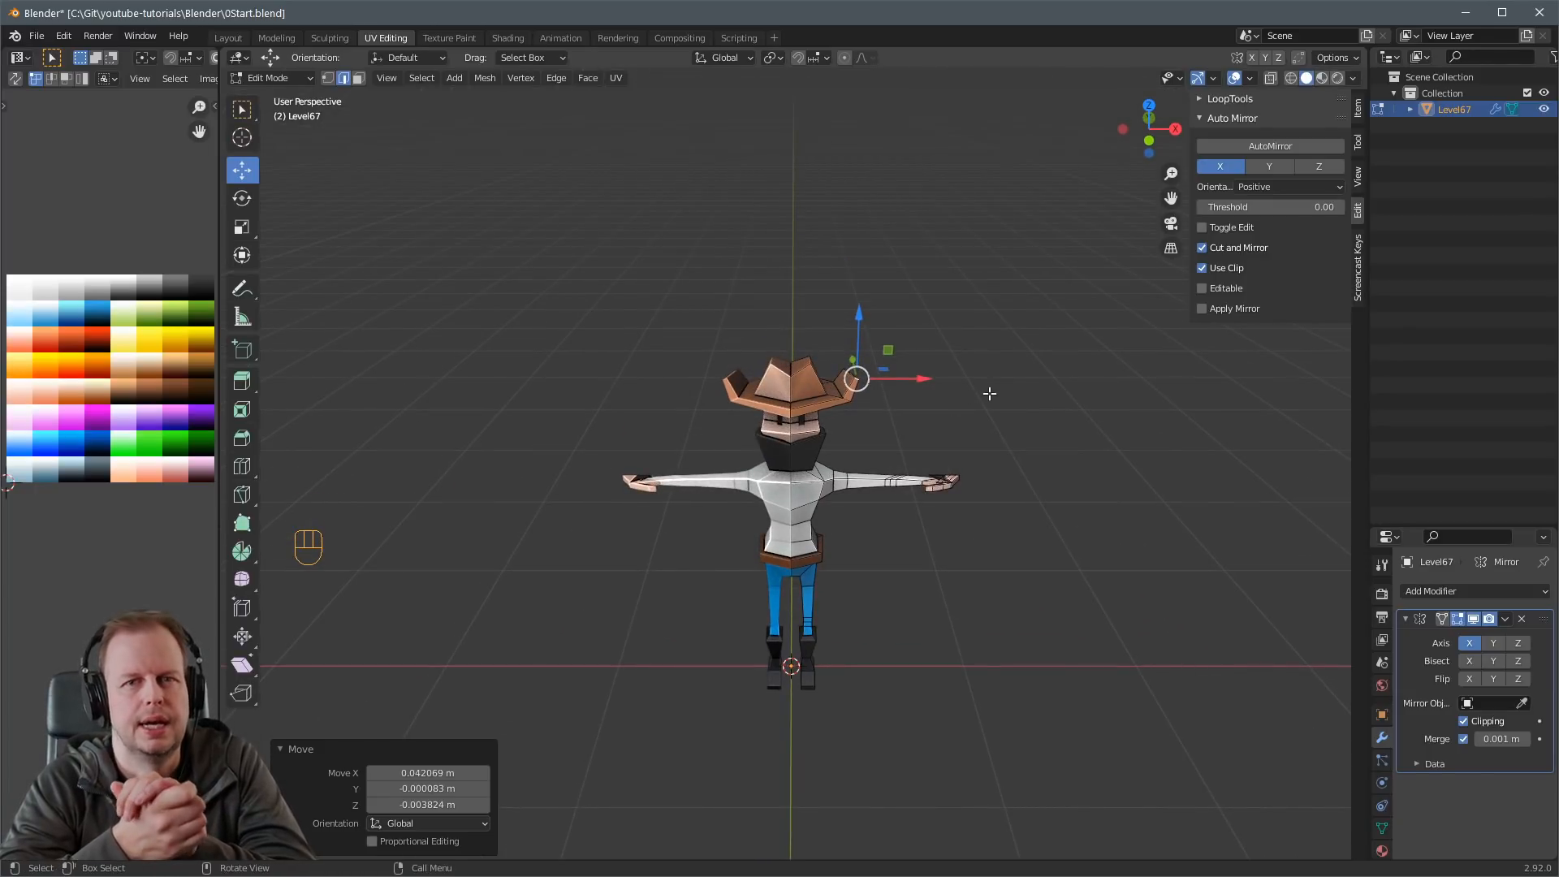
# Cut an edge loop around the lower part of the hat's crown and recolour the band beneath it dark brown.
pyautogui.moveTo(983, 374); pyautogui.dragTo(860, 394, button='middle')
pyautogui.scroll(3, 985, 360)
pyautogui.press('Tab')
pyautogui.press('Tab')
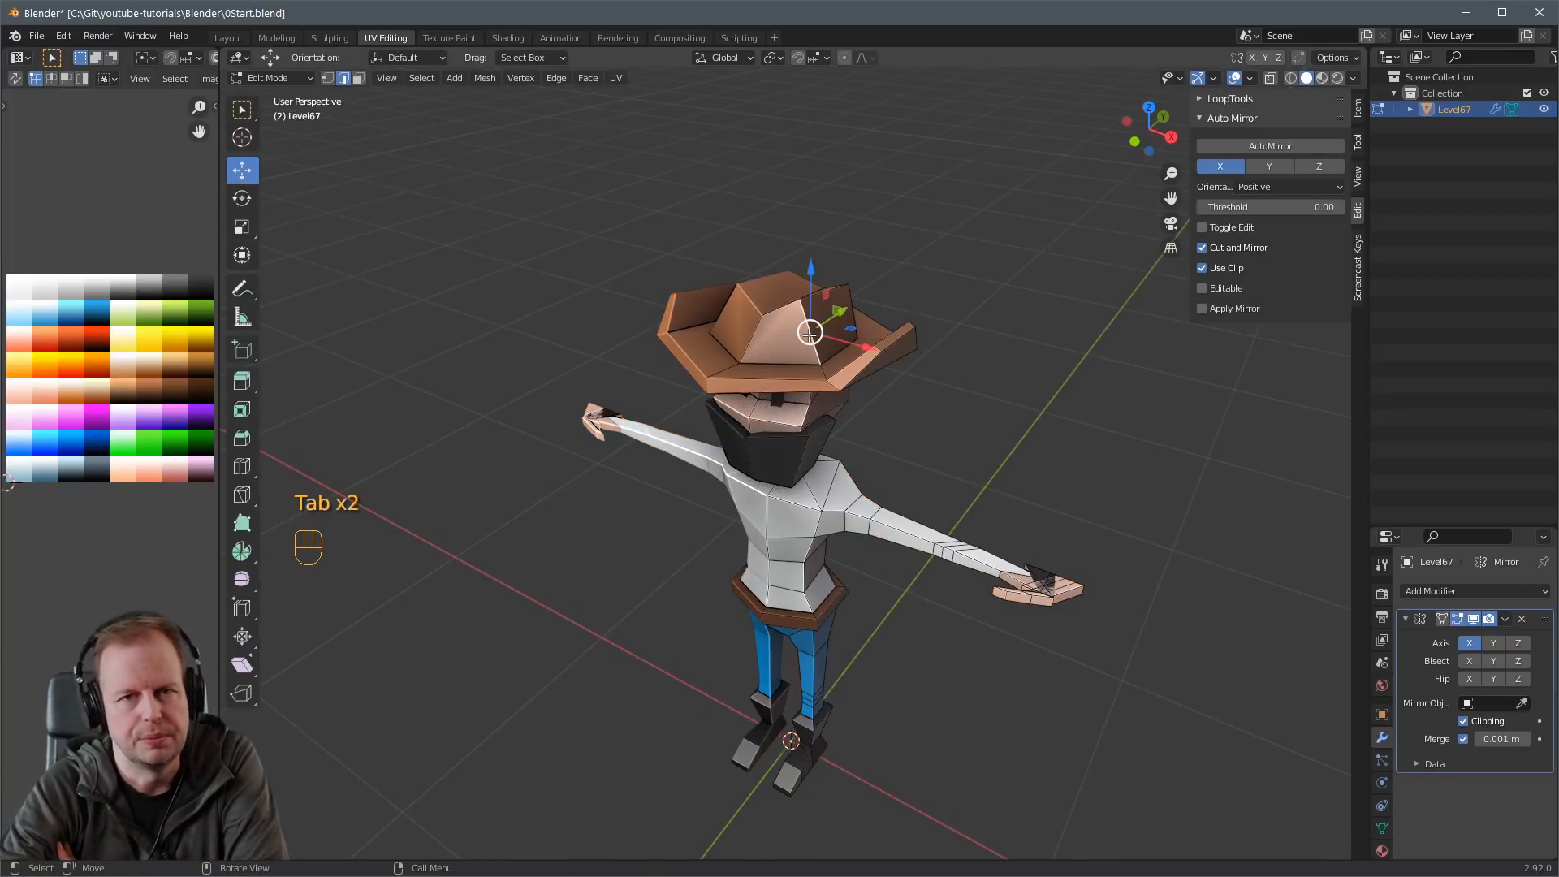
pyautogui.hotkey('ctrl', 'r')
pyautogui.click(811, 337)
pyautogui.click(812, 337)
pyautogui.press('3')
pyautogui.press('a')
pyautogui.press('a')
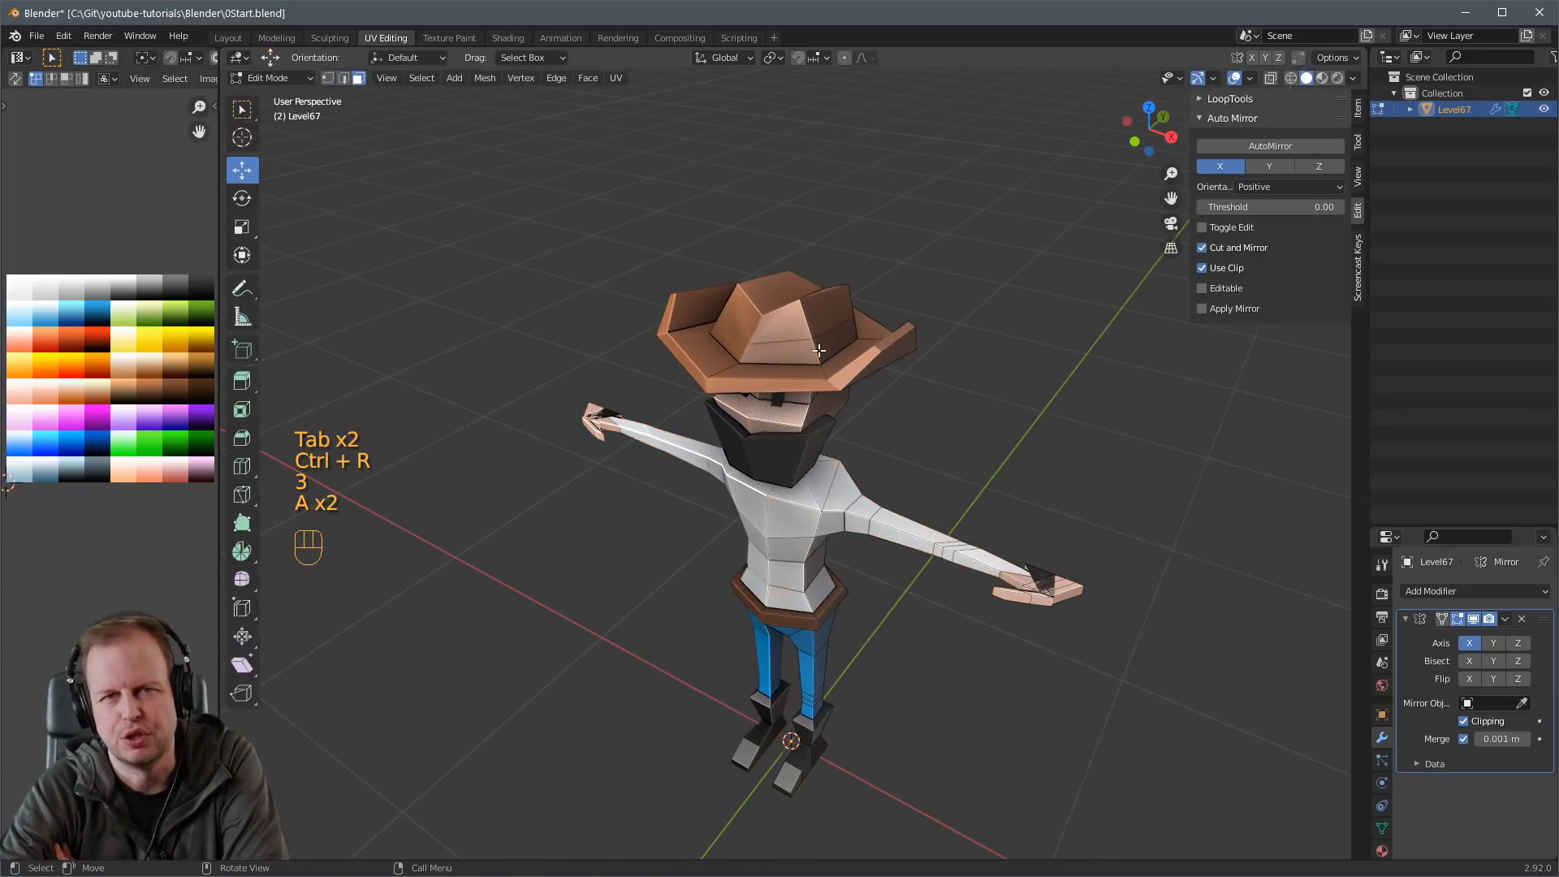
pyautogui.press('g')
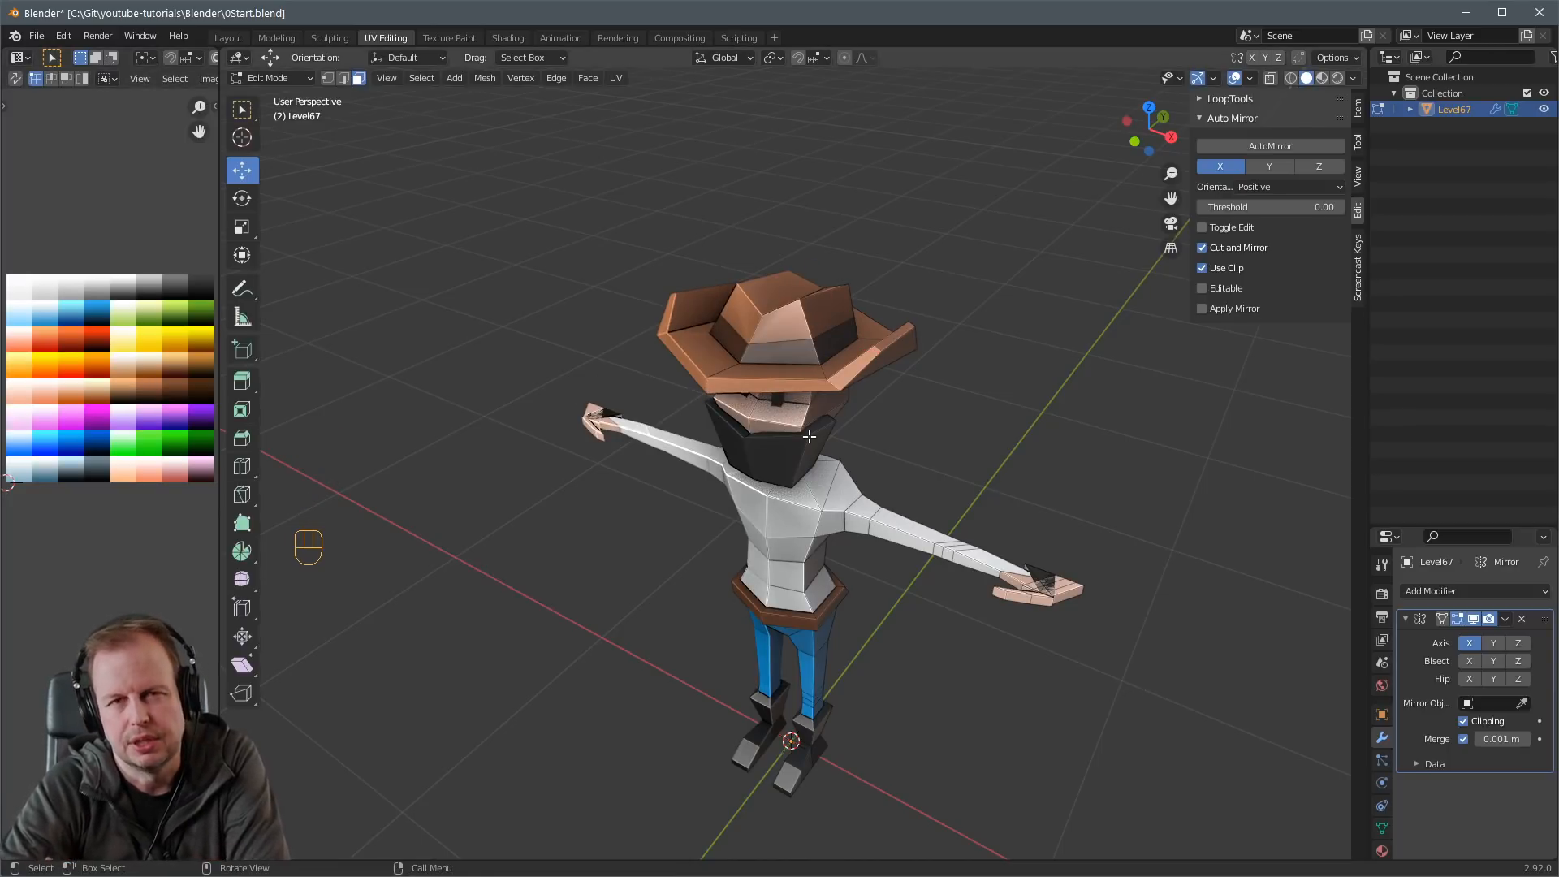
# Examine the hat, head and torso of the character from the front and side.
pyautogui.moveTo(787, 444); pyautogui.dragTo(818, 380, button='middle')
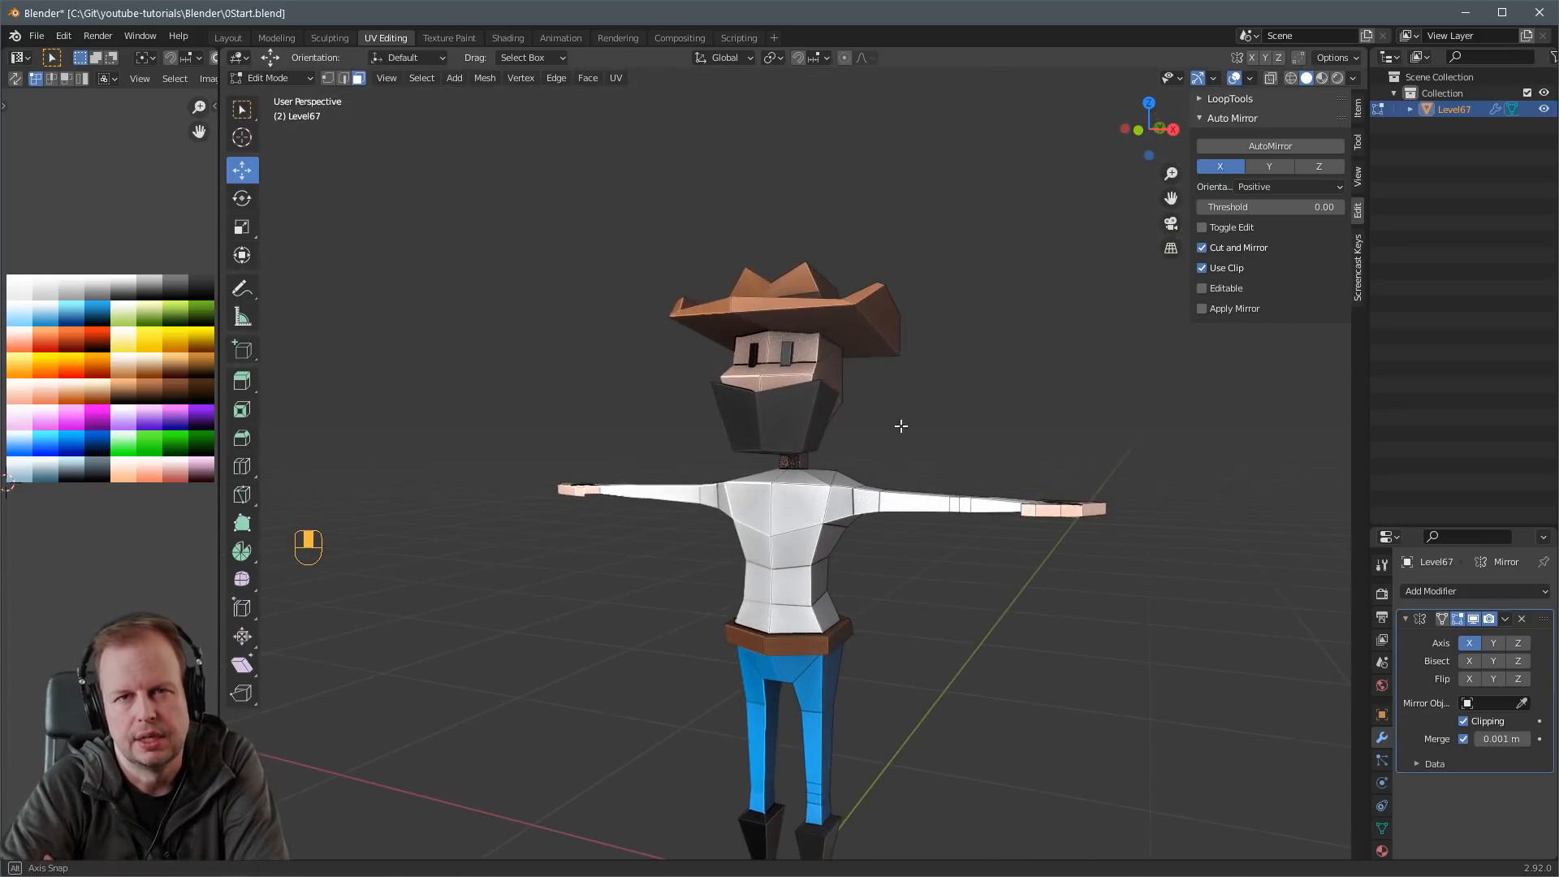
pyautogui.moveTo(901, 427); pyautogui.dragTo(816, 442, button='middle')
pyautogui.scroll(3, 819, 444)
pyautogui.press('Tab')
pyautogui.scroll(-3, 796, 487)
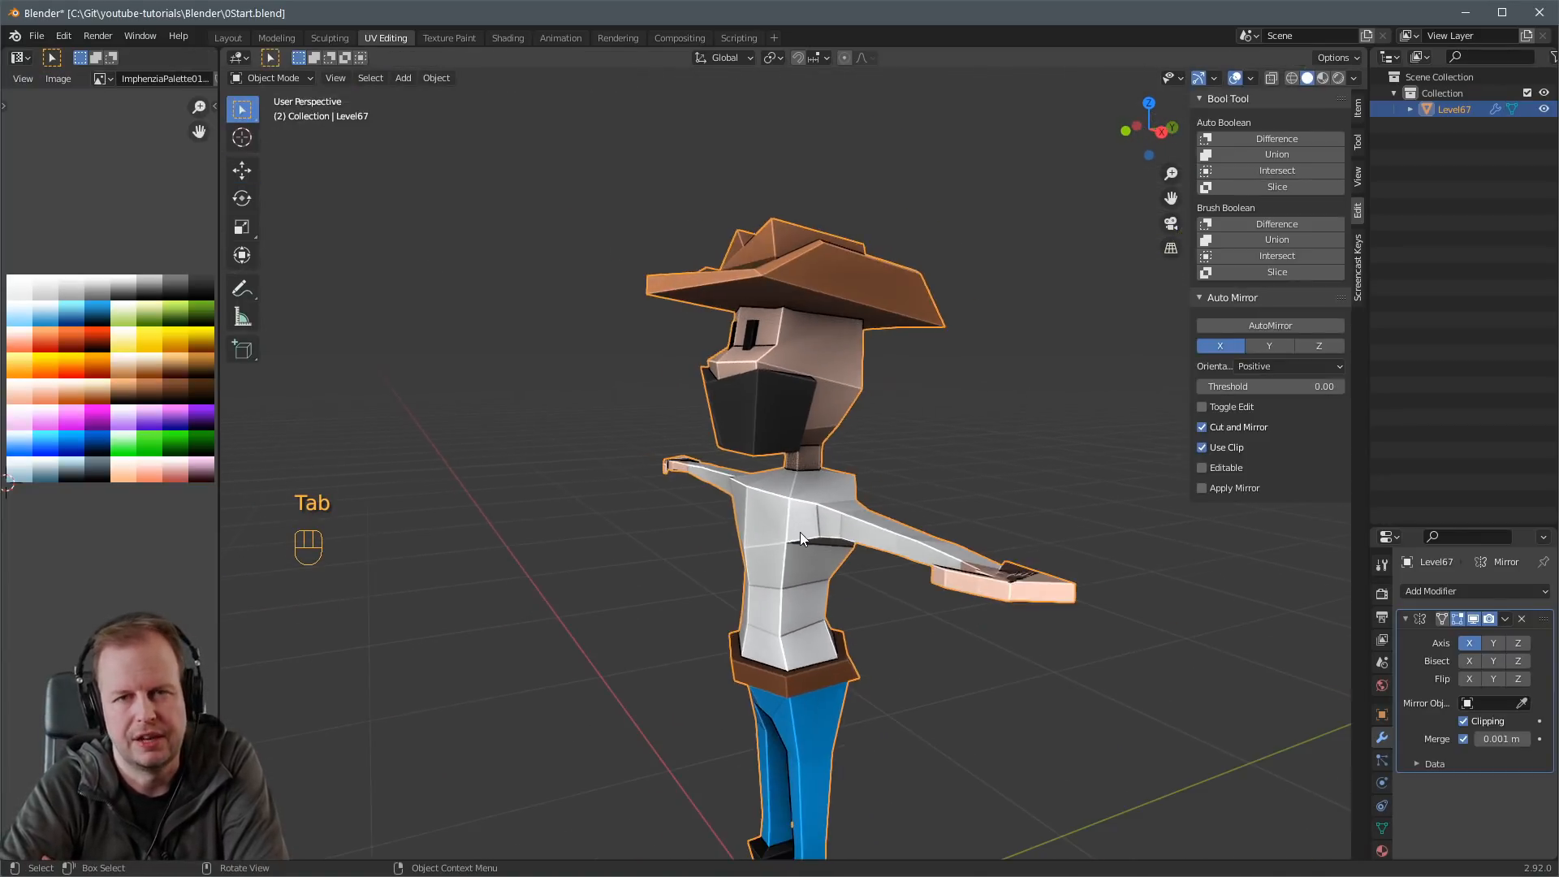
pyautogui.press('Tab')
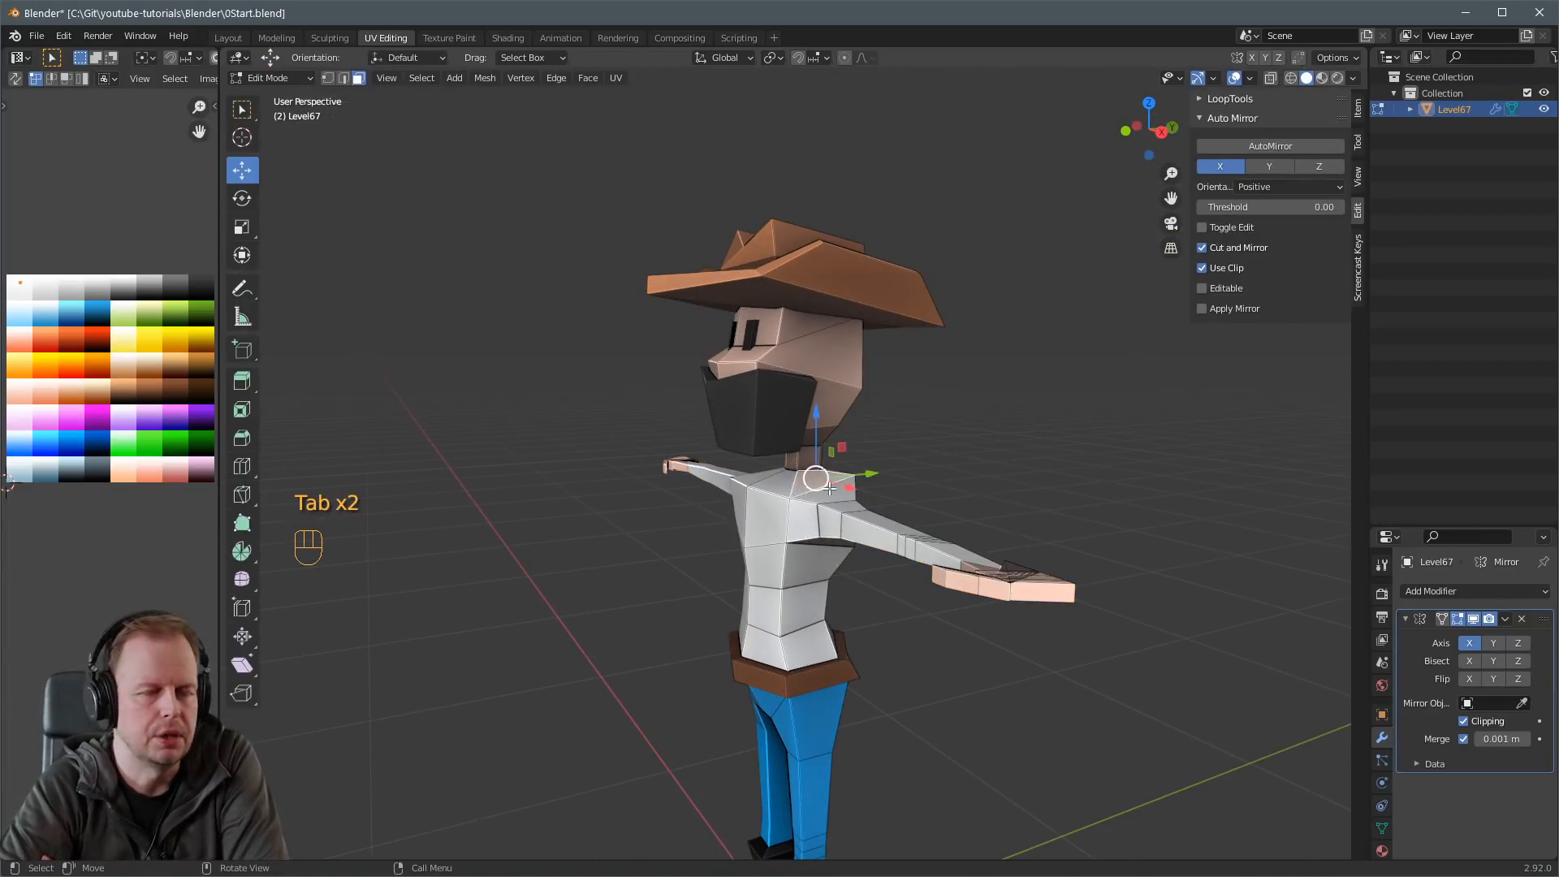
pyautogui.moveTo(802, 476); pyautogui.dragTo(843, 476, button='middle')
pyautogui.keyDown('alt'); pyautogui.keyDown('shift'); pyautogui.click(790, 507); pyautogui.keyUp('shift'); pyautogui.keyUp('alt')
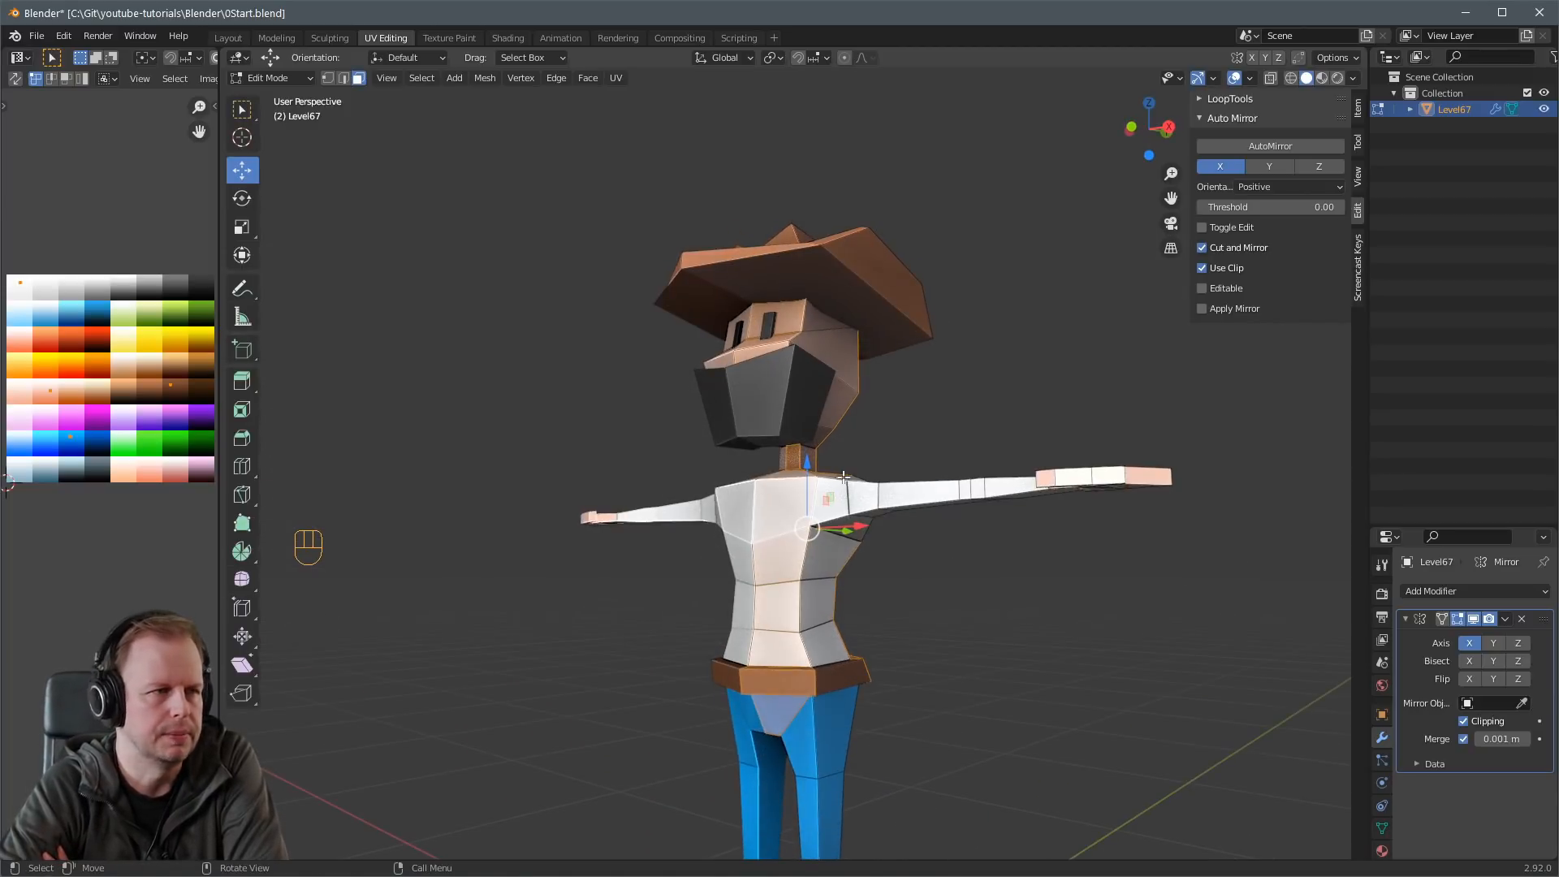
# Duplicate the belt's front face in place as the base for a buckle.
pyautogui.click(766, 683)
pyautogui.moveTo(766, 684); pyautogui.dragTo(826, 489, button='middle')
pyautogui.scroll(1, 836, 649)
pyautogui.hotkey('shift', 'd')
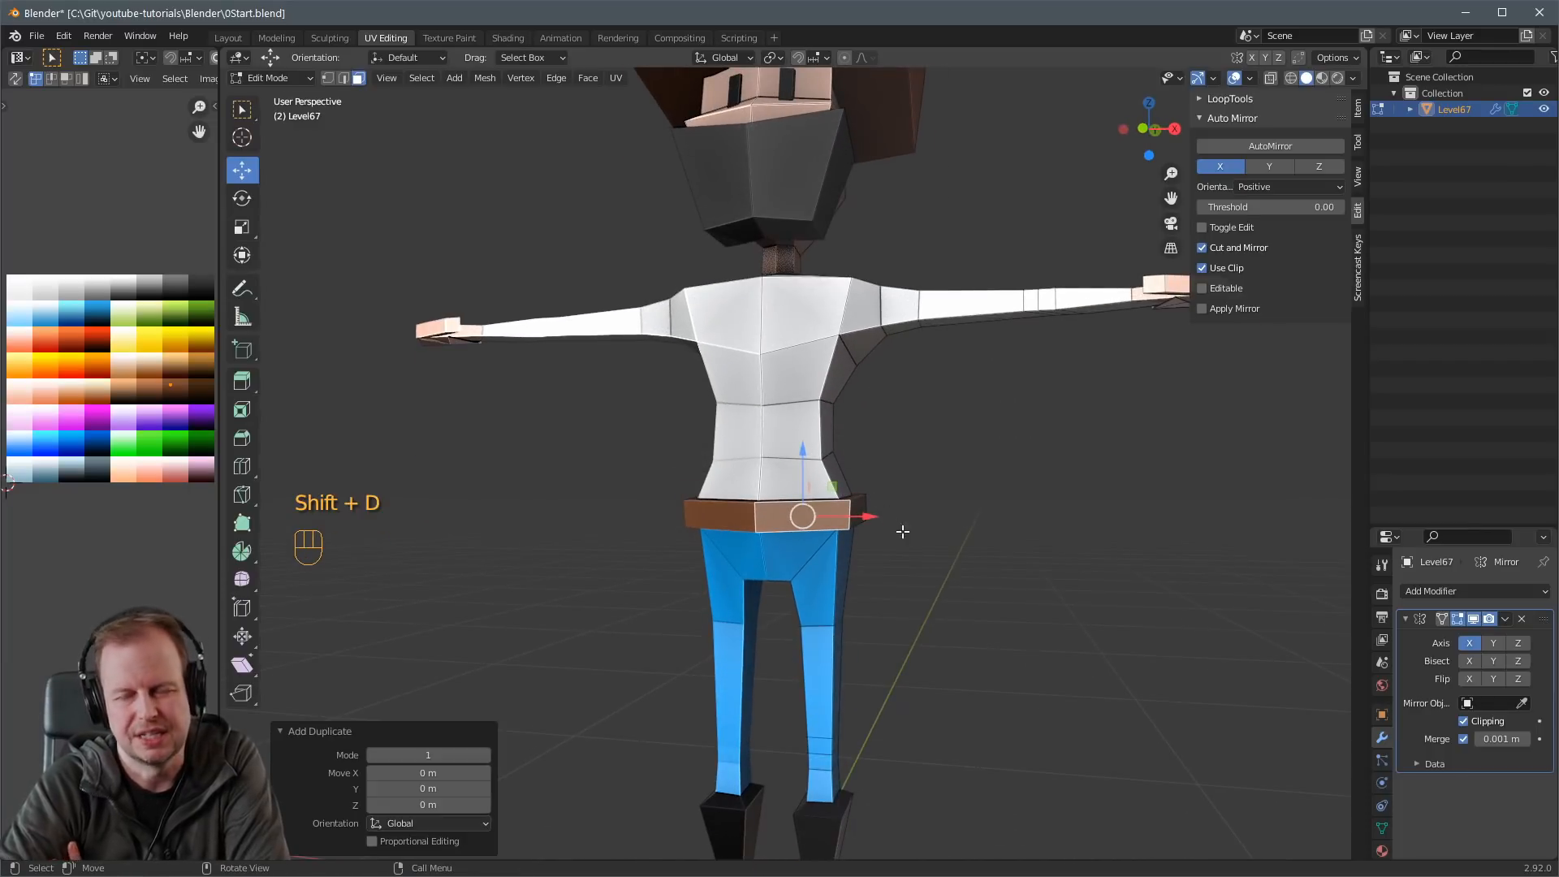
pyautogui.moveTo(819, 519); pyautogui.dragTo(817, 519)
# Try to shape the buckle by rotating the duplicated belt face -25.75° about Z and extruding it outward.
pyautogui.moveTo(820, 517); pyautogui.dragTo(729, 618, button='middle')
pyautogui.press('e')
pyautogui.rightClick(862, 519)
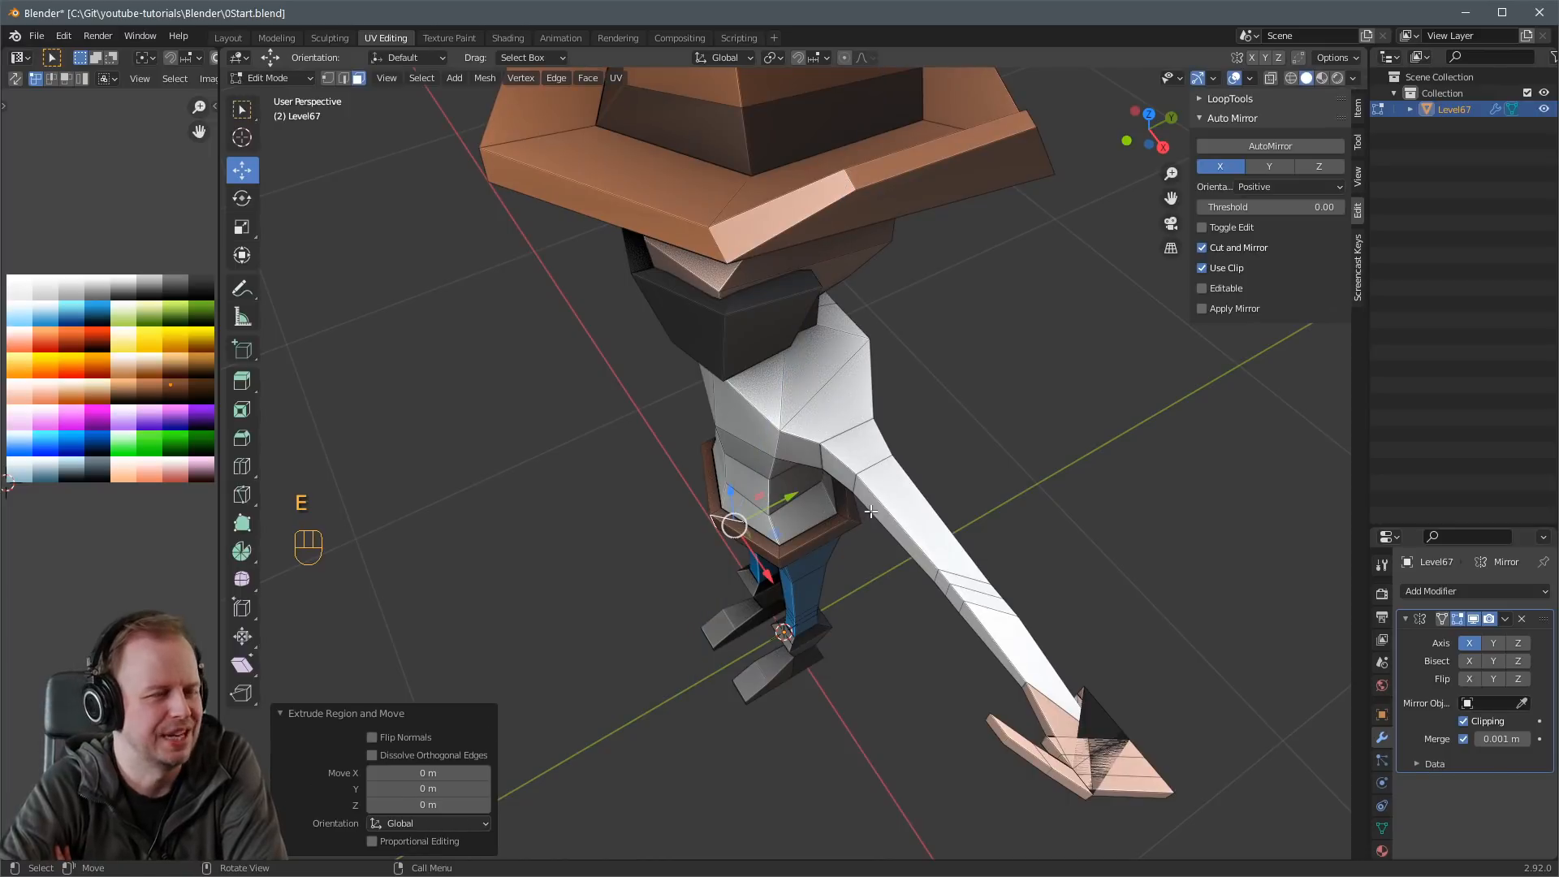
pyautogui.press('r')
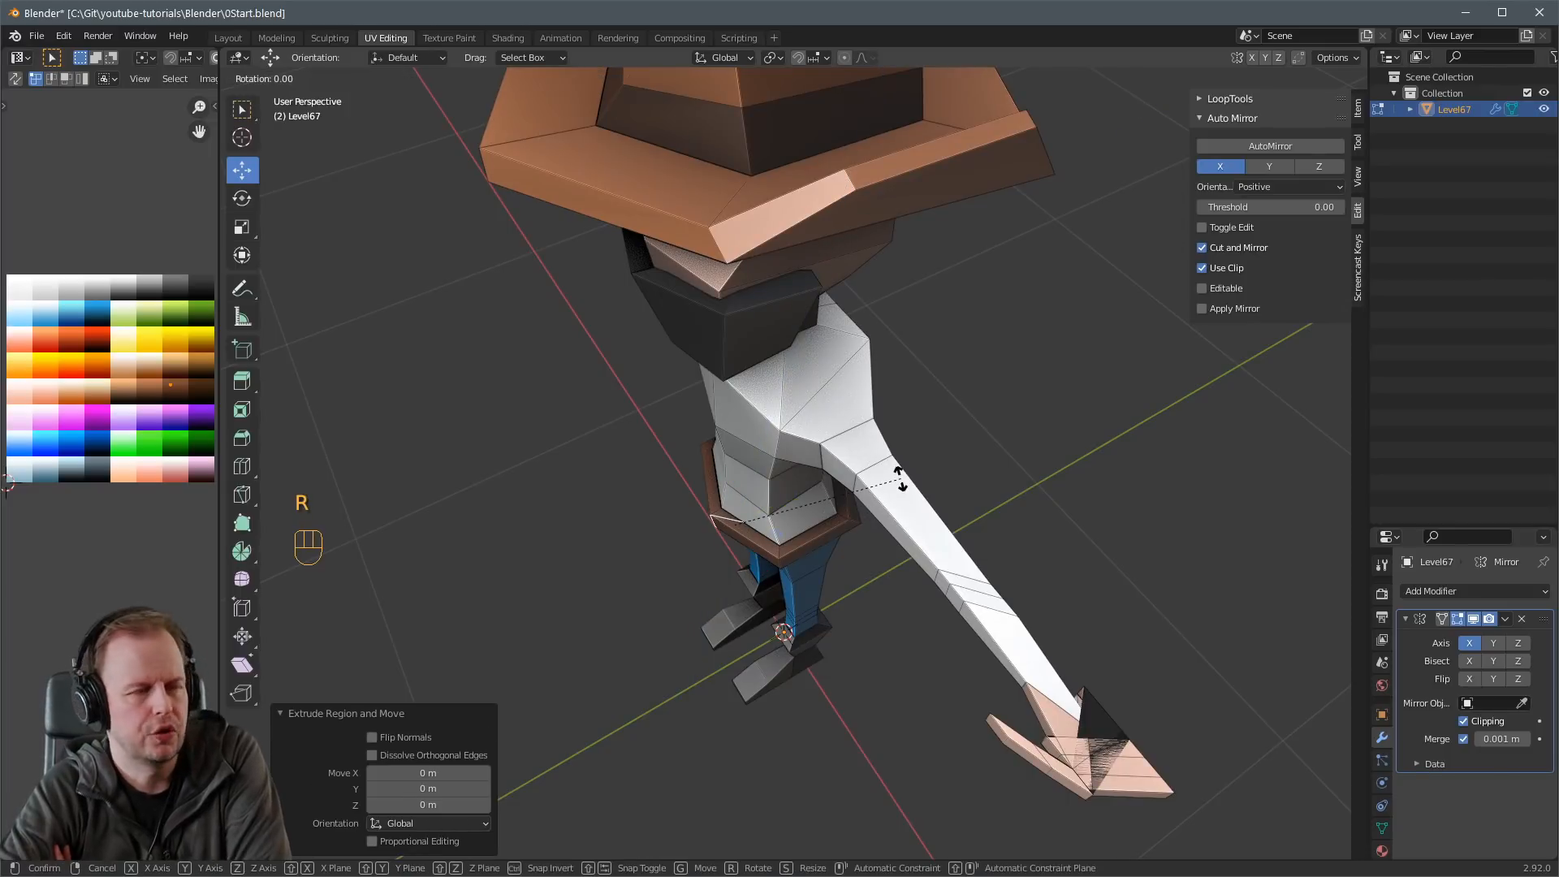
pyautogui.press('z')
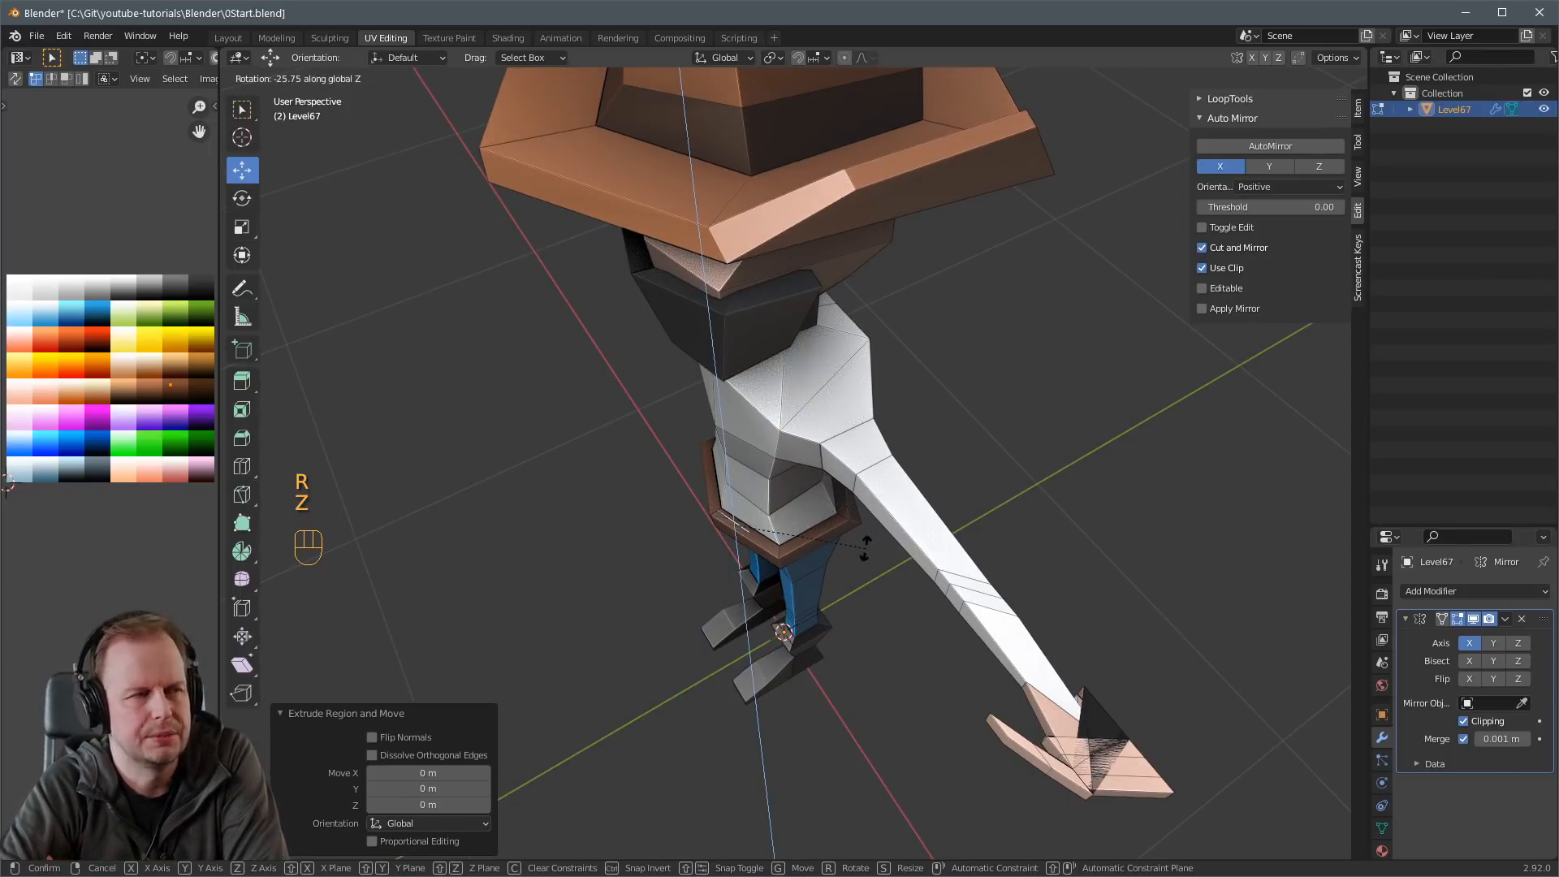
pyautogui.click(864, 546)
pyautogui.press('e')
pyautogui.click(844, 556)
pyautogui.moveTo(841, 549); pyautogui.dragTo(811, 509, button='middle')
# Select the whole linked buckle block and scale it by about 1.427 along Z.
pyautogui.press('l')
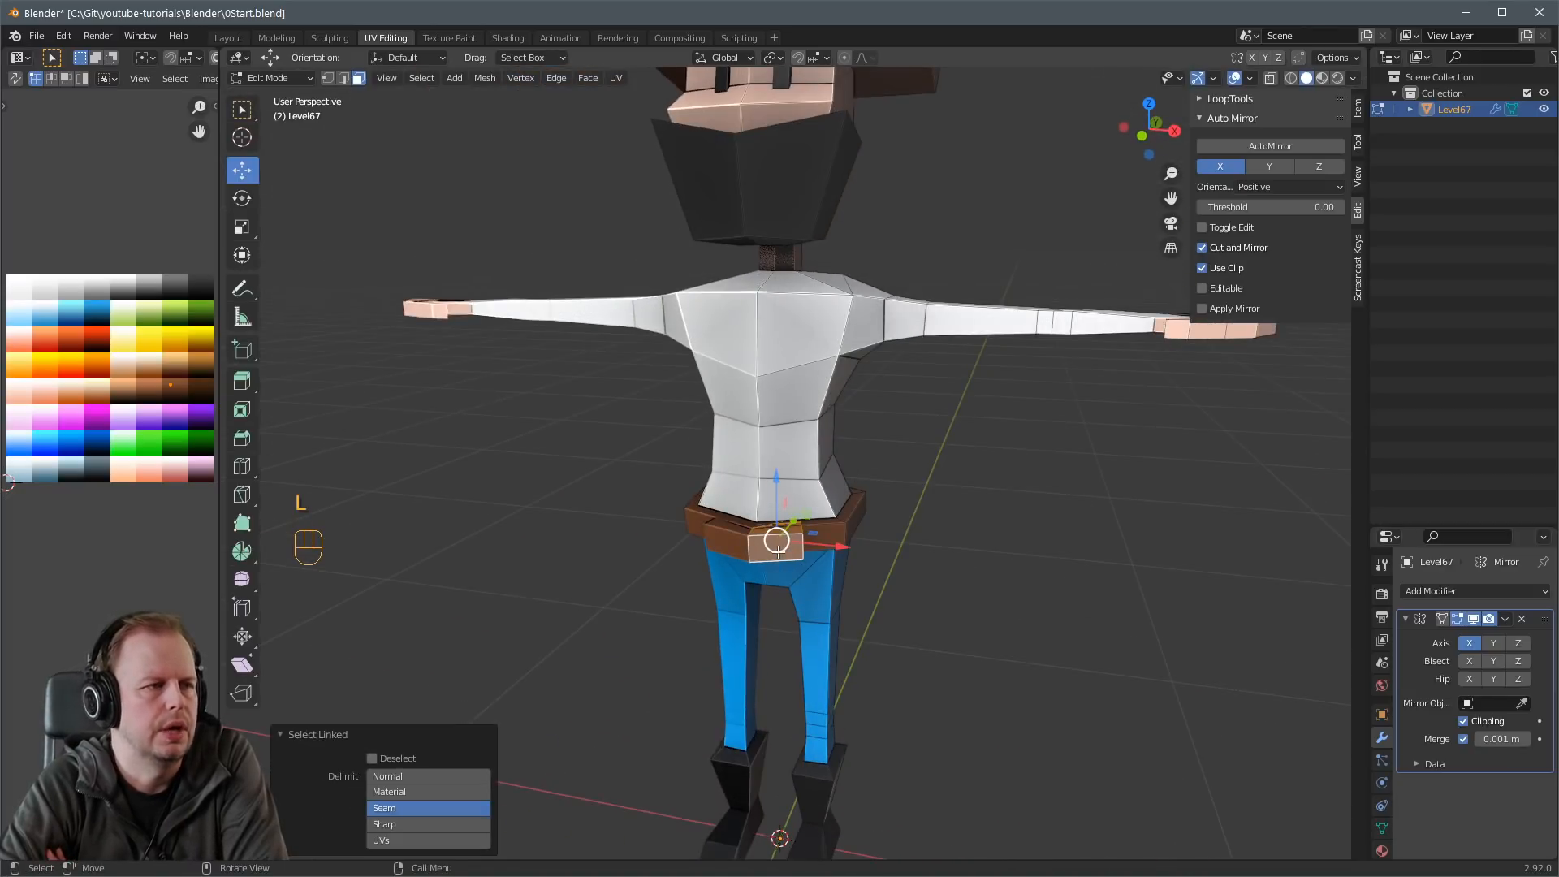
pyautogui.press('s')
pyautogui.press('z')
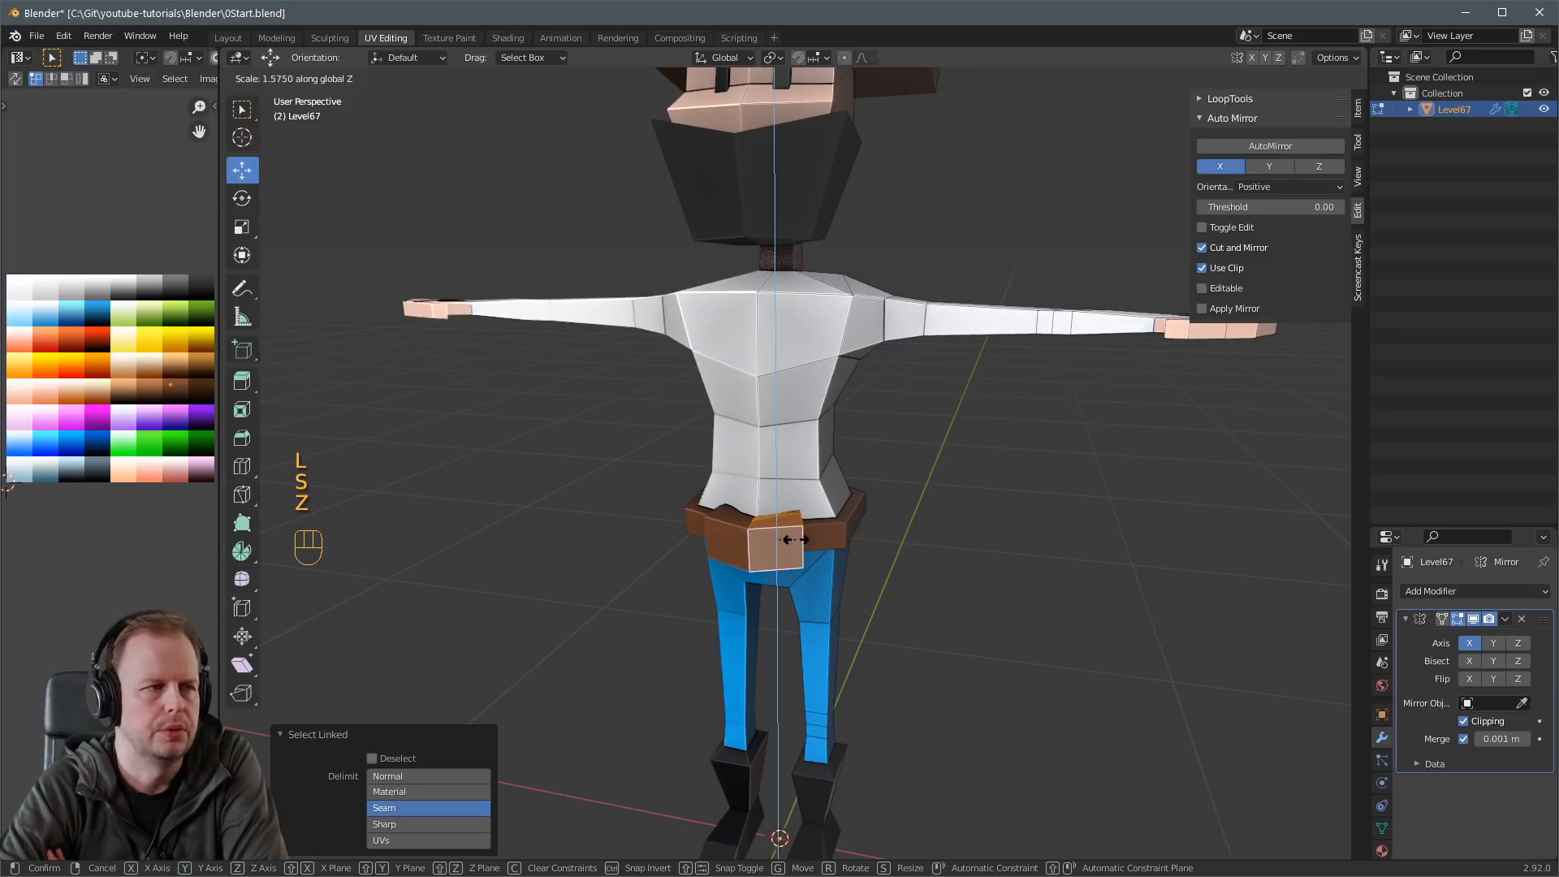
pyautogui.rightClick(785, 541)
pyautogui.press('s')
pyautogui.press('z')
pyautogui.click(936, 457)
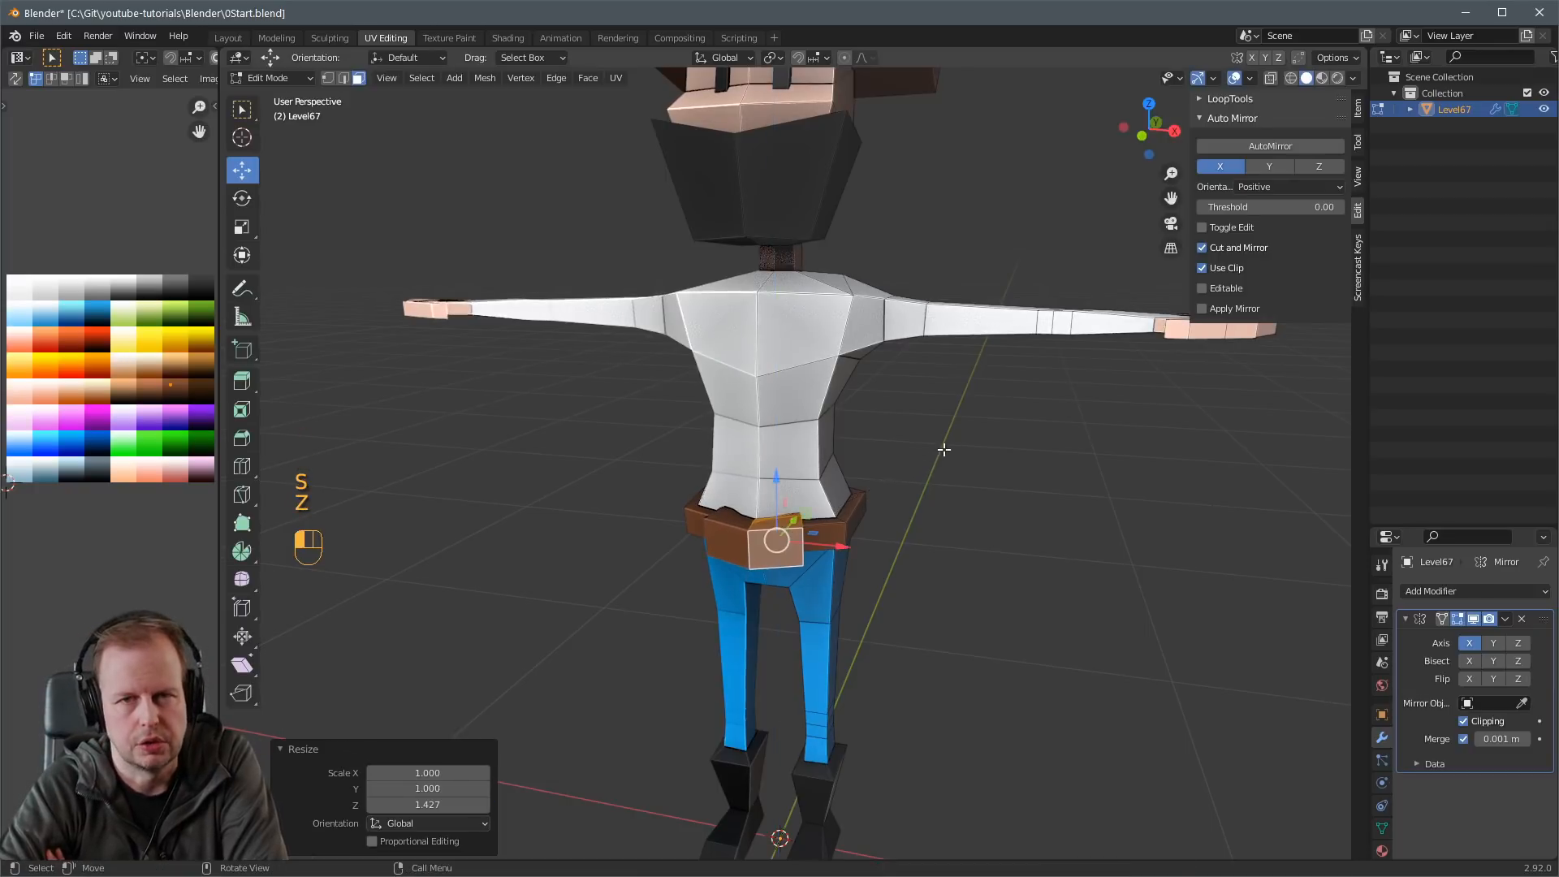
# Scale the buckle block by about 0.521 along Y and 1.042 along Z.
pyautogui.moveTo(936, 457); pyautogui.dragTo(866, 552, button='middle')
pyautogui.press('s')
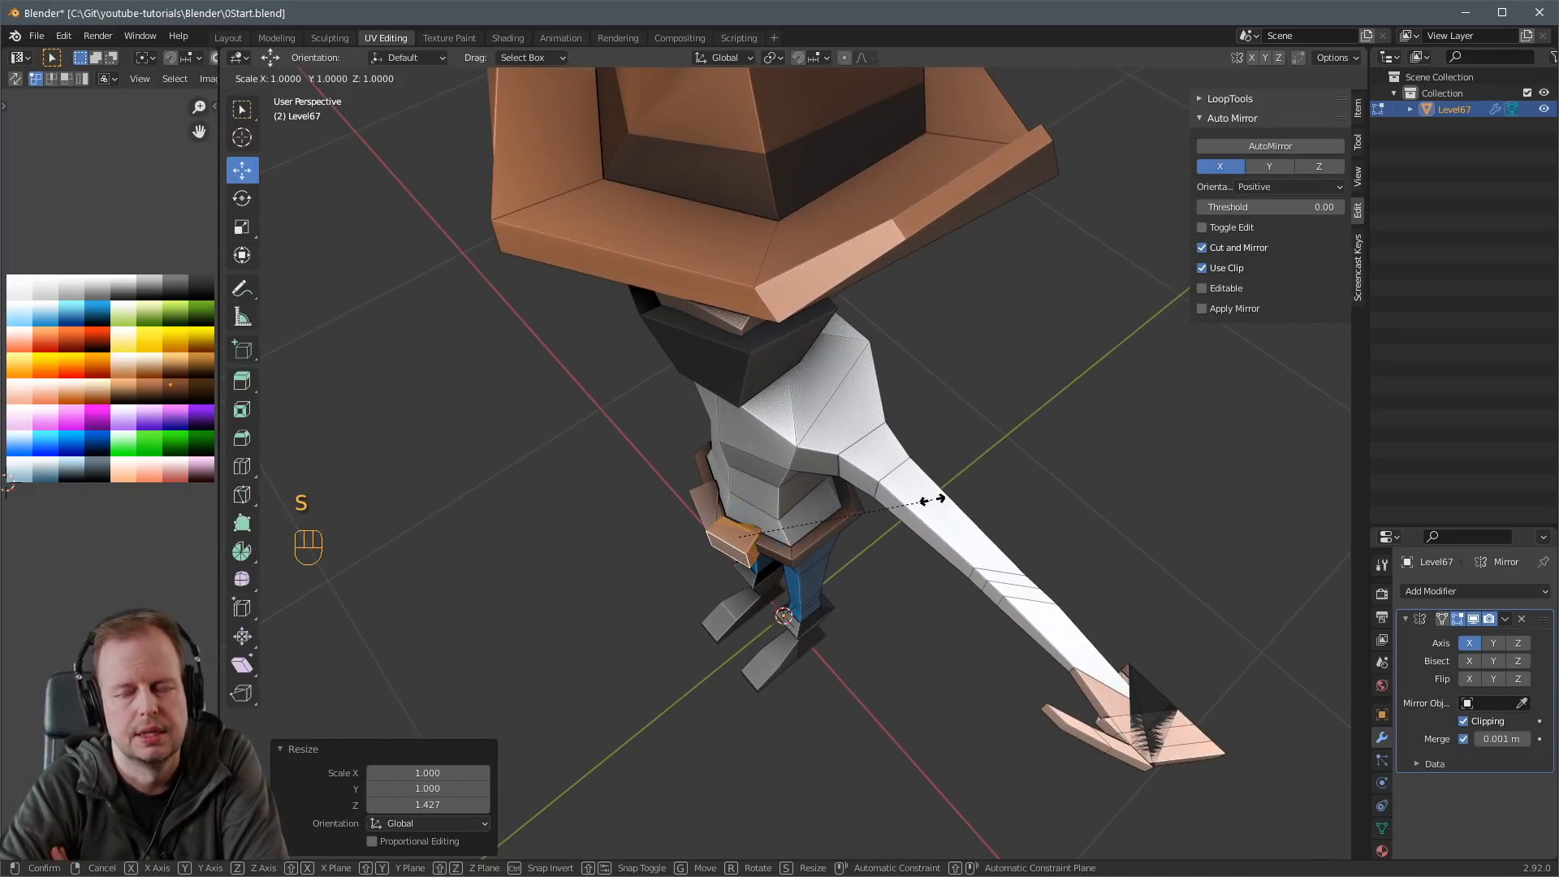
pyautogui.press('y')
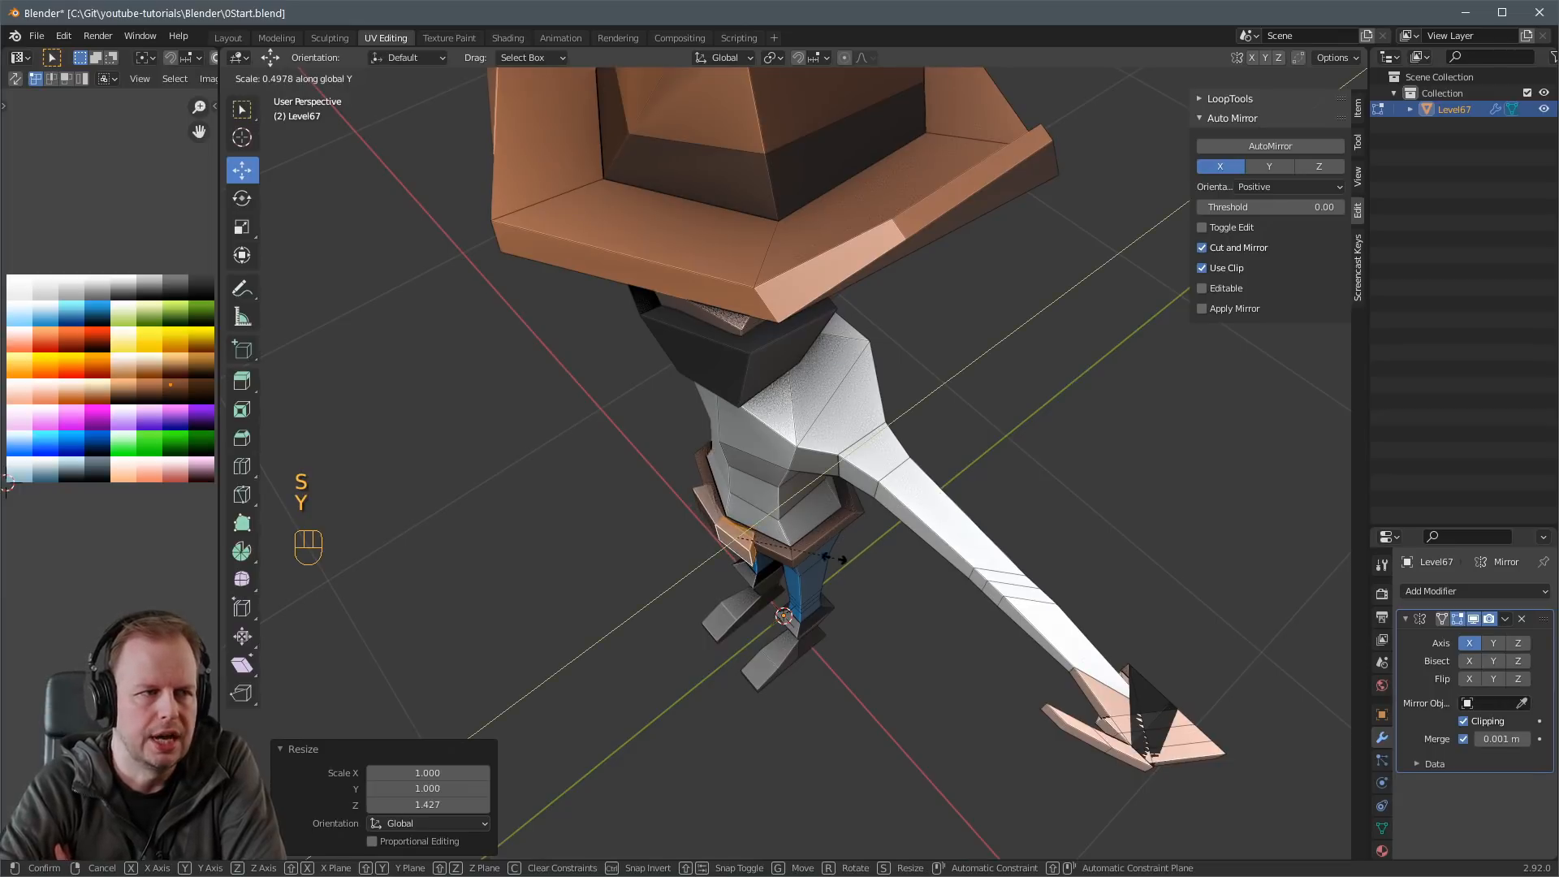
pyautogui.click(838, 558)
pyautogui.moveTo(841, 556); pyautogui.dragTo(897, 447, button='middle')
pyautogui.press('s')
pyautogui.press('z')
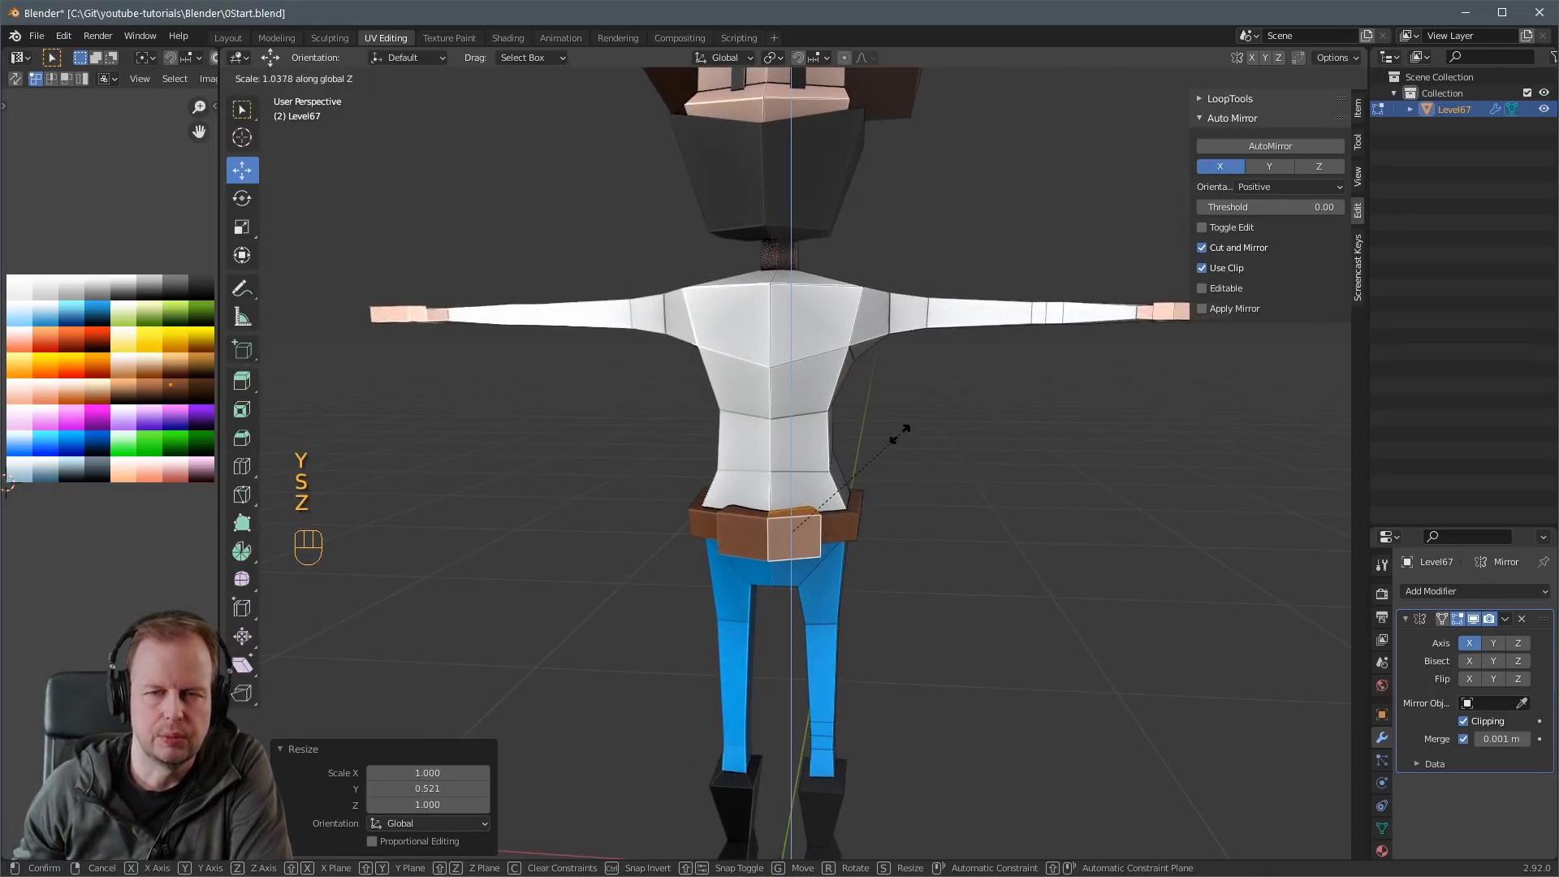
pyautogui.click(901, 434)
pyautogui.moveTo(860, 533); pyautogui.dragTo(748, 530, button='middle')
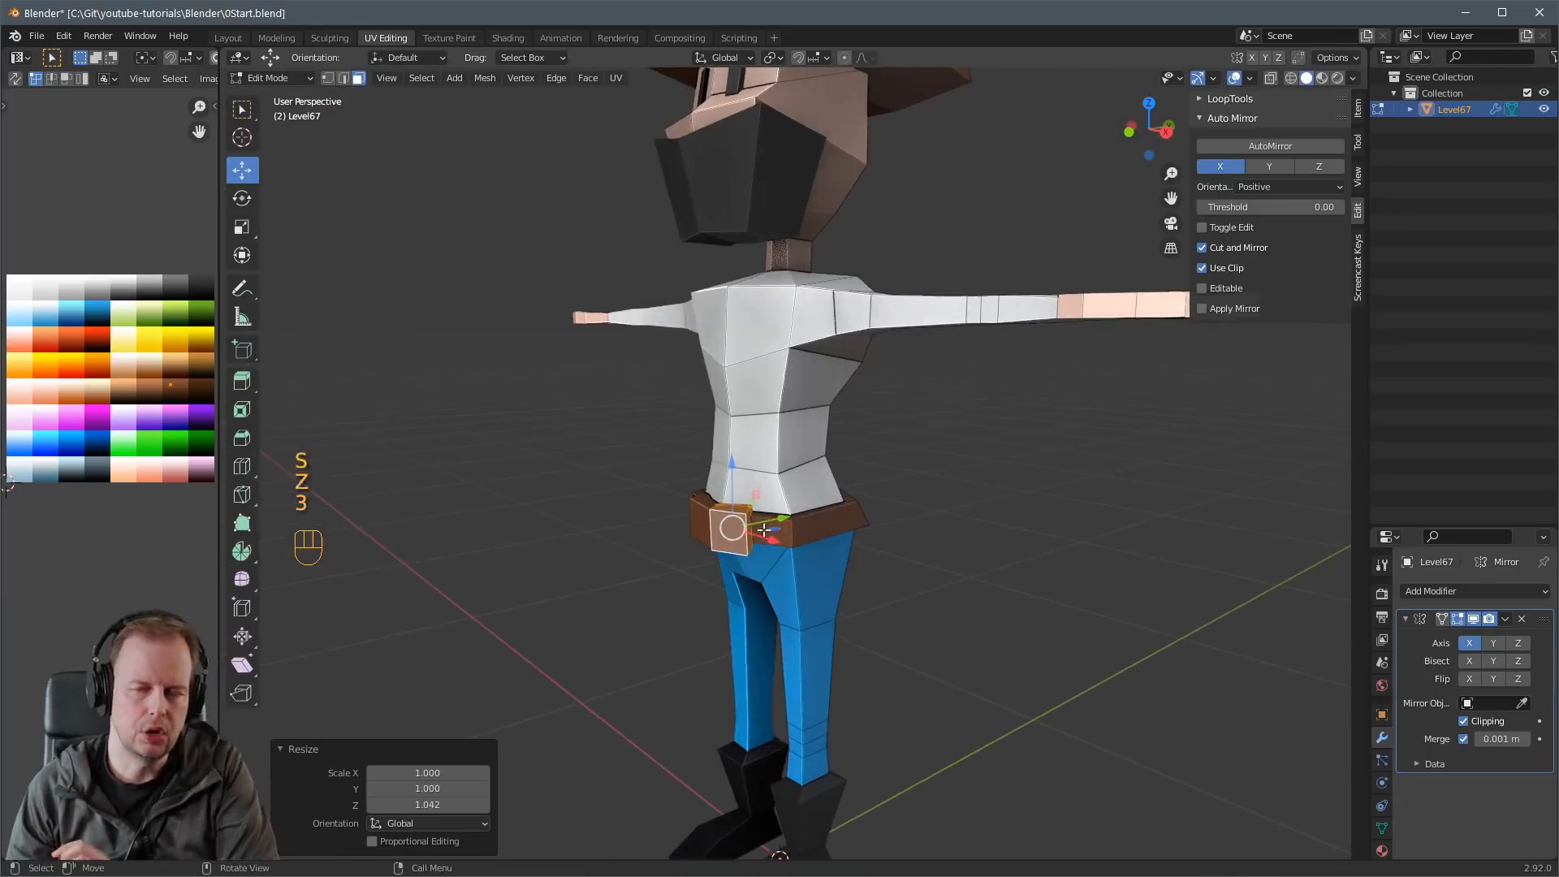
# Try to shrink the buckle's outer side face and select the face behind it next to the belt.
pyautogui.press('3')
pyautogui.press('s')
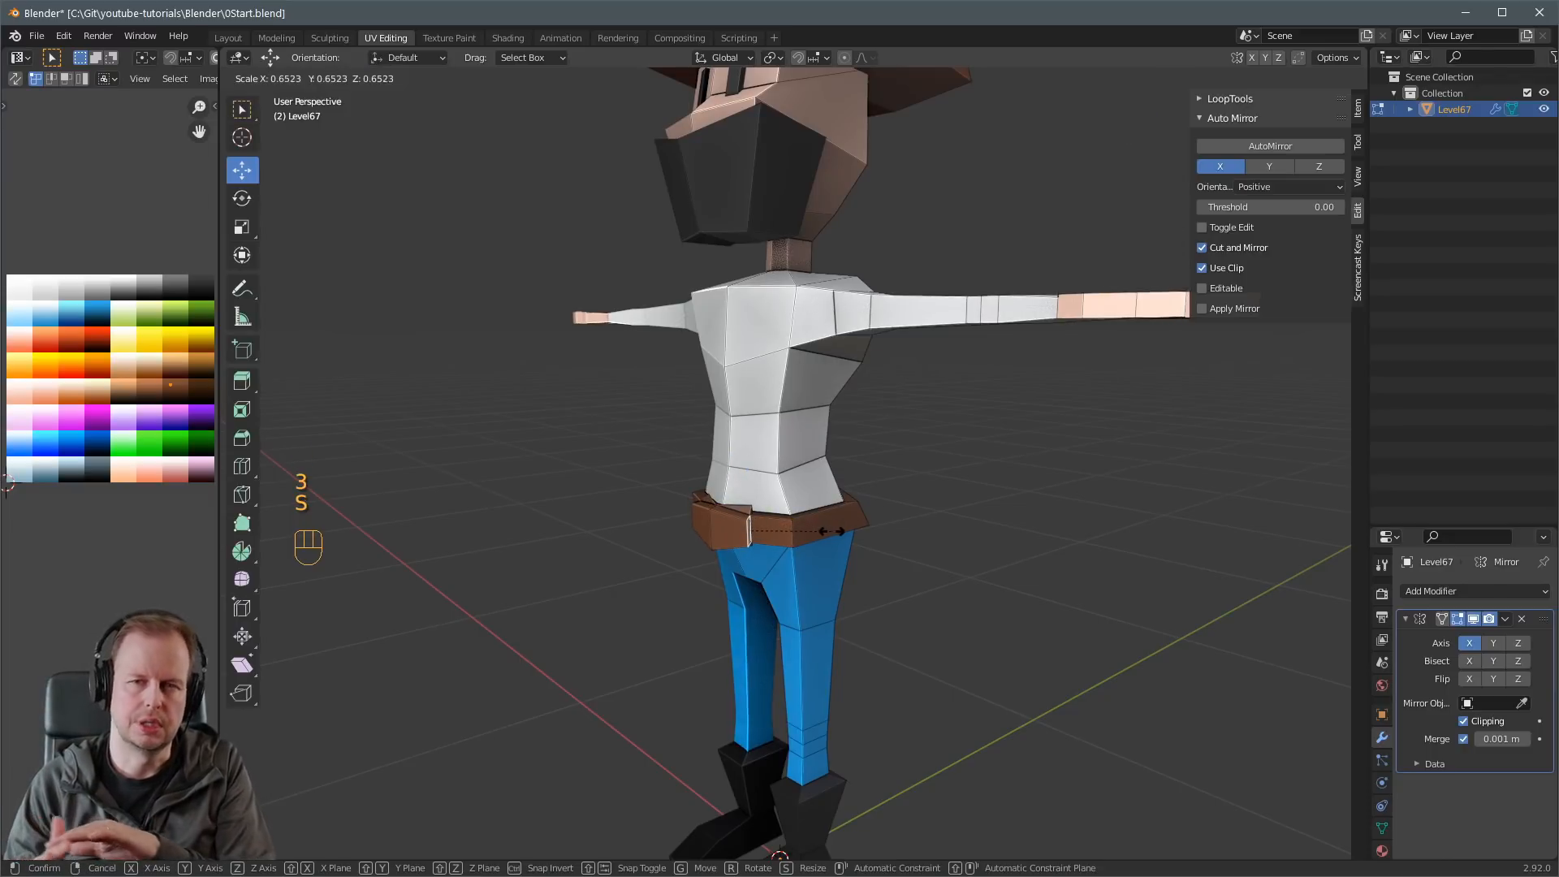
pyautogui.rightClick(831, 531)
pyautogui.moveTo(828, 533); pyautogui.dragTo(759, 597, button='middle')
pyautogui.scroll(5, 714, 568)
pyautogui.keyDown('shift'); pyautogui.moveTo(684, 548); pyautogui.dragTo(787, 463, button='middle'); pyautogui.keyUp('shift')
pyautogui.scroll(3, 788, 463)
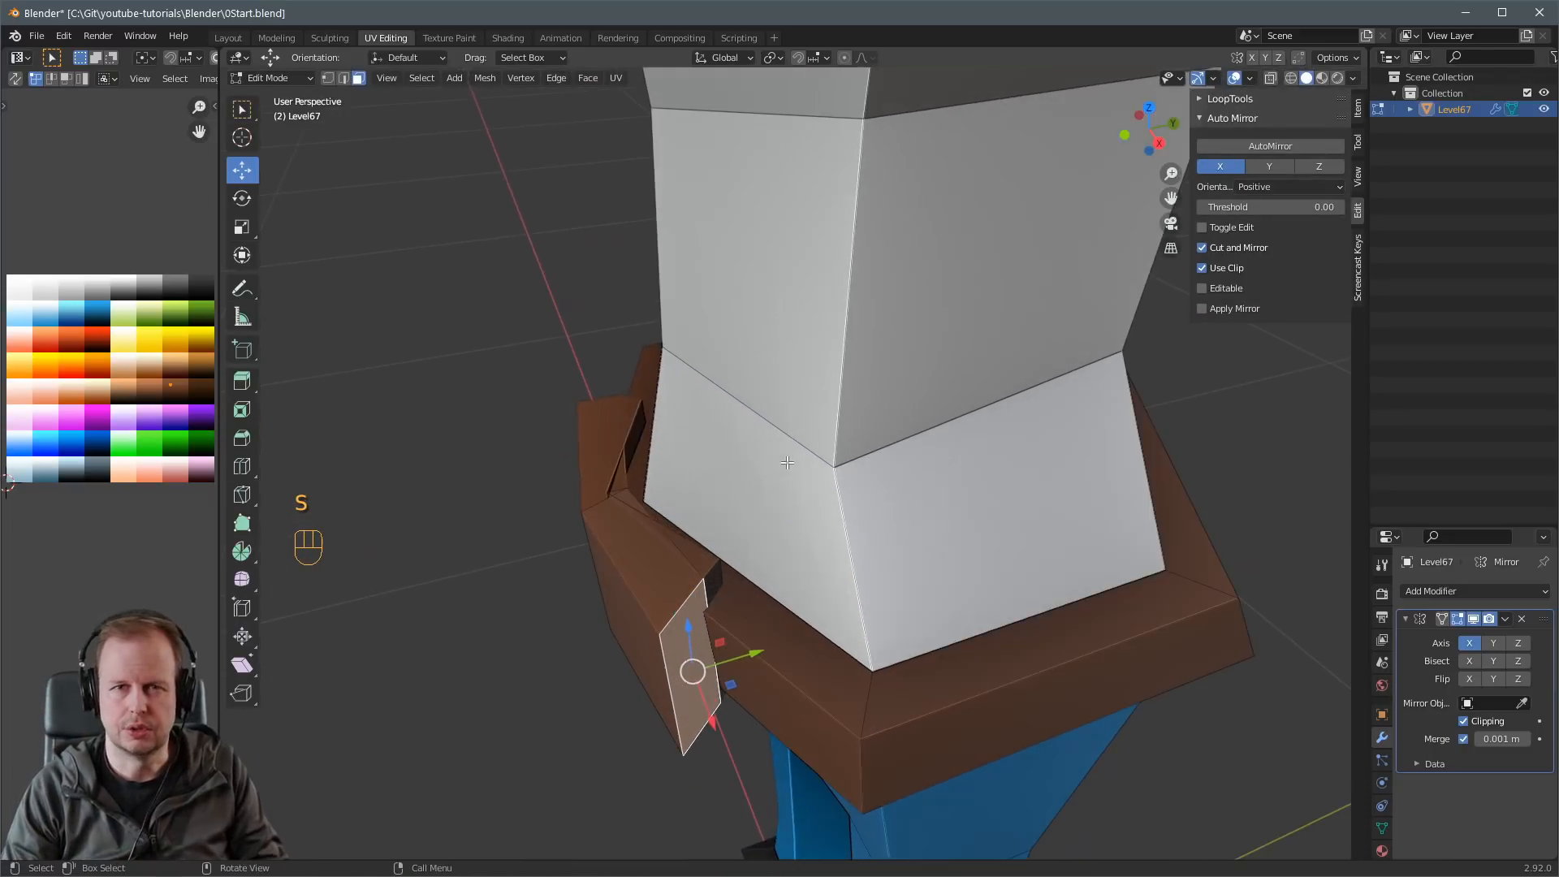
pyautogui.click(721, 572)
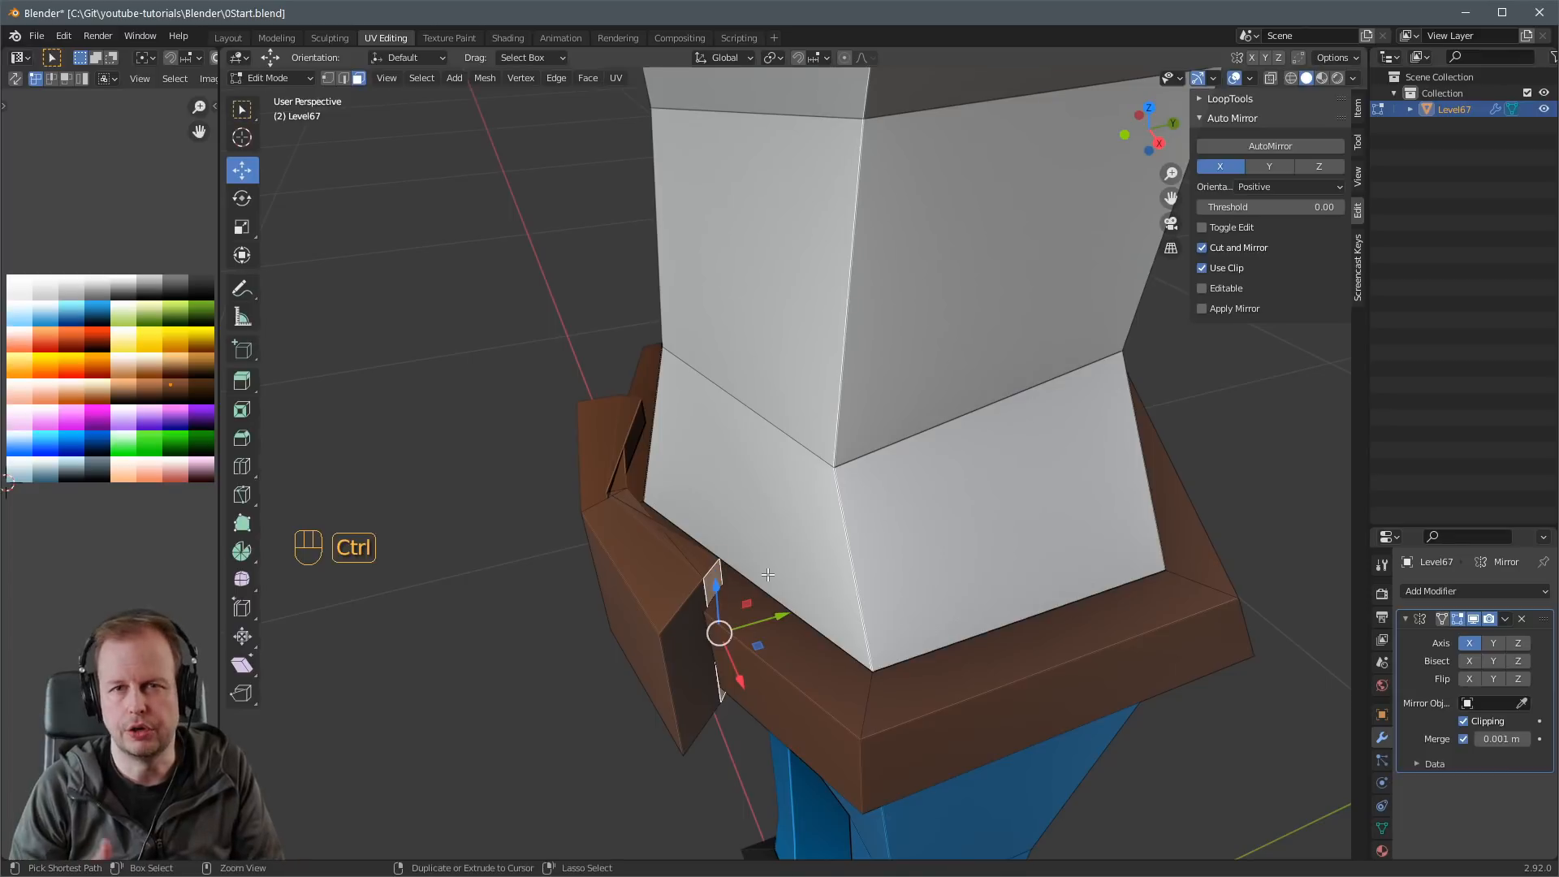
# Undo the buckle's scaling, extrusion and rotation back to the plain duplicated belt face.
pyautogui.hotkey('ctrl', 'z')
pyautogui.hotkey('ctrl', 'z')
pyautogui.hotkey('ctrl', 'z')
pyautogui.hotkey('ctrl', 'z')
pyautogui.hotkey('ctrl', 'z')
pyautogui.hotkey('ctrl', 'z')
pyautogui.hotkey('ctrl', 'z')
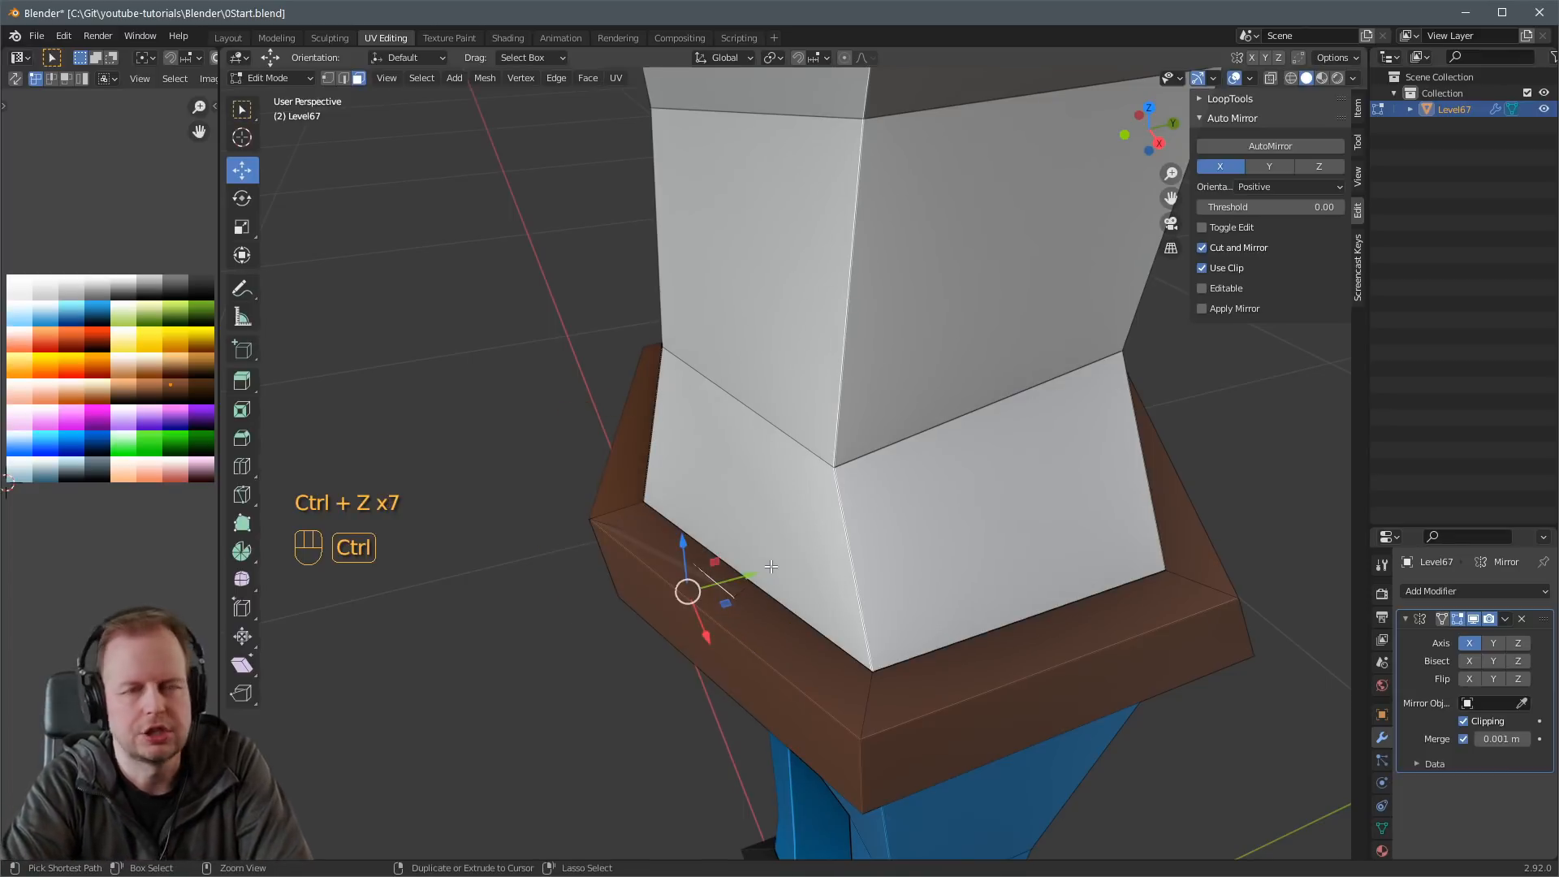
pyautogui.hotkey('ctrl', 'z')
pyautogui.scroll(-3, 773, 566)
pyautogui.moveTo(772, 566); pyautogui.dragTo(873, 535, button='middle')
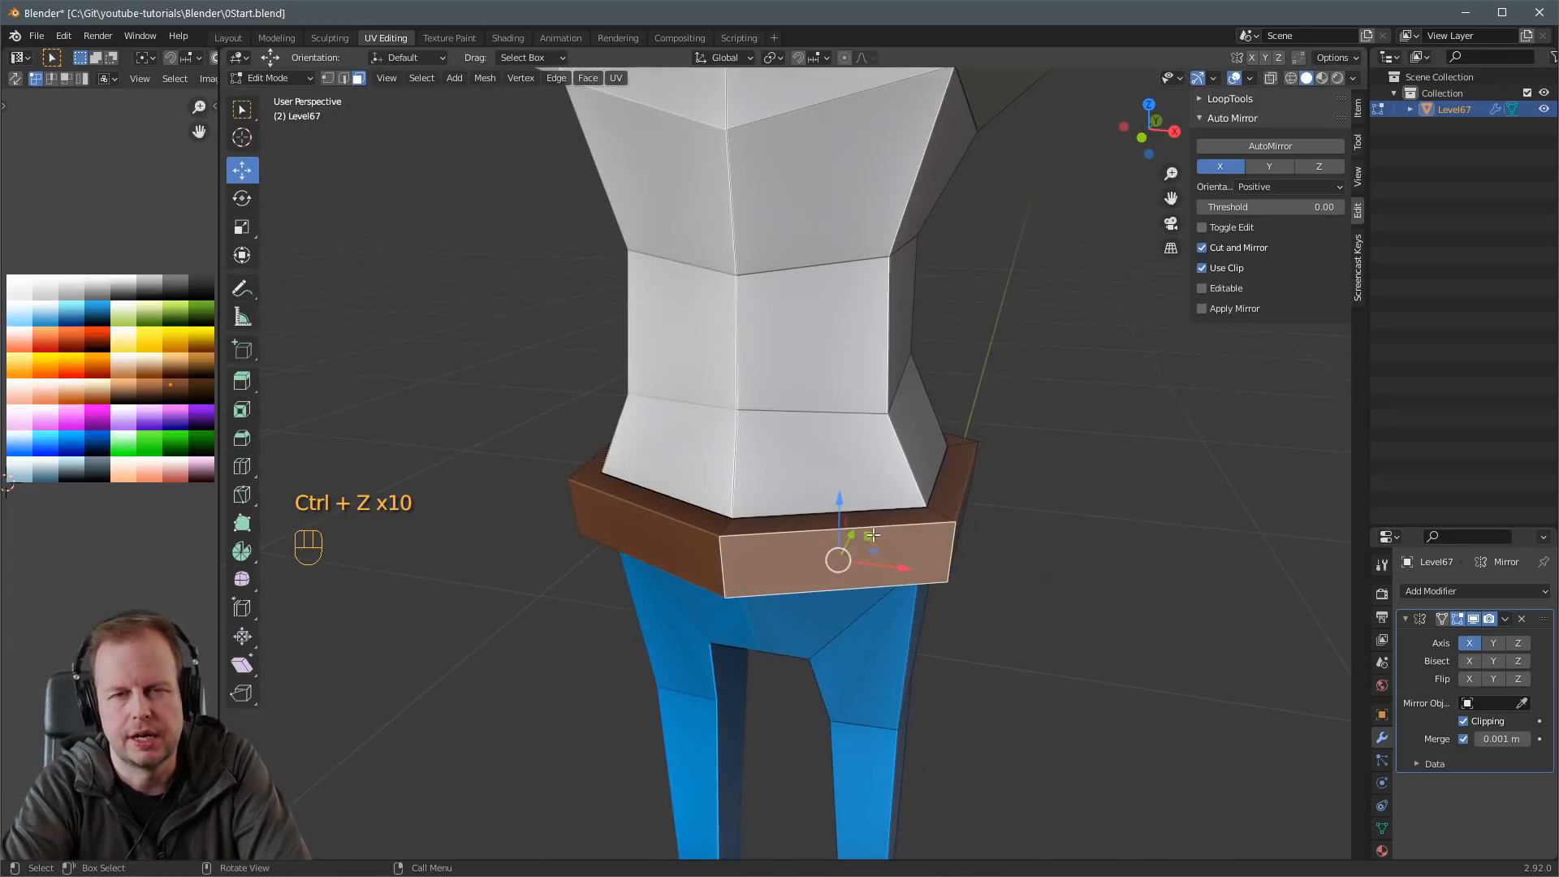
# Narrow the duplicated belt face by moving it about -0.080 m along X, and bring it about 0.045 m forward along Y.
pyautogui.press('g')
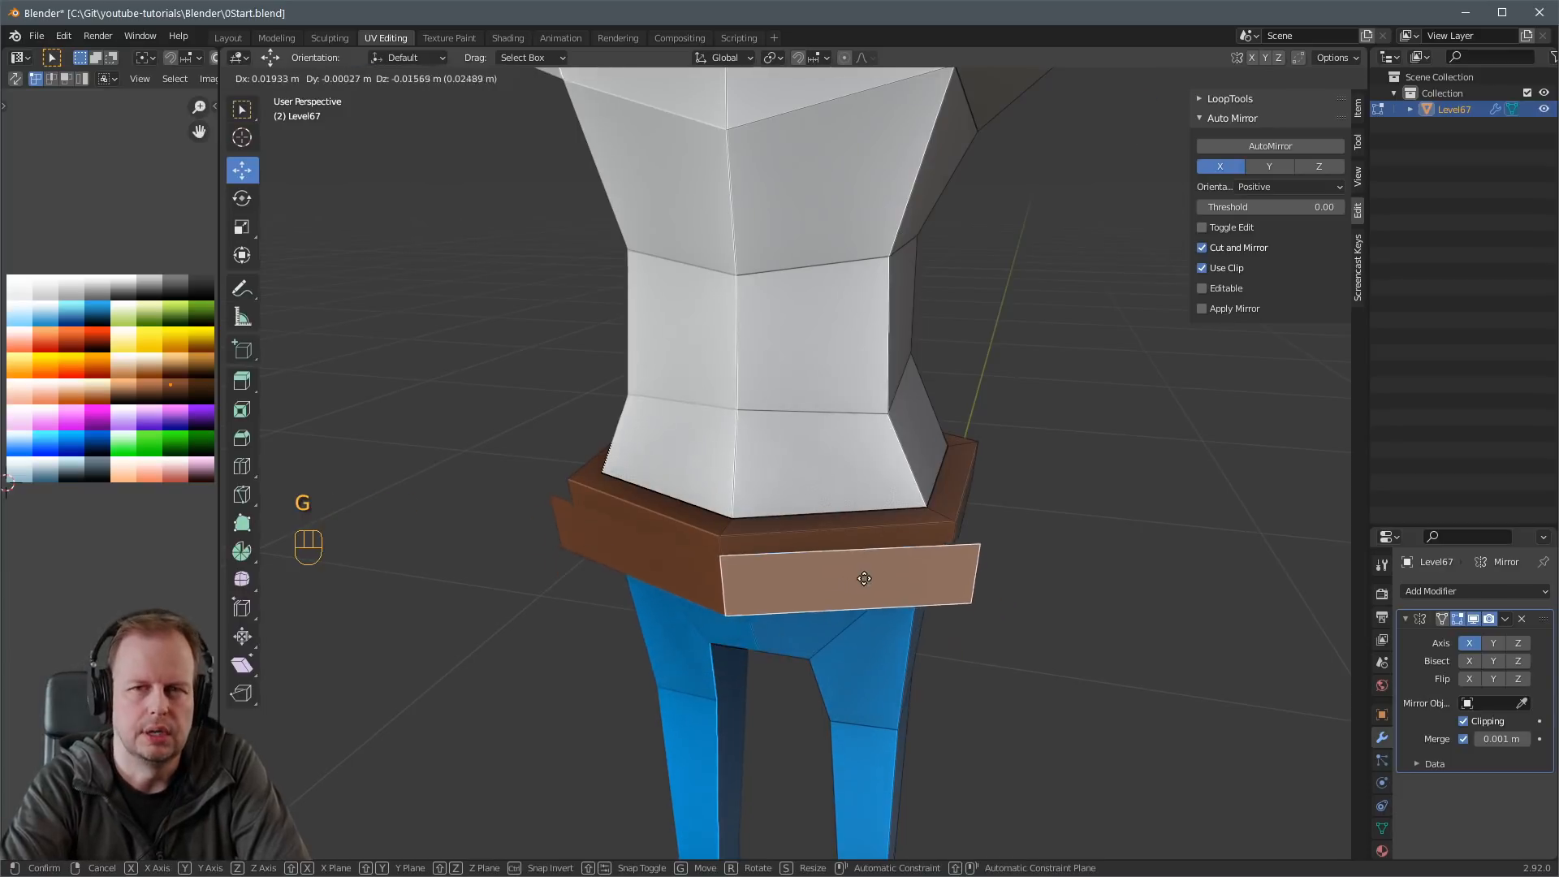
pyautogui.rightClick(868, 567)
pyautogui.moveTo(910, 567); pyautogui.dragTo(798, 584)
pyautogui.moveTo(798, 584); pyautogui.dragTo(792, 602, button='middle')
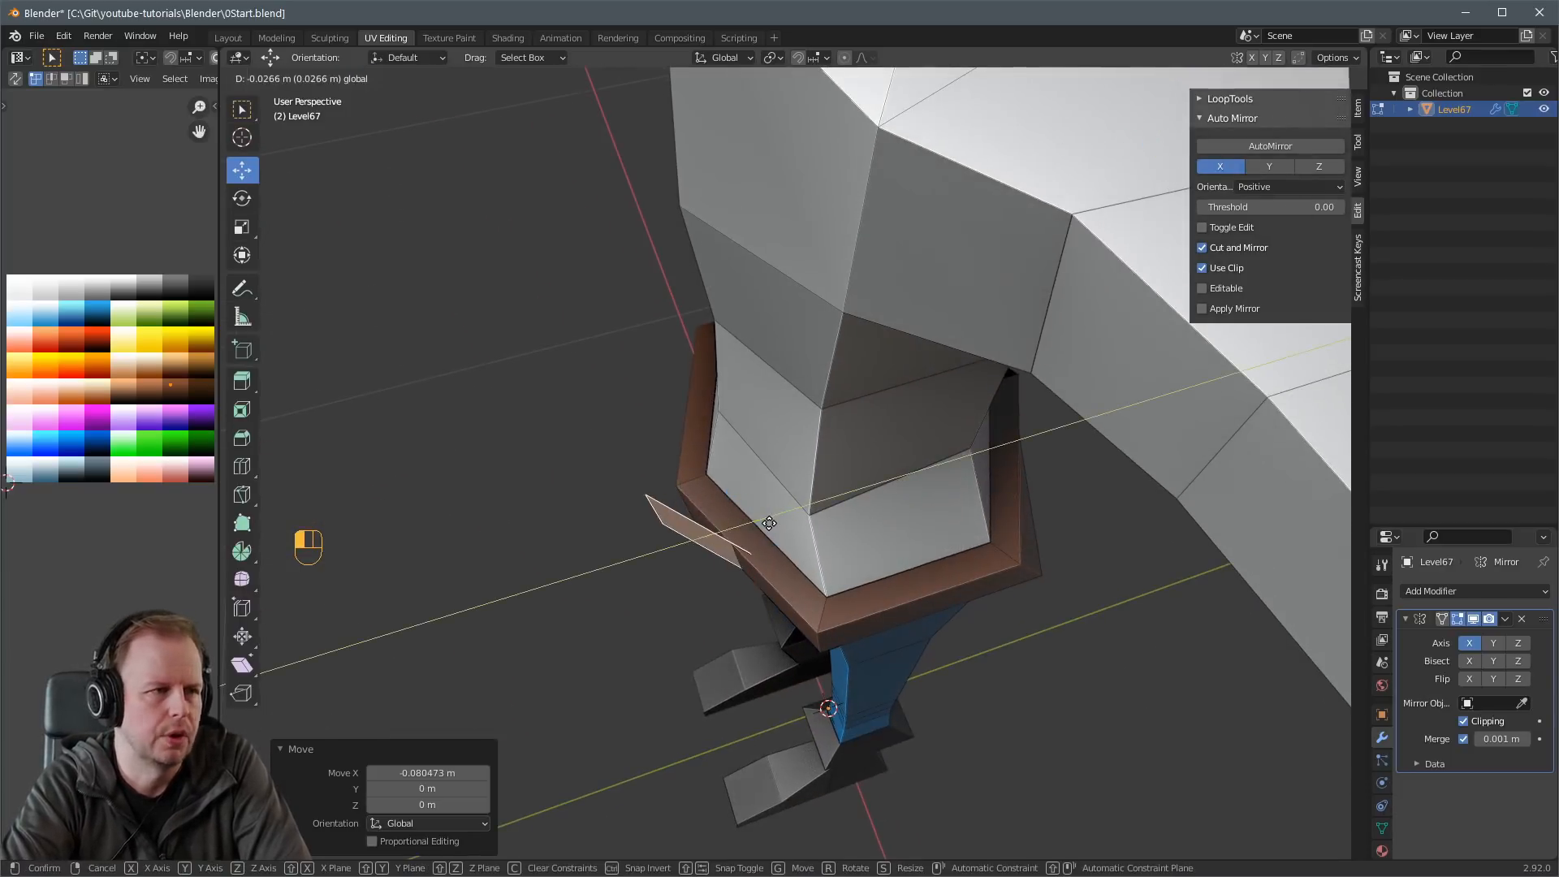
pyautogui.hotkey('ctrl', 'z')
pyautogui.moveTo(791, 510); pyautogui.dragTo(696, 587)
# Extrude the detached buckle face forward about 0.018 m along its normal to give it thickness.
pyautogui.press('2')
pyautogui.click(709, 584)
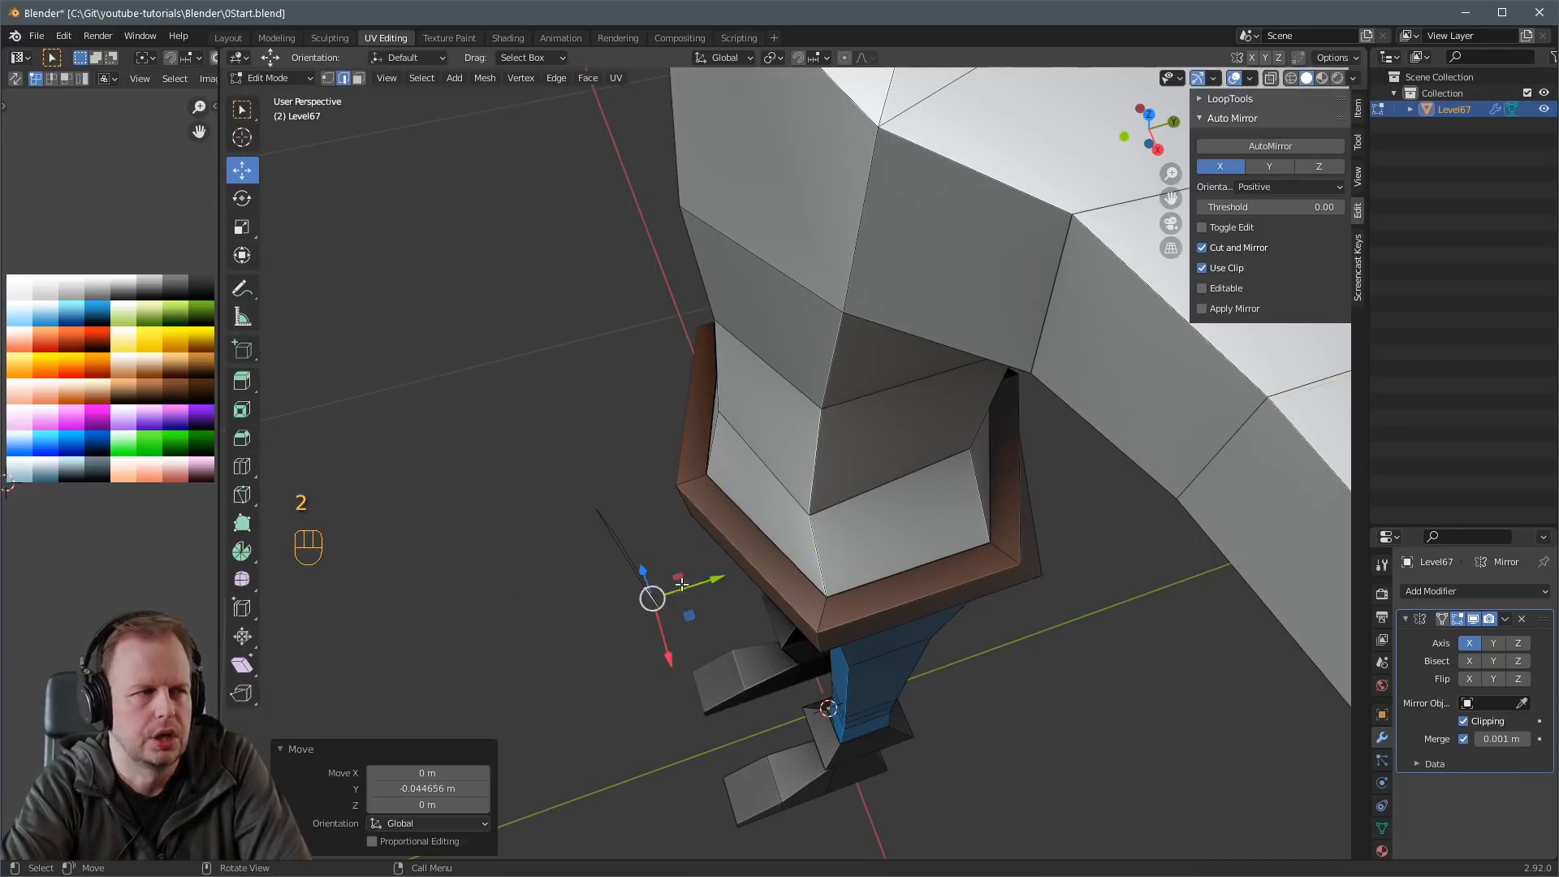
pyautogui.press('3')
pyautogui.moveTo(631, 557); pyautogui.dragTo(659, 497, button='middle')
pyautogui.click(633, 594)
pyautogui.press('e')
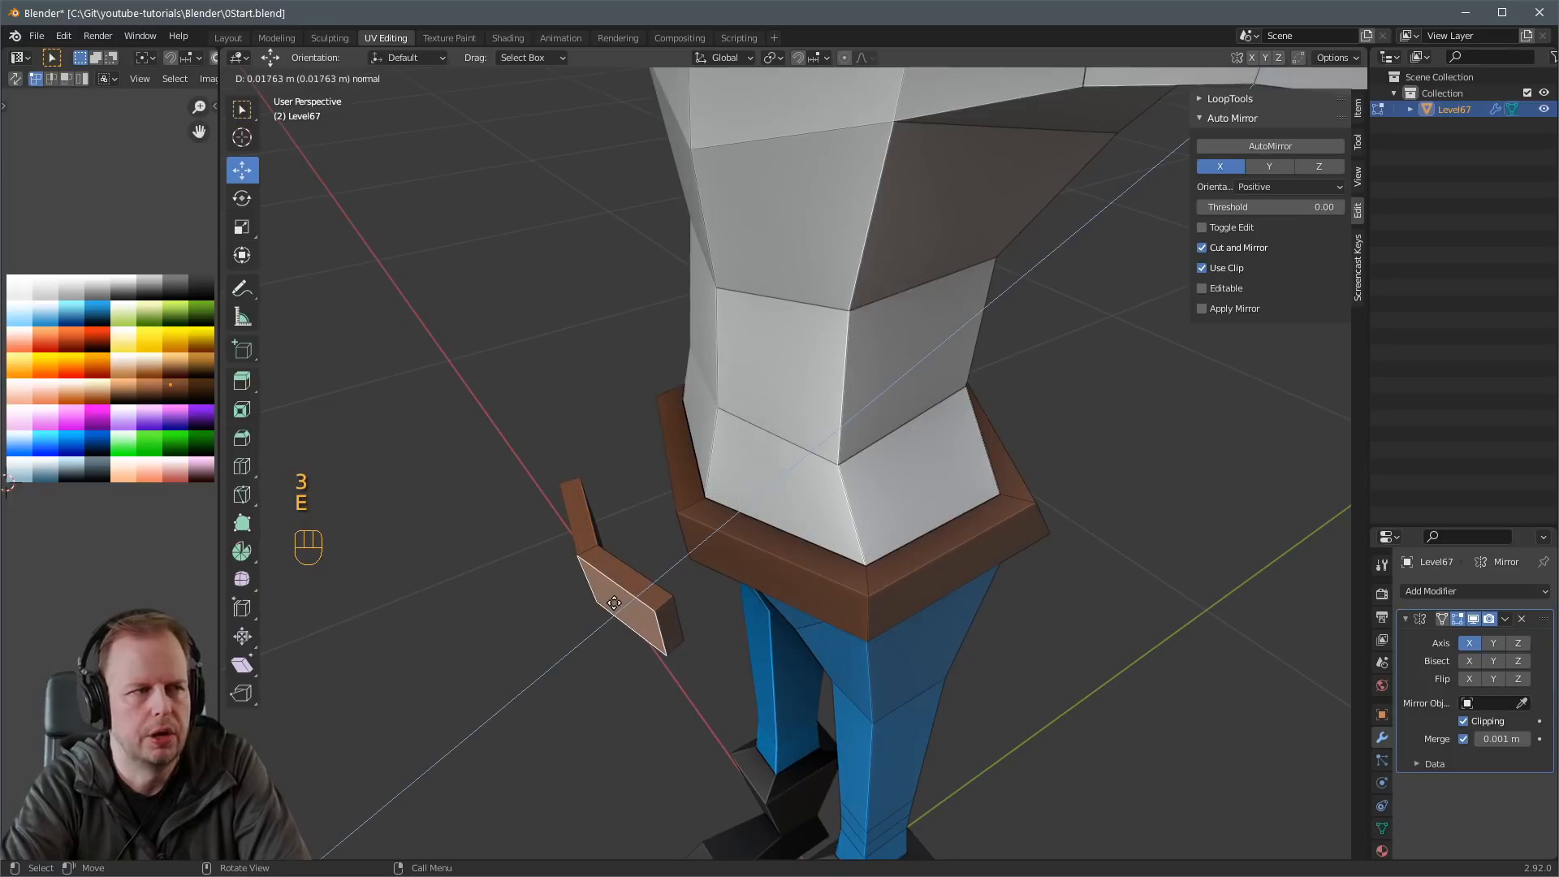
pyautogui.click(617, 599)
# Move the whole linked buckle block about 0.089 m back along Y against the front of the belt.
pyautogui.press('l')
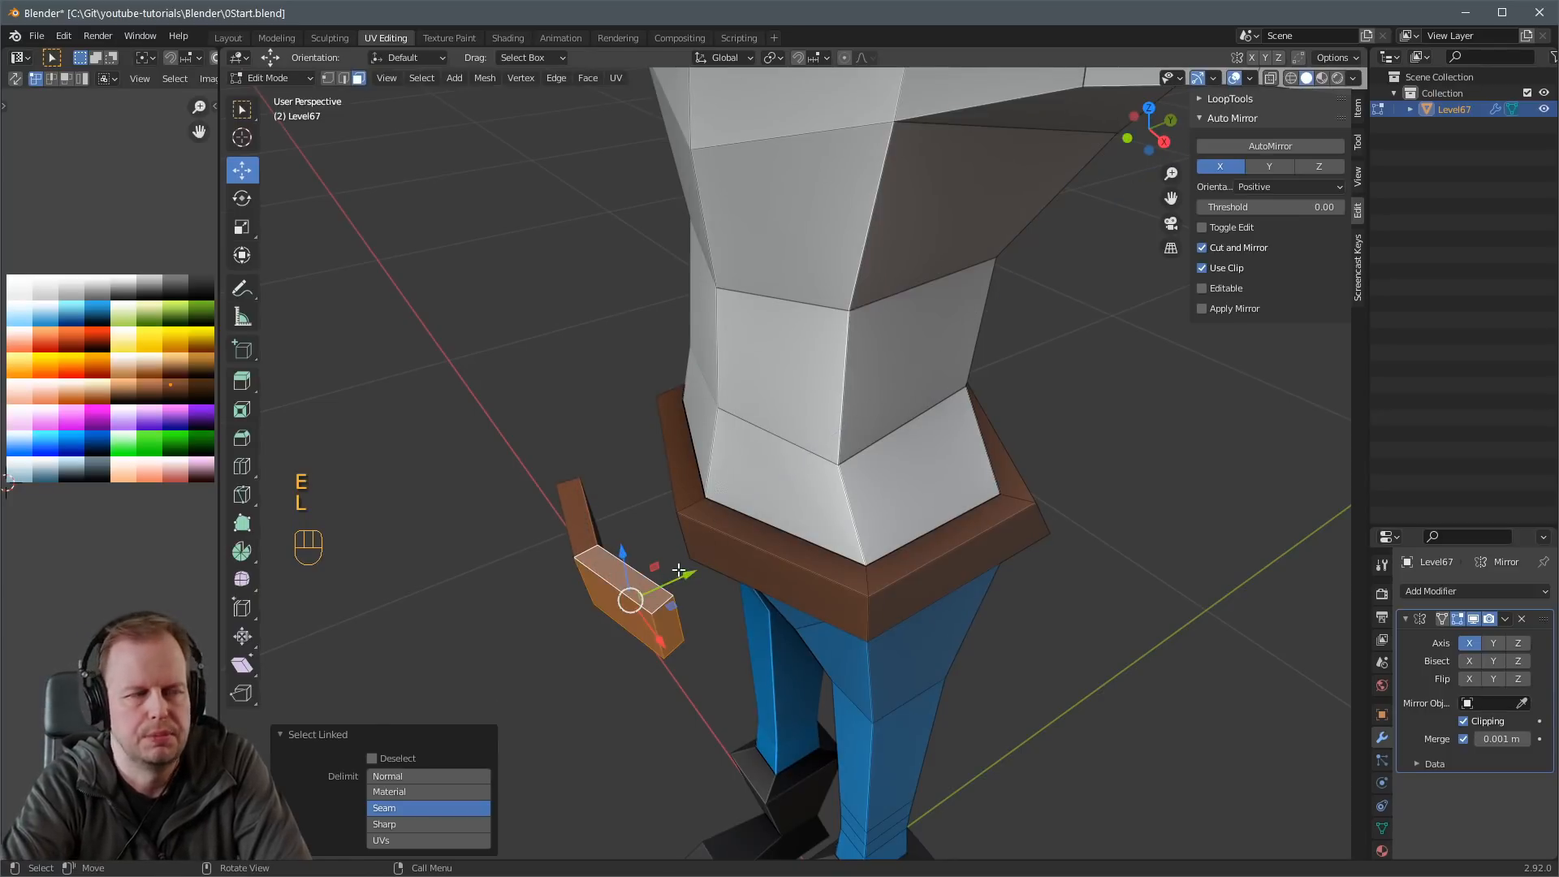
pyautogui.moveTo(637, 592); pyautogui.dragTo(731, 546)
pyautogui.moveTo(731, 546); pyautogui.dragTo(812, 536, button='middle')
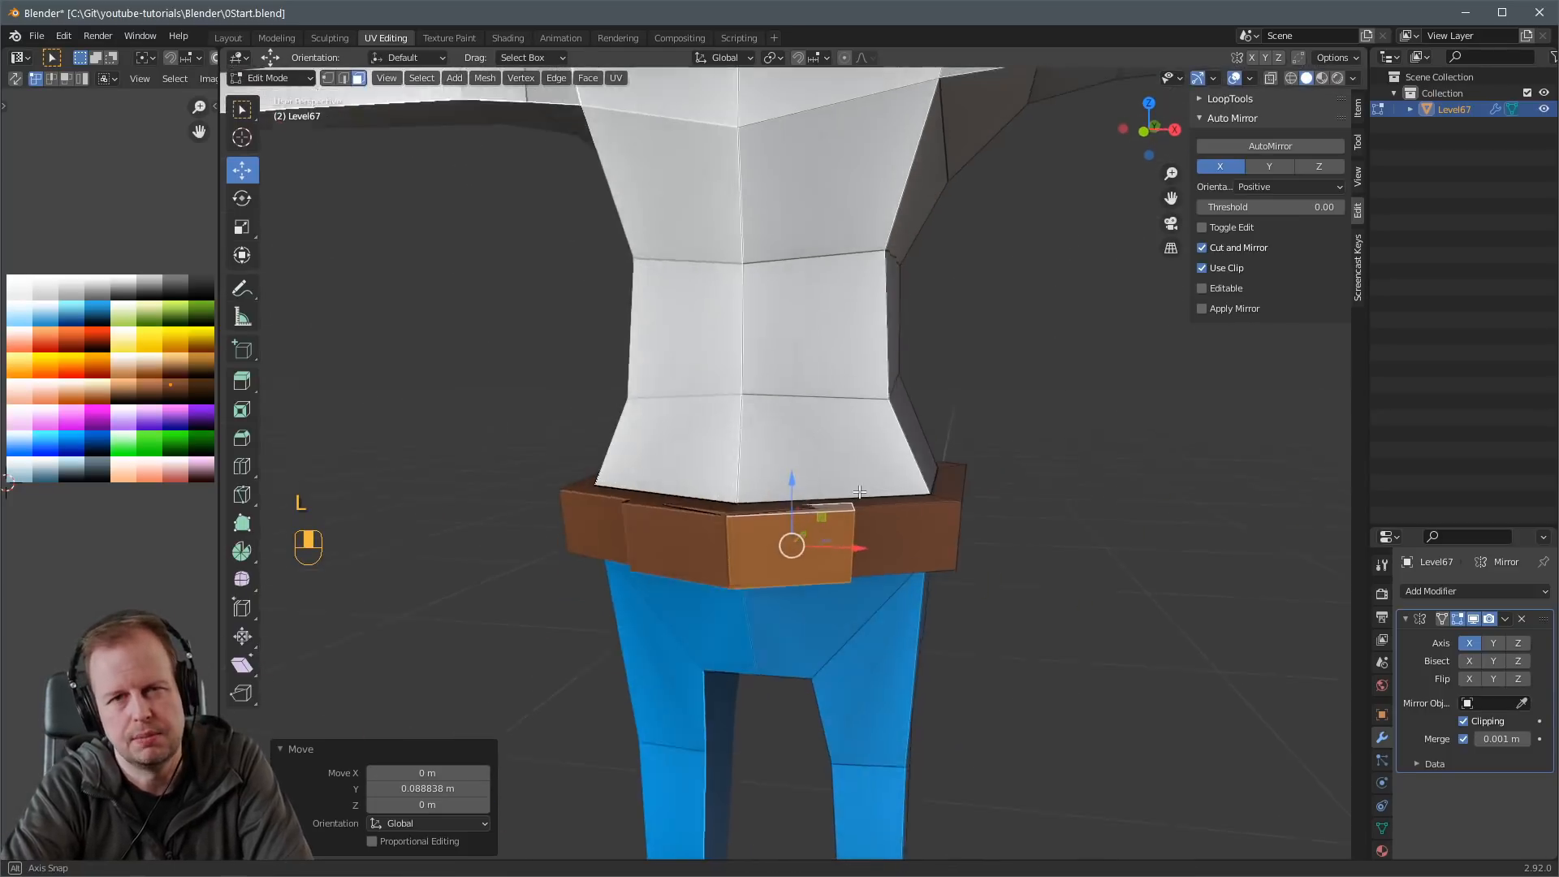
# Scale the buckle block along Z, then rotate and reposition one of its front edges.
pyautogui.press('s')
pyautogui.press('z')
pyautogui.click(881, 447)
pyautogui.moveTo(881, 446); pyautogui.dragTo(842, 447, button='middle')
pyautogui.press('2')
pyautogui.press('r')
pyautogui.click(761, 473)
pyautogui.press('g')
pyautogui.click(752, 474)
# Scale the buckle's side face and nudge it about -0.002 m along X and -0.005 m along Z.
pyautogui.press('3')
pyautogui.click(786, 529)
pyautogui.moveTo(906, 523); pyautogui.dragTo(872, 482, button='middle')
pyautogui.press('3')
pyautogui.click(738, 522)
pyautogui.press('s')
pyautogui.click(795, 508)
pyautogui.press('g')
pyautogui.click(874, 480)
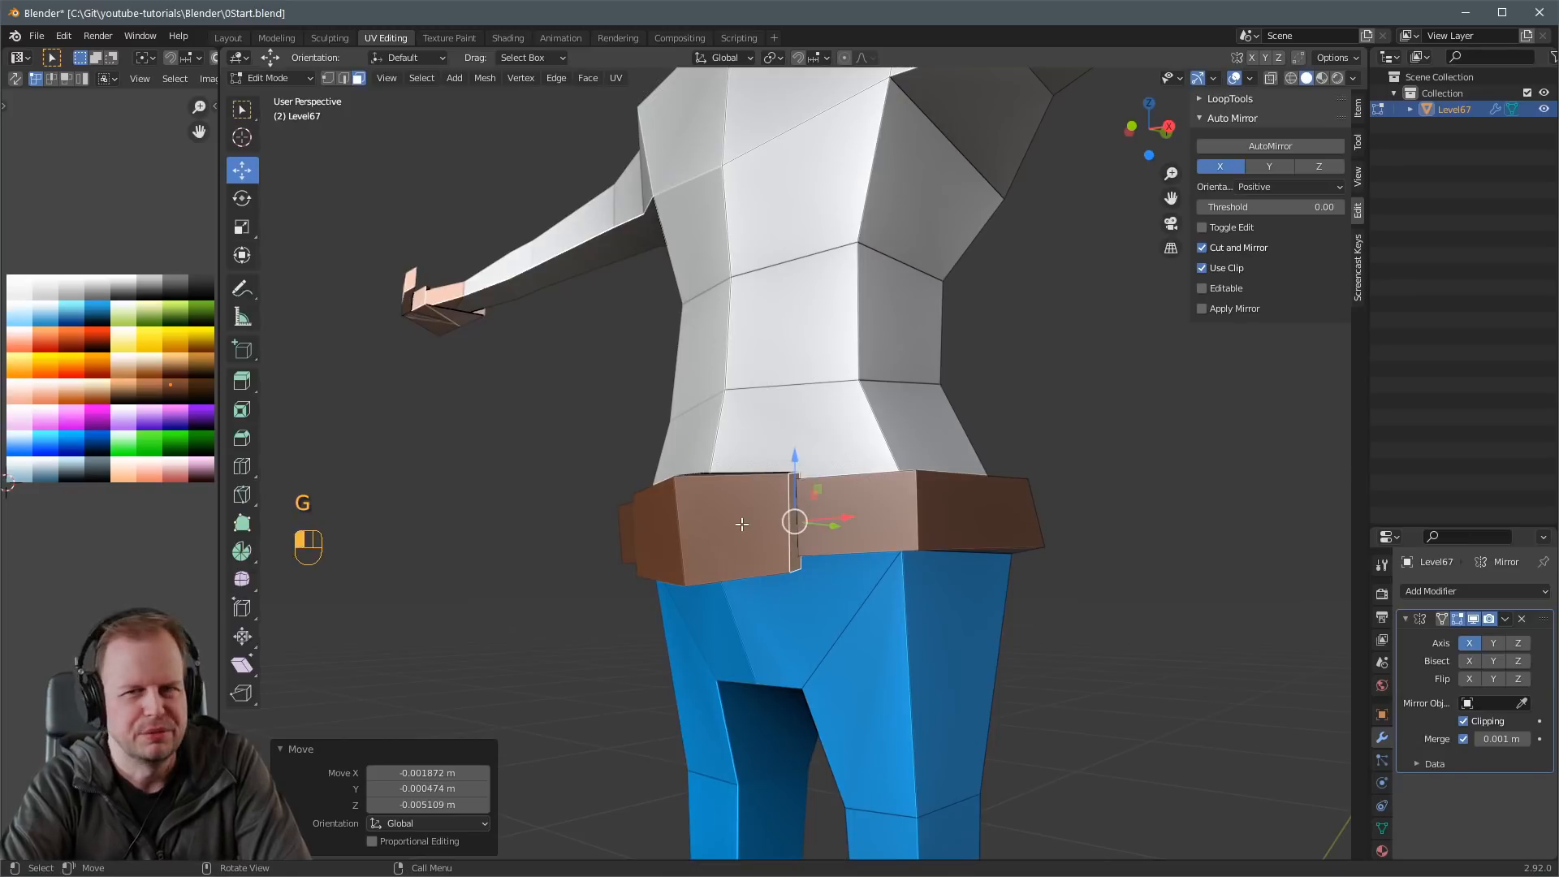
# Recolour the whole linked buckle with the golden-orange palette swatch.
pyautogui.press('l')
pyautogui.press('g')
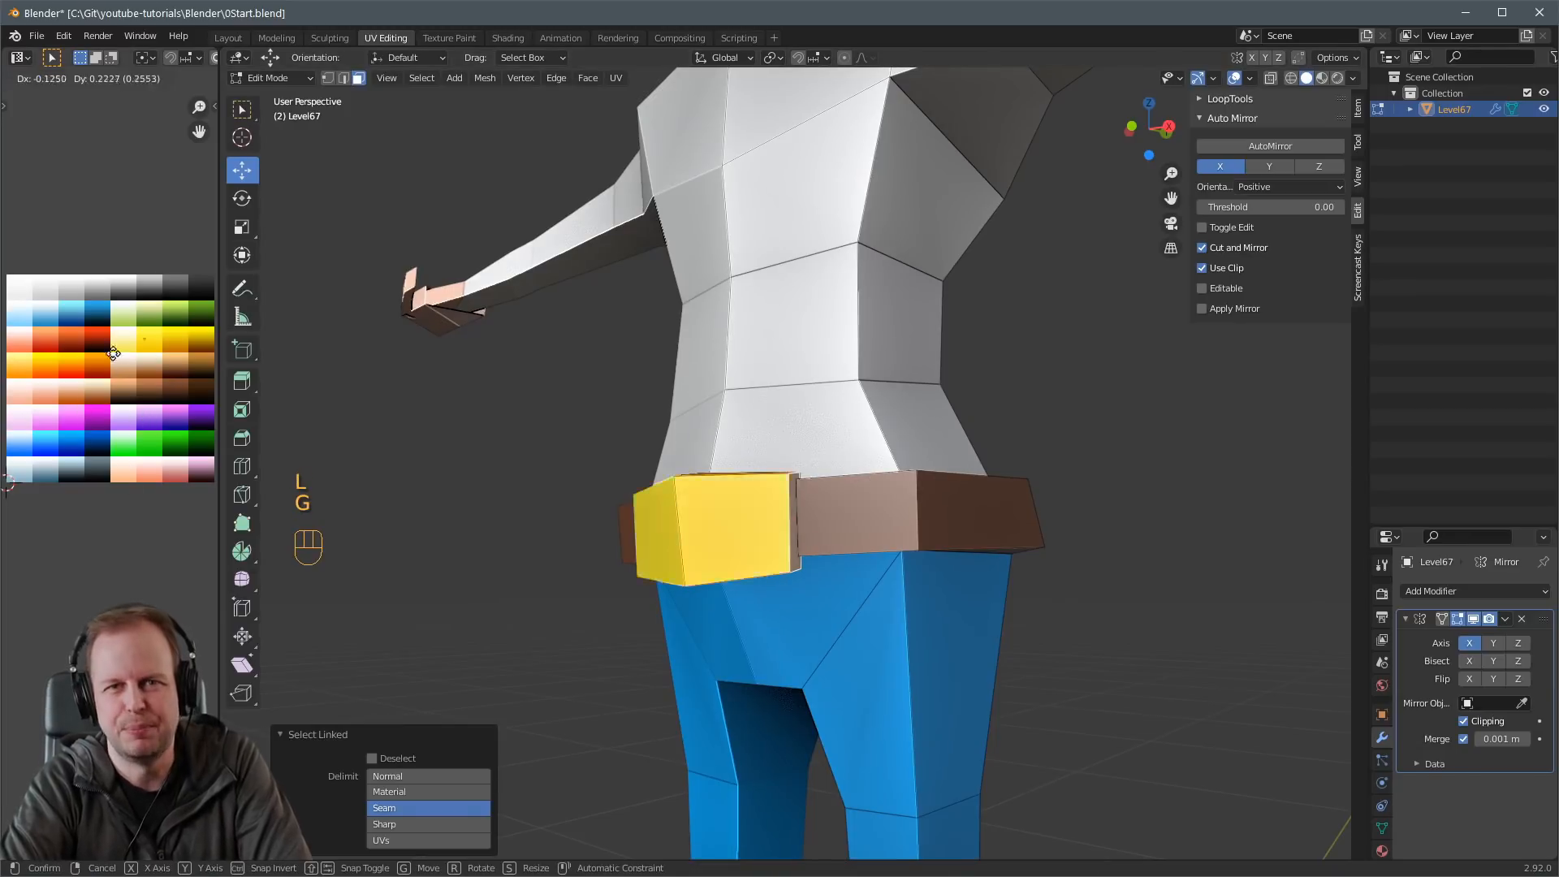
pyautogui.click(95, 305)
pyautogui.press('g')
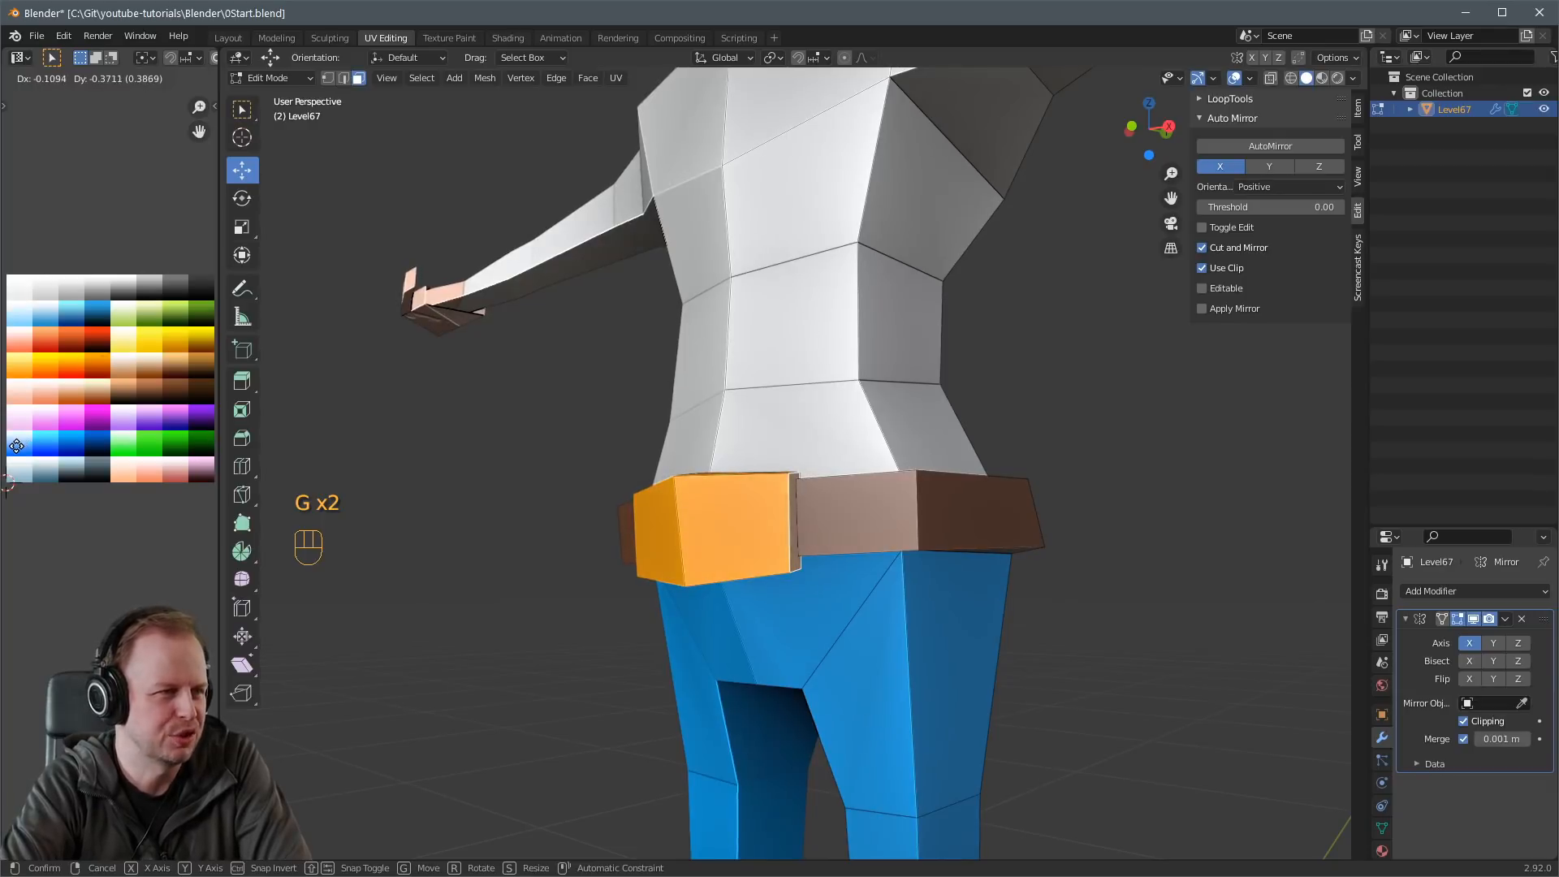
pyautogui.click(16, 446)
# Raise the buckle's top face about 0.007 m along Z and shift it about 0.003 m back along Y.
pyautogui.moveTo(400, 452); pyautogui.dragTo(844, 459, button='middle')
pyautogui.press('Tab')
pyautogui.press('Tab')
pyautogui.scroll(2, 747, 526)
pyautogui.press('3')
pyautogui.click(761, 526)
pyautogui.press('g')
pyautogui.click(773, 516)
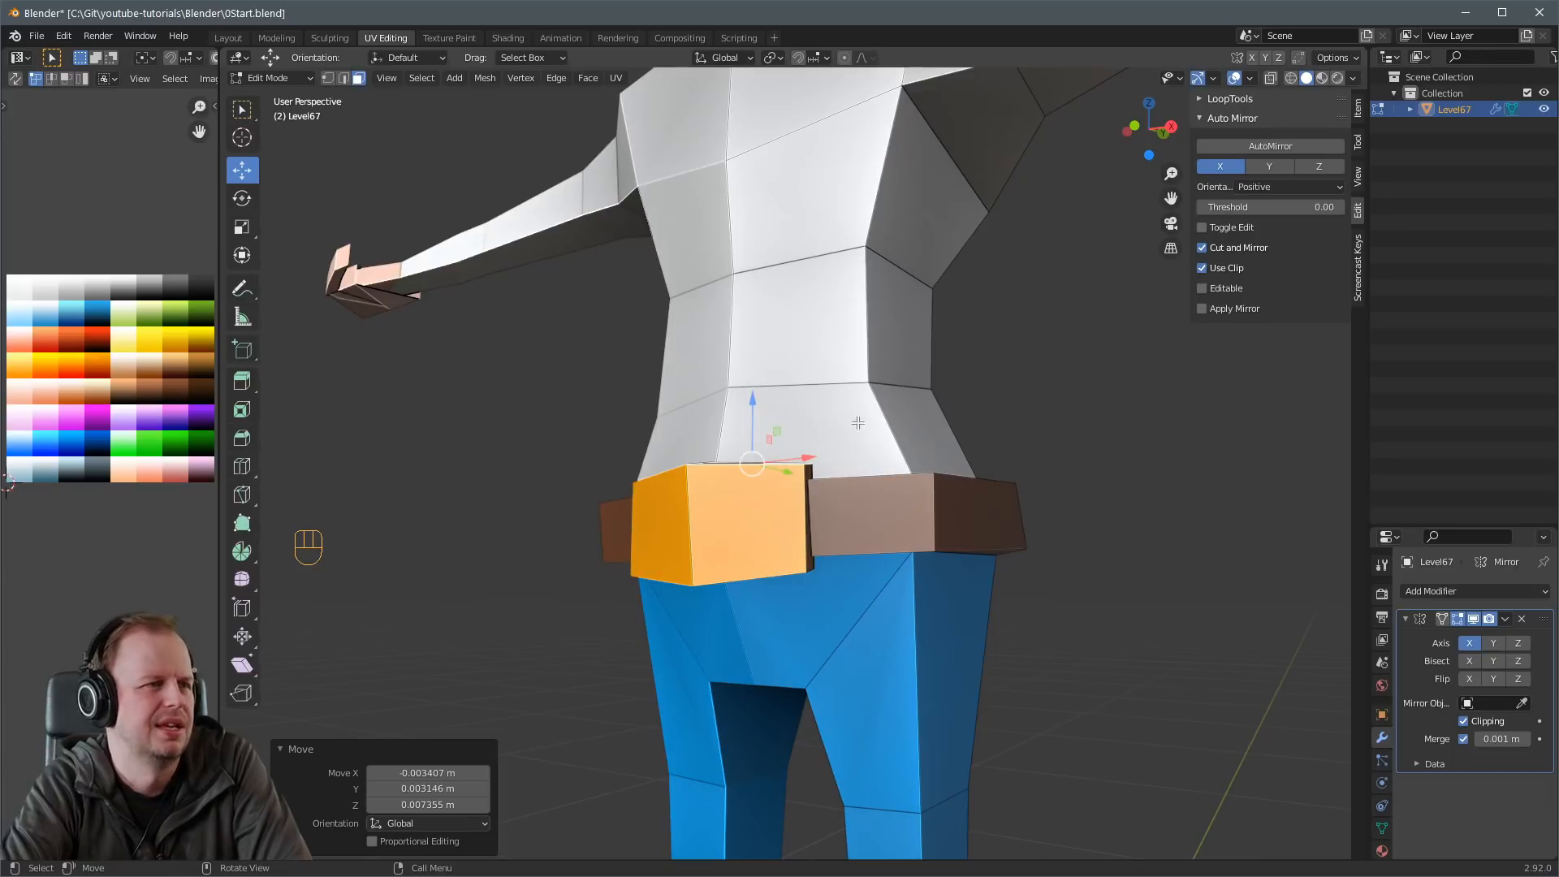
# Duplicate the upper chest and shoulder-top faces in place as the base for a neckerchief.
pyautogui.scroll(-3, 1007, 449)
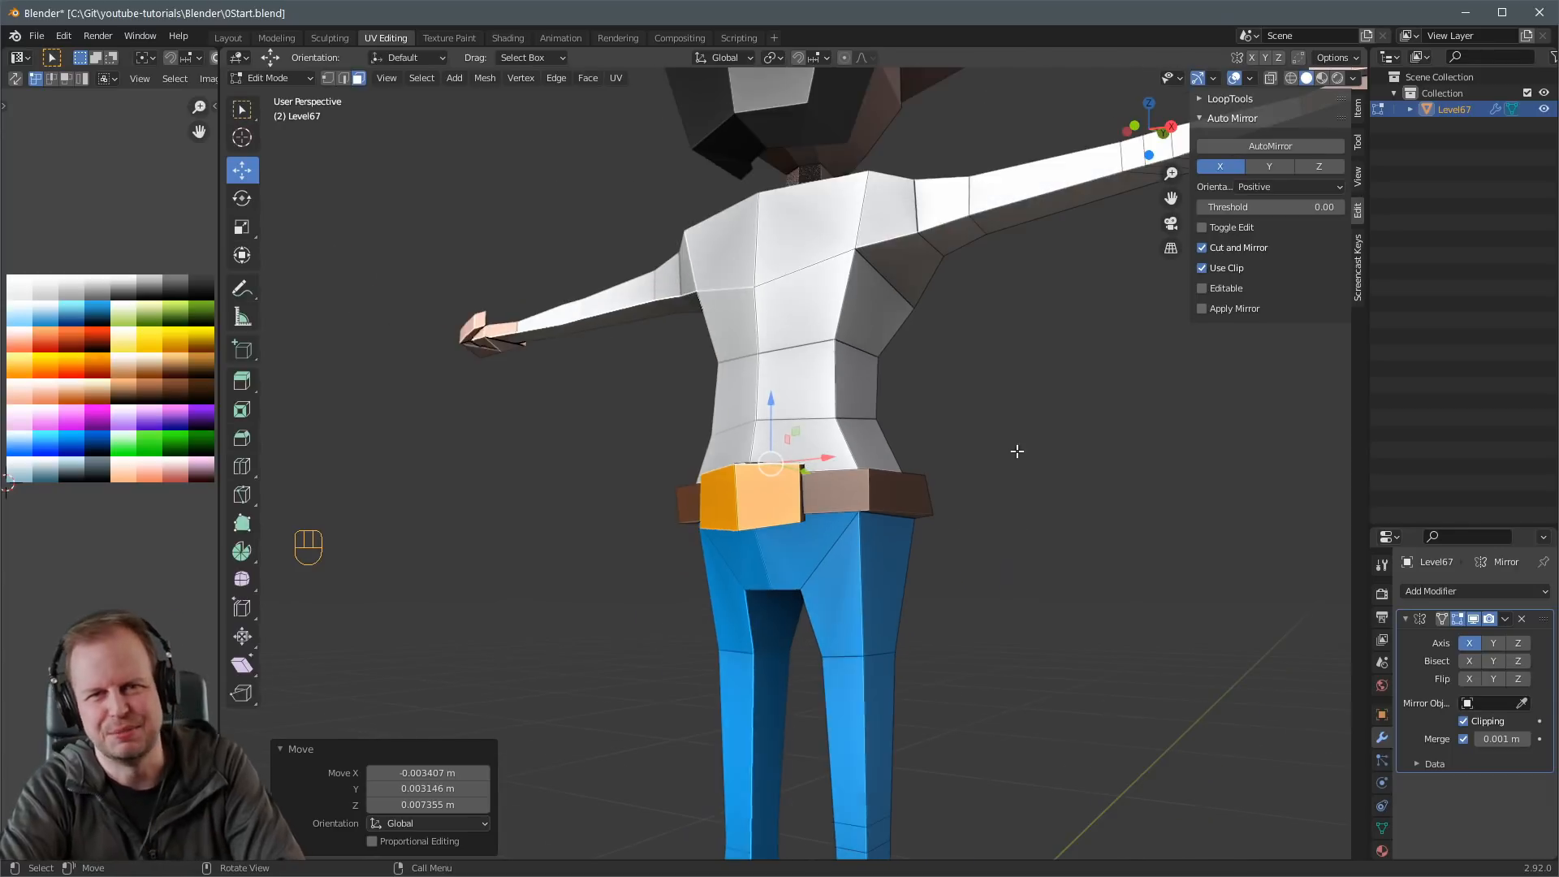
pyautogui.moveTo(962, 490); pyautogui.dragTo(932, 398, button='middle')
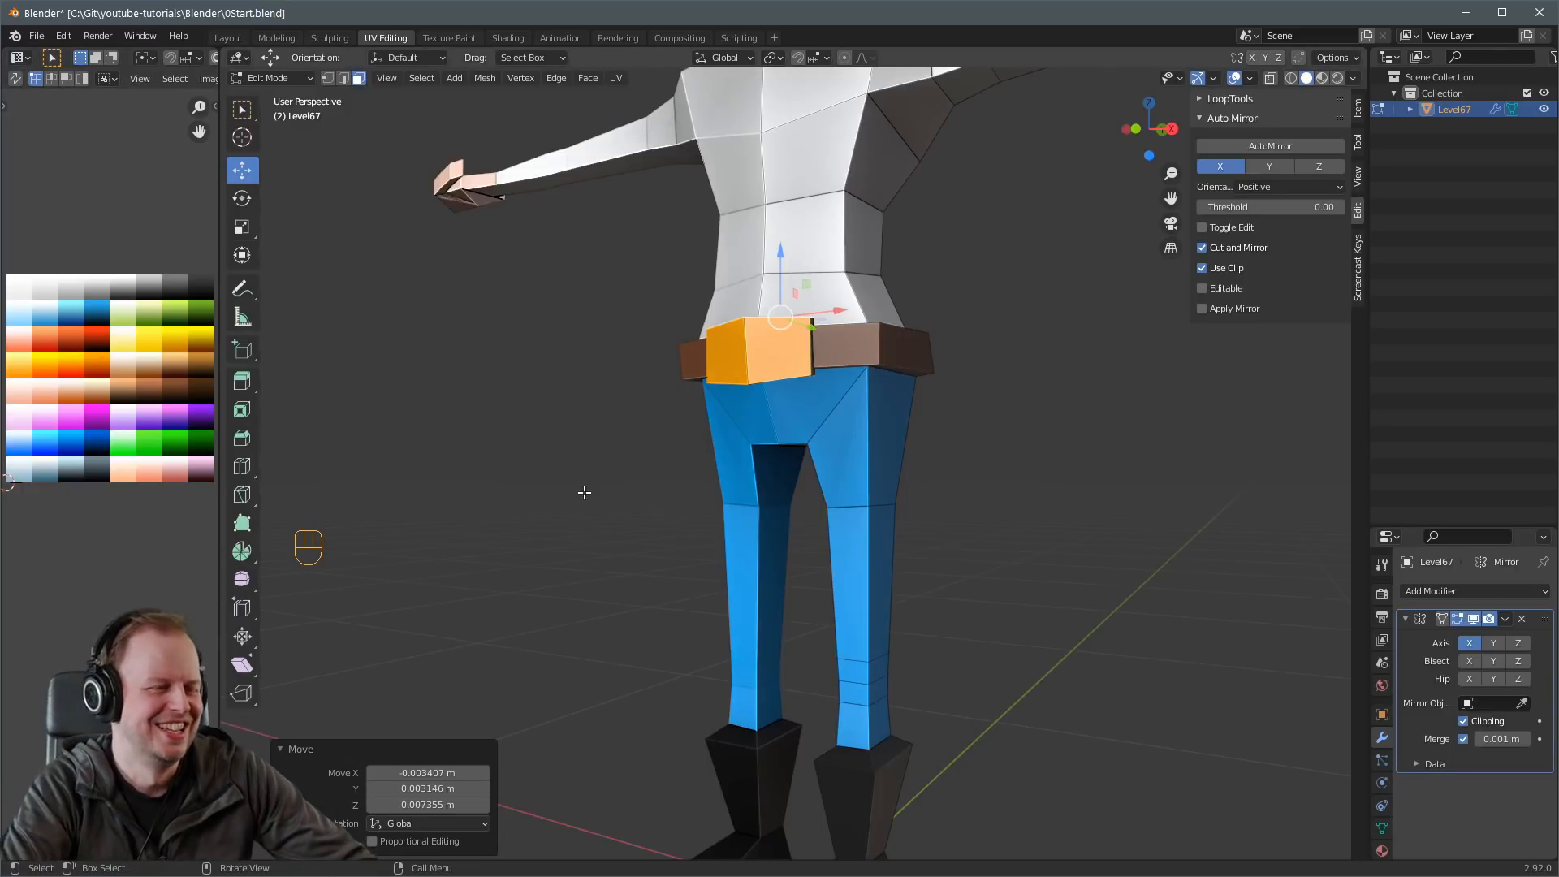
pyautogui.moveTo(884, 516); pyautogui.dragTo(854, 519, button='middle')
pyautogui.scroll(-2, 858, 428)
pyautogui.keyDown('shift'); pyautogui.moveTo(820, 244); pyautogui.dragTo(700, 451, button='middle'); pyautogui.keyUp('shift')
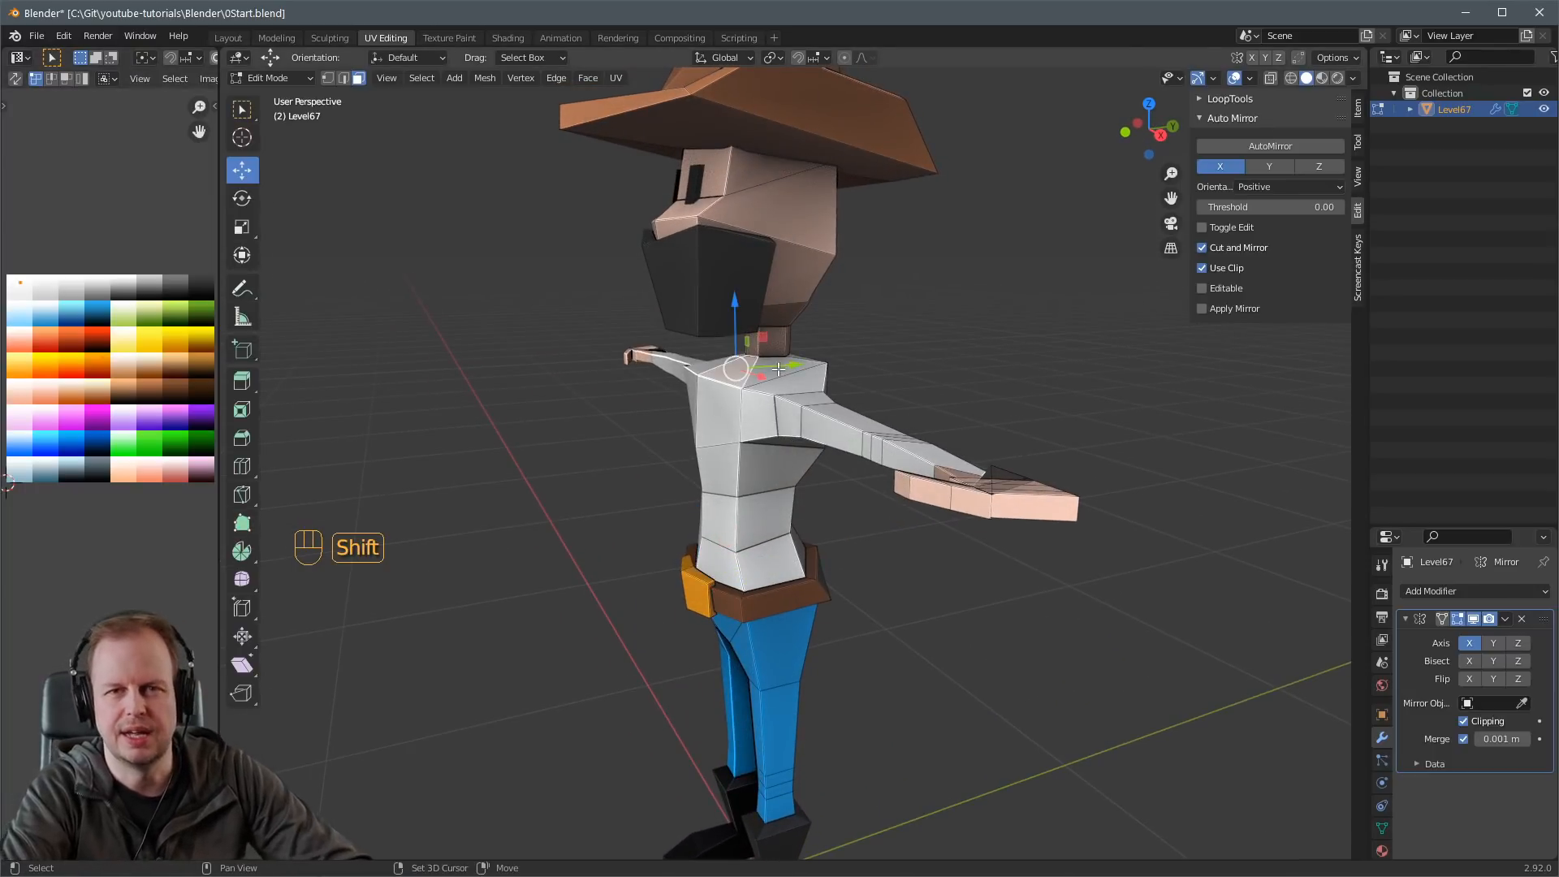
pyautogui.moveTo(745, 372); pyautogui.dragTo(860, 385, button='middle')
pyautogui.hotkey('shift', 'd')
pyautogui.rightClick(860, 384)
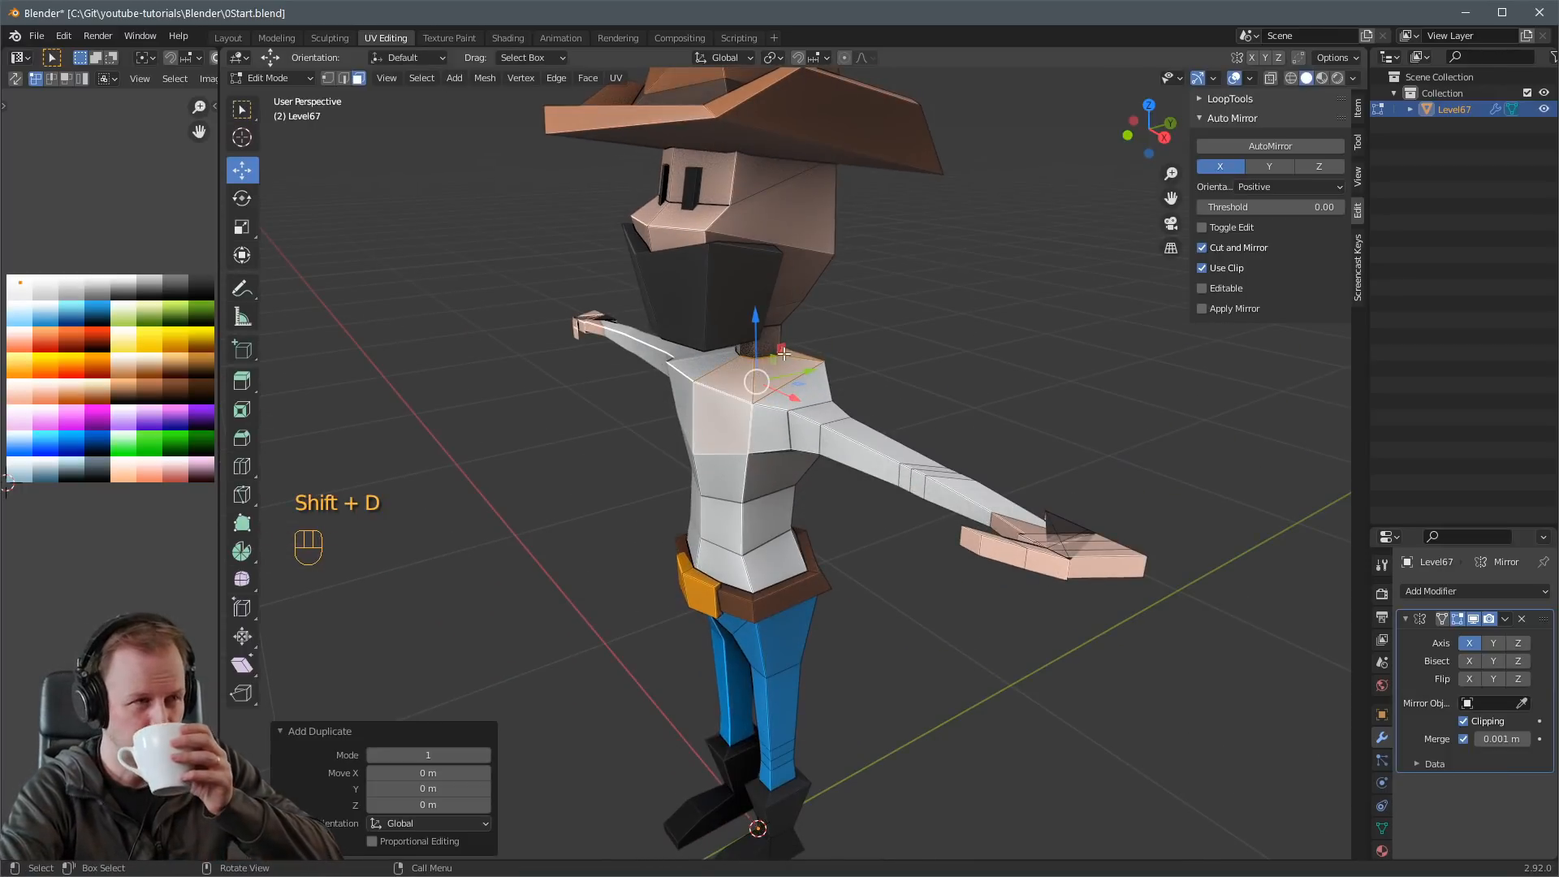
# Raise the duplicated chest faces about 0.023 m along Z, scale them to about 0.703, and adjust their position over the chest.
pyautogui.moveTo(756, 329); pyautogui.dragTo(757, 319)
pyautogui.press('s')
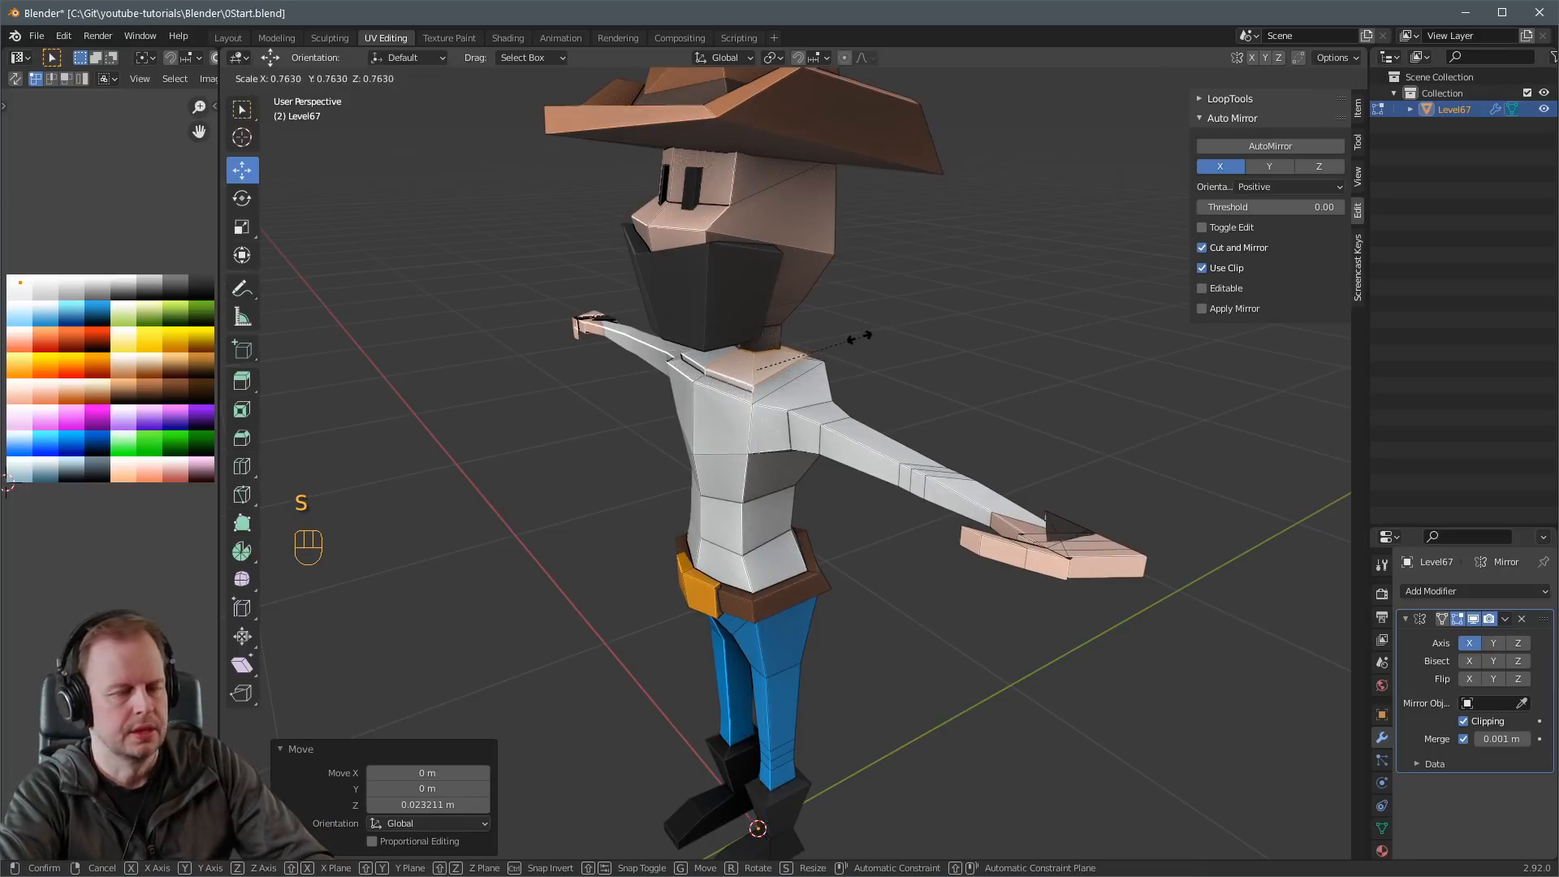
pyautogui.click(851, 339)
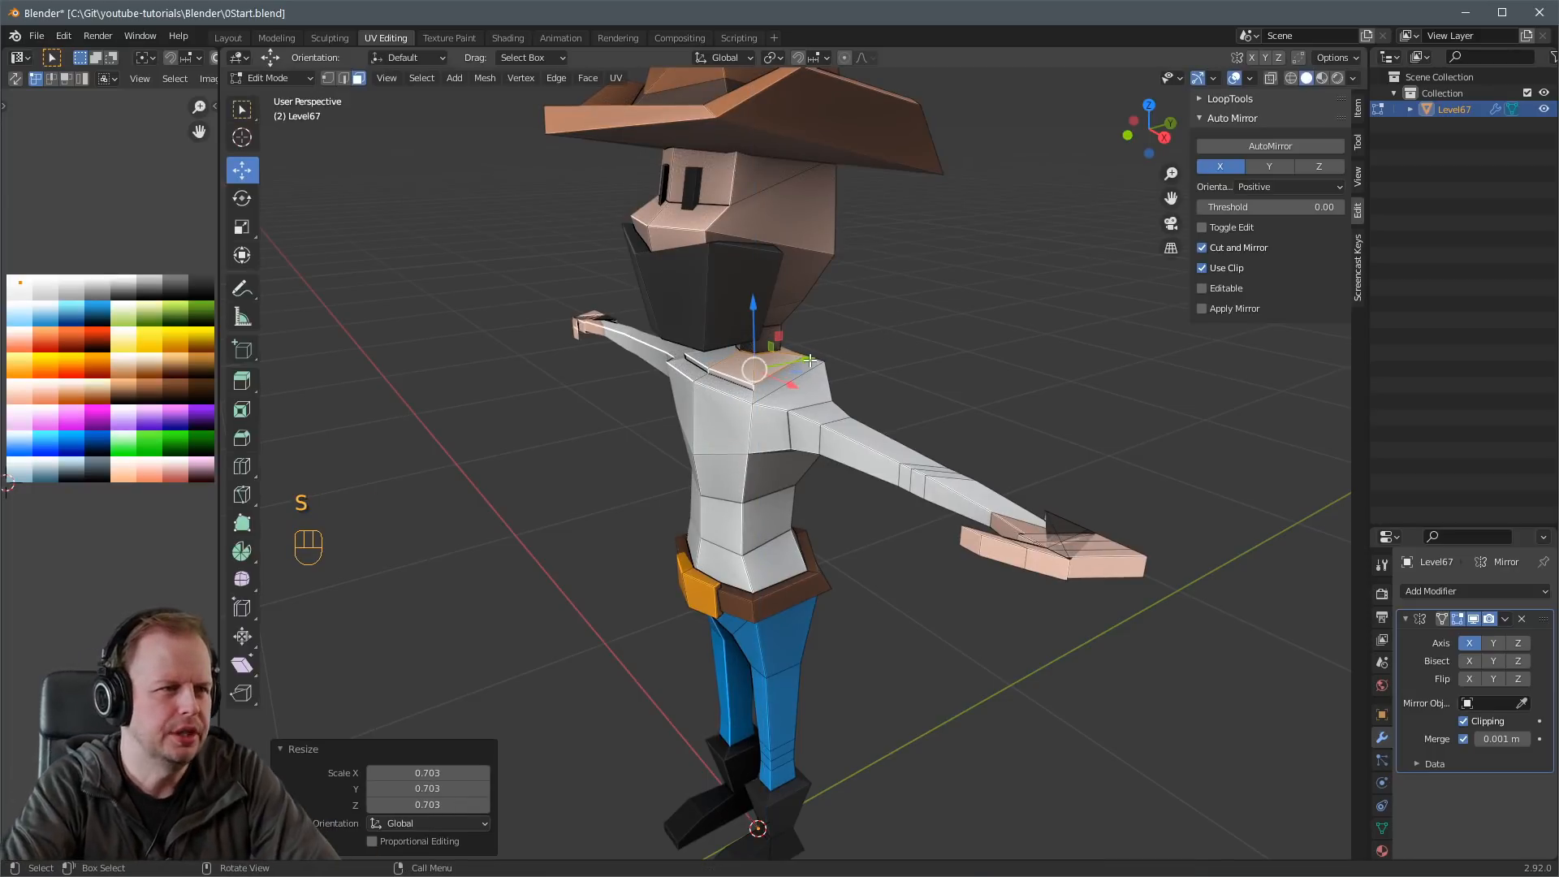
pyautogui.moveTo(741, 384); pyautogui.dragTo(753, 393)
# Move the rear corner vertex of the duplicated piece back along Y behind the neck.
pyautogui.moveTo(958, 383); pyautogui.dragTo(802, 361, button='middle')
pyautogui.press('2')
pyautogui.scroll(4, 802, 361)
pyautogui.press('1')
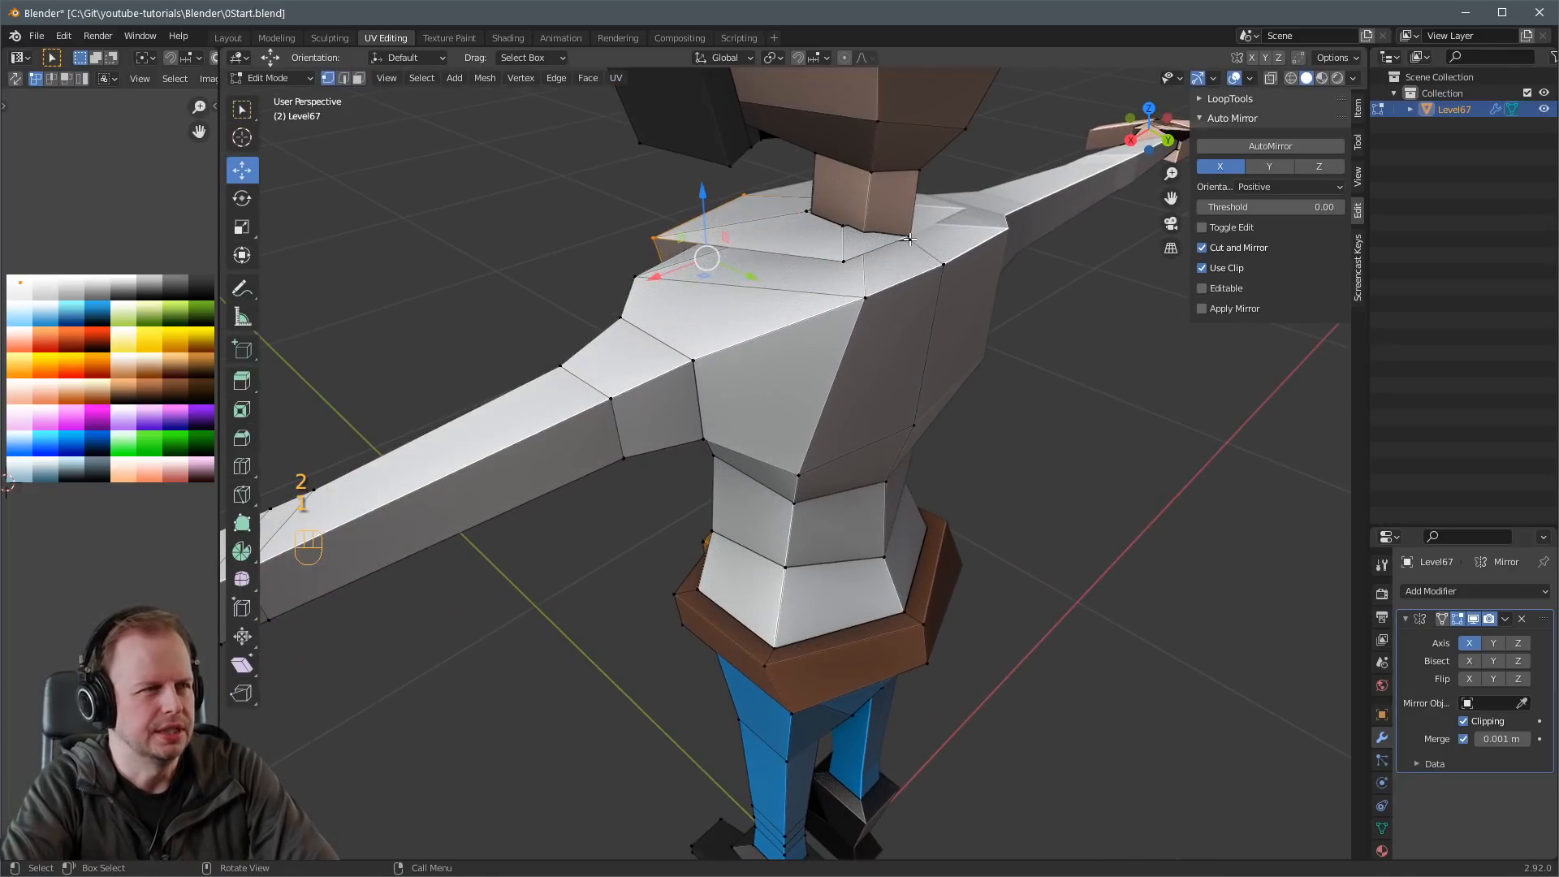
pyautogui.click(911, 241)
pyautogui.moveTo(963, 252); pyautogui.dragTo(984, 256)
# Select the whole linked neckerchief piece and extrude it along its normals by about 0.0158 m.
pyautogui.press('3')
pyautogui.moveTo(958, 268); pyautogui.dragTo(1153, 252, button='middle')
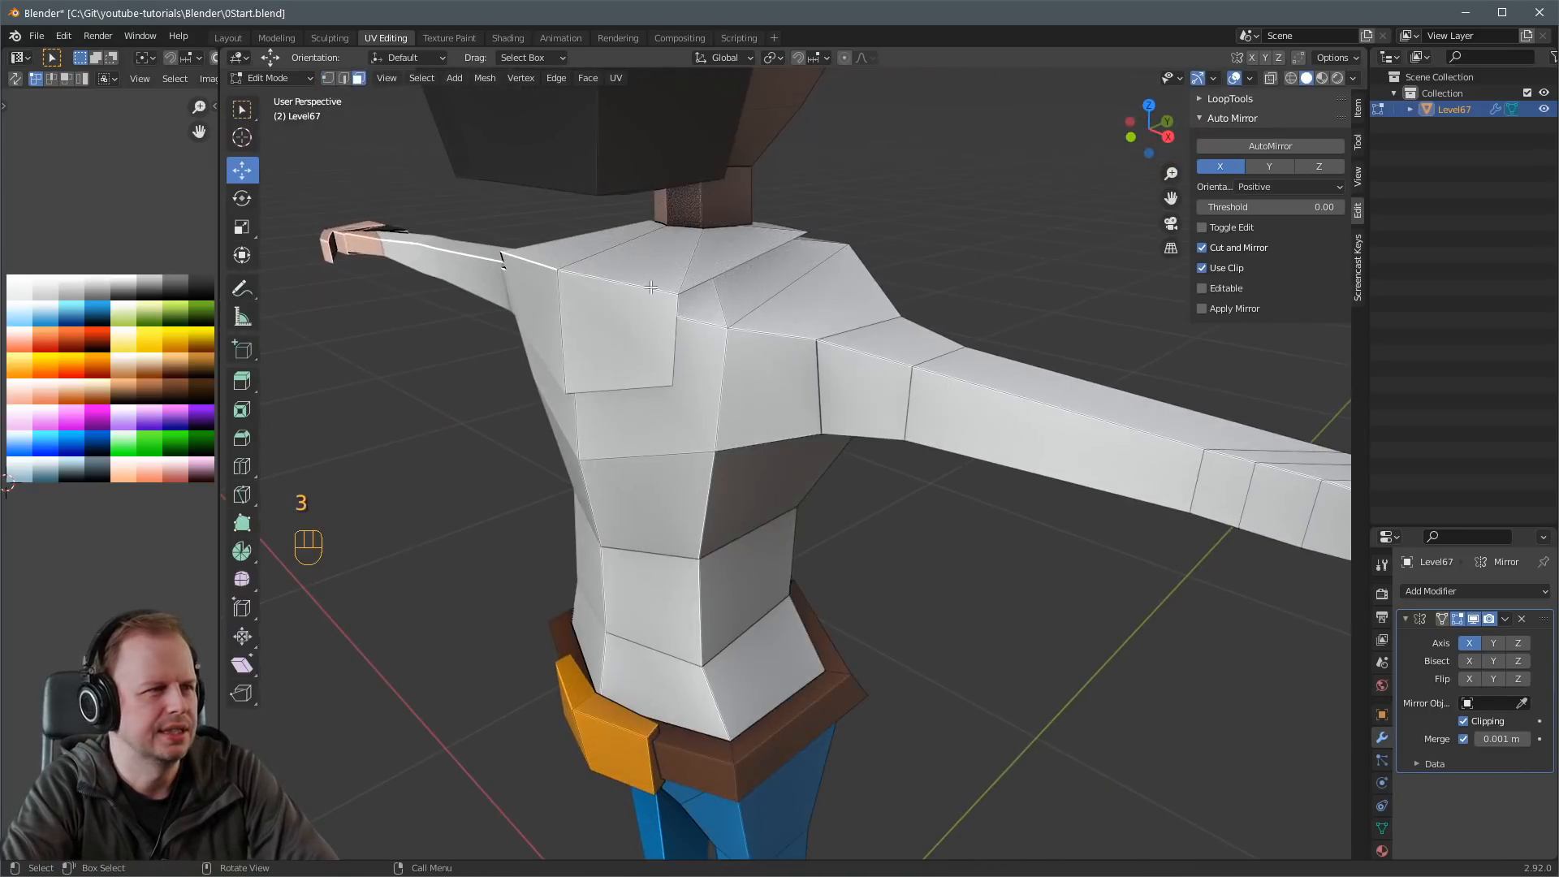
pyautogui.press('a')
pyautogui.press('a')
pyautogui.press('l')
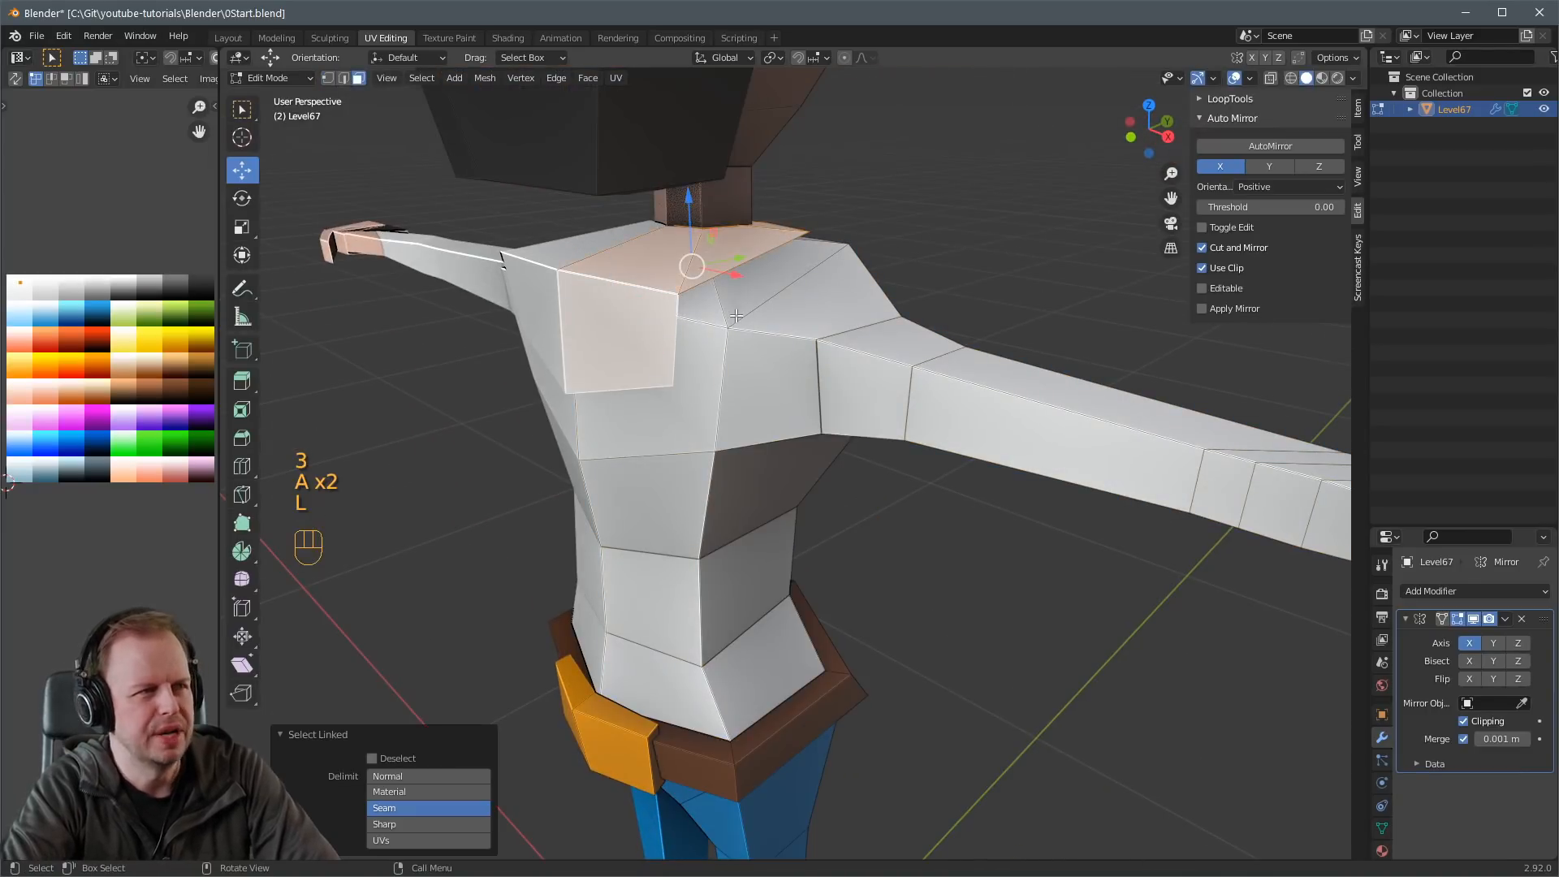
pyautogui.hotkey('alt', 'e')
pyautogui.click(742, 321)
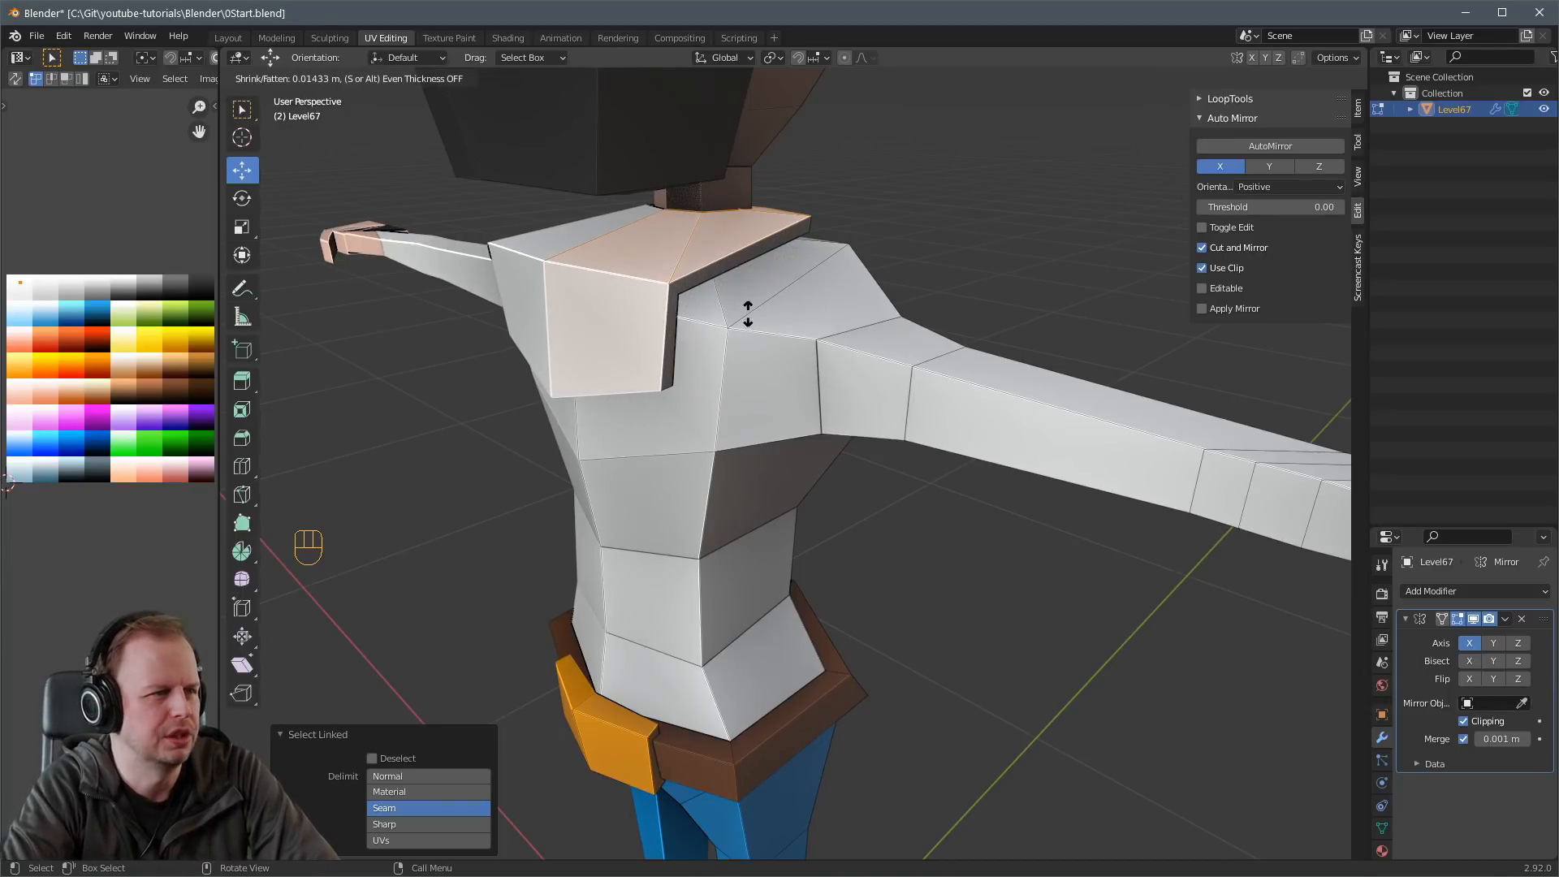
pyautogui.click(748, 311)
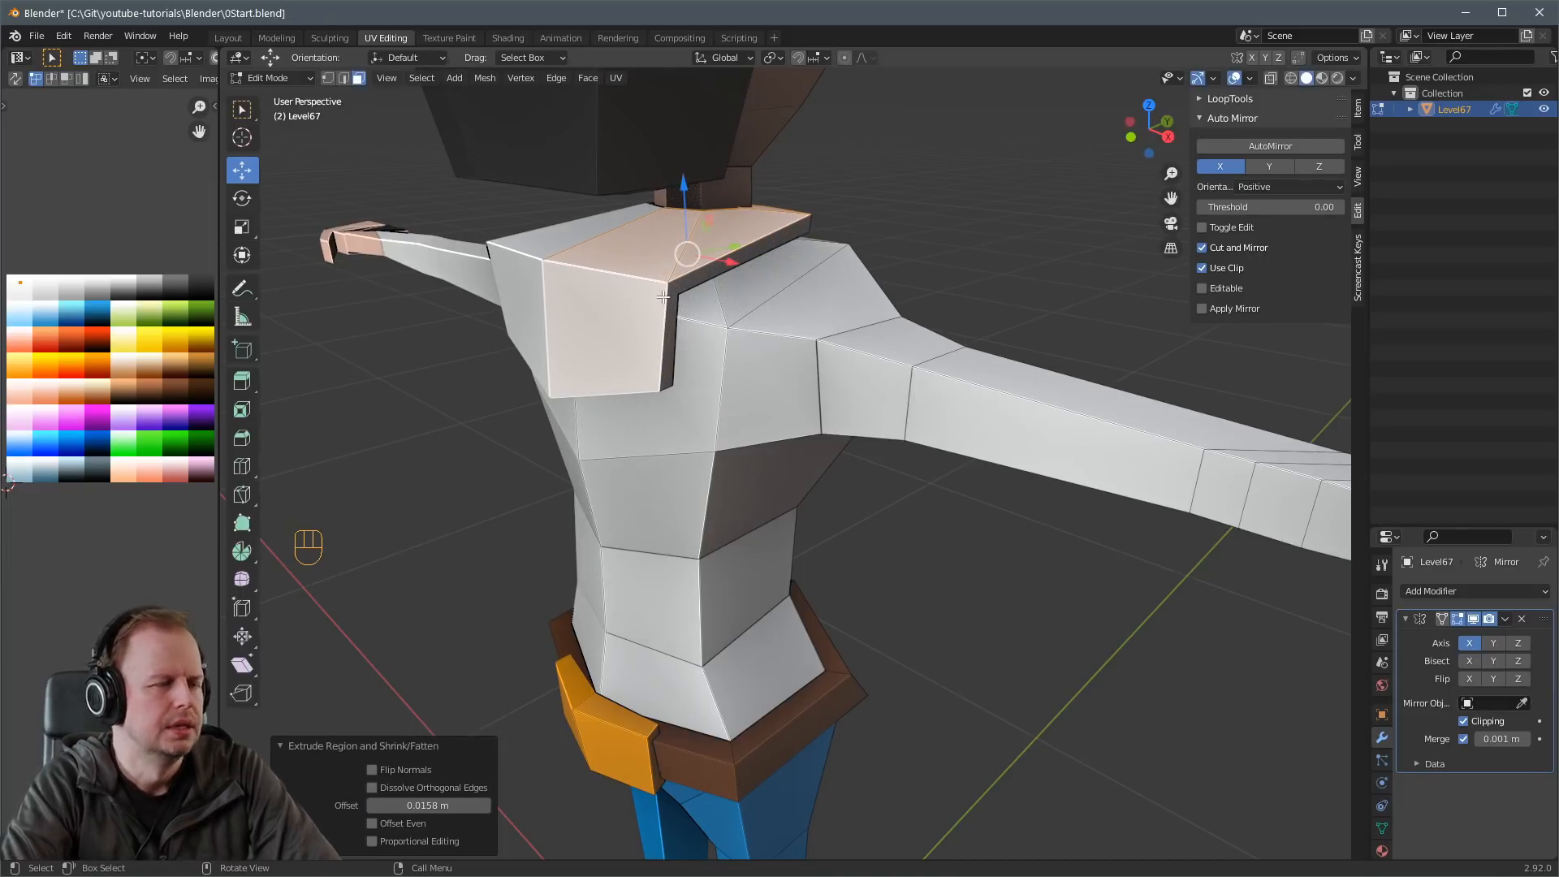
# Recolour the whole linked neckerchief with the orange-red palette swatch.
pyautogui.press('l')
pyautogui.press('g')
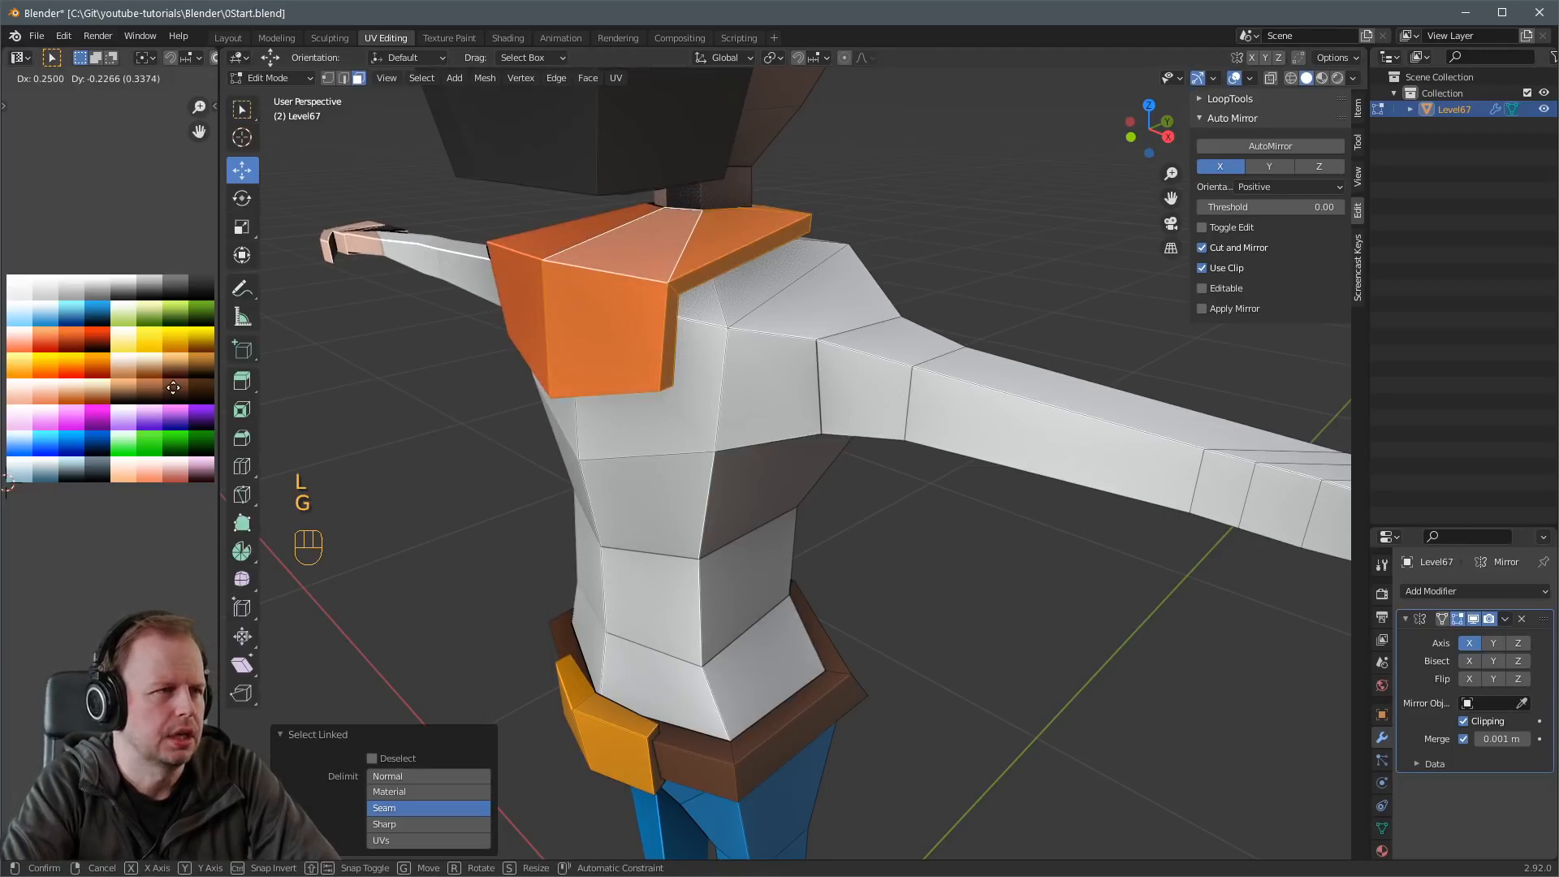
pyautogui.click(172, 392)
# Reshape the neckerchief's lower front corner edge, moving it about -0.028 m along X and 0.015 m along Z.
pyautogui.moveTo(771, 316); pyautogui.dragTo(712, 314, button='middle')
pyautogui.press('2')
pyautogui.press('2')
pyautogui.press('g')
pyautogui.click(660, 326)
pyautogui.press('g')
pyautogui.click(737, 341)
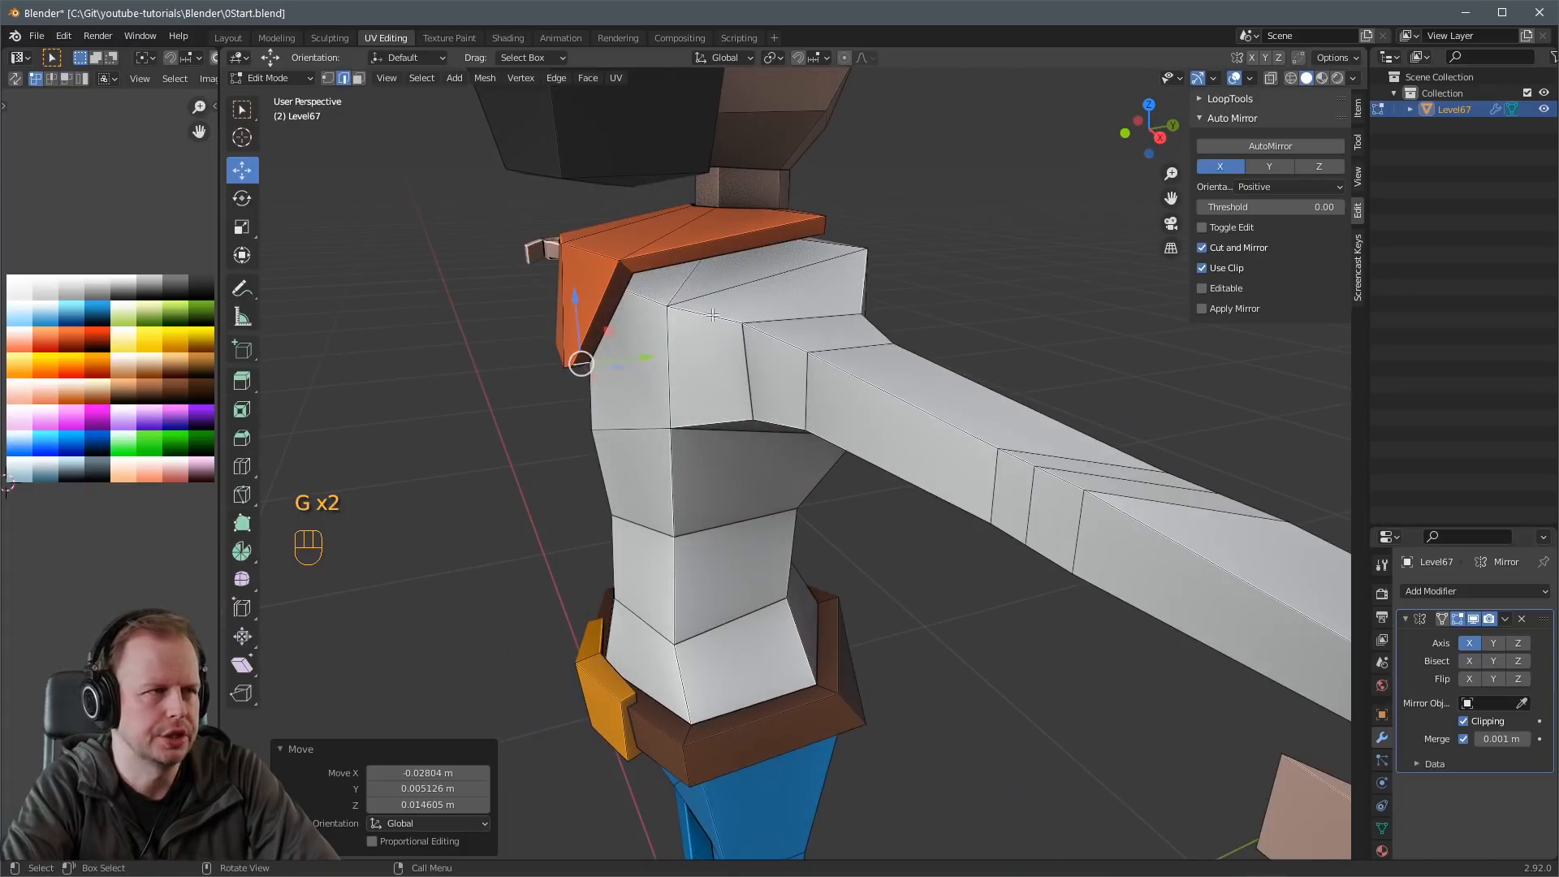
# Move the neckerchief's front shoulder corner edge loop about 0.011 m along X, 0.015 m along Y and -0.025 m along Z.
pyautogui.moveTo(593, 257); pyautogui.dragTo(609, 243, button='middle')
pyautogui.press('a')
pyautogui.press('a')
pyautogui.keyDown('alt'); pyautogui.keyDown('shift'); pyautogui.click(611, 248); pyautogui.keyUp('shift'); pyautogui.keyUp('alt')
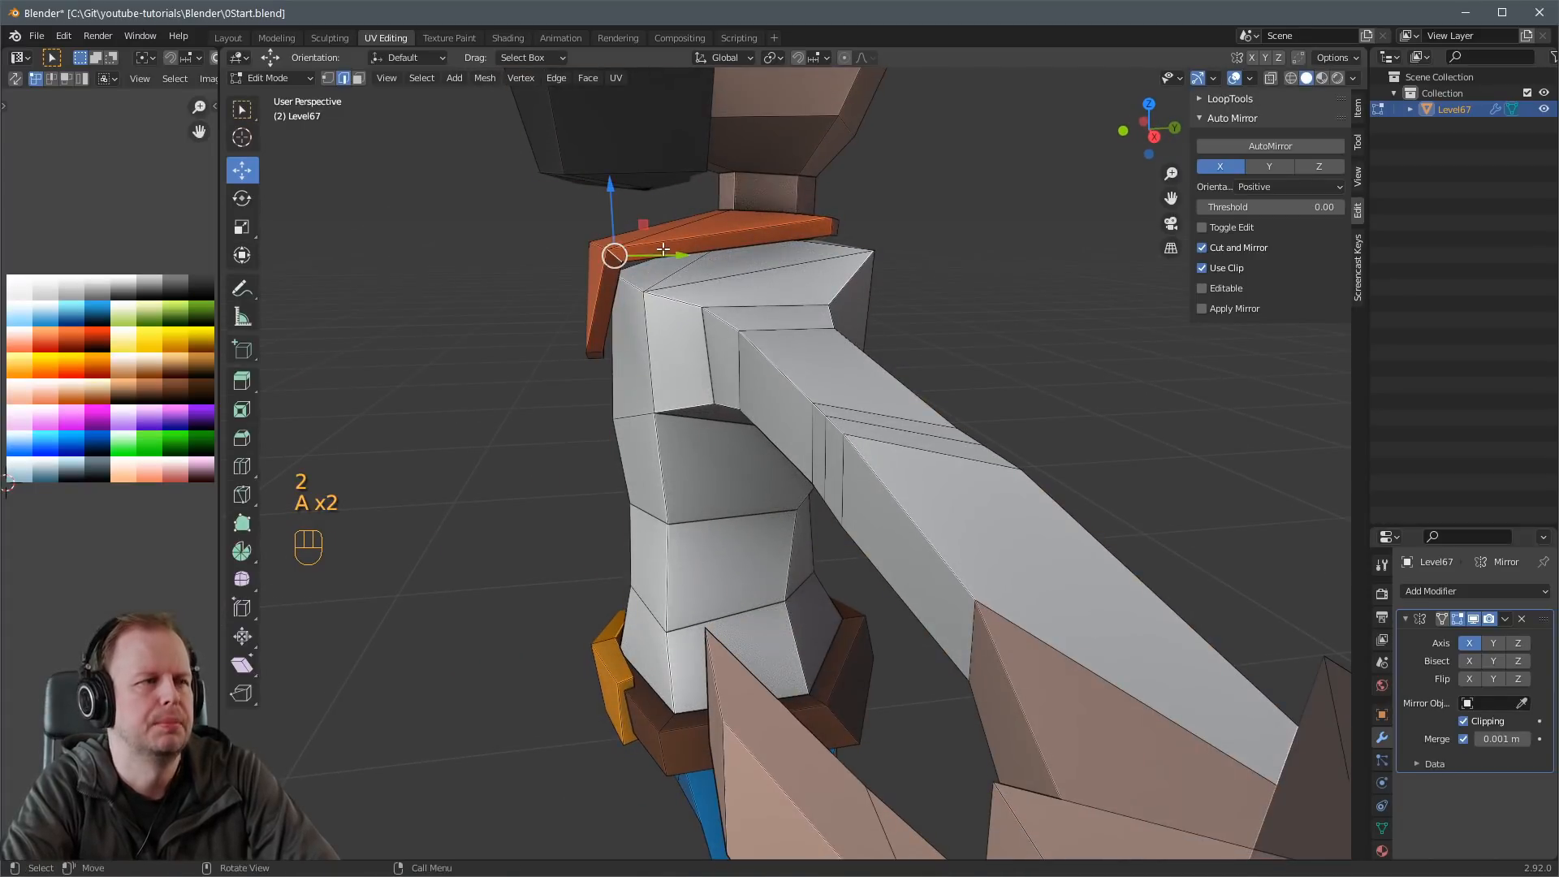
pyautogui.press('g')
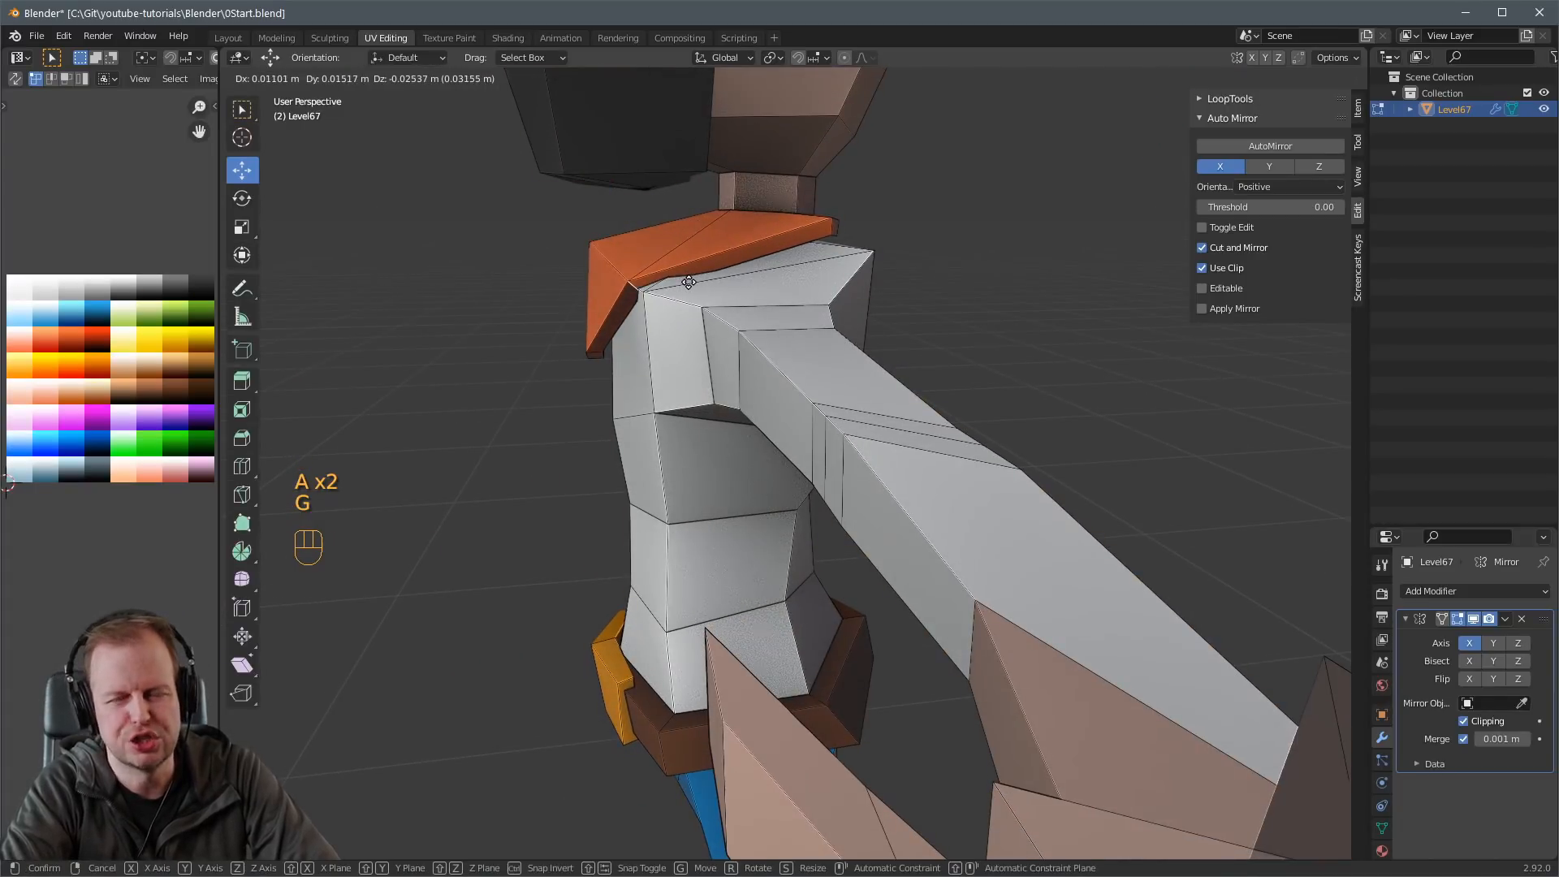
pyautogui.click(689, 285)
# Try moving the neckerchief's upper front centre vertex back toward the chest, and undo the move.
pyautogui.moveTo(688, 284); pyautogui.dragTo(787, 283, button='middle')
pyautogui.press('1')
pyautogui.moveTo(560, 252); pyautogui.dragTo(682, 285, button='middle')
pyautogui.press('g')
pyautogui.click(627, 286)
pyautogui.press('g')
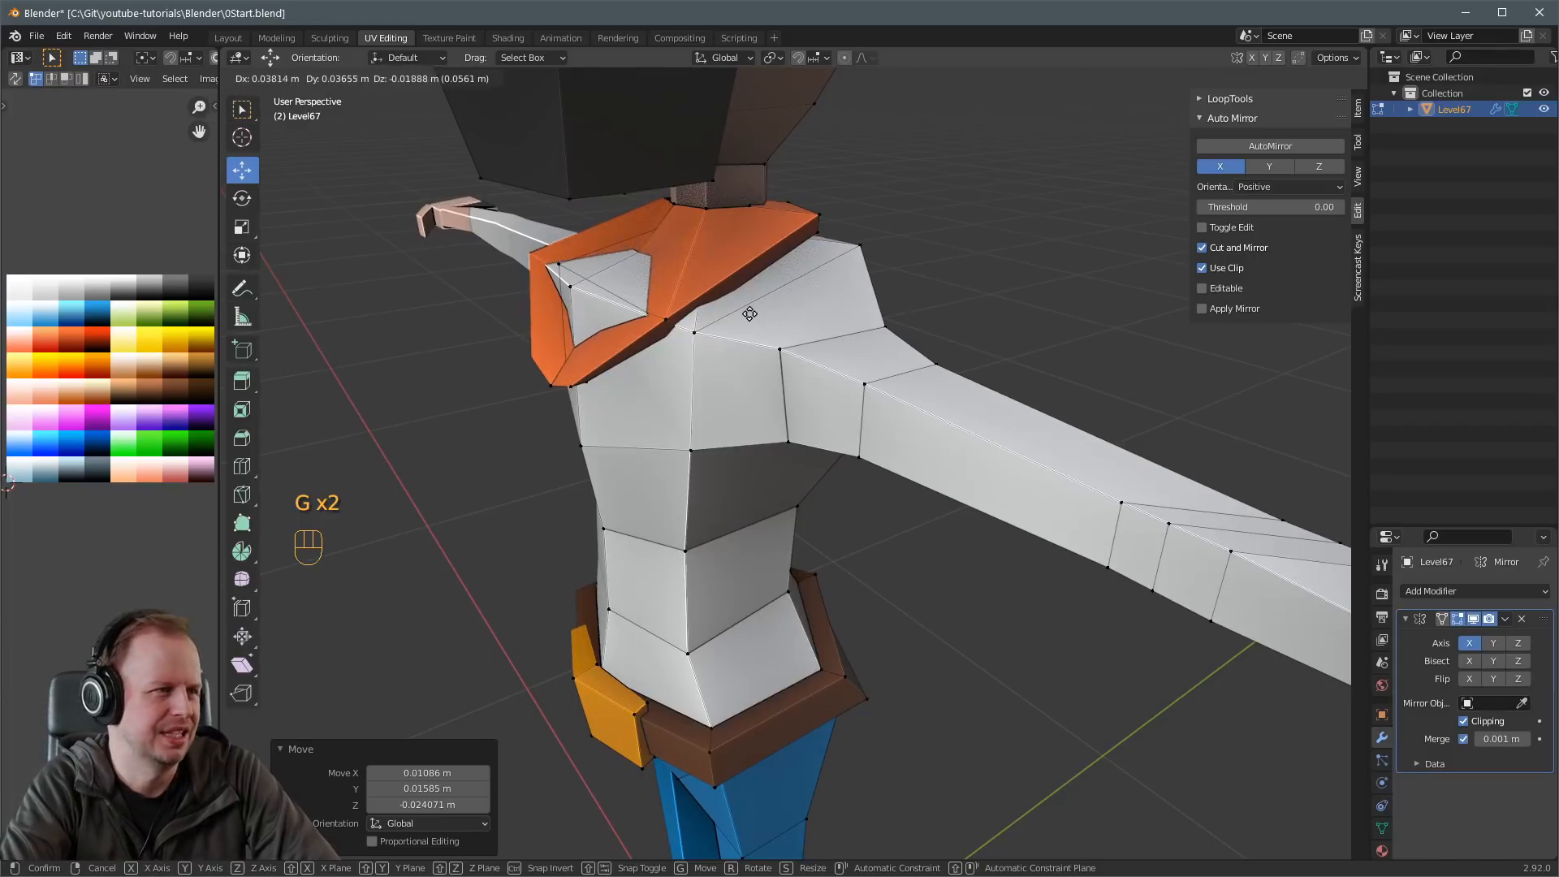
pyautogui.rightClick(749, 313)
pyautogui.moveTo(560, 271); pyautogui.dragTo(772, 285, button='middle')
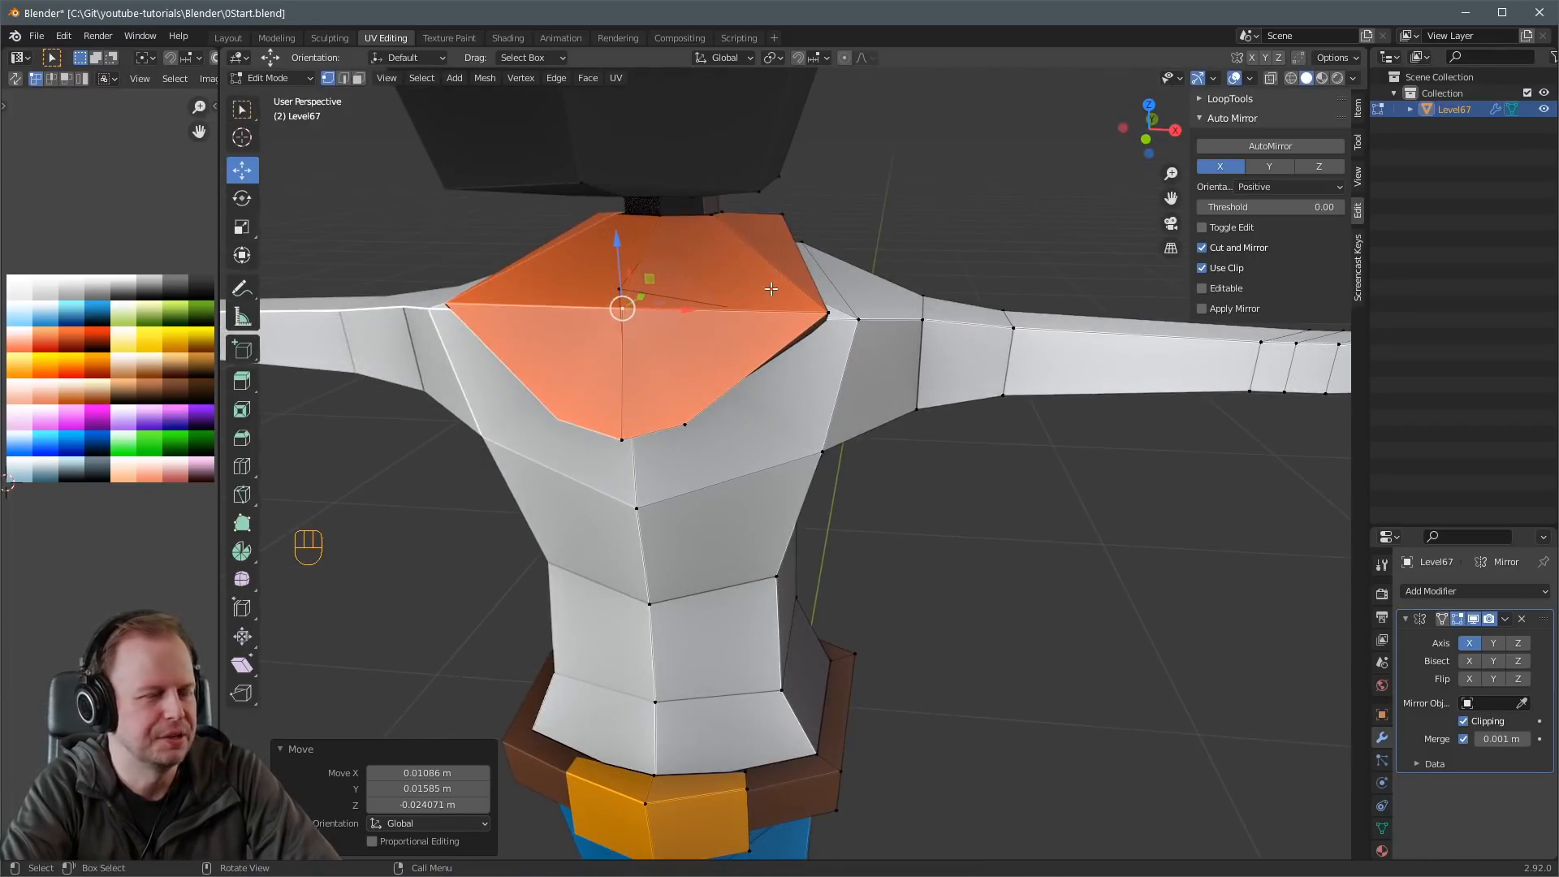
pyautogui.scroll(3, 771, 288)
pyautogui.hotkey('ctrl', 'z')
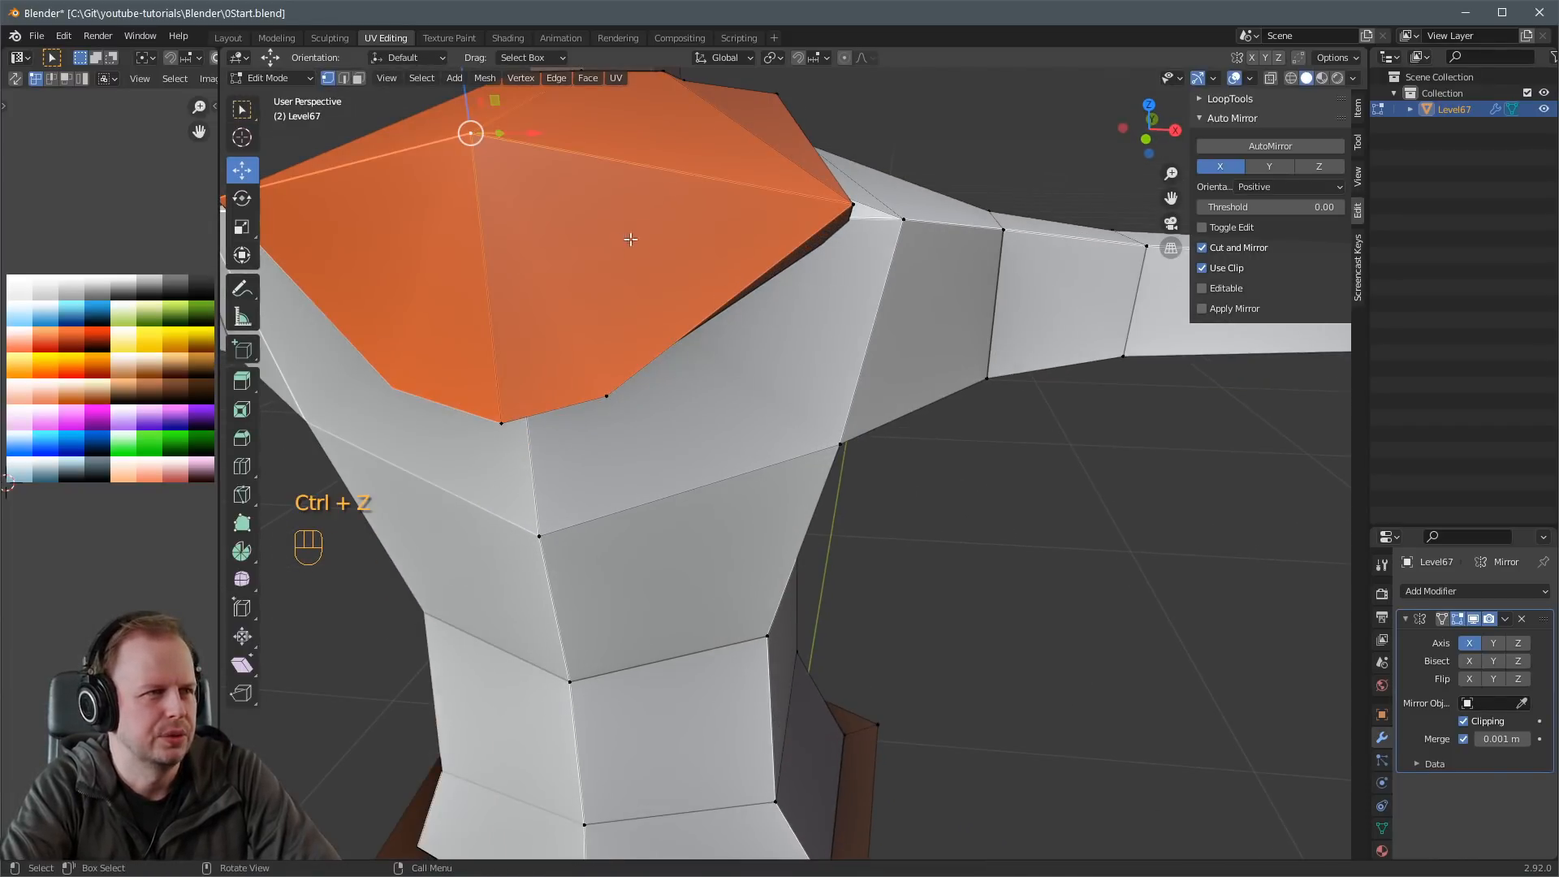
# Move the neckerchief's upper front centre vertices about 0.012 m along X, 0.016 m along Y and -0.024 m along Z.
pyautogui.hotkey('alt', 'z')
pyautogui.moveTo(643, 231); pyautogui.dragTo(601, 189, button='middle')
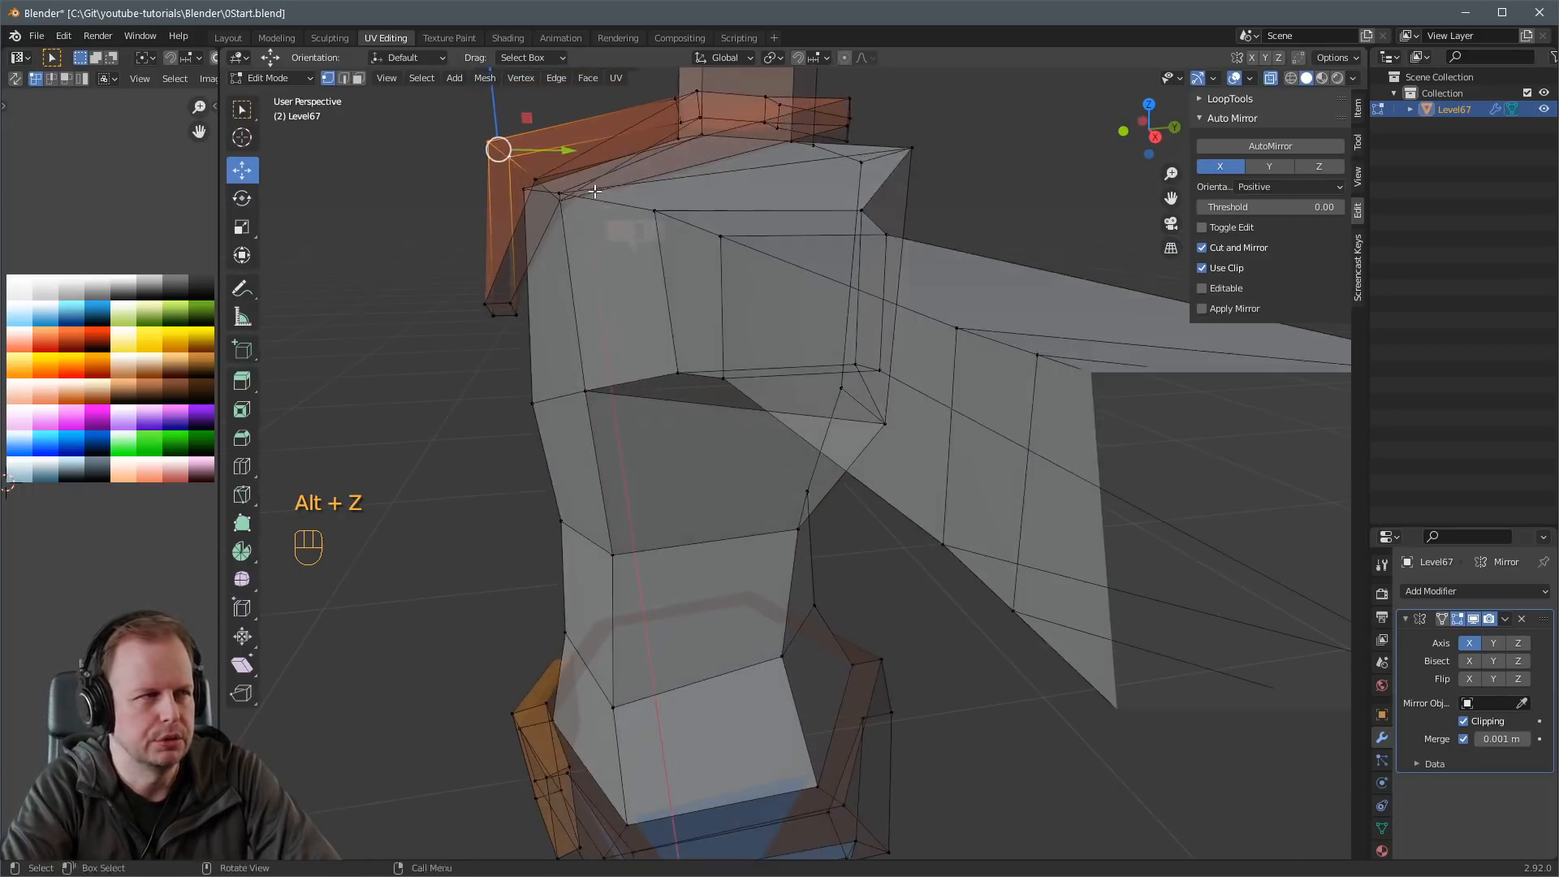
pyautogui.hotkey('alt', 'z')
pyautogui.press('g')
pyautogui.click(522, 180)
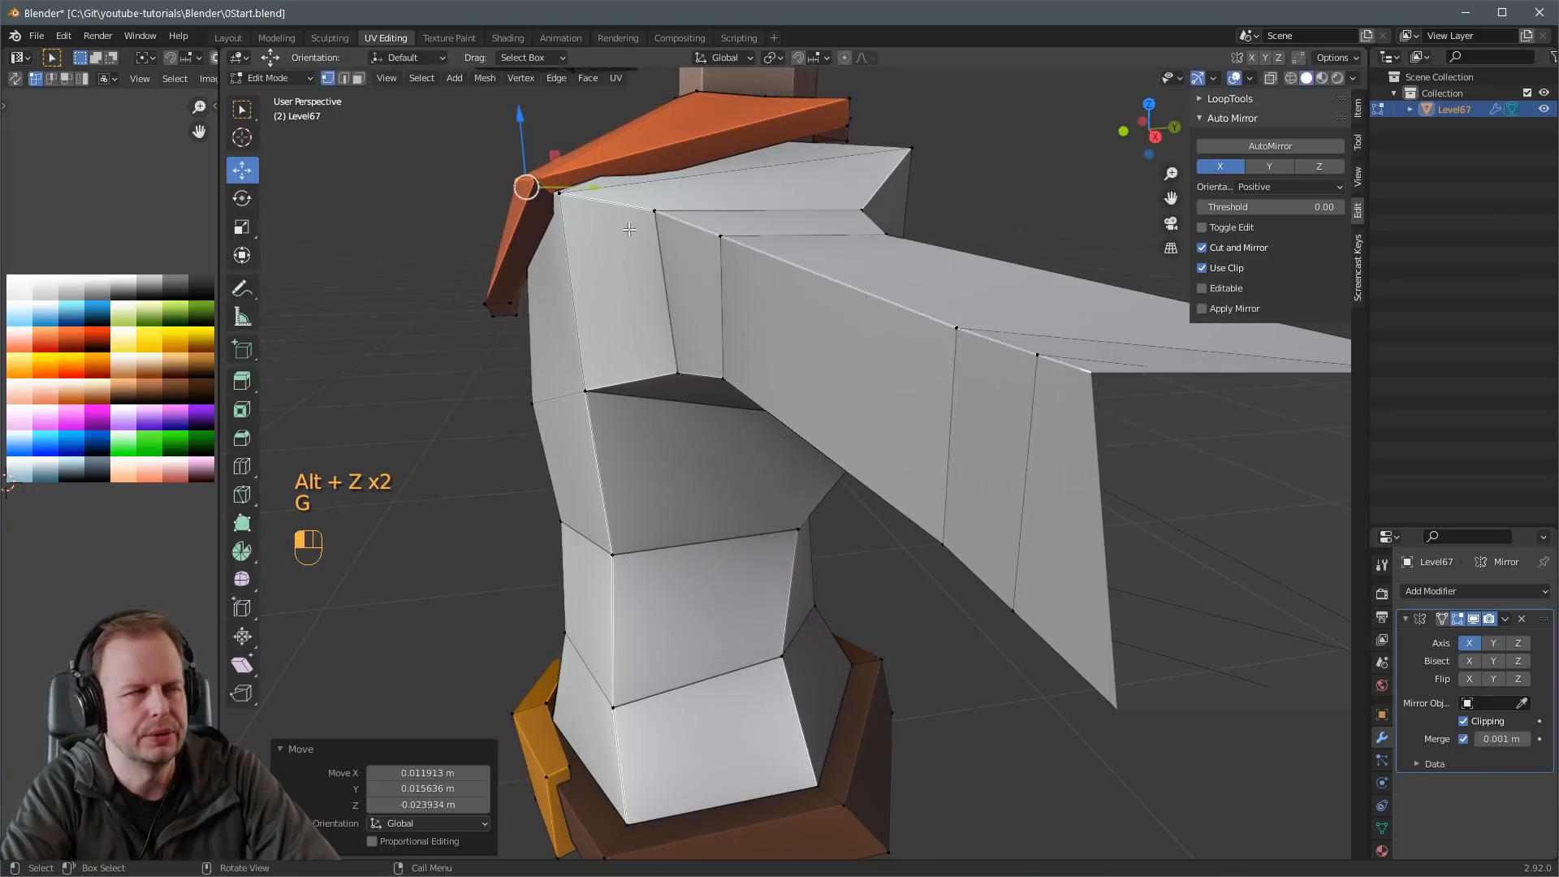
# Move the neckerchief's lower front rim face back against the chest.
pyautogui.press('3')
pyautogui.press('g')
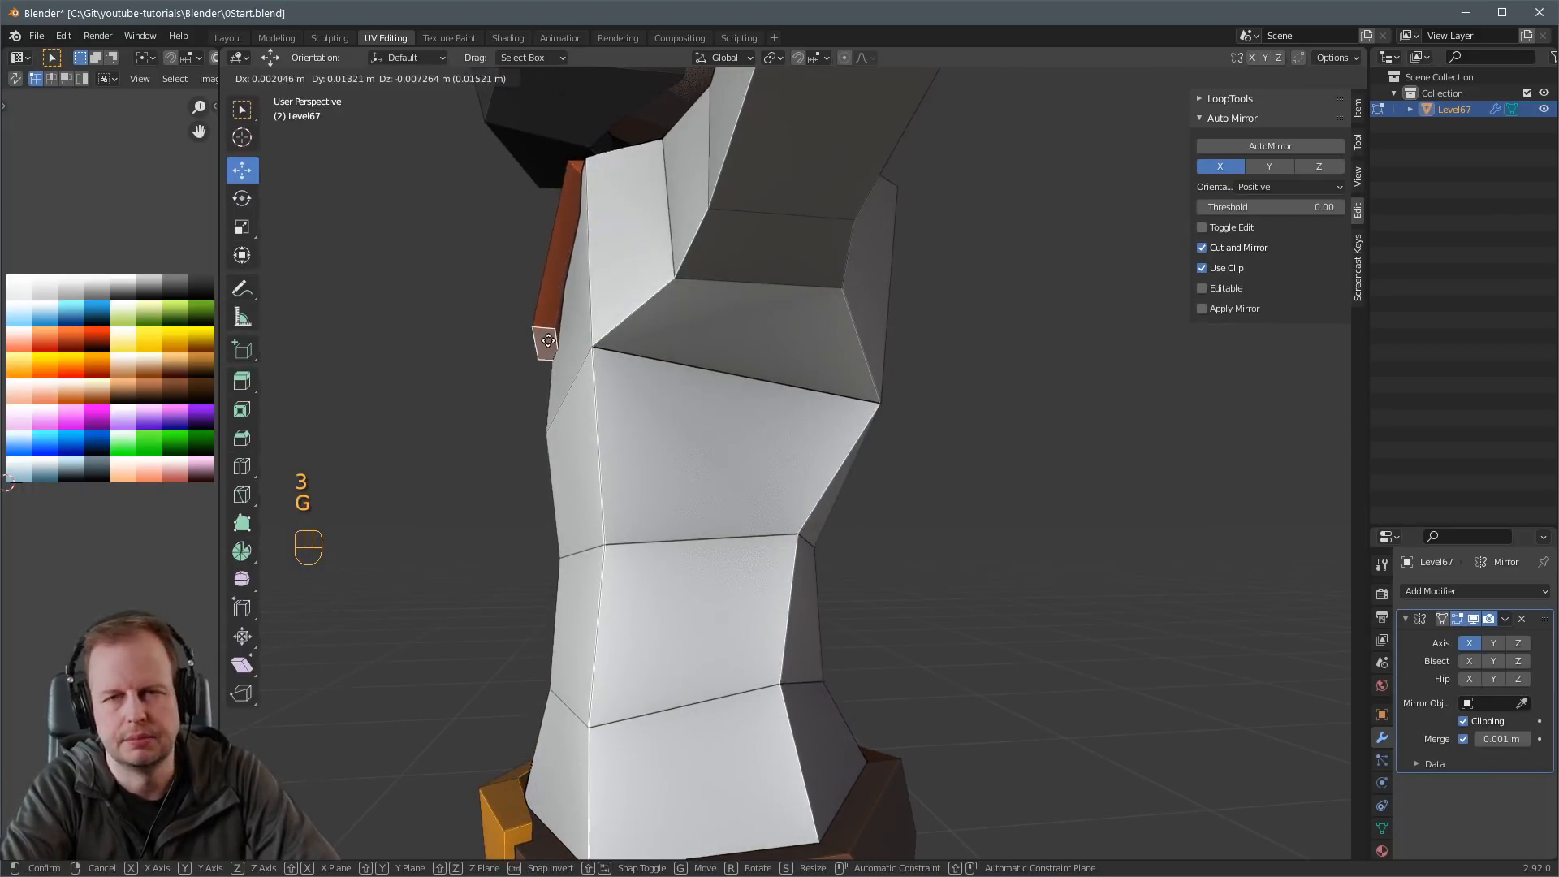
pyautogui.click(539, 337)
# Move the neckerchief's rear side edge about -0.034 m along X, -0.004 m along Y and -0.003 m along Z.
pyautogui.moveTo(540, 337); pyautogui.dragTo(715, 299, button='middle')
pyautogui.moveTo(799, 260); pyautogui.dragTo(619, 222, button='middle')
pyautogui.press('2')
pyautogui.moveTo(853, 130); pyautogui.dragTo(923, 146, button='middle')
pyautogui.press('g')
pyautogui.click(932, 145)
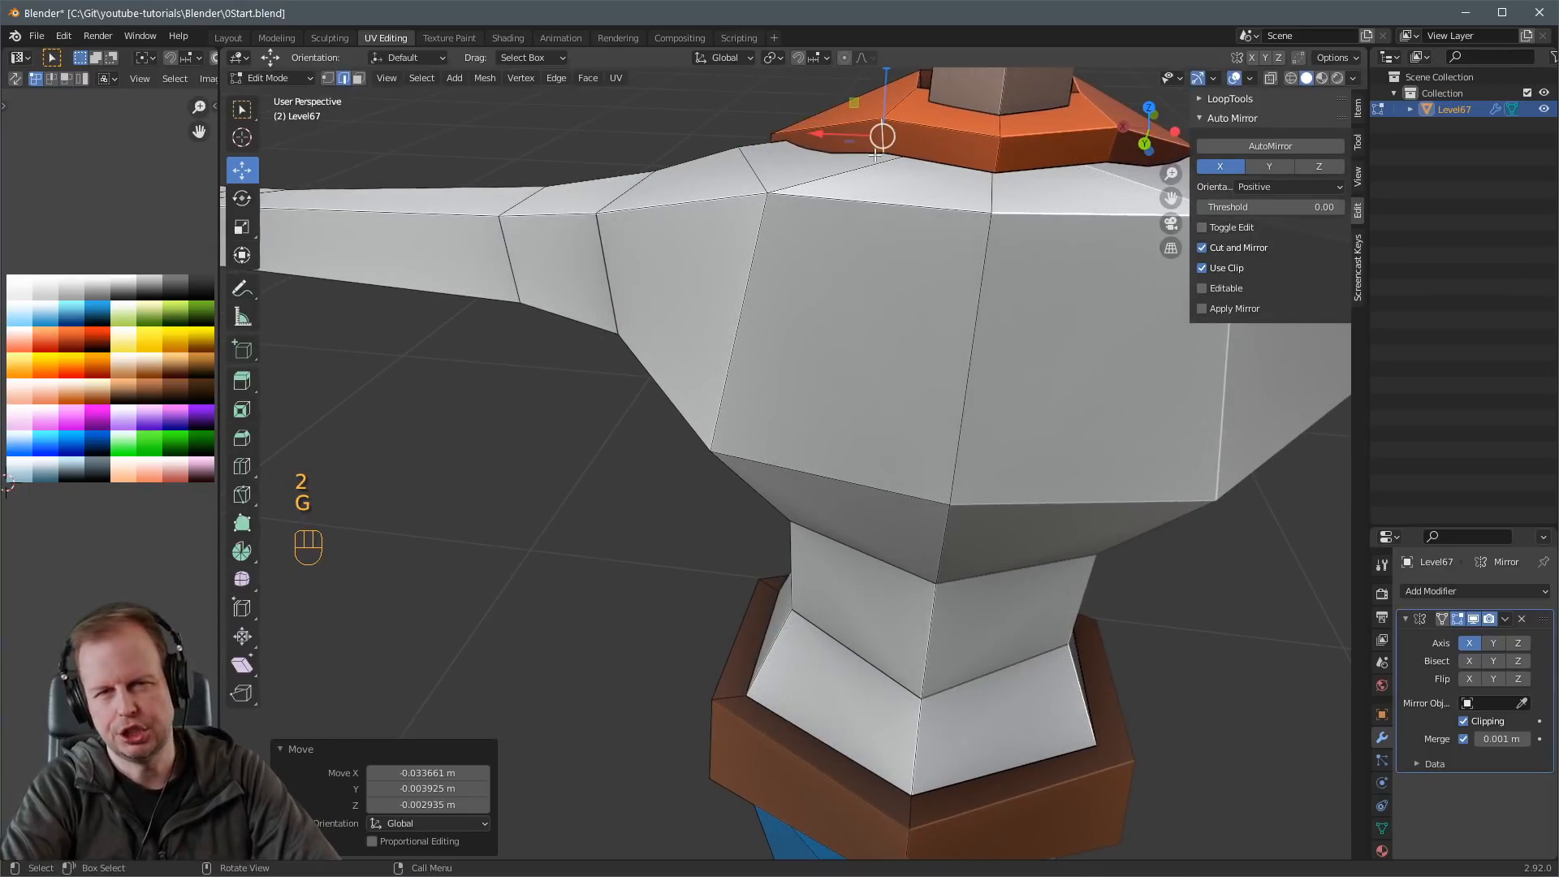
# Reposition the side edge on the front of the neckerchief to adjust its outline across the chest.
pyautogui.moveTo(932, 145); pyautogui.dragTo(798, 397, button='middle')
pyautogui.click(731, 393)
pyautogui.press('2')
pyautogui.press('g')
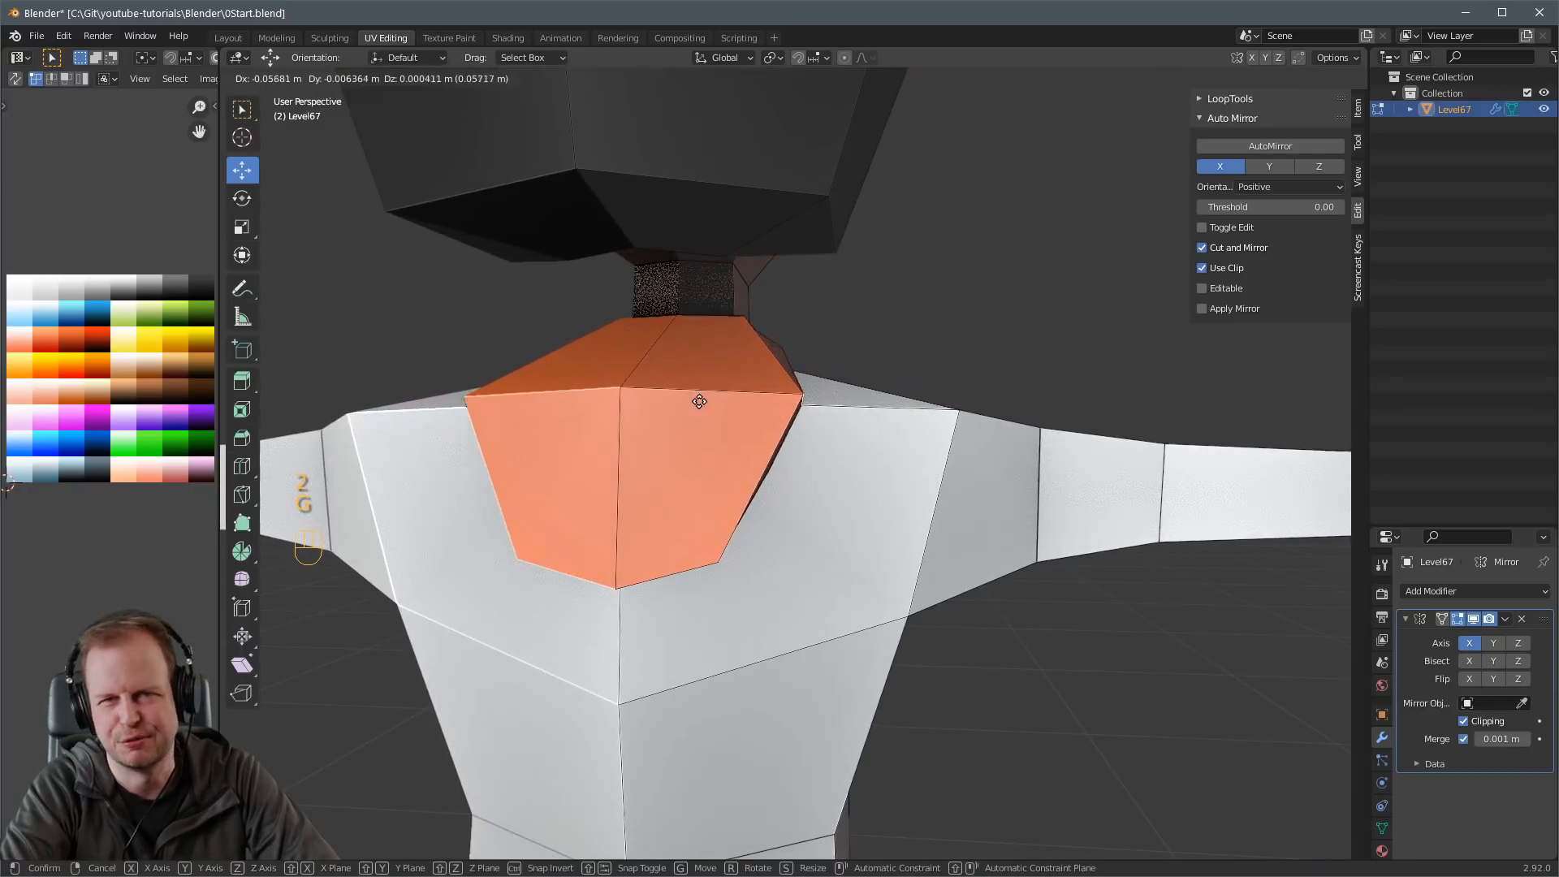
pyautogui.click(811, 449)
# Taper the neckerchief's lower front corner into a point, moving it about -0.028 m along X and -0.041 m along Z.
pyautogui.moveTo(810, 441); pyautogui.dragTo(669, 483, button='middle')
pyautogui.click(522, 538)
pyautogui.press('g')
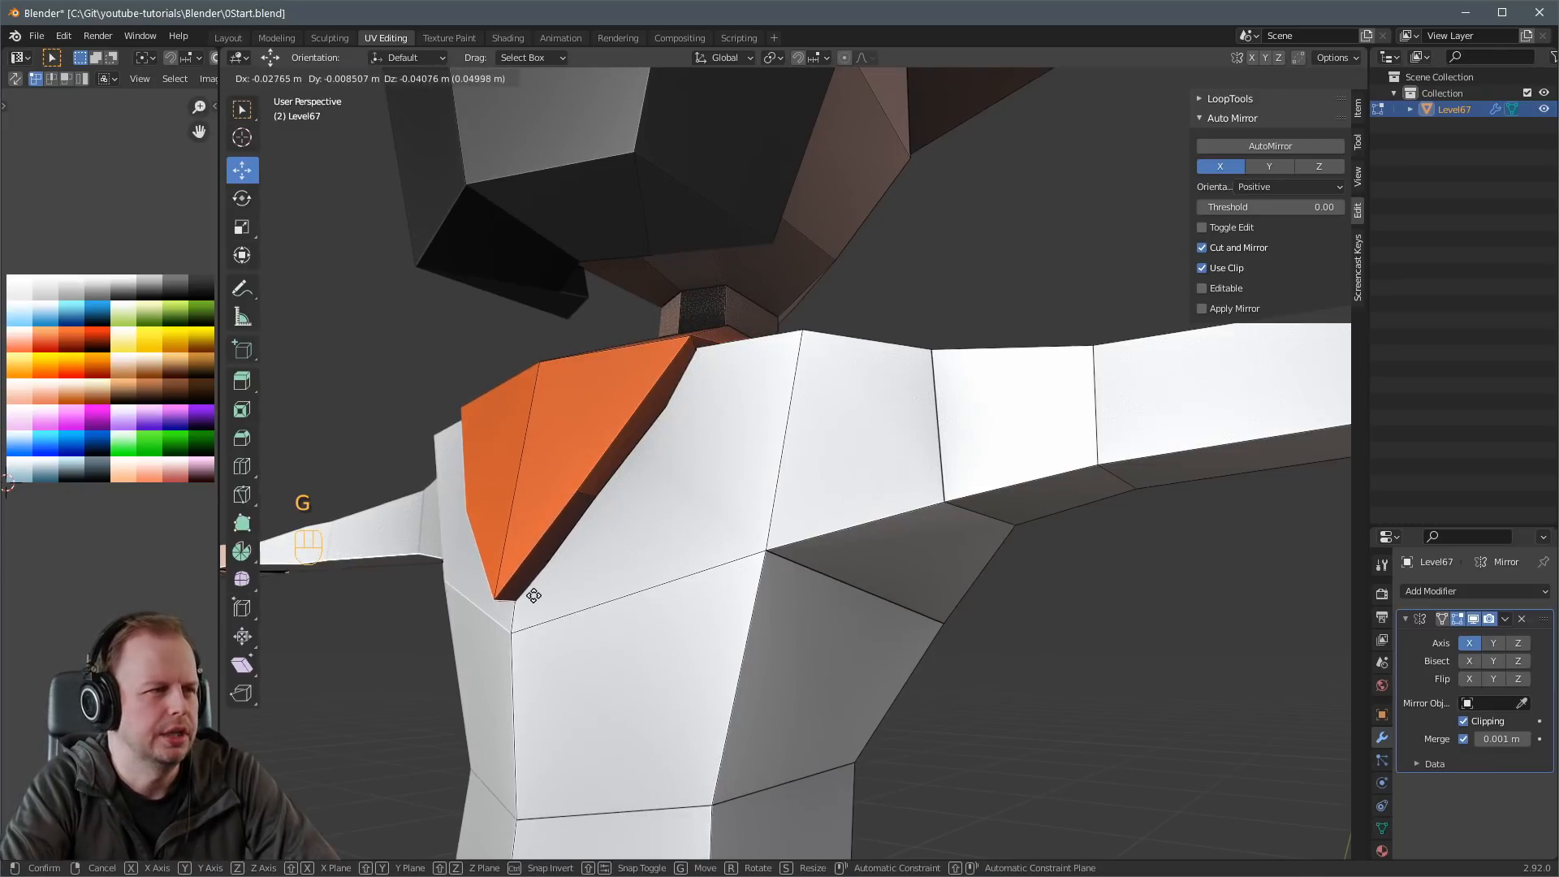
pyautogui.click(533, 595)
# Try insetting the neckerchief's top face beside the neck.
pyautogui.moveTo(533, 595); pyautogui.dragTo(647, 596, button='middle')
pyautogui.moveTo(766, 559); pyautogui.dragTo(887, 344, button='middle')
pyautogui.press('i')
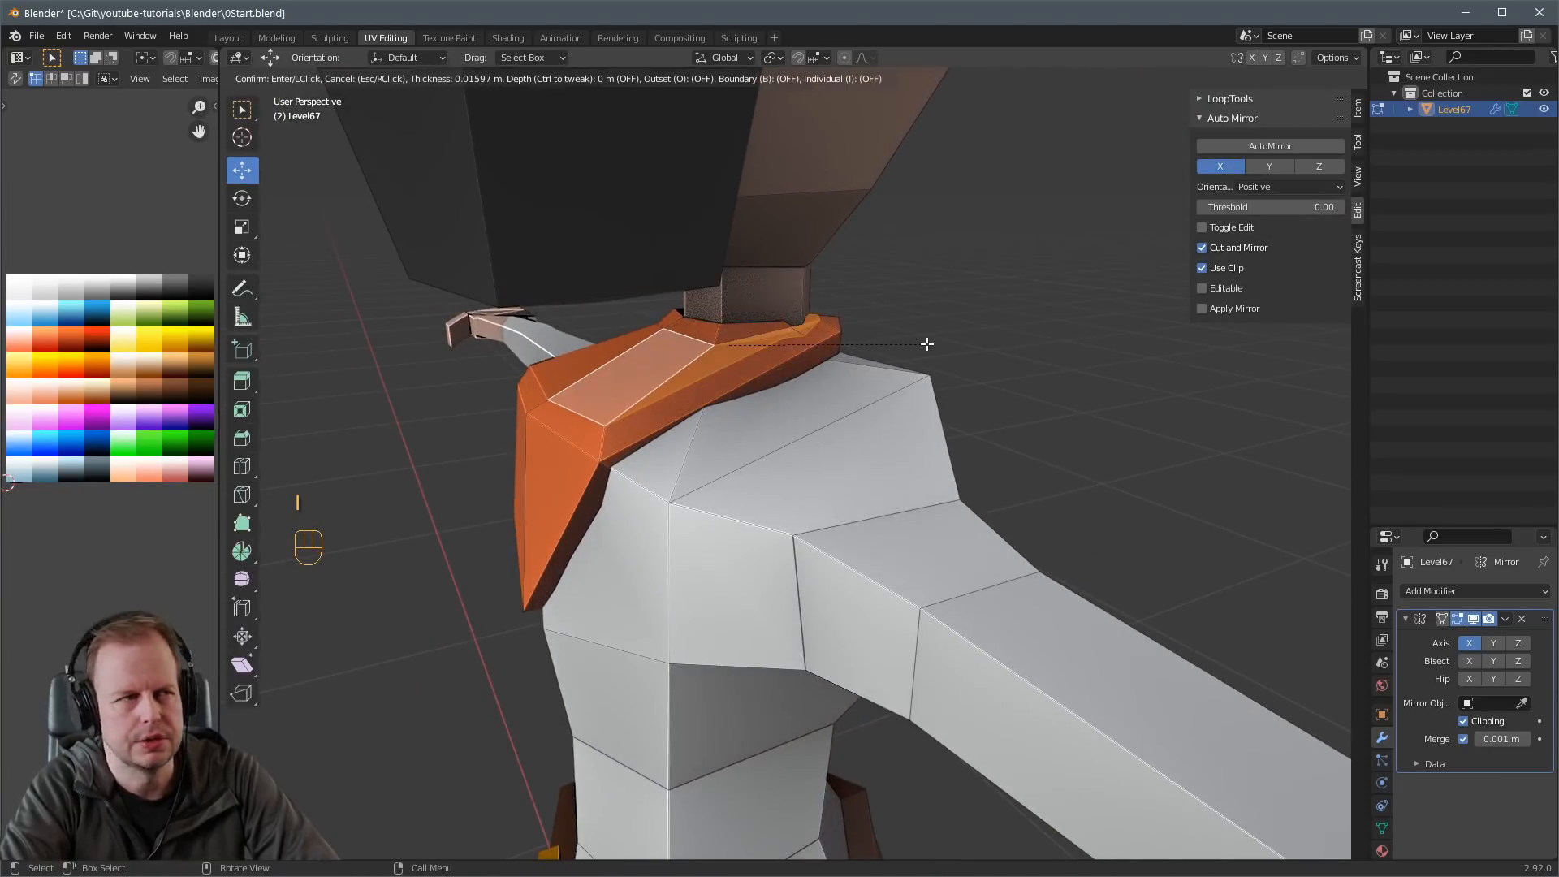
pyautogui.click(939, 345)
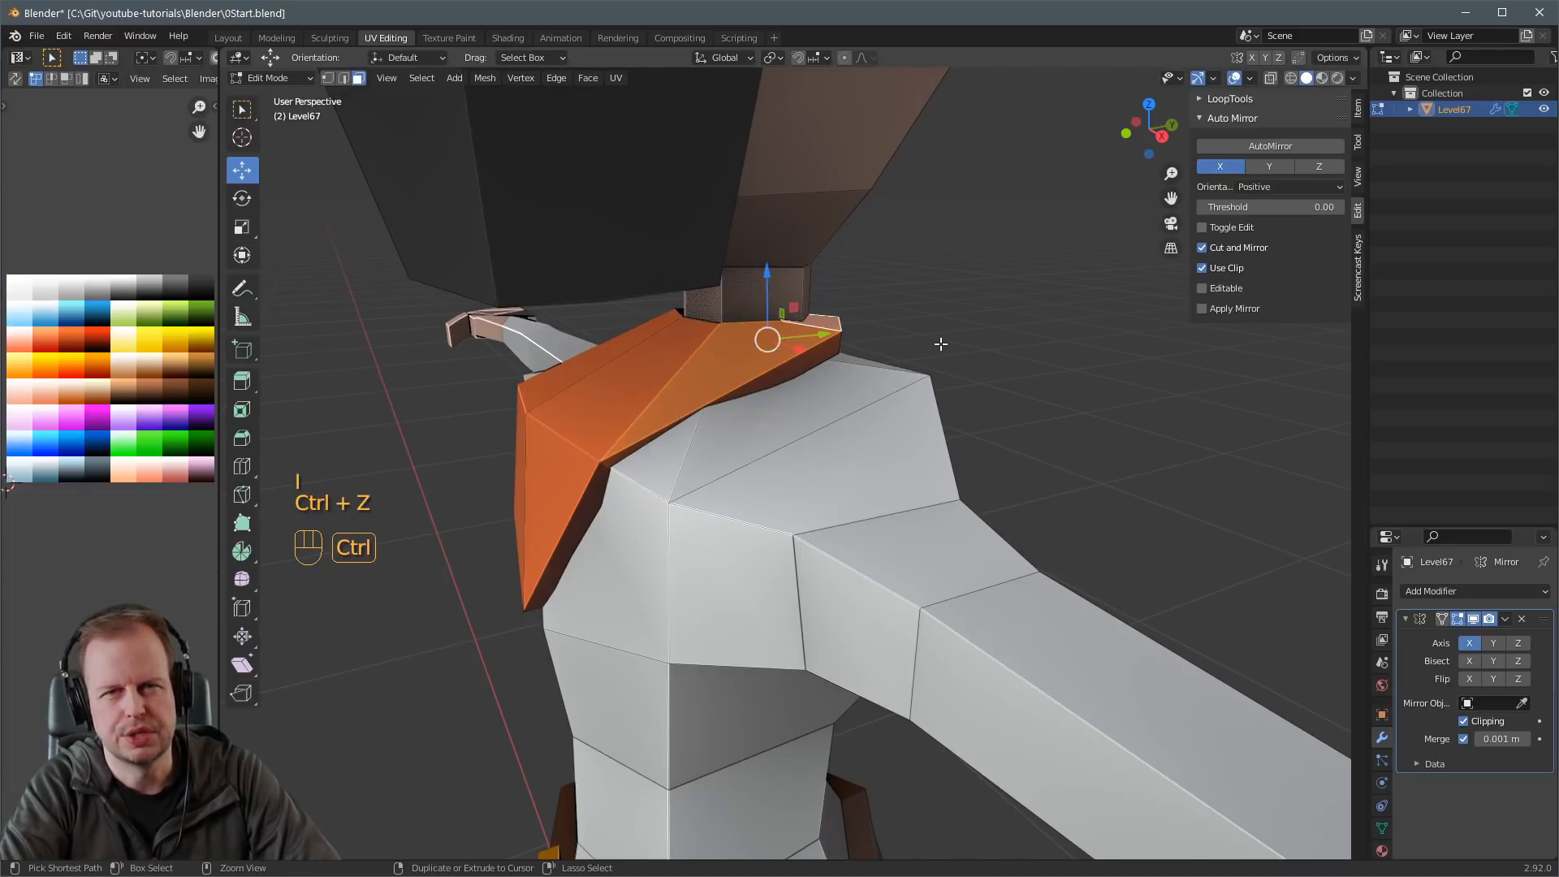
# Move the neckerchief's inner rear face behind the neck about 0.032 m along Y and 0.016 m along Z.
pyautogui.moveTo(940, 345); pyautogui.dragTo(739, 500, button='middle')
pyautogui.press('3')
pyautogui.click(761, 254)
pyautogui.hotkey('alt', 'z')
pyautogui.click(712, 500)
pyautogui.click(715, 496)
pyautogui.click(720, 499)
pyautogui.hotkey('alt', 'z')
pyautogui.press('g')
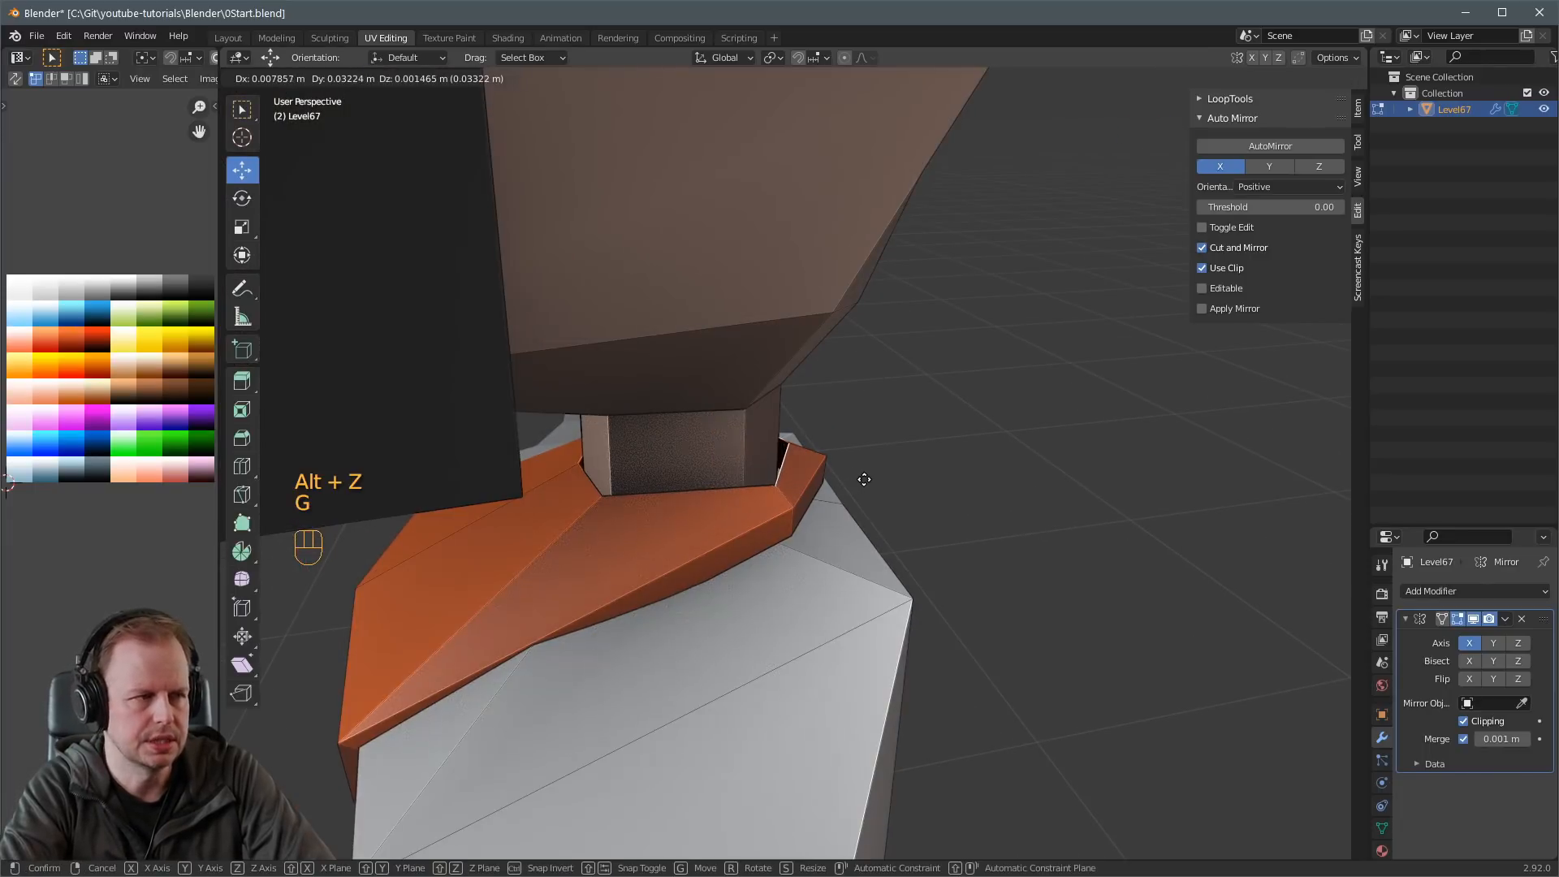
pyautogui.click(780, 446)
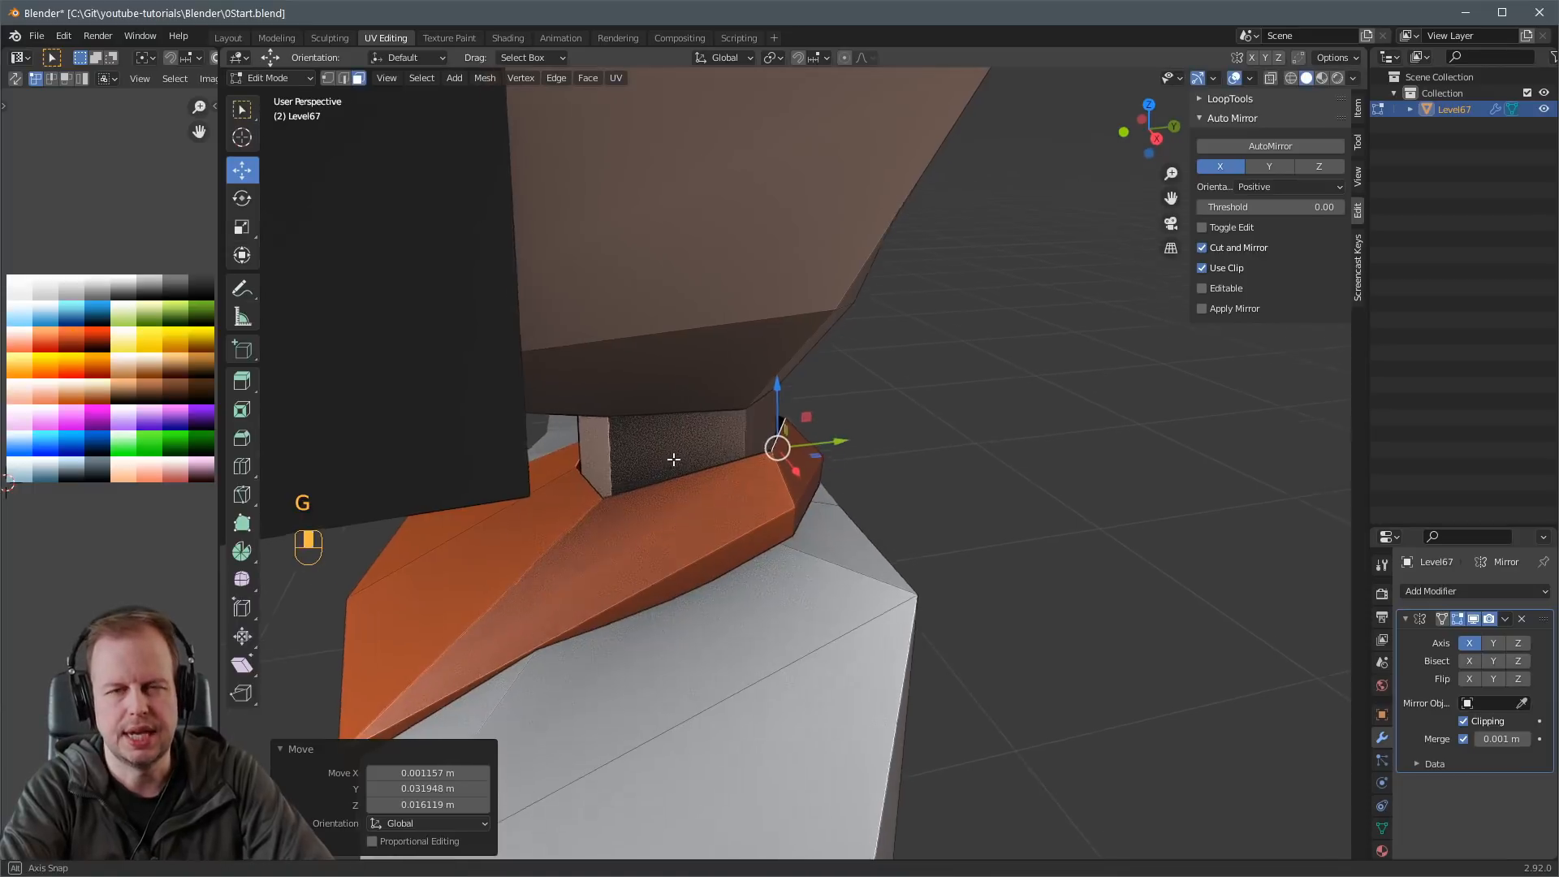
# Raise the neckerchief's inner collar edge at the side of the neck and adjust the neighbouring collar edge.
pyautogui.press('2')
pyautogui.press('g')
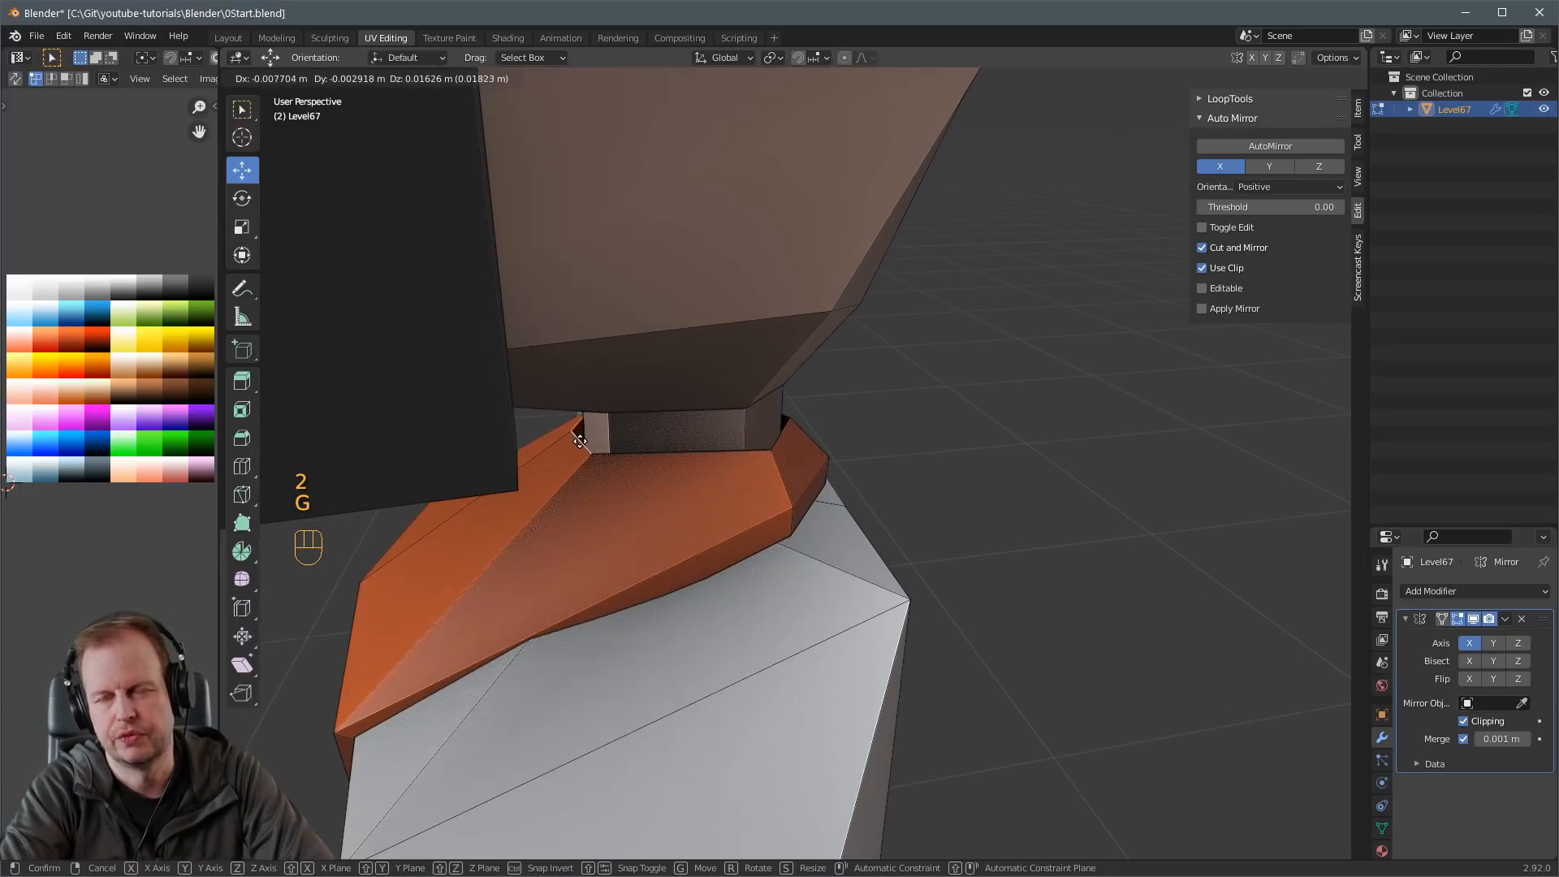
pyautogui.click(581, 441)
pyautogui.moveTo(740, 443); pyautogui.dragTo(557, 424, button='middle')
pyautogui.press('2')
pyautogui.click(793, 419)
pyautogui.press('g')
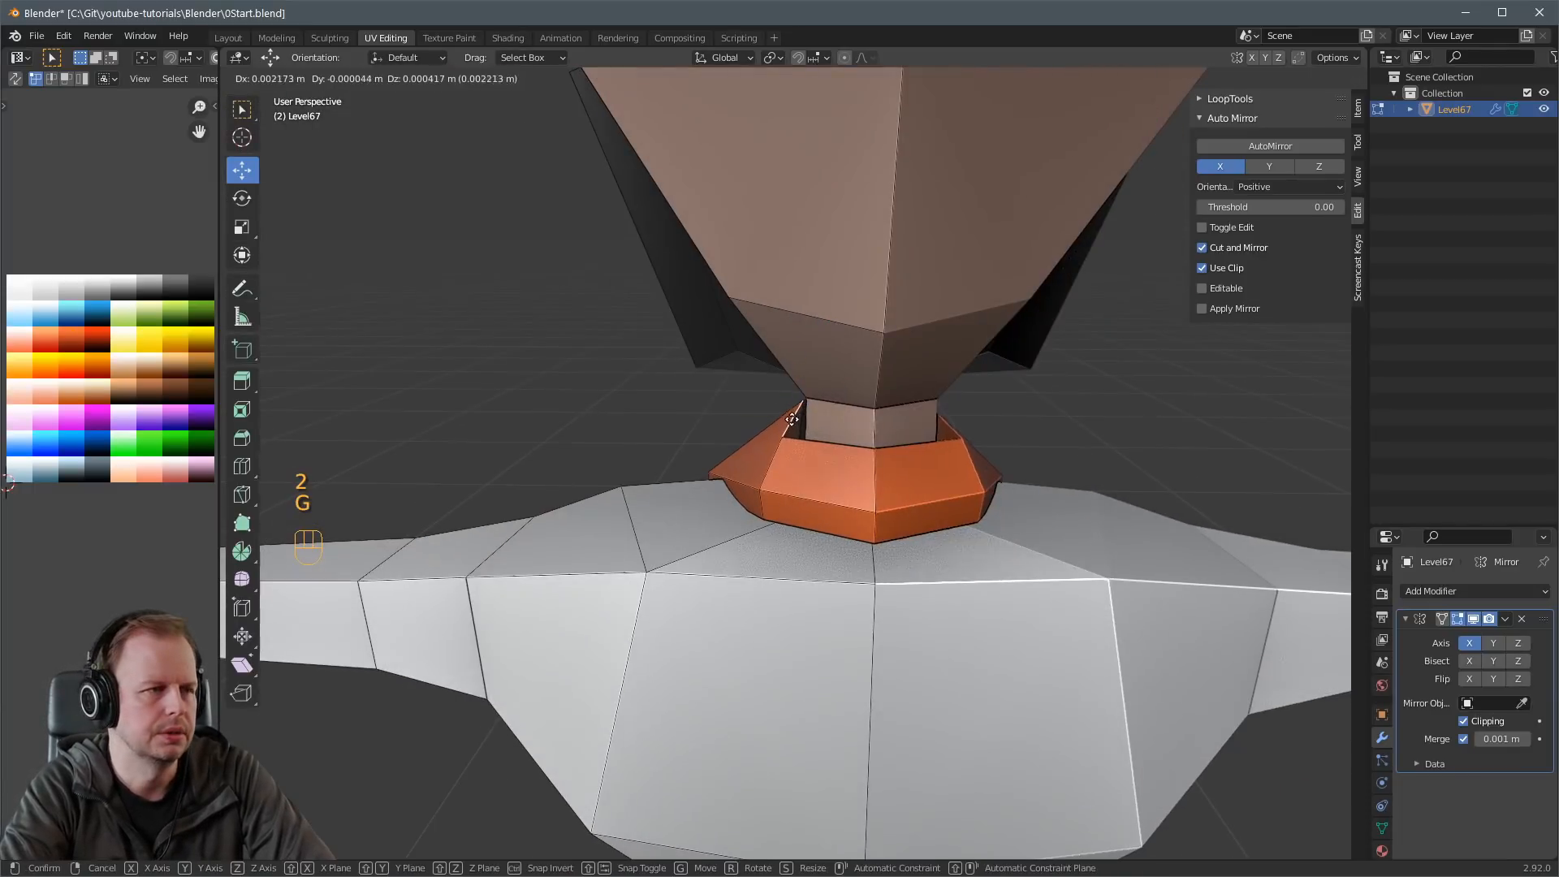
pyautogui.click(792, 420)
# Adjust the neckerchief's front tip, add a single loop cut around its collar band and scale the new loop.
pyautogui.moveTo(788, 419); pyautogui.dragTo(804, 500, button='middle')
pyautogui.click(638, 605)
pyautogui.moveTo(637, 604); pyautogui.dragTo(633, 601, button='middle')
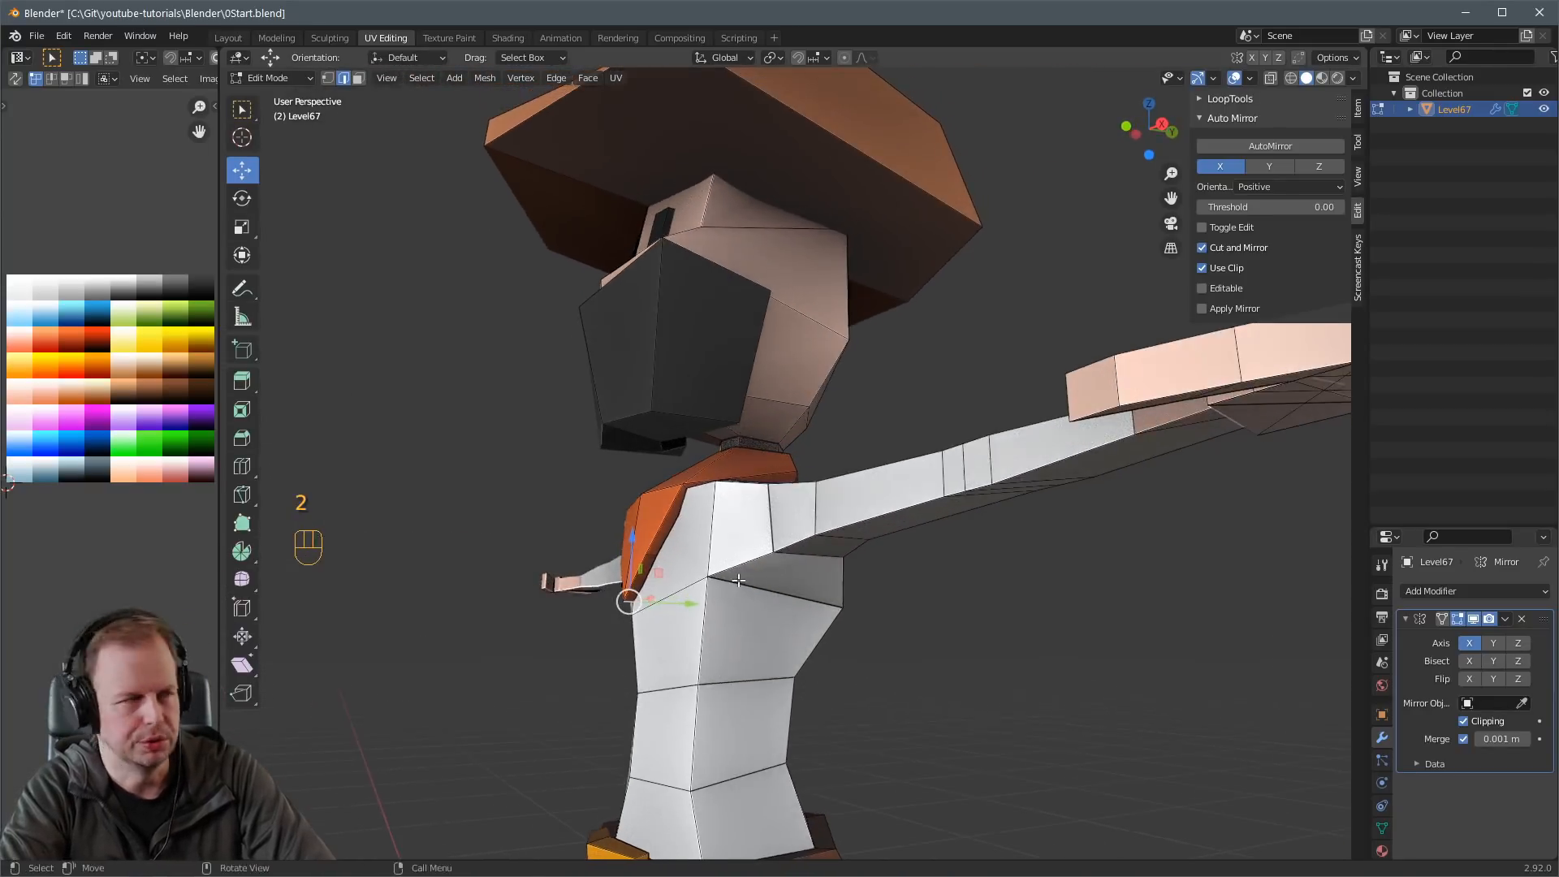
pyautogui.press('g')
pyautogui.click(630, 598)
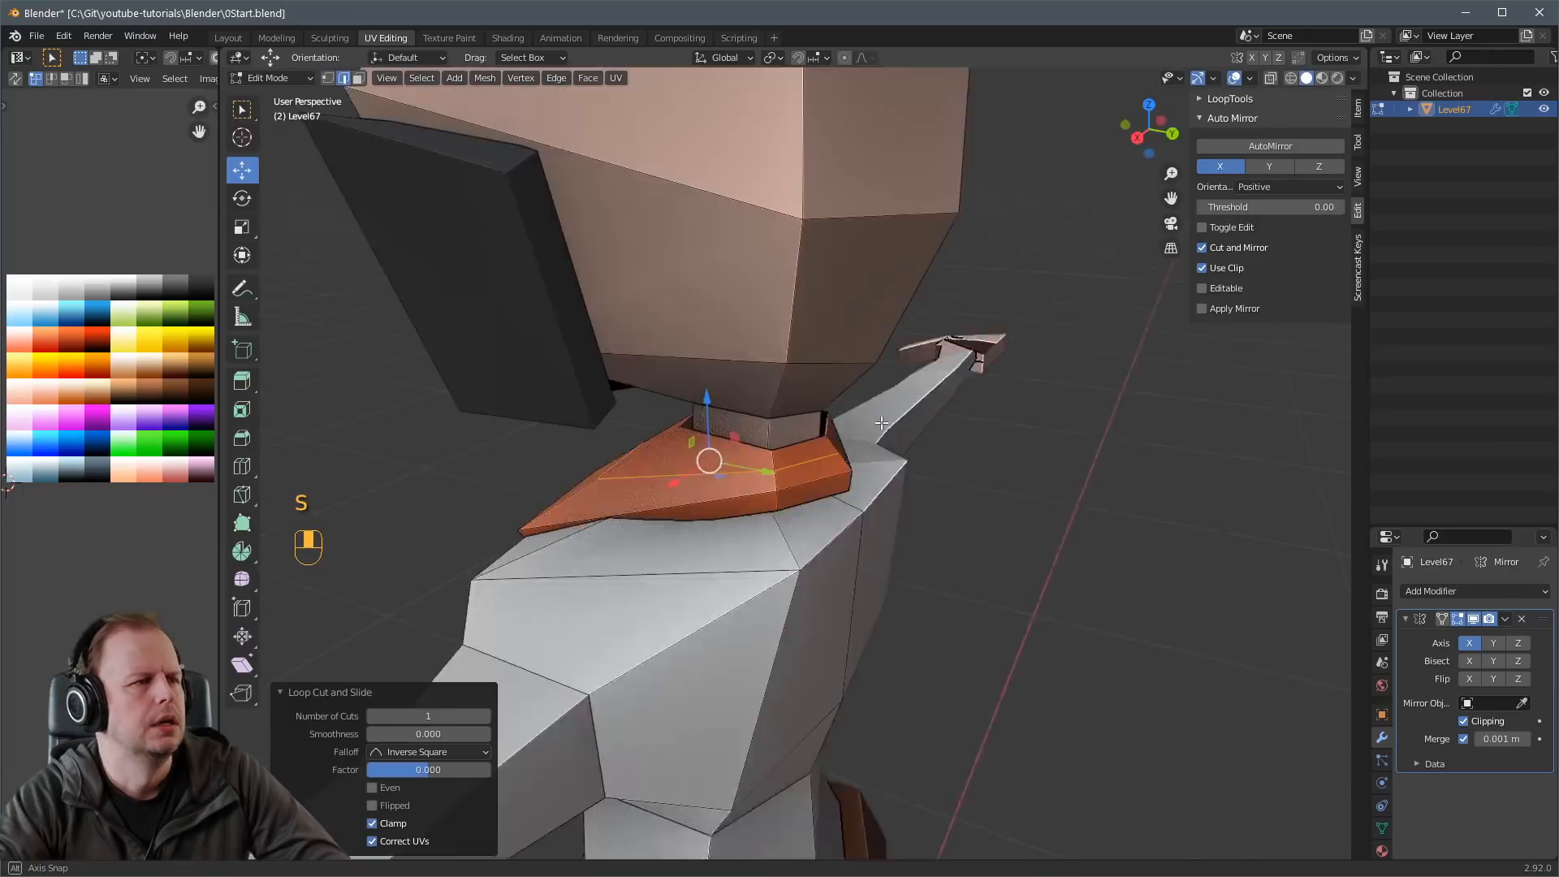
# Raise the neckerchief's upper collar face beside the neck along Z.
pyautogui.press('3')
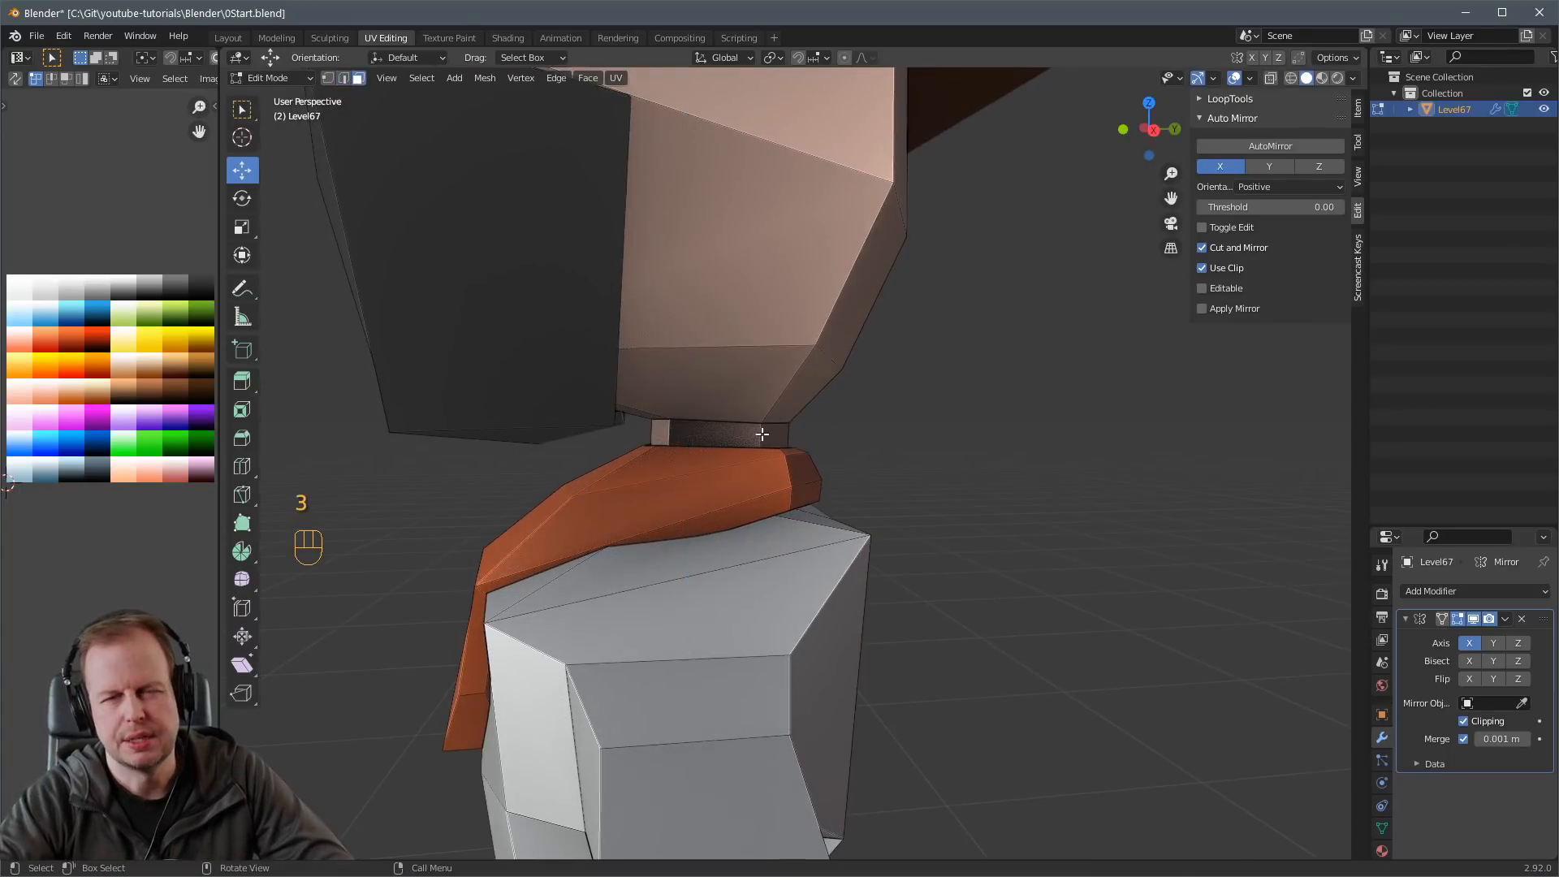
pyautogui.click(640, 462)
pyautogui.moveTo(641, 461); pyautogui.dragTo(706, 406, button='middle')
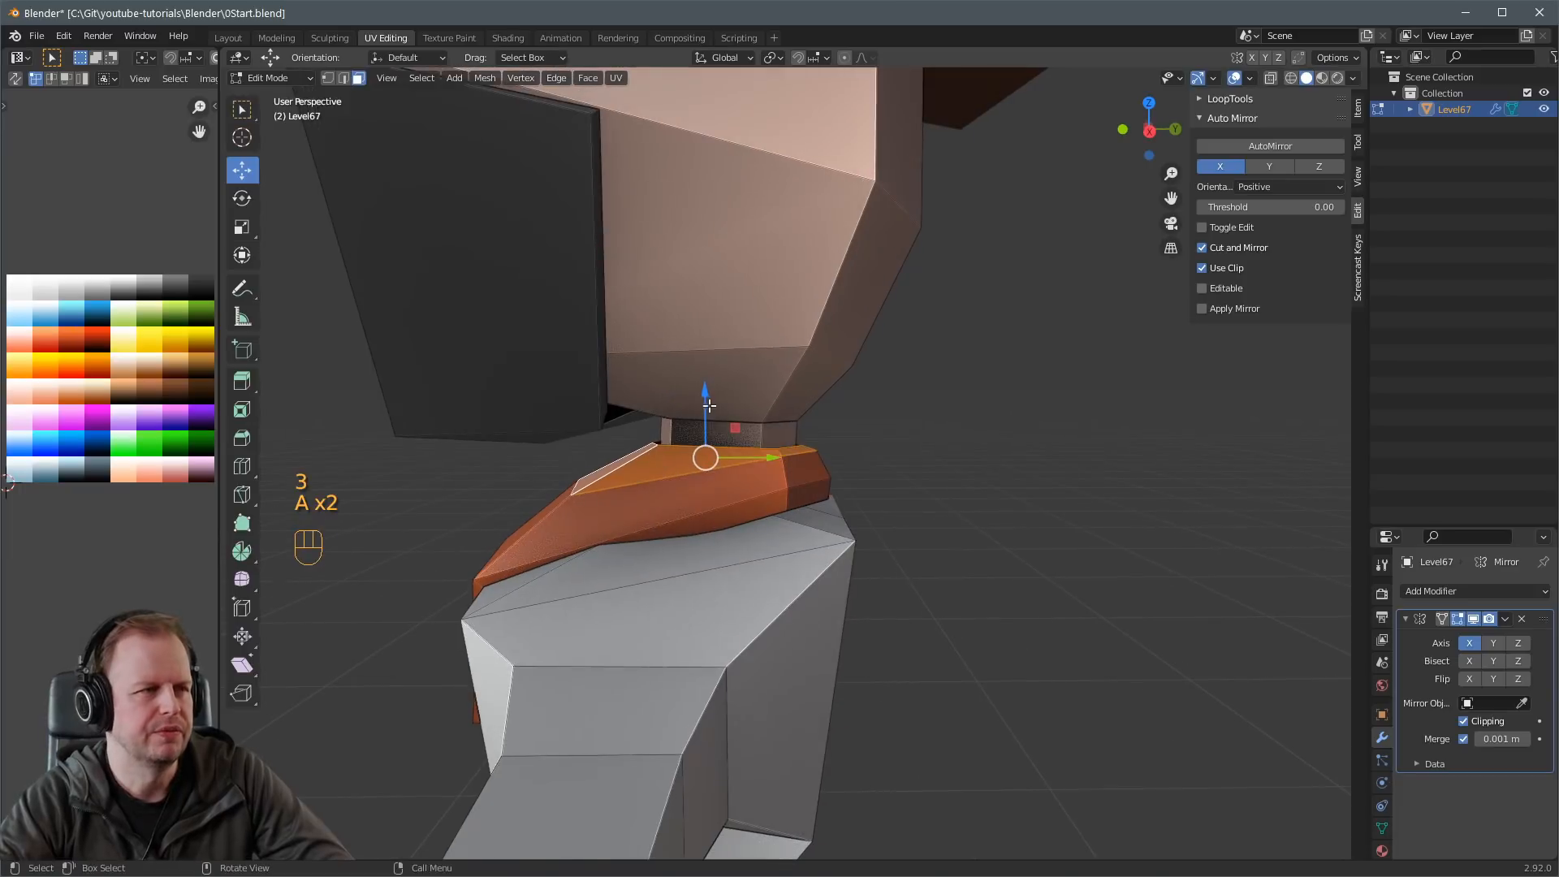
pyautogui.moveTo(706, 398); pyautogui.dragTo(711, 383)
# Reposition the neckerchief's rear collar edges and raise the outer edge over the shoulder.
pyautogui.moveTo(711, 382); pyautogui.dragTo(693, 502, button='middle')
pyautogui.press('2')
pyautogui.press('g')
pyautogui.click(776, 461)
pyautogui.press('g')
pyautogui.click(781, 451)
pyautogui.press('g')
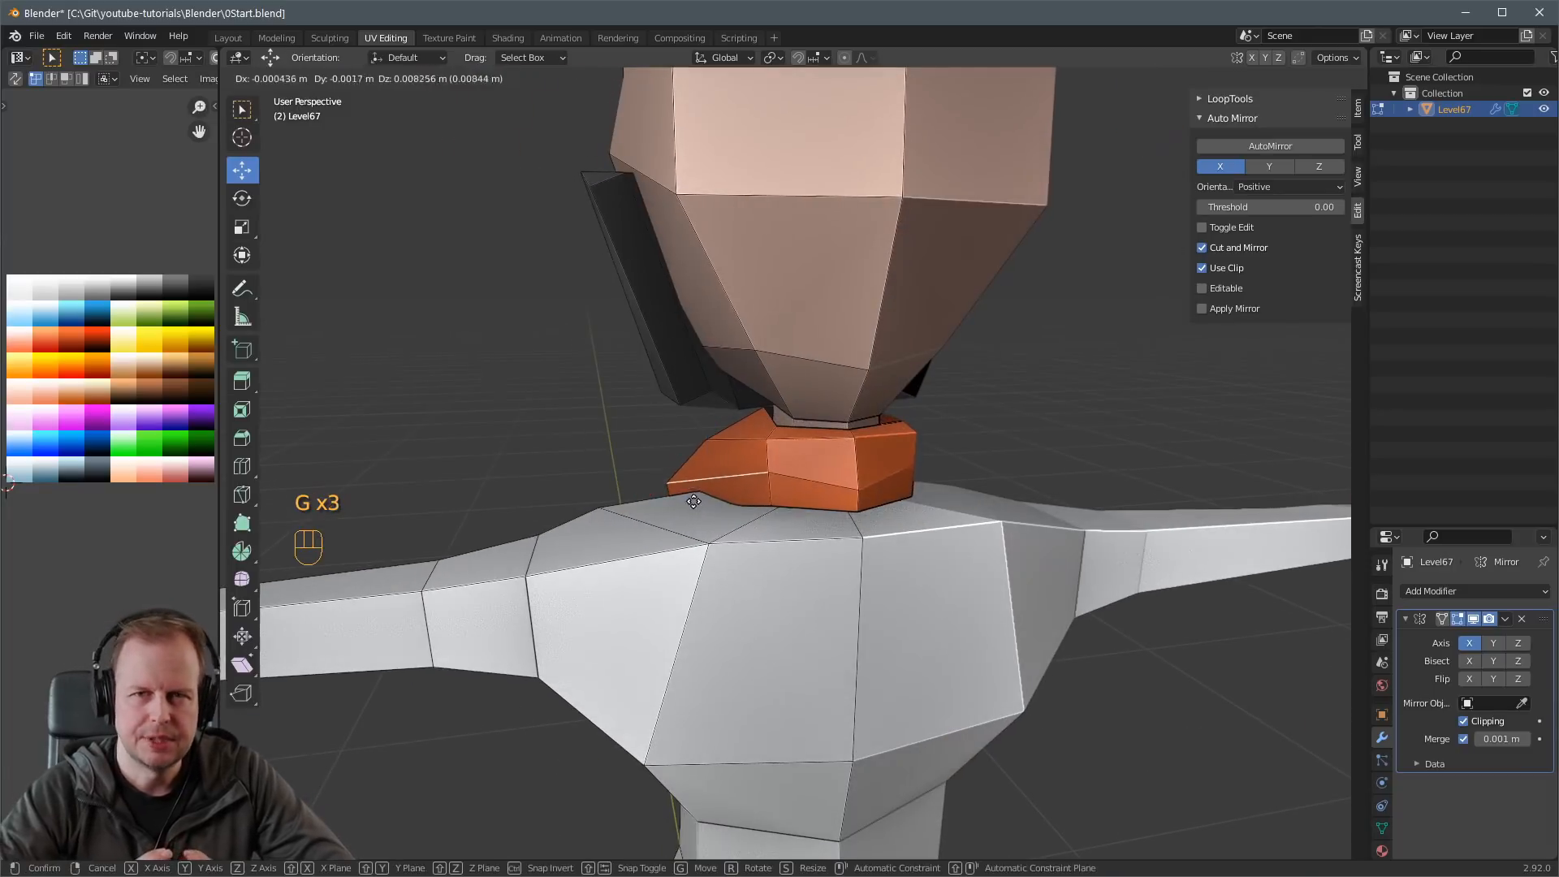
pyautogui.click(694, 467)
# Adjust the vertices behind the neck, pulling the neckerchief's rear centre vertex about 0.01 m back along Y.
pyautogui.press('1')
pyautogui.press('g')
pyautogui.click(856, 453)
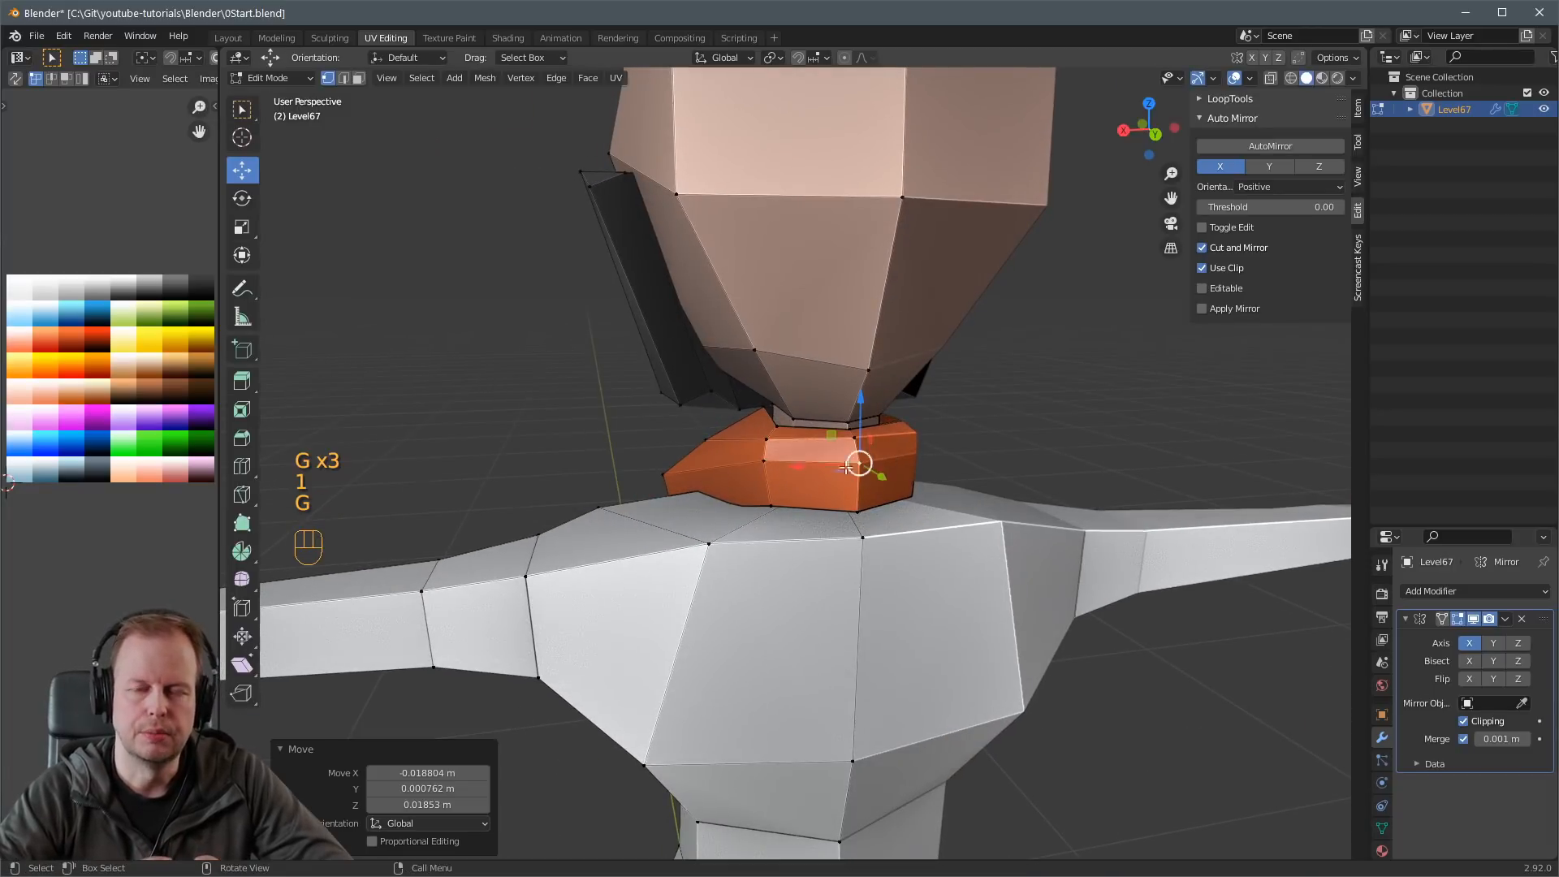
pyautogui.moveTo(855, 452); pyautogui.dragTo(948, 430, button='middle')
pyautogui.press('g')
pyautogui.click(845, 502)
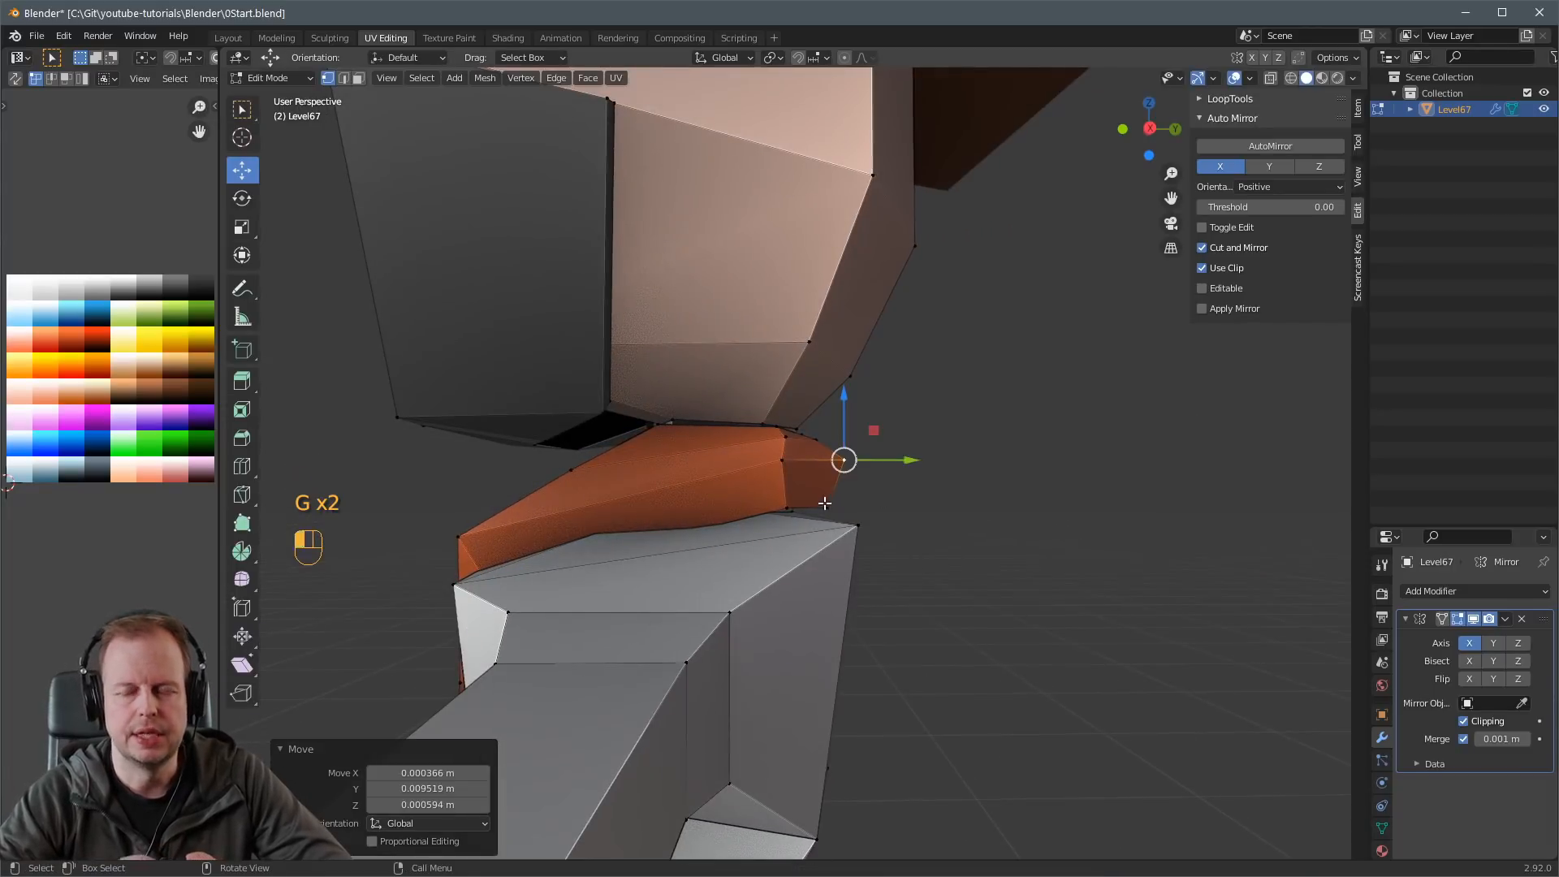
# Lower the neckerchief's bottom rear vertices into the shoulders, moving the last one about -0.01 m along Y and -0.032 m along Z.
pyautogui.press('g')
pyautogui.click(816, 535)
pyautogui.press('g')
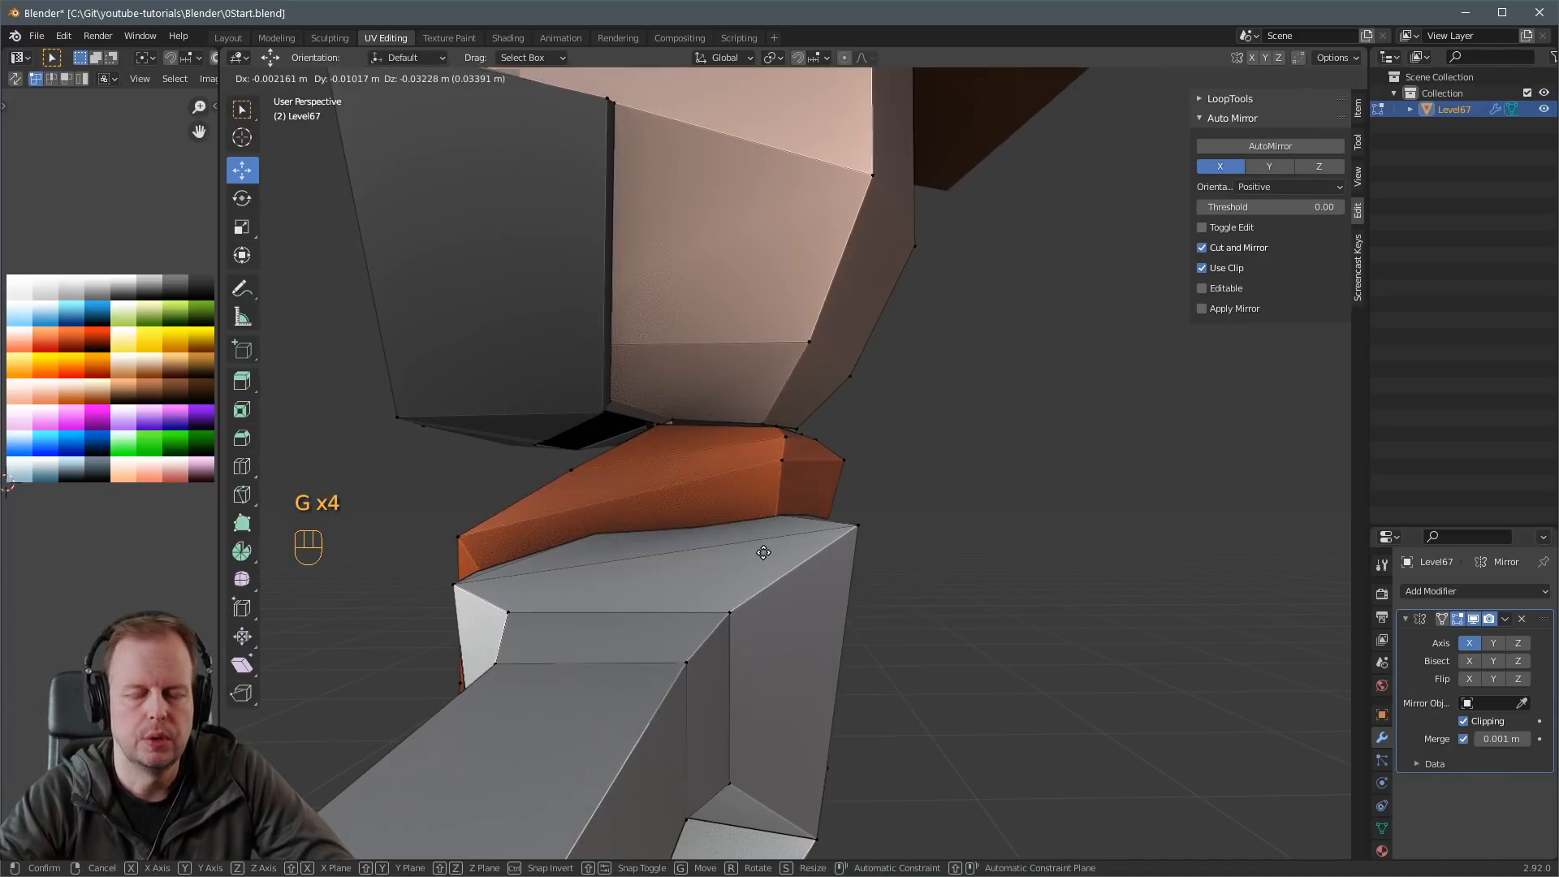
pyautogui.click(767, 550)
# Move the neckerchief's side face above the shoulder about 0.02 m along X and 0.01 m along Y.
pyautogui.moveTo(772, 550); pyautogui.dragTo(954, 523, button='middle')
pyautogui.scroll(-7, 893, 521)
pyautogui.moveTo(743, 516); pyautogui.dragTo(835, 522, button='middle')
pyautogui.scroll(6, 897, 511)
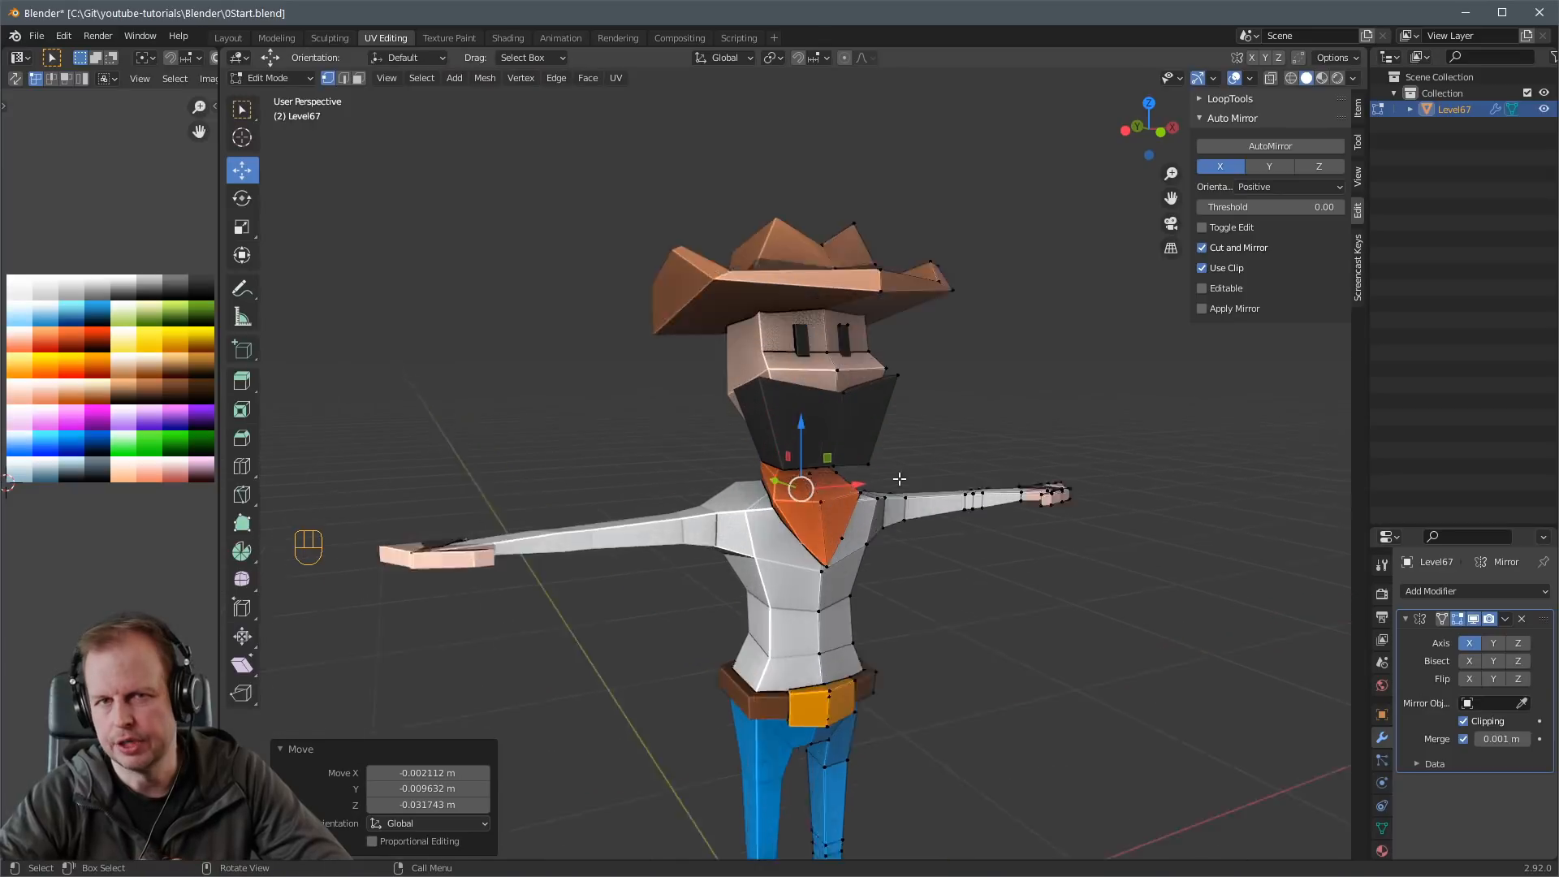
pyautogui.moveTo(898, 435); pyautogui.dragTo(815, 472, button='middle')
pyautogui.click(755, 451)
pyautogui.press('3')
pyautogui.press('3')
pyautogui.press('g')
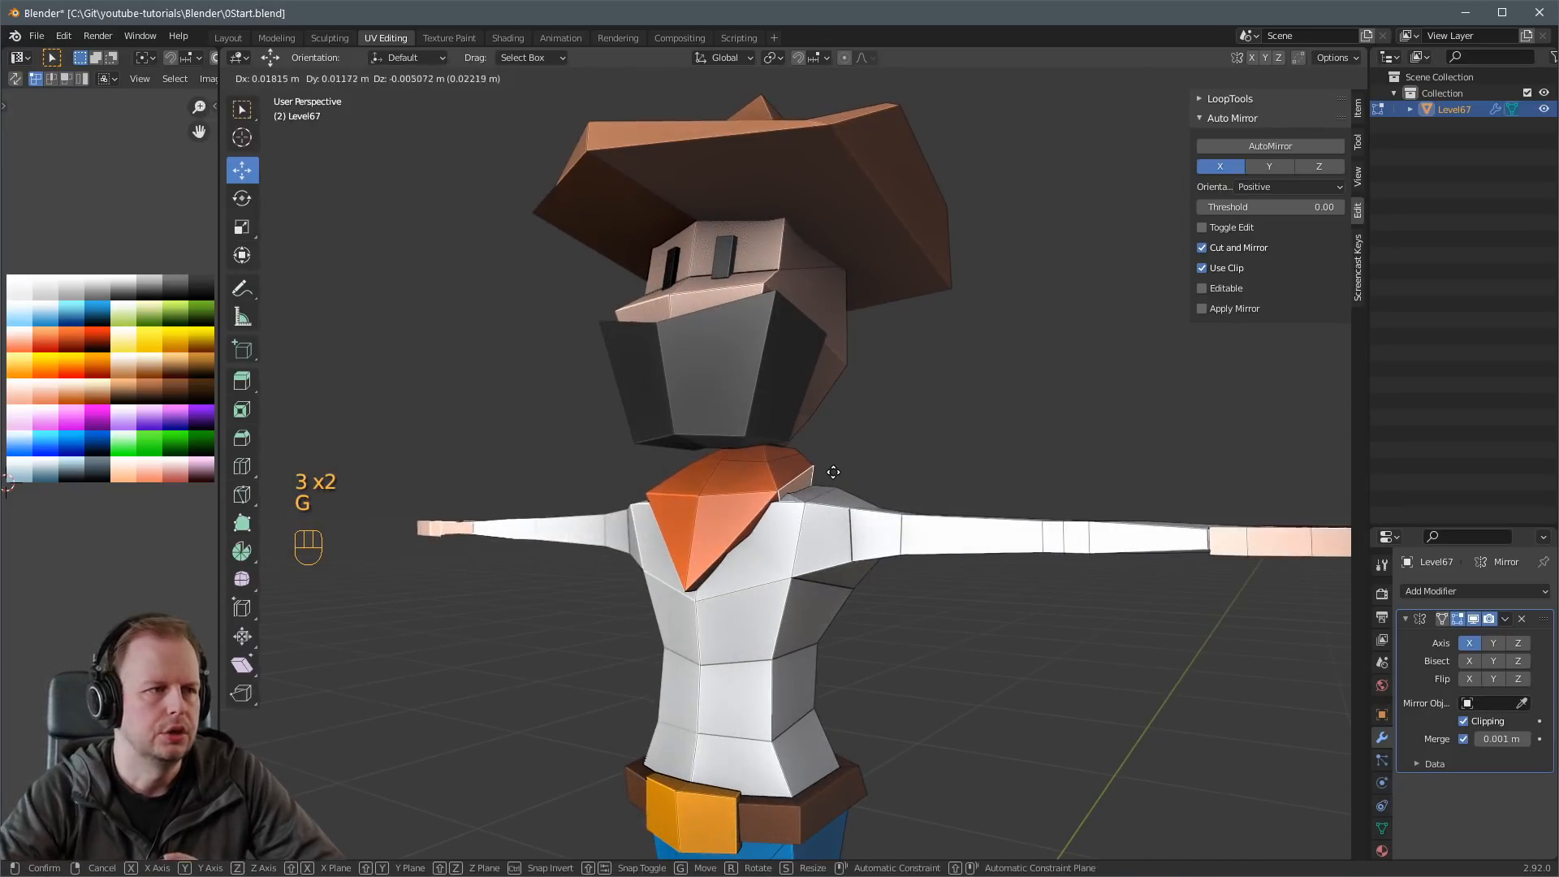
pyautogui.click(828, 475)
# Reposition the neckerchief's upper collar edge at the side of the neck.
pyautogui.press('2')
pyautogui.press('2')
pyautogui.press('3')
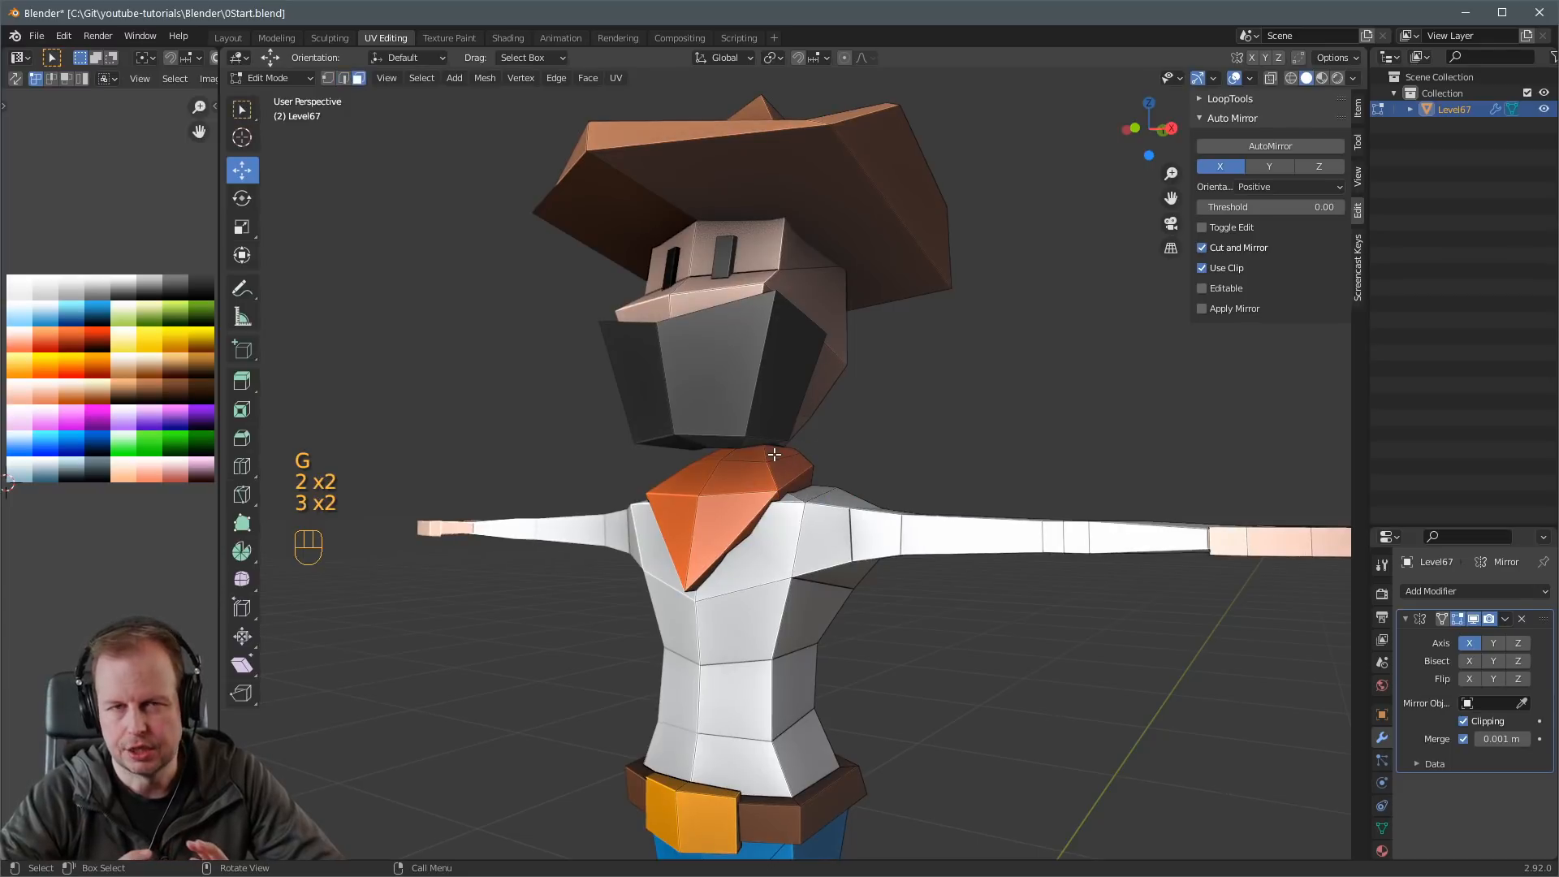
pyautogui.press('2')
pyautogui.press('g')
pyautogui.click(781, 467)
# Adjust a collar vertex and move the neckerchief's side edge about 0.01 m along Y and -0.016 m along Z.
pyautogui.press('1')
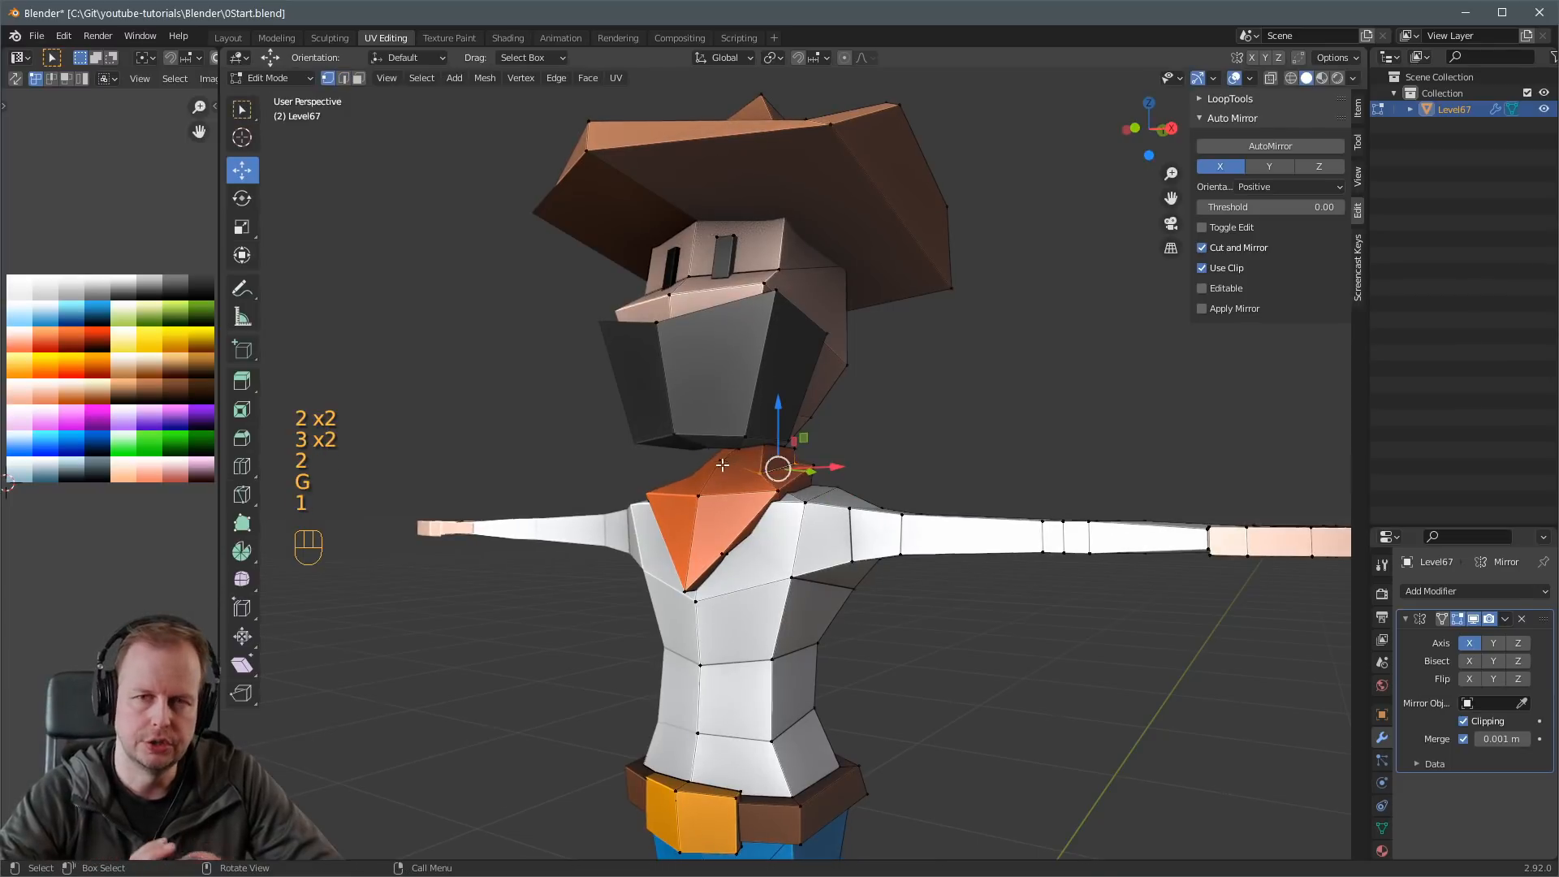
pyautogui.moveTo(781, 467); pyautogui.dragTo(922, 468, button='middle')
pyautogui.press('g')
pyautogui.click(703, 467)
pyautogui.press('2')
pyautogui.press('g')
pyautogui.click(829, 467)
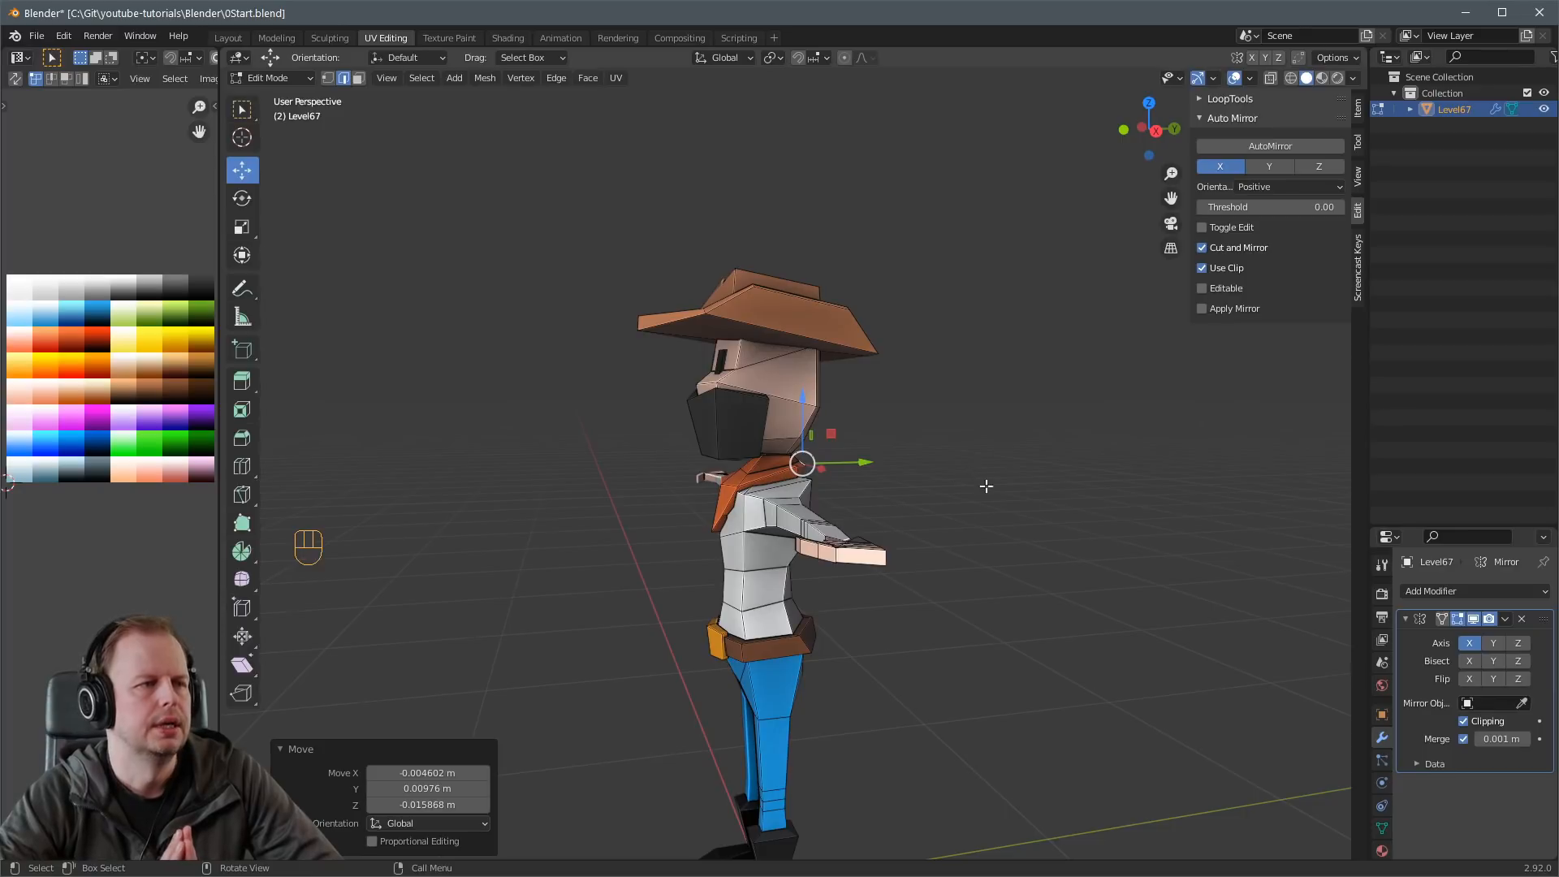
# Move the neckerchief's front fold edge forward, about -0.014 m along Y.
pyautogui.moveTo(950, 454)
pyautogui.mouseDown(button='middle')
pyautogui.moveTo(890, 466)
pyautogui.moveTo(970, 464)
pyautogui.mouseUp(button='middle')
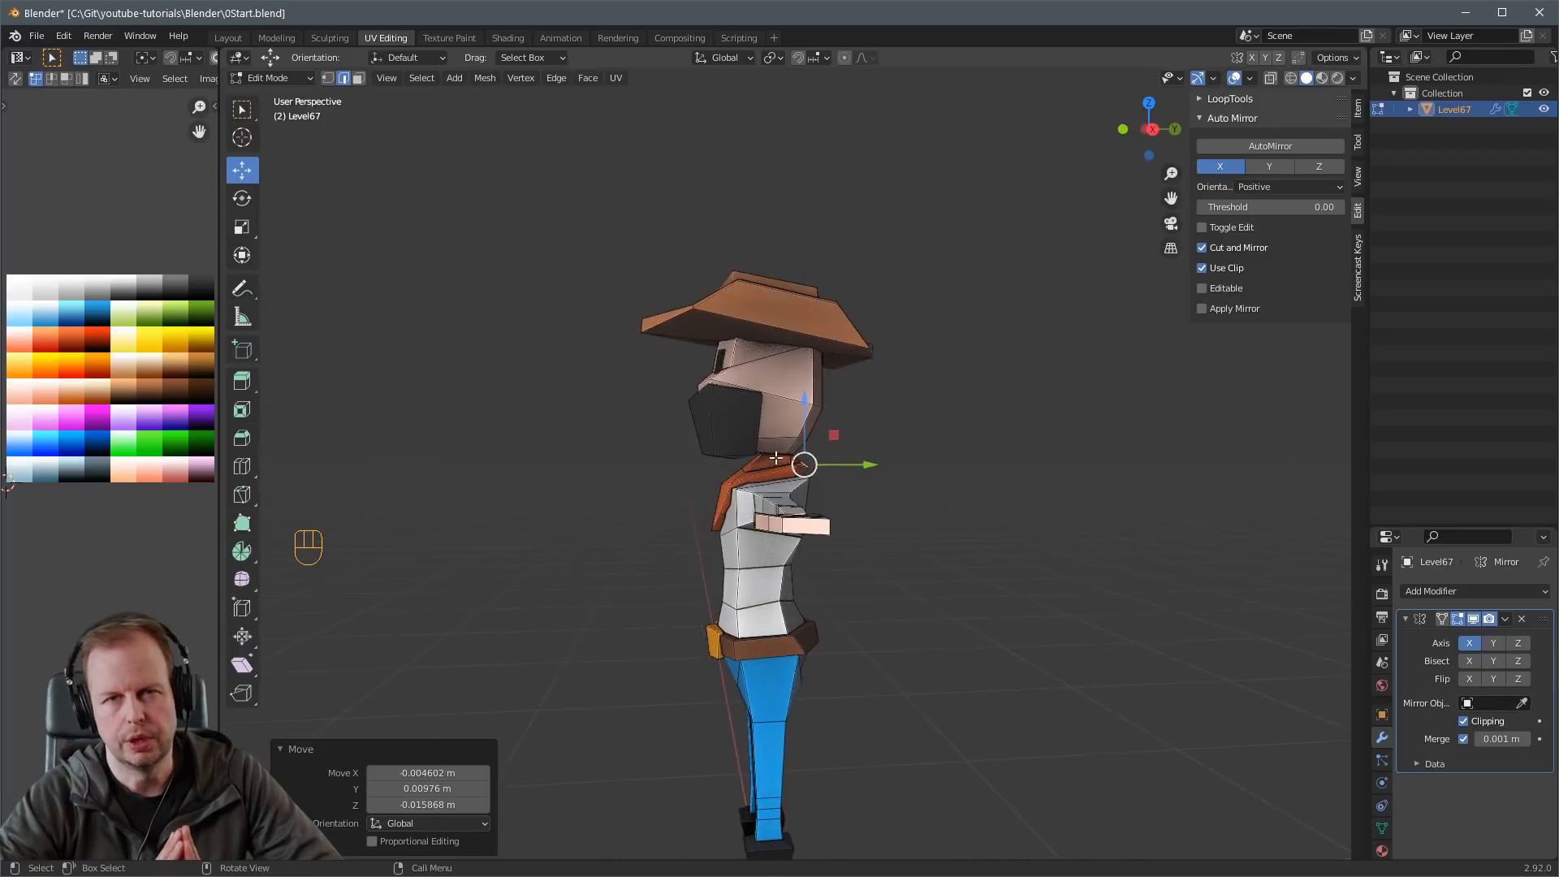
pyautogui.scroll(4, 690, 463)
pyautogui.moveTo(673, 452)
pyautogui.mouseDown(button='middle')
pyautogui.moveTo(647, 452)
pyautogui.moveTo(654, 467)
pyautogui.mouseUp(button='middle')
pyautogui.press('2')
pyautogui.press('g')
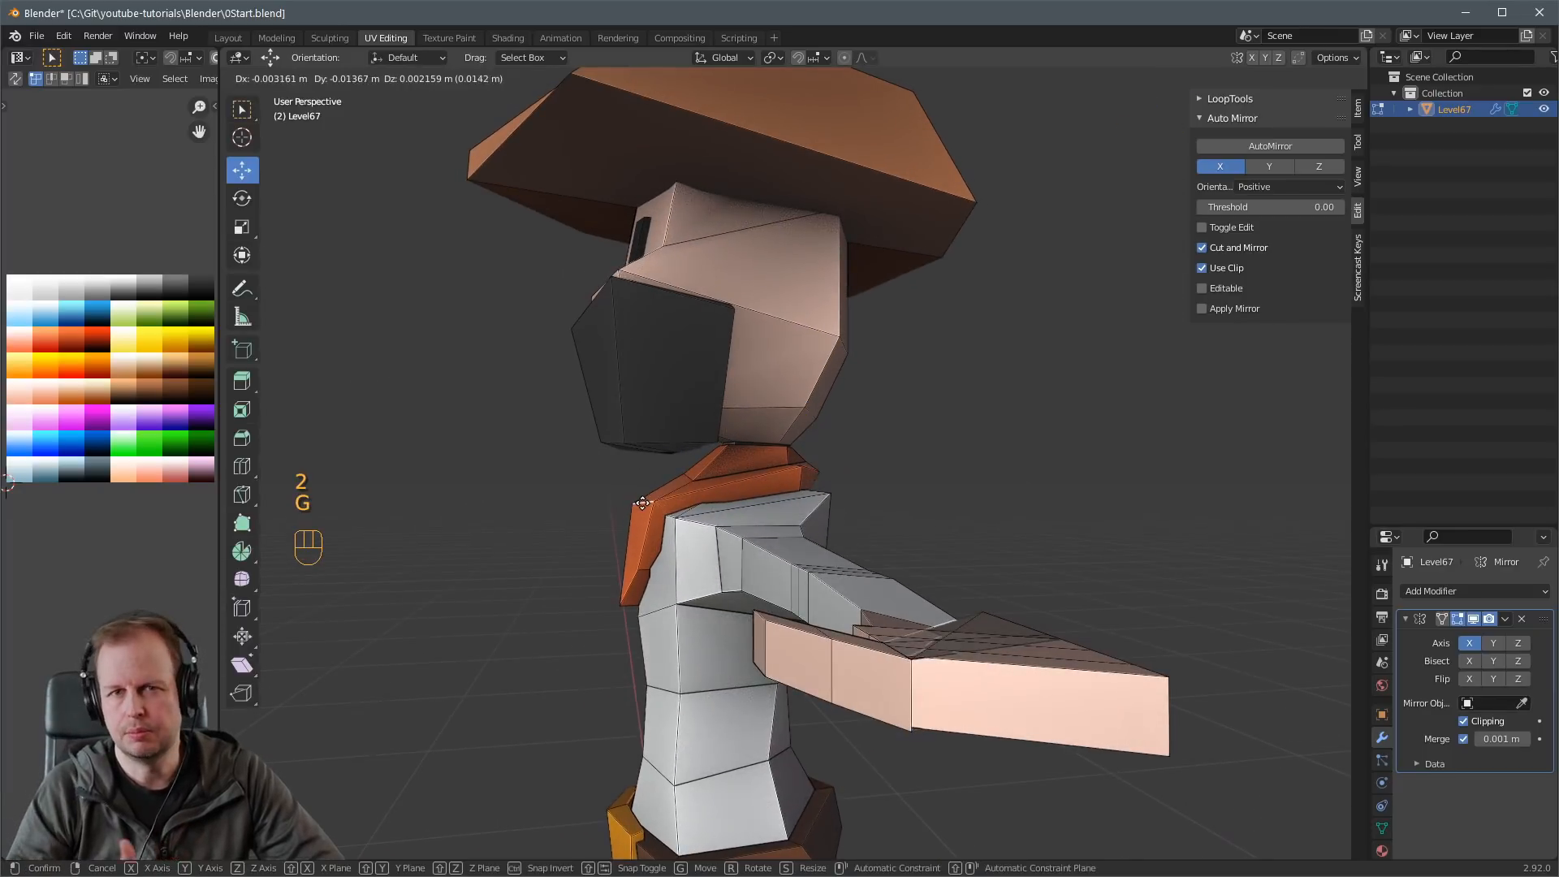
pyautogui.click(641, 503)
# Using X-ray display, push the neckerchief's inner front face into the chest, about 0.006 m along X and 0.039 m along Y.
pyautogui.hotkey('alt', 'z')
pyautogui.moveTo(734, 513)
pyautogui.mouseDown(button='middle')
pyautogui.moveTo(689, 526)
pyautogui.moveTo(641, 495)
pyautogui.moveTo(650, 520)
pyautogui.moveTo(608, 563)
pyautogui.moveTo(715, 536)
pyautogui.mouseUp(button='middle')
pyautogui.scroll(4, 653, 542)
pyautogui.press('3')
pyautogui.click(611, 585)
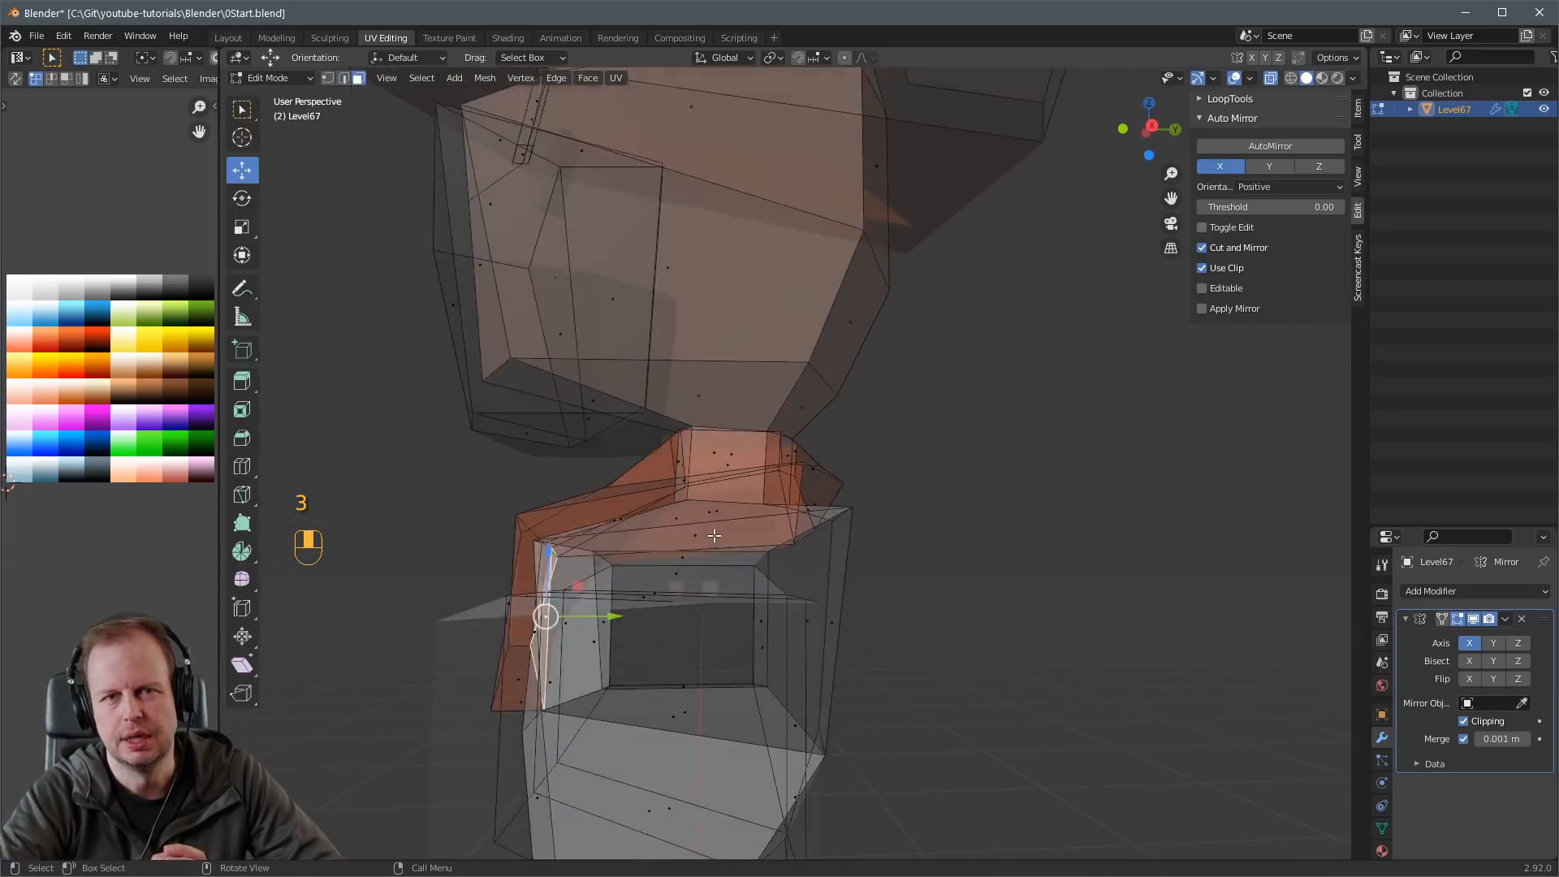
pyautogui.scroll(-4, 654, 546)
pyautogui.hotkey('alt', 'z')
pyautogui.press('g')
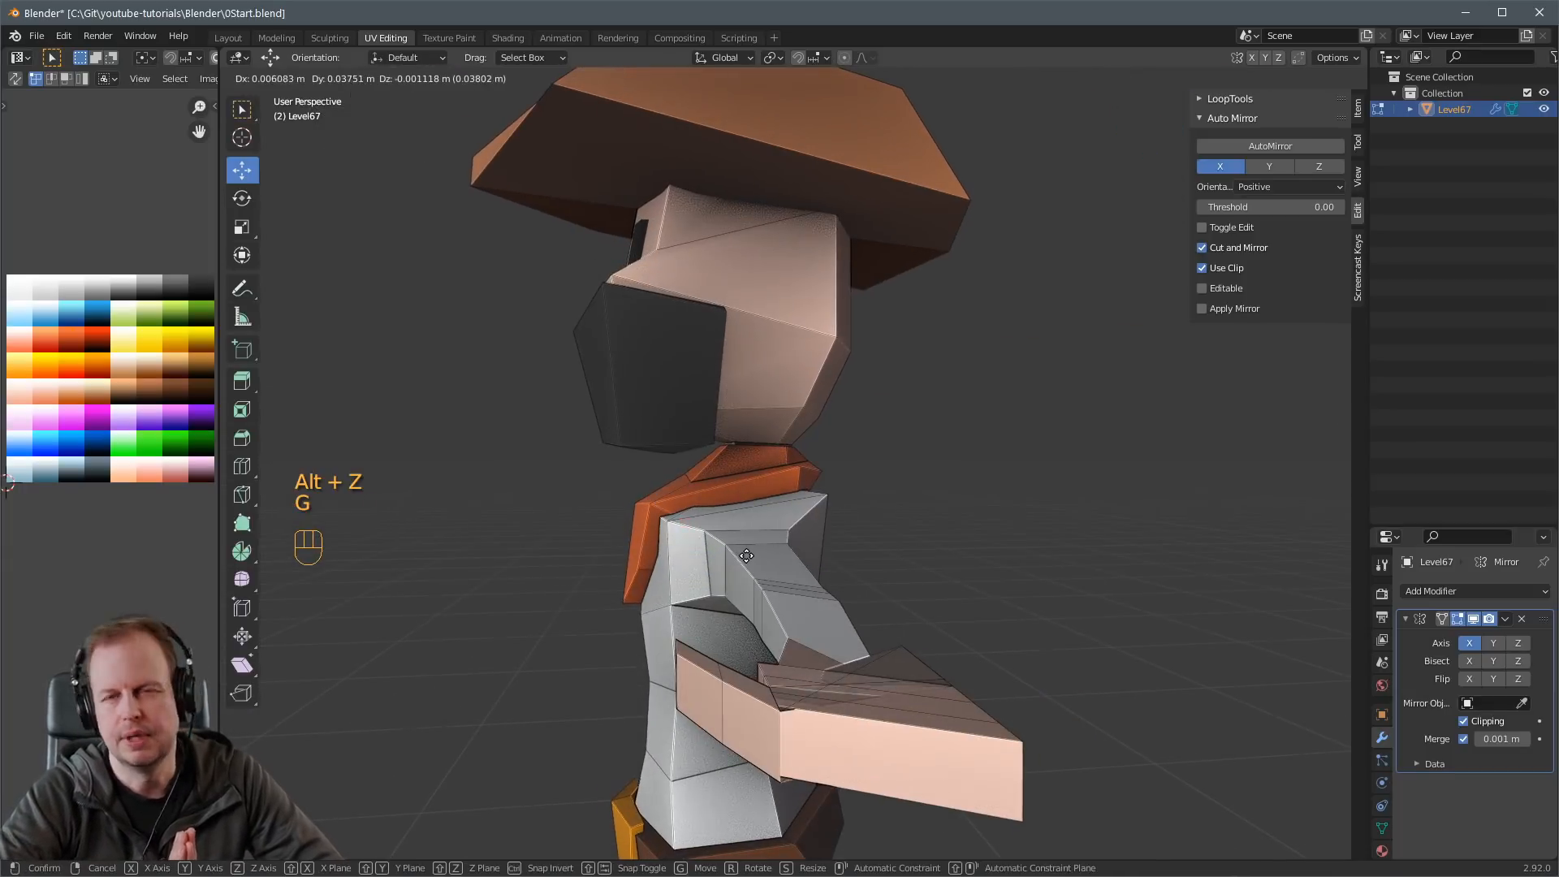
pyautogui.click(744, 550)
# Select the neckerchief's hidden inner face in front of the neck using X-ray display.
pyautogui.hotkey('alt', 'z')
pyautogui.moveTo(738, 539); pyautogui.dragTo(769, 552, button='middle')
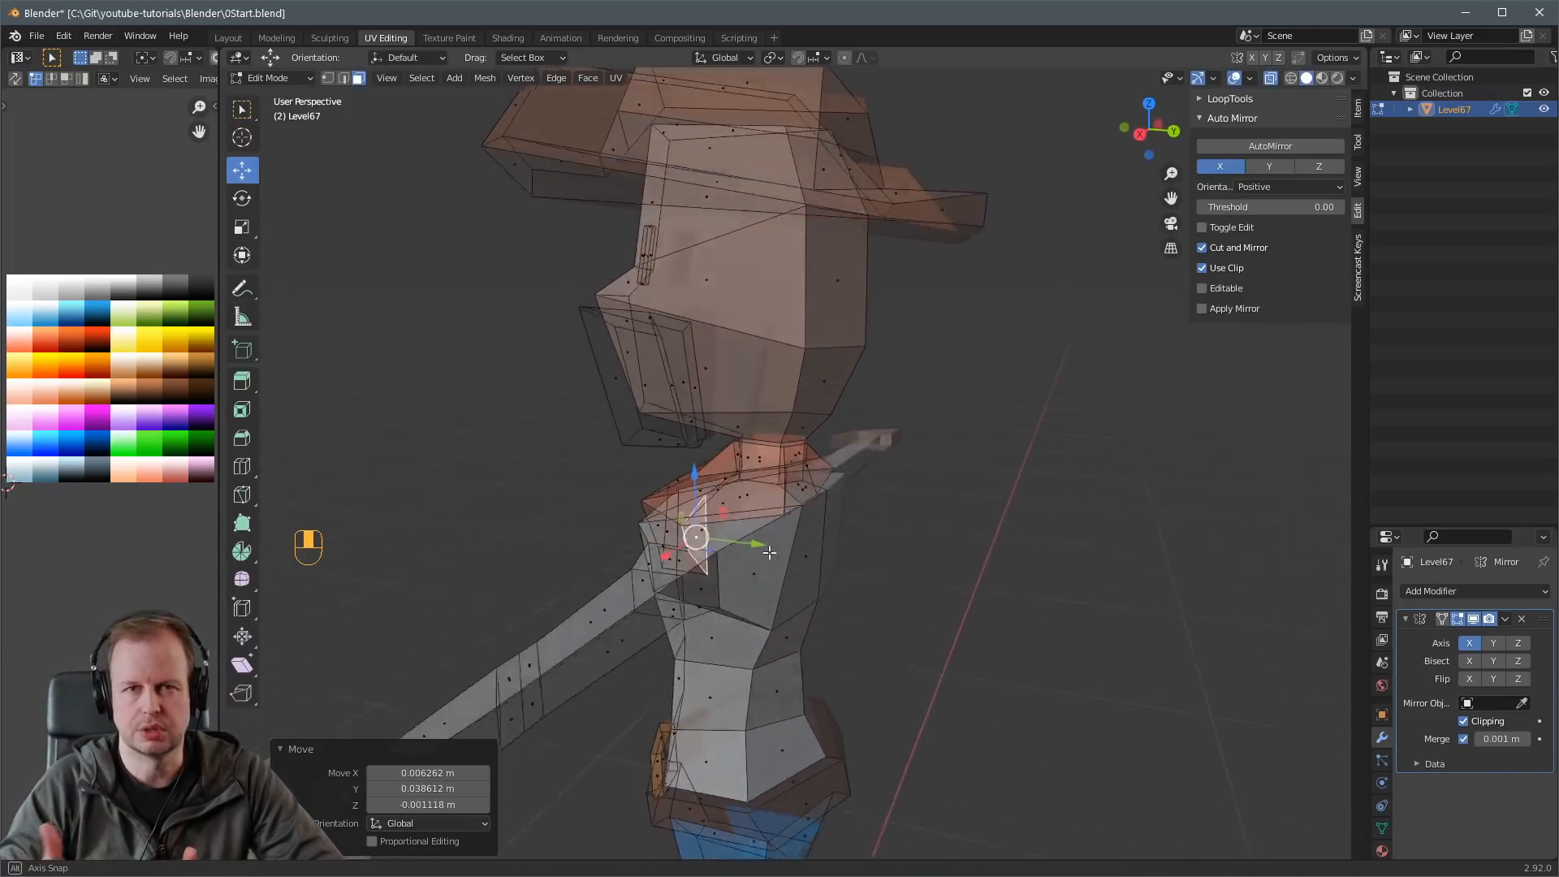
pyautogui.moveTo(783, 606); pyautogui.dragTo(694, 491, button='middle')
pyautogui.click(728, 536)
pyautogui.hotkey('alt', 'z')
pyautogui.hotkey('alt', 'z')
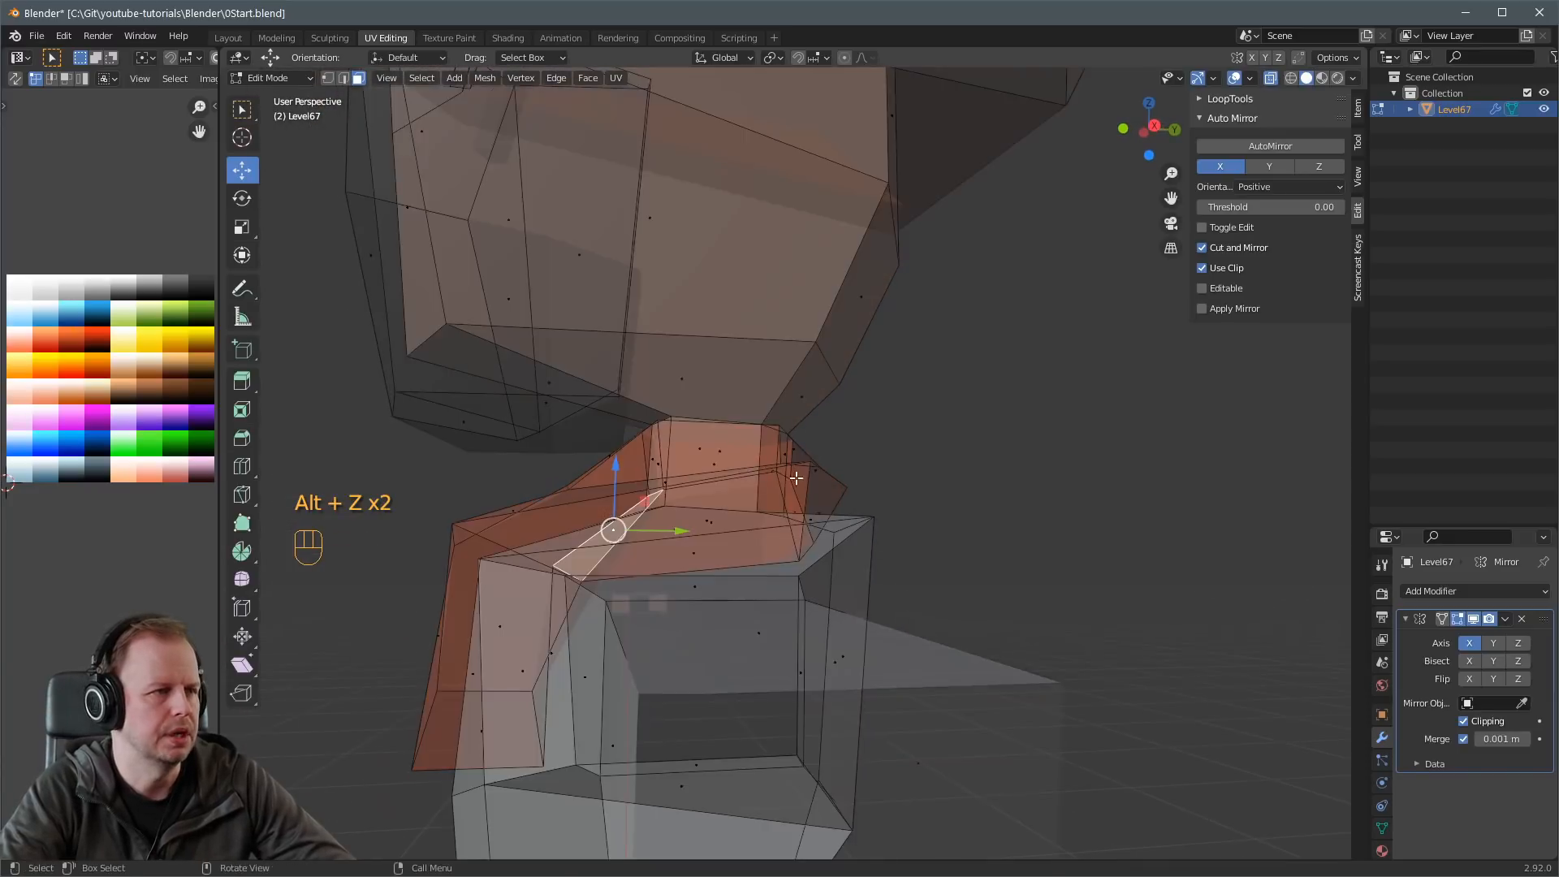
# Inspect the whole cowboy character and the hand from several angles with X-ray turned off.
pyautogui.moveTo(625, 532); pyautogui.dragTo(879, 469, button='middle')
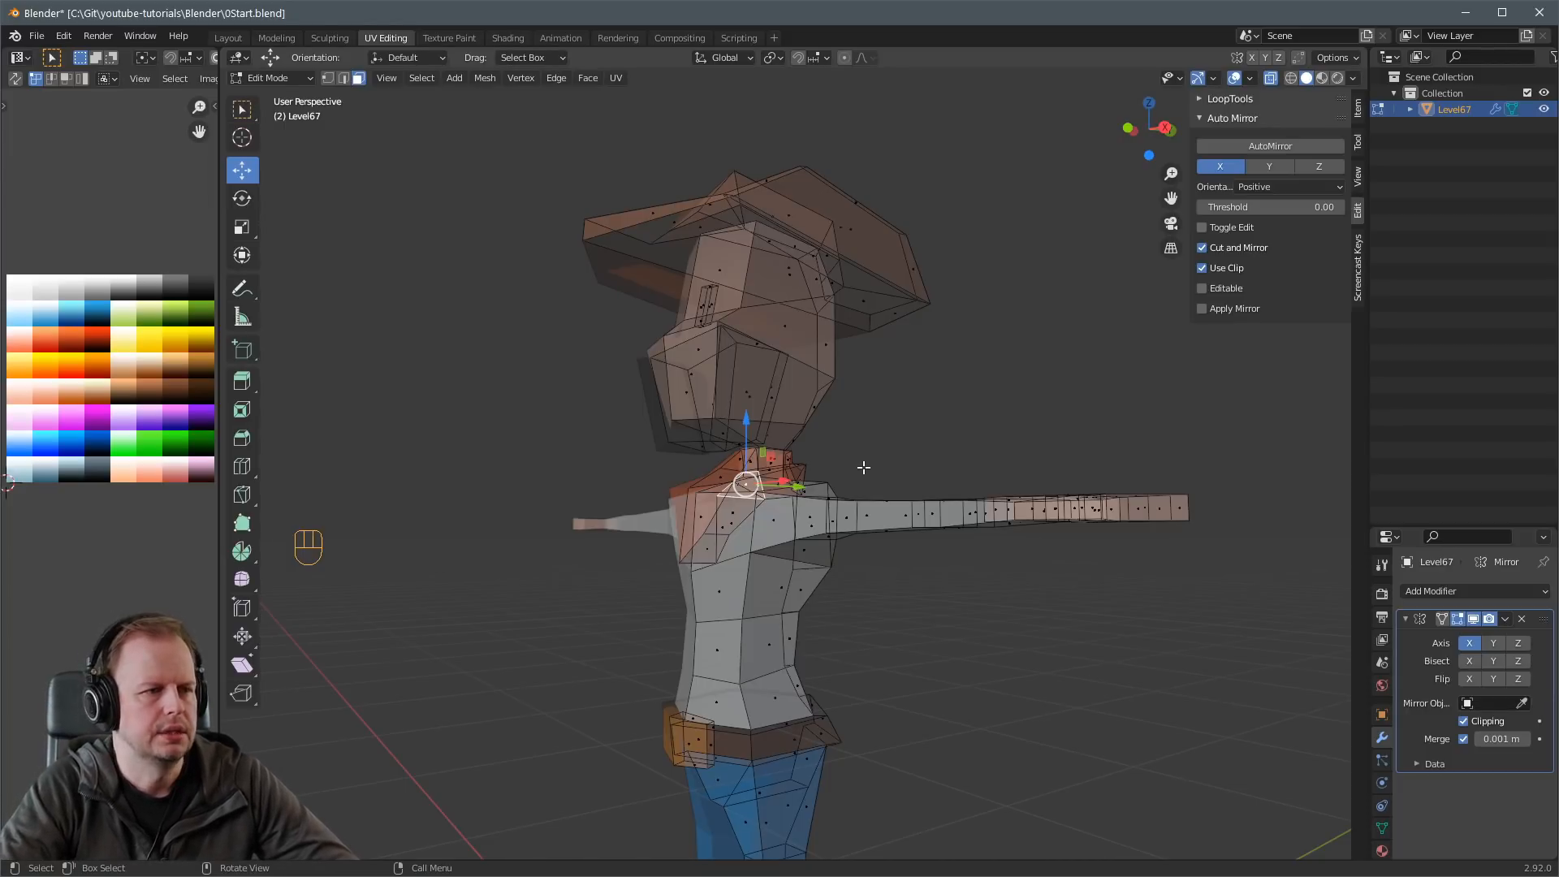
pyautogui.hotkey('alt', 'z')
pyautogui.scroll(-5, 848, 467)
pyautogui.moveTo(848, 467); pyautogui.dragTo(864, 436, button='middle')
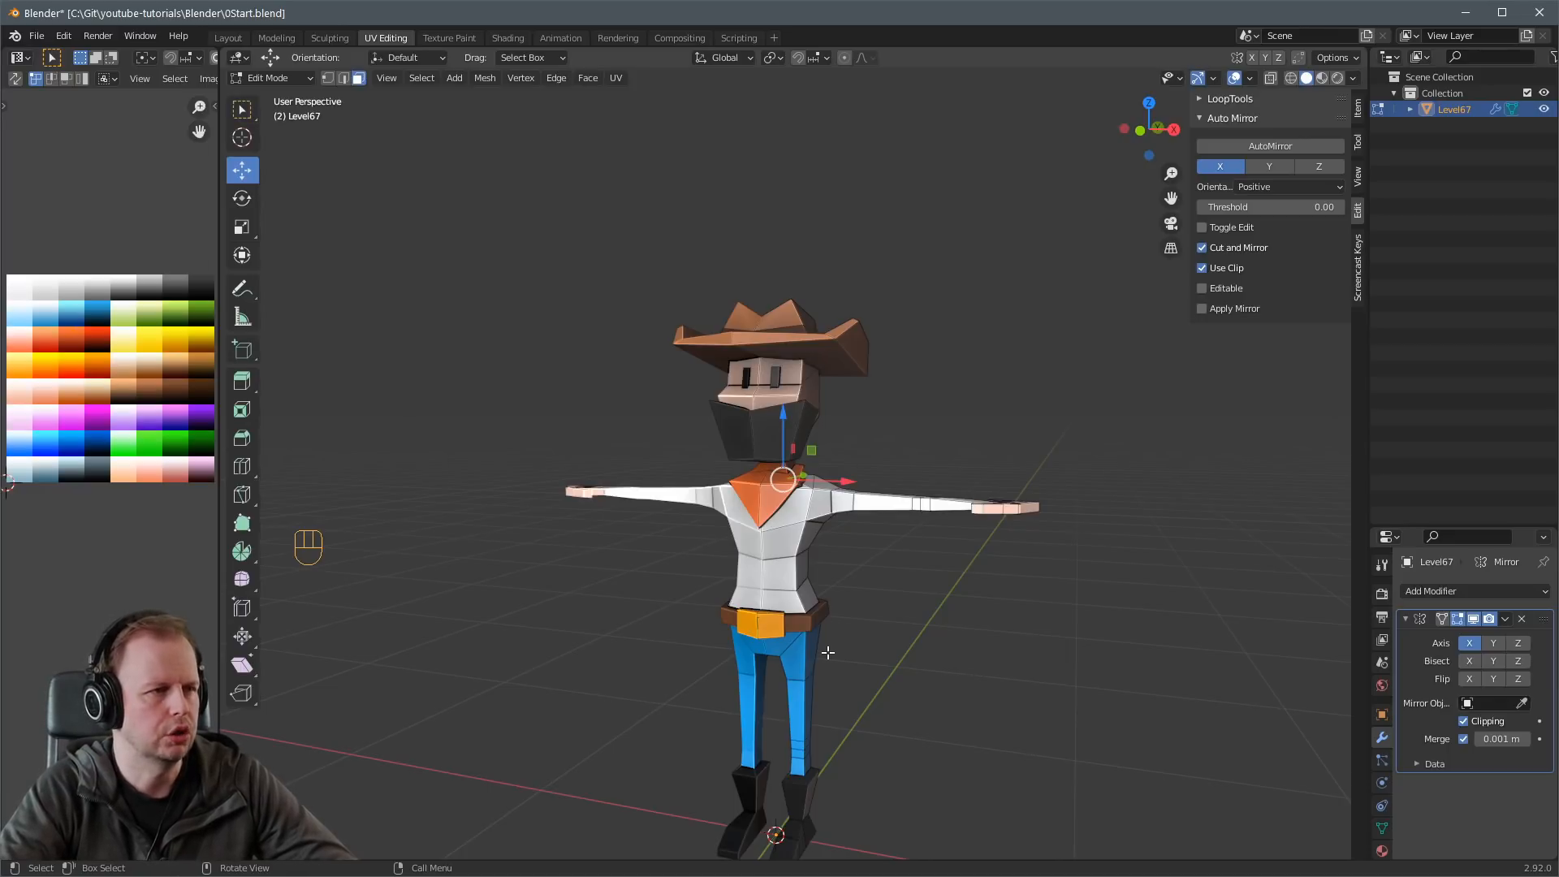
pyautogui.scroll(-2, 760, 608)
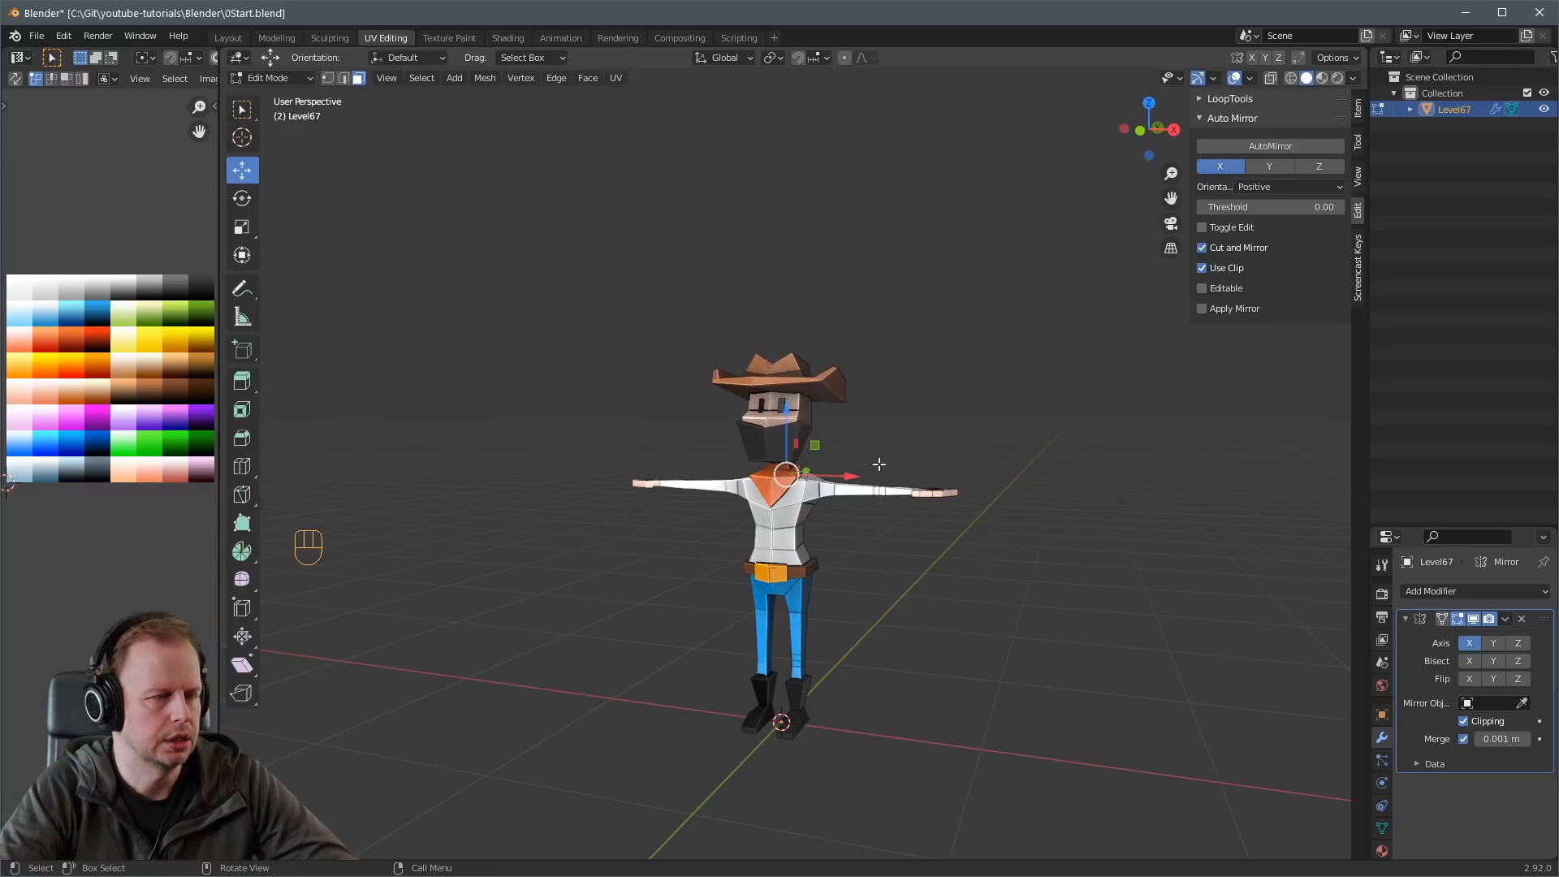
pyautogui.moveTo(891, 513); pyautogui.dragTo(862, 533, button='middle')
pyautogui.scroll(5, 922, 509)
pyautogui.moveTo(737, 534); pyautogui.dragTo(629, 449, button='middle')
pyautogui.moveTo(697, 443); pyautogui.dragTo(737, 499, button='middle')
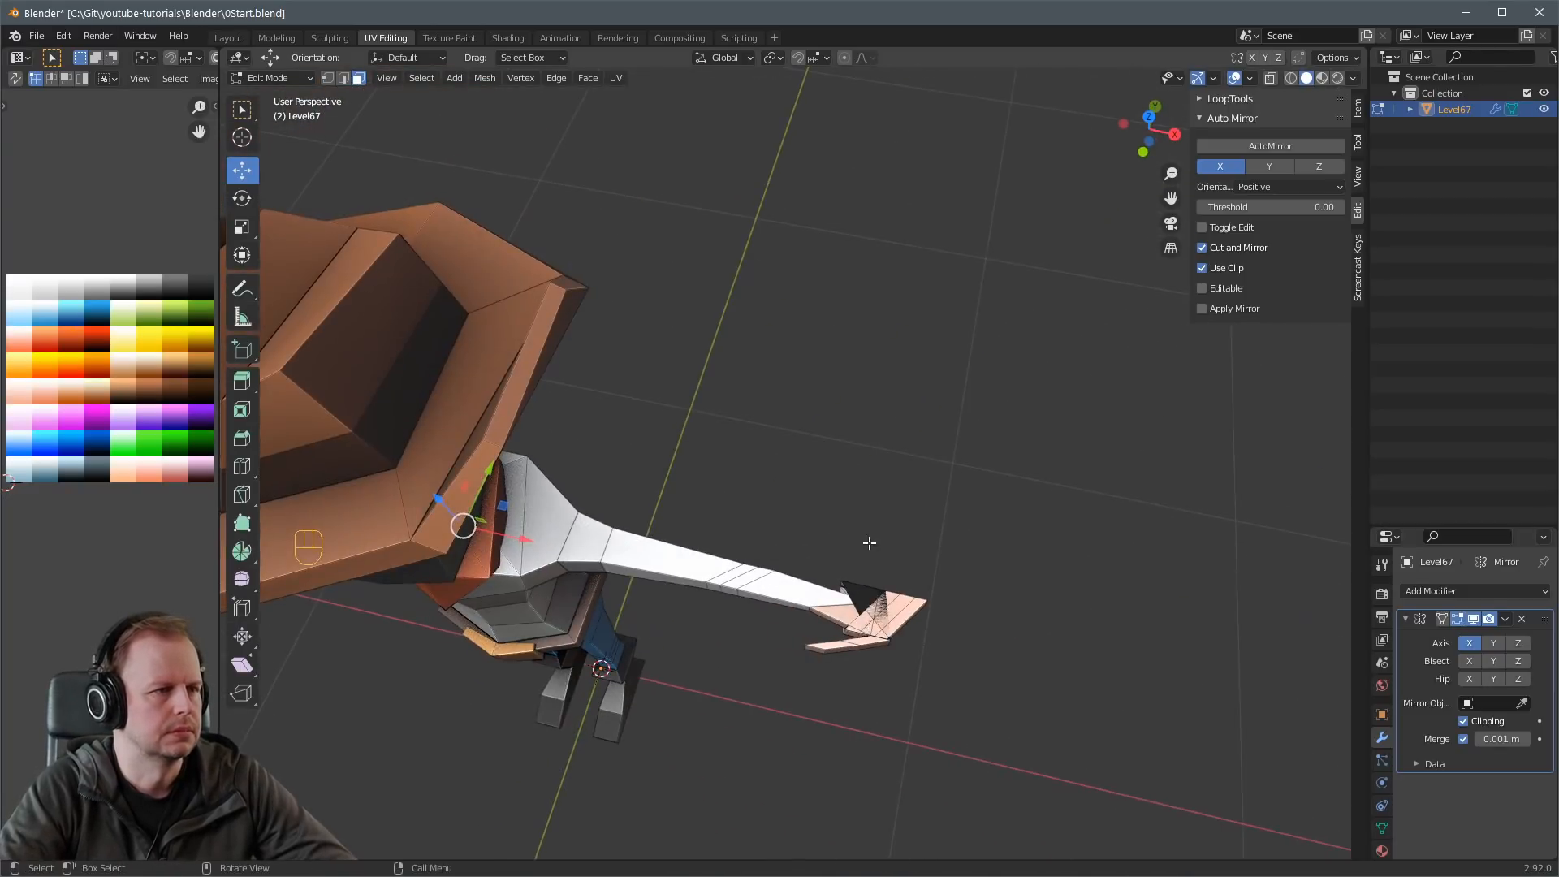
pyautogui.moveTo(867, 539); pyautogui.dragTo(859, 478, button='middle')
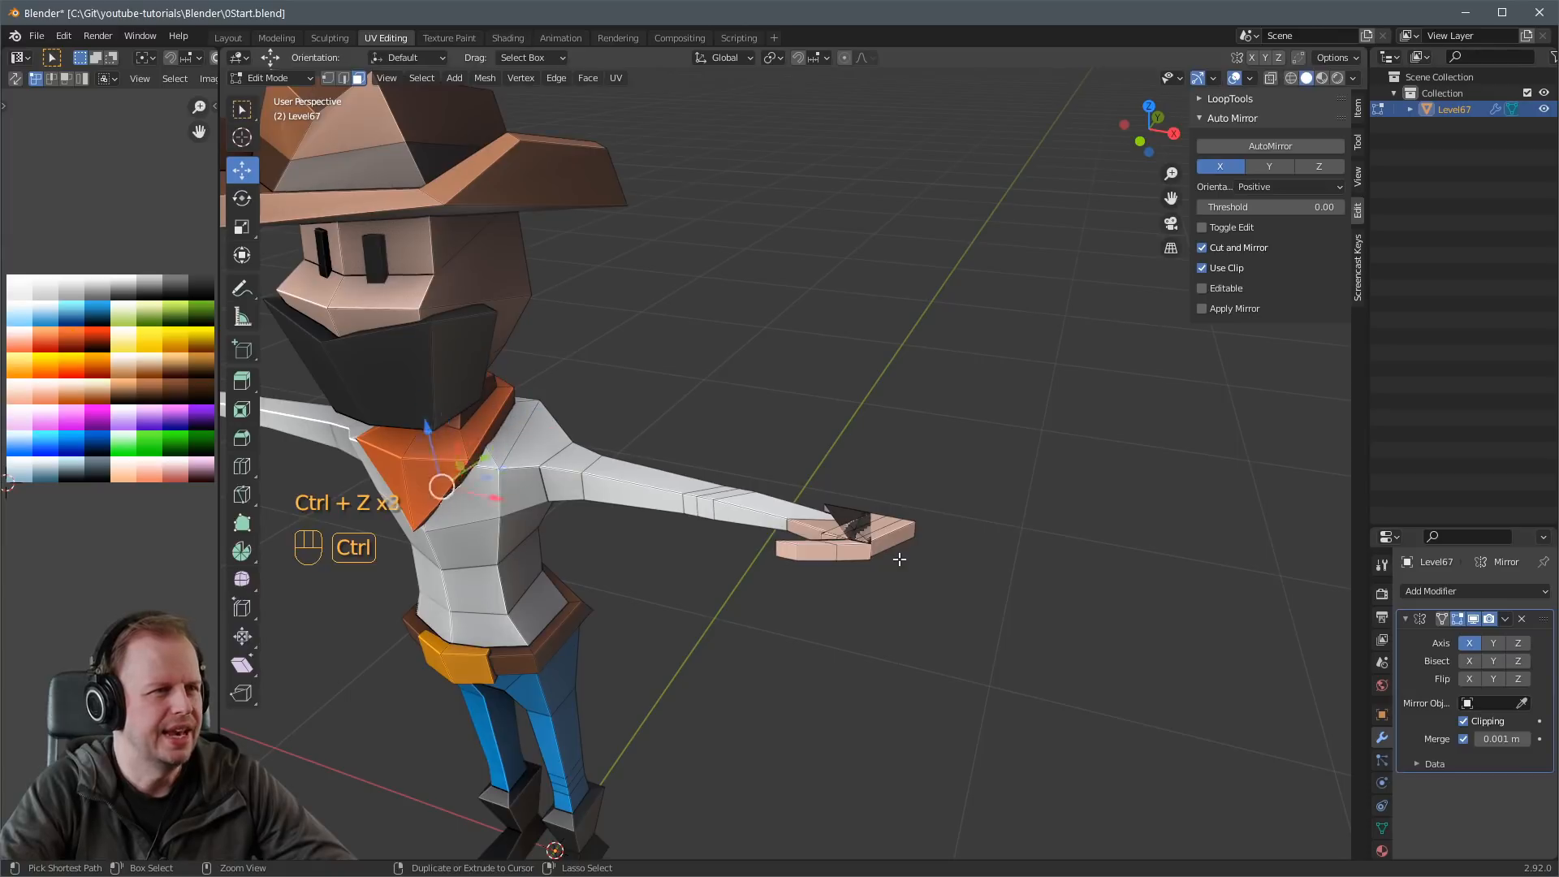
# Try to step back through the edit history to an undamaged state of the hand, and redo the edits.
pyautogui.hotkey('ctrl', 'z')
pyautogui.hotkey('ctrl', 'z')
pyautogui.hotkey('ctrl', 'z')
pyautogui.hotkey('ctrl', 'z')
pyautogui.hotkey('ctrl', 'z')
pyautogui.hotkey('ctrl', 'z')
pyautogui.hotkey('ctrl', 'z')
pyautogui.hotkey('ctrl', 'z')
pyautogui.hotkey('ctrl', 'z')
pyautogui.hotkey('ctrl', 'z')
pyautogui.hotkey('ctrl', 'z')
pyautogui.hotkey('ctrl', 'z')
pyautogui.hotkey('ctrl', 'z')
pyautogui.hotkey('ctrl', 'z')
pyautogui.hotkey('ctrl', 'z')
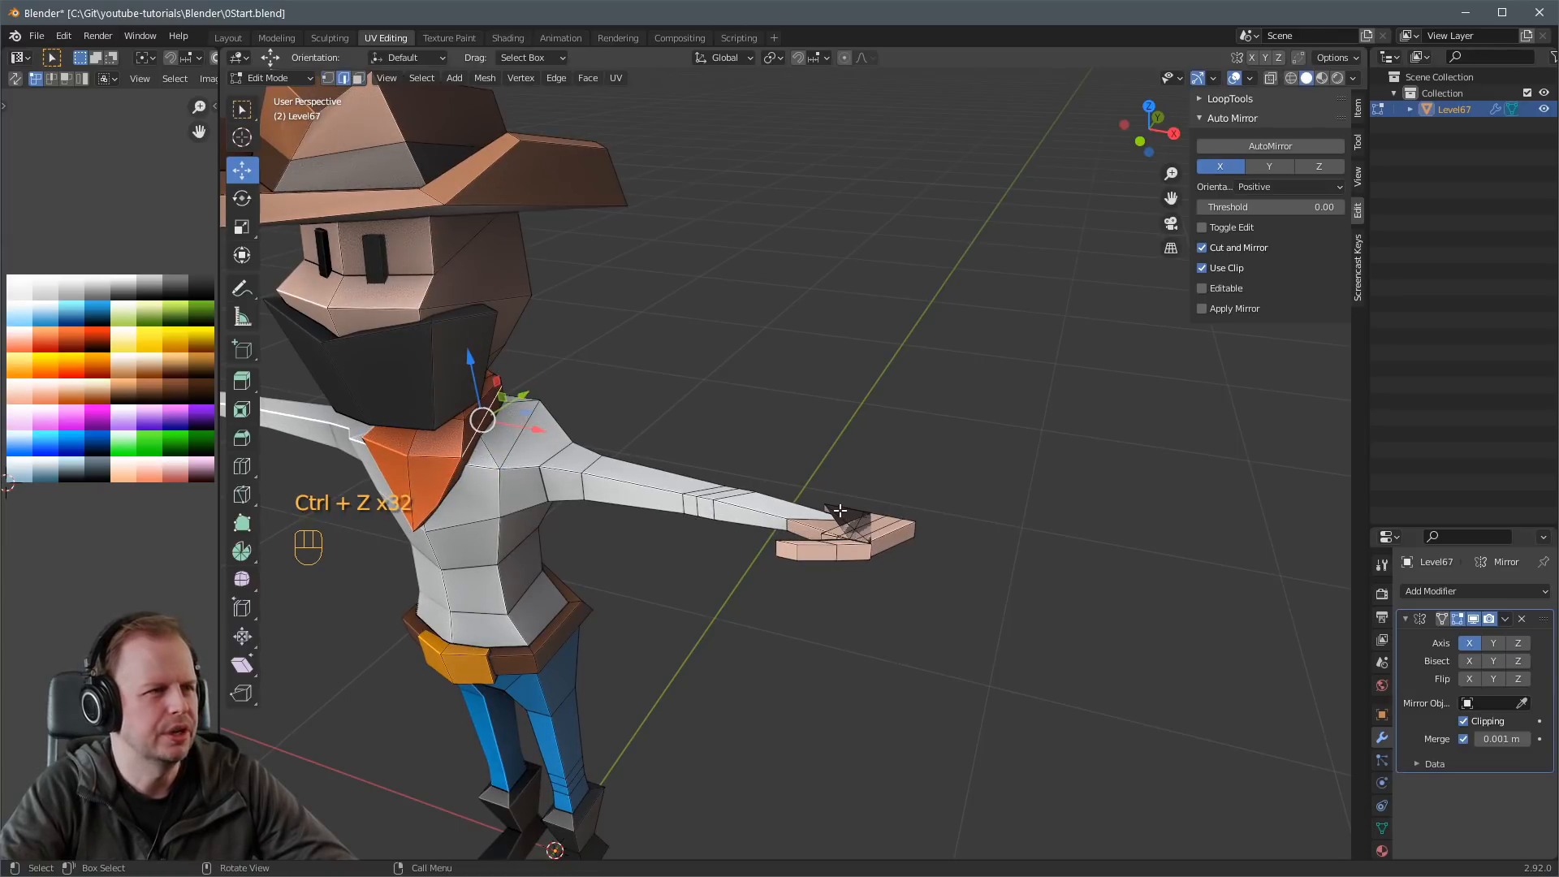
pyautogui.moveTo(839, 510); pyautogui.dragTo(914, 513, button='middle')
pyautogui.scroll(-6, 913, 513)
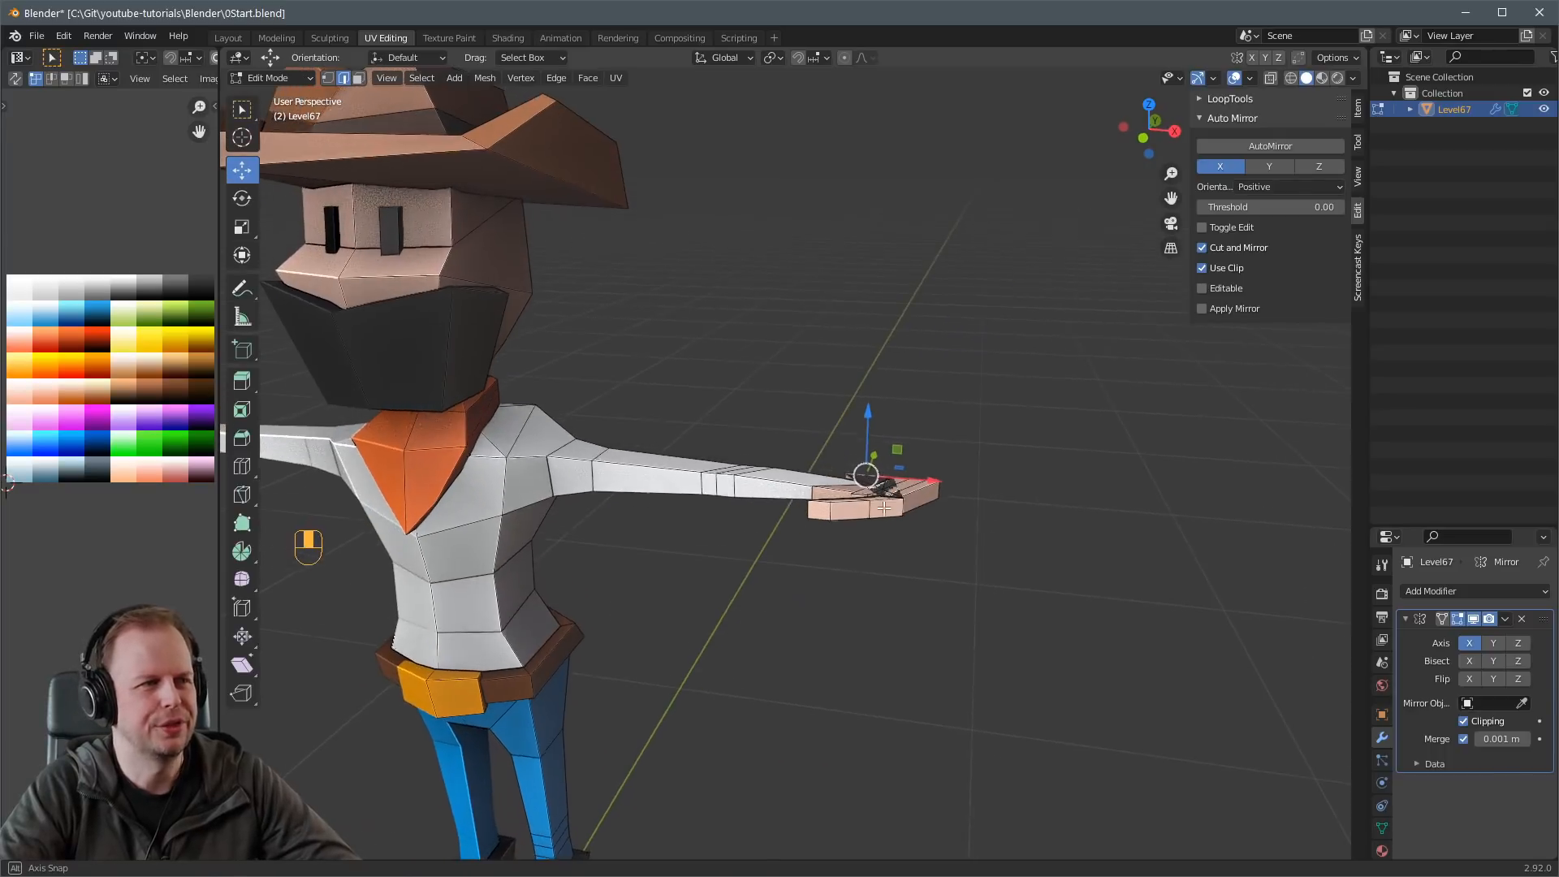
pyautogui.hotkey('ctrl', 'z')
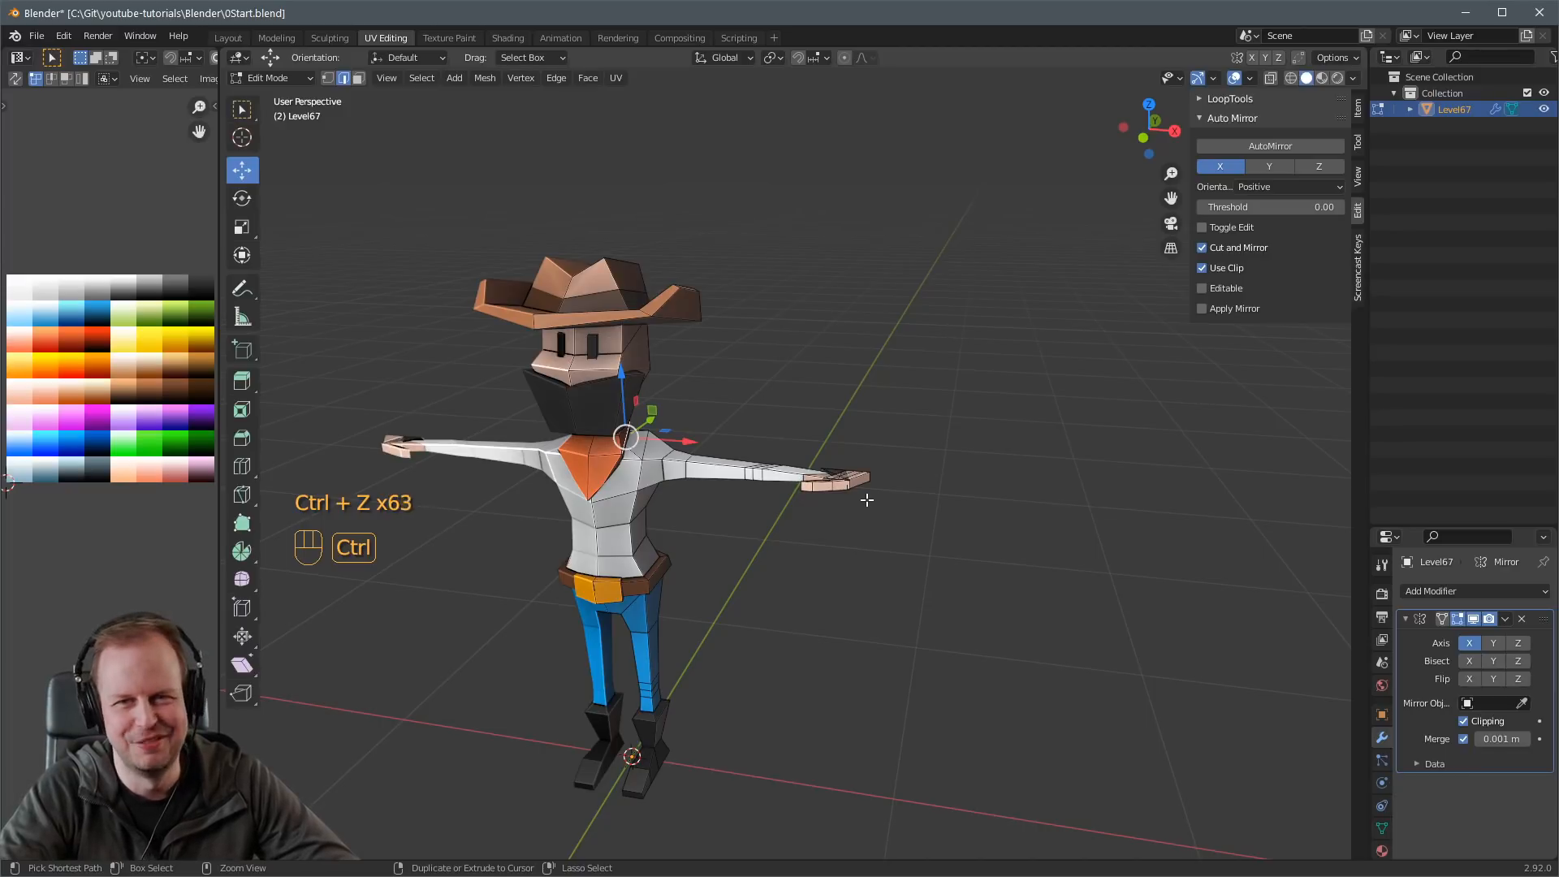
pyautogui.hotkey('ctrl', 'z')
pyautogui.hotkey('ctrl', 'z')
pyautogui.hotkey('ctrl', 'z')
pyautogui.moveTo(893, 499); pyautogui.dragTo(777, 491, button='middle')
pyautogui.scroll(3, 772, 489)
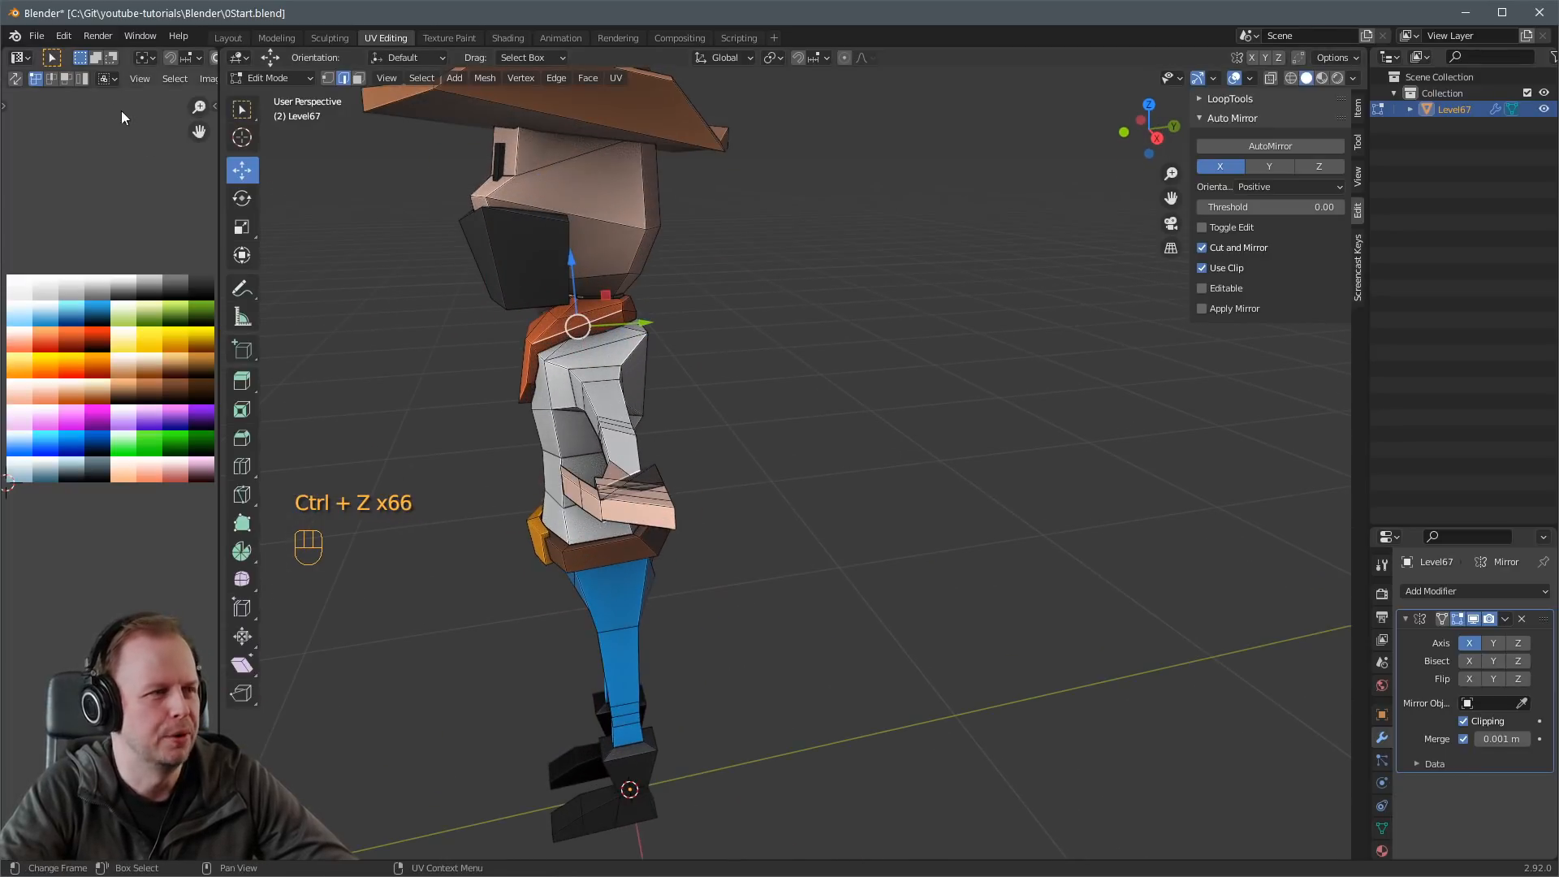
pyautogui.click(64, 37)
pyautogui.click(77, 70)
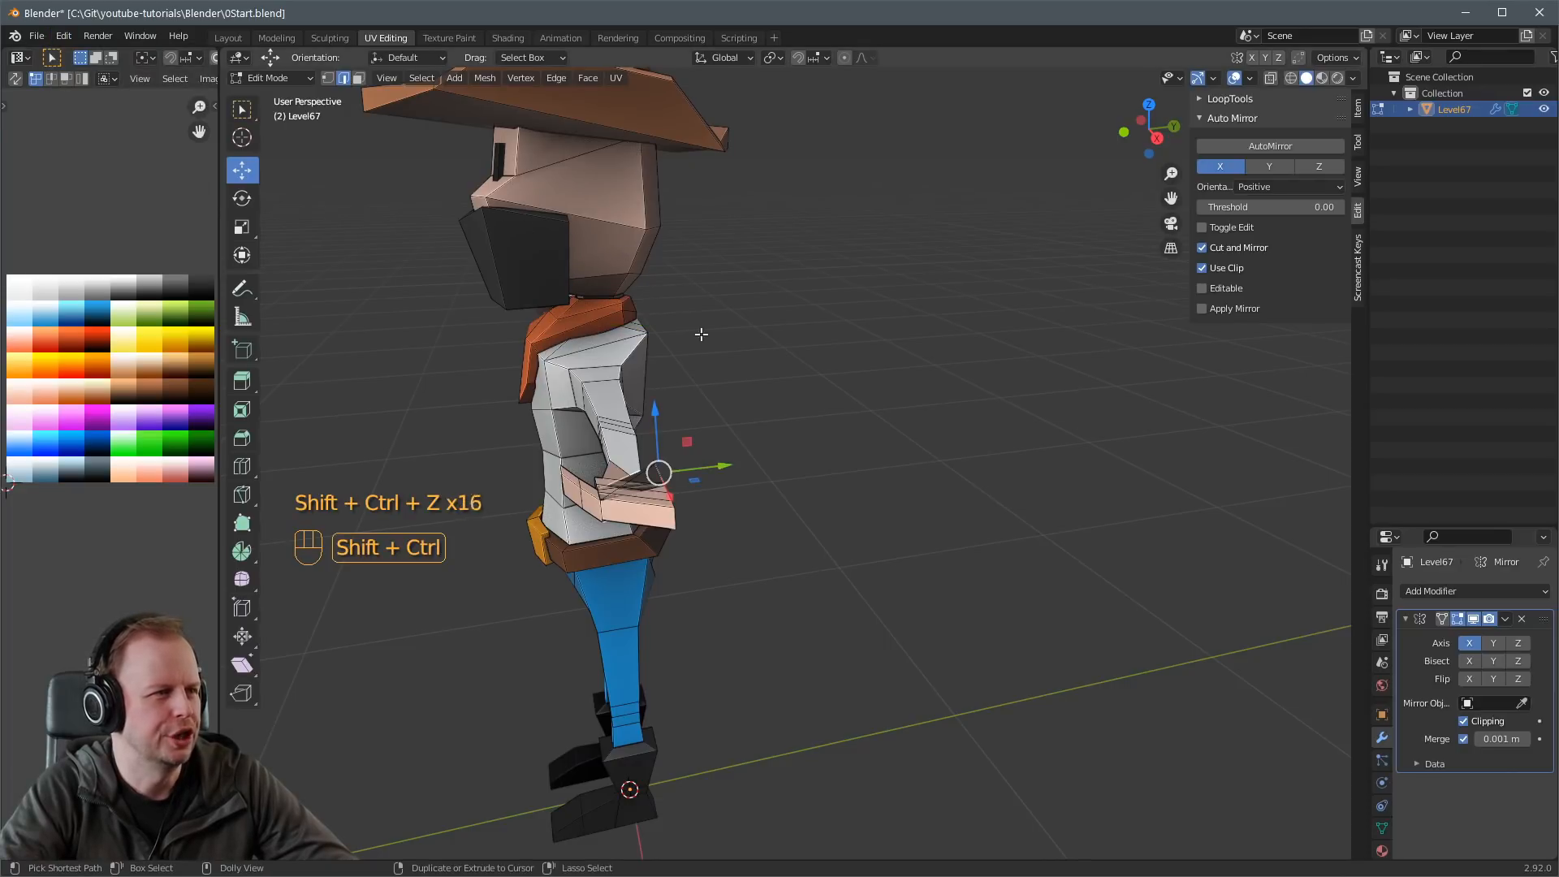
# Delete the faces of the damaged hand and outer forearm, working in top view with X-ray on.
pyautogui.moveTo(603, 357); pyautogui.dragTo(737, 379, button='middle')
pyautogui.keyDown('shift'); pyautogui.moveTo(954, 502); pyautogui.dragTo(931, 417, button='middle'); pyautogui.keyUp('shift')
pyautogui.press('KP_1')
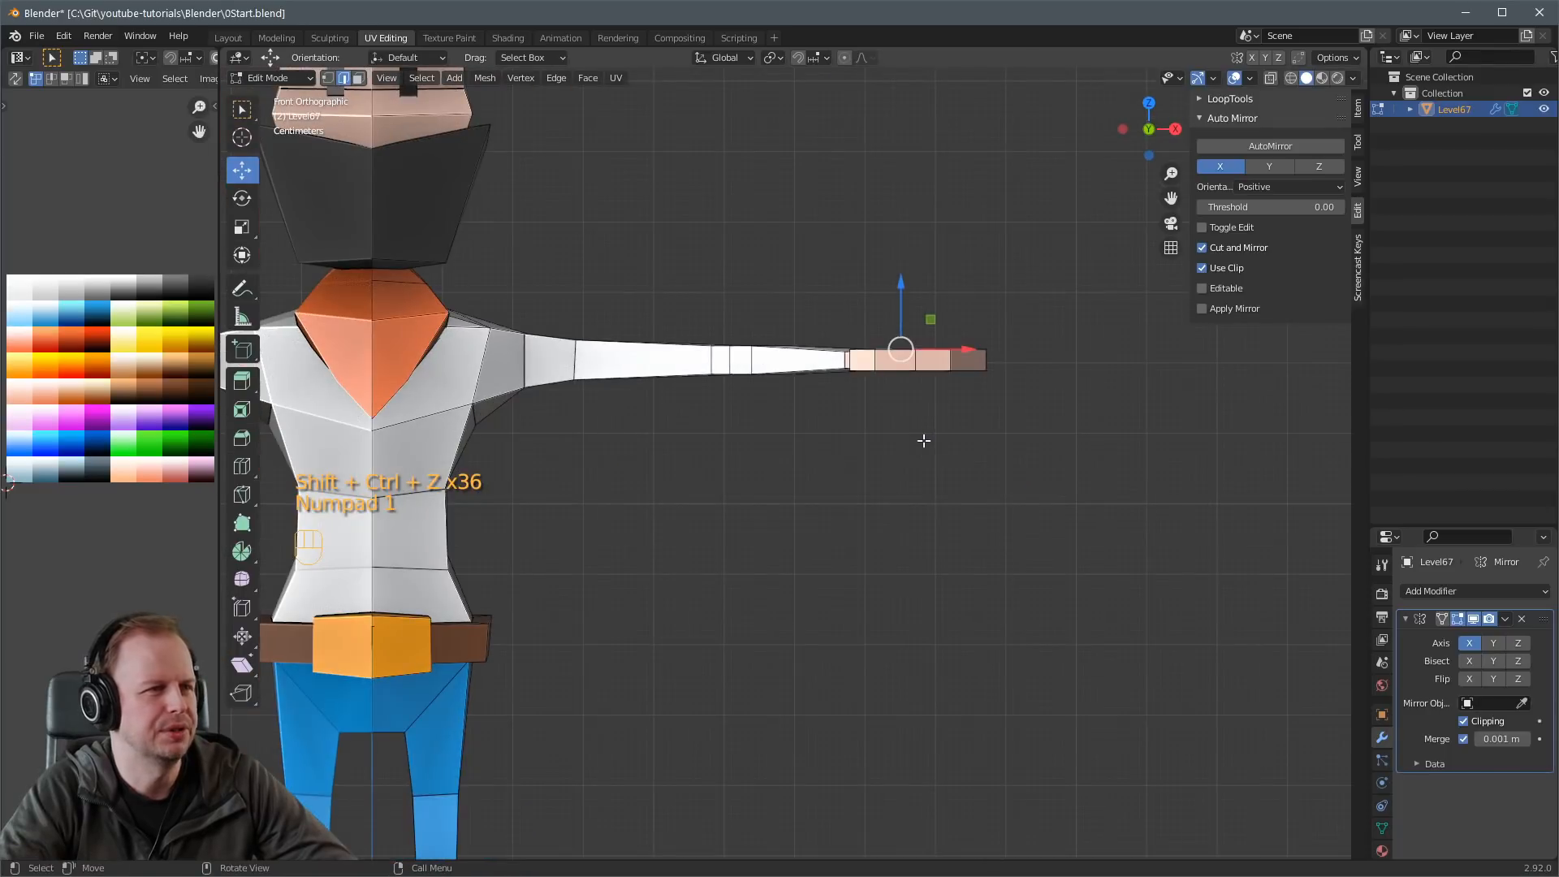
pyautogui.press('KP_7')
pyautogui.hotkey('alt', 'z')
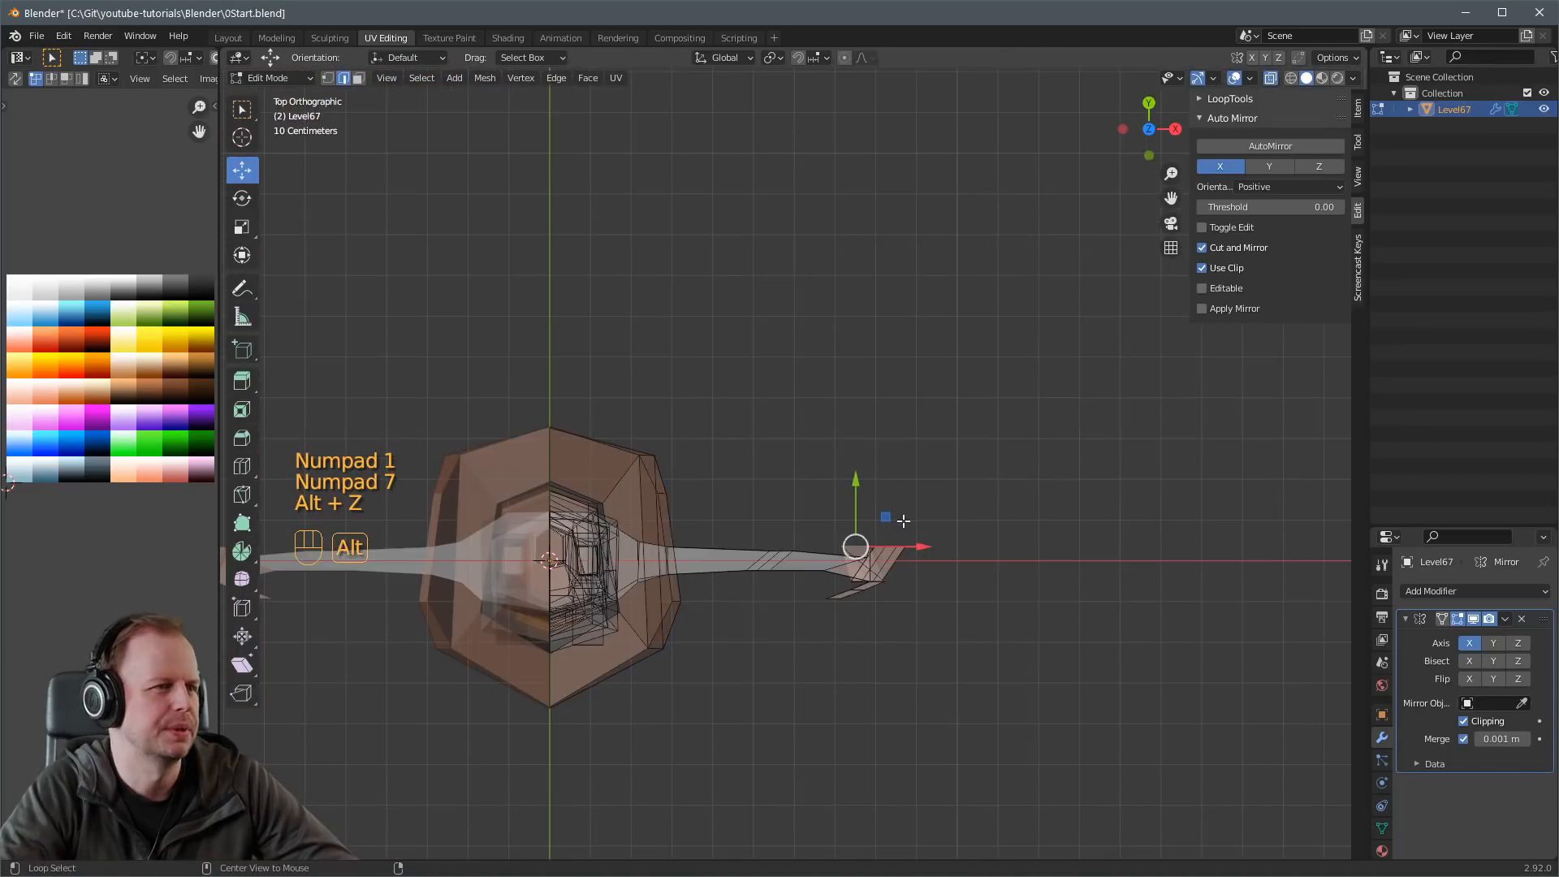
pyautogui.keyDown('shift'); pyautogui.moveTo(947, 553); pyautogui.dragTo(891, 361, button='middle'); pyautogui.keyUp('shift')
pyautogui.press('1')
pyautogui.press('a')
pyautogui.press('a')
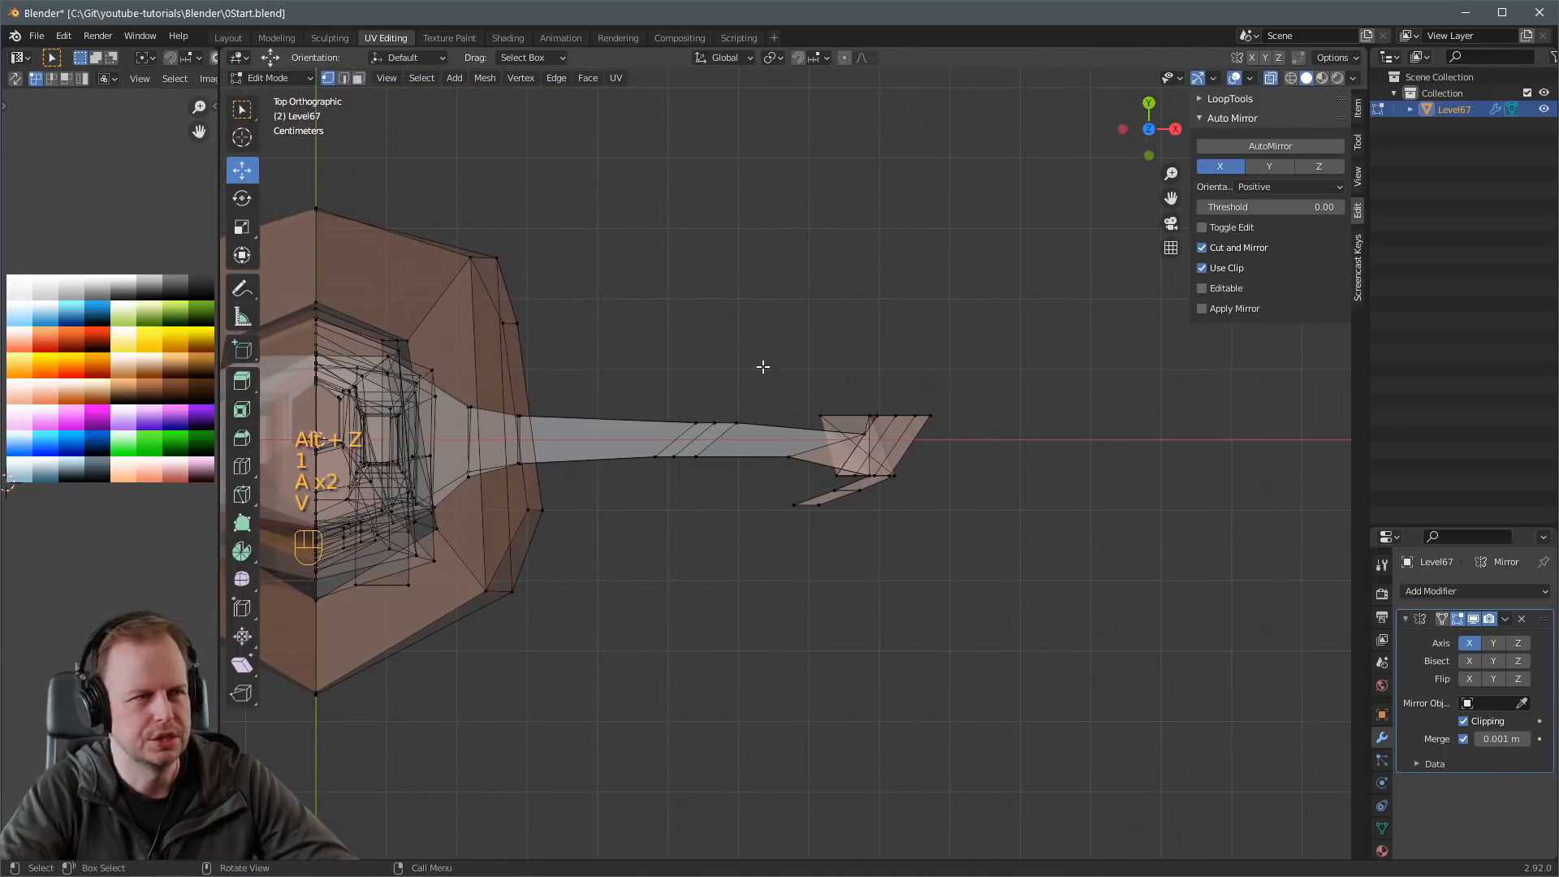
pyautogui.press('b')
pyautogui.moveTo(642, 381); pyautogui.dragTo(1023, 612)
pyautogui.press('Delete')
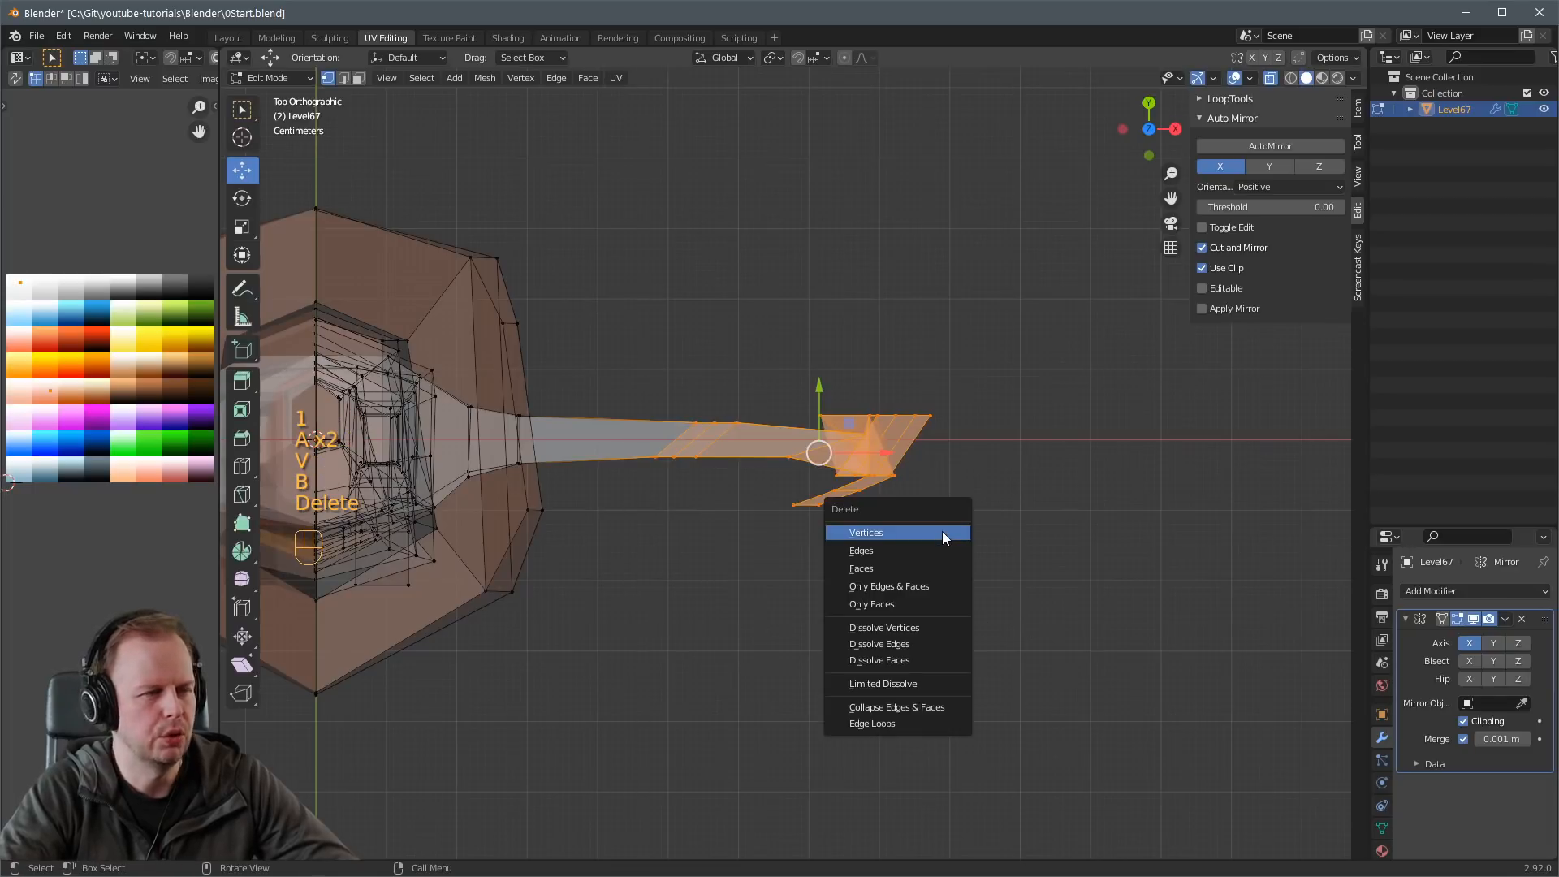
pyautogui.click(914, 570)
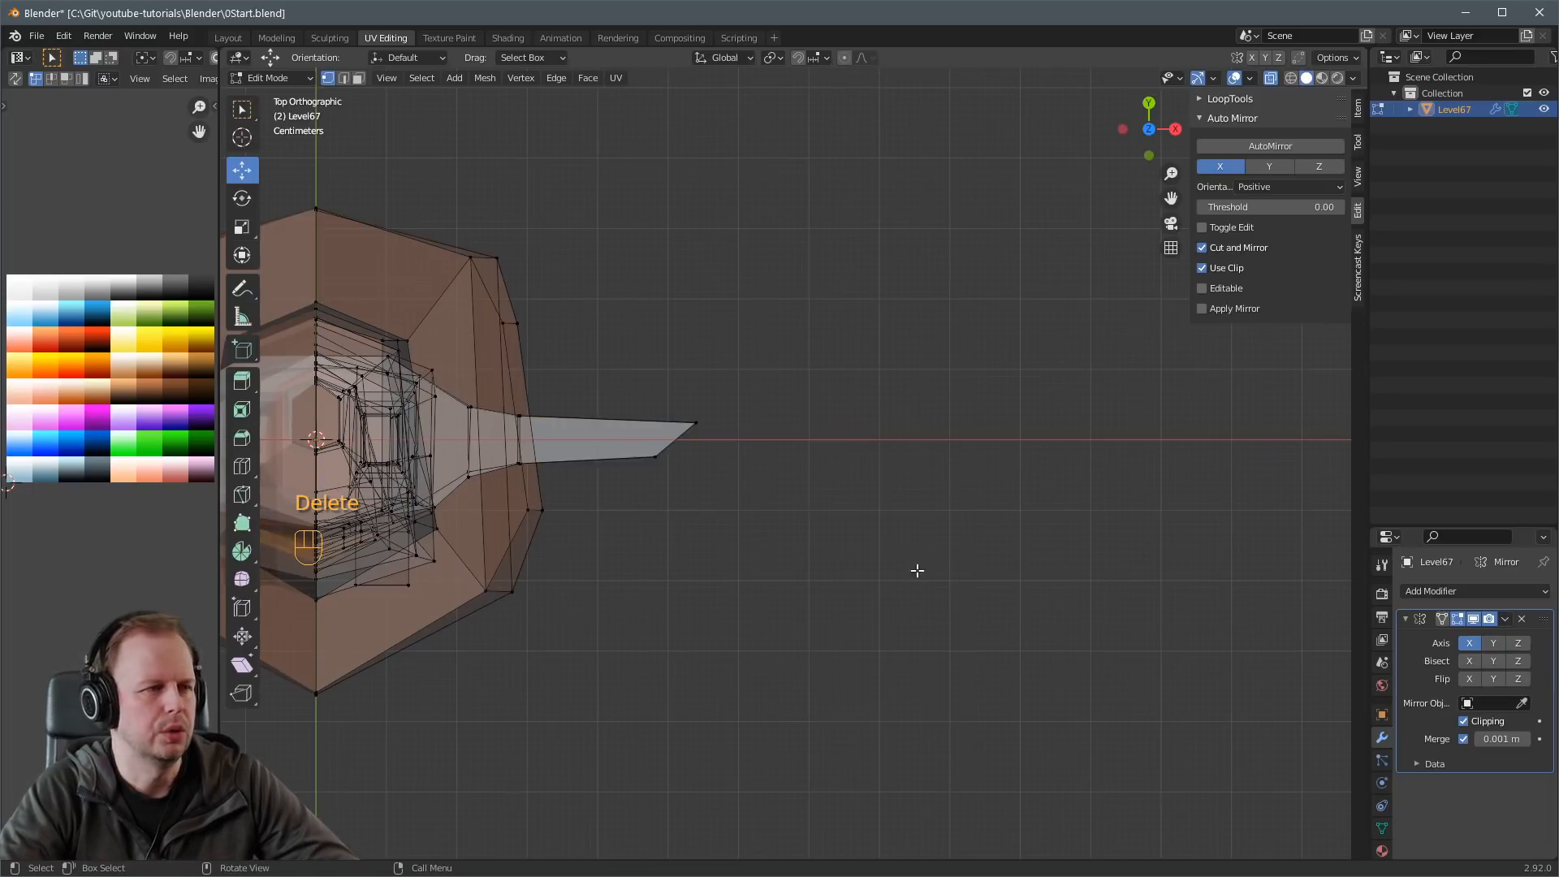
# Flatten the open edge loop at the cut end of the arm by scaling it to 0 along X.
pyautogui.moveTo(916, 567); pyautogui.dragTo(860, 439, button='middle')
pyautogui.press('2')
pyautogui.keyDown('alt'); pyautogui.keyDown('shift'); pyautogui.click(711, 312); pyautogui.keyUp('shift'); pyautogui.keyUp('alt')
pyautogui.hotkey('alt', 'z')
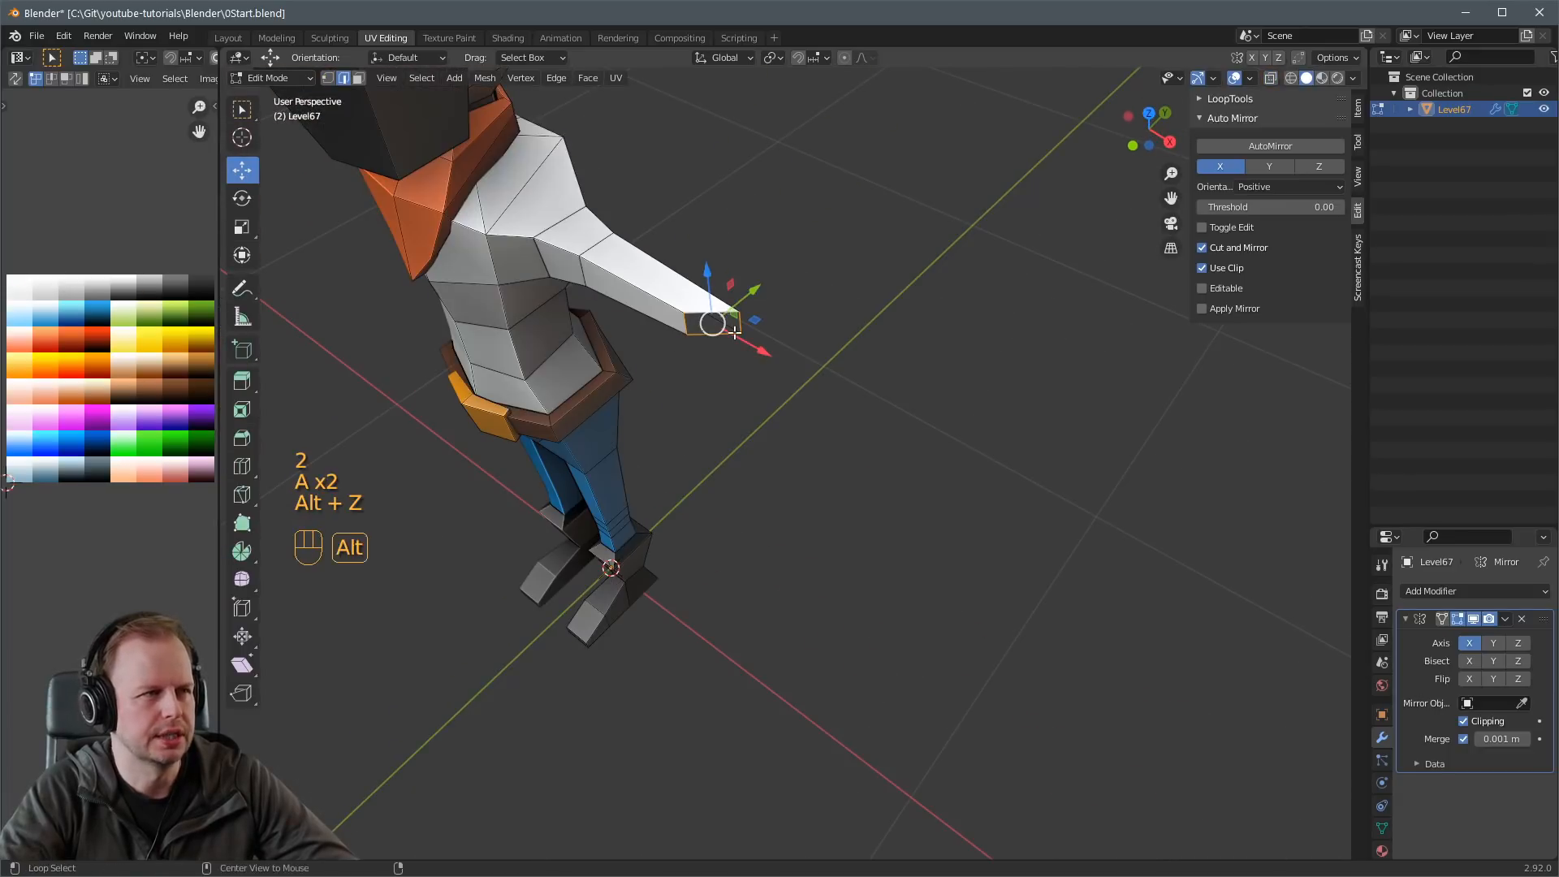
pyautogui.press('KP_1')
pyautogui.moveTo(786, 346); pyautogui.dragTo(814, 431, button='middle')
pyautogui.write('sx0')
pyautogui.press('Return')
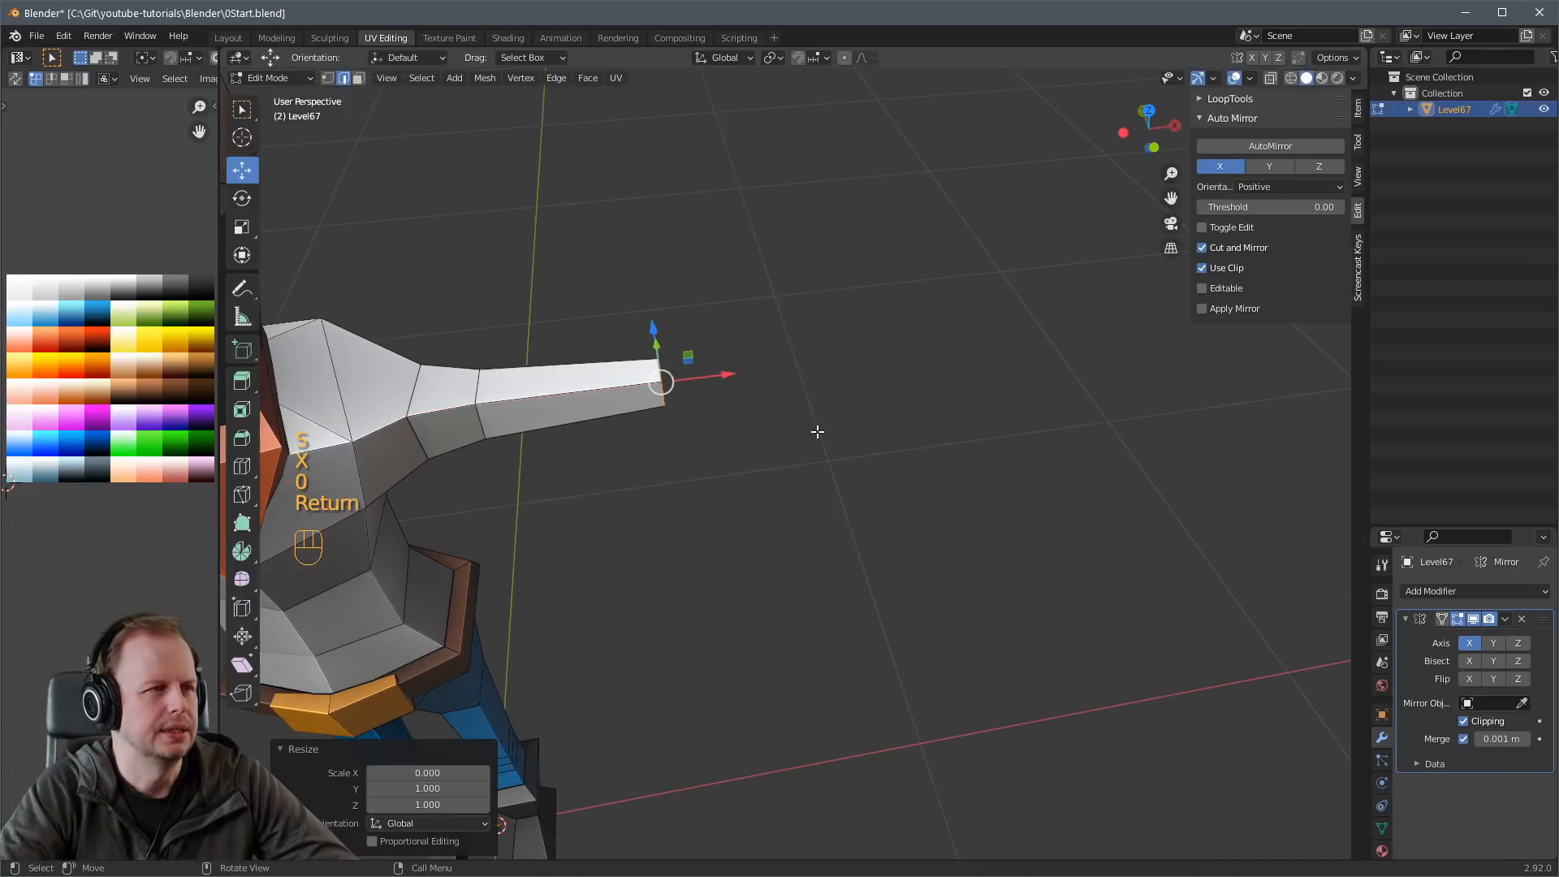
# Extend the arm's open end along X by about 0.026 m and extrude another elbow segment of about 0.023 m.
pyautogui.press('KP_1')
pyautogui.scroll(-6, 815, 426)
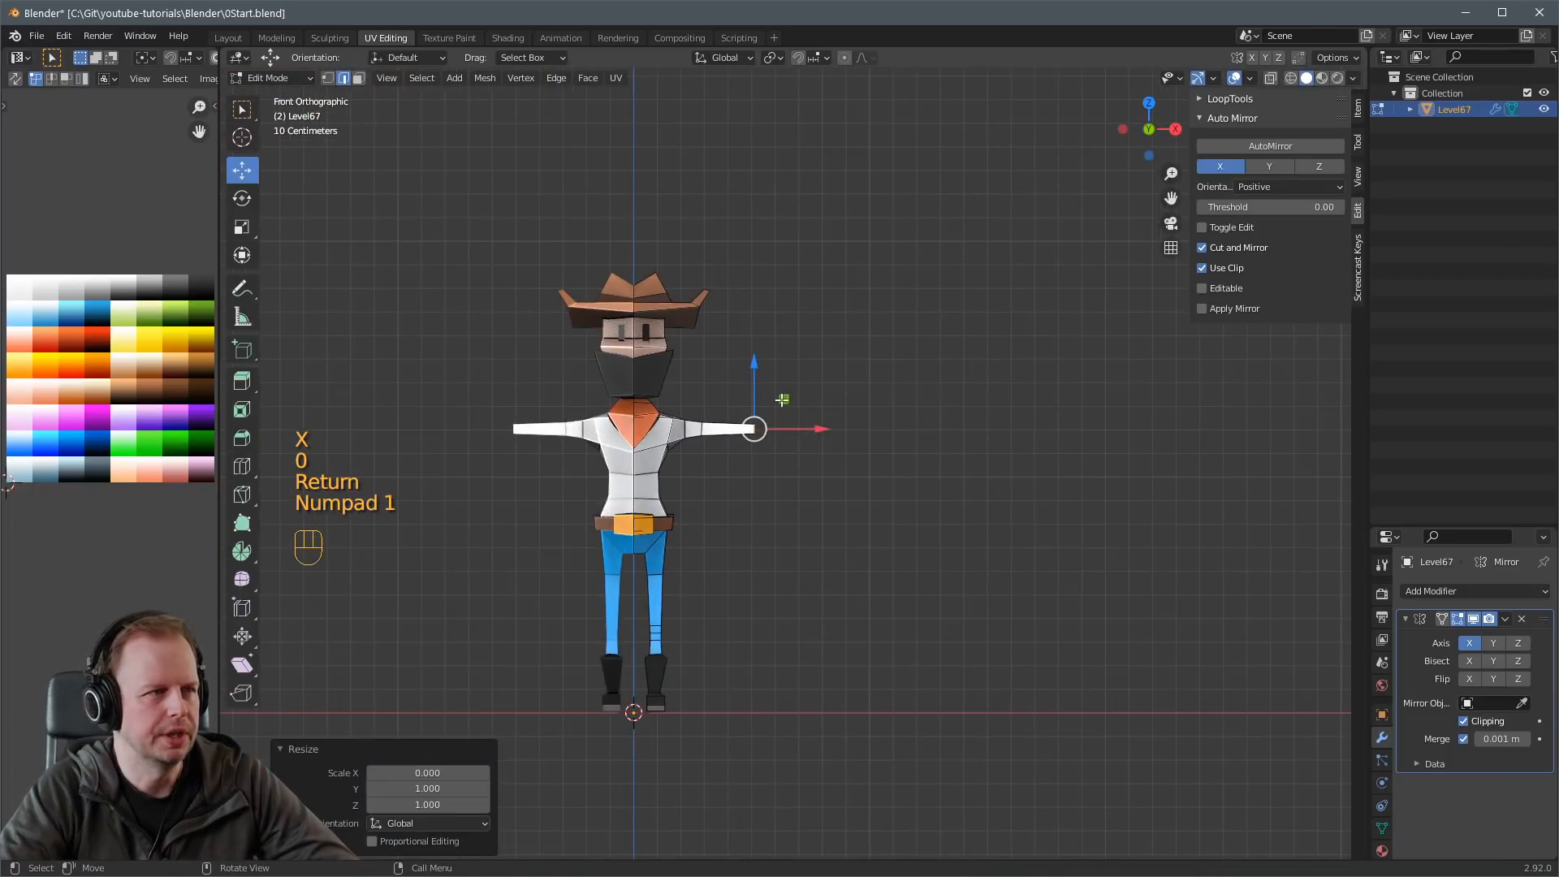
pyautogui.scroll(4, 813, 408)
pyautogui.press('e')
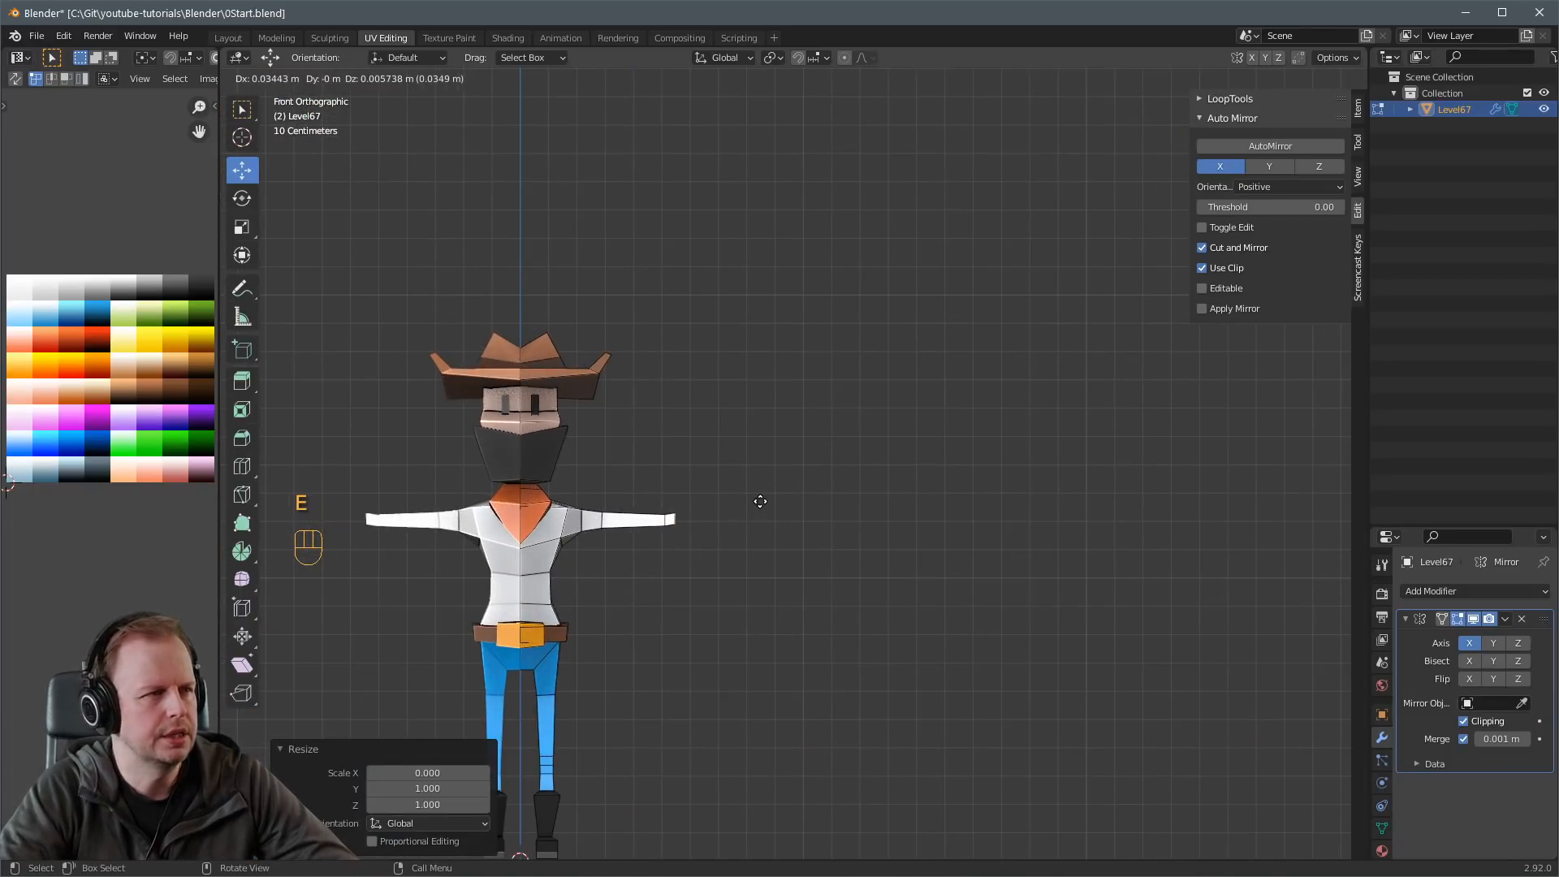
pyautogui.rightClick(760, 502)
pyautogui.moveTo(743, 514); pyautogui.dragTo(751, 514)
pyautogui.press('x')
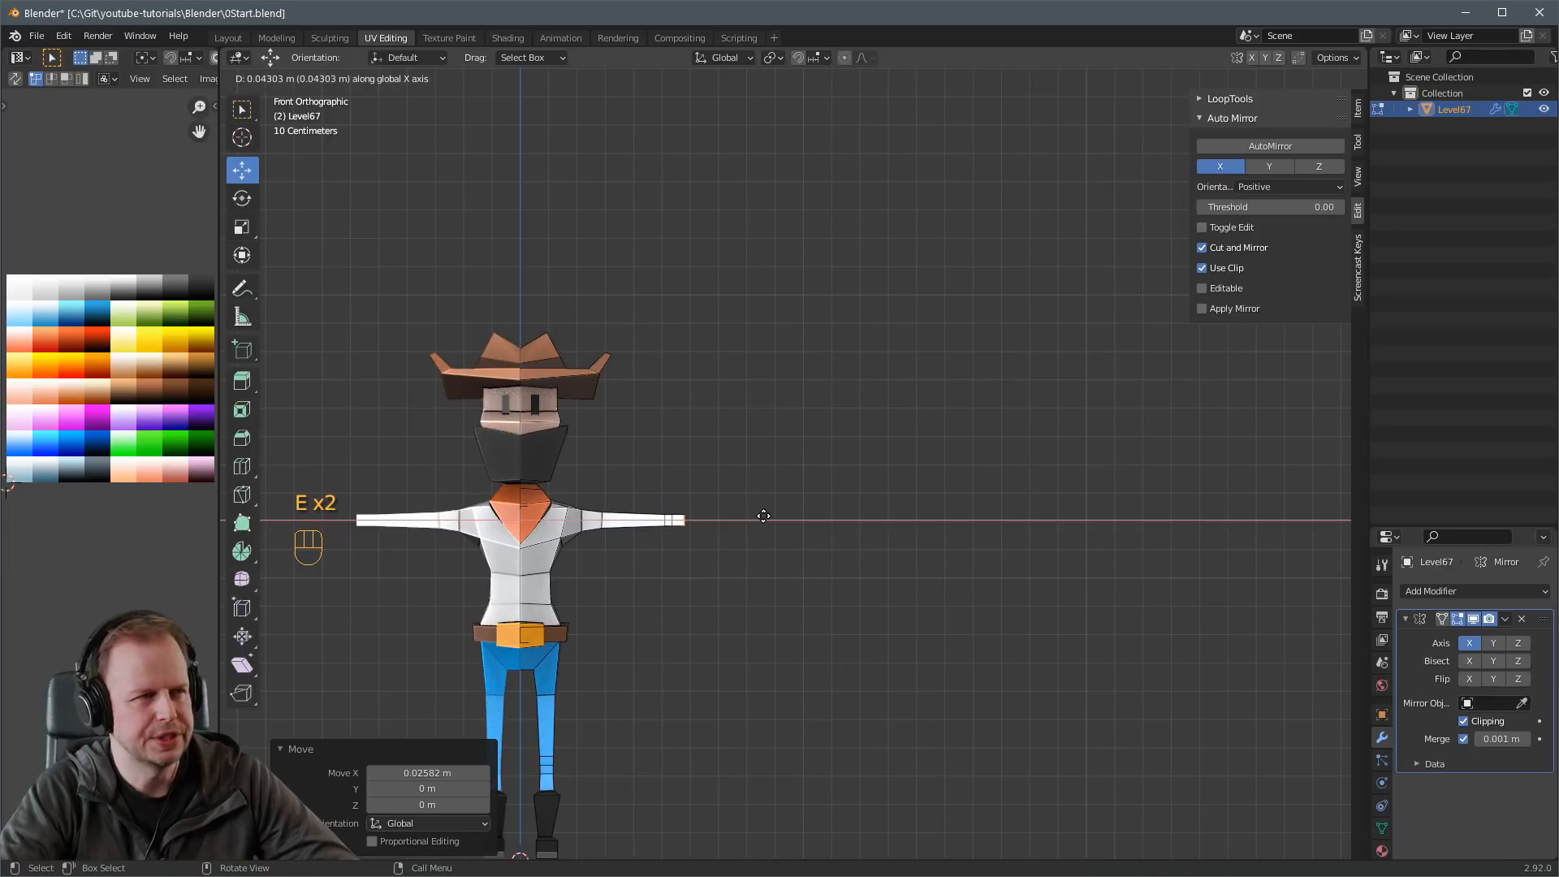
pyautogui.click(758, 515)
# Extrude the forearm along X out to the wrist and add a short end segment of about 0.014 m.
pyautogui.press('e')
pyautogui.press('x')
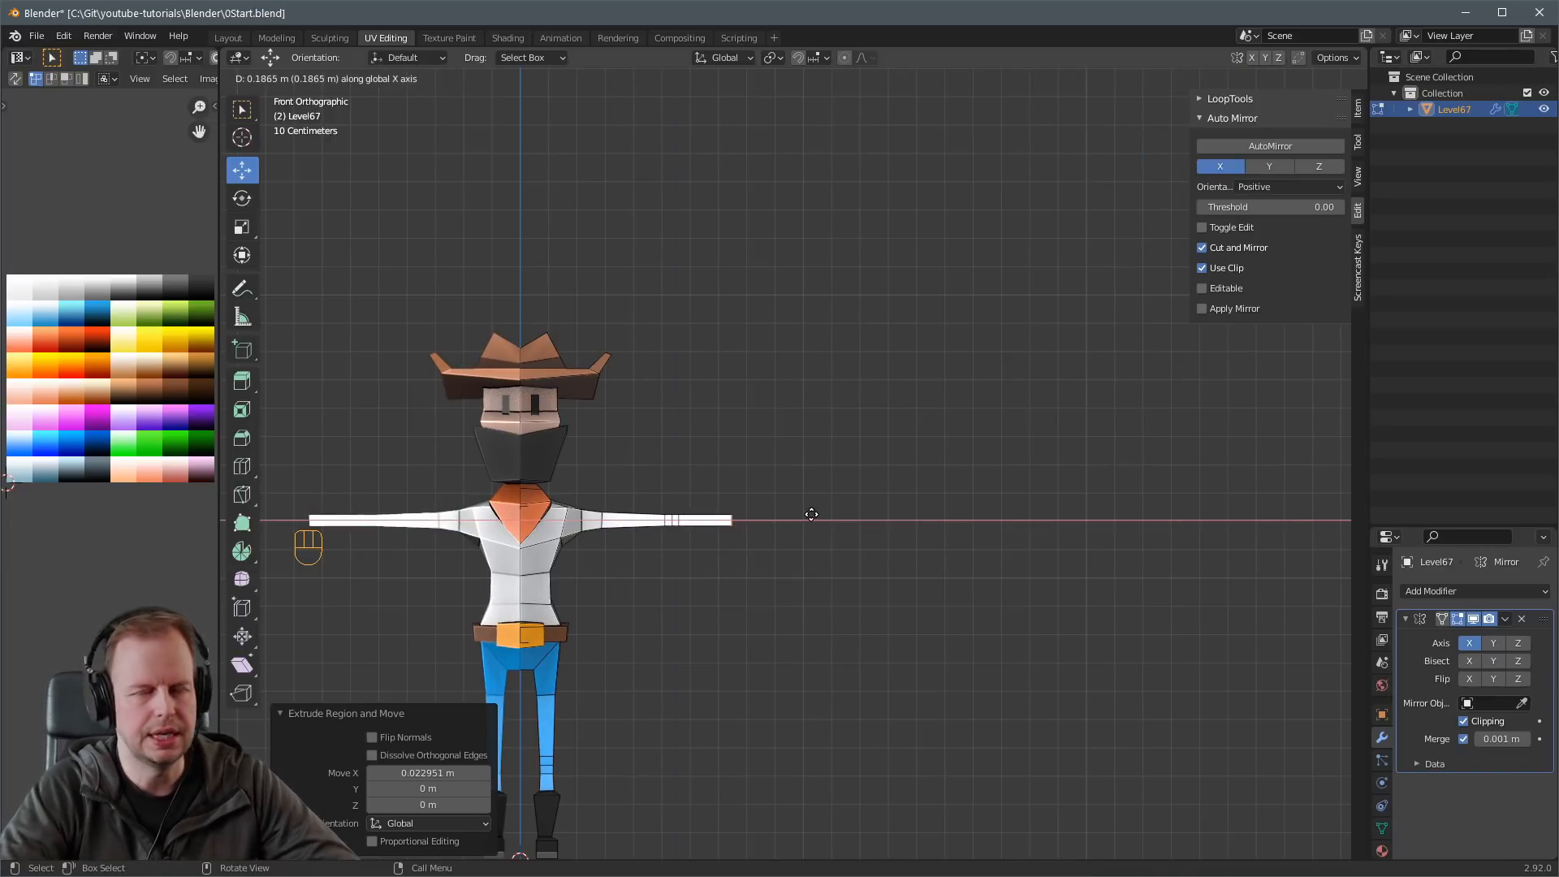
pyautogui.click(803, 513)
pyautogui.press('e')
pyautogui.click(808, 514)
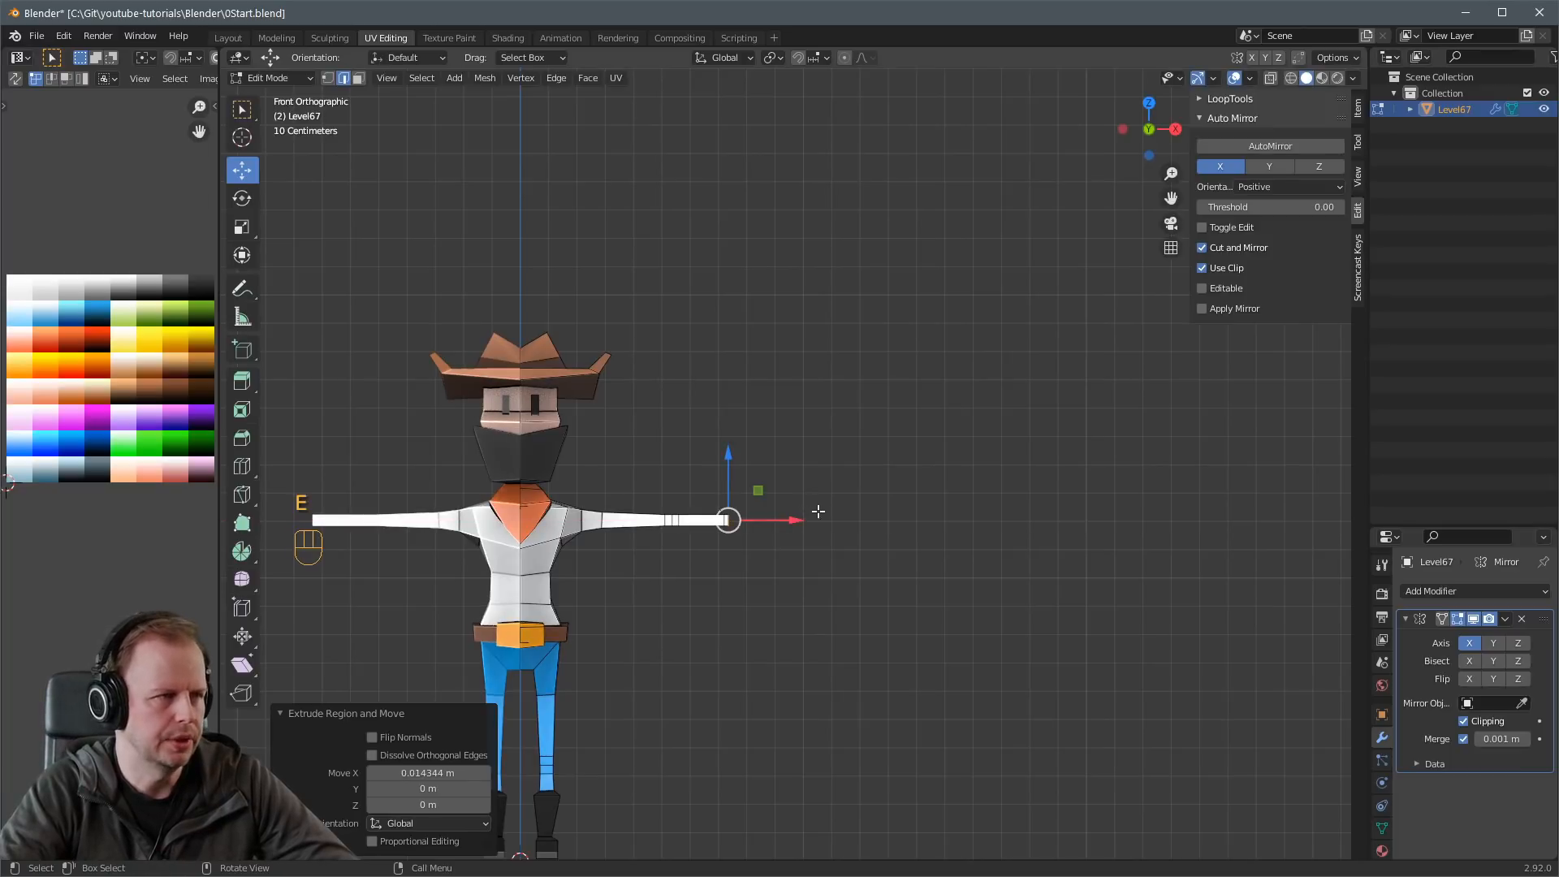
# Scale the wrist's end loop up to about 1.256 and widen it to about 2.015 along Y.
pyautogui.moveTo(818, 511); pyautogui.dragTo(793, 546, button='middle')
pyautogui.scroll(4, 793, 546)
pyautogui.press('s')
pyautogui.click(824, 525)
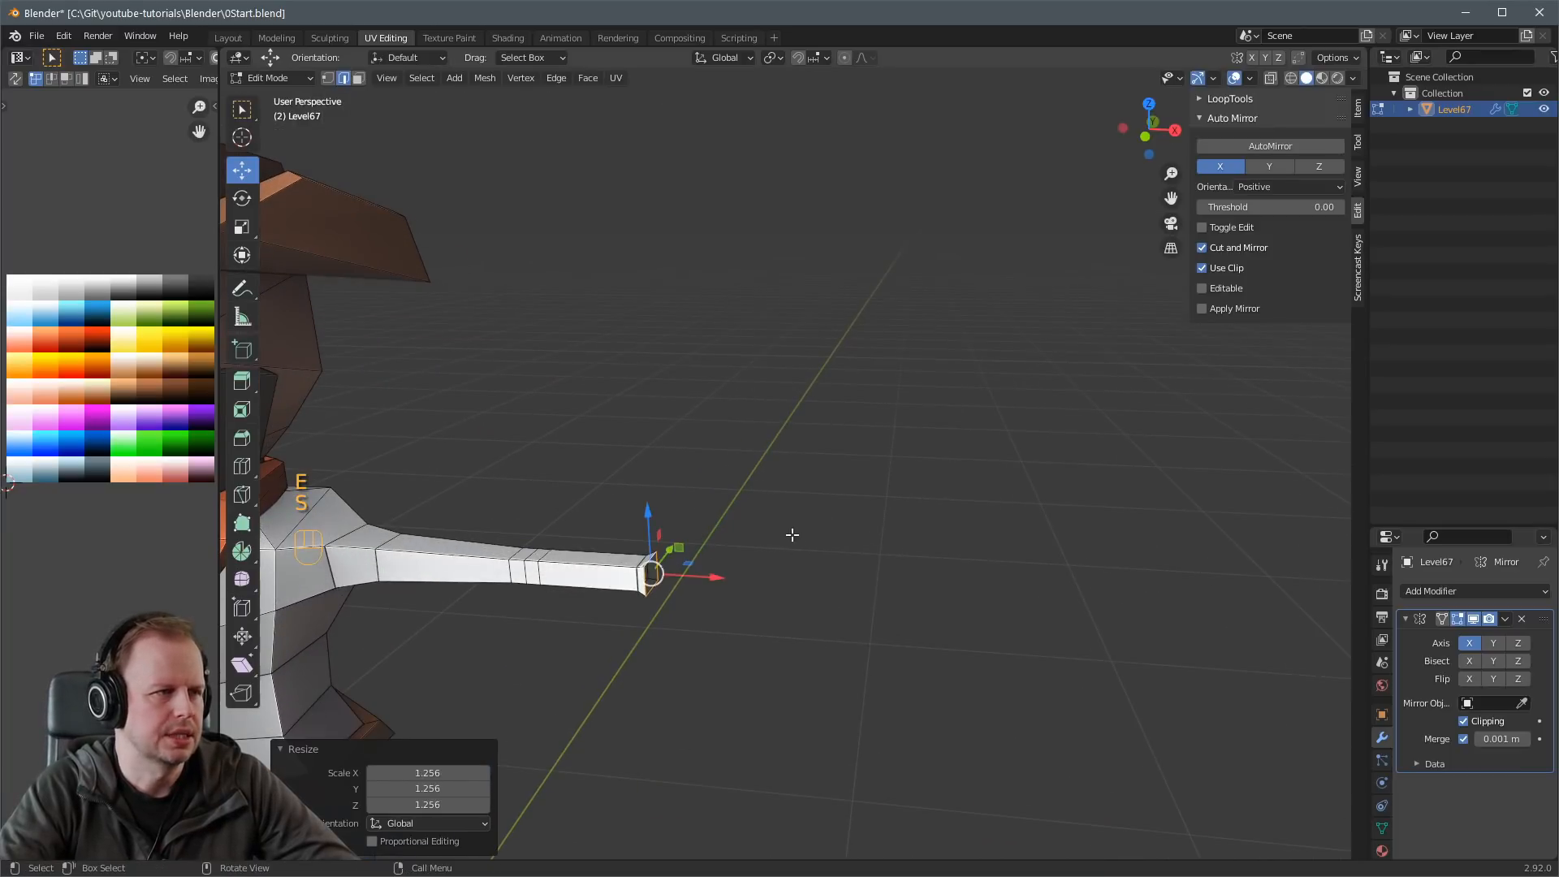
pyautogui.scroll(-3, 790, 533)
pyautogui.press('s')
pyautogui.press('y')
pyautogui.click(838, 497)
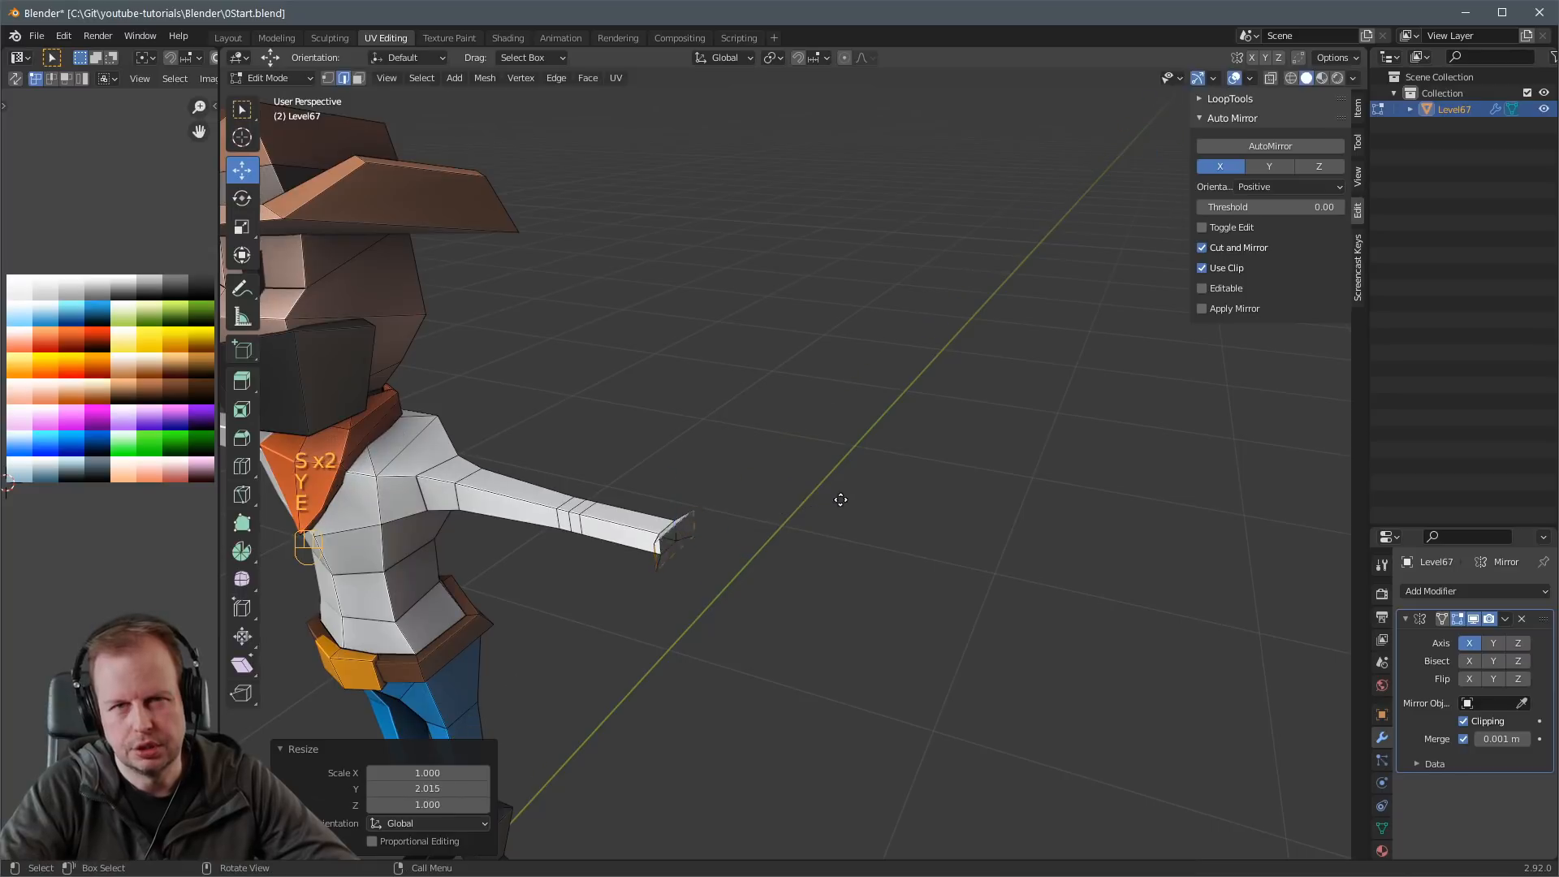
# Extrude the palm about 0.13 m outward and align its end loop by about 0.025 m in Z and -0.04 m in Y.
pyautogui.press('e')
pyautogui.click(921, 518)
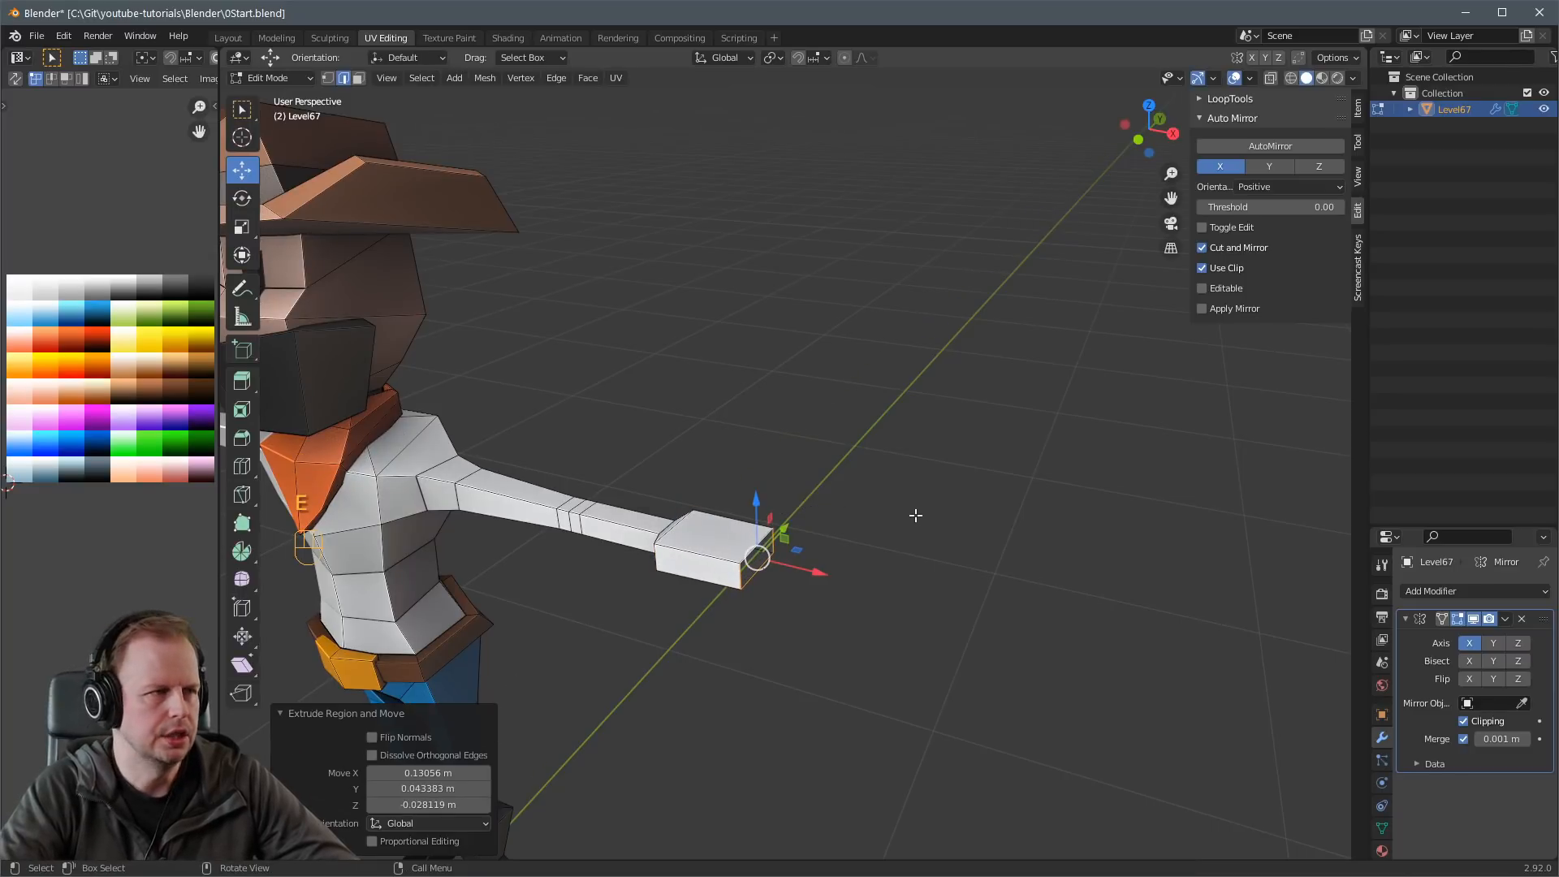
pyautogui.press('KP_1')
pyautogui.scroll(-1, 739, 575)
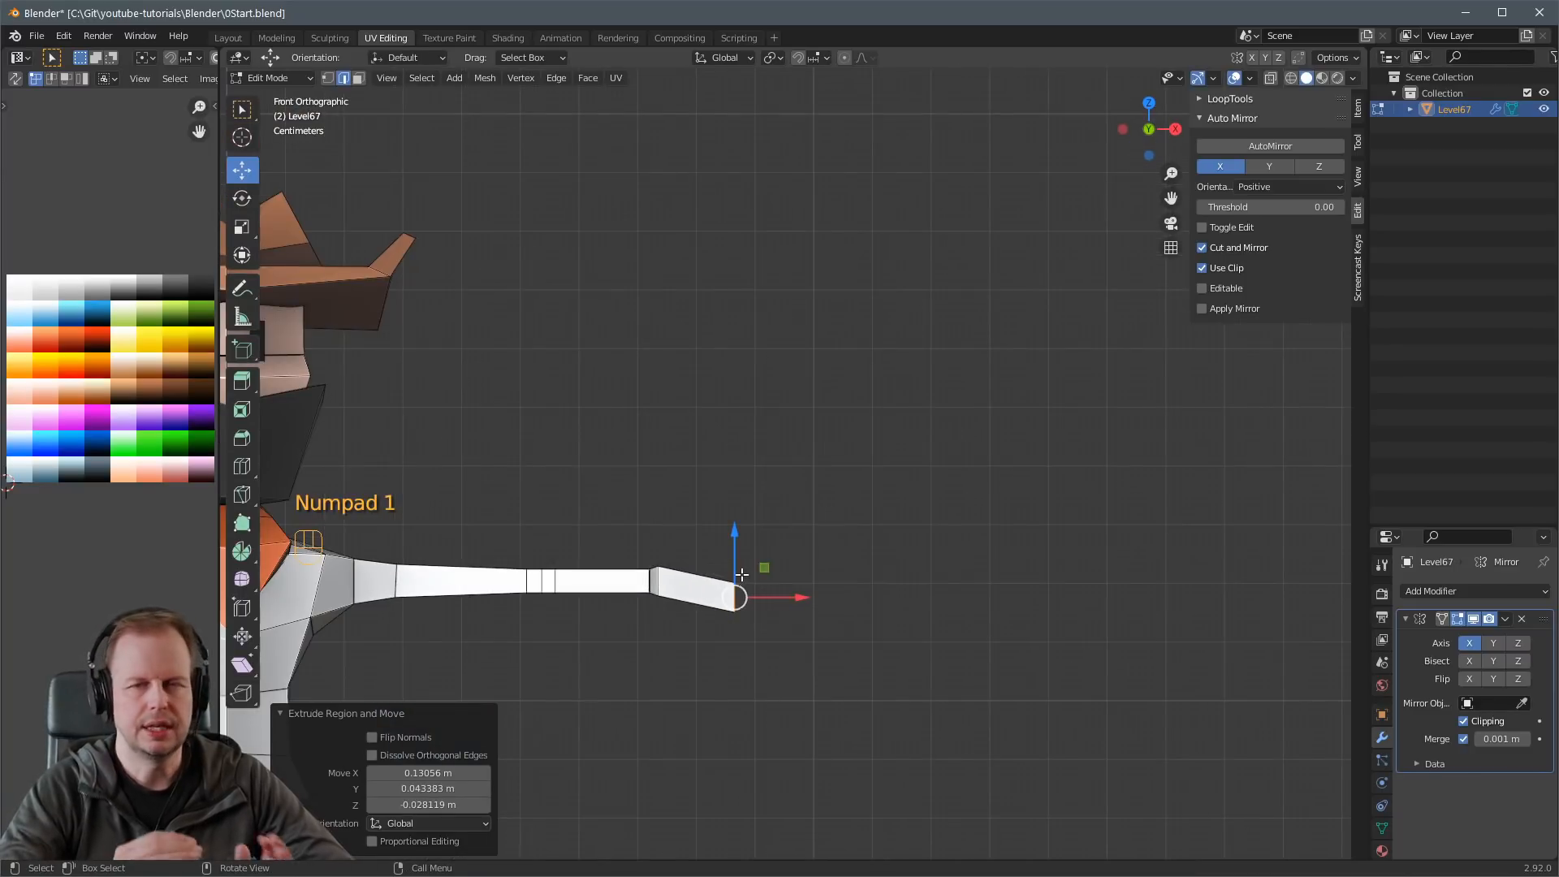
pyautogui.press(',')
pyautogui.click(602, 574)
pyautogui.press('.')
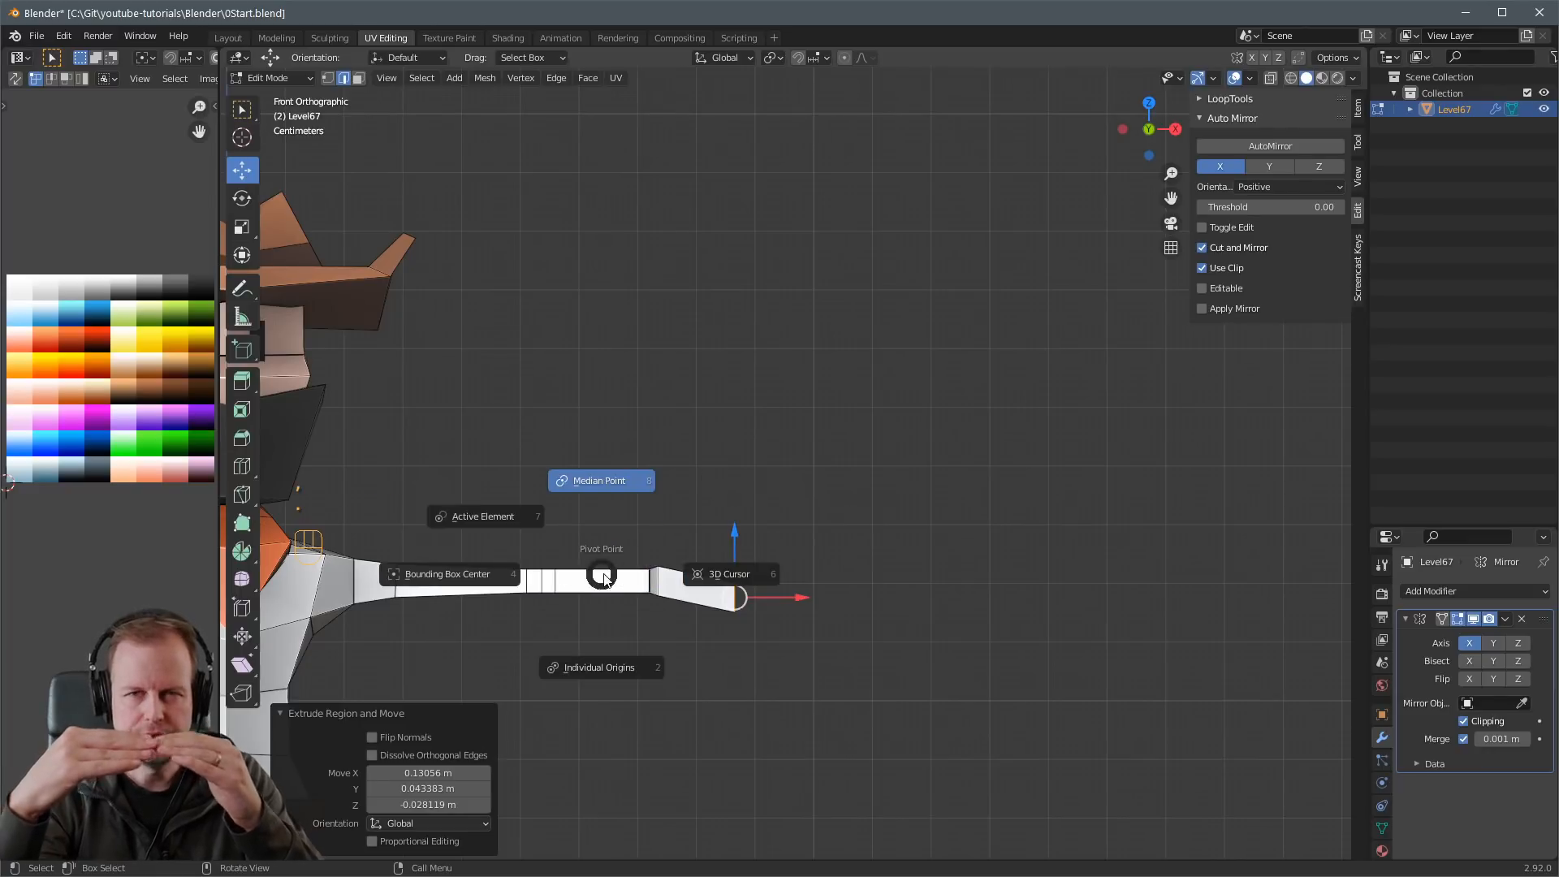
pyautogui.click(633, 518)
pyautogui.press('g')
pyautogui.press('z')
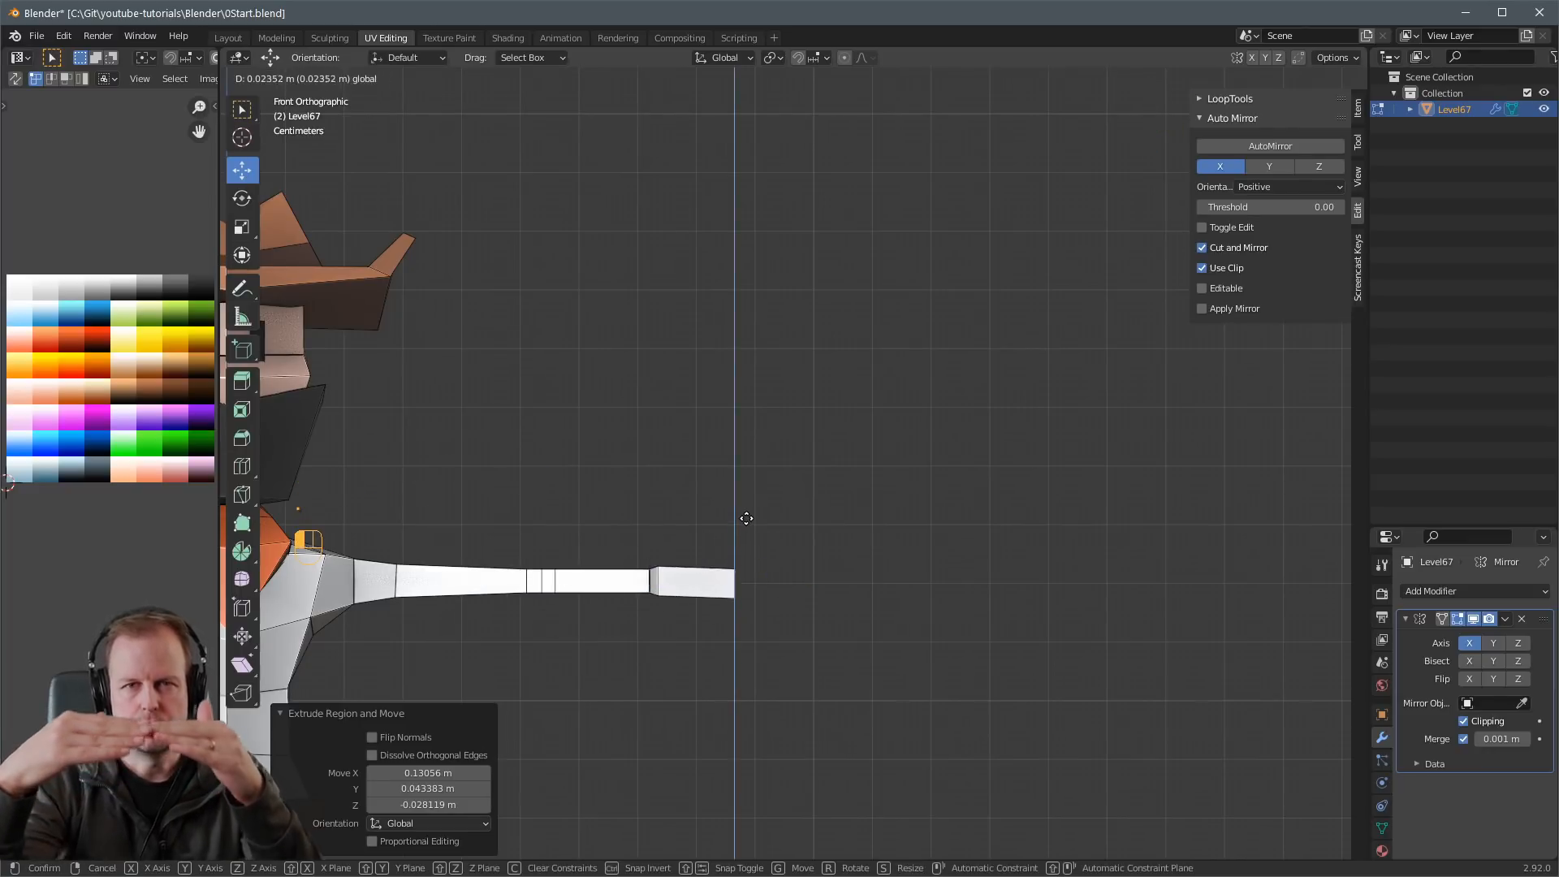
pyautogui.click(750, 518)
pyautogui.moveTo(772, 511); pyautogui.dragTo(796, 485, button='middle')
pyautogui.moveTo(830, 418); pyautogui.dragTo(820, 440)
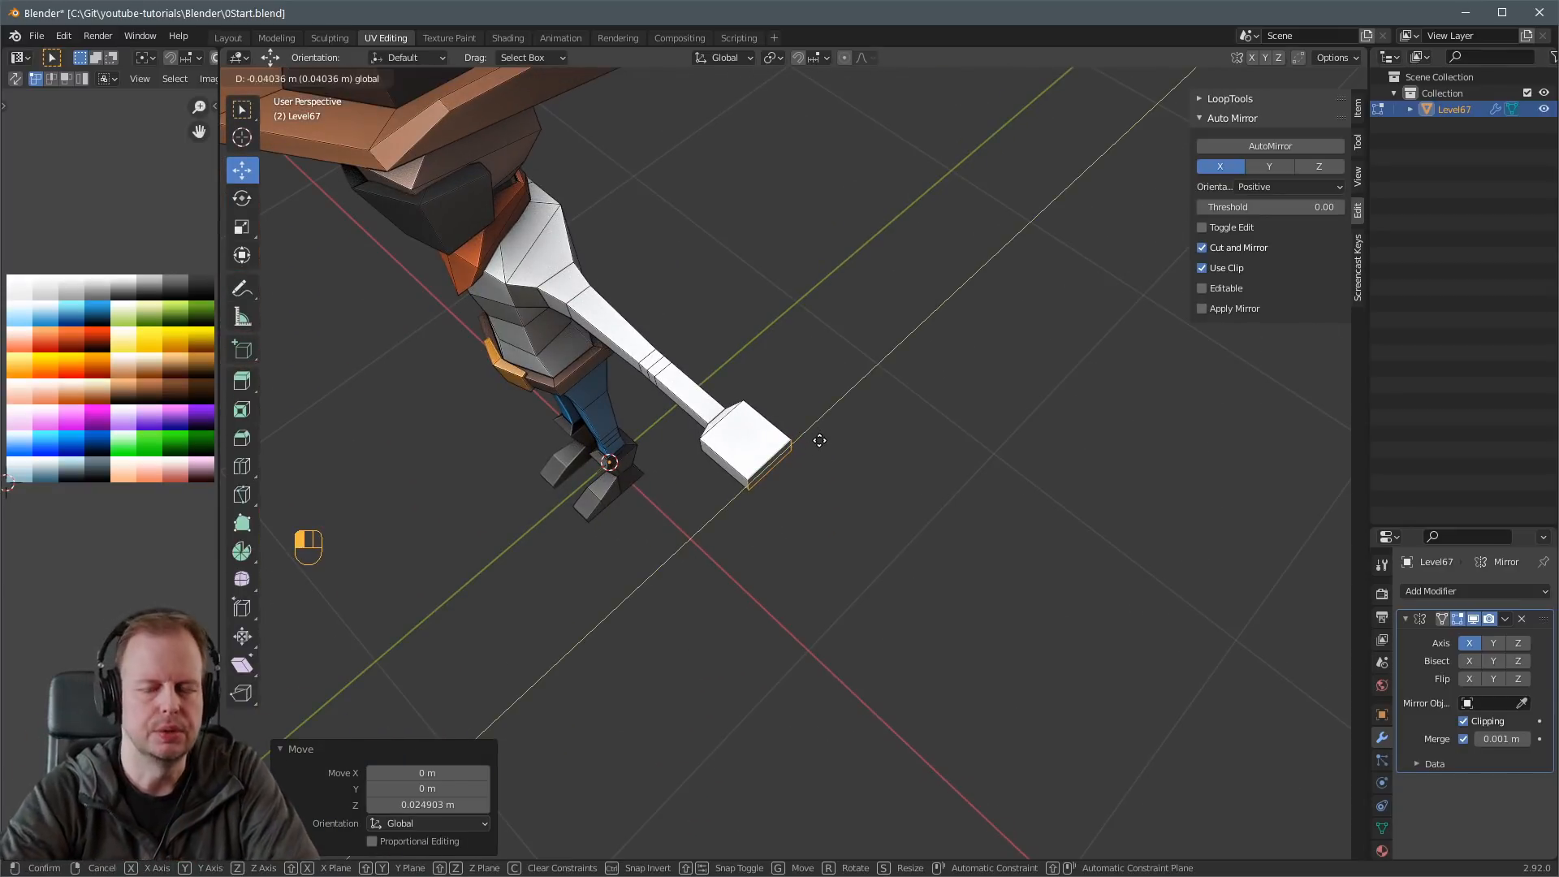
# Add a loop cut around the hand near the wrist to mark off the thumb's base.
pyautogui.moveTo(820, 440); pyautogui.dragTo(895, 412, button='middle')
pyautogui.hotkey('ctrl', 'r')
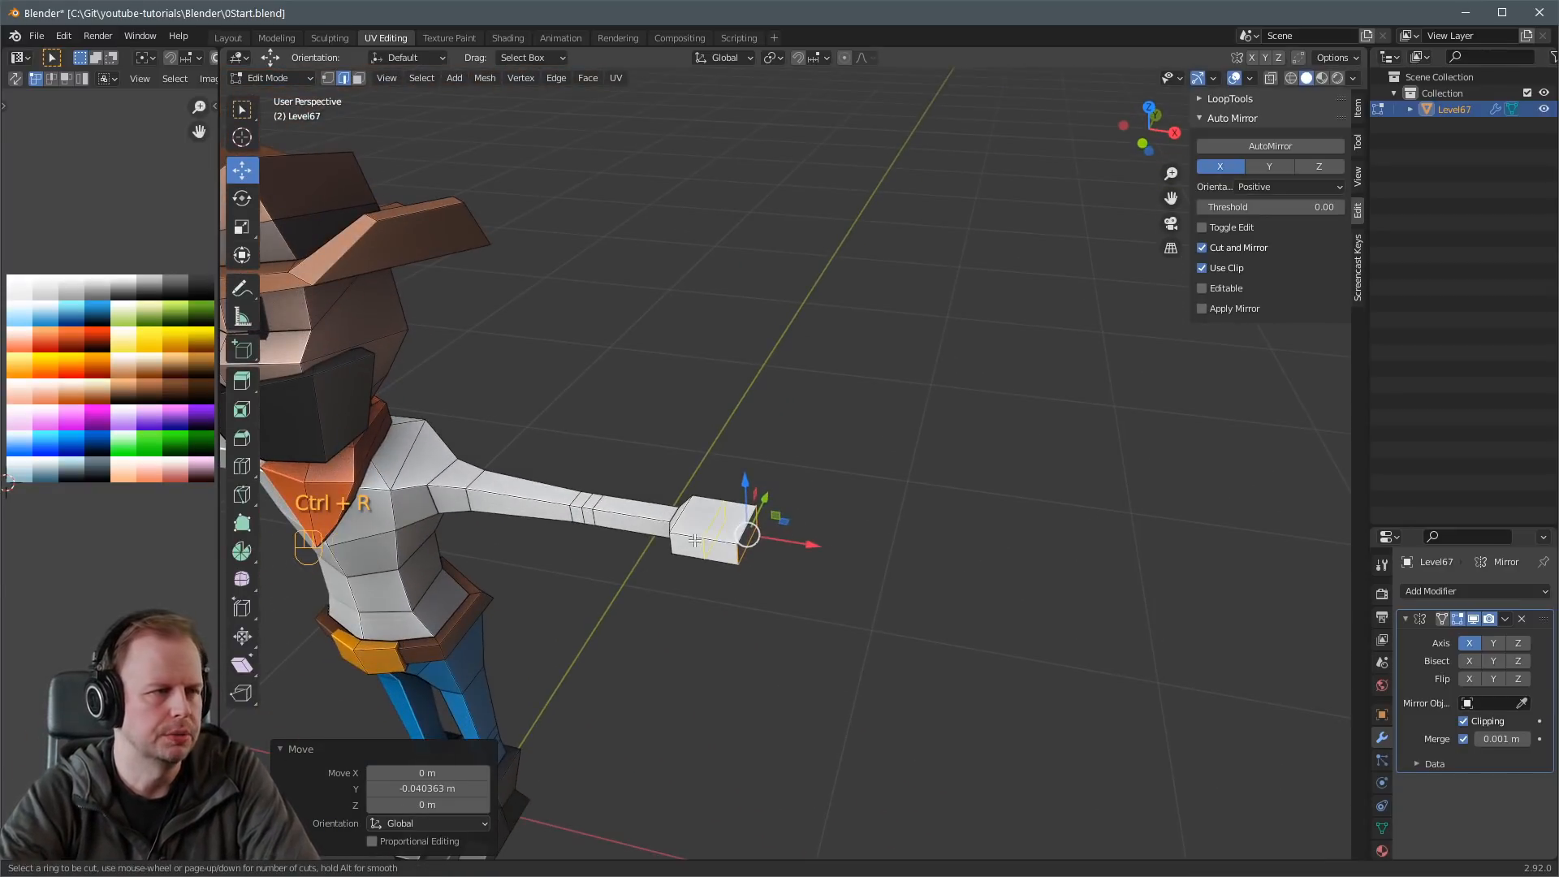
pyautogui.click(694, 539)
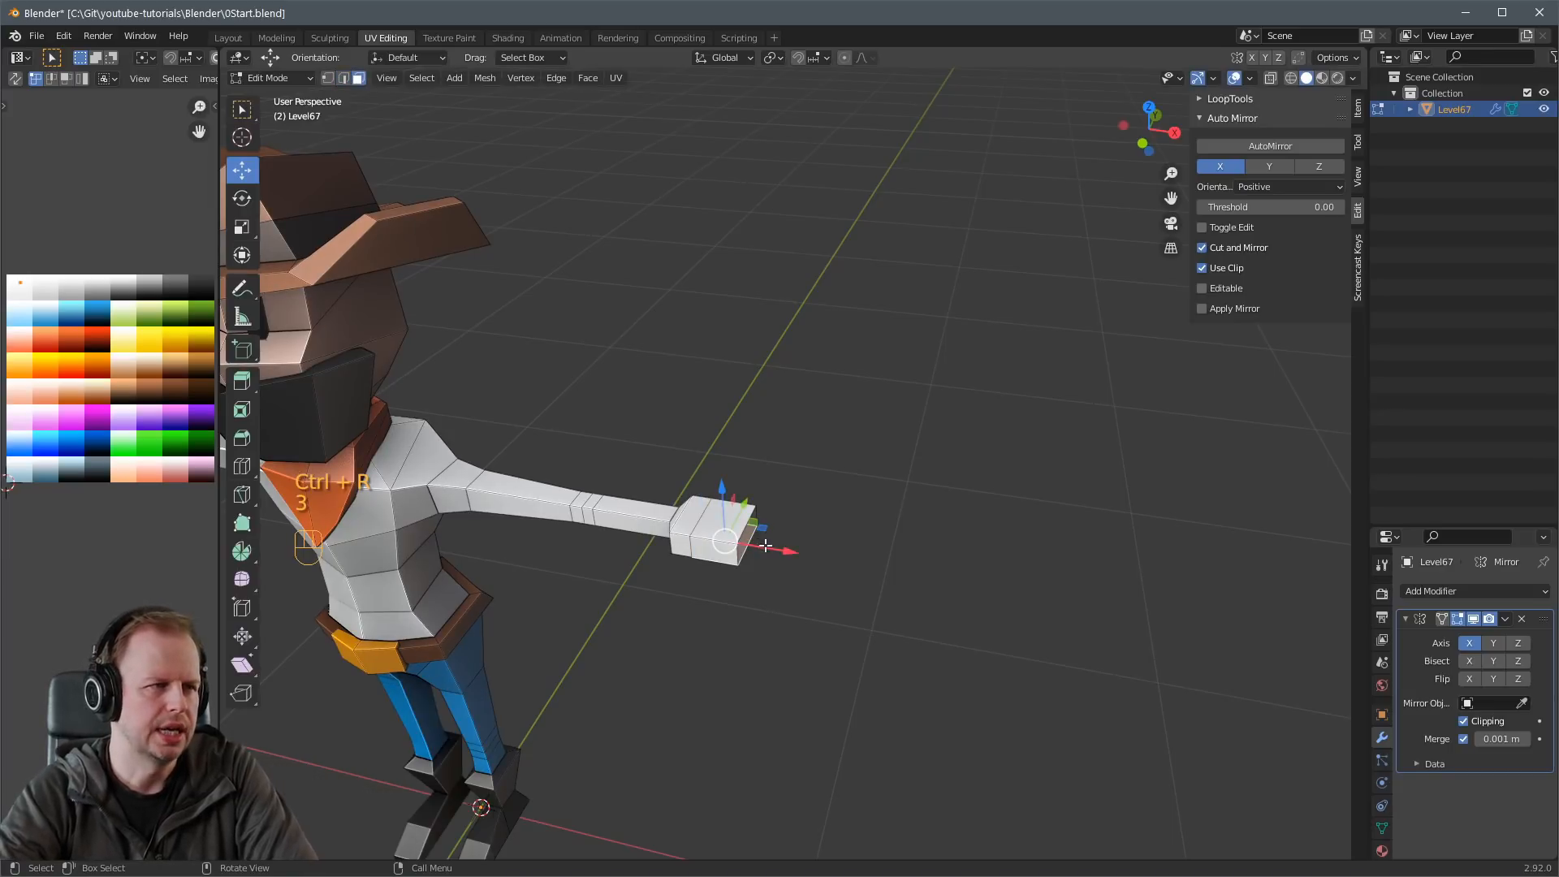
pyautogui.click(757, 539)
pyautogui.moveTo(788, 551); pyautogui.dragTo(795, 552)
pyautogui.hotkey('ctrl', 'z')
# Fill the open end of the hand with a face and move it slightly outward along X.
pyautogui.moveTo(750, 532); pyautogui.dragTo(789, 574, button='middle')
pyautogui.press('3')
pyautogui.press('2')
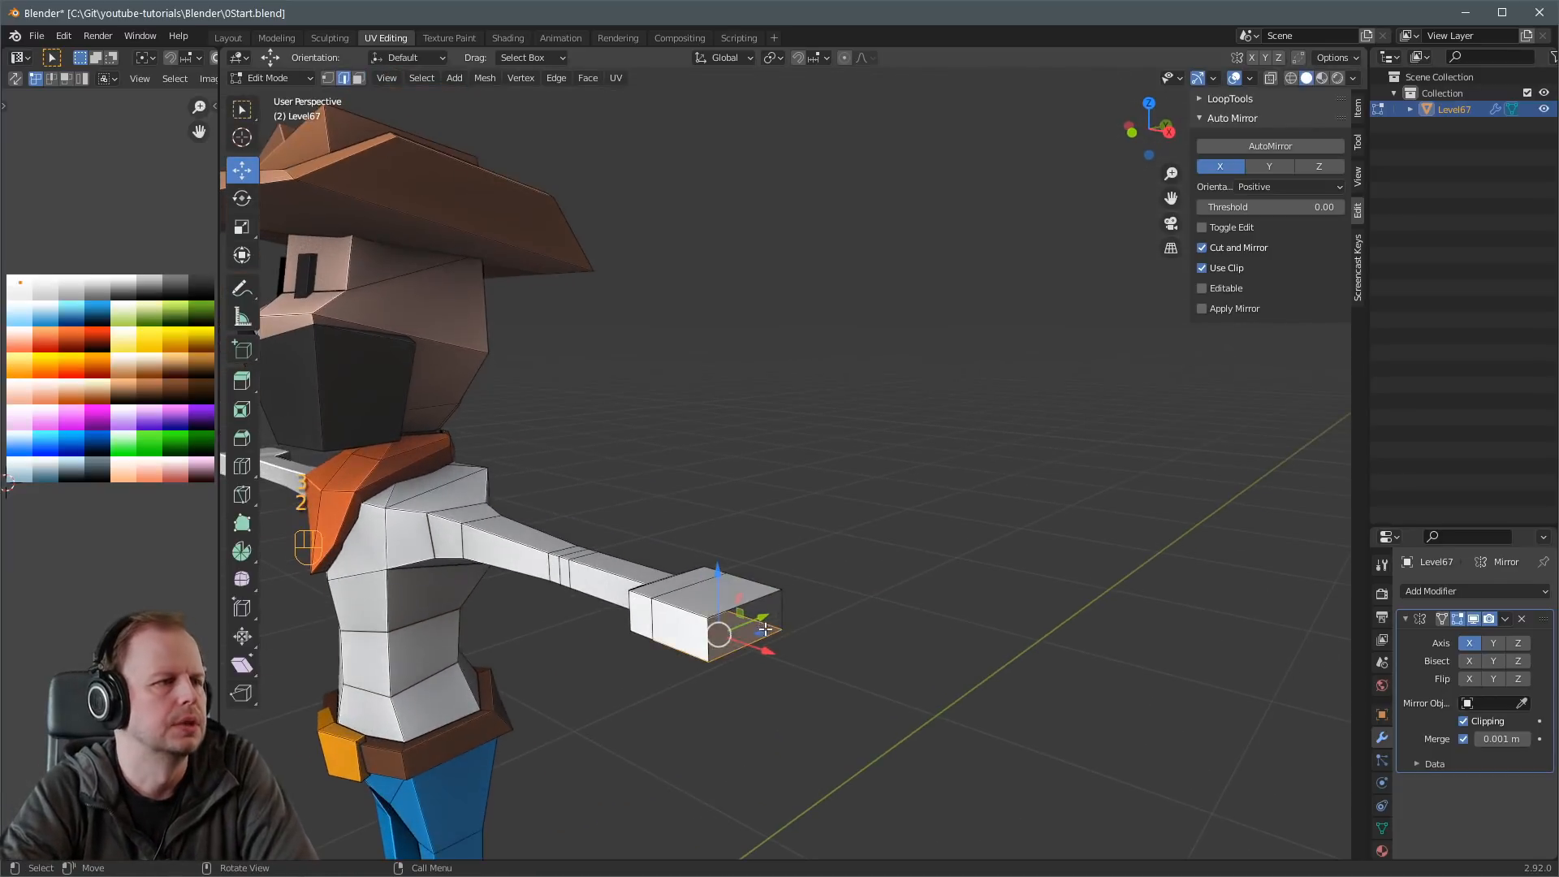
pyautogui.press('a')
pyautogui.press('a')
pyautogui.keyDown('alt'); pyautogui.keyDown('shift'); pyautogui.click(747, 604); pyautogui.keyUp('shift'); pyautogui.keyUp('alt')
pyautogui.press('f')
pyautogui.press('3')
pyautogui.moveTo(794, 639); pyautogui.dragTo(816, 649)
# Extrude the thumb from the hand's front side face in two segments, about 0.036 m and 0.028 m long.
pyautogui.press('e')
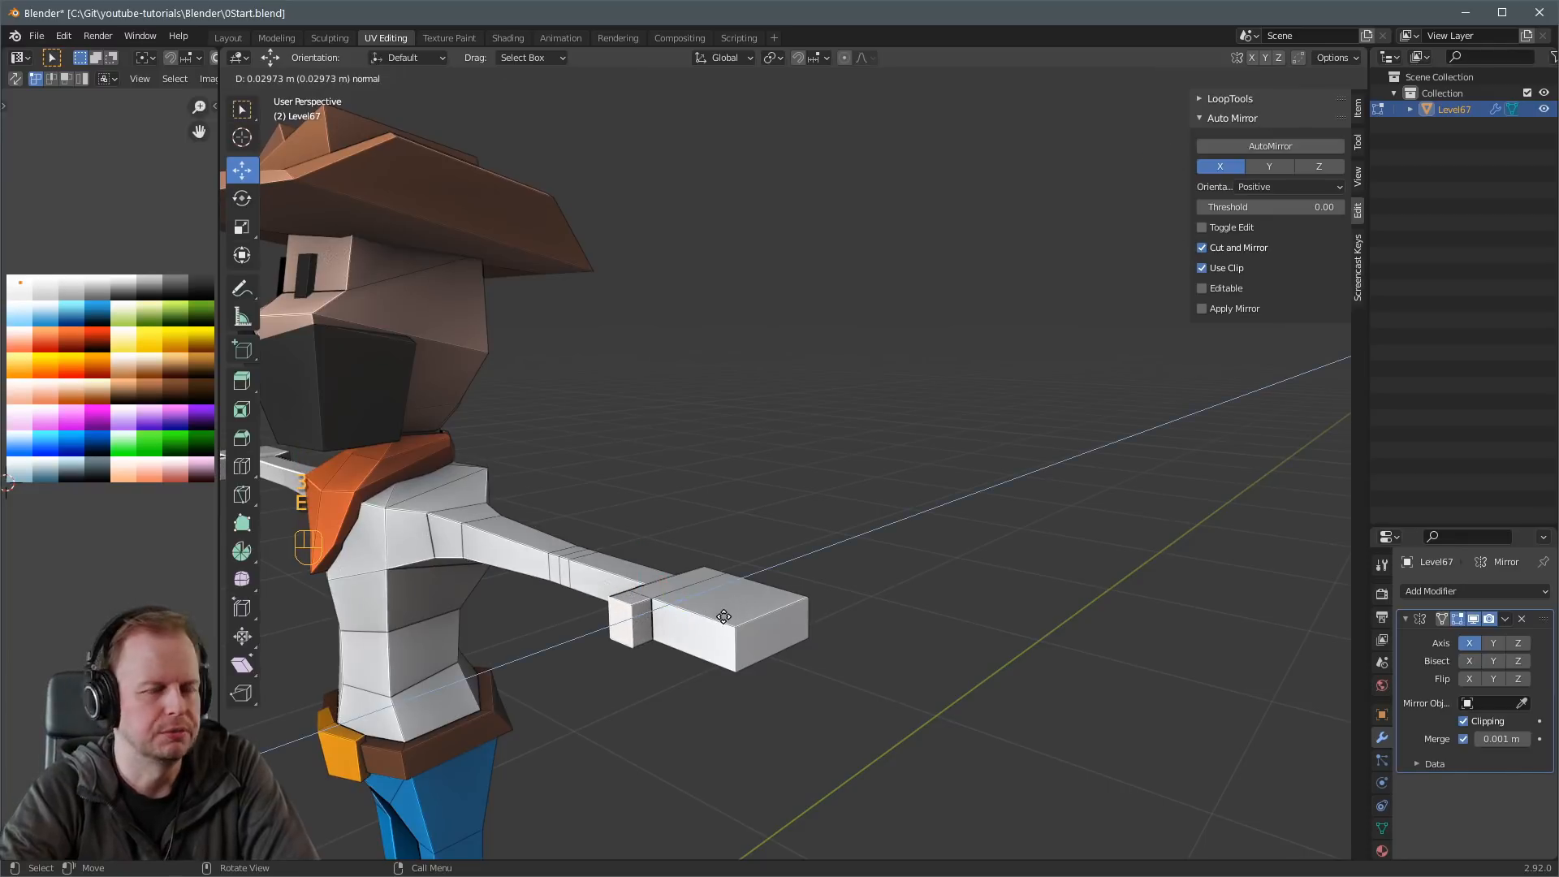
pyautogui.click(721, 618)
pyautogui.press('e')
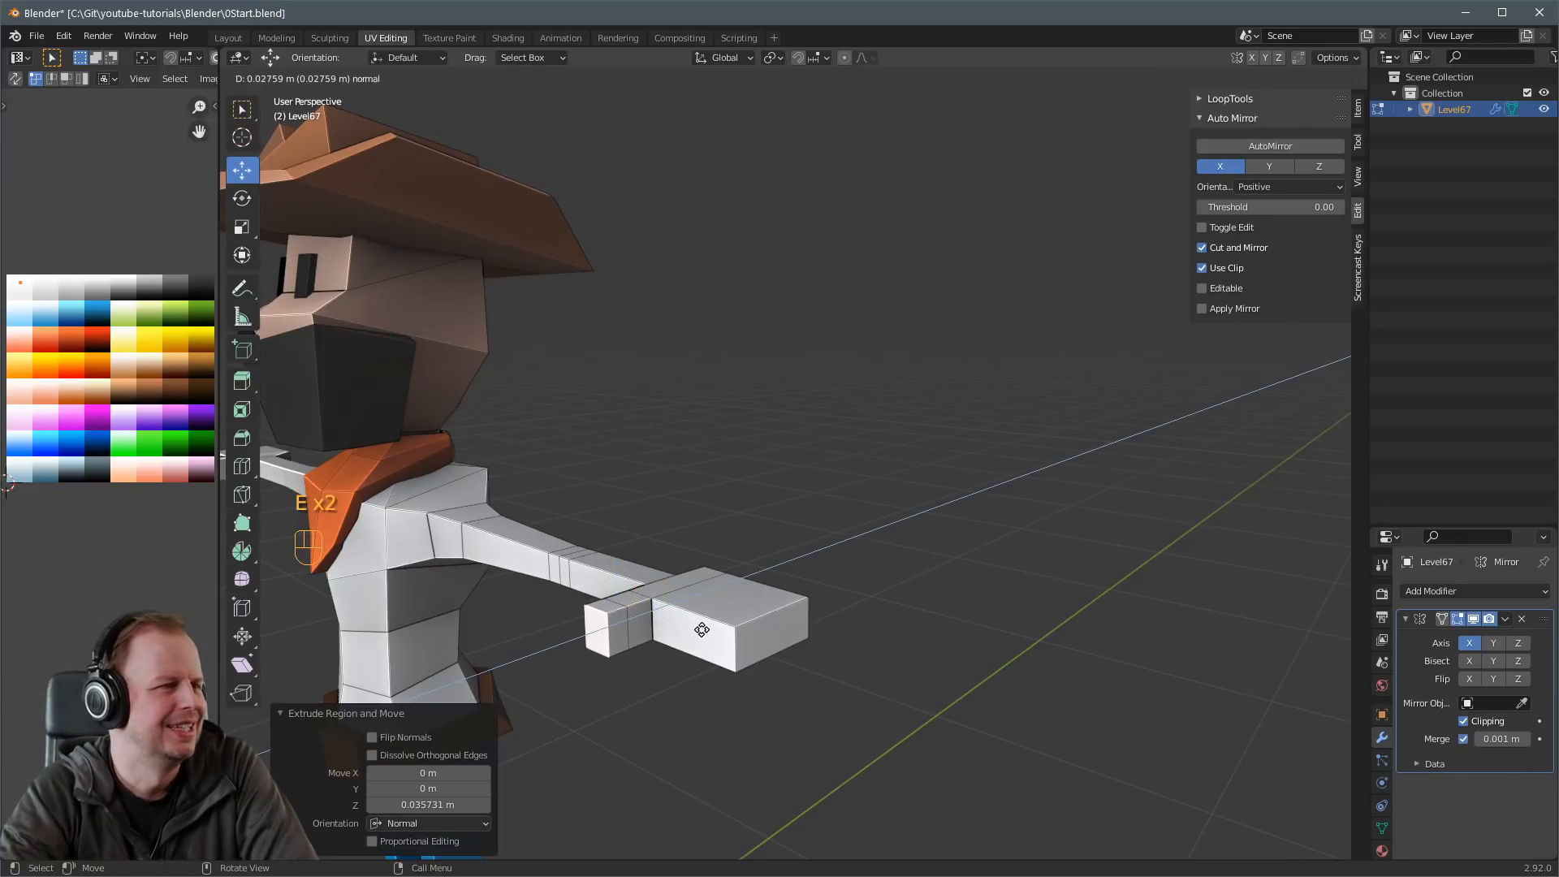
pyautogui.click(702, 629)
# Add evenly spaced loop cuts across the hand between the thumb and the fingertips, and change to face selection.
pyautogui.moveTo(701, 630); pyautogui.dragTo(629, 560, button='middle')
pyautogui.hotkey('ctrl', 'r')
pyautogui.scroll(-1, 680, 569)
pyautogui.click(681, 569)
pyautogui.rightClick(683, 567)
pyautogui.press('3')
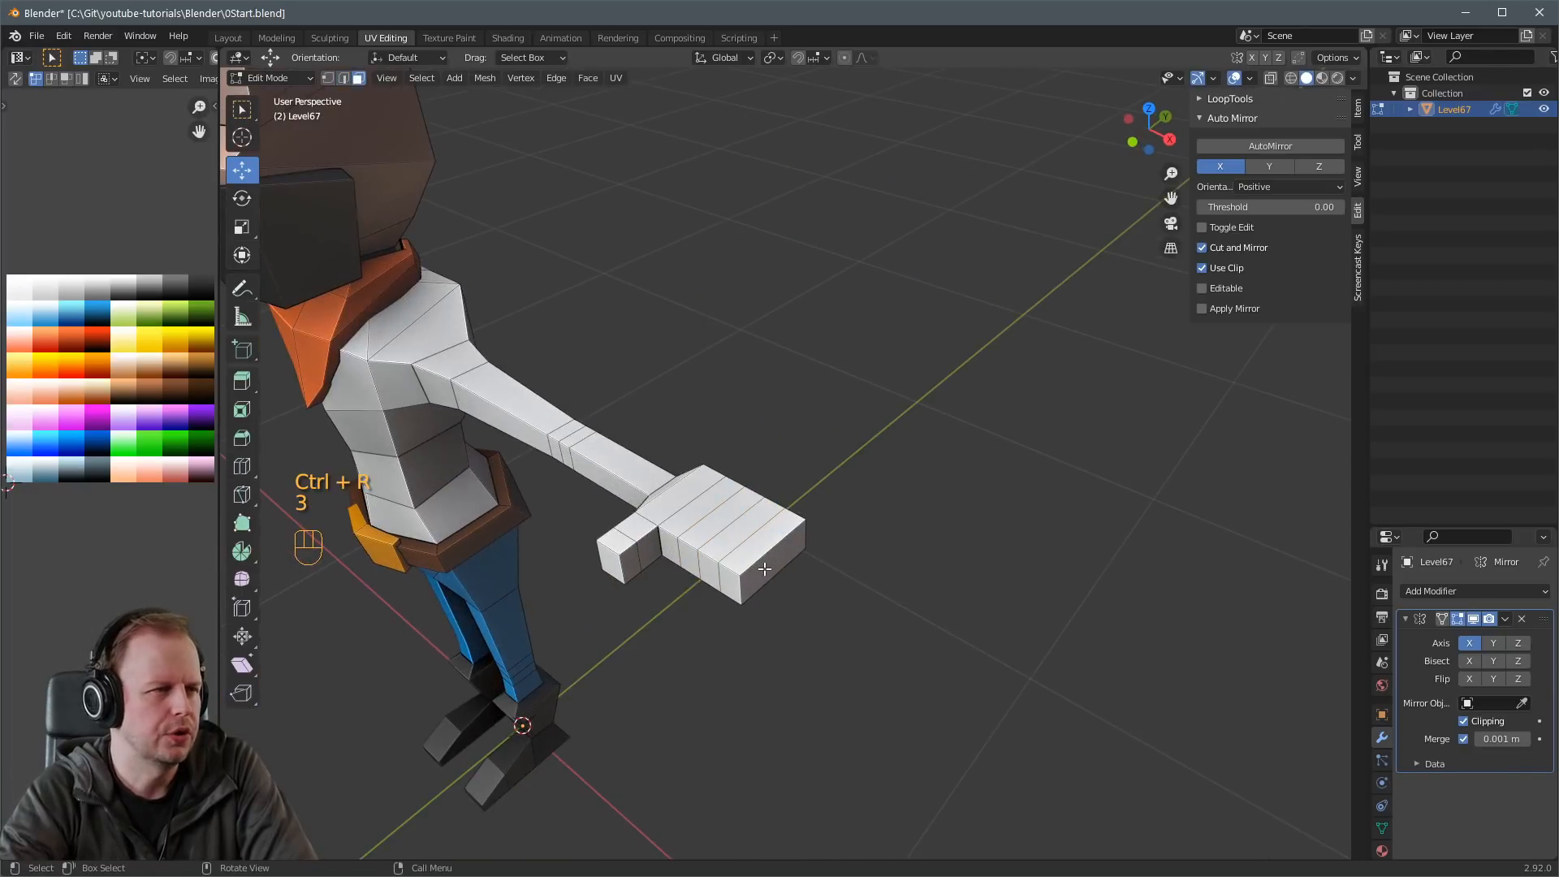
# Select the whole hand plus a skin-coloured head face, and move the hand's UVs onto the matching skin tone in the palette.
pyautogui.click(767, 573)
pyautogui.press('ctrl+KP_Add')
pyautogui.press('ctrl+KP_Add')
pyautogui.press('ctrl+KP_Add')
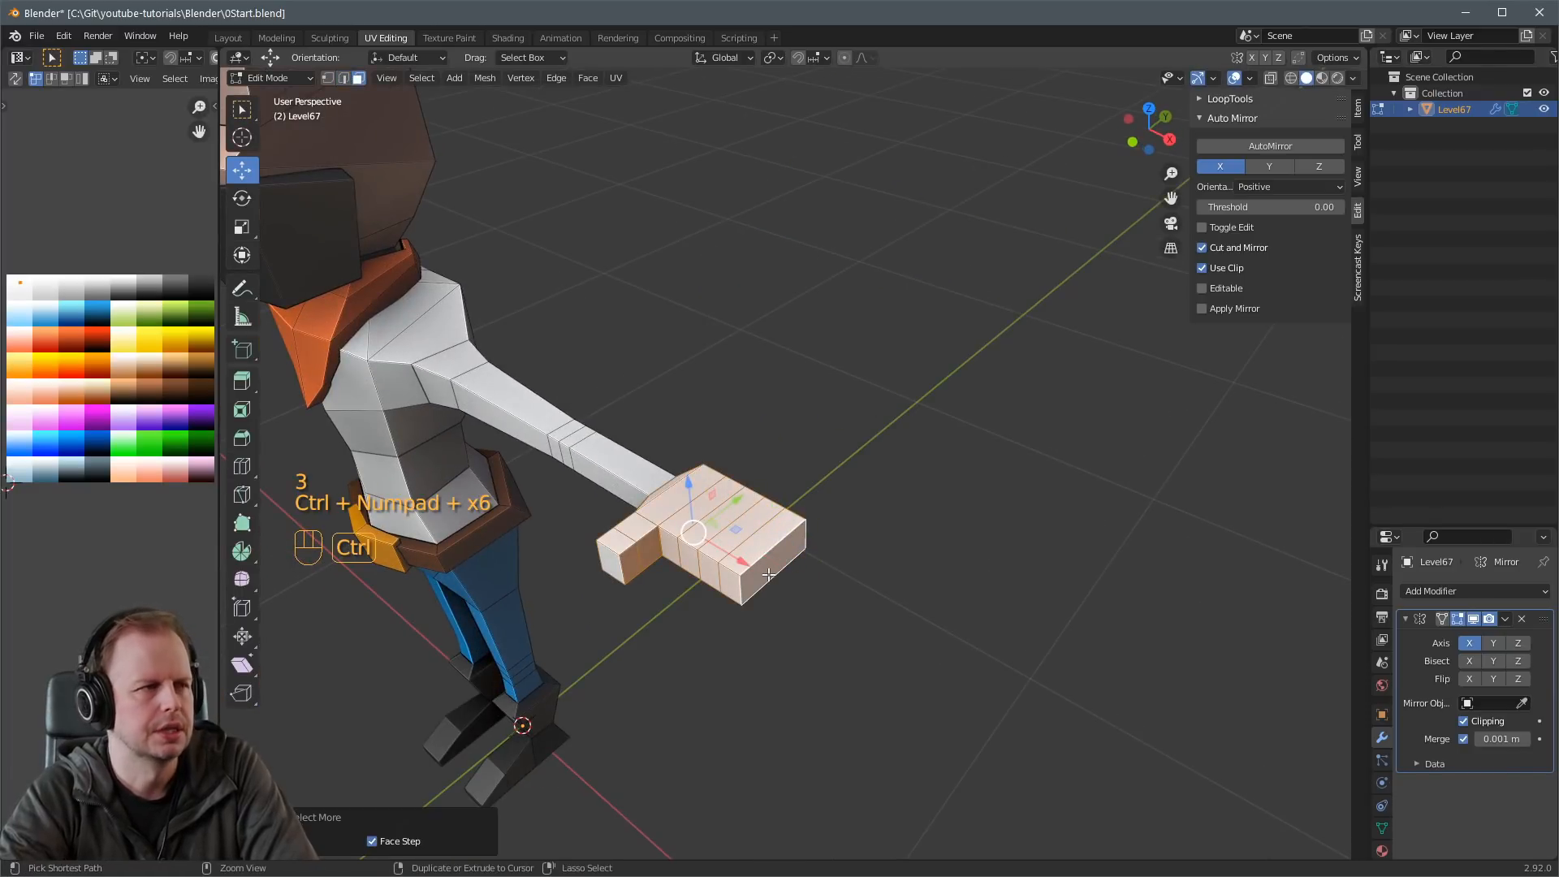
pyautogui.keyDown('shift'); pyautogui.click(600, 562); pyautogui.keyUp('shift')
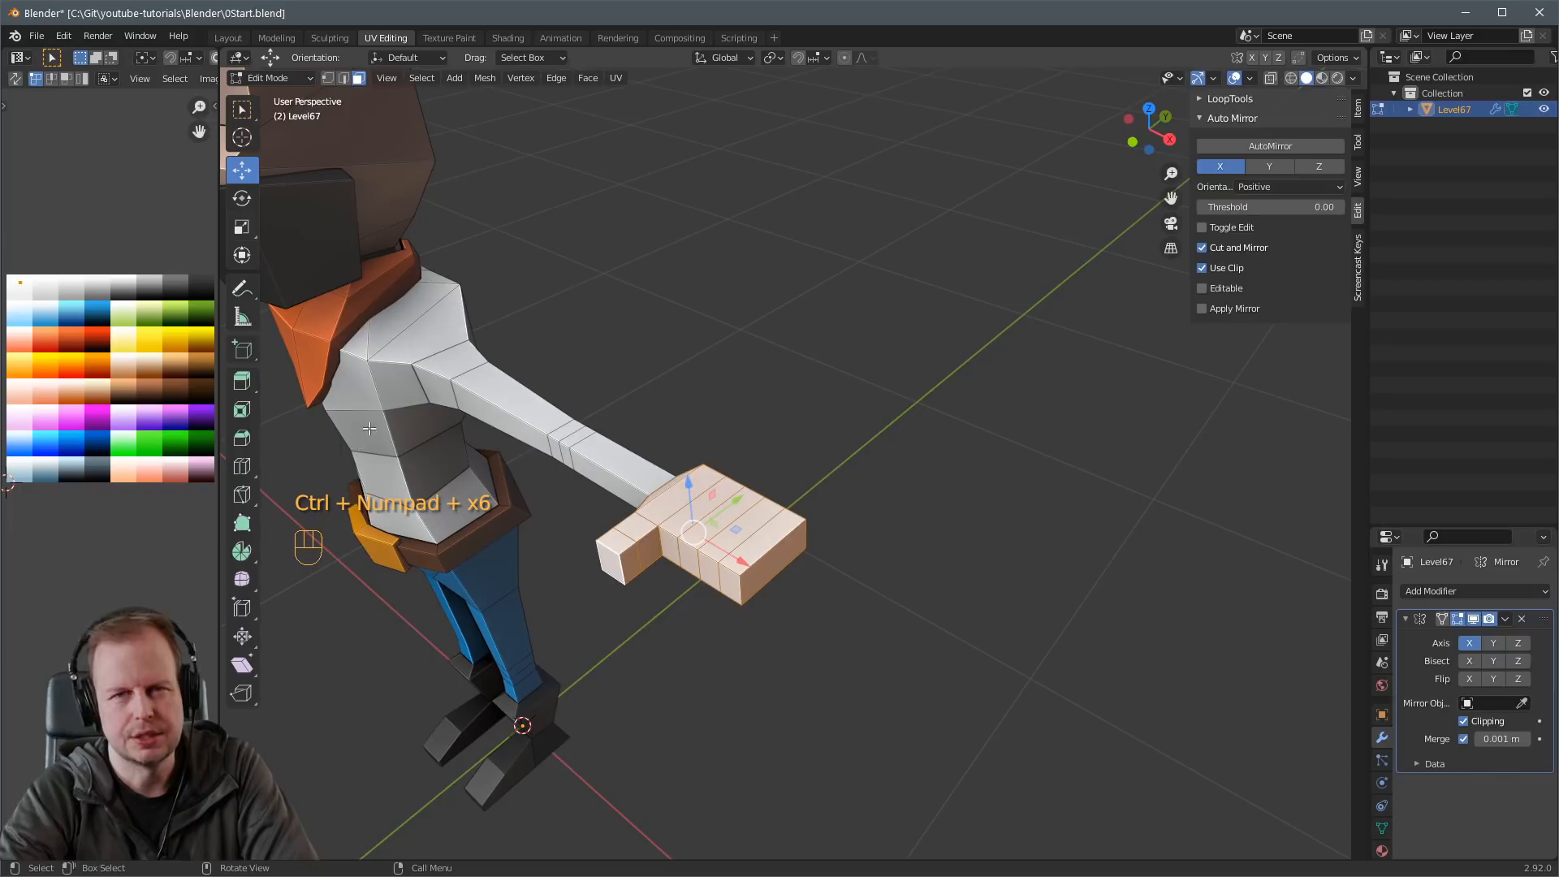
pyautogui.scroll(-1, 364, 370)
pyautogui.keyDown('shift'); pyautogui.click(425, 232); pyautogui.keyUp('shift')
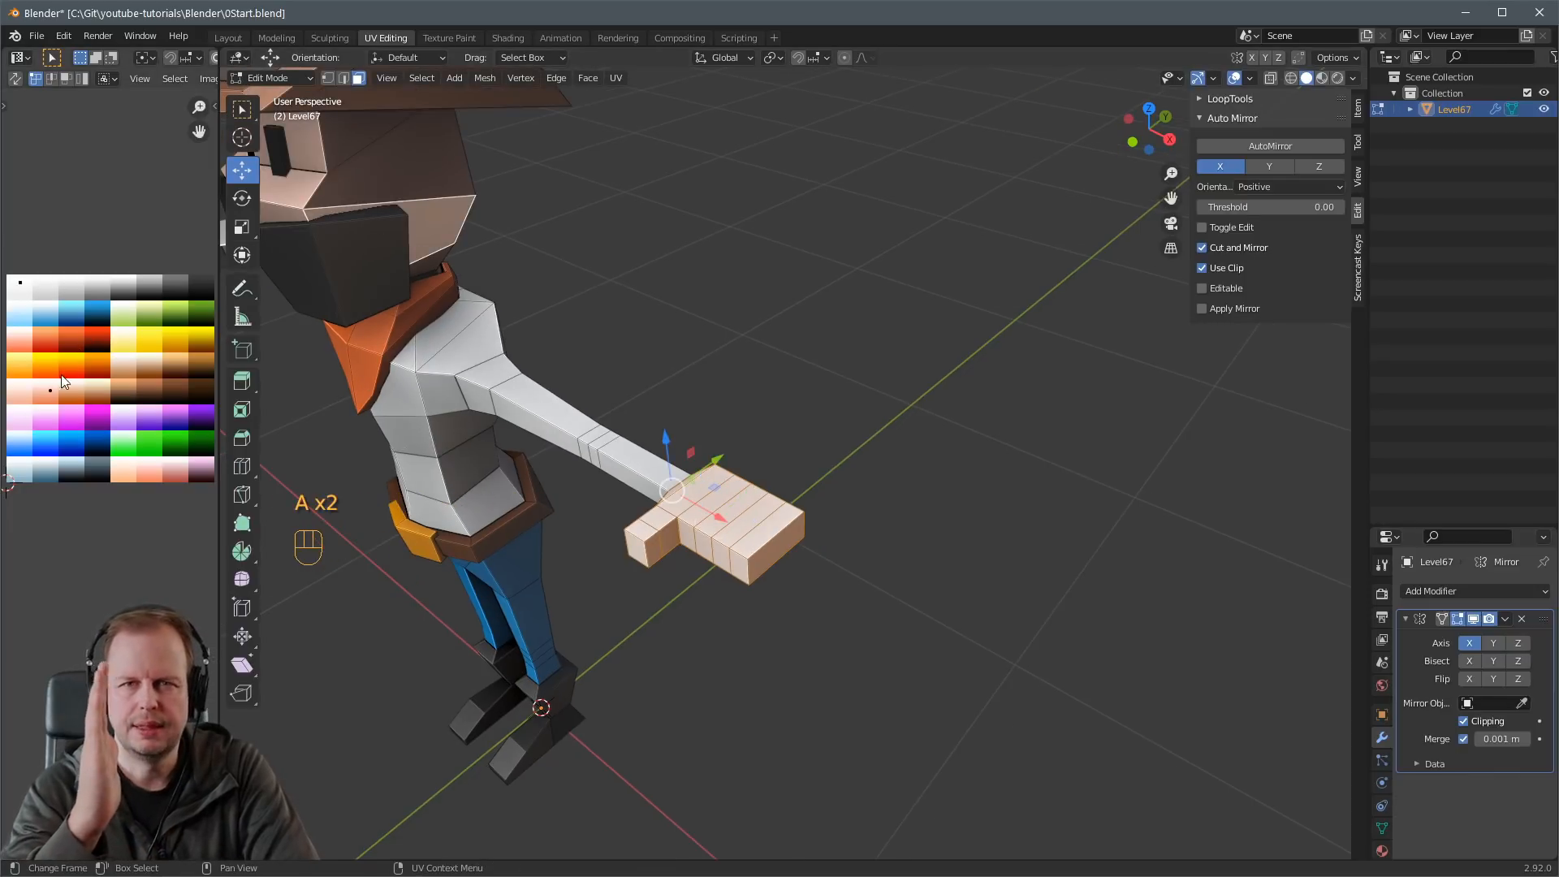
pyautogui.press('b')
pyautogui.moveTo(18, 263); pyautogui.dragTo(57, 309)
pyautogui.press('g')
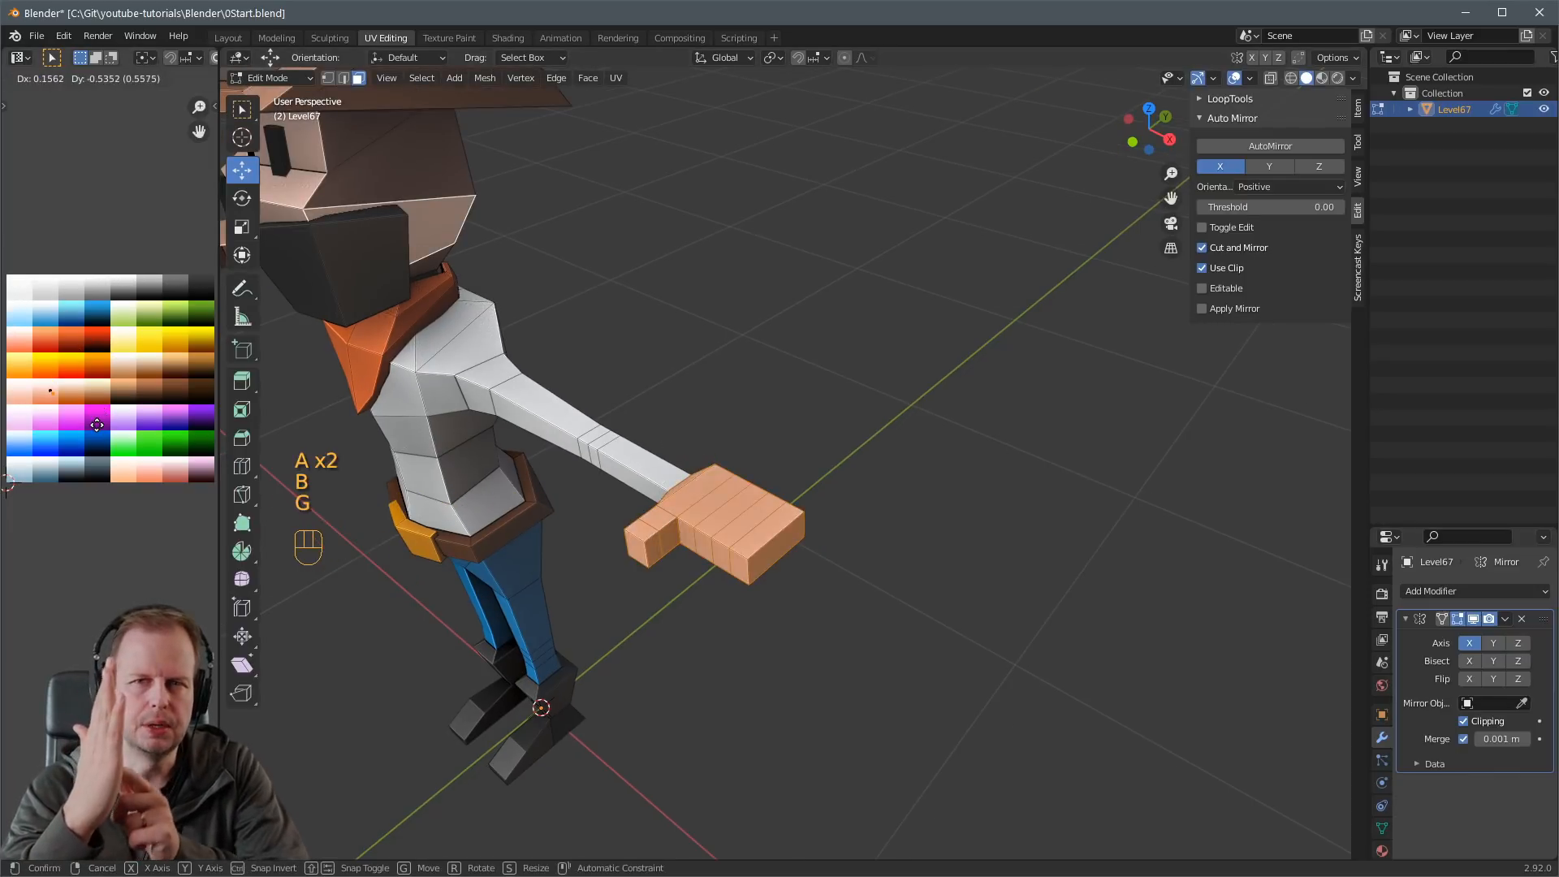
pyautogui.click(86, 422)
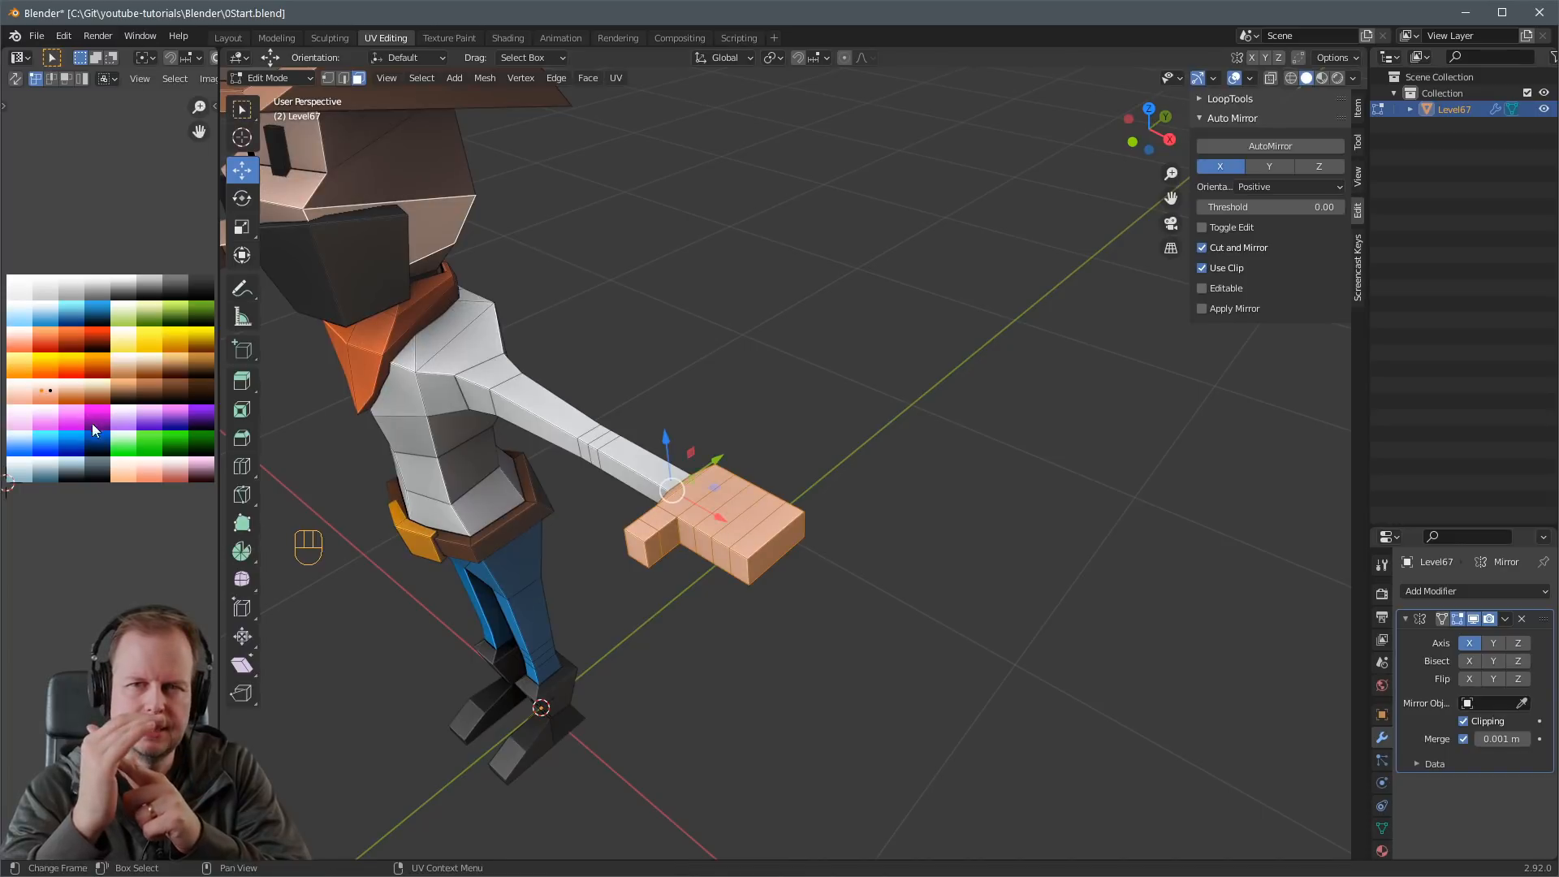
# Scale down the end face of the thumb slightly to taper its tip.
pyautogui.click(832, 384)
pyautogui.scroll(-2, 767, 418)
pyautogui.press('Tab')
pyautogui.moveTo(712, 447); pyautogui.dragTo(742, 437, button='middle')
pyautogui.scroll(3, 742, 437)
pyautogui.press('Tab')
pyautogui.press('s')
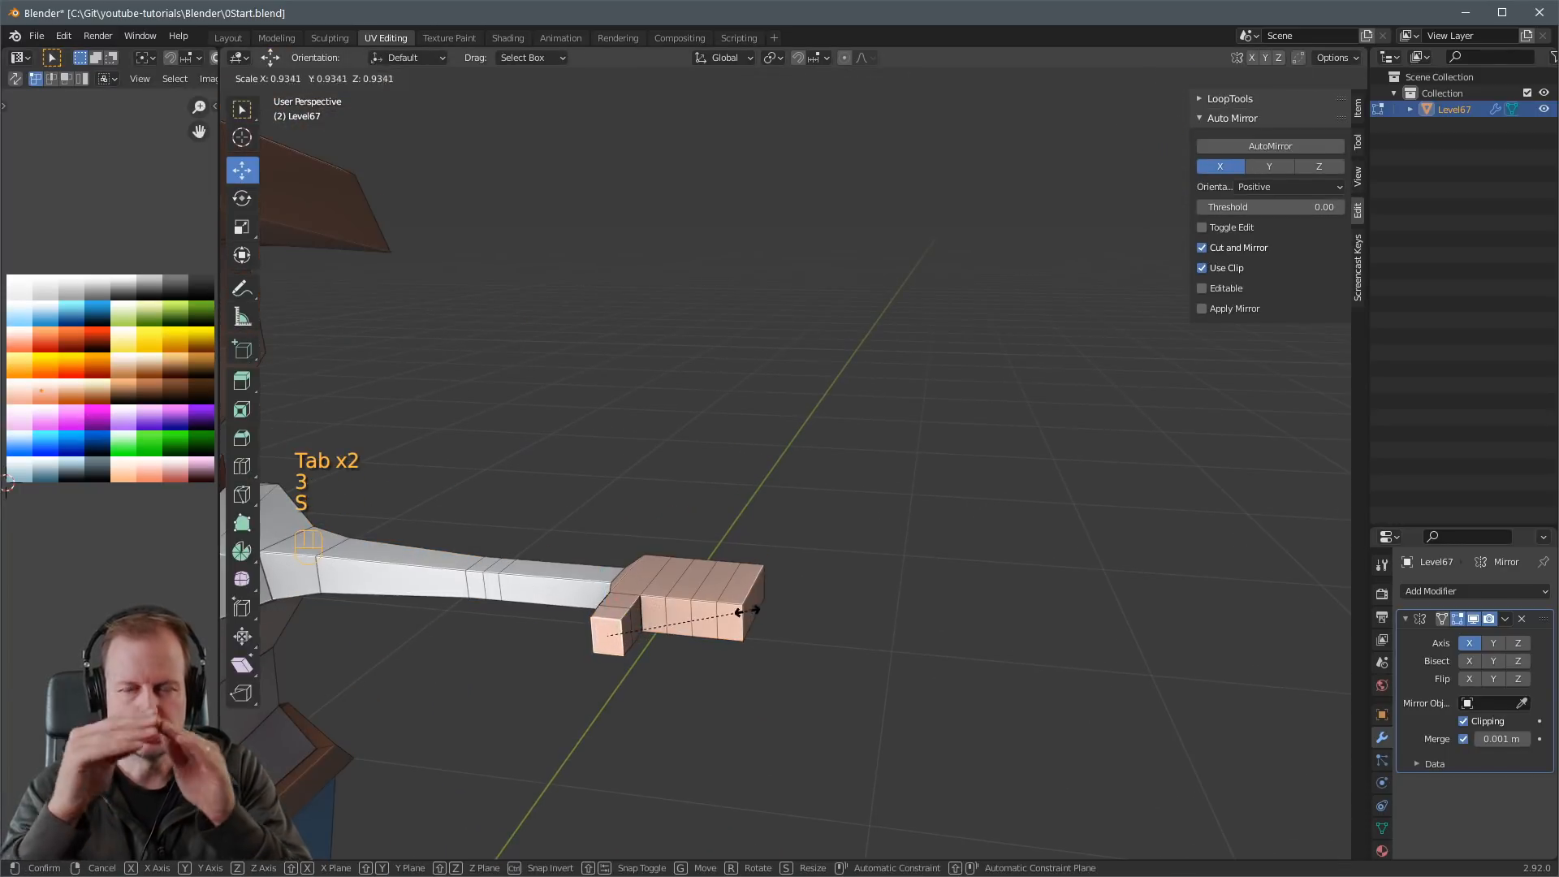
pyautogui.click(698, 614)
# Scale the end face of the fingers to 0.804.
pyautogui.moveTo(755, 614); pyautogui.dragTo(842, 559, button='middle')
pyautogui.click(769, 596)
pyautogui.press('s')
pyautogui.click(815, 594)
pyautogui.scroll(-3, 842, 559)
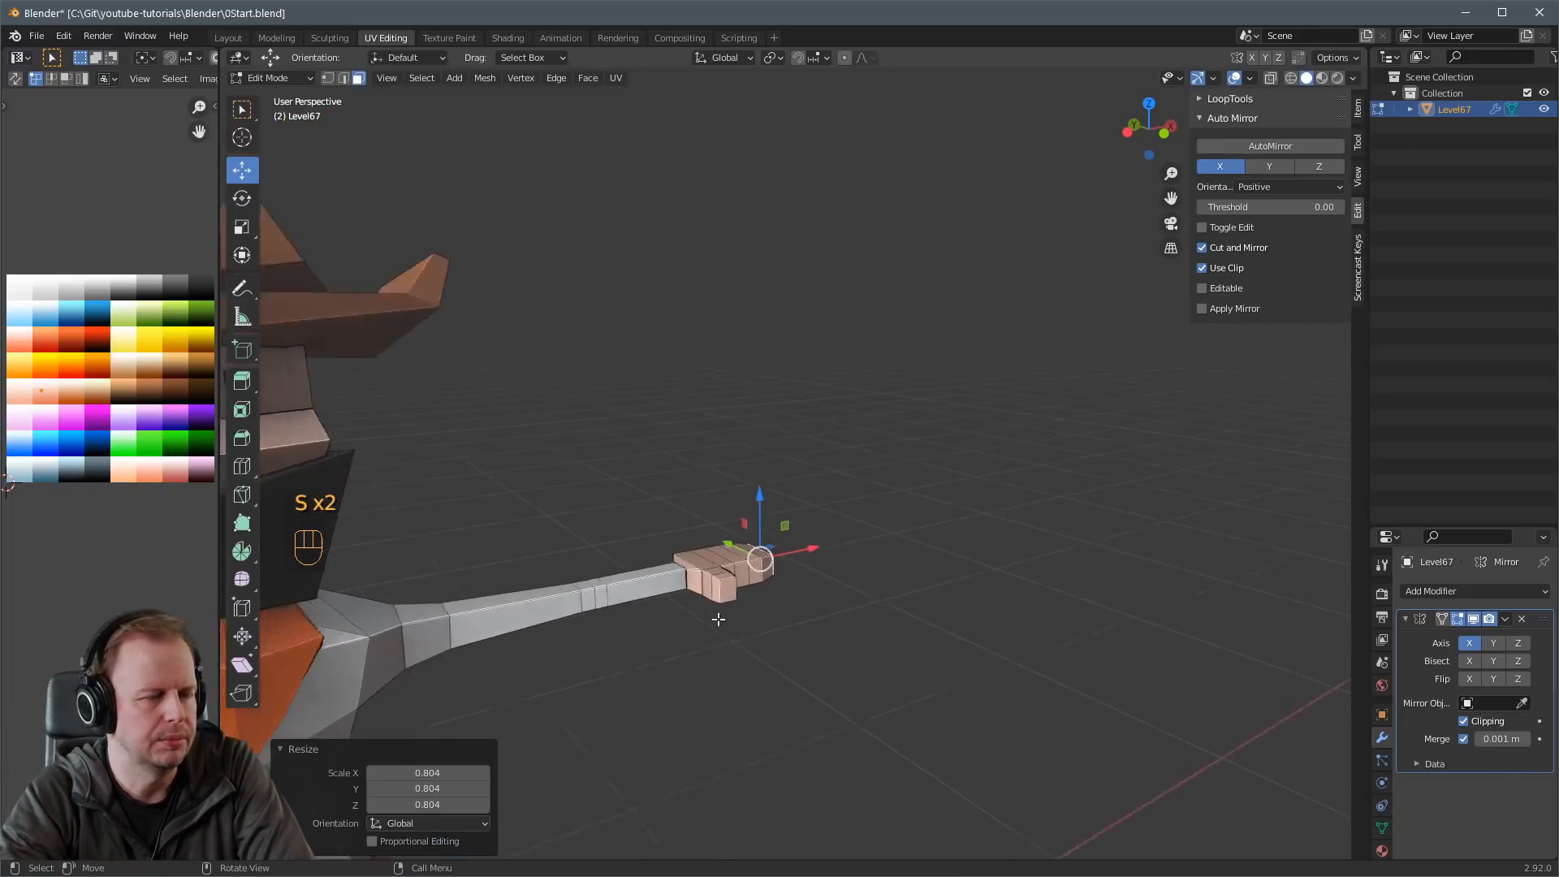
# Select the bandana's upper side face under the mask and shift it slightly forward and up, by less than 0.01 m.
pyautogui.press('Tab')
pyautogui.moveTo(716, 619); pyautogui.dragTo(781, 567, button='middle')
pyautogui.scroll(-5, 873, 609)
pyautogui.scroll(2, 810, 528)
pyautogui.scroll(4, 781, 567)
pyautogui.press('Tab')
pyautogui.press('3')
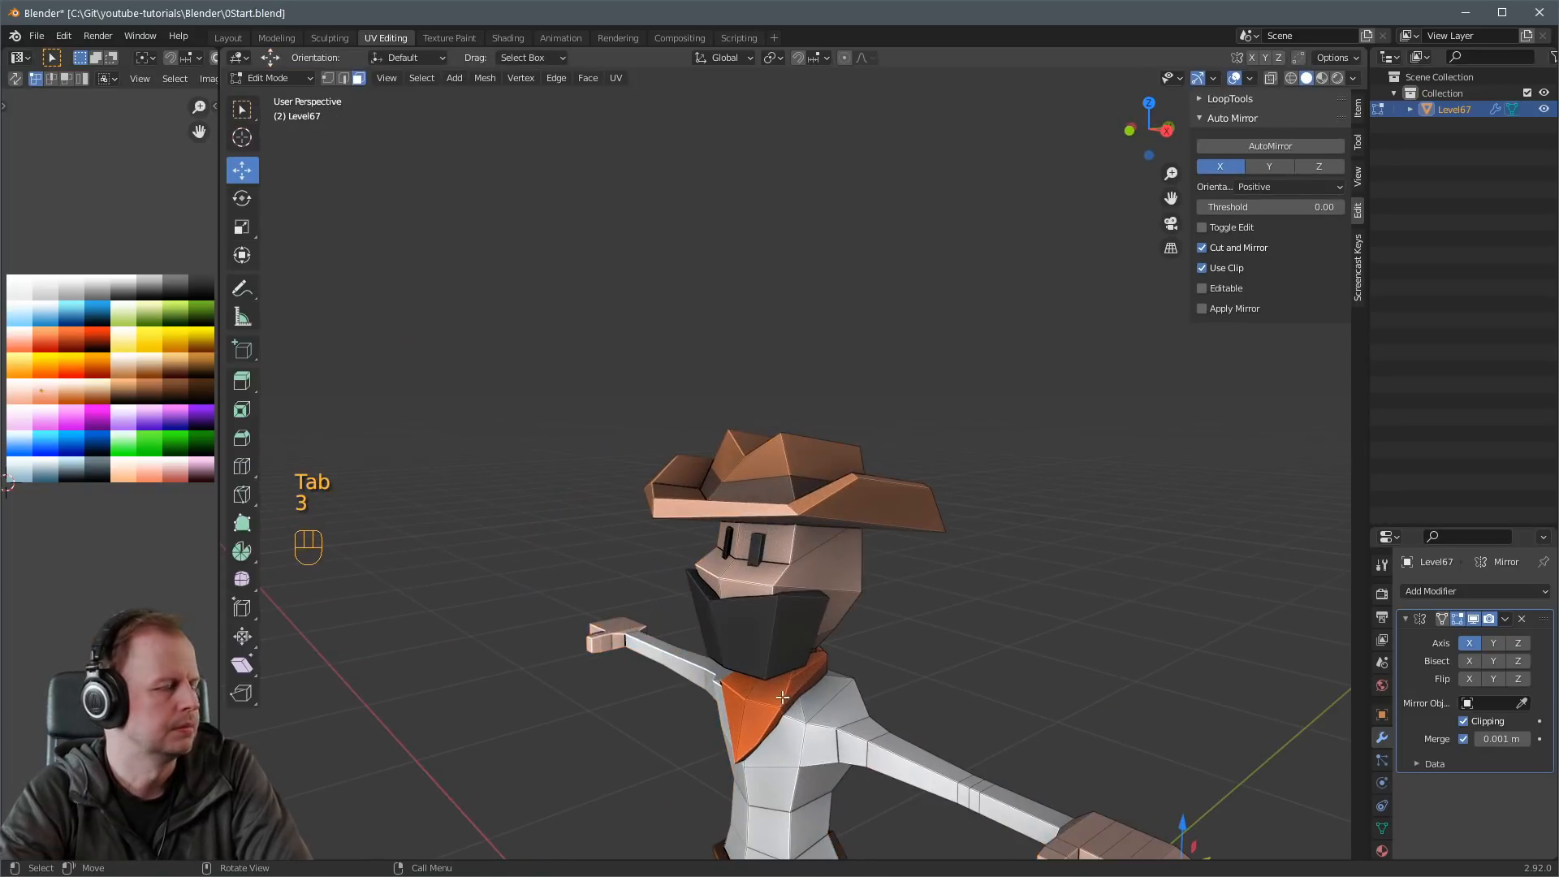
pyautogui.click(786, 687)
pyautogui.moveTo(841, 681); pyautogui.dragTo(789, 674, button='middle')
pyautogui.scroll(2, 789, 673)
pyautogui.keyDown('shift'); pyautogui.moveTo(885, 703); pyautogui.dragTo(708, 454, button='middle'); pyautogui.keyUp('shift')
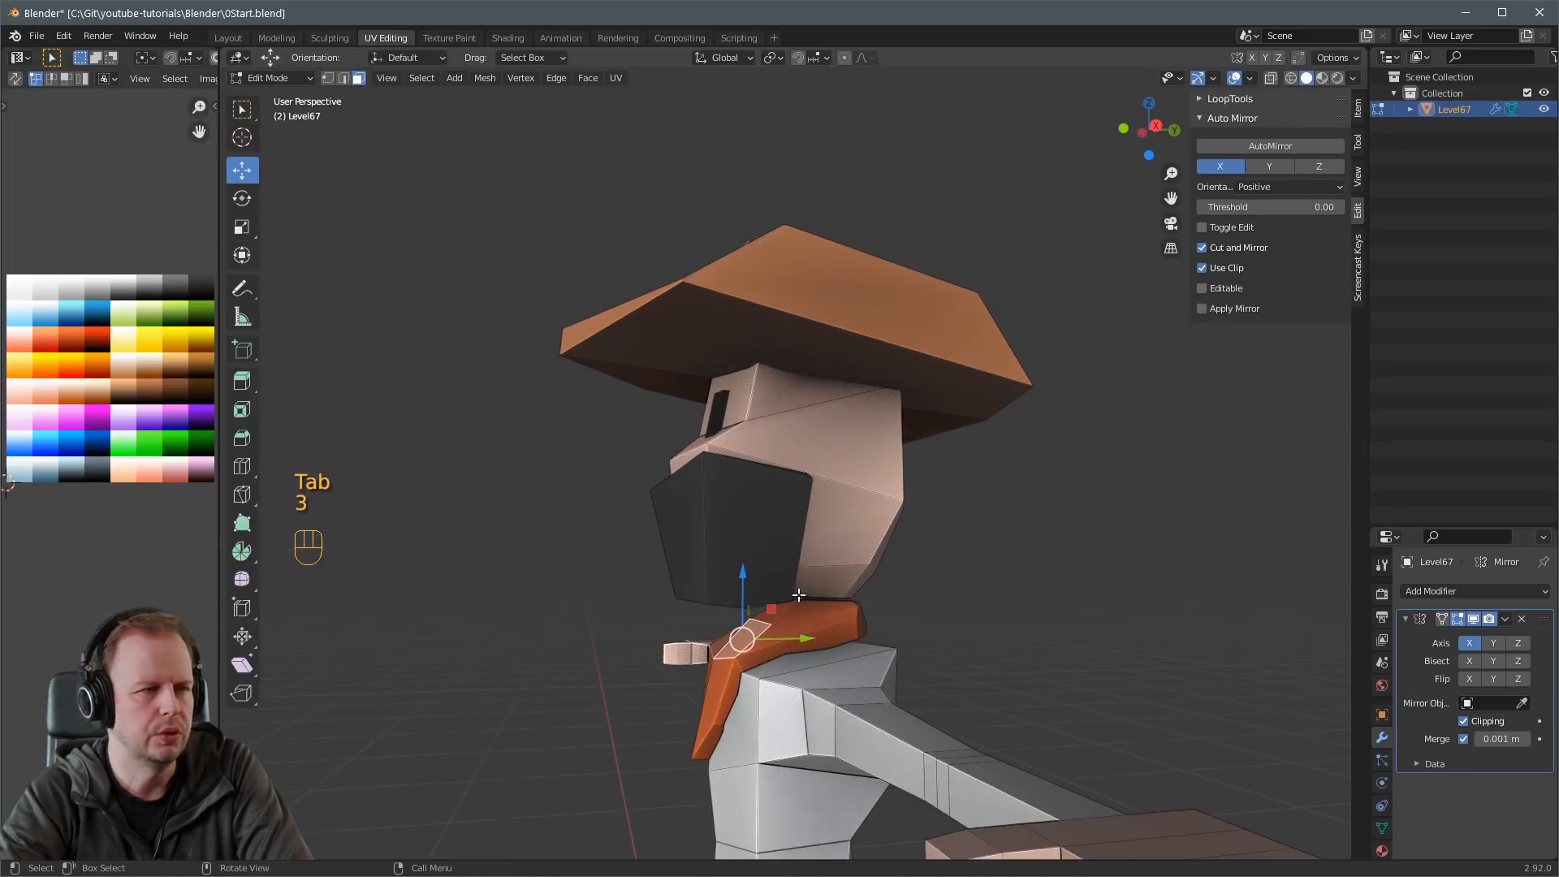
pyautogui.press('KP_Decimal')
pyautogui.press('g')
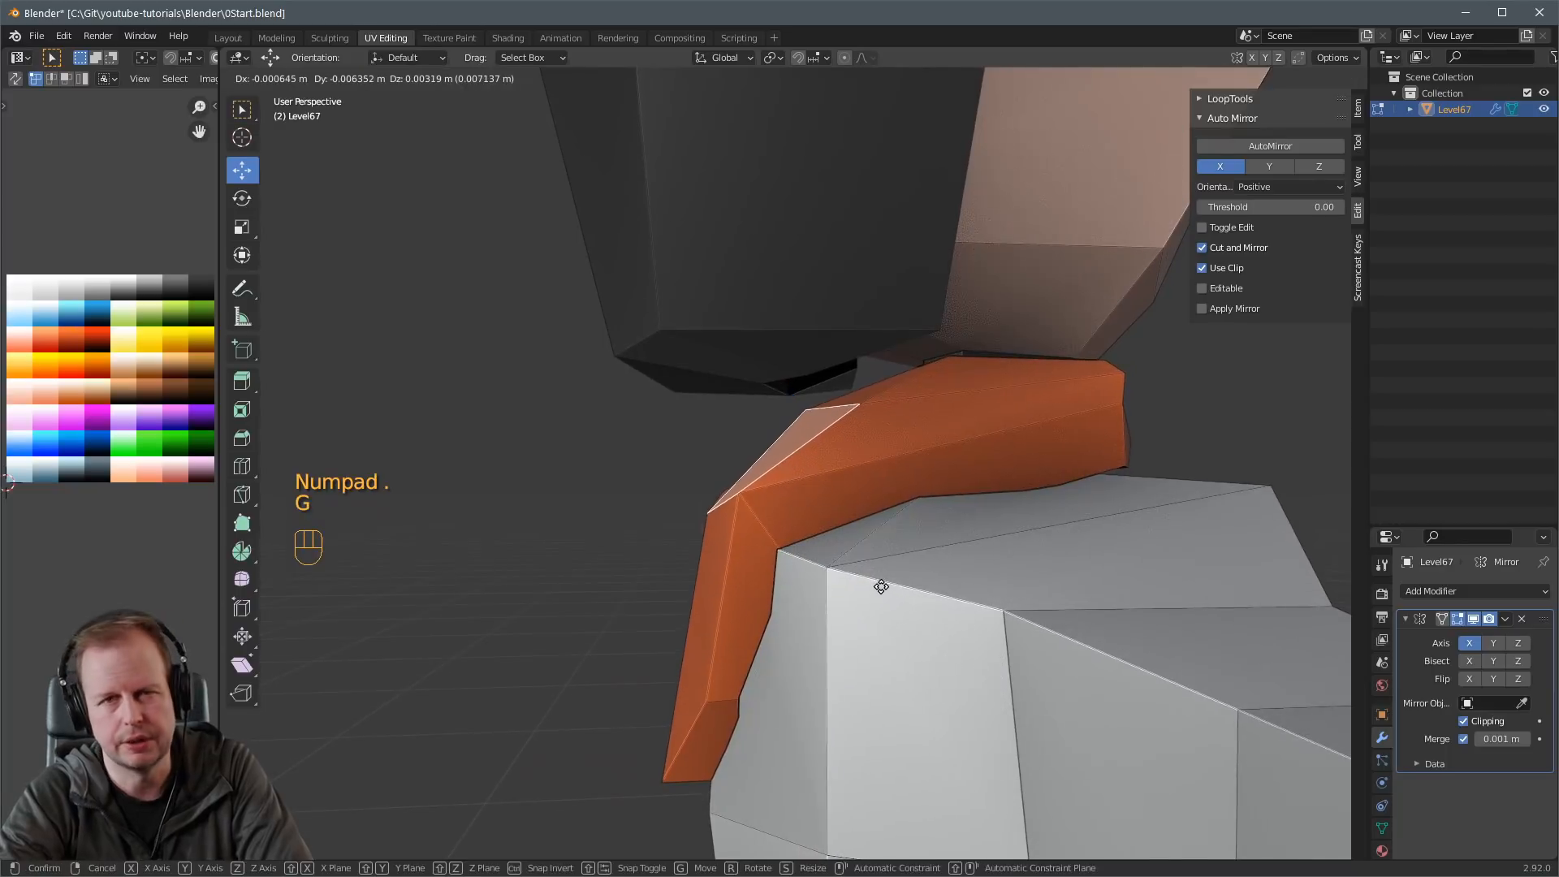
pyautogui.click(880, 587)
# Turn on X-ray and reposition the bandana's hidden inner faces, moving the lower one about 0.041 m along Y.
pyautogui.hotkey('alt', 'z')
pyautogui.moveTo(881, 586); pyautogui.dragTo(995, 513, button='middle')
pyautogui.moveTo(841, 496); pyautogui.dragTo(918, 527, button='middle')
pyautogui.press('g')
pyautogui.click(951, 511)
pyautogui.click(798, 569)
pyautogui.press('g')
pyautogui.click(959, 524)
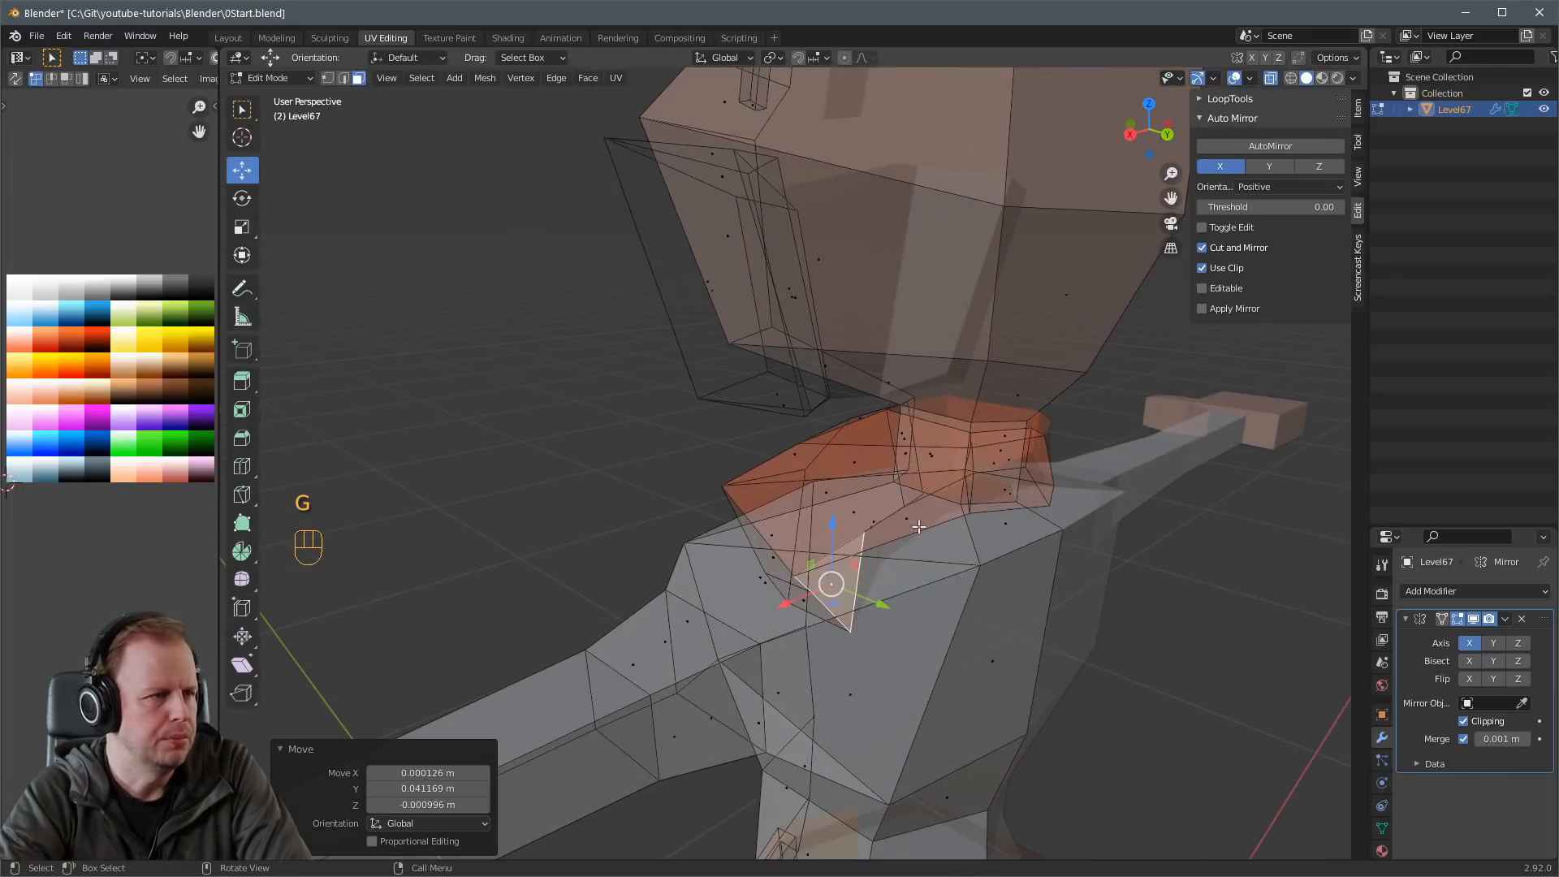
# Move one more bandana face beside the neck and turn X-ray off.
pyautogui.click(1003, 486)
pyautogui.moveTo(1003, 485); pyautogui.dragTo(806, 498, button='middle')
pyautogui.press('g')
pyautogui.click(1038, 543)
pyautogui.hotkey('alt', 'z')
# Adjust the bandana's front fold by slightly moving one of its side edges and two of its upper vertices.
pyautogui.press('2')
pyautogui.press('g')
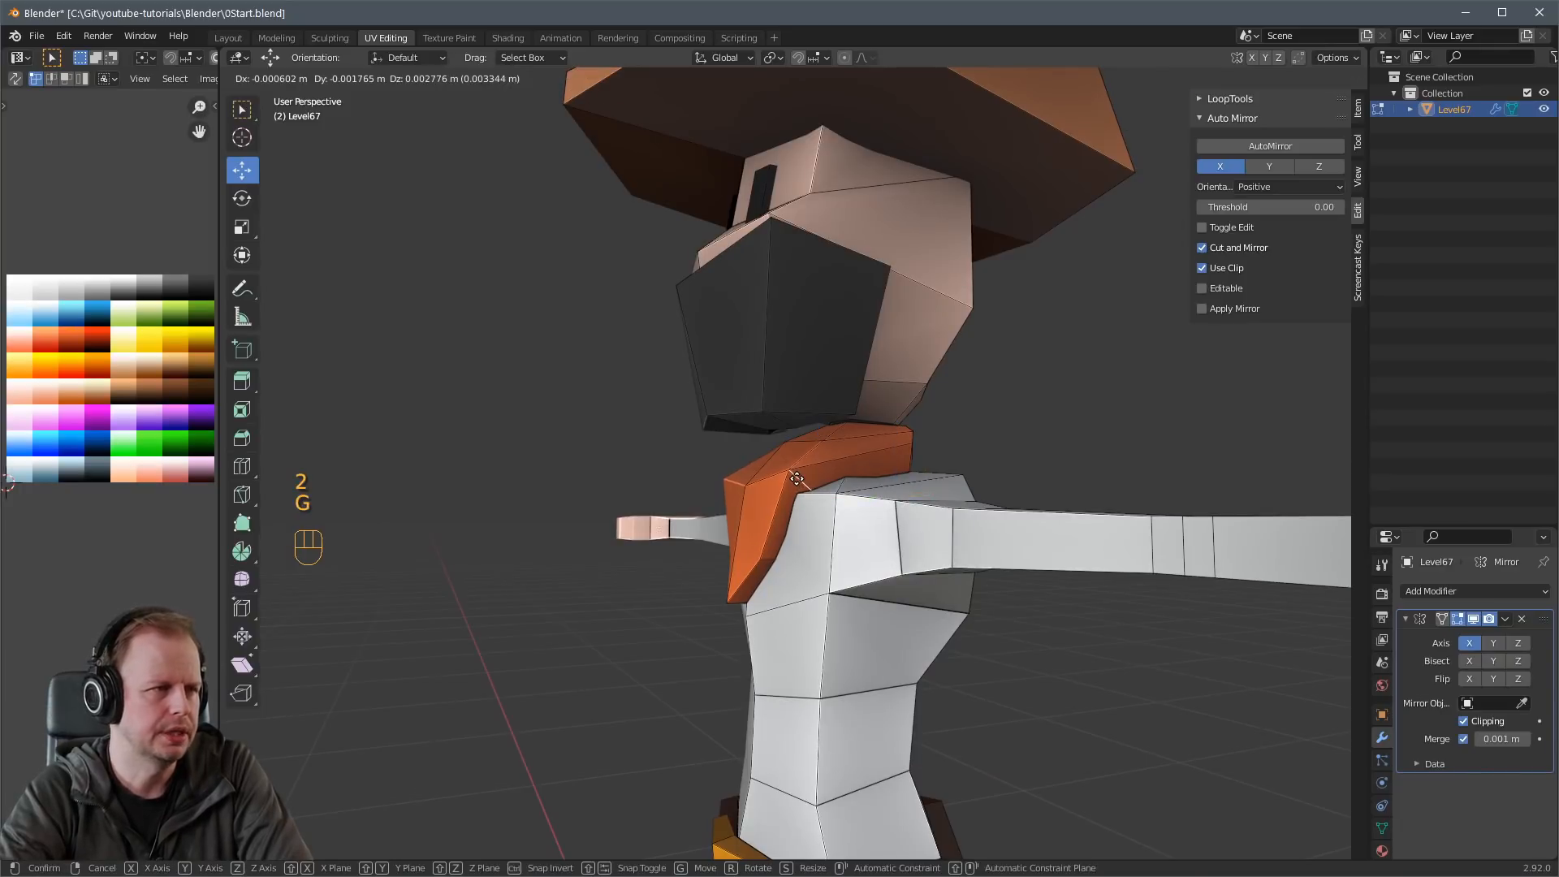
pyautogui.click(802, 481)
pyautogui.press('1')
pyautogui.press('g')
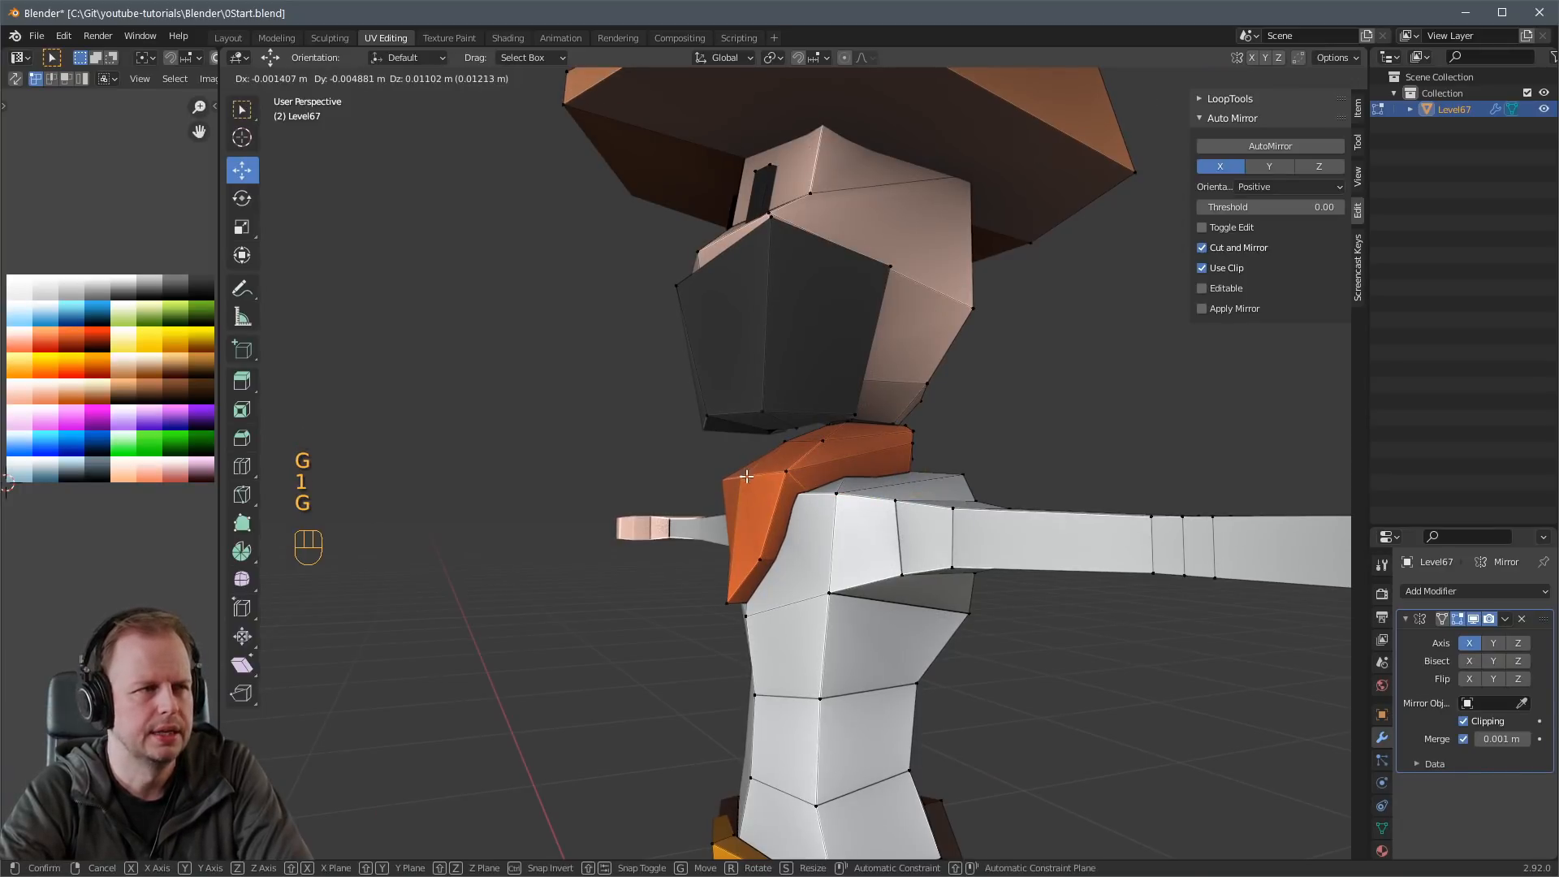
pyautogui.click(746, 476)
pyautogui.moveTo(746, 476); pyautogui.dragTo(787, 467, button='middle')
pyautogui.press('g')
pyautogui.click(807, 457)
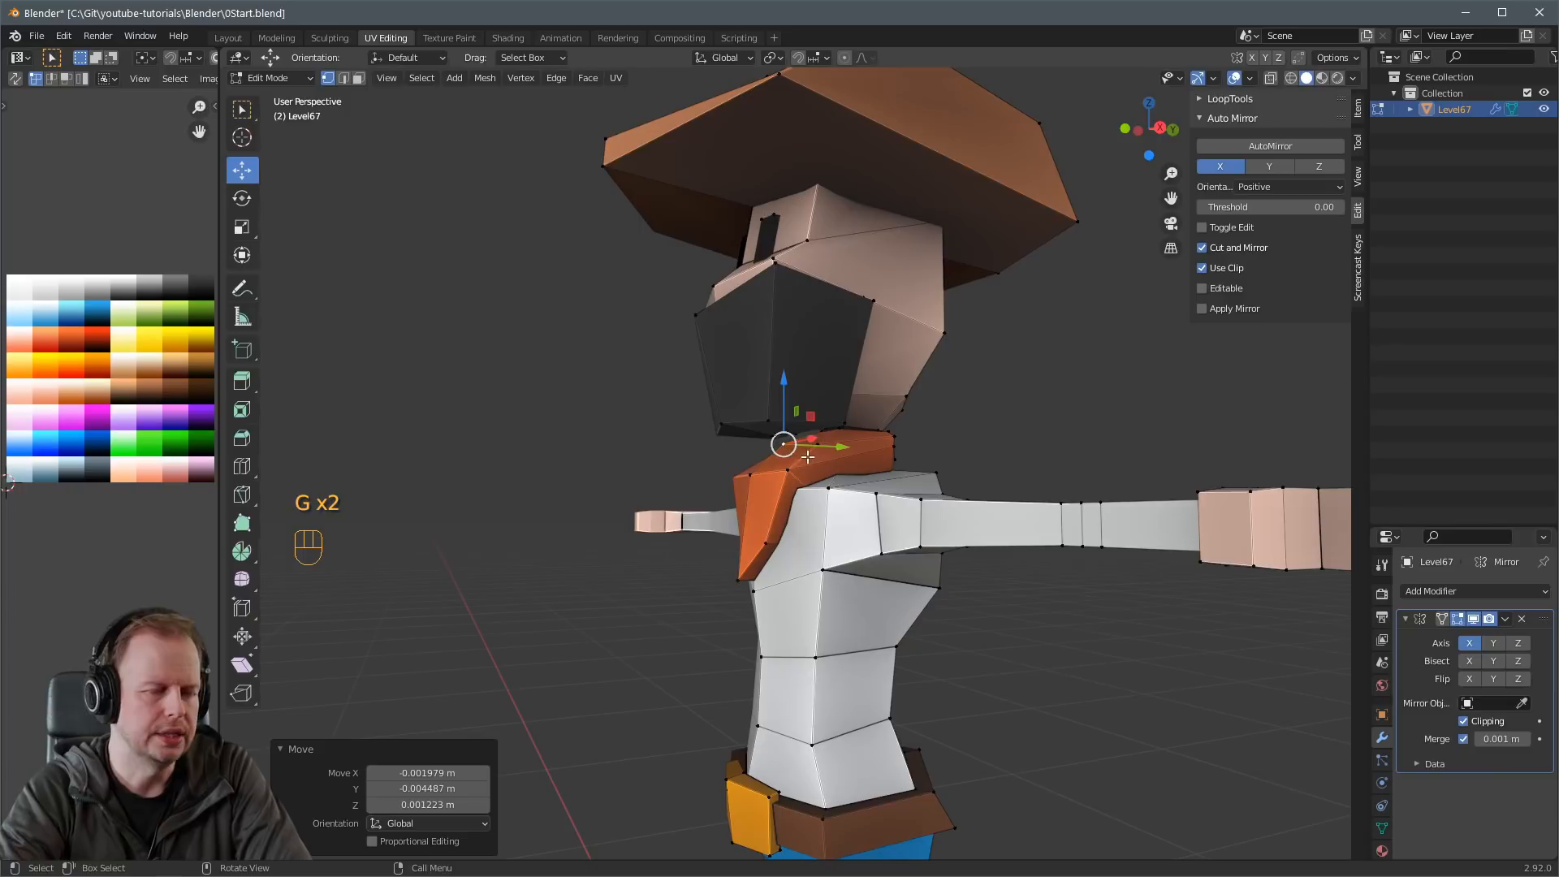
# In face selection, move the mask's top front face slightly forward and down.
pyautogui.scroll(-4, 1035, 438)
pyautogui.moveTo(925, 398); pyautogui.dragTo(1006, 422, button='middle')
pyautogui.press('3')
pyautogui.scroll(4, 869, 324)
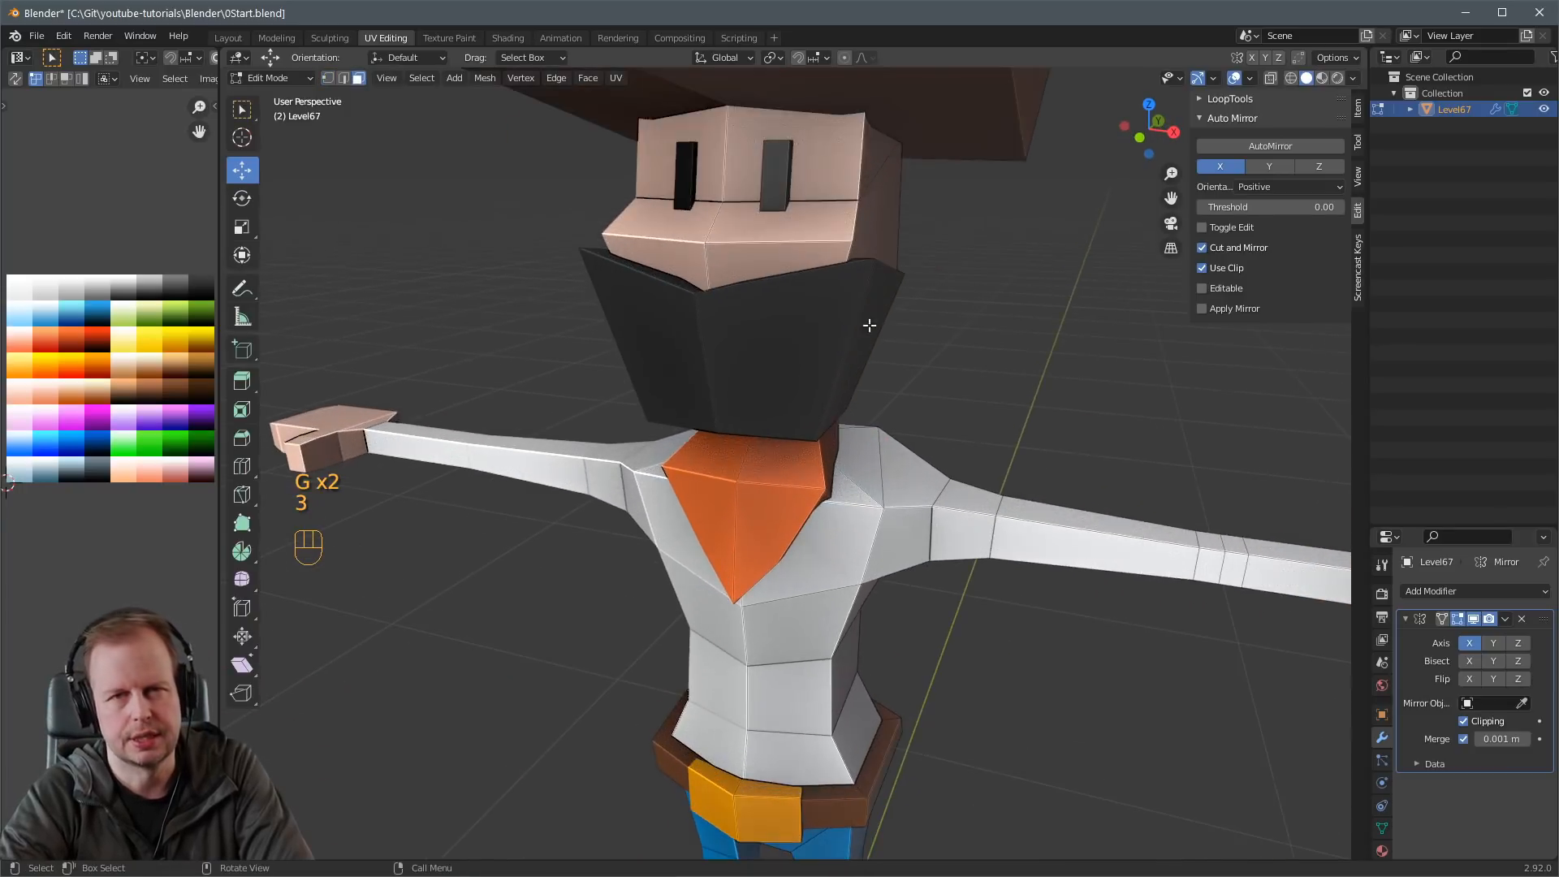
pyautogui.moveTo(870, 324); pyautogui.dragTo(817, 361, button='middle')
pyautogui.moveTo(914, 373); pyautogui.dragTo(871, 363, button='middle')
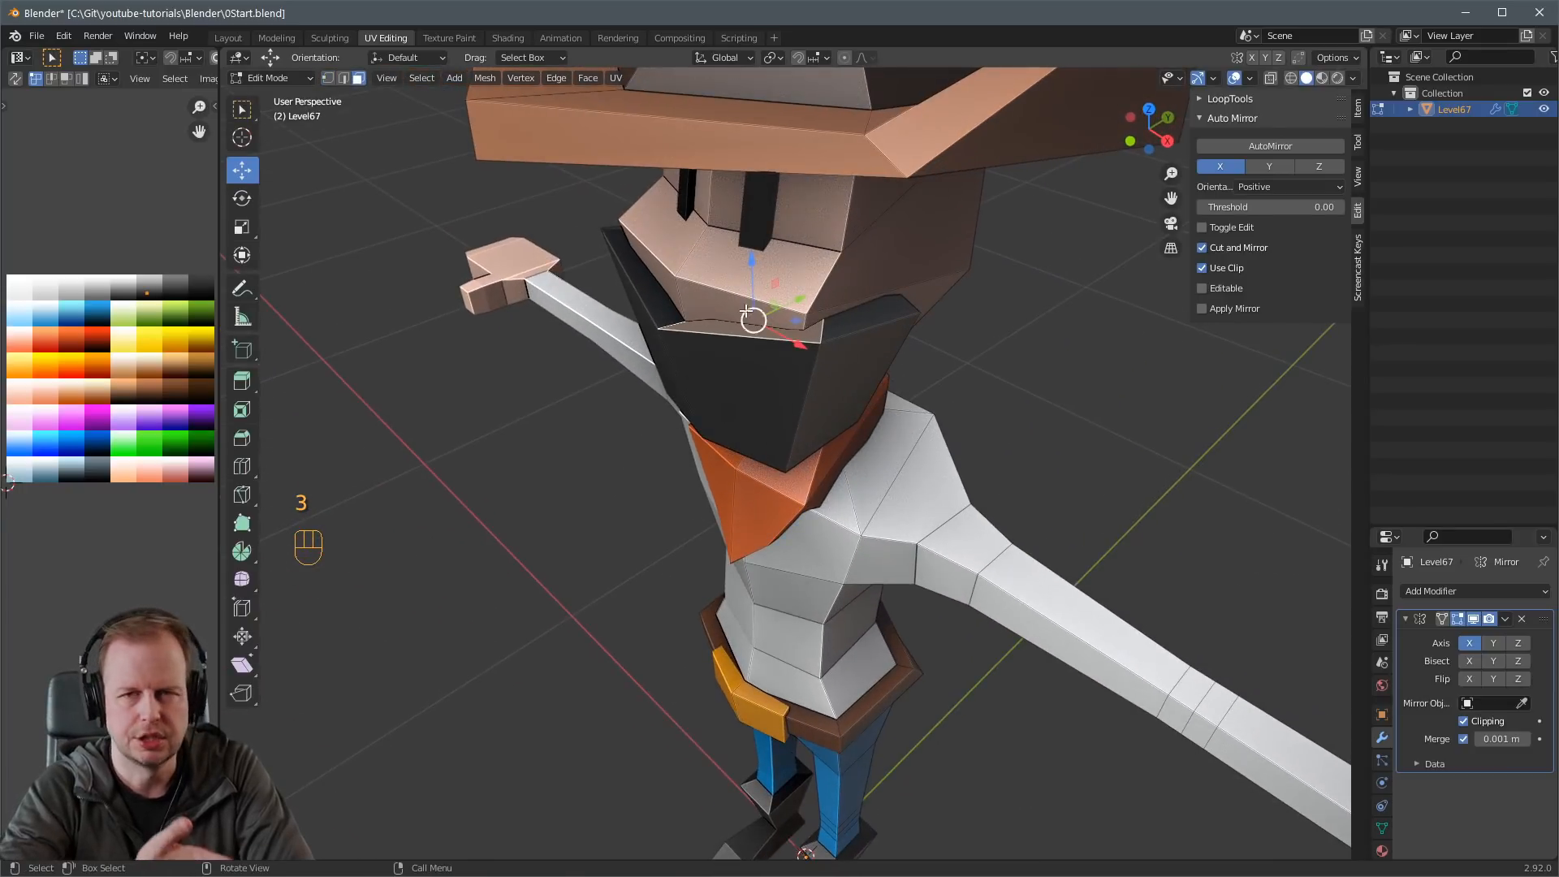
pyautogui.scroll(-4, 752, 319)
pyautogui.moveTo(751, 325); pyautogui.dragTo(820, 349, button='middle')
pyautogui.scroll(4, 740, 373)
pyautogui.press('g')
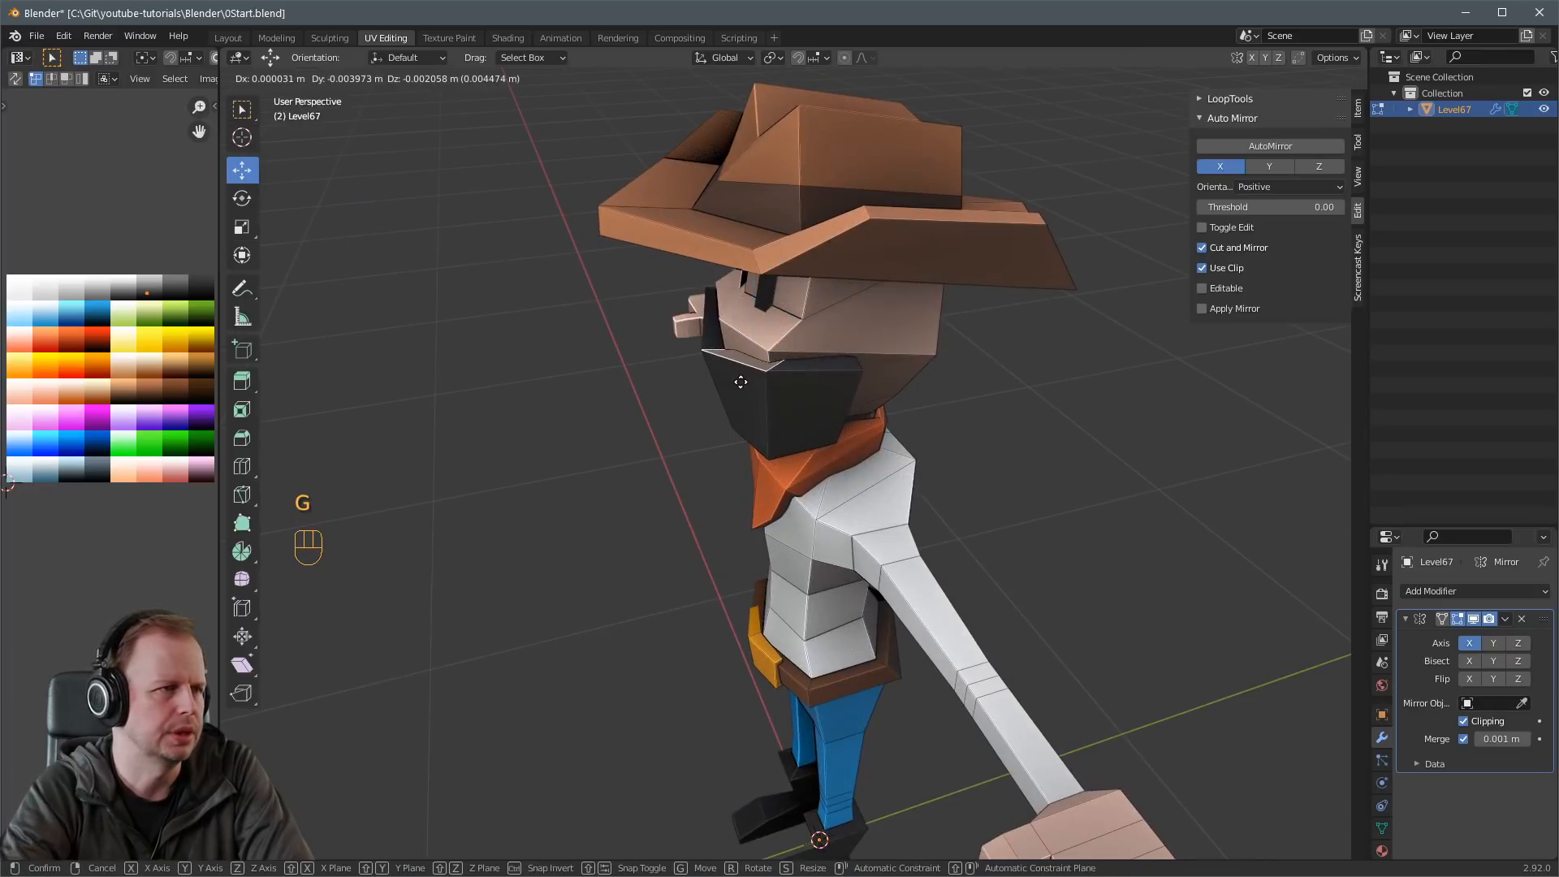
pyautogui.click(748, 384)
# Select the eye's top face under the hat brim and reposition it.
pyautogui.moveTo(747, 384); pyautogui.dragTo(733, 353, button='middle')
pyautogui.scroll(3, 731, 351)
pyautogui.click(750, 204)
pyautogui.moveTo(836, 237); pyautogui.dragTo(855, 175, button='middle')
pyautogui.press('g')
pyautogui.click(784, 244)
pyautogui.scroll(-2, 948, 256)
pyautogui.scroll(3, 926, 253)
pyautogui.keyDown('shift'); pyautogui.moveTo(820, 271); pyautogui.dragTo(724, 246, button='middle'); pyautogui.keyUp('shift')
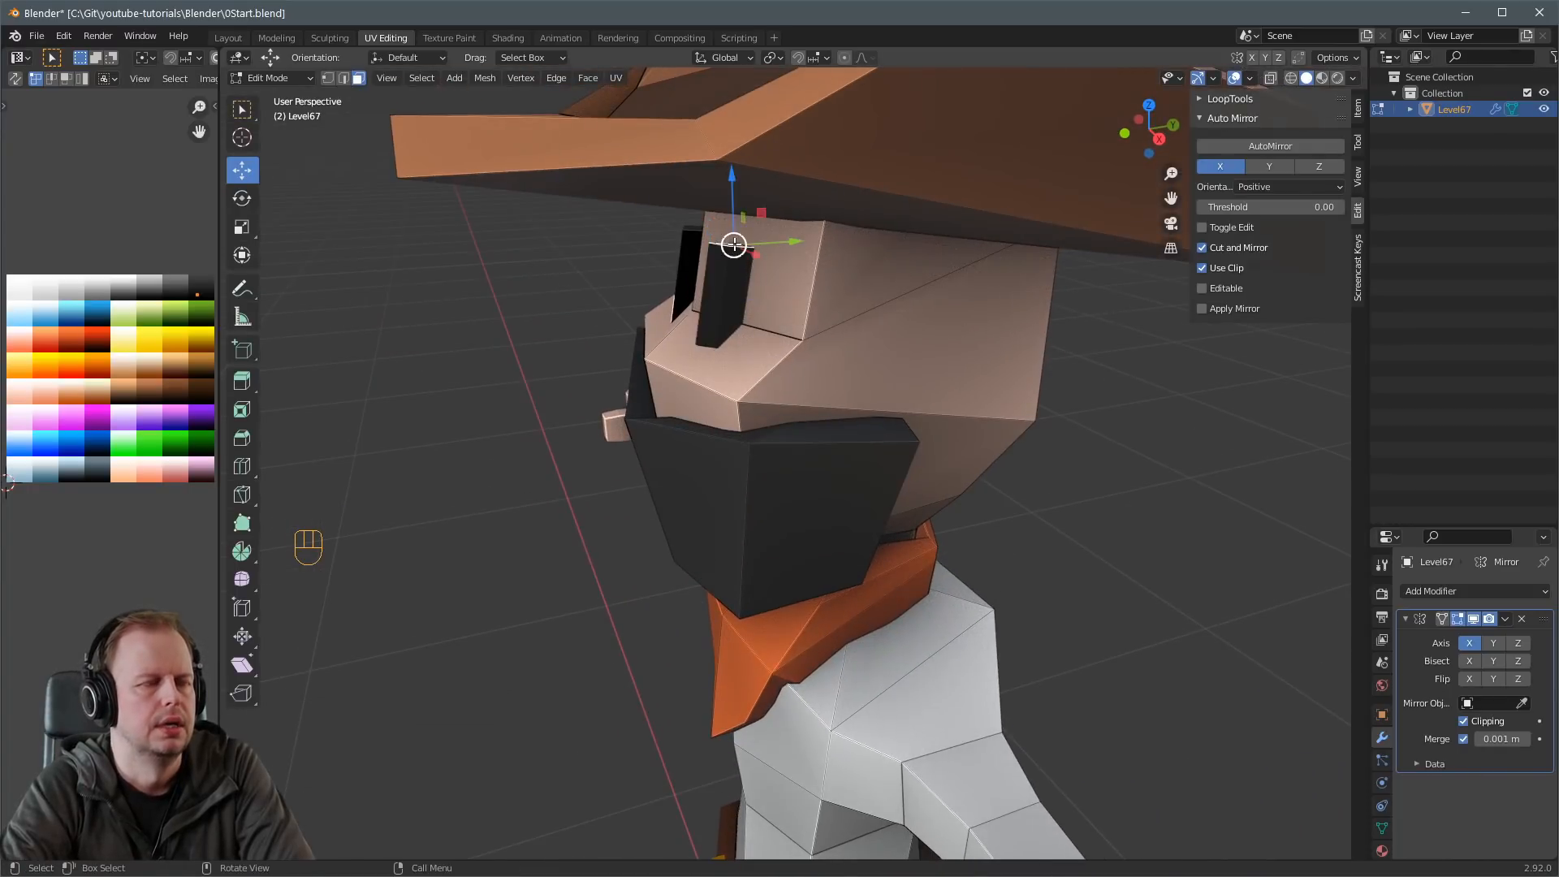
# Shorten the eye by lowering its top face about 0.017 m along Z, and fine-tune its position.
pyautogui.press('g')
pyautogui.click(730, 266)
pyautogui.press('g')
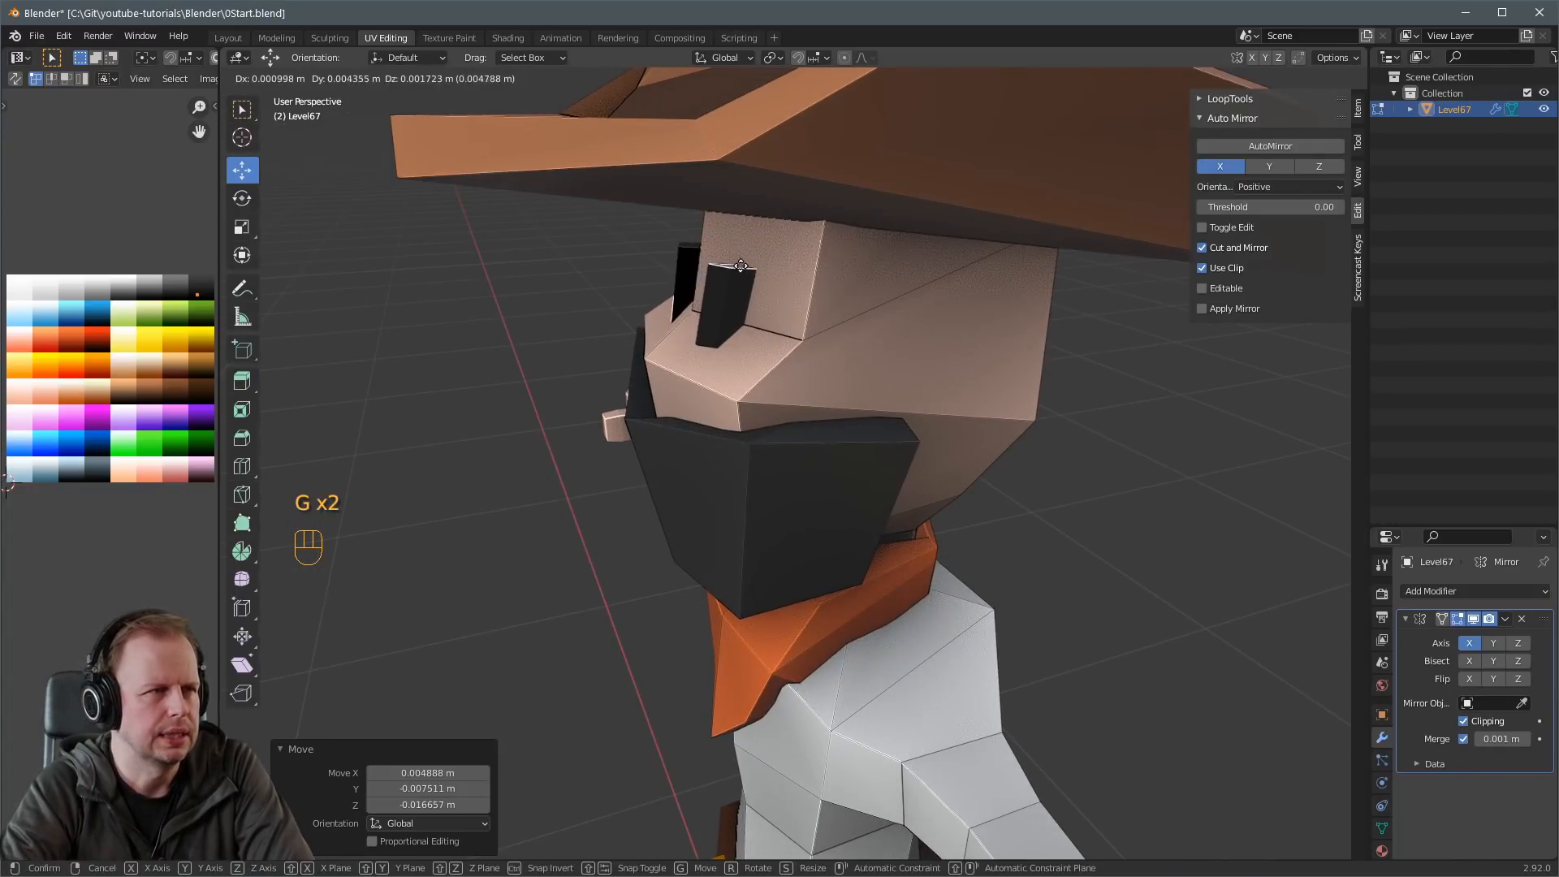
pyautogui.click(735, 265)
pyautogui.moveTo(735, 265); pyautogui.dragTo(893, 364, button='middle')
pyautogui.scroll(-3, 925, 289)
pyautogui.press('g')
pyautogui.click(948, 301)
# Duplicate the triangular side face of the head in place and scale the copy to 0.713.
pyautogui.press('3')
pyautogui.hotkey('shift', 'd')
pyautogui.rightClick(923, 401)
pyautogui.press('s')
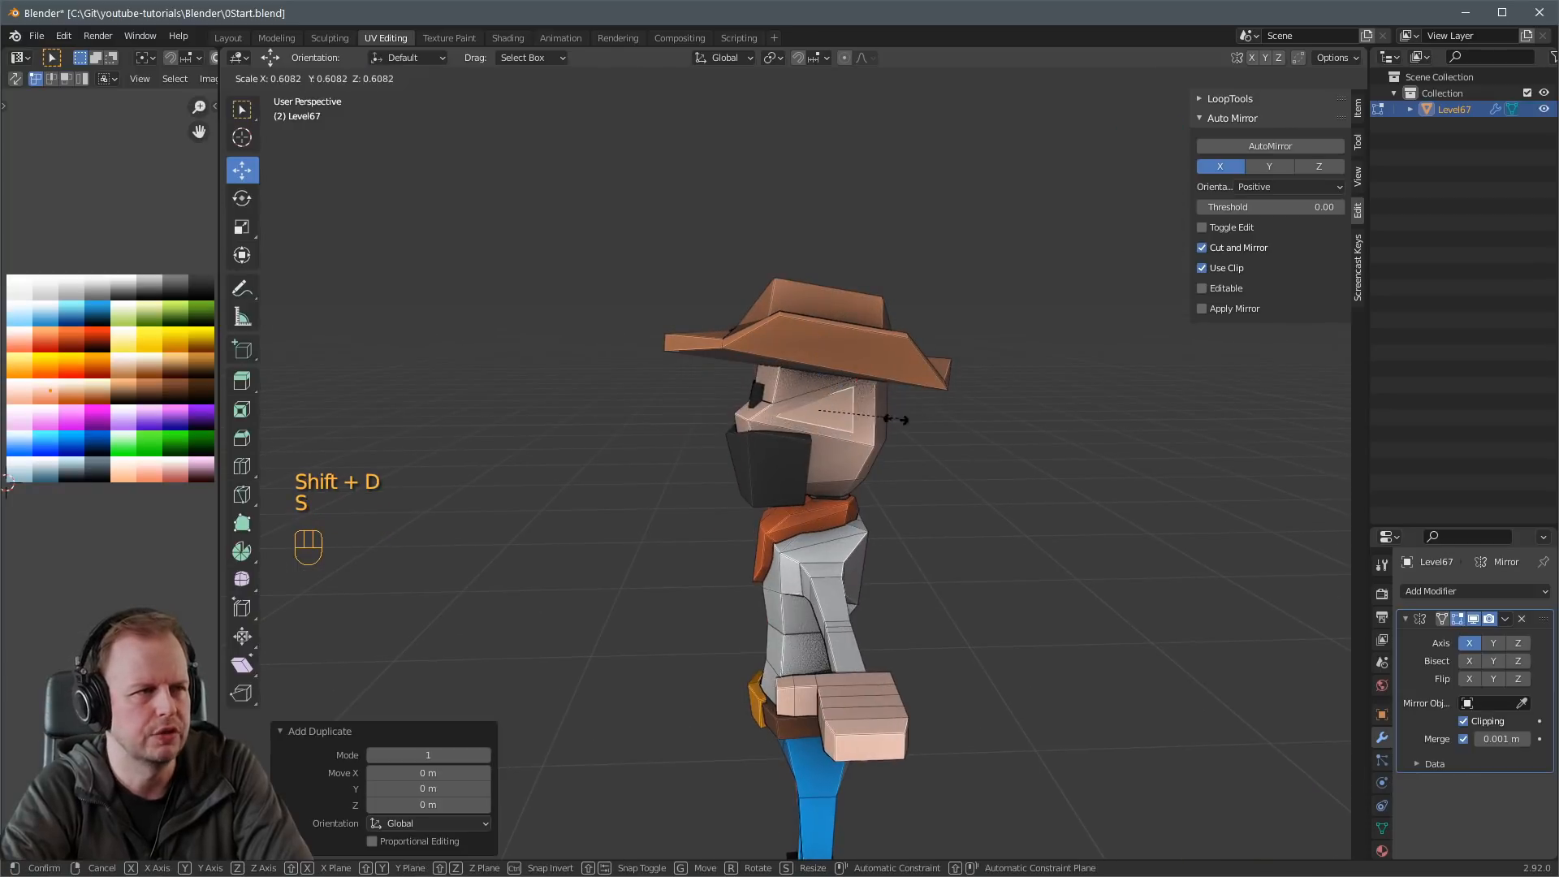
pyautogui.click(893, 414)
# Regularise the copied face with LoopTools Circle and rotate it about 33° so its sides stand upright.
pyautogui.click(1229, 99)
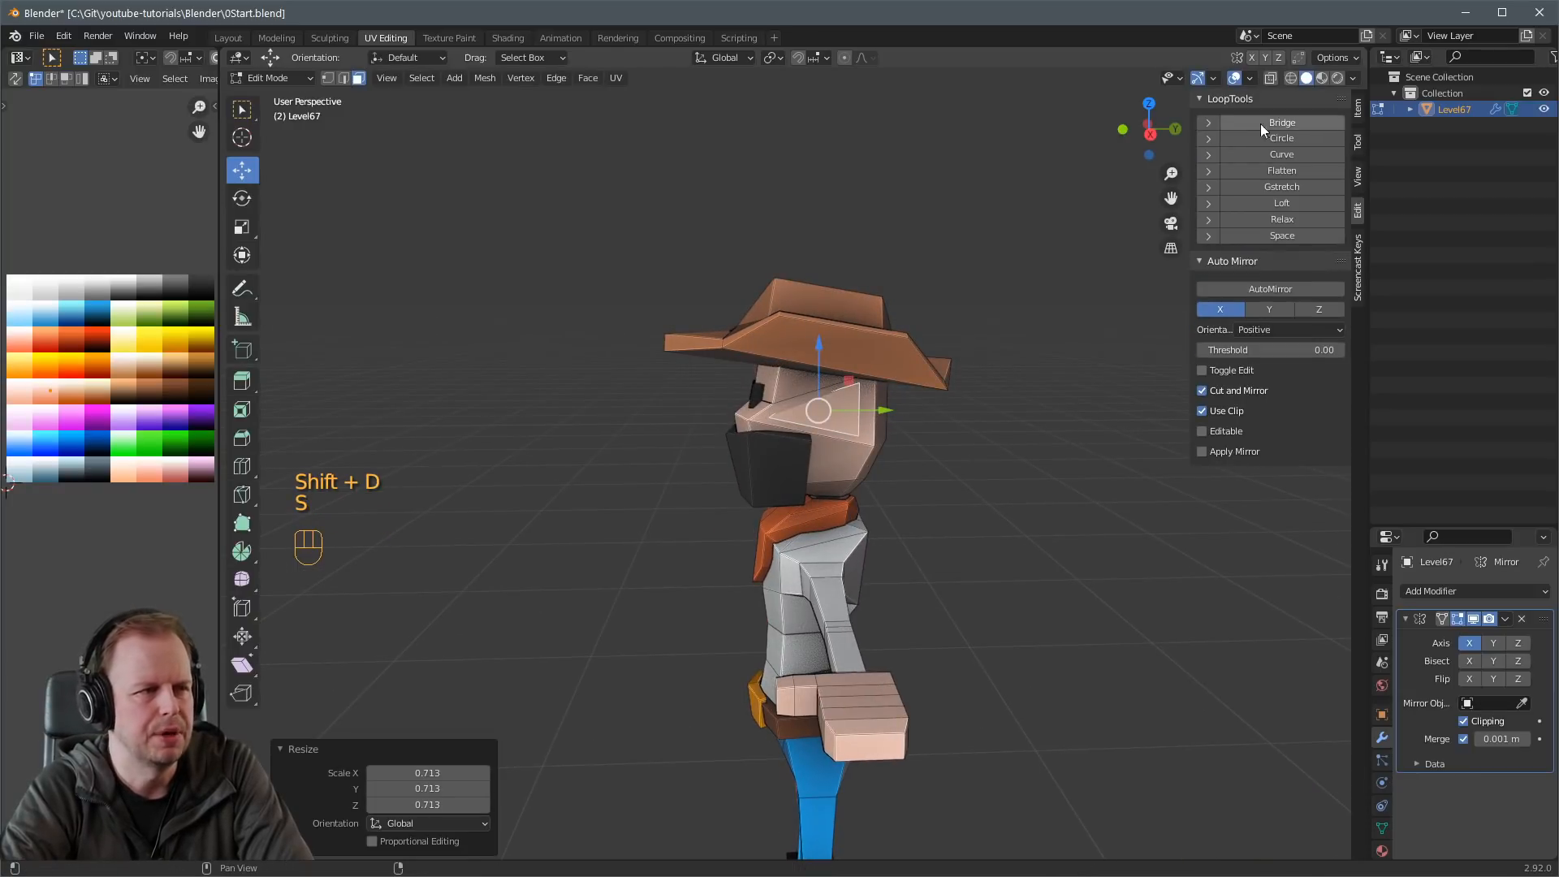
pyautogui.click(1255, 138)
pyautogui.press('r')
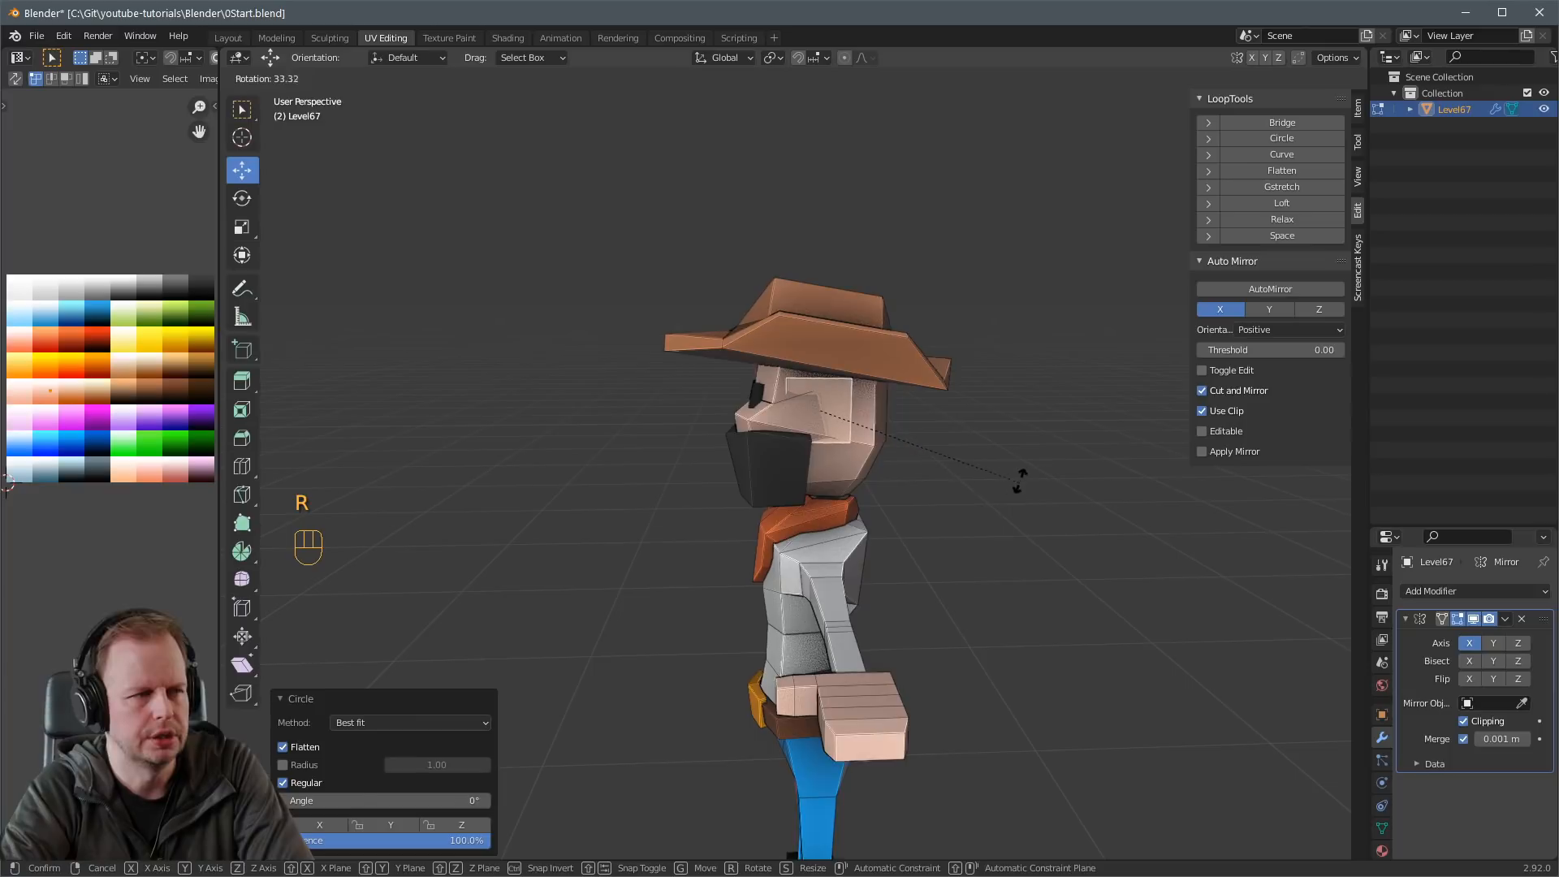
pyautogui.click(1018, 474)
# Flatten the copied face by scaling it to 0 along X, and scale it uniformly to 0.31.
pyautogui.moveTo(1015, 464); pyautogui.dragTo(998, 319, button='middle')
pyautogui.press('s')
pyautogui.press('x')
pyautogui.press('0')
pyautogui.press('Return')
pyautogui.scroll(5, 981, 318)
pyautogui.press('s')
pyautogui.click(900, 306)
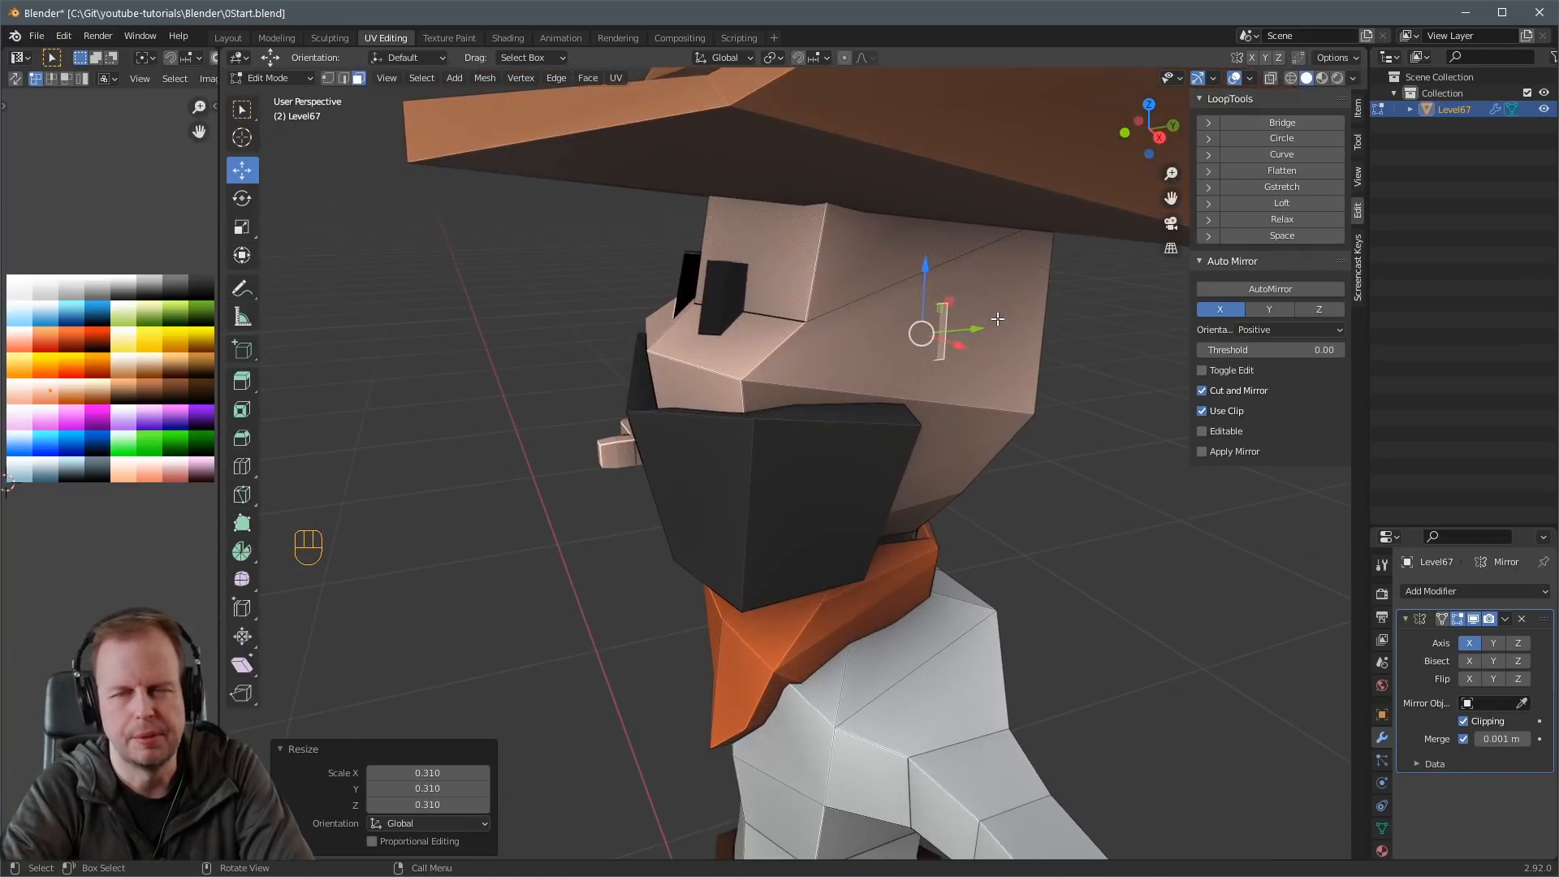
# Move the ear face about 0.03 m outward along X and scale it into a tall rectangle, using 0.585 overall and 1.535 along Z.
pyautogui.moveTo(959, 347); pyautogui.dragTo(982, 353)
pyautogui.press('s')
pyautogui.press('z')
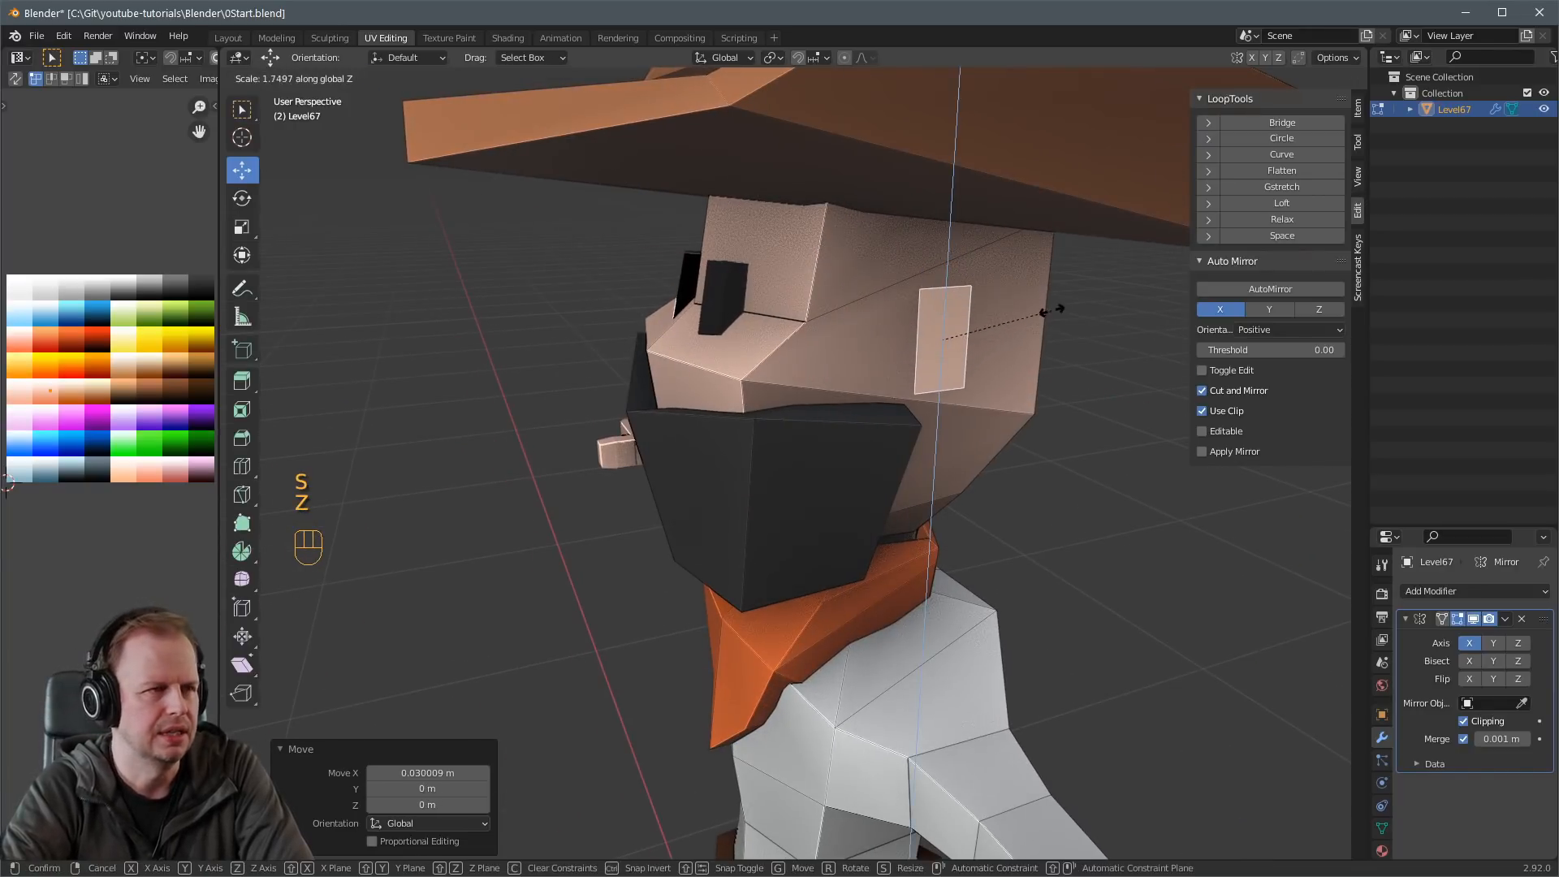
pyautogui.click(1055, 309)
pyautogui.press('s')
pyautogui.click(1005, 330)
pyautogui.press('s')
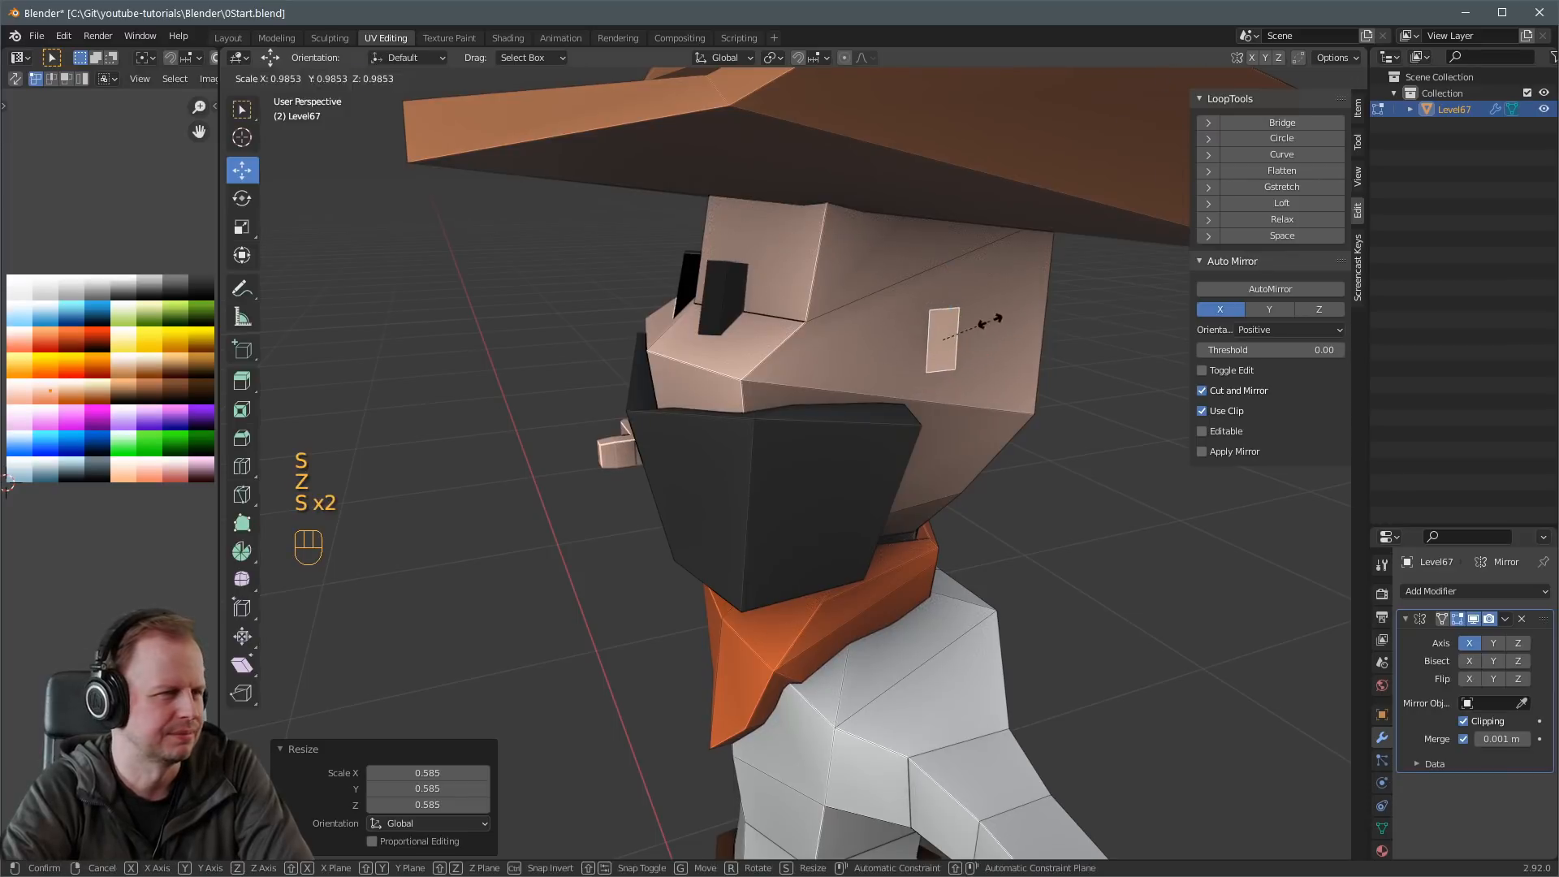
pyautogui.press('z')
pyautogui.click(986, 354)
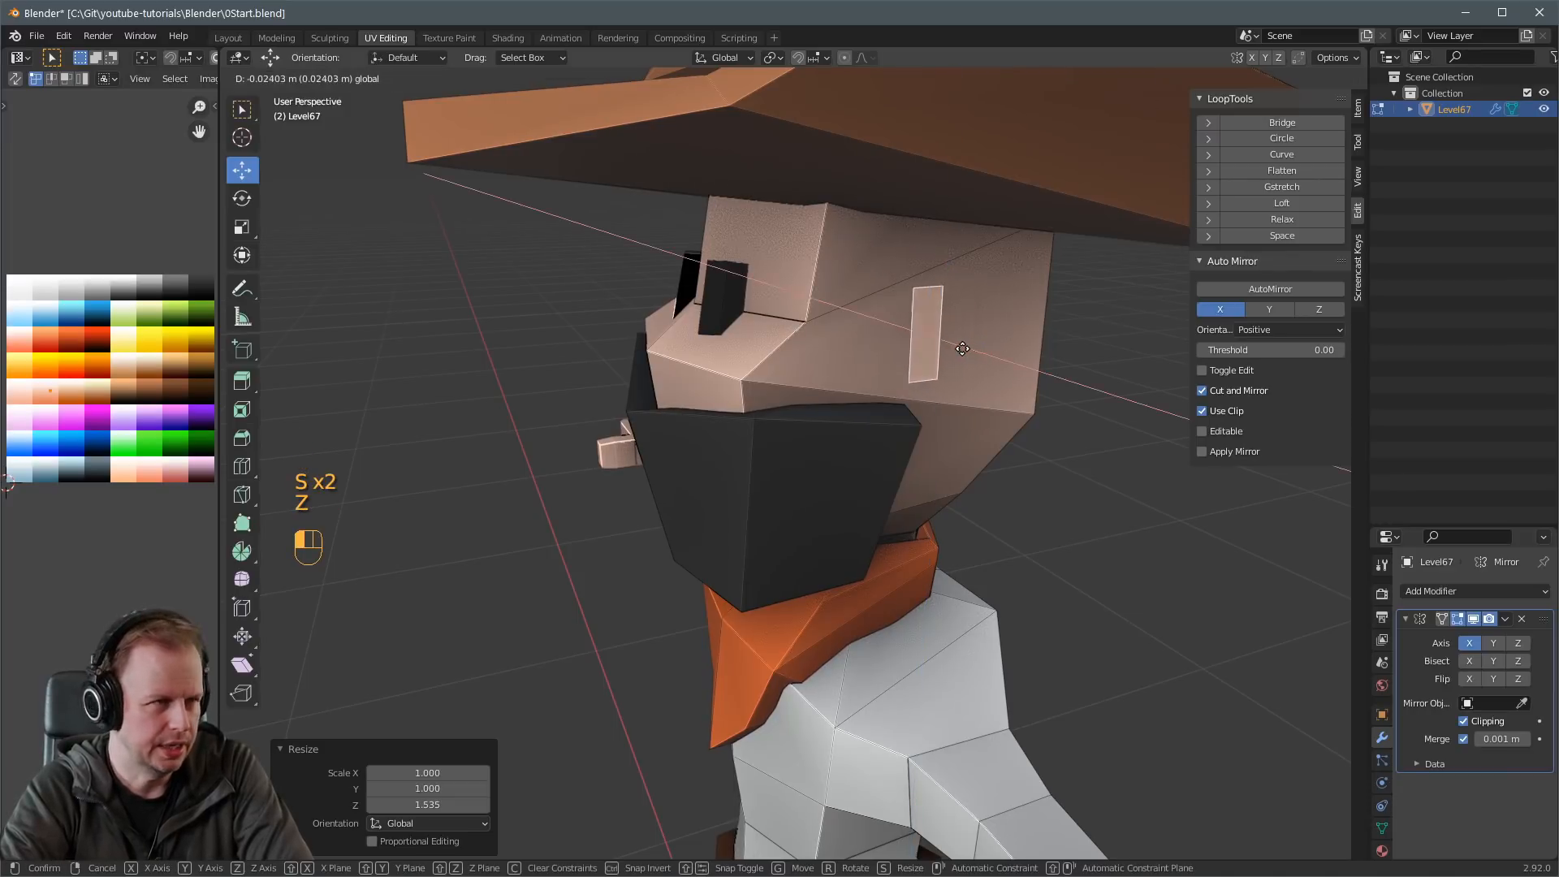
# Set the ear face back along X towards the head and extrude it about 0.068 m outward into an ear block.
pyautogui.press('e')
pyautogui.click(992, 366)
pyautogui.click(996, 366)
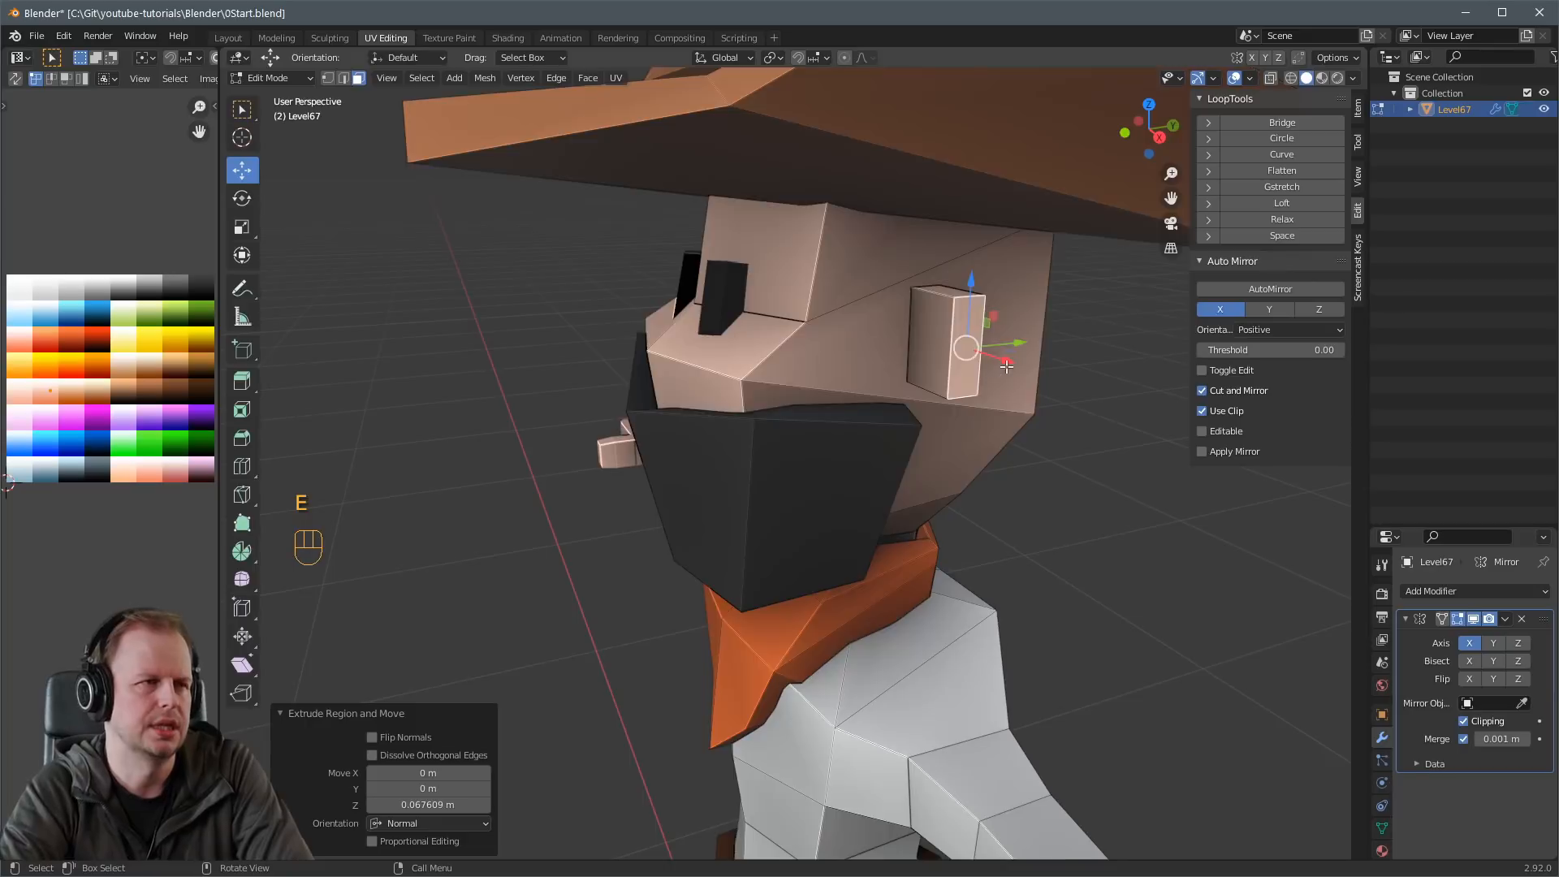
pyautogui.scroll(-5, 992, 370)
pyautogui.moveTo(933, 390); pyautogui.dragTo(988, 442, button='middle')
pyautogui.click(941, 445)
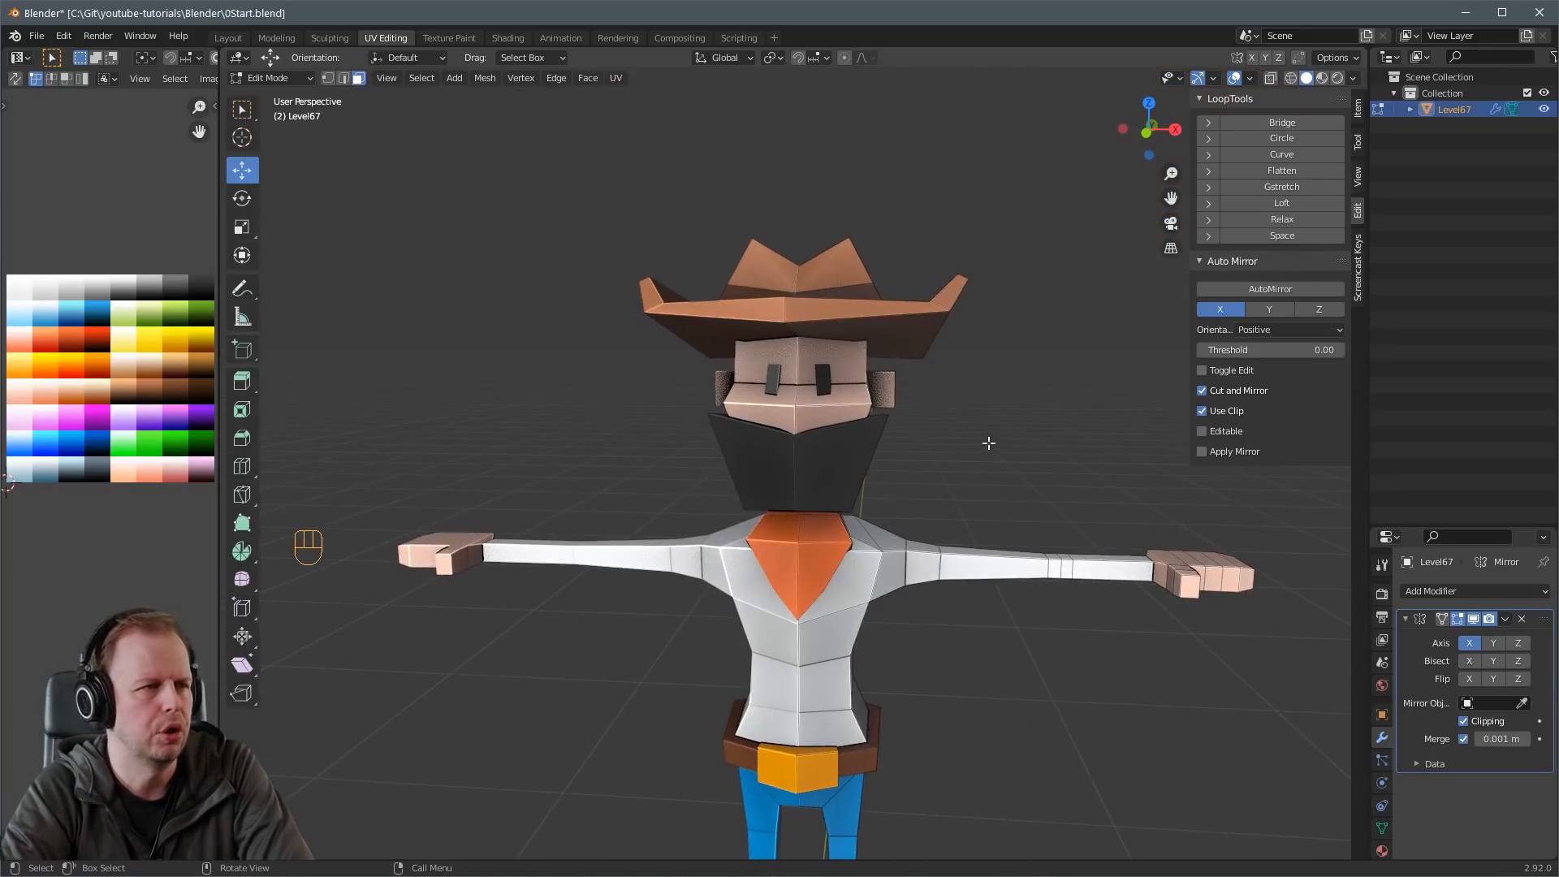
# In edge selection, reposition the edge just below the ear at the side of the head.
pyautogui.scroll(-2, 975, 463)
pyautogui.moveTo(974, 519); pyautogui.dragTo(869, 564, button='middle')
pyautogui.scroll(3, 865, 560)
pyautogui.moveTo(828, 507); pyautogui.dragTo(898, 403, button='middle')
pyautogui.press('2')
pyautogui.click(879, 398)
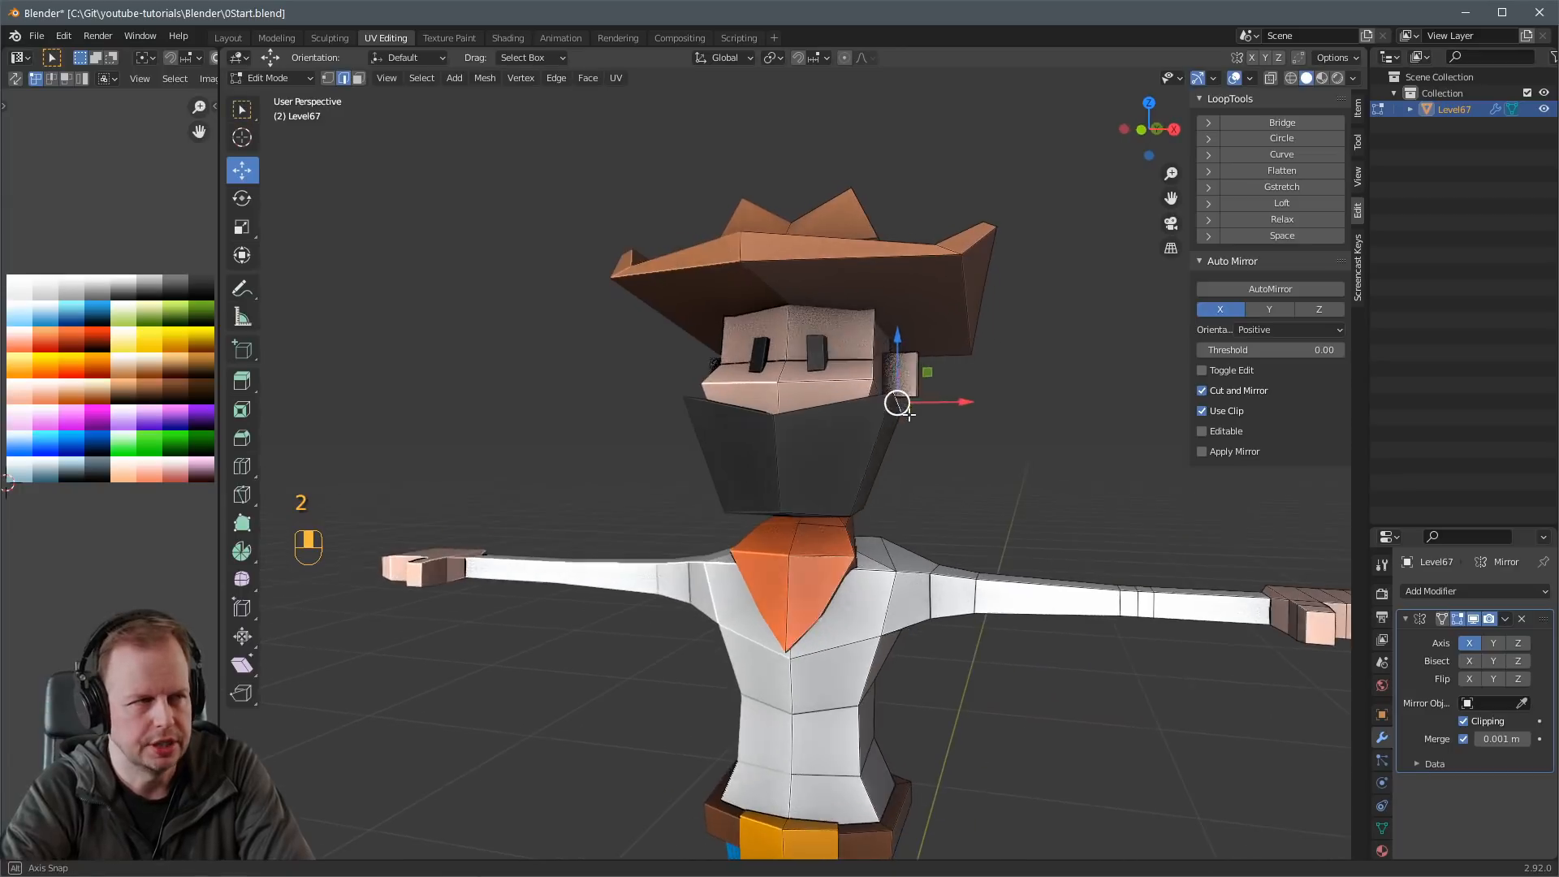
pyautogui.press('g')
pyautogui.click(890, 461)
# Move the mask's upper front edge slightly, just below the nose.
pyautogui.moveTo(889, 461); pyautogui.dragTo(775, 456, button='middle')
pyautogui.press('2')
pyautogui.click(716, 430)
pyautogui.press('g')
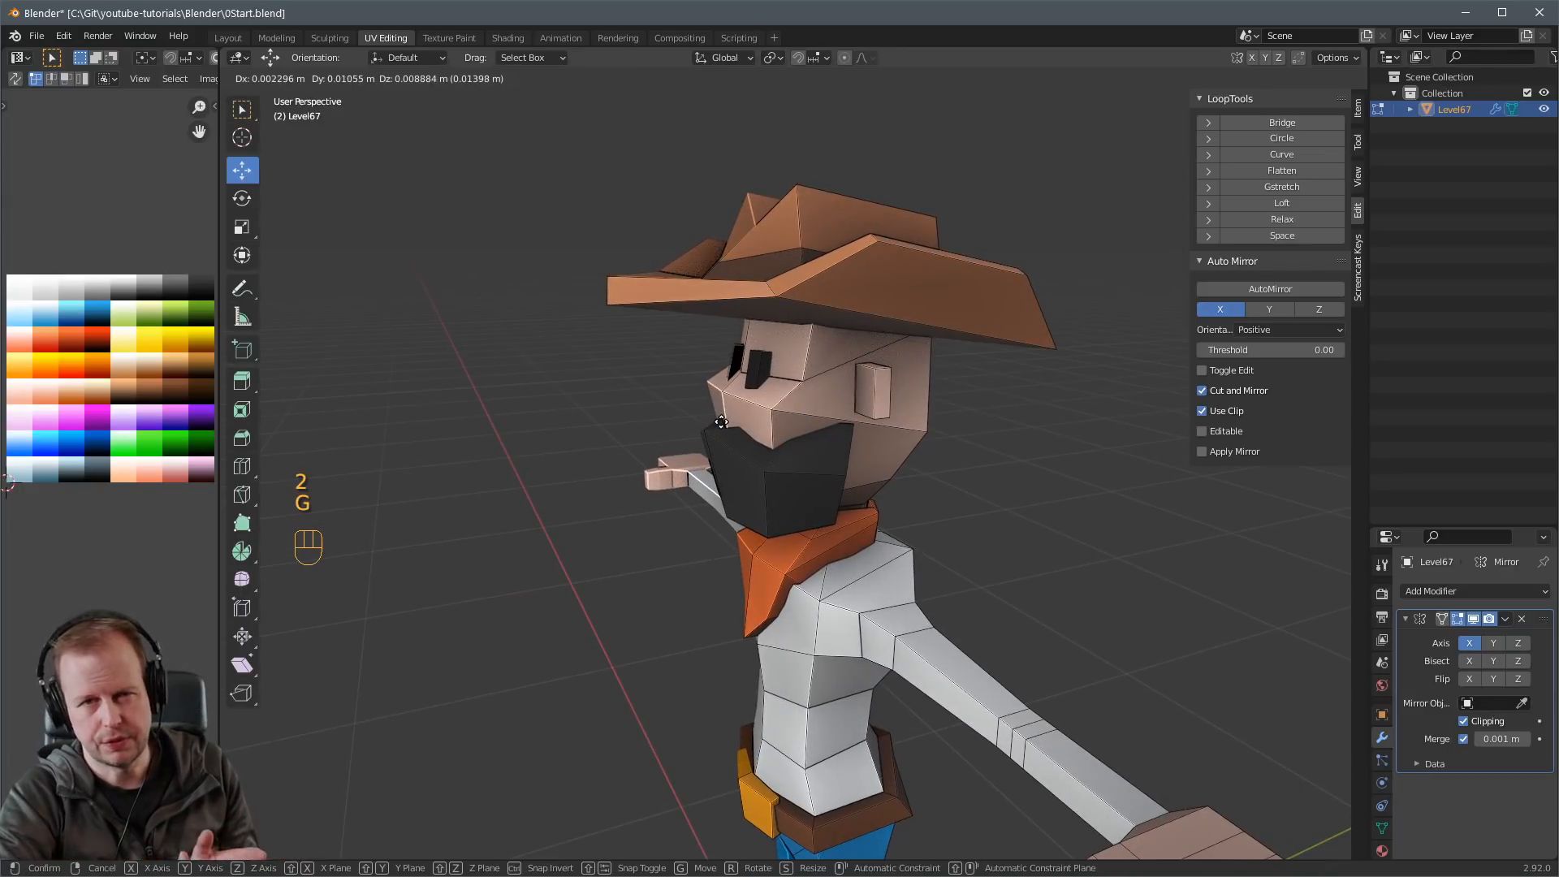
pyautogui.click(705, 429)
pyautogui.click(712, 433)
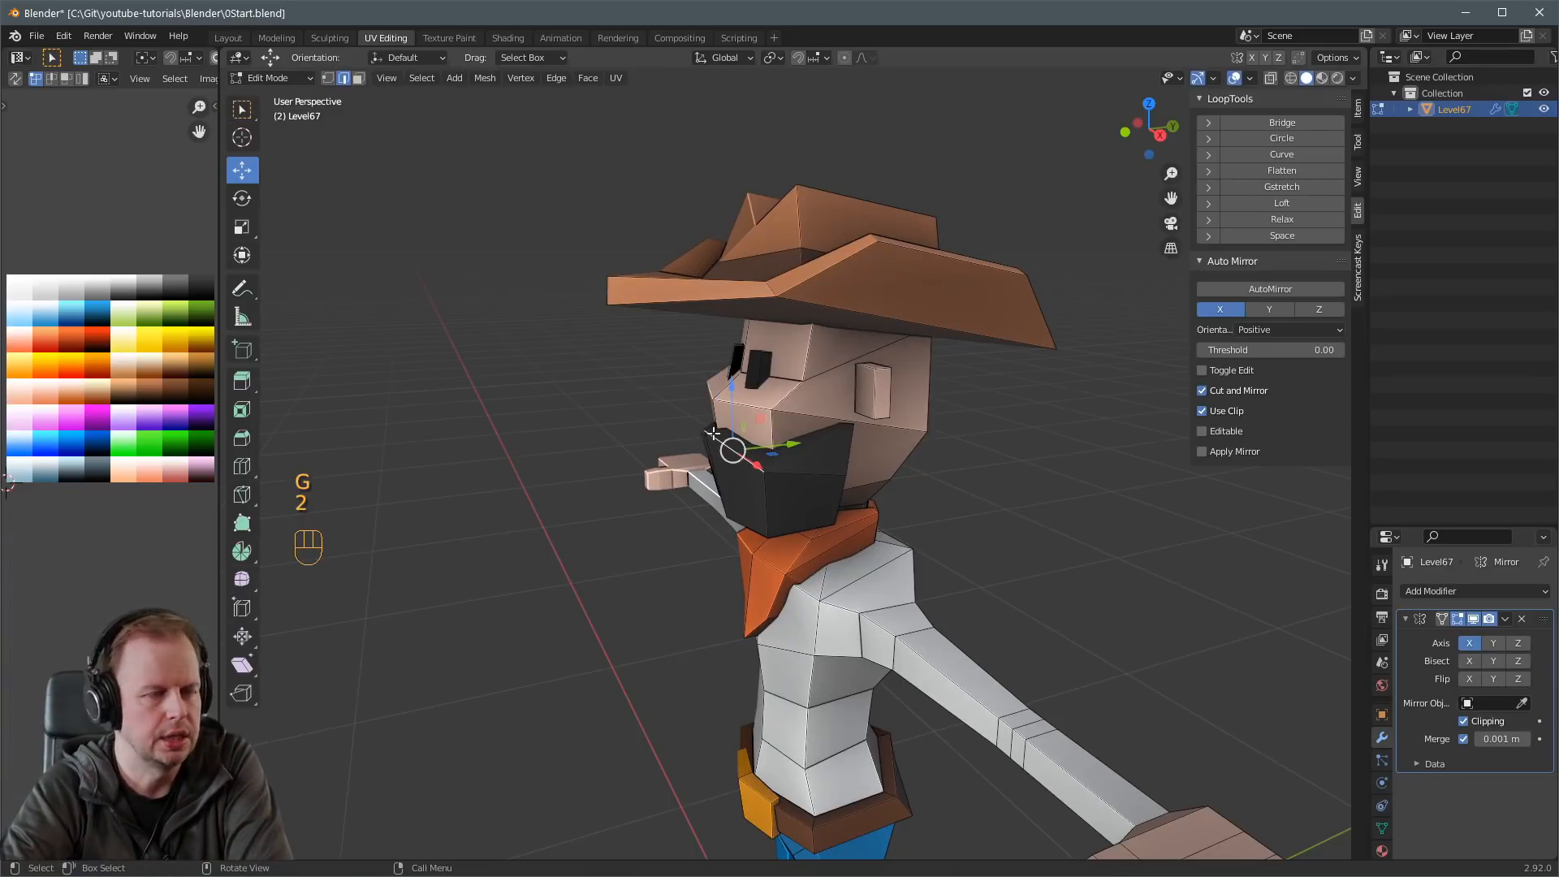
# Refine the mask's upper rim by repositioning the selected front edge in two moves, and return to Object Mode.
pyautogui.moveTo(717, 430); pyautogui.dragTo(757, 455, button='middle')
pyautogui.scroll(2, 720, 464)
pyautogui.press('2')
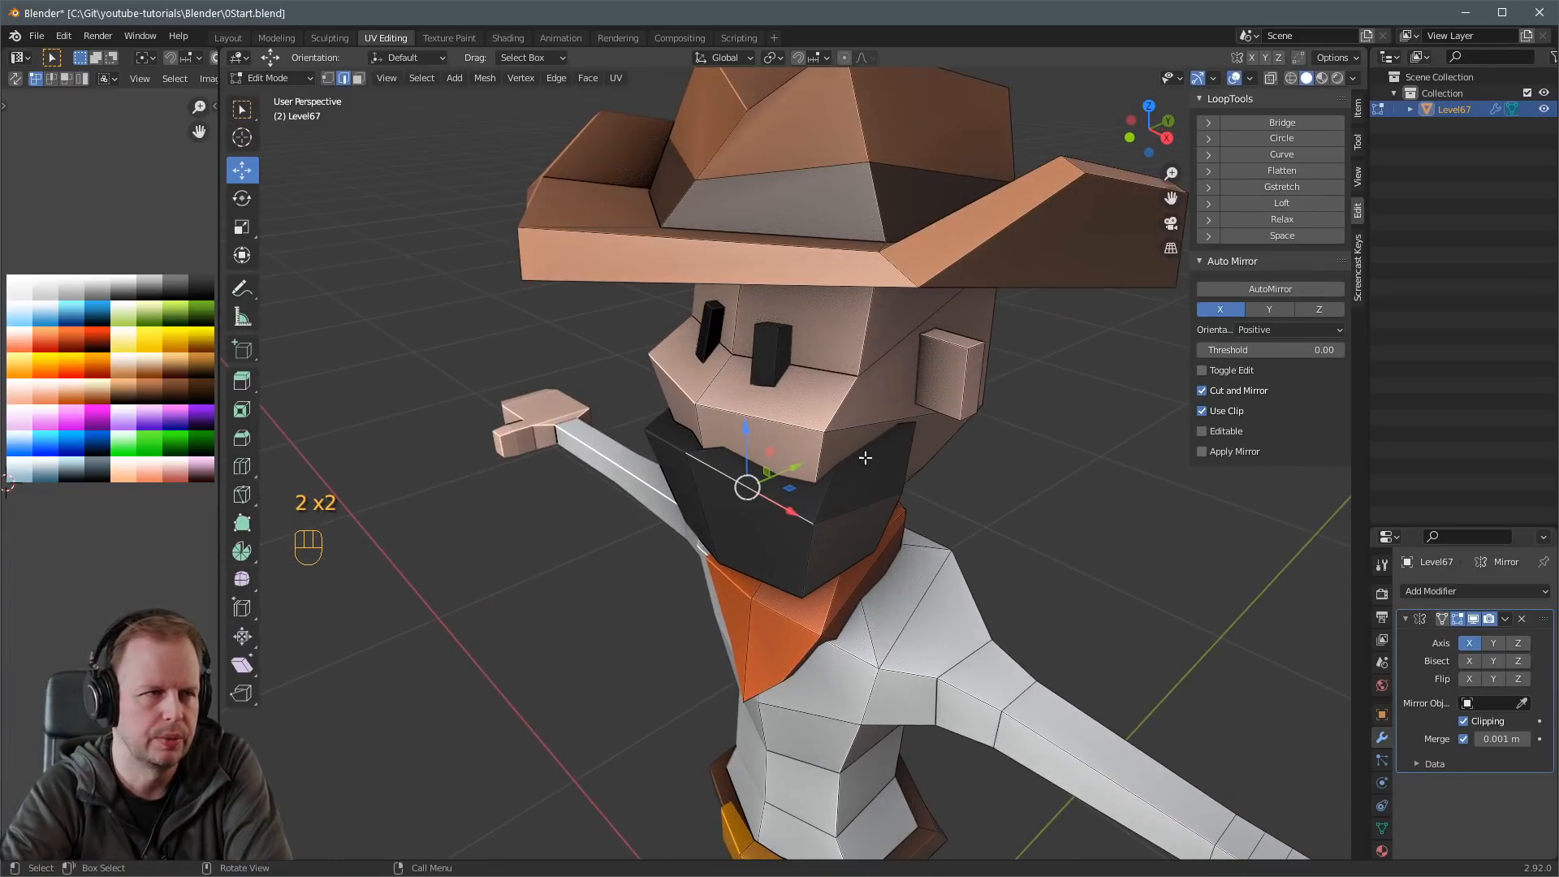
pyautogui.moveTo(864, 457); pyautogui.dragTo(761, 441, button='middle')
pyautogui.press('g')
pyautogui.click(806, 452)
pyautogui.press('g')
pyautogui.click(756, 440)
pyautogui.press('Tab')
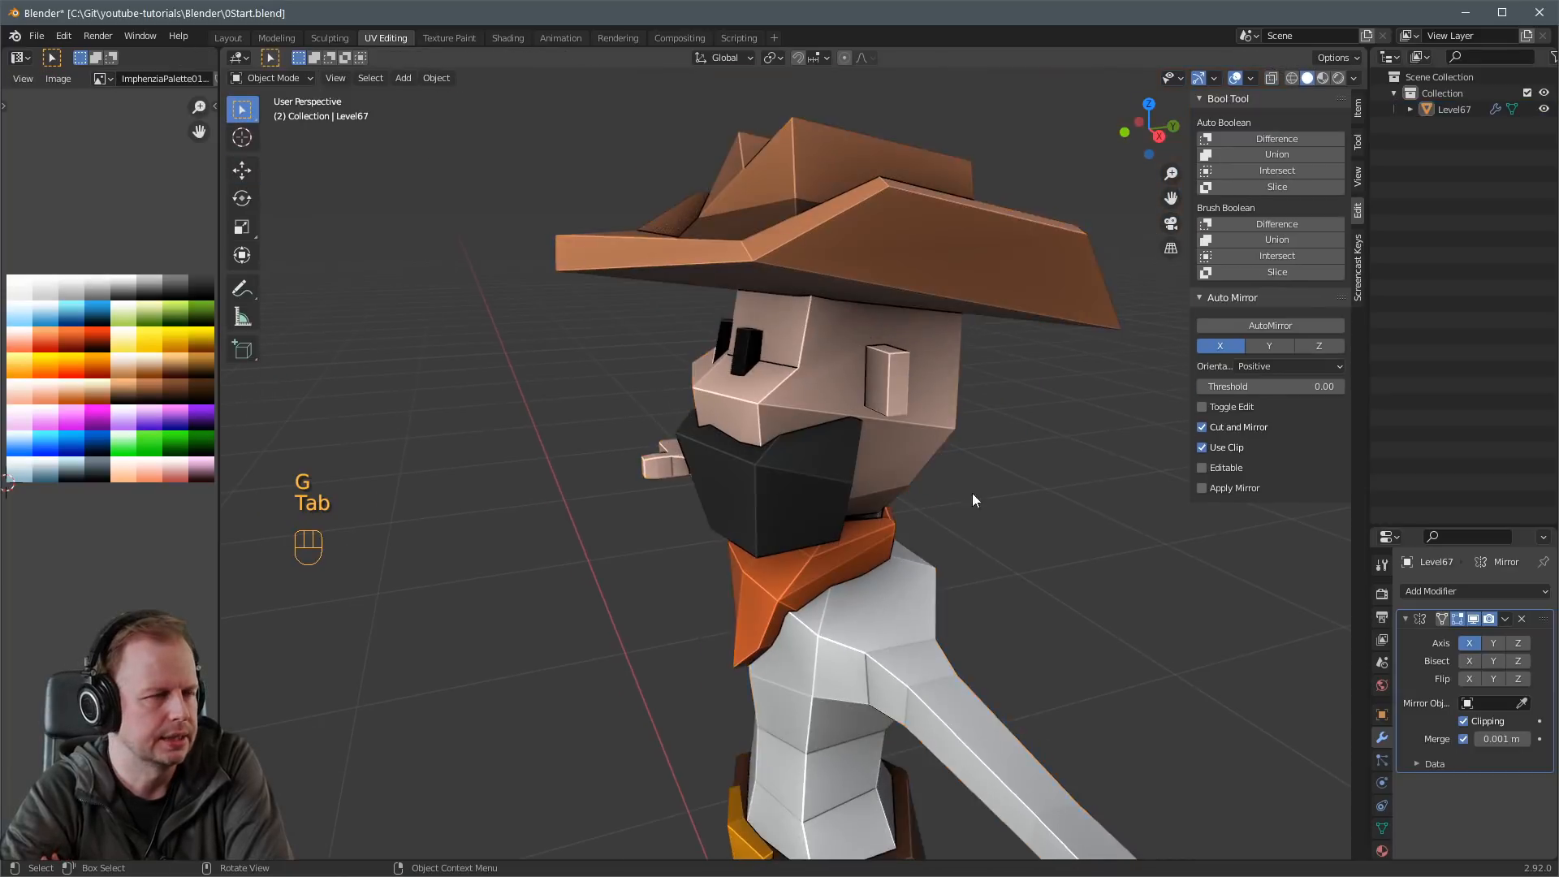
# In Edit Mode, select the face on the mask's underside and shift it slightly, about 0.011 m downward.
pyautogui.scroll(-6, 894, 469)
pyautogui.moveTo(894, 469); pyautogui.dragTo(777, 471, button='middle')
pyautogui.scroll(3, 830, 495)
pyautogui.press('3')
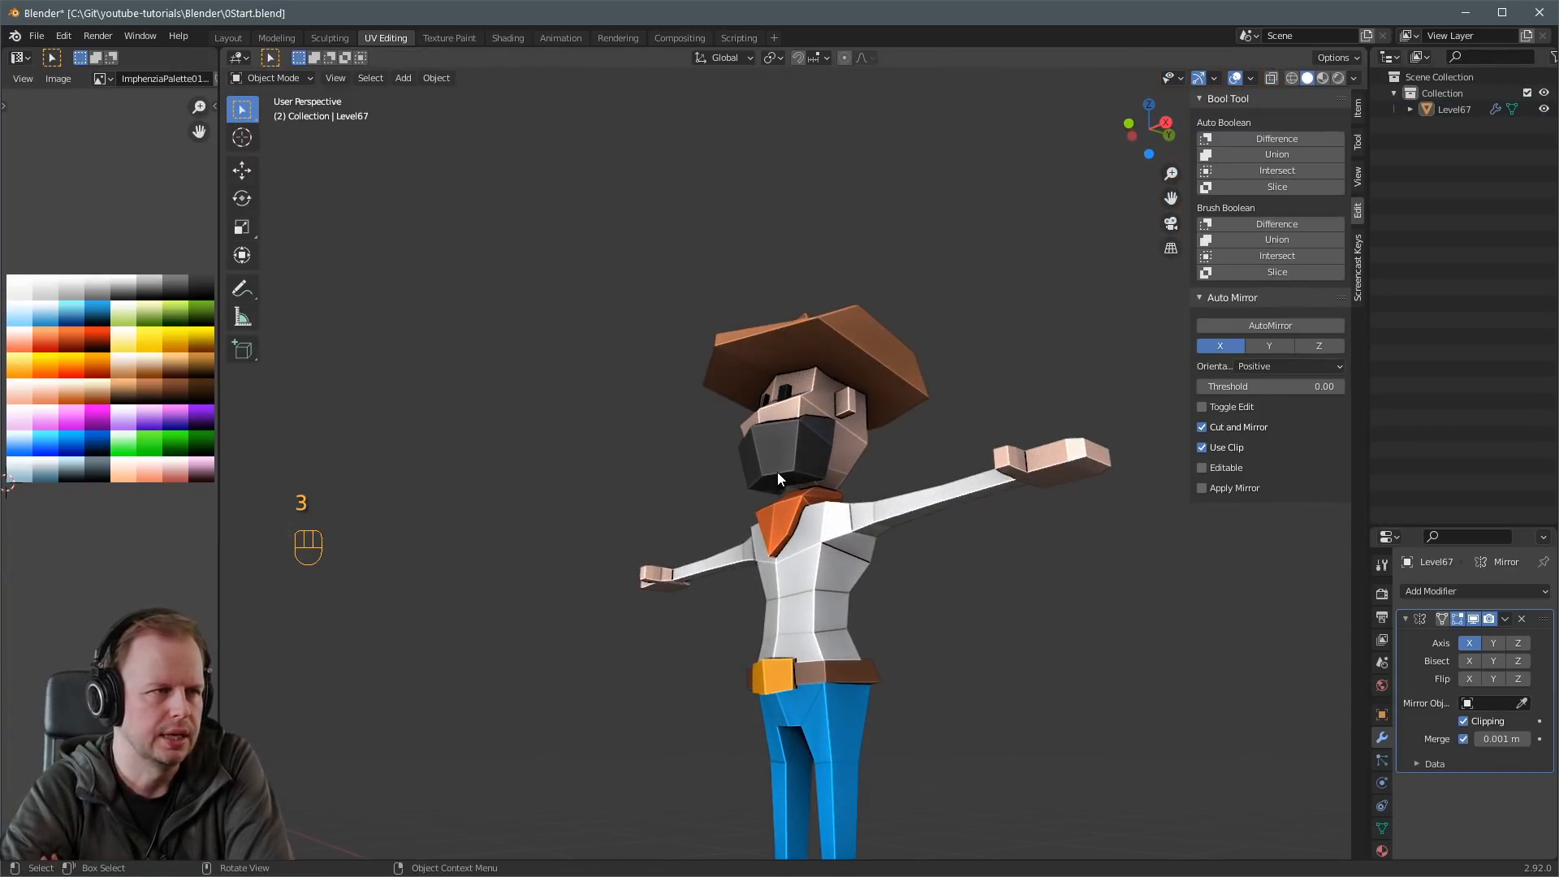
pyautogui.click(783, 477)
pyautogui.press('Tab')
pyautogui.press('3')
pyautogui.press('g')
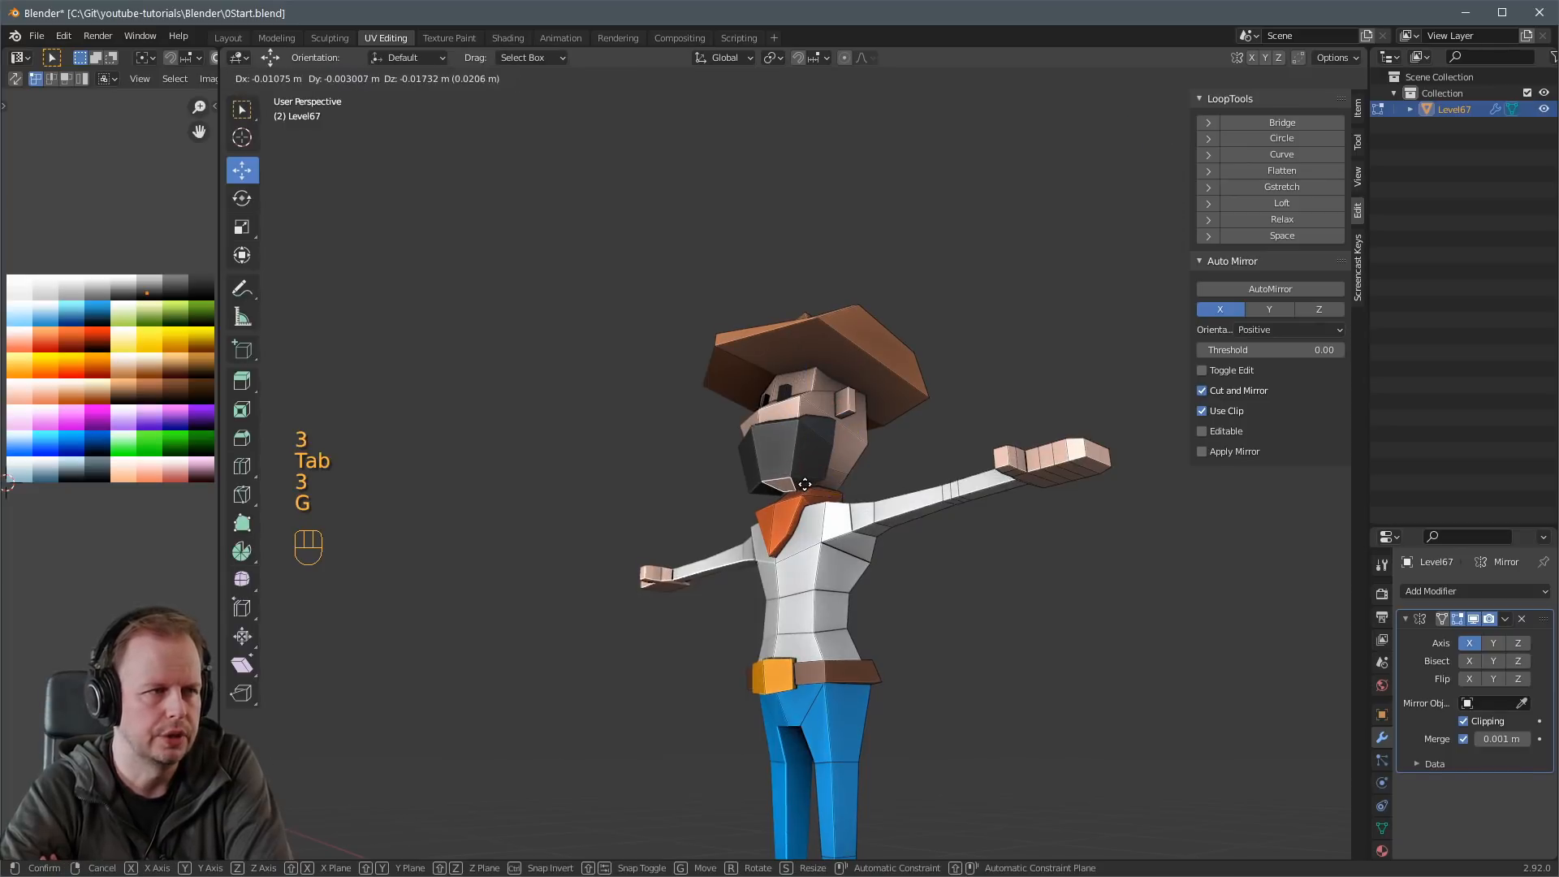
pyautogui.click(804, 484)
pyautogui.scroll(-4, 804, 484)
pyautogui.moveTo(804, 483); pyautogui.dragTo(868, 547, button='middle')
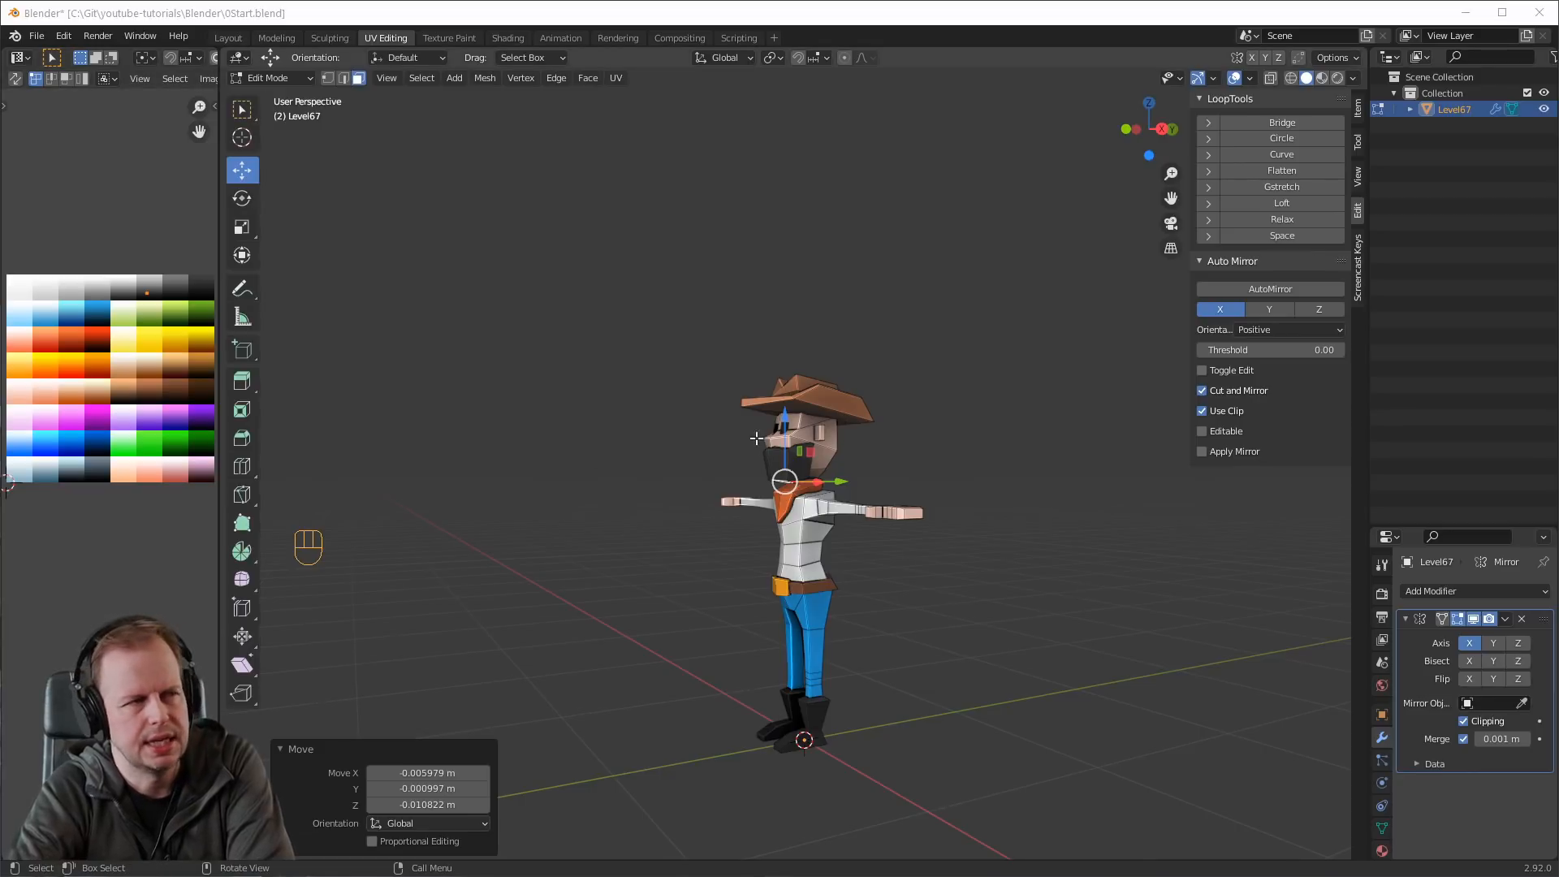
# Duplicate in place the torso faces covering the shoulder top, chest, front waist and back.
pyautogui.scroll(6, 756, 439)
pyautogui.click(863, 533)
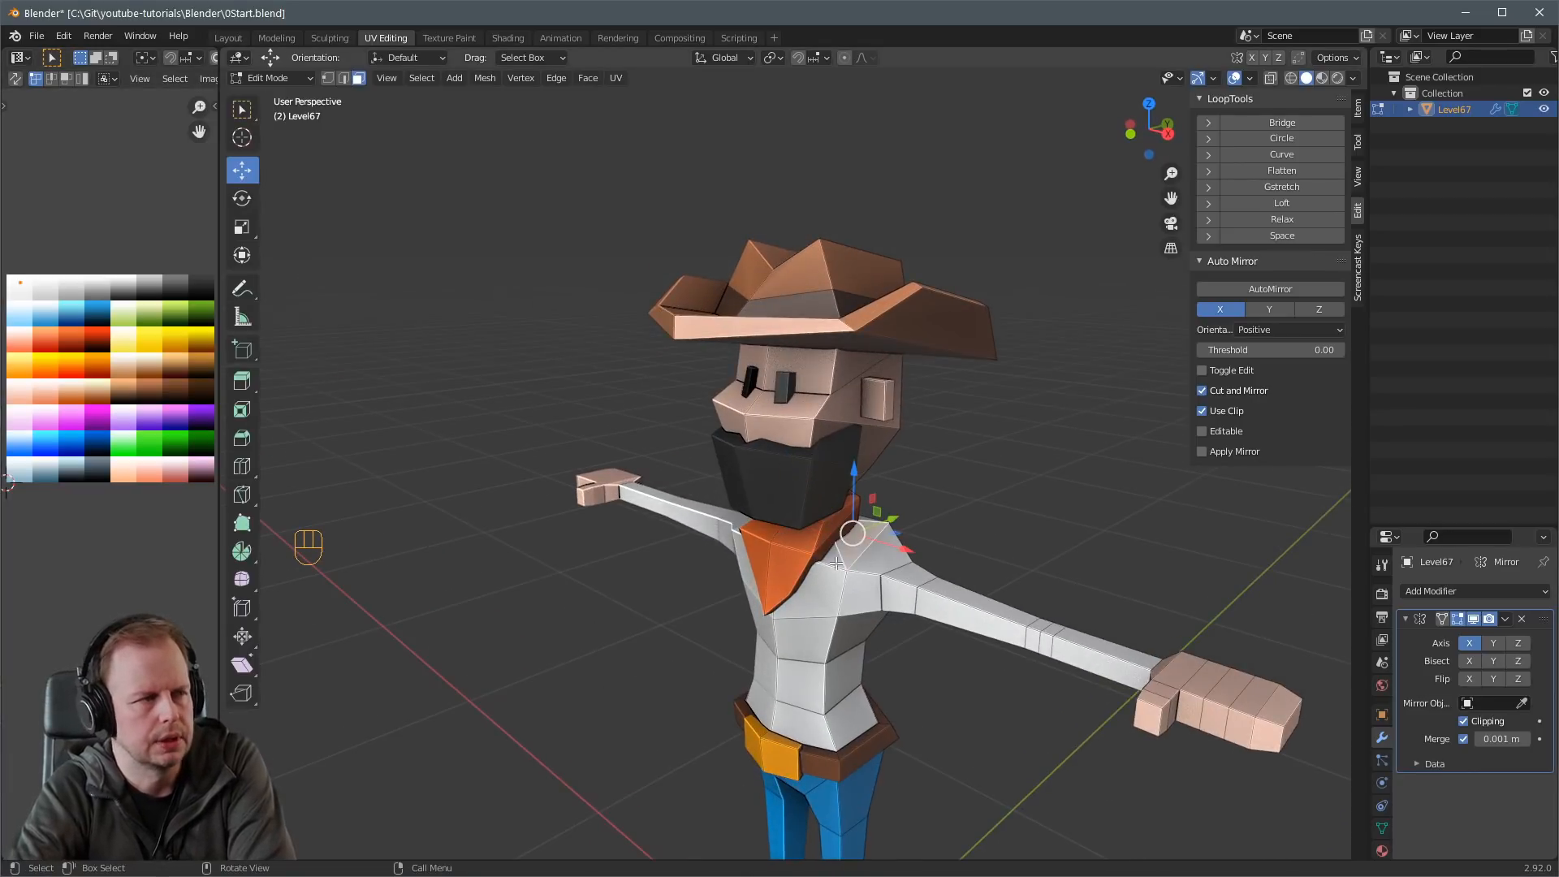
pyautogui.keyDown('shift'); pyautogui.click(815, 662); pyautogui.keyUp('shift')
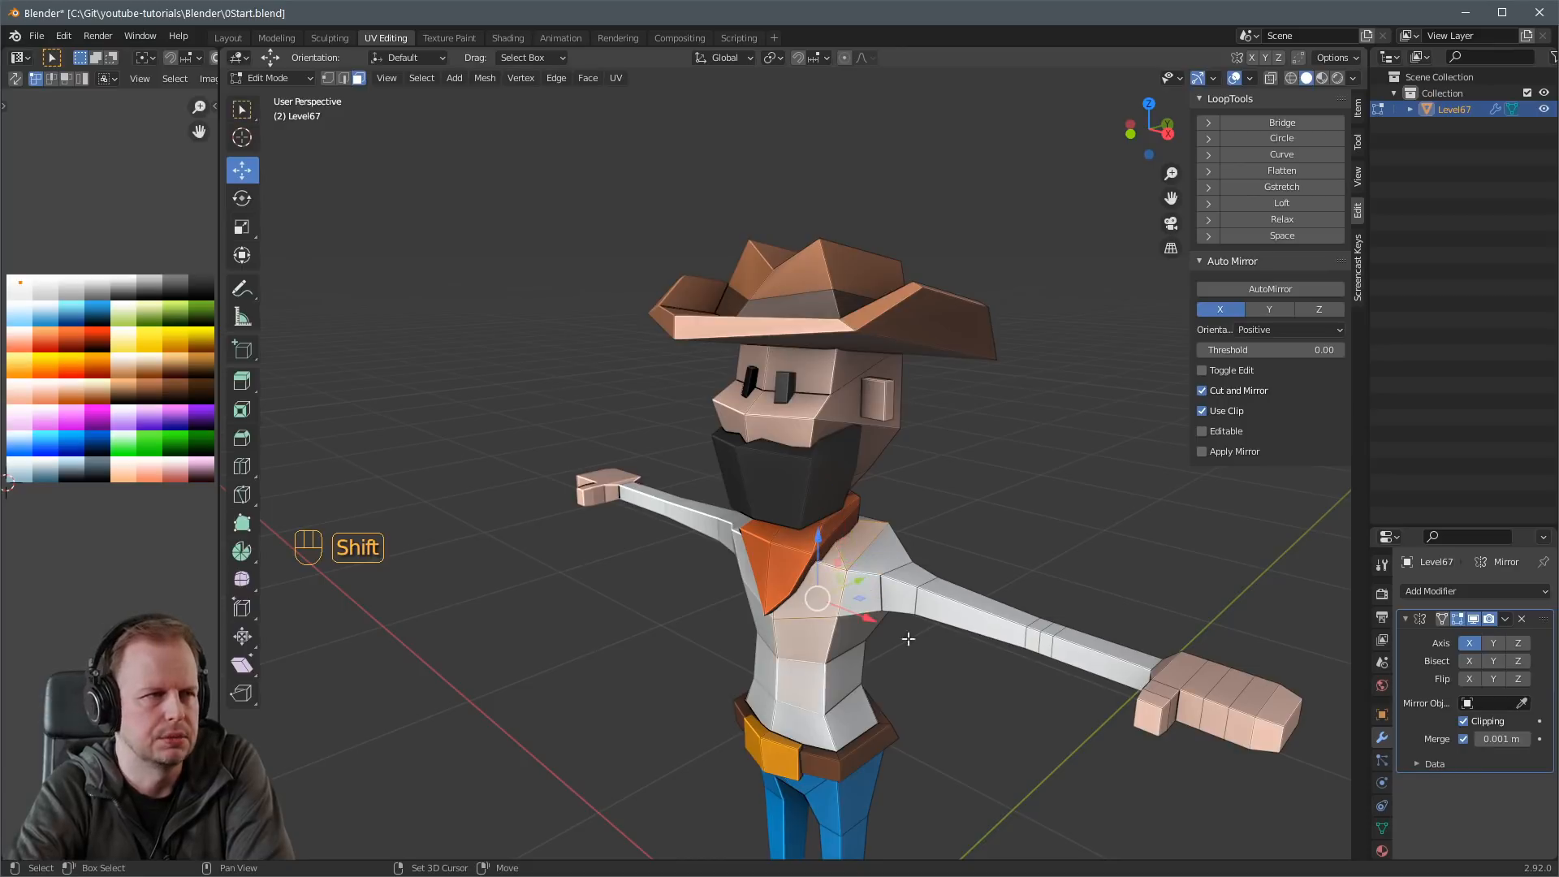
pyautogui.moveTo(908, 639); pyautogui.dragTo(759, 612, button='middle')
pyautogui.keyDown('shift'); pyautogui.click(790, 605); pyautogui.keyUp('shift')
pyautogui.keyDown('shift'); pyautogui.click(802, 565); pyautogui.keyUp('shift')
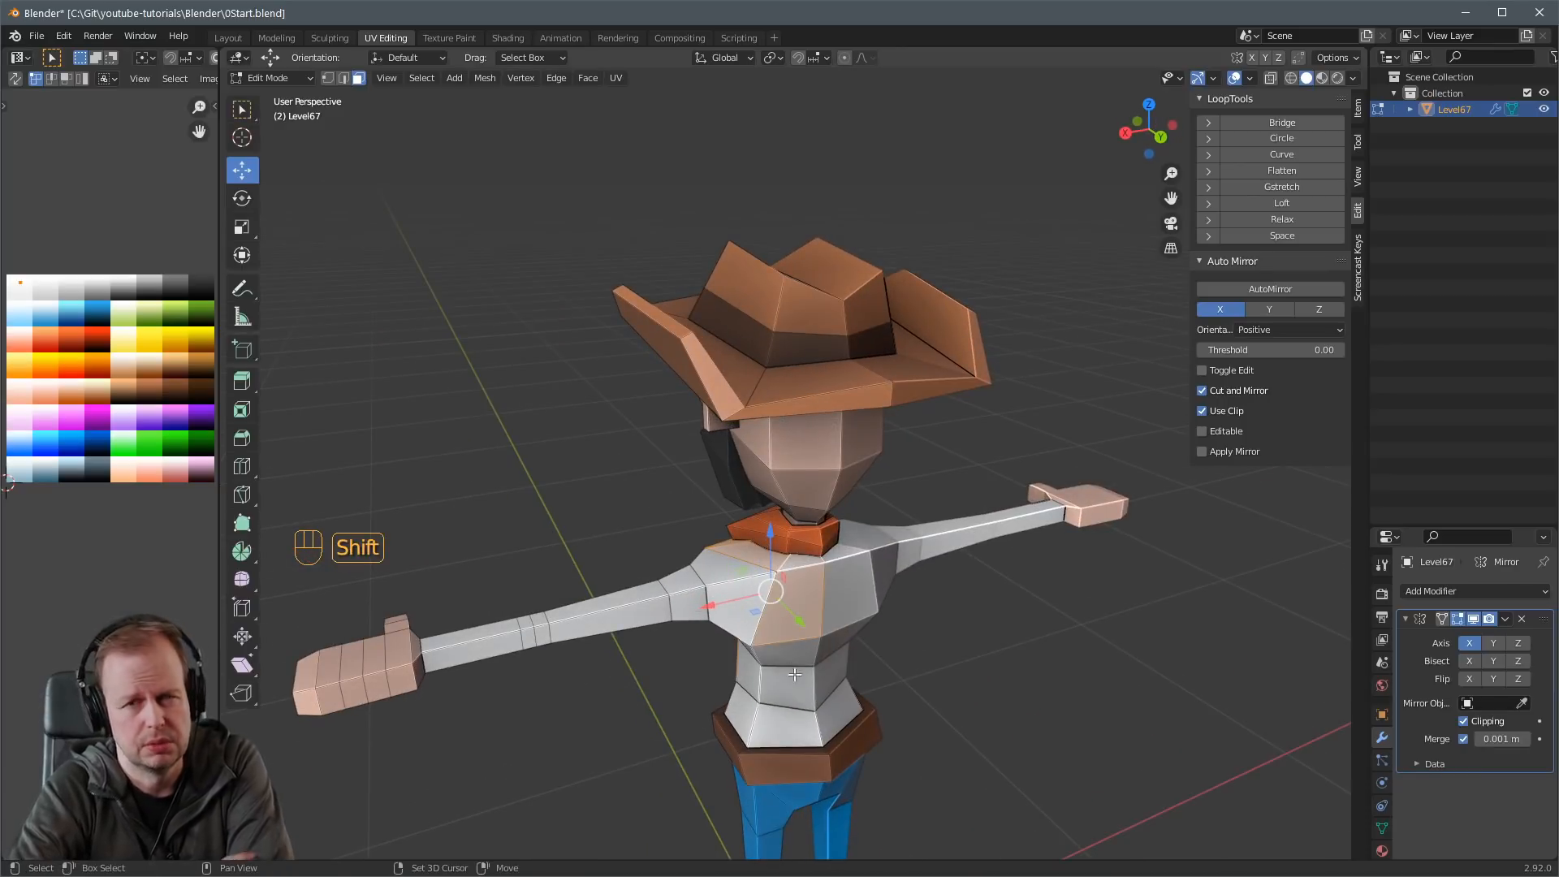
pyautogui.keyDown('shift'); pyautogui.click(794, 651); pyautogui.keyUp('shift')
pyautogui.moveTo(924, 593); pyautogui.dragTo(859, 568, button='middle')
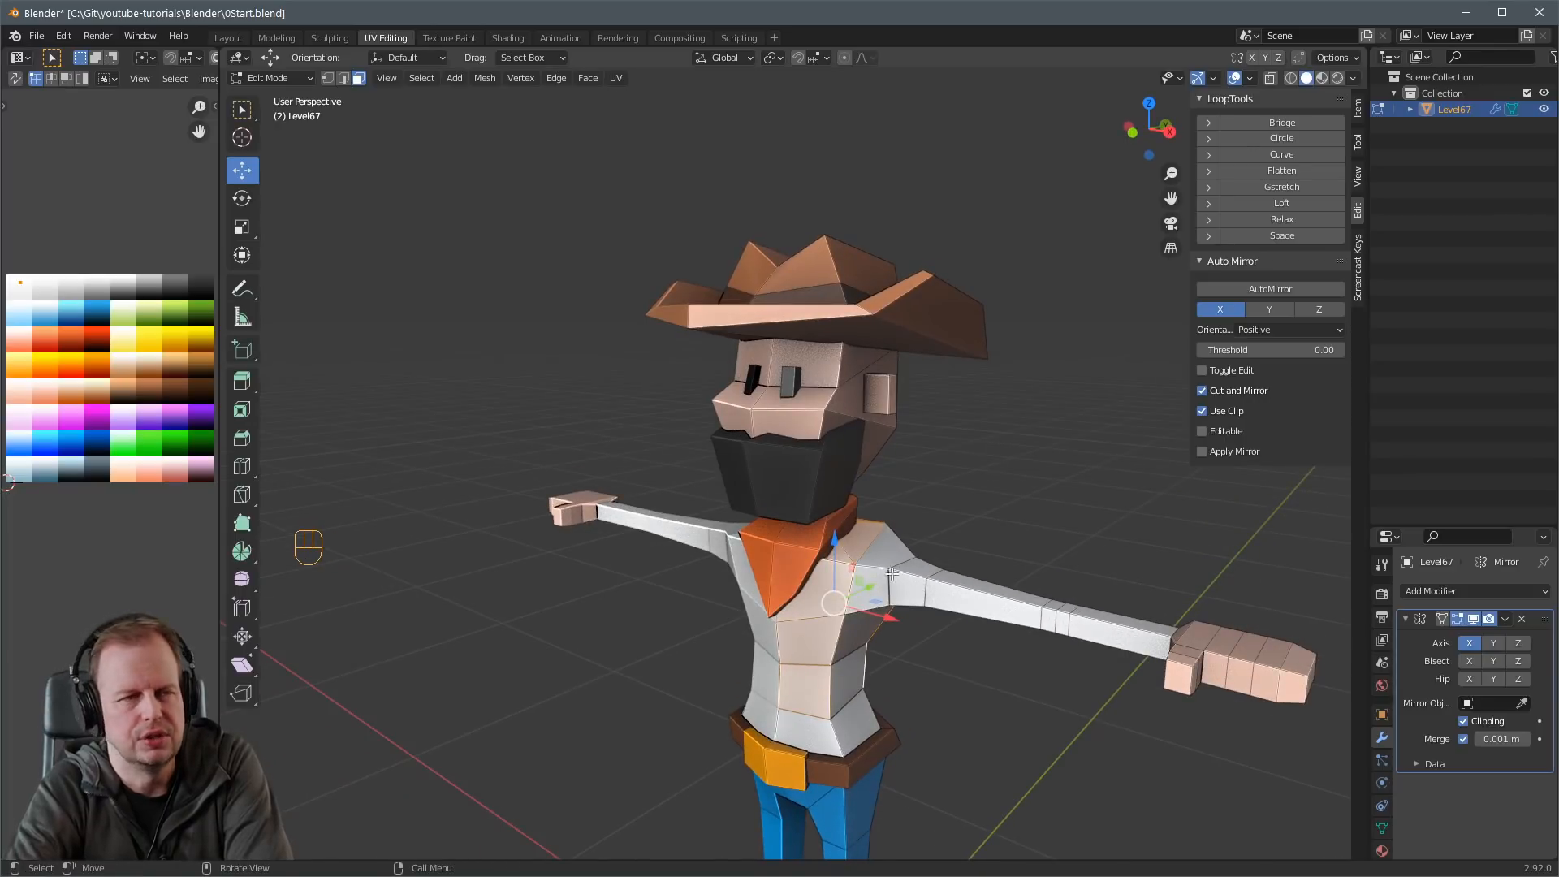
pyautogui.hotkey('shift', 'd')
pyautogui.rightClick(877, 563)
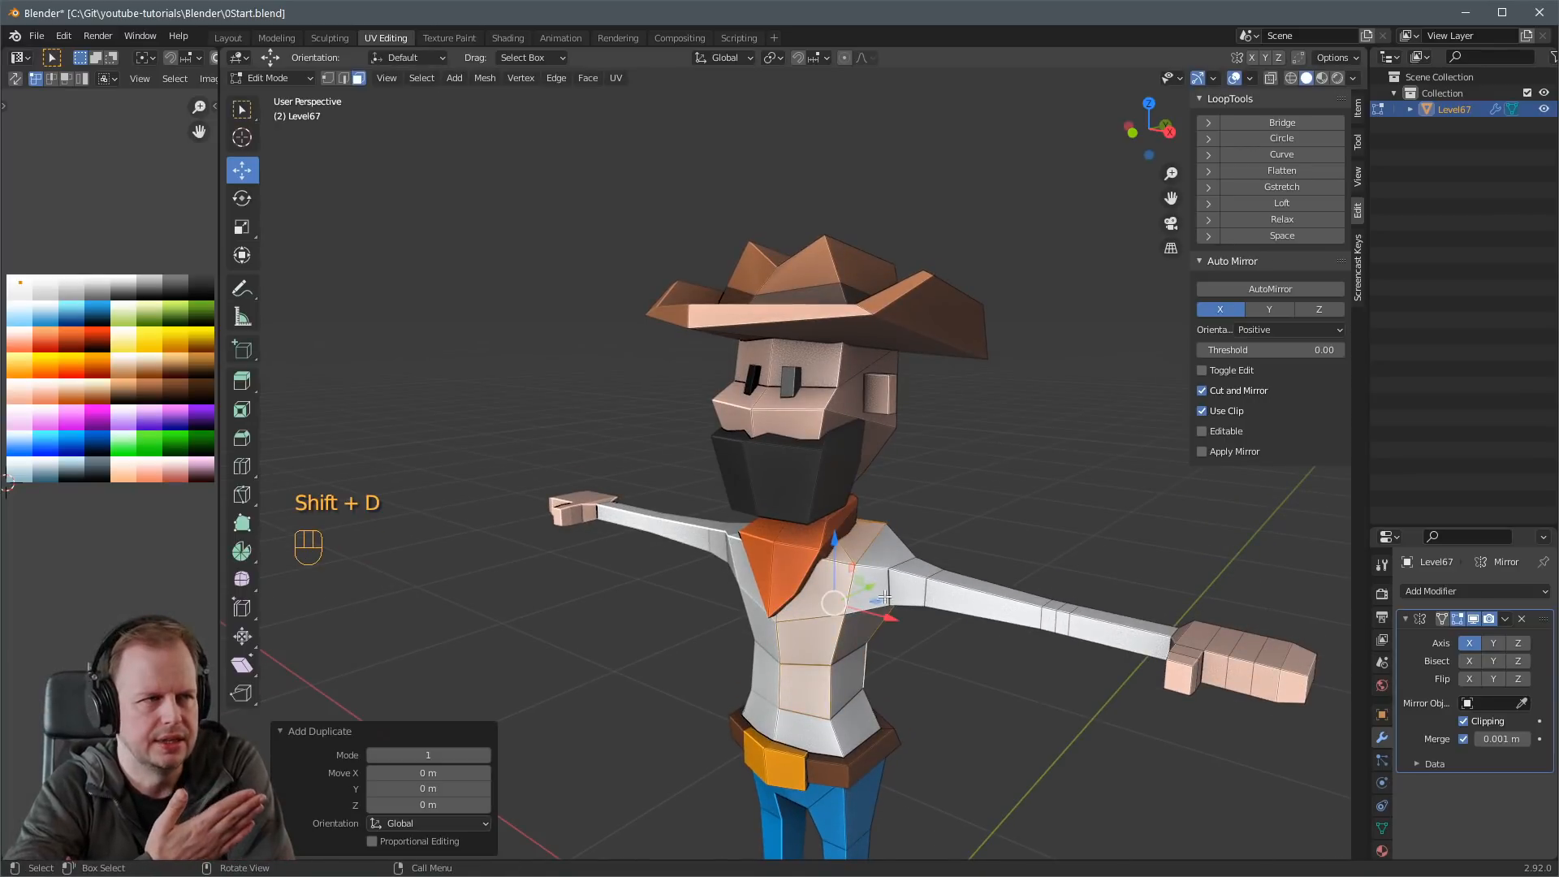
# Extrude the duplicated torso faces along their normals by about 0.027 m and select the whole linked vest piece.
pyautogui.moveTo(877, 563); pyautogui.dragTo(870, 567, button='middle')
pyautogui.hotkey('alt', 'e')
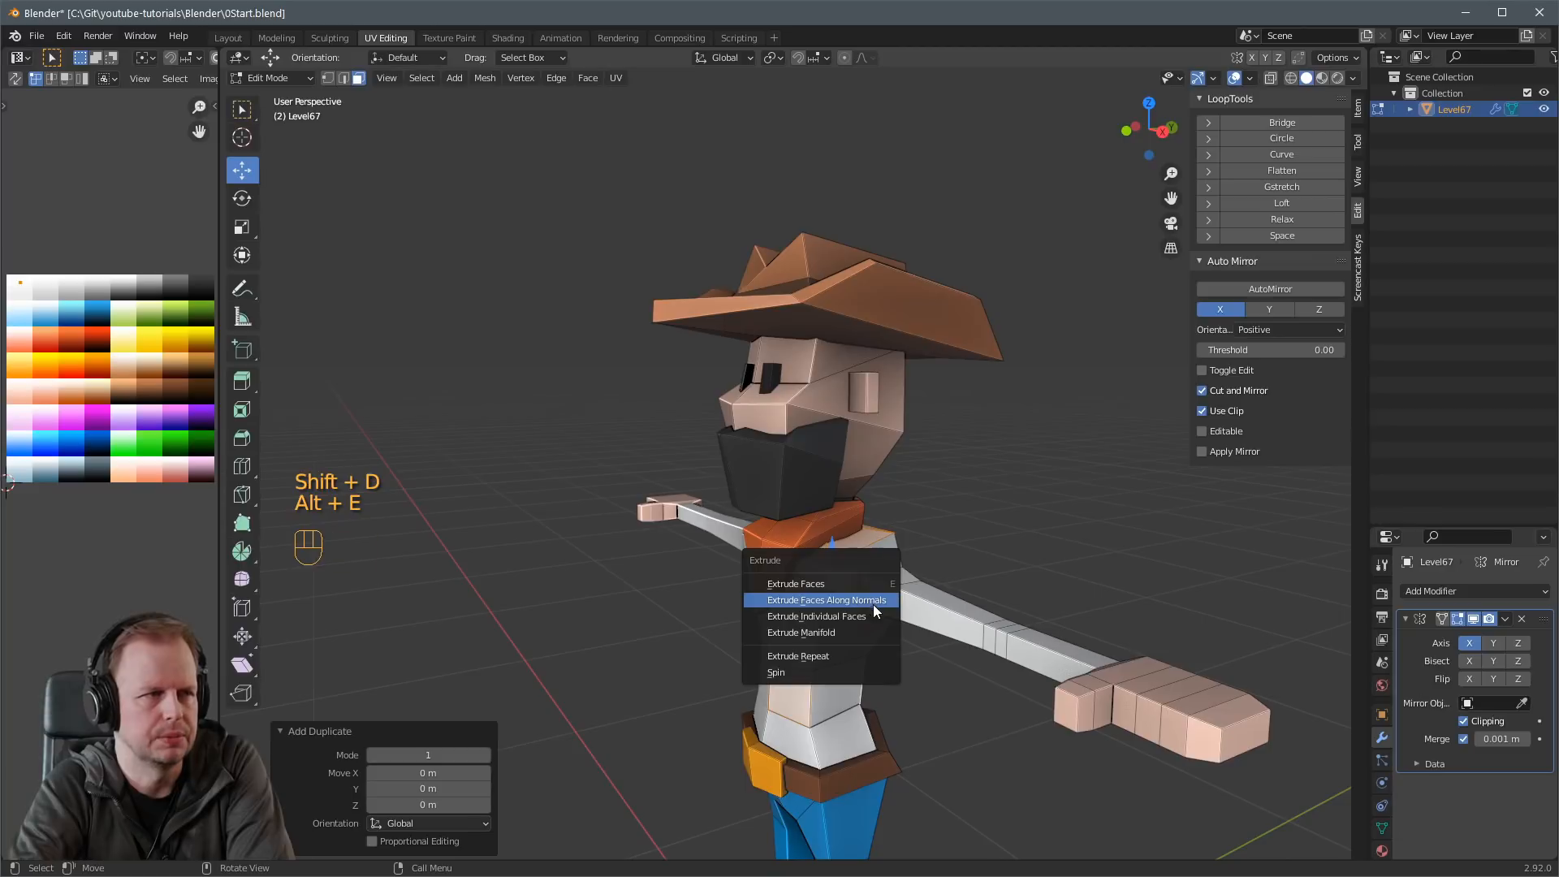
pyautogui.click(872, 602)
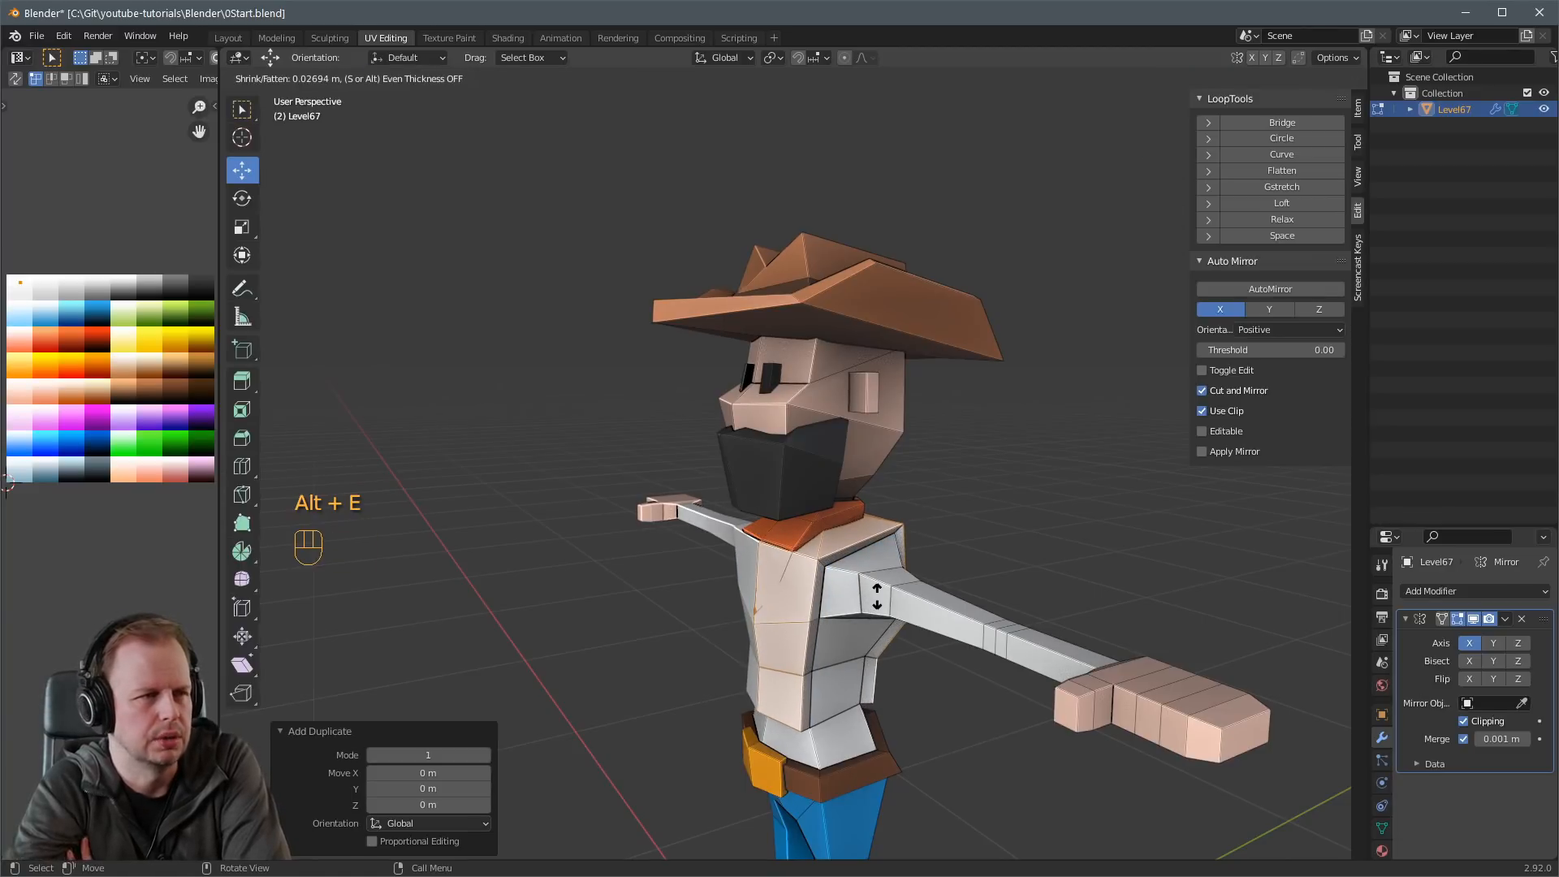
pyautogui.click(877, 596)
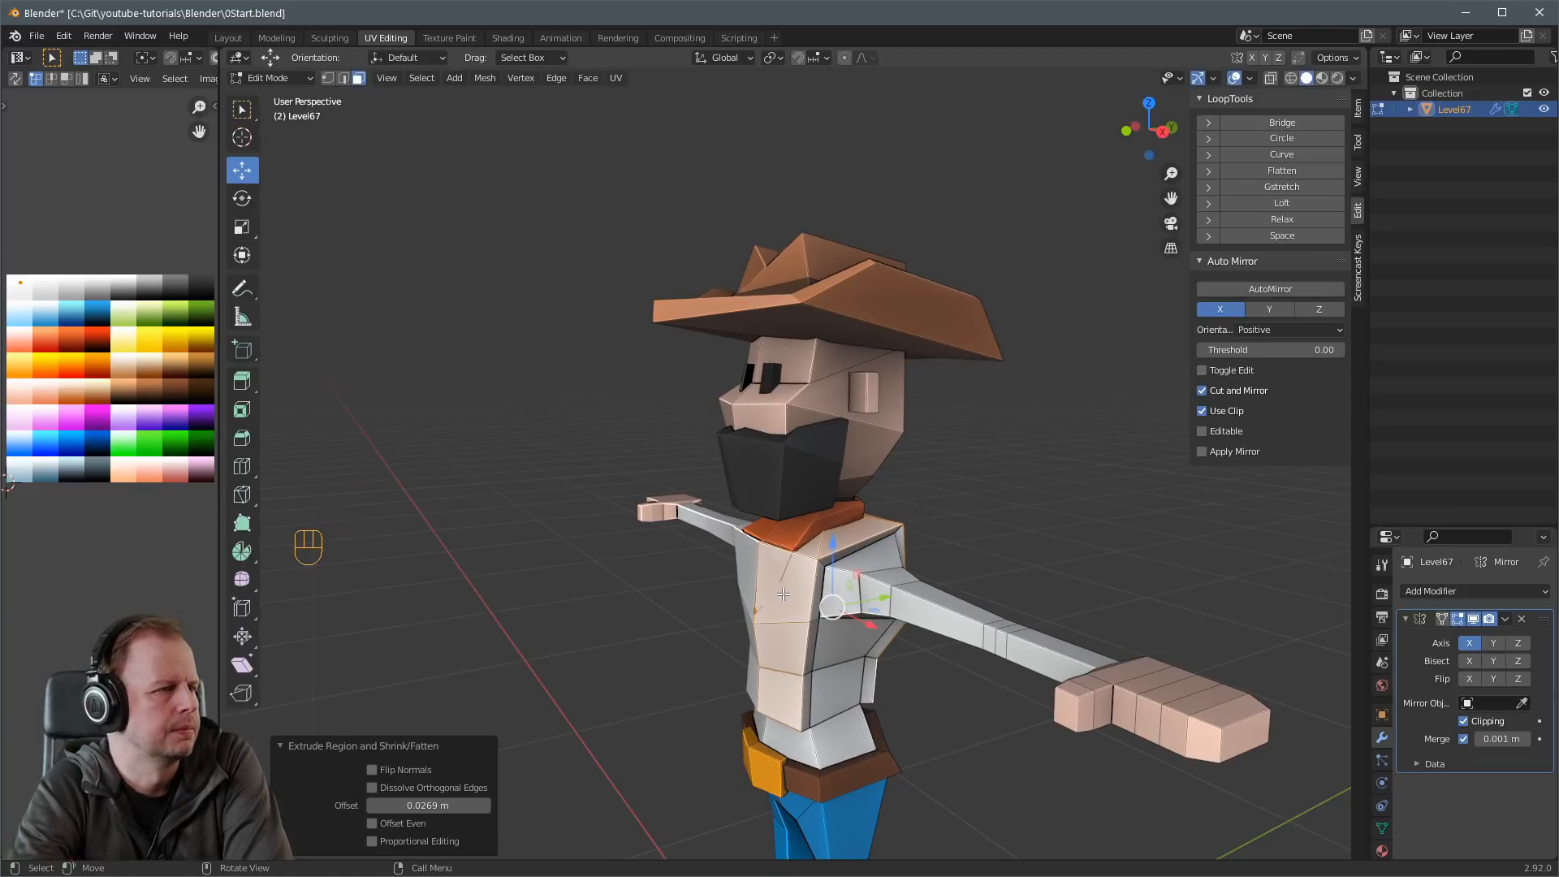
pyautogui.press('l')
pyautogui.press('s')
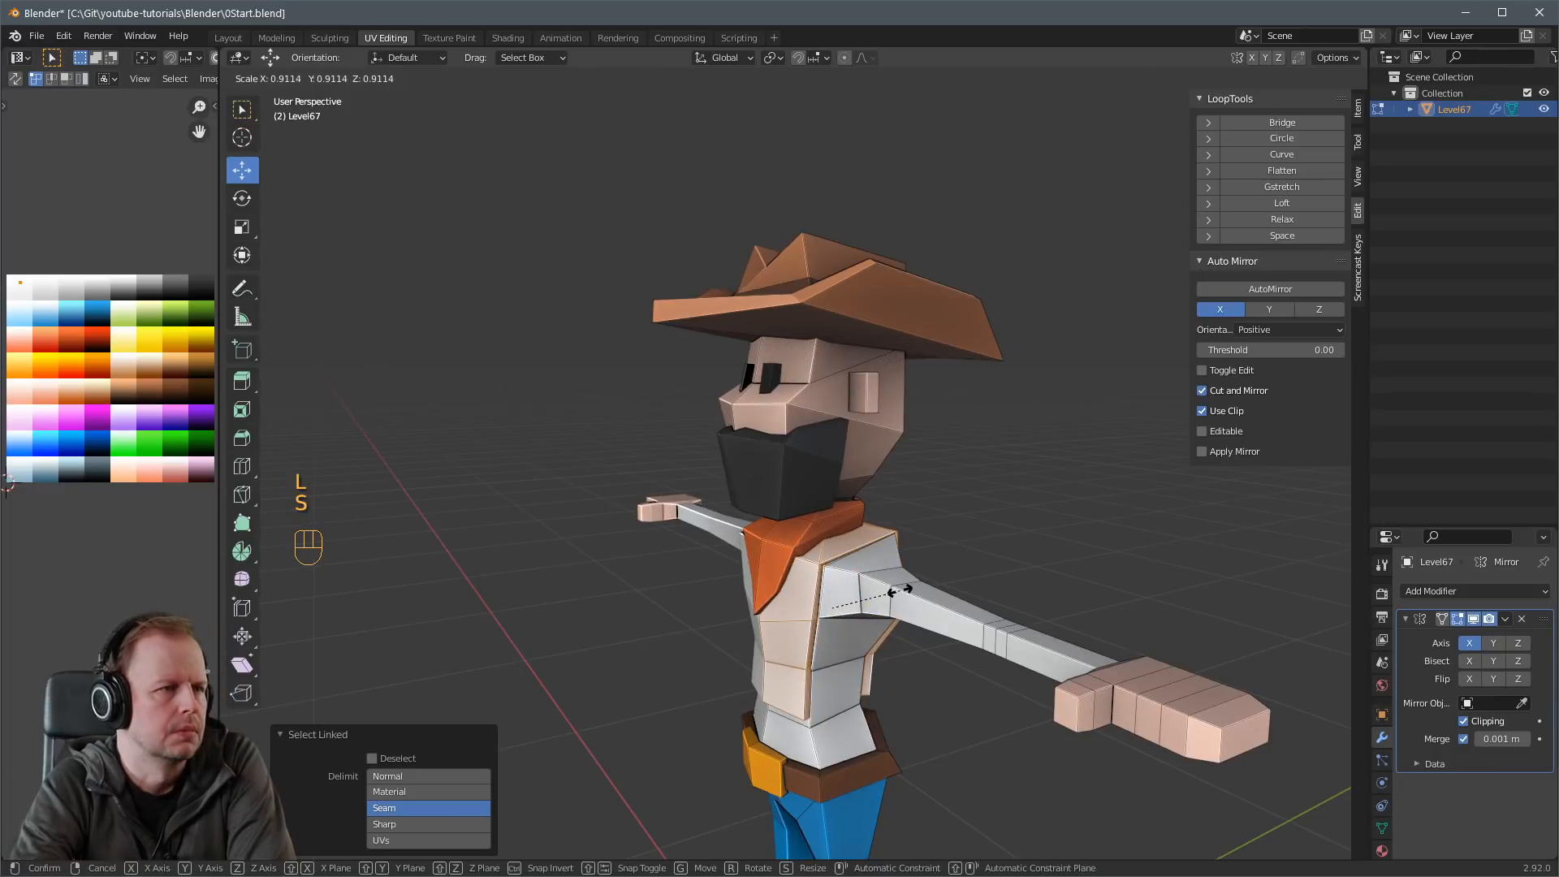
pyautogui.click(896, 594)
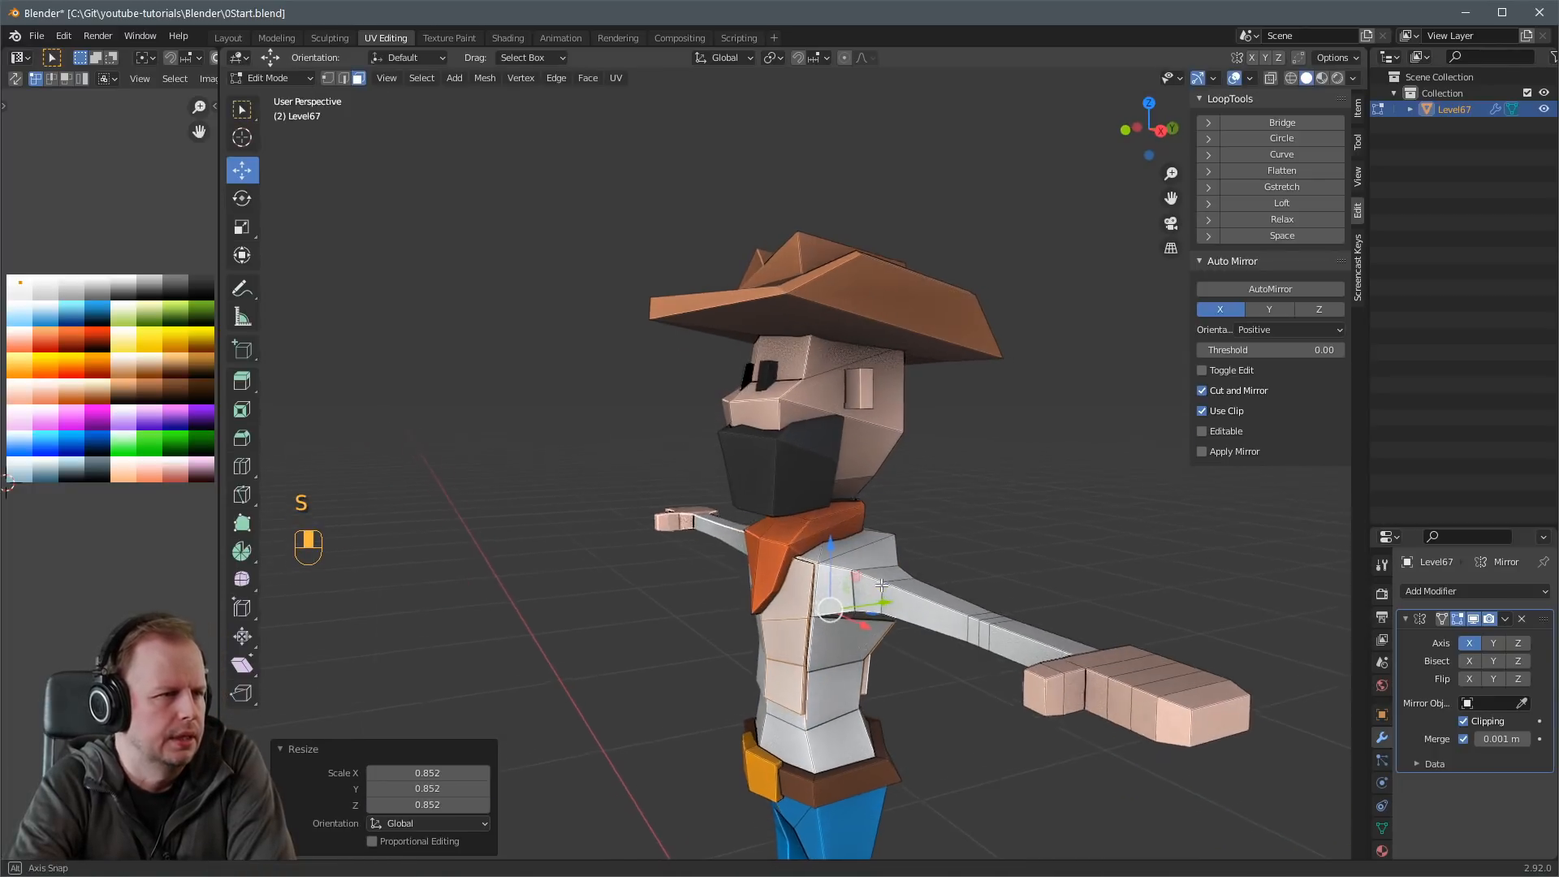
pyautogui.hotkey('ctrl', 'z')
# Scale the vest piece down to about 0.91.
pyautogui.press('s')
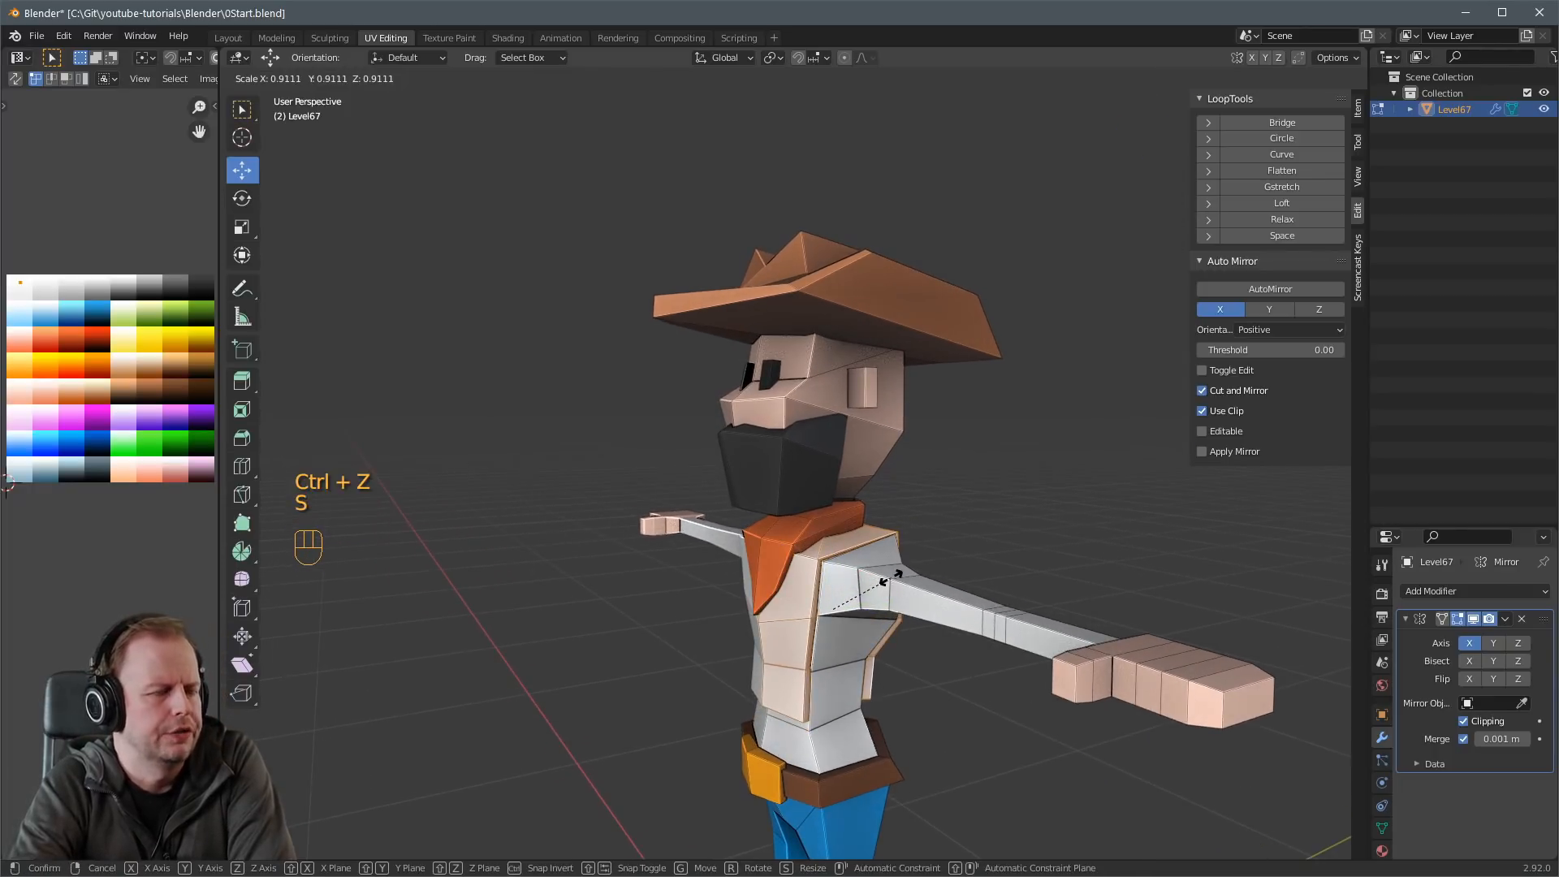
pyautogui.click(892, 578)
# In edge selection, reposition the vest's edges around the shoulder with three small moves.
pyautogui.moveTo(891, 578); pyautogui.dragTo(748, 603, button='middle')
pyautogui.scroll(5, 749, 603)
pyautogui.press('2')
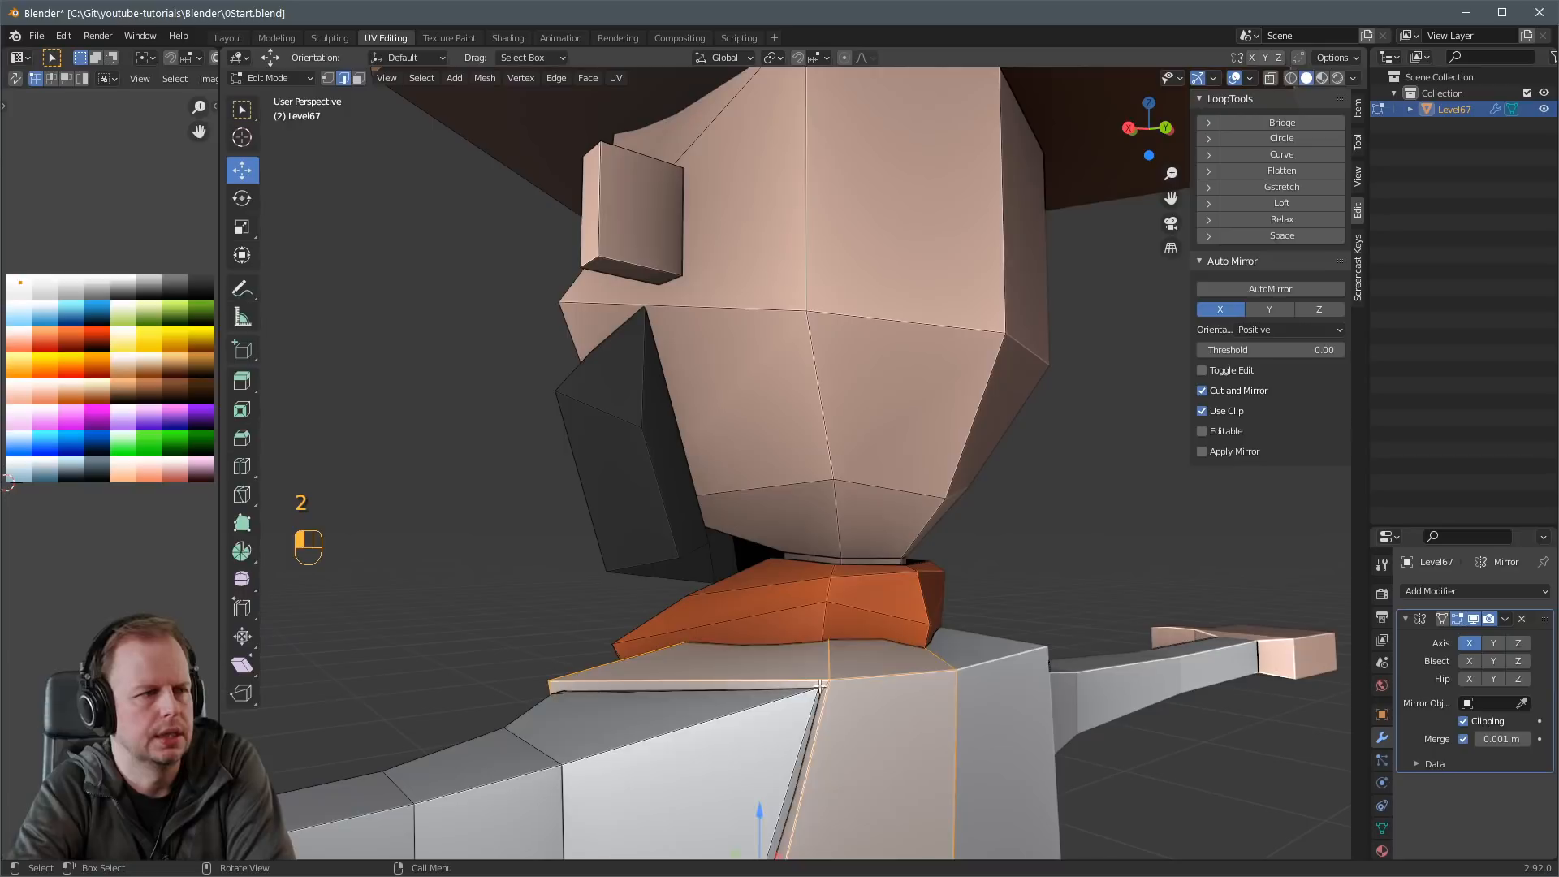
pyautogui.moveTo(821, 686); pyautogui.dragTo(800, 654, button='middle')
pyautogui.press('g')
pyautogui.click(805, 654)
pyautogui.press('g')
pyautogui.click(938, 607)
pyautogui.press('g')
pyautogui.click(938, 606)
pyautogui.scroll(-4, 938, 606)
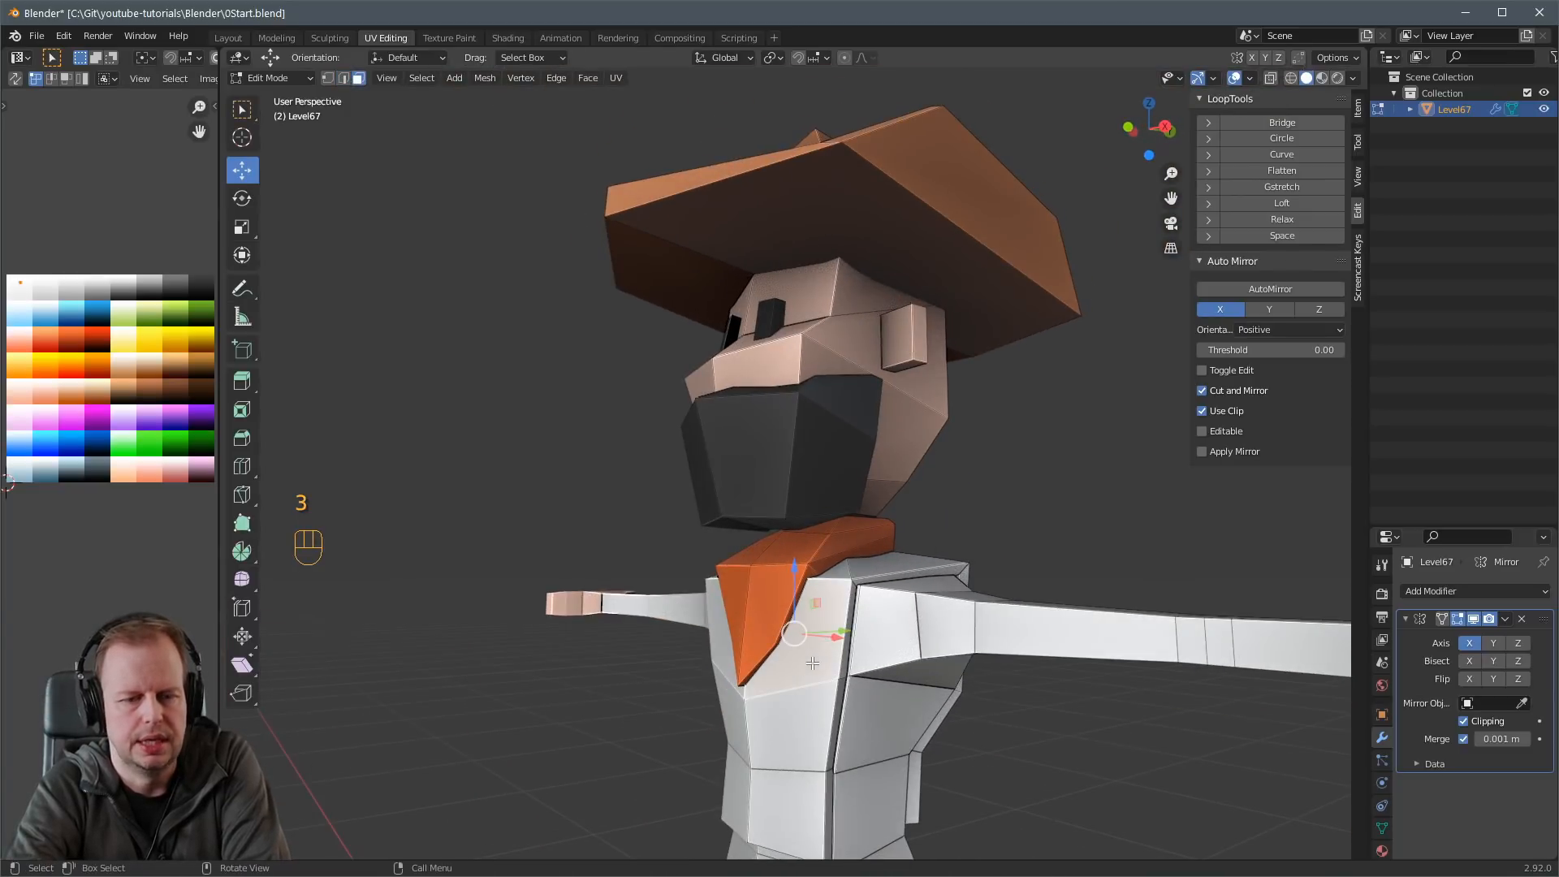
# Select the whole linked vest and colour it near-black by moving its UVs to the darkest swatch in the palette's grey row.
pyautogui.press('l')
pyautogui.press('g')
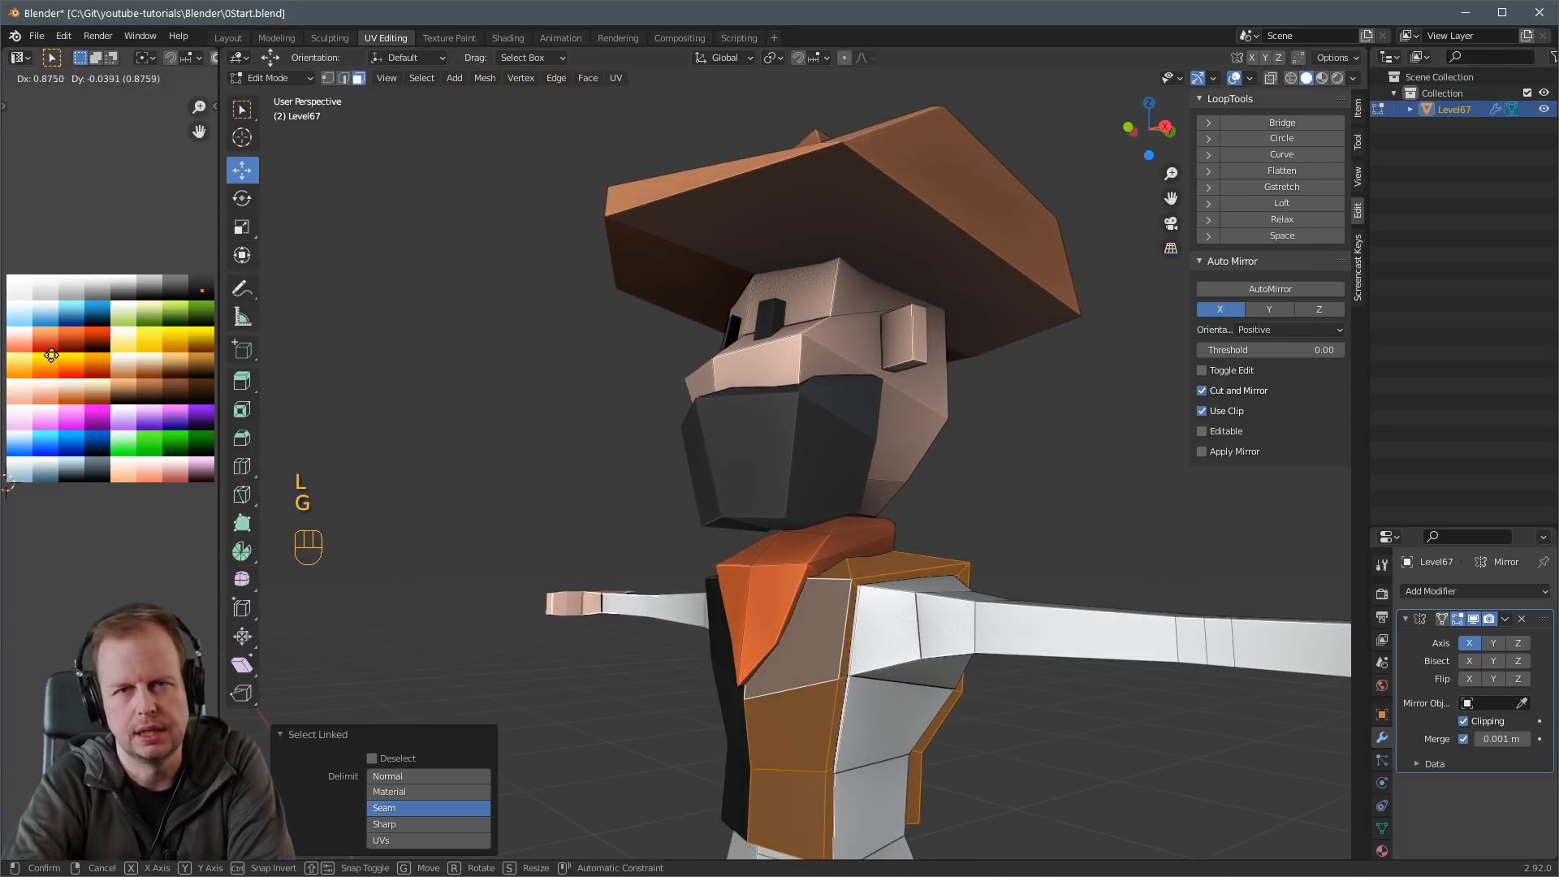
pyautogui.click(50, 351)
pyautogui.moveTo(675, 546); pyautogui.dragTo(763, 546, button='middle')
pyautogui.keyDown('shift'); pyautogui.moveTo(764, 714); pyautogui.dragTo(647, 468, button='middle'); pyautogui.keyUp('shift')
pyautogui.press('3')
pyautogui.click(630, 502)
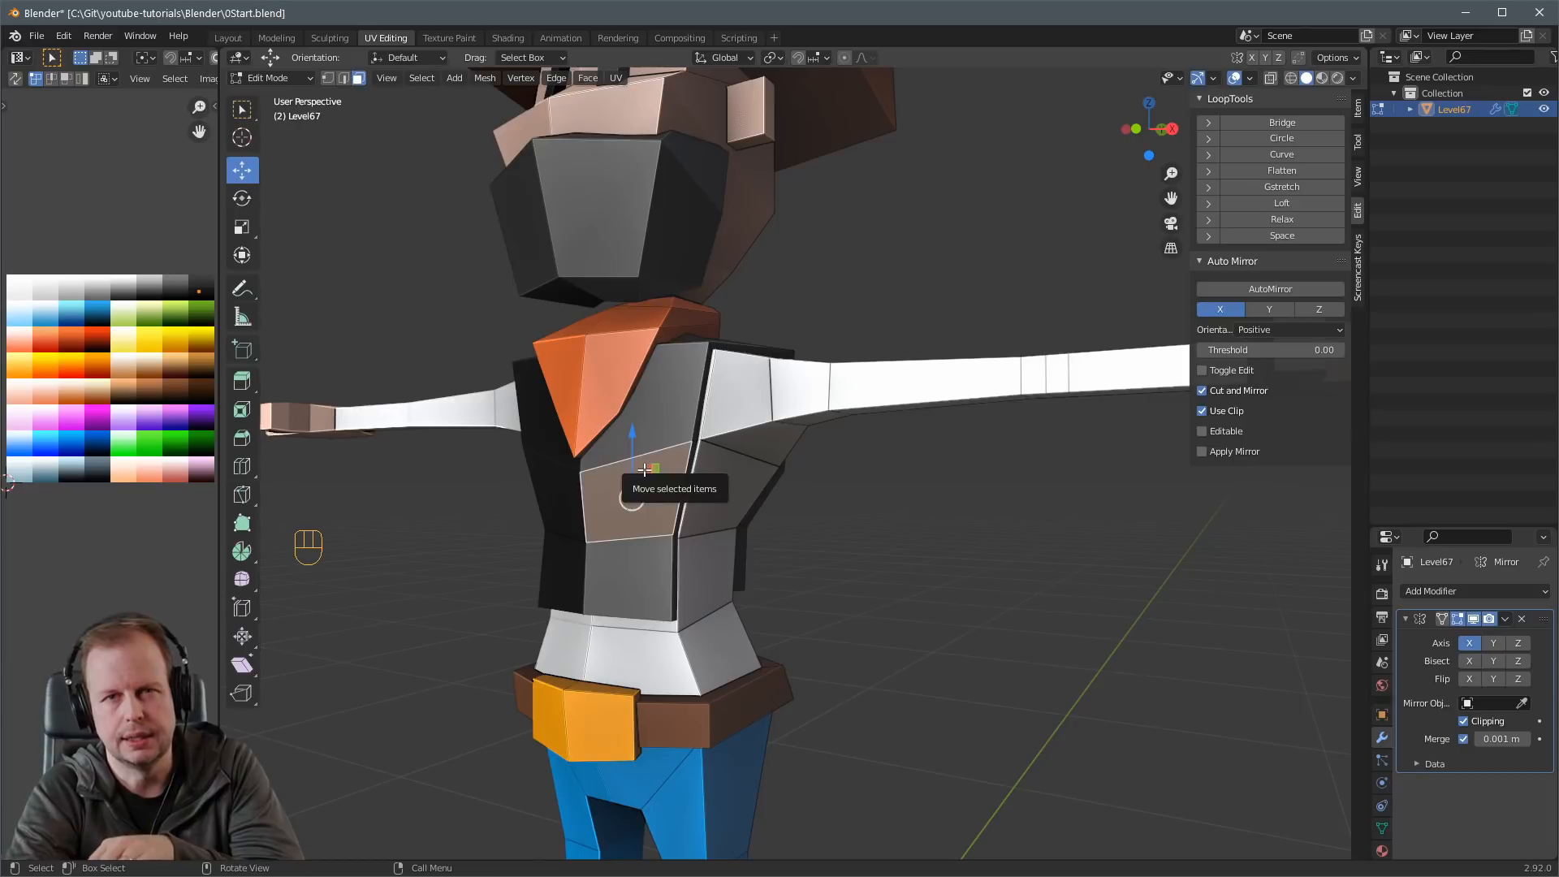
pyautogui.moveTo(634, 461); pyautogui.dragTo(646, 494, button='middle')
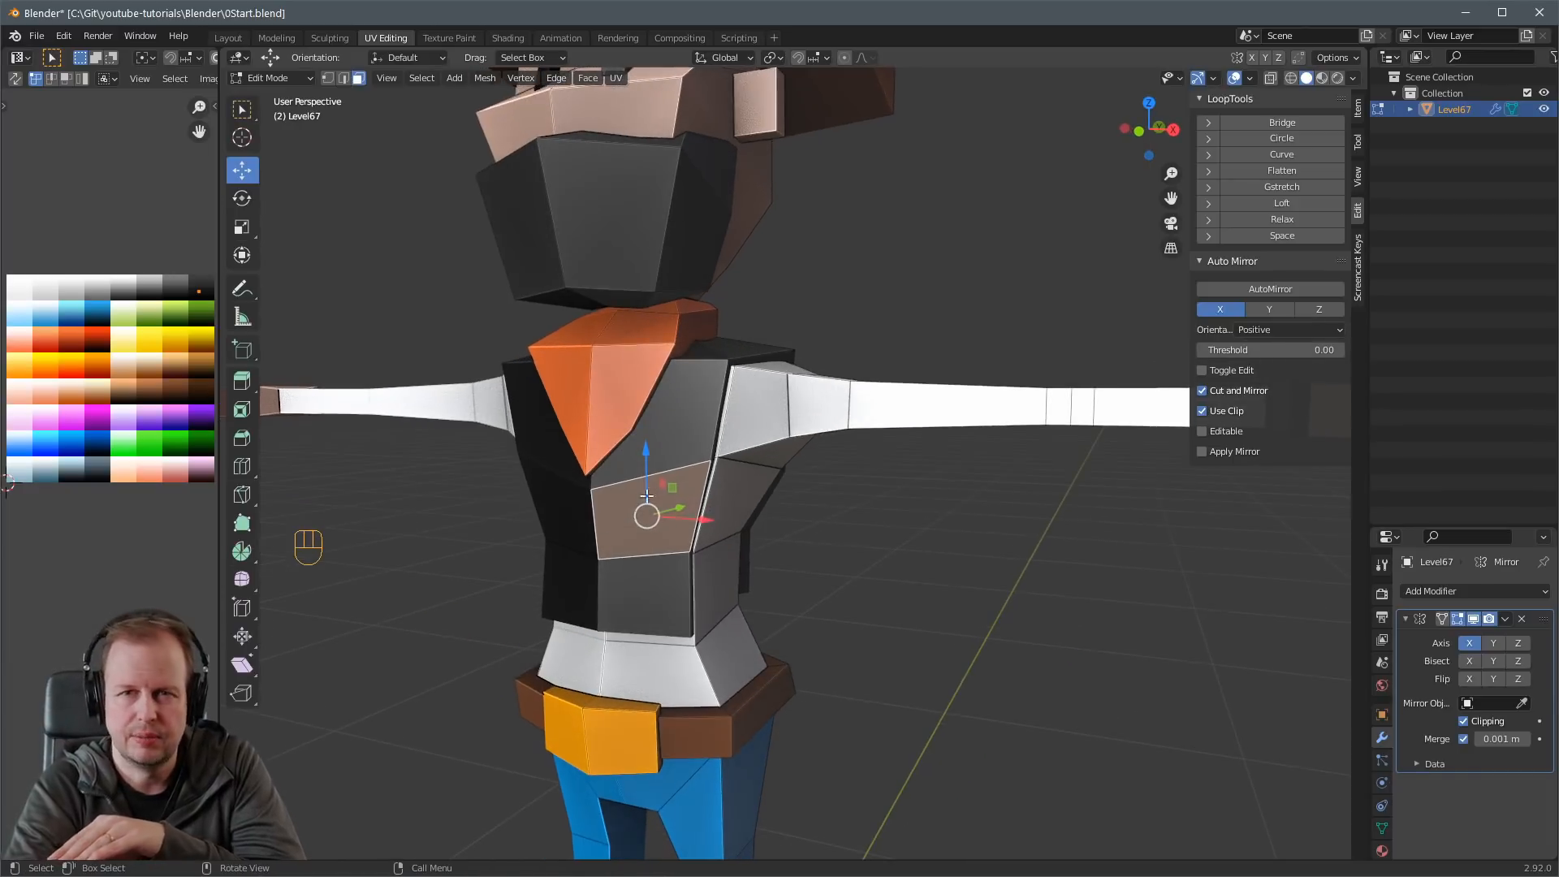
pyautogui.moveTo(641, 619); pyautogui.dragTo(624, 559, button='middle')
pyautogui.click(604, 587)
# Select the linked body mesh and hide it, and hide the linked bandana as well, to expose the vest.
pyautogui.click(702, 539)
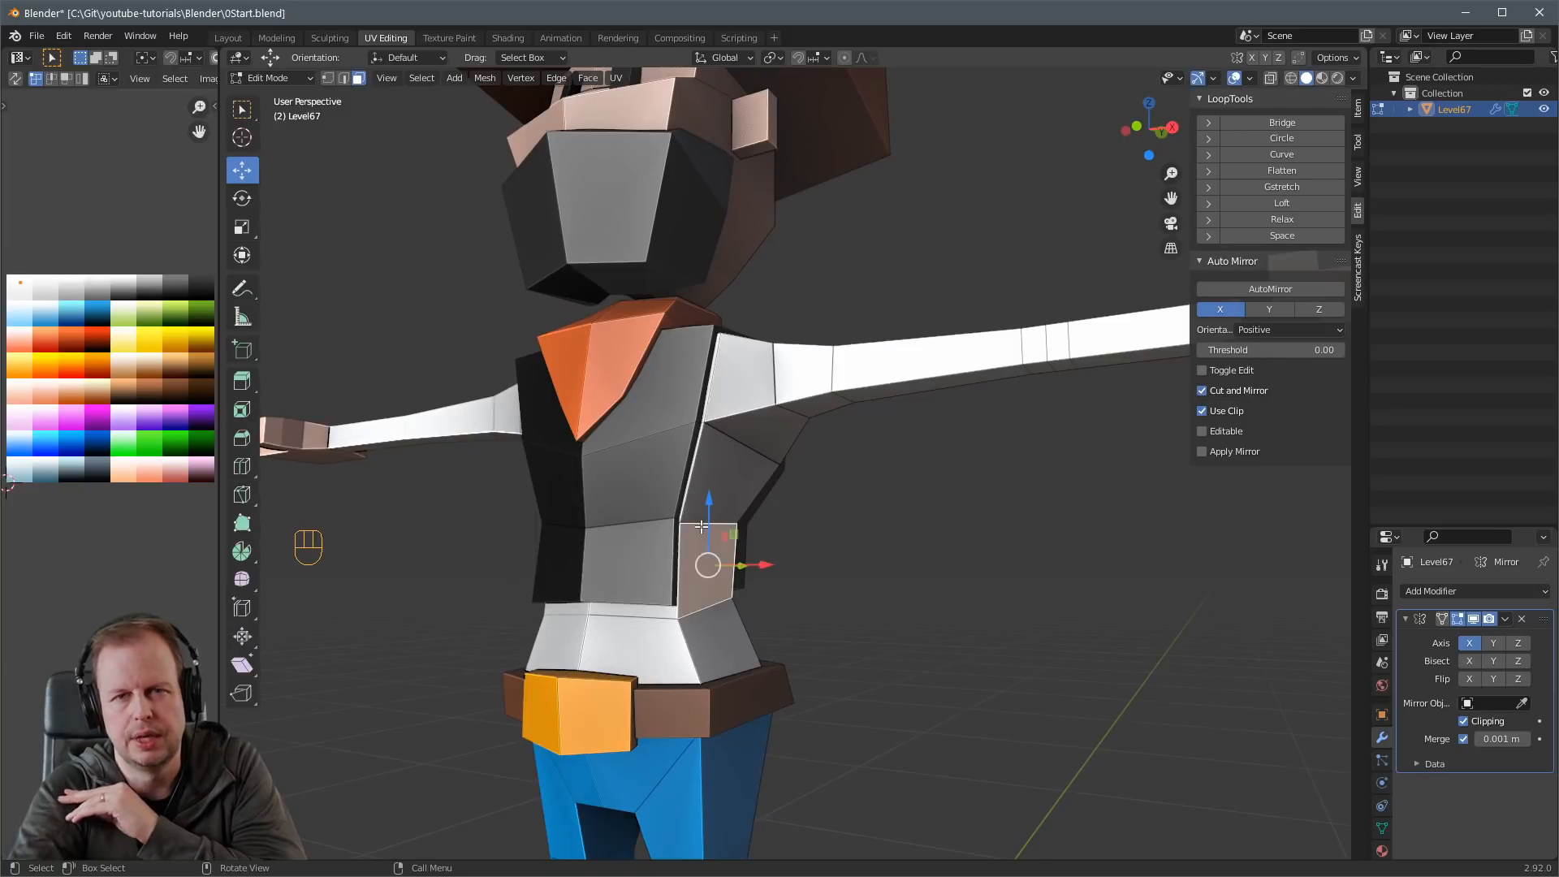
pyautogui.press('l')
pyautogui.press('h')
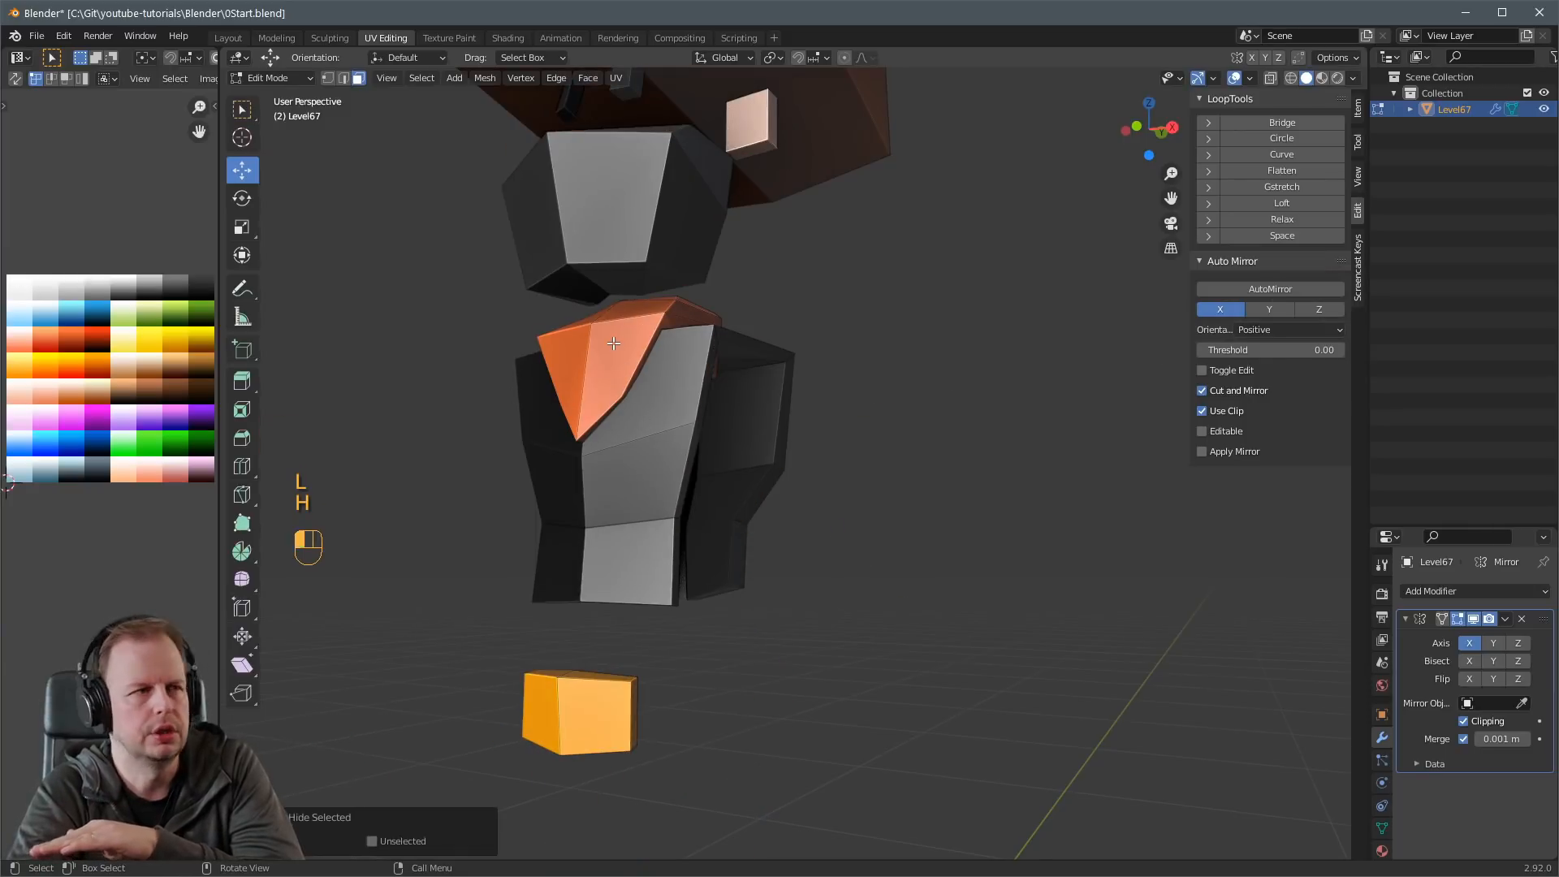
pyautogui.press('l')
pyautogui.press('h')
# Select the vest's front shoulder-top face and the outer front panel faces beneath it.
pyautogui.moveTo(605, 338); pyautogui.dragTo(633, 403, button='middle')
pyautogui.scroll(2, 690, 396)
pyautogui.click(574, 314)
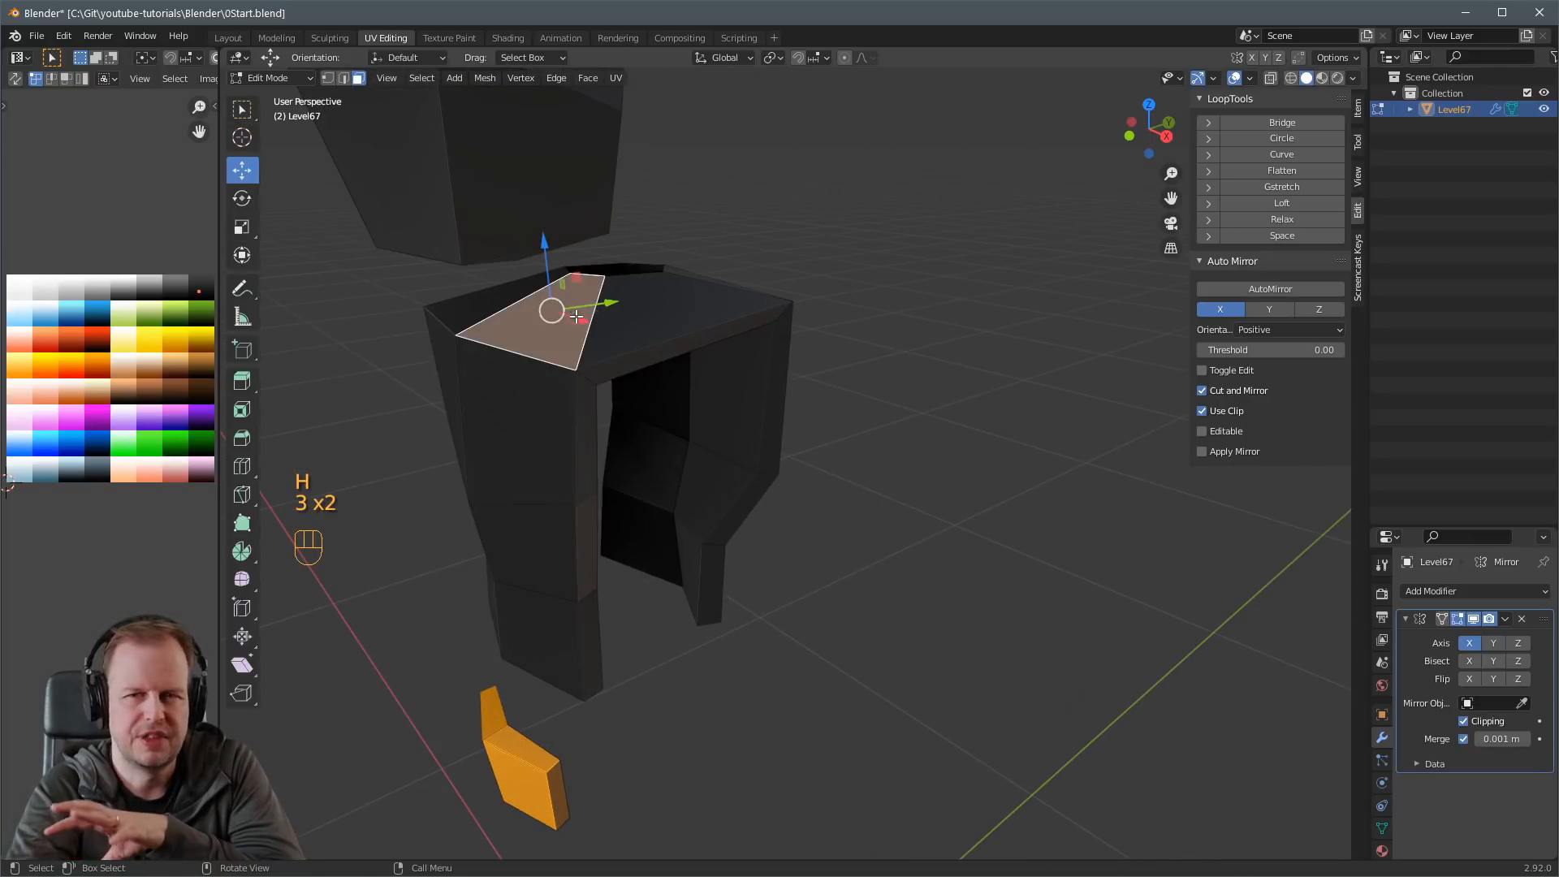
pyautogui.moveTo(543, 417); pyautogui.dragTo(585, 404, button='middle')
pyautogui.hotkey('ctrl', 'r')
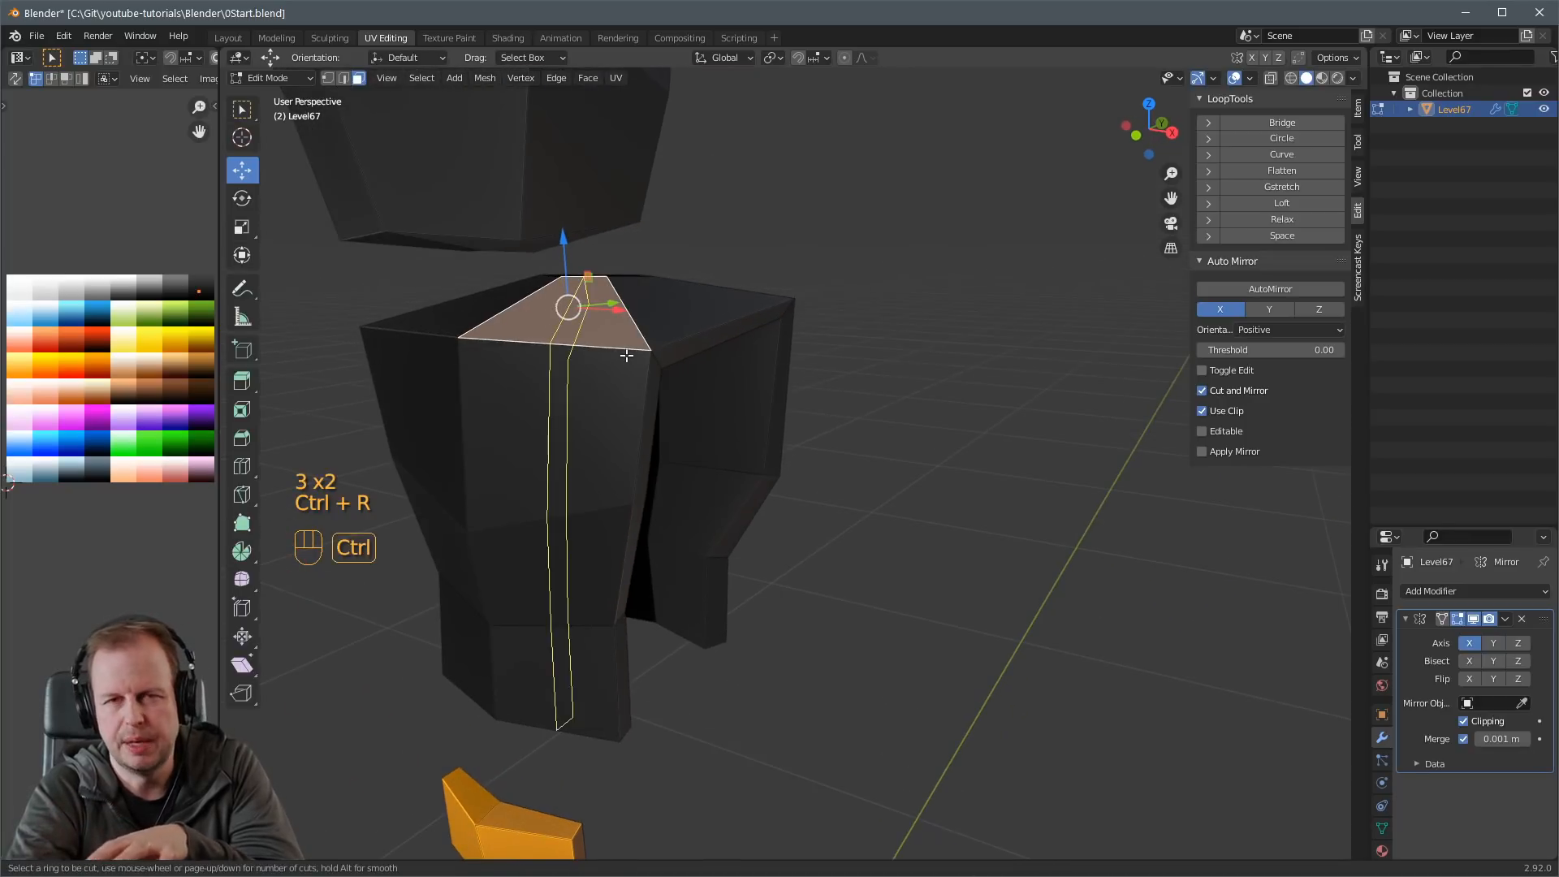
pyautogui.moveTo(680, 385); pyautogui.dragTo(624, 397, button='middle')
pyautogui.keyDown('shift'); pyautogui.click(549, 398); pyautogui.keyUp('shift')
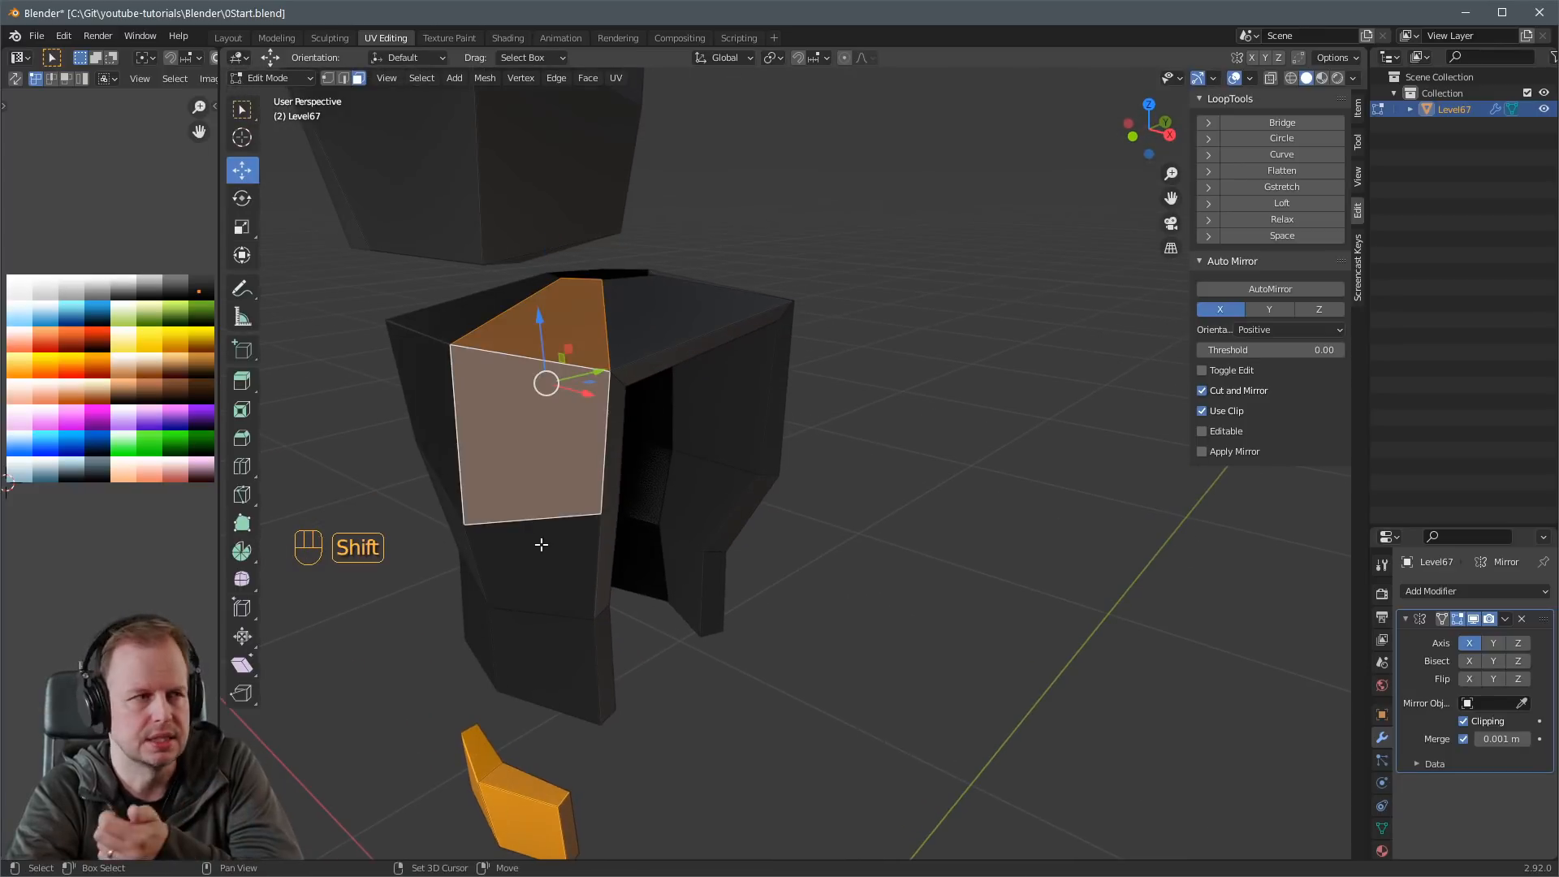
pyautogui.keyDown('shift'); pyautogui.click(553, 646); pyautogui.keyUp('shift')
# Add the vest's bottom and inner front faces to the selection and inset them all by about 0.06 m with Boundary off.
pyautogui.moveTo(553, 645); pyautogui.dragTo(539, 608, button='middle')
pyautogui.keyDown('shift'); pyautogui.click(499, 618); pyautogui.keyUp('shift')
pyautogui.keyDown('shift'); pyautogui.click(693, 639); pyautogui.keyUp('shift')
pyautogui.keyDown('shift'); pyautogui.click(693, 634); pyautogui.keyUp('shift')
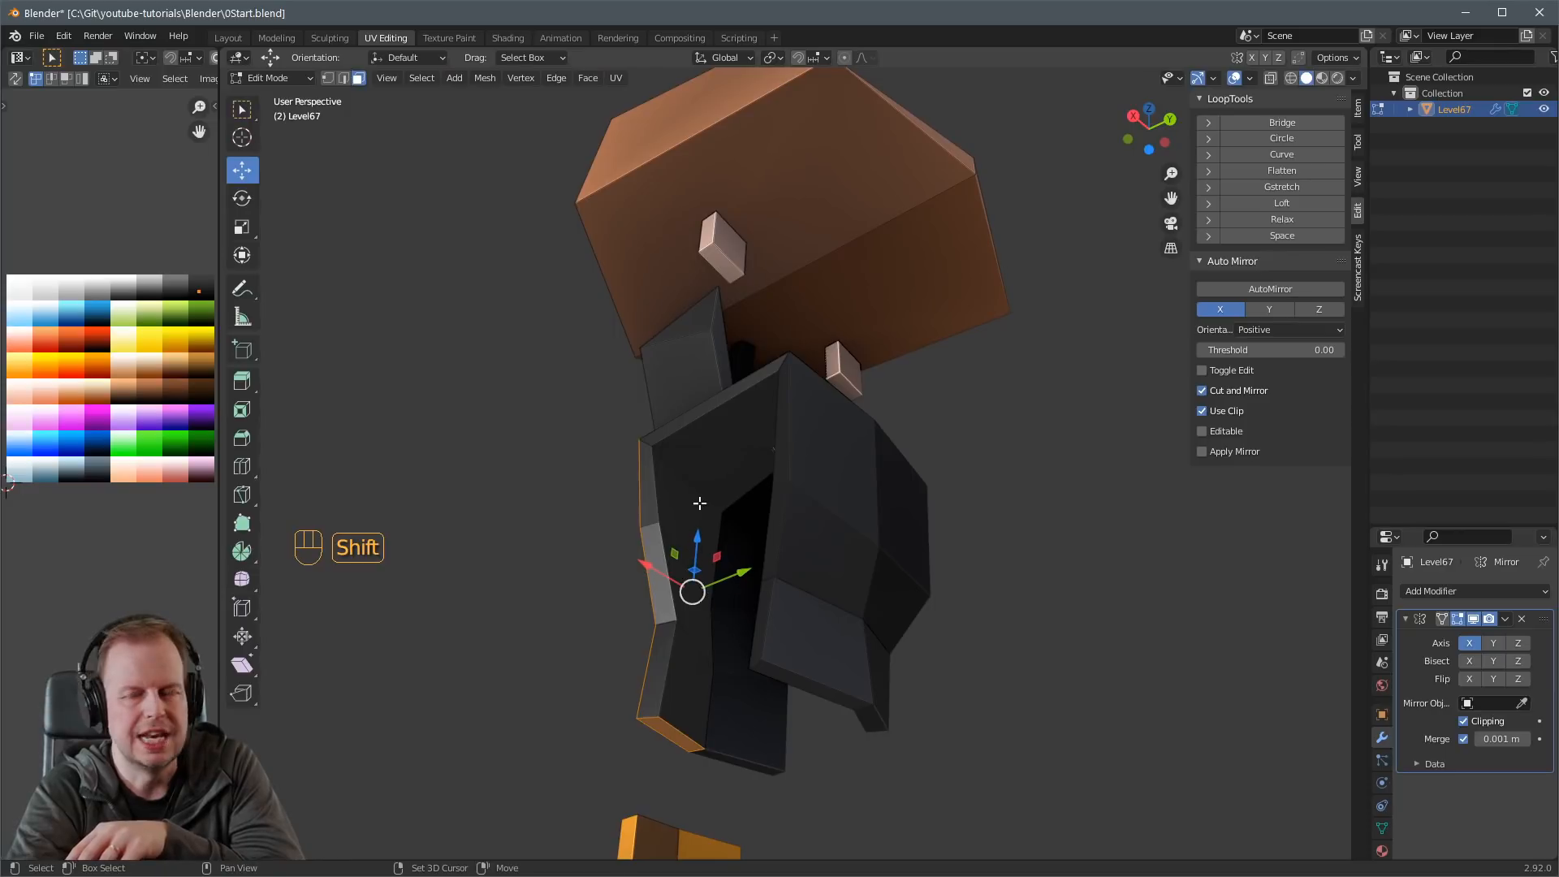
pyautogui.keyDown('shift'); pyautogui.click(699, 500); pyautogui.keyUp('shift')
pyautogui.keyDown('shift'); pyautogui.click(716, 486); pyautogui.keyUp('shift')
pyautogui.keyDown('shift'); pyautogui.click(692, 602); pyautogui.keyUp('shift')
pyautogui.keyDown('shift'); pyautogui.click(691, 658); pyautogui.keyUp('shift')
pyautogui.moveTo(691, 658); pyautogui.dragTo(746, 537, button='middle')
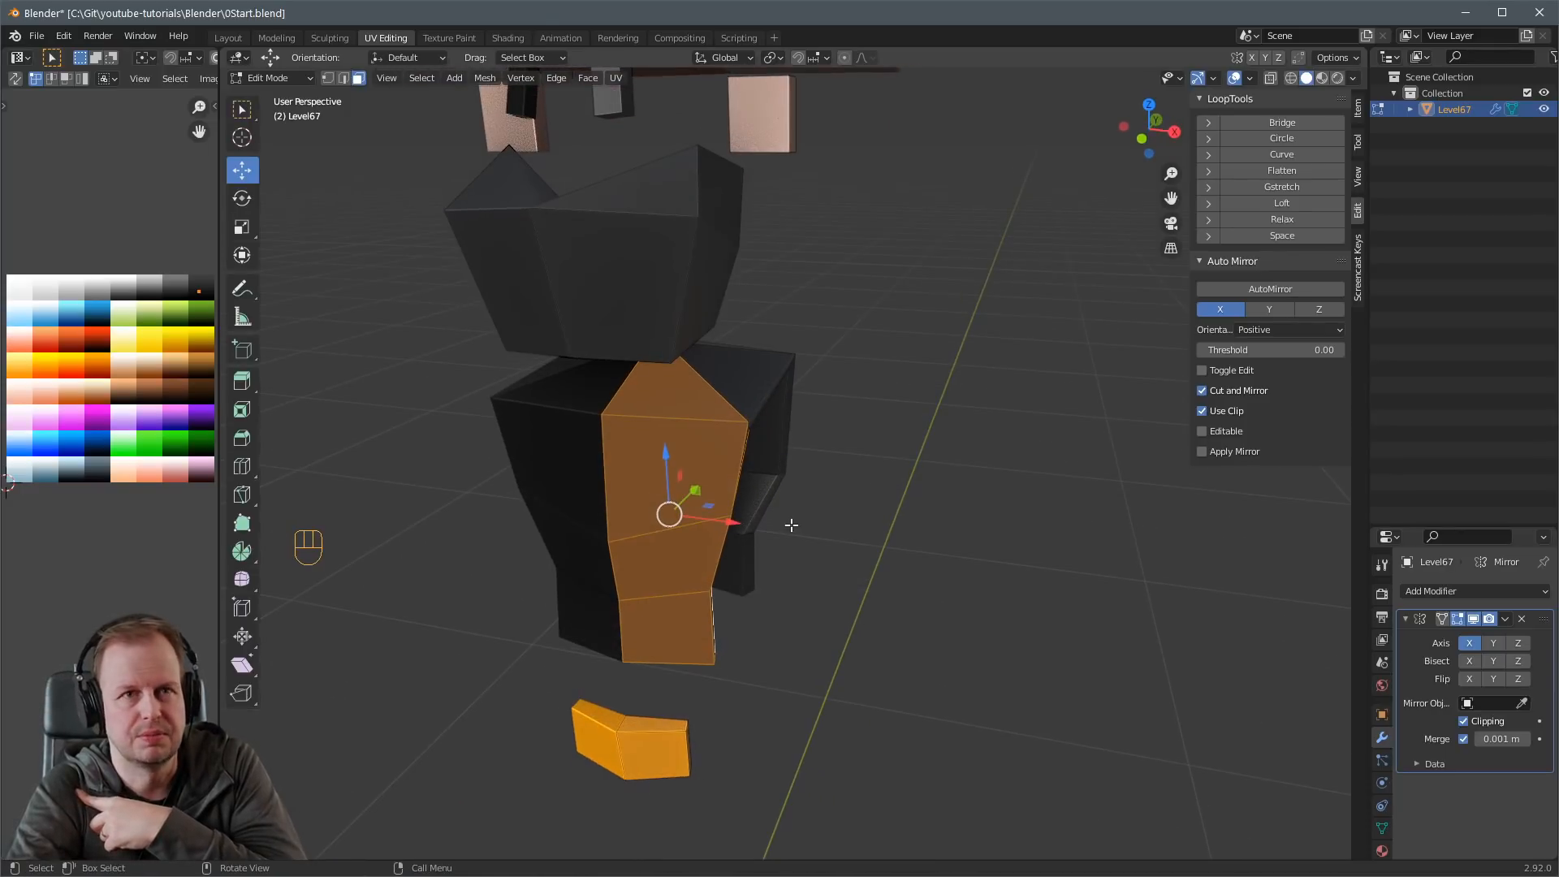
pyautogui.press('i')
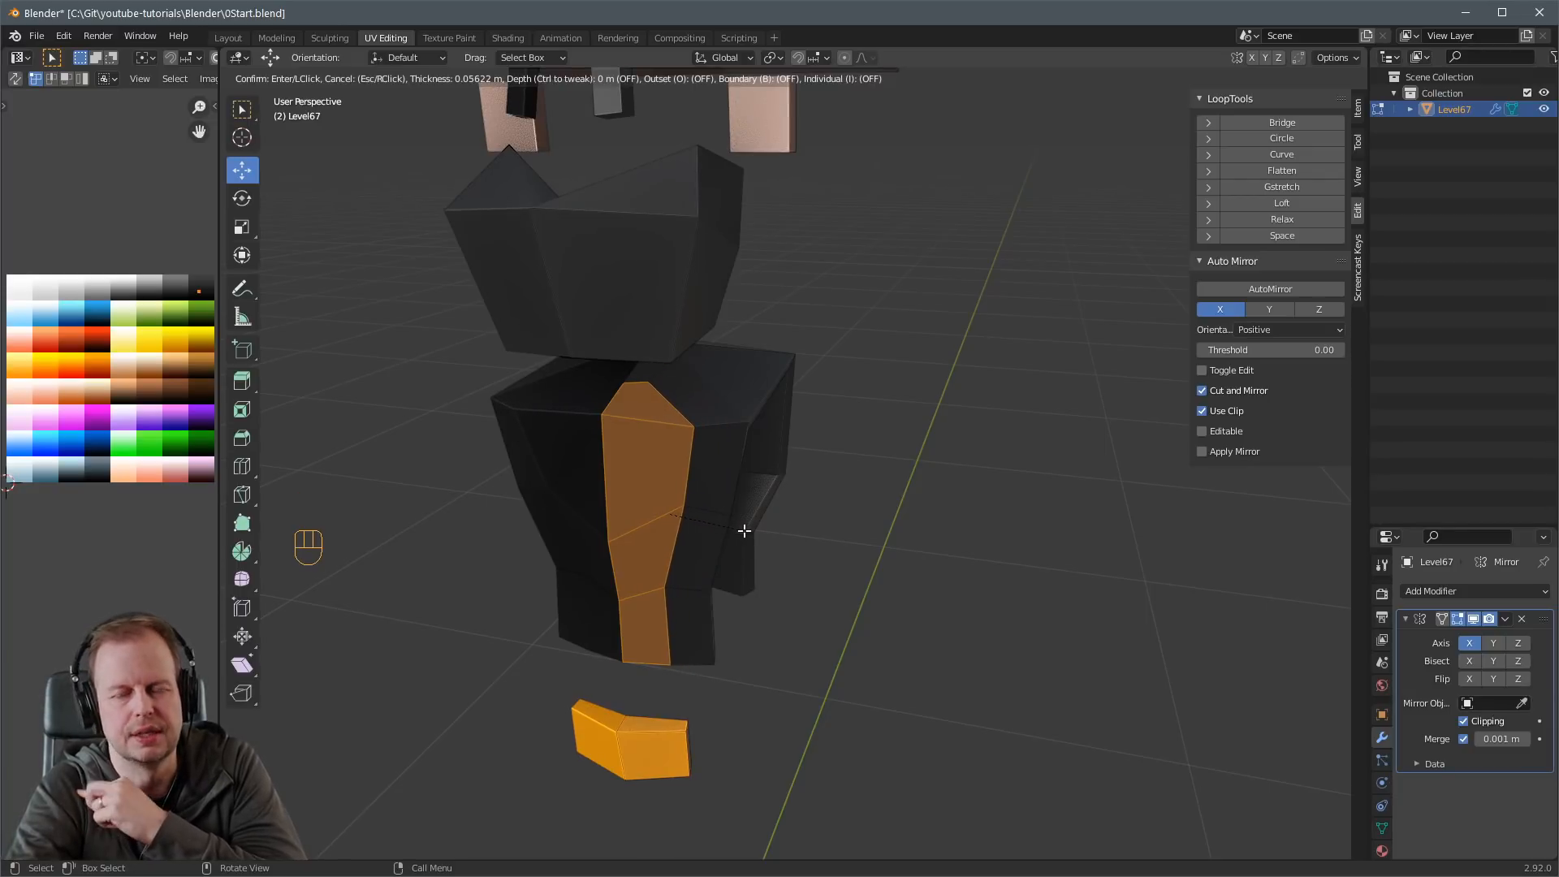
pyautogui.click(739, 533)
# Add the neckline face beside the inset strip to the selection and delete the selected faces to open the vest's front.
pyautogui.moveTo(738, 532); pyautogui.dragTo(645, 480, button='middle')
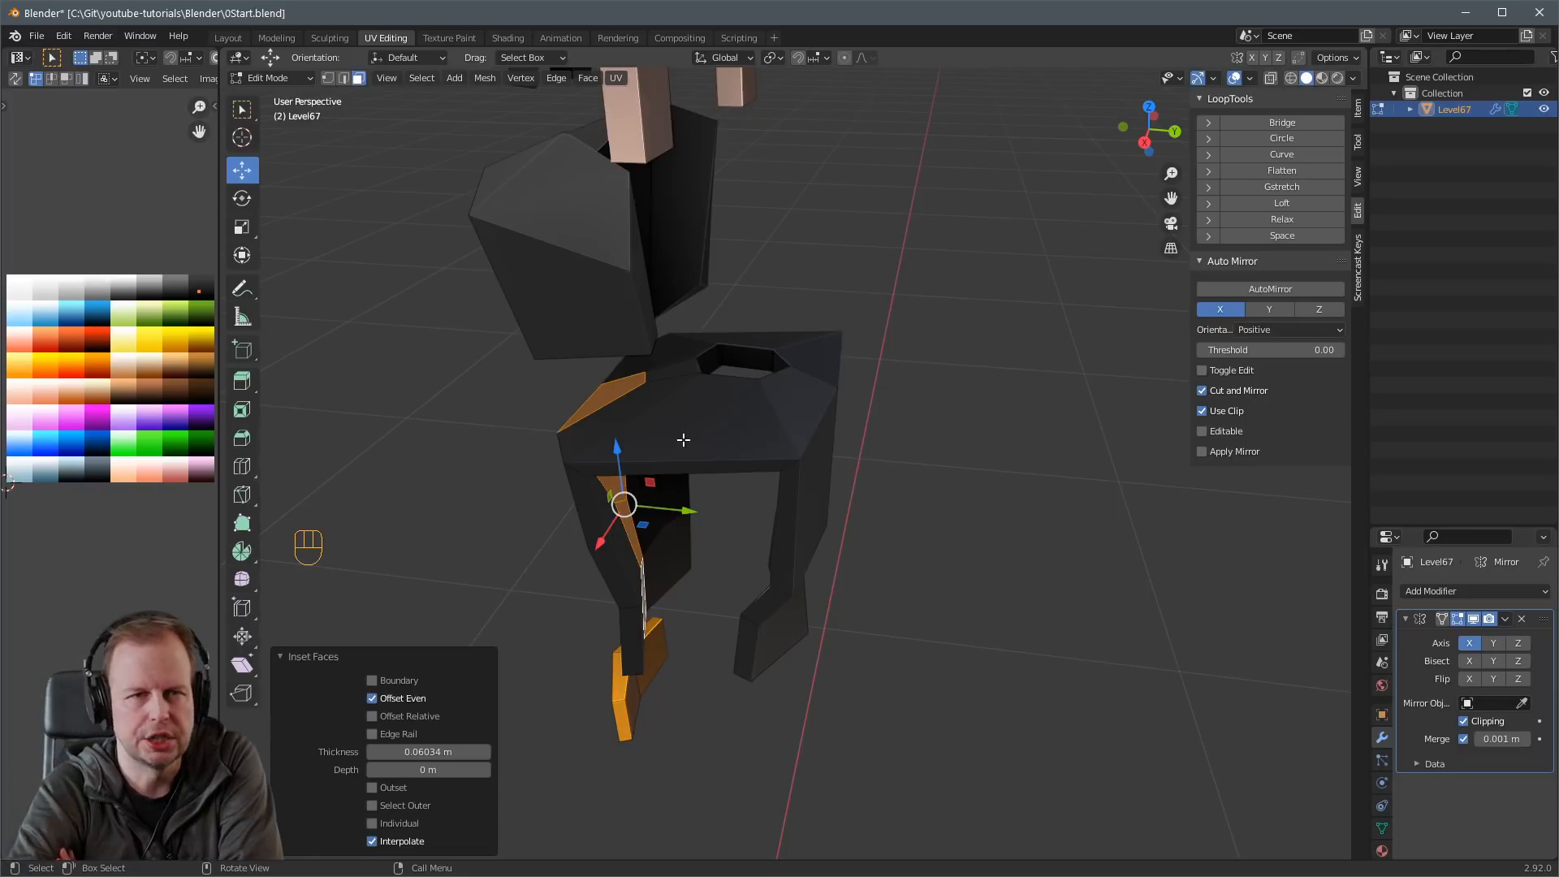
pyautogui.moveTo(778, 449); pyautogui.dragTo(711, 424, button='middle')
pyautogui.moveTo(634, 393); pyautogui.dragTo(699, 420, button='middle')
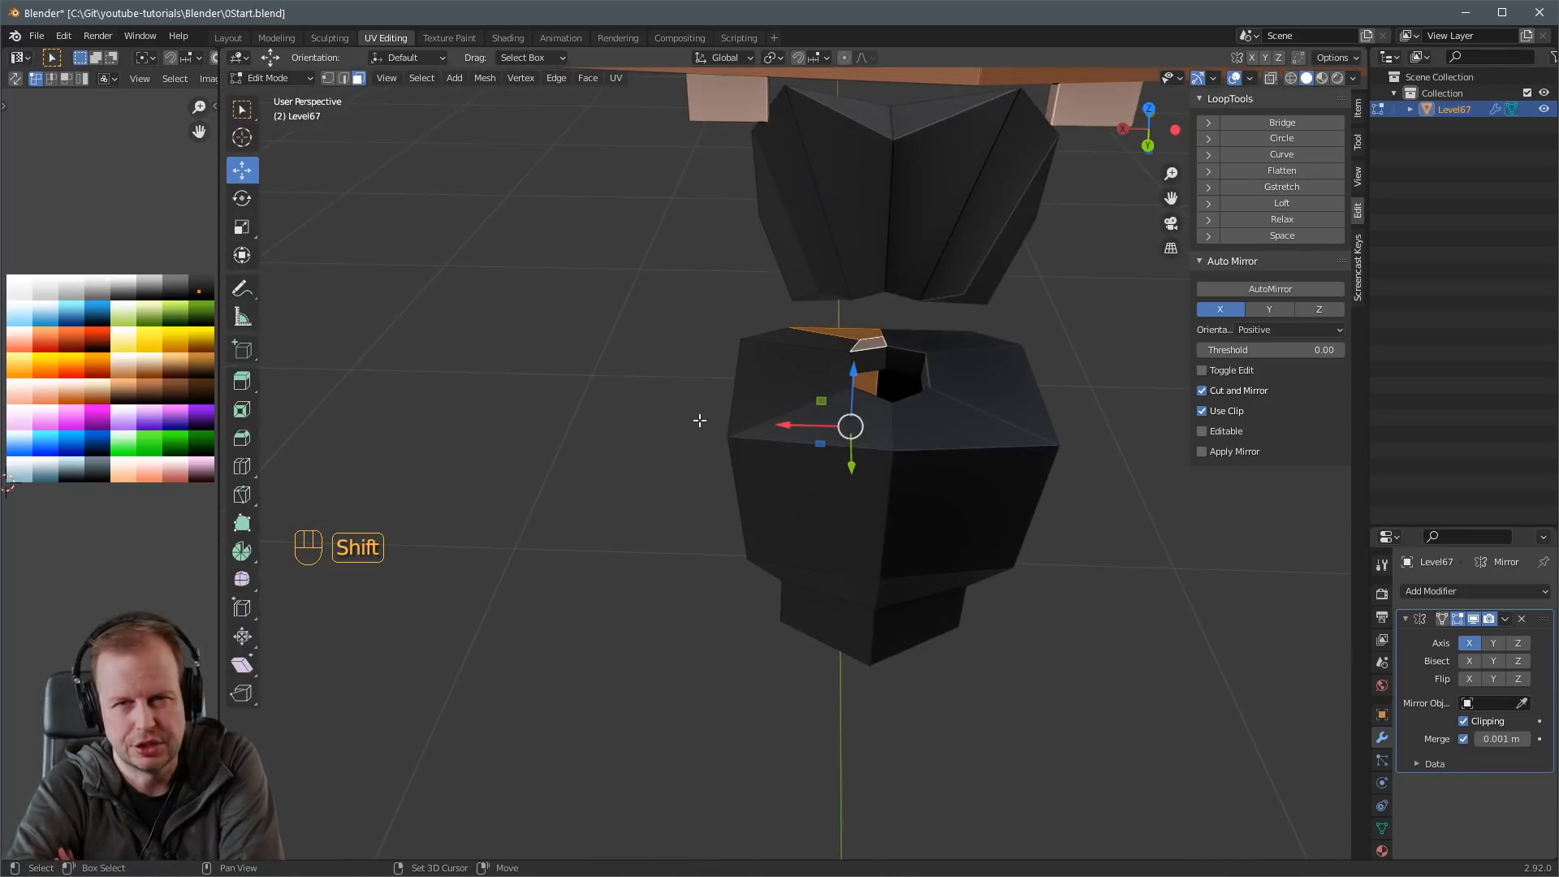
pyautogui.moveTo(872, 361)
pyautogui.mouseDown(button='middle')
pyautogui.moveTo(918, 293)
pyautogui.moveTo(871, 346)
pyautogui.mouseUp(button='middle')
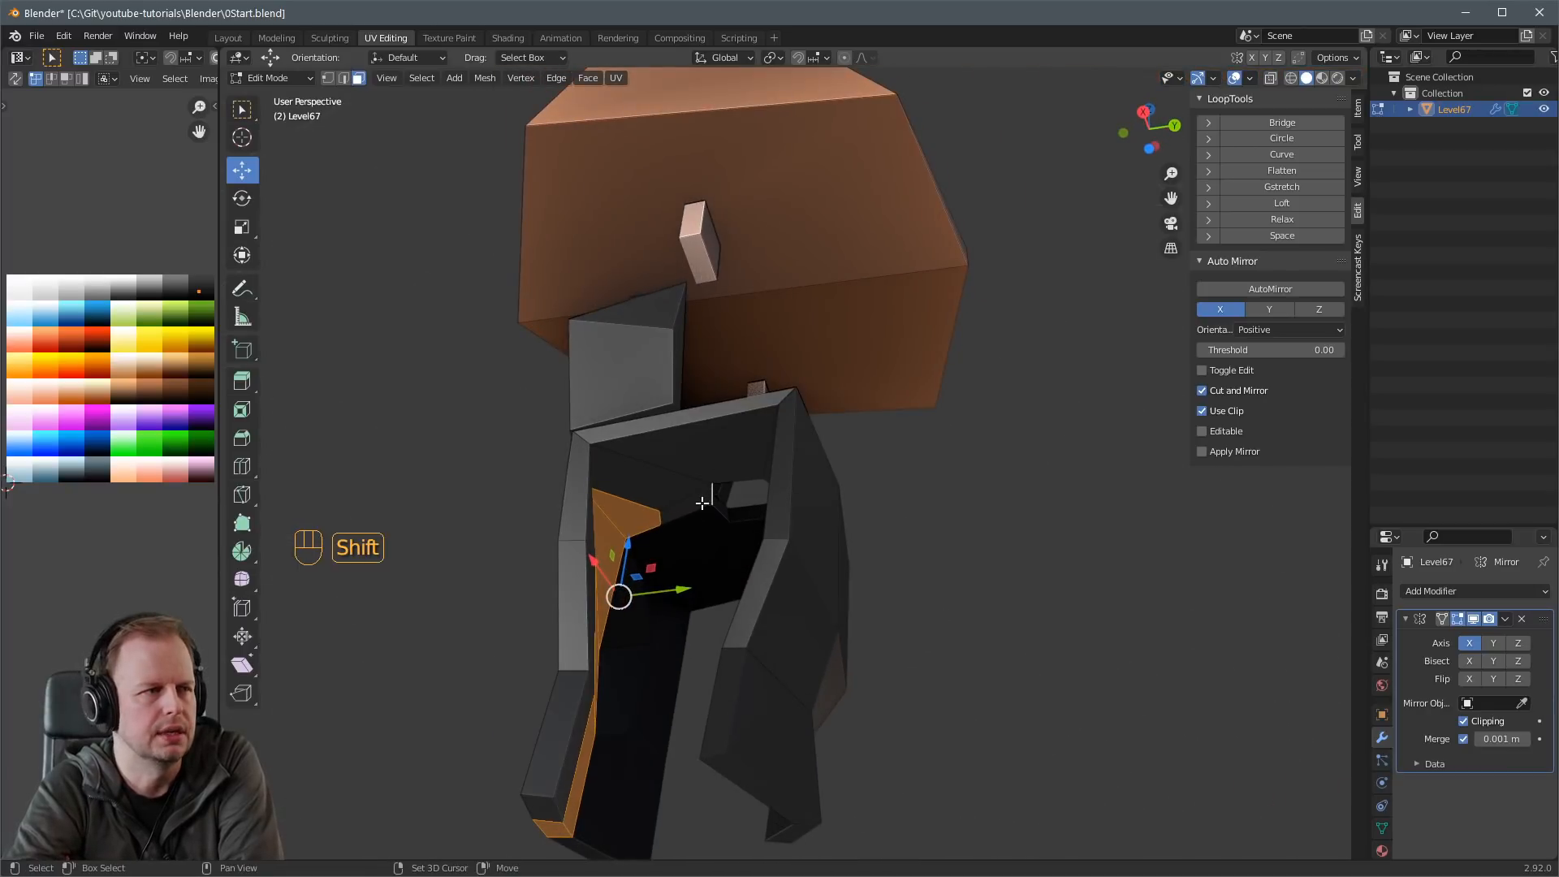
pyautogui.moveTo(702, 503); pyautogui.dragTo(765, 537, button='middle')
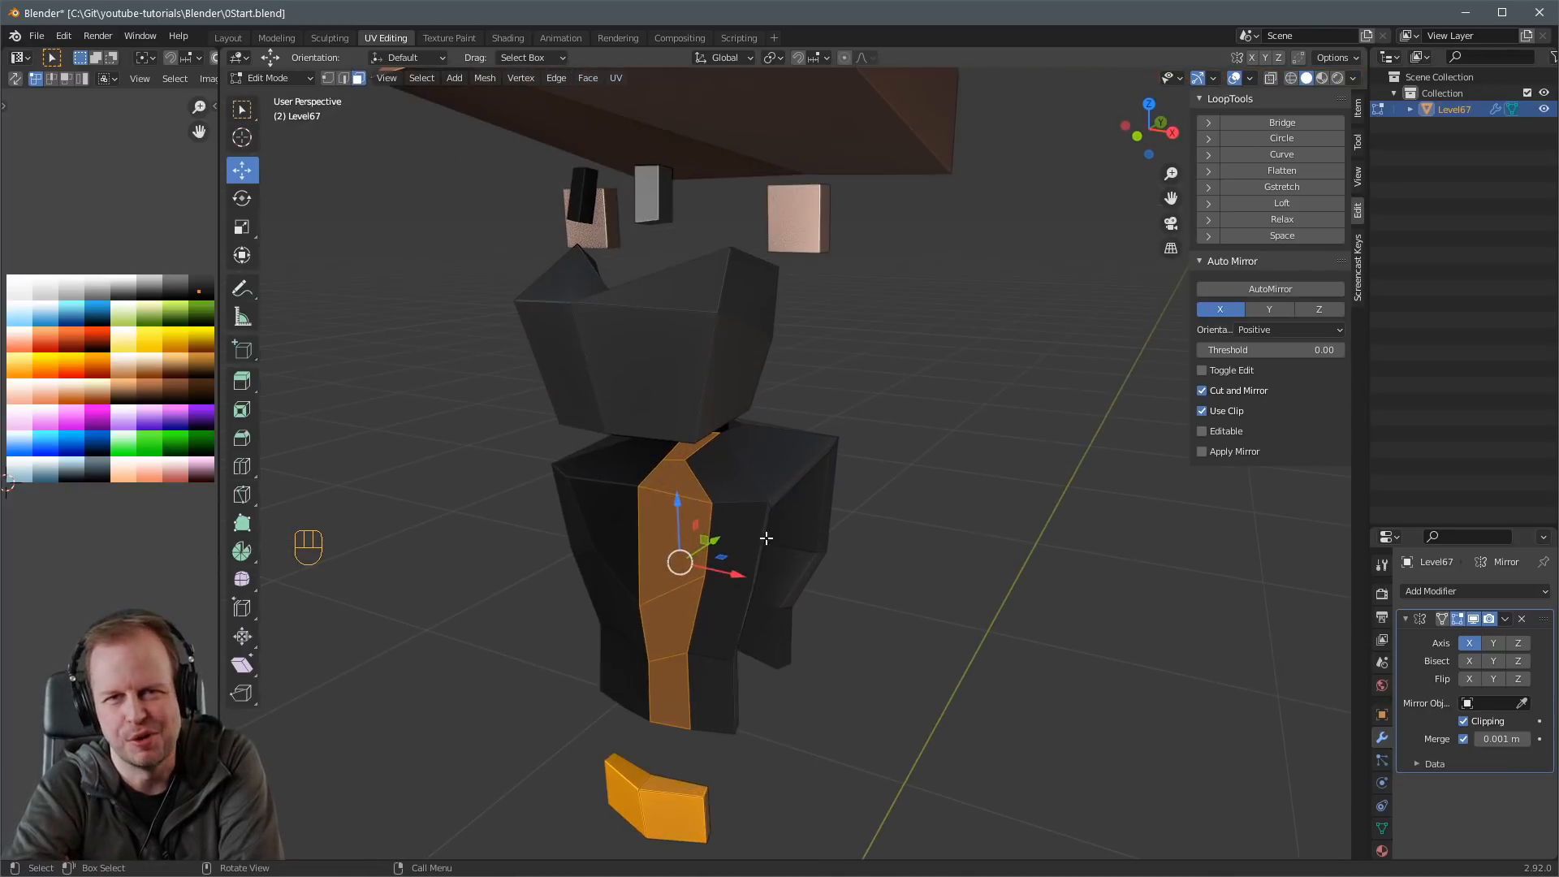
pyautogui.press('Delete')
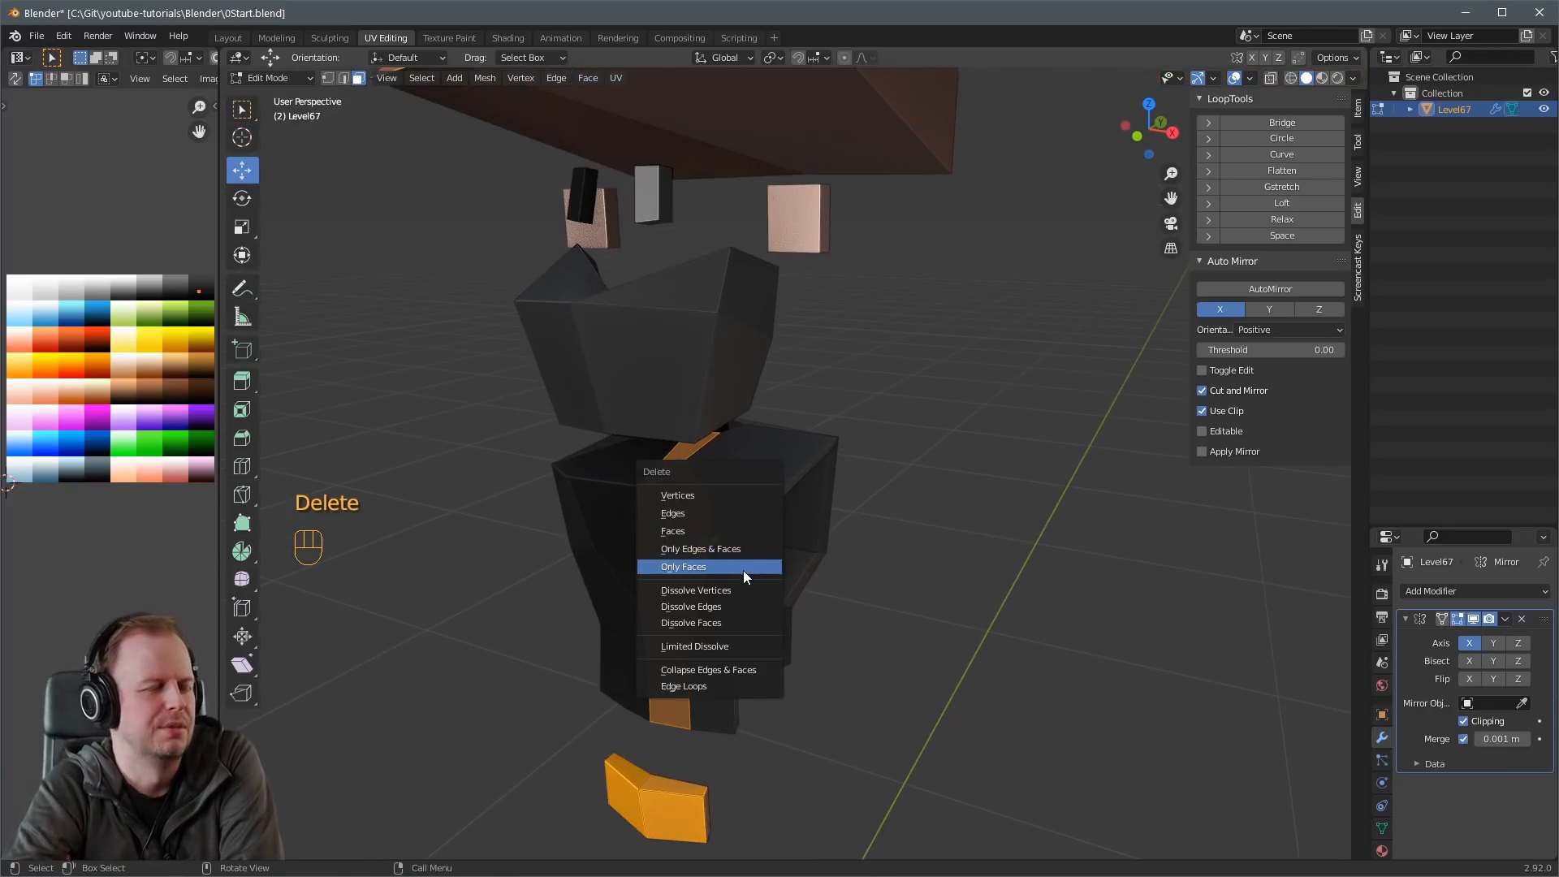
pyautogui.click(714, 531)
# In edge selection, select the open edge loop along the vest's cut front and fill it with a face.
pyautogui.moveTo(714, 532); pyautogui.dragTo(918, 460, button='middle')
pyautogui.press('2')
pyautogui.press('a')
pyautogui.press('a')
pyautogui.keyDown('alt'); pyautogui.keyDown('shift'); pyautogui.click(832, 454); pyautogui.keyUp('shift'); pyautogui.keyUp('alt')
pyautogui.press('f')
# Connect the opposite vertices across the vest's newly filled inner front strip at the shoulder and at each bend below it.
pyautogui.scroll(5, 975, 462)
pyautogui.press('2')
pyautogui.press('a')
pyautogui.moveTo(1063, 466); pyautogui.dragTo(1004, 459, button='middle')
pyautogui.scroll(-3, 1004, 458)
pyautogui.press('1')
pyautogui.click(951, 473)
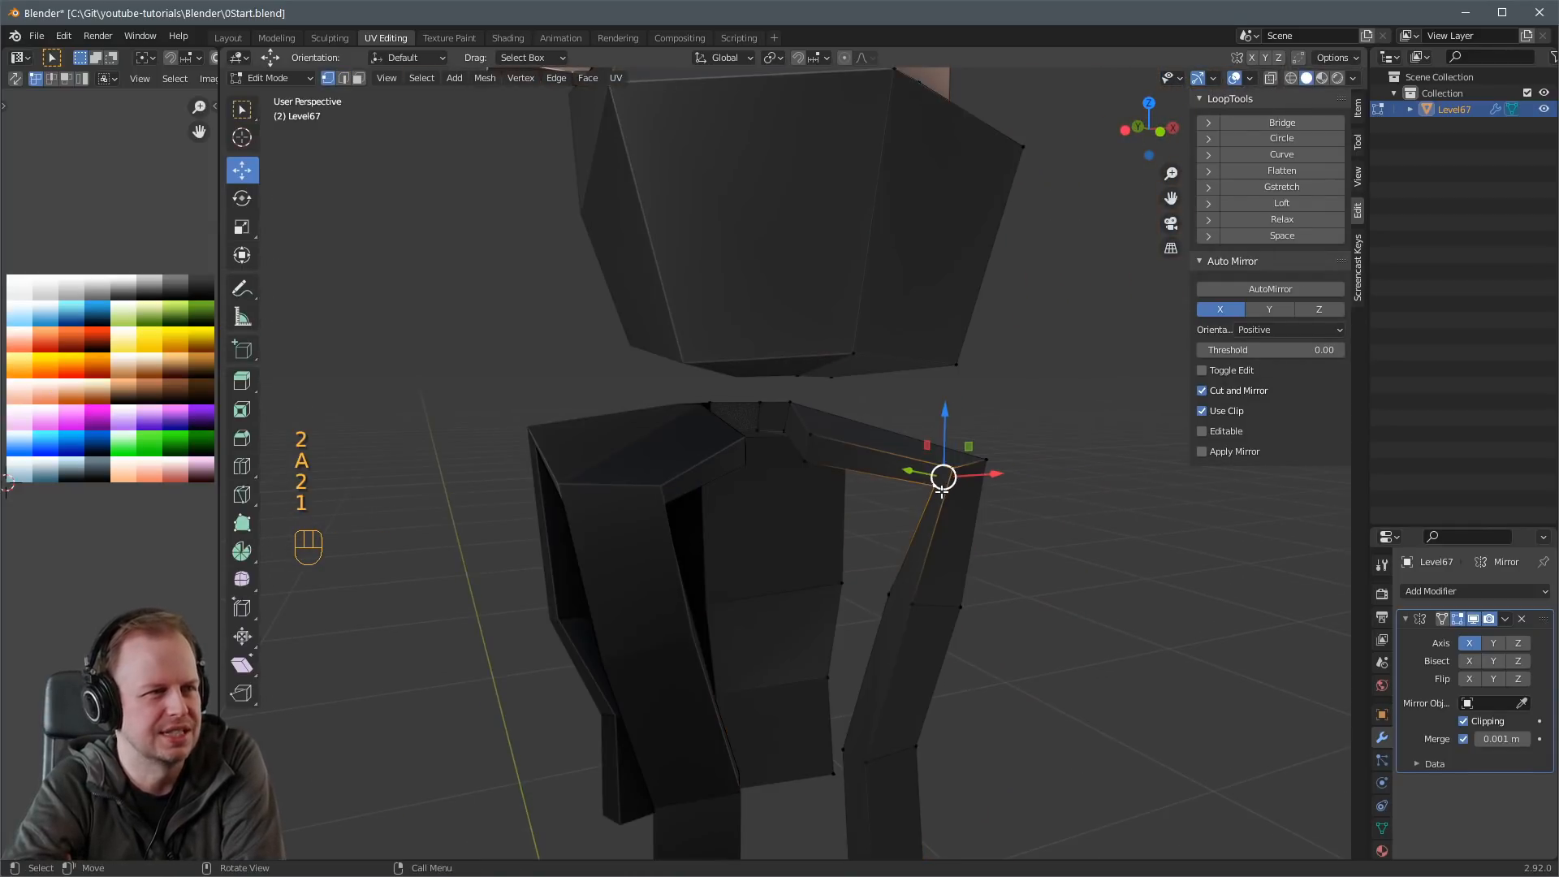
pyautogui.press('j')
pyautogui.keyDown('shift'); pyautogui.click(882, 586); pyautogui.keyUp('shift')
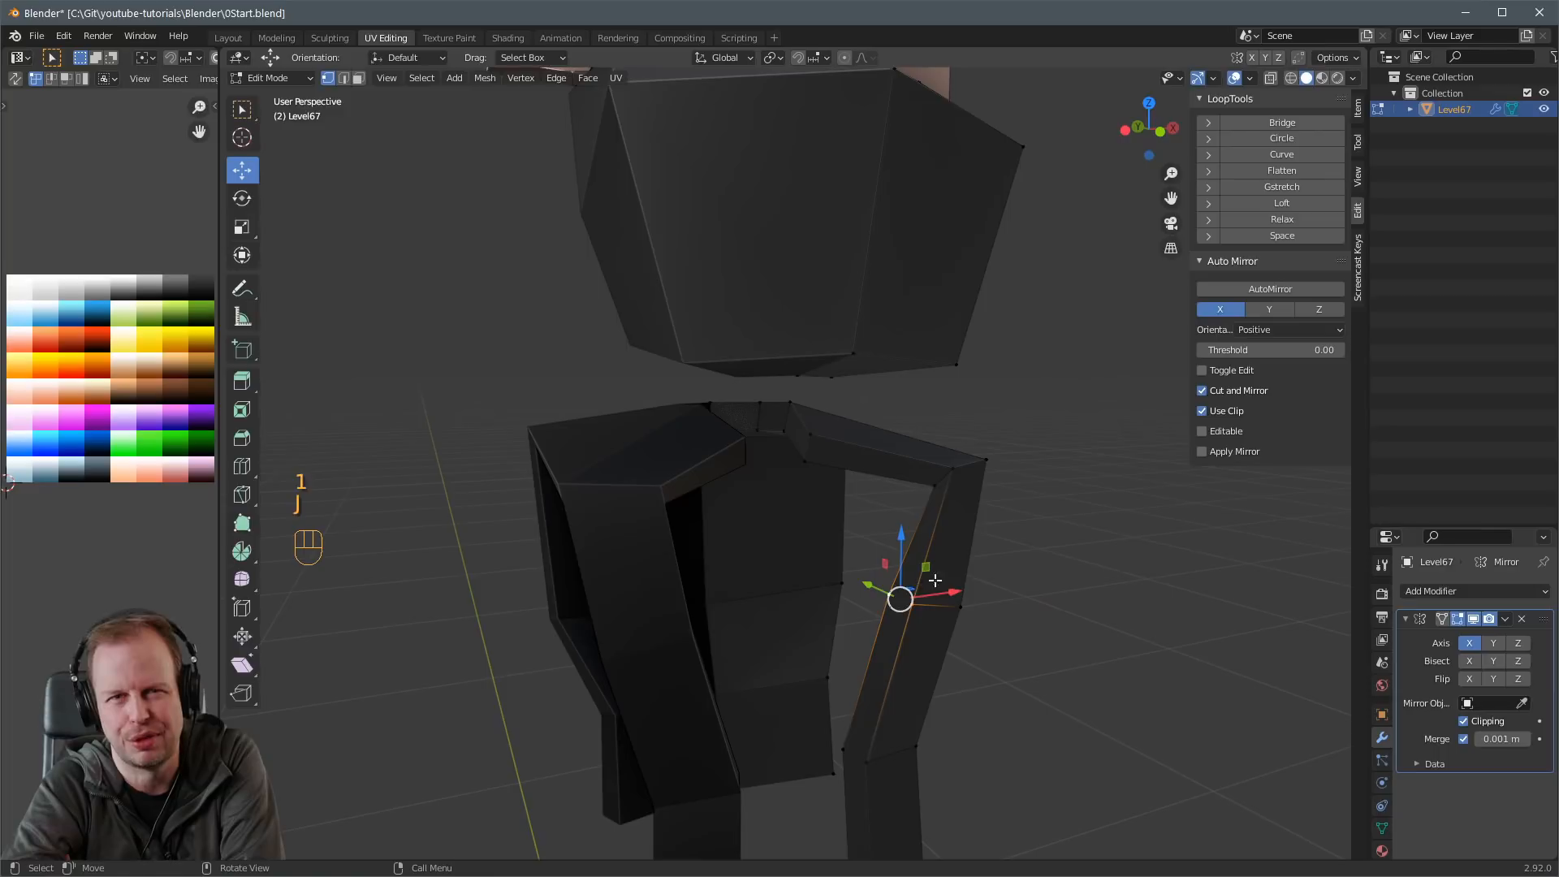
pyautogui.keyDown('shift'); pyautogui.moveTo(1015, 583); pyautogui.dragTo(901, 443, button='middle'); pyautogui.keyUp('shift')
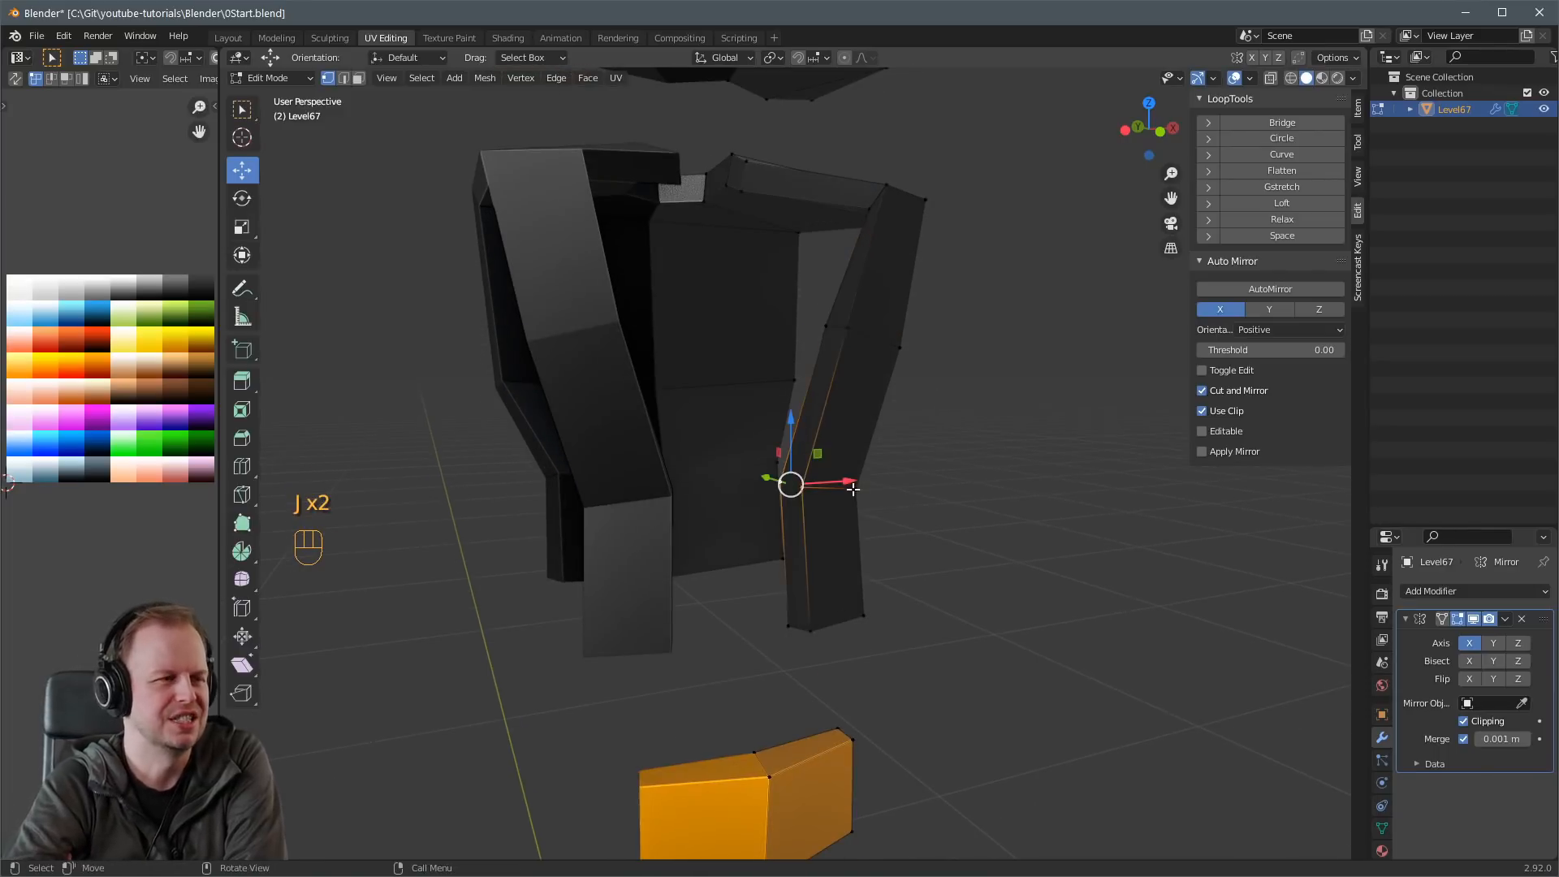
pyautogui.press('j')
# Select the short edge on the inner side of the vest's front shoulder corner and move it slightly.
pyautogui.press('3')
pyautogui.moveTo(917, 524); pyautogui.dragTo(918, 522, button='middle')
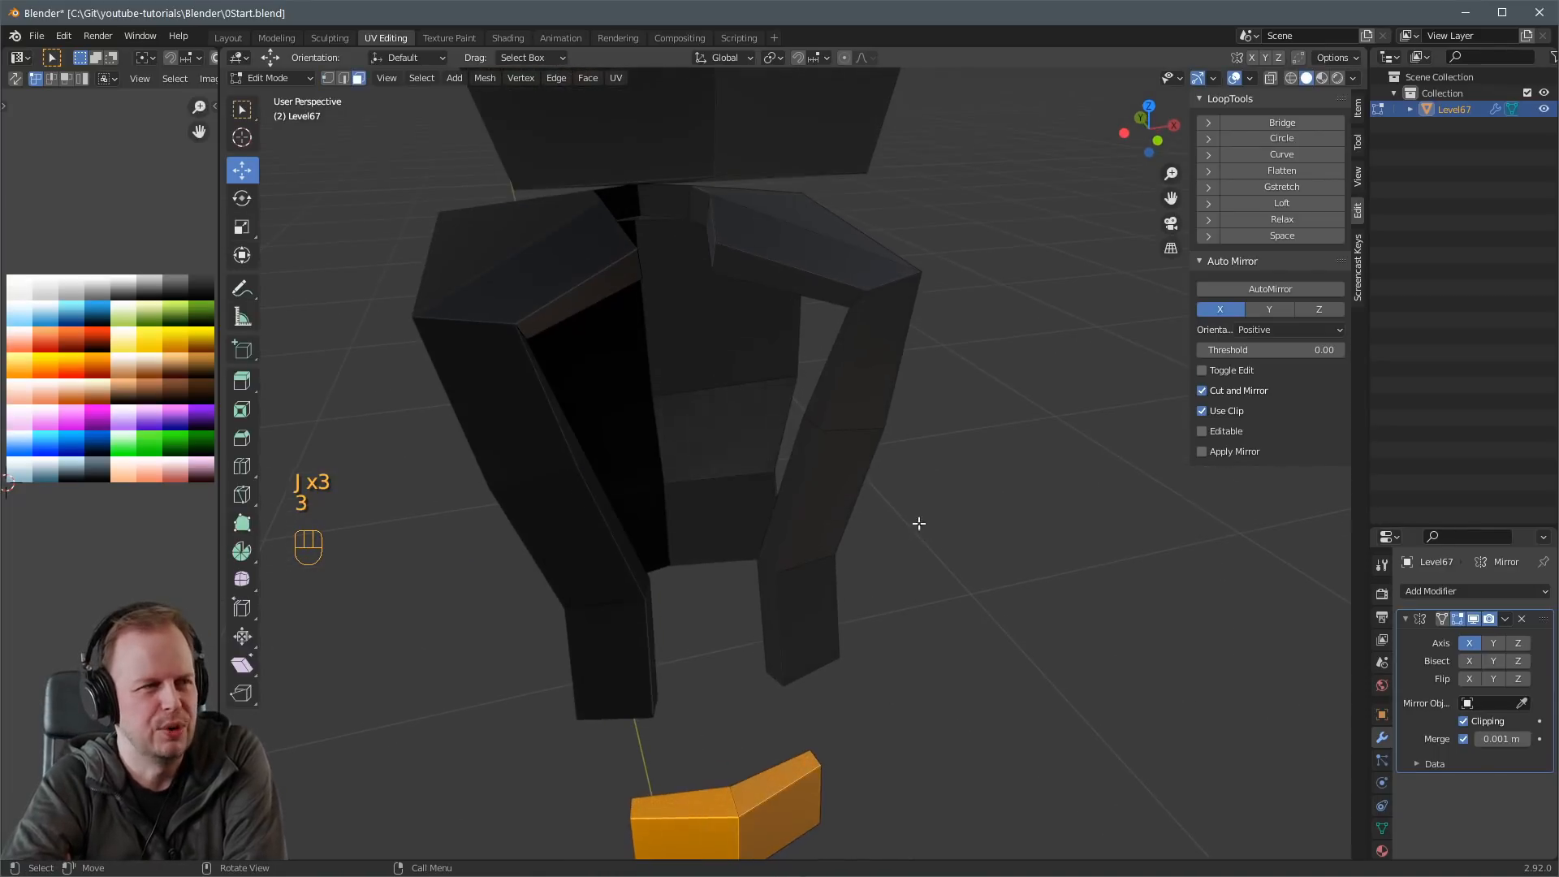
pyautogui.keyDown('alt'); pyautogui.click(851, 312); pyautogui.keyUp('alt')
pyautogui.hotkey('alt', 'z')
pyautogui.hotkey('alt', 'z')
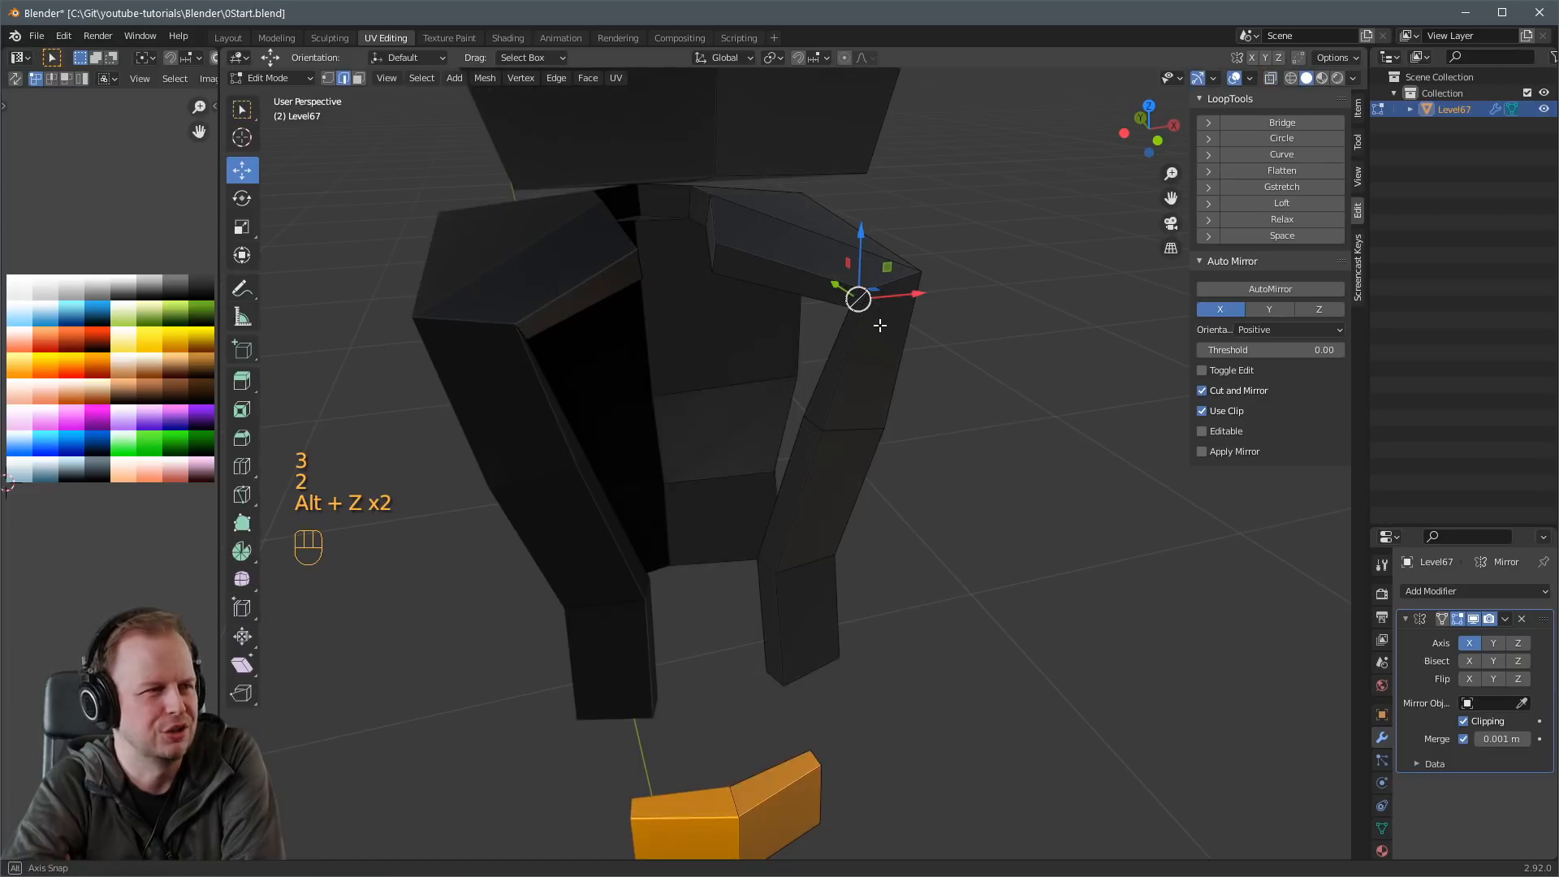
pyautogui.moveTo(858, 312); pyautogui.dragTo(883, 344, button='middle')
pyautogui.press('g')
pyautogui.click(932, 316)
# Select the vest's side faces around the armhole, scale them, and reveal the hidden character parts.
pyautogui.press('3')
pyautogui.keyDown('shift'); pyautogui.click(766, 268); pyautogui.keyUp('shift')
pyautogui.keyDown('shift'); pyautogui.click(783, 307); pyautogui.keyUp('shift')
pyautogui.keyDown('shift'); pyautogui.click(755, 434); pyautogui.keyUp('shift')
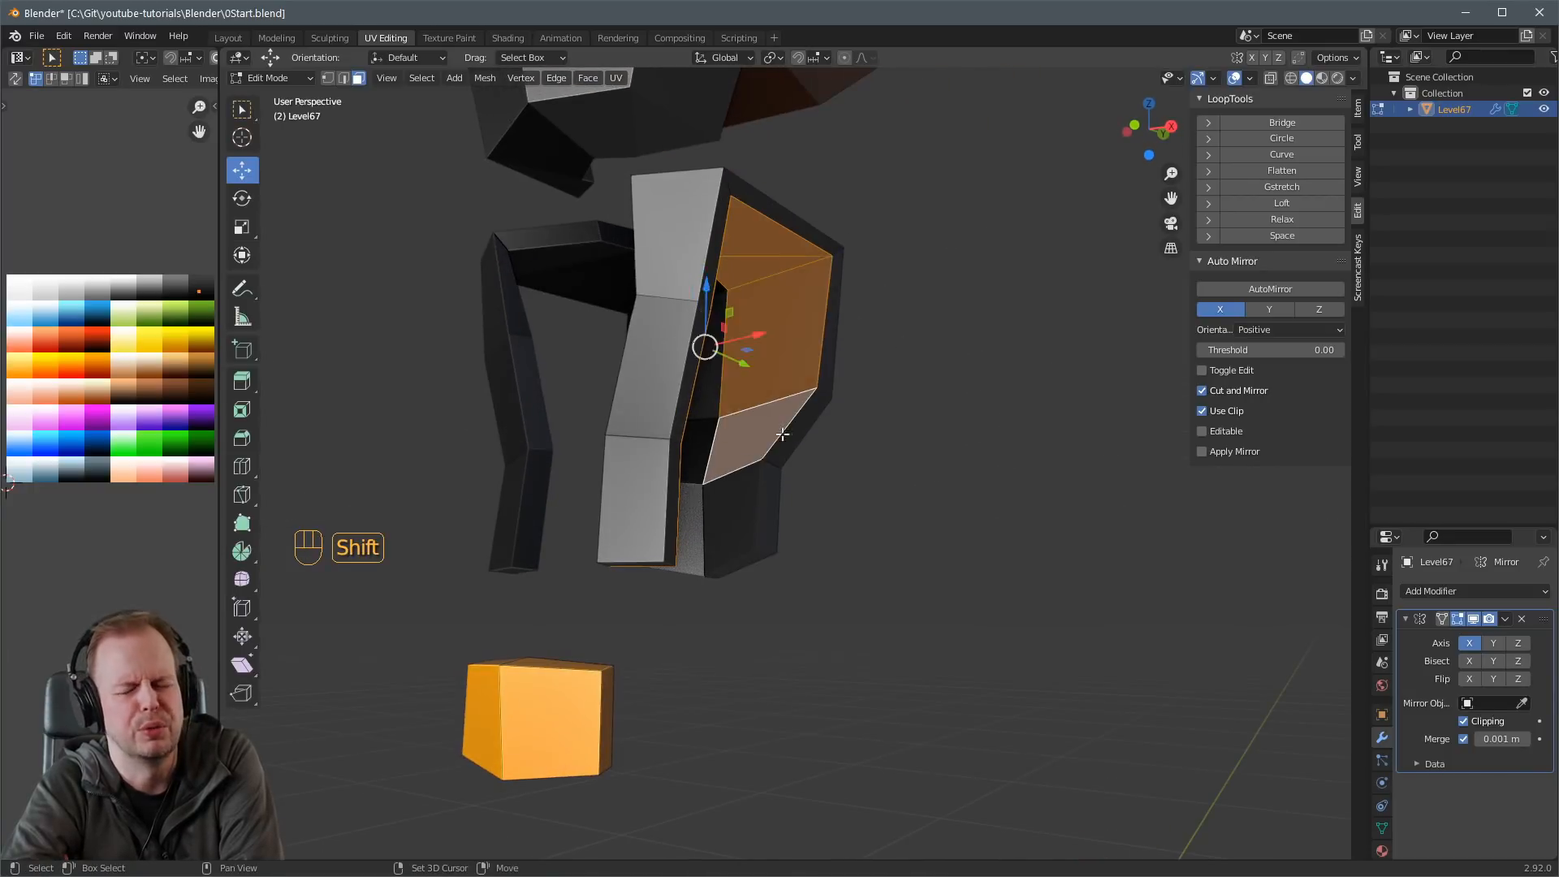
pyautogui.moveTo(755, 438); pyautogui.dragTo(860, 458, button='middle')
pyautogui.moveTo(748, 480); pyautogui.dragTo(823, 370, button='middle')
pyautogui.press('s')
pyautogui.click(822, 471)
pyautogui.press('s')
pyautogui.click(946, 412)
pyautogui.hotkey('alt', 'h')
# Reposition the vest's inner front-edge faces beside the bandana, moving one about 0.023 m inward and 0.025 m down, and rotate it slightly.
pyautogui.press('2')
pyautogui.click(705, 301)
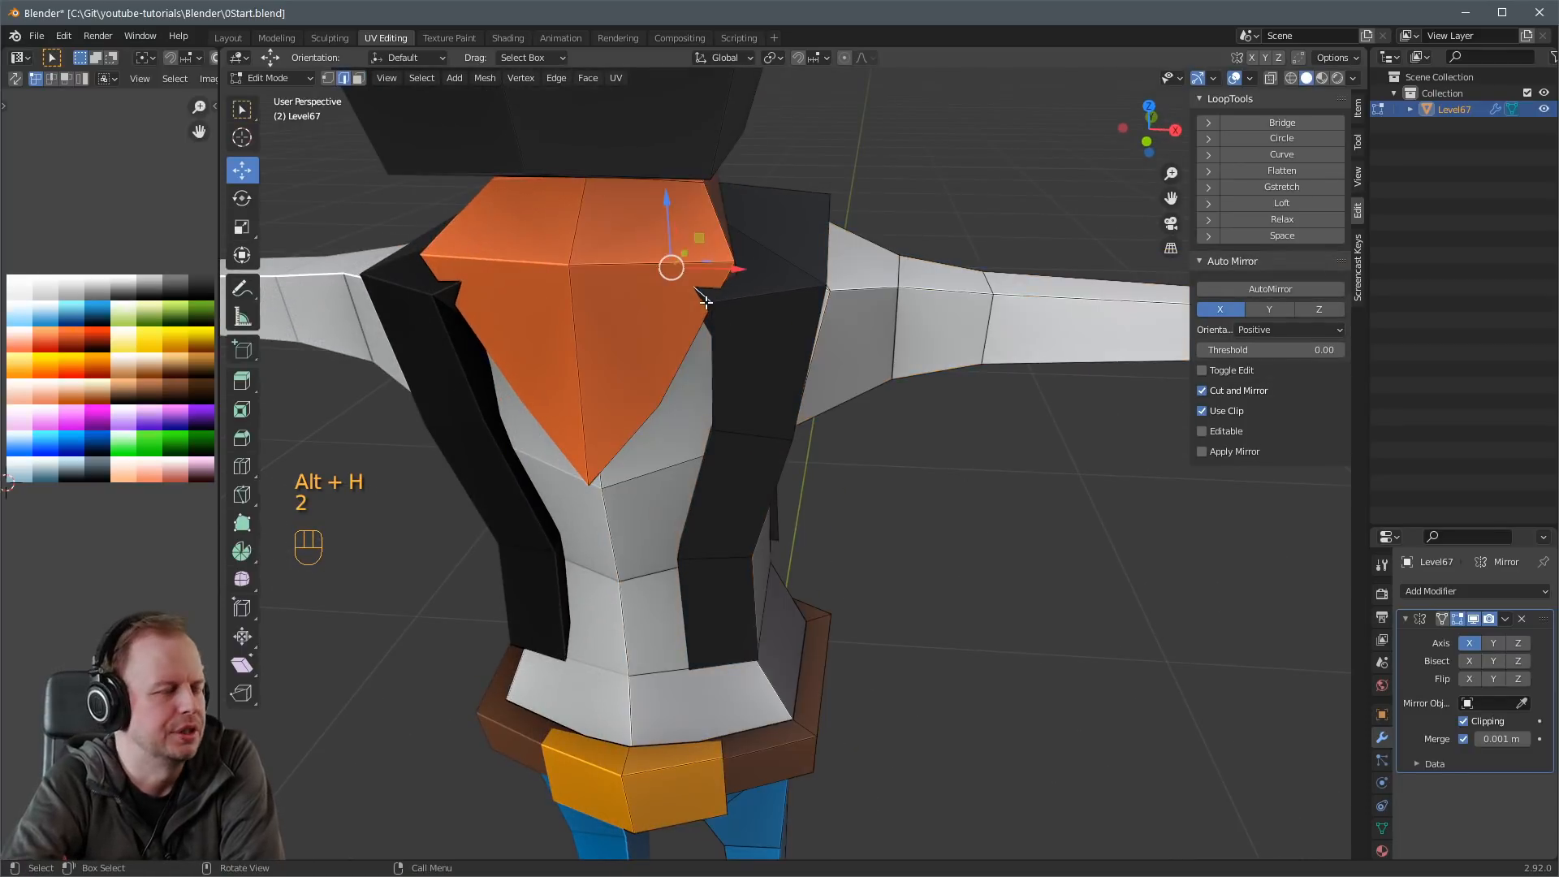
pyautogui.press('3')
pyautogui.moveTo(727, 311); pyautogui.dragTo(781, 282, button='middle')
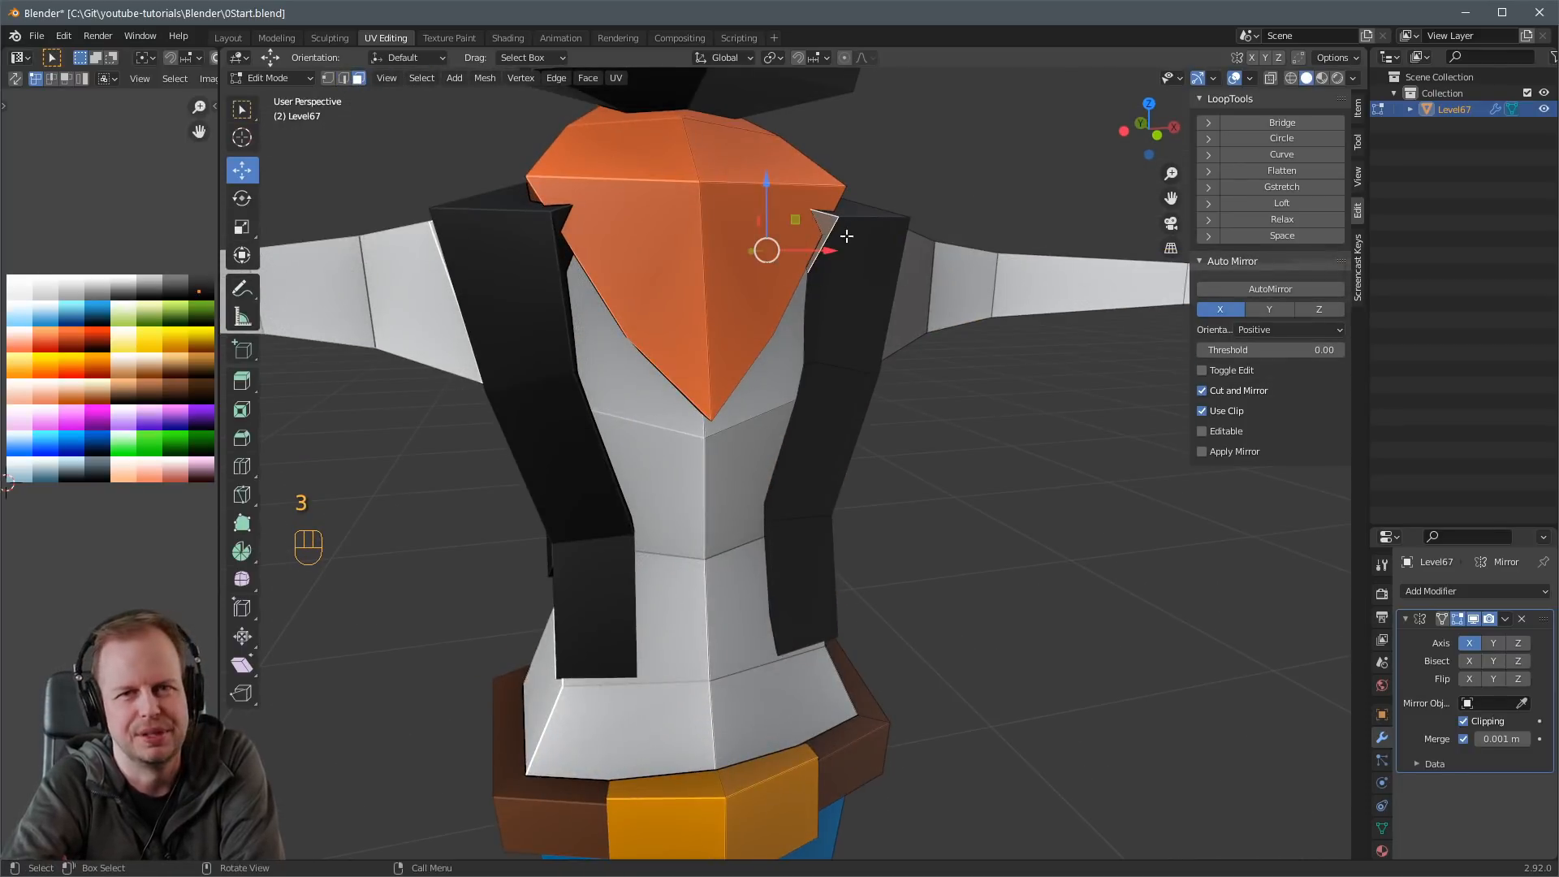
pyautogui.press('g')
pyautogui.click(879, 261)
pyautogui.moveTo(878, 261); pyautogui.dragTo(838, 248, button='middle')
pyautogui.press('g')
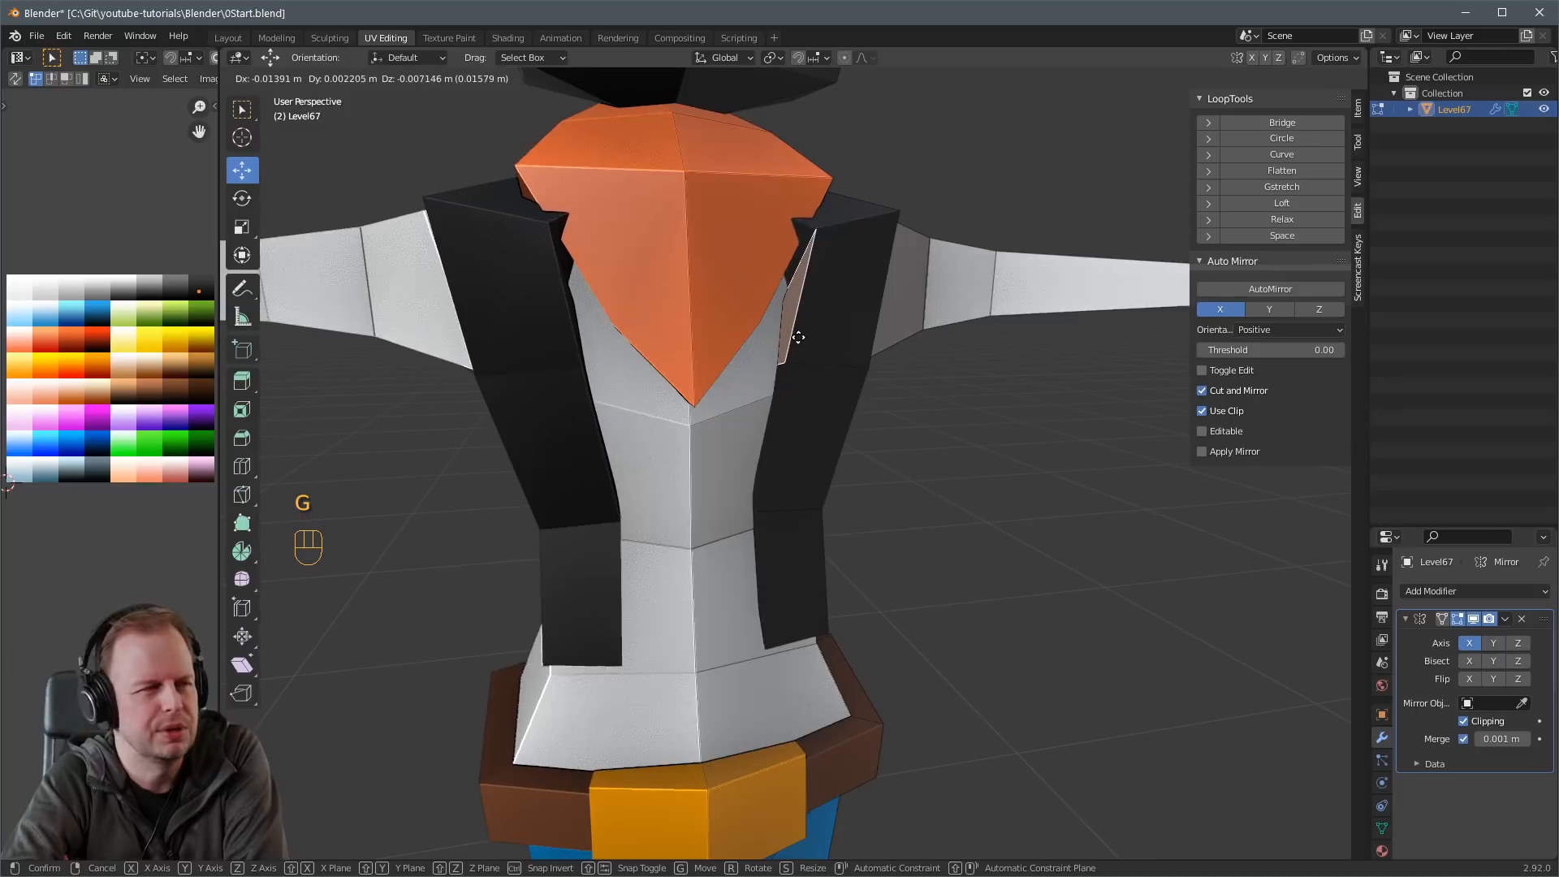
pyautogui.click(787, 361)
pyautogui.press('r')
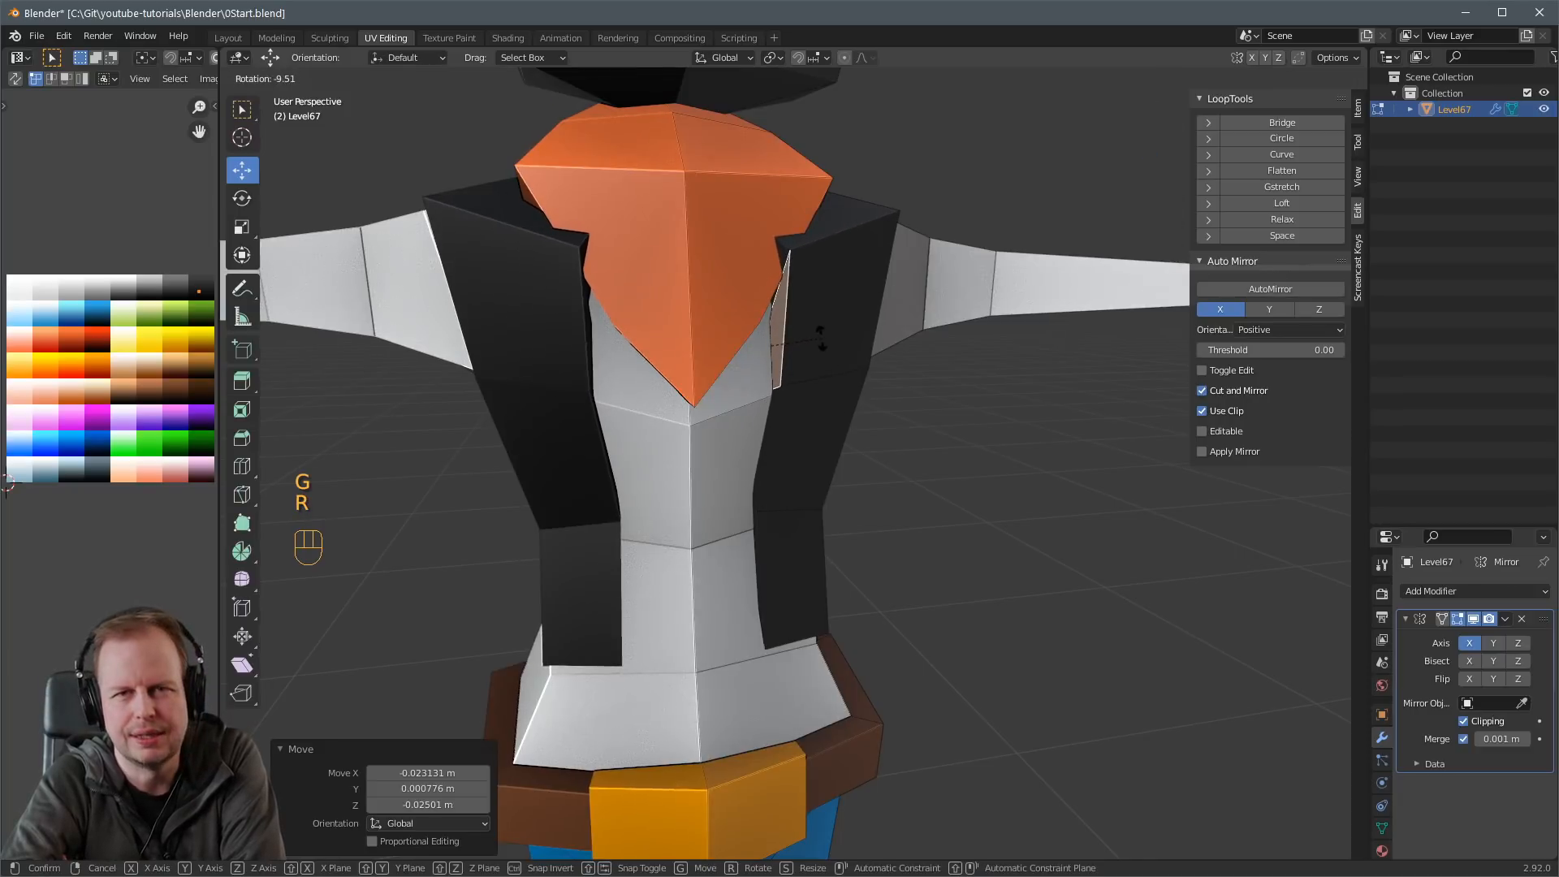
pyautogui.click(821, 337)
# Move the vest's middle inner front-edge face, just below the bandana, to smooth the opening.
pyautogui.moveTo(759, 422); pyautogui.dragTo(823, 432, button='middle')
pyautogui.click(823, 432)
pyautogui.click(835, 433)
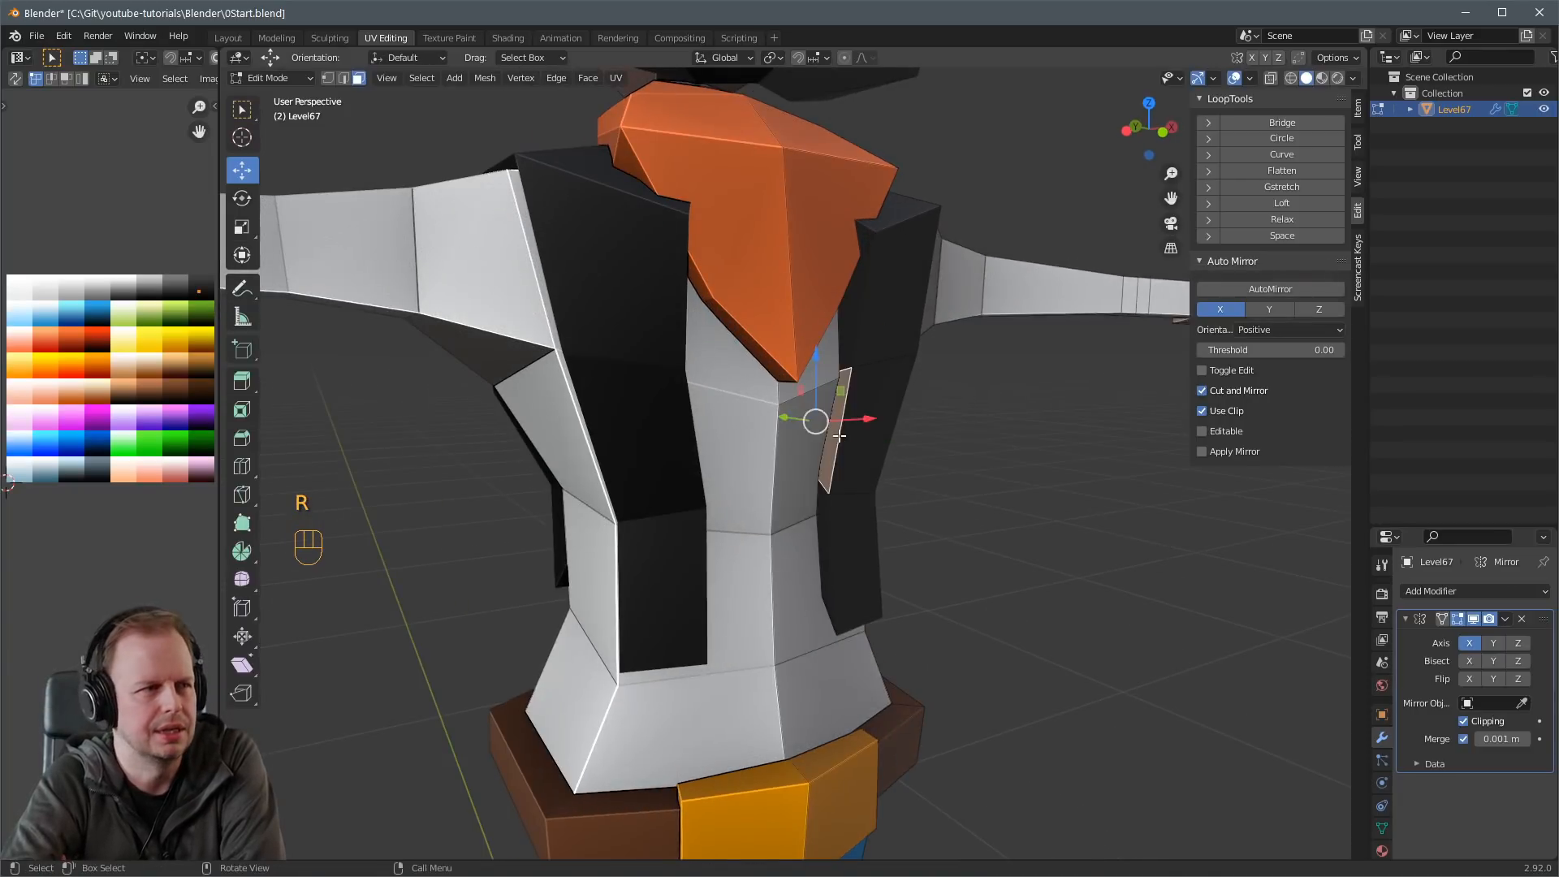
pyautogui.press('g')
pyautogui.click(850, 448)
# Select the narrow side faces of the vest's front and back panels under the arm and move them outward together.
pyautogui.click(838, 552)
pyautogui.moveTo(837, 552); pyautogui.dragTo(642, 513, button='middle')
pyautogui.click(642, 514)
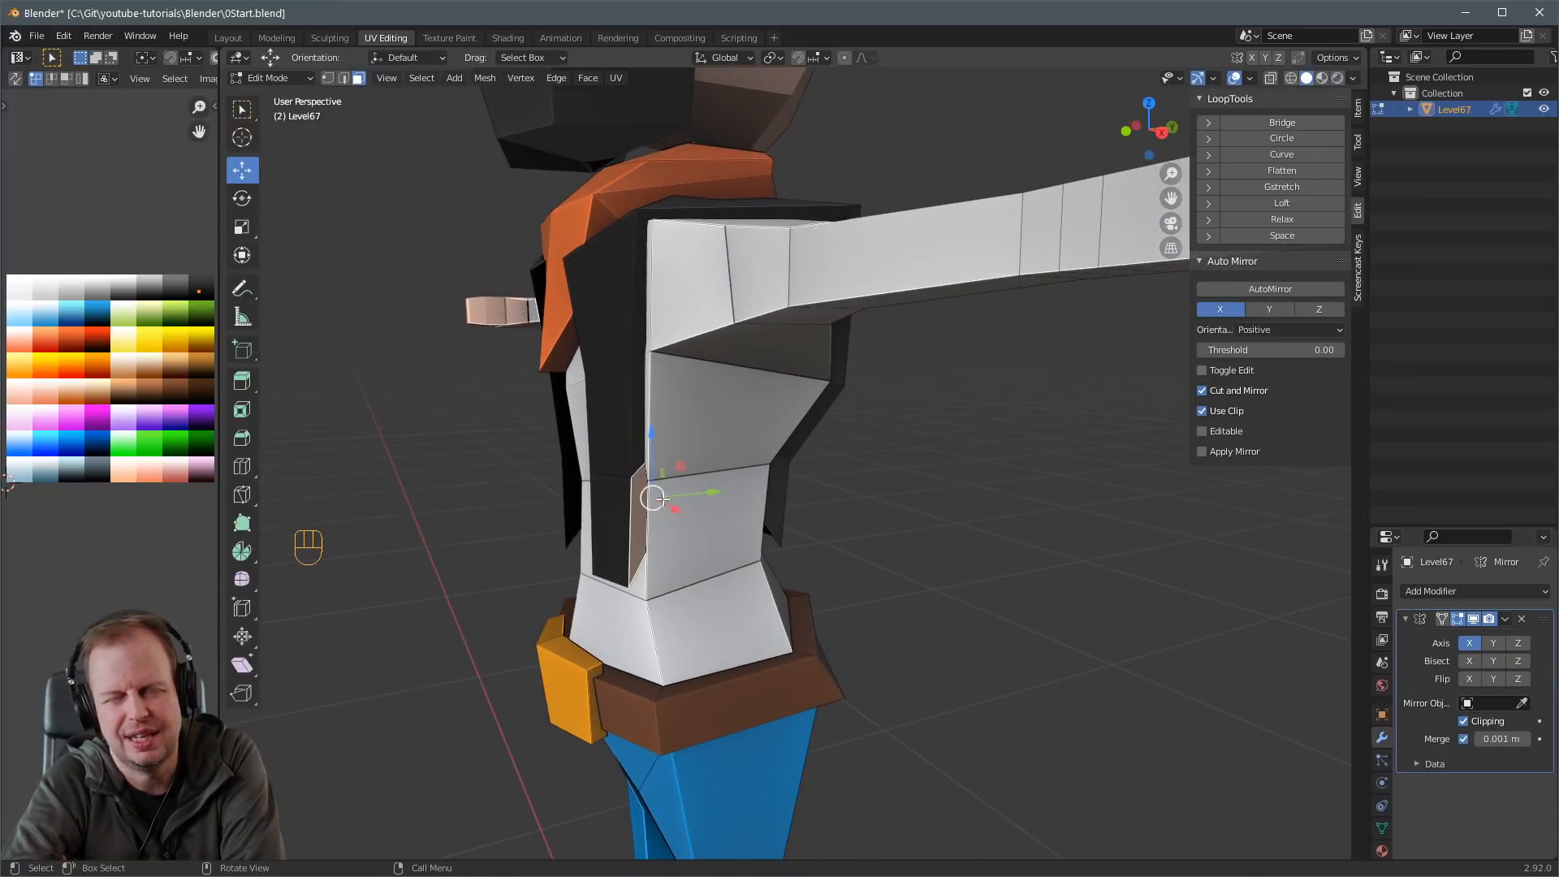
pyautogui.keyDown('shift'); pyautogui.click(795, 438); pyautogui.keyUp('shift')
pyautogui.moveTo(795, 437); pyautogui.dragTo(903, 460, button='middle')
pyautogui.press('g')
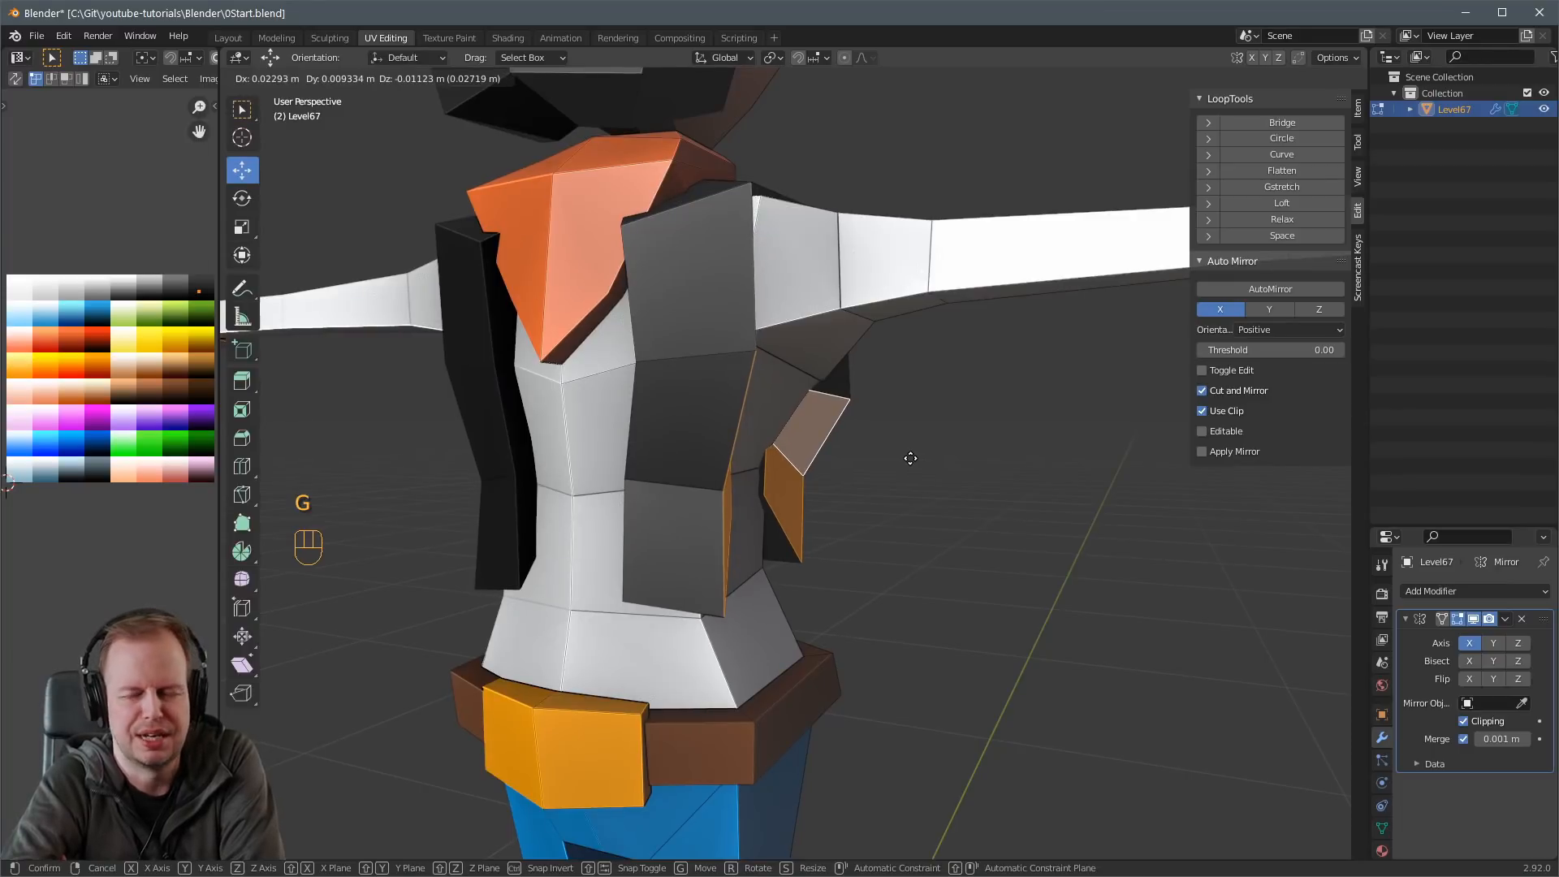
pyautogui.click(915, 453)
# Select the facing side edges of the vest's front and back panels below the armpit and reposition them around the torso.
pyautogui.moveTo(915, 452); pyautogui.dragTo(754, 468, button='middle')
pyautogui.press('2')
pyautogui.click(705, 465)
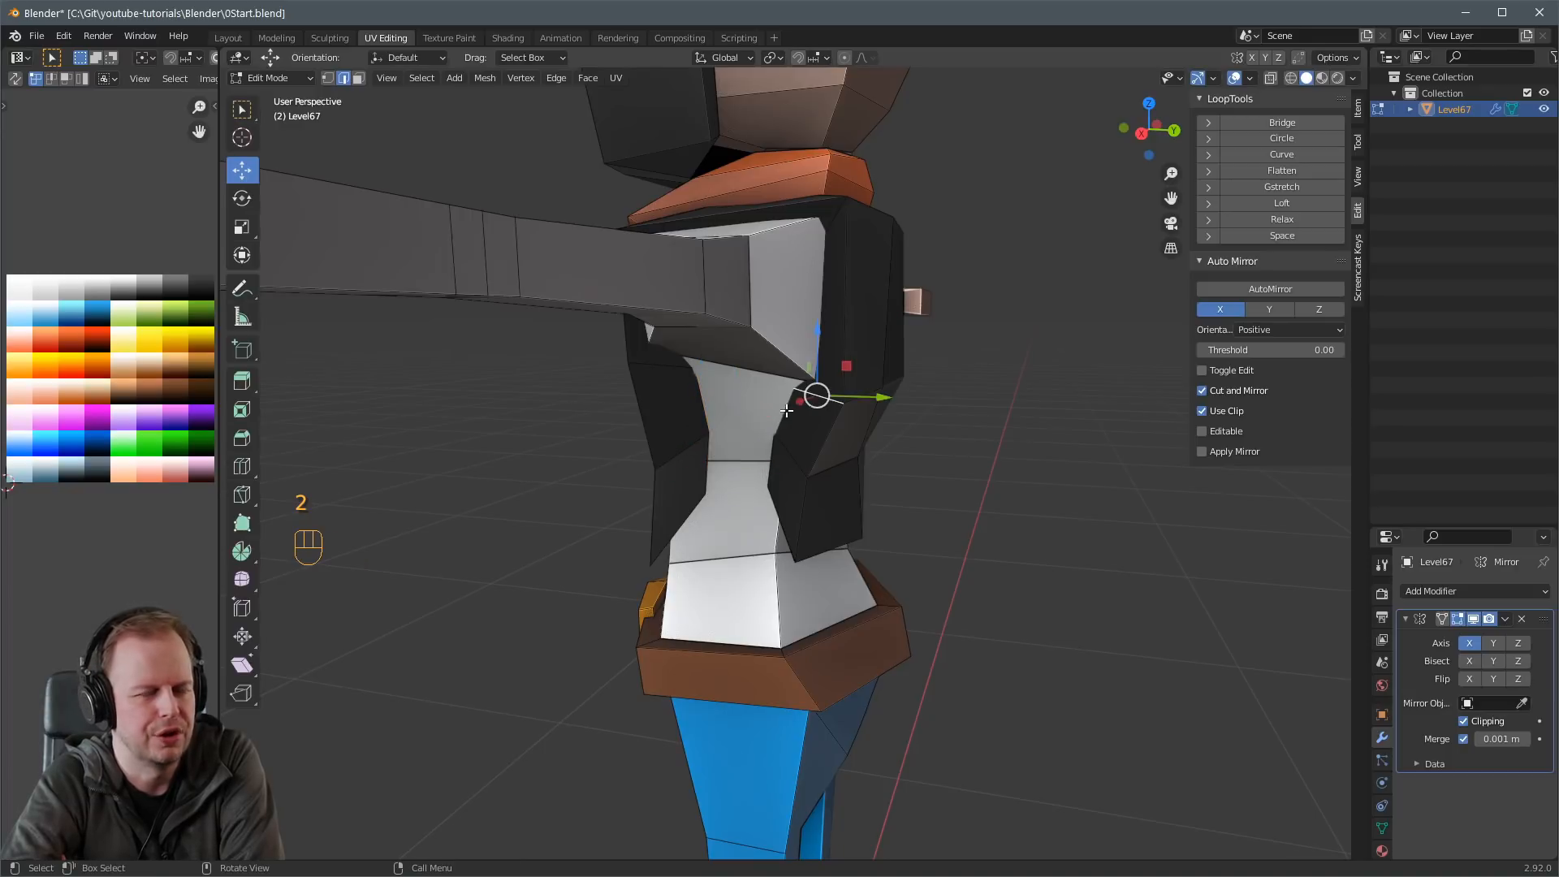
pyautogui.hotkey('alt', 'z')
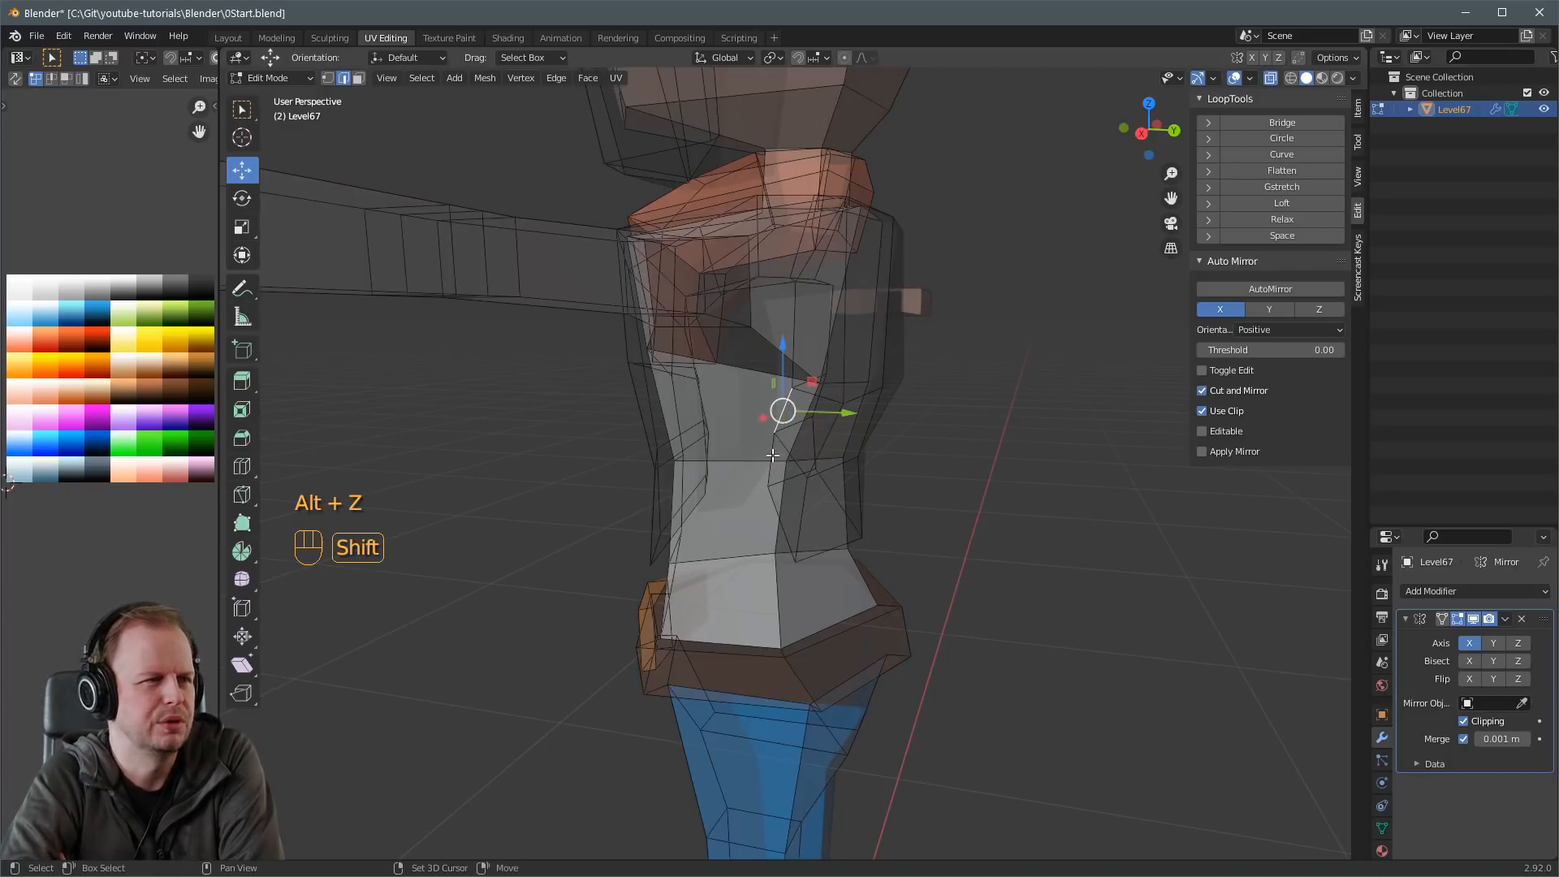
pyautogui.hotkey('alt', 'z')
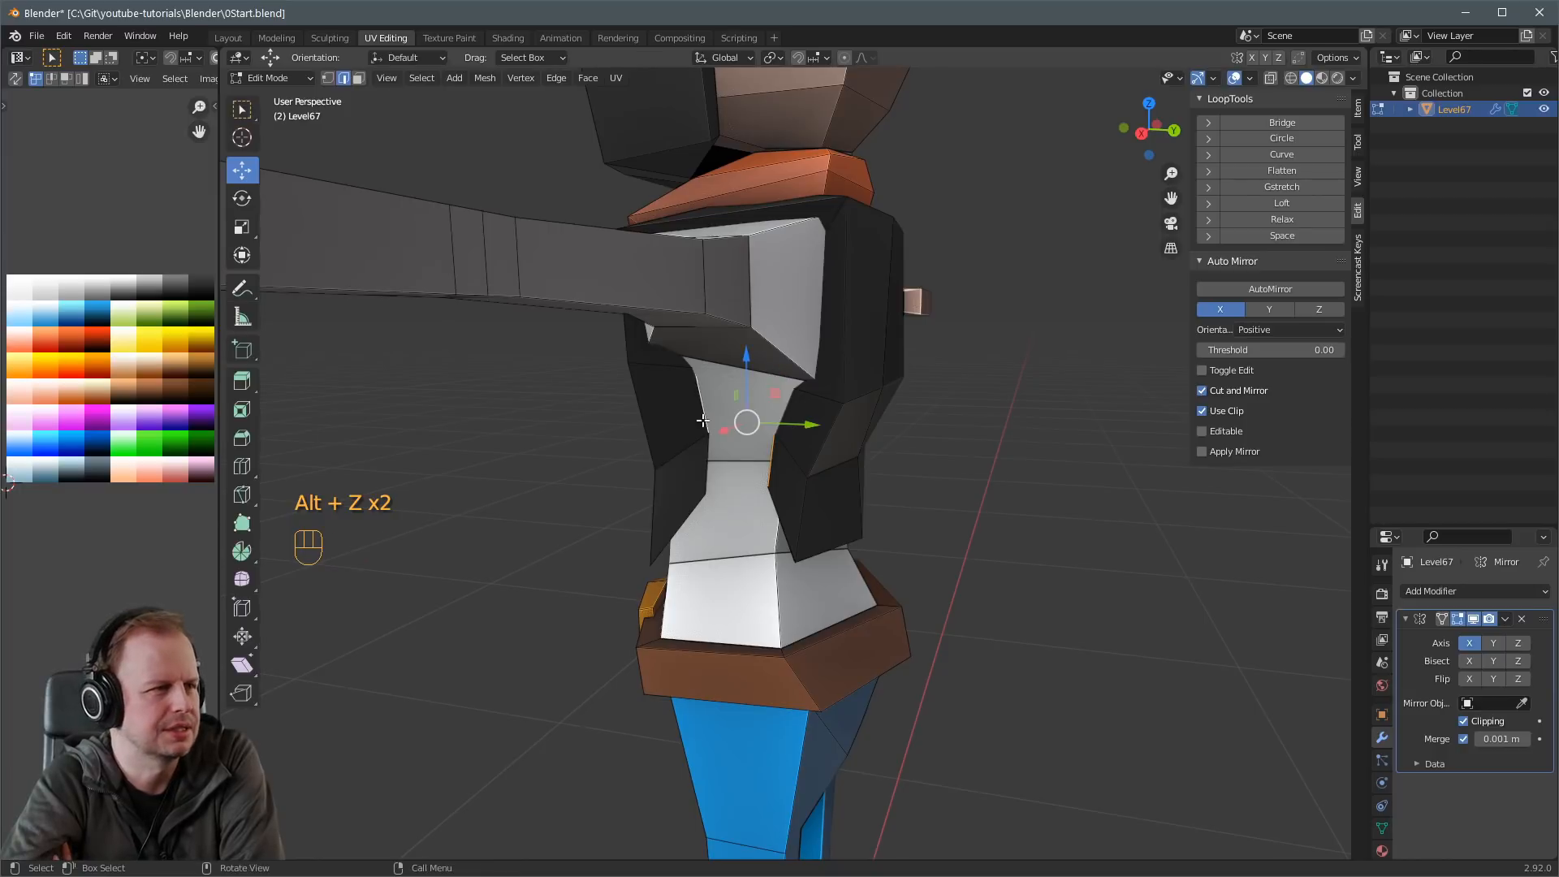
pyautogui.moveTo(768, 447); pyautogui.dragTo(852, 446, button='middle')
pyautogui.press('g')
pyautogui.click(794, 445)
pyautogui.press('g')
pyautogui.rightClick(943, 412)
pyautogui.press('g')
pyautogui.click(936, 423)
# Select the facing side faces of the vest's front and back panels and bridge them to close the side under the arm.
pyautogui.press('3')
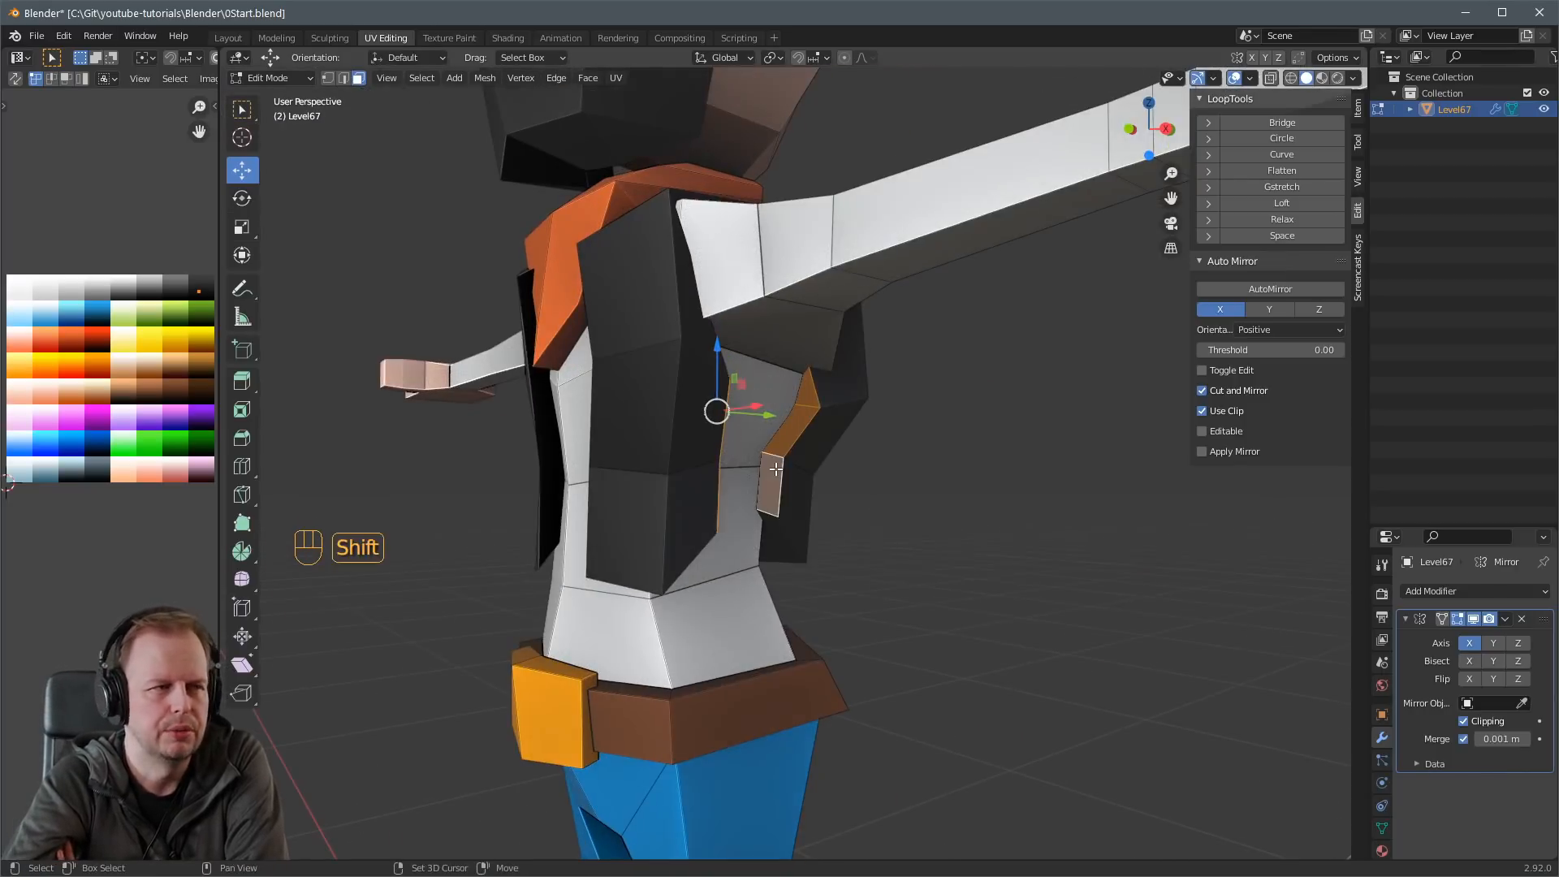
pyautogui.rightClick(795, 415)
pyautogui.click(760, 529)
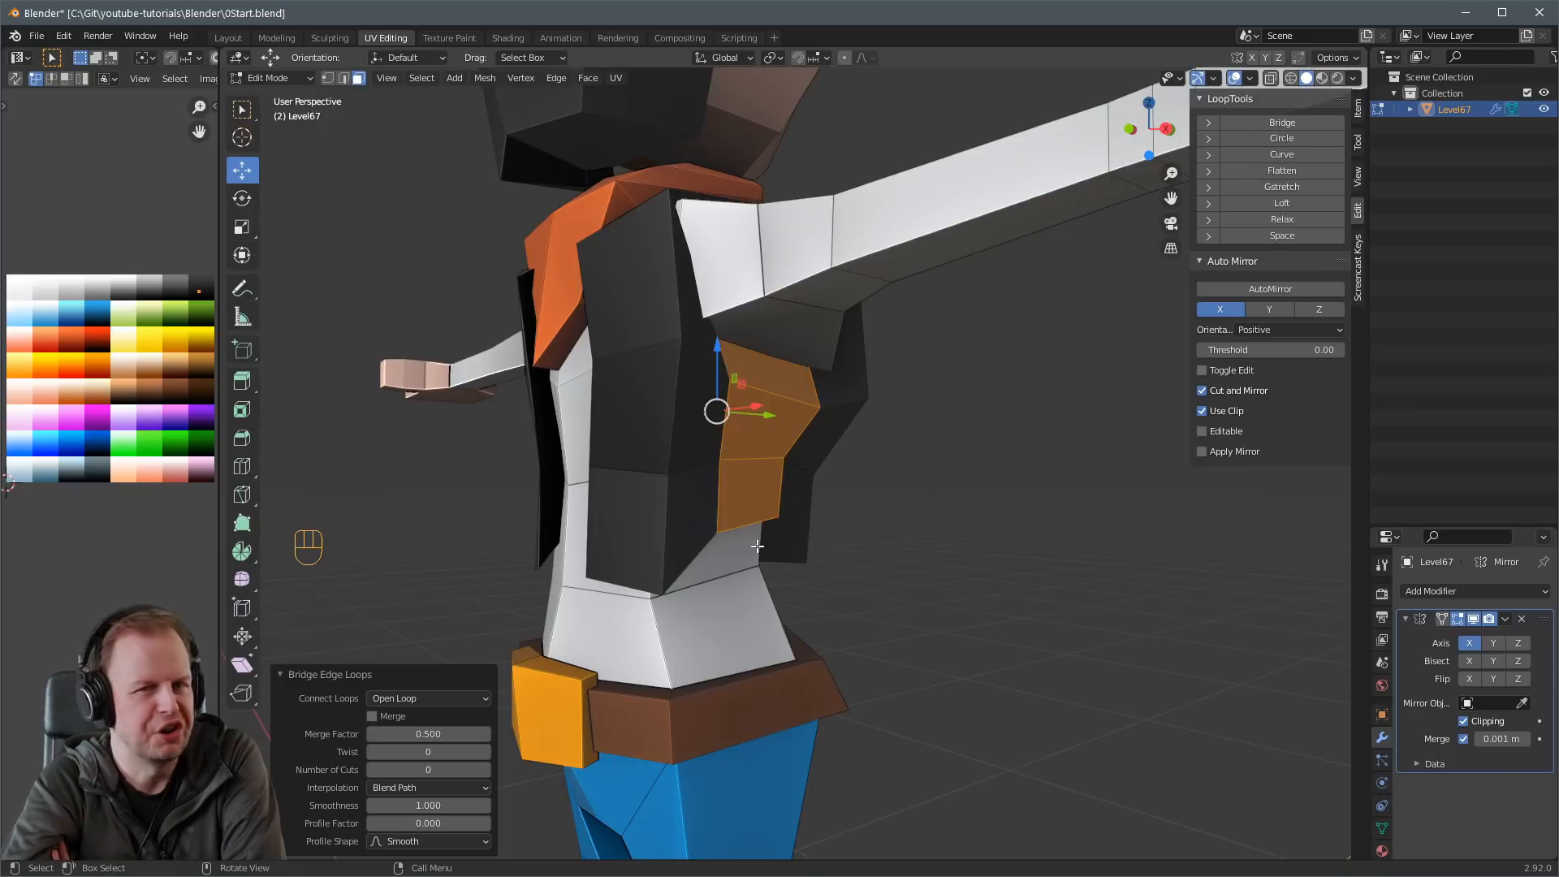
# Select the lower face on the bridged side of the vest and move it to even out the shape.
pyautogui.moveTo(882, 506); pyautogui.dragTo(703, 397, button='middle')
pyautogui.click(727, 514)
pyautogui.press('g')
pyautogui.click(761, 538)
# In vertex selection, reposition the vest's front shoulder corner and the adjoining top vertex of the sleeve at the armhole.
pyautogui.click(678, 365)
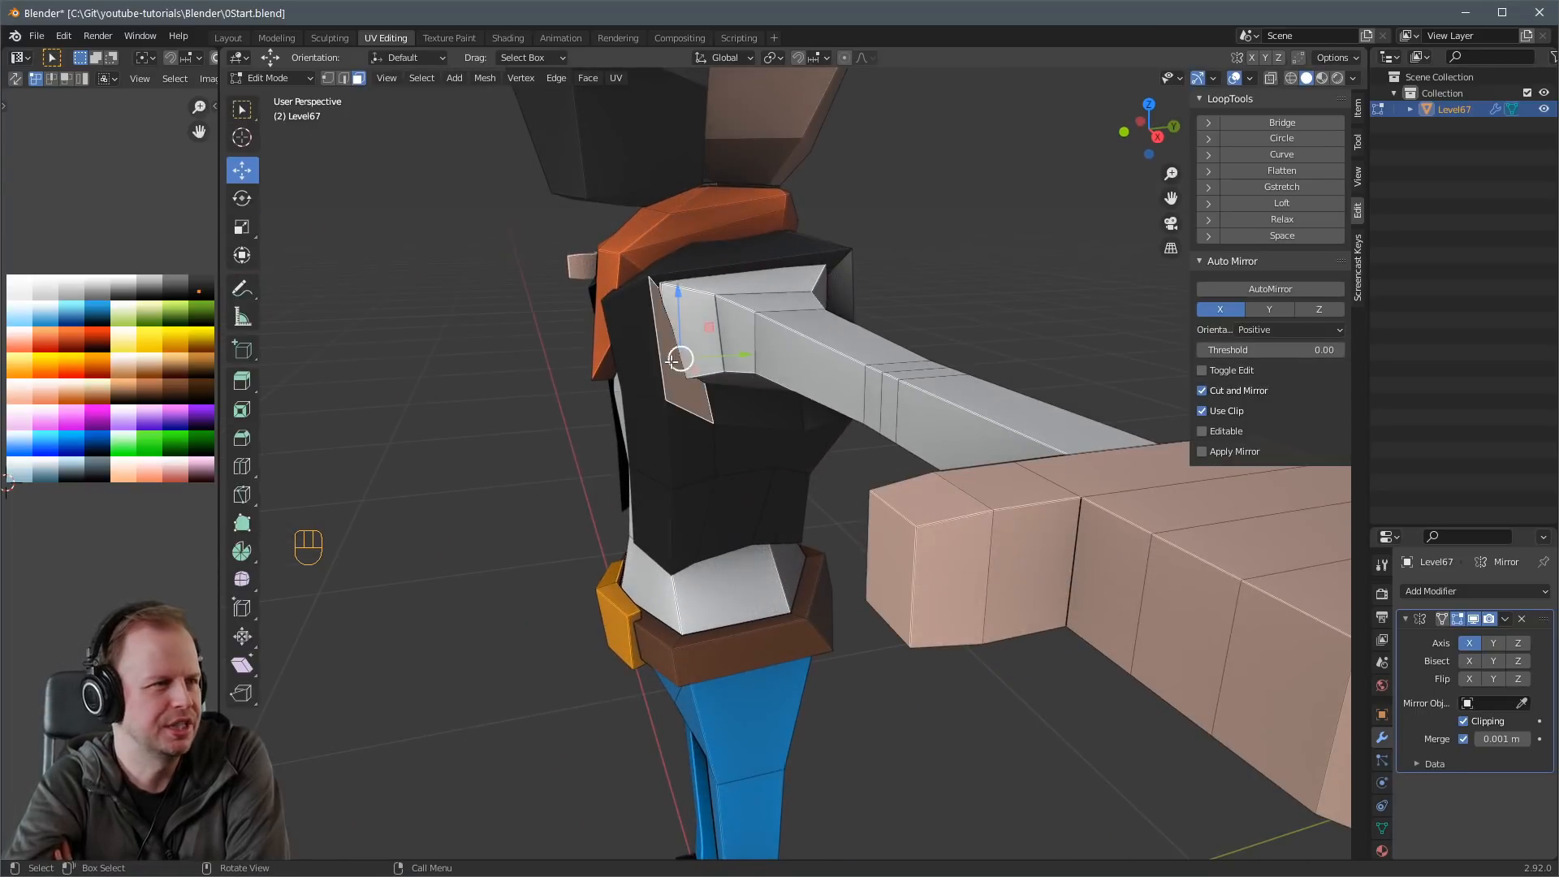
pyautogui.moveTo(676, 341); pyautogui.dragTo(696, 314, button='middle')
pyautogui.press('g')
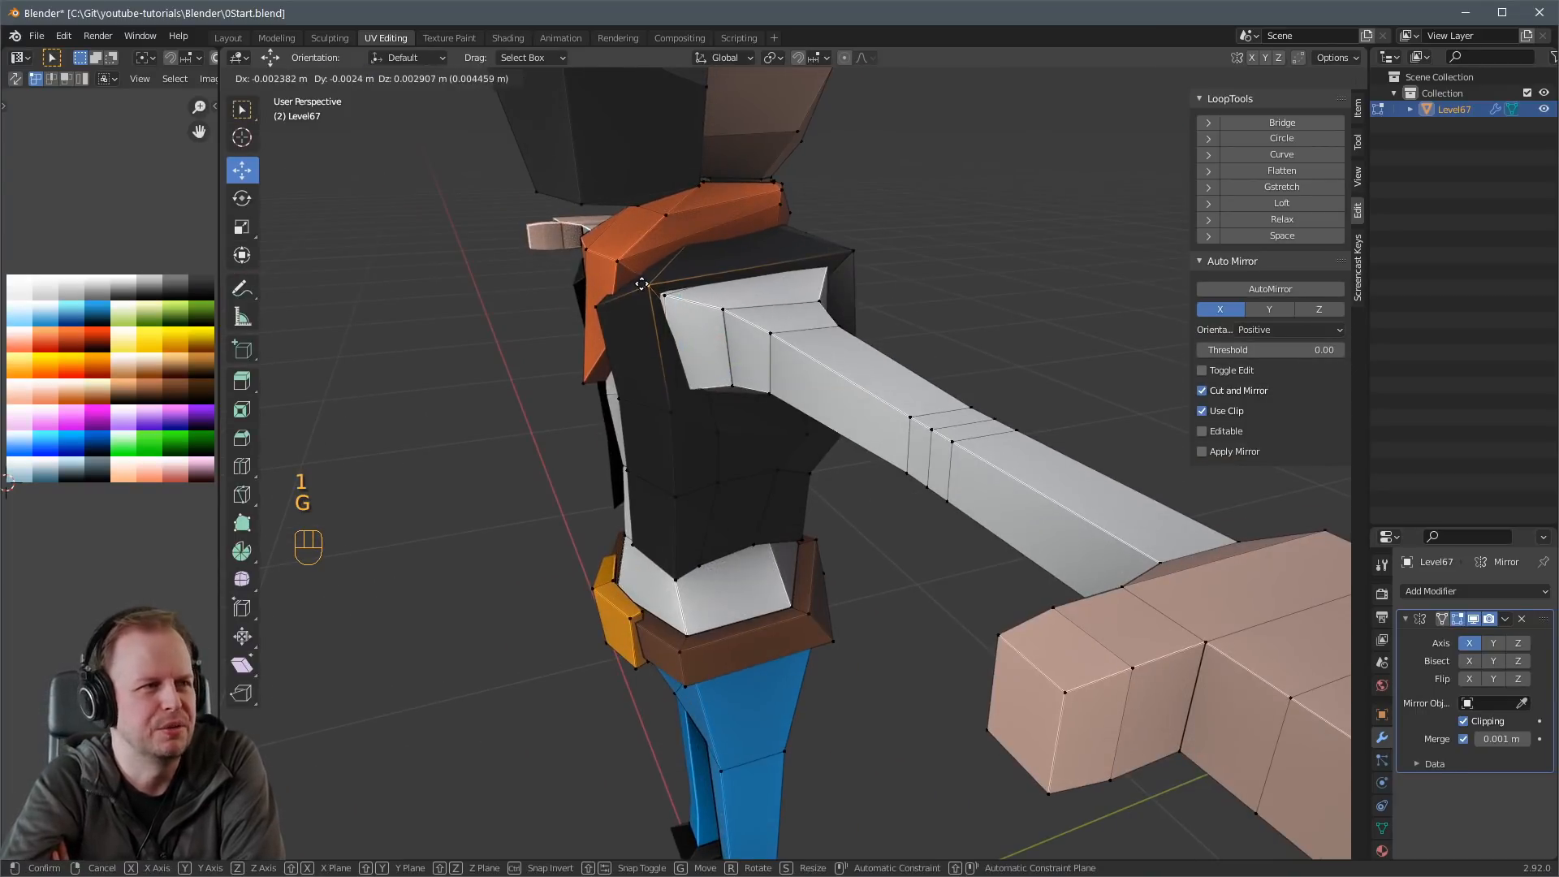
pyautogui.click(662, 292)
pyautogui.press('g')
pyautogui.click(704, 309)
pyautogui.moveTo(704, 310); pyautogui.dragTo(735, 356, button='middle')
pyautogui.scroll(3, 696, 303)
pyautogui.press('g')
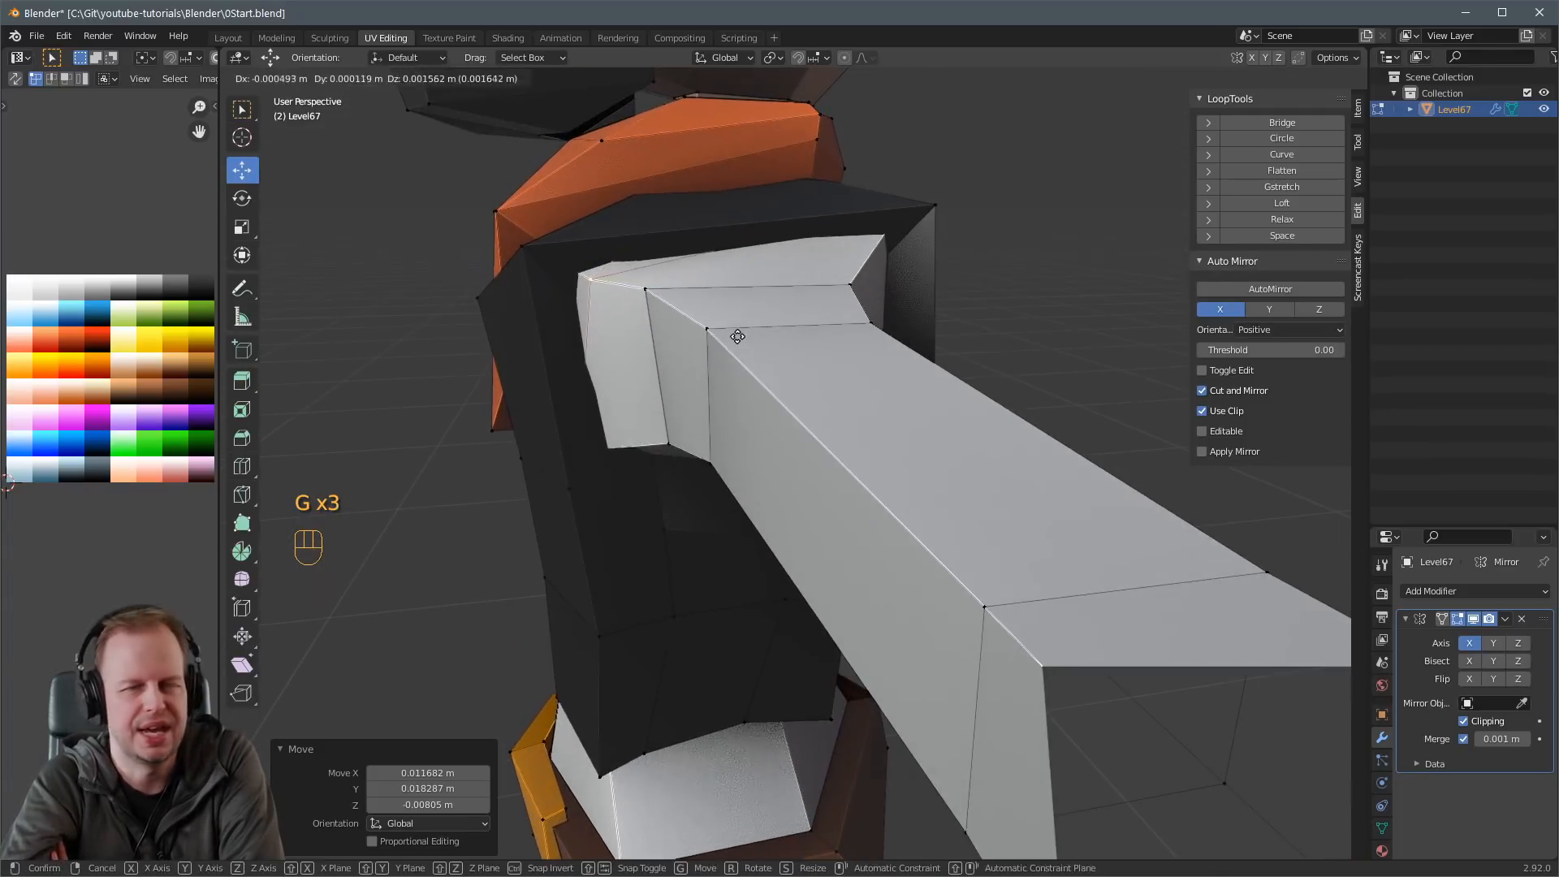
pyautogui.click(592, 286)
# Check the front of the armhole in X-ray and move the sleeve's front-top vertex near the vest's shoulder.
pyautogui.hotkey('alt', 'z')
pyautogui.moveTo(603, 318); pyautogui.dragTo(679, 338, button='middle')
pyautogui.hotkey('alt', 'z')
pyautogui.hotkey('alt', 'z')
pyautogui.hotkey('alt', 'z')
pyautogui.press('g')
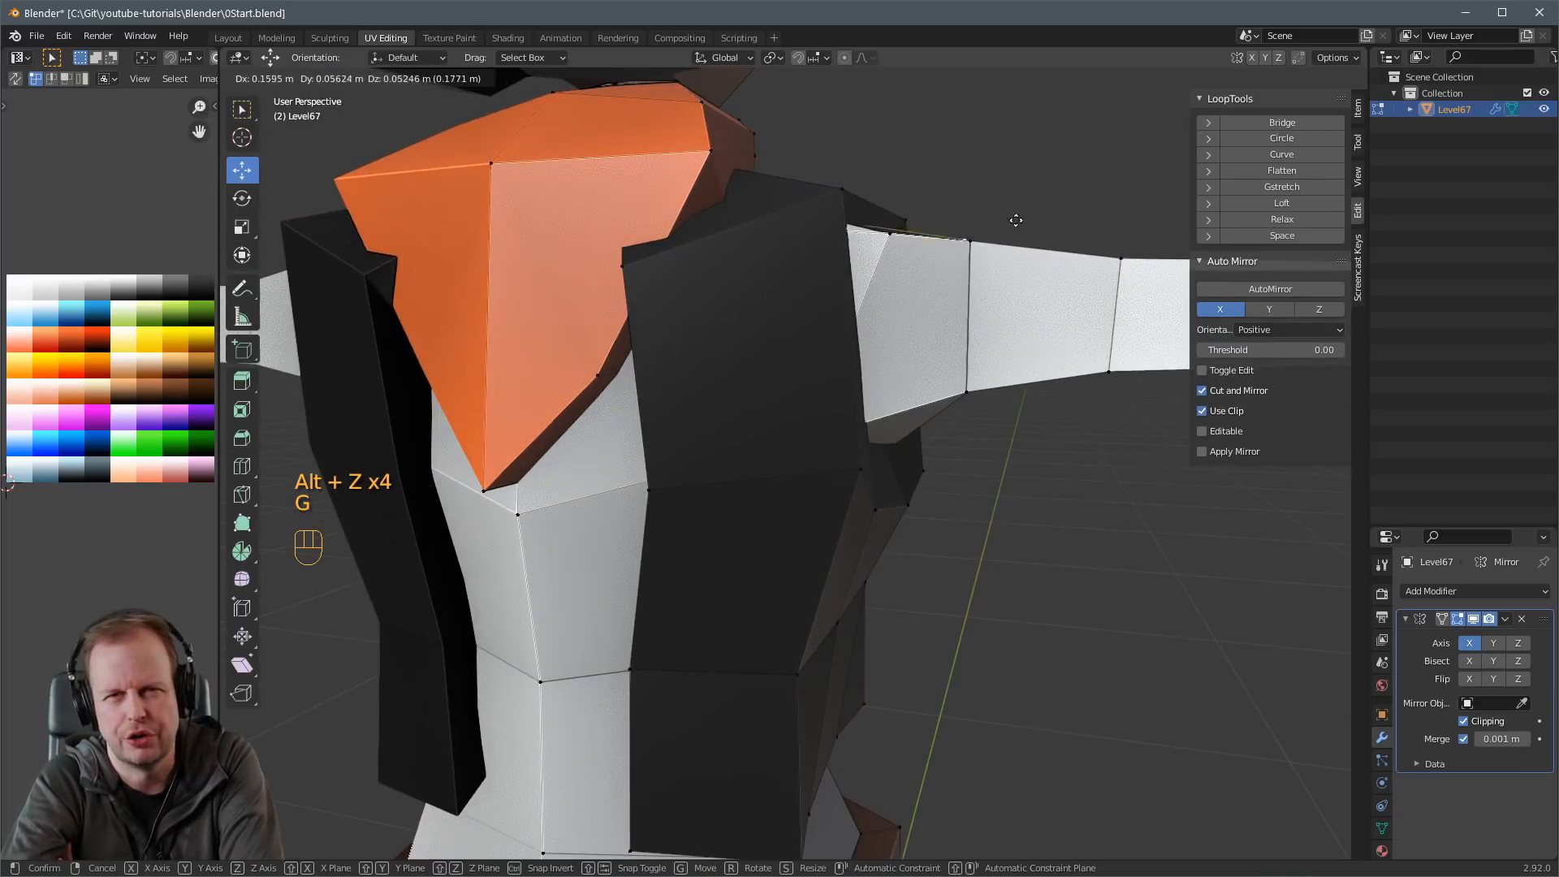
pyautogui.rightClick(1052, 171)
pyautogui.moveTo(1052, 173); pyautogui.dragTo(977, 211, button='middle')
pyautogui.press('g')
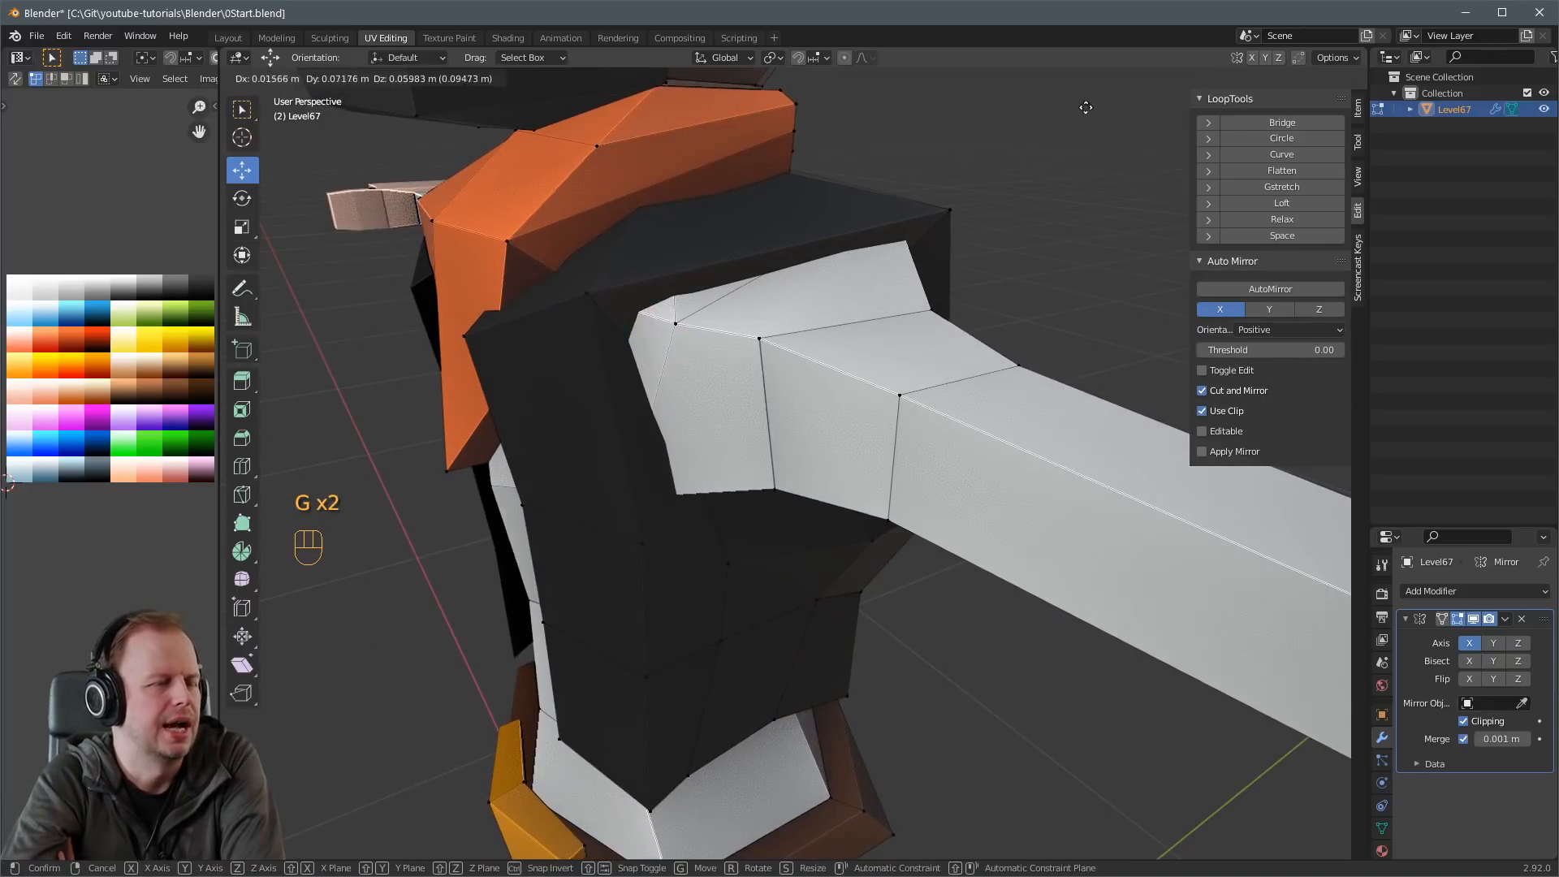
pyautogui.click(924, 224)
# Pick the hidden vertex inside the front armhole and move it outward by about 0.036 m in X, with a small follow-up adjustment.
pyautogui.hotkey('alt', 'z')
pyautogui.moveTo(825, 299); pyautogui.dragTo(881, 288, button='middle')
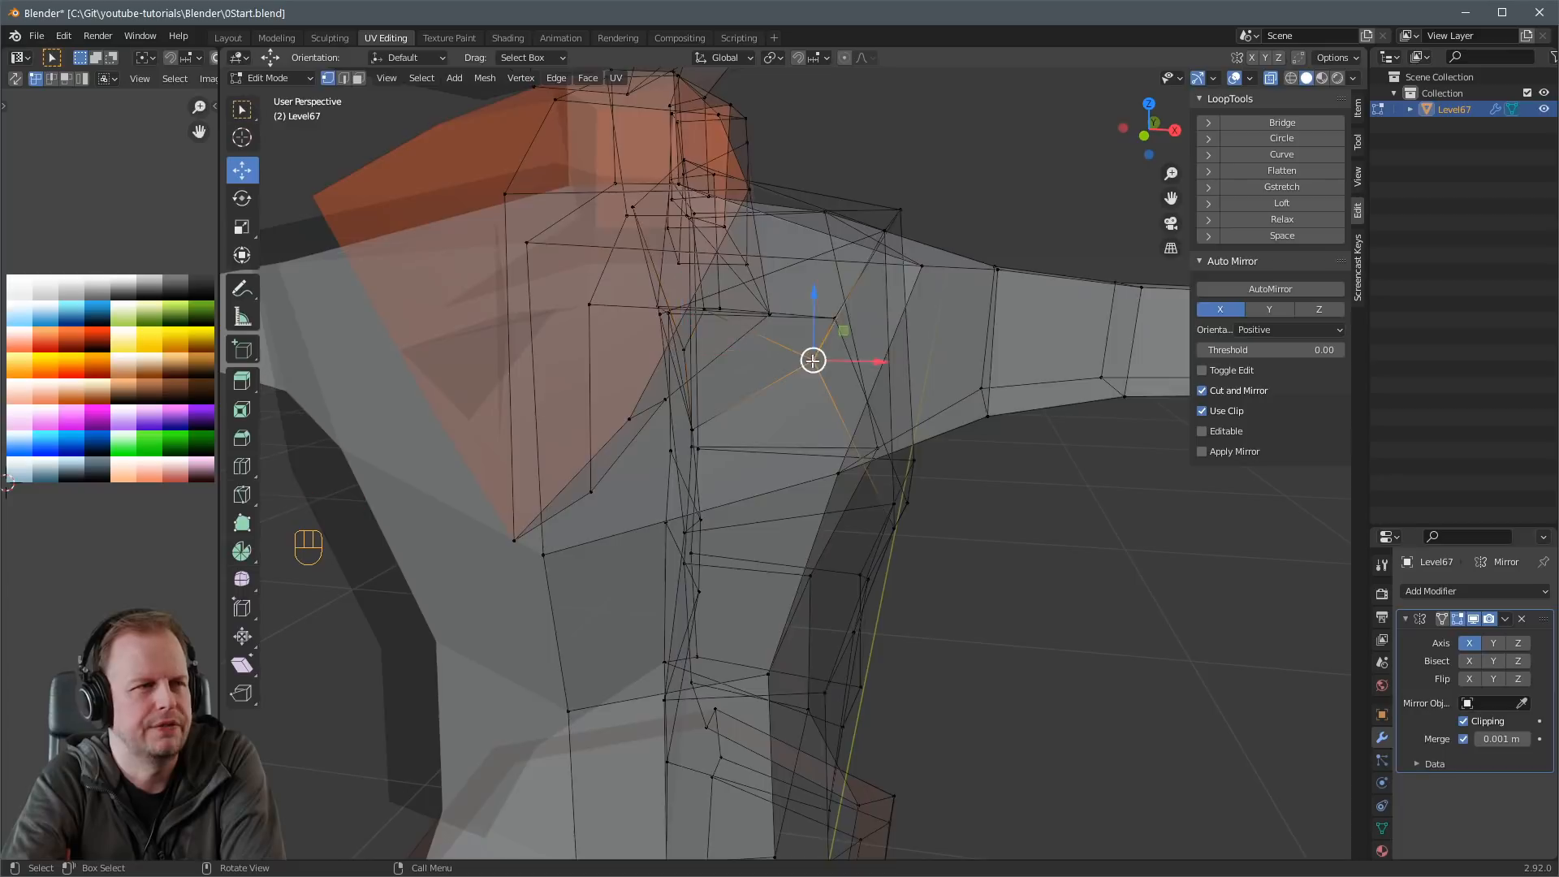
pyautogui.moveTo(812, 360); pyautogui.dragTo(854, 348, button='middle')
pyautogui.hotkey('alt', 'z')
pyautogui.click(908, 322)
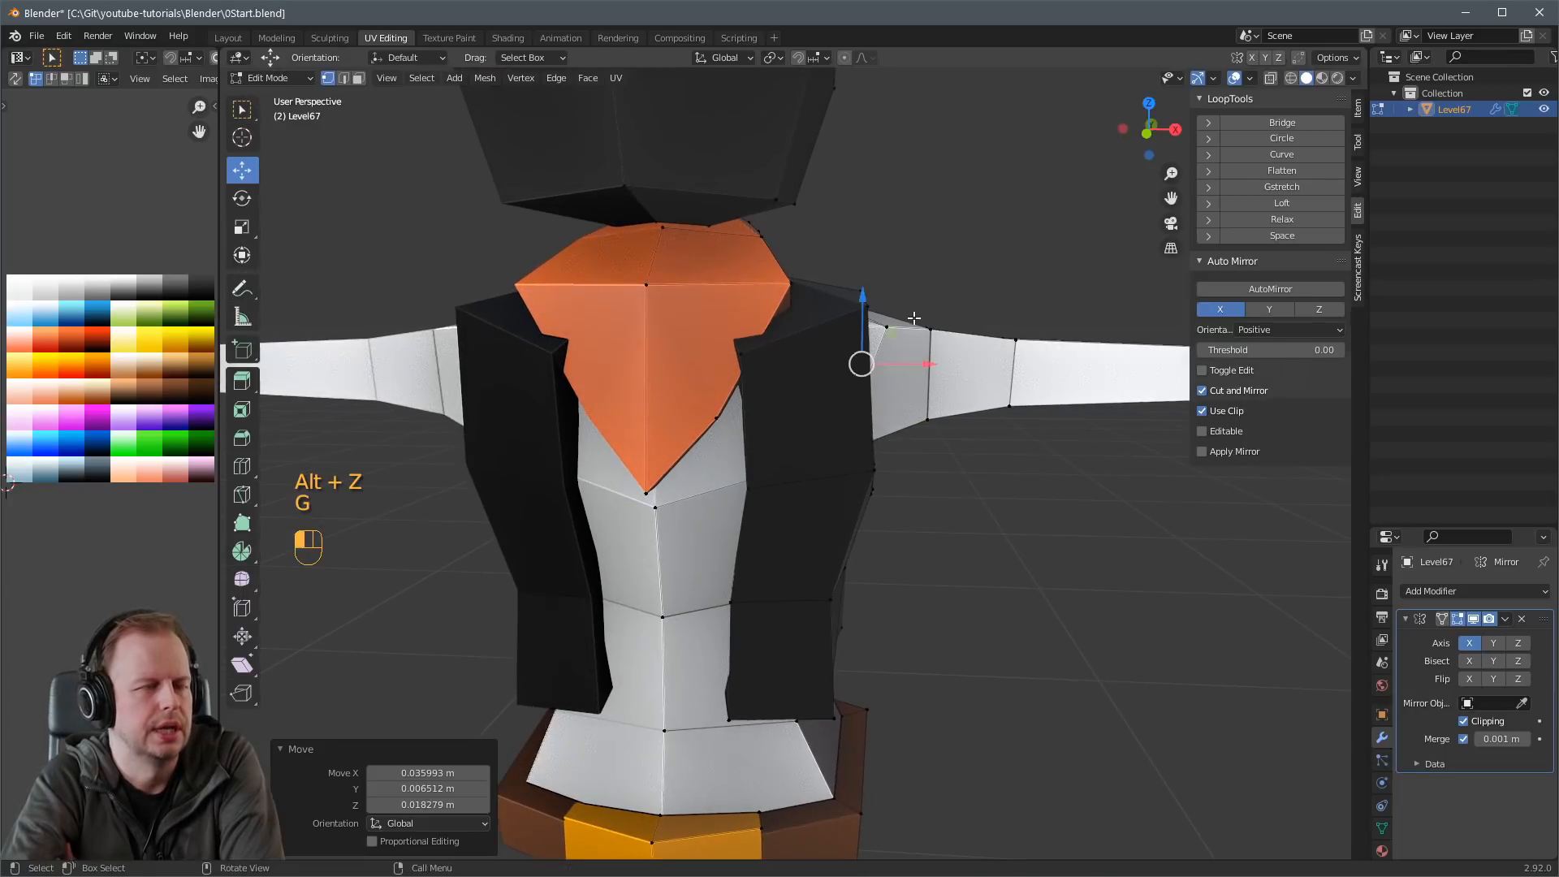
pyautogui.moveTo(912, 321); pyautogui.dragTo(719, 296, button='middle')
pyautogui.press('g')
pyautogui.click(898, 292)
# Move the vertex inside the back of the armhole by about 0.039 m in X, -0.005 m in Y and 0.009 m in Z.
pyautogui.hotkey('alt', 'z')
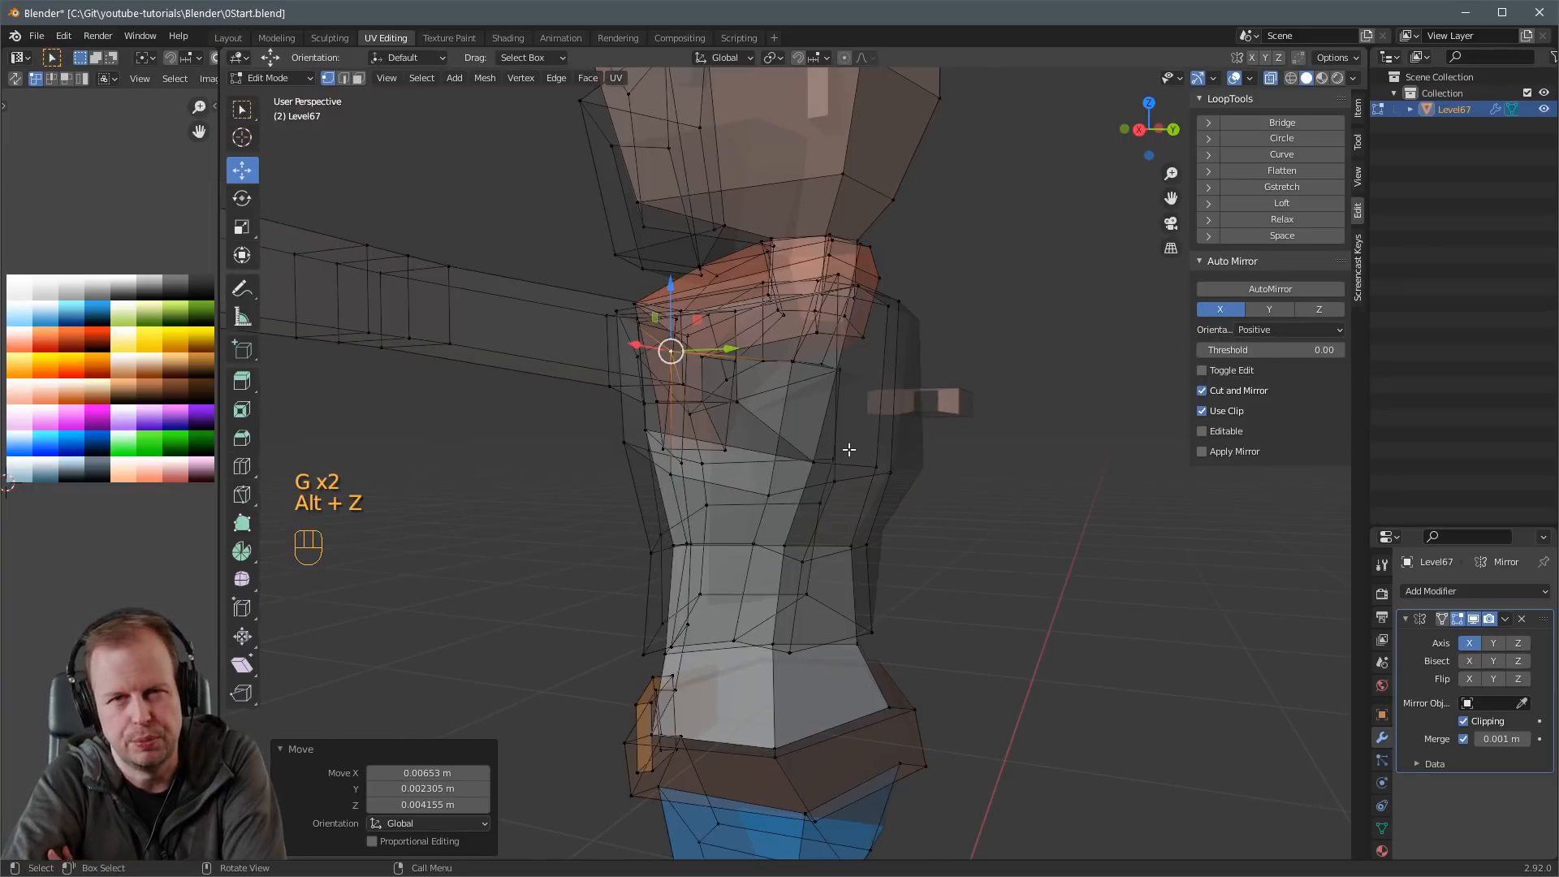
pyautogui.moveTo(845, 401); pyautogui.dragTo(887, 289, button='middle')
pyautogui.hotkey('alt', 'z')
pyautogui.press('g')
pyautogui.click(790, 345)
# In edge selection, select the edge below the back of the armhole and move it to clear the torso.
pyautogui.hotkey('alt', 'z')
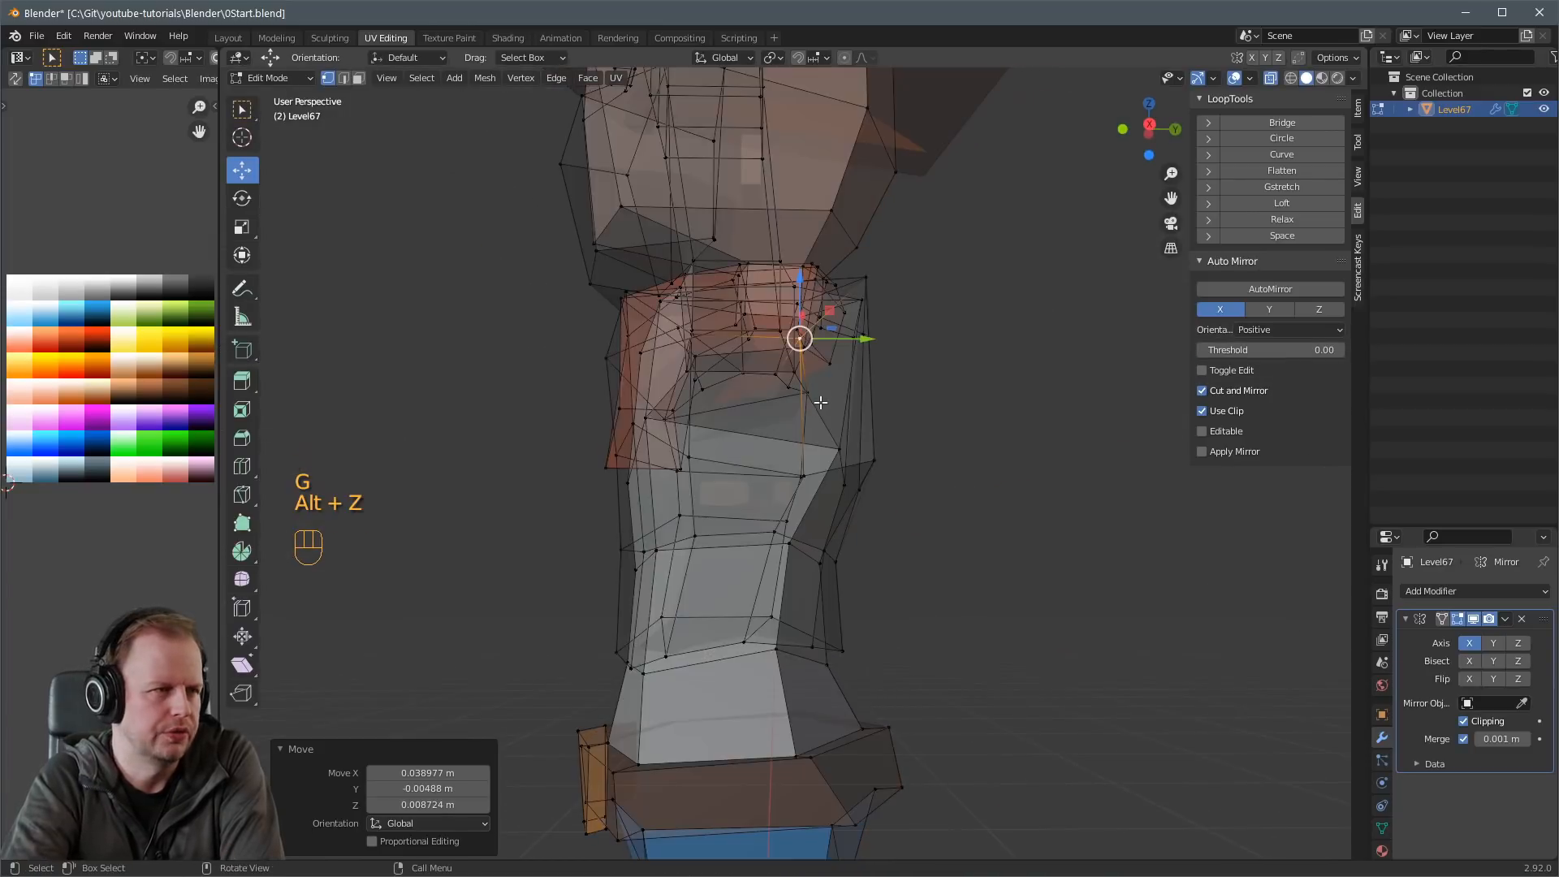
pyautogui.hotkey('alt', 'z')
pyautogui.moveTo(818, 376); pyautogui.dragTo(933, 404, button='middle')
pyautogui.scroll(-3, 863, 384)
pyautogui.press('2')
pyautogui.click(827, 469)
pyautogui.press('g')
pyautogui.click(856, 459)
# Move the vest's outer back edge beside the armhole outward and adjust the vertex at its lower end.
pyautogui.hotkey('alt', 'z')
pyautogui.scroll(3, 860, 479)
pyautogui.click(864, 428)
pyautogui.press('2')
pyautogui.press('g')
pyautogui.click(929, 422)
pyautogui.press('1')
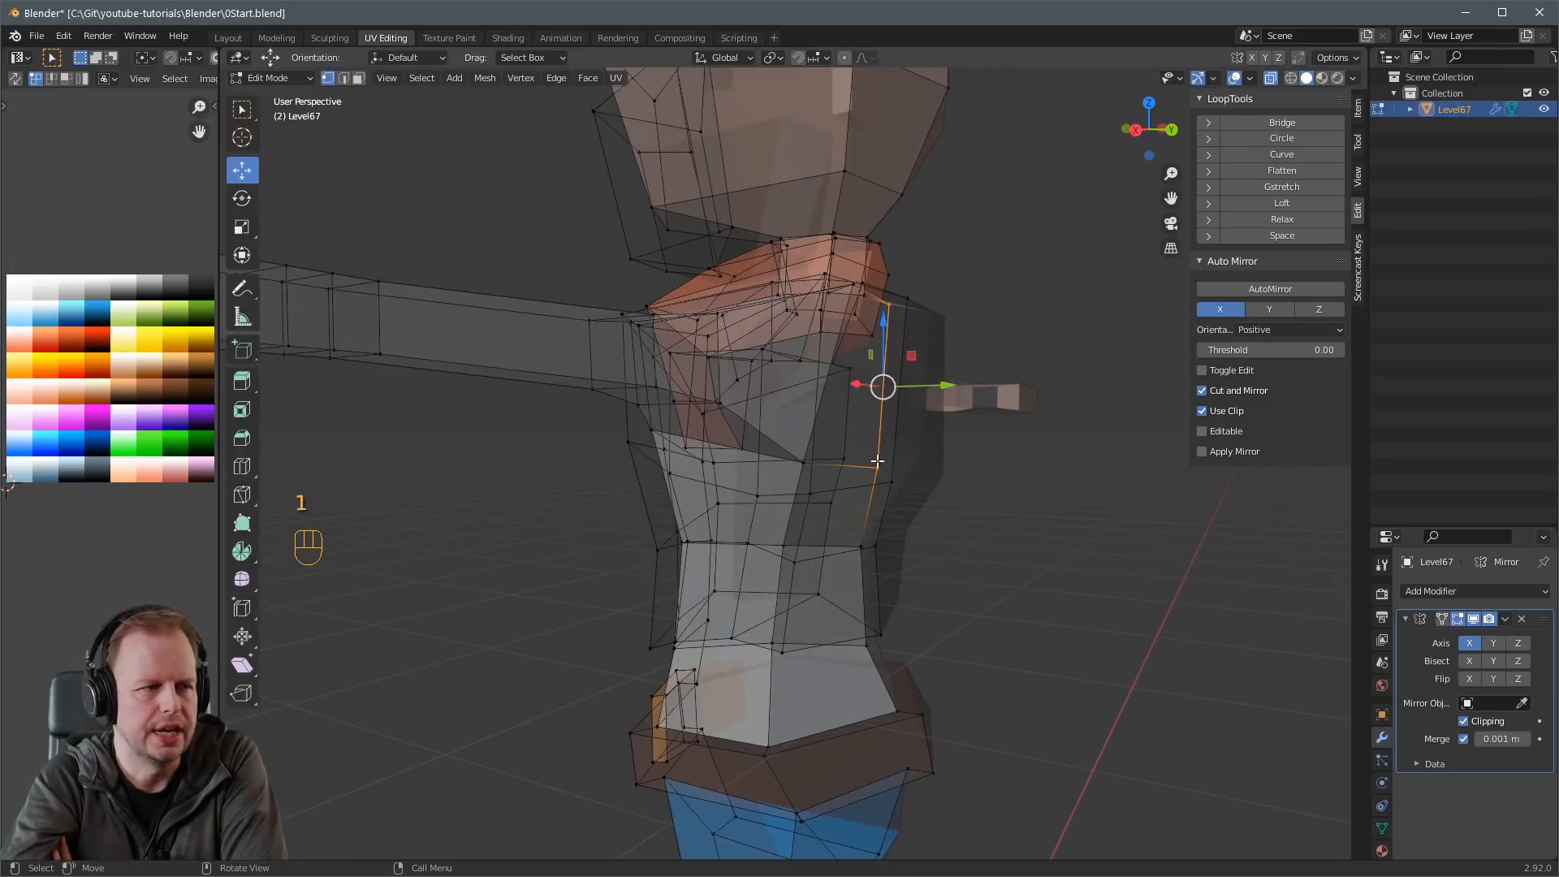
pyautogui.press('g')
pyautogui.click(898, 474)
# Examine the whole character, and the vest and bandana up close, with and without the mesh editing overlay.
pyautogui.hotkey('alt', 'z')
pyautogui.moveTo(899, 474)
pyautogui.mouseDown(button='middle')
pyautogui.moveTo(918, 504)
pyautogui.moveTo(727, 592)
pyautogui.moveTo(705, 482)
pyautogui.moveTo(893, 472)
pyautogui.mouseUp(button='middle')
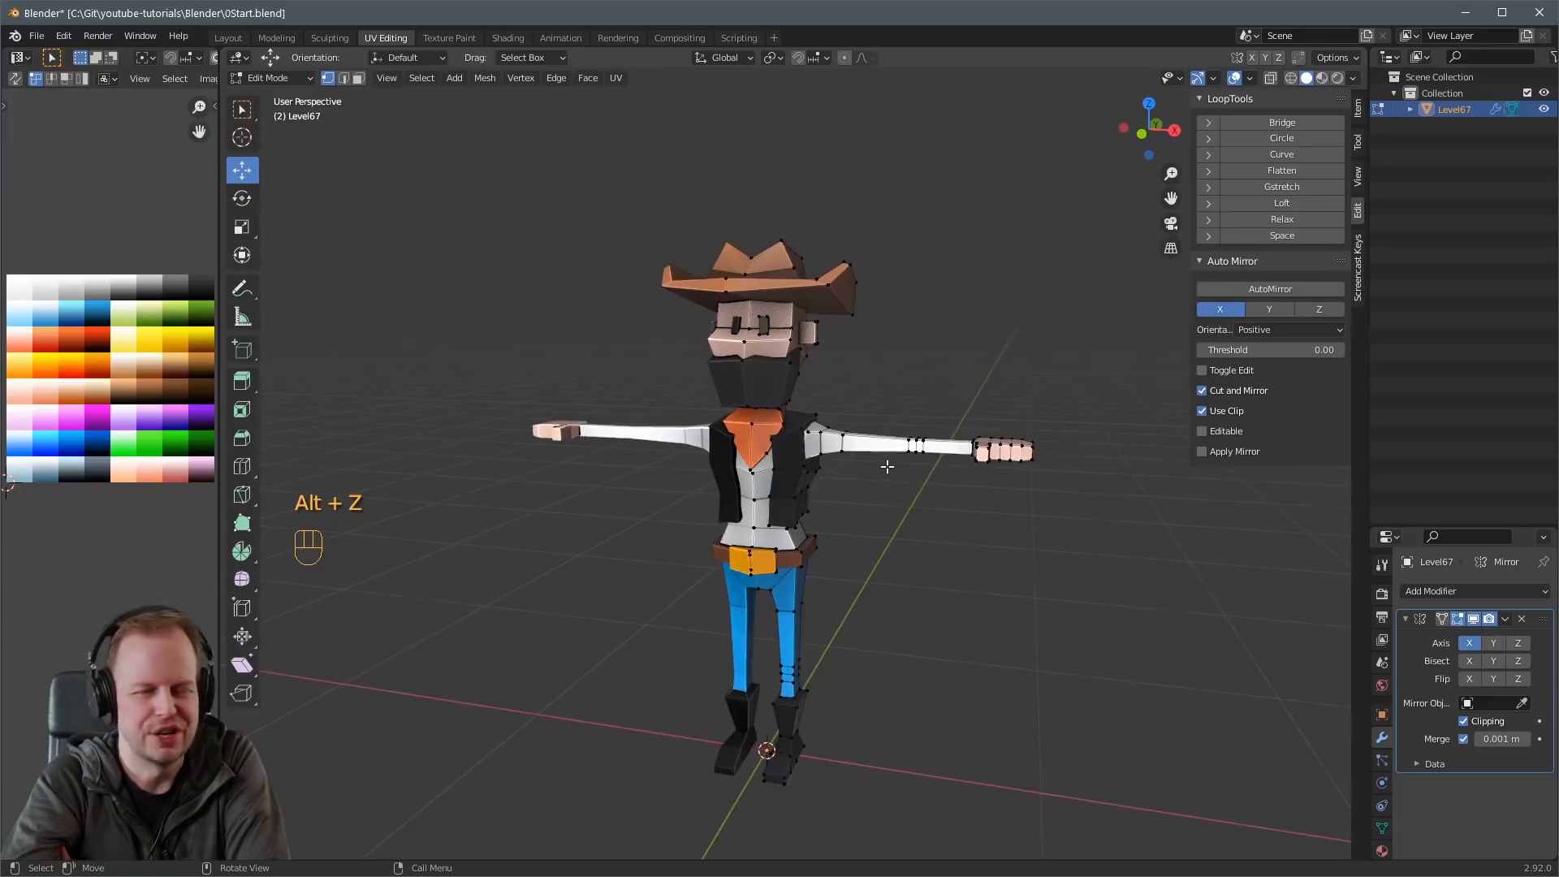
pyautogui.scroll(2, 899, 476)
pyautogui.press('Tab')
pyautogui.press('Tab')
pyautogui.scroll(4, 842, 451)
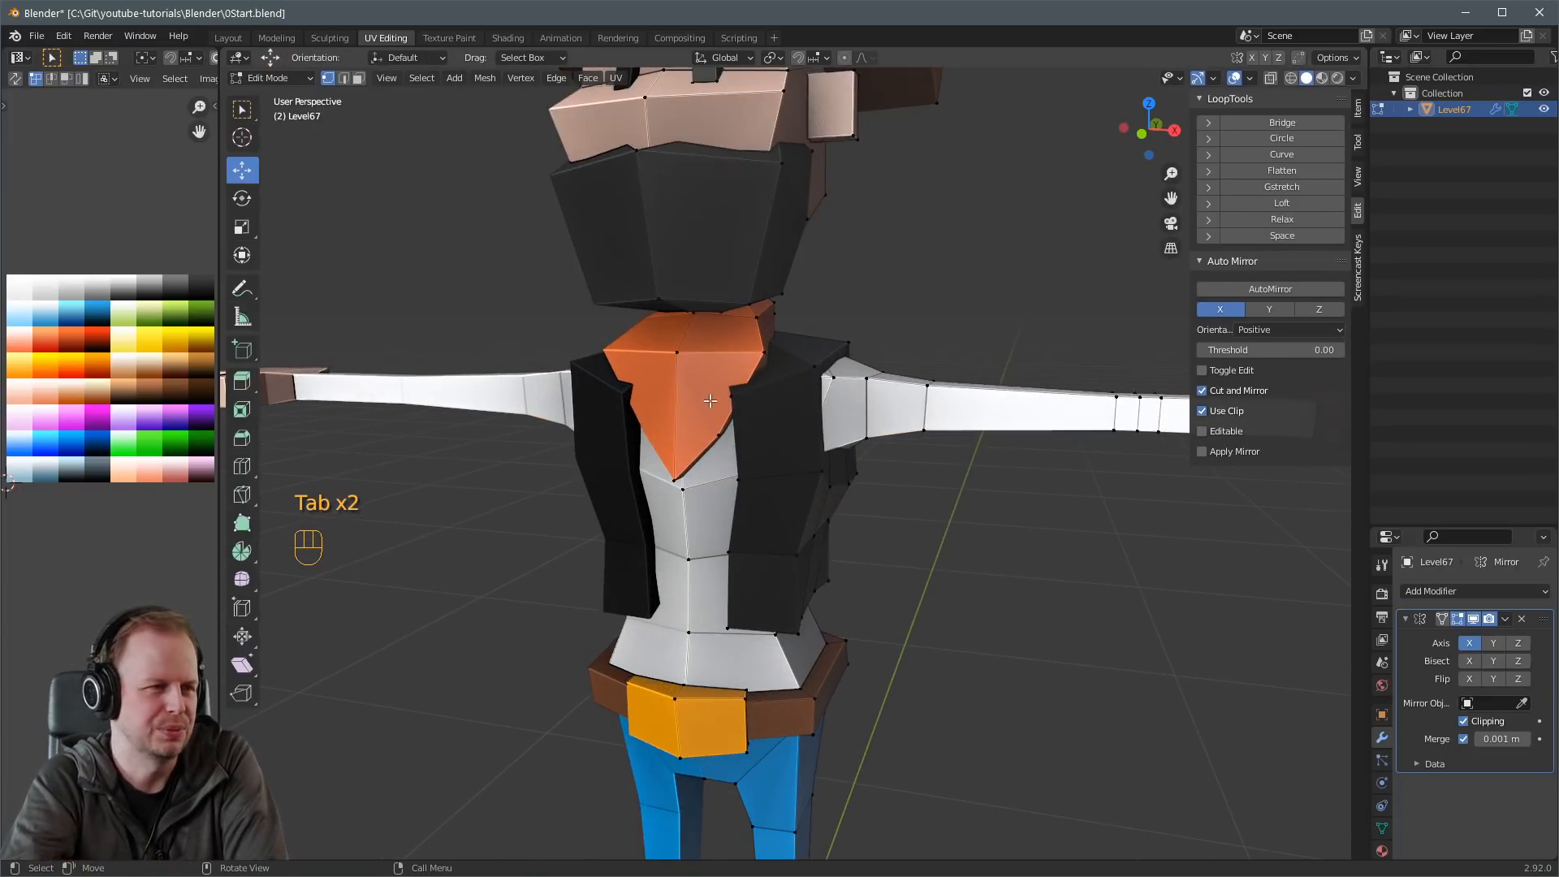
pyautogui.press('Tab')
pyautogui.press('3')
pyautogui.moveTo(704, 395); pyautogui.dragTo(740, 379, button='middle')
pyautogui.press('Tab')
# Move the bandana's front face outward over the vest's collar and pick the vertex on its lower side edge.
pyautogui.press('3')
pyautogui.press('g')
pyautogui.click(690, 372)
pyautogui.press('1')
pyautogui.click(673, 431)
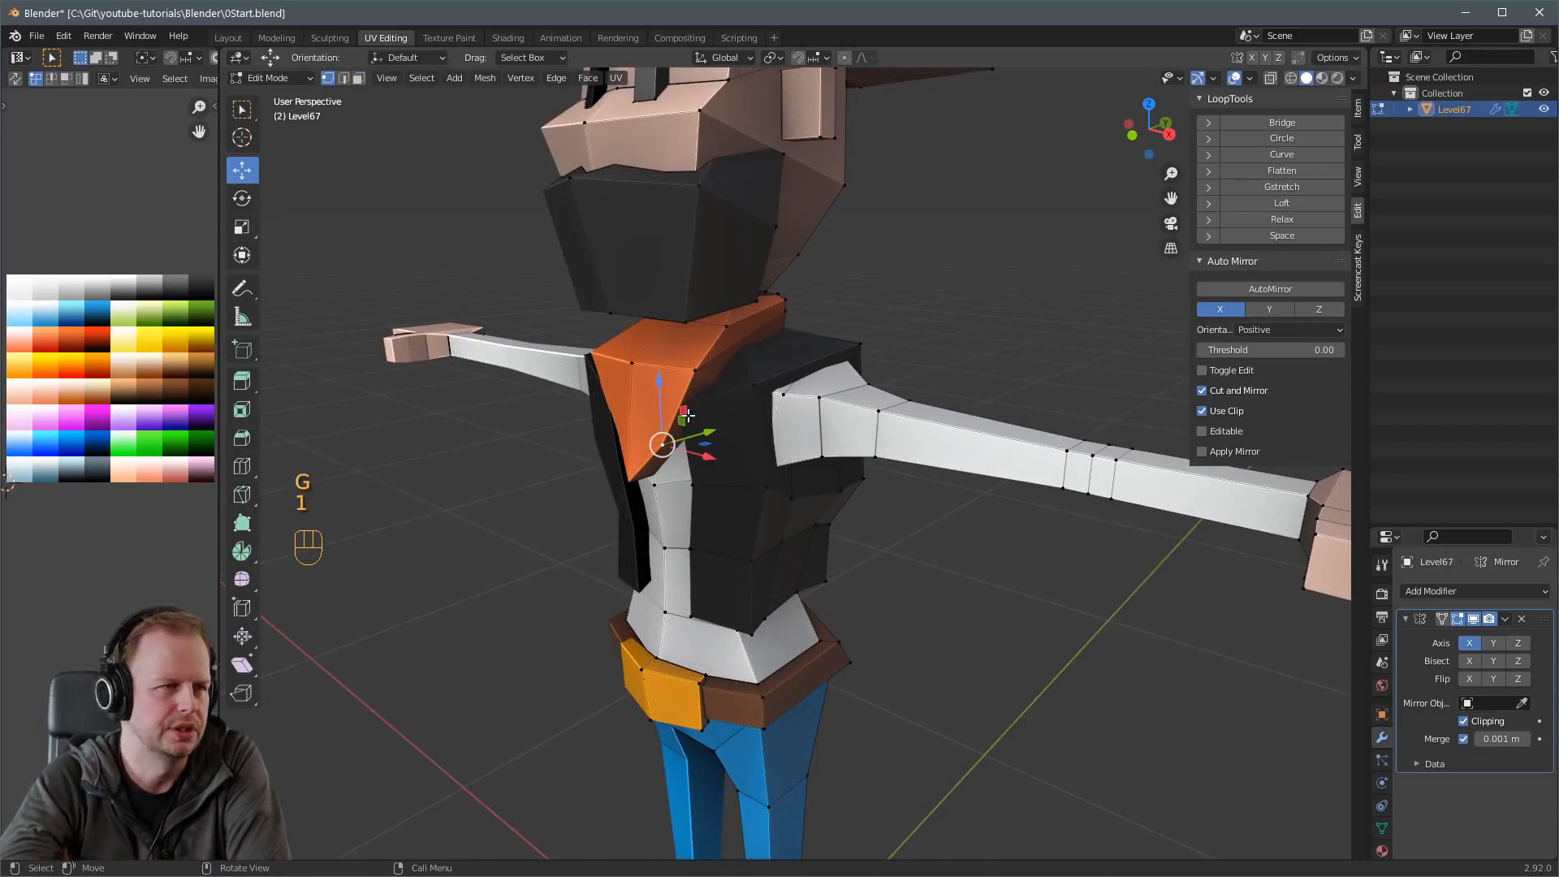
# Move the vest's upper front collar vertex back by about 0.024 m so it sits behind the bandana.
pyautogui.moveTo(845, 410); pyautogui.dragTo(774, 392, button='middle')
pyautogui.hotkey('alt', 'z')
pyautogui.hotkey('alt', 'z')
pyautogui.press('g')
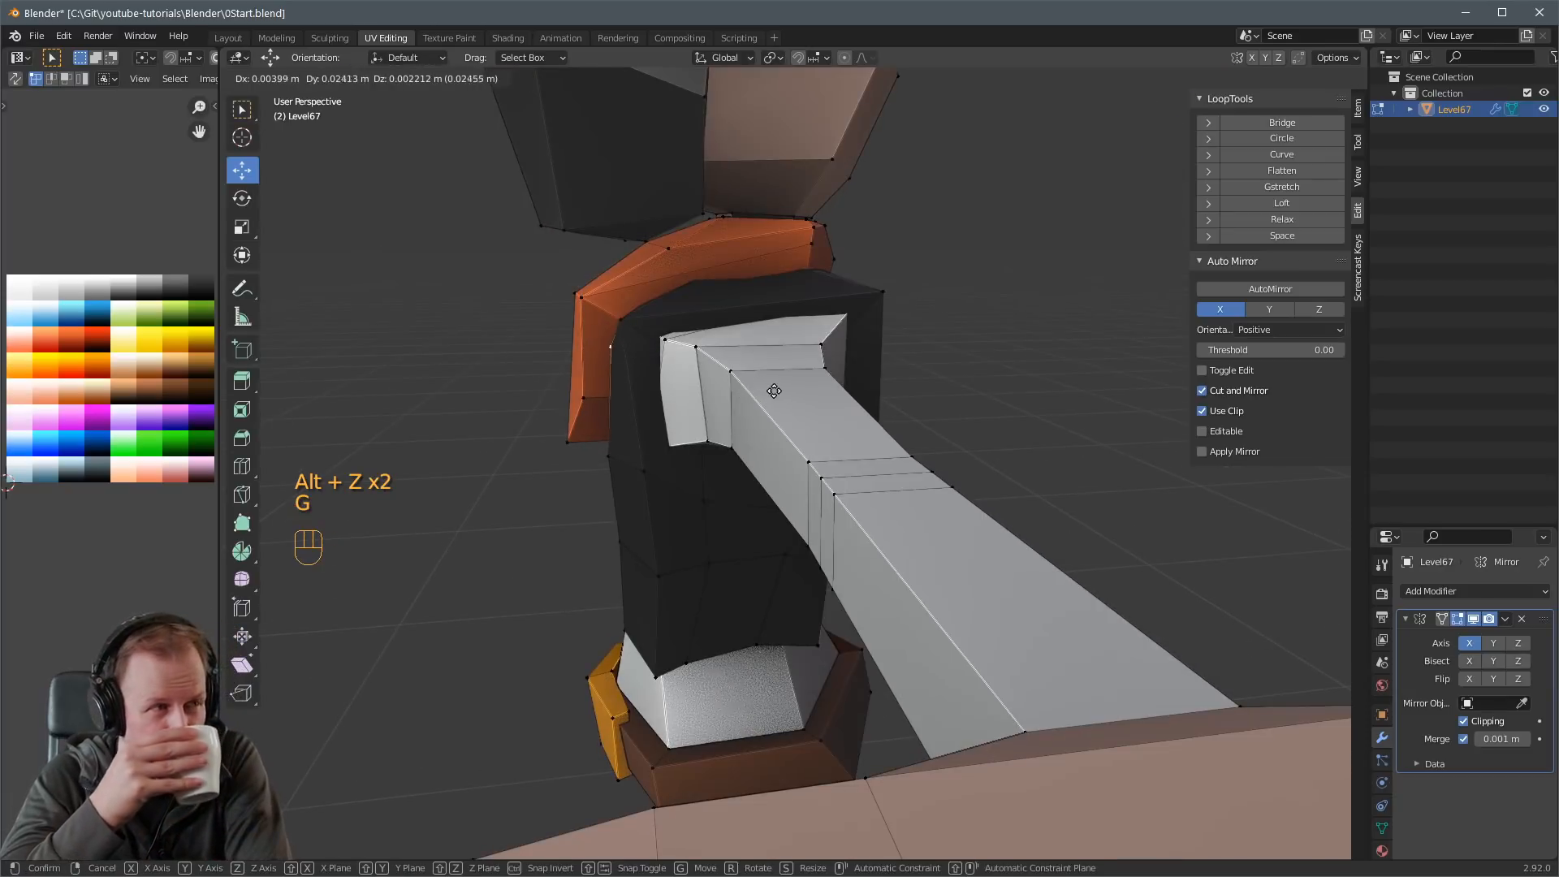
pyautogui.click(773, 391)
# Fine-tune the vest's front outer shoulder vertex beside the sleeve with small moves and return to Object Mode.
pyautogui.click(627, 326)
pyautogui.moveTo(640, 336); pyautogui.dragTo(834, 278, button='middle')
pyautogui.press('g')
pyautogui.click(713, 339)
pyautogui.press('g')
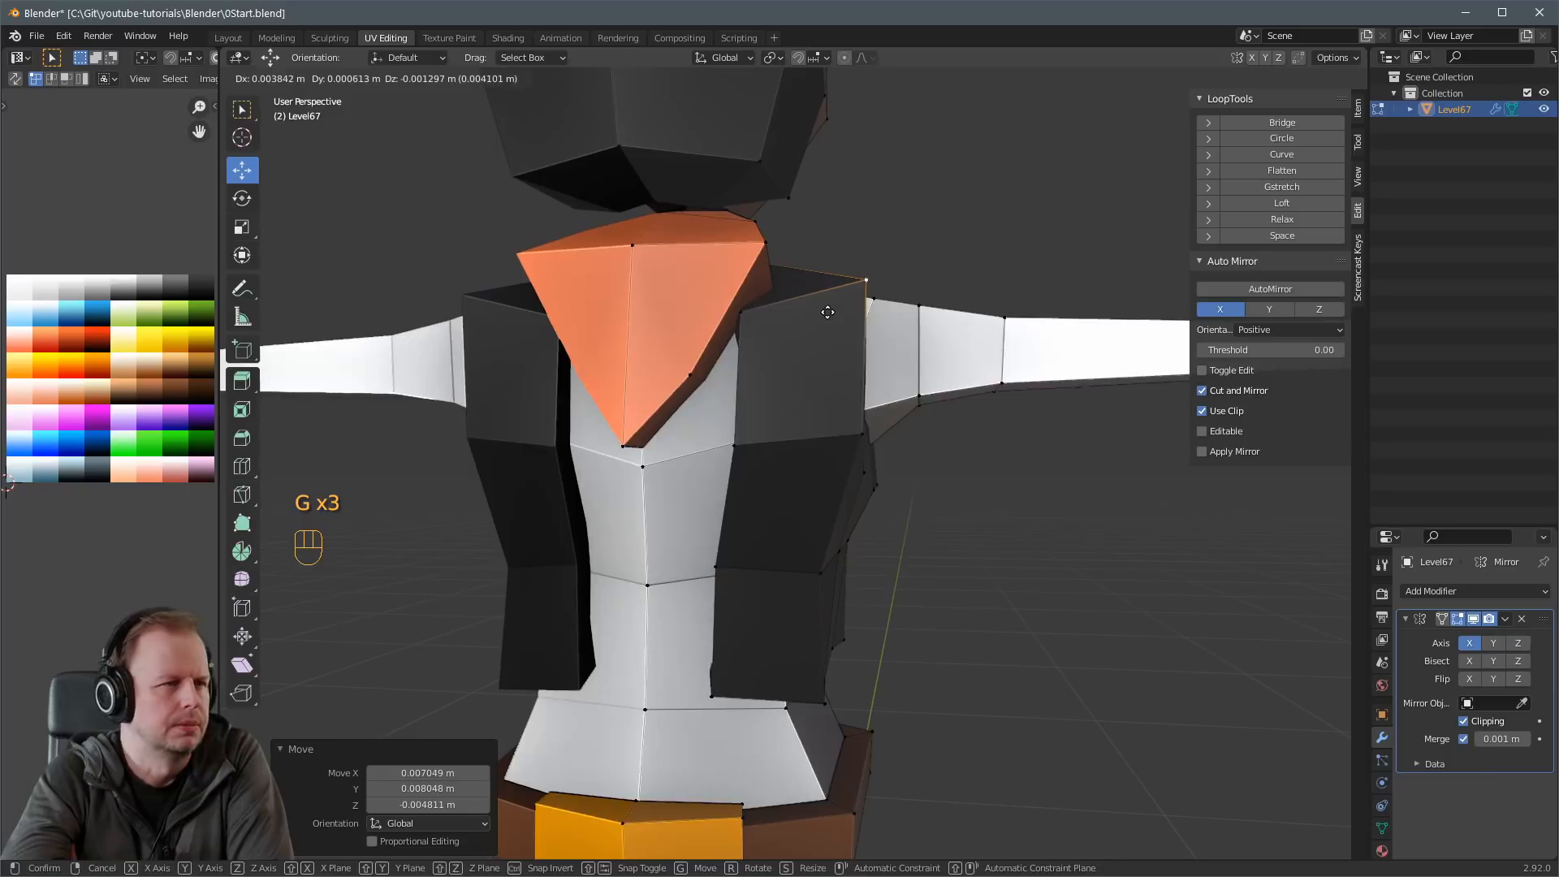
pyautogui.click(828, 317)
pyautogui.scroll(-10, 836, 357)
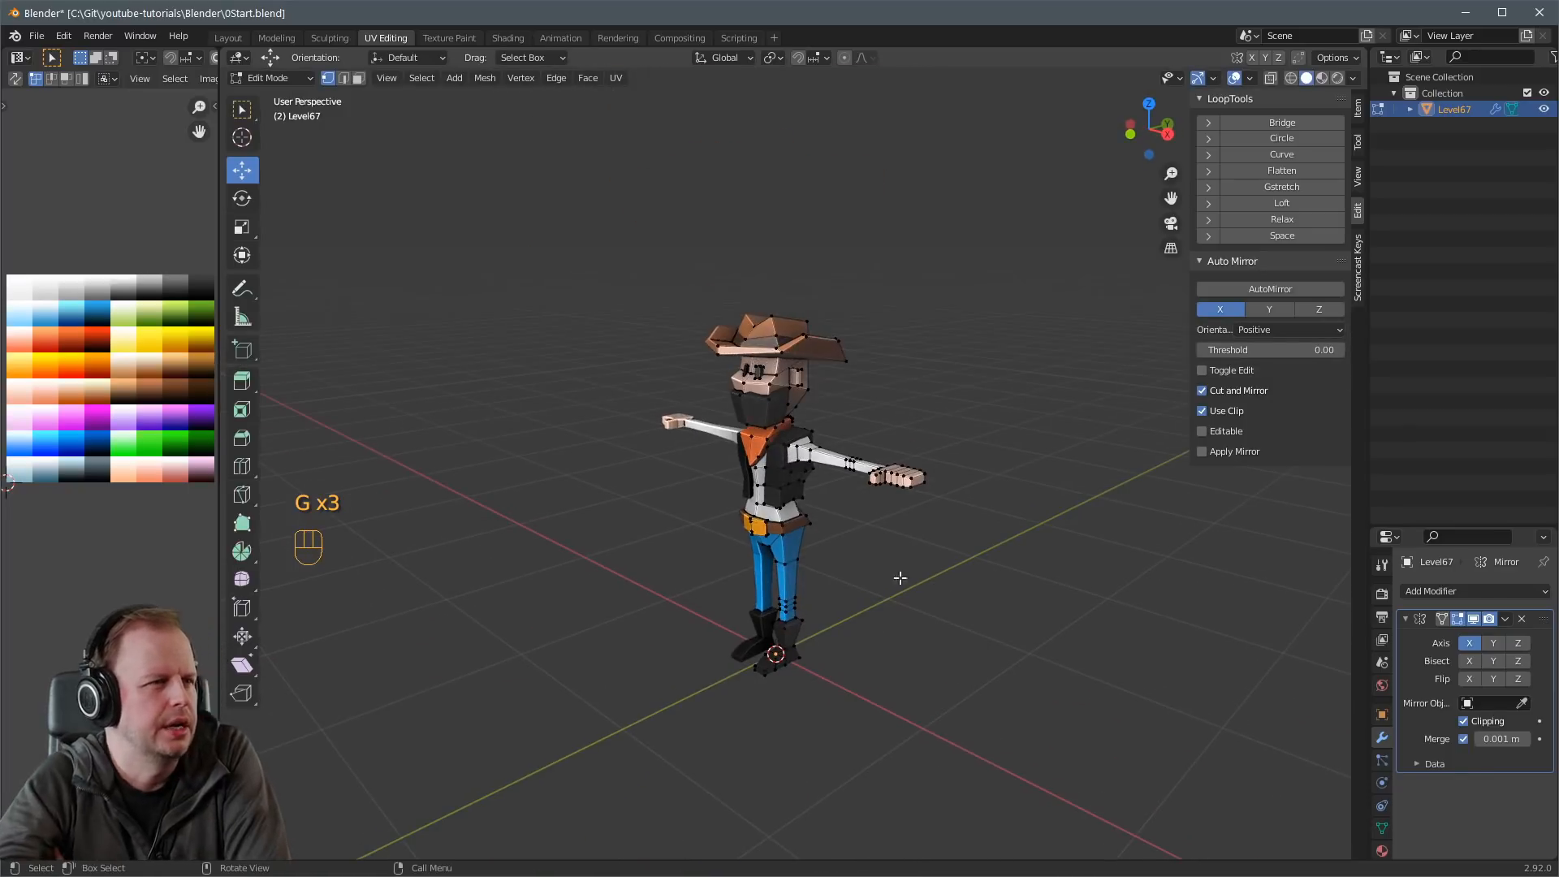
pyautogui.press('Tab')
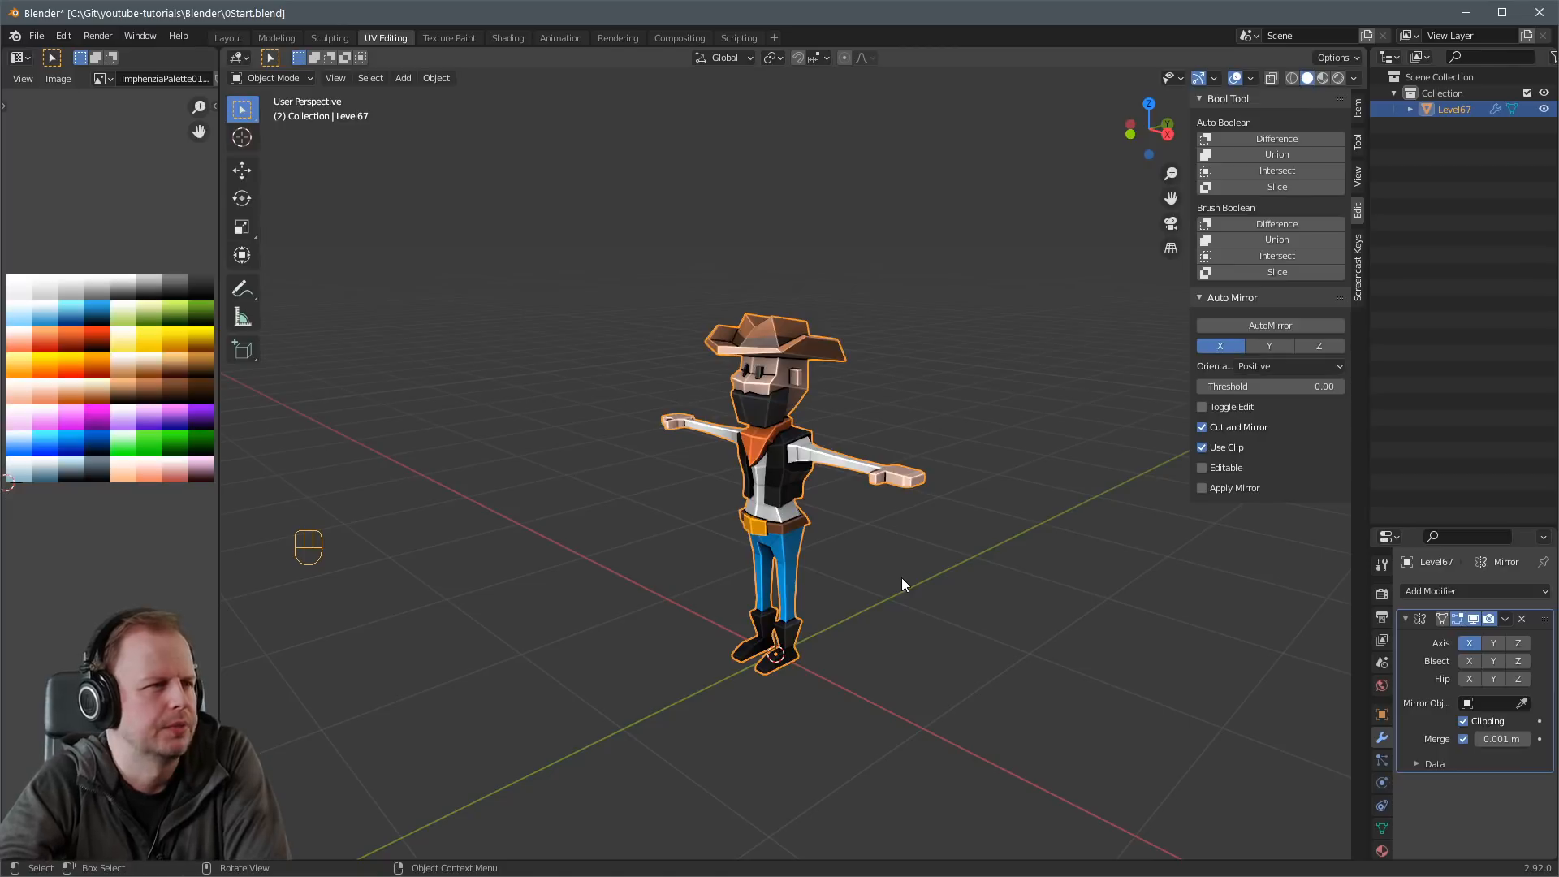
# Move the ear's lower edge inward by about 0.017 m.
pyautogui.scroll(3, 902, 577)
pyautogui.moveTo(901, 577); pyautogui.dragTo(885, 293, button='middle')
pyautogui.press('Tab')
pyautogui.press('2')
pyautogui.press('g')
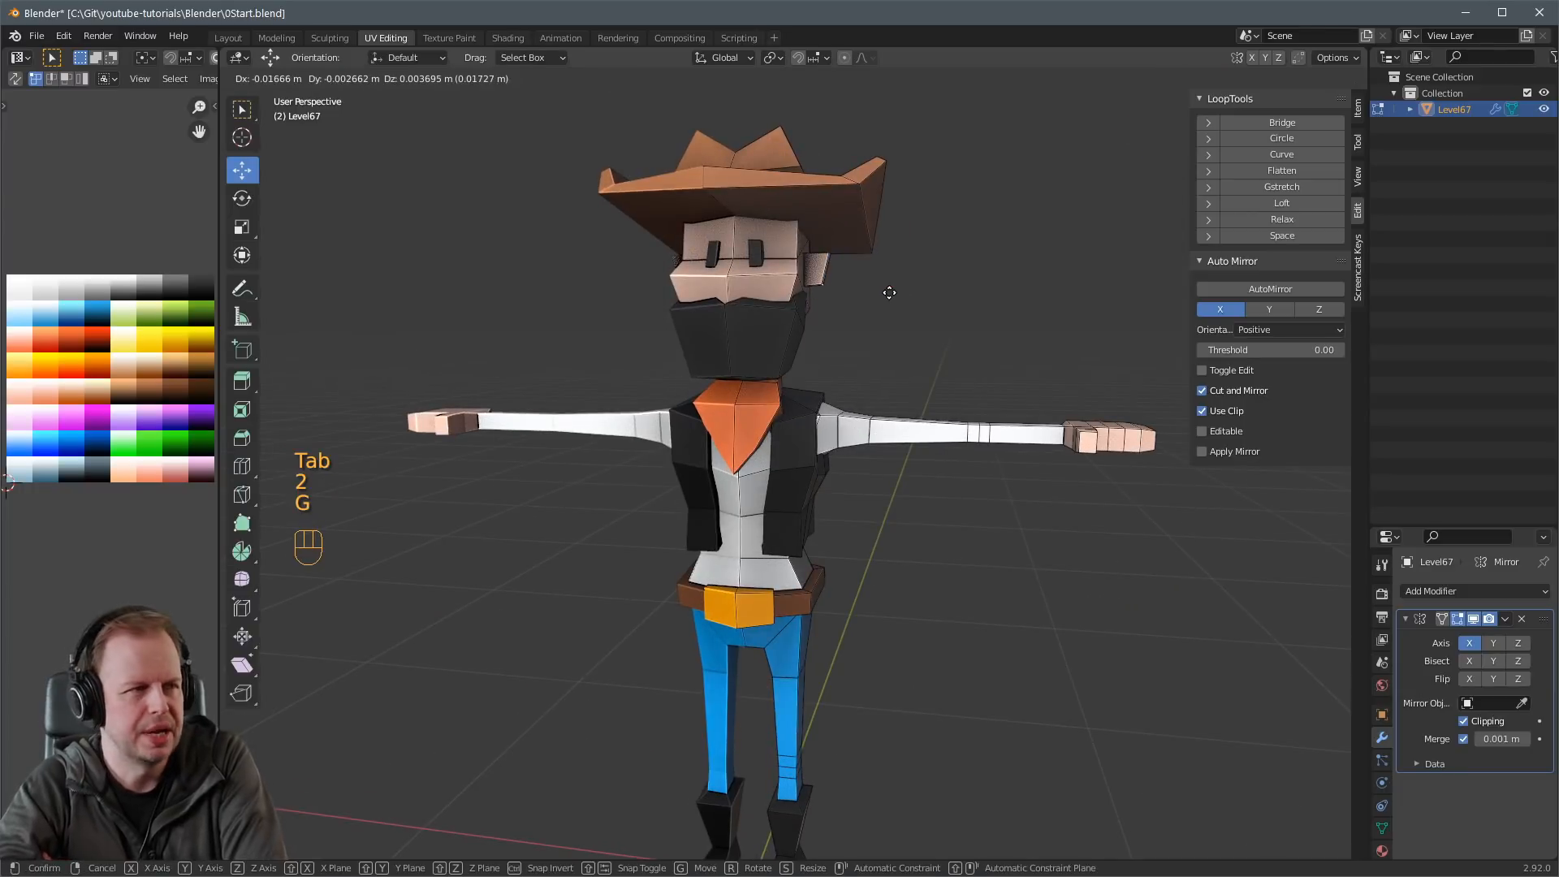
pyautogui.click(889, 292)
pyautogui.scroll(-4, 886, 459)
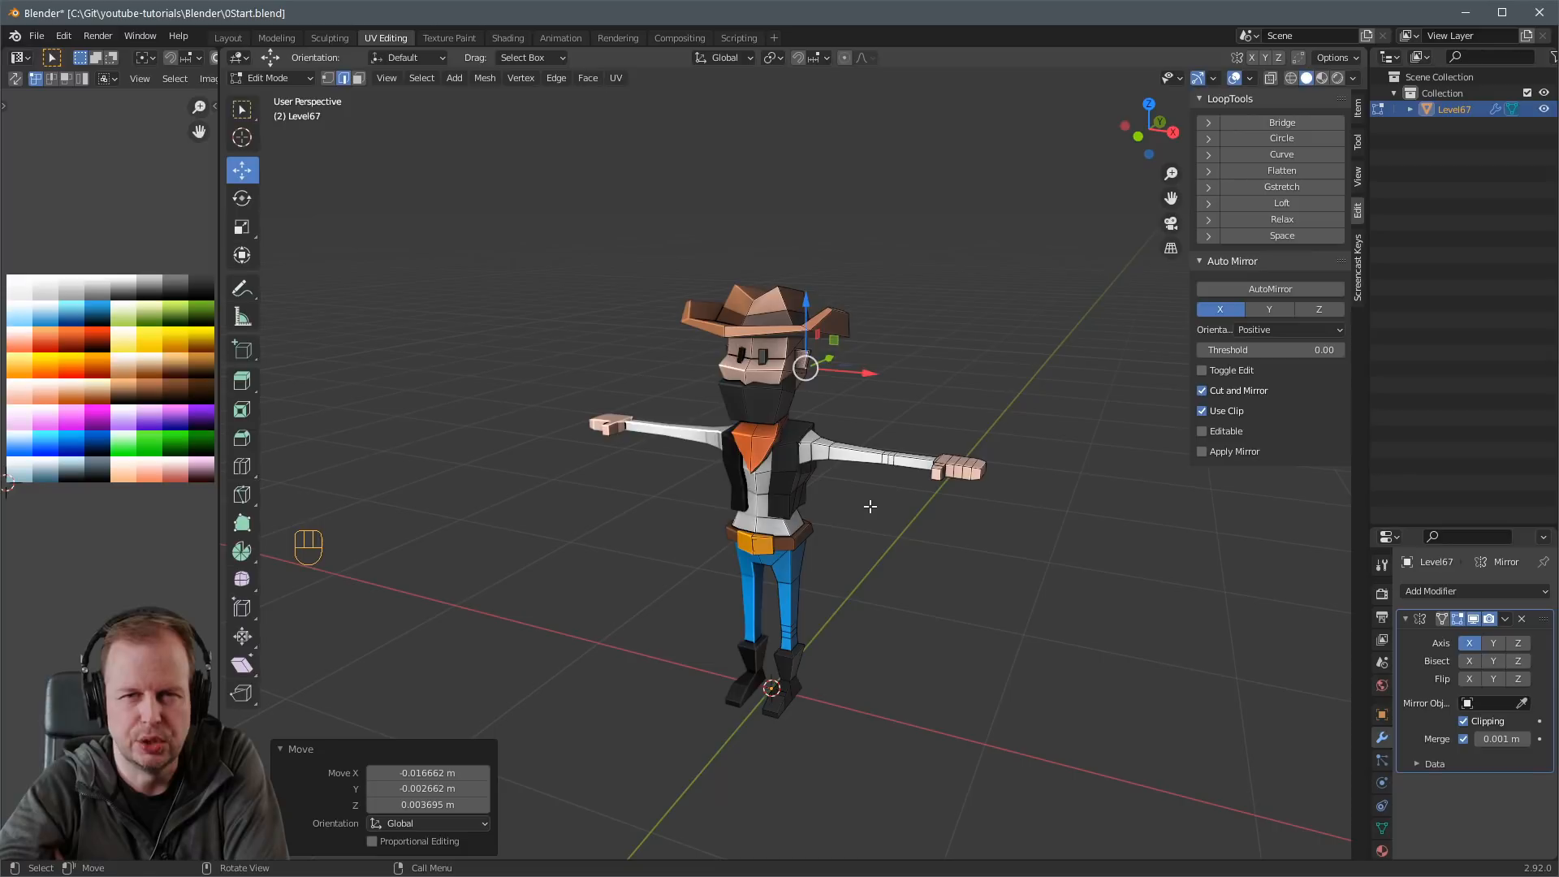
pyautogui.moveTo(781, 513); pyautogui.dragTo(809, 505, button='middle')
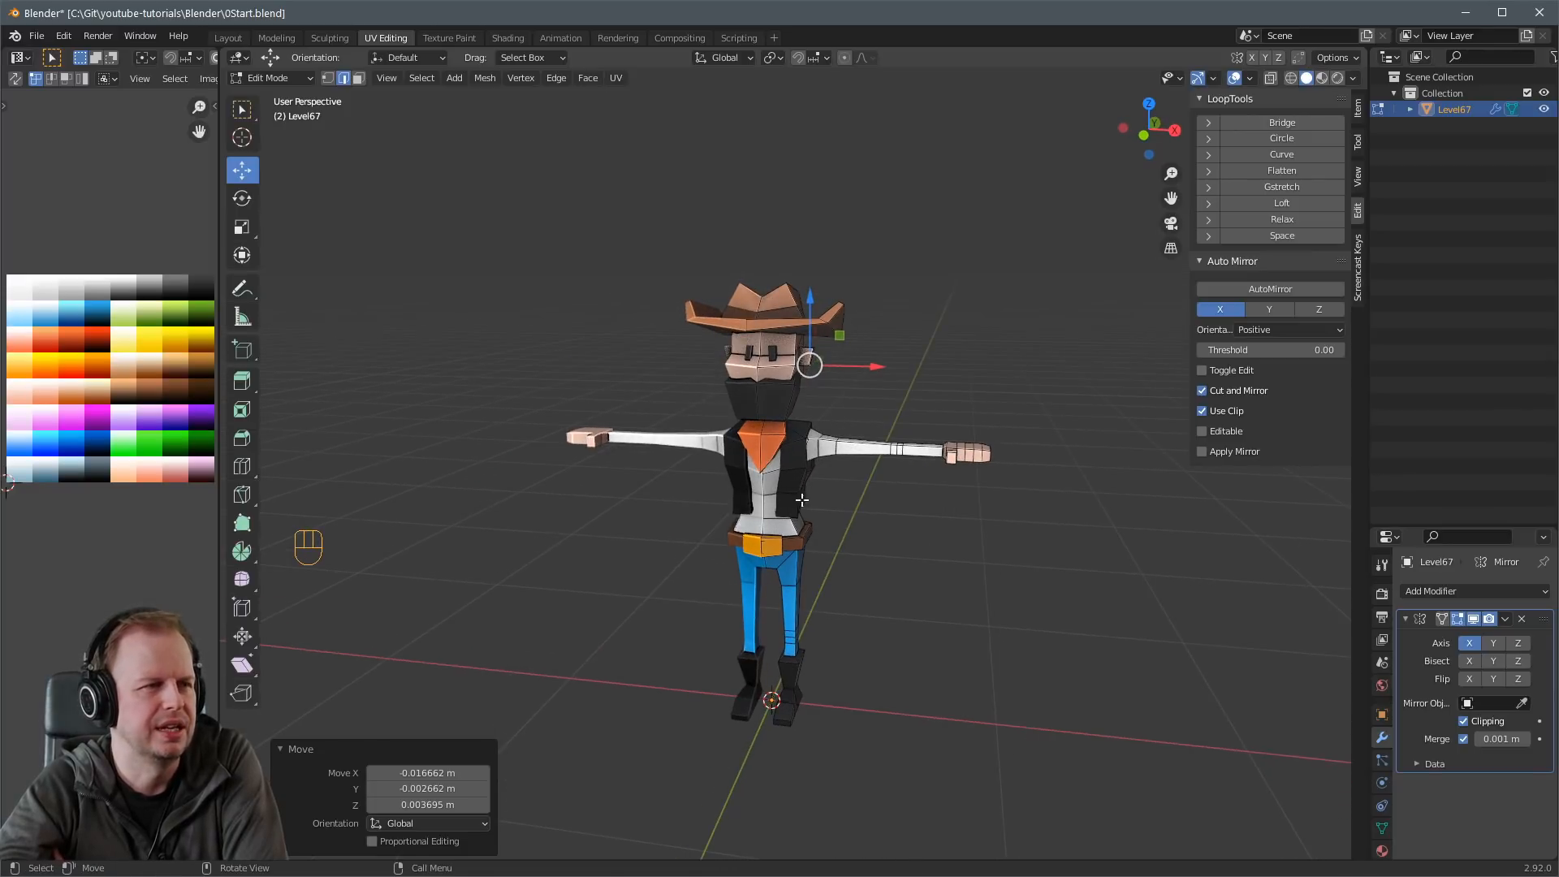
pyautogui.moveTo(890, 575); pyautogui.dragTo(789, 539, button='middle')
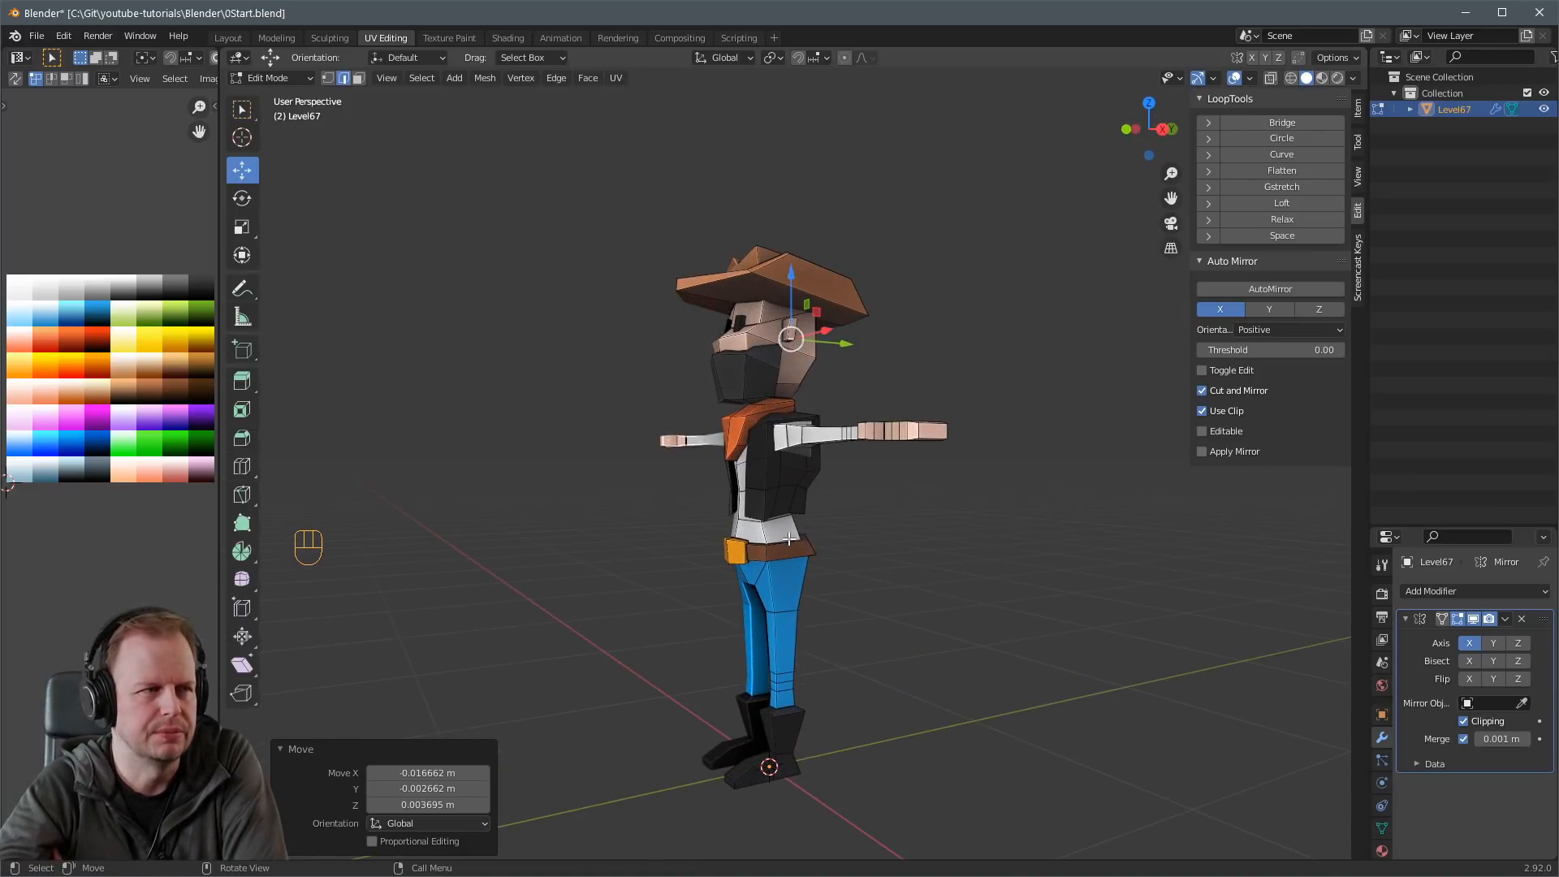
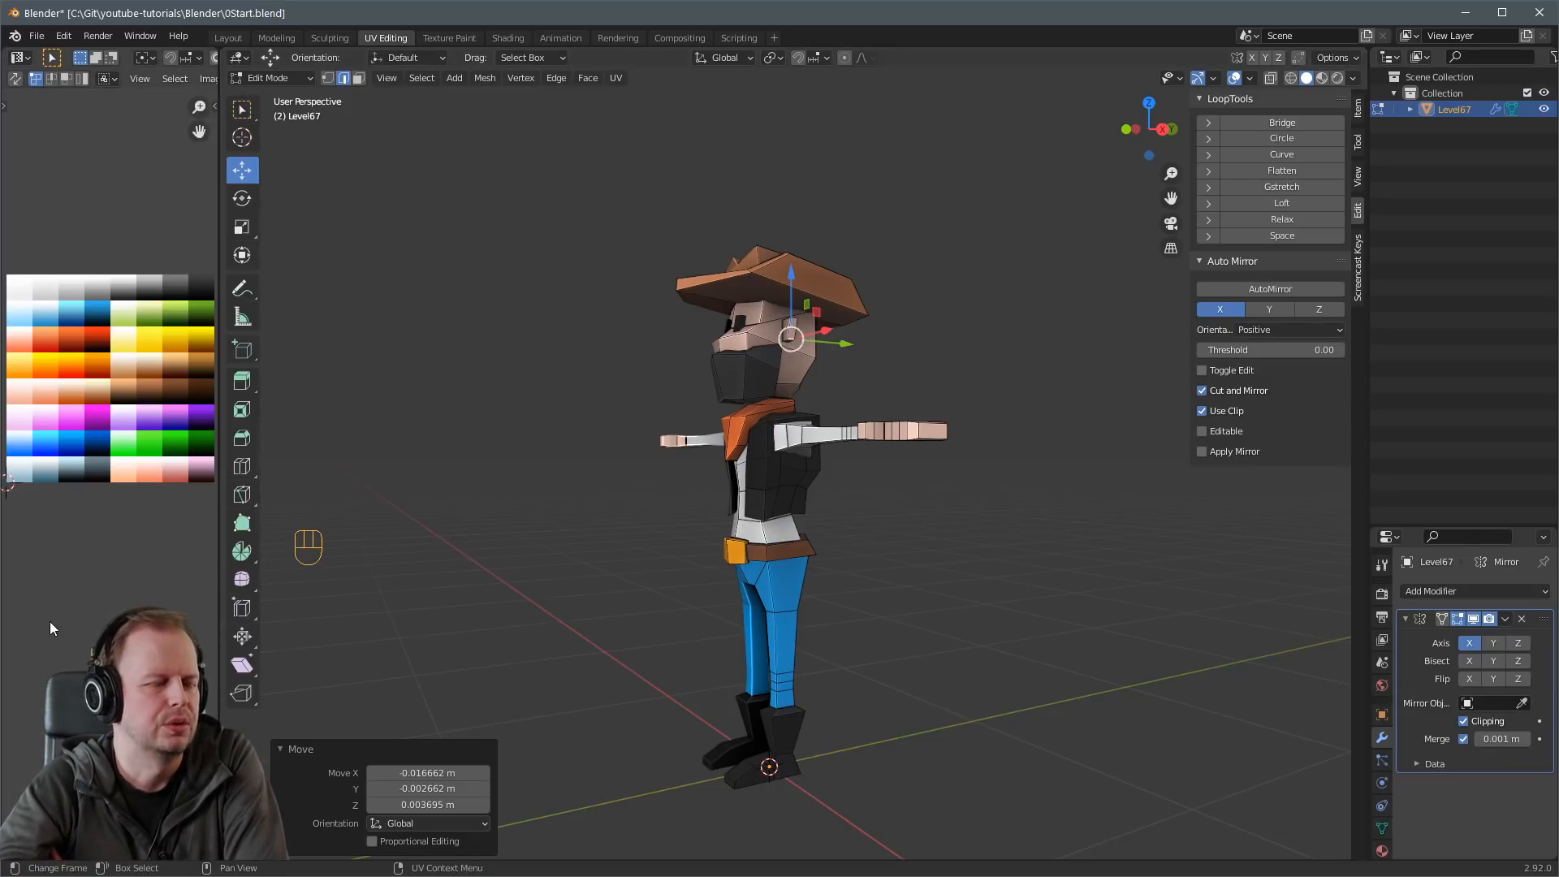
# Select the vest's lower side hem edges and move them outward and up by about 0.038 m.
pyautogui.moveTo(893, 538); pyautogui.dragTo(775, 448, button='middle')
pyautogui.scroll(3, 789, 507)
pyautogui.press('3')
pyautogui.click(742, 497)
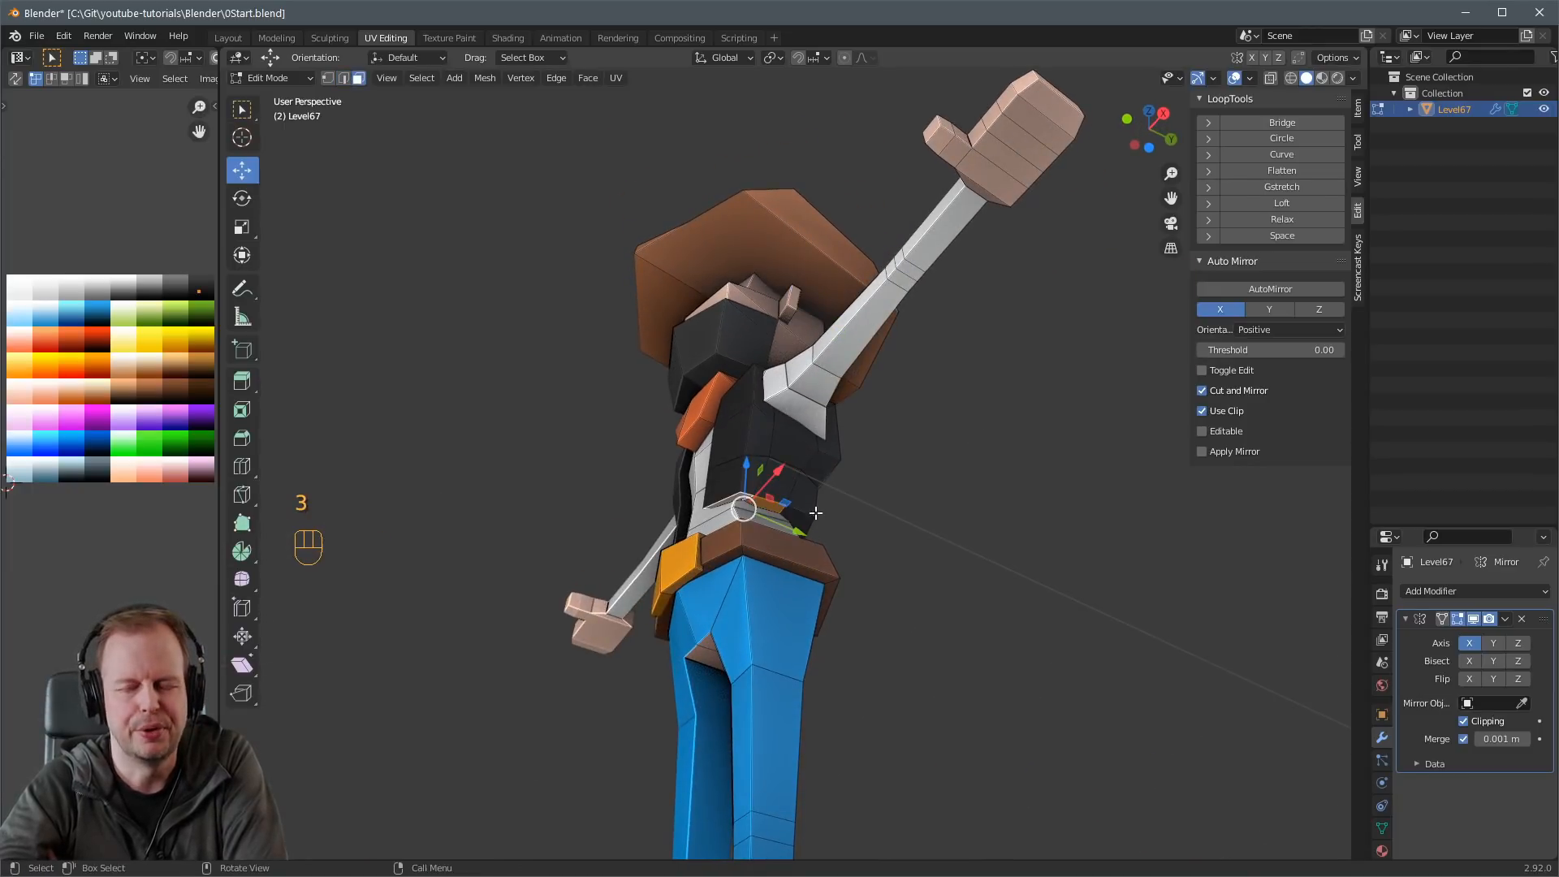
pyautogui.scroll(2, 802, 534)
pyautogui.press('2')
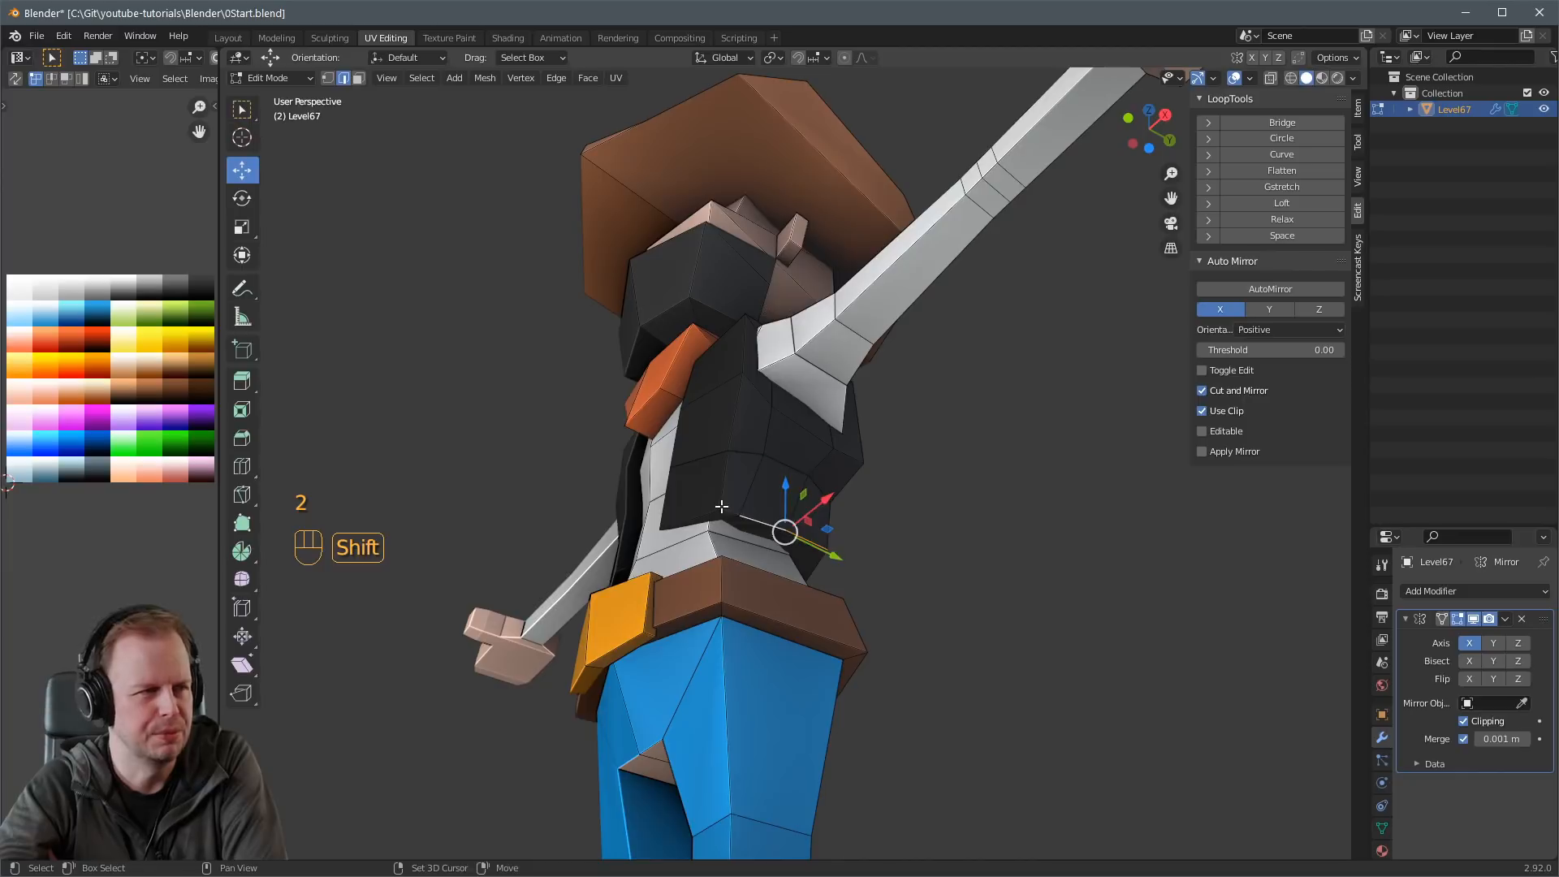
pyautogui.keyDown('shift'); pyautogui.click(730, 513); pyautogui.keyUp('shift')
pyautogui.moveTo(732, 514); pyautogui.dragTo(840, 542, button='middle')
pyautogui.press('g')
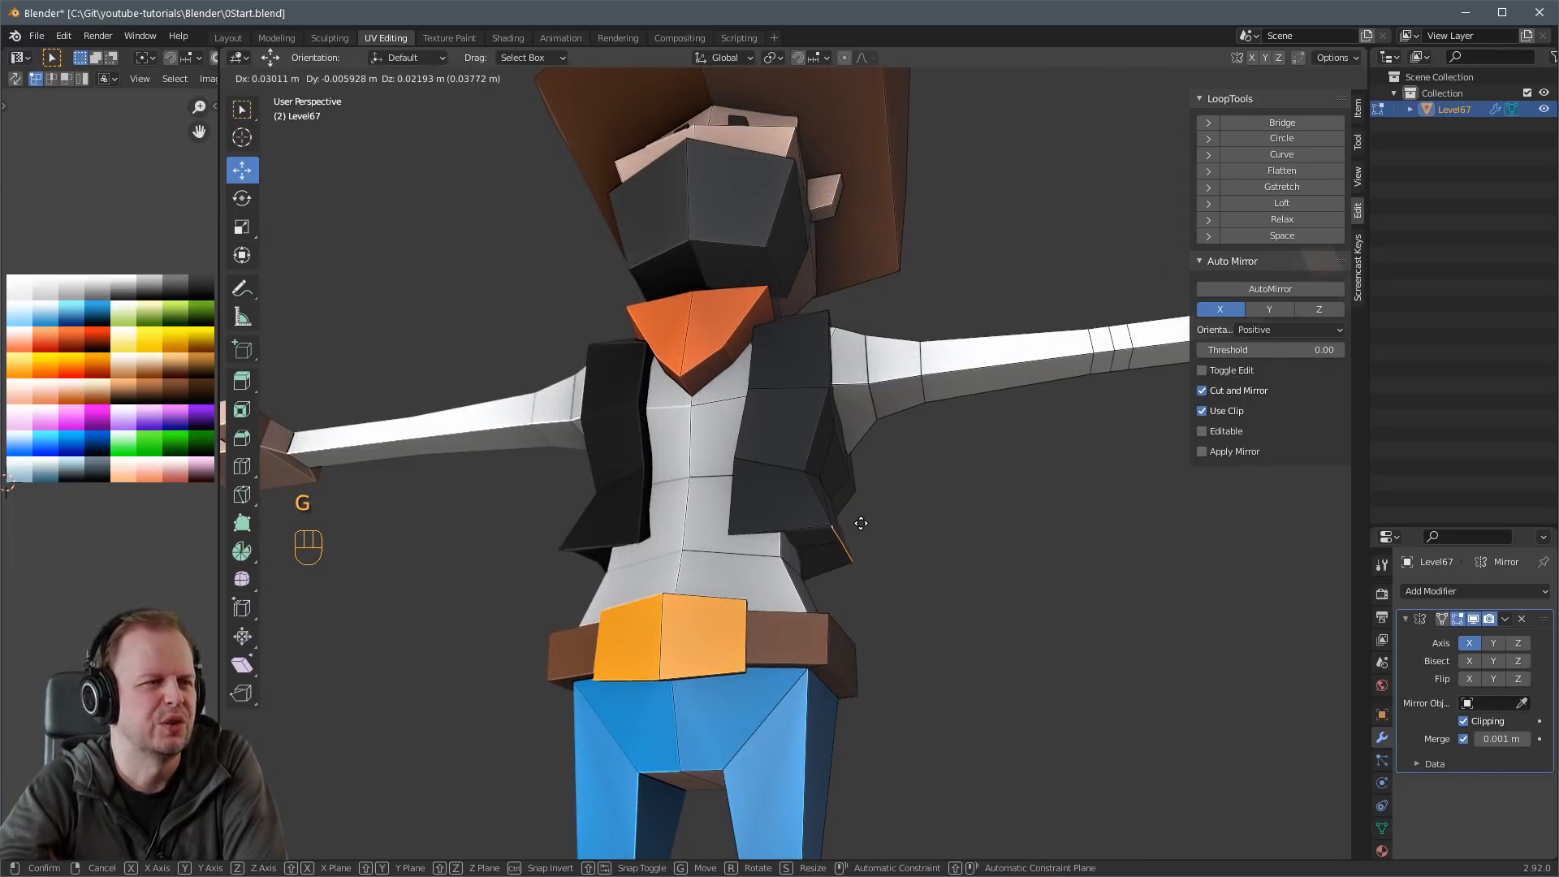
pyautogui.click(860, 524)
# Move the vest's front side hem edge outward, forward and up by about 0.012 m in total.
pyautogui.moveTo(860, 526); pyautogui.dragTo(741, 504, button='middle')
pyautogui.press('2')
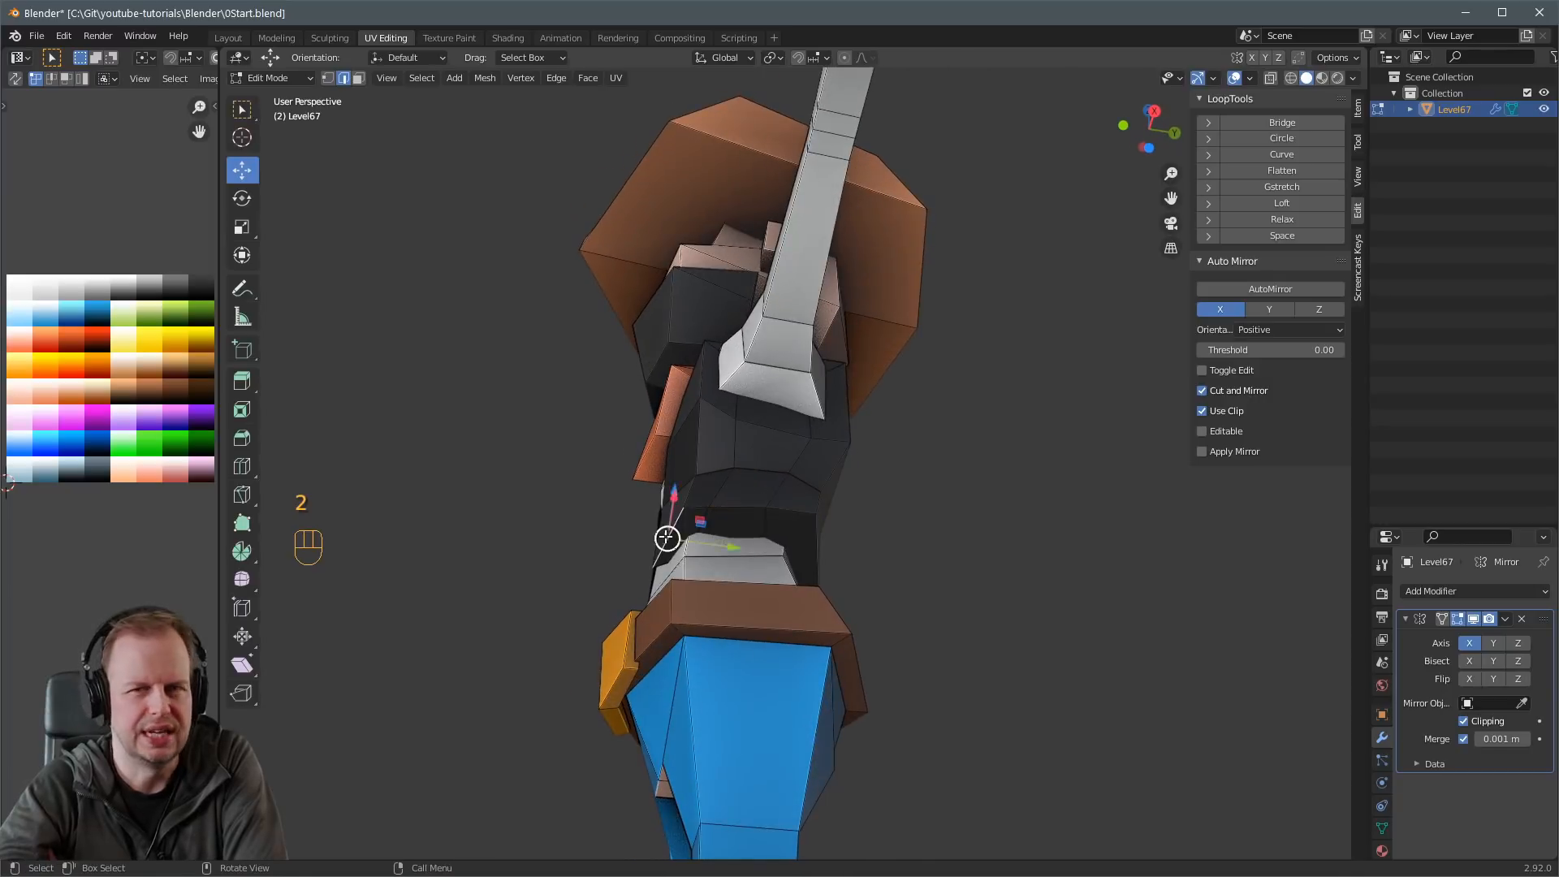
pyautogui.press('g')
pyautogui.moveTo(666, 538); pyautogui.dragTo(685, 598, button='middle')
pyautogui.click(659, 536)
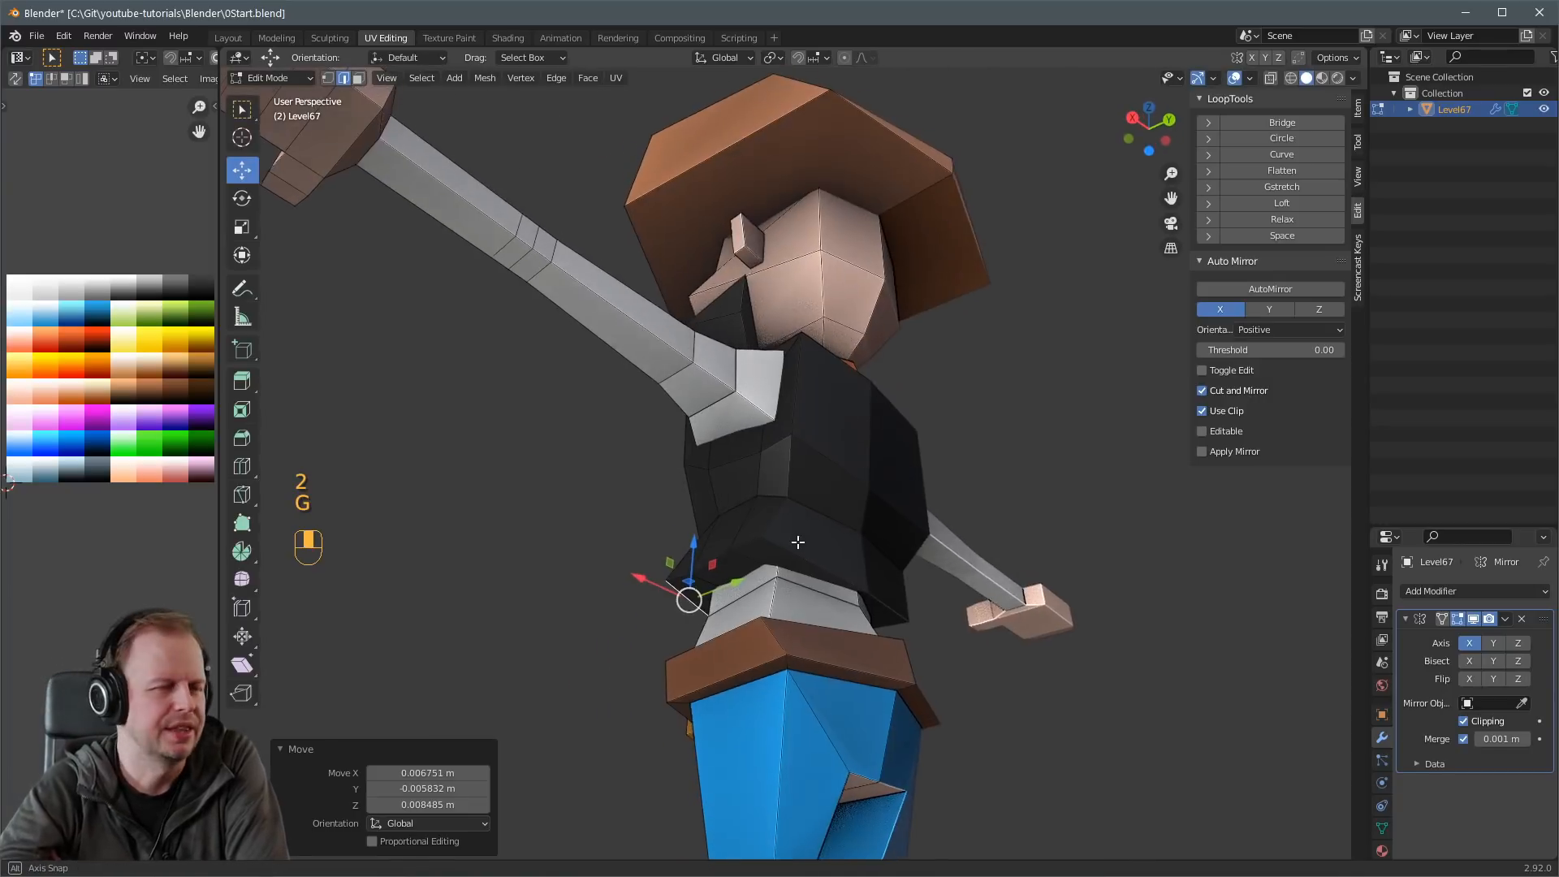
# Move the vest's rear hem vertex backward and up by about 0.023 m, fine-tune it, and return to Object Mode.
pyautogui.press('1')
pyautogui.moveTo(898, 582); pyautogui.dragTo(934, 578, button='middle')
pyautogui.press('g')
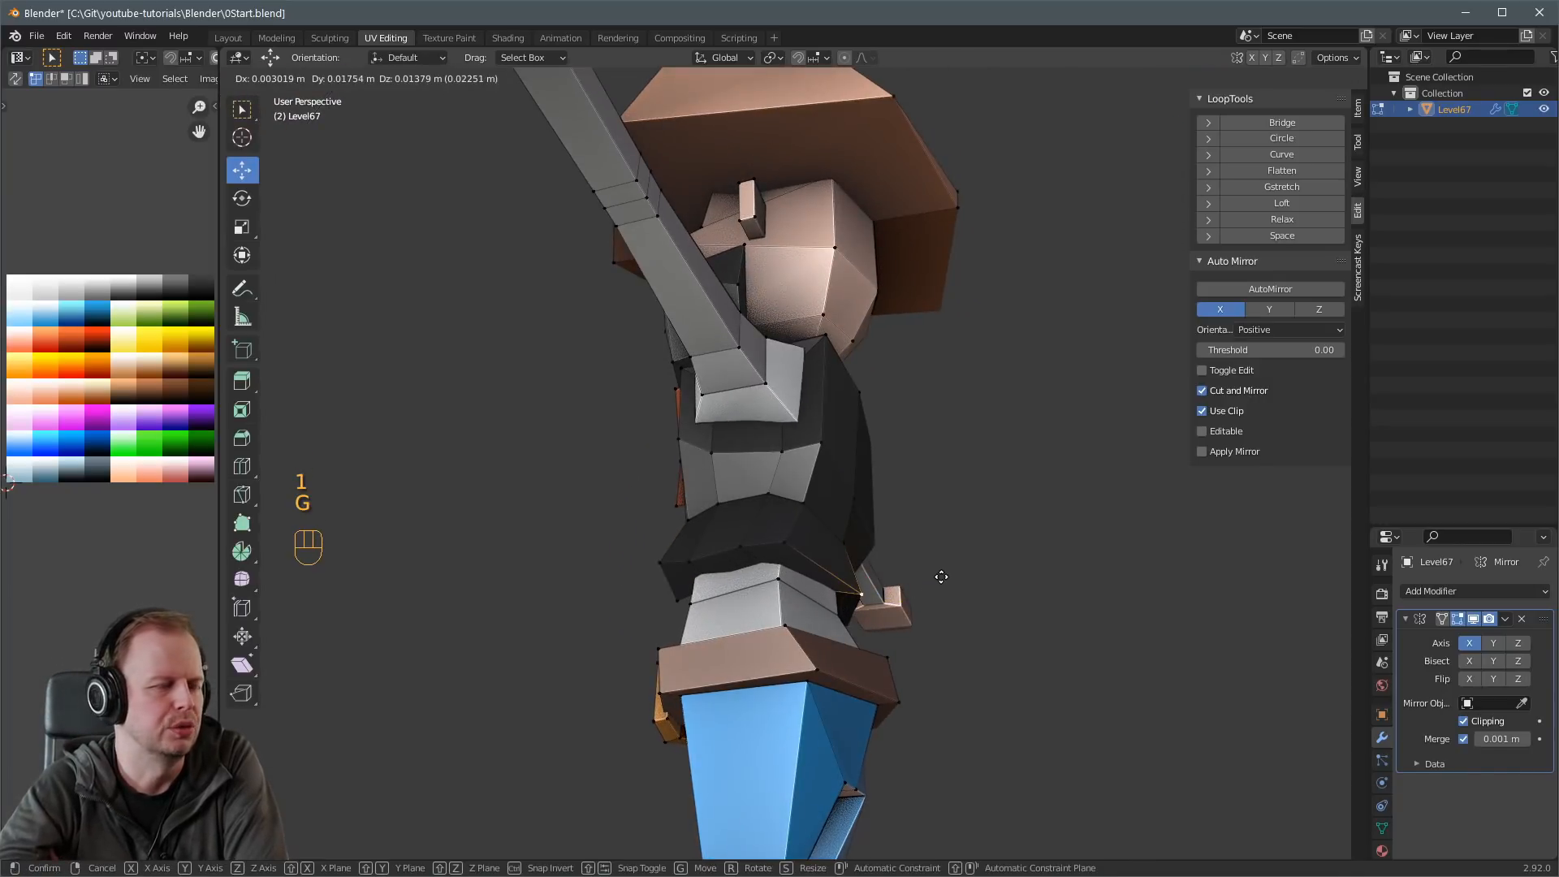
pyautogui.click(941, 576)
pyautogui.press('g')
pyautogui.click(939, 570)
pyautogui.scroll(-3, 933, 568)
pyautogui.press('Tab')
# Select the bottom hem faces of the vest and lower them by about 0.08 m toward the belt.
pyautogui.moveTo(752, 535); pyautogui.dragTo(768, 422, button='middle')
pyautogui.scroll(5, 781, 511)
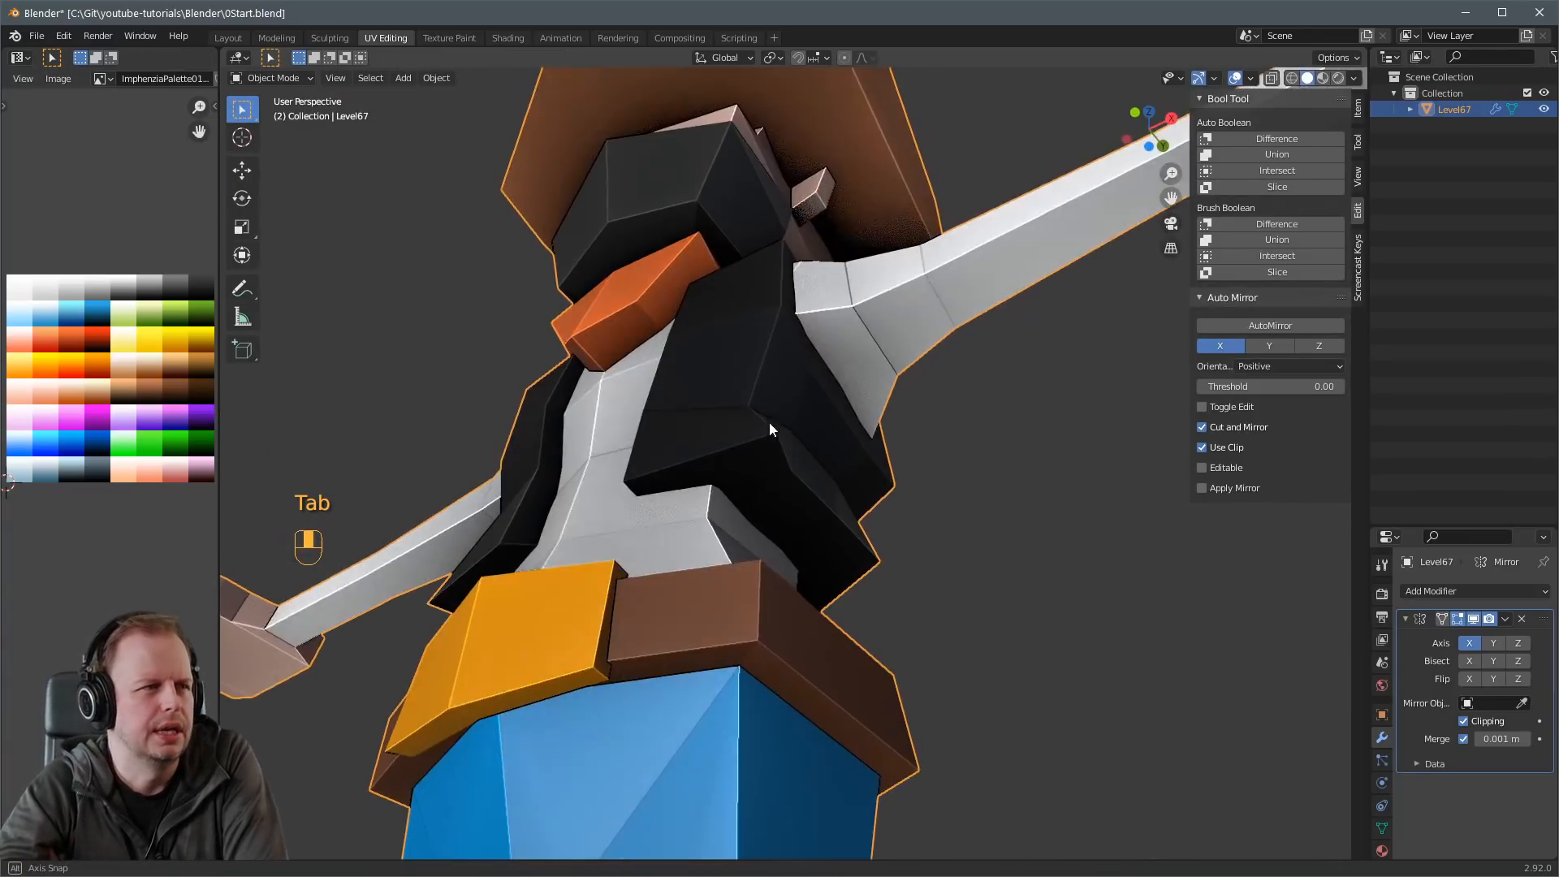
pyautogui.press('Tab')
pyautogui.press('3')
pyautogui.click(756, 476)
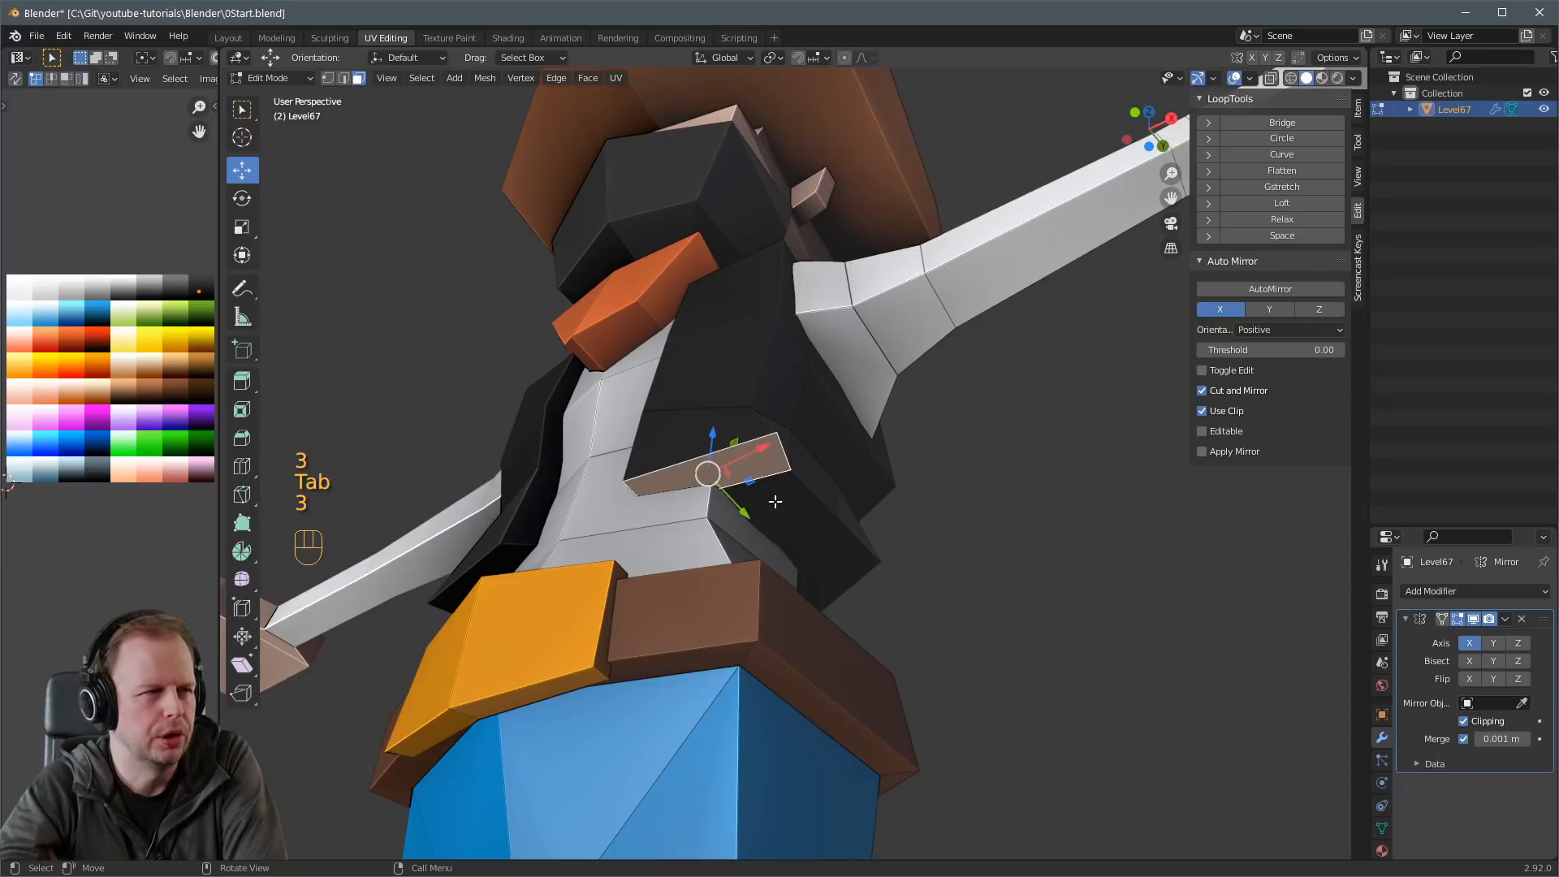
pyautogui.keyDown('shift'); pyautogui.click(789, 514); pyautogui.keyUp('shift')
pyautogui.keyDown('shift'); pyautogui.click(832, 556); pyautogui.keyUp('shift')
pyautogui.scroll(-4, 820, 532)
pyautogui.moveTo(789, 479); pyautogui.dragTo(841, 543, button='middle')
pyautogui.press('g')
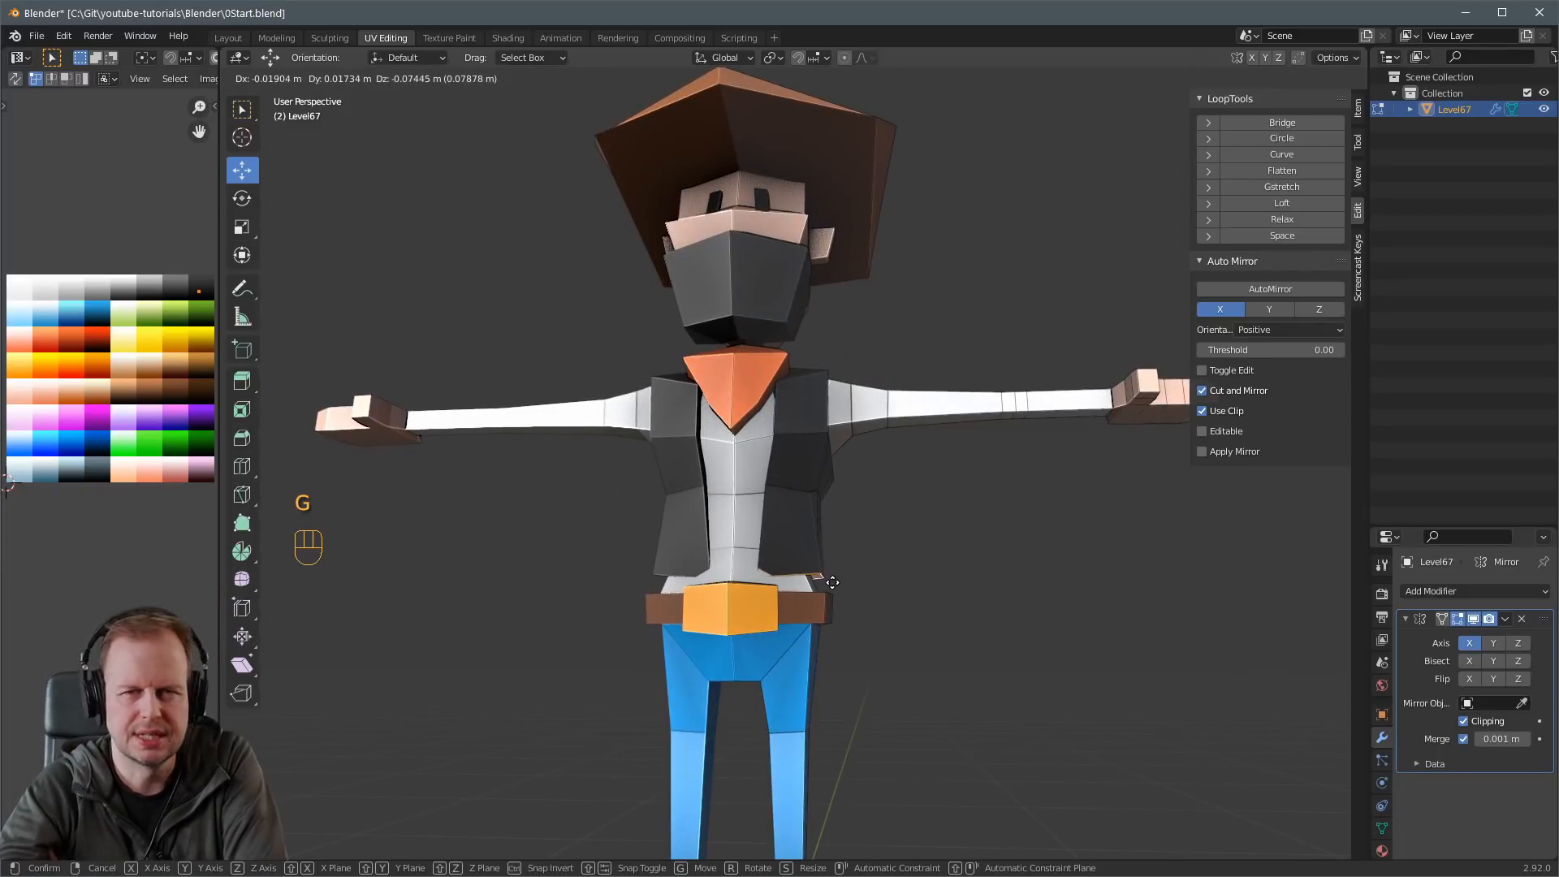
pyautogui.click(833, 578)
# Adjust the vest's front bottom hem vertex and move the rear bottom hem vertex forward by about 0.014 m.
pyautogui.moveTo(833, 579); pyautogui.dragTo(703, 613, button='middle')
pyautogui.scroll(5, 682, 662)
pyautogui.press('1')
pyautogui.click(633, 707)
pyautogui.press('g')
pyautogui.click(692, 633)
pyautogui.click(908, 680)
pyautogui.moveTo(909, 678); pyautogui.dragTo(939, 652, button='middle')
pyautogui.press('g')
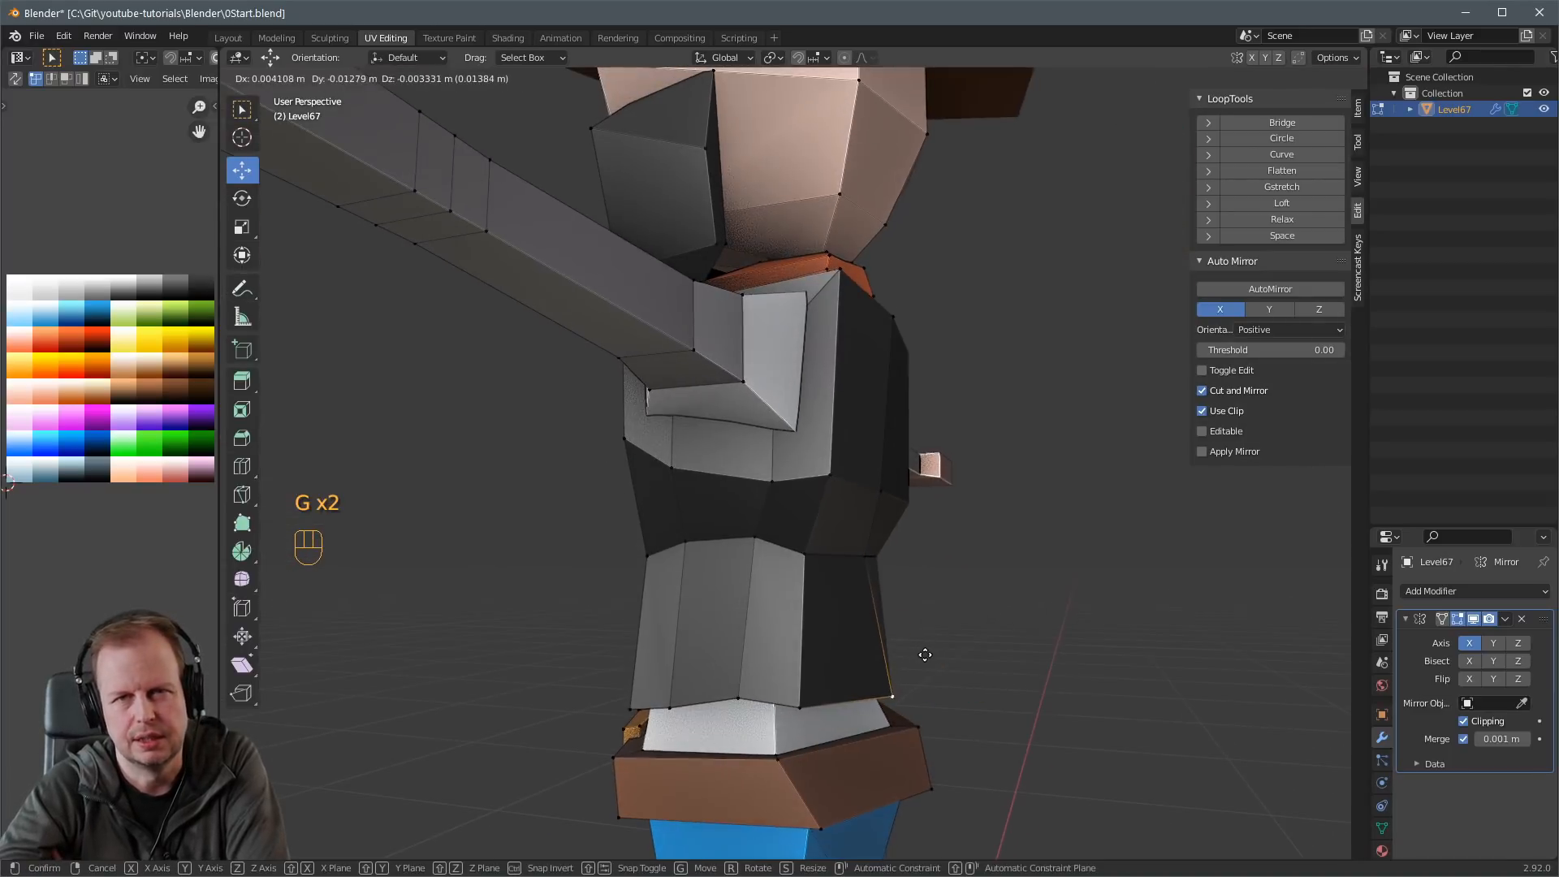
pyautogui.click(923, 654)
# Reposition the vertex on the vest's side at waist level and return to Object Mode.
pyautogui.scroll(-3, 877, 625)
pyautogui.press('2')
pyautogui.click(766, 509)
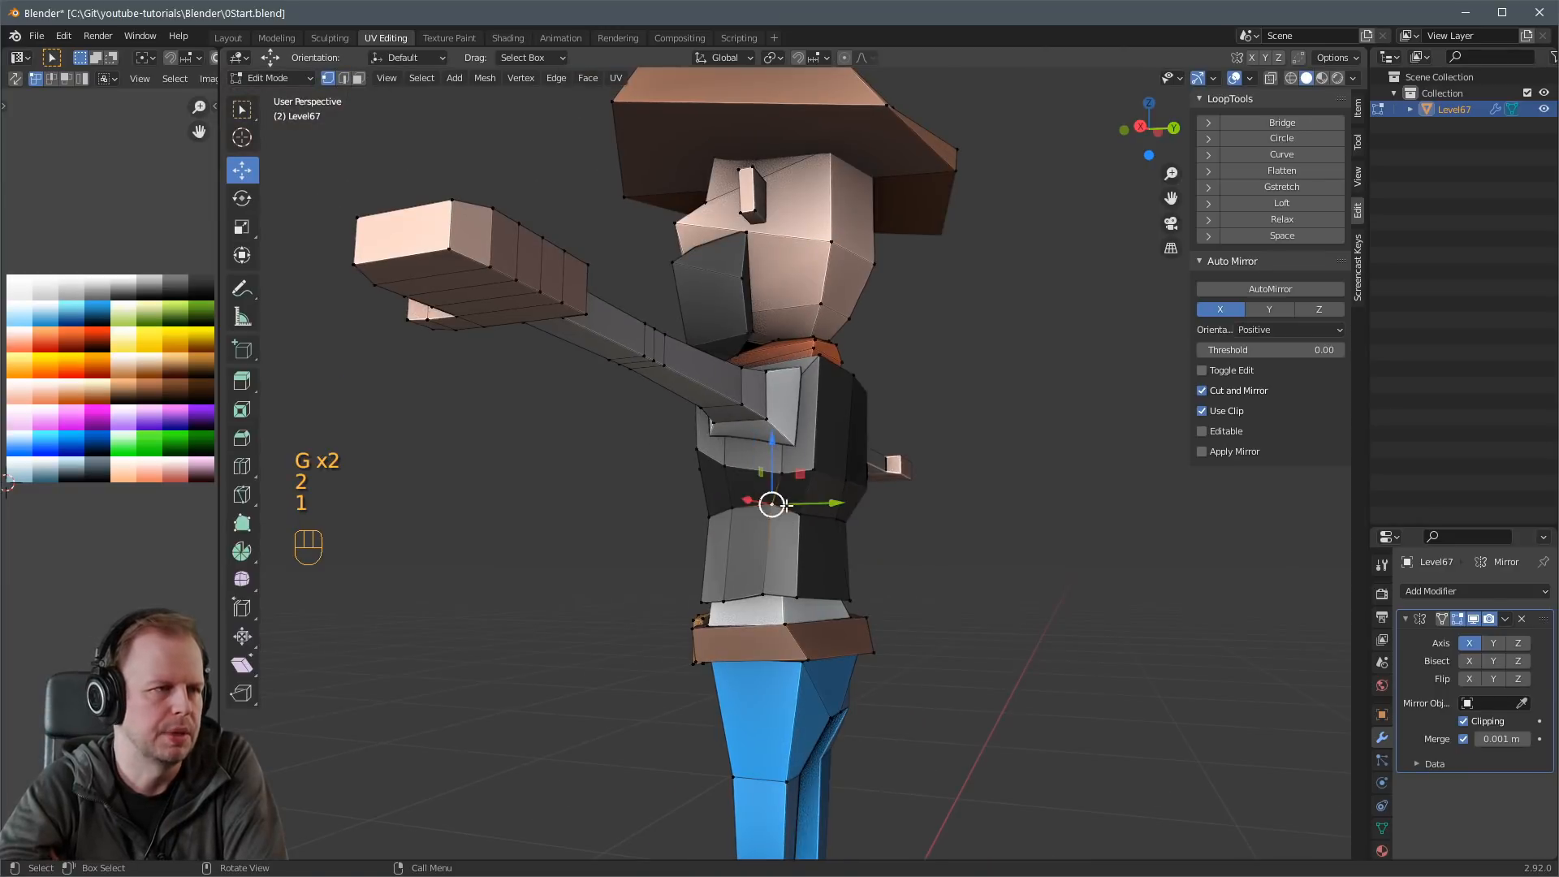
pyautogui.press('g')
pyautogui.click(789, 515)
pyautogui.scroll(-5, 789, 515)
pyautogui.press('Tab')
# Deselect the character and examine its full figure from the front and at an angle.
pyautogui.moveTo(666, 567); pyautogui.dragTo(862, 625, button='middle')
pyautogui.scroll(-3, 863, 625)
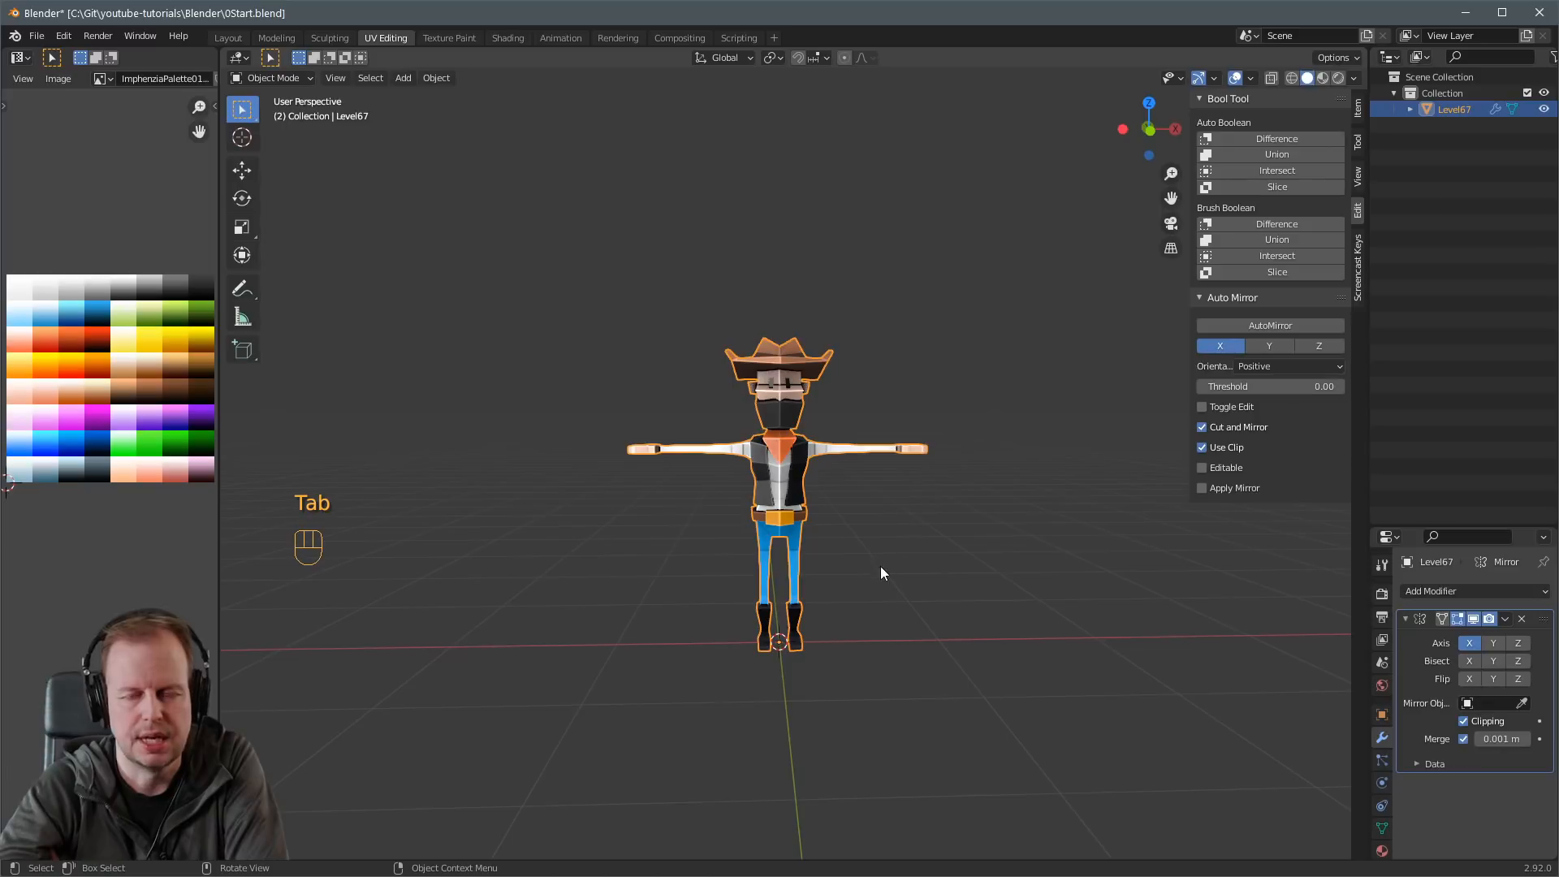
pyautogui.moveTo(860, 610); pyautogui.dragTo(828, 515, button='middle')
pyautogui.scroll(3, 828, 515)
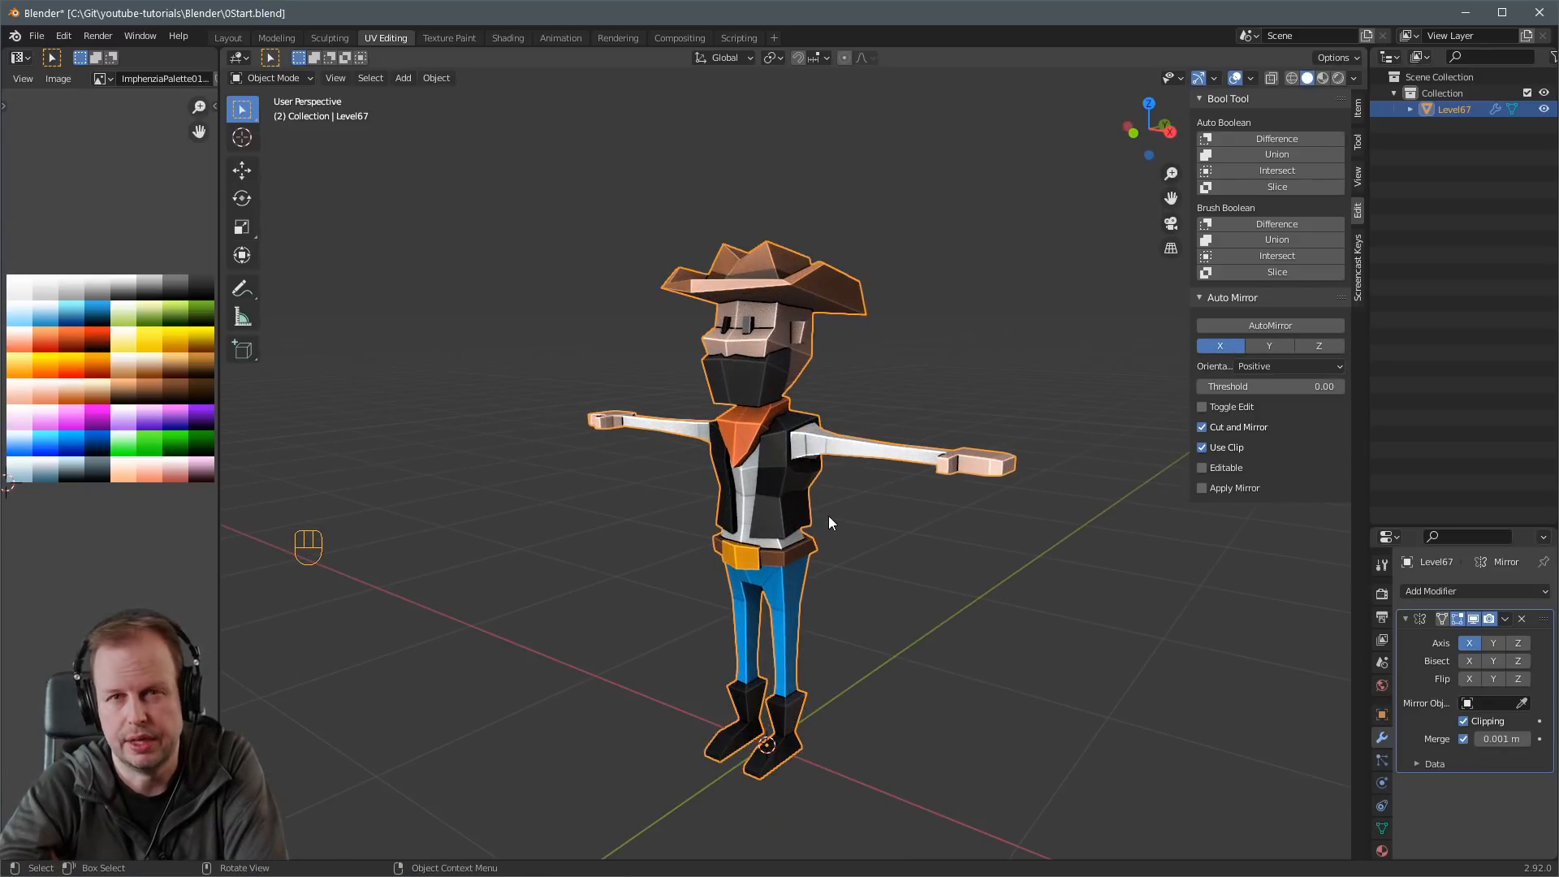
pyautogui.click(952, 582)
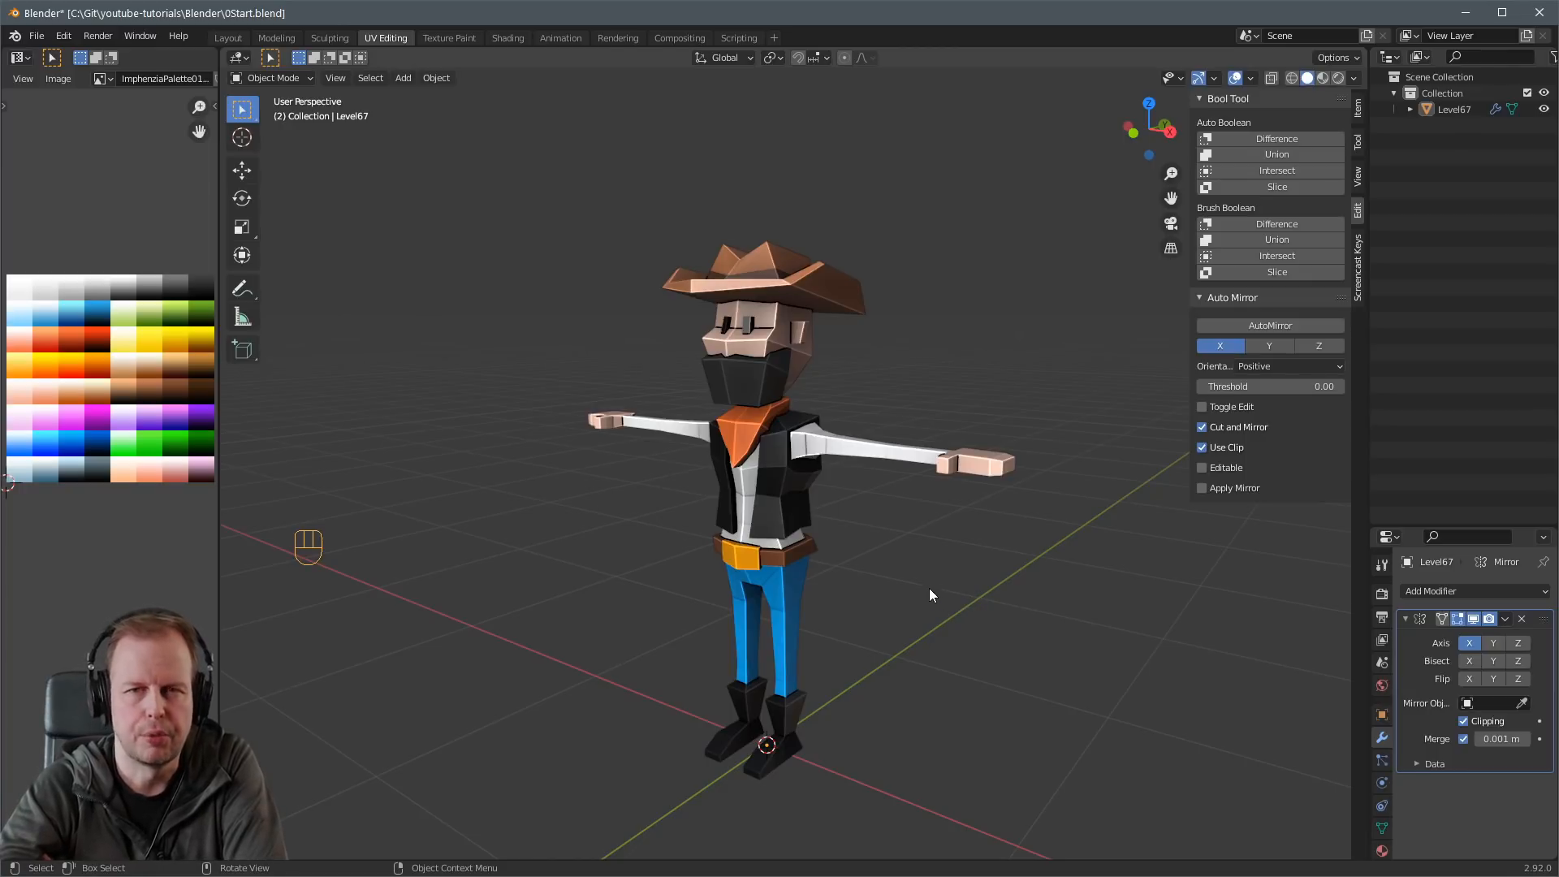
pyautogui.moveTo(929, 592)
pyautogui.mouseDown(button='middle')
pyautogui.moveTo(900, 575)
pyautogui.moveTo(919, 575)
pyautogui.mouseUp(button='middle')
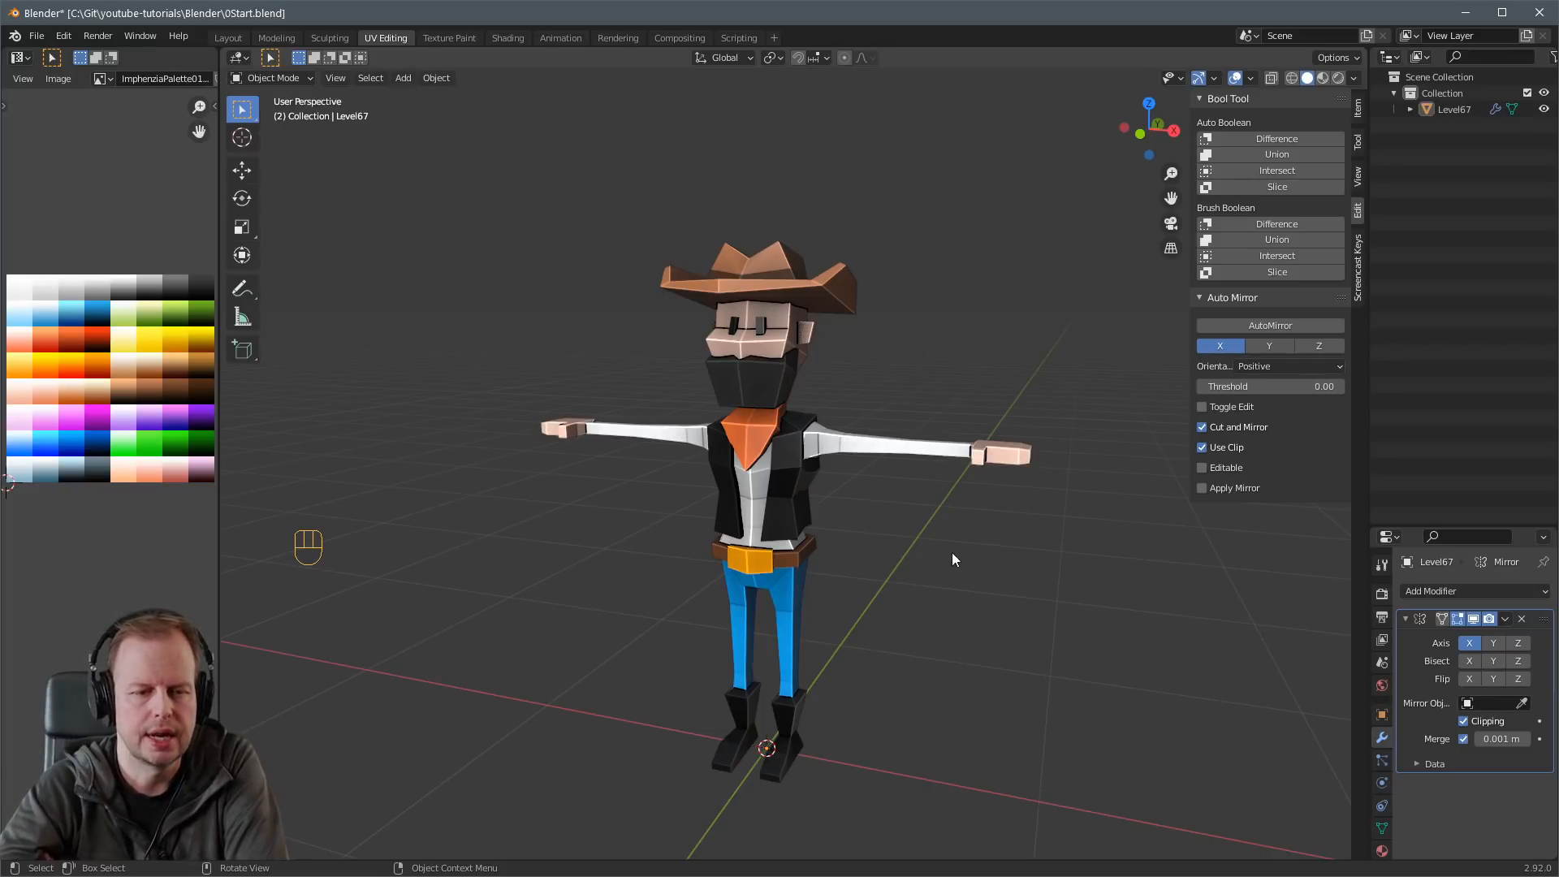
# Move the rear side face of the black face mask upward by about 0.011 m.
pyautogui.moveTo(951, 552); pyautogui.dragTo(763, 544, button='middle')
pyautogui.scroll(4, 761, 542)
pyautogui.moveTo(846, 341); pyautogui.dragTo(907, 270, button='middle')
pyautogui.press('Tab')
pyautogui.press('Tab')
pyautogui.press('3')
pyautogui.press('Tab')
pyautogui.press('3')
pyautogui.click(747, 255)
pyautogui.press('g')
pyautogui.click(863, 267)
pyautogui.press('g')
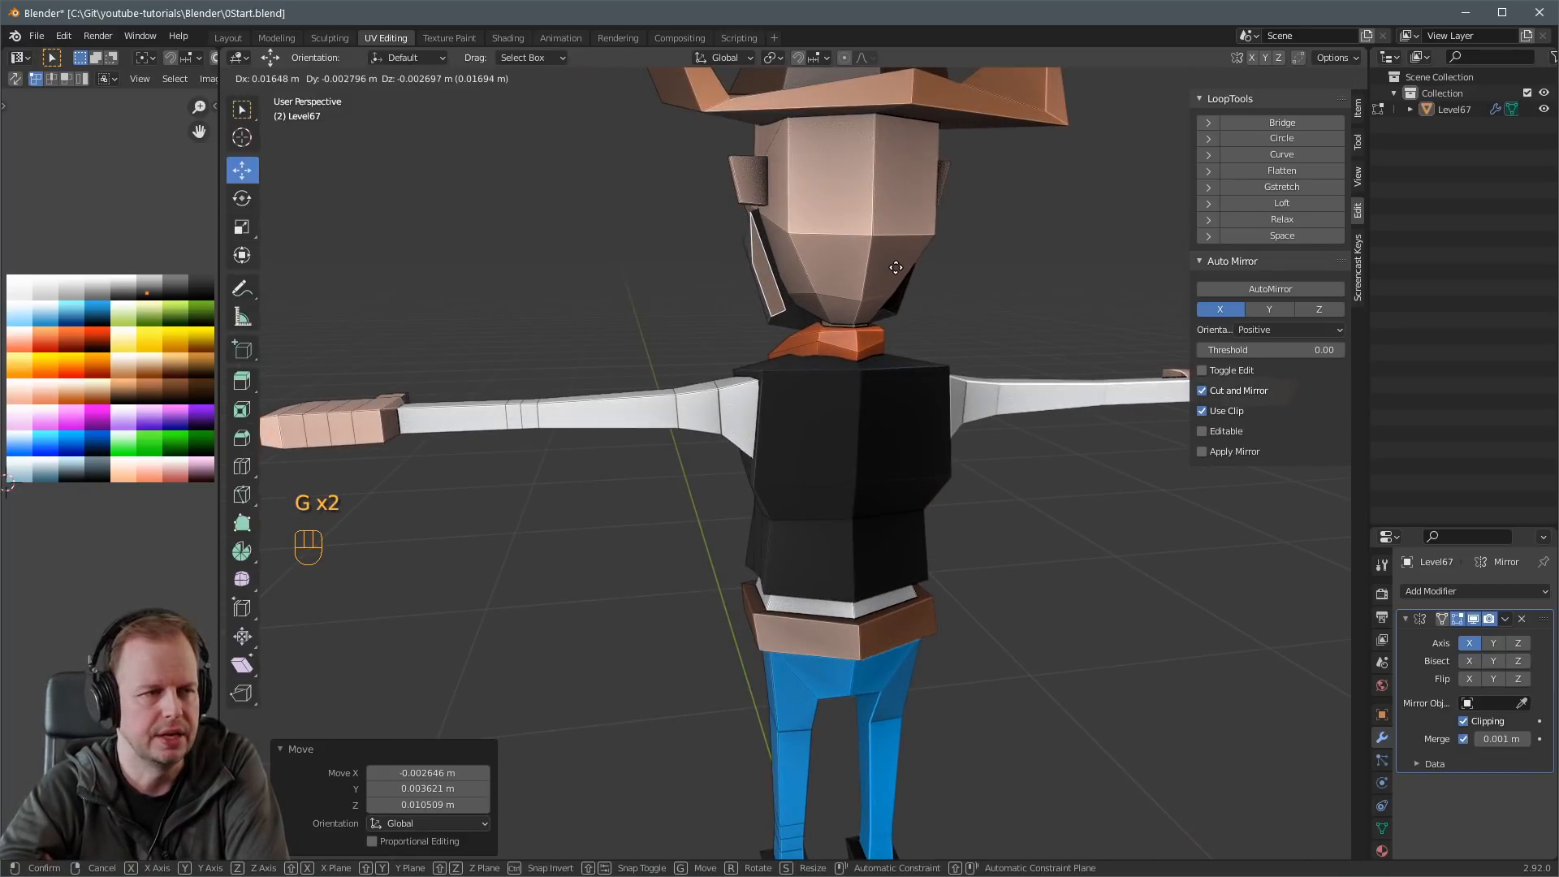
pyautogui.rightClick(895, 267)
# Move the face mask's rear outer edge outward by about 0.029 m.
pyautogui.press('2')
pyautogui.press('g')
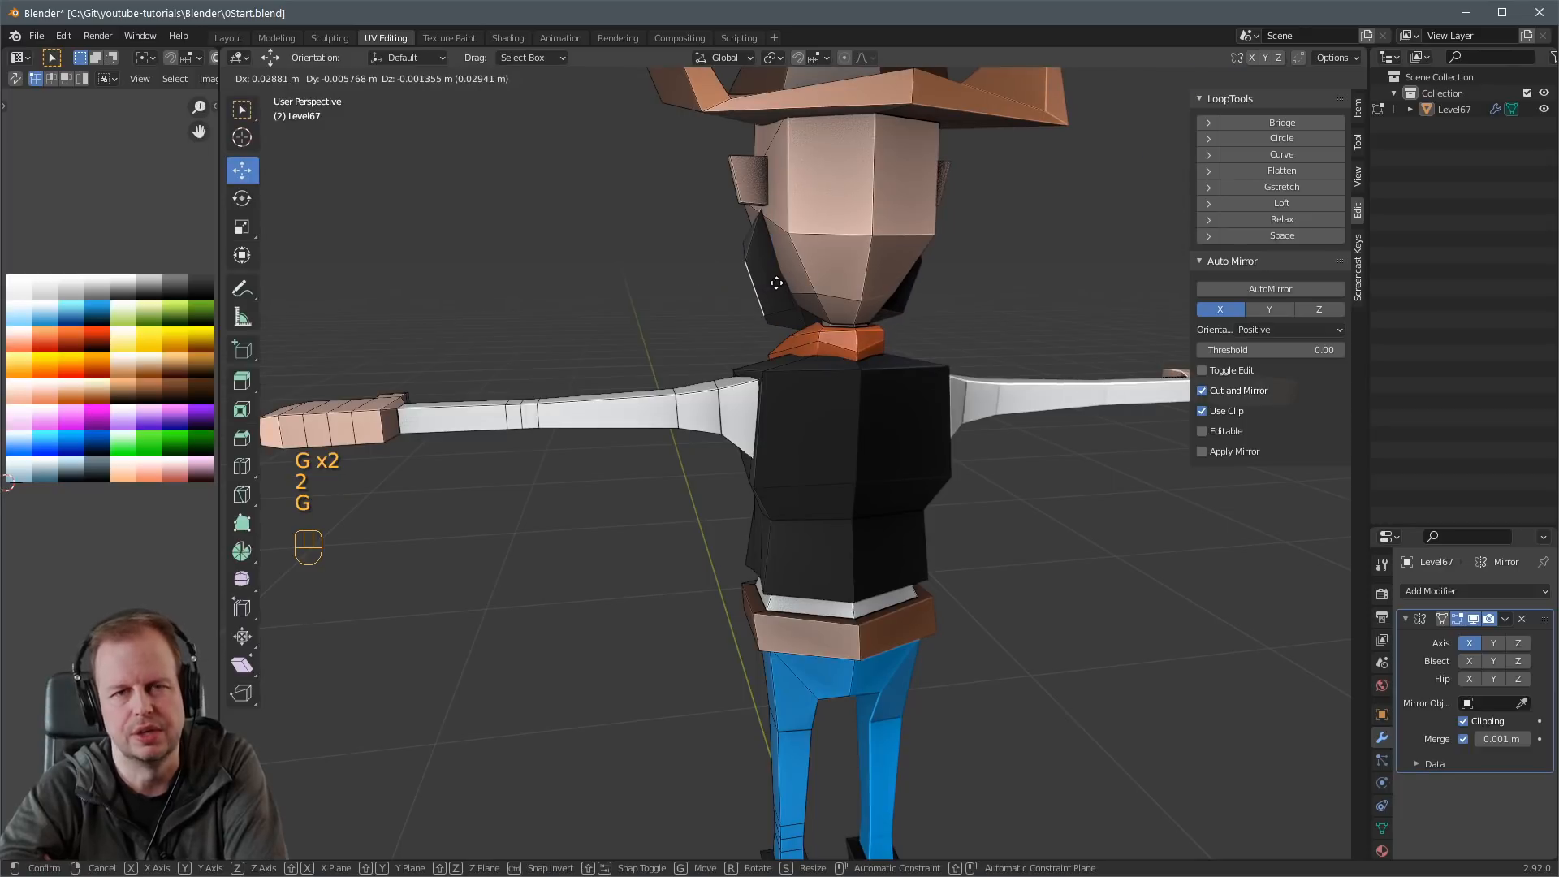
pyautogui.click(777, 283)
# Using X-ray display, tuck the face mask's upper inner rear vertex into the head by about 0.041 m.
pyautogui.moveTo(776, 283)
pyautogui.mouseDown(button='middle')
pyautogui.moveTo(914, 303)
pyautogui.moveTo(820, 297)
pyautogui.moveTo(763, 260)
pyautogui.mouseUp(button='middle')
pyautogui.scroll(-1, 889, 301)
pyautogui.press('1')
pyautogui.scroll(2, 812, 280)
pyautogui.hotkey('alt', 'z')
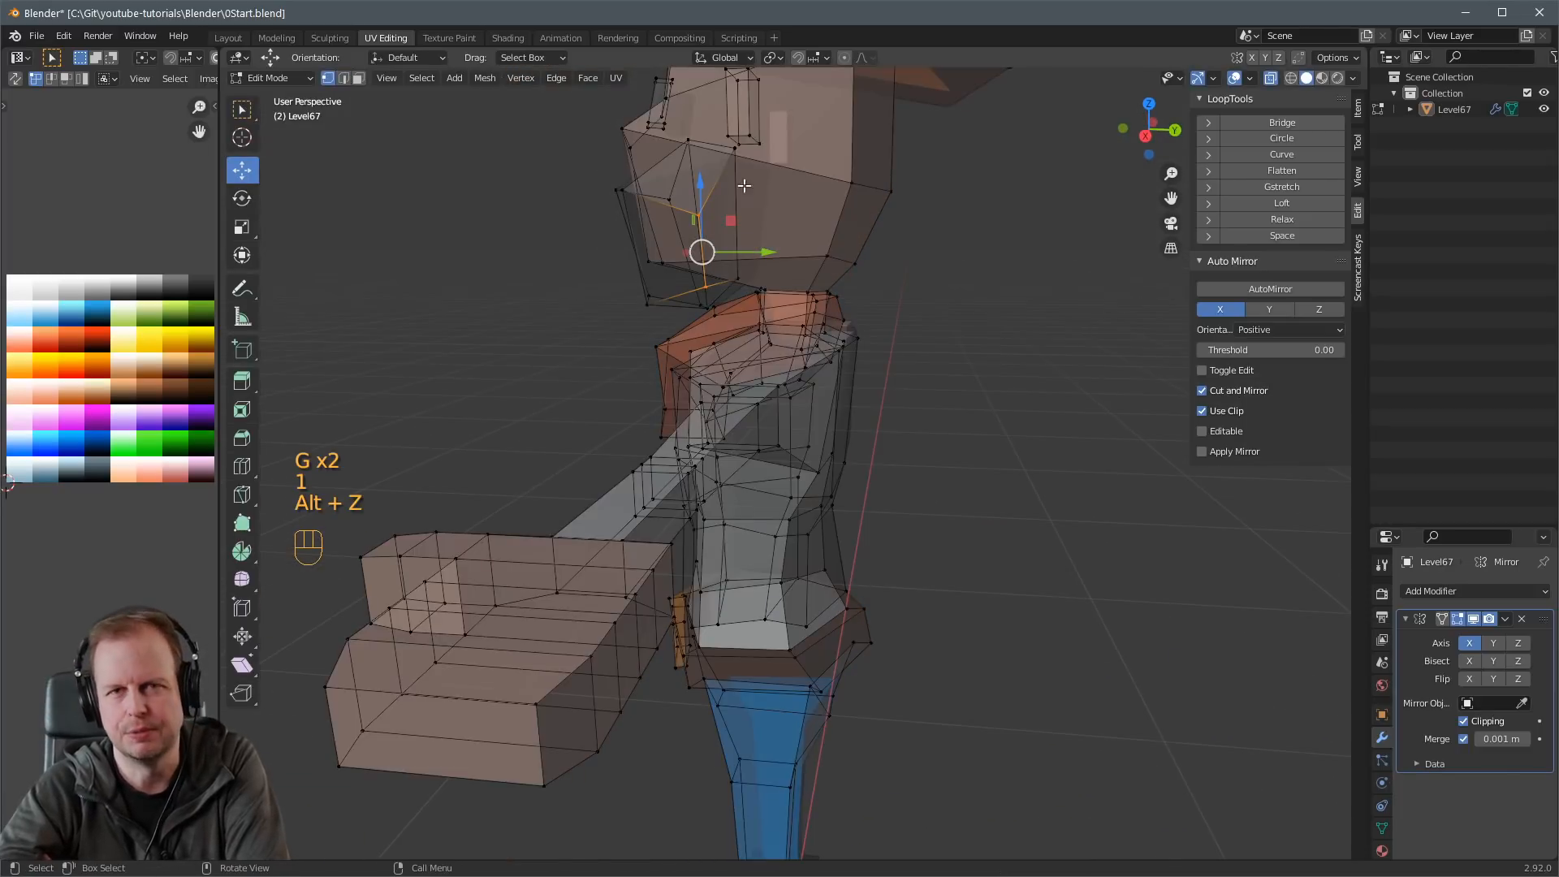
pyautogui.moveTo(874, 189); pyautogui.dragTo(762, 198, button='middle')
pyautogui.press('g')
pyautogui.click(790, 199)
pyautogui.hotkey('alt', 'z')
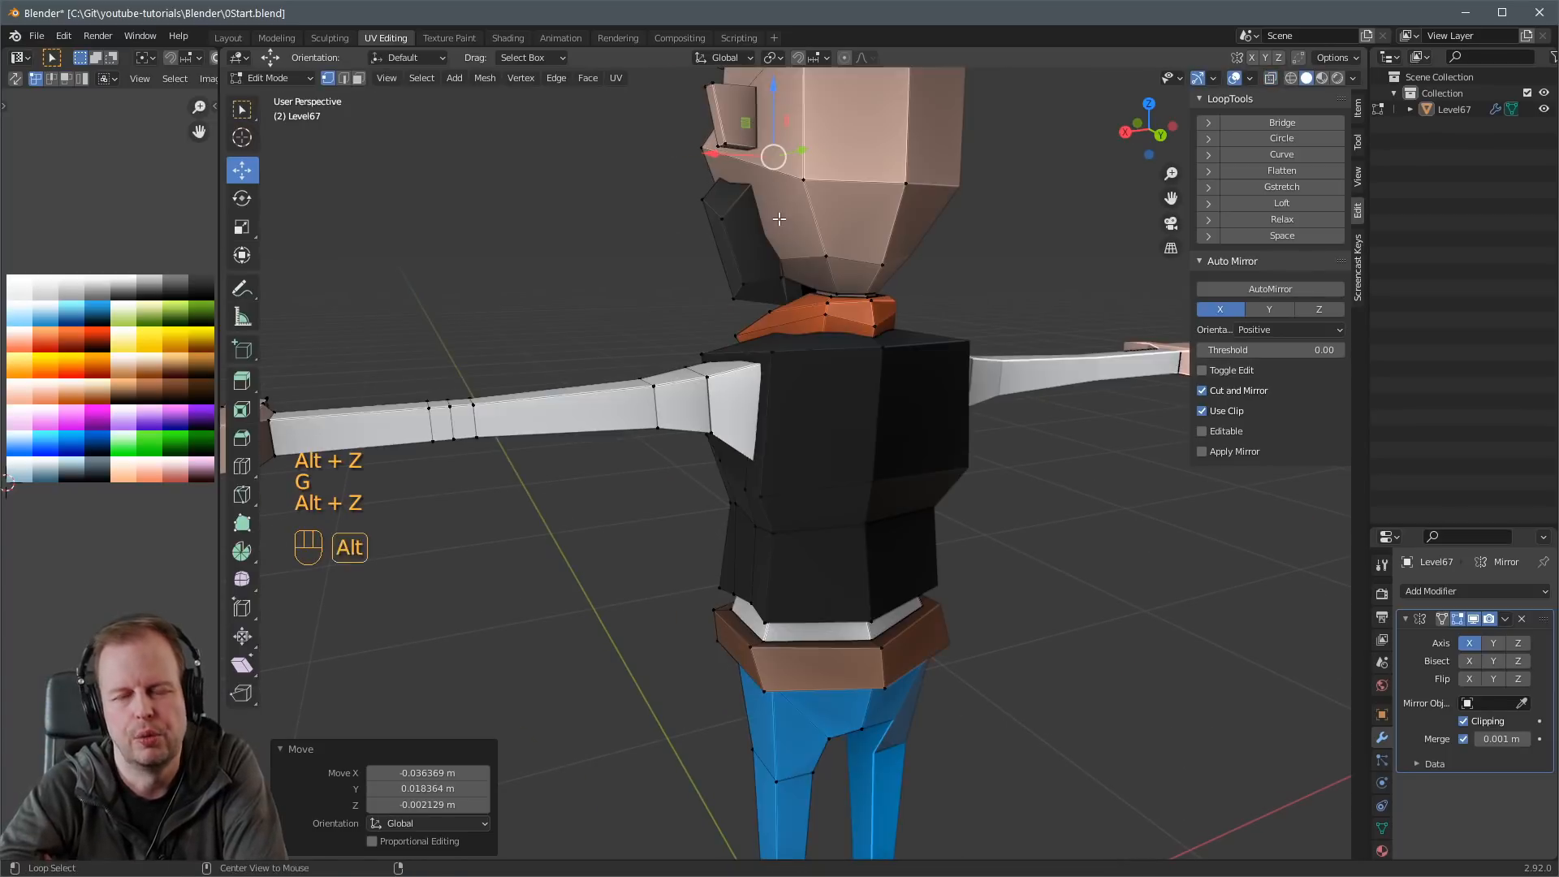
# Move the face mask's lower inner rear vertex inward under the jaw by about 0.056 m.
pyautogui.hotkey('alt', 'z')
pyautogui.hotkey('alt', 'z')
pyautogui.press('g')
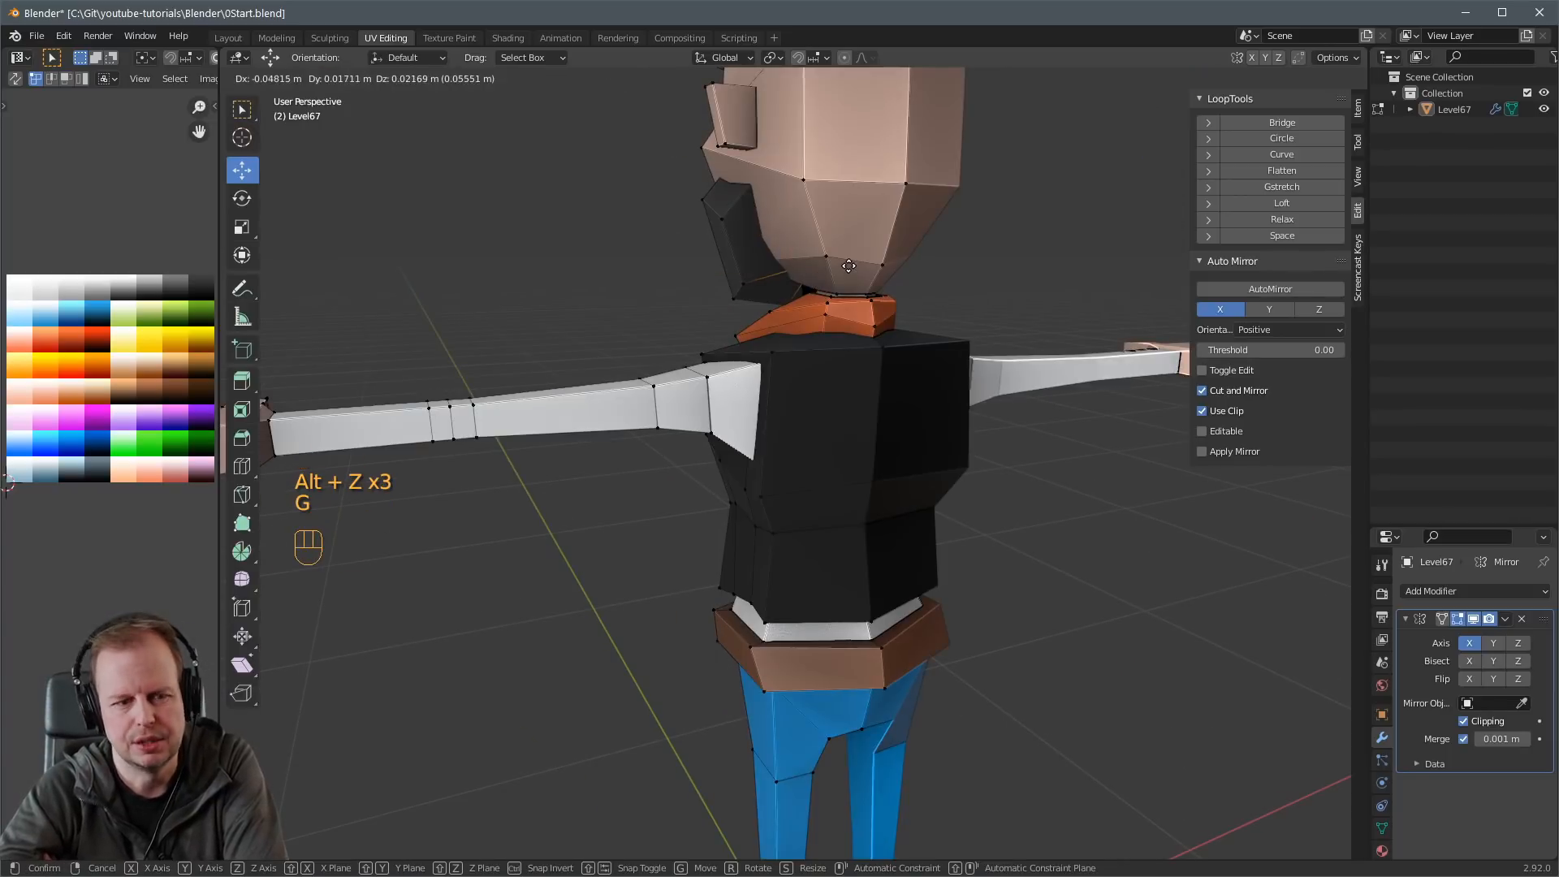
pyautogui.click(850, 266)
# Adjust the face mask's upper front rim in two moves of about 0.034 m and 0.029 m.
pyautogui.scroll(-4, 850, 266)
pyautogui.moveTo(850, 267); pyautogui.dragTo(853, 359, button='middle')
pyautogui.press('2')
pyautogui.press('2')
pyautogui.scroll(5, 825, 392)
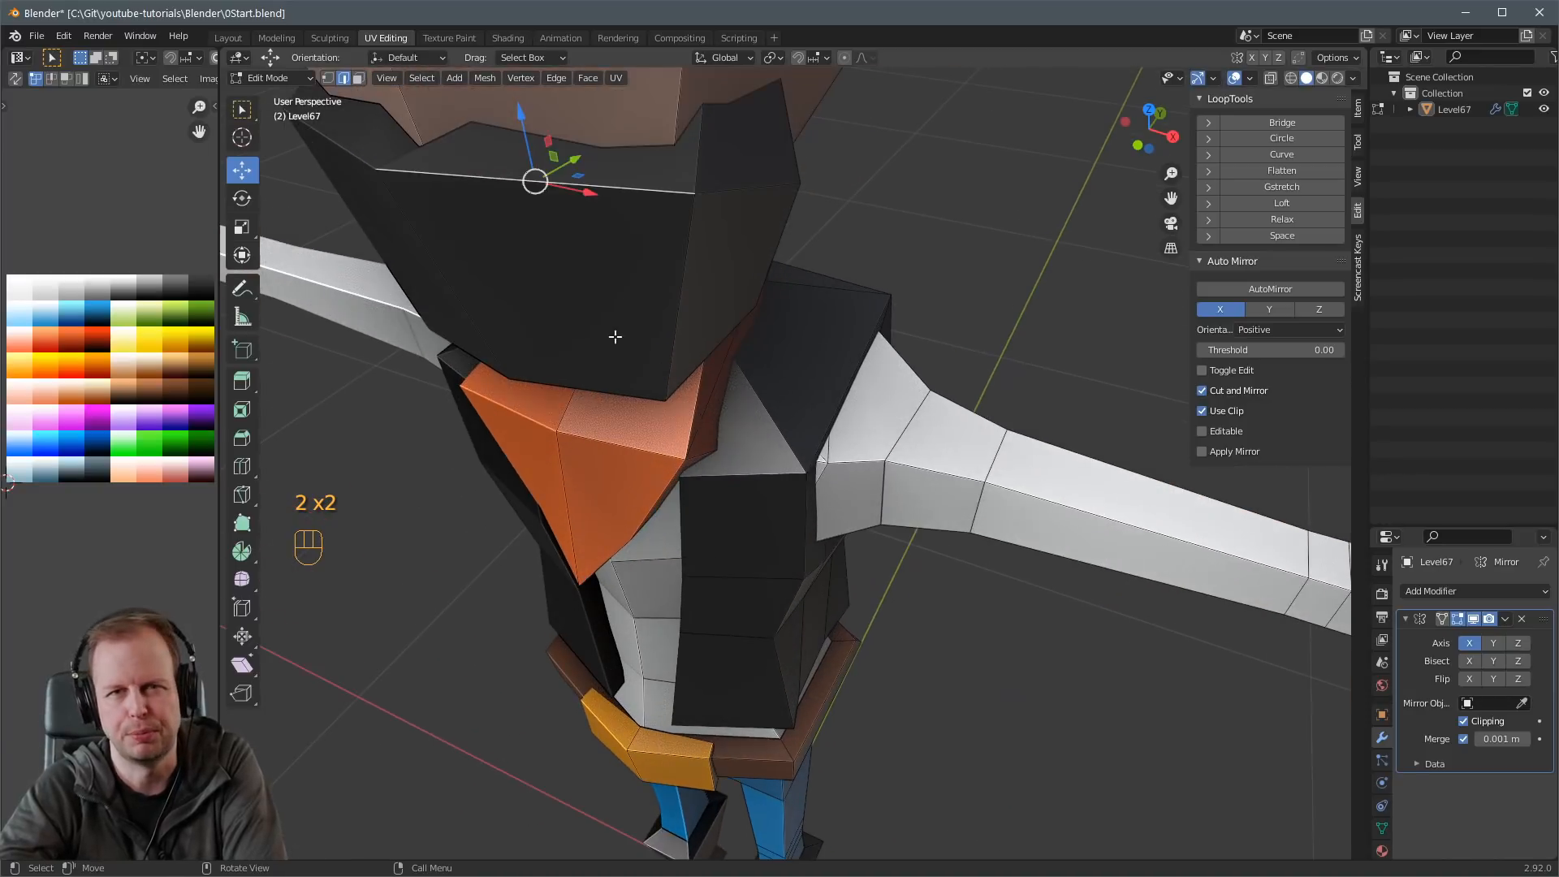
pyautogui.scroll(-4, 406, 166)
pyautogui.moveTo(546, 217); pyautogui.dragTo(636, 267, button='middle')
pyautogui.scroll(3, 636, 268)
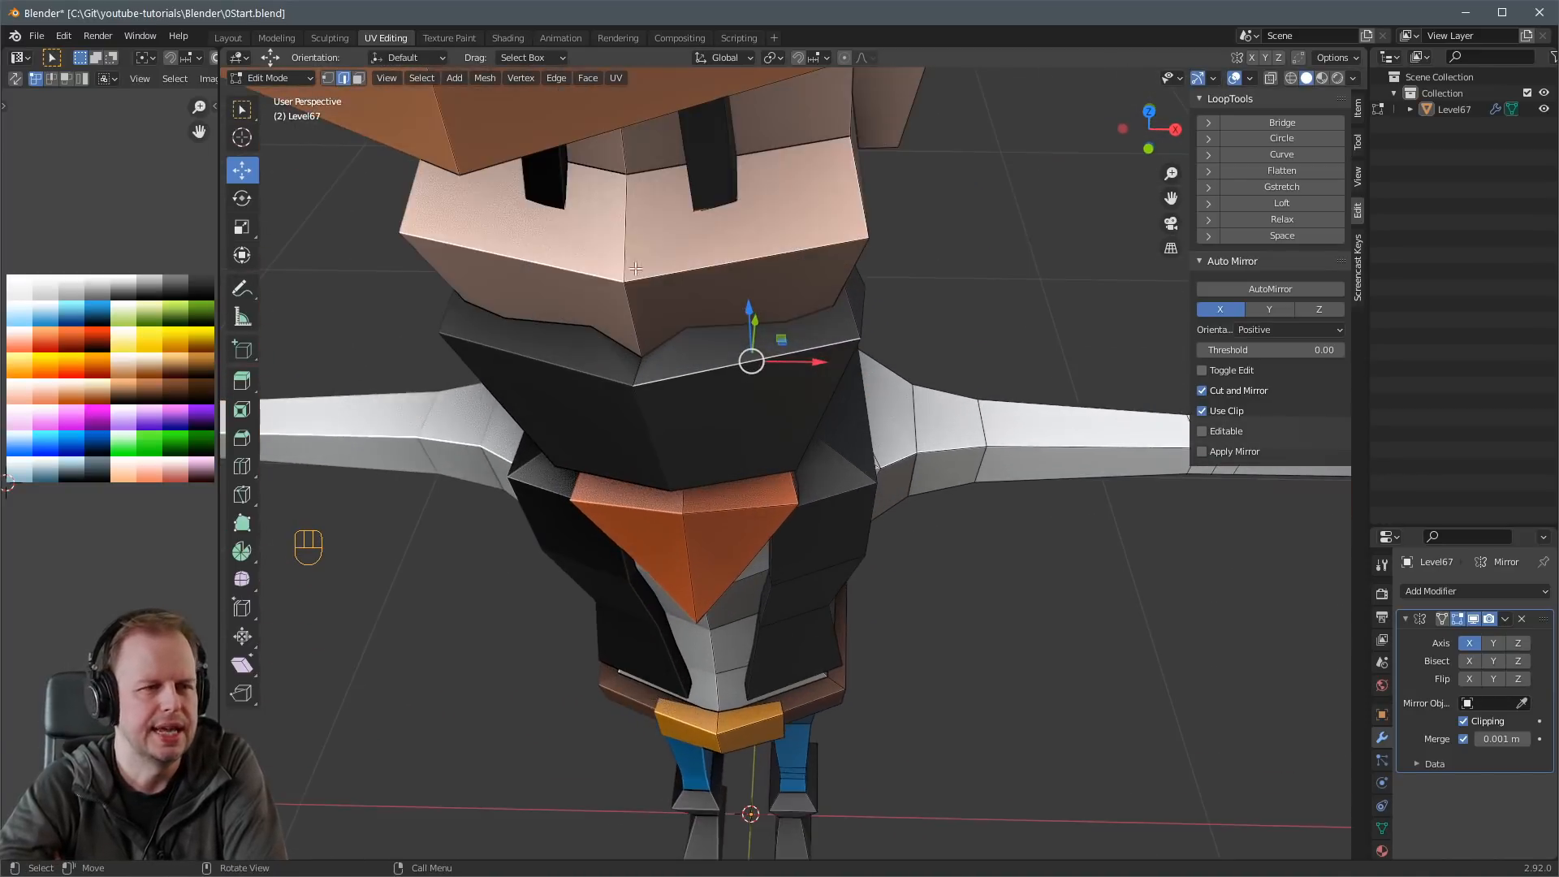
pyautogui.moveTo(818, 371); pyautogui.dragTo(838, 294, button='middle')
pyautogui.scroll(-4, 741, 320)
pyautogui.press('g')
pyautogui.click(771, 287)
pyautogui.press('g')
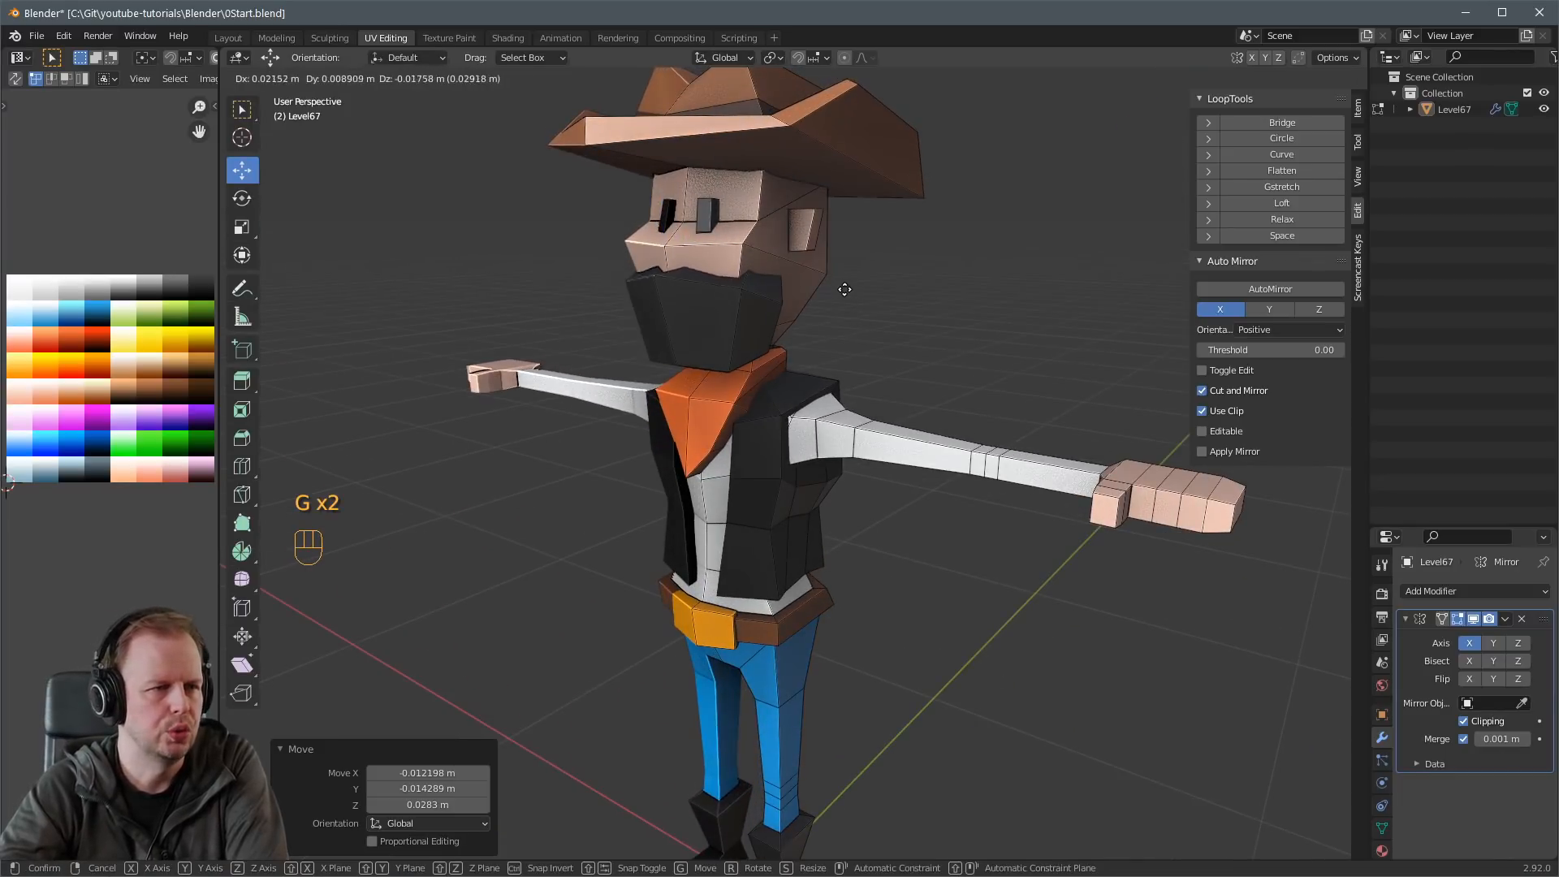
pyautogui.click(844, 294)
# Reposition the vertex at the face mask's upper side and return to Object Mode.
pyautogui.moveTo(841, 297); pyautogui.dragTo(821, 435, button='middle')
pyautogui.press('1')
pyautogui.hotkey('alt', 'z')
pyautogui.hotkey('alt', 'z')
pyautogui.press('g')
pyautogui.click(783, 345)
pyautogui.scroll(-4, 782, 349)
pyautogui.press('Tab')
# Add a vertical loop cut through the front side of the black face mask.
pyautogui.scroll(4, 821, 435)
pyautogui.moveTo(690, 427); pyautogui.dragTo(758, 396, button='middle')
pyautogui.press('3')
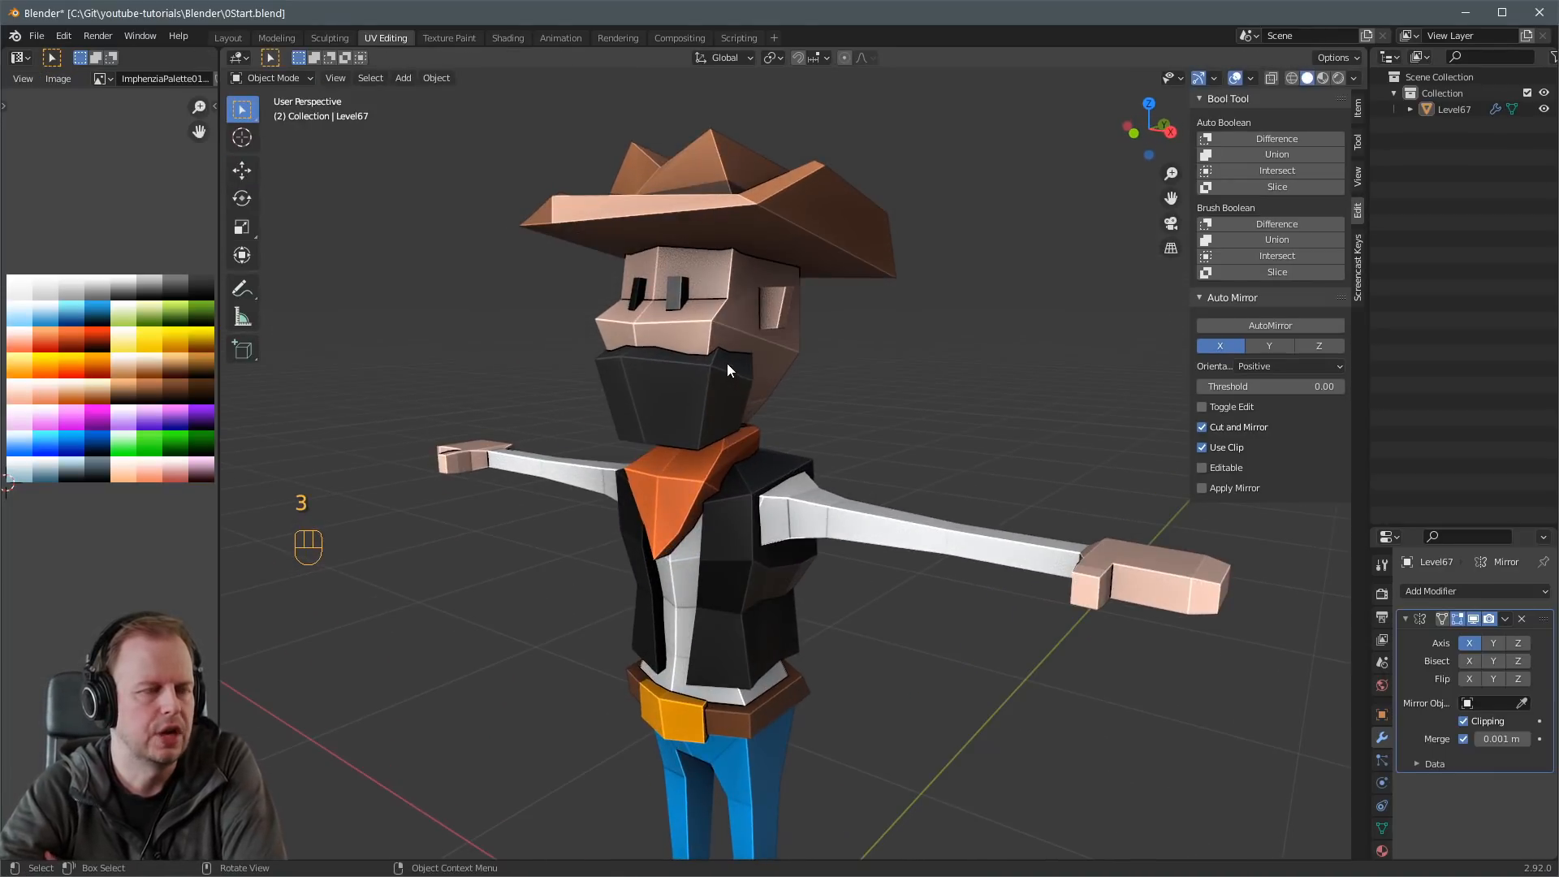
pyautogui.press('Tab')
pyautogui.press('3')
pyautogui.moveTo(679, 353); pyautogui.dragTo(747, 391, button='middle')
pyautogui.press('g')
pyautogui.click(712, 403)
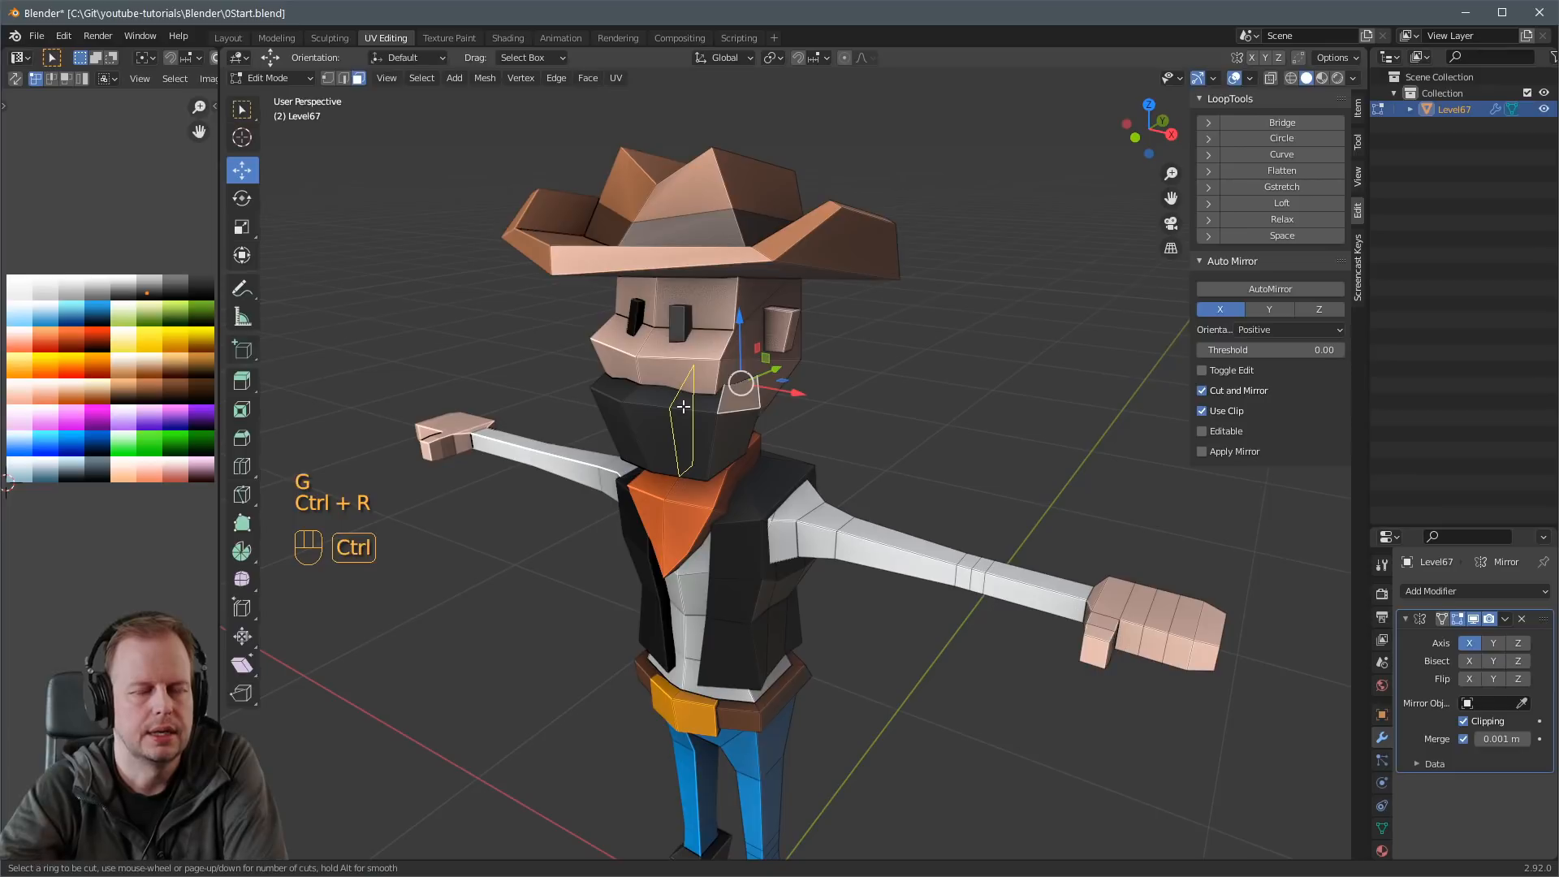
# Extrude the face mask's outer top face upward into a tapered tip scaled to 0.639 and shifted outward by about 0.028 m.
pyautogui.press('3')
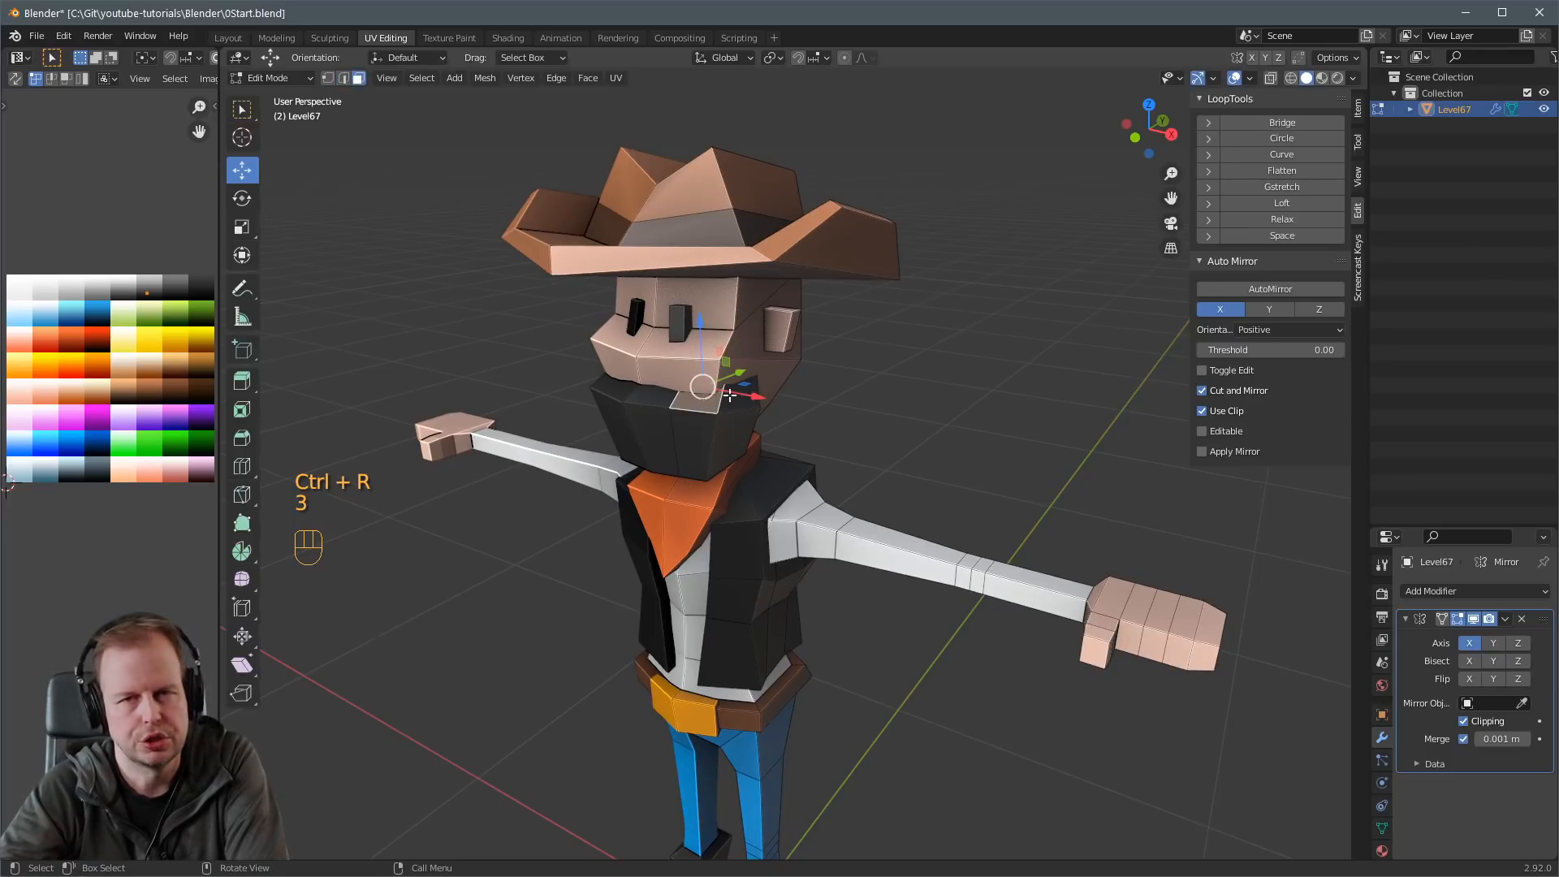
pyautogui.moveTo(730, 395); pyautogui.dragTo(751, 351, button='middle')
pyautogui.press('e')
pyautogui.rightClick(755, 352)
pyautogui.press('s')
pyautogui.click(763, 354)
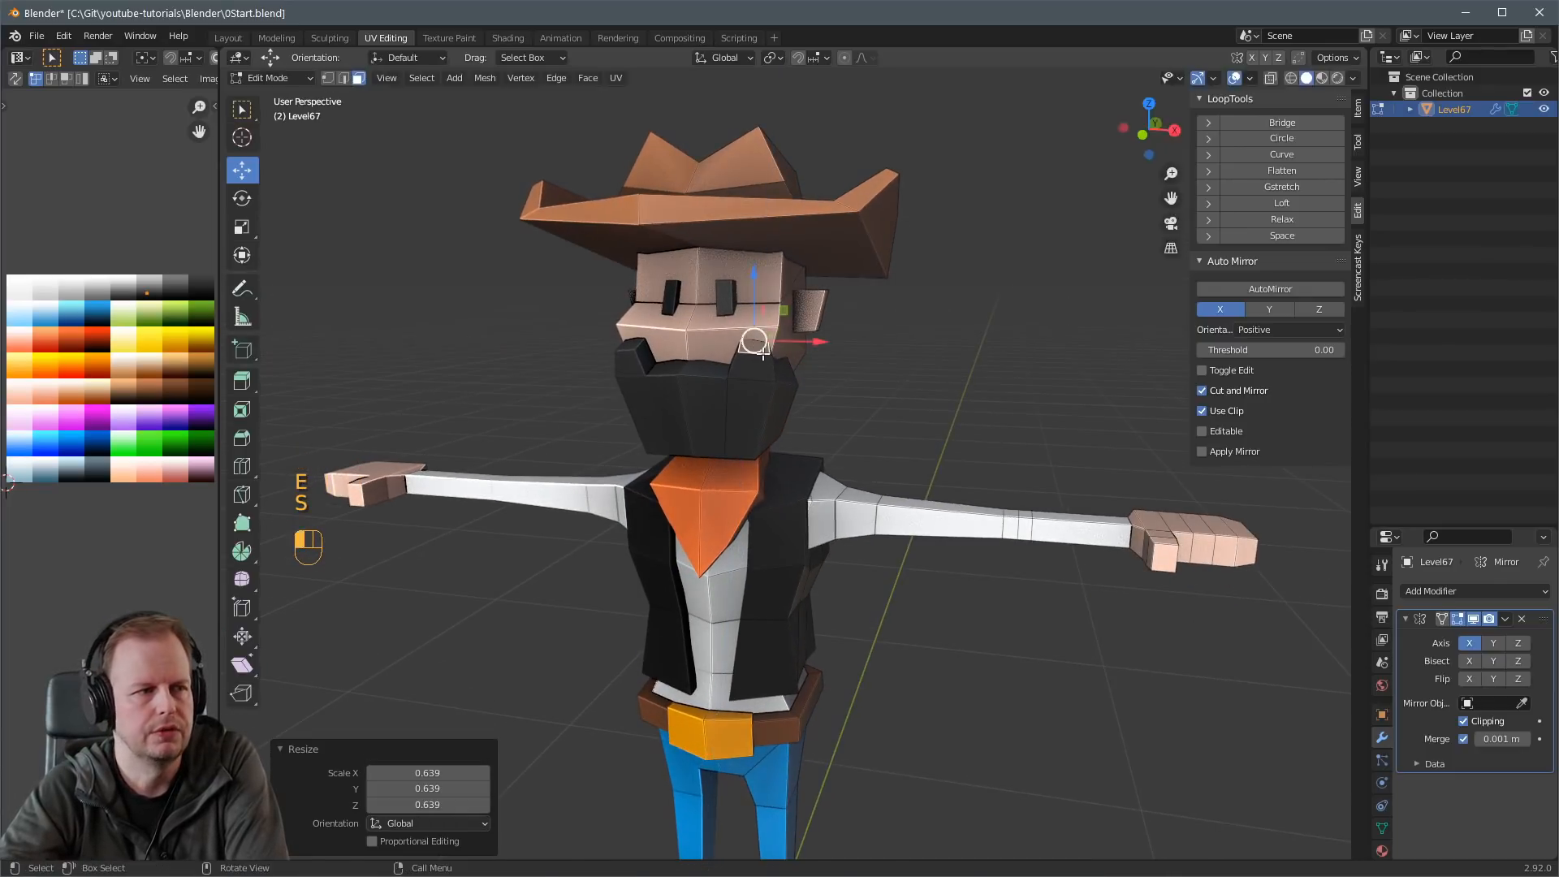
pyautogui.press('g')
pyautogui.click(776, 349)
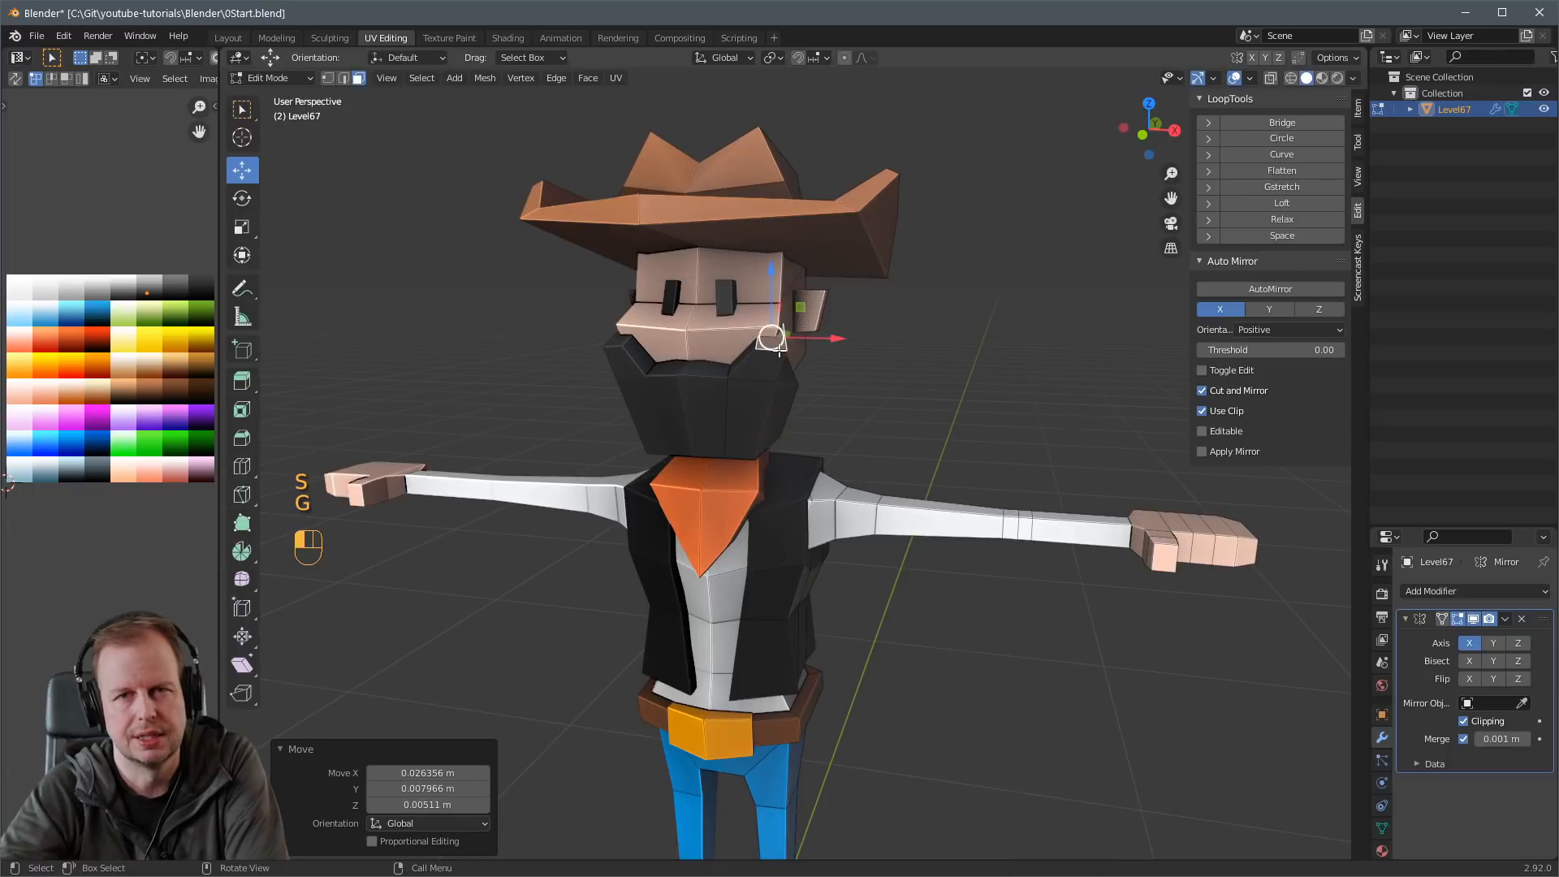
# Lower the face mask's upper side face by about 0.018 m and move the extruded tip back toward the ear.
pyautogui.moveTo(777, 349)
pyautogui.mouseDown(button='middle')
pyautogui.moveTo(714, 345)
pyautogui.moveTo(807, 383)
pyautogui.moveTo(786, 361)
pyautogui.mouseUp(button='middle')
pyautogui.press('g')
pyautogui.click(714, 350)
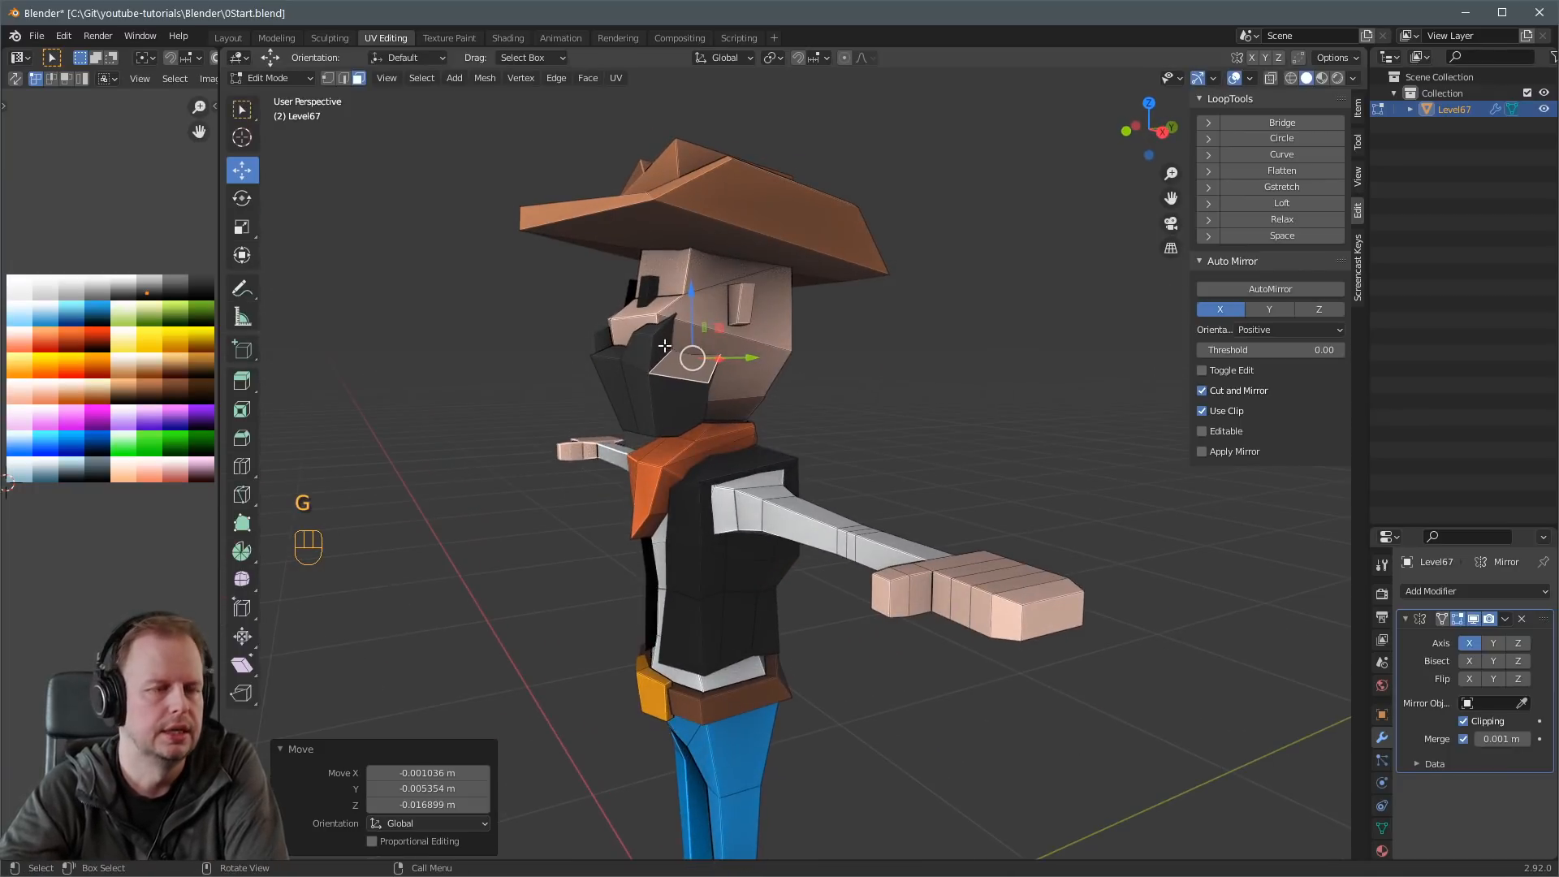
pyautogui.press('g')
pyautogui.click(698, 348)
pyautogui.press('2')
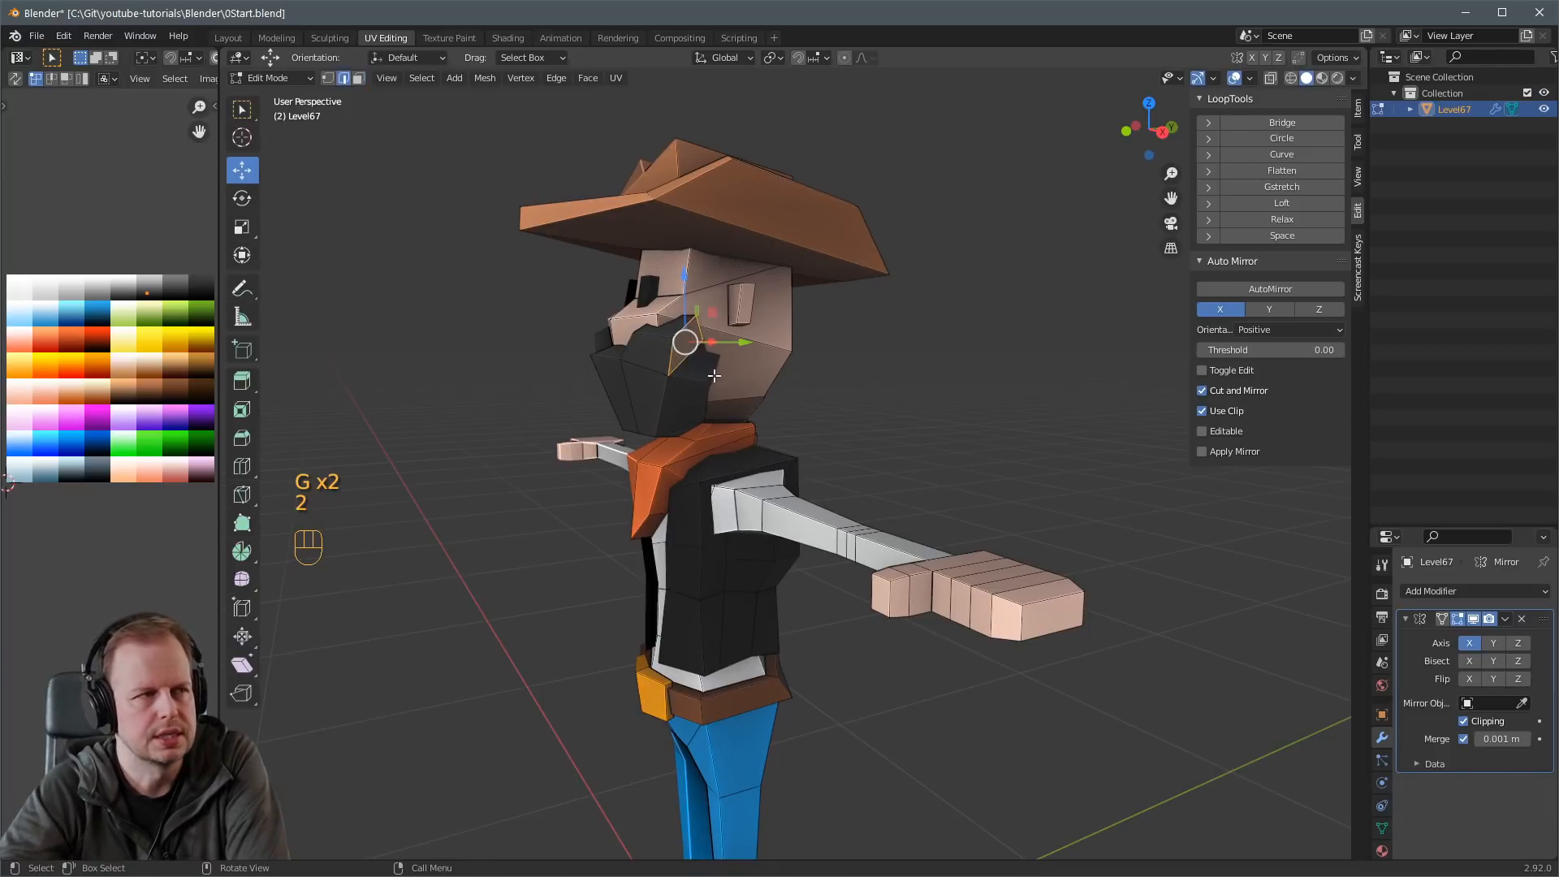
# Reposition the edge on the face mask's side and add a loop cut across the mask's upper front corner.
pyautogui.press('g')
pyautogui.click(711, 370)
pyautogui.moveTo(710, 369); pyautogui.dragTo(808, 368, button='middle')
pyautogui.press('3')
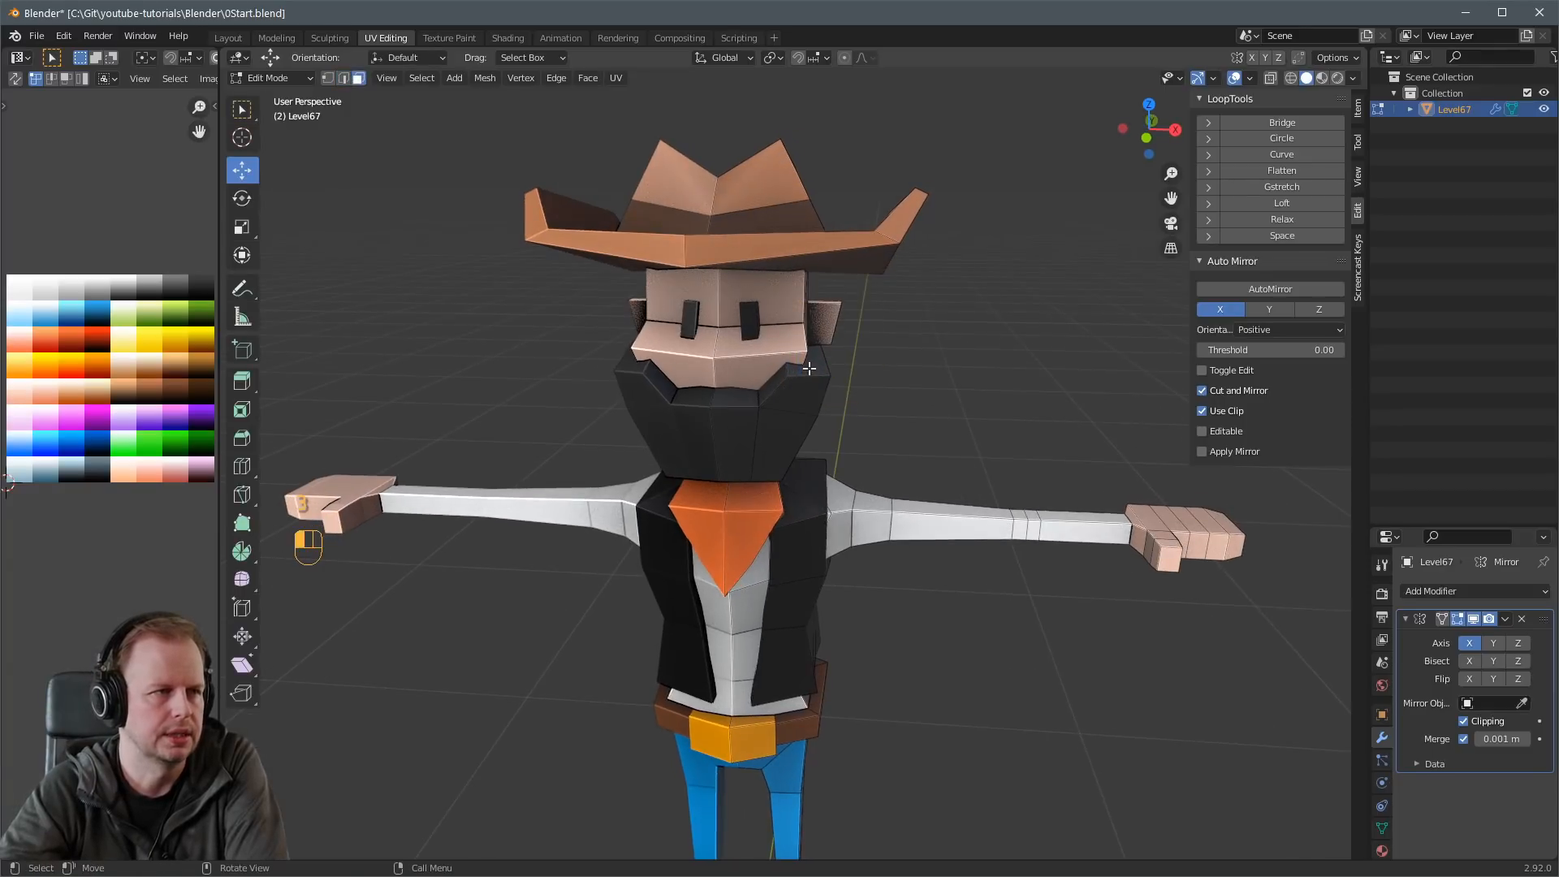
pyautogui.click(781, 388)
pyautogui.rightClick(781, 388)
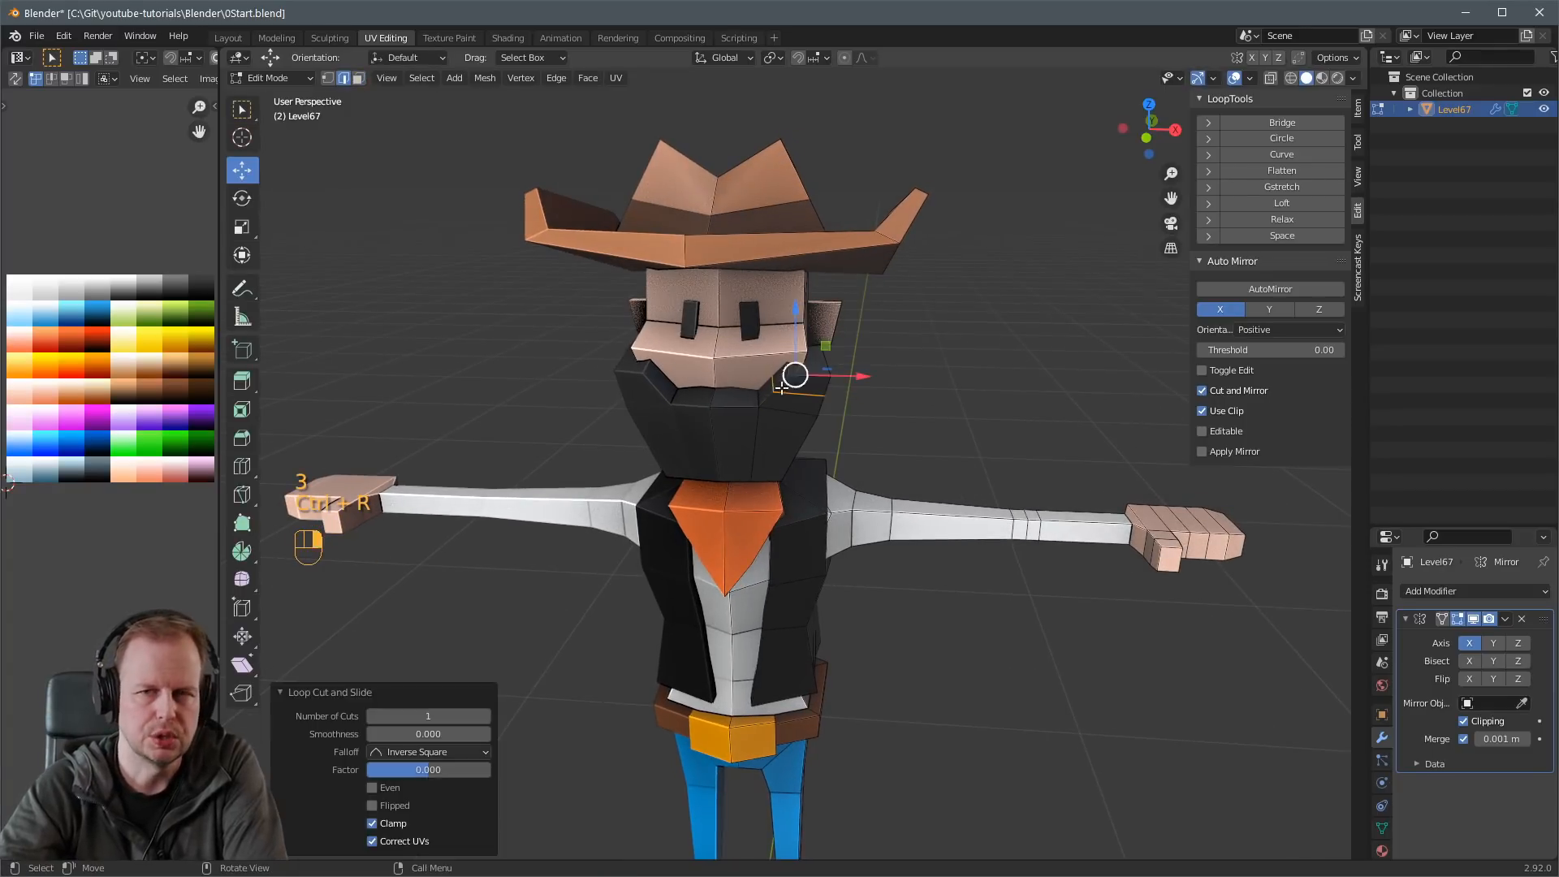
# Extrude the mask's inner upper face about 0.035 m and move it about 0.104 m to the centre line to form a moustache.
pyautogui.press('3')
pyautogui.click(781, 375)
pyautogui.press('e')
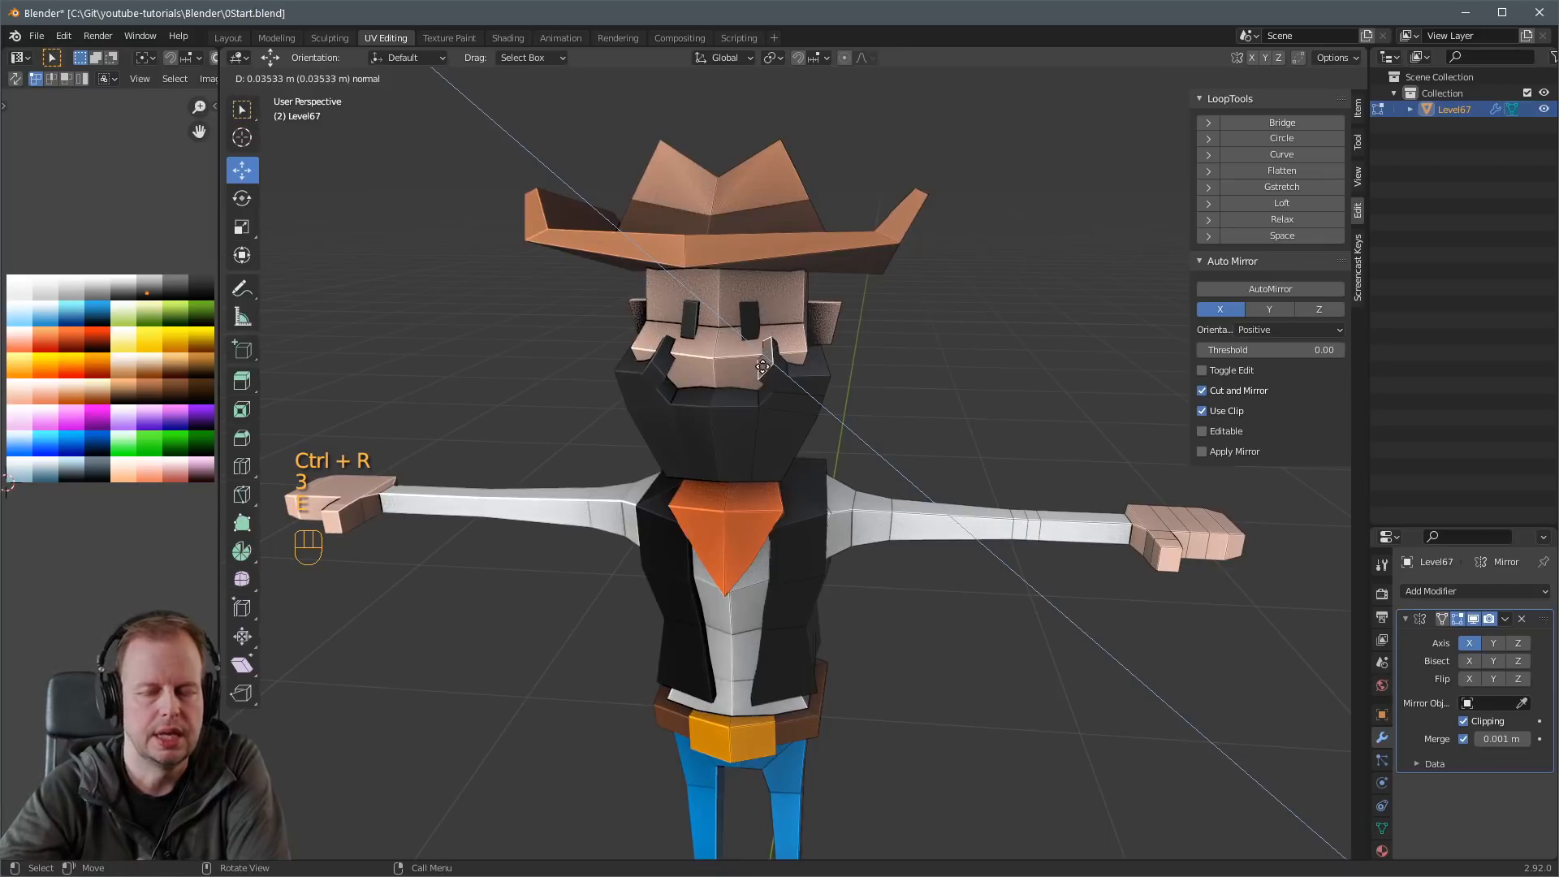
pyautogui.click(763, 367)
pyautogui.press('g')
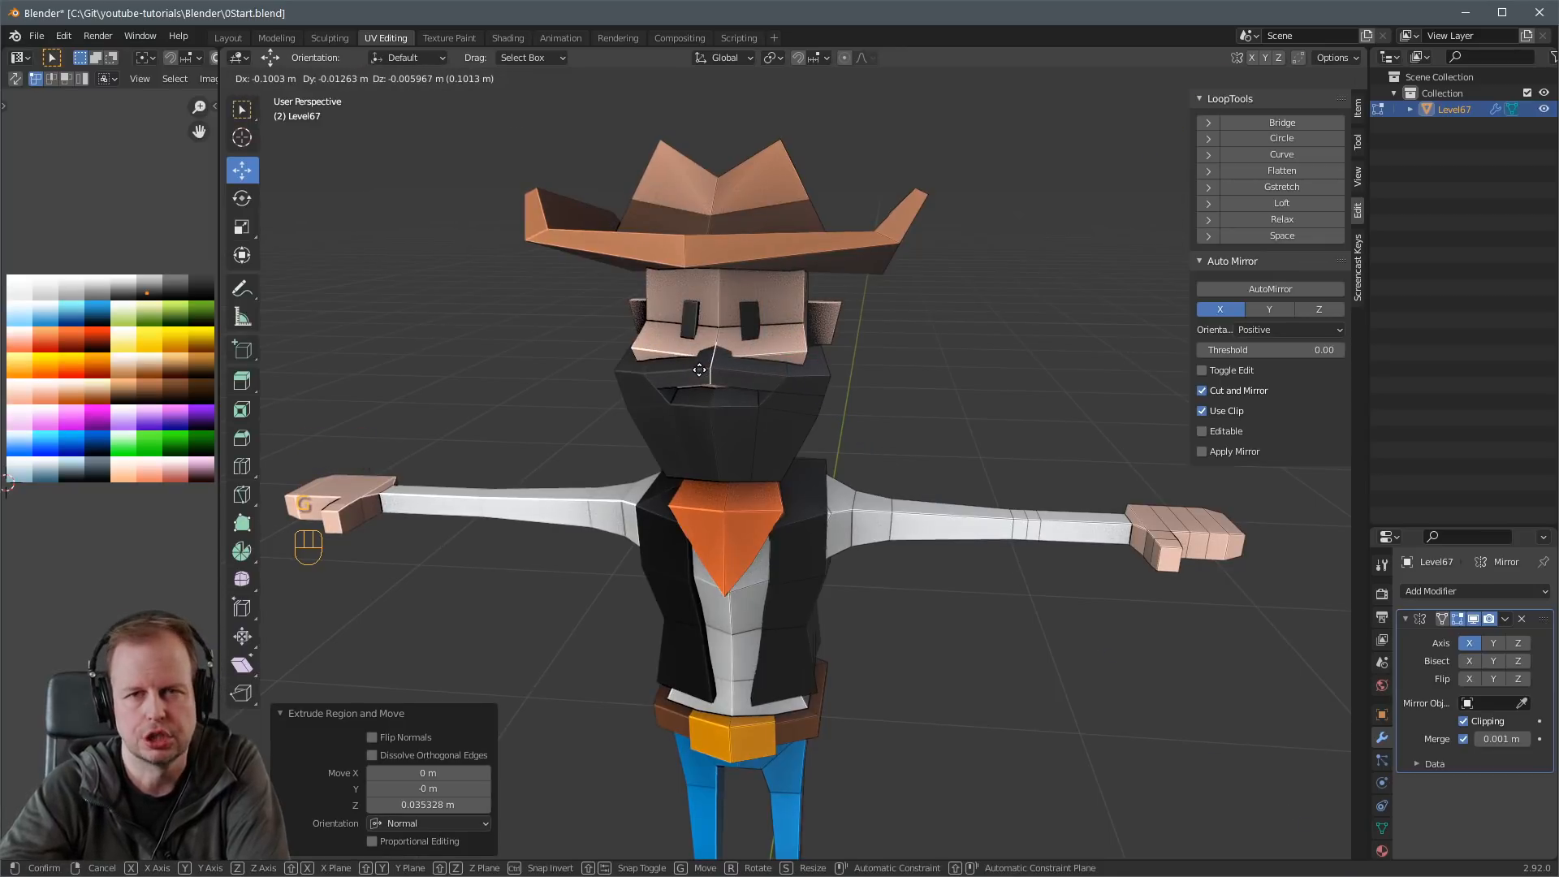
pyautogui.click(700, 367)
# Lower the moustache's centre face slightly and move the mask's top face beneath the mouth down about 0.045 m.
pyautogui.moveTo(712, 355); pyautogui.dragTo(803, 348, button='middle')
pyautogui.press('g')
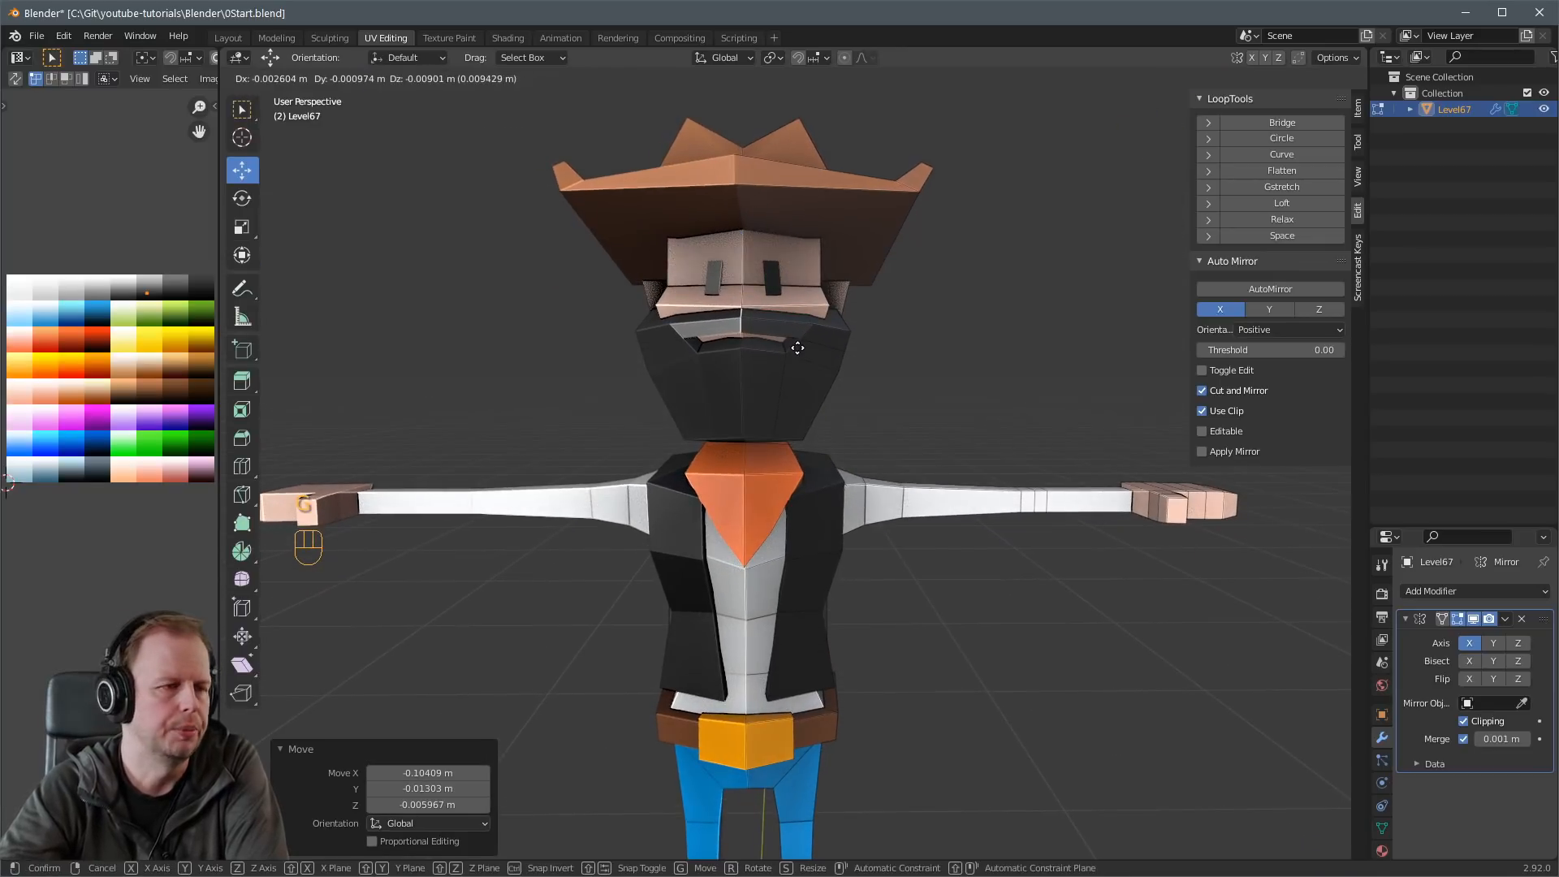
pyautogui.click(759, 347)
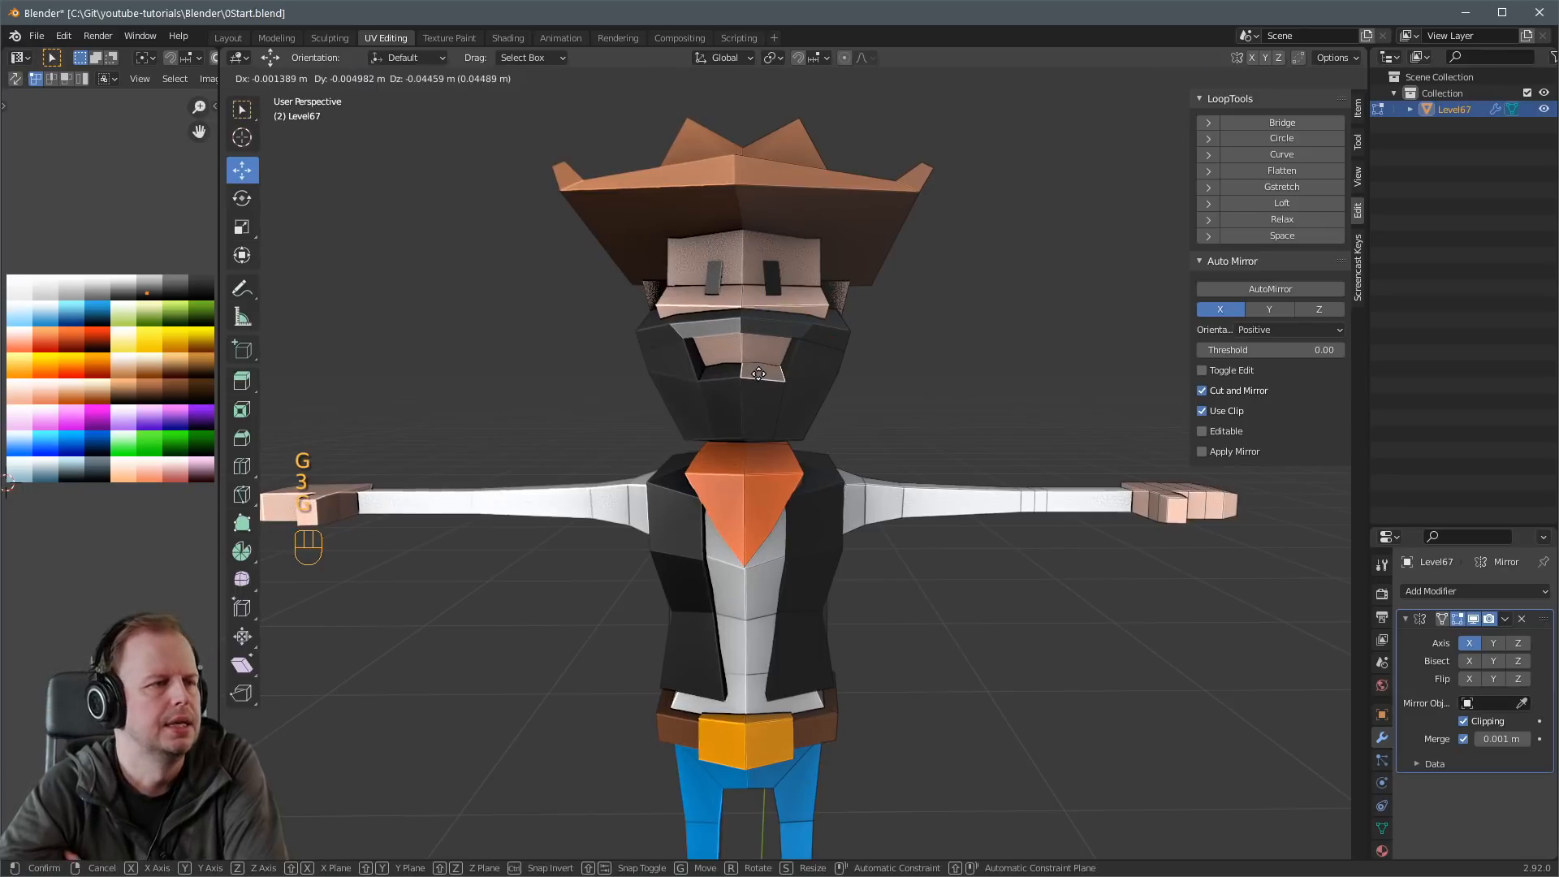
pyautogui.click(757, 370)
# Adjust the beard's profile from the side and check the overall shape in Object Mode.
pyautogui.moveTo(755, 357); pyautogui.dragTo(662, 354, button='middle')
pyautogui.click(610, 185)
pyautogui.click(606, 201)
pyautogui.press('g')
pyautogui.click(631, 284)
pyautogui.press('Tab')
pyautogui.scroll(-3, 671, 389)
pyautogui.moveTo(683, 424); pyautogui.dragTo(641, 432, button='middle')
pyautogui.scroll(4, 640, 432)
# Move the beard's upper side face back about 0.018 m and the adjoining side face back about 0.026 m.
pyautogui.press('3')
pyautogui.press('Tab')
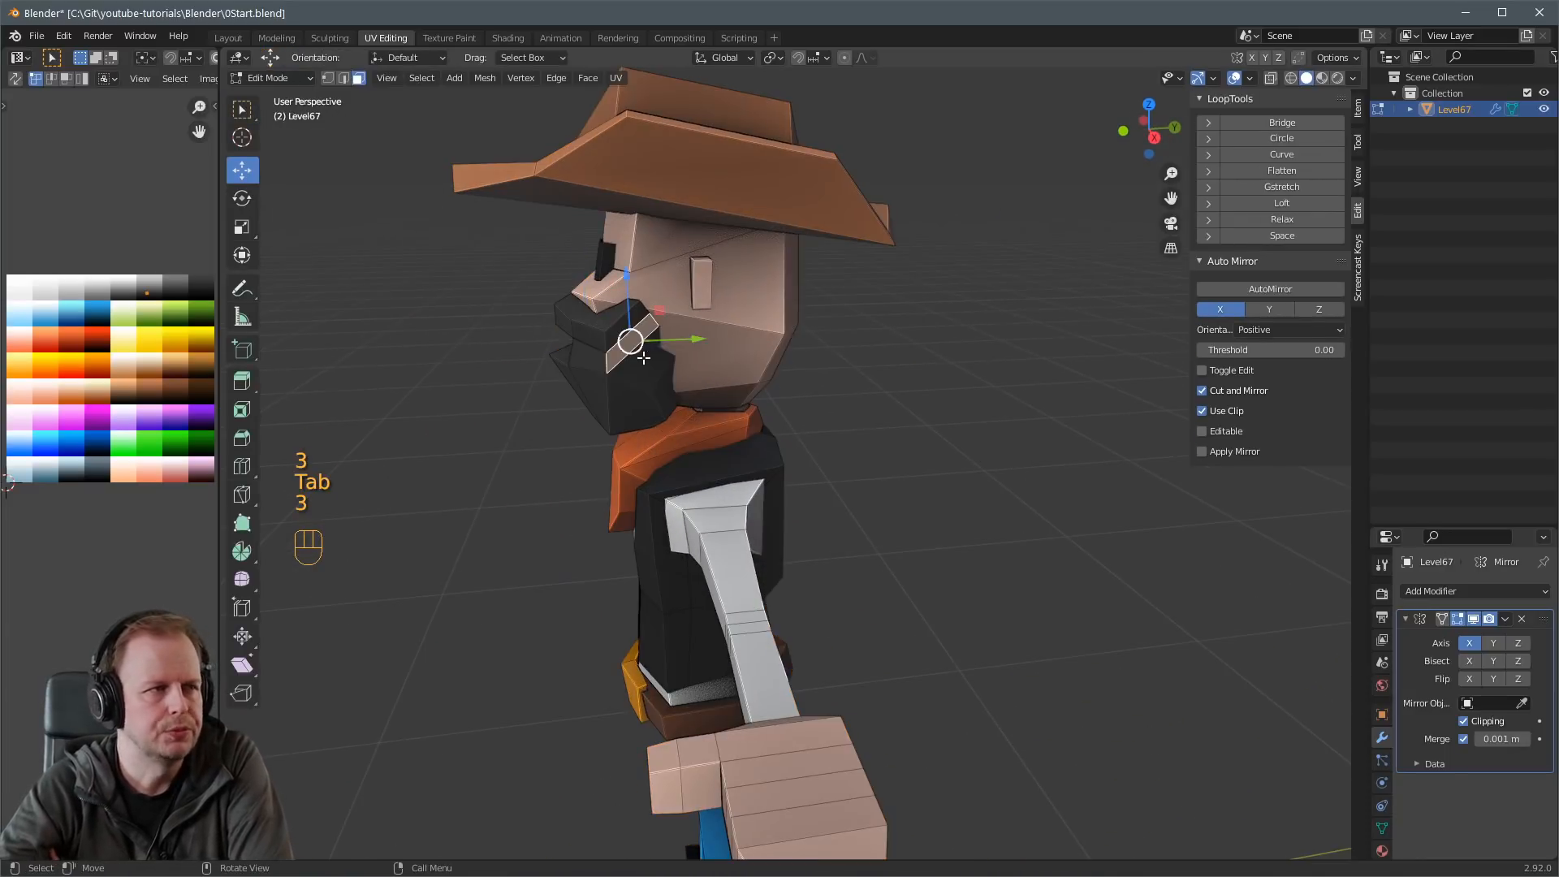
pyautogui.moveTo(643, 357); pyautogui.dragTo(690, 345, button='middle')
pyautogui.press('g')
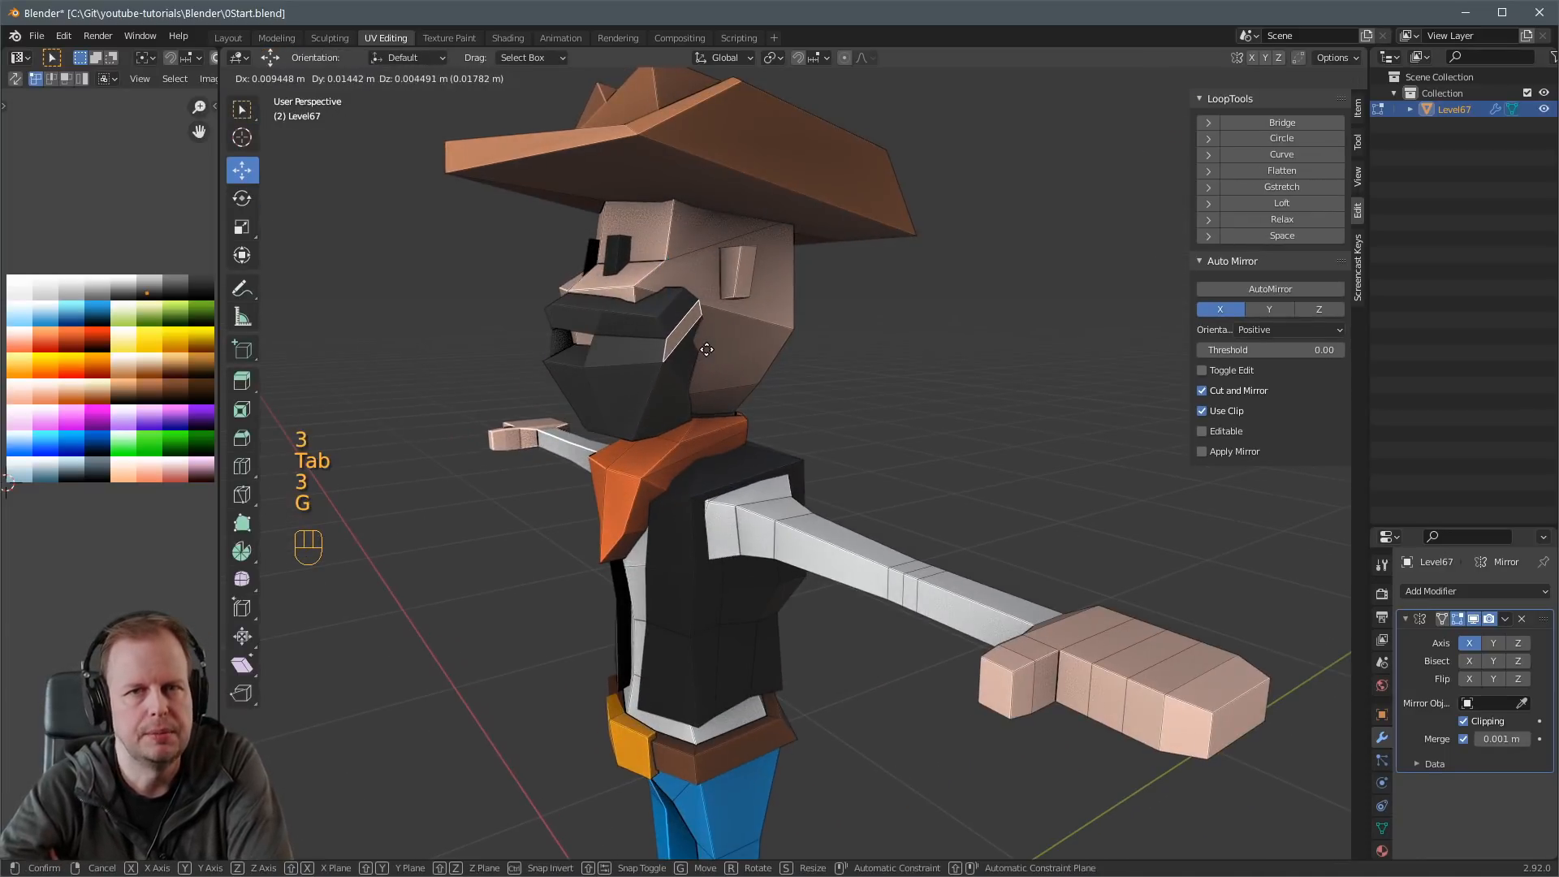
pyautogui.click(704, 349)
pyautogui.click(681, 350)
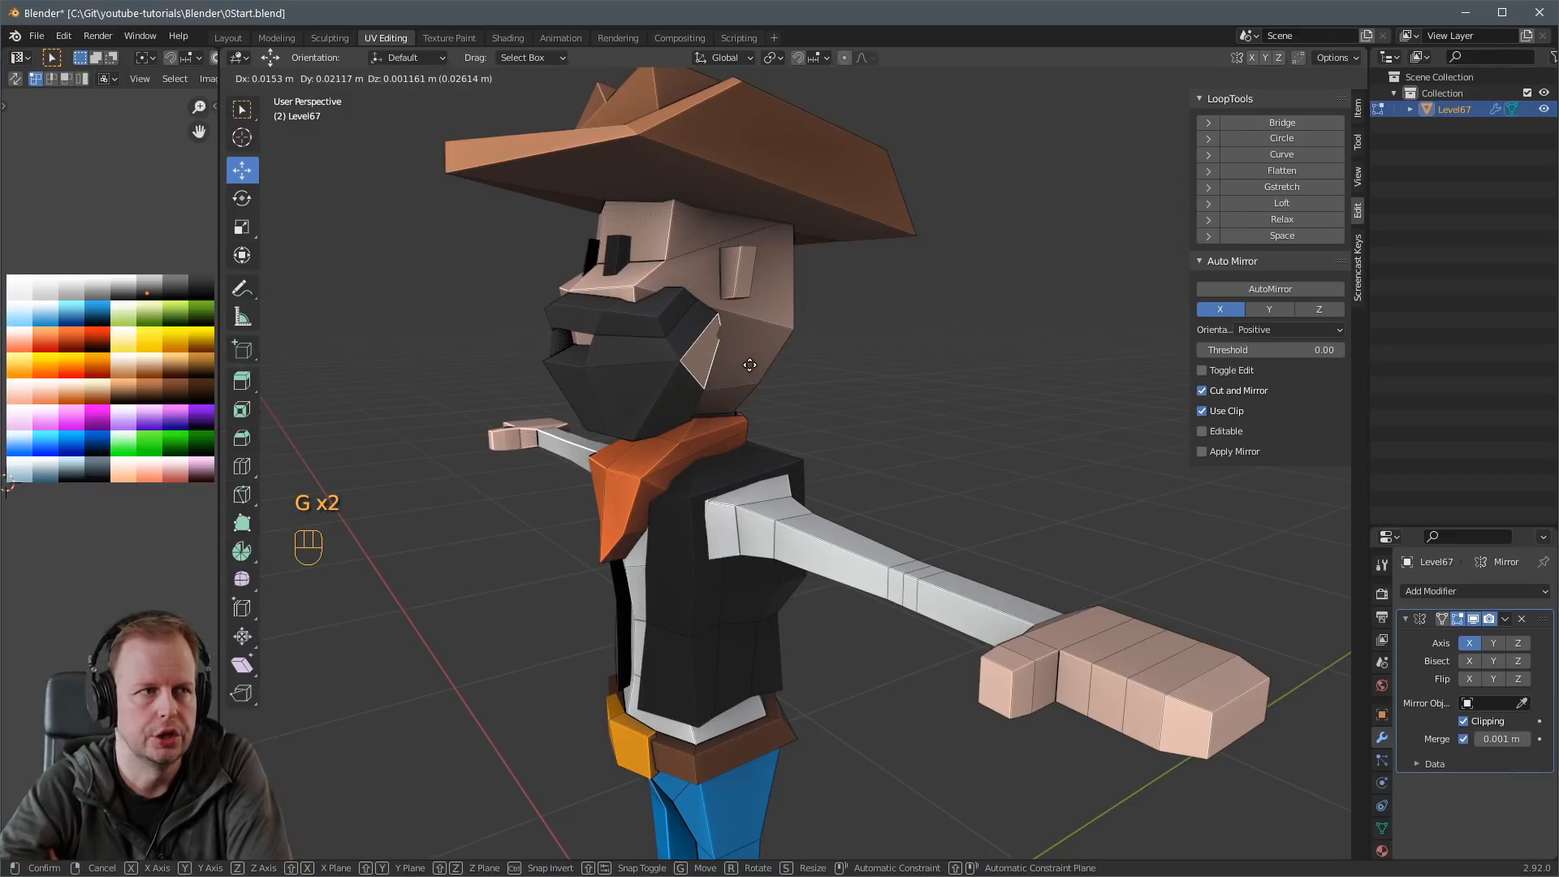
pyautogui.click(749, 365)
# Reposition the edge along the top of the beard's side next to the cheek.
pyautogui.moveTo(749, 364); pyautogui.dragTo(743, 403, button='middle')
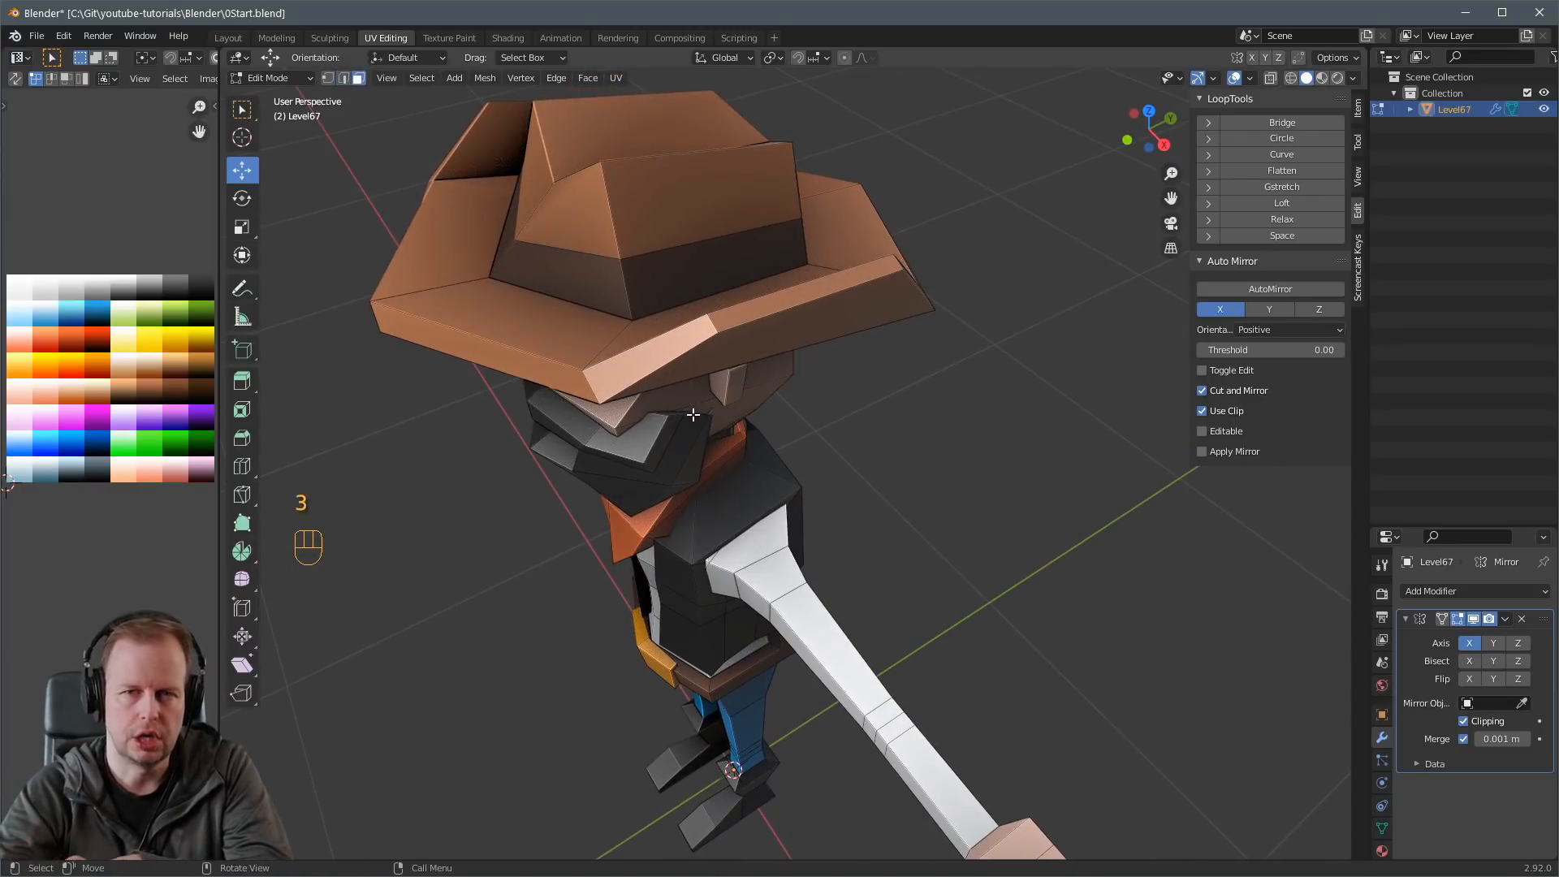
pyautogui.click(708, 439)
pyautogui.click(680, 423)
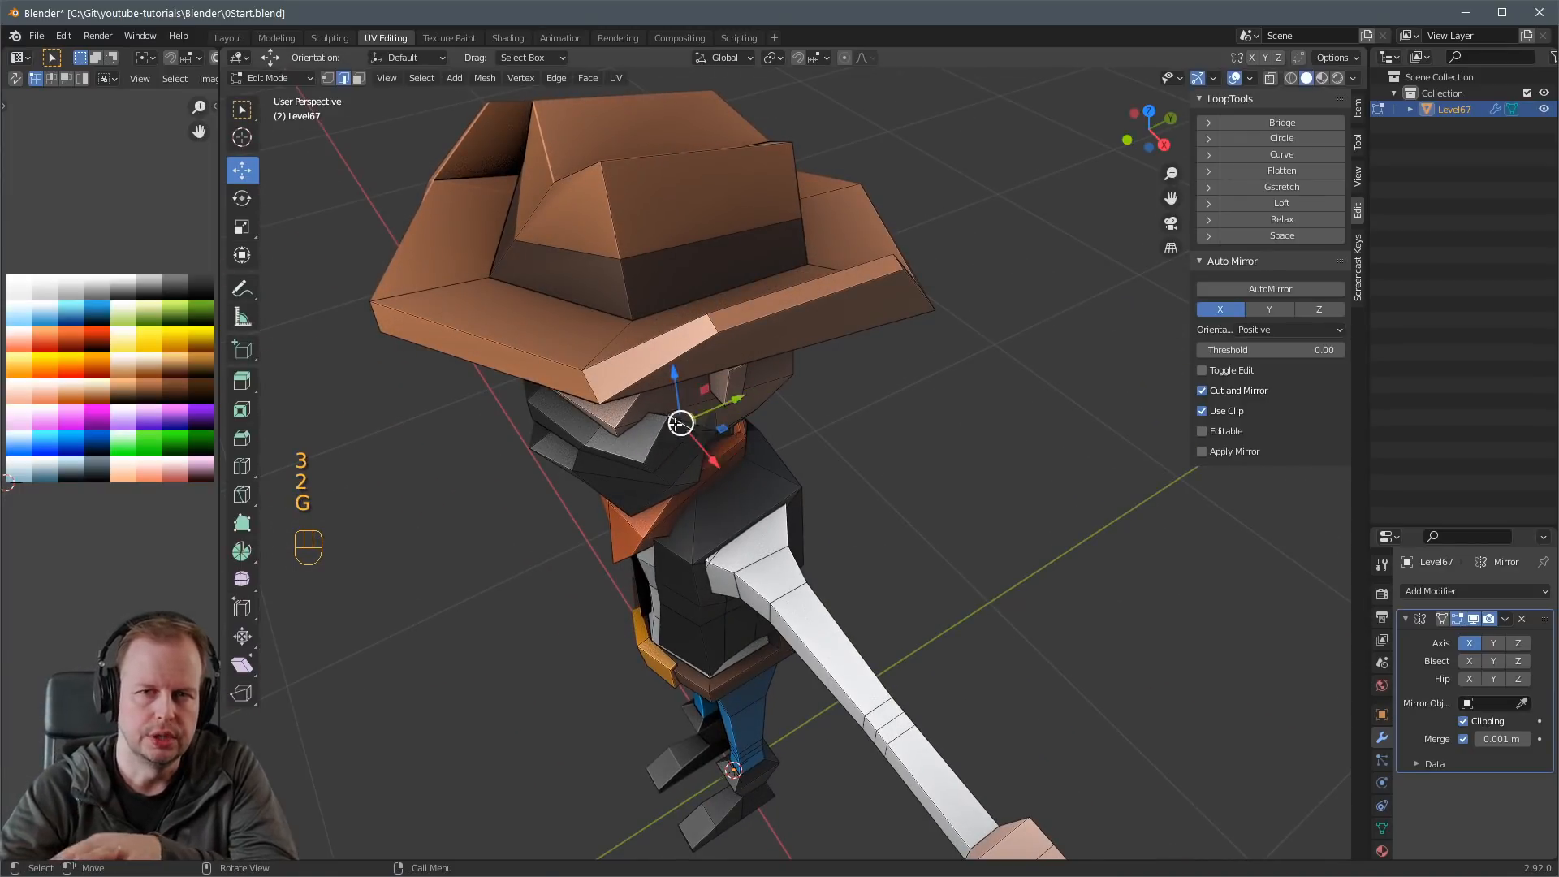
pyautogui.click(673, 443)
# Reposition the vertex on the beard's rear side, viewed from behind the character.
pyautogui.moveTo(719, 444); pyautogui.dragTo(609, 389, button='middle')
pyautogui.press('1')
pyautogui.scroll(4, 699, 338)
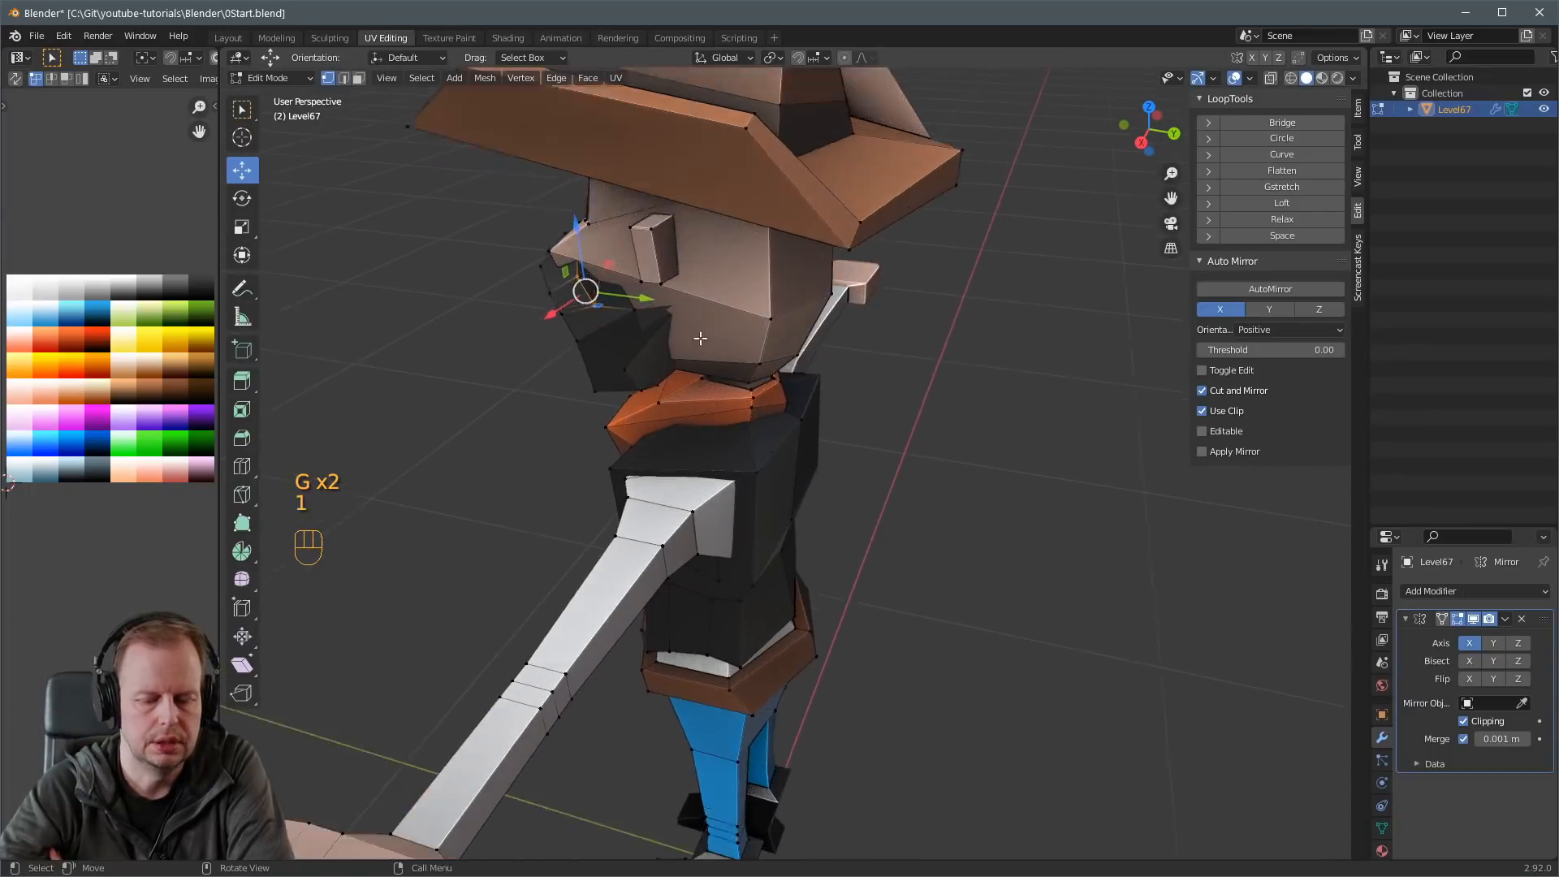
pyautogui.moveTo(699, 338)
pyautogui.keyDown('shift'); pyautogui.mouseDown(button='middle')
pyautogui.moveTo(844, 484)
pyautogui.moveTo(568, 349)
pyautogui.moveTo(551, 319)
pyautogui.moveTo(629, 379)
pyautogui.moveTo(612, 397)
pyautogui.moveTo(672, 445)
pyautogui.moveTo(665, 390)
pyautogui.moveTo(682, 432)
pyautogui.moveTo(661, 397)
pyautogui.moveTo(754, 400)
pyautogui.moveTo(728, 396)
pyautogui.moveTo(732, 433)
pyautogui.moveTo(811, 404)
pyautogui.mouseUp(button='middle'); pyautogui.keyUp('shift')
pyautogui.press('1')
pyautogui.click(536, 321)
pyautogui.click(604, 359)
pyautogui.press('g')
pyautogui.click(632, 397)
# Move the mid-height vertex on the beard's rear side forward about 0.019 m.
pyautogui.press('2')
pyautogui.hotkey('alt', 'z')
pyautogui.hotkey('alt', 'z')
pyautogui.click(854, 460)
pyautogui.moveTo(854, 460); pyautogui.dragTo(734, 456, button='middle')
pyautogui.press('g')
pyautogui.press('1')
pyautogui.click(698, 424)
pyautogui.hotkey('alt', 'z')
pyautogui.hotkey('alt', 'z')
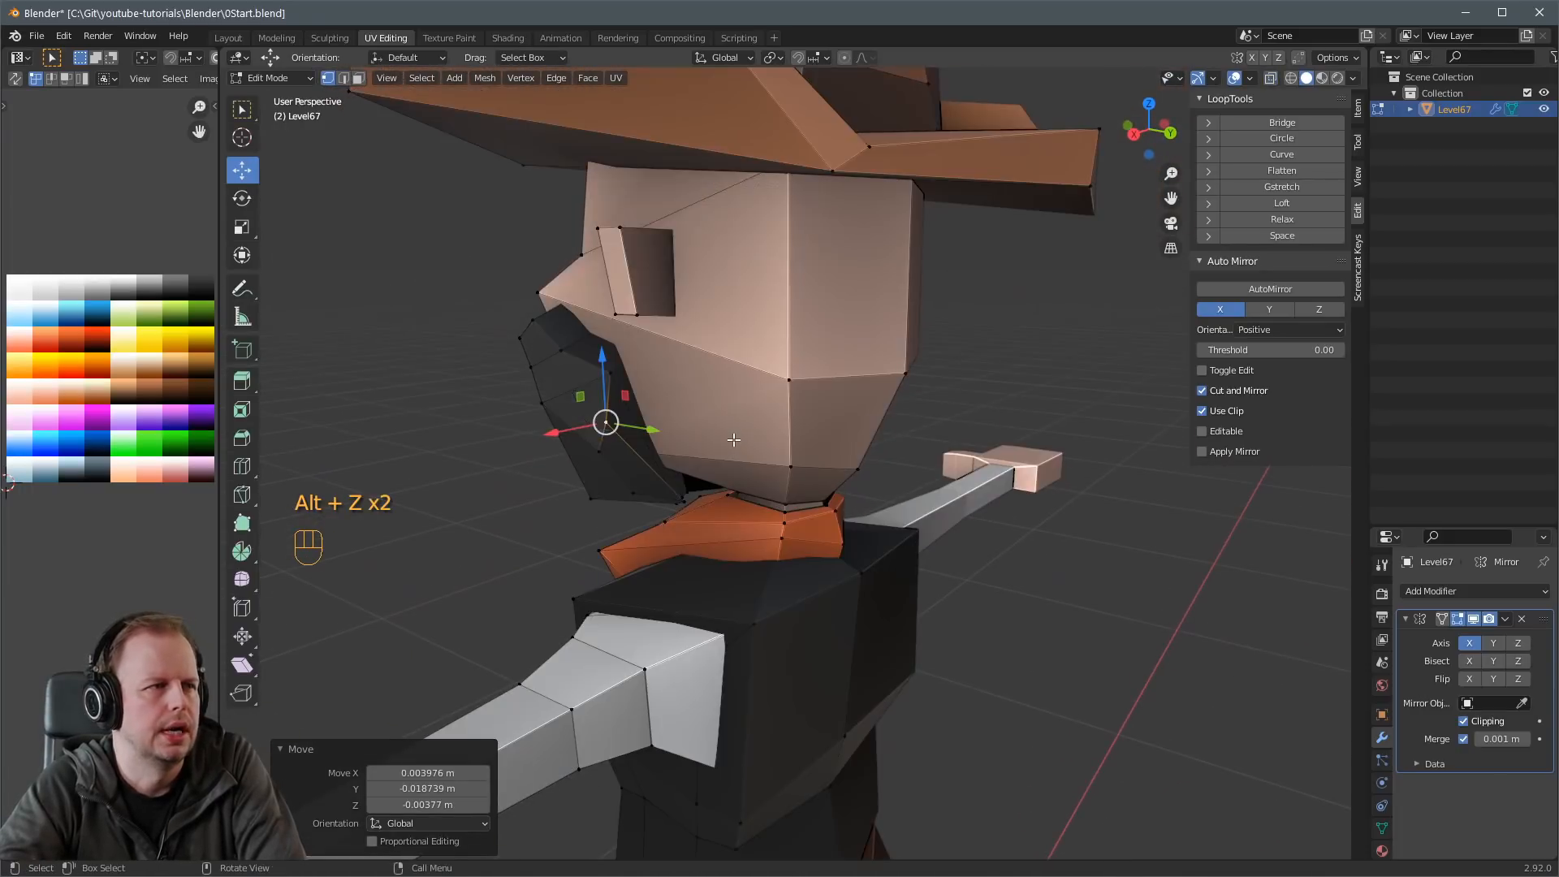
# Hide the head mesh and reposition the exposed rear face of the beard.
pyautogui.click(800, 383)
pyautogui.press('l')
pyautogui.press('h')
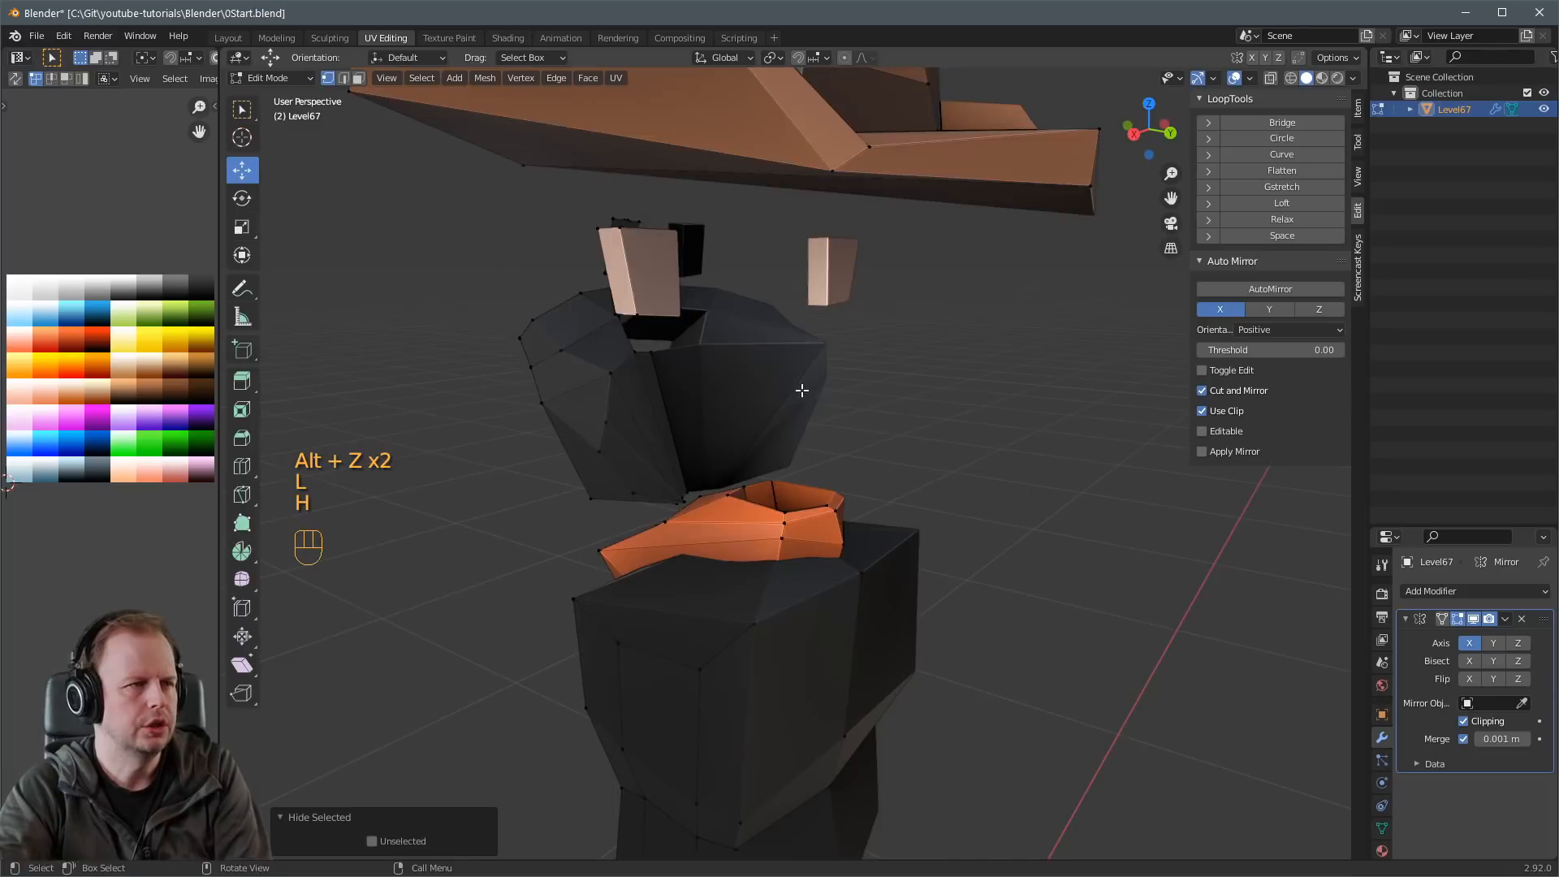
pyautogui.moveTo(800, 384); pyautogui.dragTo(862, 375, button='middle')
pyautogui.press('3')
pyautogui.press('g')
pyautogui.click(752, 368)
# Move the vertical edge at the beard's open rear side backward, rotate it and fine-tune its position.
pyautogui.press('g')
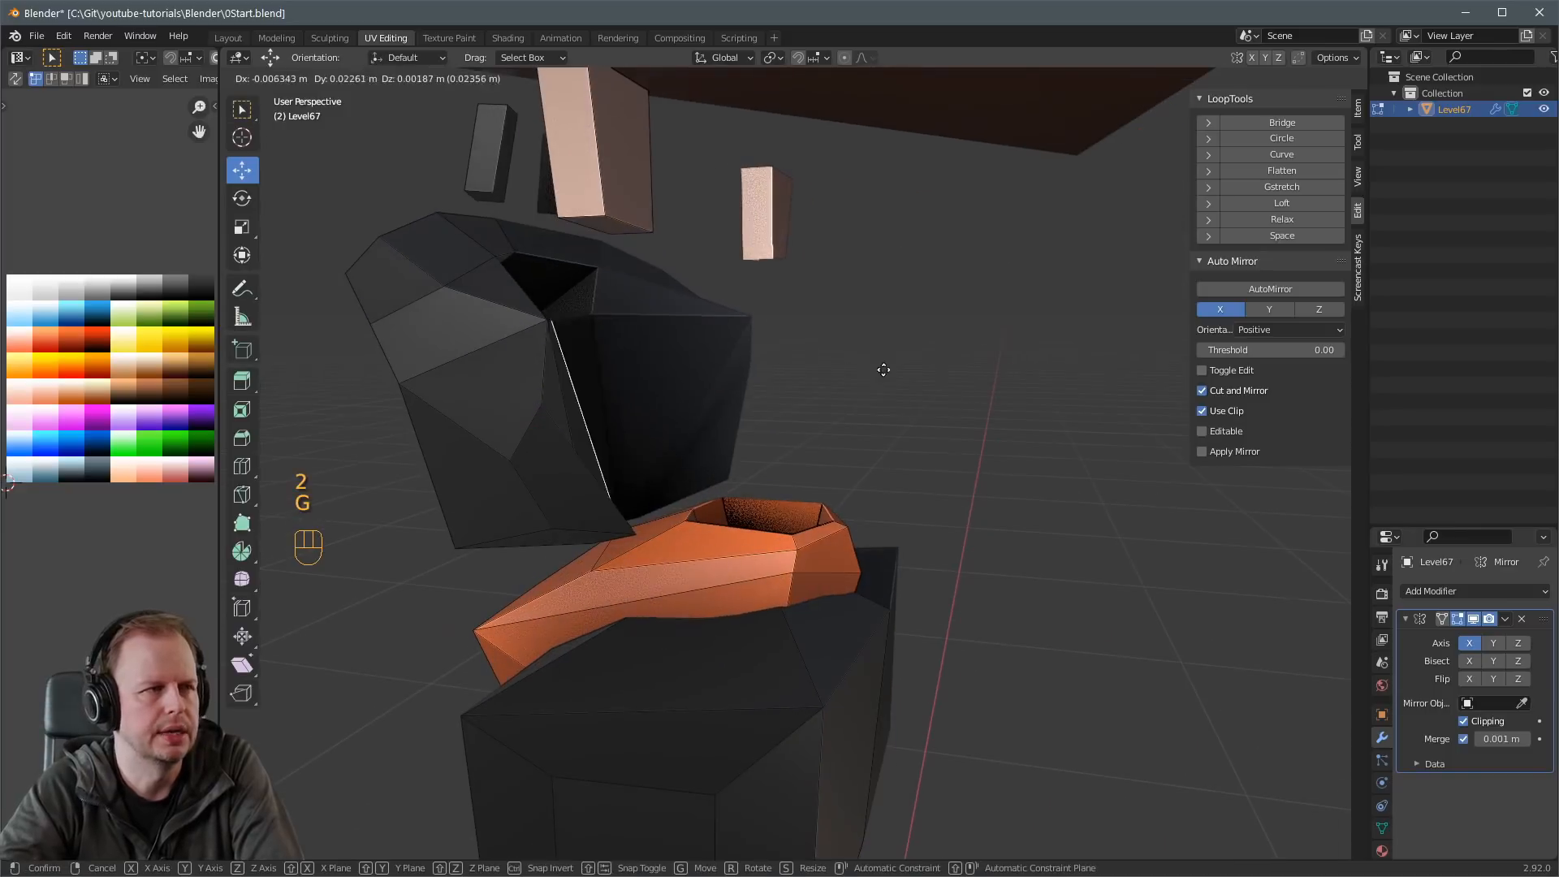
pyautogui.click(909, 368)
pyautogui.click(910, 418)
pyautogui.press('g')
pyautogui.click(929, 428)
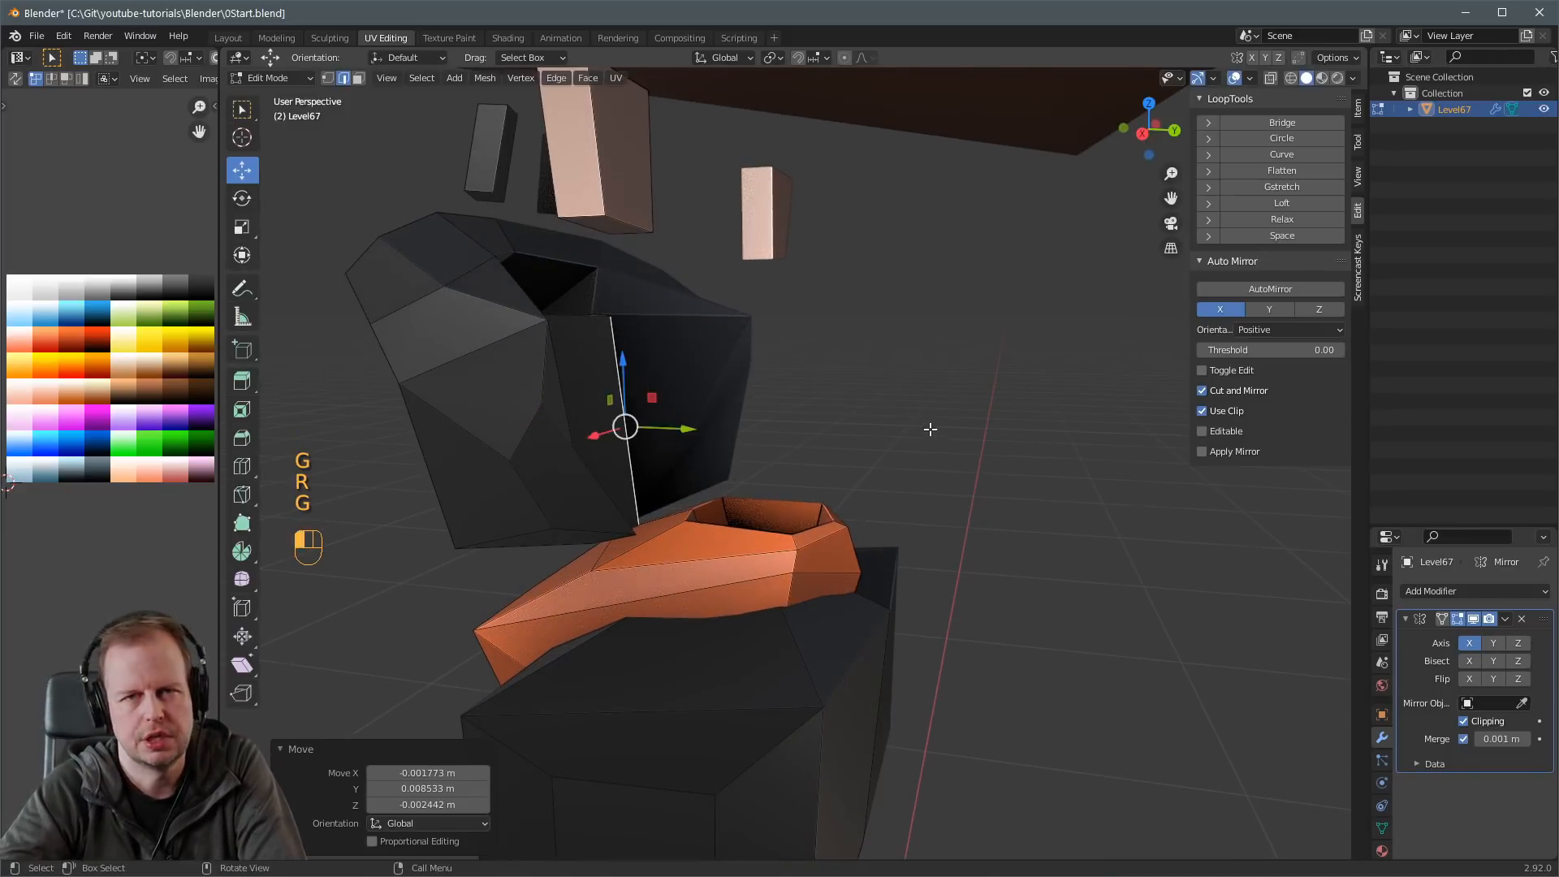
# Scale the rear face of the beard with the character seen from behind.
pyautogui.moveTo(929, 427); pyautogui.dragTo(780, 384, button='middle')
pyautogui.press('3')
pyautogui.click(924, 366)
pyautogui.press('s')
pyautogui.click(852, 382)
# Move the beard's upper rear vertex back about 0.039 m and inward about 0.016 m, and reposition the vertex below it.
pyautogui.press('2')
pyautogui.click(763, 326)
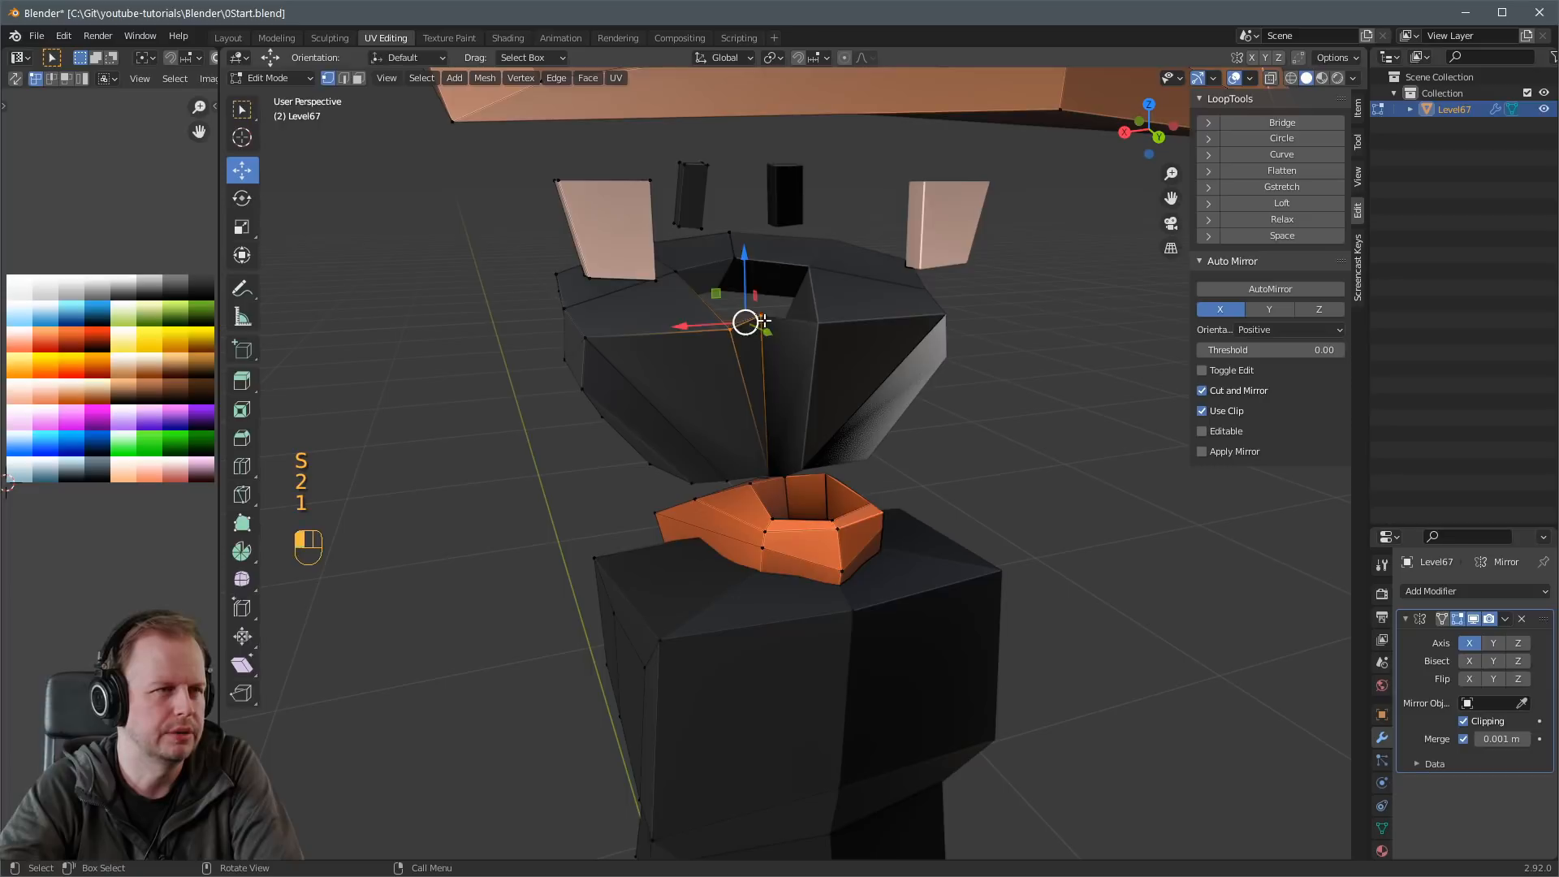
pyautogui.moveTo(763, 322)
pyautogui.mouseDown(button='middle')
pyautogui.moveTo(855, 341)
pyautogui.moveTo(771, 346)
pyautogui.mouseUp(button='middle')
pyautogui.press('g')
pyautogui.click(915, 338)
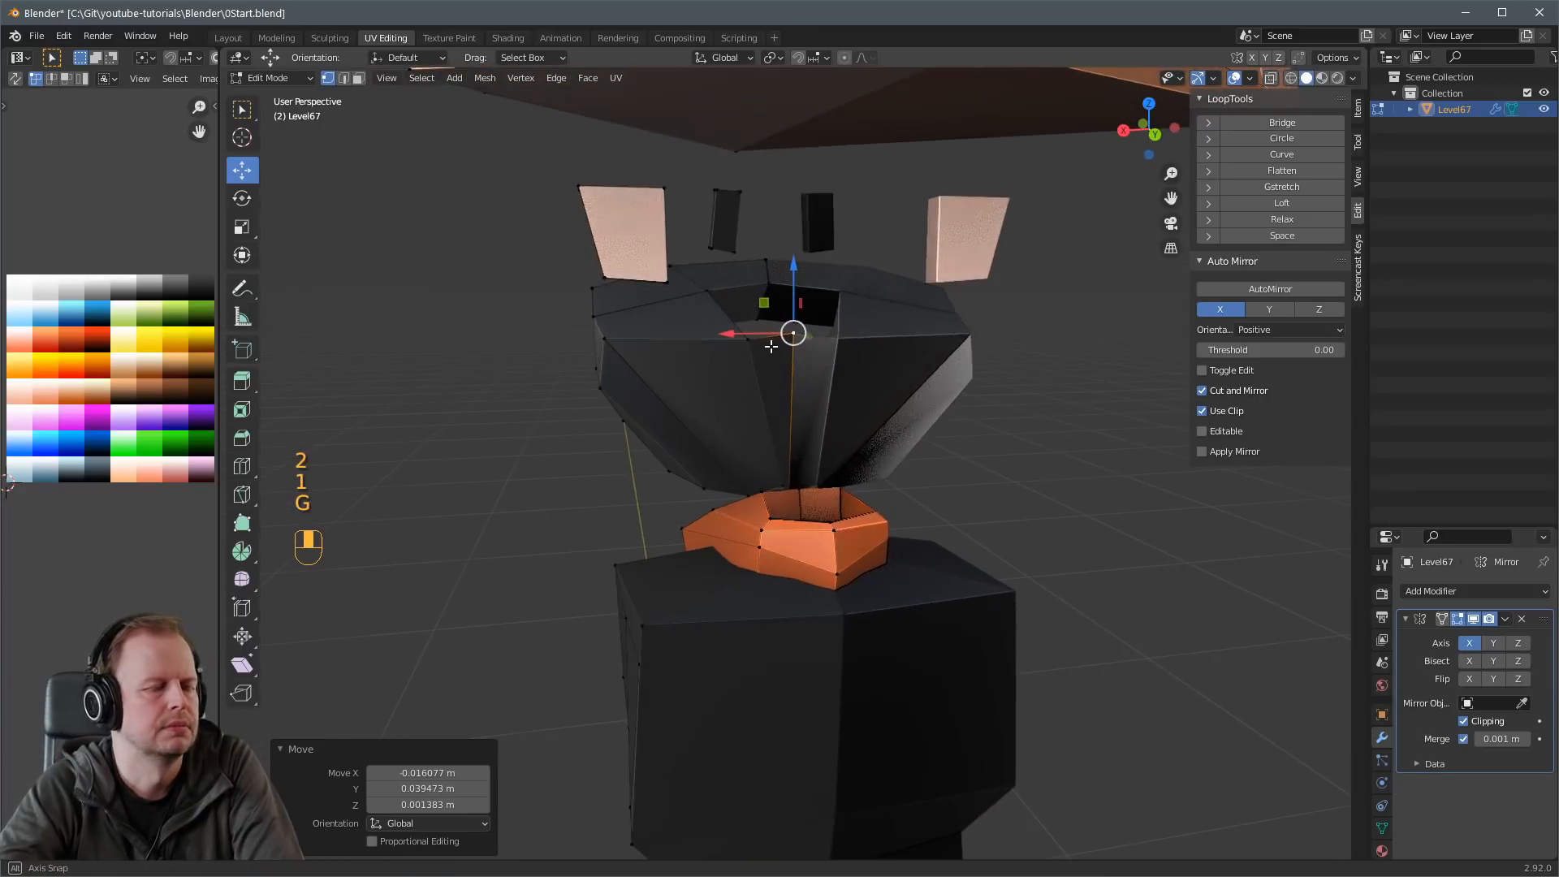
pyautogui.click(802, 472)
pyautogui.moveTo(803, 472); pyautogui.dragTo(915, 403, button='middle')
pyautogui.press('g')
pyautogui.click(1007, 365)
# Reposition the vertices at the beard's lower rear end, just above the orange neckerchief.
pyautogui.moveTo(1007, 365); pyautogui.dragTo(888, 460, button='middle')
pyautogui.scroll(4, 870, 417)
pyautogui.hotkey('alt', 'z')
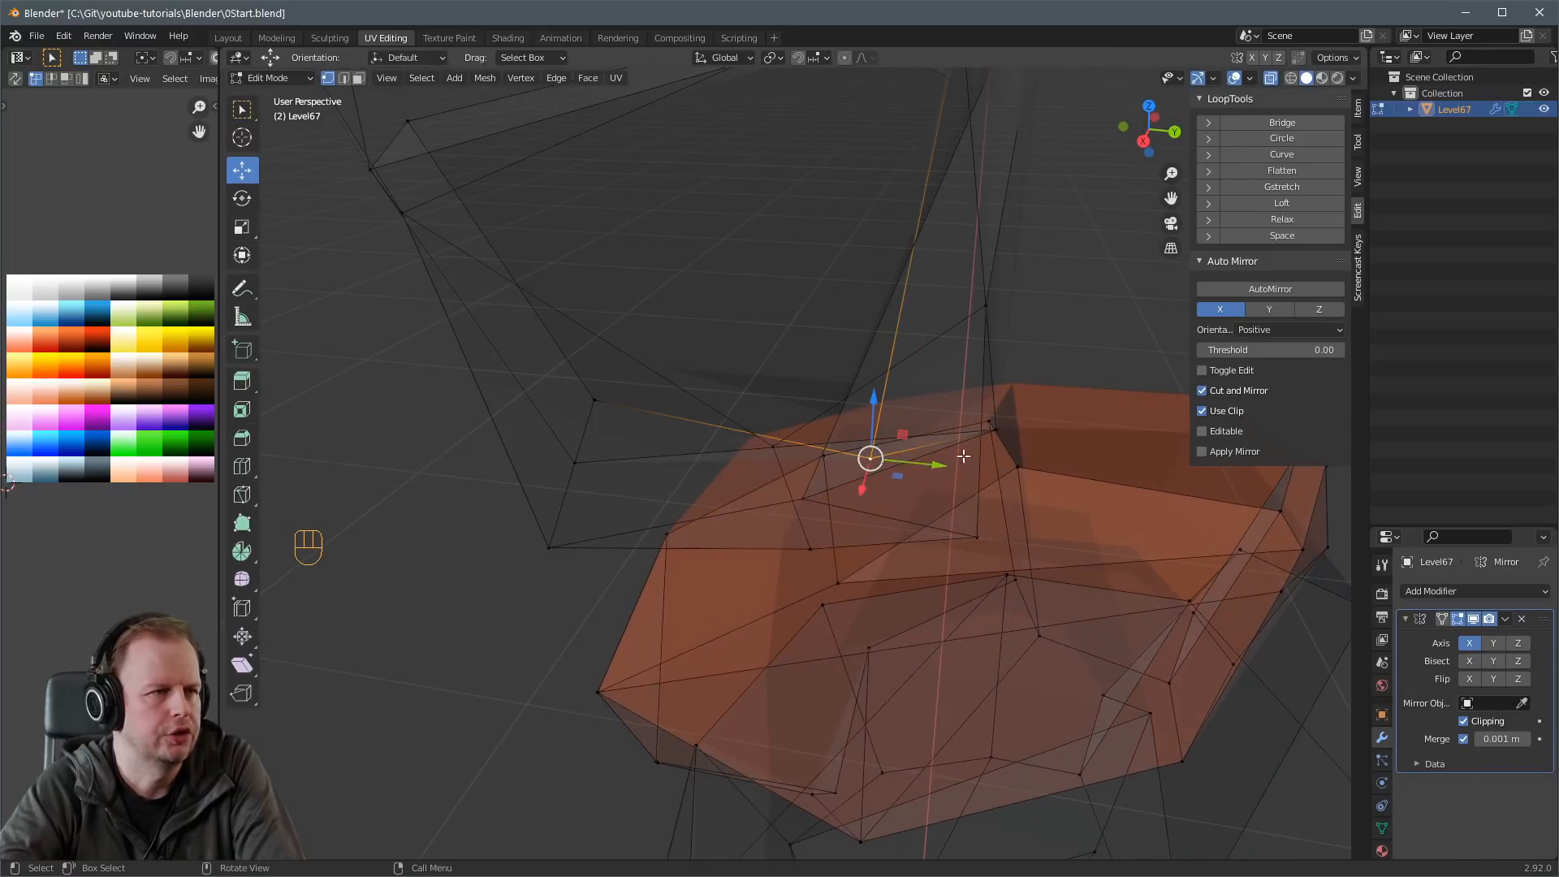
pyautogui.hotkey('alt', 'z')
pyautogui.press('g')
pyautogui.click(1044, 412)
pyautogui.moveTo(1044, 412); pyautogui.dragTo(952, 418, button='middle')
pyautogui.click(892, 367)
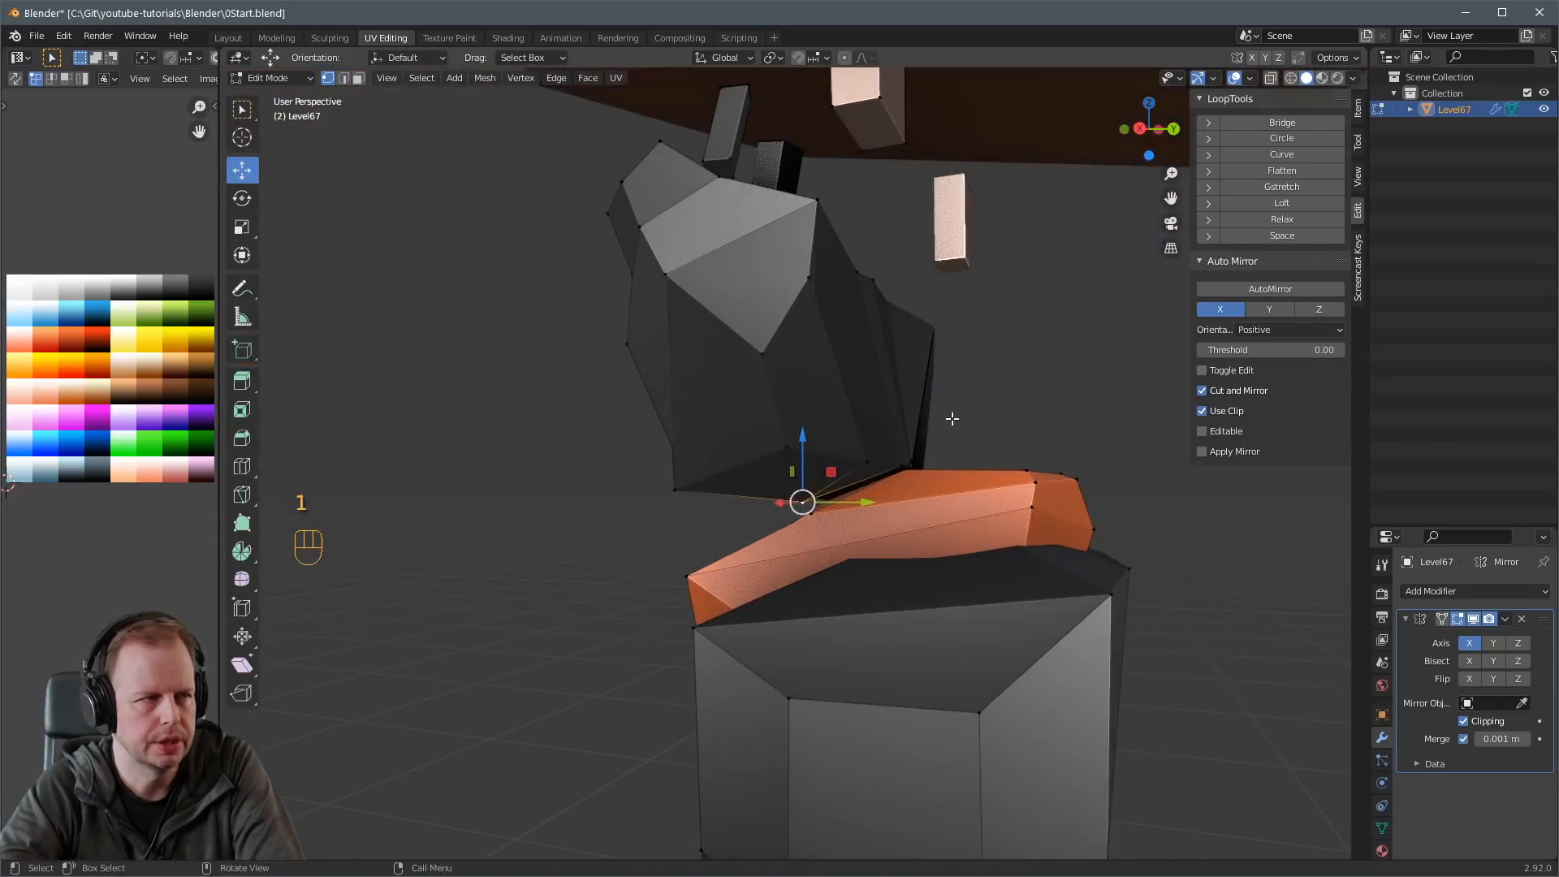
pyautogui.click(1036, 387)
# Fine-tune the vertex on the beard's underside above the neckerchief.
pyautogui.moveTo(1040, 382); pyautogui.dragTo(818, 517, button='middle')
pyautogui.press('3')
pyautogui.press('1')
pyautogui.press('g')
pyautogui.click(811, 512)
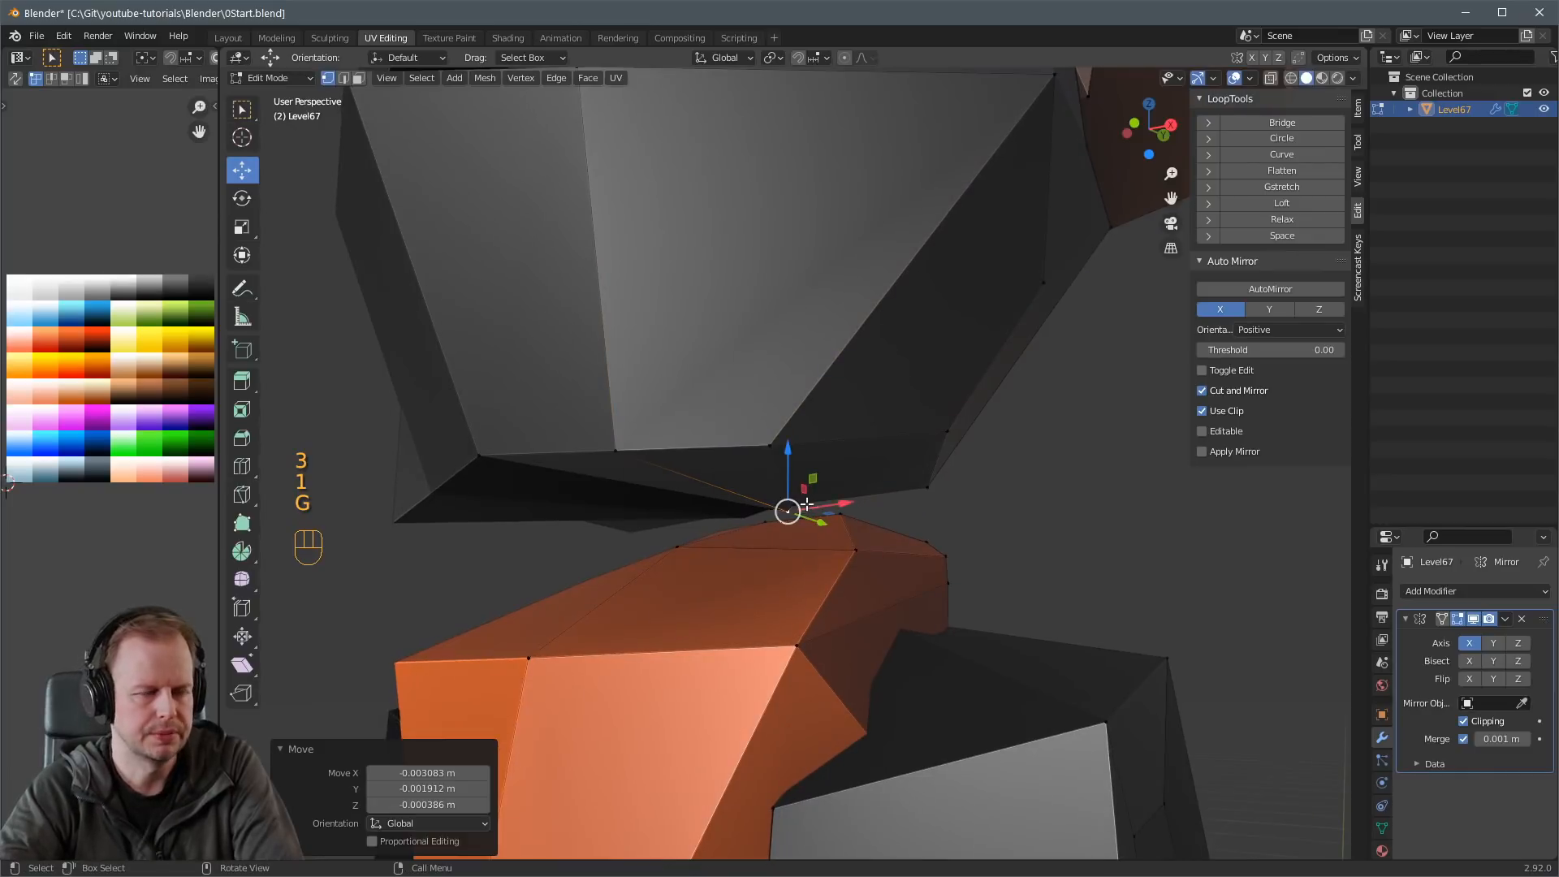
pyautogui.click(817, 497)
pyautogui.click(853, 497)
# Reposition the remaining vertices on the beard's side to even out its surface.
pyautogui.moveTo(852, 496); pyautogui.dragTo(650, 461, button='middle')
pyautogui.press('g')
pyautogui.press('1')
pyautogui.click(806, 357)
pyautogui.moveTo(812, 357); pyautogui.dragTo(849, 348, button='middle')
pyautogui.press('g')
pyautogui.click(833, 365)
# Reveal the hidden head and raise the edge at the mouth's lower corner by about 0.021 m.
pyautogui.press('3')
pyautogui.click(822, 422)
pyautogui.moveTo(822, 422); pyautogui.dragTo(877, 364, button='middle')
pyautogui.hotkey('alt', 'h')
pyautogui.press('3')
pyautogui.press('2')
pyautogui.click(908, 313)
pyautogui.press('g')
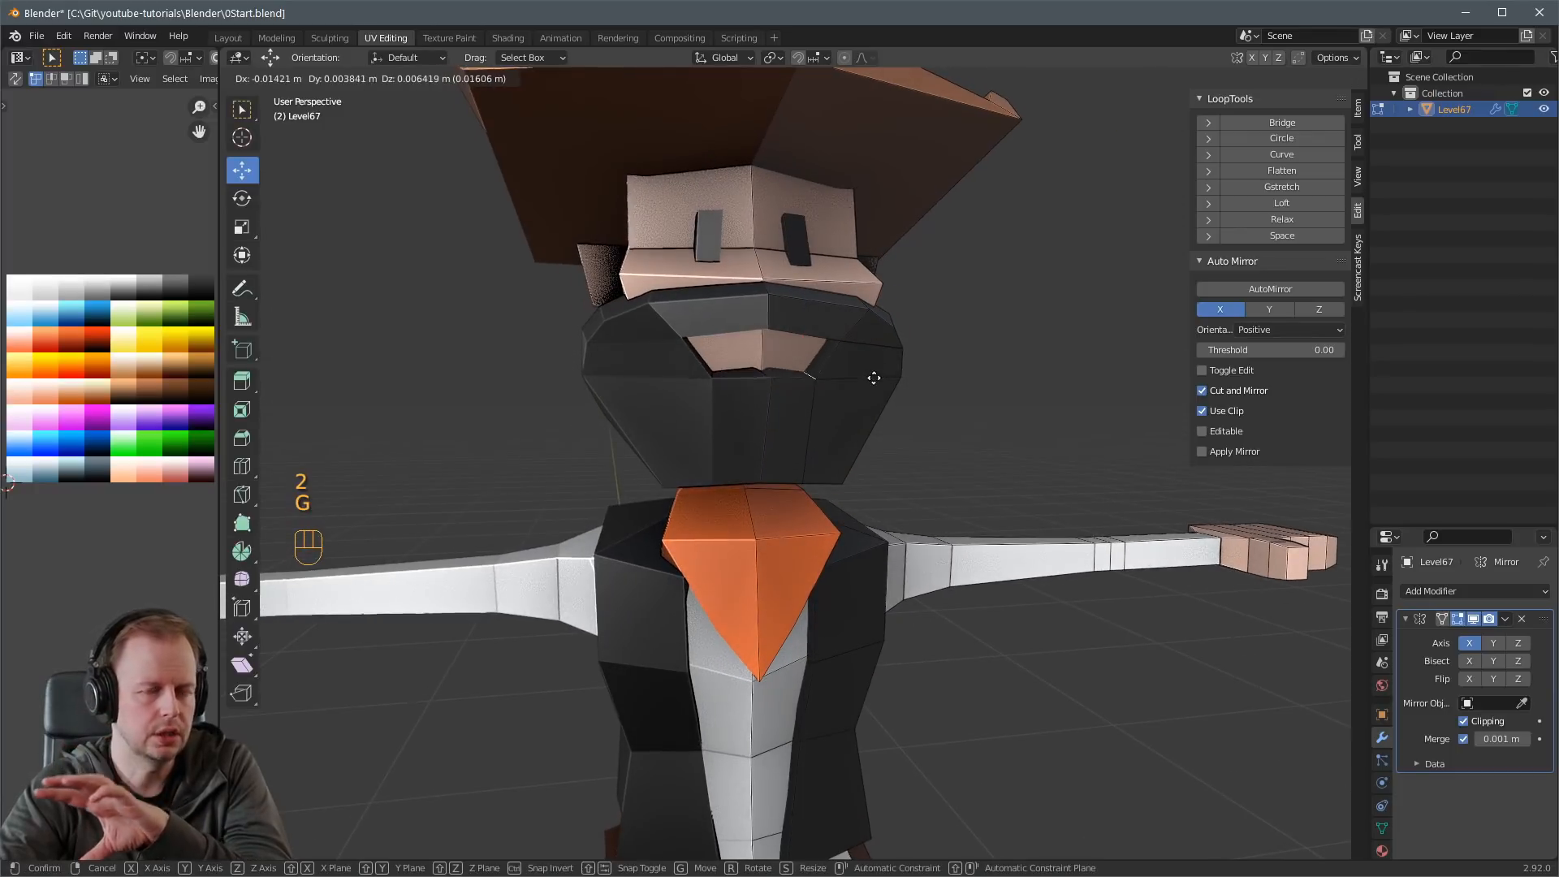
pyautogui.click(876, 366)
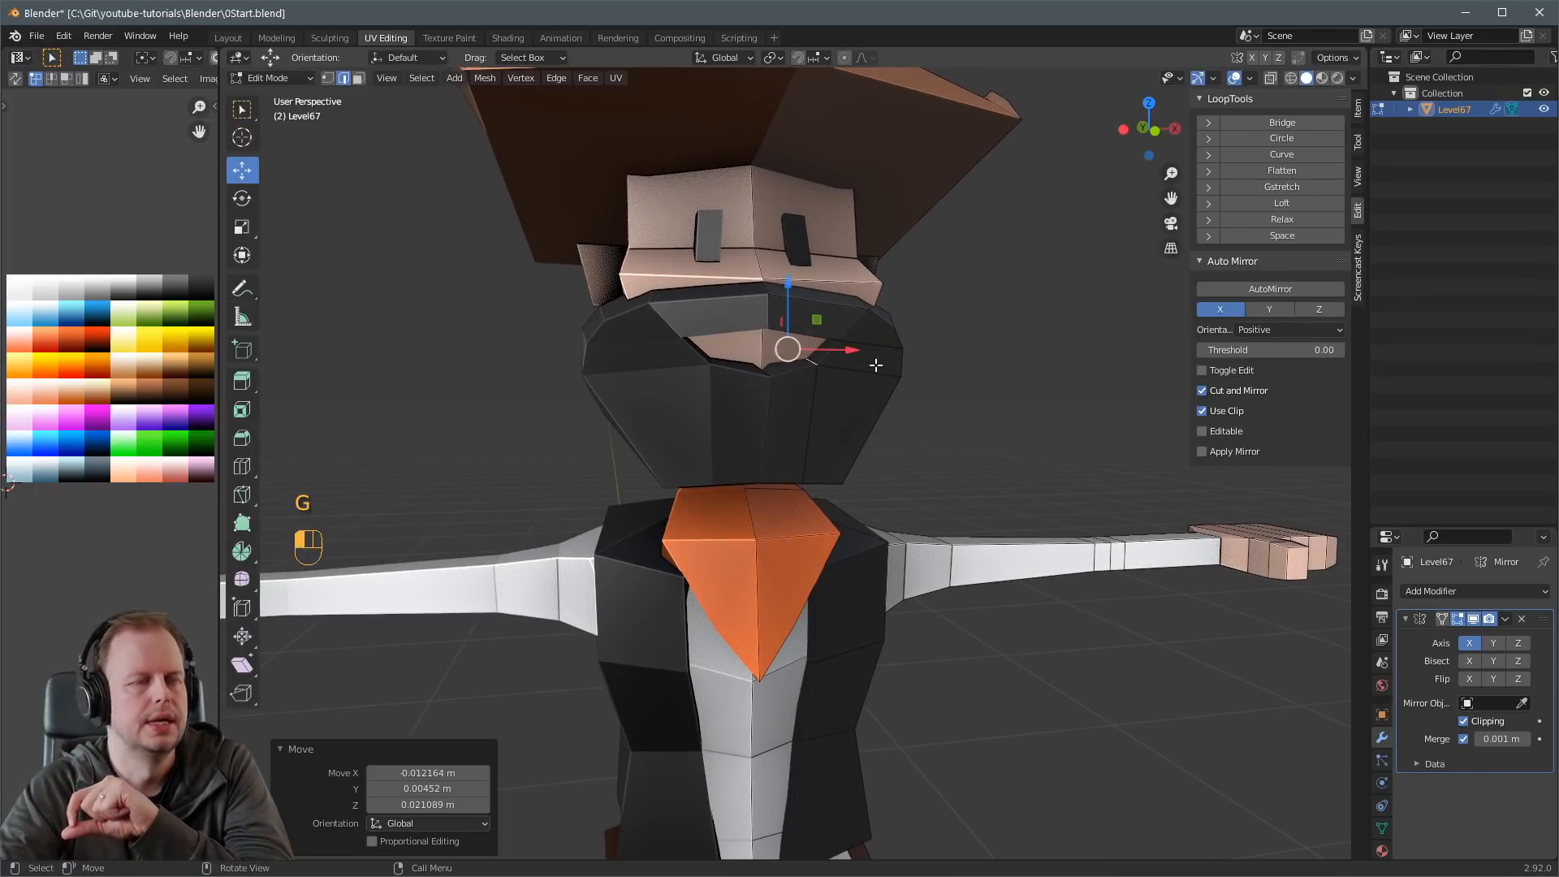
# Reposition an edge on the hat and raise the hat crown's top edge by about 0.012 m.
pyautogui.press('Tab')
pyautogui.scroll(-5, 963, 417)
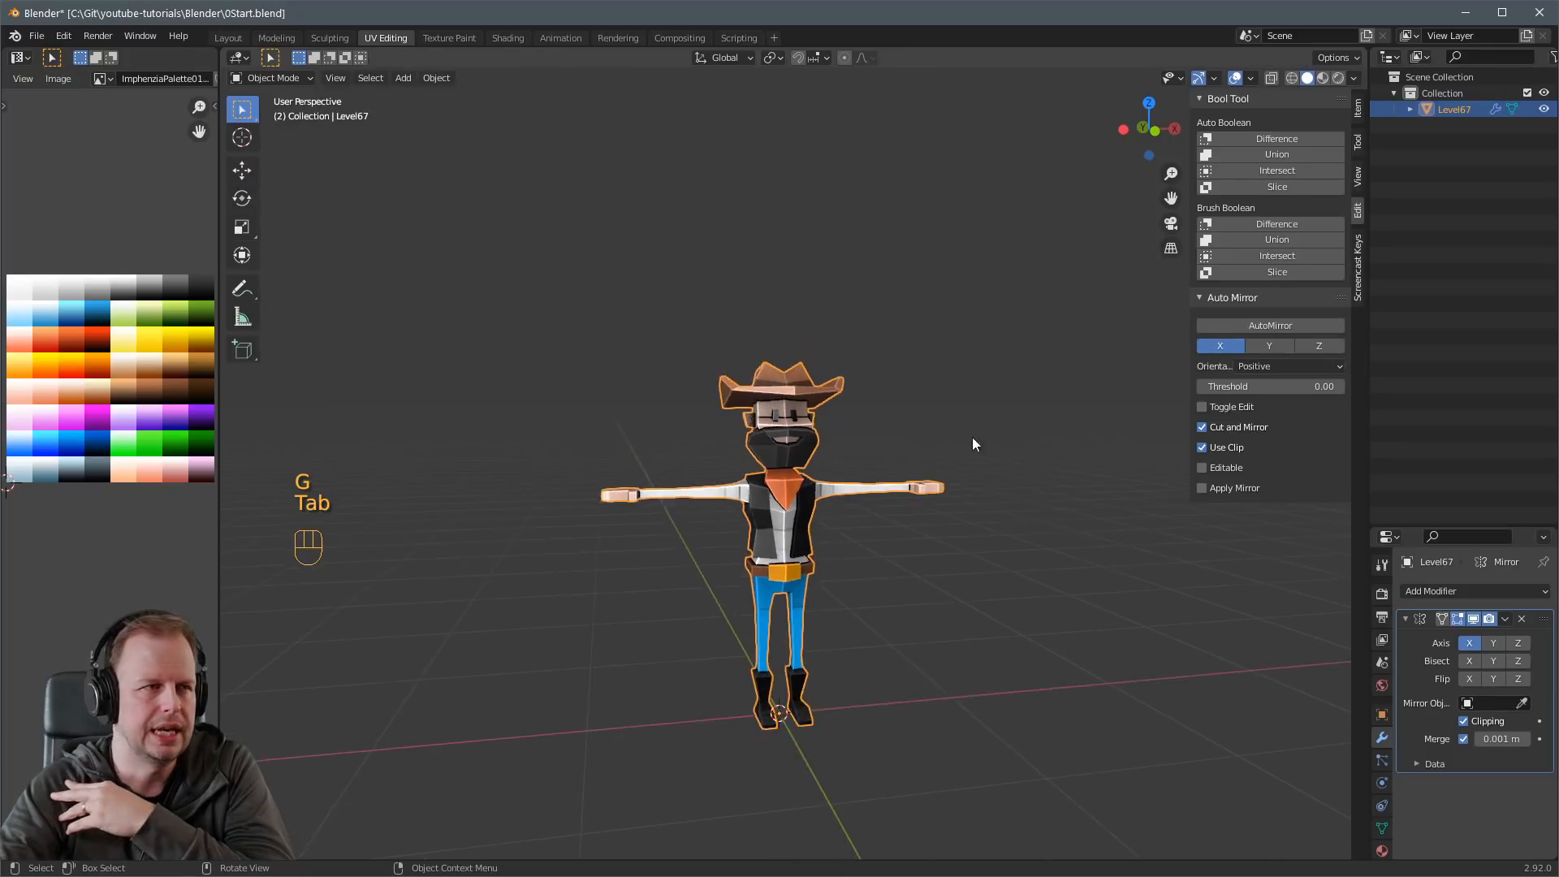
pyautogui.moveTo(972, 437); pyautogui.dragTo(928, 313, button='middle')
pyautogui.scroll(4, 837, 456)
pyautogui.scroll(4, 765, 462)
pyautogui.press('Tab')
pyautogui.press('2')
pyautogui.press('g')
pyautogui.click(973, 316)
pyautogui.press('2')
pyautogui.press('g')
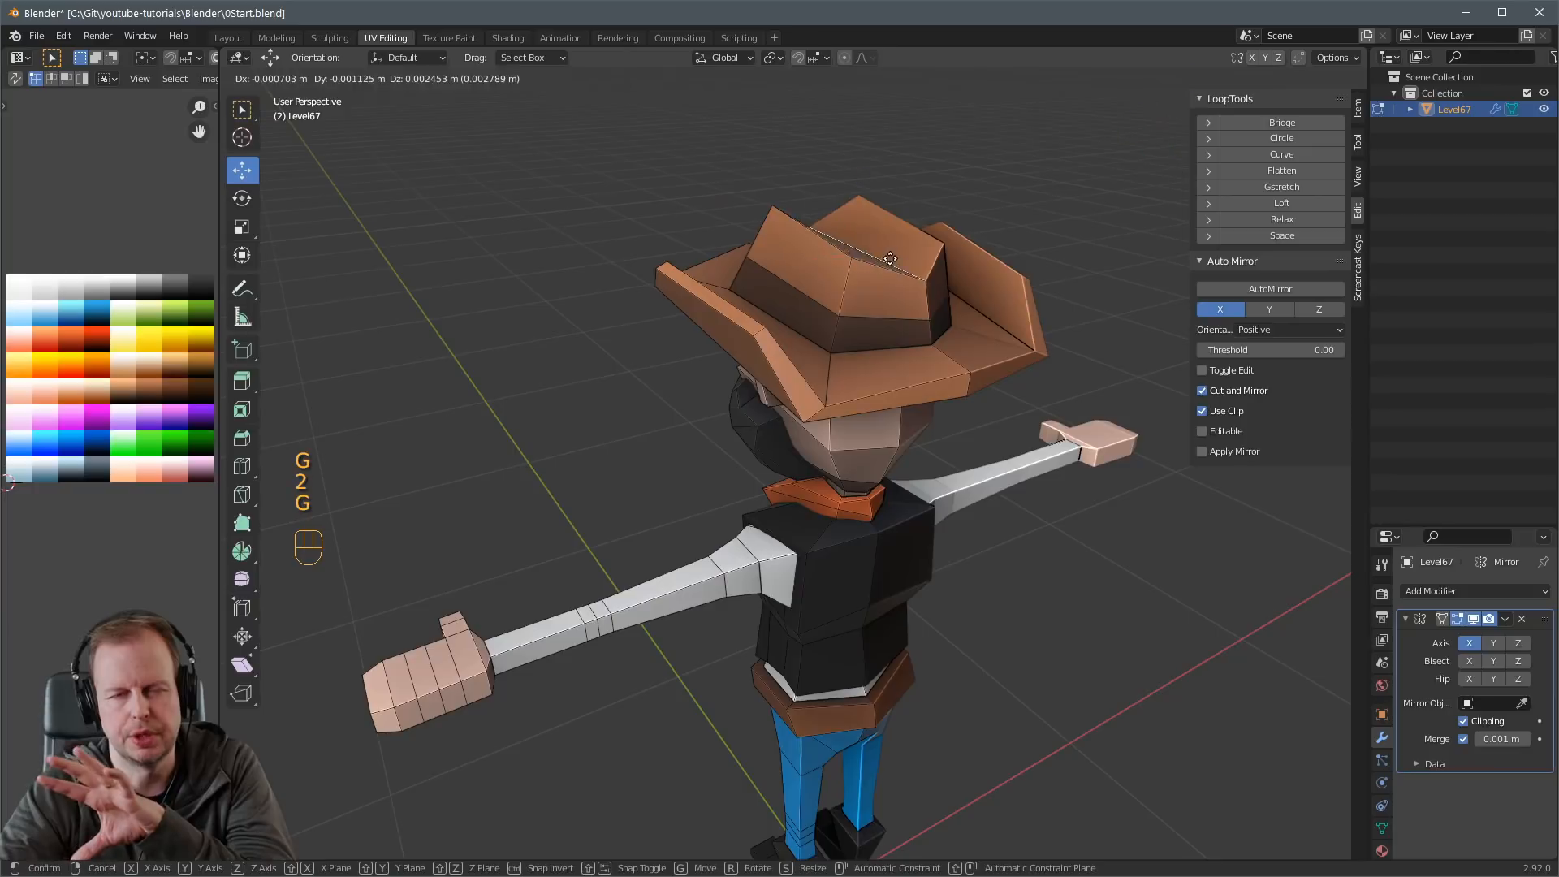
pyautogui.click(892, 249)
pyautogui.moveTo(892, 251); pyautogui.dragTo(869, 448, button='middle')
pyautogui.scroll(1, 865, 446)
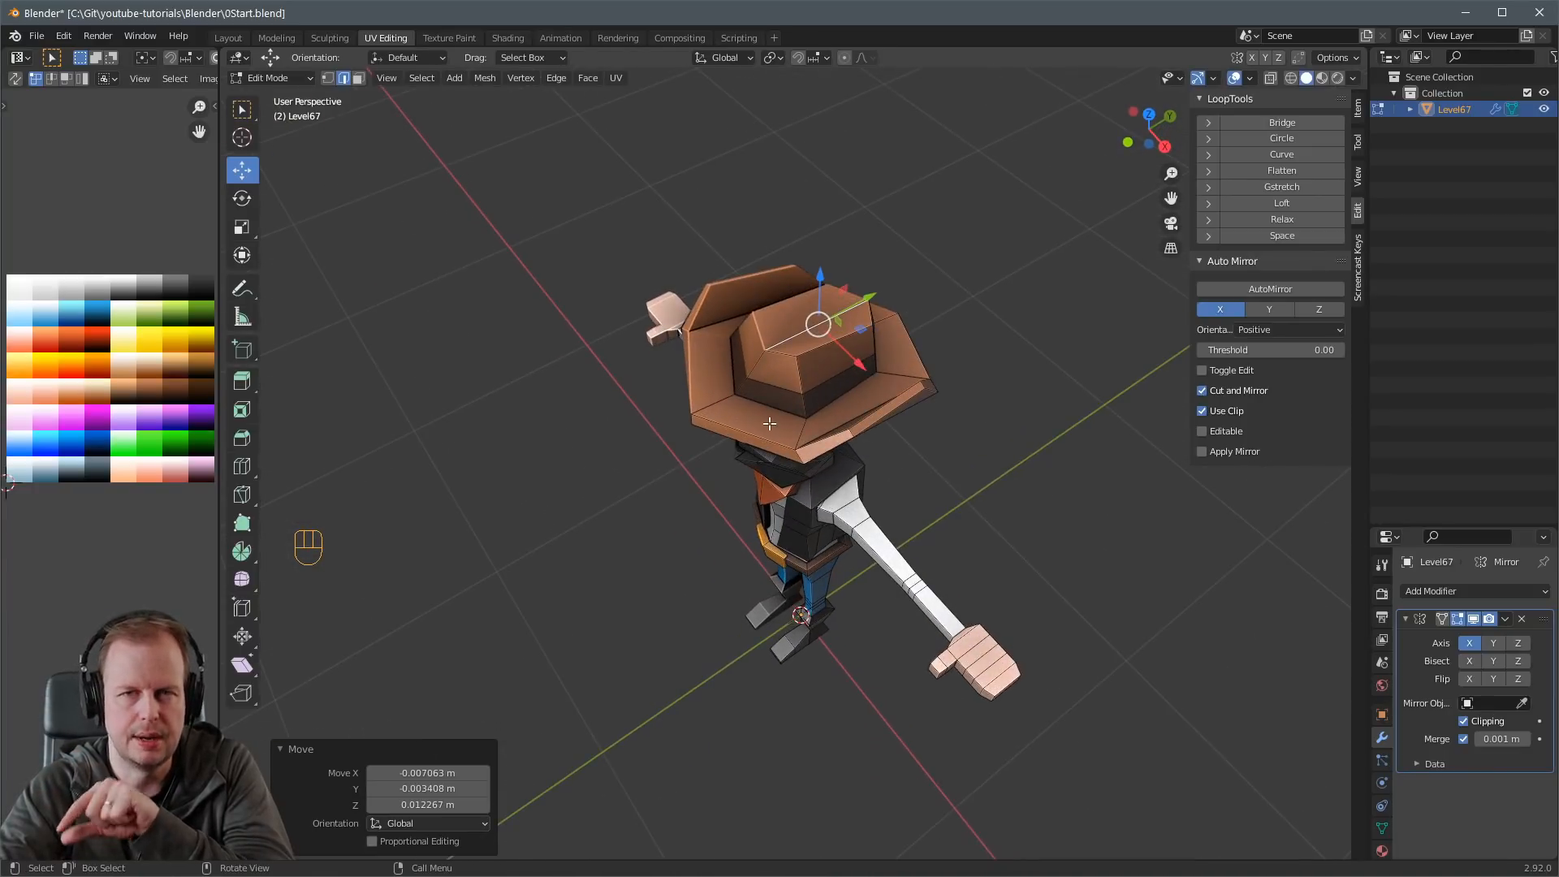
pyautogui.moveTo(769, 424); pyautogui.dragTo(820, 307, button='middle')
pyautogui.press('l')
pyautogui.press('g')
pyautogui.rightClick(942, 325)
pyautogui.moveTo(942, 324); pyautogui.dragTo(939, 356, button='middle')
pyautogui.press('g')
pyautogui.moveTo(629, 350); pyautogui.dragTo(686, 362, button='middle')
# Move the hat brim's front edge back about 0.050 m.
pyautogui.press('2')
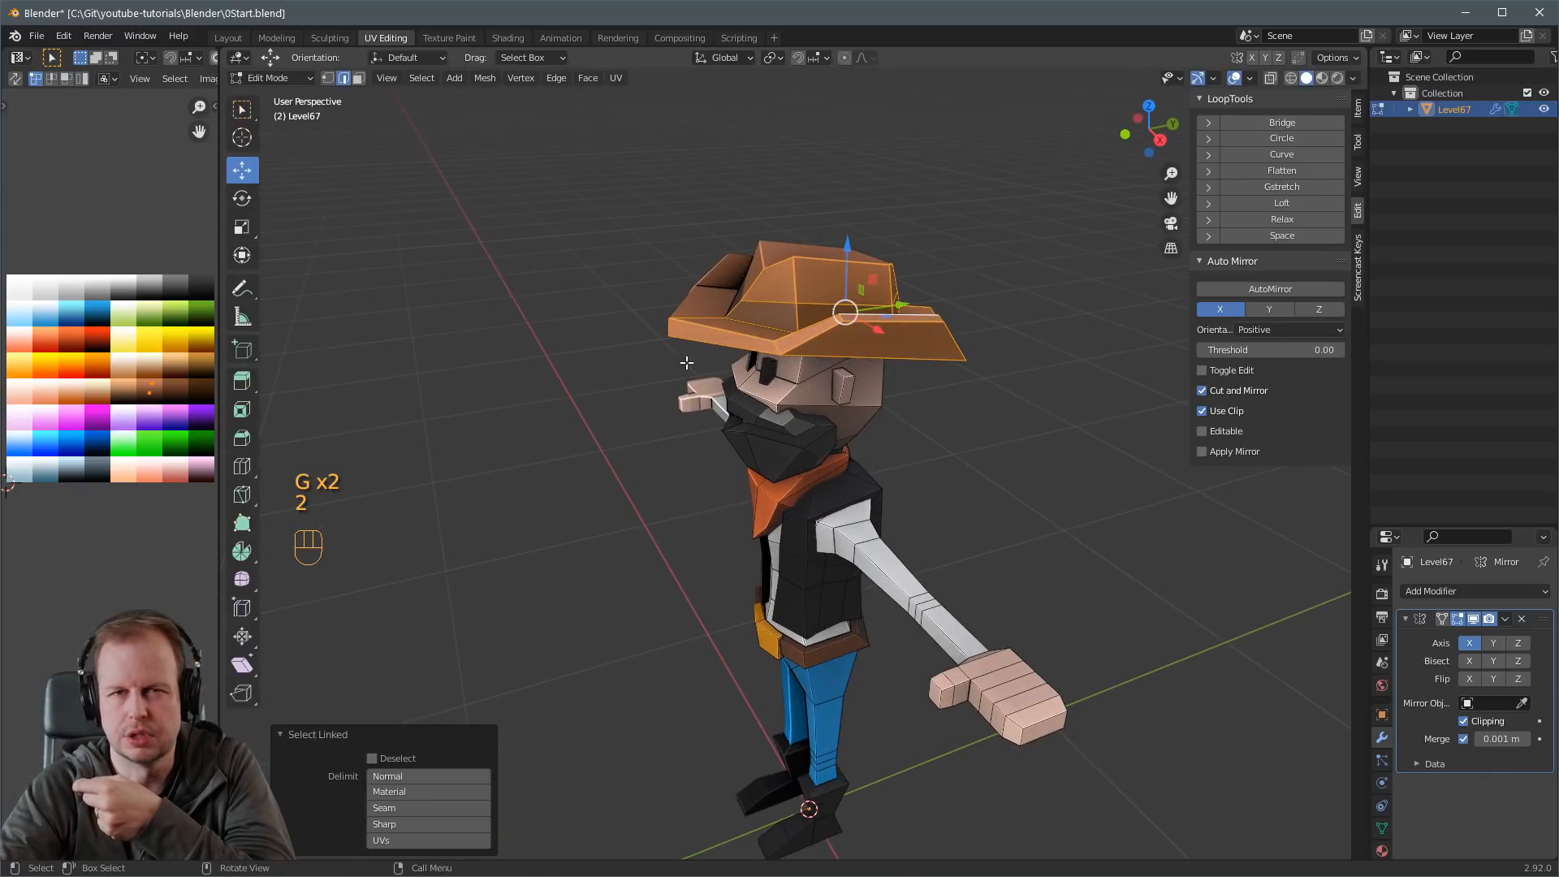
pyautogui.click(670, 327)
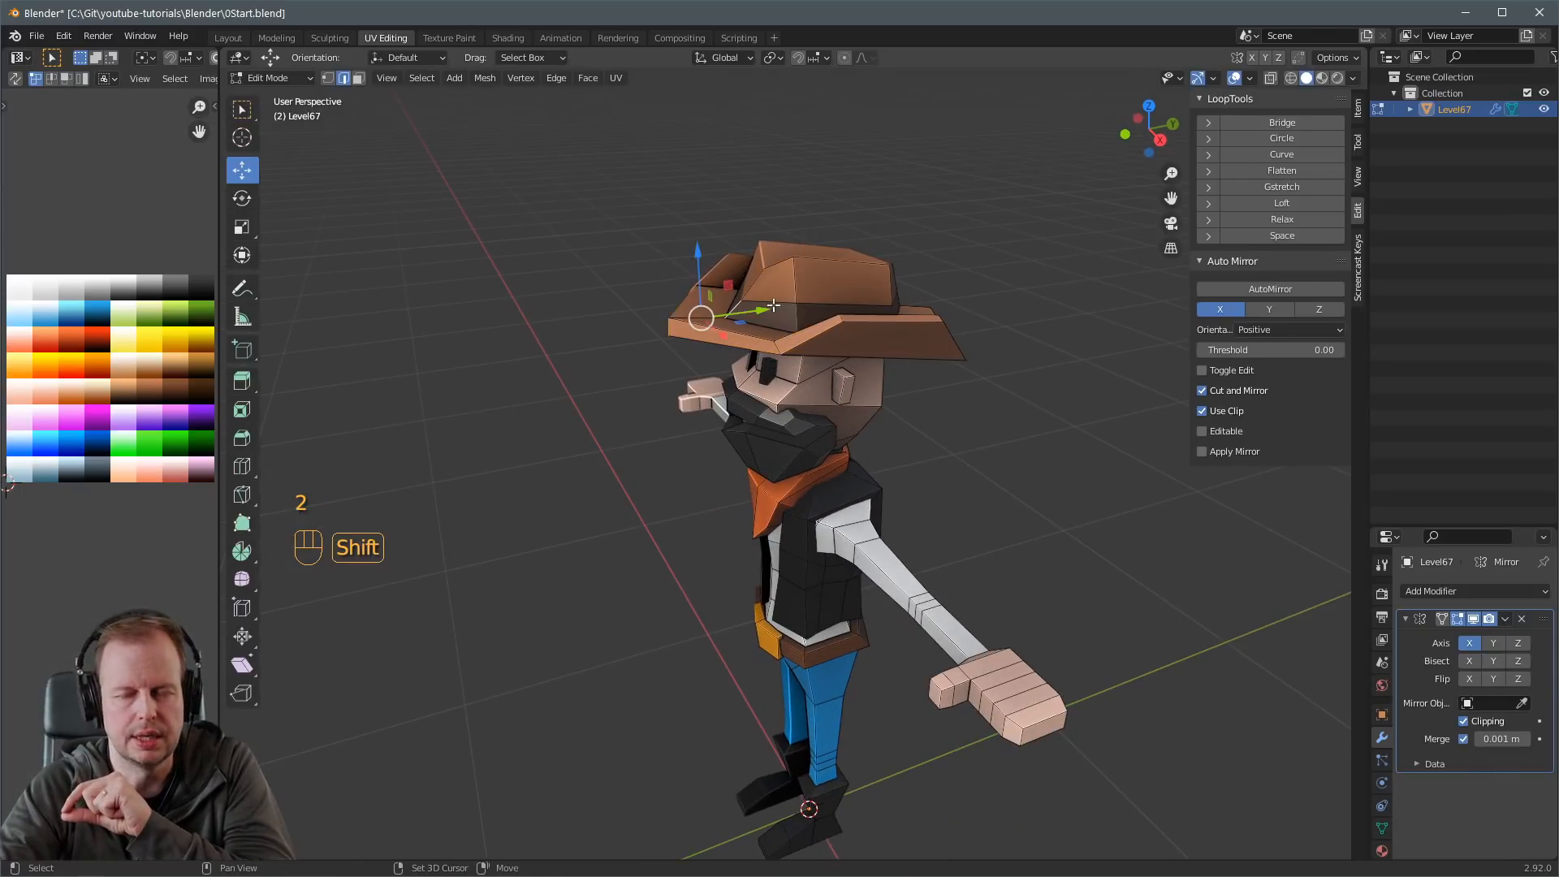
pyautogui.moveTo(773, 305); pyautogui.dragTo(694, 327, button='middle')
pyautogui.press('g')
pyautogui.click(826, 323)
# Move the neighbouring outer edge at the front of the hat brim back about 0.032 m.
pyautogui.press('2')
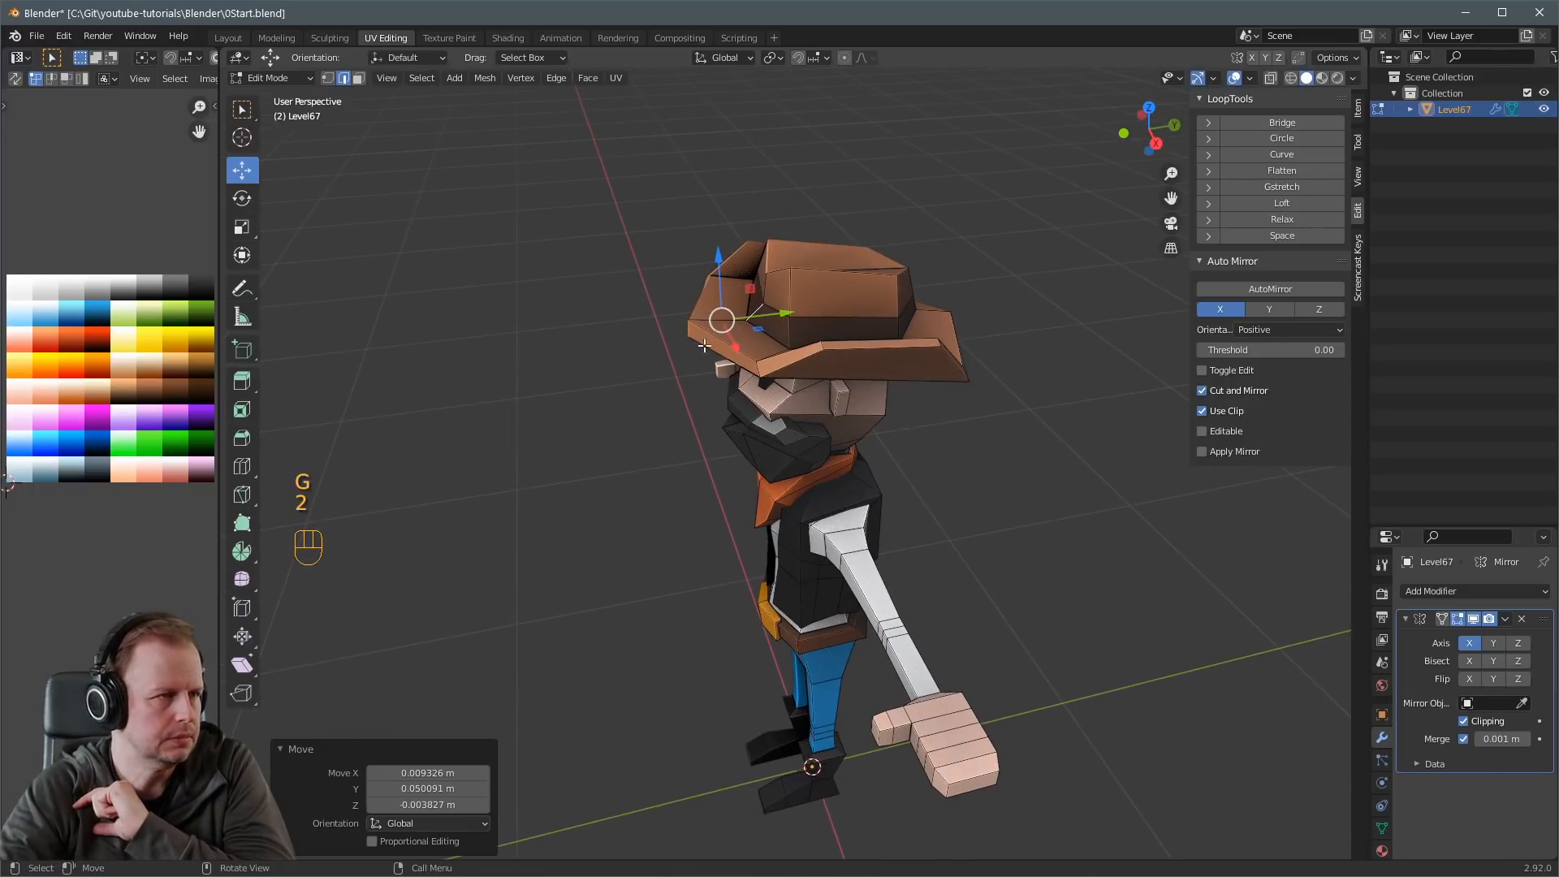
pyautogui.click(715, 331)
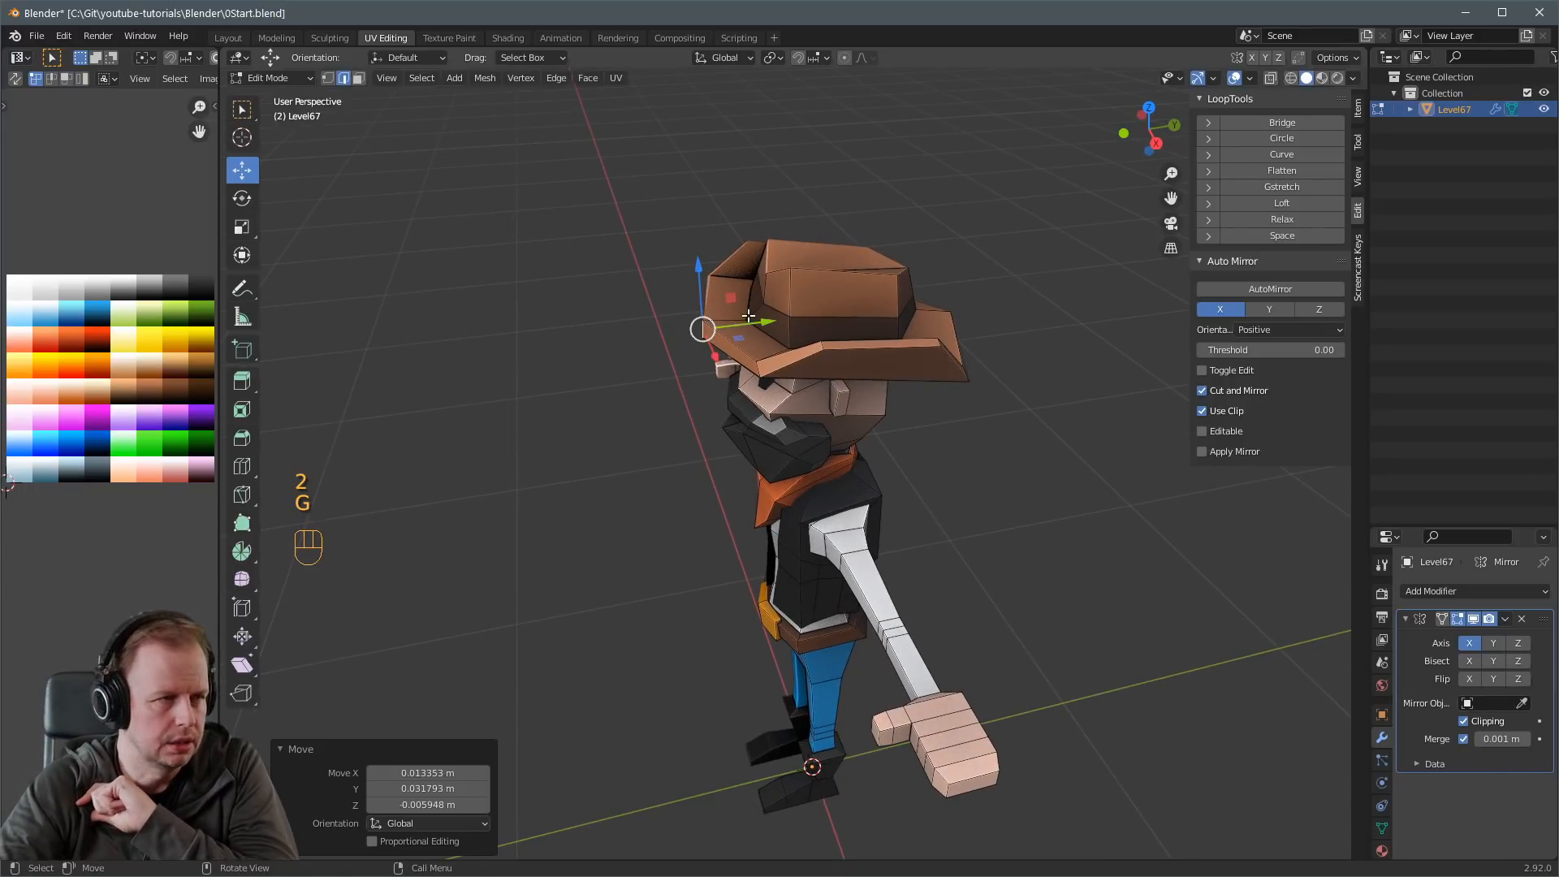
pyautogui.click(785, 314)
pyautogui.rightClick(812, 337)
pyautogui.press('Escape')
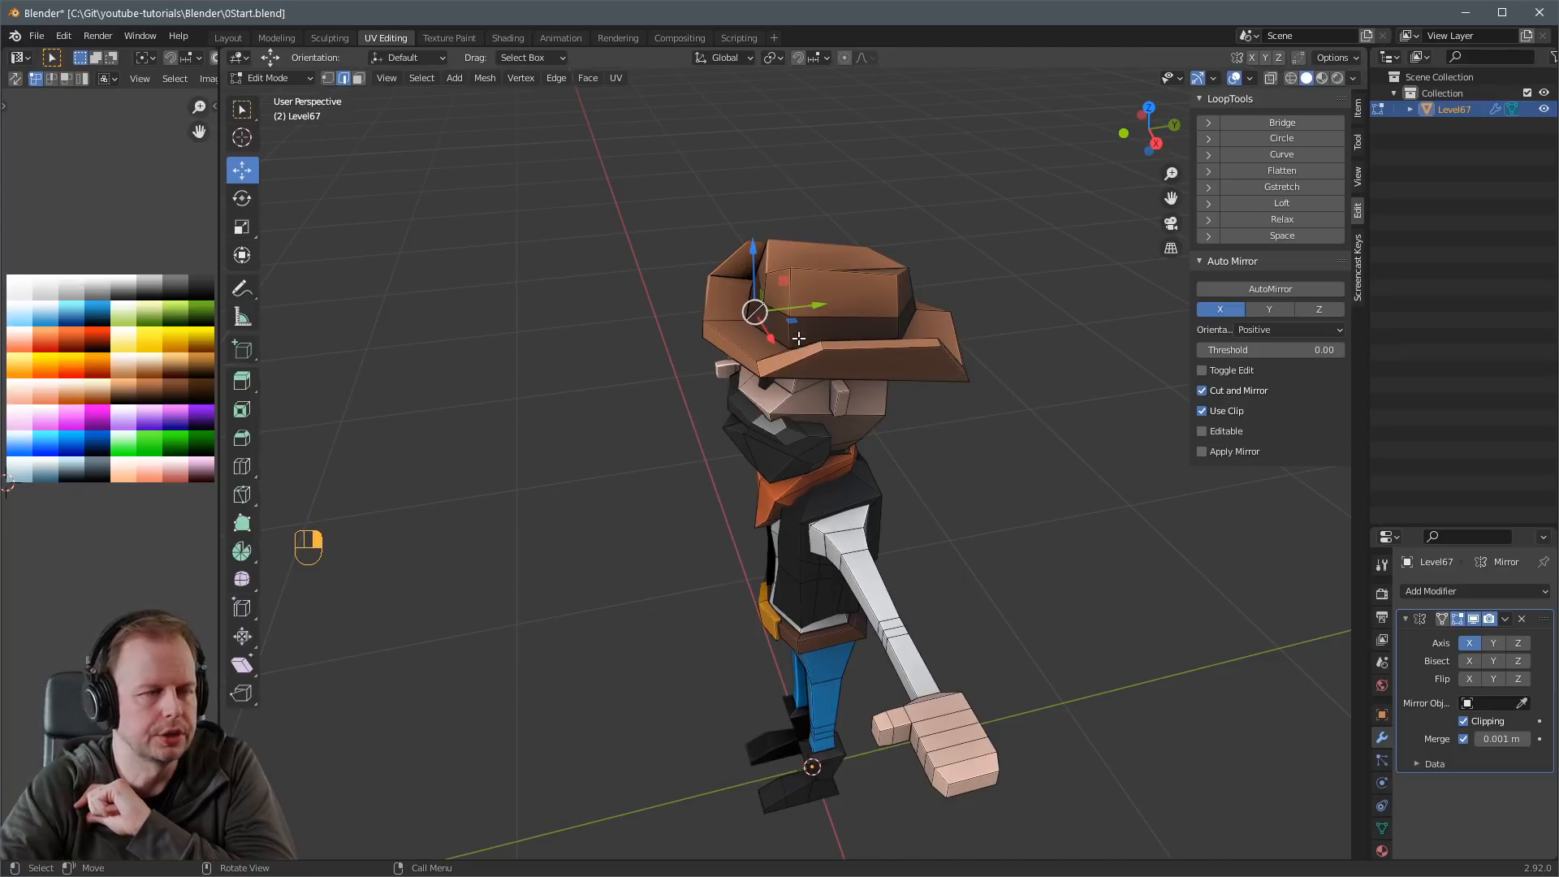
# Scale the head's top face inside the hat to 0.606 and lower it about 0.016 m.
pyautogui.moveTo(812, 338); pyautogui.dragTo(838, 355, button='middle')
pyautogui.press('3')
pyautogui.hotkey('alt', 'z')
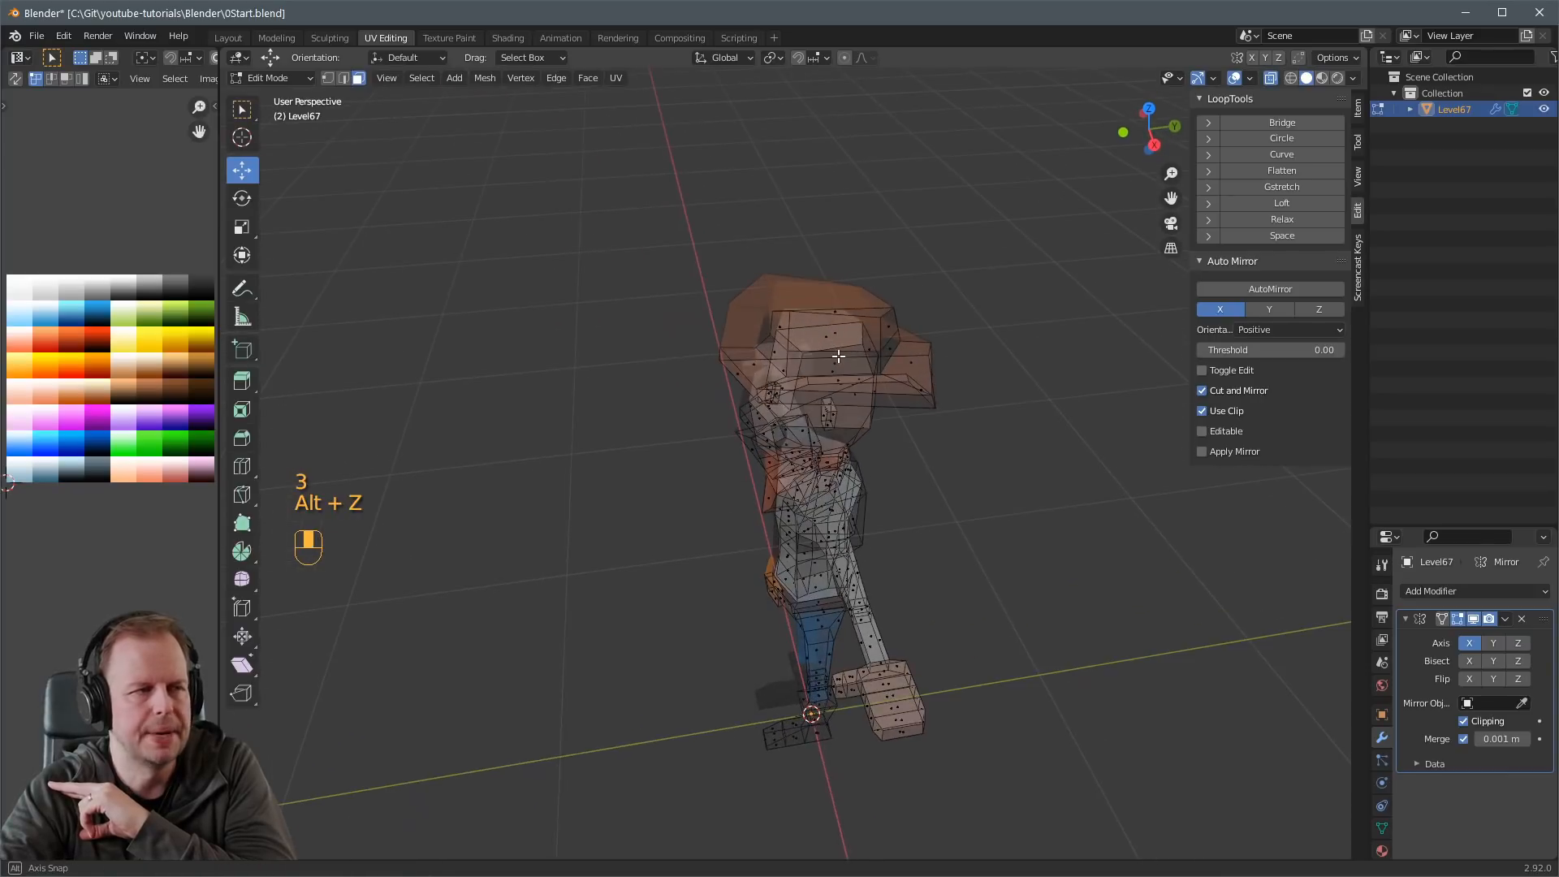
pyautogui.click(883, 326)
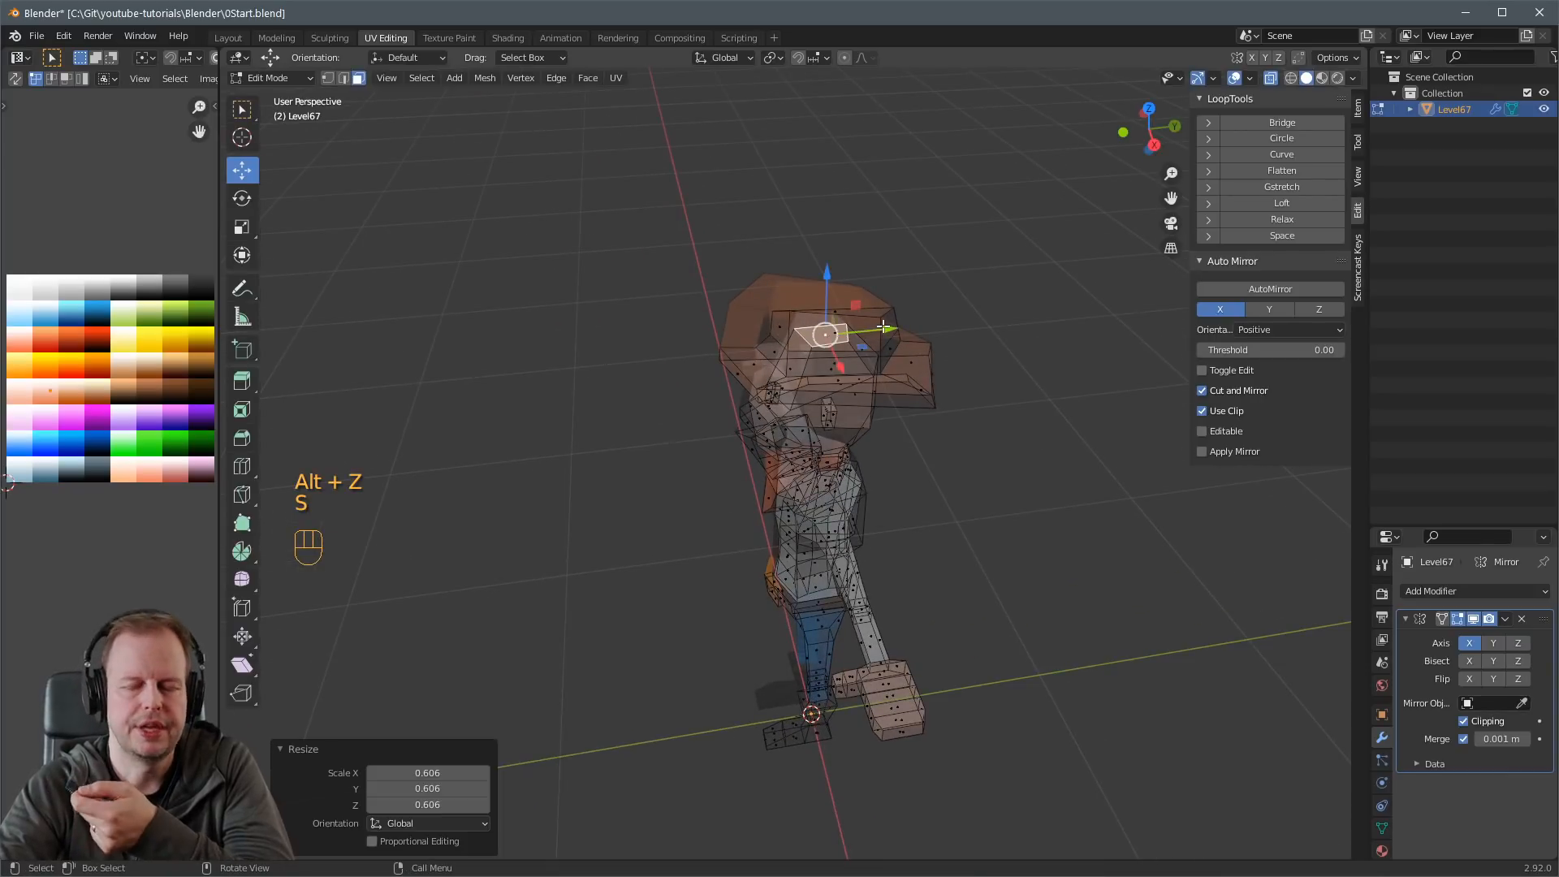
pyautogui.moveTo(855, 357); pyautogui.dragTo(983, 330, button='middle')
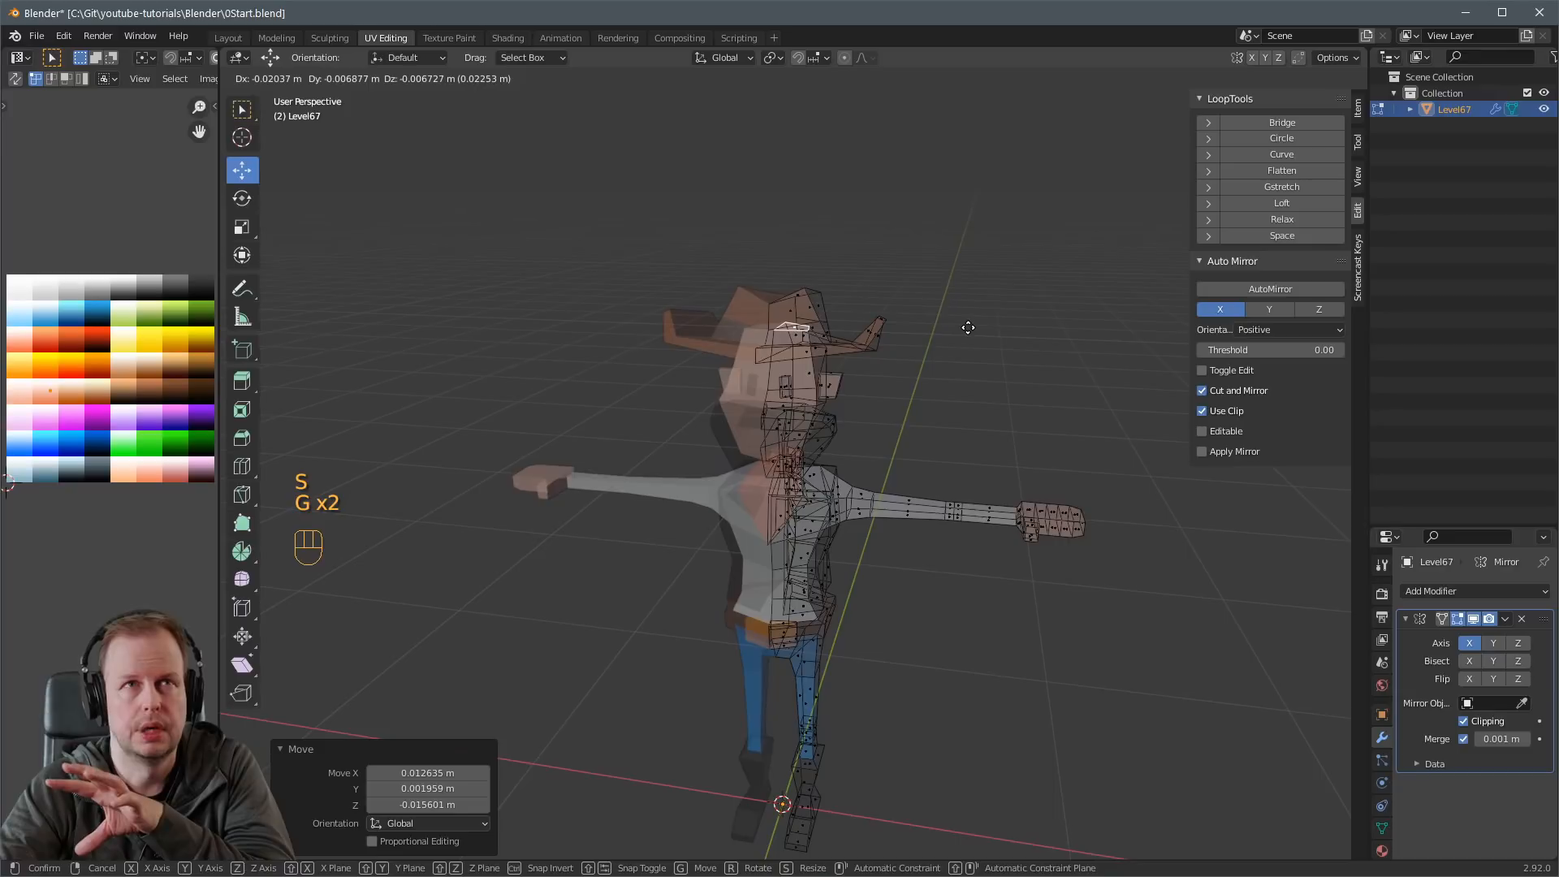
pyautogui.hotkey('alt', 'z')
# Select the whole hat, rotate it -7.86° in the right side view, and lower it onto the head.
pyautogui.moveTo(893, 351); pyautogui.dragTo(882, 298, button='middle')
pyautogui.press('l')
pyautogui.press('KP_1')
pyautogui.press('KP_4')
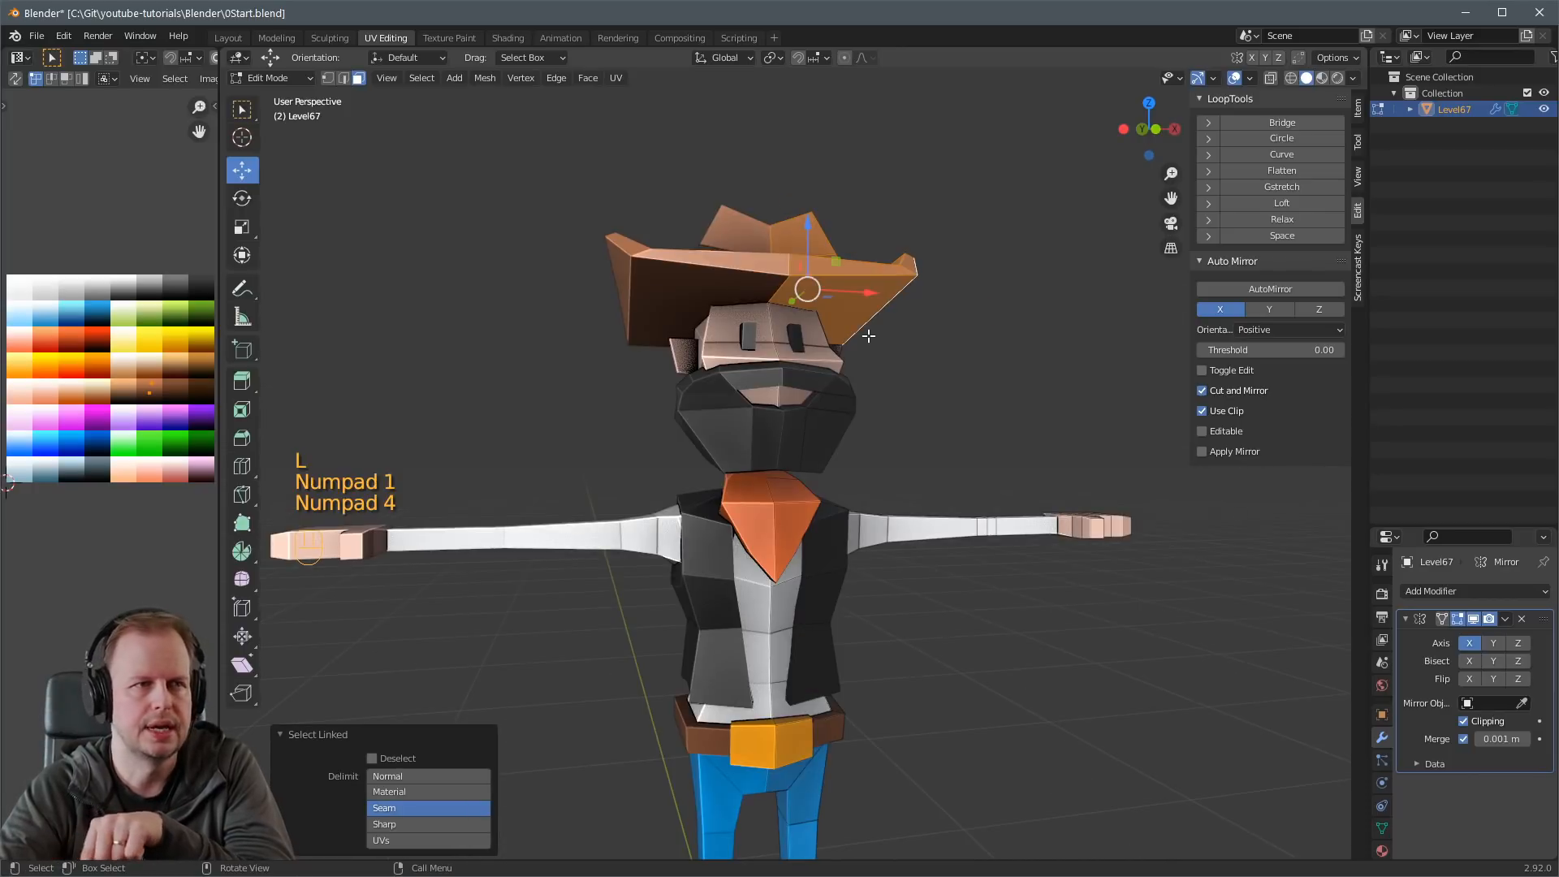
pyautogui.press('KP_3')
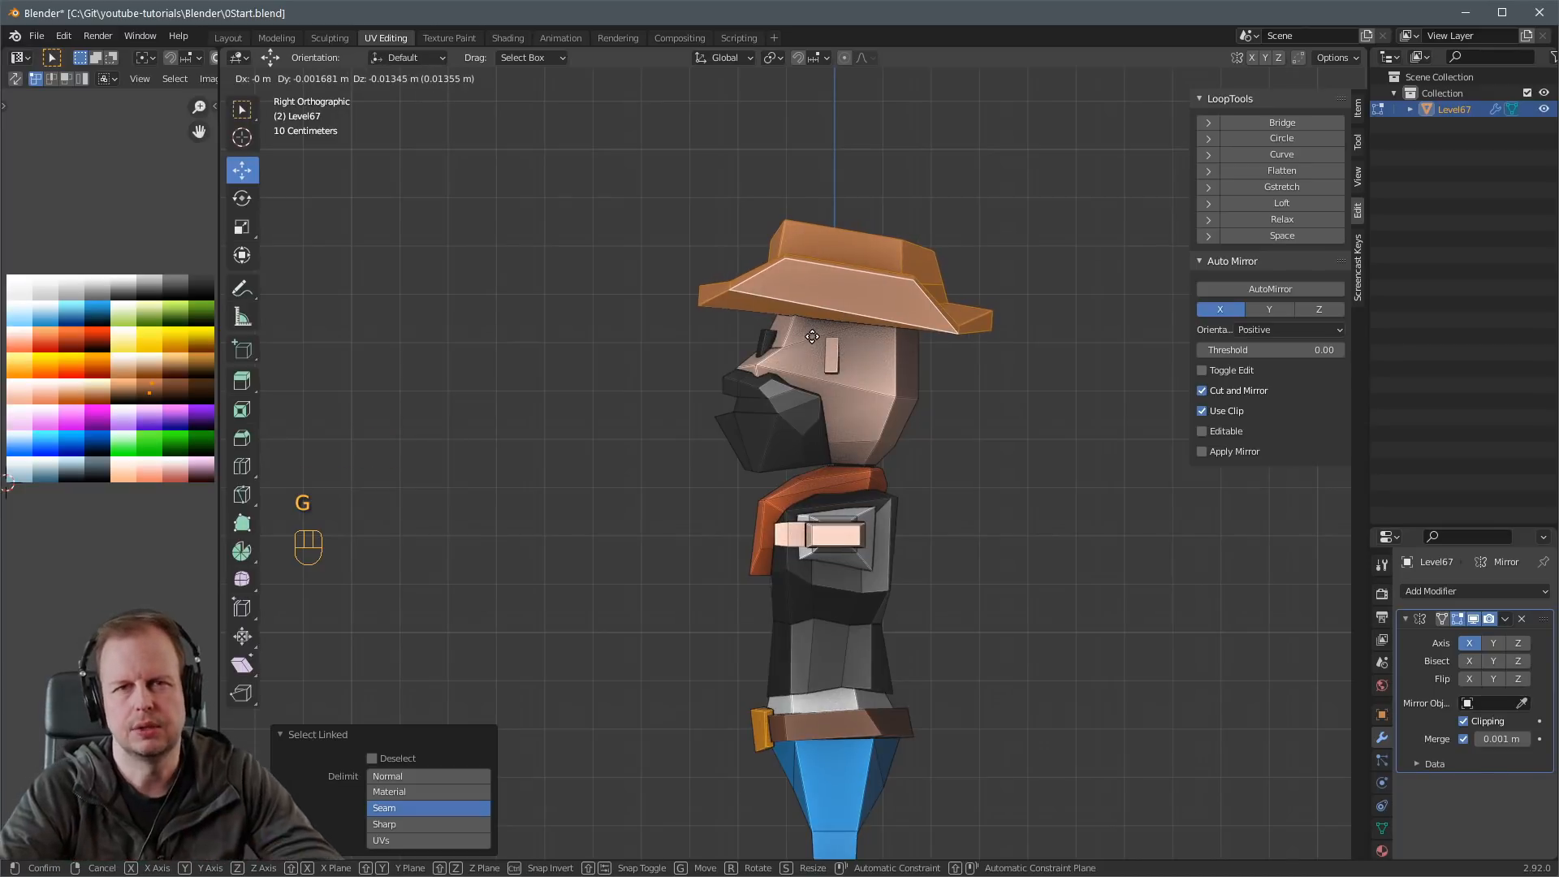
pyautogui.click(812, 336)
pyautogui.click(913, 299)
pyautogui.press('g')
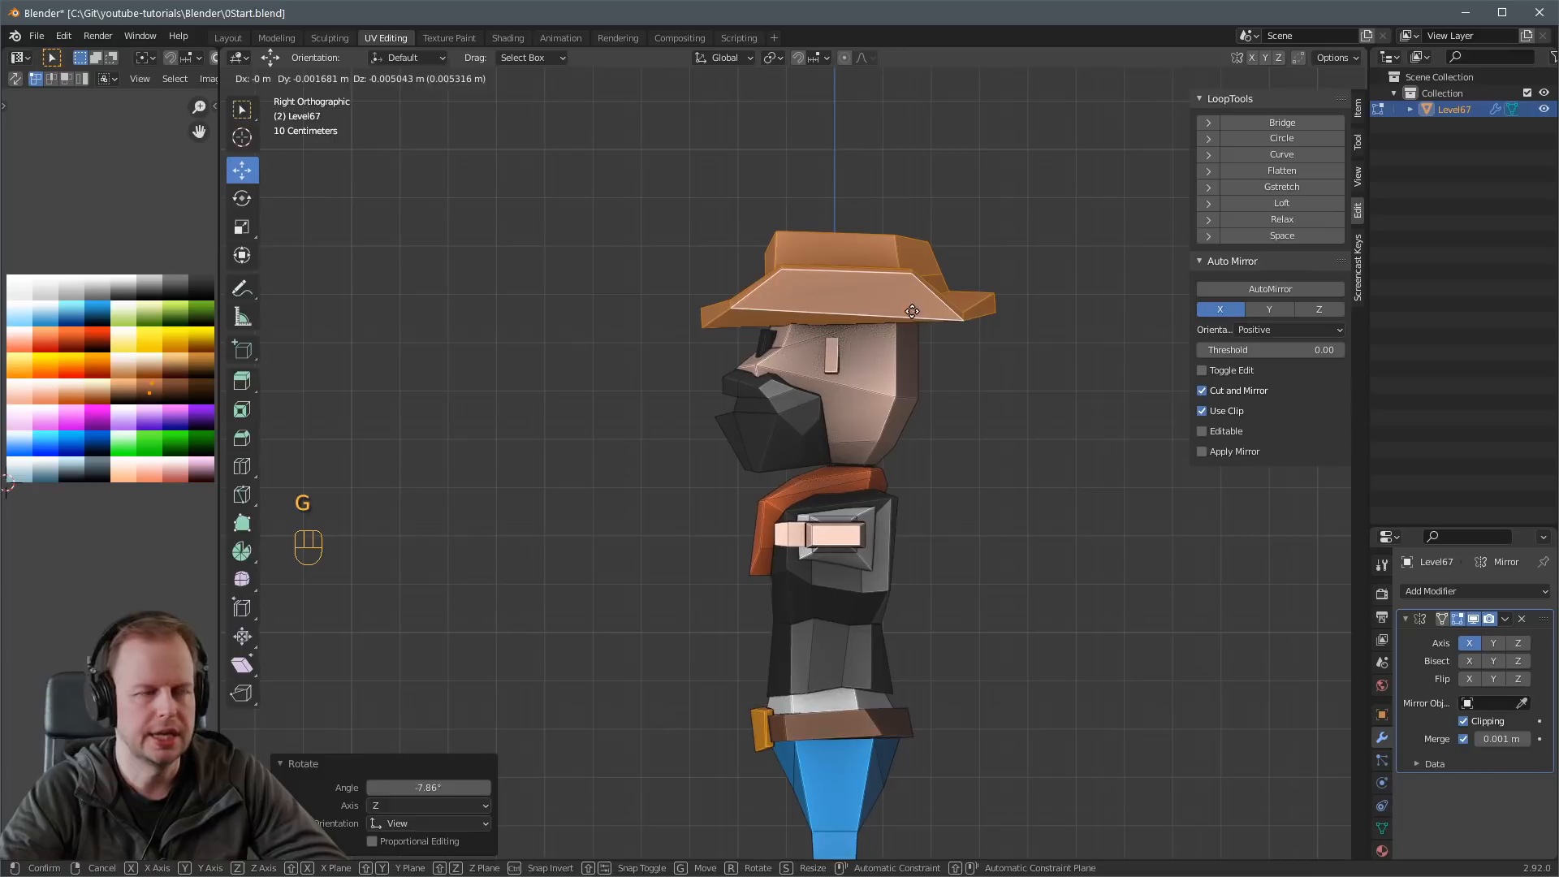
pyautogui.click(911, 311)
pyautogui.moveTo(911, 311); pyautogui.dragTo(916, 370, button='middle')
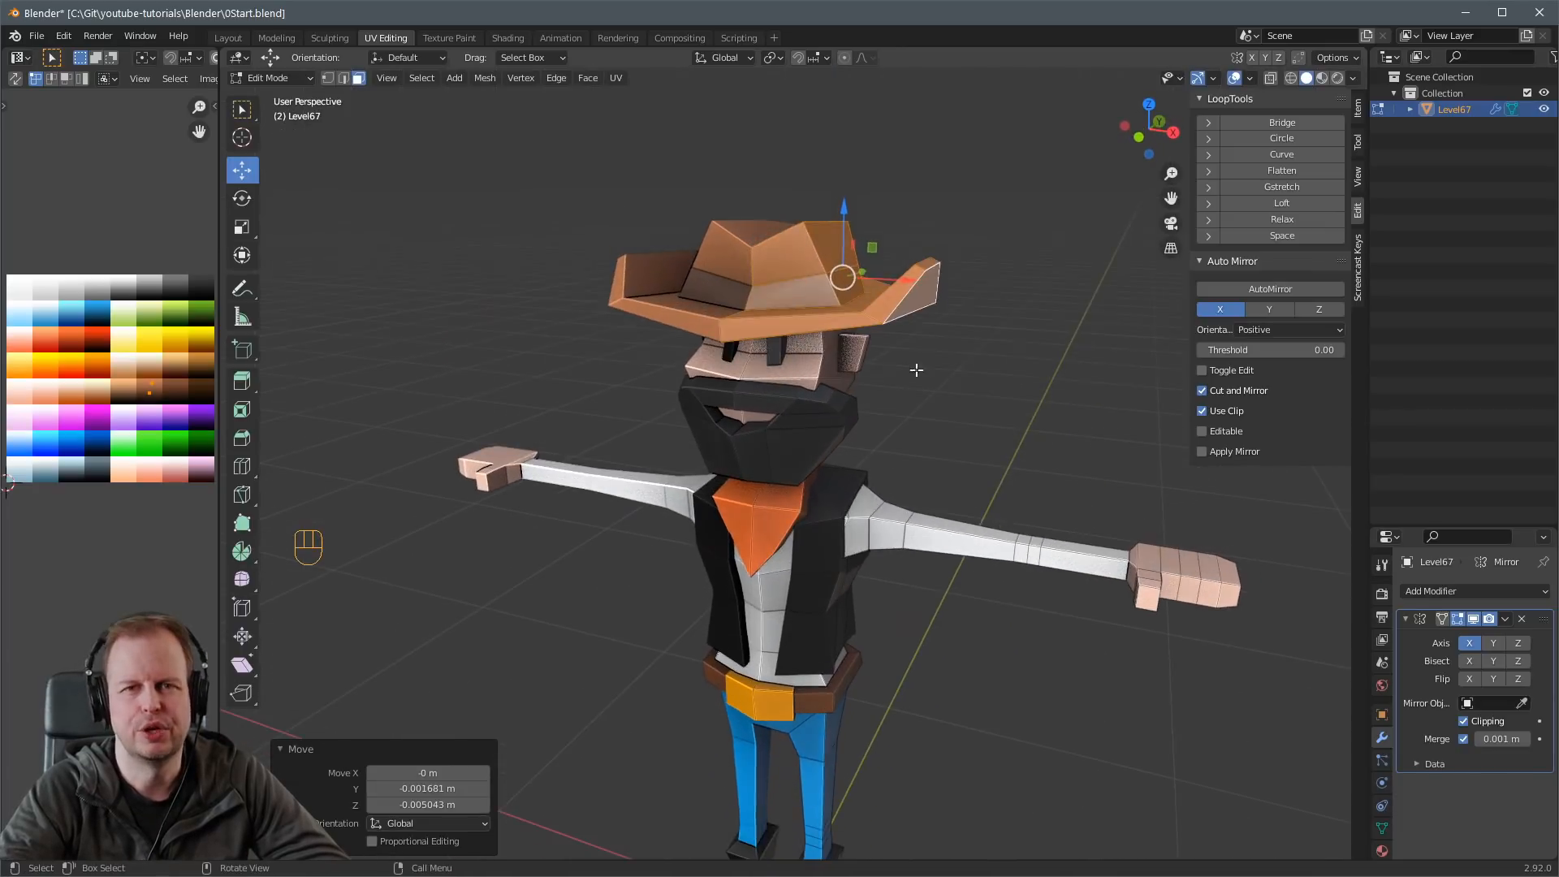
# Hide the hat to expose the character's head.
pyautogui.click(977, 400)
pyautogui.scroll(-5, 1002, 406)
pyautogui.moveTo(958, 434); pyautogui.dragTo(838, 437, button='middle')
pyautogui.scroll(5, 837, 437)
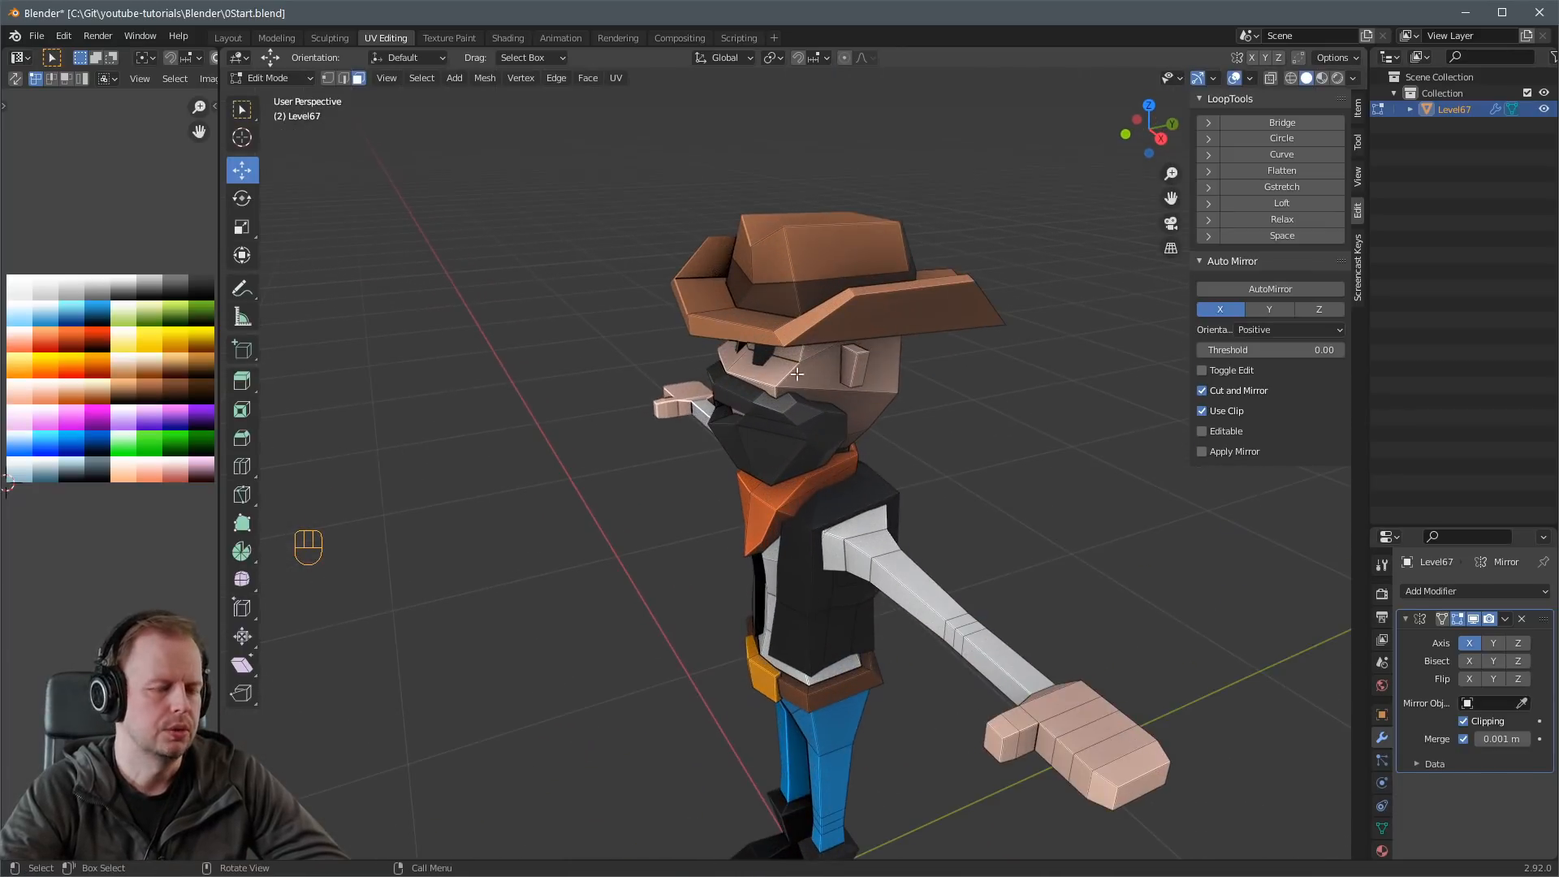
pyautogui.moveTo(797, 374); pyautogui.dragTo(850, 334, button='middle')
pyautogui.press('l')
pyautogui.press('h')
# Select the faces covering the upper front, top, side and back of the head and duplicate them in place.
pyautogui.click(857, 343)
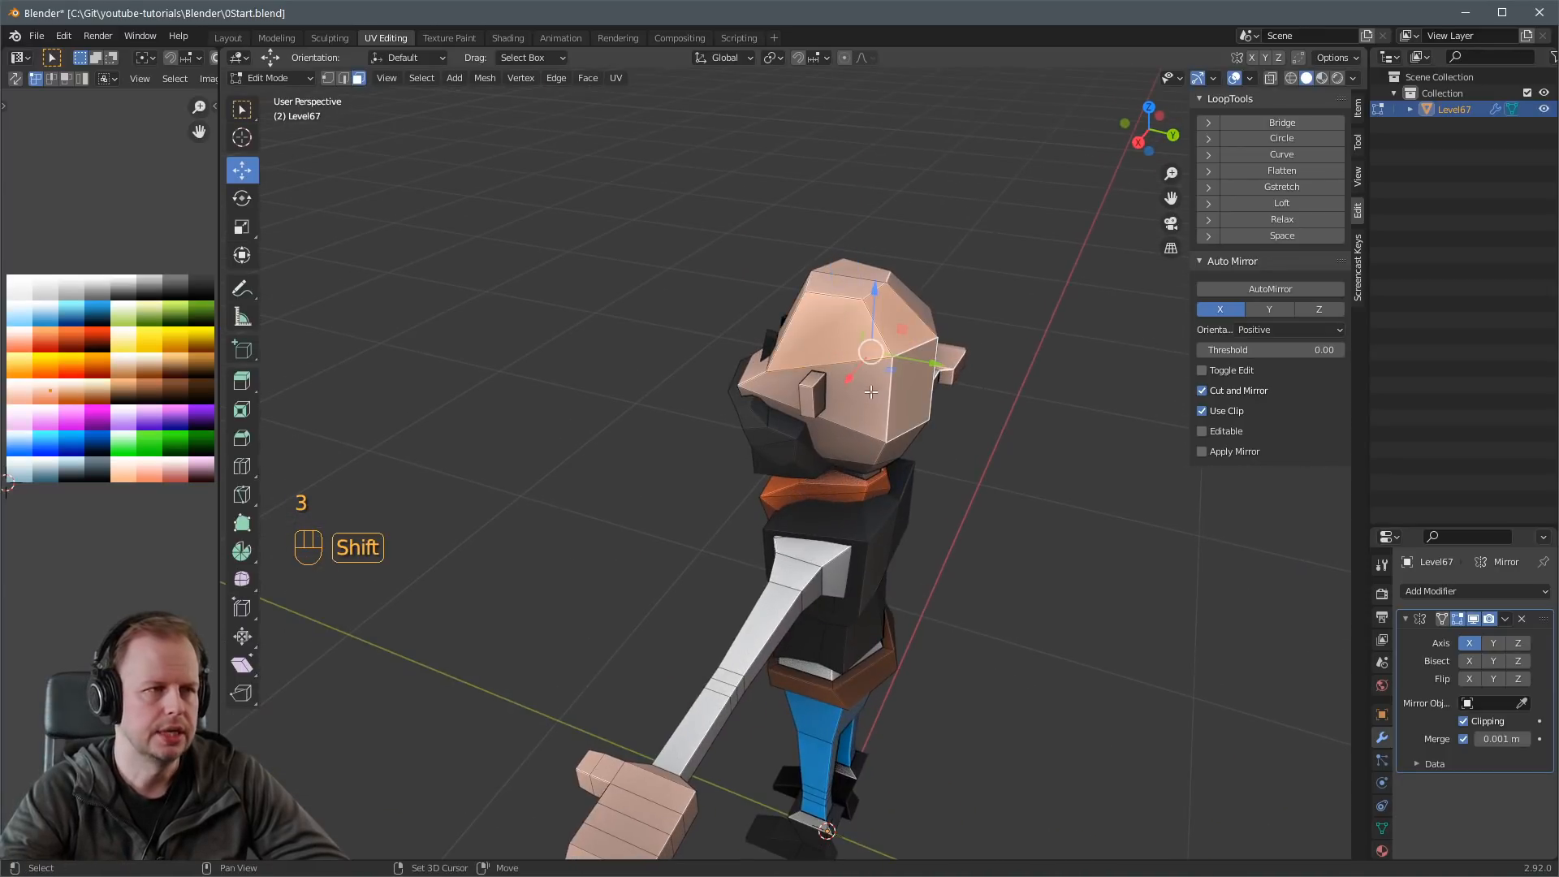
pyautogui.keyDown('shift'); pyautogui.moveTo(870, 392); pyautogui.dragTo(892, 384, button='middle'); pyautogui.keyUp('shift')
pyautogui.moveTo(875, 274); pyautogui.dragTo(1053, 388, button='middle')
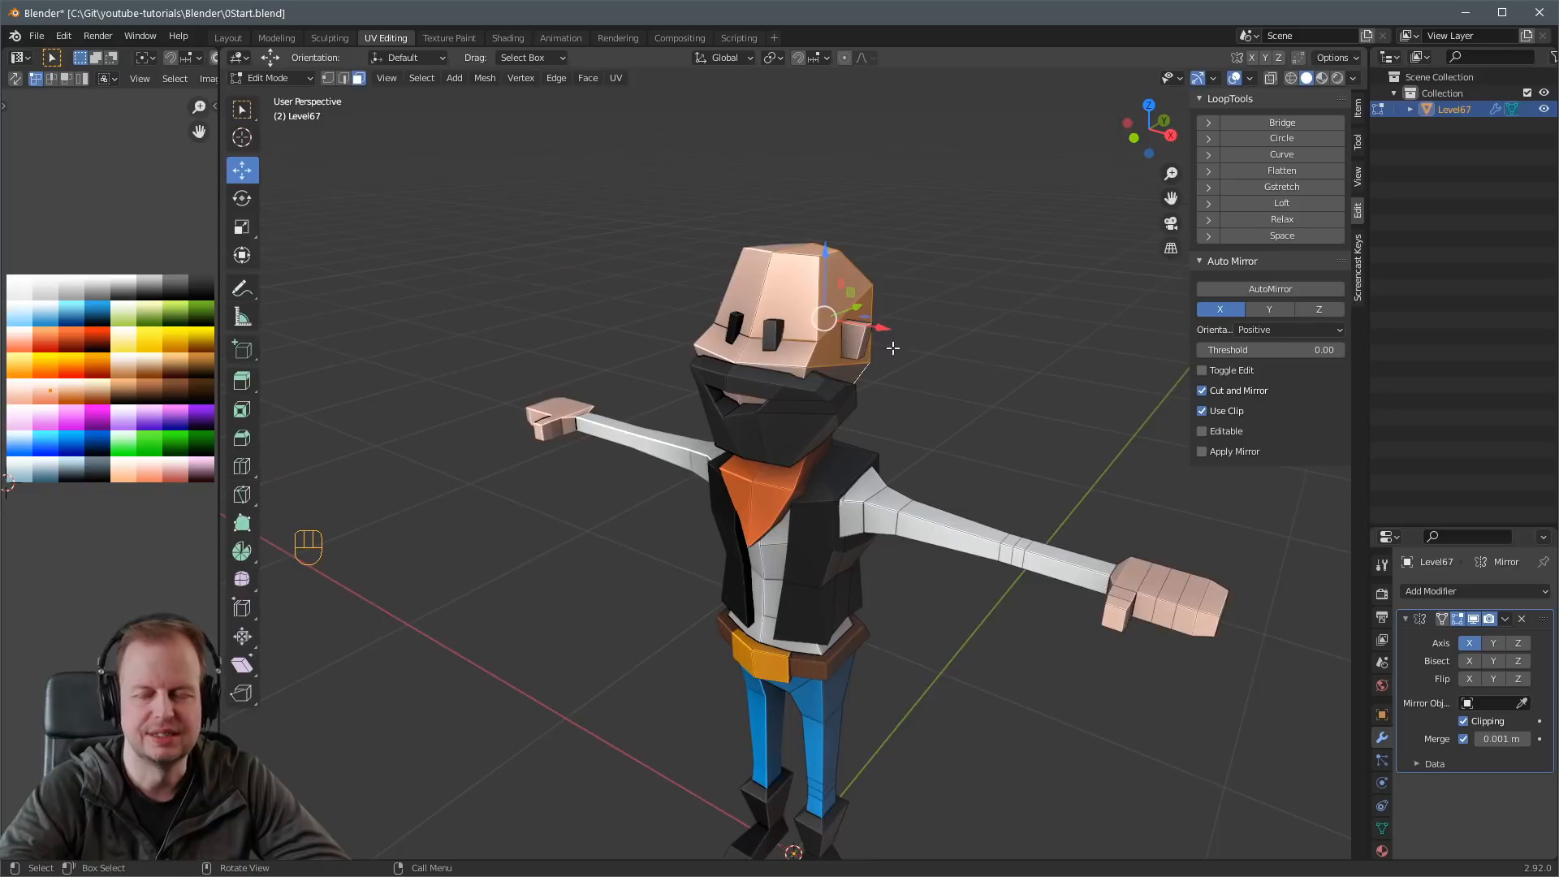
pyautogui.scroll(1, 891, 344)
pyautogui.moveTo(924, 302); pyautogui.dragTo(906, 302, button='middle')
pyautogui.moveTo(803, 310); pyautogui.dragTo(816, 278, button='middle')
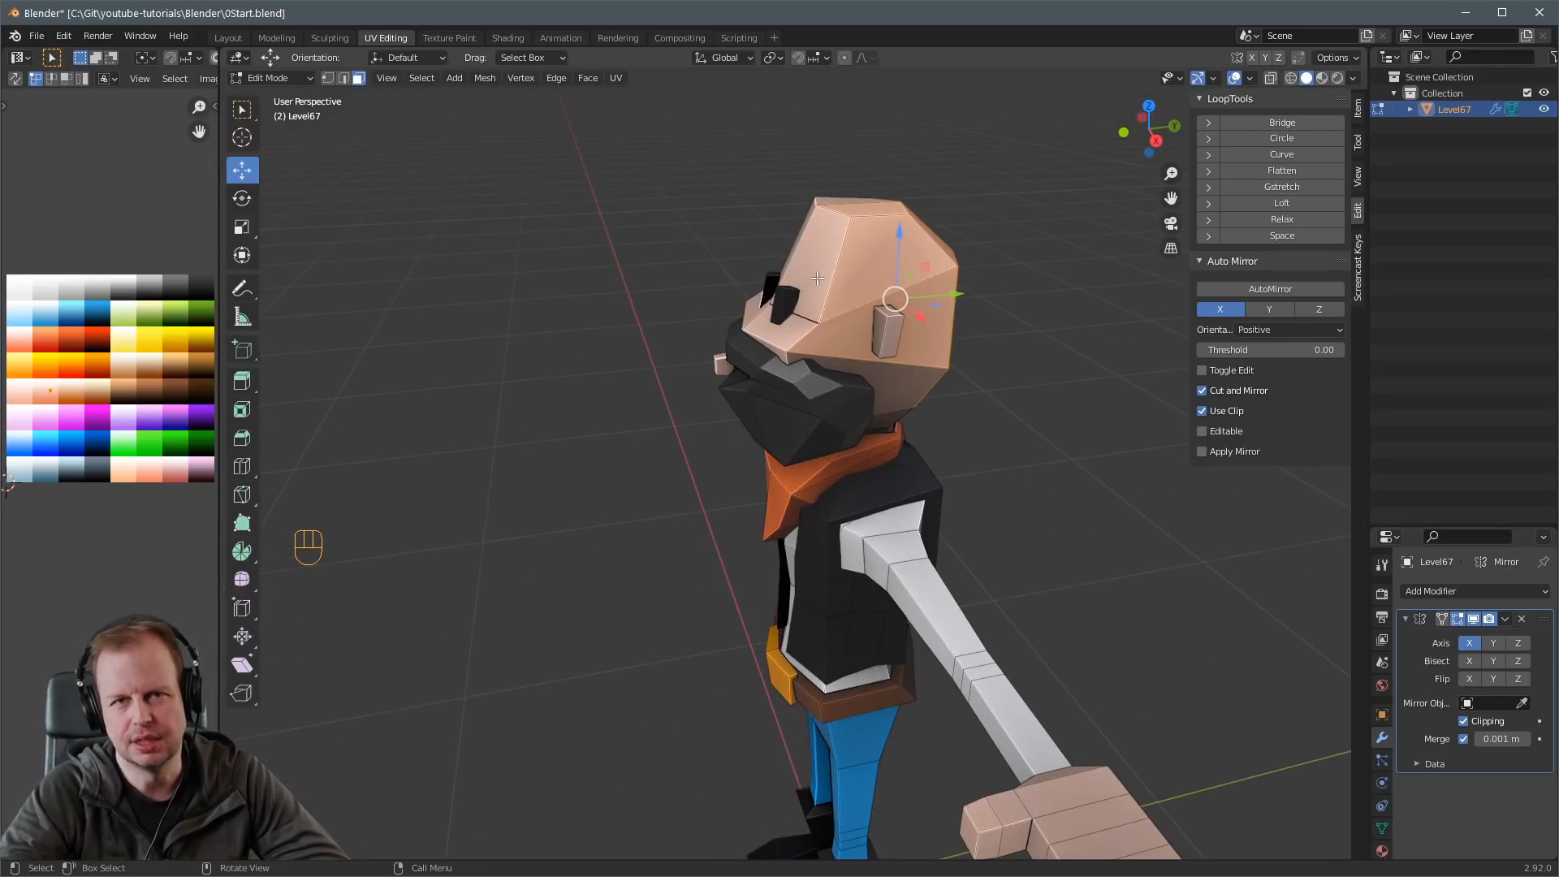
pyautogui.moveTo(955, 293)
pyautogui.mouseDown(button='middle')
pyautogui.moveTo(961, 318)
pyautogui.moveTo(936, 310)
pyautogui.mouseUp(button='middle')
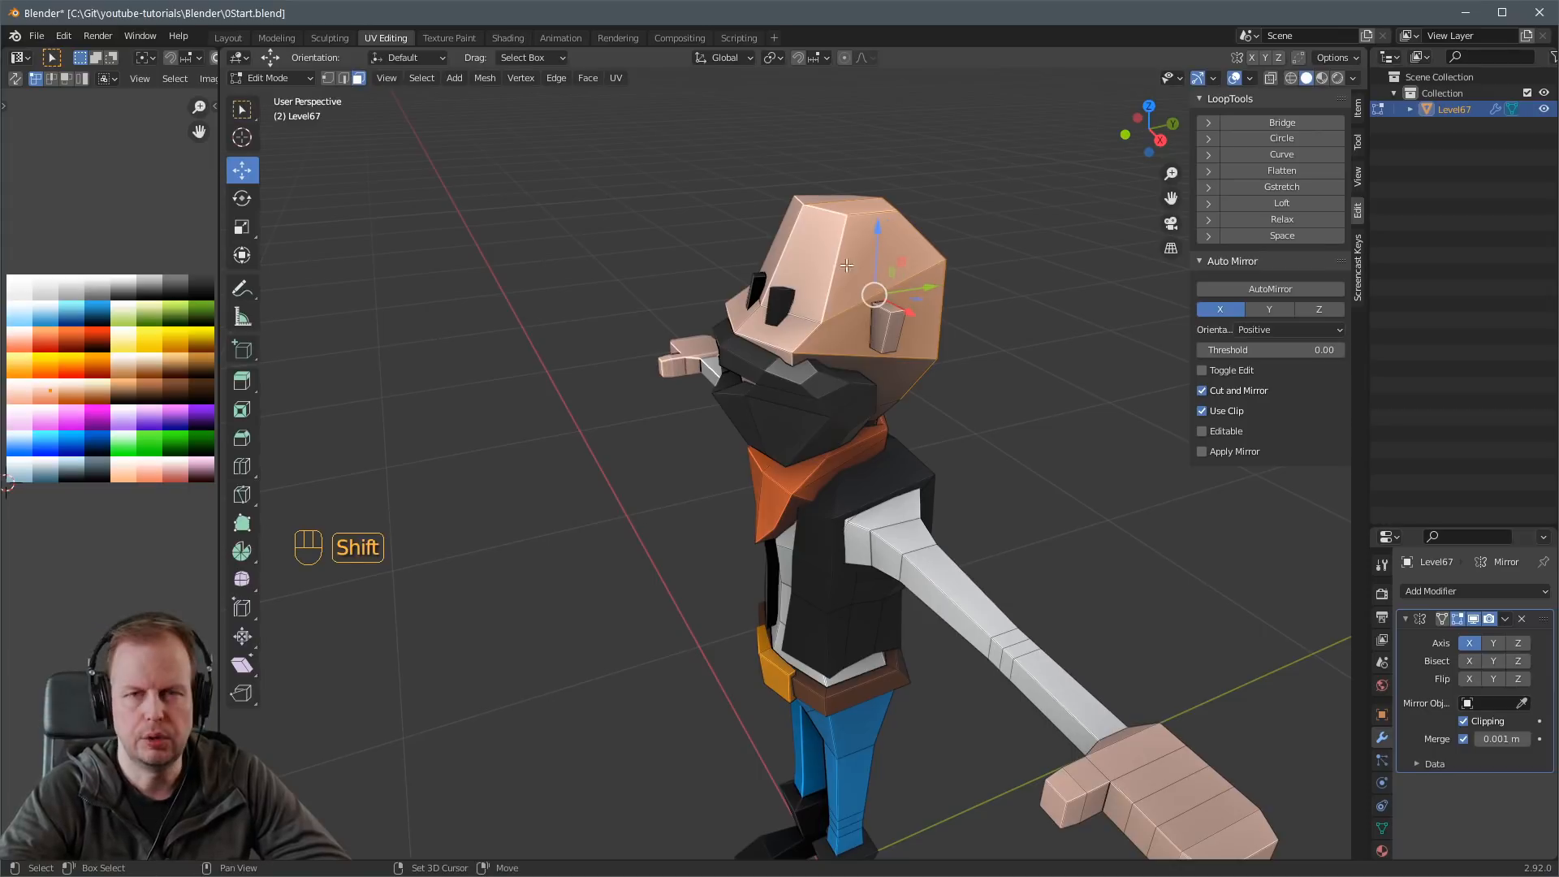
pyautogui.hotkey('shift', 'd')
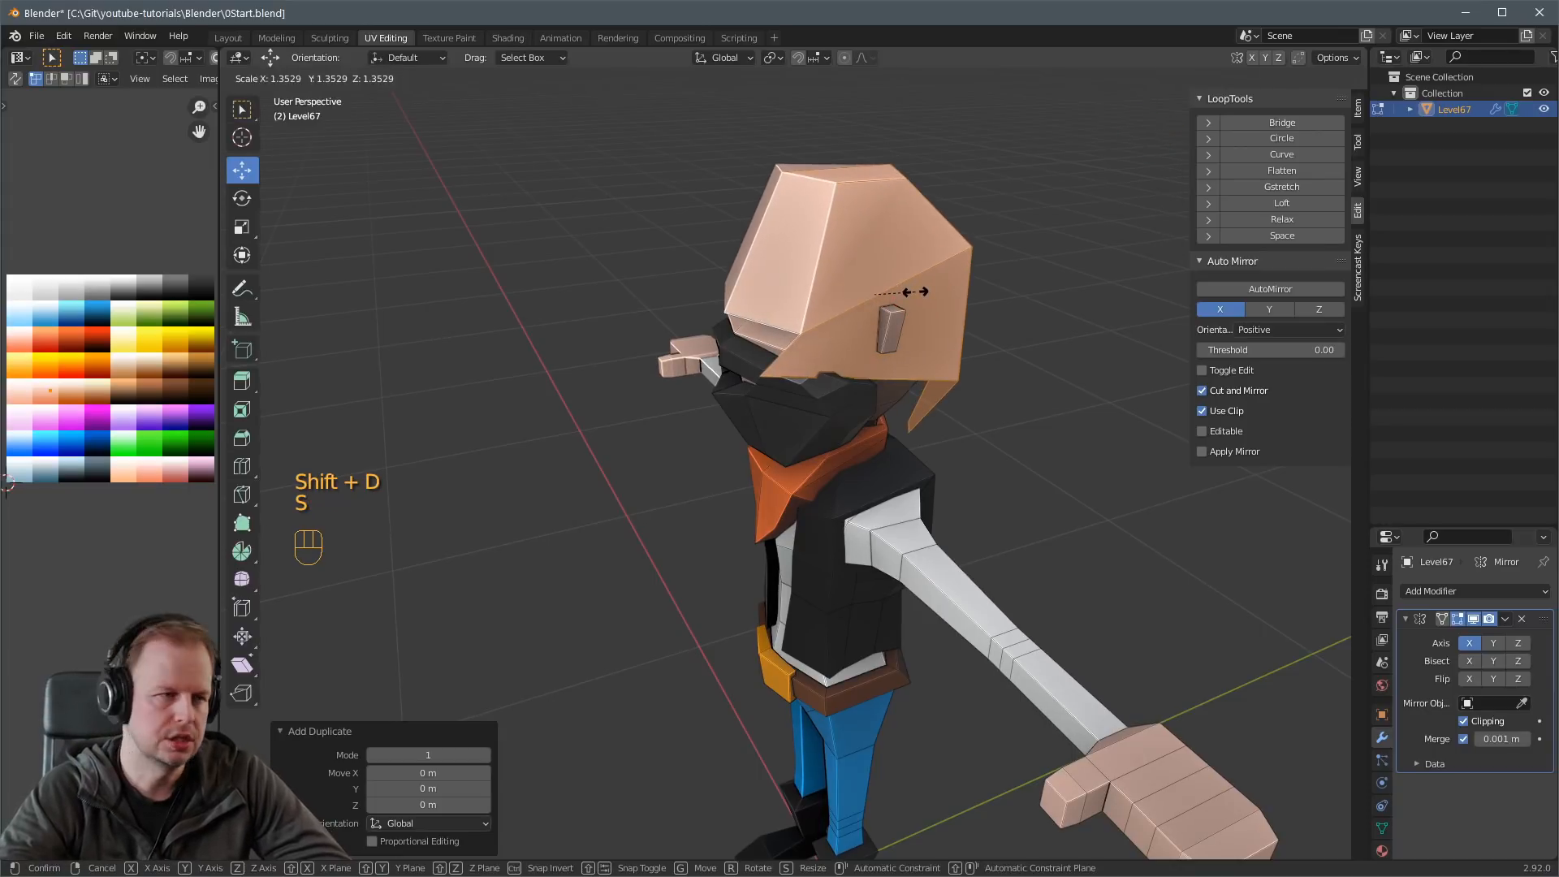
# Extrude the duplicated faces along their normals by about 0.0416 m and recolour the resulting hair shell dark grey on the palette.
pyautogui.click(913, 292)
pyautogui.moveTo(907, 294); pyautogui.dragTo(897, 301, button='middle')
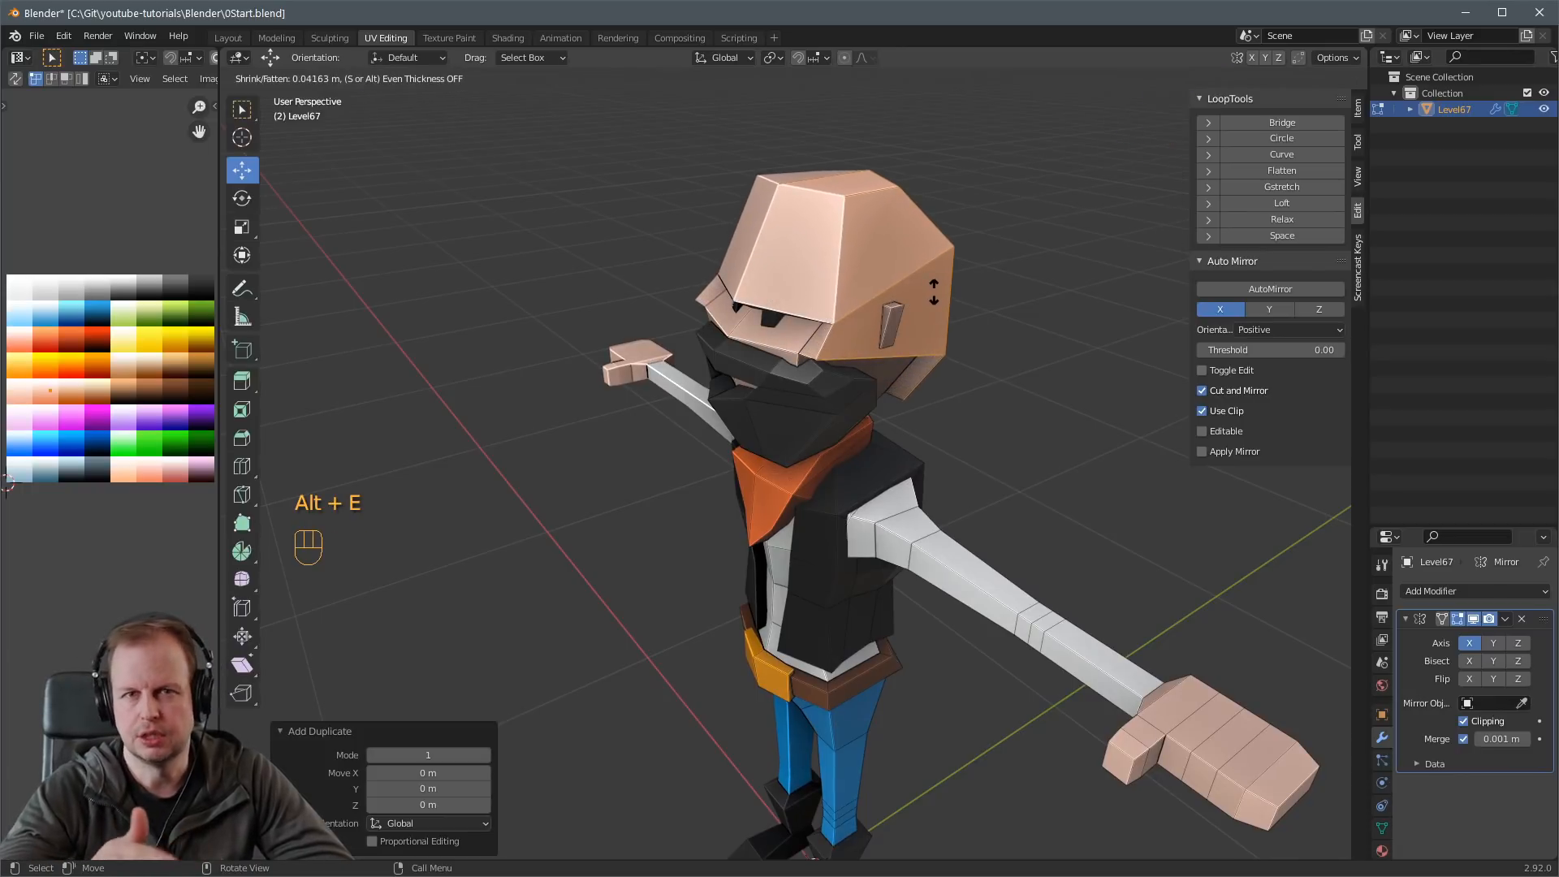
pyautogui.click(934, 292)
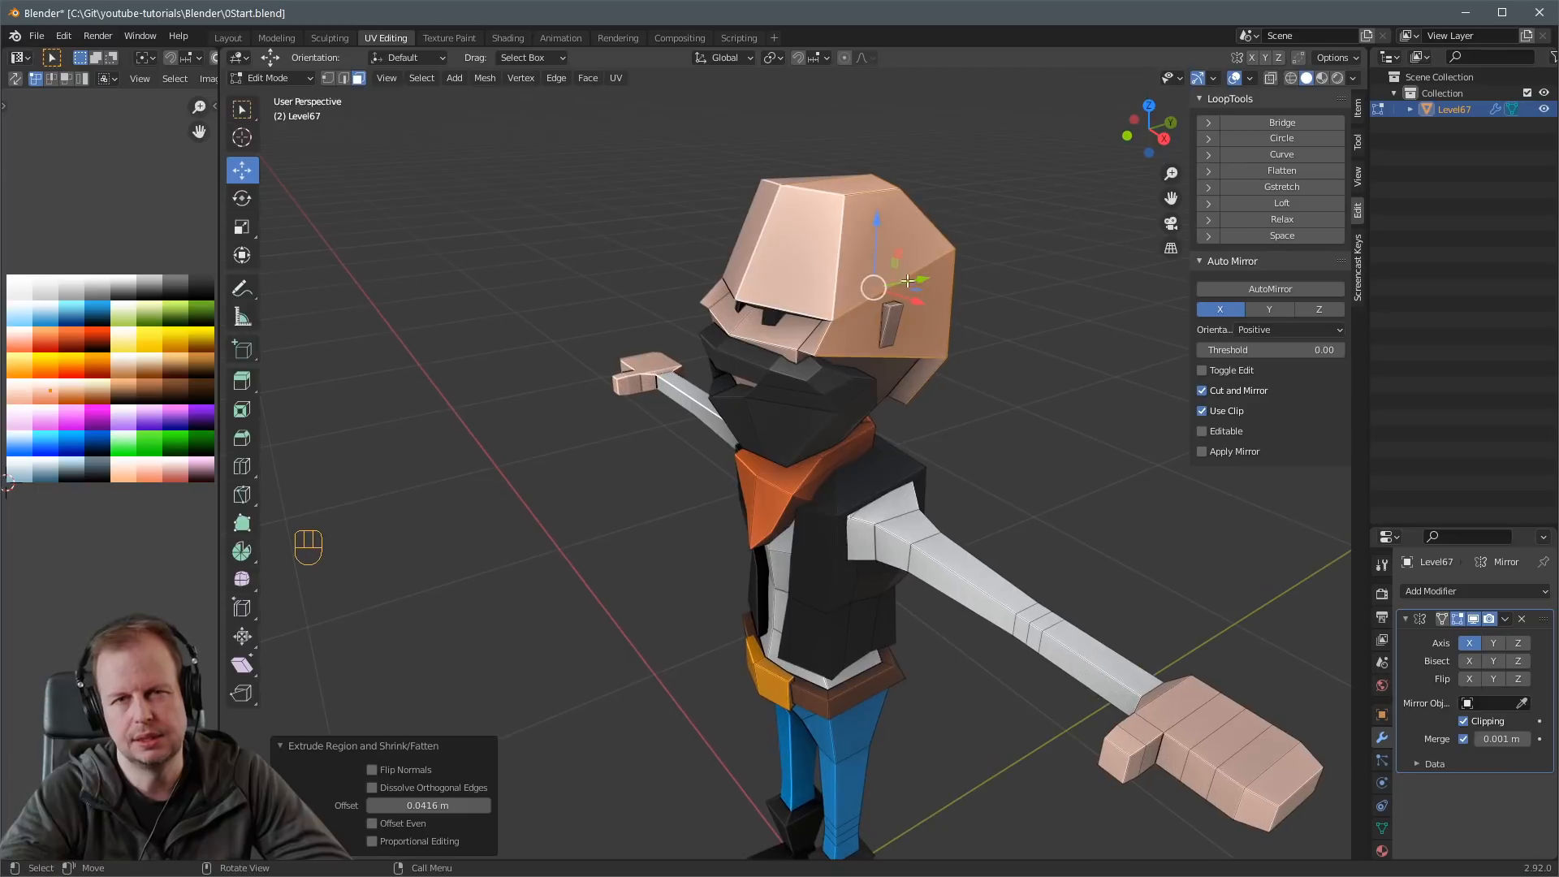
pyautogui.press('l')
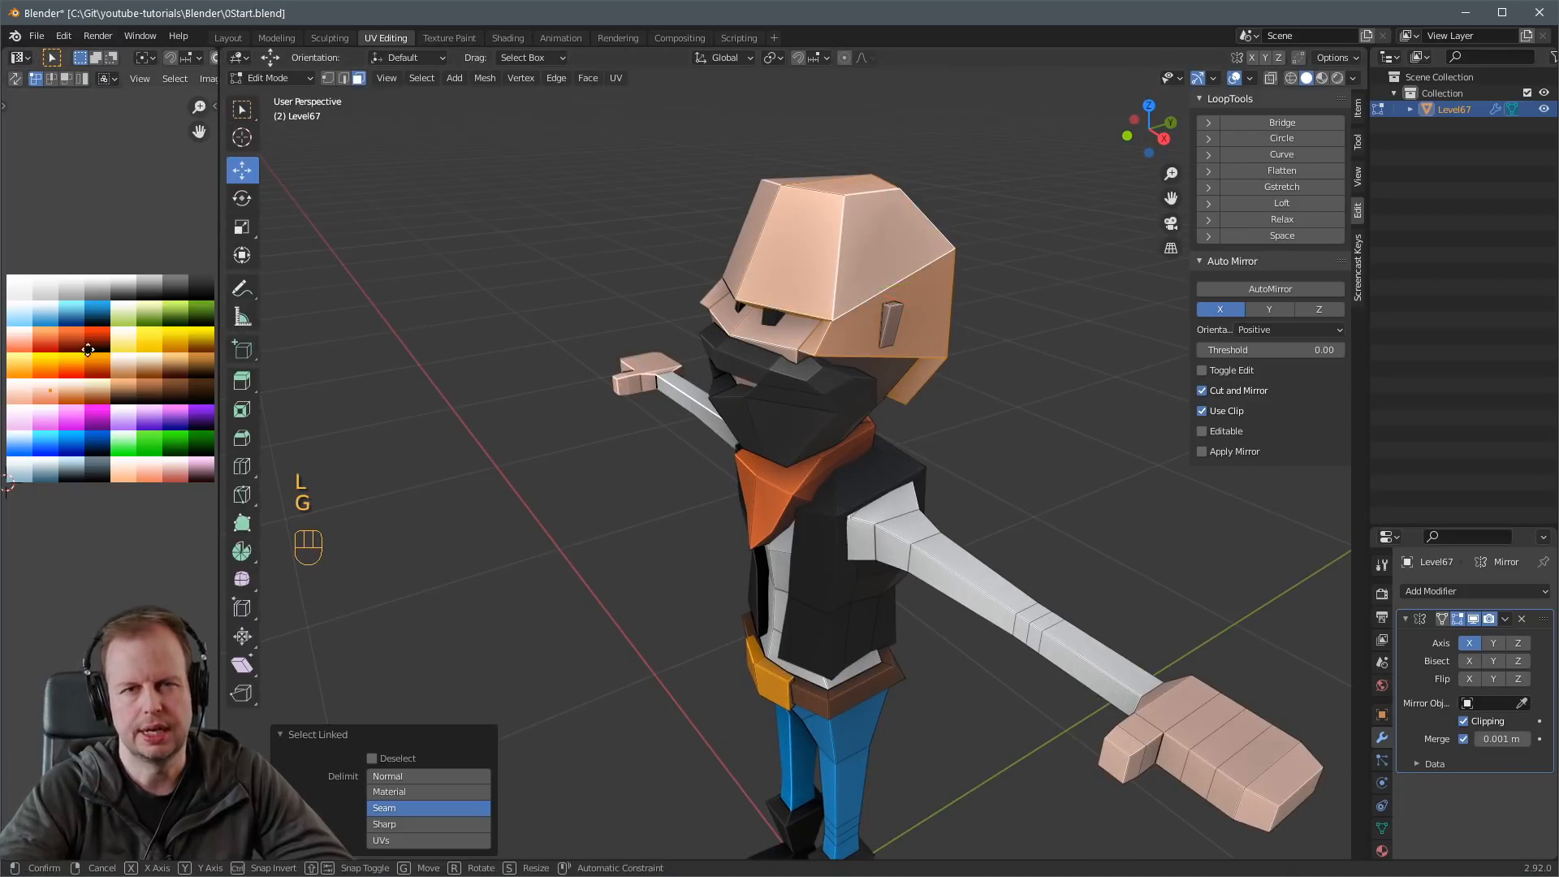
pyautogui.click(3, 251)
# Shift the hair's thin front side face back behind the ear, about 0.116 m in the first move, and rotate it to fit.
pyautogui.moveTo(810, 339); pyautogui.dragTo(862, 325, button='middle')
pyautogui.press('3')
pyautogui.click(818, 270)
pyautogui.press('g')
pyautogui.click(909, 331)
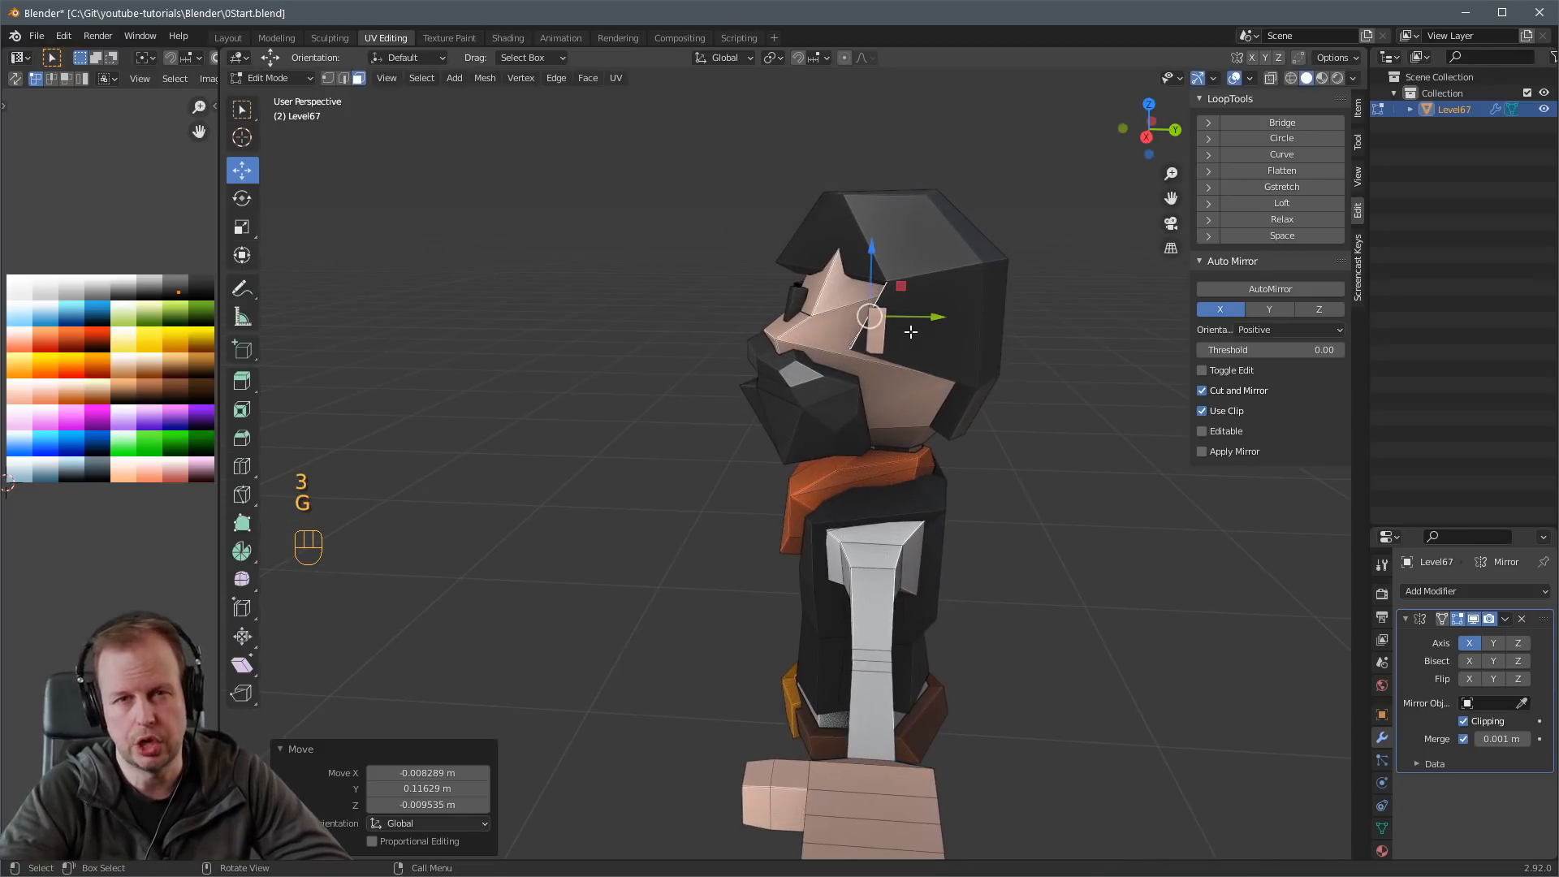
pyautogui.press('g')
pyautogui.click(918, 302)
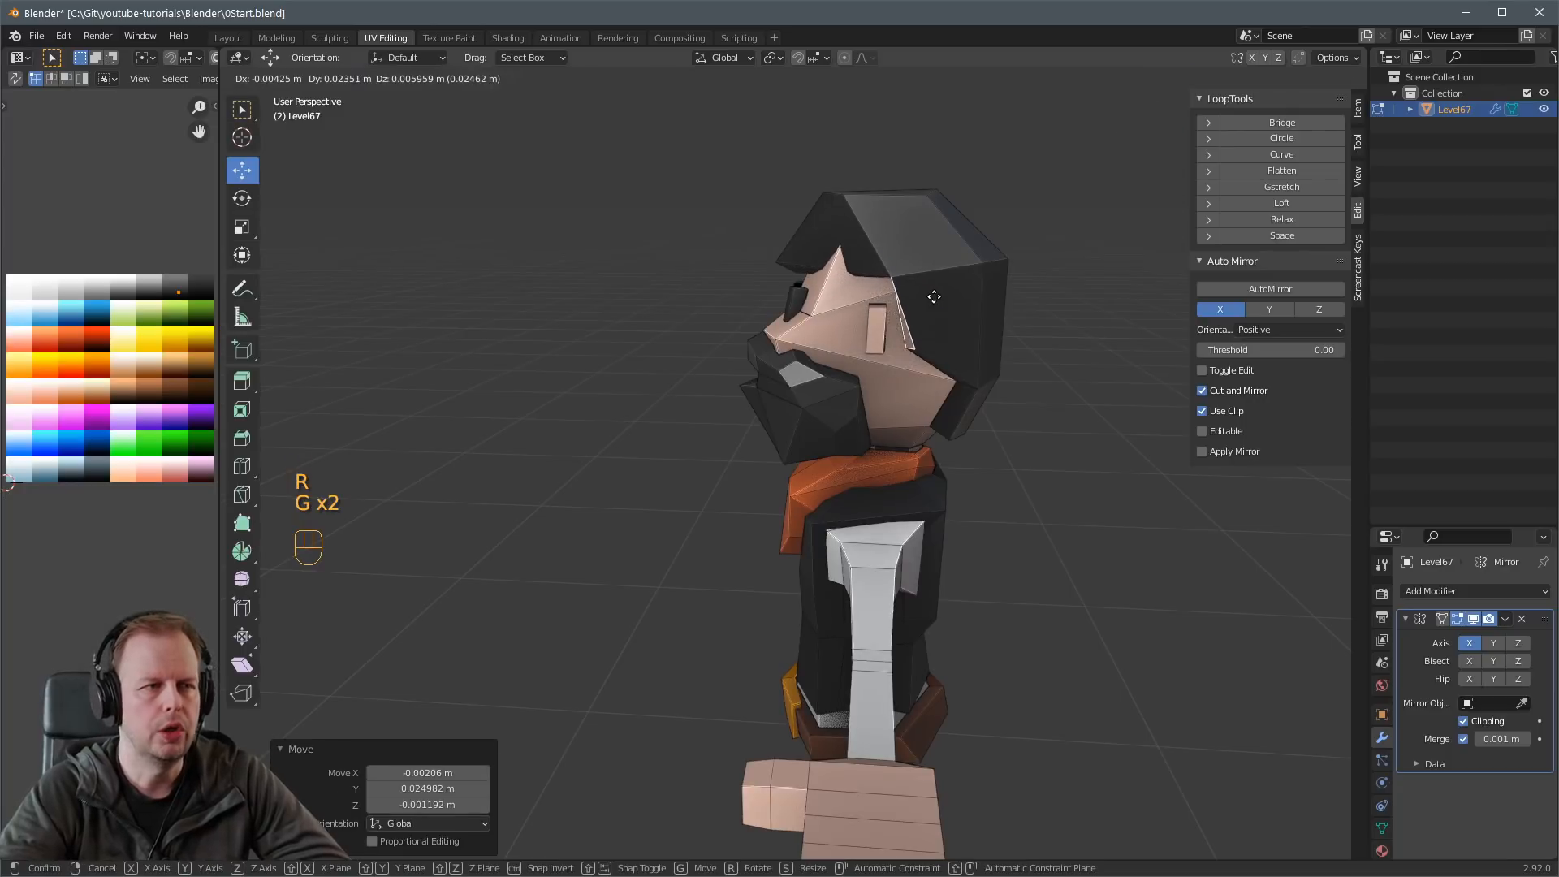
pyautogui.click(929, 299)
# Pull the hairline's front corner vertex outward and upward about 0.044 m at the temple.
pyautogui.moveTo(929, 299); pyautogui.dragTo(891, 245, button='middle')
pyautogui.press('2')
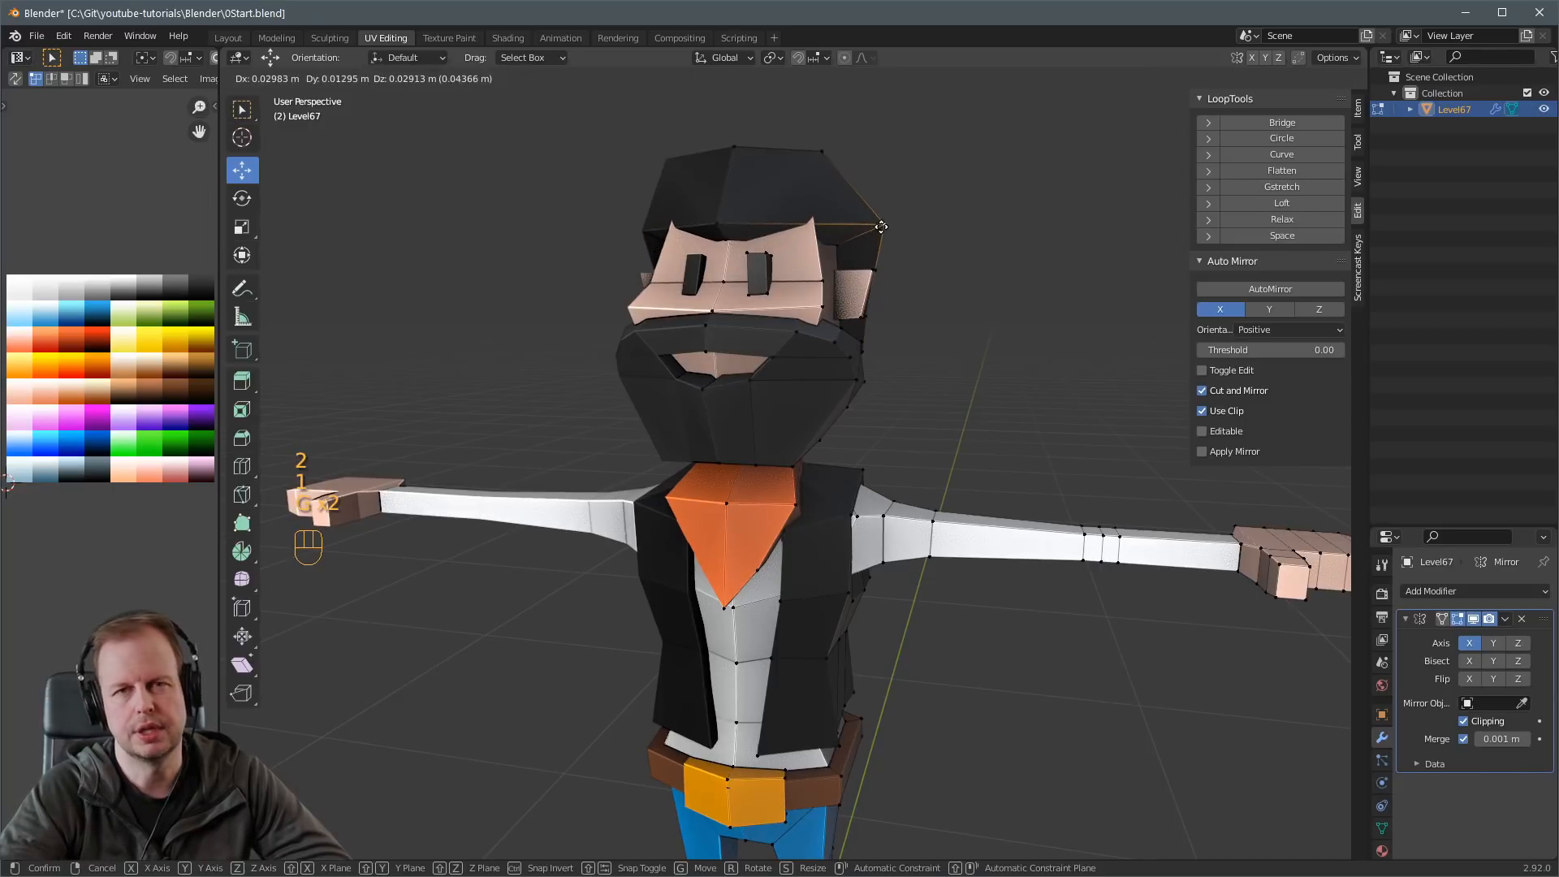
pyautogui.click(881, 227)
pyautogui.moveTo(881, 227); pyautogui.dragTo(1026, 369, button='middle')
pyautogui.click(889, 249)
pyautogui.press('g')
# Reposition and rotate the hair's small bottom face at the nape.
pyautogui.press('3')
pyautogui.click(934, 406)
pyautogui.click(903, 309)
pyautogui.press('g')
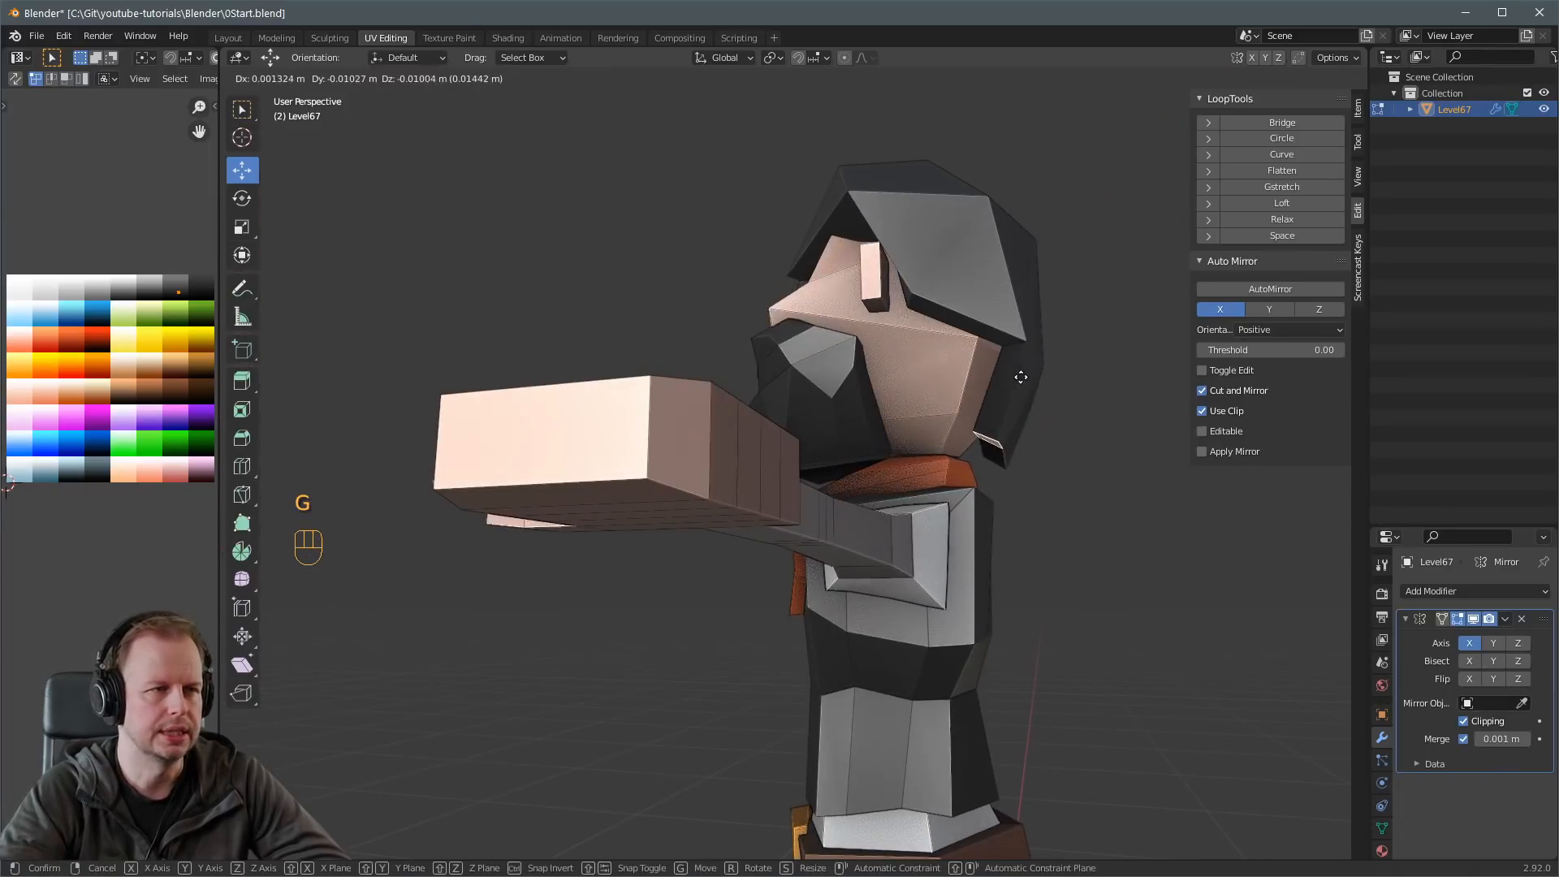
pyautogui.click(1021, 377)
pyautogui.press('r')
pyautogui.click(1051, 302)
pyautogui.moveTo(1024, 297); pyautogui.dragTo(1071, 327, button='middle')
pyautogui.press('2')
pyautogui.click(993, 375)
pyautogui.moveTo(993, 374); pyautogui.dragTo(954, 371, button='middle')
pyautogui.press('1')
pyautogui.press('g')
pyautogui.click(784, 380)
pyautogui.hotkey('ctrl', 'z')
pyautogui.rightClick(985, 349)
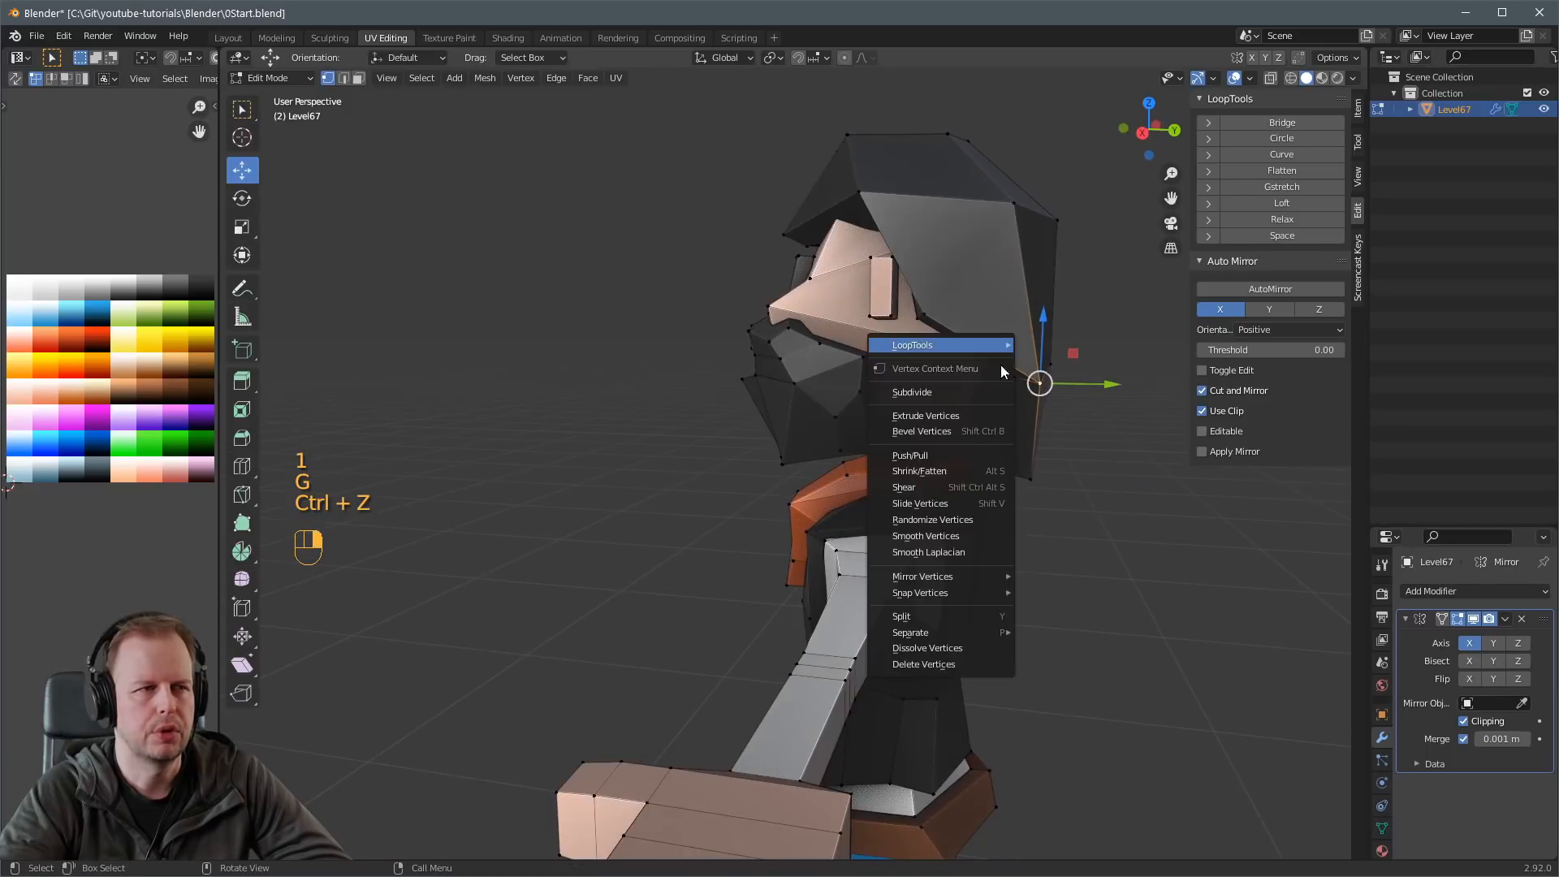
# Reposition the hair's lower side vertices behind the ear, bringing one about 0.045 m forward.
pyautogui.moveTo(1085, 349); pyautogui.dragTo(943, 341, button='middle')
pyautogui.press('g')
pyautogui.click(979, 329)
pyautogui.moveTo(810, 344); pyautogui.dragTo(1076, 289, button='middle')
pyautogui.click(966, 369)
pyautogui.press('g')
pyautogui.click(977, 338)
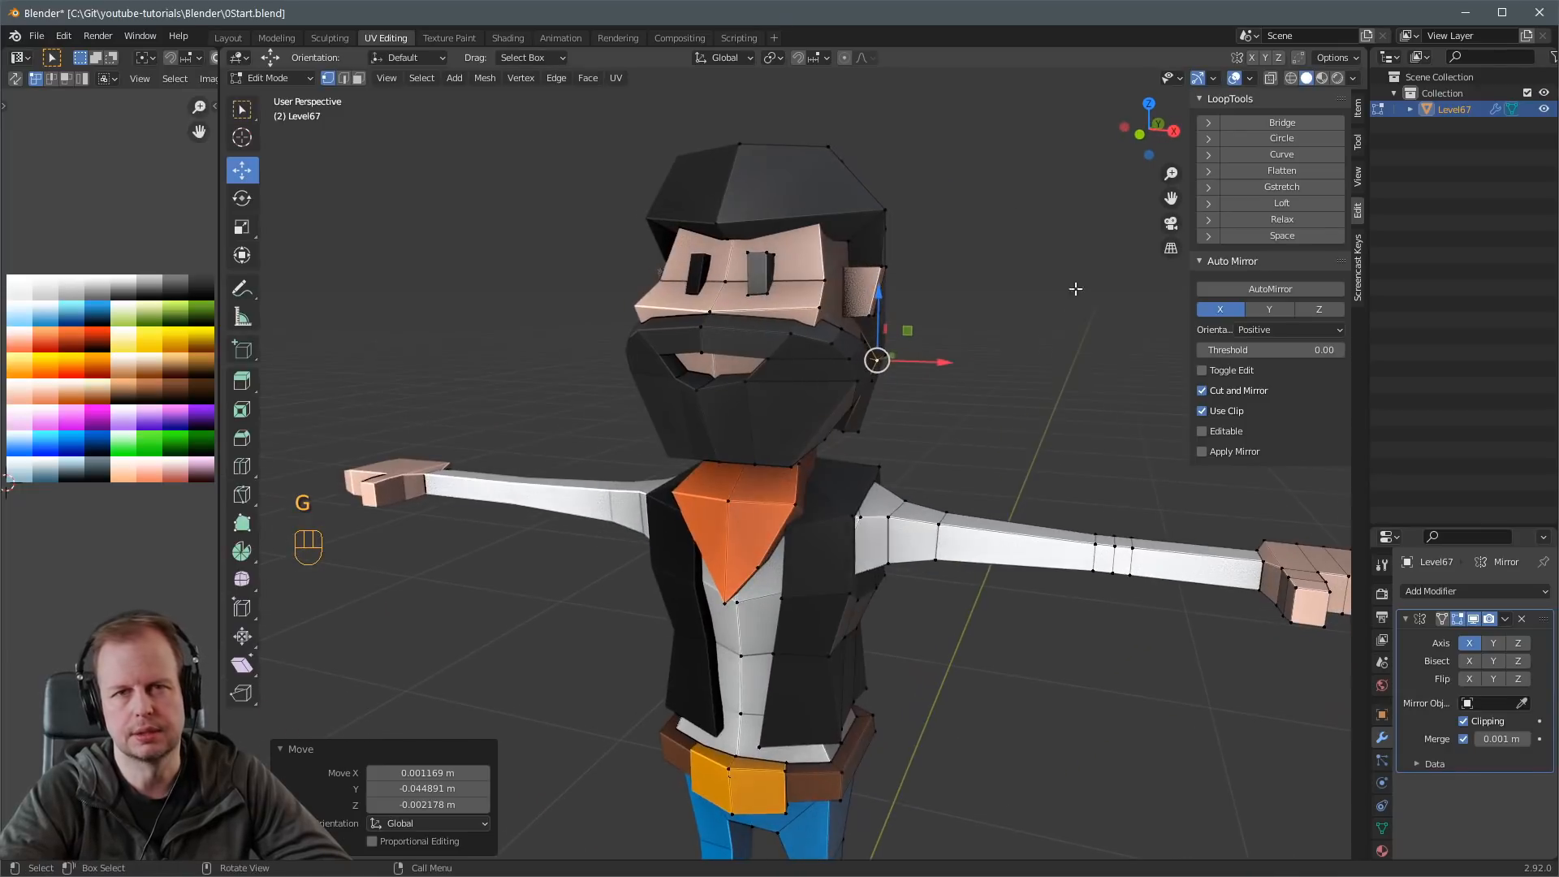
# Adjust the hairline's temple corner vertex and shift the front vertex above the eyes about 0.011 m back and 0.010 m down.
pyautogui.press('2')
pyautogui.press('1')
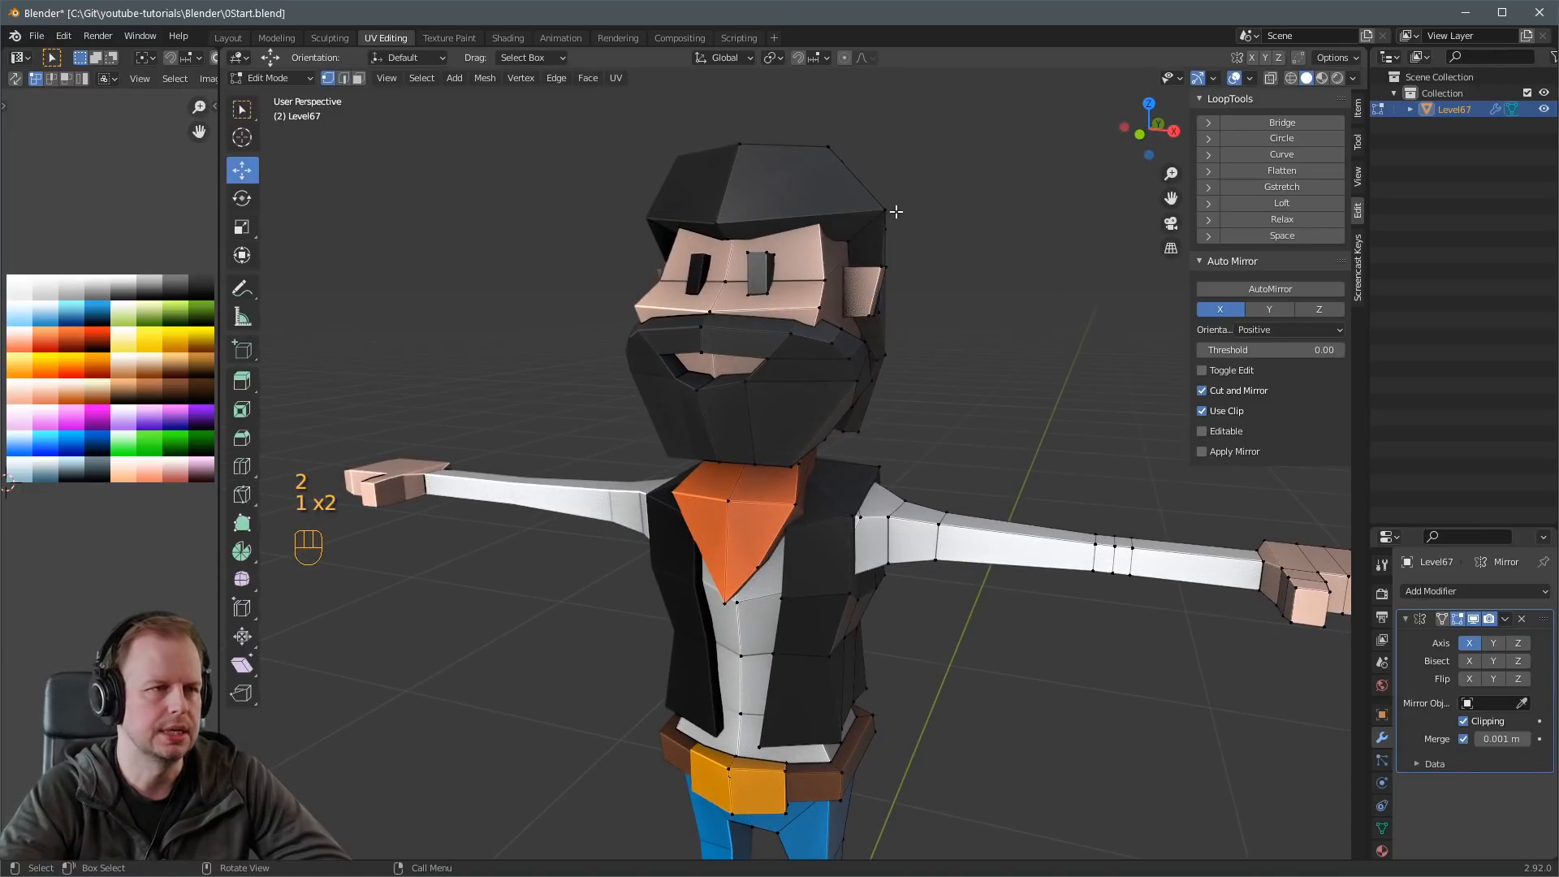
pyautogui.press('g')
pyautogui.click(881, 226)
pyautogui.moveTo(884, 227); pyautogui.dragTo(739, 225, button='middle')
pyautogui.click(738, 228)
pyautogui.press('g')
pyautogui.click(754, 234)
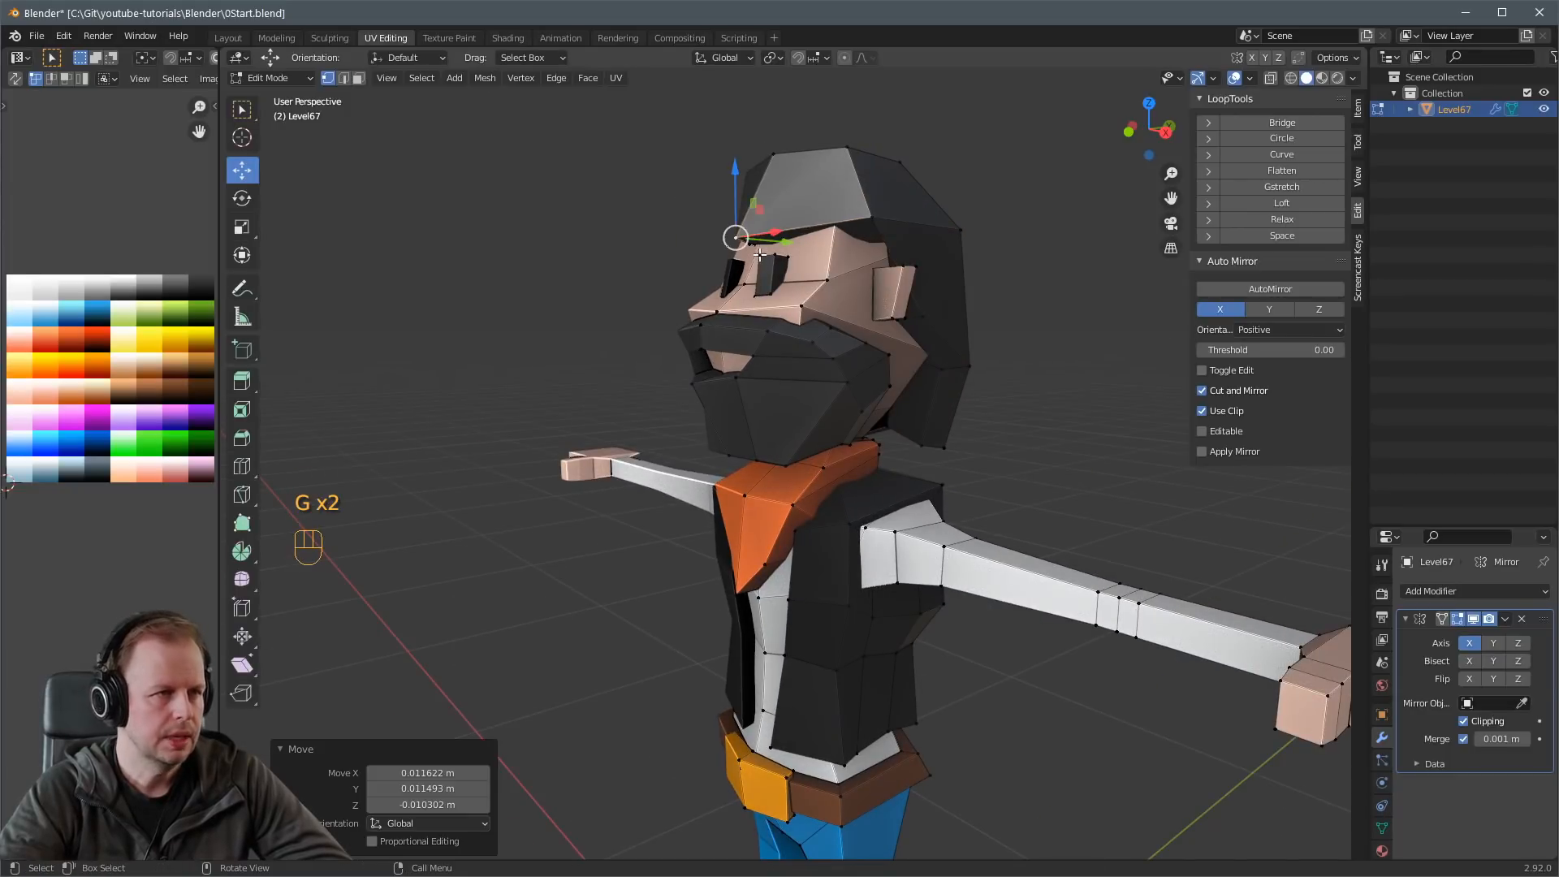
# Reposition the edge under the fringe and move an inner hairline vertex about 0.05 m back toward the forehead.
pyautogui.press('2')
pyautogui.press('g')
pyautogui.click(763, 243)
pyautogui.scroll(5, 766, 240)
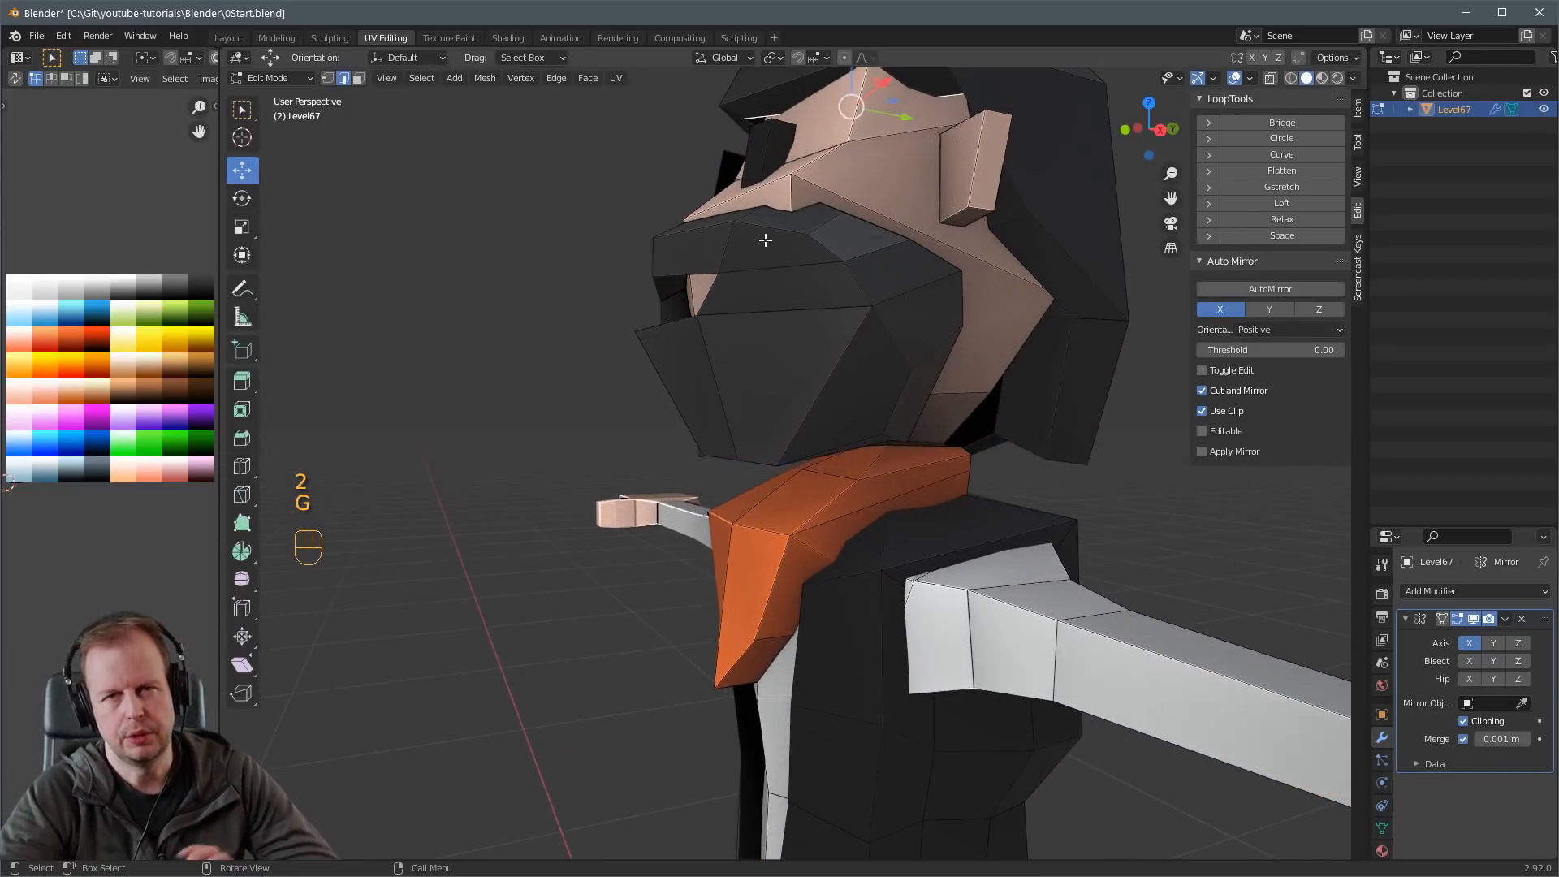
pyautogui.click(750, 121)
pyautogui.moveTo(750, 121); pyautogui.dragTo(742, 301, button='middle')
pyautogui.press('g')
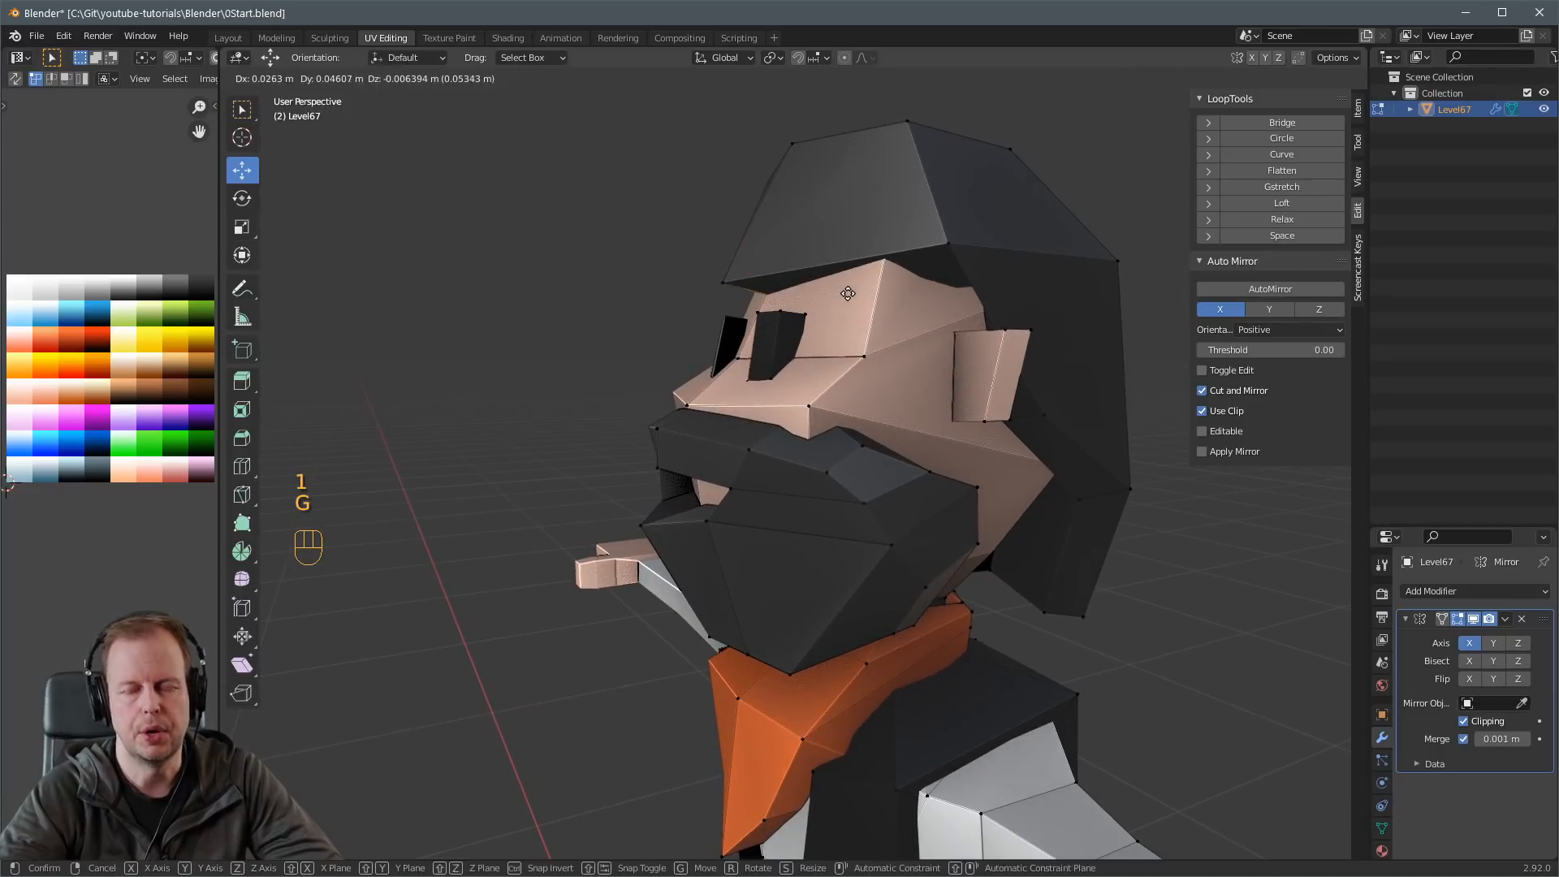
pyautogui.click(858, 281)
pyautogui.moveTo(858, 281); pyautogui.dragTo(1047, 348, button='middle')
# Fine-tune one edge and one vertex on the front part of the hair.
pyautogui.press('2')
pyautogui.press('g')
pyautogui.click(727, 273)
pyautogui.press('1')
pyautogui.press('g')
pyautogui.click(833, 212)
# Reposition a face on the side of the hair and an edge along its rim near the ear.
pyautogui.press('3')
pyautogui.press('g')
pyautogui.click(986, 378)
pyautogui.press('2')
pyautogui.click(824, 345)
pyautogui.click(804, 327)
pyautogui.press('g')
pyautogui.click(822, 326)
# Move a vertex on the side of the hair and check the character in Object Mode.
pyautogui.press('1')
pyautogui.click(915, 329)
pyautogui.press('g')
pyautogui.click(984, 342)
pyautogui.press('Tab')
pyautogui.moveTo(865, 367)
pyautogui.mouseDown(button='middle')
pyautogui.moveTo(963, 367)
pyautogui.moveTo(646, 348)
pyautogui.moveTo(625, 403)
pyautogui.moveTo(812, 417)
pyautogui.moveTo(933, 338)
pyautogui.moveTo(1033, 351)
pyautogui.moveTo(900, 361)
pyautogui.moveTo(1004, 324)
pyautogui.moveTo(798, 337)
pyautogui.moveTo(879, 331)
pyautogui.moveTo(966, 355)
pyautogui.moveTo(1011, 437)
pyautogui.moveTo(960, 443)
pyautogui.moveTo(974, 448)
pyautogui.moveTo(1061, 472)
pyautogui.moveTo(1098, 449)
pyautogui.moveTo(926, 475)
pyautogui.mouseUp(button='middle')
pyautogui.press('Tab')
# Shift a face on the hair's side rim behind the ear and inspect the vertices there.
pyautogui.press('3')
pyautogui.press('g')
pyautogui.click(893, 357)
pyautogui.click(998, 325)
pyautogui.scroll(3, 971, 366)
pyautogui.press('1')
pyautogui.hotkey('alt', 'z')
pyautogui.hotkey('alt', 'z')
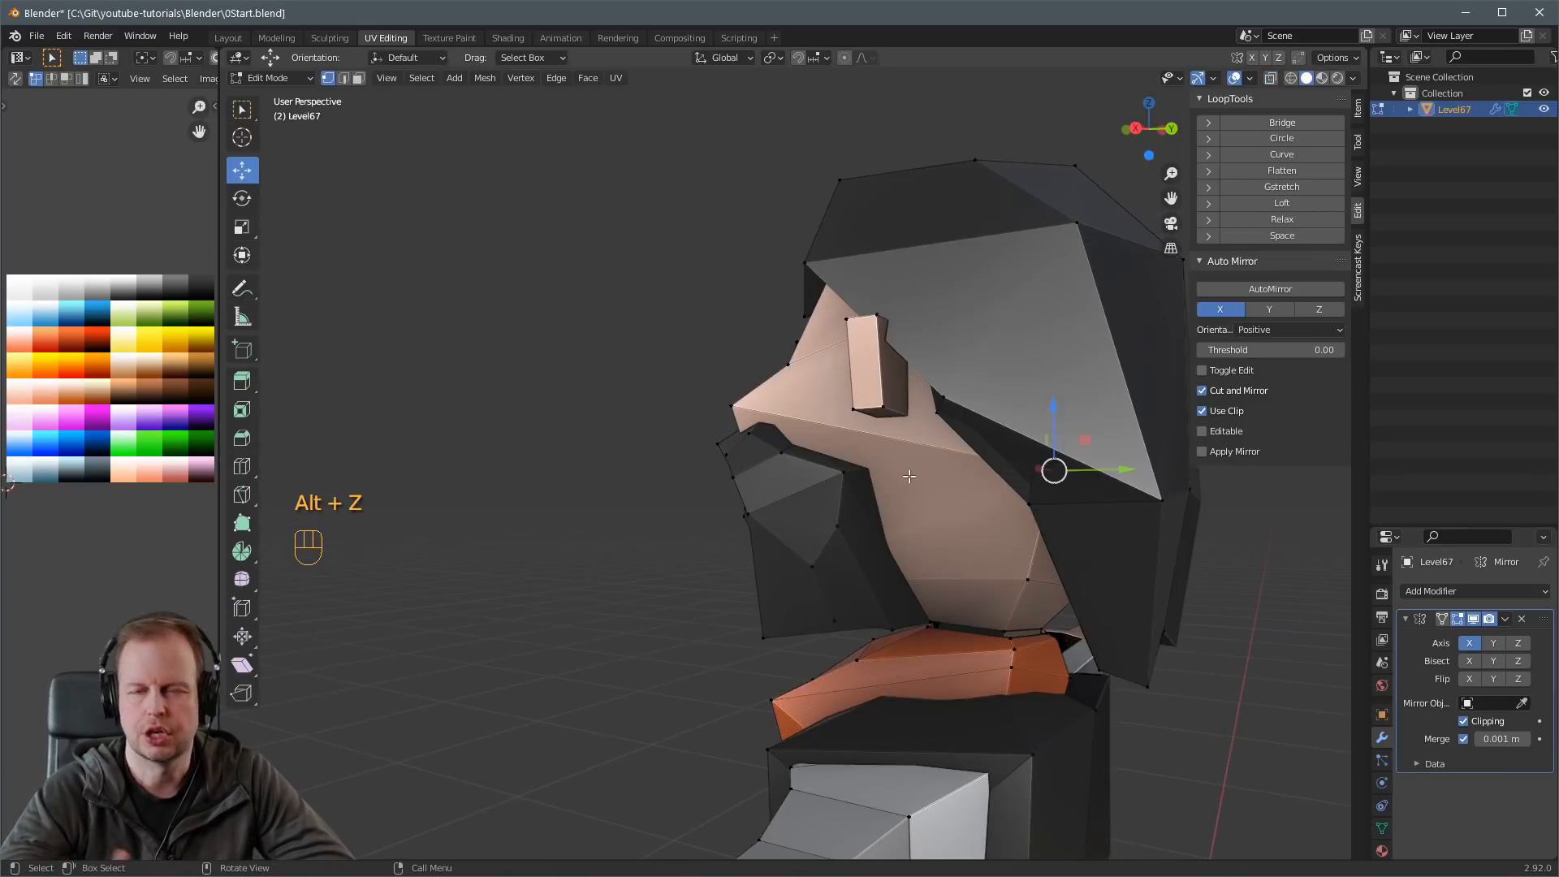
# Hide the head with its linked skin parts, the ears, the eyes and the beard so the hair shell stands alone.
pyautogui.press('l')
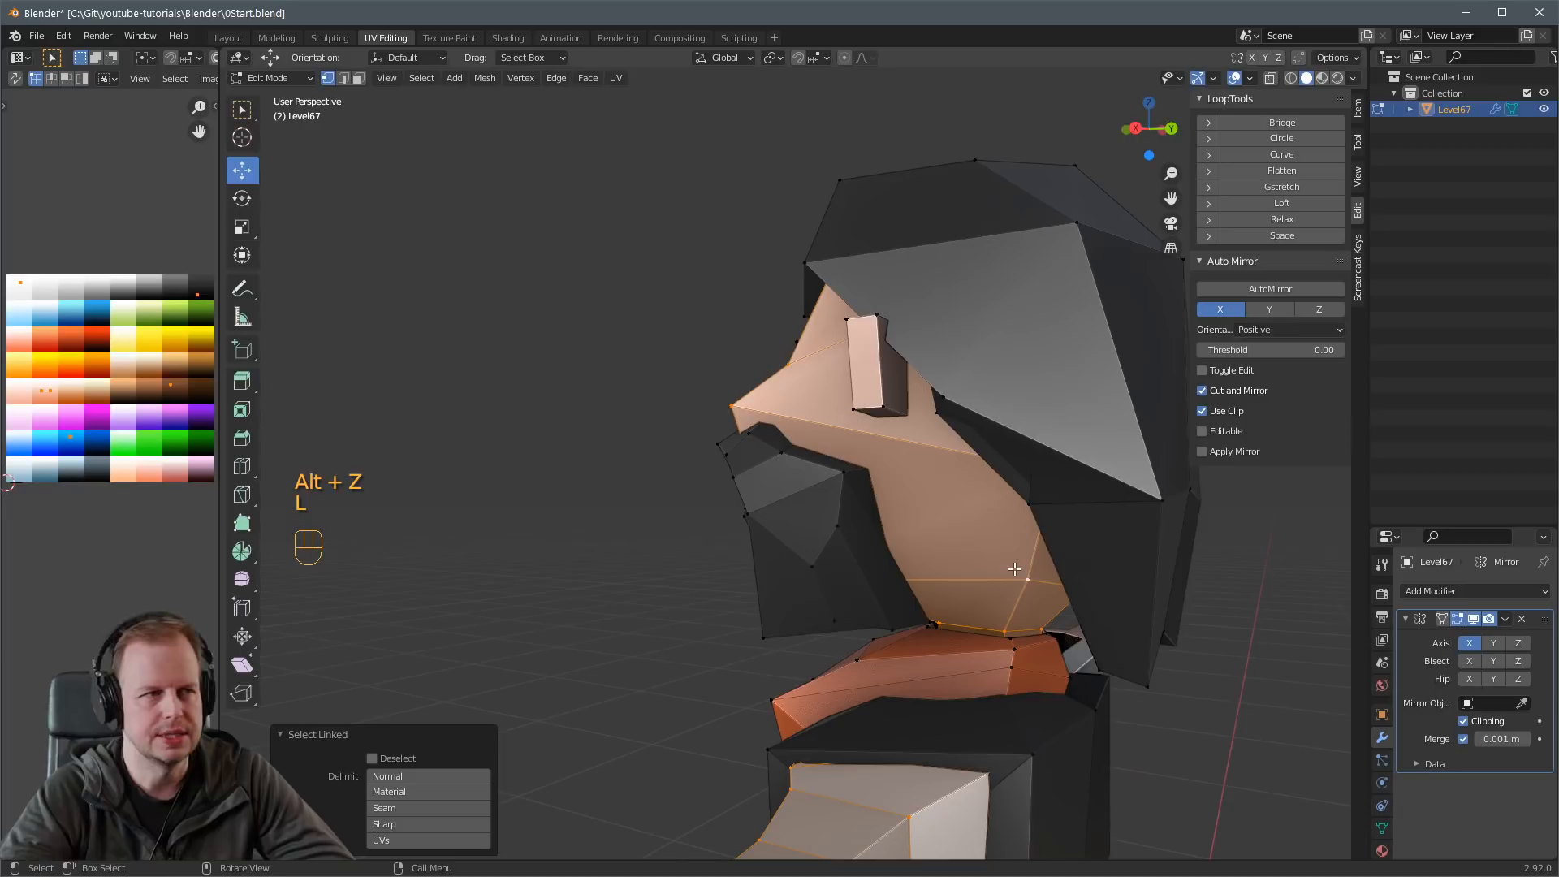
pyautogui.press('h')
pyautogui.moveTo(1009, 568); pyautogui.dragTo(1084, 496, button='middle')
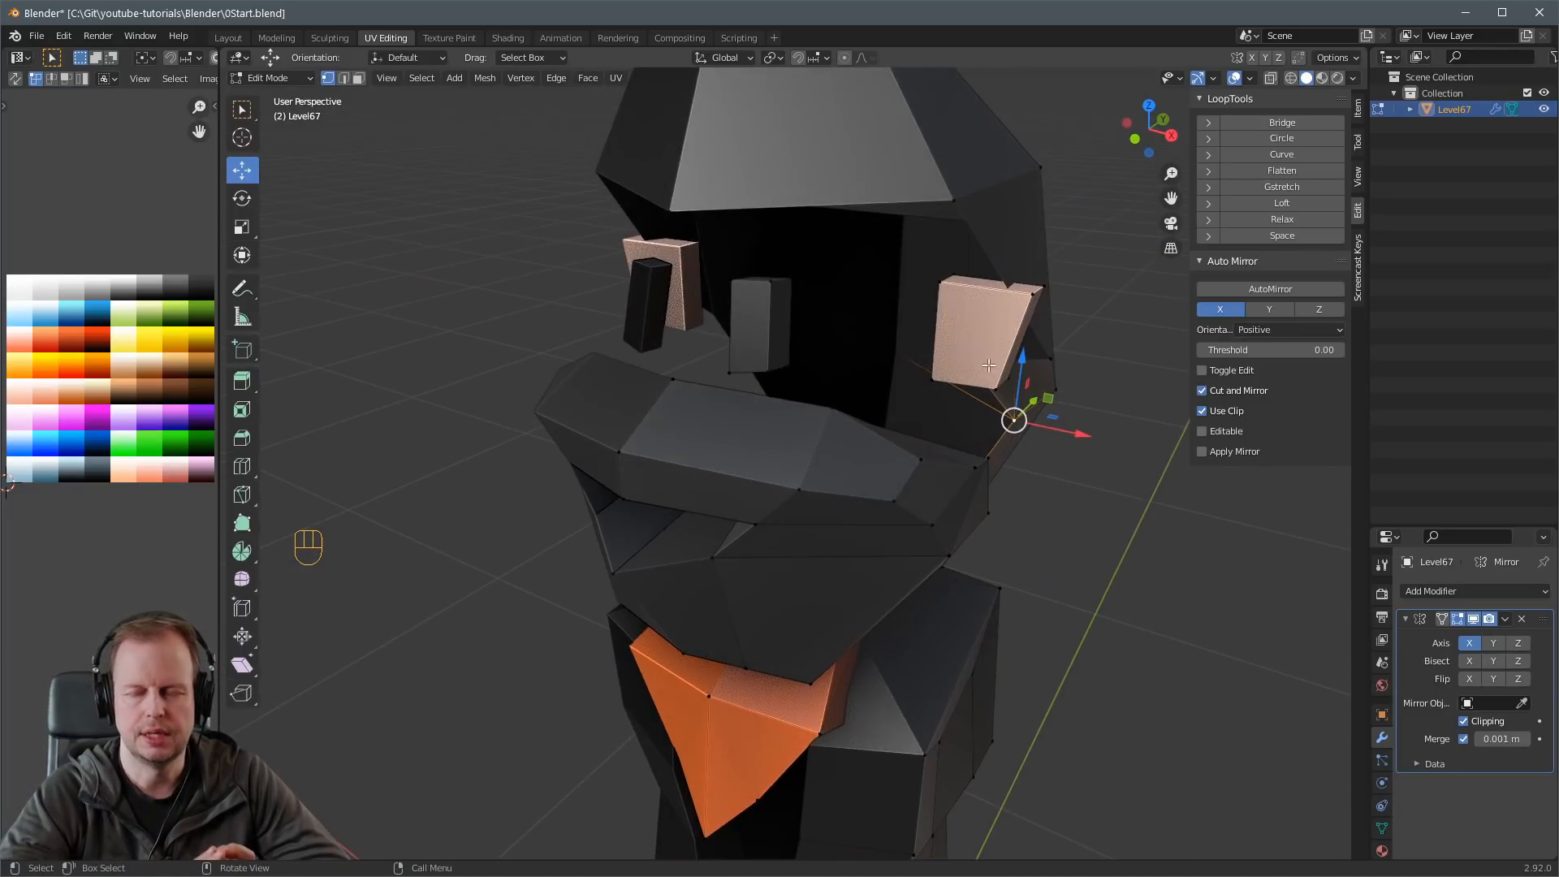
pyautogui.press('l')
pyautogui.press('l')
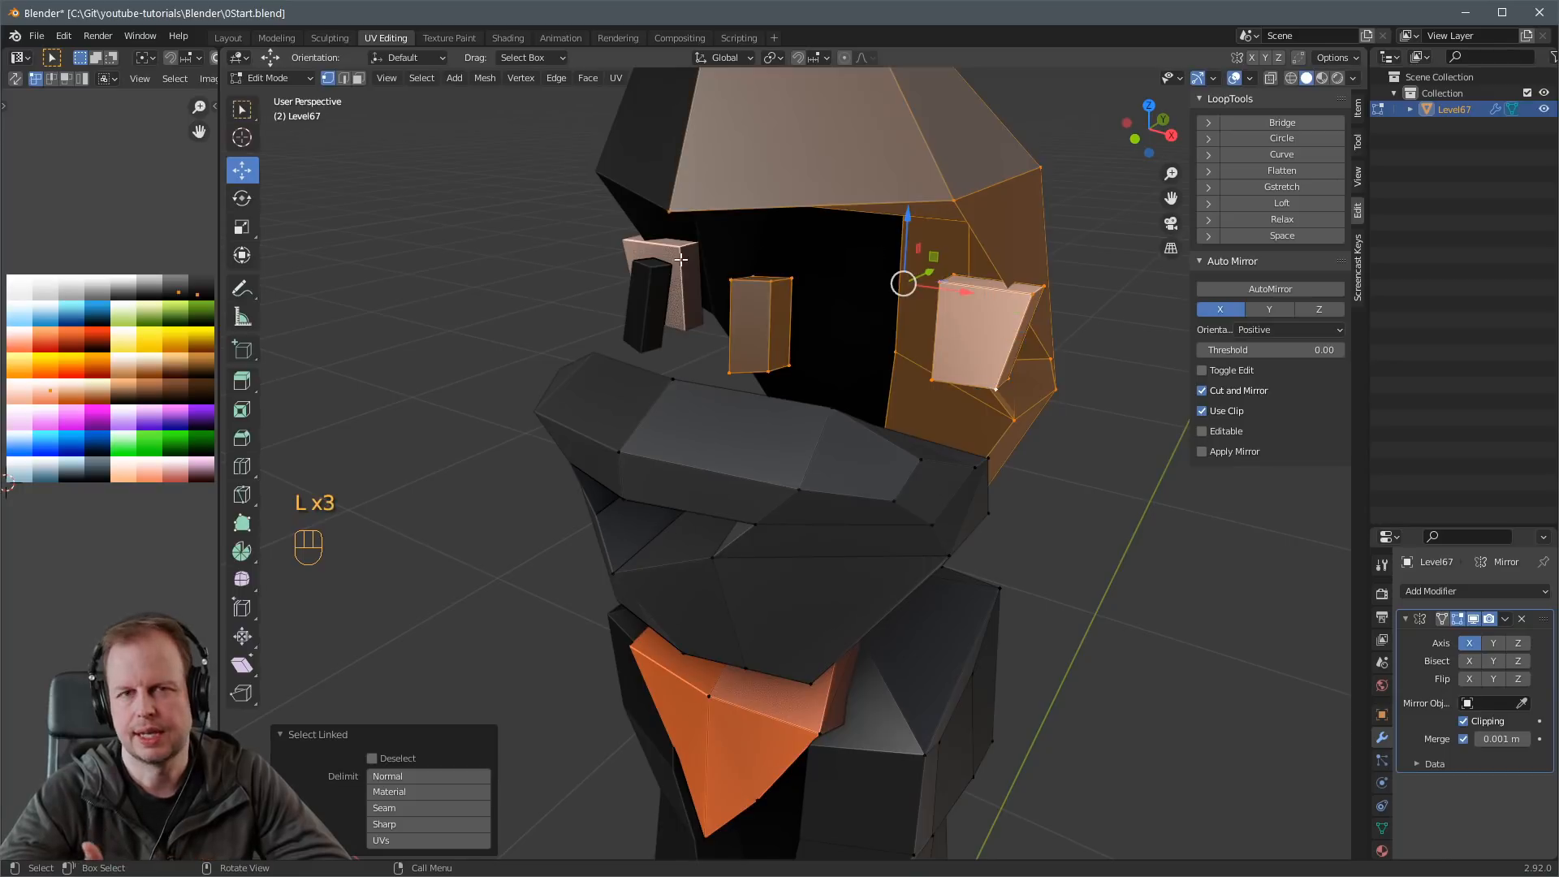
pyautogui.hotkey('ctrl', 'z')
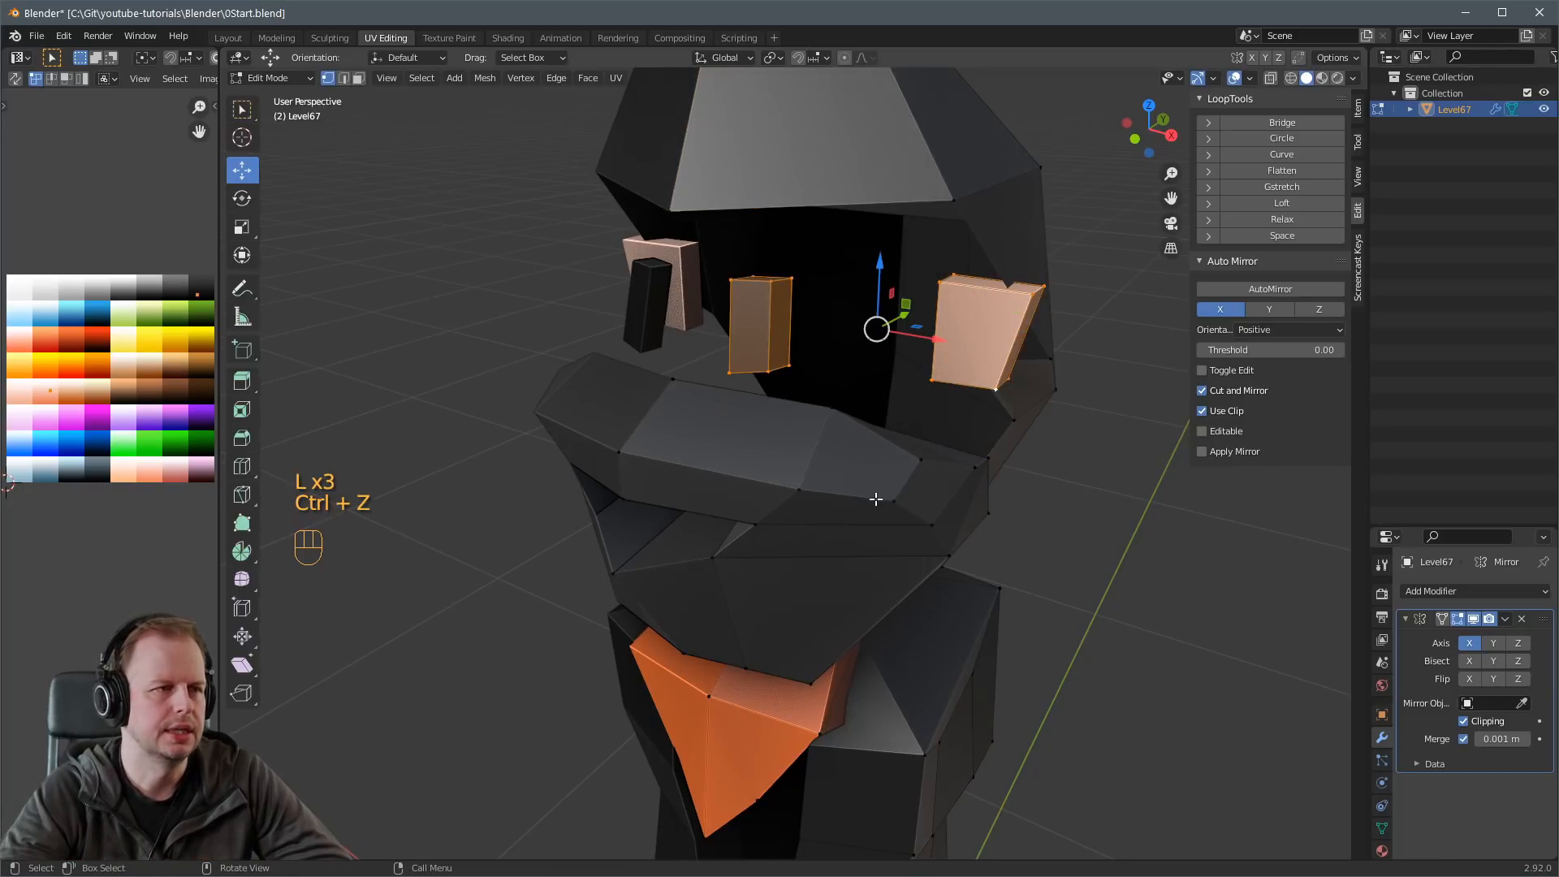
pyautogui.press('l')
pyautogui.press('h')
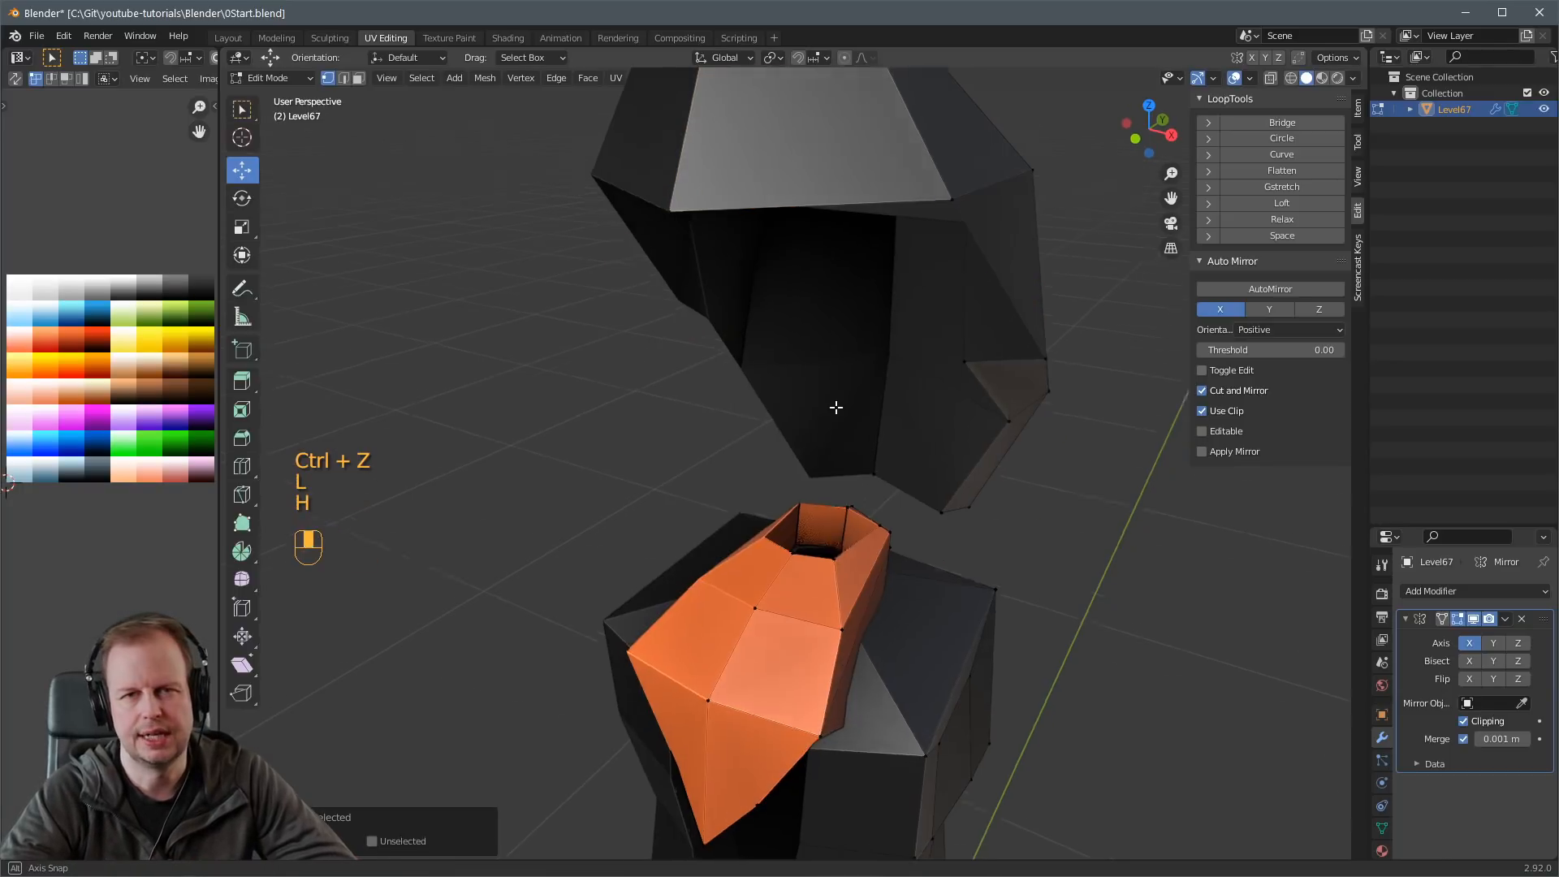
# Reposition the outer vertex at the widest point of the hair's lower side.
pyautogui.moveTo(836, 403); pyautogui.dragTo(1002, 373, button='middle')
pyautogui.press('2')
pyautogui.moveTo(769, 379); pyautogui.dragTo(668, 368, button='middle')
pyautogui.scroll(2, 669, 367)
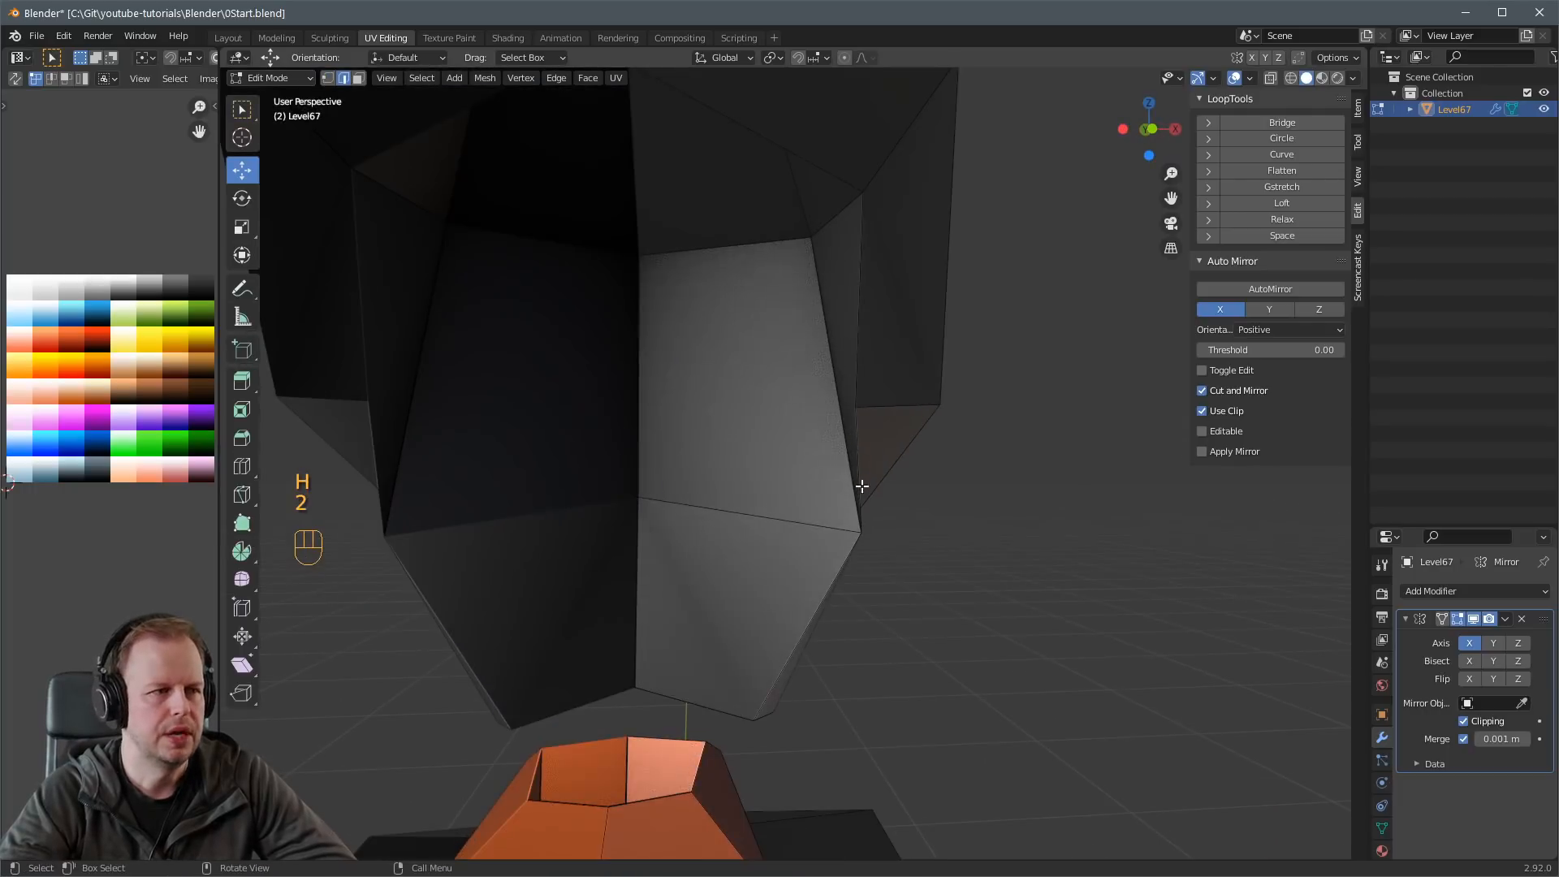
pyautogui.press('1')
pyautogui.moveTo(863, 486); pyautogui.dragTo(604, 457, button='middle')
pyautogui.press('1')
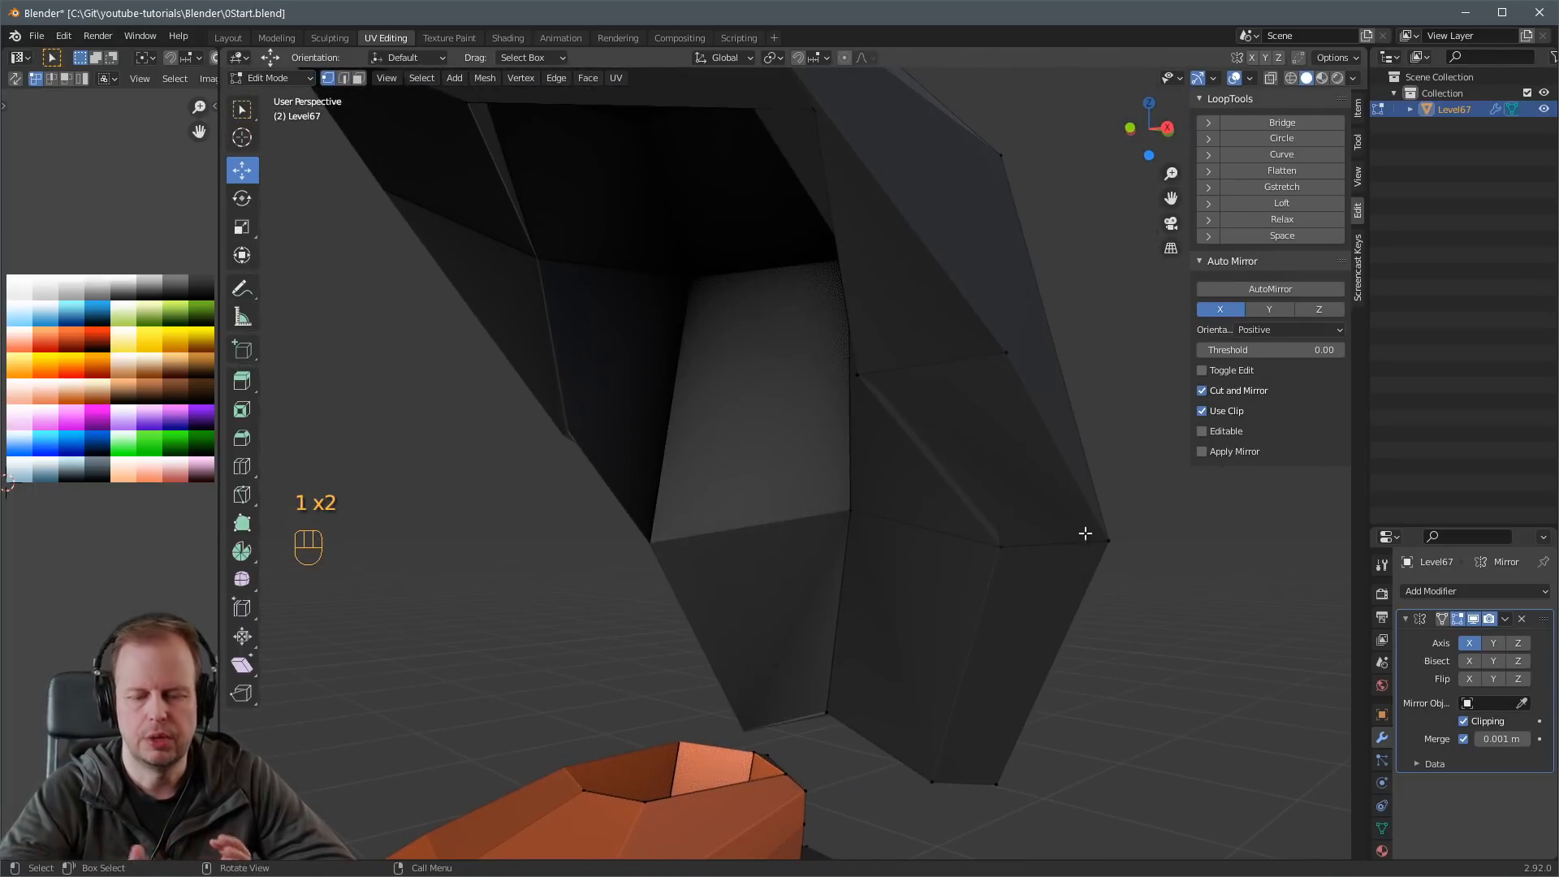
pyautogui.click(1104, 532)
pyautogui.moveTo(1104, 533); pyautogui.dragTo(1140, 498, button='middle')
pyautogui.scroll(-1, 1006, 522)
pyautogui.press('g')
pyautogui.click(1106, 513)
# Move the inner rim vertex at the hair's lower side about 0.064 m inward, 0.032 m forward and 0.023 m up.
pyautogui.click(850, 497)
pyautogui.press('g')
pyautogui.click(776, 476)
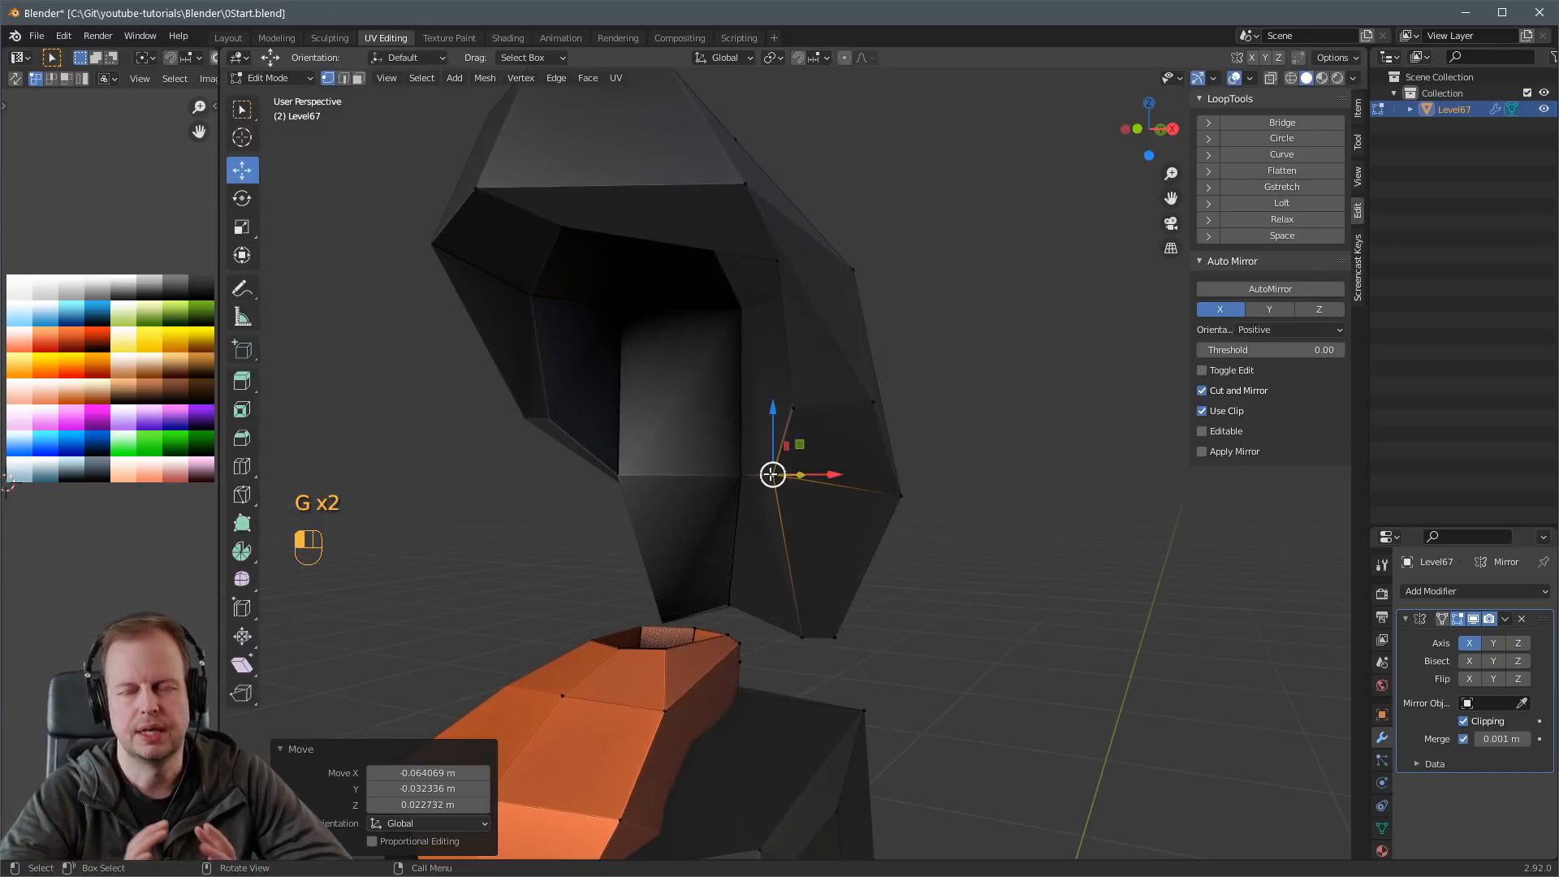
pyautogui.moveTo(772, 473); pyautogui.dragTo(647, 477, button='middle')
# Pull the next two inner rim vertices of the hair inward, about 0.030 m for the lower and 0.038 m for the upper.
pyautogui.press('g')
pyautogui.press('g')
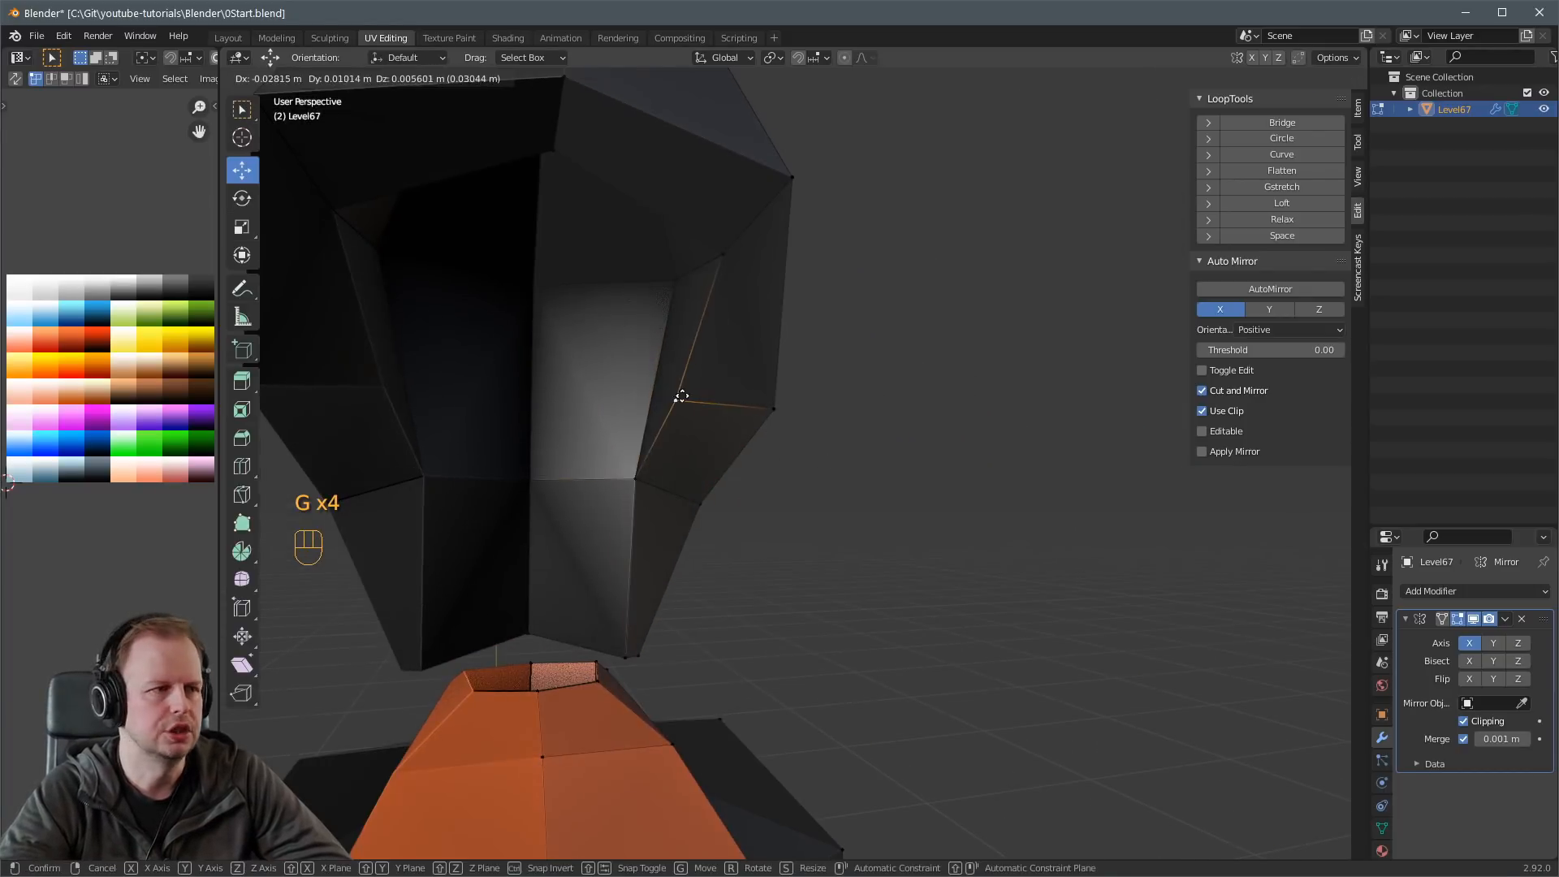
pyautogui.click(715, 341)
pyautogui.press('g')
pyautogui.press('g')
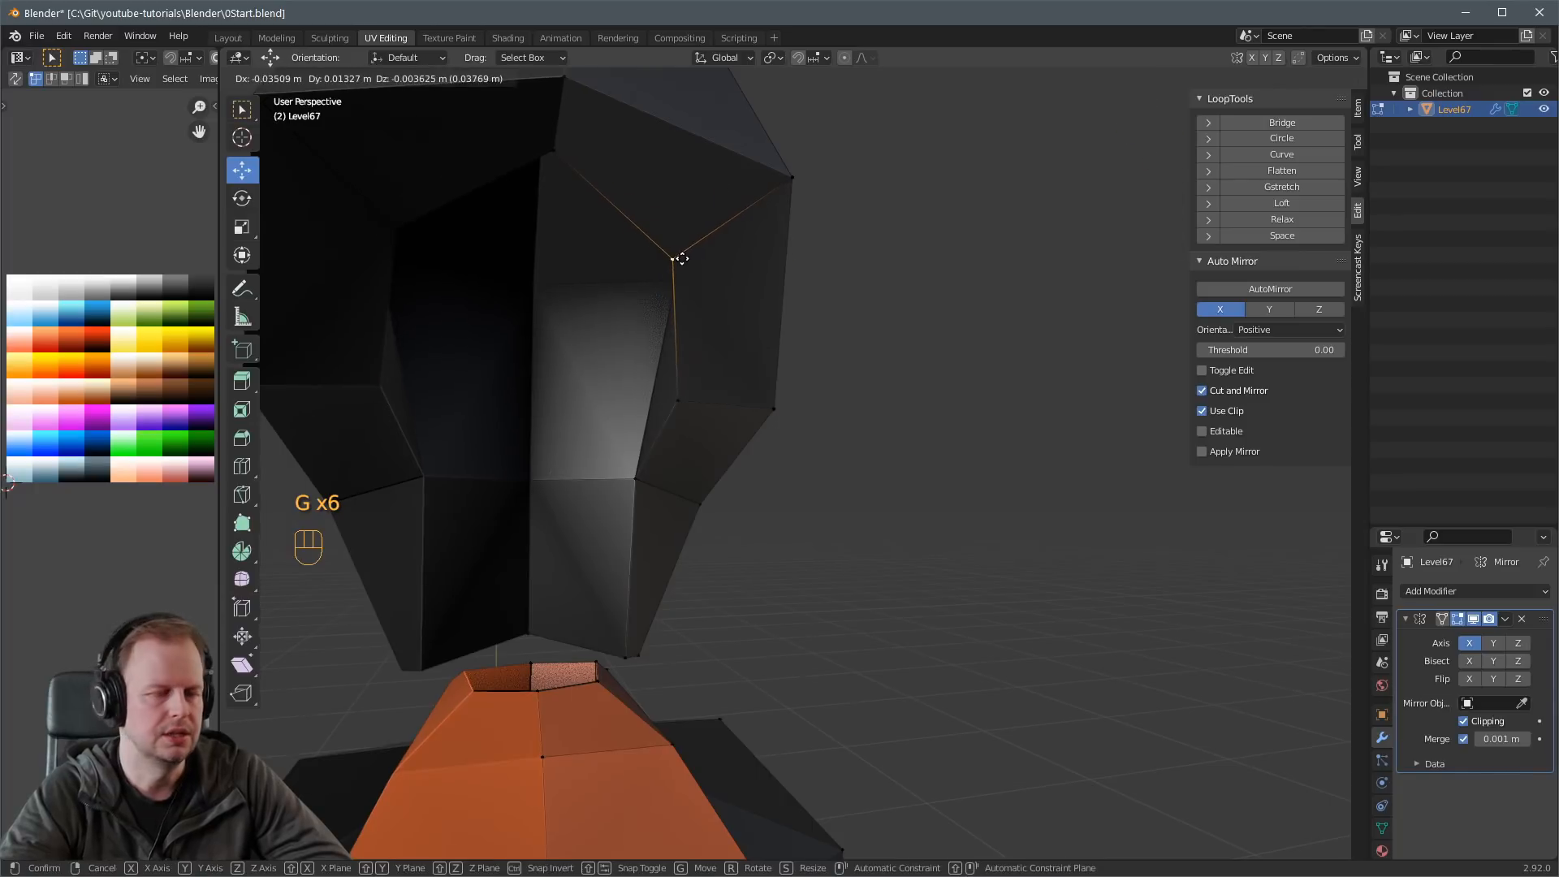
pyautogui.click(680, 258)
# Adjust one more vertex and an edge on the hair shell and unhide all hidden parts of the character.
pyautogui.scroll(-3, 767, 321)
pyautogui.moveTo(860, 354); pyautogui.dragTo(960, 397, button='middle')
pyautogui.scroll(2, 877, 354)
pyautogui.press('g')
pyautogui.click(871, 289)
pyautogui.click(847, 322)
pyautogui.press('2')
pyautogui.press('g')
pyautogui.click(928, 319)
pyautogui.hotkey('alt', 'h')
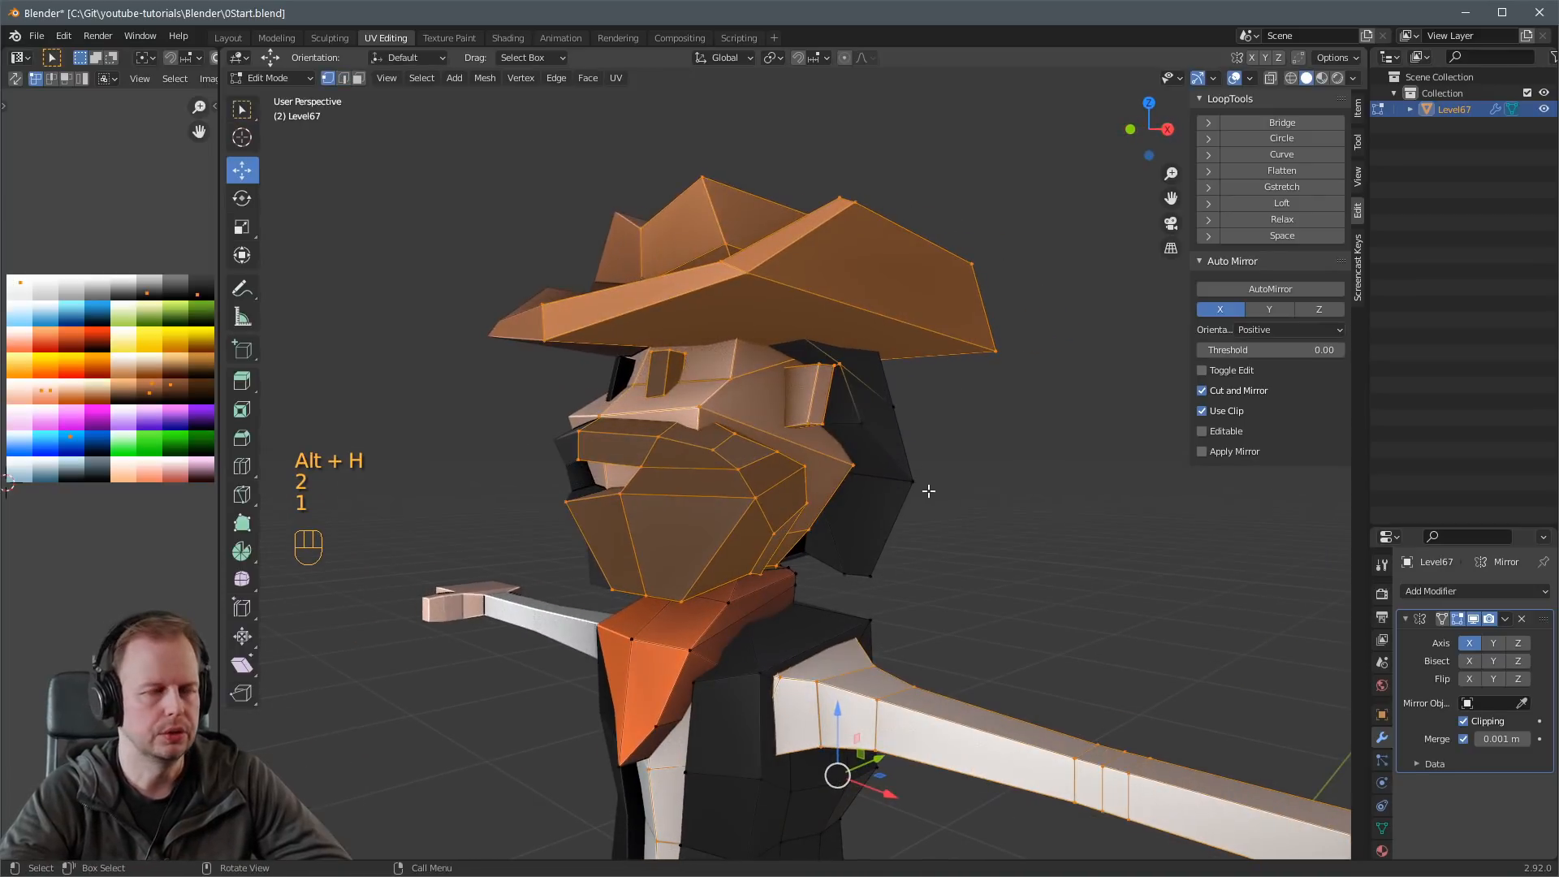
# Pull the outer vertex at the hair's lower side inward and slide it along its adjoining edge.
pyautogui.click(912, 481)
pyautogui.press('g')
pyautogui.click(887, 479)
pyautogui.moveTo(887, 479); pyautogui.dragTo(723, 452, button='middle')
pyautogui.press('g')
pyautogui.press('g')
pyautogui.click(817, 391)
pyautogui.press('Tab')
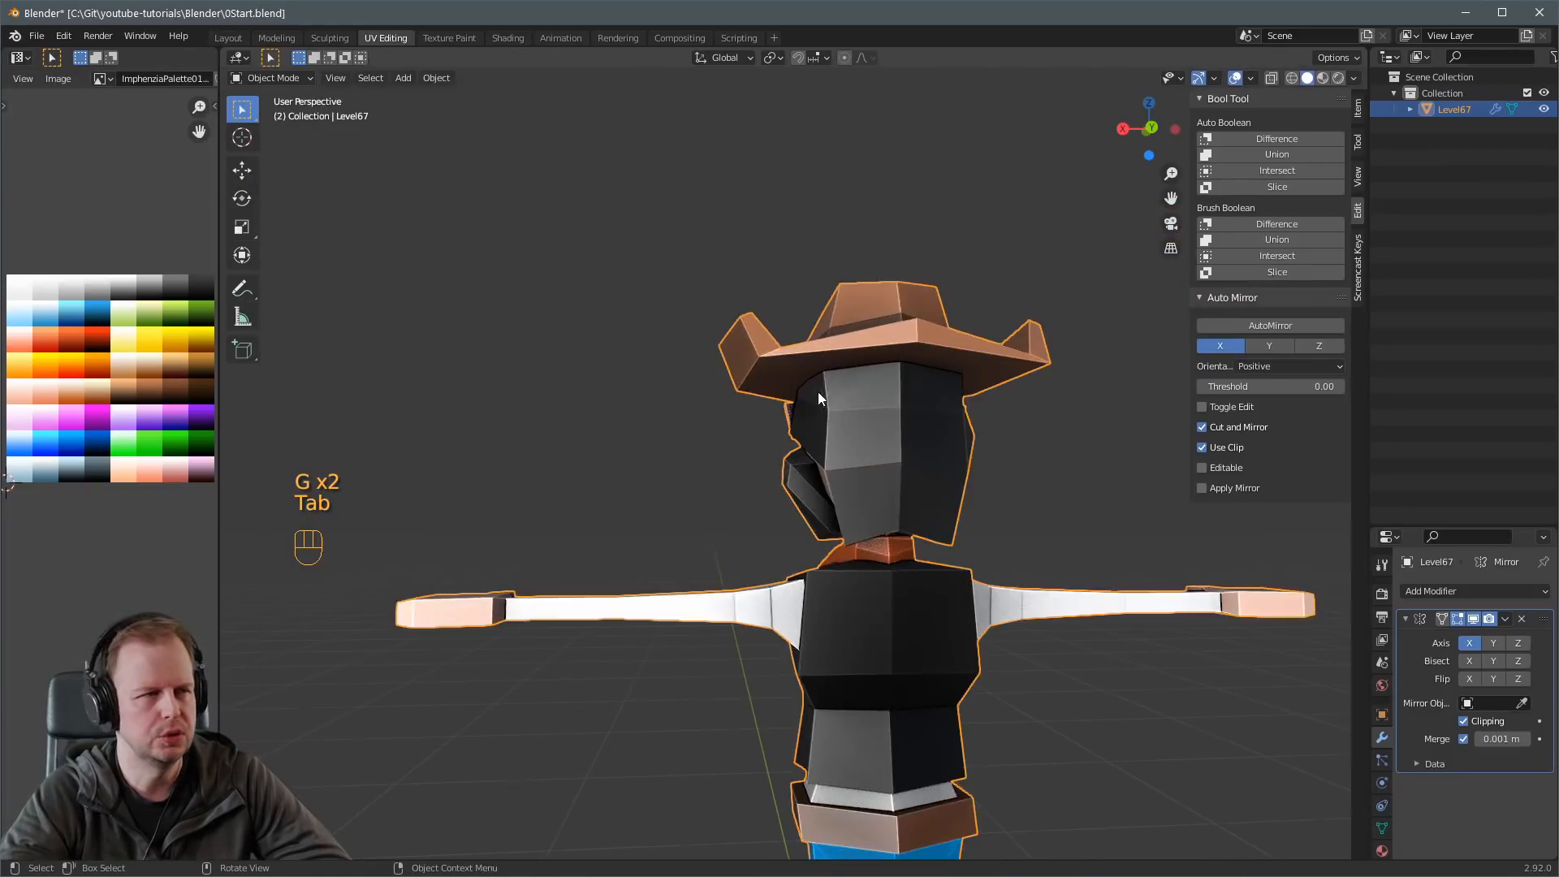
# Adjust the side face of the hat's crown and move the lower rear corner edge of the crown outward.
pyautogui.moveTo(818, 392); pyautogui.dragTo(879, 420, button='middle')
pyautogui.press('Tab')
pyautogui.press('3')
pyautogui.click(812, 386)
pyautogui.press('g')
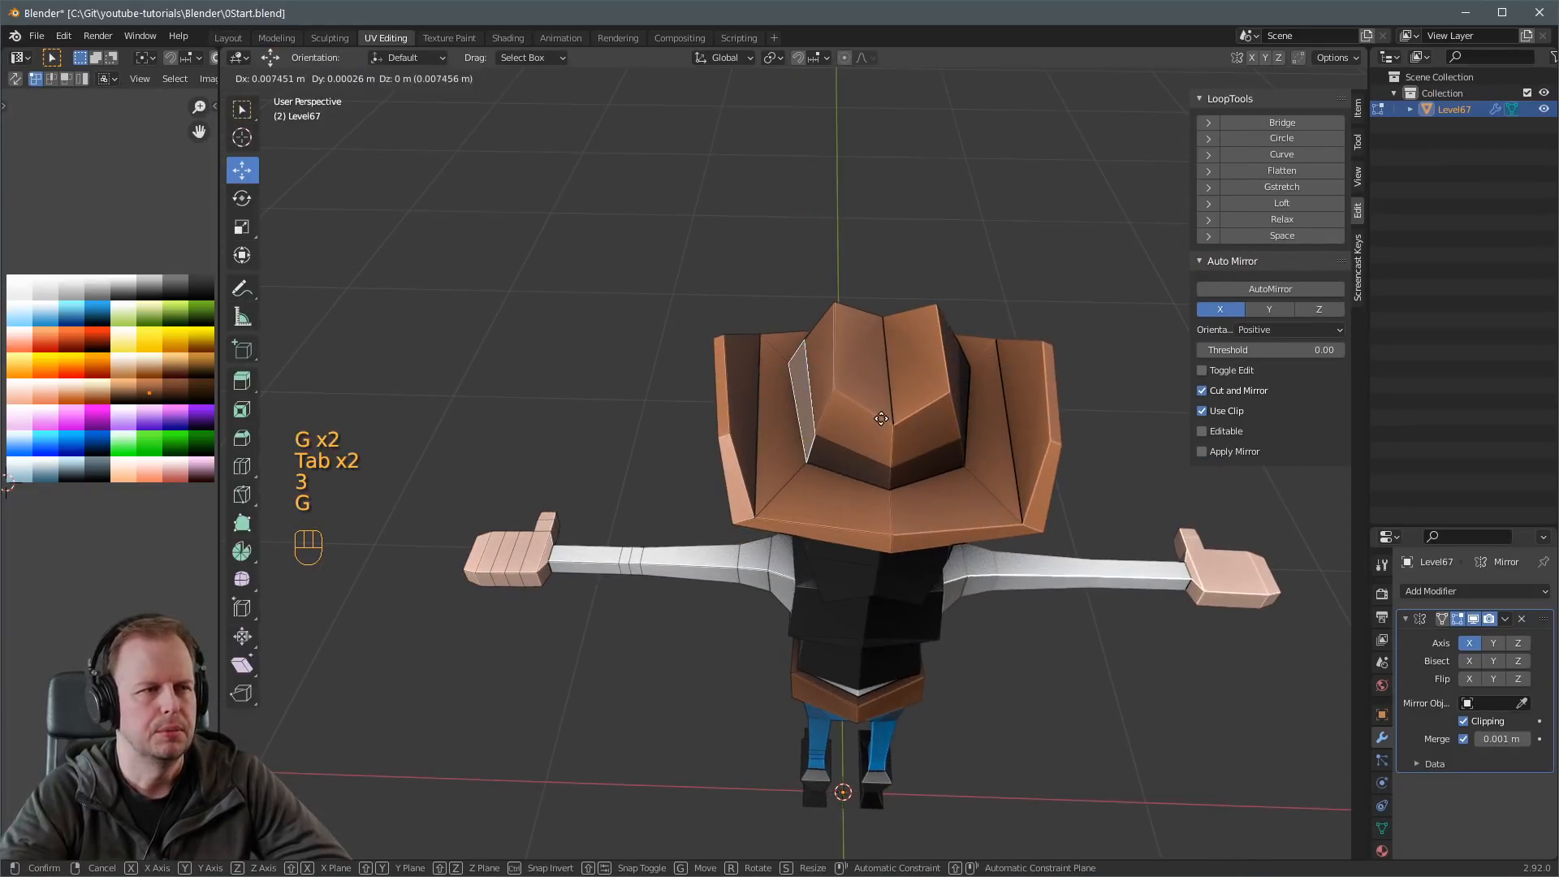
pyautogui.click(880, 419)
pyautogui.press('2')
pyautogui.click(815, 452)
pyautogui.press('g')
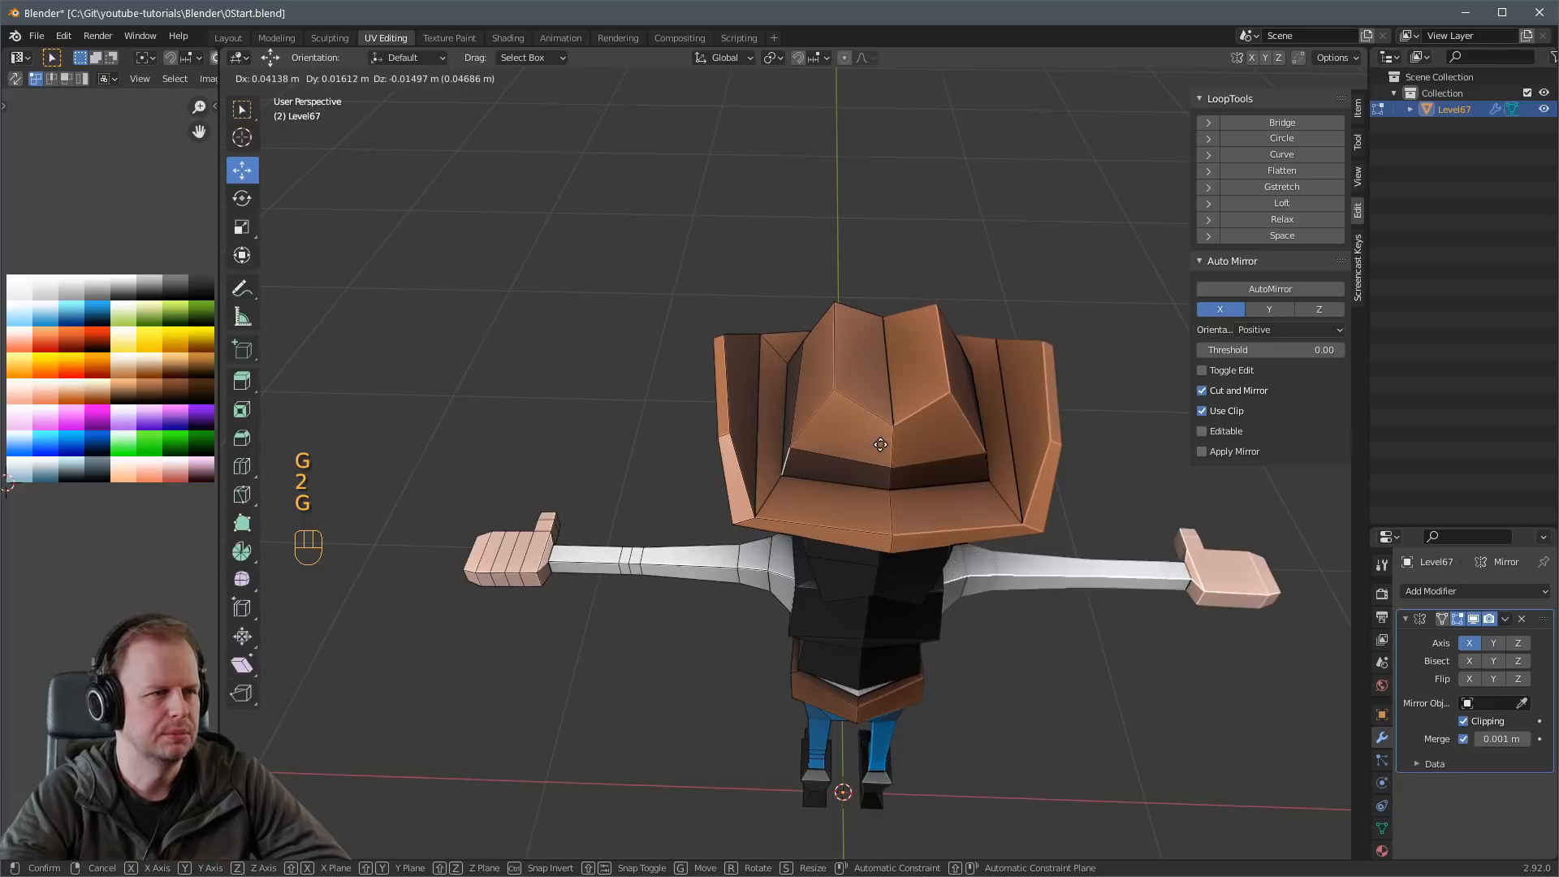
pyautogui.click(885, 455)
# Lower the hat brim's rear edge by about 0.035 m.
pyautogui.moveTo(885, 455); pyautogui.dragTo(913, 358, button='middle')
pyautogui.click(992, 411)
pyautogui.press('2')
pyautogui.keyDown('ctrl'); pyautogui.click(918, 347); pyautogui.keyUp('ctrl')
pyautogui.press('g')
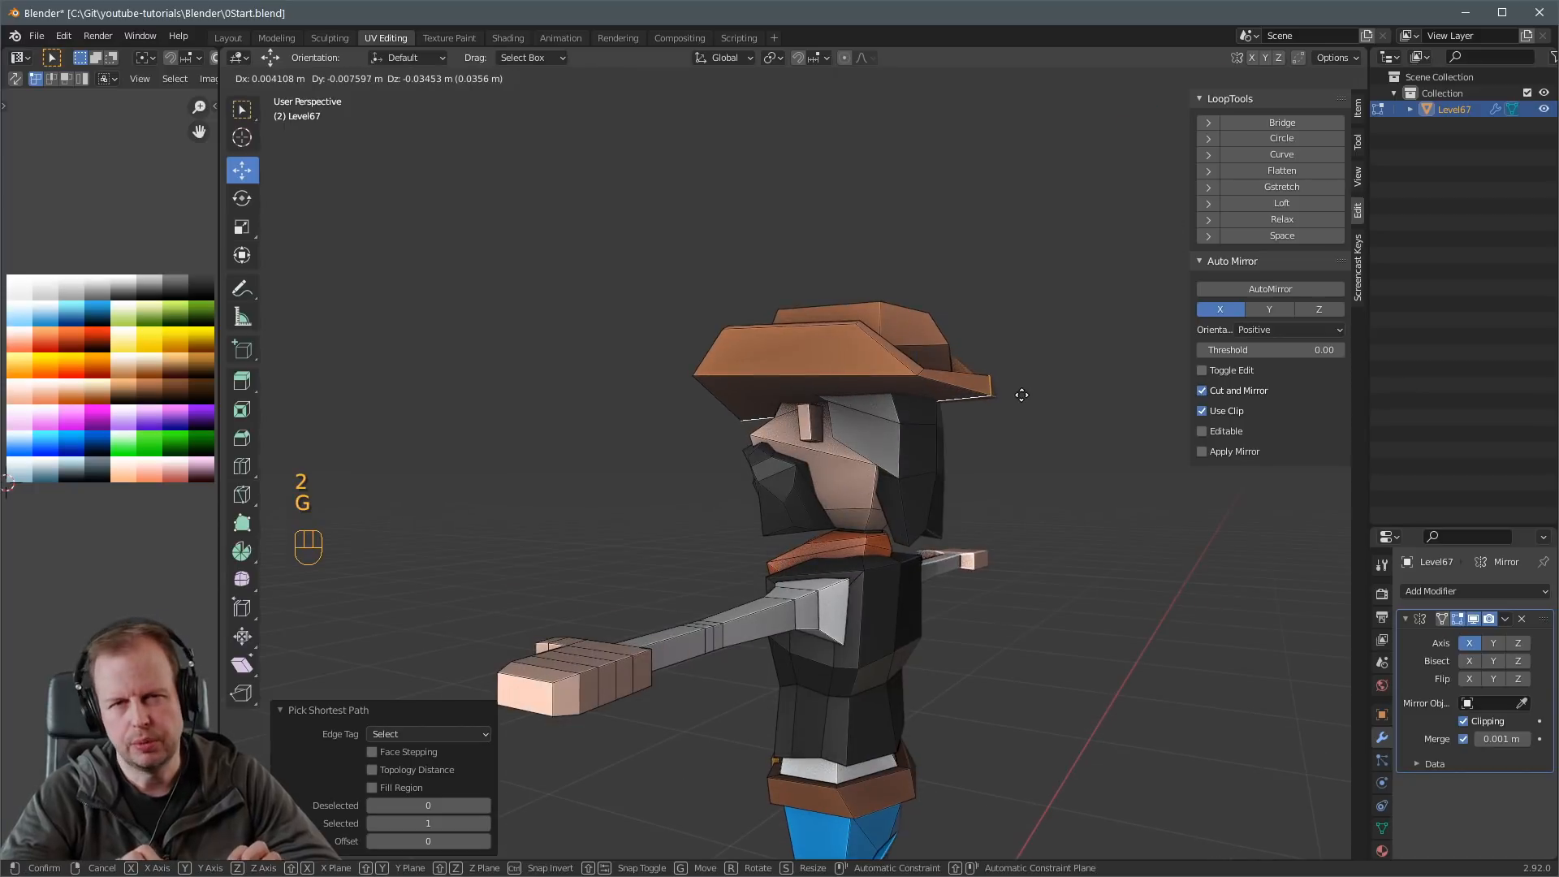
pyautogui.click(1022, 395)
pyautogui.moveTo(1017, 394); pyautogui.dragTo(771, 341, button='middle')
# Move the front crown vertex of the hat about 0.016 m inward and 0.033 m forward.
pyautogui.press('g')
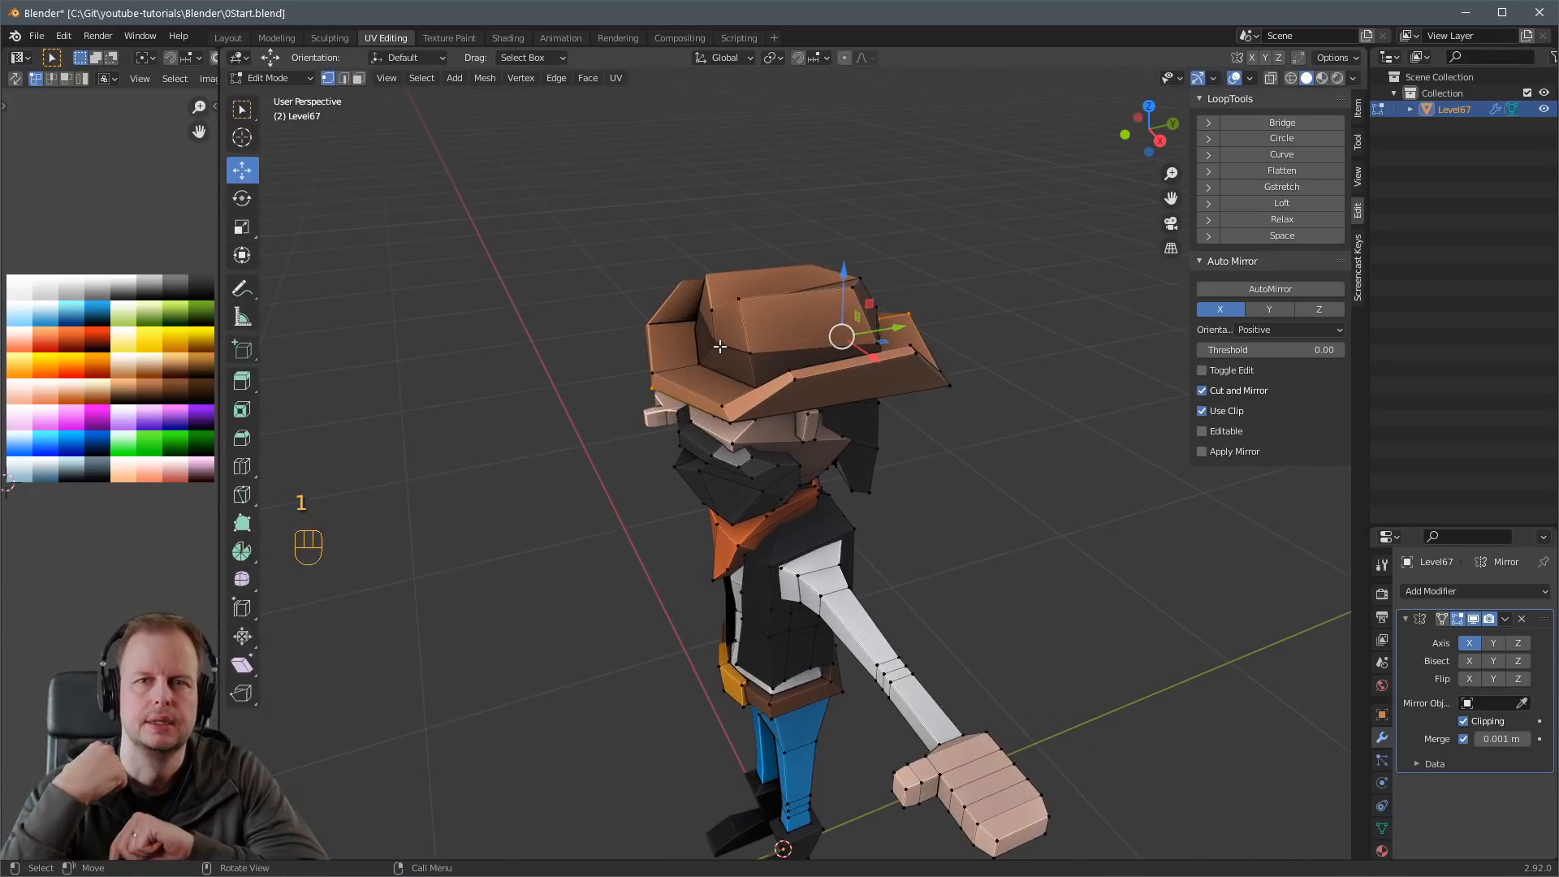
pyautogui.press('1')
pyautogui.click(736, 335)
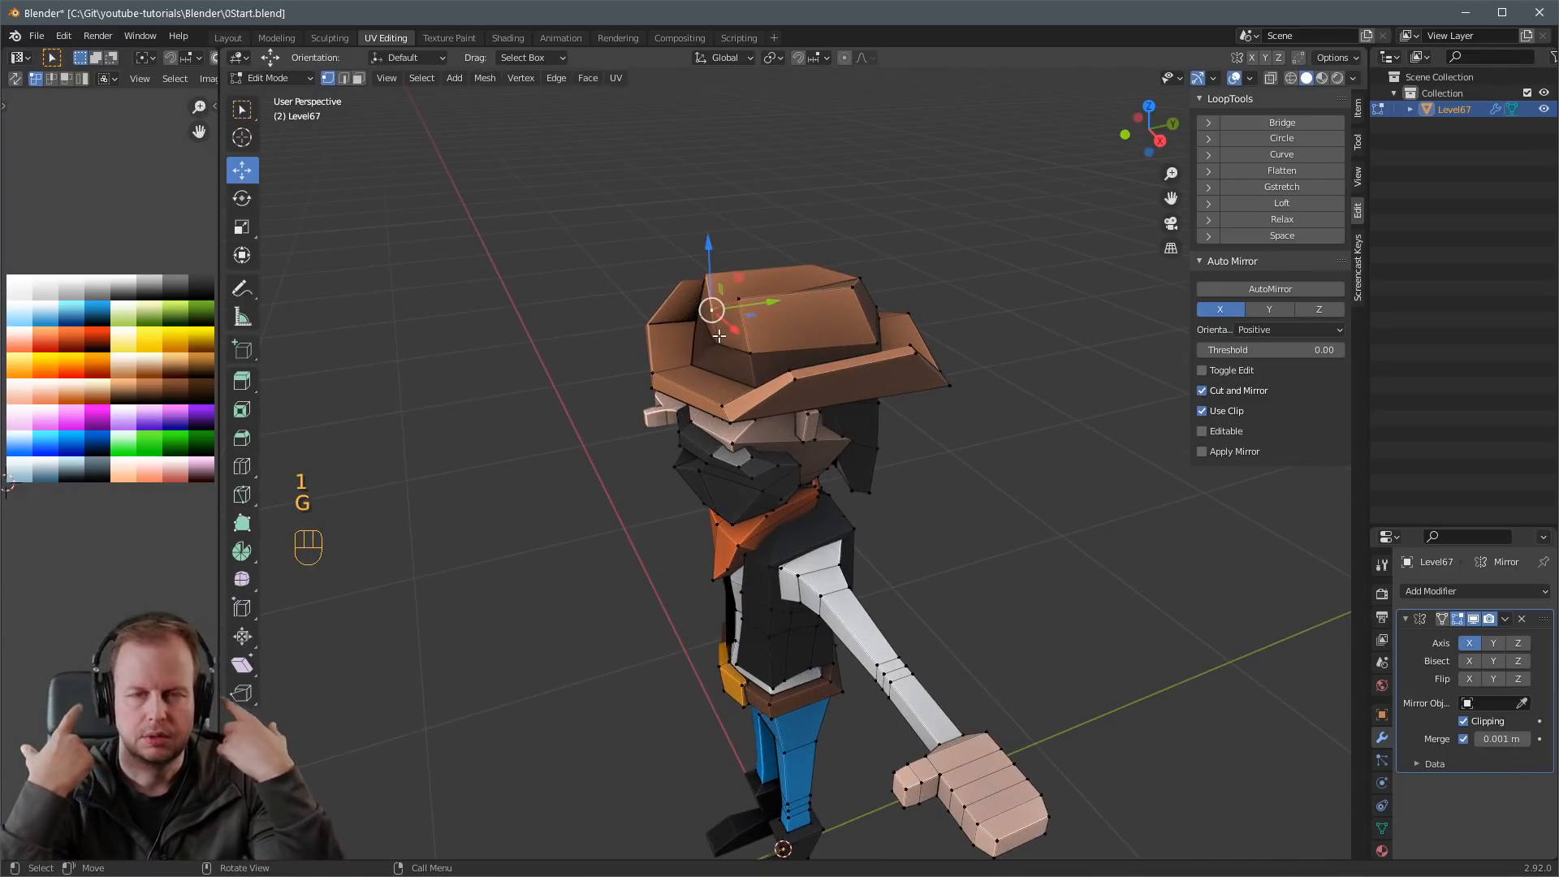
pyautogui.hotkey('alt', 'z')
pyautogui.hotkey('alt', 'z')
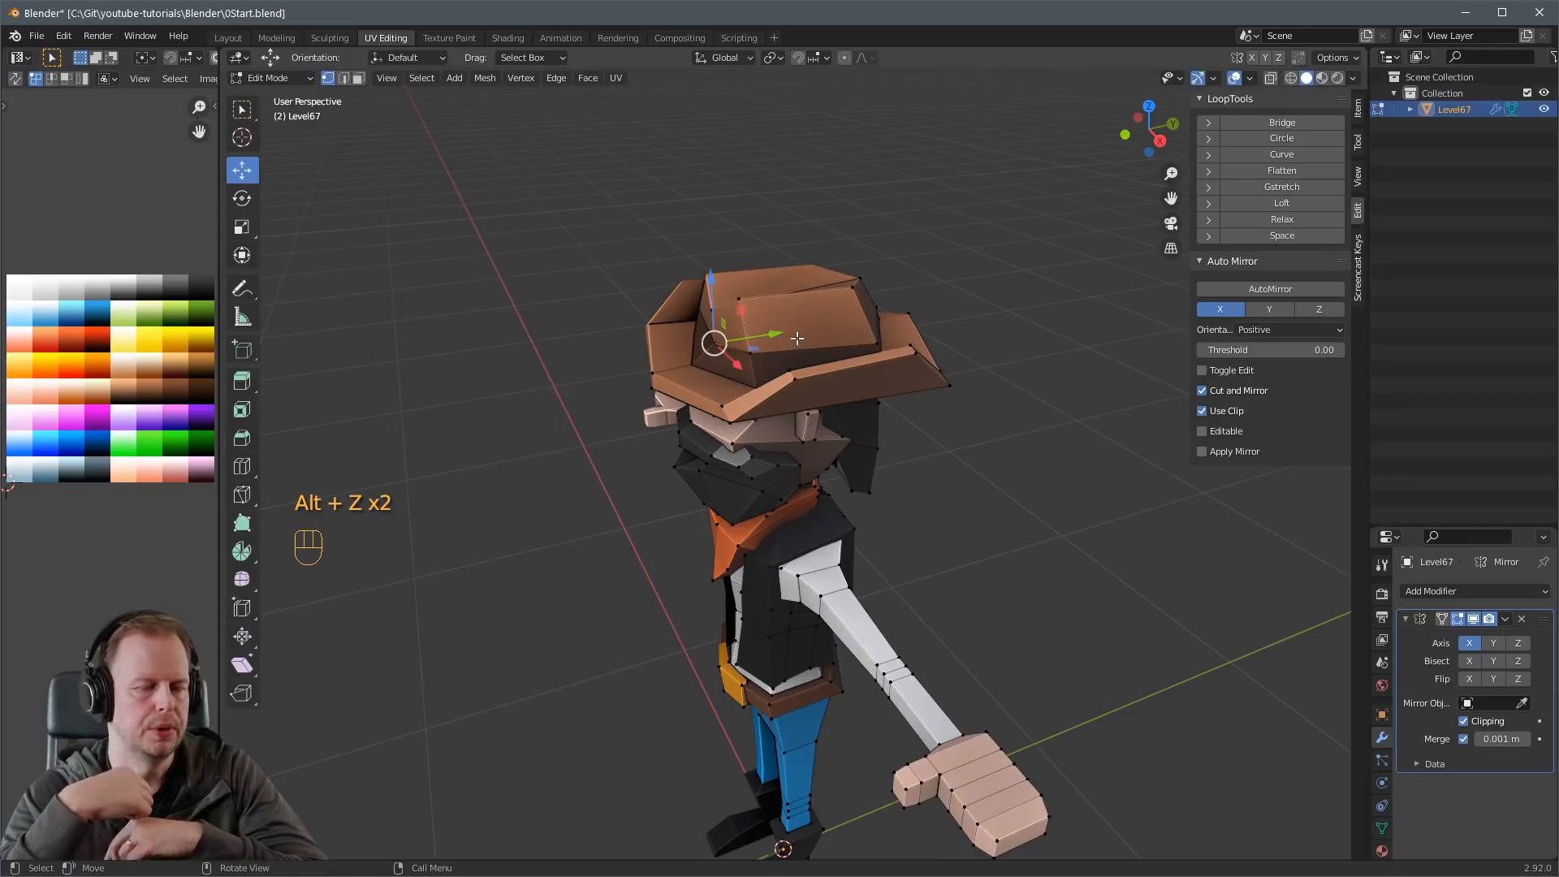
pyautogui.press('g')
pyautogui.click(777, 333)
pyautogui.scroll(-3, 771, 349)
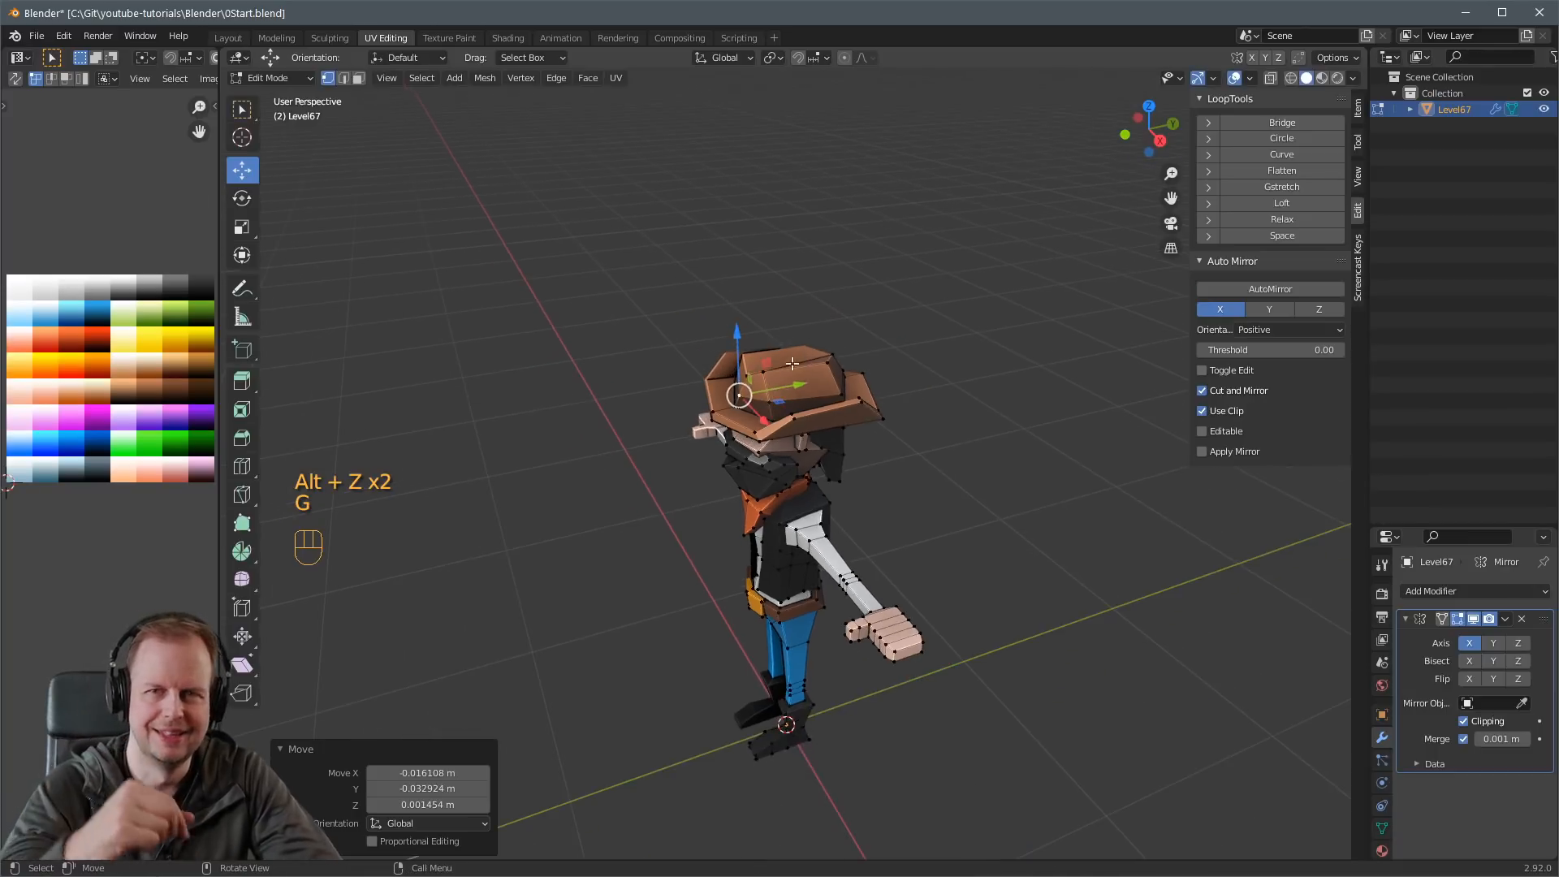
# Isolate the hat by selecting its linked geometry and hiding all other parts of the character.
pyautogui.press('Tab')
pyautogui.moveTo(690, 483); pyautogui.dragTo(776, 442, button='middle')
pyautogui.press('Tab')
pyautogui.press('Tab')
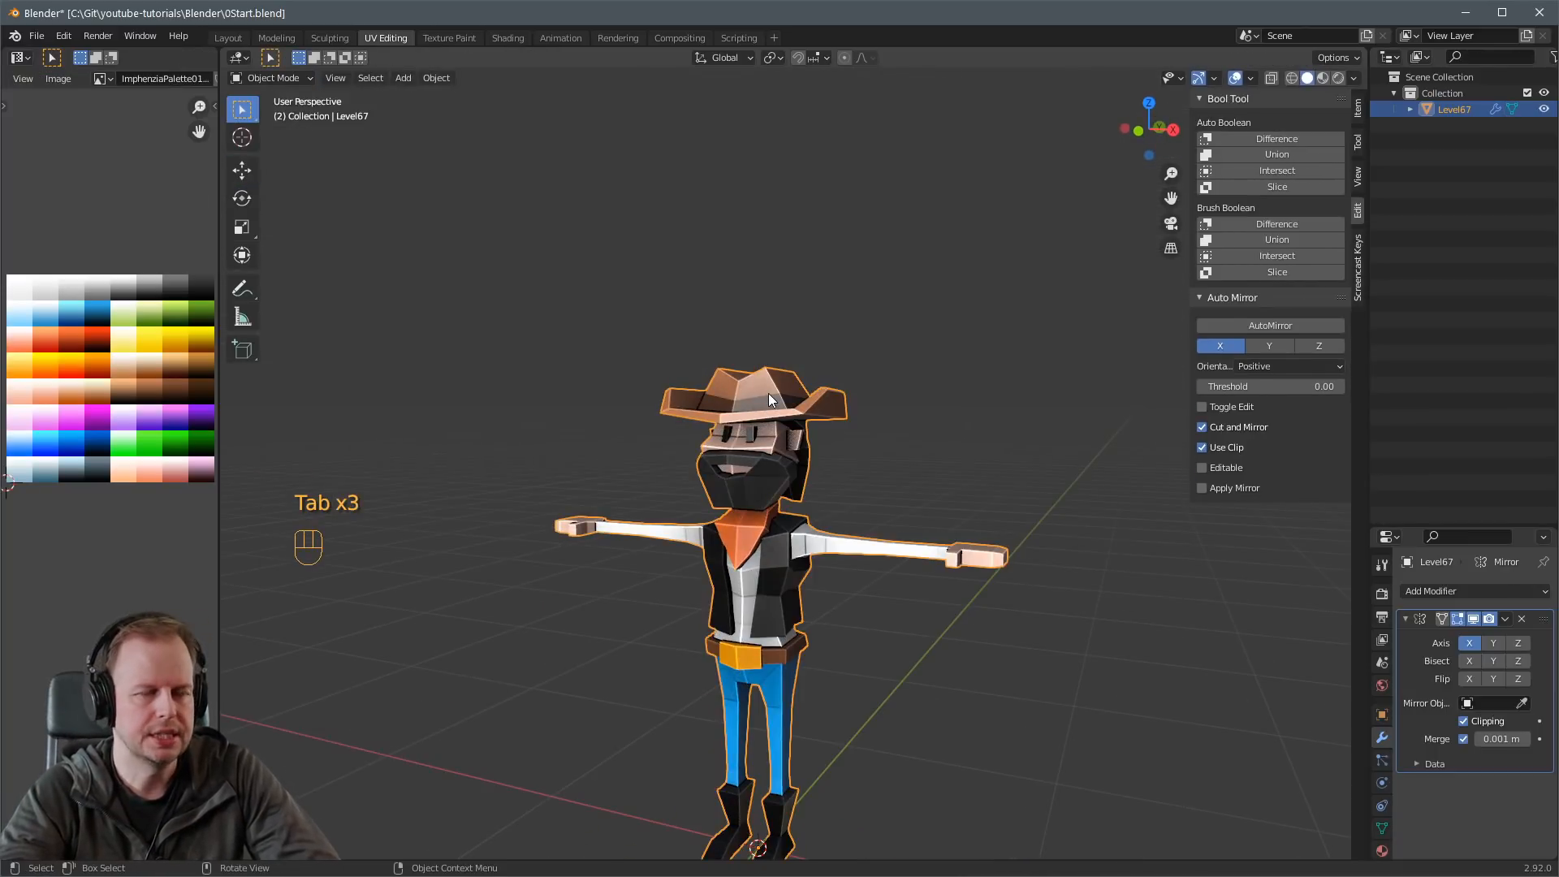
pyautogui.press('Tab')
pyautogui.press('l')
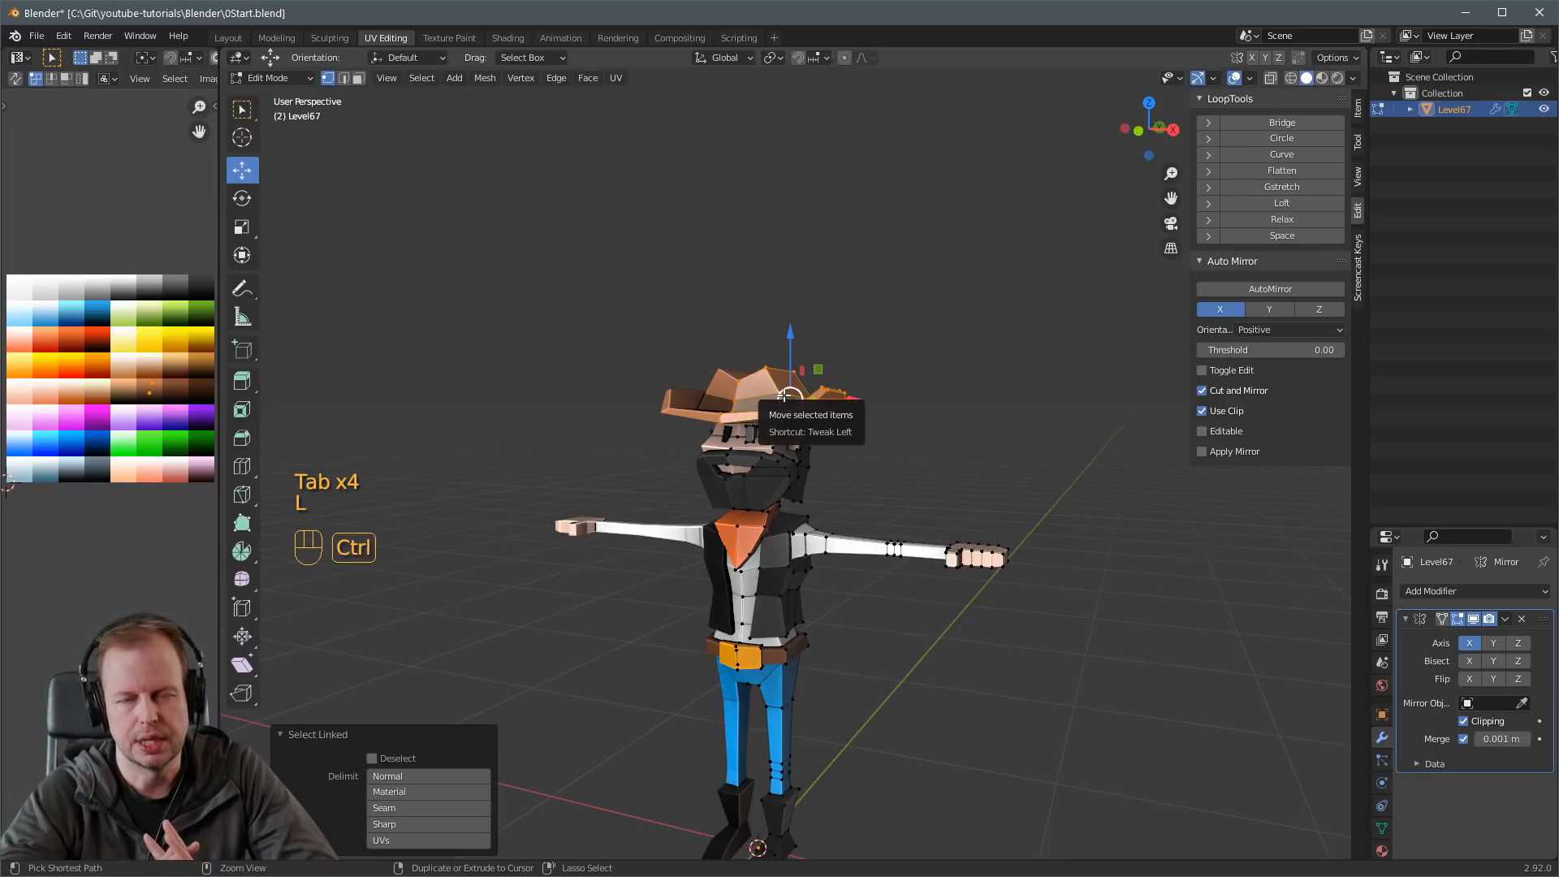
pyautogui.hotkey('ctrl', 'i')
pyautogui.press('h')
pyautogui.moveTo(779, 398); pyautogui.dragTo(758, 364, button='middle')
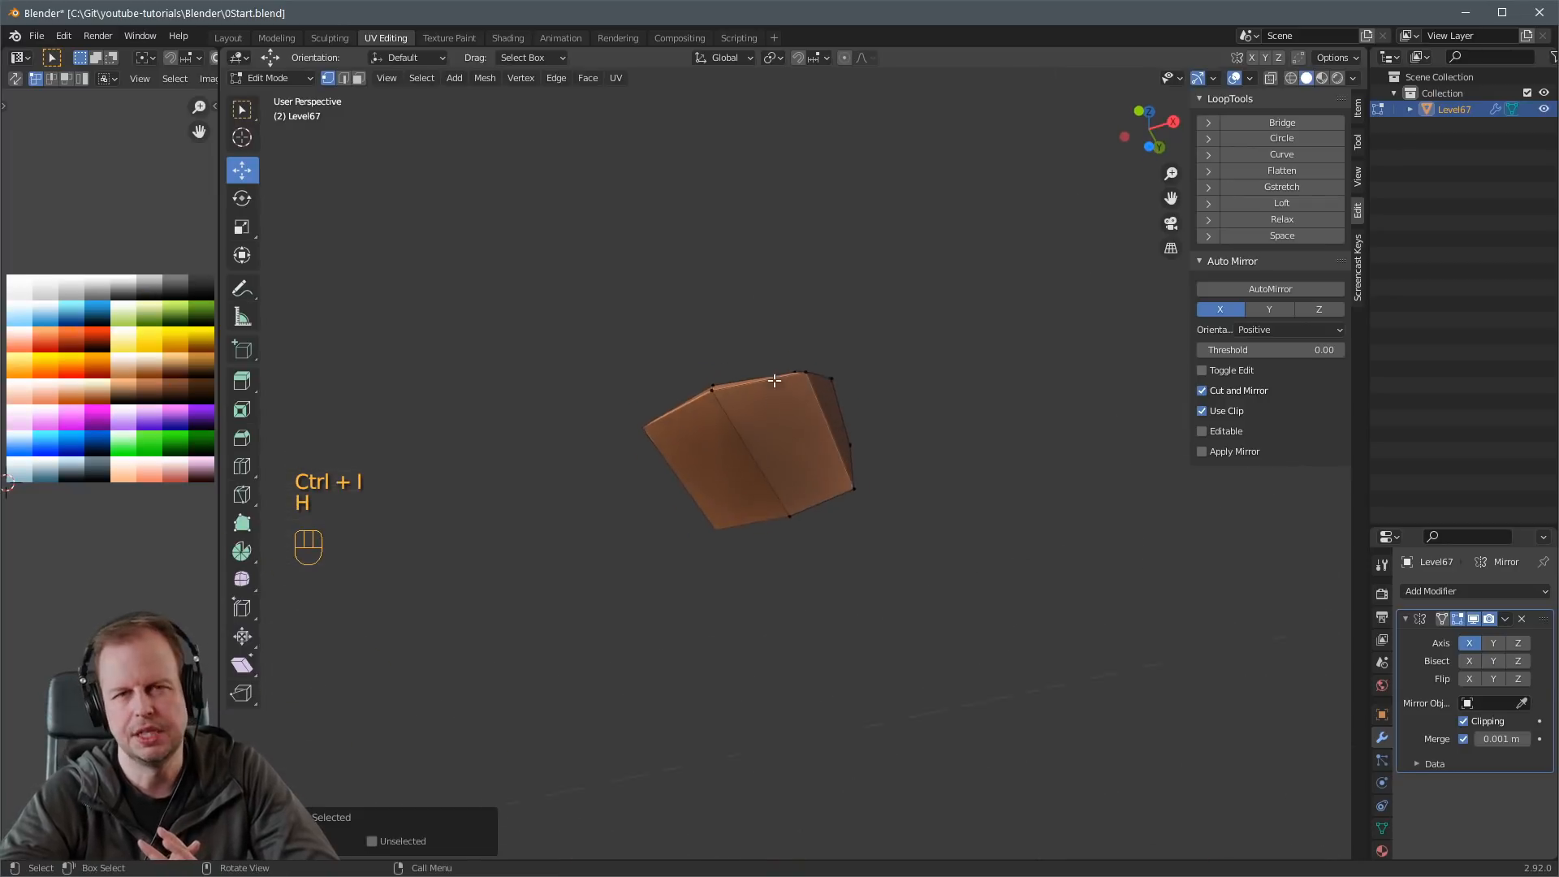
# Inset the hat's underside face by about 0.084 m and scale the inner face to 0.842.
pyautogui.press('Tab')
pyautogui.press('3')
pyautogui.press('Tab')
pyautogui.press('3')
pyautogui.click(791, 410)
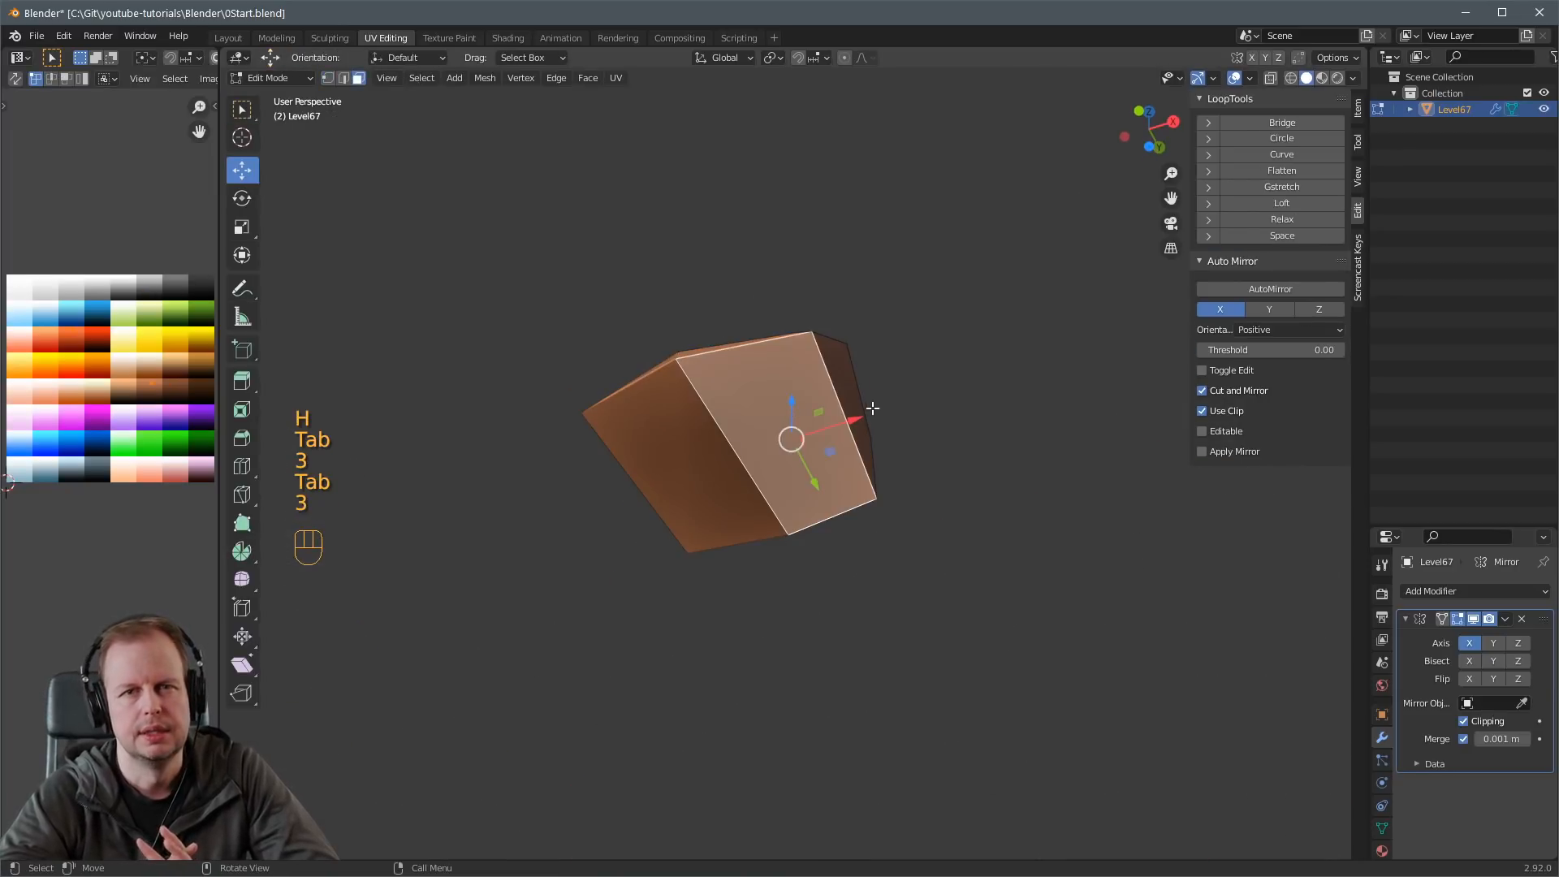
pyautogui.press('i')
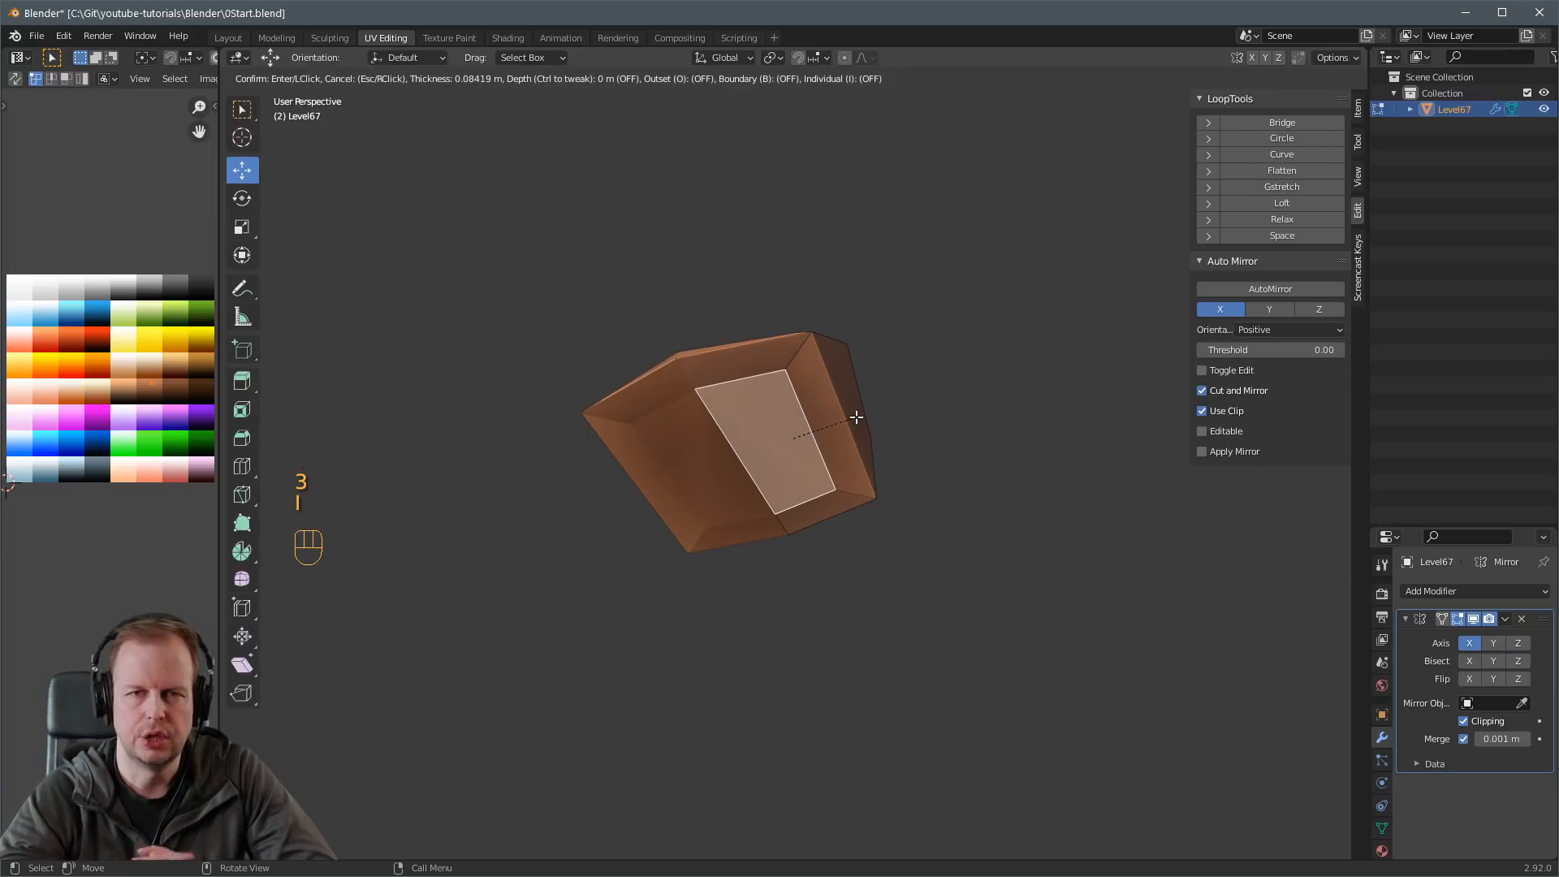
pyautogui.click(856, 417)
pyautogui.moveTo(856, 417); pyautogui.dragTo(884, 494, button='middle')
pyautogui.press('s')
pyautogui.click(893, 442)
# Extrude the inset face about 0.10 m up into the crown, shrink it, and shift it about 0.052 m towards the mirror plane.
pyautogui.press('e')
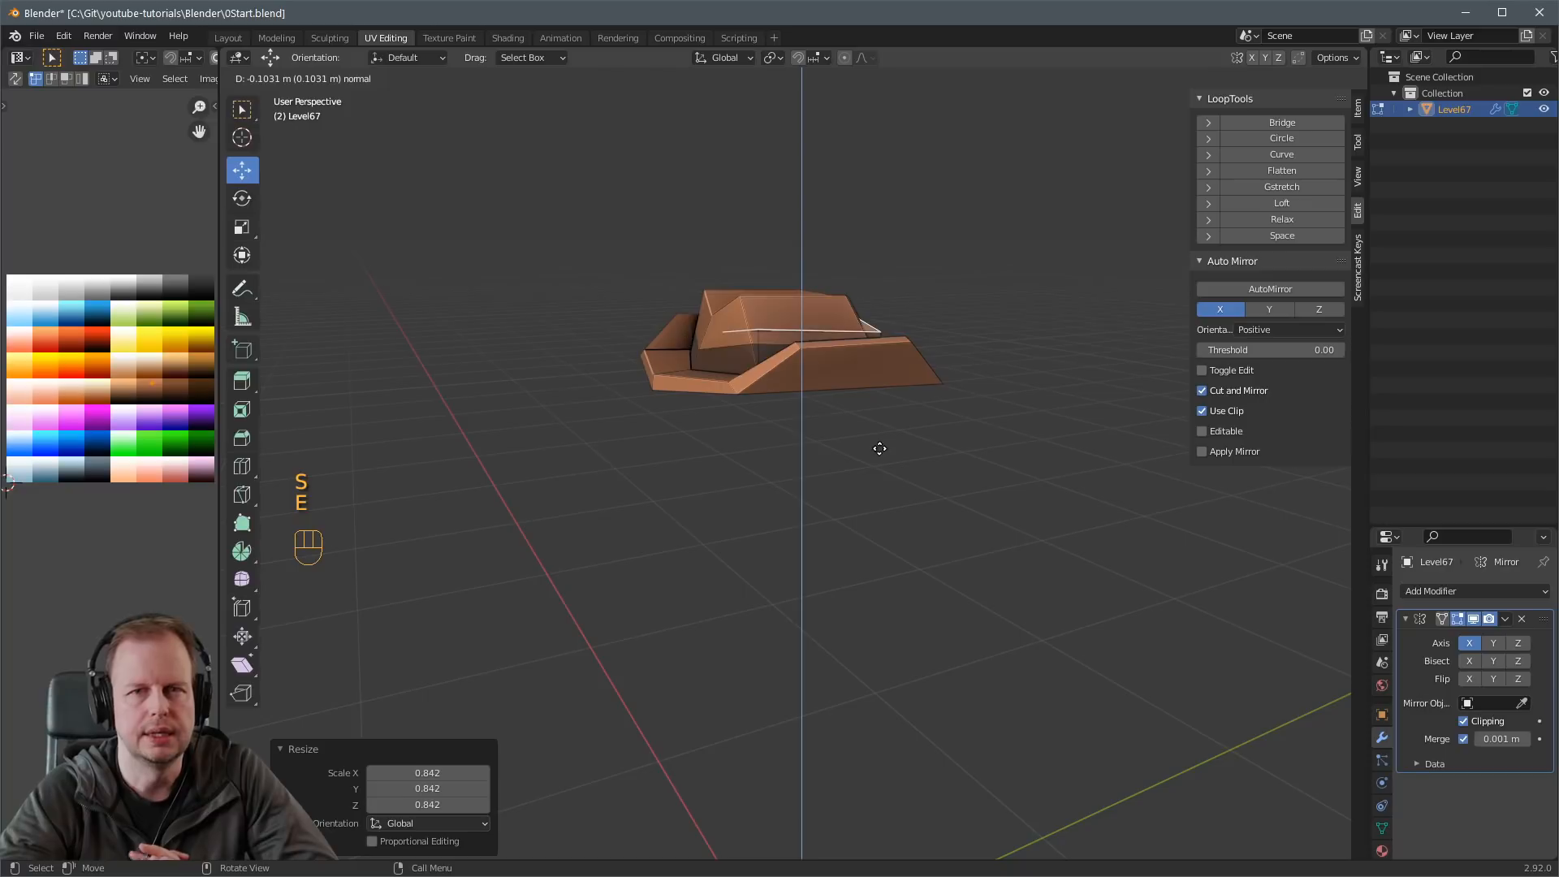
pyautogui.click(877, 448)
pyautogui.press('s')
pyautogui.click(818, 433)
pyautogui.moveTo(818, 432); pyautogui.dragTo(999, 372, button='middle')
pyautogui.press('g')
pyautogui.click(838, 392)
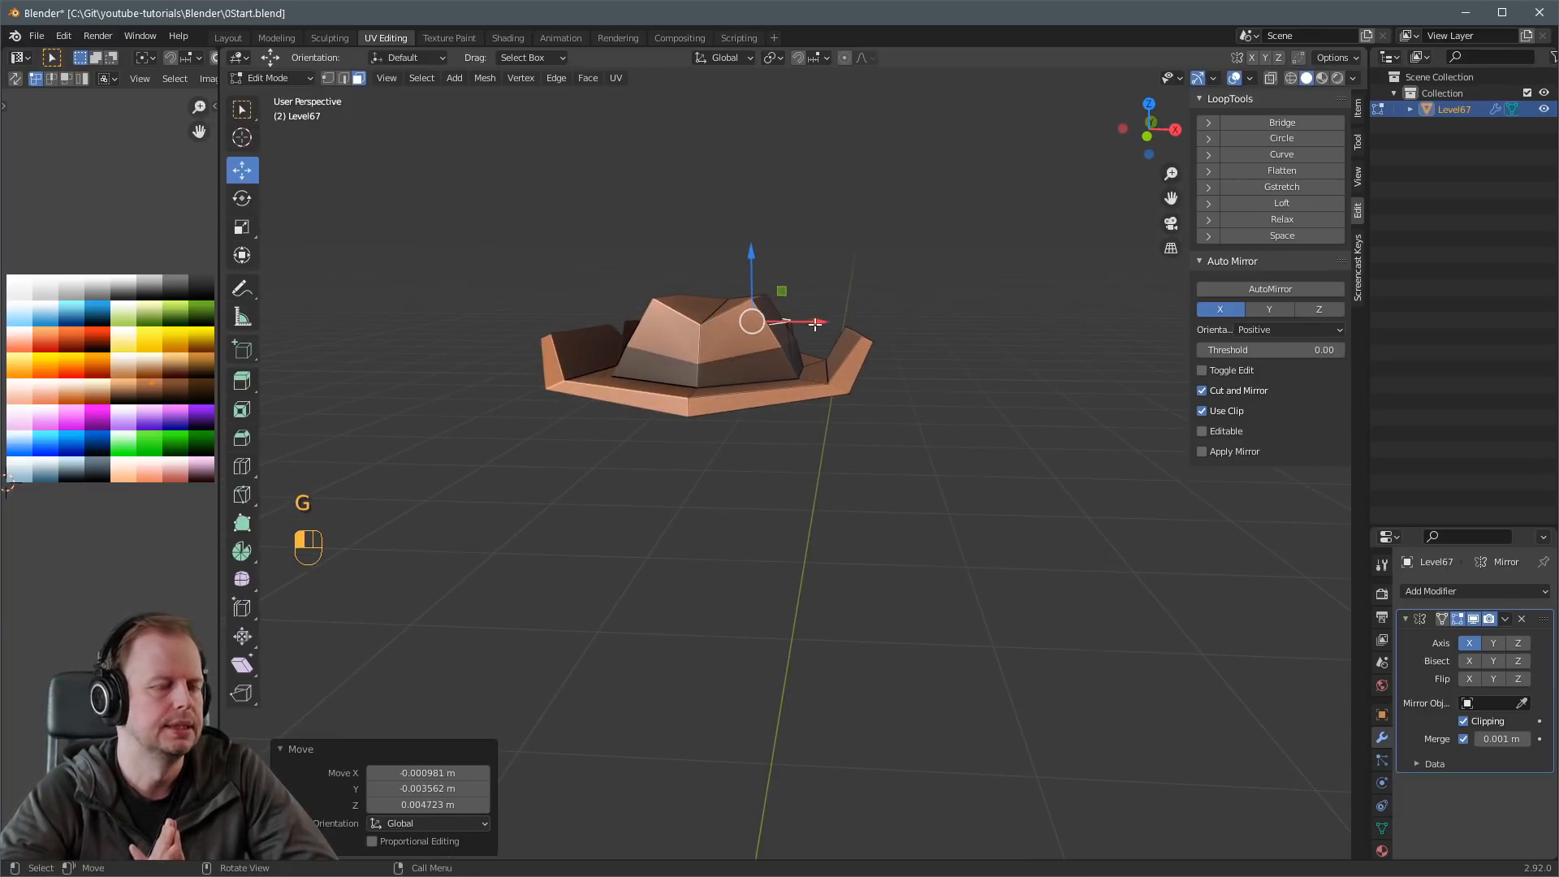
pyautogui.moveTo(815, 324); pyautogui.dragTo(786, 330)
pyautogui.moveTo(786, 331); pyautogui.dragTo(902, 382, button='middle')
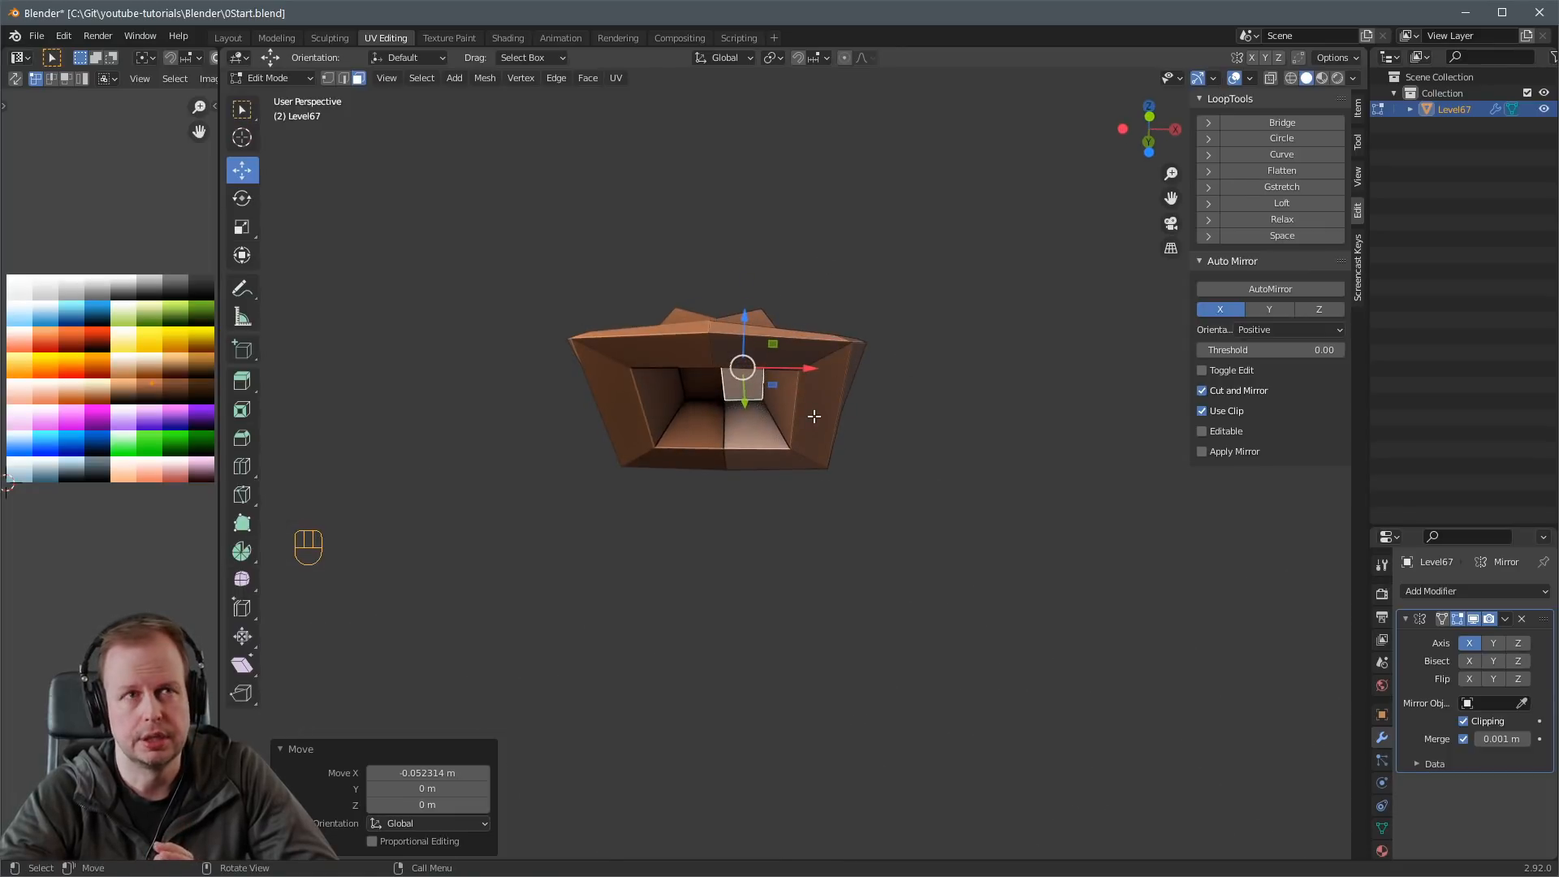
# Grow the selection over the hat's hollow and recolour its inner faces dark brown on the palette.
pyautogui.press('ctrl+KP_Add')
pyautogui.click(178, 416)
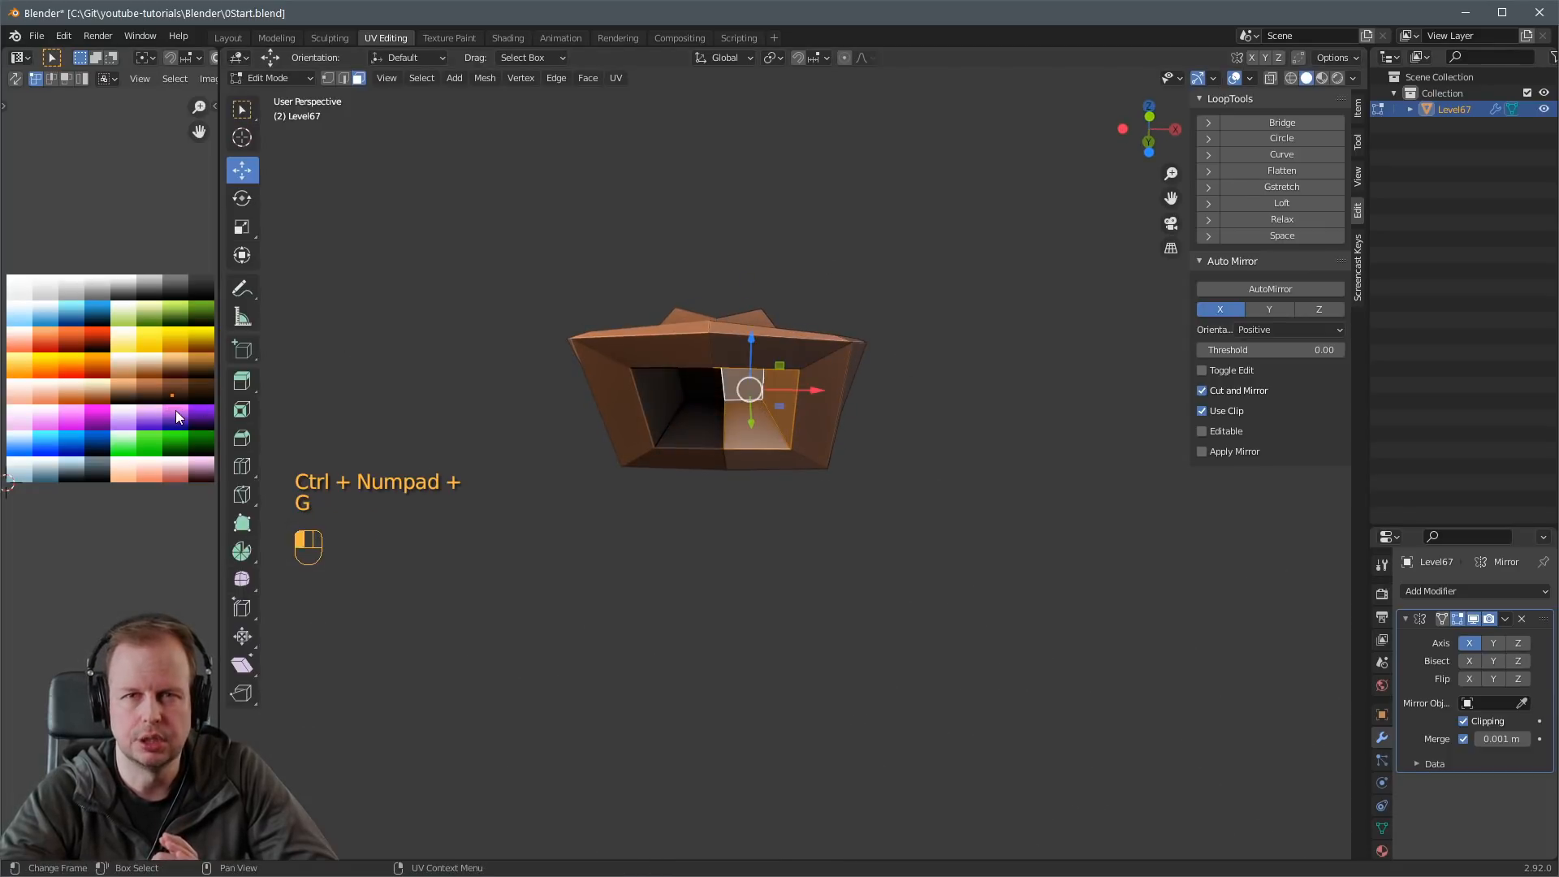
pyautogui.click(815, 529)
pyautogui.scroll(-3, 820, 511)
pyautogui.moveTo(836, 492); pyautogui.dragTo(793, 411, button='middle')
pyautogui.press('3')
pyautogui.press('a')
pyautogui.press('a')
pyautogui.press('a')
pyautogui.press('a')
pyautogui.press('a')
pyautogui.press('2')
pyautogui.press('a')
pyautogui.press('a')
pyautogui.press('a')
pyautogui.press('a')
# Select the hat's outer faces and recolour them a darker brown on the palette.
pyautogui.press('3')
pyautogui.press('a')
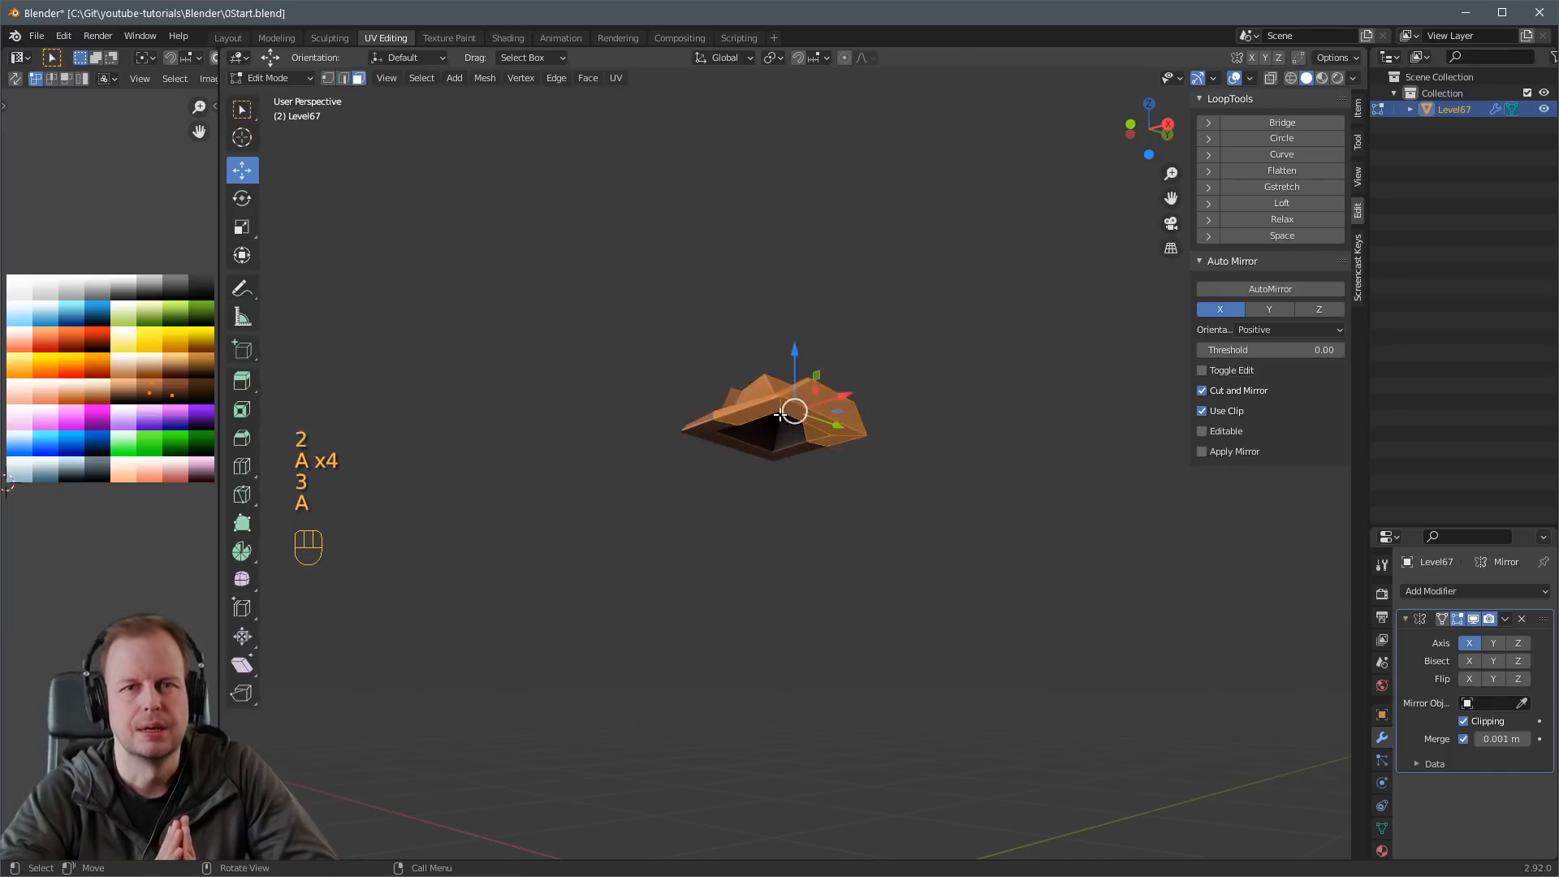
pyautogui.press('a')
pyautogui.keyDown('alt'); pyautogui.keyDown('shift'); pyautogui.click(780, 411); pyautogui.keyUp('shift'); pyautogui.keyUp('alt')
pyautogui.keyDown('shift'); pyautogui.click(849, 415); pyautogui.keyUp('shift')
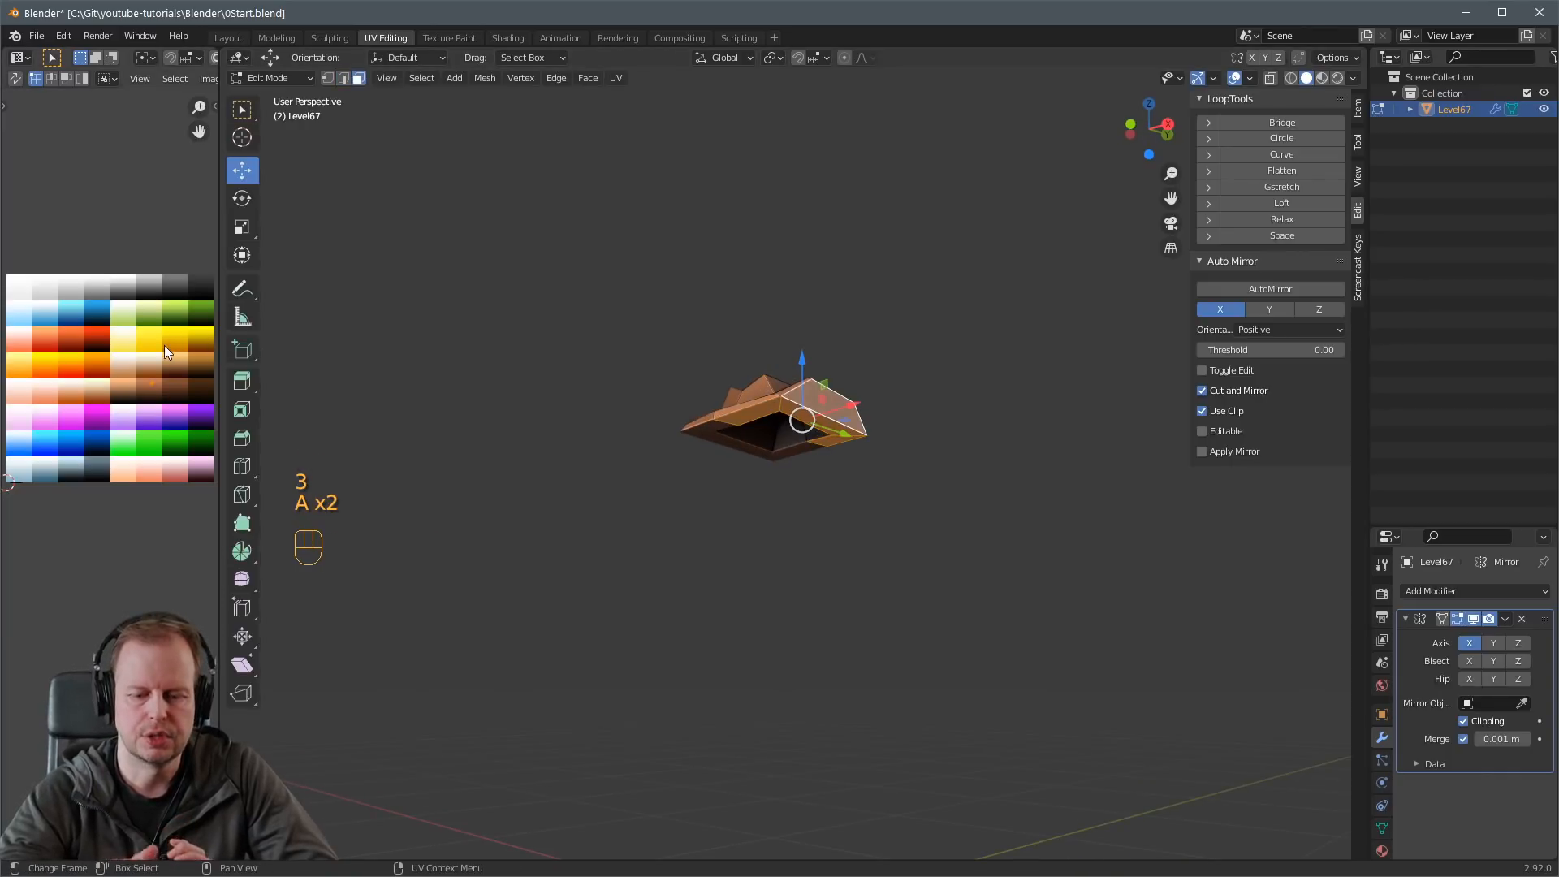
pyautogui.press('g')
pyautogui.click(164, 349)
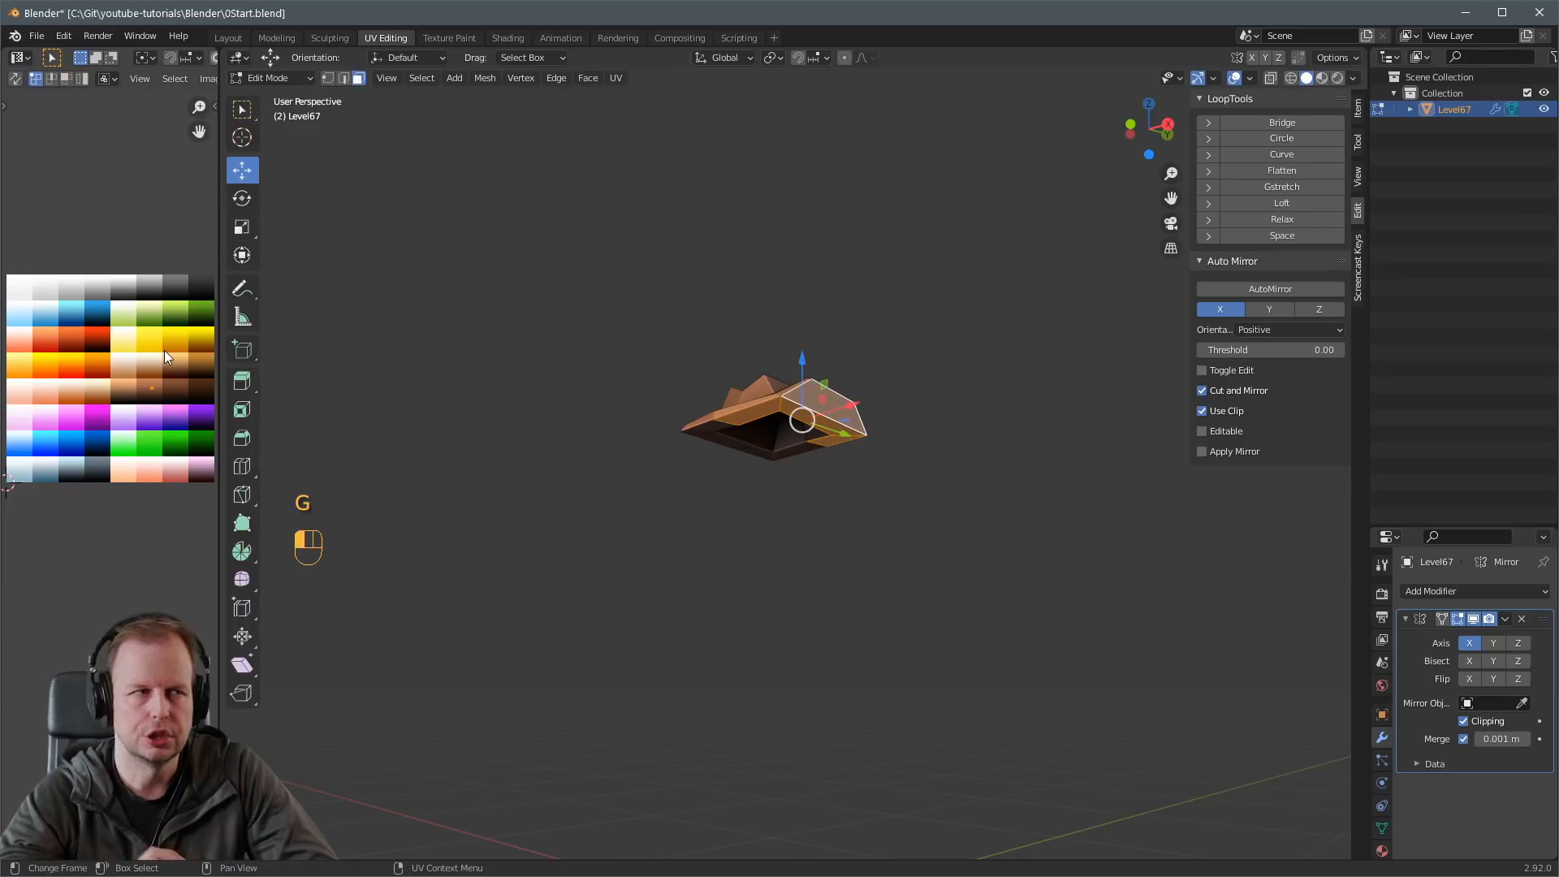
pyautogui.moveTo(794, 518); pyautogui.dragTo(849, 493, button='middle')
pyautogui.press('Tab')
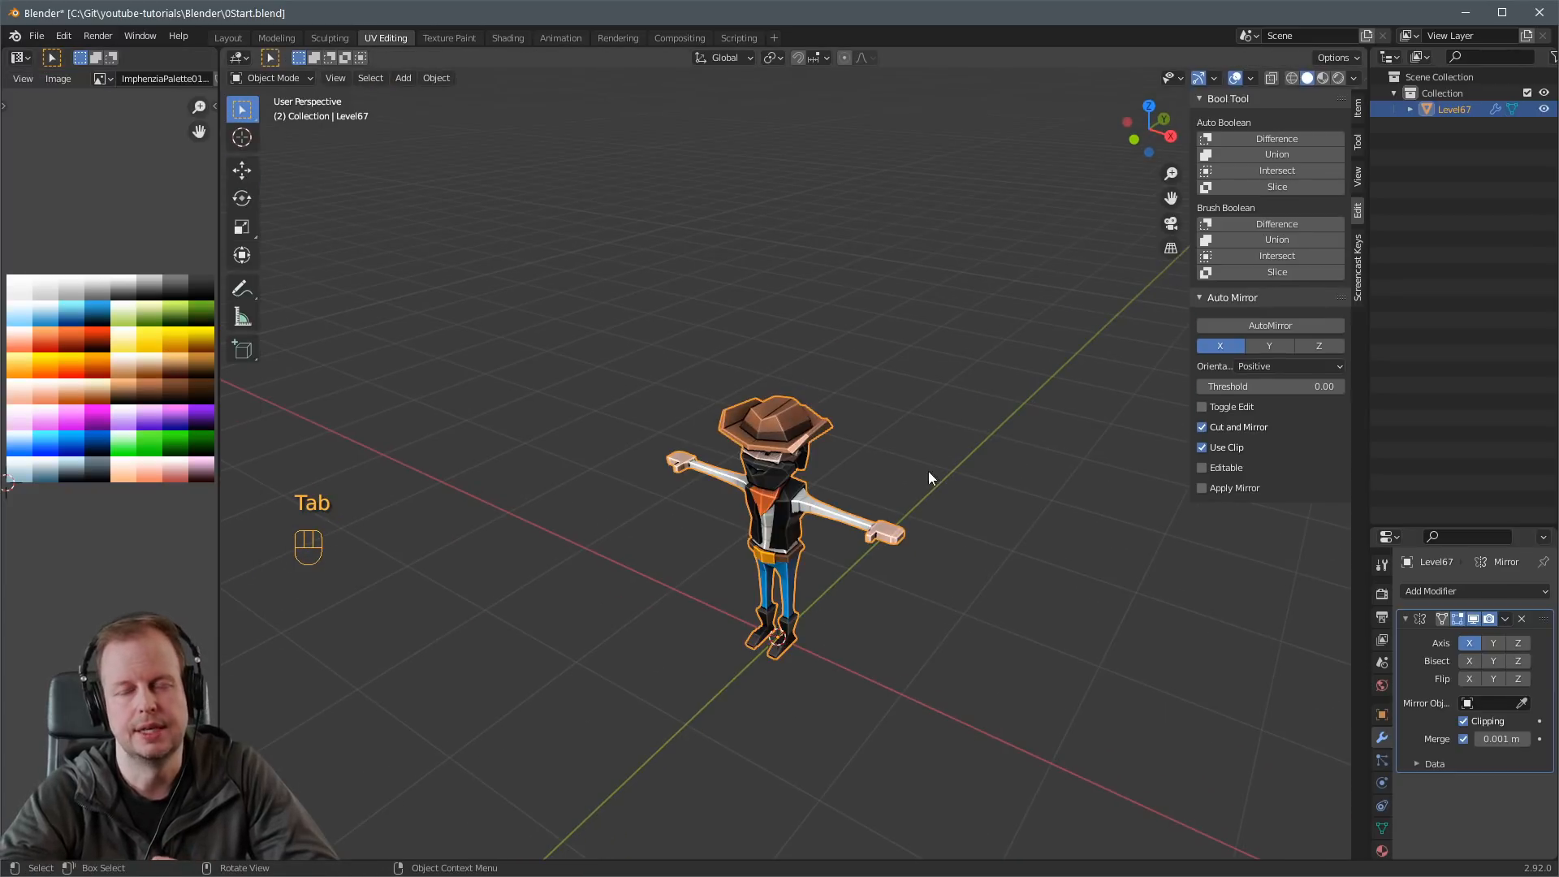
# Unhide all hidden parts of the character and save the file as Unity2021MultiplayerCowboy.blend.
pyautogui.moveTo(951, 455); pyautogui.dragTo(912, 422, button='middle')
pyautogui.press('Tab')
pyautogui.hotkey('alt', 'h')
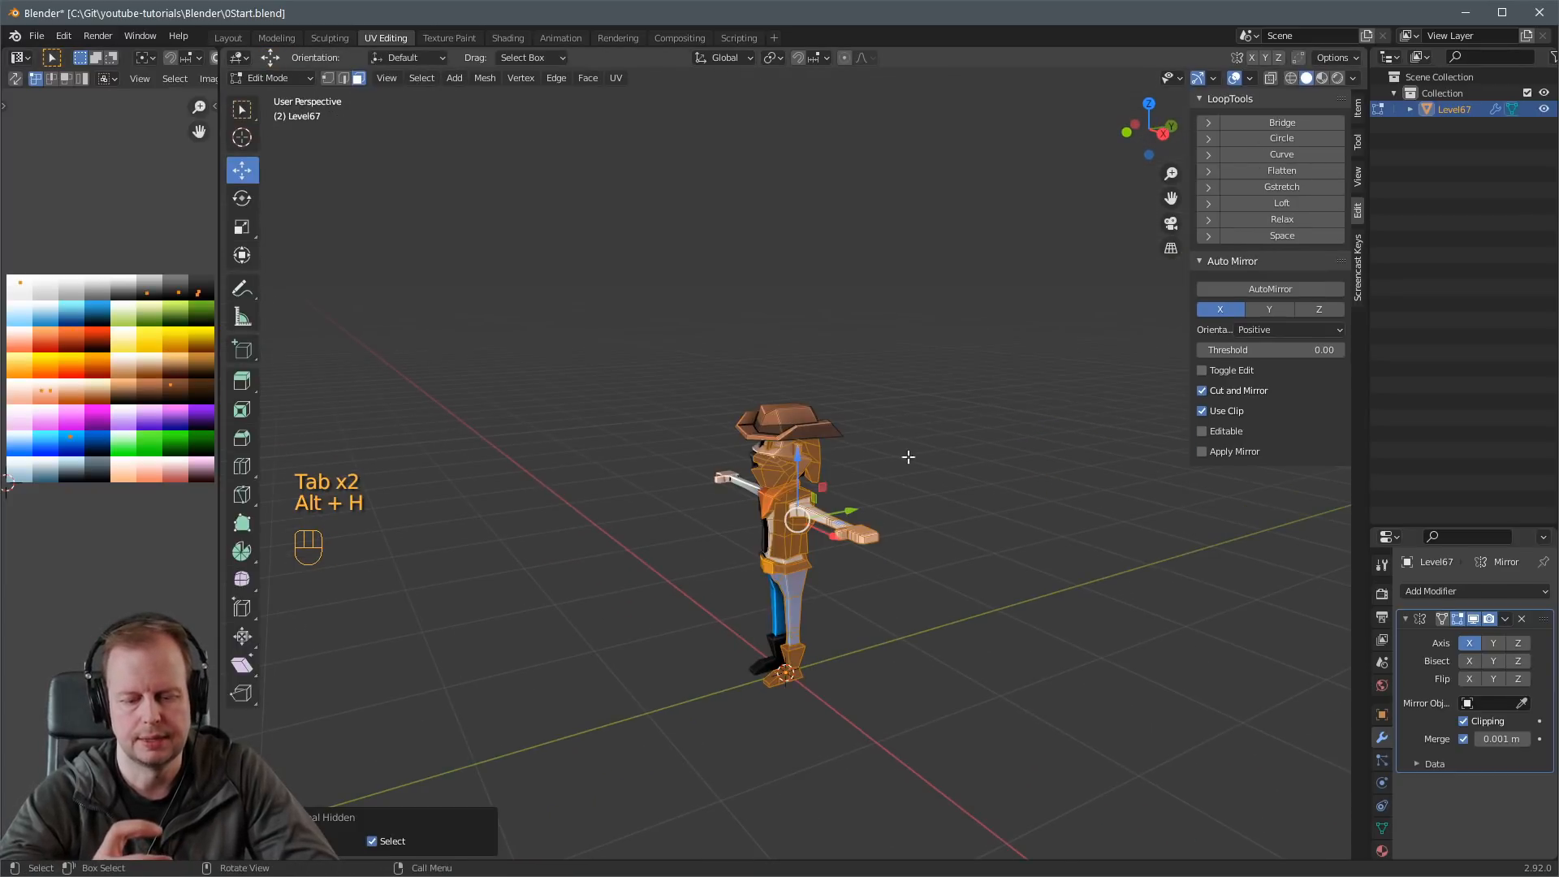
pyautogui.press('Tab')
pyautogui.moveTo(885, 532); pyautogui.dragTo(920, 509, button='middle')
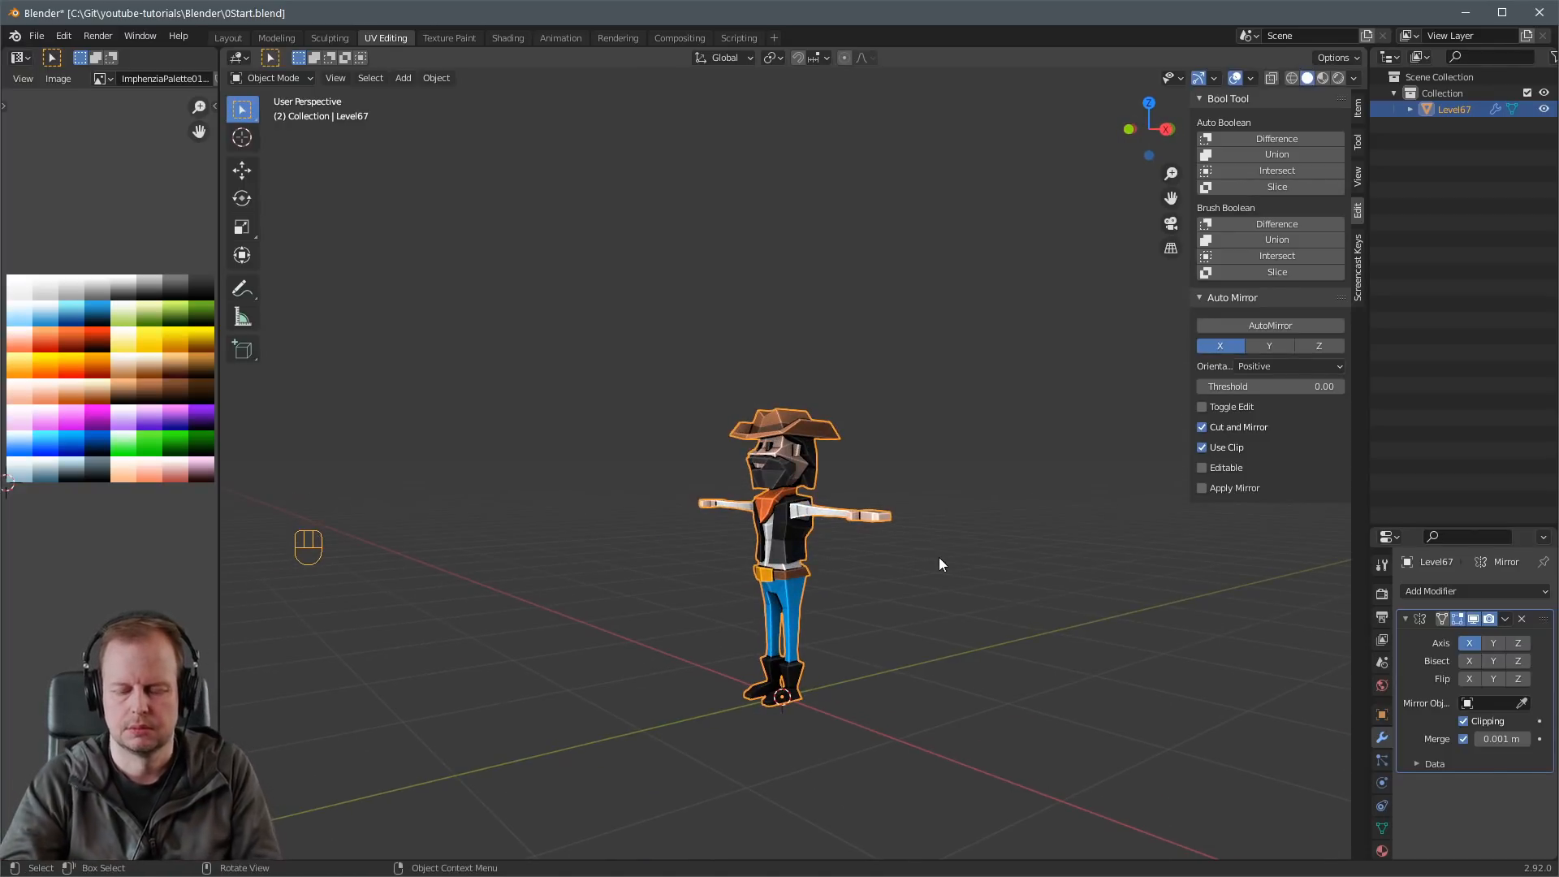
pyautogui.scroll(-3, 909, 552)
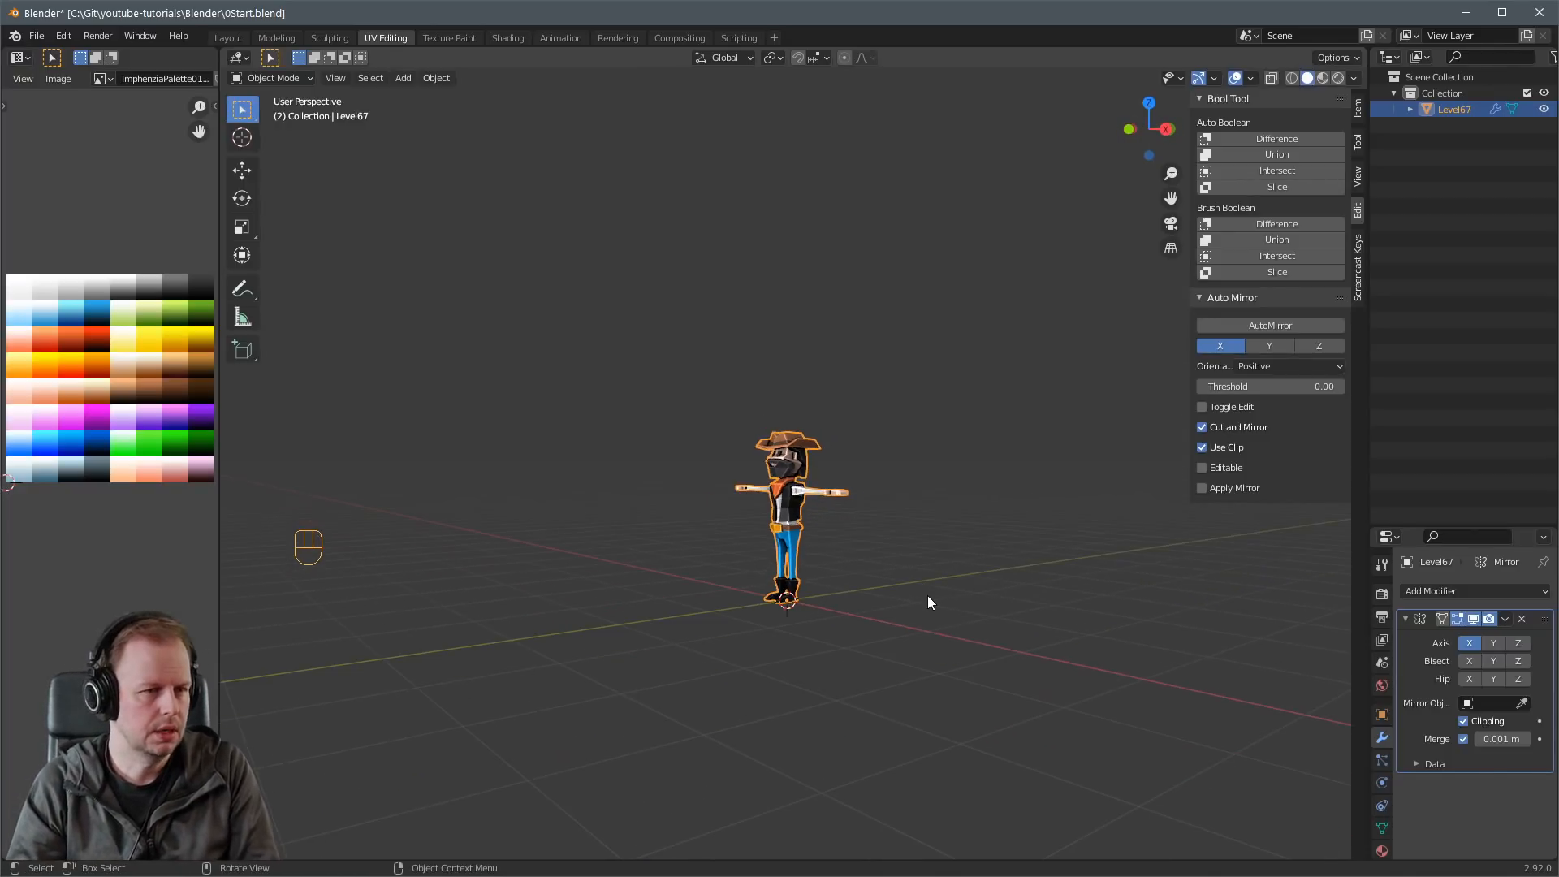
pyautogui.click(984, 530)
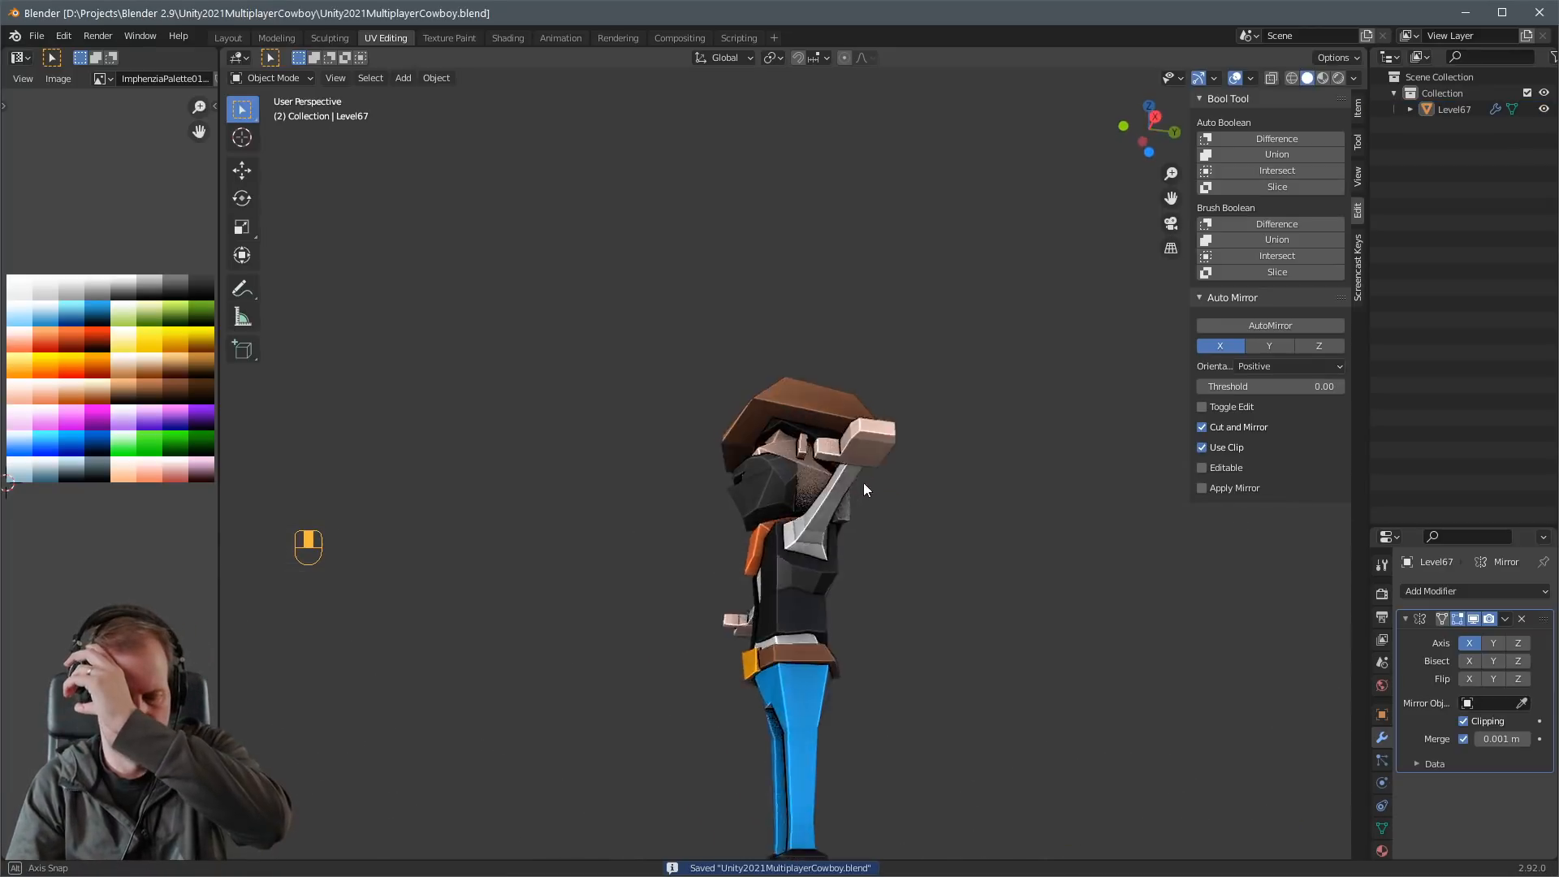
# Reposition an edge of the hat's brim.
pyautogui.moveTo(863, 482)
pyautogui.mouseDown(button='middle')
pyautogui.moveTo(958, 564)
pyautogui.moveTo(861, 500)
pyautogui.moveTo(763, 393)
pyautogui.moveTo(814, 413)
pyautogui.moveTo(763, 398)
pyautogui.moveTo(912, 515)
pyautogui.moveTo(855, 481)
pyautogui.mouseUp(button='middle')
pyautogui.press('2')
pyautogui.click(716, 402)
pyautogui.press('Tab')
pyautogui.press('2')
pyautogui.click(695, 397)
pyautogui.press('g')
pyautogui.click(761, 391)
# Examine the whole character from several sides for remaining shape problems.
pyautogui.scroll(3, 861, 470)
pyautogui.scroll(-3, 857, 497)
pyautogui.moveTo(973, 517); pyautogui.dragTo(900, 532, button='middle')
pyautogui.scroll(1, 1019, 583)
pyautogui.scroll(-3, 1013, 581)
pyautogui.scroll(3, 897, 540)
pyautogui.keyDown('shift'); pyautogui.moveTo(844, 601); pyautogui.dragTo(826, 260, button='middle'); pyautogui.keyUp('shift')
pyautogui.scroll(-2, 850, 453)
pyautogui.press('KP_1')
pyautogui.press('Tab')
pyautogui.scroll(4, 883, 464)
pyautogui.press('Tab')
pyautogui.press('Tab')
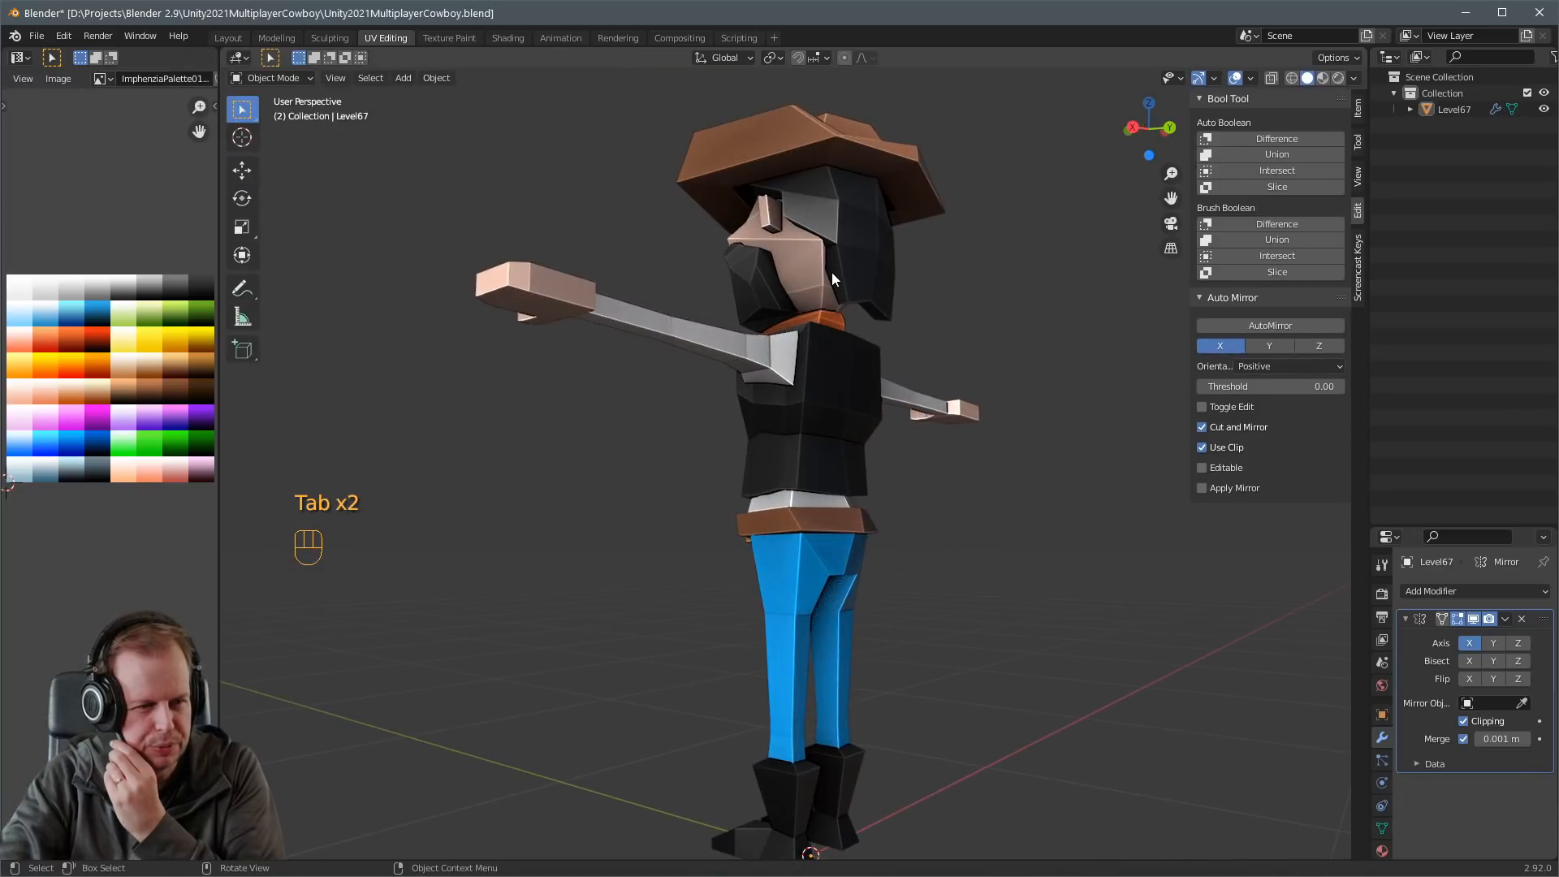
# Pull in two edges at the lower back of the hair.
pyautogui.press('2')
pyautogui.press('Tab')
pyautogui.press('2')
pyautogui.moveTo(959, 277); pyautogui.dragTo(995, 267, button='middle')
pyautogui.press('g')
pyautogui.click(922, 280)
pyautogui.press('g')
pyautogui.click(888, 253)
pyautogui.press('Tab')
# Raise the hair's lower side edge and pull its bottom back edge down, by about 0.021 m in the last move.
pyautogui.moveTo(846, 276); pyautogui.dragTo(952, 263, button='middle')
pyautogui.press('Tab')
pyautogui.scroll(3, 923, 302)
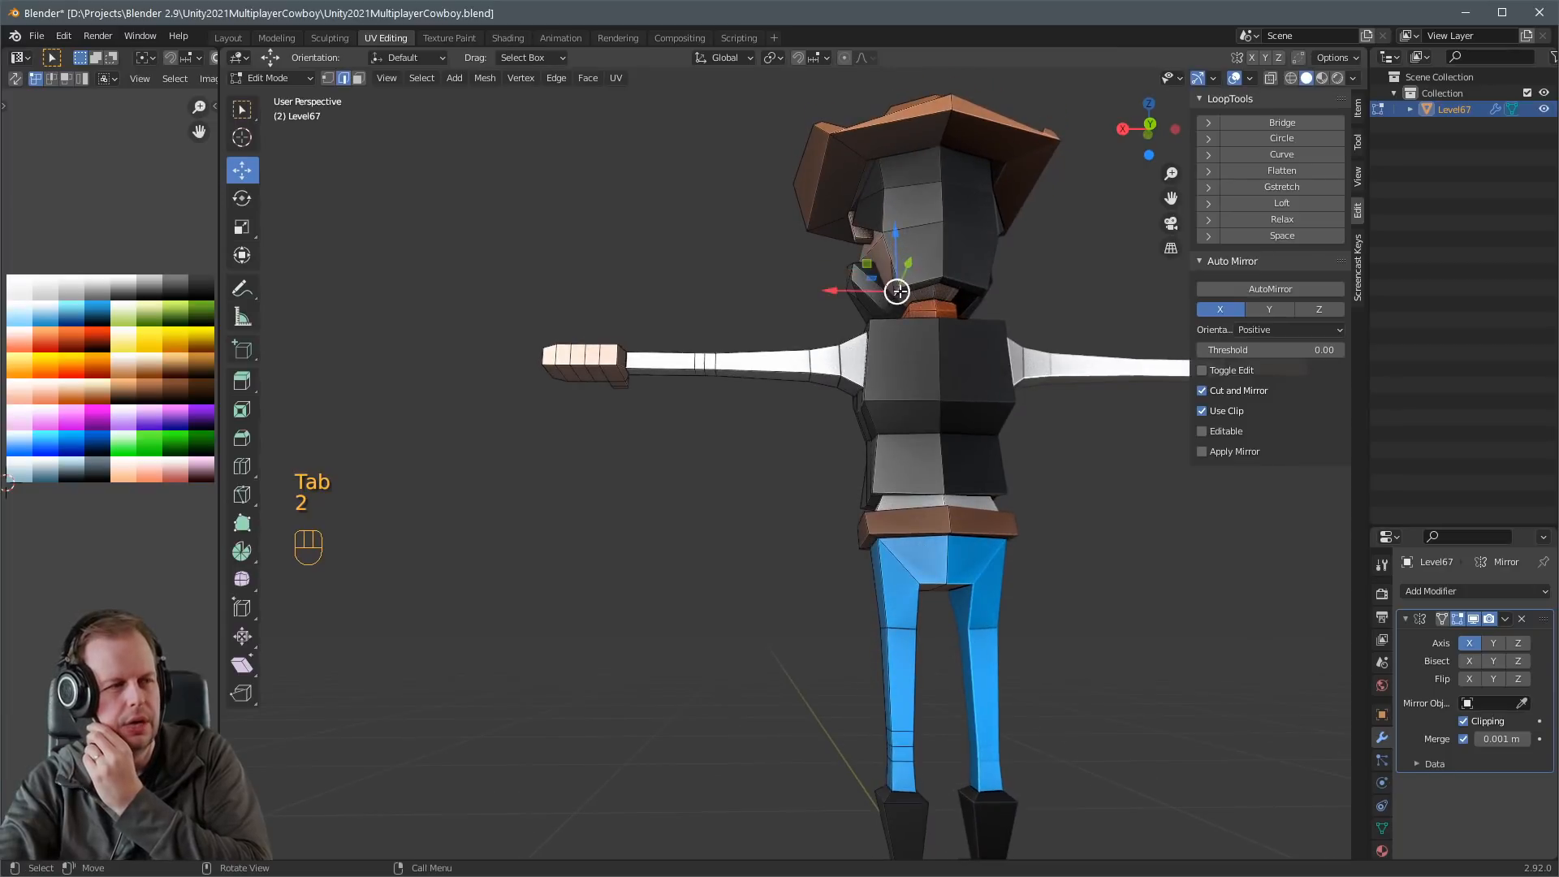
pyautogui.press('g')
pyautogui.click(900, 264)
pyautogui.press('g')
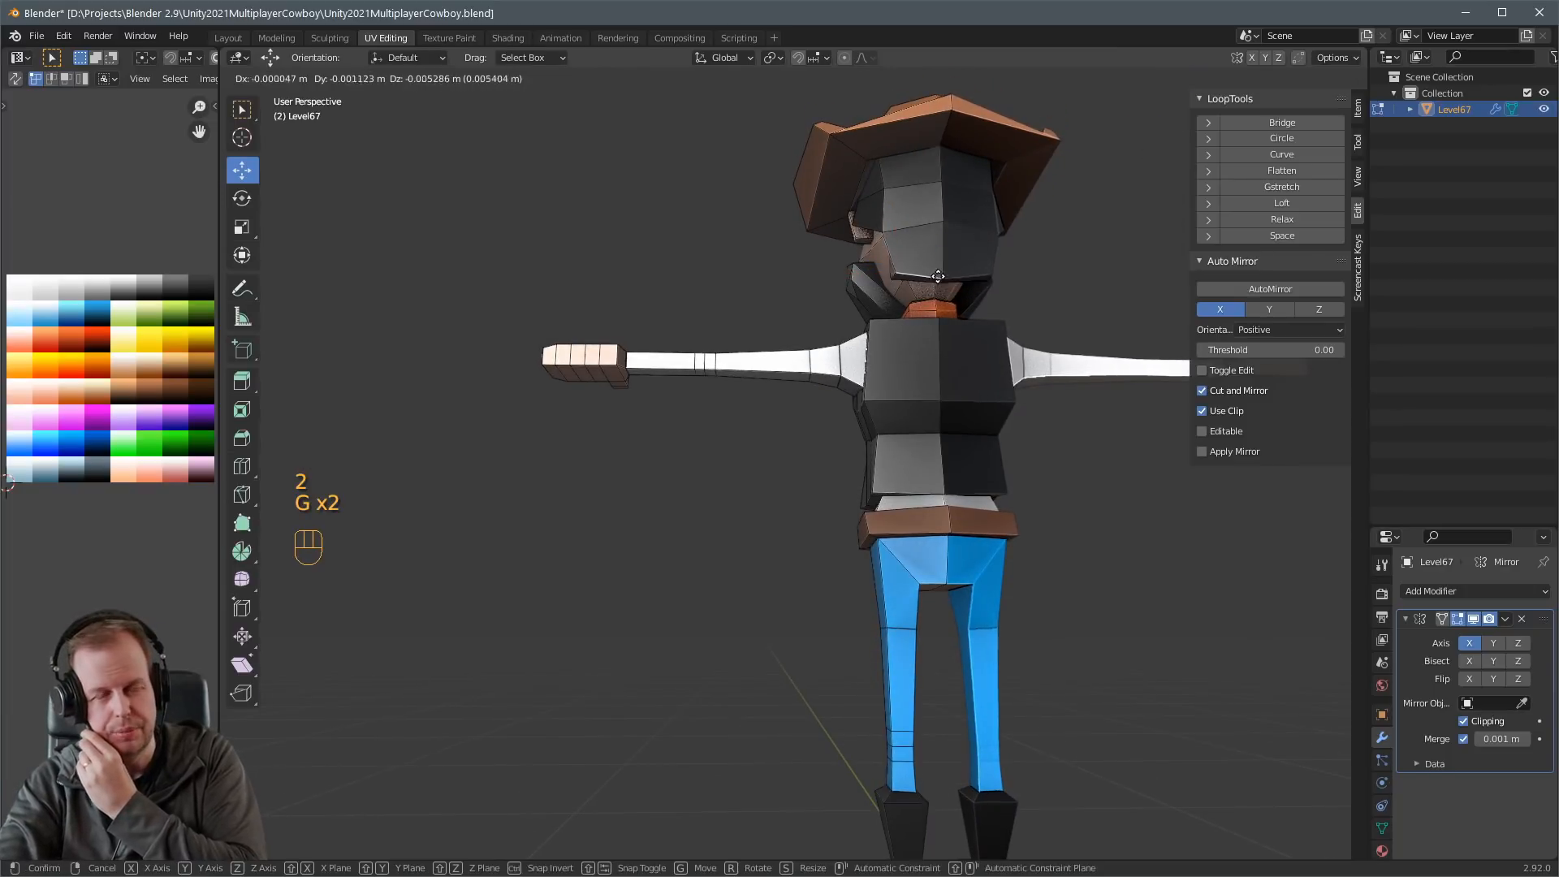
pyautogui.click(944, 284)
pyautogui.press('g')
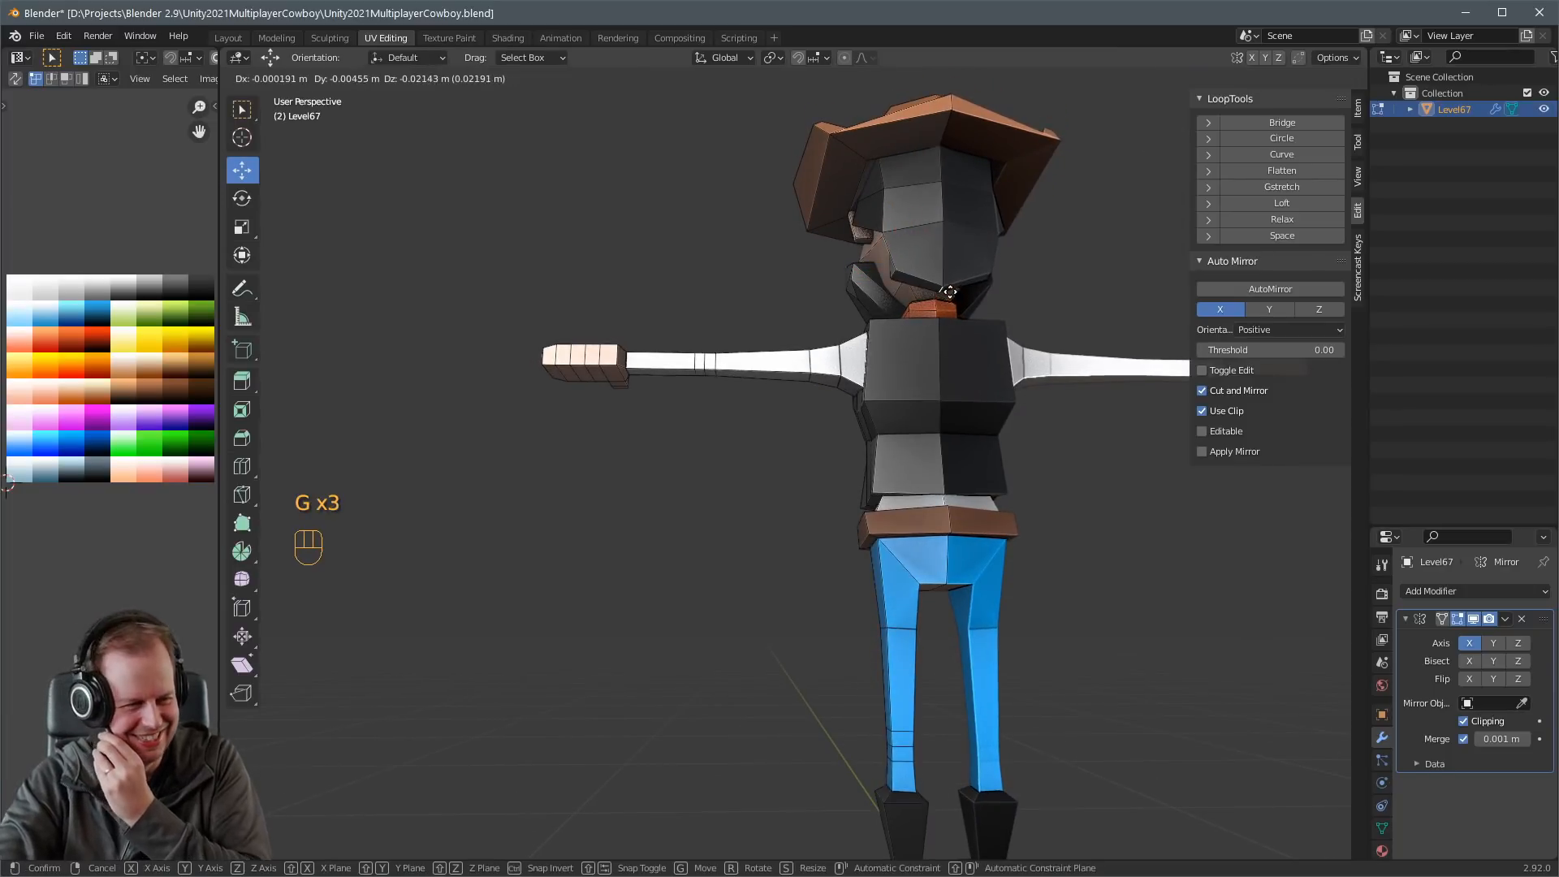
pyautogui.click(950, 294)
pyautogui.scroll(-5, 957, 336)
pyautogui.press('Tab')
pyautogui.moveTo(1007, 365); pyautogui.dragTo(873, 430, button='middle')
pyautogui.moveTo(1015, 426); pyautogui.dragTo(898, 437, button='middle')
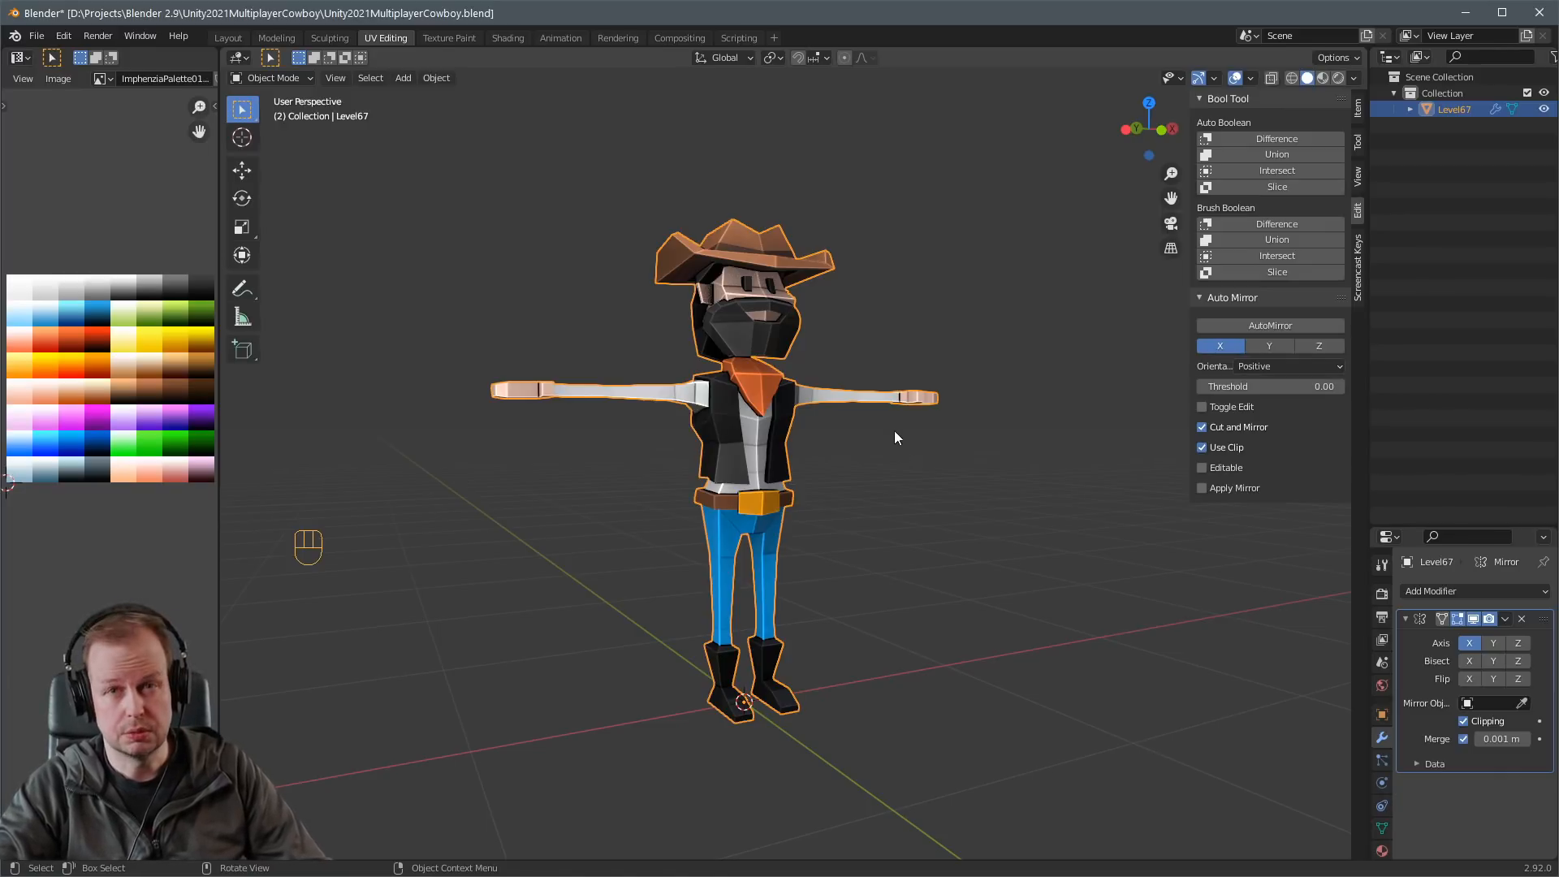
# Examine the belt and torso from behind and from the side.
pyautogui.moveTo(830, 422); pyautogui.dragTo(1110, 523, button='middle')
pyautogui.scroll(6, 867, 490)
pyautogui.press('Tab')
pyautogui.press('2')
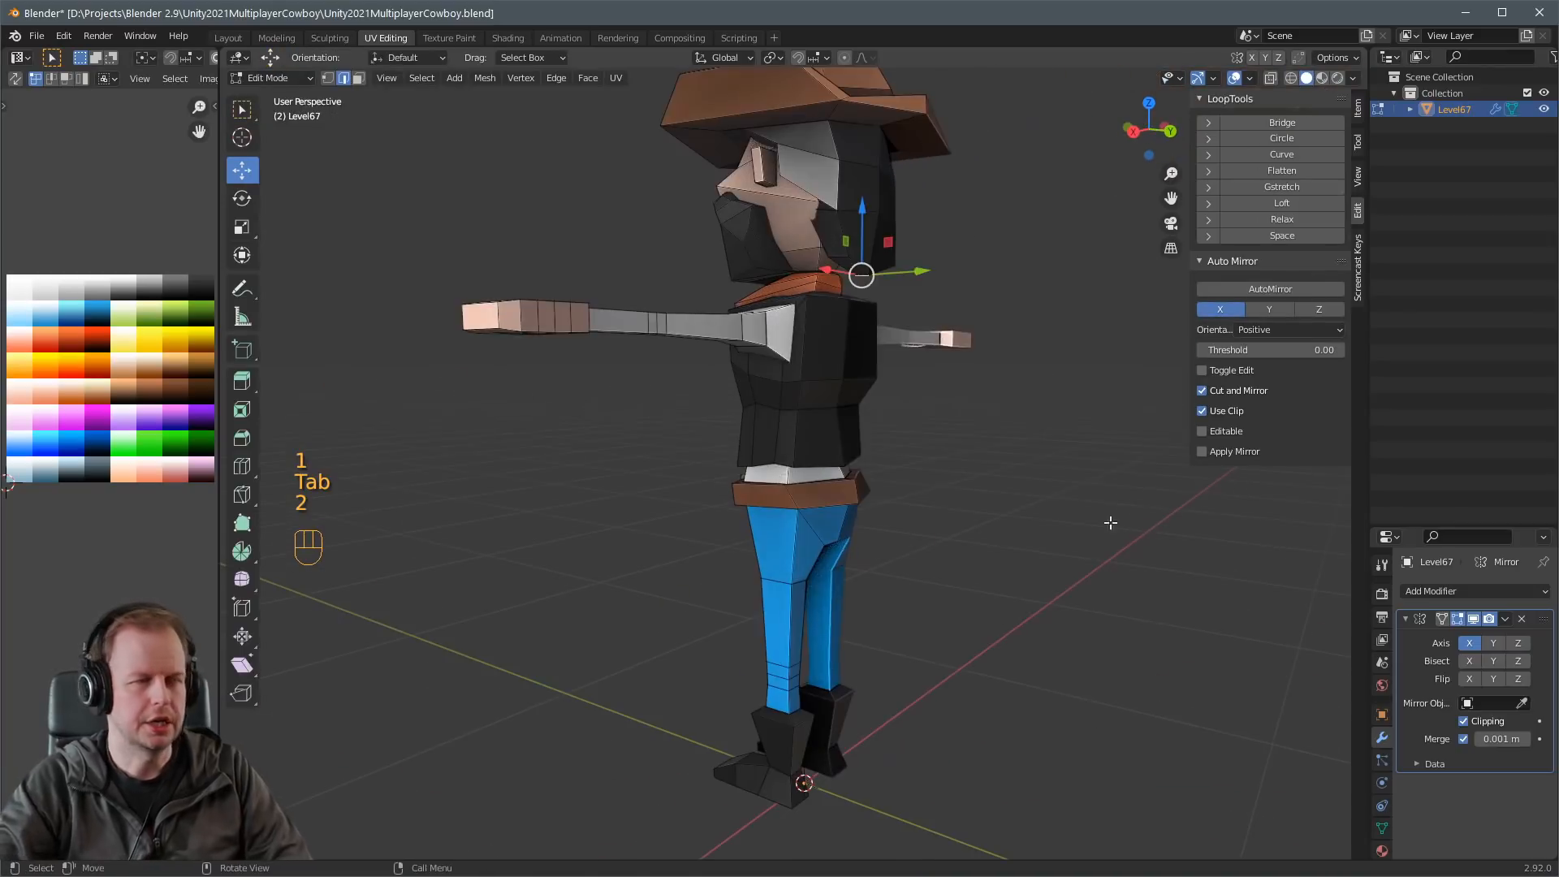
pyautogui.click(850, 499)
pyautogui.press('Tab')
pyautogui.moveTo(804, 495); pyautogui.dragTo(881, 512, button='middle')
pyautogui.scroll(5, 881, 512)
pyautogui.press('Tab')
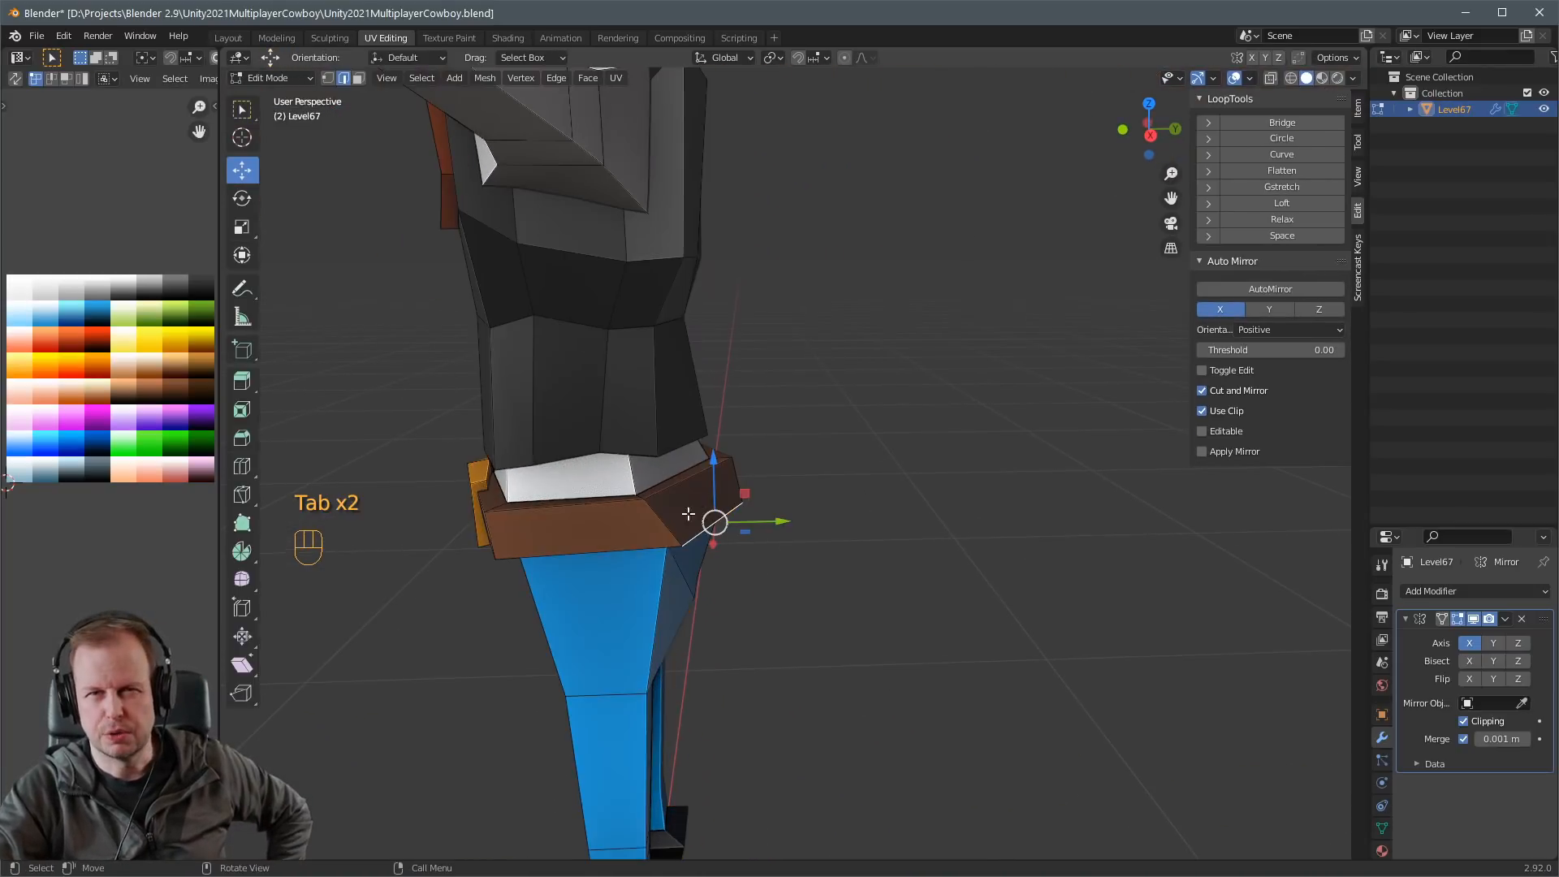
pyautogui.moveTo(695, 526); pyautogui.dragTo(735, 532, button='middle')
pyautogui.keyDown('shift'); pyautogui.moveTo(804, 248); pyautogui.dragTo(840, 374, button='middle'); pyautogui.keyUp('shift')
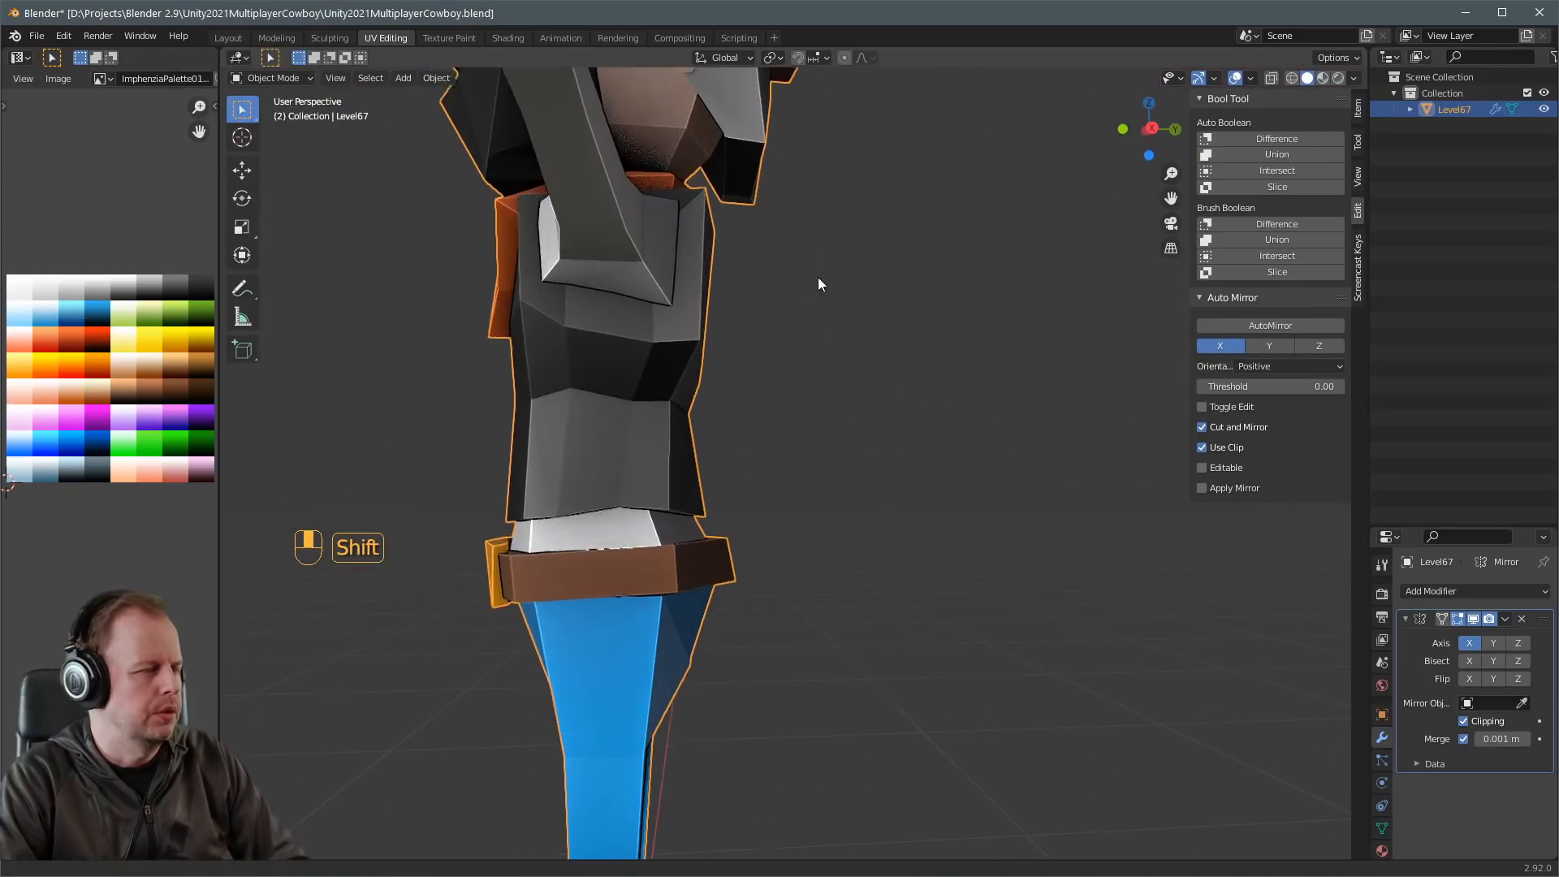
# Shift the lower back edge of the hair slightly forward towards the neck.
pyautogui.moveTo(840, 373); pyautogui.dragTo(775, 305, button='middle')
pyautogui.press('2')
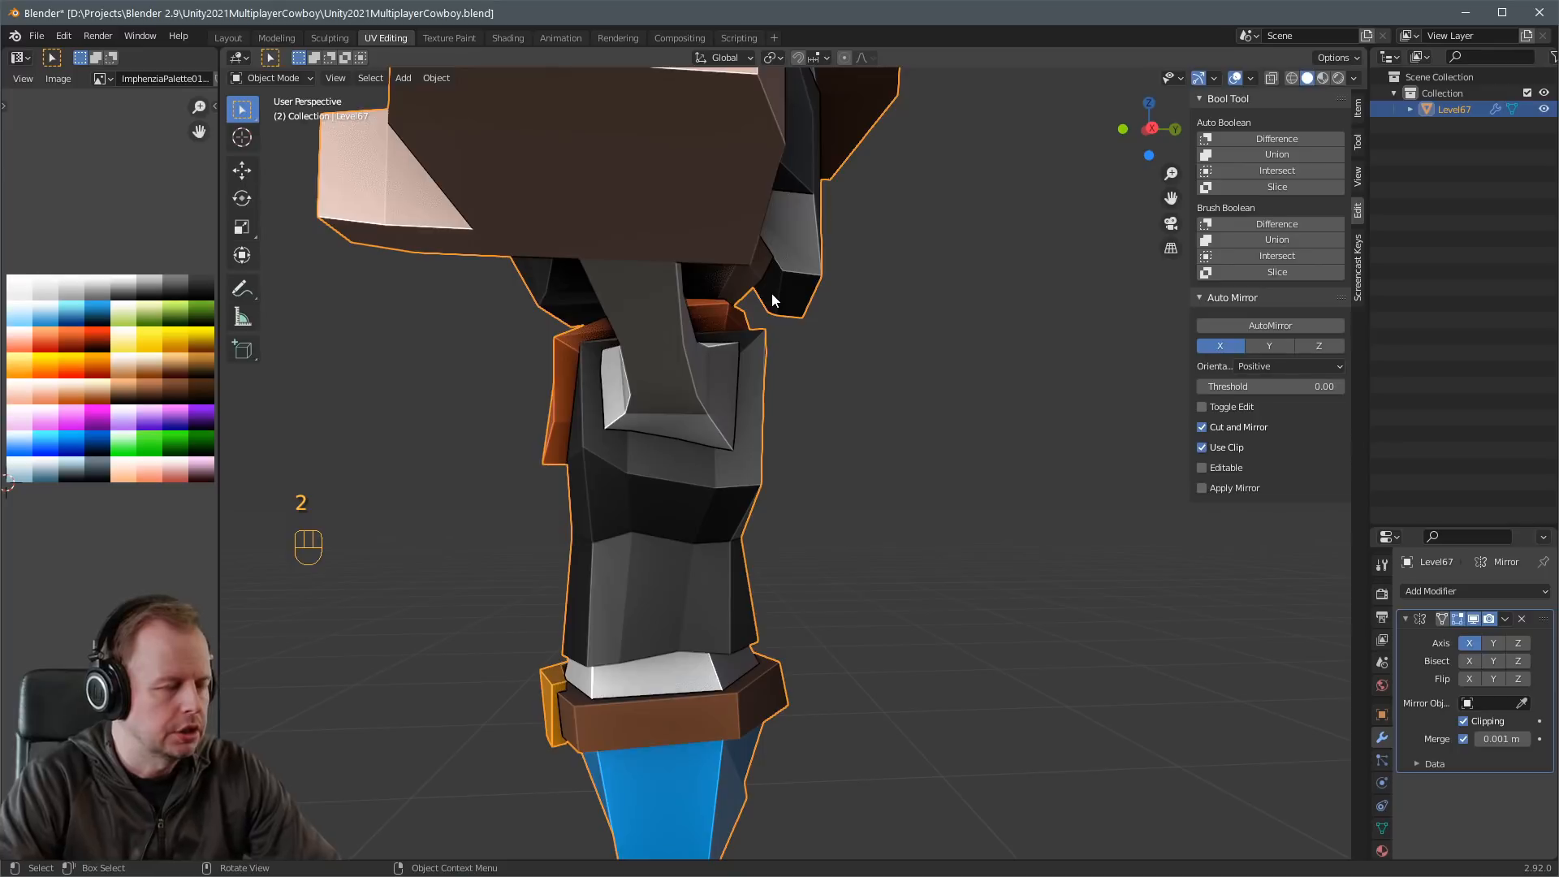
pyautogui.press('Tab')
pyautogui.press('2')
pyautogui.press('g')
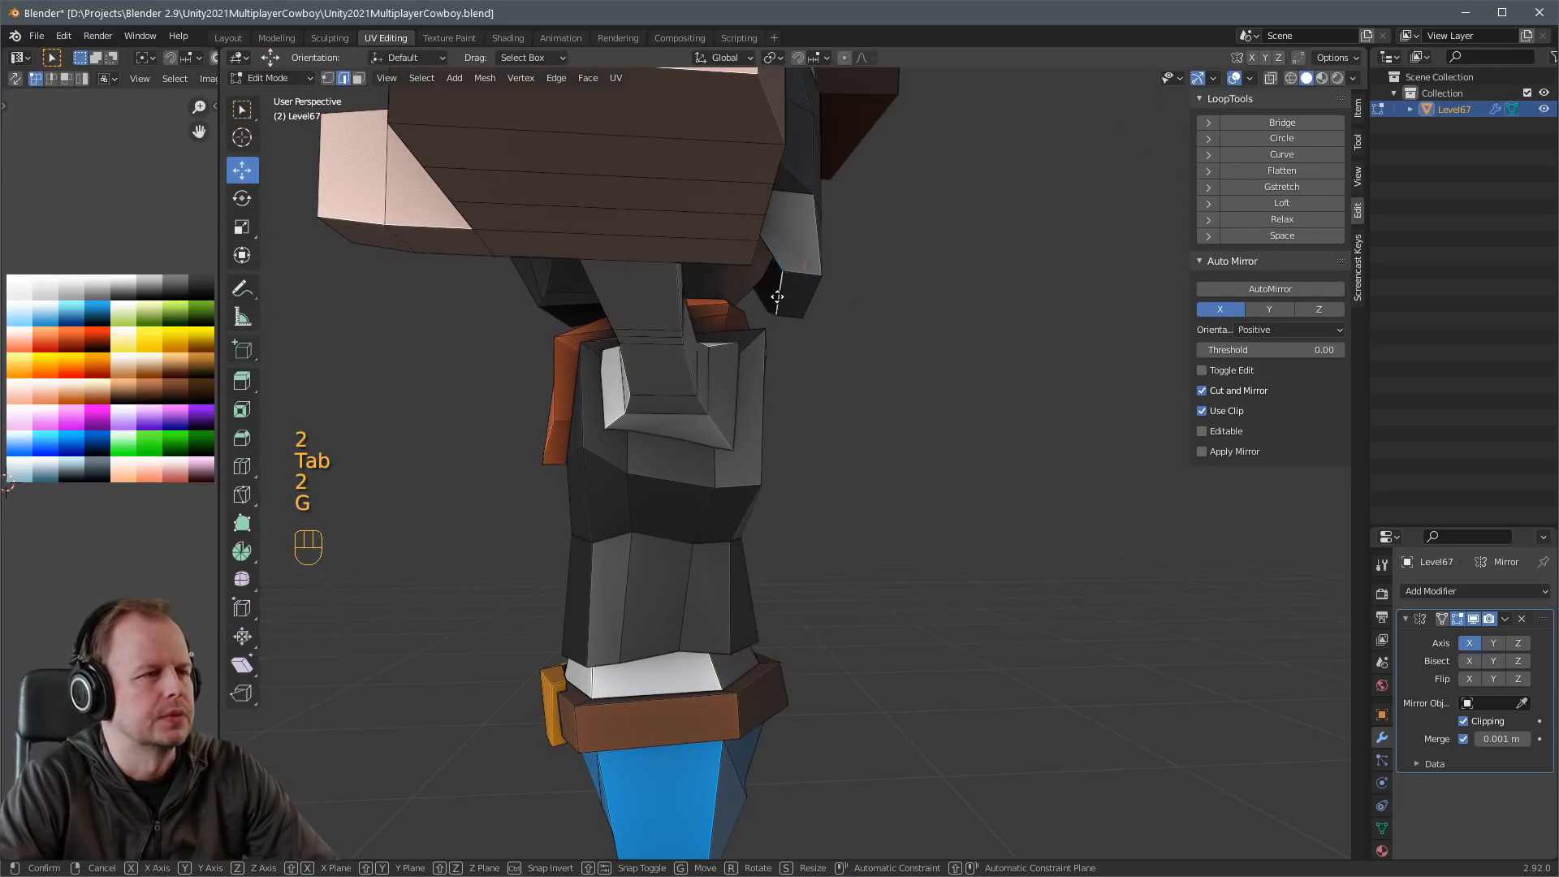
pyautogui.click(741, 293)
pyautogui.scroll(-3, 828, 305)
pyautogui.press('Tab')
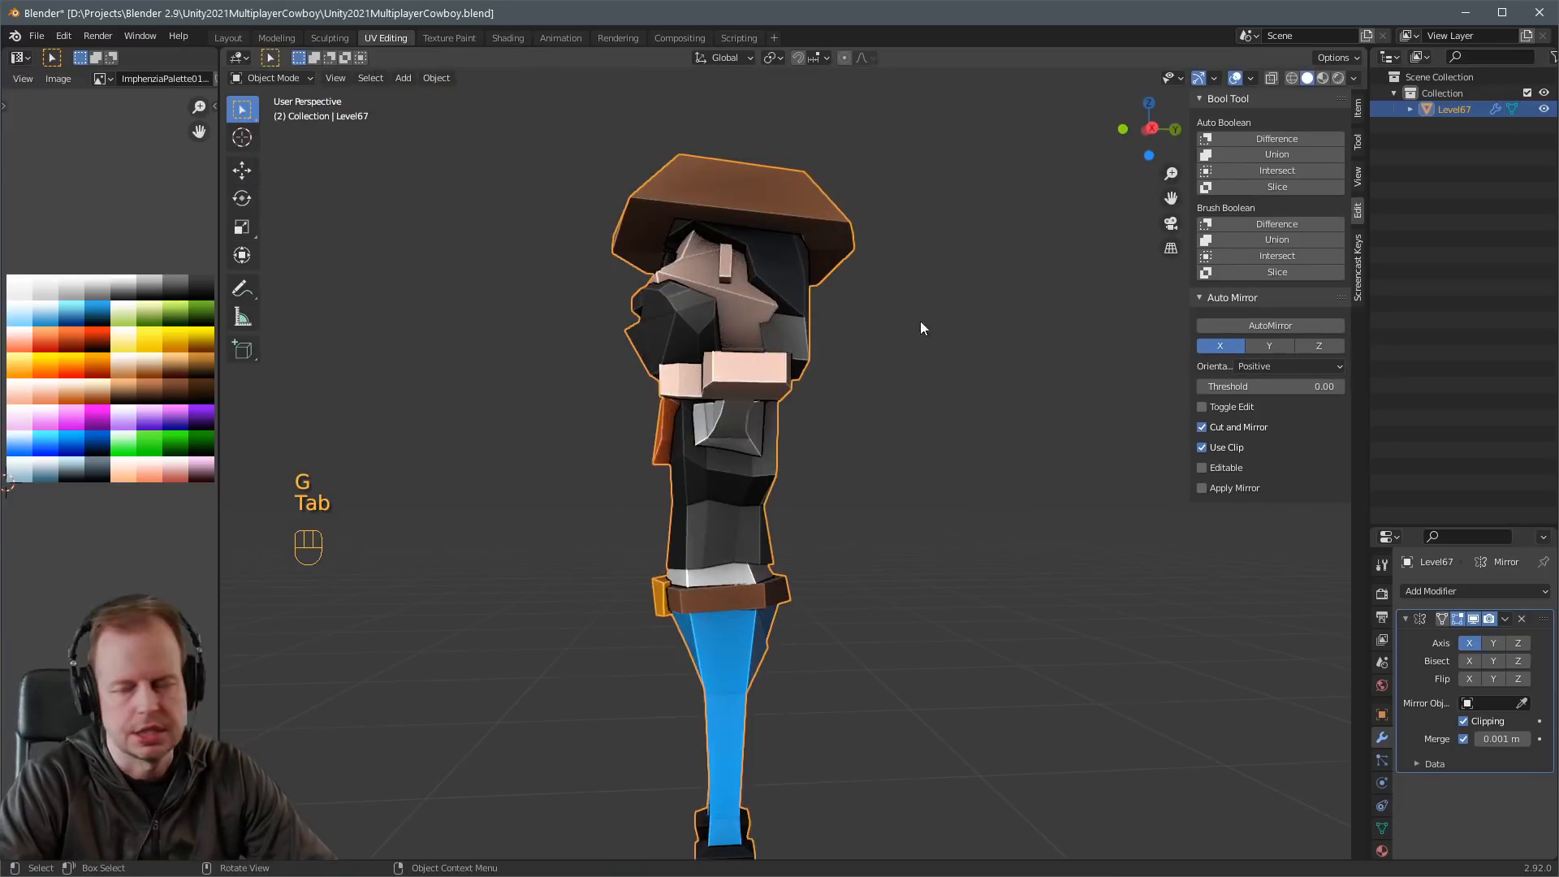
# Raise the bottom edge at the back corner of the hair.
pyautogui.moveTo(919, 321); pyautogui.dragTo(909, 371, button='middle')
pyautogui.scroll(4, 909, 369)
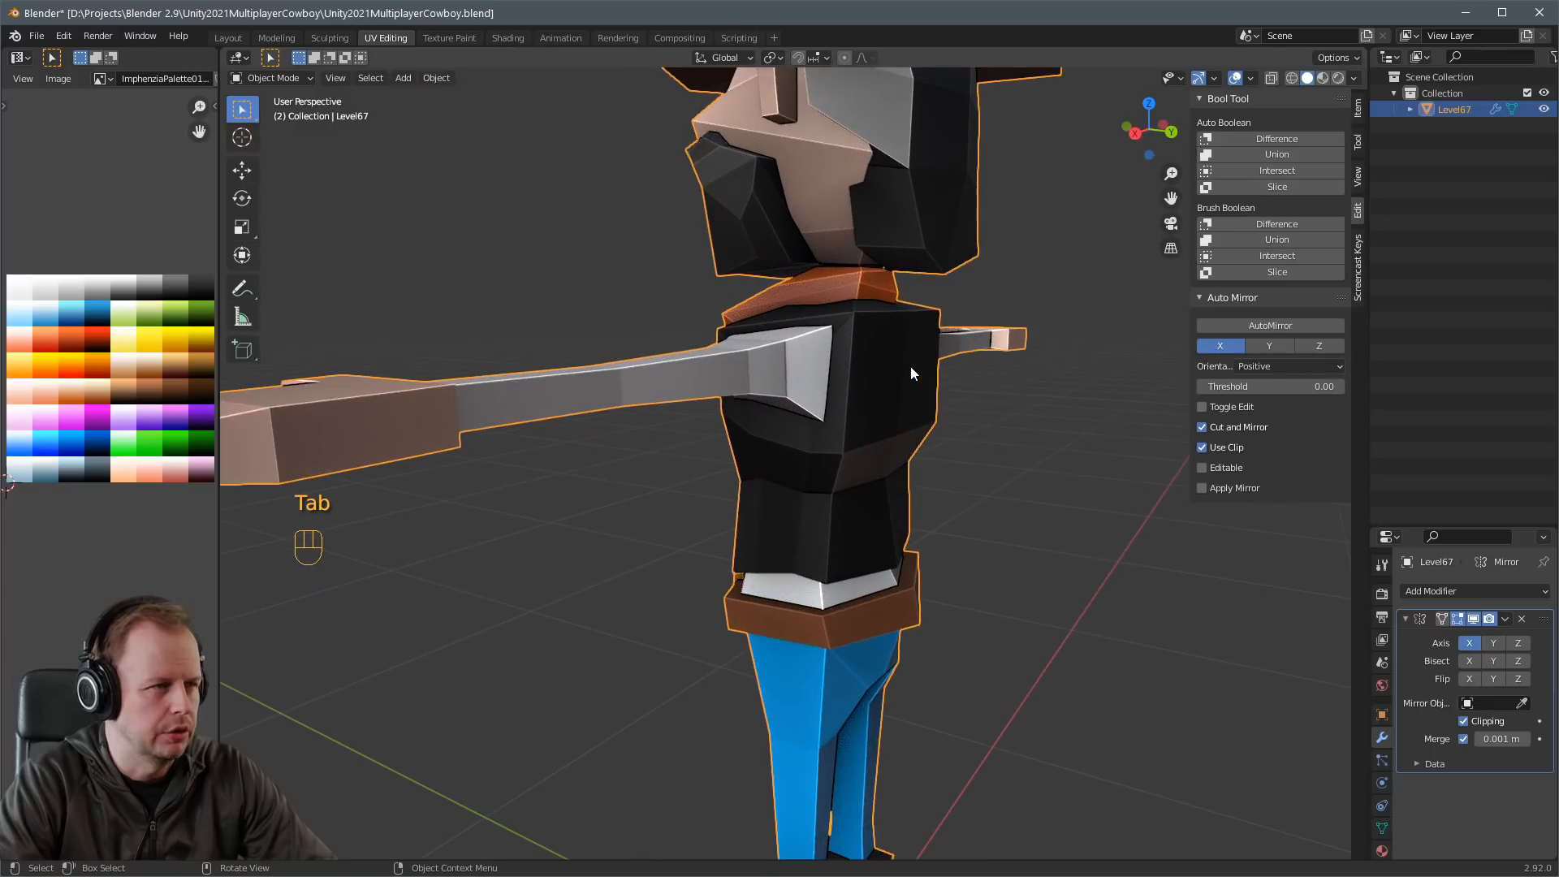
pyautogui.press('Tab')
pyautogui.press('2')
pyautogui.press('g')
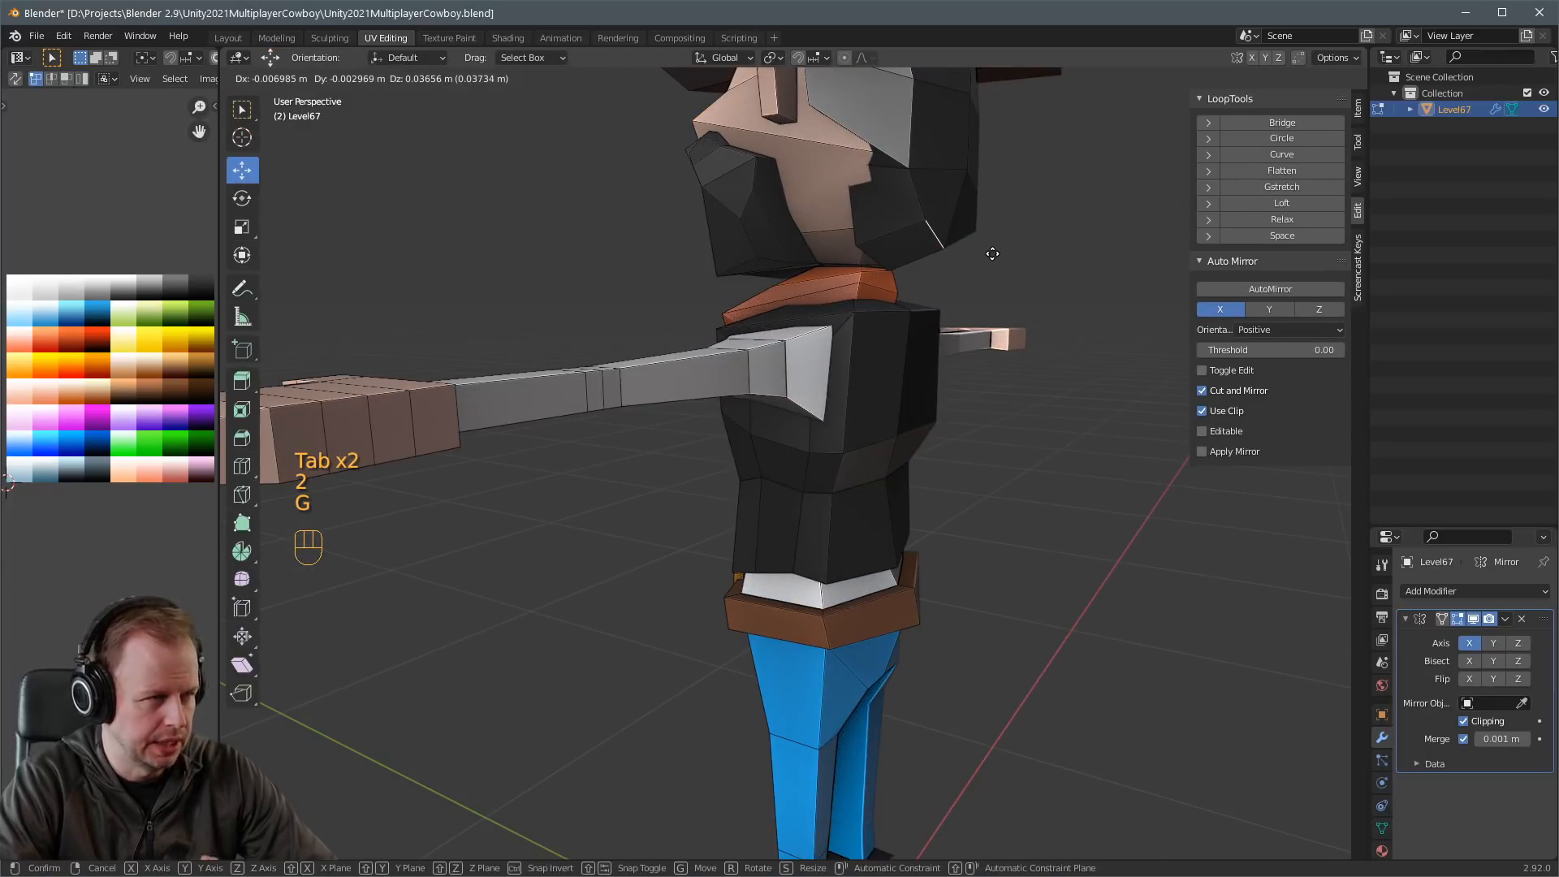
pyautogui.click(991, 267)
# Reposition vertices of the hair beside the cheek and ear, by about 0.013 m in the last move.
pyautogui.moveTo(991, 267); pyautogui.dragTo(654, 213, button='middle')
pyautogui.hotkey('alt', 'z')
pyautogui.press('1')
pyautogui.hotkey('alt', 'z')
pyautogui.press('g')
pyautogui.click(793, 209)
pyautogui.scroll(3, 752, 337)
pyautogui.keyDown('shift'); pyautogui.moveTo(867, 198); pyautogui.dragTo(679, 251, button='middle'); pyautogui.keyUp('shift')
pyautogui.hotkey('alt', 'z')
pyautogui.hotkey('alt', 'z')
pyautogui.press('g')
pyautogui.click(736, 311)
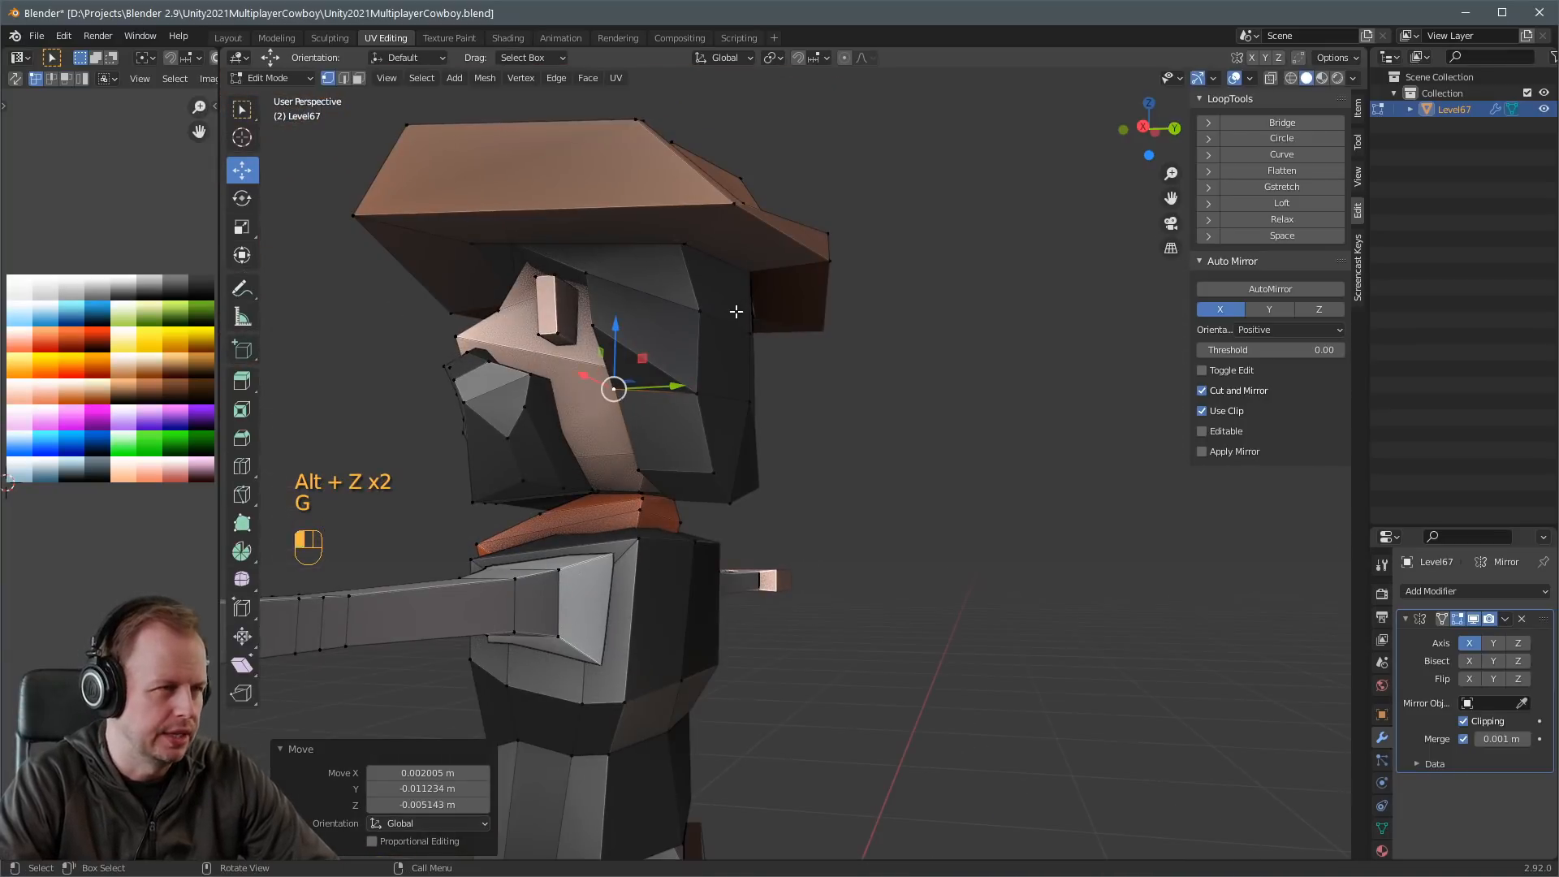
# Nudge two further vertices on the side of the hair to smooth its outline.
pyautogui.click(704, 385)
pyautogui.press('g')
pyautogui.click(707, 372)
pyautogui.moveTo(707, 369); pyautogui.dragTo(557, 304, button='middle')
pyautogui.click(510, 275)
pyautogui.press('g')
pyautogui.click(532, 277)
pyautogui.hotkey('alt', 'z')
pyautogui.click(413, 203)
pyautogui.scroll(-4, 487, 217)
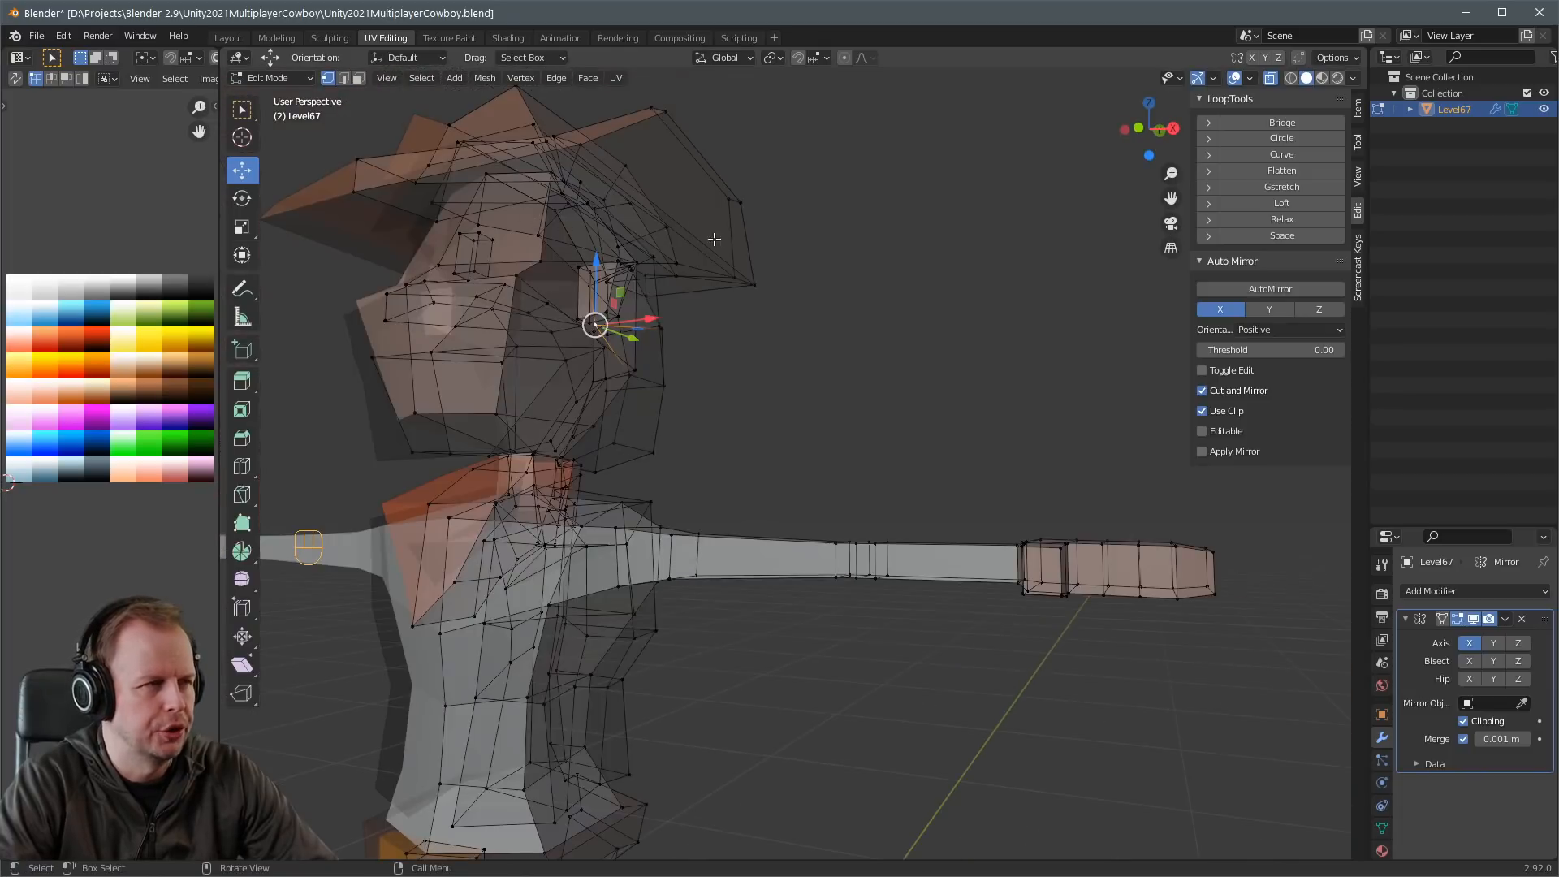
# Examine the hair, head and whole character from the side, the back and the front.
pyautogui.moveTo(714, 239); pyautogui.dragTo(754, 317, button='middle')
pyautogui.hotkey('alt', 'z')
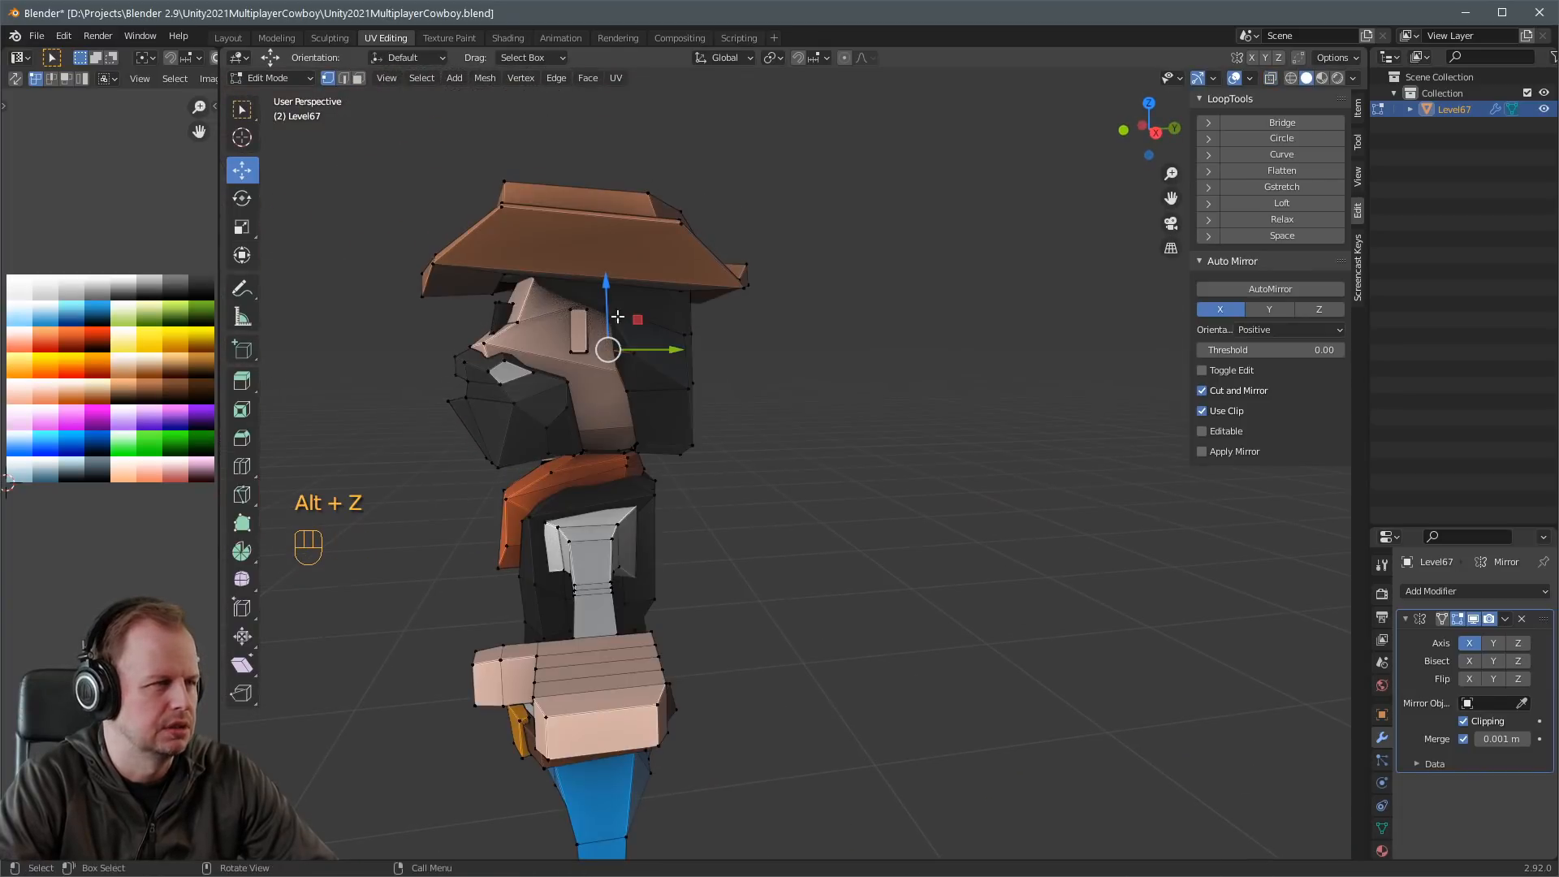
pyautogui.moveTo(617, 316); pyautogui.dragTo(793, 327, button='middle')
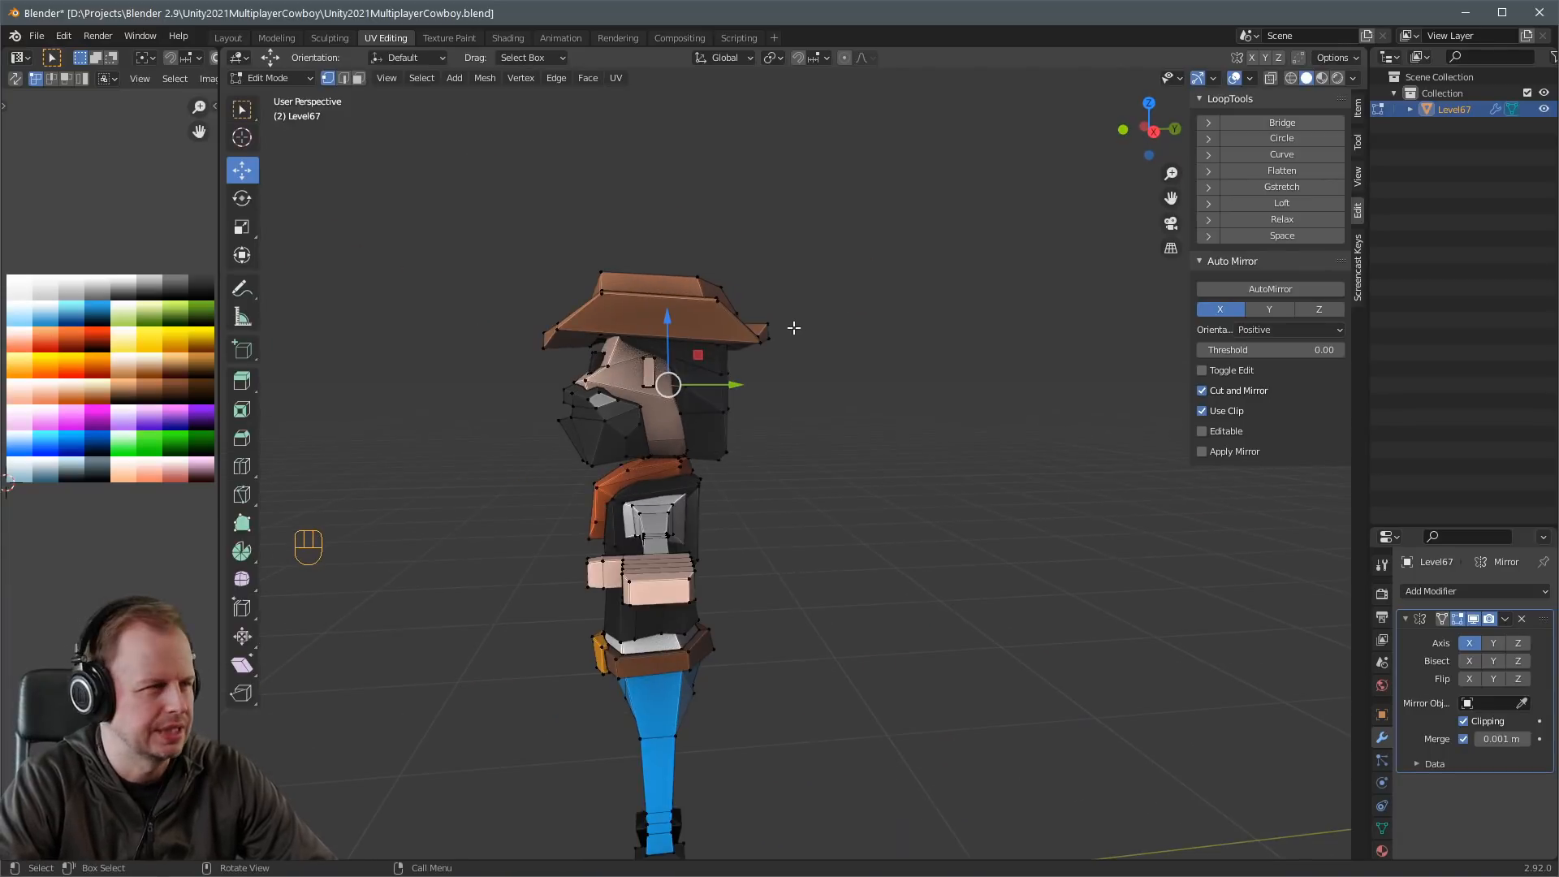
pyautogui.press('Tab')
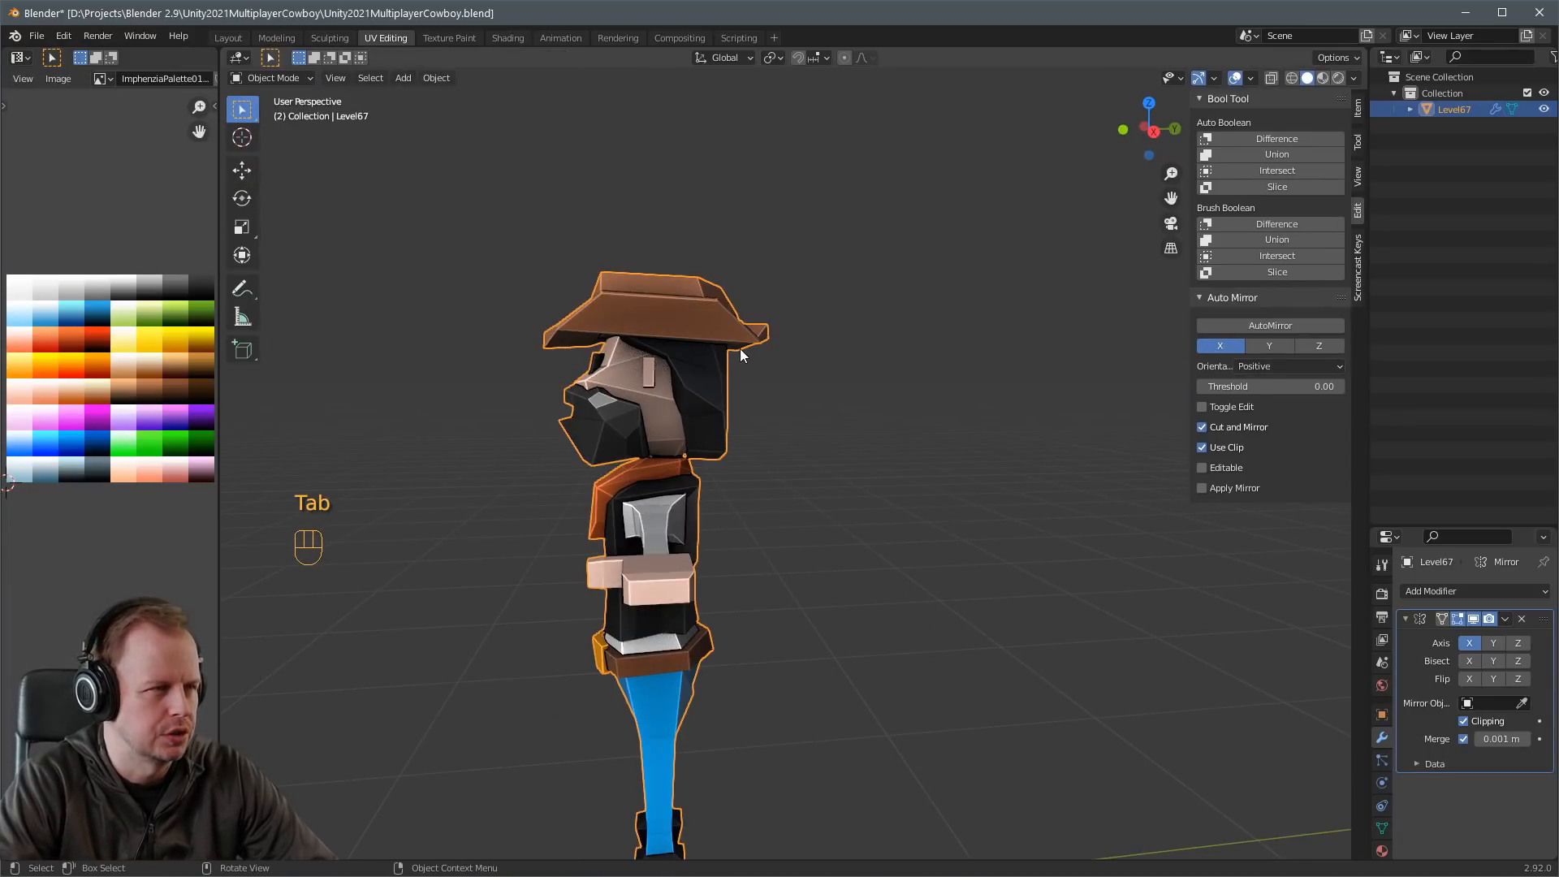
pyautogui.moveTo(748, 349); pyautogui.dragTo(577, 313, button='middle')
pyautogui.scroll(6, 729, 324)
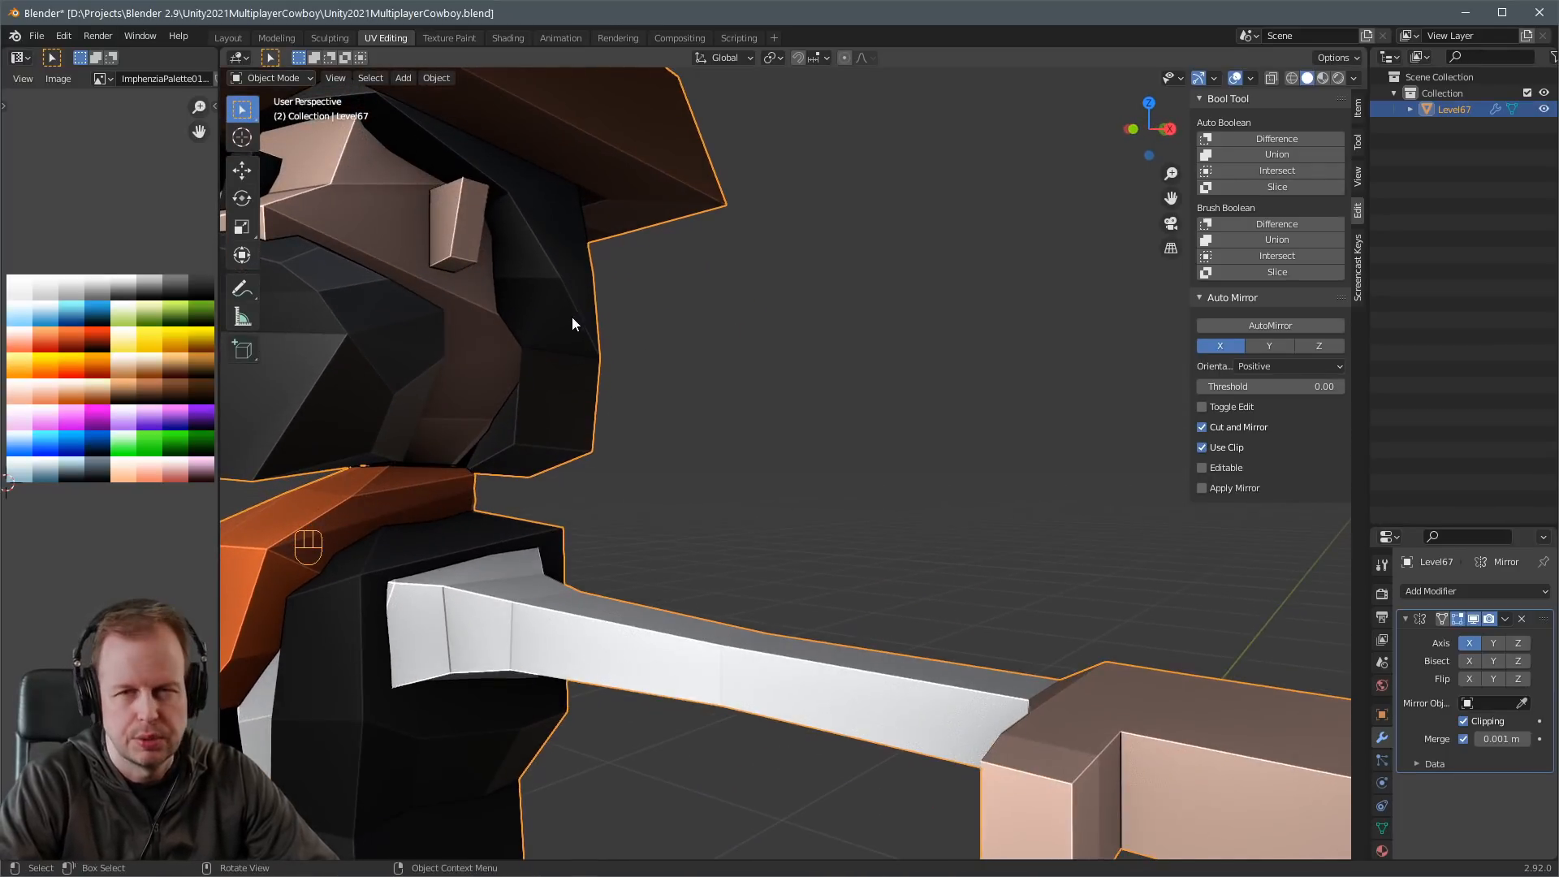
pyautogui.hotkey('alt', 'z')
pyautogui.moveTo(518, 445); pyautogui.dragTo(545, 415, button='middle')
pyautogui.hotkey('alt', 'z')
pyautogui.scroll(-5, 560, 400)
pyautogui.moveTo(664, 417); pyautogui.dragTo(919, 378, button='middle')
pyautogui.scroll(-3, 919, 378)
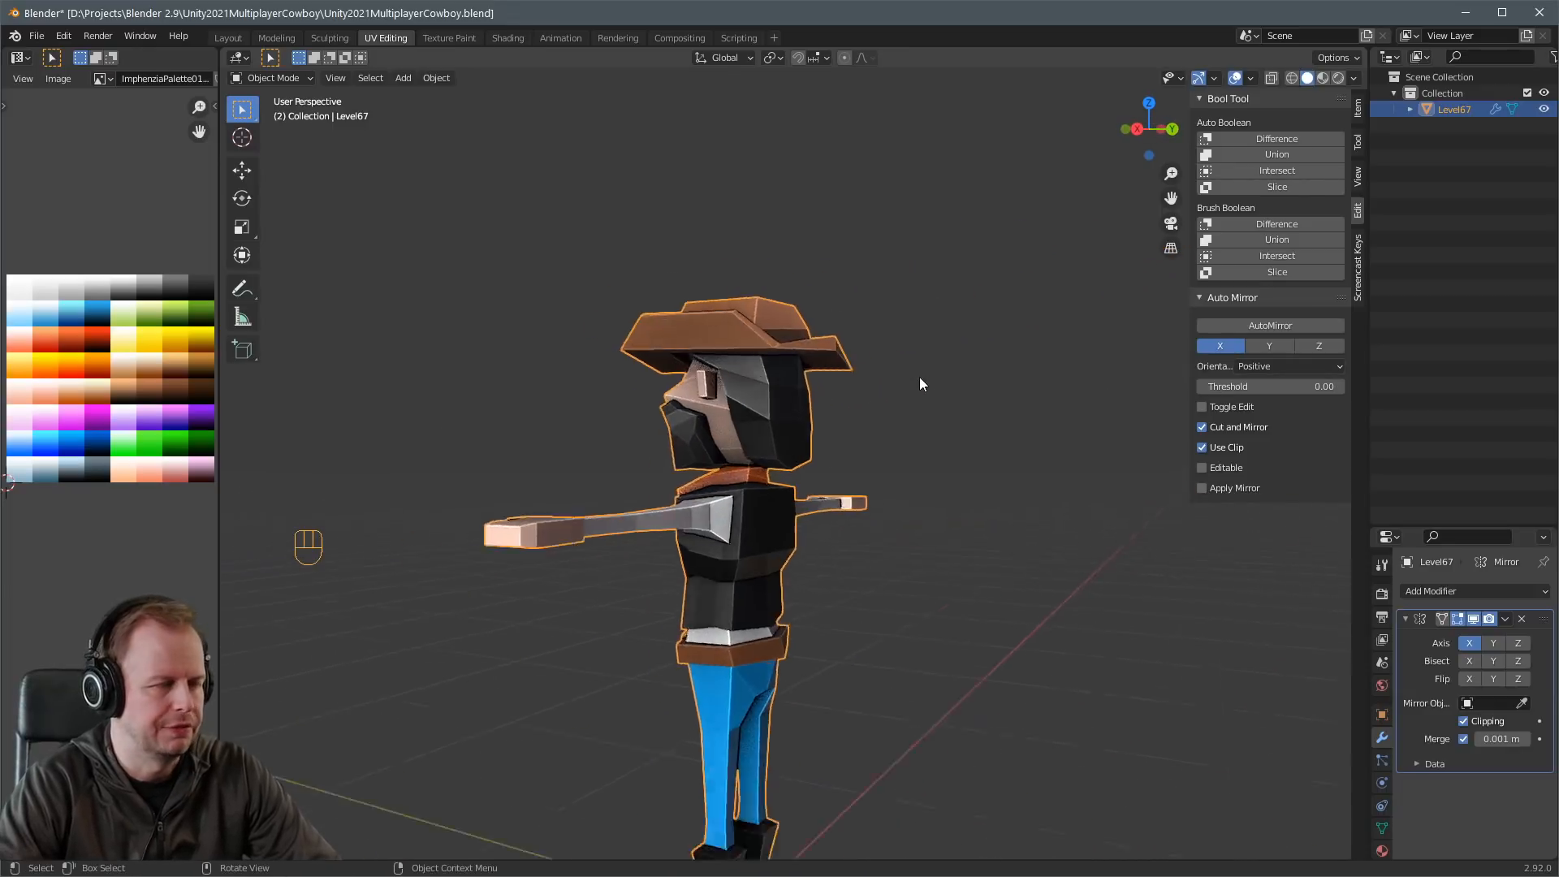
pyautogui.moveTo(800, 410); pyautogui.dragTo(978, 435, button='middle')
pyautogui.moveTo(879, 451); pyautogui.dragTo(806, 411, button='middle')
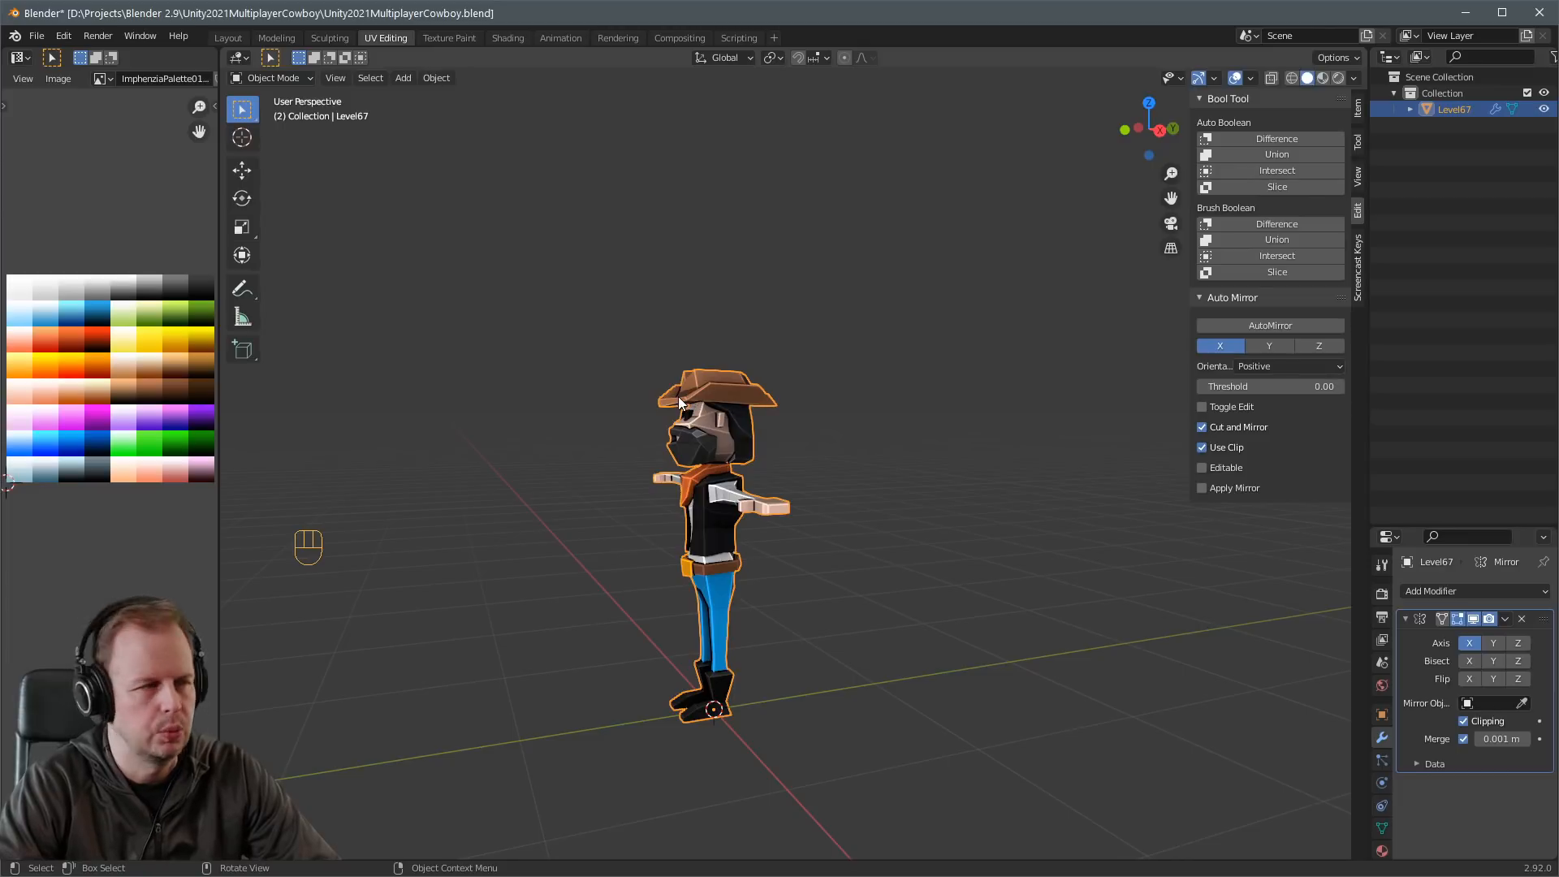
pyautogui.keyDown('alt'); pyautogui.moveTo(729, 427); pyautogui.dragTo(757, 449, button='middle'); pyautogui.keyUp('alt')
pyautogui.scroll(2, 756, 450)
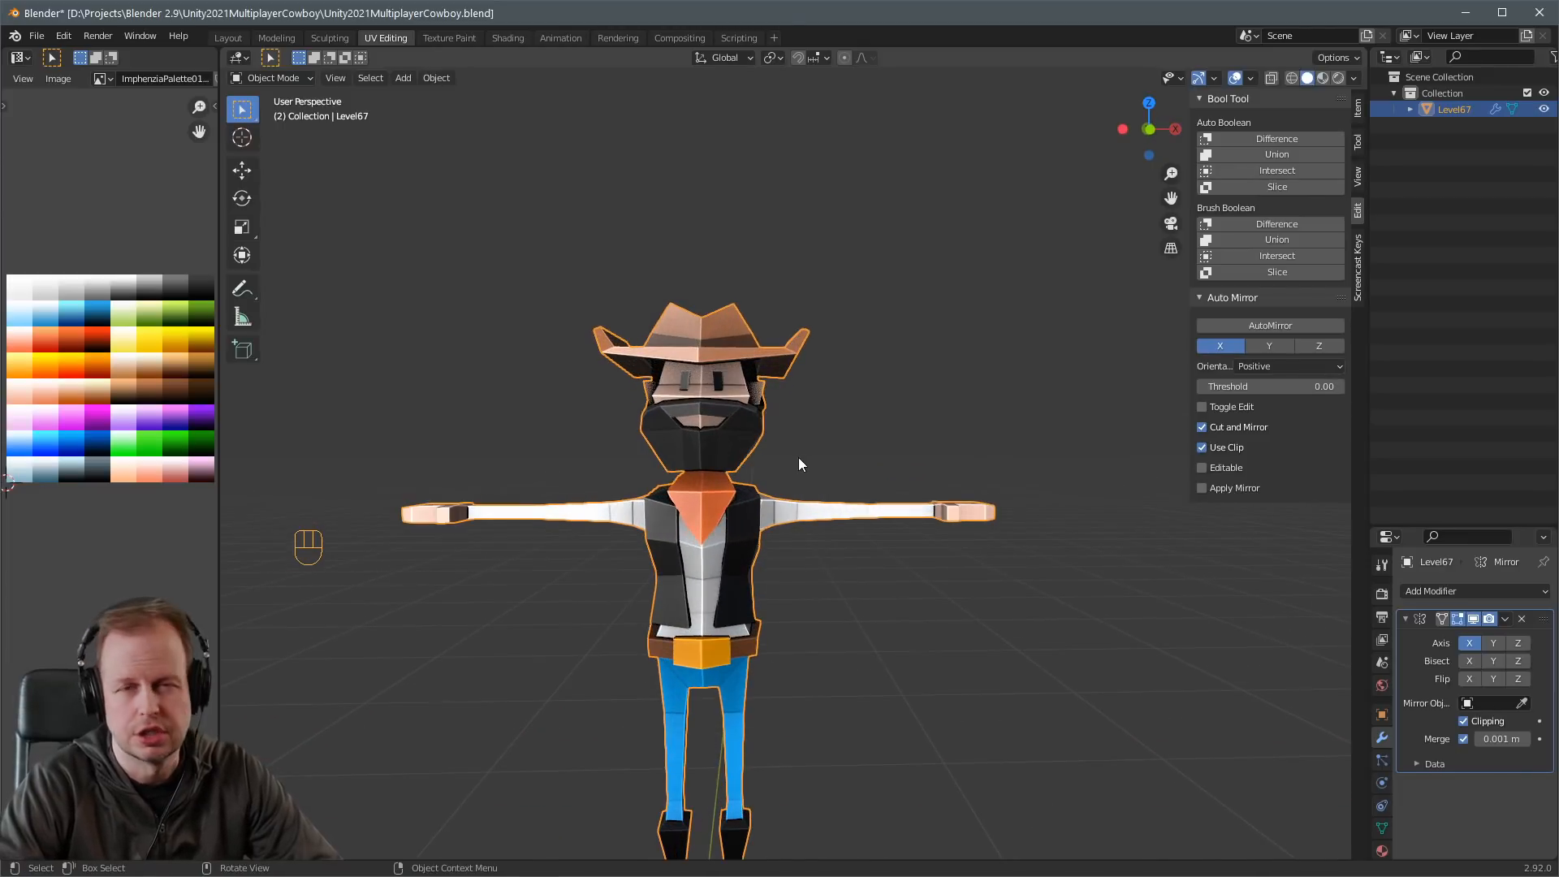
pyautogui.scroll(-3, 795, 455)
pyautogui.click(864, 588)
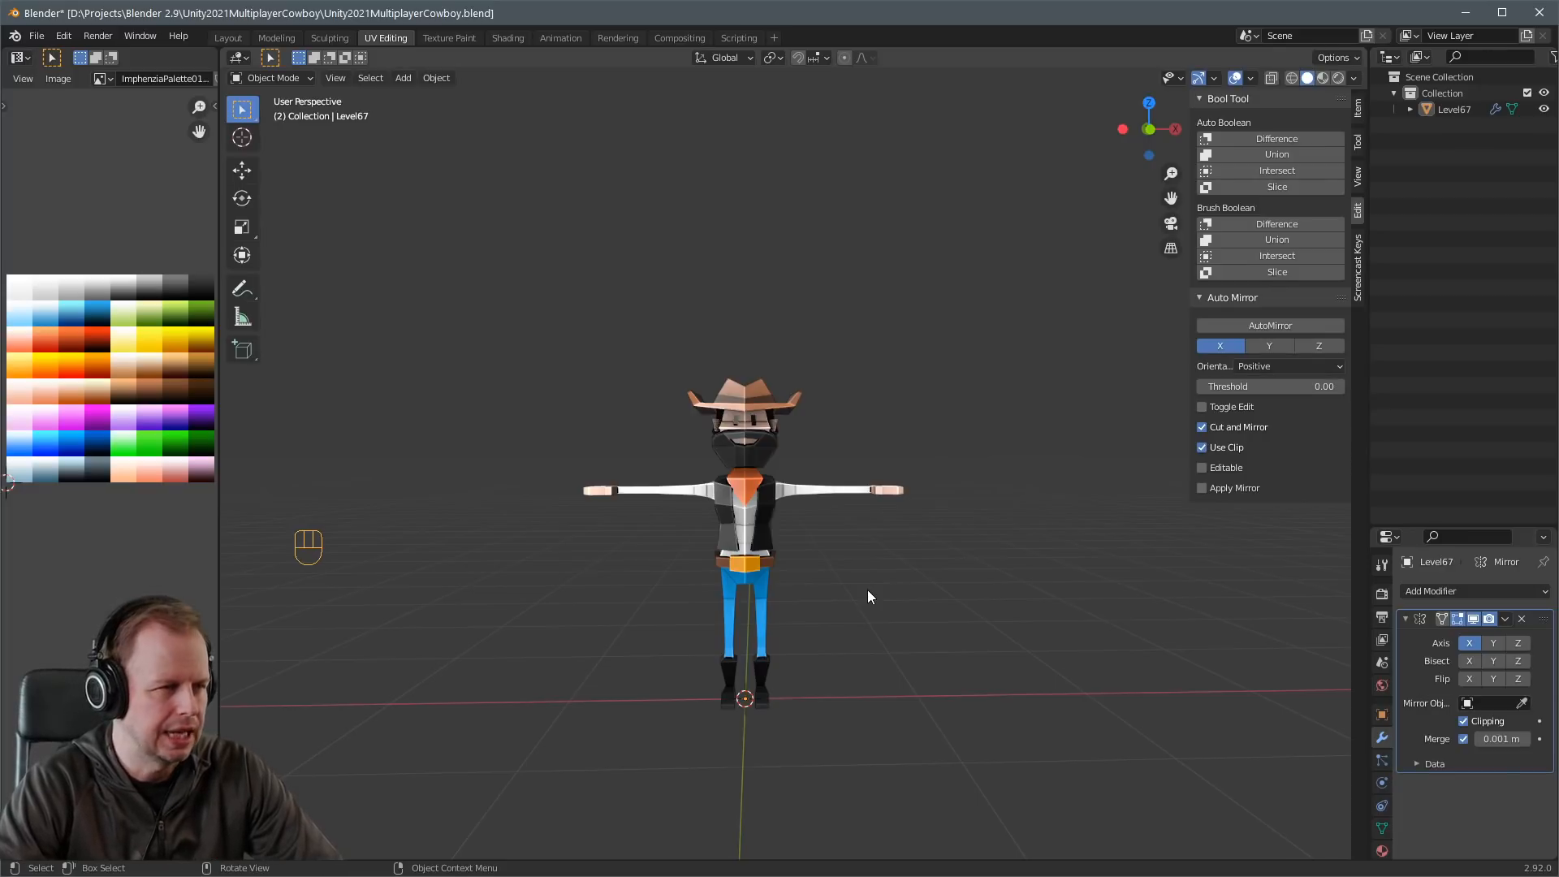
# Raise the vest's shoulder edge above the sleeve by about 0.008 m.
pyautogui.moveTo(909, 448); pyautogui.dragTo(822, 411, button='middle')
pyautogui.scroll(3, 790, 561)
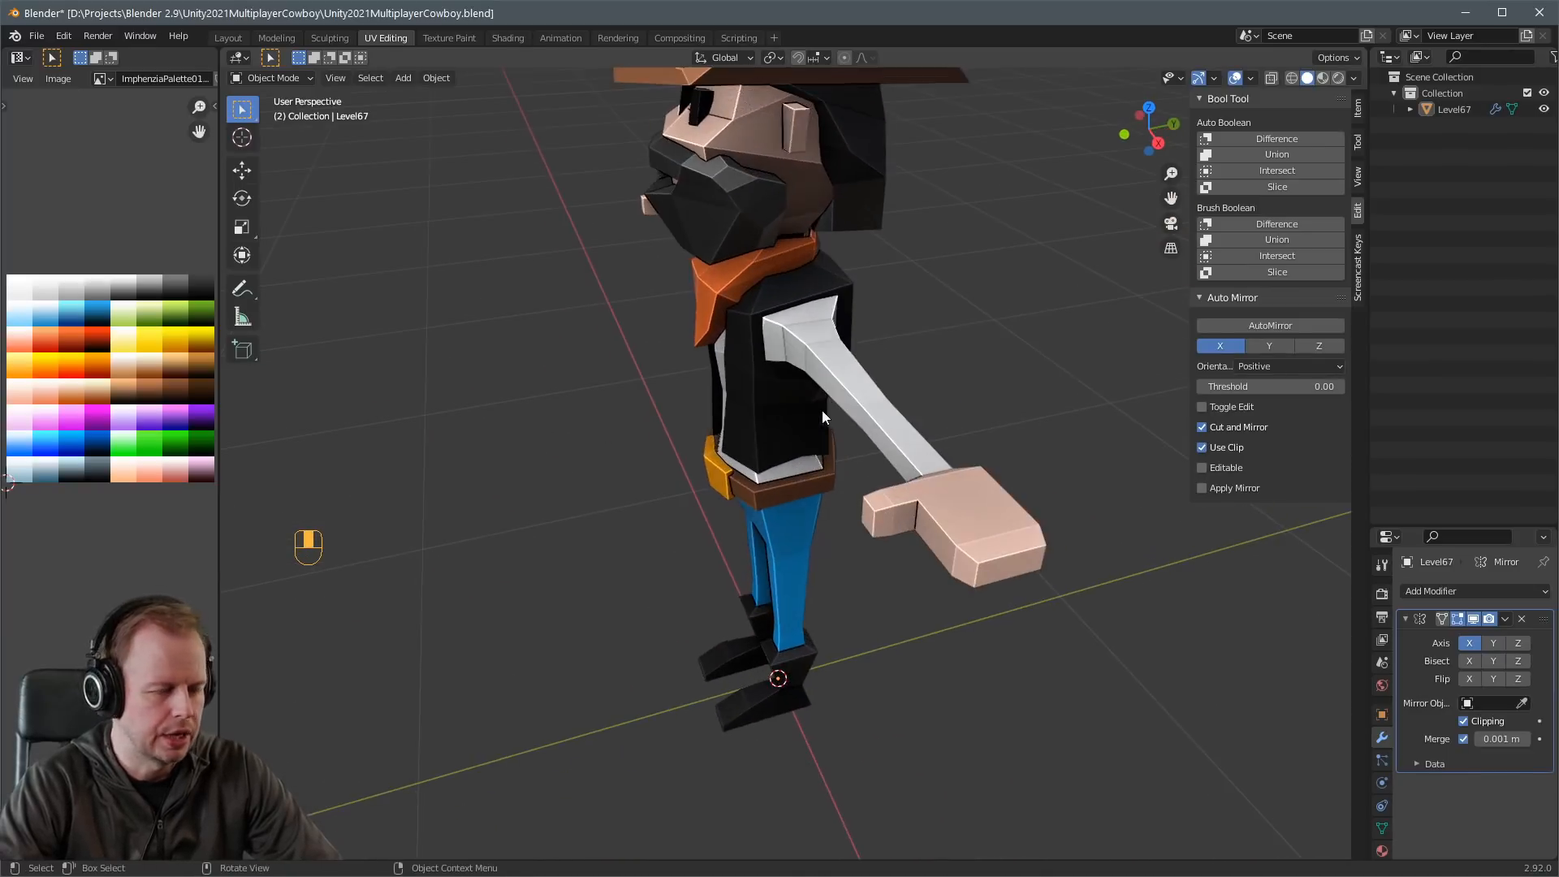
pyautogui.click(744, 341)
pyautogui.moveTo(782, 319); pyautogui.dragTo(784, 143, button='middle')
pyautogui.press('Tab')
pyautogui.press('2')
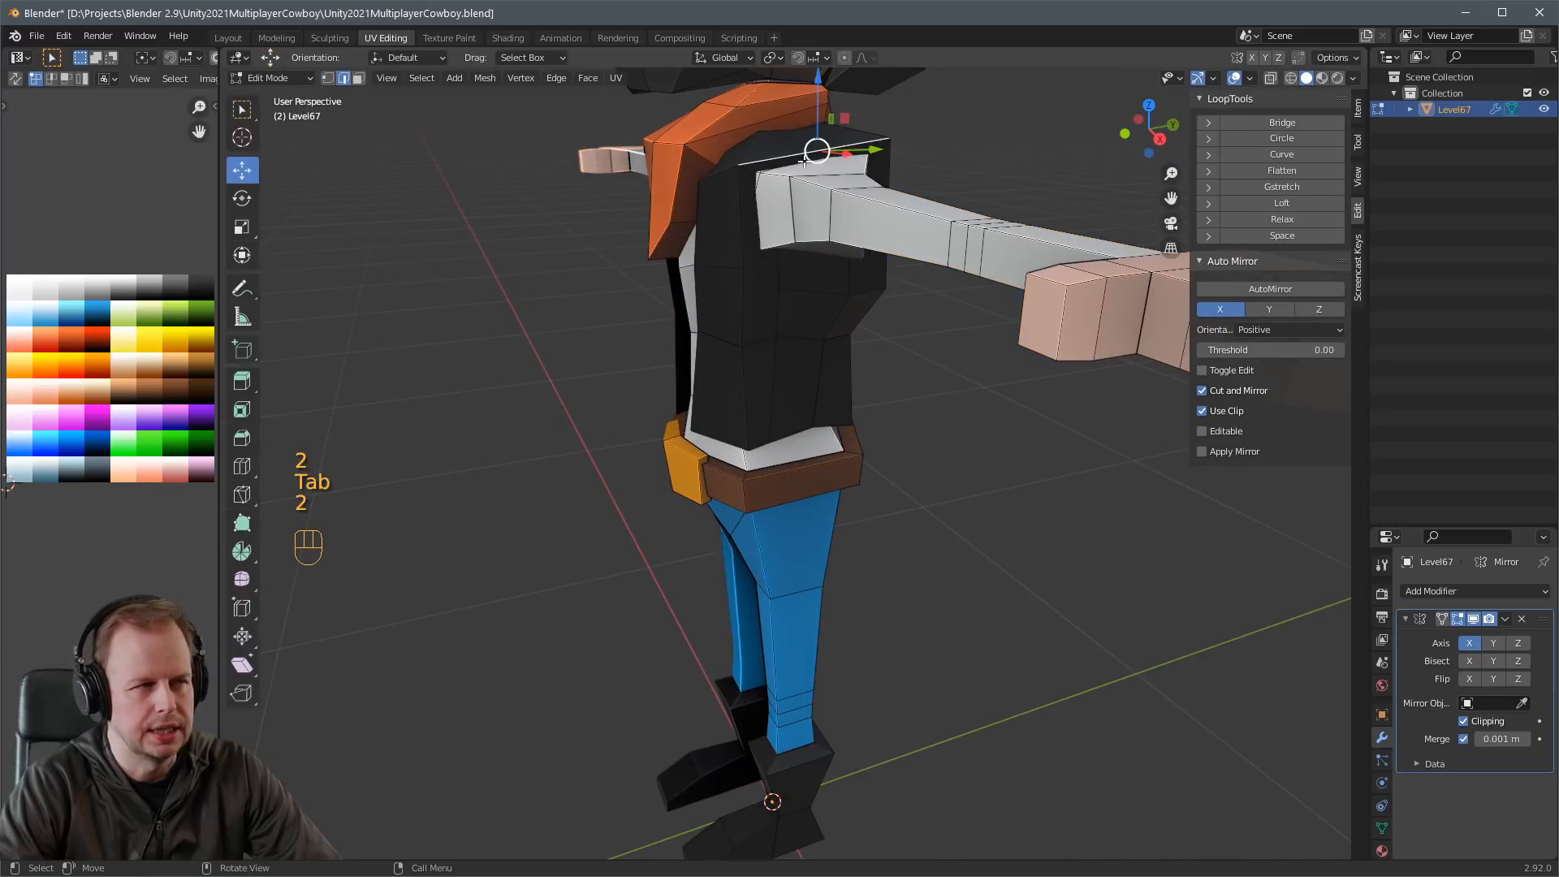
pyautogui.press('3')
pyautogui.press('2')
pyautogui.click(804, 157)
pyautogui.press('g')
pyautogui.click(887, 155)
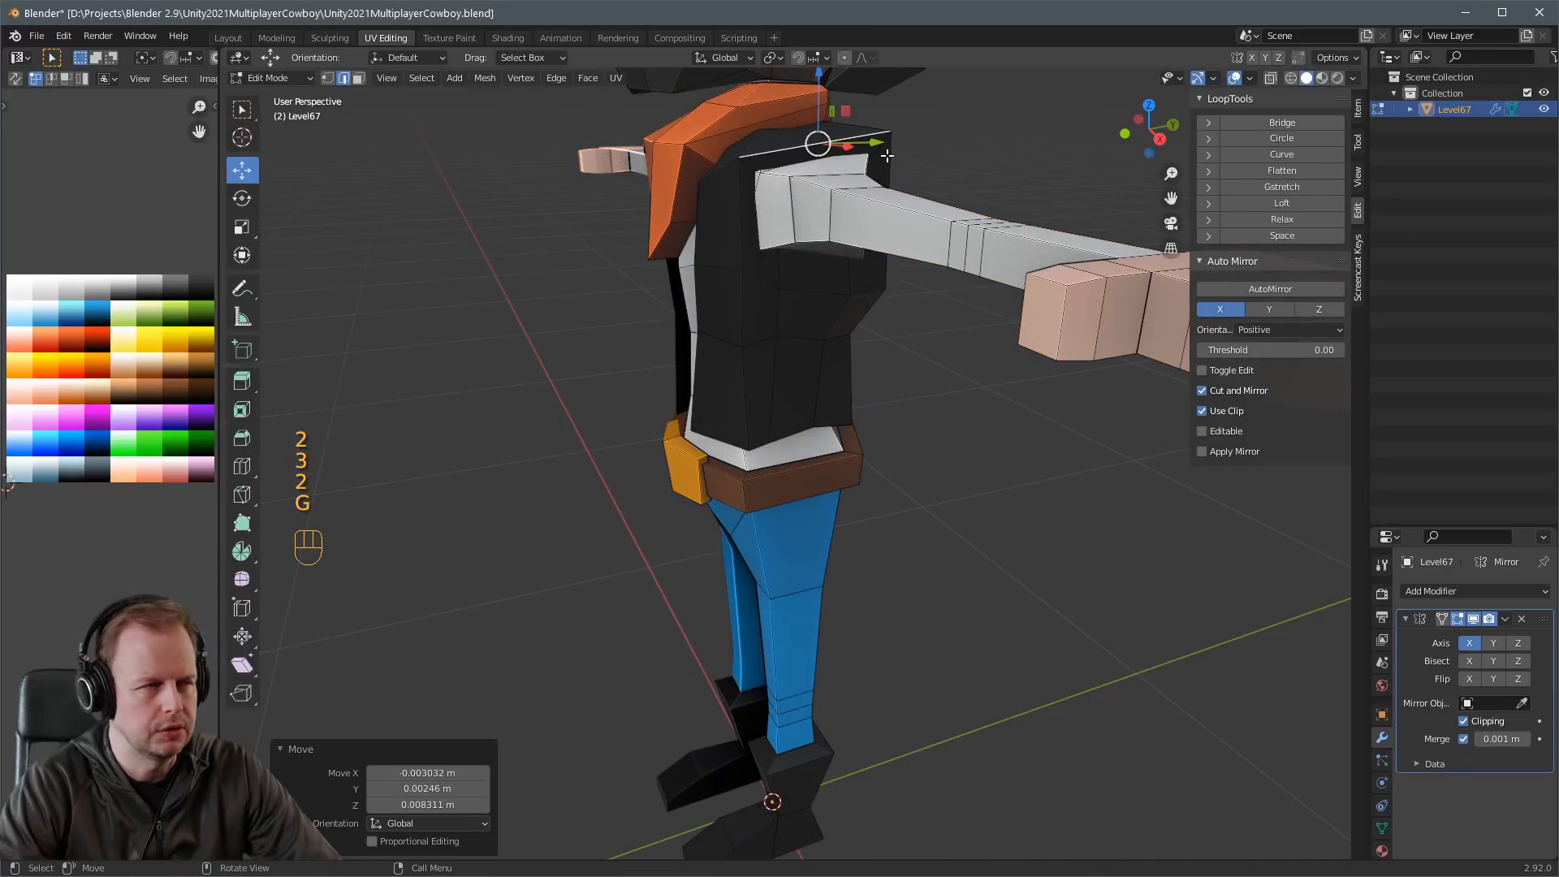
# Fine-tune the same shoulder edge with a further move of about 0.003 m and leave mesh editing.
pyautogui.moveTo(886, 155); pyautogui.dragTo(871, 219, button='middle')
pyautogui.press('g')
pyautogui.click(850, 152)
pyautogui.scroll(-5, 767, 165)
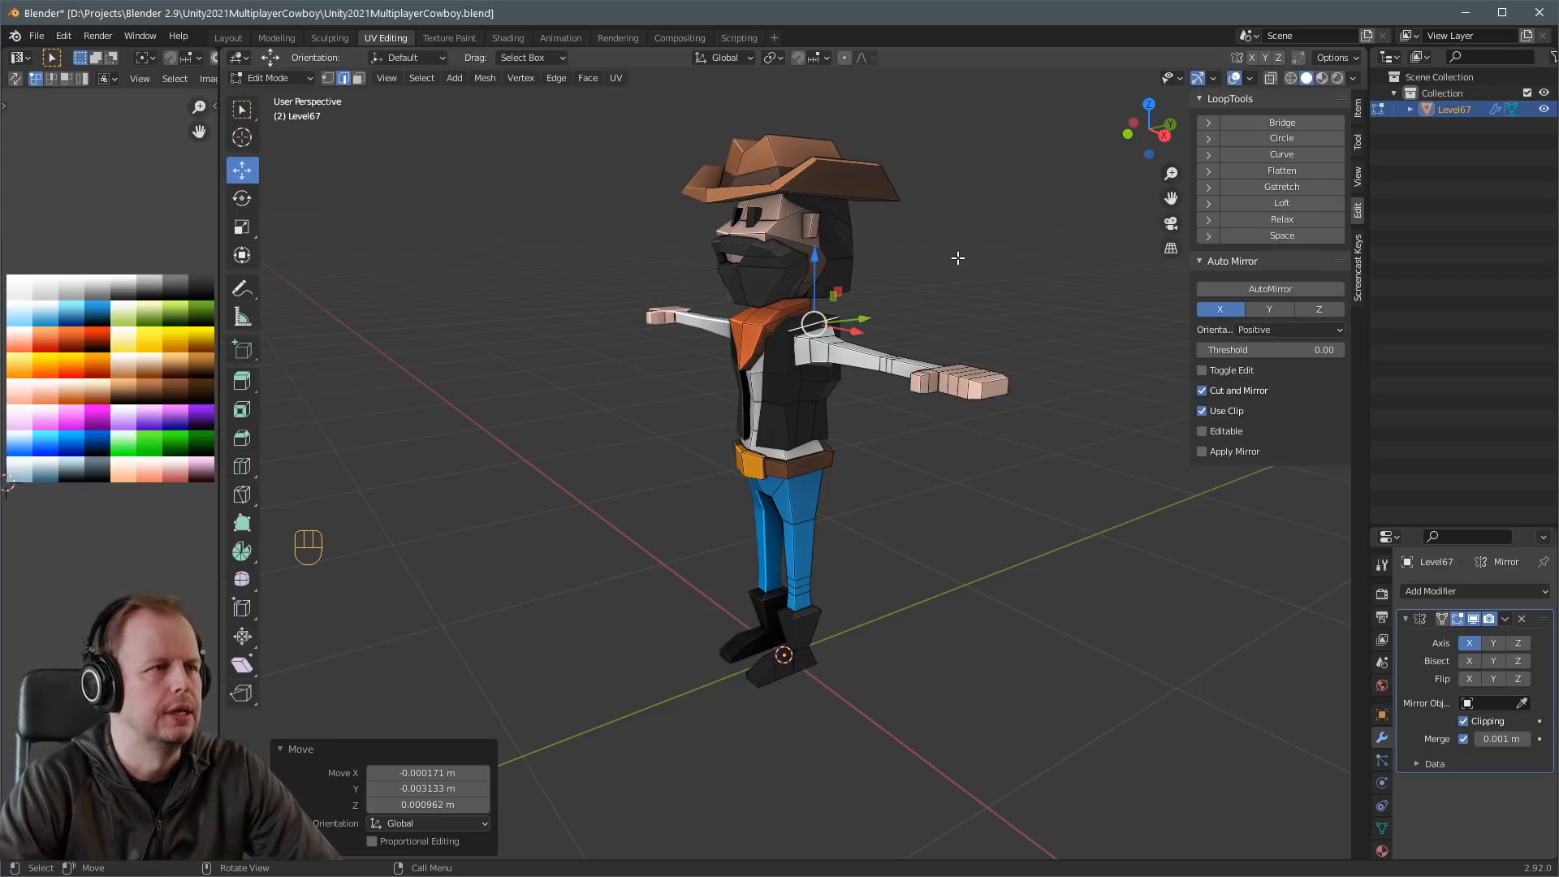
pyautogui.scroll(-3, 958, 264)
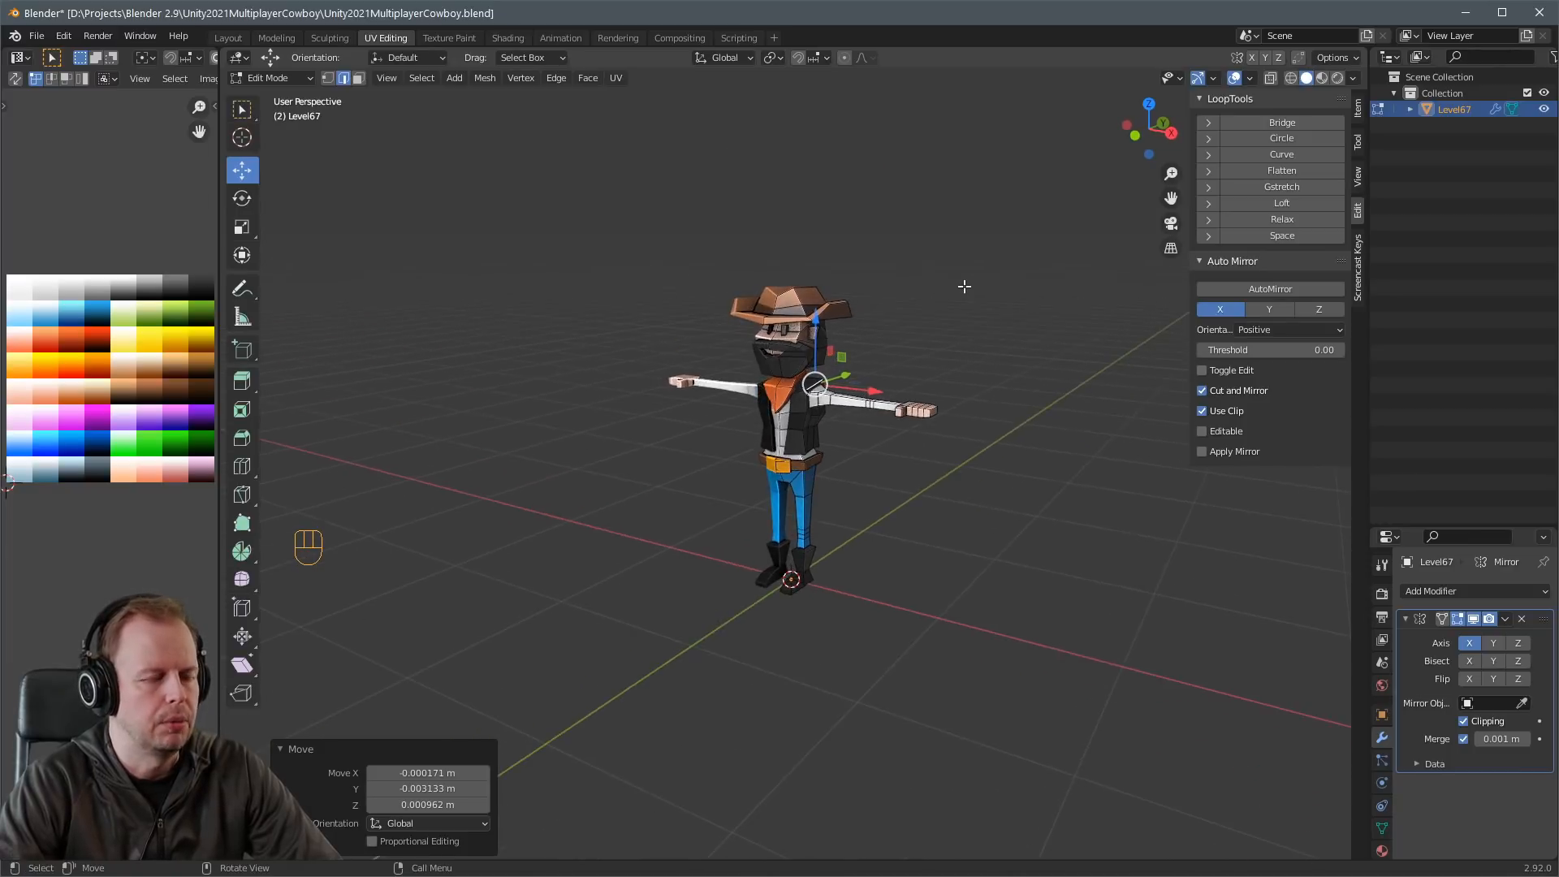
pyautogui.press('Tab')
# Select the boot's sole faces and flatten them by scaling to 0 along Z.
pyautogui.press('KP_1')
pyautogui.scroll(1, 952, 294)
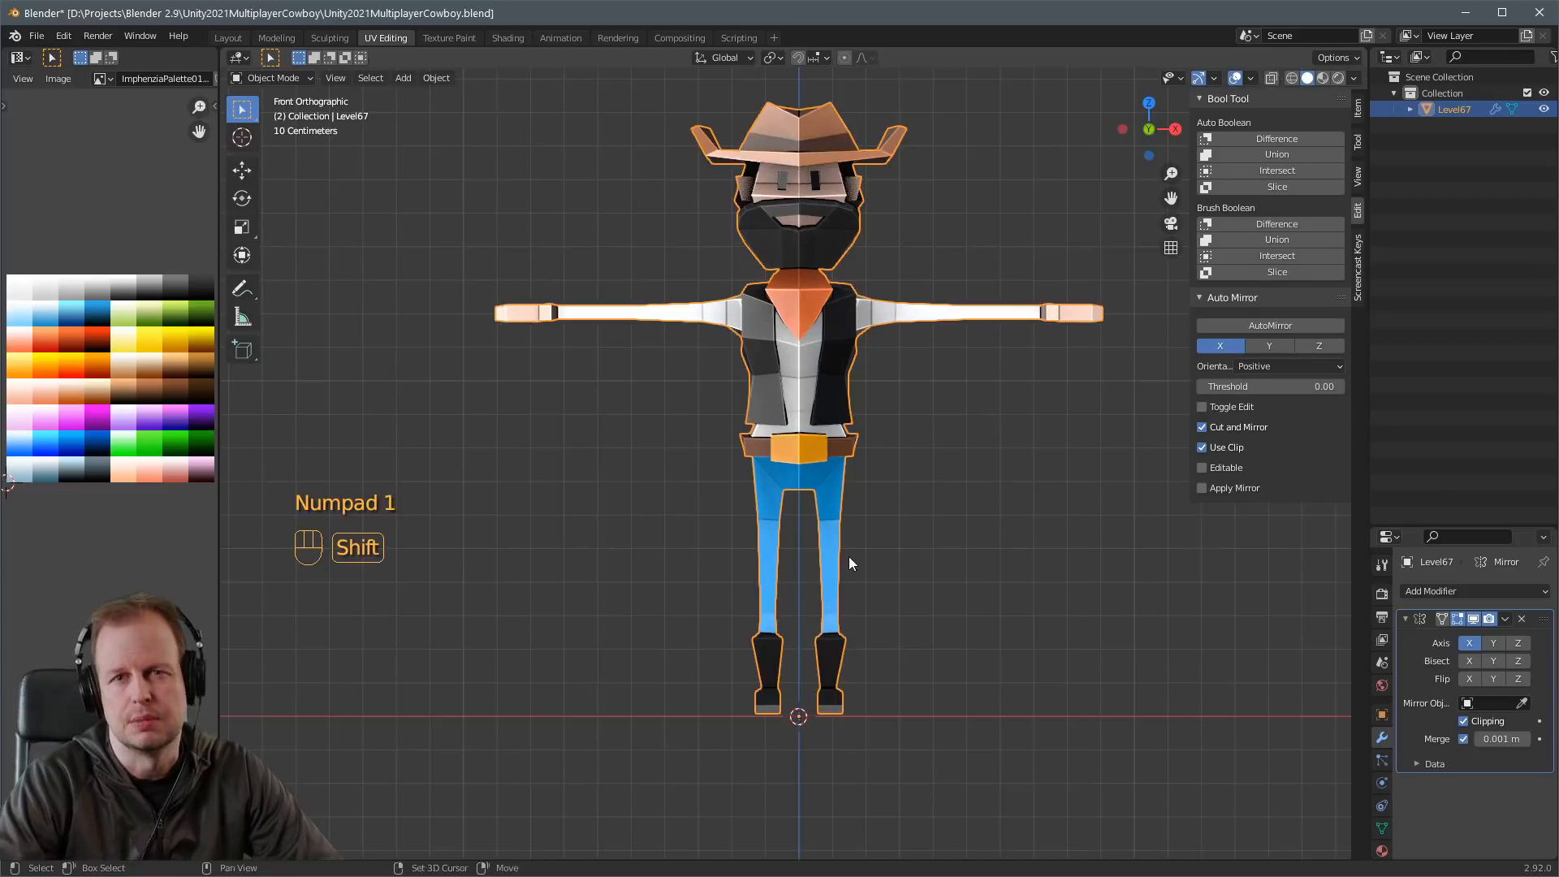
pyautogui.moveTo(849, 557); pyautogui.dragTo(760, 464, button='middle')
pyautogui.press('Tab')
pyautogui.press('3')
pyautogui.keyDown('shift'); pyautogui.click(804, 491); pyautogui.keyUp('shift')
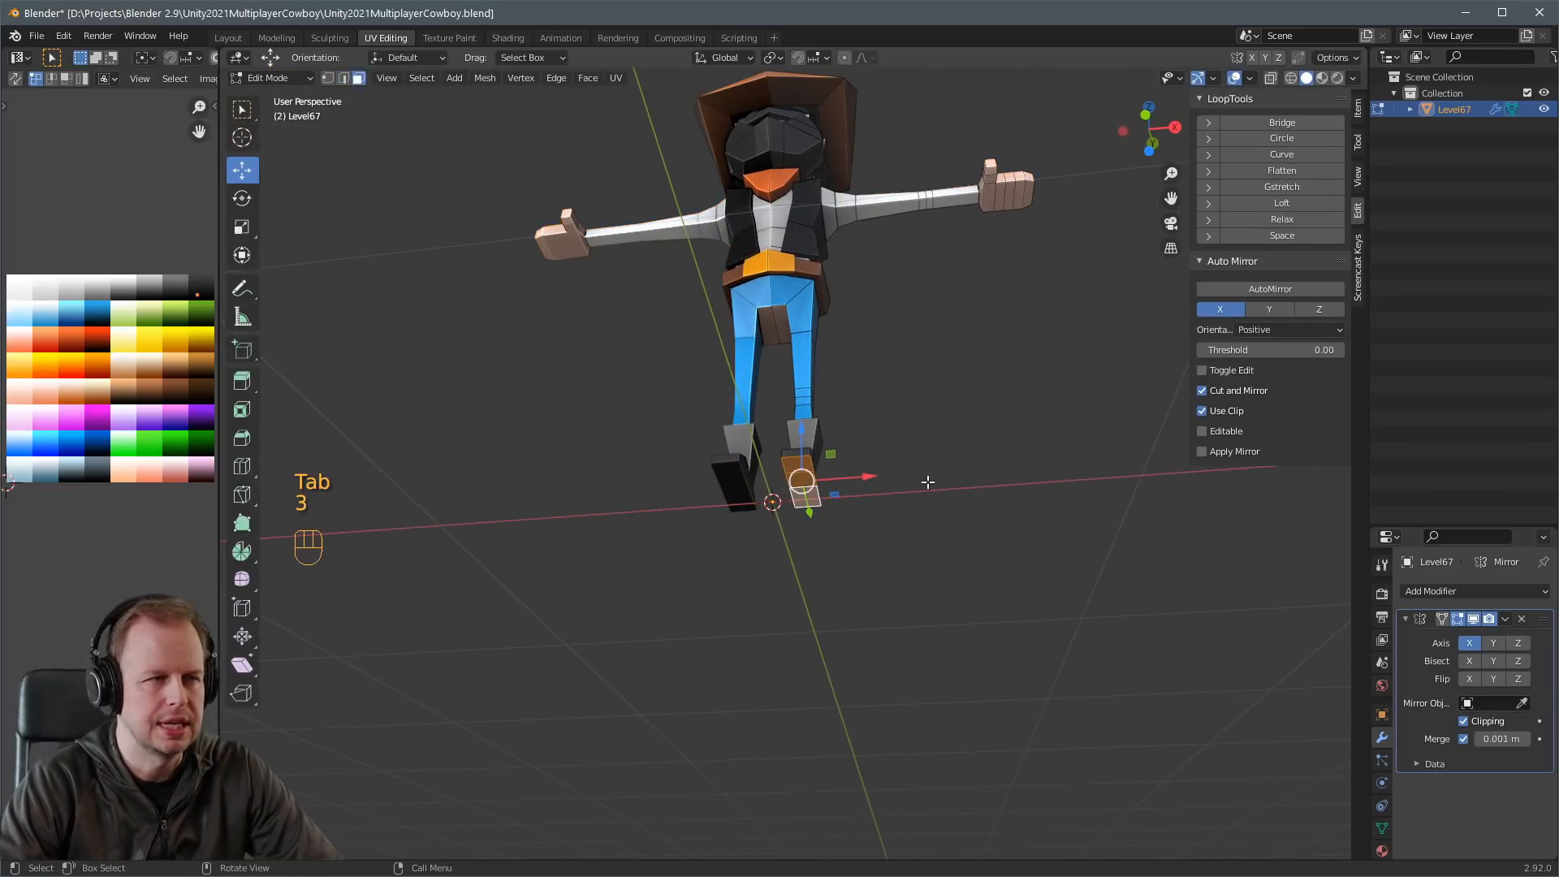
pyautogui.press('s')
pyautogui.press('z')
pyautogui.press('0')
pyautogui.press('Return')
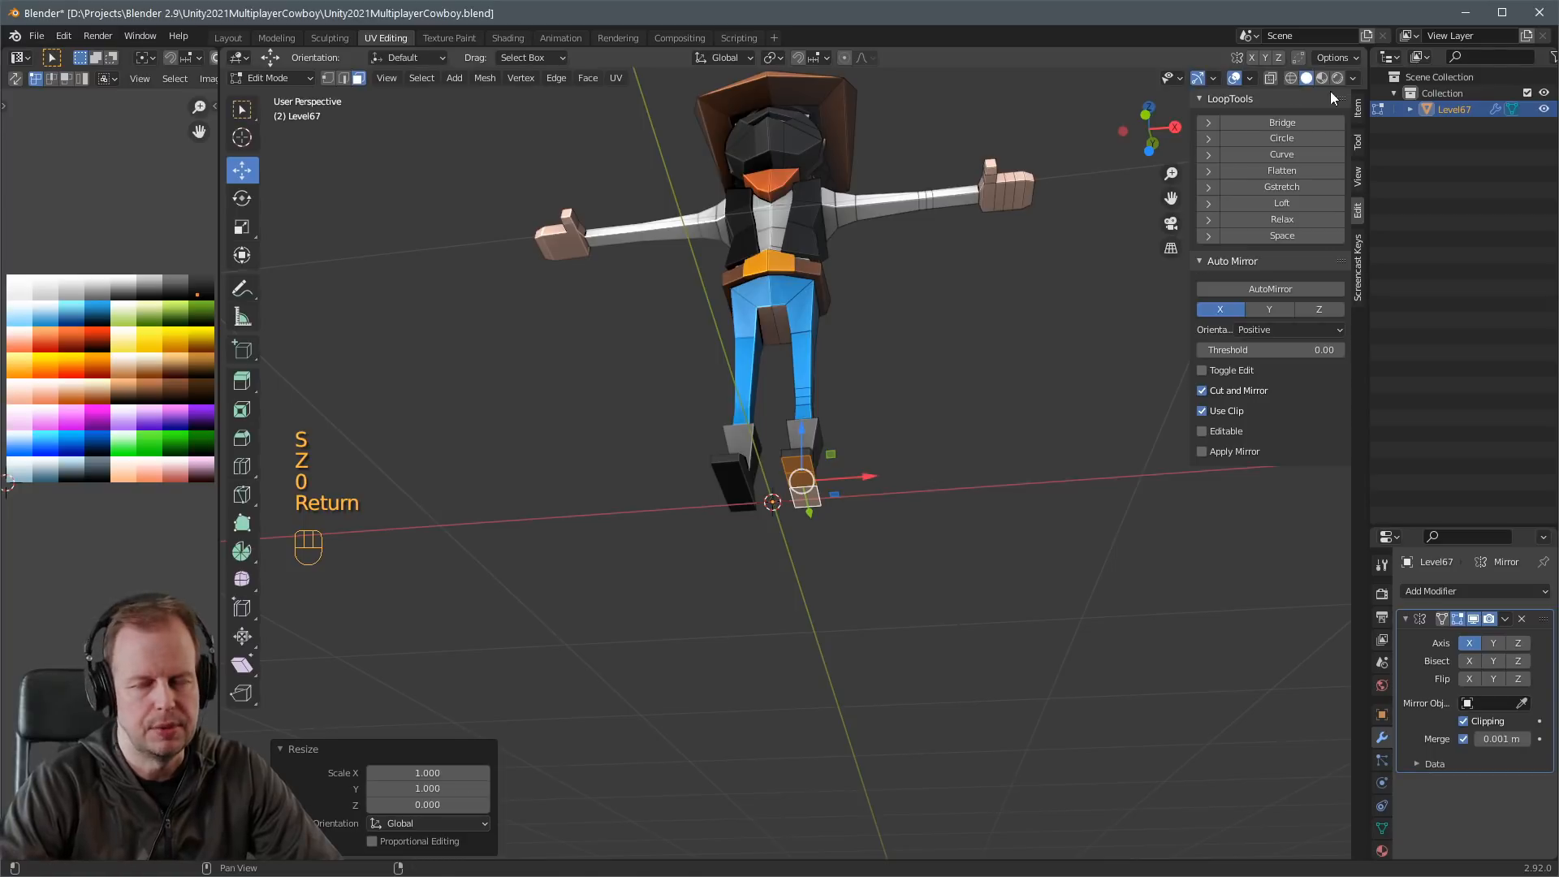
# Set the sole faces' median Z position to 0 m and leave mesh editing.
pyautogui.click(1359, 105)
pyautogui.click(1311, 169)
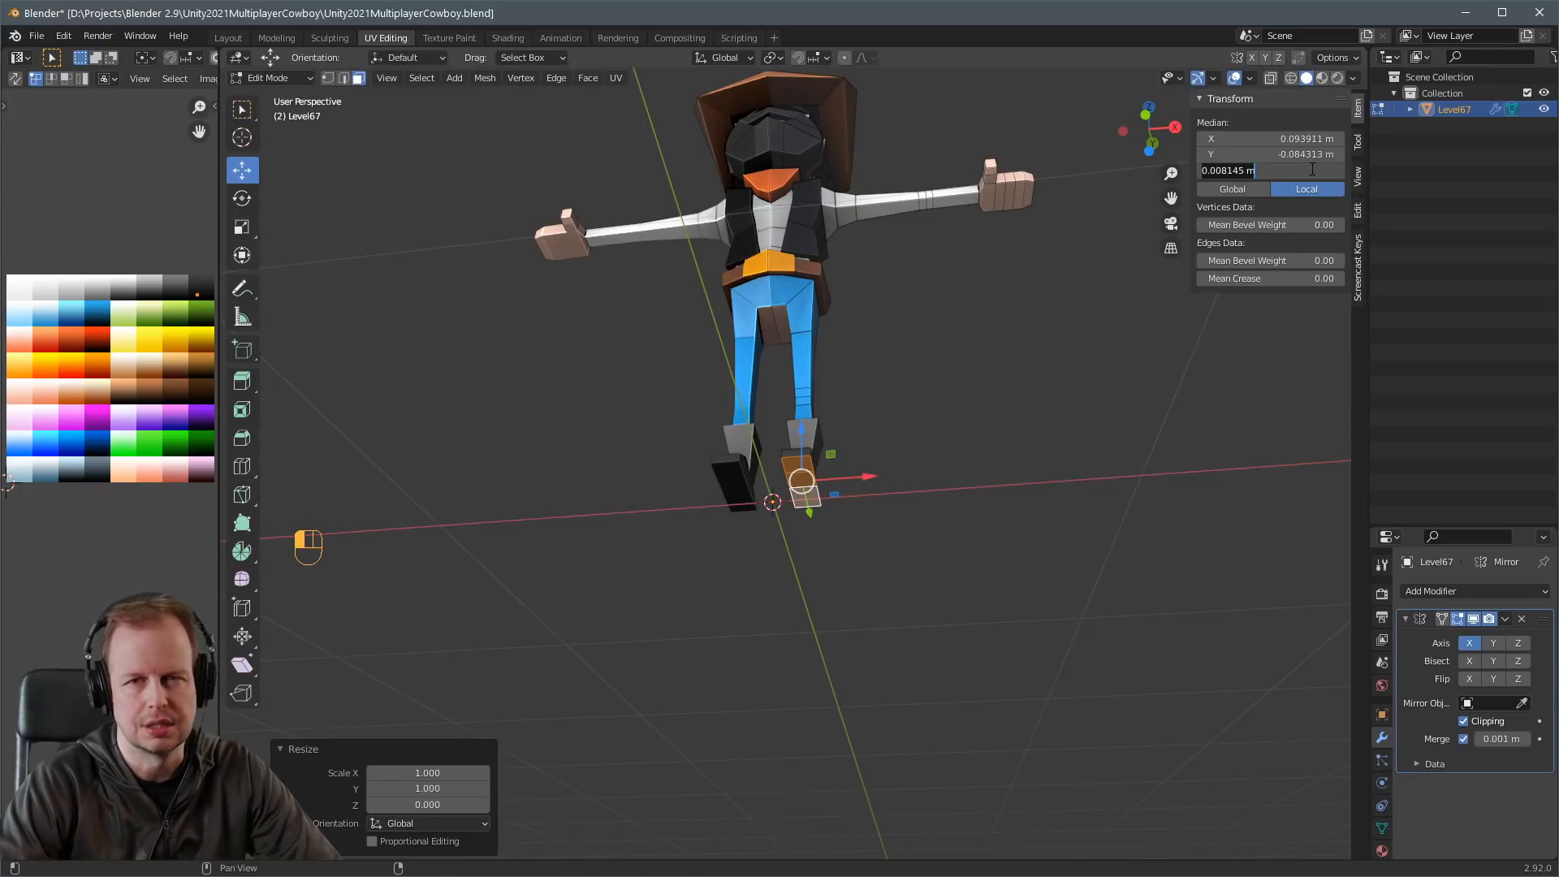
pyautogui.write('0')
pyautogui.press('Return')
pyautogui.press('Tab')
pyautogui.click(914, 383)
pyautogui.moveTo(914, 384); pyautogui.dragTo(916, 448, button='middle')
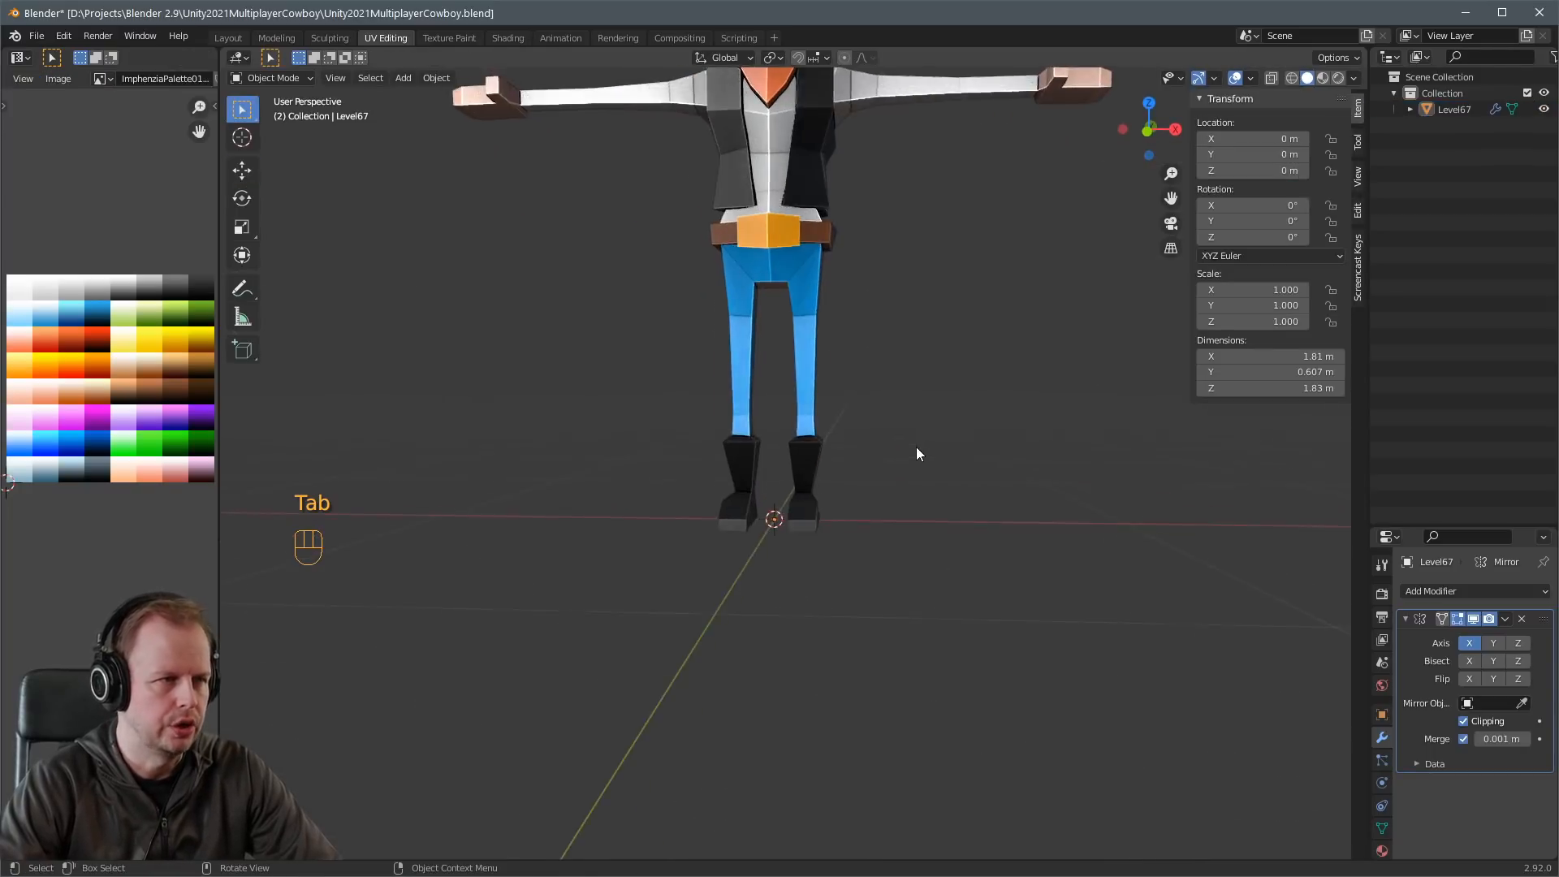
# Add an armature with a single bone at the origin, working from the front view.
pyautogui.scroll(-2, 909, 451)
pyautogui.press('KP_1')
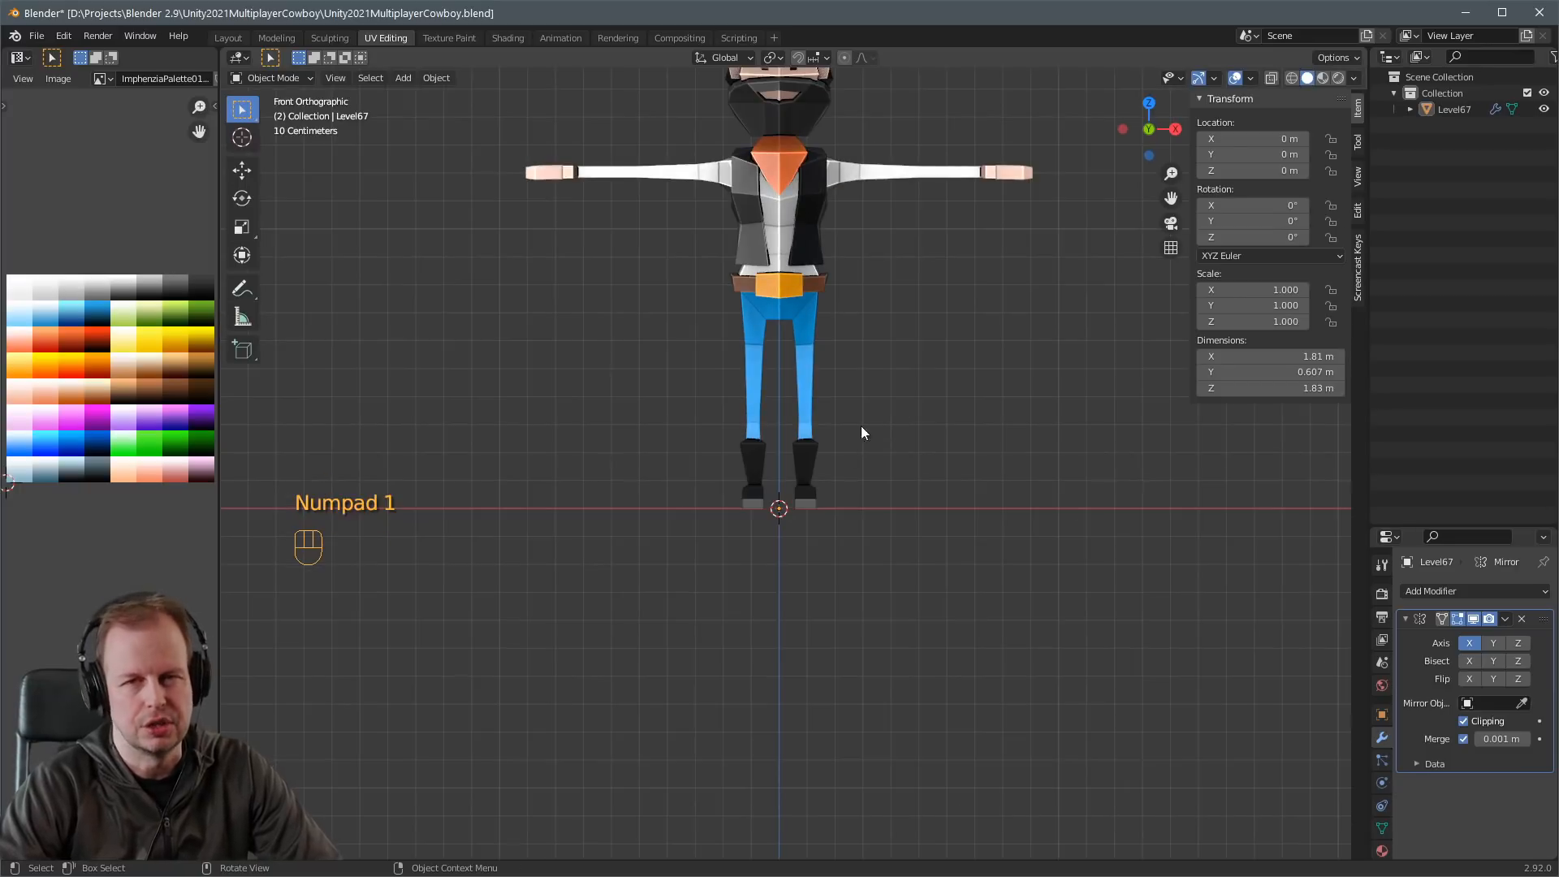
pyautogui.scroll(3, 861, 425)
pyautogui.hotkey('shift', 'a')
pyautogui.moveTo(804, 544)
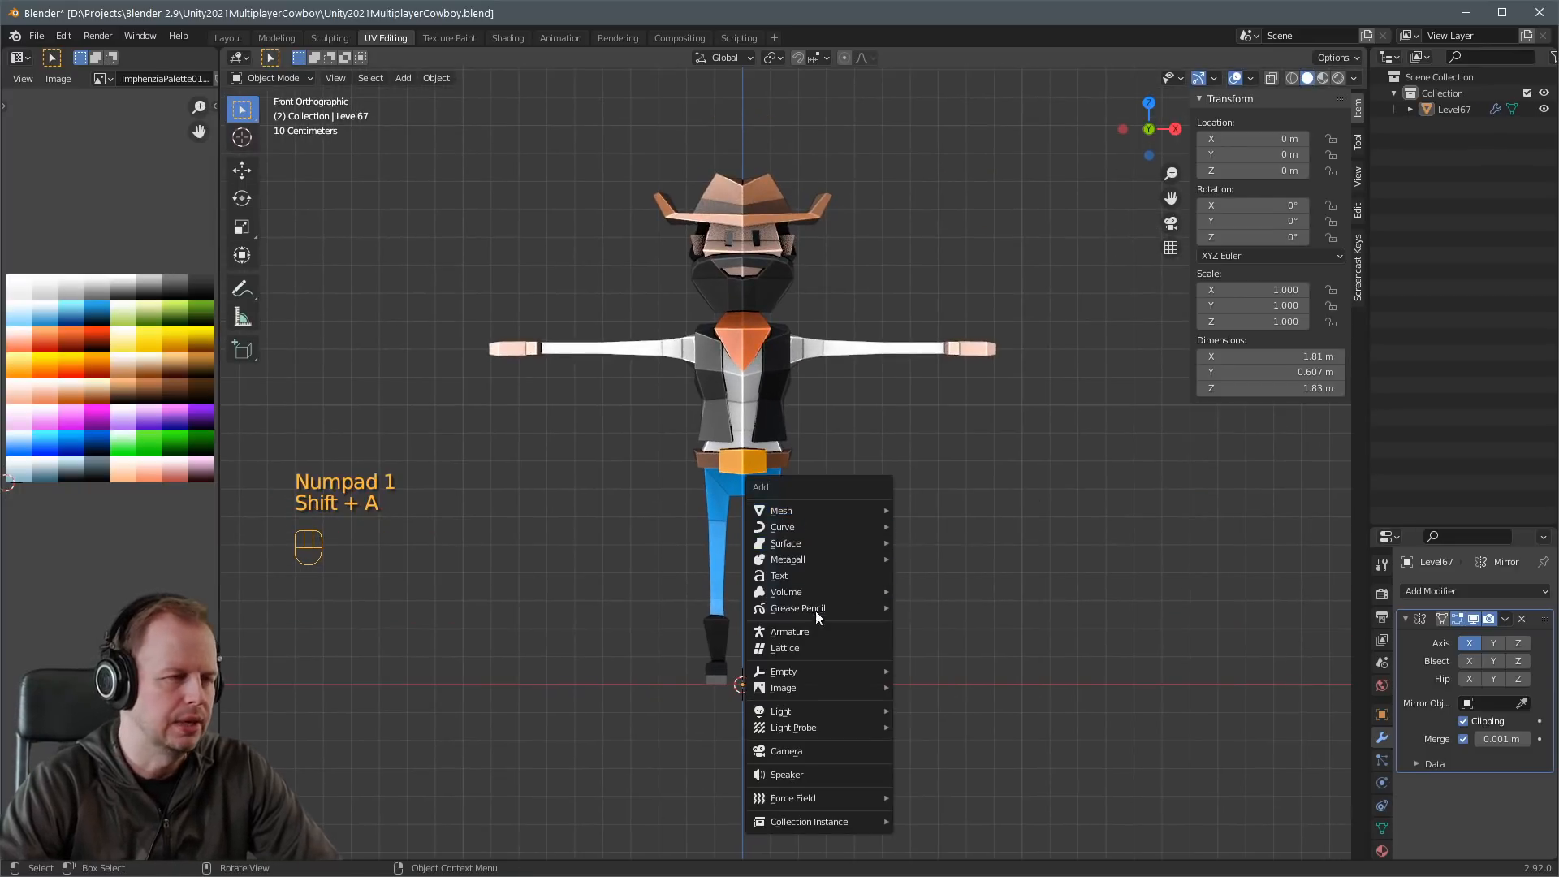
pyautogui.click(815, 634)
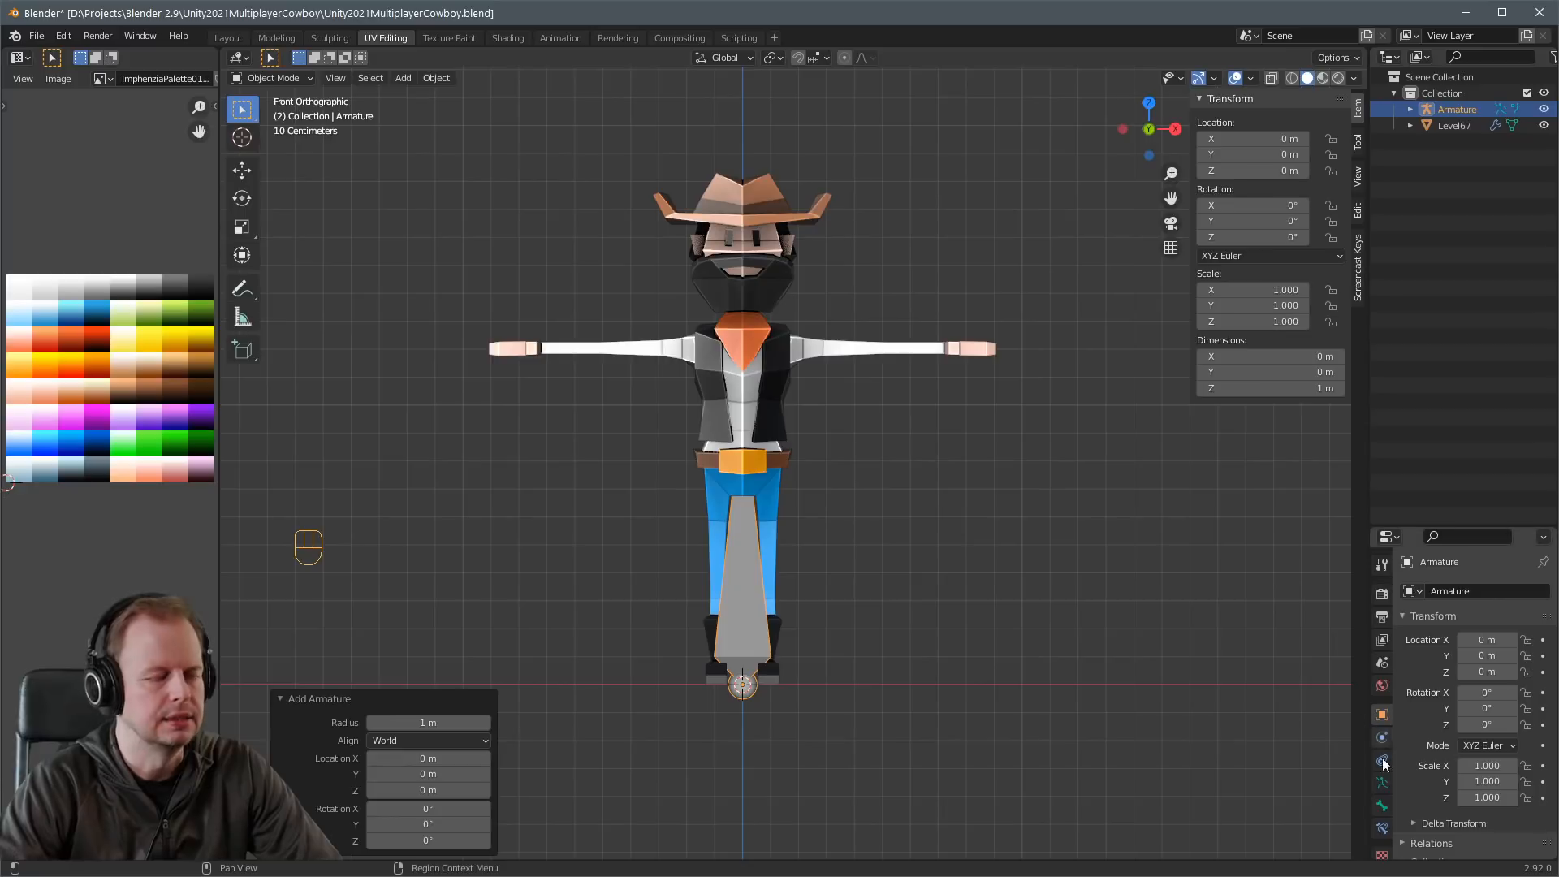
# Set the armature's viewport display to In Front so its bone is drawn over the mesh.
pyautogui.click(1381, 804)
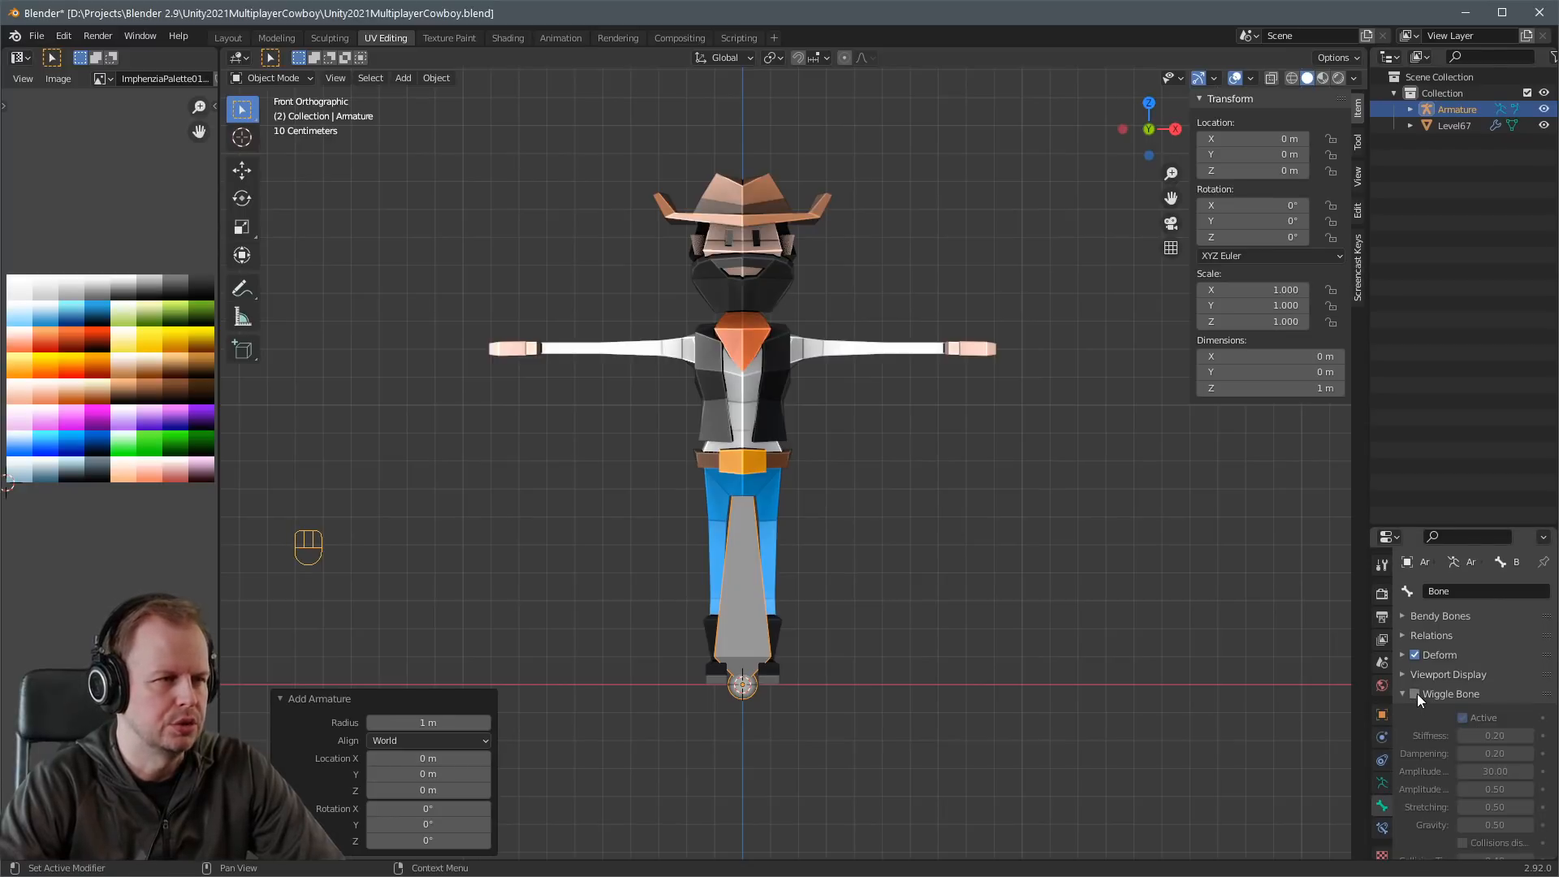
pyautogui.click(1408, 674)
pyautogui.scroll(-4, 1469, 724)
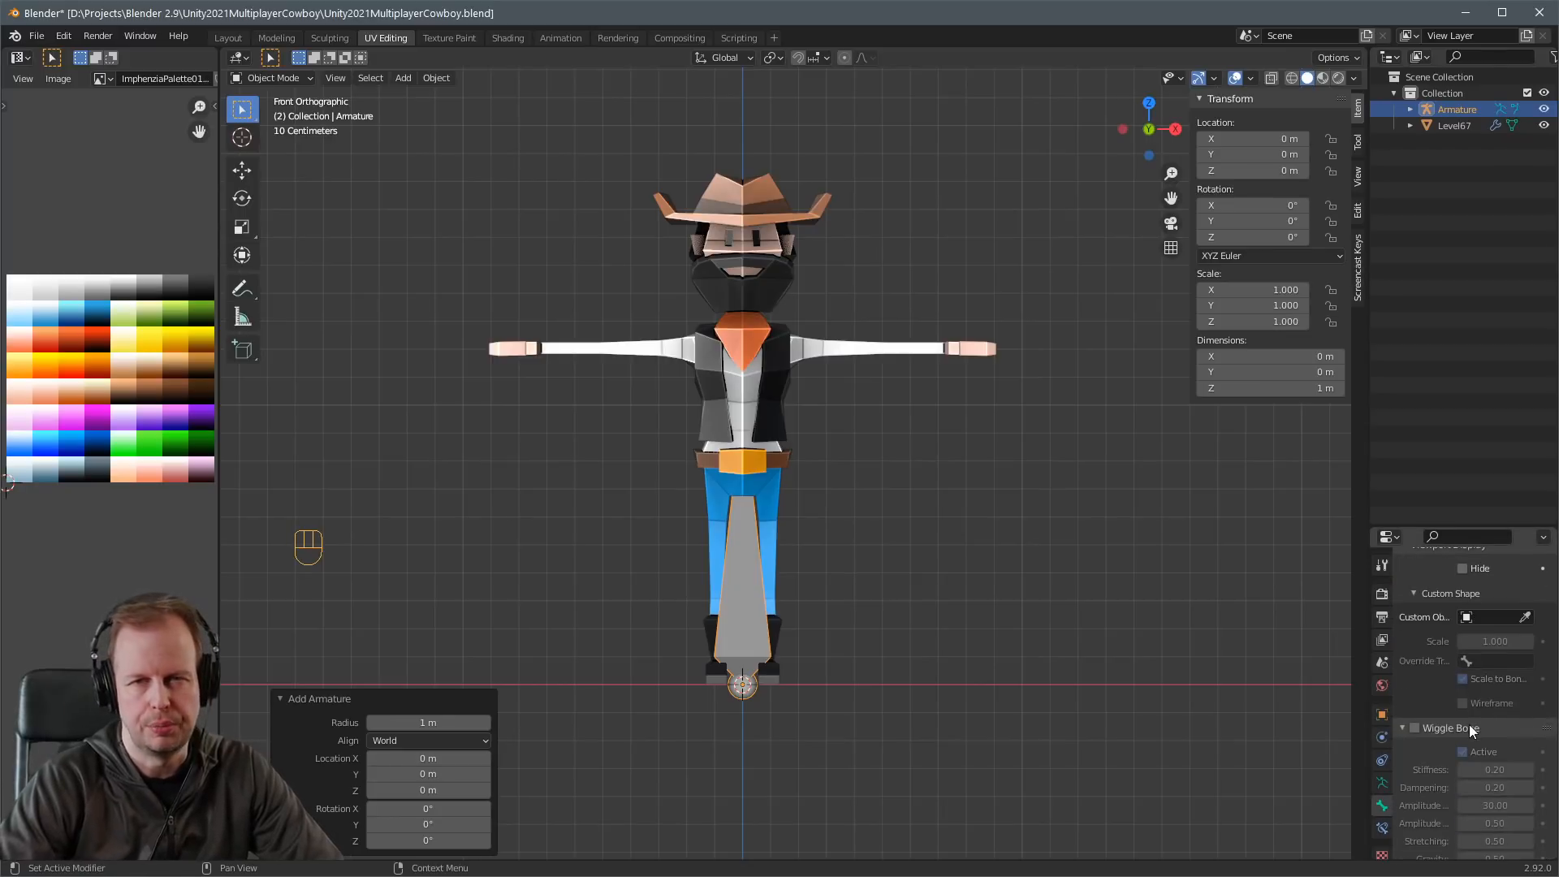
pyautogui.click(1382, 781)
pyautogui.click(1401, 791)
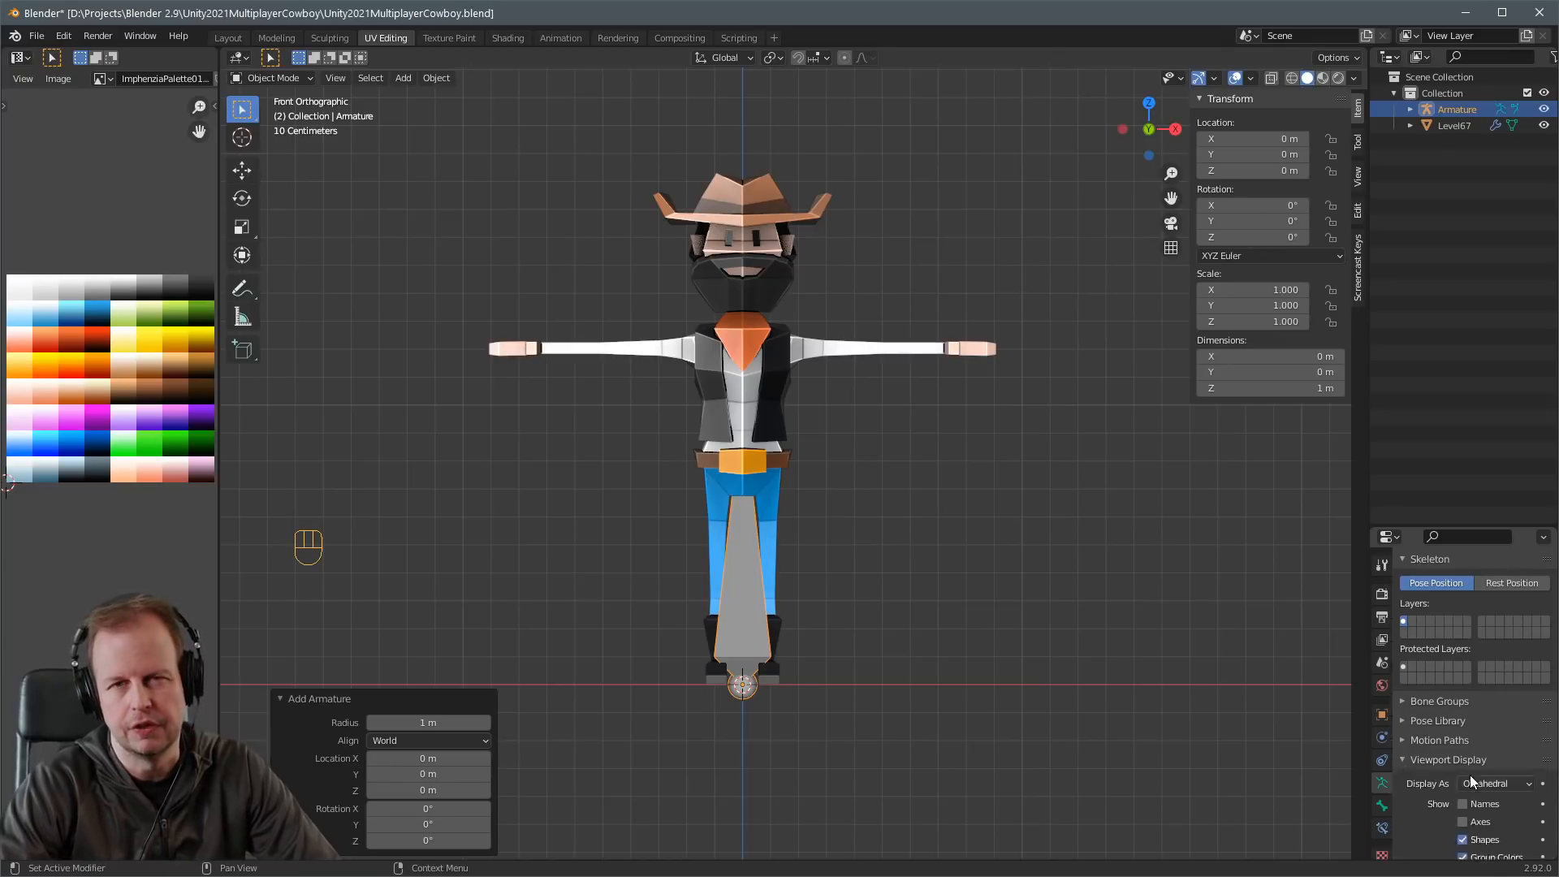
pyautogui.scroll(-3, 1470, 774)
pyautogui.click(1463, 785)
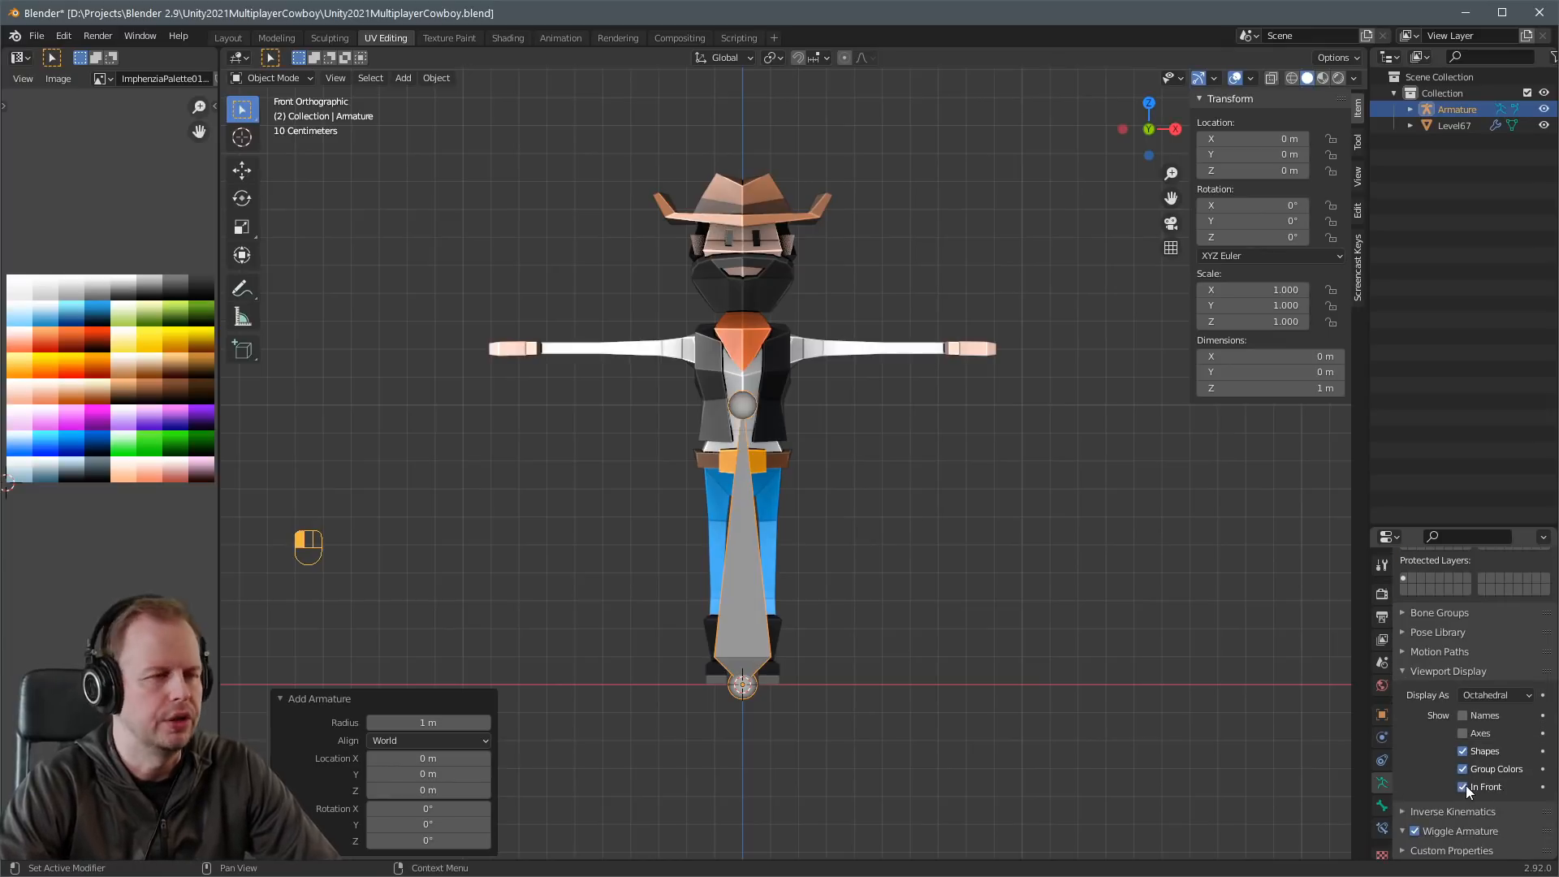
pyautogui.hotkey('shift', 'space')
pyautogui.click(738, 557)
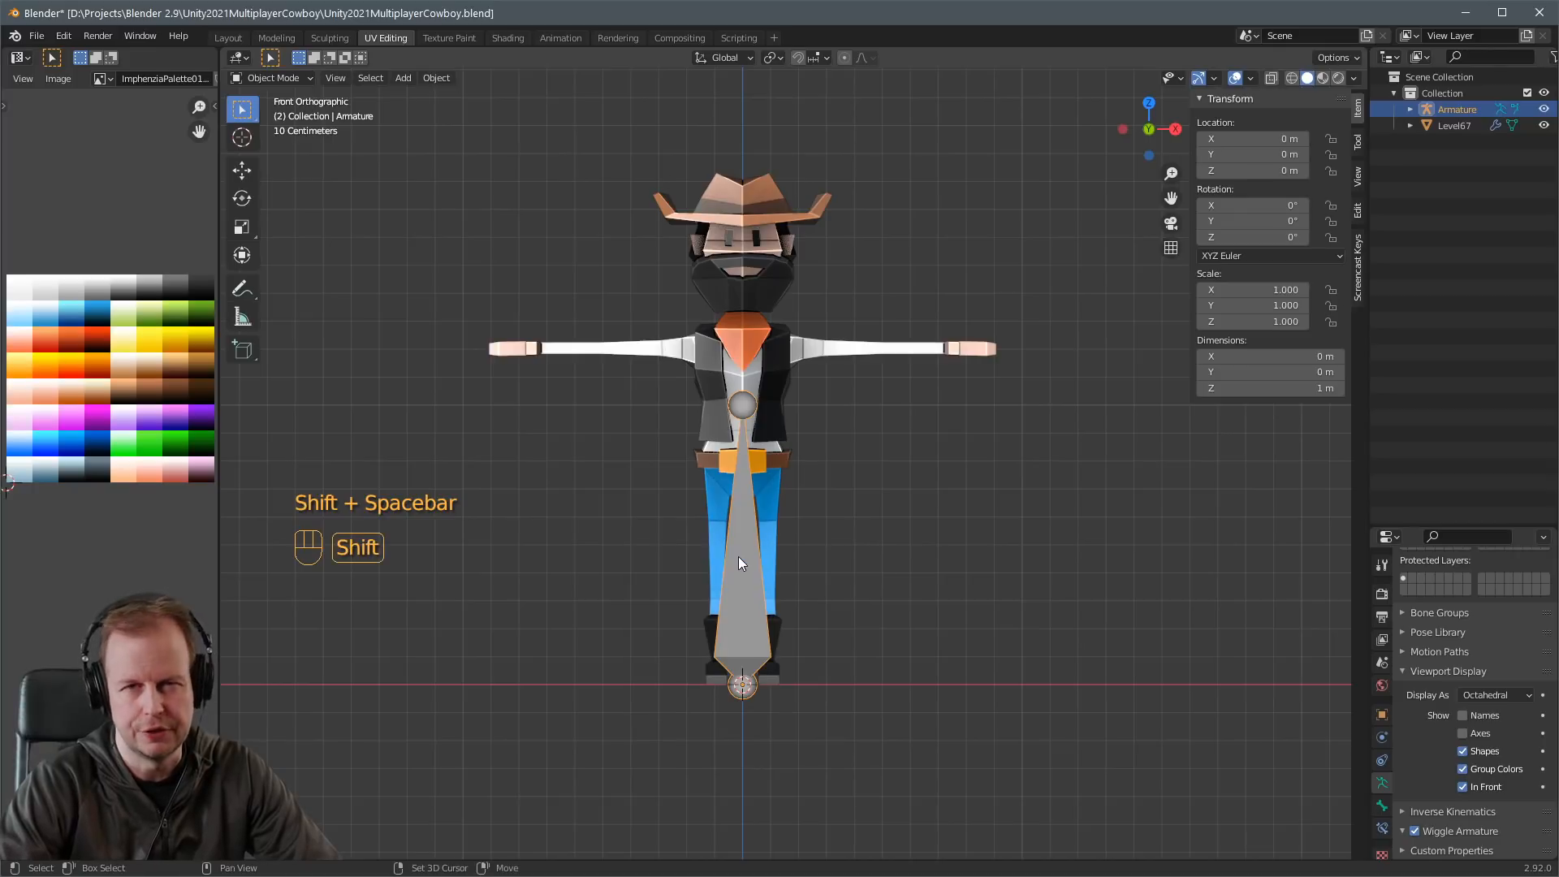
pyautogui.hotkey('shift', 'space')
pyautogui.click(738, 557)
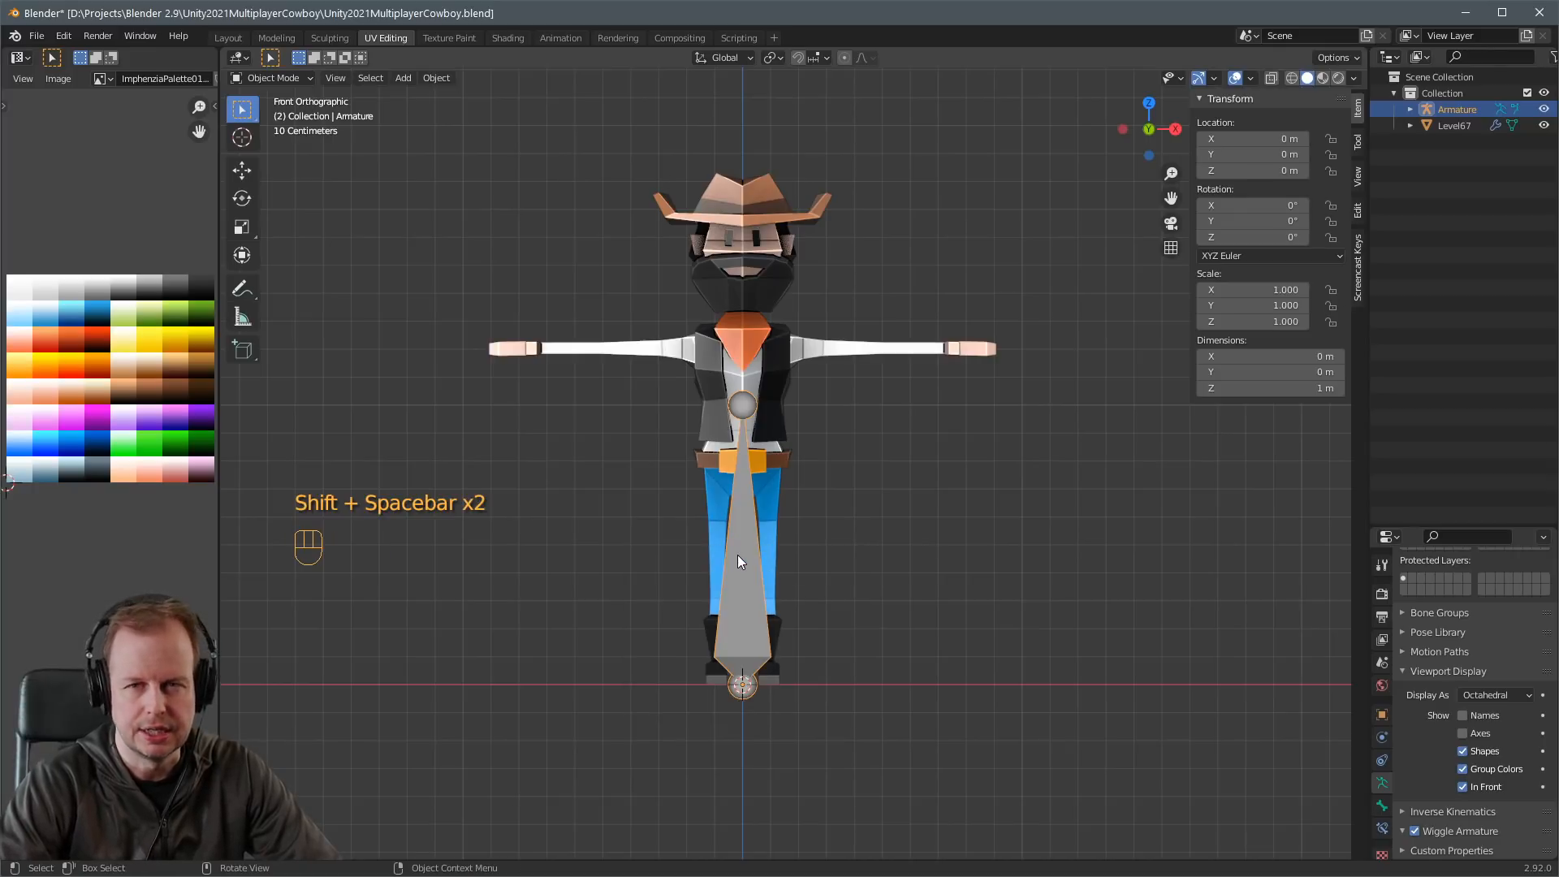
# Edit the armature and raise its bone about 0.73 m along Z with the Move tool so it starts at the hips.
pyautogui.press('Tab')
pyautogui.hotkey('shift', 'space')
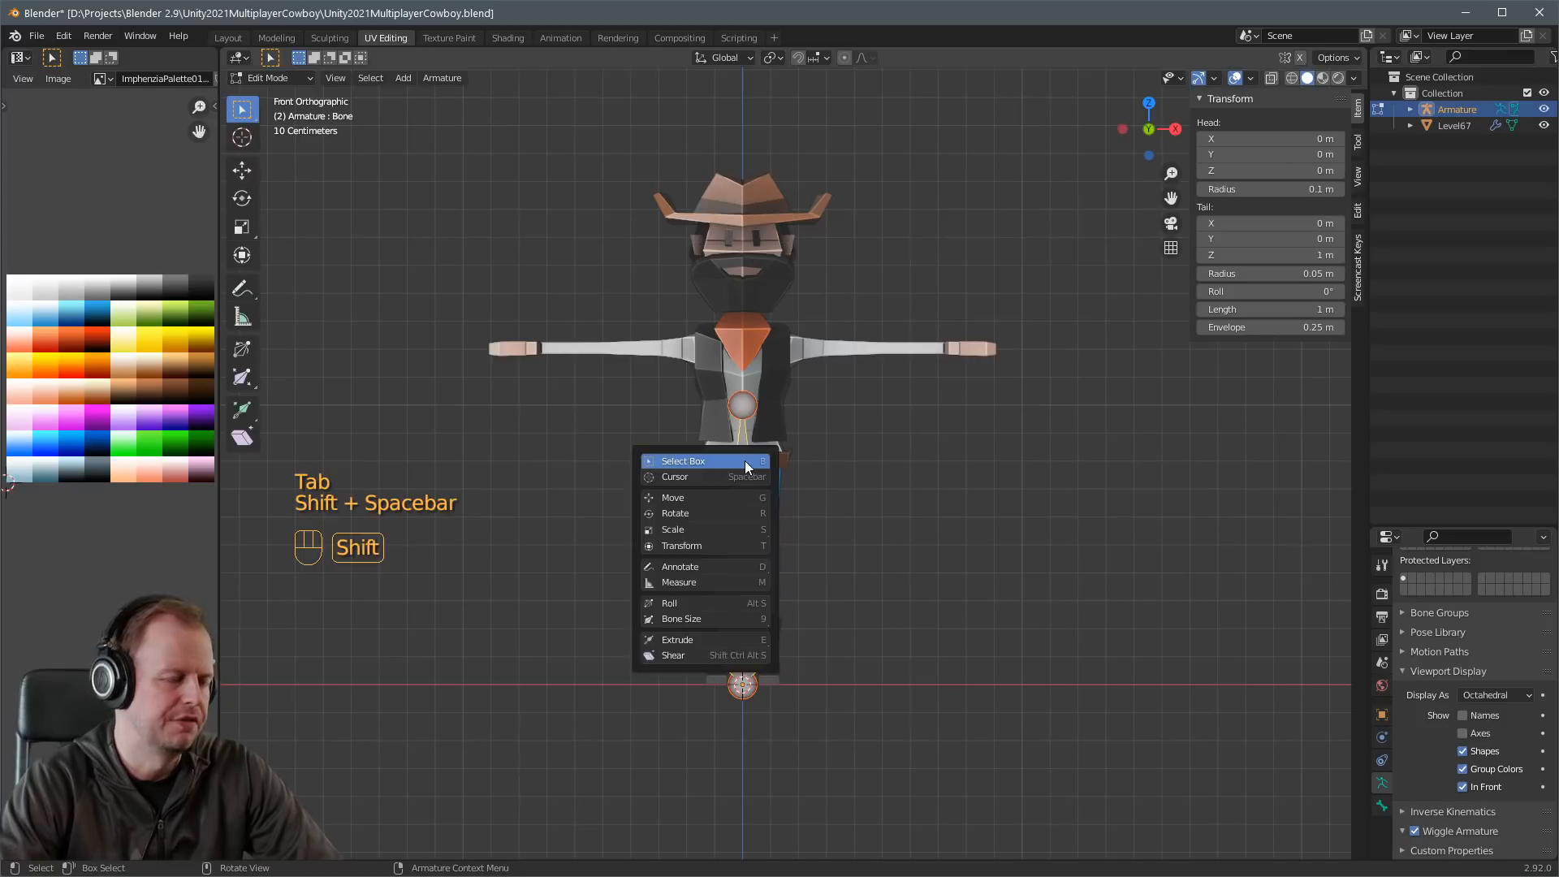
pyautogui.press('g')
pyautogui.moveTo(745, 490); pyautogui.dragTo(772, 280)
# Shorten the hip bone with its head at about Z 0.69 m and its tail lowered to about Z 0.85 m.
pyautogui.click(750, 185)
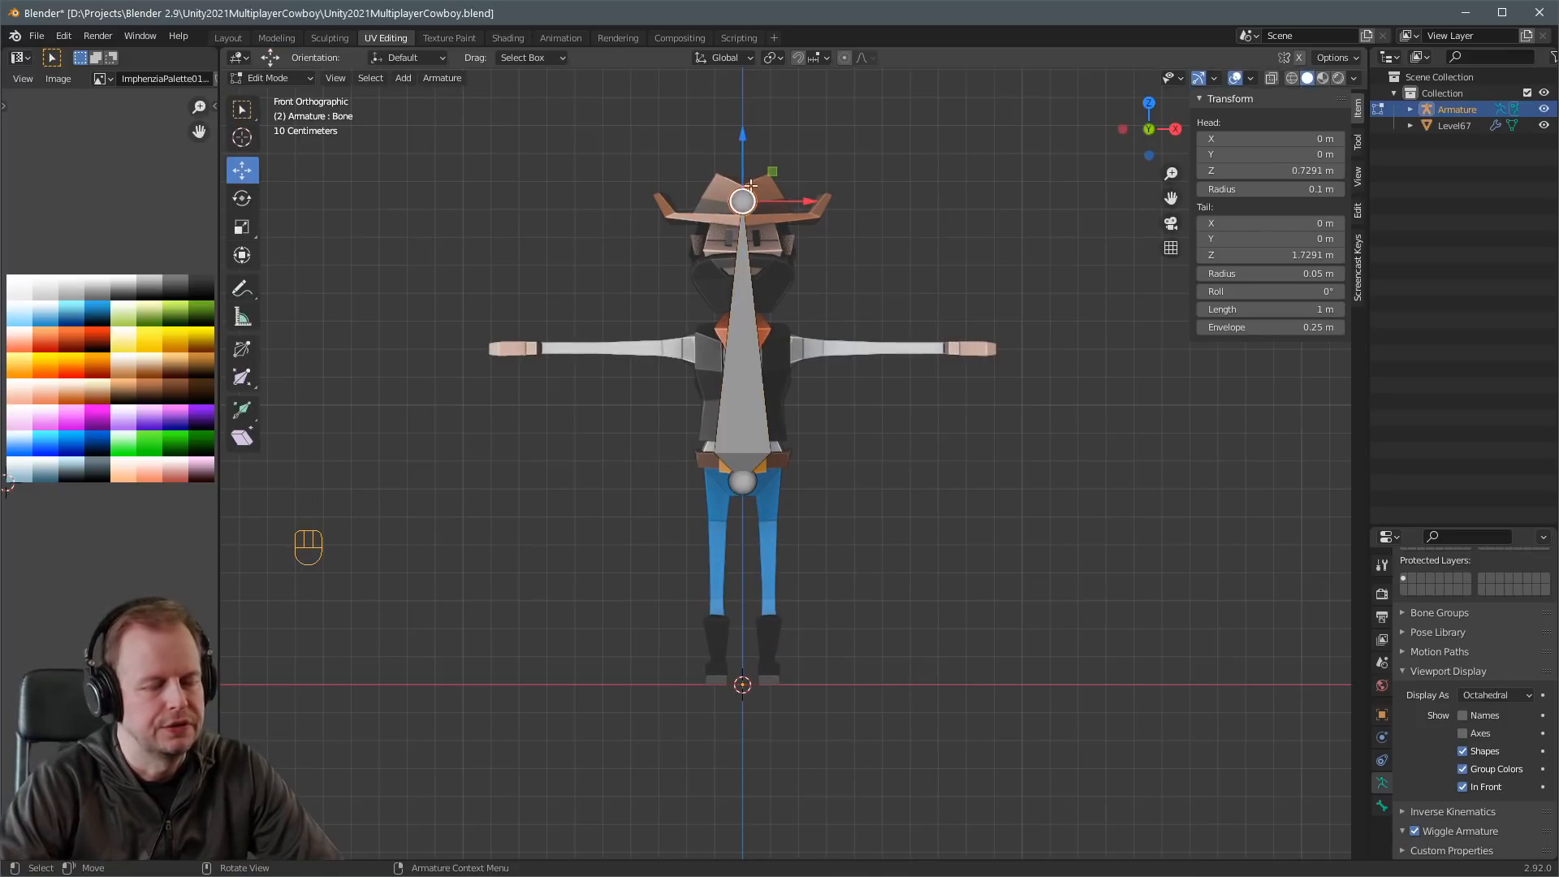
pyautogui.moveTo(737, 131); pyautogui.dragTo(742, 395)
pyautogui.click(743, 482)
pyautogui.click(758, 436)
# Extrude three bones upward from the hip bone: about 0.20 m and 0.25 m for the spine, plus one through the head.
pyautogui.press('e')
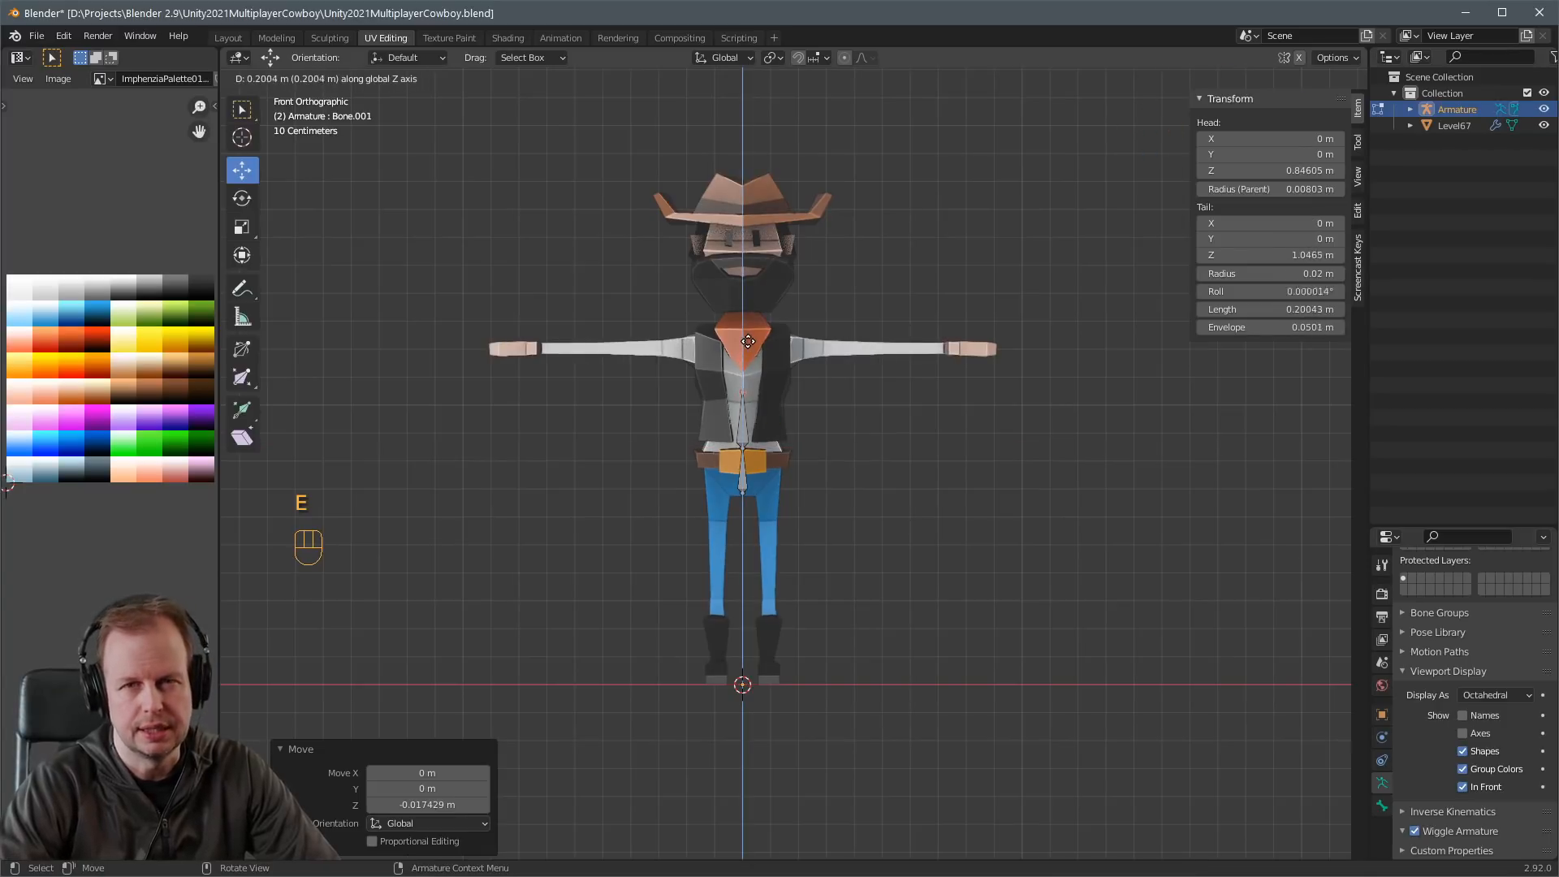
pyautogui.click(748, 341)
pyautogui.press('e')
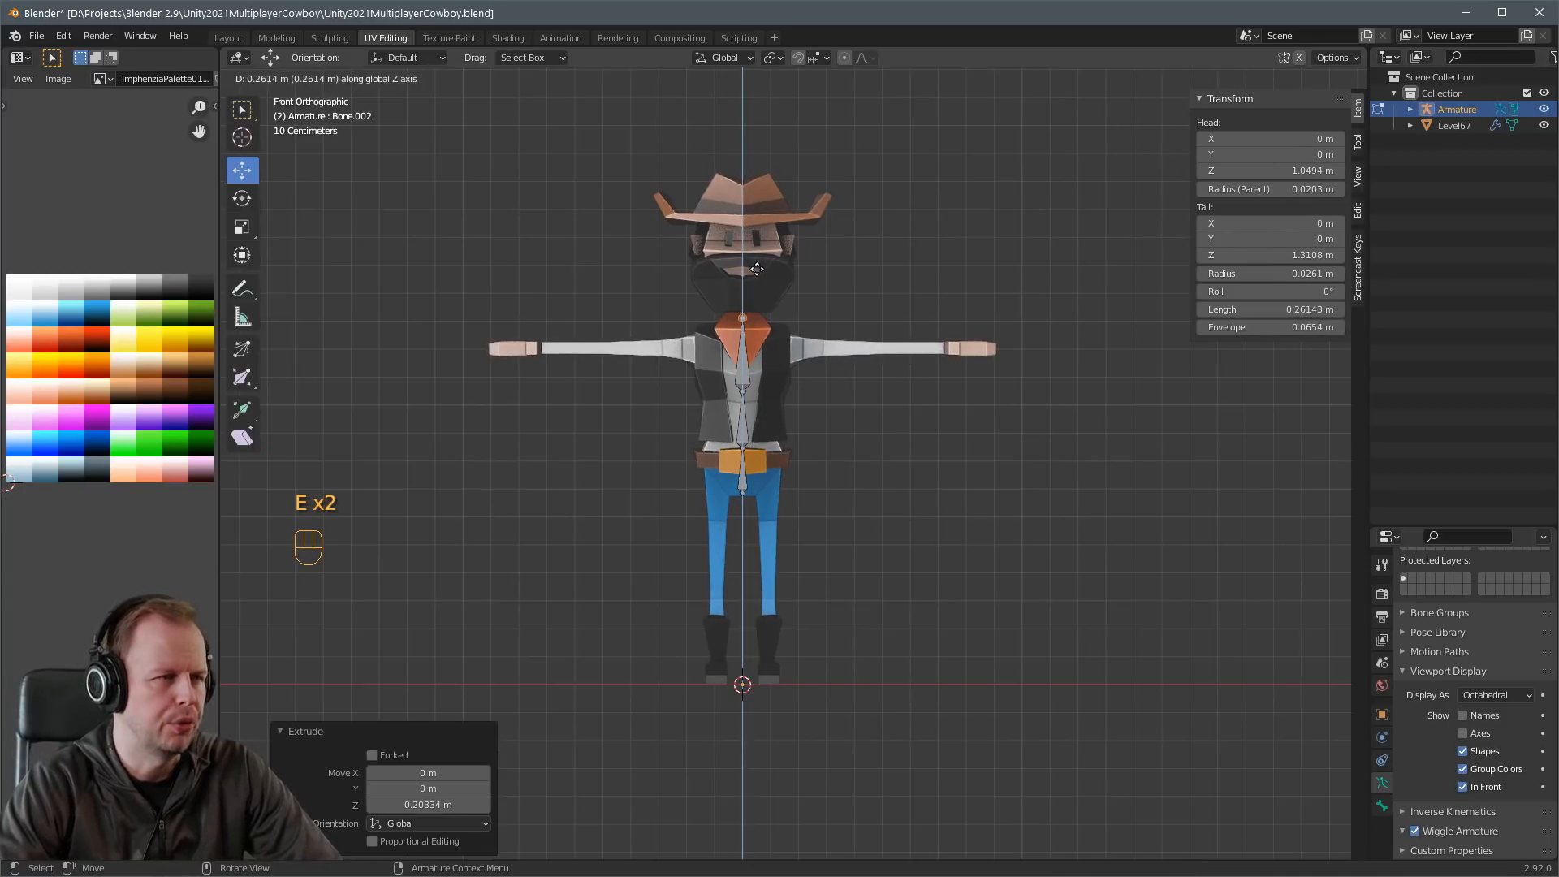
pyautogui.click(757, 271)
pyautogui.press('e')
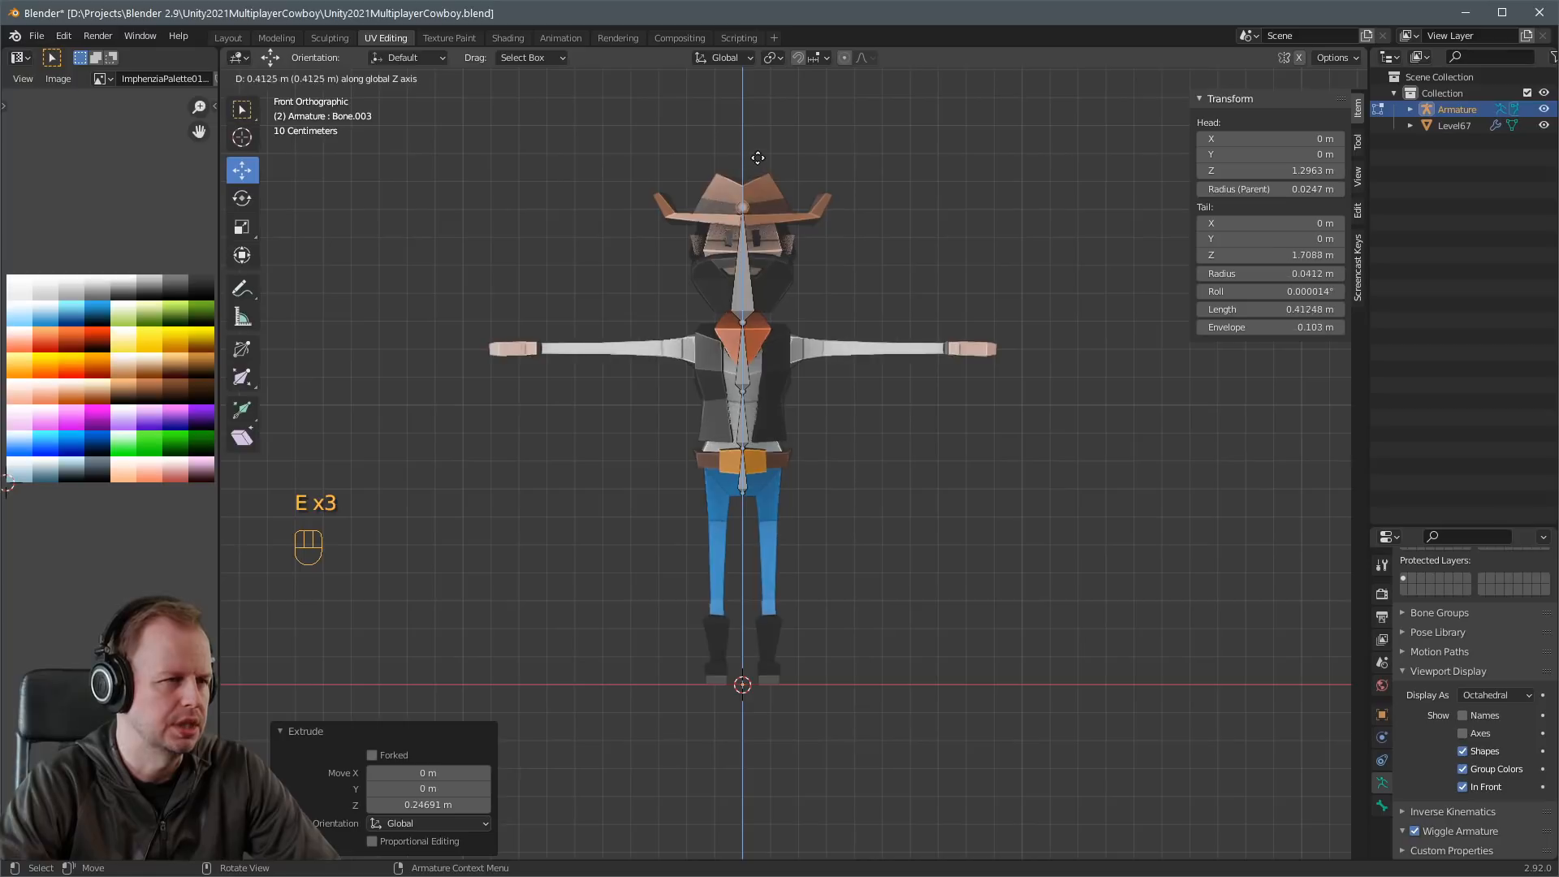
pyautogui.click(758, 166)
# Extrude a bone from the neck joint to the +X shoulder, ending at about X 0.21 m and Z 1.20 m.
pyautogui.click(746, 324)
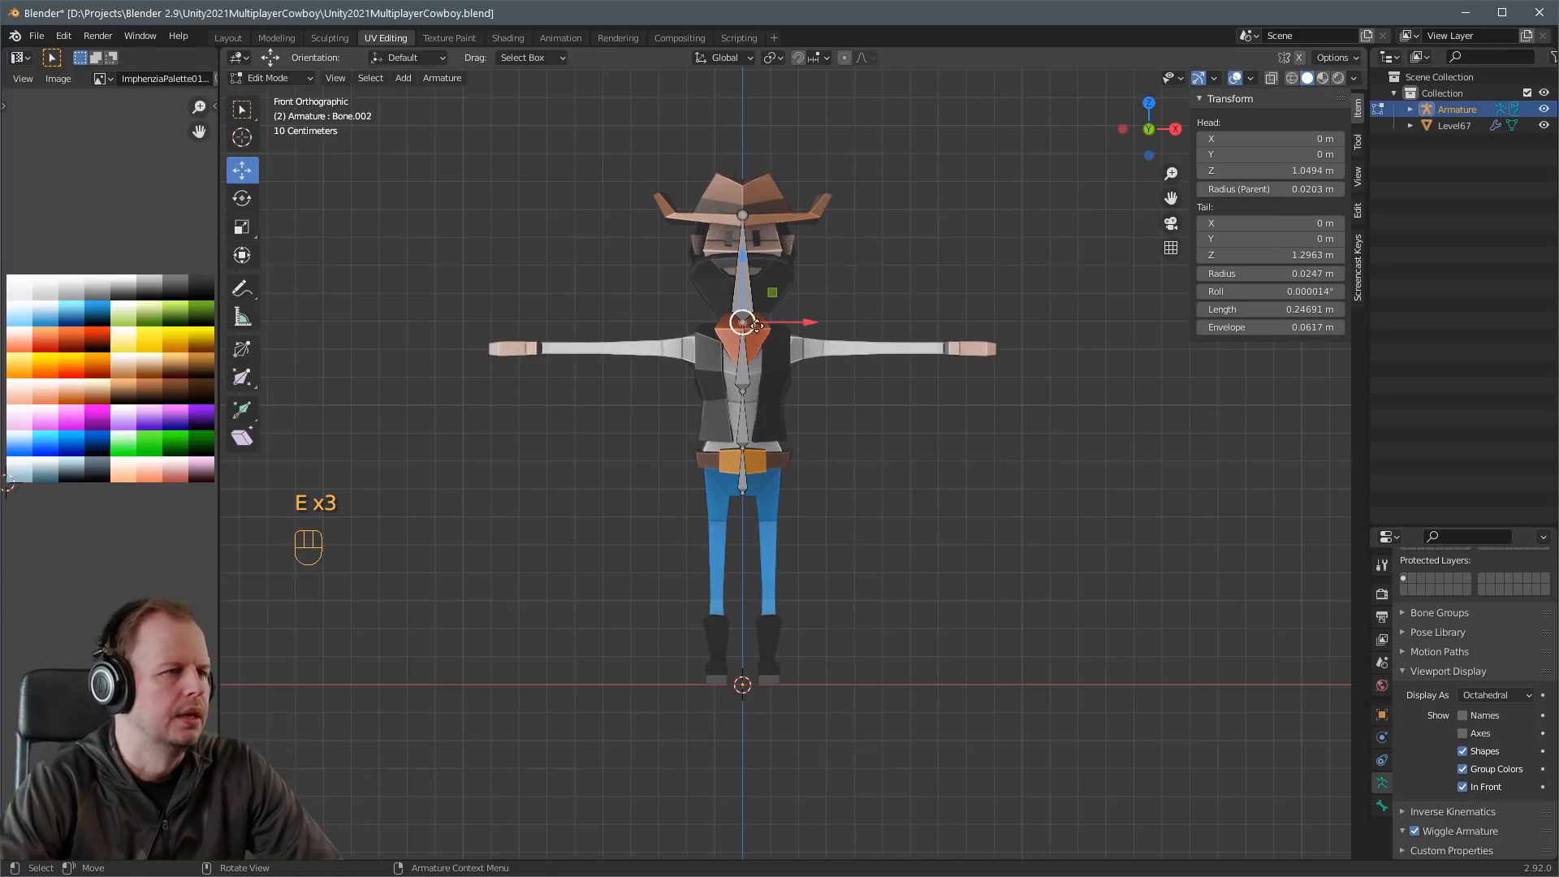
pyautogui.press('e')
pyautogui.rightClick(814, 360)
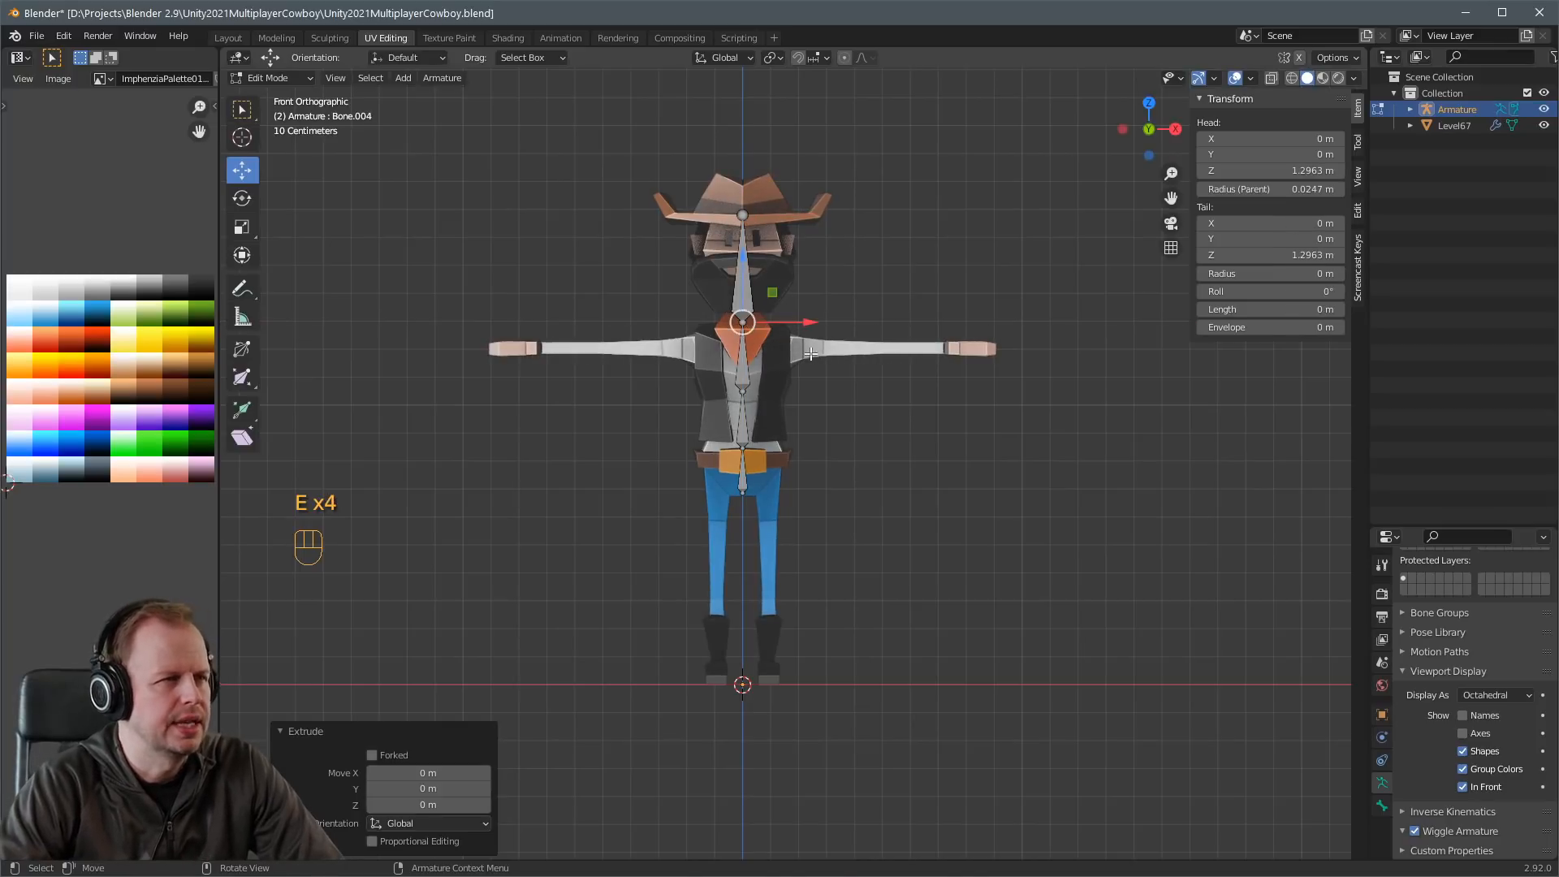
pyautogui.press('g')
pyautogui.click(870, 382)
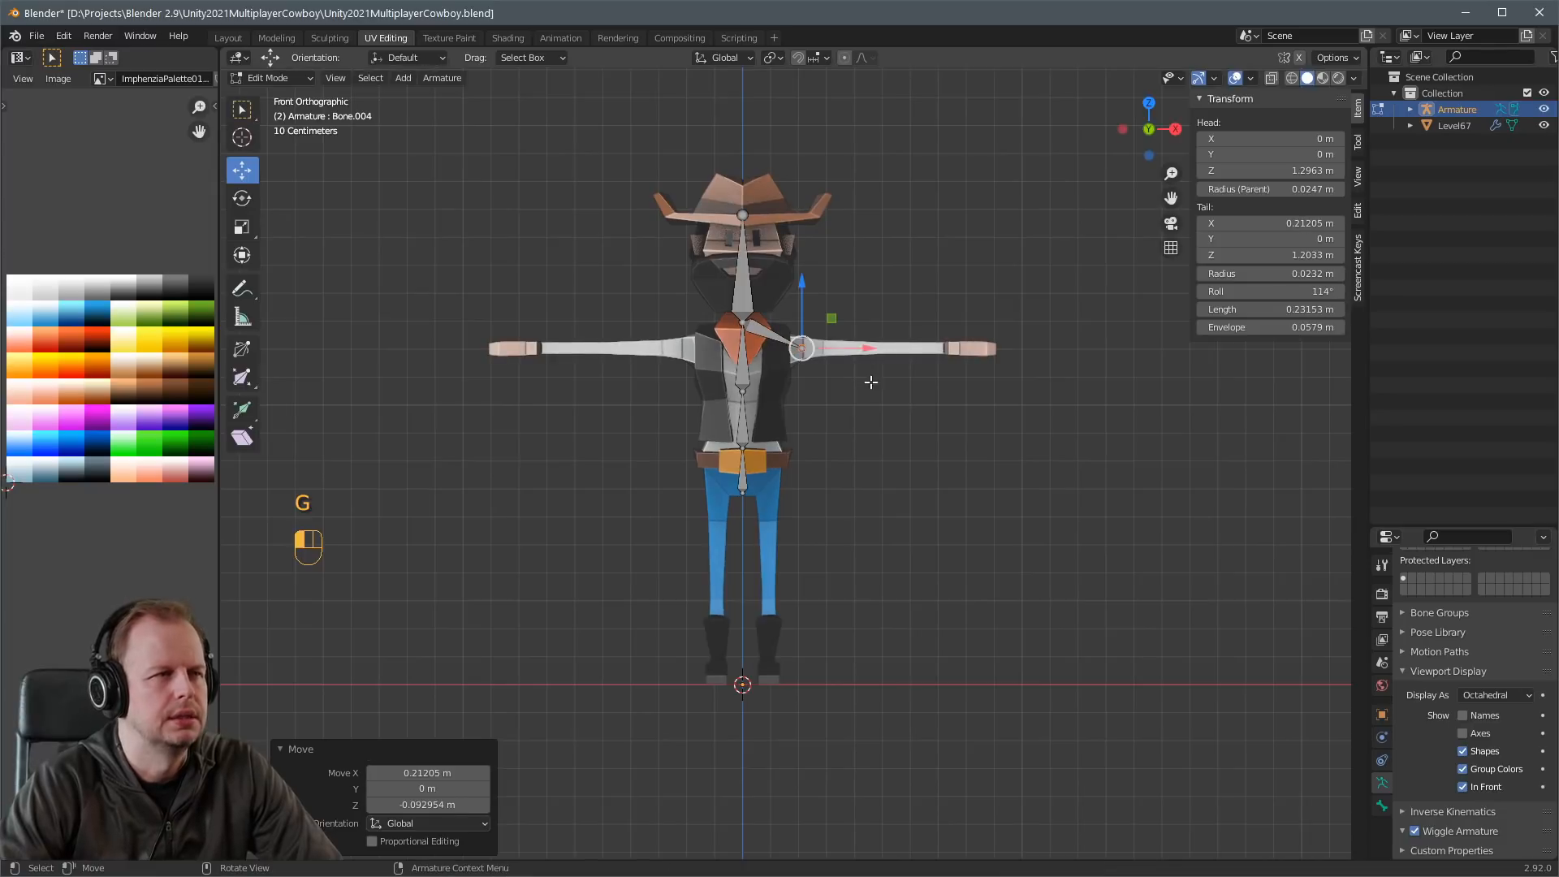
# Disconnect the shoulder bone from the spine with Clear Parent's Disconnect Bone option.
pyautogui.click(768, 333)
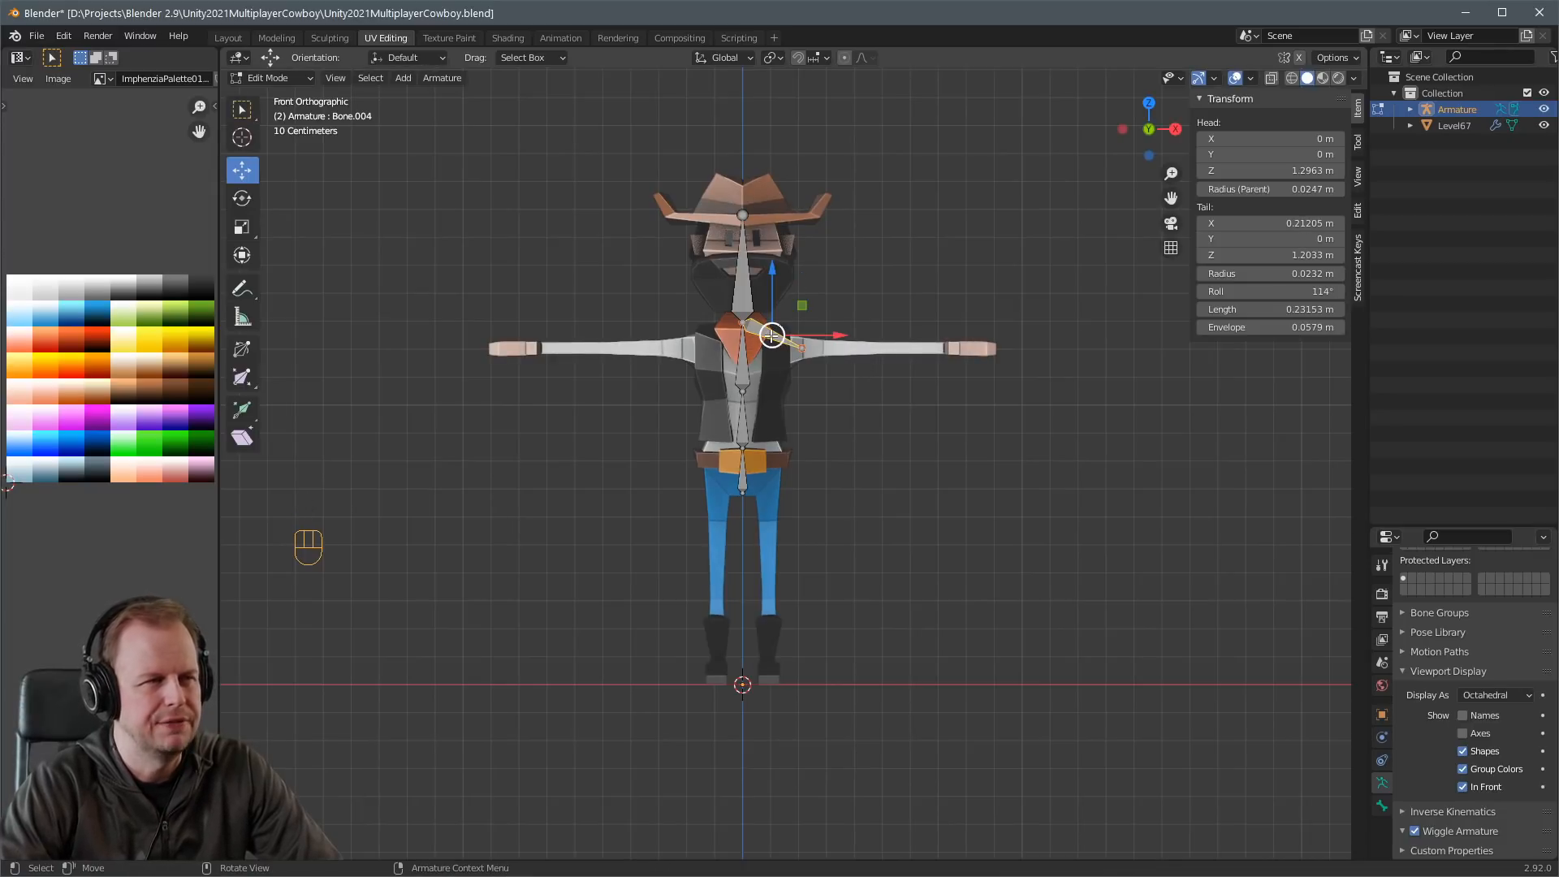
pyautogui.press('p')
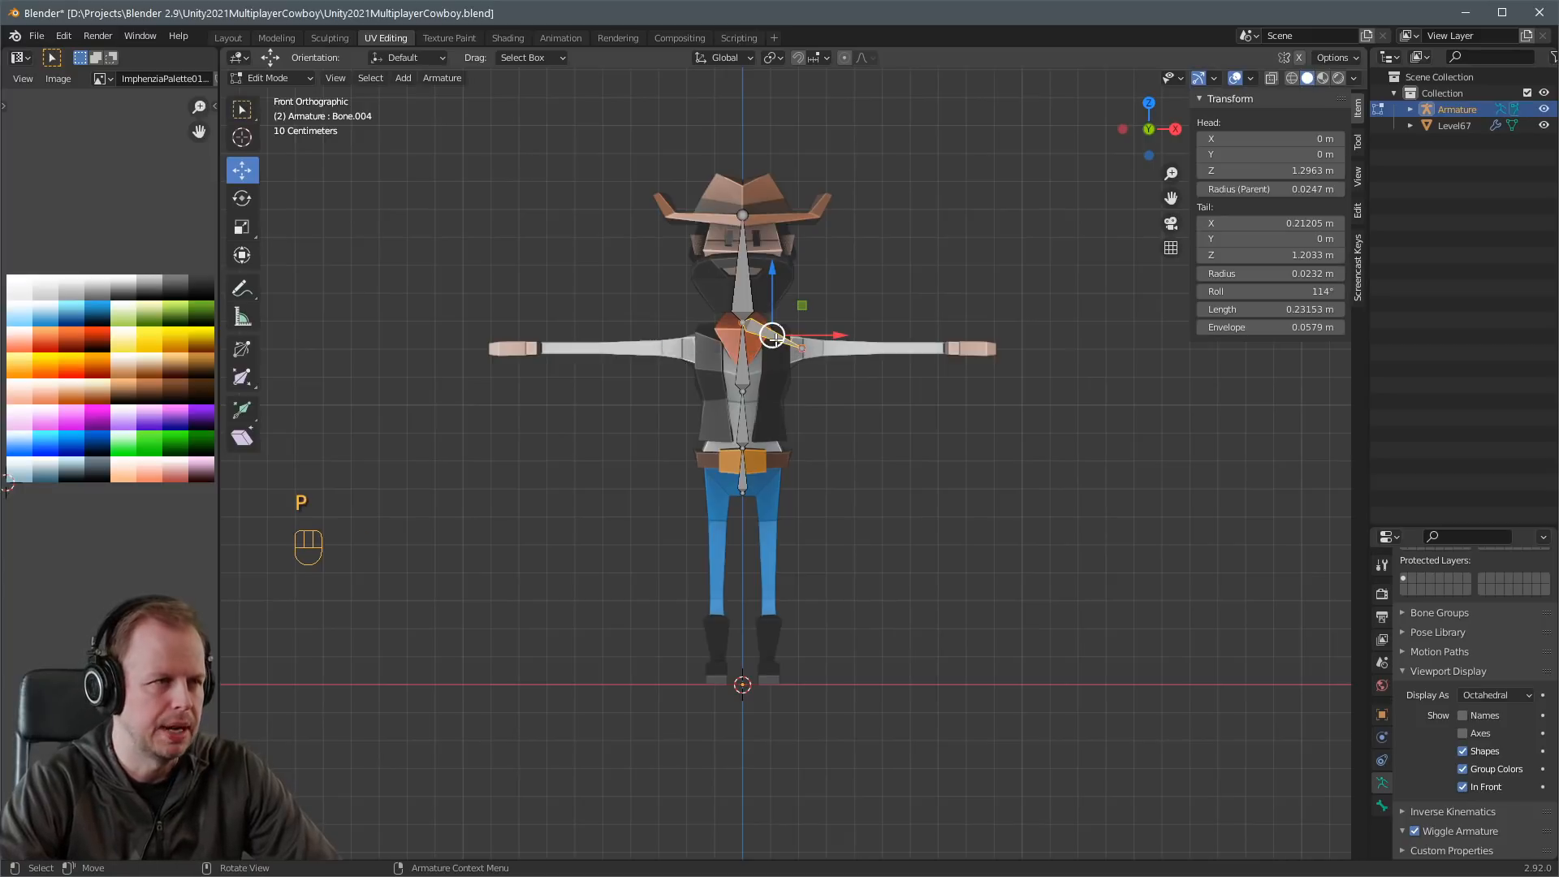
pyautogui.hotkey('alt', 'p')
pyautogui.click(747, 358)
# Reposition the shoulder bone with its head near X 0.10 m, Z 1.22 m and its tail near X 0.21 m, Z 1.20 m.
pyautogui.press('g')
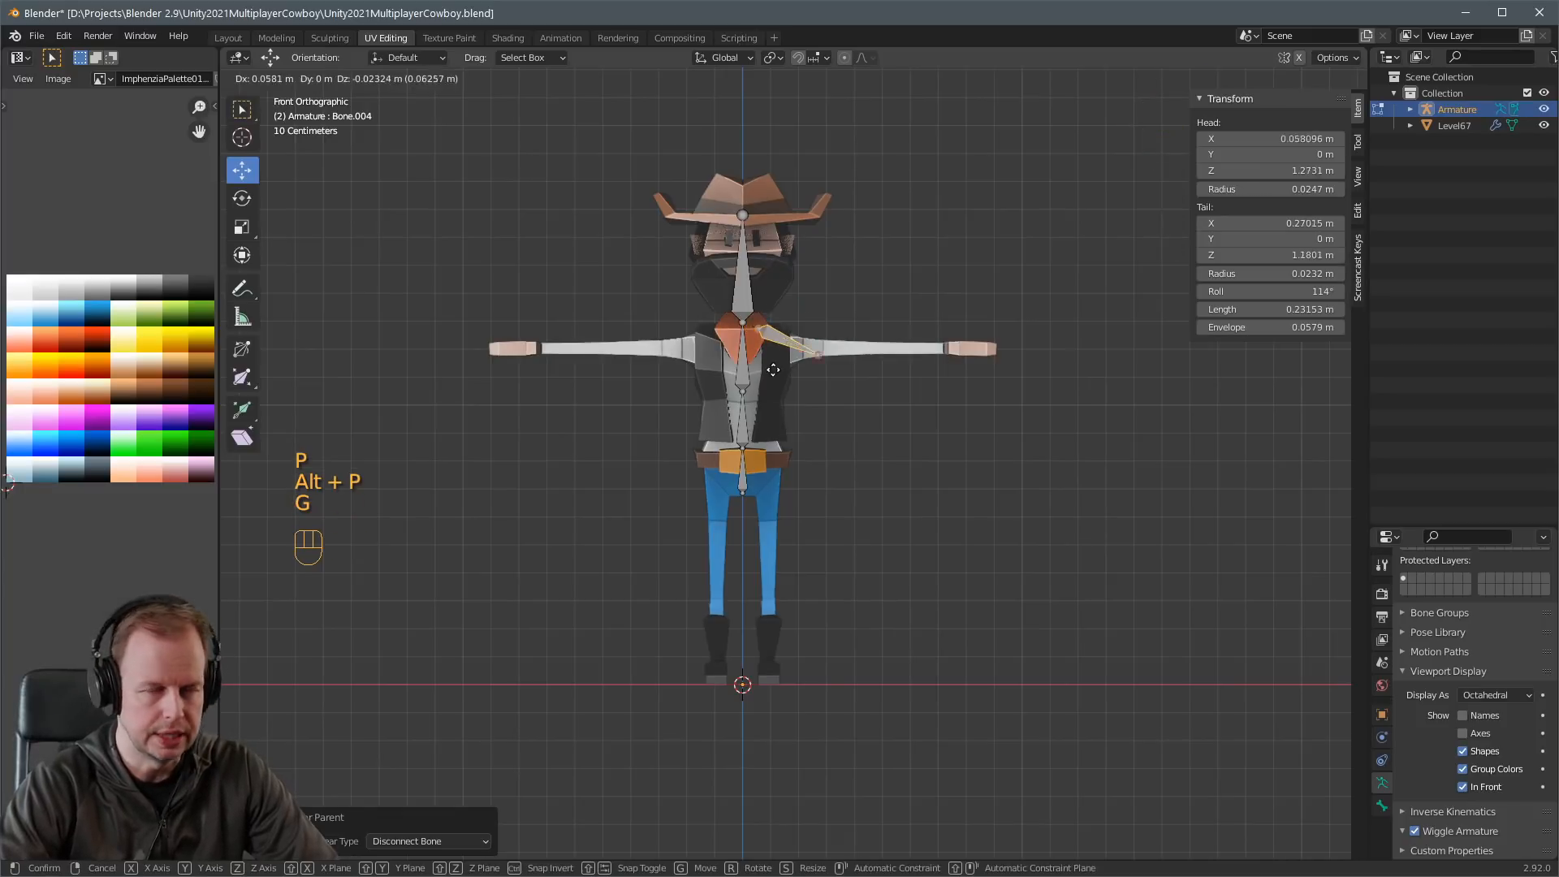
pyautogui.click(840, 378)
pyautogui.press('g')
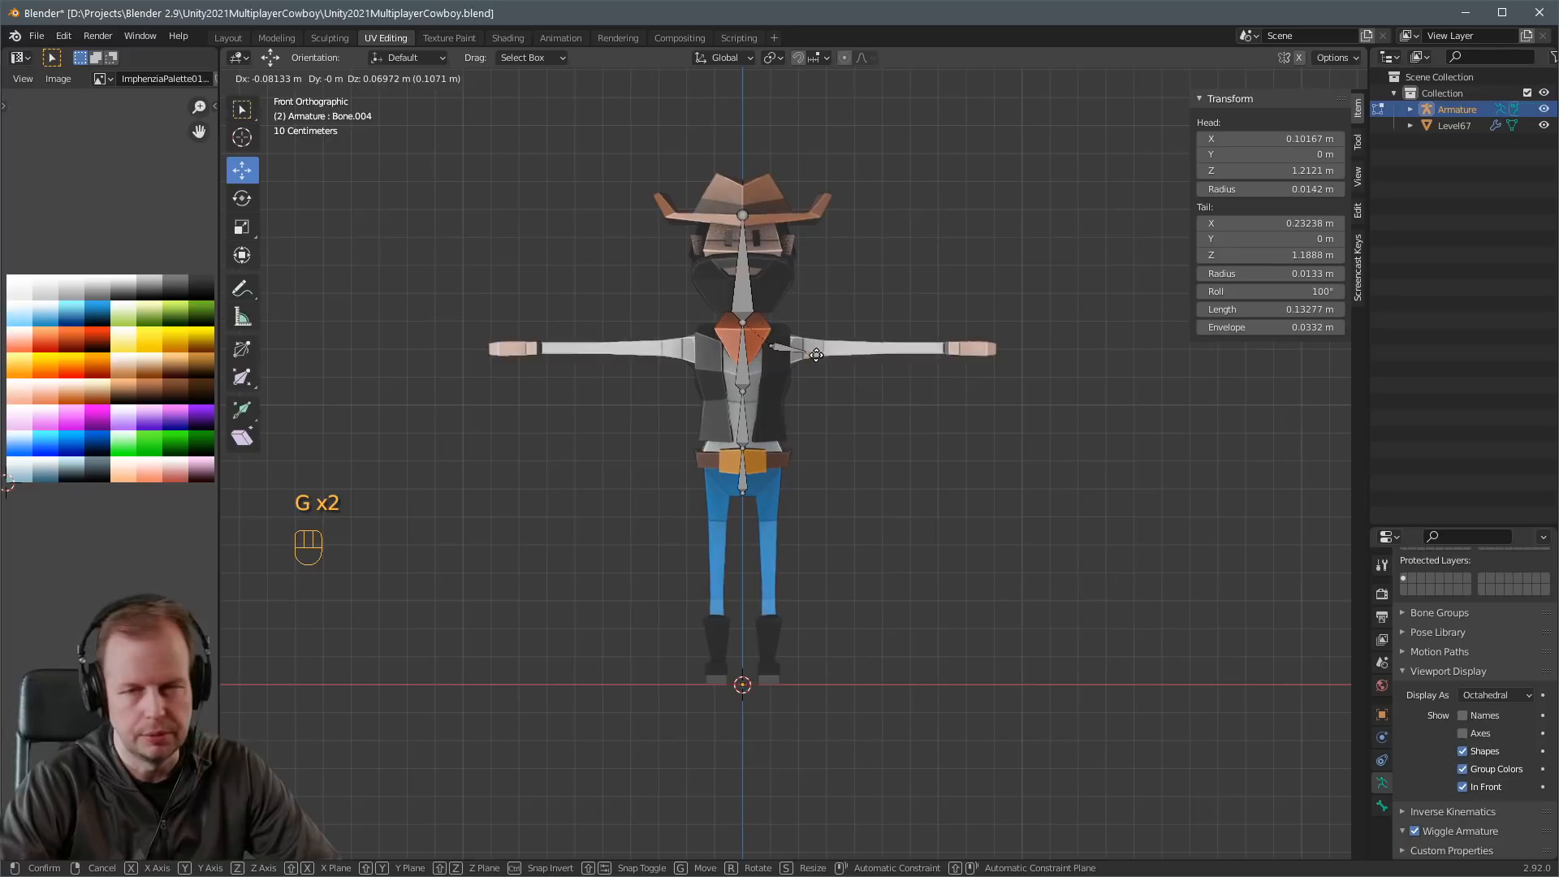
pyautogui.click(802, 350)
pyautogui.press('g')
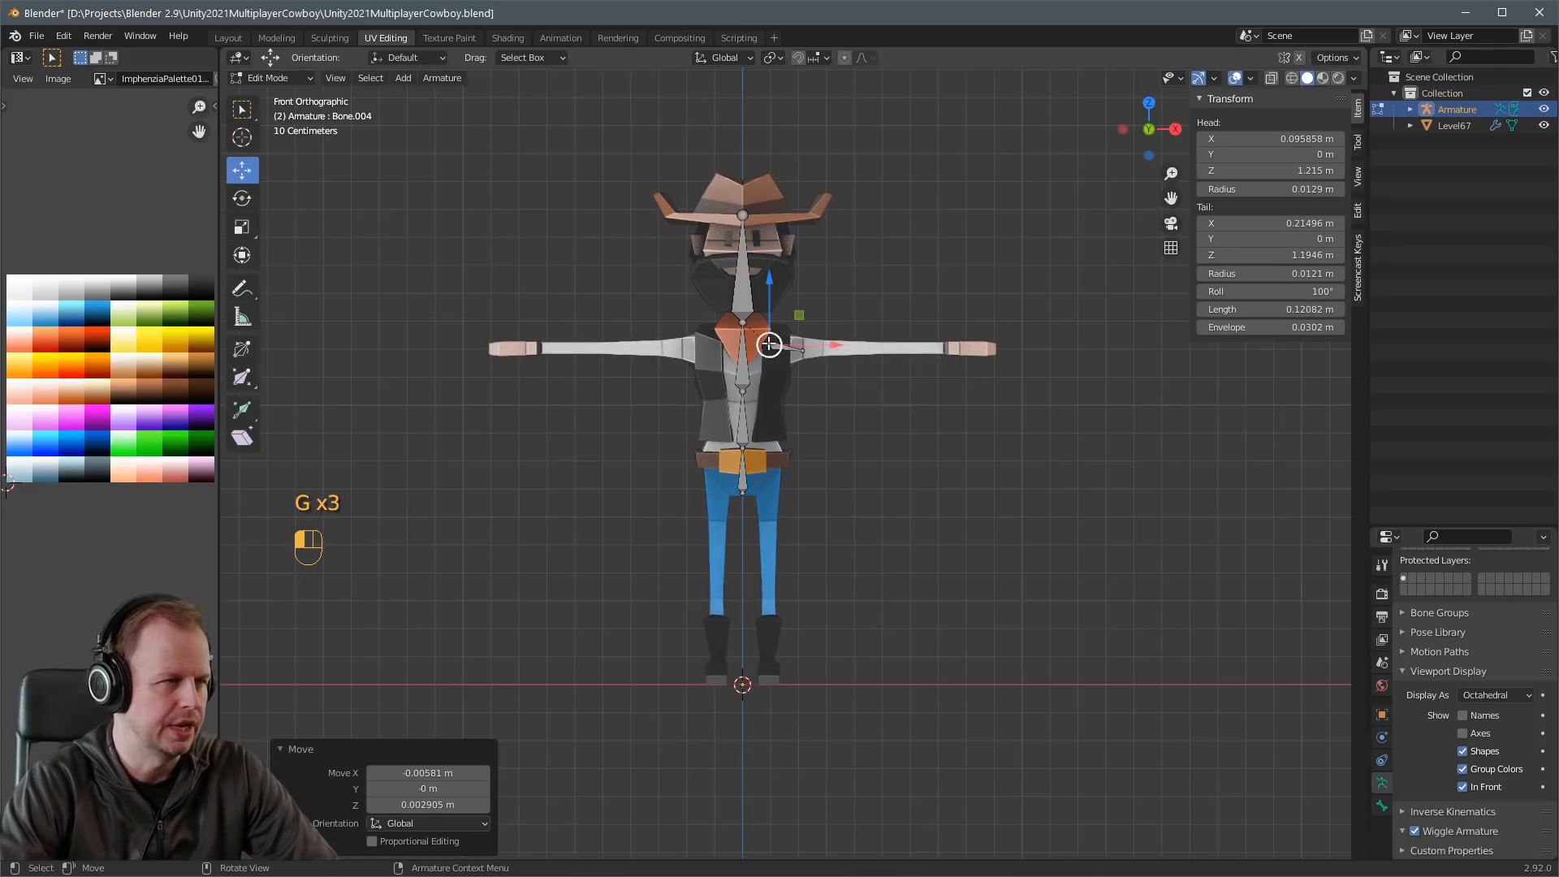
pyautogui.click(806, 342)
pyautogui.press('g')
pyautogui.click(803, 345)
# Extrude four bones along X from the shoulder: upper arm about 0.31 m, forearm 0.19 m, hand 0.10 m, and fingers to the fingertips.
pyautogui.press('e')
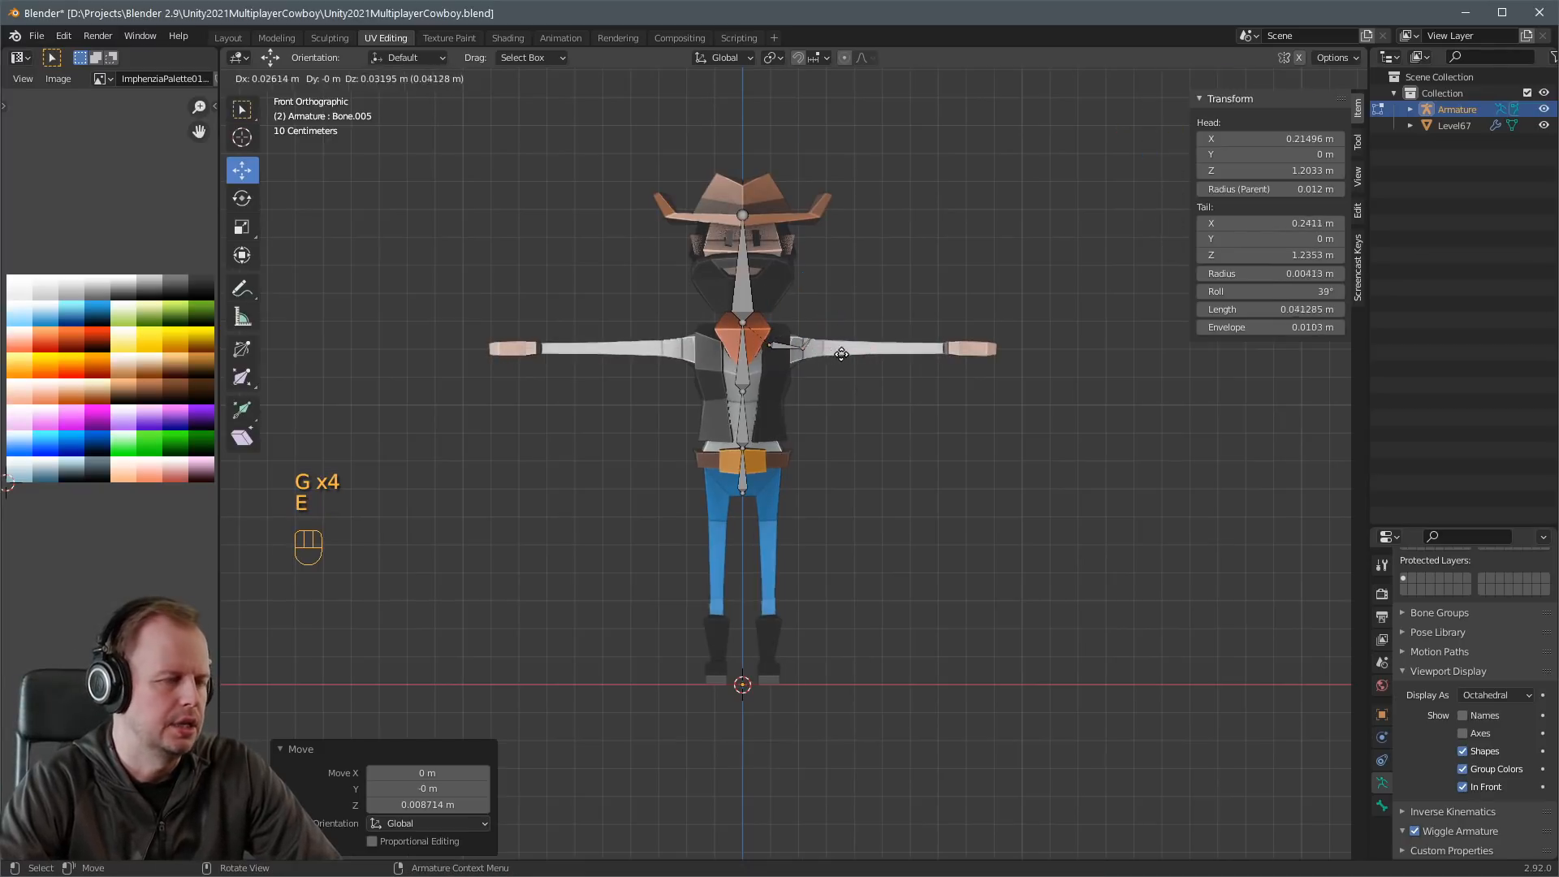
pyautogui.click(891, 347)
pyautogui.press('e')
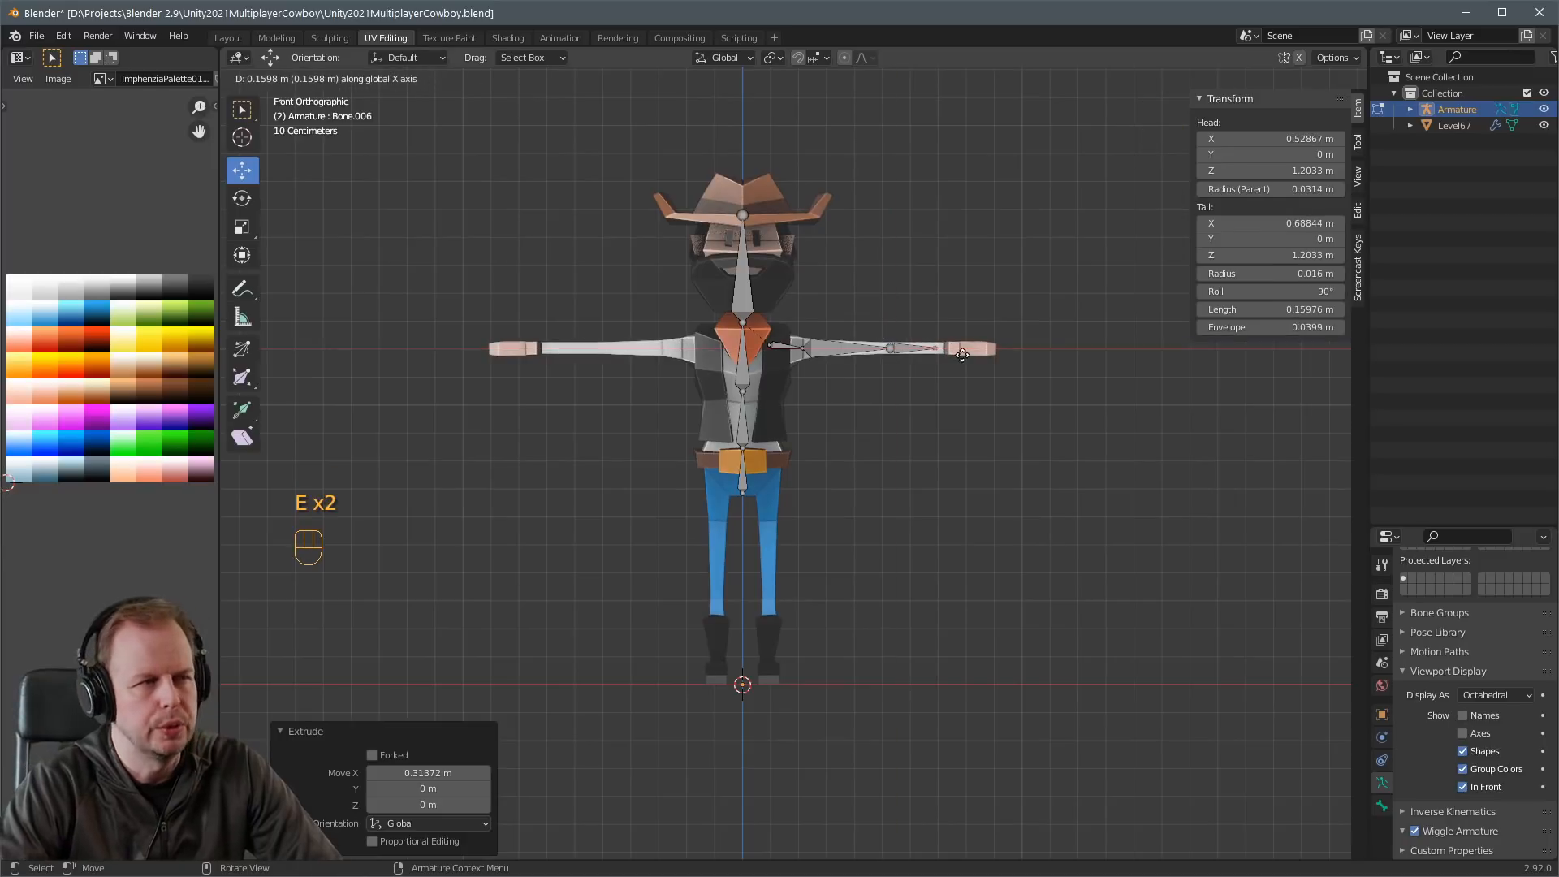
pyautogui.click(945, 347)
pyautogui.press('e')
pyautogui.press('x')
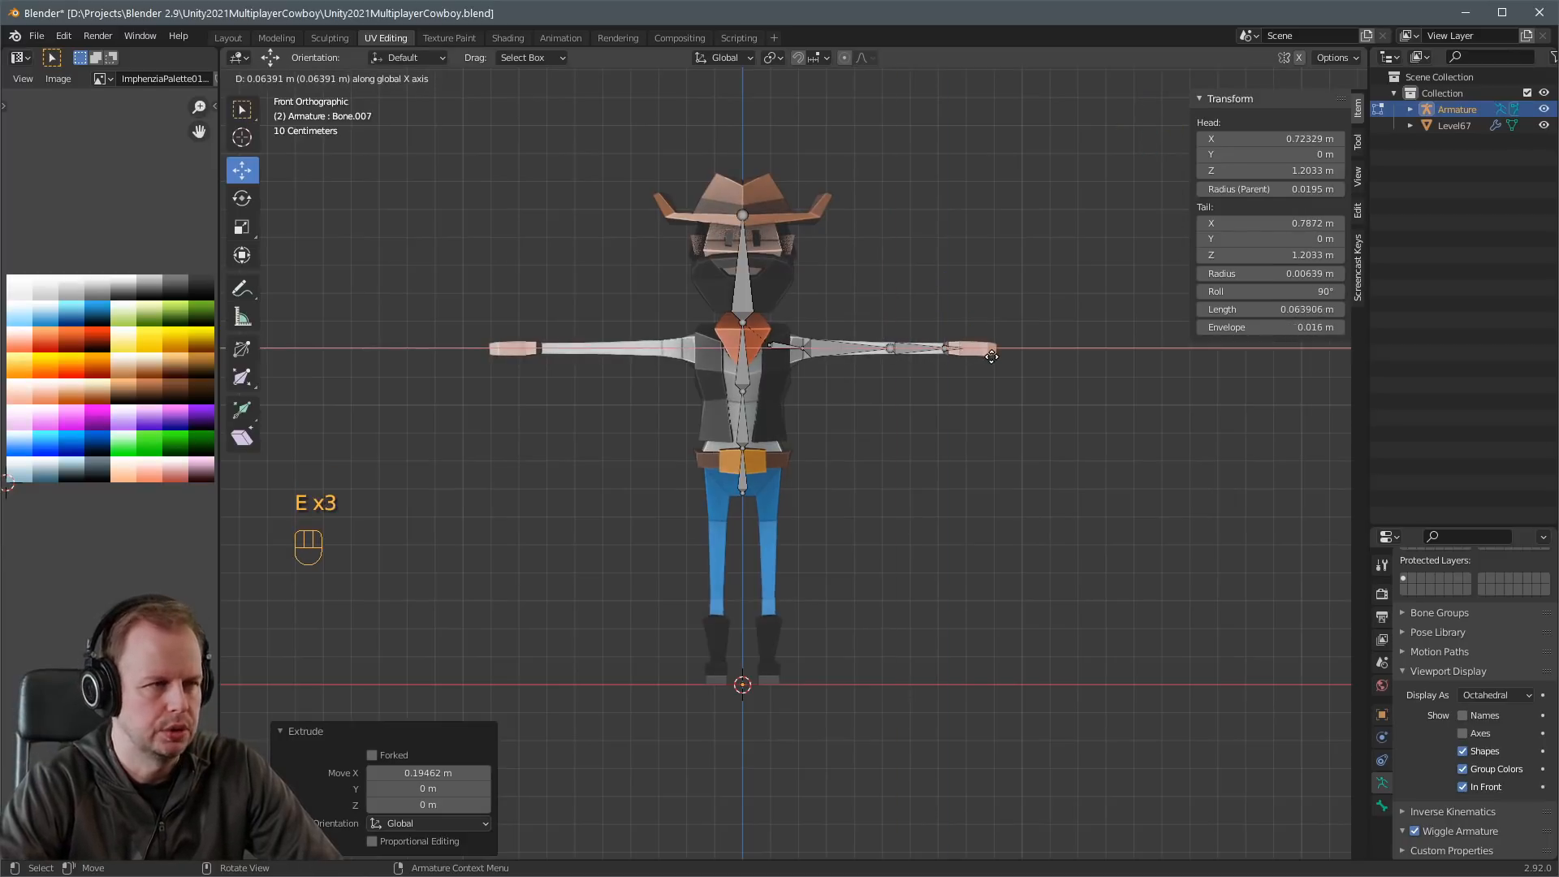
pyautogui.click(1001, 355)
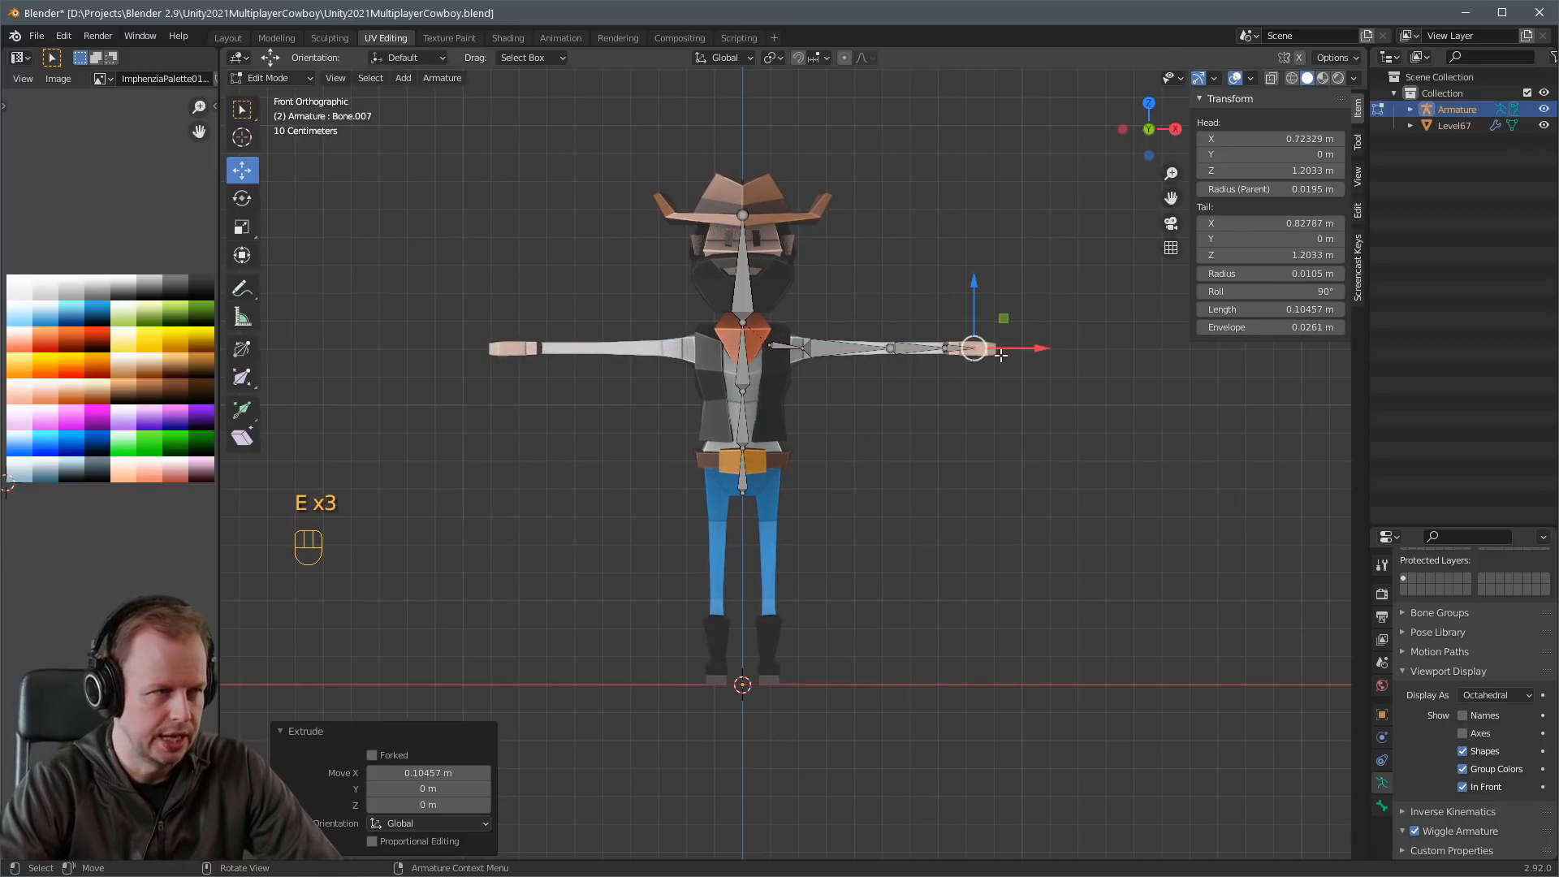
pyautogui.press('e')
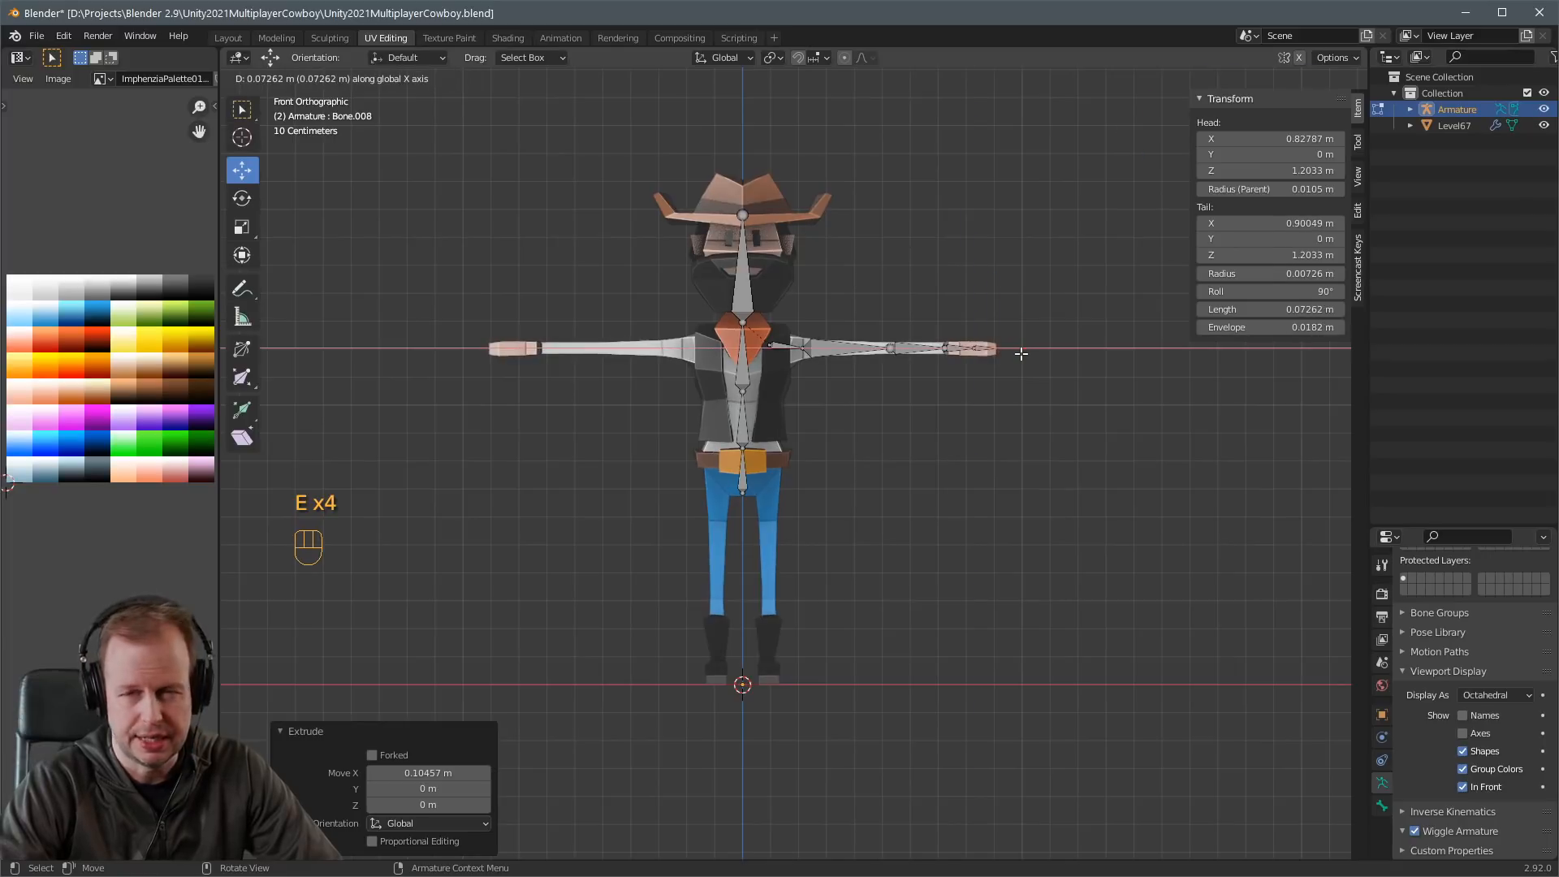
pyautogui.click(1022, 354)
# Shorten the hand bone to about 0.09 m by shifting the hand-finger joint inward along X.
pyautogui.moveTo(1021, 354); pyautogui.dragTo(950, 433, button='middle')
pyautogui.scroll(3, 950, 434)
pyautogui.click(1085, 427)
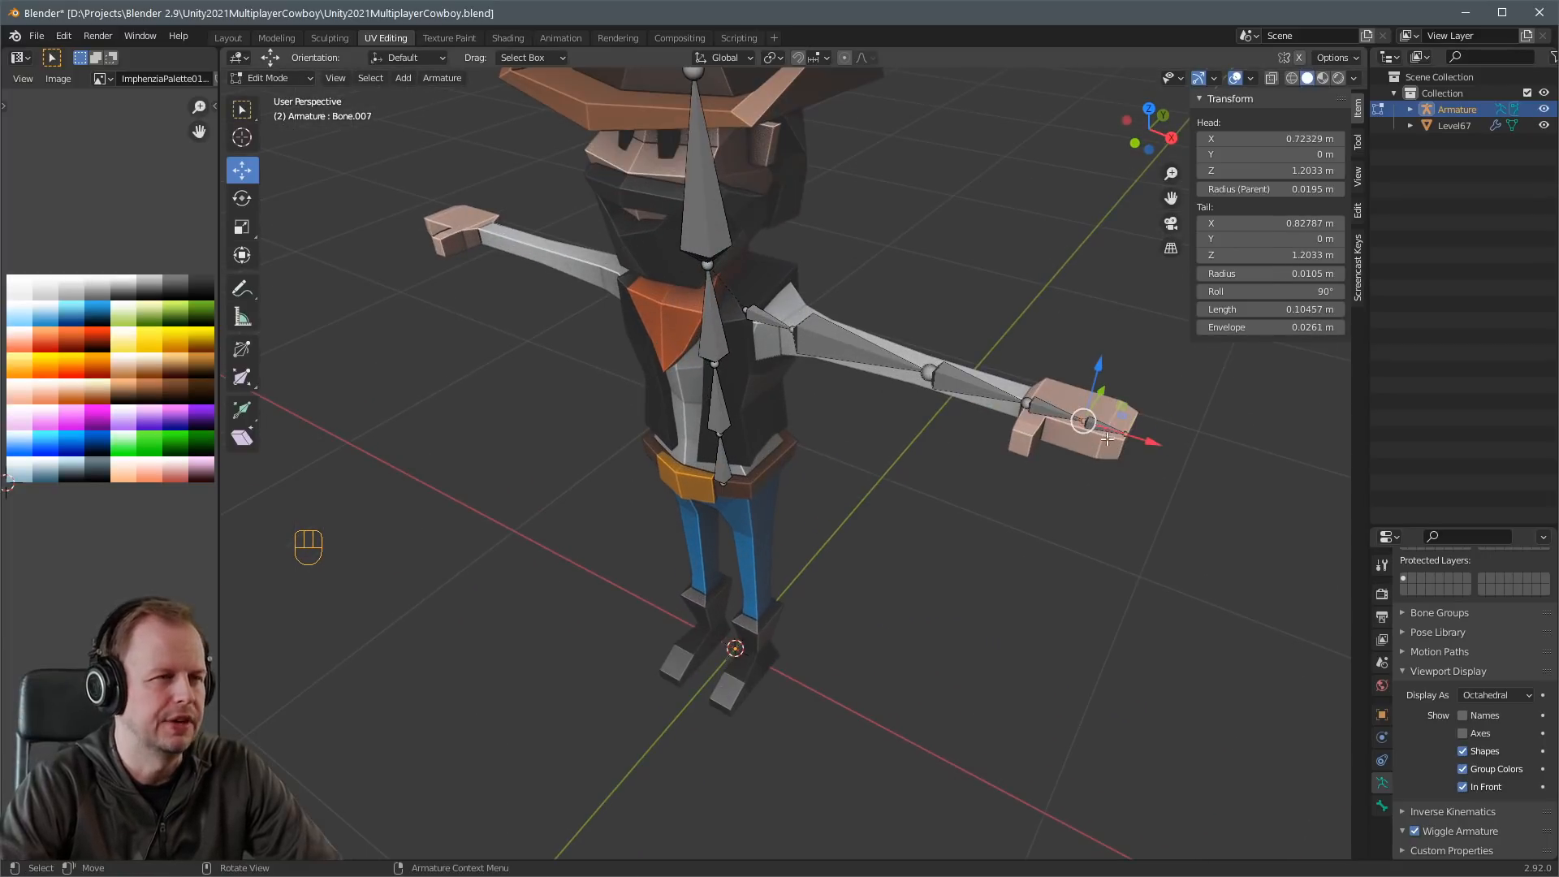
pyautogui.moveTo(1107, 439); pyautogui.dragTo(1088, 430)
# Extrude a thumb bone about 0.05 m along negative Y from the wrist joint, working from the top view.
pyautogui.moveTo(1072, 418); pyautogui.dragTo(971, 525, button='middle')
pyautogui.click(1041, 528)
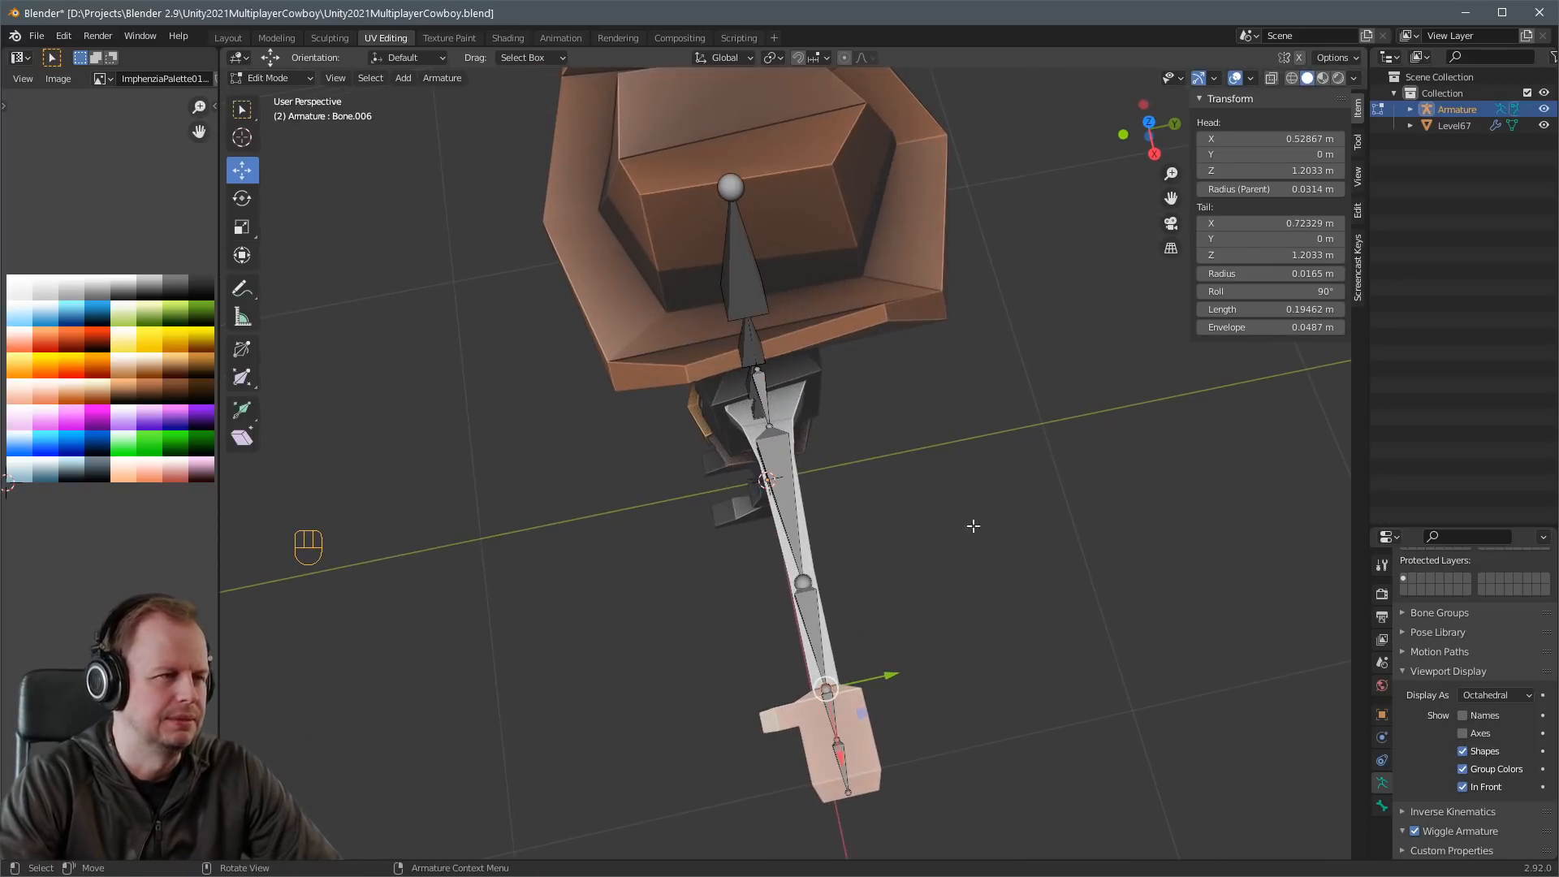
pyautogui.press('KP_7')
pyautogui.press('e')
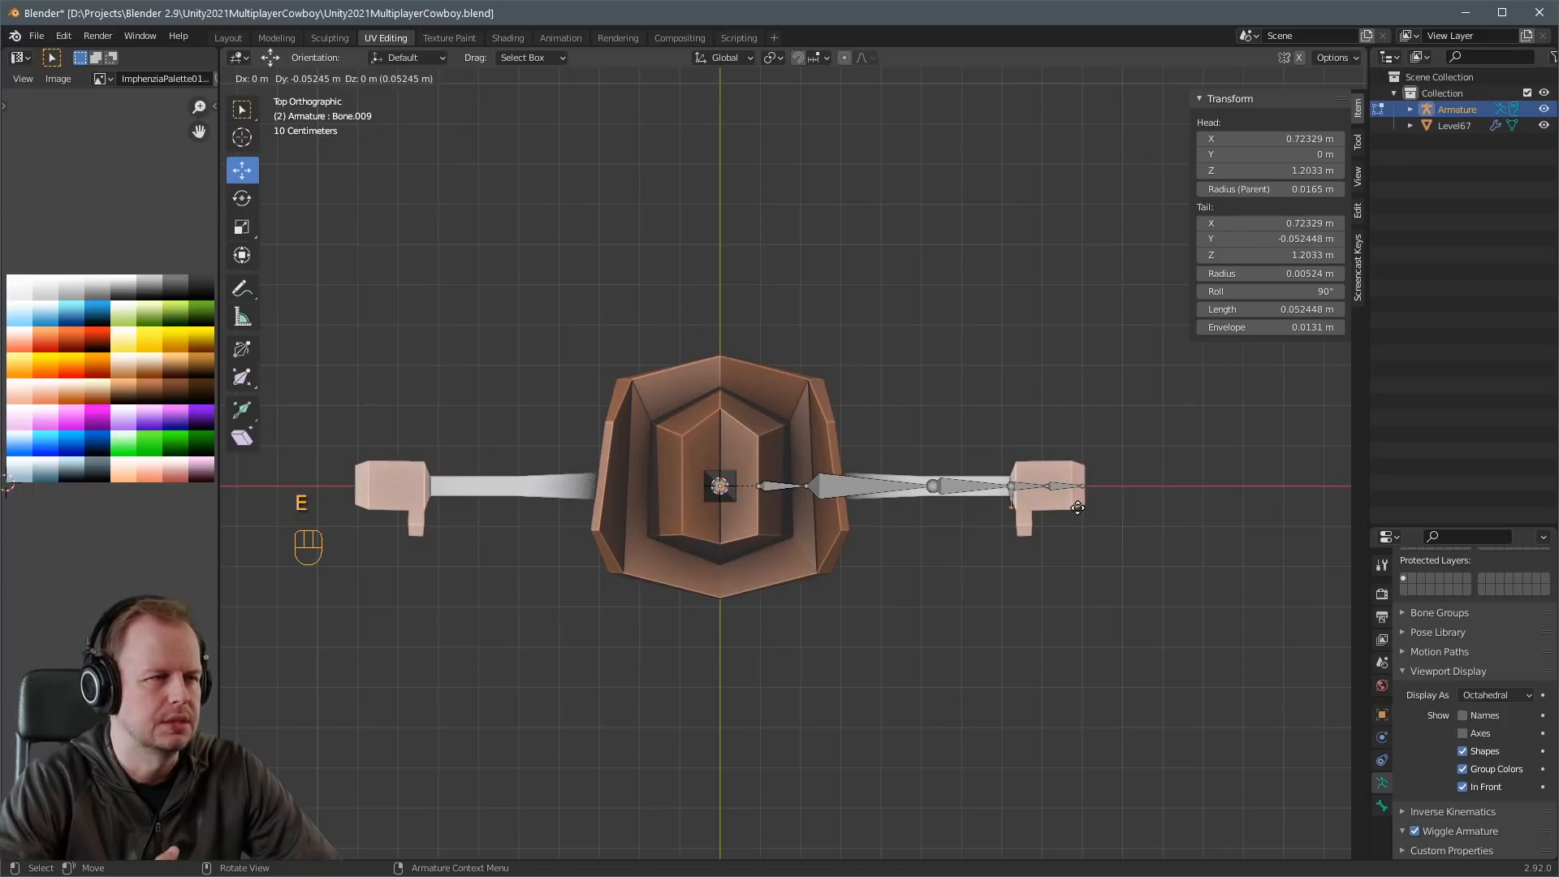
pyautogui.click(1077, 507)
# Try extending the thumb with a second bone about 0.04 m along negative Y, and undo that extrusion.
pyautogui.press('e')
pyautogui.middleClick(1068, 526)
pyautogui.click(1068, 528)
pyautogui.scroll(1, 1074, 530)
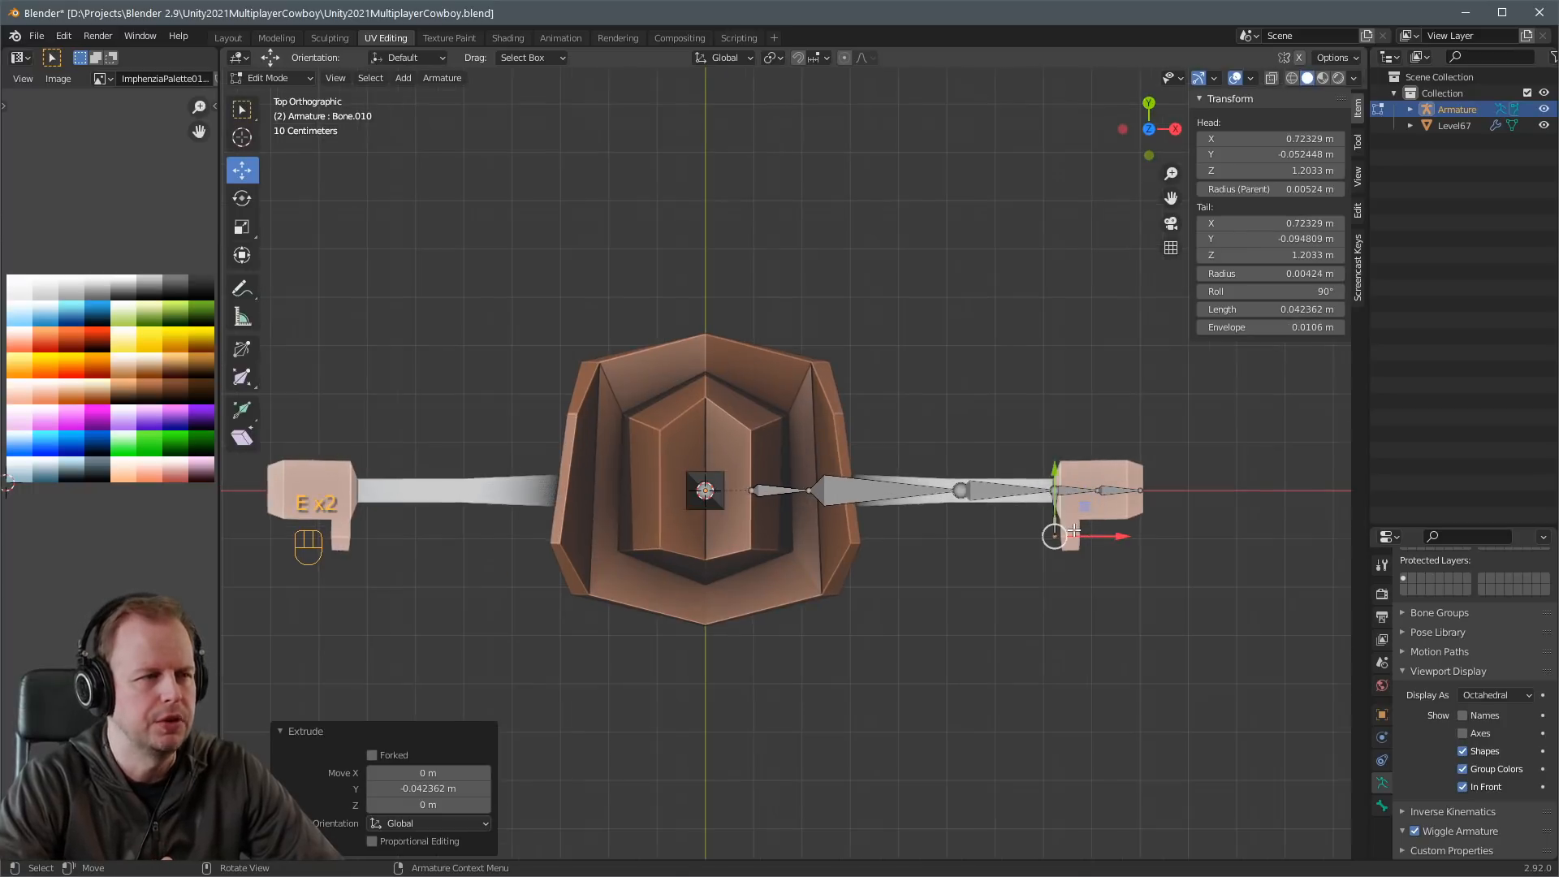
pyautogui.scroll(1, 1073, 530)
pyautogui.hotkey('ctrl', 'z')
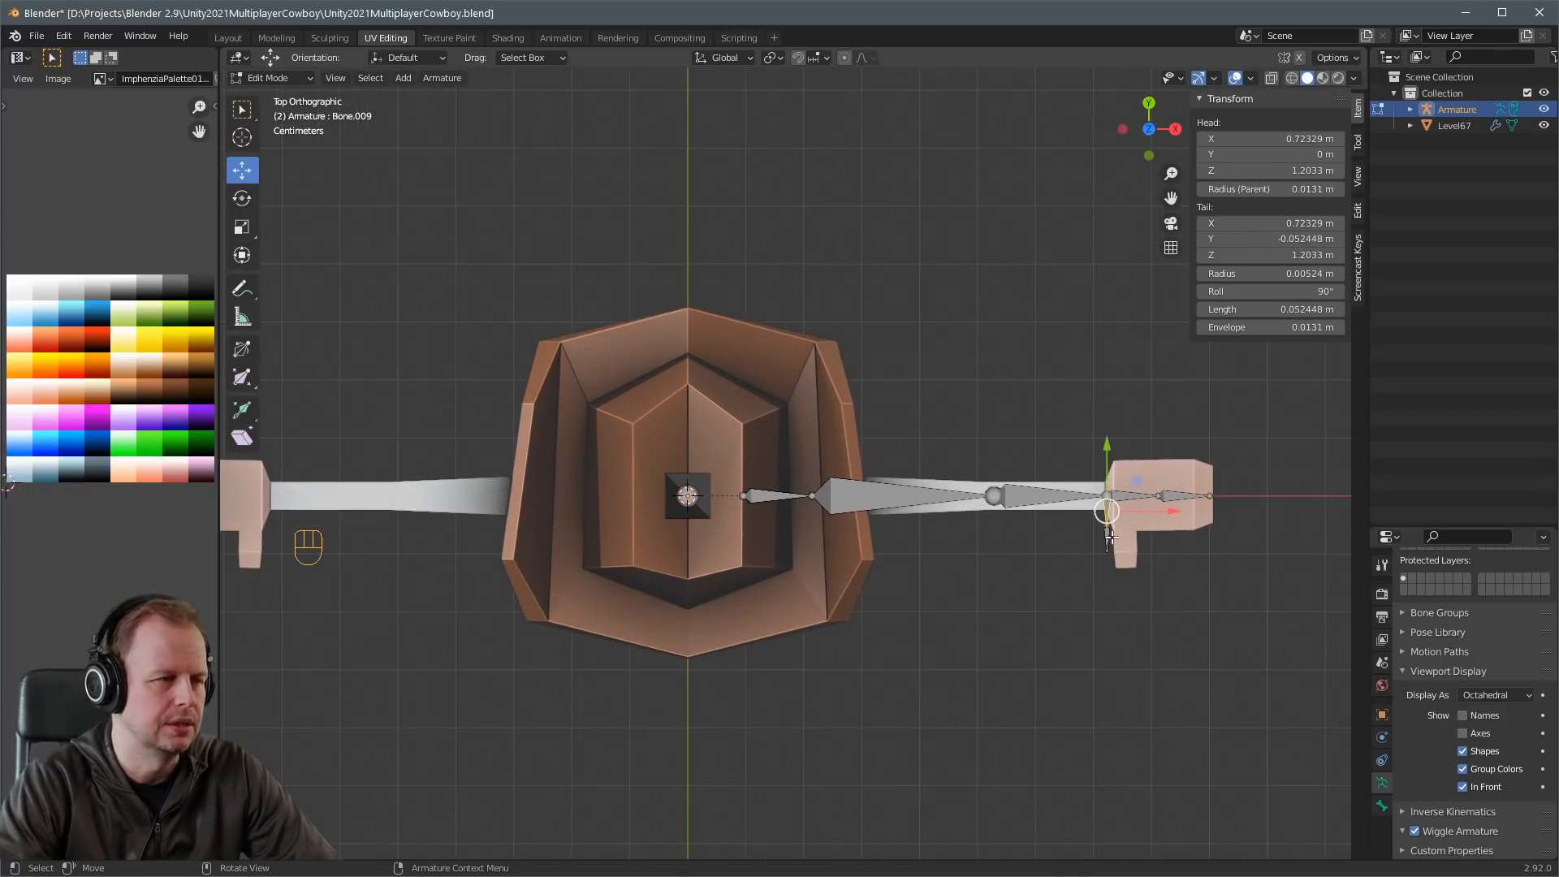
pyautogui.hotkey('ctrl', 'z')
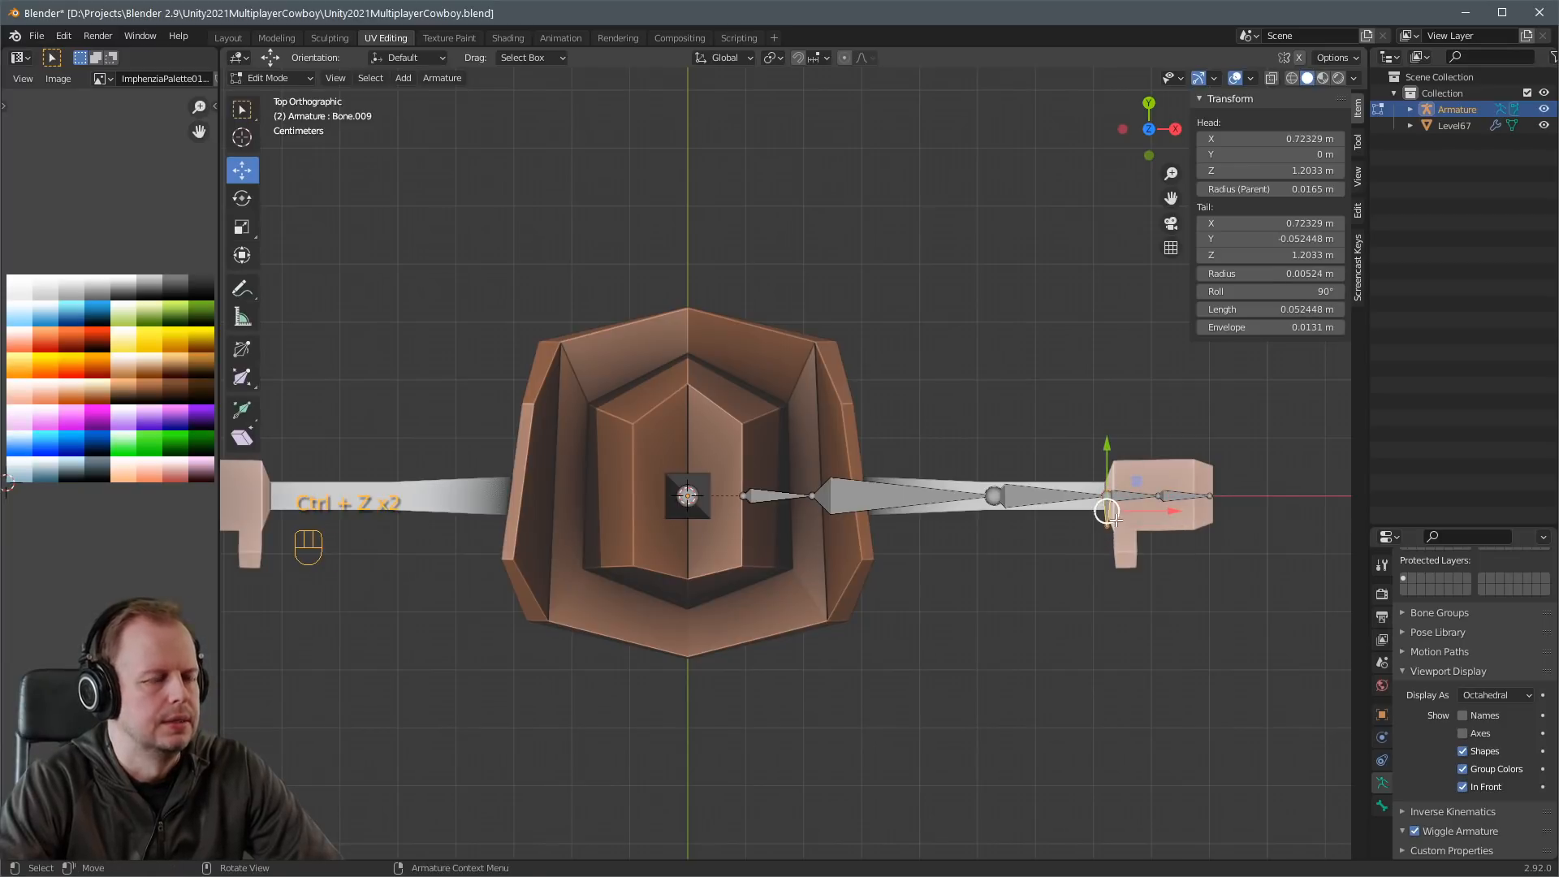
# Disconnect the thumb bone from the wrist and move it about 0.035 m in X and -0.066 m in Y into the thumb.
pyautogui.press('p')
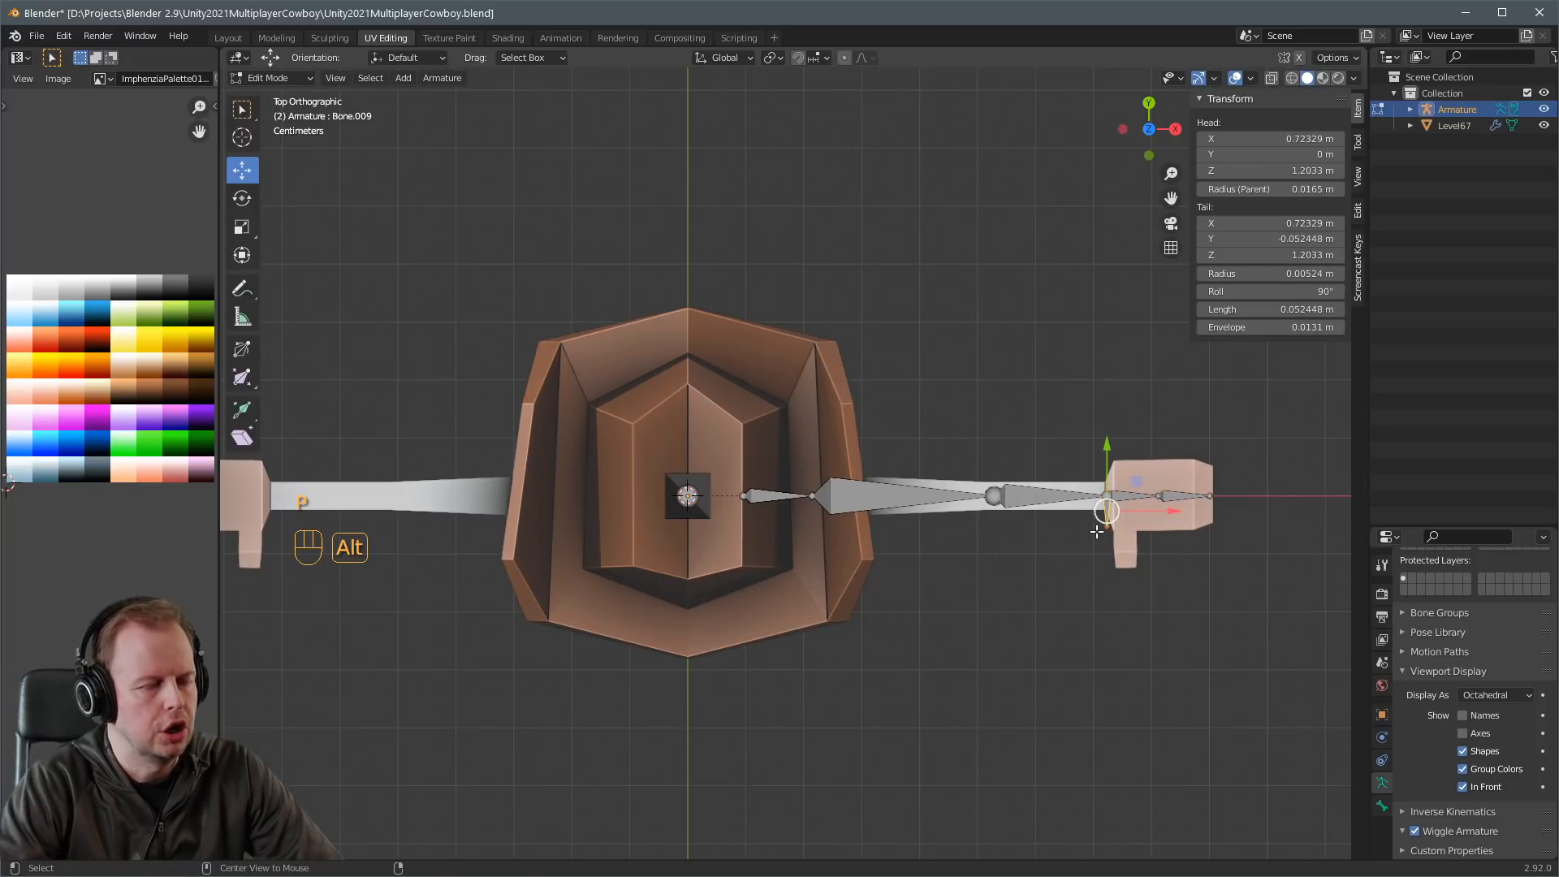
pyautogui.hotkey('alt', 'p')
pyautogui.click(1096, 531)
pyautogui.press('g')
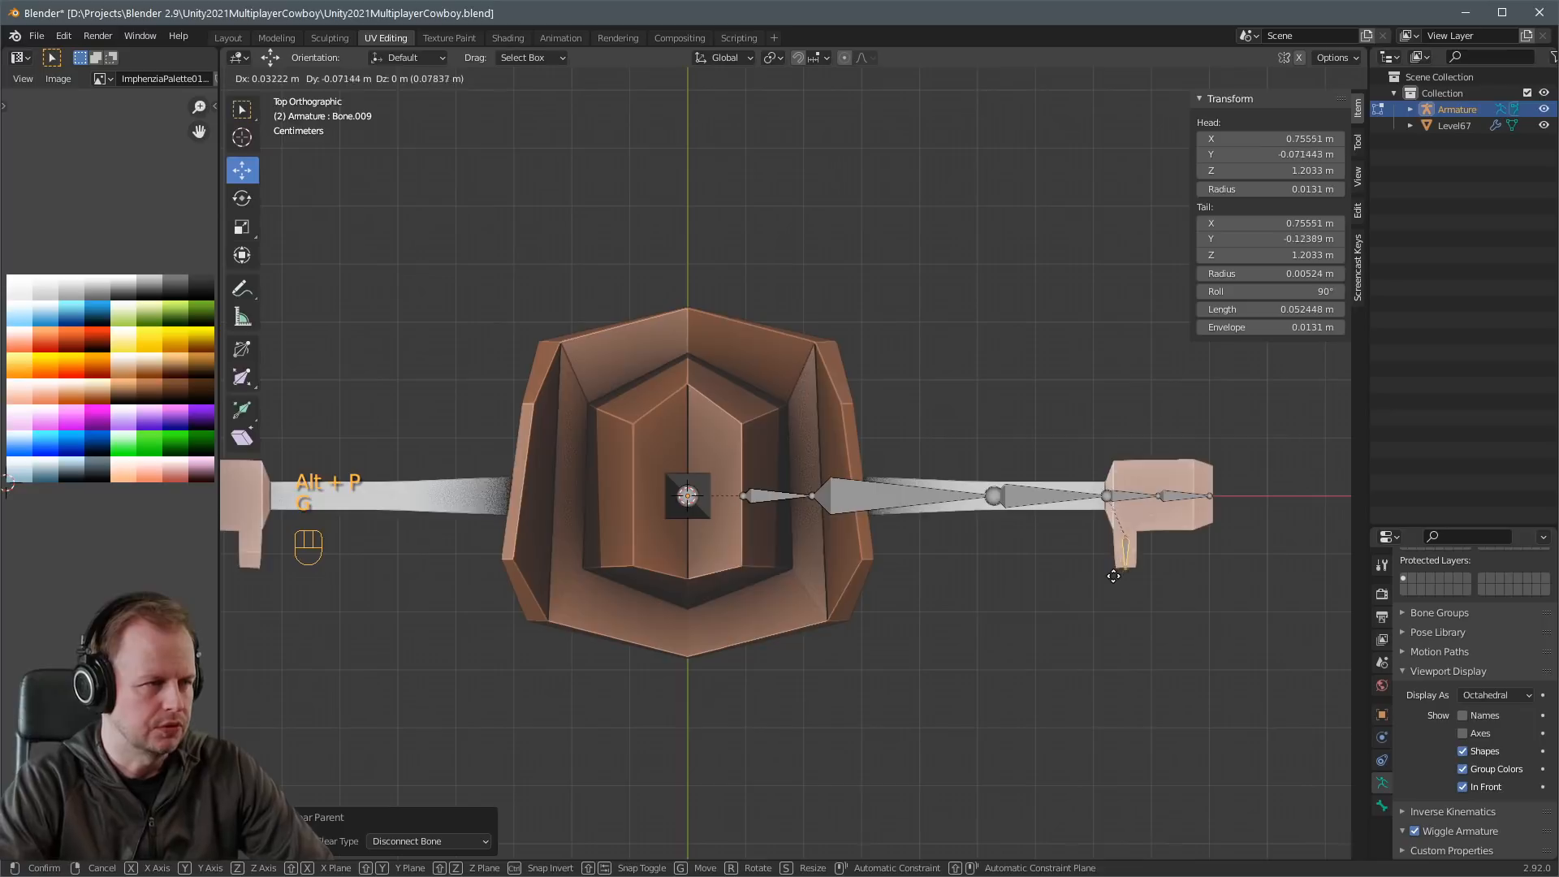
pyautogui.click(1117, 569)
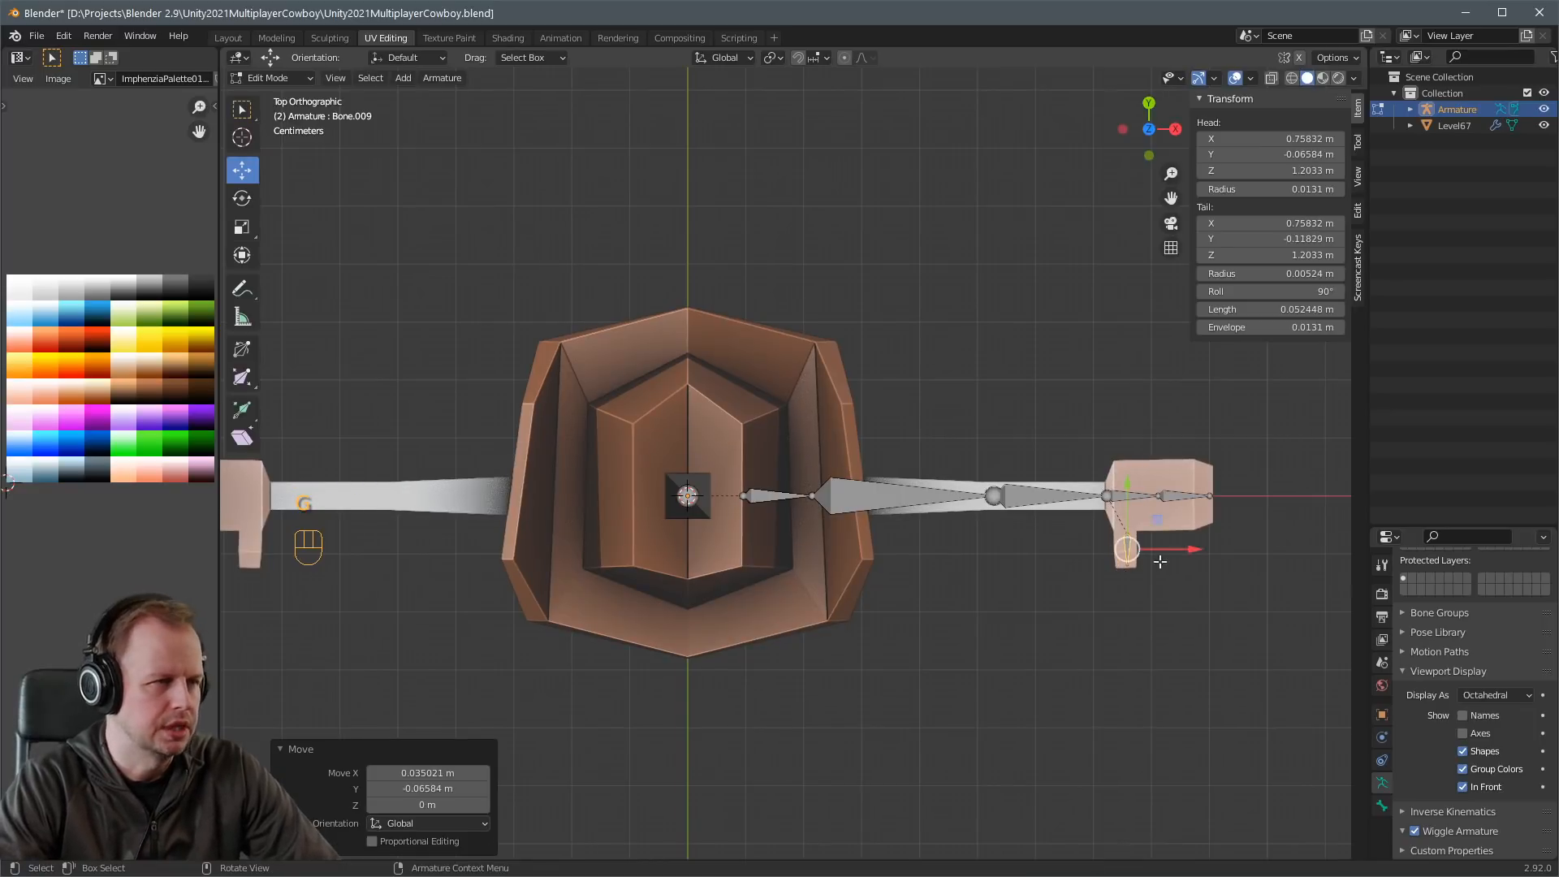
pyautogui.click(1164, 498)
pyautogui.press('g')
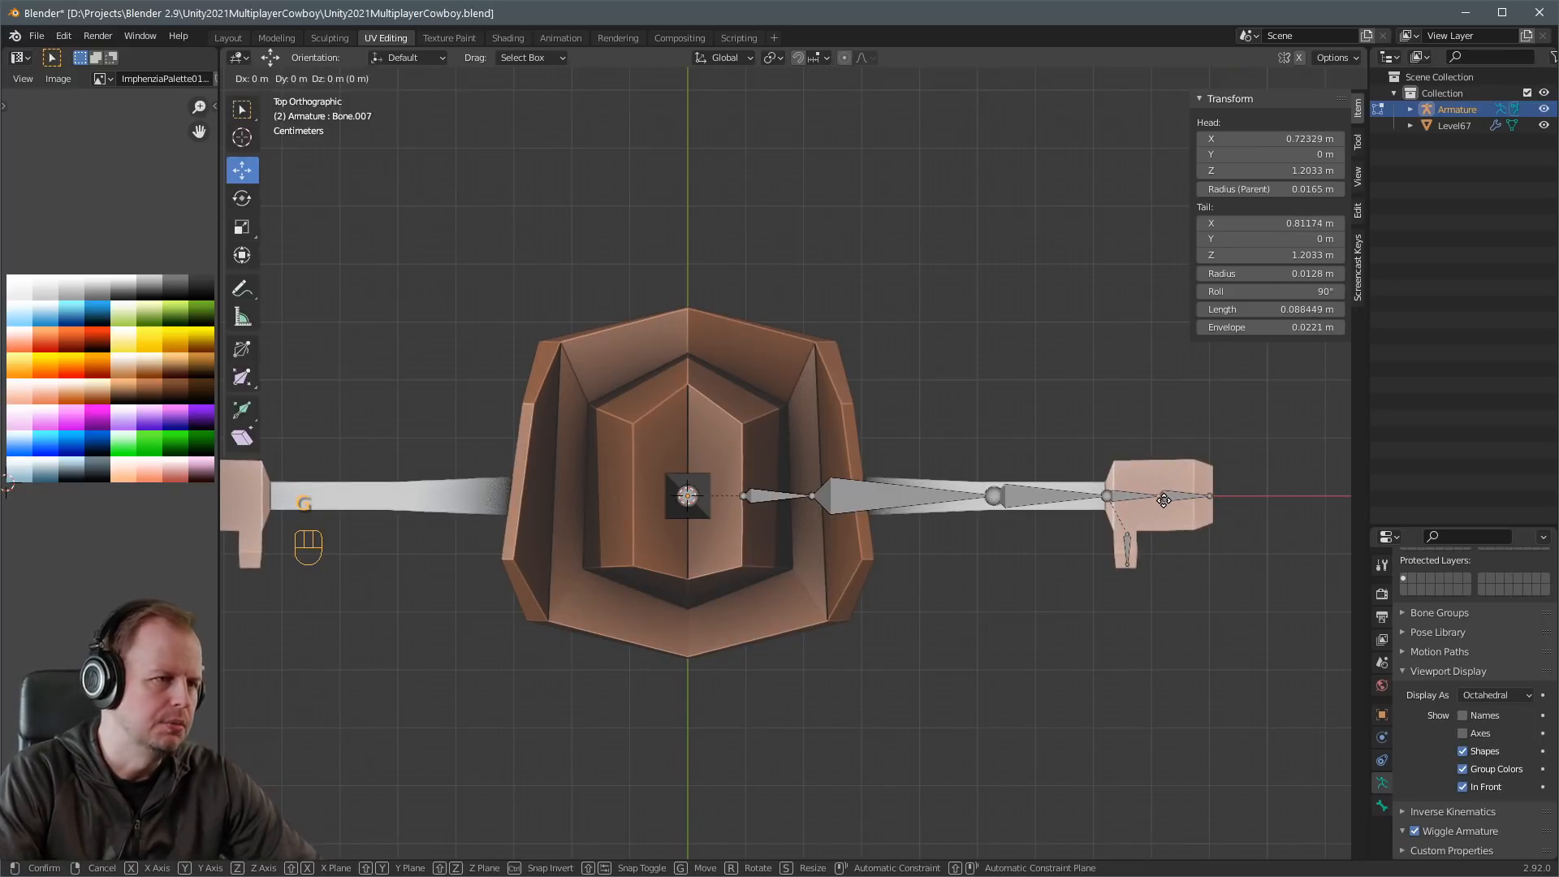
pyautogui.click(1162, 500)
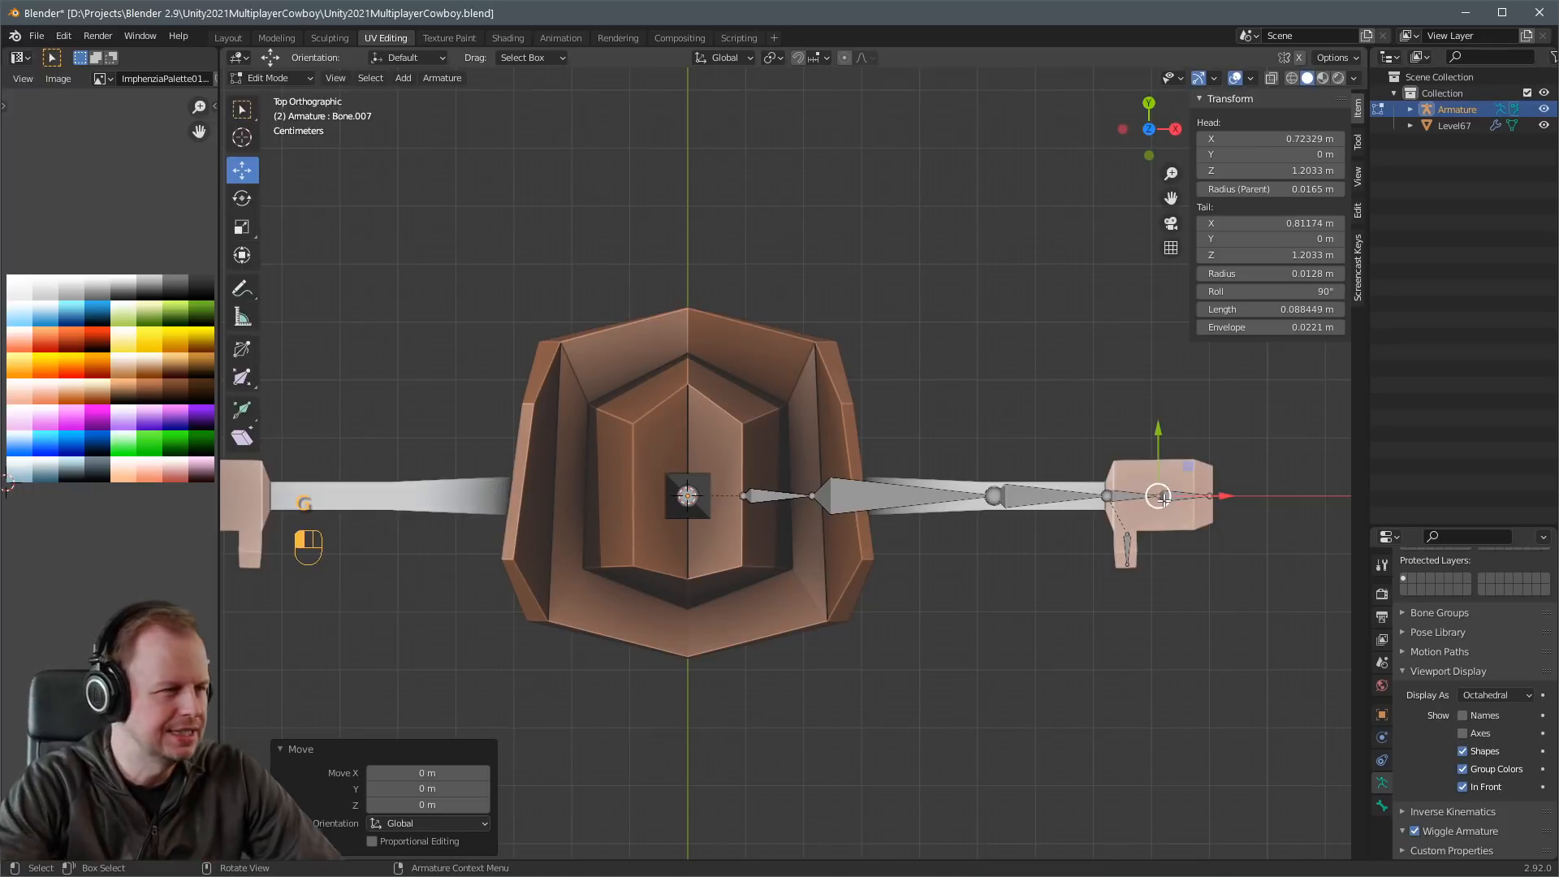
# Extrude a leg bone about 0.22 m straight down along Z from the lower joint of the lowest spine bone.
pyautogui.moveTo(1159, 497); pyautogui.dragTo(1131, 455, button='middle')
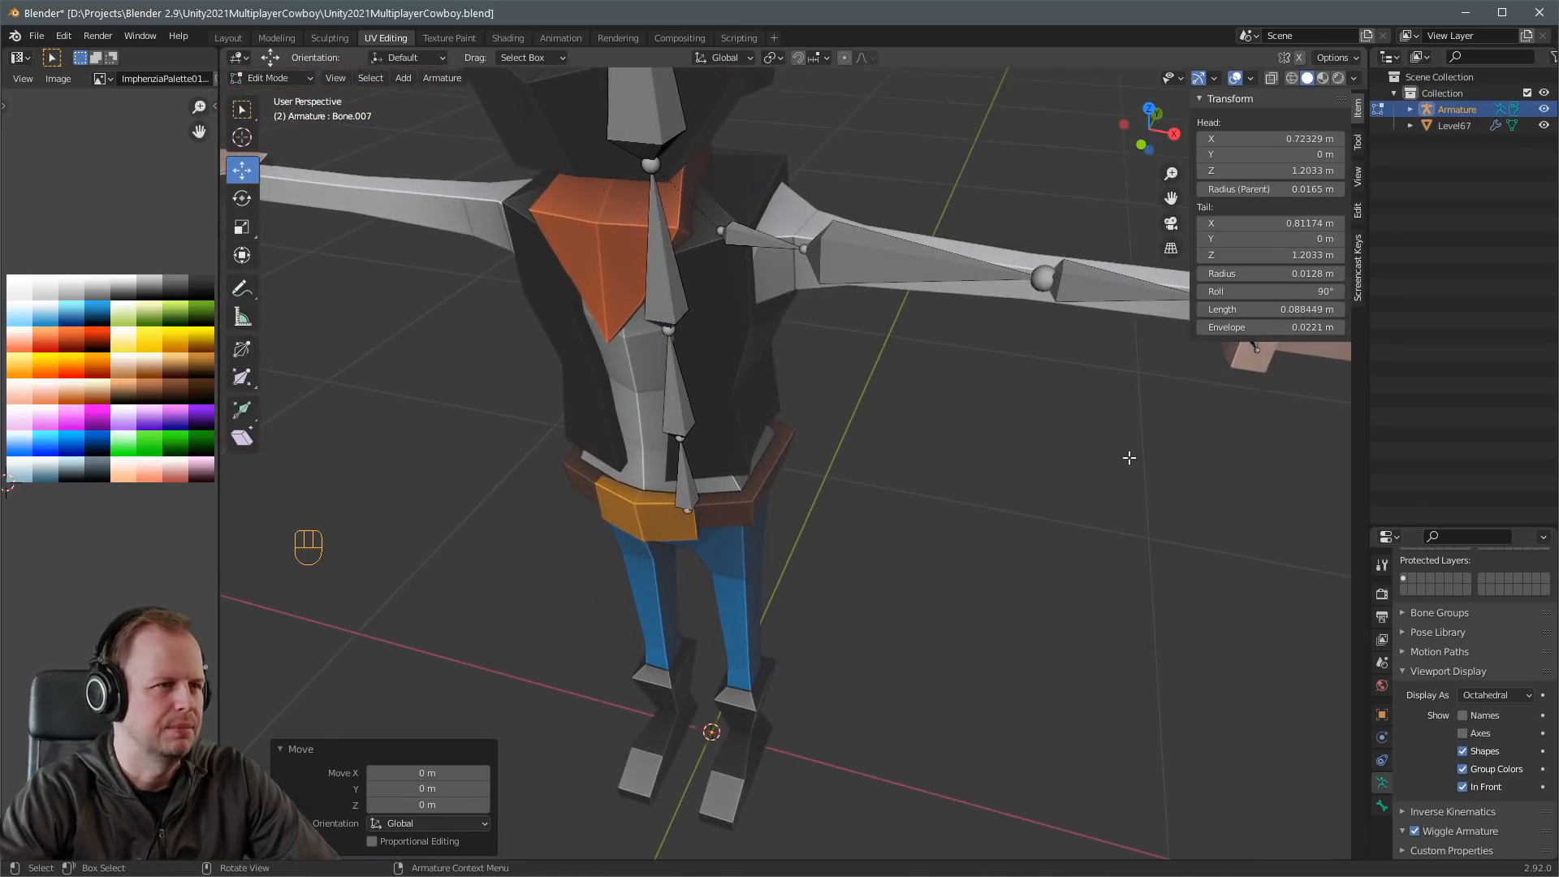
pyautogui.press('KP_1')
pyautogui.keyDown('shift'); pyautogui.moveTo(1028, 470); pyautogui.dragTo(664, 536, button='middle'); pyautogui.keyUp('shift')
pyautogui.press('KP_3')
pyautogui.click(602, 561)
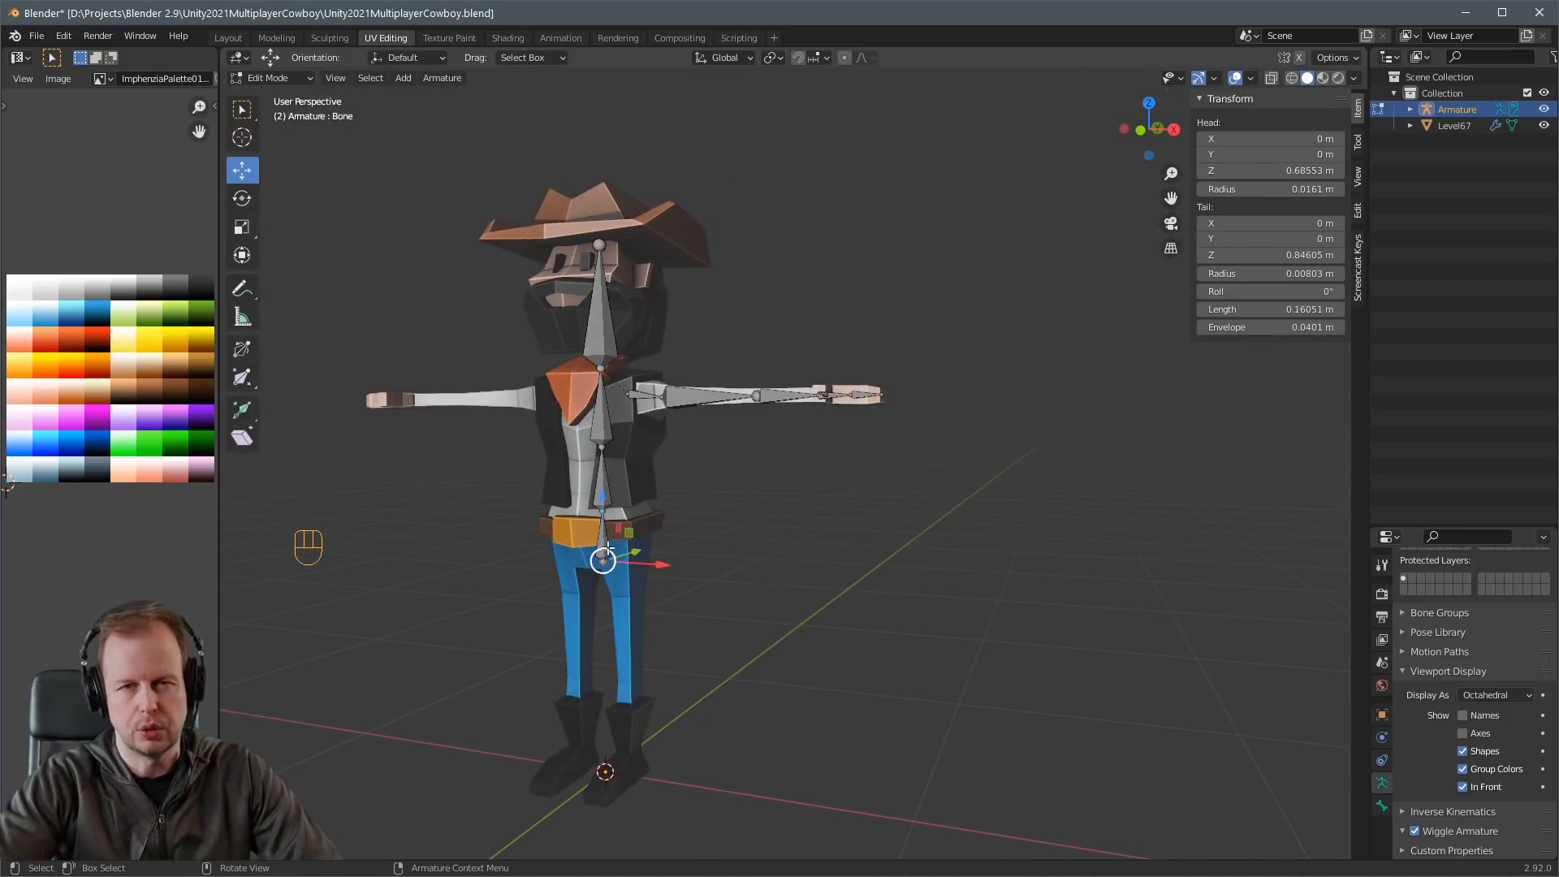
pyautogui.press('KP_1')
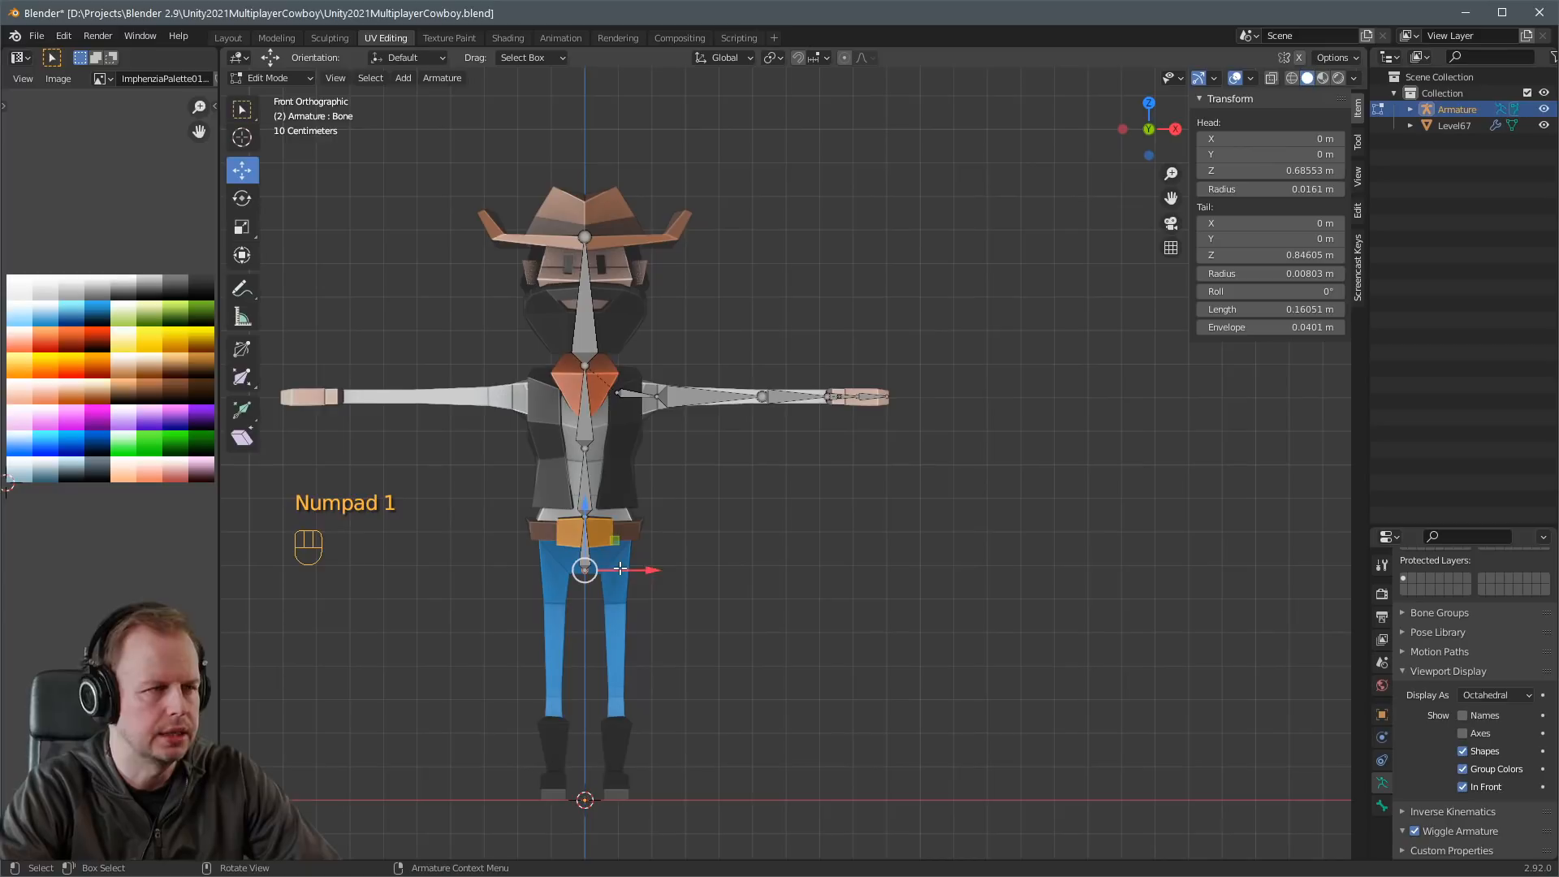
pyautogui.press('e')
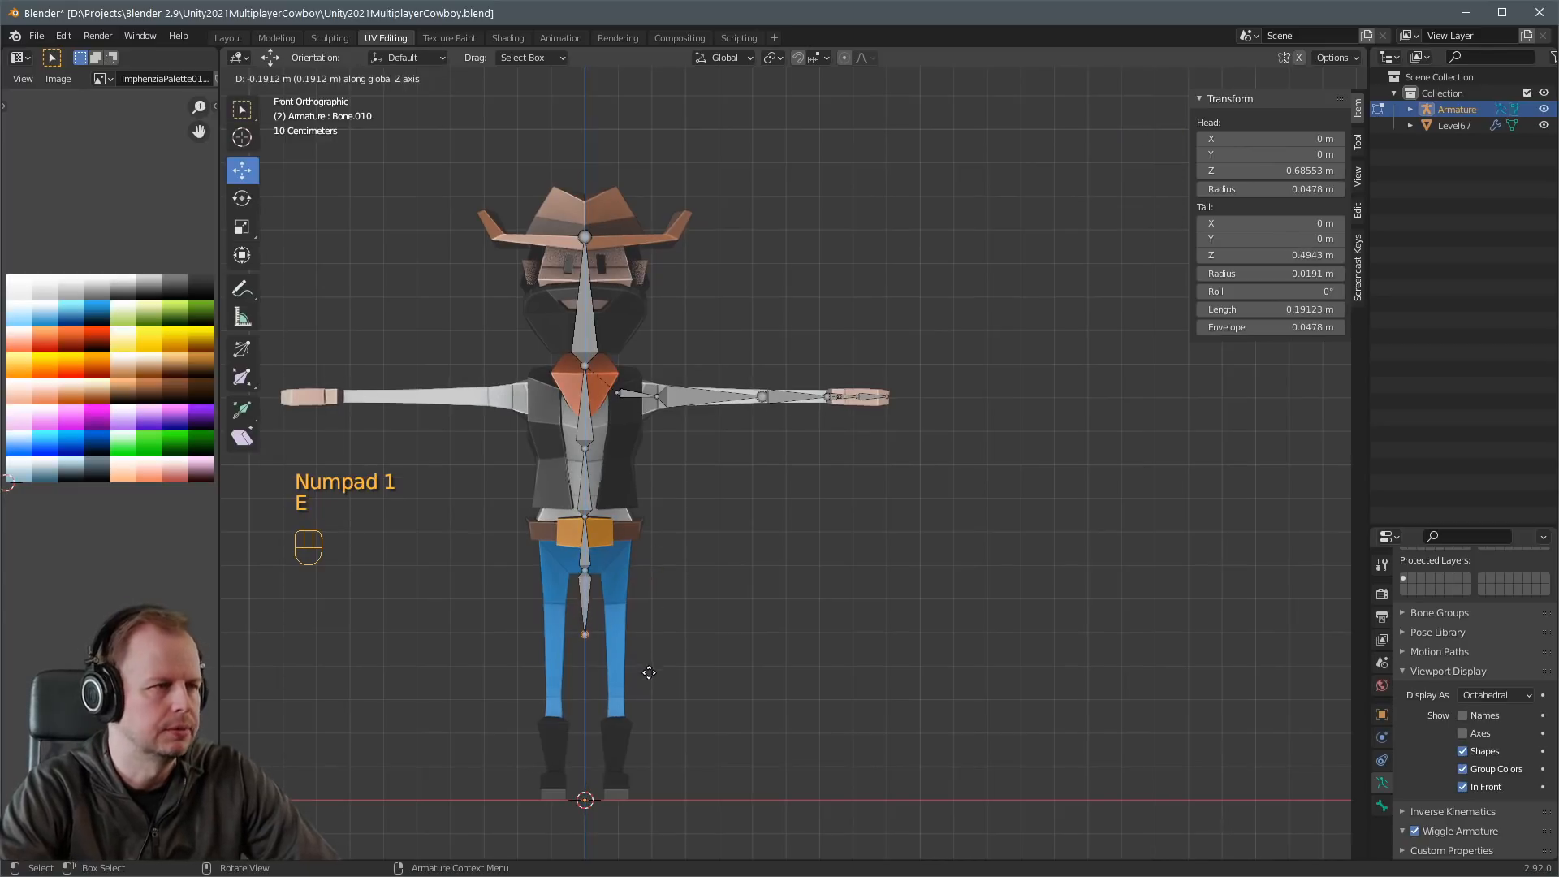
pyautogui.click(644, 680)
# Move the new leg bone about 0.087 m along X into the character's left leg and parent it to the lowest spine bone with Keep Offset.
pyautogui.click(591, 617)
pyautogui.press('g')
pyautogui.click(621, 615)
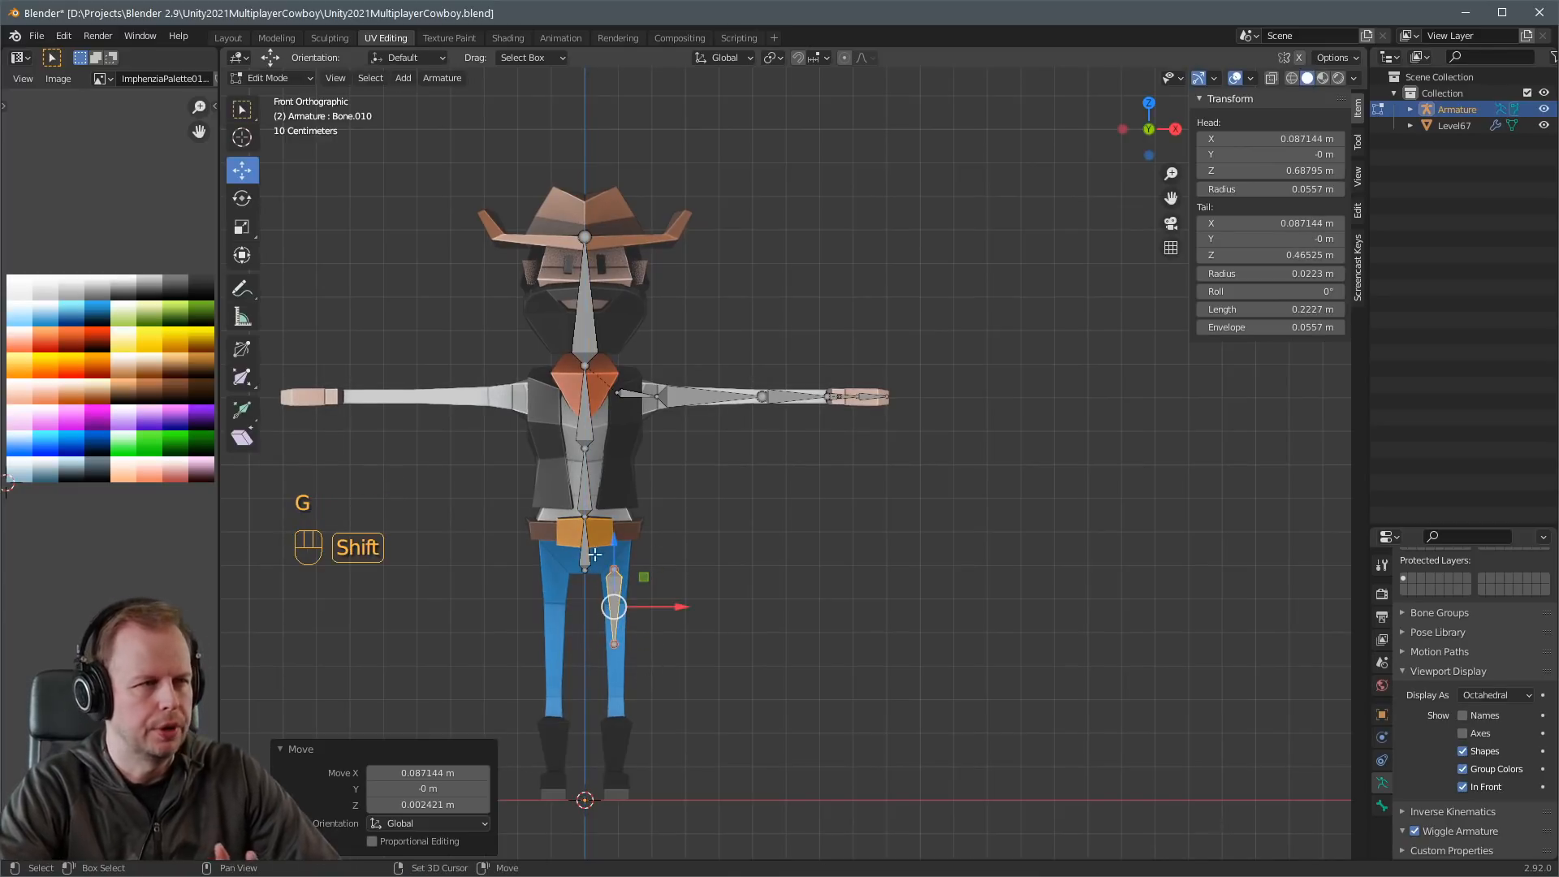
pyautogui.keyDown('shift'); pyautogui.click(594, 555); pyautogui.keyUp('shift')
pyautogui.hotkey('ctrl', 'p')
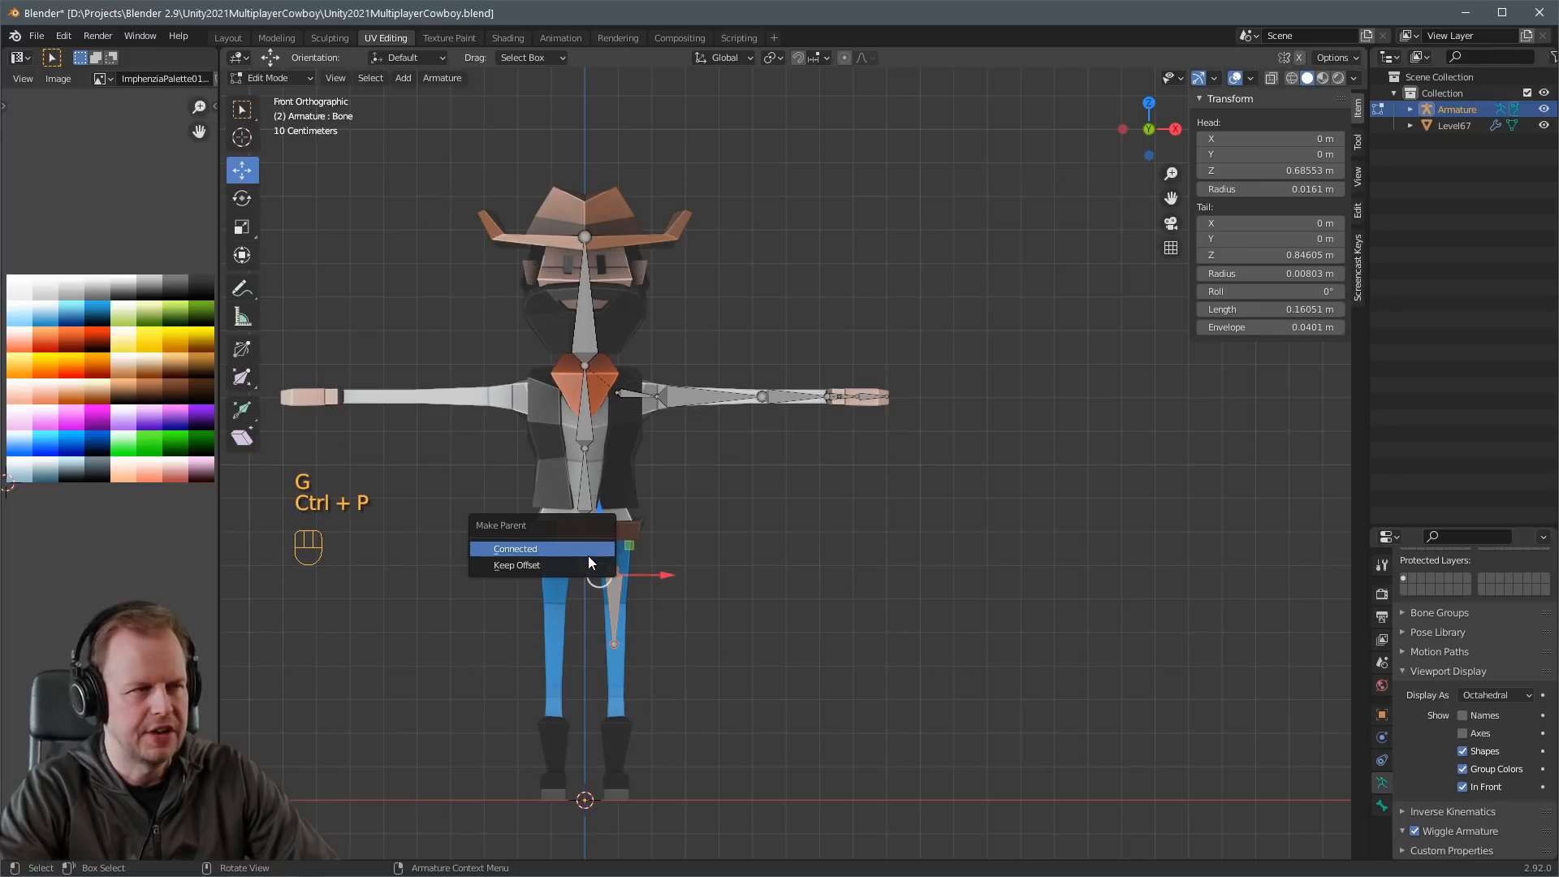
pyautogui.click(590, 565)
# Shift the thigh bone about 0.007 m in X and 0.022 m up, and lower its knee joint about 0.092 m along Z.
pyautogui.click(615, 601)
pyautogui.press('g')
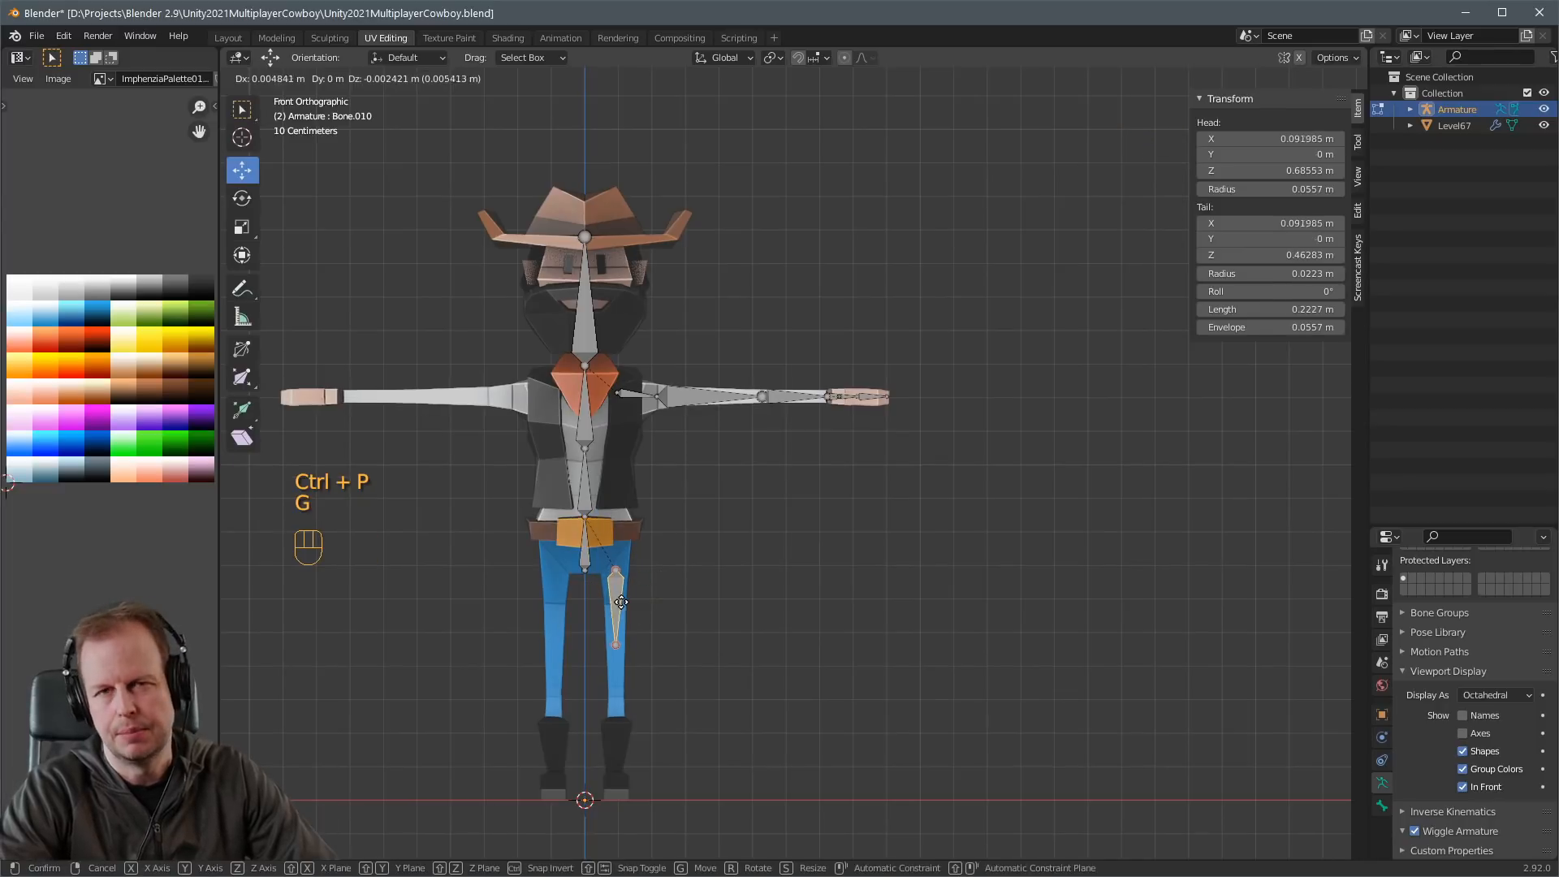
pyautogui.click(620, 594)
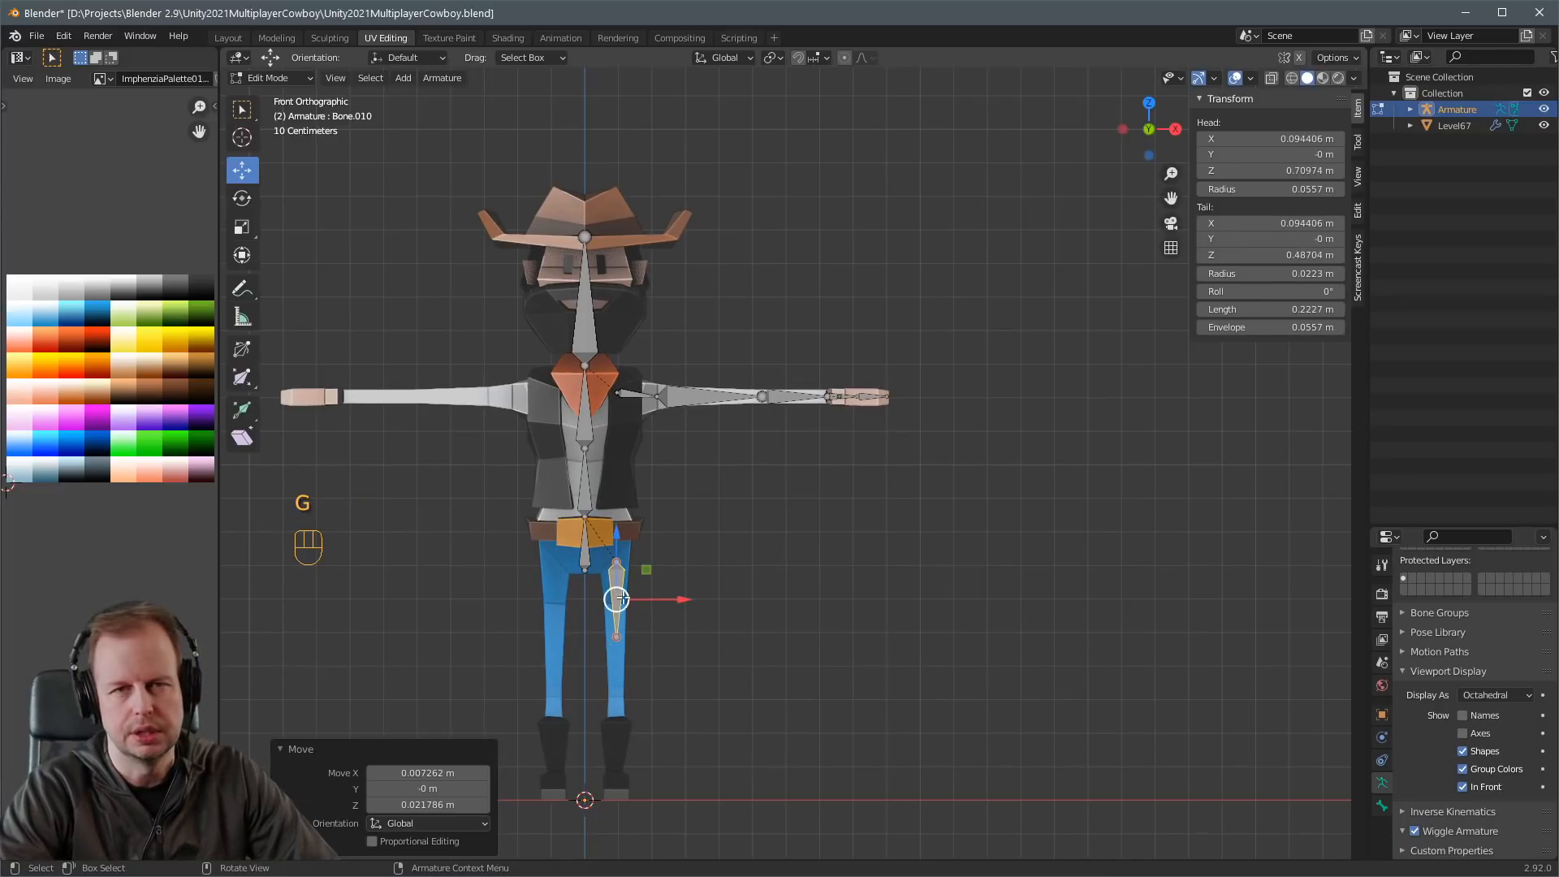
pyautogui.click(617, 636)
pyautogui.press('g')
pyautogui.press('z')
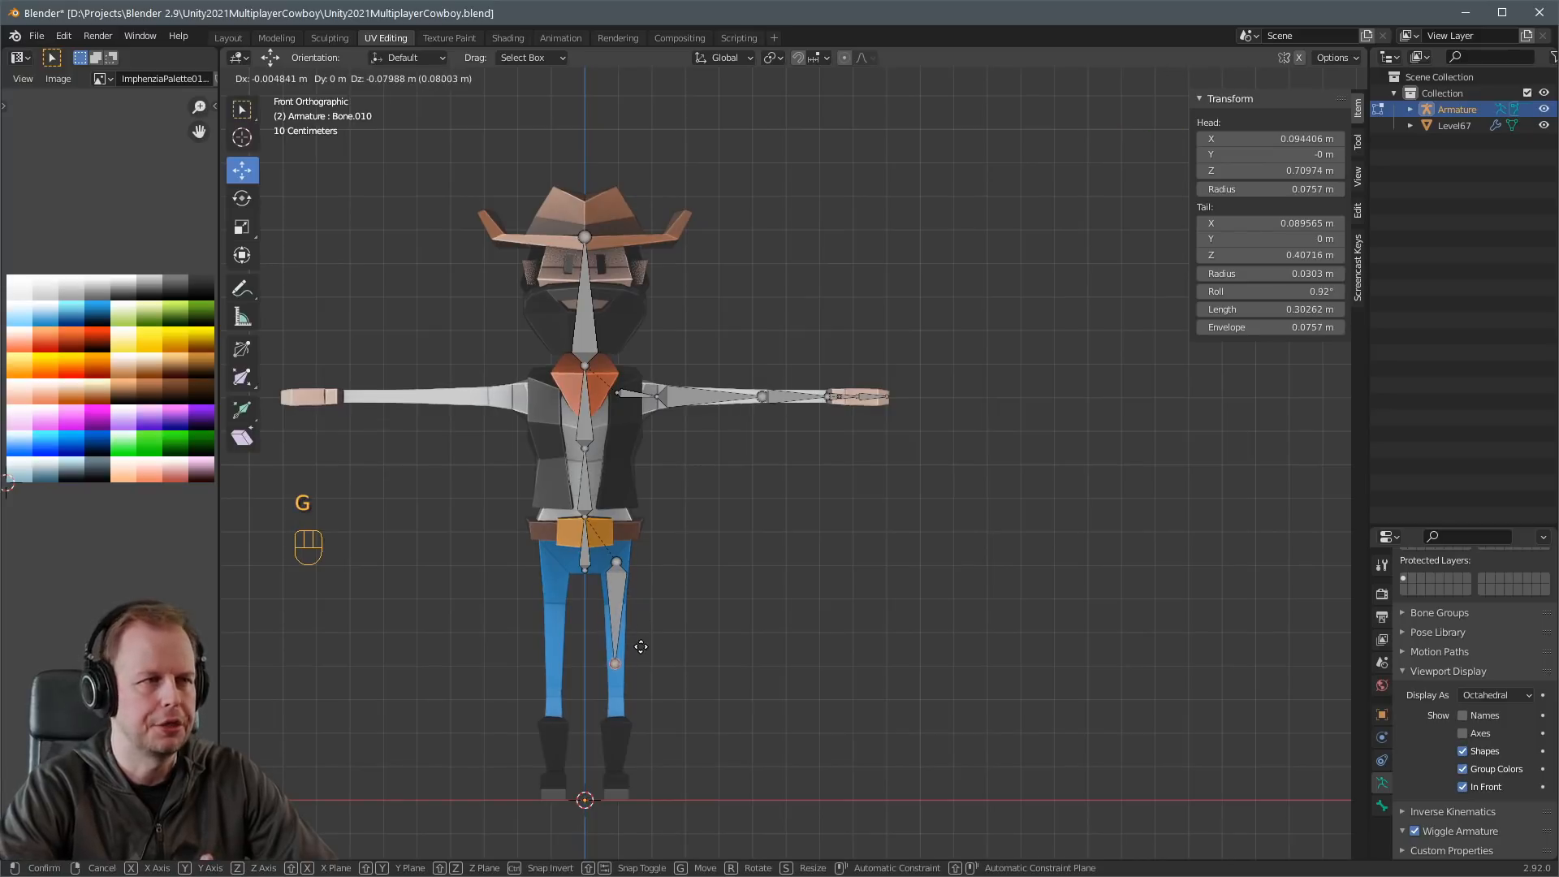
pyautogui.click(646, 651)
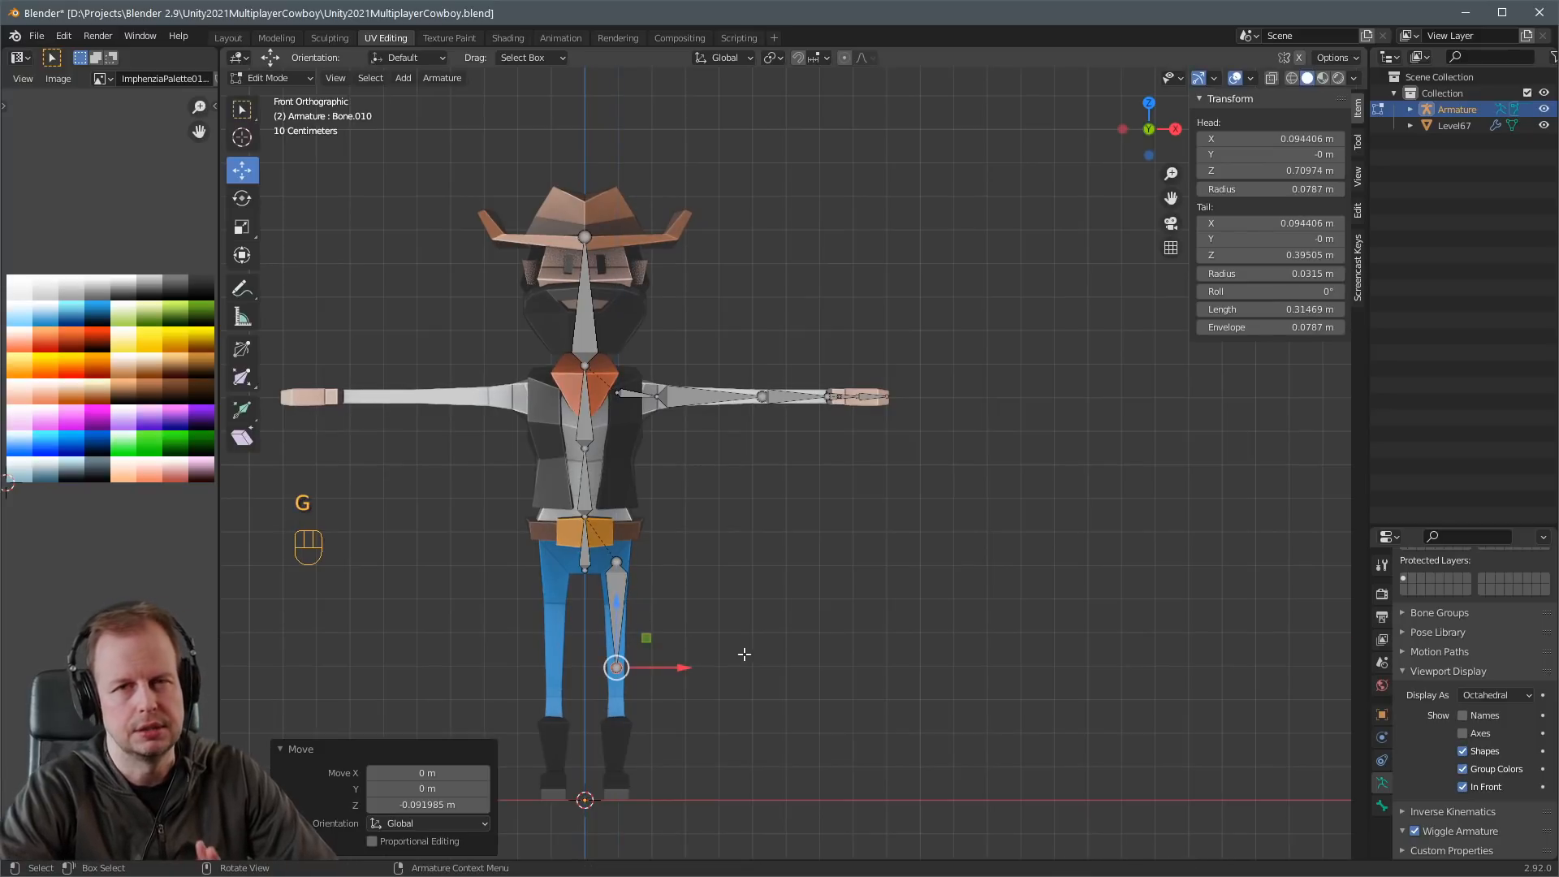
# Fine-tune the knee joint's height along Z to make the thigh bone about 0.32 m long.
pyautogui.moveTo(744, 654); pyautogui.dragTo(777, 455, button='middle')
pyautogui.scroll(3, 641, 651)
pyautogui.scroll(3, 775, 474)
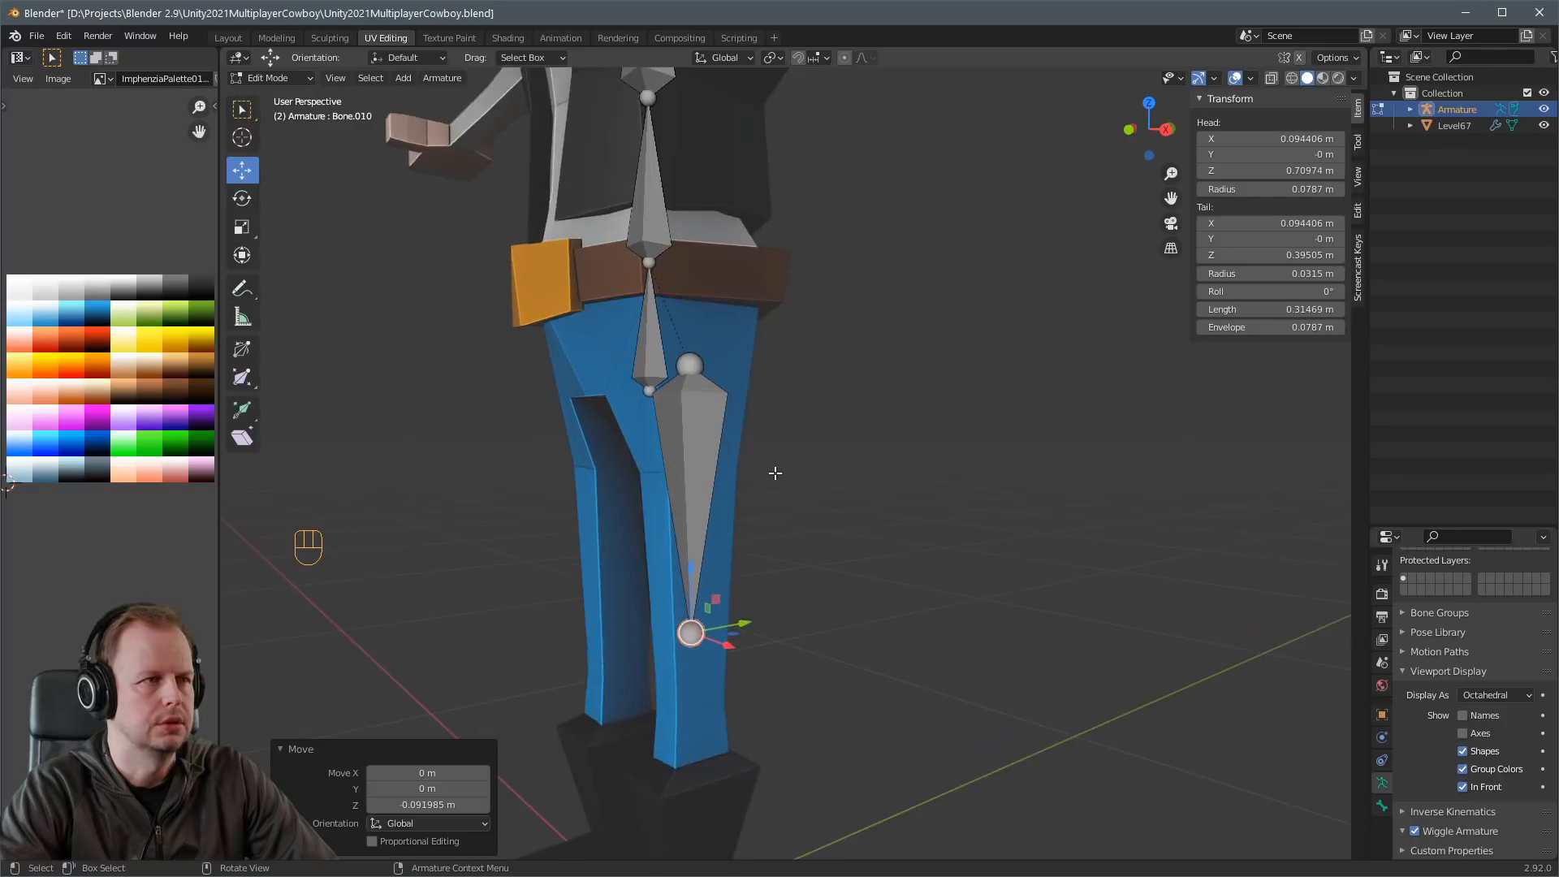
pyautogui.scroll(1, 775, 474)
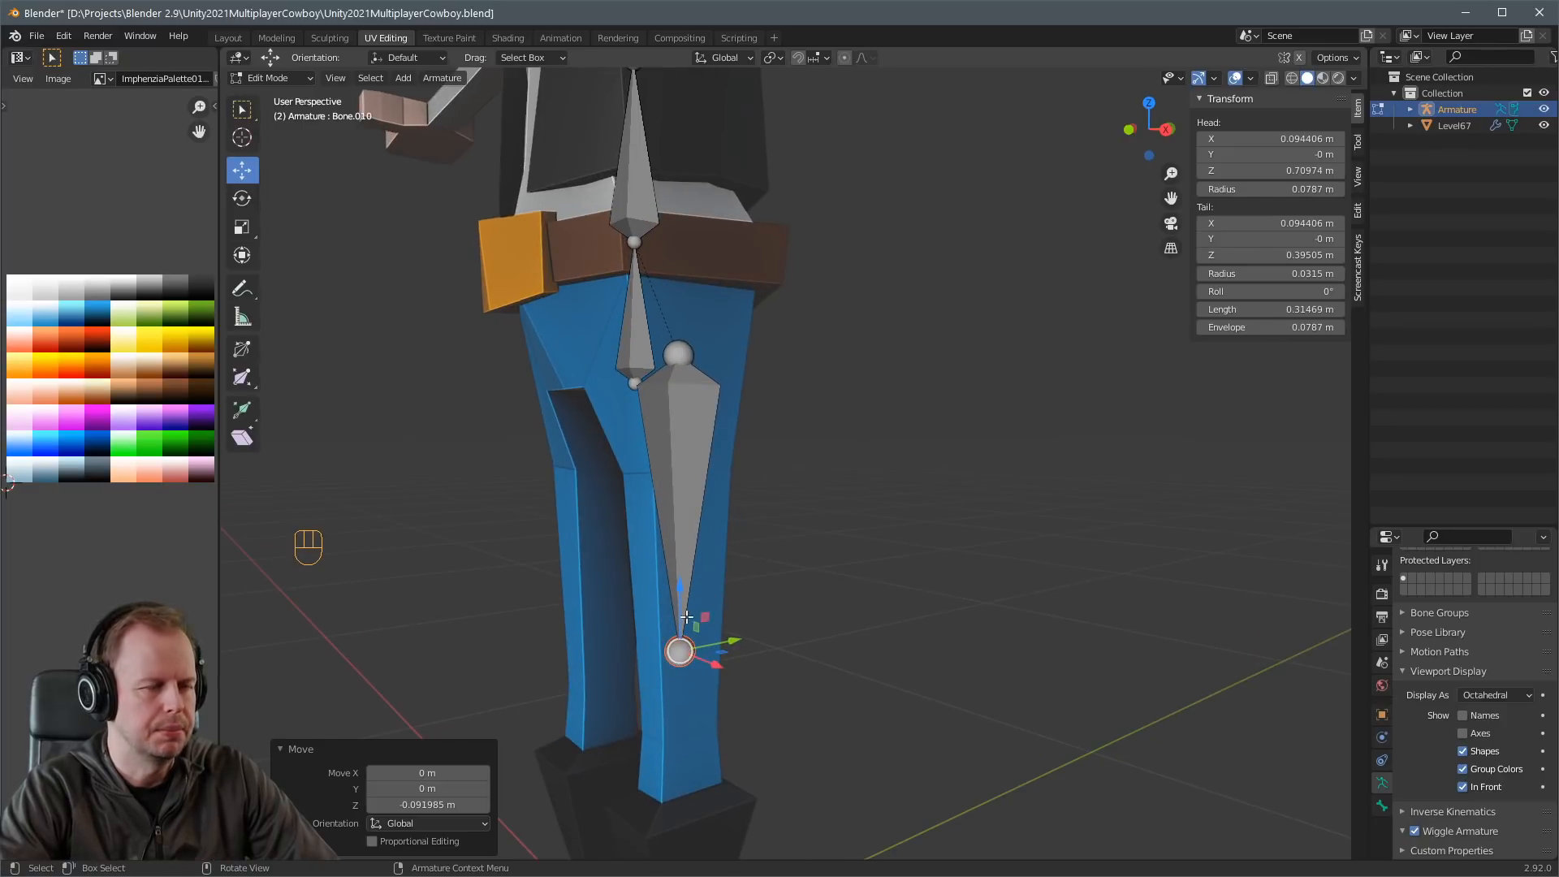
pyautogui.moveTo(681, 588); pyautogui.dragTo(687, 616)
pyautogui.press('KP_1')
pyautogui.keyDown('shift'); pyautogui.moveTo(697, 578); pyautogui.dragTo(792, 355, button='middle'); pyautogui.keyUp('shift')
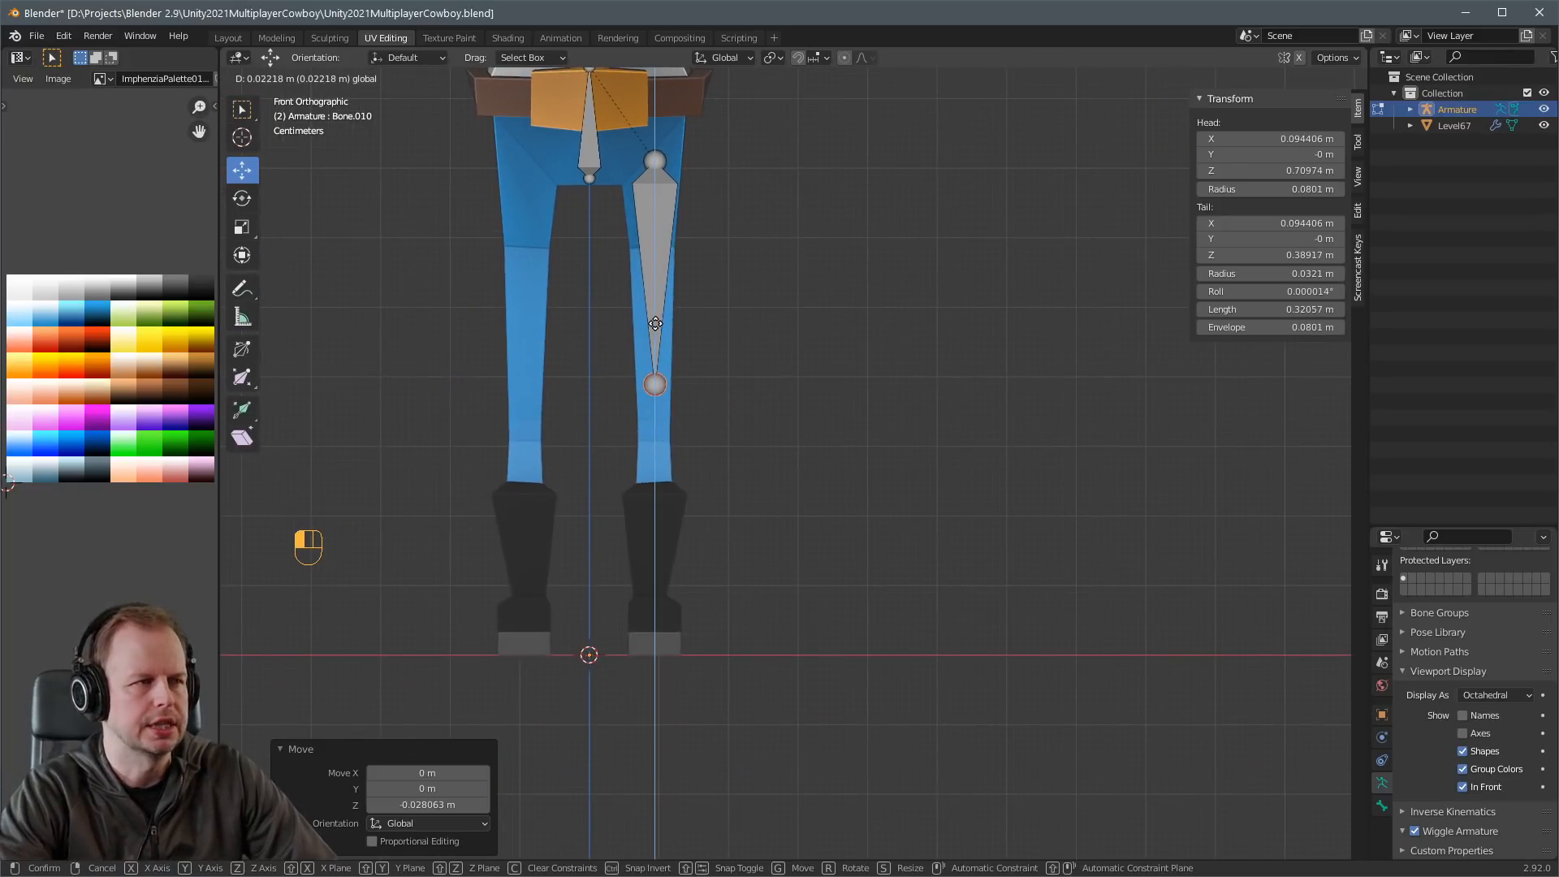
# Extrude a shin bone about 0.29 m straight down along Z from the knee joint.
pyautogui.scroll(-2, 732, 426)
pyautogui.press('e')
pyautogui.press('z')
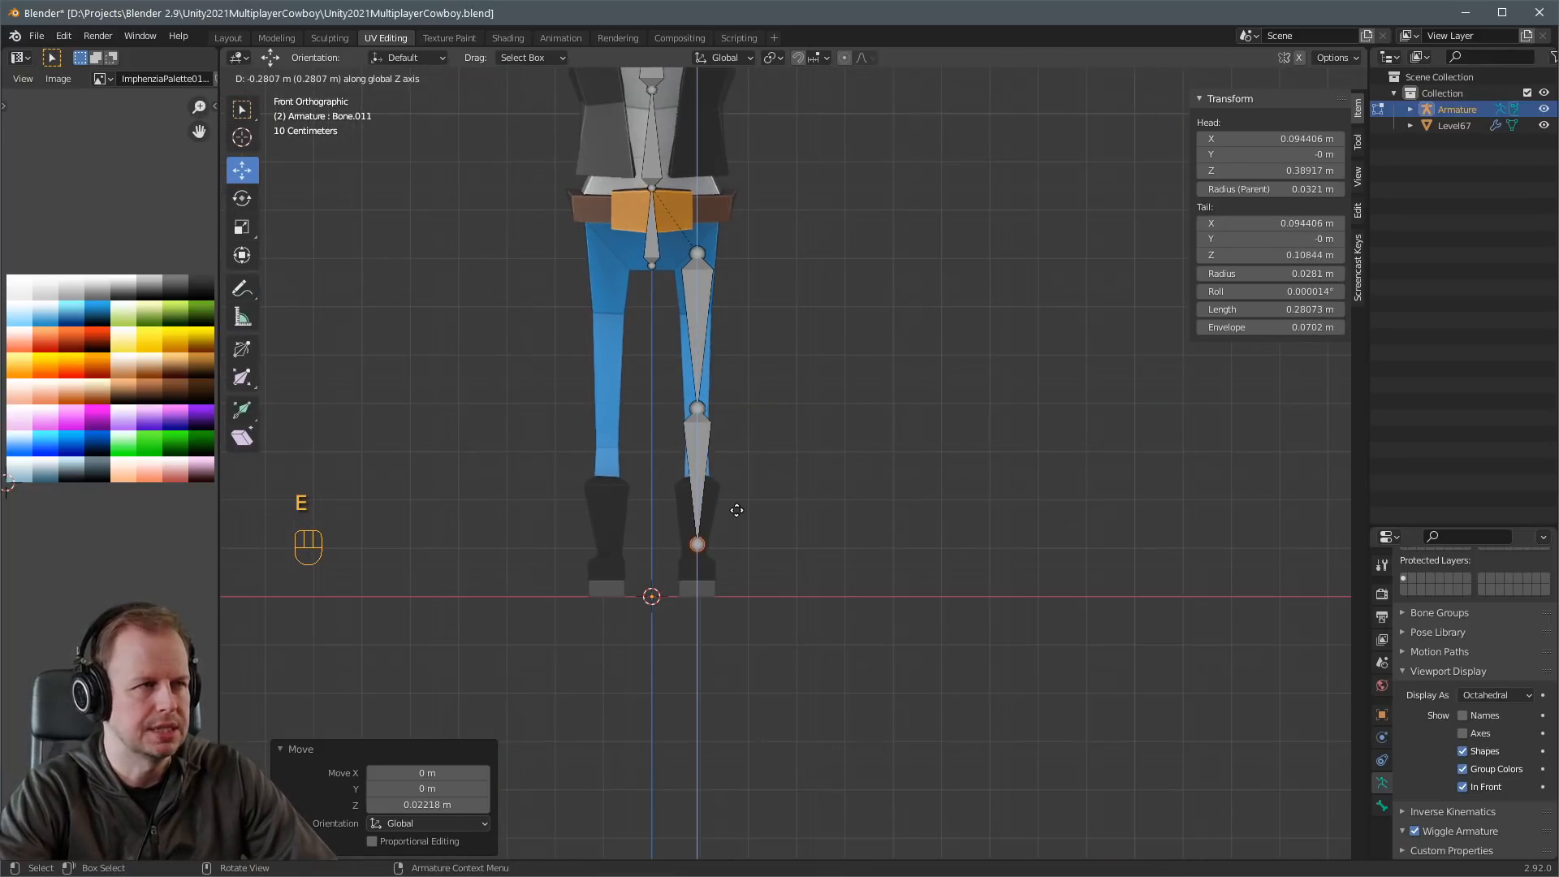
pyautogui.click(734, 516)
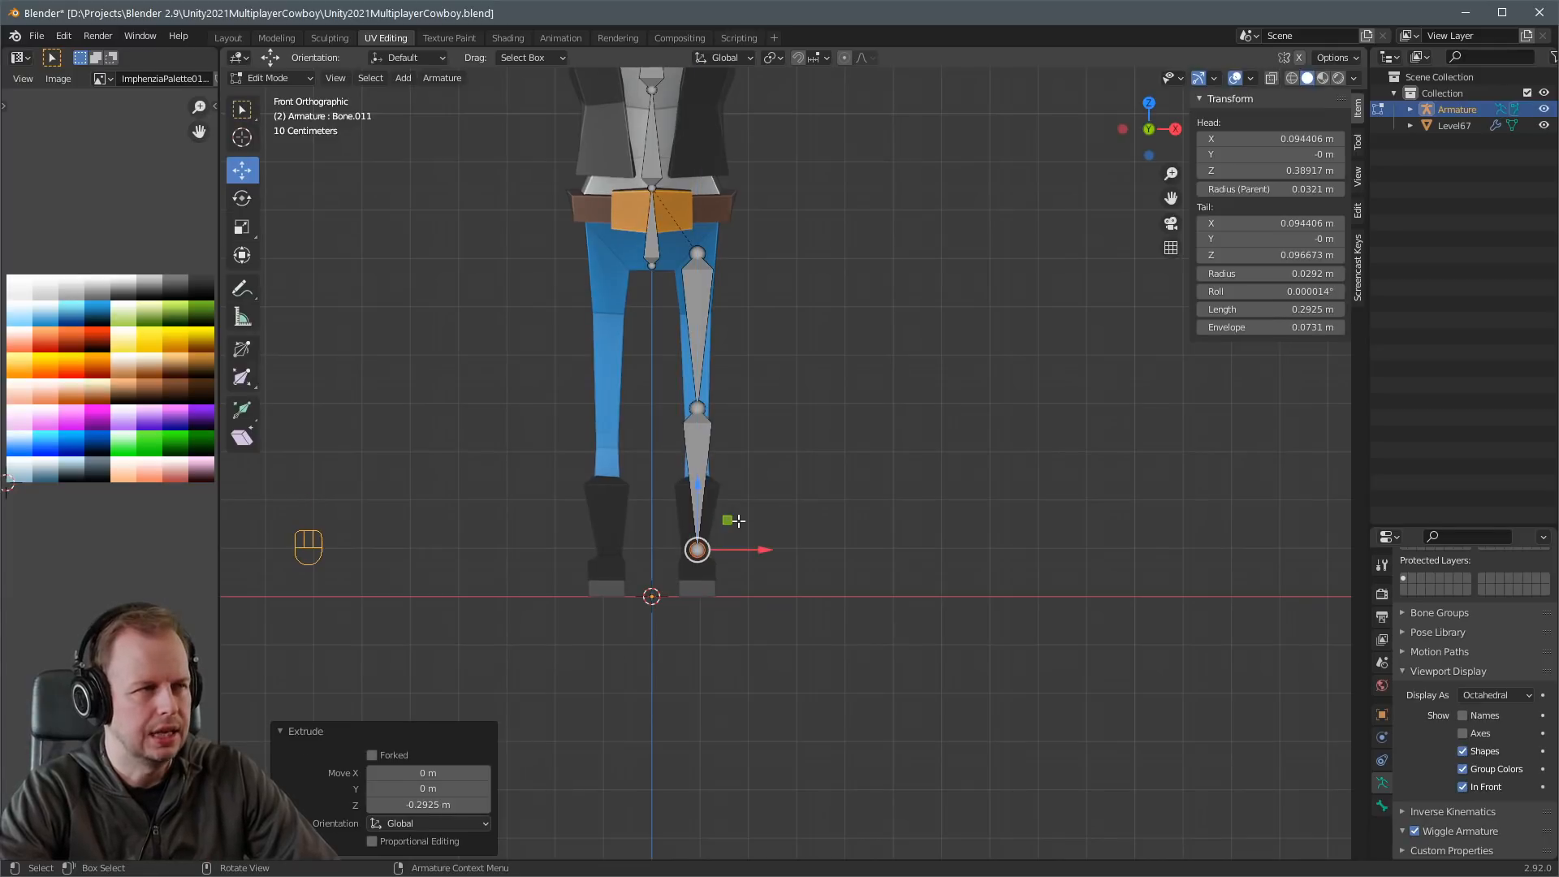
# Lower the ankle joint about 0.035 m and extrude a foot bone about -0.19 m in Y and -0.059 m in Z toward the toes.
pyautogui.press('KP_3')
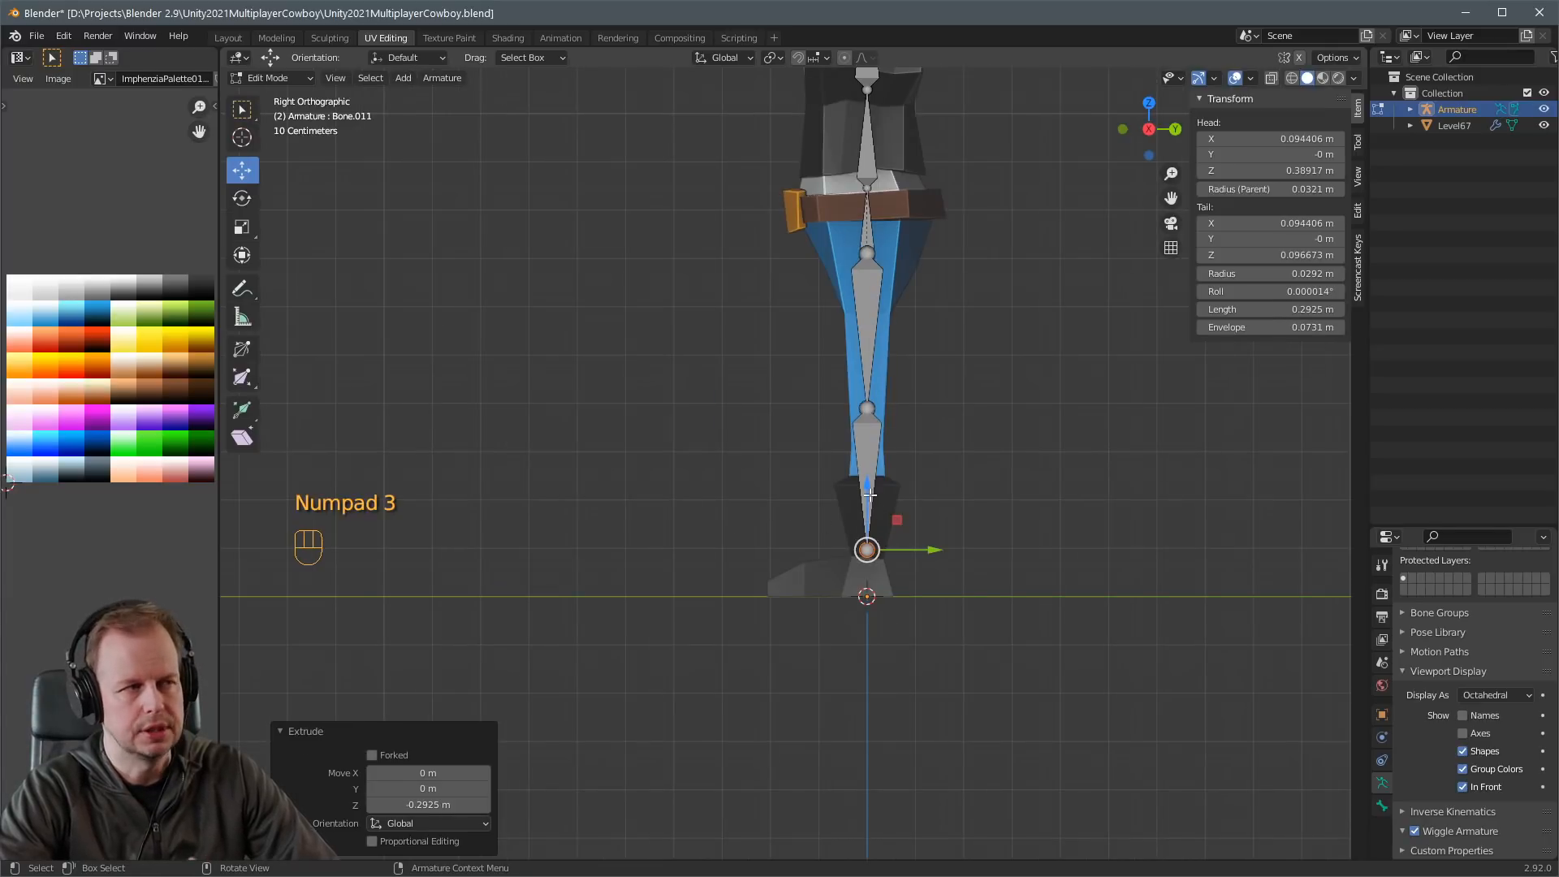
pyautogui.moveTo(869, 494); pyautogui.dragTo(869, 512)
pyautogui.press('e')
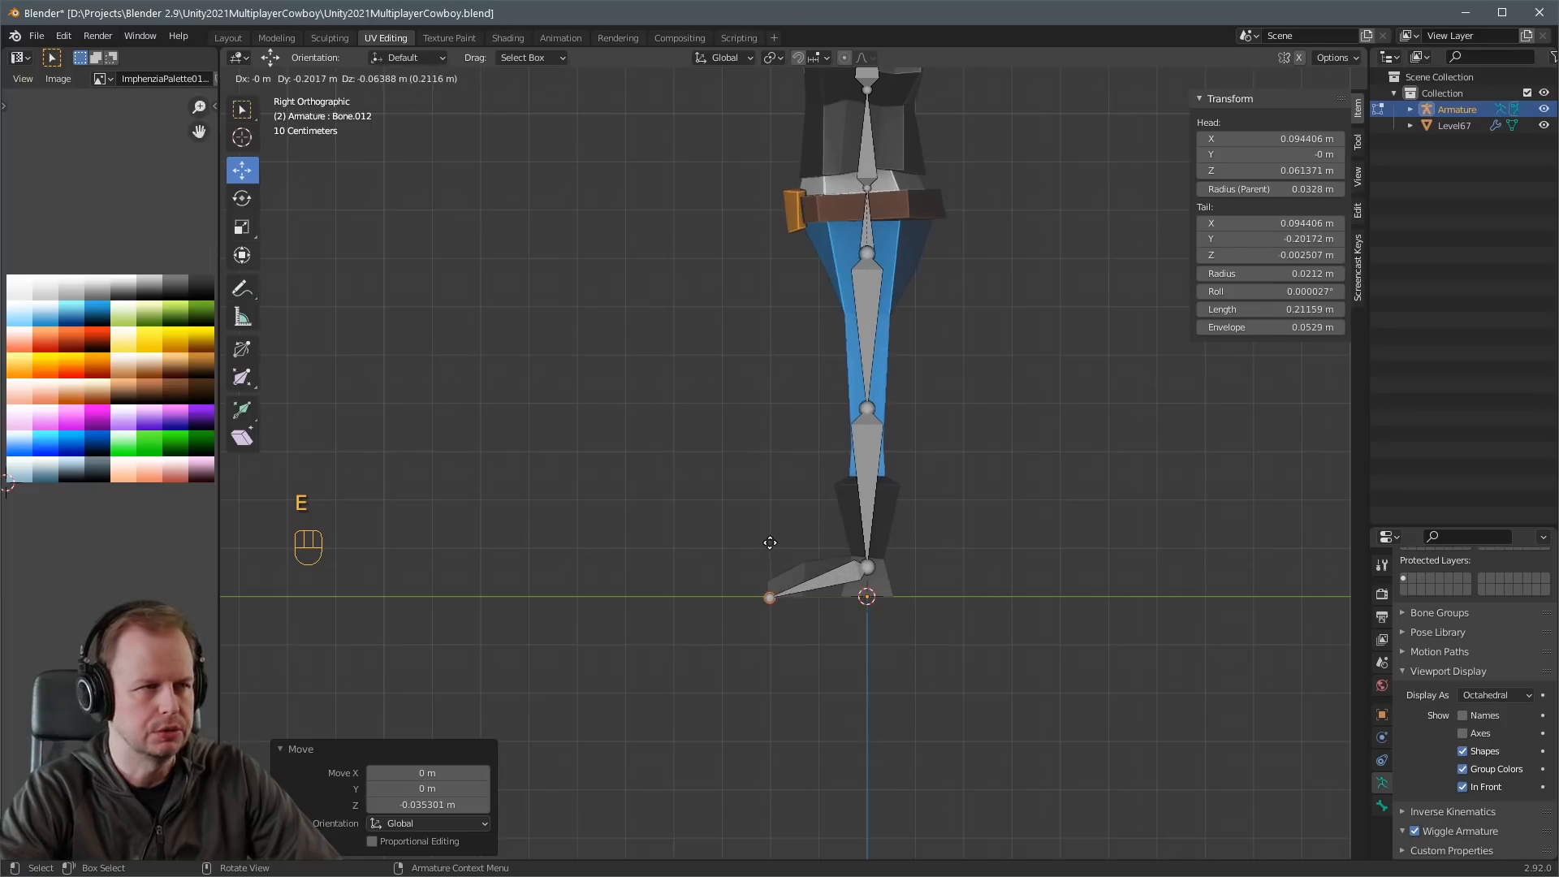
pyautogui.click(780, 539)
# Rename the lowest spine bone at the hips as Root.
pyautogui.moveTo(779, 539); pyautogui.dragTo(1014, 521, button='middle')
pyautogui.scroll(1, 964, 517)
pyautogui.keyDown('shift'); pyautogui.moveTo(835, 461); pyautogui.dragTo(846, 674, button='middle'); pyautogui.keyUp('shift')
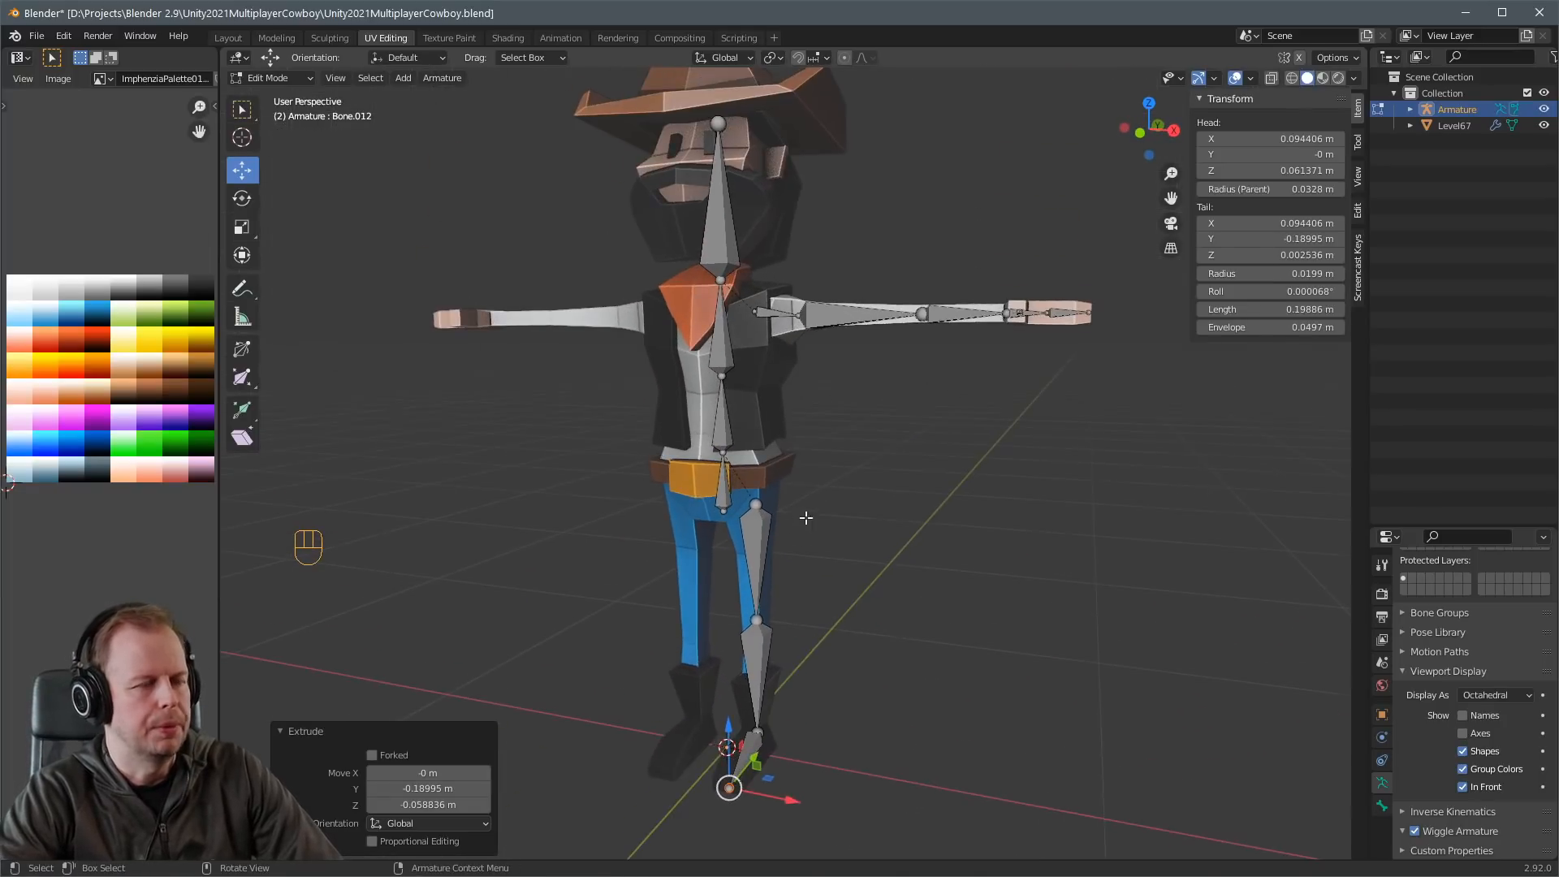
pyautogui.scroll(-1, 805, 517)
pyautogui.click(736, 487)
pyautogui.press('F2')
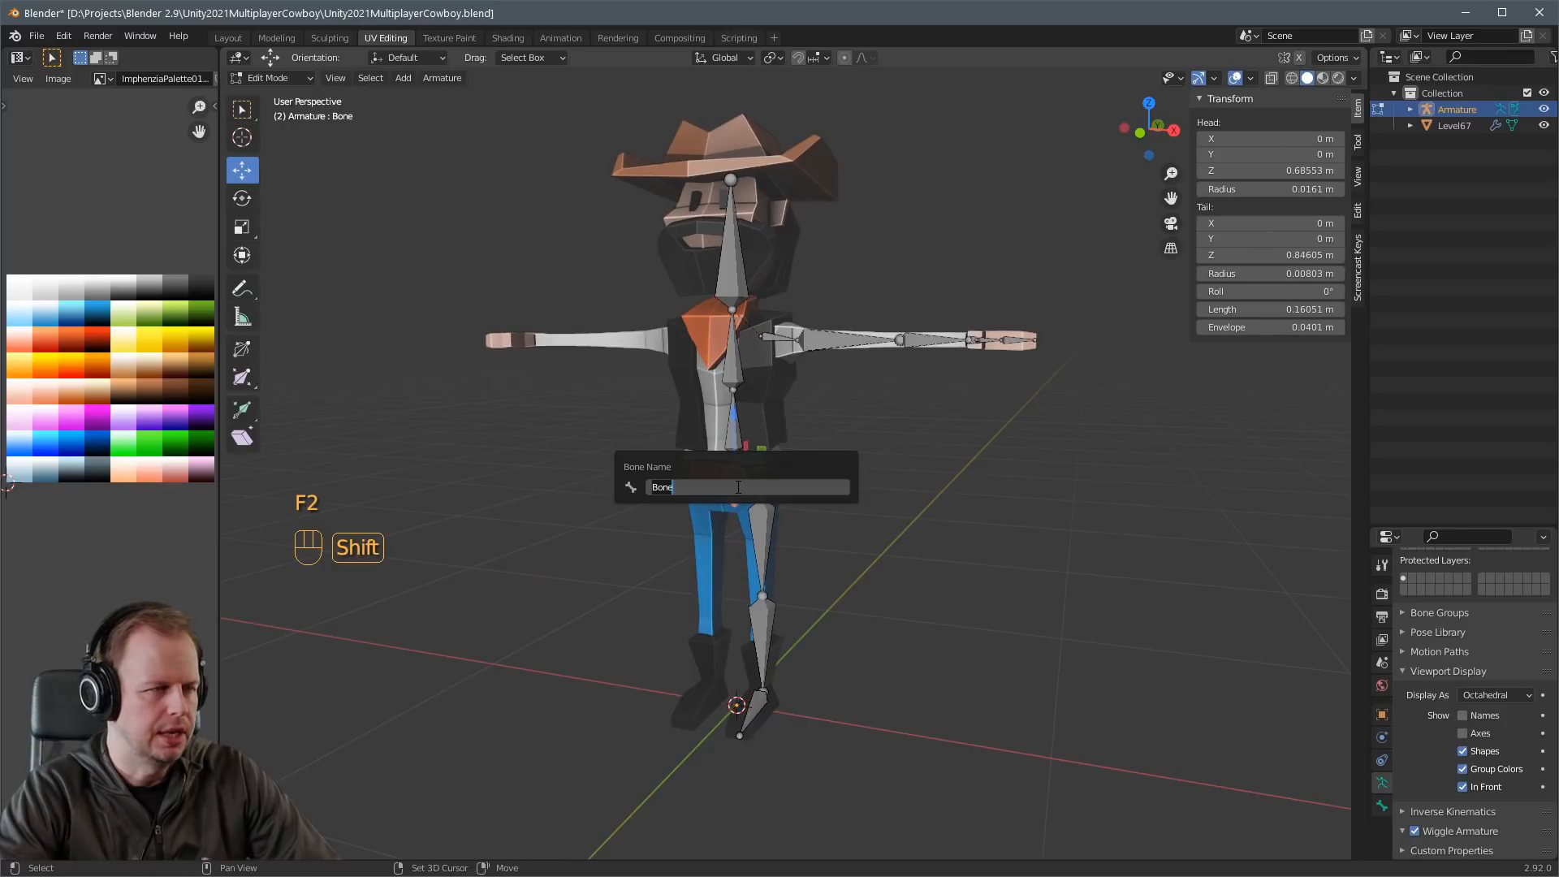
pyautogui.write('Hip')
pyautogui.press('BackSpace')
pyautogui.press('BackSpace')
pyautogui.press('BackSpace')
pyautogui.write('Root')
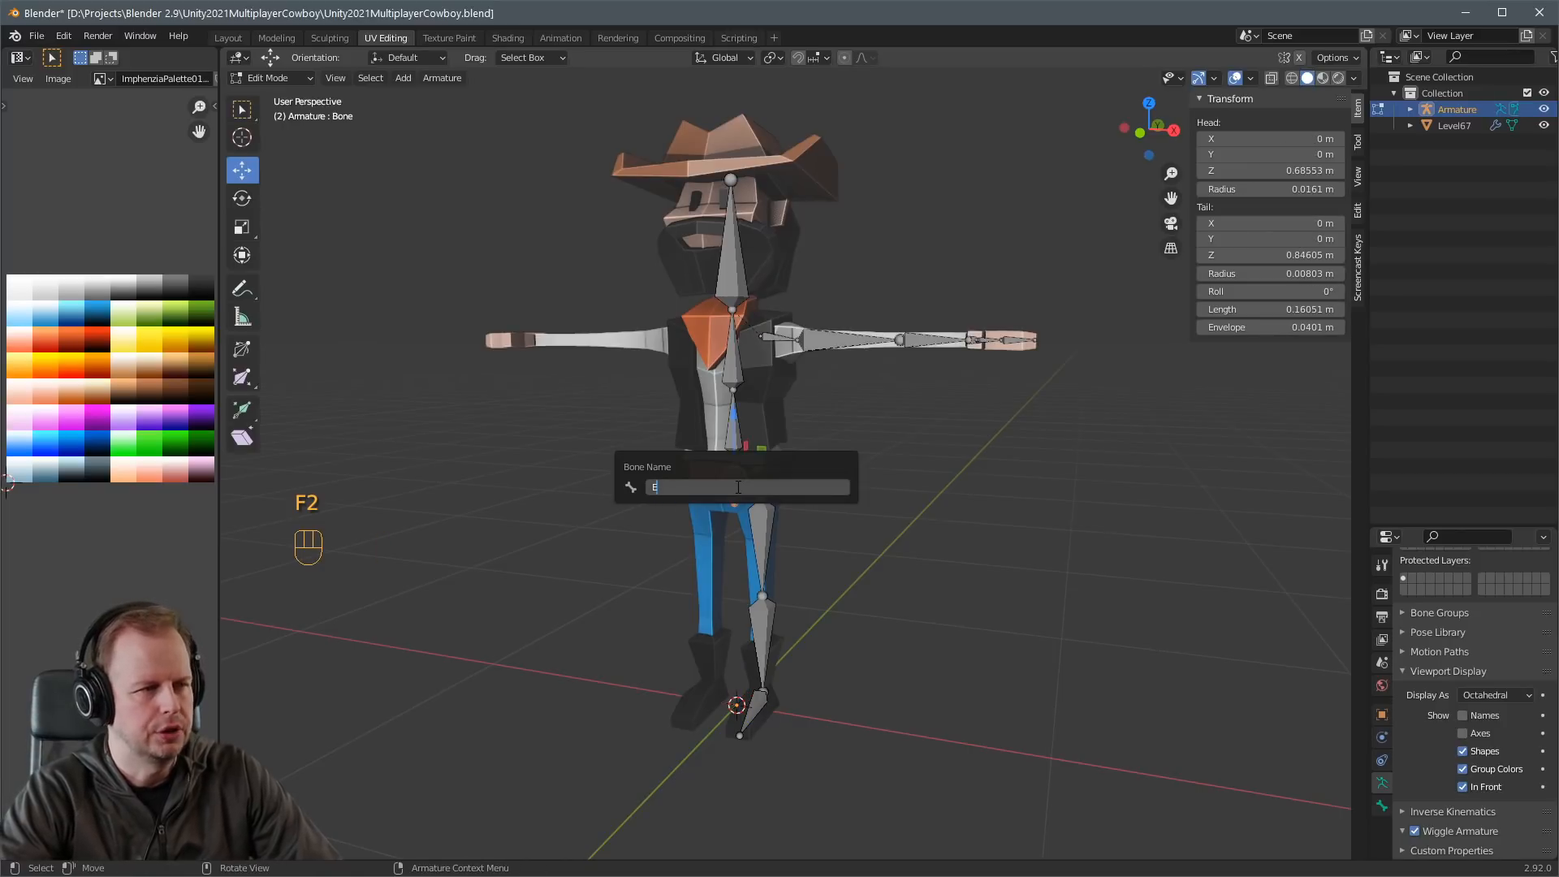
pyautogui.press('Return')
# Rename the two torso bones above the root as Spine1 and Spine2, from bottom to top.
pyautogui.click(731, 439)
pyautogui.press('F2')
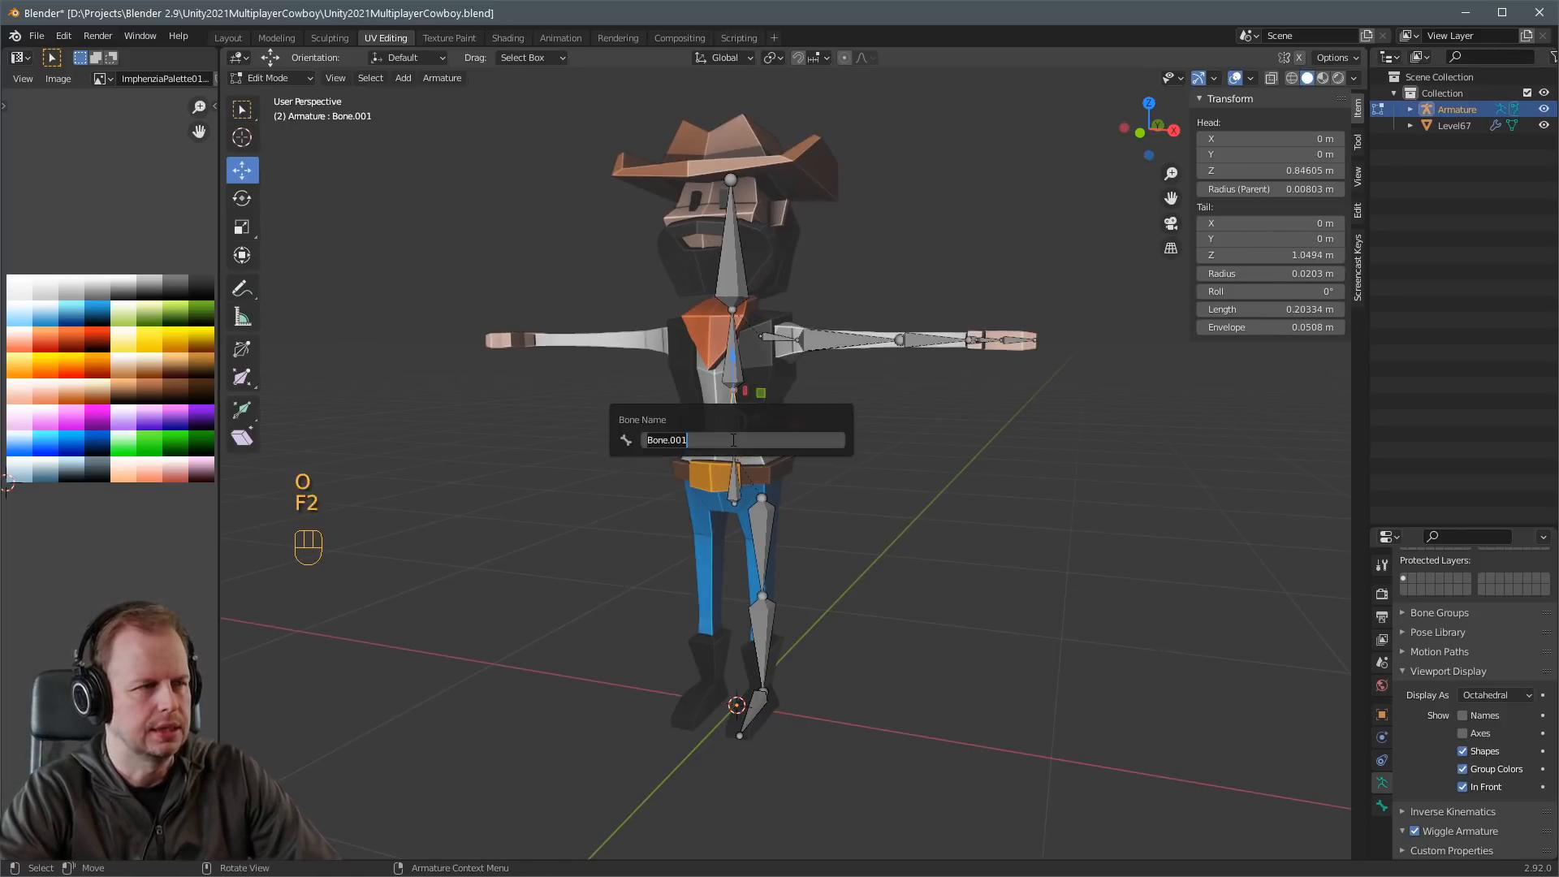
pyautogui.write('Spine1')
pyautogui.press('Return')
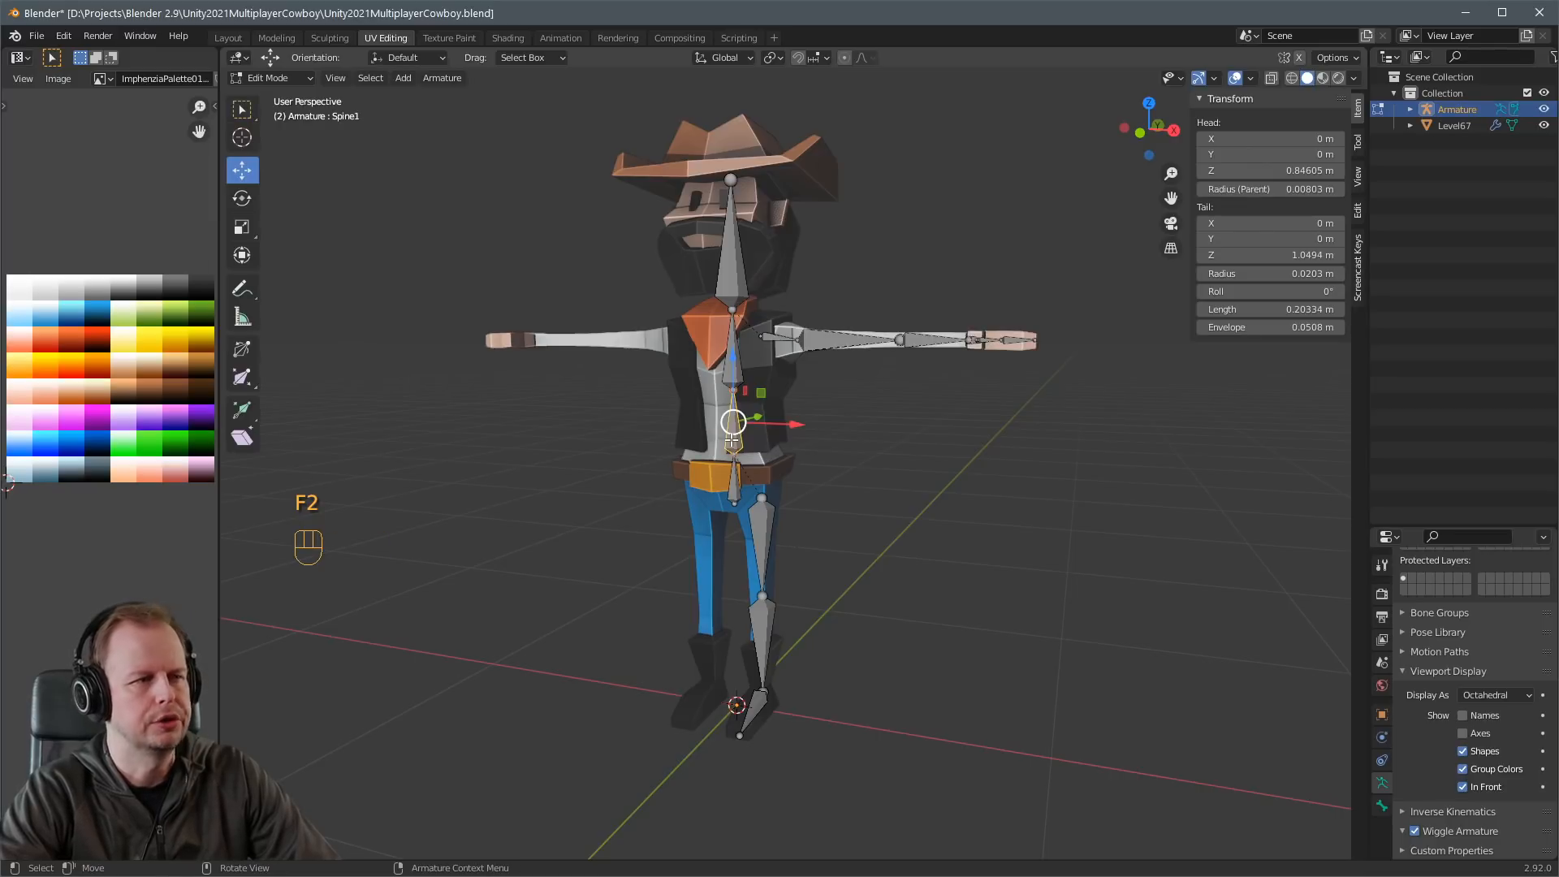
pyautogui.click(736, 371)
pyautogui.press('F2')
pyautogui.write('Spine')
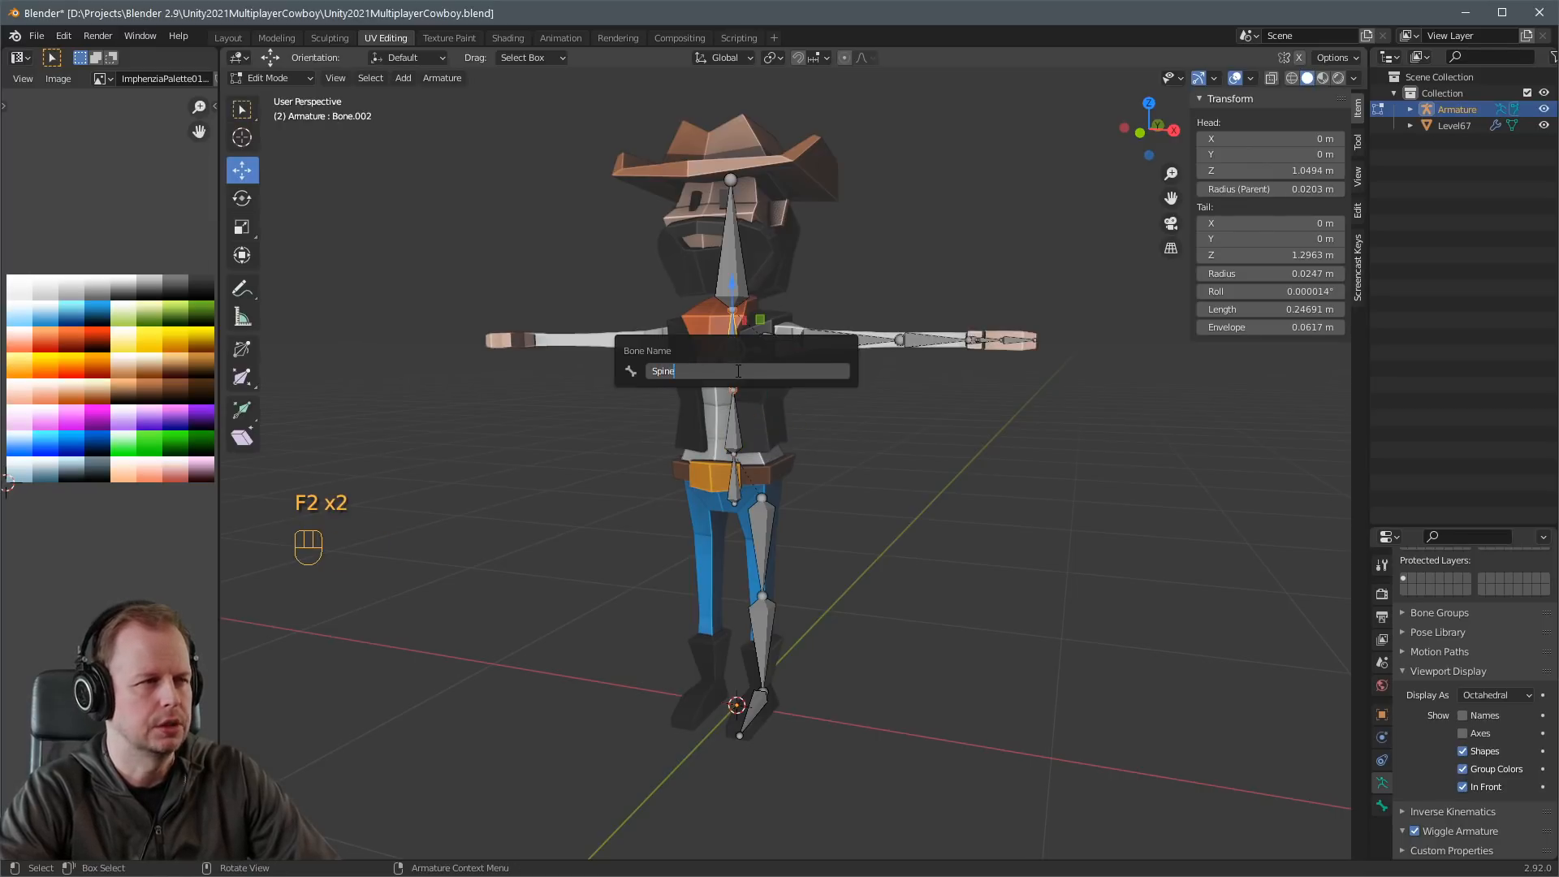
pyautogui.write('2')
pyautogui.press('Return')
# Rename the head bone as Head and the short shoulder bone as Shoulder.L.
pyautogui.click(729, 270)
pyautogui.press('F2')
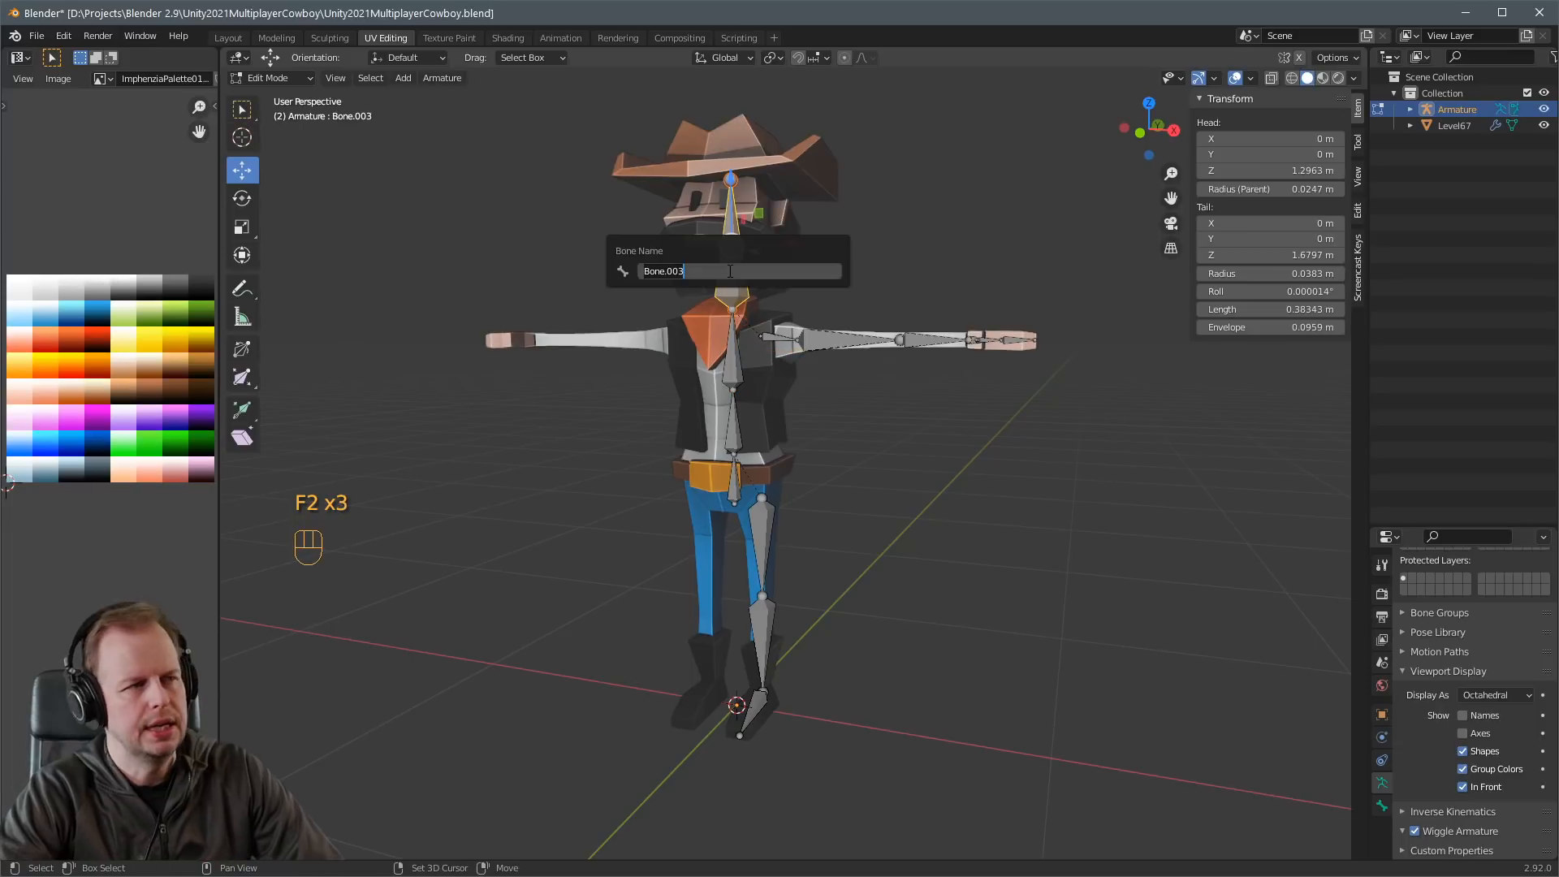
pyautogui.write('Head')
pyautogui.press('Return')
pyautogui.click(775, 339)
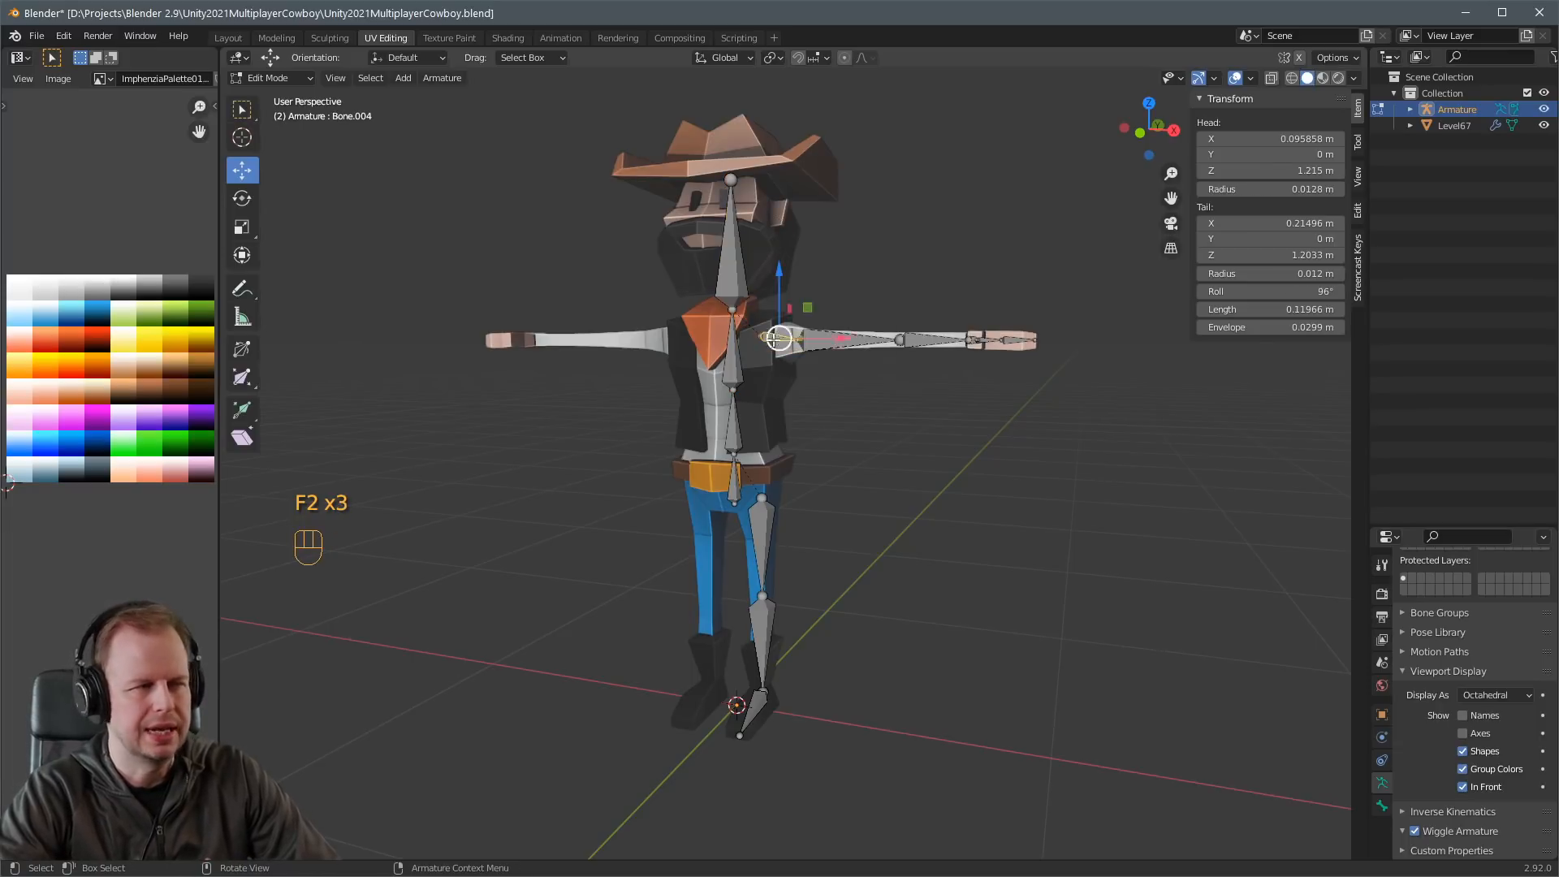
pyautogui.press('F2')
pyautogui.write('Shoulder.L')
pyautogui.press('Return')
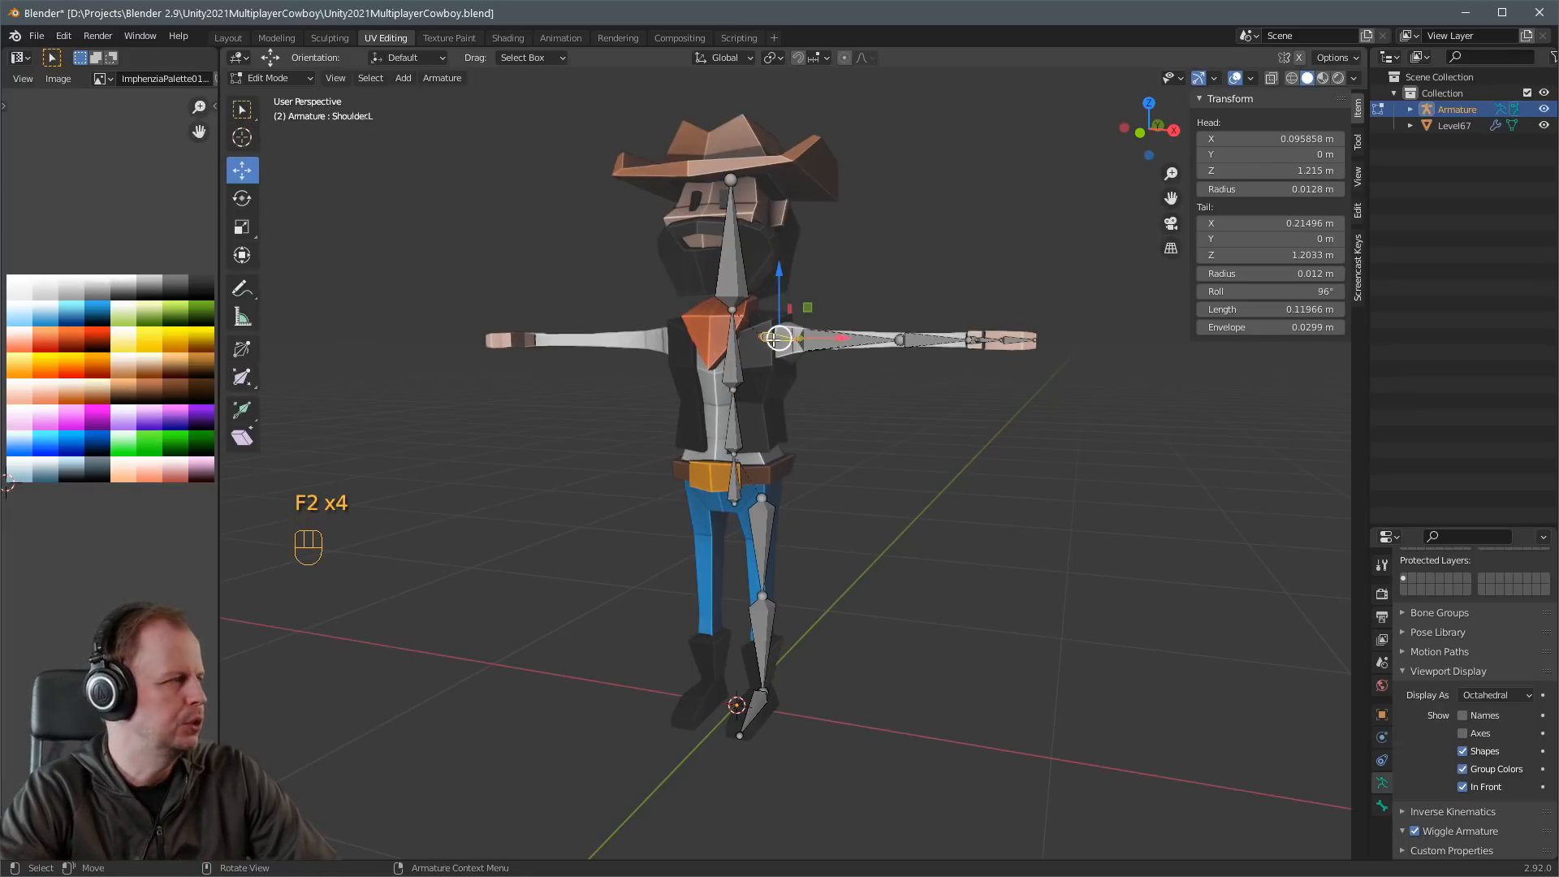
# Rename the upper arm bone as Shoulder.R.
pyautogui.click(837, 345)
pyautogui.press('F2')
pyautogui.write('Sho')
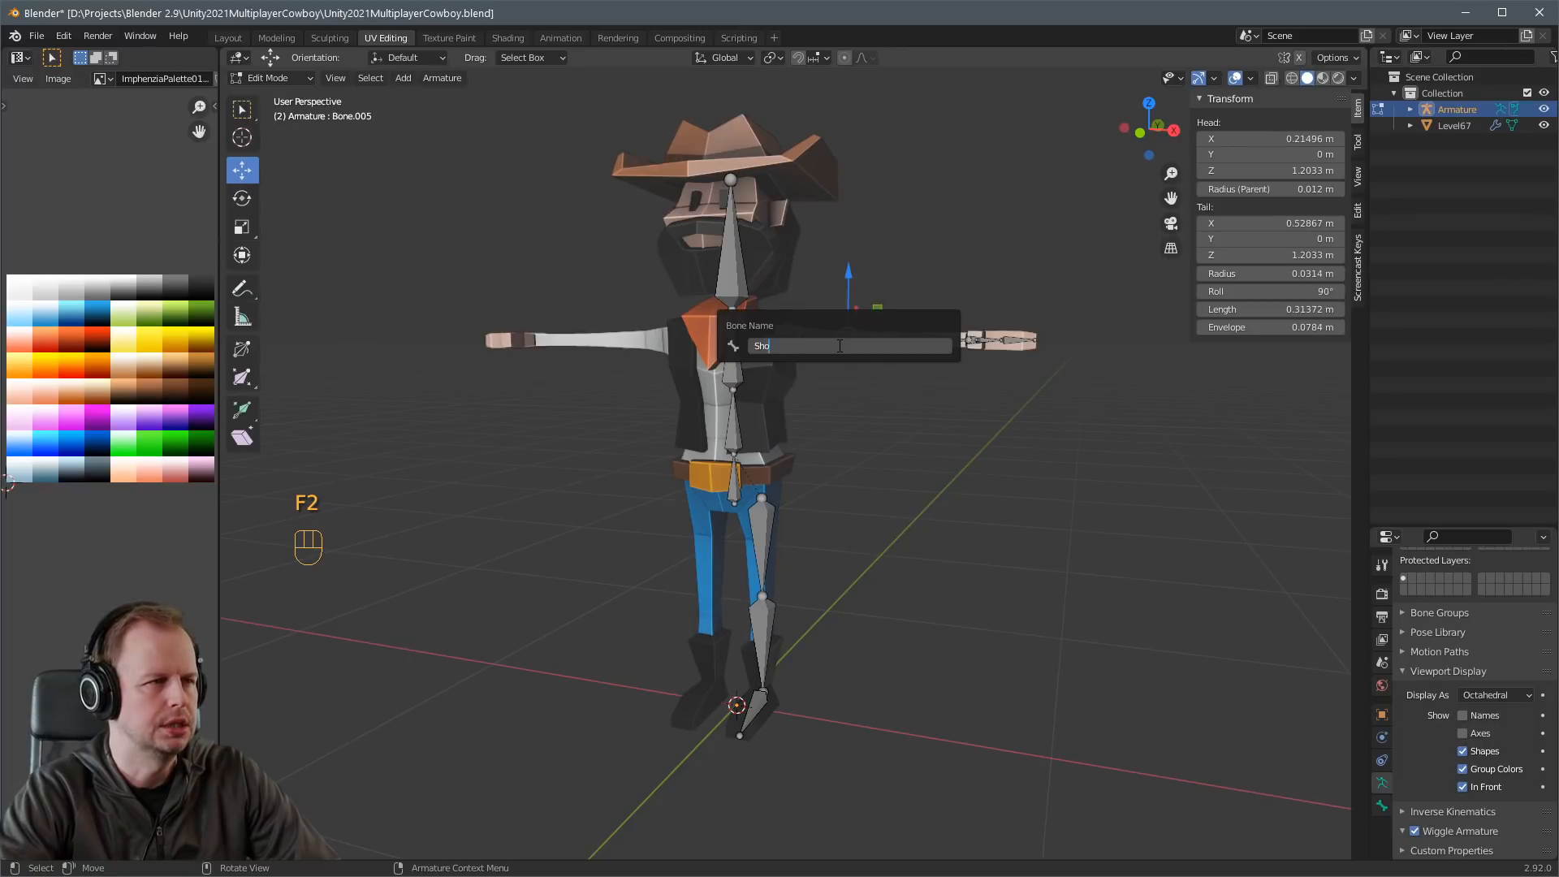
pyautogui.write('ulder.R')
pyautogui.press('Return')
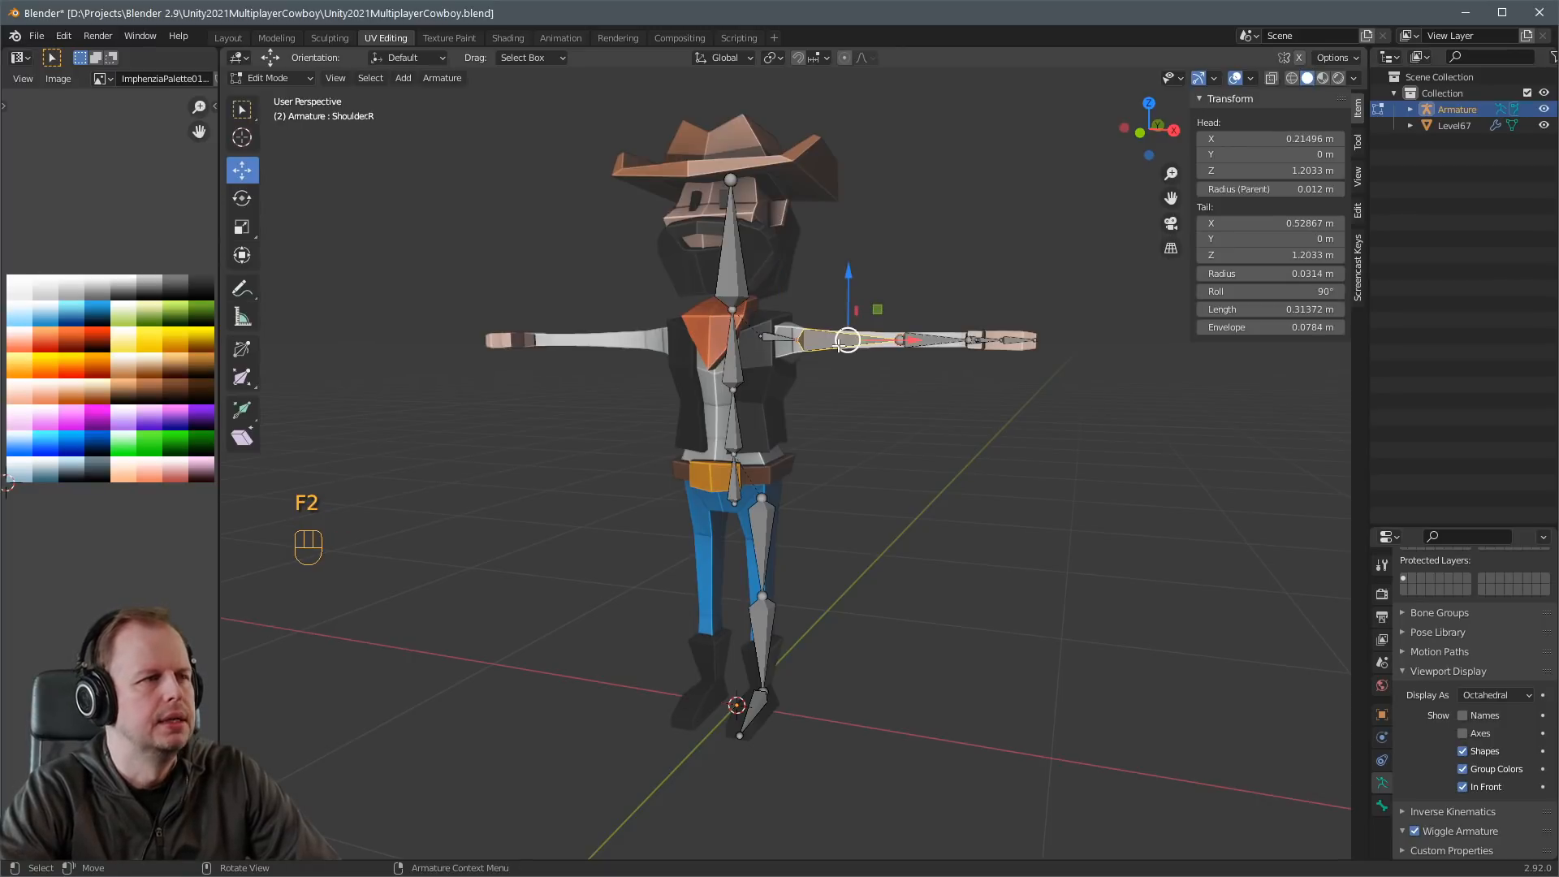
# Rename the upper arm bone as UpperArm.L.
pyautogui.press('F2')
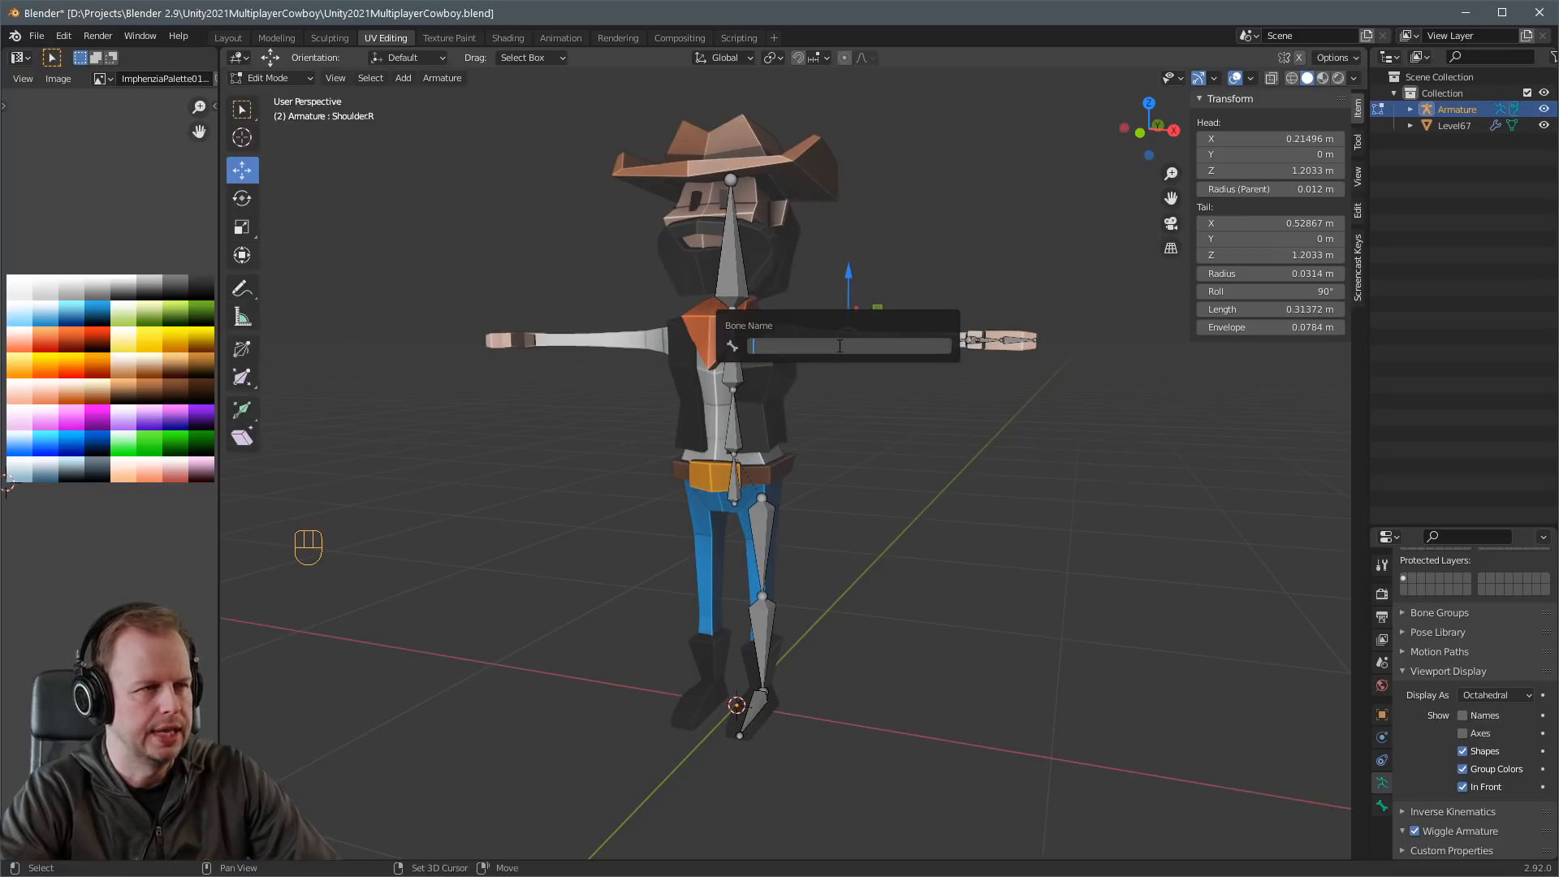
pyautogui.write('UpperArm.')
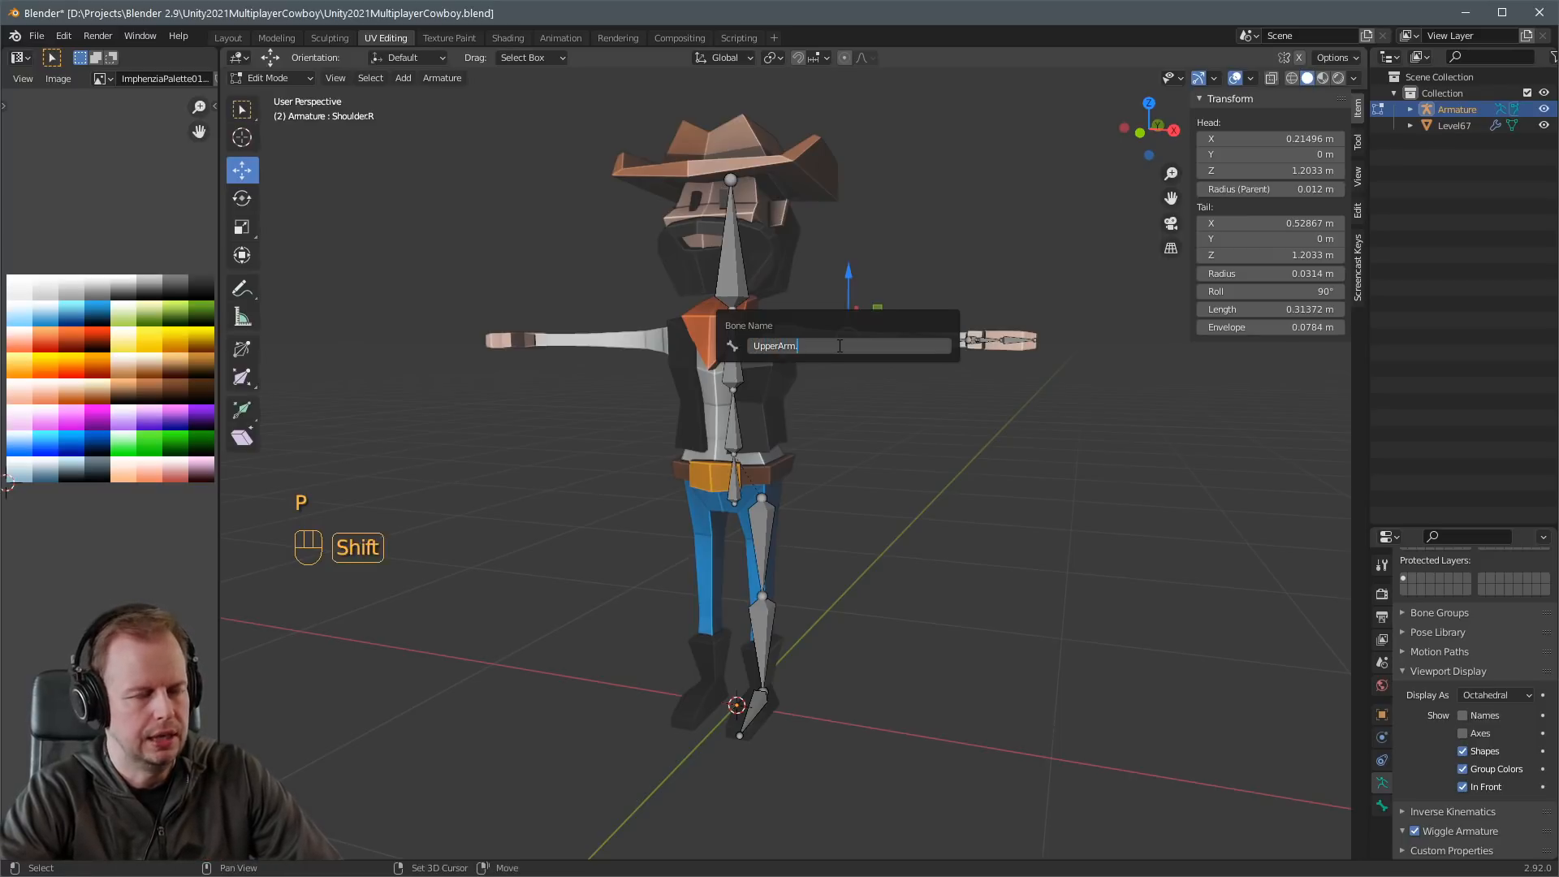
pyautogui.write('L')
pyautogui.press('Return')
# Rename the forearm bone as LowerArm.L.
pyautogui.click(949, 339)
pyautogui.press('F2')
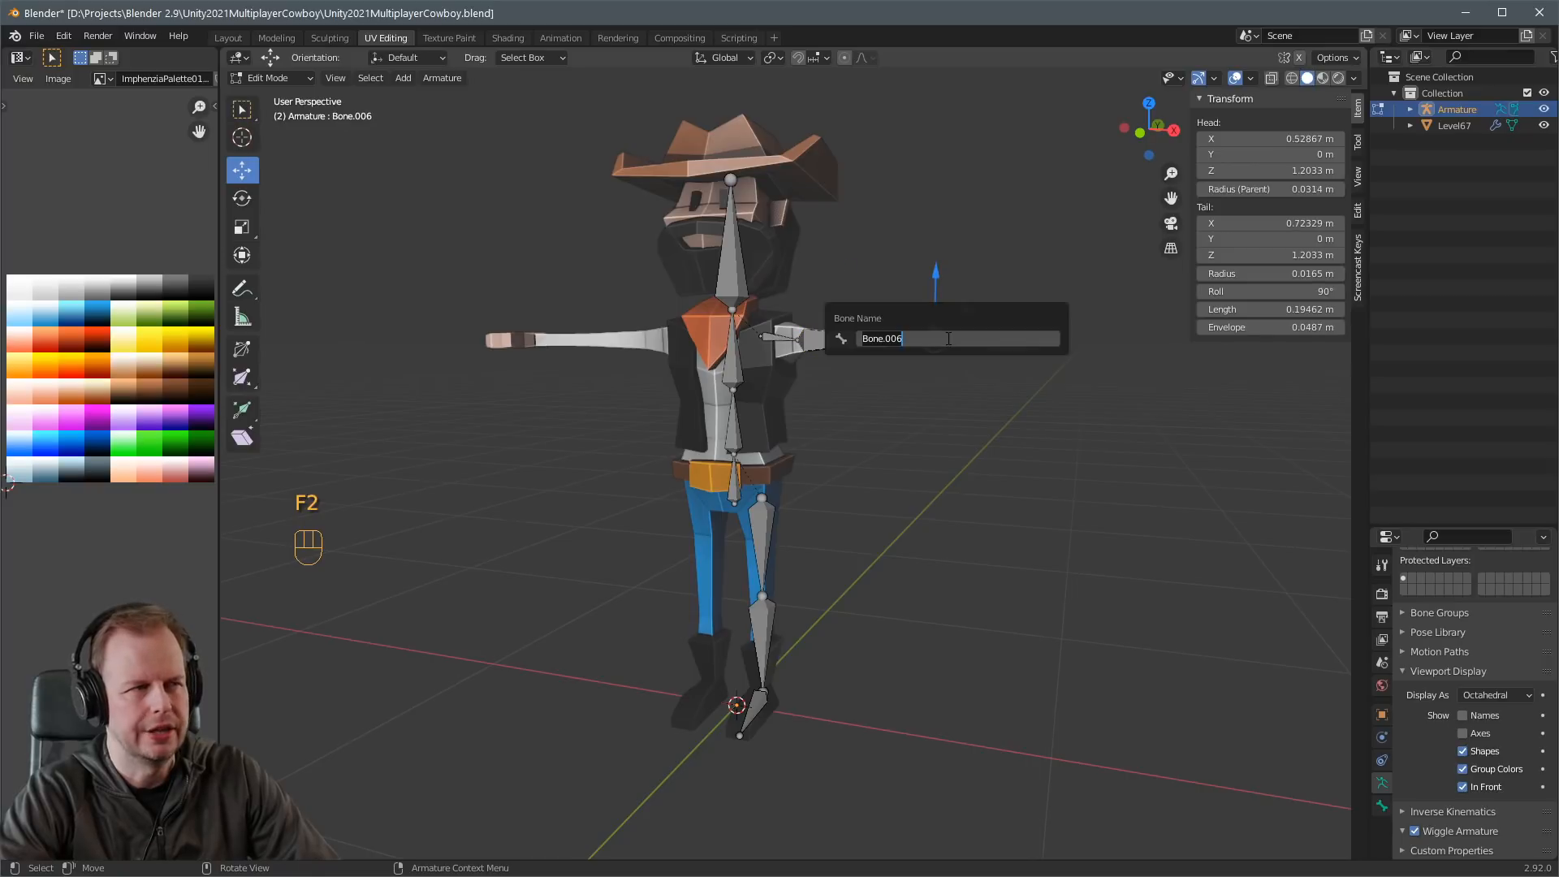
pyautogui.write('LowerArm.L')
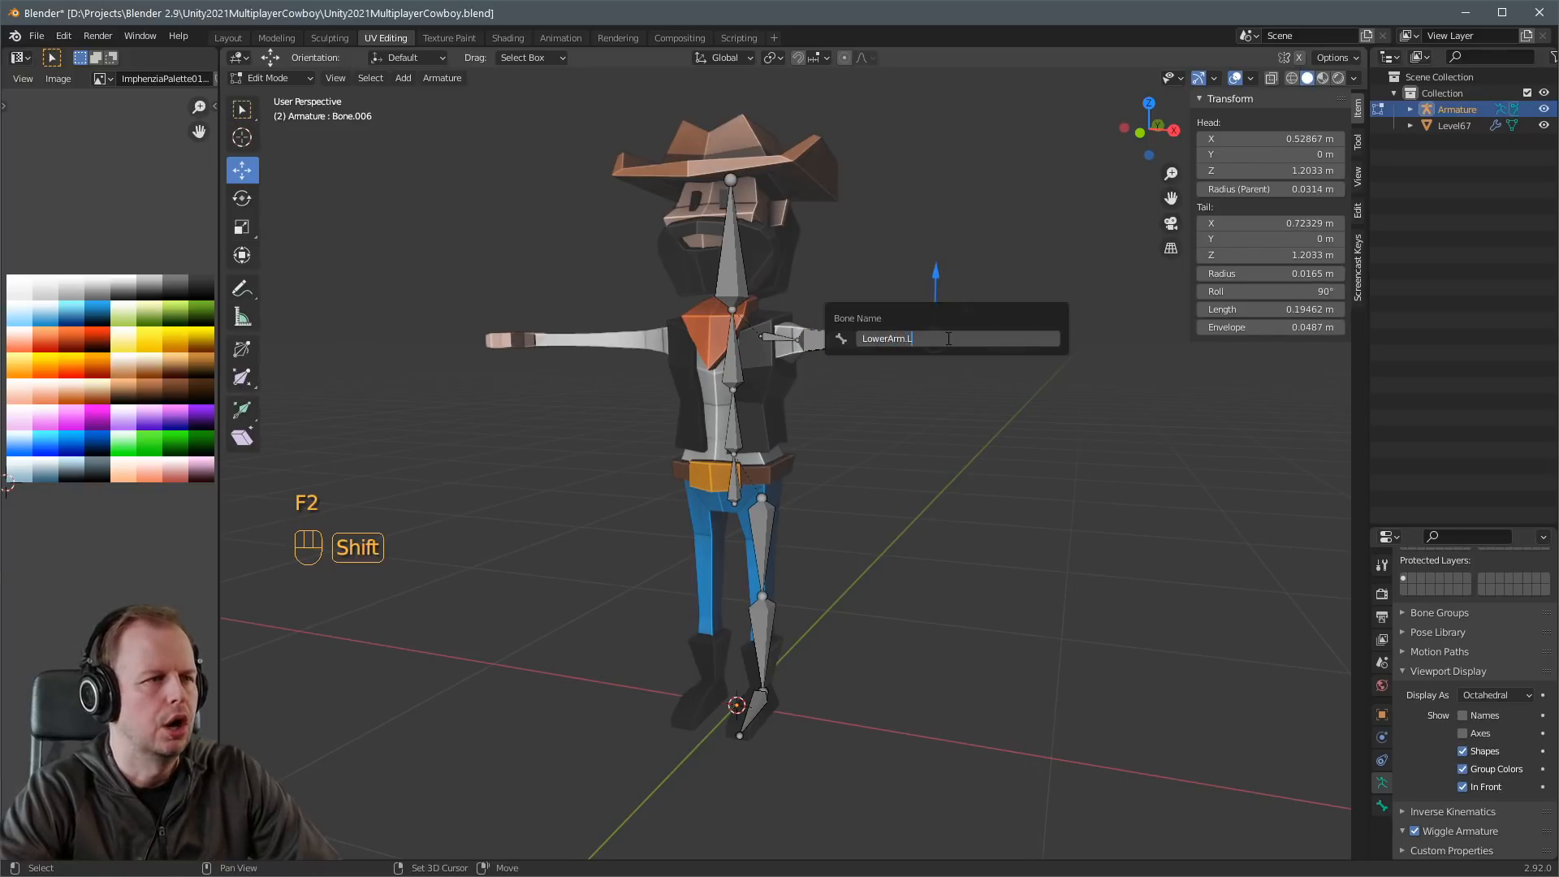
pyautogui.press('Return')
# Rename the bone in the palm of the hand as Hand.L.
pyautogui.moveTo(940, 339); pyautogui.dragTo(942, 439, button='middle')
pyautogui.scroll(4, 1055, 414)
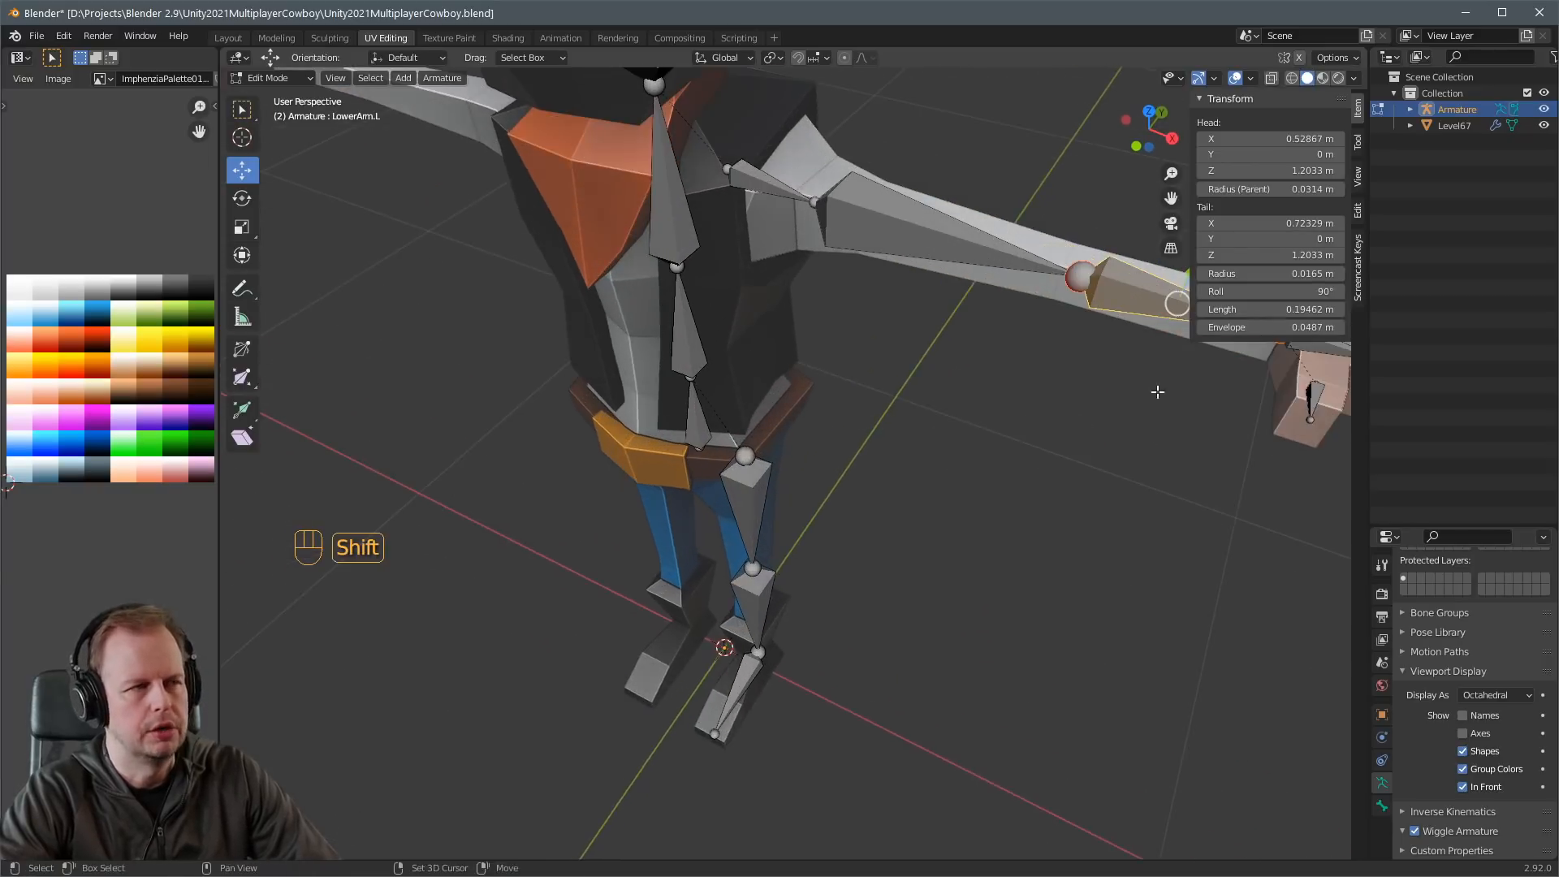
pyautogui.keyDown('shift'); pyautogui.moveTo(1158, 389); pyautogui.dragTo(769, 428, button='middle'); pyautogui.keyUp('shift')
pyautogui.click(684, 418)
pyautogui.press('F2')
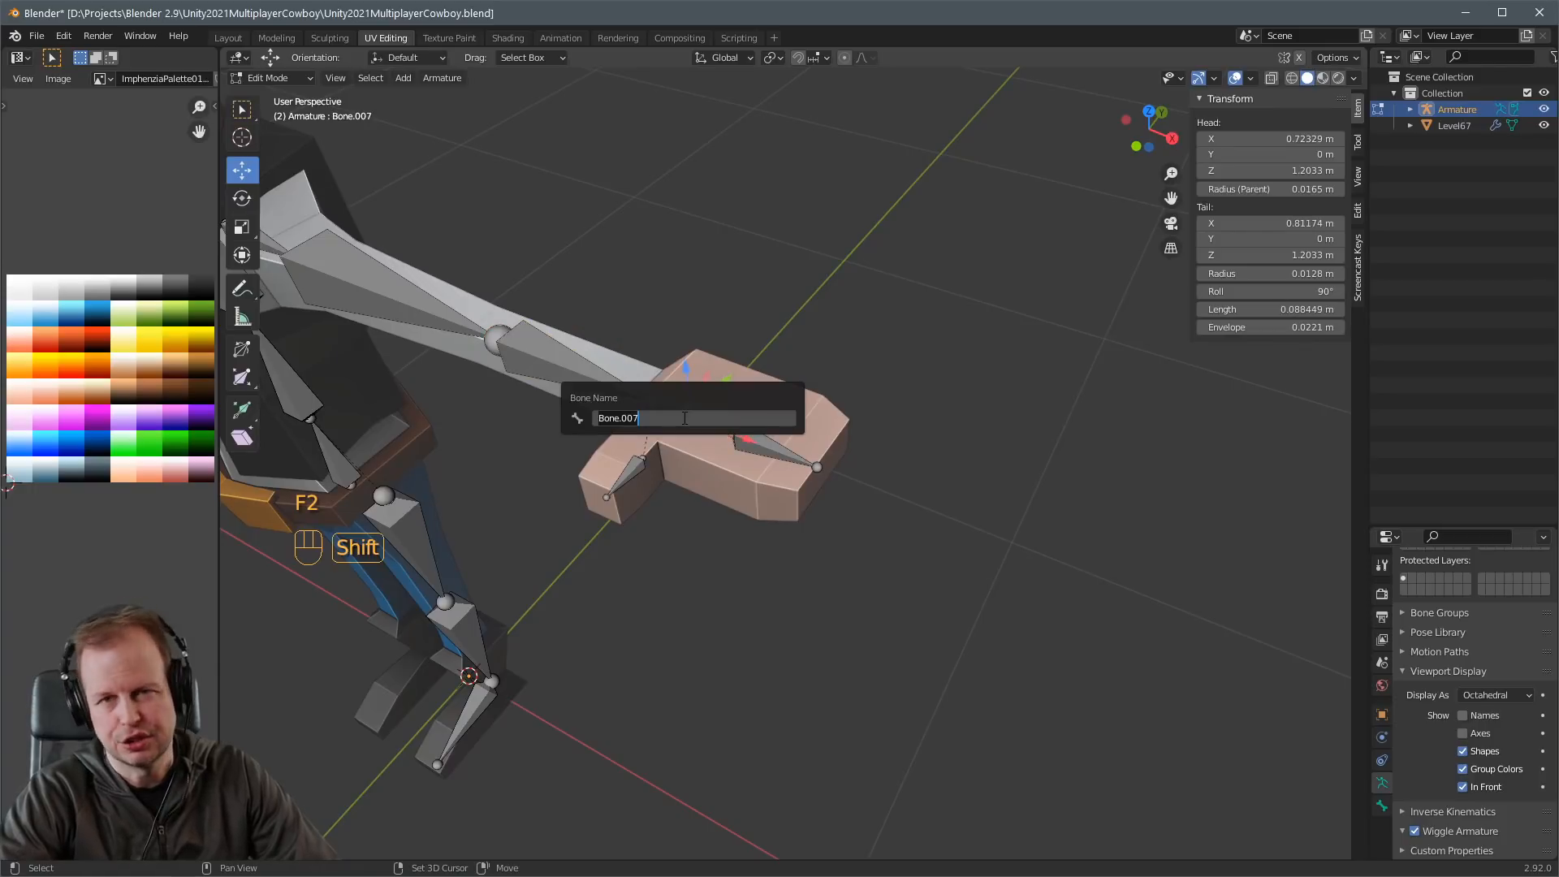
pyautogui.write('Hand')
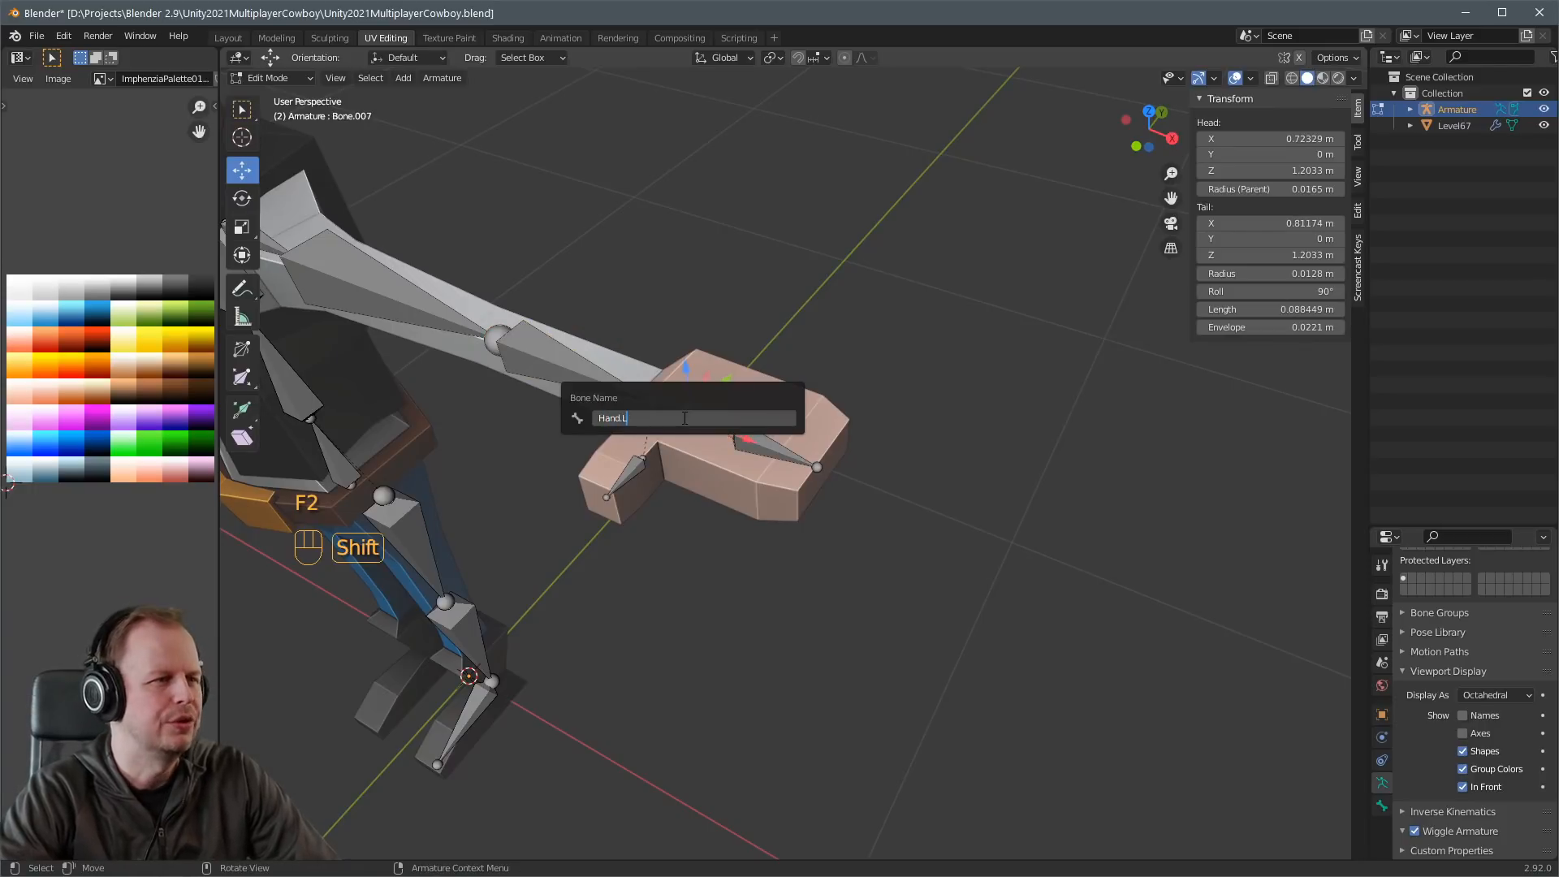
pyautogui.write('.L')
pyautogui.press('Return')
# Rename the finger bone as Fingers.L and the thumb bone as Thumb.L.
pyautogui.click(745, 445)
pyautogui.press('F2')
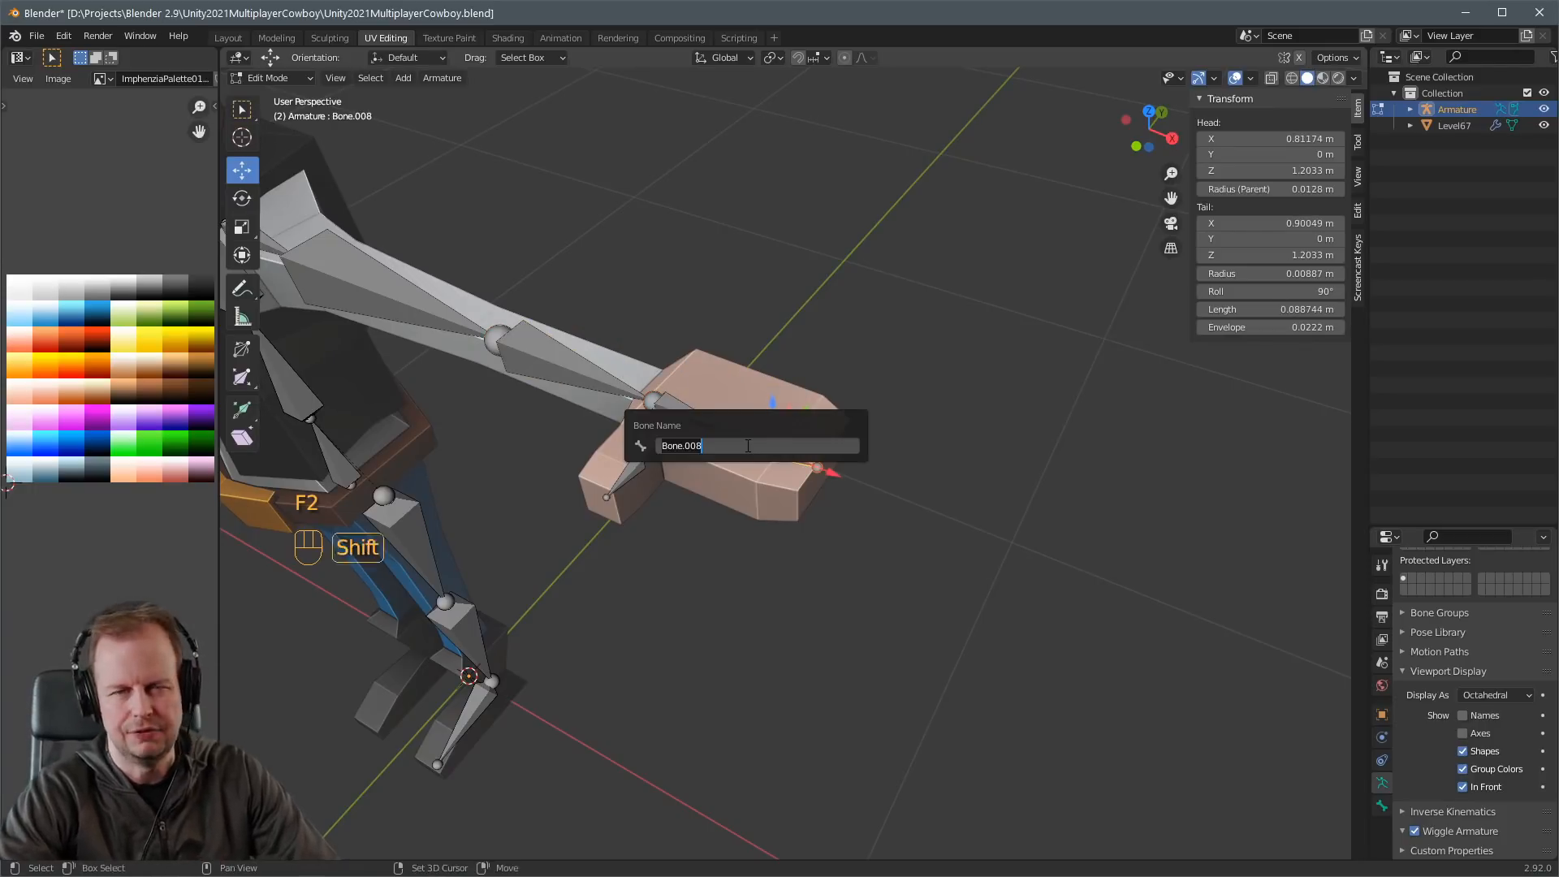
pyautogui.write('Fingers.L')
pyautogui.press('Return')
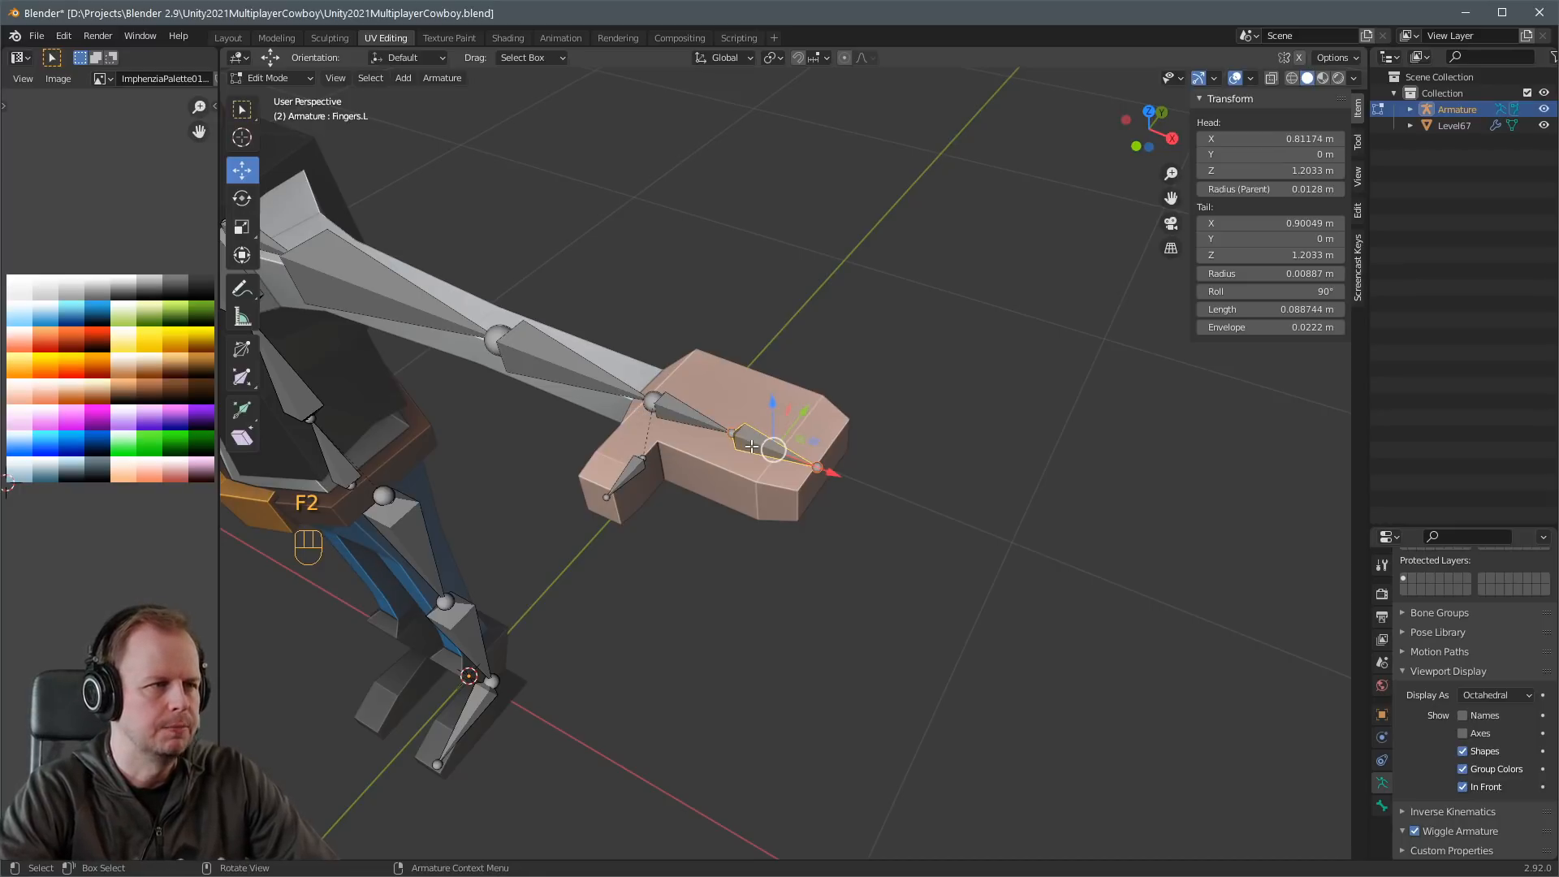
pyautogui.click(626, 475)
pyautogui.press('F2')
pyautogui.write('Thumb')
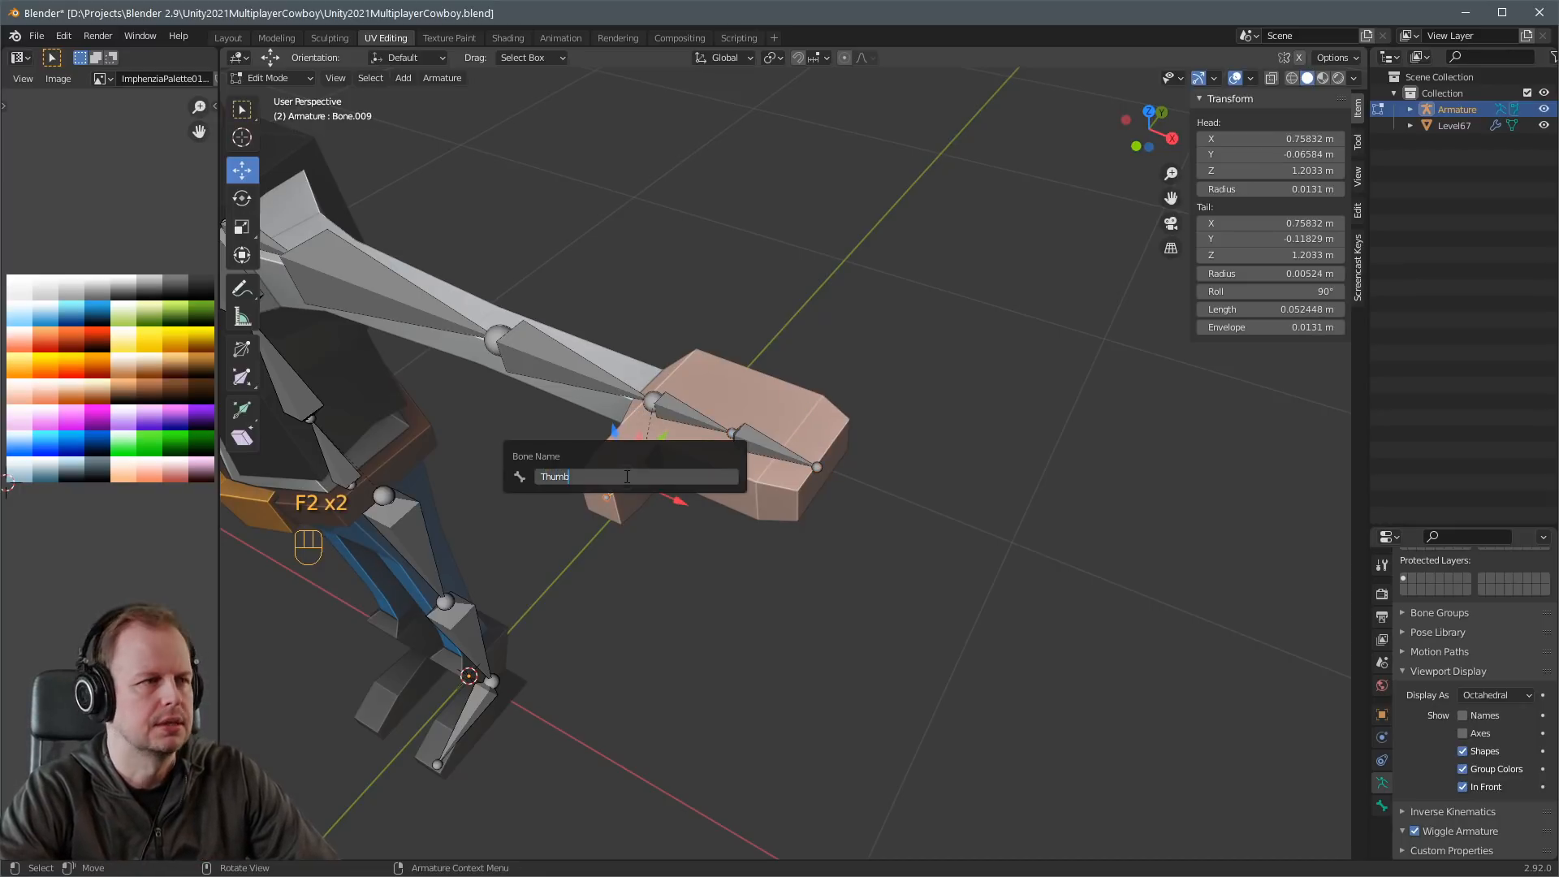
pyautogui.write('.L')
pyautogui.press('Return')
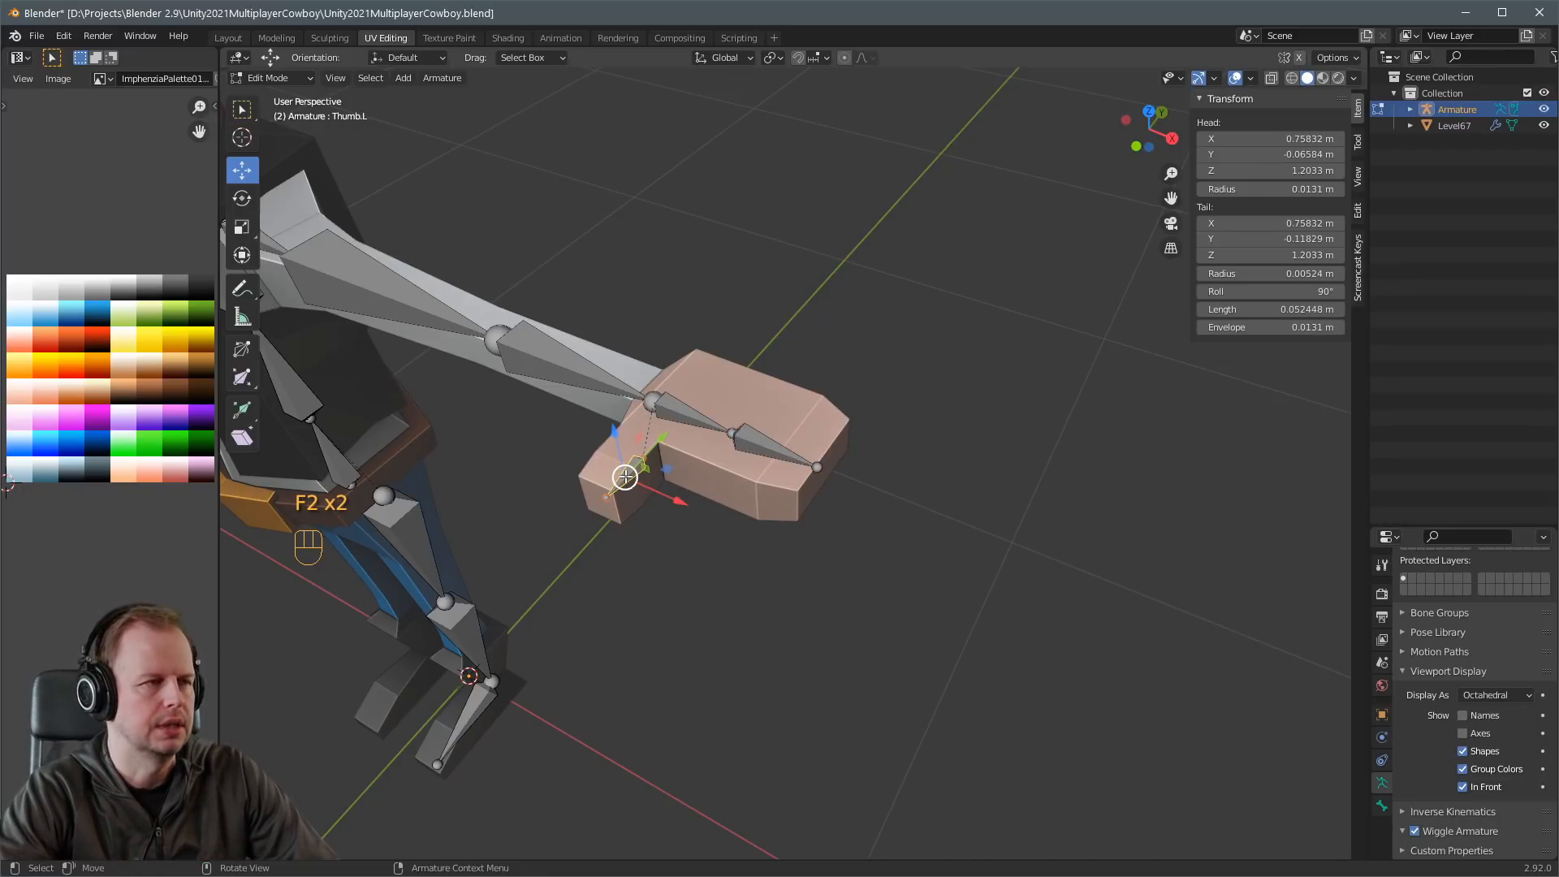
# Rename the thigh bone as UpperLeg.L and the shin bone as LowerLeg.L.
pyautogui.click(439, 554)
pyautogui.press('F2')
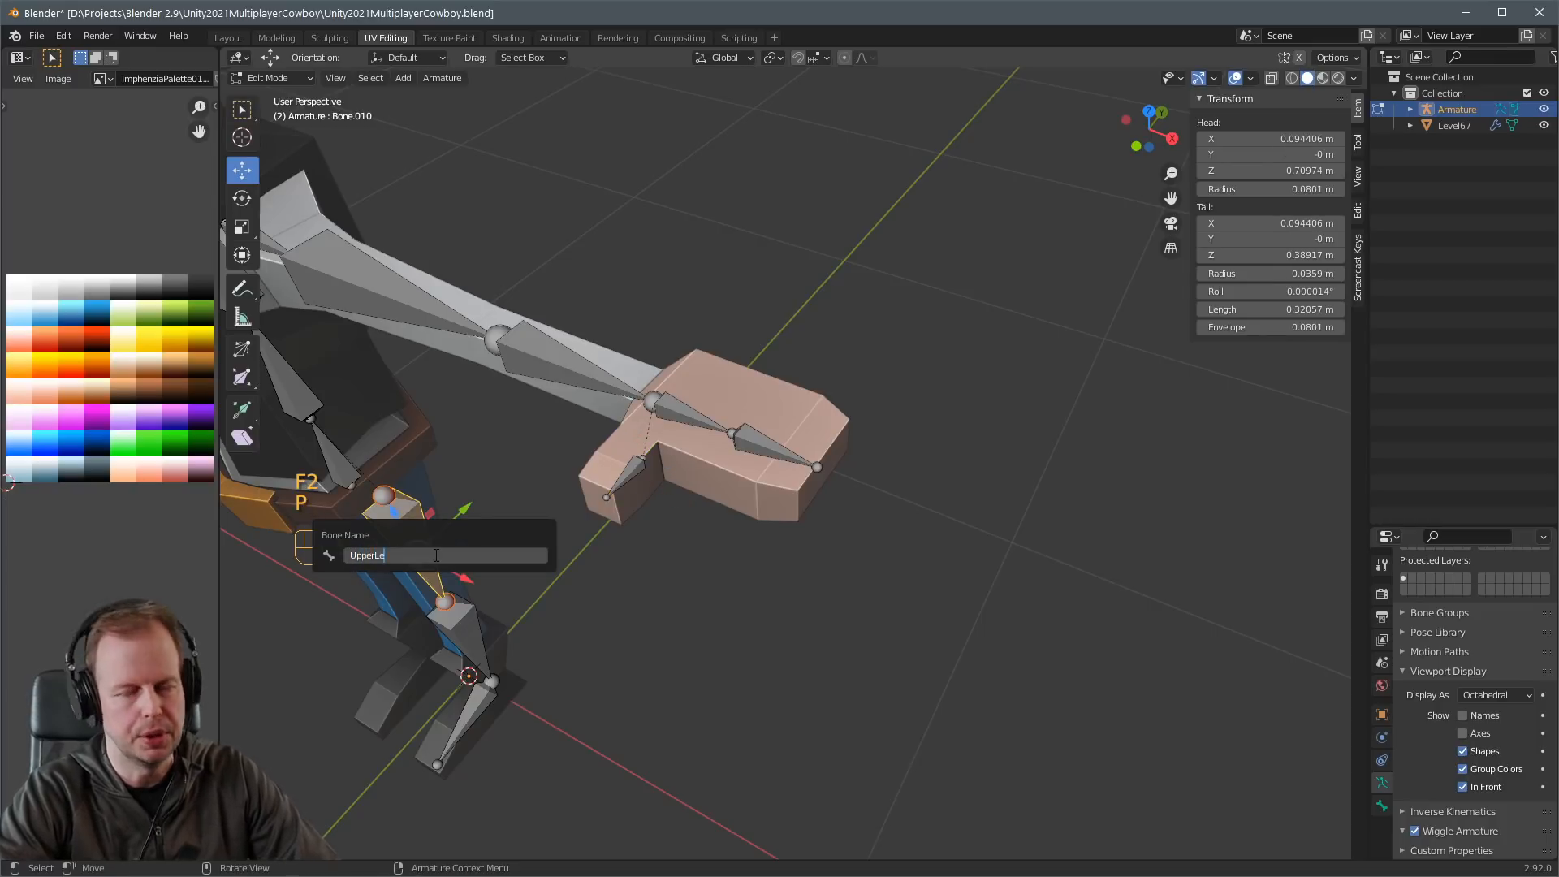
pyautogui.press('Return')
pyautogui.click(454, 642)
pyautogui.press('F2')
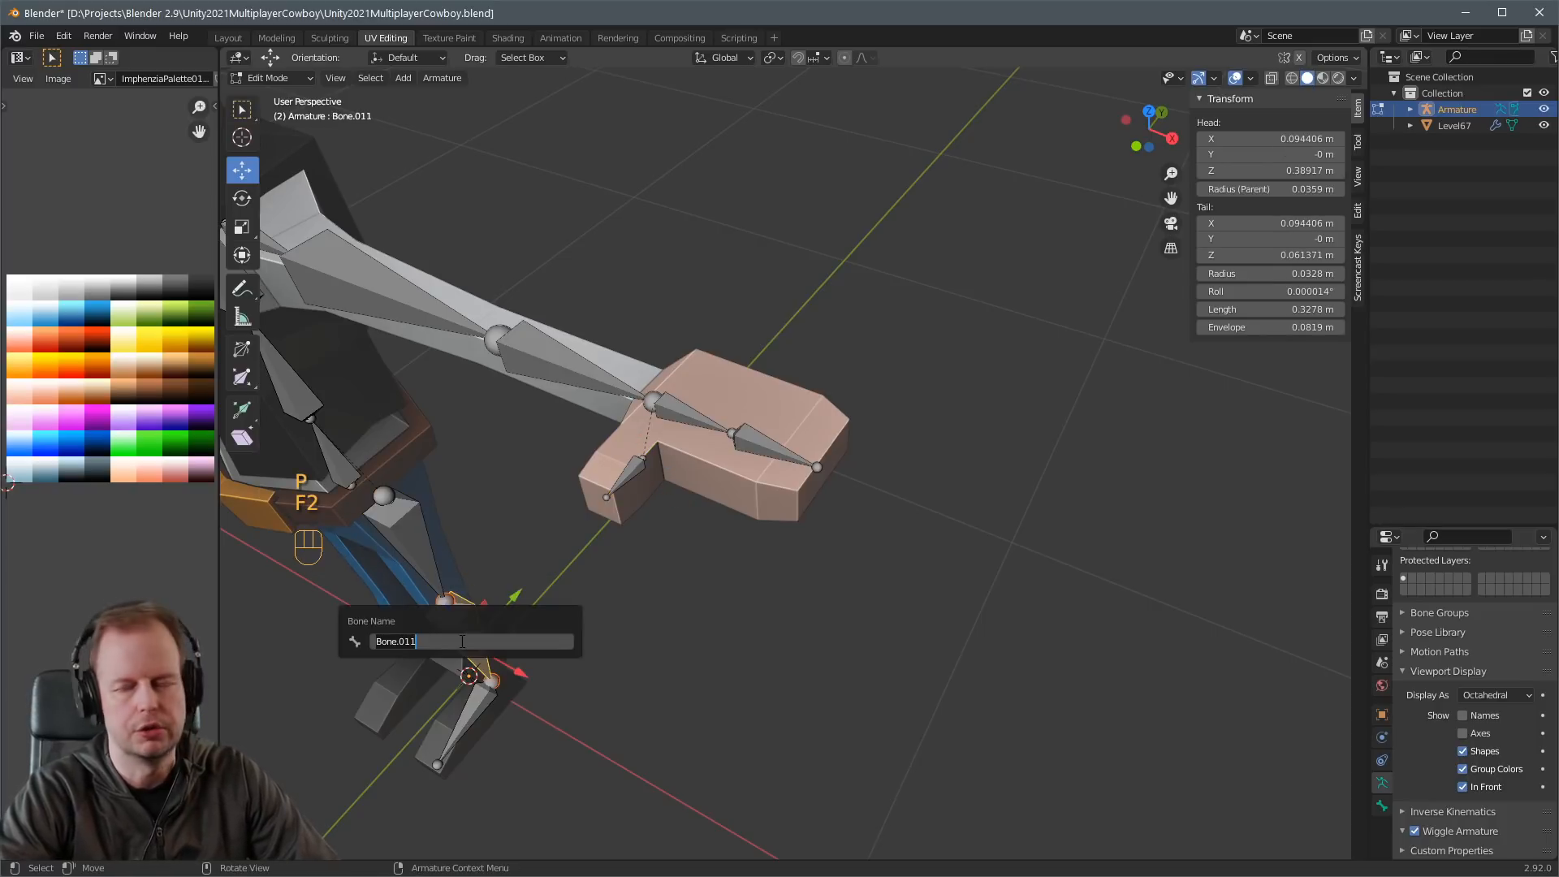
pyautogui.write('Upper')
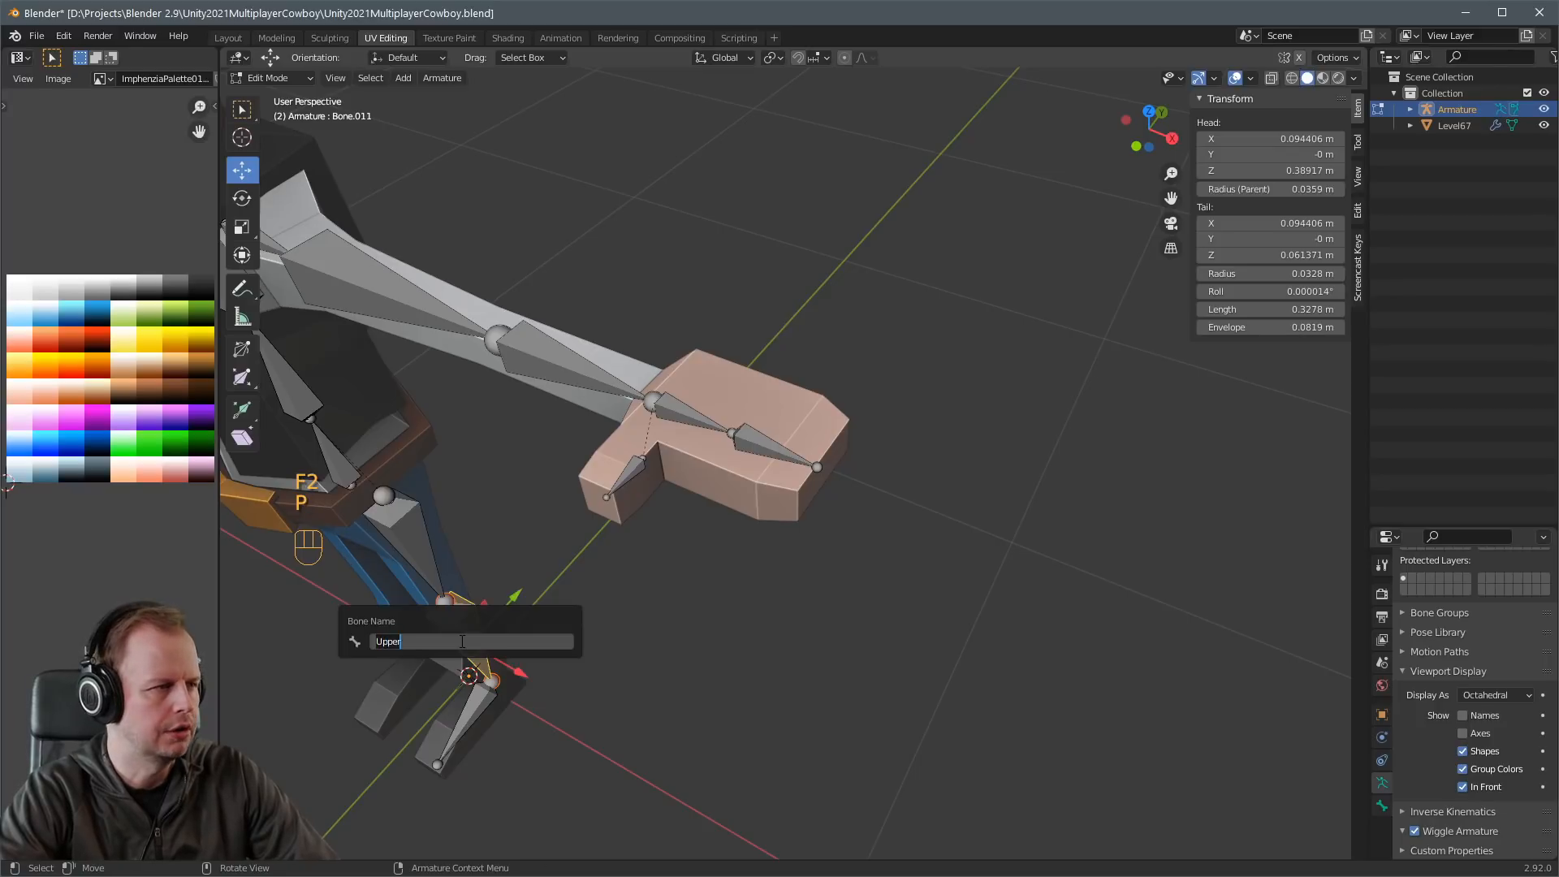
pyautogui.write('L')
pyautogui.write('LowerLeg.L')
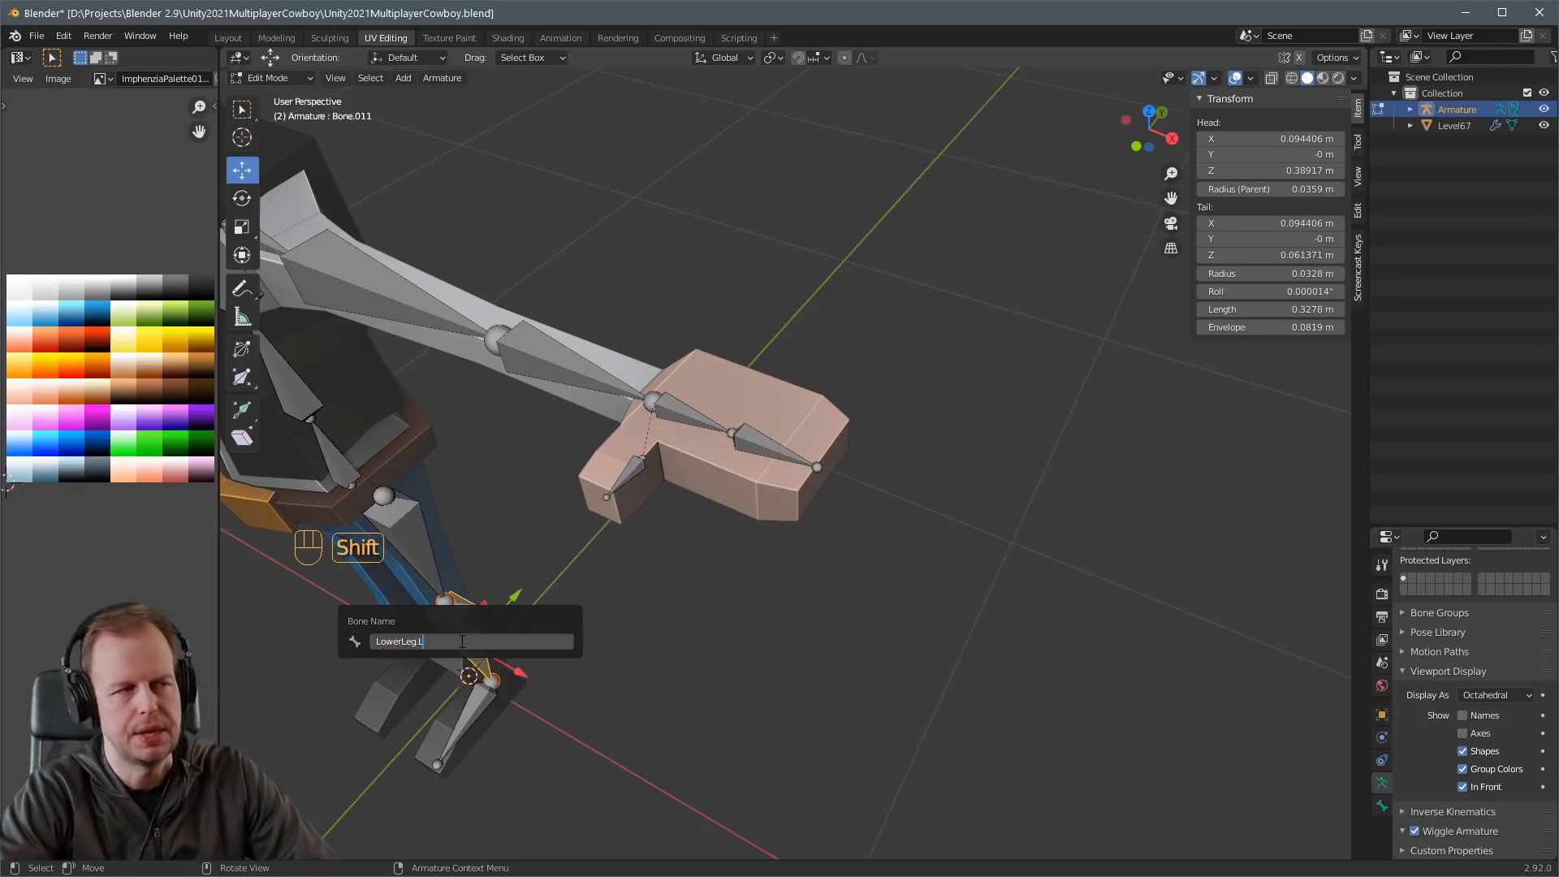
pyautogui.press('Return')
# Rename the foot bone as Foot.L.
pyautogui.click(489, 716)
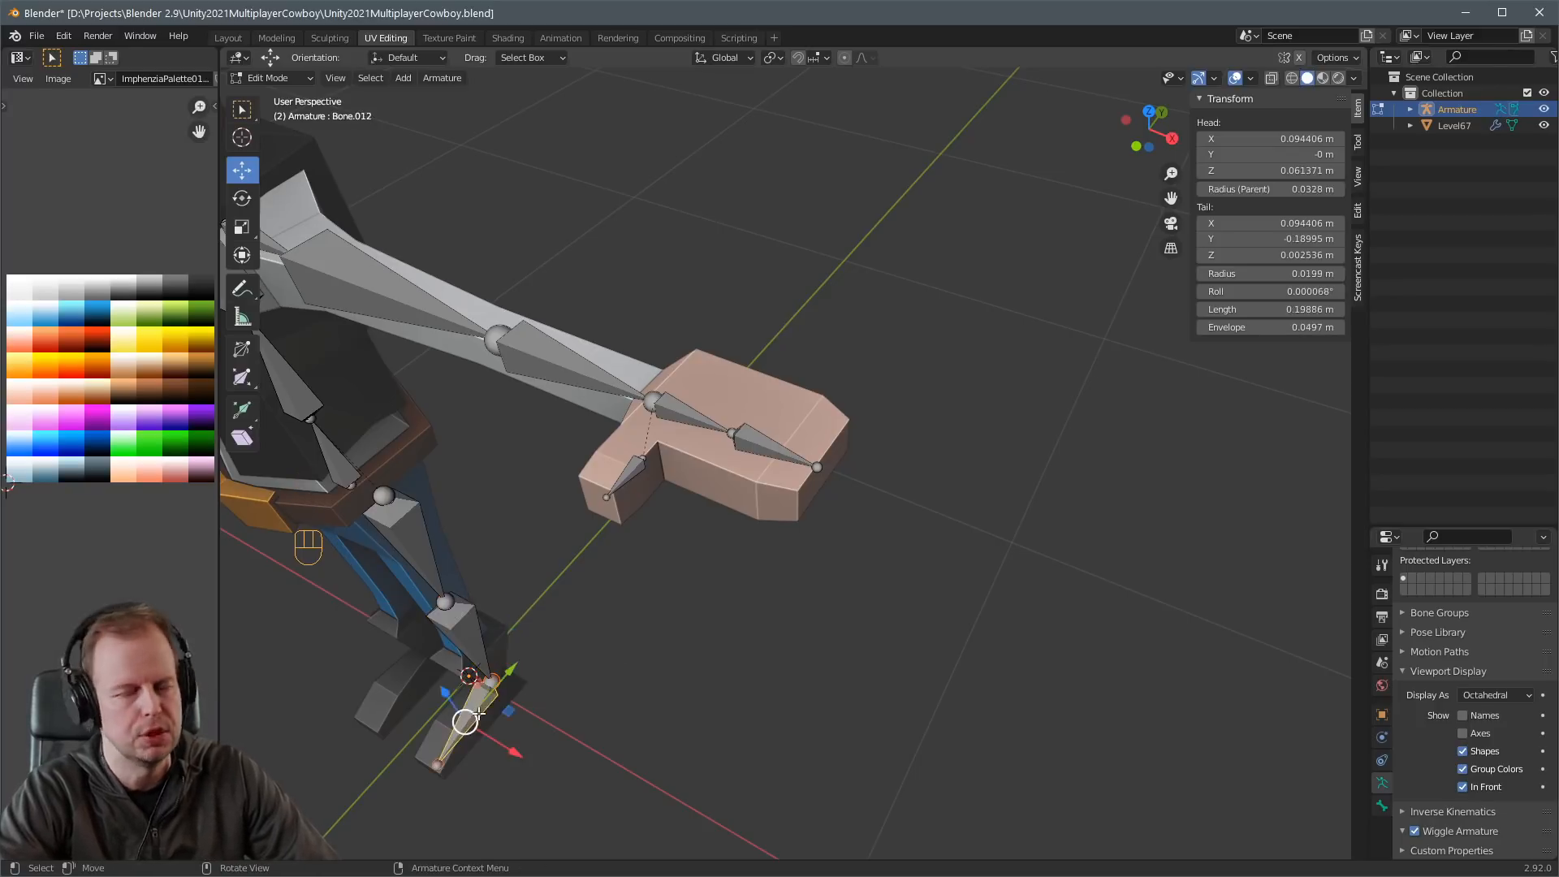
pyautogui.press('F2')
pyautogui.write('Foot.')
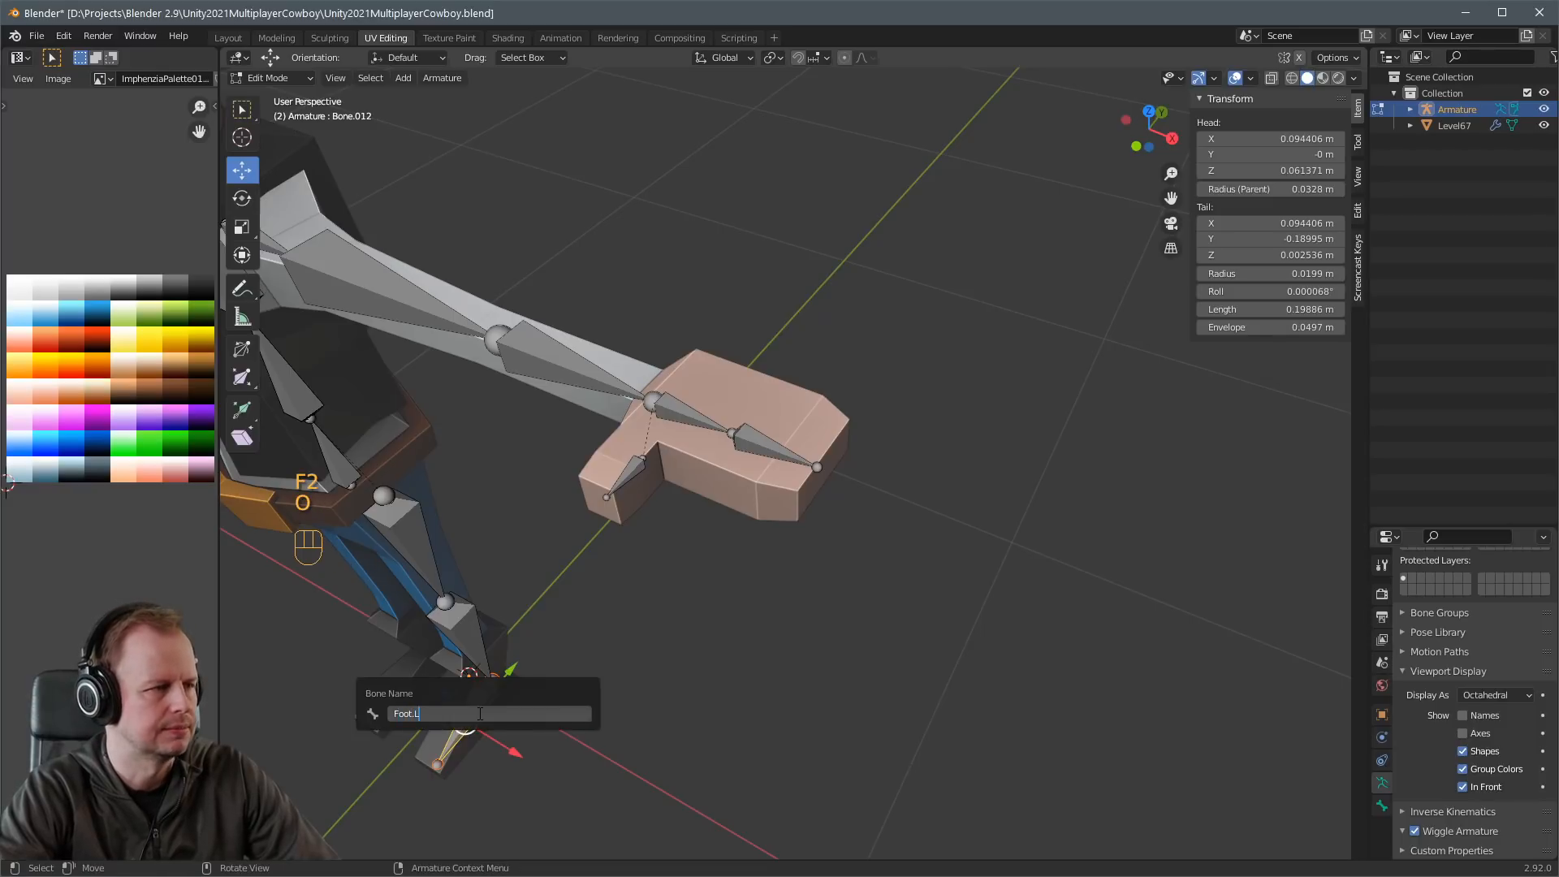
pyautogui.write('L')
pyautogui.press('Return')
# In the right side view, extrude a bone about 0.14 m long straight forward from the knee joint.
pyautogui.scroll(-5, 571, 677)
pyautogui.moveTo(507, 534); pyautogui.dragTo(634, 404, button='middle')
pyautogui.scroll(-3, 617, 418)
pyautogui.scroll(2, 671, 481)
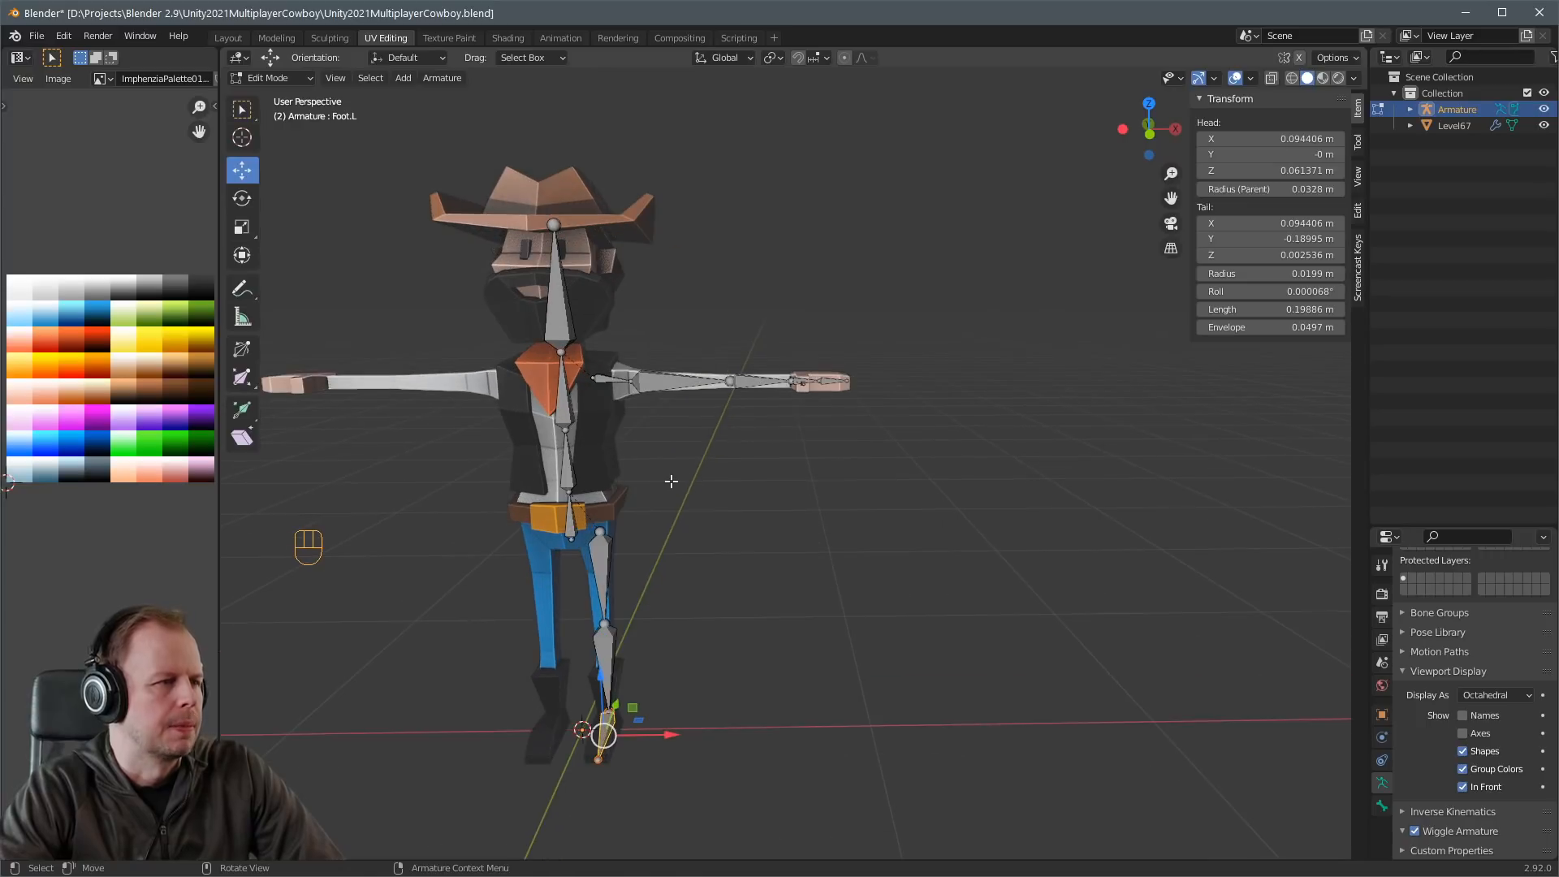
pyautogui.click(605, 623)
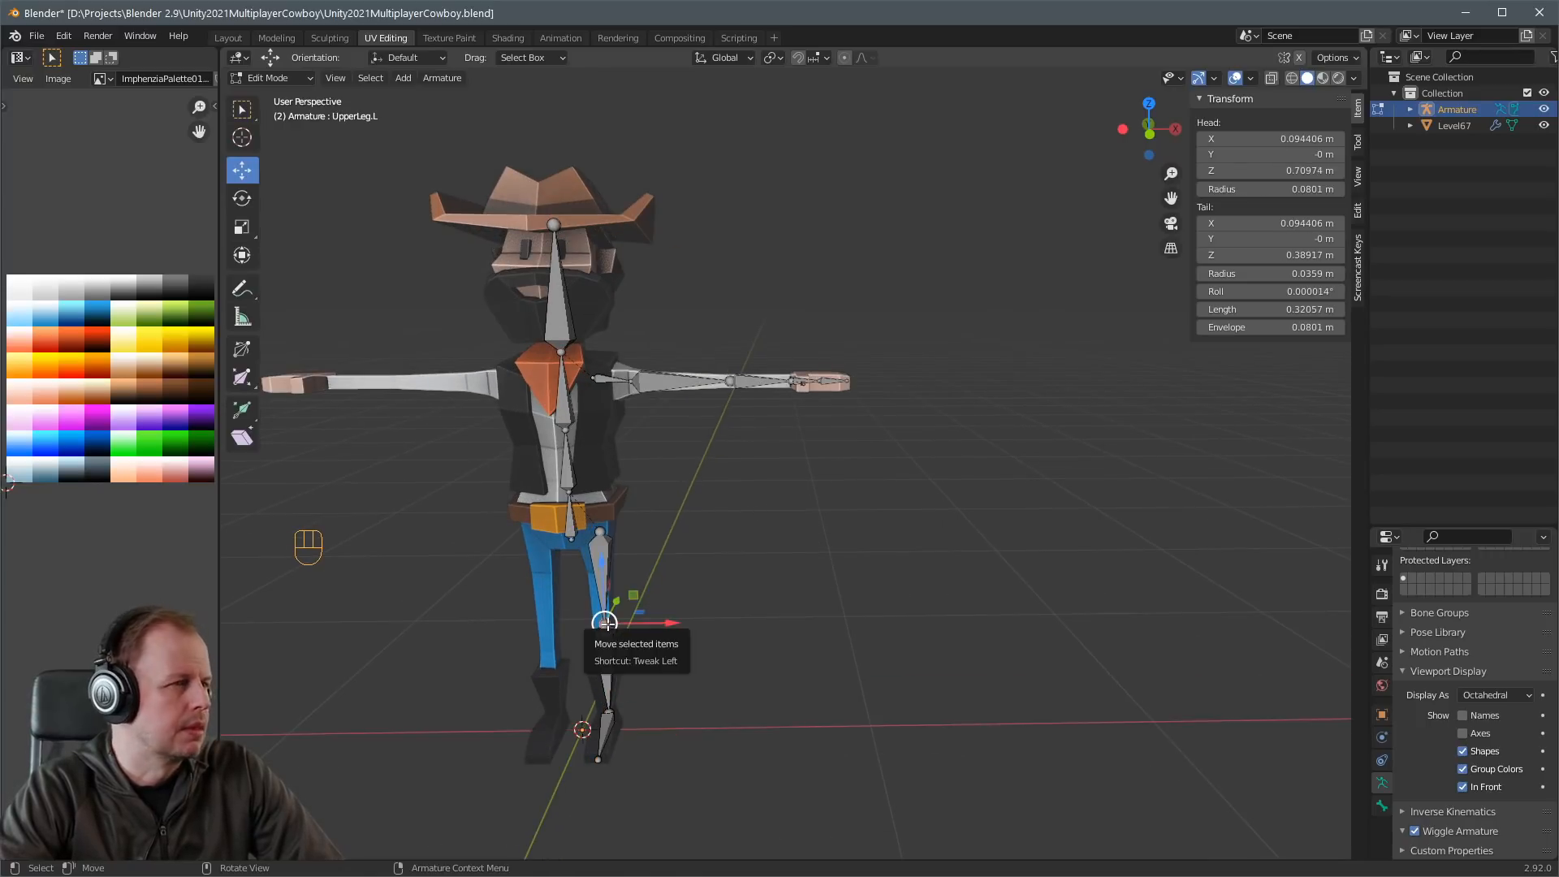
pyautogui.press('KP_3')
pyautogui.press('e')
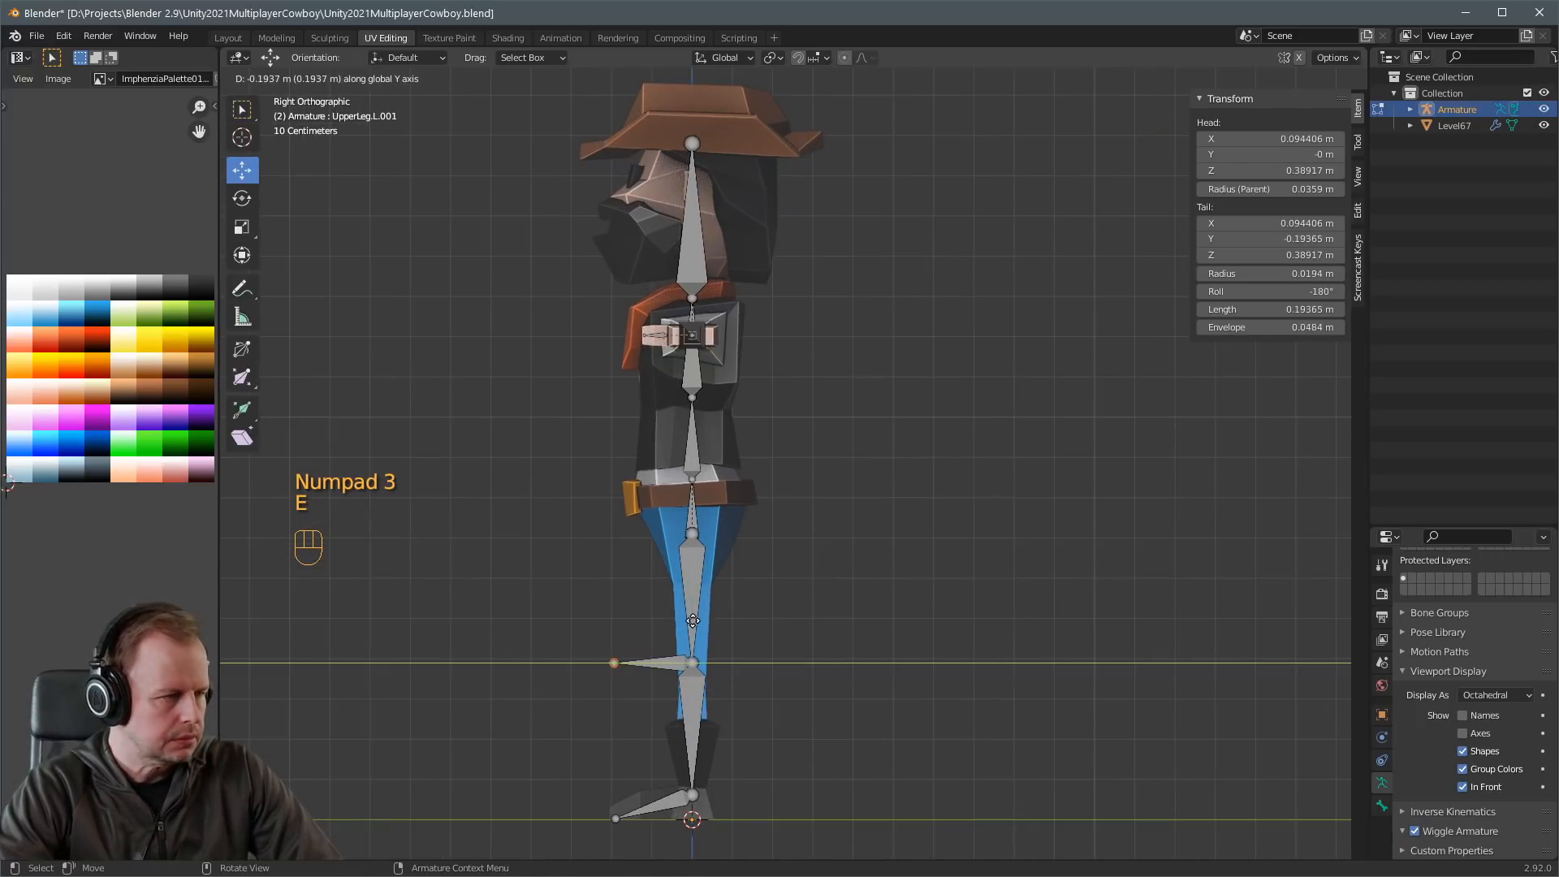
pyautogui.click(674, 656)
pyautogui.click(674, 656)
# Clear the knee bone's parent and move it in front of the leg, with its head at about Y -0.60 m, Z 0.51 m.
pyautogui.hotkey('alt', 'p')
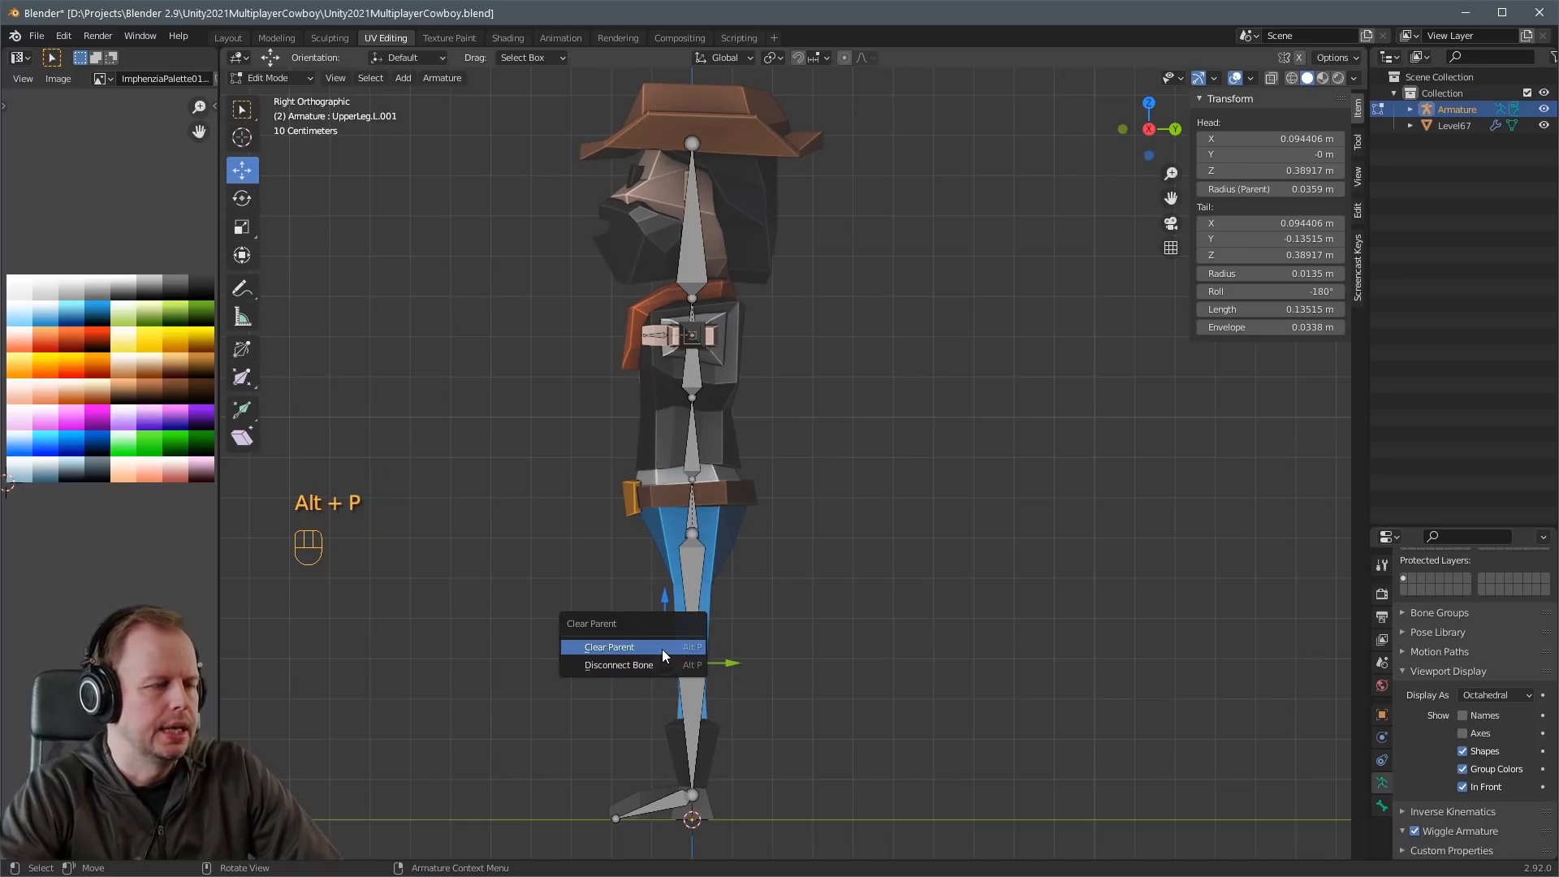
pyautogui.click(661, 649)
pyautogui.press('g')
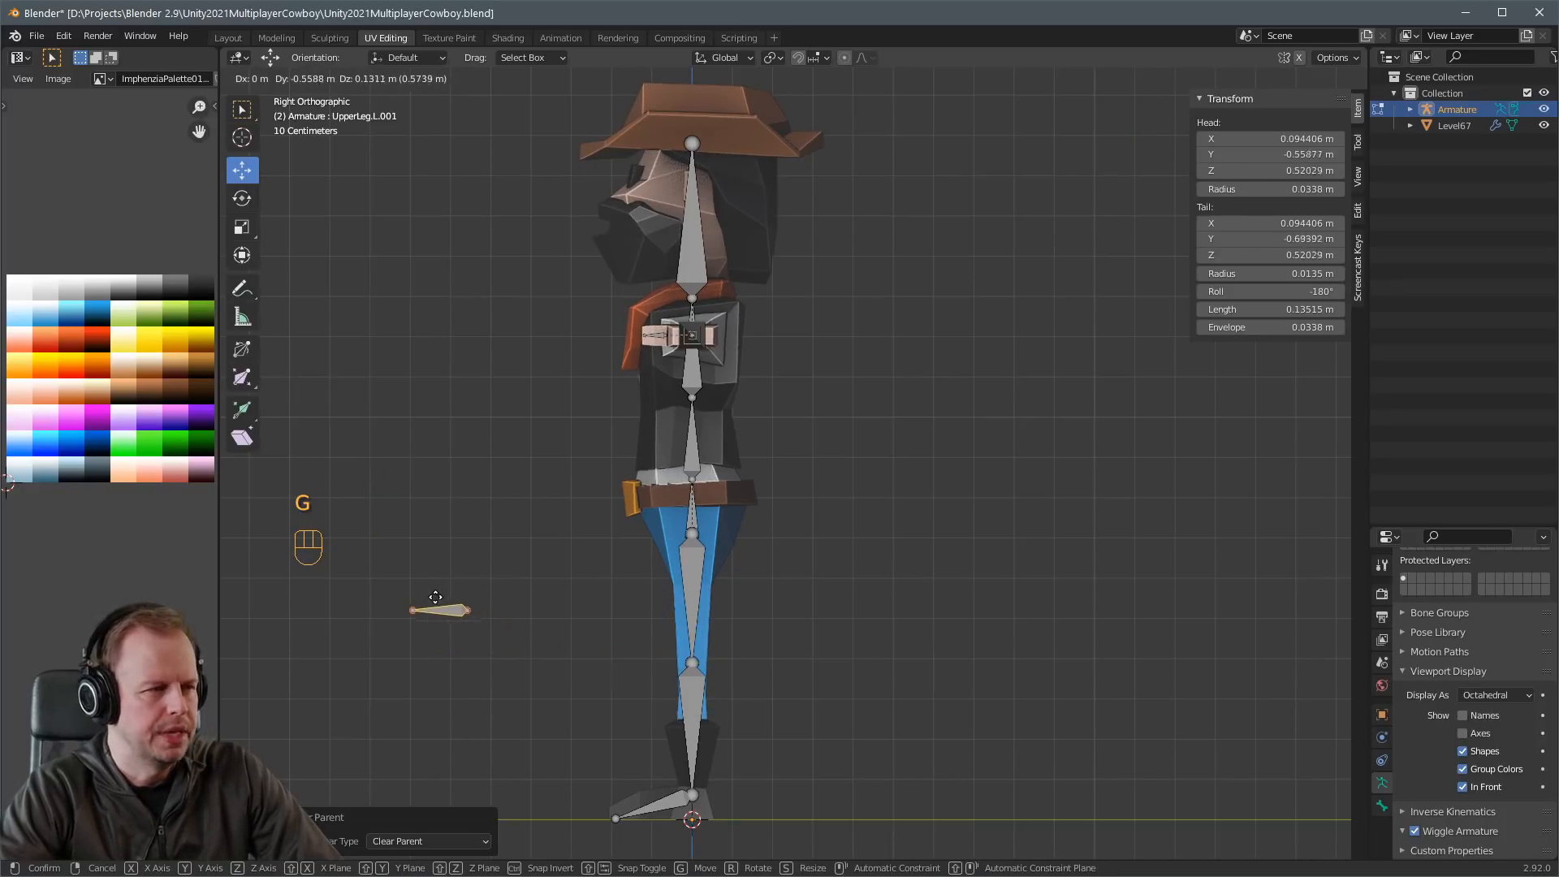
pyautogui.click(419, 598)
# Extrude a bone about 0.16 m long straight backward from the ankle joint and clear its parent.
pyautogui.click(698, 790)
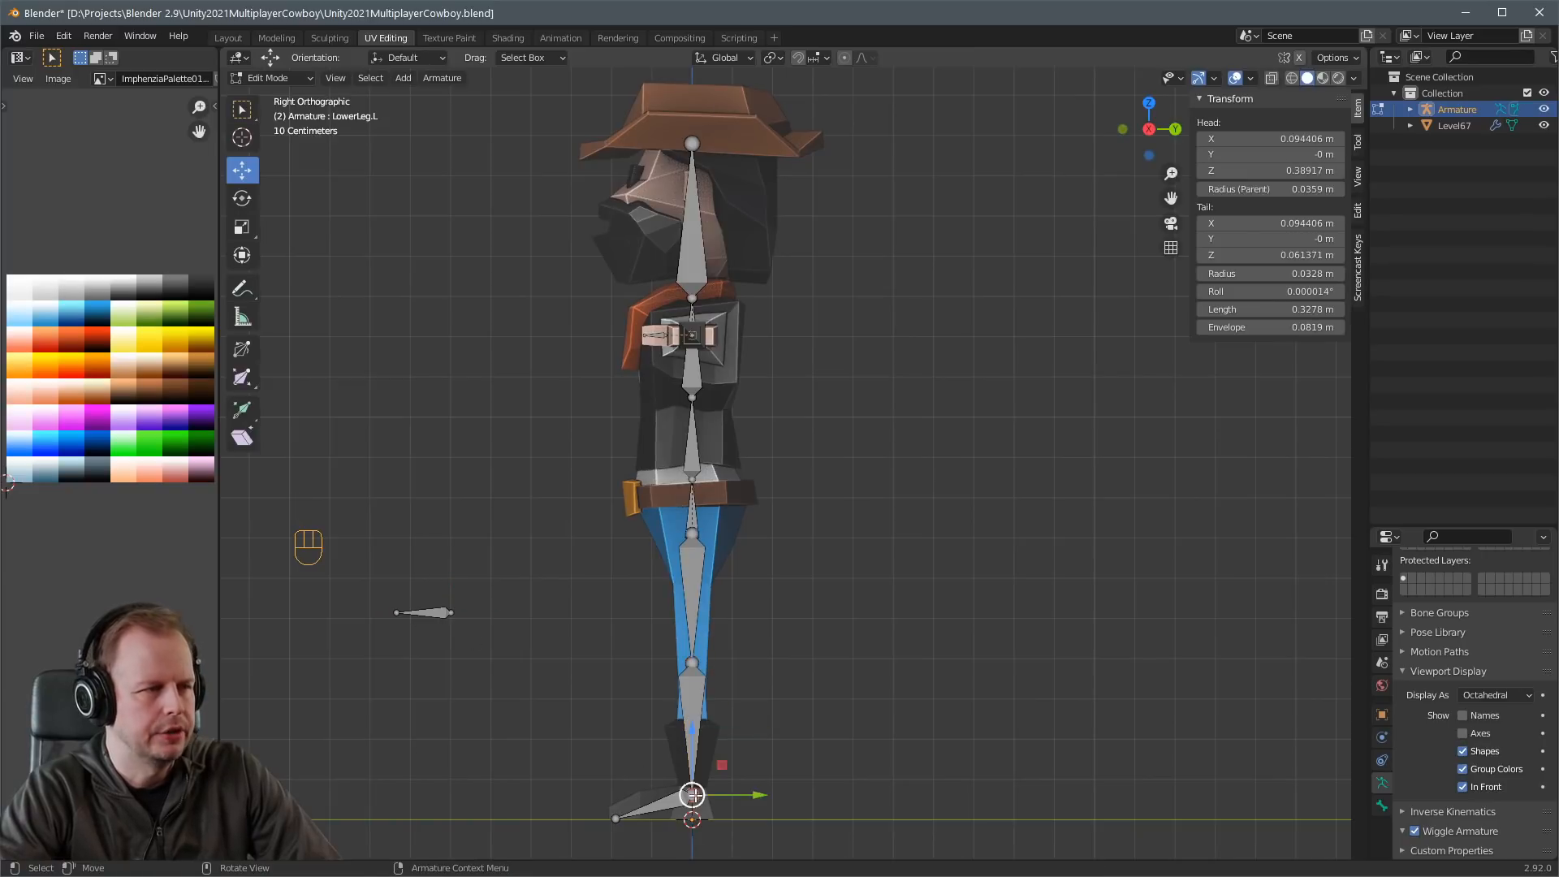
pyautogui.press('e')
pyautogui.click(757, 795)
pyautogui.click(722, 794)
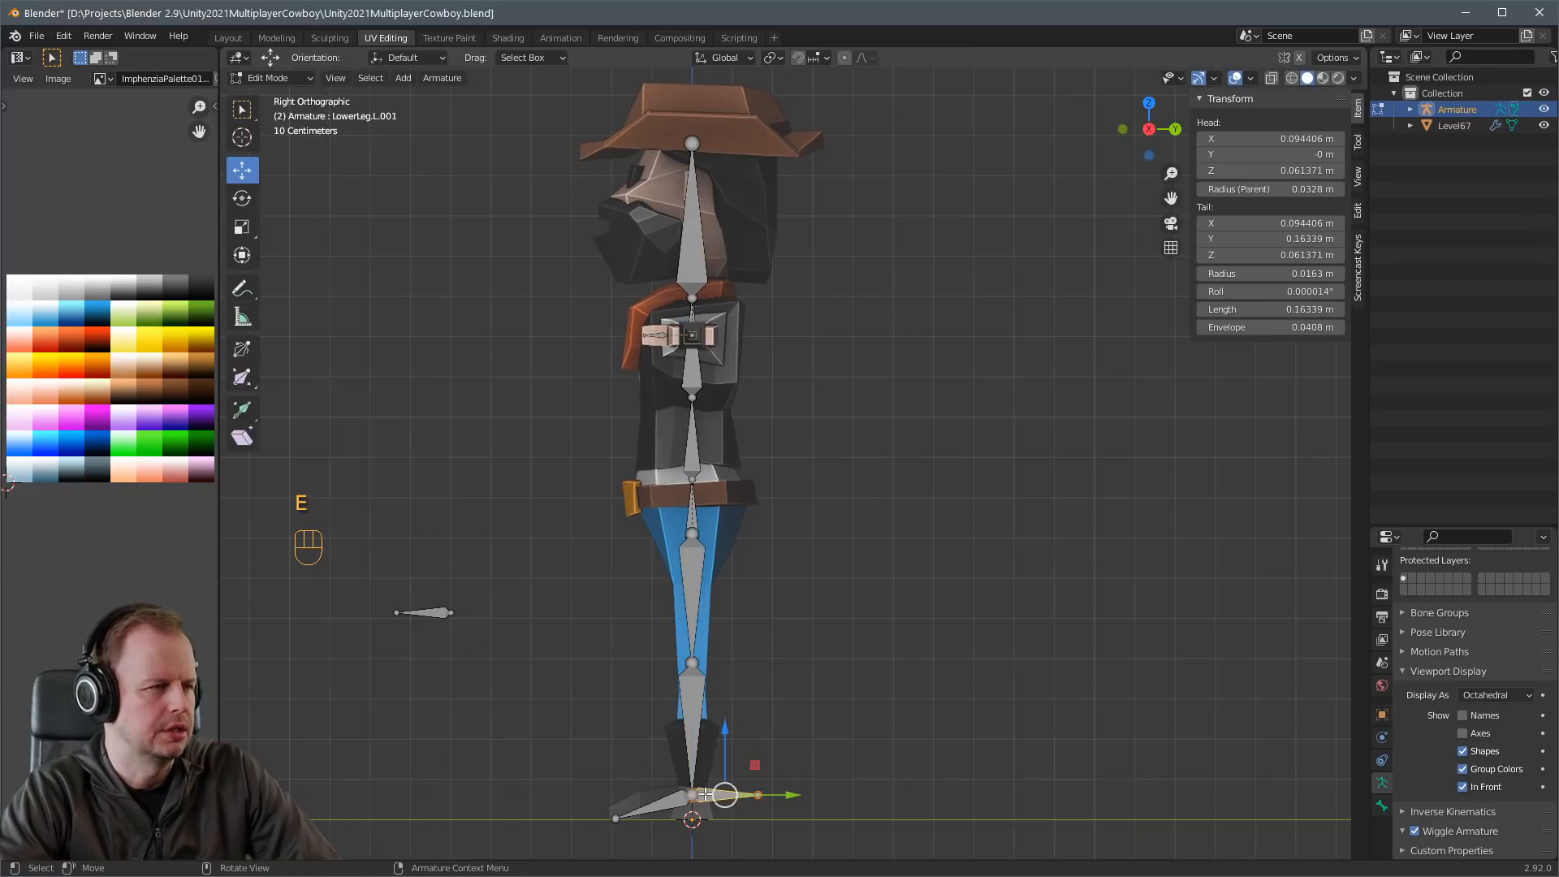
pyautogui.hotkey('alt', 'p')
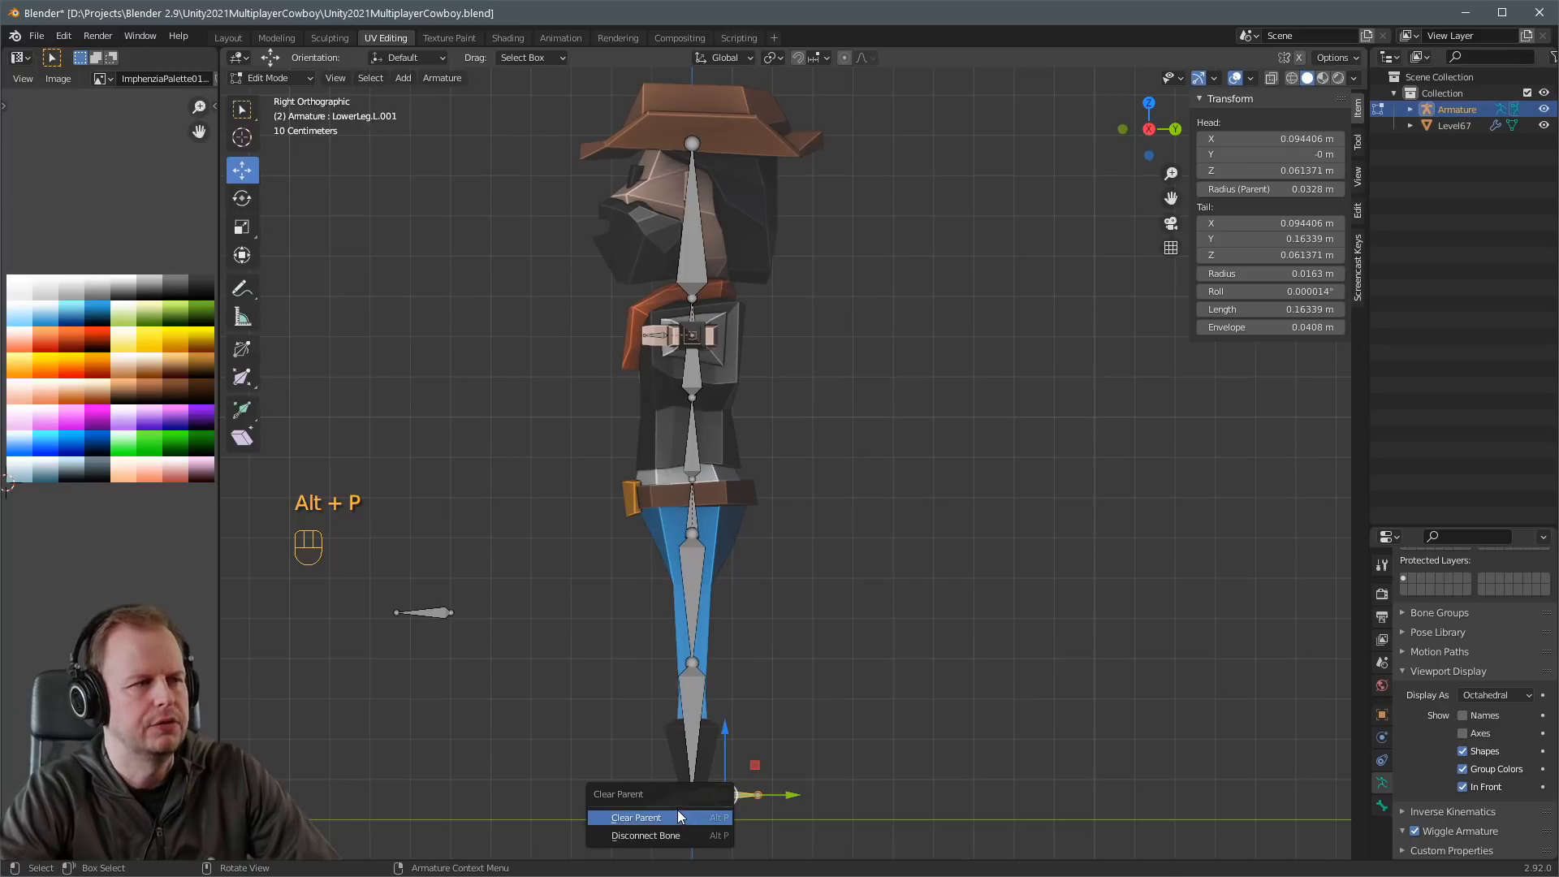
pyautogui.click(677, 814)
# Turn off Deform for the detached bone in front of the knee and for the bone behind the ankle.
pyautogui.click(423, 612)
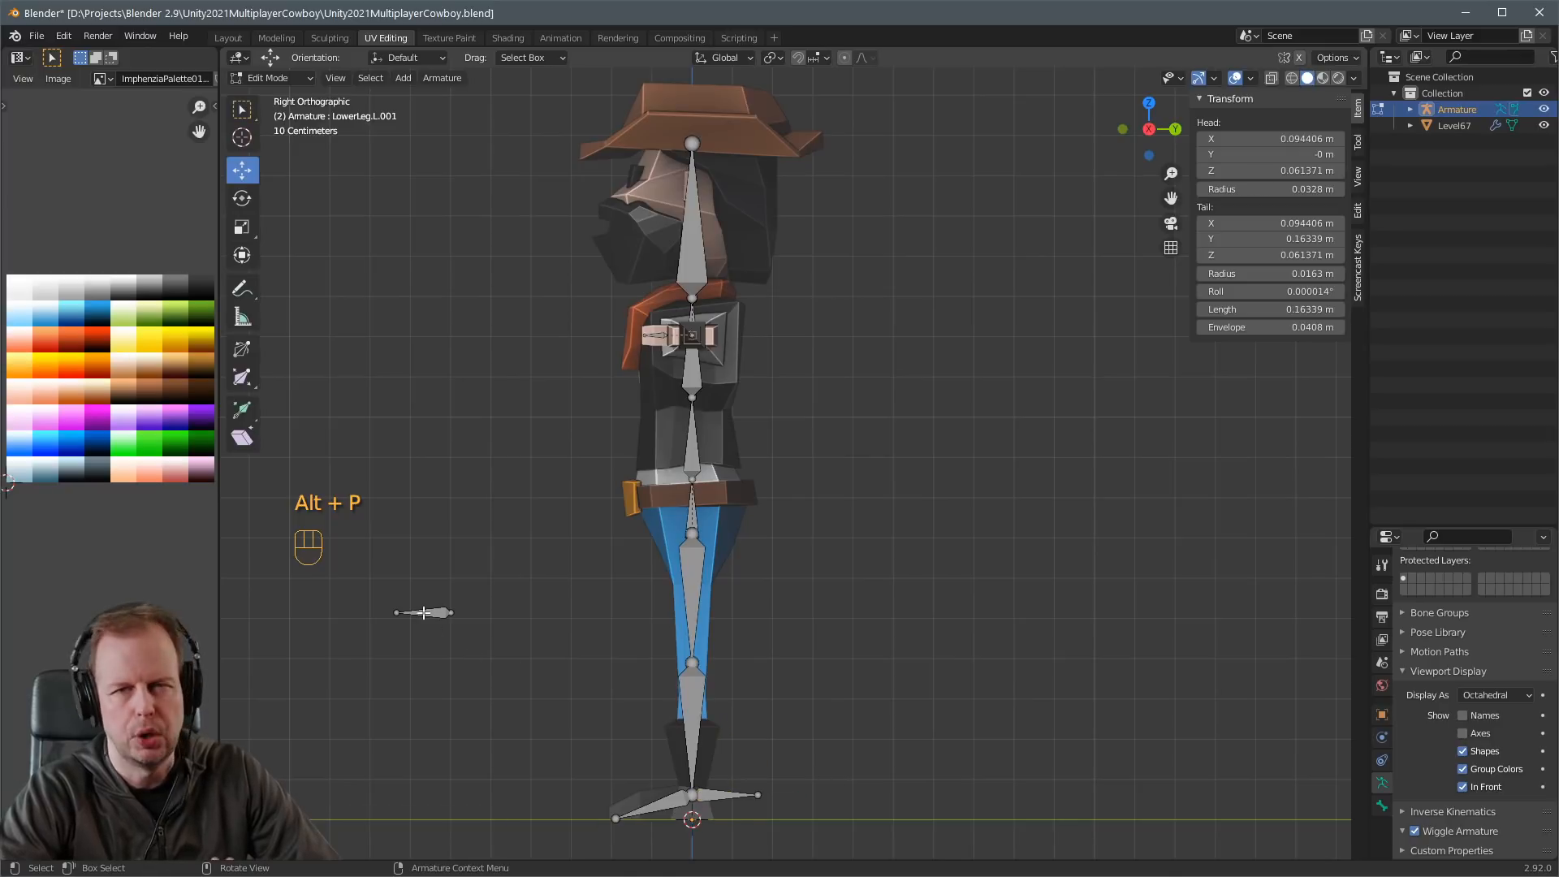
pyautogui.click(1382, 805)
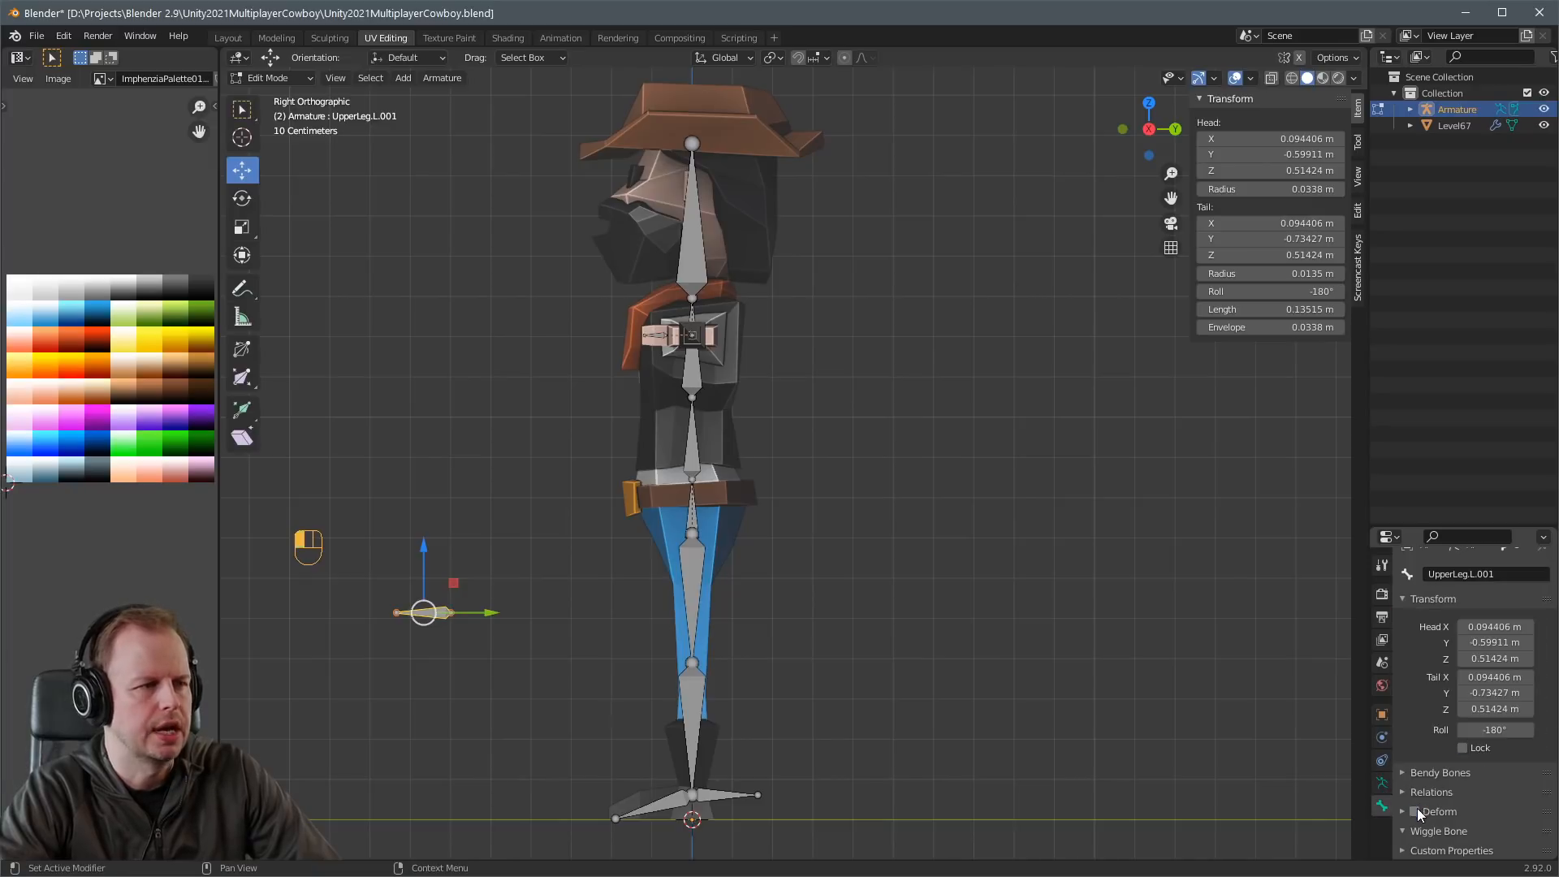
pyautogui.click(731, 795)
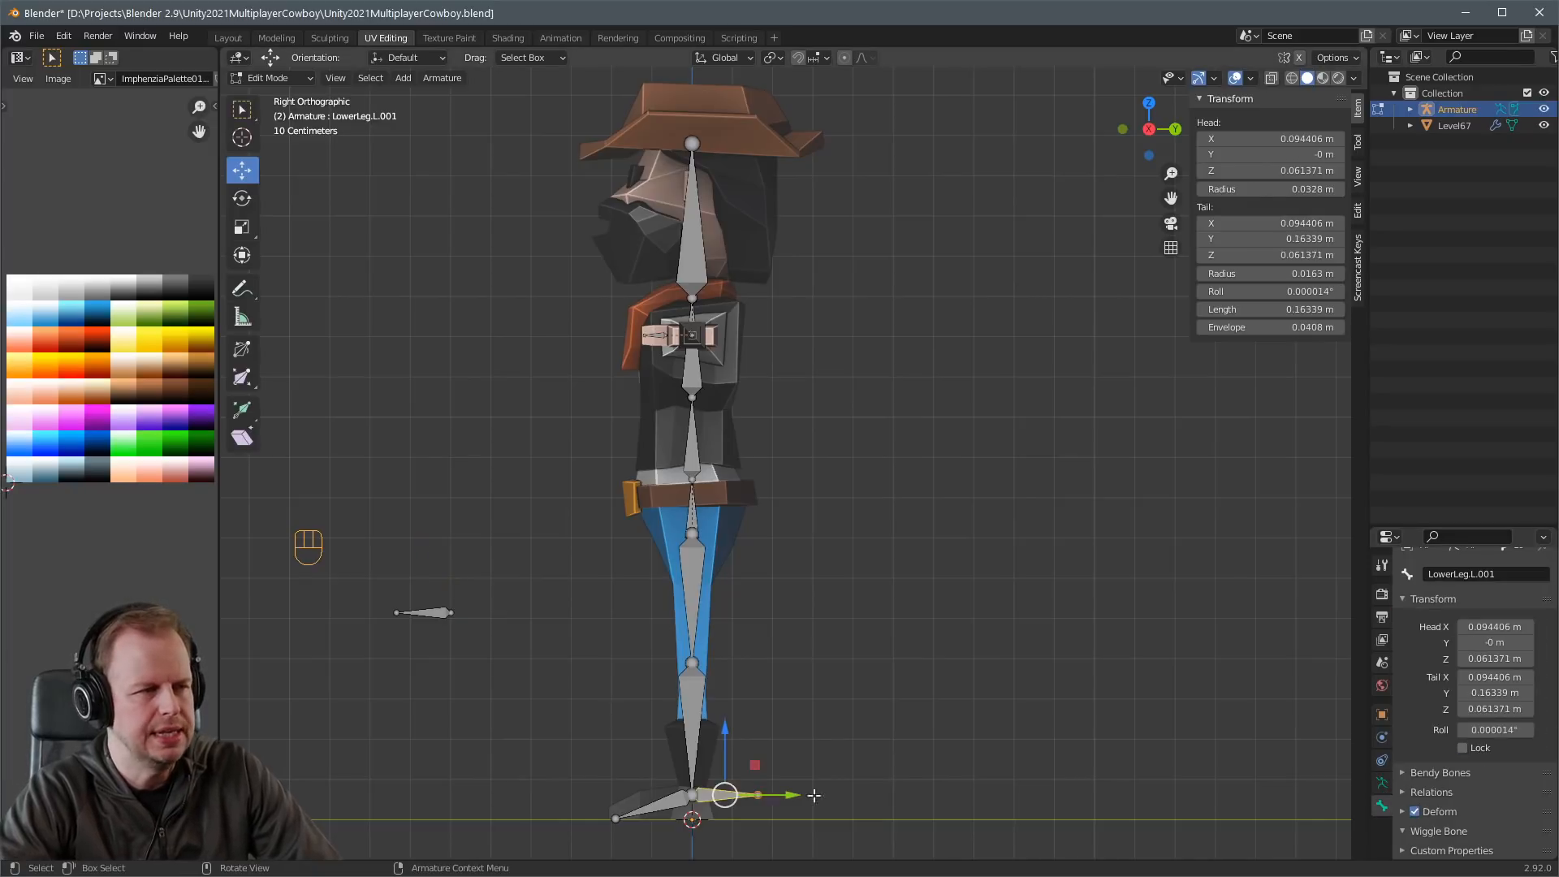
pyautogui.click(1415, 811)
# Open the name of the detached bone in front of the knee for editing.
pyautogui.click(432, 614)
pyautogui.press('F2')
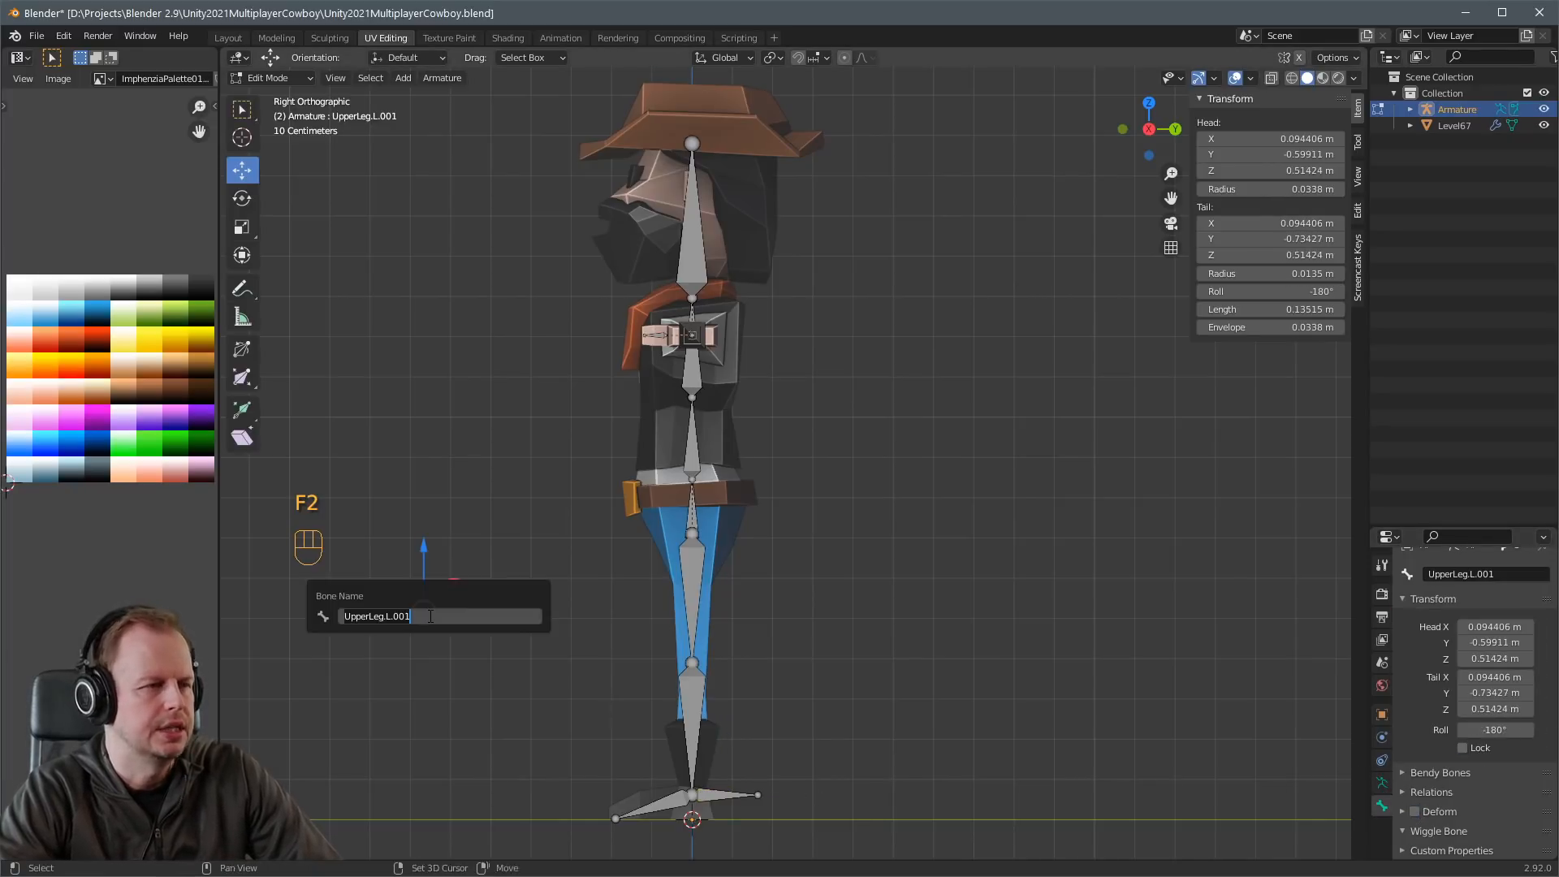
# Rename the bone floating in front of the left knee as IKLegPole.L.
pyautogui.write('IKLegy')
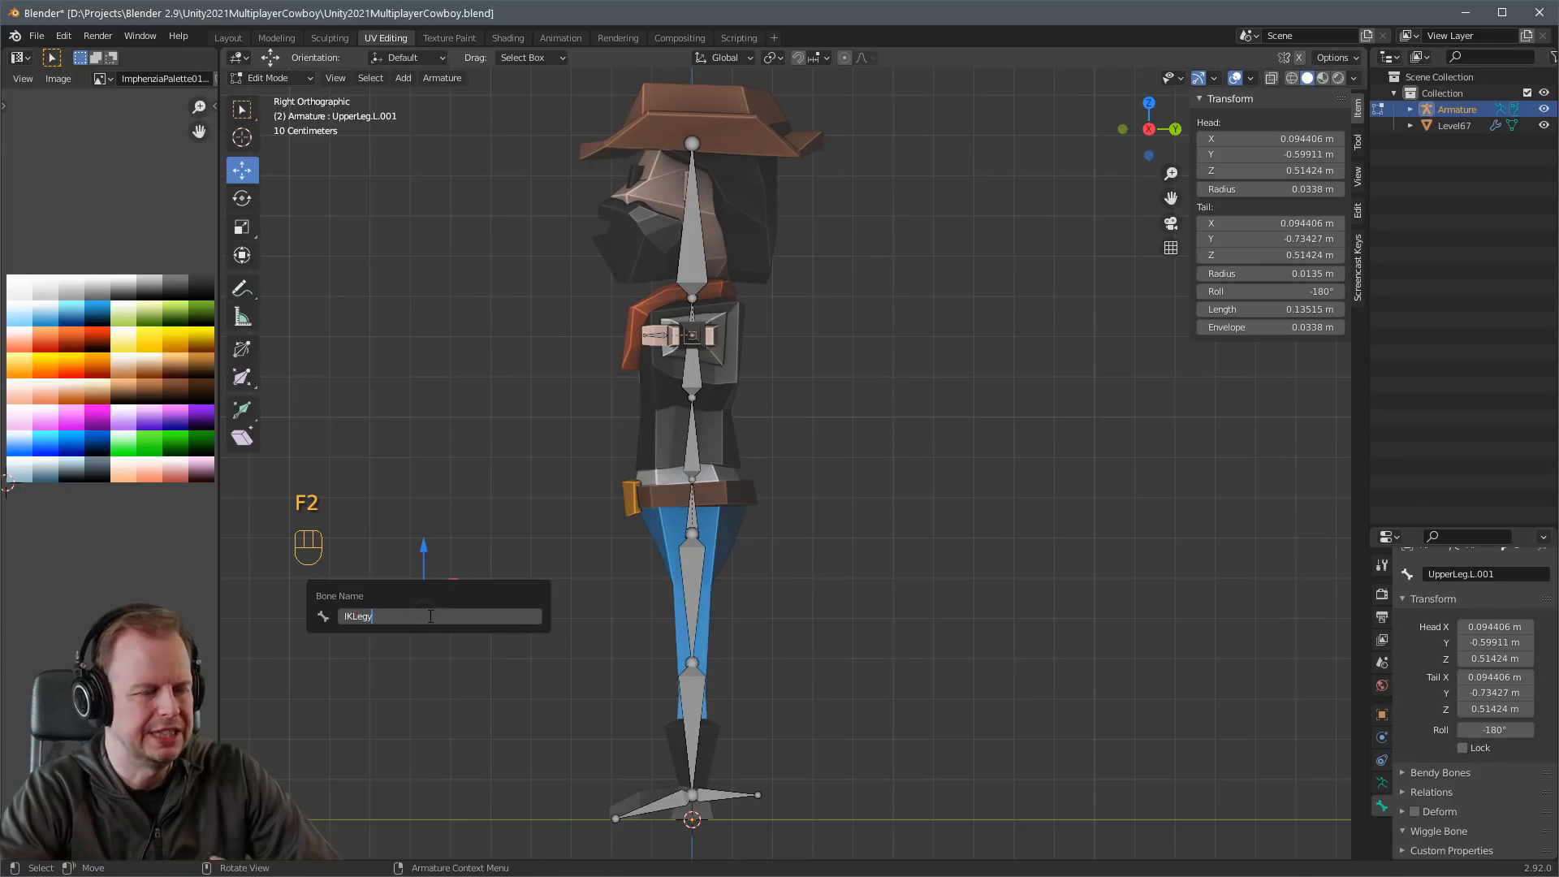
pyautogui.press('BackSpace')
pyautogui.write('Pole.L')
pyautogui.press('Return')
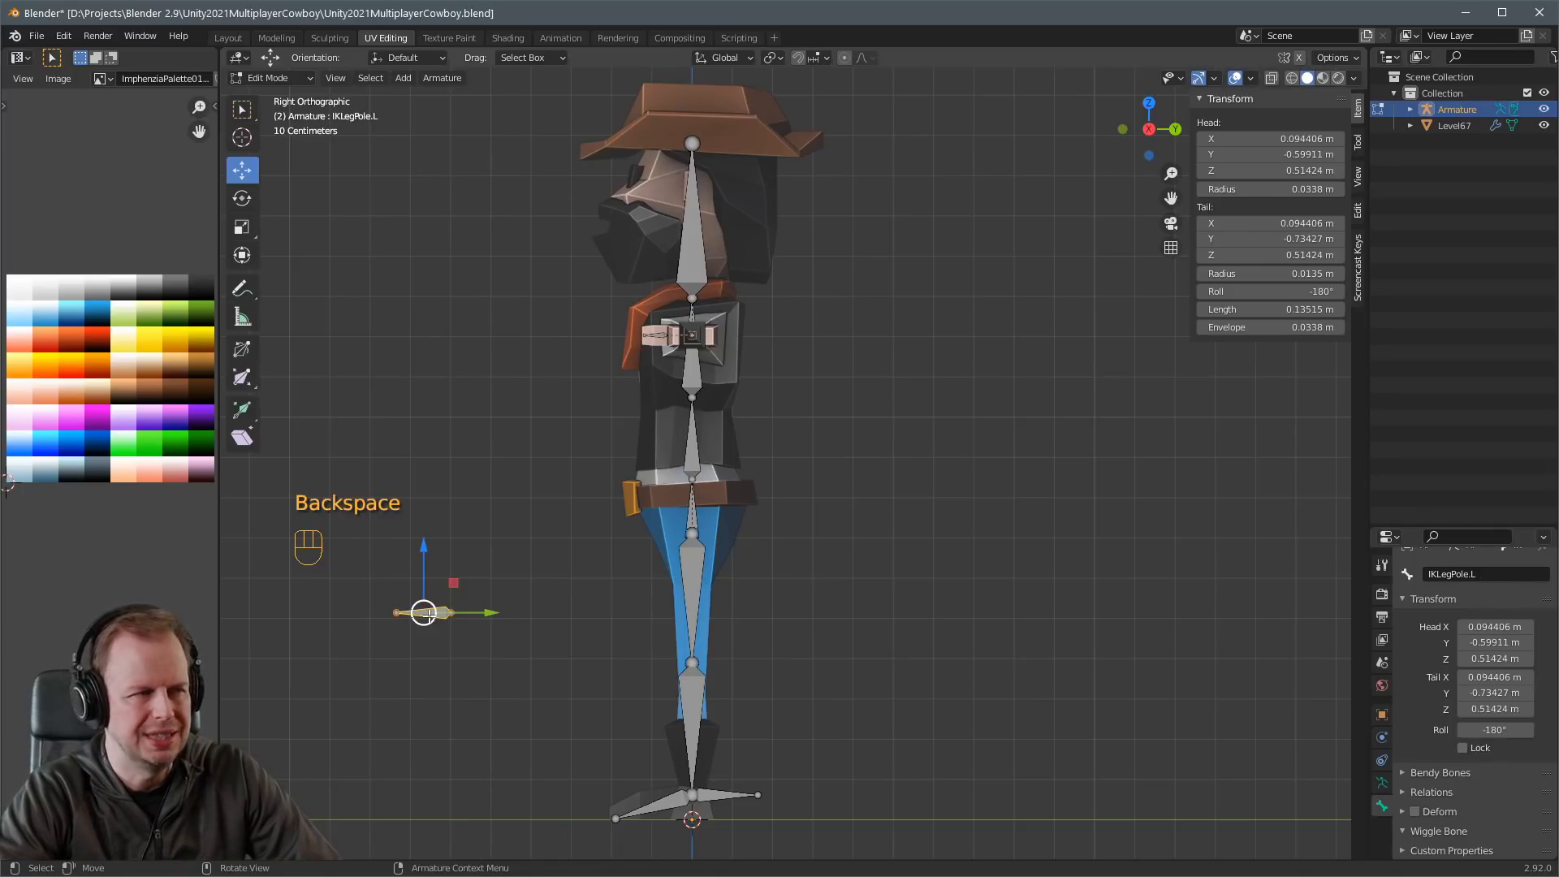
# Rename the bone extending backward from the left ankle as IKLegTarget.L.
pyautogui.click(743, 791)
pyautogui.press('F2')
pyautogui.write('I')
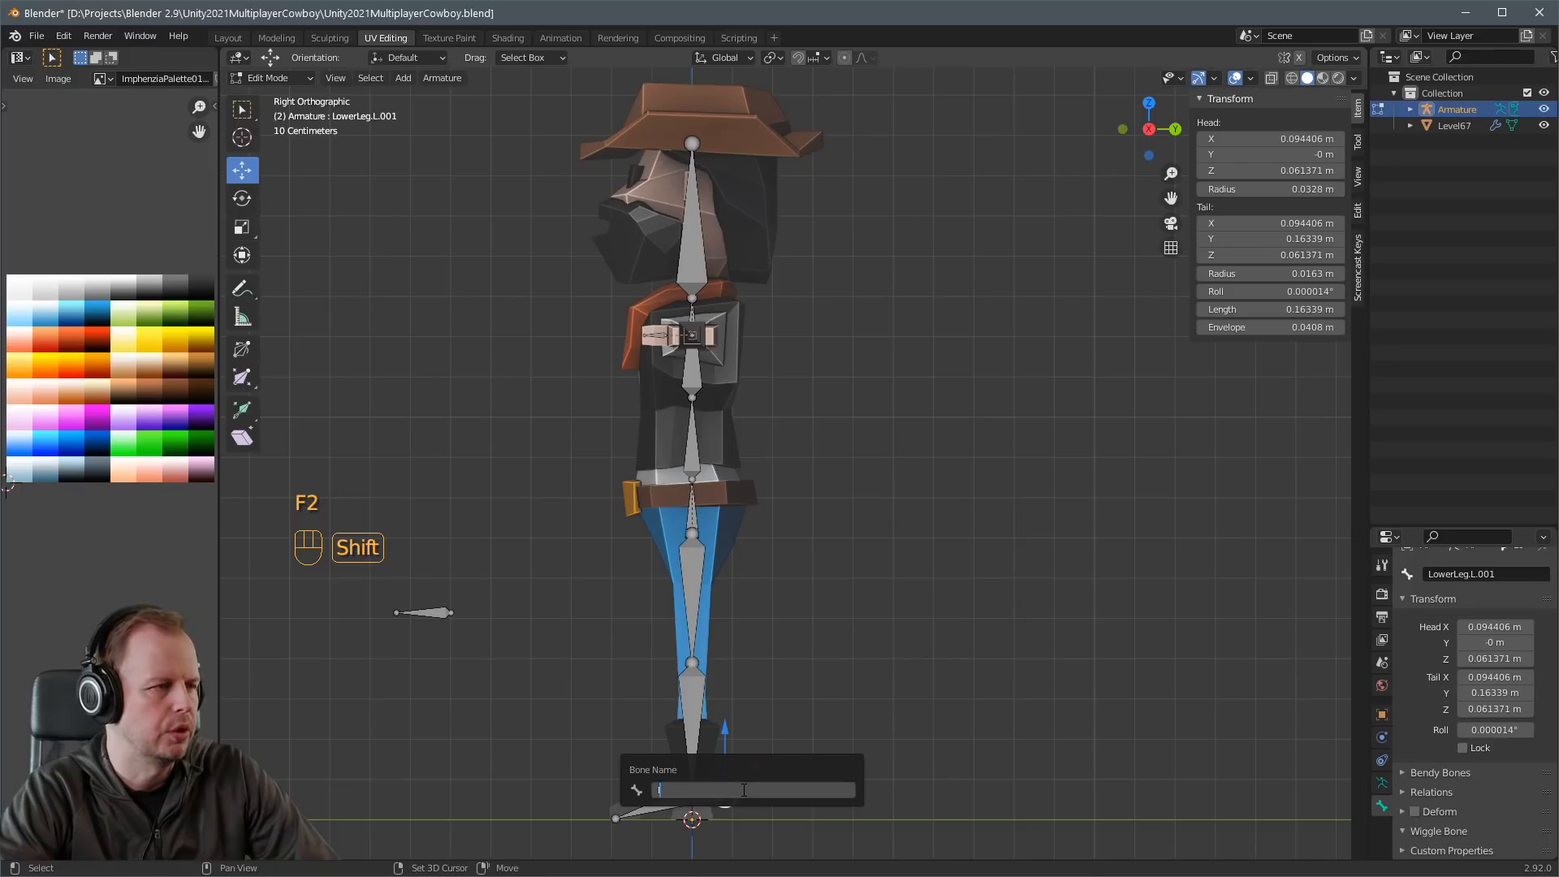
pyautogui.write('KLegTarget.L')
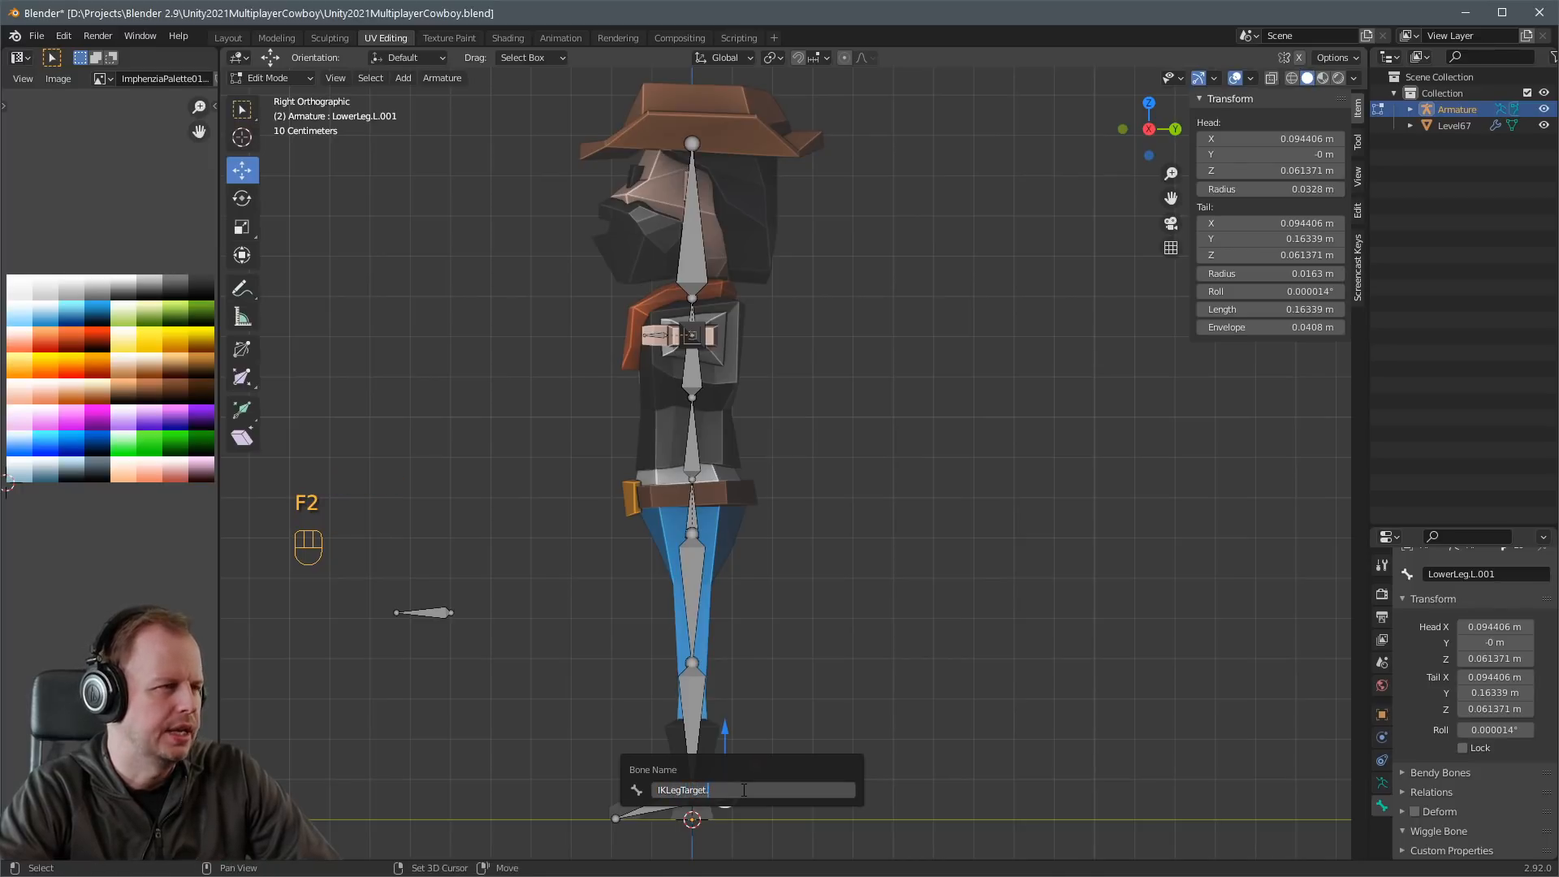
pyautogui.press('Return')
# Select the LowerLeg.L bone and switch the armature to Pose Mode.
pyautogui.keyDown('shift'); pyautogui.moveTo(754, 676); pyautogui.dragTo(815, 582, button='middle'); pyautogui.keyUp('shift')
pyautogui.scroll(1, 815, 582)
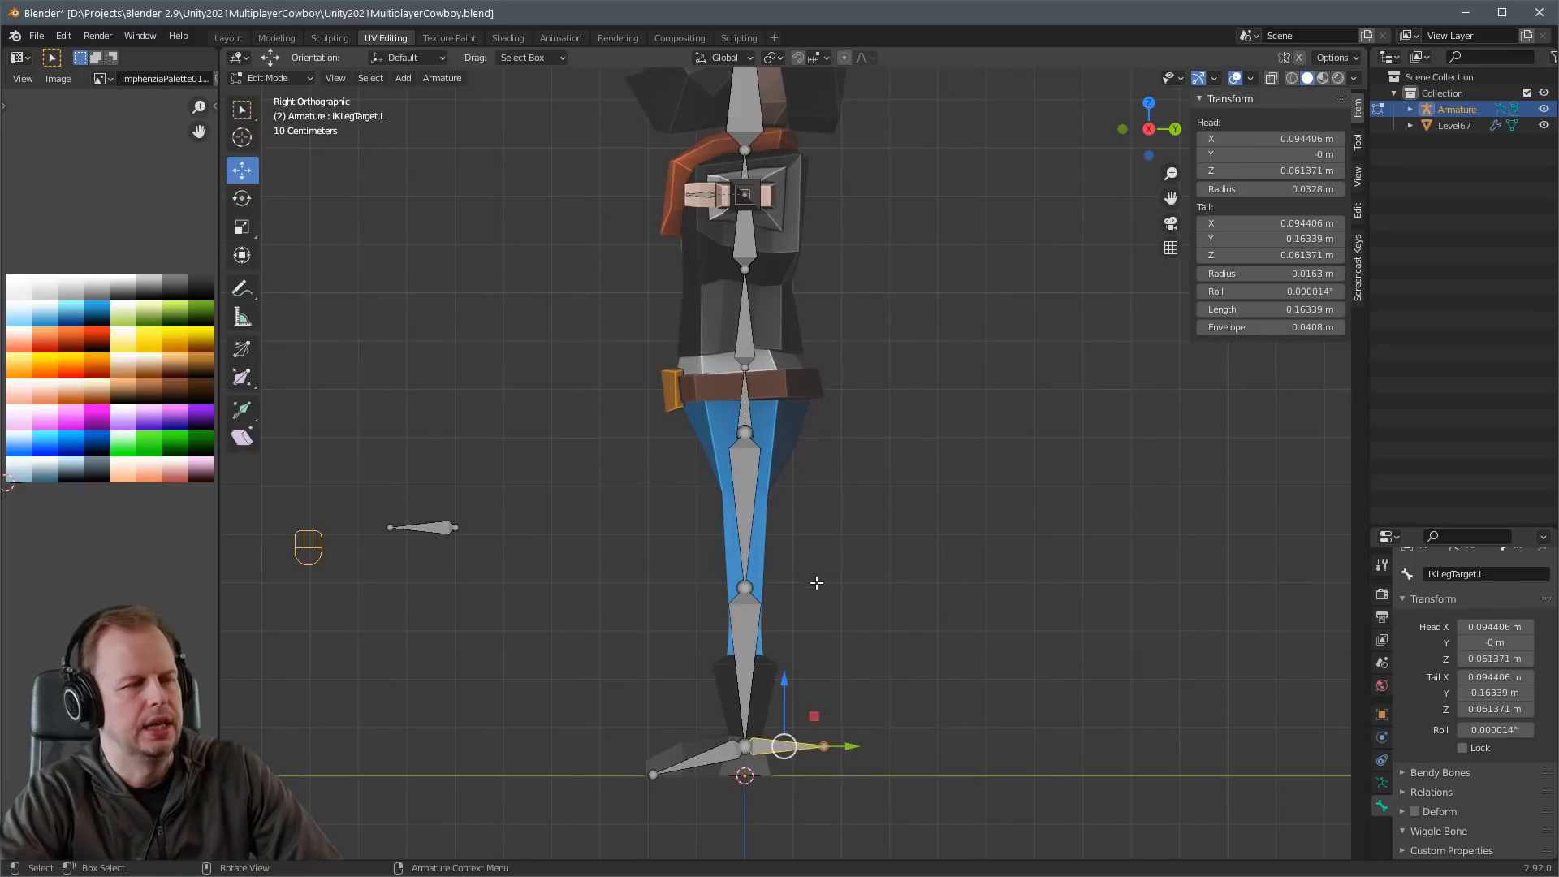
pyautogui.keyDown('shift'); pyautogui.moveTo(835, 660); pyautogui.dragTo(886, 664, button='middle'); pyautogui.keyUp('shift')
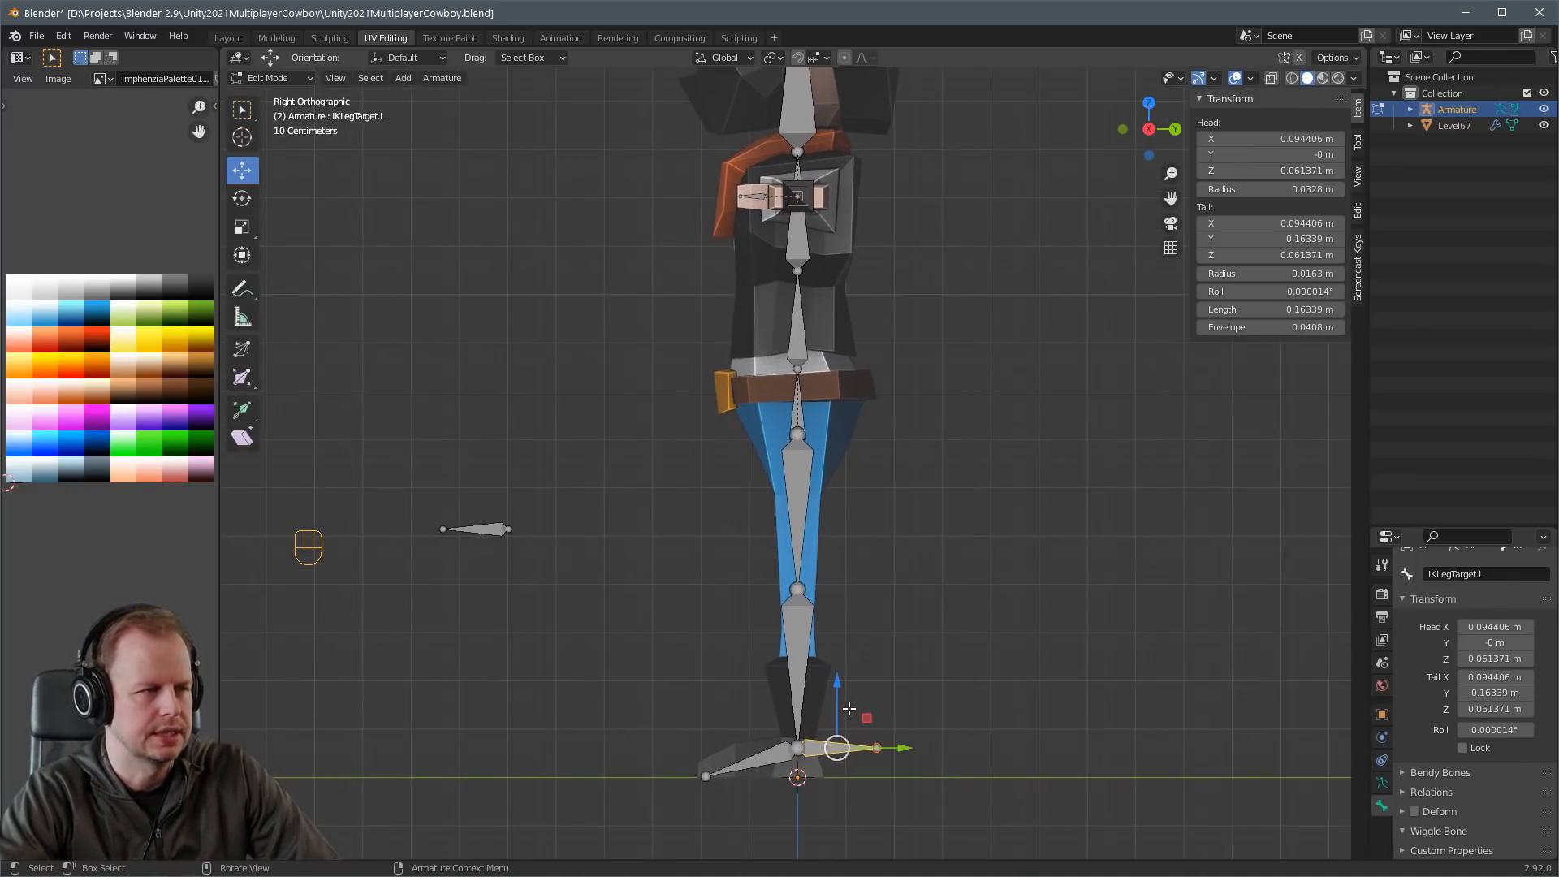
pyautogui.click(796, 682)
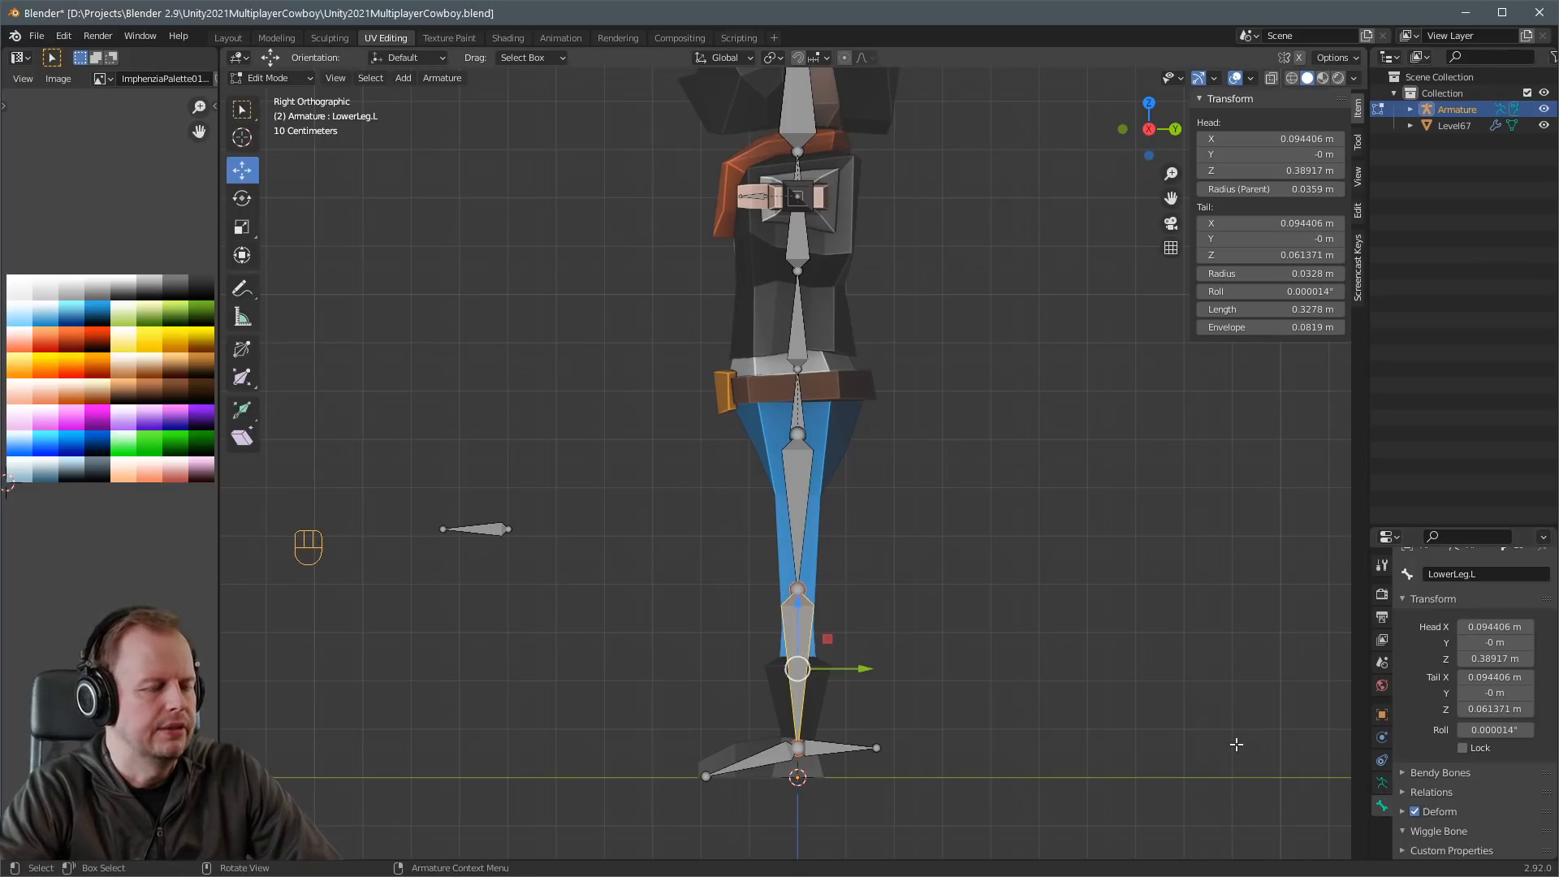
pyautogui.click(1381, 782)
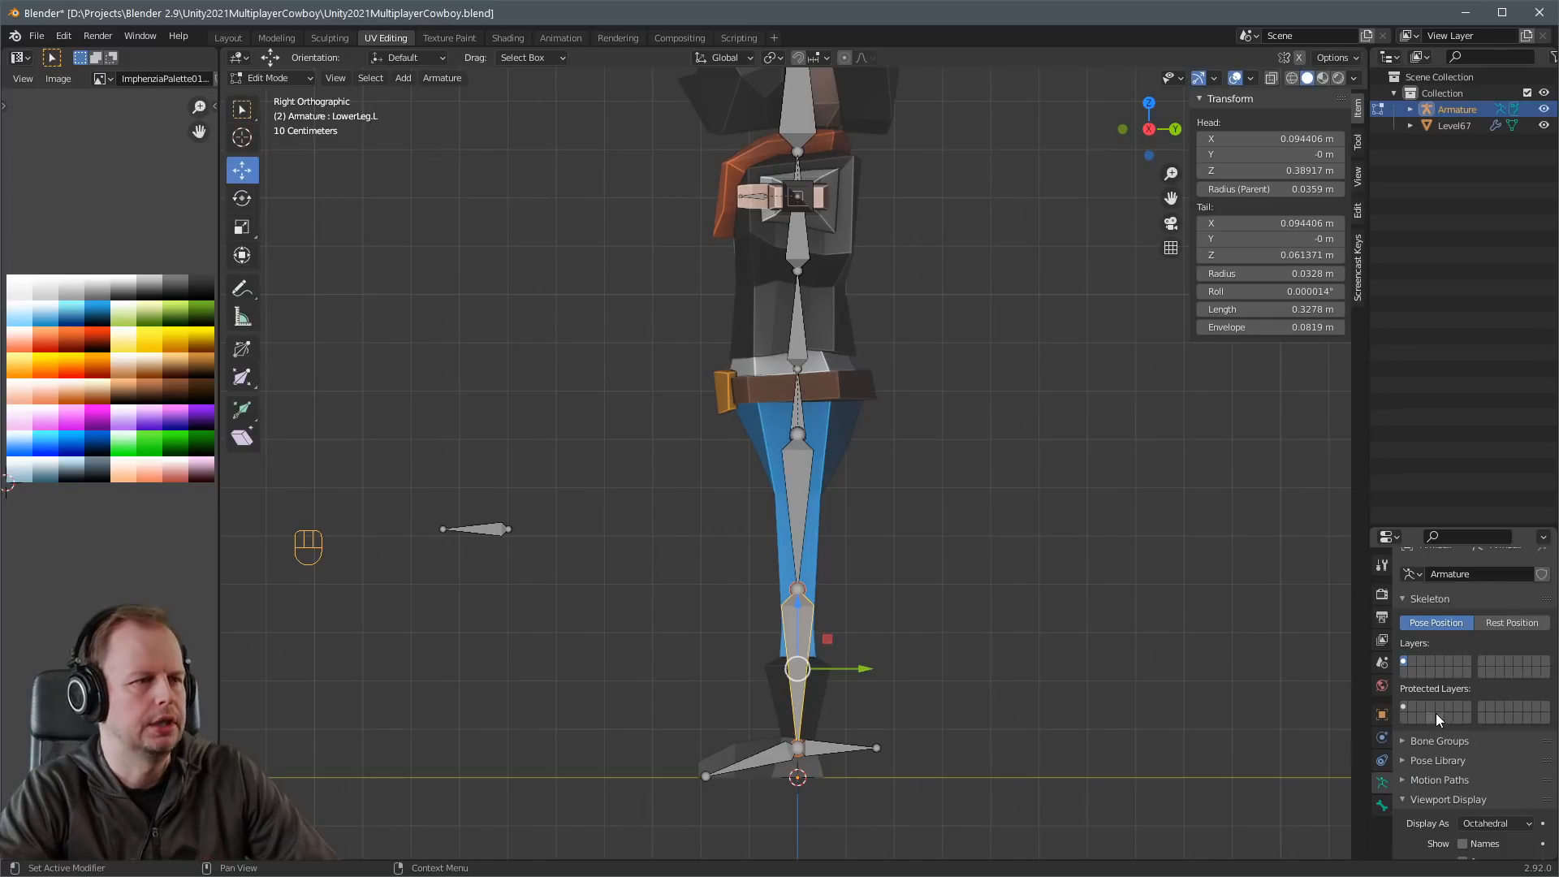
pyautogui.moveTo(1452, 526); pyautogui.dragTo(1449, 278)
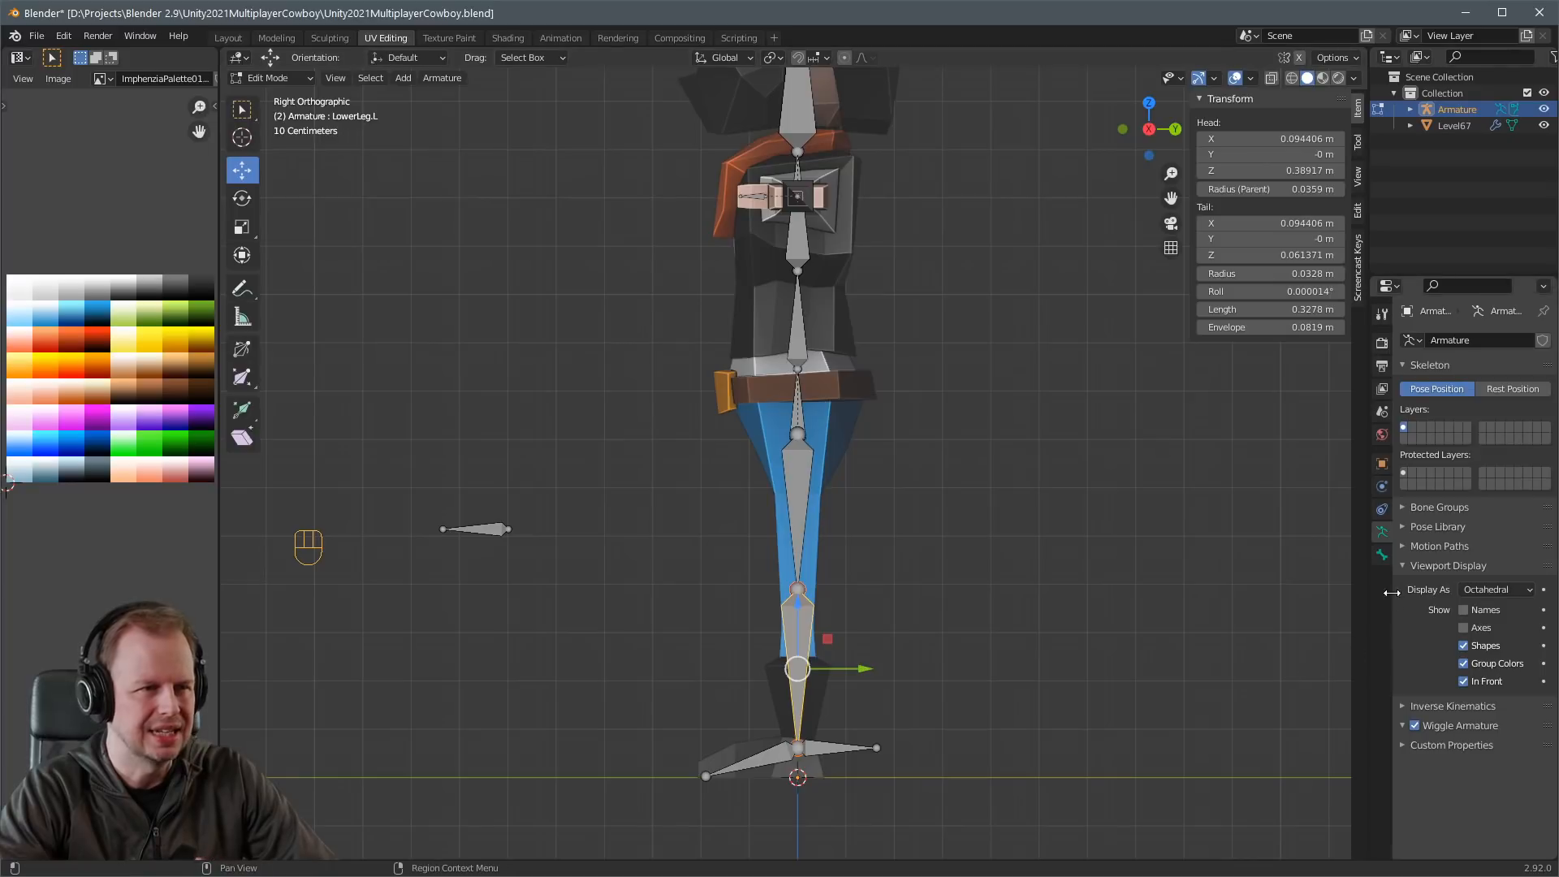
pyautogui.click(1381, 556)
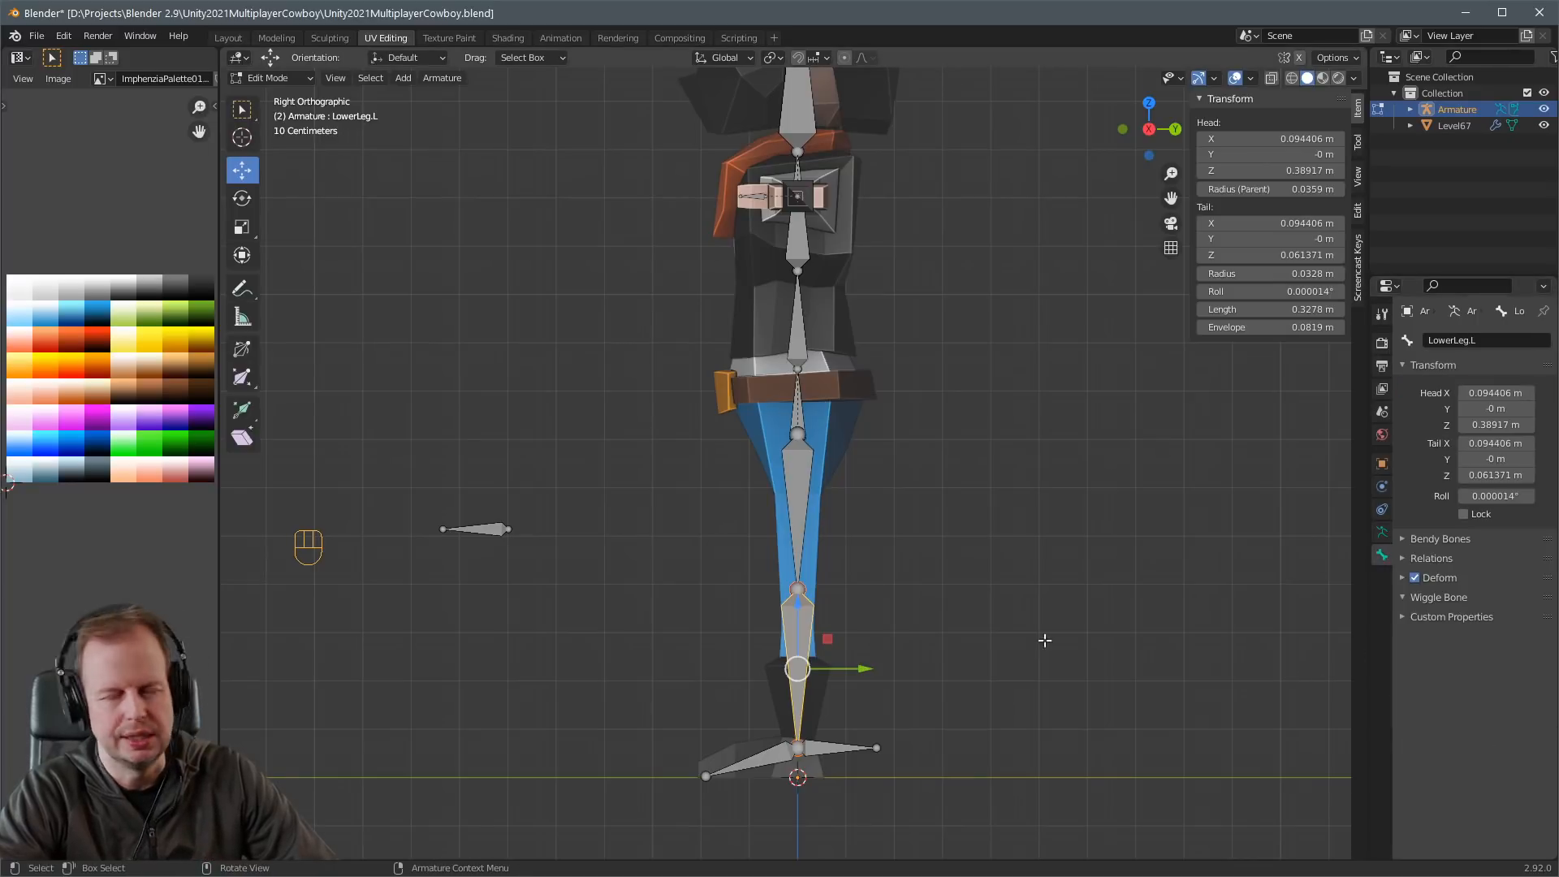
pyautogui.hotkey('ctrl', 'Tab')
pyautogui.click(957, 782)
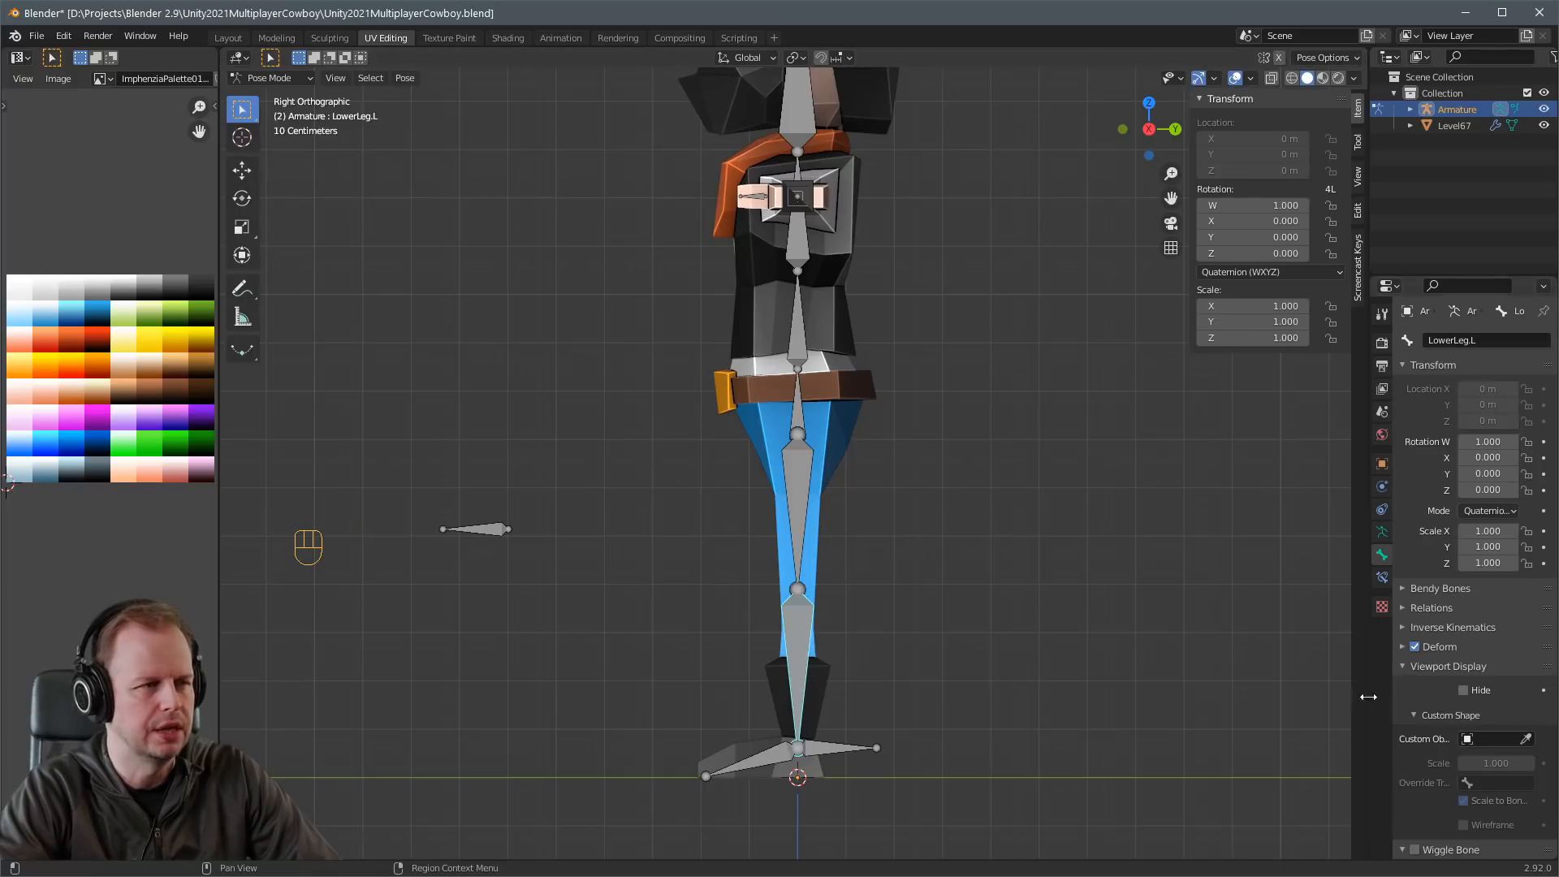
# Add an Inverse Kinematics bone constraint to the LowerLeg.L bone.
pyautogui.click(1407, 627)
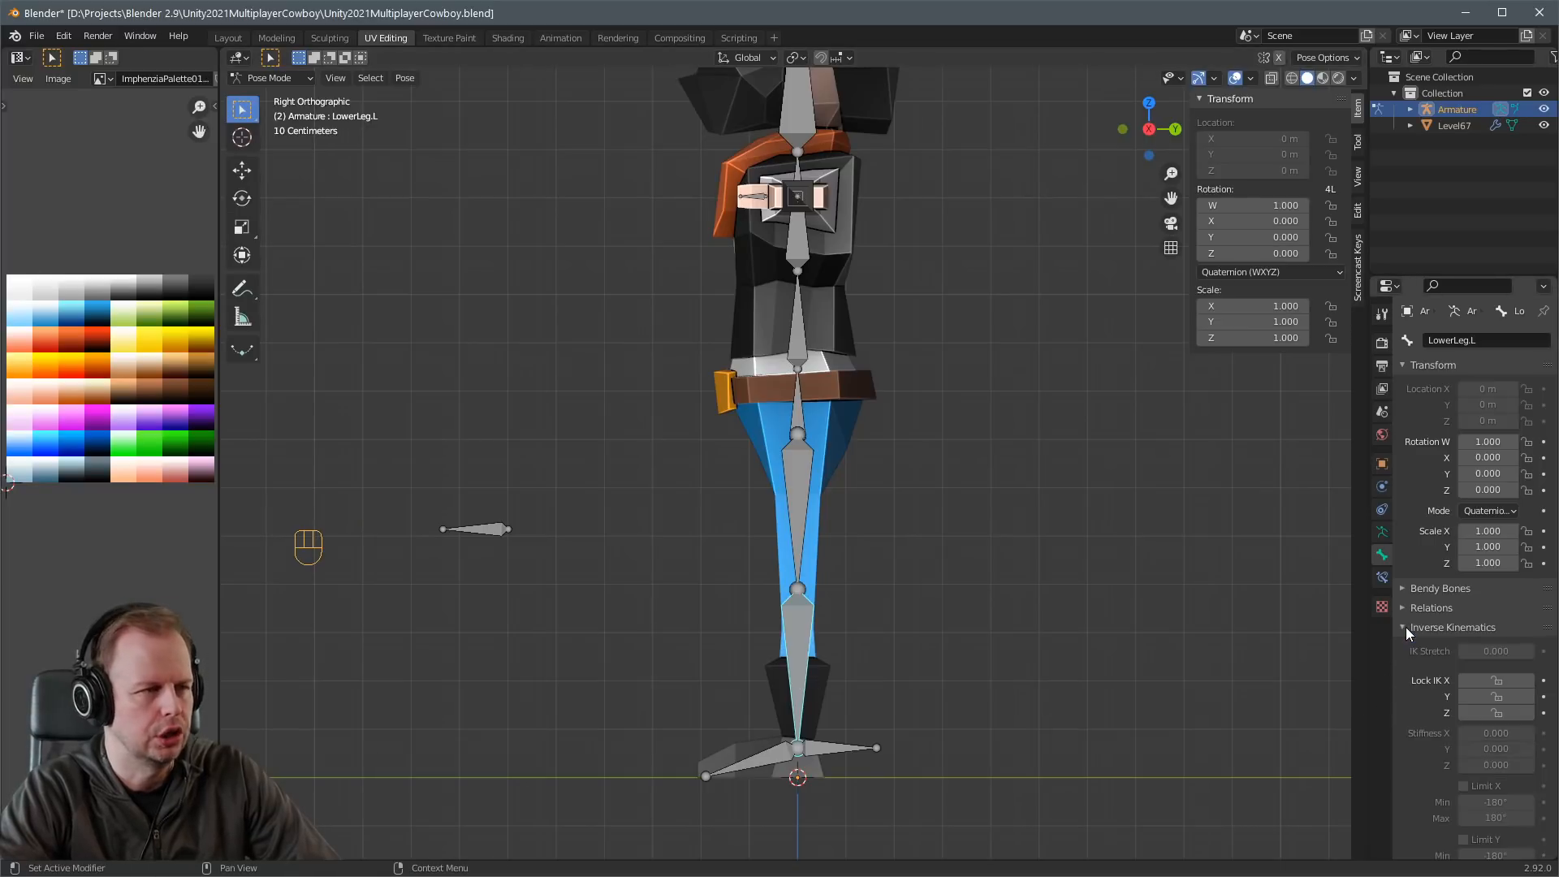
pyautogui.click(1381, 578)
pyautogui.click(1476, 344)
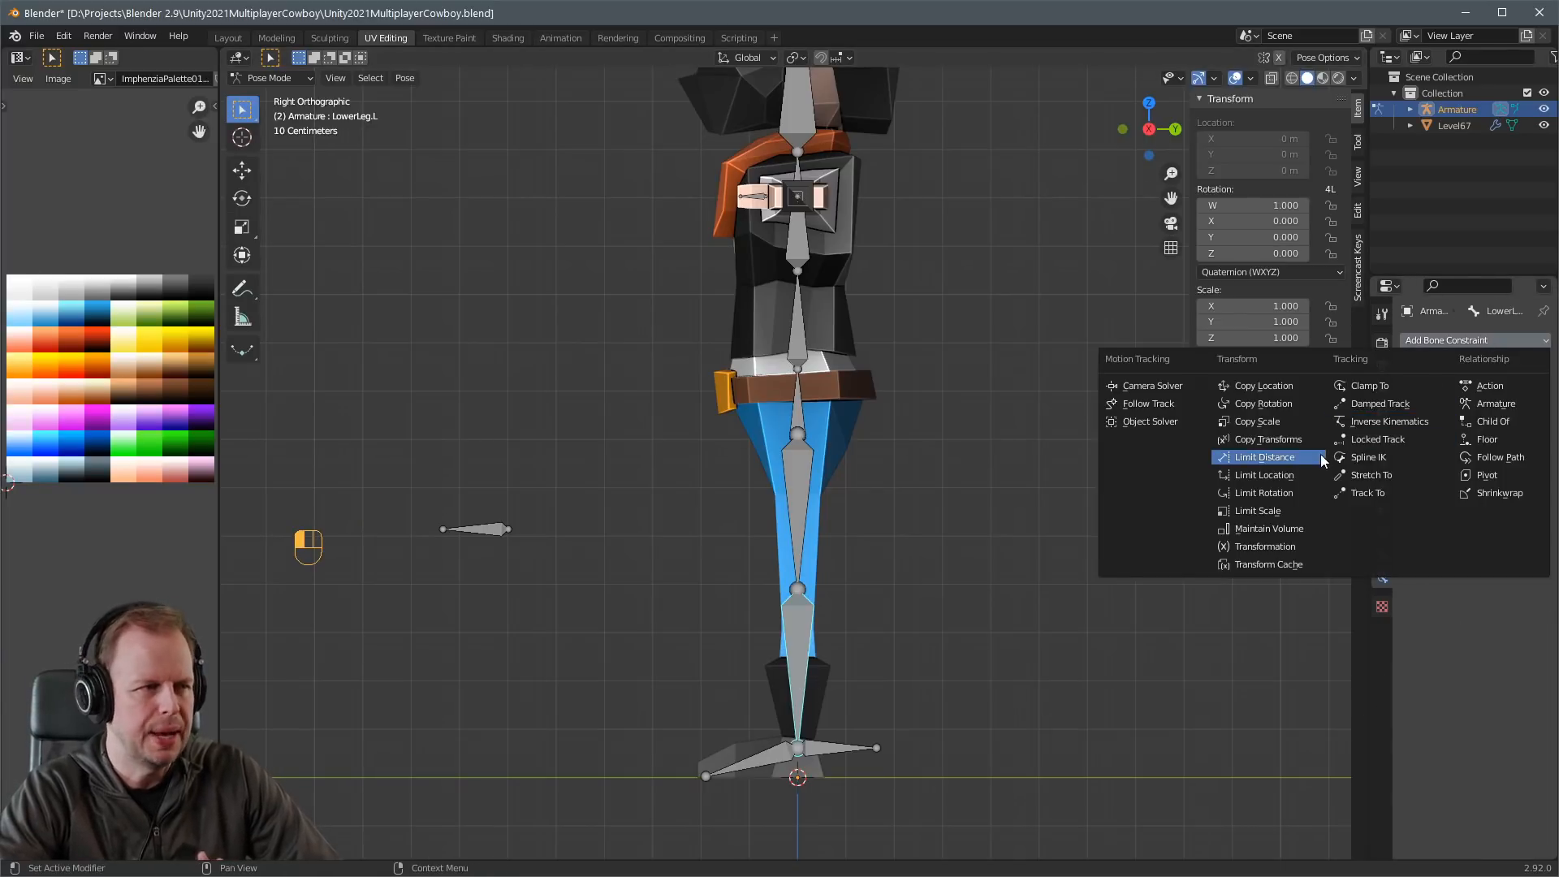
pyautogui.click(1388, 421)
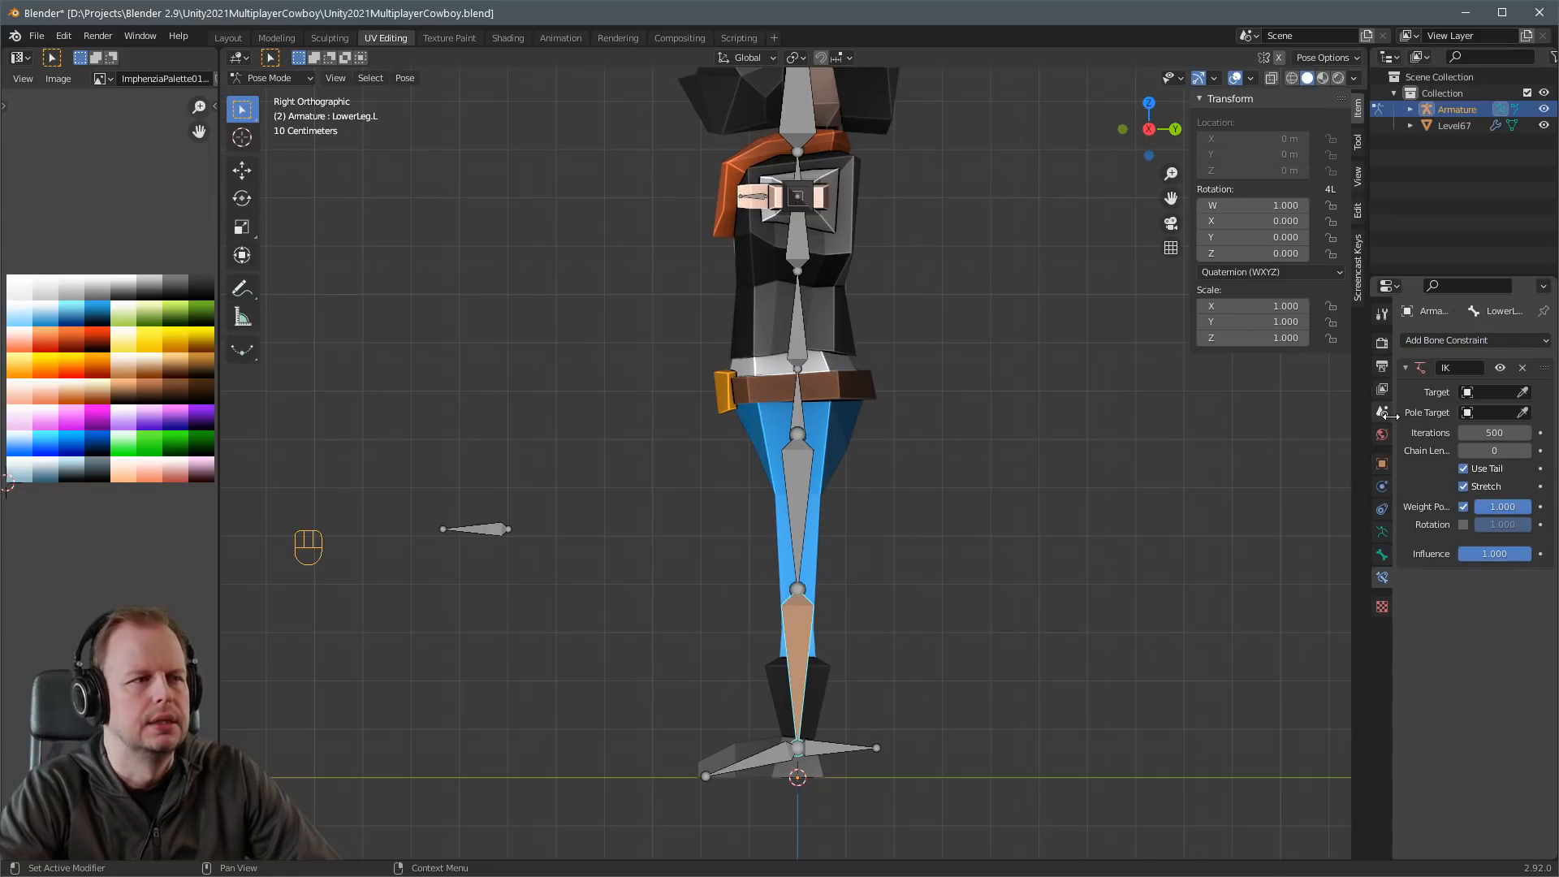
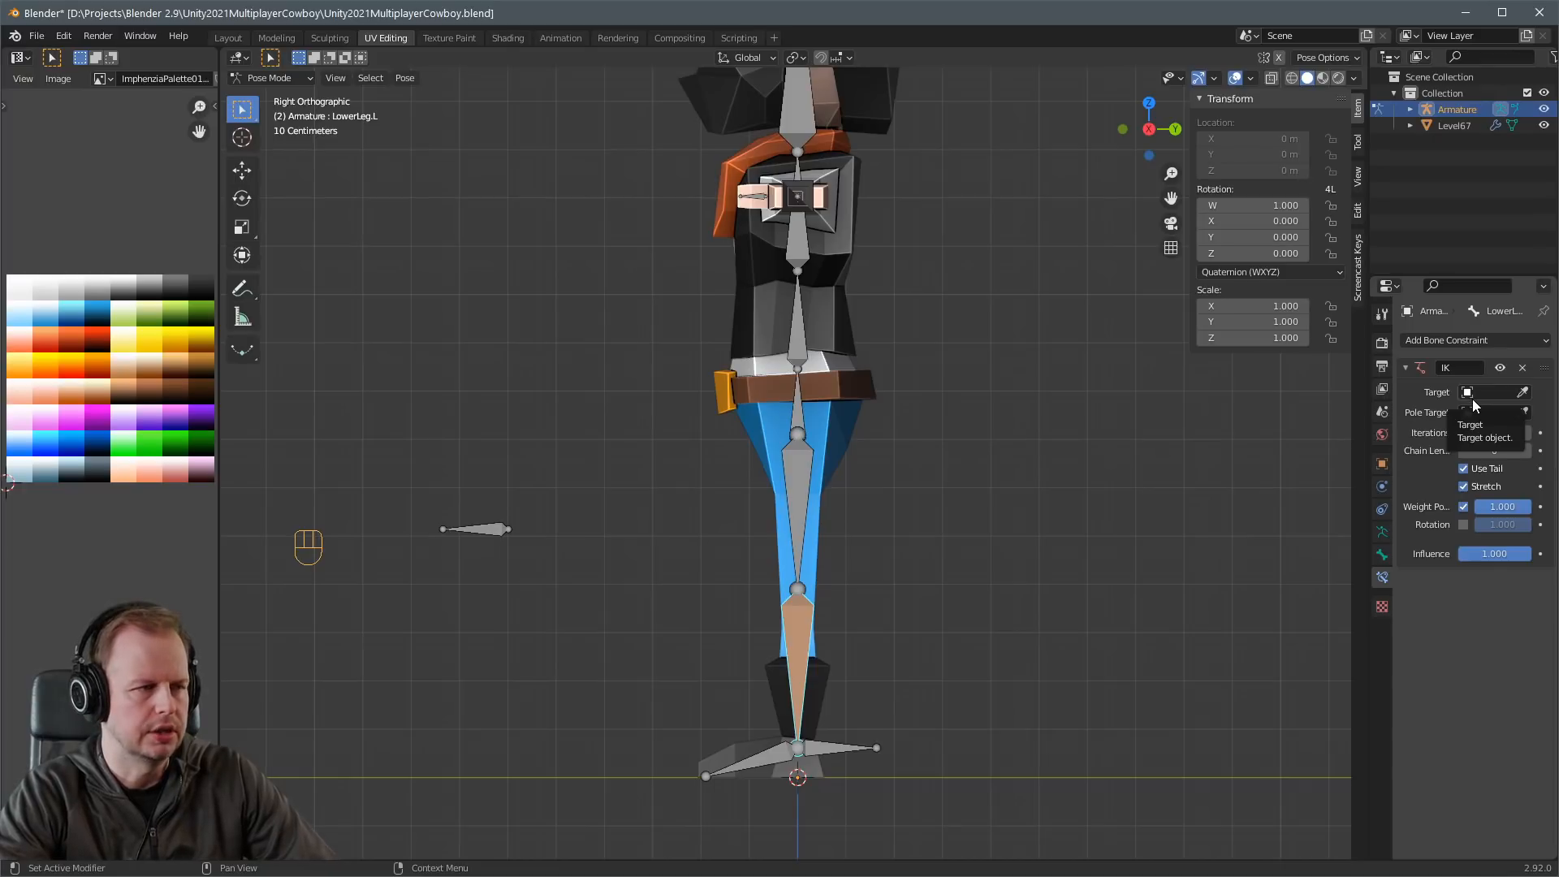
# Set the IK constraint's target to the armature's IKLegTarget.L bone and its chain length to 2.
pyautogui.click(1523, 393)
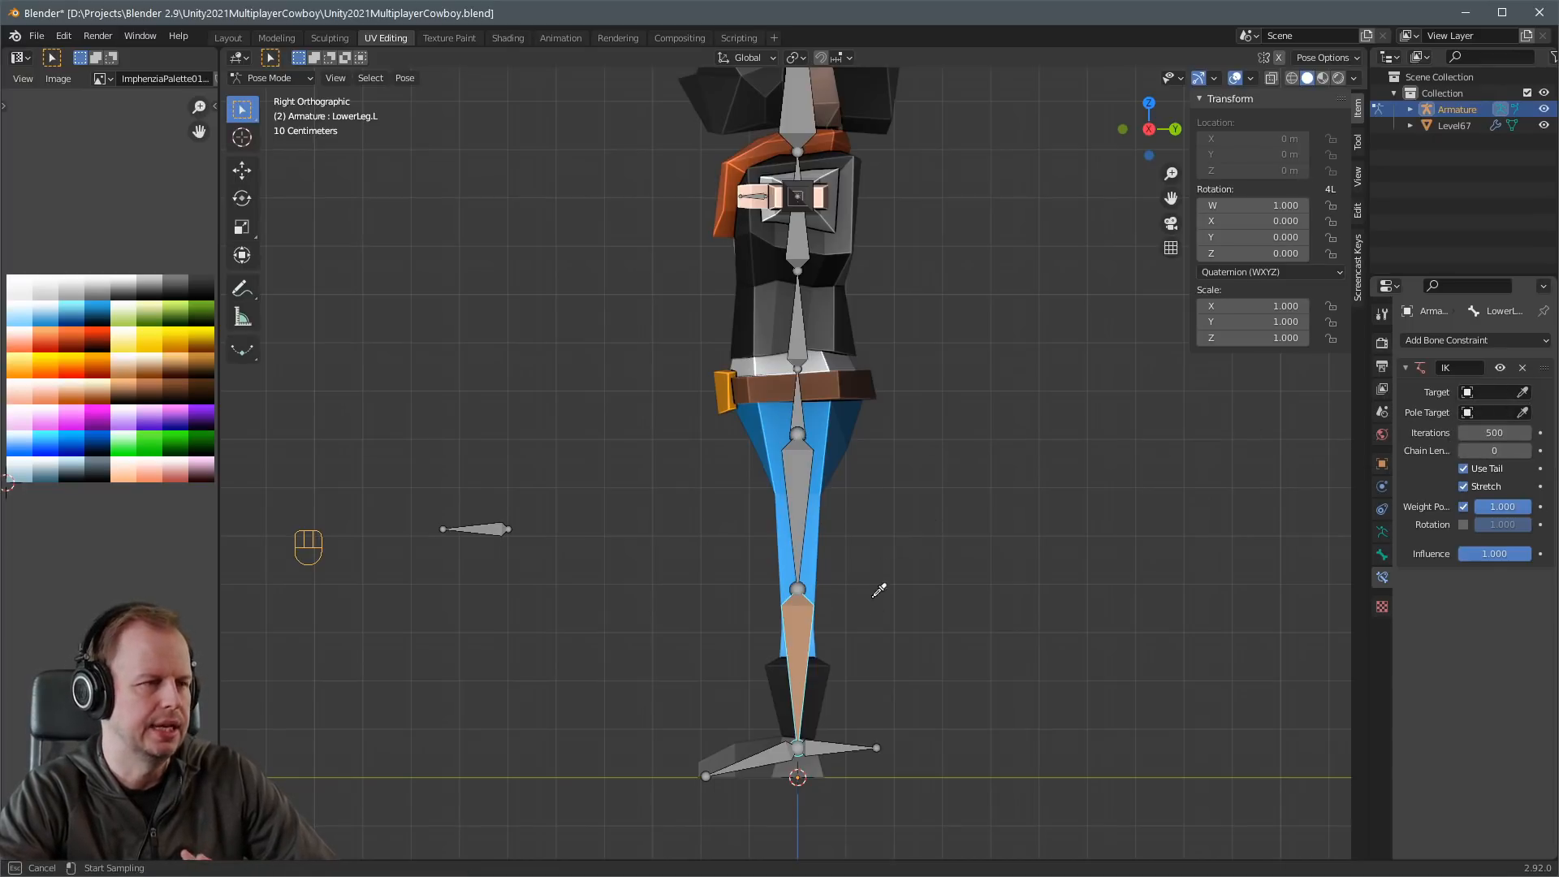
pyautogui.click(829, 740)
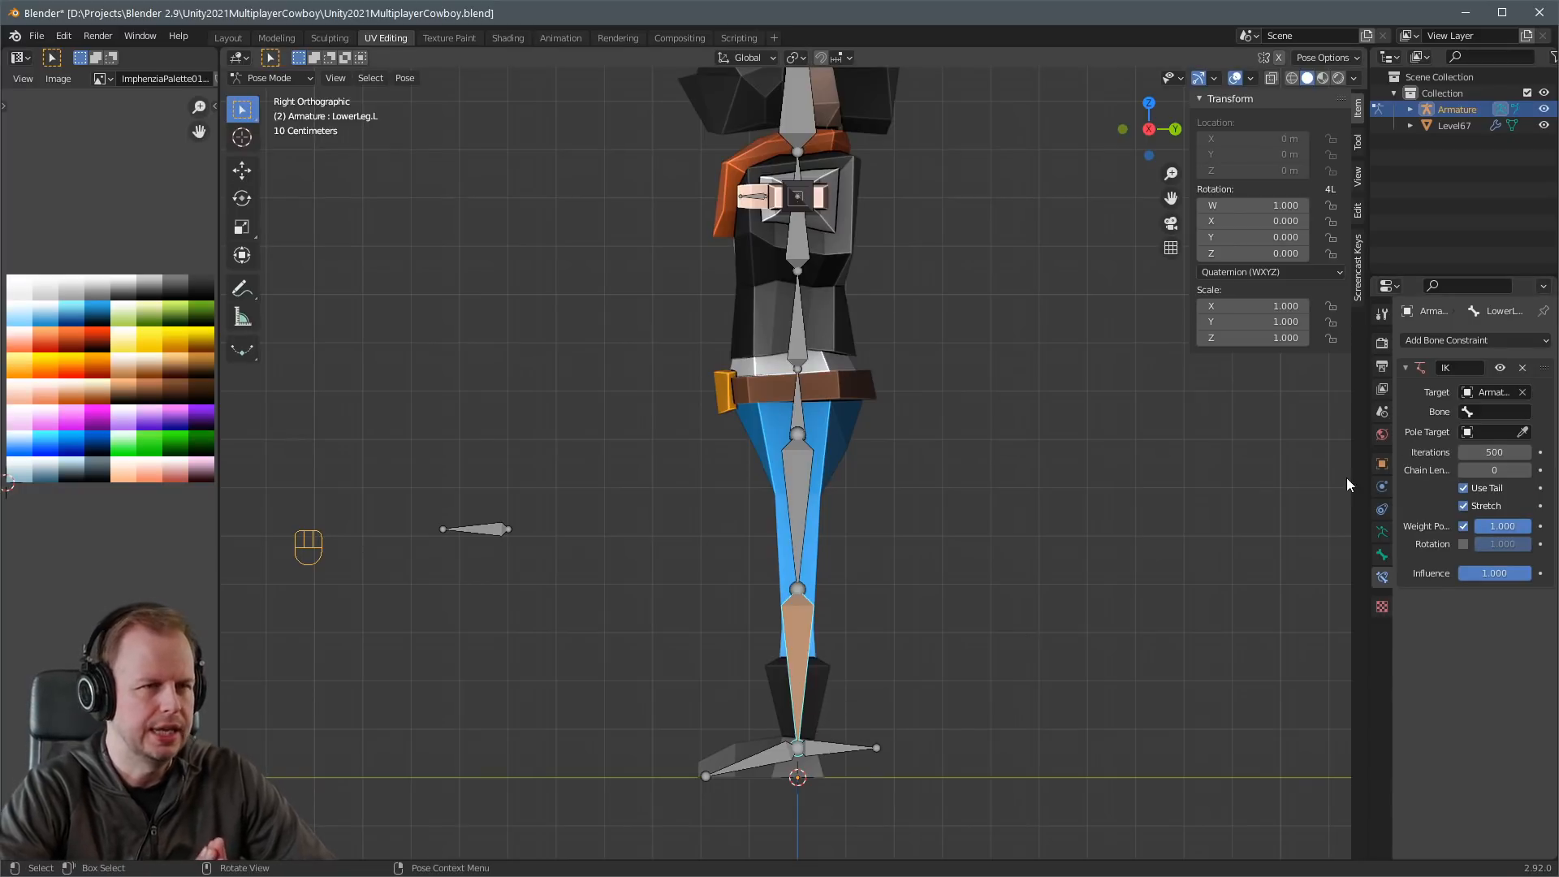
pyautogui.click(1498, 412)
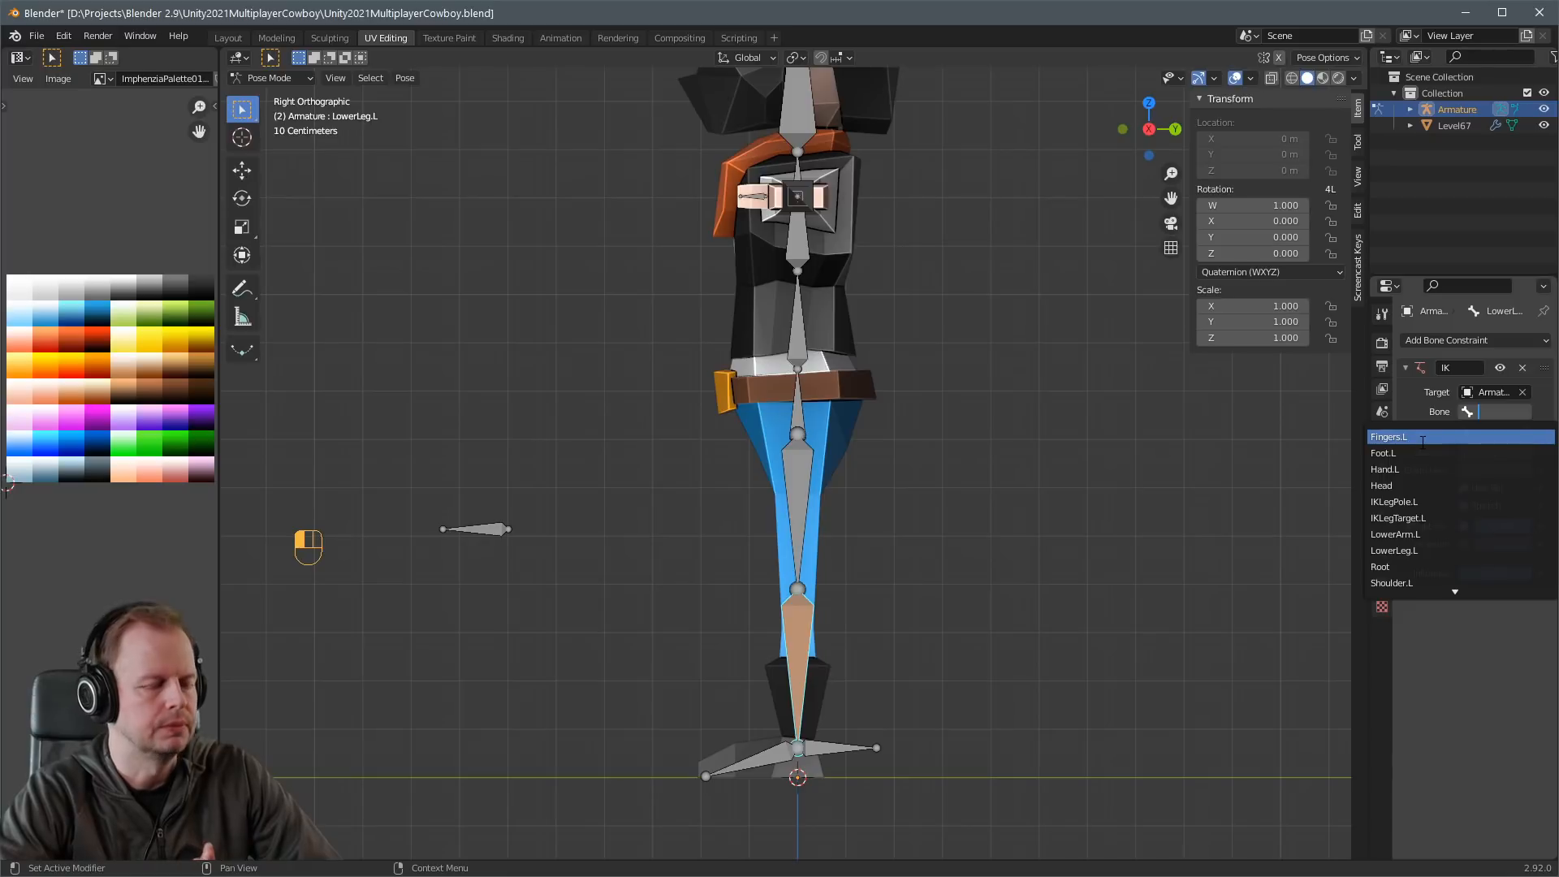
pyautogui.write('targ')
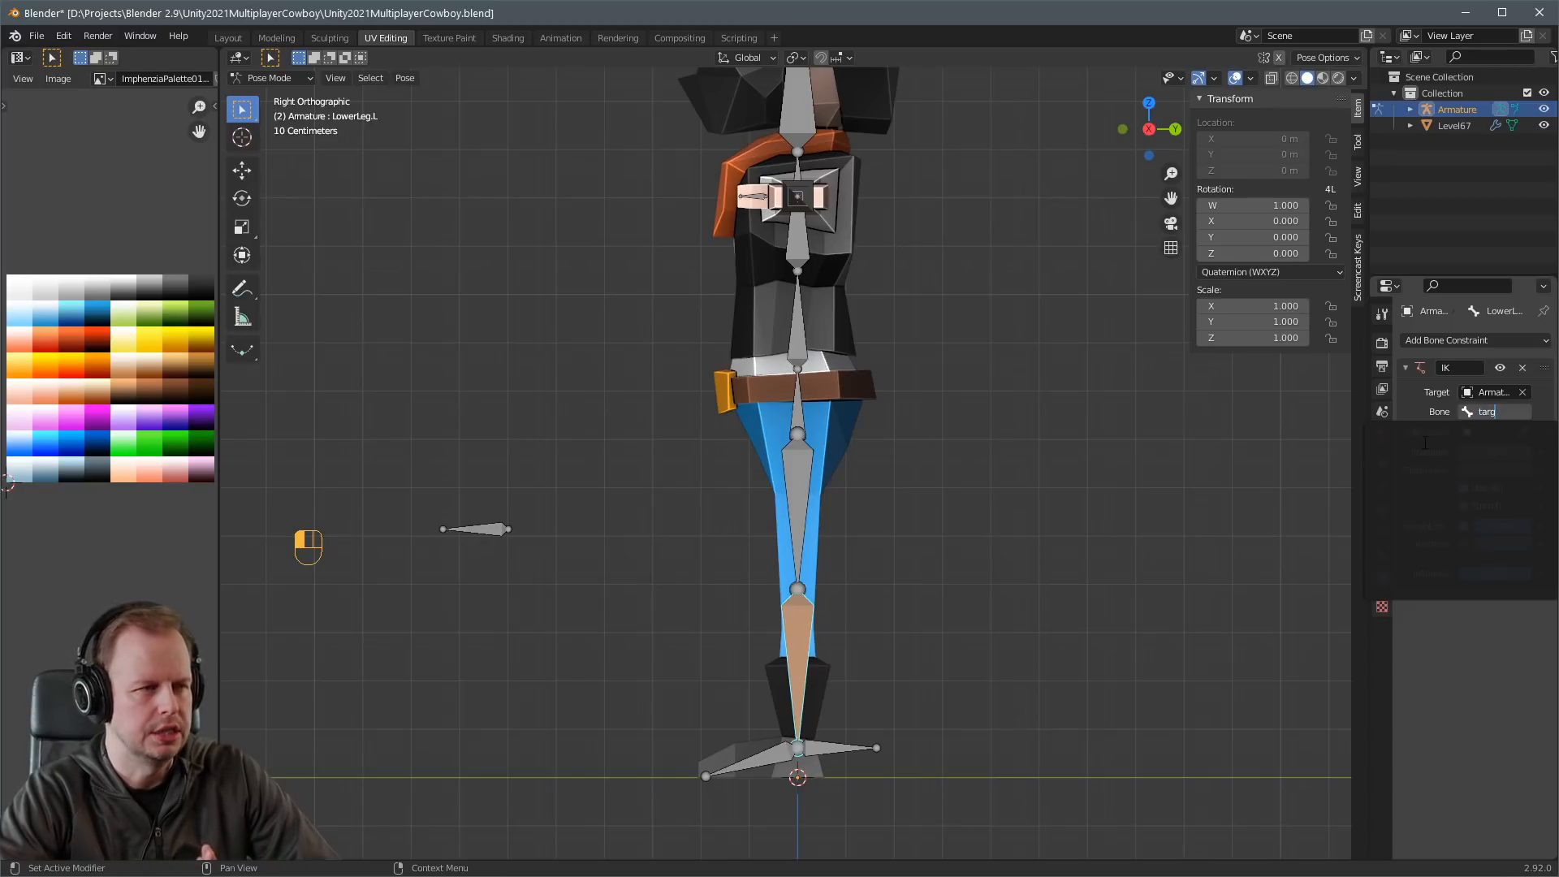
pyautogui.press('BackSpace')
pyautogui.press('BackSpace')
pyautogui.press('BackSpace')
pyautogui.press('BackSpace')
pyautogui.write('IK')
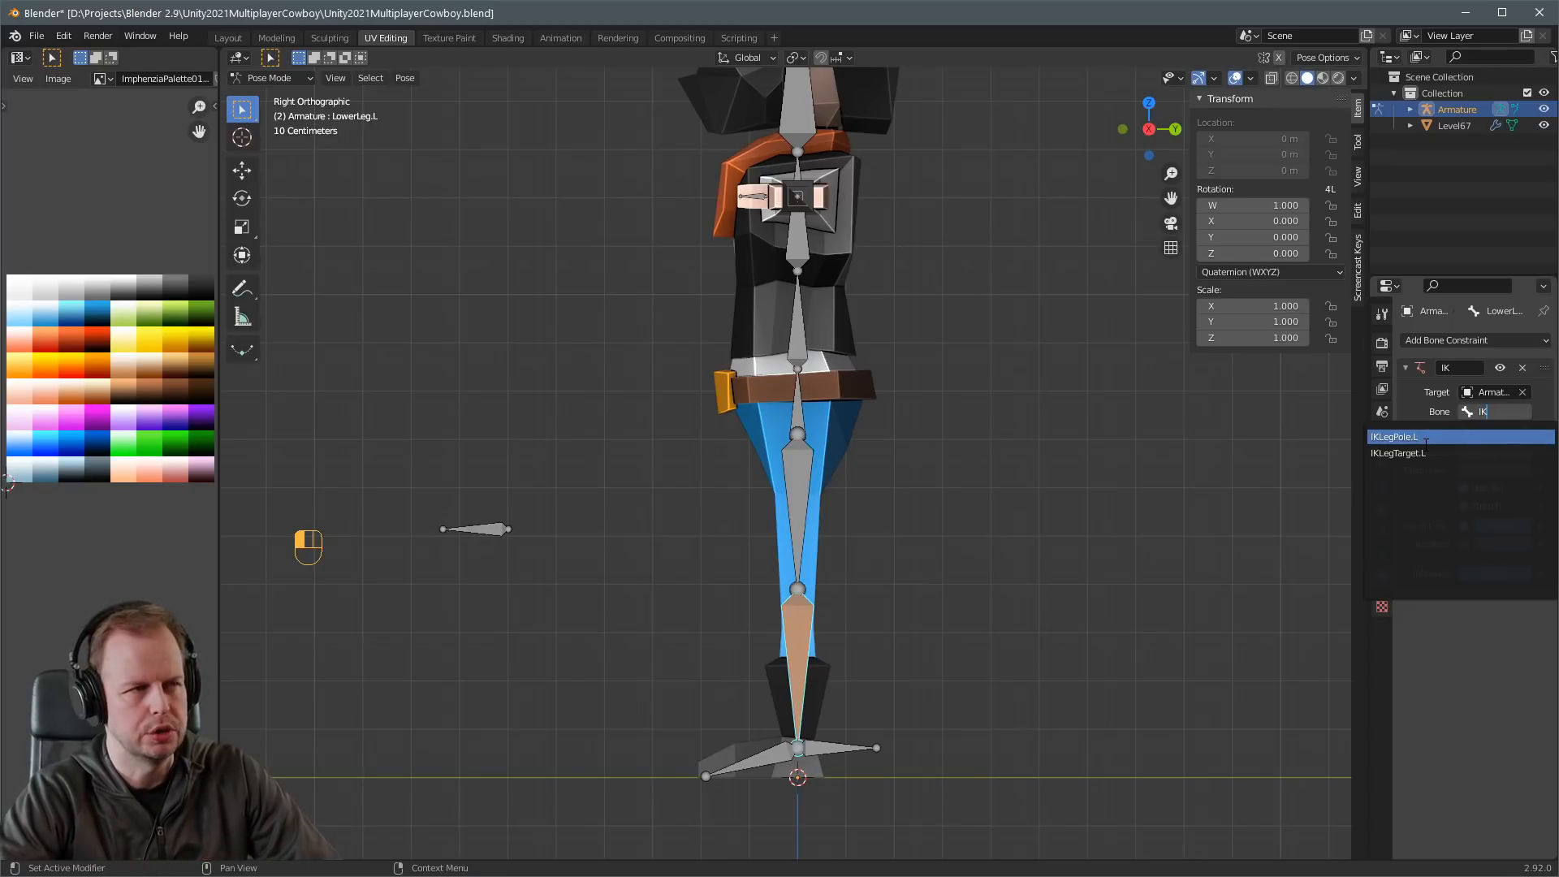
pyautogui.click(1428, 453)
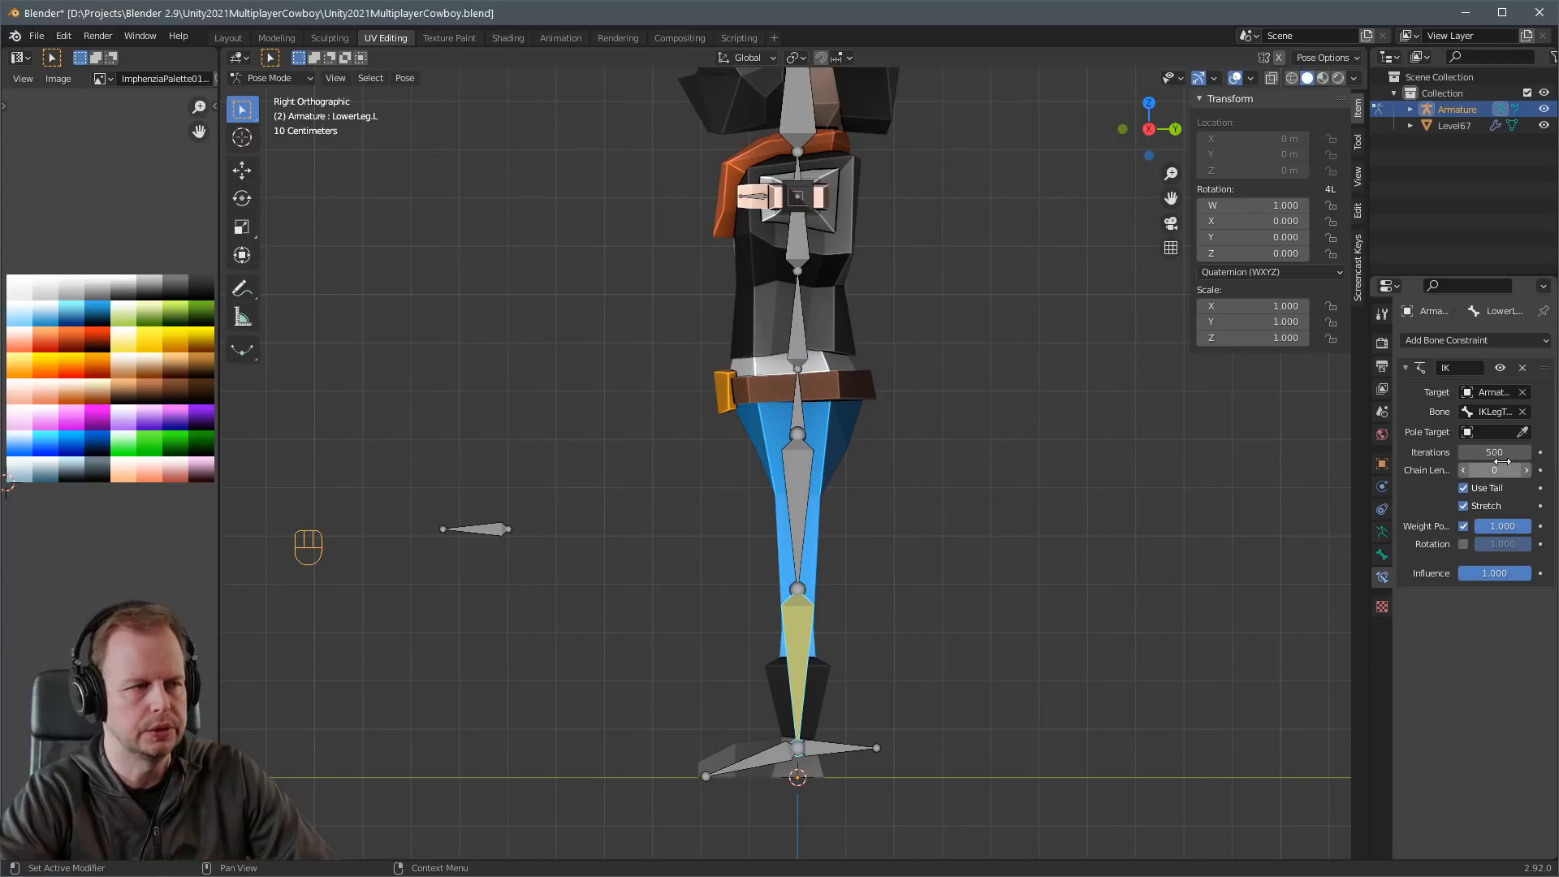
pyautogui.click(1525, 470)
pyautogui.click(1525, 470)
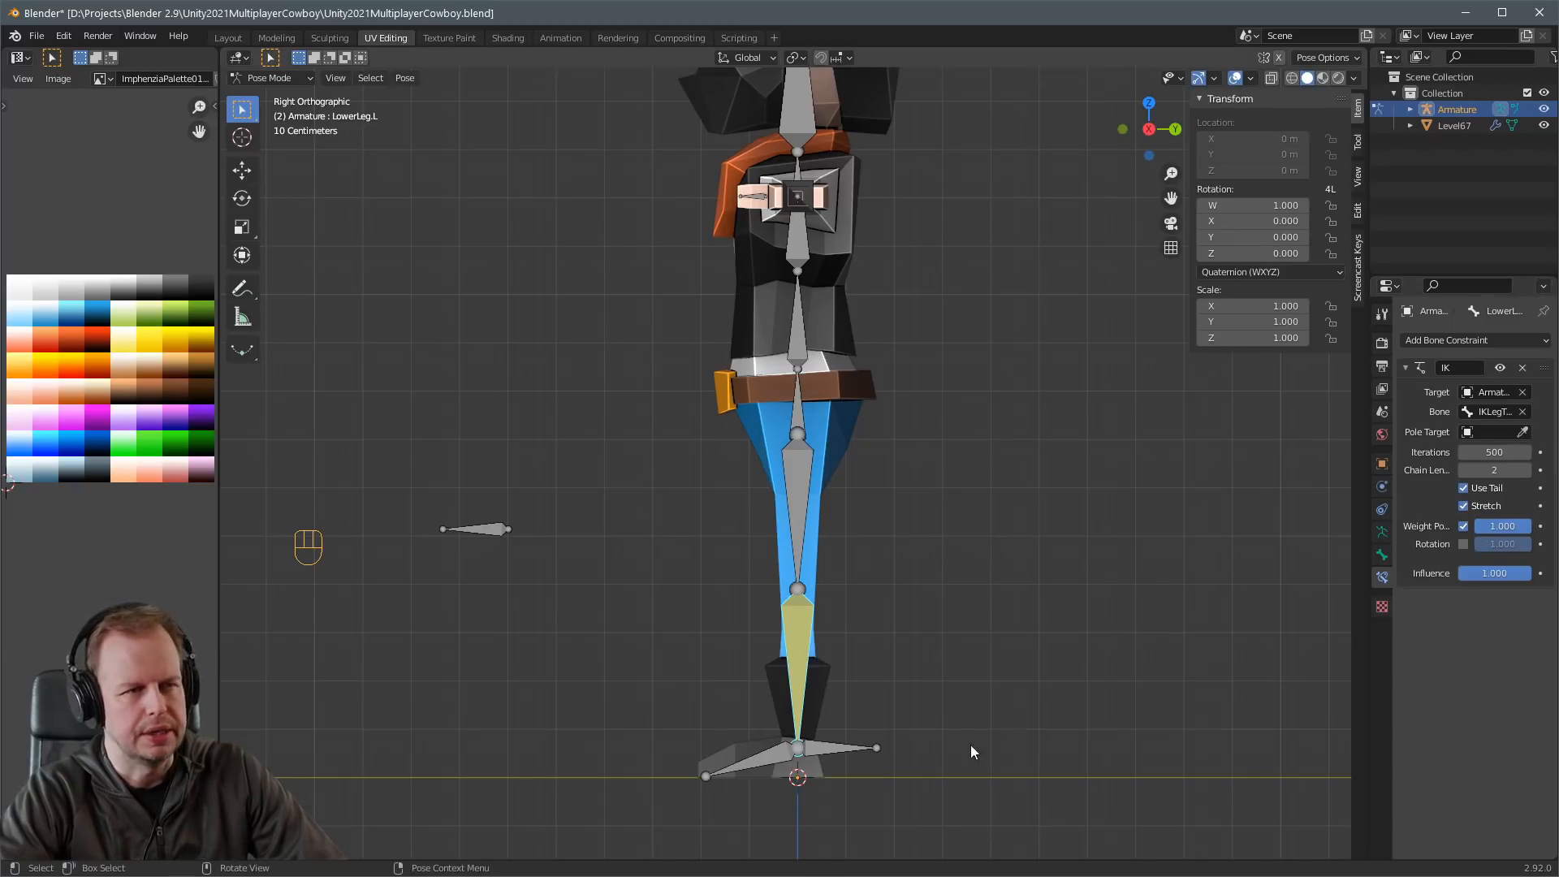
# Try moving the IKLegTarget.L bone to test how the left leg bends.
pyautogui.click(826, 748)
pyautogui.press('g')
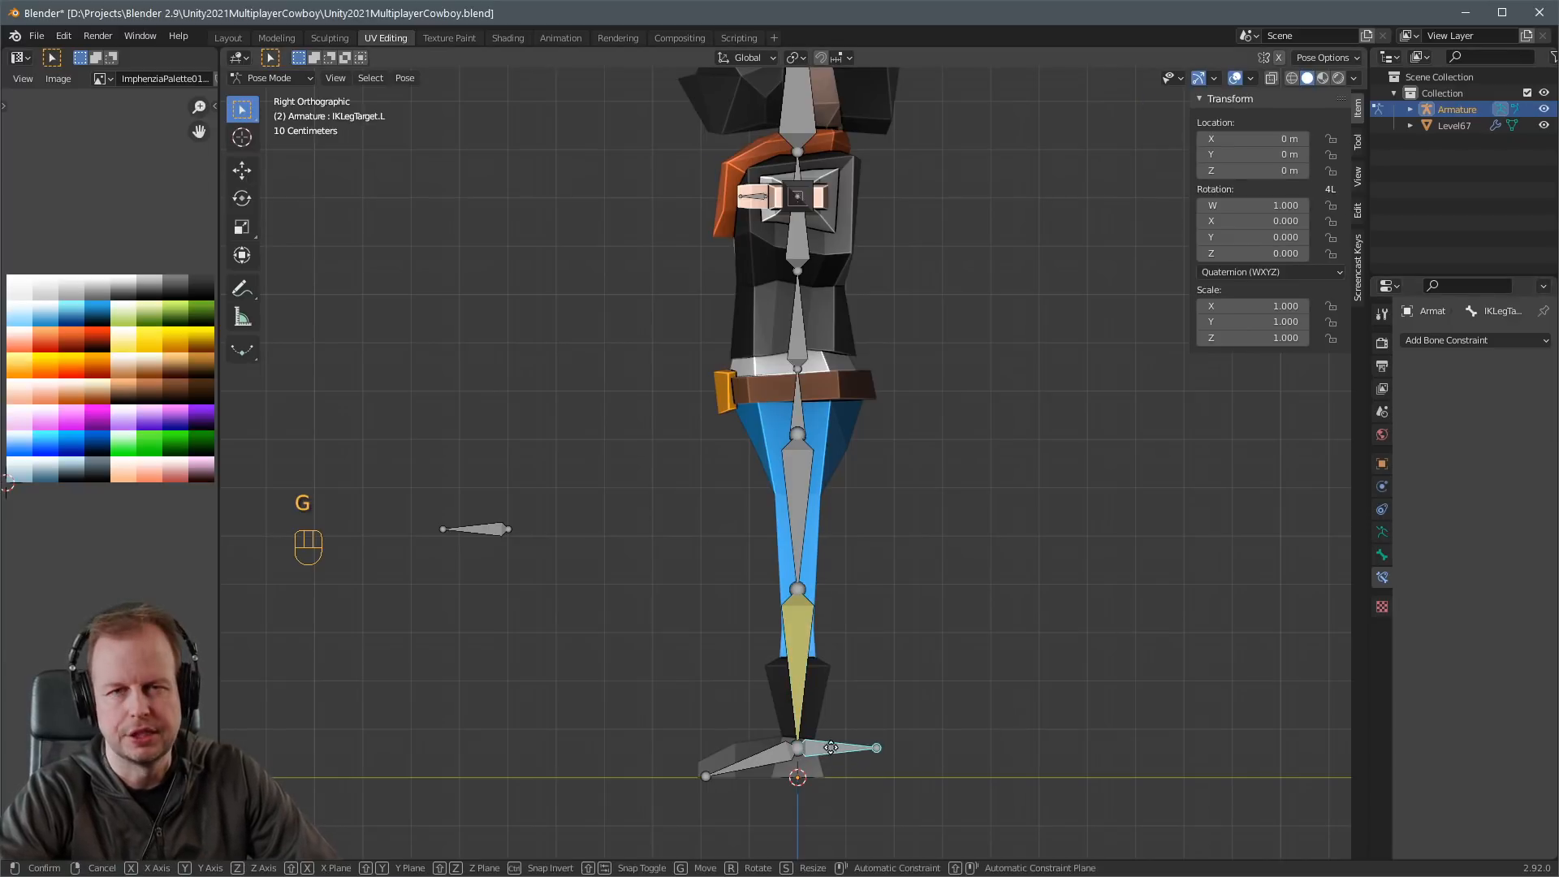
pyautogui.rightClick(844, 718)
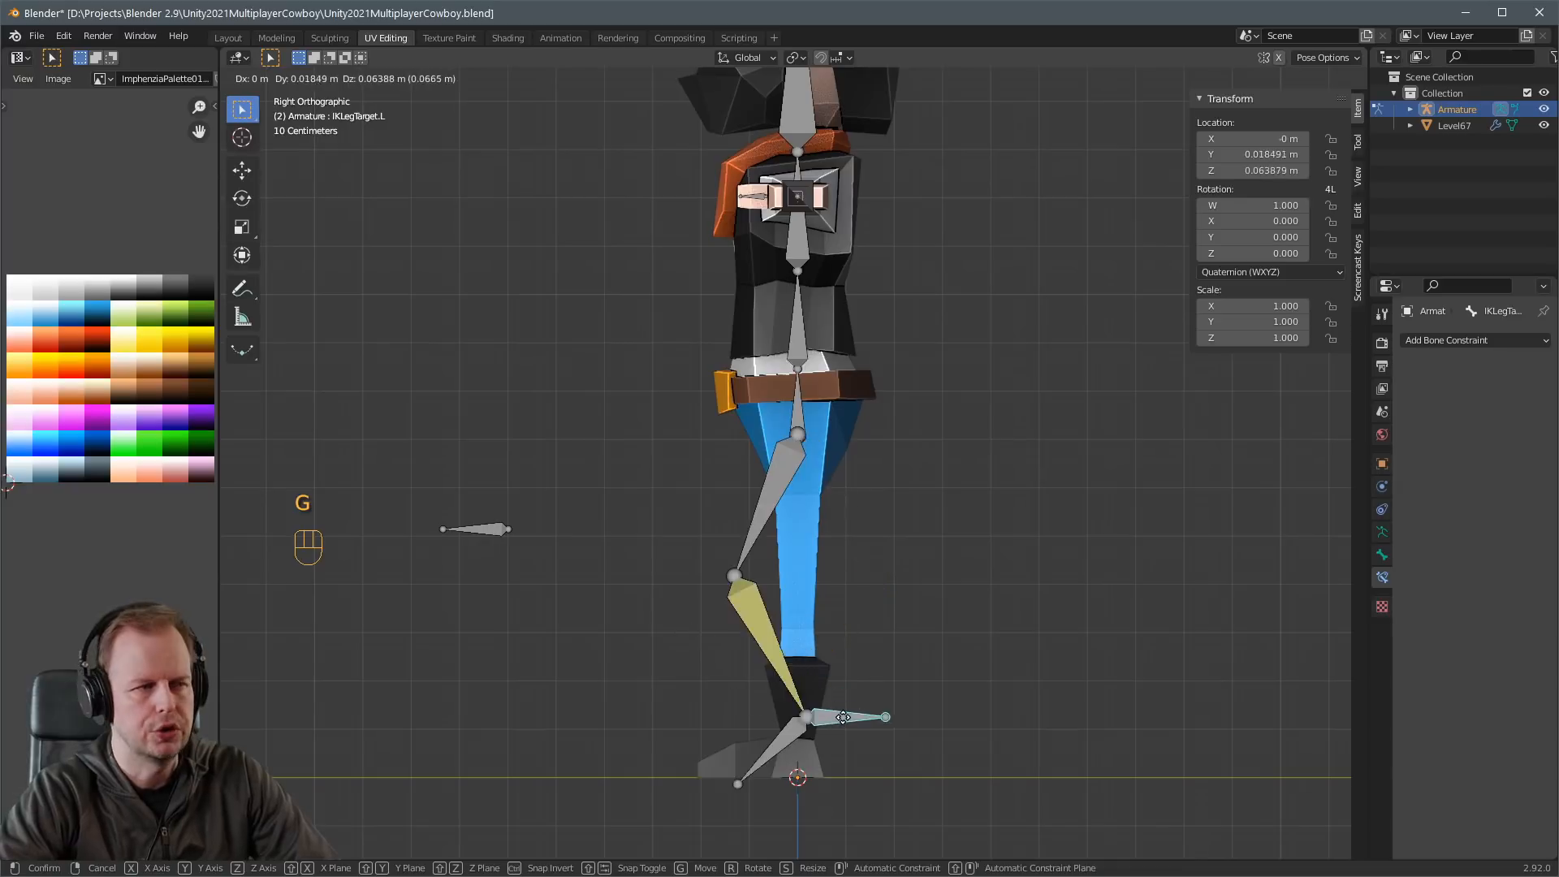
# Leave Pose Mode, reselect the armature and put it into Edit Mode.
pyautogui.scroll(-1, 845, 706)
pyautogui.scroll(-2, 800, 562)
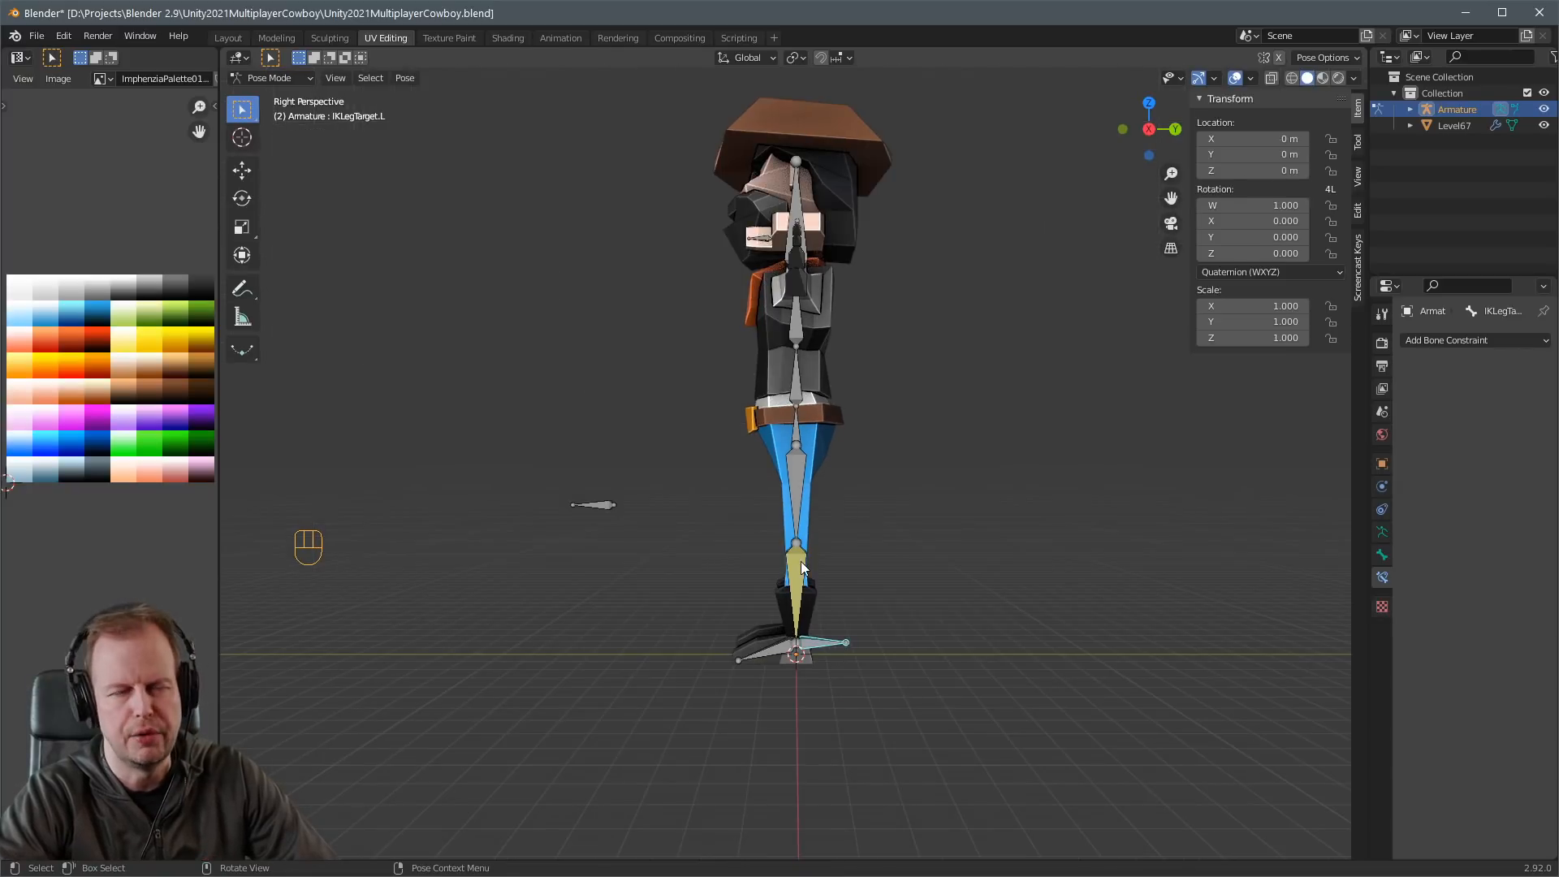
pyautogui.scroll(3, 802, 552)
pyautogui.hotkey('ctrl', 'Tab')
pyautogui.click(797, 563)
pyautogui.hotkey('ctrl', 'Tab')
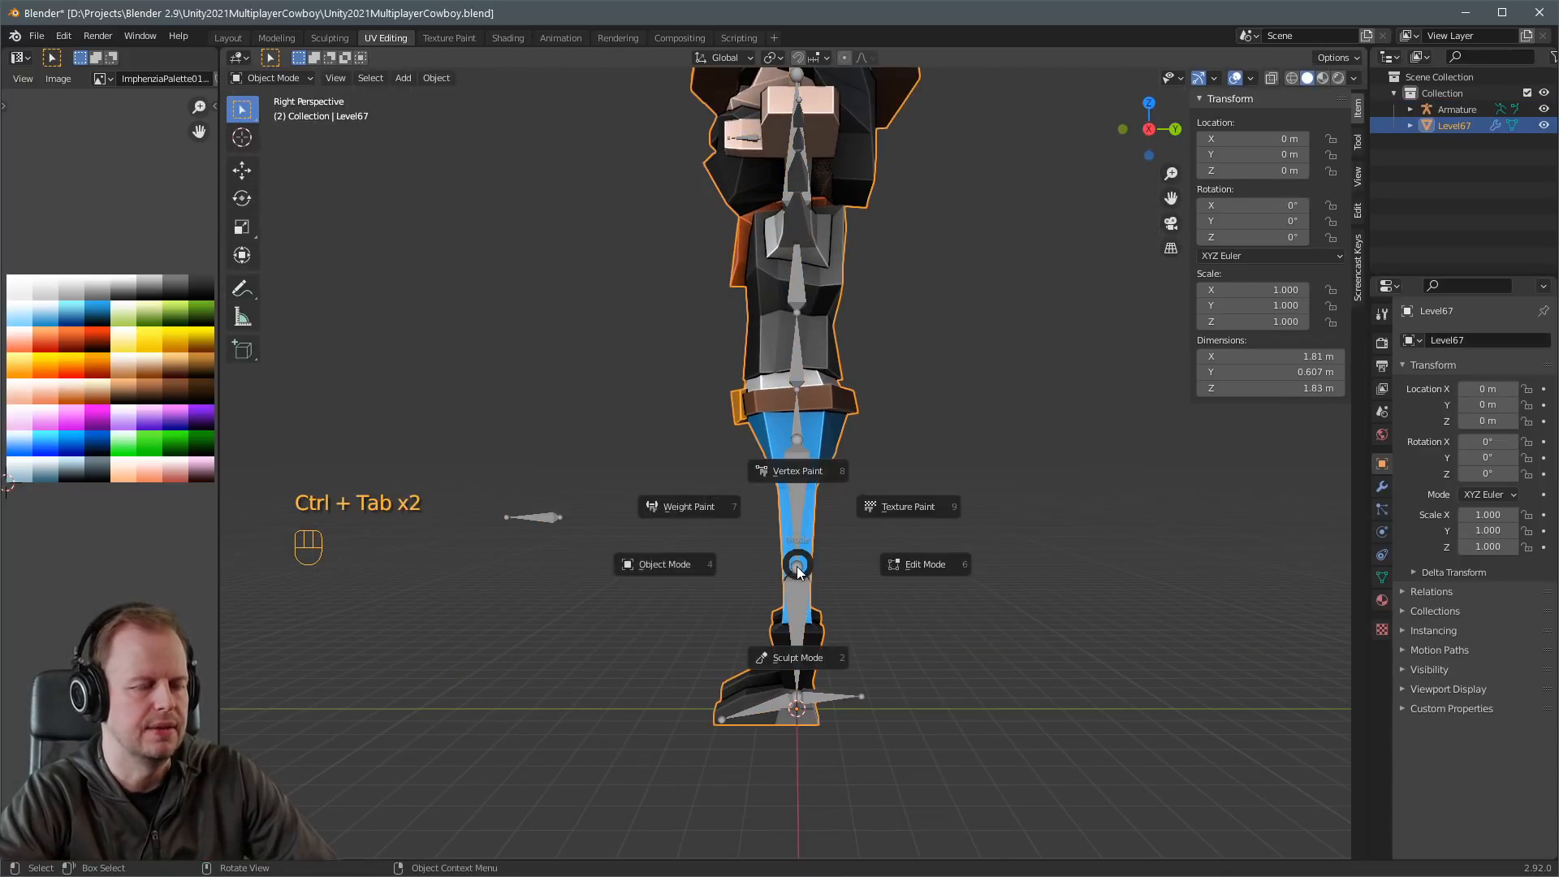
pyautogui.hotkey('ctrl', 'Tab')
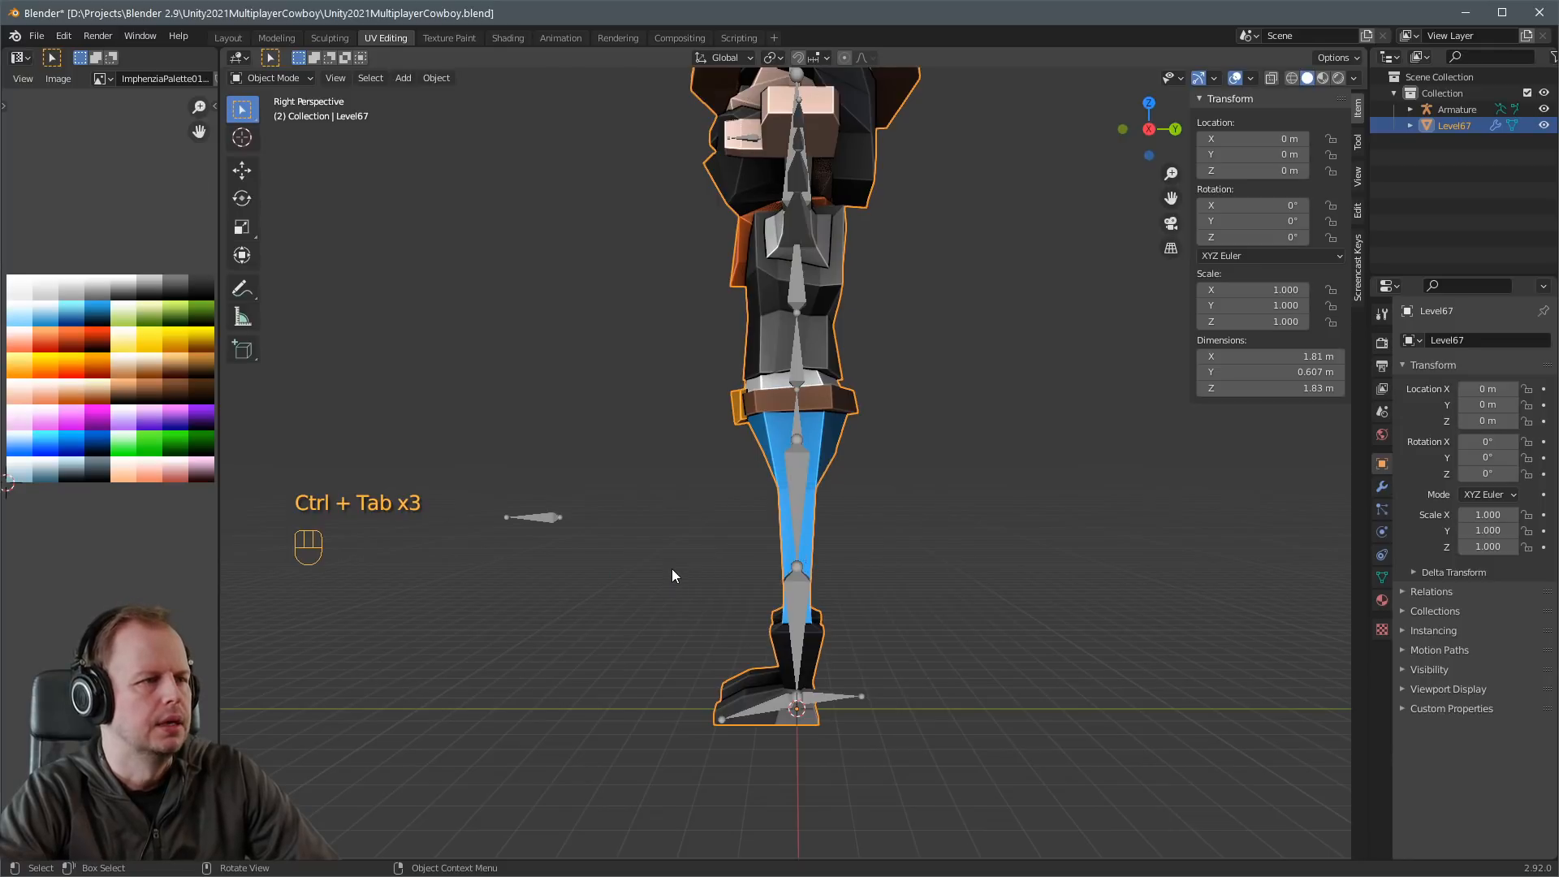
pyautogui.click(797, 564)
pyautogui.press('Tab')
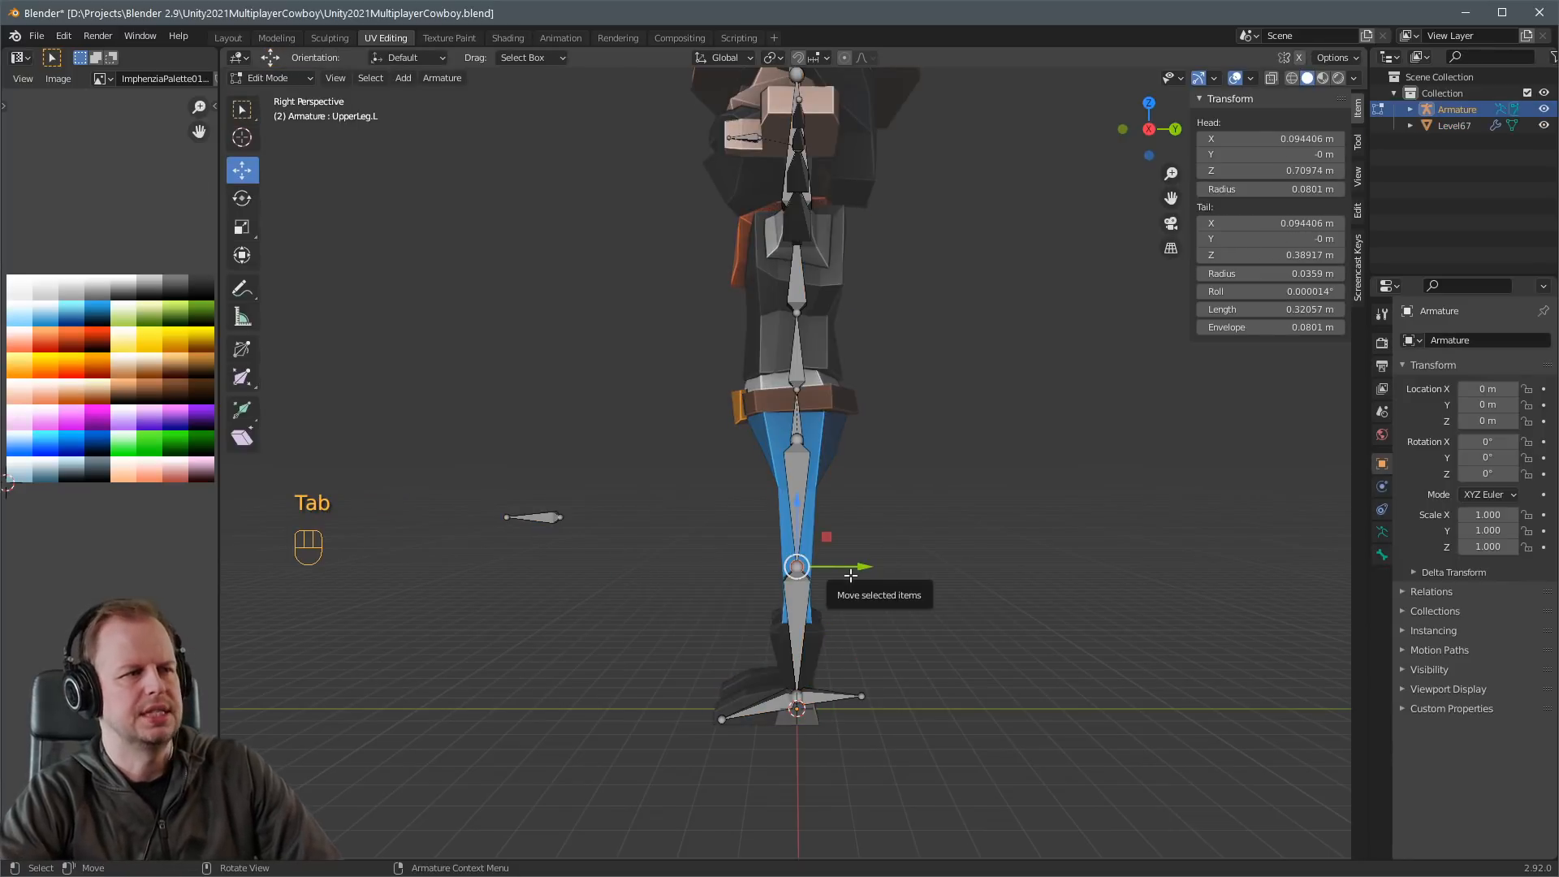
# In the right side view, move the left knee joint about 0.013 m forward along Y.
pyautogui.press('KP_3')
pyautogui.press('g')
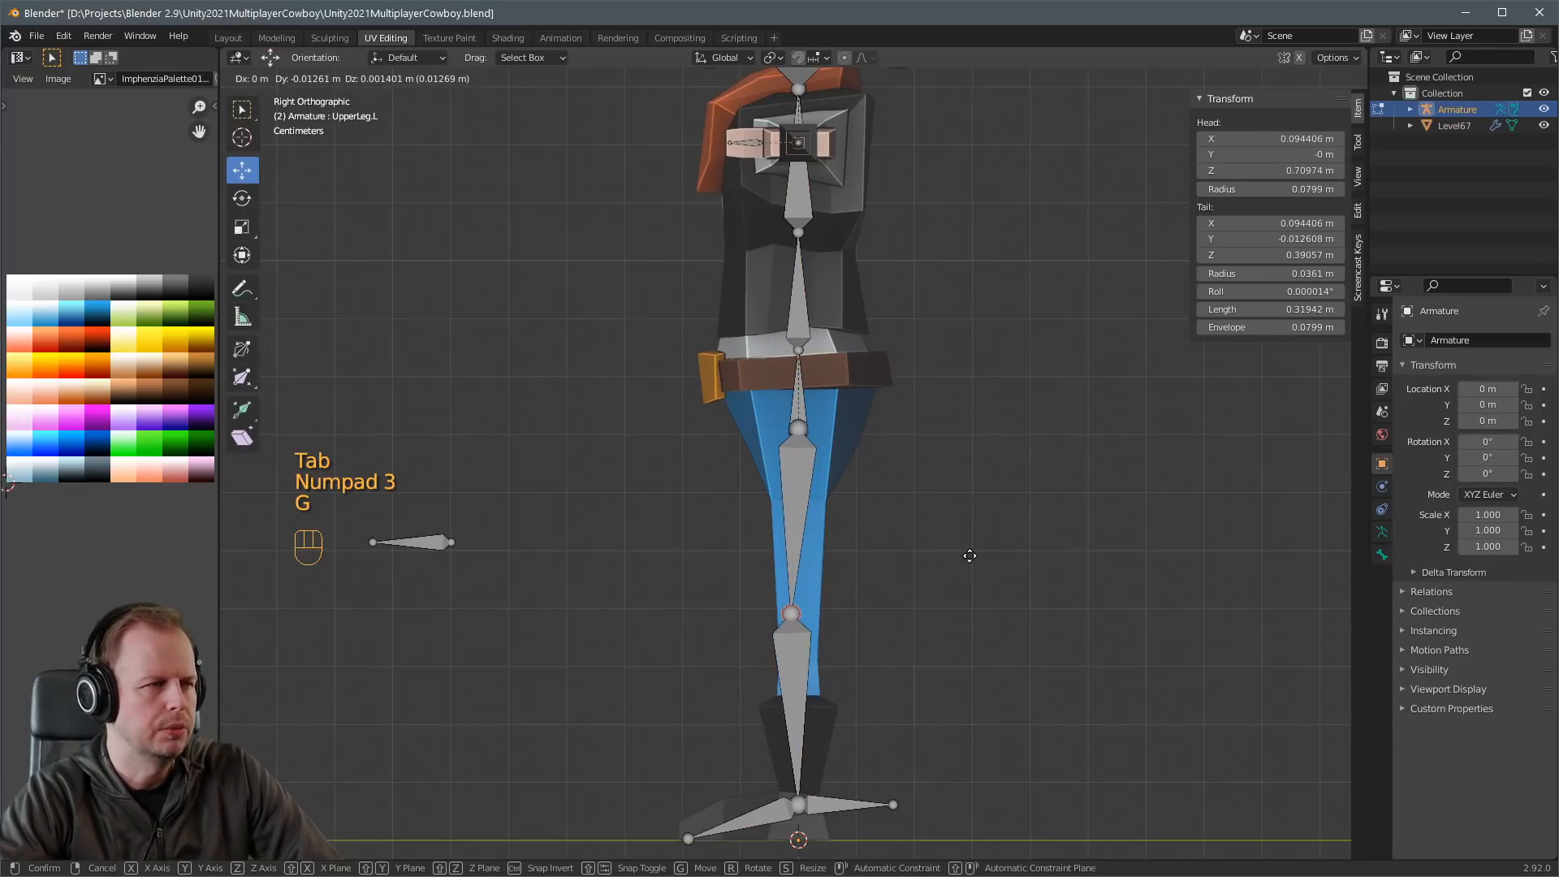
pyautogui.click(922, 640)
pyautogui.click(808, 804)
pyautogui.press('g')
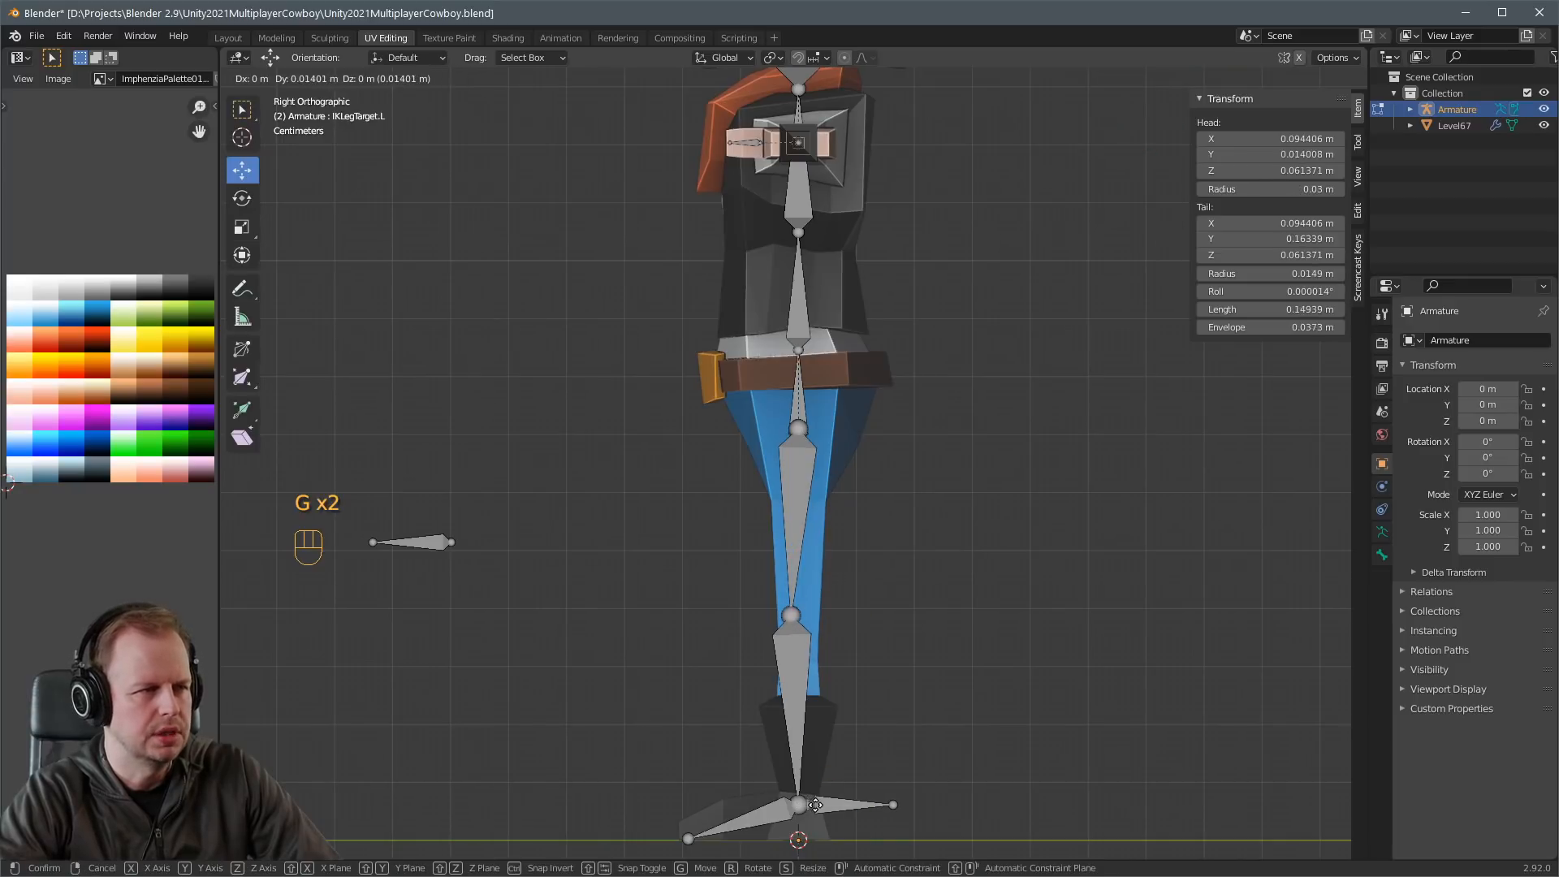
pyautogui.click(798, 803)
pyautogui.rightClick(827, 791)
pyautogui.click(827, 795)
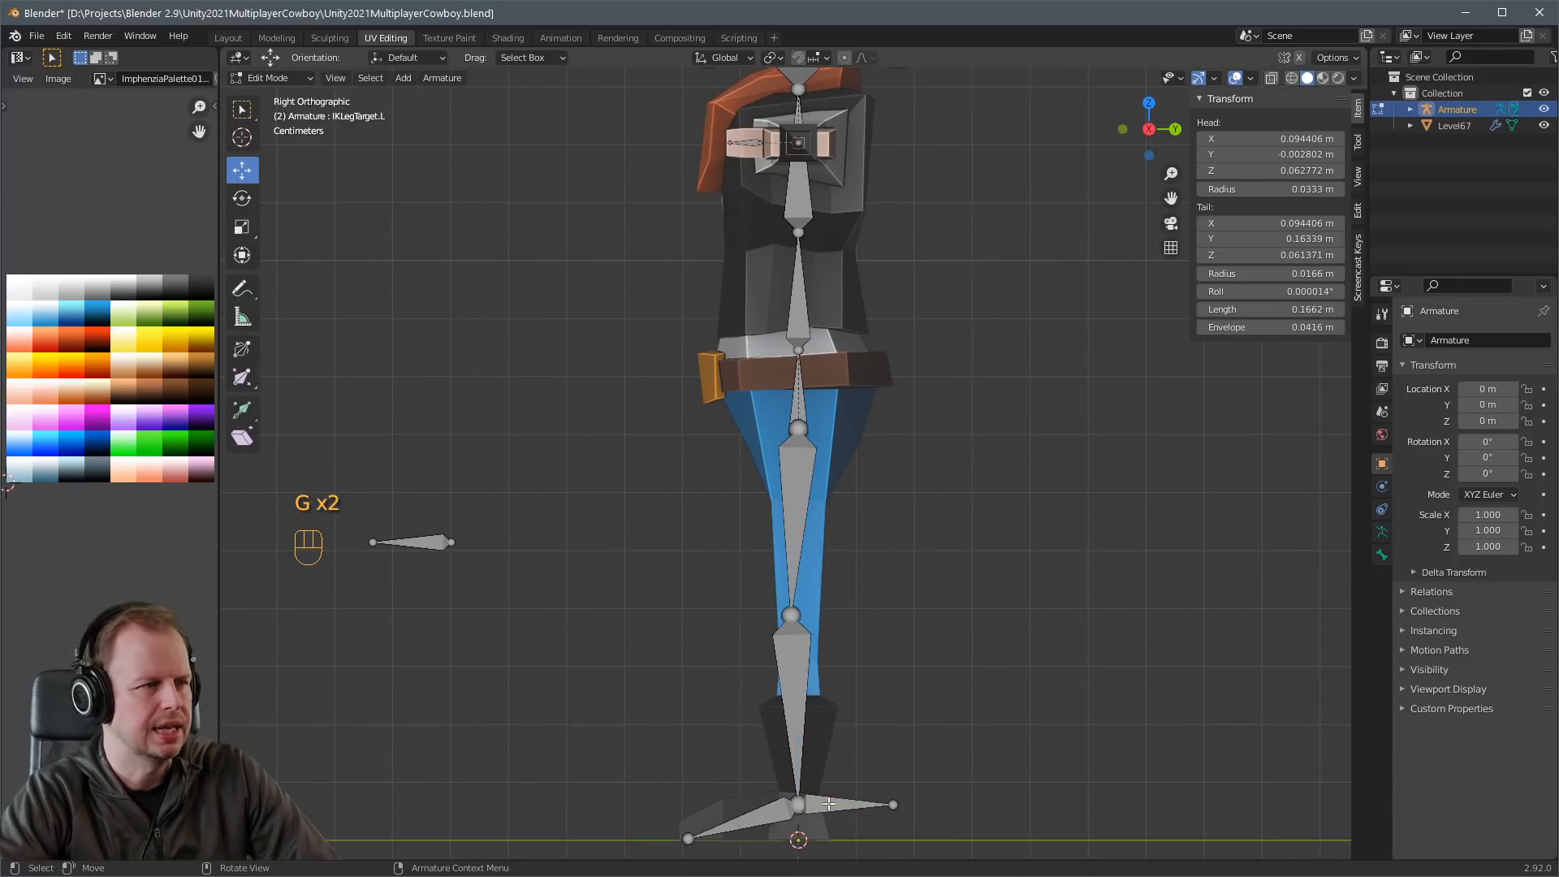
# Box-select the coincident left ankle joints and move them together about 0.008 m back in Y and 0.007 m up in Z.
pyautogui.click(800, 811)
pyautogui.press('a')
pyautogui.press('a')
pyautogui.press('b')
pyautogui.moveTo(761, 771); pyautogui.dragTo(837, 835)
pyautogui.press('g')
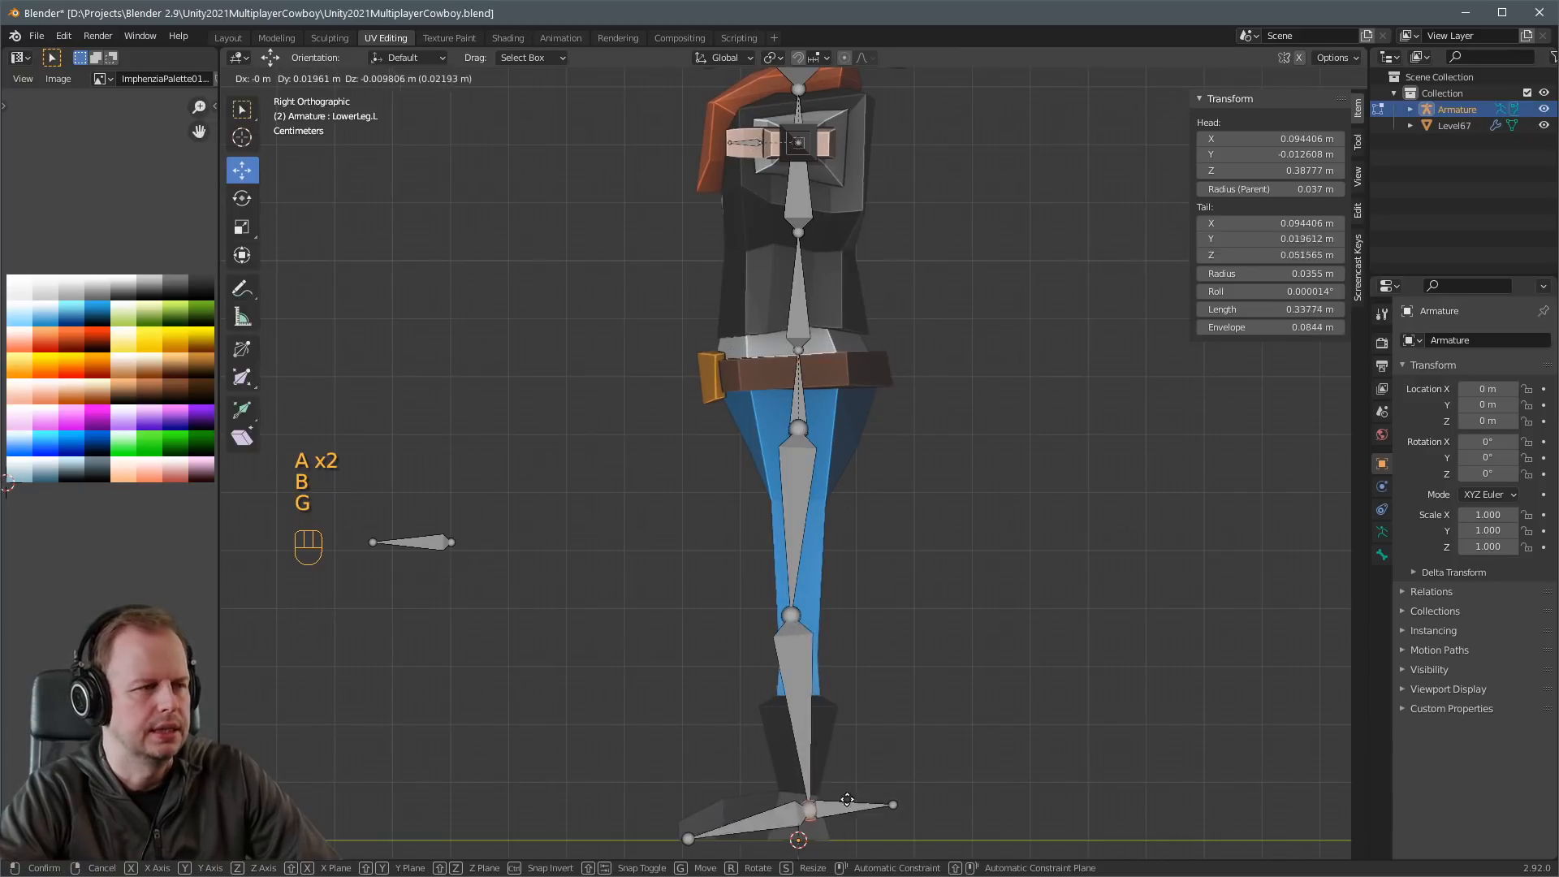
pyautogui.click(848, 788)
pyautogui.press('g')
pyautogui.click(858, 754)
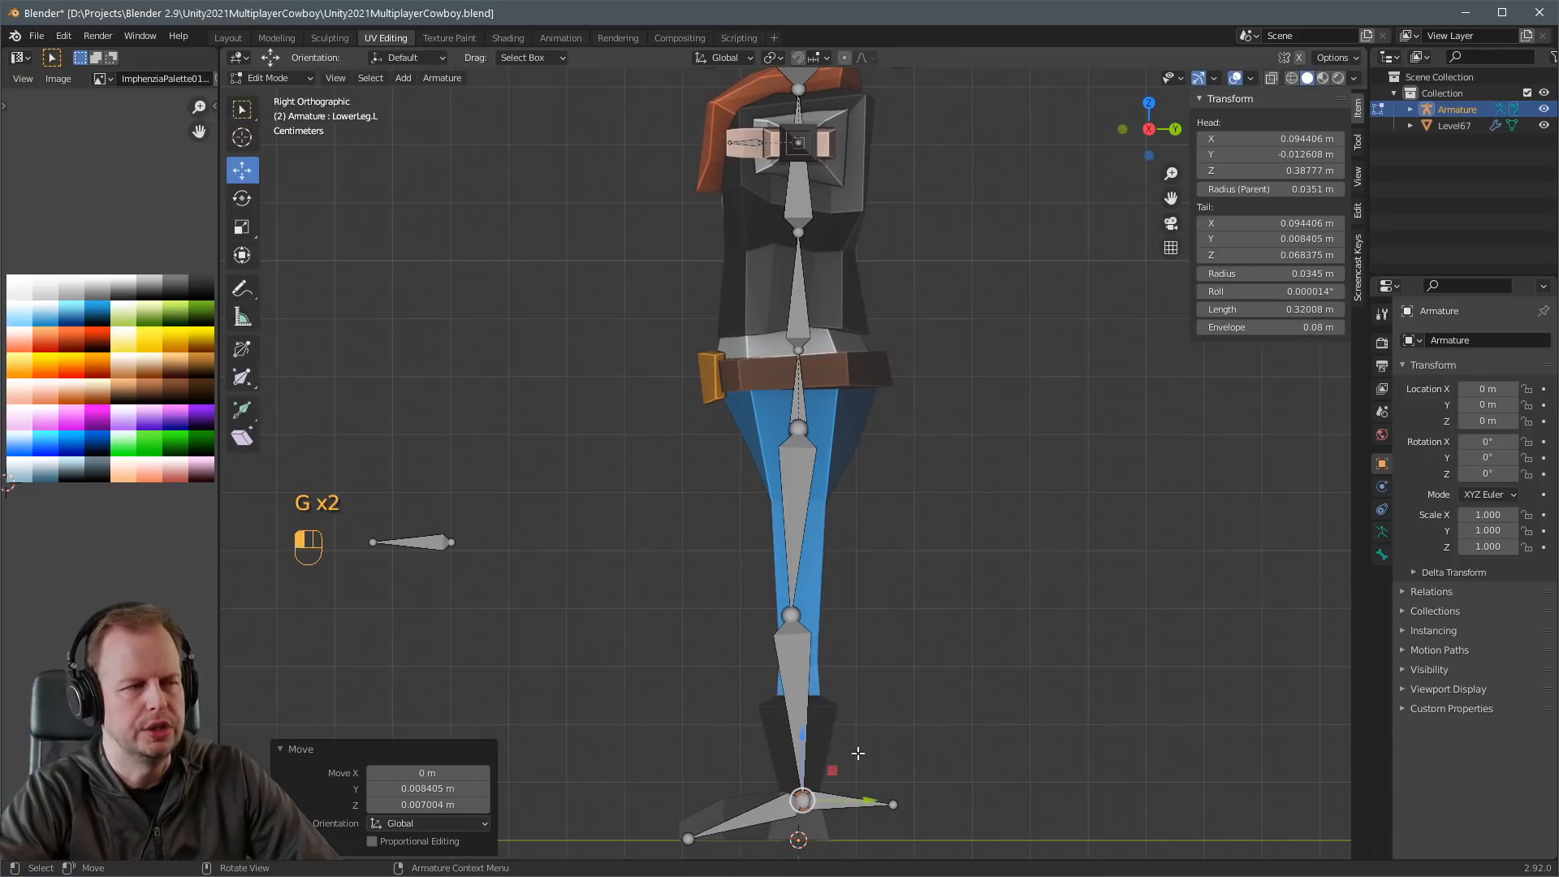
# Move the UpperLeg.L bone about 0.007 m back in Y and 0.003 m down in Z.
pyautogui.click(798, 428)
pyautogui.press('g')
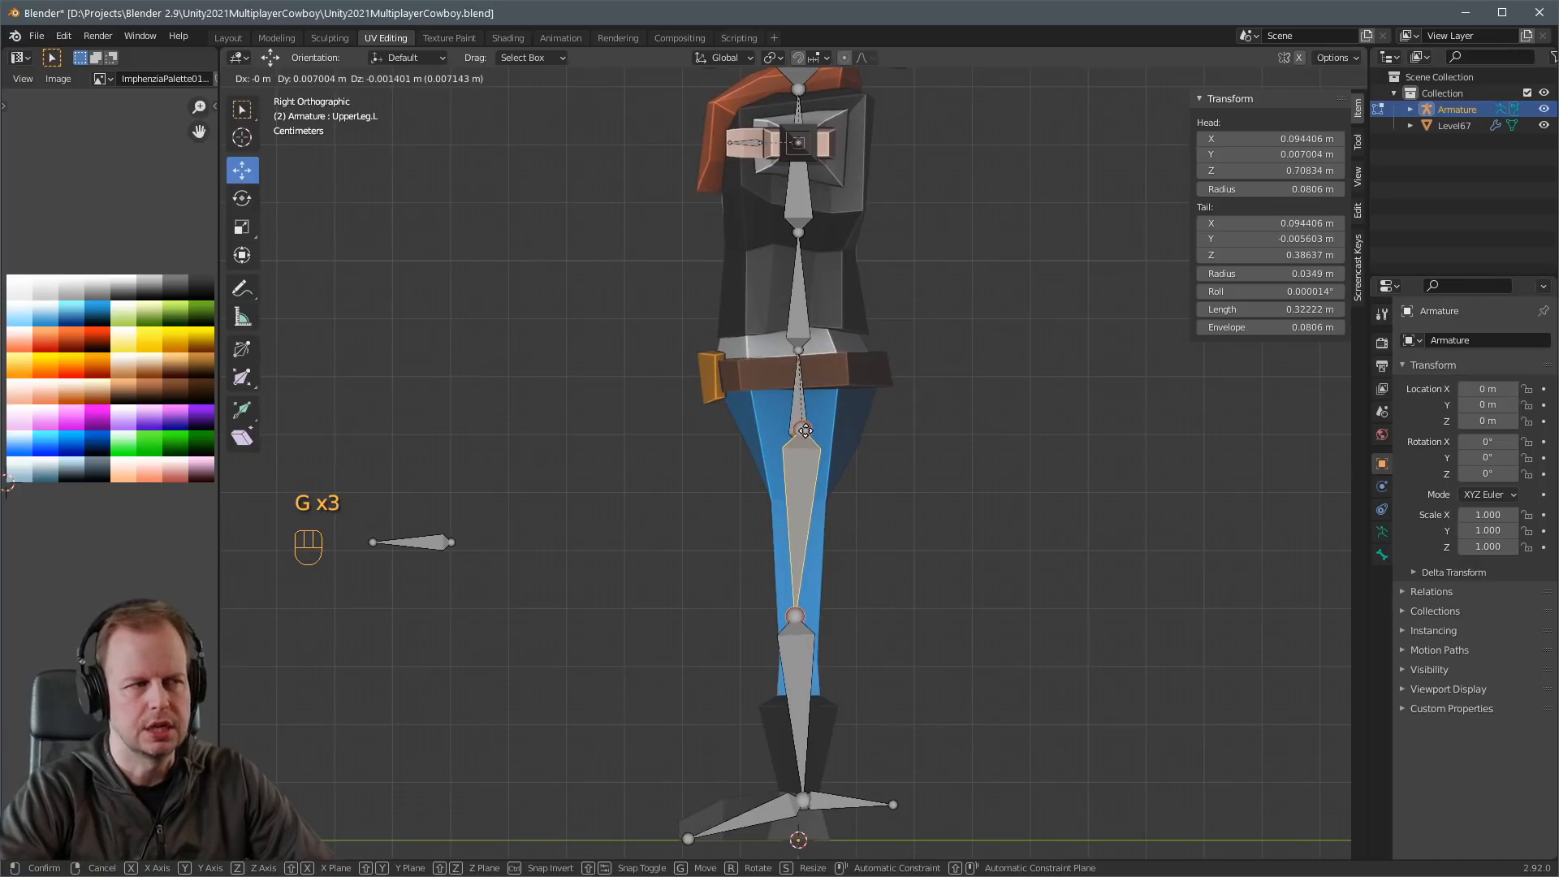
pyautogui.click(803, 430)
# Box-select the coincident left ankle joints and nudge them slightly back in Y and up in Z.
pyautogui.press('a')
pyautogui.press('a')
pyautogui.press('b')
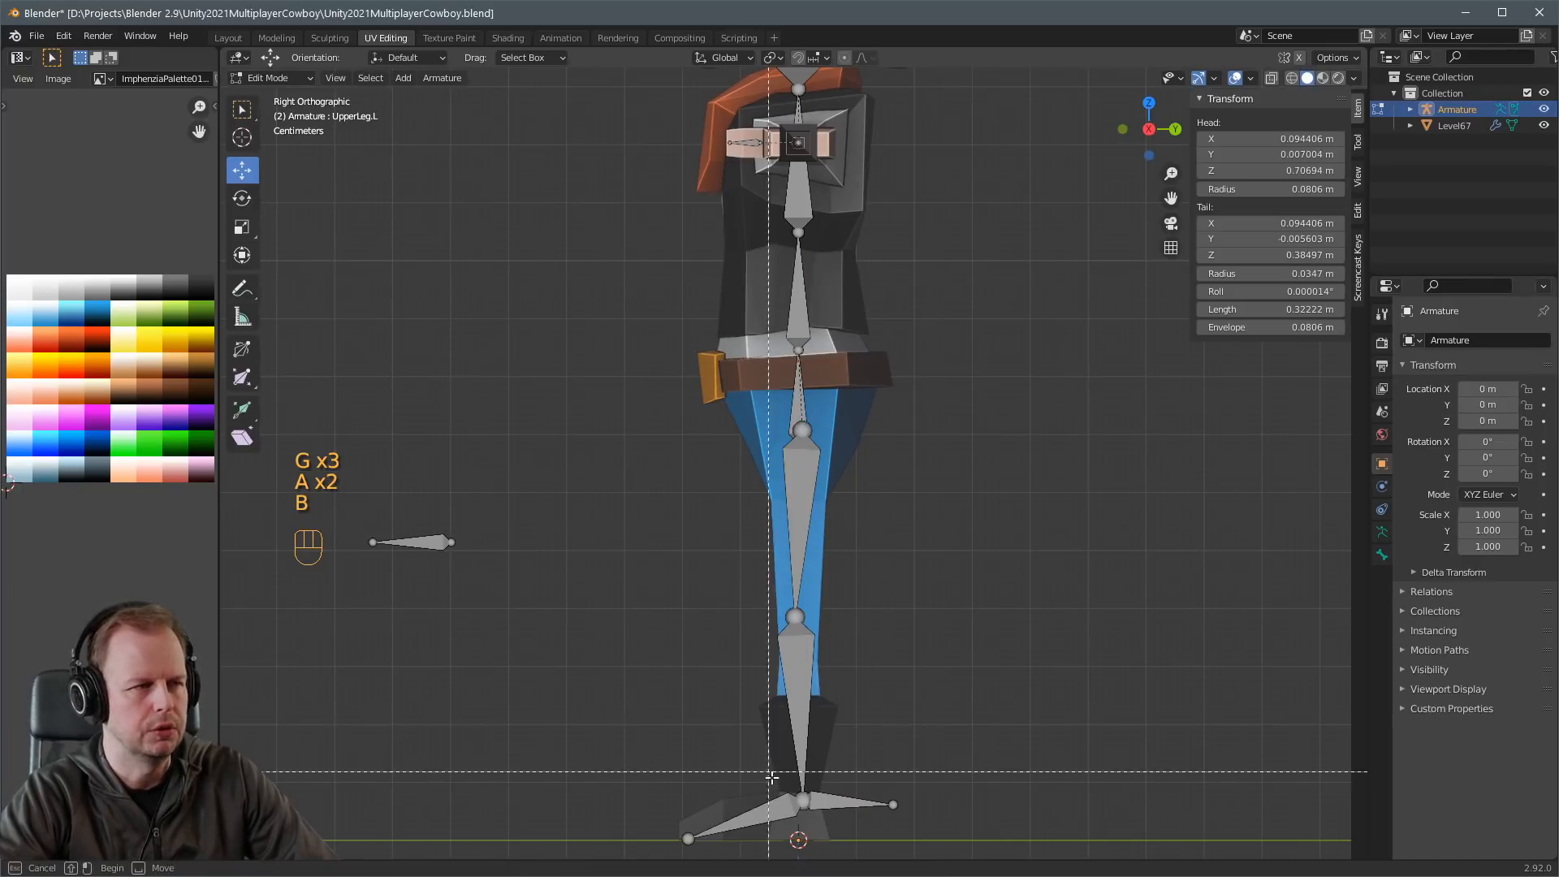
pyautogui.moveTo(771, 770); pyautogui.dragTo(840, 819)
pyautogui.press('g')
pyautogui.click(841, 817)
pyautogui.press('a')
pyautogui.press('a')
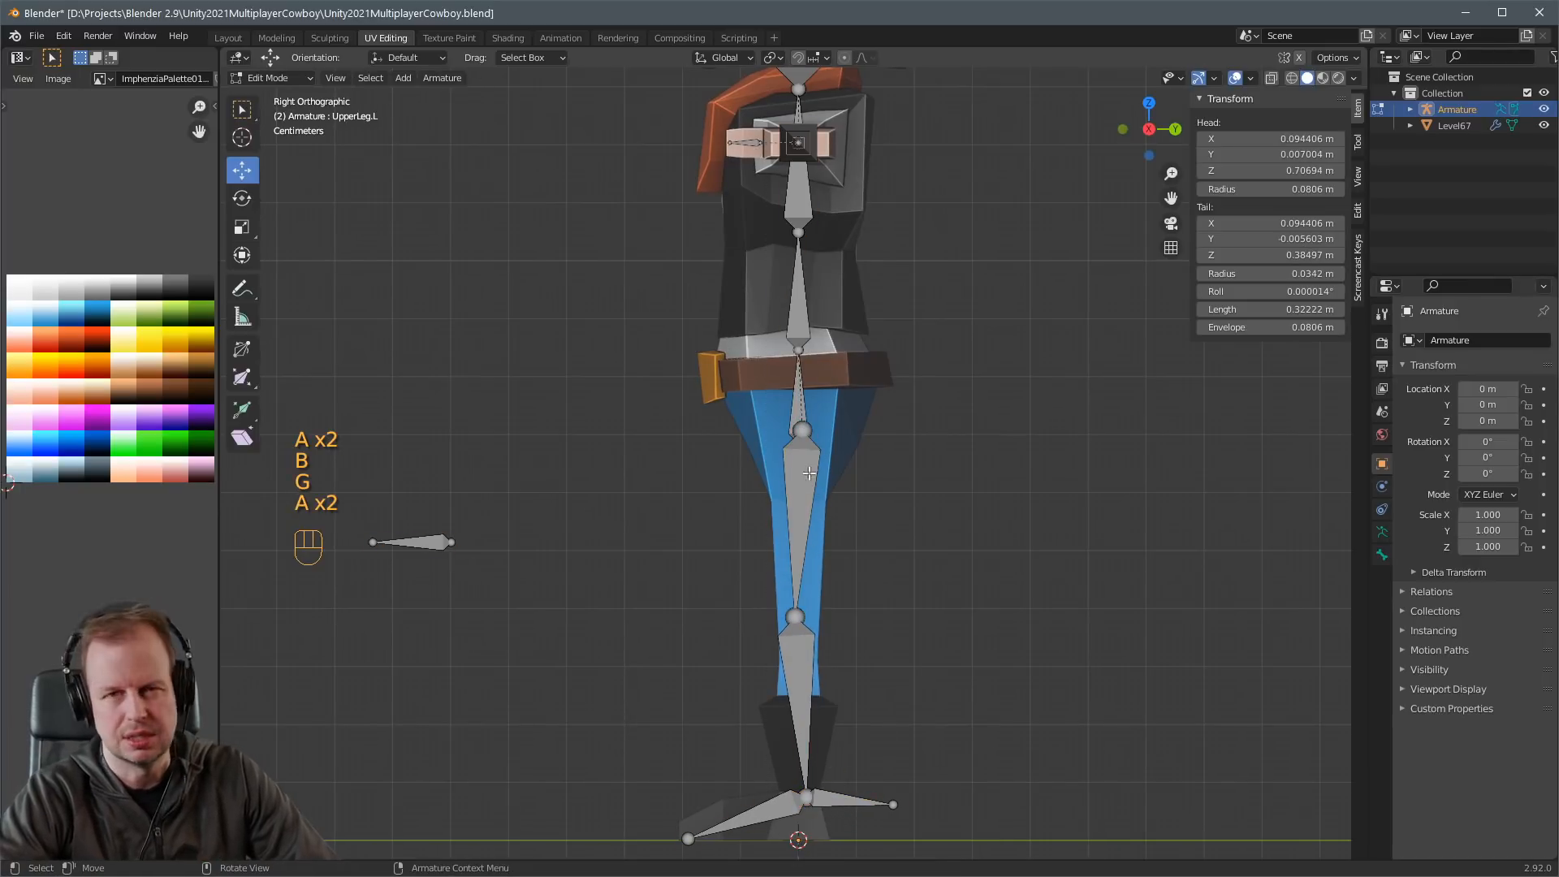
# Move the hip-end joint of the UpperLeg.L bone about 0.004 m forward in Y and 0.004 m down in Z.
pyautogui.click(802, 428)
pyautogui.press('b')
pyautogui.click(805, 428)
pyautogui.press('2')
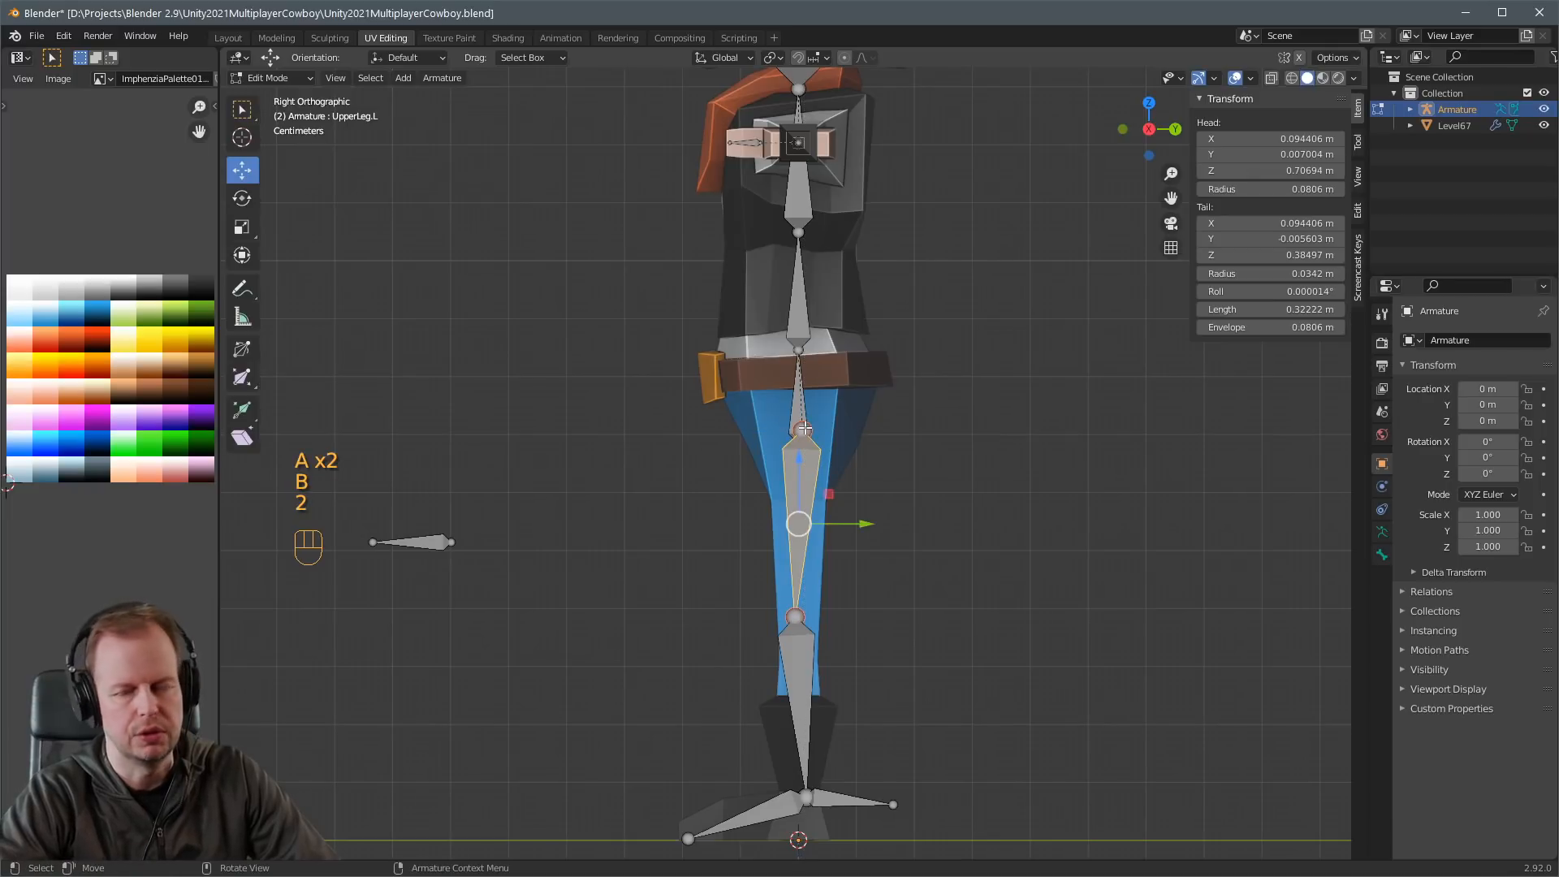
pyautogui.press('g')
pyautogui.click(803, 430)
# Examine the left arm's elbow and hand joints from above, checking how the UpperArm.L bone bends.
pyautogui.moveTo(803, 430); pyautogui.dragTo(860, 497, button='middle')
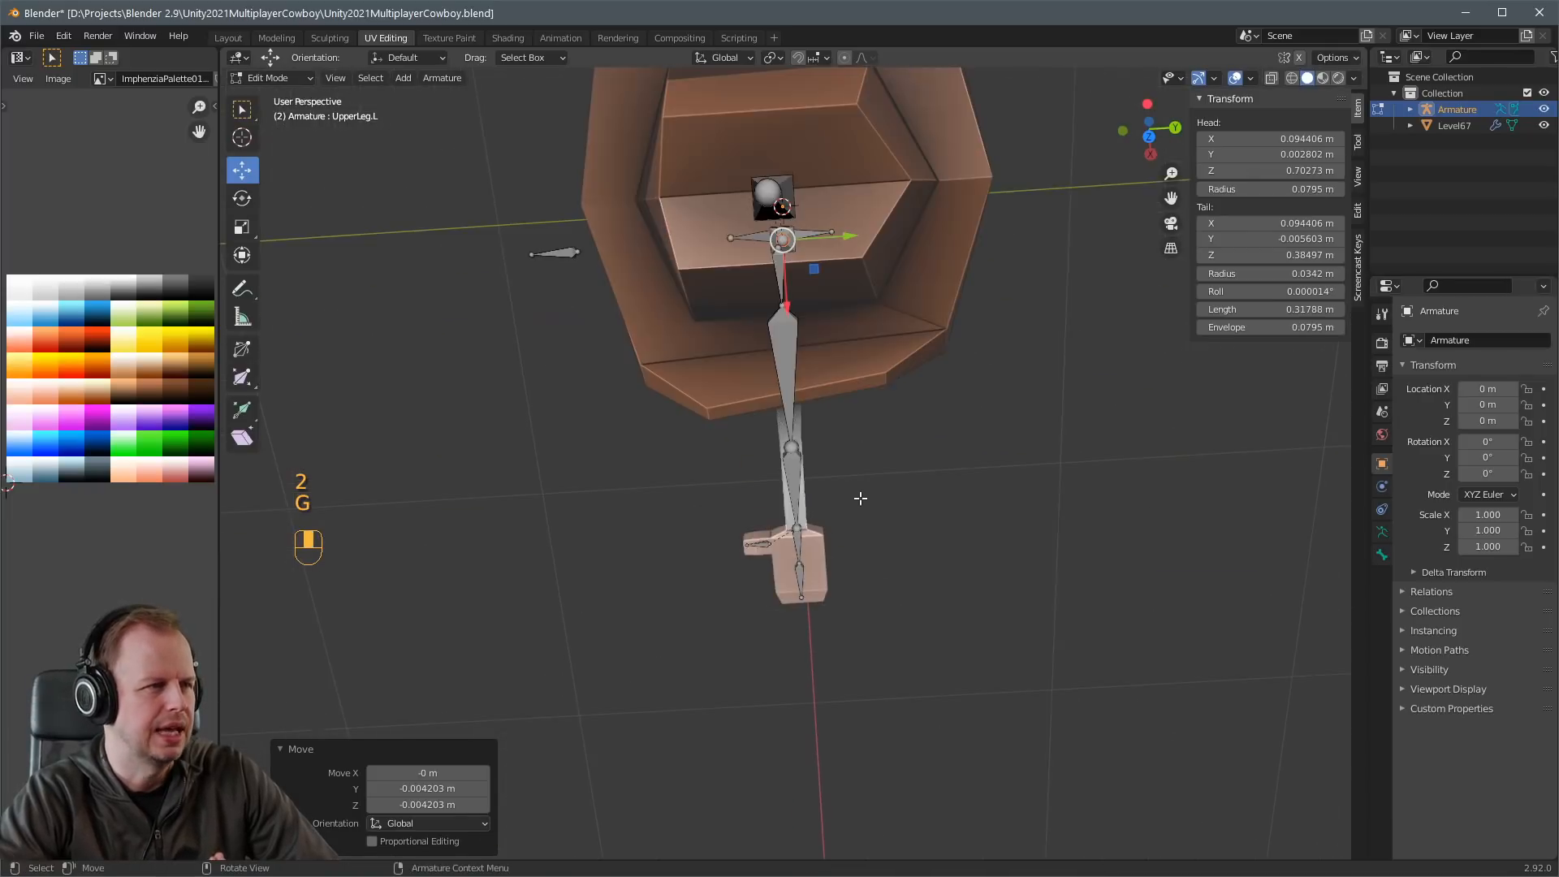
pyautogui.click(794, 447)
pyautogui.moveTo(793, 447); pyautogui.dragTo(804, 381, button='middle')
pyautogui.moveTo(857, 377); pyautogui.dragTo(857, 376)
pyautogui.press('a')
pyautogui.press('a')
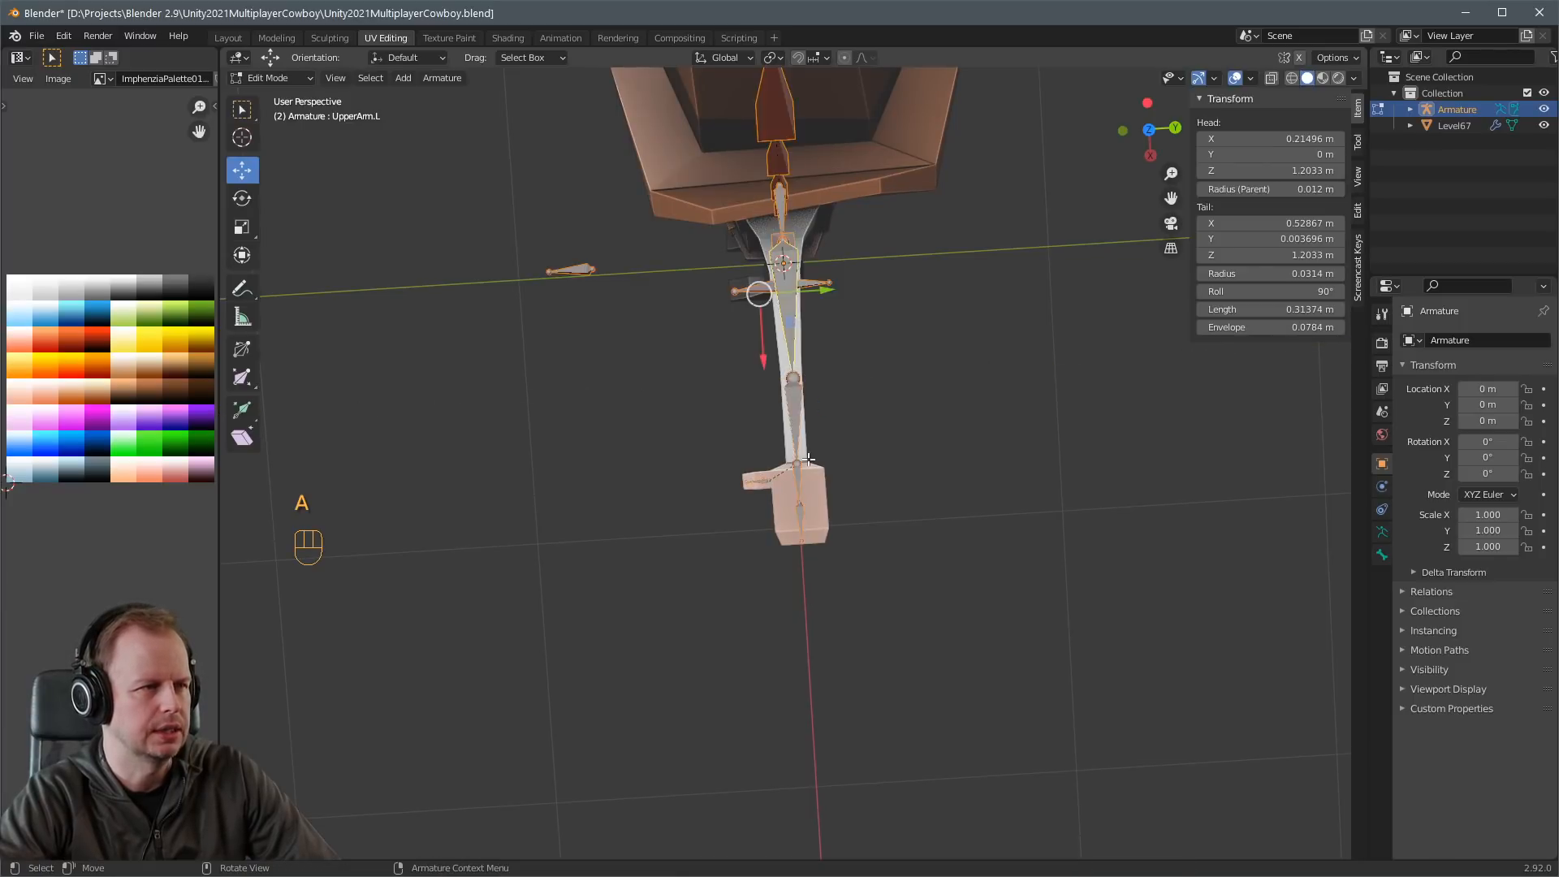
pyautogui.press('b')
pyautogui.moveTo(779, 453); pyautogui.dragTo(861, 604)
pyautogui.moveTo(844, 498); pyautogui.dragTo(850, 500)
pyautogui.scroll(-3, 893, 584)
pyautogui.click(902, 605)
pyautogui.moveTo(966, 605); pyautogui.dragTo(912, 452, button='middle')
pyautogui.scroll(2, 912, 452)
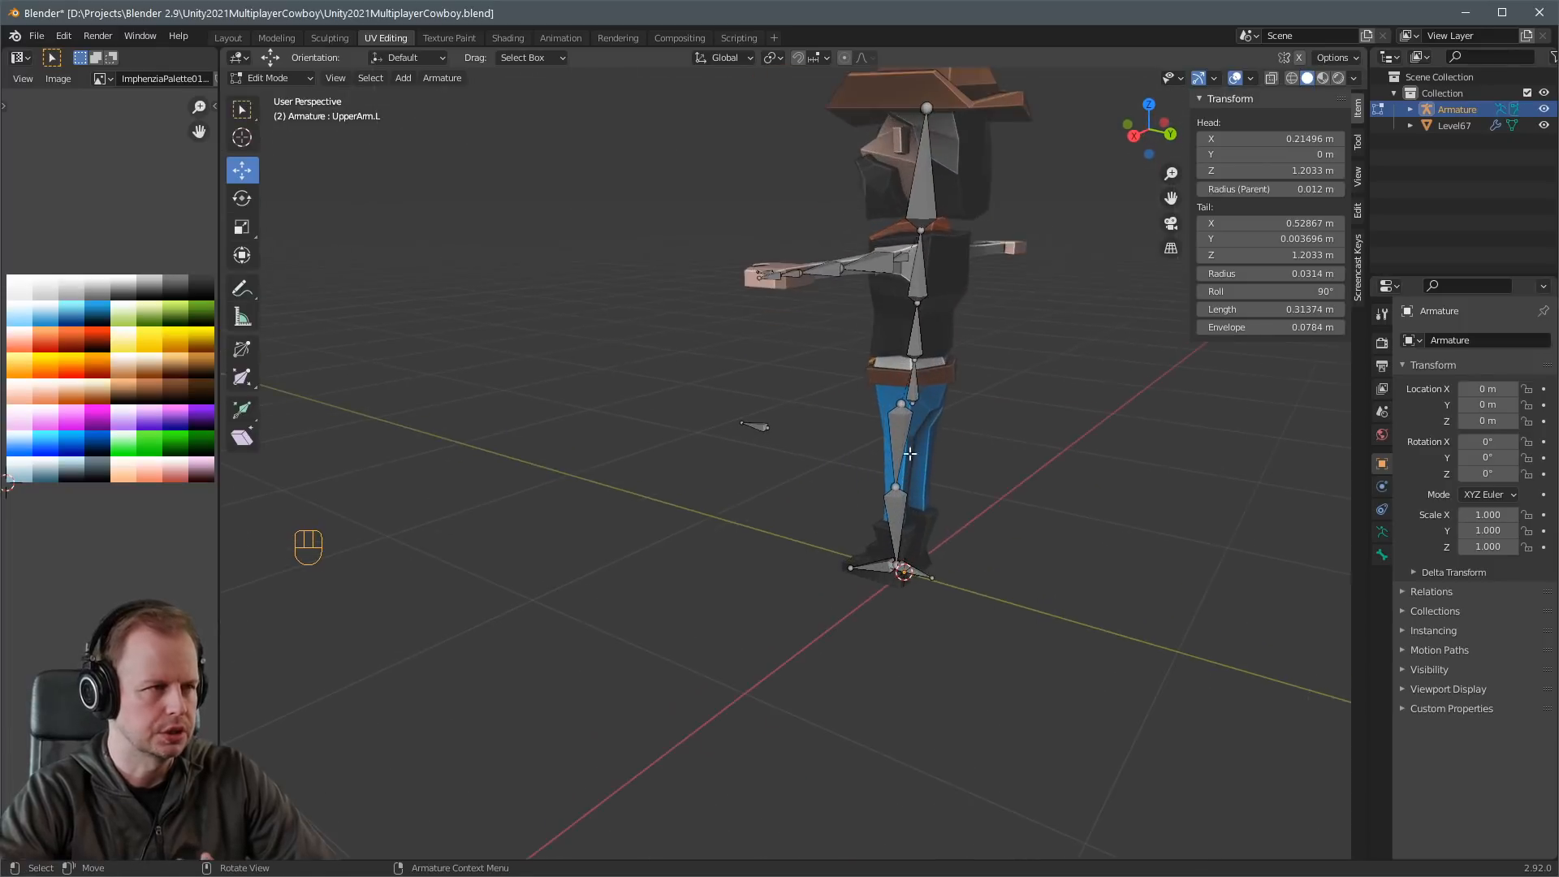
# Switch to Pose Mode and test the left knee's bend by moving the IKLegTarget.L bone up and forward in the right side view.
pyautogui.moveTo(690, 548); pyautogui.dragTo(808, 534, button='middle')
pyautogui.scroll(3, 753, 590)
pyautogui.click(692, 588)
pyautogui.hotkey('ctrl', 'Tab')
pyautogui.hotkey('ctrl', 'Tab')
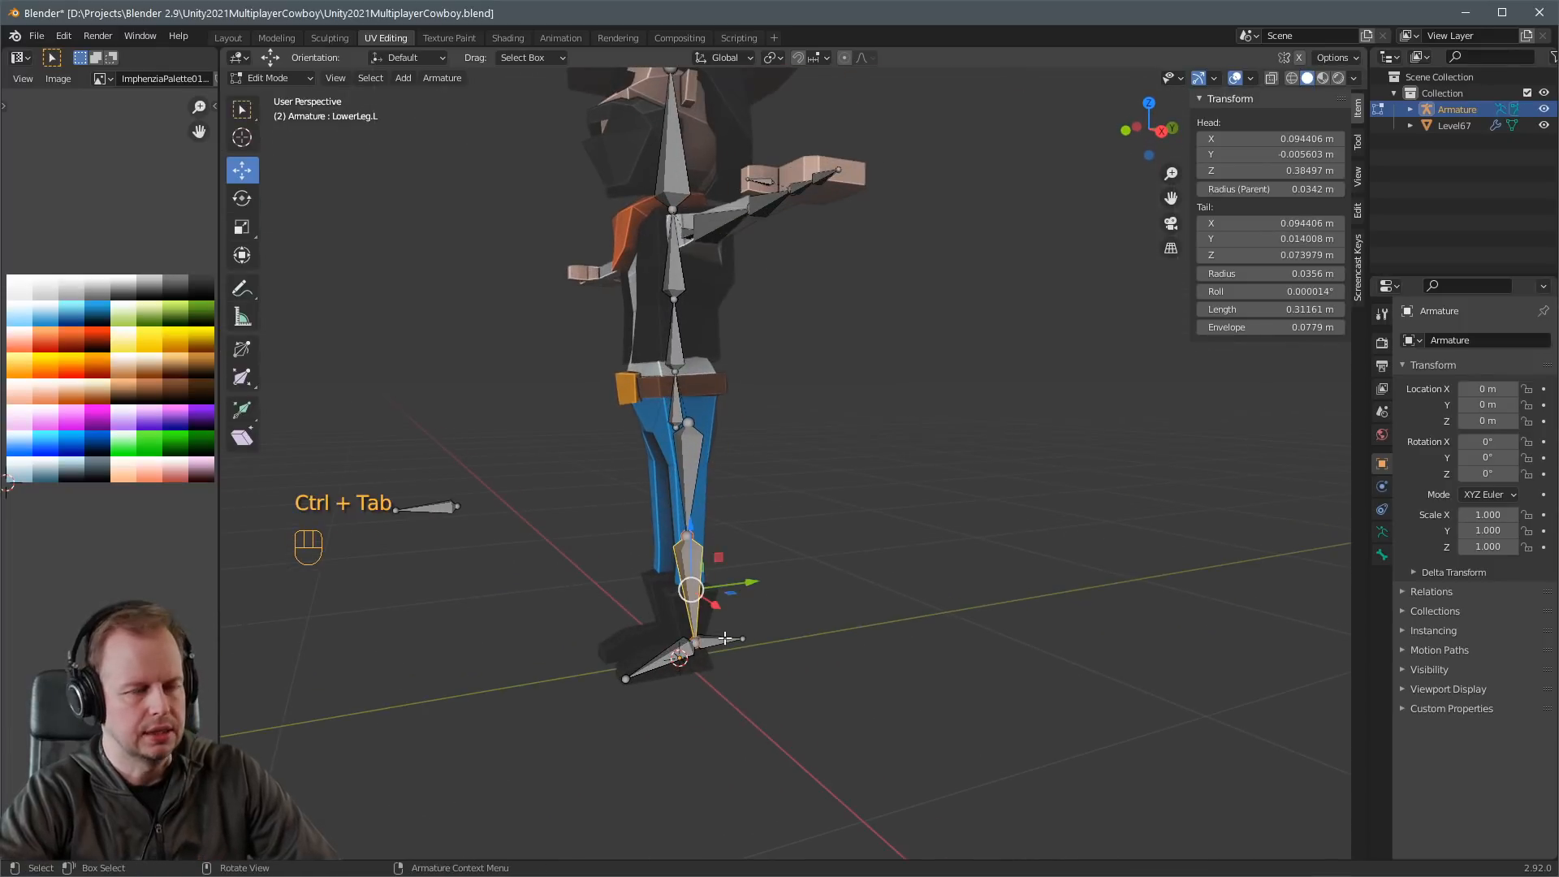
pyautogui.click(700, 670)
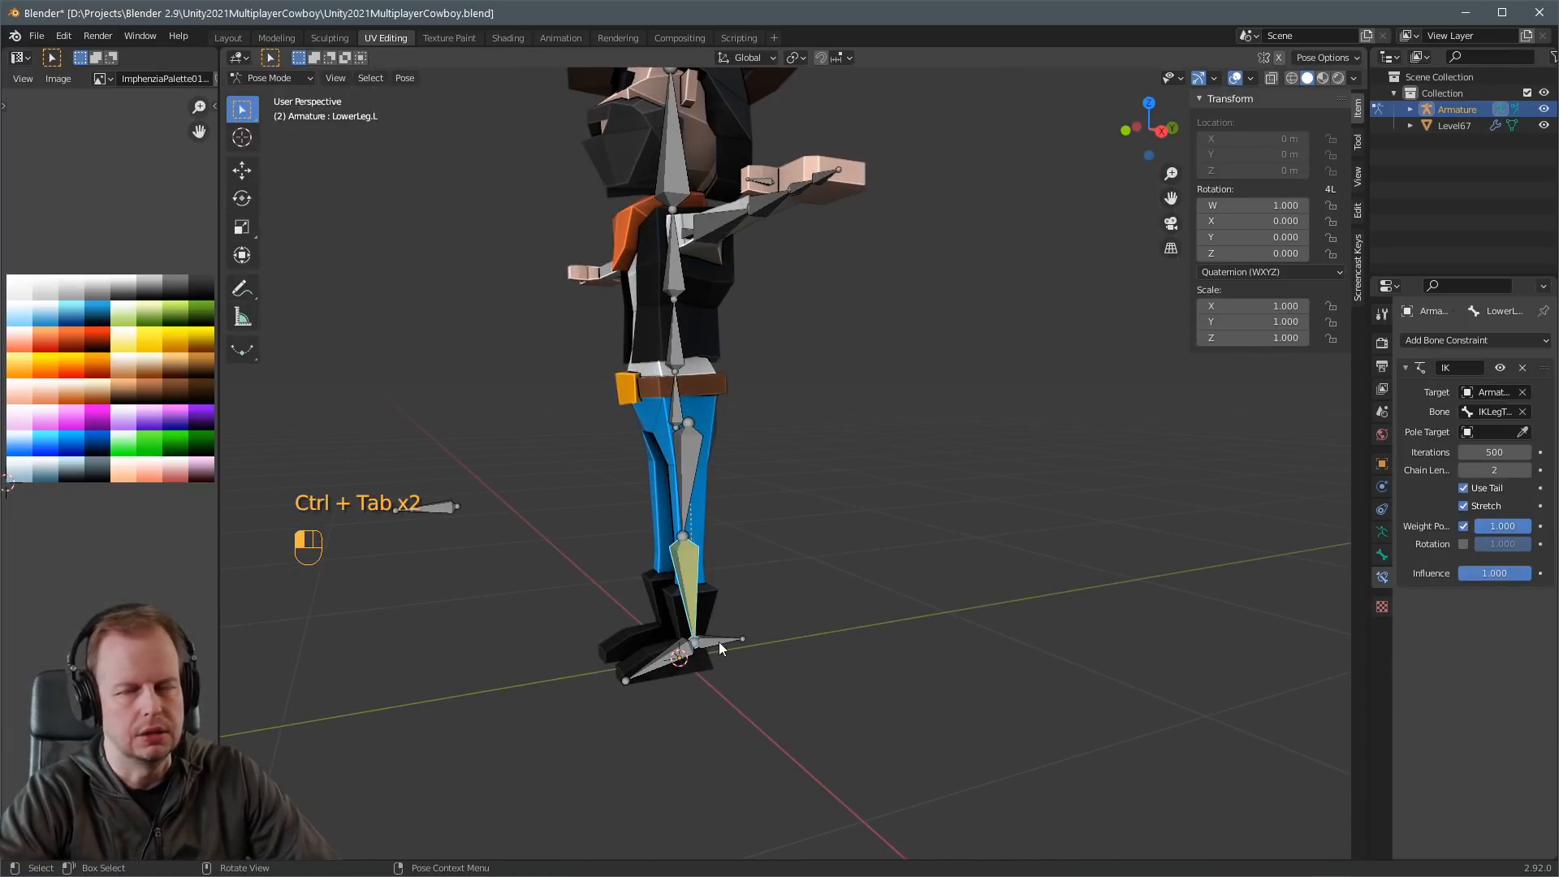
pyautogui.click(744, 638)
pyautogui.press('KP_3')
pyautogui.press('g')
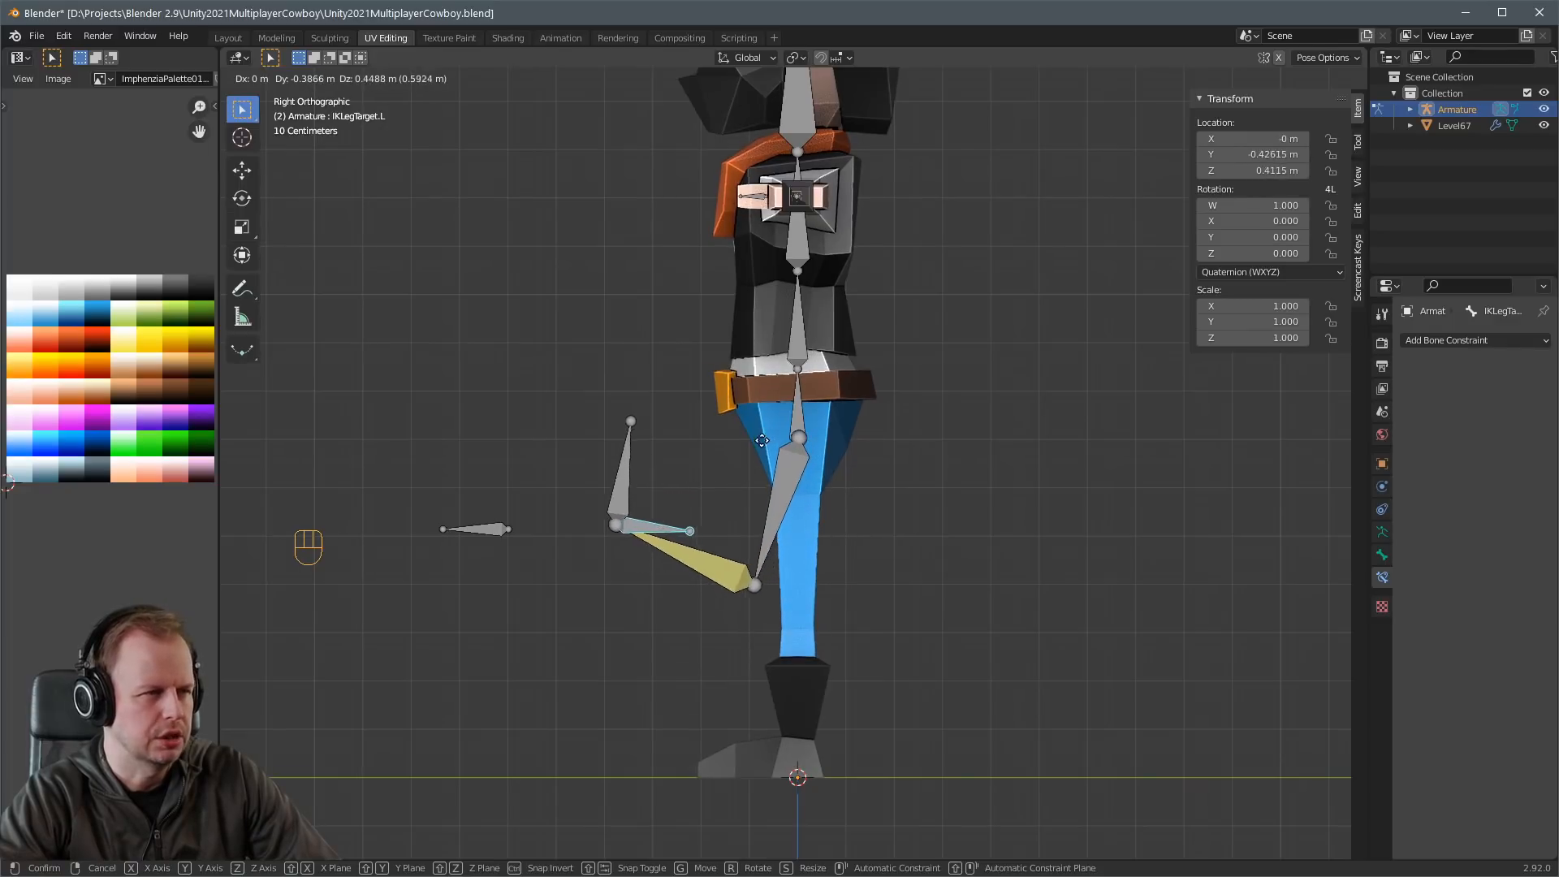
pyautogui.rightClick(737, 471)
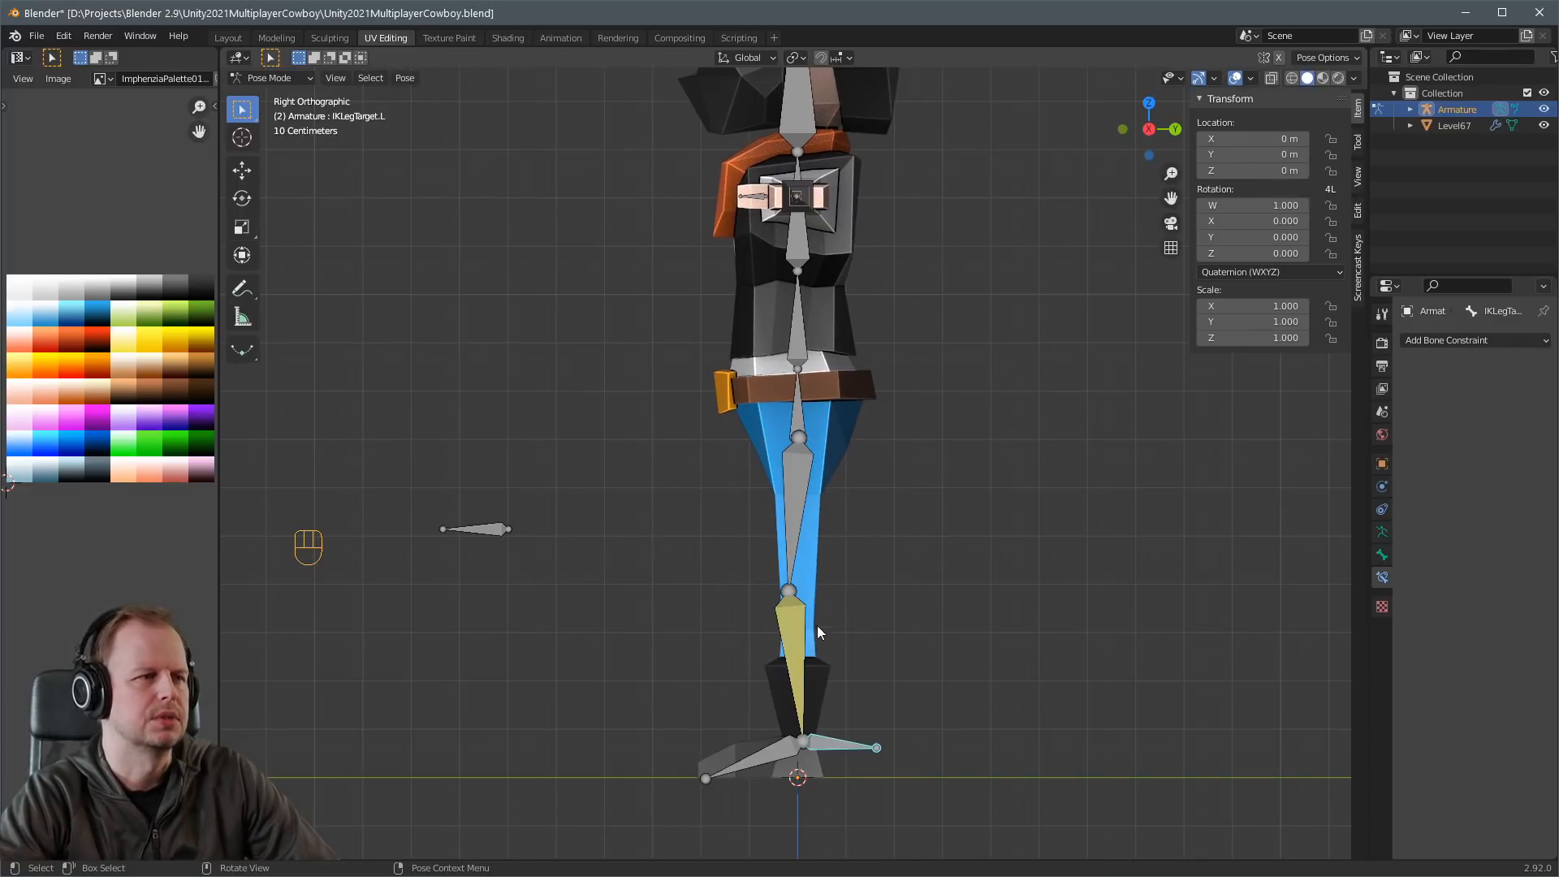
# Return the armature to Edit Mode and recalculate the roll of all bones by View Axis from the front view.
pyautogui.hotkey('ctrl', 'Tab')
pyautogui.scroll(-3, 836, 633)
pyautogui.press('Tab')
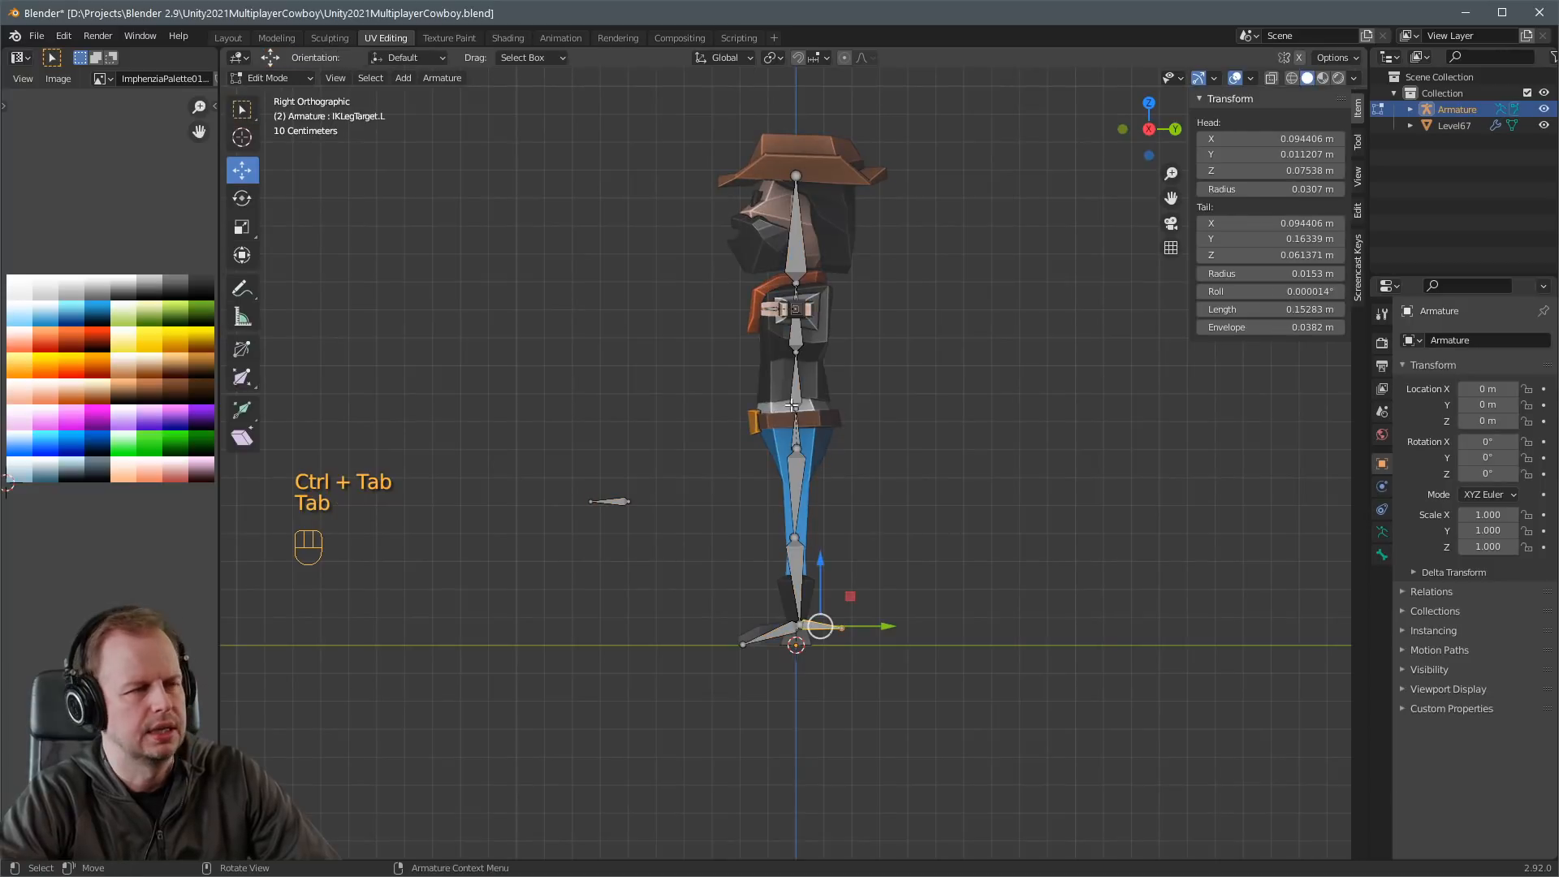
pyautogui.click(791, 405)
pyautogui.press('Tab')
pyautogui.press('Tab')
pyautogui.press('KP_1')
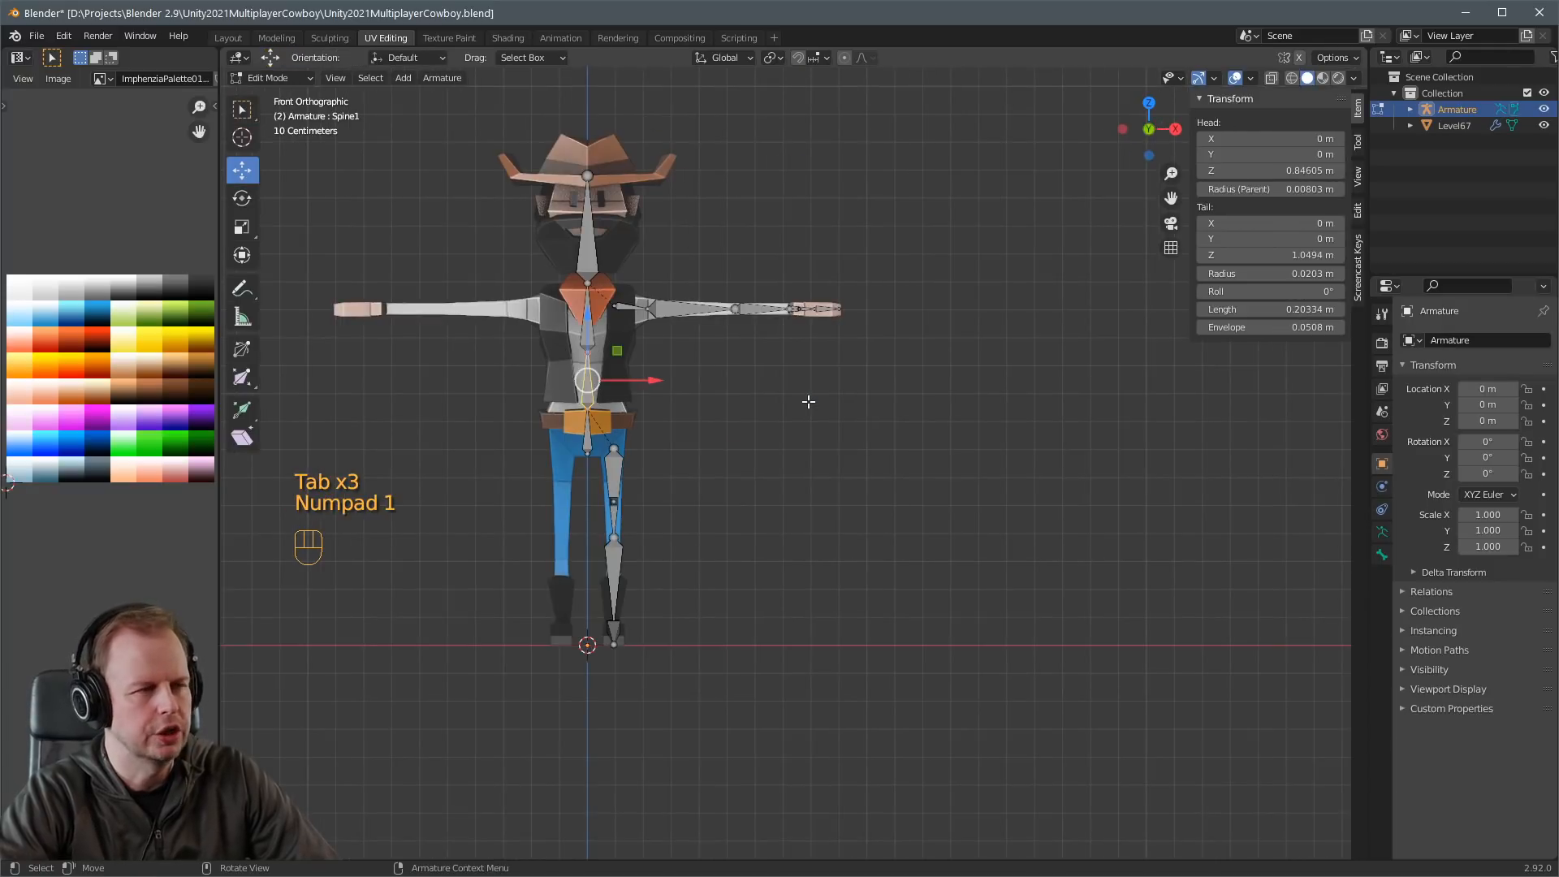
pyautogui.press('a')
pyautogui.hotkey('shift', 'n')
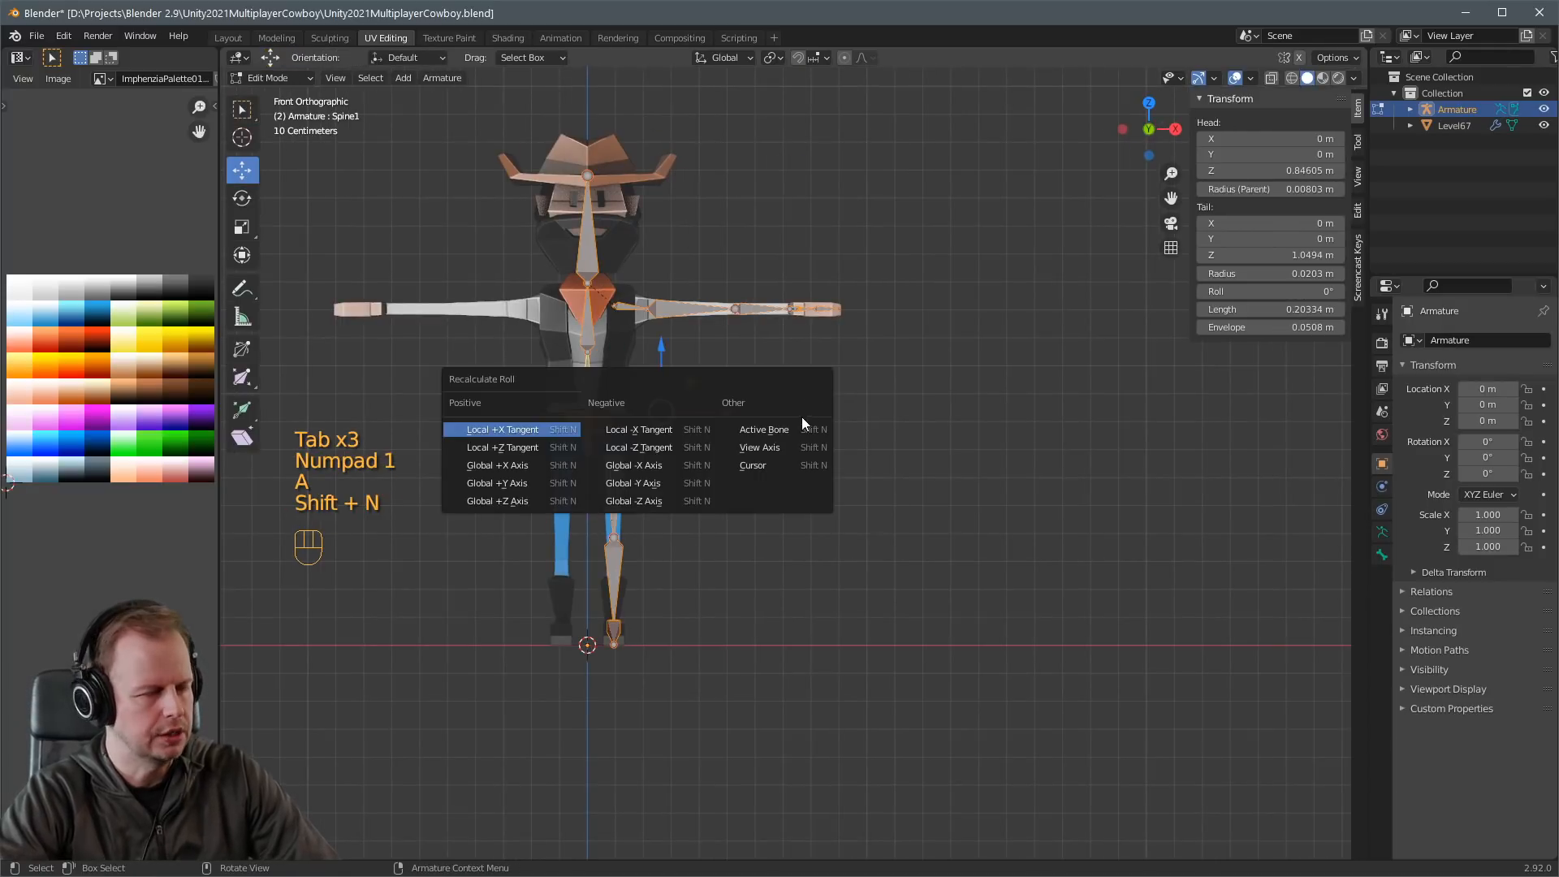
pyautogui.click(781, 449)
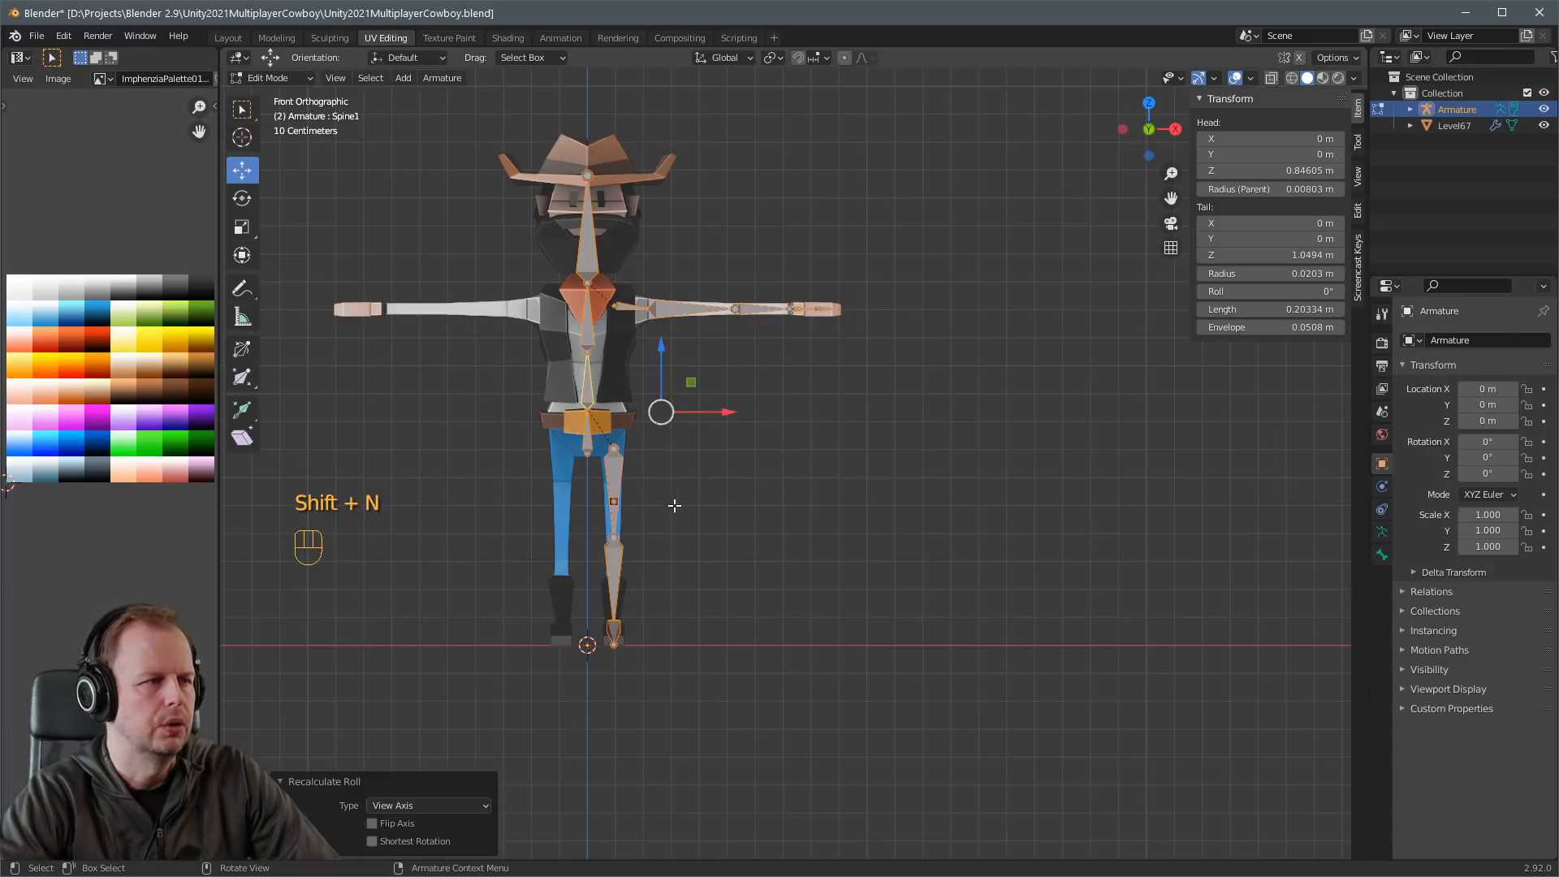
# Leave Edit Mode, rotate the Level67 mesh 180° about Z and apply its rotation.
pyautogui.moveTo(894, 442); pyautogui.dragTo(842, 425, button='middle')
pyautogui.scroll(3, 842, 425)
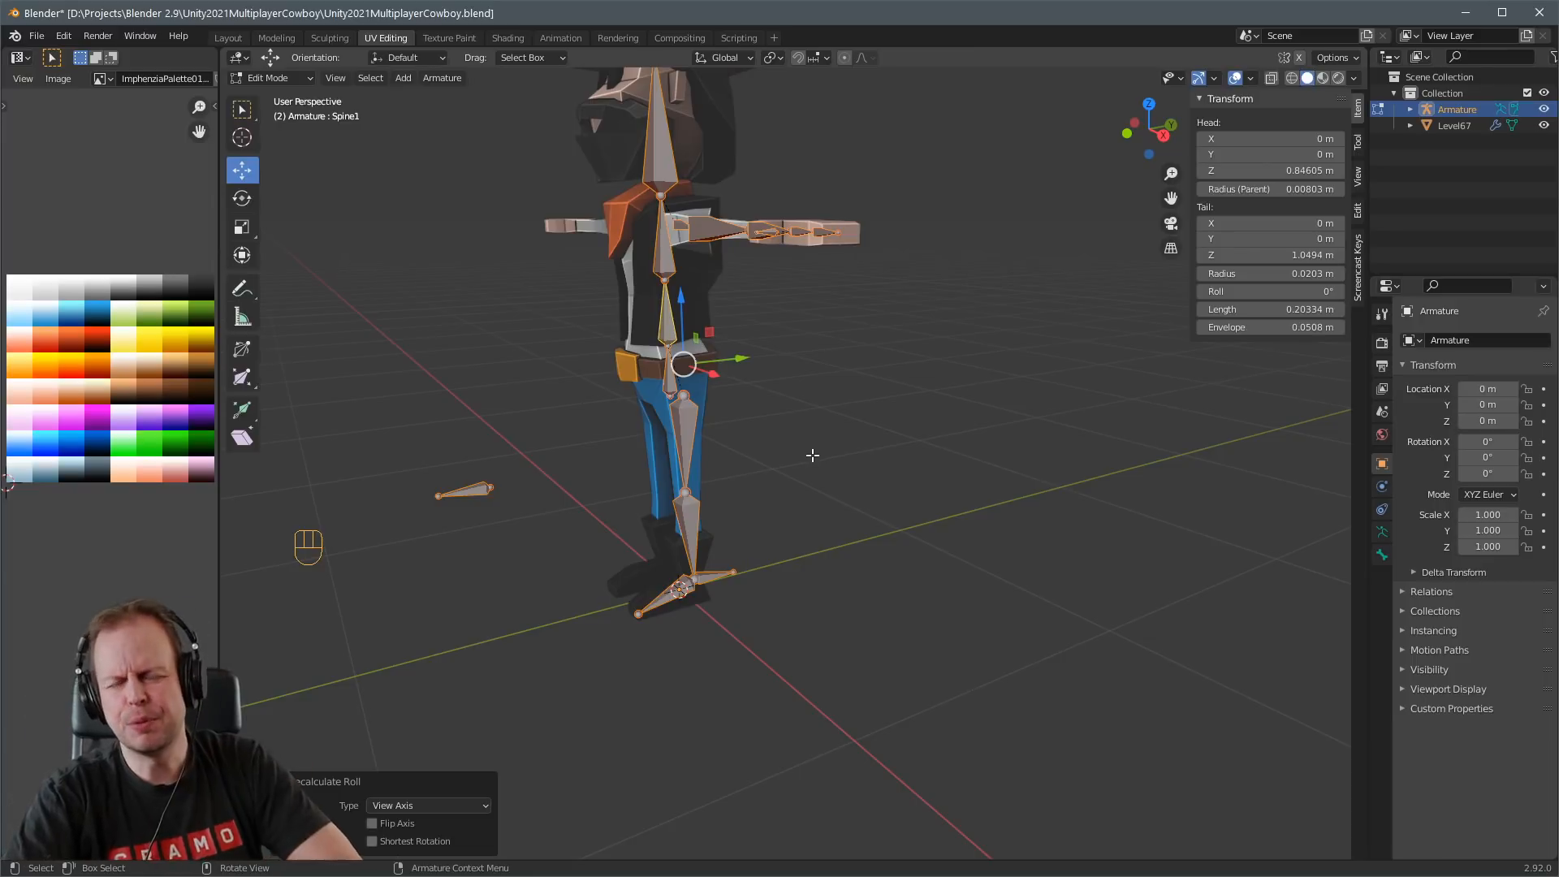
pyautogui.press('Tab')
pyautogui.scroll(-4, 714, 445)
pyautogui.click(697, 380)
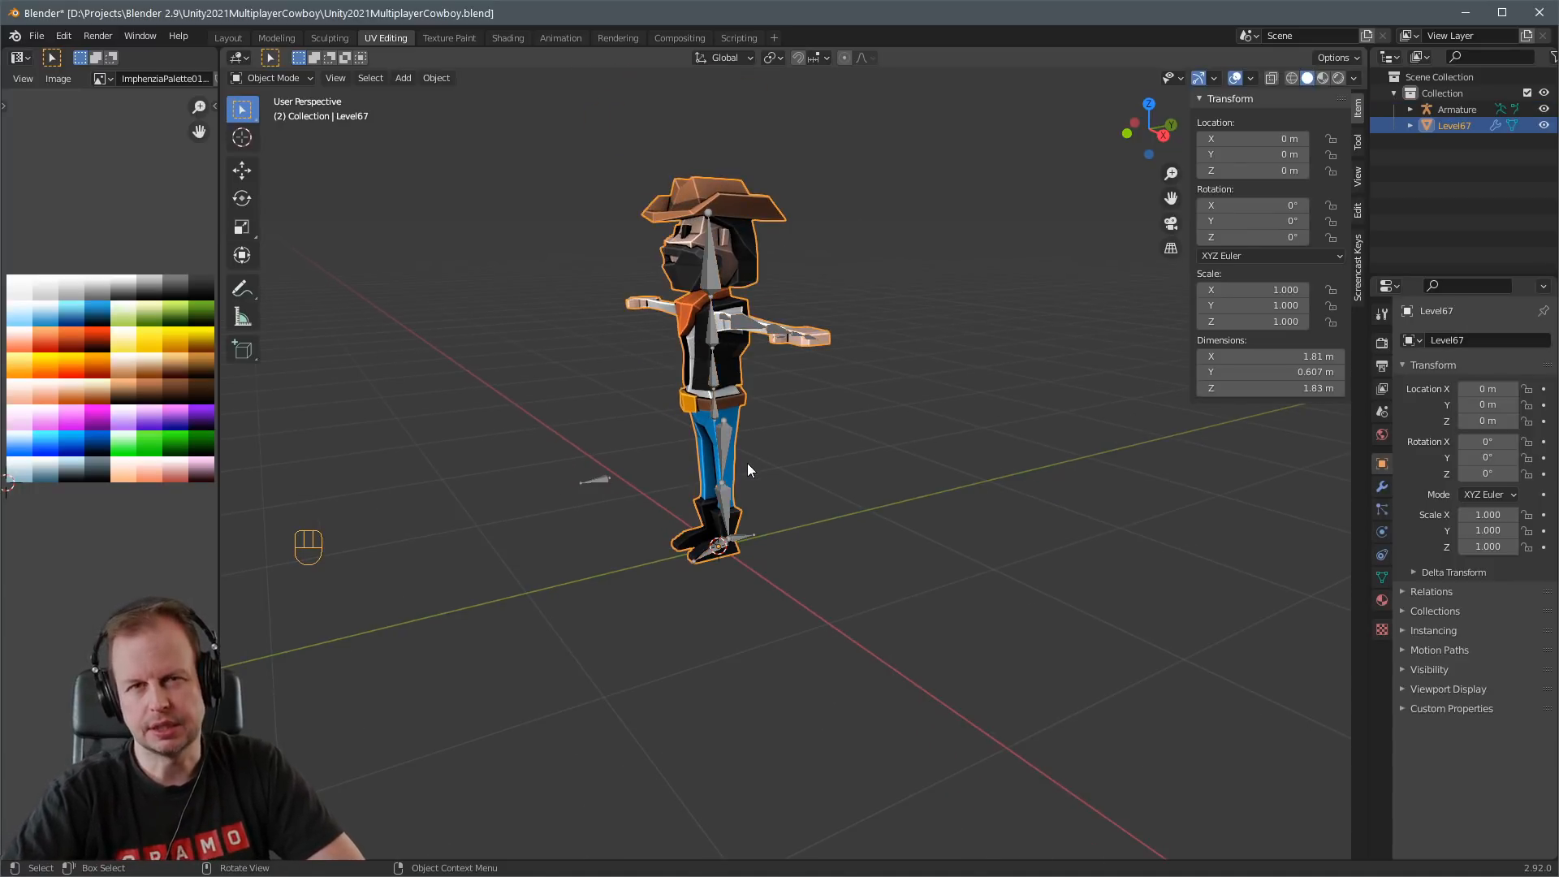
pyautogui.press('r')
pyautogui.press('z')
pyautogui.press('1')
pyautogui.press('8')
pyautogui.press('0')
pyautogui.press('Return')
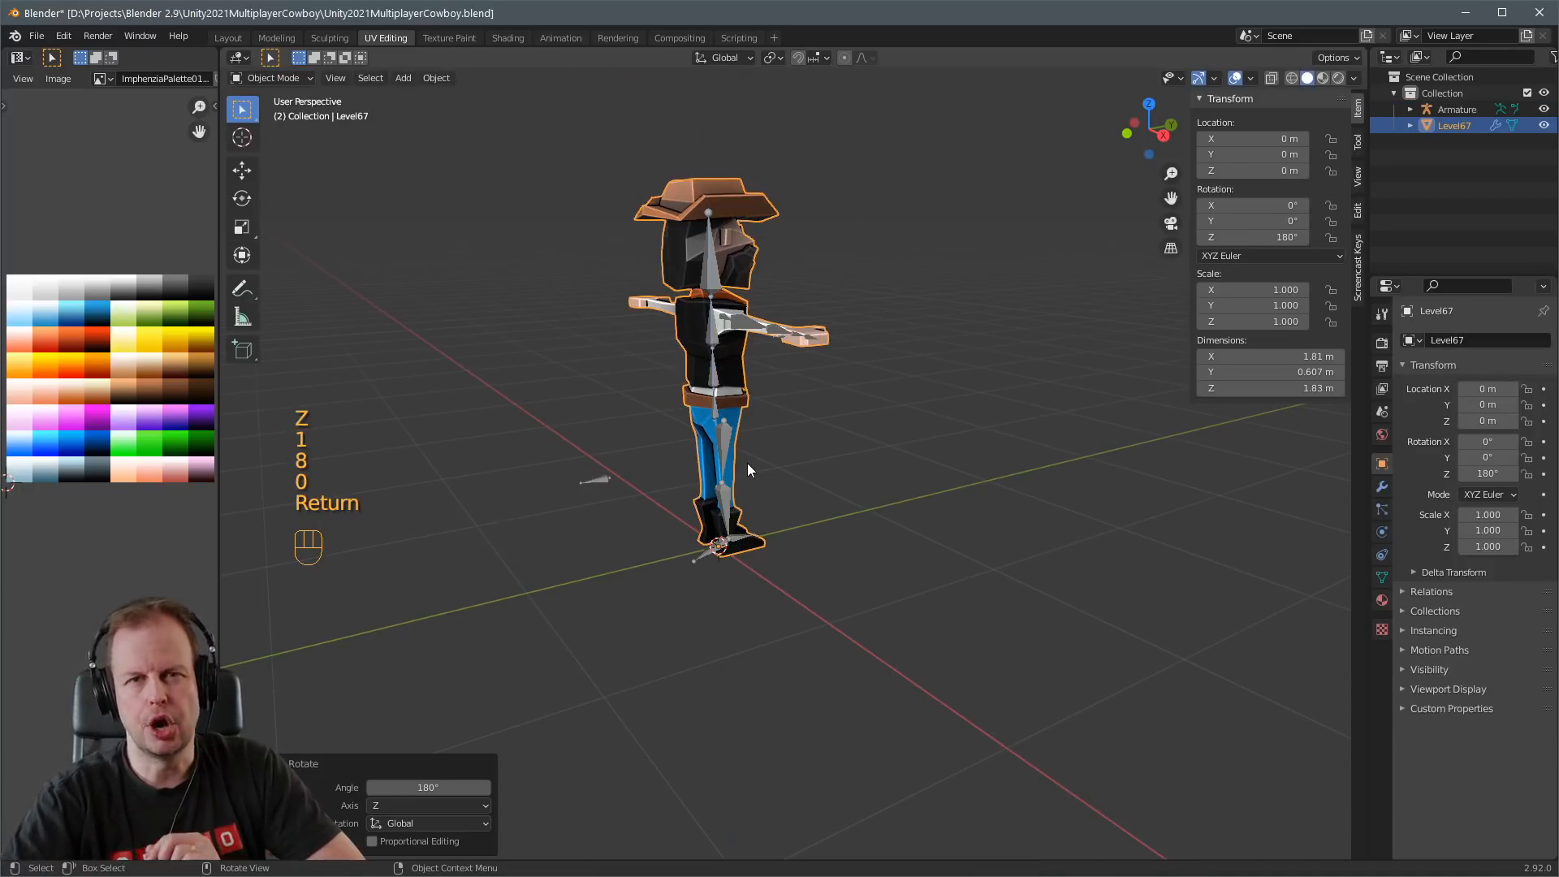
pyautogui.hotkey('ctrl', 'a')
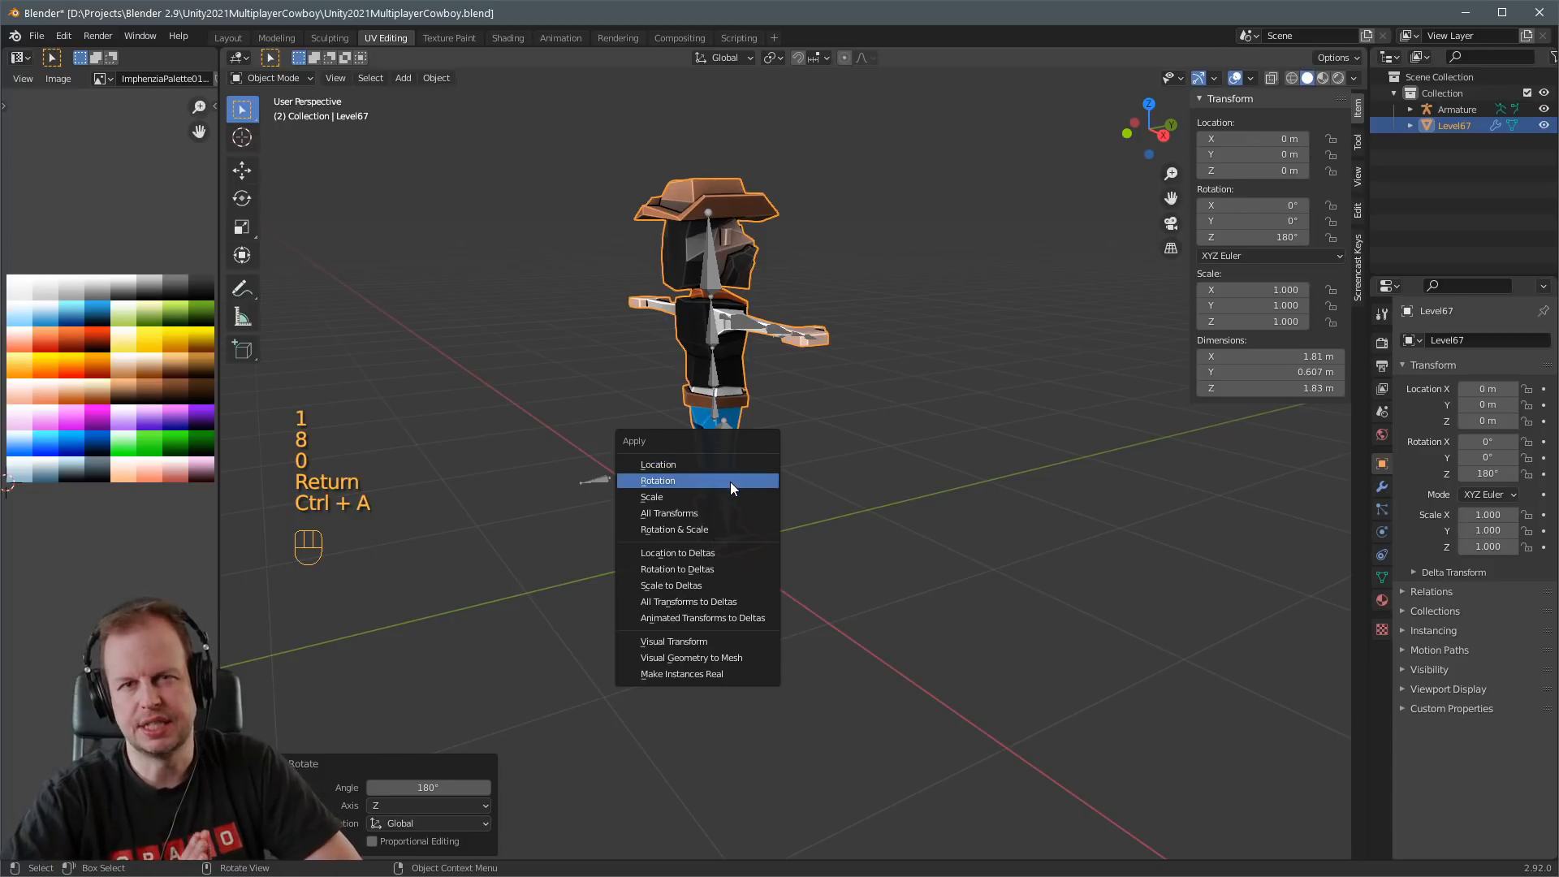
pyautogui.click(729, 481)
# Rotate the armature 180° about Z and apply its rotation.
pyautogui.moveTo(875, 426)
pyautogui.mouseDown(button='middle')
pyautogui.moveTo(792, 424)
pyautogui.moveTo(858, 422)
pyautogui.mouseUp(button='middle')
pyautogui.click(784, 412)
pyautogui.press('r')
pyautogui.press('z')
pyautogui.press('1')
pyautogui.press('8')
pyautogui.press('0')
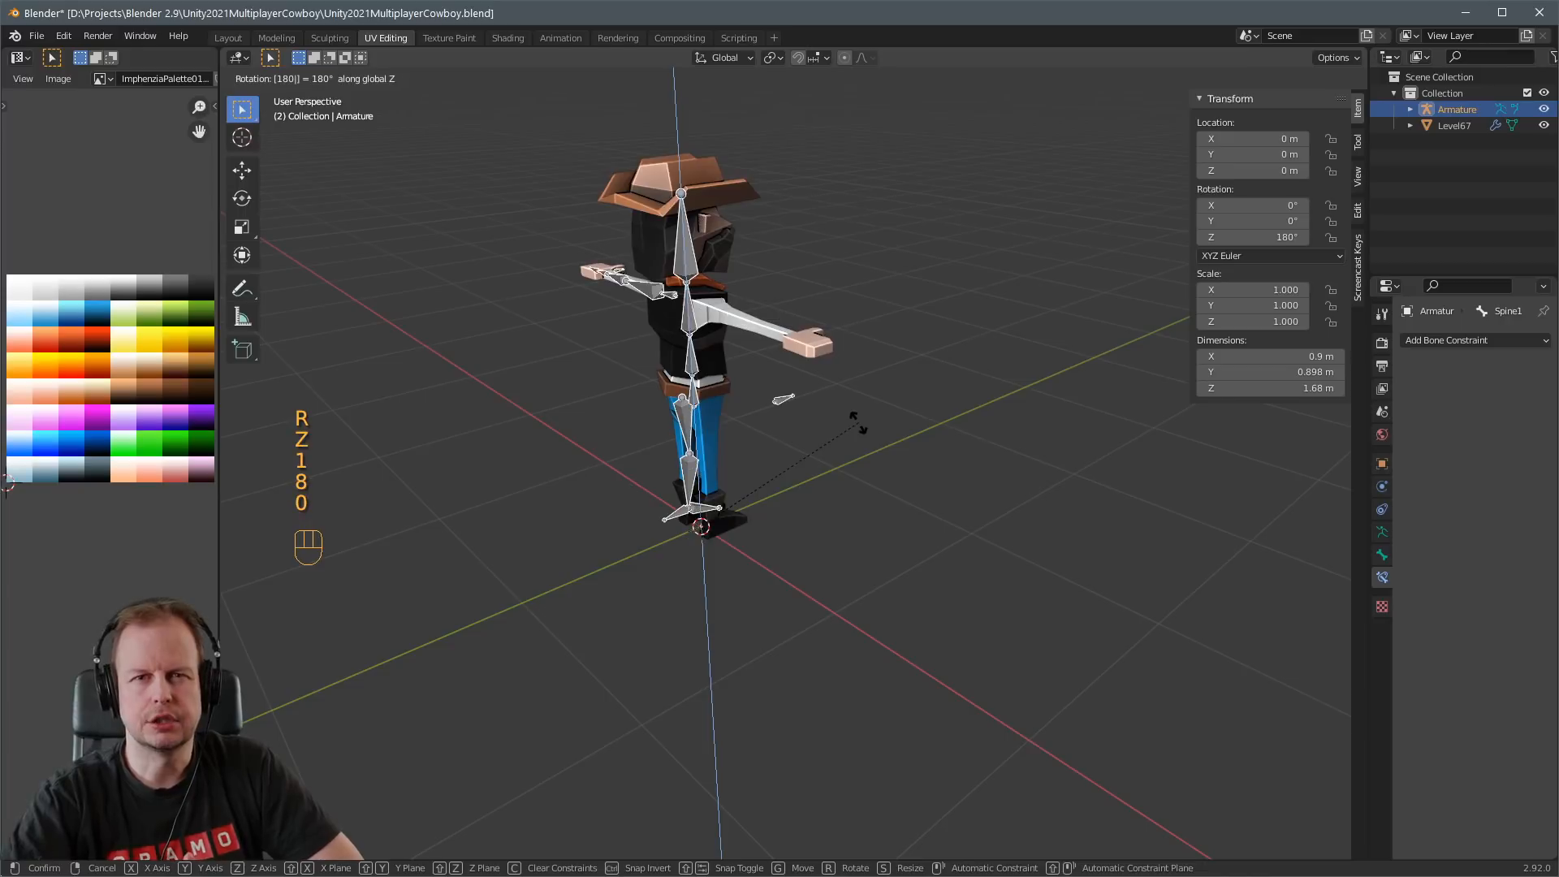
pyautogui.press('Return')
pyautogui.hotkey('ctrl', 'a')
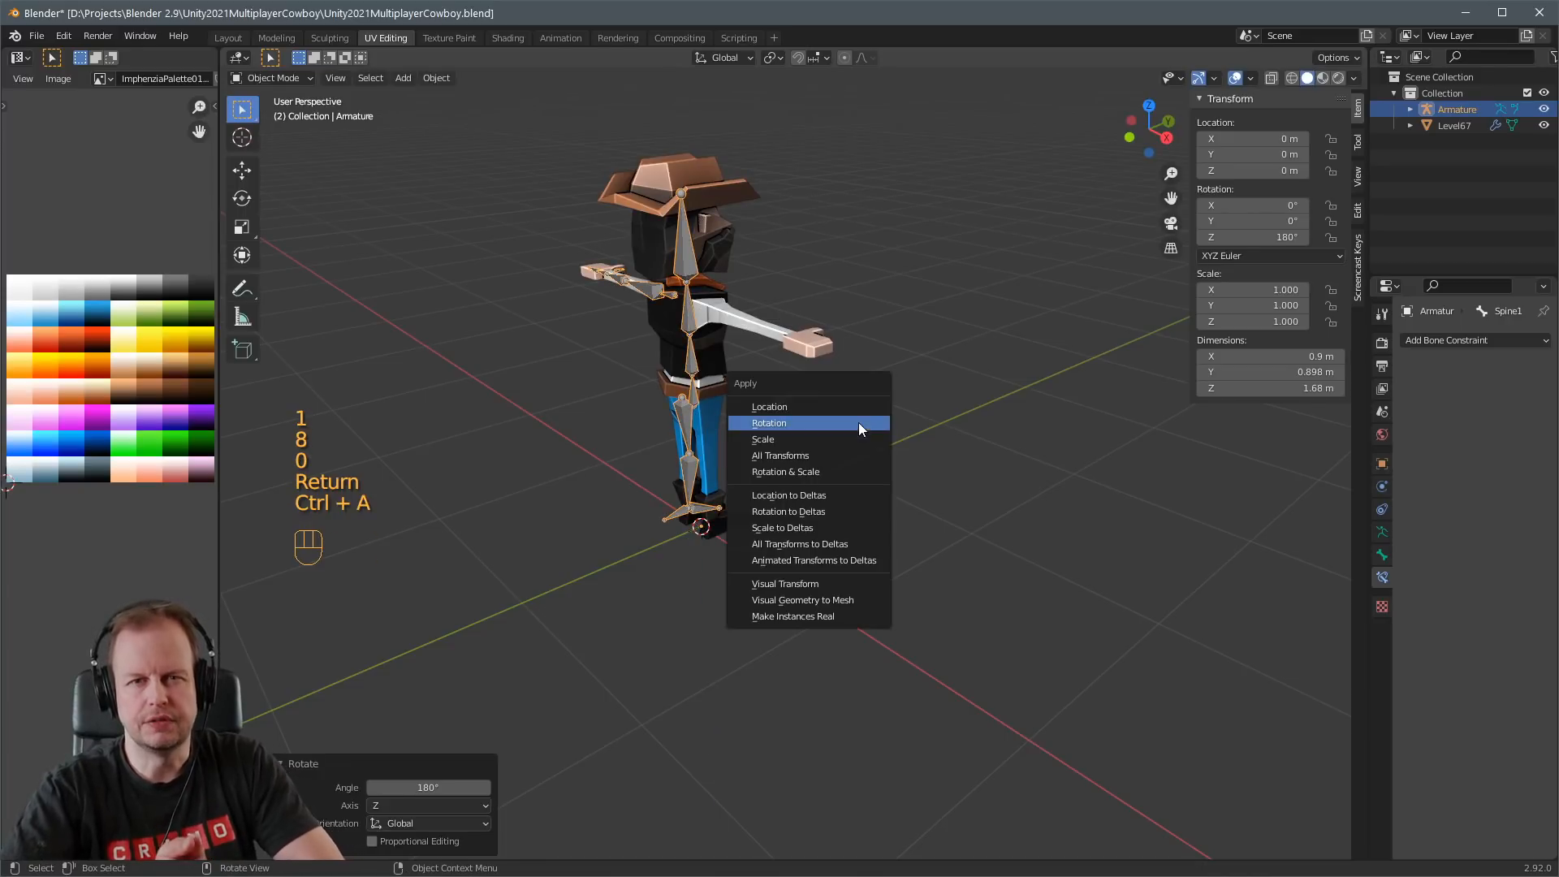
pyautogui.click(858, 422)
# Reselect the armature and put it into Edit Mode.
pyautogui.moveTo(918, 392); pyautogui.dragTo(634, 326, button='middle')
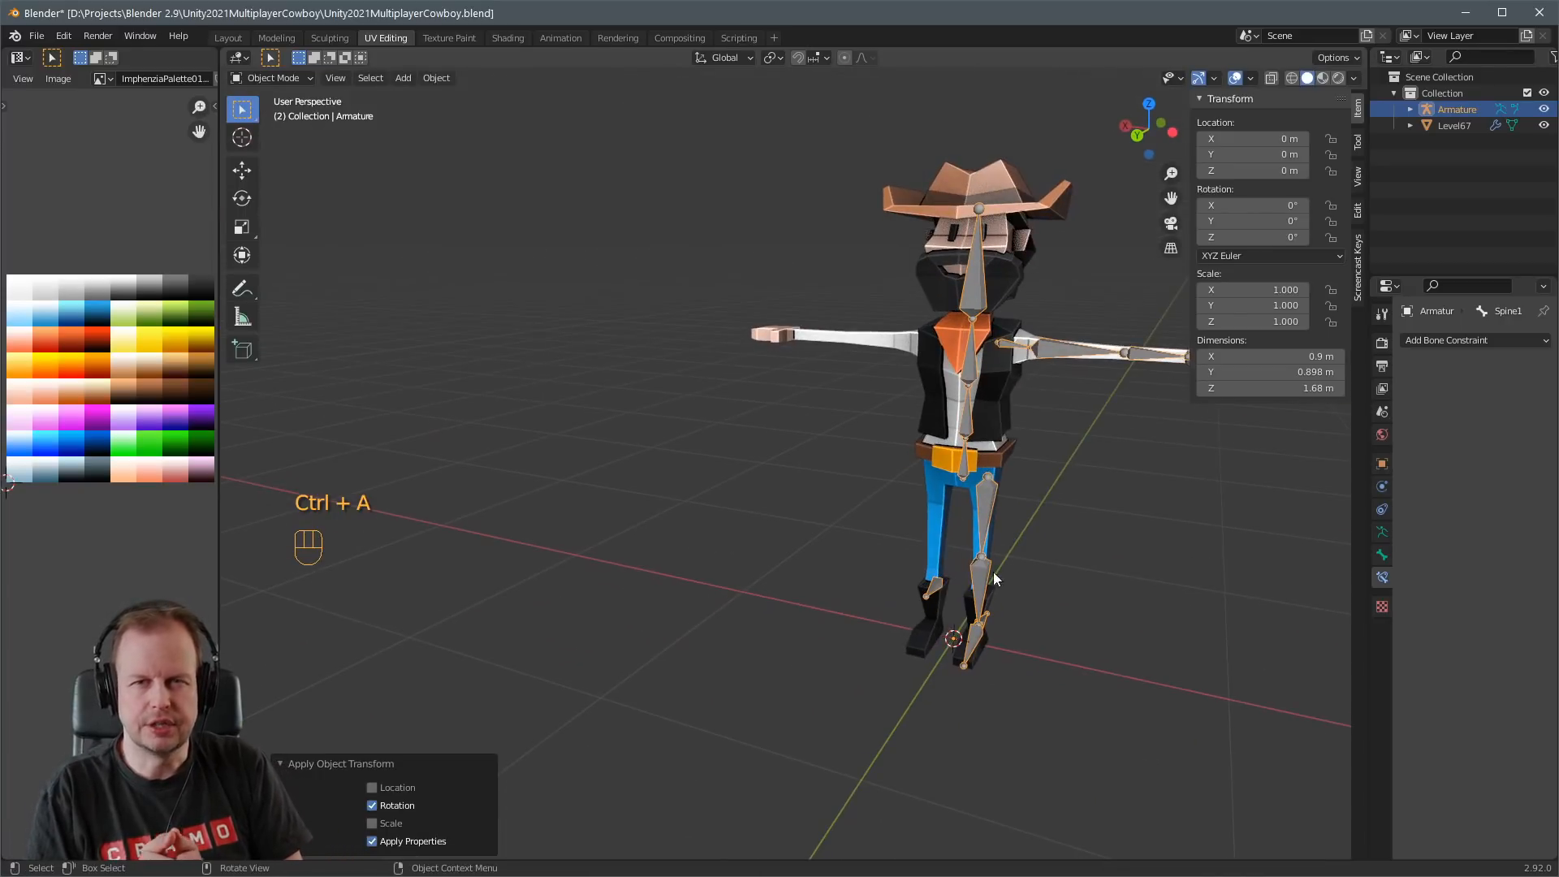
pyautogui.keyDown('shift'); pyautogui.moveTo(997, 471); pyautogui.dragTo(853, 391, button='middle'); pyautogui.keyUp('shift')
pyautogui.click(710, 286)
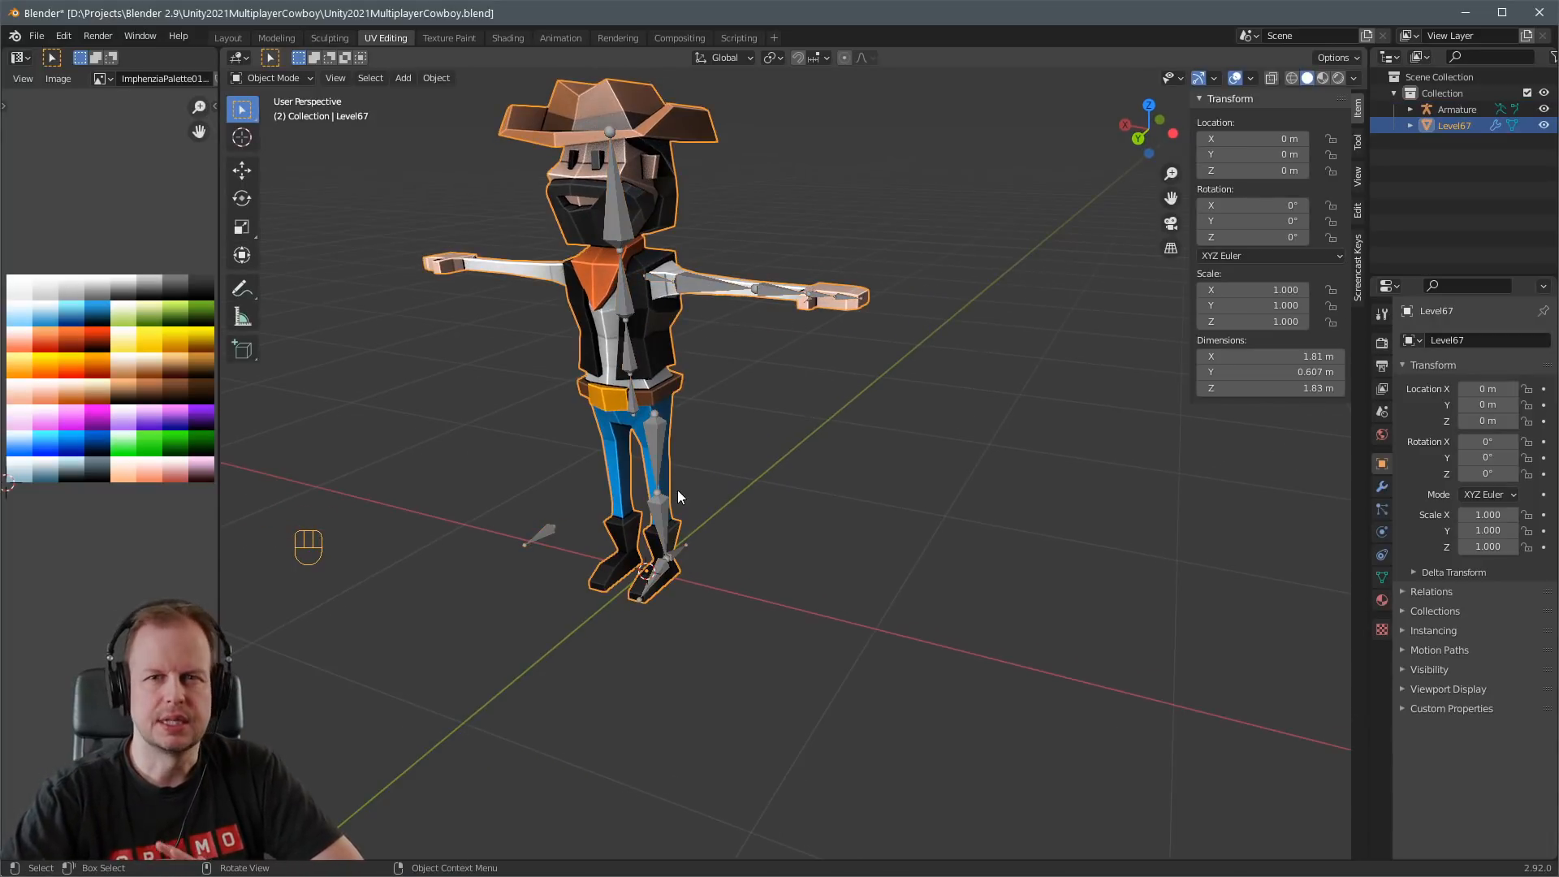
pyautogui.click(663, 470)
pyautogui.press('Tab')
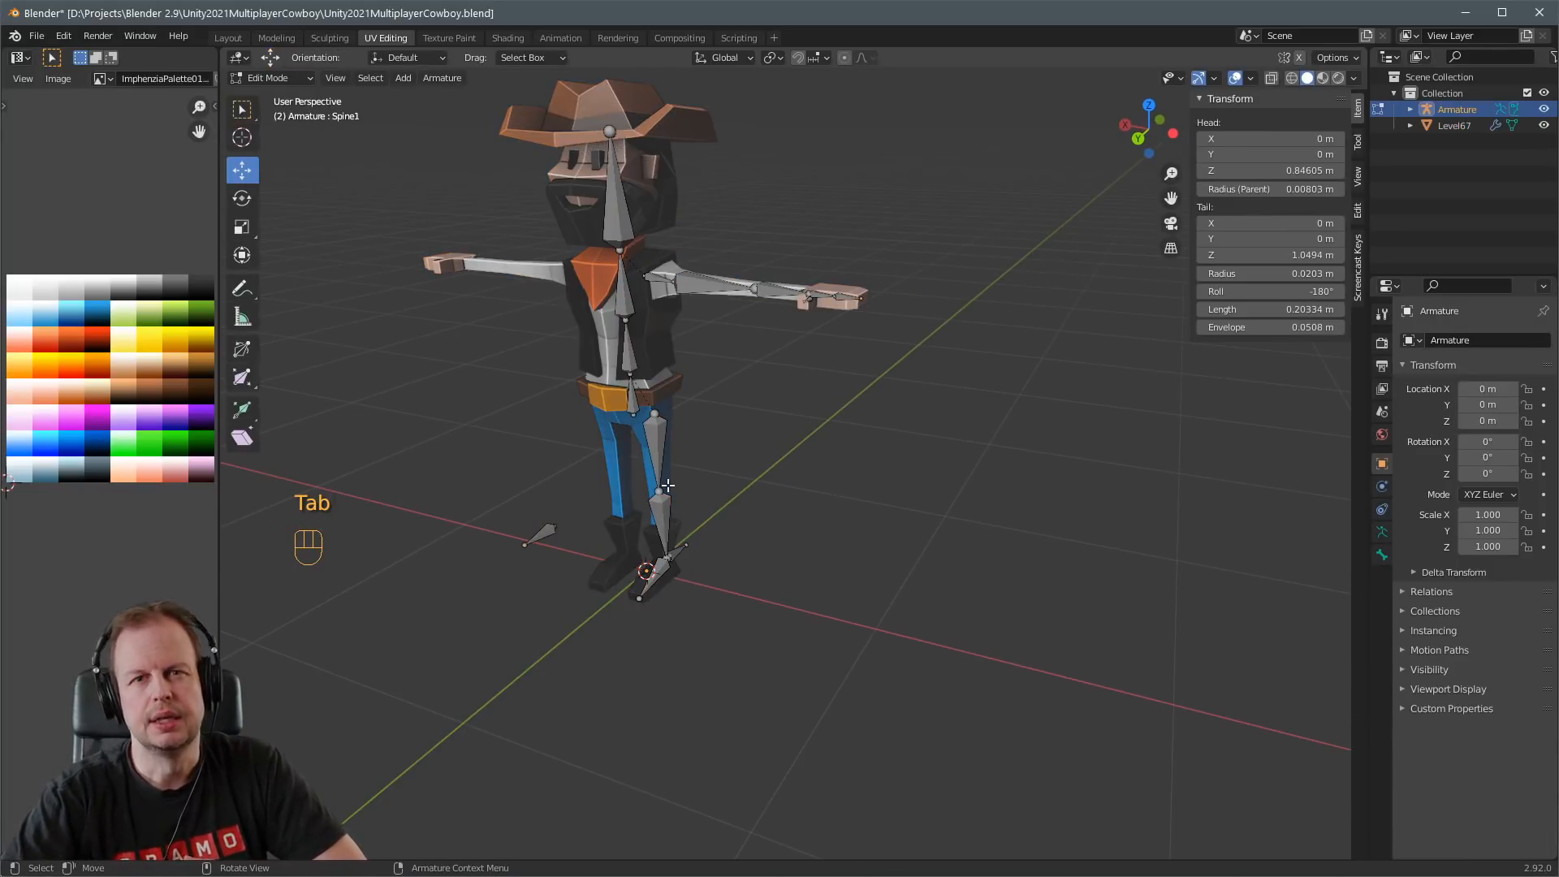
# Recalculate the roll of all bones by View Axis from the back view.
pyautogui.moveTo(784, 521); pyautogui.dragTo(678, 495, button='middle')
pyautogui.scroll(3, 678, 494)
pyautogui.click(546, 444)
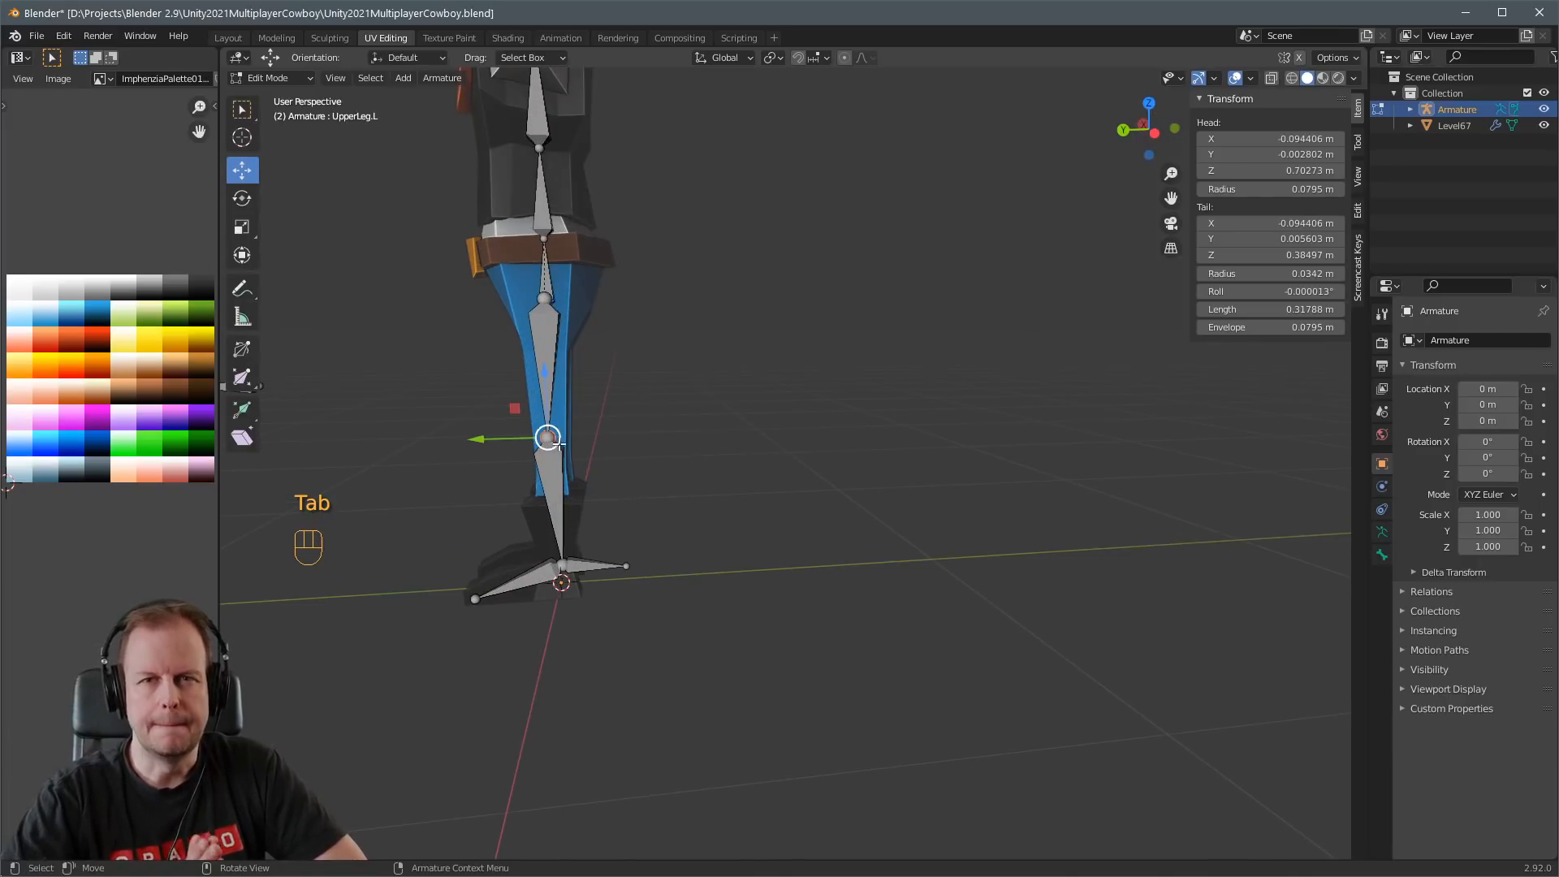
pyautogui.press('KP_3')
pyautogui.press('KP_1')
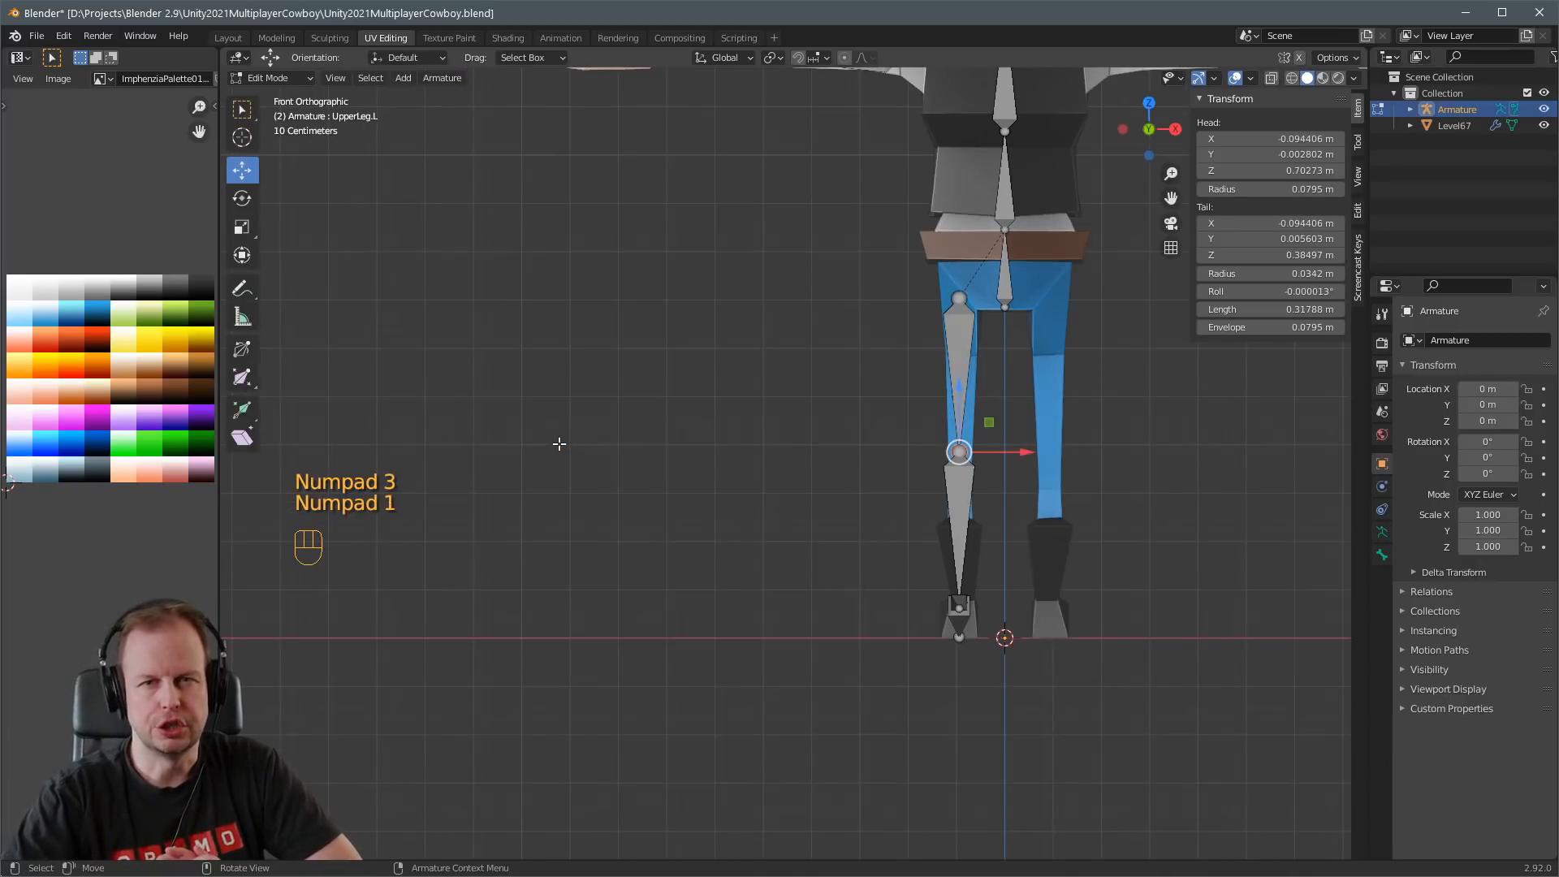
pyautogui.press('ctrl+KP_1')
pyautogui.scroll(-6, 558, 444)
pyautogui.press('a')
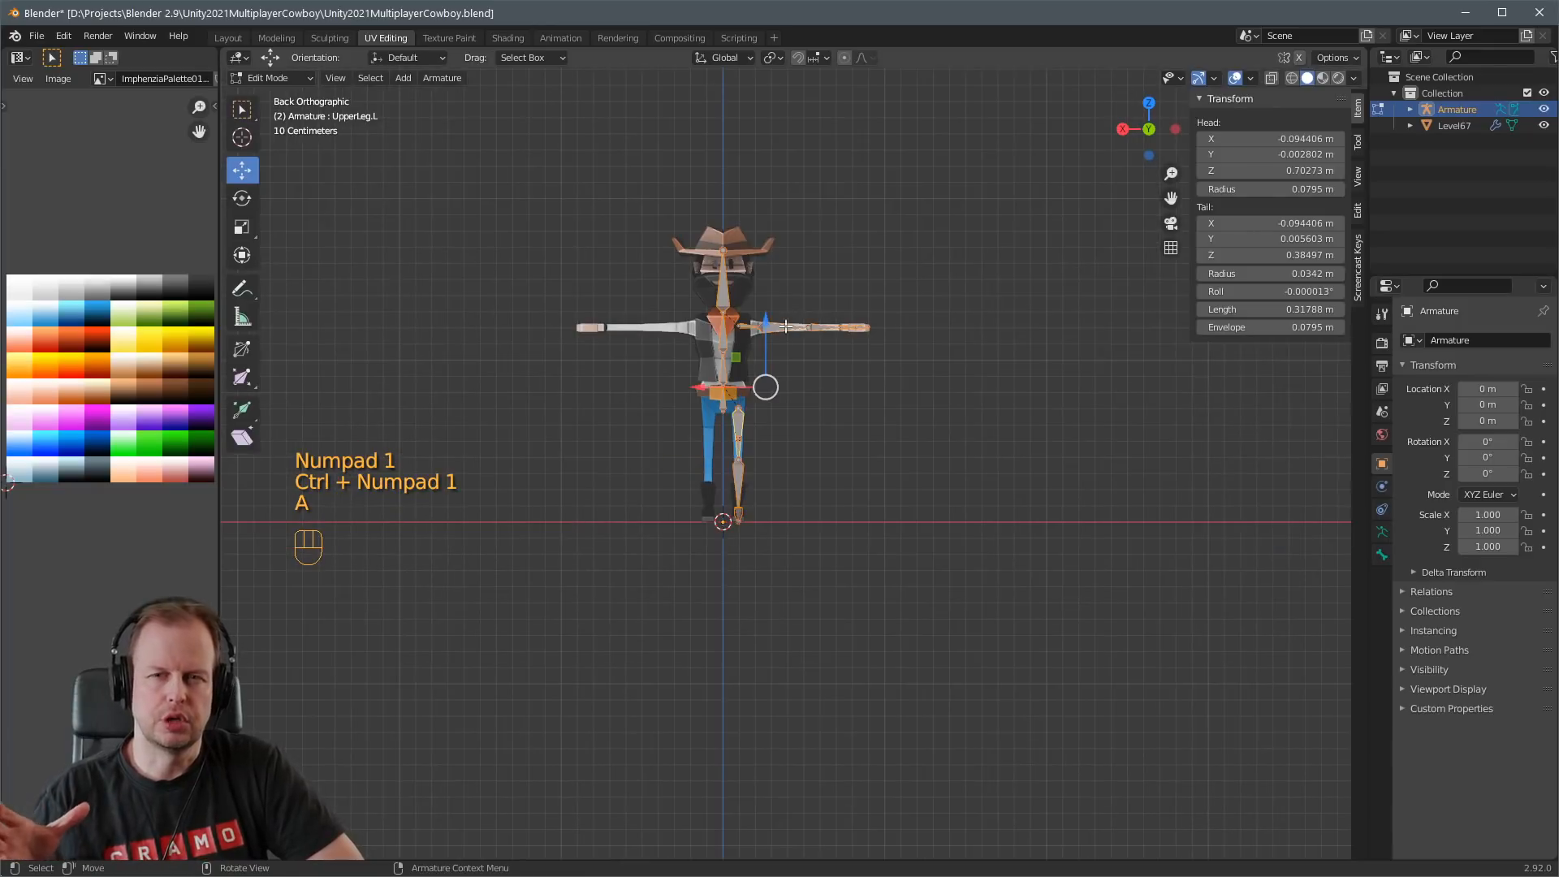
pyautogui.hotkey('shift', 'n')
pyautogui.click(792, 352)
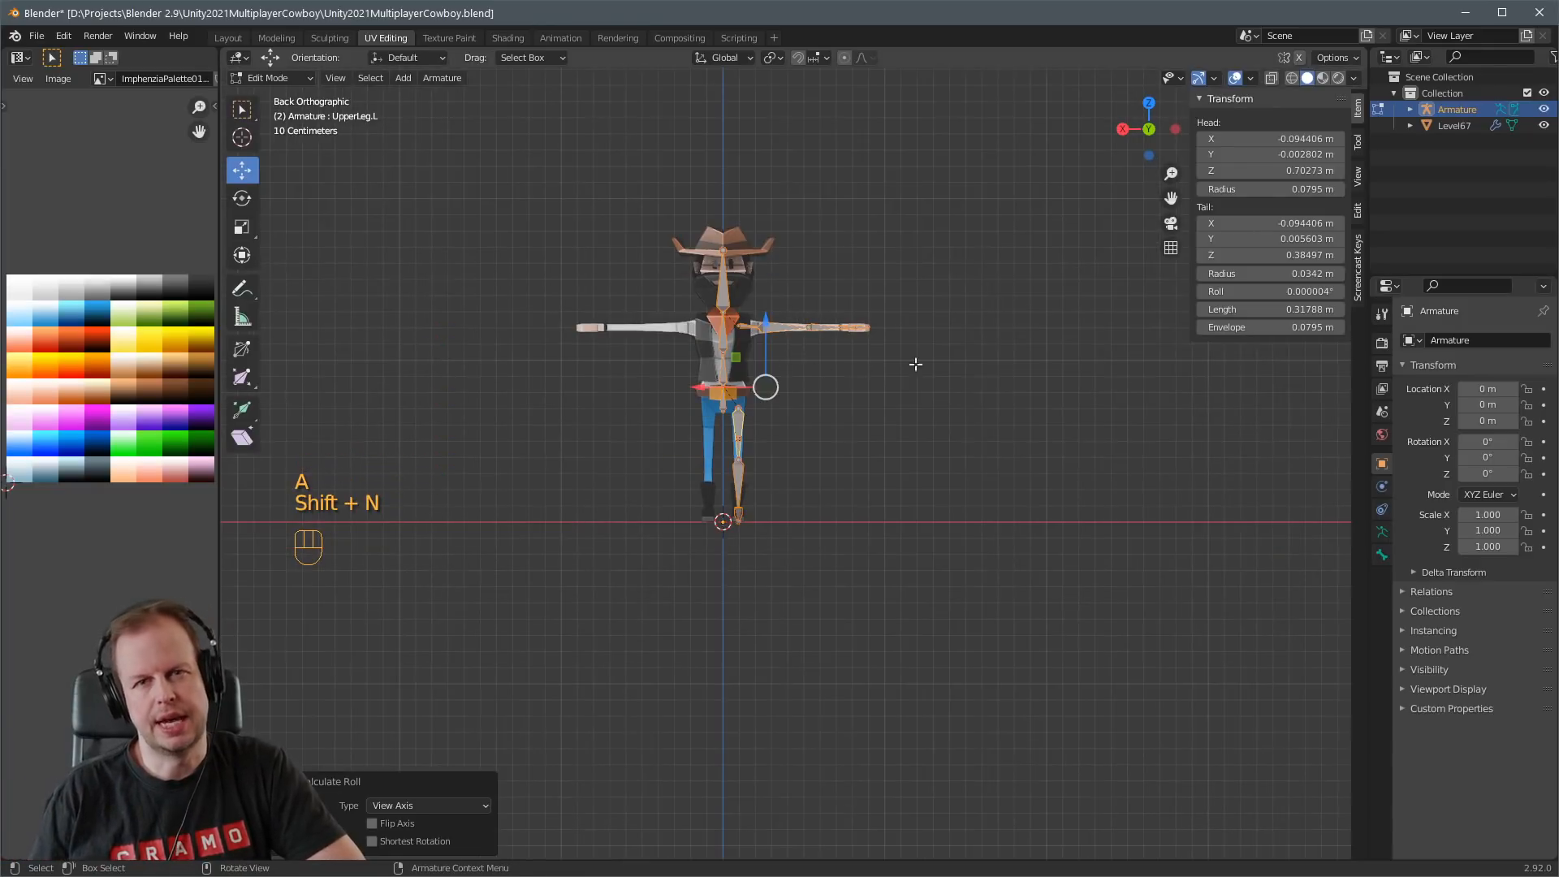
# In the left side view, move the left knee joint about 0.004 m forward in Y and 0.004 m down in Z.
pyautogui.moveTo(916, 365); pyautogui.dragTo(734, 373, button='middle')
pyautogui.scroll(3, 734, 380)
pyautogui.click(613, 446)
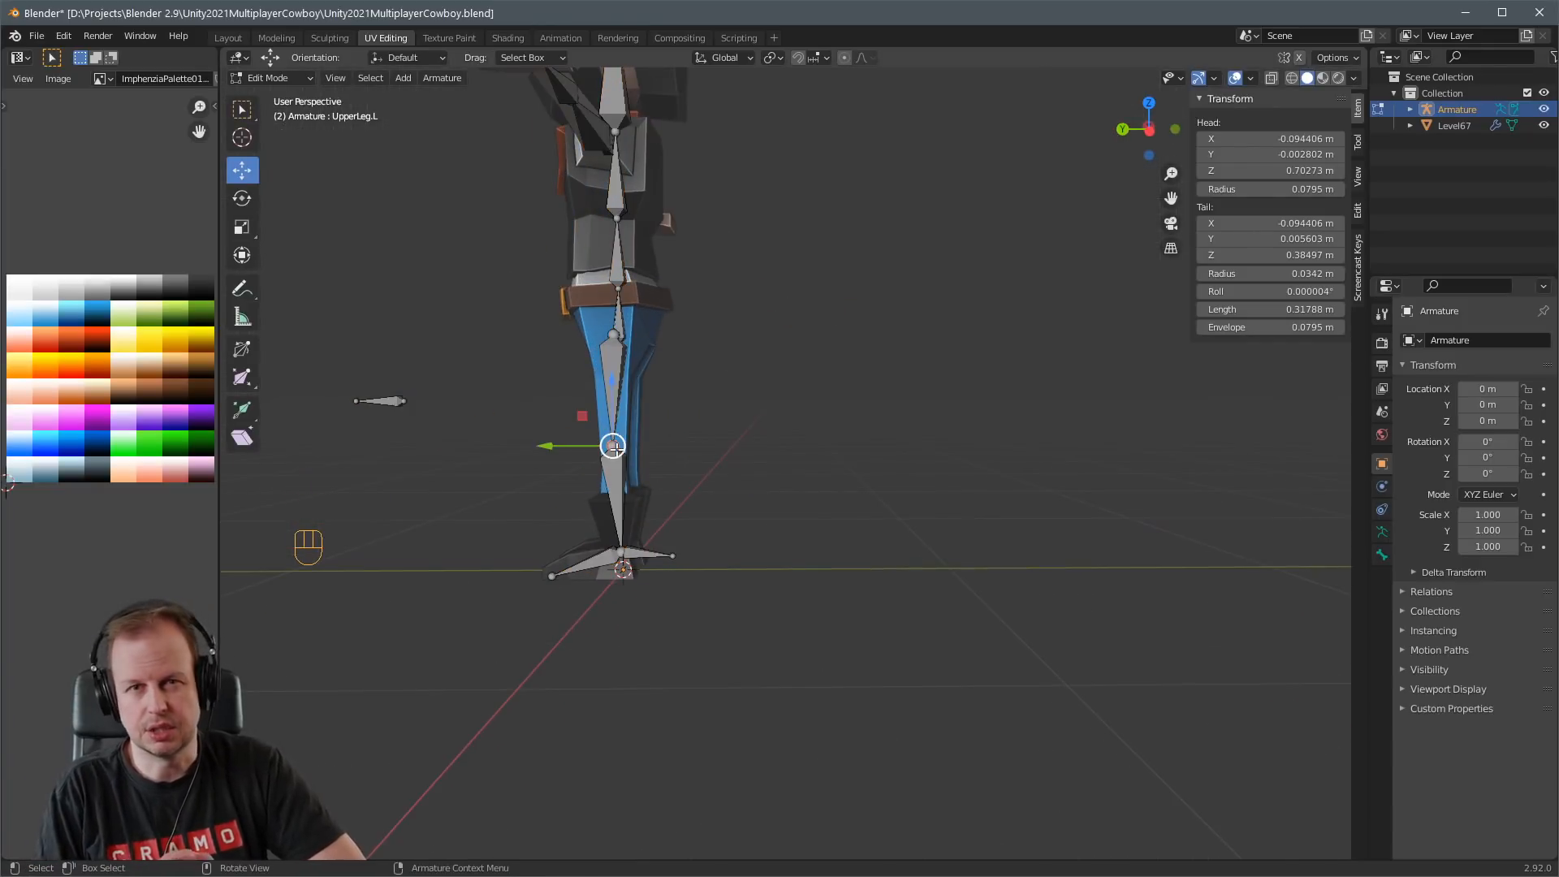
pyautogui.press('KP_1')
pyautogui.press('KP_3')
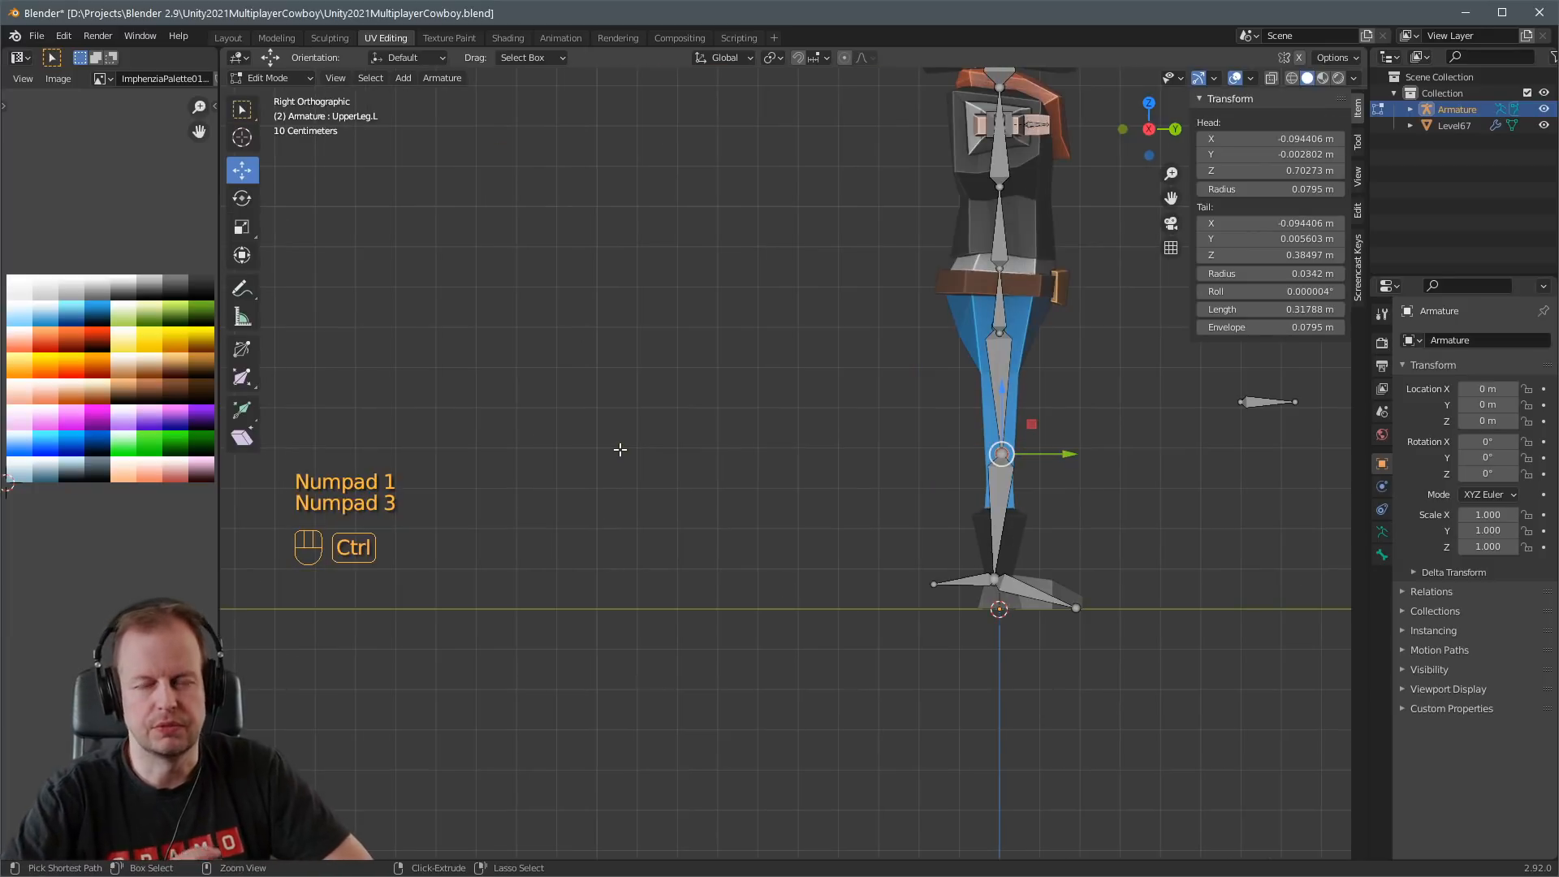
pyautogui.press('ctrl+KP_3')
pyautogui.press('g')
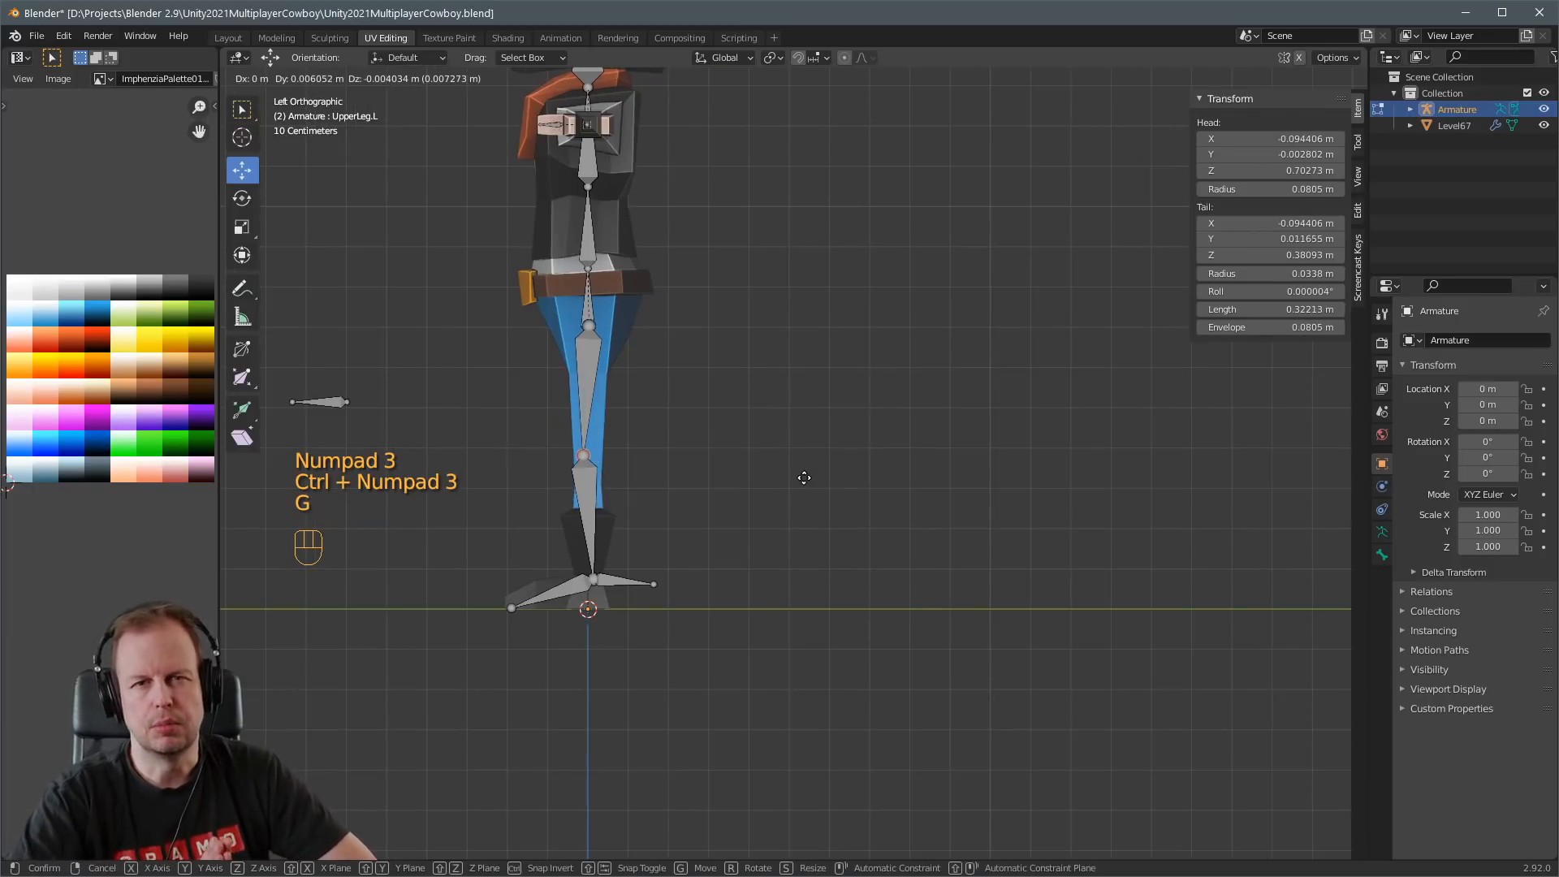
pyautogui.click(804, 477)
# Compare the UpperLeg.L bone and knee placement between Pose Mode and Edit Mode.
pyautogui.hotkey('ctrl', 'Tab')
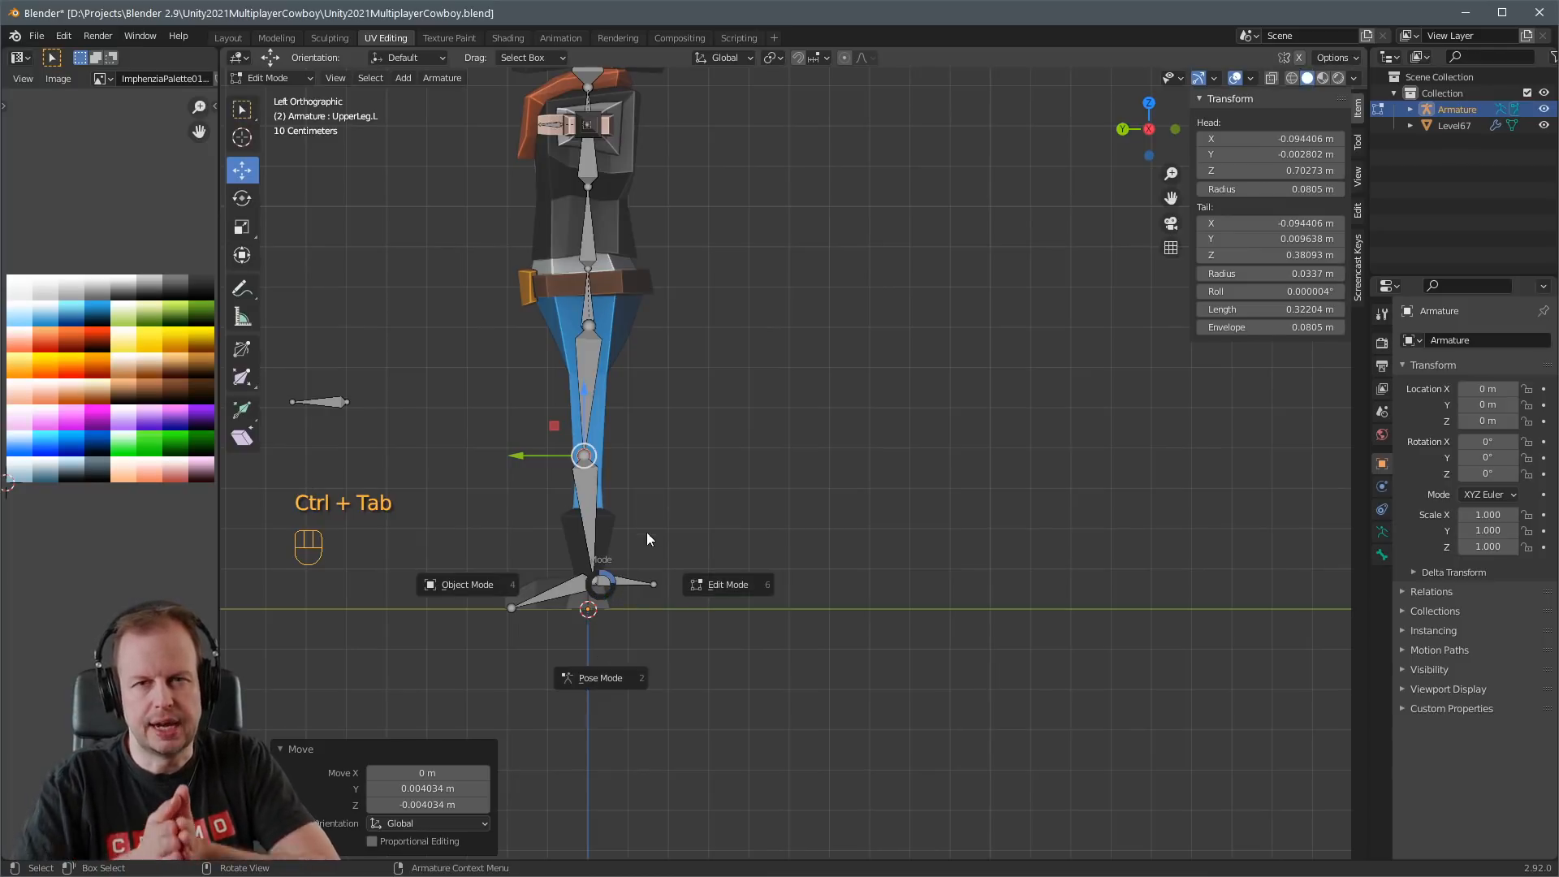
pyautogui.click(610, 651)
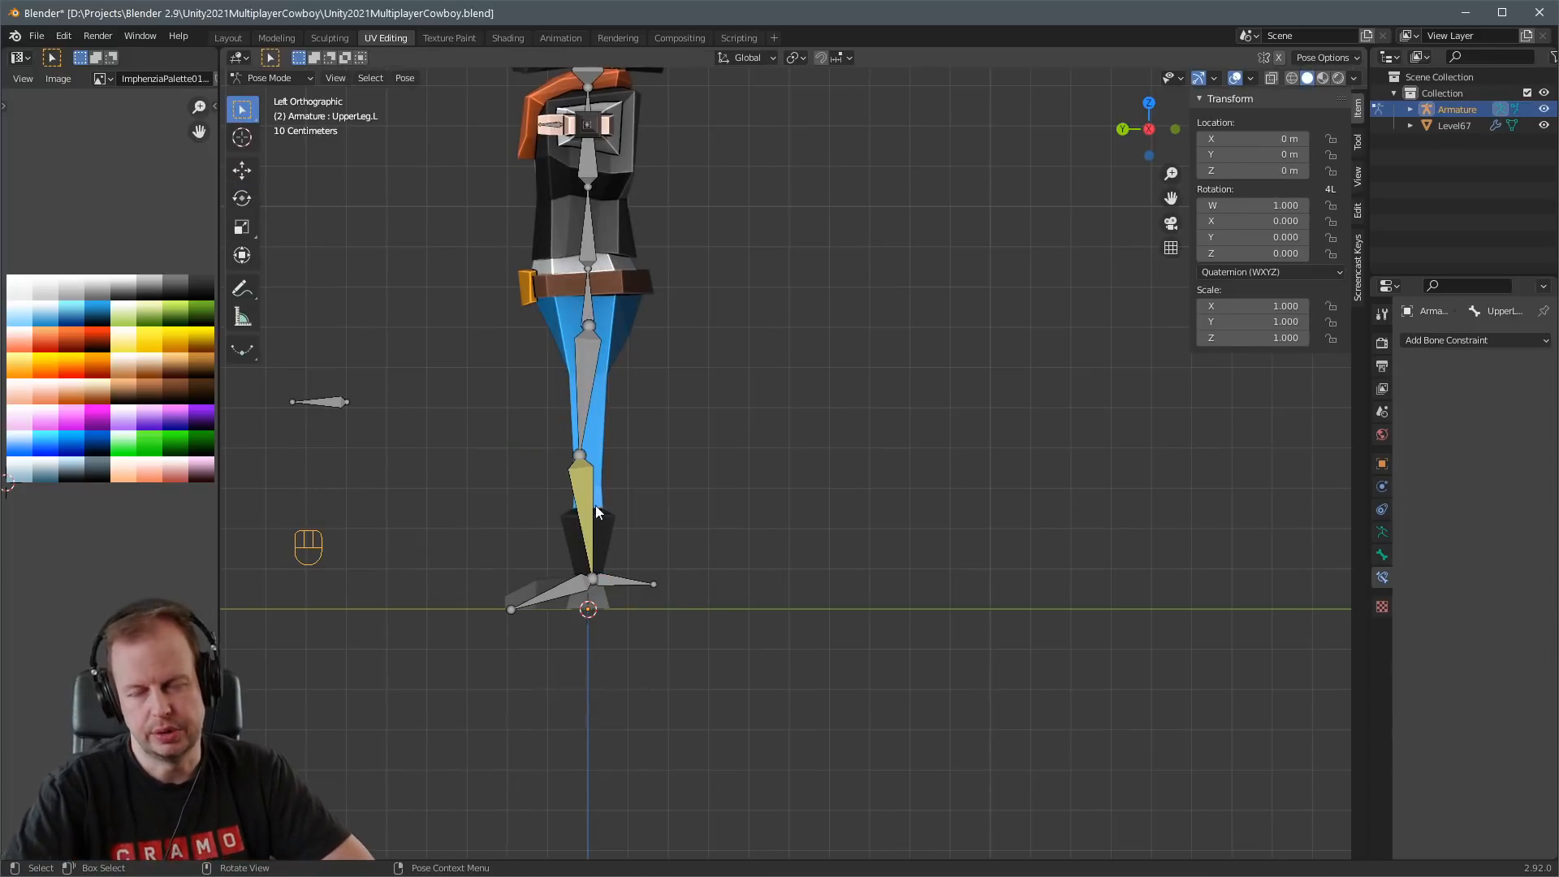
pyautogui.click(599, 321)
pyautogui.press('Tab')
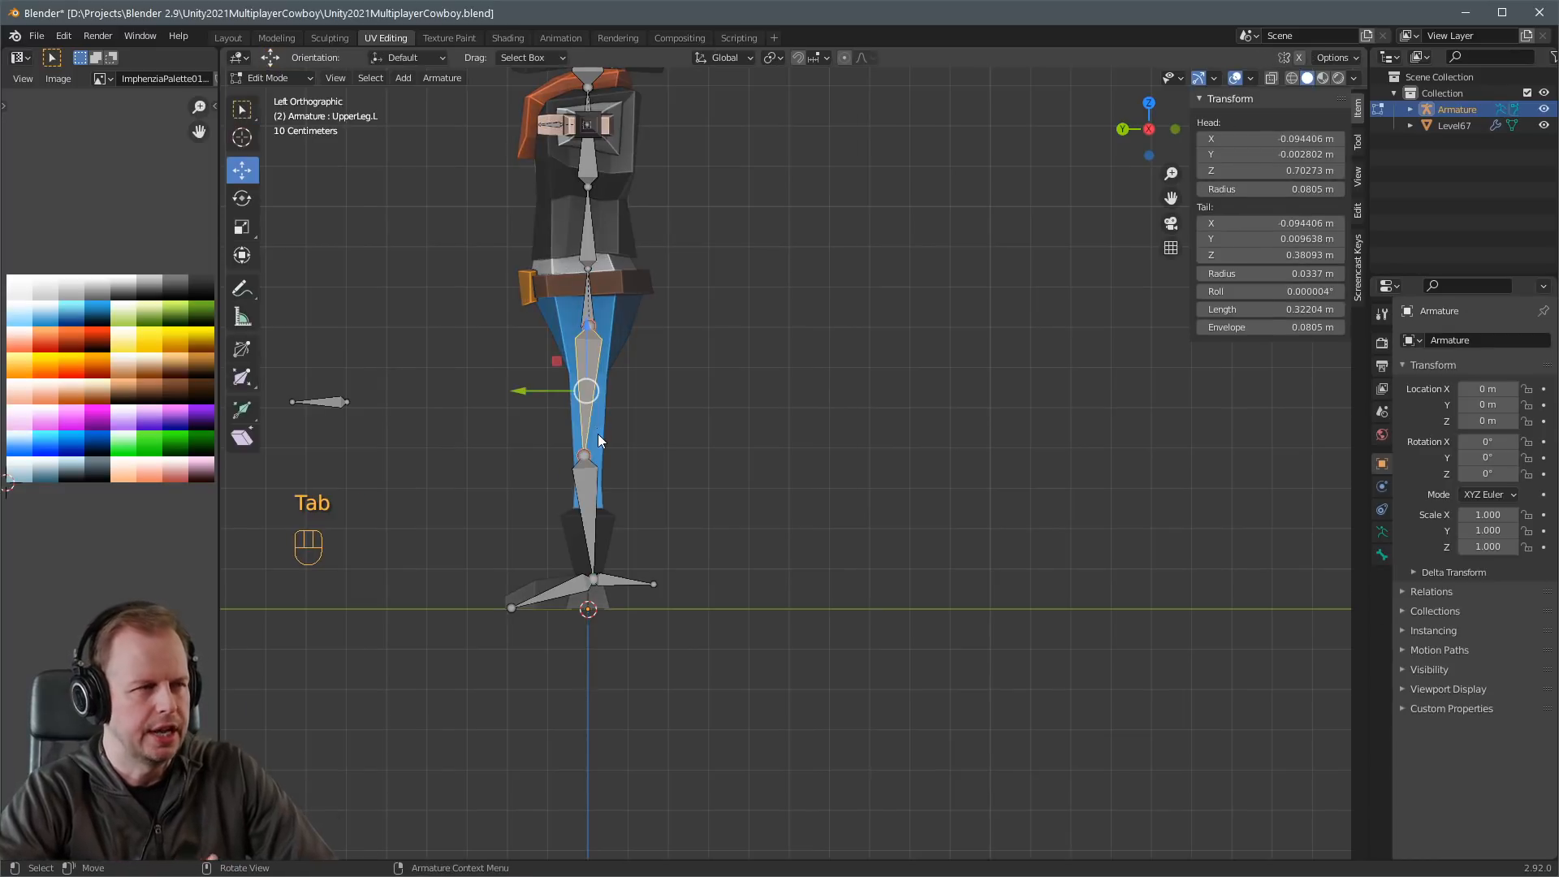
pyautogui.press('Tab')
pyautogui.press('Tab')
# Switch the armature to Object Mode, put the Level67 mesh into Edit Mode and deselect all its geometry.
pyautogui.hotkey('ctrl', 'Tab')
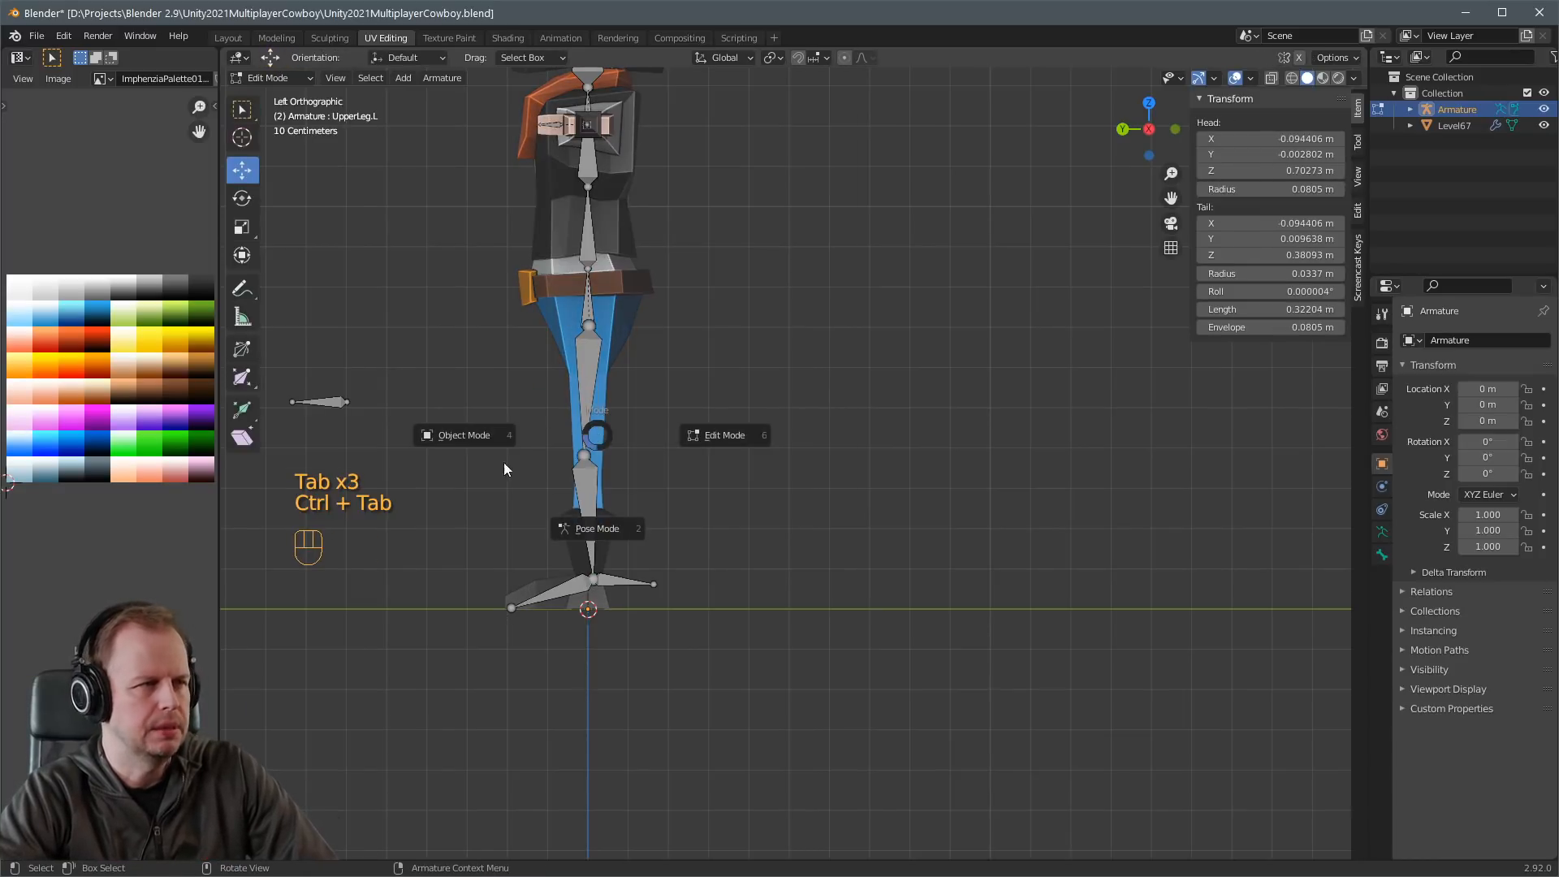
pyautogui.click(503, 470)
pyautogui.click(617, 442)
pyautogui.press('Tab')
pyautogui.press('a')
pyautogui.press('a')
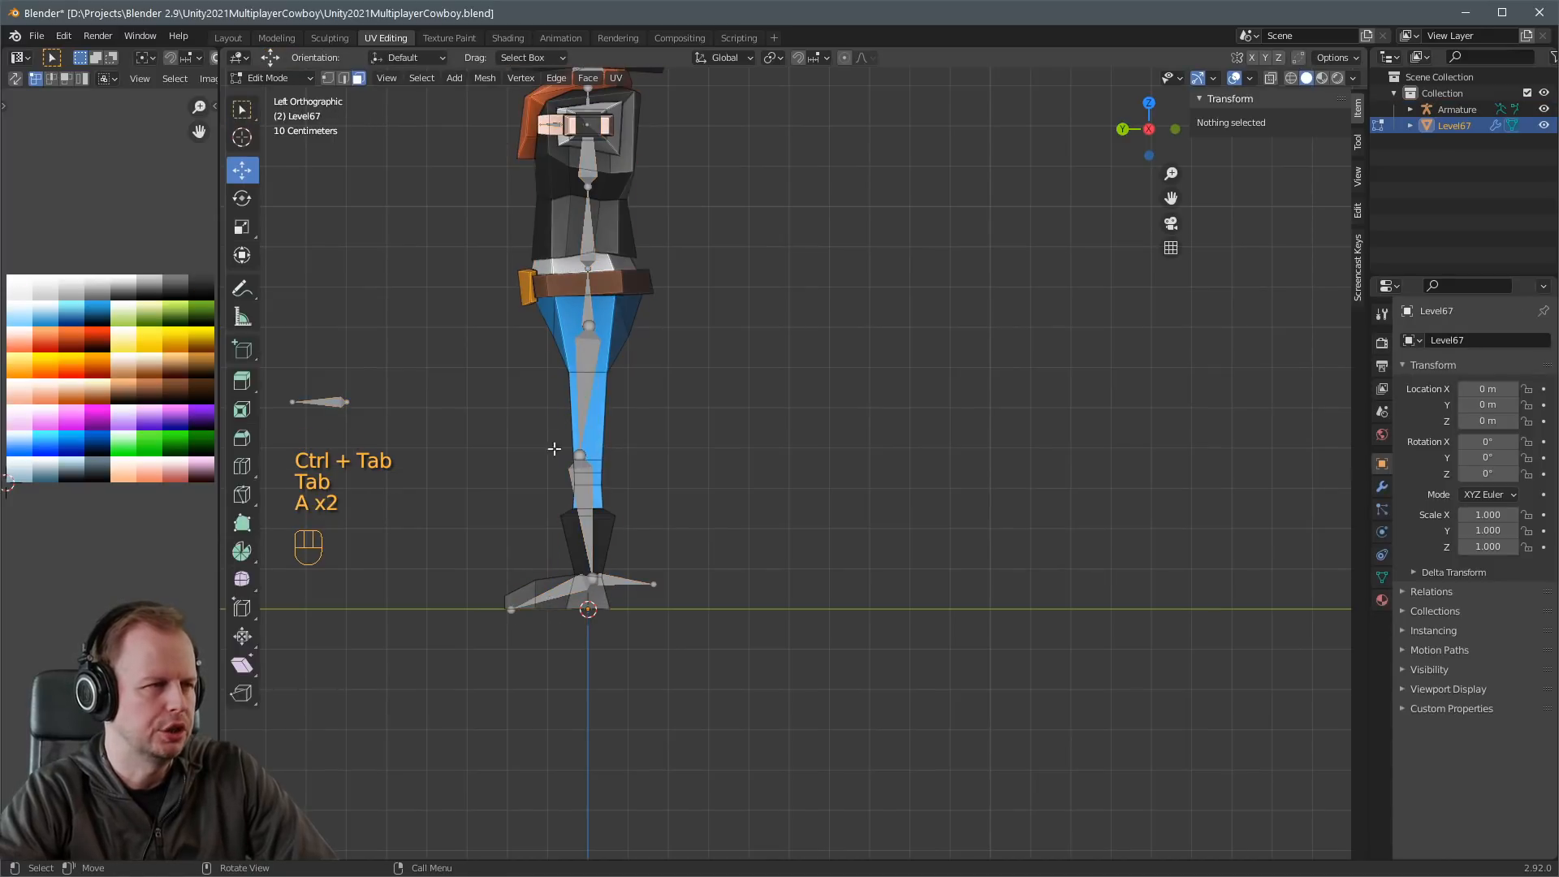
pyautogui.press('b')
pyautogui.moveTo(554, 448); pyautogui.dragTo(636, 498)
pyautogui.press('g')
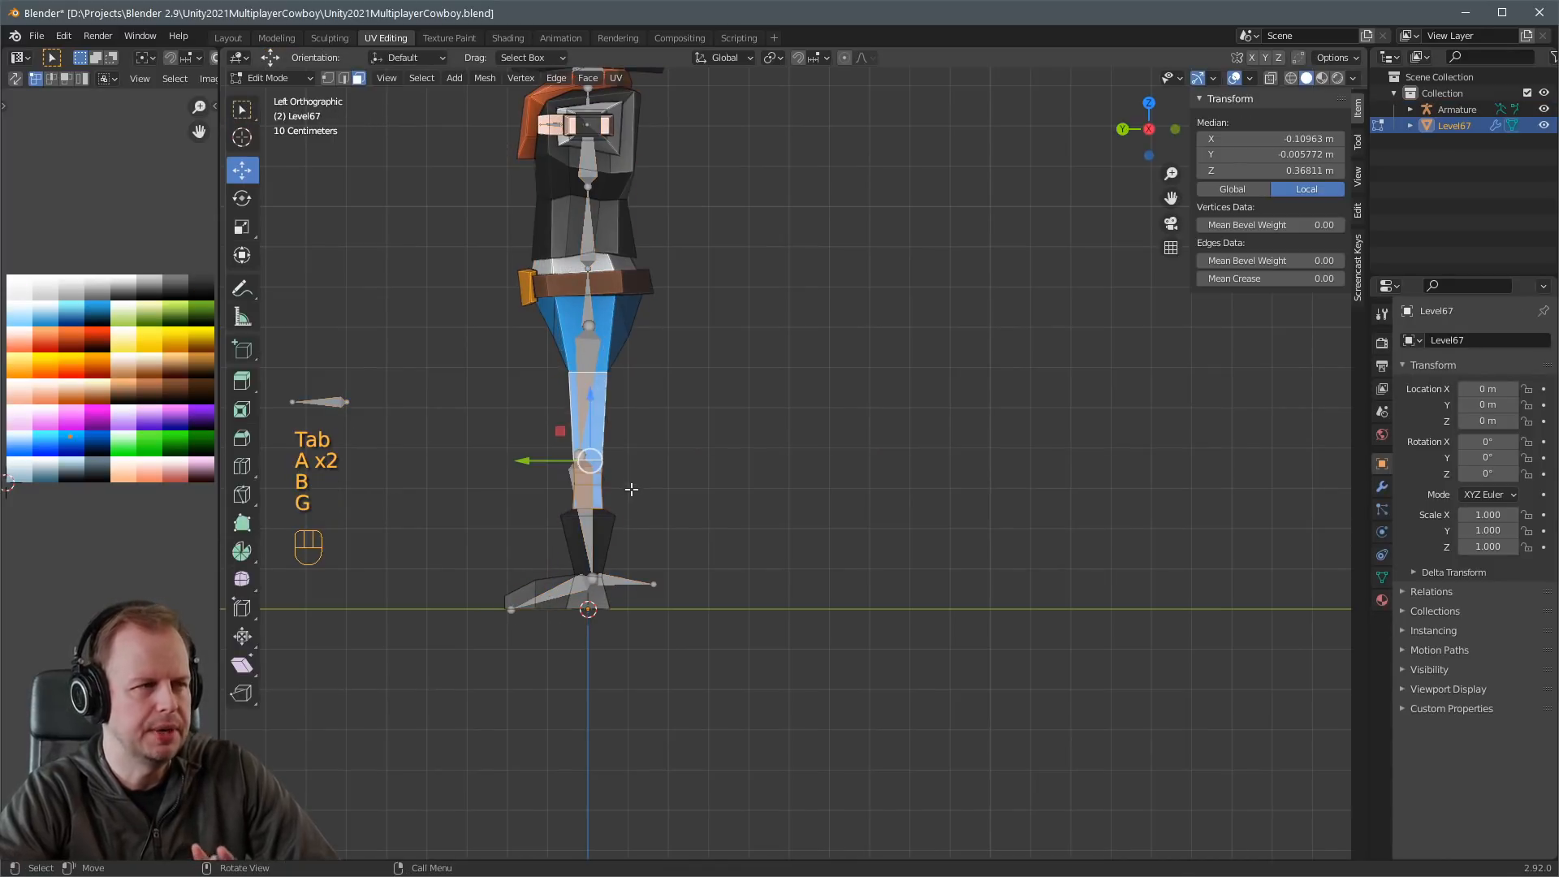
pyautogui.press('a')
# With X-ray on and edge selection active, select all edges around the left knee and move them slightly forward and up in side view.
pyautogui.press('2')
pyautogui.press('a')
pyautogui.press('a')
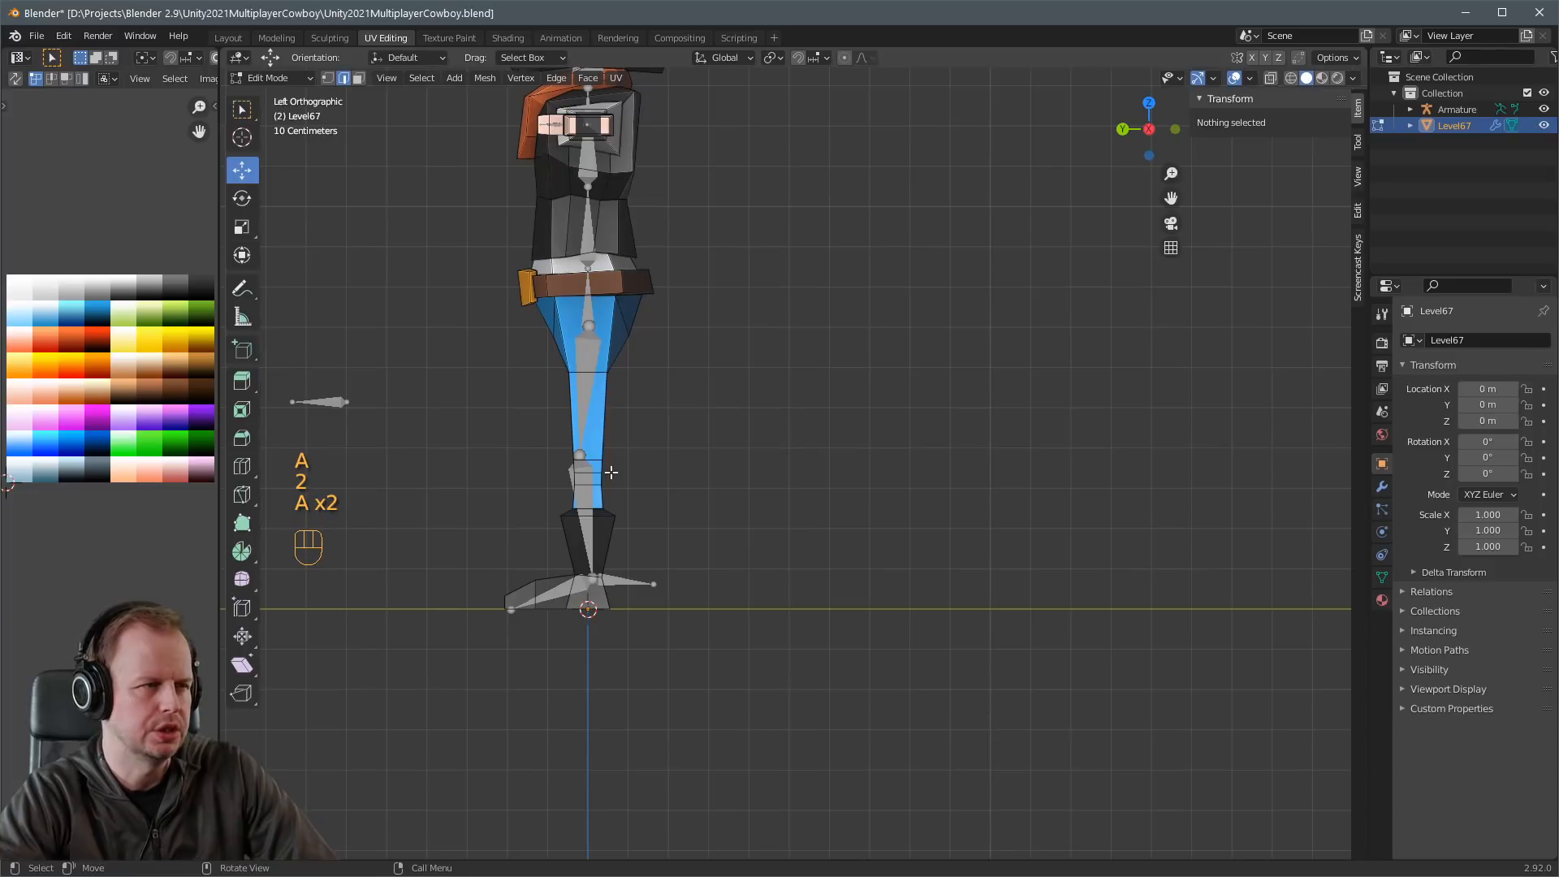
pyautogui.hotkey('alt', 'z')
pyautogui.press('a')
pyautogui.press('a')
pyautogui.press('b')
pyautogui.moveTo(557, 452); pyautogui.dragTo(627, 490)
pyautogui.scroll(2, 633, 489)
pyautogui.press('g')
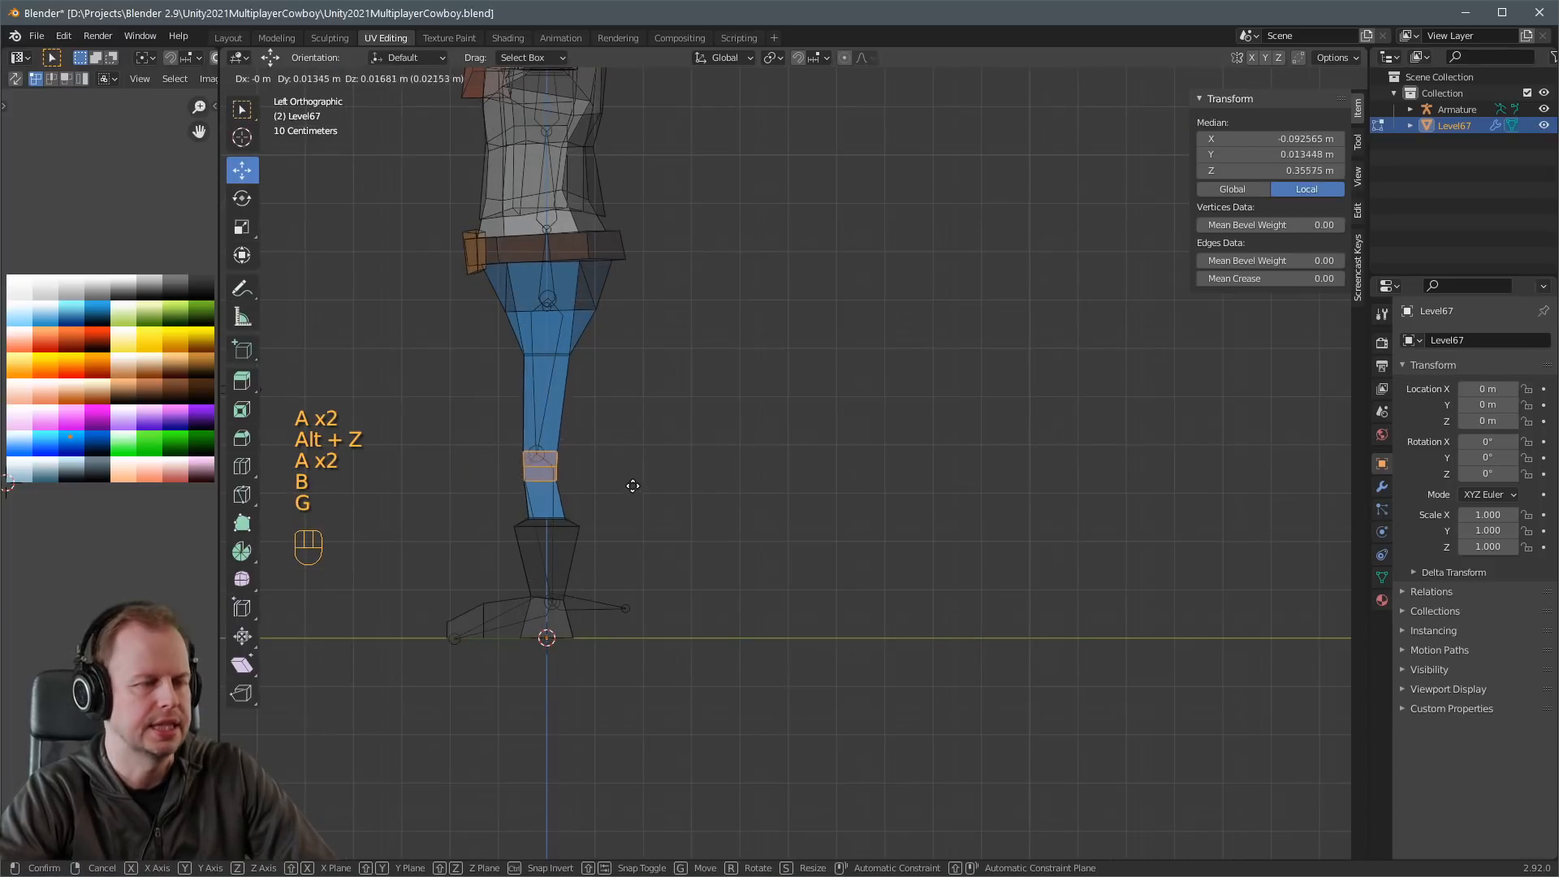
pyautogui.click(630, 475)
# Select the edges where the trouser leg meets the boot top and move them slightly forward in side view.
pyautogui.press('a')
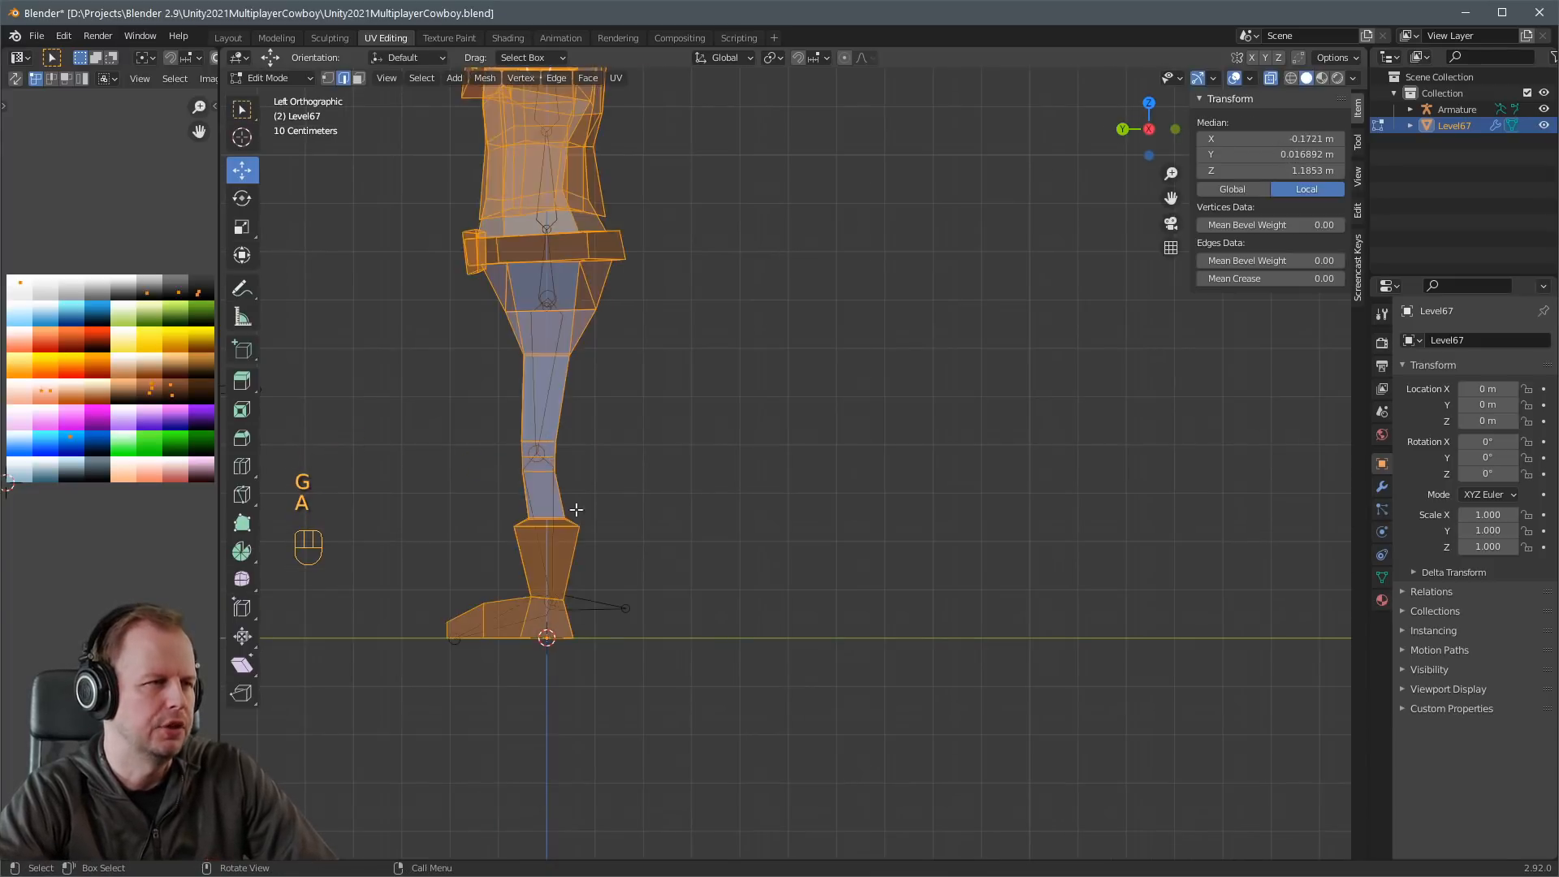
pyautogui.press('a')
pyautogui.press('b')
pyautogui.moveTo(481, 499); pyautogui.dragTo(696, 549)
pyautogui.press('g')
pyautogui.click(683, 543)
# Select only the middle edge loop of the knee and move it slightly forward.
pyautogui.press('a')
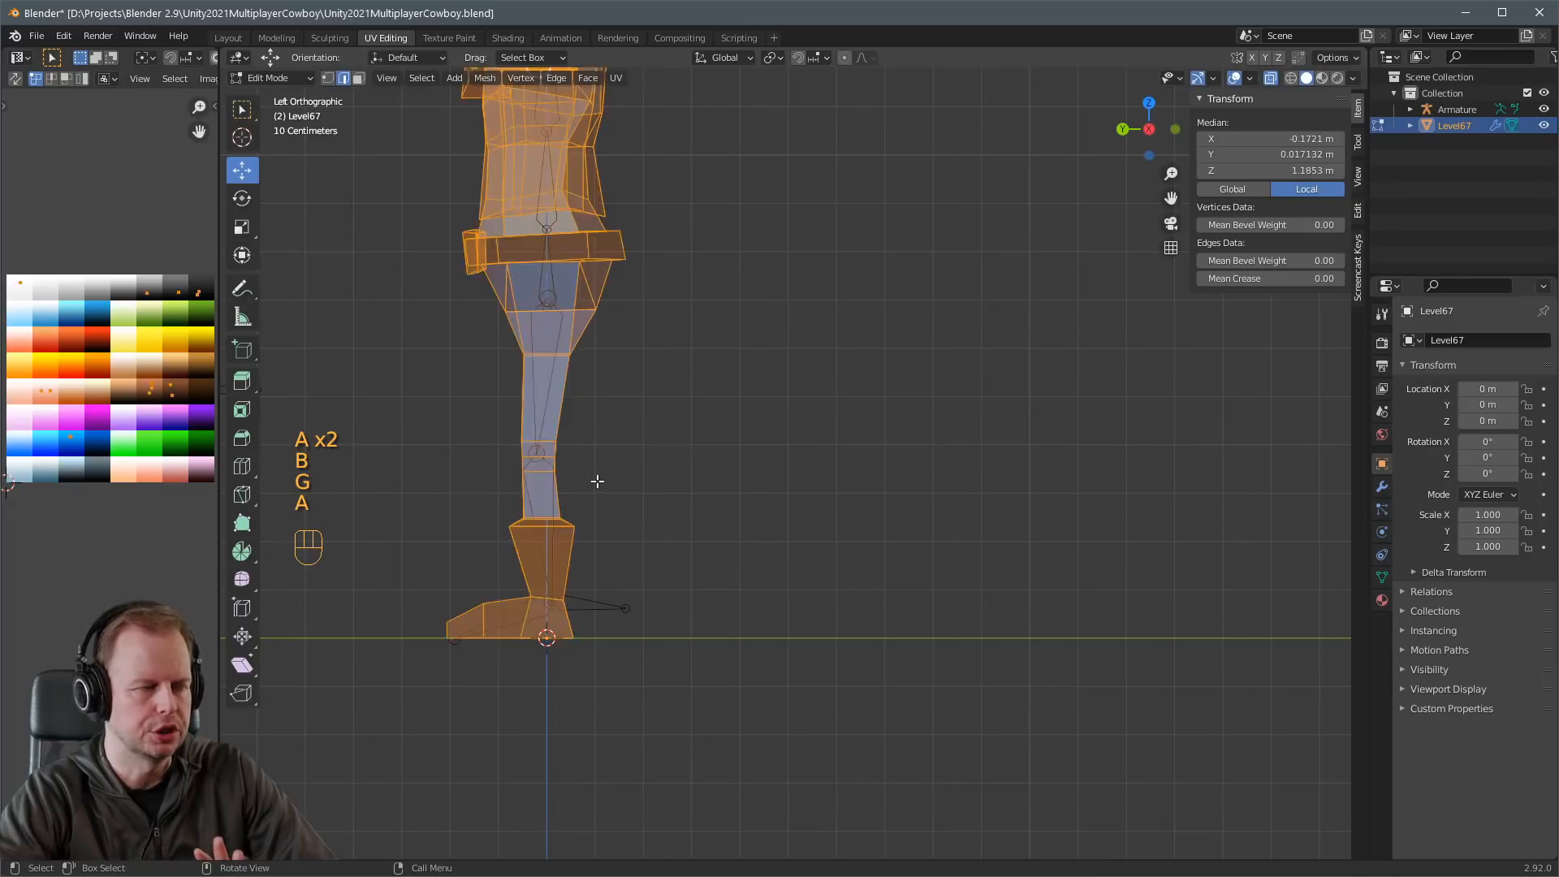
pyautogui.press('a')
pyautogui.press('b')
pyautogui.moveTo(515, 452); pyautogui.dragTo(580, 464)
pyautogui.press('g')
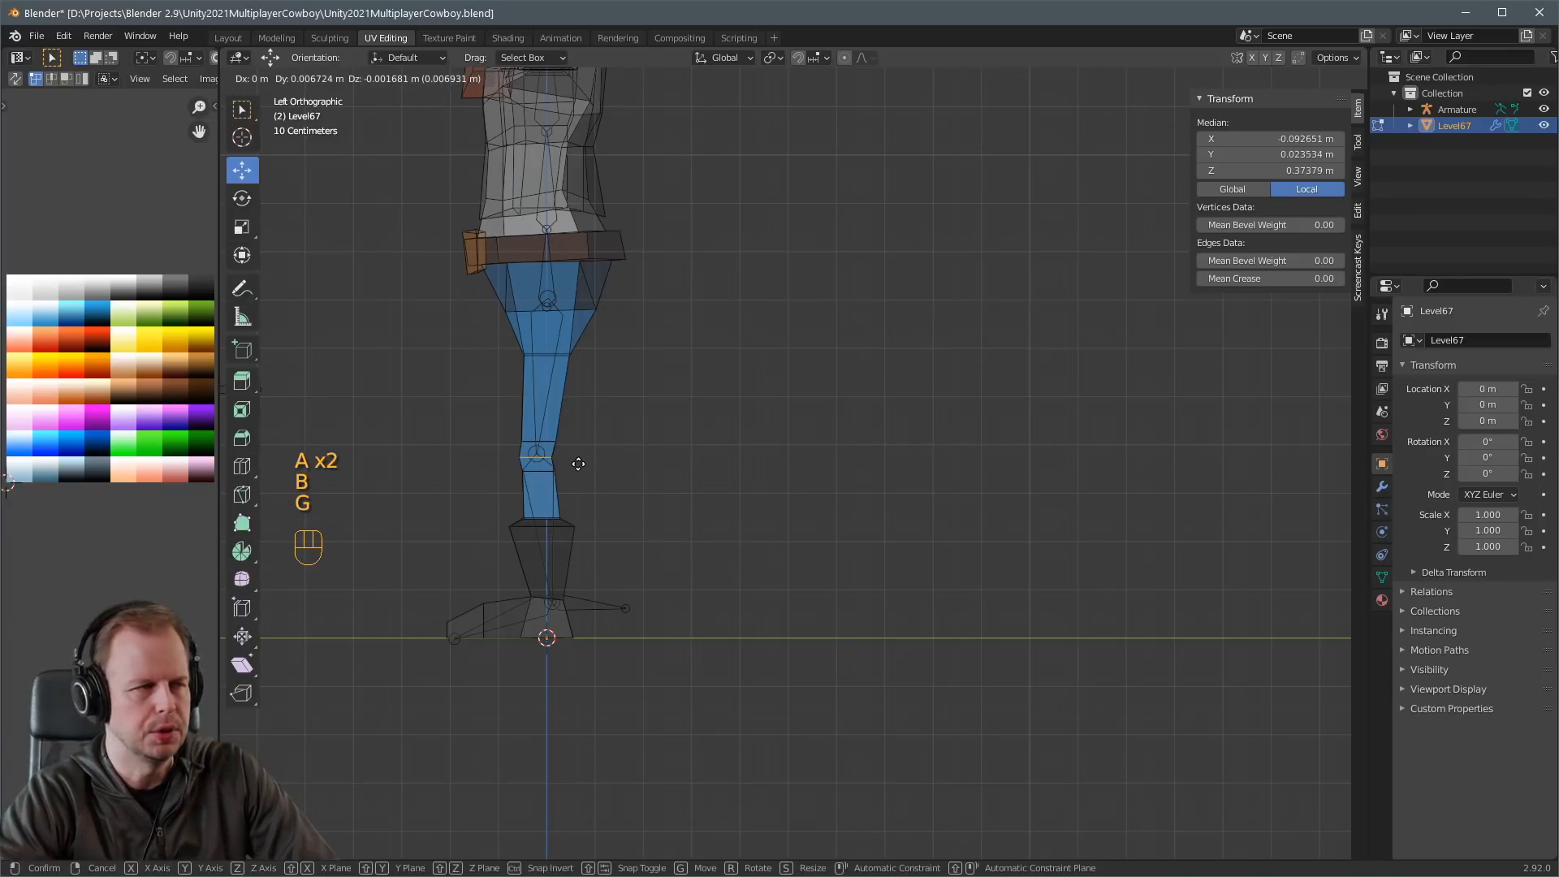
pyautogui.click(581, 461)
# In the top view, select the elbow faces of the left arm and move them about 0.006 m back in Y and 0.002 m in X.
pyautogui.moveTo(581, 456)
pyautogui.mouseDown(button='middle')
pyautogui.moveTo(625, 430)
pyautogui.moveTo(671, 557)
pyautogui.moveTo(585, 478)
pyautogui.mouseUp(button='middle')
pyautogui.click(584, 477)
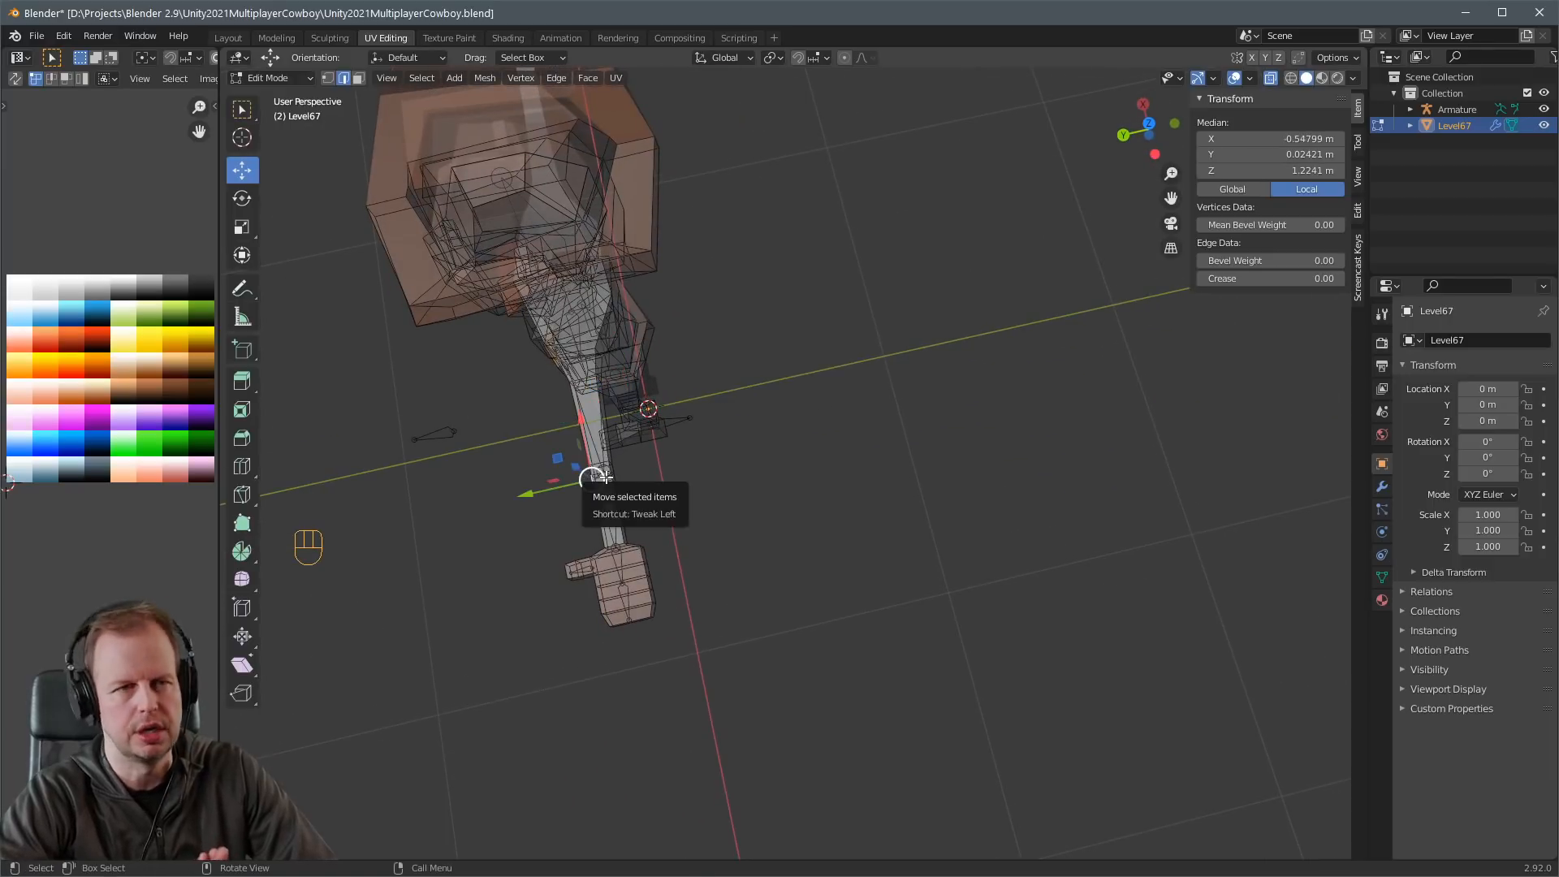
pyautogui.press('KP_1')
pyautogui.press('KP_7')
pyautogui.press('a')
pyautogui.press('a')
pyautogui.scroll(5, 802, 269)
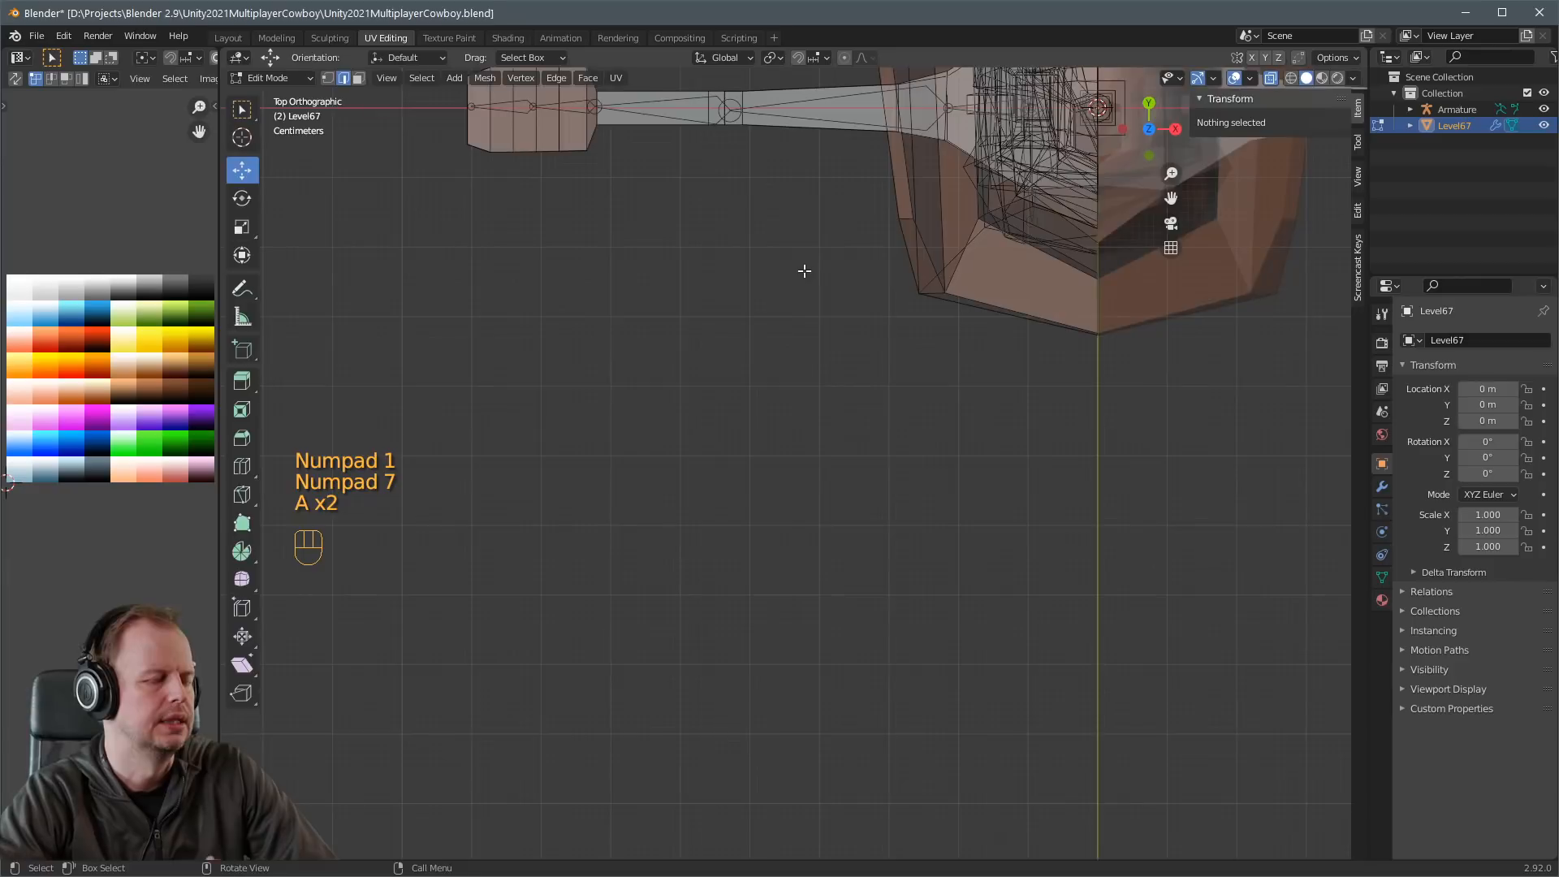
pyautogui.keyDown('shift'); pyautogui.moveTo(805, 197); pyautogui.dragTo(806, 407, button='middle'); pyautogui.keyUp('shift')
pyautogui.press('a')
pyautogui.press('a')
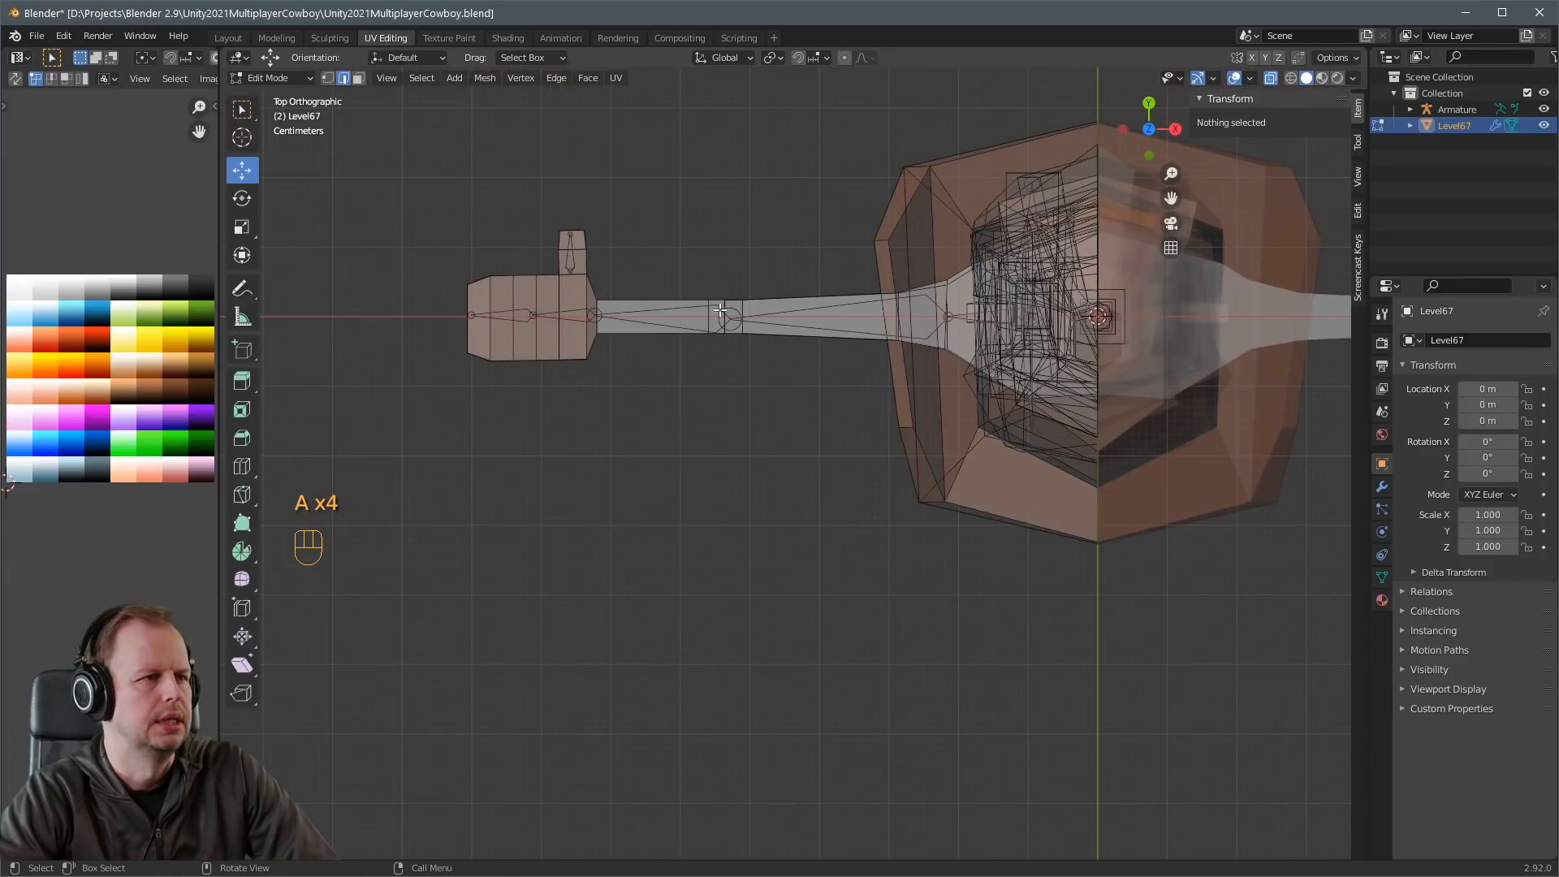
pyautogui.press('3')
pyautogui.press('a')
pyautogui.press('a')
pyautogui.press('b')
pyautogui.moveTo(715, 294); pyautogui.dragTo(748, 340)
pyautogui.press('g')
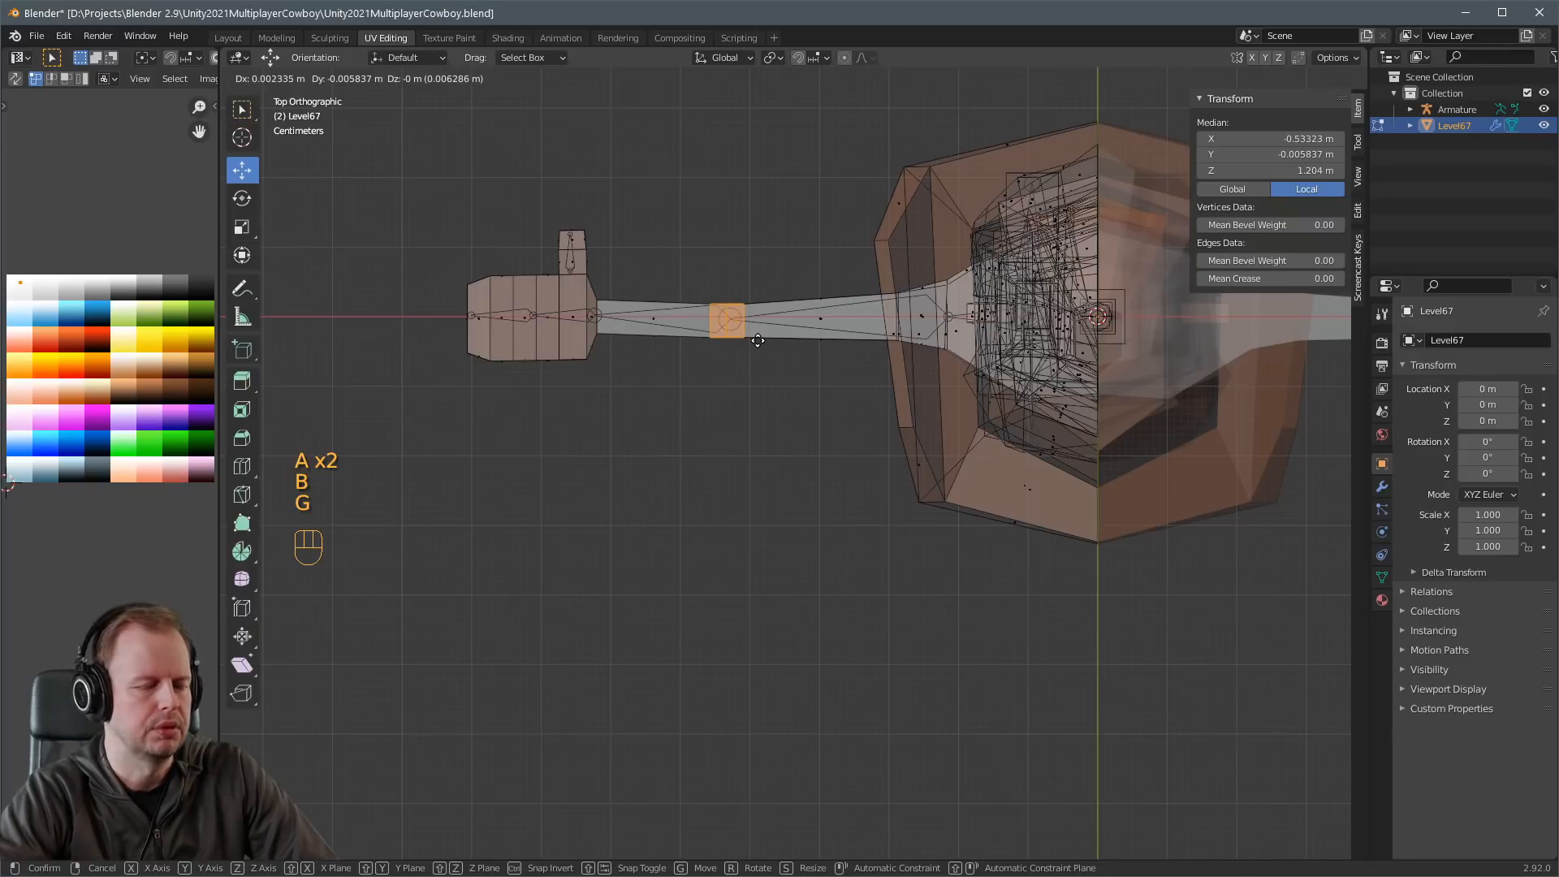
pyautogui.click(757, 341)
# Select all faces of the left hand, move them about 0.0035 m forward in Y and -0.001 m in X, and turn X-ray off.
pyautogui.press('a')
pyautogui.press('a')
pyautogui.press('b')
pyautogui.moveTo(442, 220); pyautogui.dragTo(632, 404)
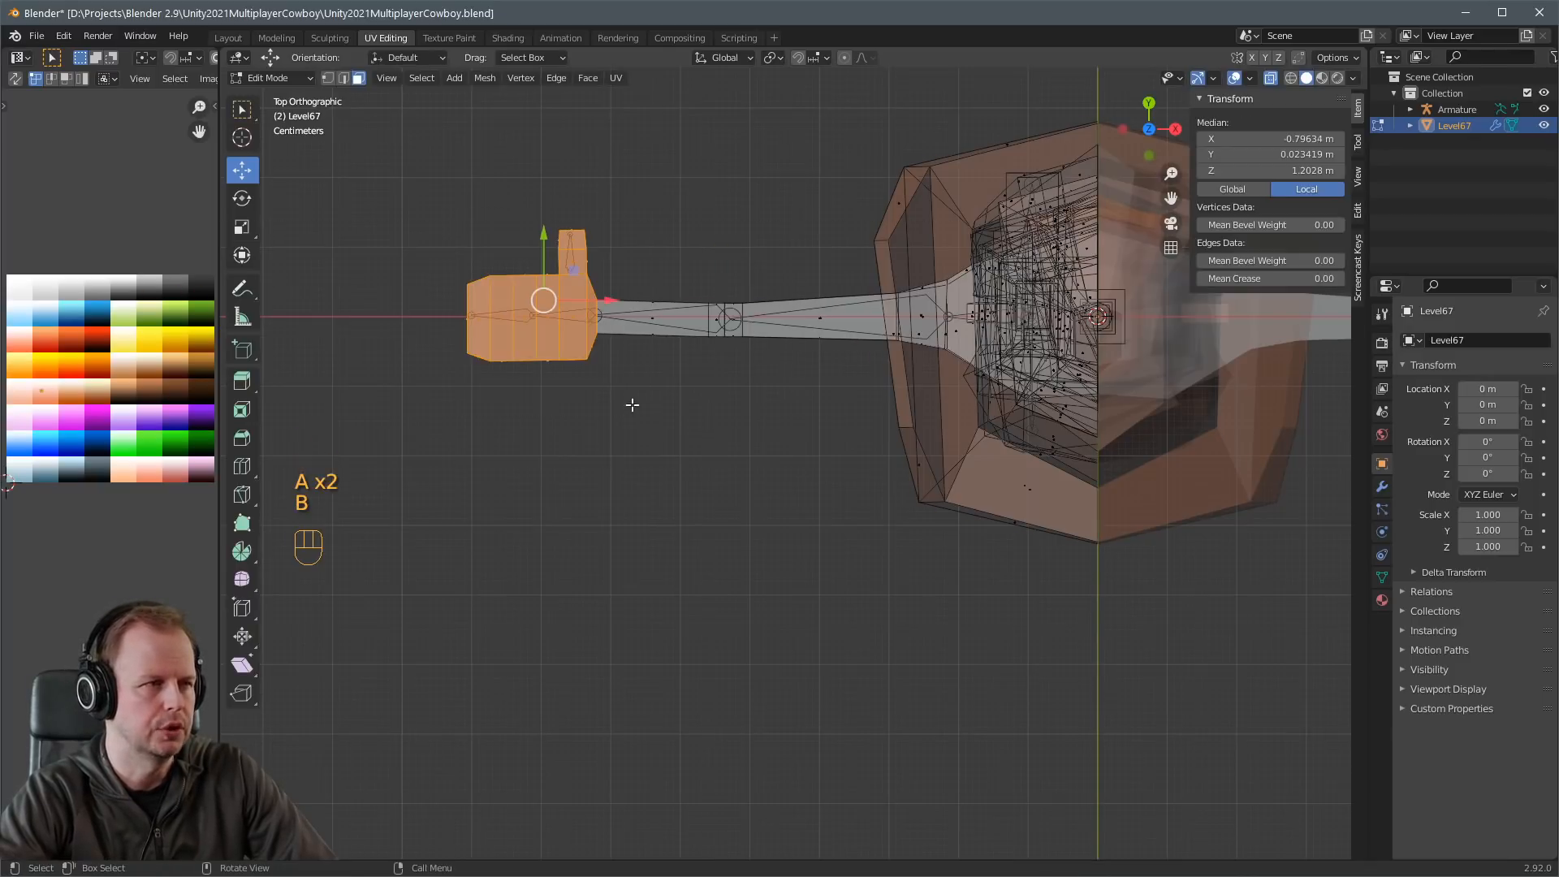
pyautogui.press('g')
pyautogui.click(636, 400)
pyautogui.scroll(-2, 712, 422)
pyautogui.hotkey('alt', 'z')
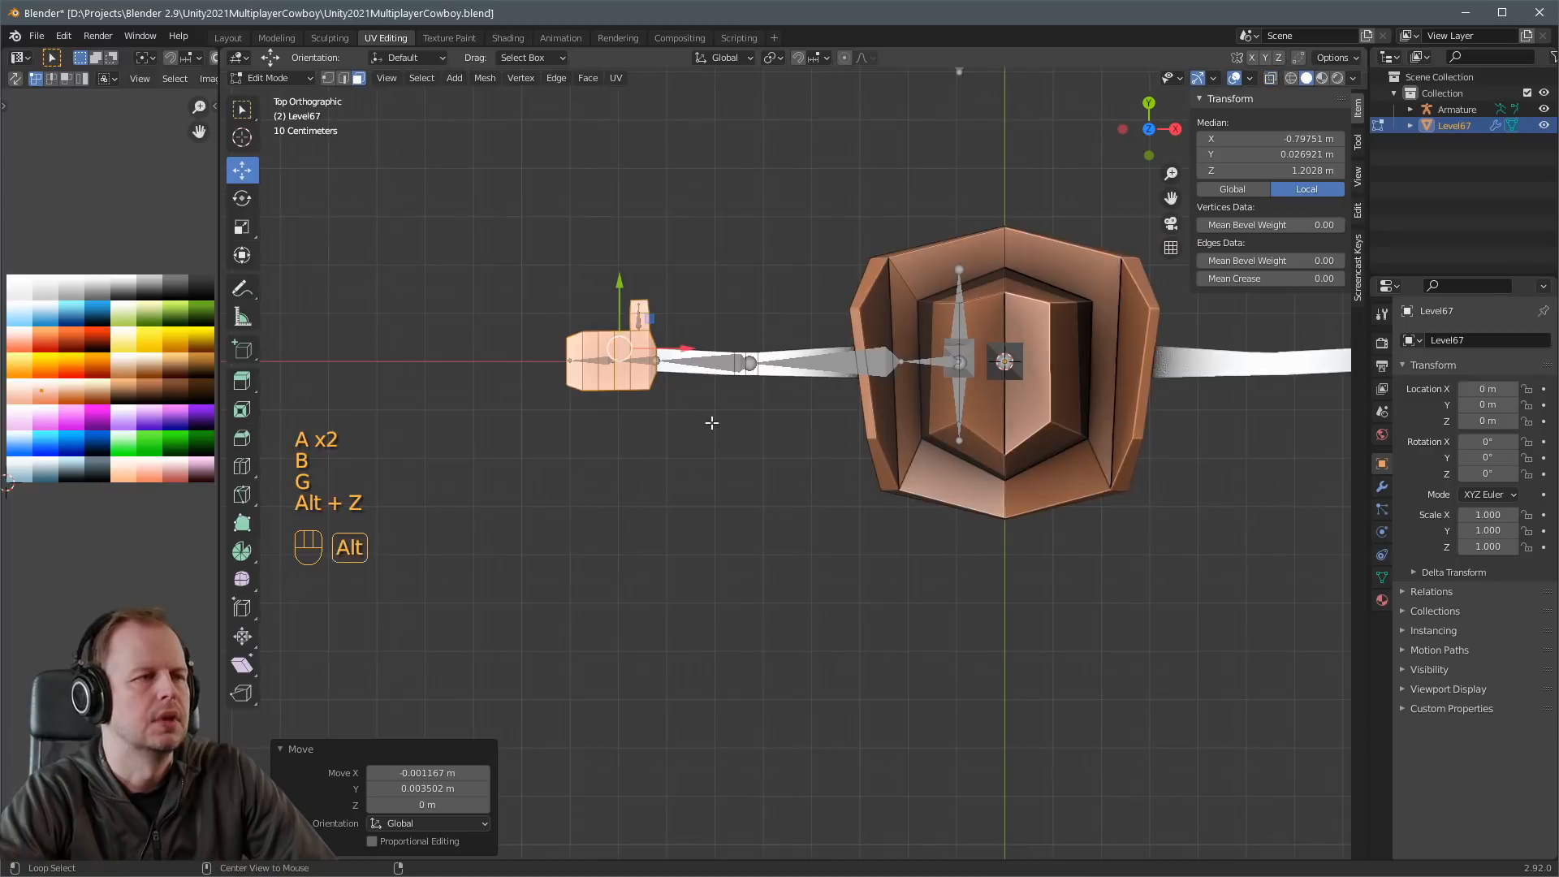
# Finish editing the mesh, put the armature into Pose Mode and select the IKLegTarget.L bone.
pyautogui.moveTo(712, 423); pyautogui.dragTo(644, 584, button='middle')
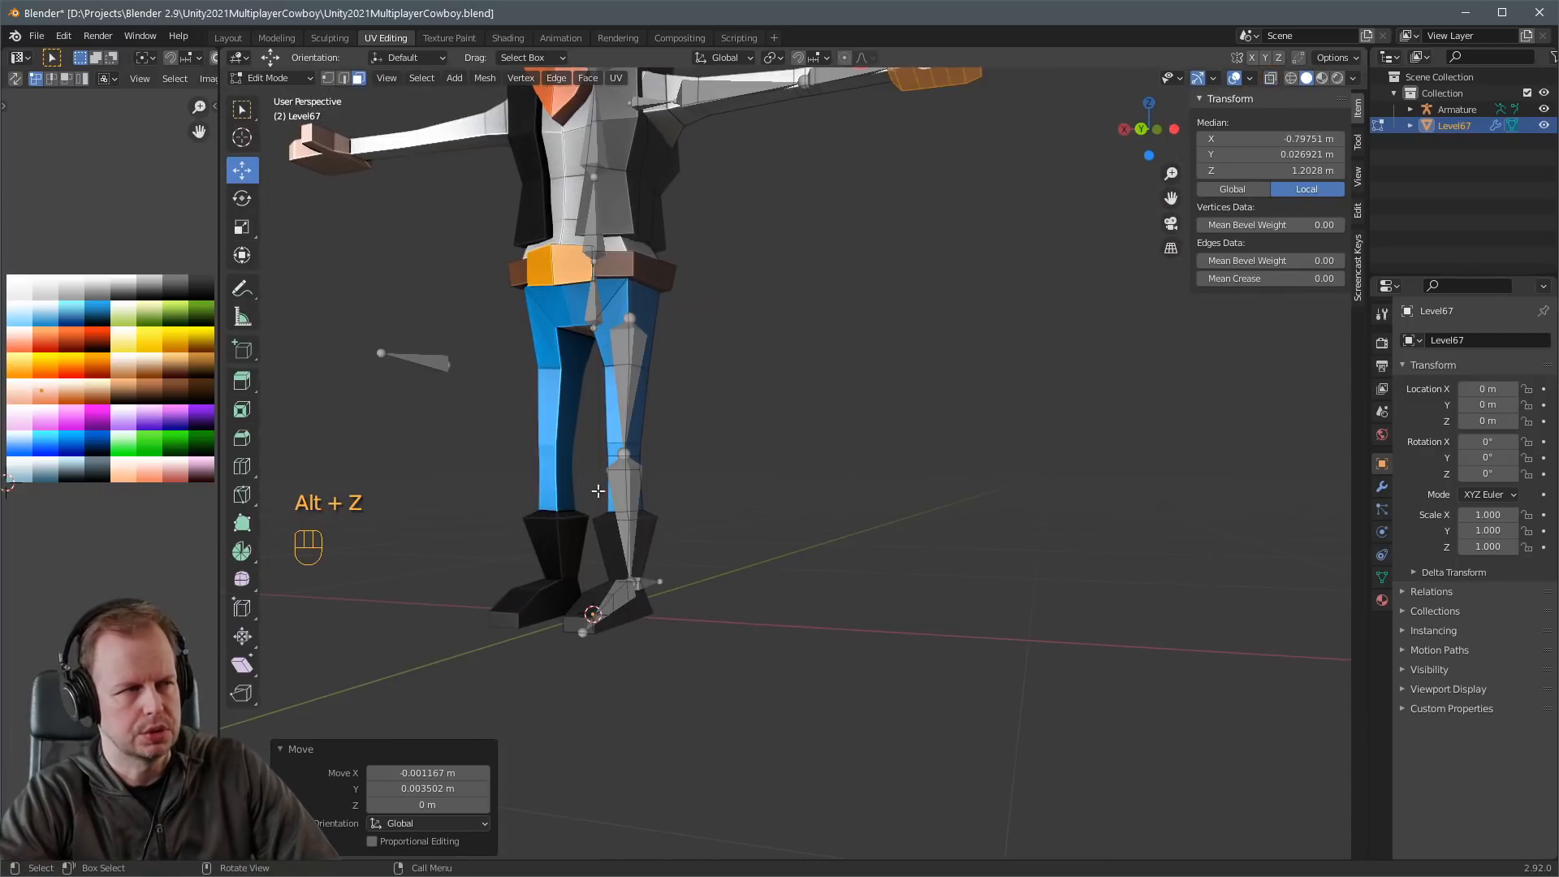
pyautogui.press('Tab')
pyautogui.click(627, 445)
pyautogui.press('Tab')
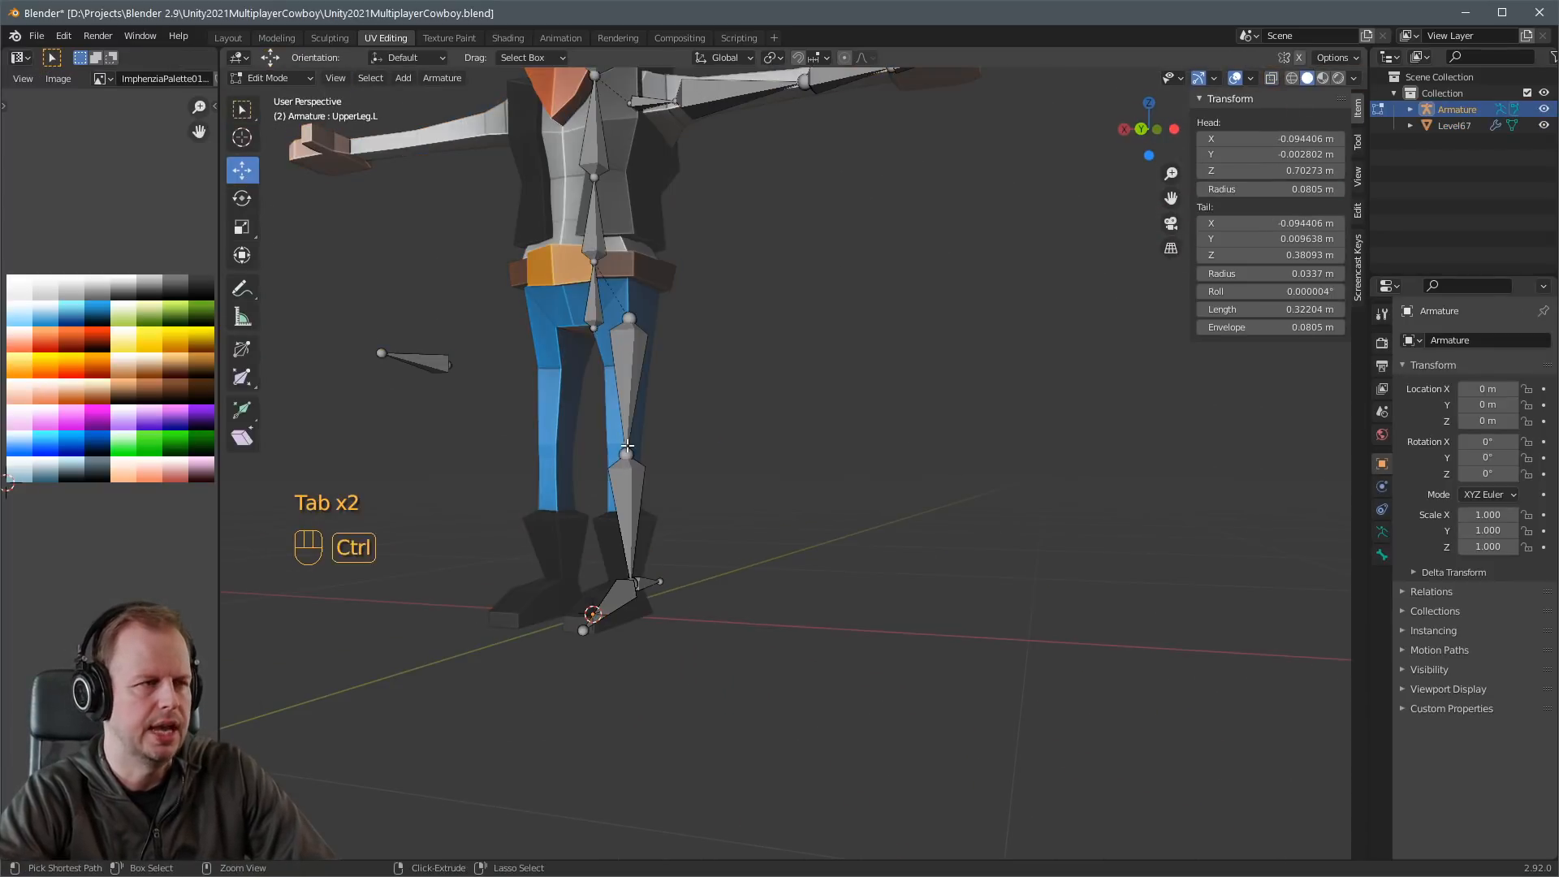
pyautogui.press('Tab')
pyautogui.hotkey('ctrl', 'Tab')
pyautogui.click(633, 463)
pyautogui.moveTo(674, 526); pyautogui.dragTo(708, 552, button='middle')
pyautogui.click(712, 557)
# Test the leg bend by moving IKLegTarget.L in the right and left side views, cancelling each move.
pyautogui.press('KP_3')
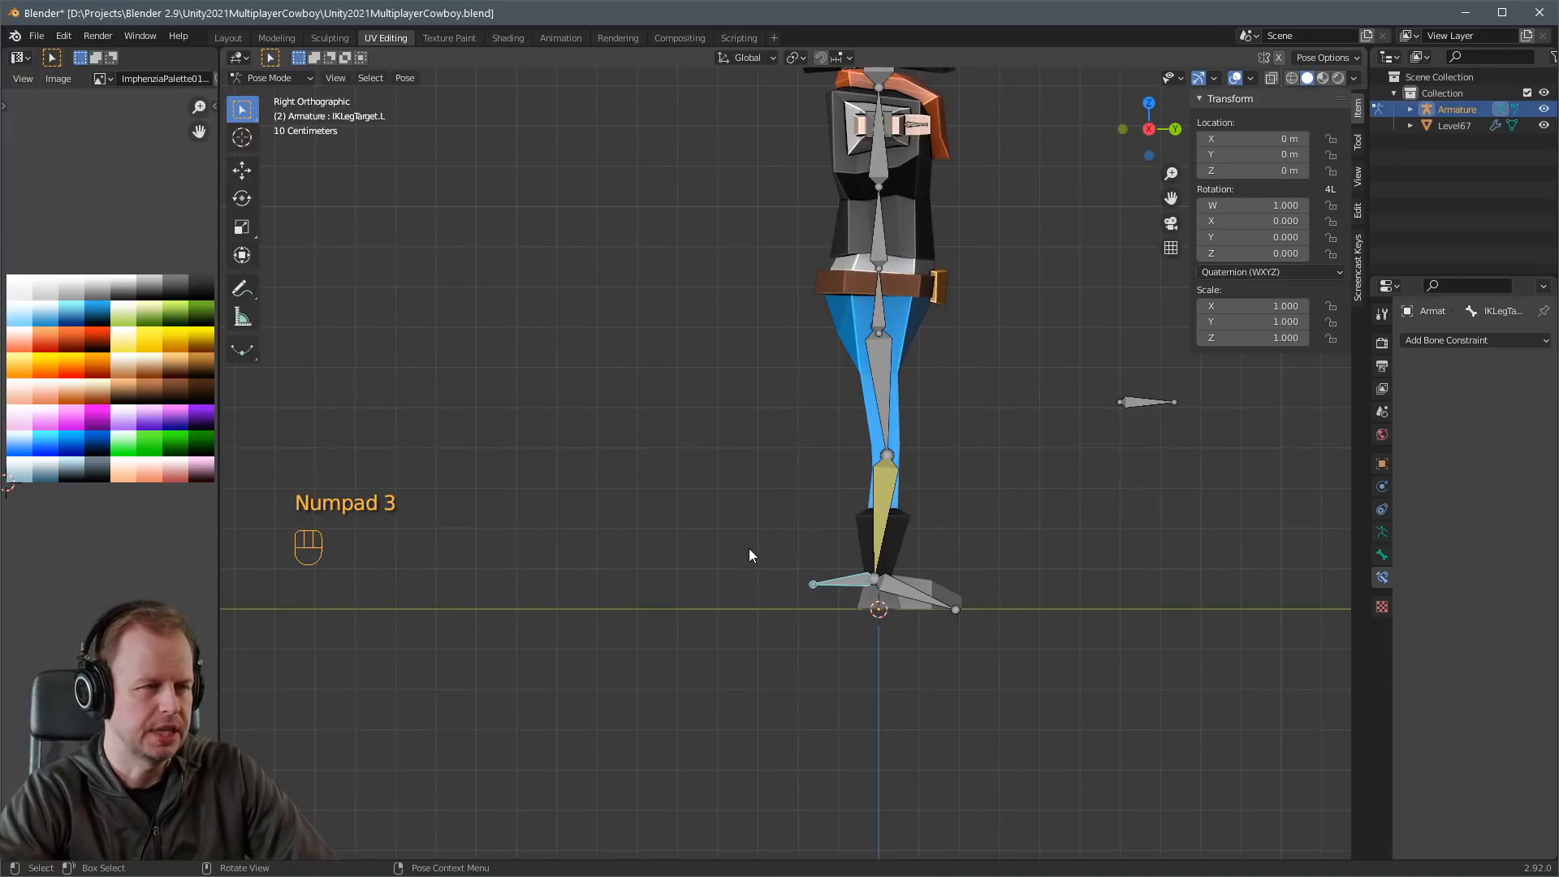
pyautogui.press('g')
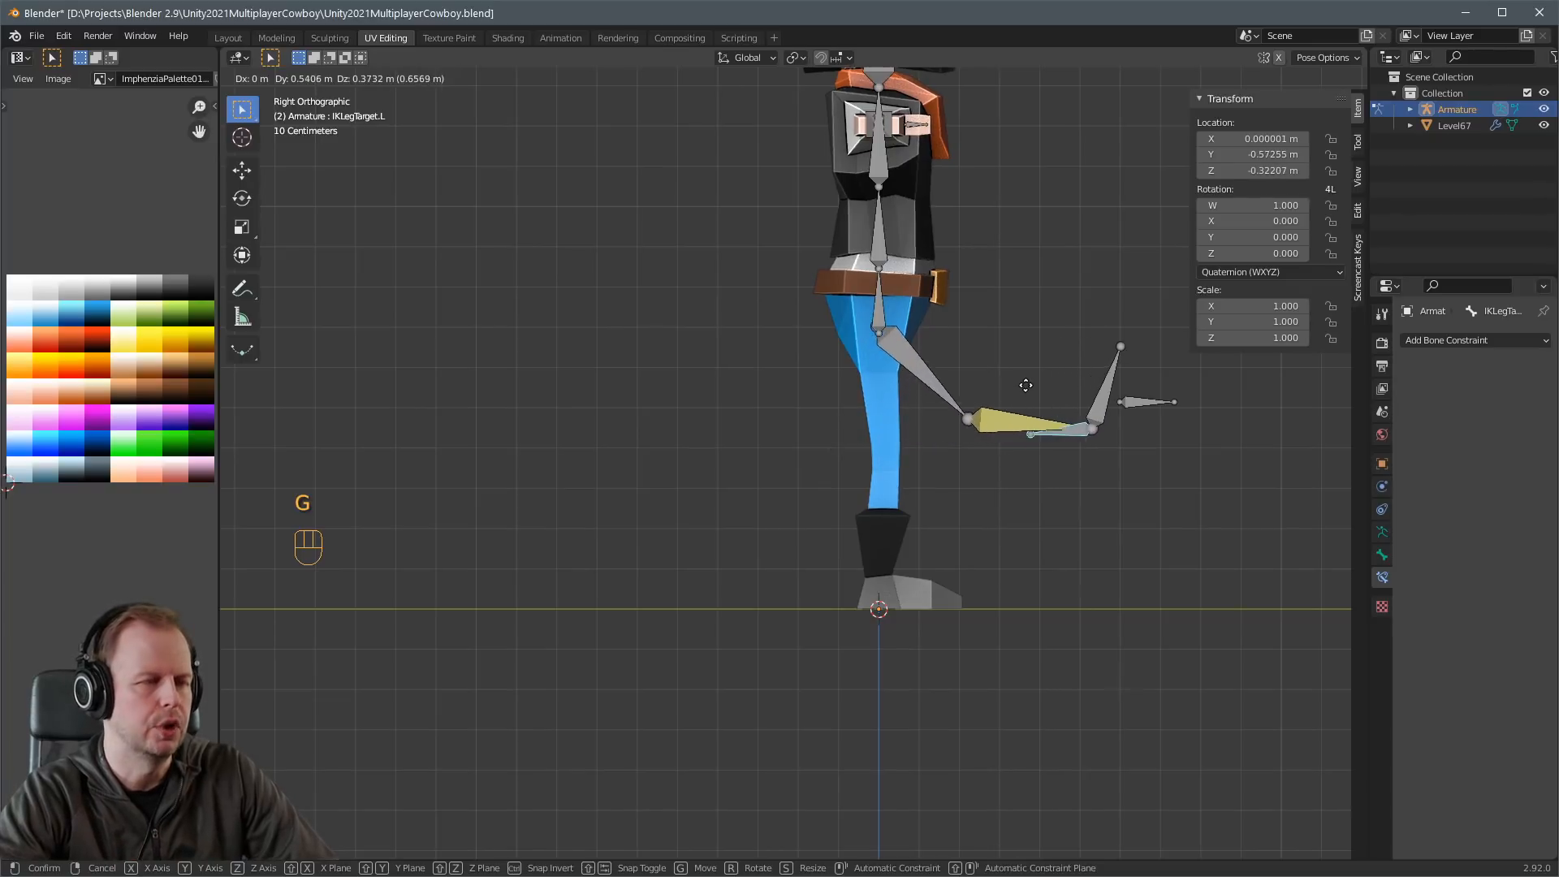
pyautogui.rightClick(974, 416)
pyautogui.press('ctrl+KP_3')
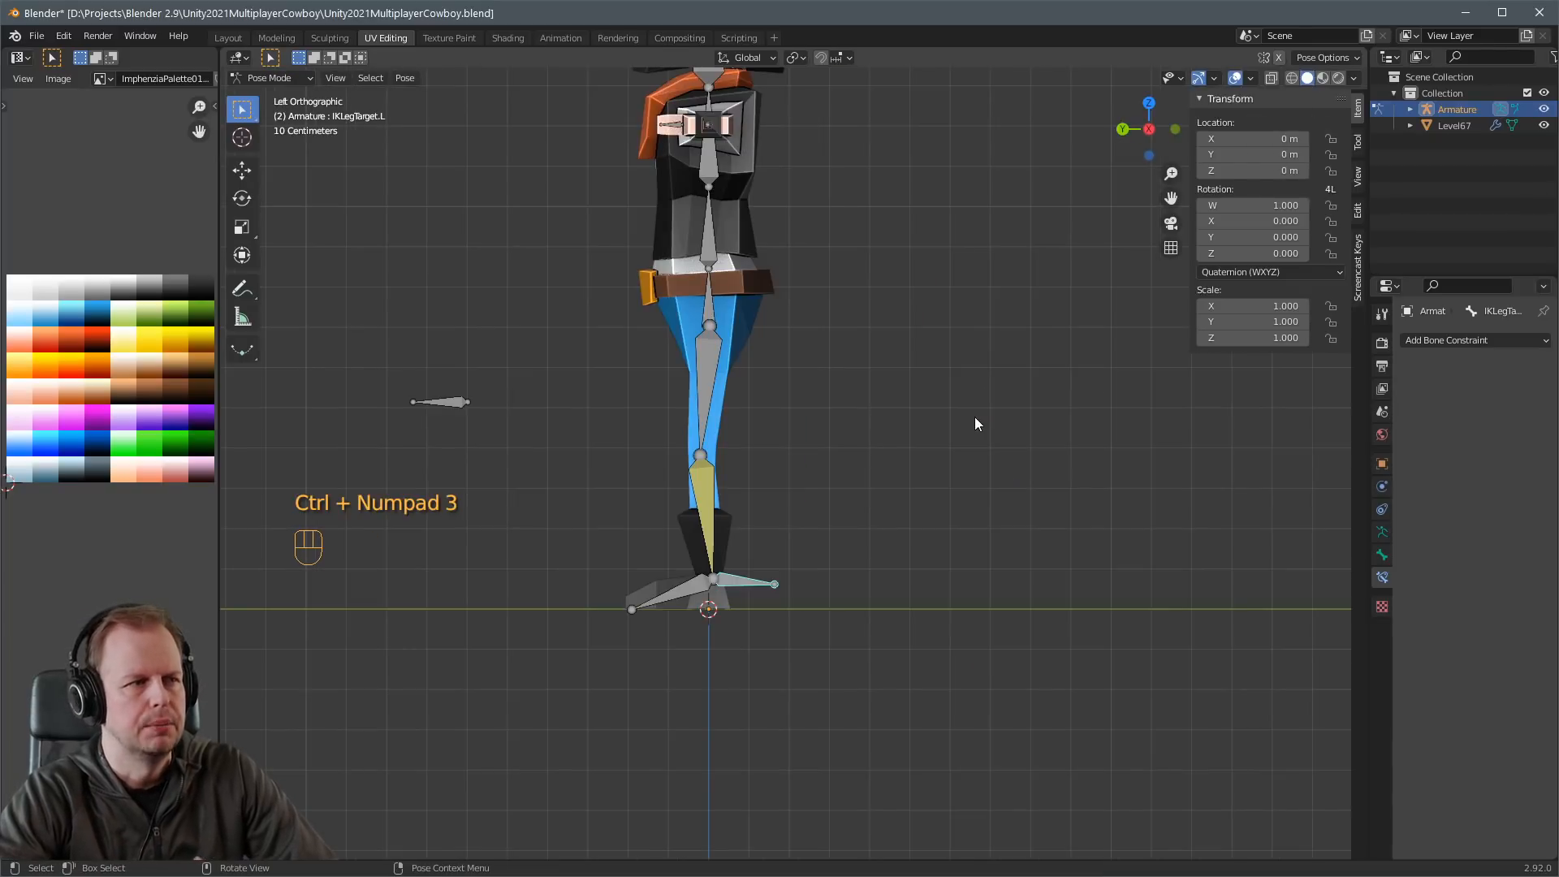
pyautogui.press('g')
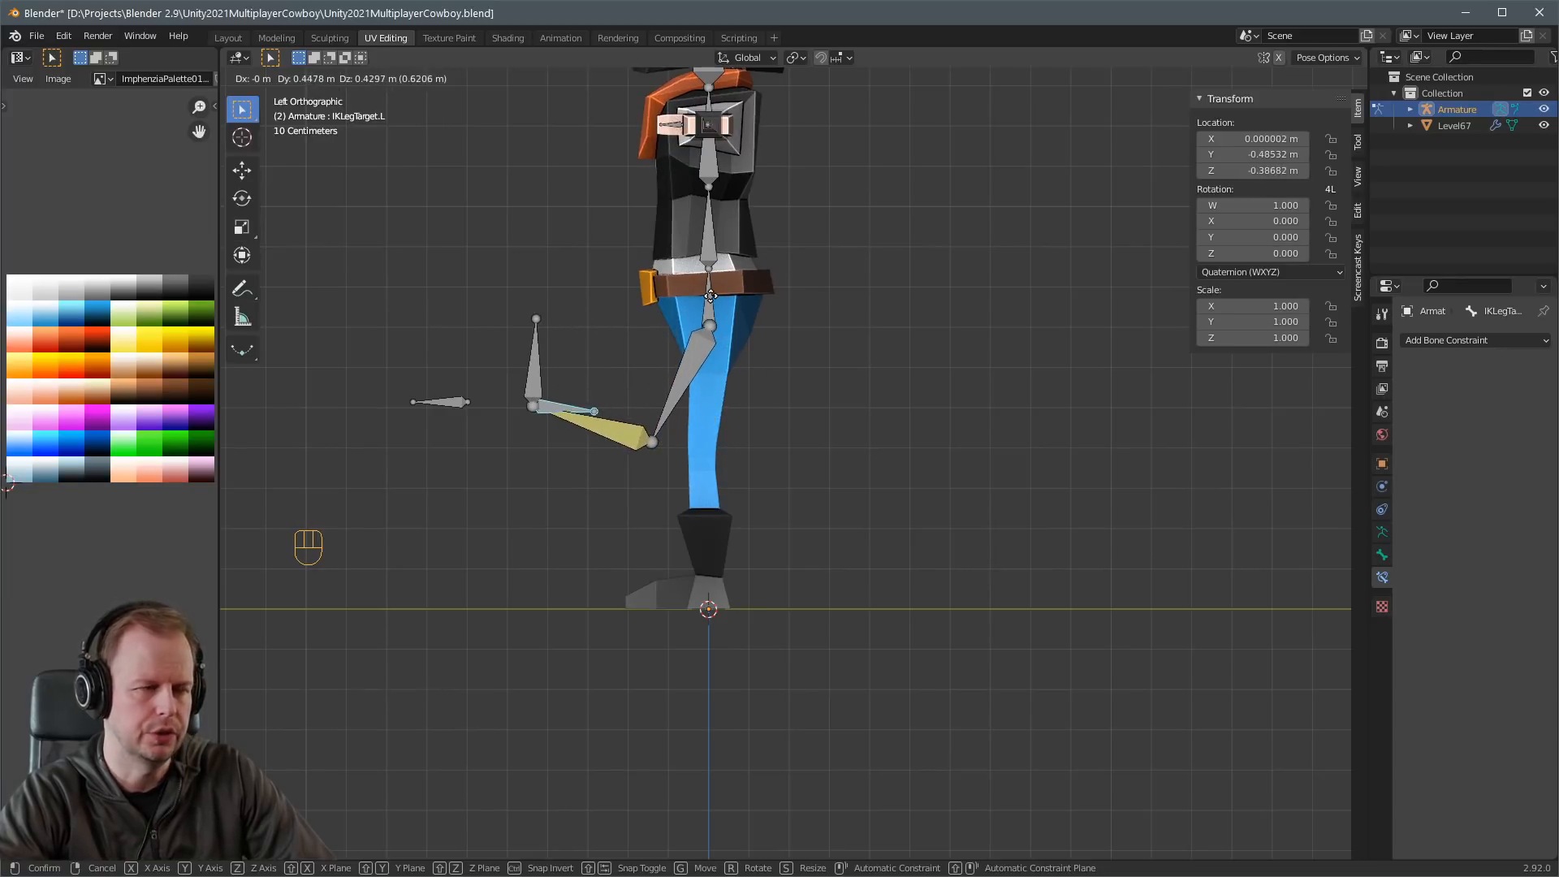
pyautogui.press('Escape')
# In the LowerLeg.L IK constraint, set the Pole Target to Armature with IKLegPole.L as its bone.
pyautogui.click(699, 505)
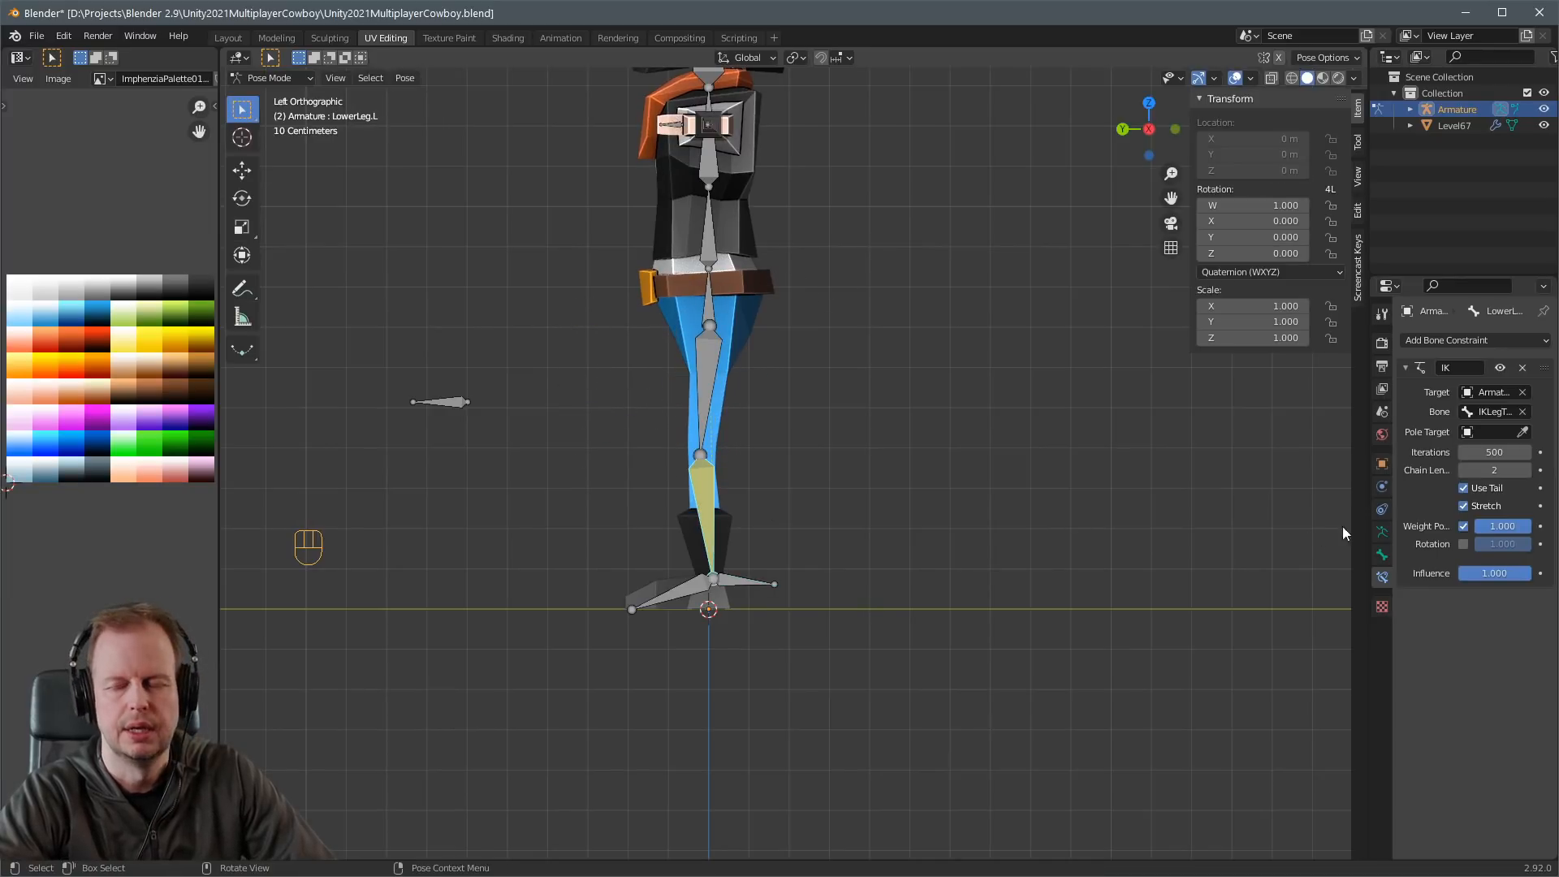
pyautogui.click(1522, 432)
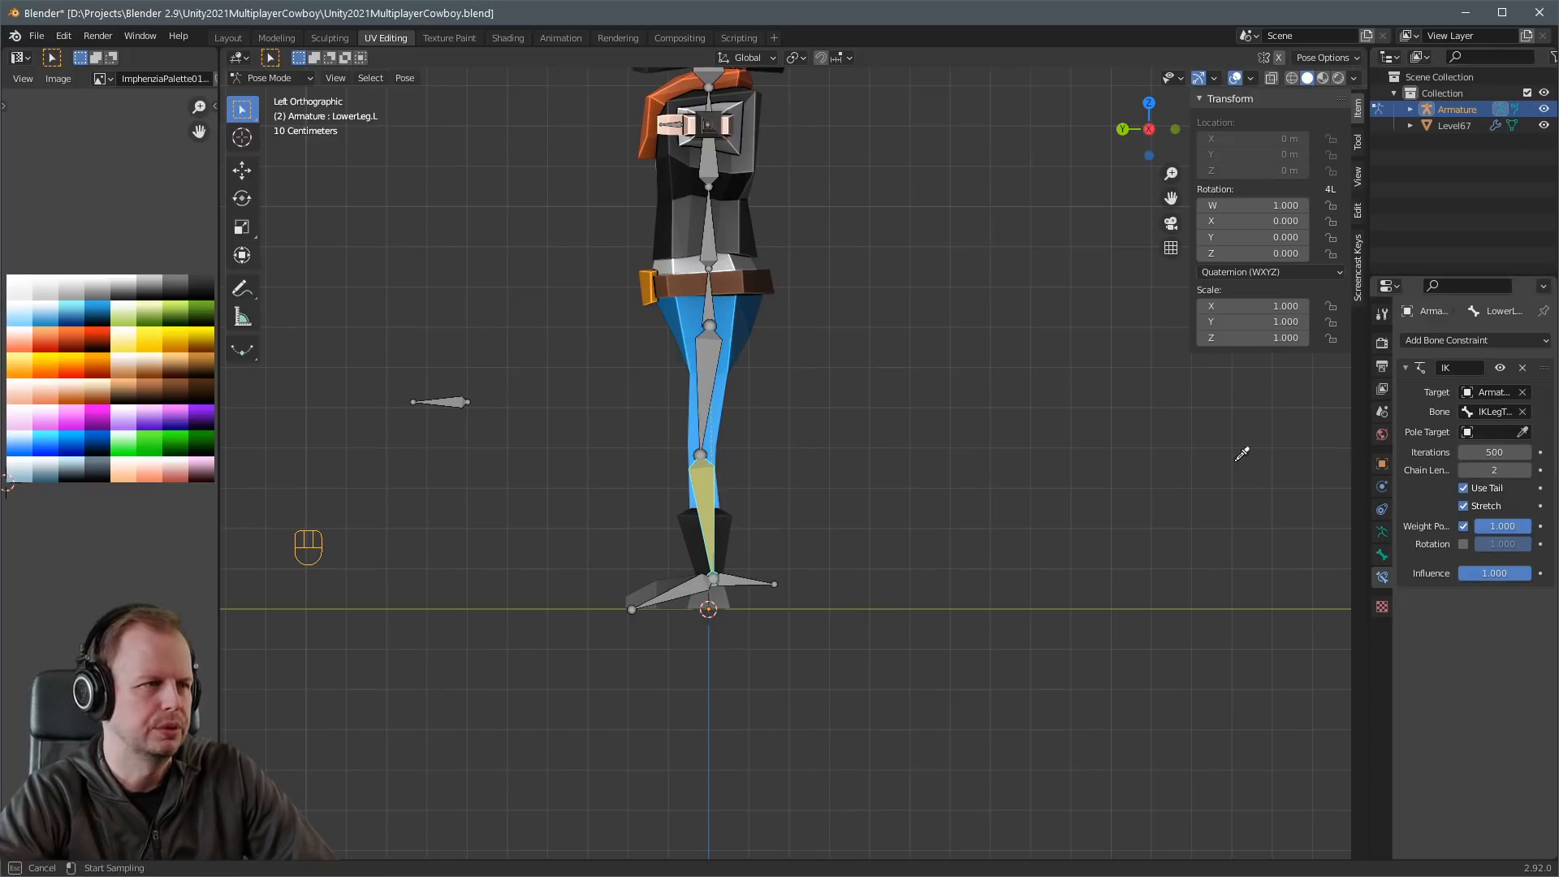
pyautogui.click(451, 401)
pyautogui.click(1489, 448)
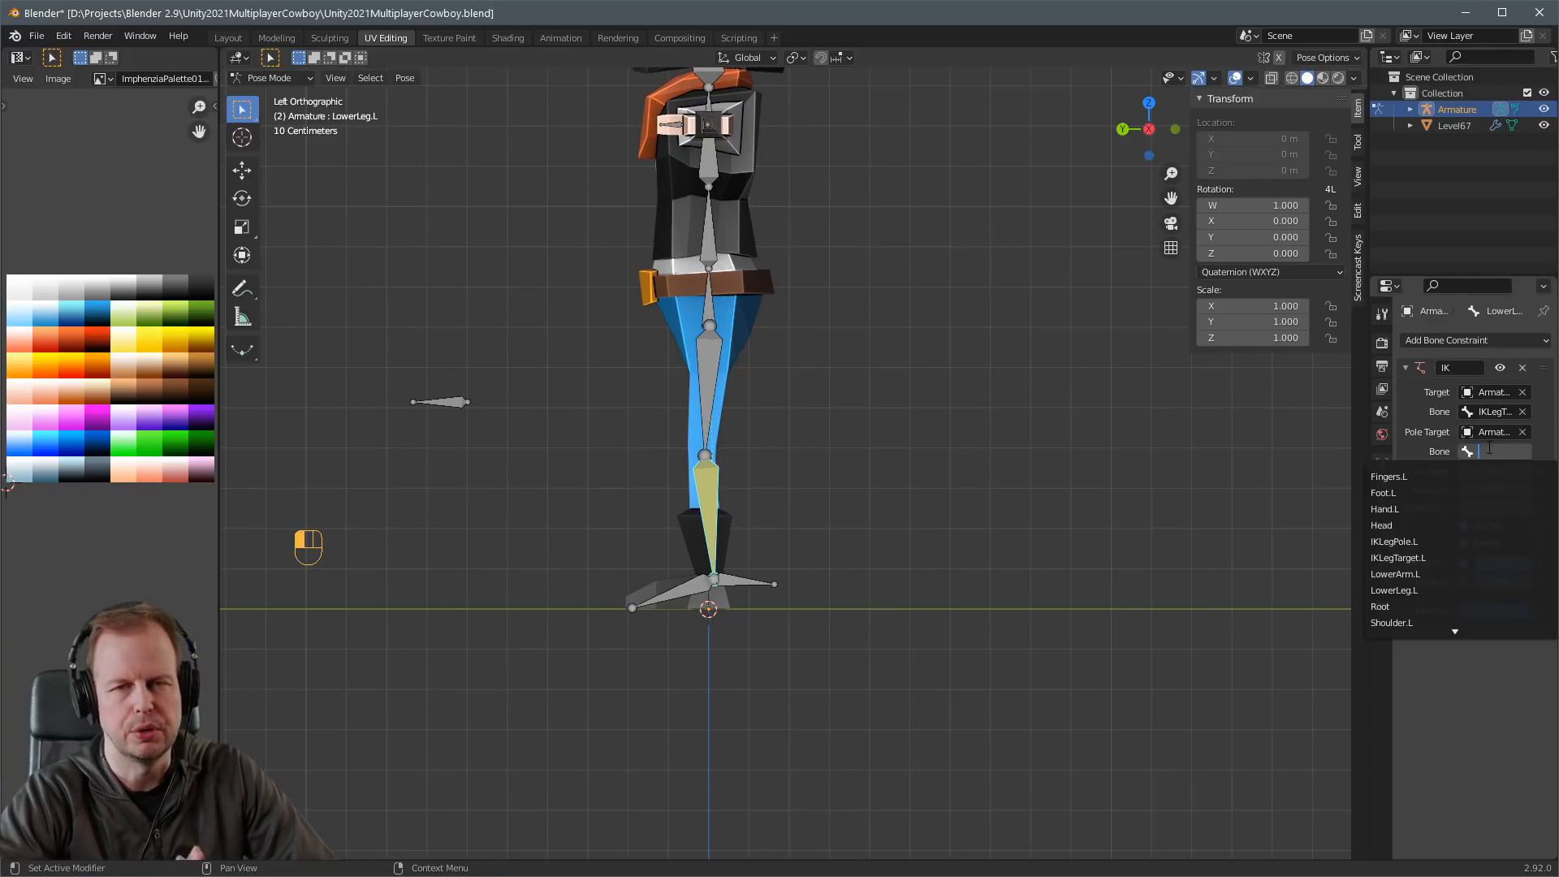
pyautogui.write('up')
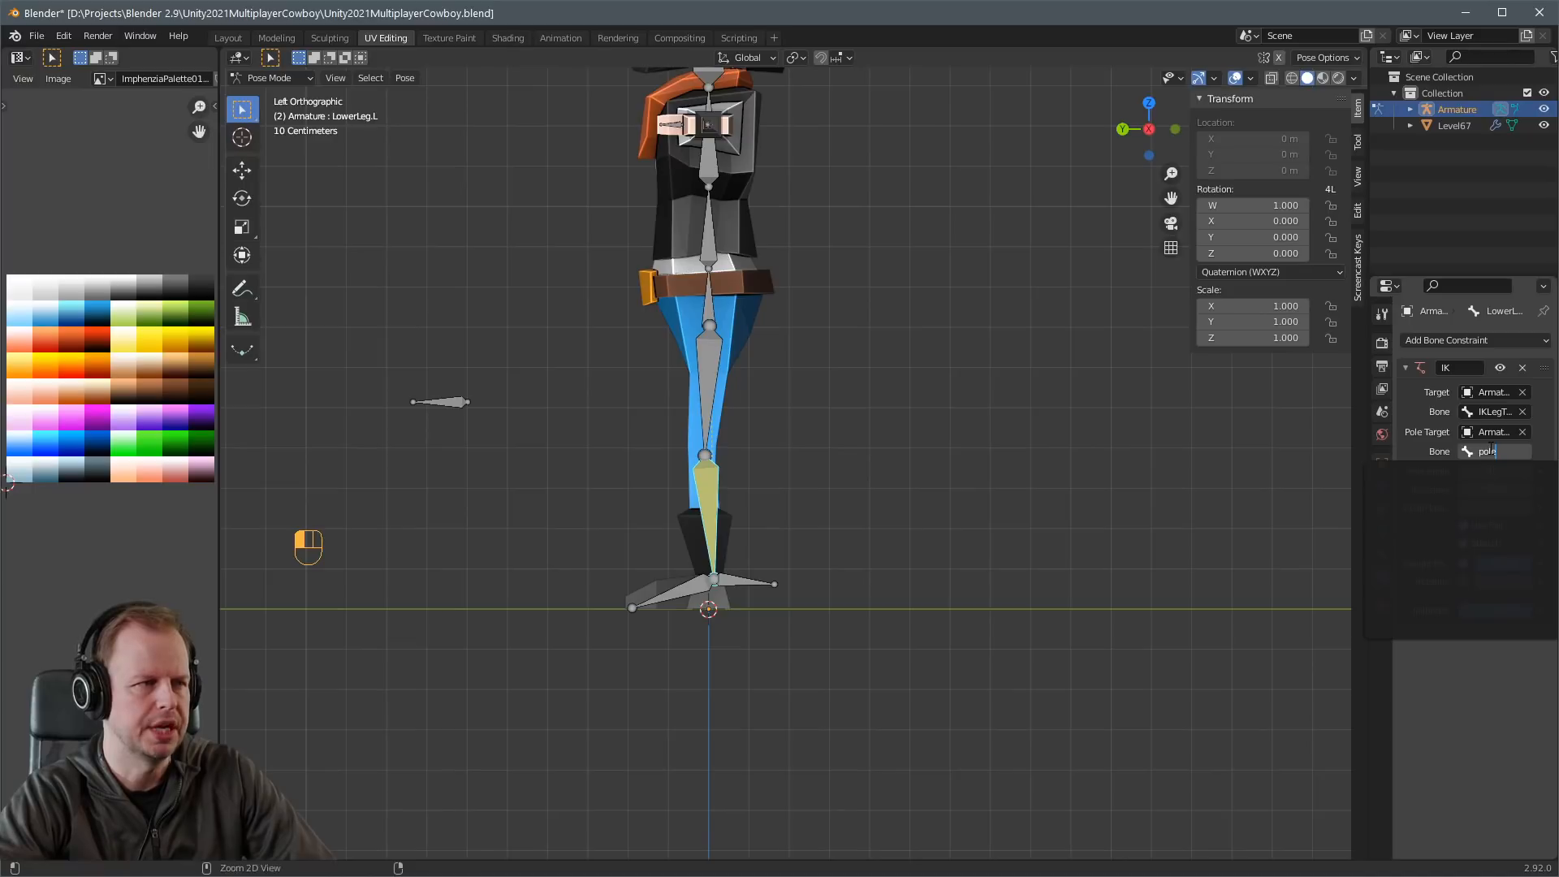
pyautogui.hotkey('ctrl', 'a')
pyautogui.write('IK')
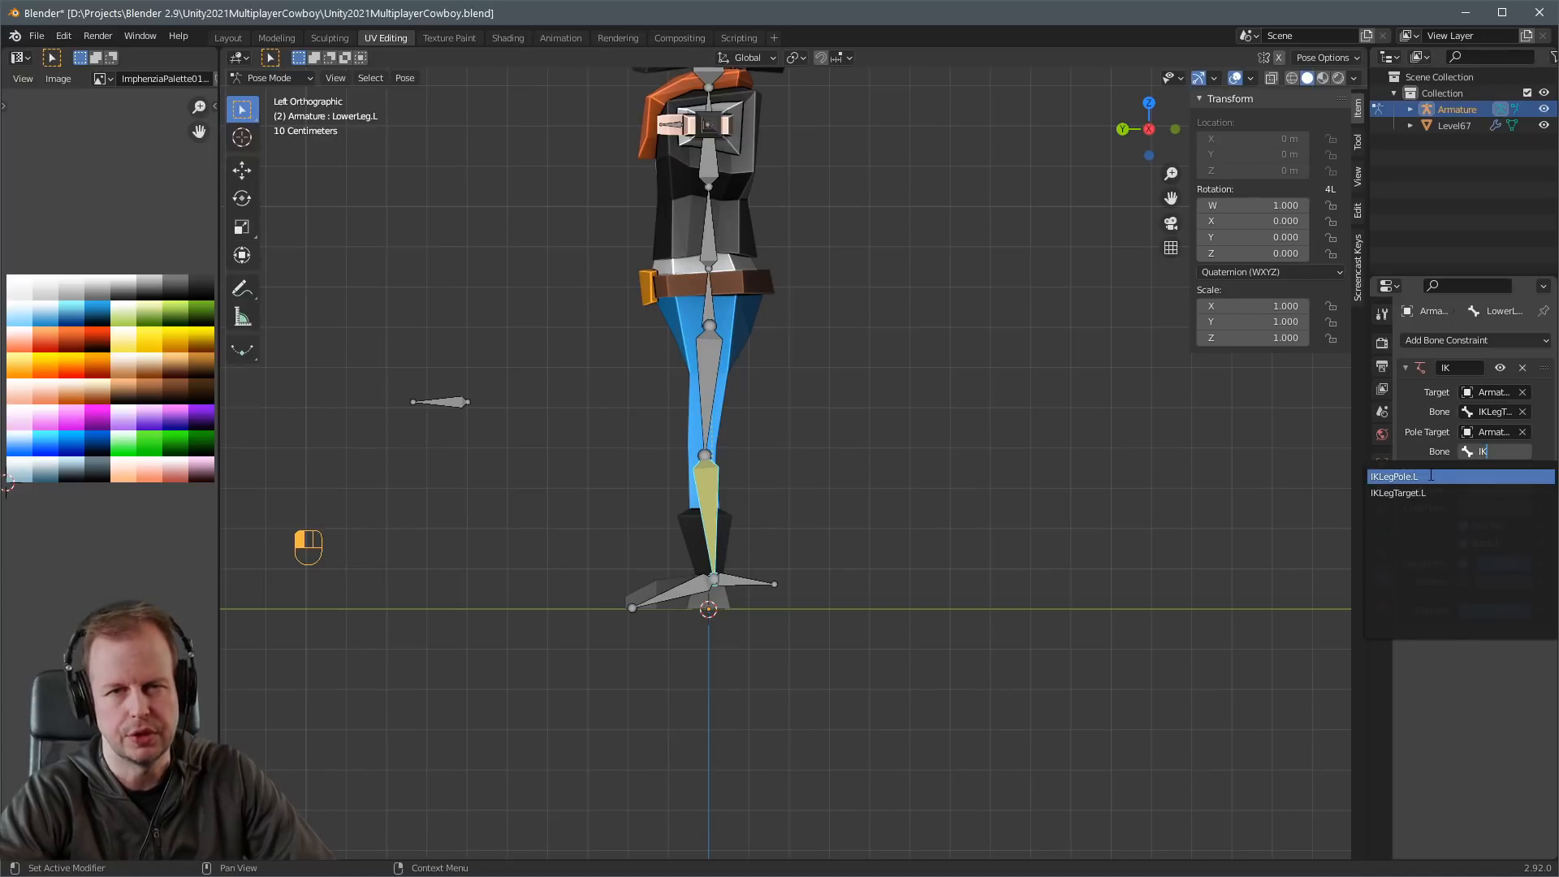
pyautogui.click(1394, 477)
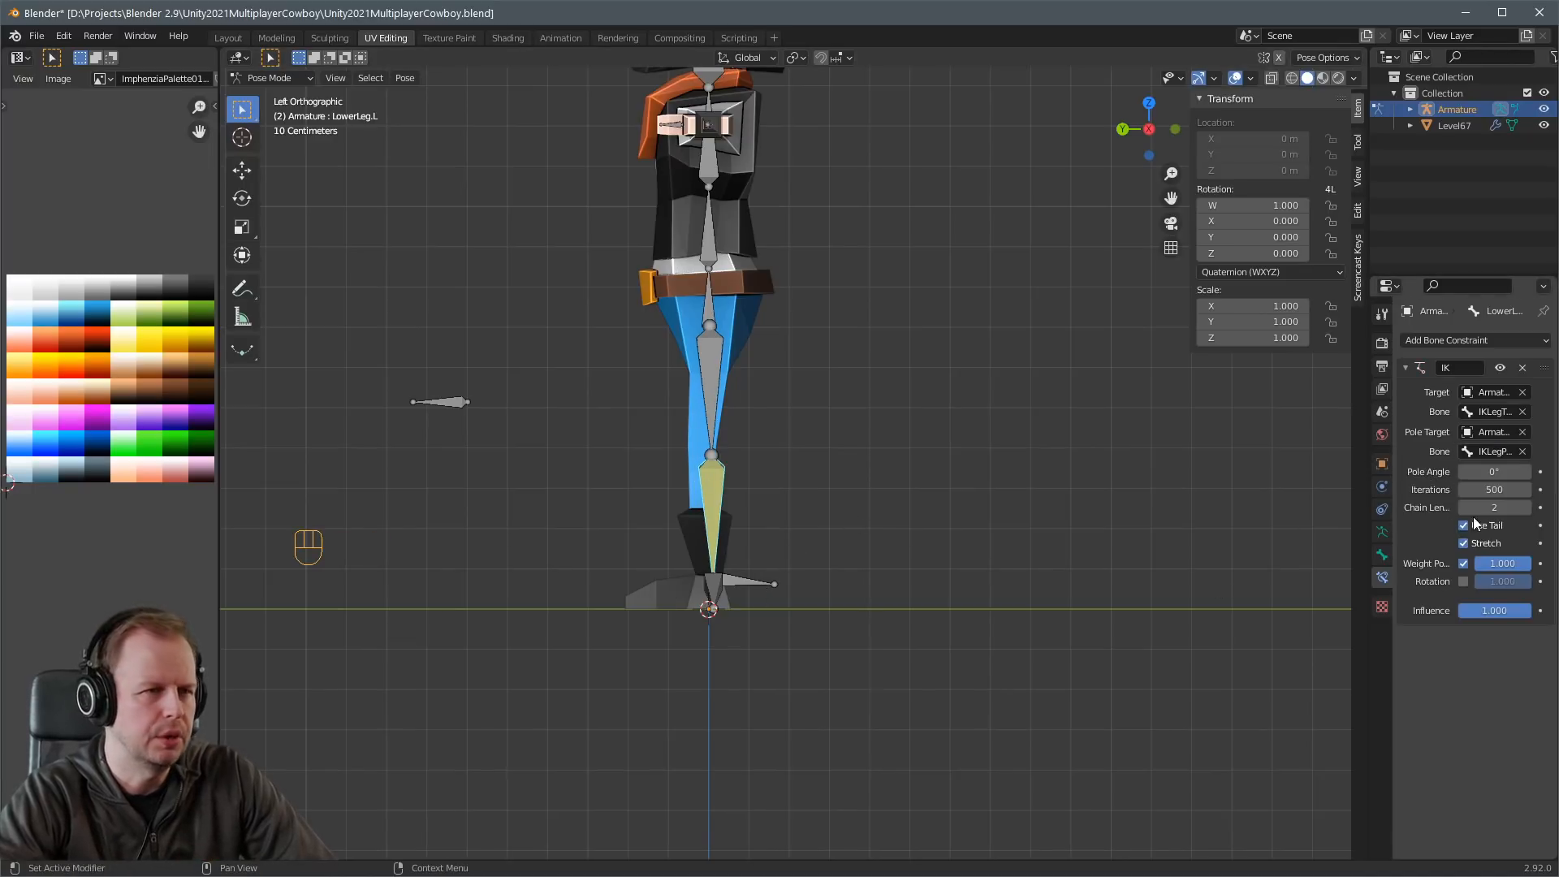
# Set the Pole Angle of the LowerLeg.L IK constraint to 90°.
pyautogui.click(1504, 473)
pyautogui.write('90')
pyautogui.press('Return')
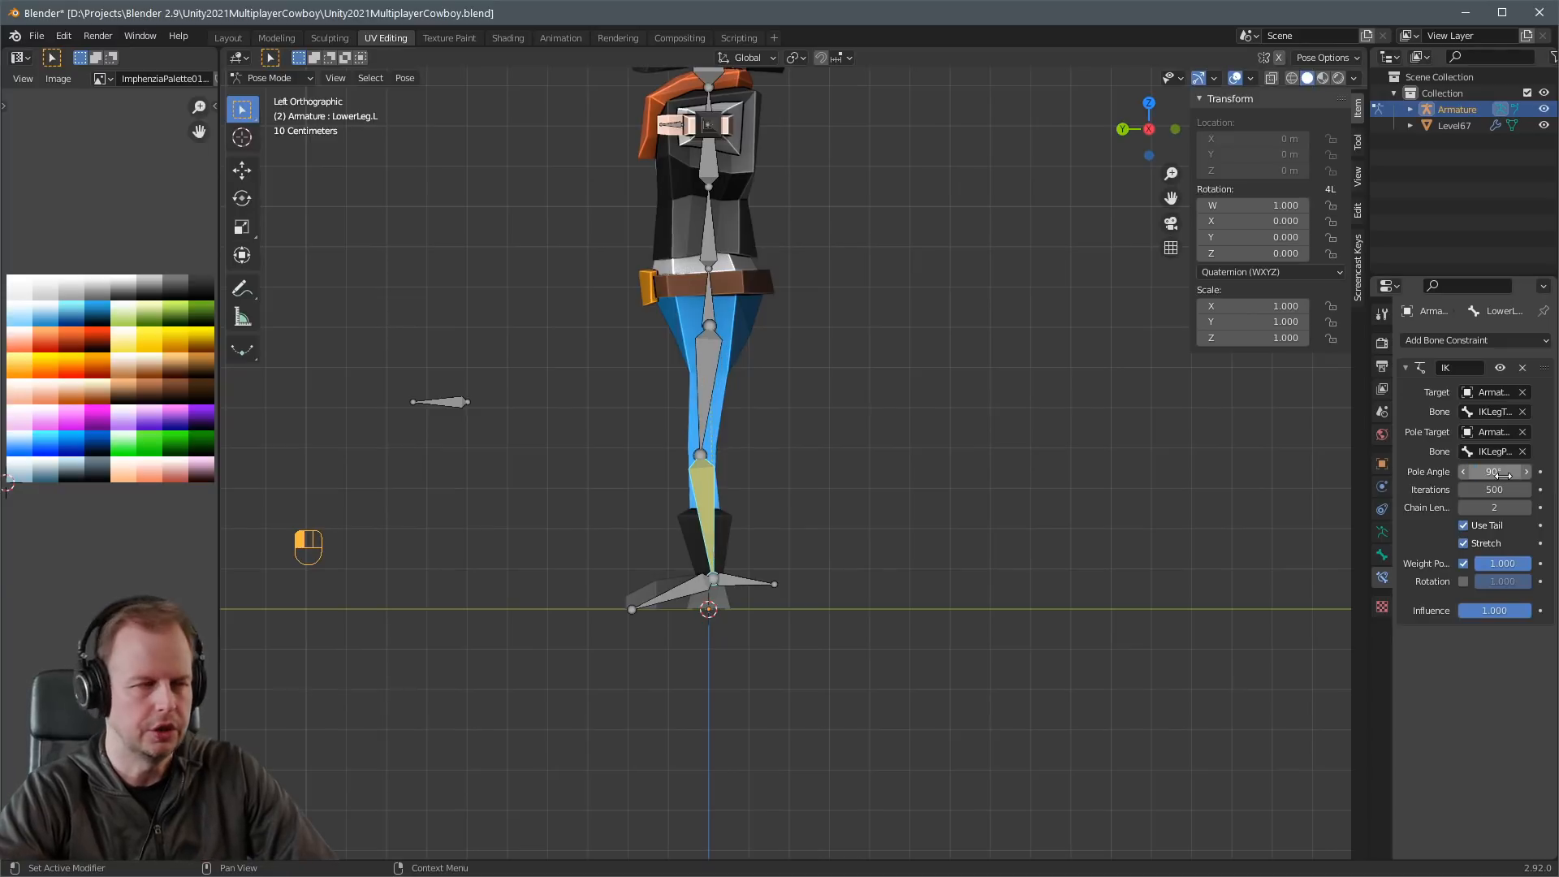
# Test the pole-controlled knee bend by moving IKLegTarget.L, then cancel the move.
pyautogui.click(737, 581)
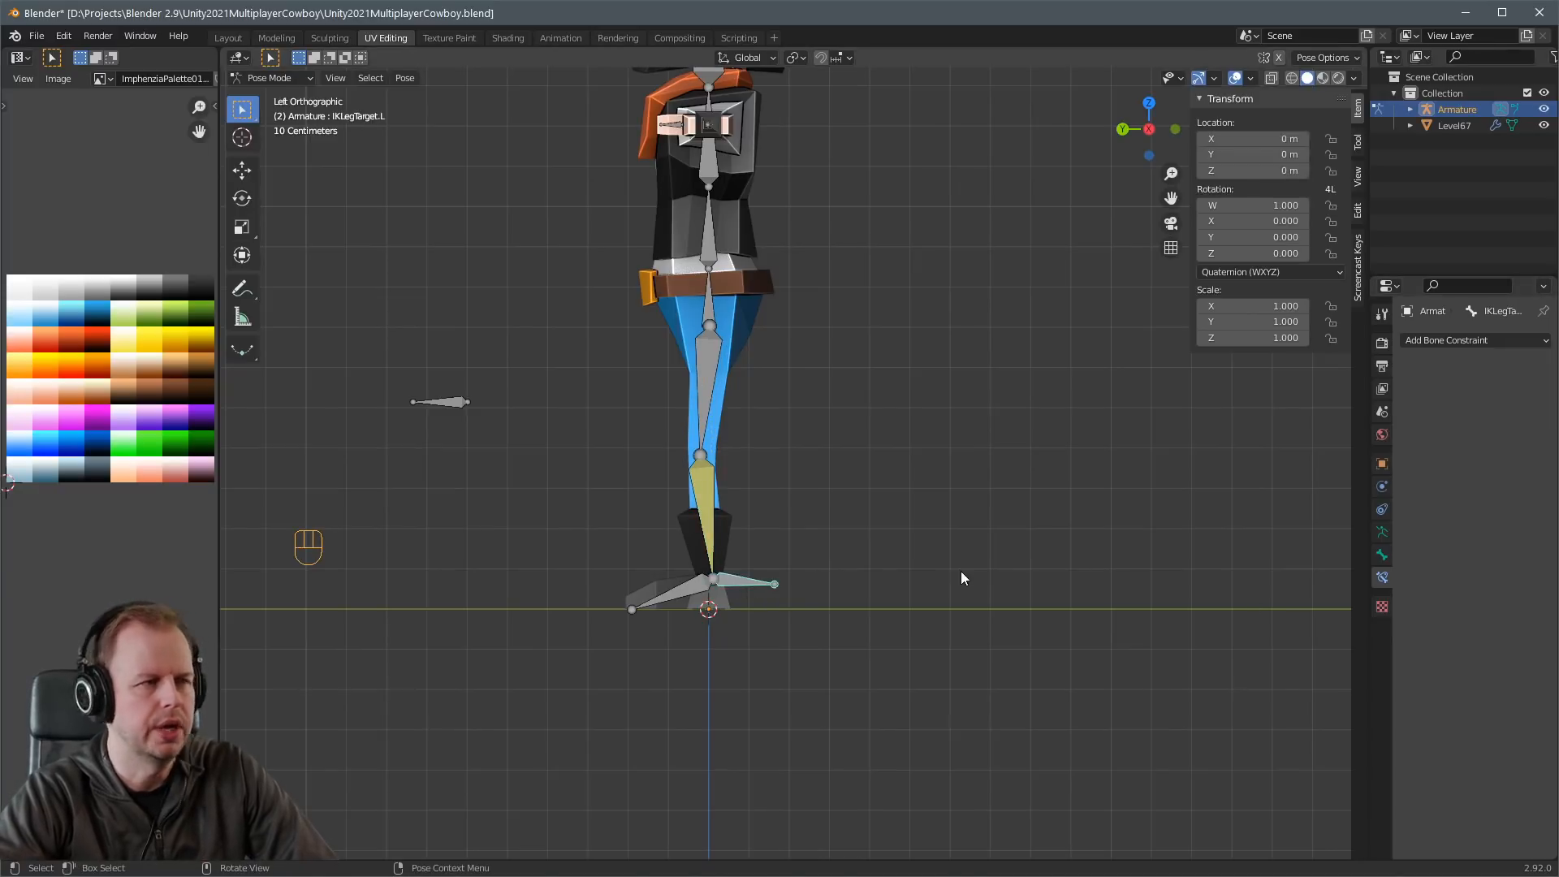
pyautogui.press('g')
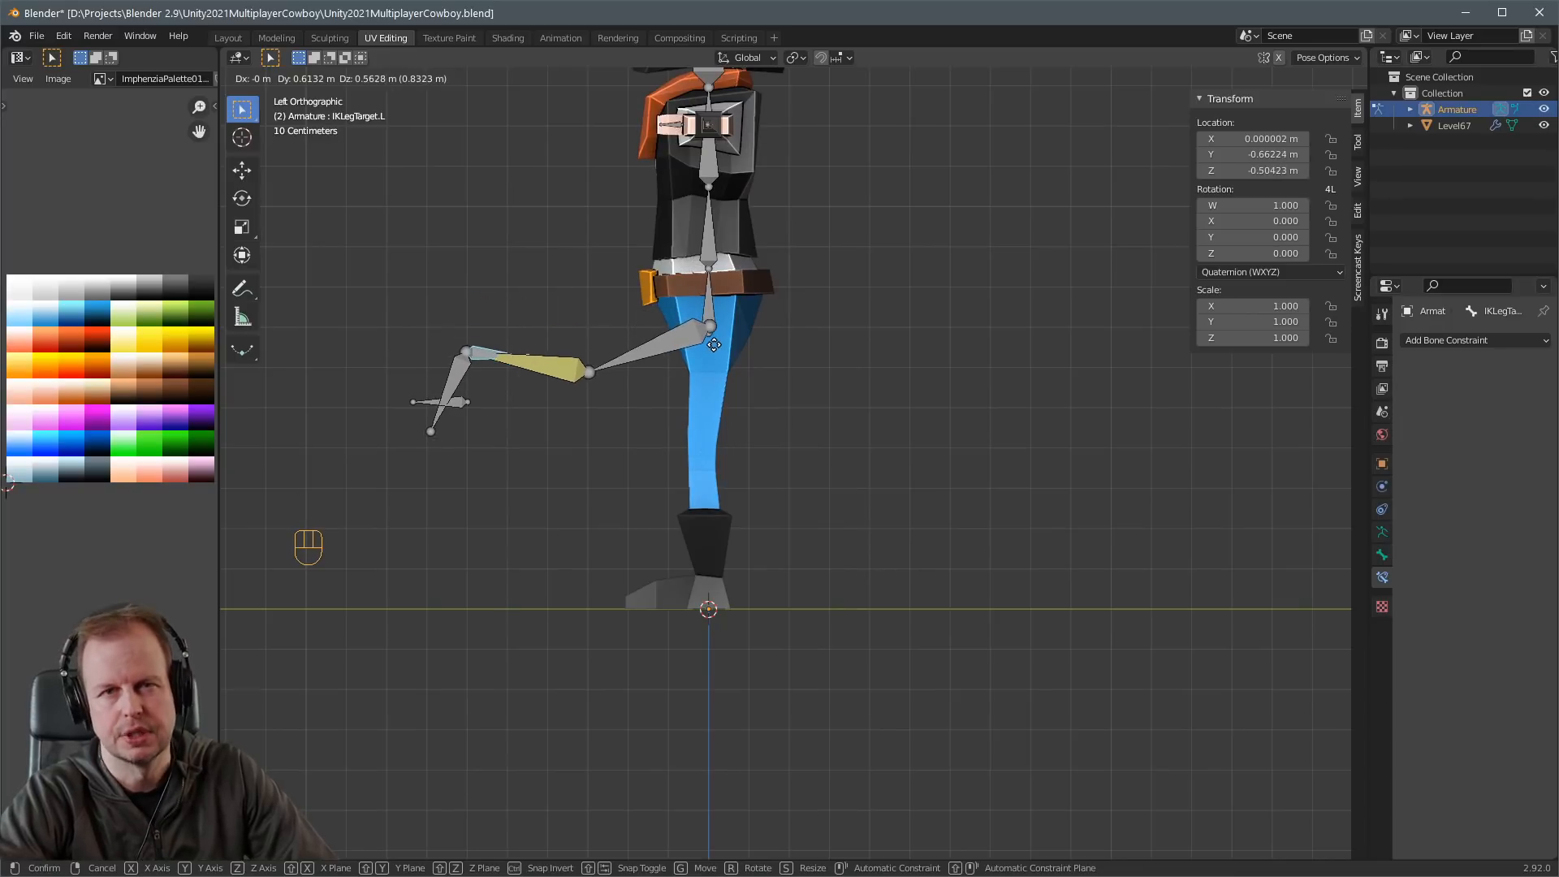
pyautogui.rightClick(711, 363)
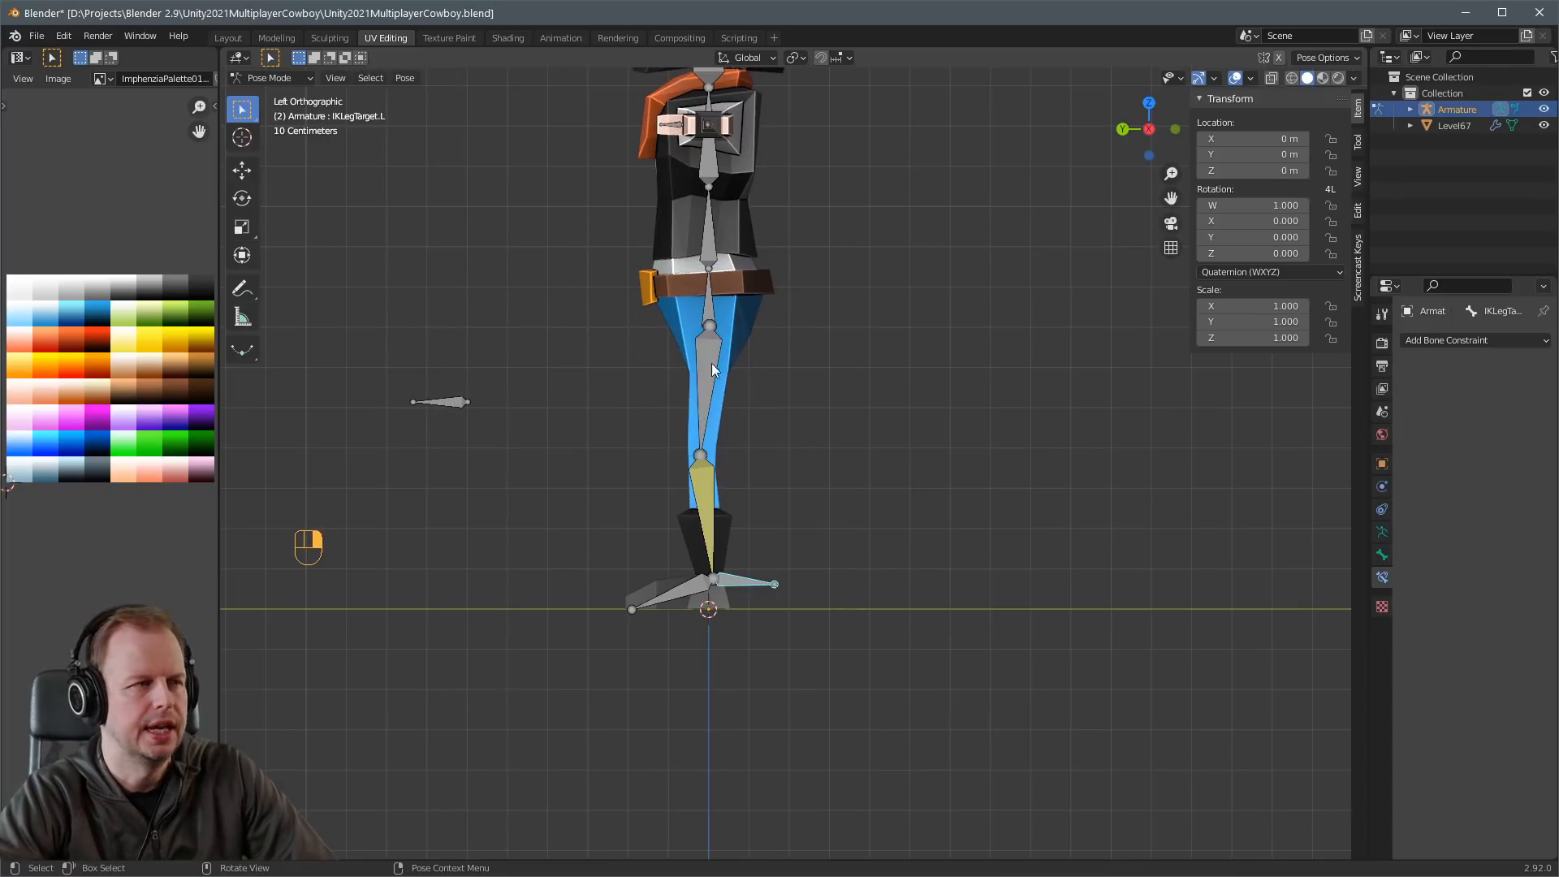
# In Edit Mode, move the IKLegPole.L bone about 0.24 m forward in Y and 0.28 m up in Z.
pyautogui.hotkey('ctrl', 'Tab')
pyautogui.click(448, 406)
pyautogui.press('Tab')
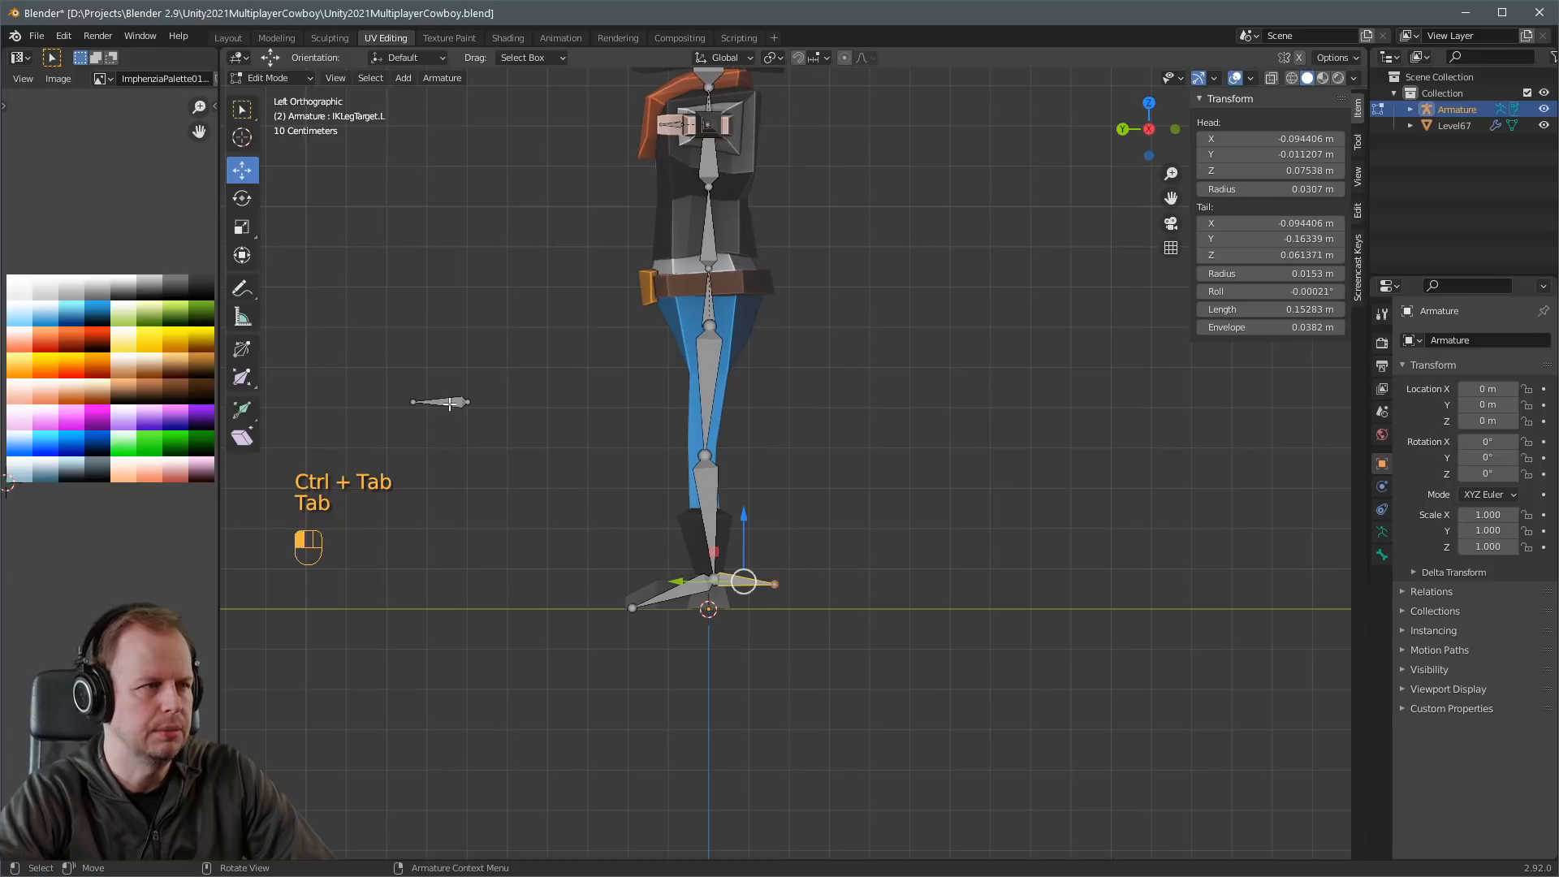
pyautogui.click(448, 404)
pyautogui.press('g')
pyautogui.click(372, 289)
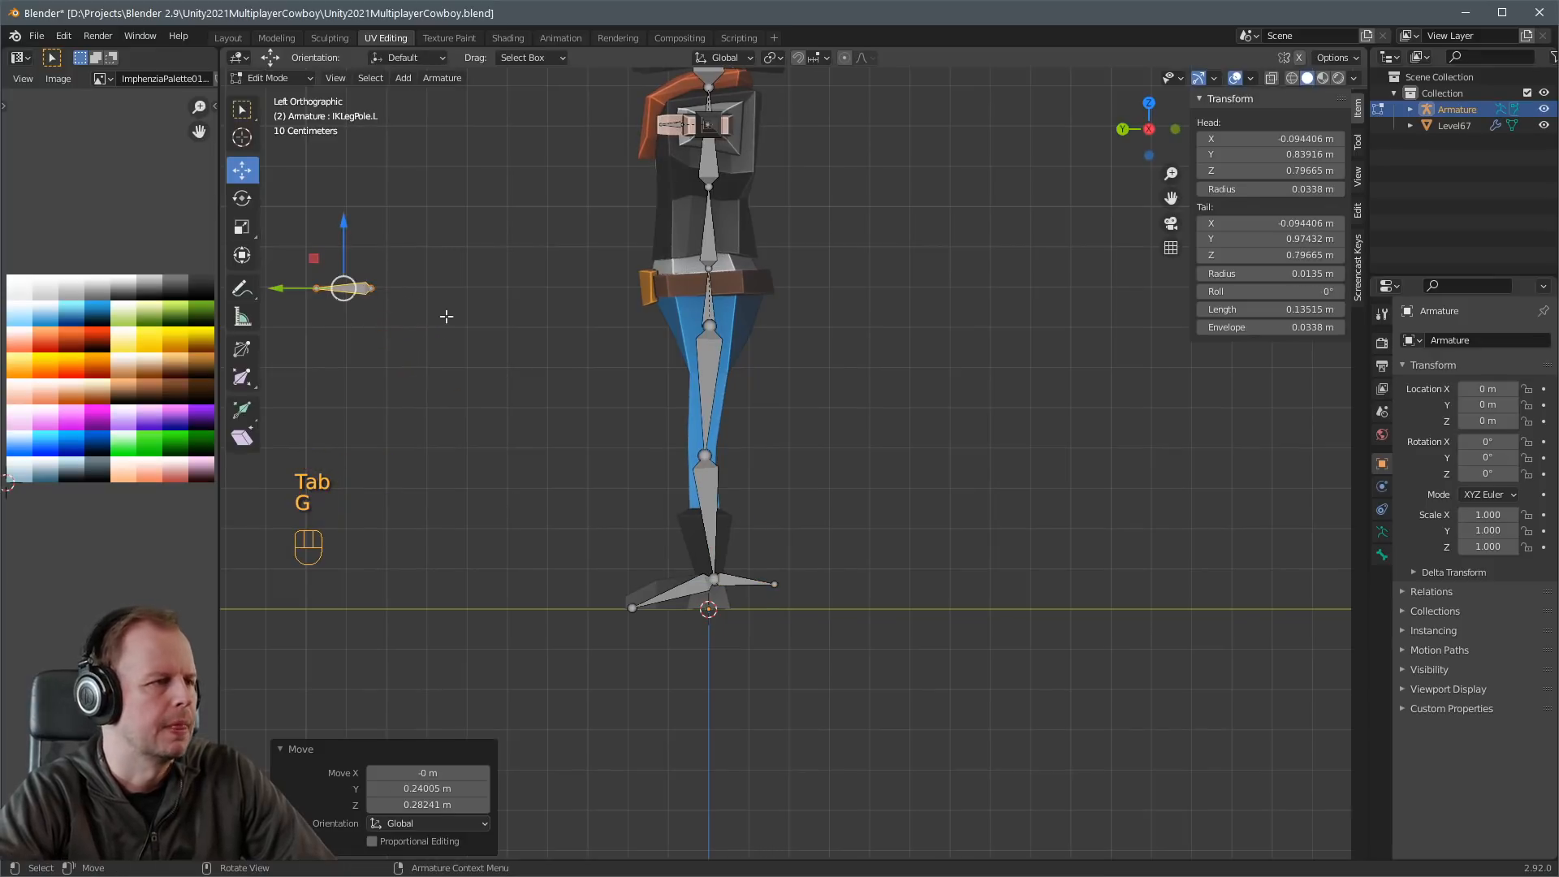
# Return to Pose Mode and test the leg with the repositioned pole by moving IKLegTarget.L, cancelling the move.
pyautogui.press('Tab')
pyautogui.press('Tab')
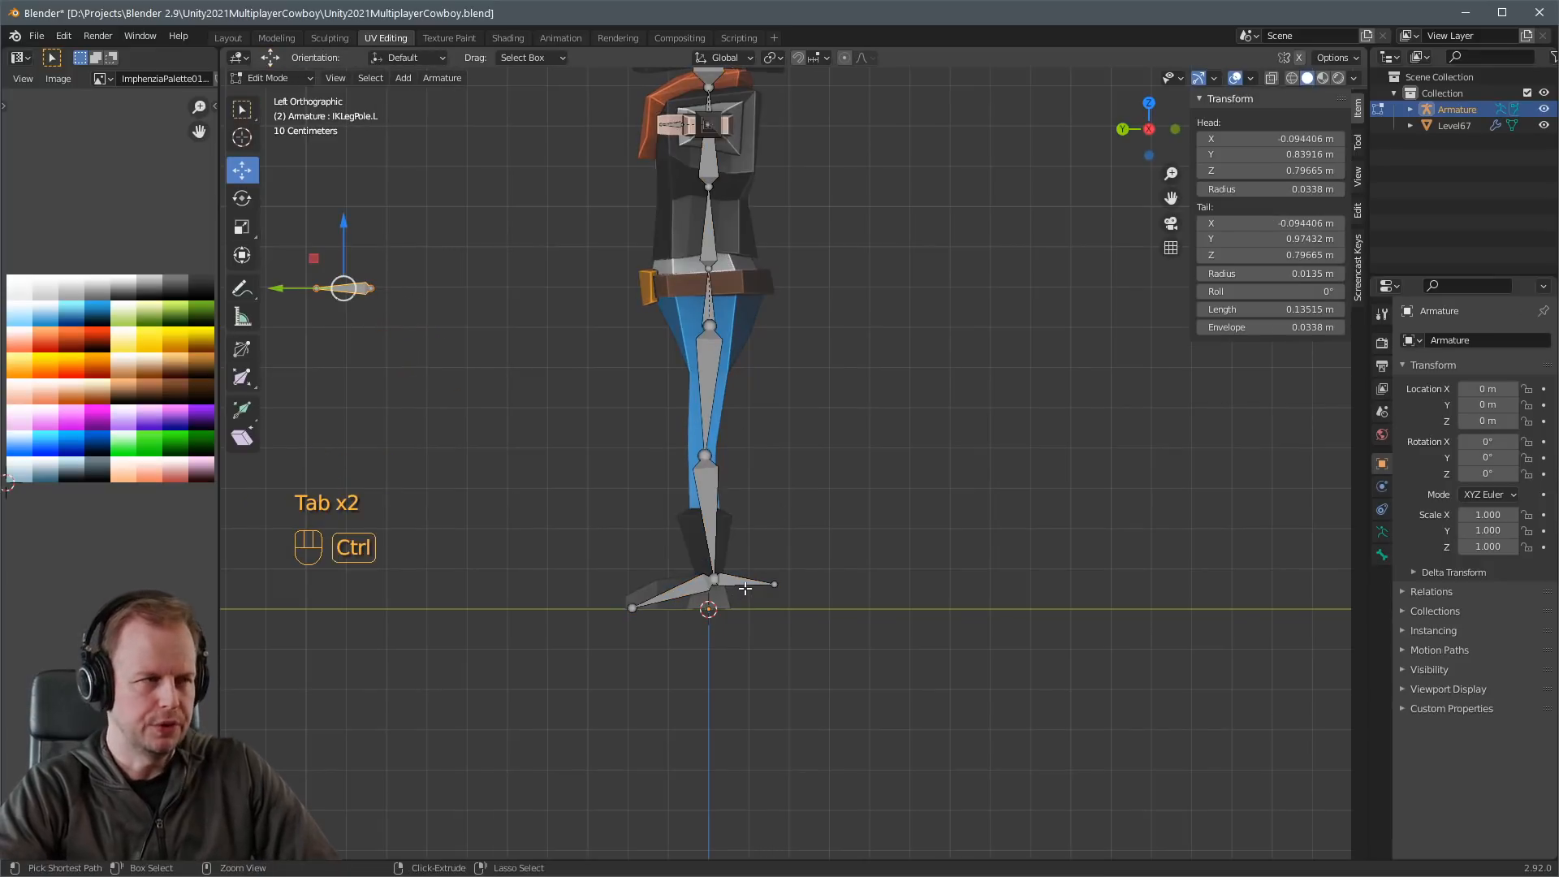
pyautogui.click(710, 524)
pyautogui.hotkey('ctrl', 'Tab')
pyautogui.click(725, 622)
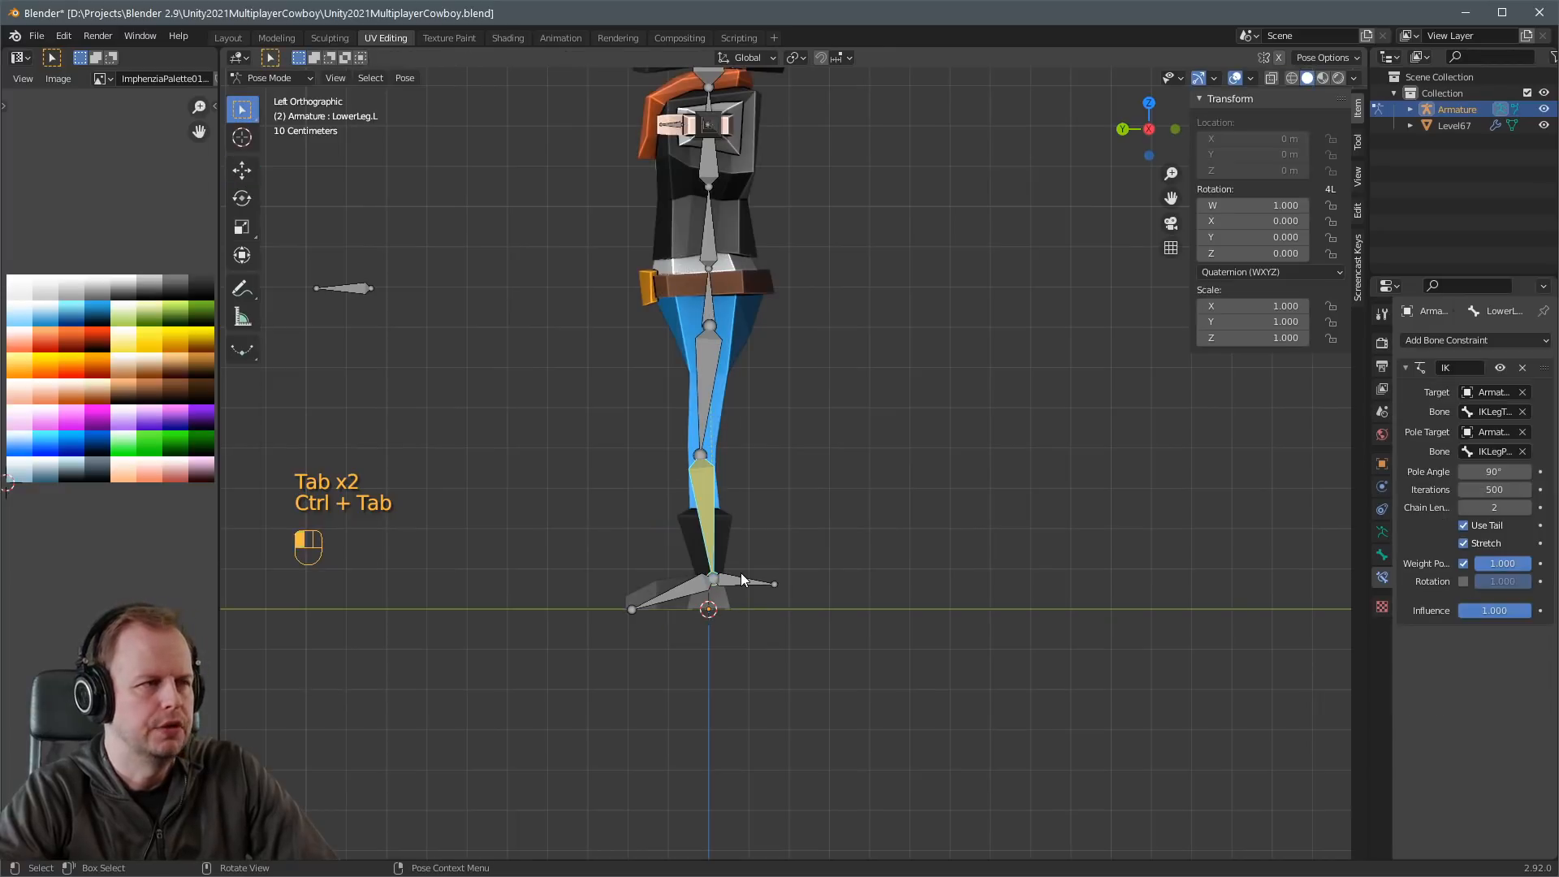
pyautogui.press('g')
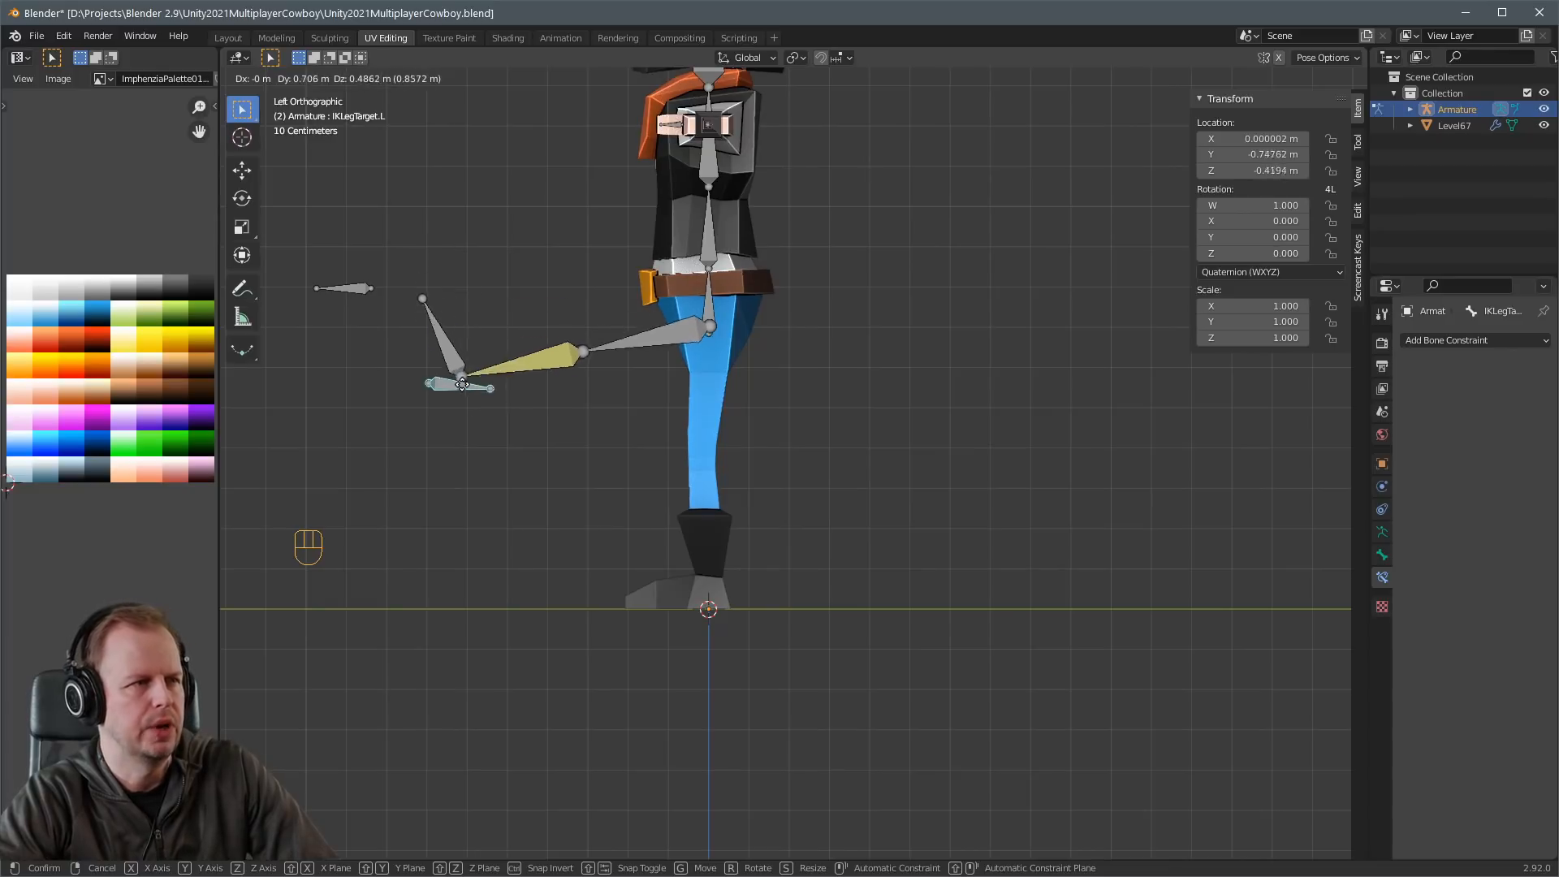
pyautogui.rightClick(794, 536)
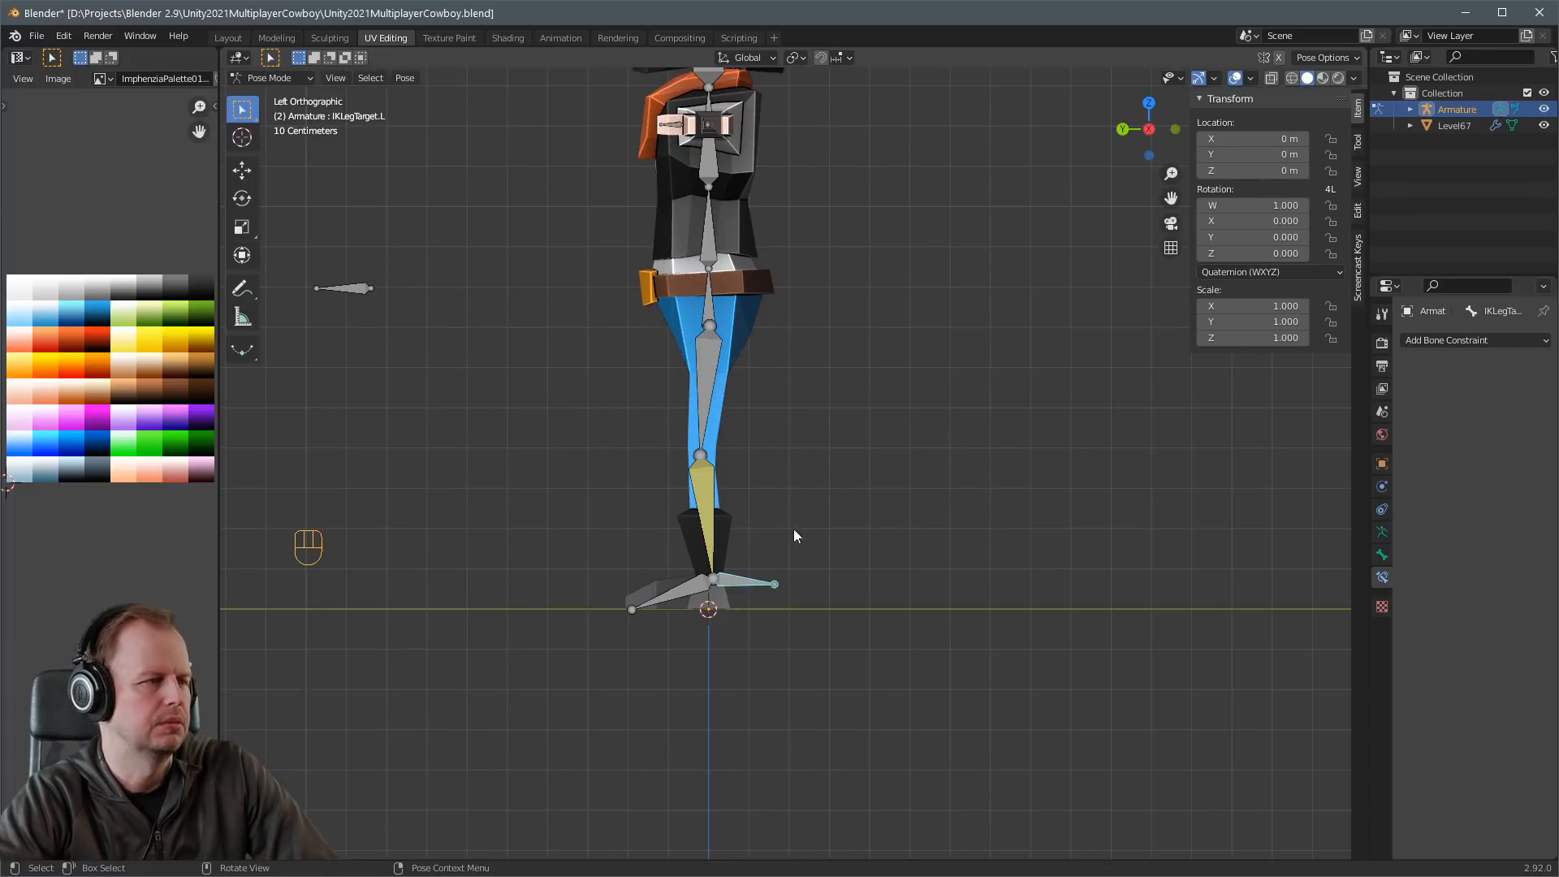
# Switch the armature from Pose Mode to Edit Mode in a perspective view of the legs.
pyautogui.moveTo(738, 593); pyautogui.dragTo(1003, 462, button='middle')
pyautogui.hotkey('ctrl', 'Tab')
pyautogui.press('Tab')
pyautogui.press('r')
pyautogui.press('z')
pyautogui.rightClick(930, 499)
# Turn off Inherit Rotation in the Foot.L bone's relations, then select the IKLegTarget.L bone to compare its relations.
pyautogui.moveTo(690, 554); pyautogui.dragTo(885, 411, button='middle')
pyautogui.scroll(3, 769, 520)
pyautogui.click(691, 542)
pyautogui.moveTo(1067, 417); pyautogui.dragTo(1092, 417, button='middle')
pyautogui.click(1385, 513)
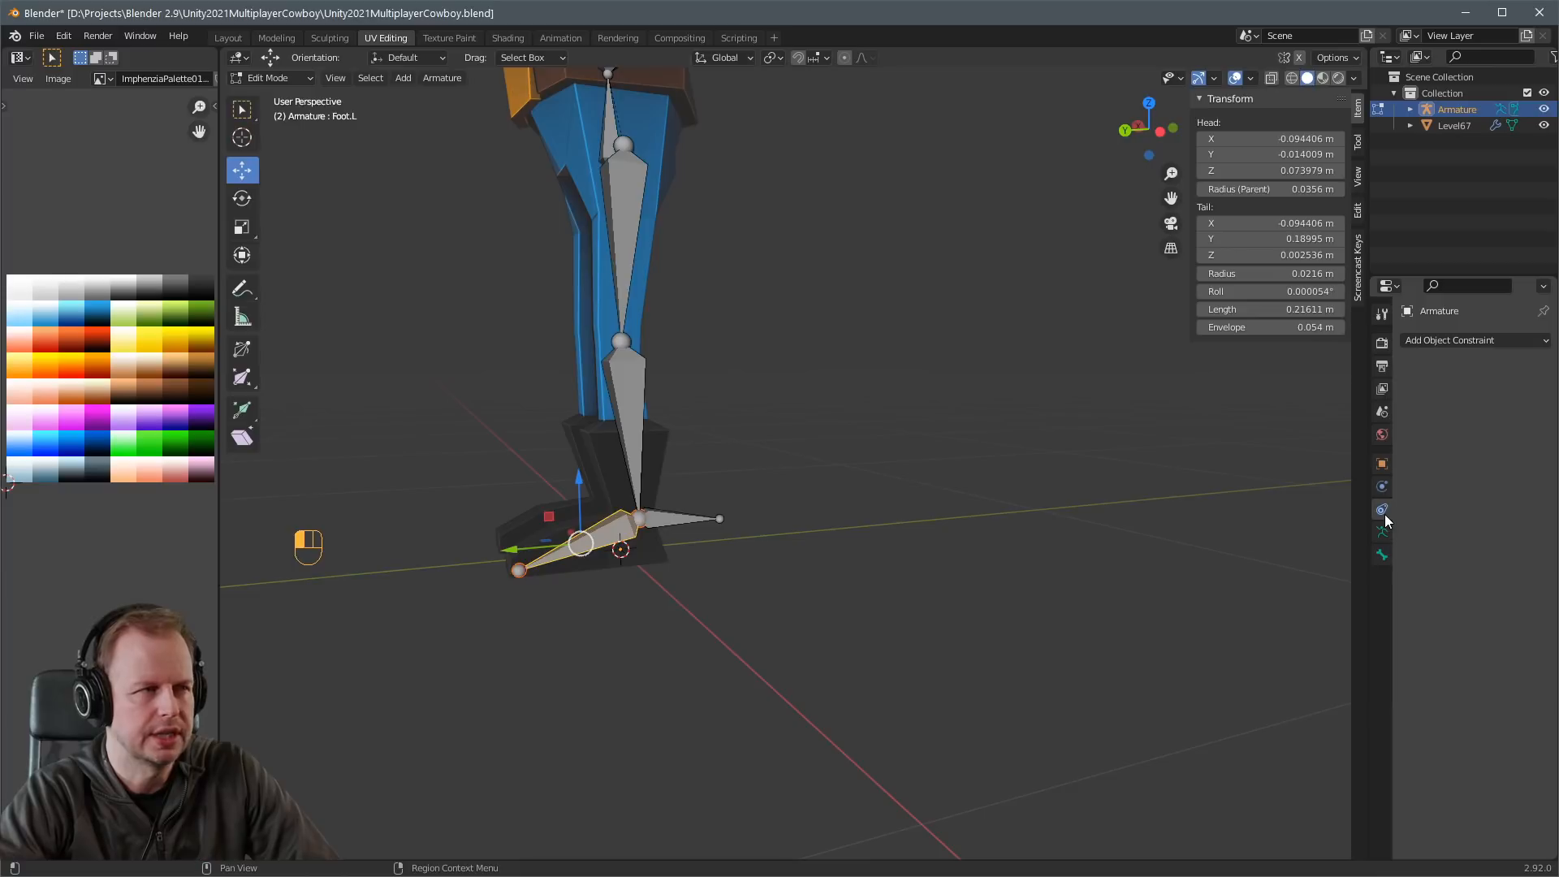
pyautogui.click(1380, 534)
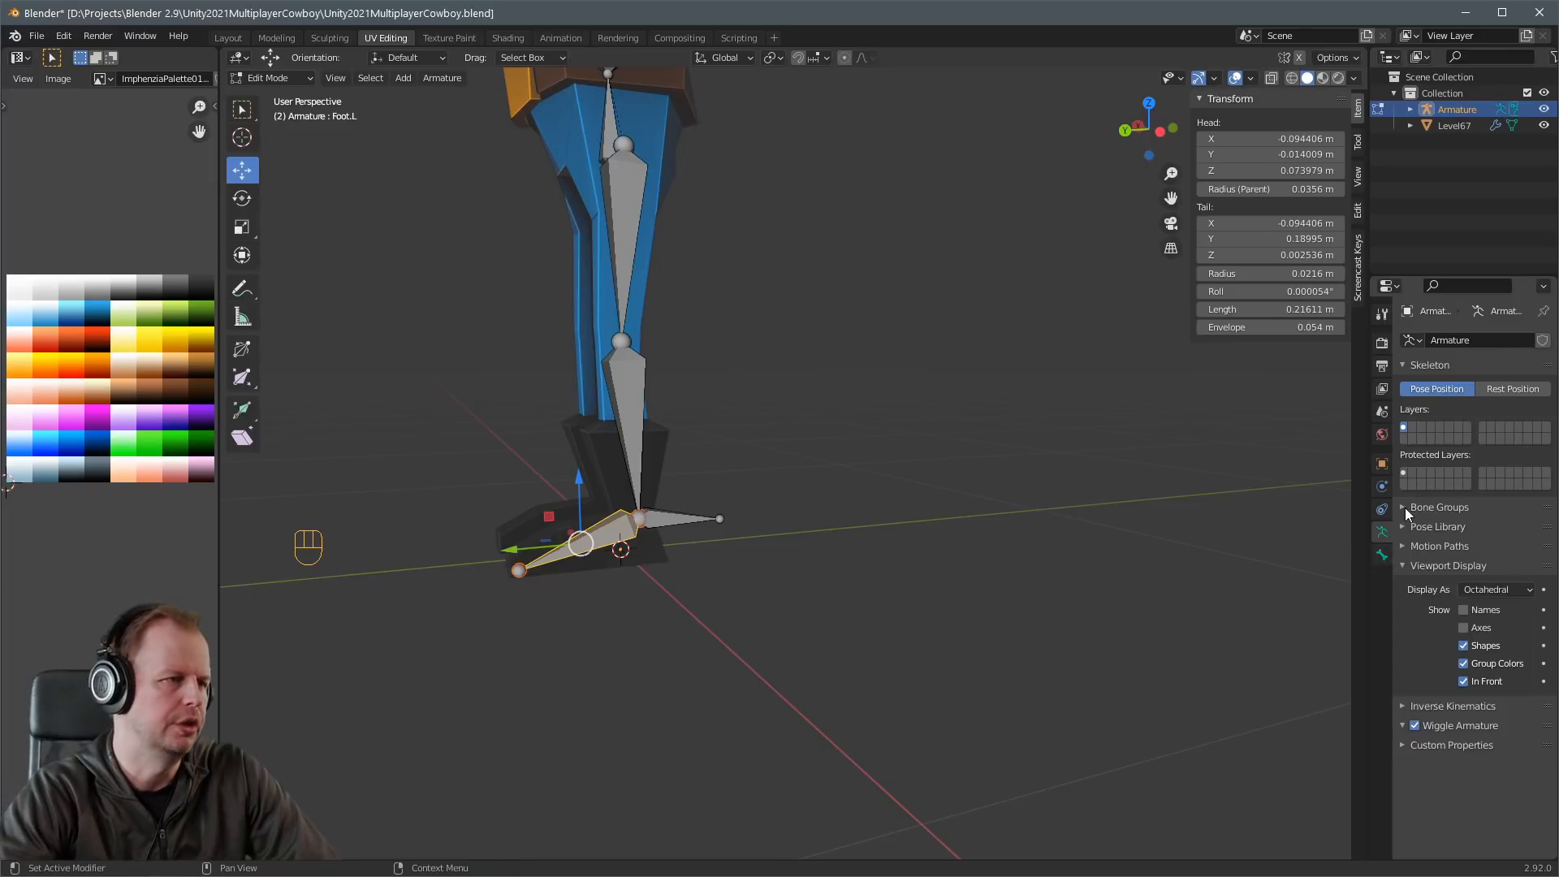
pyautogui.click(1381, 554)
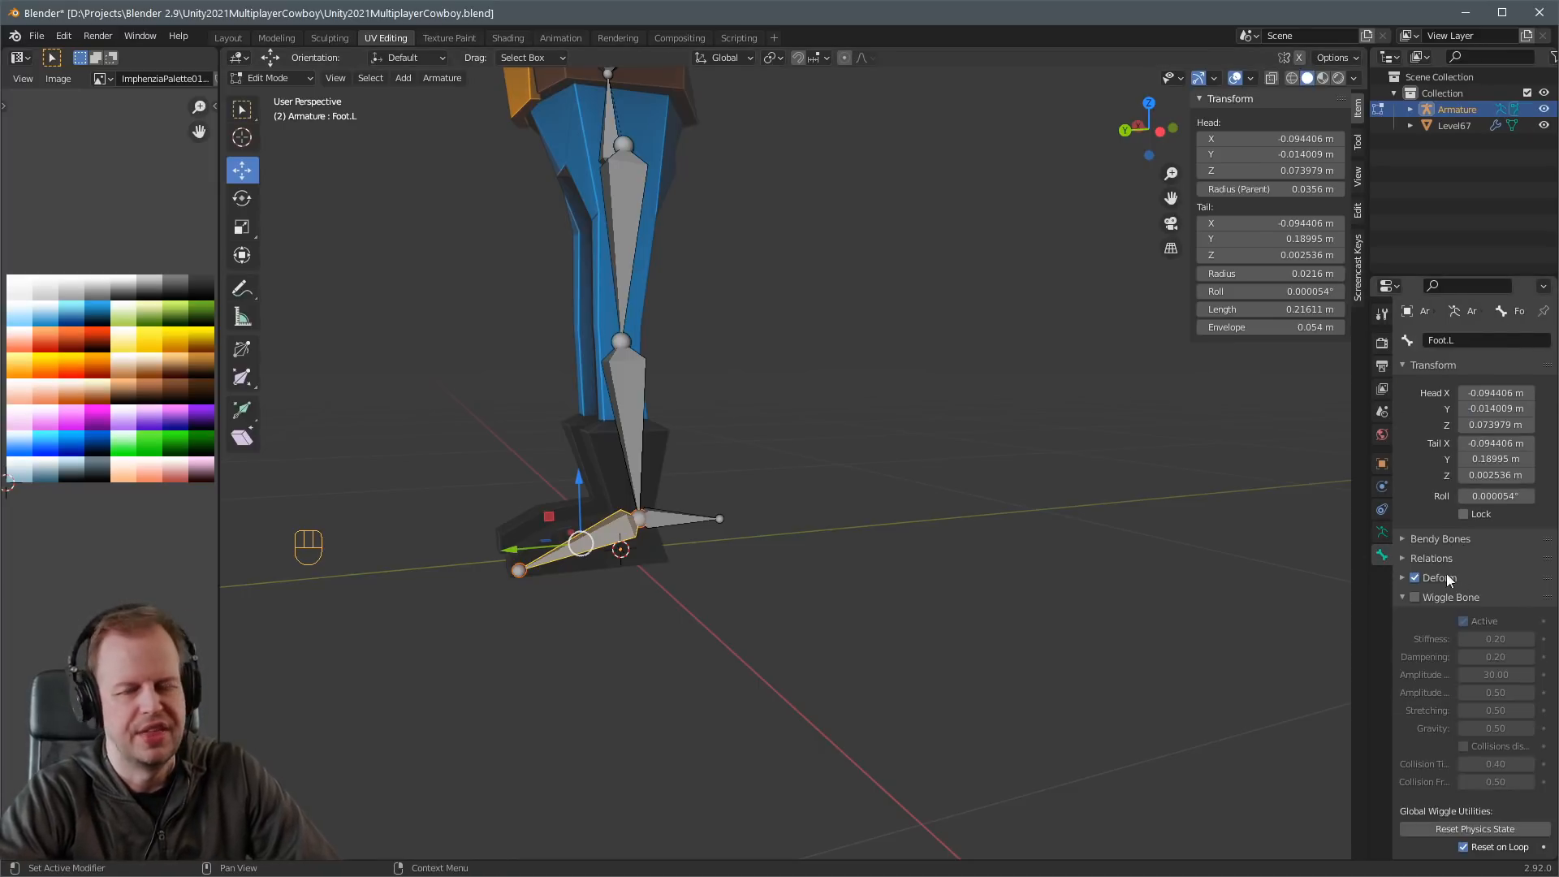
pyautogui.click(1401, 556)
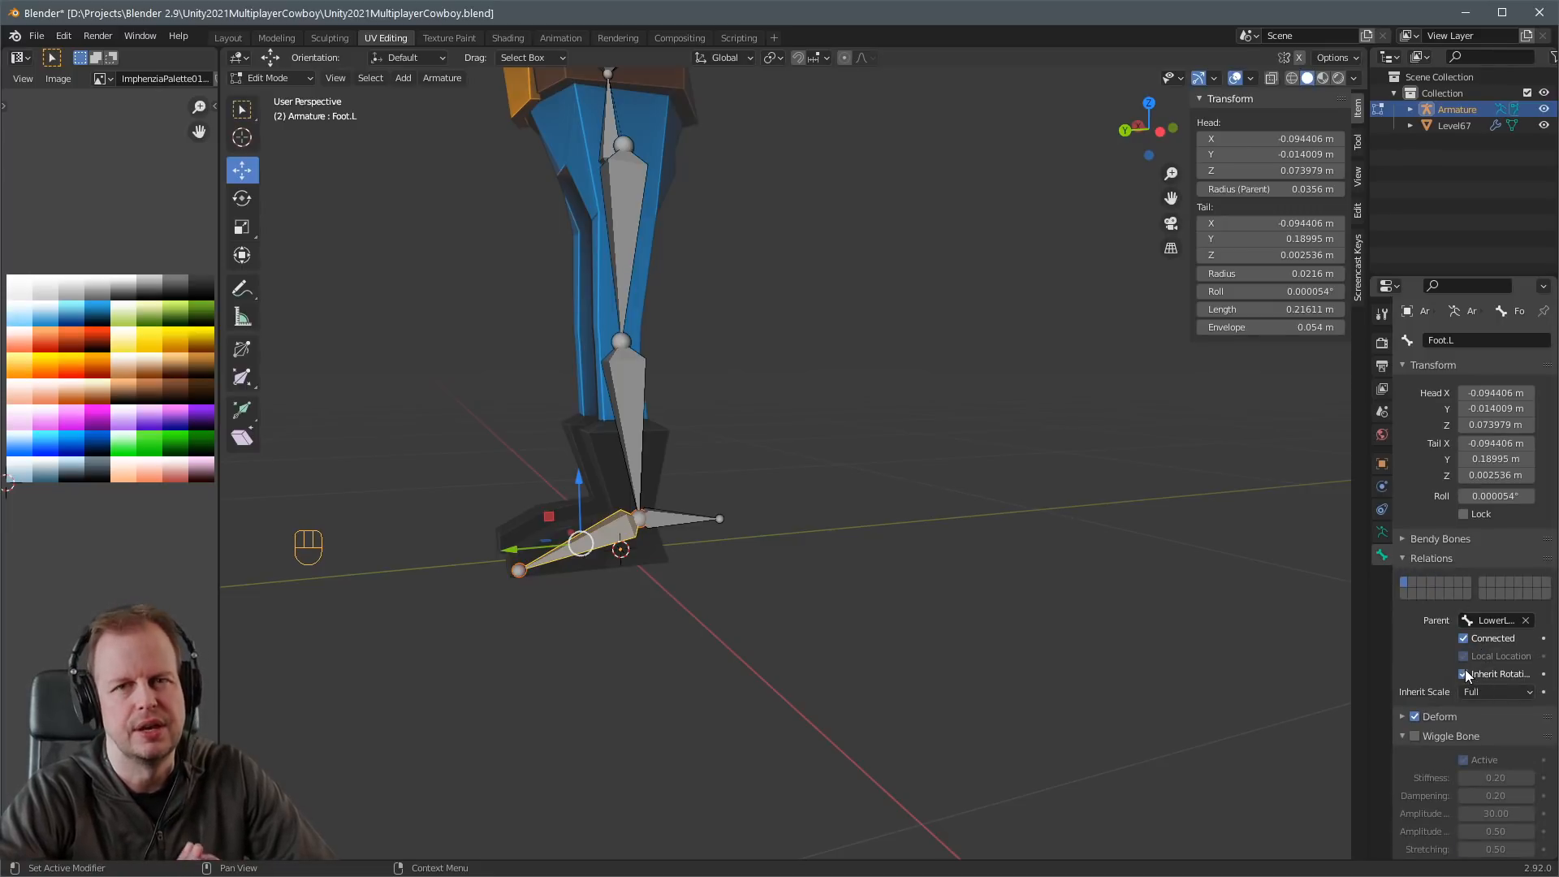
pyautogui.click(681, 520)
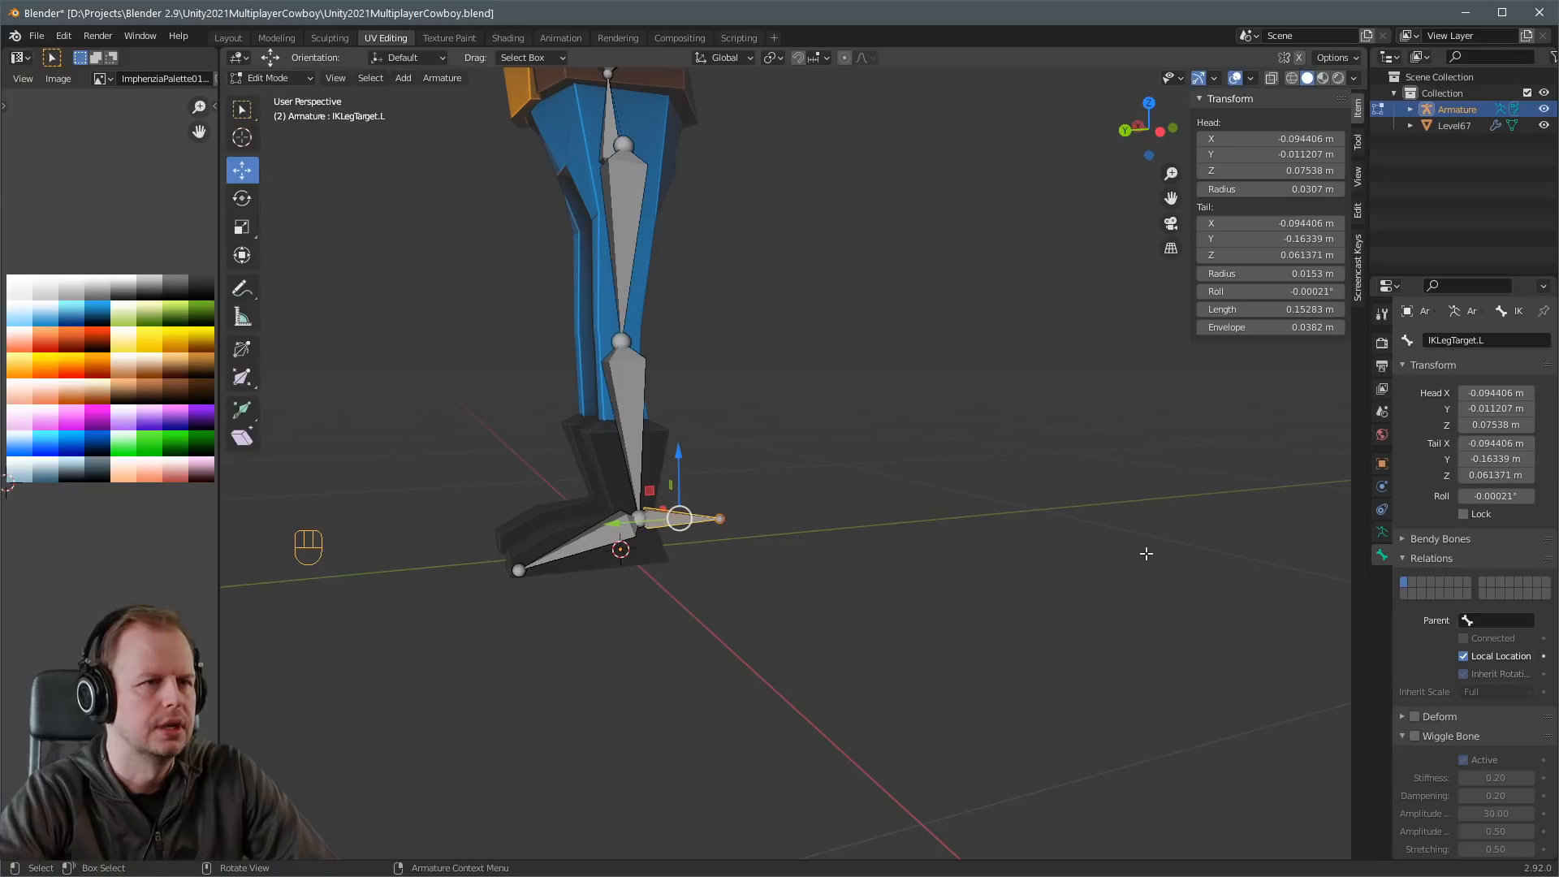
pyautogui.click(602, 532)
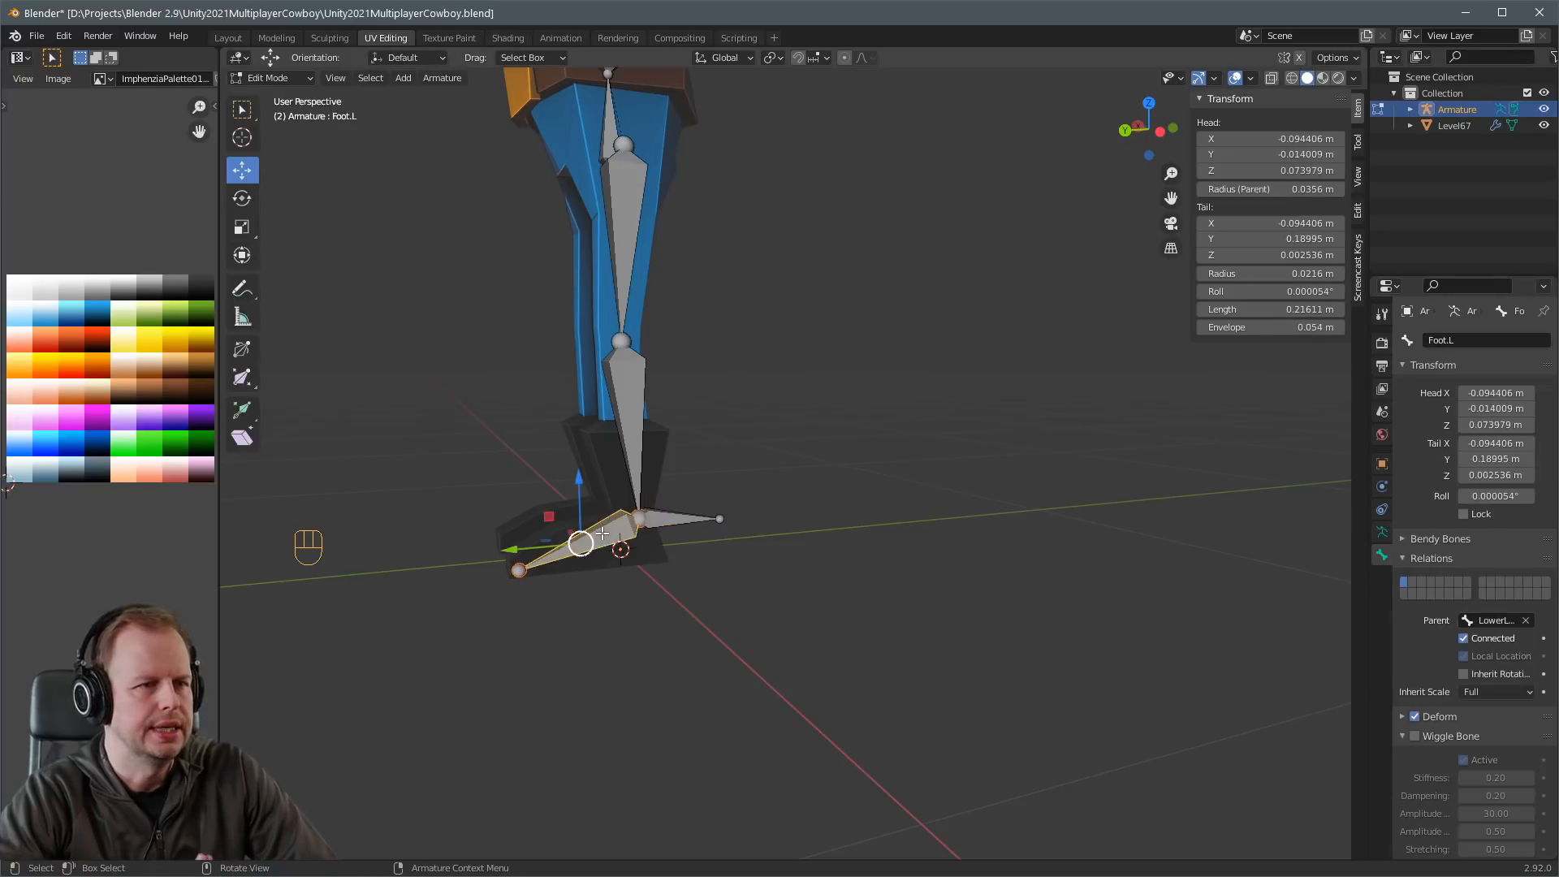
pyautogui.click(1381, 532)
pyautogui.click(1379, 513)
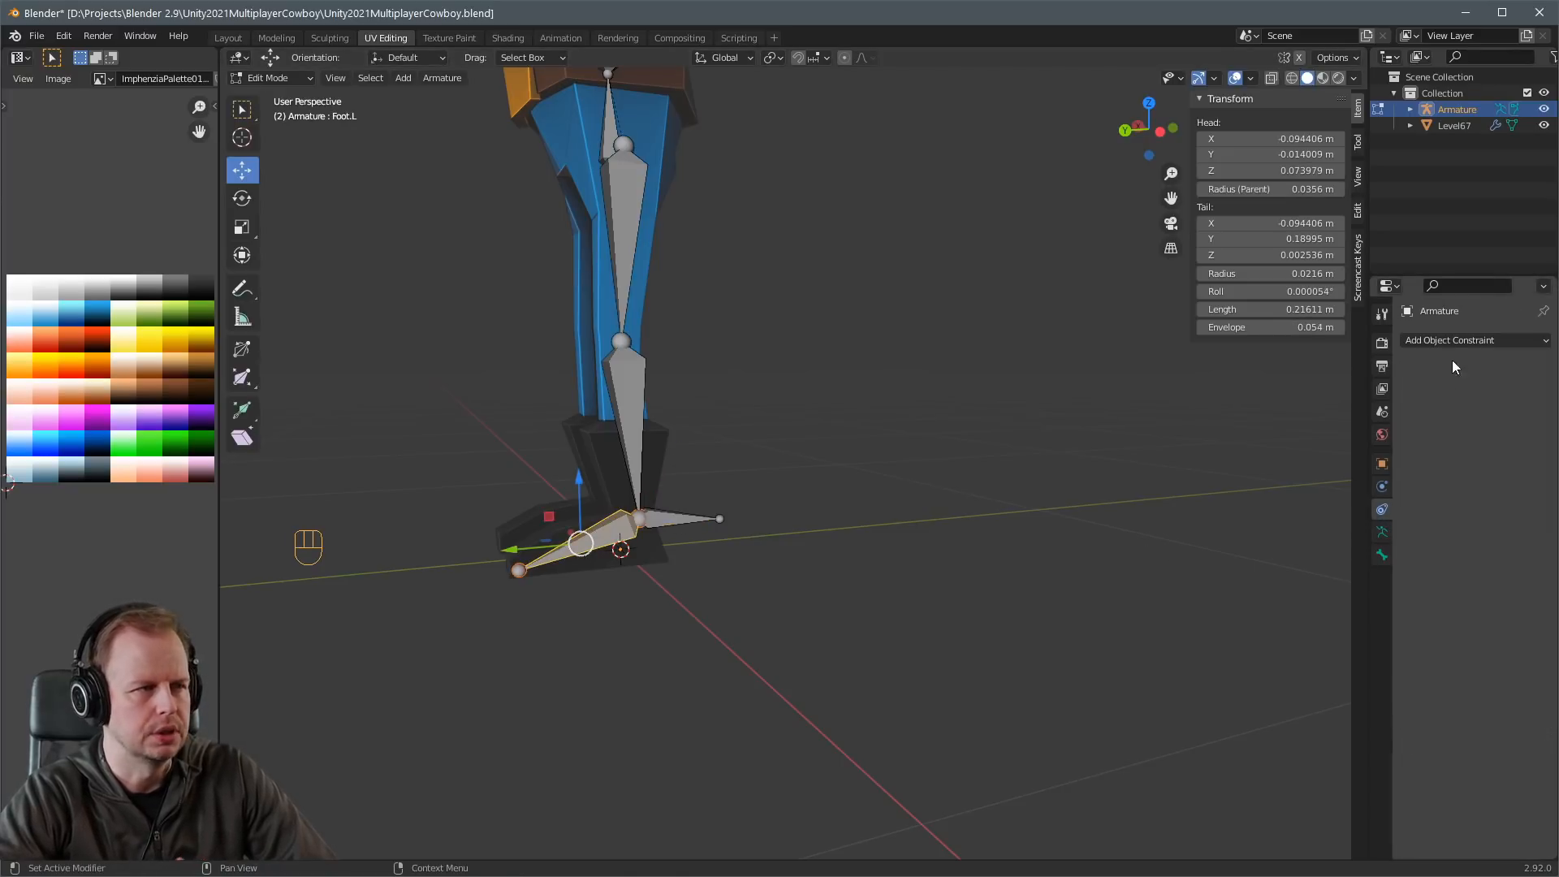
pyautogui.click(1461, 340)
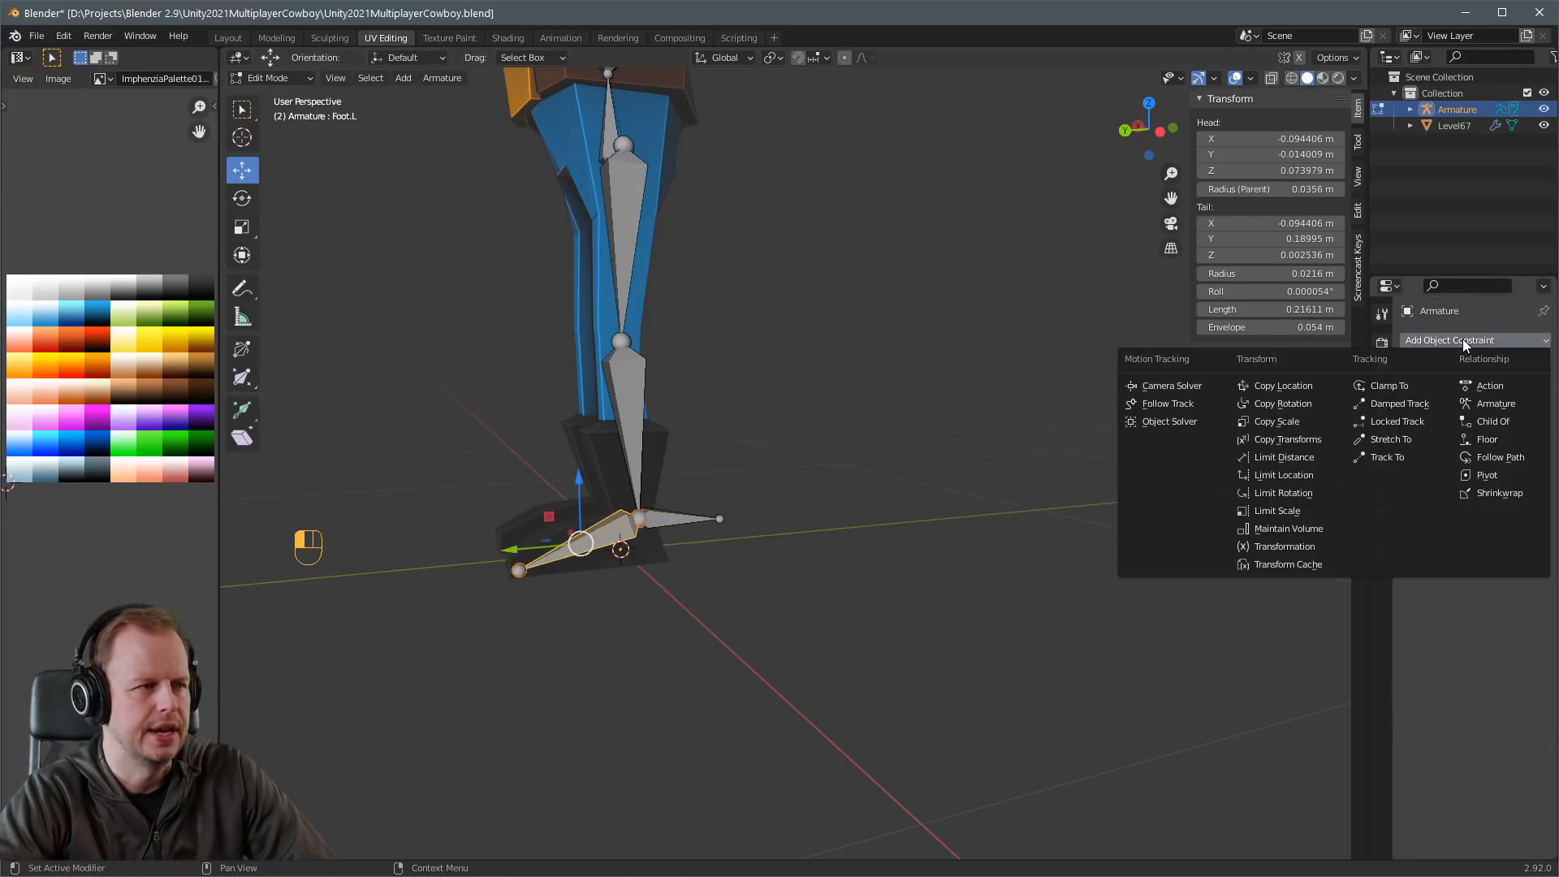
pyautogui.click(1267, 404)
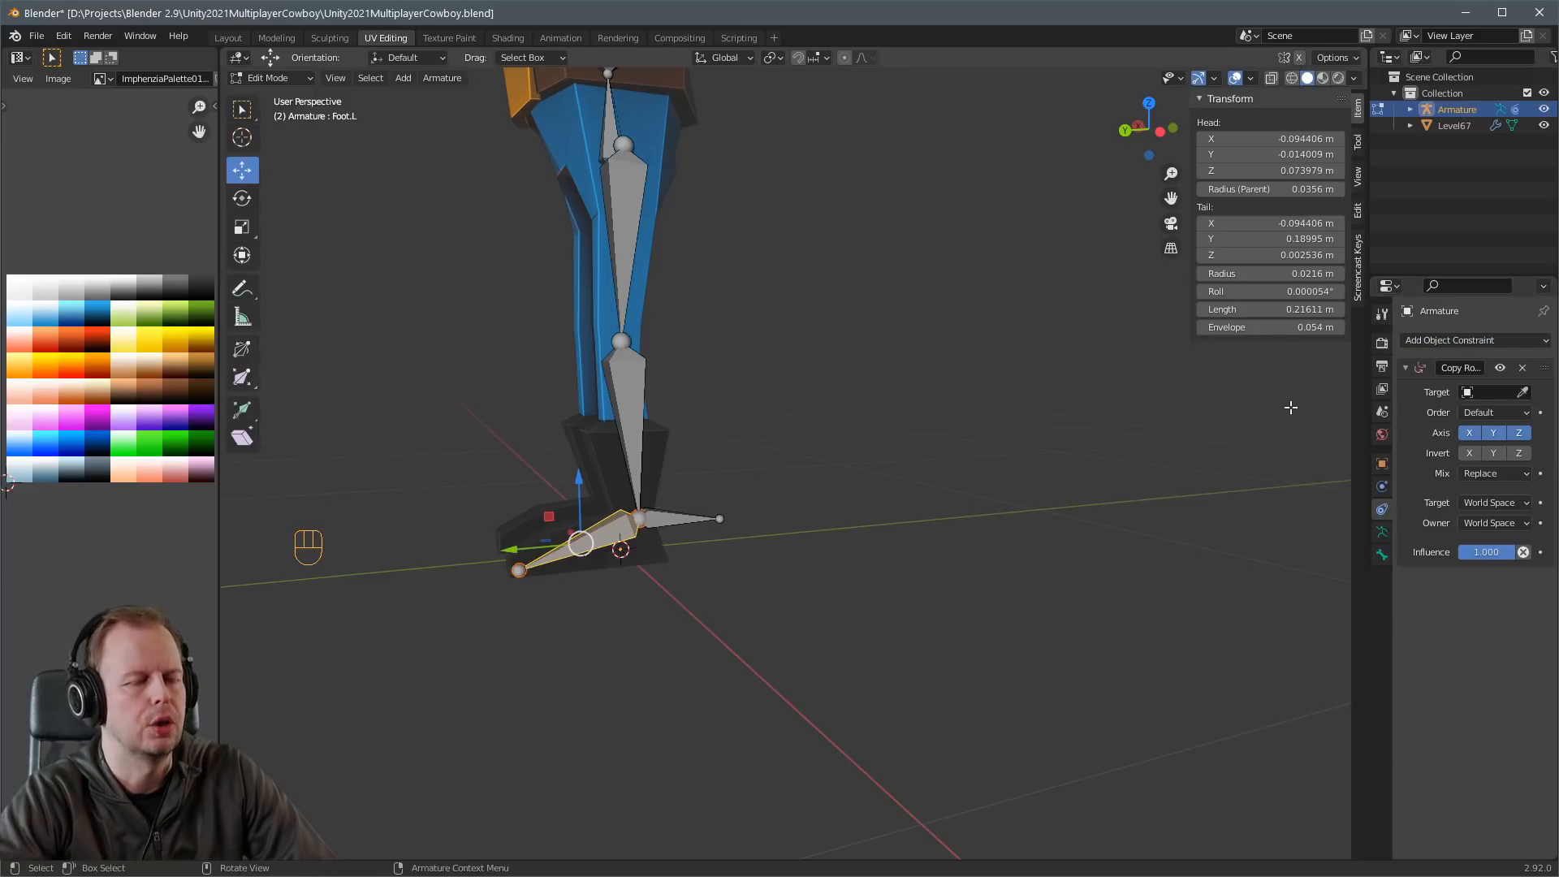
pyautogui.click(698, 517)
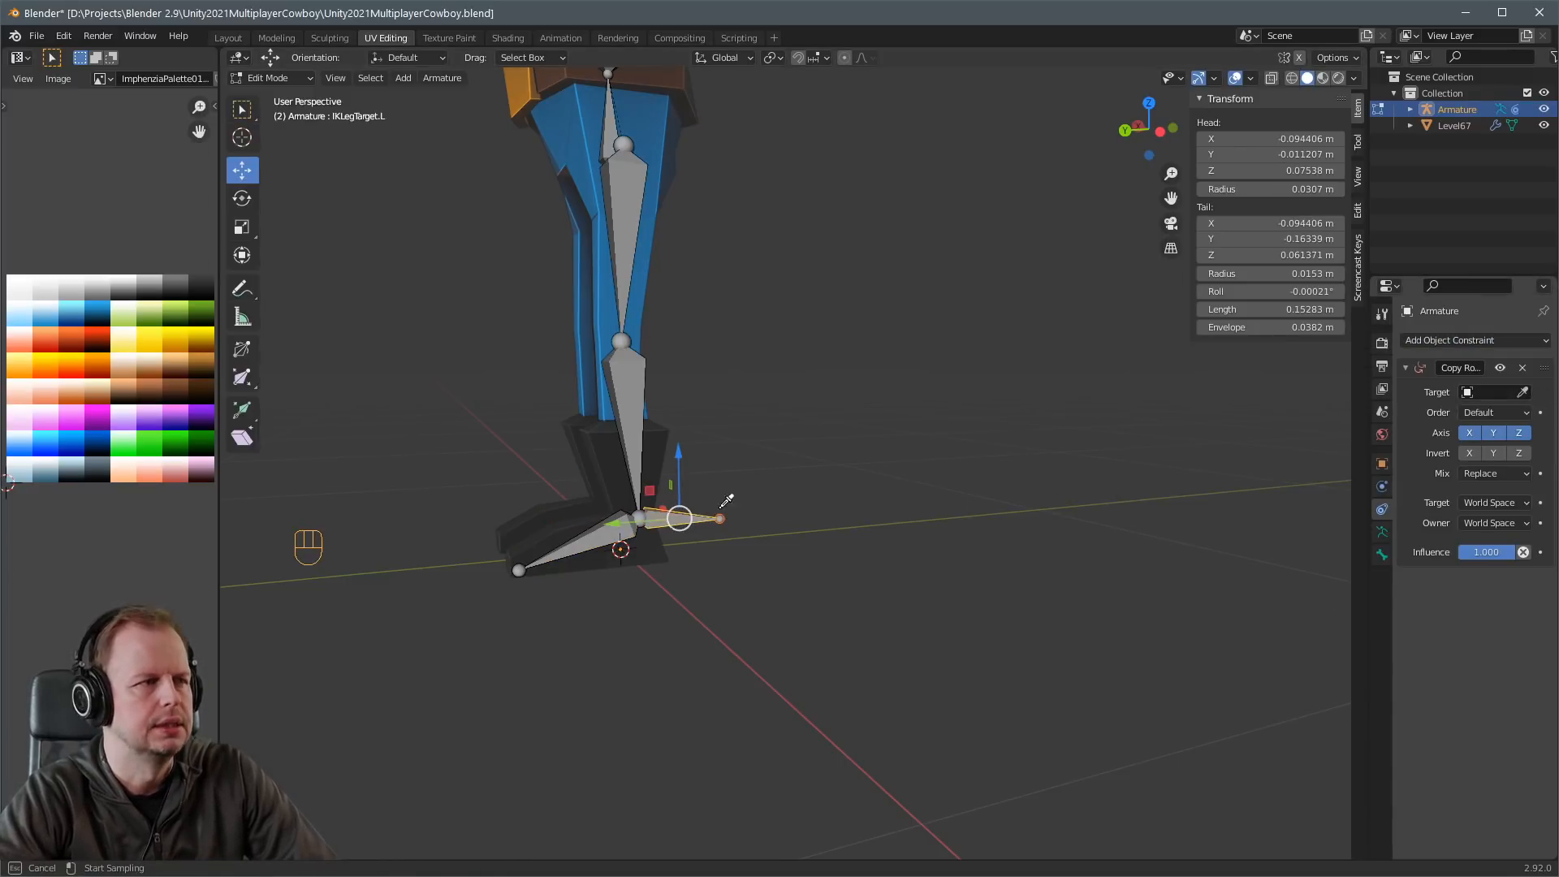
pyautogui.click(682, 518)
pyautogui.click(1485, 392)
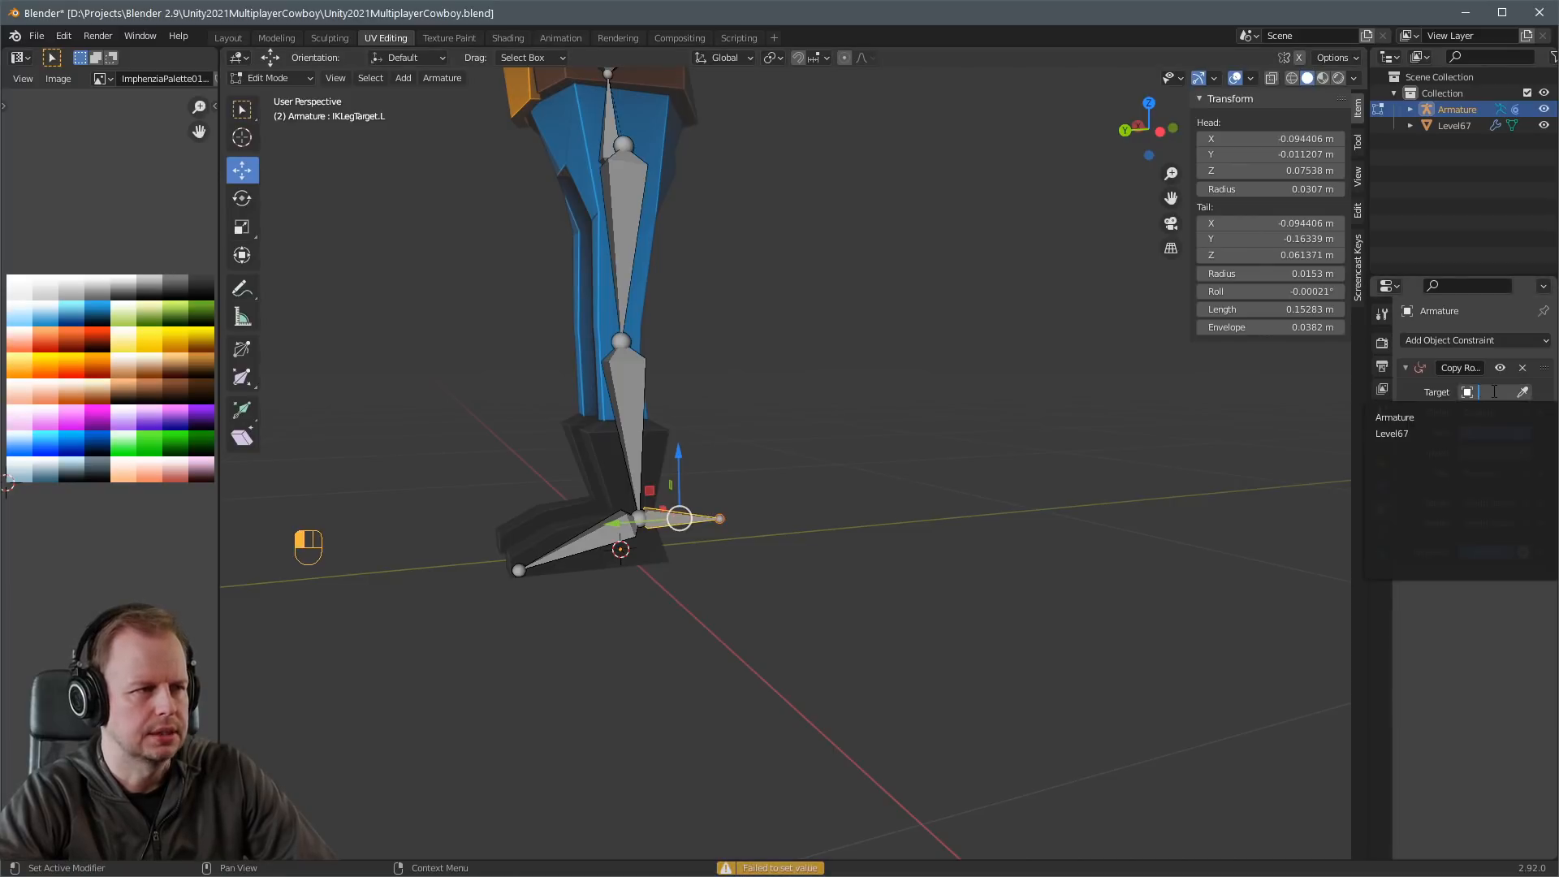
pyautogui.click(1414, 417)
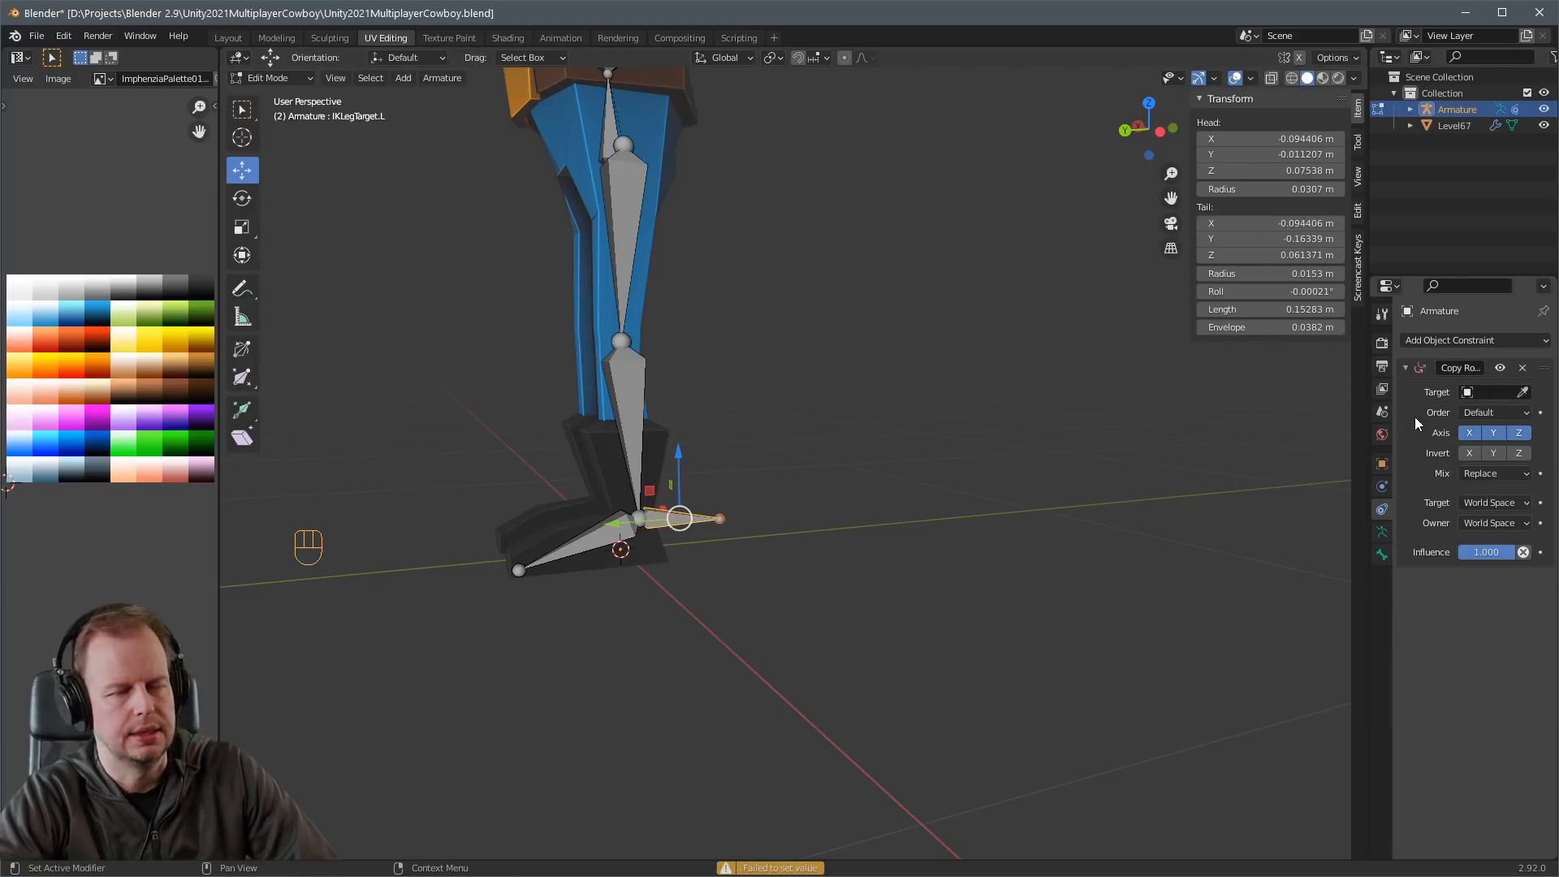
pyautogui.click(1494, 391)
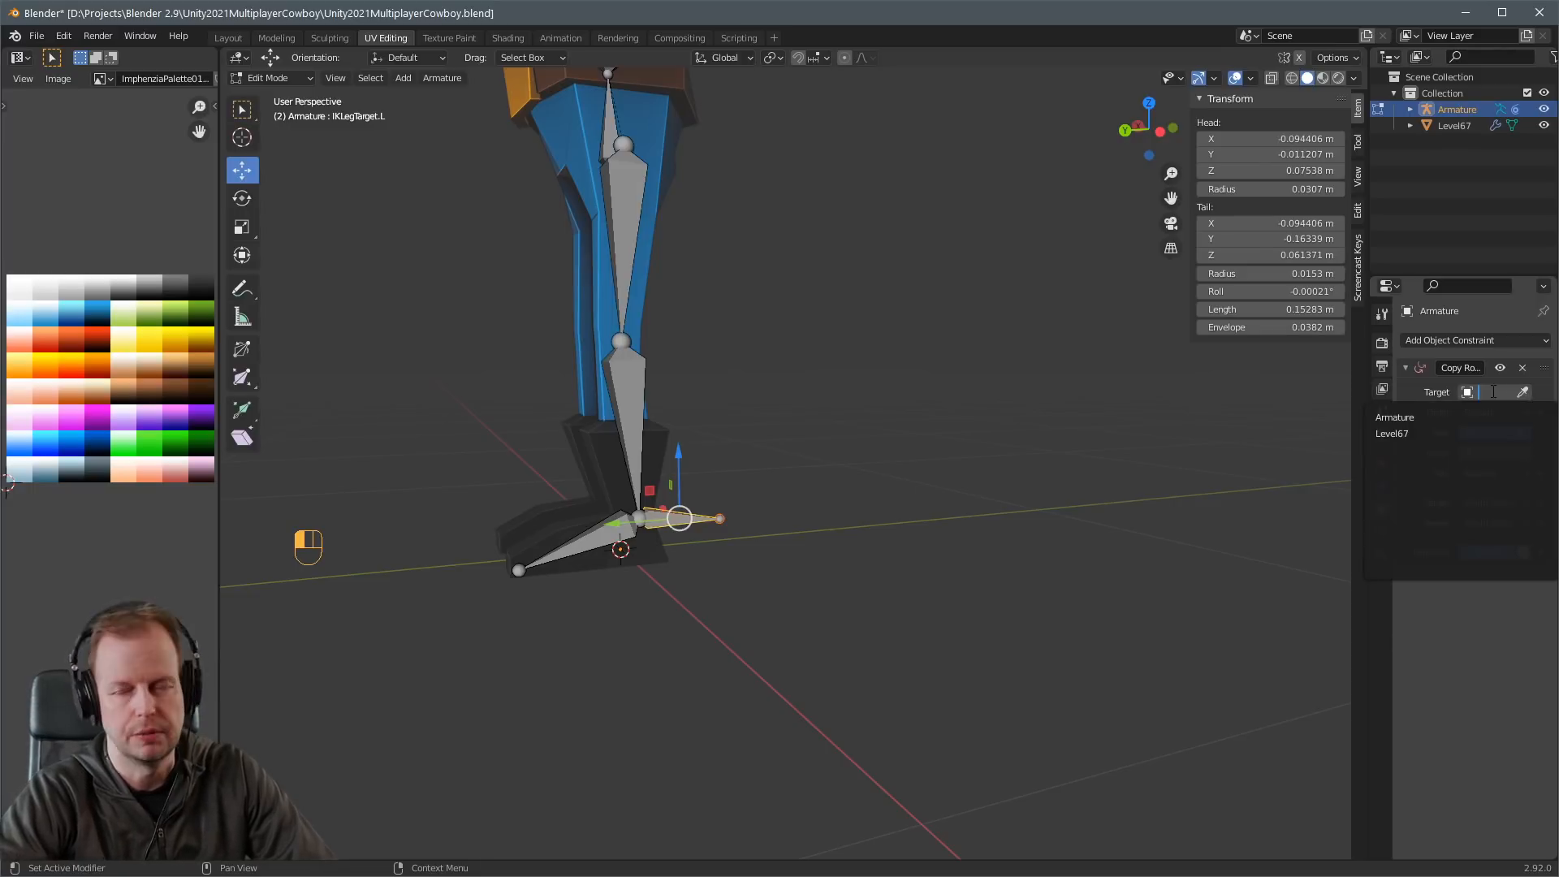
pyautogui.press('Escape')
pyautogui.click(1380, 532)
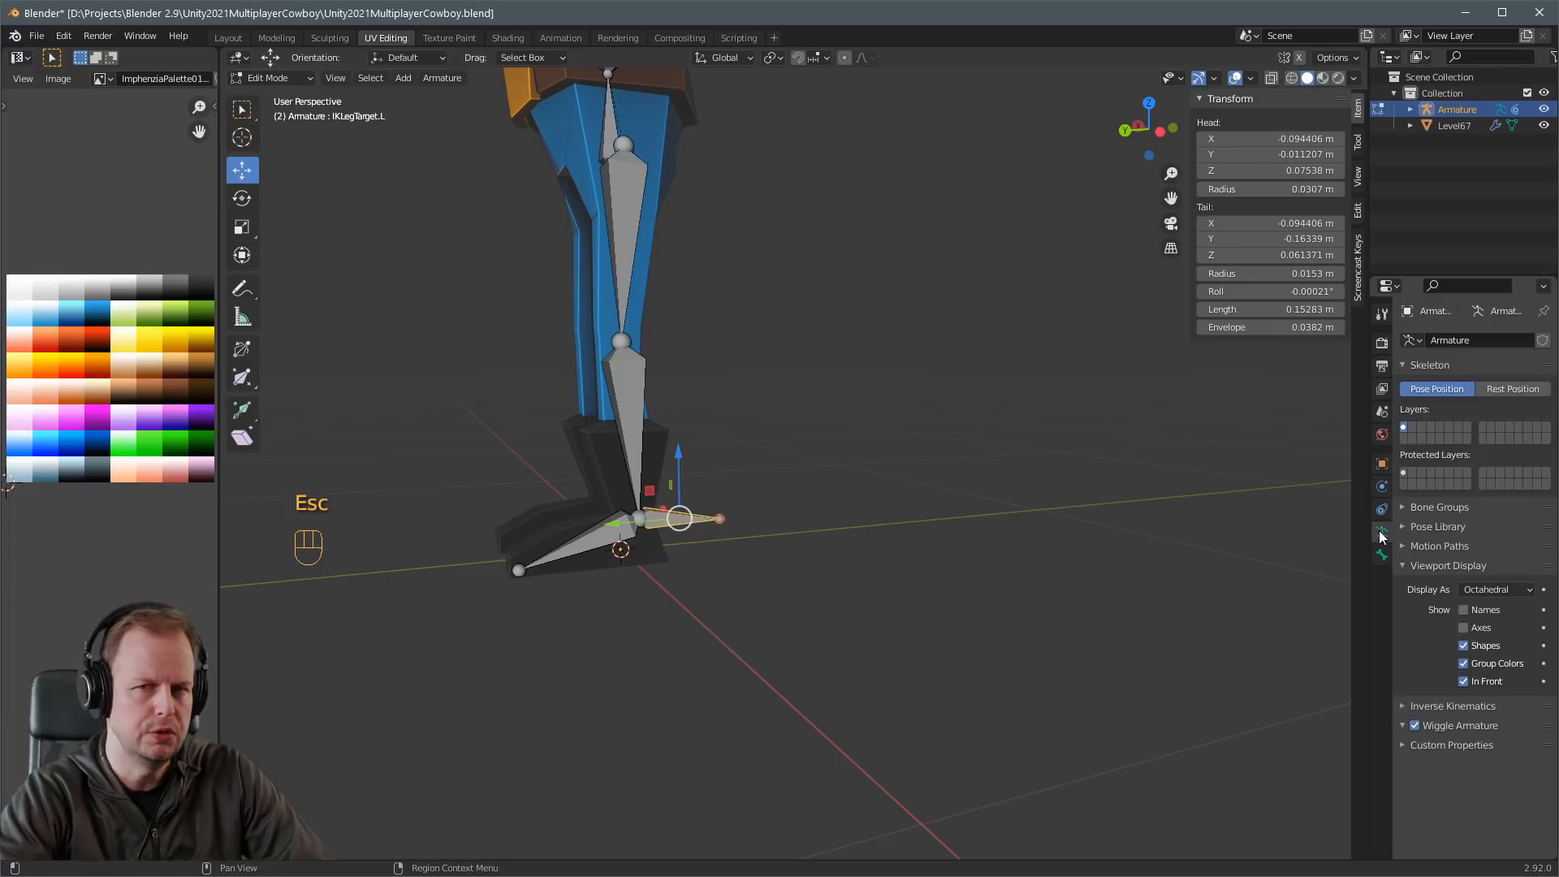
pyautogui.click(1380, 555)
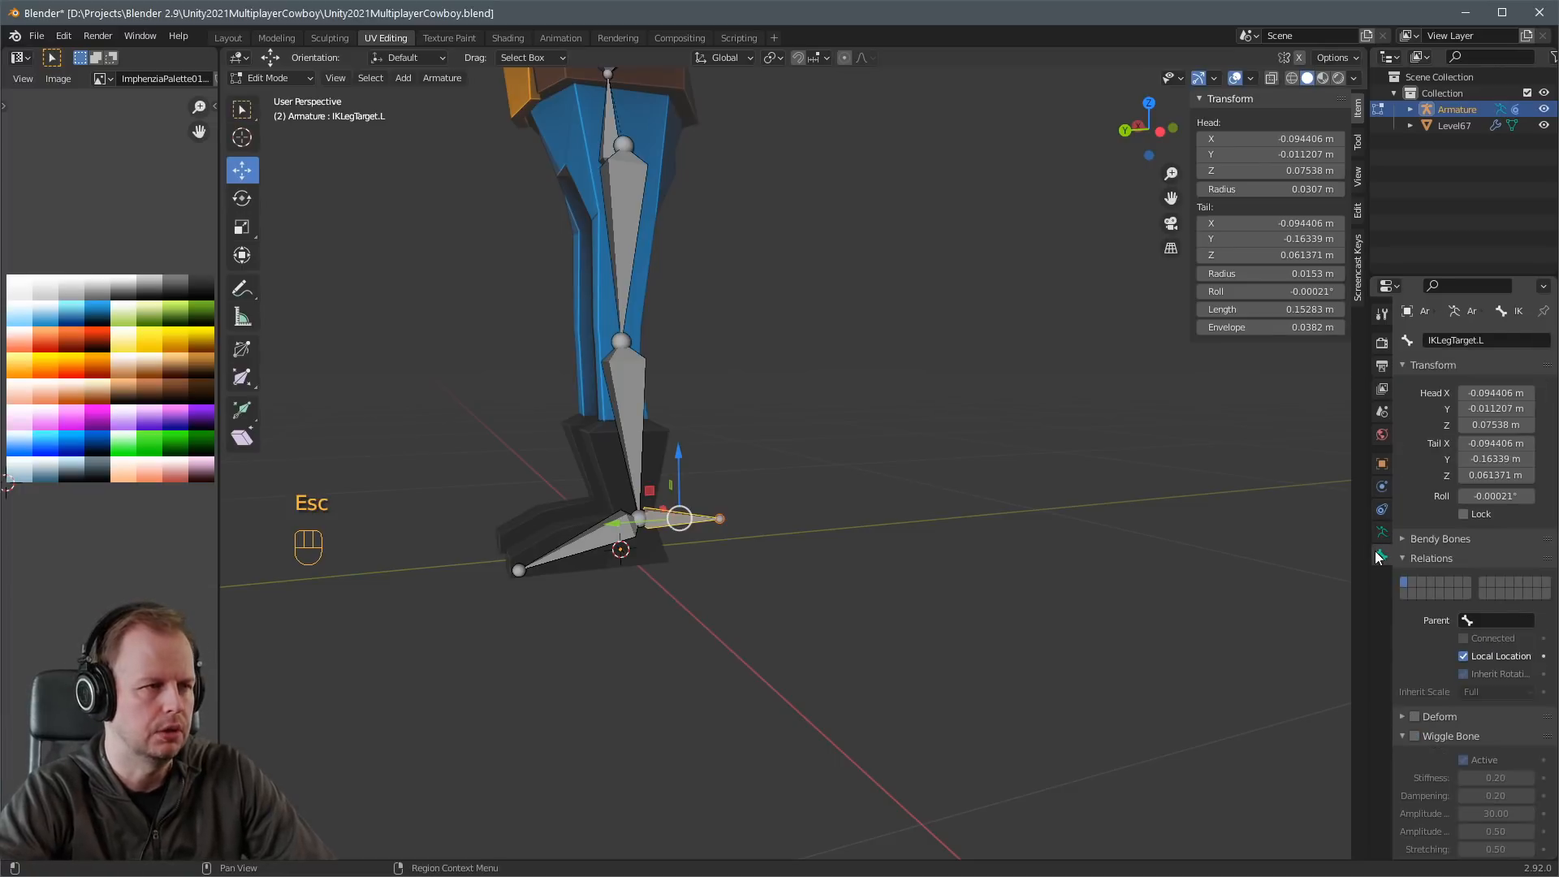
pyautogui.click(1383, 507)
pyautogui.click(1523, 368)
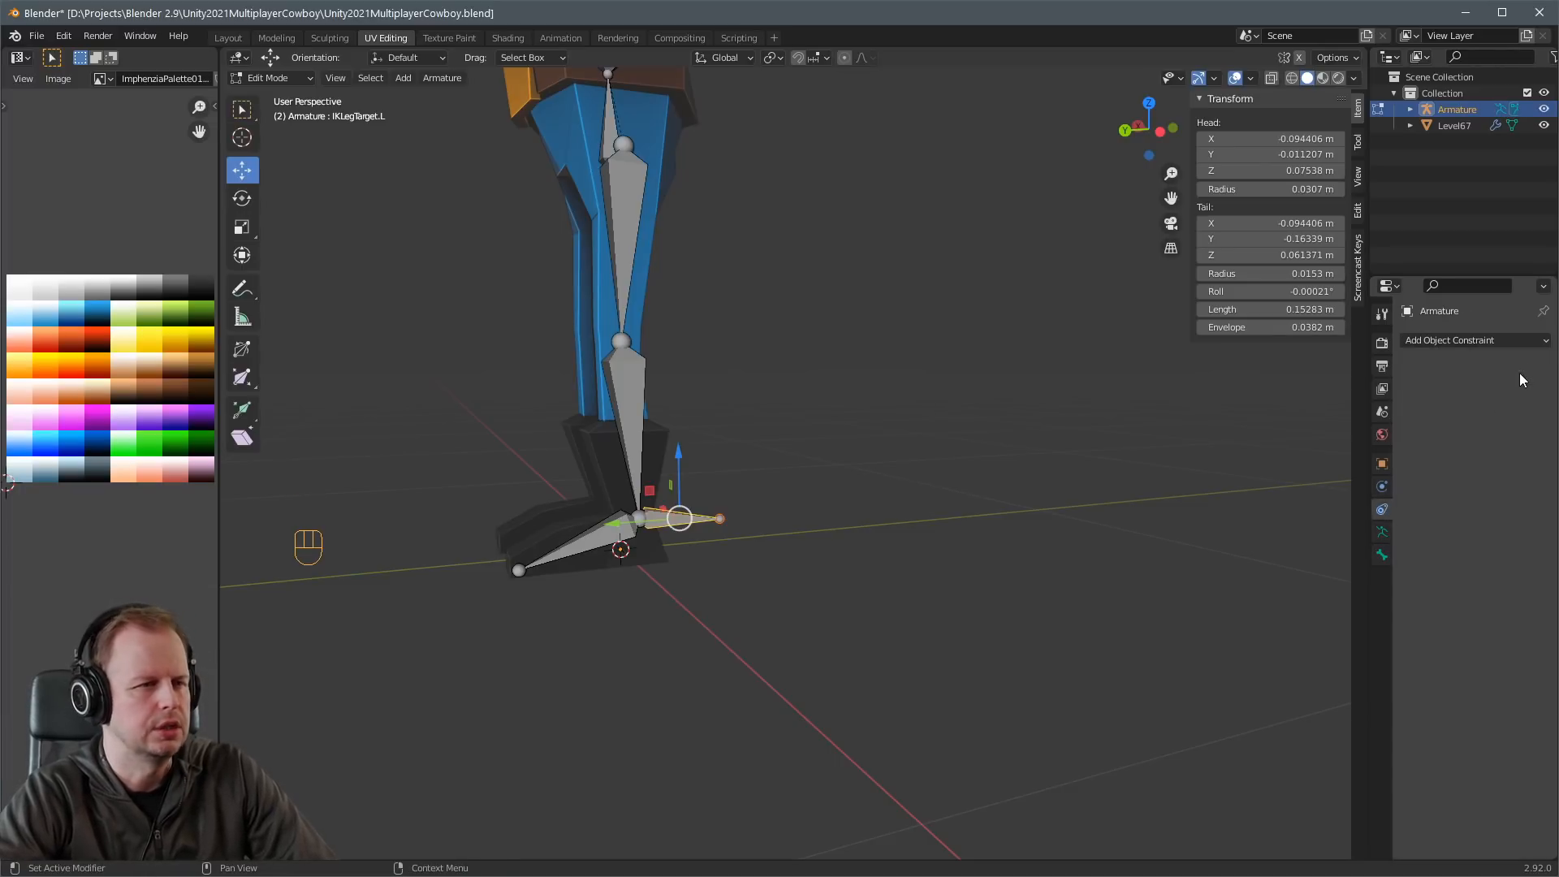
# Switch the armature from Edit Mode to Pose Mode.
pyautogui.click(1381, 555)
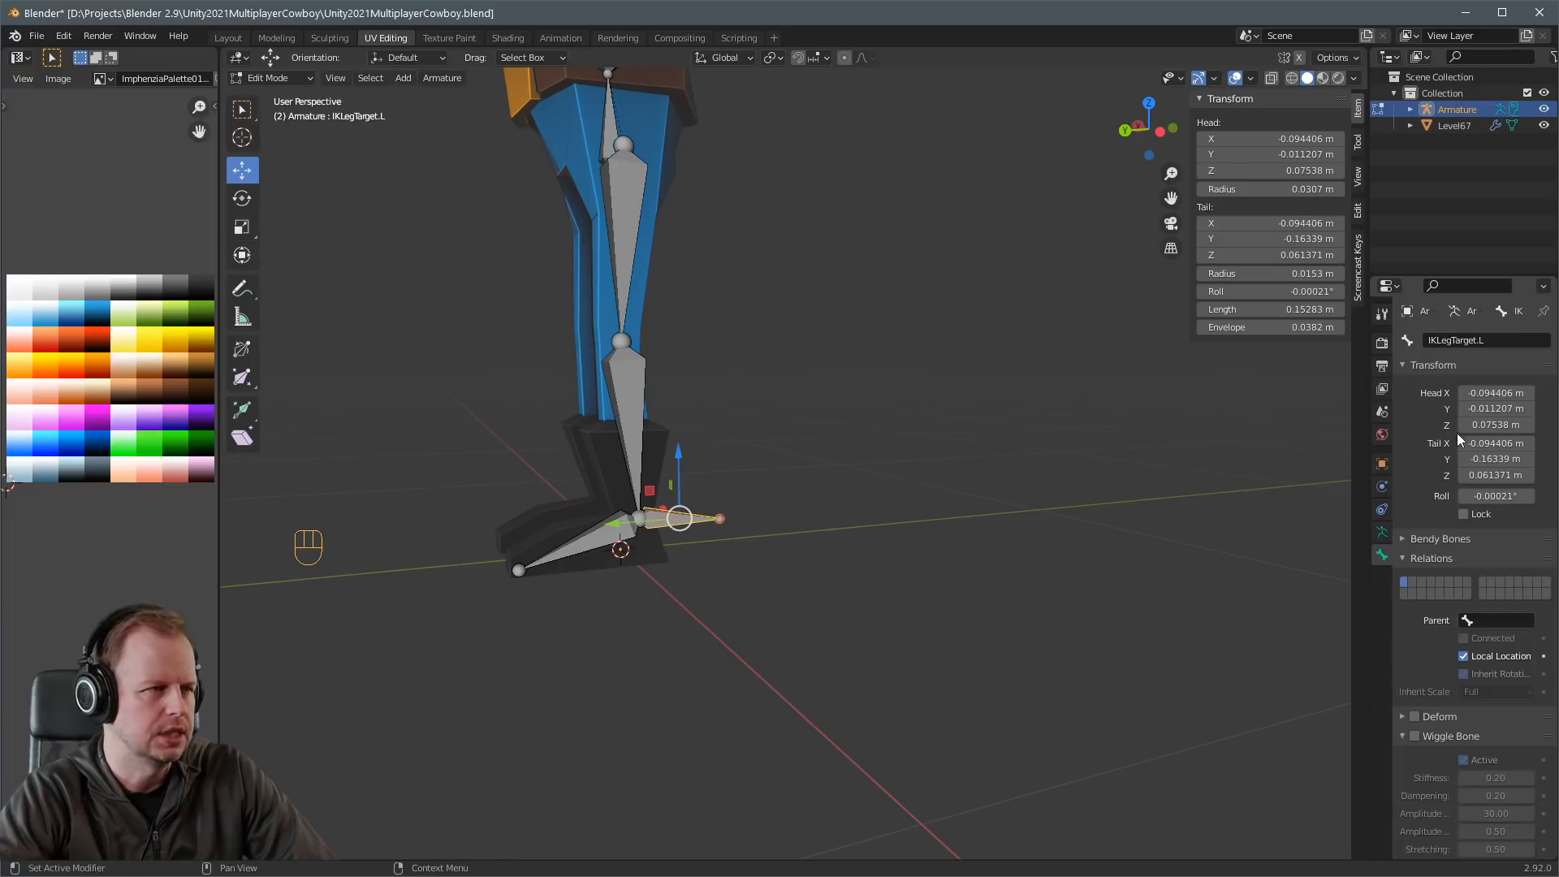
pyautogui.click(1383, 532)
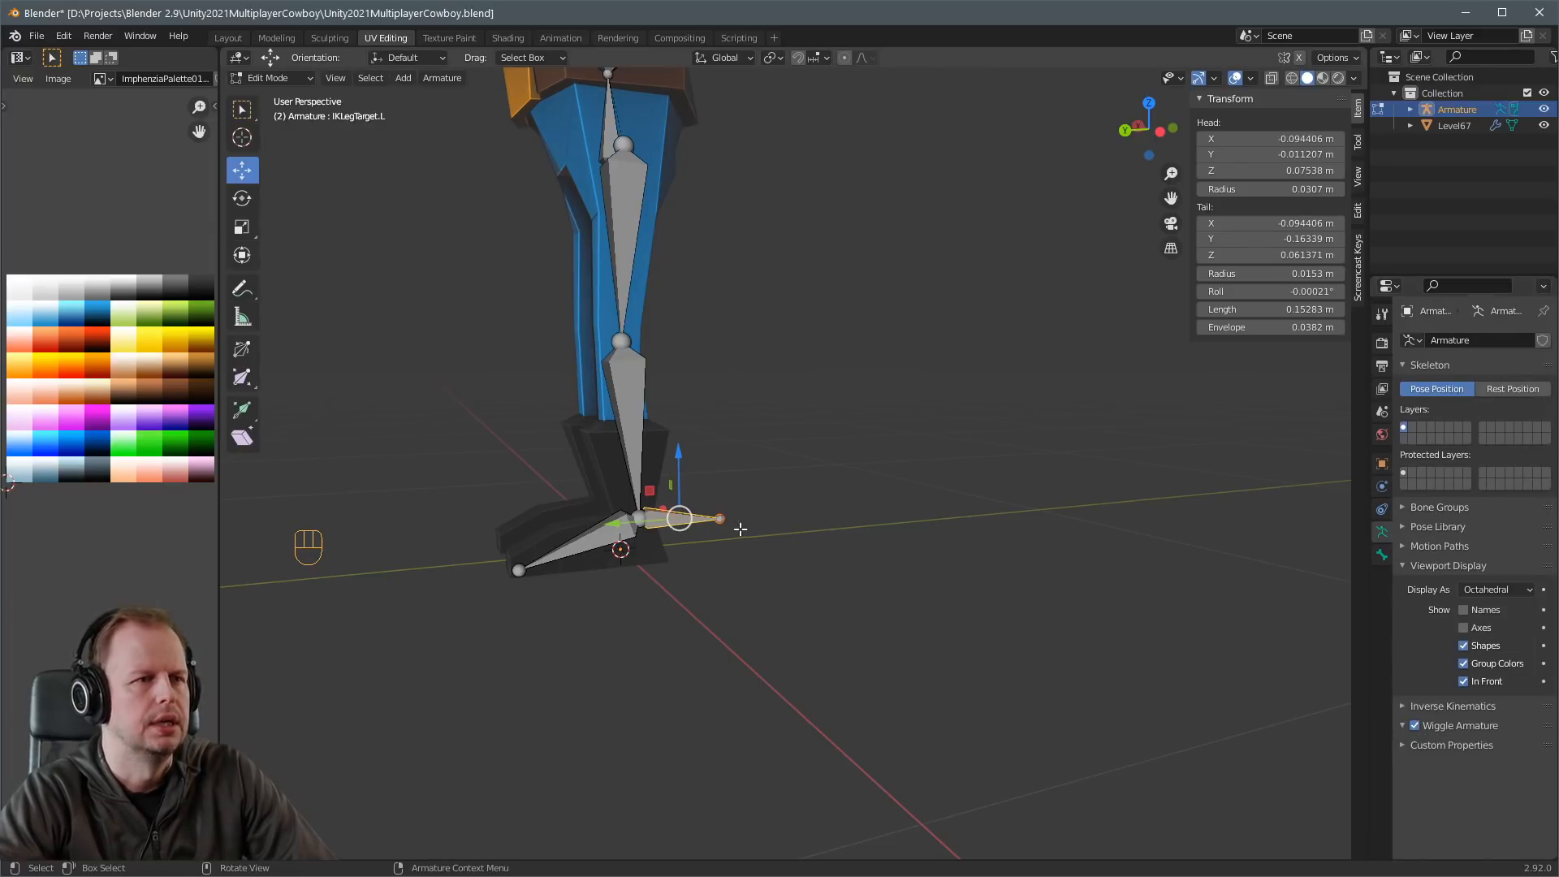
pyautogui.hotkey('ctrl', 'Tab')
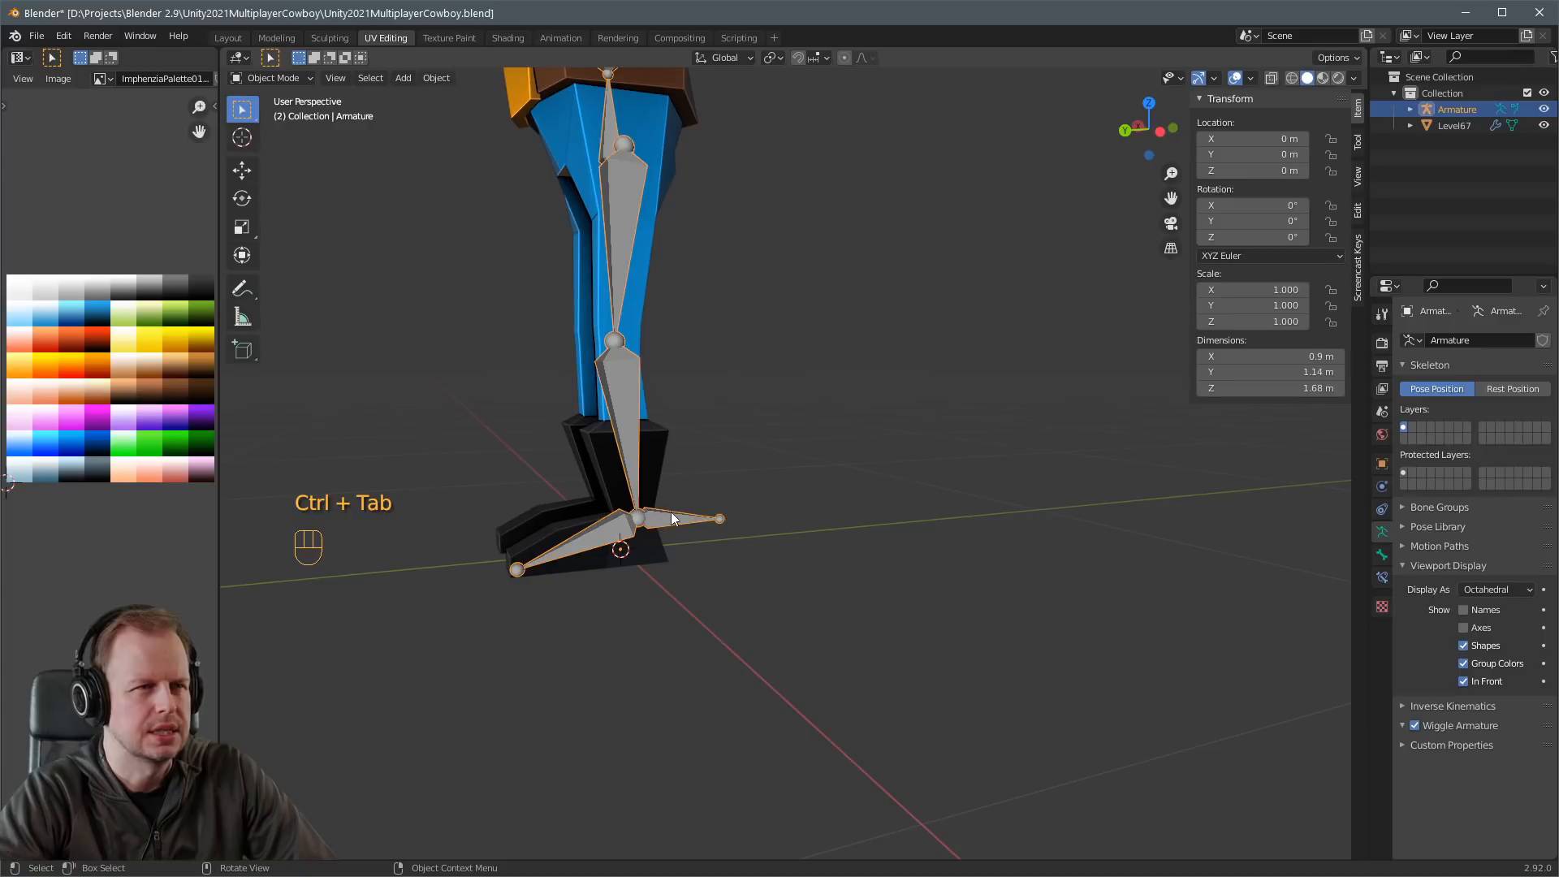
pyautogui.hotkey('ctrl', 'Tab')
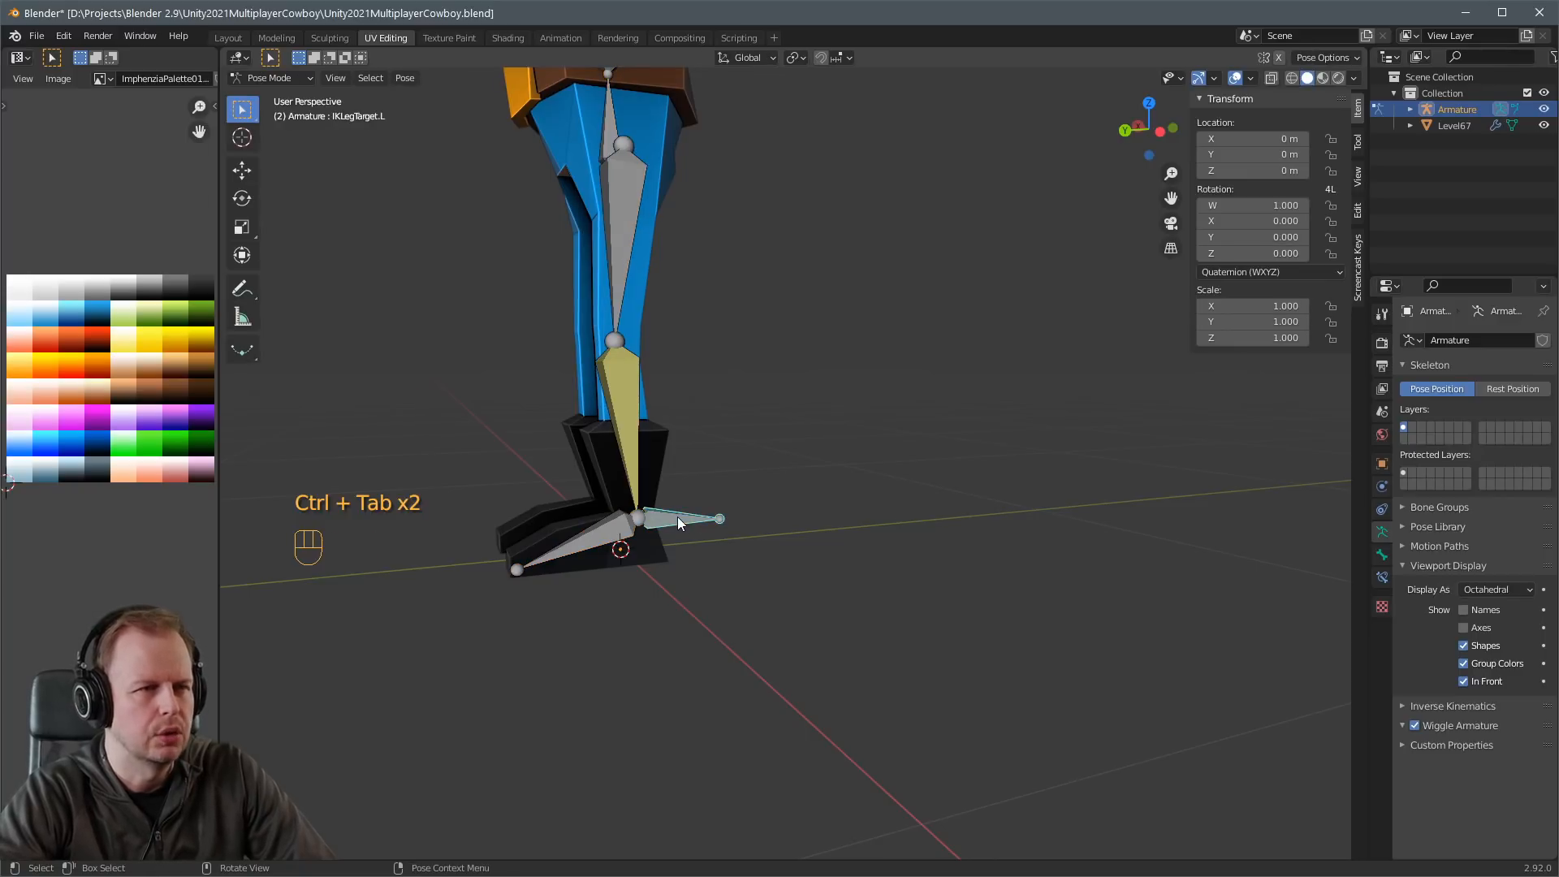
pyautogui.click(1383, 575)
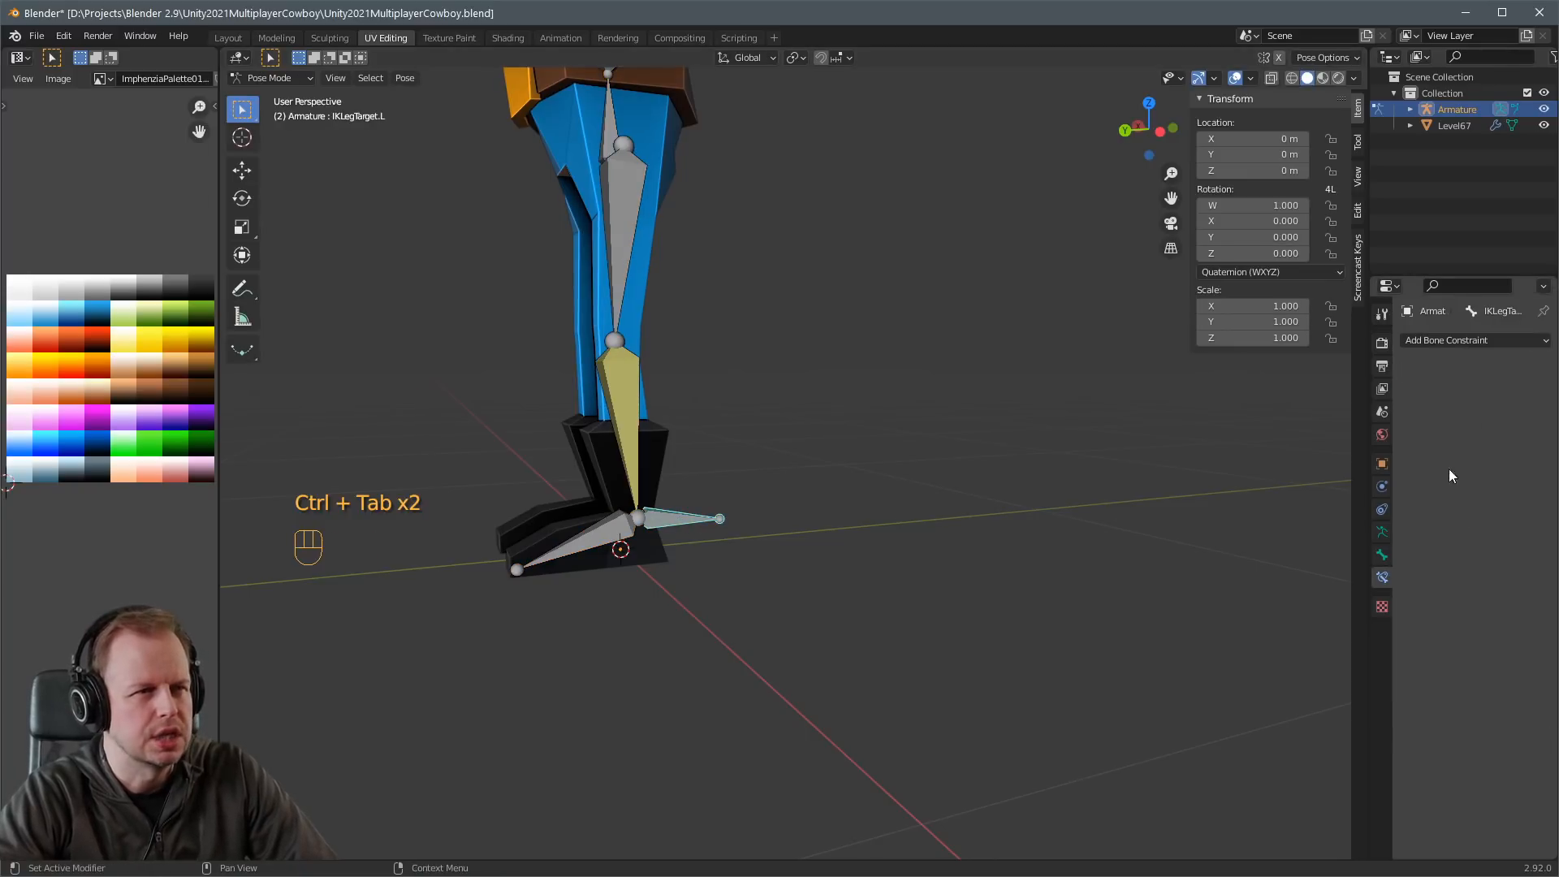
pyautogui.click(1484, 341)
pyautogui.click(1312, 404)
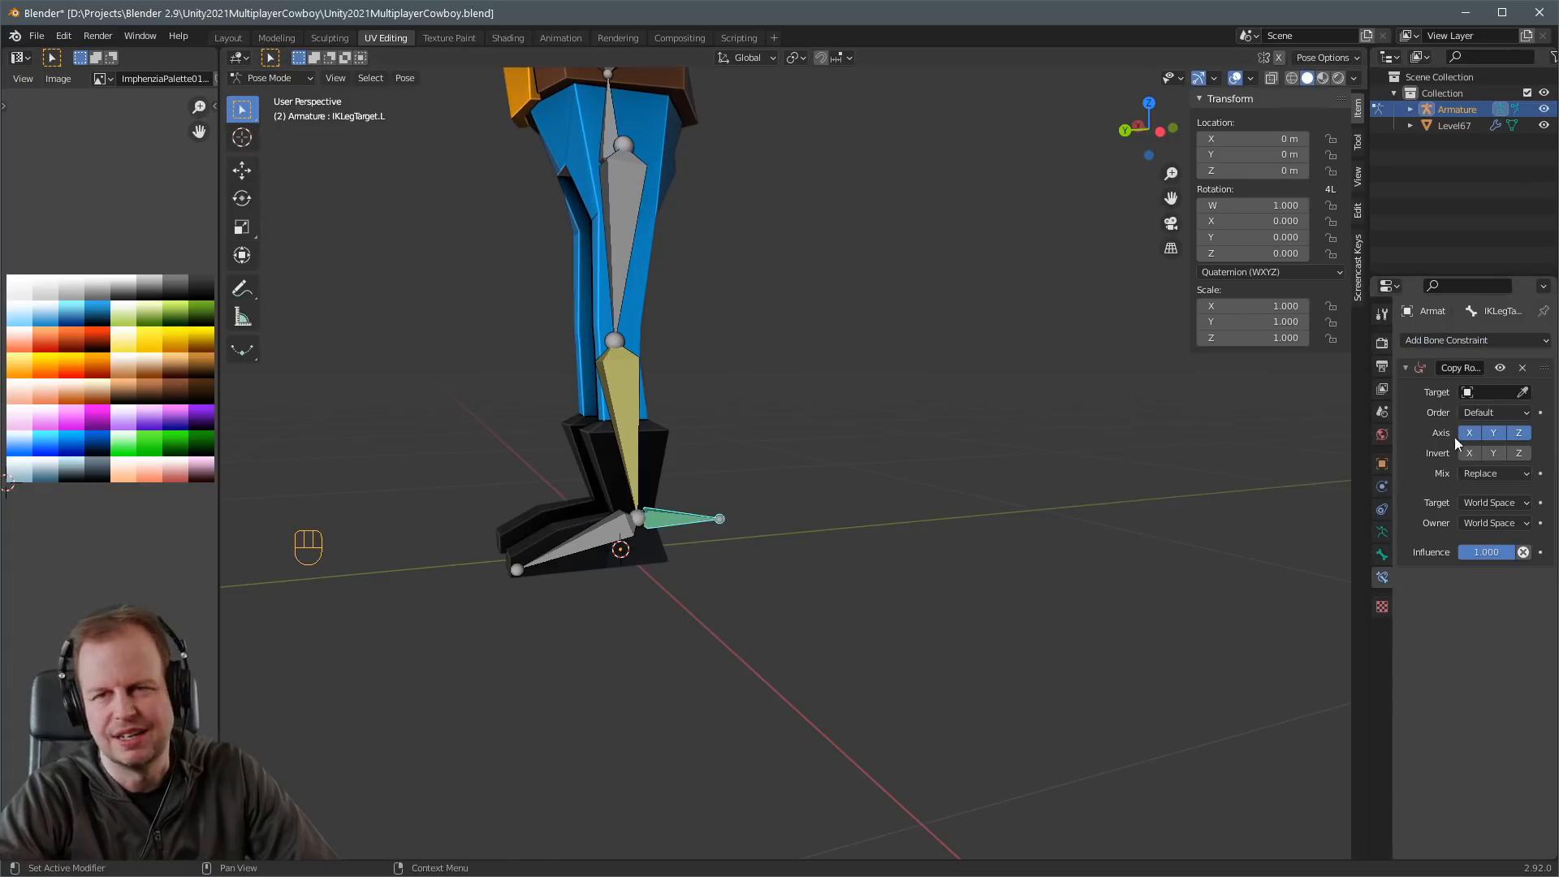
pyautogui.click(1521, 392)
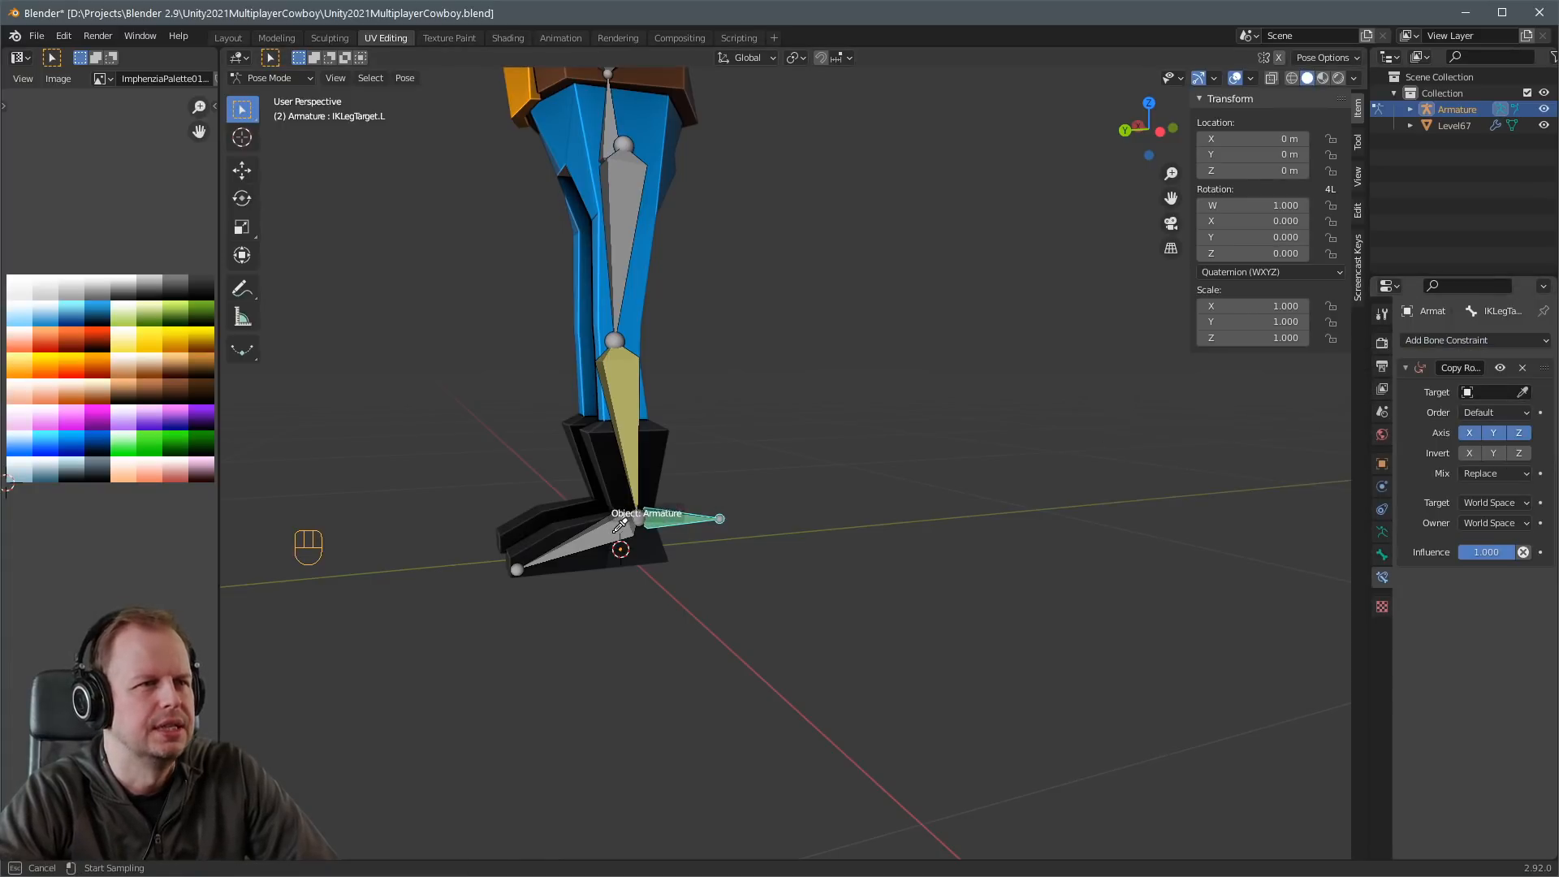
pyautogui.press('Escape')
pyautogui.hotkey('ctrl', 'z')
pyautogui.hotkey('ctrl', 'z')
# Add a Copy Rotation bone constraint to Foot.L with Armature as the target object and IKLegTarget.L as the target bone.
pyautogui.click(581, 542)
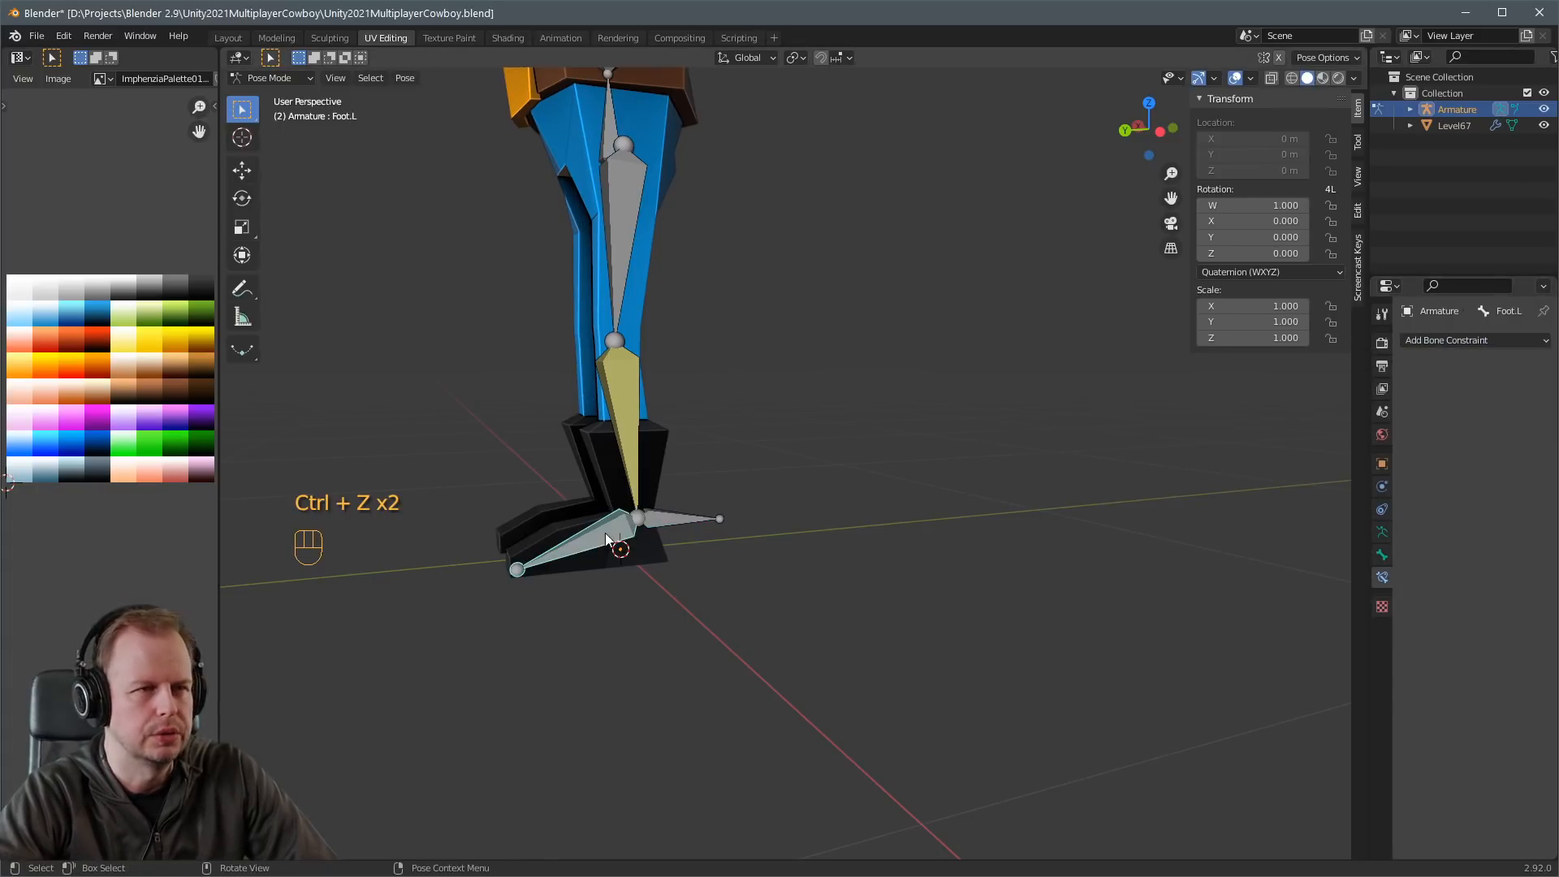
pyautogui.click(1477, 341)
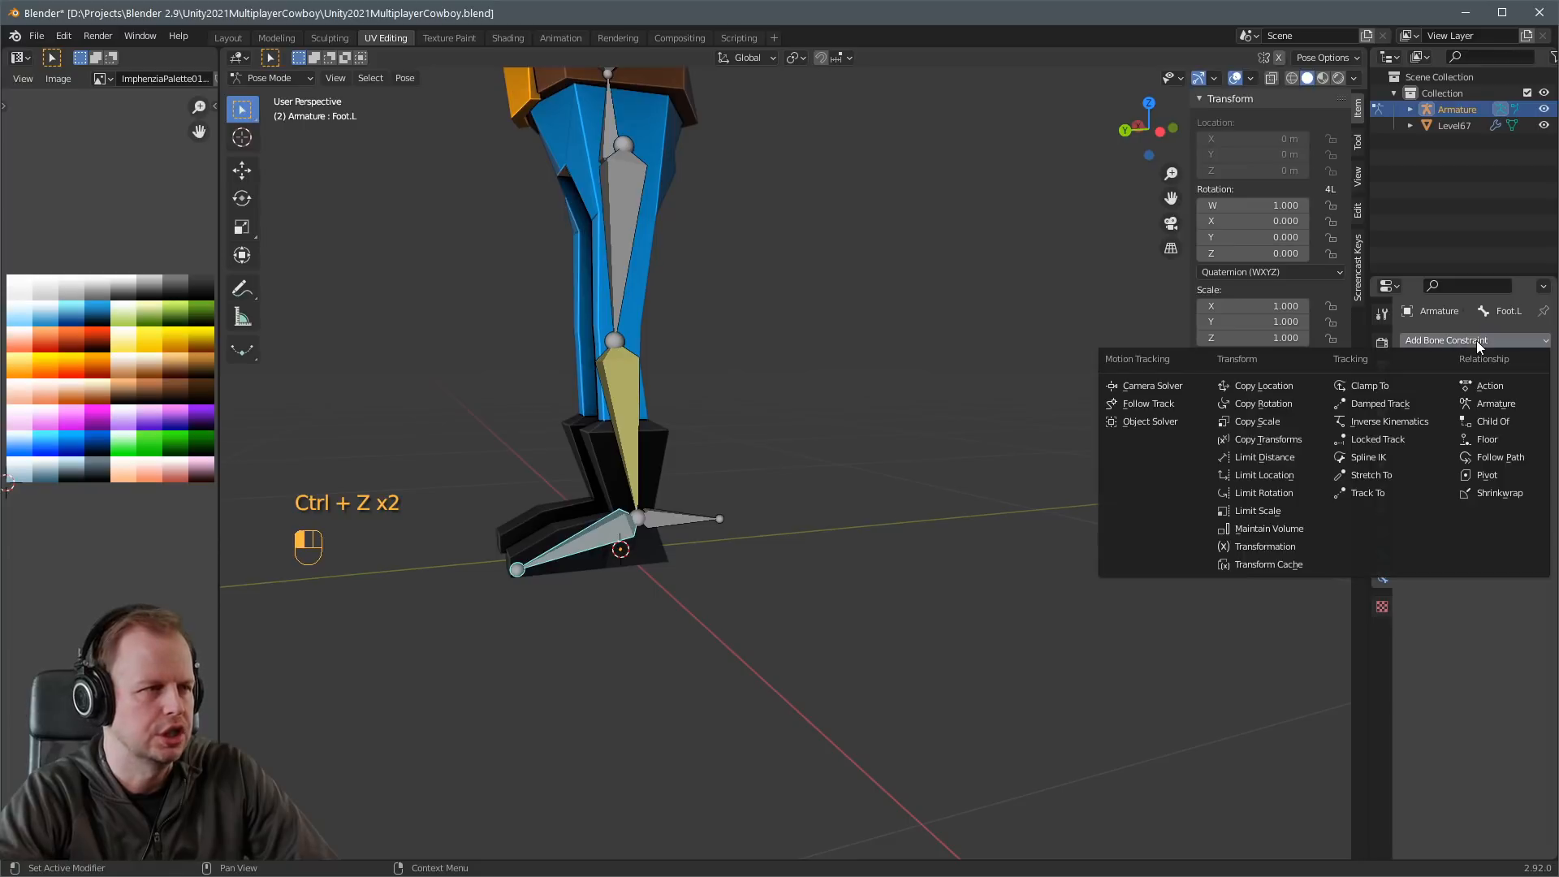
pyautogui.click(1262, 404)
pyautogui.click(1524, 393)
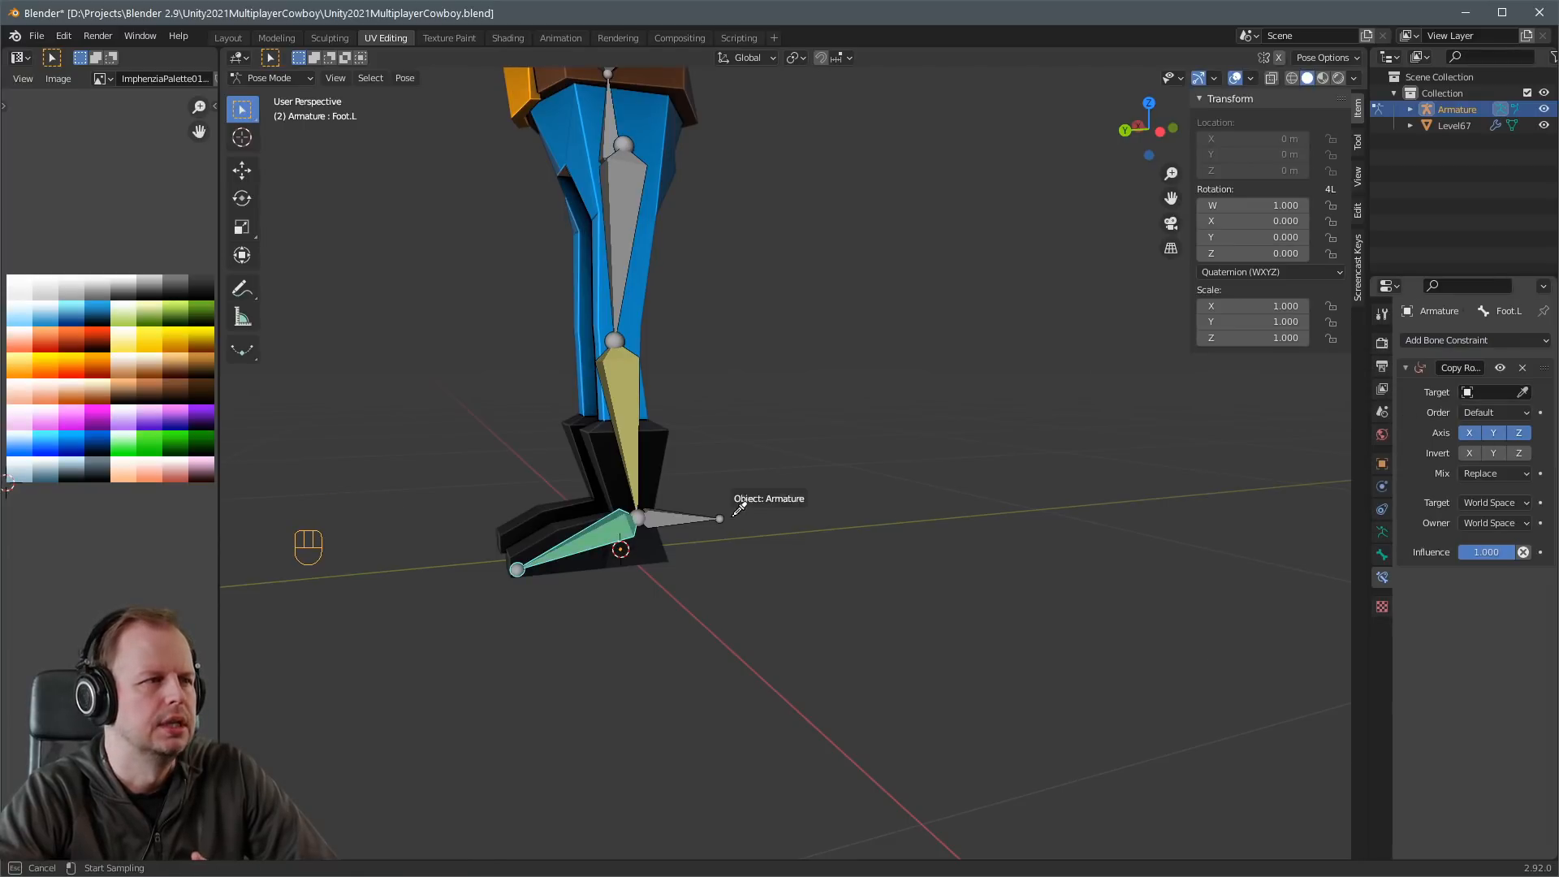
pyautogui.click(670, 520)
pyautogui.click(1498, 412)
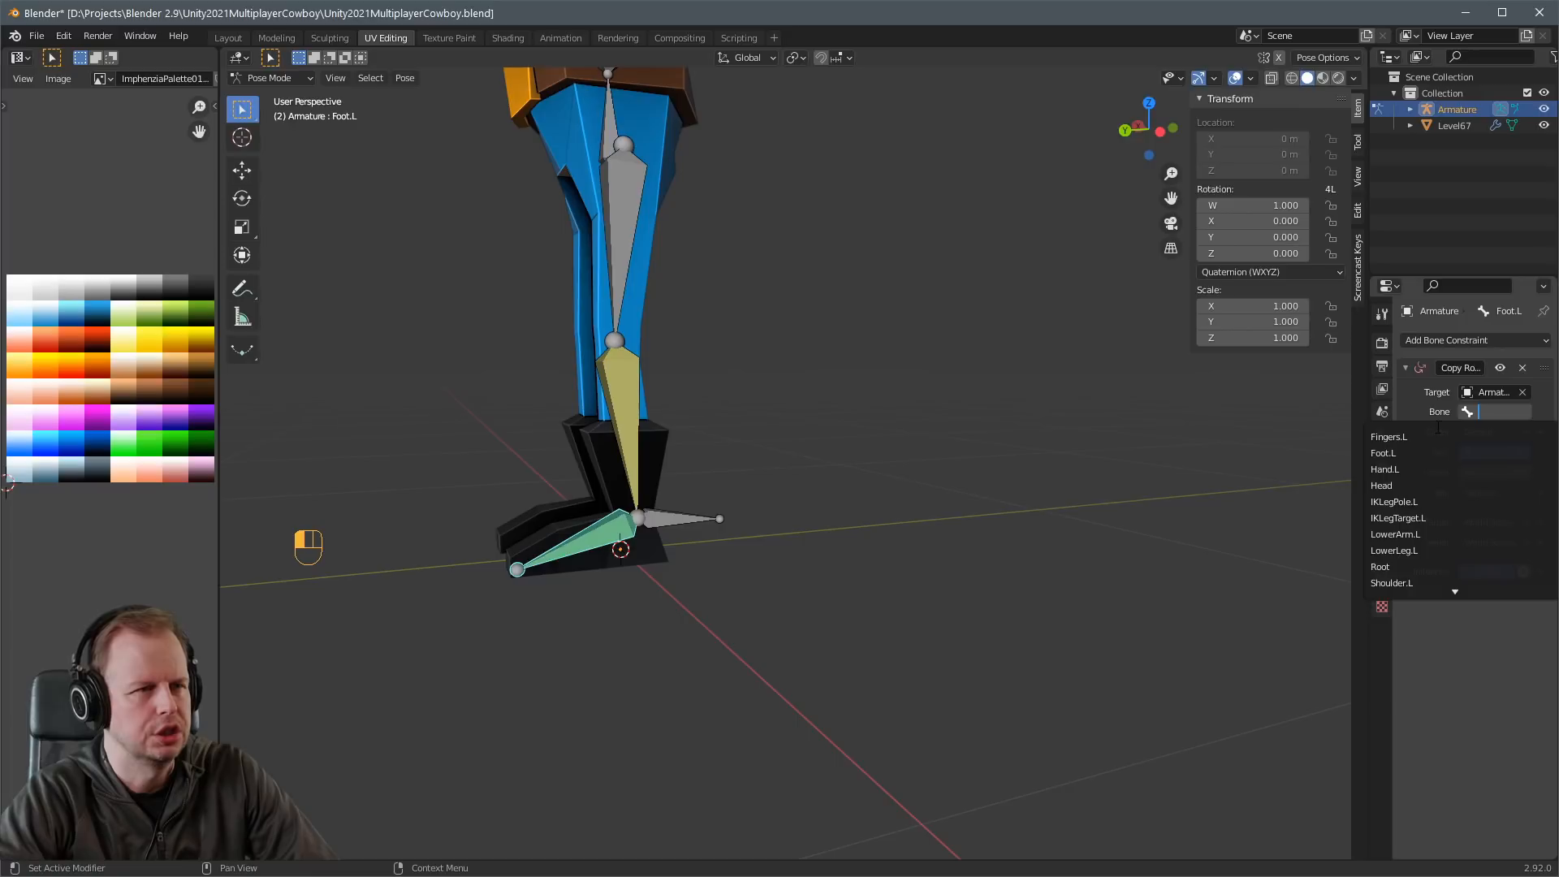
pyautogui.write('ik')
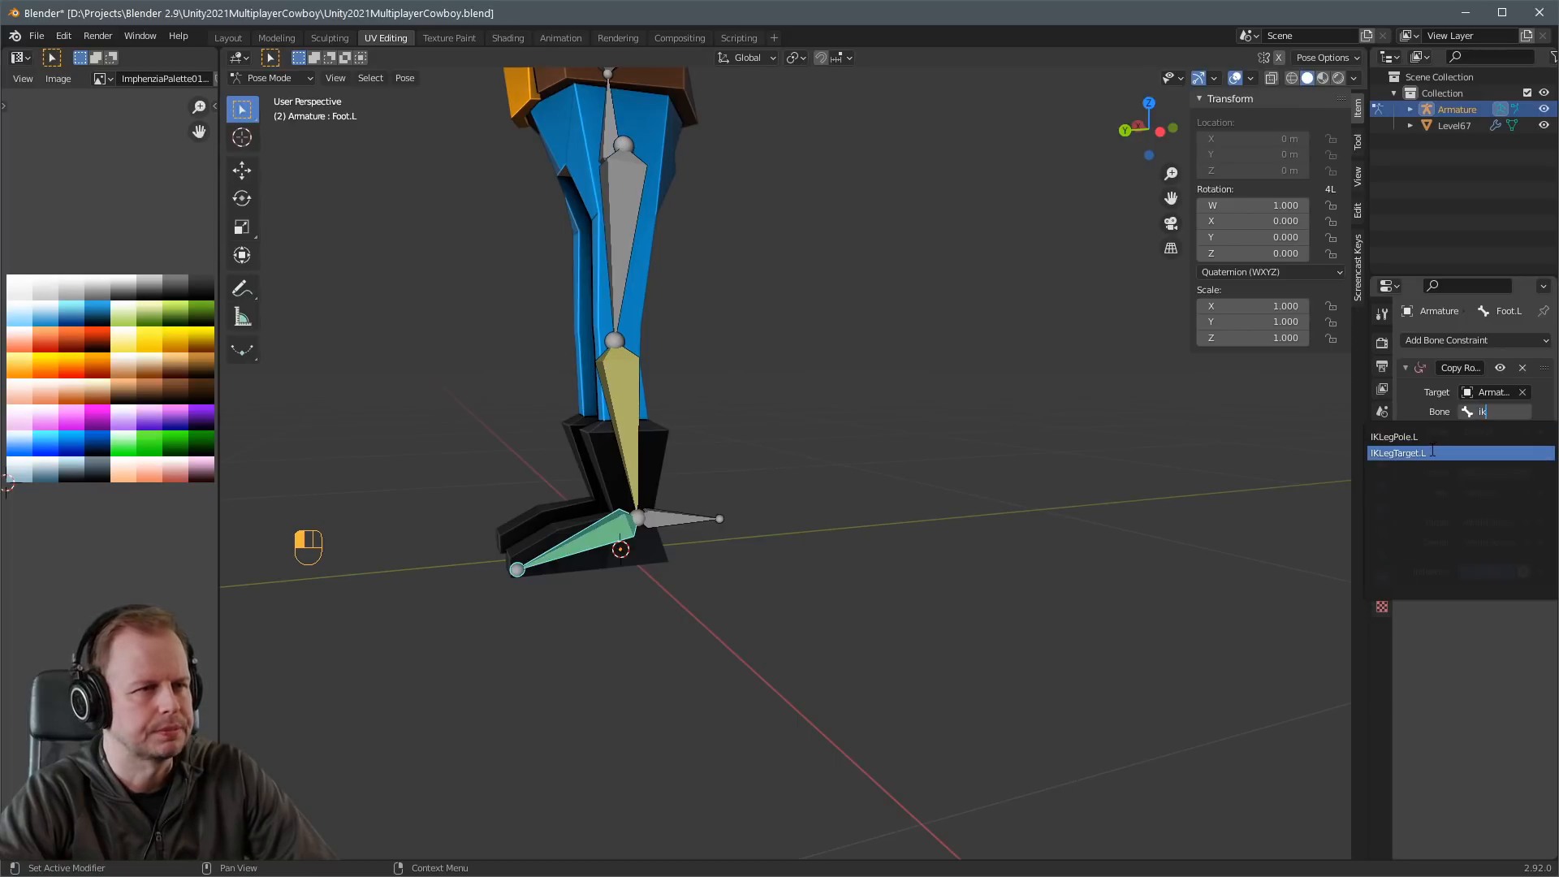
pyautogui.click(1437, 453)
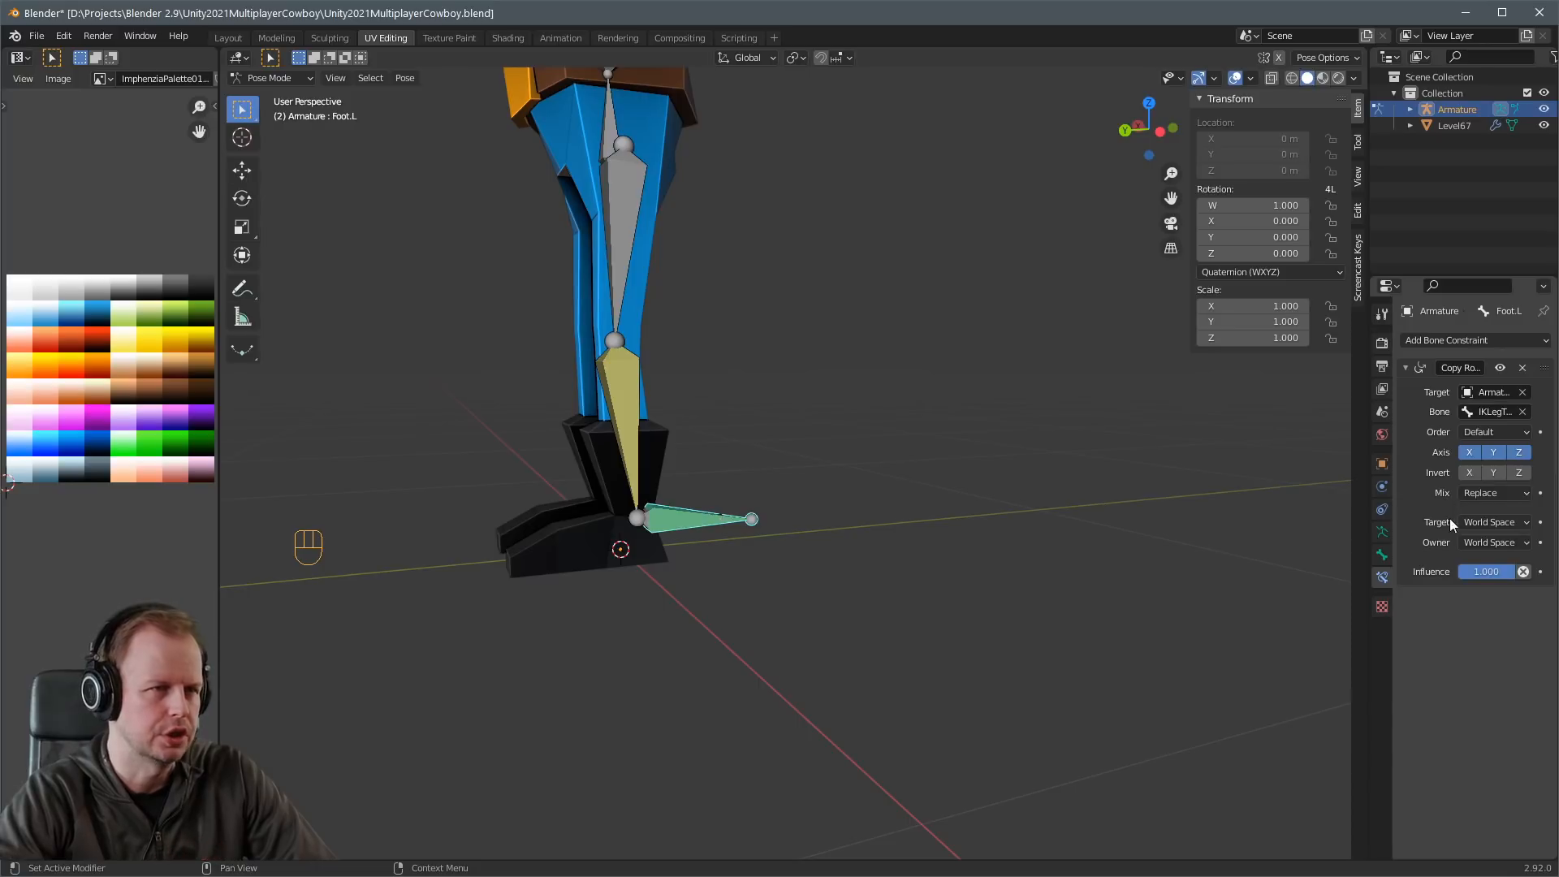
# Set both the target and owner spaces of Foot.L's Copy Rotation constraint to Local Space.
pyautogui.click(1498, 522)
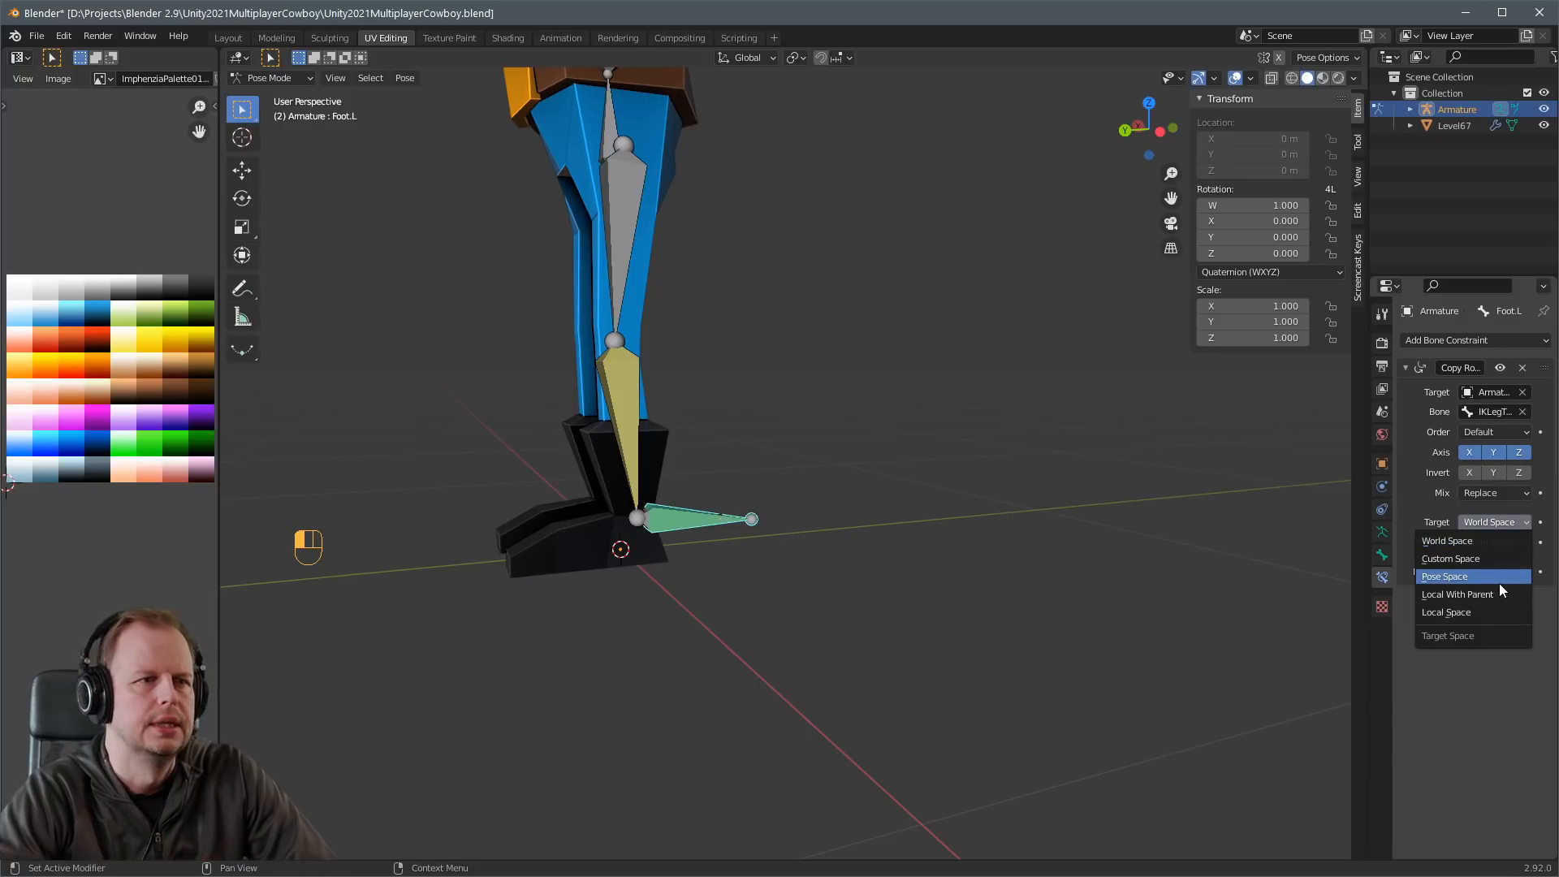
pyautogui.click(1480, 609)
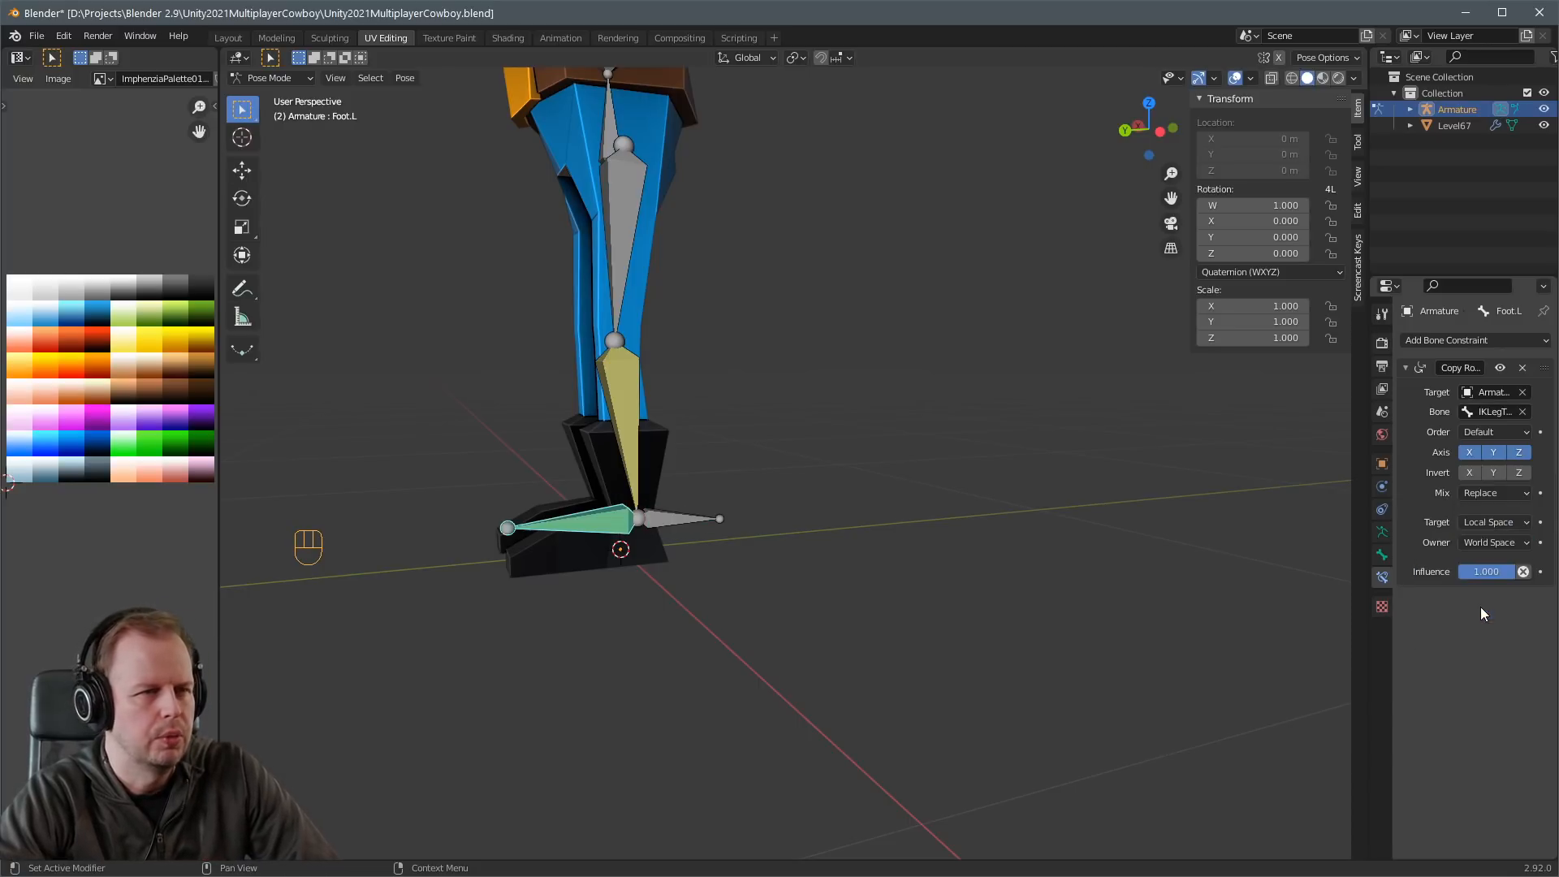
pyautogui.click(1505, 542)
pyautogui.click(1493, 627)
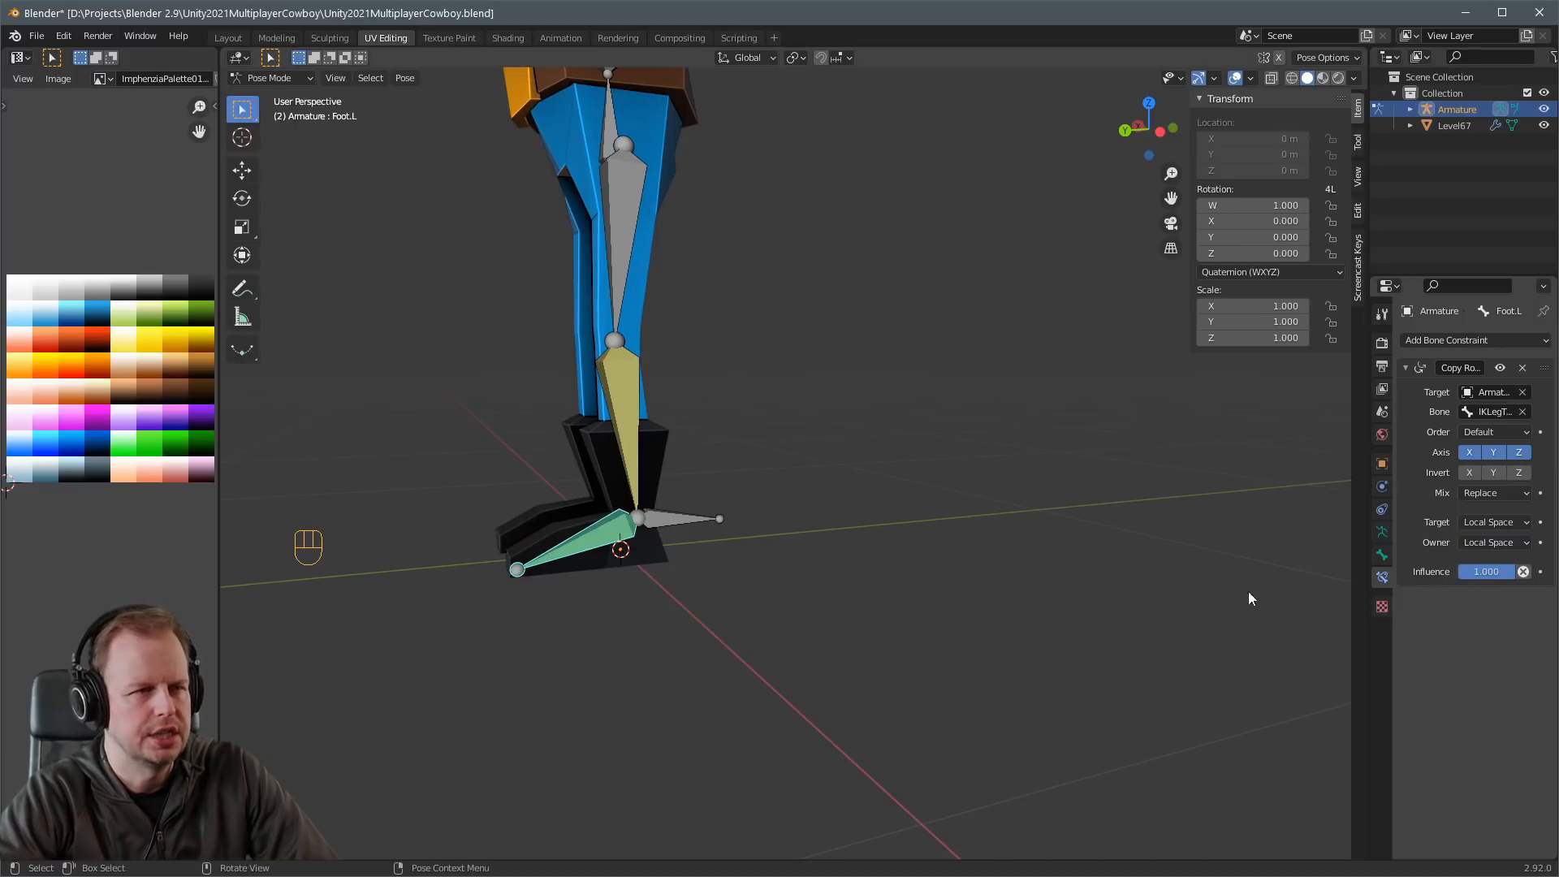
# Test the foot constraint by rotating IKLegTarget.L about the global Z axis, then cancel the rotation.
pyautogui.click(659, 523)
pyautogui.moveTo(659, 524); pyautogui.dragTo(1051, 479, button='middle')
pyautogui.press('r')
pyautogui.press('z')
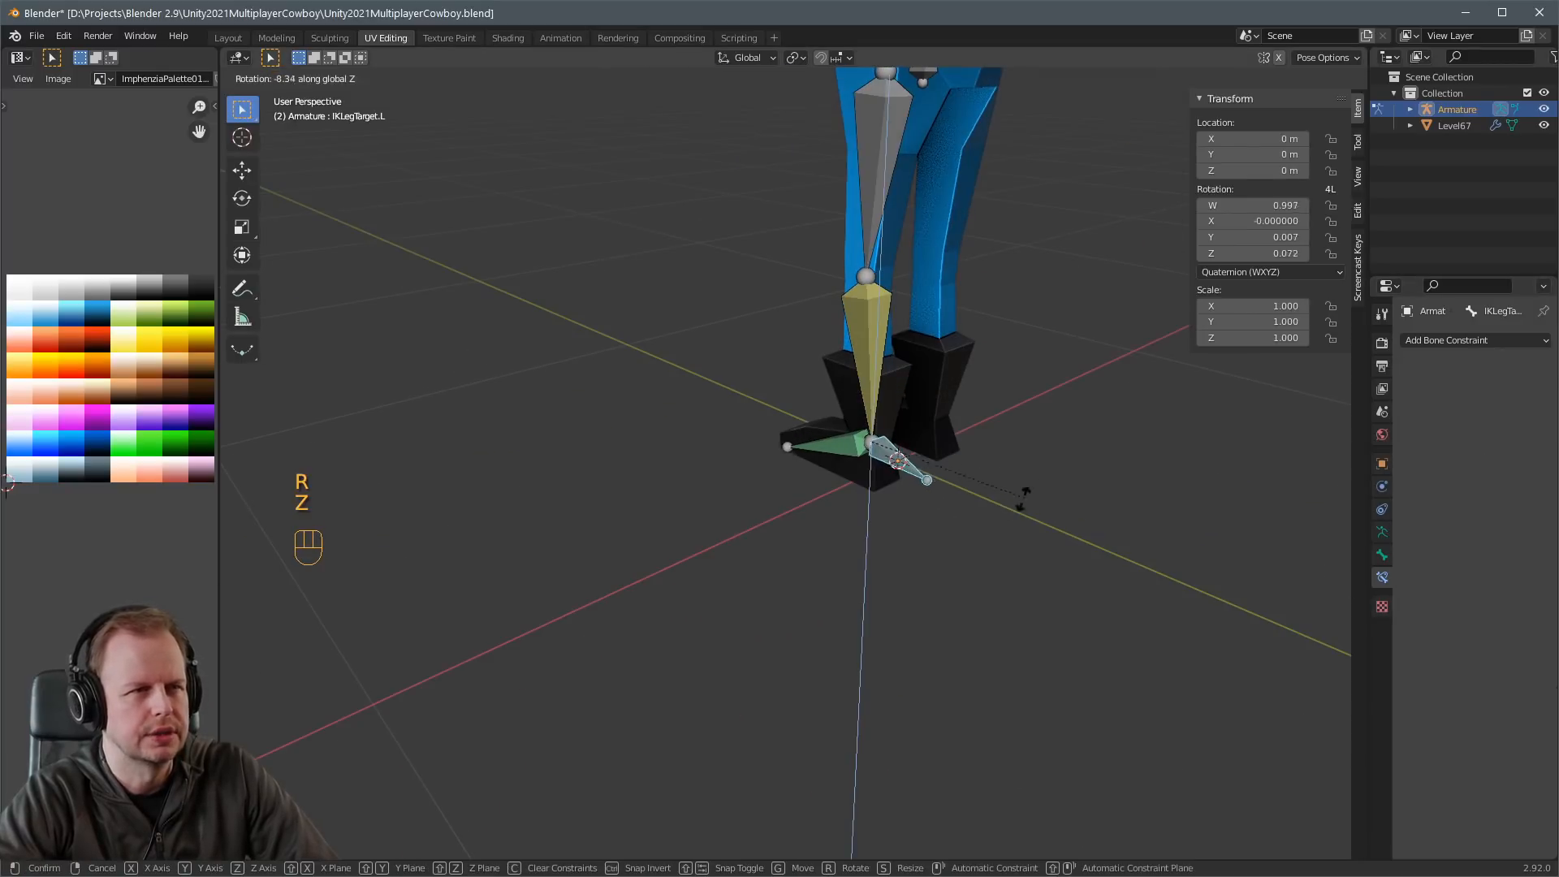
pyautogui.rightClick(967, 540)
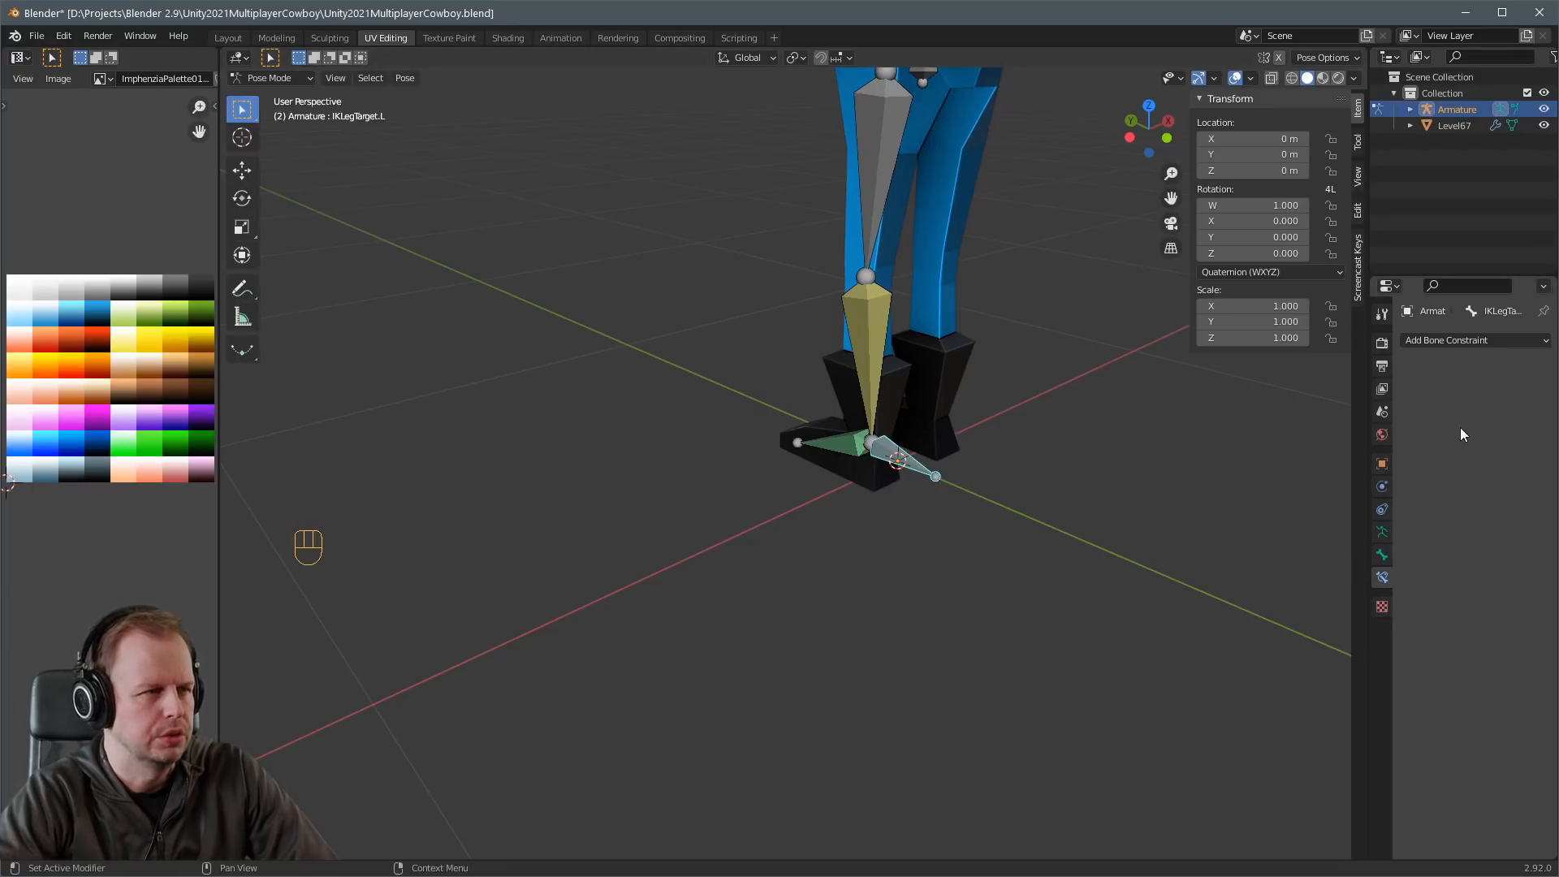
# Invert the X and Z axes in Foot.L's Copy Rotation constraint and test it by rotating IKLegTarget.L, cancelling each rotation.
pyautogui.click(840, 450)
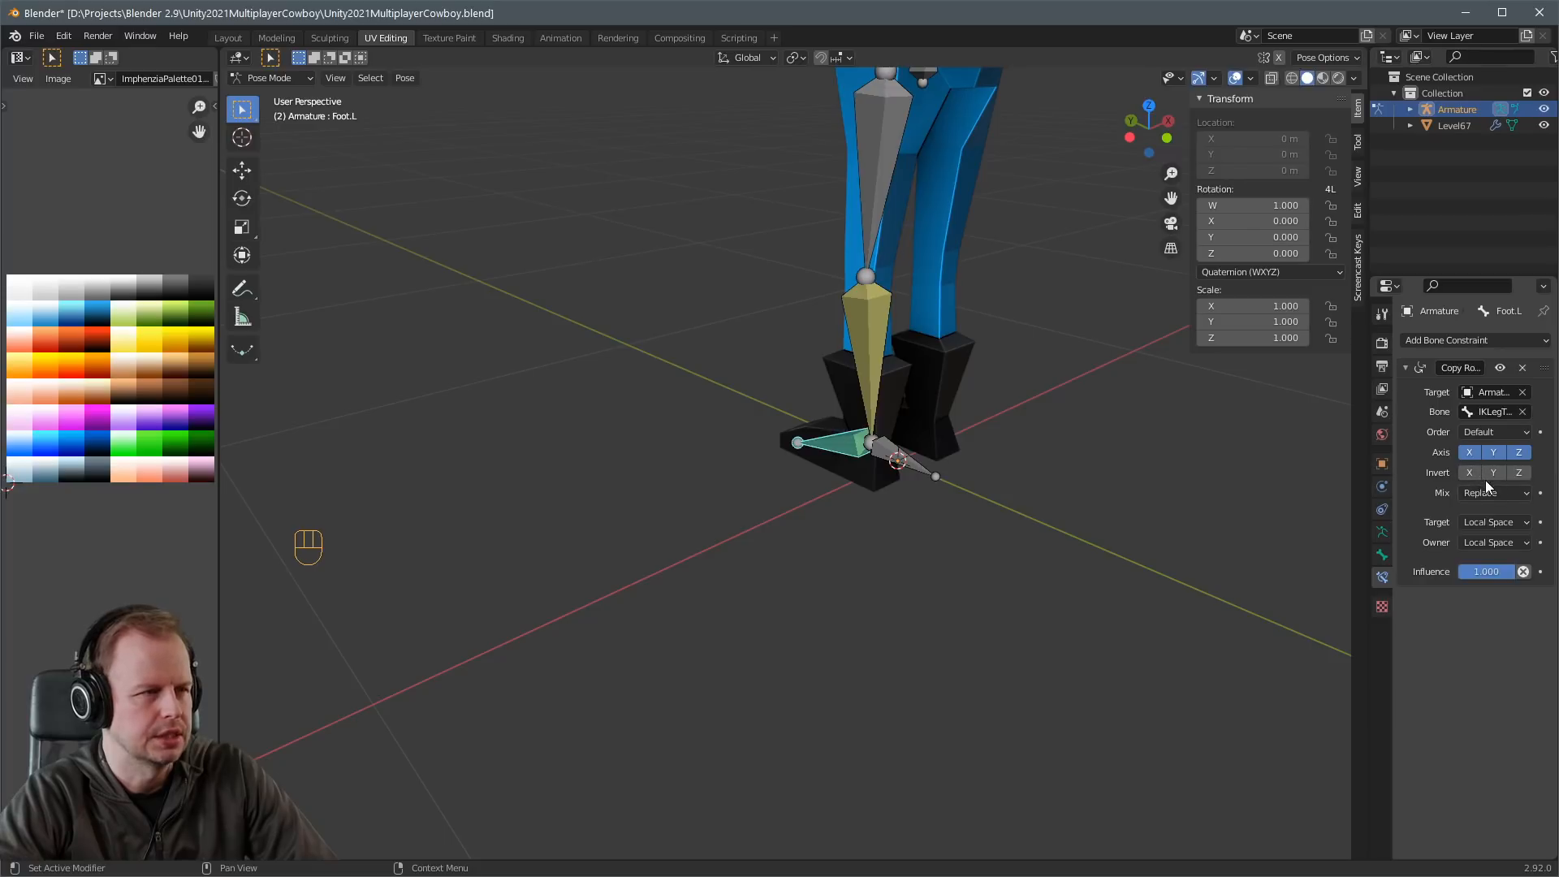
pyautogui.click(937, 467)
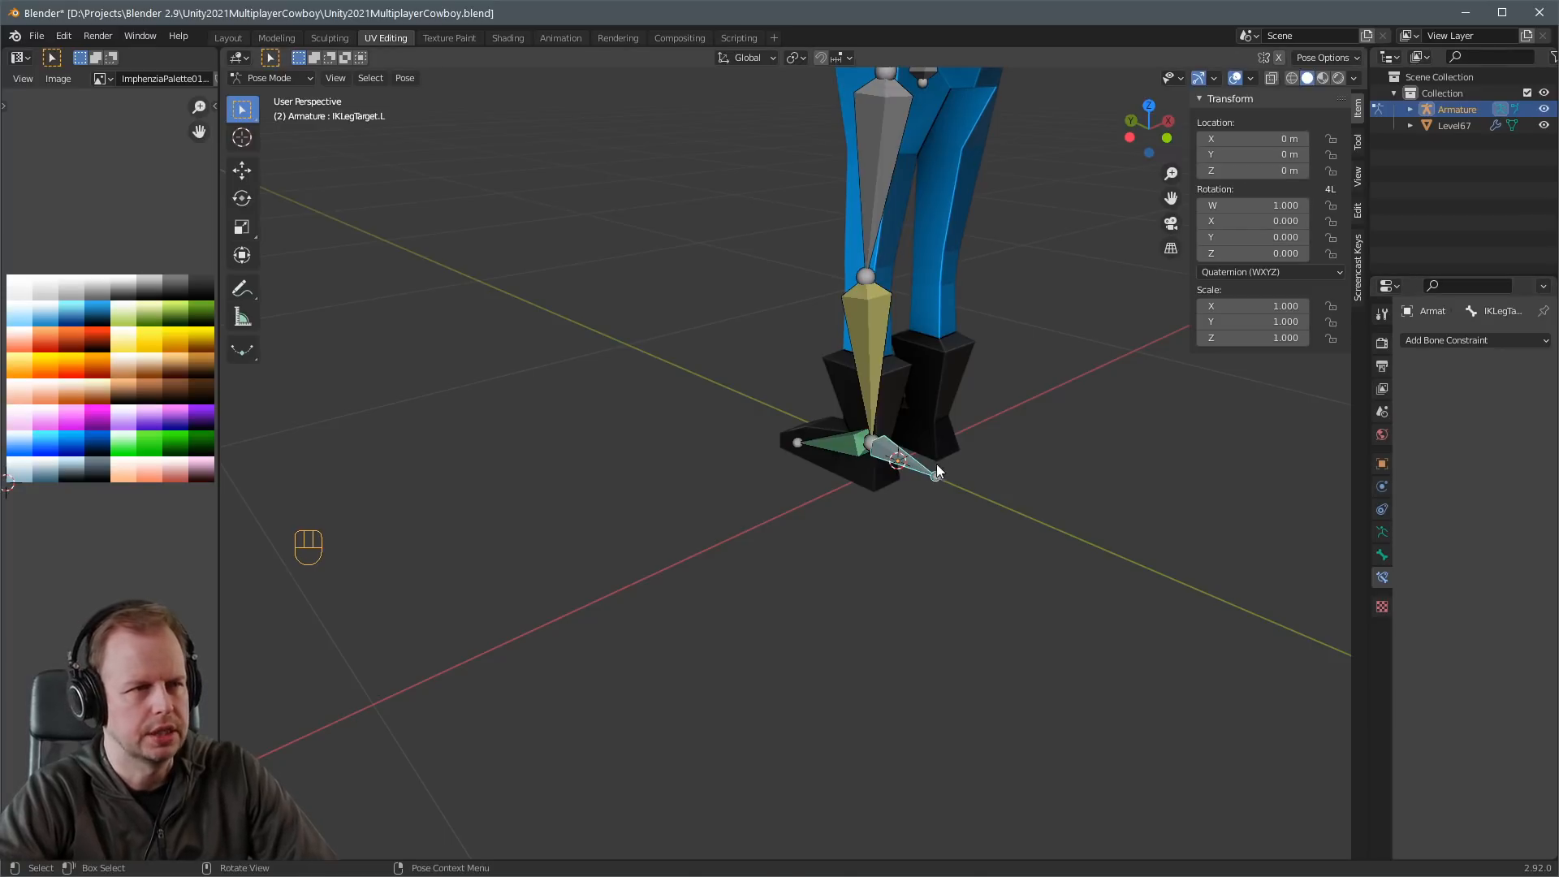
pyautogui.press('r')
pyautogui.press('z')
pyautogui.rightClick(975, 432)
pyautogui.moveTo(982, 437); pyautogui.dragTo(1053, 403, button='middle')
pyautogui.press('r')
pyautogui.rightClick(1059, 484)
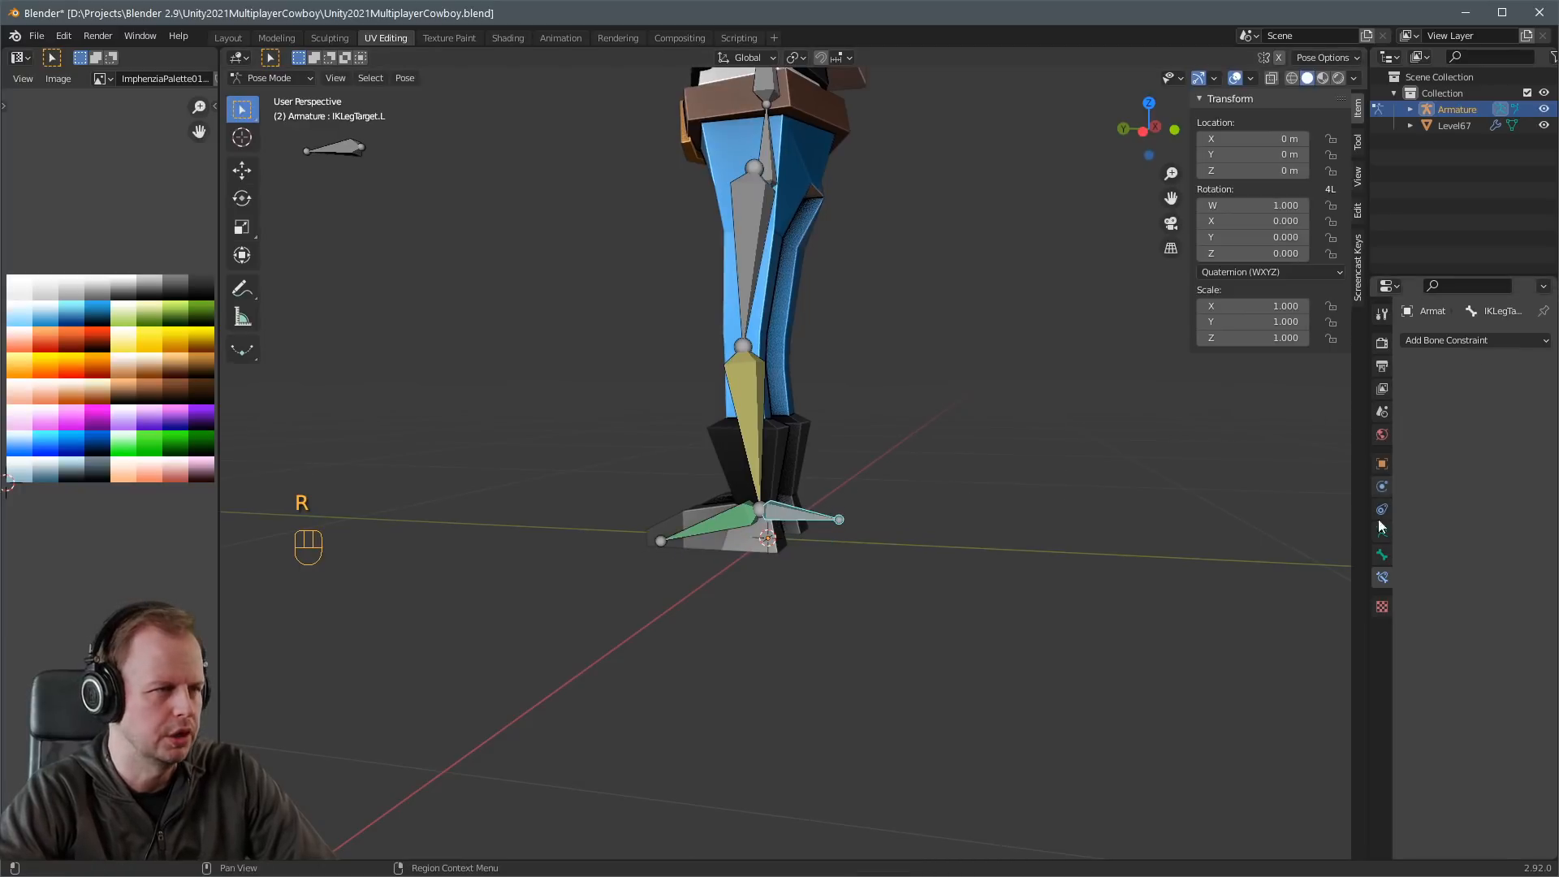
# Turn off the X inversion in Foot.L's Copy Rotation constraint and test it by rotating IKLegTarget.L about the global Z axis.
pyautogui.click(1382, 556)
pyautogui.click(1383, 577)
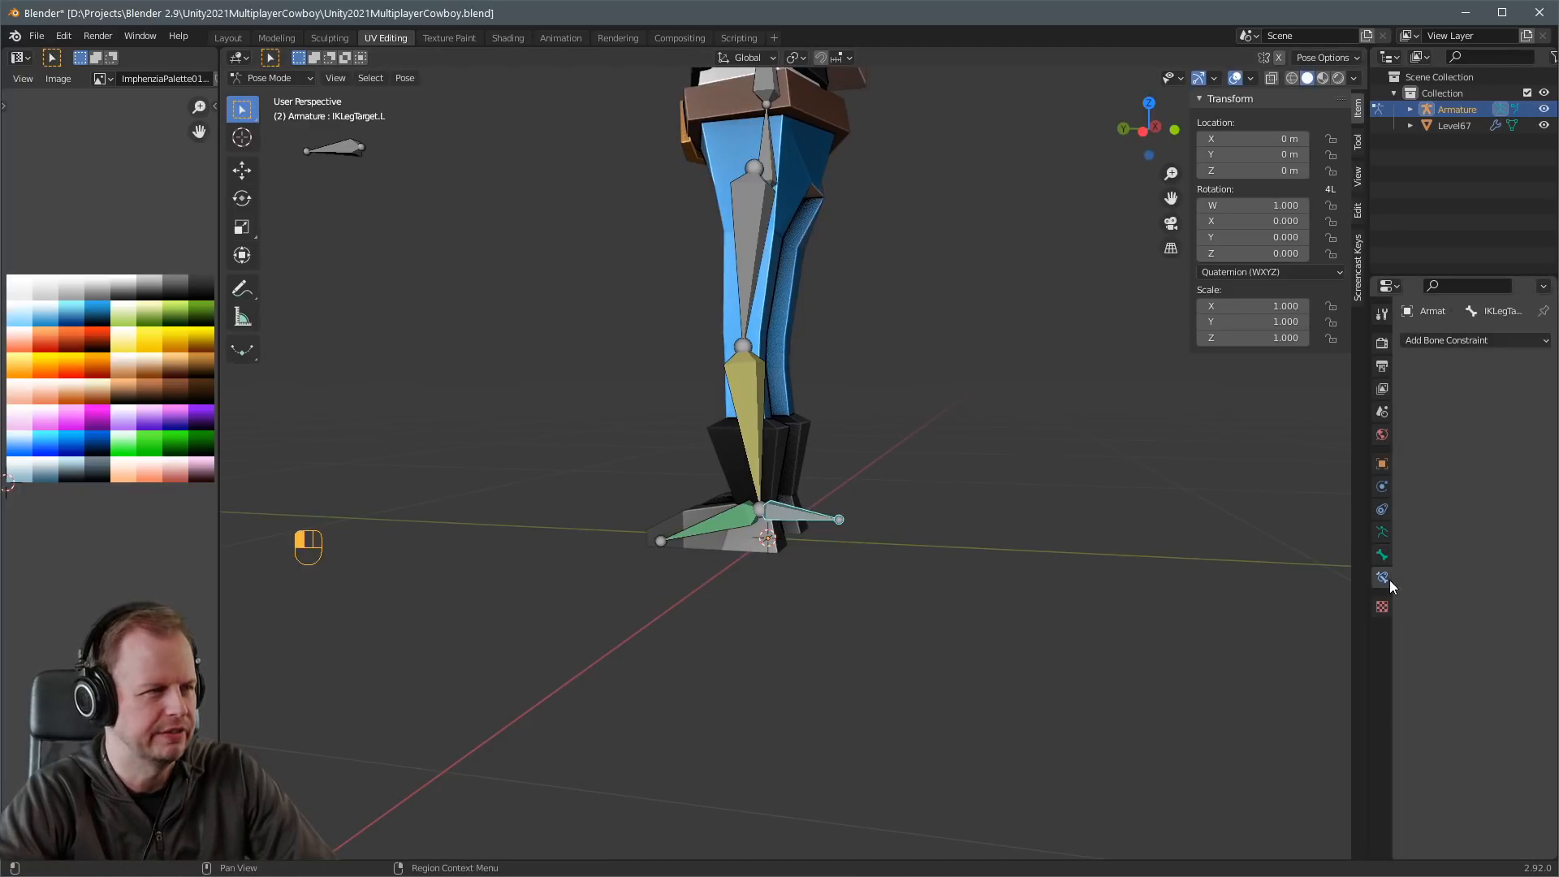
pyautogui.click(743, 520)
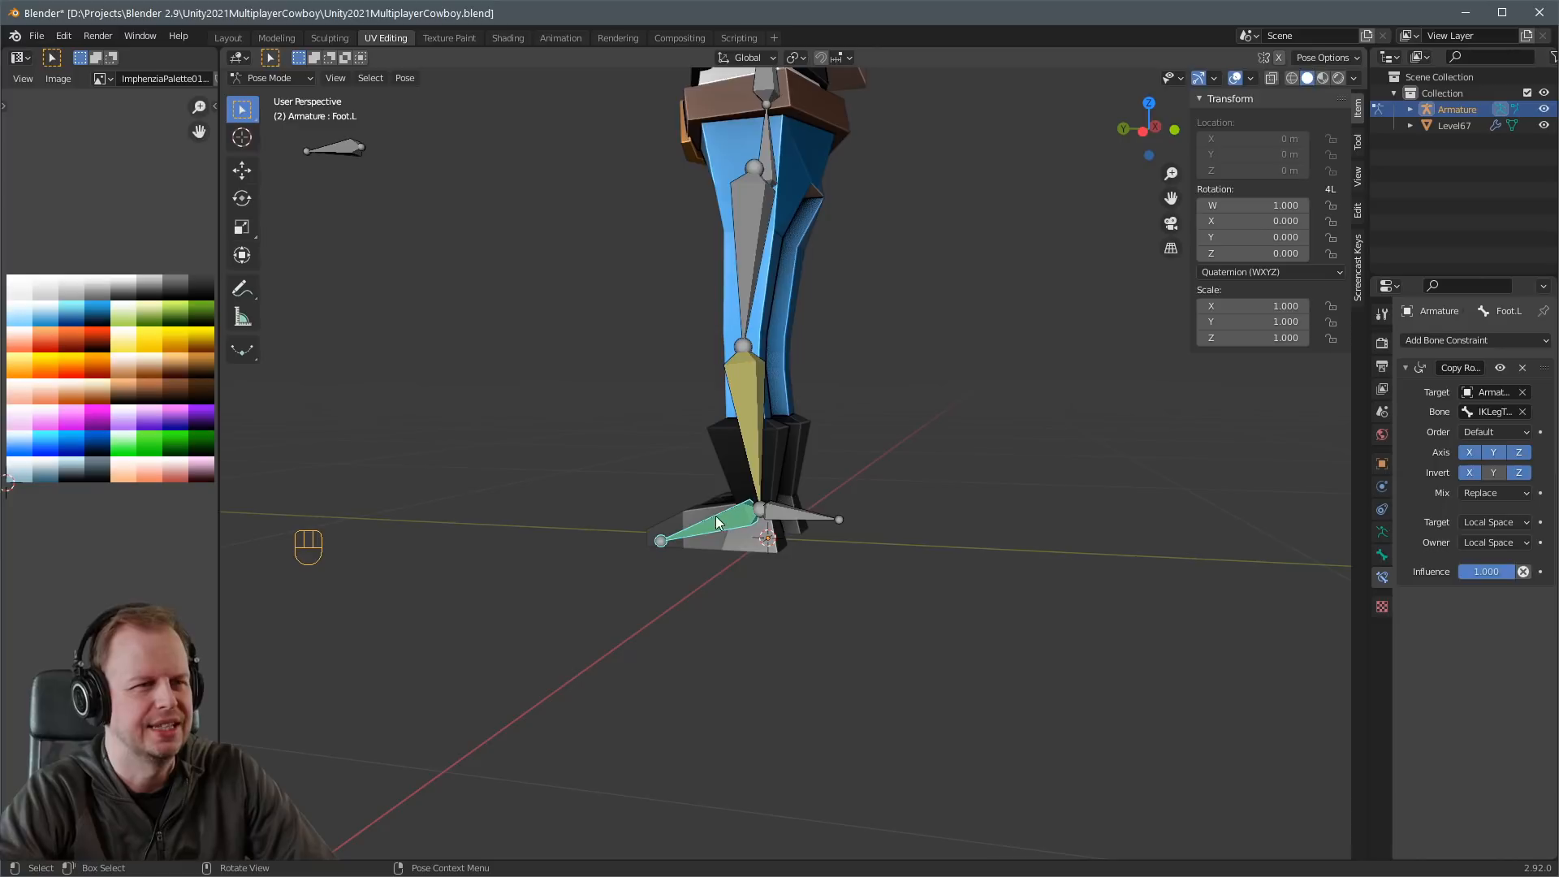
pyautogui.click(792, 512)
pyautogui.press('r')
pyautogui.press('z')
pyautogui.rightClick(973, 516)
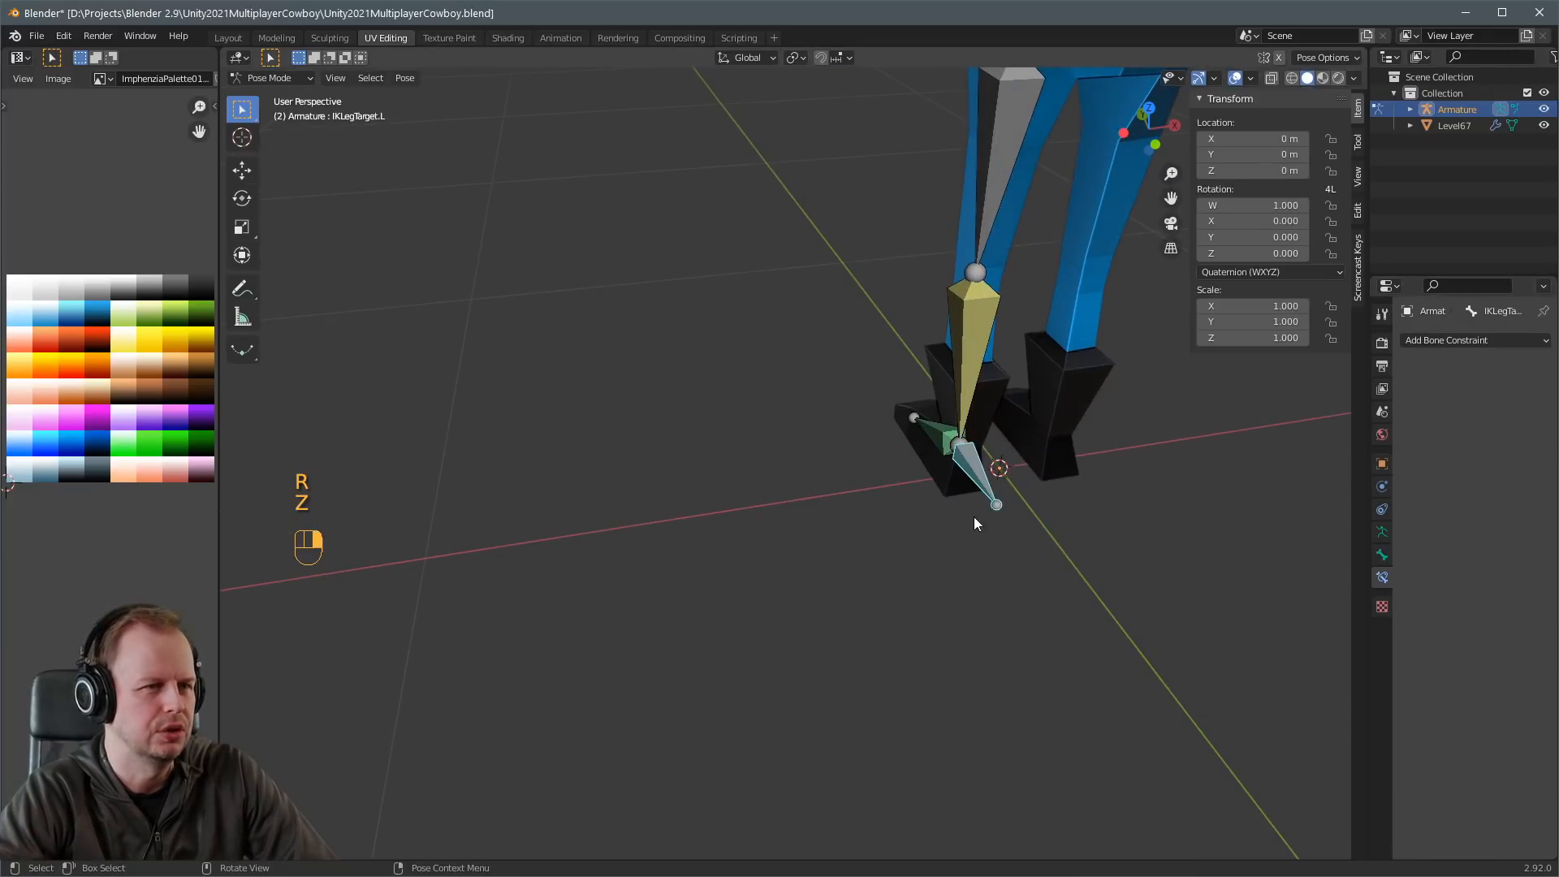
# Check how Foot.L follows IKLegTarget.L by trial-rotating the target about global Z and freely from several angles, cancelling each rotation.
pyautogui.moveTo(972, 516); pyautogui.dragTo(1133, 428, button='middle')
pyautogui.press('r')
pyautogui.press('z')
pyautogui.rightClick(1055, 469)
pyautogui.press('r')
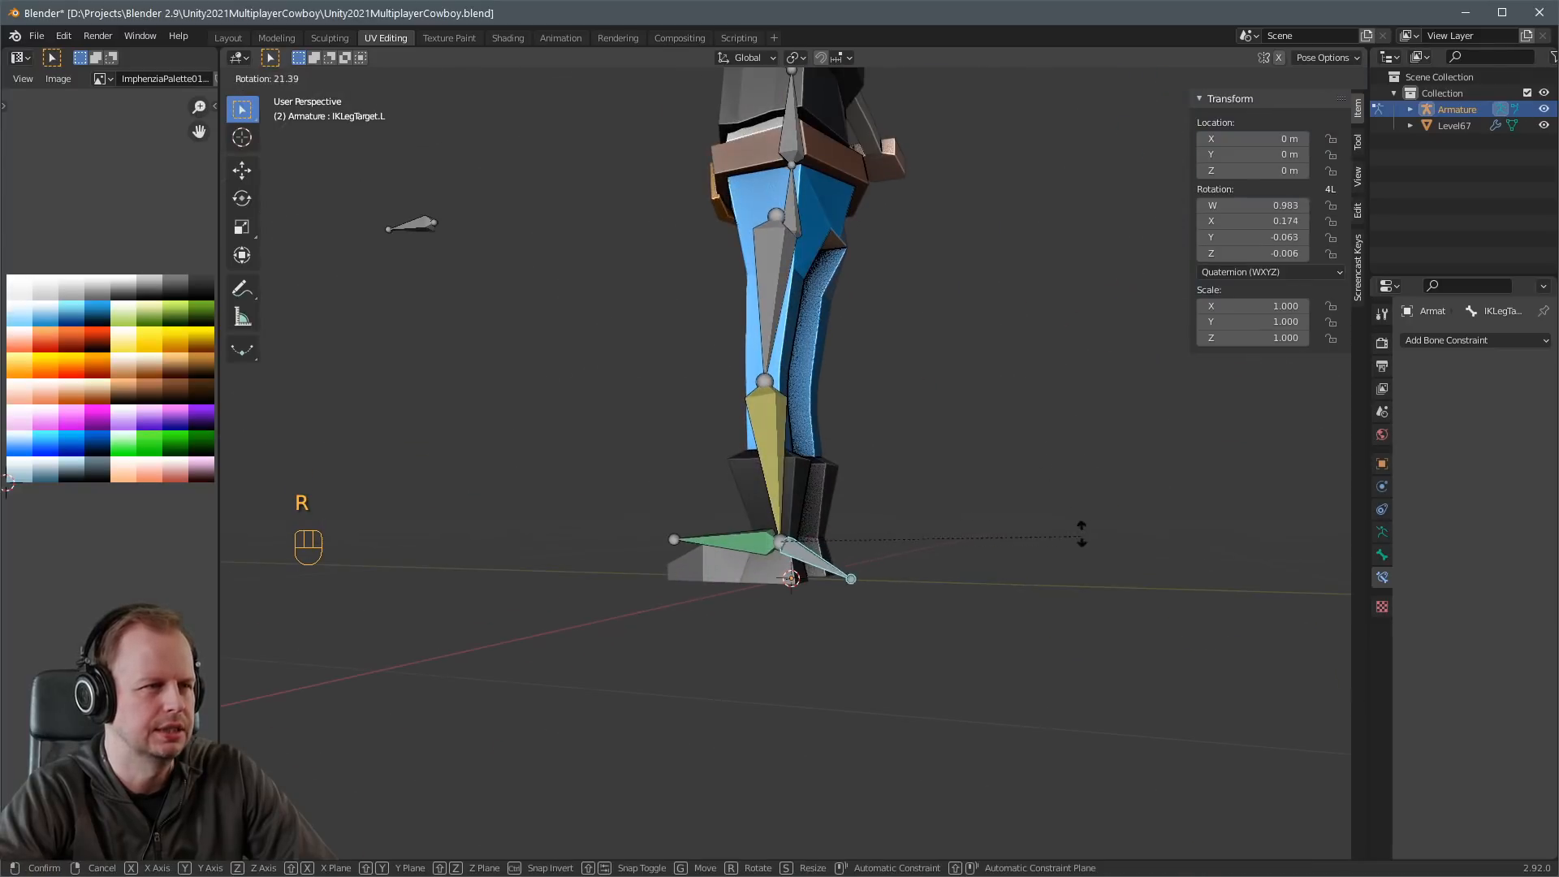
pyautogui.rightClick(1039, 361)
pyautogui.moveTo(1039, 361); pyautogui.dragTo(1039, 418, button='middle')
pyautogui.press('r')
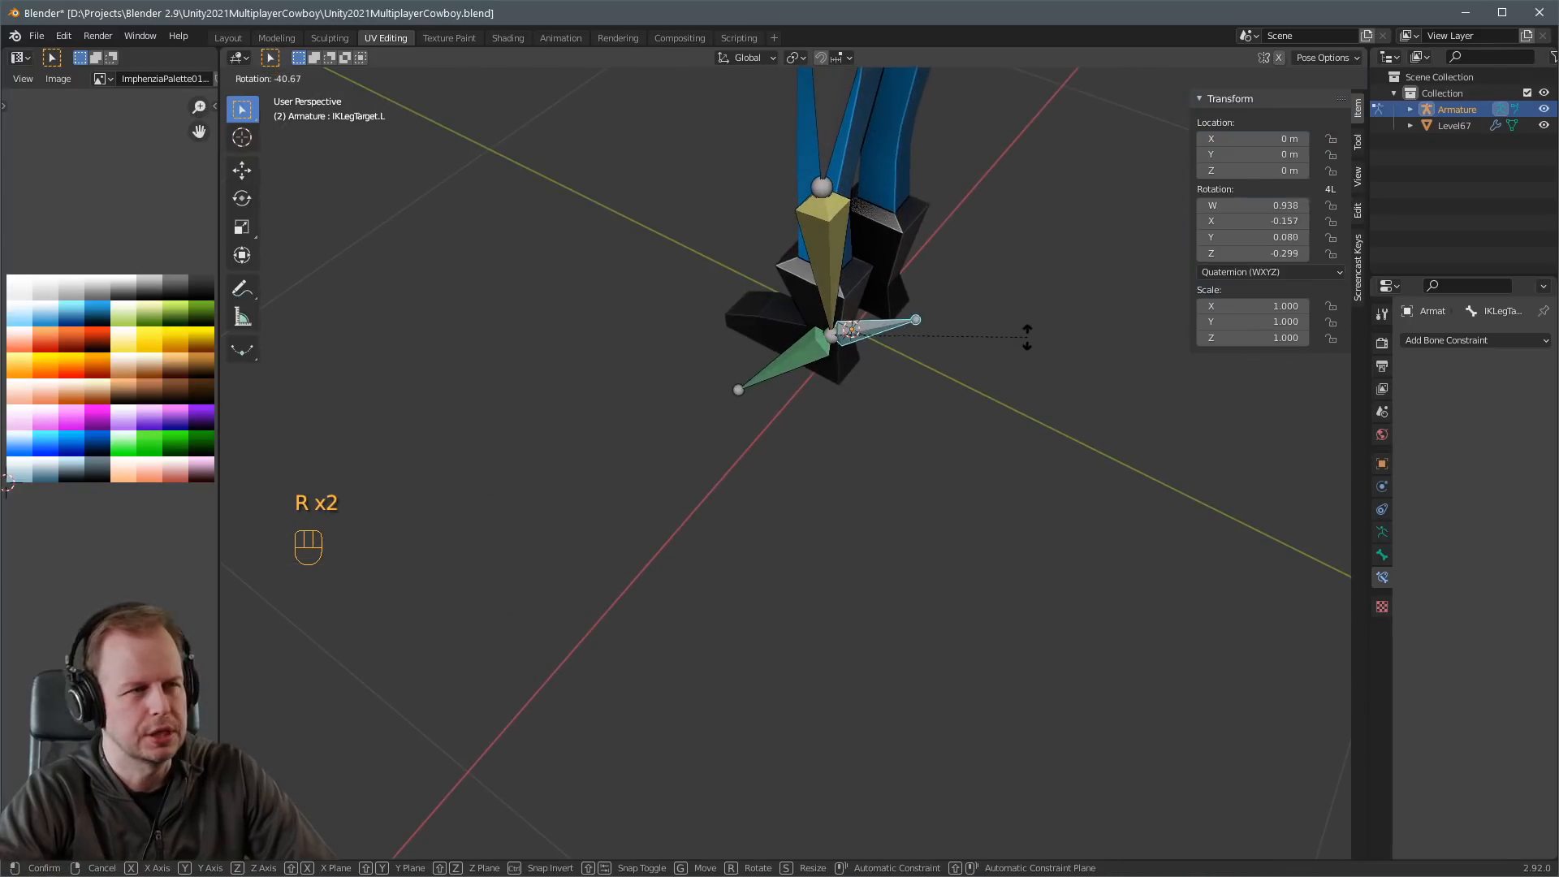
pyautogui.rightClick(1060, 351)
# Rotate IKLegTarget.L 54.8° about the global Z axis, try a further free rotation, and undo the turn.
pyautogui.moveTo(1063, 352); pyautogui.dragTo(1012, 406, button='middle')
pyautogui.press('r')
pyautogui.press('z')
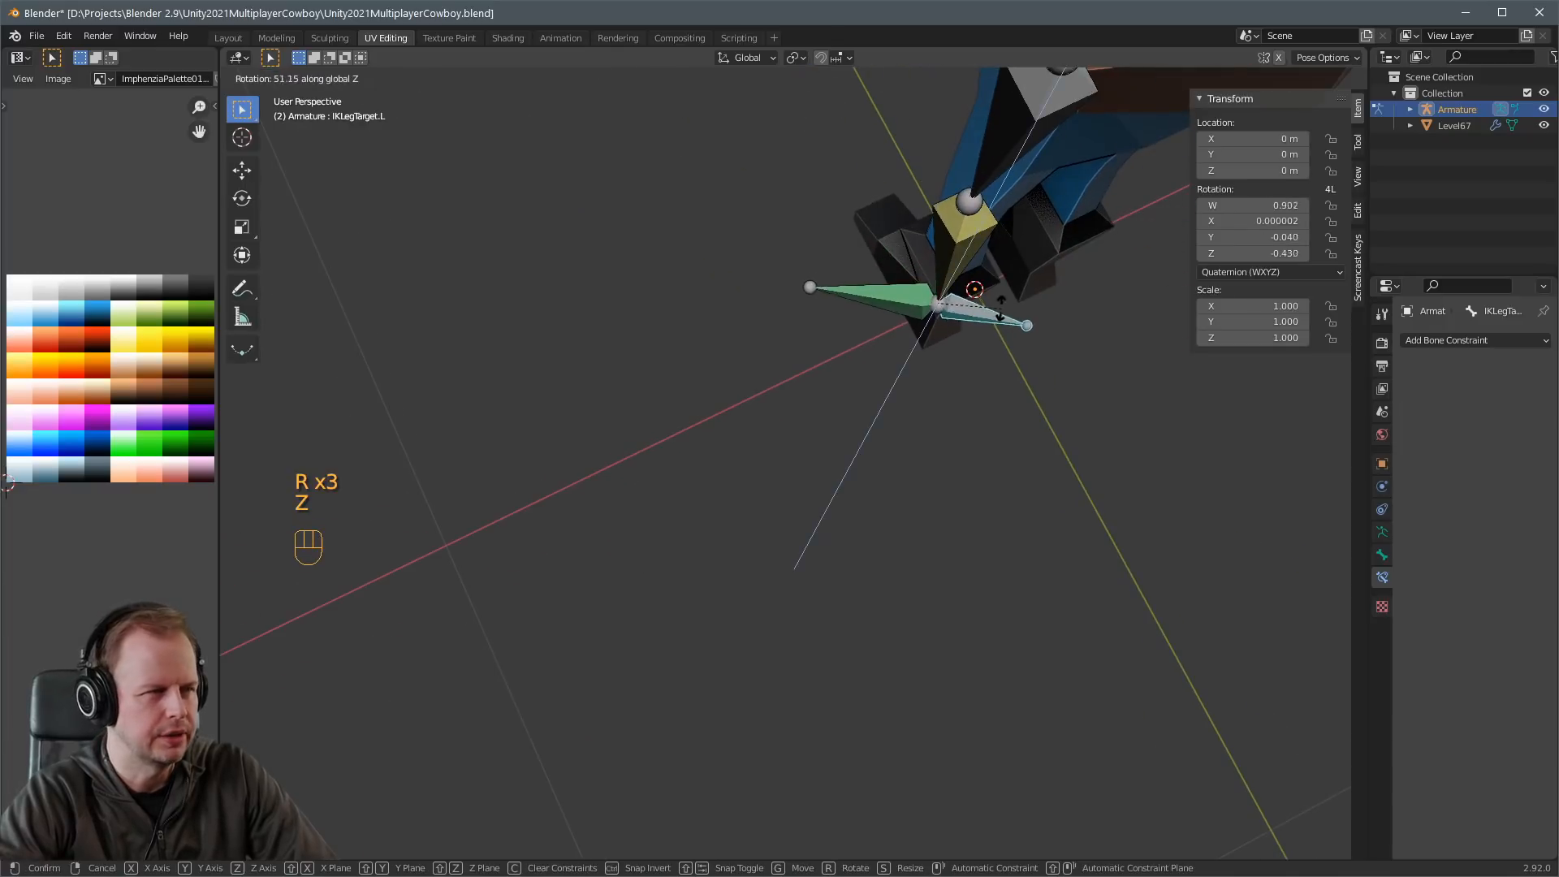
pyautogui.click(1000, 308)
pyautogui.moveTo(1000, 309); pyautogui.dragTo(1020, 218, button='middle')
pyautogui.press('r')
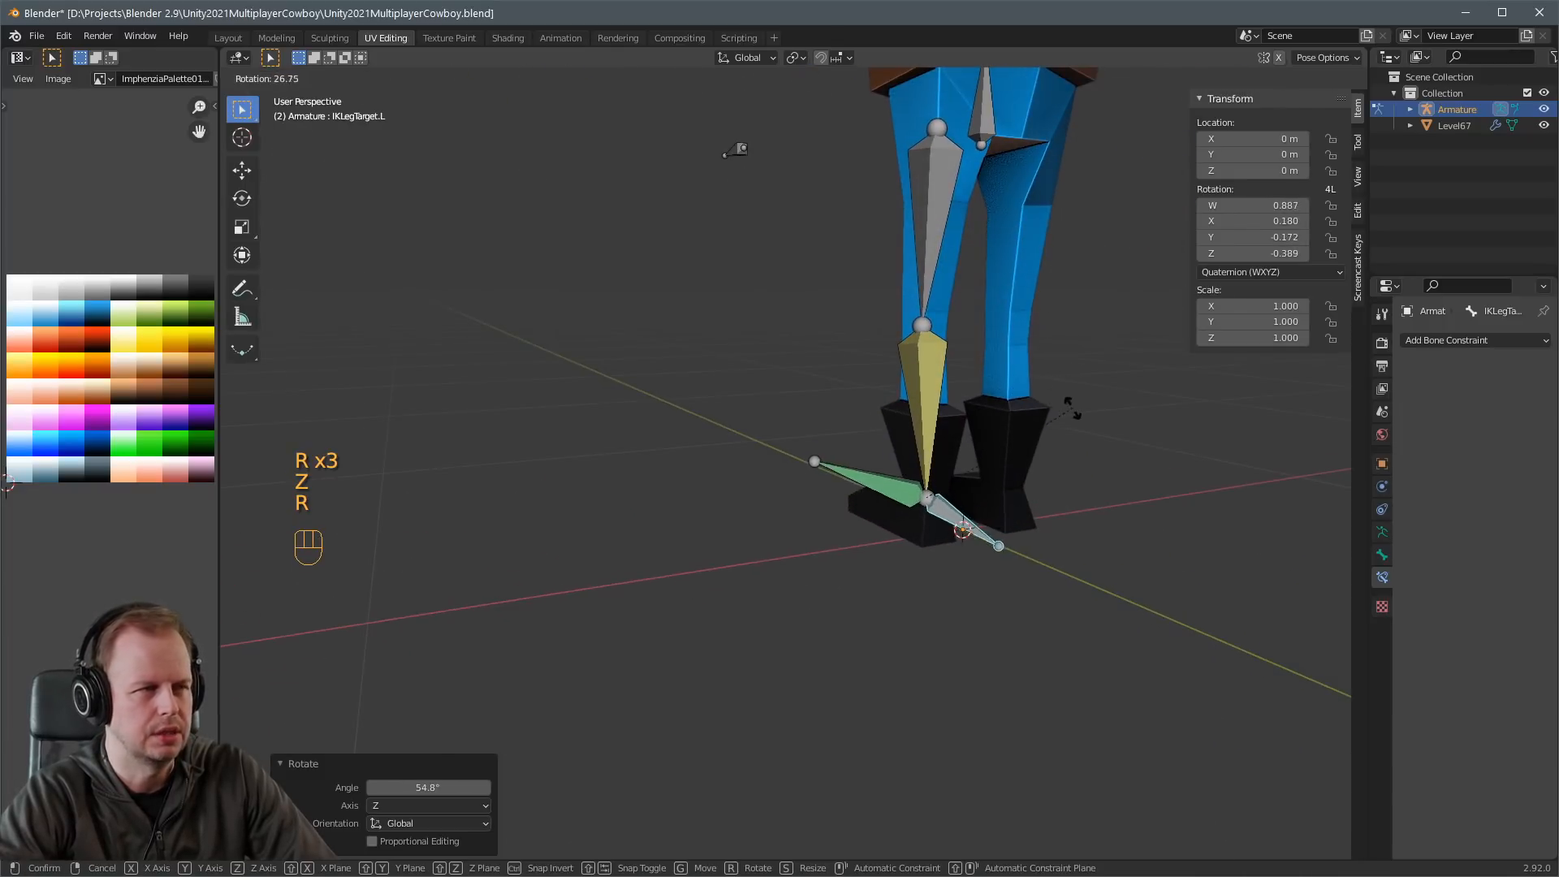
pyautogui.rightClick(962, 374)
pyautogui.moveTo(962, 374); pyautogui.dragTo(1141, 428, button='middle')
pyautogui.hotkey('ctrl', 'z')
# Test a free rotation of IKLegTarget.L from behind, and enable Y inversion in Foot.L's Copy Rotation constraint.
pyautogui.moveTo(981, 452); pyautogui.dragTo(755, 360, button='middle')
pyautogui.press('r')
pyautogui.rightClick(1085, 467)
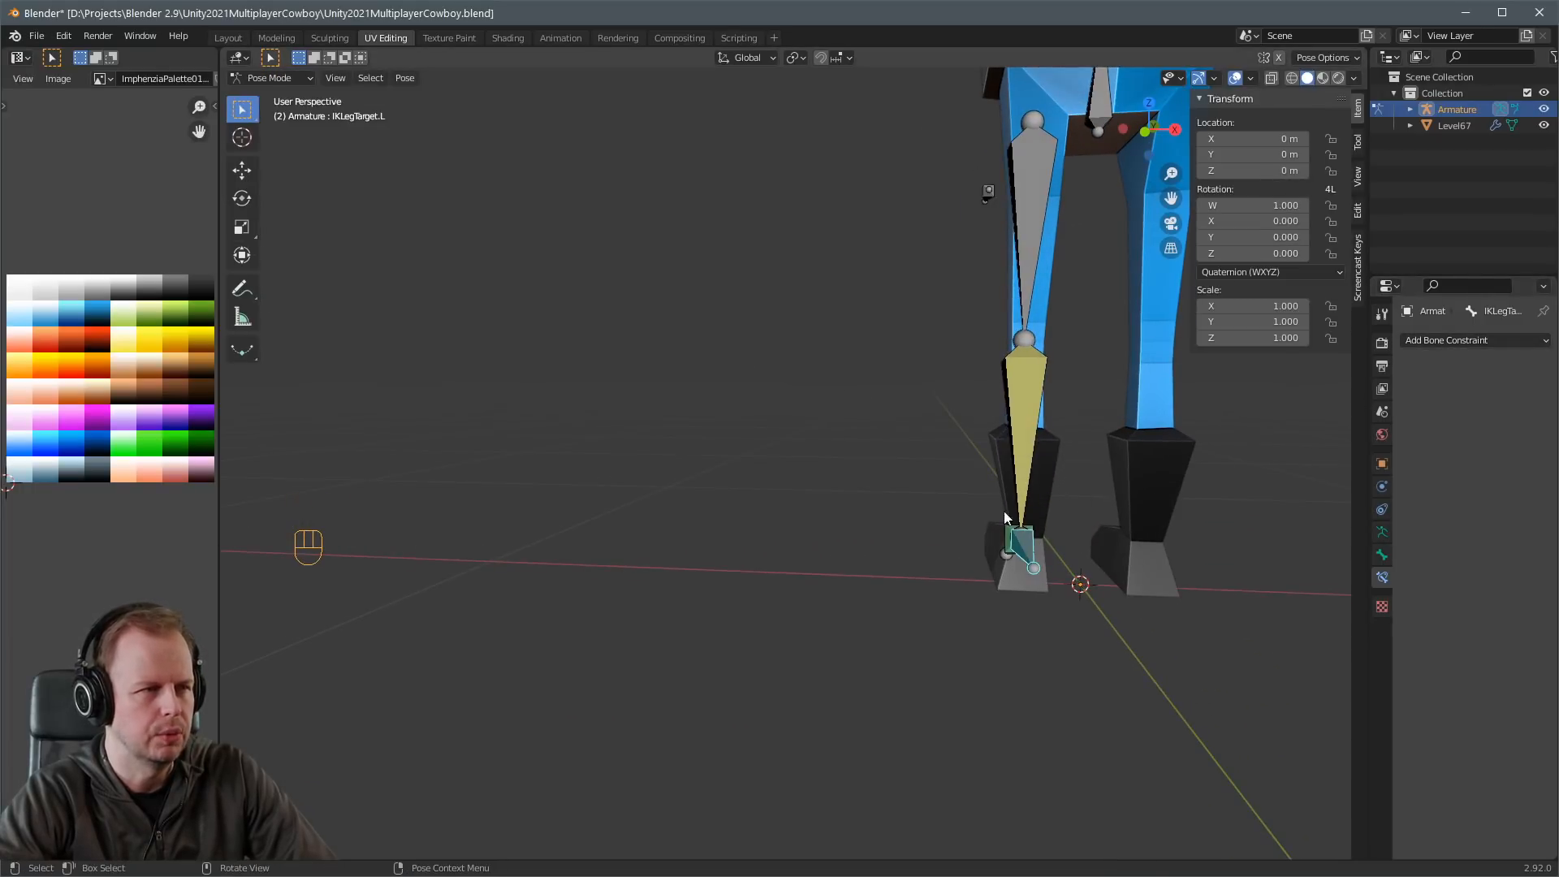
pyautogui.moveTo(1004, 509); pyautogui.dragTo(961, 528, button='middle')
pyautogui.click(962, 528)
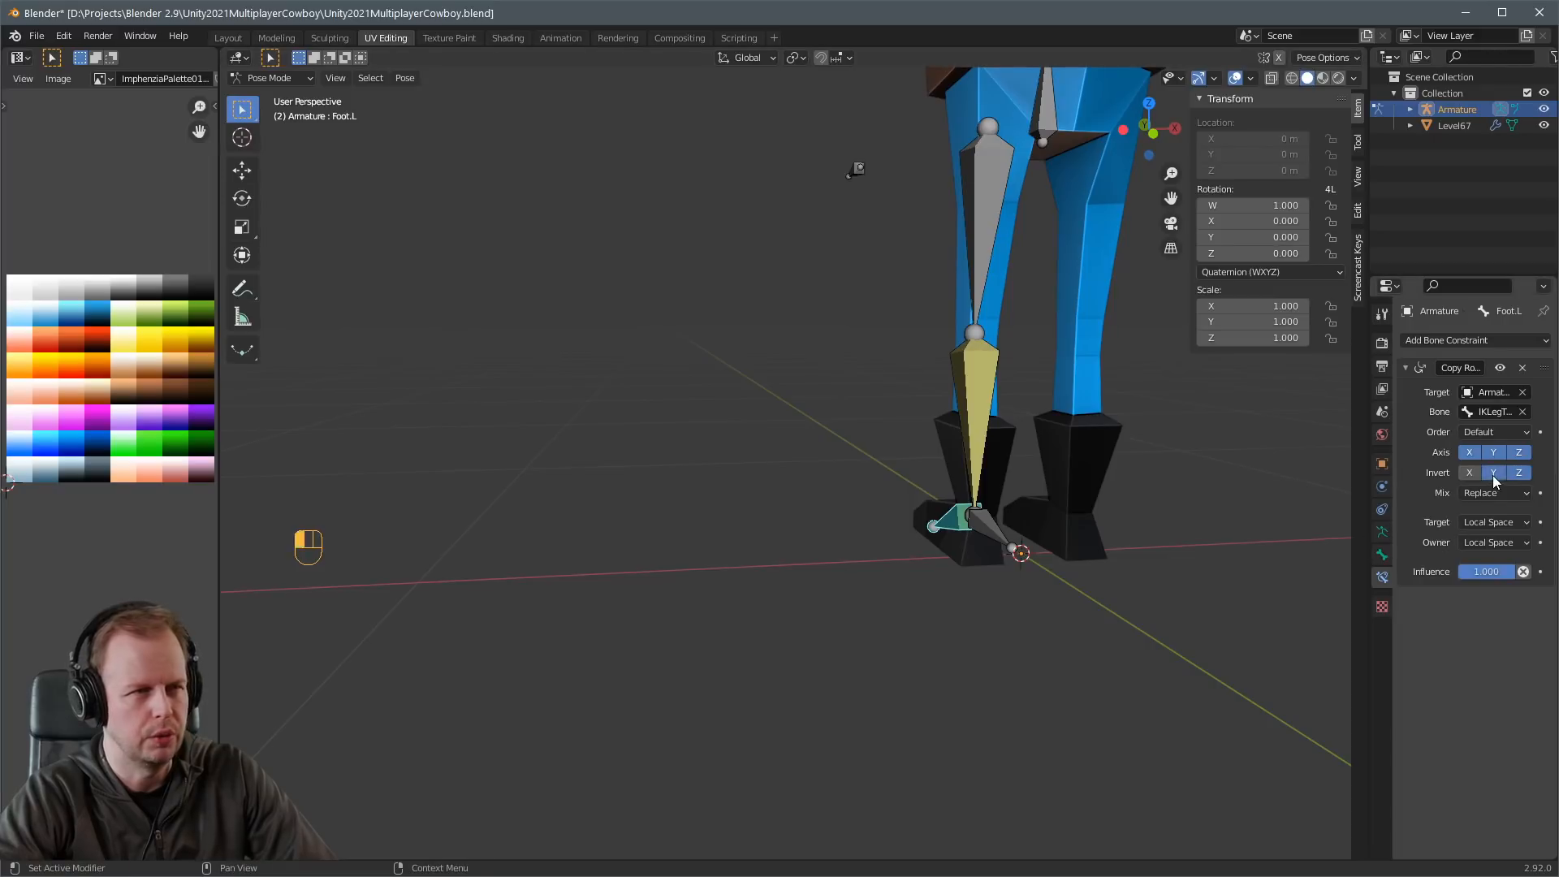
# Test the foot's roll by rotating IKLegTarget.L freely and about the global Y axis, cancelling each rotation.
pyautogui.click(999, 539)
pyautogui.moveTo(999, 539); pyautogui.dragTo(1140, 469, button='middle')
pyautogui.press('r')
pyautogui.rightClick(1160, 481)
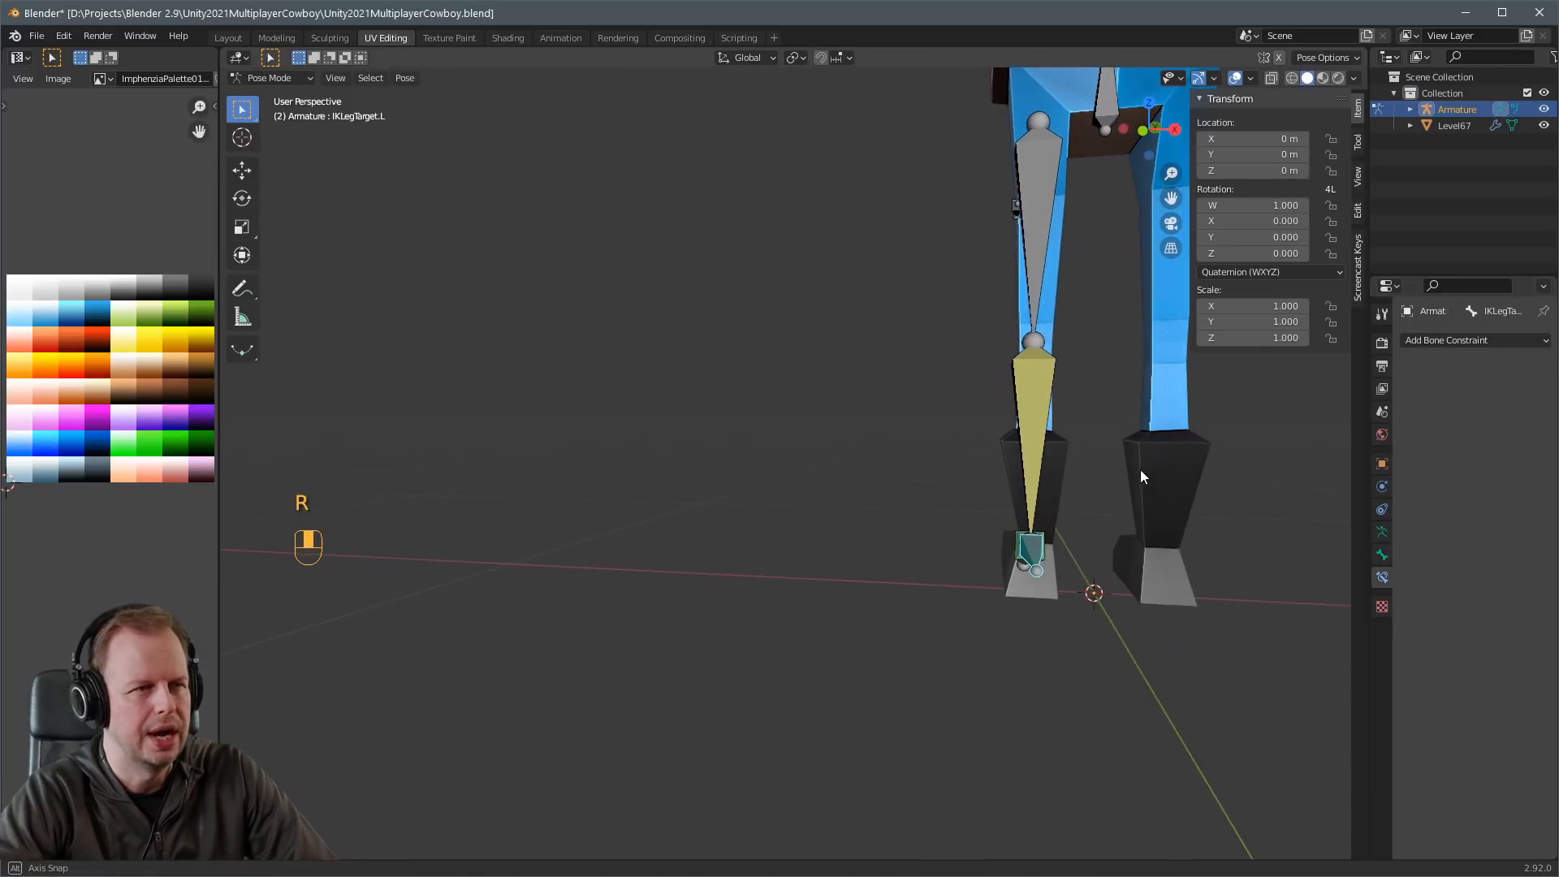
pyautogui.press('r')
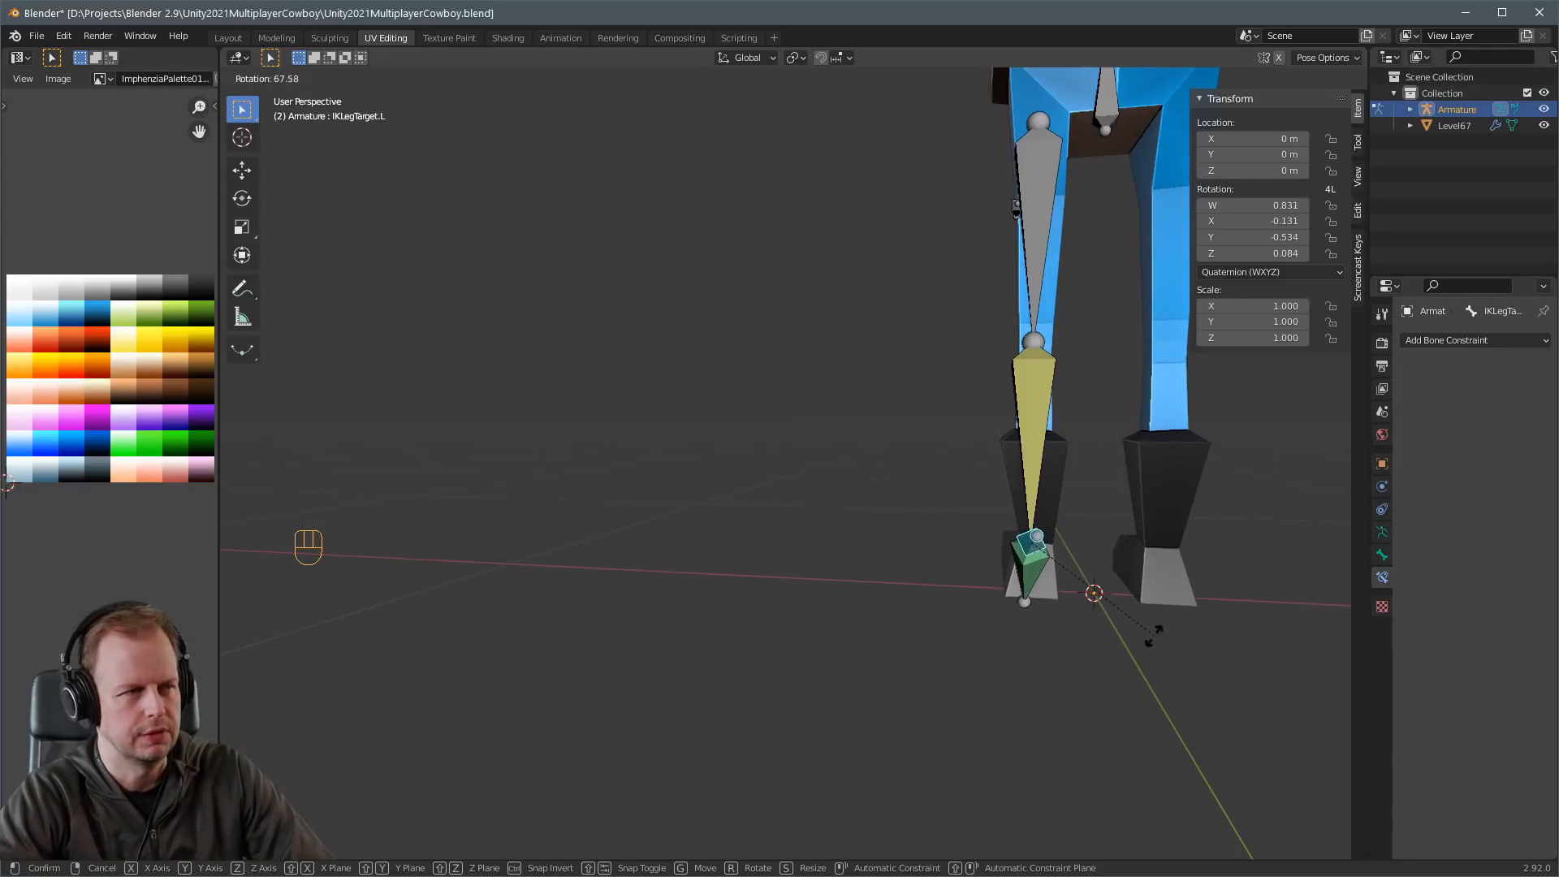
pyautogui.rightClick(1016, 209)
pyautogui.moveTo(1083, 507); pyautogui.dragTo(1191, 510, button='middle')
pyautogui.press('r')
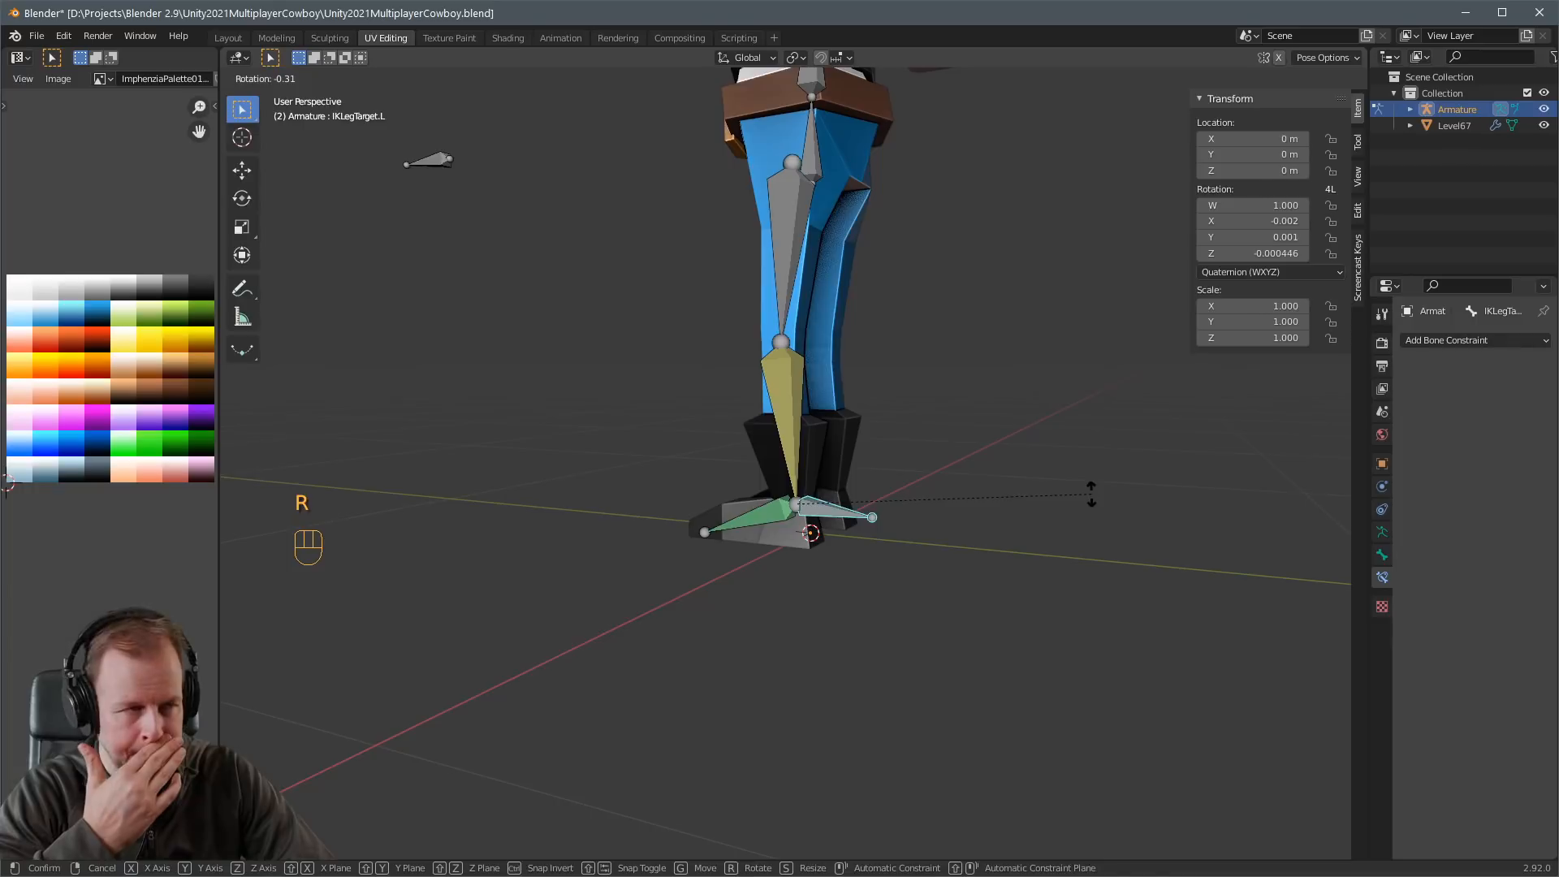
pyautogui.press('y')
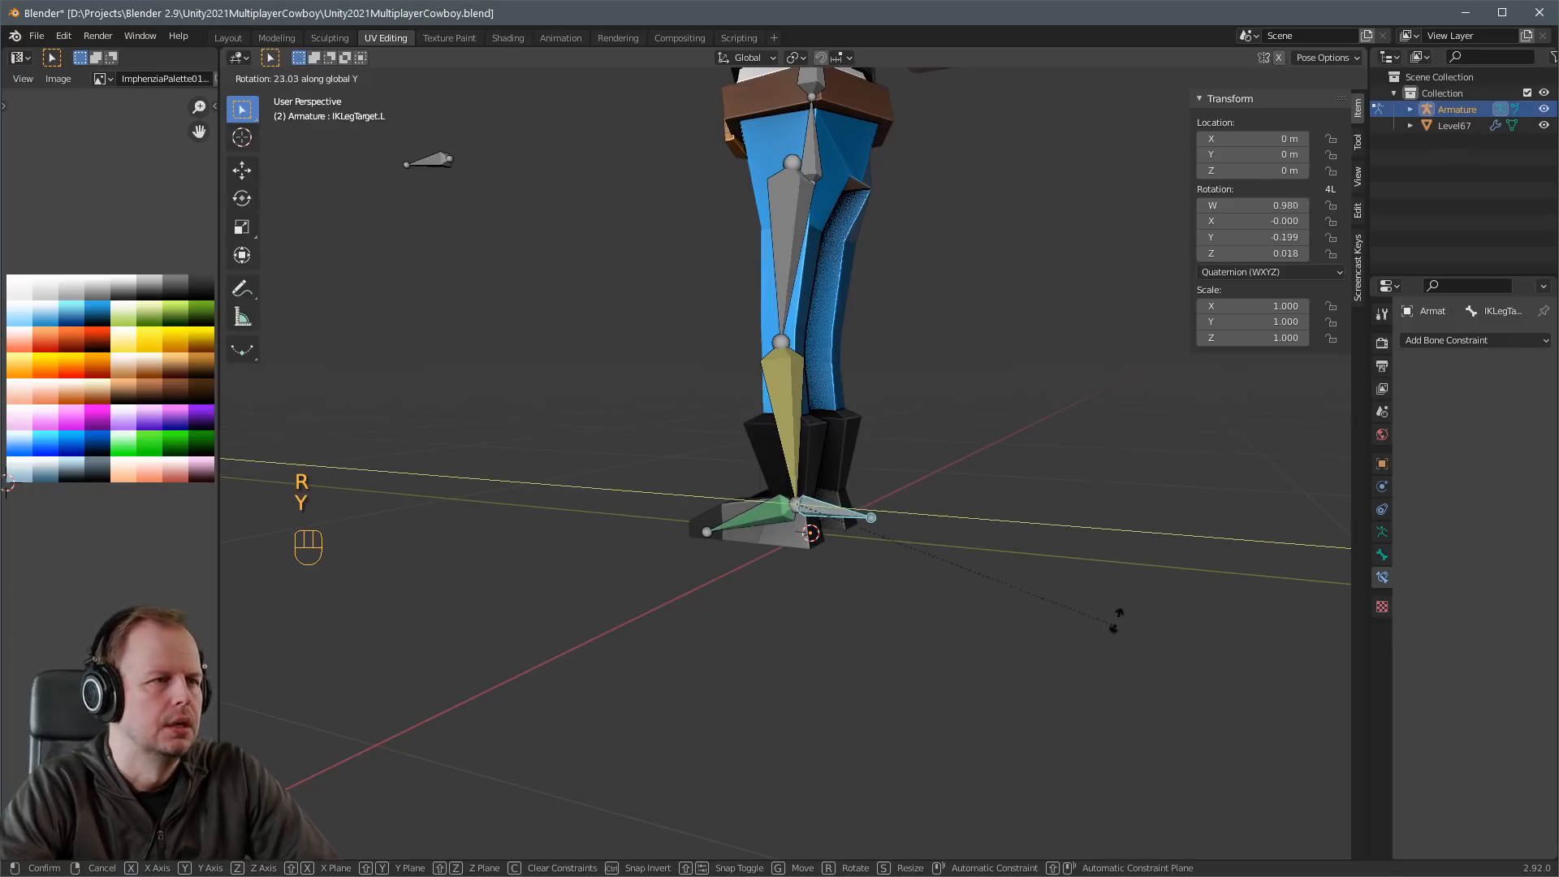
pyautogui.rightClick(996, 336)
# Test the leg's inverse kinematics by moving IKLegTarget.L in the left orthographic view, then cancel the move.
pyautogui.moveTo(974, 385); pyautogui.dragTo(820, 489, button='middle')
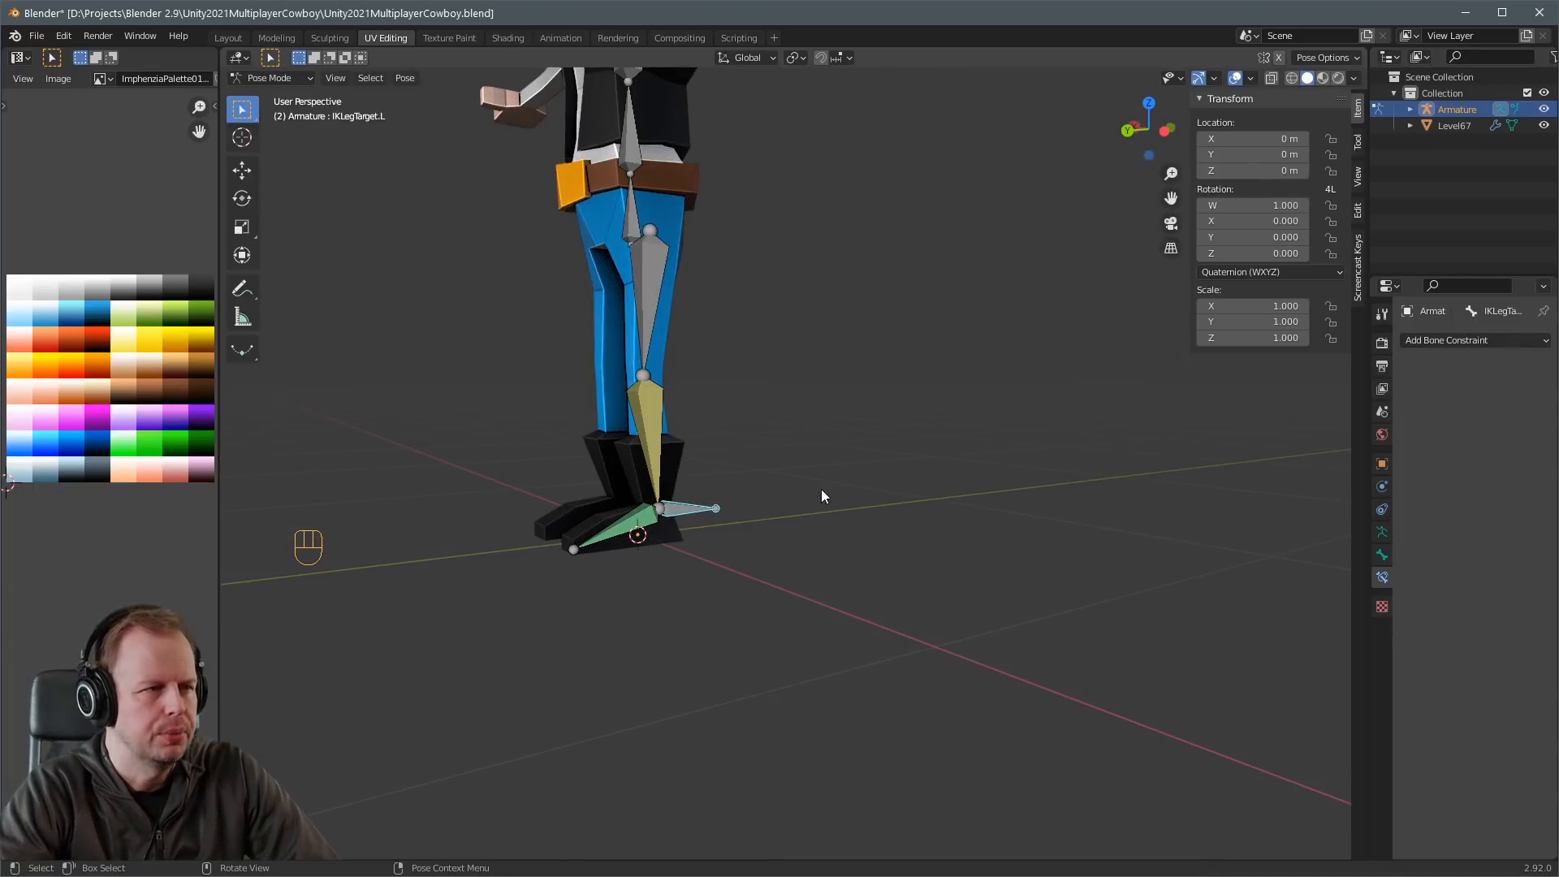
pyautogui.scroll(-2, 661, 509)
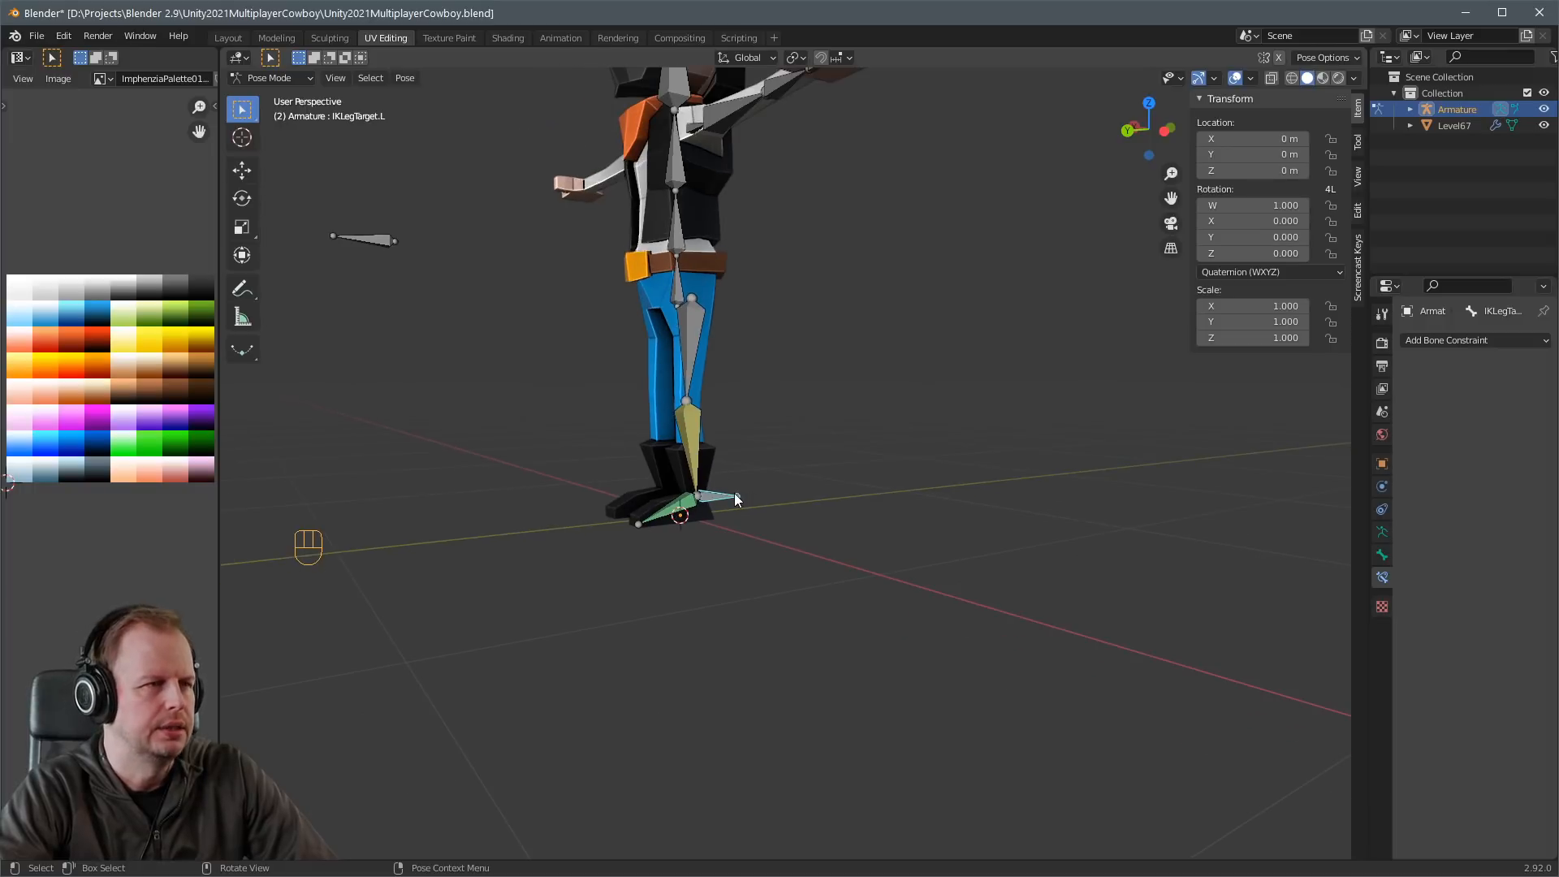
pyautogui.press('KP_3')
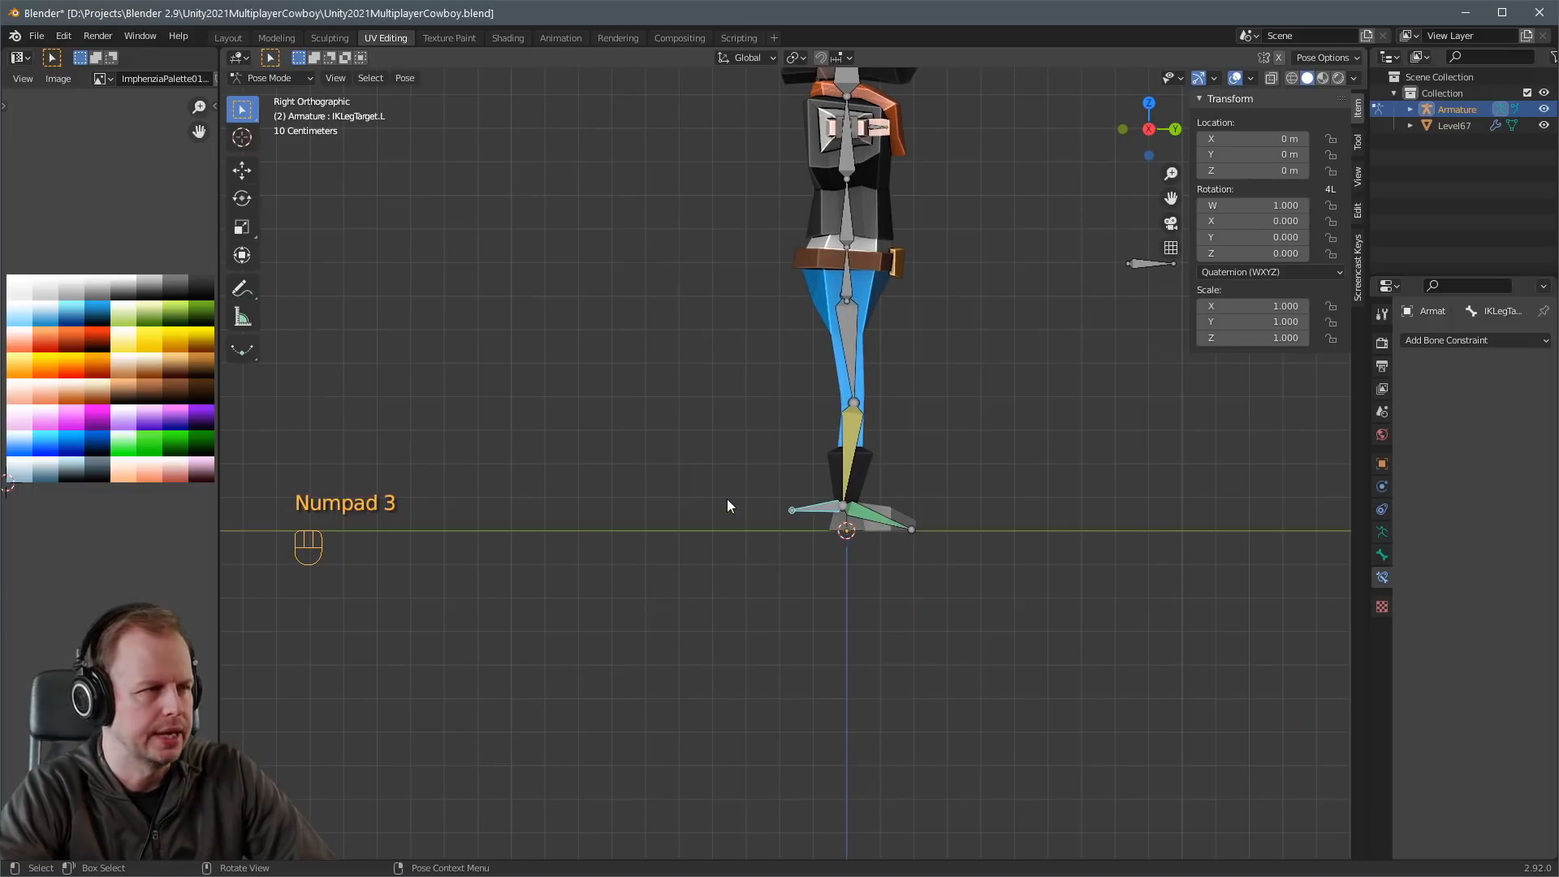
pyautogui.press('ctrl+KP_3')
pyautogui.press('g')
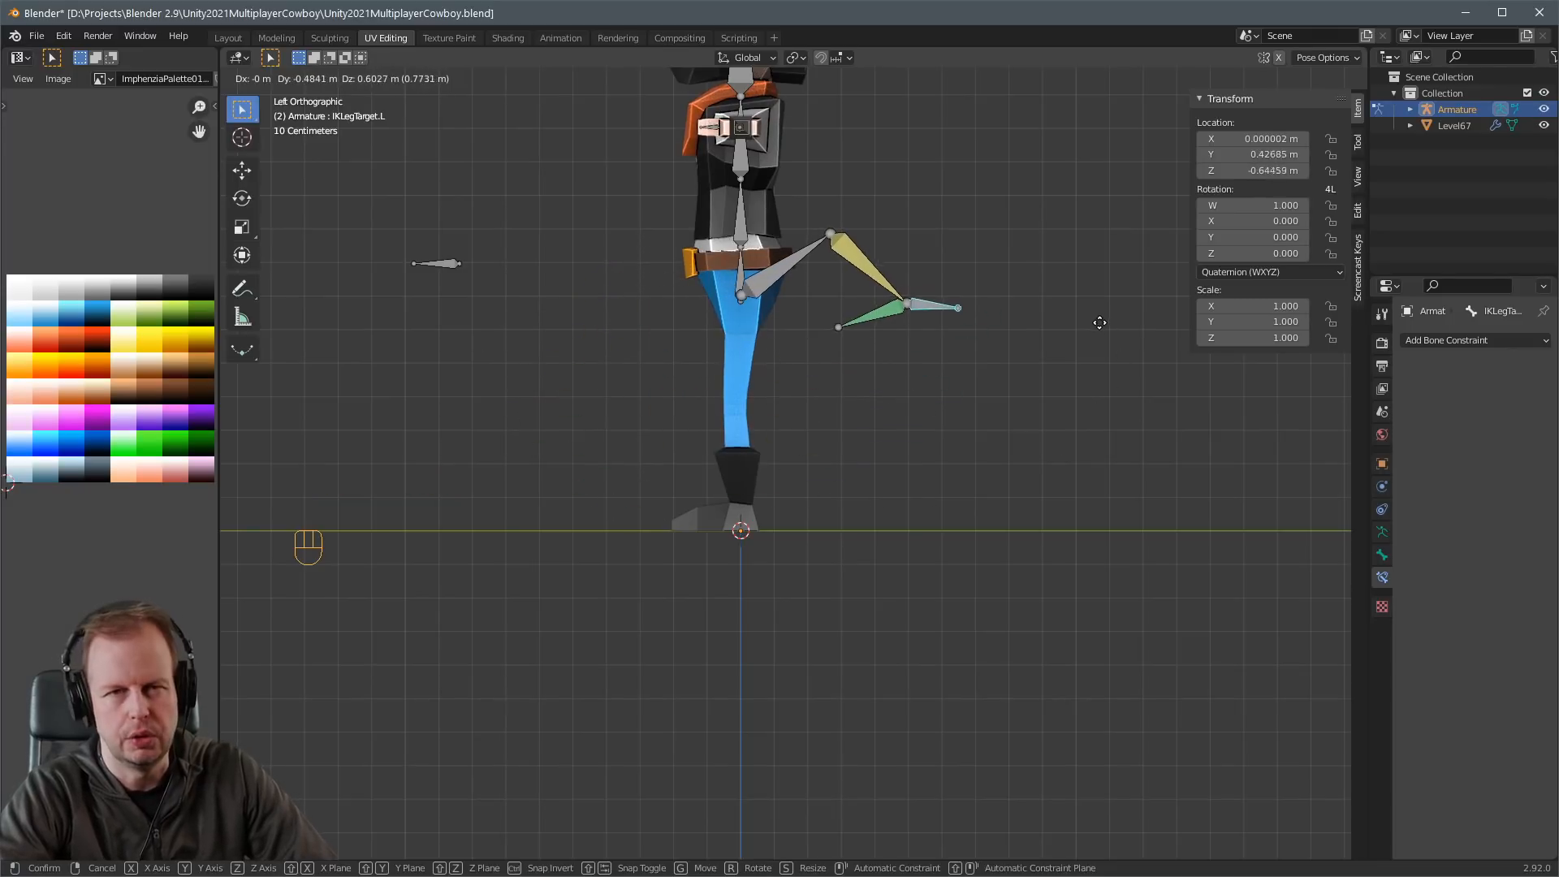
pyautogui.rightClick(1127, 352)
# Frame the whole cowboy in perspective, select the Root bone, and switch the armature to Edit Mode.
pyautogui.scroll(-2, 920, 398)
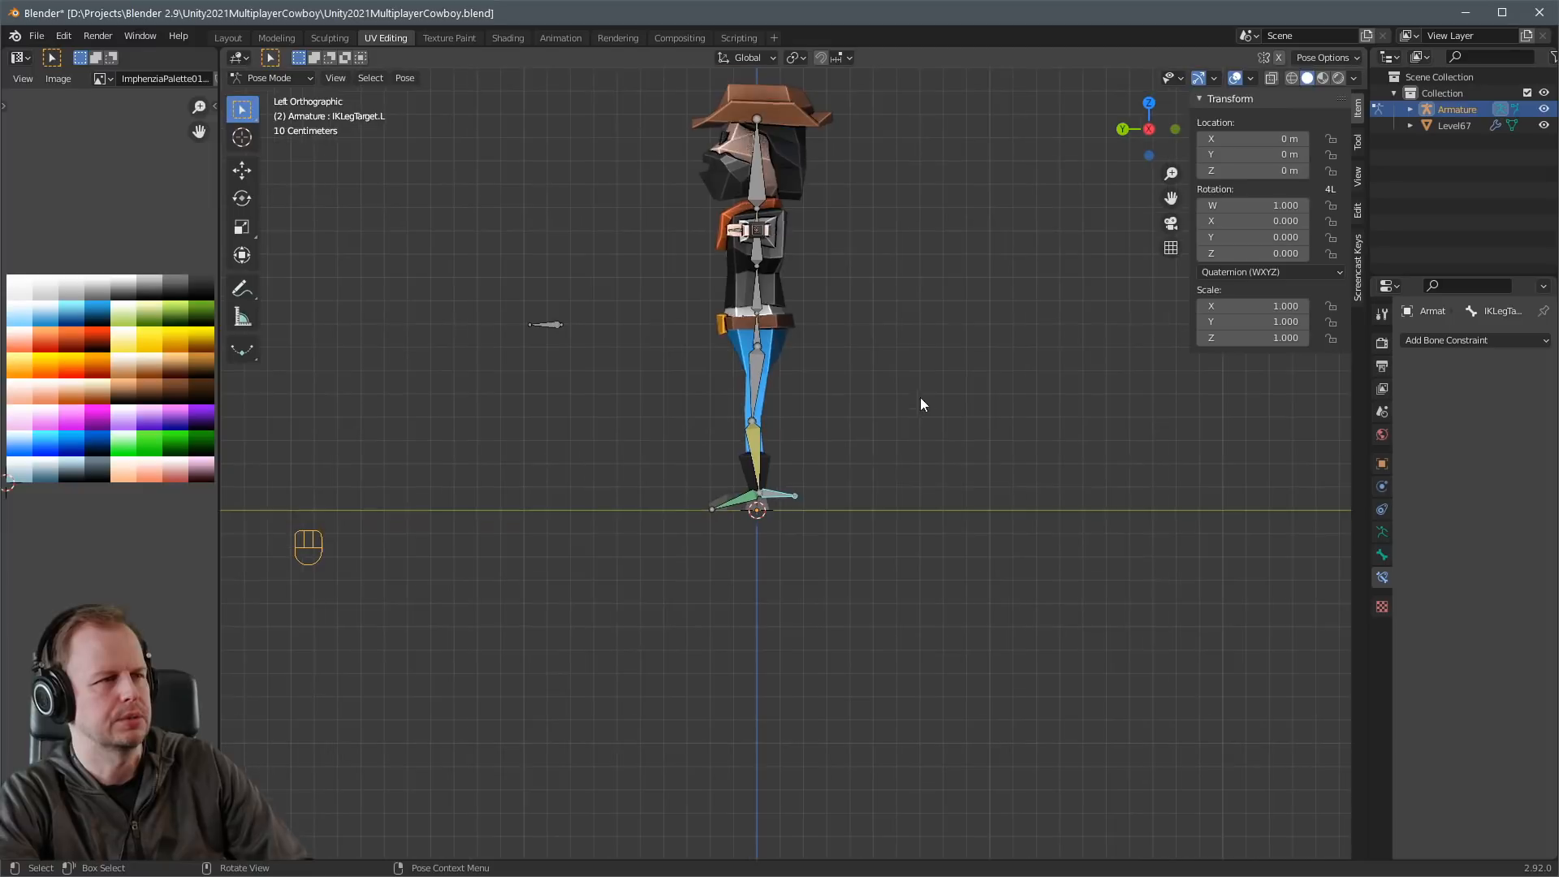
pyautogui.moveTo(779, 367); pyautogui.dragTo(894, 366, button='middle')
pyautogui.scroll(2, 841, 464)
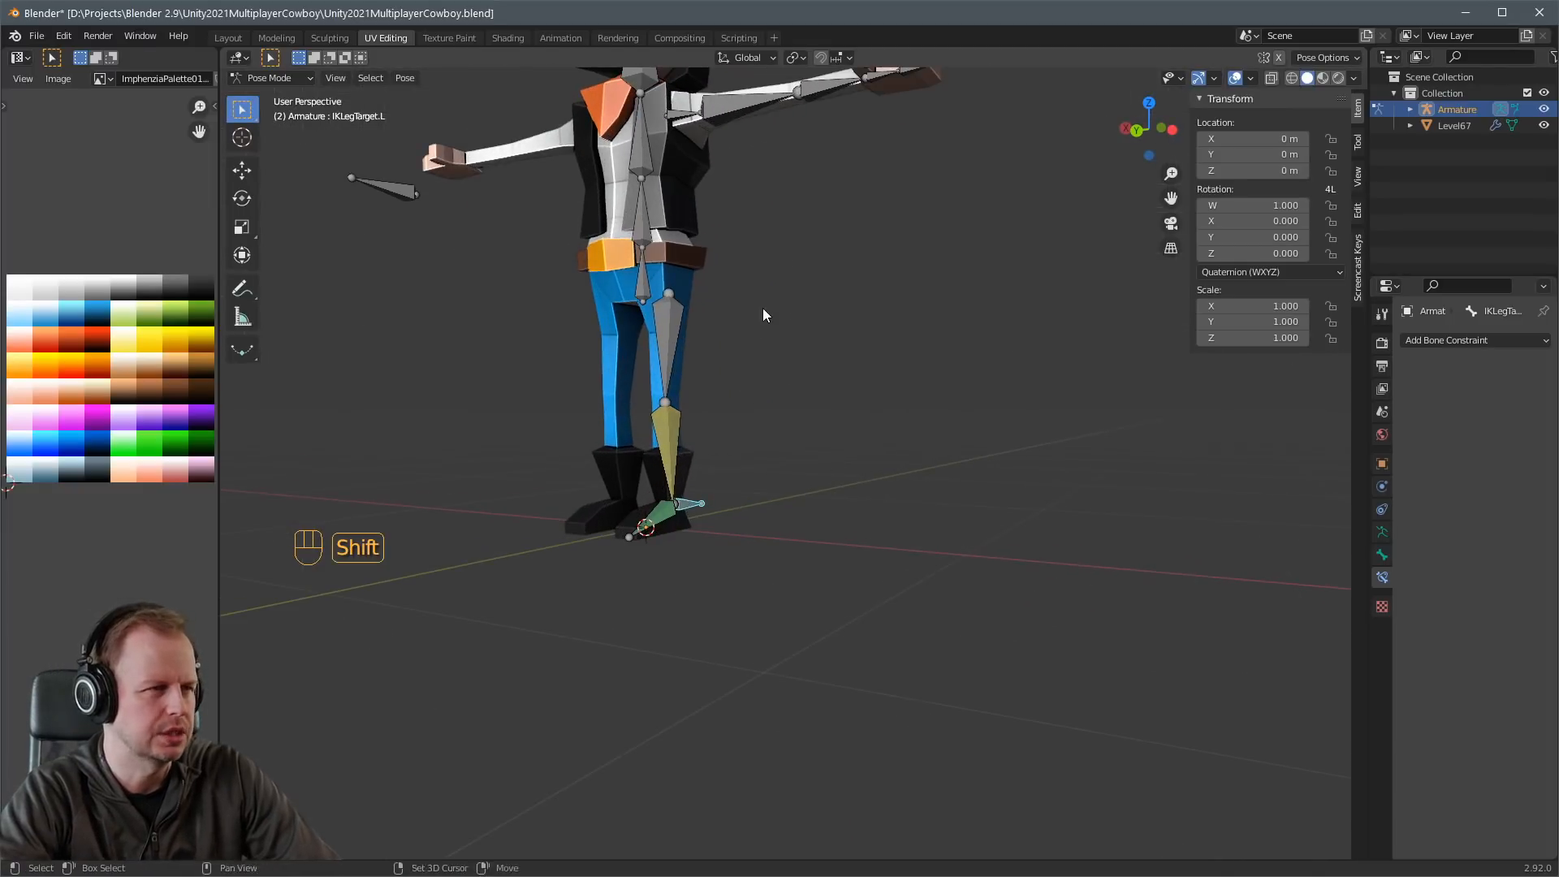
pyautogui.keyDown('shift'); pyautogui.moveTo(764, 315); pyautogui.dragTo(777, 494, button='middle'); pyautogui.keyUp('shift')
pyautogui.click(744, 496)
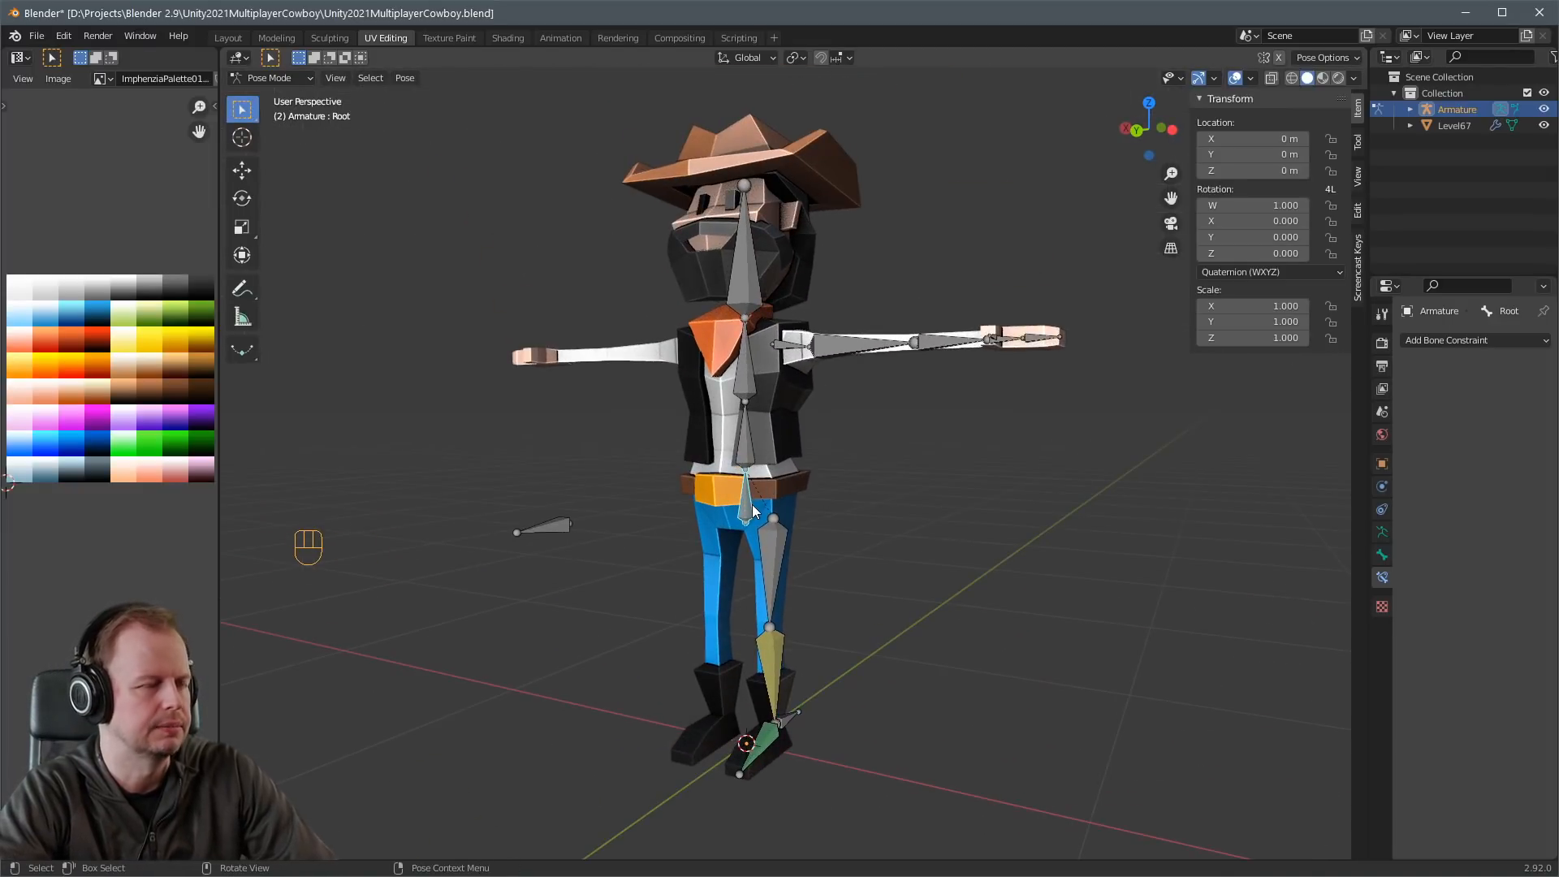
pyautogui.hotkey('ctrl', 'Tab')
pyautogui.click(748, 493)
pyautogui.click(747, 494)
pyautogui.press('Tab')
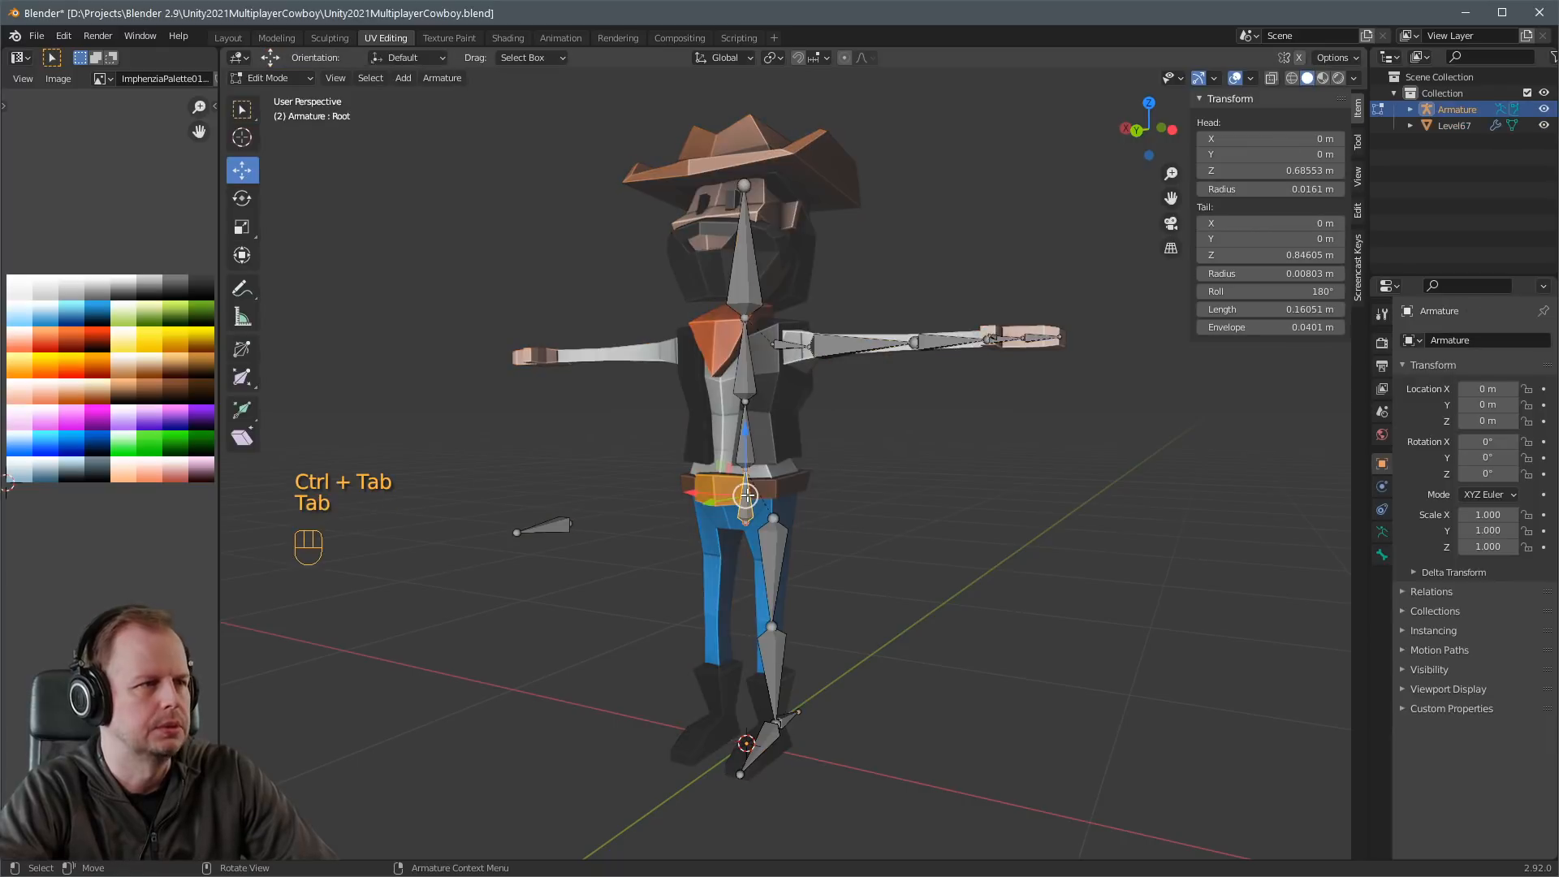
# Select all bones of the armature and symmetrize them to create the opposite arm, leg and IK bones.
pyautogui.press('a')
pyautogui.press('Tab')
pyautogui.press('Tab')
pyautogui.press('a')
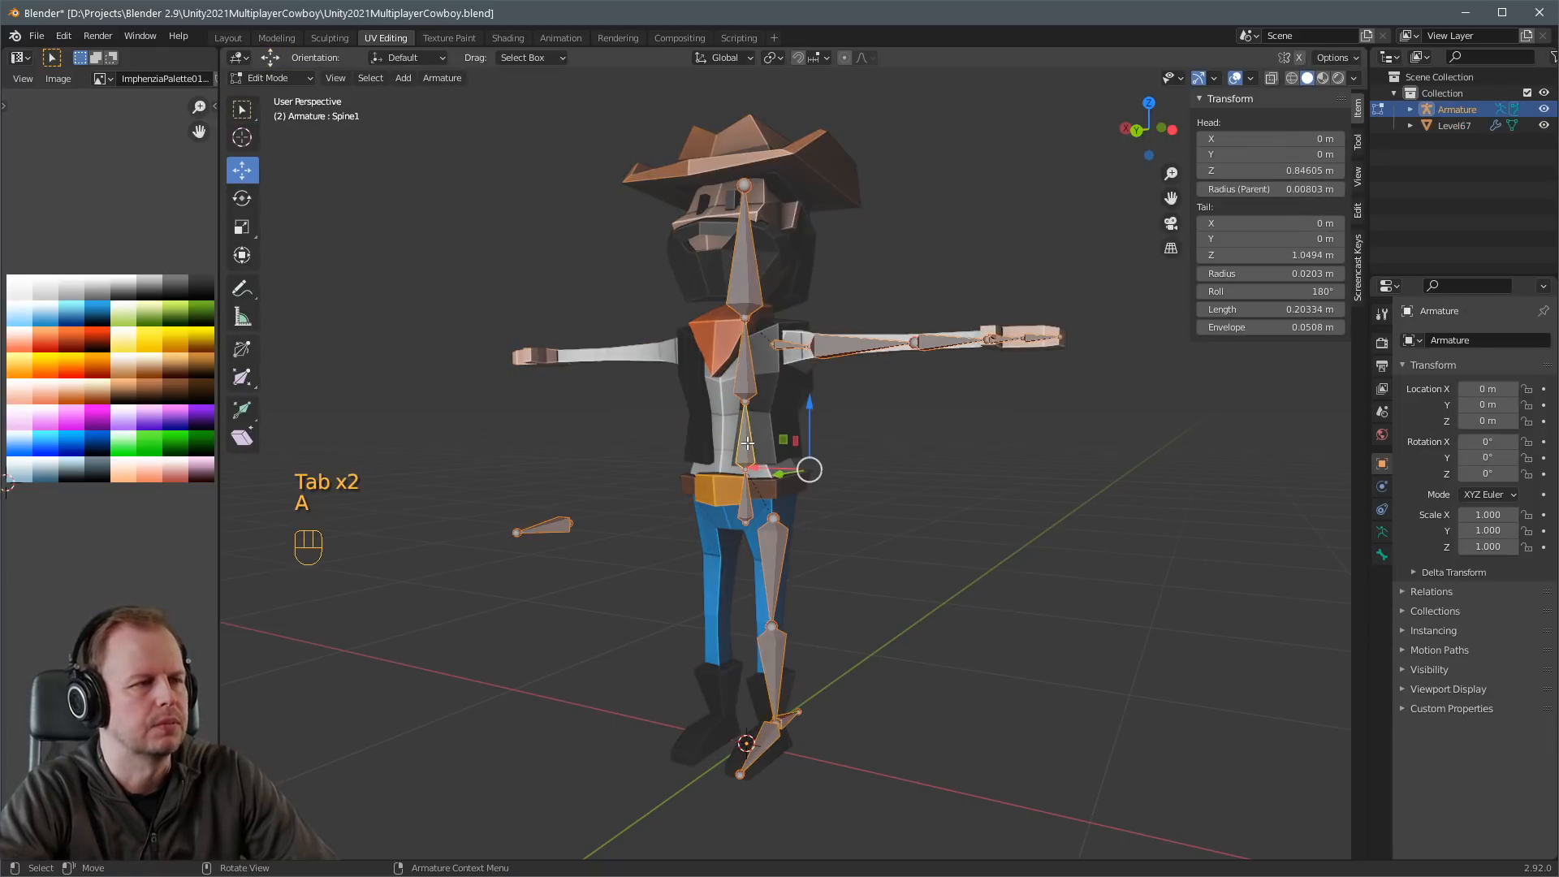
pyautogui.press('F3')
pyautogui.write('symm')
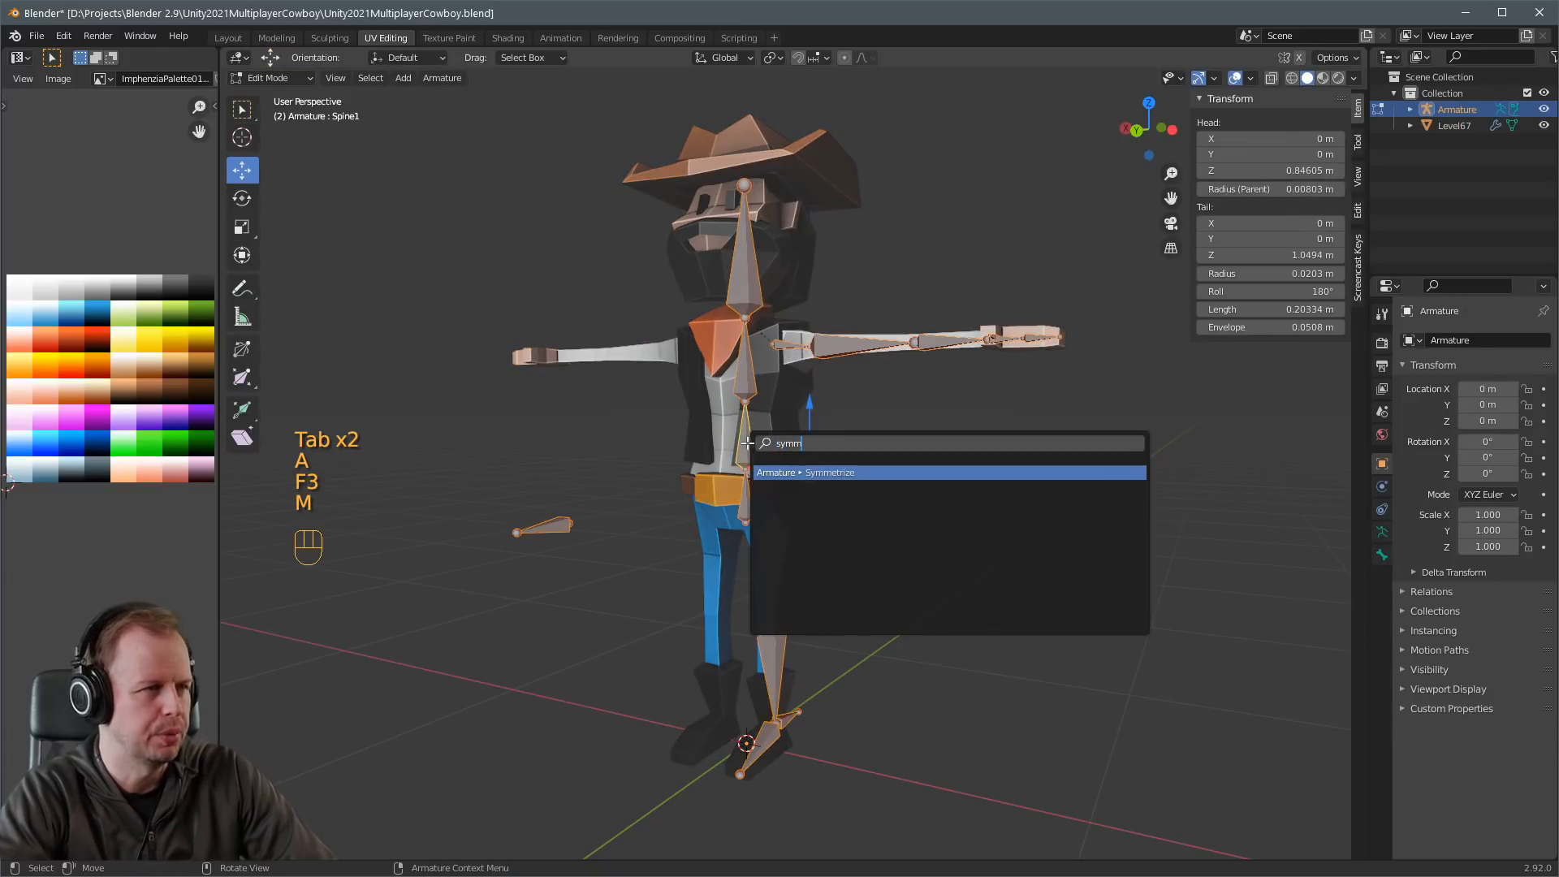
pyautogui.press('Return')
# Switch the armature to Pose Mode with the Root bone selected, and save the file.
pyautogui.hotkey('ctrl', 'Tab')
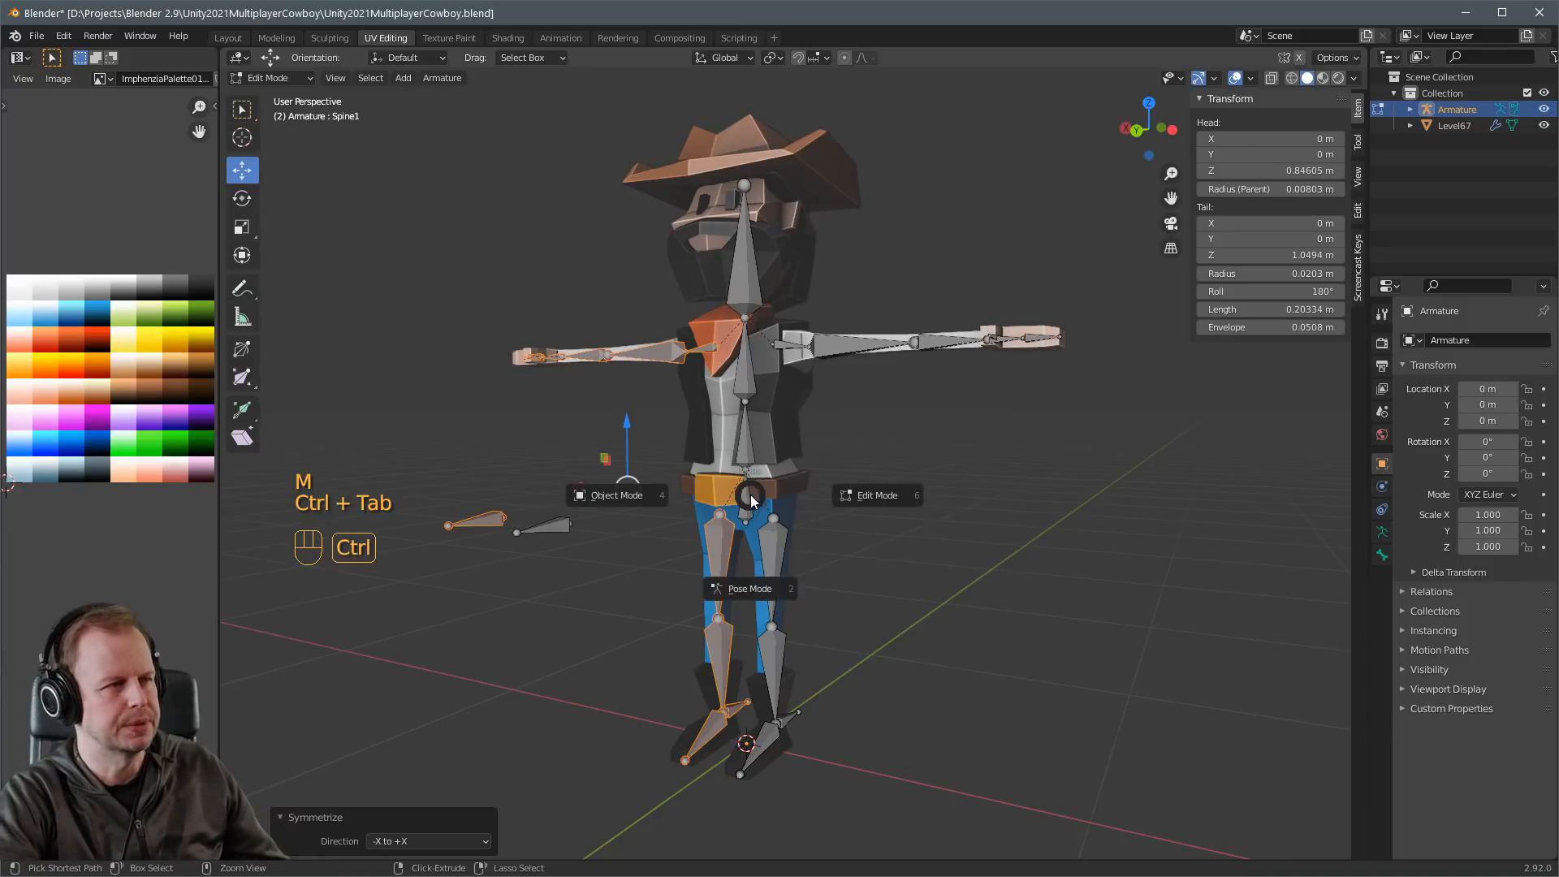
pyautogui.click(740, 583)
pyautogui.click(742, 486)
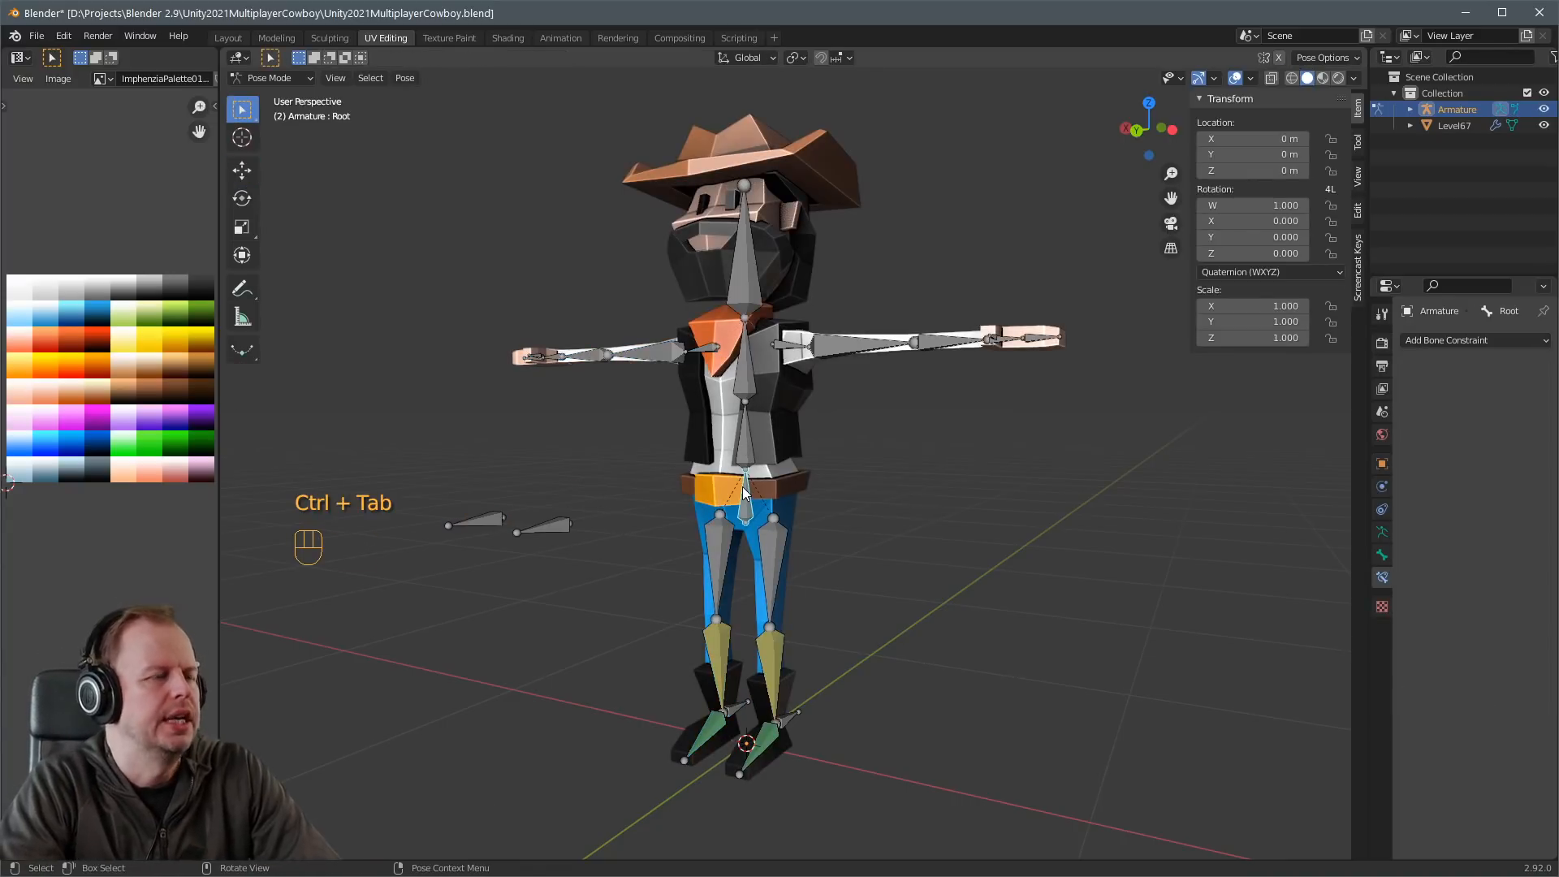
pyautogui.hotkey('ctrl', 's')
# Return to Object Mode and rename the Level67 mesh object as Cowboy.
pyautogui.hotkey('ctrl', 'Tab')
pyautogui.click(773, 451)
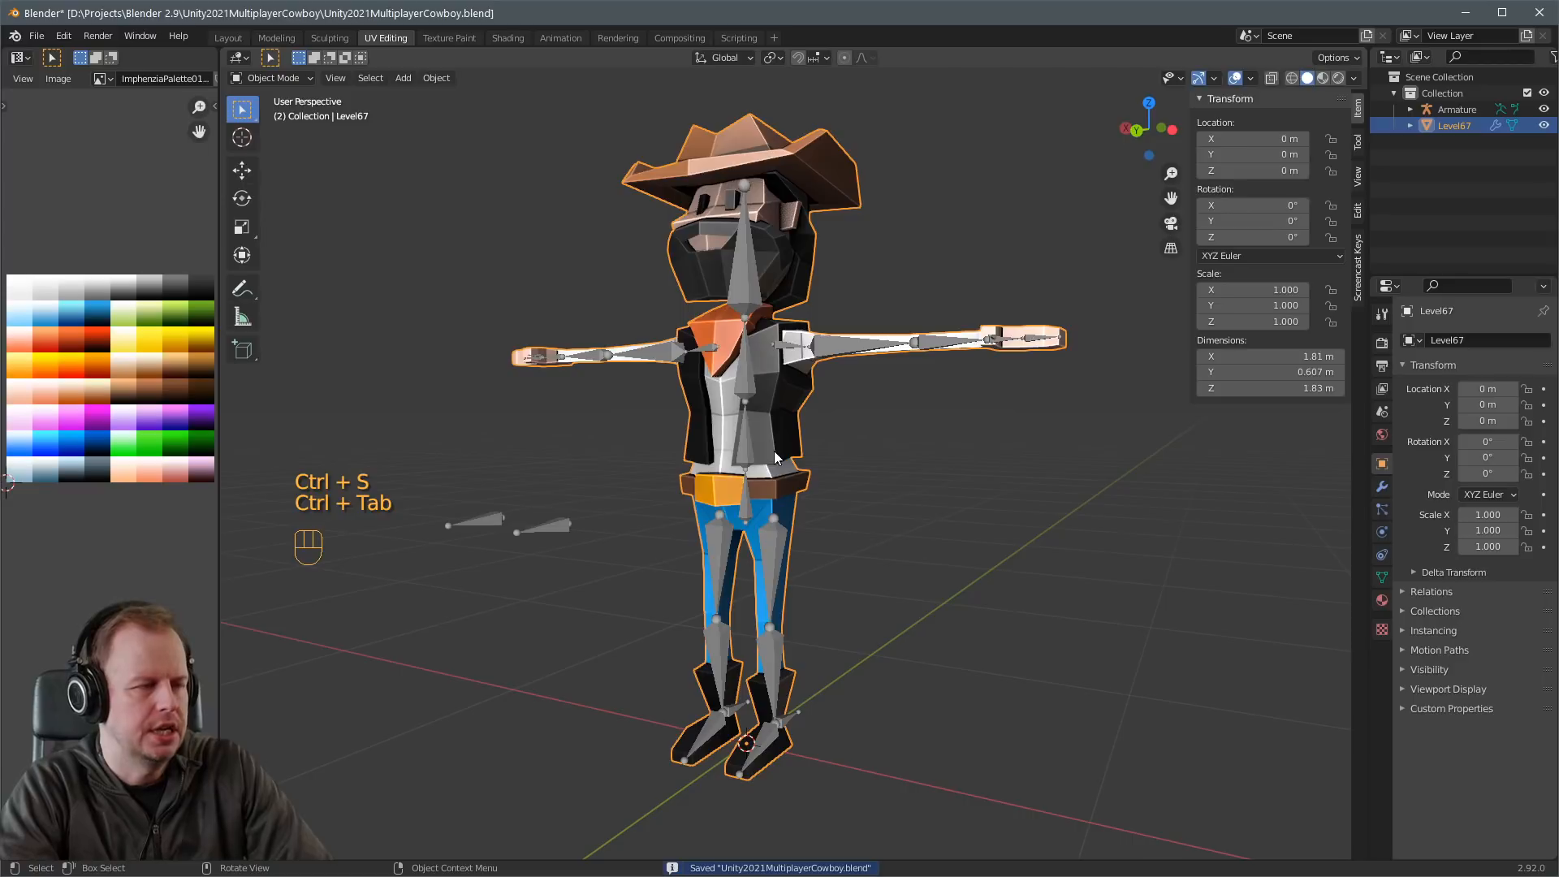
pyautogui.keyDown('shift'); pyautogui.click(748, 448); pyautogui.keyUp('shift')
pyautogui.click(1450, 126)
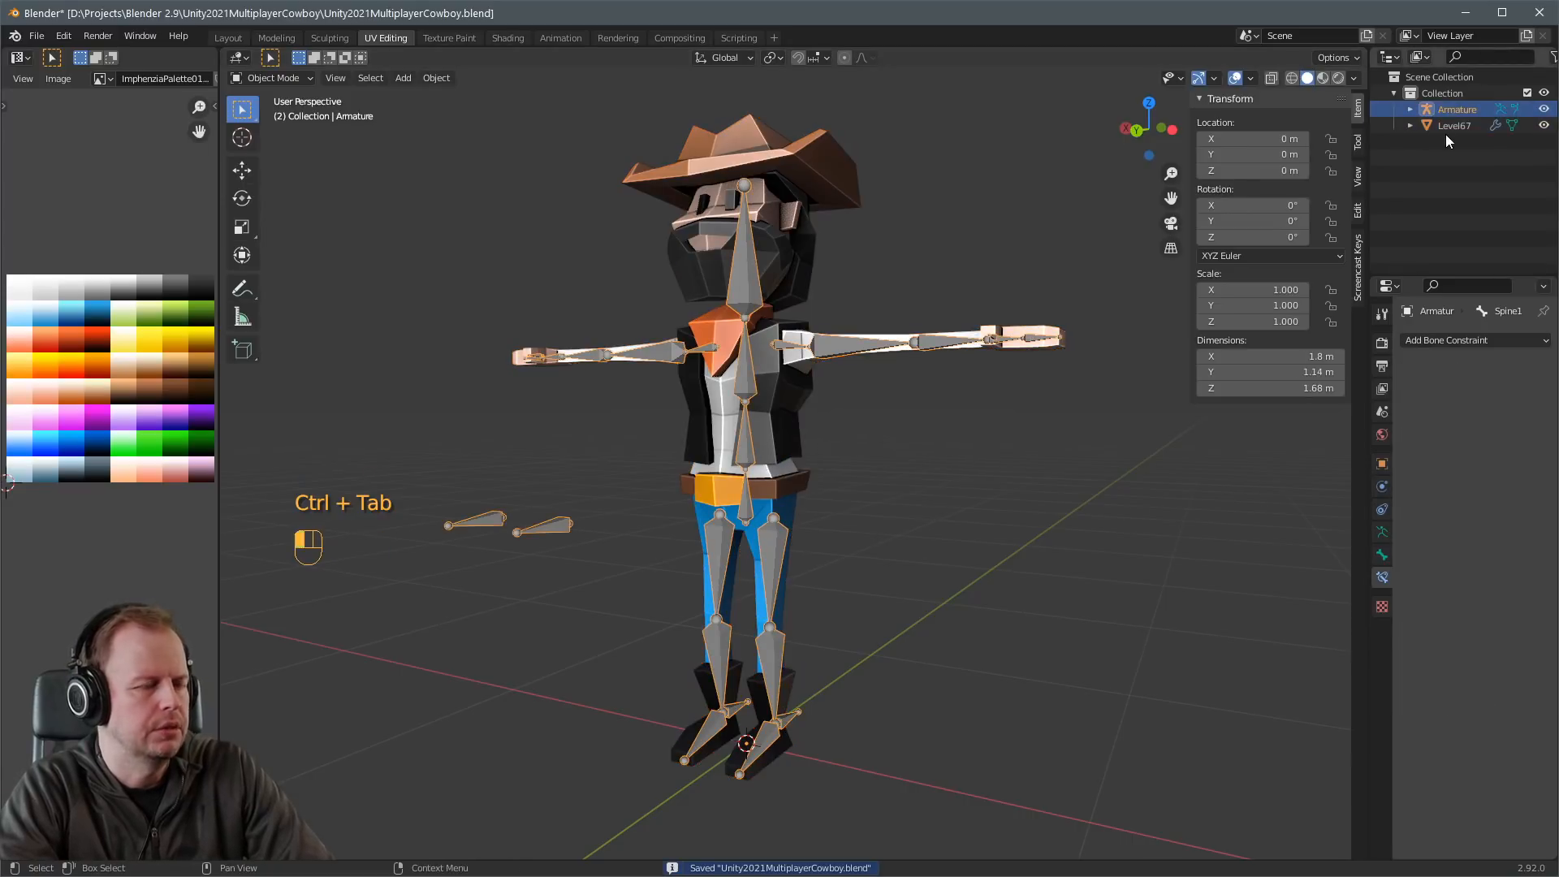
pyautogui.write('Cowboy')
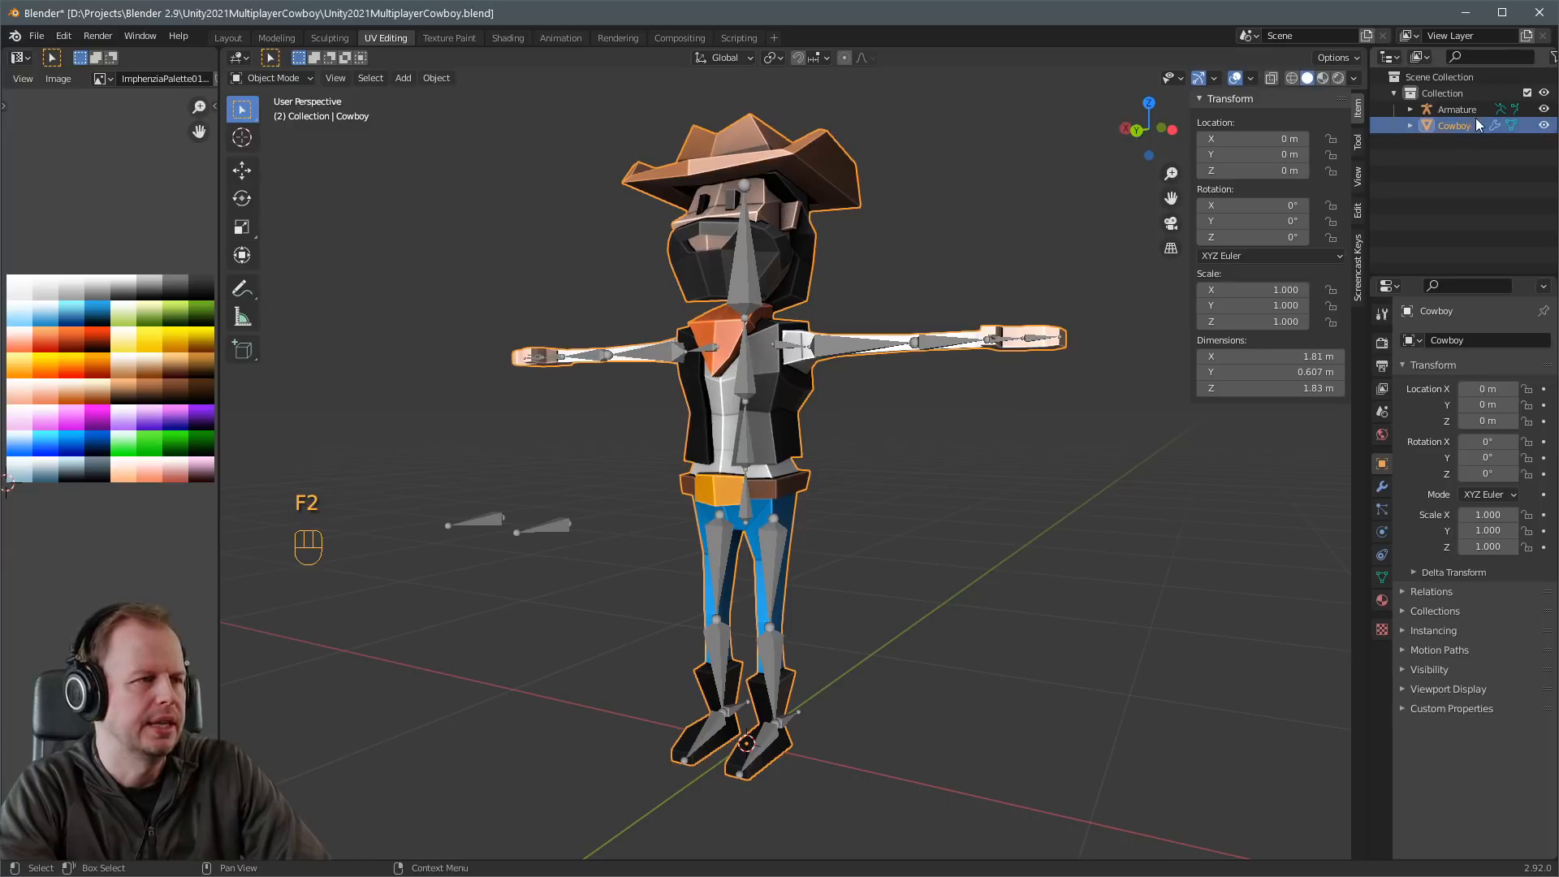
# Rename the Armature object as CharacterArmature and widen the outliner area slightly.
pyautogui.click(1466, 109)
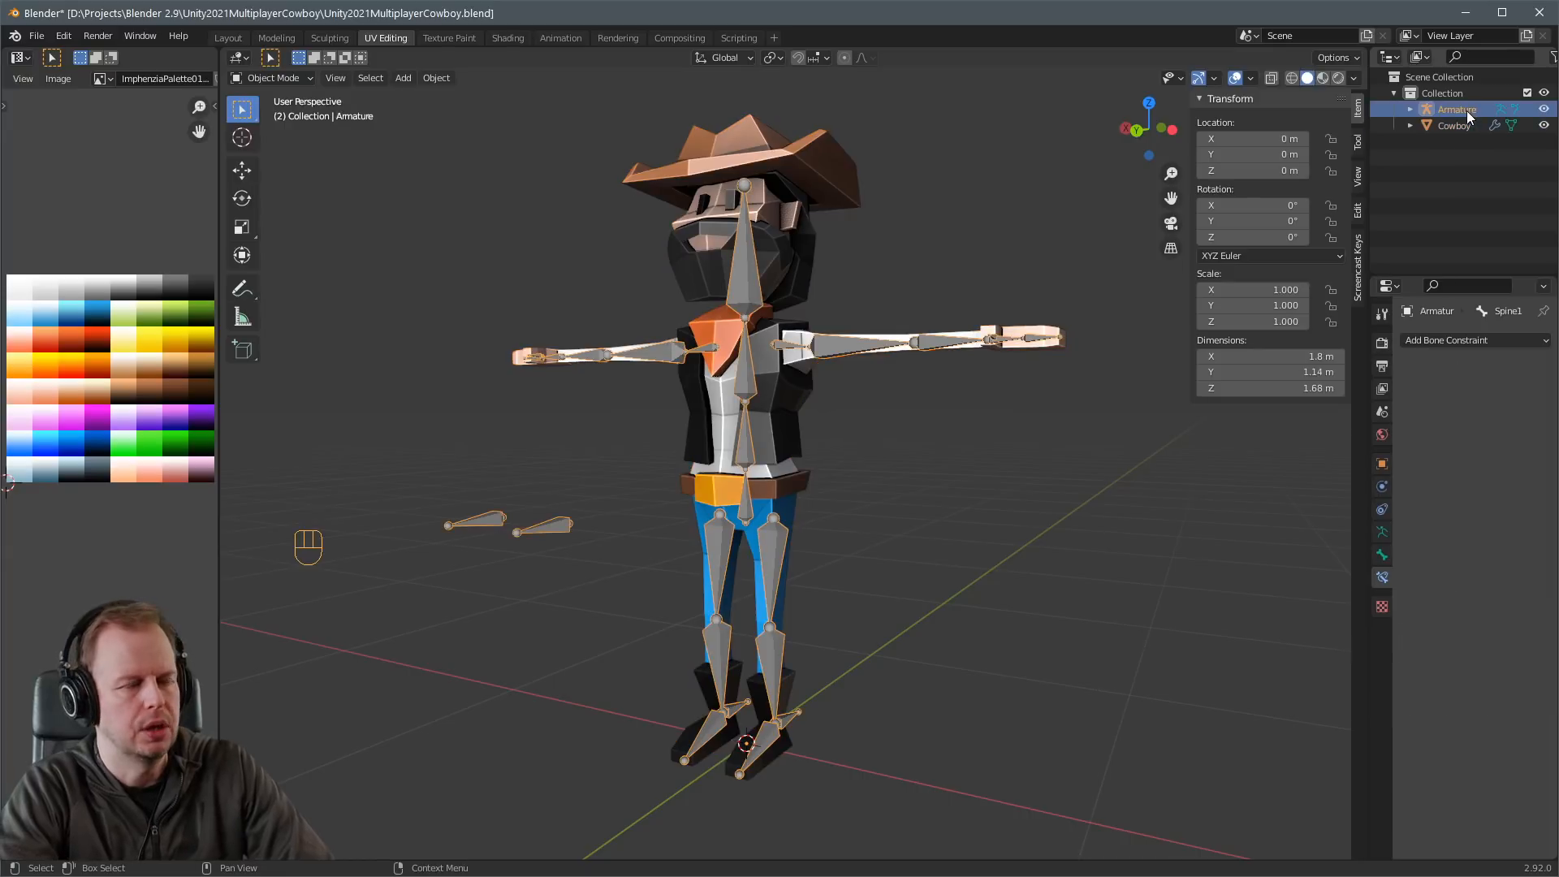
pyautogui.press('F2')
pyautogui.write('Character')
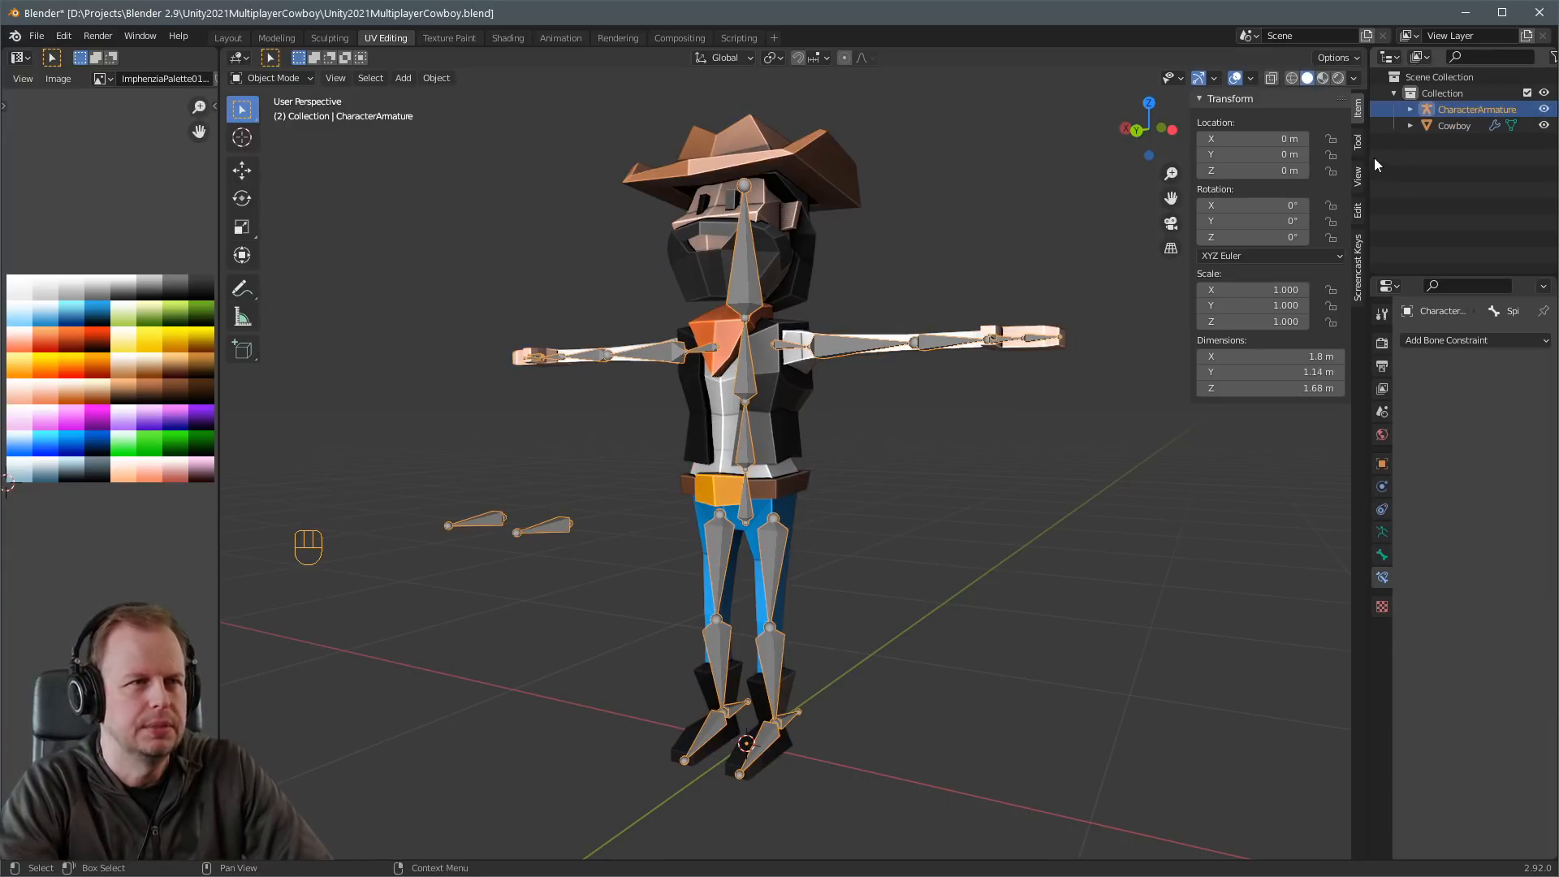
pyautogui.moveTo(1367, 156); pyautogui.dragTo(1351, 156)
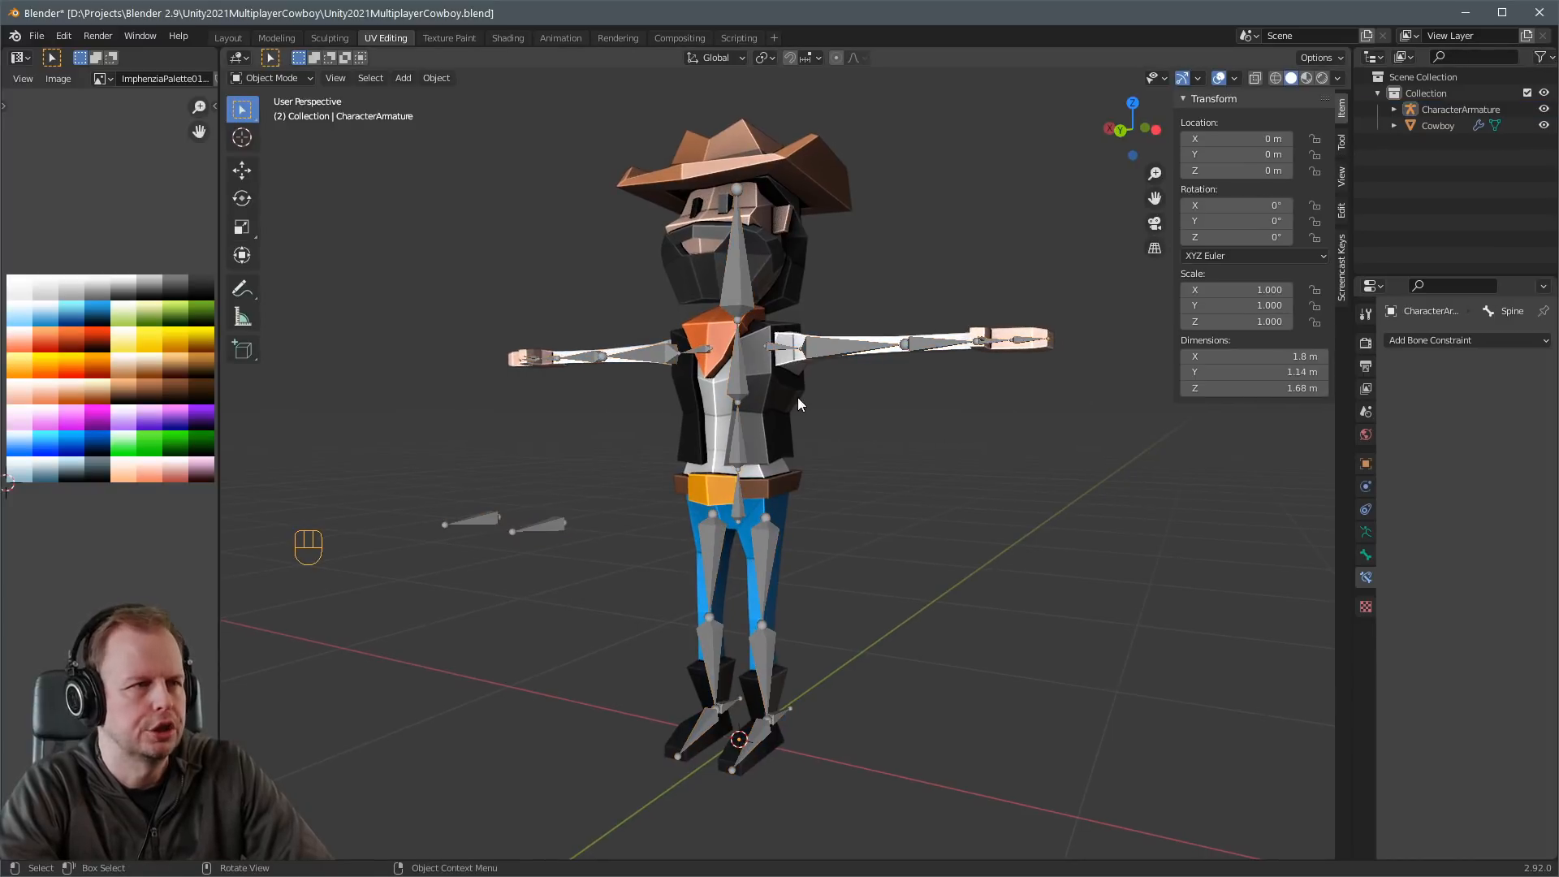
# Parent the Cowboy mesh to CharacterArmature using Armature Deform With Automatic Weights.
pyautogui.click(735, 384)
pyautogui.keyDown('shift'); pyautogui.click(736, 384); pyautogui.keyUp('shift')
pyautogui.hotkey('ctrl', 'p')
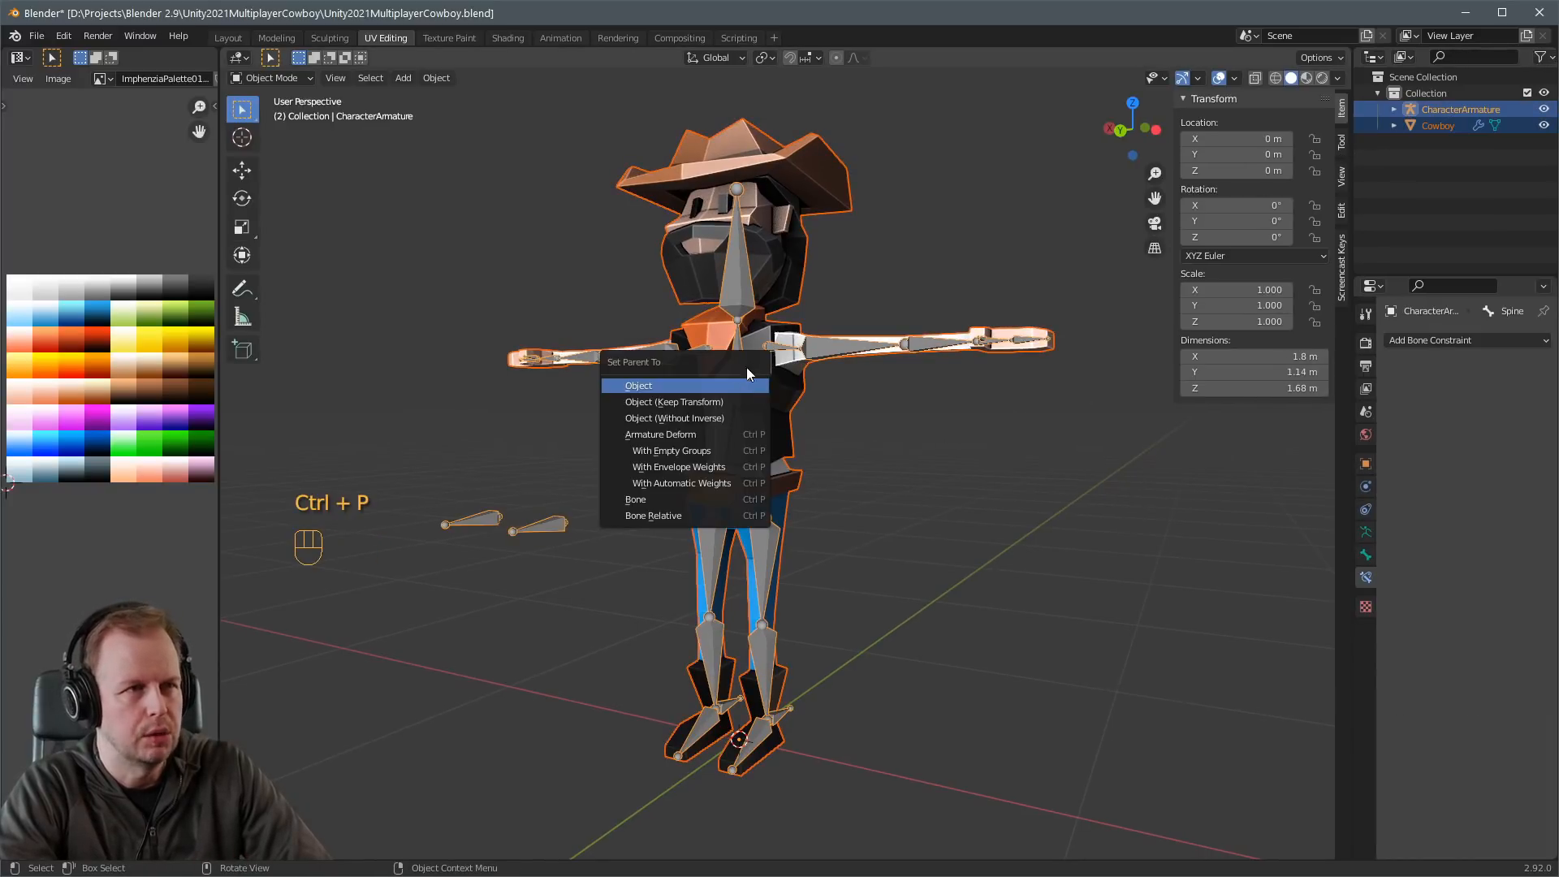
pyautogui.click(729, 483)
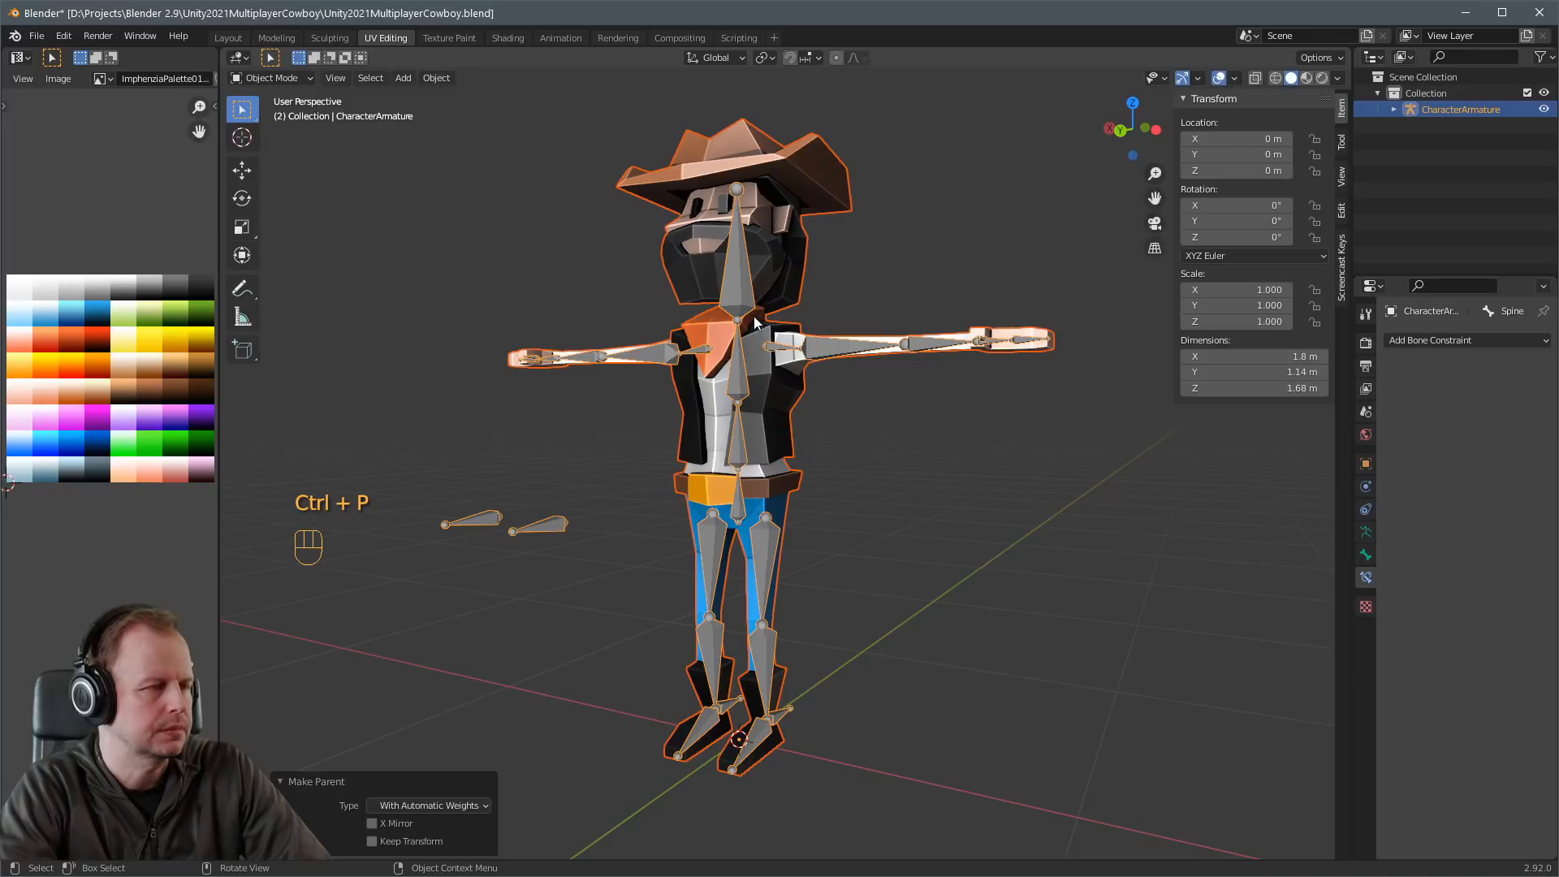
# Put CharacterArmature in Pose Mode, lower the left upper arm alongside the body and bend the left lower arm forward.
pyautogui.hotkey('ctrl', 'Tab')
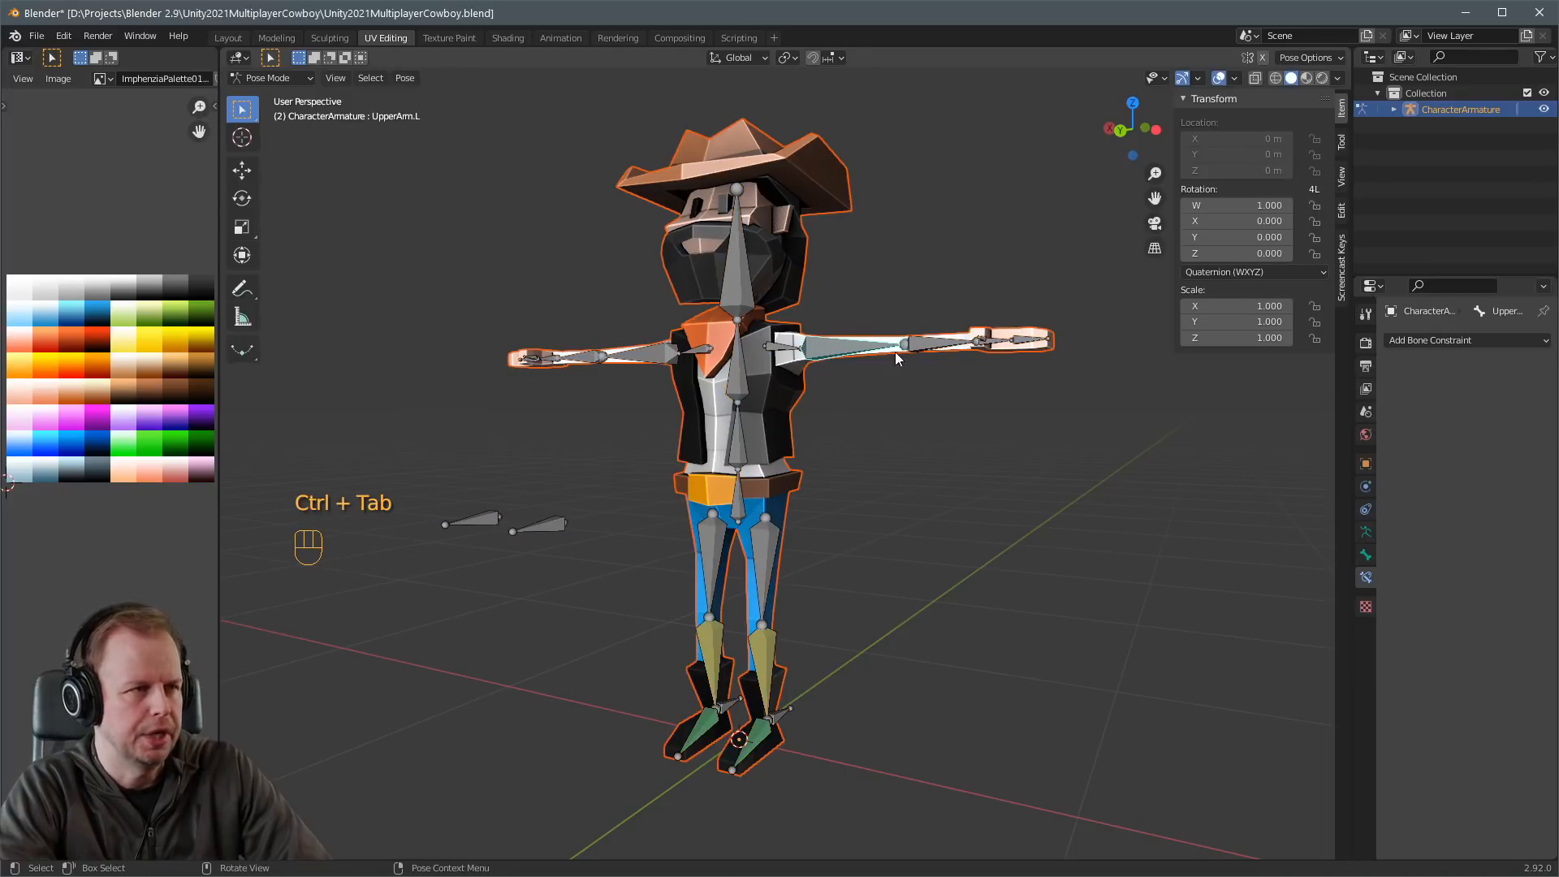
pyautogui.moveTo(895, 352); pyautogui.dragTo(966, 350, button='middle')
pyautogui.press('r')
pyautogui.click(800, 528)
pyautogui.moveTo(800, 528); pyautogui.dragTo(922, 476, button='middle')
pyautogui.click(786, 475)
pyautogui.press('r')
pyautogui.click(802, 493)
pyautogui.press('r')
pyautogui.click(997, 466)
pyautogui.scroll(3, 922, 476)
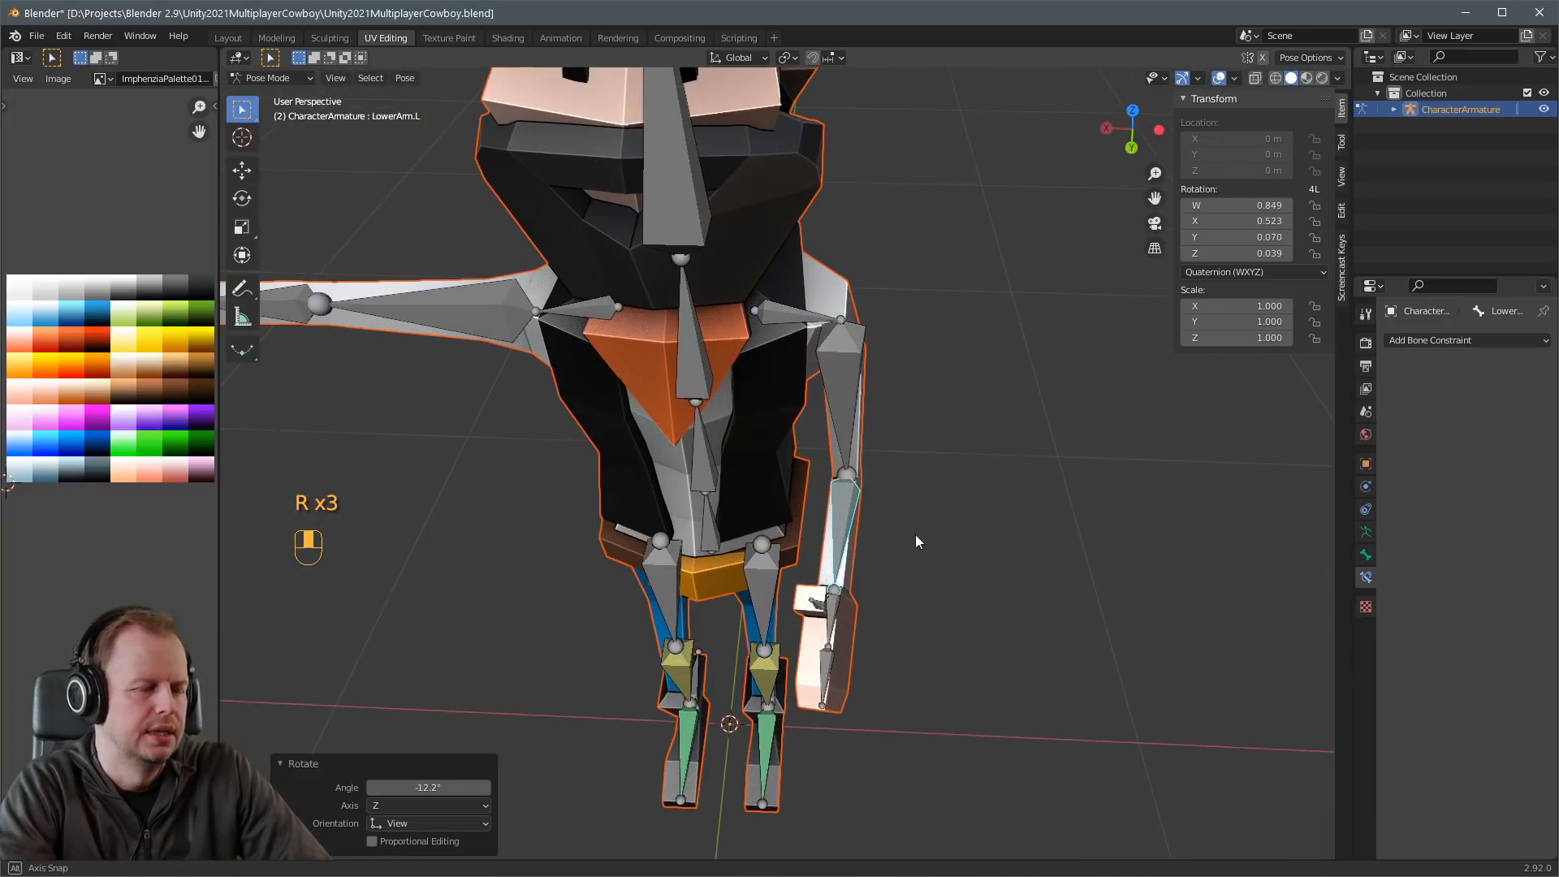
# Rotate the left hand bone inward and curl the left fingers bone toward the palm.
pyautogui.moveTo(914, 534); pyautogui.dragTo(905, 578, button='middle')
pyautogui.click(905, 577)
pyautogui.press('r')
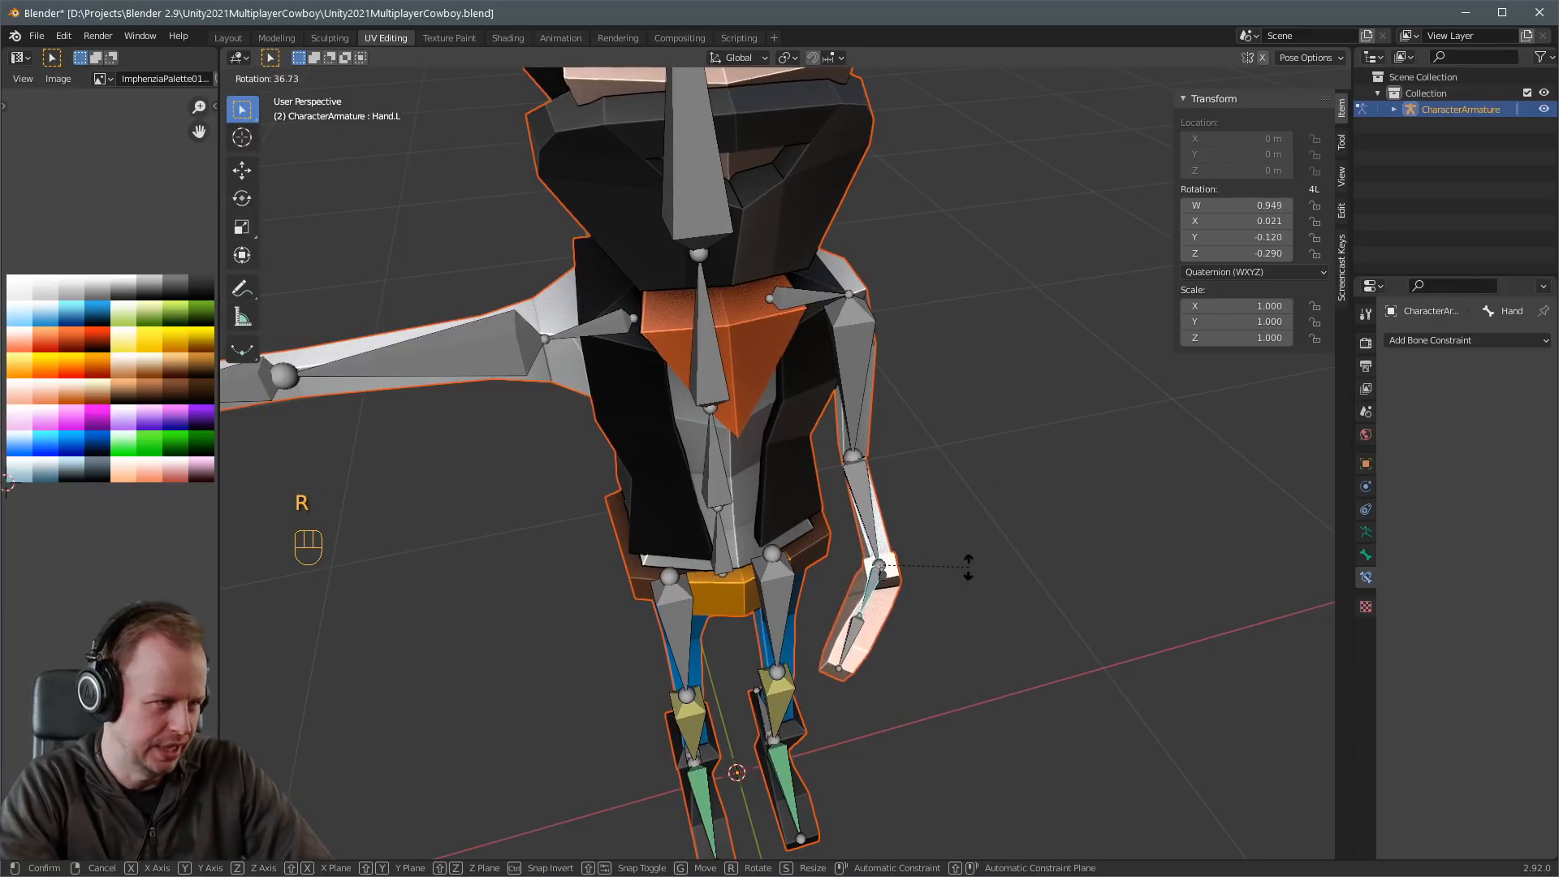
pyautogui.click(981, 560)
pyautogui.click(846, 656)
pyautogui.press('r')
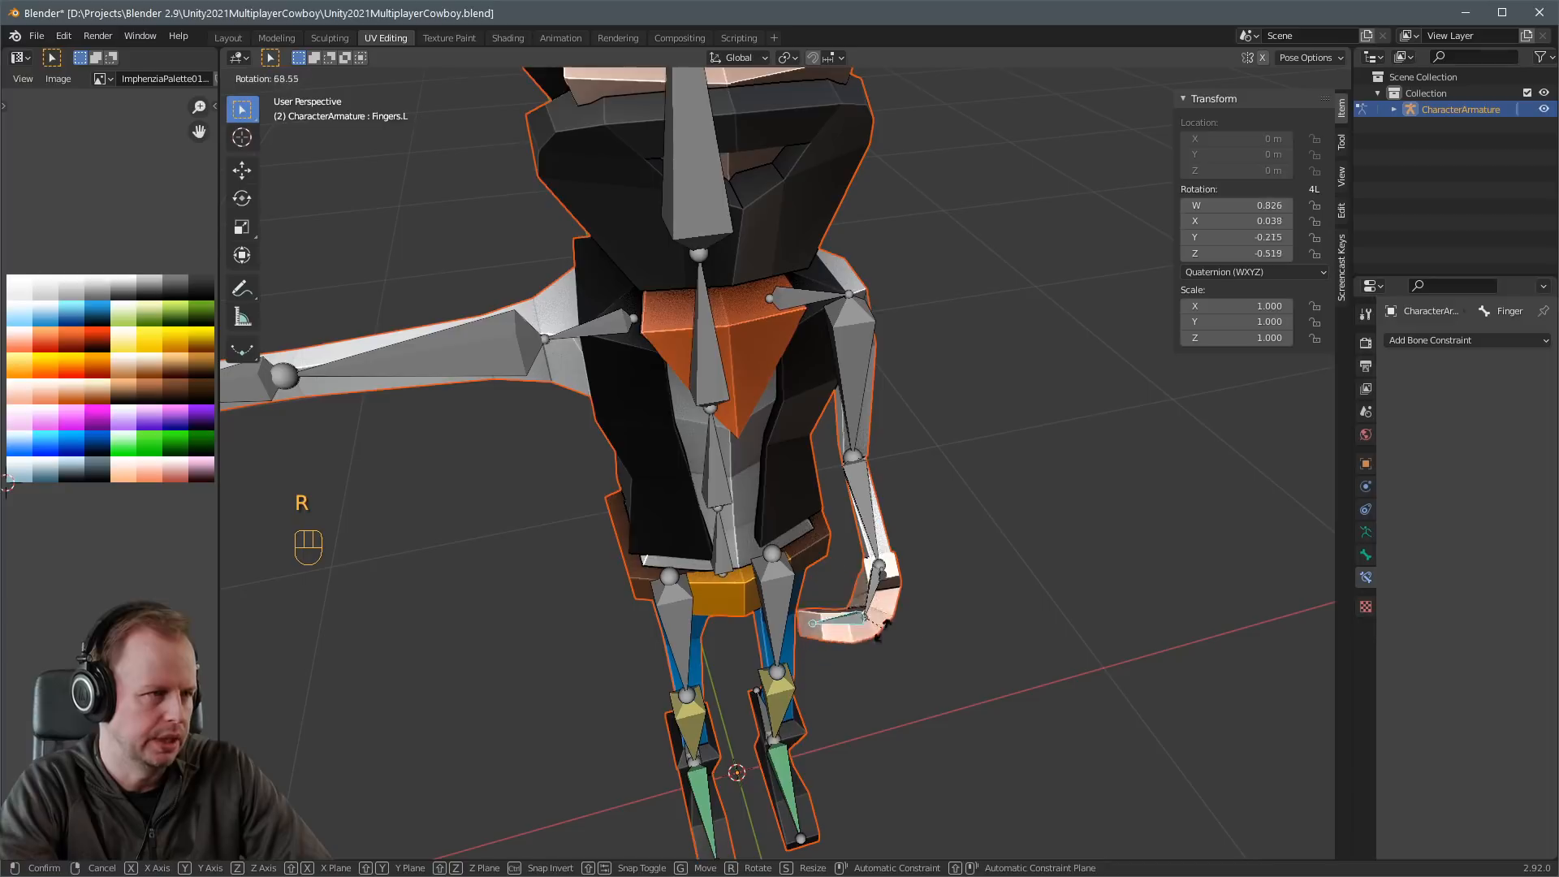
pyautogui.click(873, 625)
# Curl the left fingers tighter into a fist and rotate the left thumb bone about -78.6° over them.
pyautogui.moveTo(877, 622); pyautogui.dragTo(902, 408, button='middle')
pyautogui.press('r')
pyautogui.click(969, 485)
pyautogui.press('r')
pyautogui.click(1044, 443)
pyautogui.press('r')
pyautogui.click(998, 502)
pyautogui.press('r')
pyautogui.click(1033, 384)
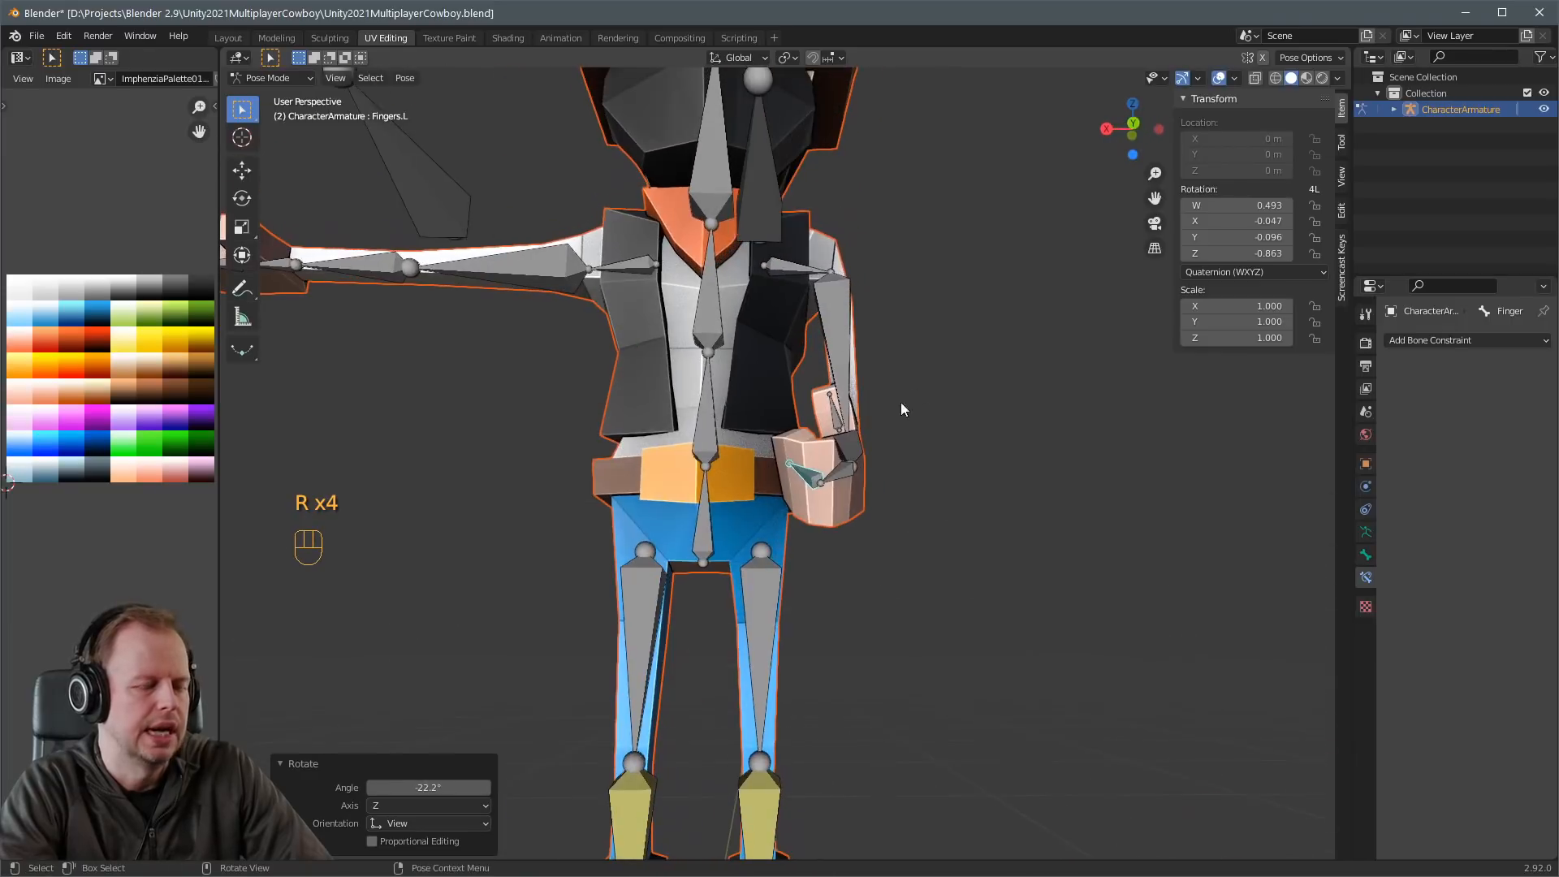
pyautogui.click(836, 414)
pyautogui.press('r')
pyautogui.click(863, 429)
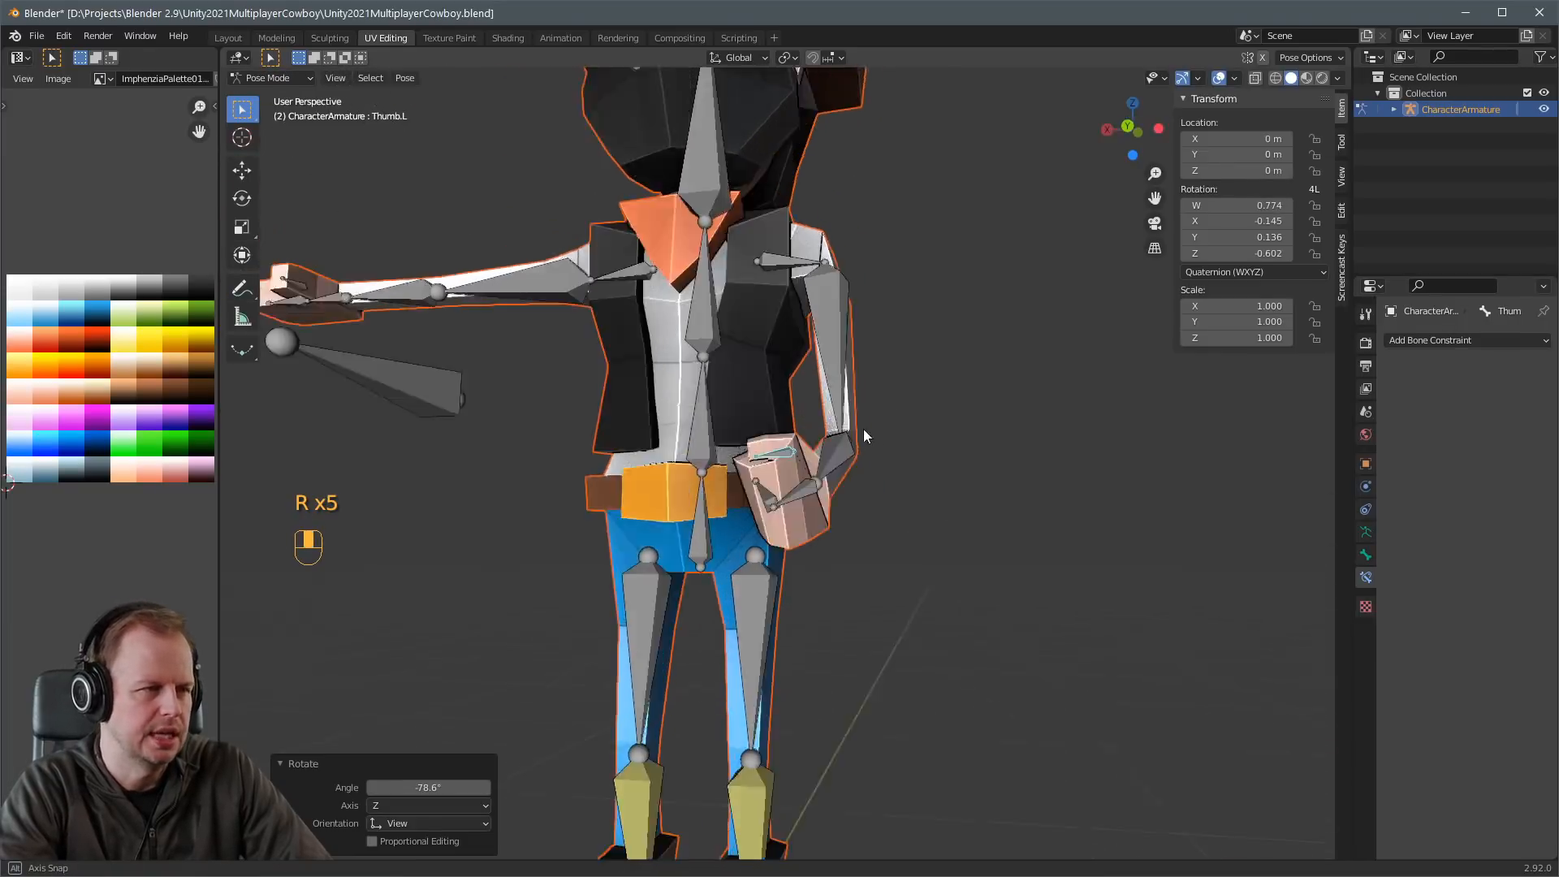
# Try tilting the torso sideways by rotating the Spine1 bone and the Spine2 bone.
pyautogui.moveTo(864, 429); pyautogui.dragTo(629, 273, button='middle')
pyautogui.scroll(2, 889, 484)
pyautogui.moveTo(629, 273); pyautogui.dragTo(945, 375, button='middle')
pyautogui.scroll(-3, 668, 312)
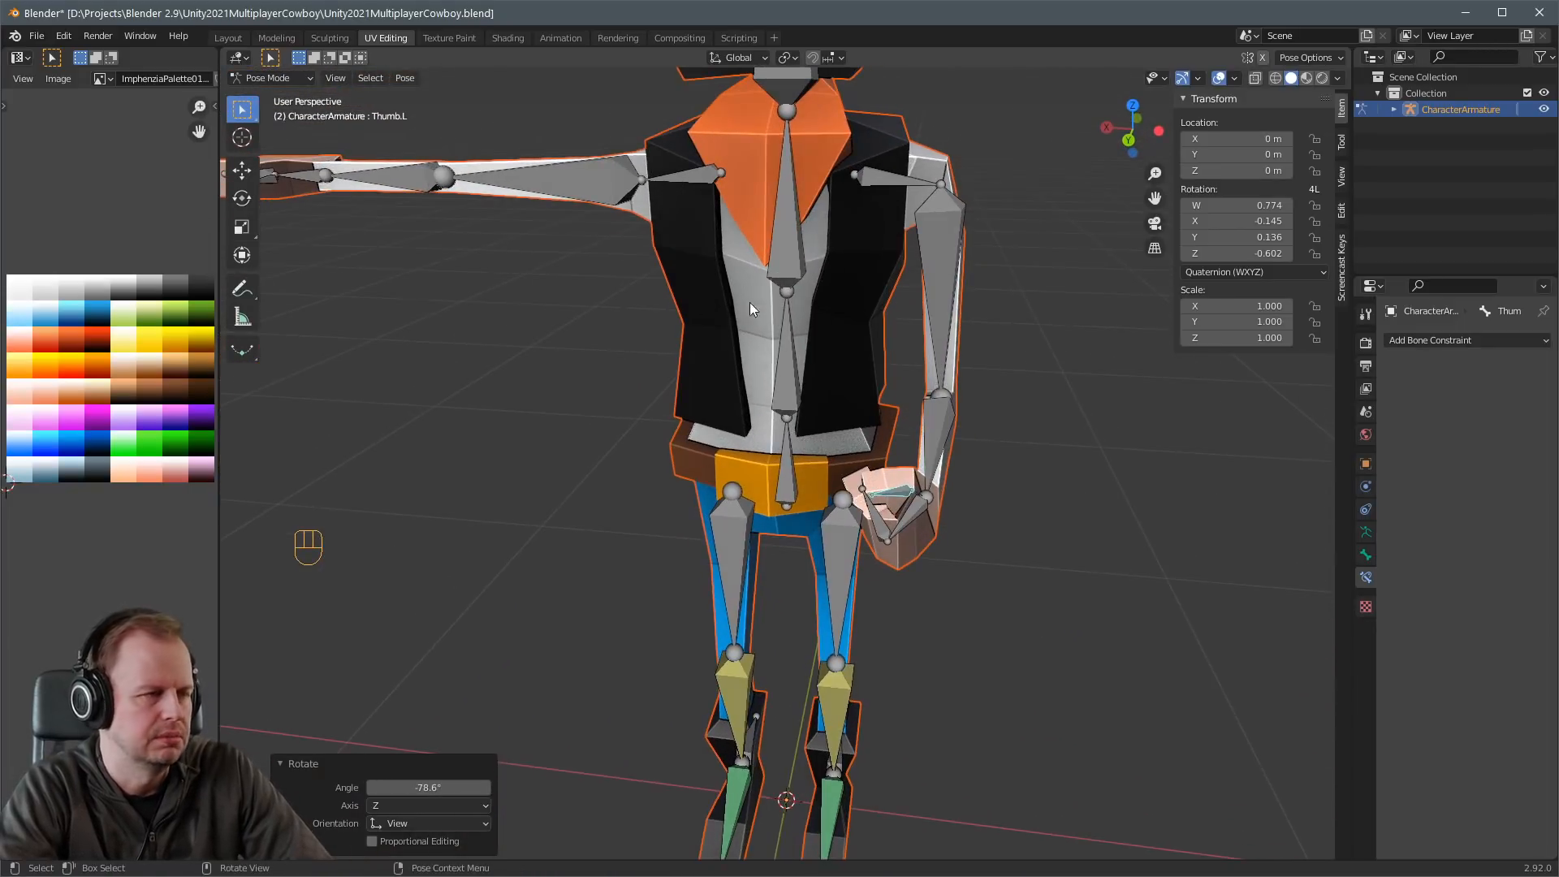
pyautogui.click(786, 349)
pyautogui.press('r')
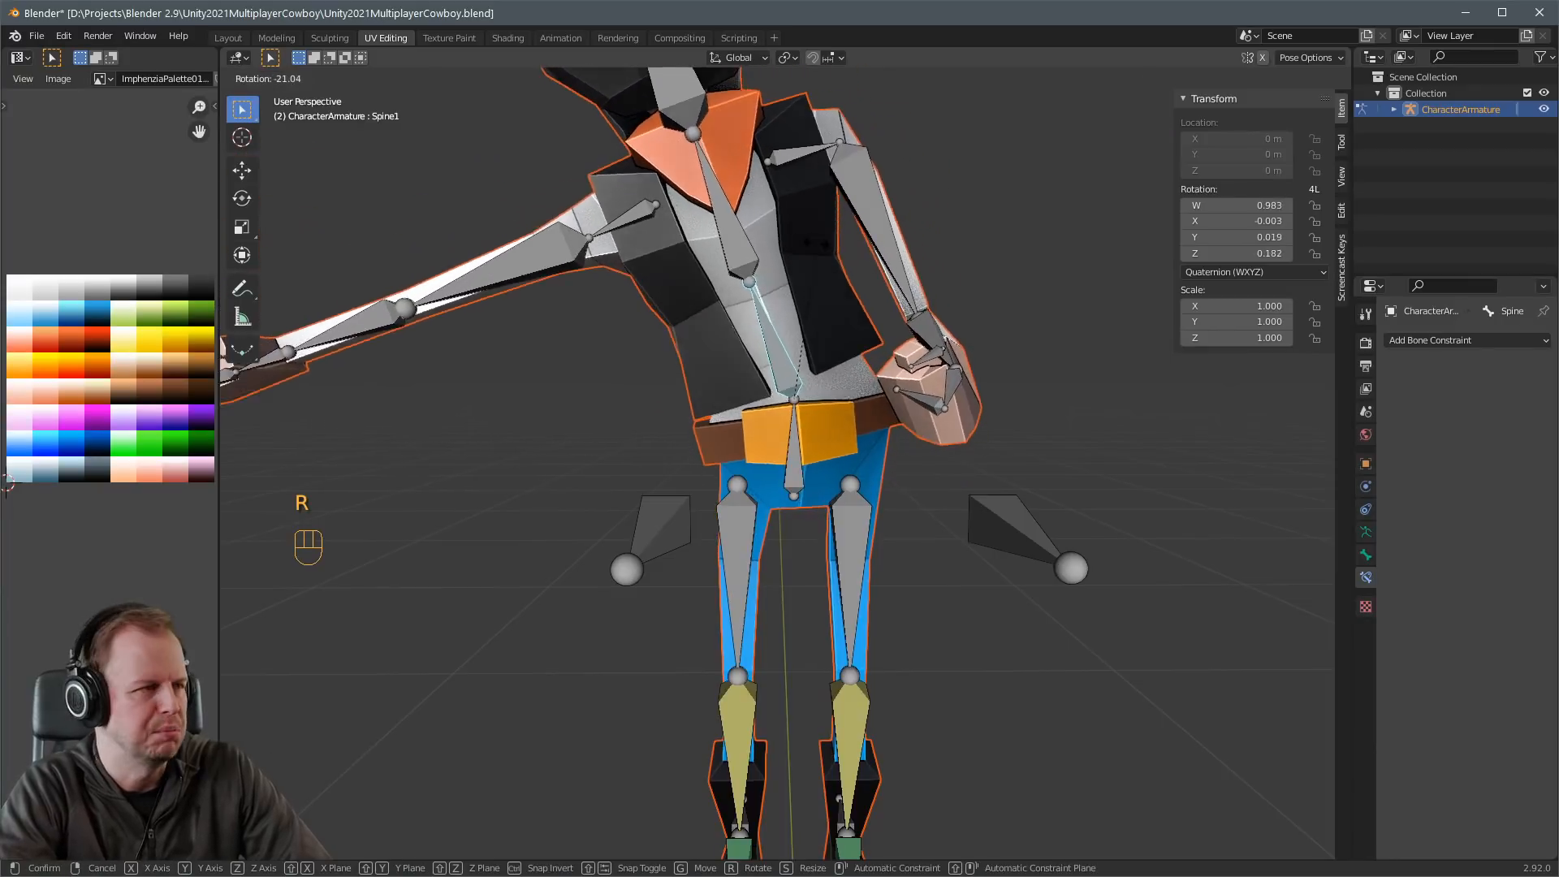
pyautogui.rightClick(789, 195)
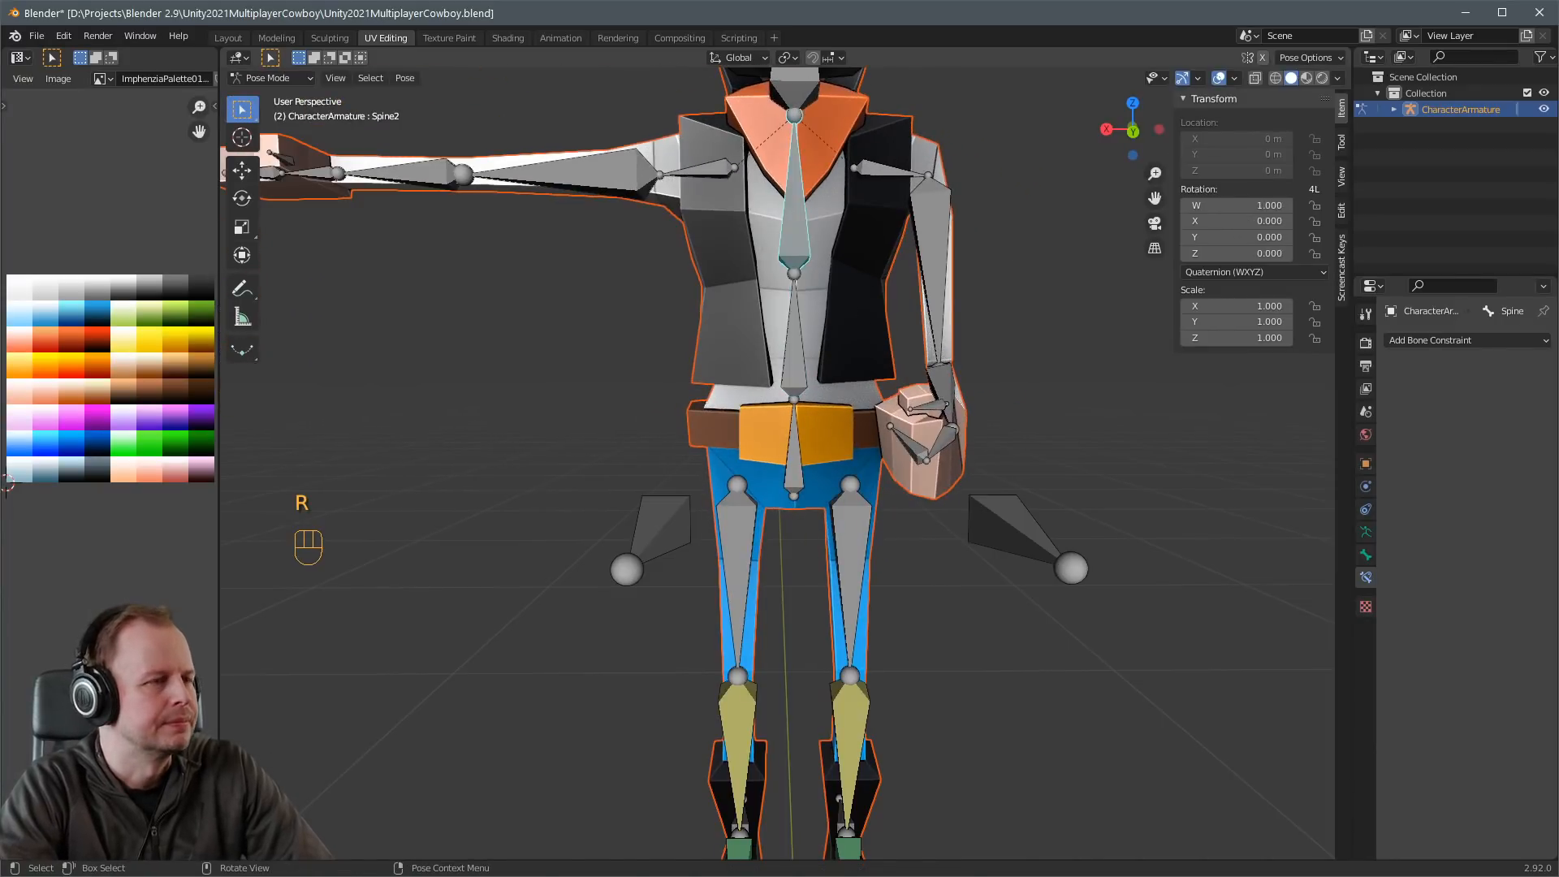
pyautogui.press('r')
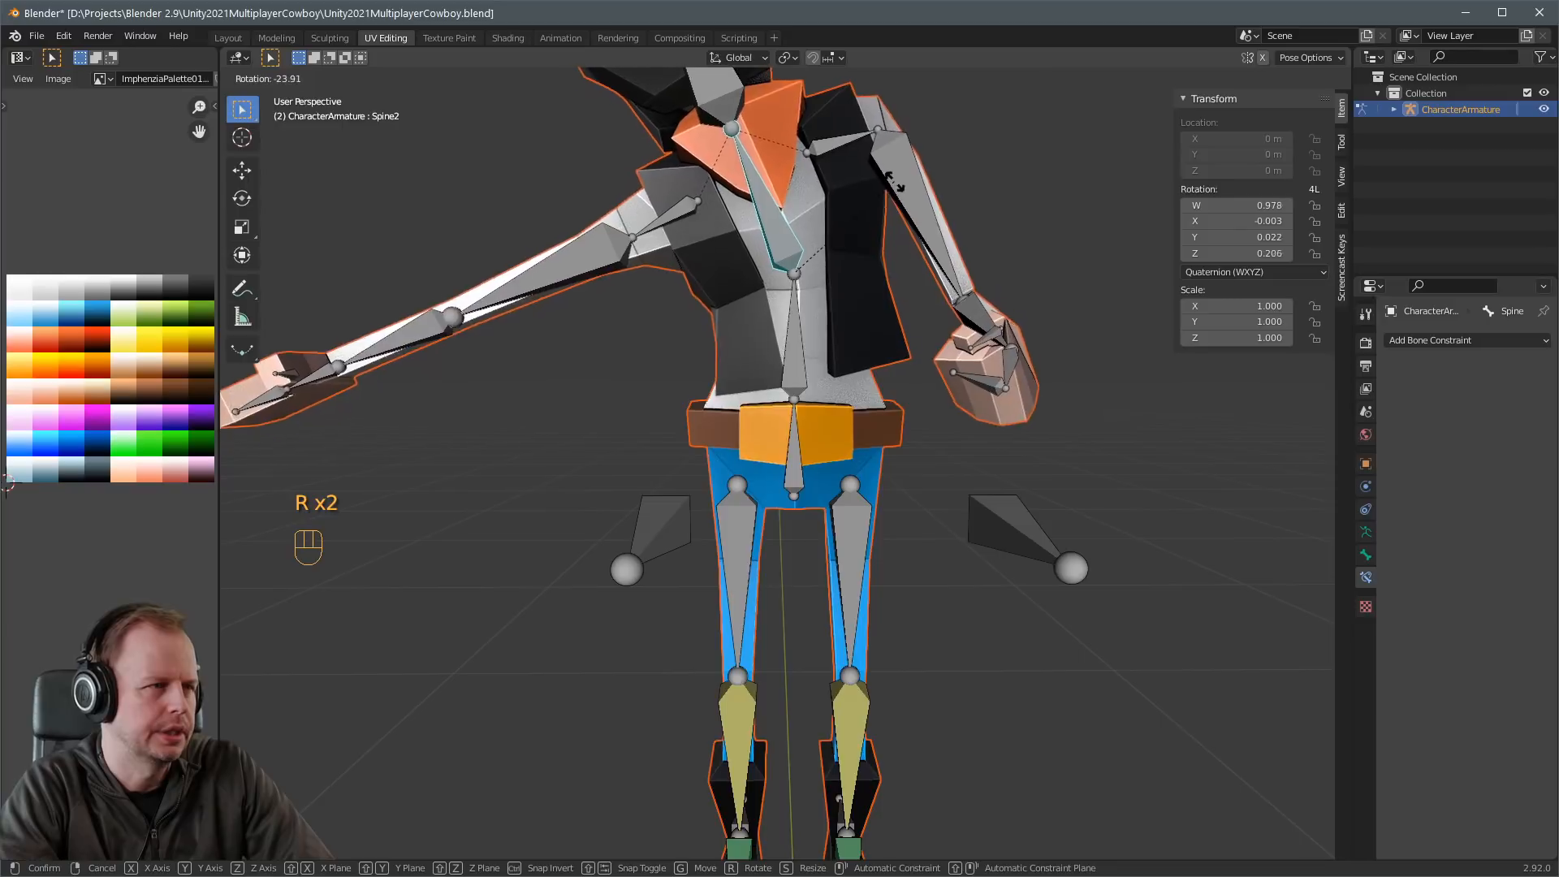
pyautogui.click(909, 183)
pyautogui.moveTo(909, 182); pyautogui.dragTo(964, 209, button='middle')
pyautogui.scroll(-4, 1026, 302)
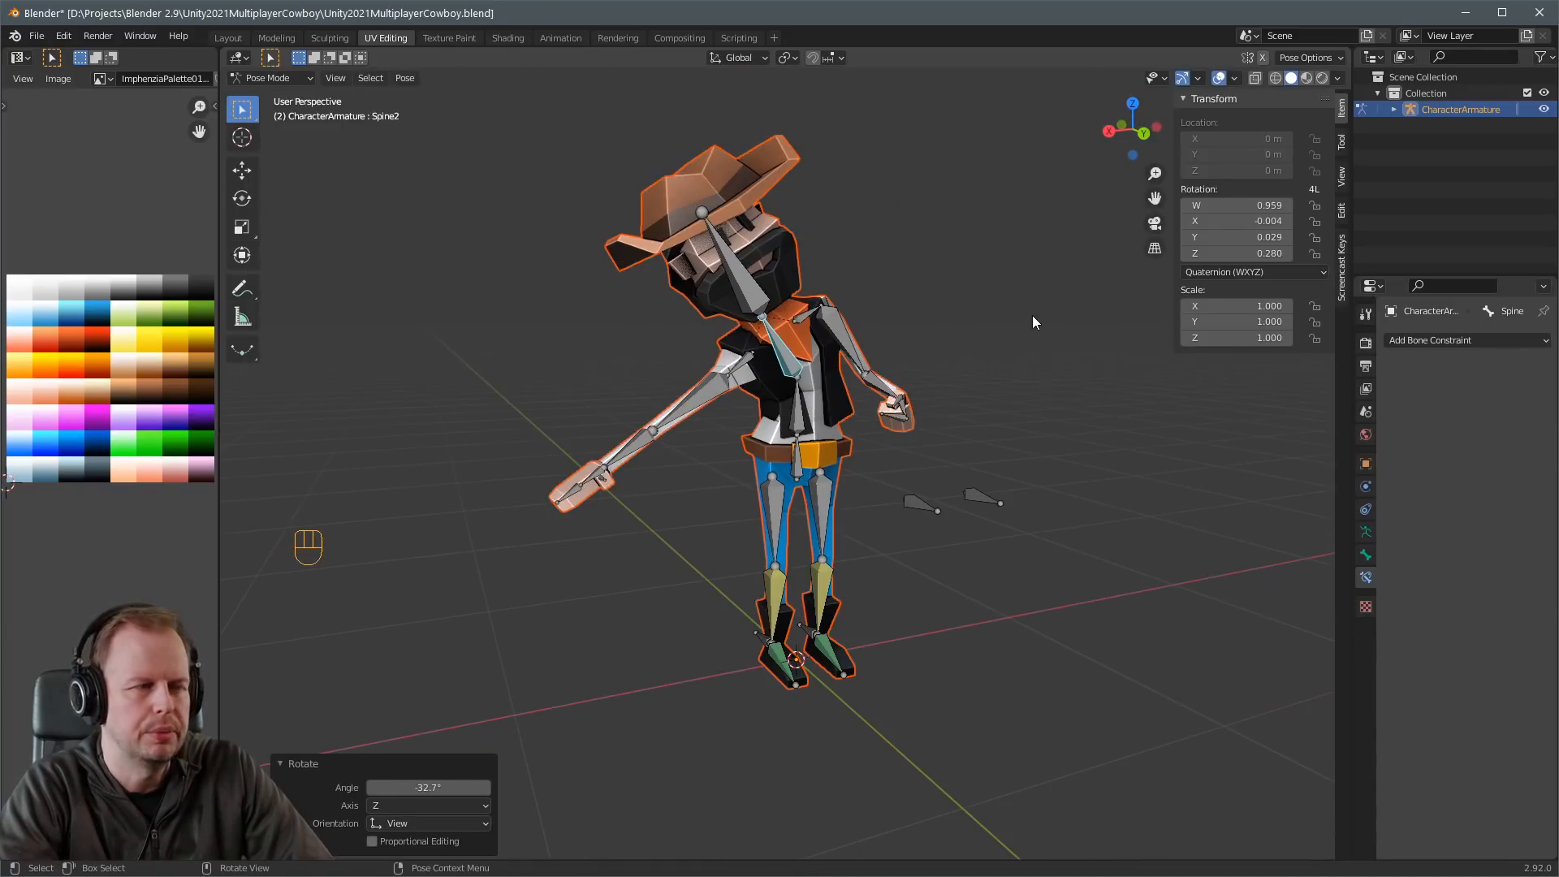
pyautogui.hotkey('ctrl', 'z')
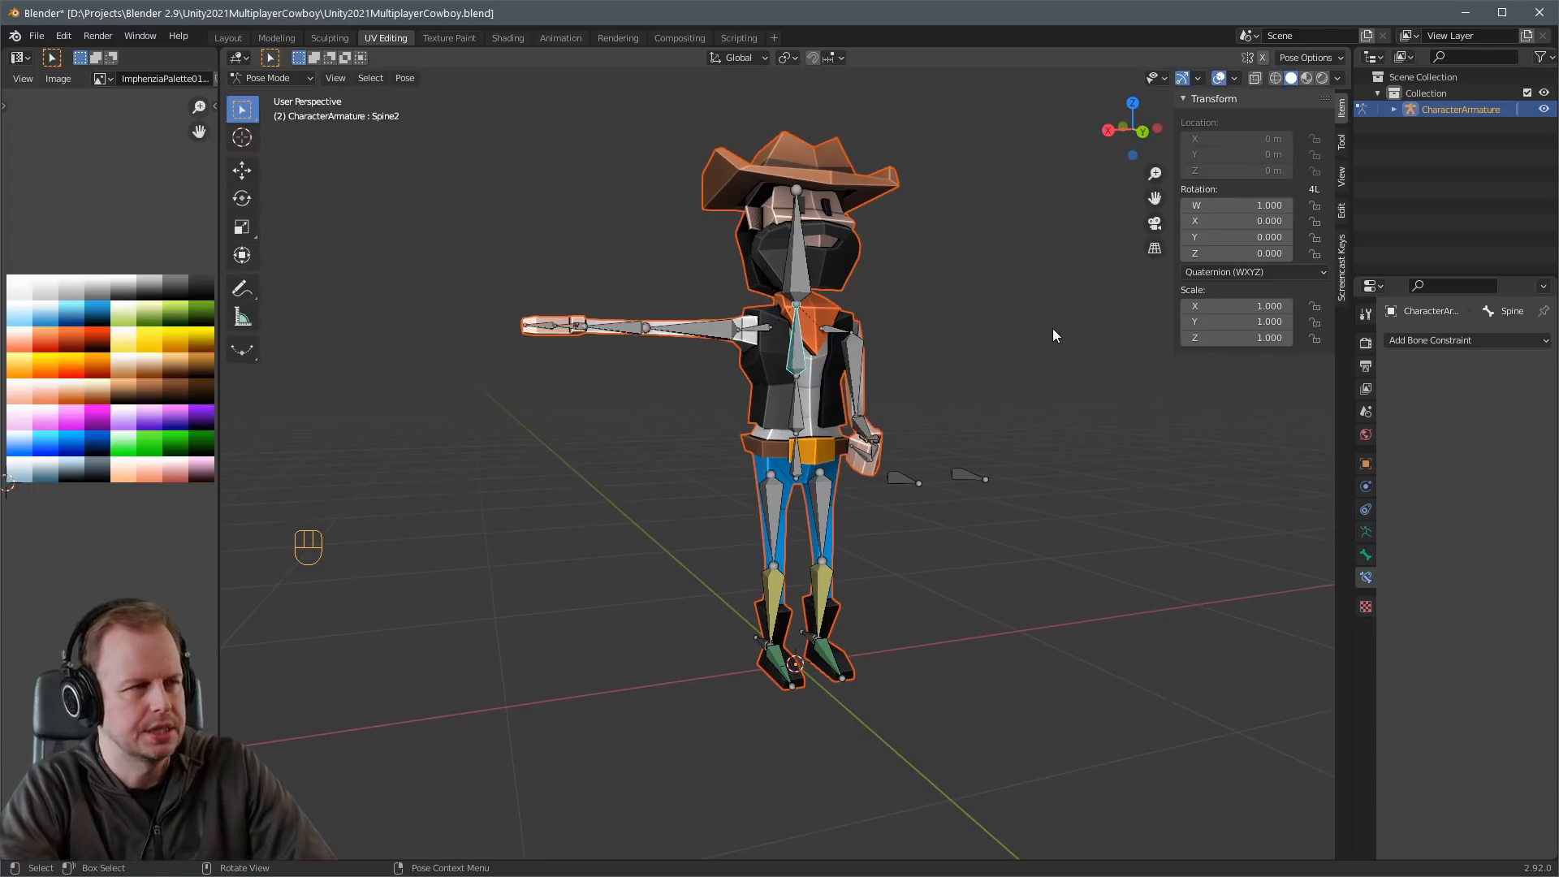
# Rotate the Spine2 bone about -38.2° sideways from the front and about 36.7° backward from the side.
pyautogui.moveTo(1025, 337); pyautogui.dragTo(982, 345, button='middle')
pyautogui.press('r')
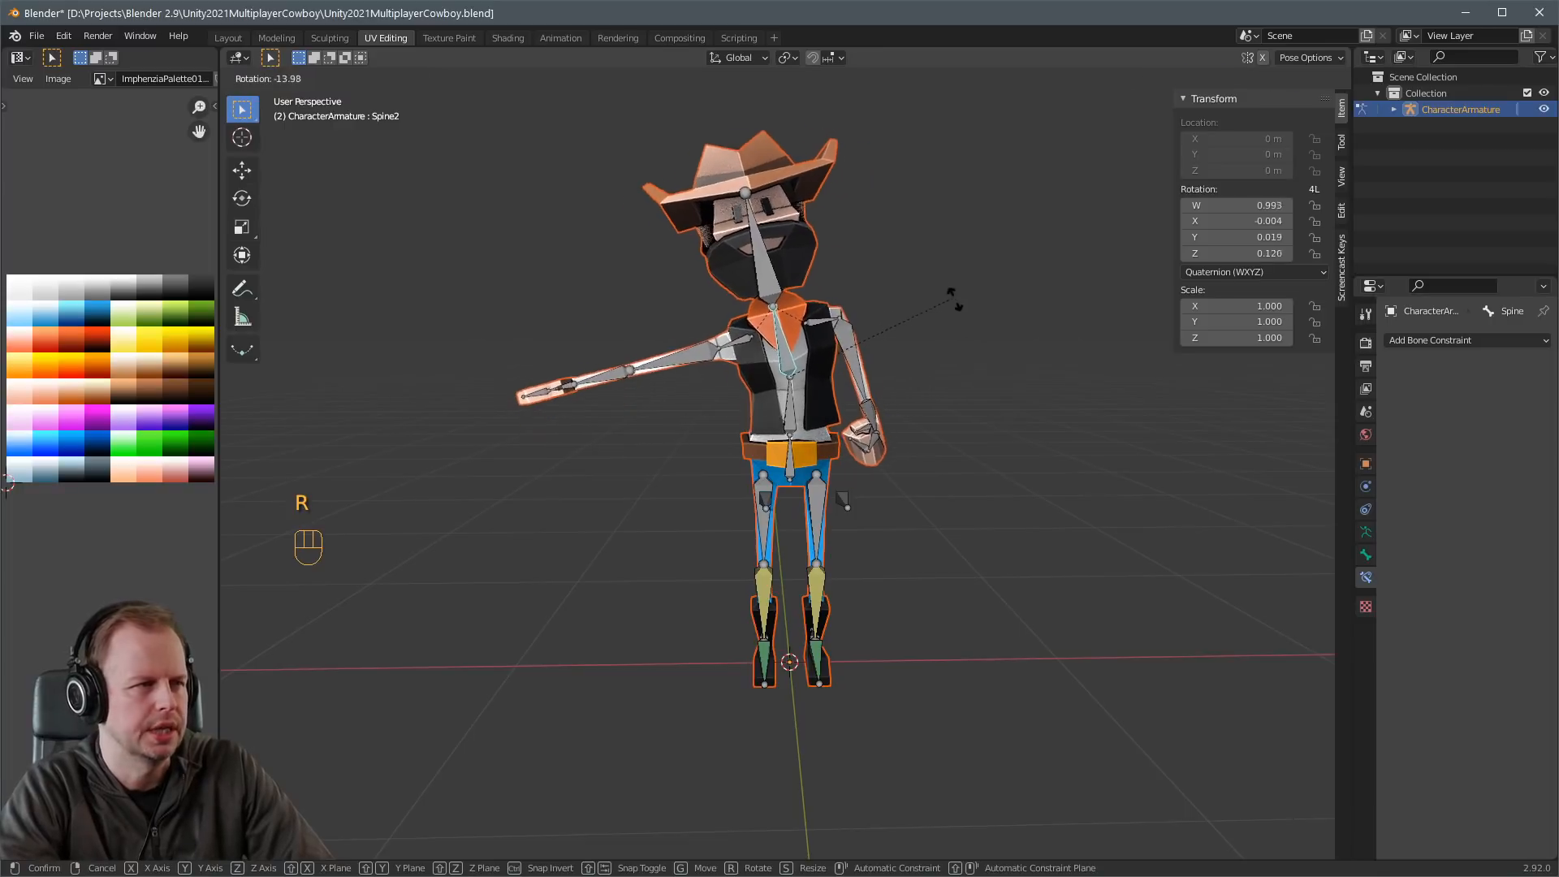
pyautogui.click(903, 241)
pyautogui.moveTo(904, 240); pyautogui.dragTo(888, 292, button='middle')
pyautogui.press('r')
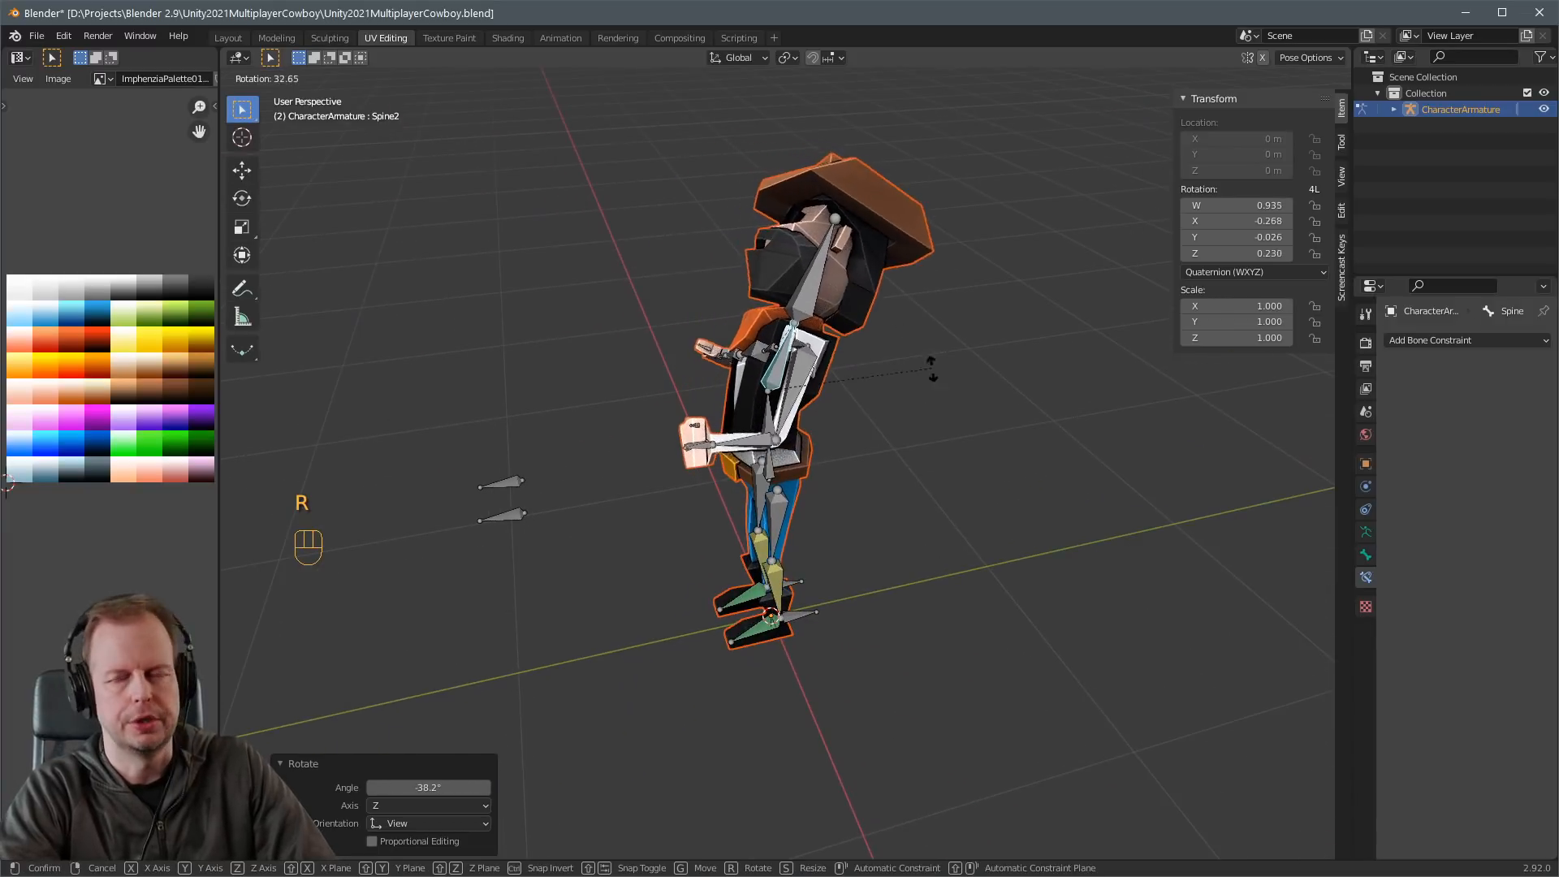
pyautogui.click(927, 377)
pyautogui.moveTo(927, 377); pyautogui.dragTo(1082, 284, button='middle')
pyautogui.press('r')
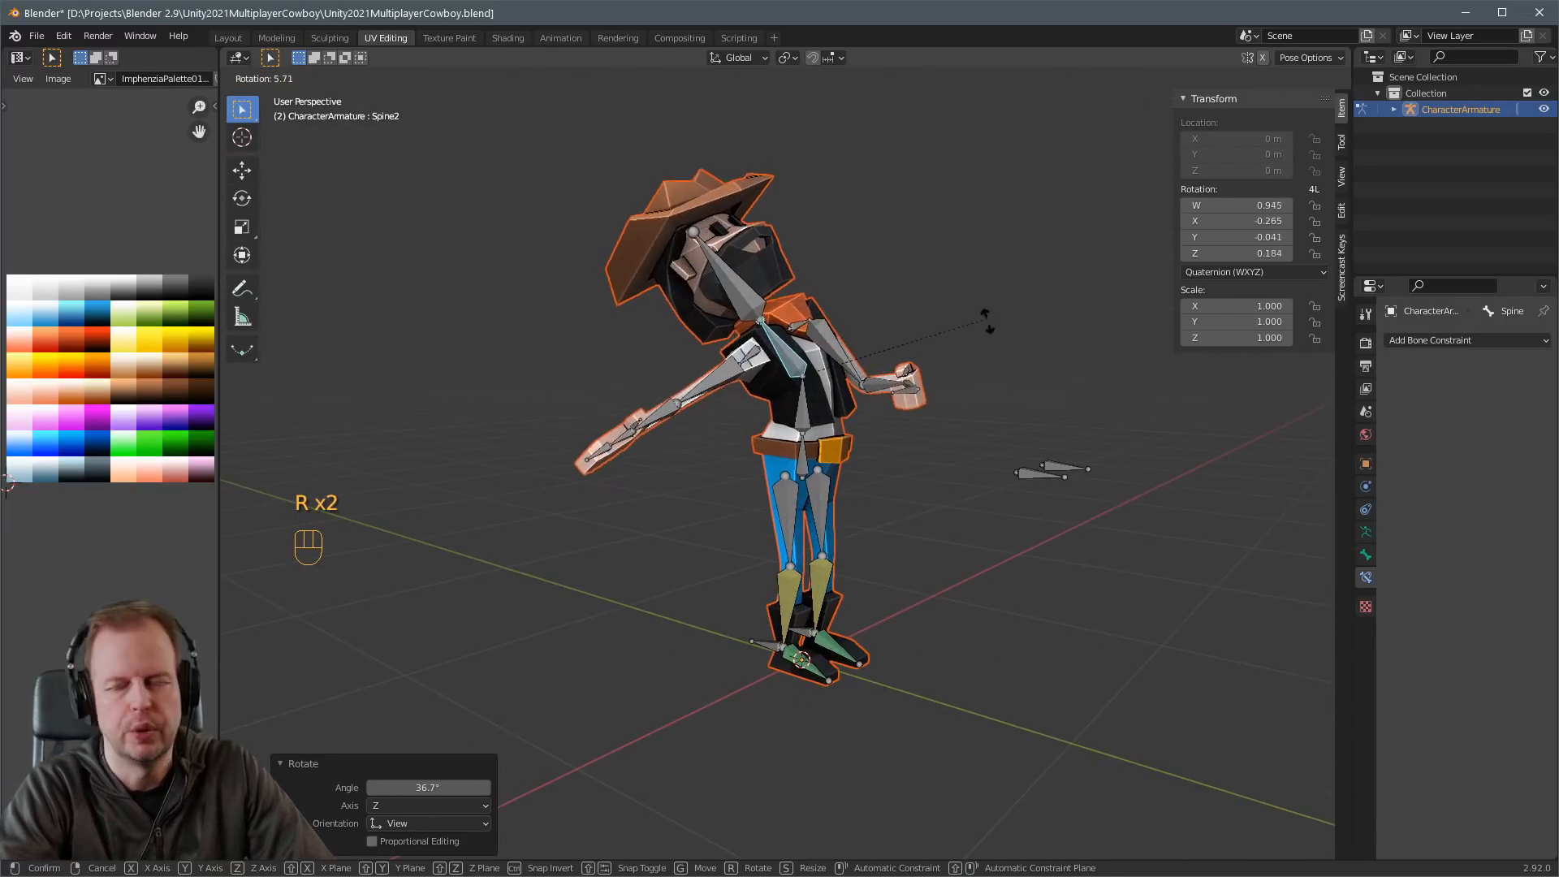
pyautogui.rightClick(978, 345)
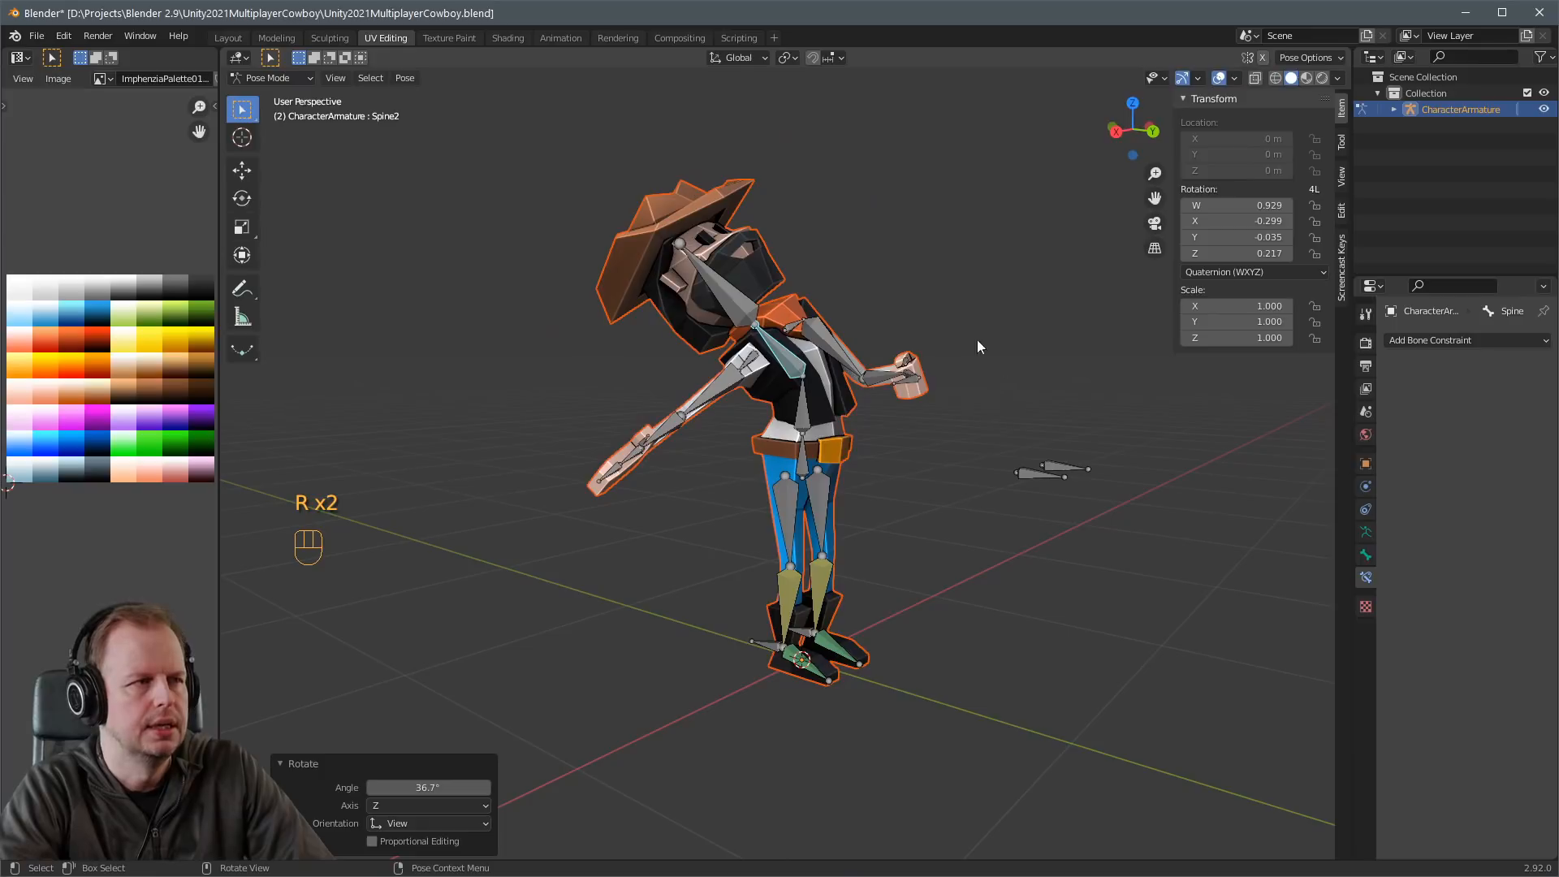
# Rotate the Head bone about 45° backward as seen from the character's side.
pyautogui.click(725, 287)
pyautogui.press('r')
pyautogui.rightClick(799, 265)
pyautogui.moveTo(800, 265); pyautogui.dragTo(862, 278, button='middle')
pyautogui.press('r')
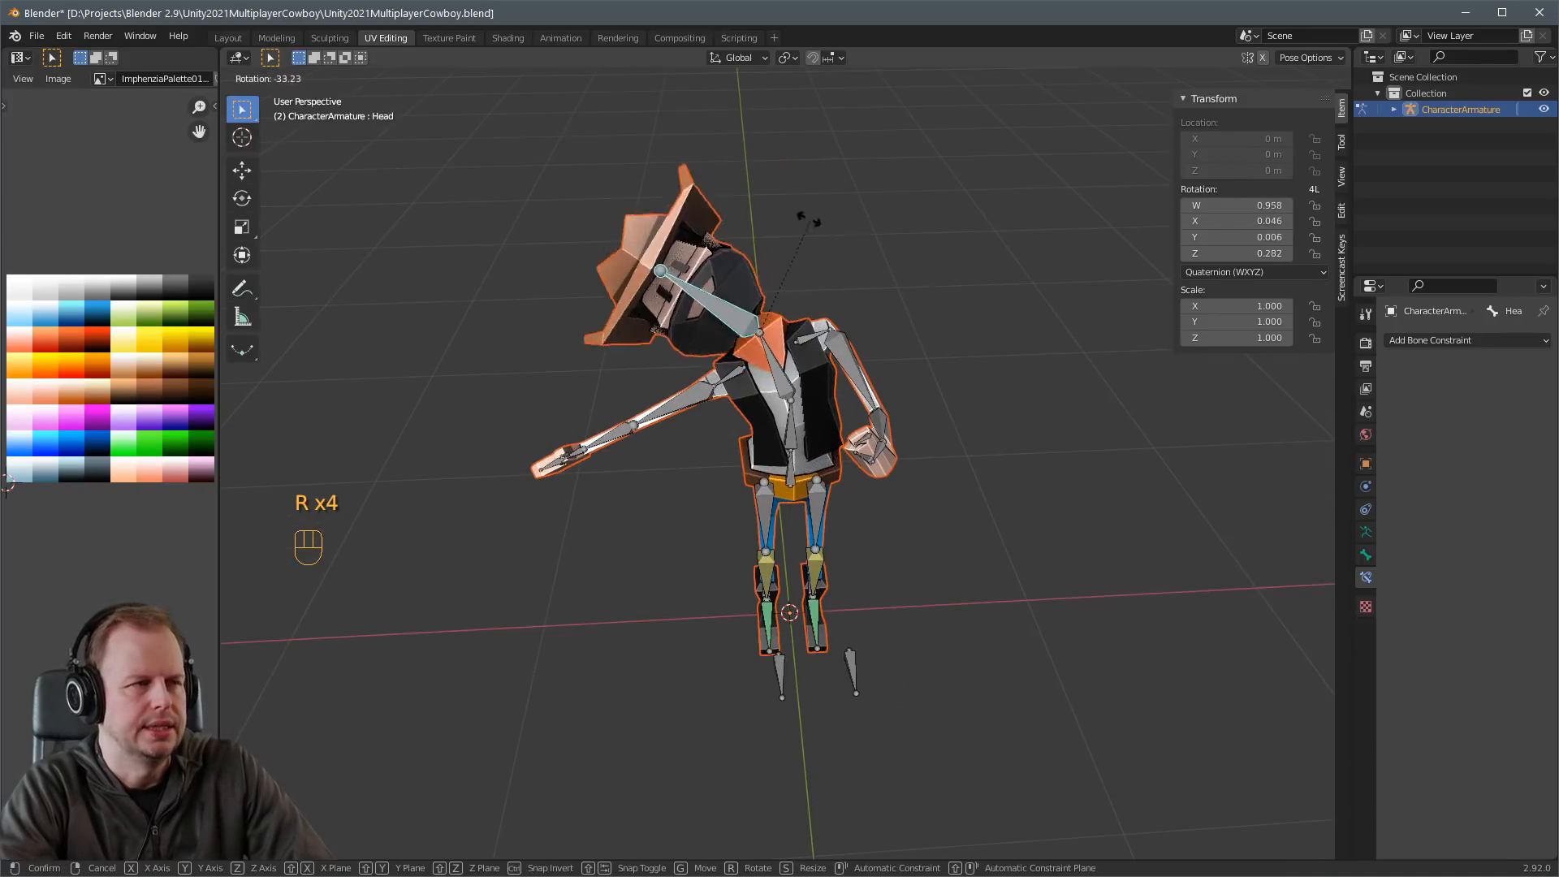
pyautogui.rightClick(883, 302)
pyautogui.moveTo(883, 302); pyautogui.dragTo(710, 248, button='middle')
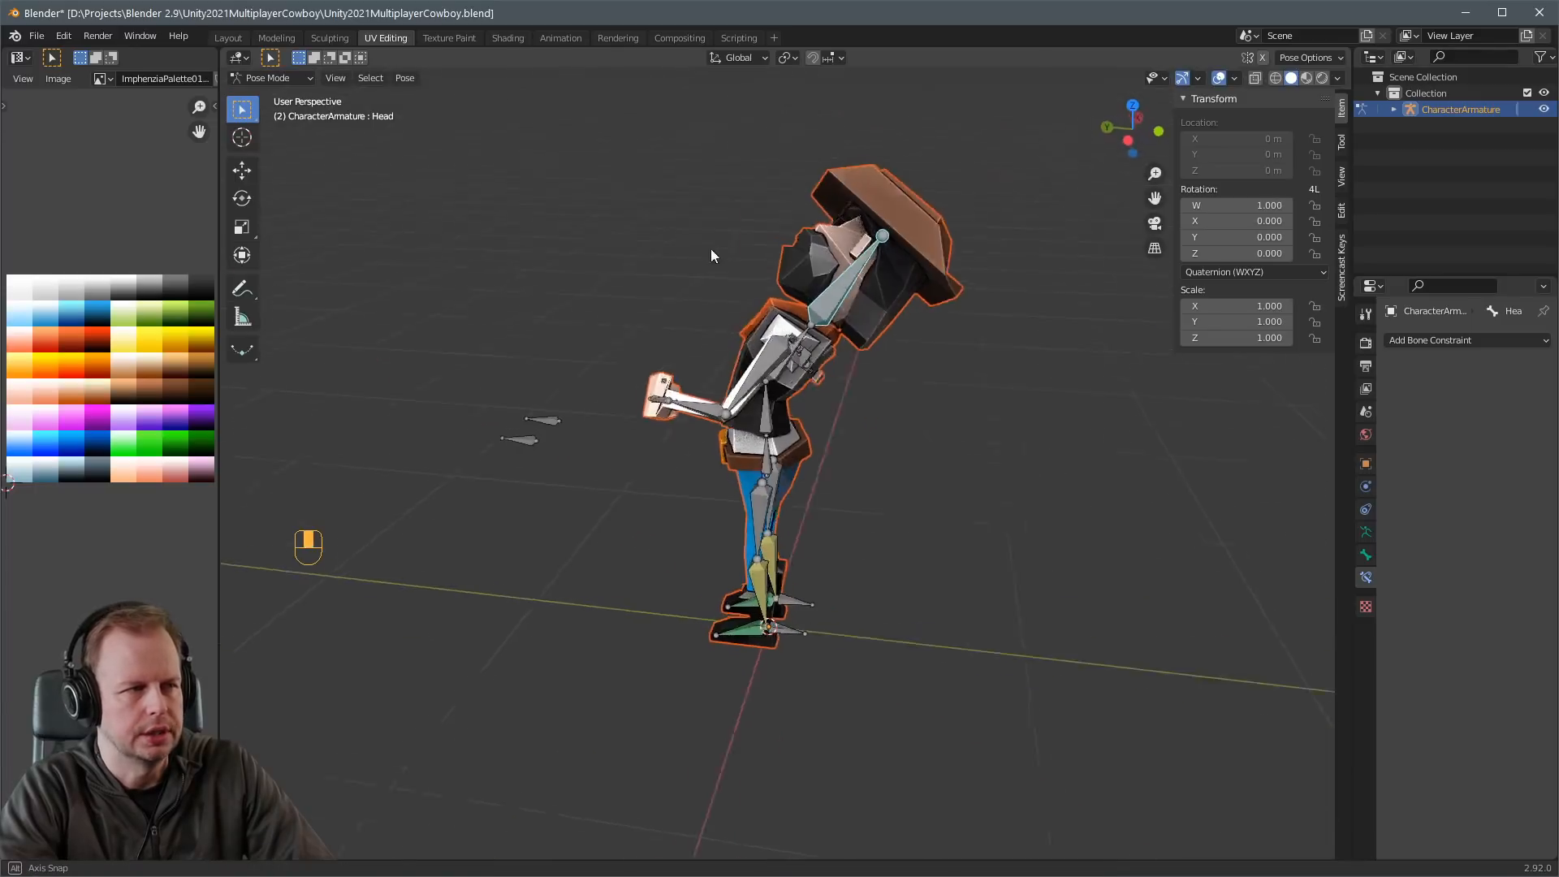
pyautogui.press('r')
pyautogui.click(932, 331)
pyautogui.moveTo(933, 331); pyautogui.dragTo(926, 443, button='middle')
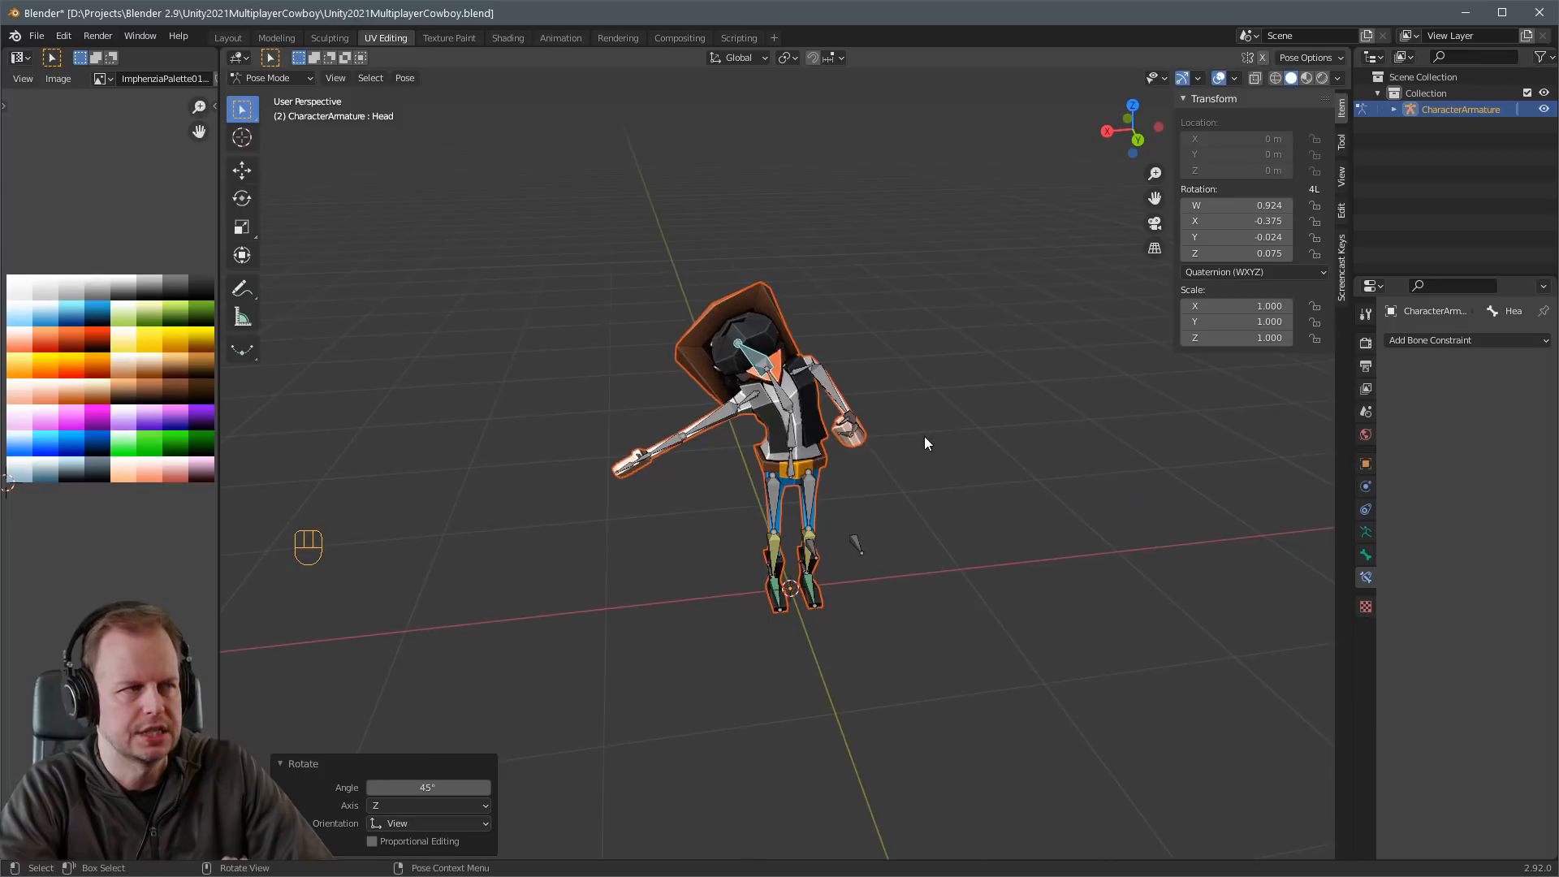
# Toggle the armature between Edit Mode and Pose Mode to compare its rest position with the pose.
pyautogui.scroll(6, 924, 435)
pyautogui.moveTo(942, 362)
pyautogui.mouseDown(button='middle')
pyautogui.moveTo(957, 371)
pyautogui.moveTo(932, 368)
pyautogui.mouseUp(button='middle')
pyautogui.press('Tab')
pyautogui.press('Tab')
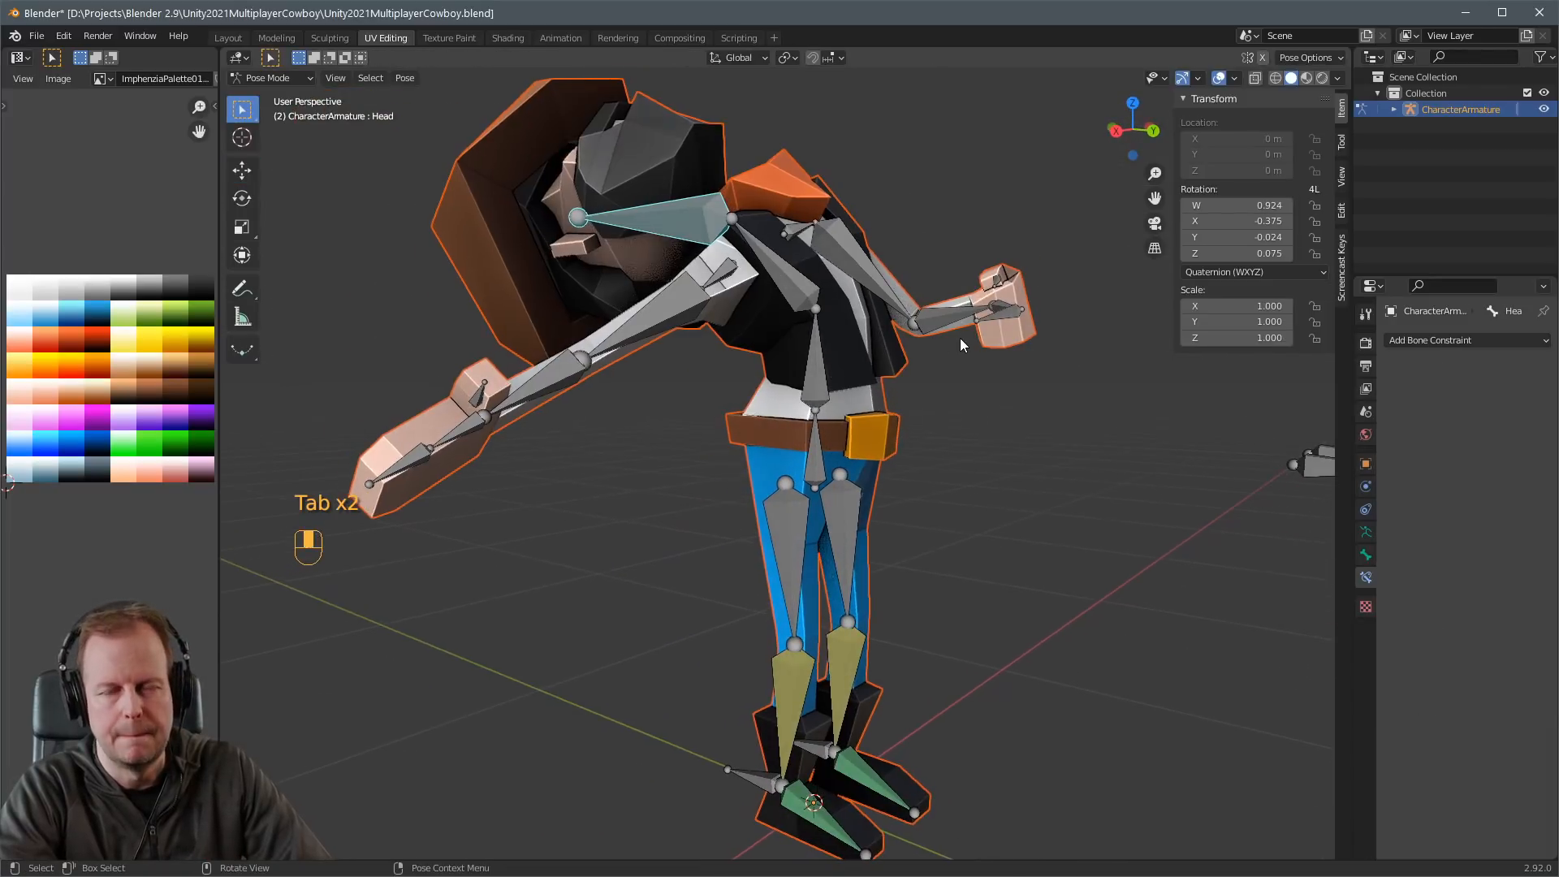
pyautogui.press('Tab')
pyautogui.press('Tab')
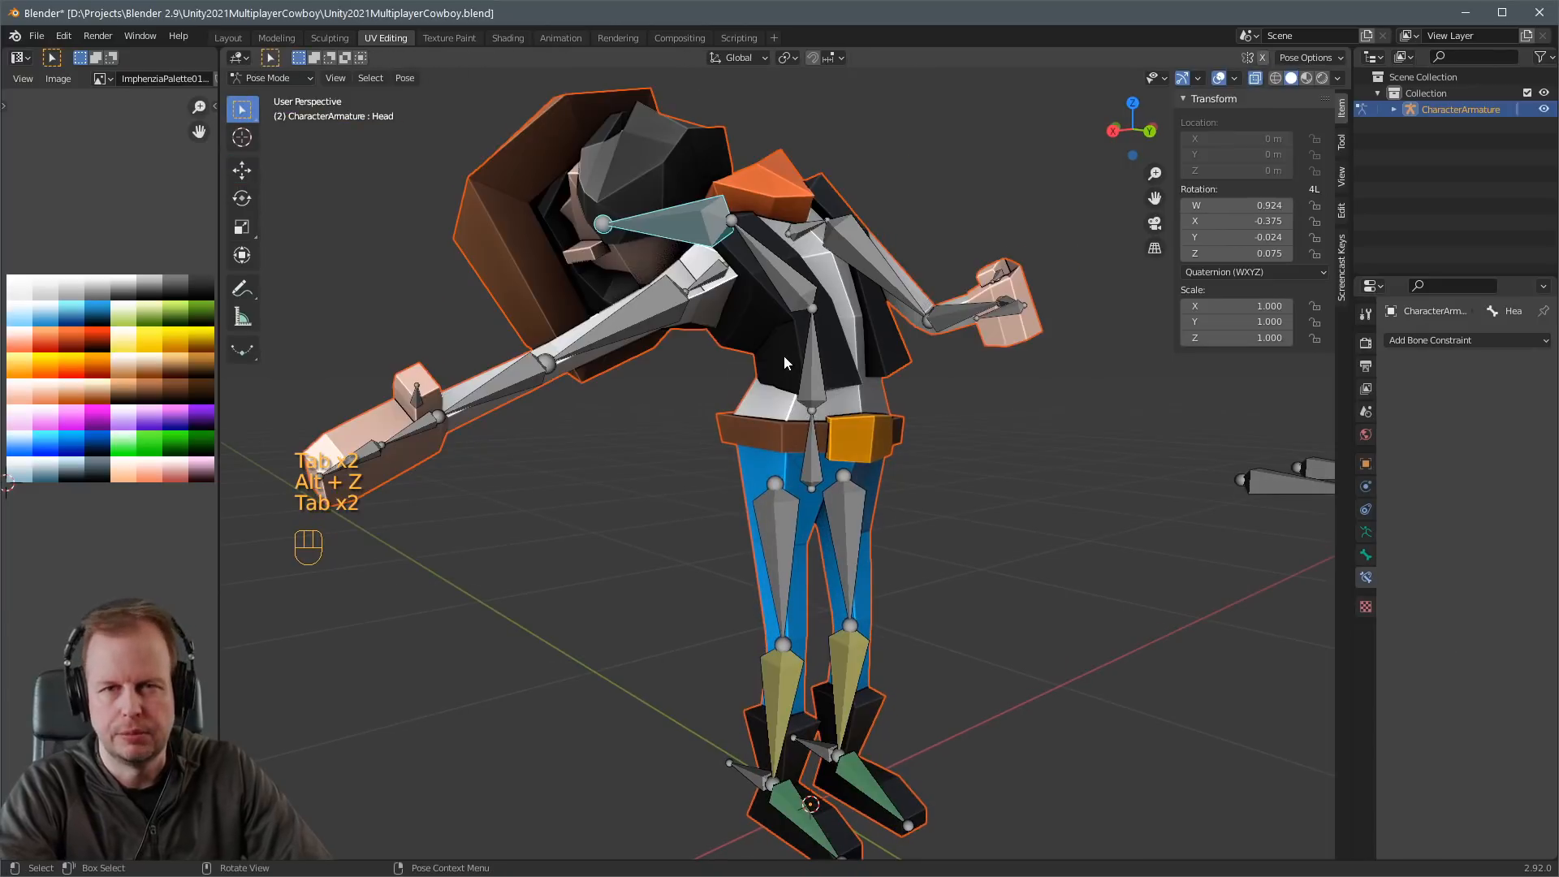
pyautogui.press('Tab')
pyautogui.press('Tab')
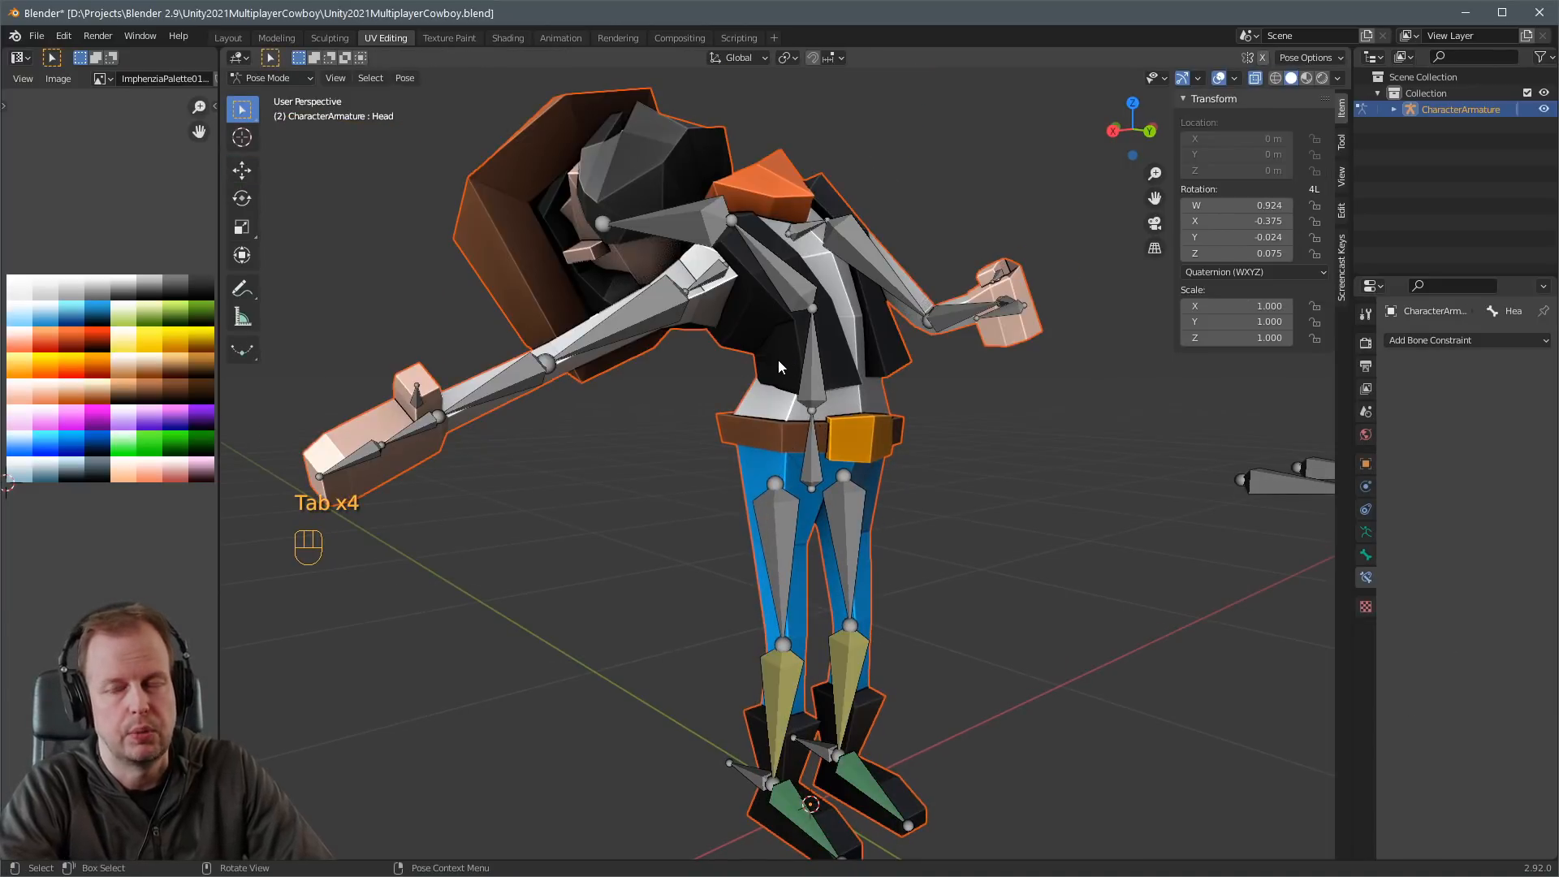
# Select the Spine1 bone, return to Object Mode, and put the Cowboy mesh in Weight Paint mode with the armature also selected.
pyautogui.keyDown('shift'); pyautogui.click(819, 336); pyautogui.keyUp('shift')
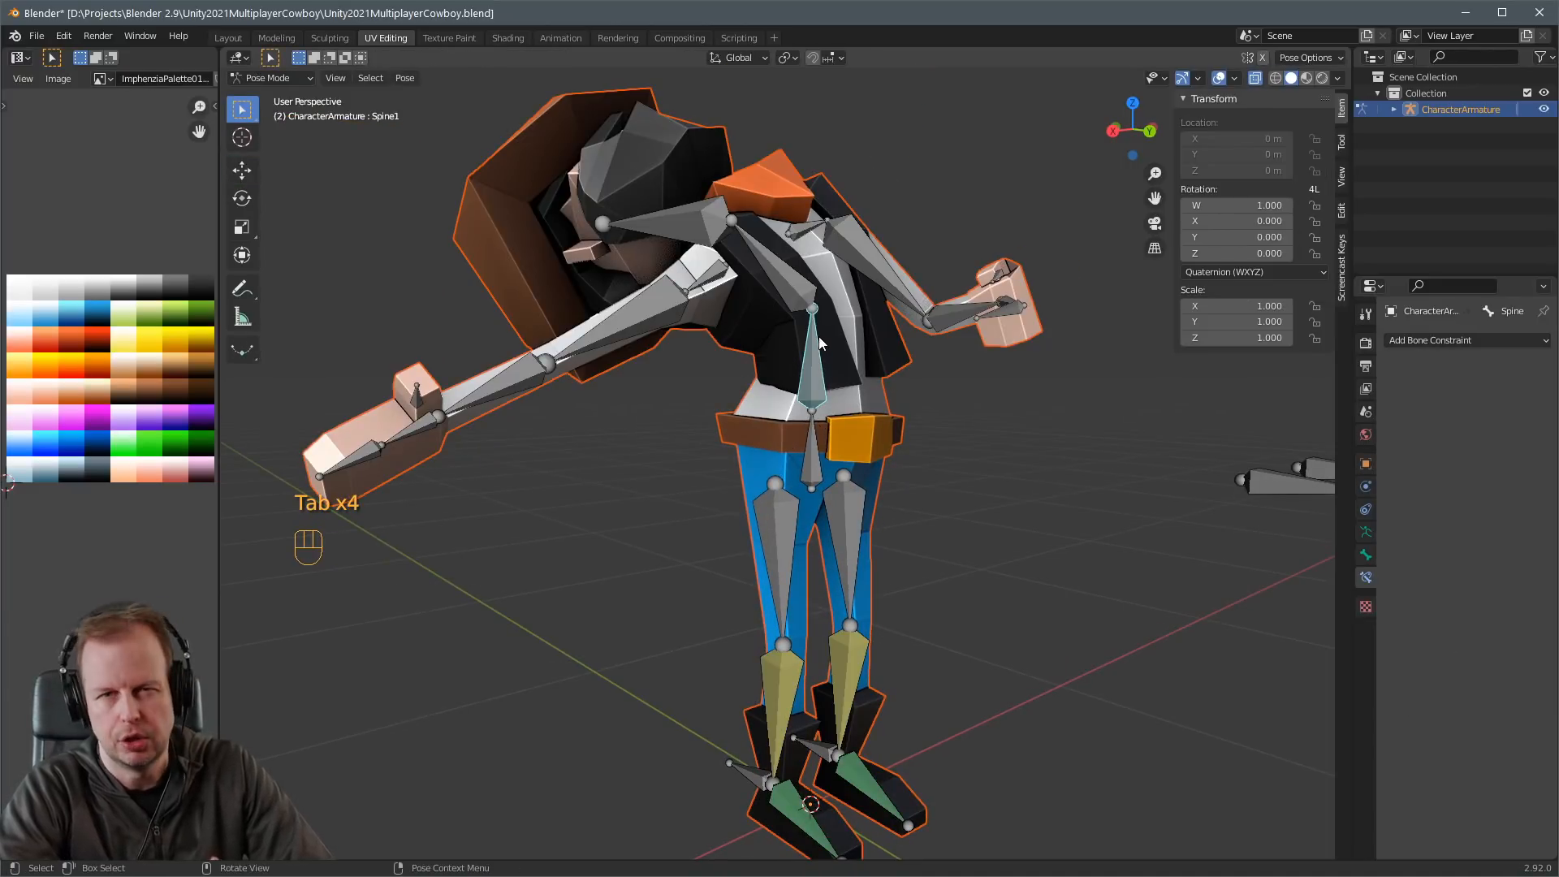
pyautogui.hotkey('ctrl', 'Tab')
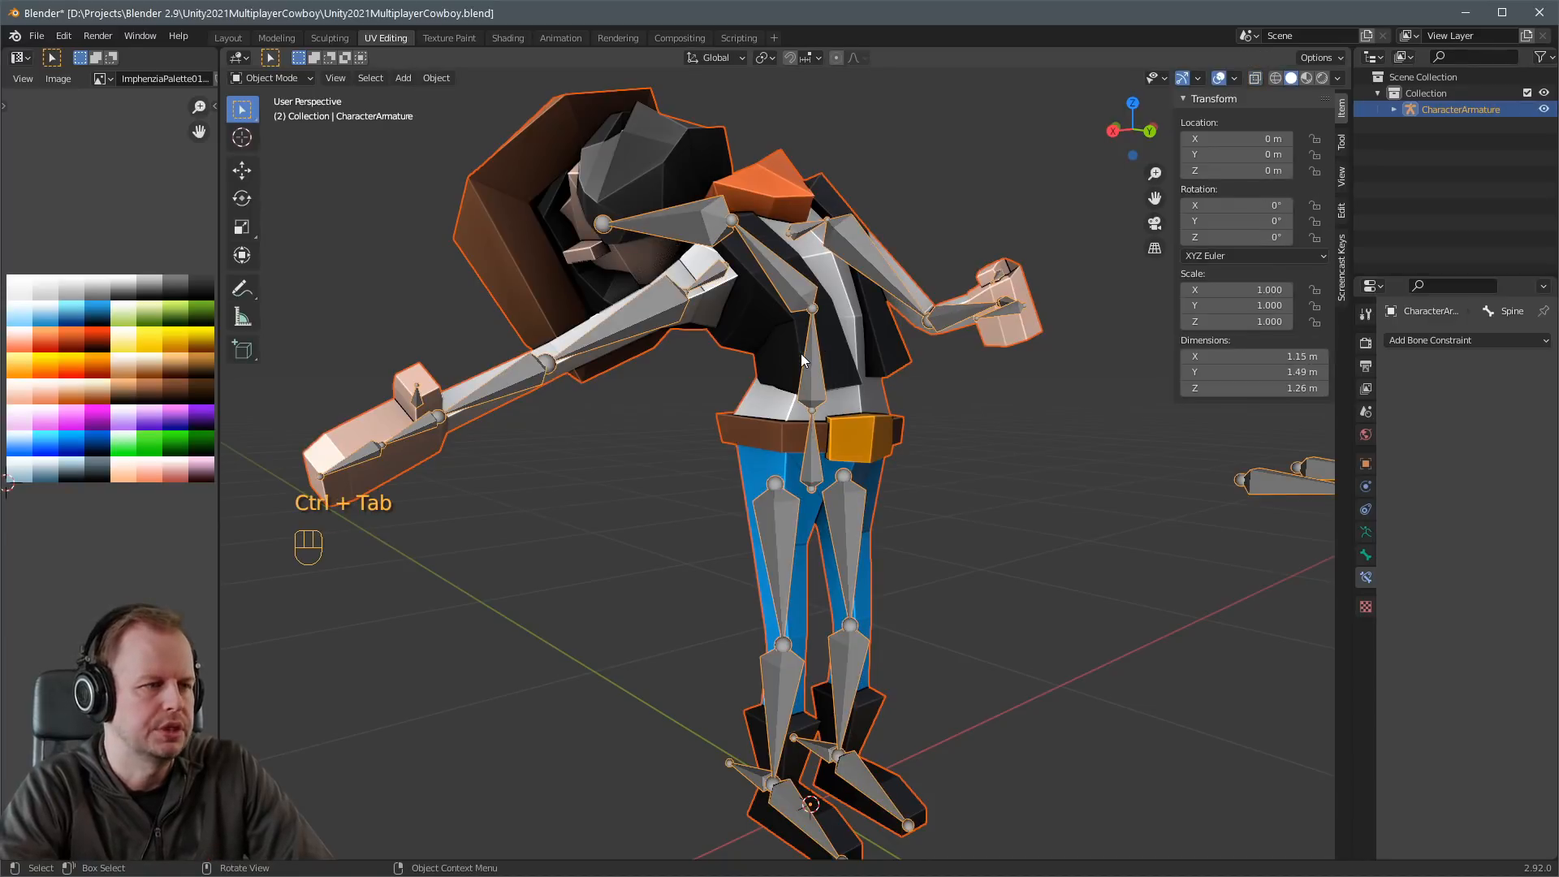
pyautogui.hotkey('ctrl', 'Tab')
pyautogui.hotkey('ctrl', 'Tab')
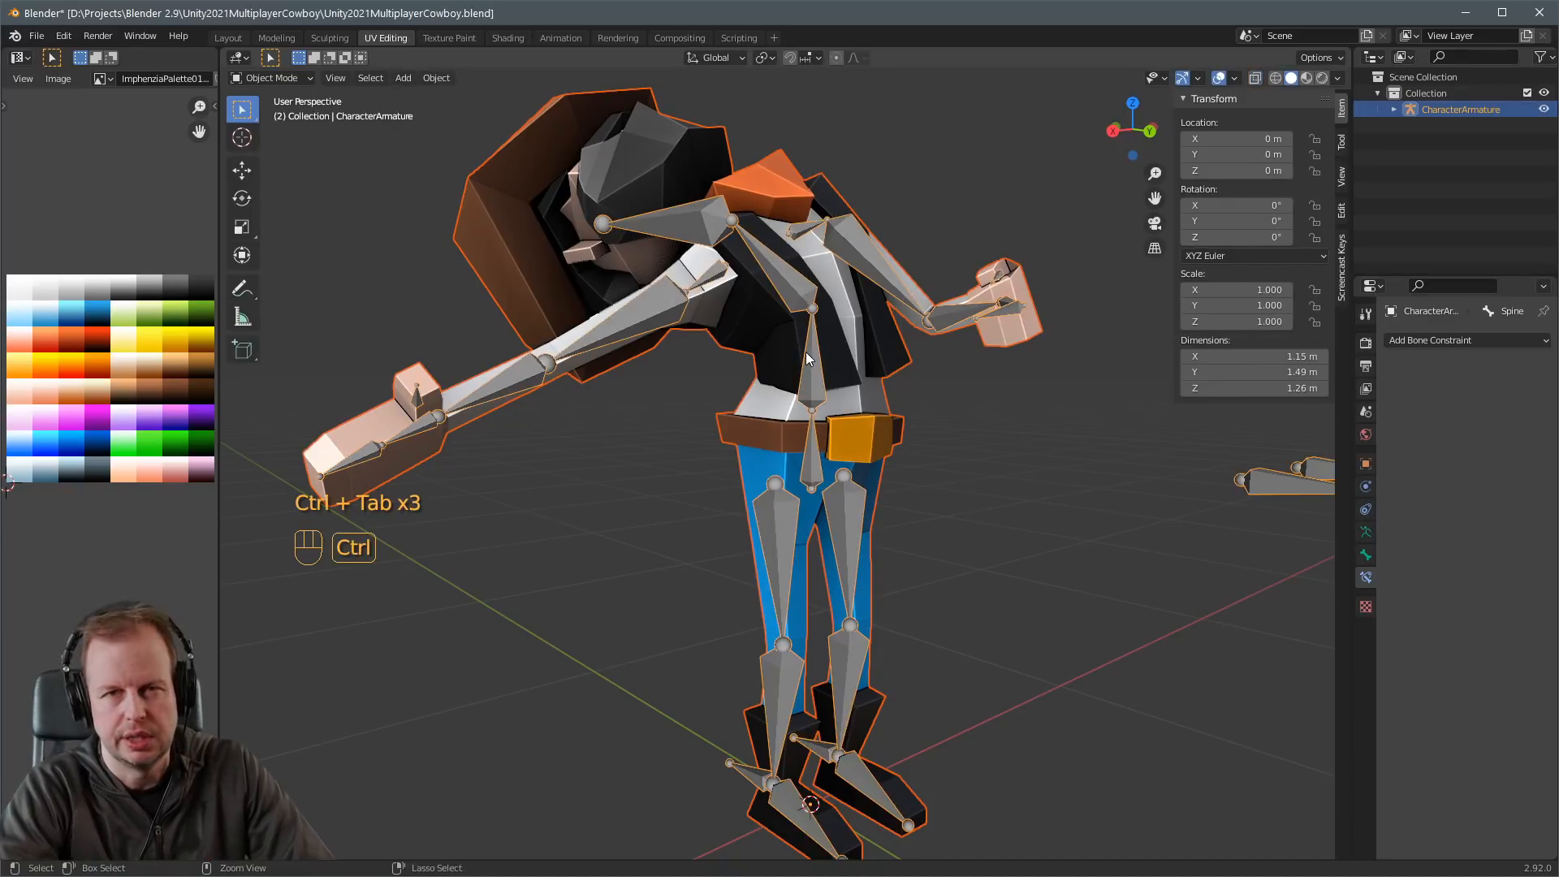
pyautogui.keyDown('shift'); pyautogui.click(810, 358); pyautogui.keyUp('shift')
pyautogui.keyDown('shift'); pyautogui.click(814, 361); pyautogui.keyUp('shift')
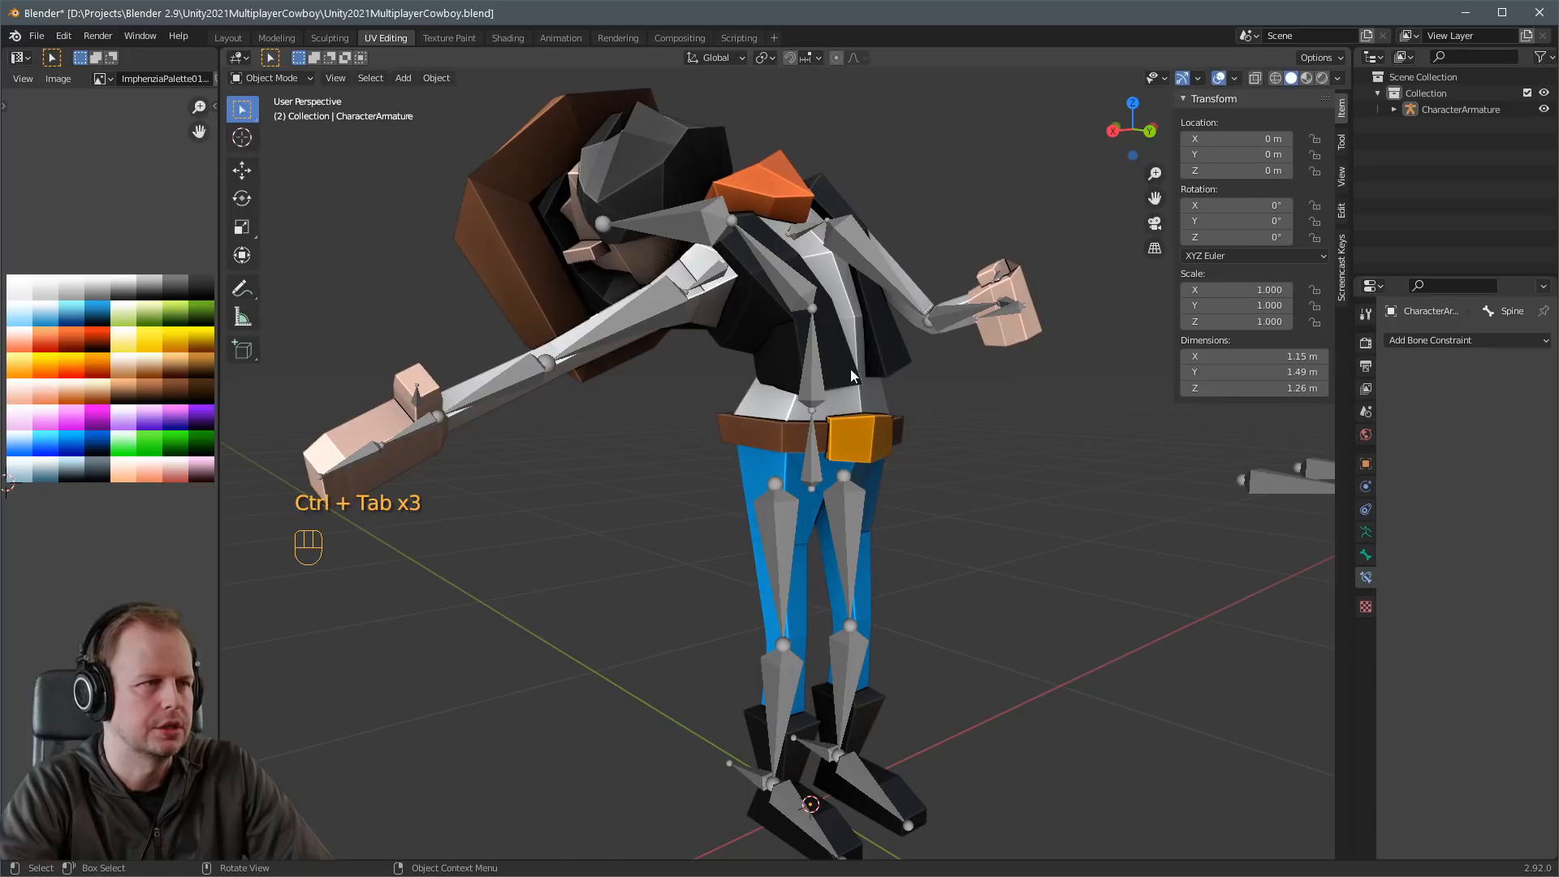
pyautogui.keyDown('shift'); pyautogui.click(767, 339); pyautogui.keyUp('shift')
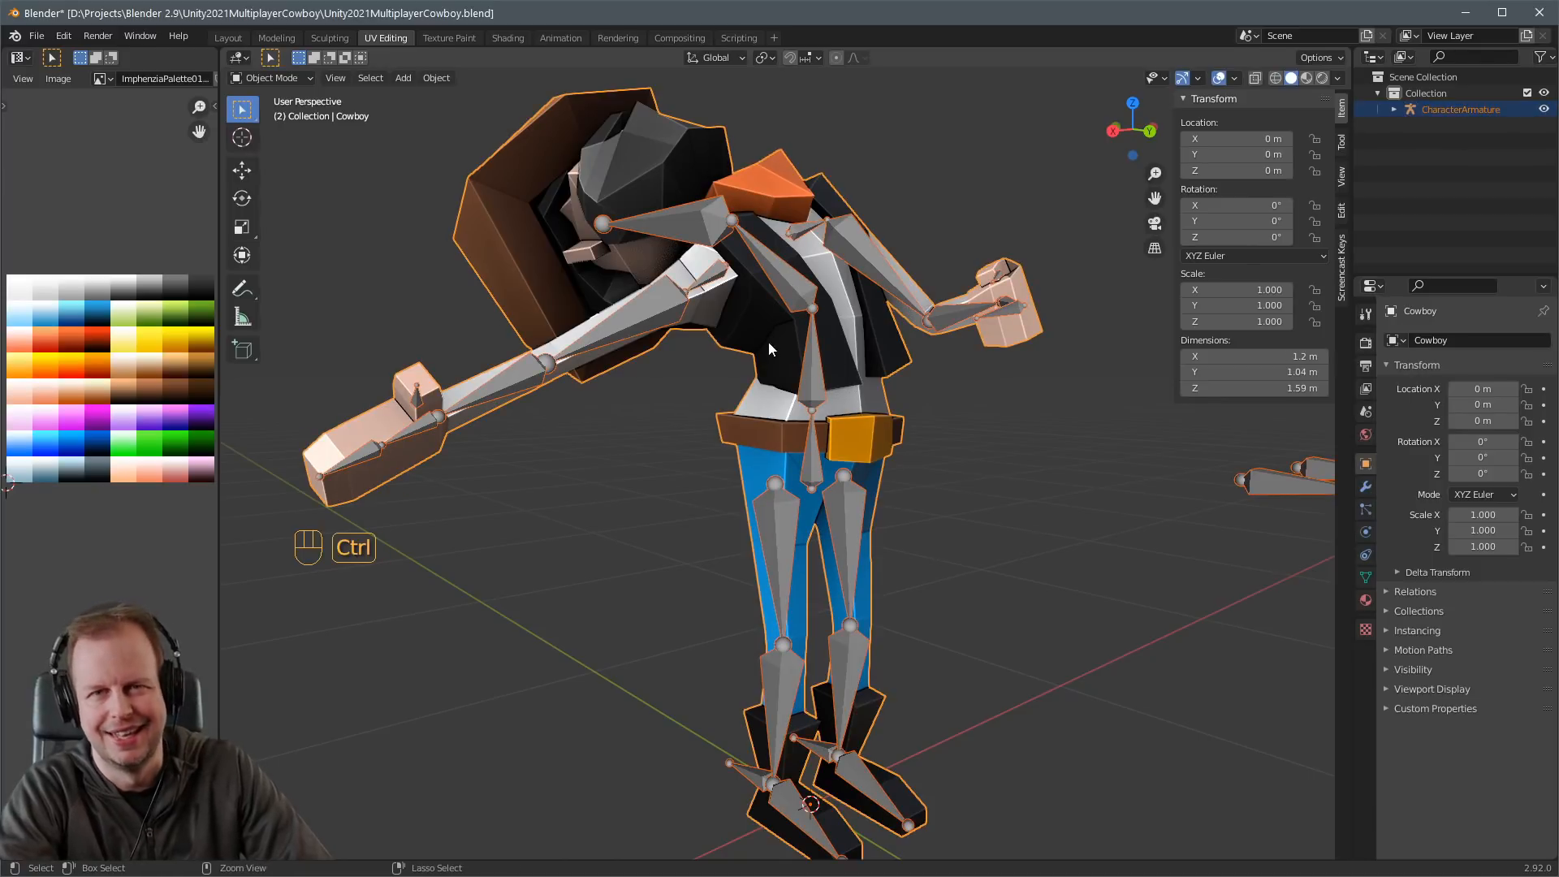
pyautogui.hotkey('ctrl', 'p')
pyautogui.click(768, 343)
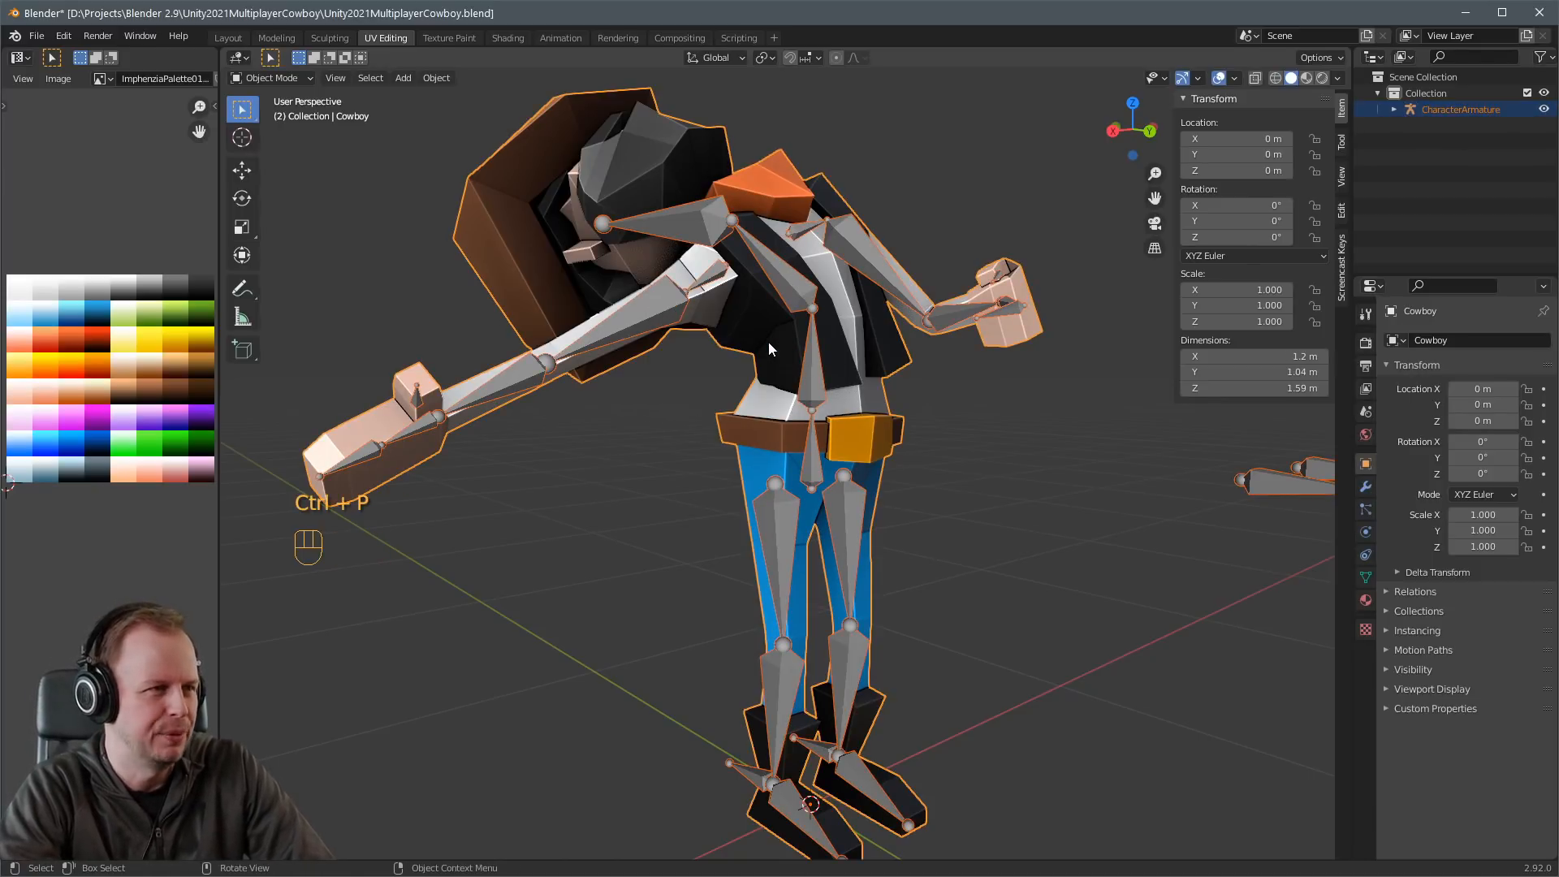
pyautogui.hotkey('ctrl', 'Tab')
pyautogui.click(699, 294)
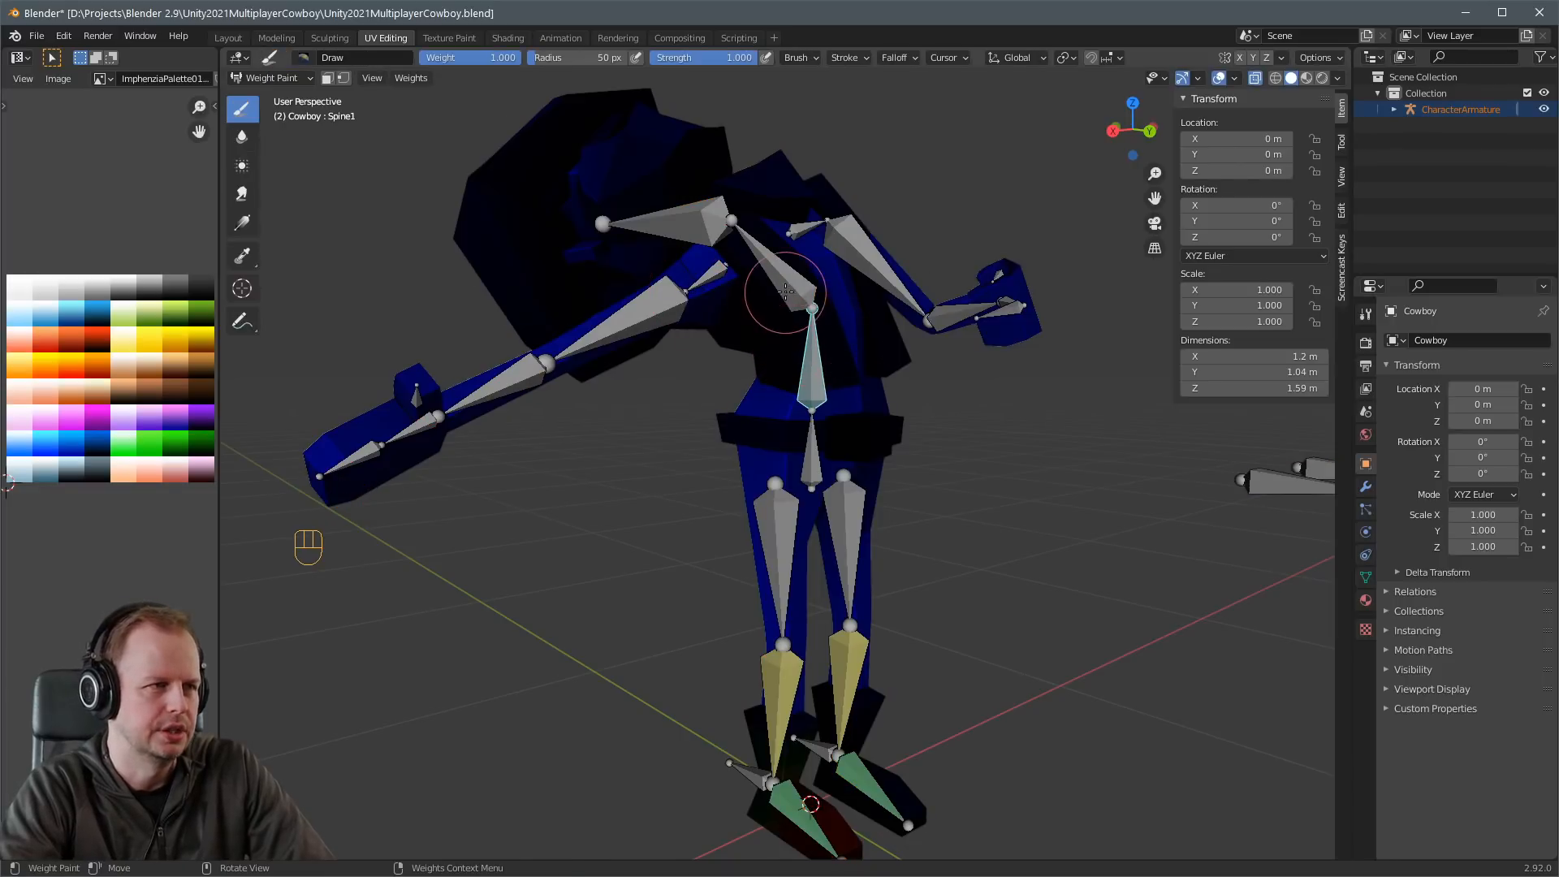
# Examine the vertex weights of the Spine2 and Spine1 bones on the cowboy's chest and waist.
pyautogui.moveTo(828, 294)
pyautogui.mouseDown(button='middle')
pyautogui.moveTo(804, 268)
pyautogui.moveTo(848, 315)
pyautogui.mouseUp(button='middle')
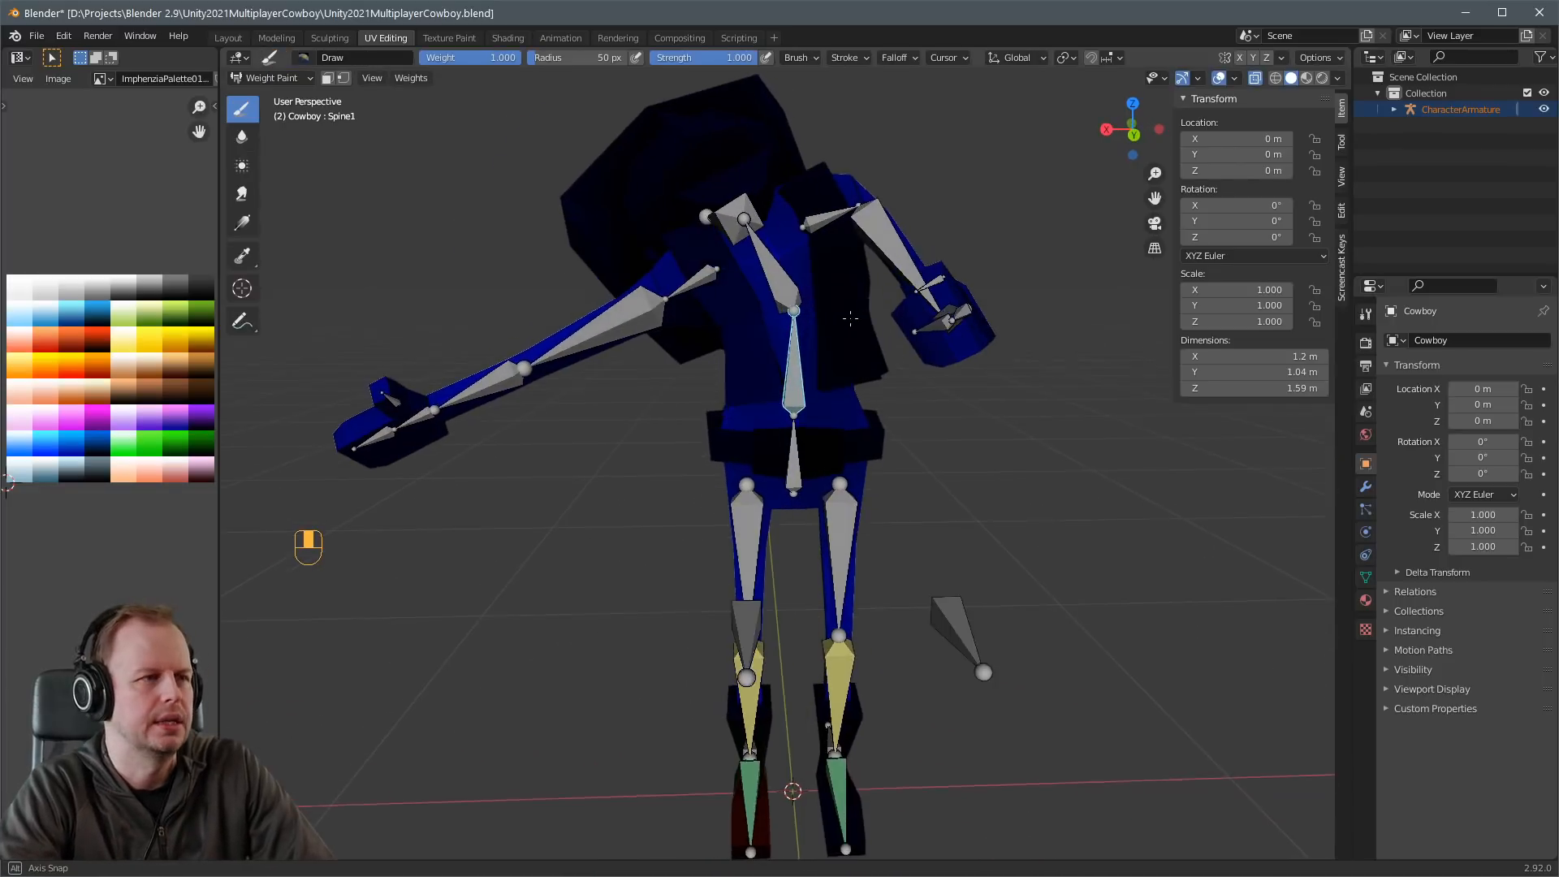
pyautogui.scroll(4, 851, 317)
pyautogui.keyDown('shift'); pyautogui.click(782, 194); pyautogui.keyUp('shift')
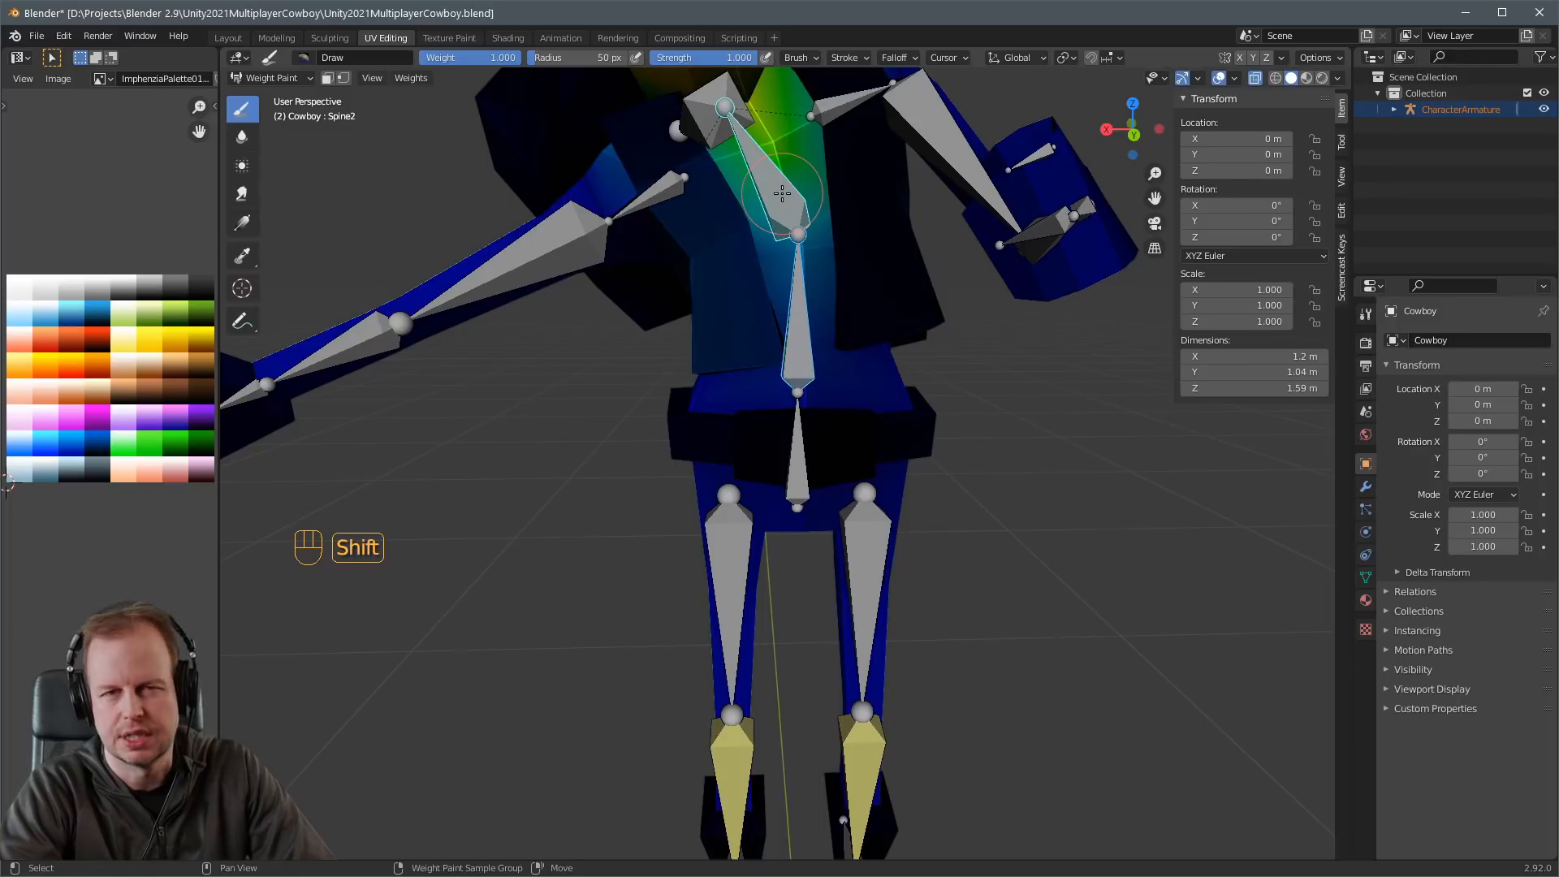
pyautogui.hotkey('ctrl', 'z')
pyautogui.keyDown('shift'); pyautogui.click(802, 326); pyautogui.keyUp('shift')
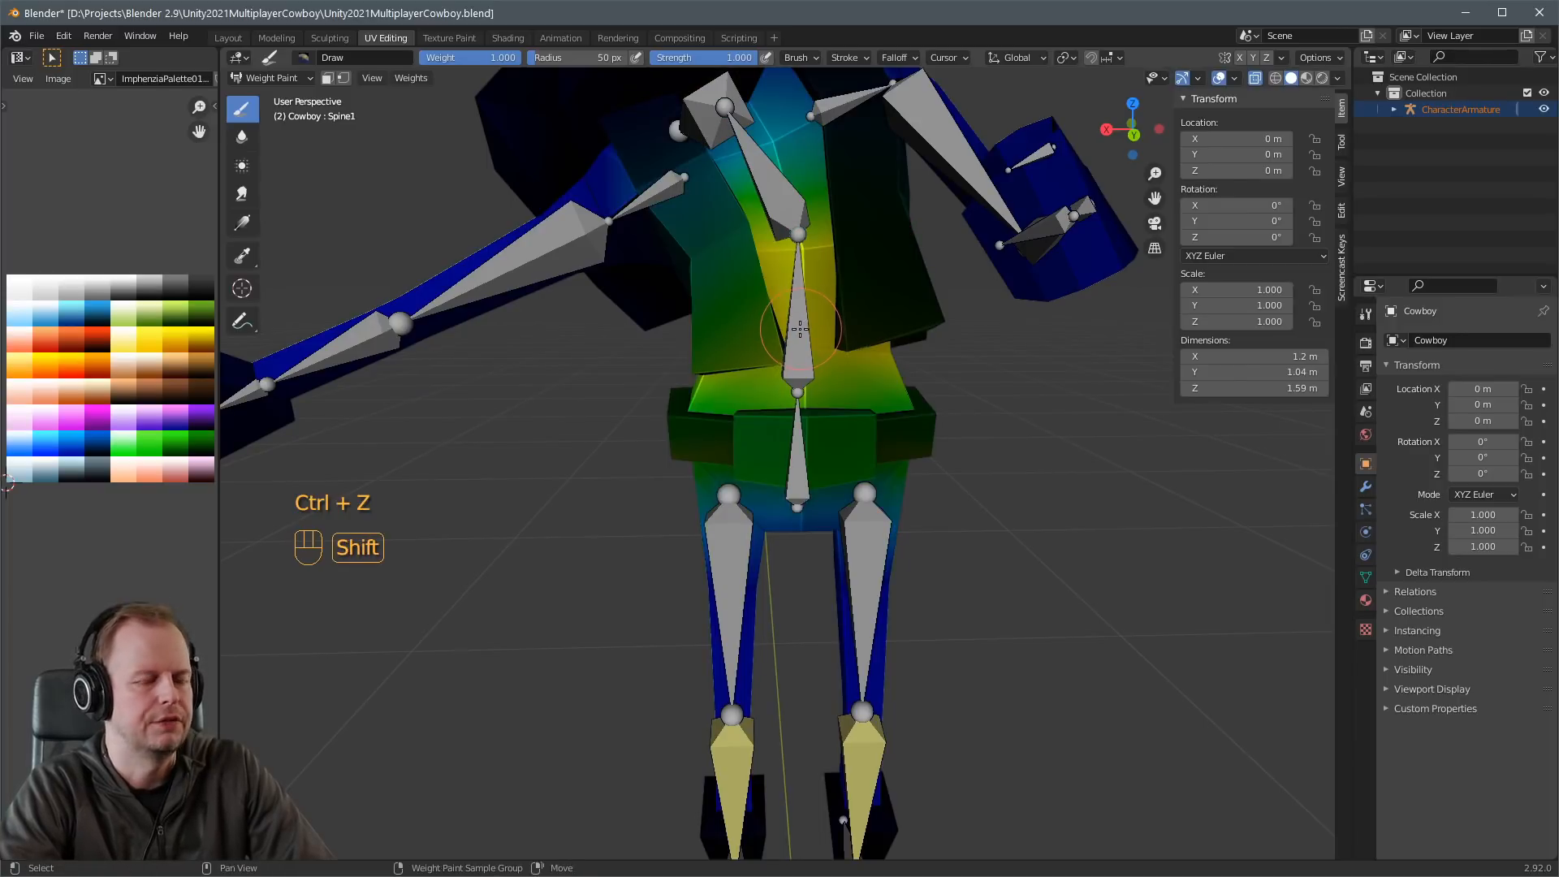
pyautogui.moveTo(789, 320)
pyautogui.mouseDown(button='middle')
pyautogui.moveTo(856, 300)
pyautogui.moveTo(583, 394)
pyautogui.mouseUp(button='middle')
pyautogui.scroll(2, 856, 301)
pyautogui.scroll(1, 583, 393)
pyautogui.moveTo(583, 394); pyautogui.dragTo(613, 362, button='middle')
pyautogui.moveTo(655, 348); pyautogui.dragTo(664, 331, button='middle')
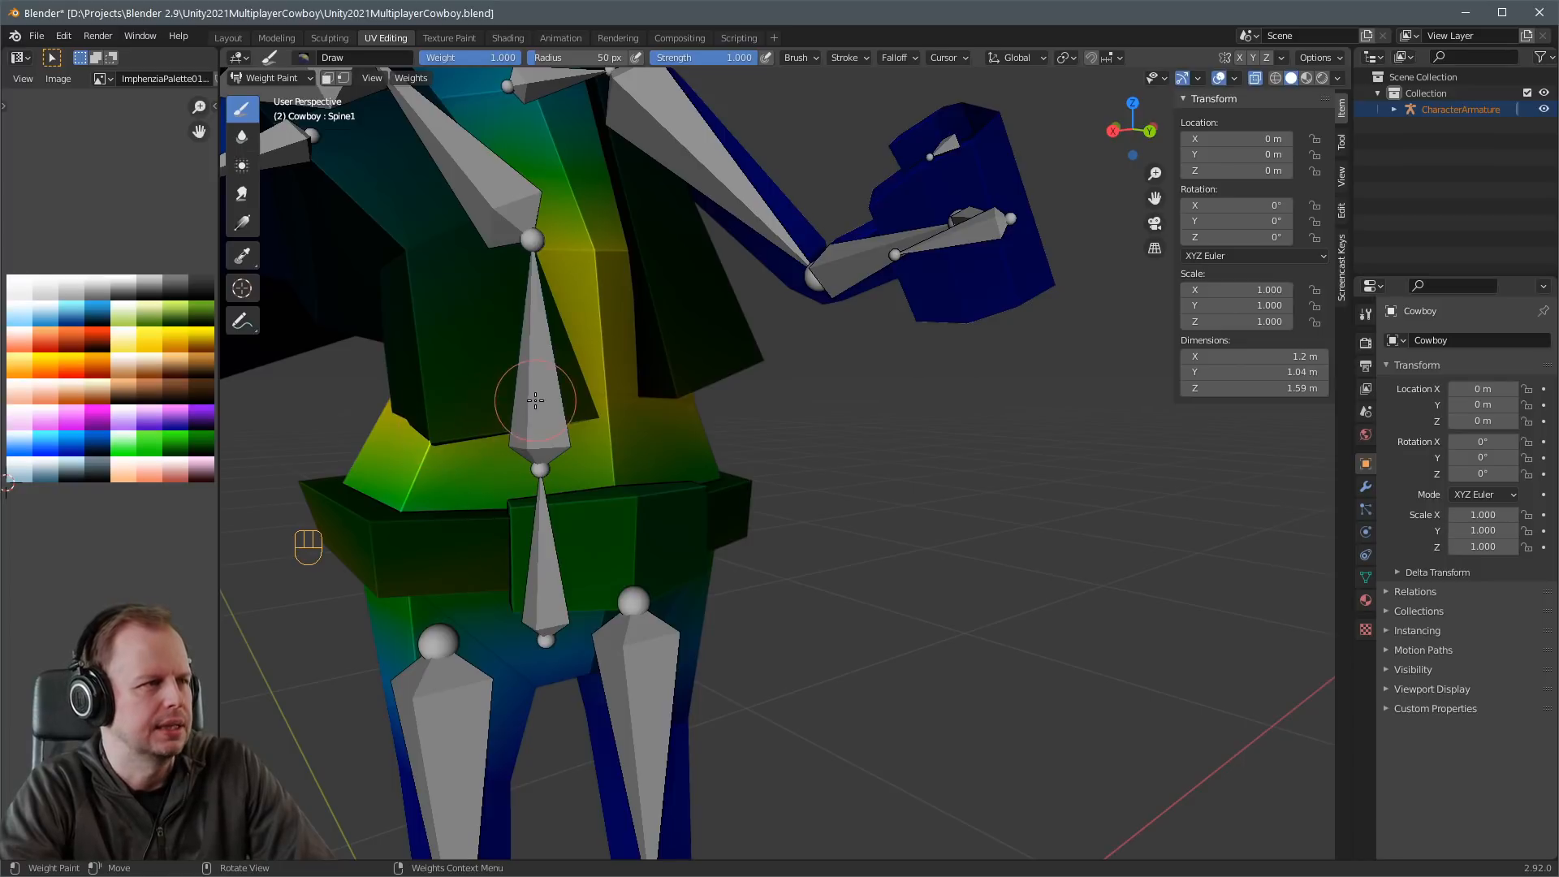
# Leave Weight Paint mode and open the Cowboy mesh in Edit Mode.
pyautogui.moveTo(443, 376); pyautogui.dragTo(527, 352, button='middle')
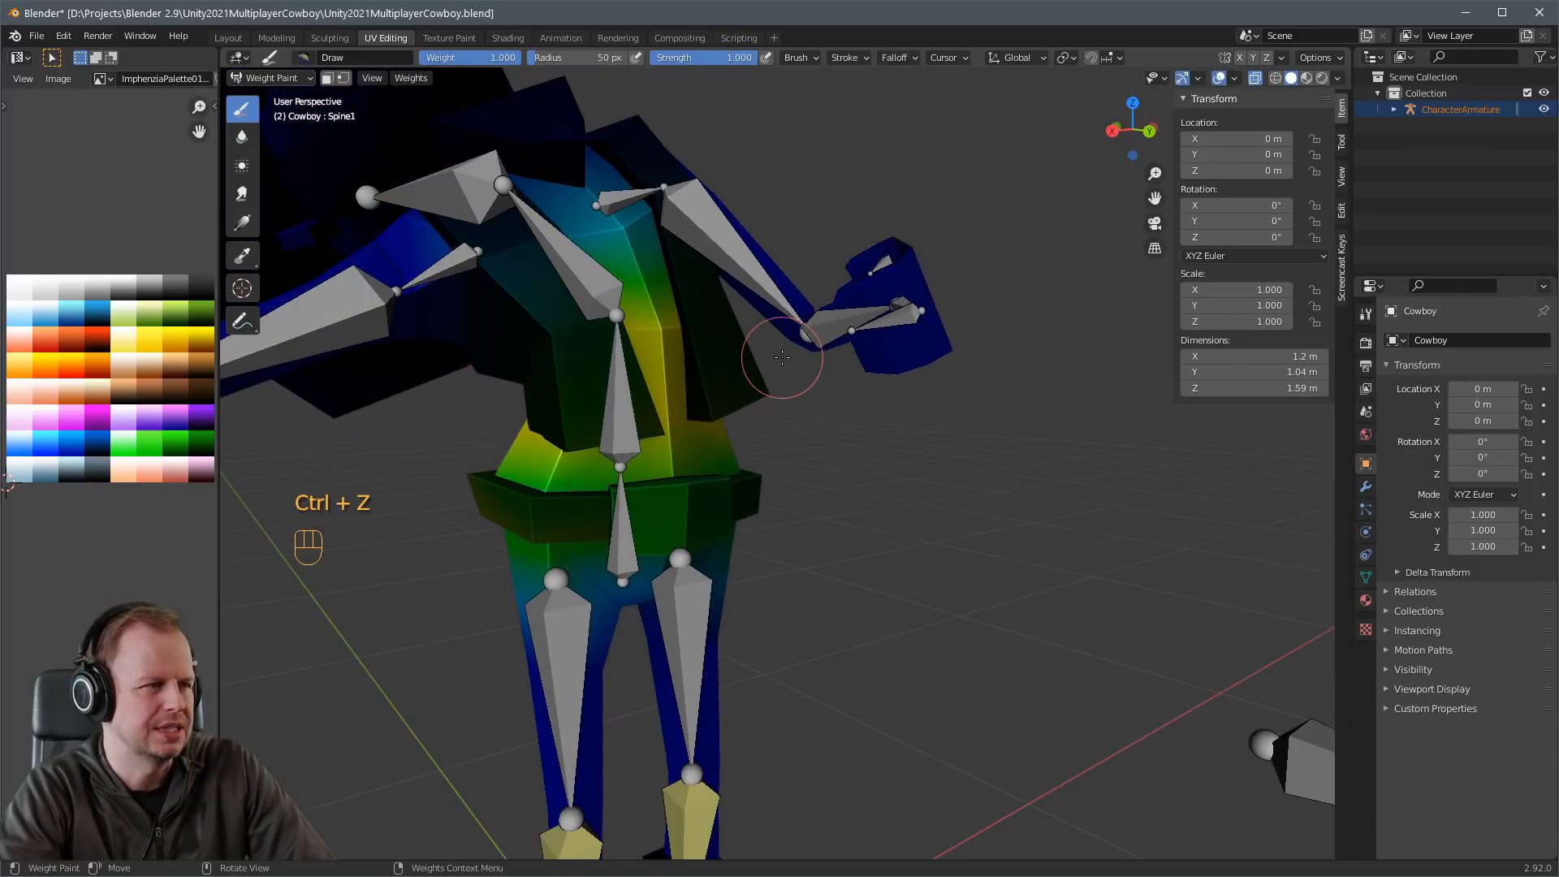
pyautogui.hotkey('ctrl', 'Tab')
pyautogui.hotkey('ctrl', 'Tab')
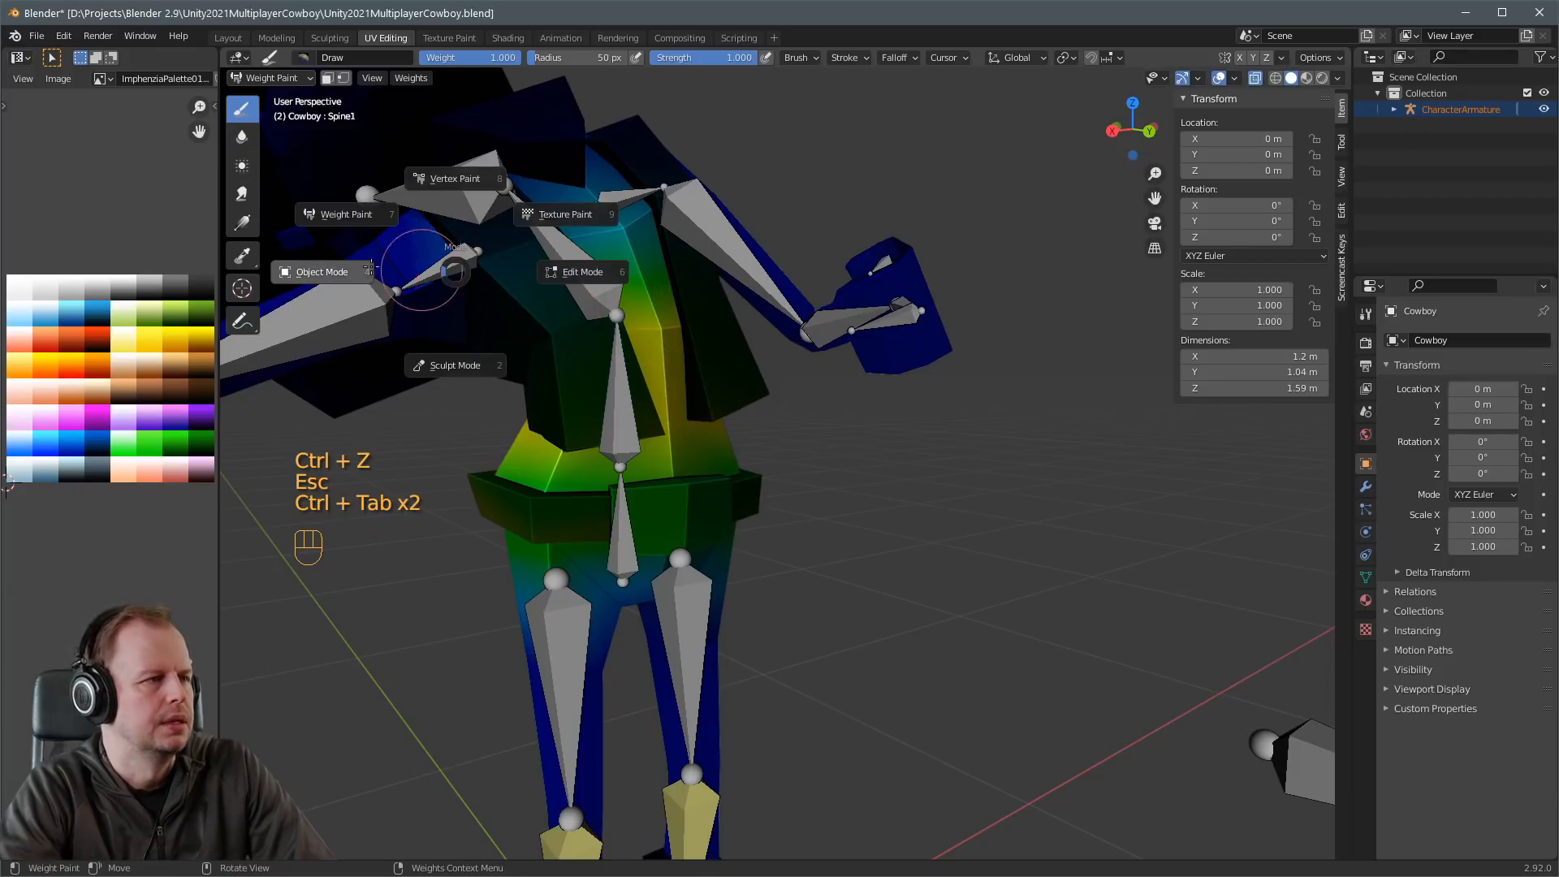
pyautogui.click(379, 306)
pyautogui.press('Tab')
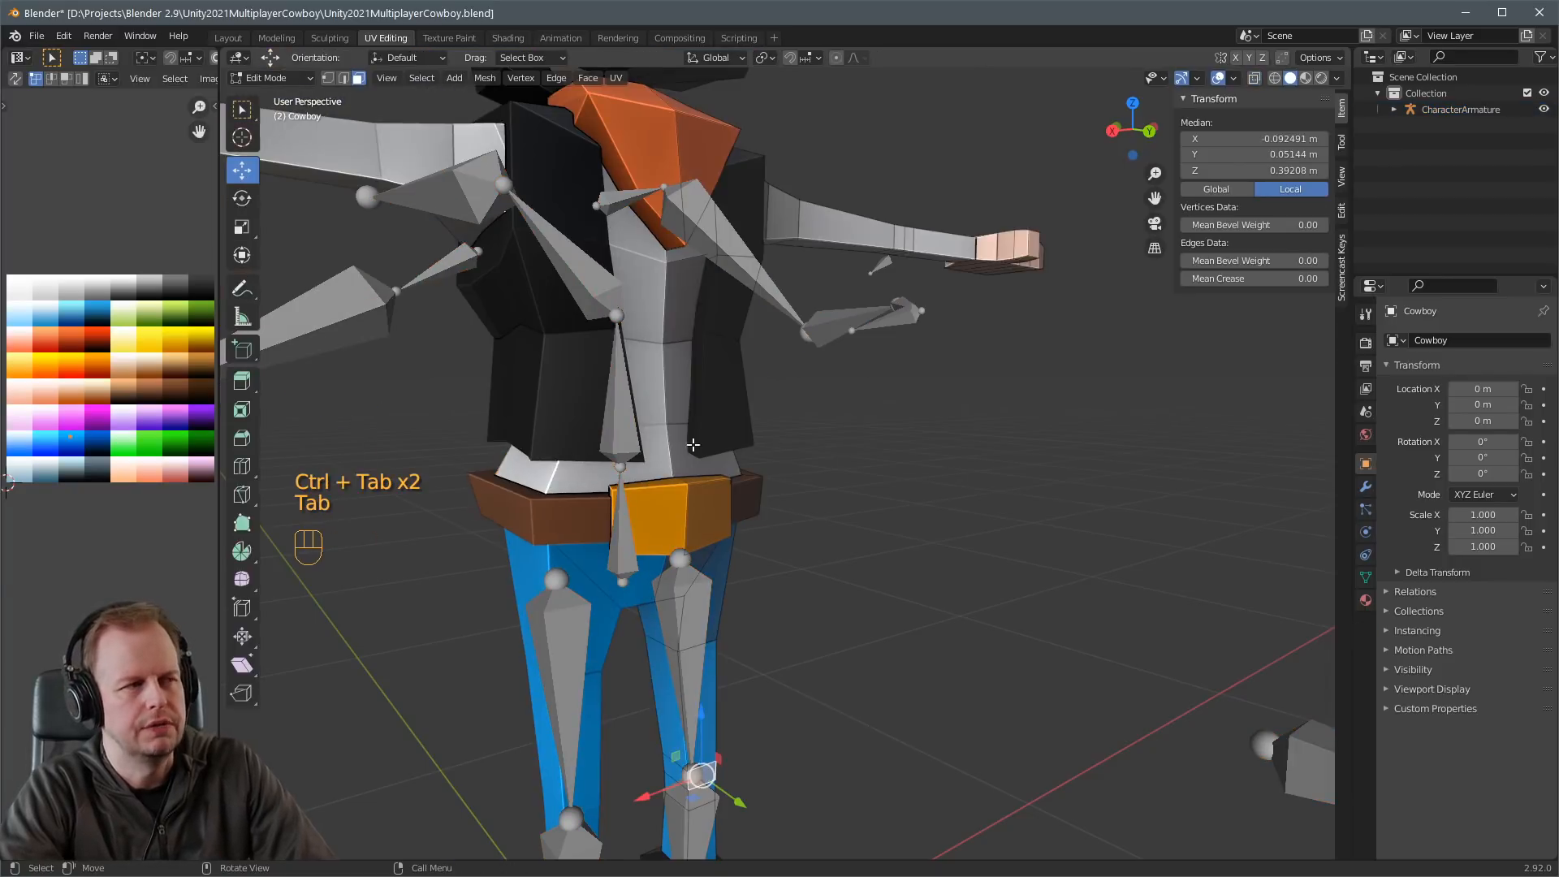
# Inspect the shirt's lower edge beneath the vest with edge selection, and return the mesh to Object Mode.
pyautogui.scroll(-4, 693, 444)
pyautogui.moveTo(692, 445); pyautogui.dragTo(646, 413, button='middle')
pyautogui.scroll(4, 682, 425)
pyautogui.press('Tab')
pyautogui.press('Tab')
pyautogui.press('2')
pyautogui.click(654, 411)
pyautogui.hotkey('ctrl', 'Tab')
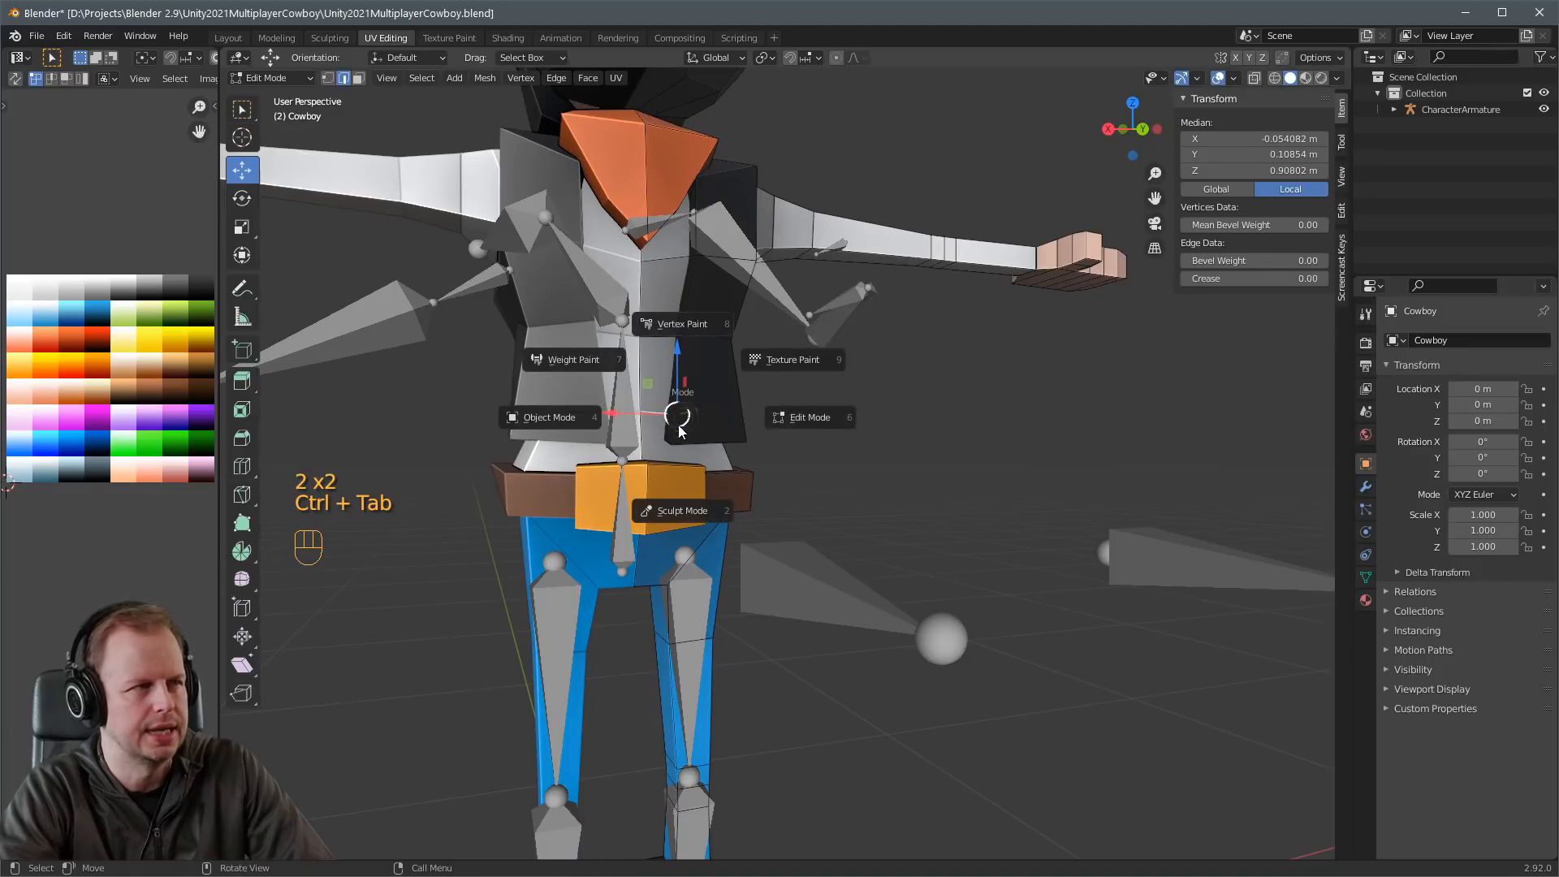
pyautogui.click(603, 461)
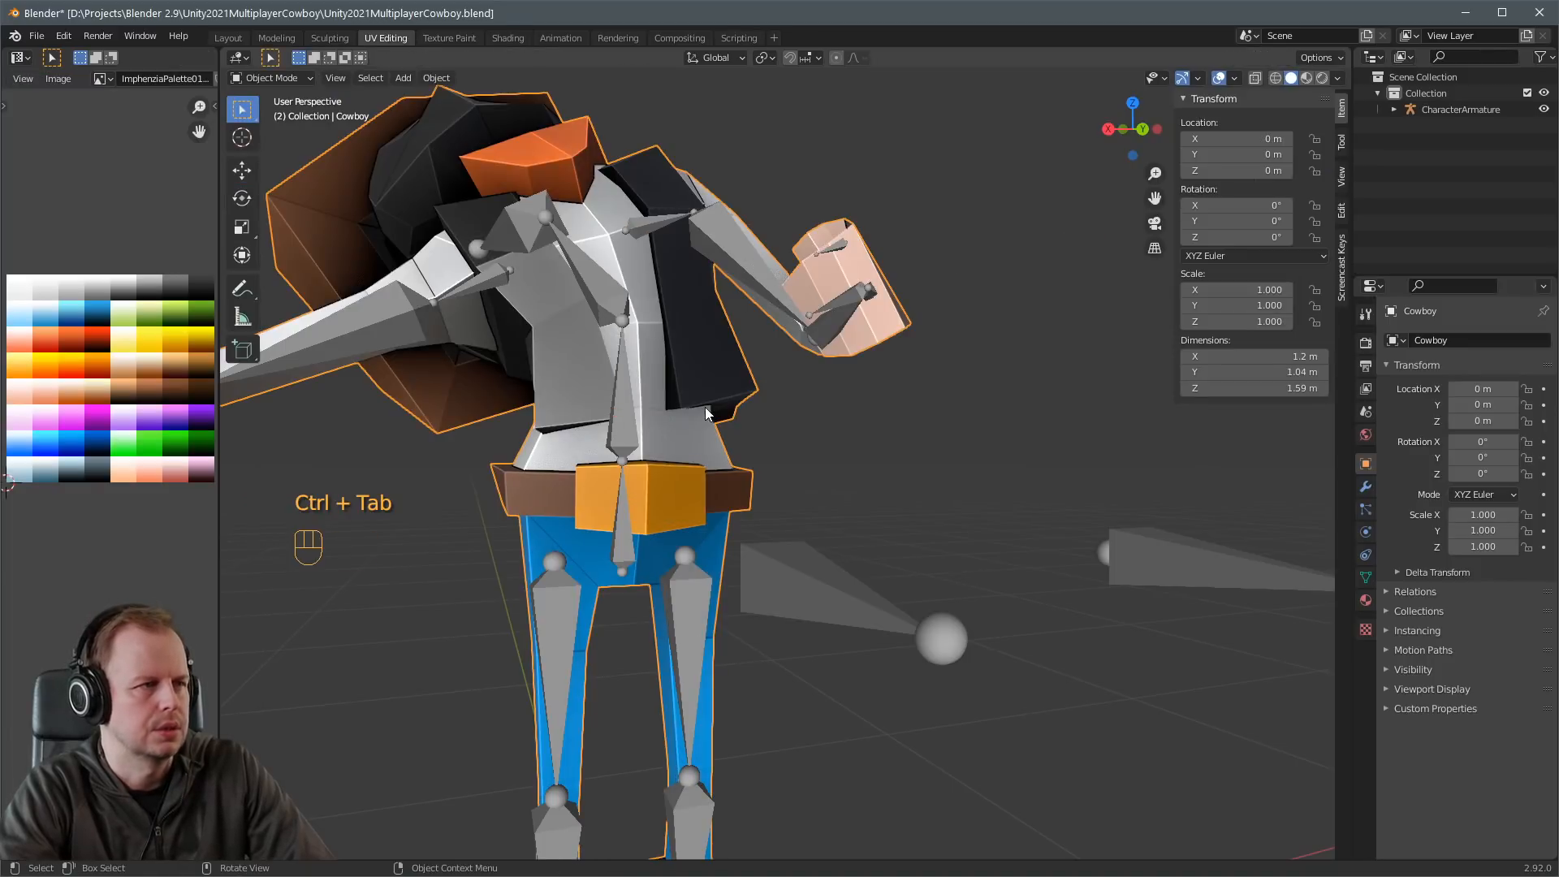
# Clear the rotation and location of all CharacterArmature bones in Pose Mode and check the armature in Edit Mode.
pyautogui.press('Tab')
pyautogui.press('Tab')
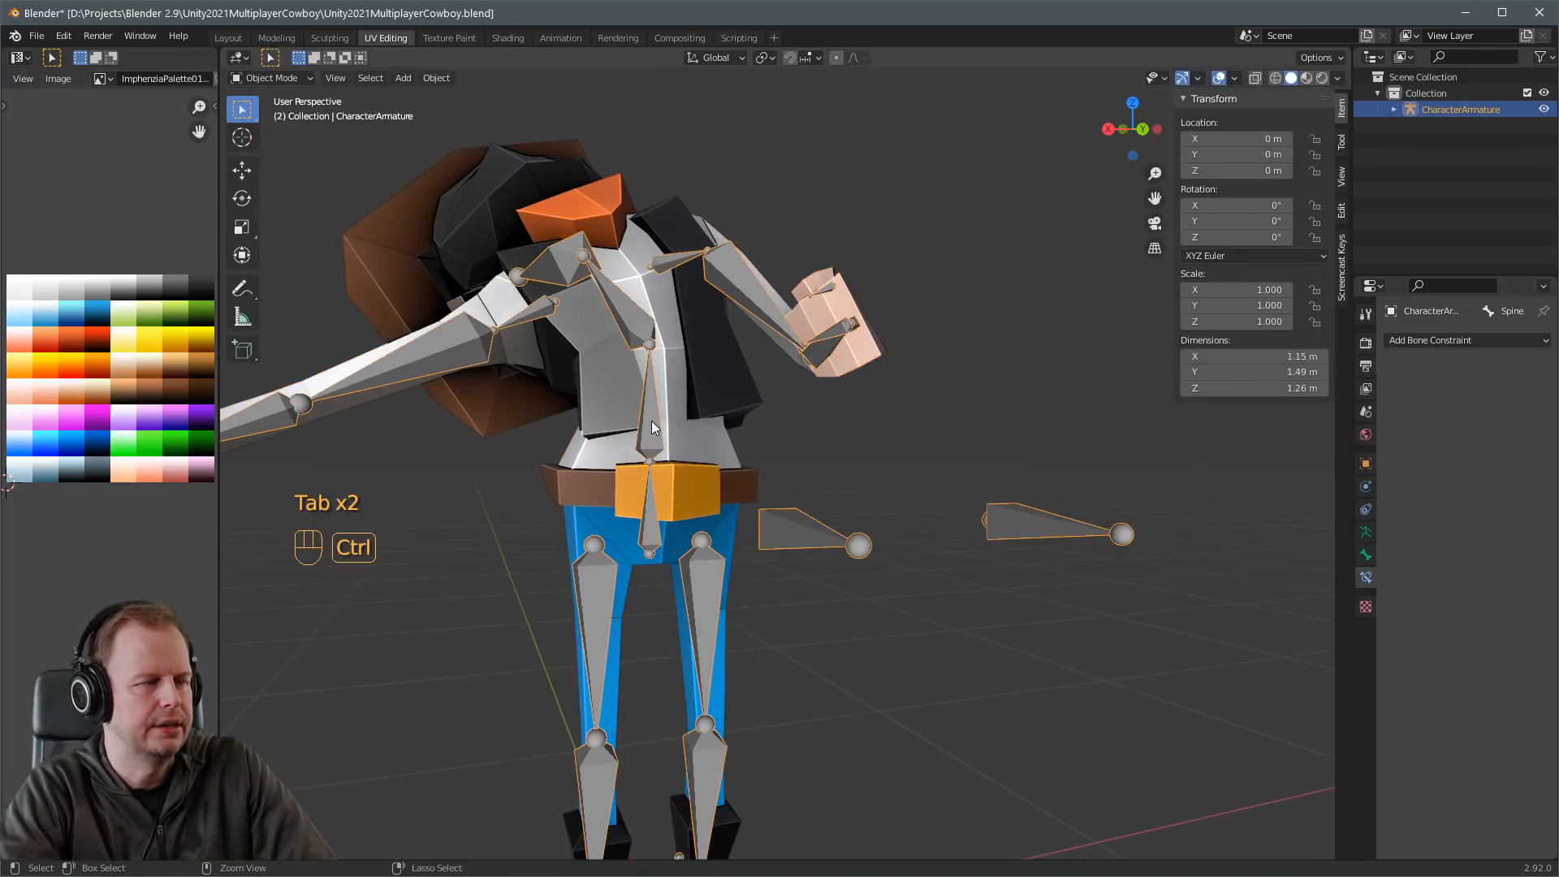
pyautogui.hotkey('ctrl', 'Tab')
pyautogui.press('a')
pyautogui.hotkey('alt', 'r')
pyautogui.hotkey('alt', 'g')
pyautogui.press('Tab')
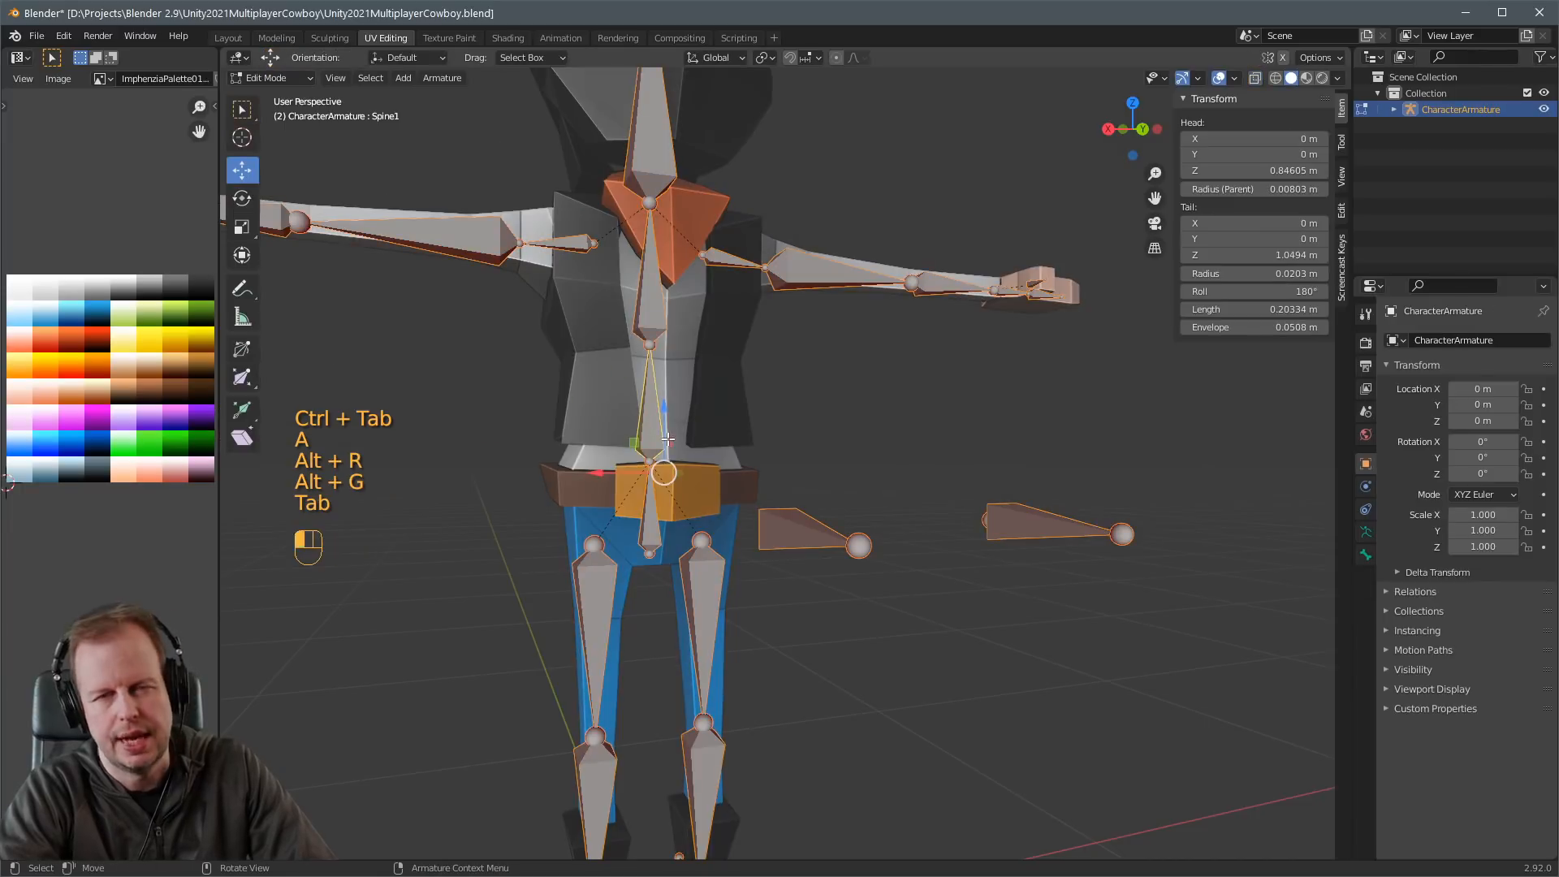
# Edit the Cowboy mesh and move the shirt's lower edge down about 0.033 m above the belt.
pyautogui.press('Tab')
pyautogui.hotkey('ctrl', 'Tab')
pyautogui.press('Tab')
pyautogui.press('2')
pyautogui.press('a')
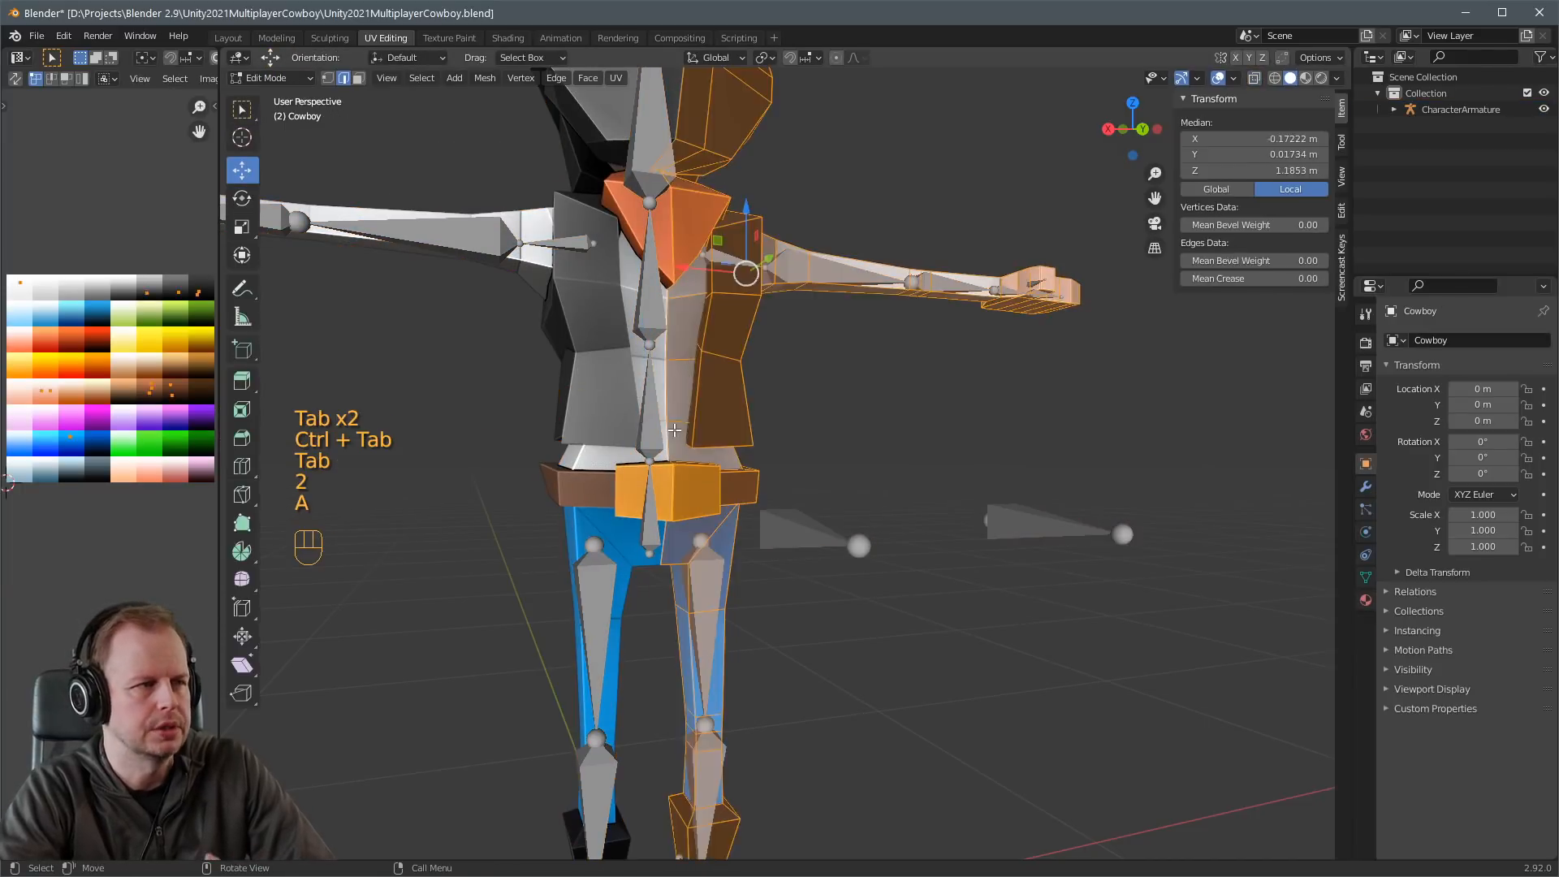
pyautogui.press('a')
pyautogui.press('g')
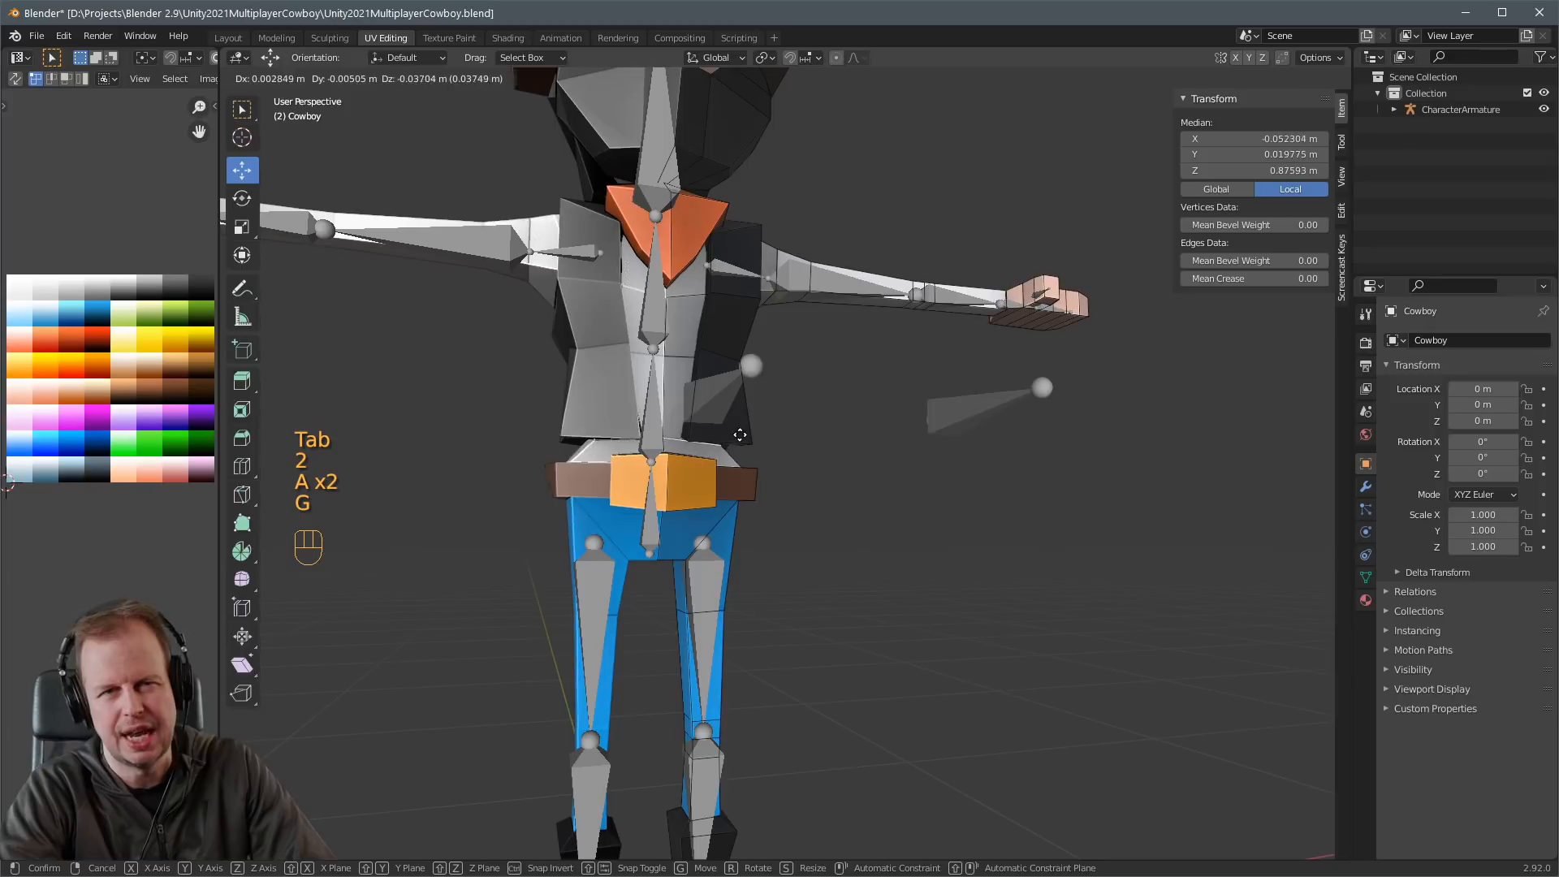
pyautogui.click(752, 432)
# Check the shirt's hem against the vest with and without X-ray, and return to Object Mode.
pyautogui.scroll(-2, 763, 424)
pyautogui.moveTo(763, 424); pyautogui.dragTo(1010, 444, button='middle')
pyautogui.scroll(2, 731, 410)
pyautogui.hotkey('alt', 'z')
pyautogui.press('2')
pyautogui.scroll(-3, 928, 417)
pyautogui.hotkey('alt', 'z')
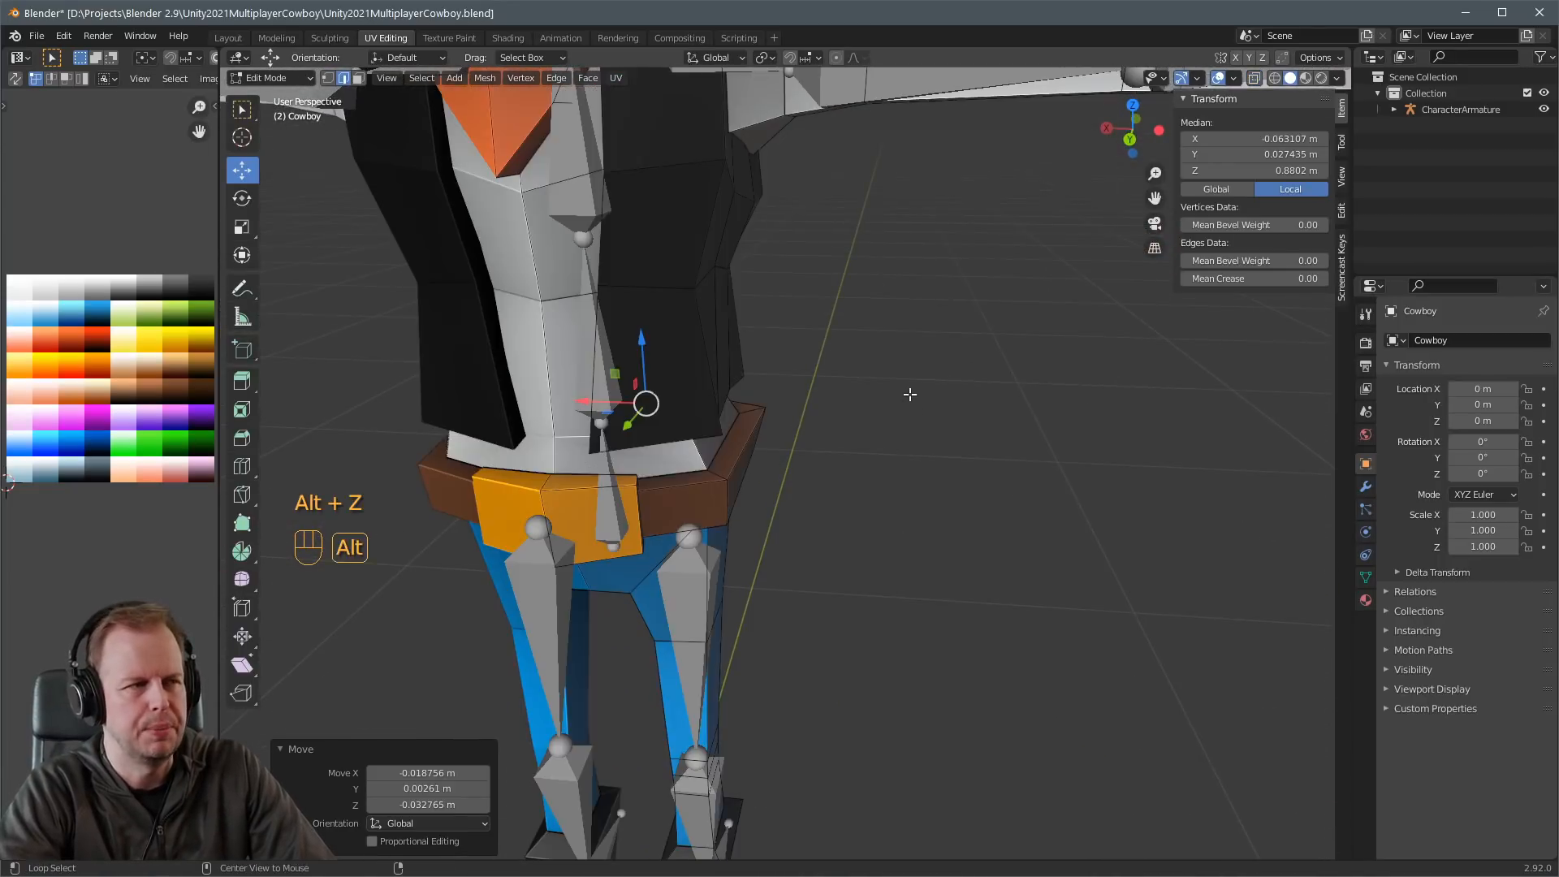
pyautogui.click(946, 383)
pyautogui.scroll(-2, 925, 388)
pyautogui.moveTo(915, 392)
pyautogui.mouseDown(button='middle')
pyautogui.moveTo(926, 372)
pyautogui.moveTo(887, 397)
pyautogui.mouseUp(button='middle')
pyautogui.press('Tab')
pyautogui.scroll(-3, 955, 388)
pyautogui.scroll(2, 886, 397)
# Parent the Cowboy mesh to CharacterArmature again using With Automatic Weights.
pyautogui.click(705, 415)
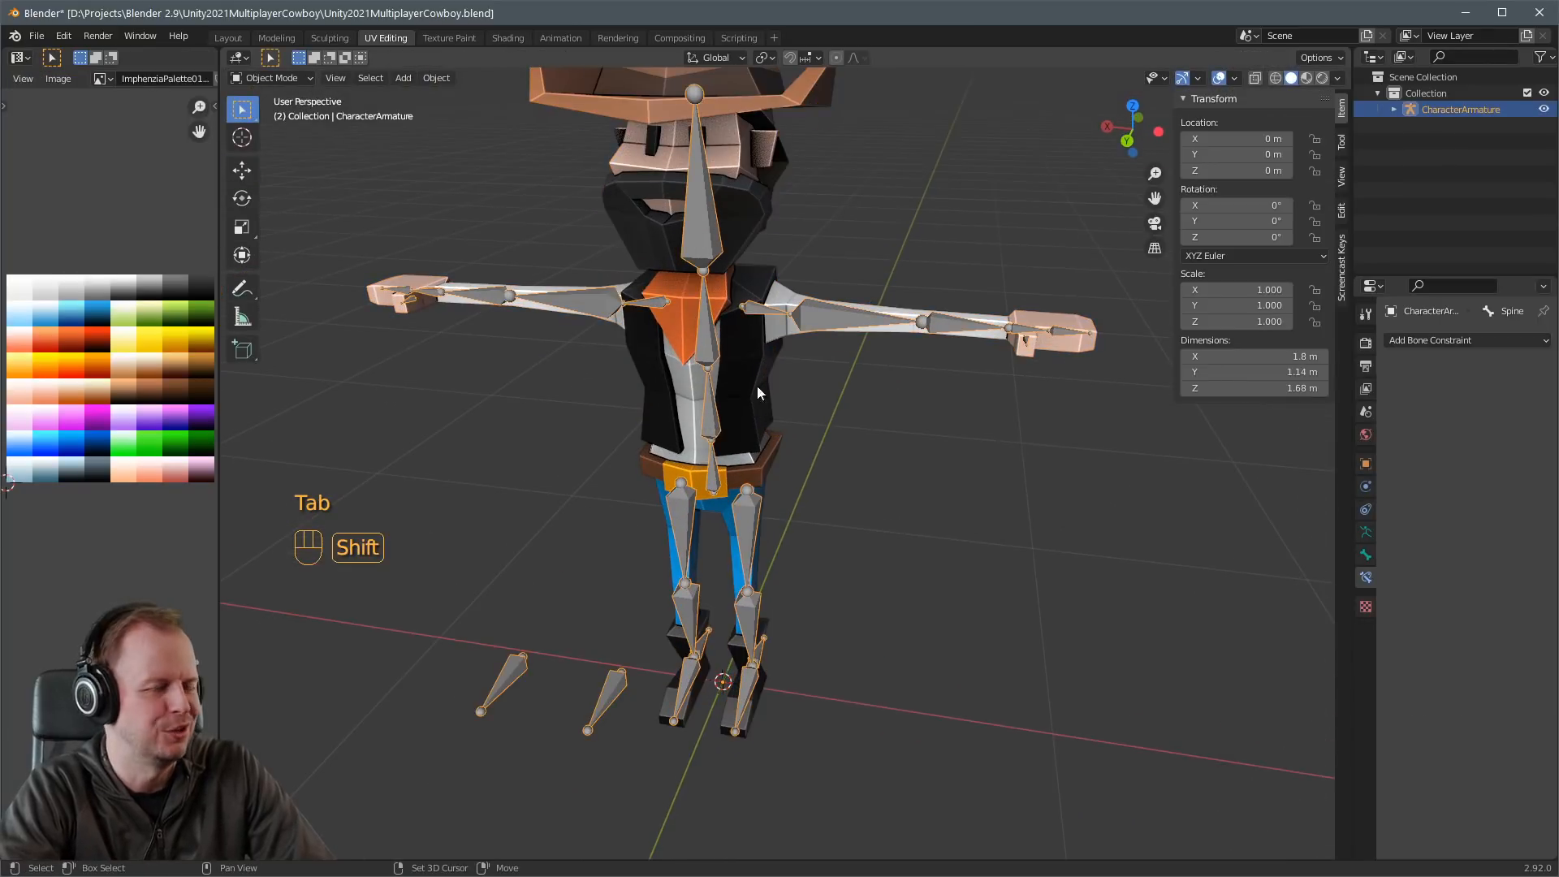
pyautogui.keyDown('shift'); pyautogui.click(787, 333); pyautogui.keyUp('shift')
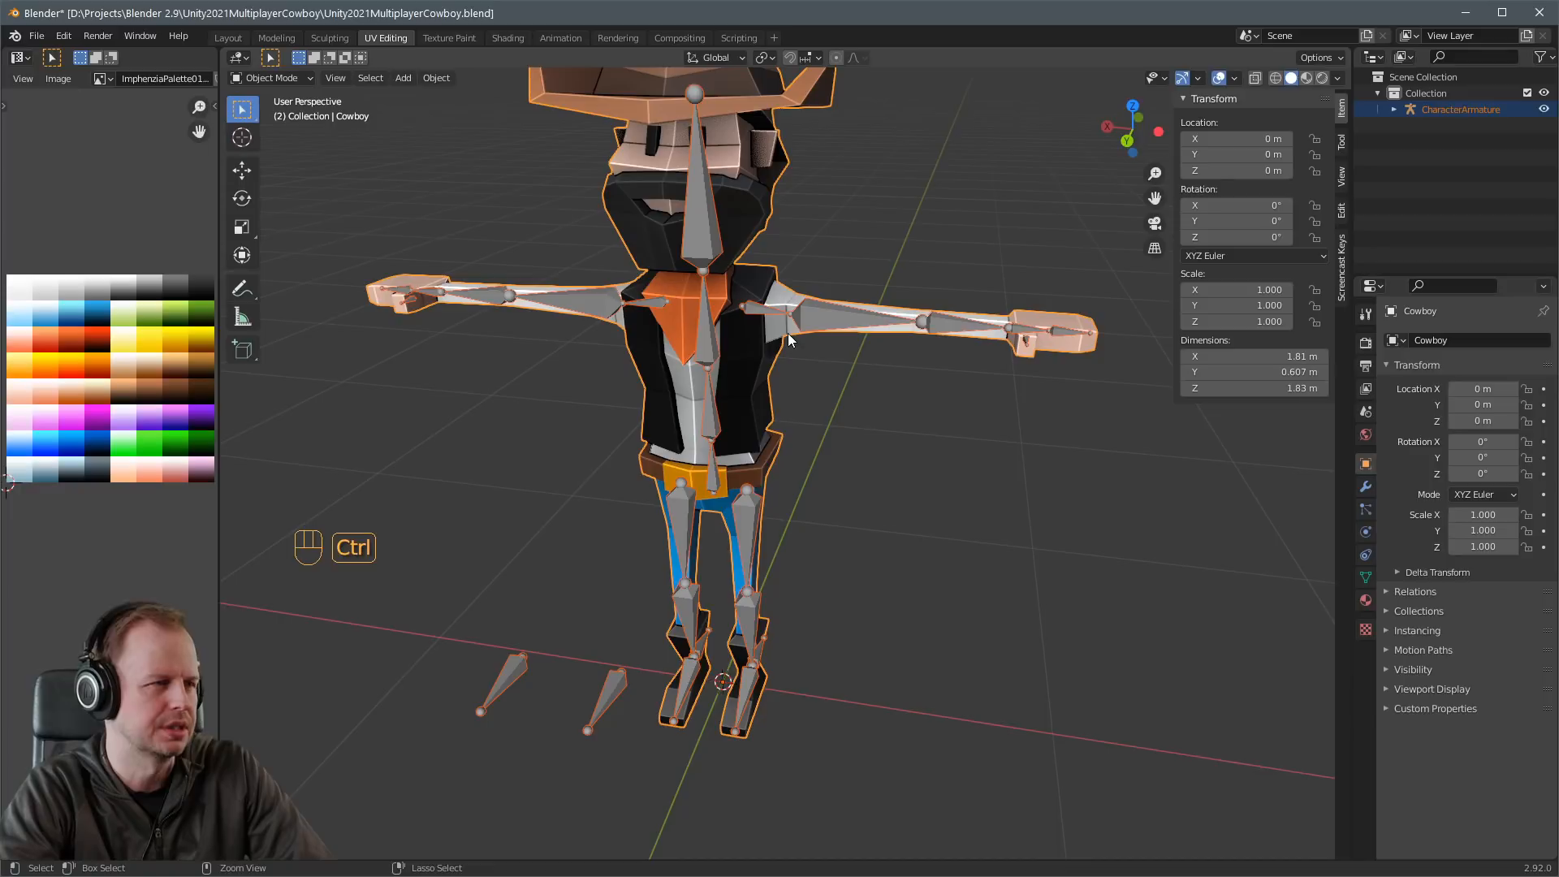
pyautogui.keyDown('shift'); pyautogui.click(710, 352); pyautogui.keyUp('shift')
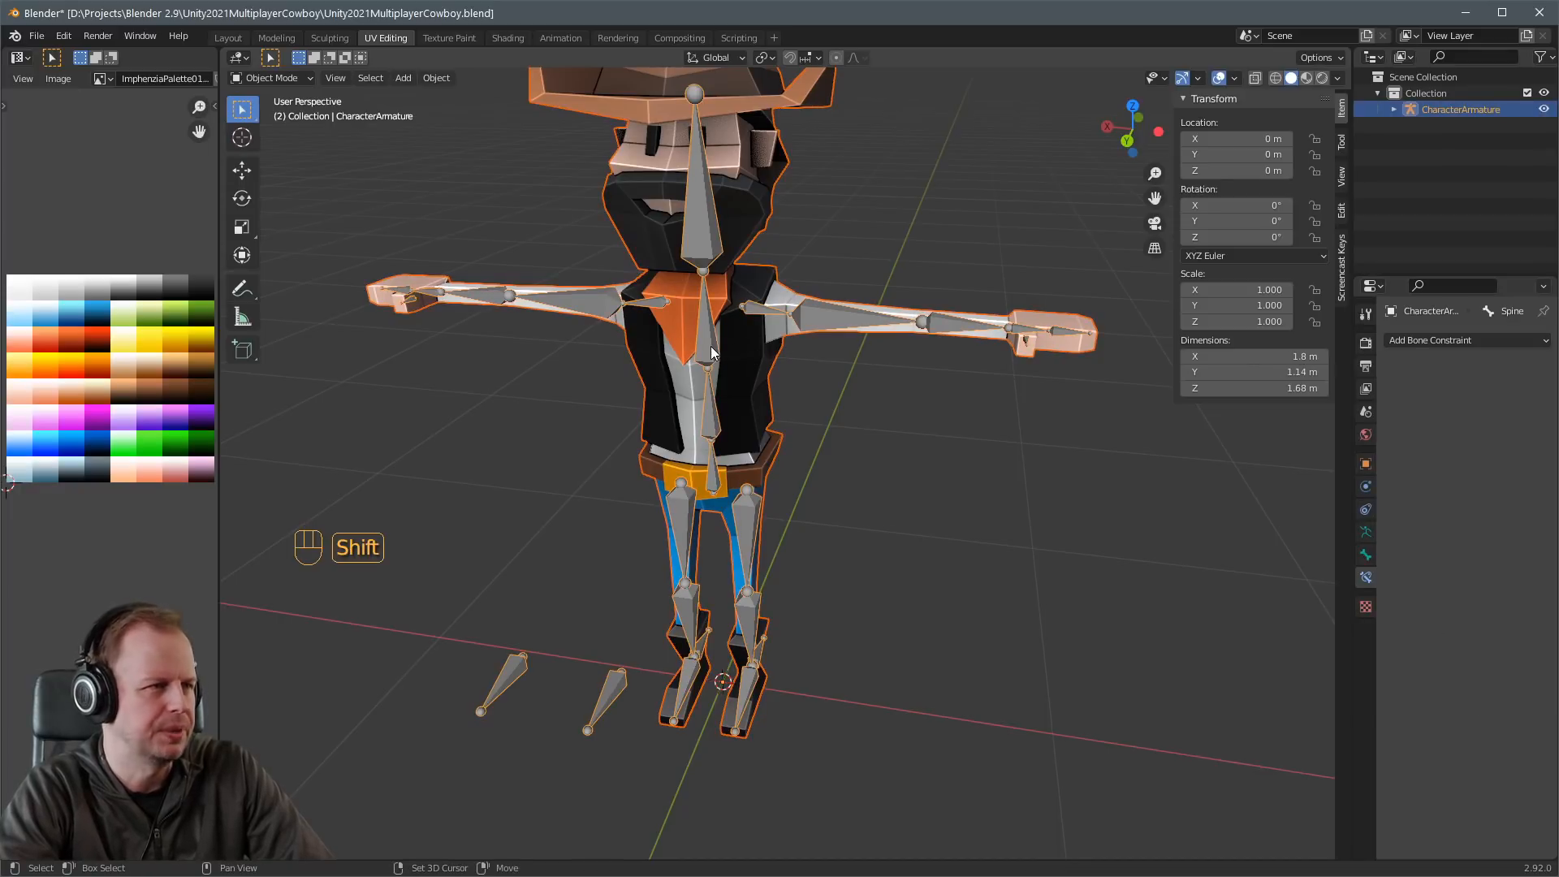
pyautogui.hotkey('ctrl', 'p')
pyautogui.click(709, 346)
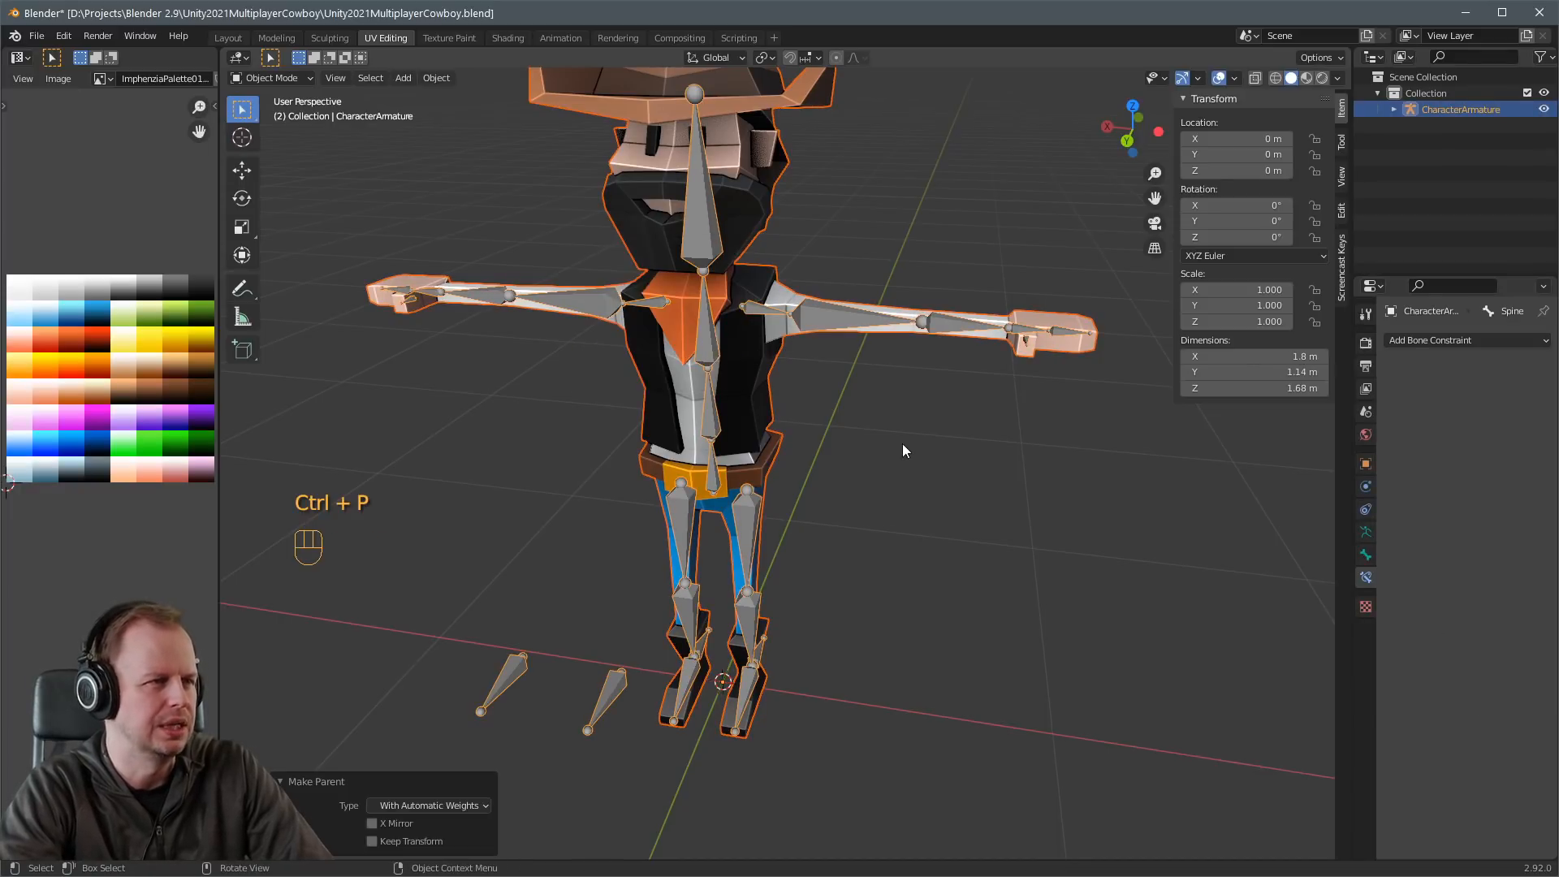
# Select the shirt's front side hem vertex above the belt in X-ray Edit Mode and inspect its vertex weights.
pyautogui.scroll(5, 839, 379)
pyautogui.scroll(-3, 812, 349)
pyautogui.scroll(4, 752, 367)
pyautogui.hotkey('ctrl', 'Tab')
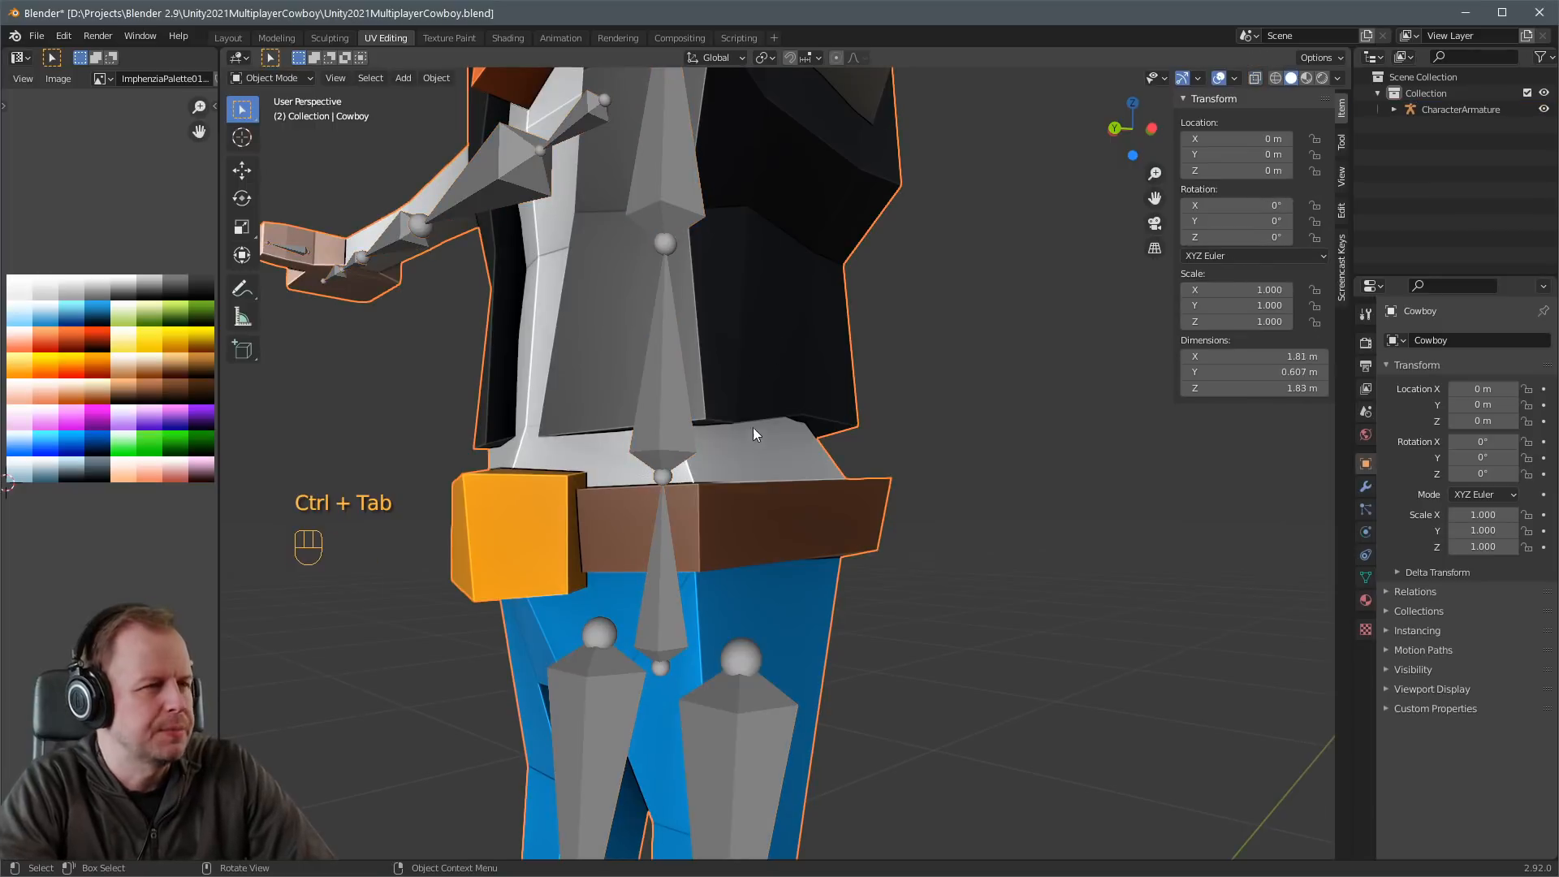
pyautogui.press('Tab')
pyautogui.click(751, 436)
pyautogui.moveTo(751, 436); pyautogui.dragTo(706, 451, button='middle')
pyautogui.hotkey('alt', 'z')
pyautogui.press('1')
pyautogui.click(706, 452)
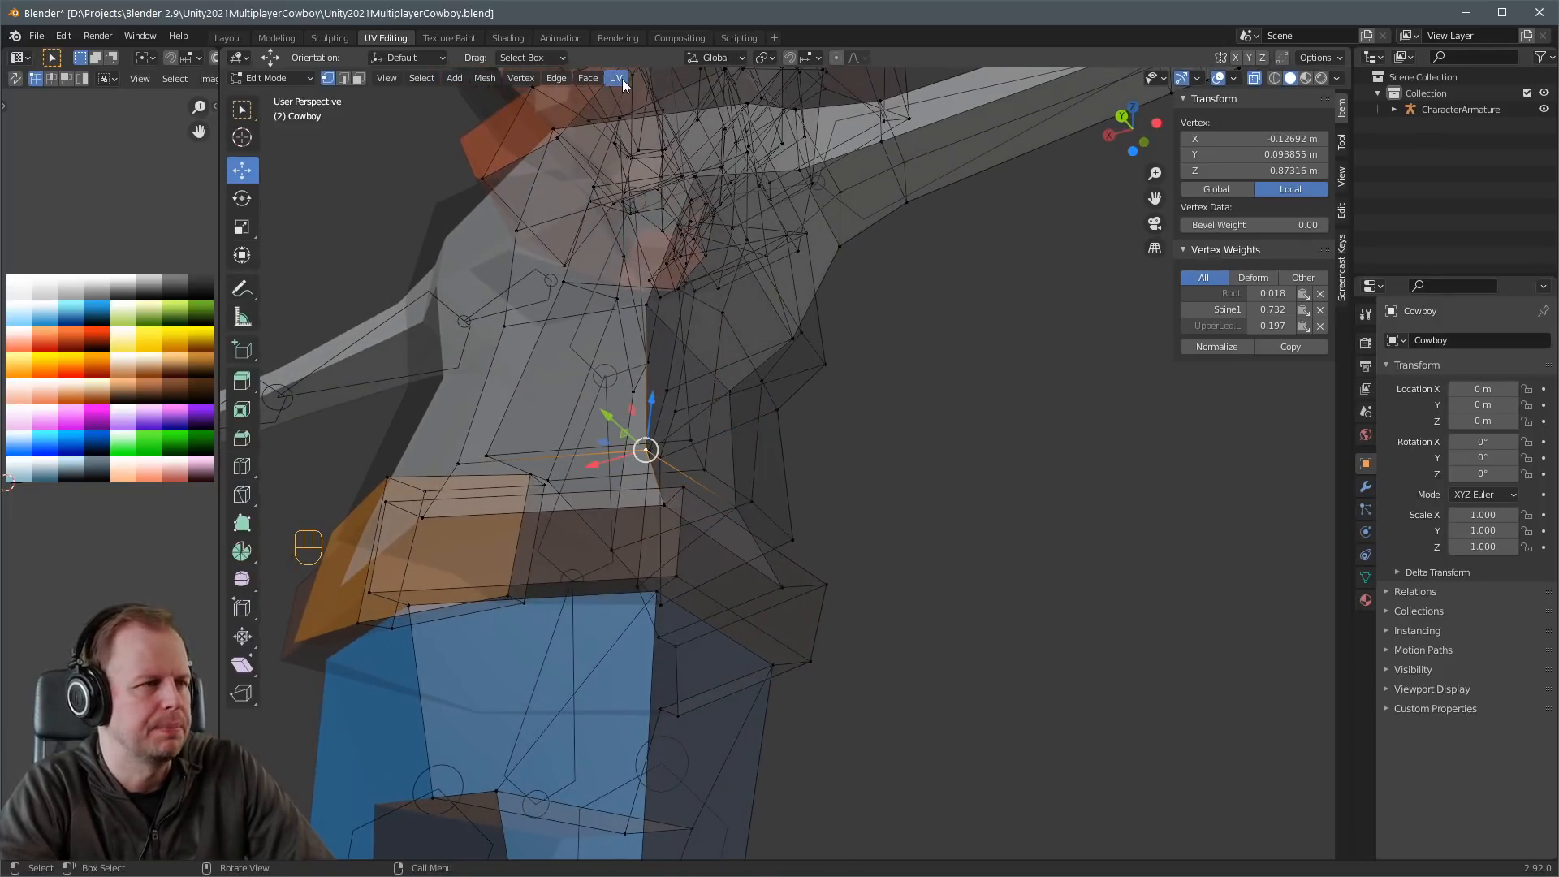
pyautogui.hotkey('ctrl', 'g')
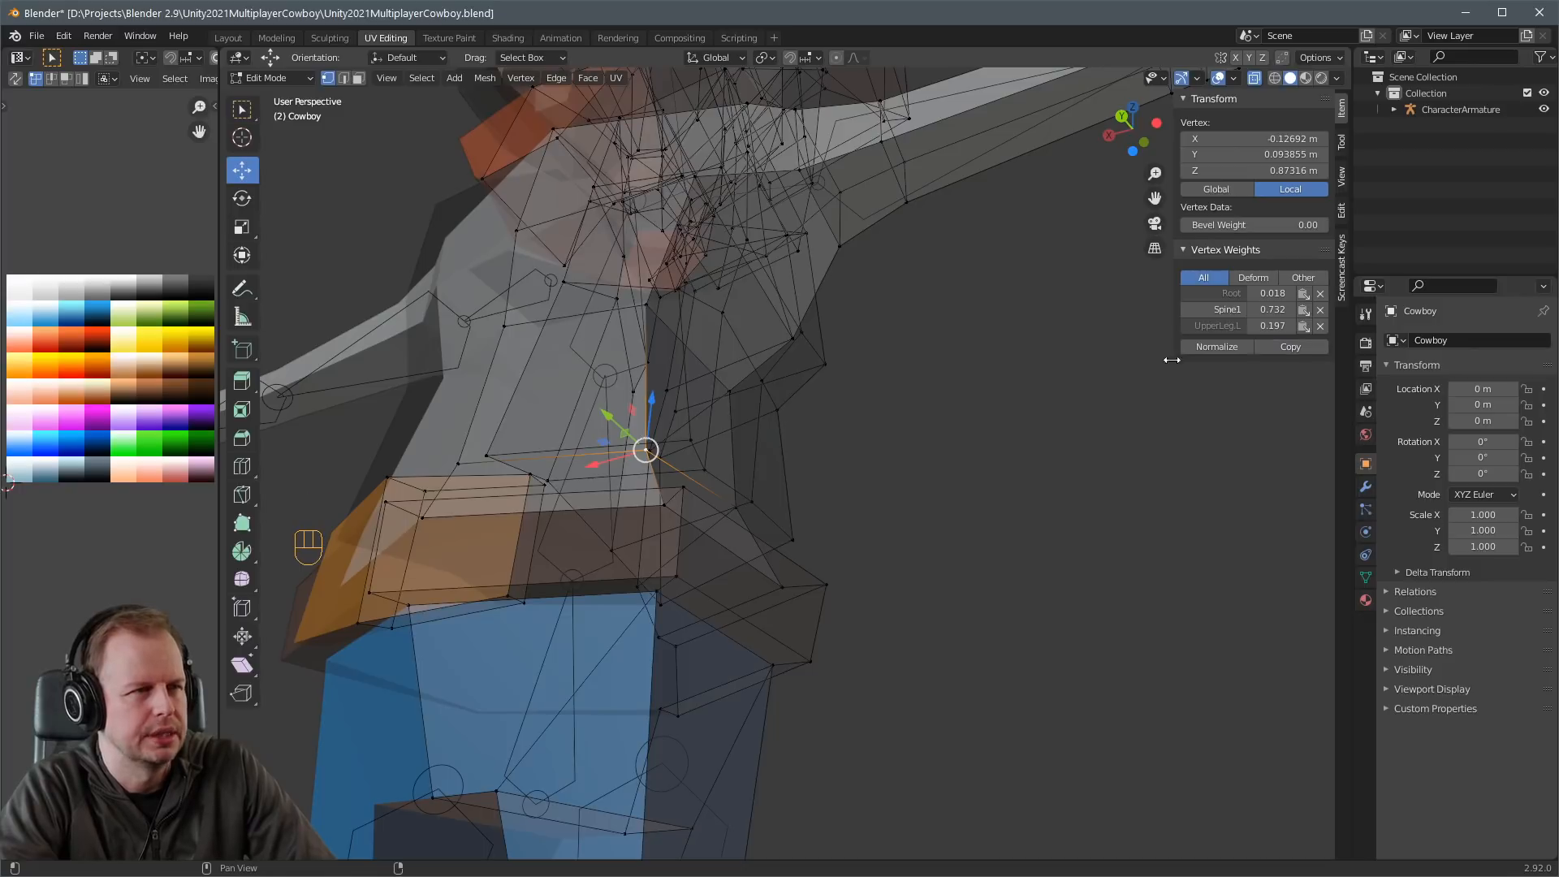
# Copy the weights of the shirt's front side hem vertex to the nearby vest hem vertices.
pyautogui.moveTo(918, 393); pyautogui.dragTo(772, 423, button='middle')
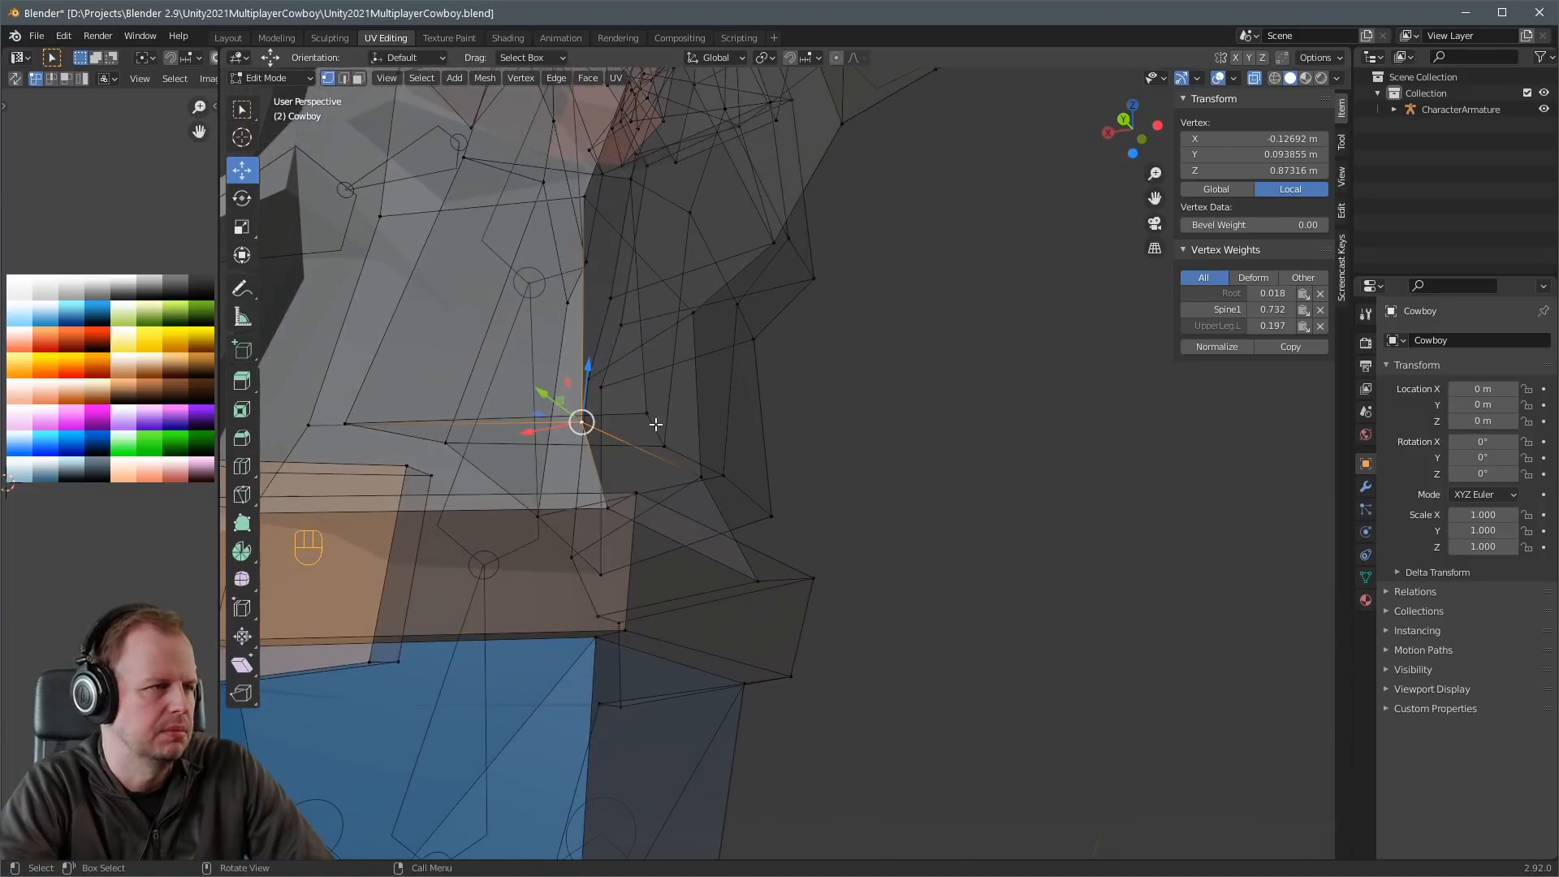
pyautogui.click(648, 414)
pyautogui.keyDown('shift'); pyautogui.click(578, 427); pyautogui.keyUp('shift')
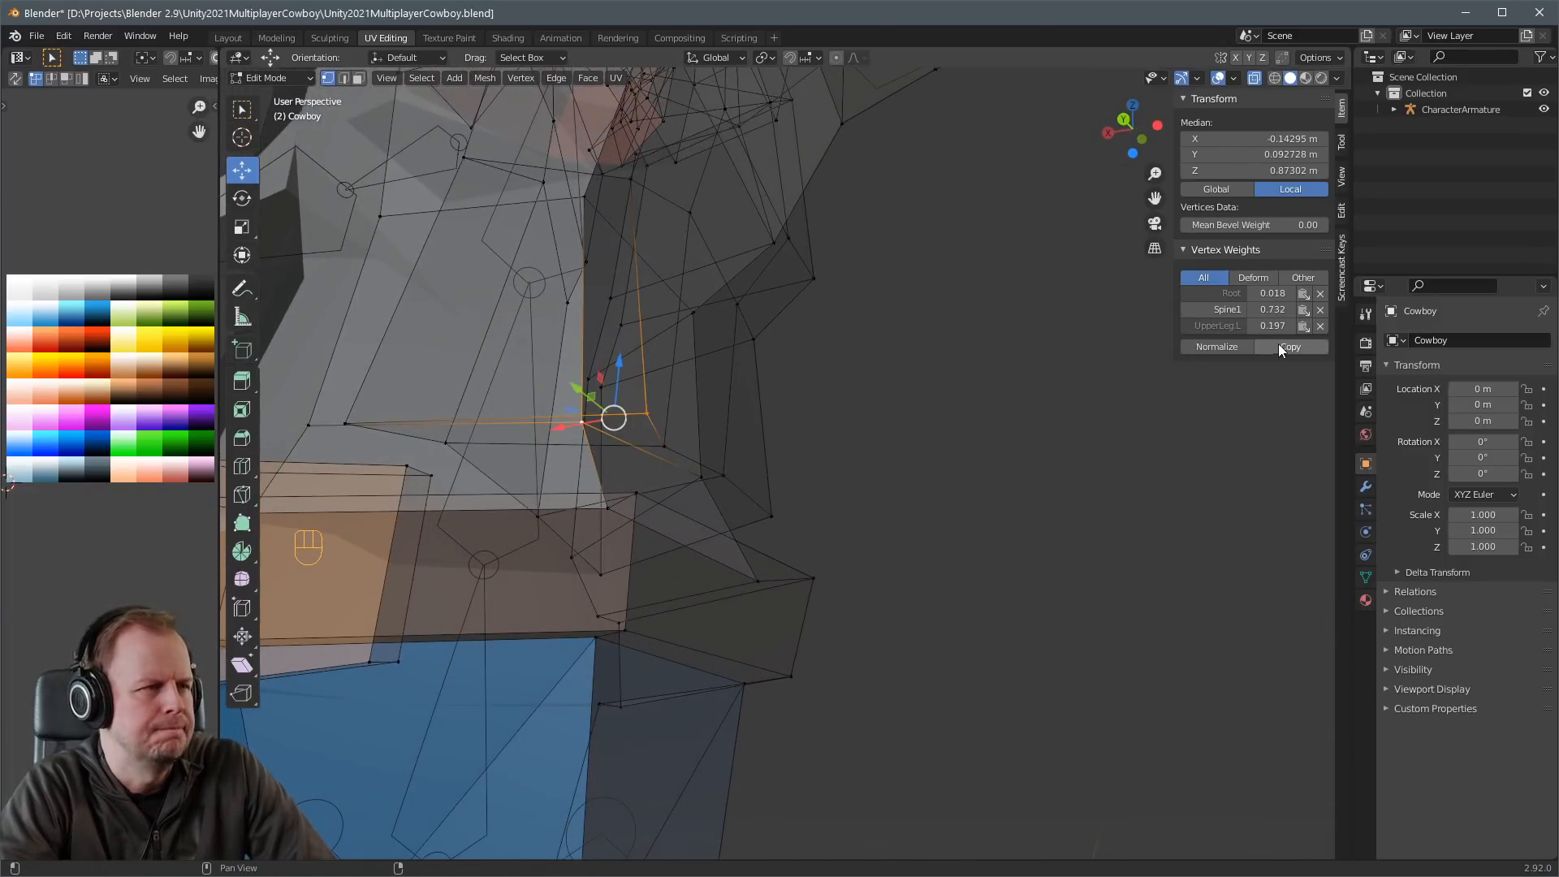
pyautogui.click(647, 414)
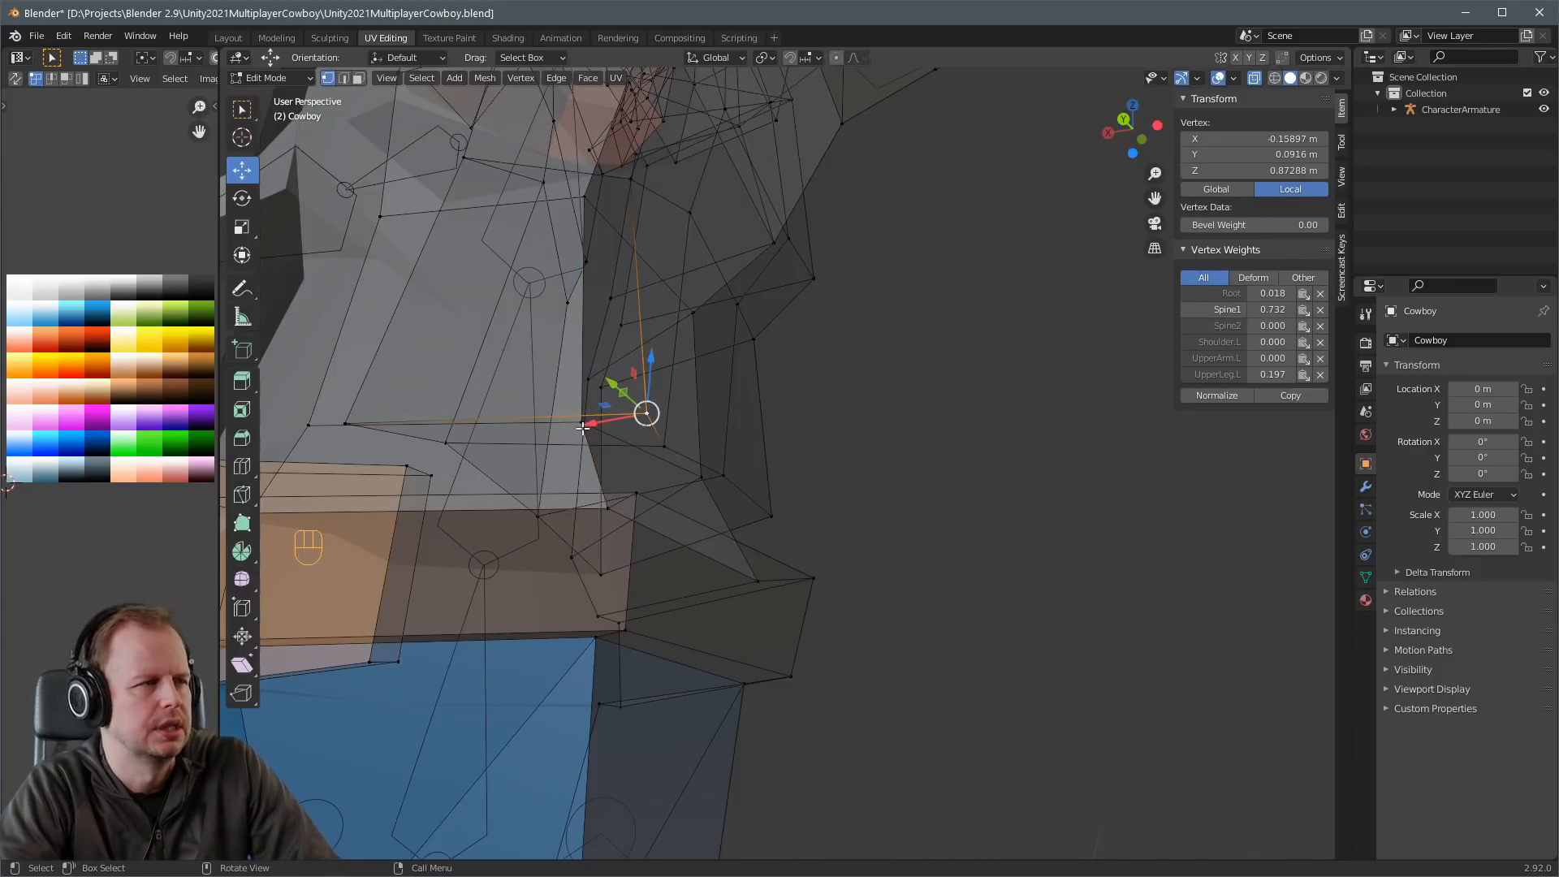
pyautogui.click(663, 445)
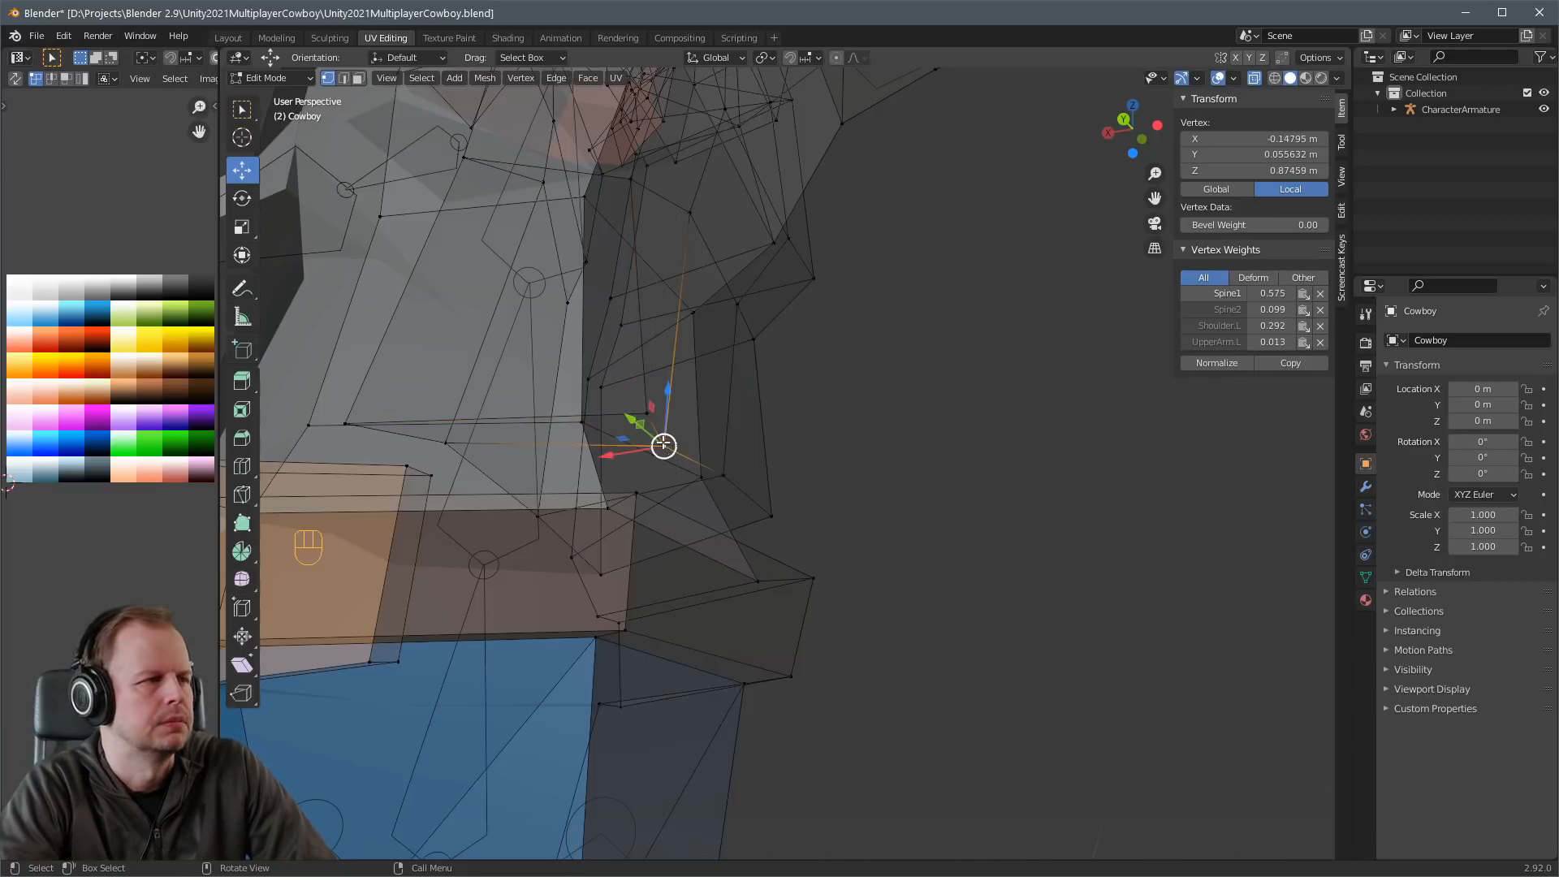
pyautogui.keyDown('shift'); pyautogui.click(574, 429); pyautogui.keyUp('shift')
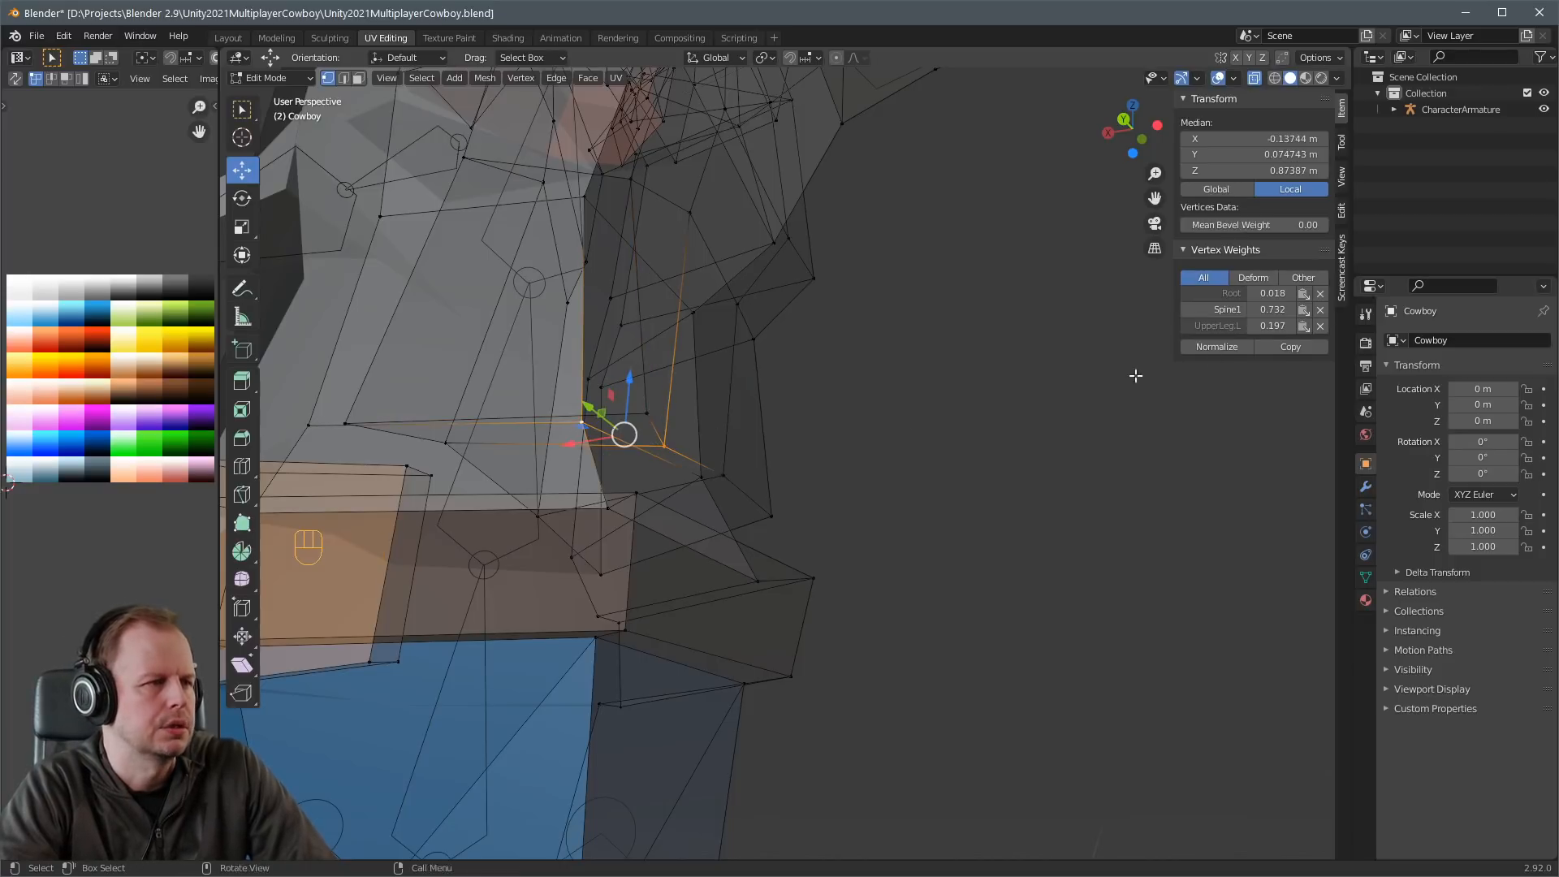
pyautogui.click(725, 476)
pyautogui.keyDown('shift'); pyautogui.click(577, 419); pyautogui.keyUp('shift')
# Copy the weights of the shirt's rear side hem vertex to the adjacent vest hem vertex.
pyautogui.moveTo(828, 457); pyautogui.dragTo(784, 512, button='middle')
pyautogui.click(798, 385)
pyautogui.keyDown('shift'); pyautogui.click(782, 373); pyautogui.keyUp('shift')
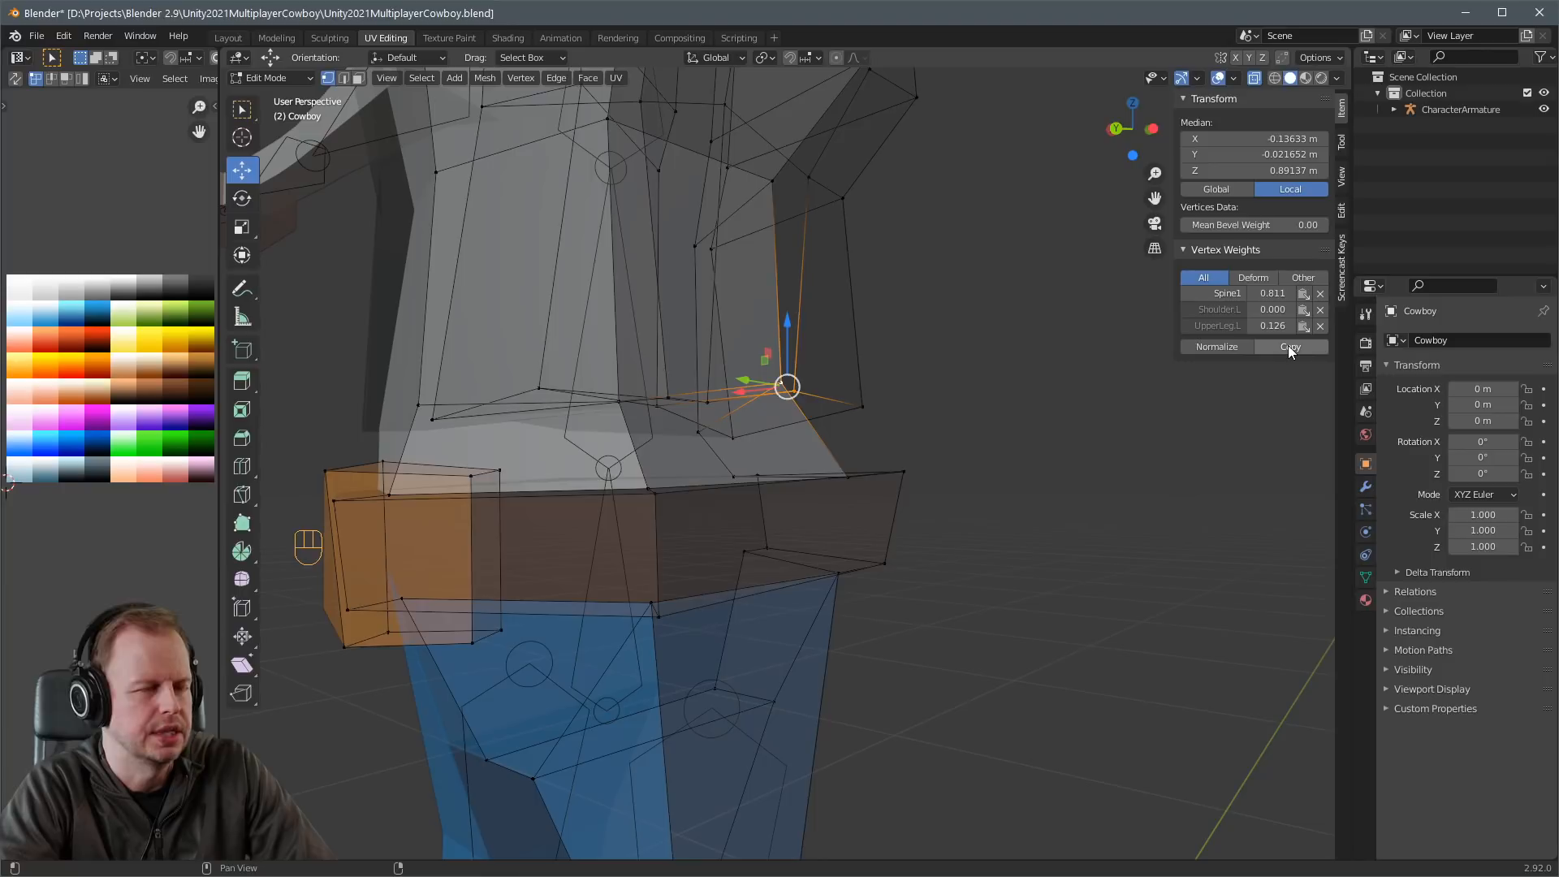
pyautogui.moveTo(851, 415); pyautogui.dragTo(741, 393, button='middle')
pyautogui.click(711, 391)
# Copy the rear shirt hem vertex's weights to the vest's outer back corner vertex and return to Object Mode.
pyautogui.moveTo(856, 365); pyautogui.dragTo(888, 400, button='middle')
pyautogui.click(876, 411)
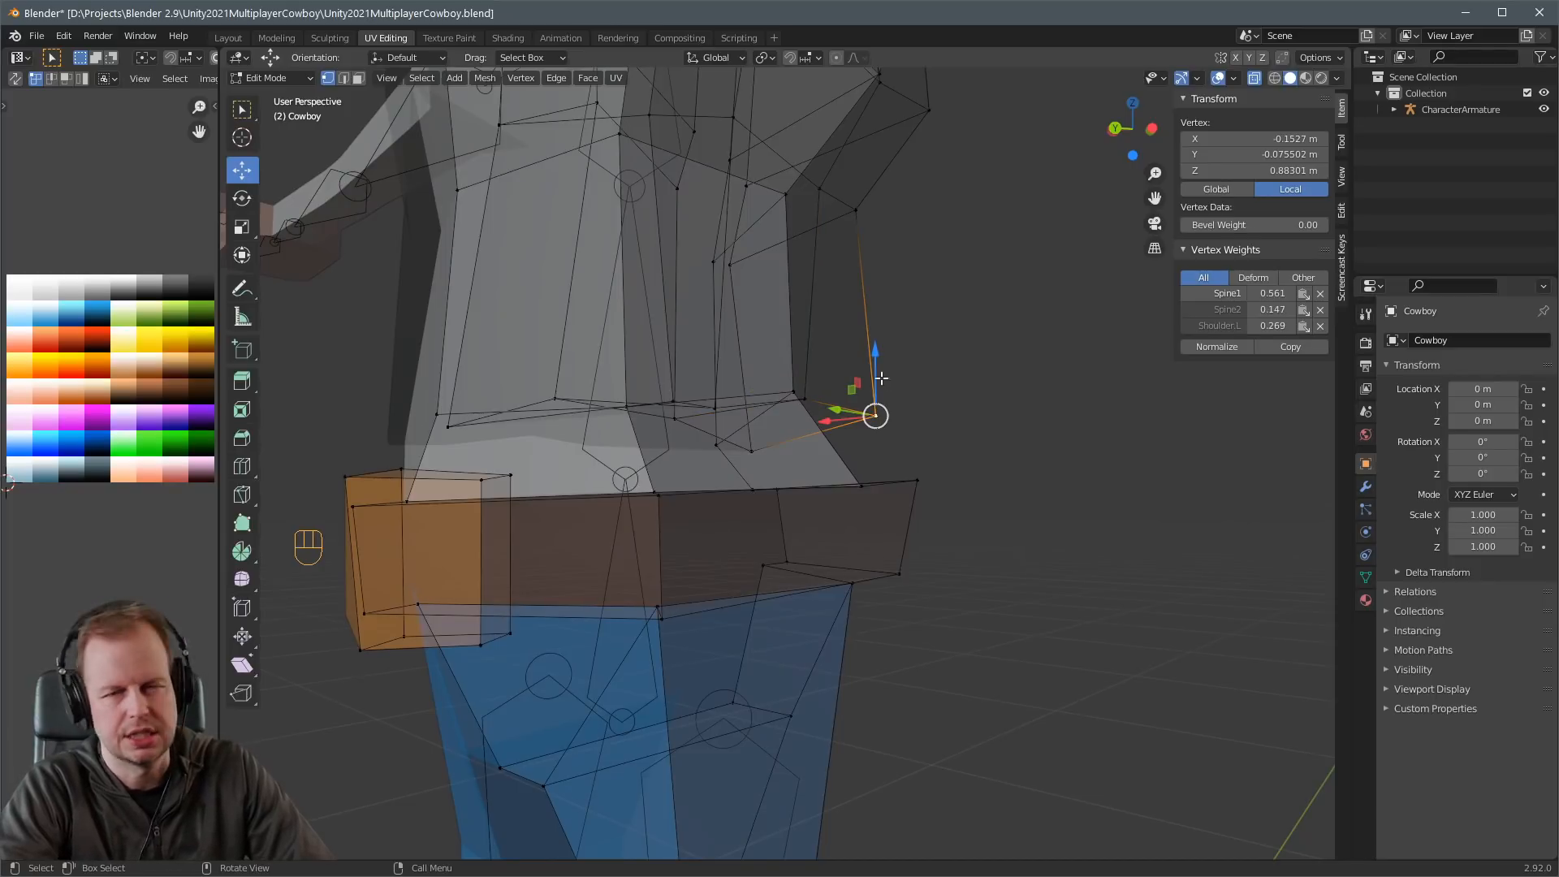
pyautogui.moveTo(880, 378)
pyautogui.mouseDown(button='middle')
pyautogui.moveTo(901, 348)
pyautogui.moveTo(886, 380)
pyautogui.mouseUp(button='middle')
pyautogui.click(791, 380)
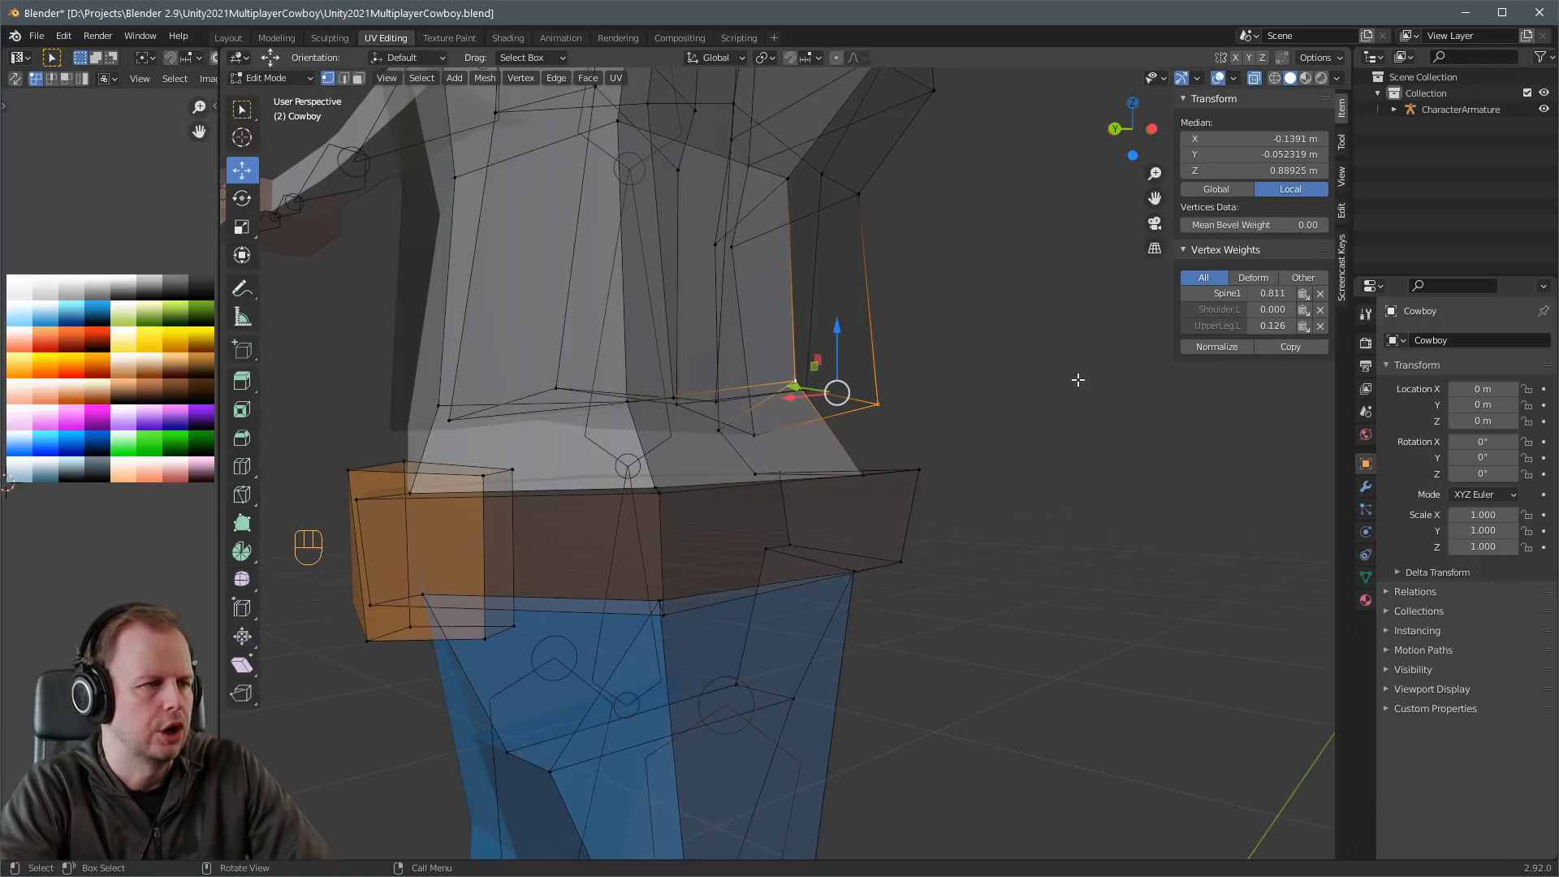
pyautogui.click(929, 404)
pyautogui.click(875, 403)
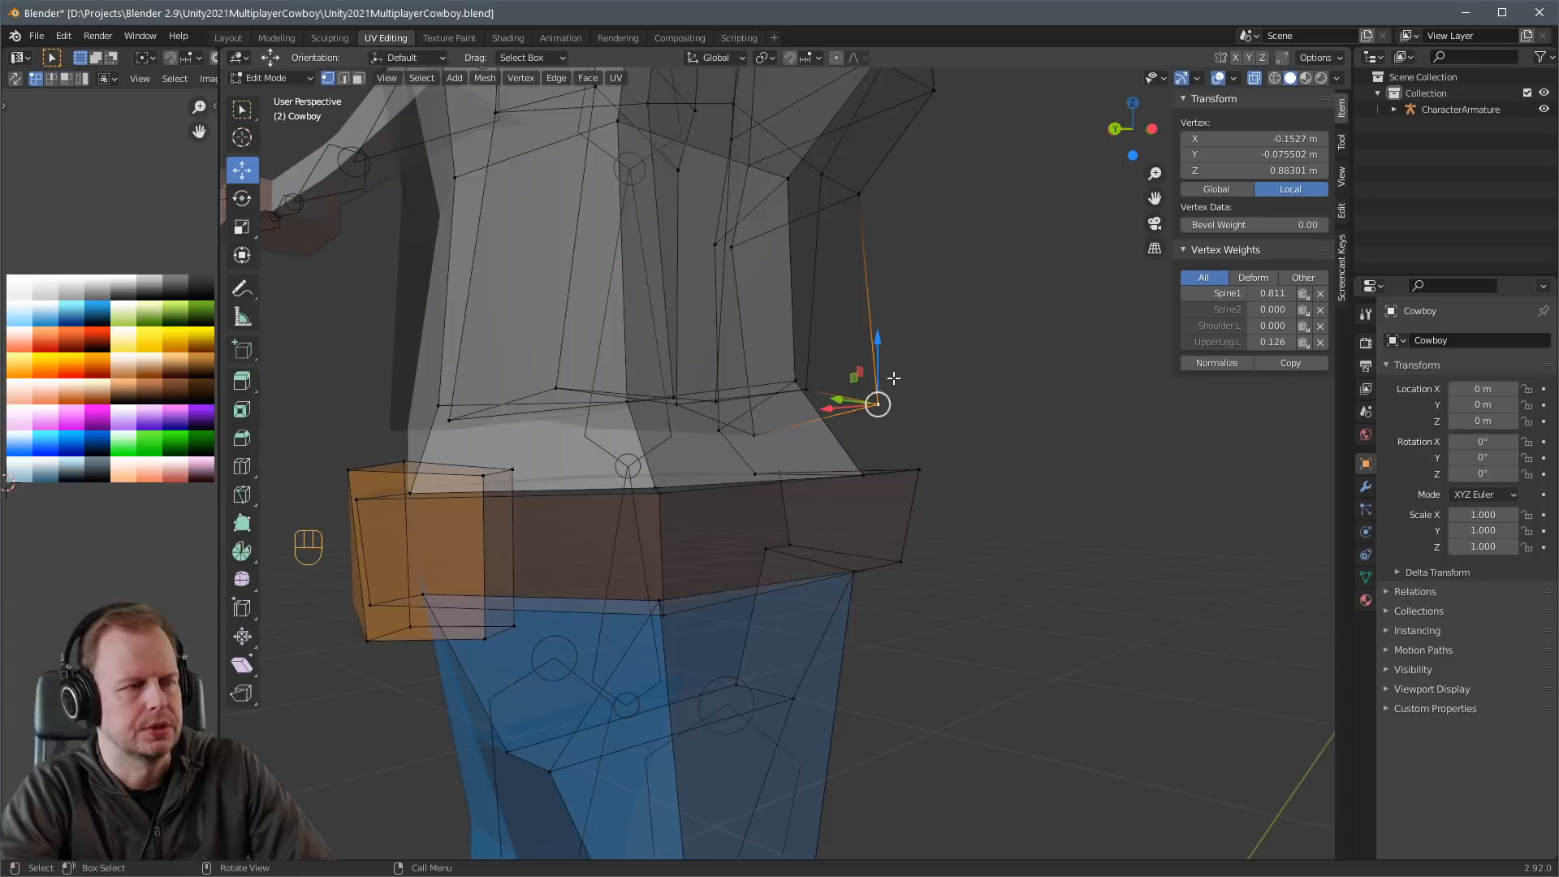
pyautogui.scroll(-2, 893, 377)
pyautogui.hotkey('ctrl', 'Tab')
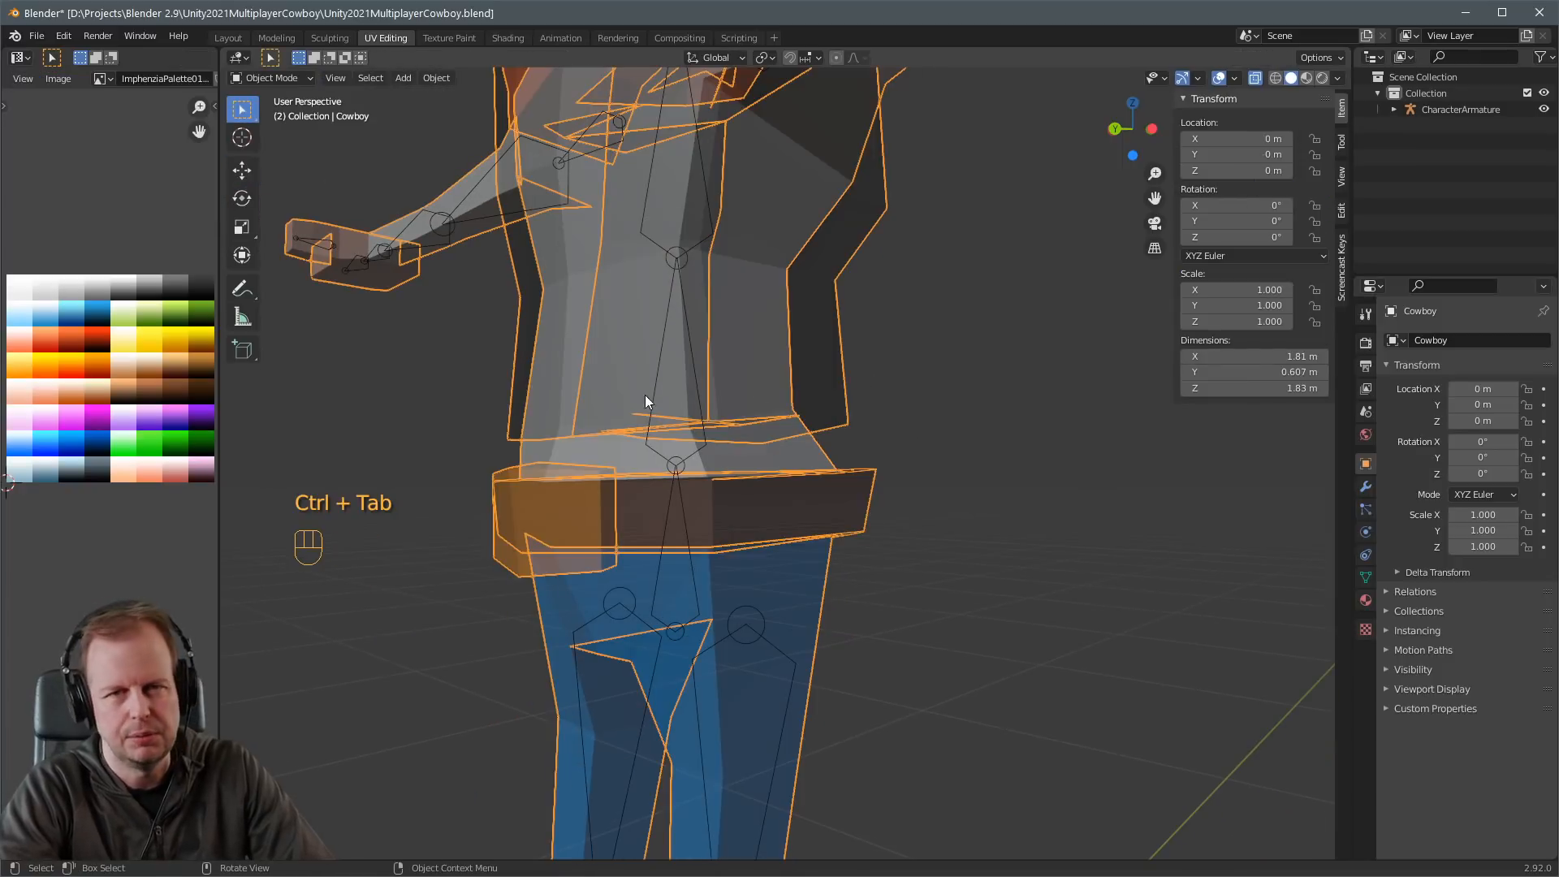
# Turn off X-ray, select CharacterArmature, and put it in Pose Mode.
pyautogui.scroll(-3, 699, 388)
pyautogui.hotkey('alt', 'z')
pyautogui.press('Tab')
pyautogui.press('Tab')
pyautogui.click(727, 432)
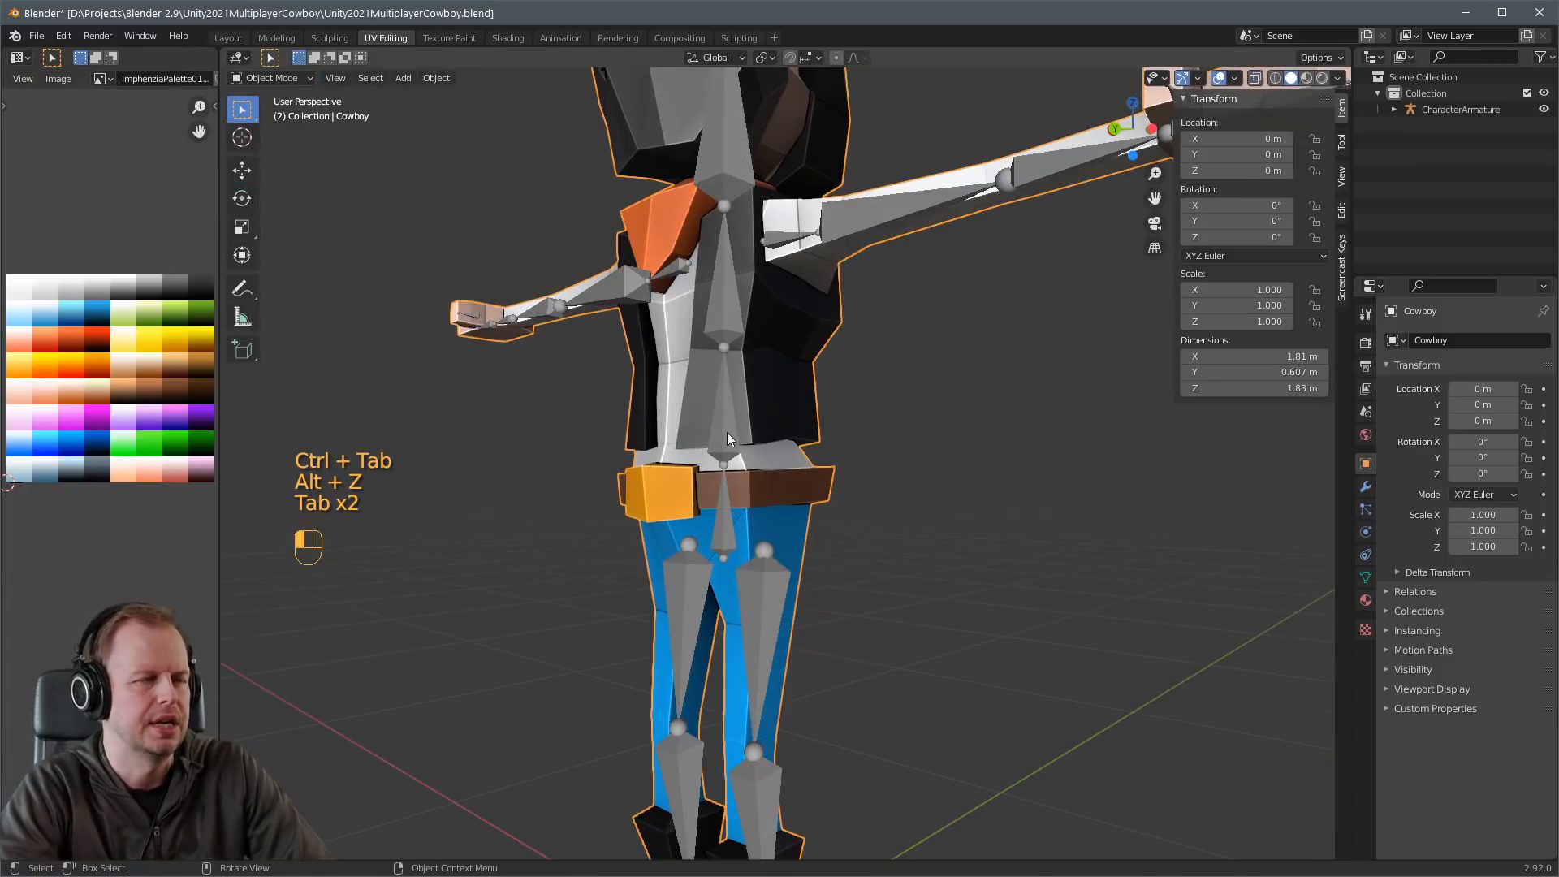
pyautogui.press('Tab')
pyautogui.hotkey('ctrl', 'Tab')
pyautogui.click(733, 528)
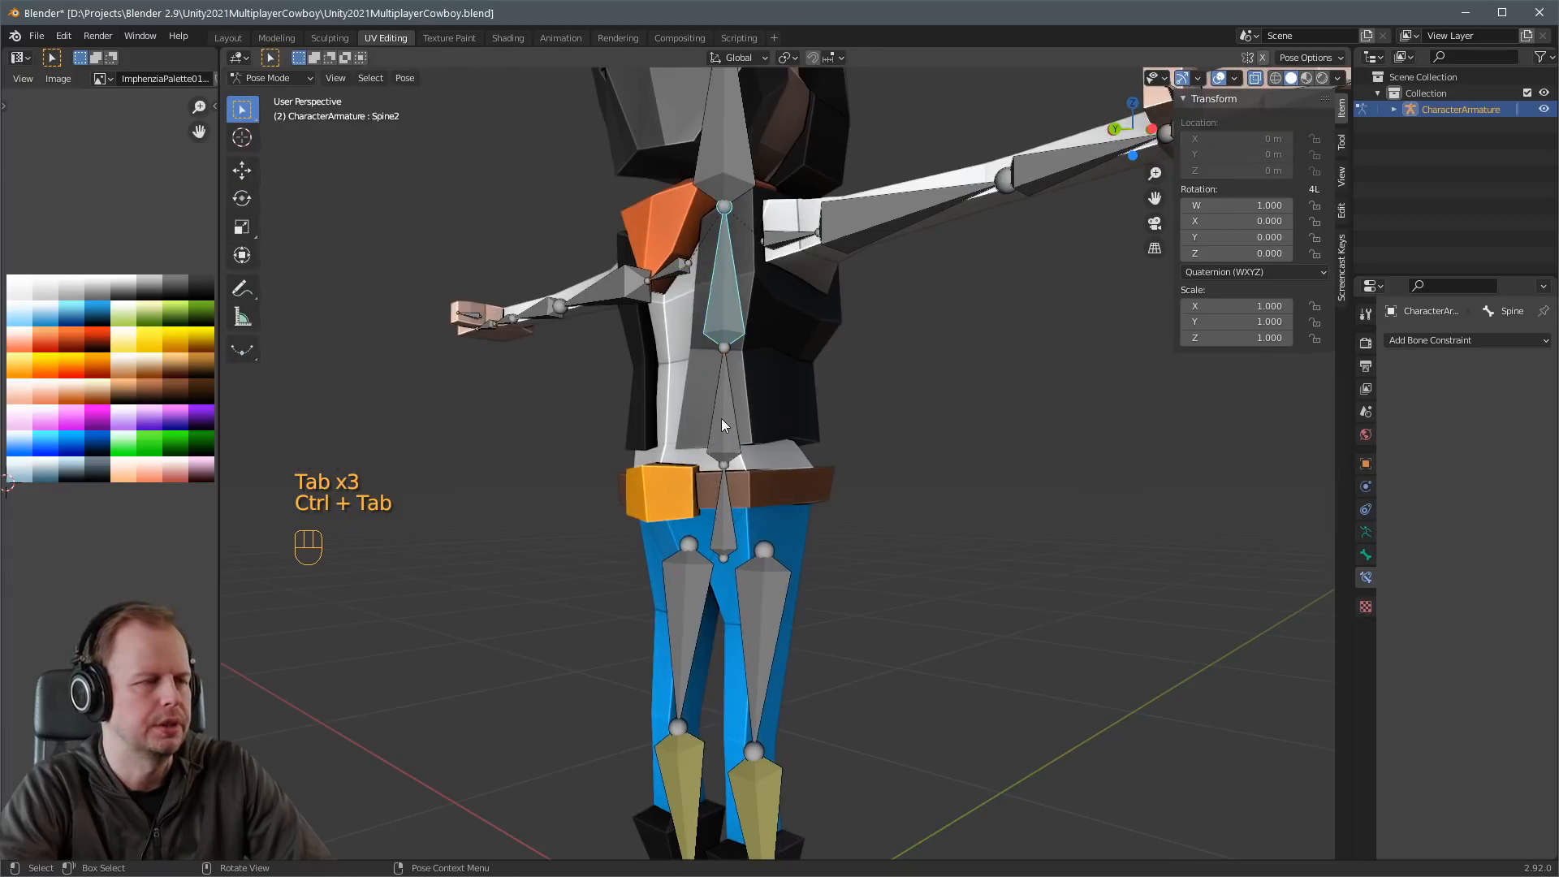
# Test-rotate the Spine1 bone and the Spine2 bone, Spine2 by about 49°, to examine the vest deformation, and cancel both rotations.
pyautogui.click(724, 421)
pyautogui.moveTo(759, 416); pyautogui.dragTo(871, 411, button='middle')
pyautogui.press('r')
pyautogui.rightClick(893, 489)
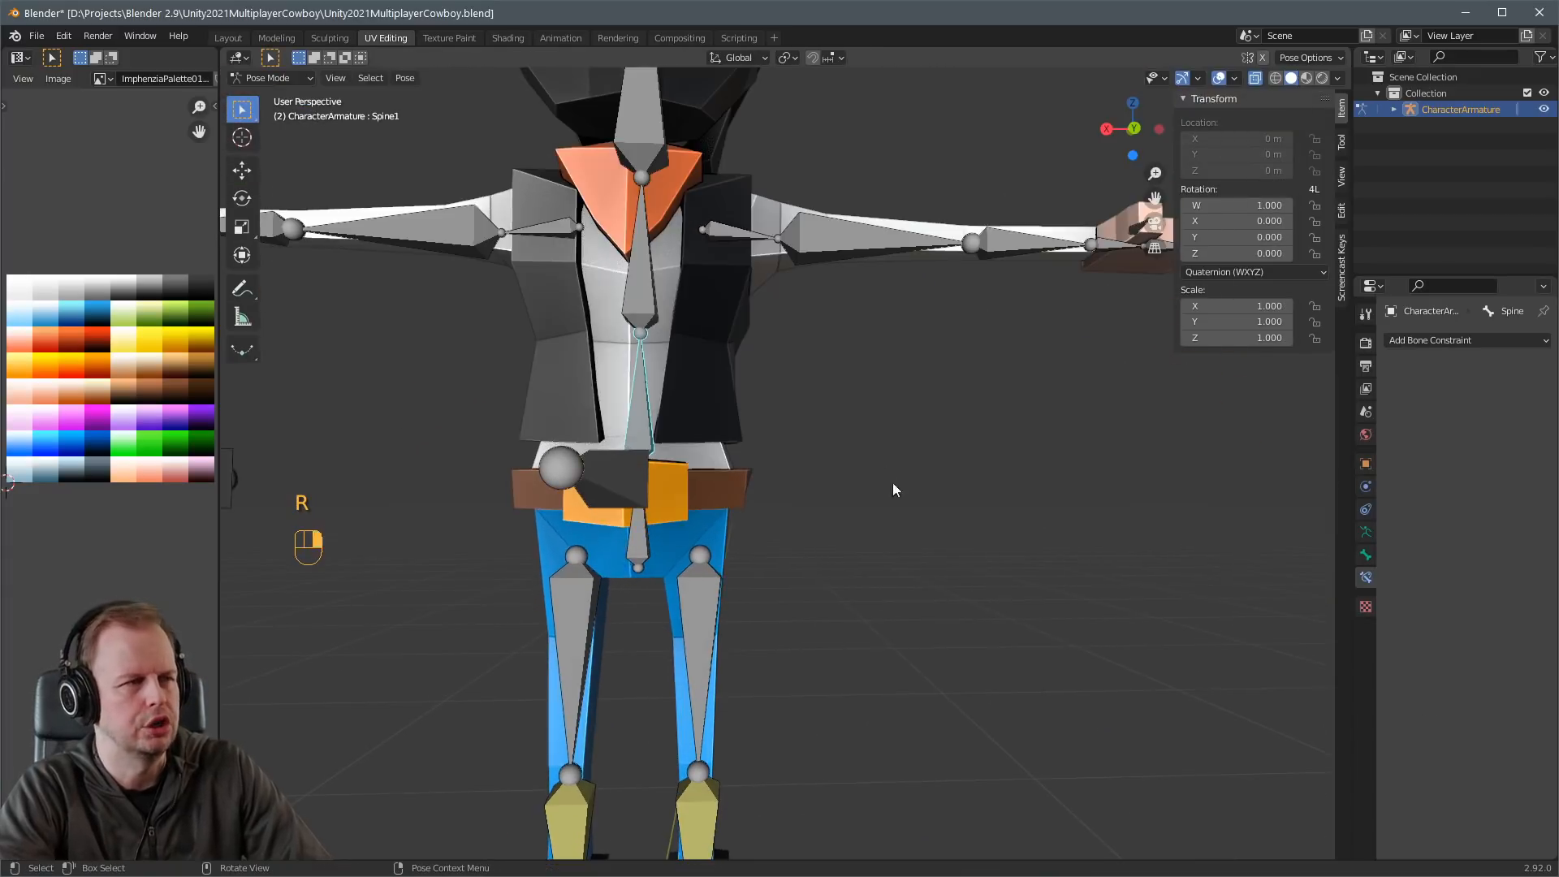
pyautogui.click(656, 284)
pyautogui.press('r')
pyautogui.press('r')
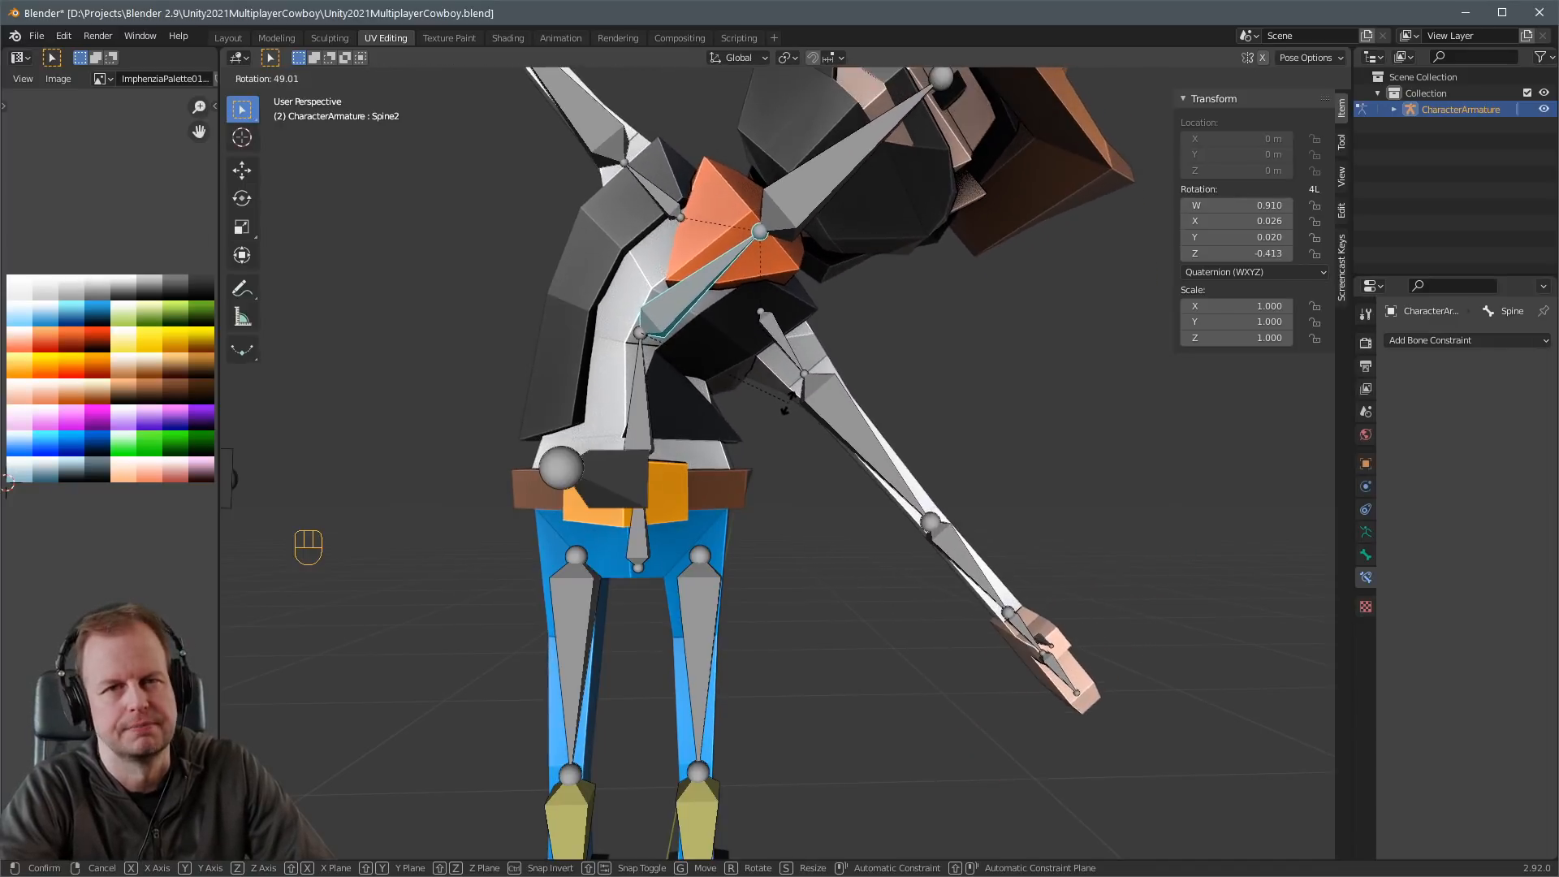
pyautogui.rightClick(784, 408)
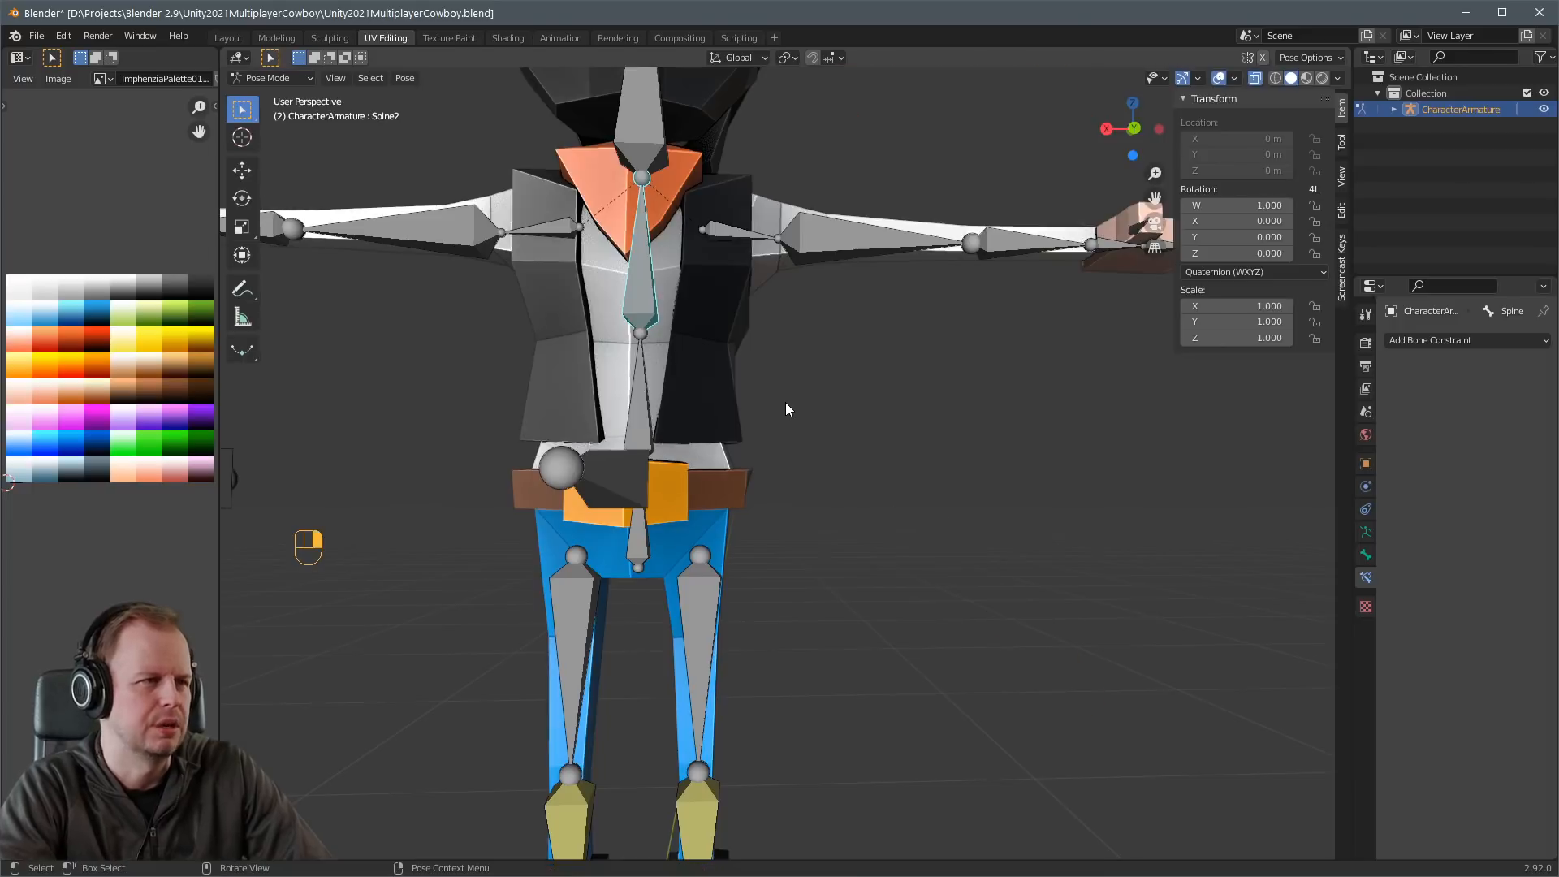
# Return CharacterArmature to Object Mode to work on the cowboy's vest at the waist.
pyautogui.moveTo(856, 307); pyautogui.dragTo(777, 312, button='middle')
pyautogui.scroll(5, 767, 339)
pyautogui.press('Tab')
pyautogui.press('Tab')
pyautogui.press('Tab')
pyautogui.press('Tab')
pyautogui.hotkey('ctrl', 'Tab')
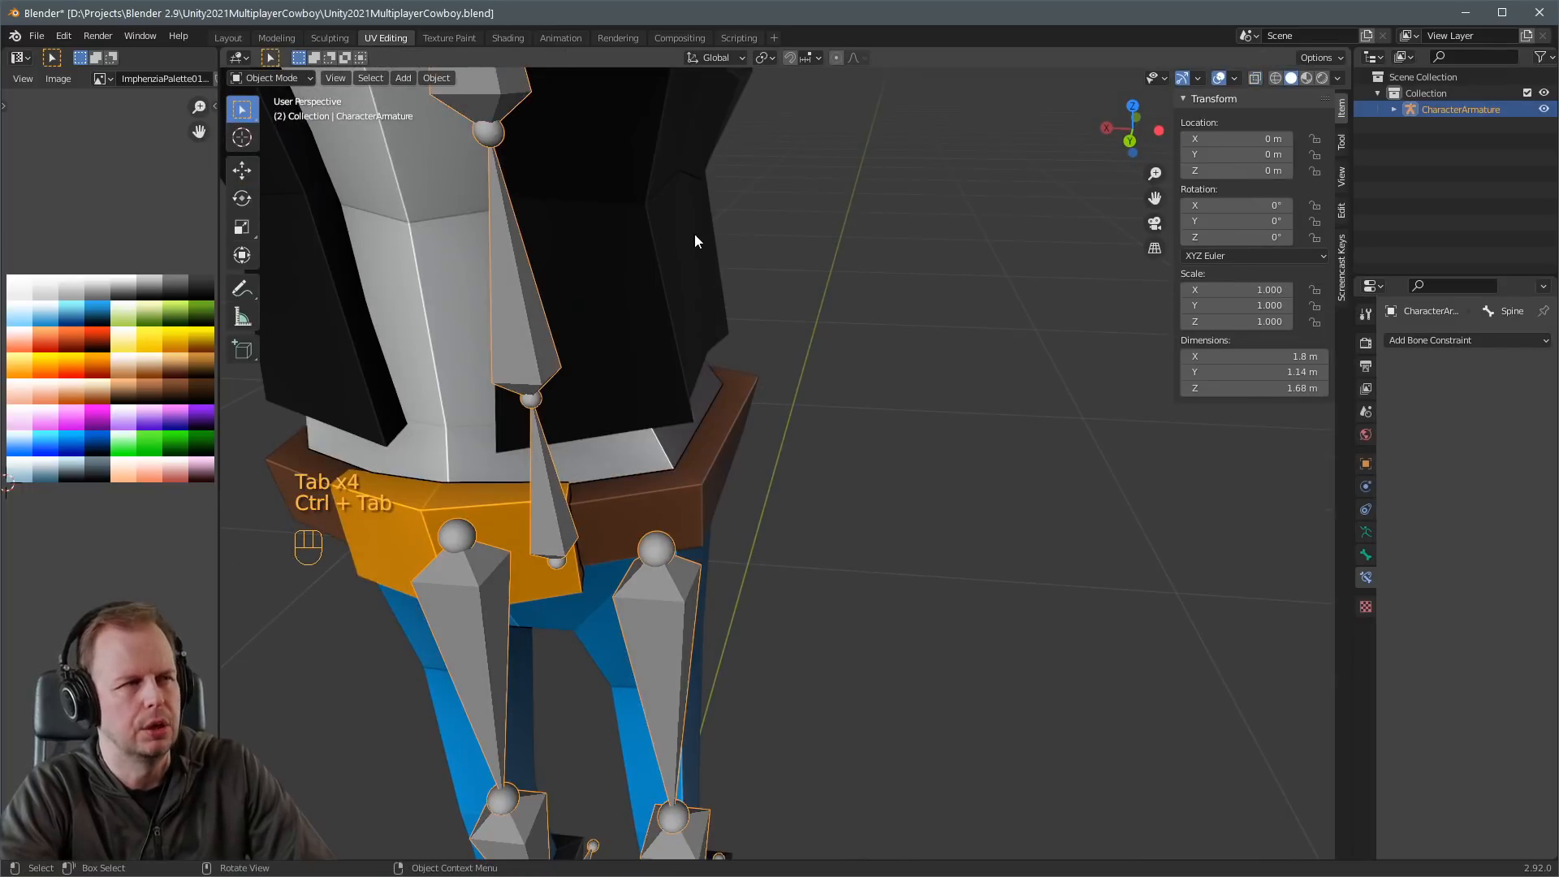
# Edit the Cowboy mesh and move the vest's inner hem vertex about 0.009 m outward and 0.003 m up.
pyautogui.press('Tab')
pyautogui.moveTo(695, 228); pyautogui.dragTo(895, 303, button='middle')
pyautogui.press('2')
pyautogui.click(703, 377)
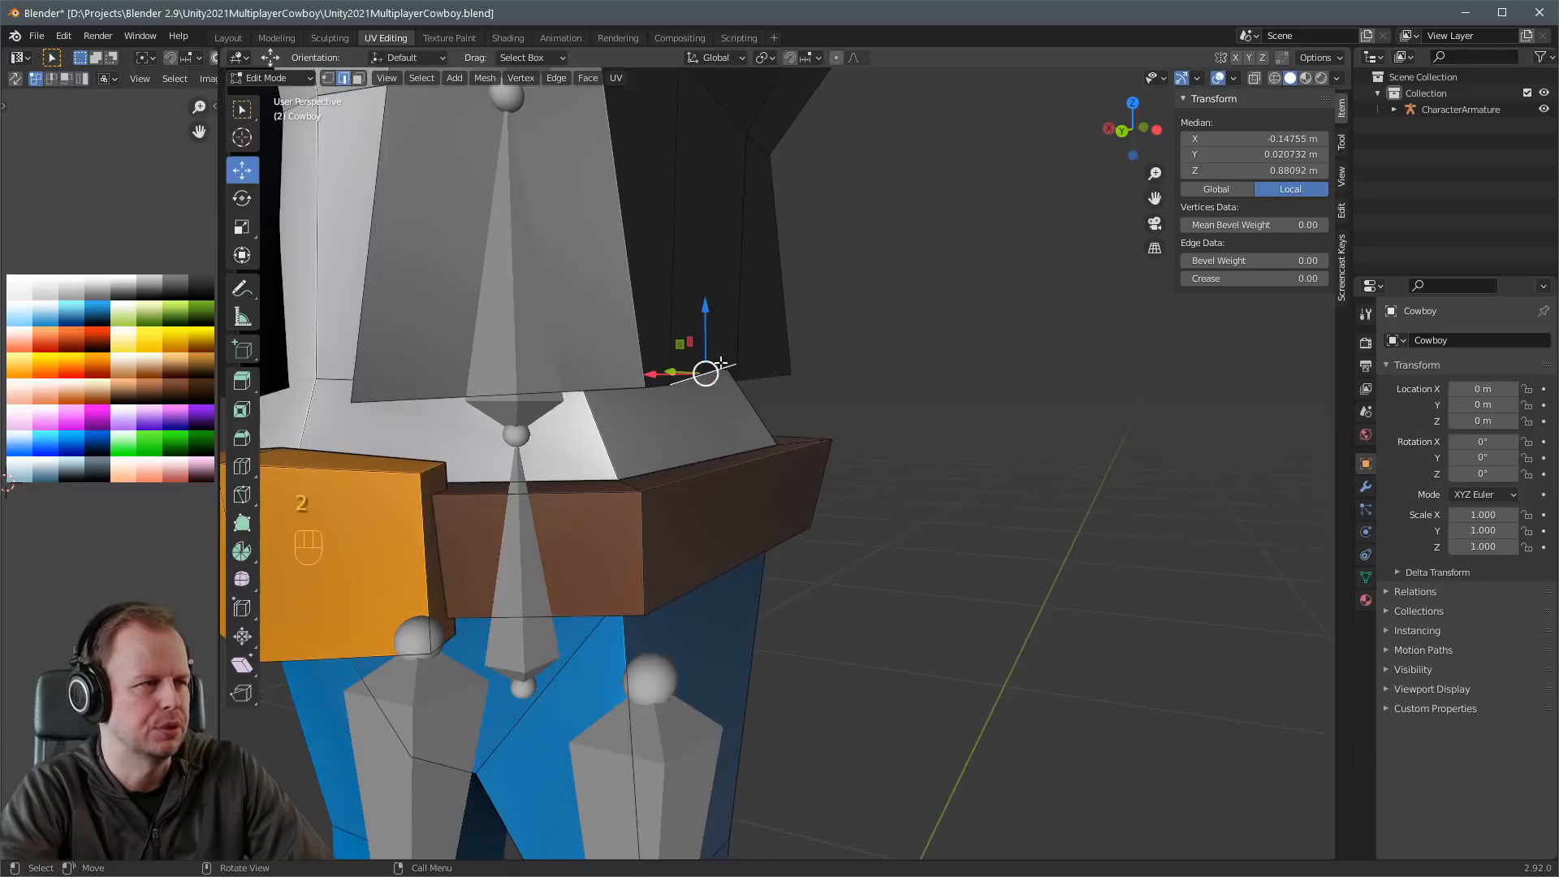
pyautogui.moveTo(719, 367); pyautogui.dragTo(762, 322, button='middle')
pyautogui.press('1')
pyautogui.click(641, 414)
pyautogui.press('g')
pyautogui.click(677, 397)
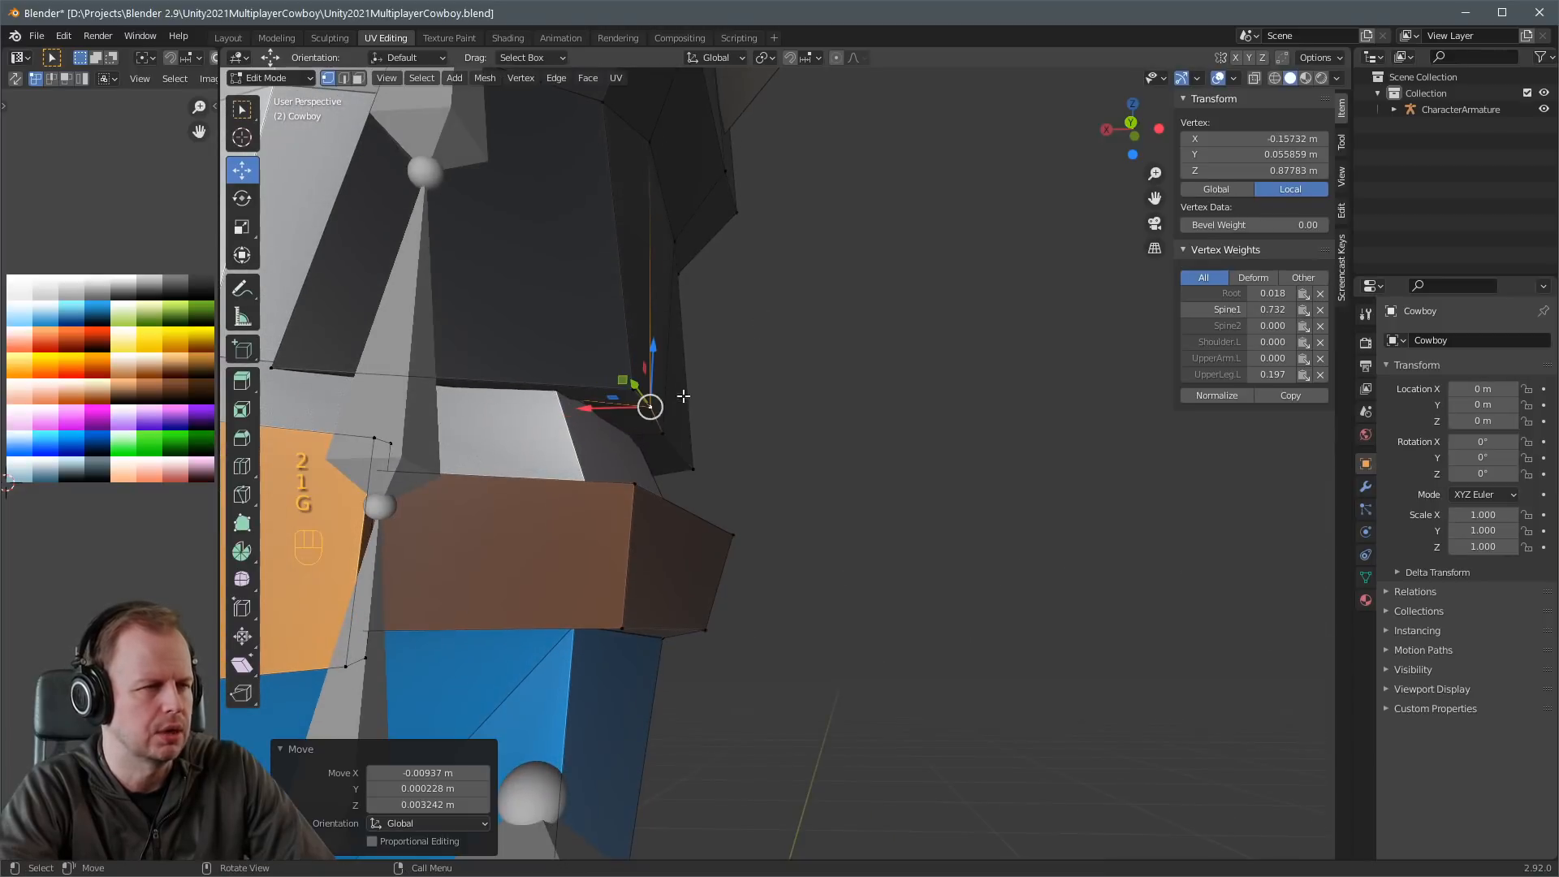
# Move the vest's front side vertex at mid-torso height about 0.018 m forward along Y.
pyautogui.moveTo(685, 393); pyautogui.dragTo(712, 380, button='middle')
pyautogui.scroll(-2, 712, 380)
pyautogui.click(709, 236)
pyautogui.press('g')
pyautogui.click(730, 253)
pyautogui.moveTo(800, 252); pyautogui.dragTo(707, 276, button='middle')
pyautogui.press('g')
pyautogui.click(953, 251)
# Check the vest side in X-ray, and move the same mid-torso vertex about 0.007 m farther outward.
pyautogui.hotkey('alt', 'z')
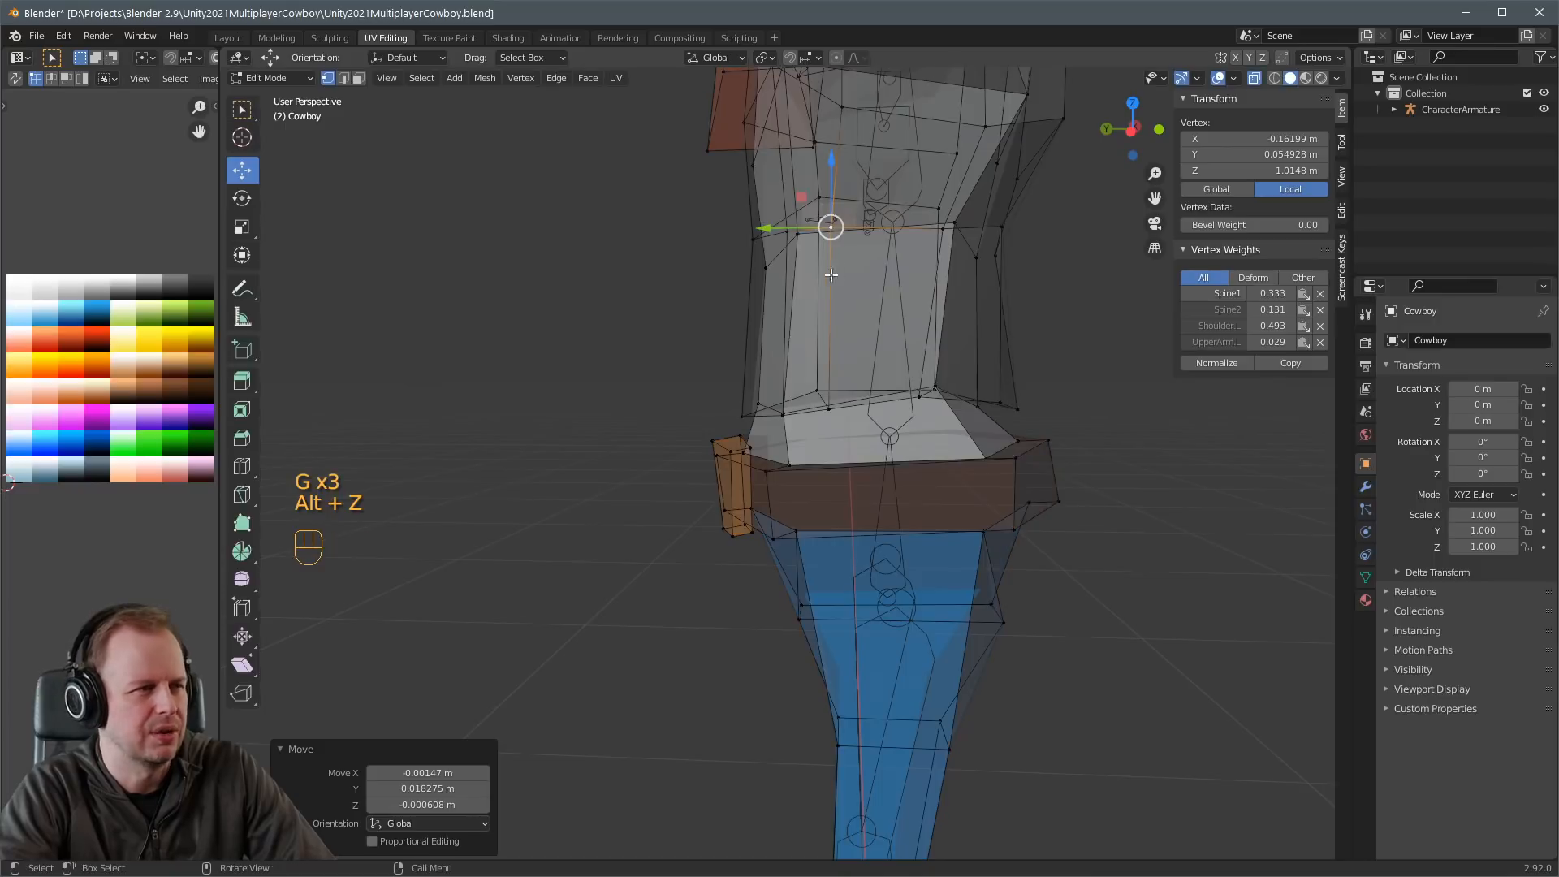
pyautogui.moveTo(953, 251); pyautogui.dragTo(939, 272, button='middle')
pyautogui.hotkey('alt', 'z')
pyautogui.moveTo(818, 255); pyautogui.dragTo(721, 250, button='middle')
pyautogui.press('g')
pyautogui.click(845, 264)
# Reposition the vest's front side vertex below the armpit, ending with a move of about 0.014 m forward along Y.
pyautogui.scroll(-2, 794, 181)
pyautogui.click(742, 208)
pyautogui.press('g')
pyautogui.click(756, 211)
pyautogui.press('g')
pyautogui.click(901, 243)
# Reposition the vest's rear side vertex below the armpit, ending with a move of about 0.007 m outward.
pyautogui.scroll(-2, 910, 246)
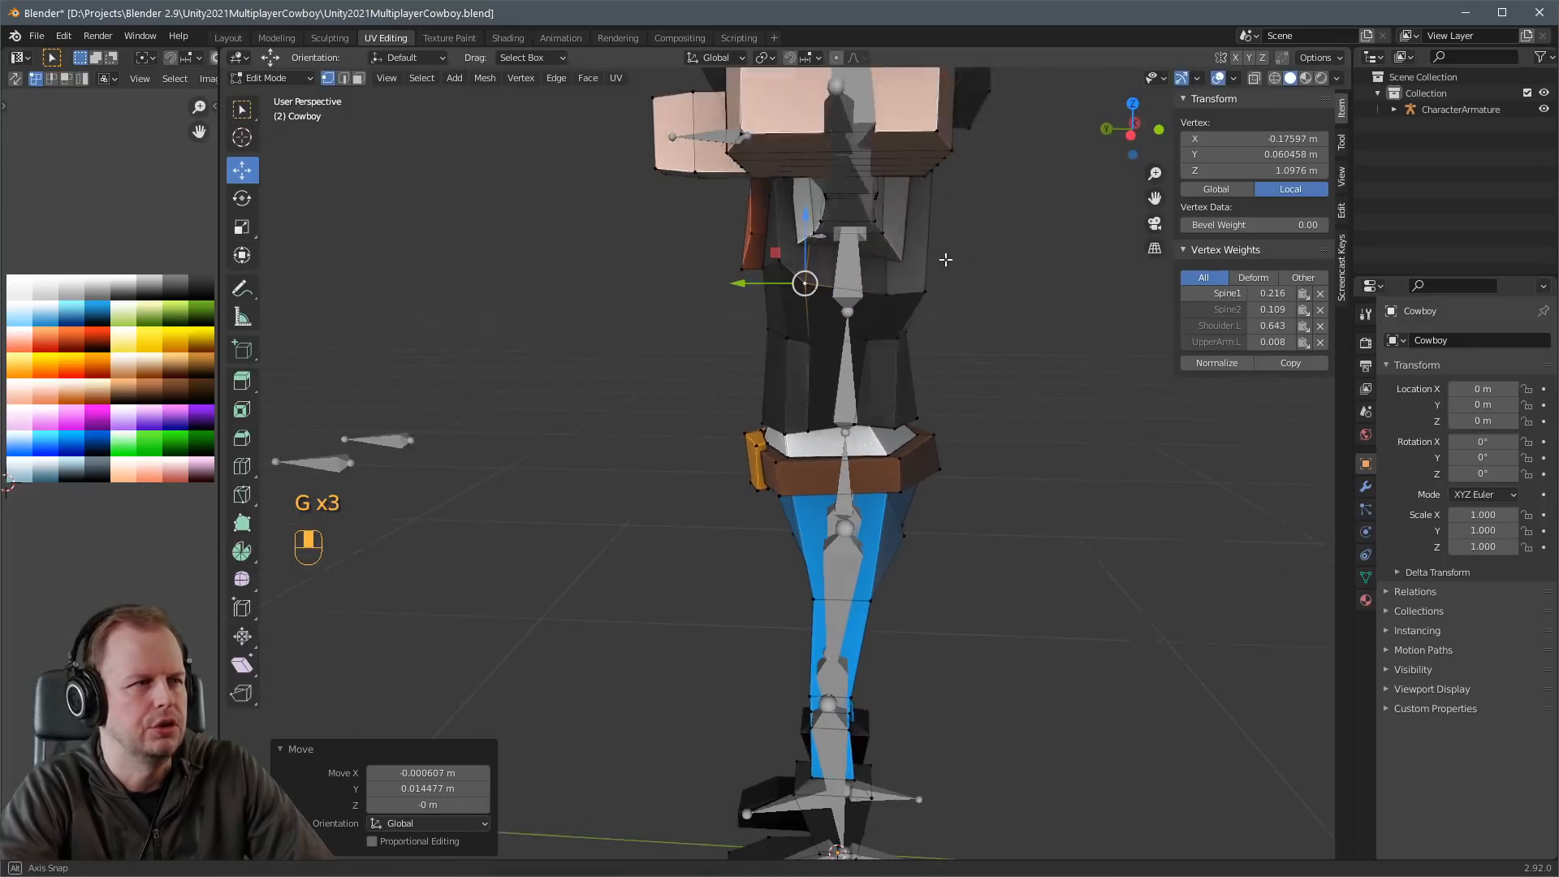
pyautogui.moveTo(942, 257); pyautogui.dragTo(793, 284, button='middle')
pyautogui.scroll(2, 793, 284)
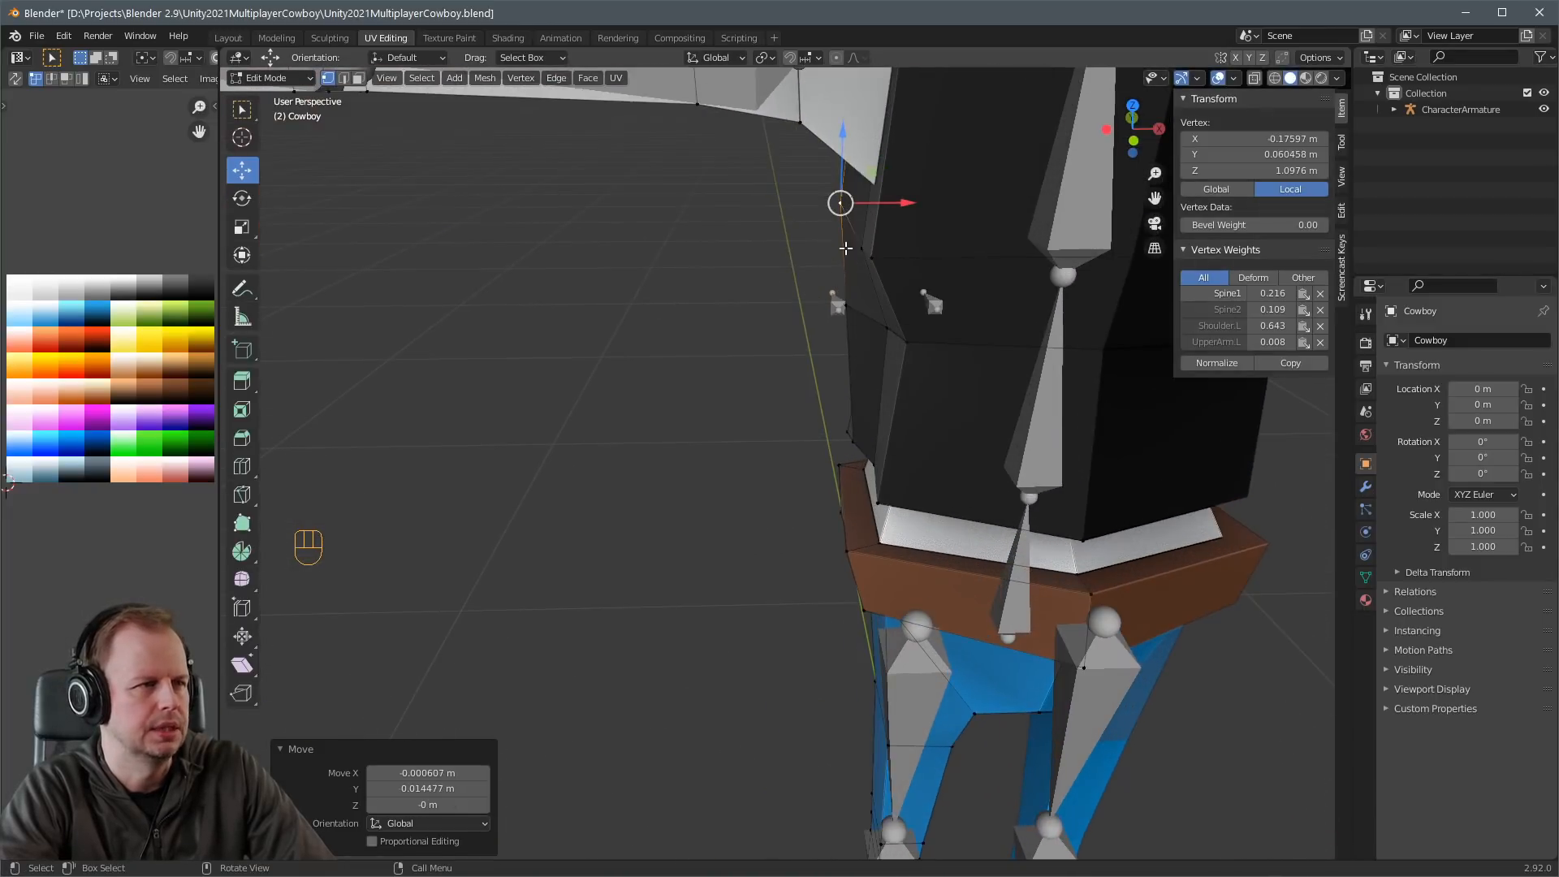
pyautogui.click(864, 252)
pyautogui.press('g')
pyautogui.click(899, 246)
pyautogui.press('g')
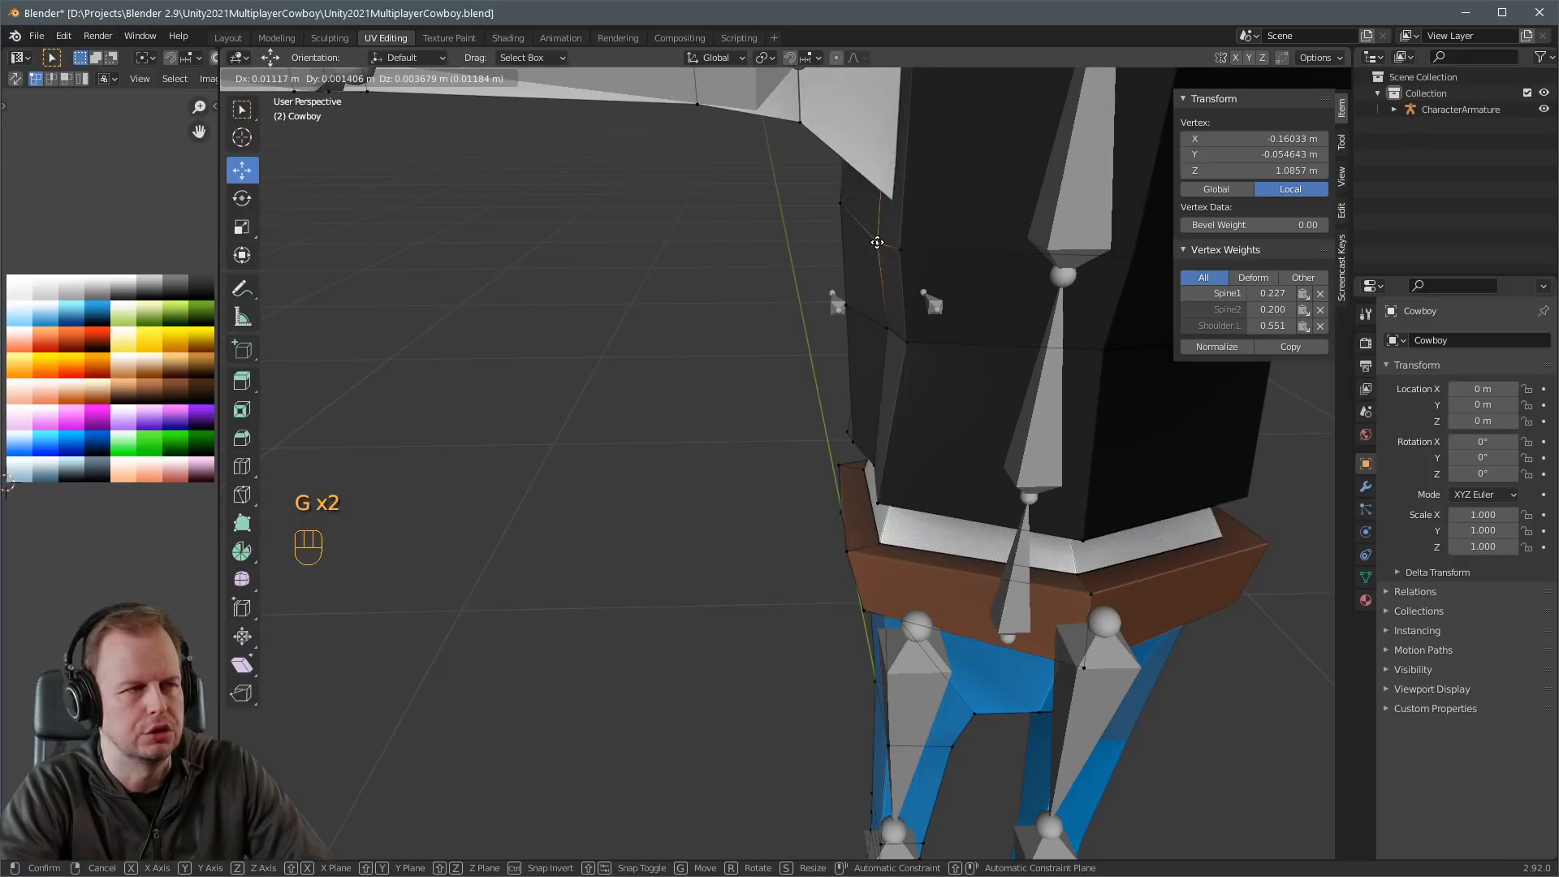
pyautogui.click(877, 242)
pyautogui.moveTo(892, 261); pyautogui.dragTo(907, 226, button='middle')
pyautogui.press('g')
pyautogui.click(850, 281)
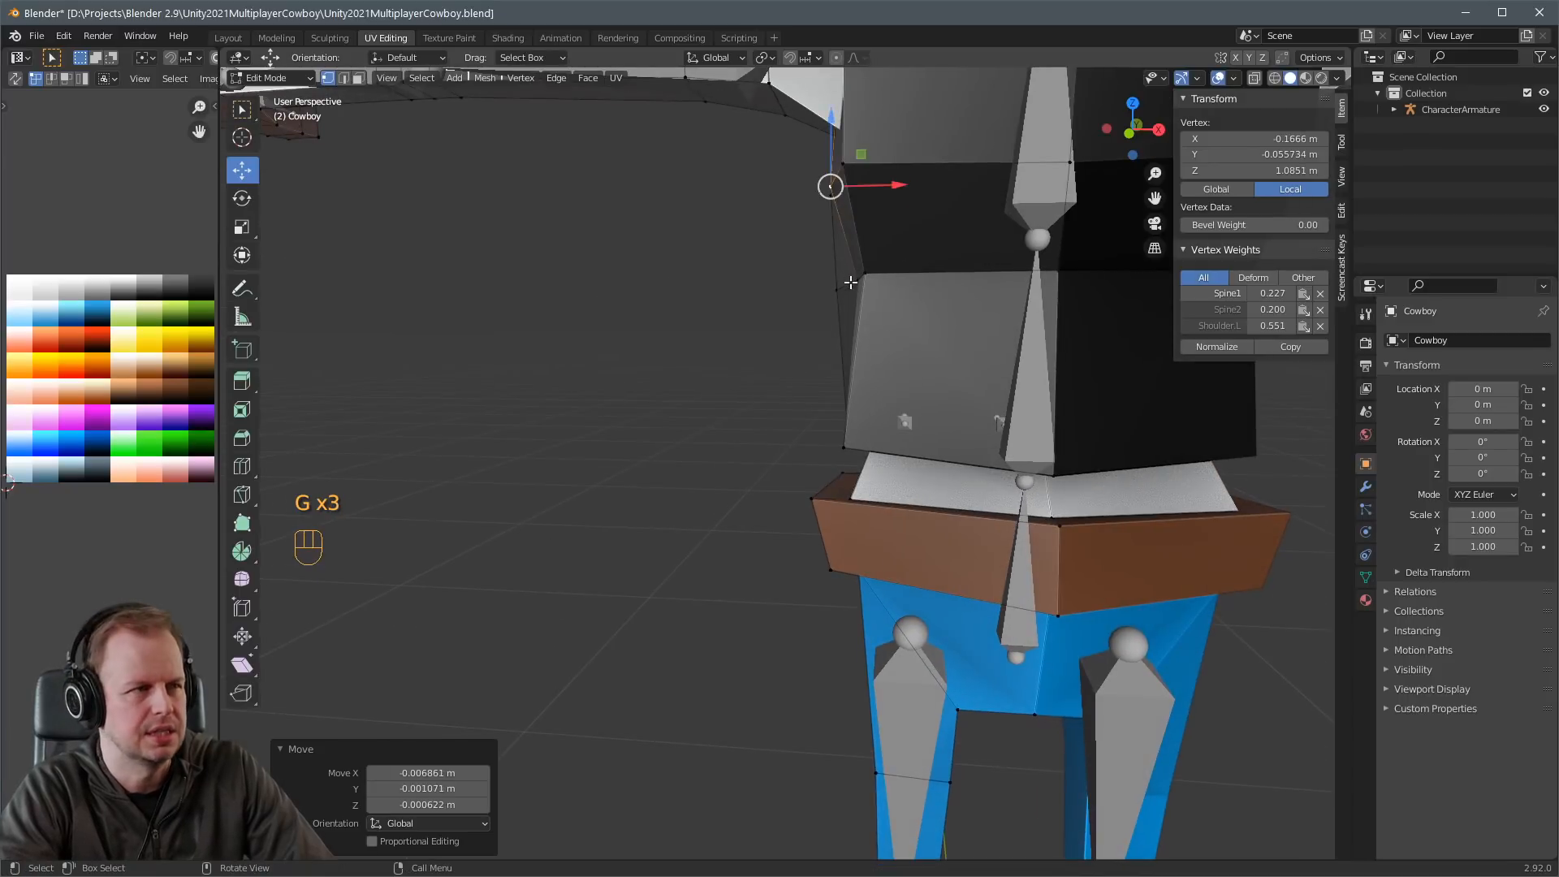
# Adjust the vest's rear side vertex at mid-torso and its upper back vertex, and return the Cowboy mesh to Object Mode.
pyautogui.click(844, 281)
pyautogui.press('g')
pyautogui.click(837, 284)
pyautogui.click(846, 164)
pyautogui.press('g')
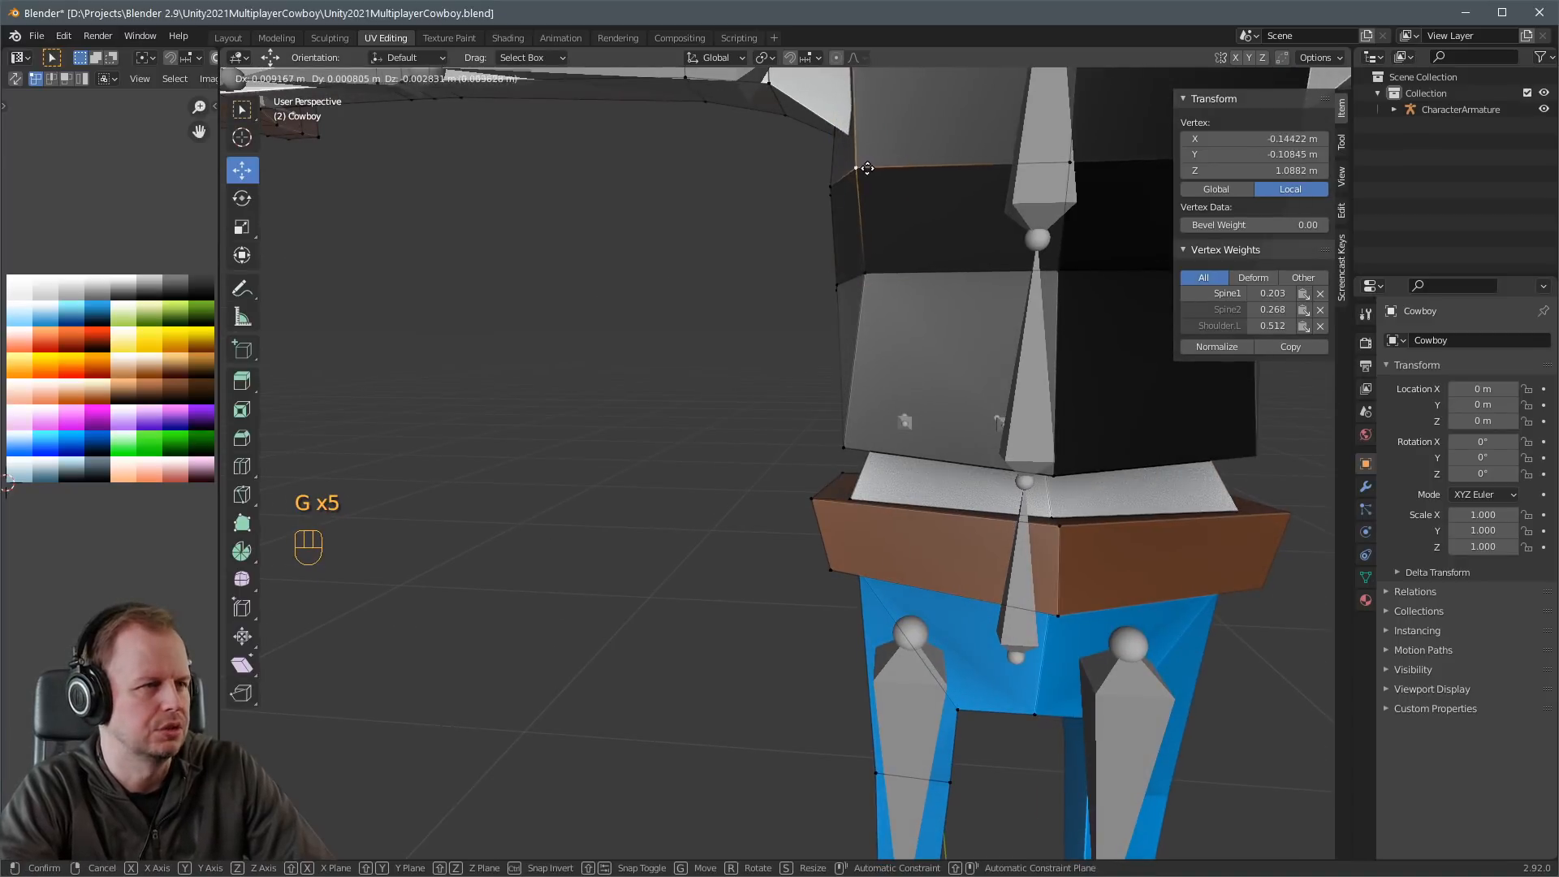
pyautogui.click(841, 169)
pyautogui.scroll(-5, 841, 172)
pyautogui.press('Tab')
pyautogui.moveTo(837, 252); pyautogui.dragTo(839, 314, button='middle')
pyautogui.scroll(6, 839, 314)
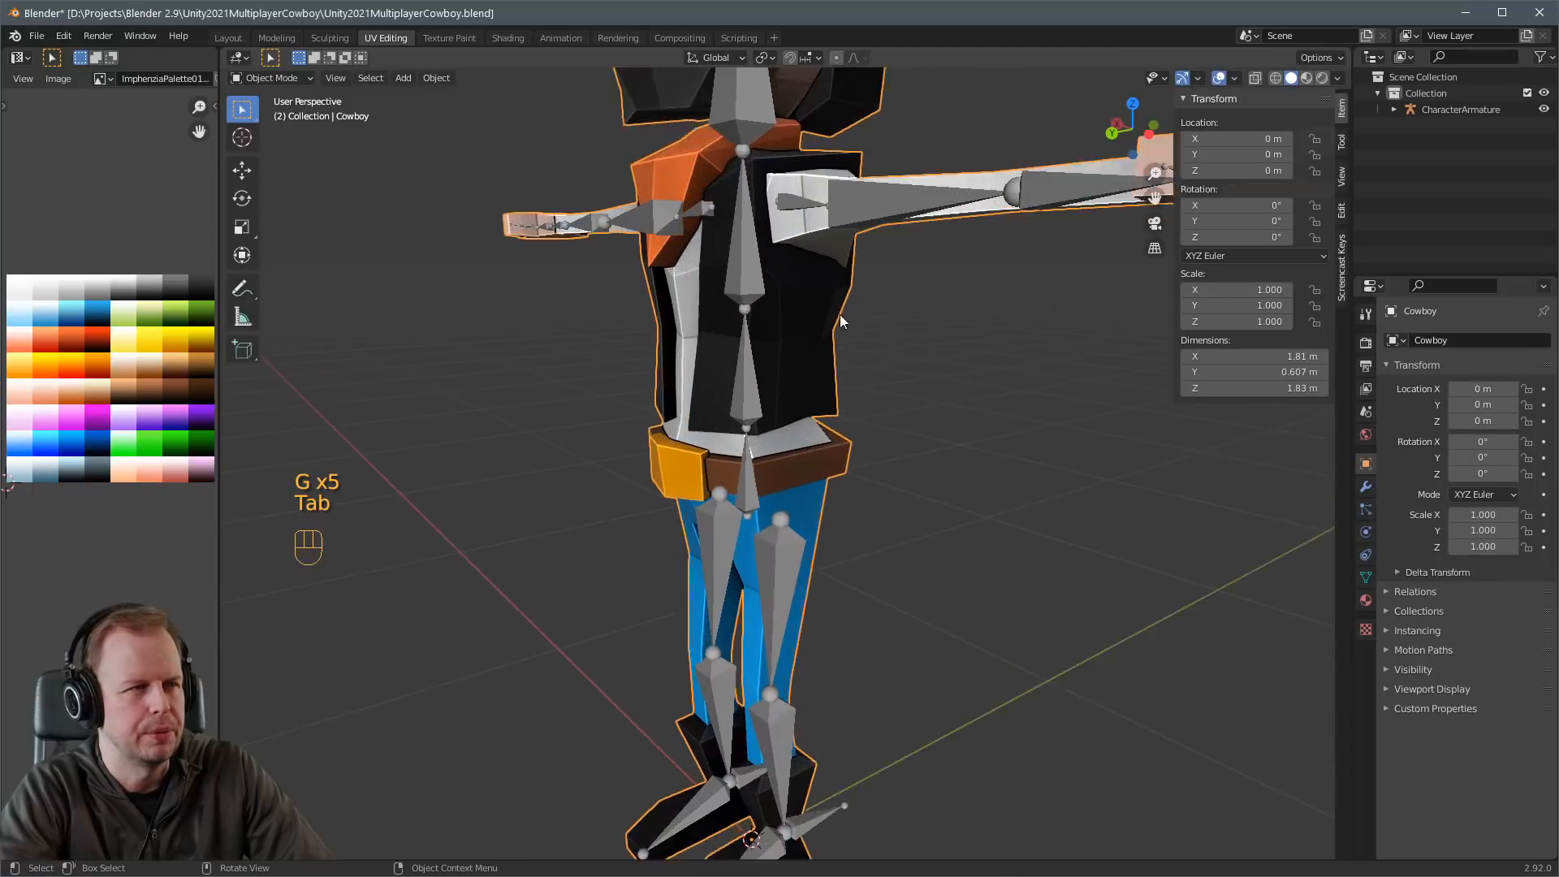
# Edit the Cowboy mesh and move the vest's front mid-torso vertex about 0.008 m outward and 0.008 m down, and adjust the vertex beside it.
pyautogui.moveTo(770, 257)
pyautogui.mouseDown(button='middle')
pyautogui.moveTo(659, 268)
pyautogui.moveTo(793, 276)
pyautogui.mouseUp(button='middle')
pyautogui.press('Tab')
pyautogui.click(621, 280)
pyautogui.press('g')
pyautogui.click(632, 288)
pyautogui.hotkey('alt', 'z')
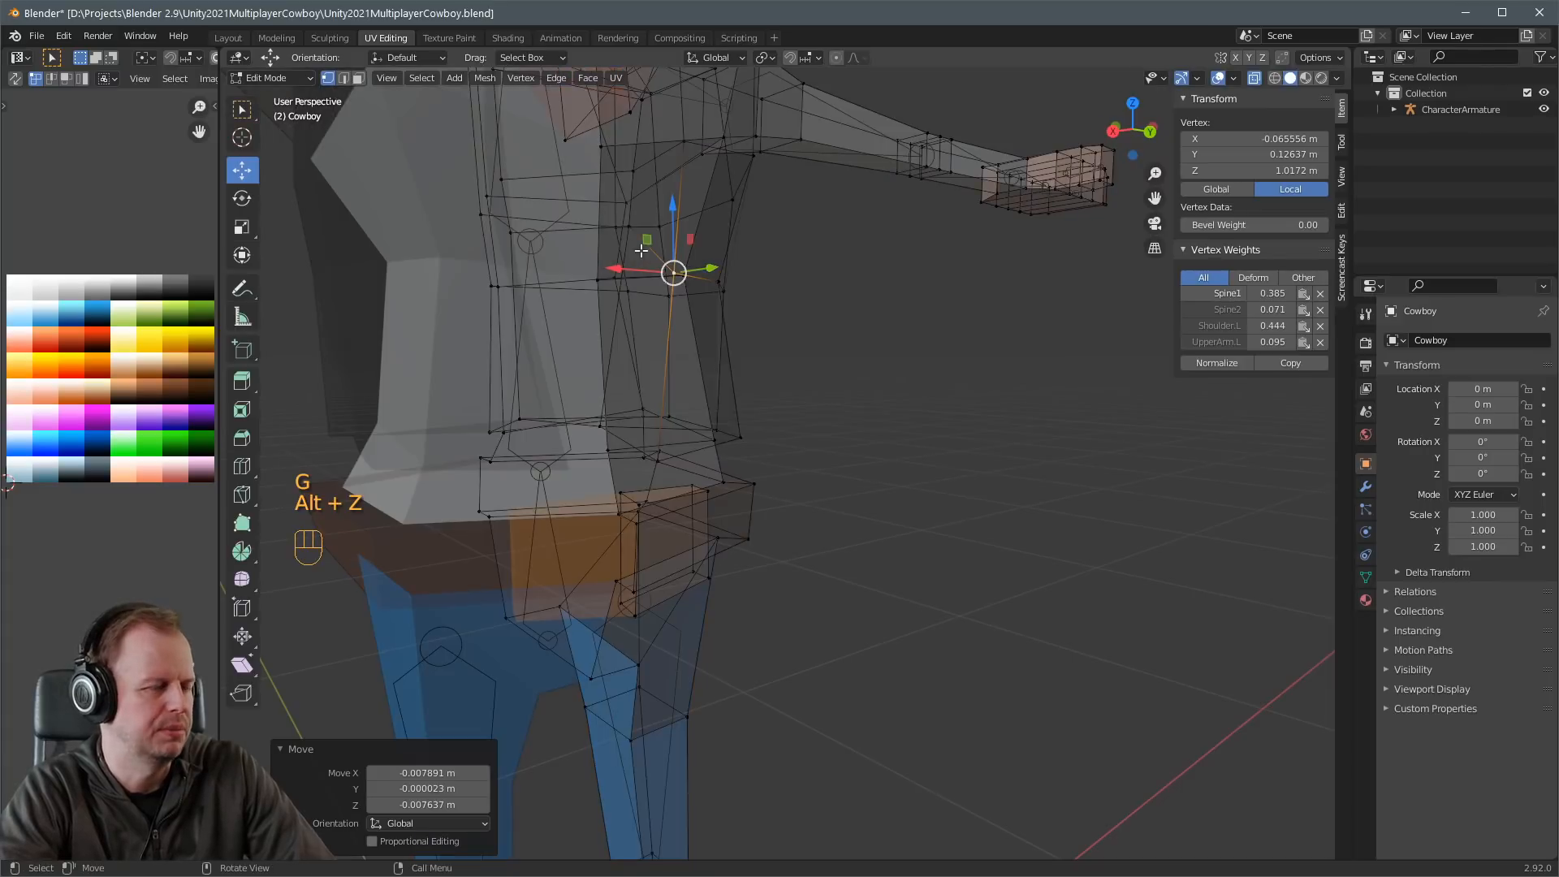
pyautogui.click(630, 260)
pyautogui.press('g')
pyautogui.click(634, 274)
# Copy the vertex weights of the shirt's front side vertex at mid-torso to the neighbouring vest side vertex.
pyautogui.moveTo(634, 274)
pyautogui.mouseDown(button='middle')
pyautogui.moveTo(804, 272)
pyautogui.moveTo(651, 280)
pyautogui.moveTo(696, 275)
pyautogui.moveTo(878, 433)
pyautogui.moveTo(844, 398)
pyautogui.moveTo(828, 403)
pyautogui.moveTo(857, 338)
pyautogui.mouseUp(button='middle')
pyautogui.hotkey('alt', 'z')
pyautogui.scroll(-1, 737, 279)
pyautogui.scroll(3, 696, 276)
pyautogui.hotkey('alt', 'z')
pyautogui.click(792, 326)
pyautogui.click(738, 310)
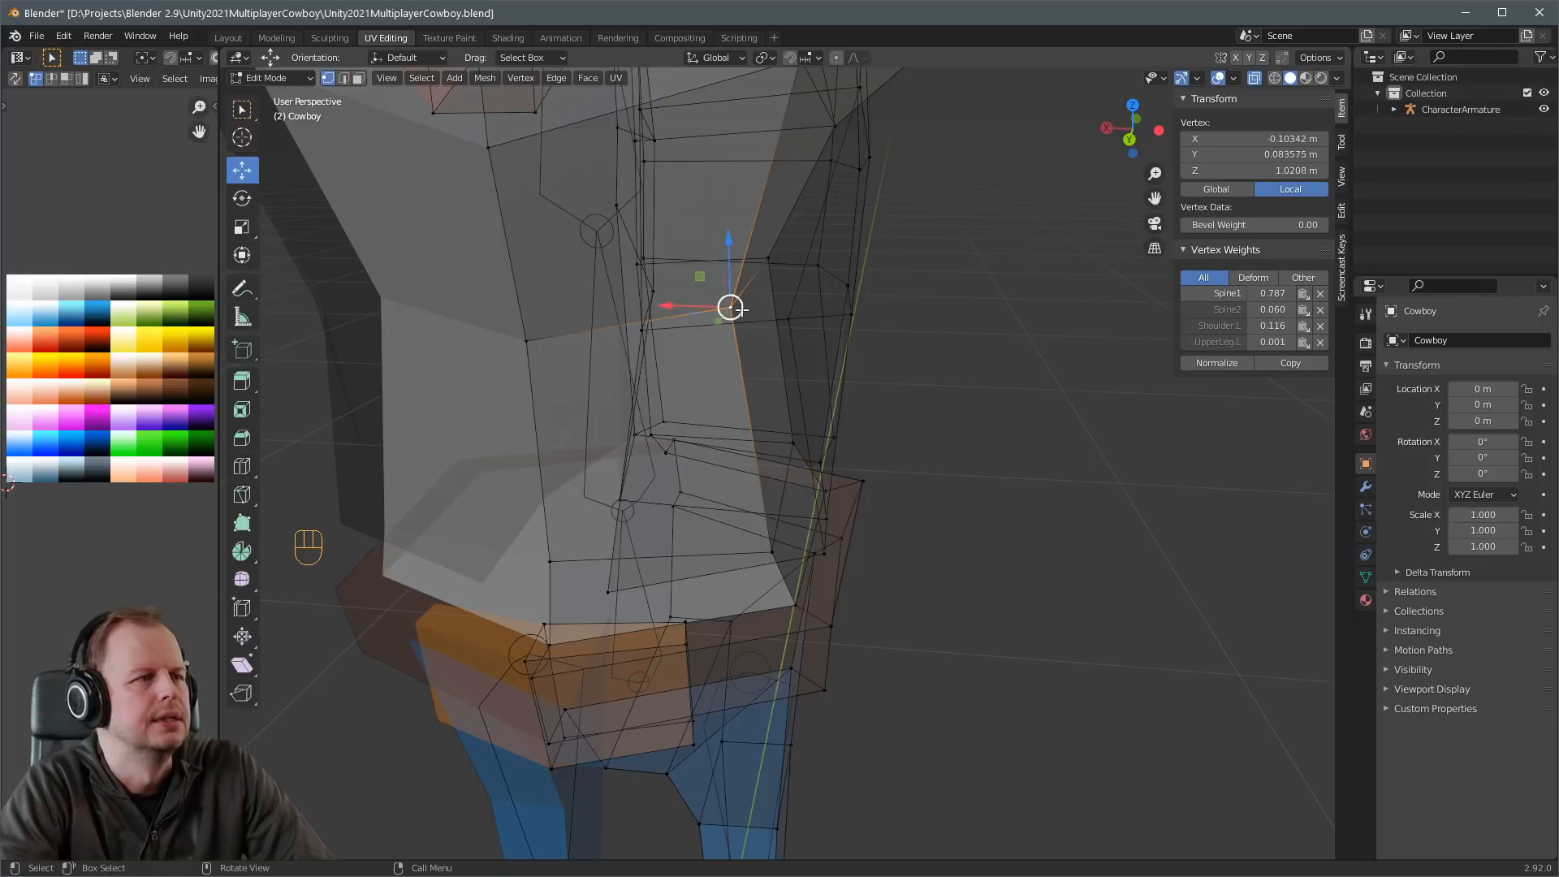
pyautogui.click(808, 315)
pyautogui.moveTo(851, 302); pyautogui.dragTo(735, 308, button='middle')
pyautogui.keyDown('shift'); pyautogui.click(730, 303); pyautogui.keyUp('shift')
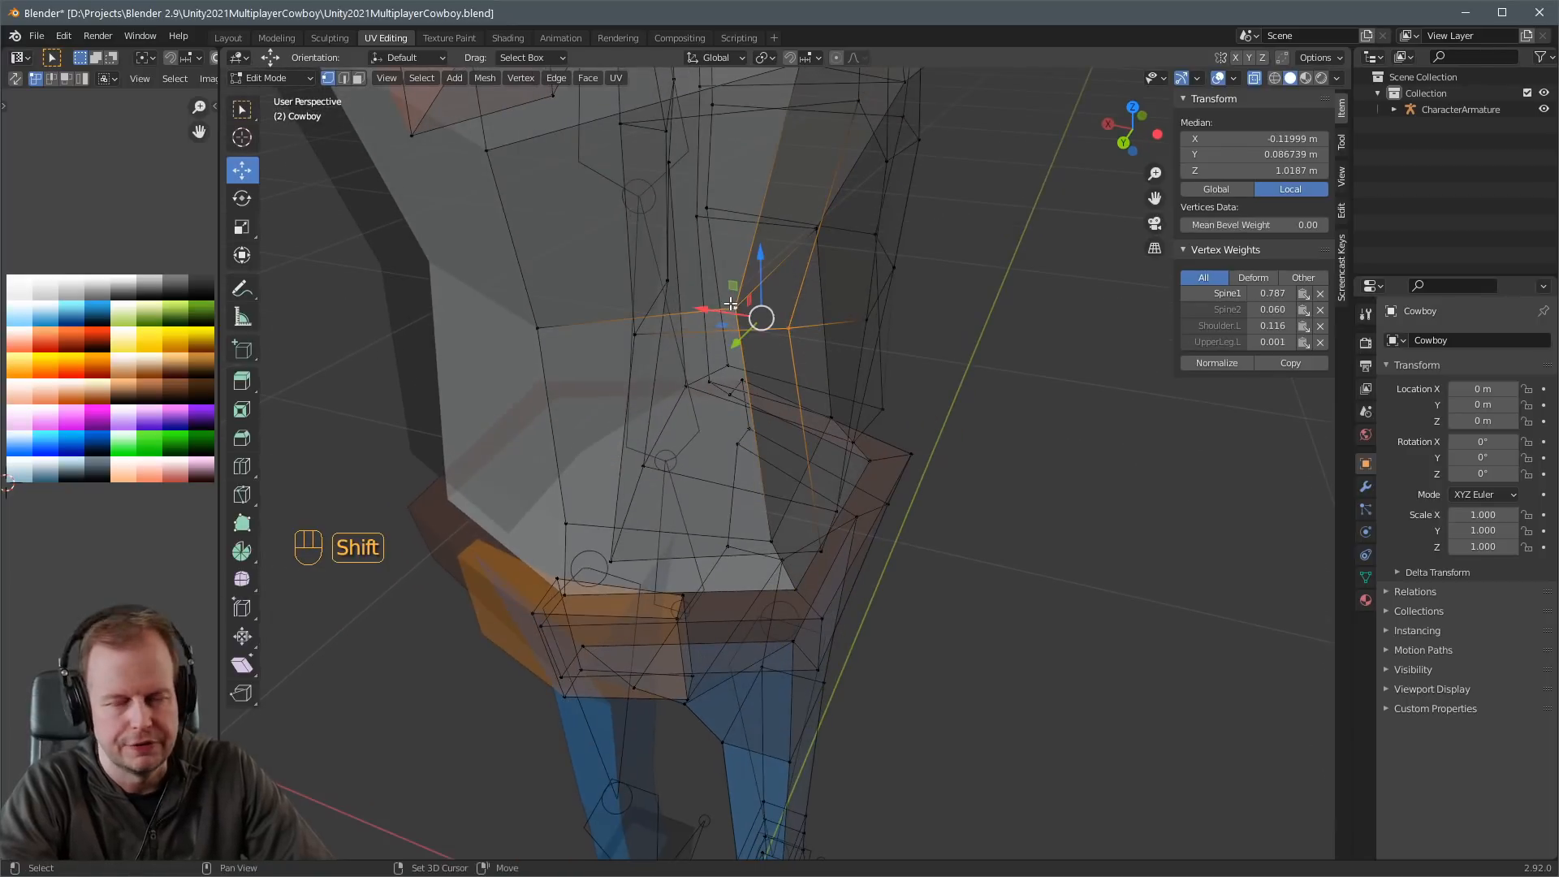
pyautogui.hotkey('ctrl', 'g')
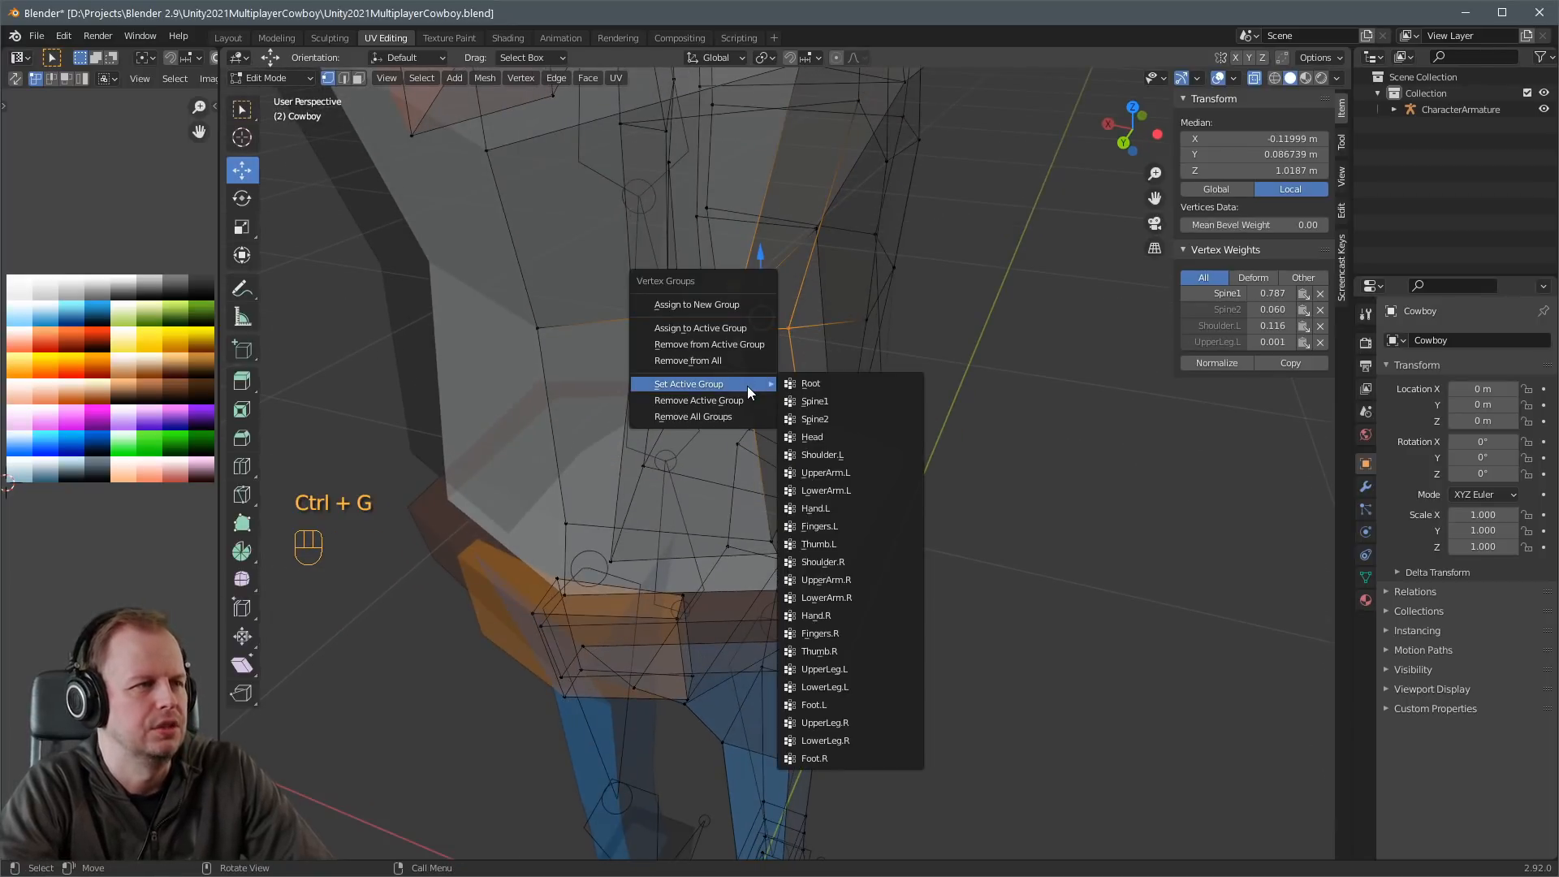
pyautogui.press('Escape')
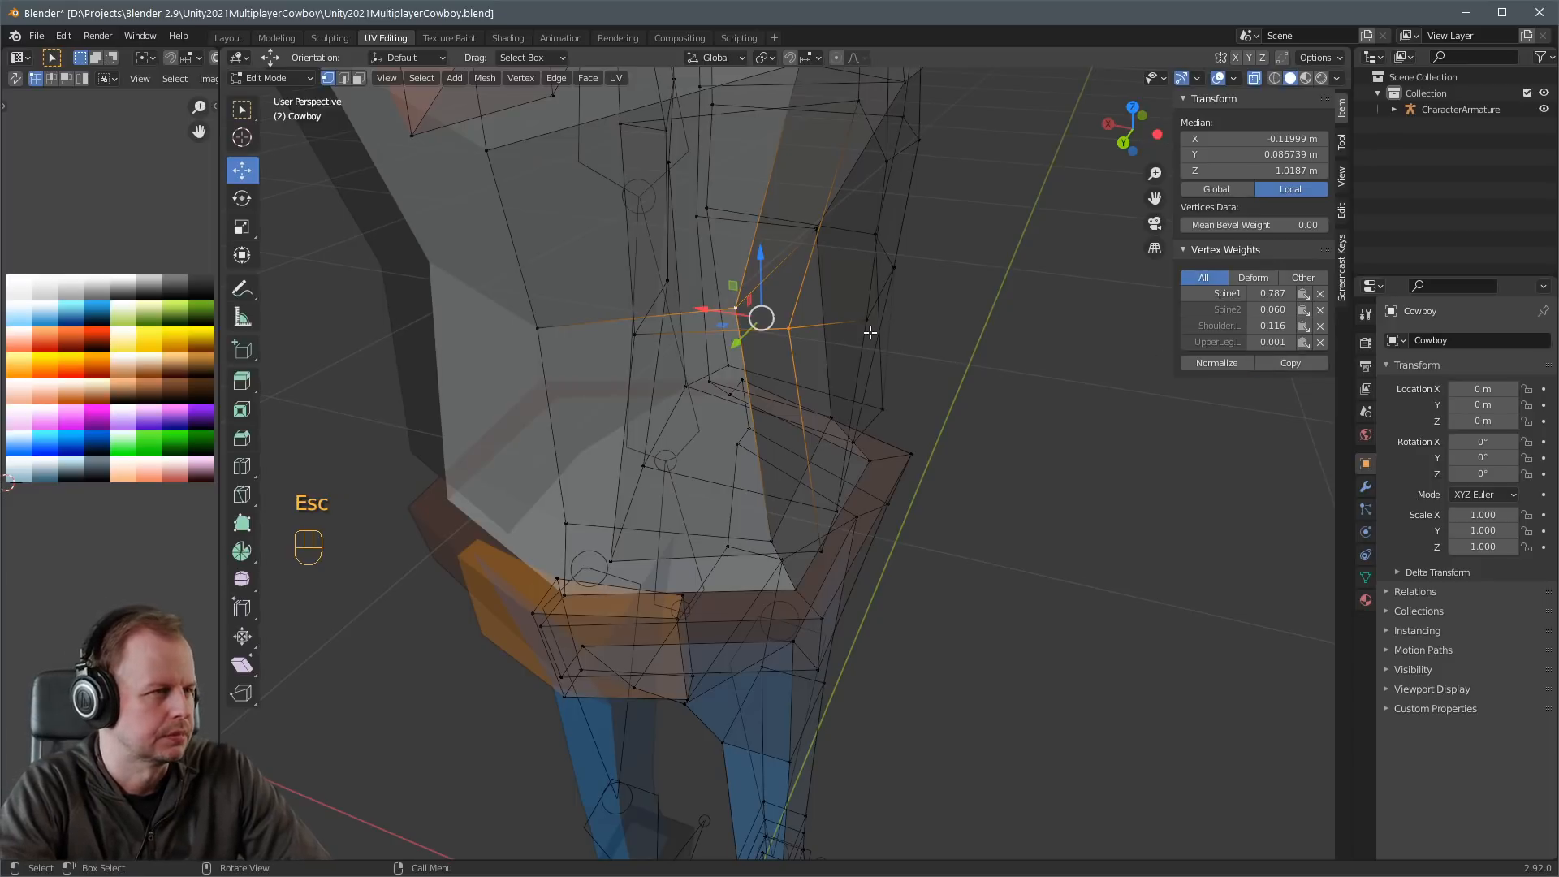
pyautogui.click(867, 328)
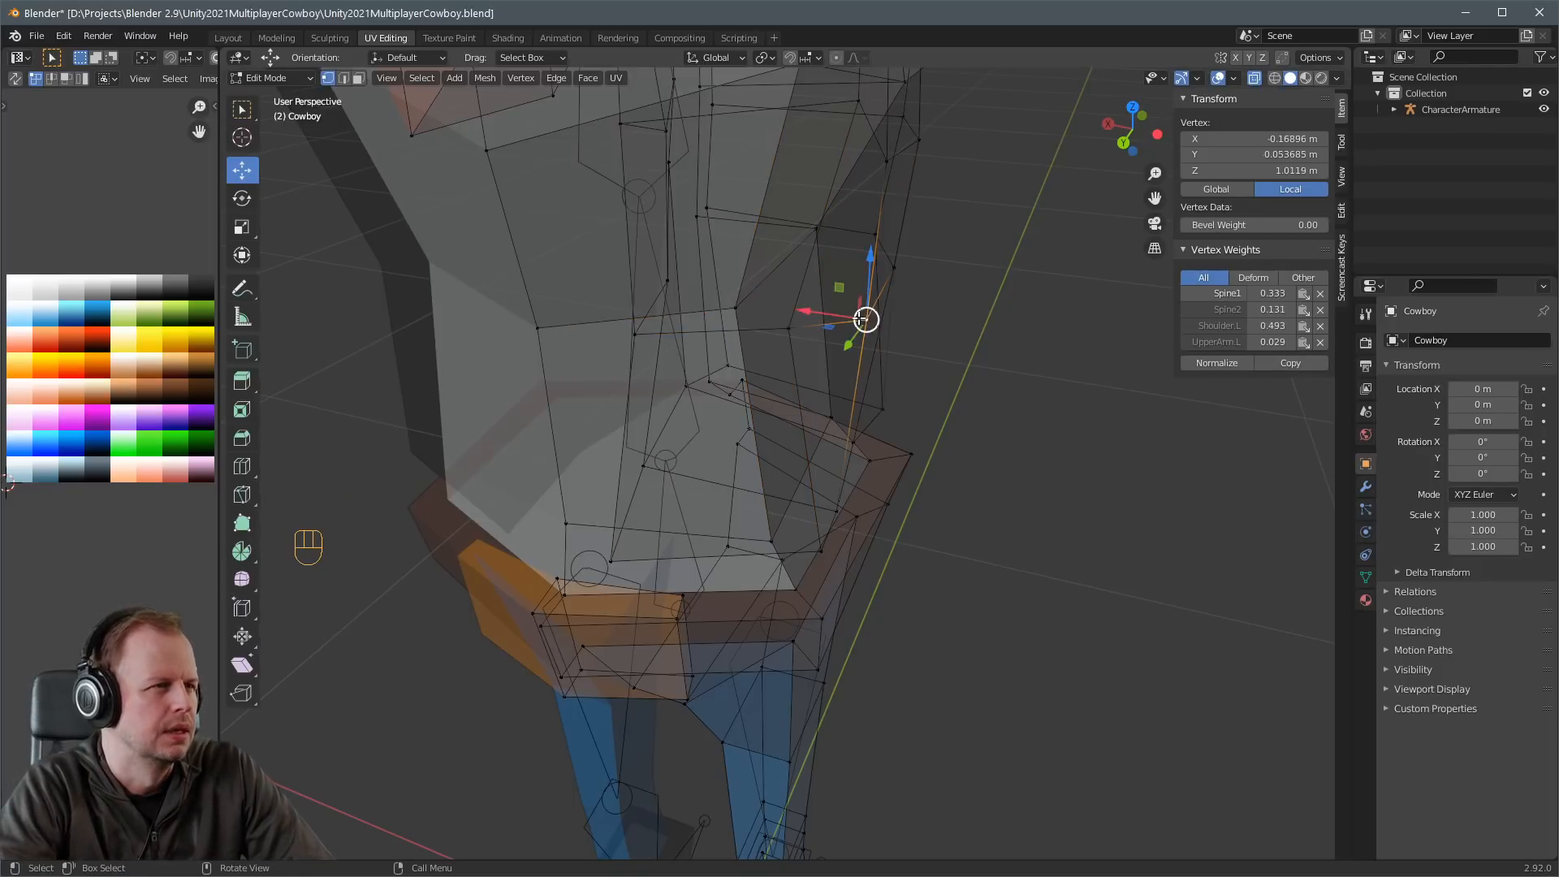
pyautogui.keyDown('shift'); pyautogui.click(737, 310); pyautogui.keyUp('shift')
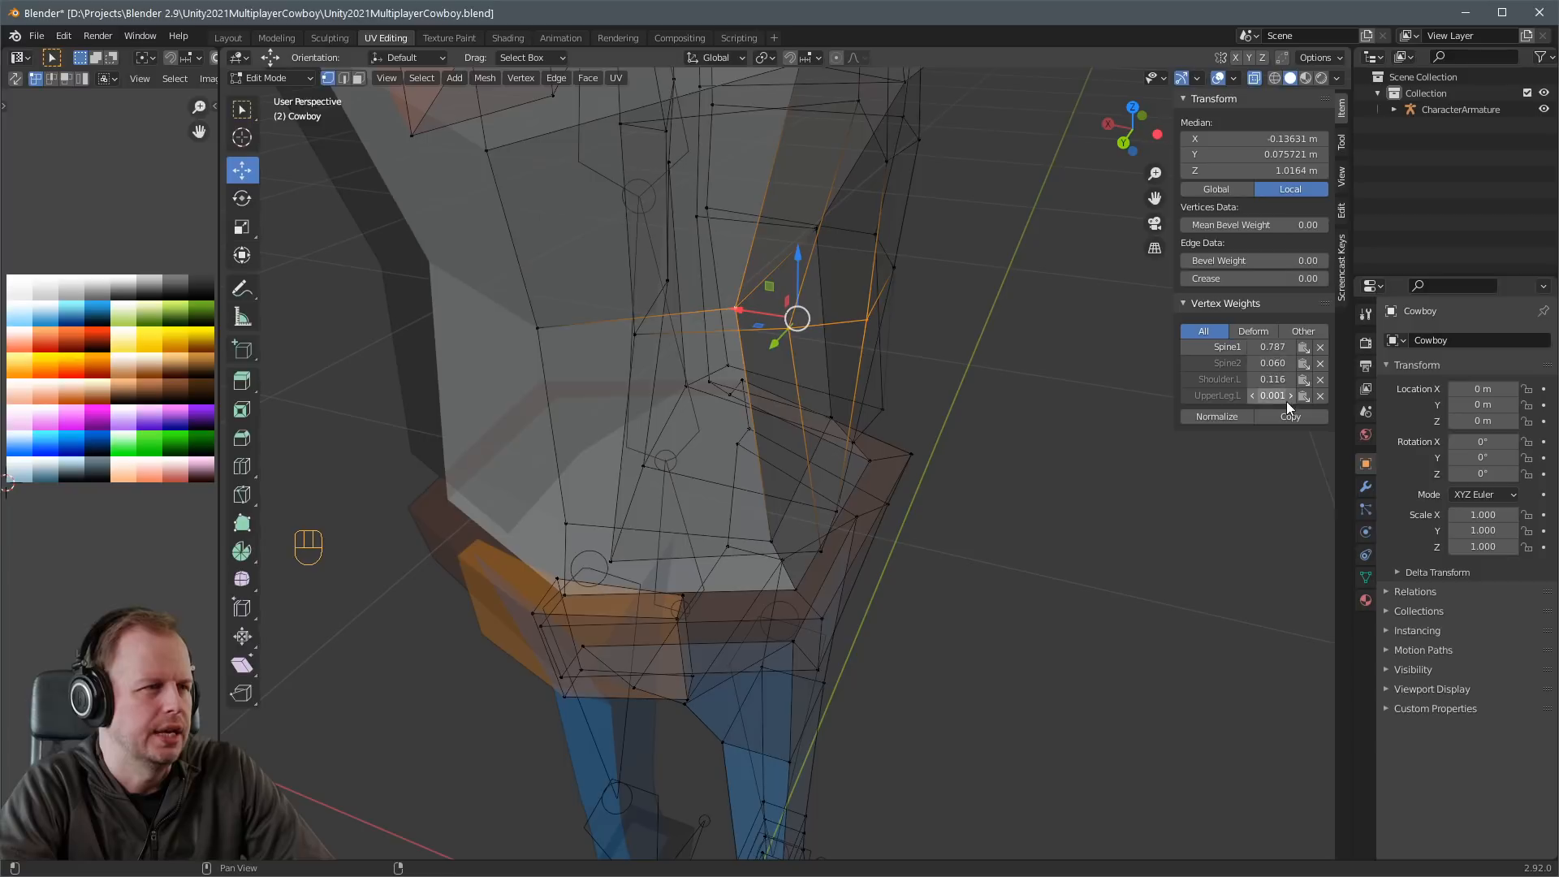
pyautogui.click(792, 326)
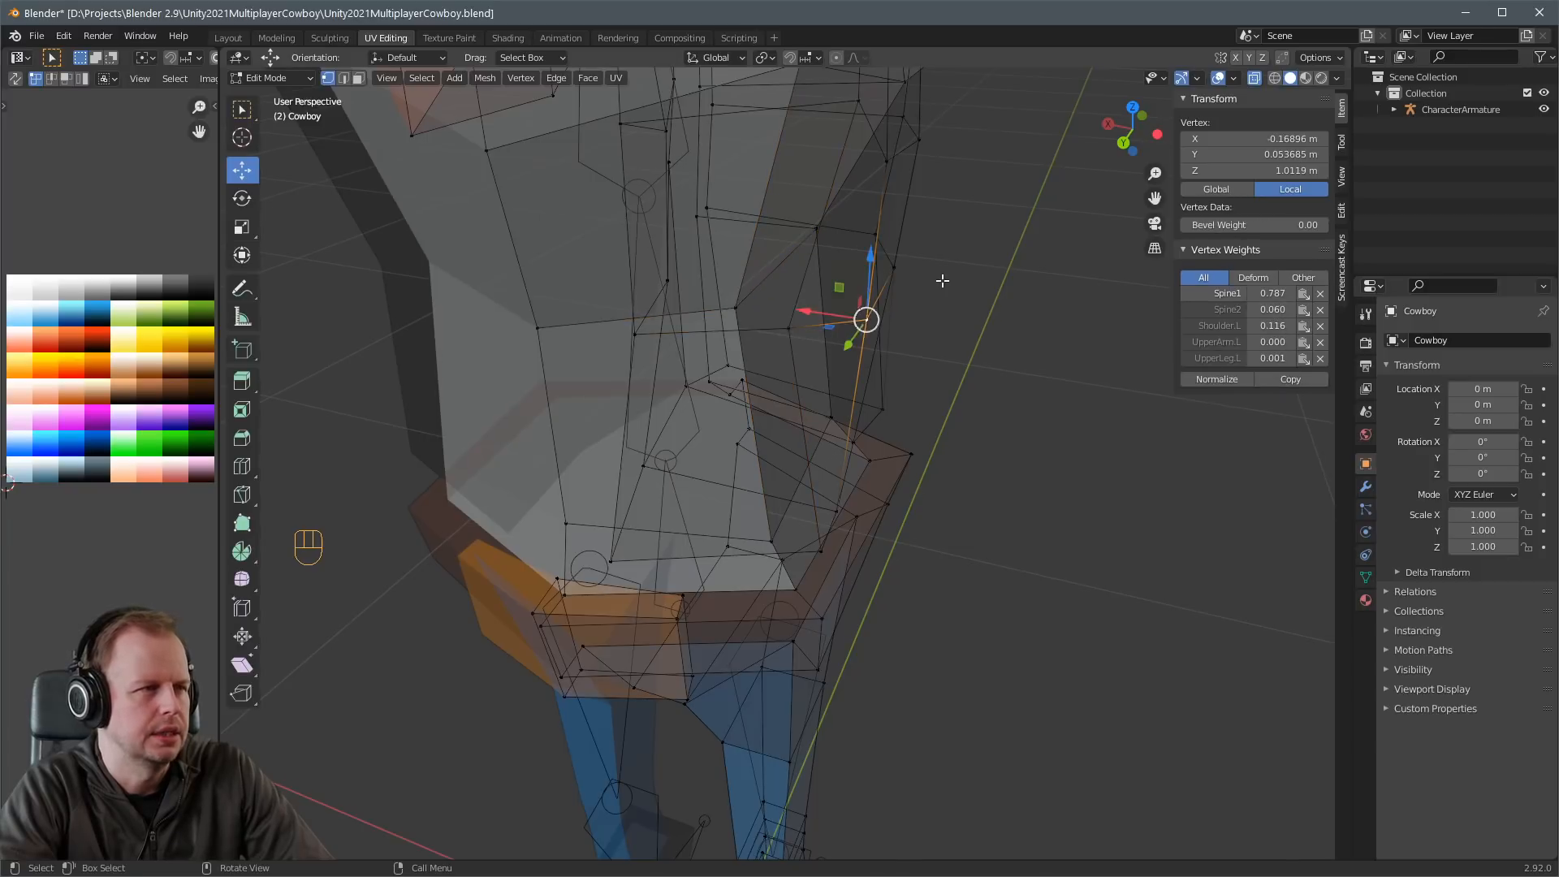
# Copy the shirt's rear side vertex weights to the two adjacent rear vest vertices, and return to Object Mode with X-ray off.
pyautogui.moveTo(942, 280); pyautogui.dragTo(875, 276, button='middle')
pyautogui.click(1018, 325)
pyautogui.keyDown('shift'); pyautogui.click(1062, 300); pyautogui.keyUp('shift')
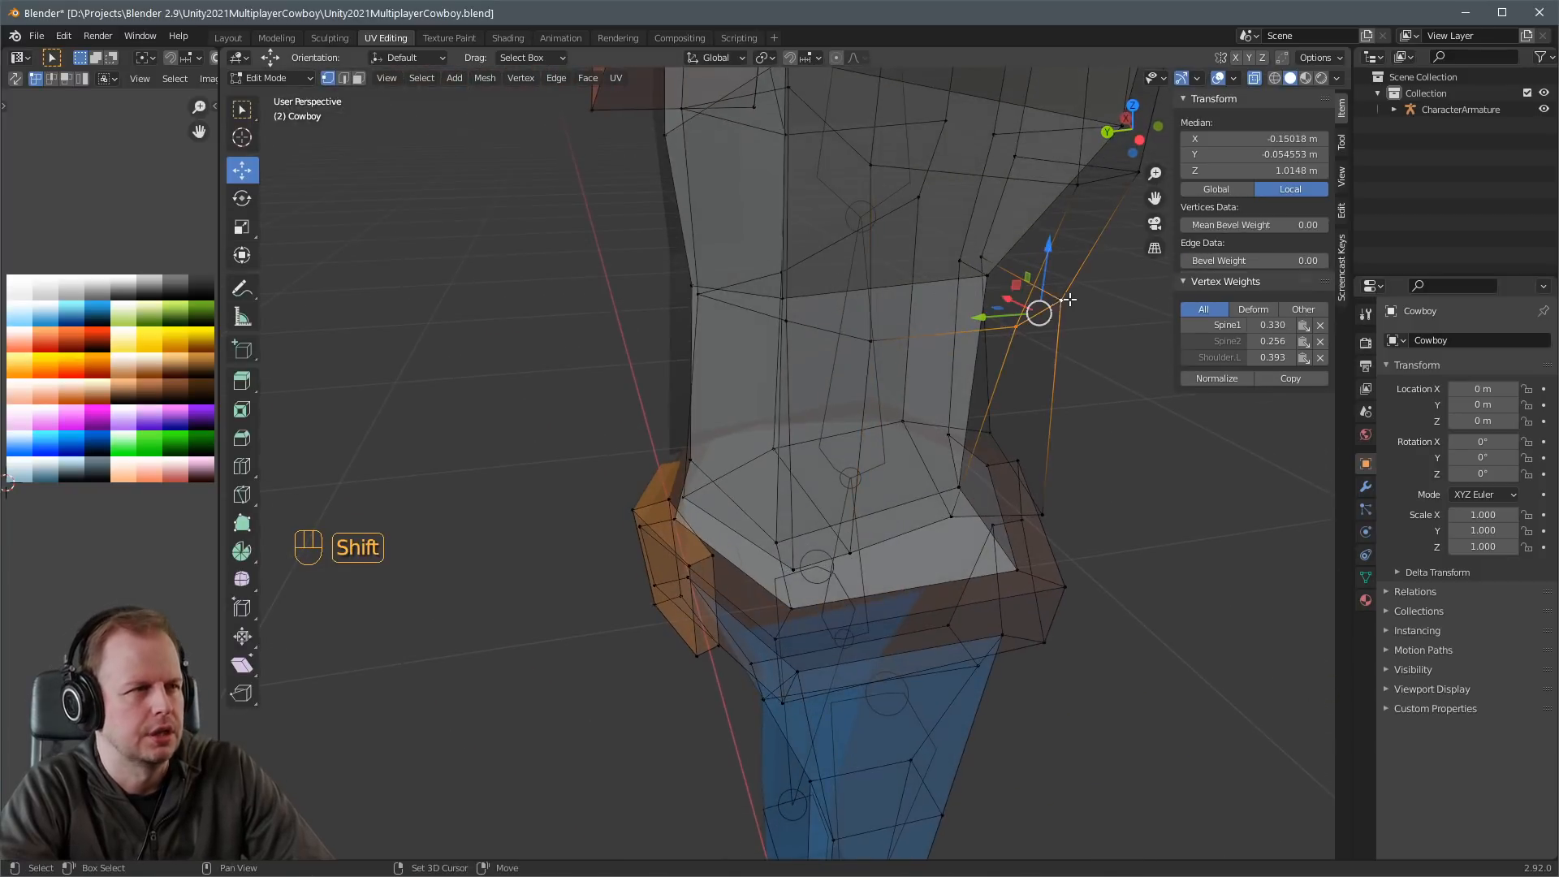
pyautogui.keyDown('shift'); pyautogui.click(990, 278); pyautogui.keyUp('shift')
pyautogui.moveTo(991, 312); pyautogui.dragTo(914, 293, button='middle')
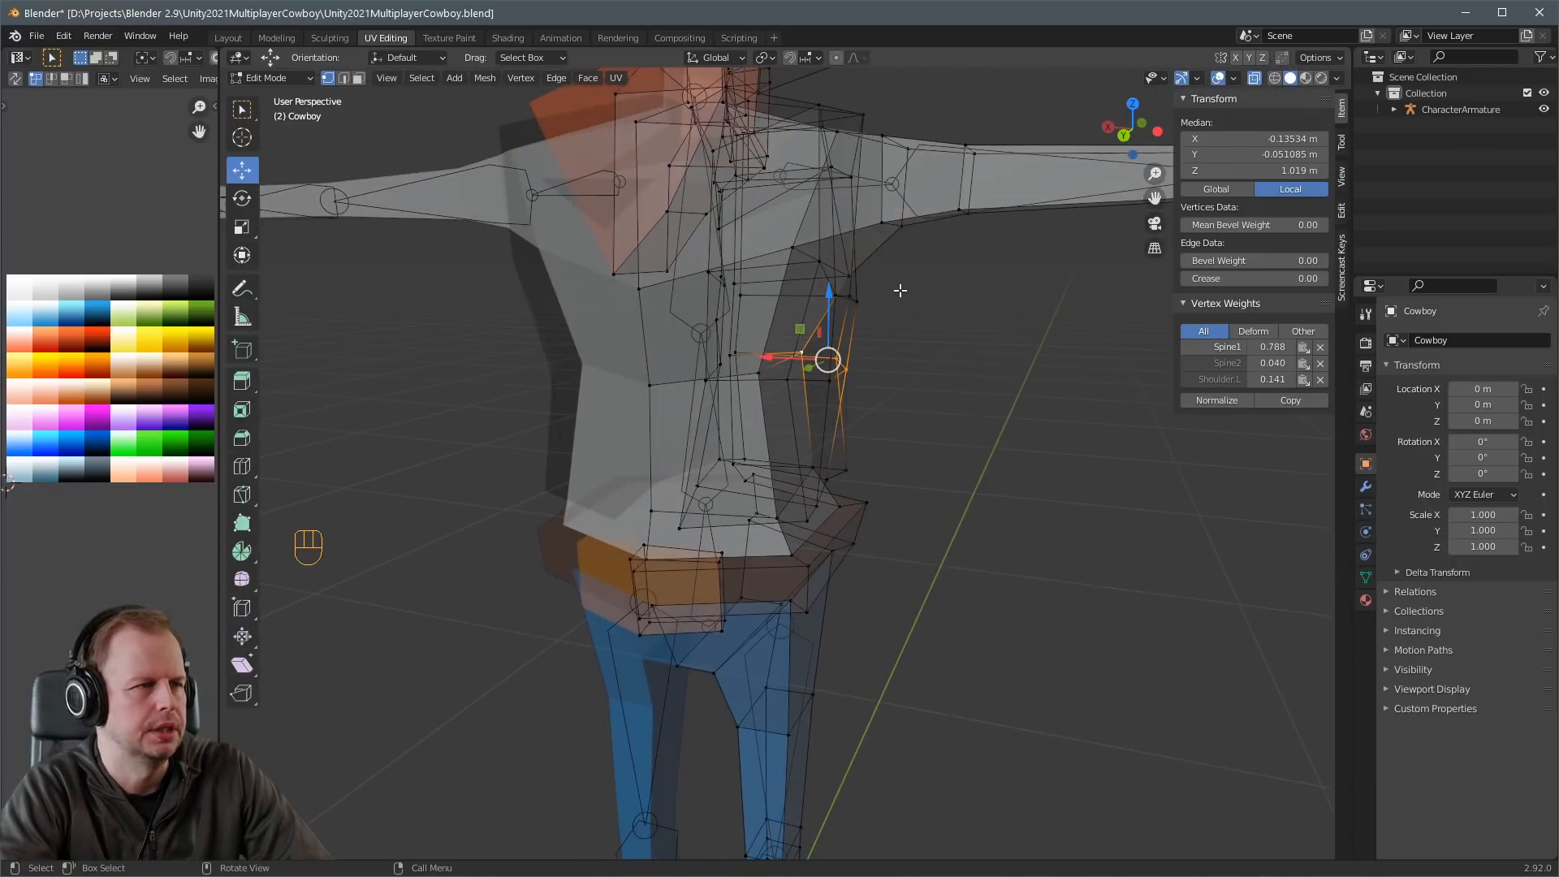
pyautogui.scroll(-2, 900, 290)
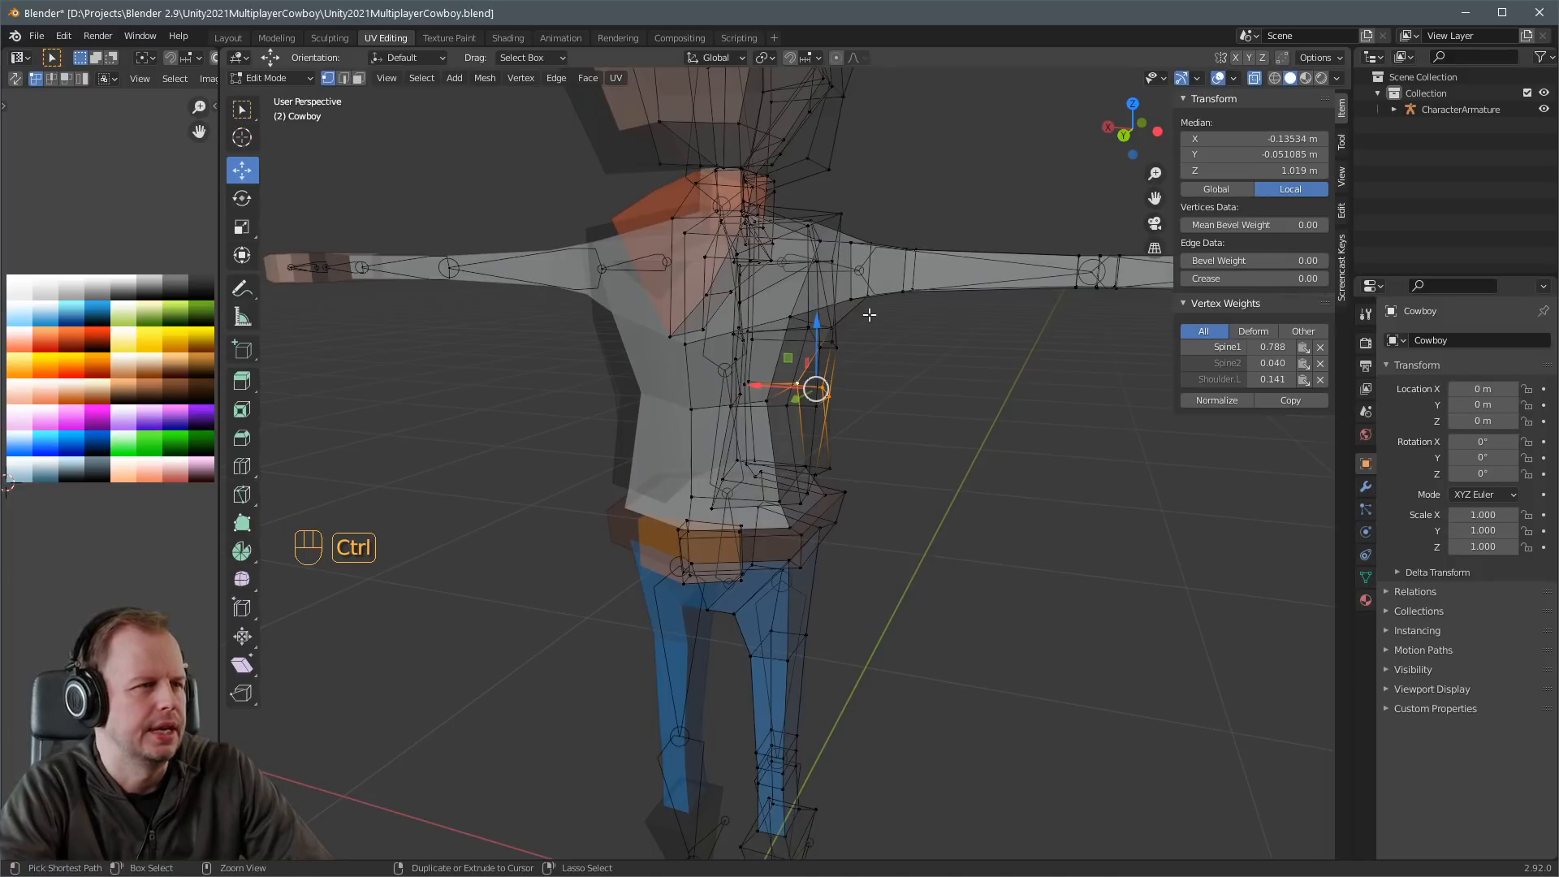
pyautogui.hotkey('alt', 'z')
pyautogui.press('Tab')
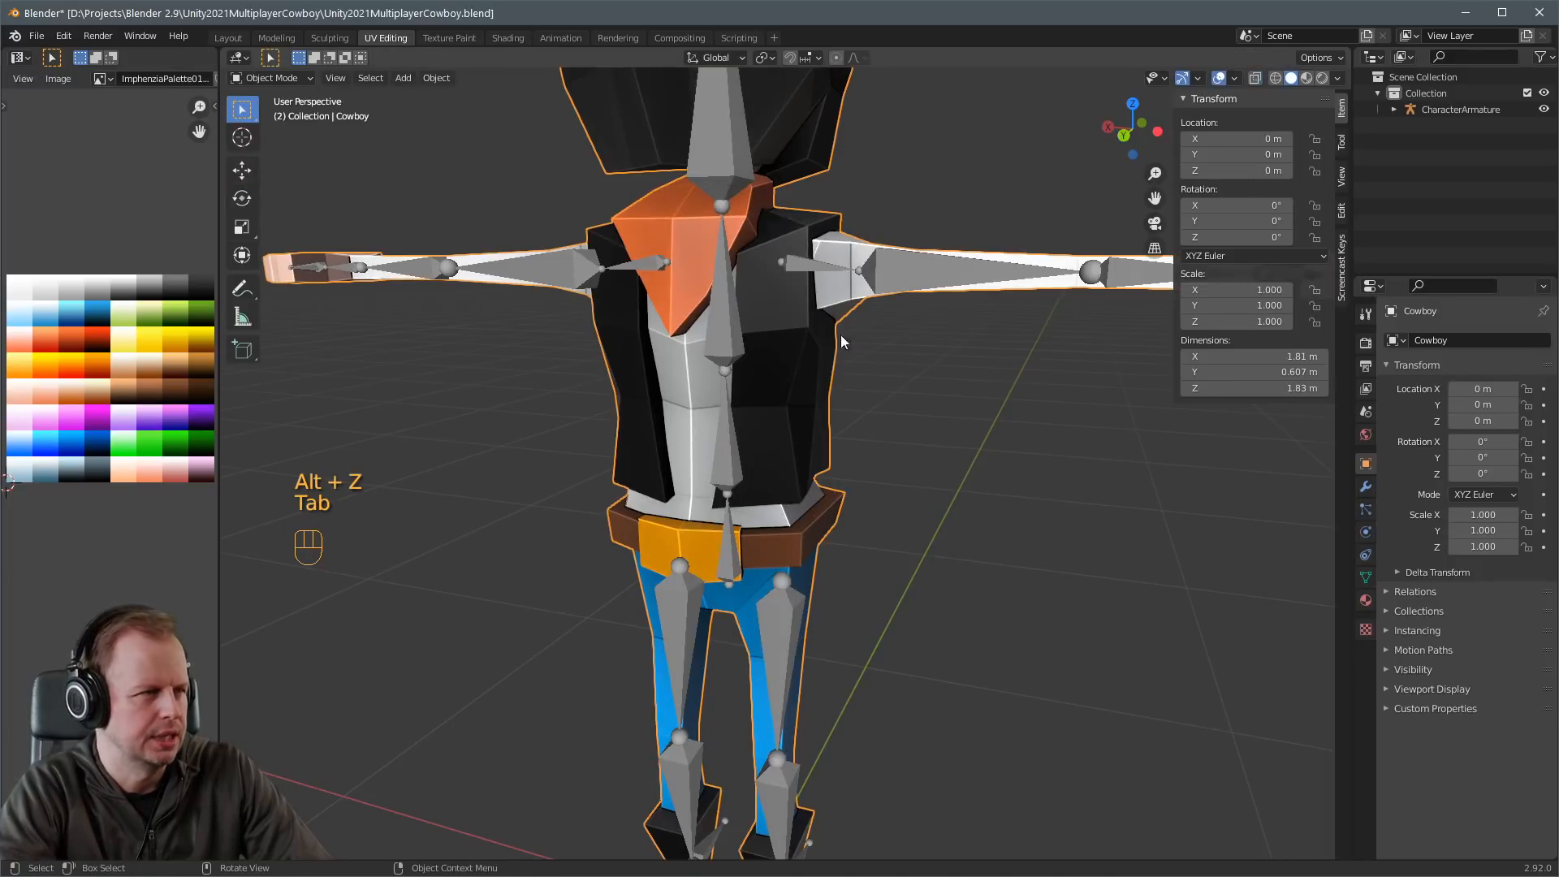
# Put CharacterArmature in Pose Mode and test-rotate the Spine2 bone, and Spine1 by about 34.9°, to examine the vest deformation.
pyautogui.click(720, 341)
pyautogui.hotkey('ctrl', 'Tab')
pyautogui.scroll(-3, 854, 329)
pyautogui.press('r')
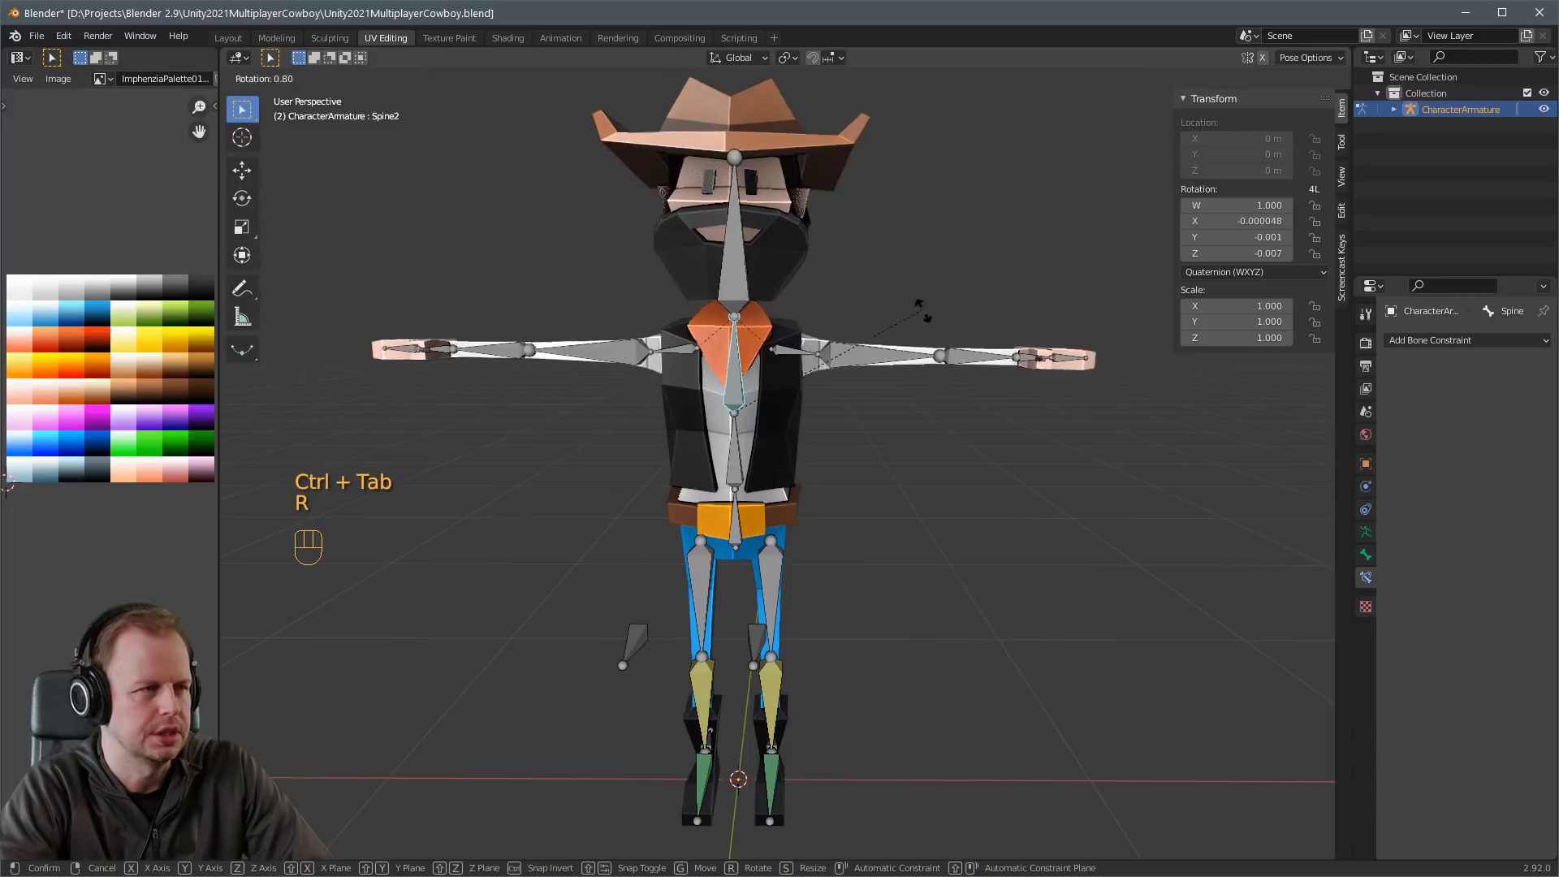
pyautogui.click(963, 448)
pyautogui.click(737, 446)
pyautogui.press('r')
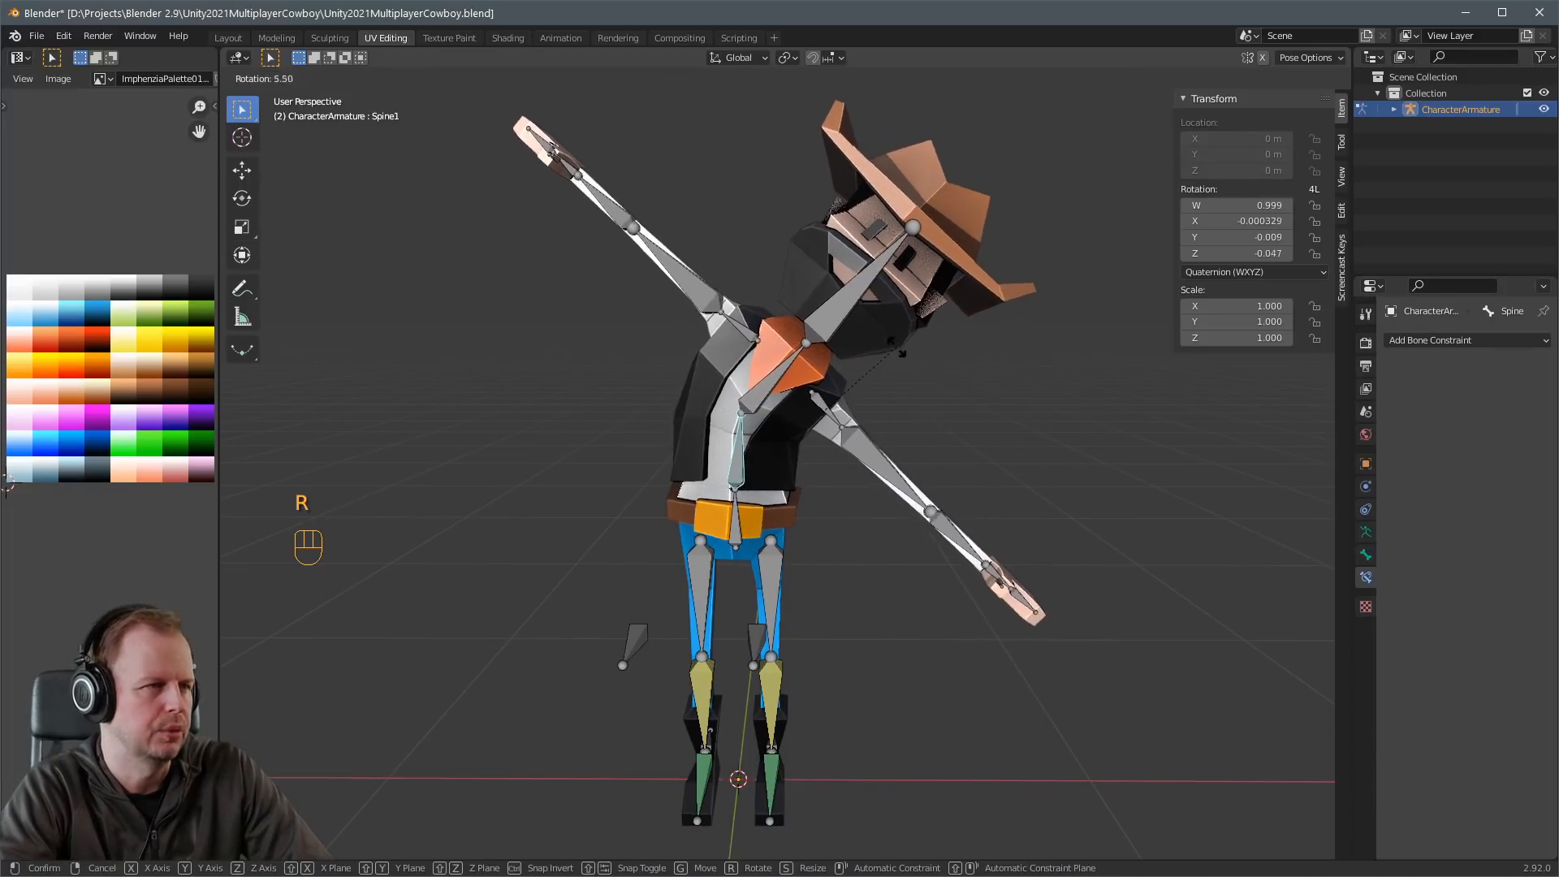
pyautogui.click(929, 446)
pyautogui.moveTo(929, 447); pyautogui.dragTo(830, 391, button='middle')
pyautogui.press('r')
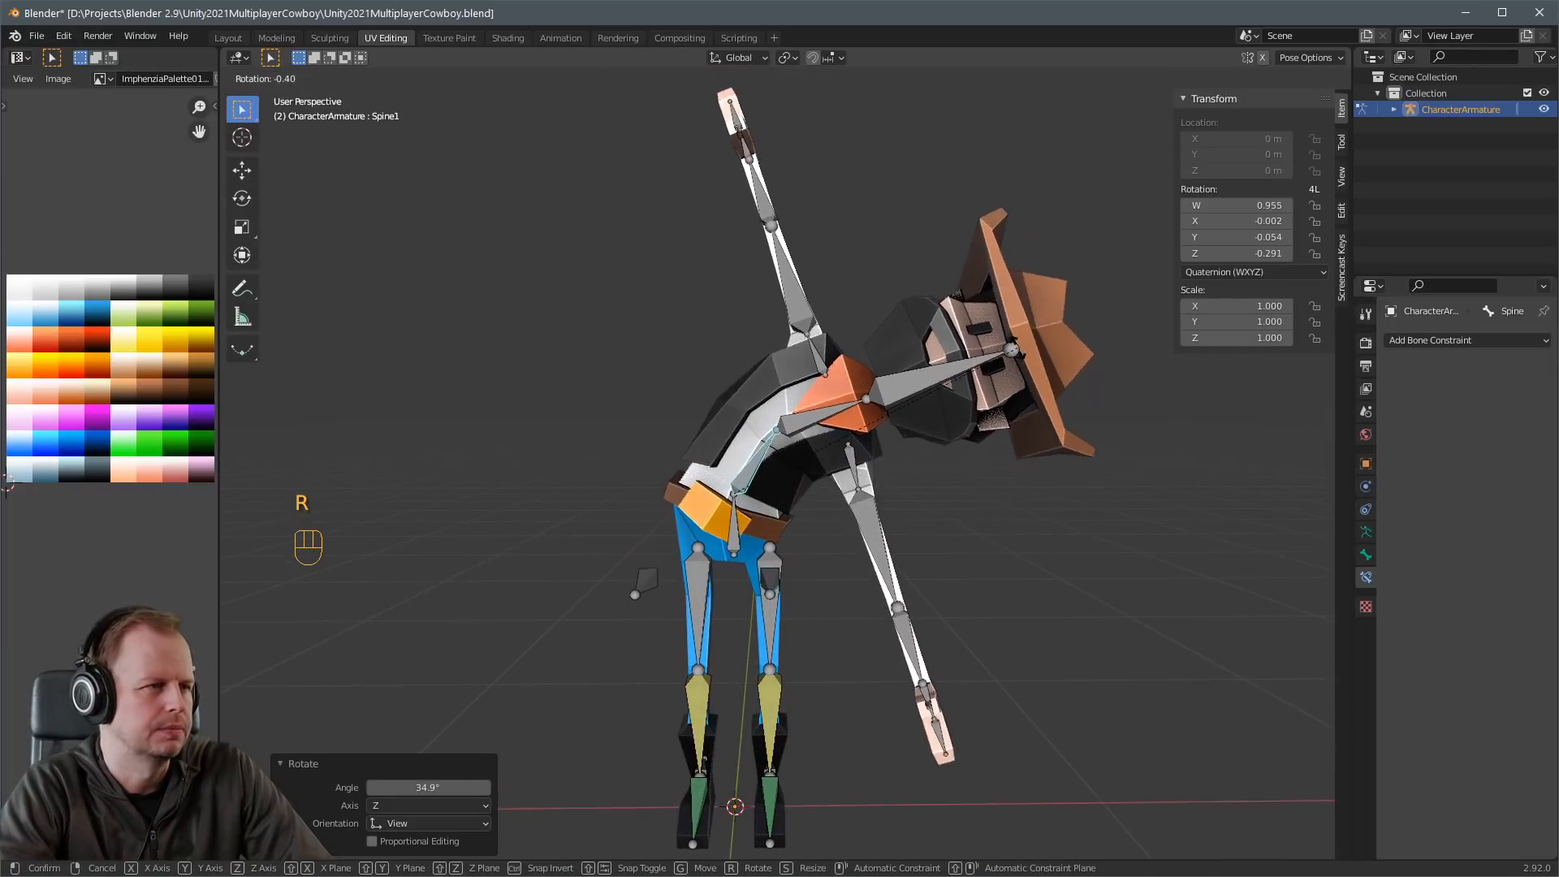
pyautogui.rightClick(893, 160)
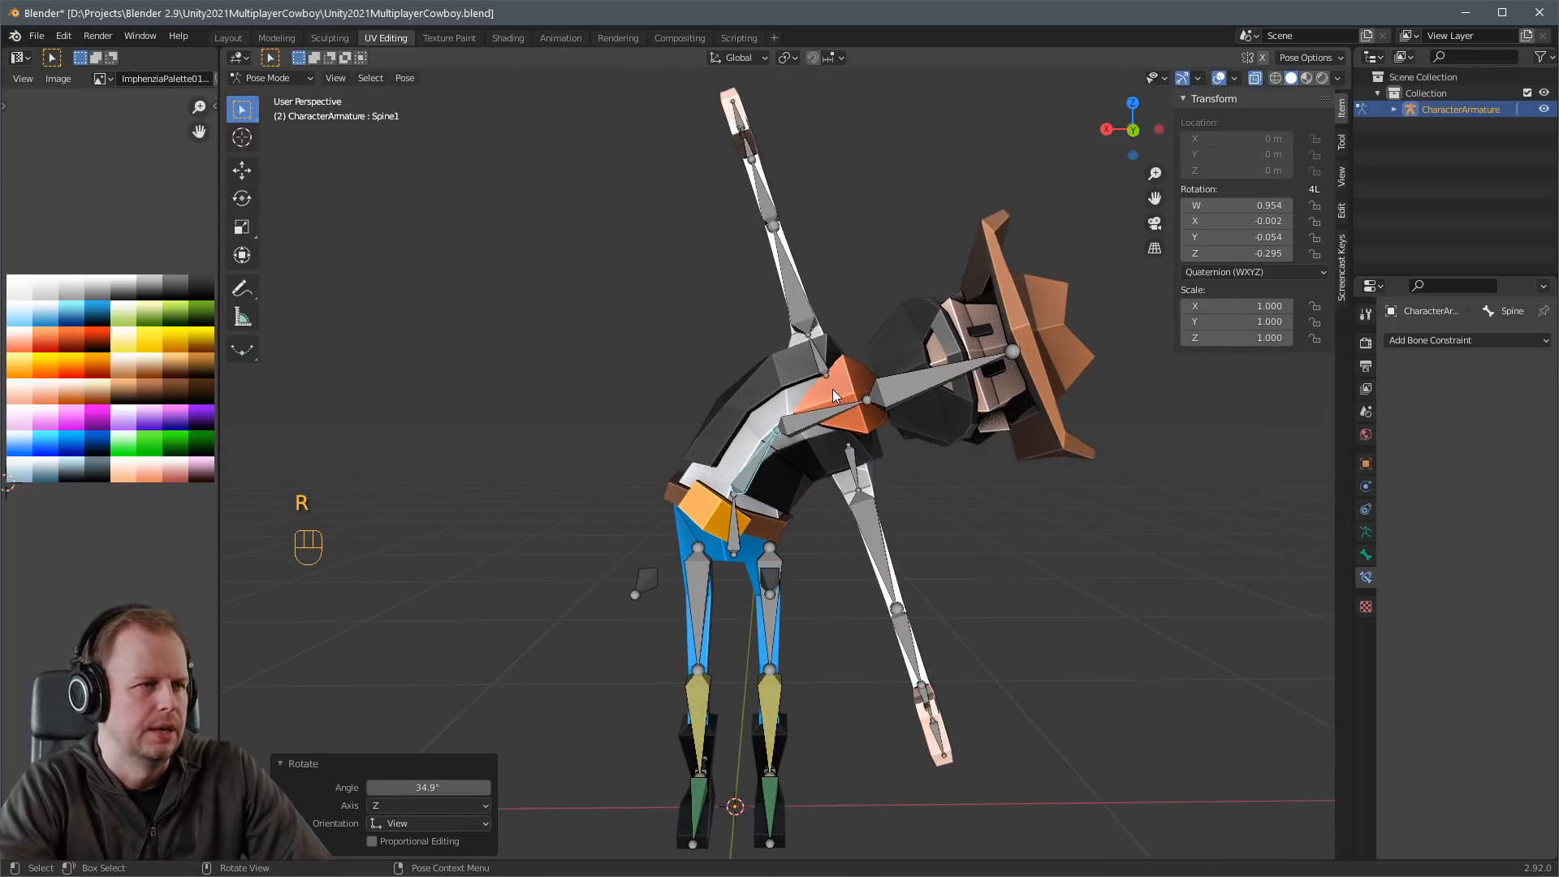
pyautogui.scroll(4, 834, 396)
pyautogui.scroll(-3, 849, 351)
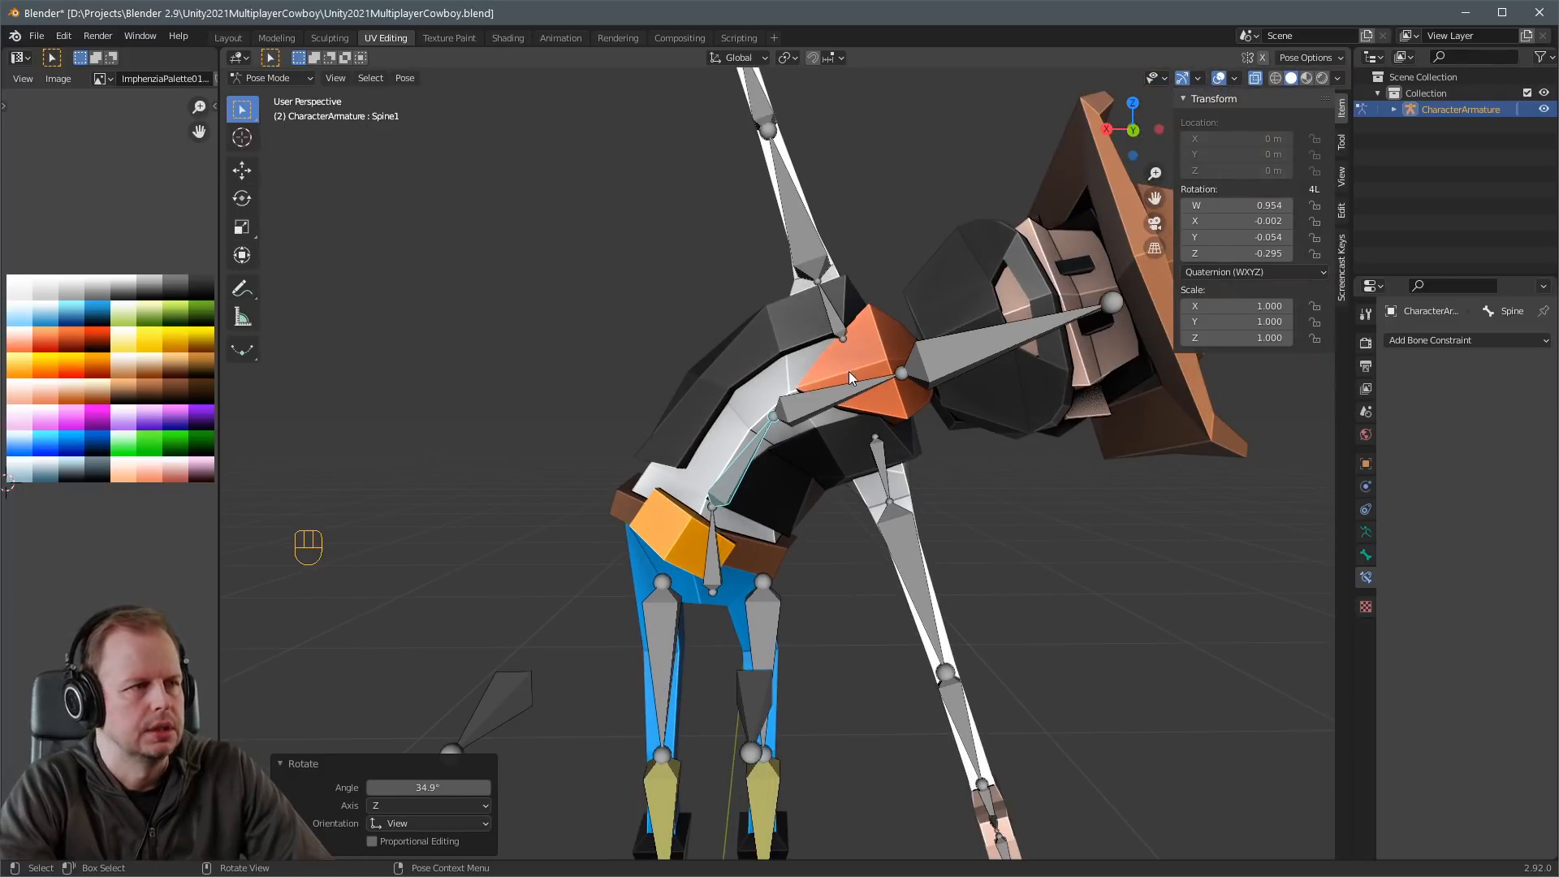
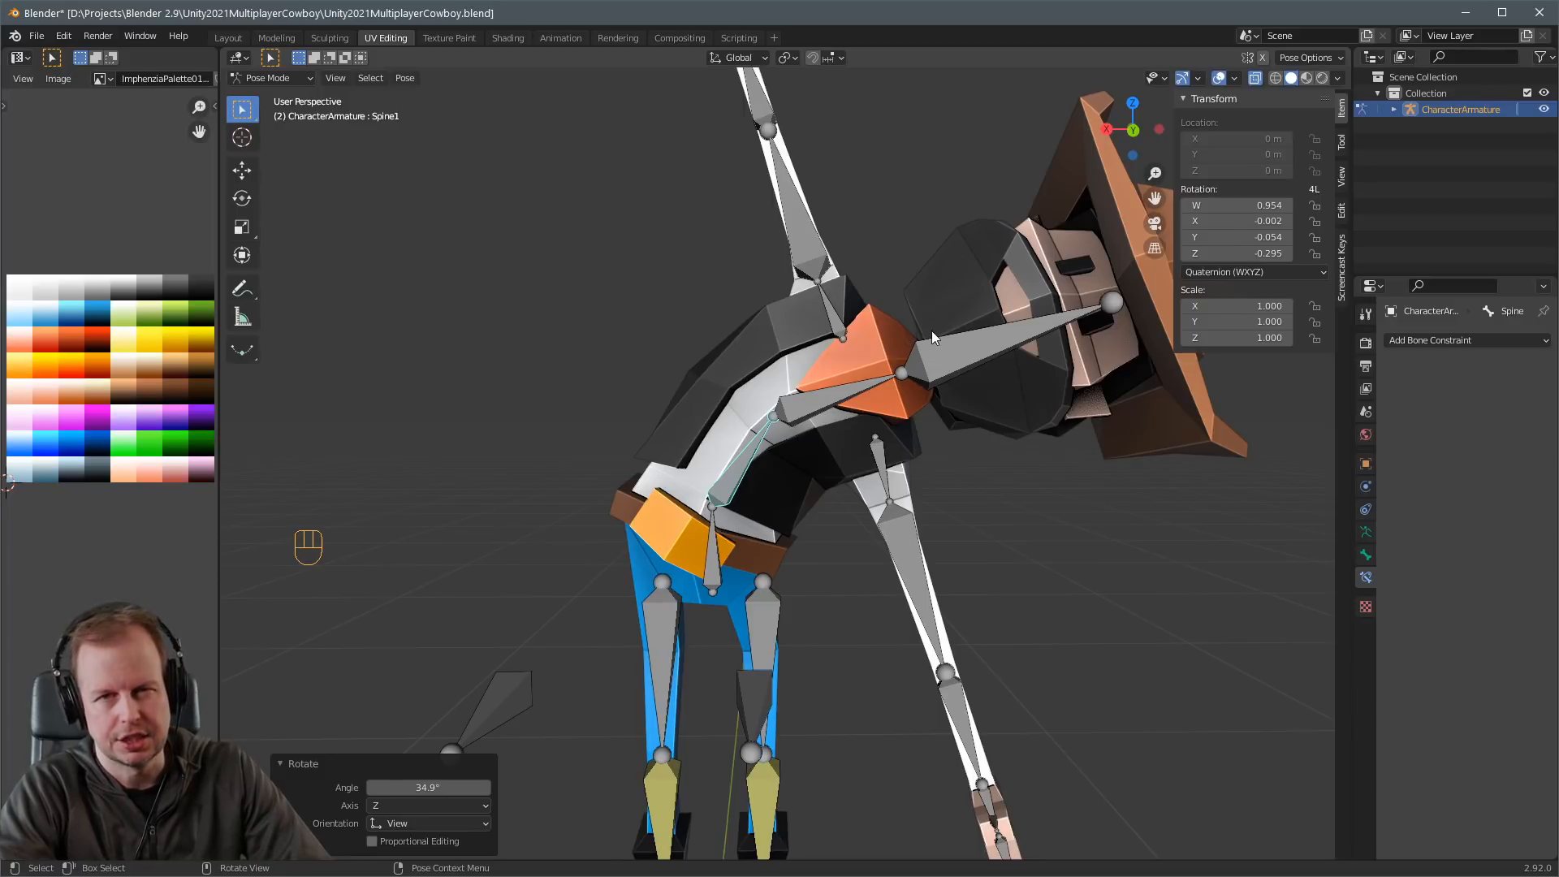
# Clear the rotation and location of all bones, and return CharacterArmature to Object Mode.
pyautogui.press('a')
pyautogui.hotkey('alt', 'r')
pyautogui.press('Tab')
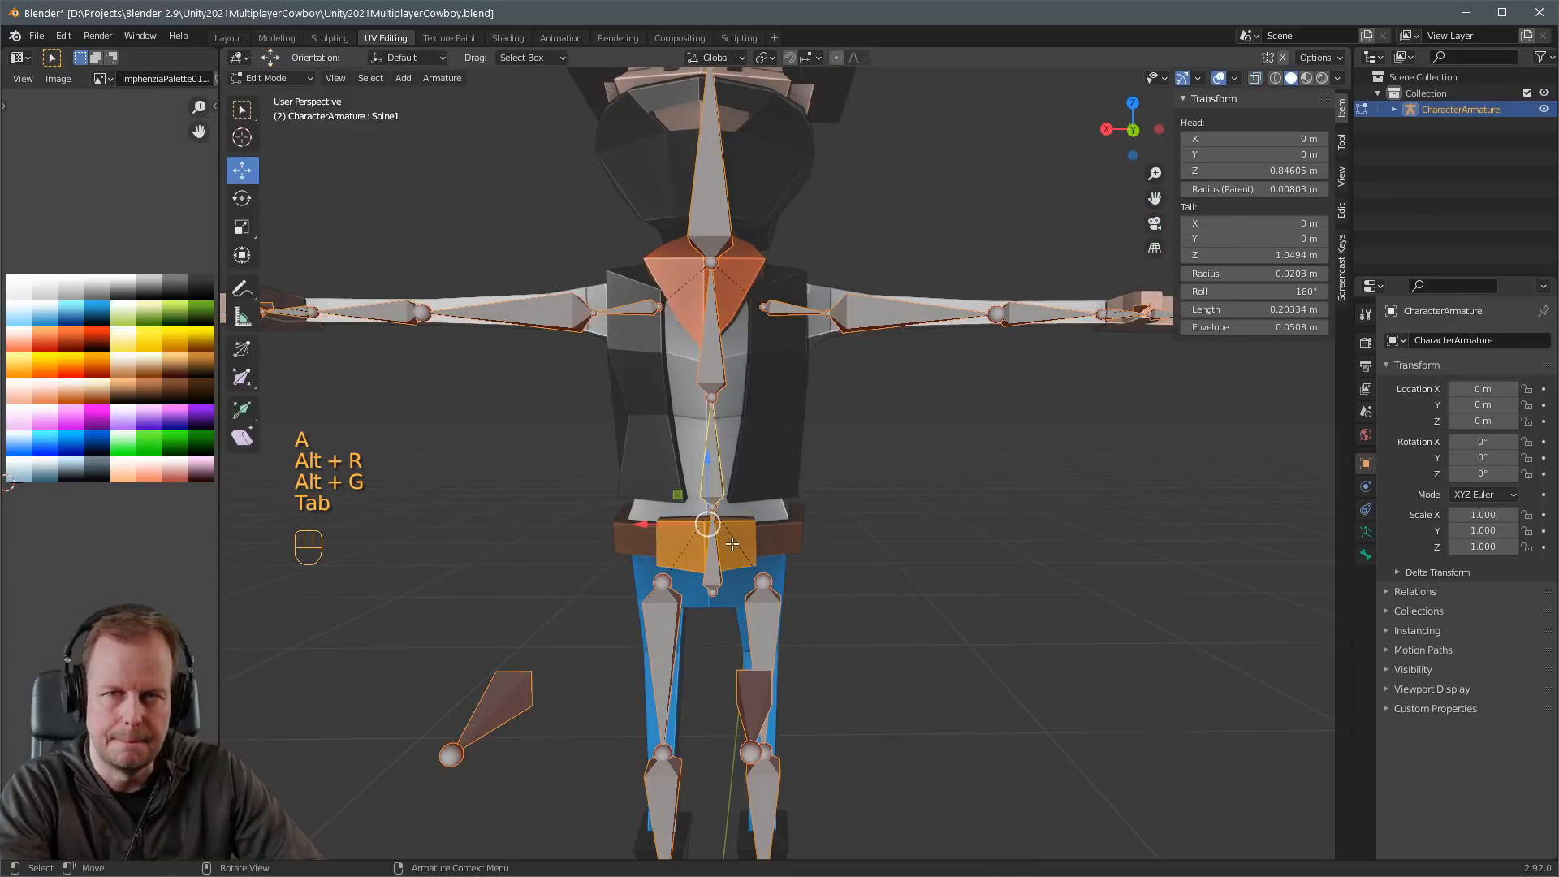
pyautogui.press('Tab')
pyautogui.hotkey('ctrl', 'Tab')
# Edit the Cowboy mesh and copy the vertex weights from the belt vertex behind the buckle to the entire linked belt buckle.
pyautogui.scroll(3, 743, 542)
pyautogui.press('Tab')
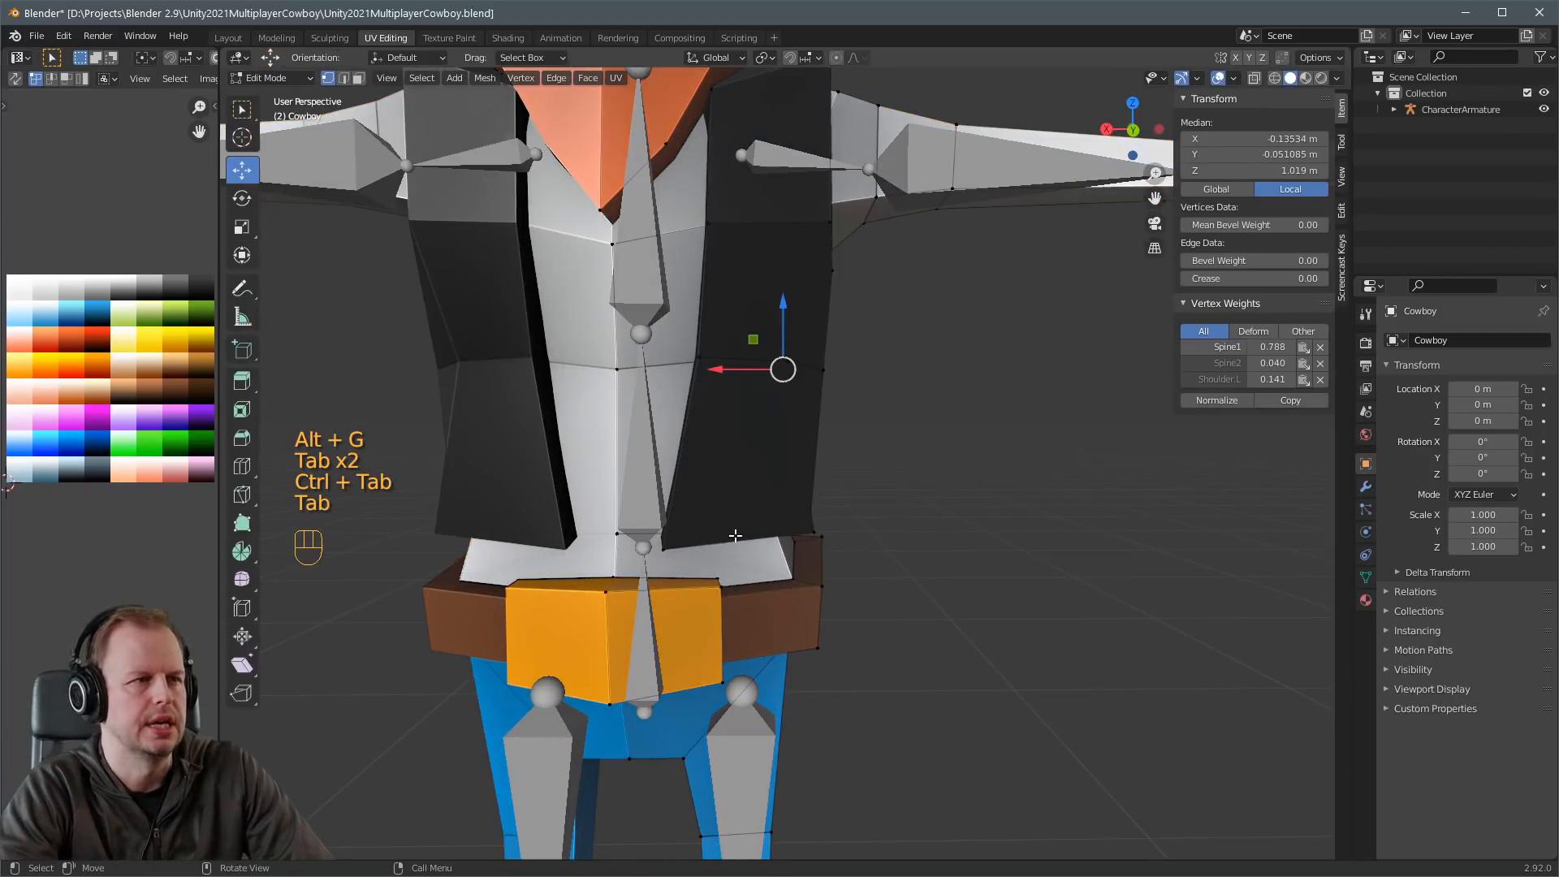
pyautogui.hotkey('alt', 'z')
pyautogui.moveTo(771, 641); pyautogui.dragTo(764, 485, button='middle')
pyautogui.scroll(1, 667, 552)
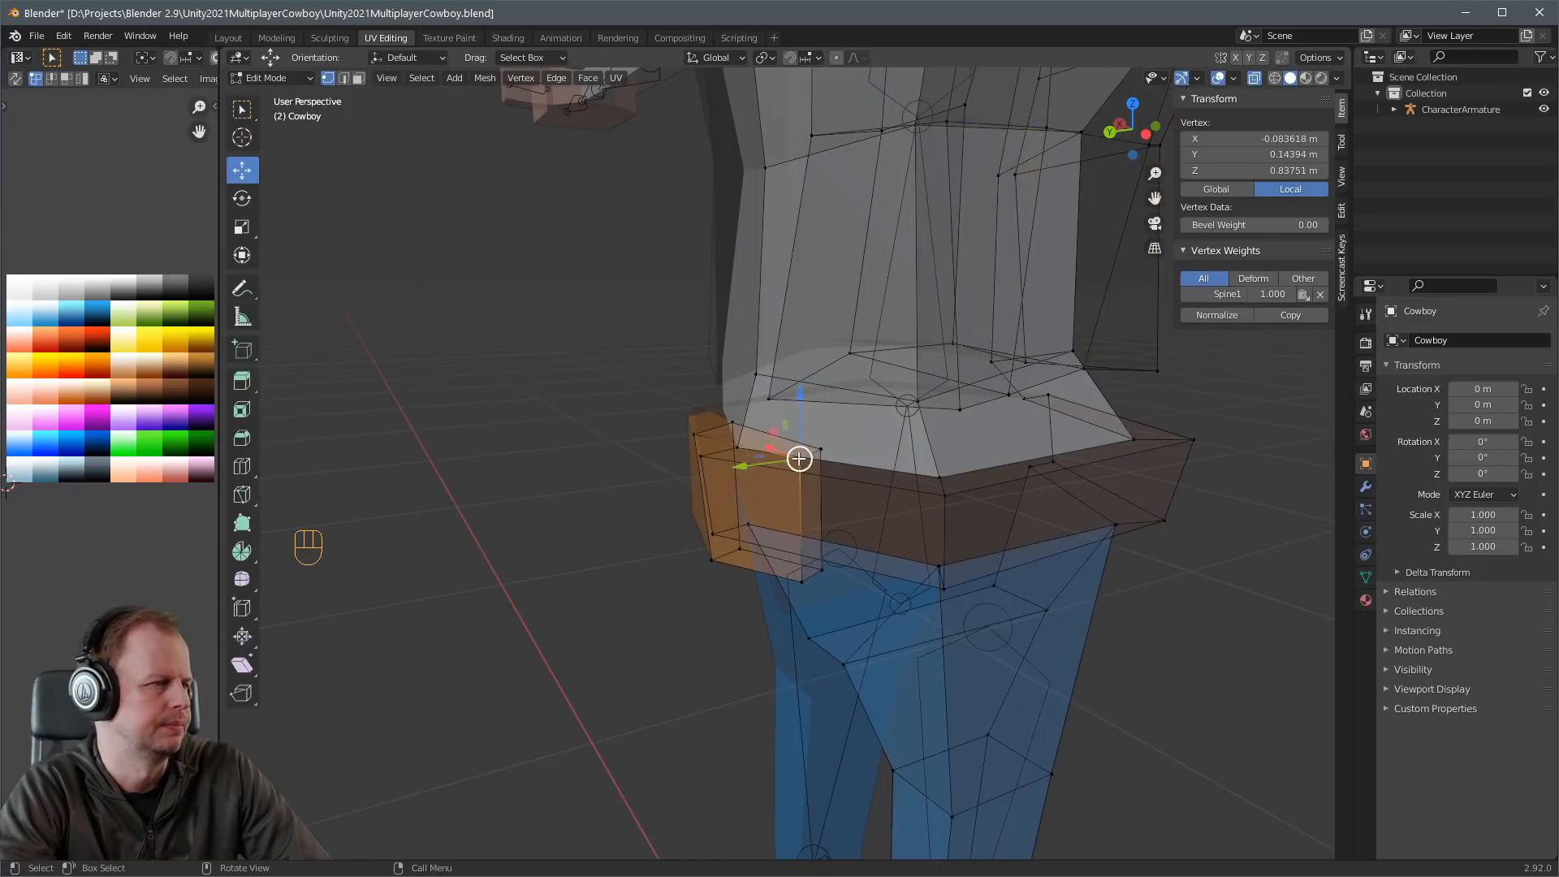
pyautogui.press('l')
pyautogui.keyDown('shift'); pyautogui.click(725, 494); pyautogui.keyUp('shift')
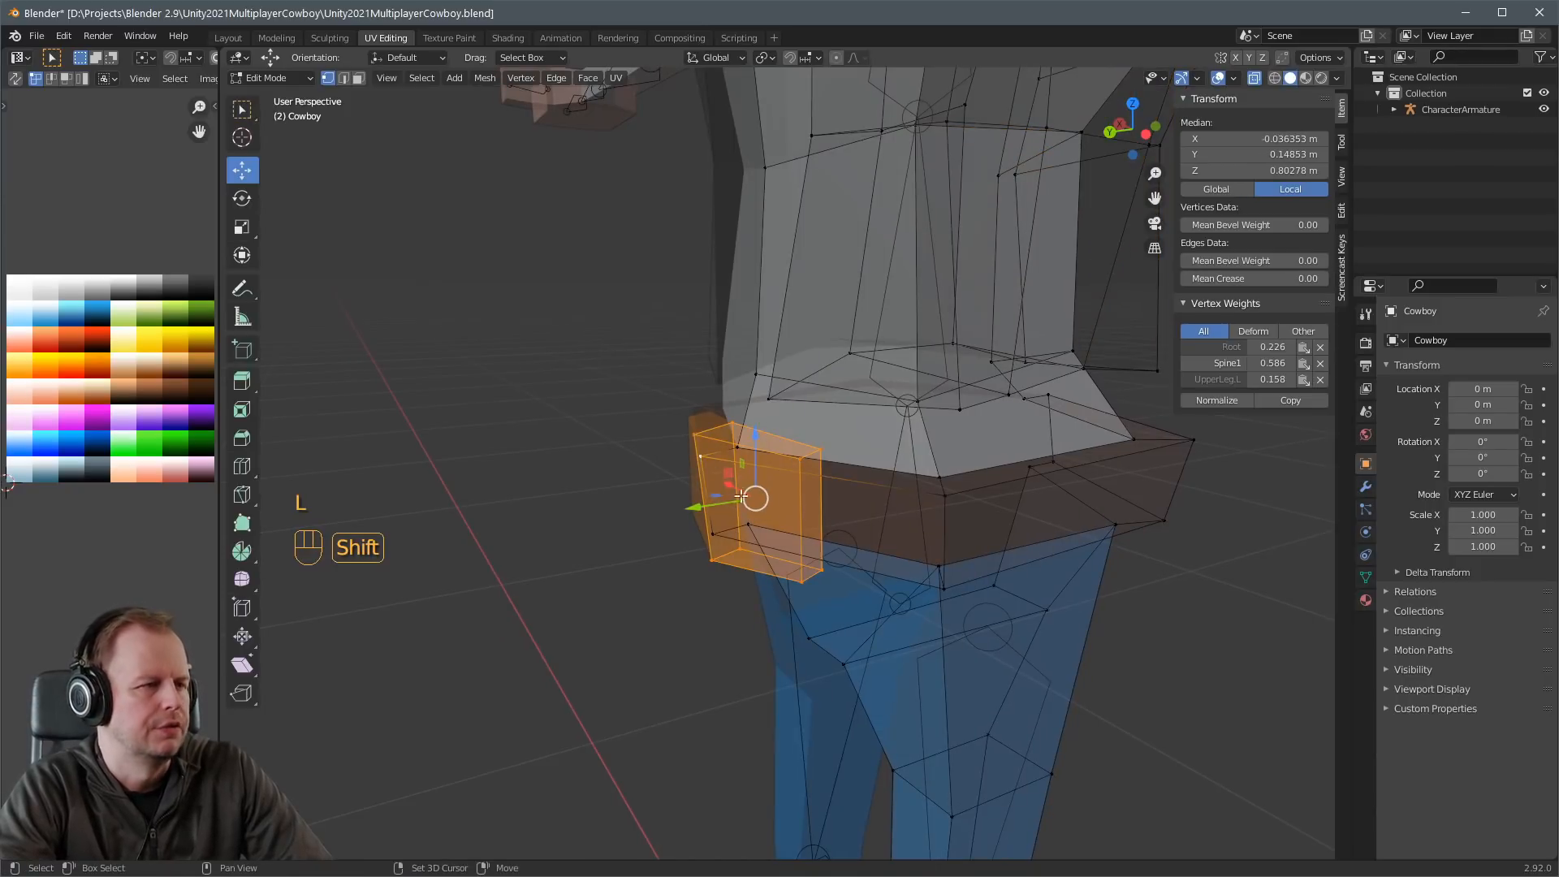
pyautogui.click(1287, 401)
pyautogui.scroll(-6, 775, 446)
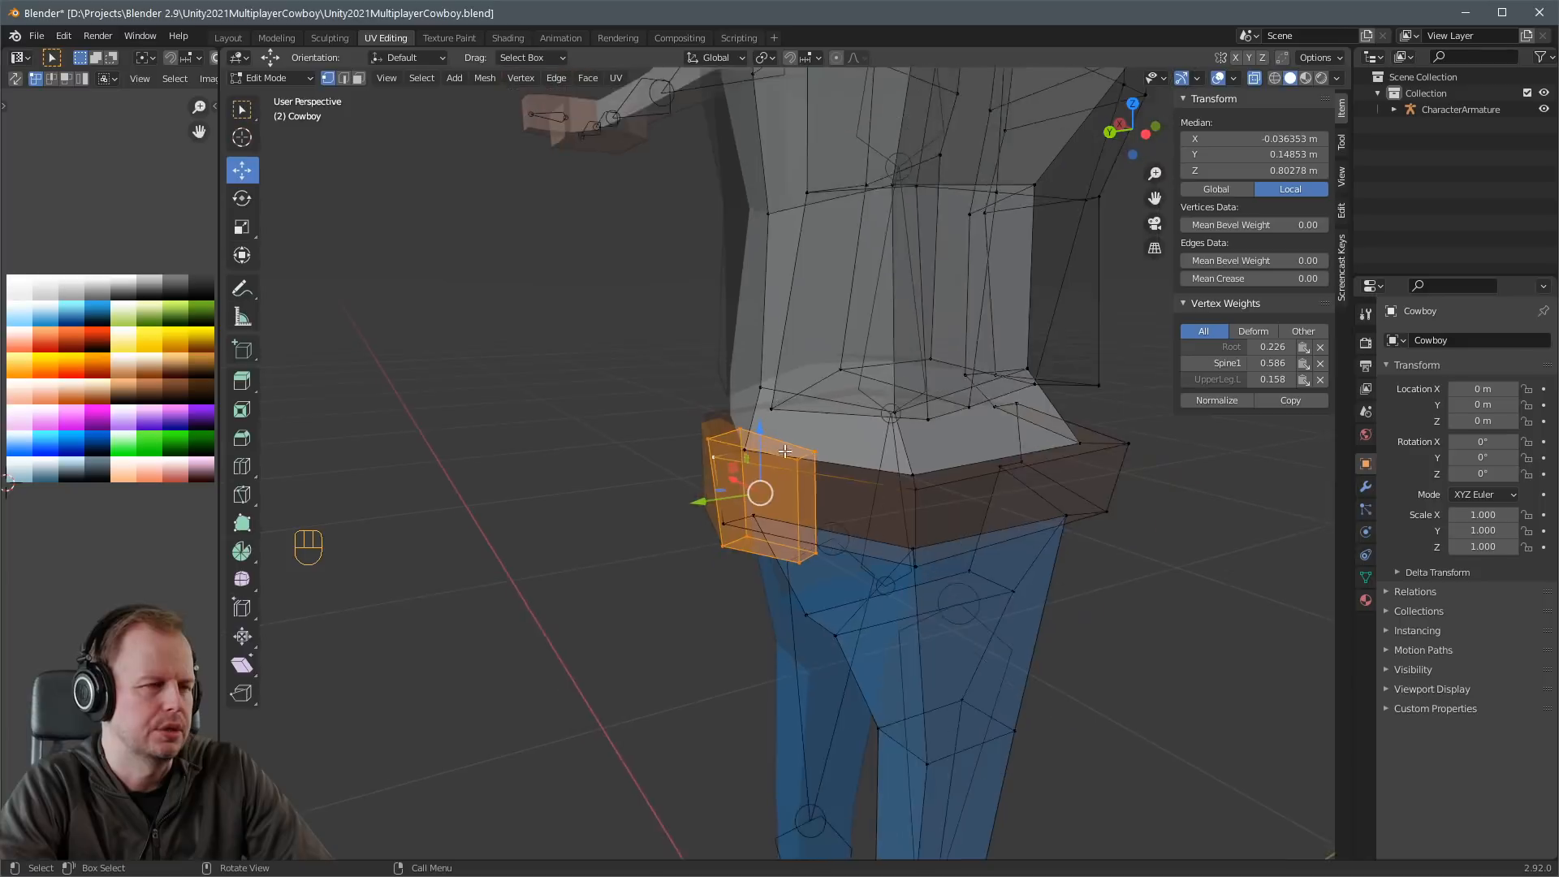
pyautogui.hotkey('alt', 'z')
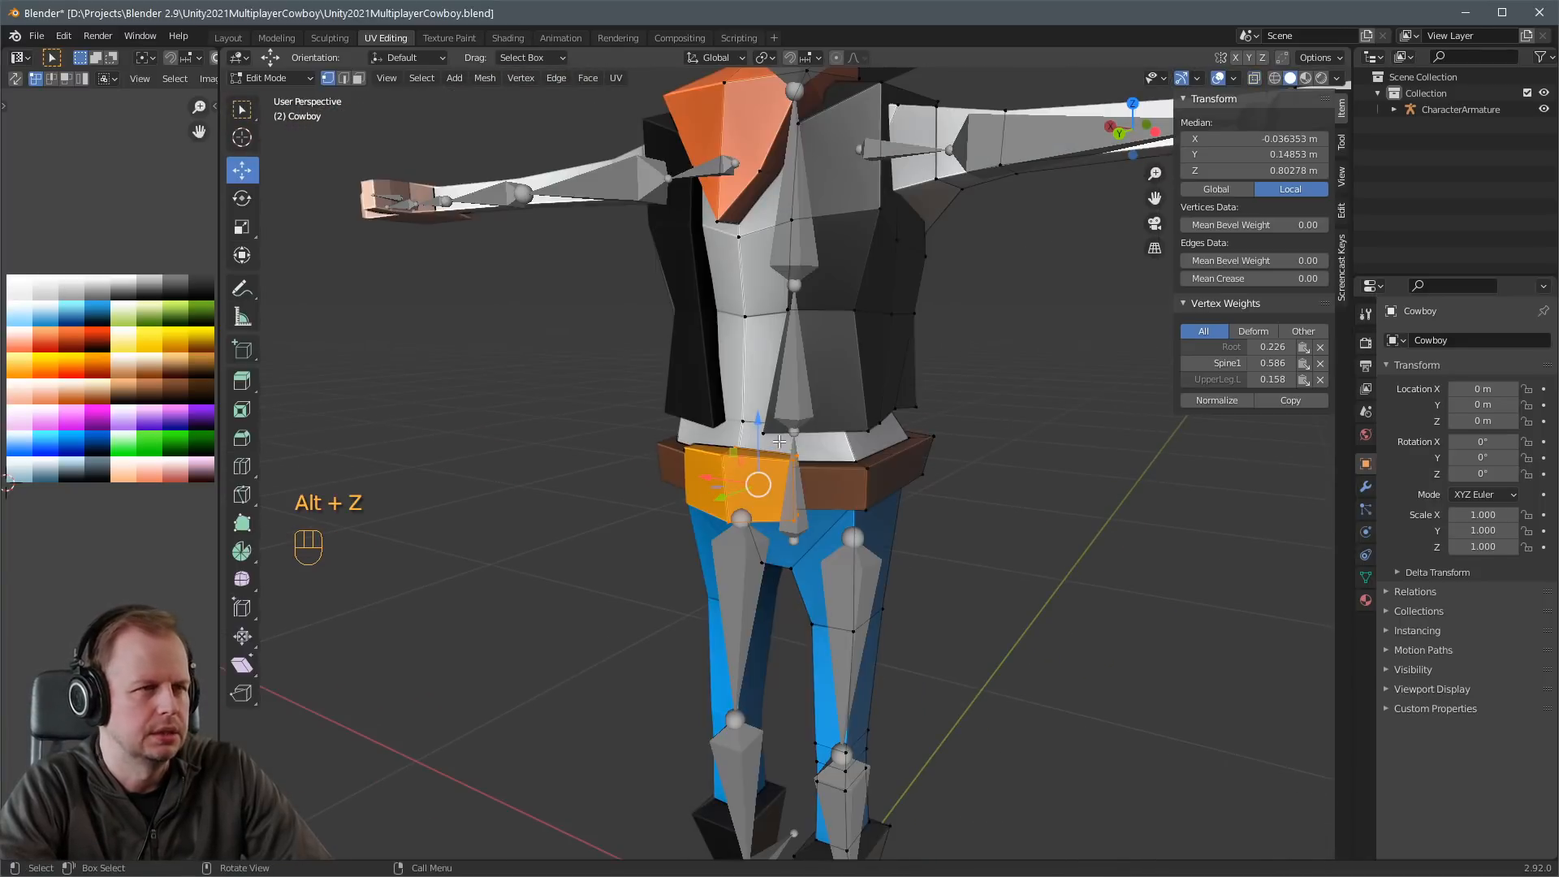
# Put CharacterArmature in Pose Mode and test-rotate the Spine1 bone from the front and side to examine the belt buckle deformation.
pyautogui.press('Tab')
pyautogui.click(795, 481)
pyautogui.hotkey('ctrl', 'Tab')
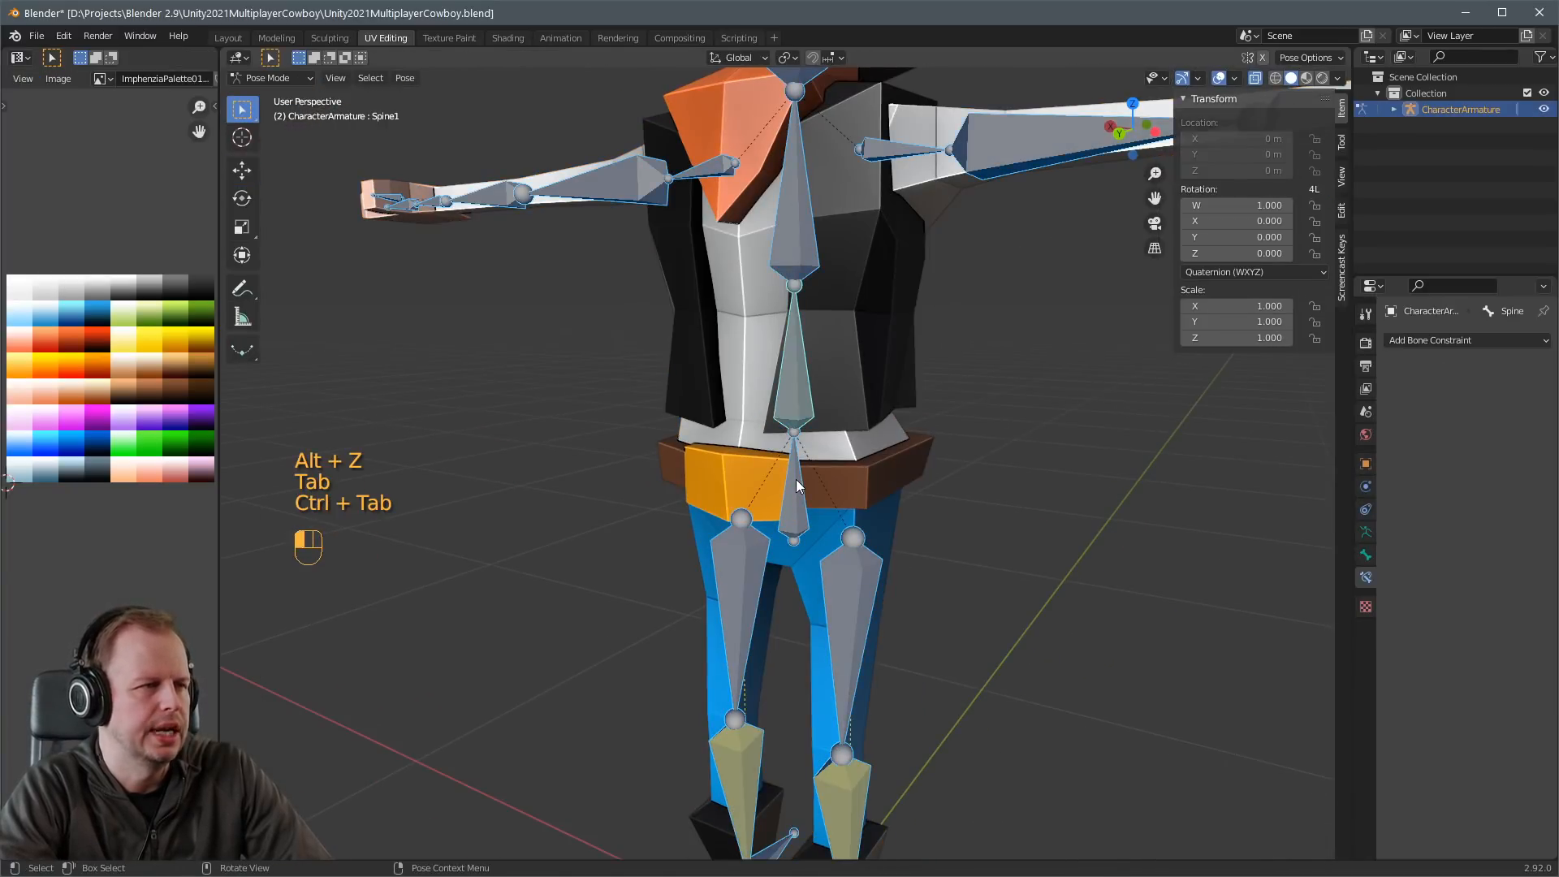
pyautogui.moveTo(796, 479); pyautogui.dragTo(771, 411, button='middle')
pyautogui.click(771, 412)
pyautogui.press('r')
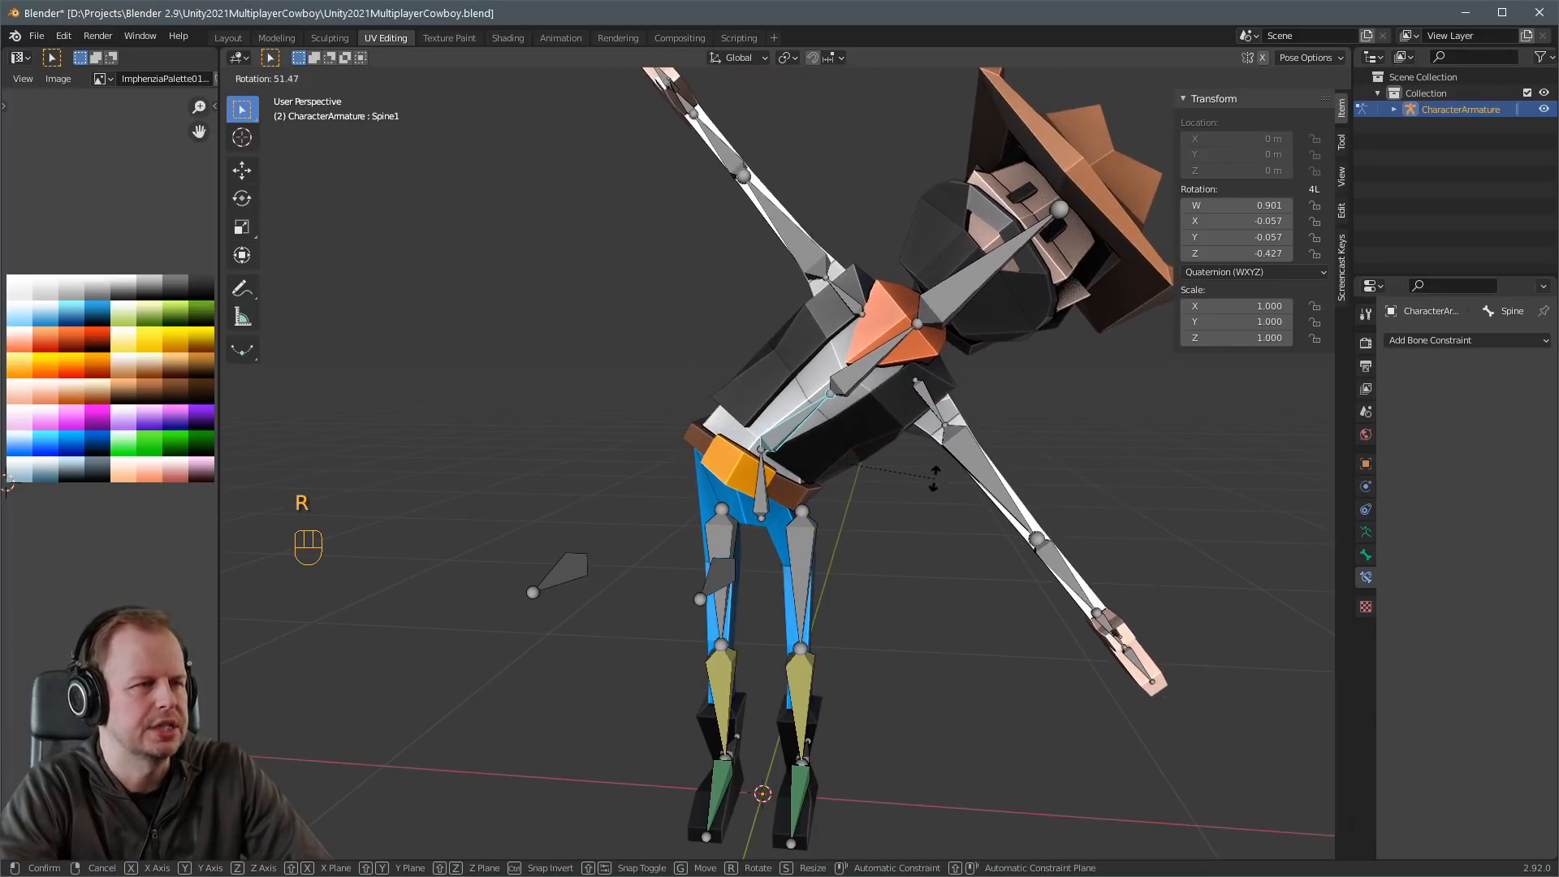
pyautogui.rightClick(836, 324)
pyautogui.moveTo(836, 323); pyautogui.dragTo(713, 364, button='middle')
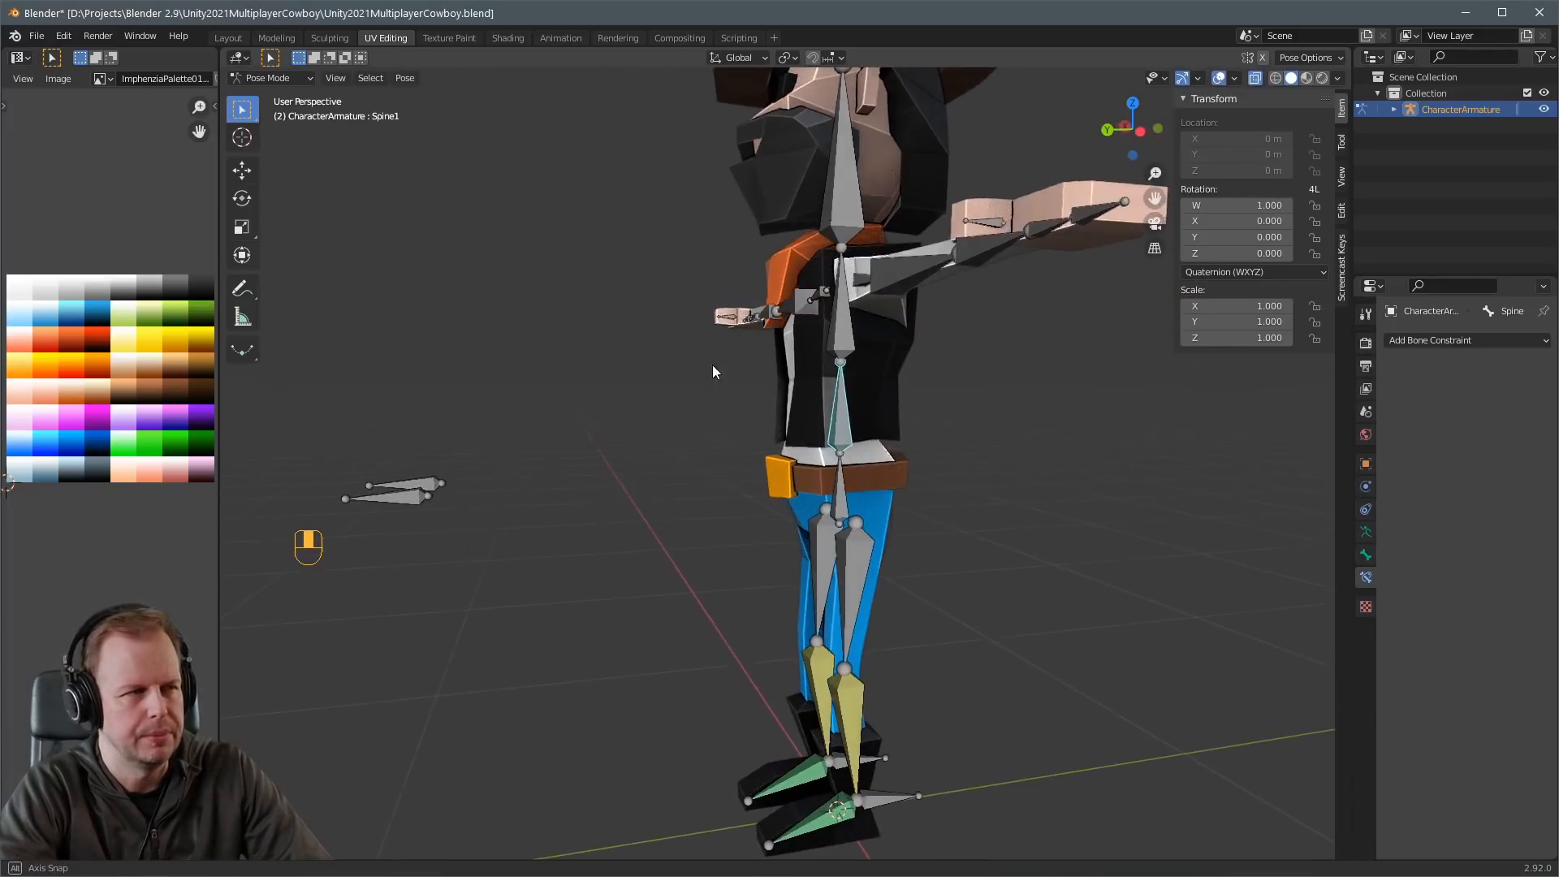
pyautogui.press('r')
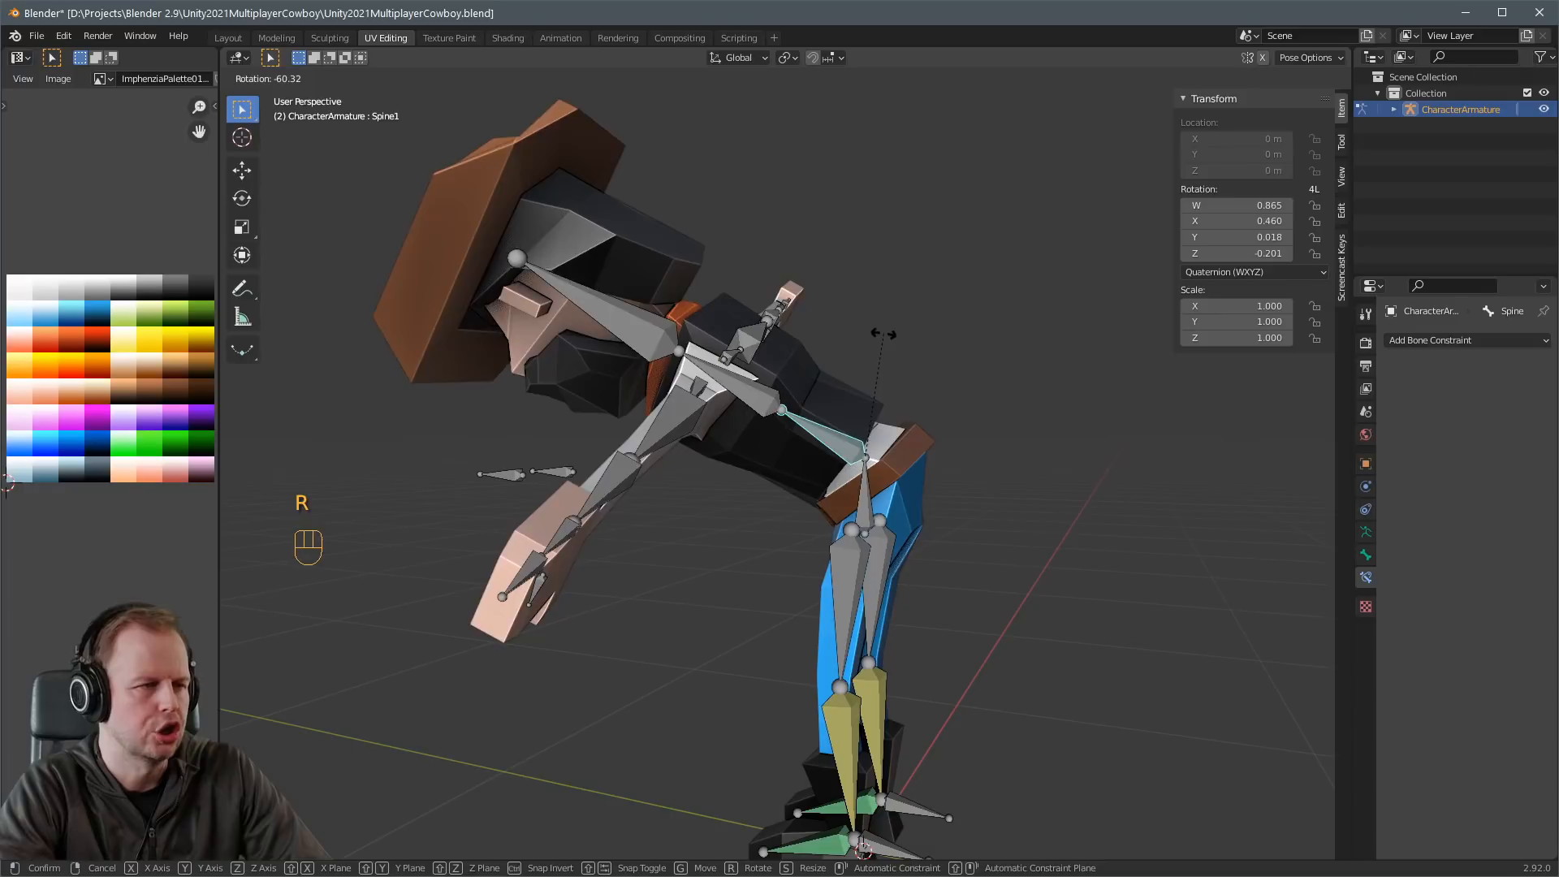
pyautogui.rightClick(901, 339)
pyautogui.moveTo(901, 339); pyautogui.dragTo(940, 358, button='middle')
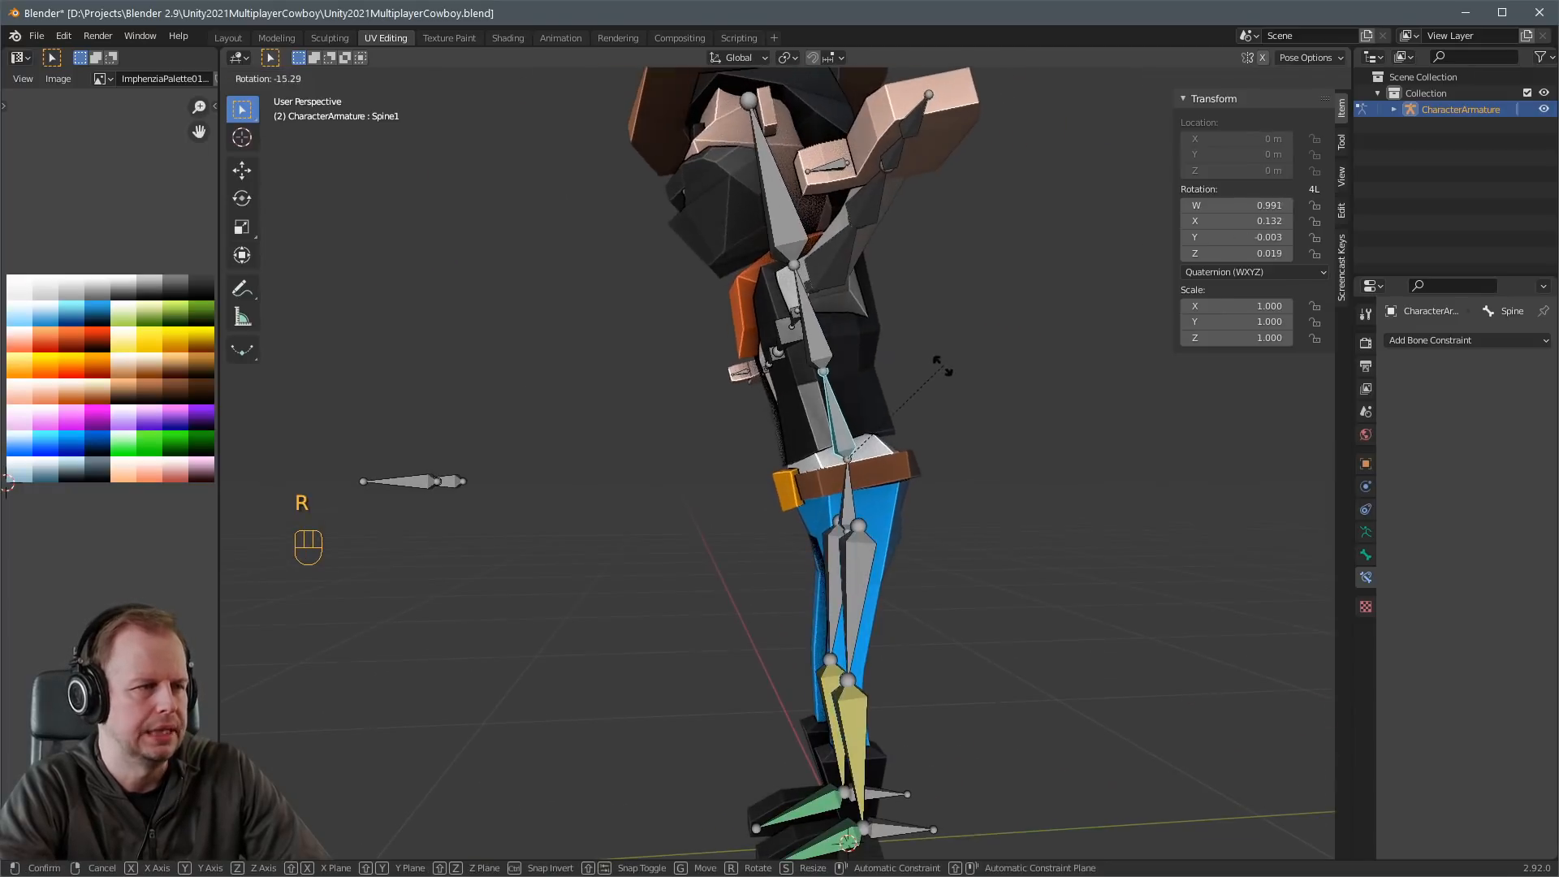
# Test-move the Root bone downward to examine how the belt, hips and crotch deform from below.
pyautogui.click(855, 476)
pyautogui.moveTo(855, 475); pyautogui.dragTo(960, 455, button='middle')
pyautogui.press('g')
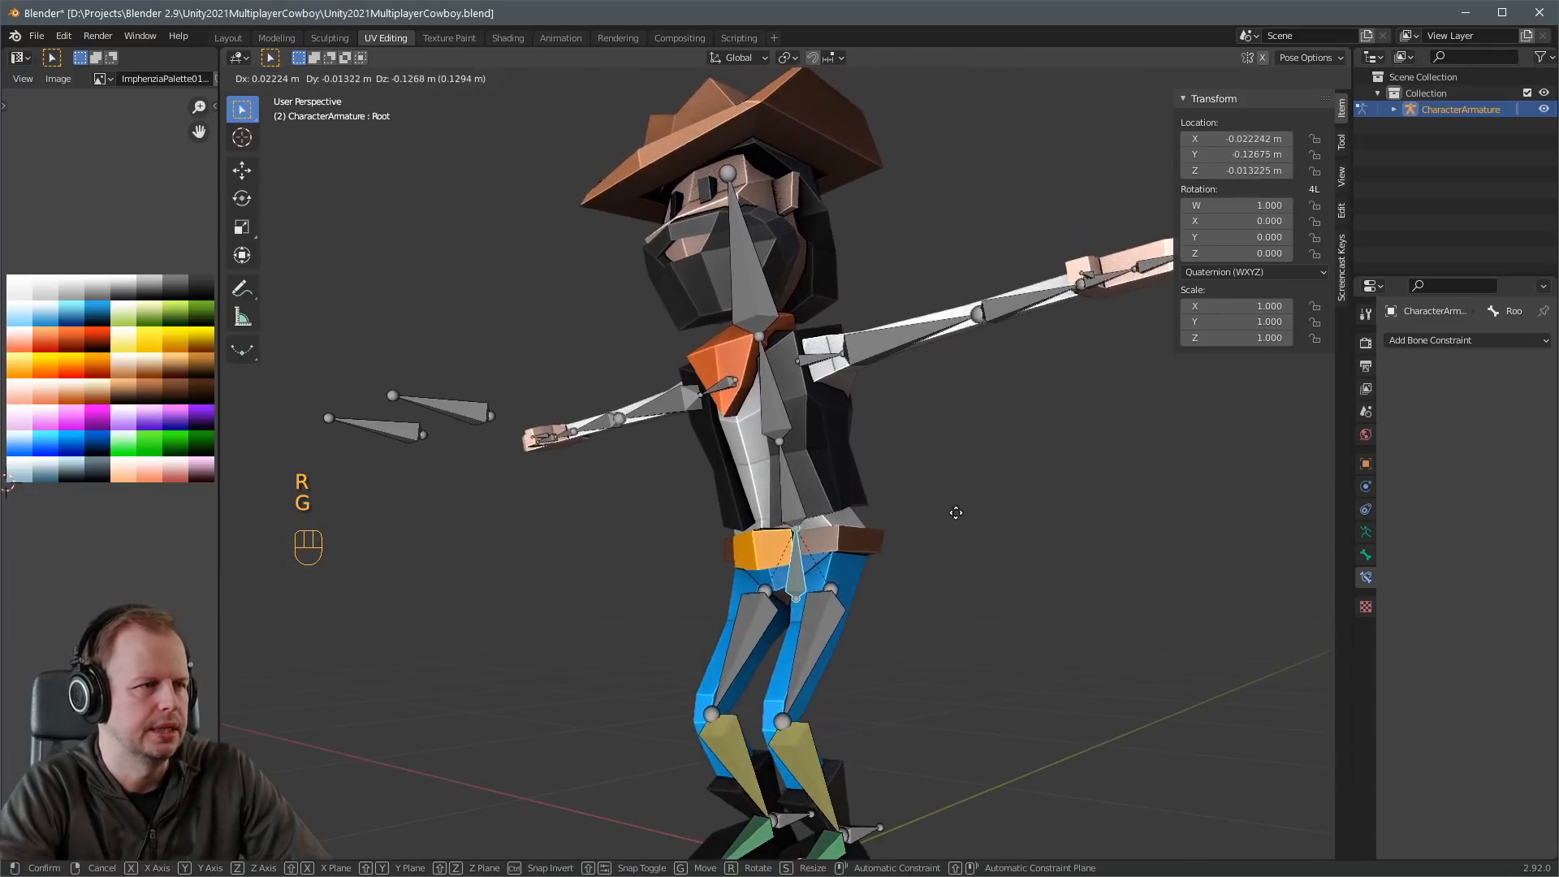
pyautogui.click(978, 639)
pyautogui.moveTo(983, 635); pyautogui.dragTo(927, 443, button='middle')
pyautogui.scroll(-3, 865, 586)
pyautogui.scroll(5, 972, 611)
pyautogui.moveTo(927, 442); pyautogui.dragTo(990, 421, button='middle')
pyautogui.scroll(2, 948, 424)
# Reset the pose by undoing the Root move and clearing all bone rotations and locations, and return CharacterArmature to Object Mode.
pyautogui.hotkey('ctrl', 'z')
pyautogui.hotkey('ctrl', 'z')
pyautogui.hotkey('ctrl', 'z')
pyautogui.hotkey('ctrl', 'z')
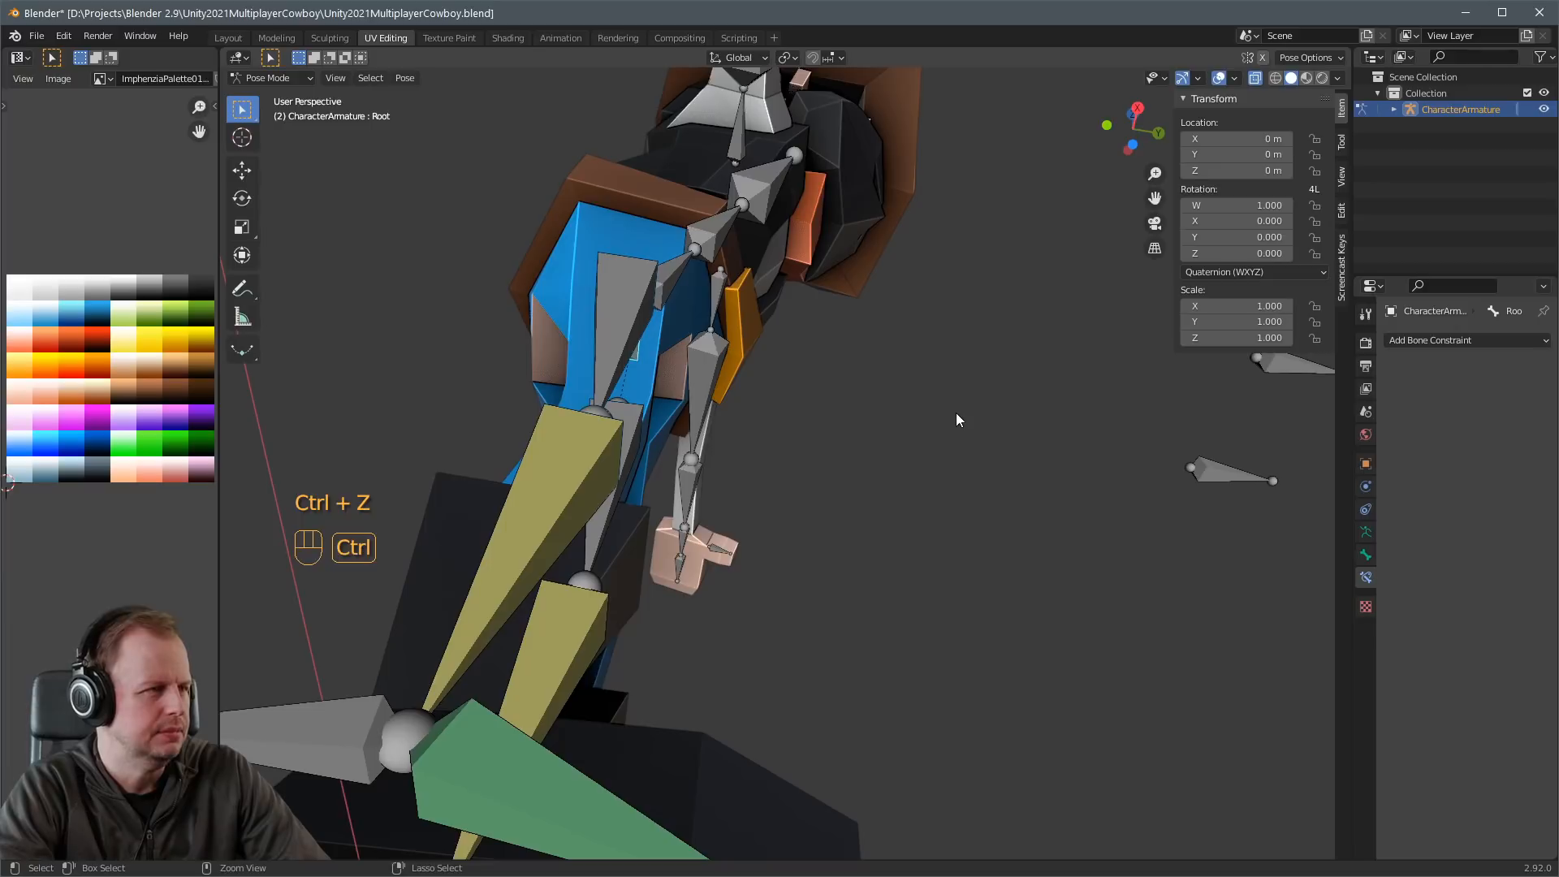
pyautogui.press('a')
pyautogui.hotkey('alt', 'r')
pyautogui.hotkey('alt', 'g')
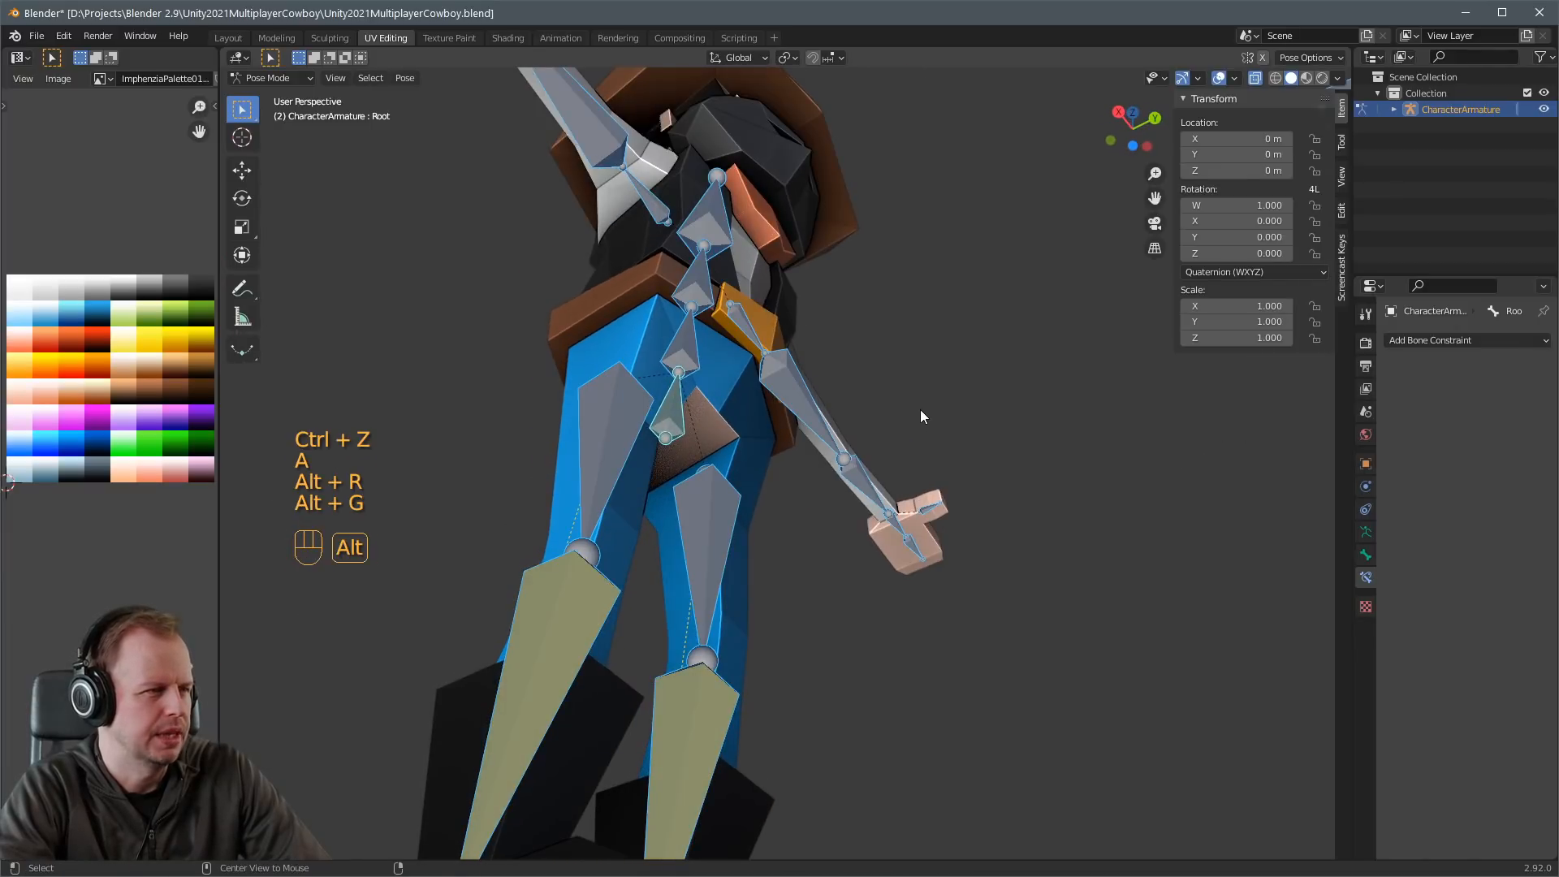
pyautogui.press('Tab')
pyautogui.press('Tab')
pyautogui.press('Tab')
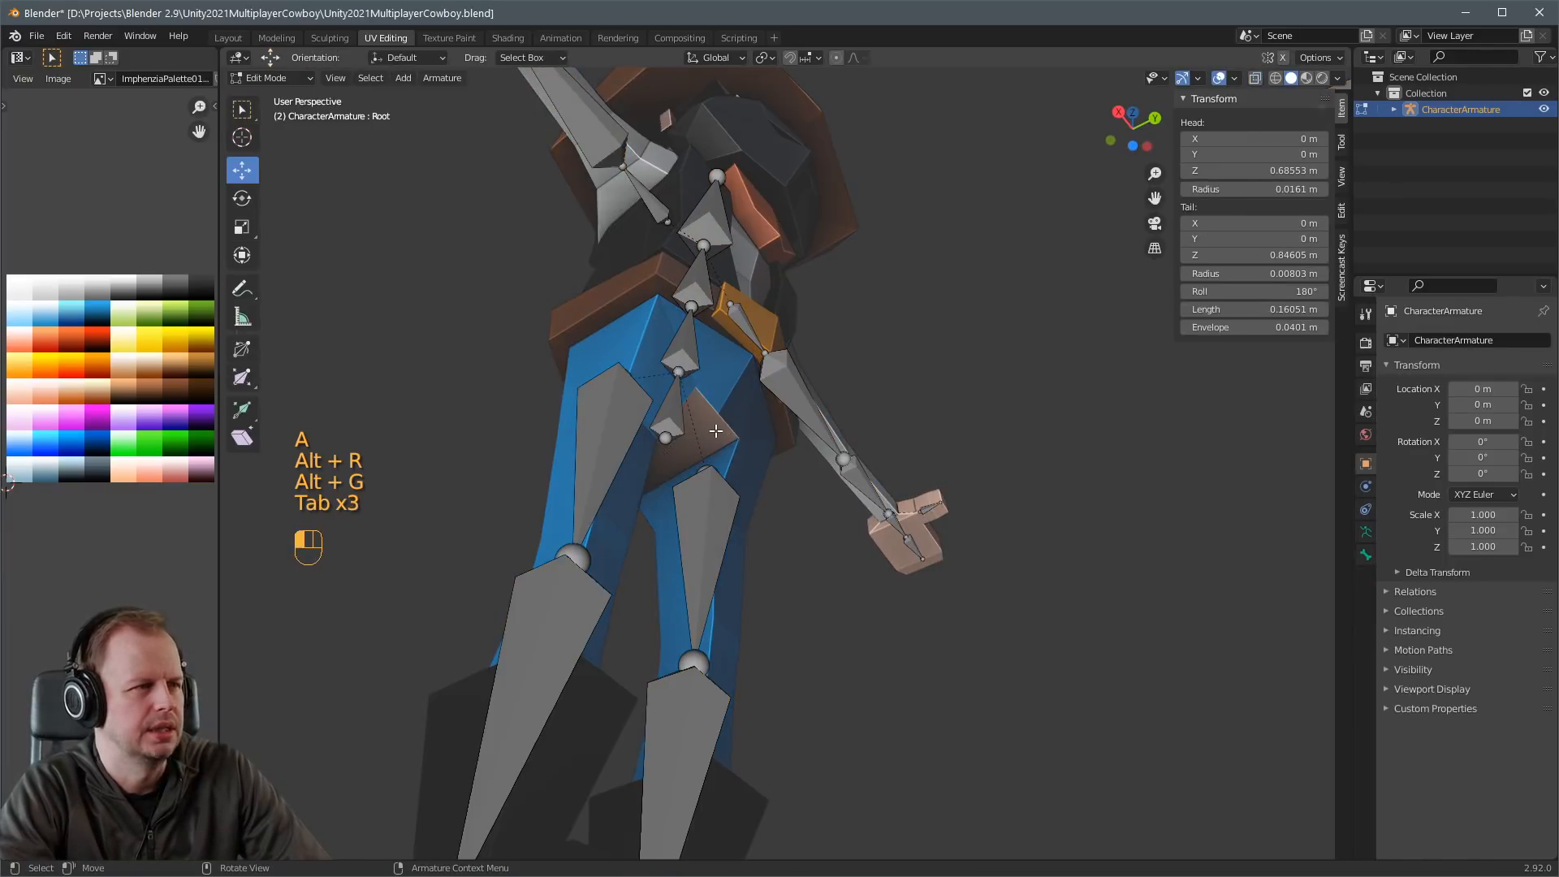
pyautogui.press('Tab')
pyautogui.keyDown('ctrl'); pyautogui.moveTo(730, 440); pyautogui.dragTo(696, 437, button='middle'); pyautogui.keyUp('ctrl')
pyautogui.hotkey('ctrl', 'Tab')
# Recolour the skin-coloured crotch faces of the Cowboy mesh blue by moving their UVs to a blue palette swatch, and return to Object Mode.
pyautogui.click(751, 451)
pyautogui.press('Tab')
pyautogui.press('3')
pyautogui.click(747, 454)
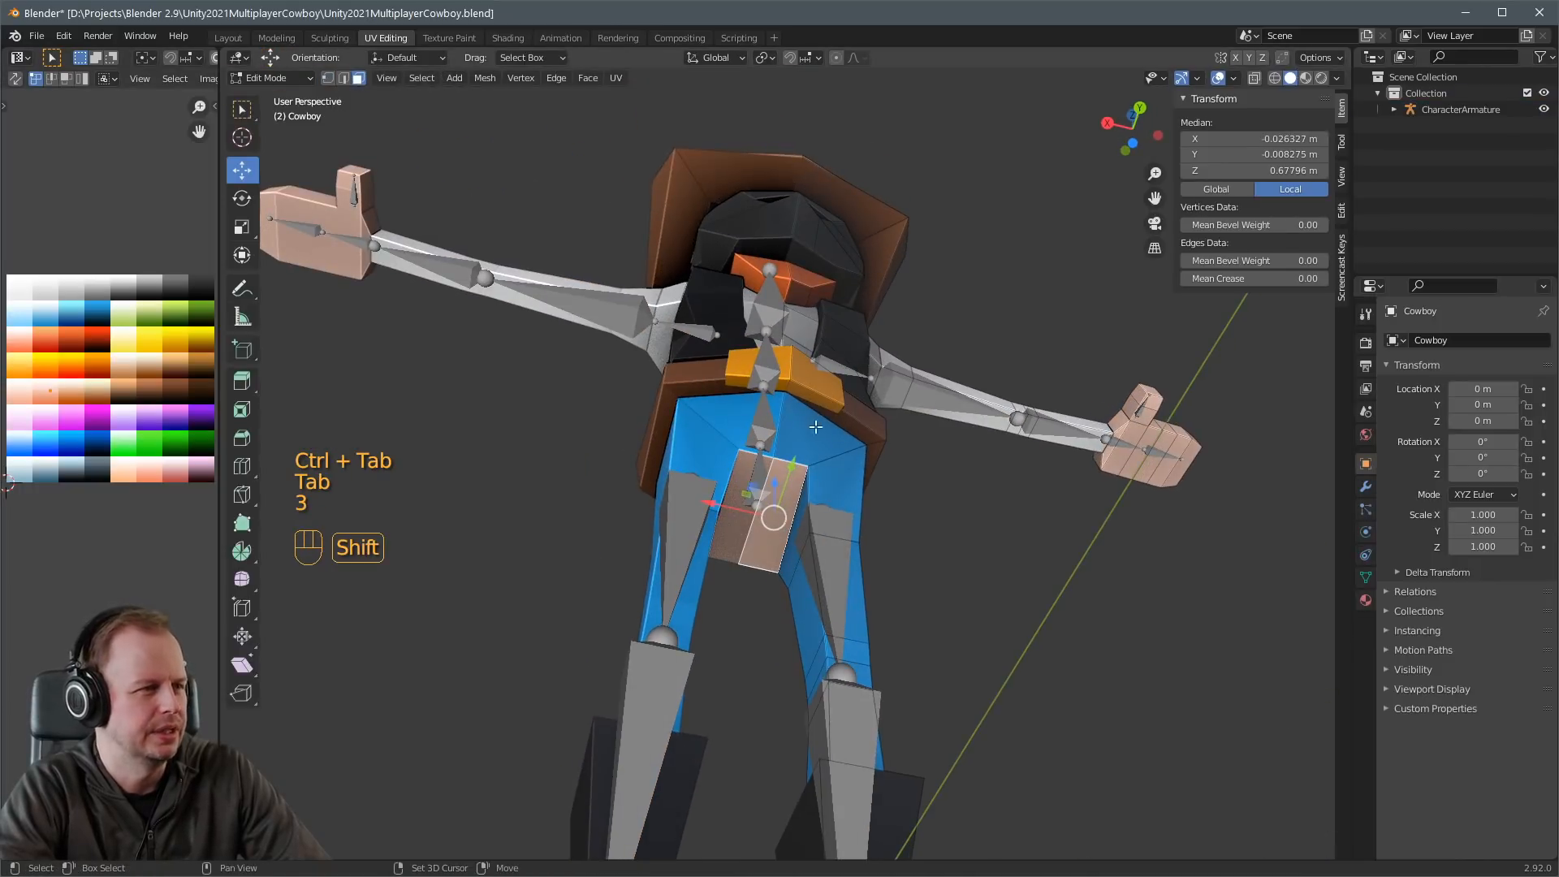
pyautogui.press('a')
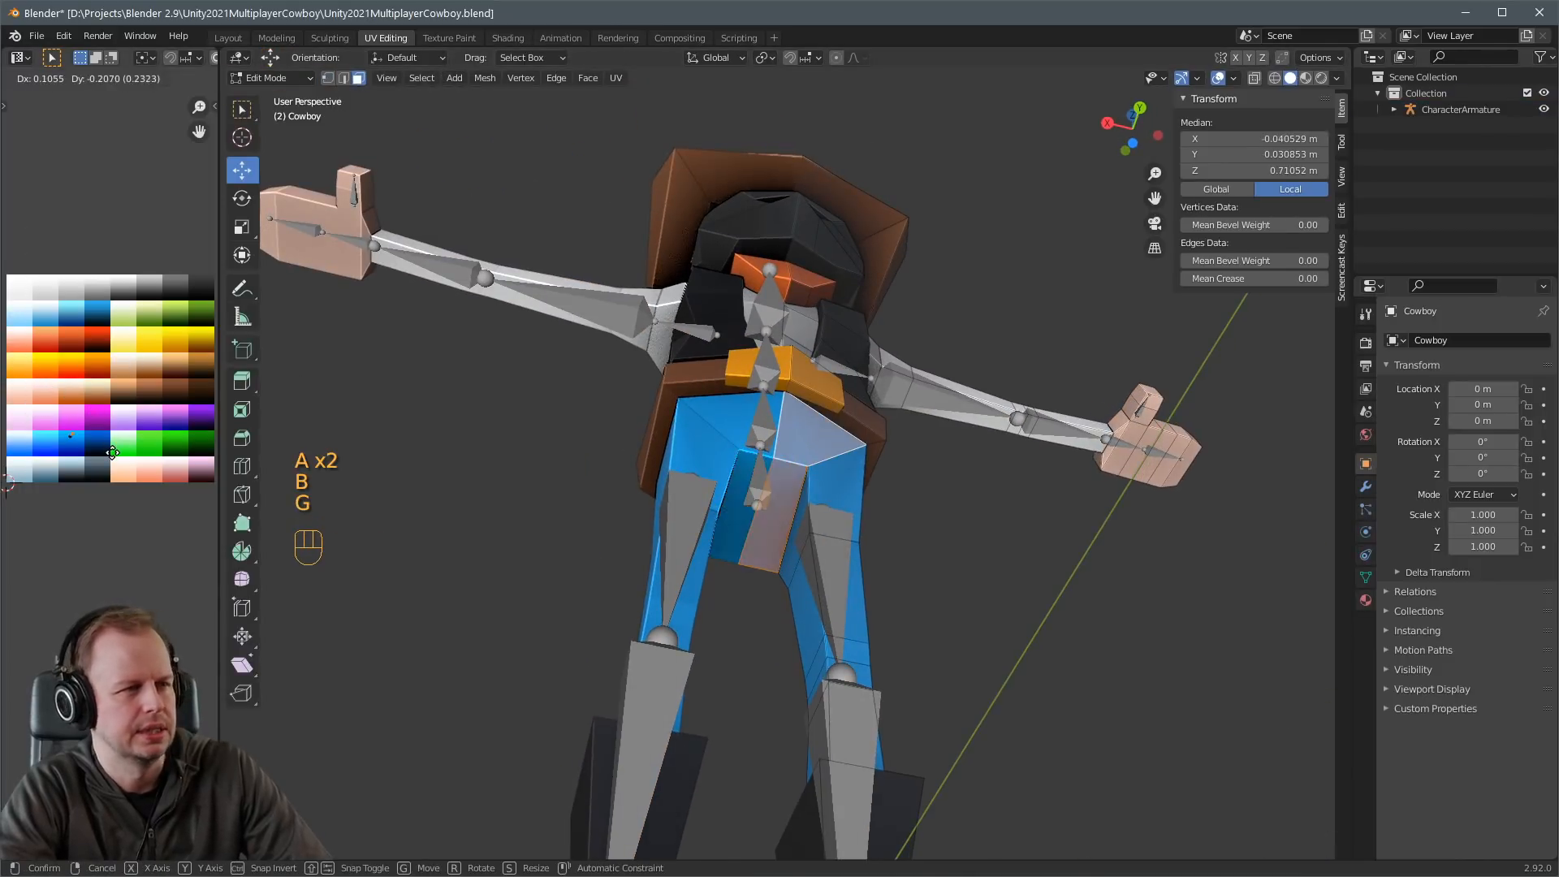
pyautogui.press('Tab')
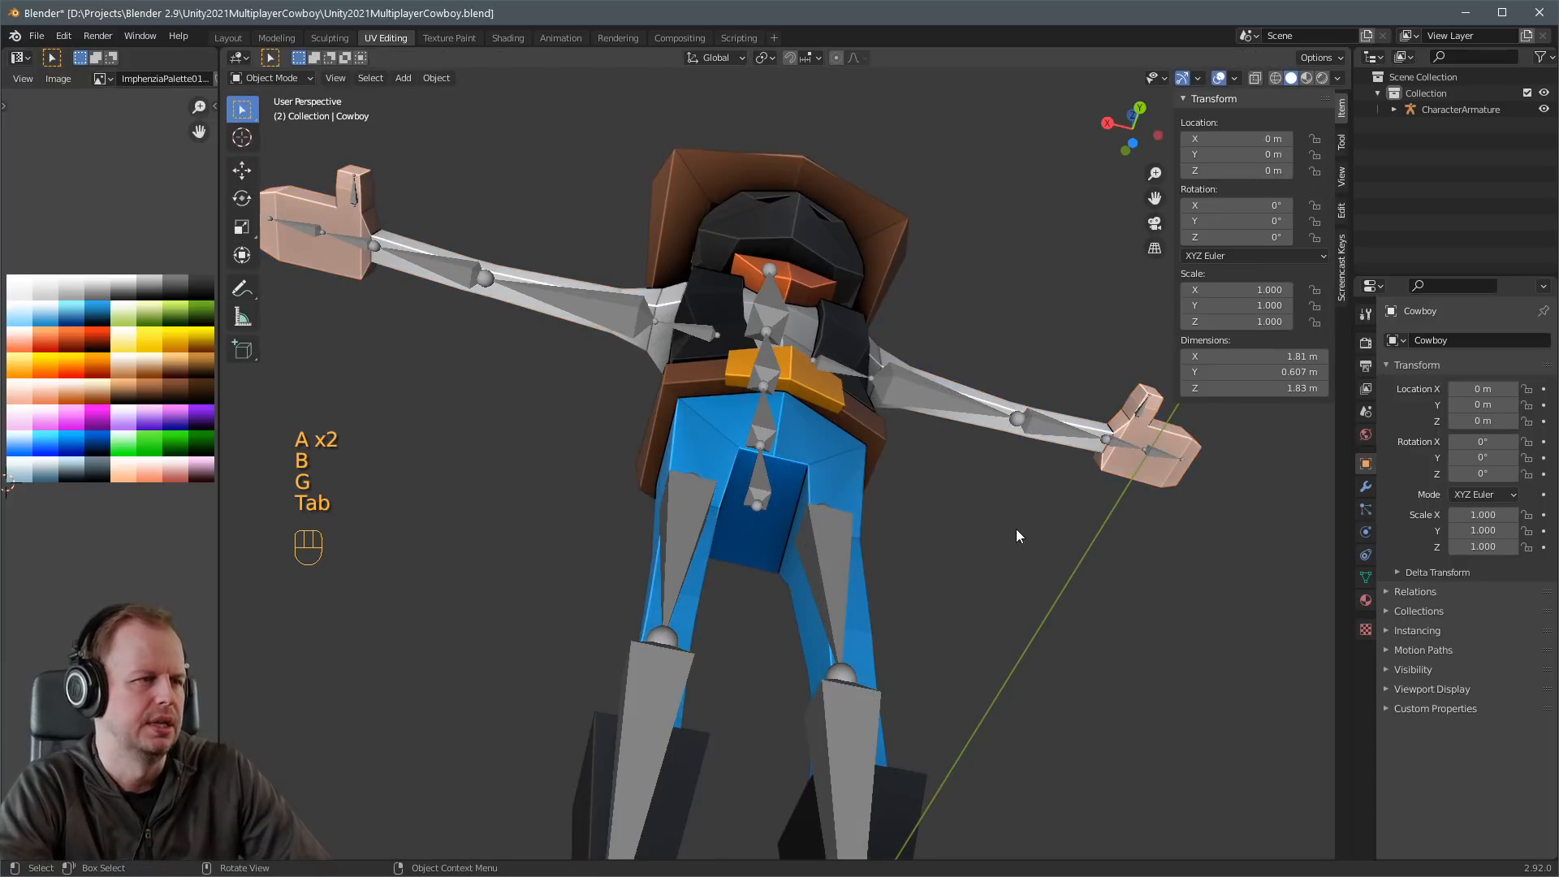
# Examine the Cowboy's crotch, hips and legs from the front, side and rear in Object and Edit Mode.
pyautogui.scroll(4, 1016, 529)
pyautogui.moveTo(962, 586); pyautogui.dragTo(929, 487, button='middle')
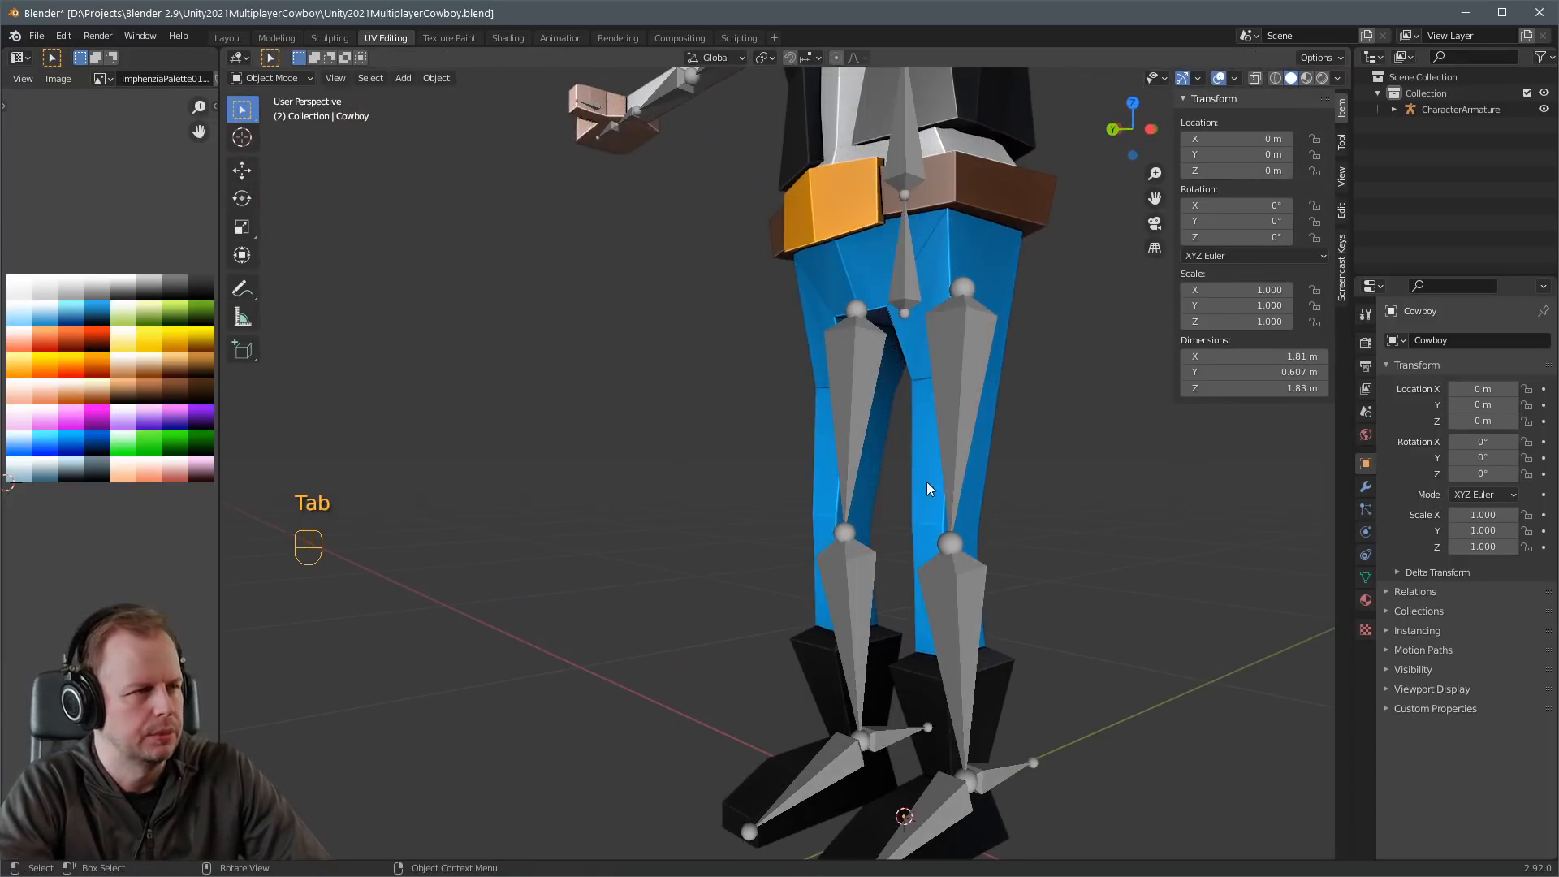
pyautogui.scroll(-3, 949, 346)
pyautogui.moveTo(1037, 387); pyautogui.dragTo(977, 411, button='middle')
pyautogui.scroll(3, 933, 402)
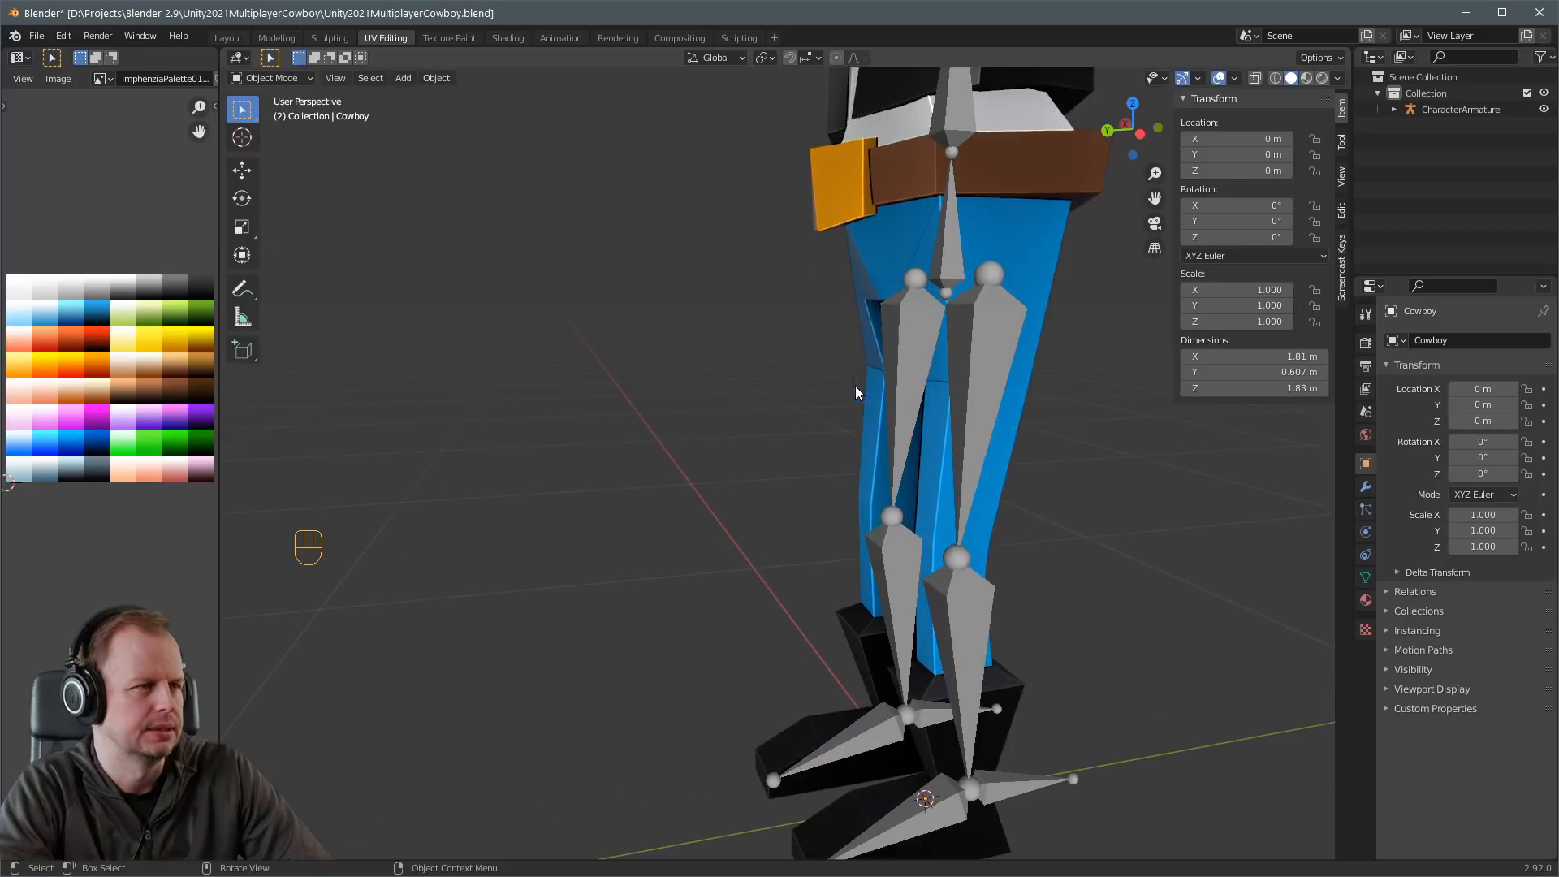
pyautogui.moveTo(856, 388); pyautogui.dragTo(964, 352, button='middle')
pyautogui.press('Tab')
pyautogui.click(915, 294)
pyautogui.scroll(-3, 950, 294)
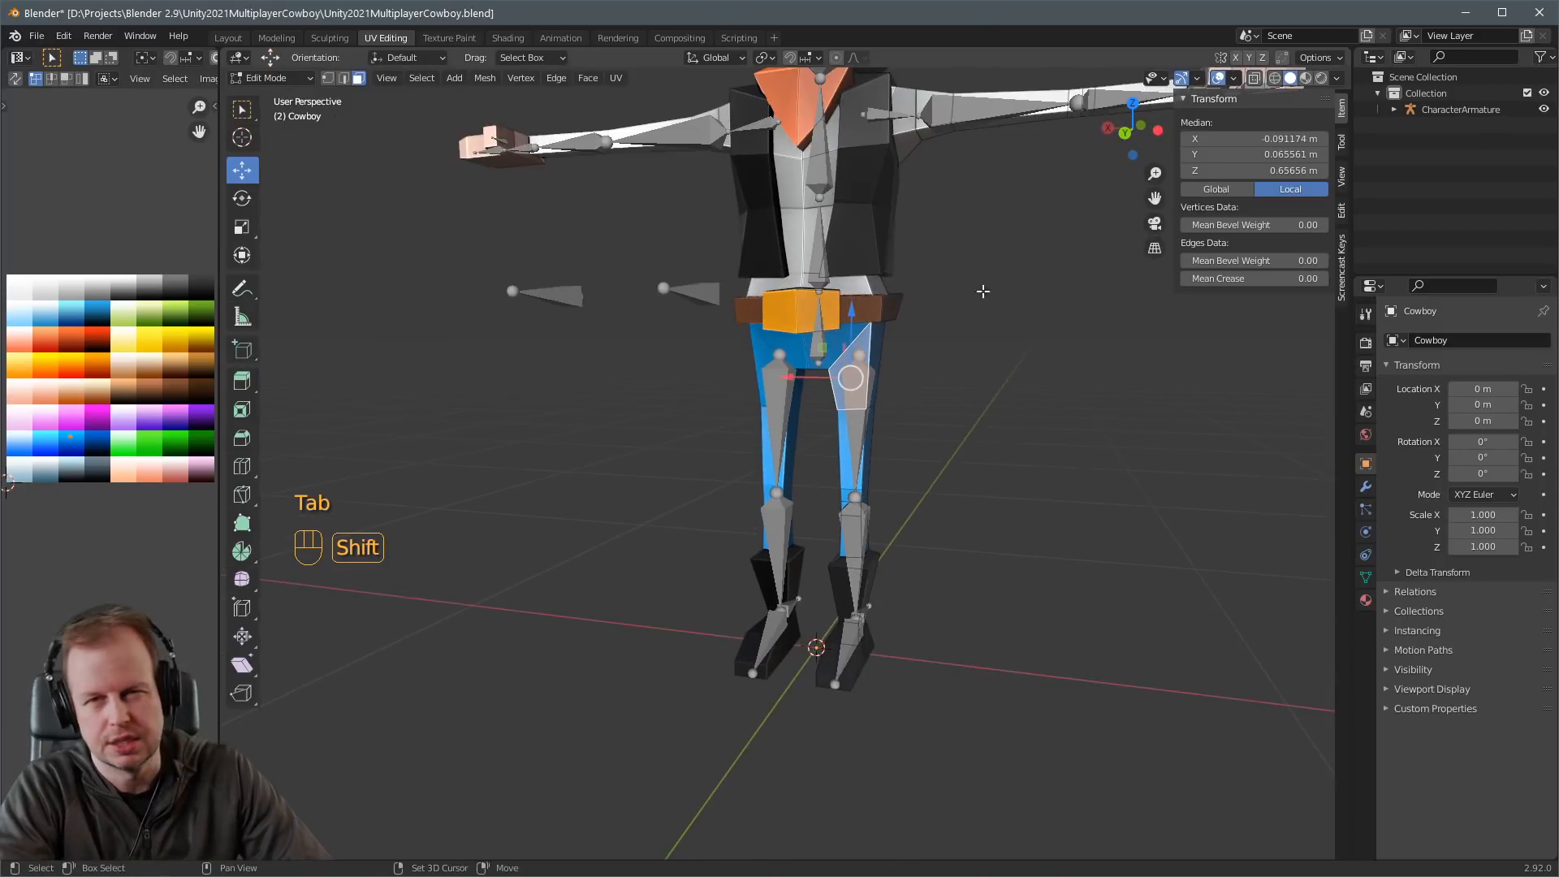
pyautogui.keyDown('shift'); pyautogui.moveTo(981, 290); pyautogui.dragTo(914, 487, button='middle'); pyautogui.keyUp('shift')
pyautogui.moveTo(913, 431)
pyautogui.mouseDown(button='middle')
pyautogui.moveTo(866, 442)
pyautogui.moveTo(917, 421)
pyautogui.moveTo(897, 430)
pyautogui.mouseUp(button='middle')
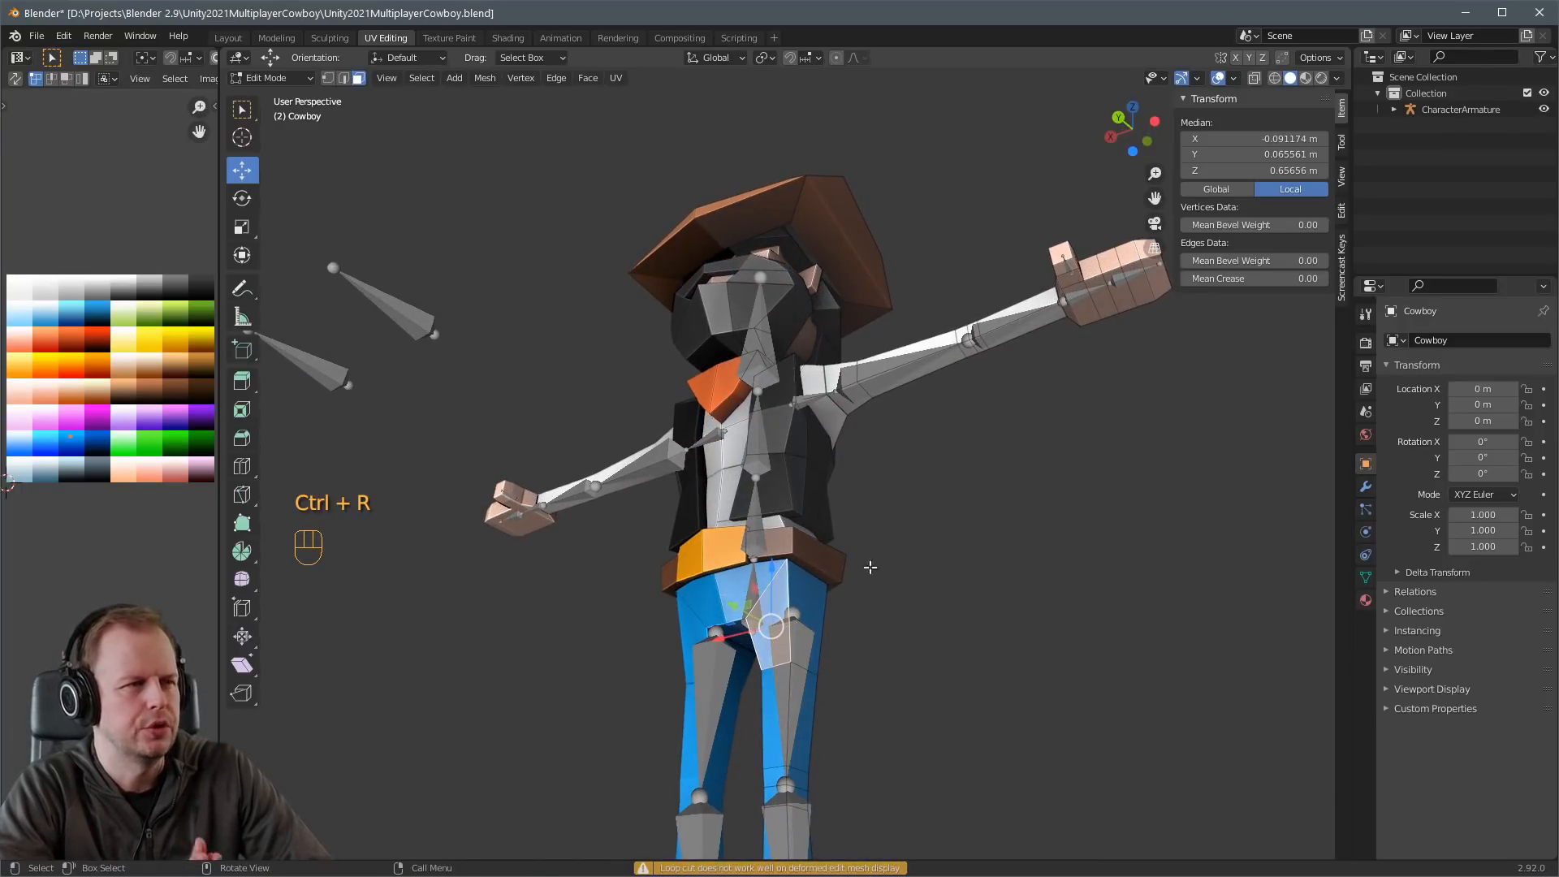
pyautogui.moveTo(870, 566); pyautogui.dragTo(775, 590, button='middle')
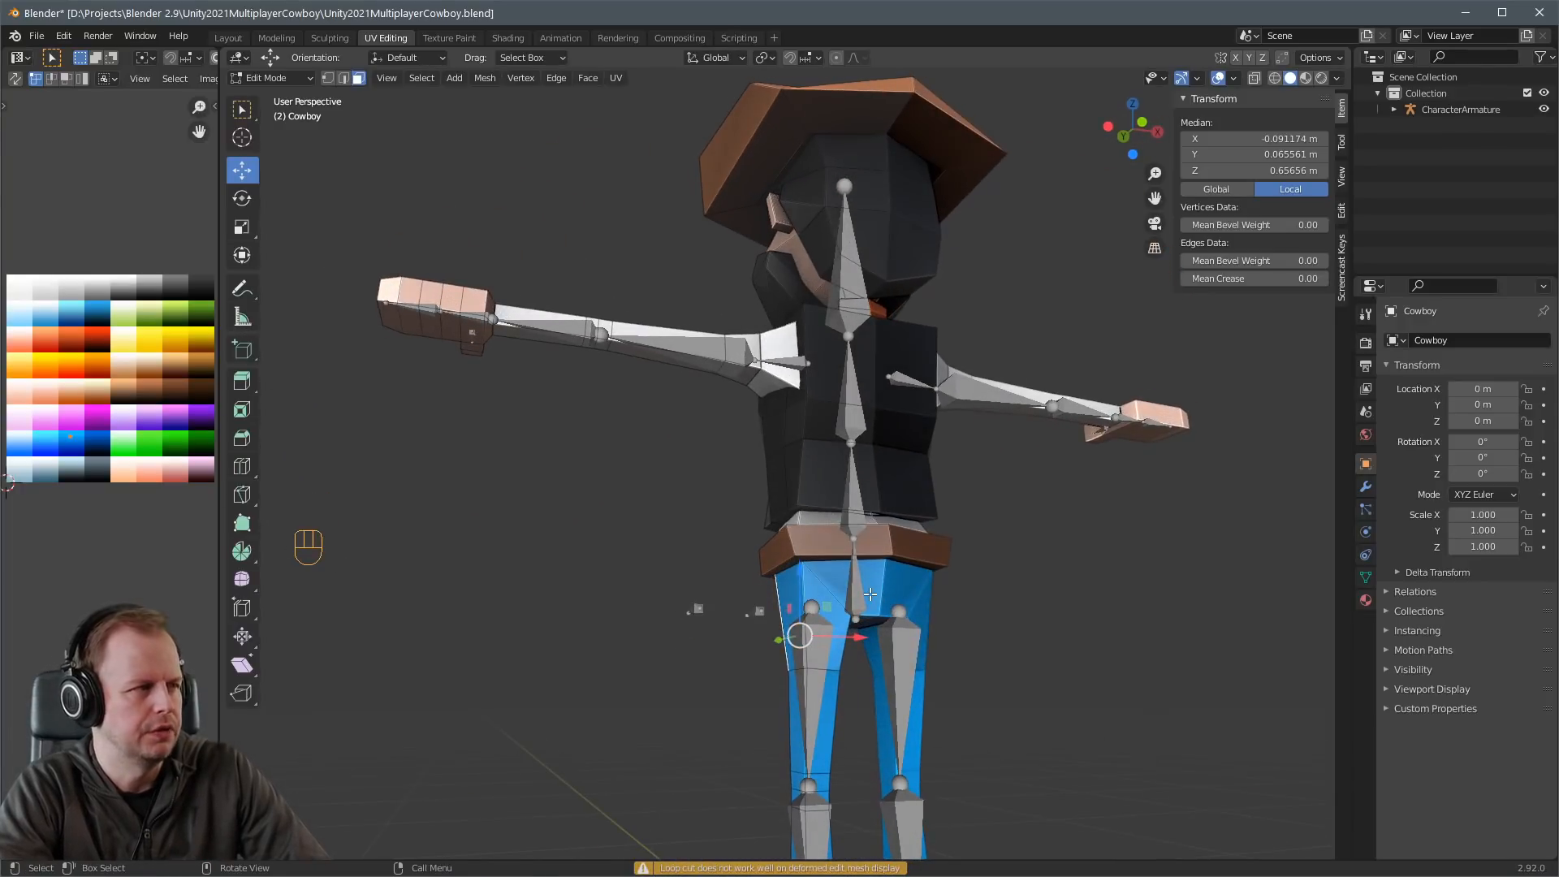
pyautogui.scroll(-5, 898, 558)
pyautogui.moveTo(898, 559); pyautogui.dragTo(1031, 449, button='middle')
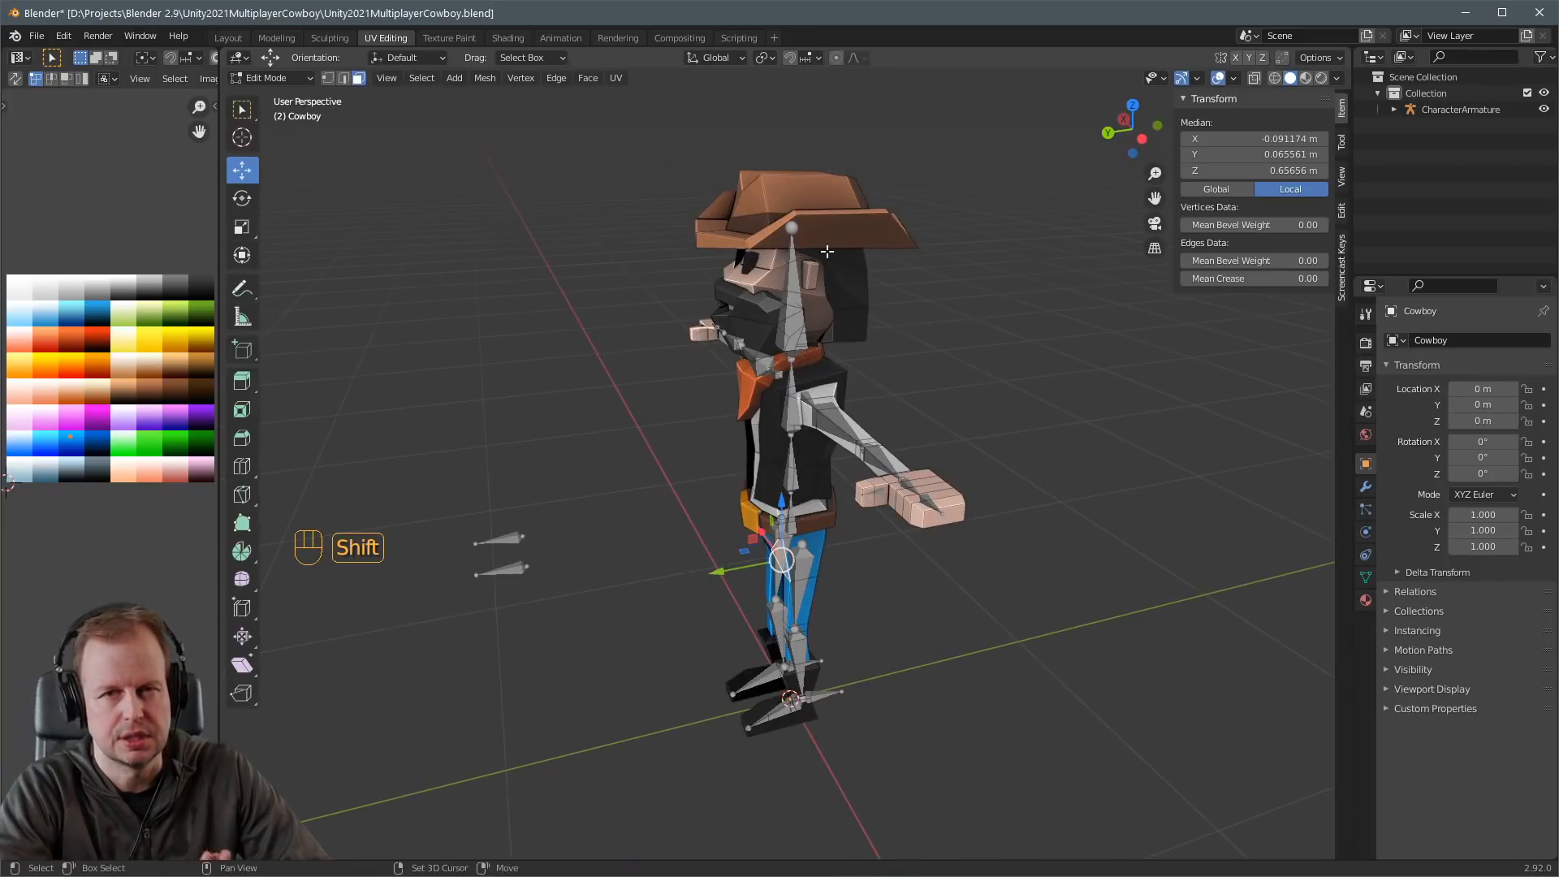
# Edit the Cowboy mesh and select the linked parts of the head, including the face, beard, hair and hat.
pyautogui.keyDown('shift'); pyautogui.moveTo(826, 252); pyautogui.dragTo(766, 515, button='middle'); pyautogui.keyUp('shift')
pyautogui.scroll(5, 763, 511)
pyautogui.press('Tab')
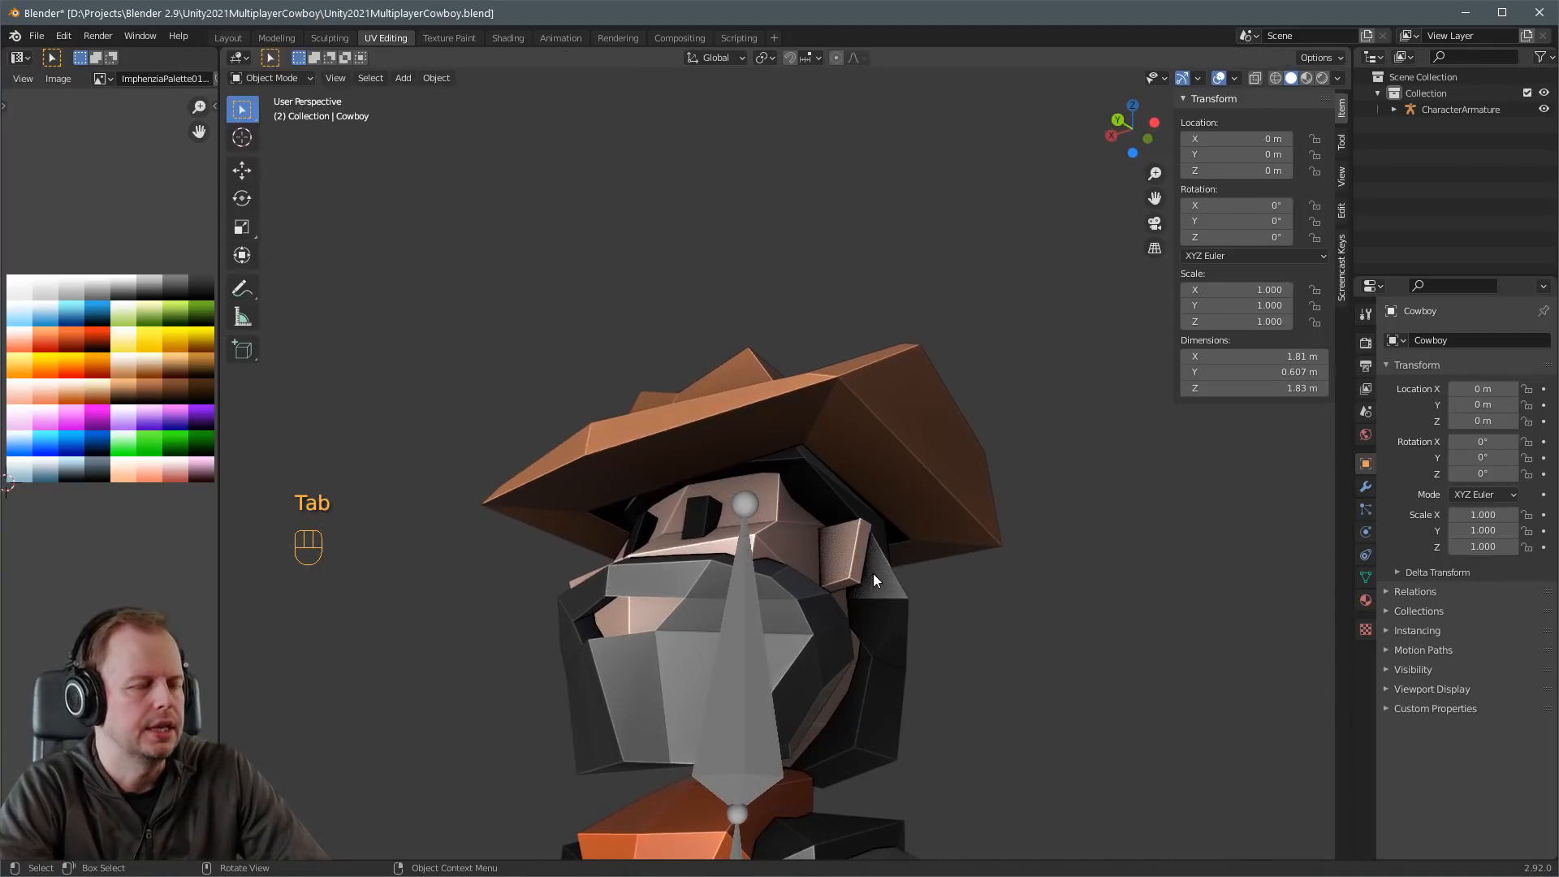
pyautogui.click(855, 552)
pyautogui.press('Tab')
pyautogui.scroll(-3, 897, 552)
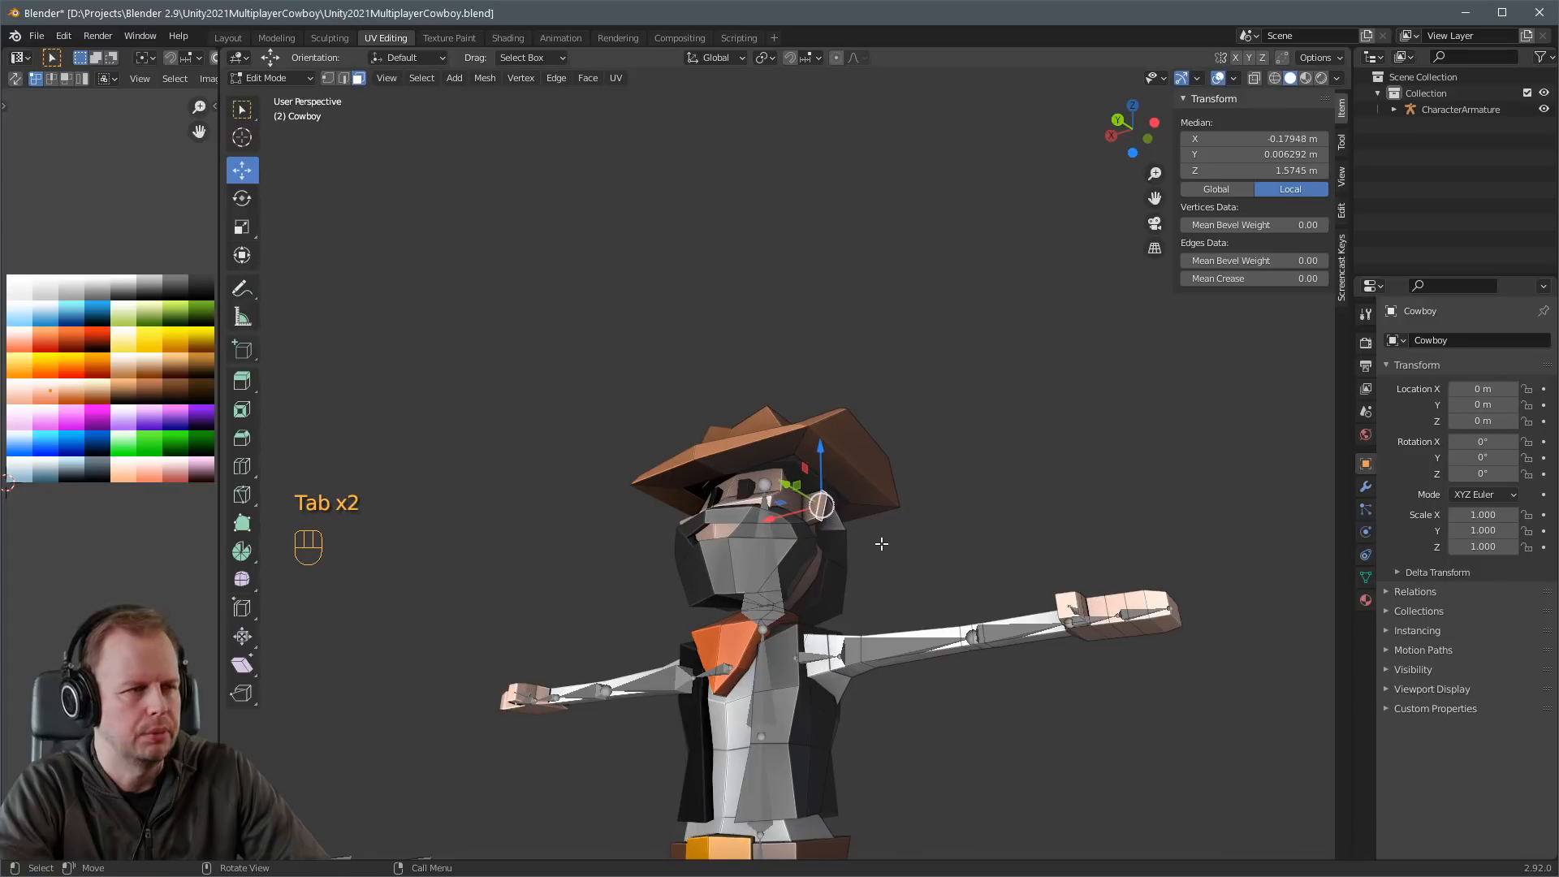
pyautogui.moveTo(820, 505); pyautogui.dragTo(778, 545, button='middle')
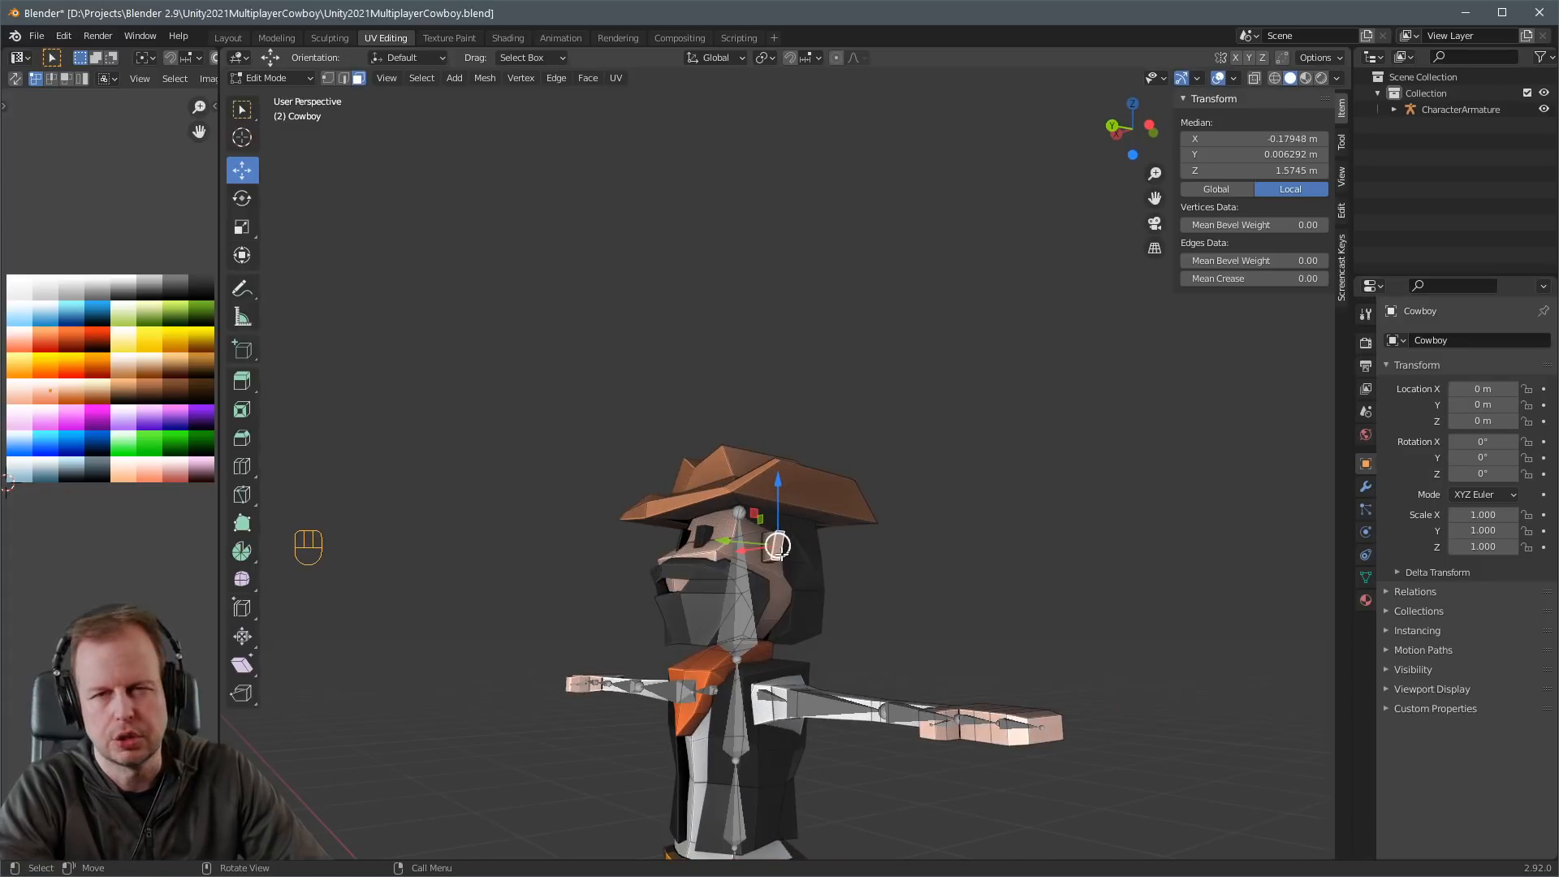
pyautogui.press('a')
pyautogui.press('a')
pyautogui.keyDown('shift'); pyautogui.click(772, 546); pyautogui.keyUp('shift')
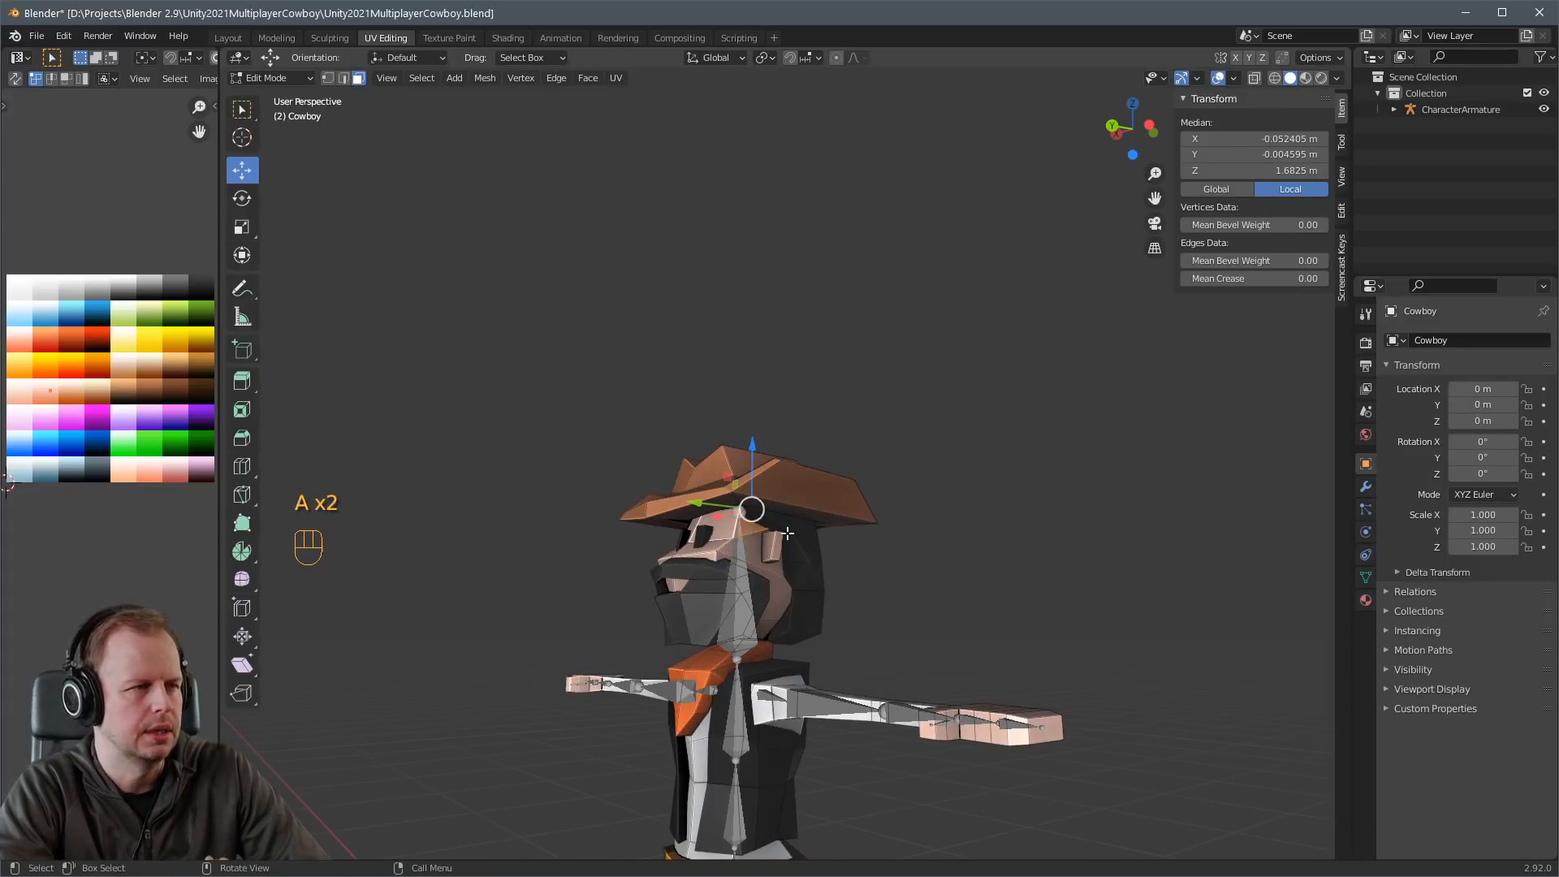
pyautogui.press('ctrl+KP_Add')
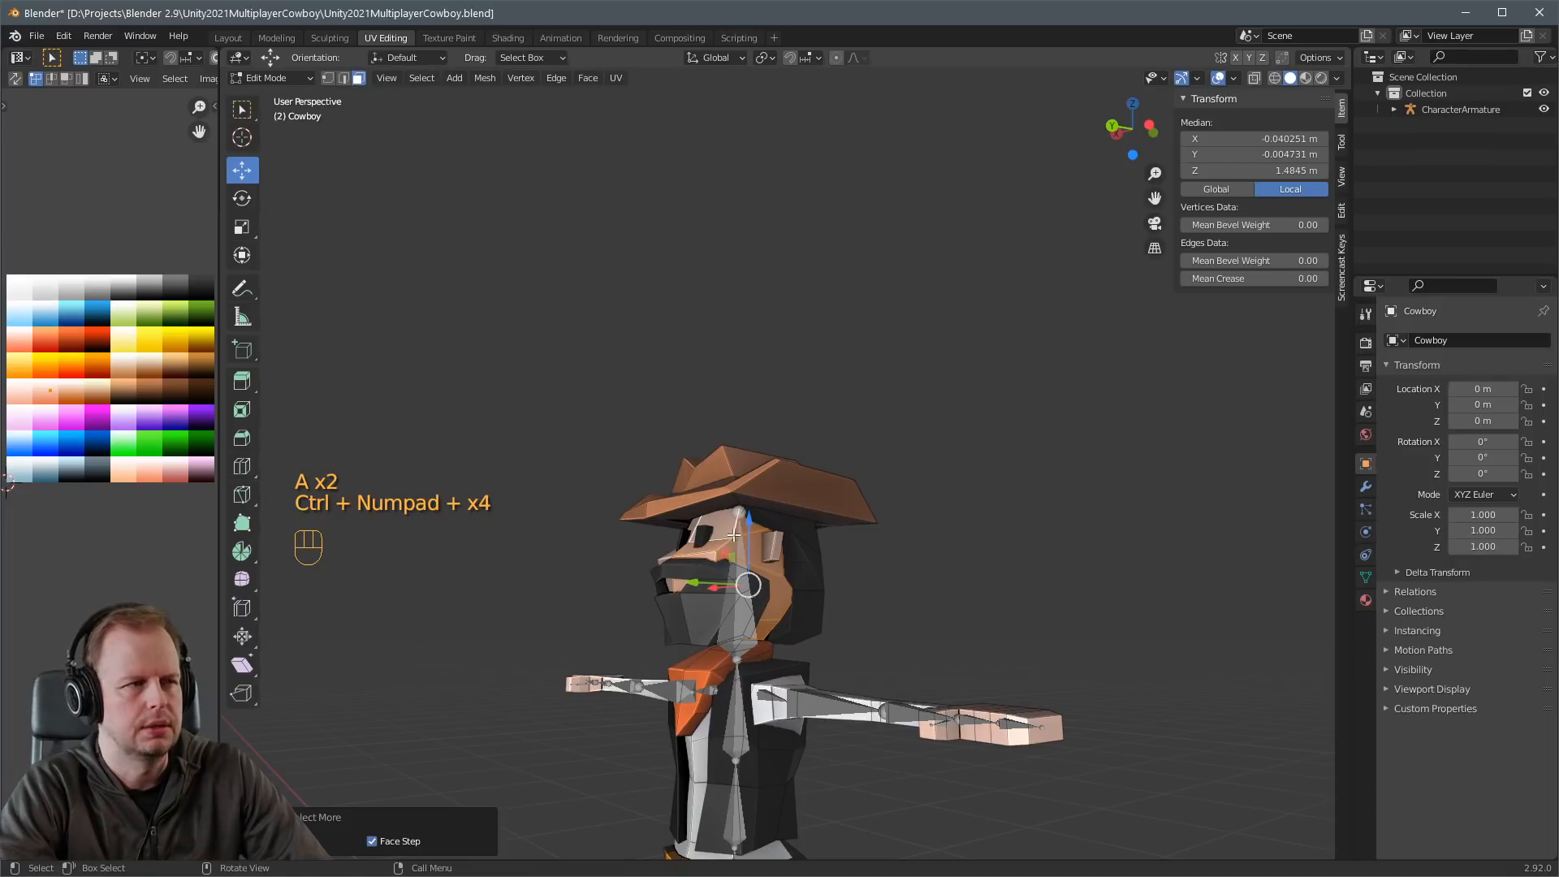
pyautogui.press('l')
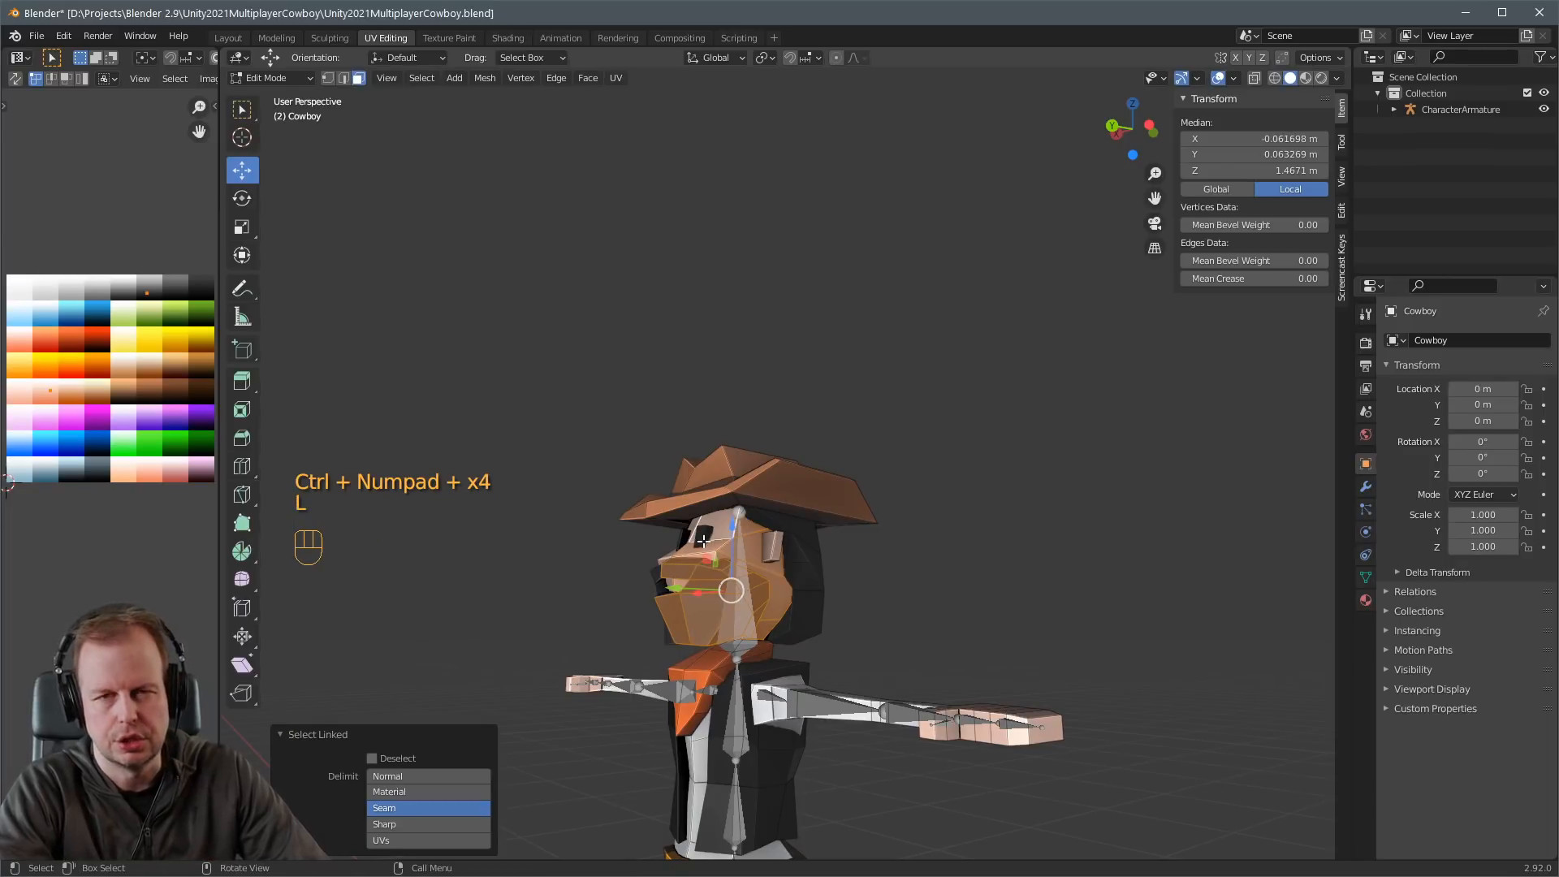
pyautogui.press('l')
pyautogui.press('l')
pyautogui.moveTo(806, 546); pyautogui.dragTo(910, 517, button='middle')
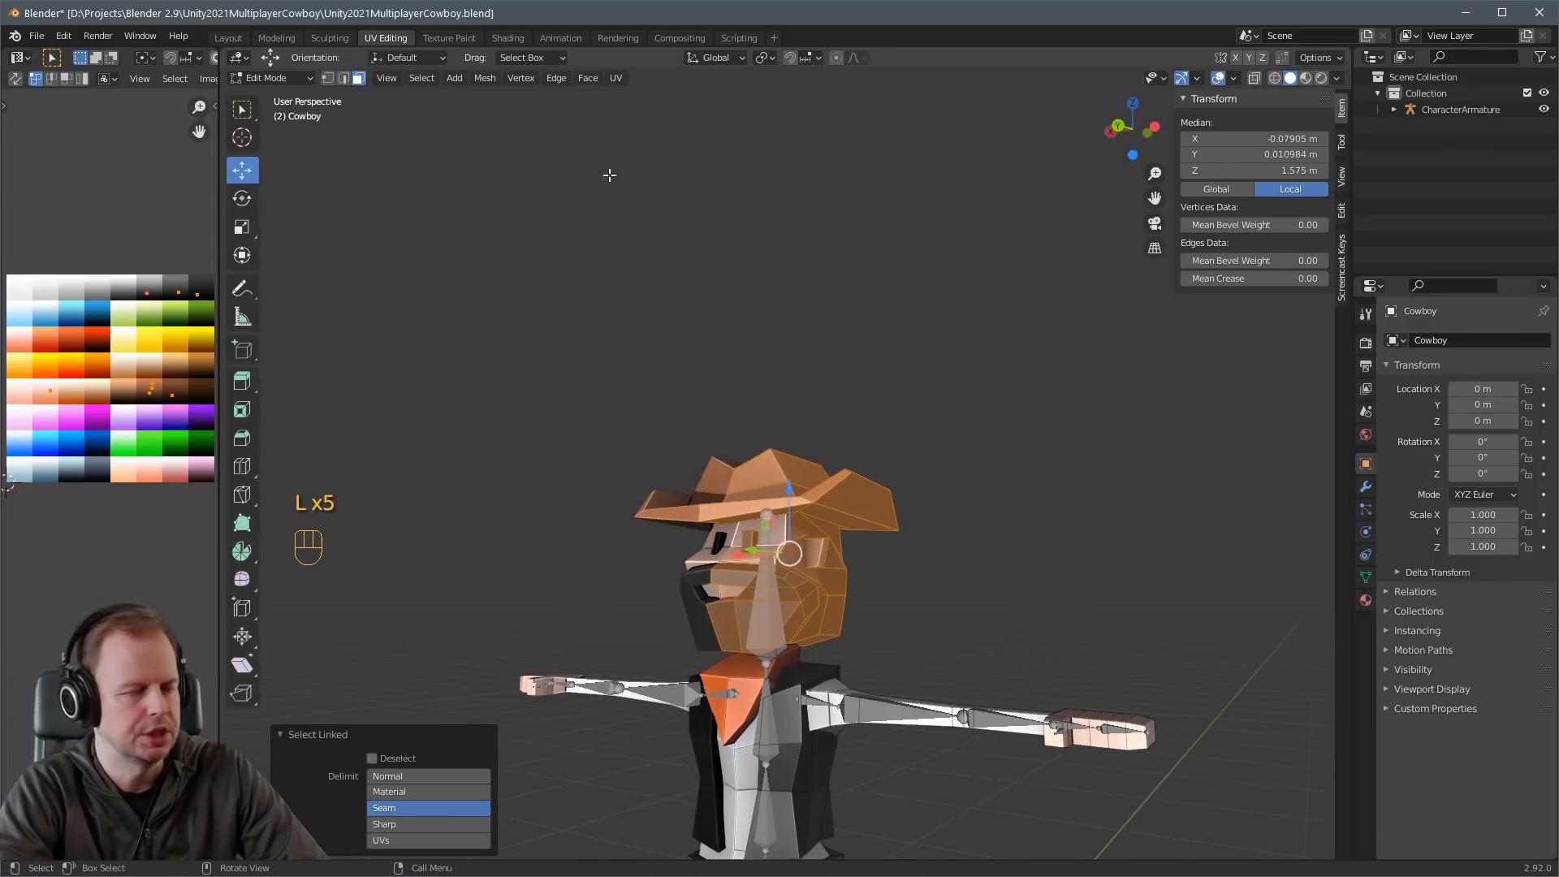
# Make Head the active vertex group and assign the selected head parts to it.
pyautogui.hotkey('ctrl', 'g')
pyautogui.click(698, 396)
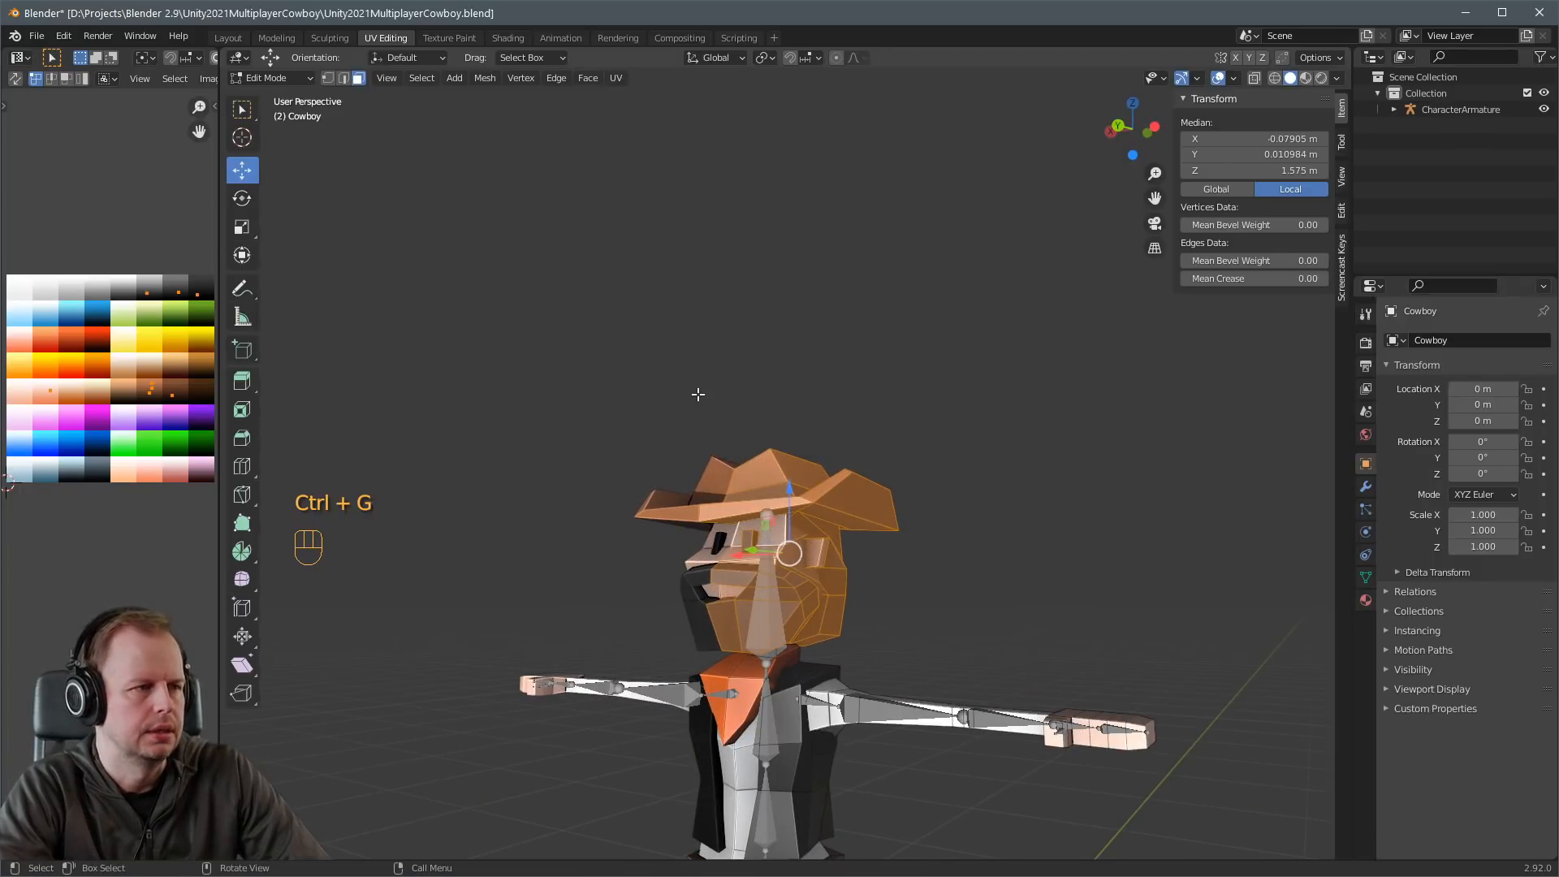
pyautogui.hotkey('ctrl', 'g')
pyautogui.moveTo(696, 412)
pyautogui.click(776, 469)
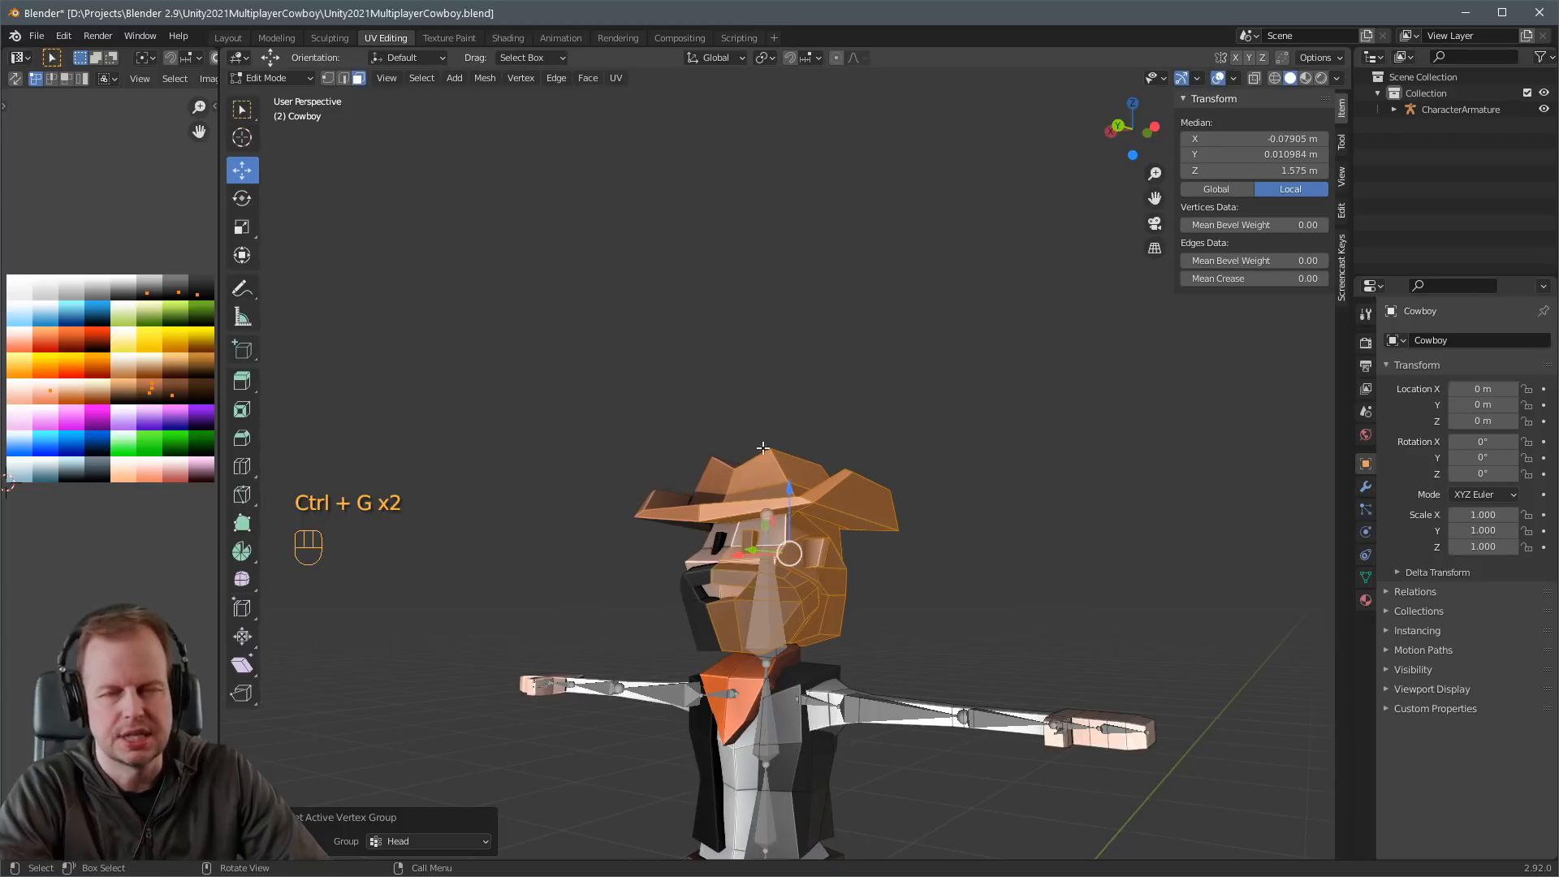
pyautogui.hotkey('ctrl', 'g')
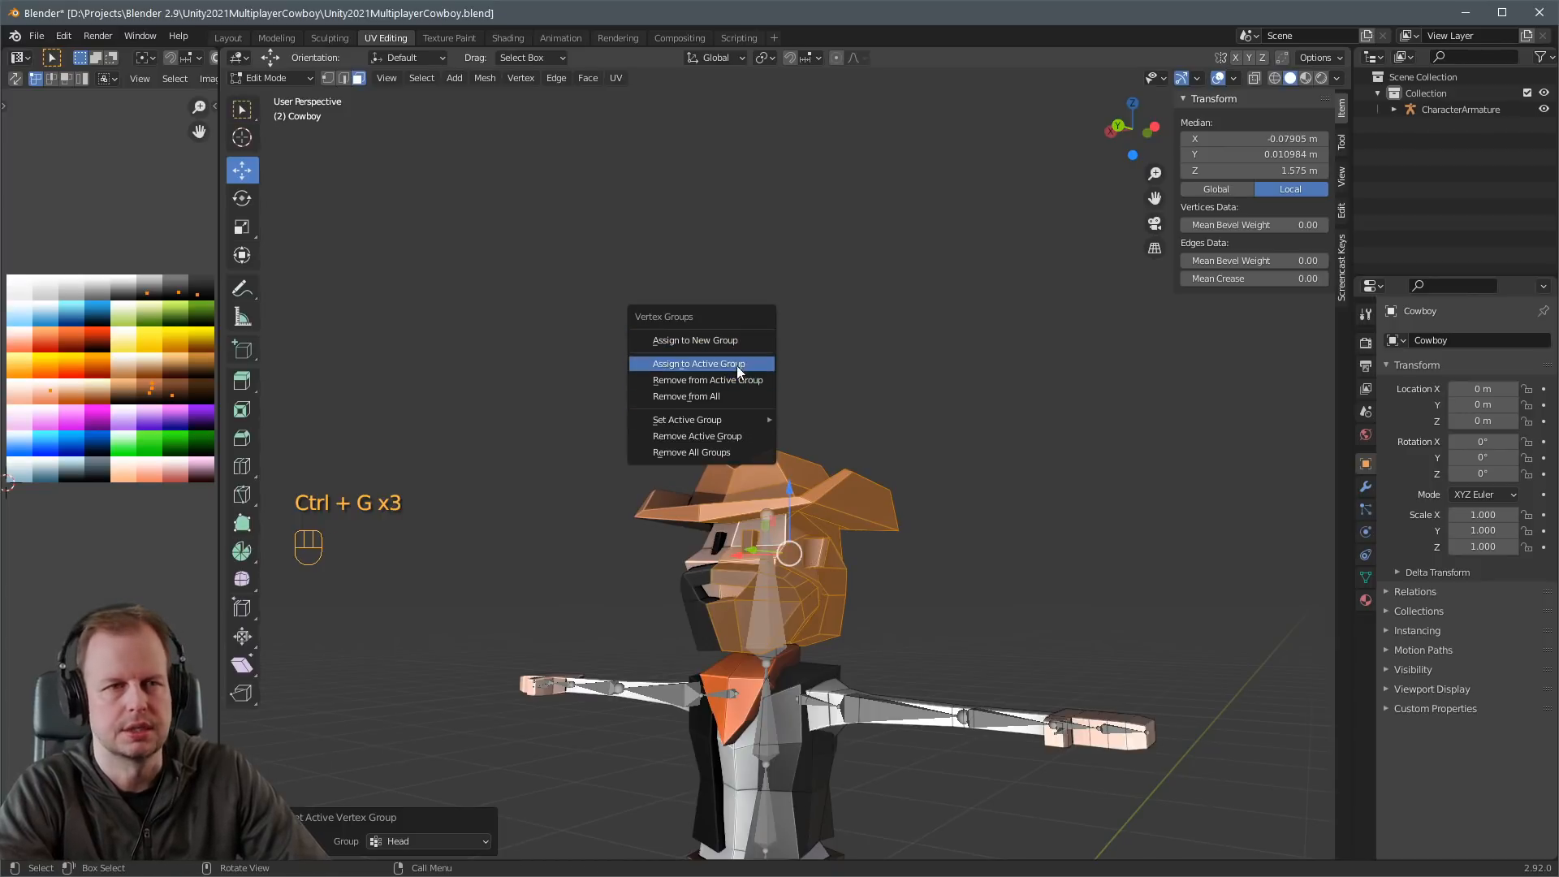
pyautogui.click(735, 364)
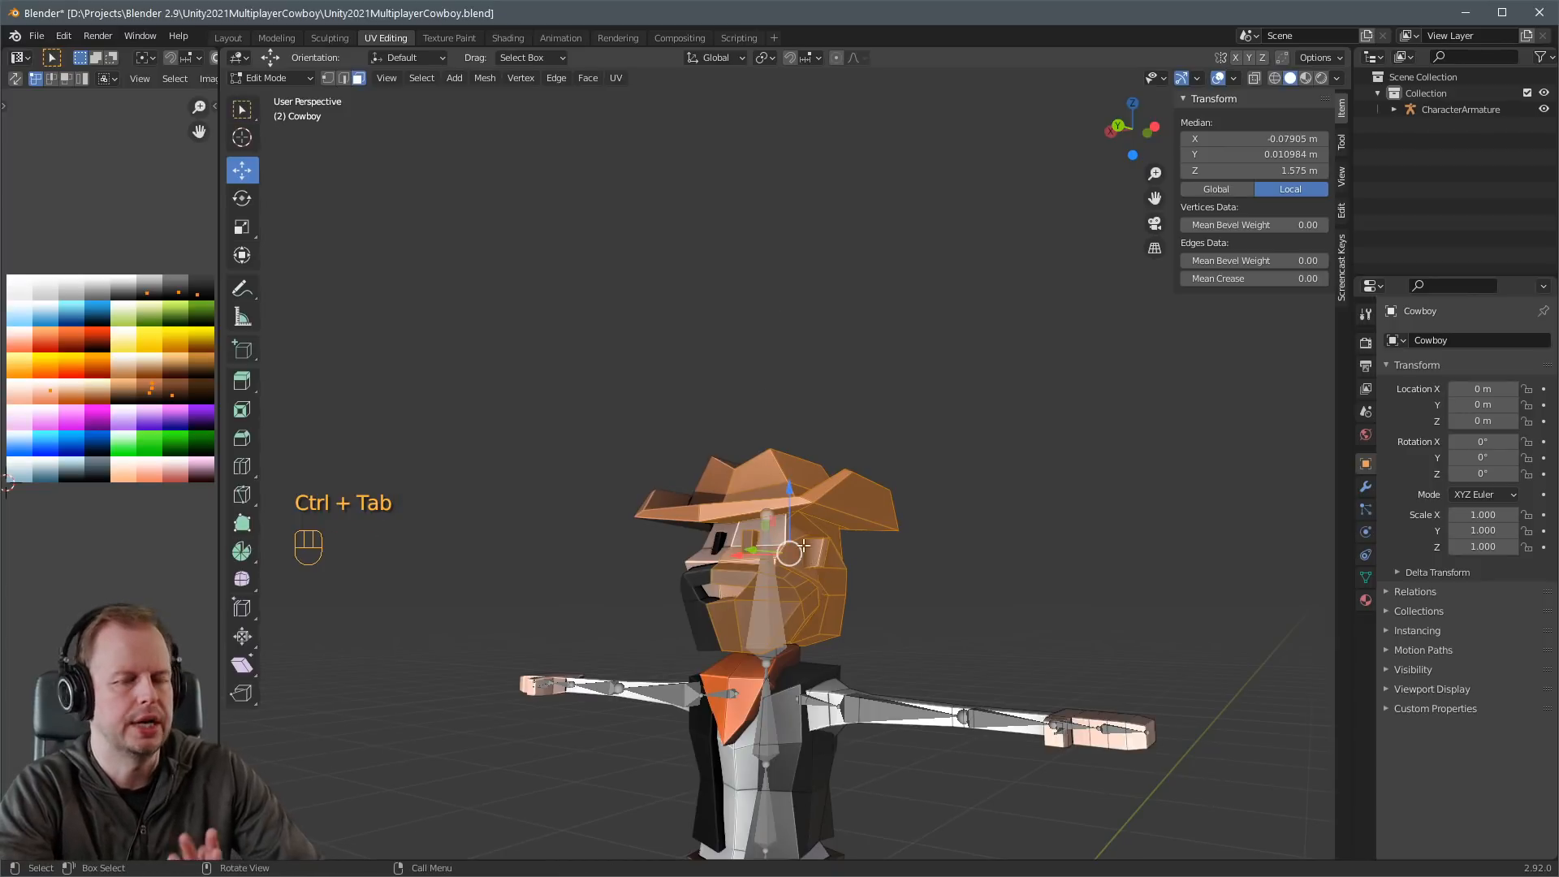
# Leave mesh editing, put CharacterArmature in Pose Mode and test-rotate the Head bone to examine how the head, hat and neckerchief follow.
pyautogui.click(768, 621)
pyautogui.hotkey('ctrl', 'Tab')
pyautogui.hotkey('ctrl', 'Tab')
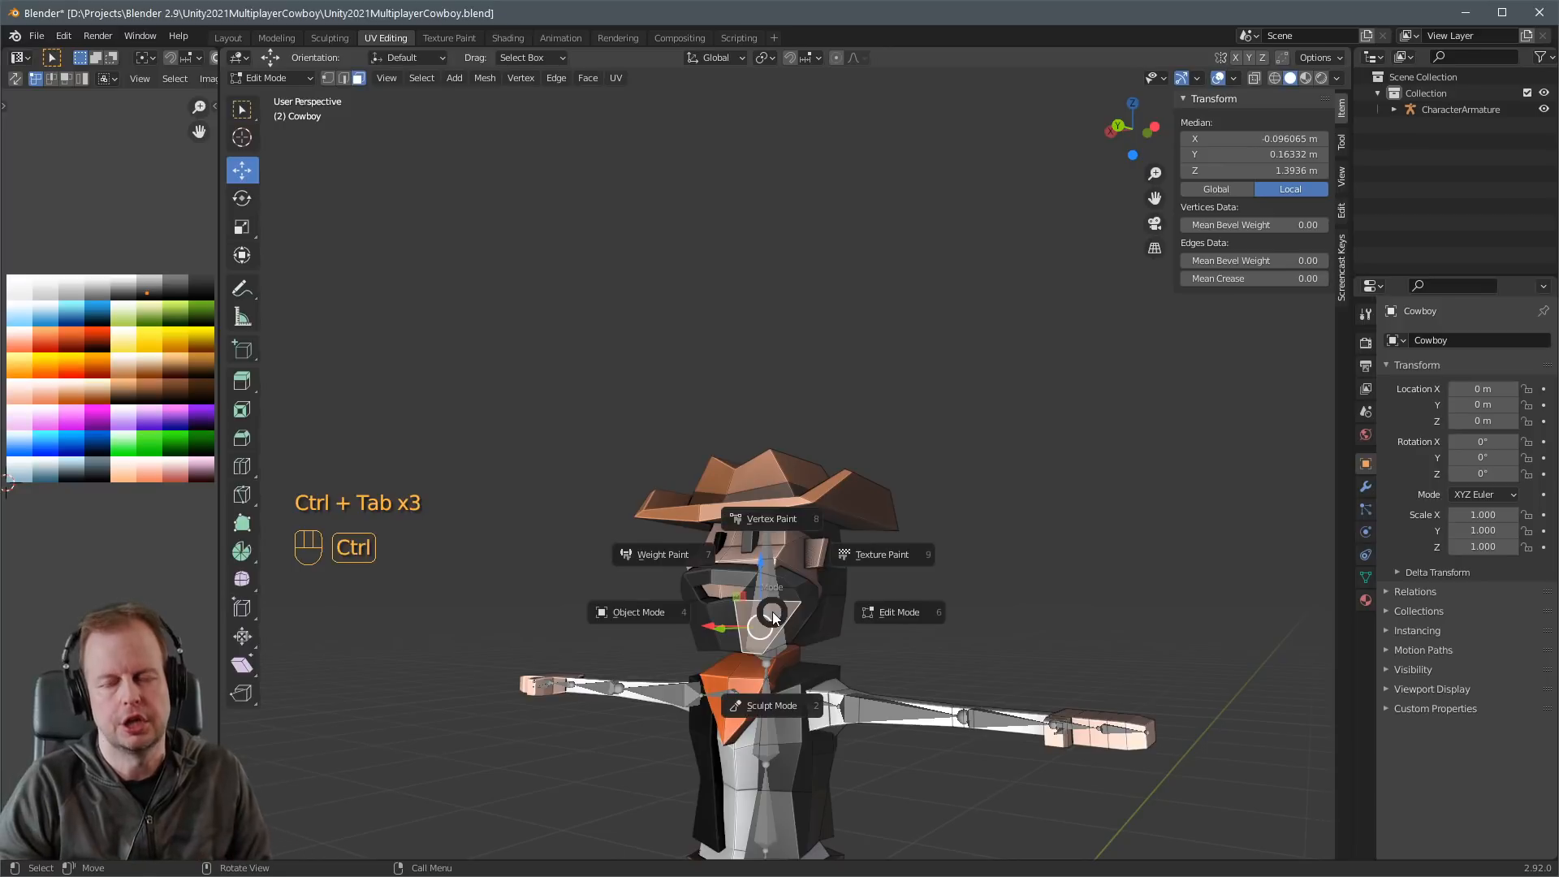
pyautogui.click(636, 609)
pyautogui.click(768, 611)
pyautogui.hotkey('ctrl', 'Tab')
pyautogui.click(771, 611)
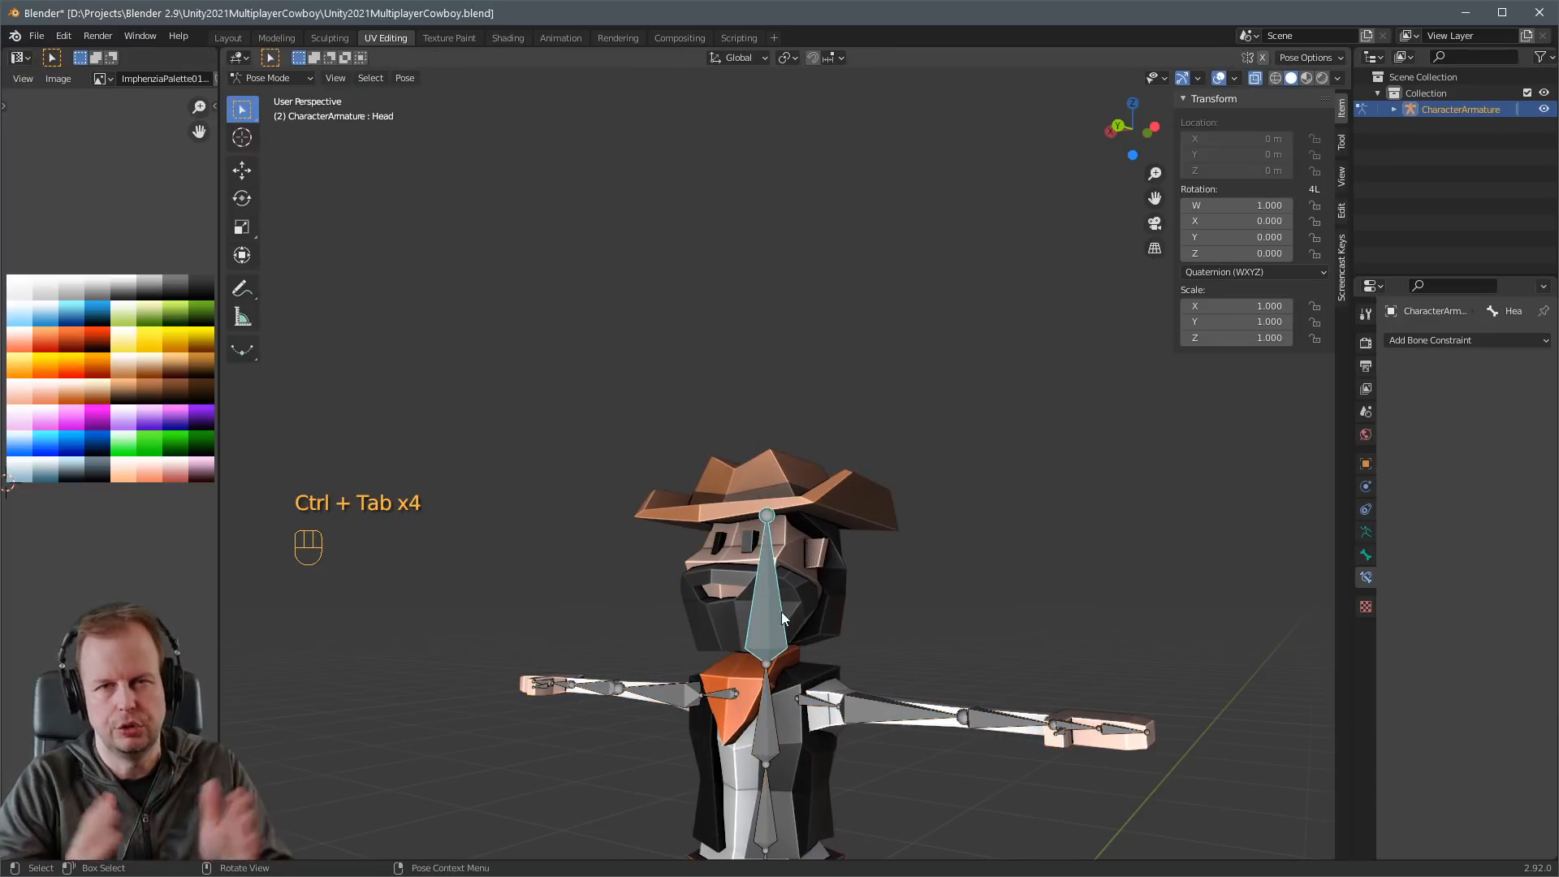
pyautogui.moveTo(872, 542); pyautogui.dragTo(923, 533, button='middle')
pyautogui.press('r')
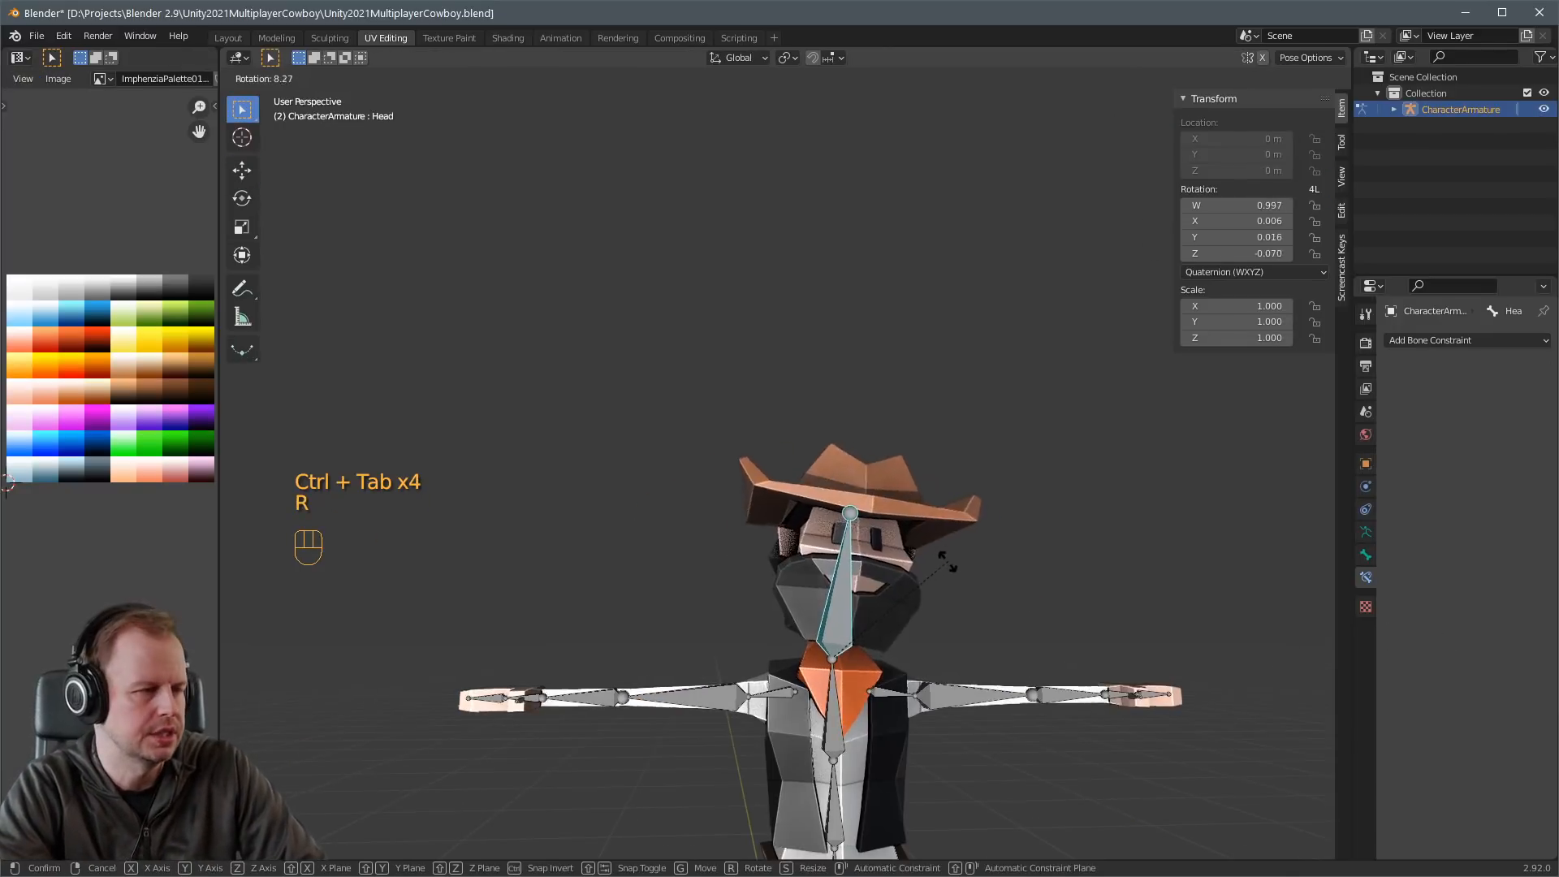
pyautogui.rightClick(1045, 610)
pyautogui.scroll(5, 997, 594)
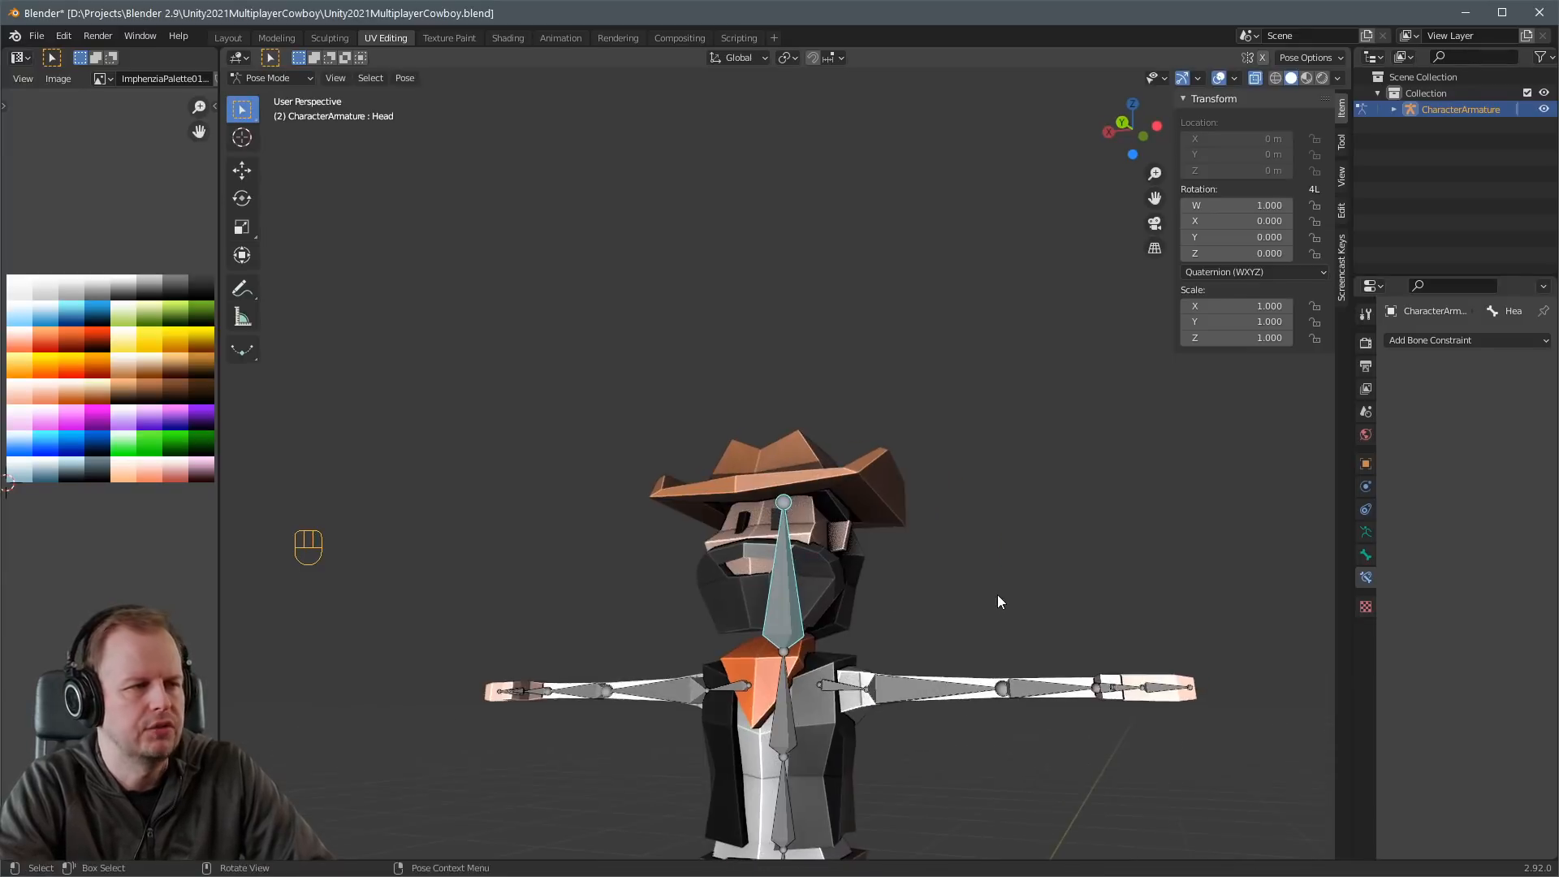
pyautogui.keyDown('shift'); pyautogui.moveTo(949, 608); pyautogui.dragTo(994, 252, button='middle'); pyautogui.keyUp('shift')
pyautogui.press('r')
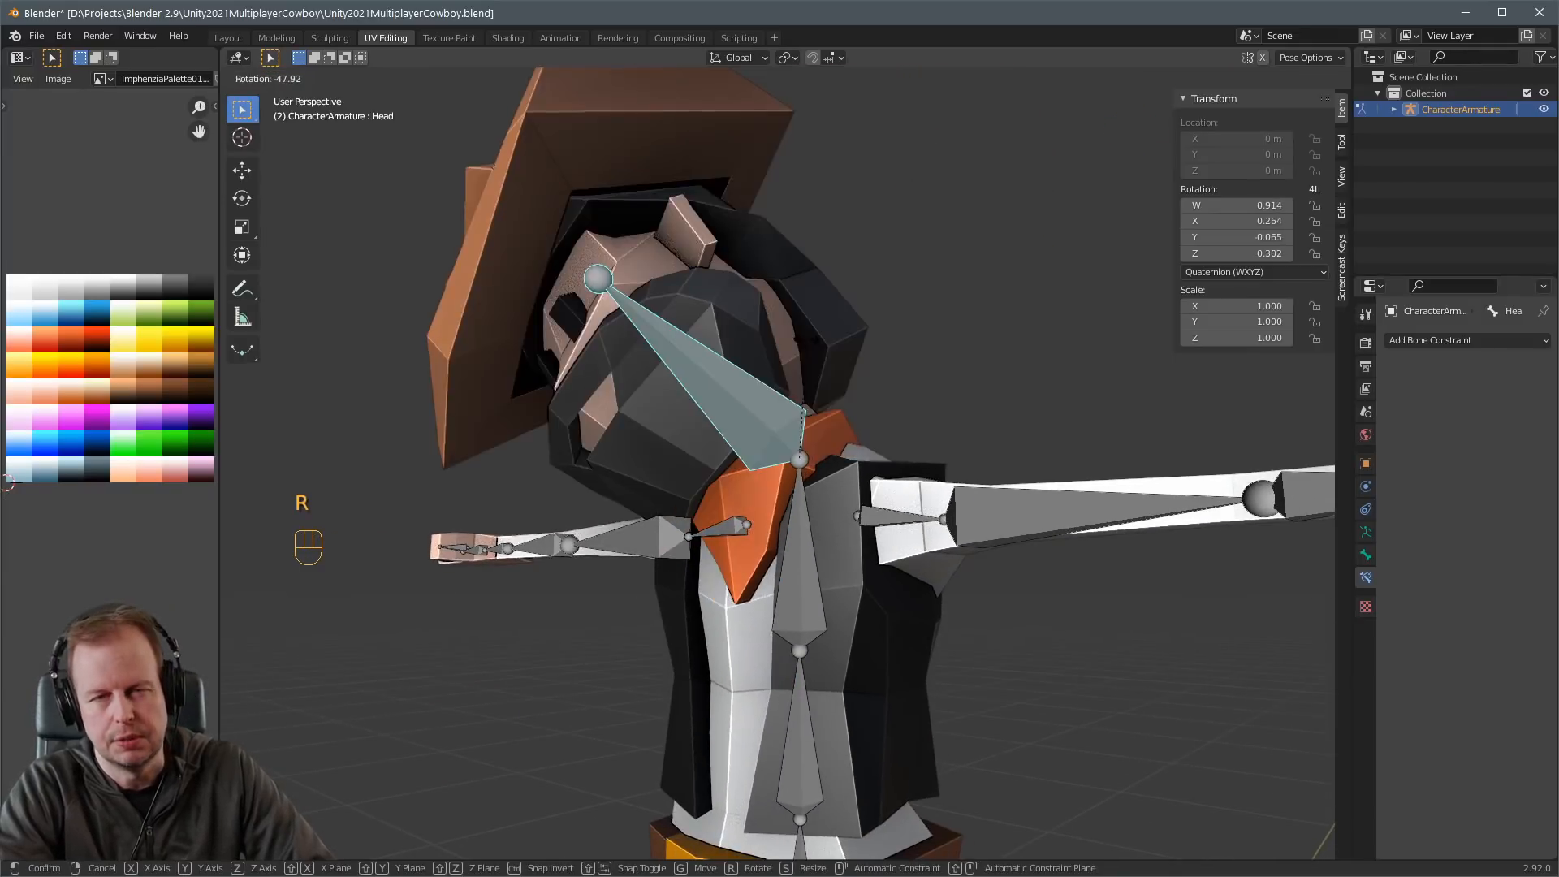
pyautogui.rightClick(965, 405)
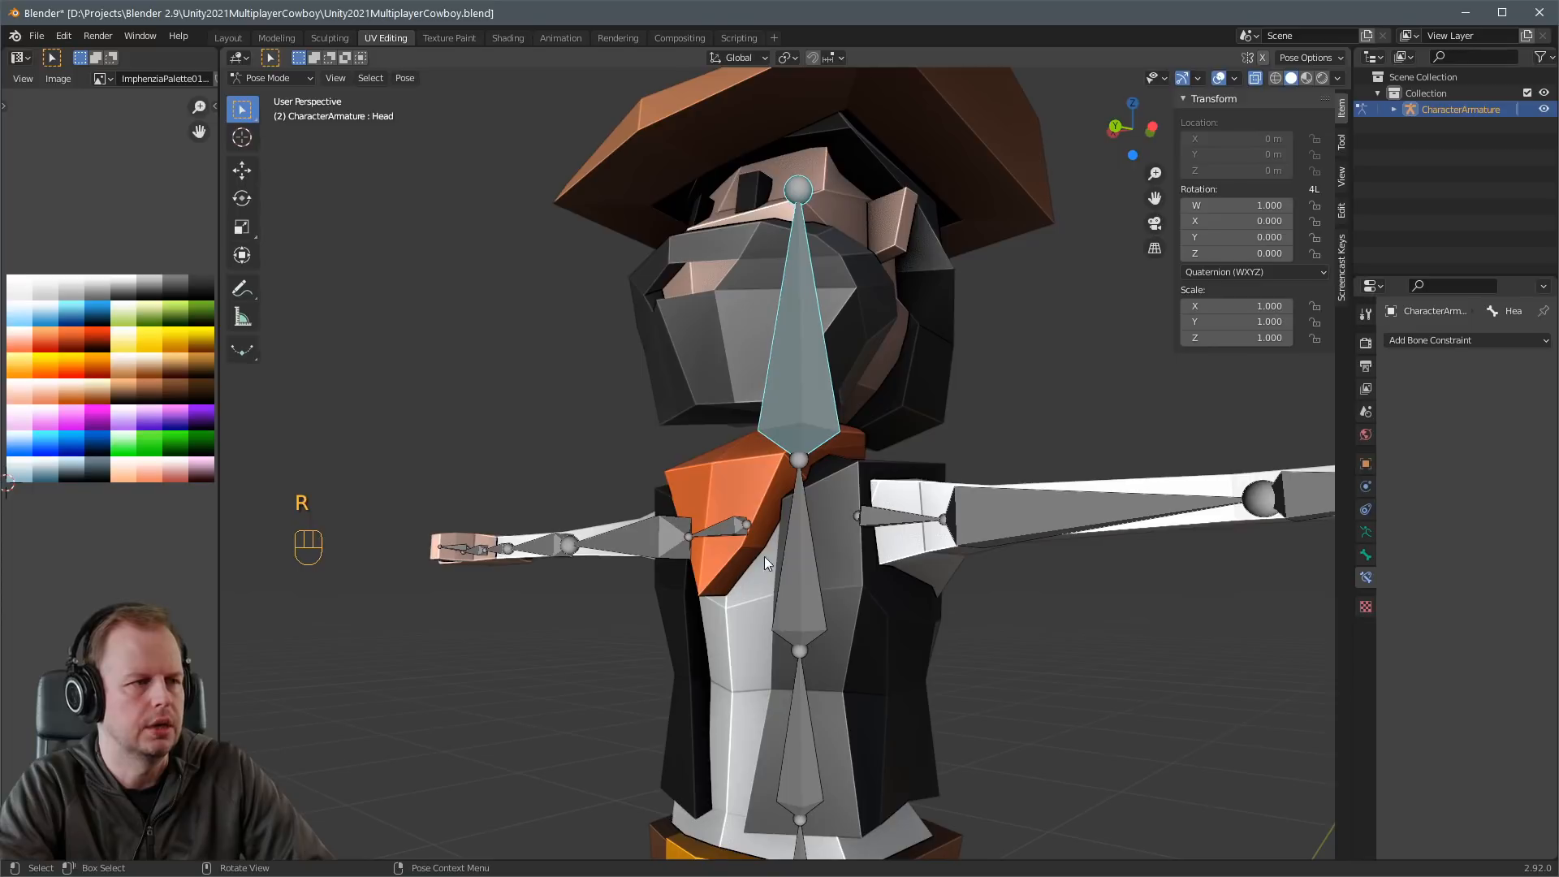
# Leave posing and edit the Cowboy mesh with edge selection and X-ray display on.
pyautogui.hotkey('ctrl', 'Tab')
pyautogui.press('Tab')
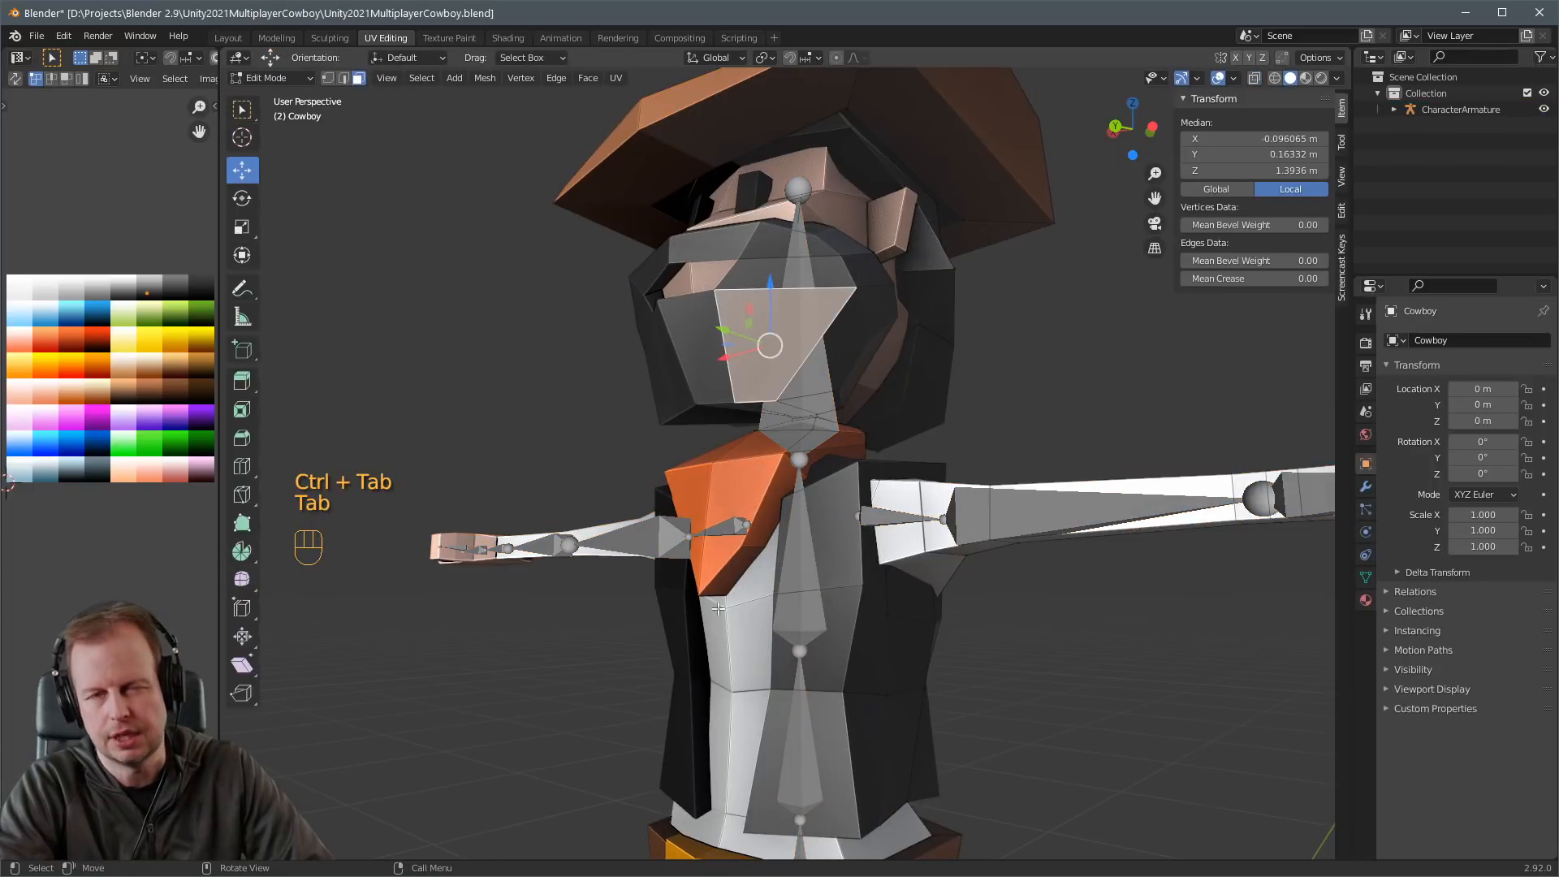
pyautogui.press('1')
pyautogui.press('2')
pyautogui.hotkey('alt', 'z')
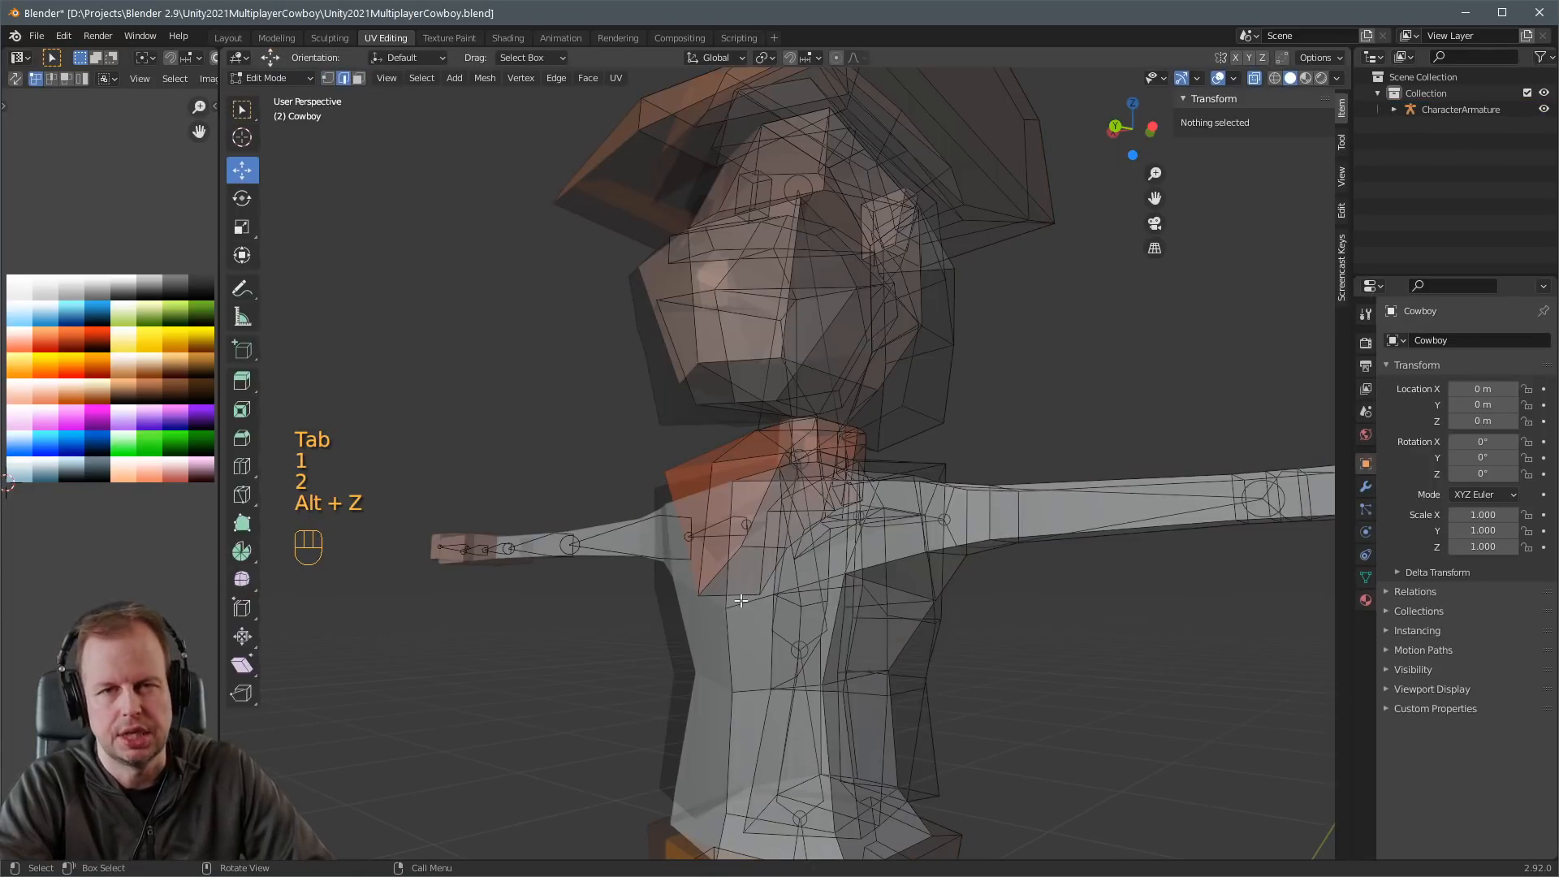
# Examine the bone weights of the vertices at the neckerchief's lower tip and on the upper chest beneath it.
pyautogui.moveTo(741, 600); pyautogui.dragTo(741, 599, button='middle')
pyautogui.click(726, 635)
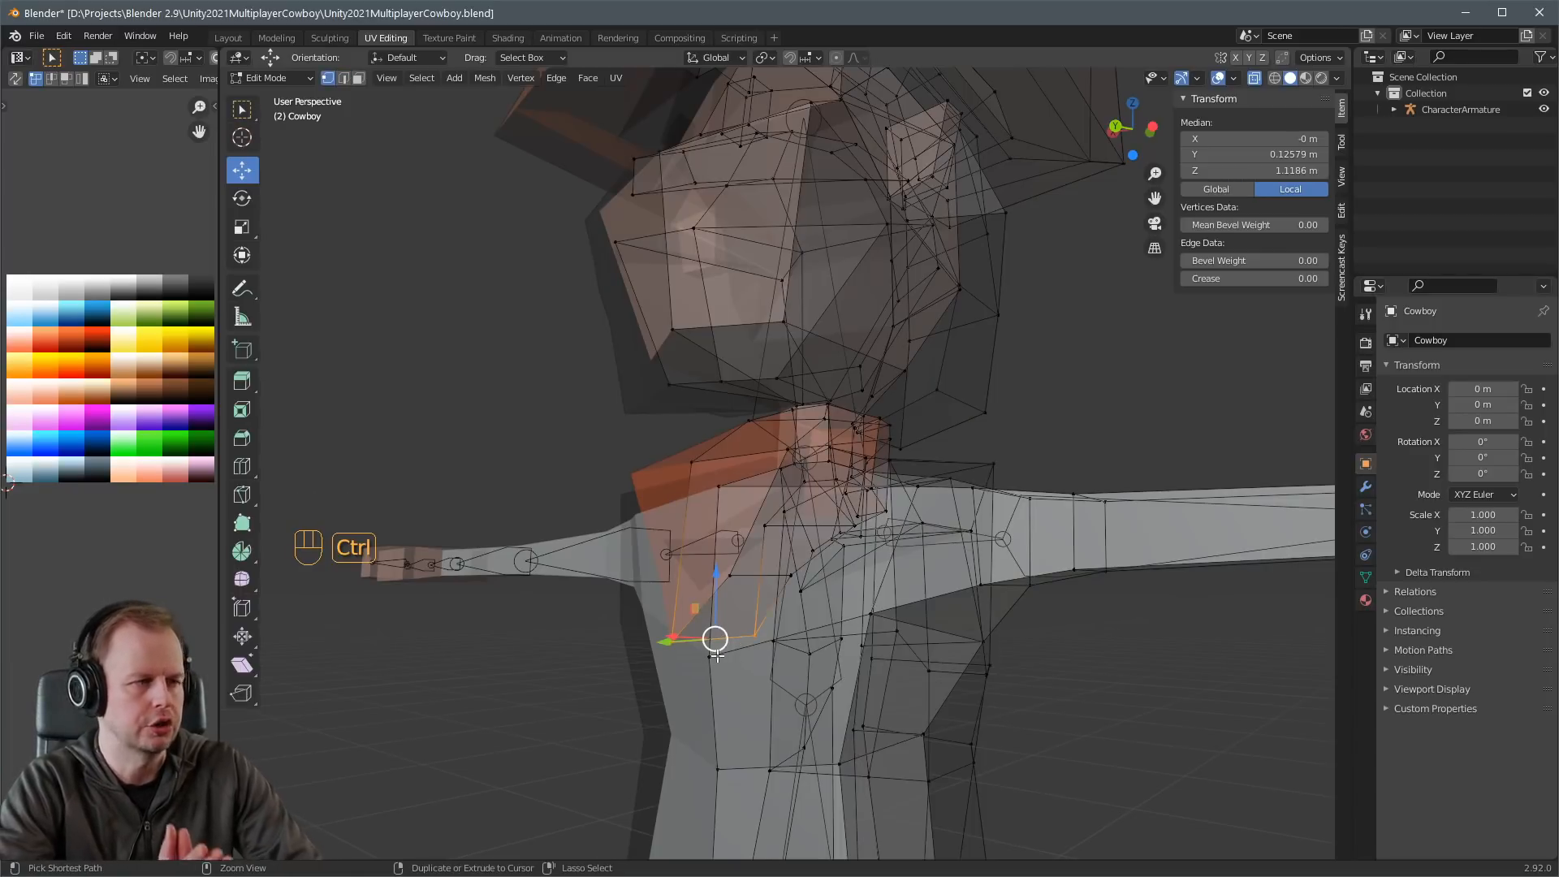
pyautogui.moveTo(706, 650); pyautogui.dragTo(720, 609, button='middle')
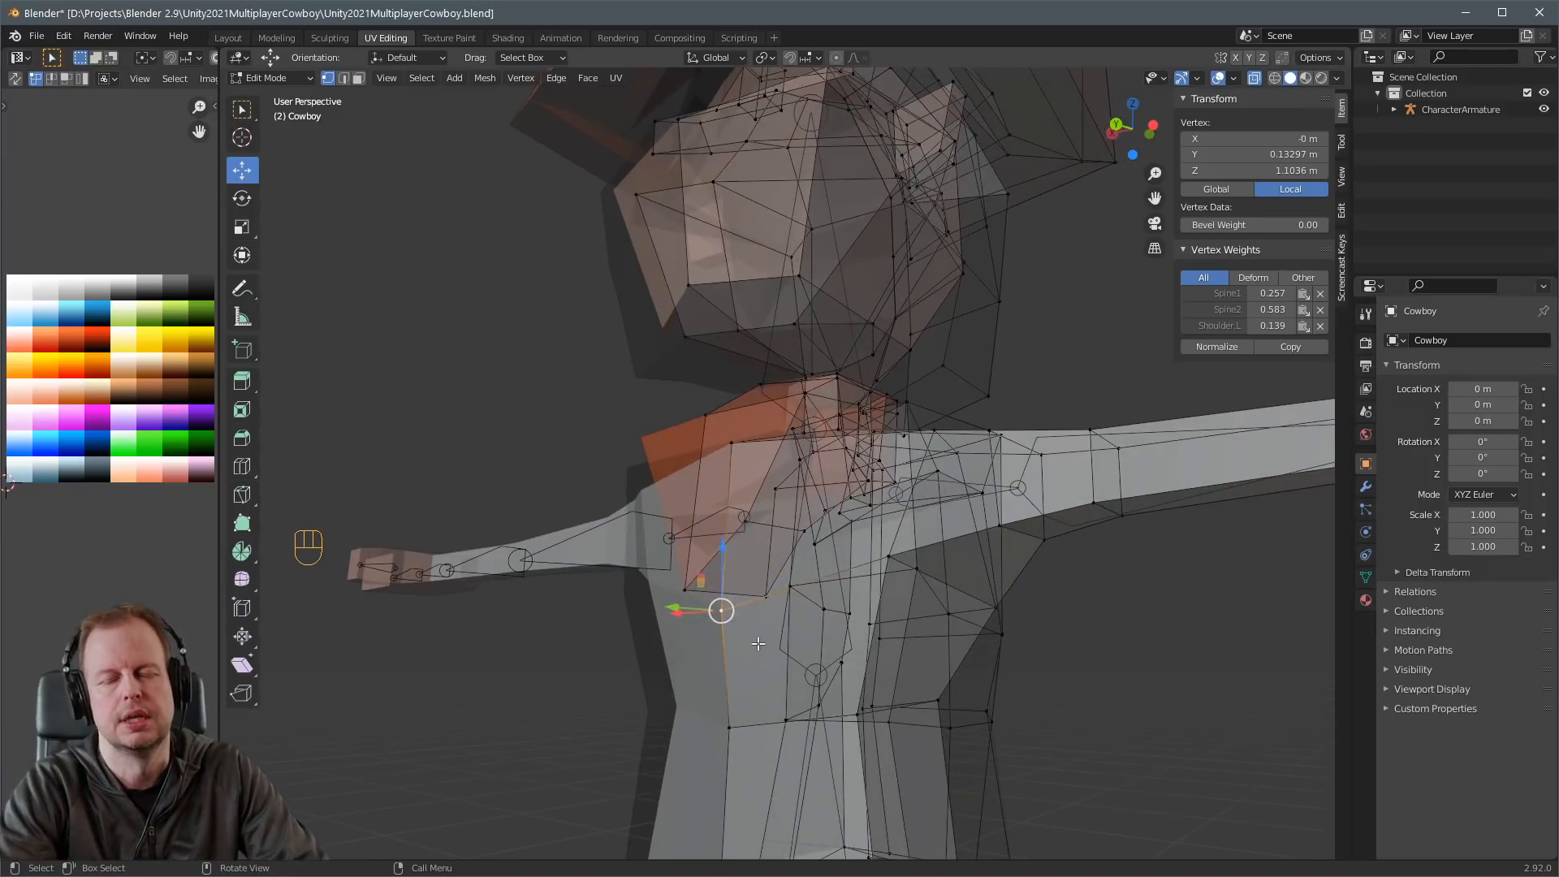
pyautogui.press('2')
pyautogui.click(736, 623)
pyautogui.click(685, 590)
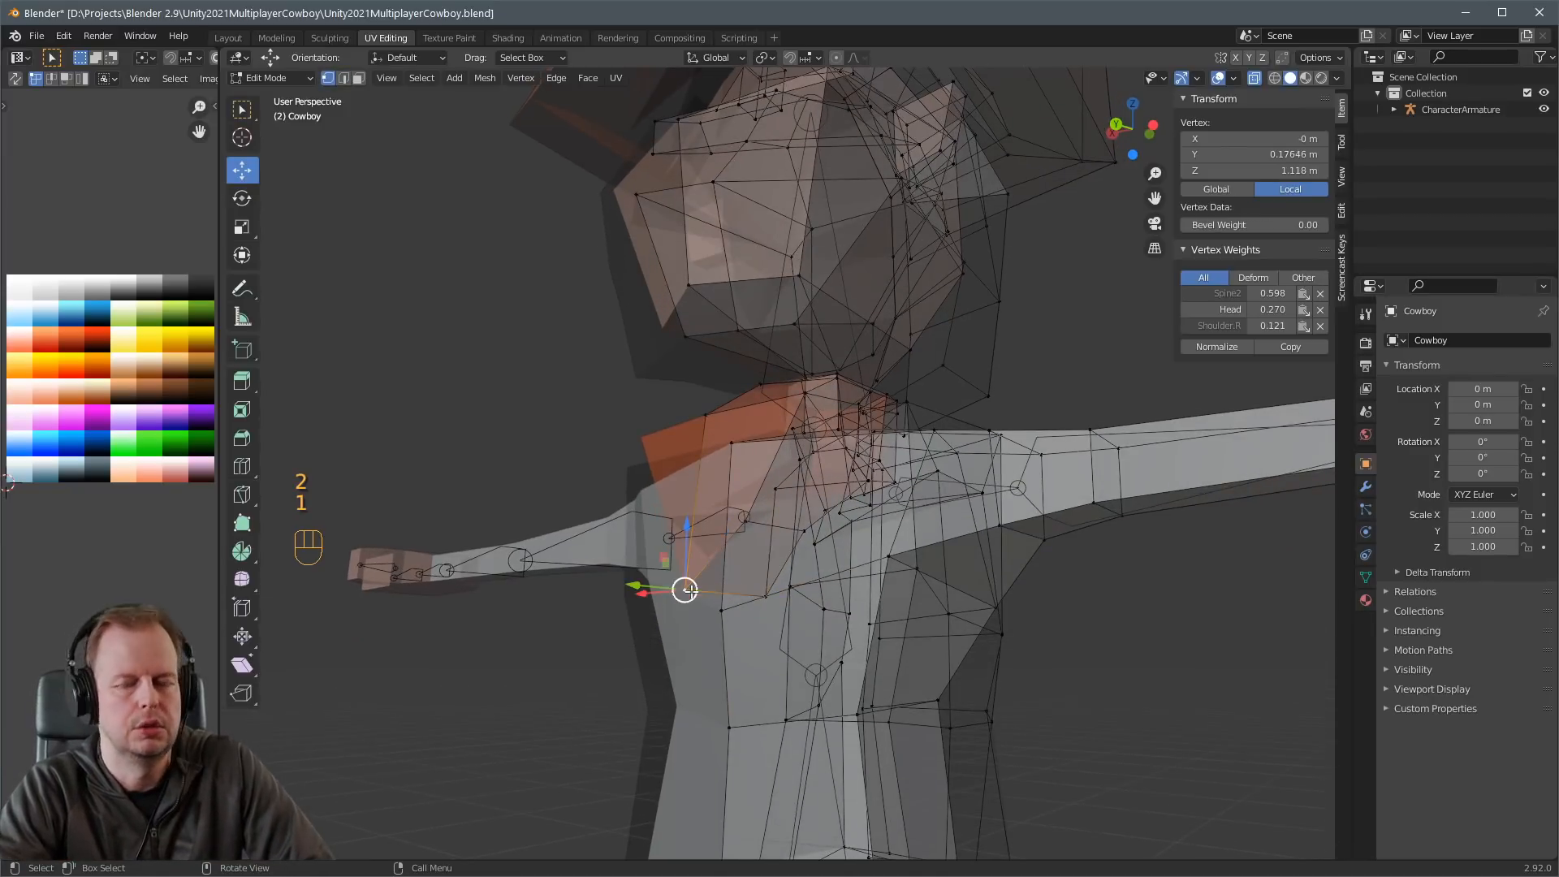
pyautogui.keyDown('shift'); pyautogui.click(768, 597); pyautogui.keyUp('shift')
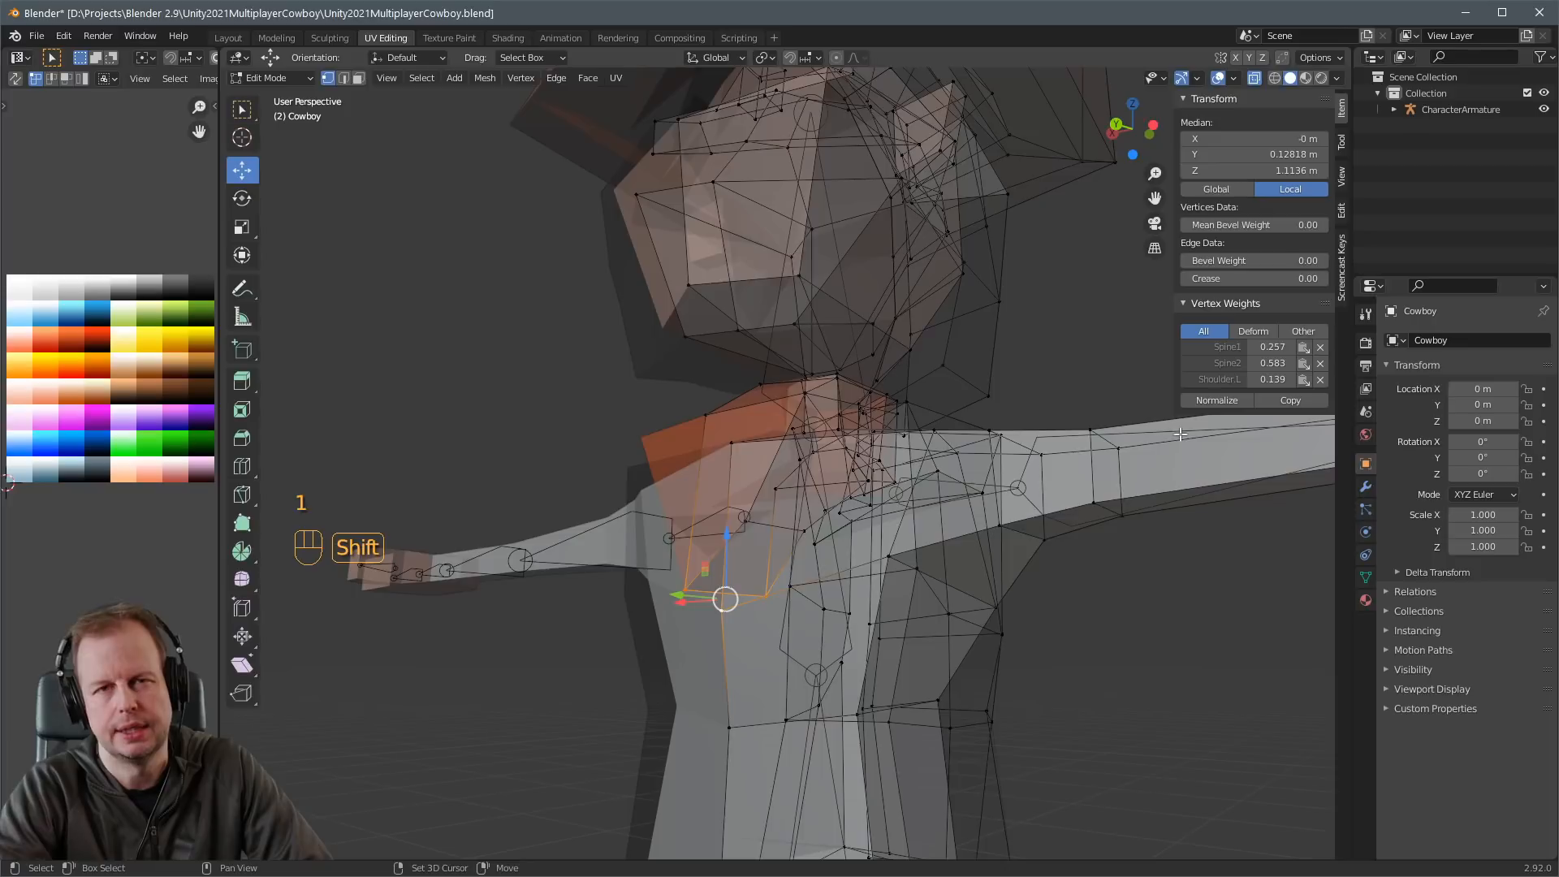
pyautogui.moveTo(974, 455); pyautogui.dragTo(829, 498, button='middle')
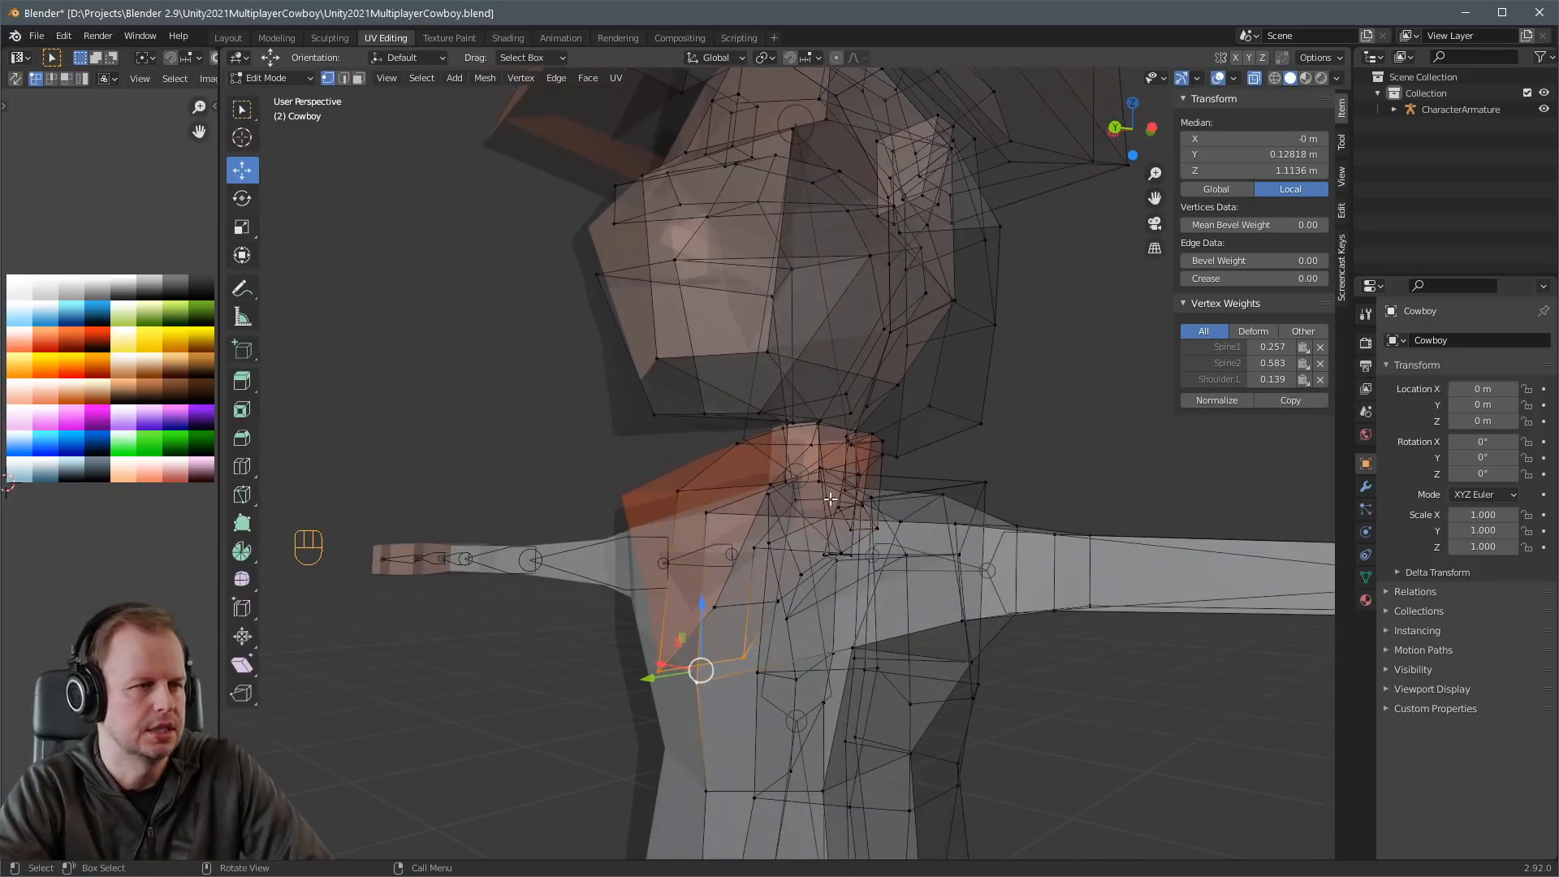
pyautogui.click(708, 512)
pyautogui.moveTo(708, 512); pyautogui.dragTo(883, 539, button='middle')
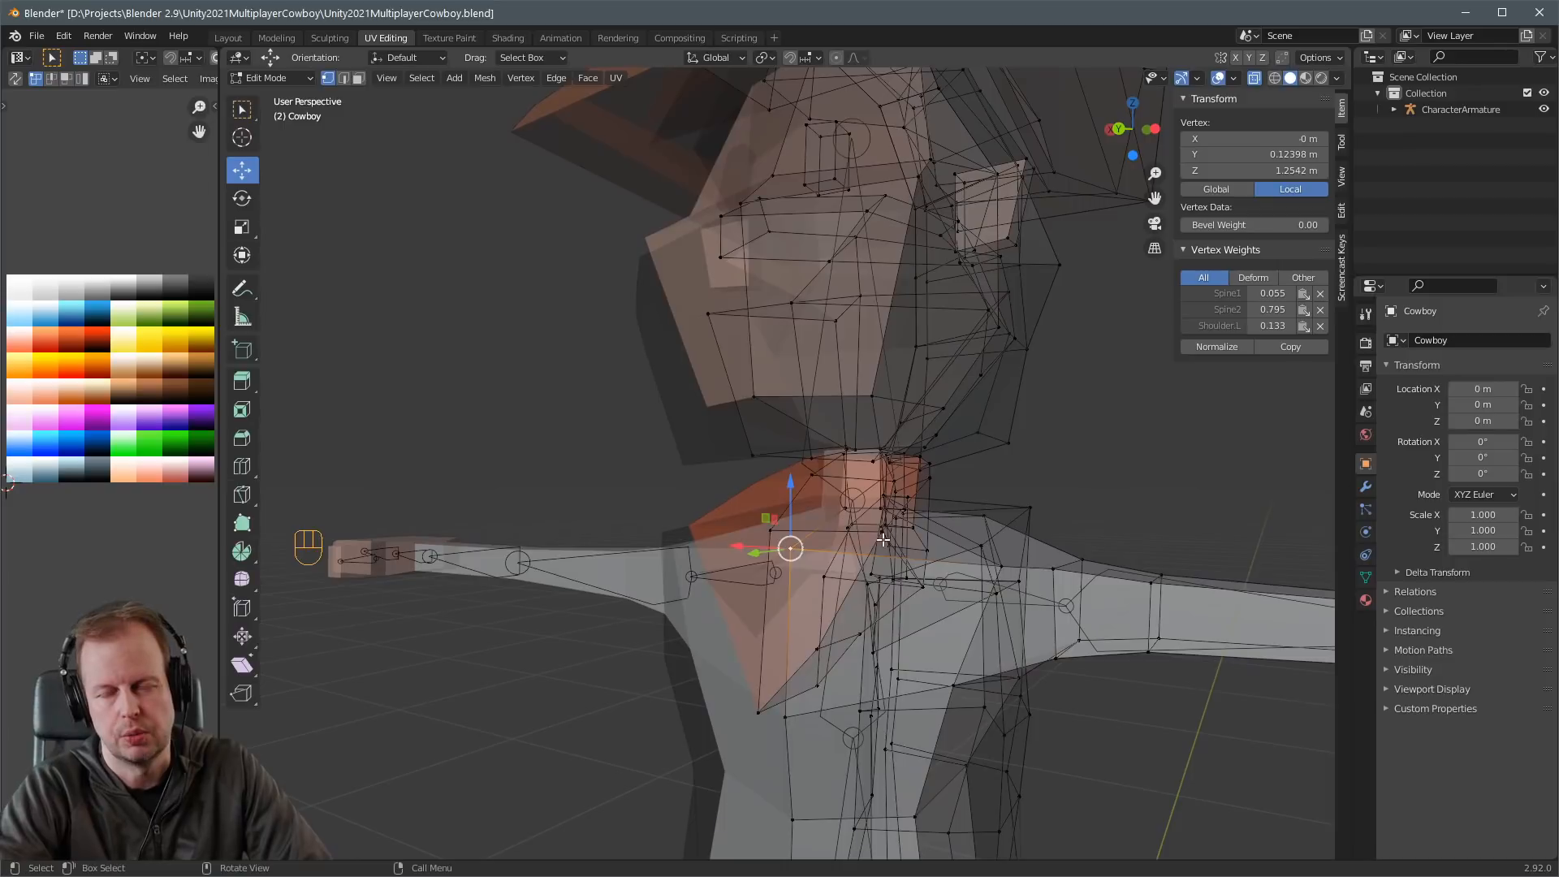
pyautogui.keyDown('shift'); pyautogui.click(776, 529); pyautogui.keyUp('shift')
pyautogui.click(1271, 396)
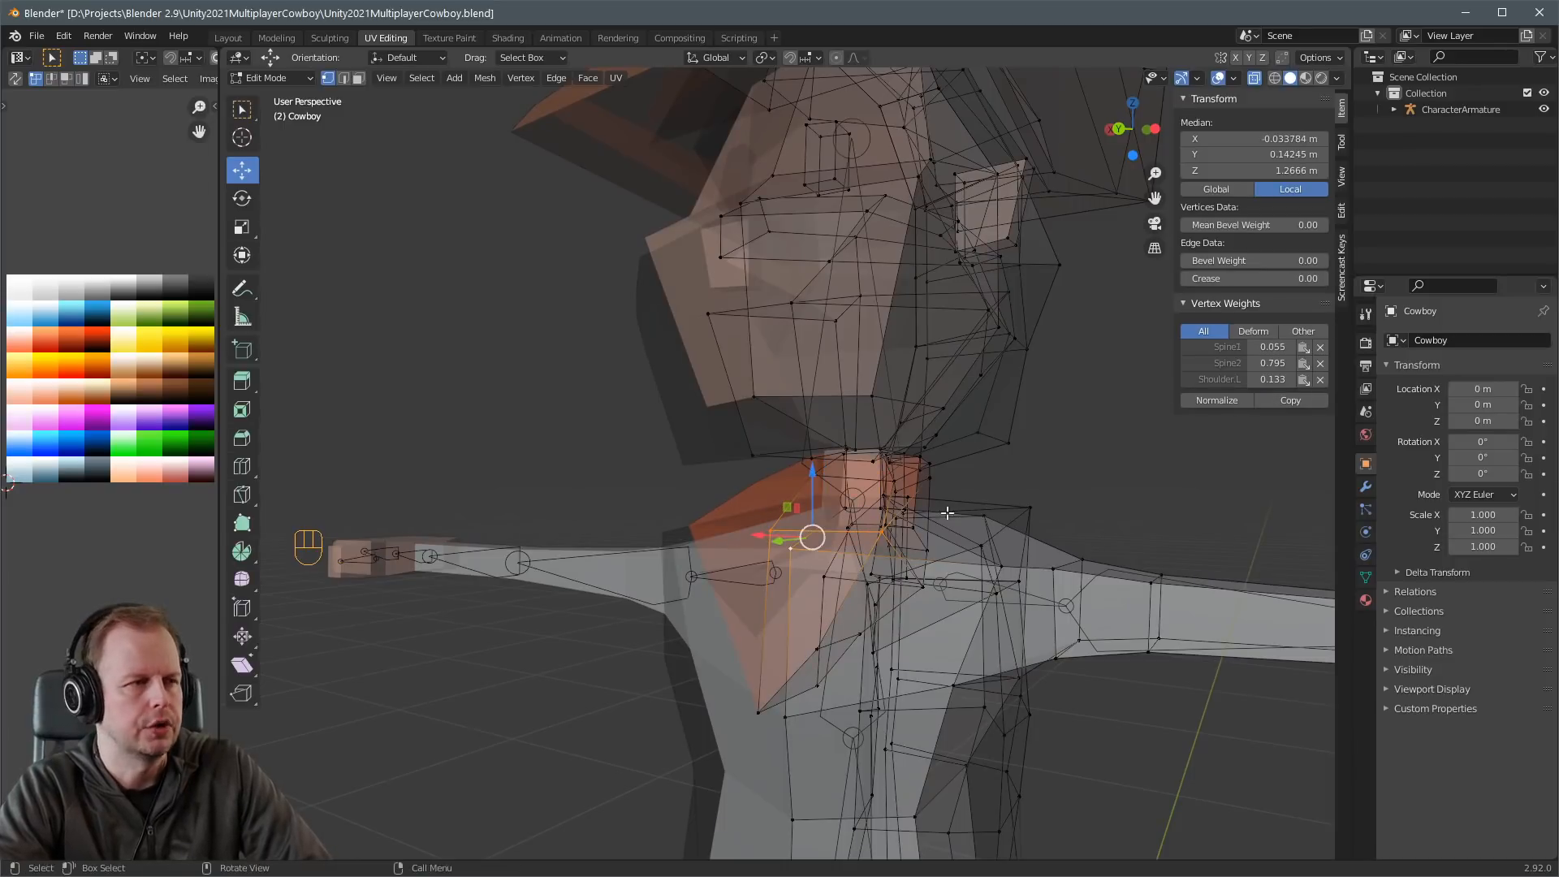
# Clear the selection, select the edge loop around the upper neck and neckerchief, and check its vertex weights.
pyautogui.moveTo(949, 514); pyautogui.dragTo(844, 513, button='middle')
pyautogui.scroll(3, 877, 500)
pyautogui.moveTo(719, 547)
pyautogui.mouseDown(button='middle')
pyautogui.moveTo(721, 570)
pyautogui.moveTo(760, 539)
pyautogui.moveTo(730, 539)
pyautogui.mouseUp(button='middle')
pyautogui.press('a')
pyautogui.press('a')
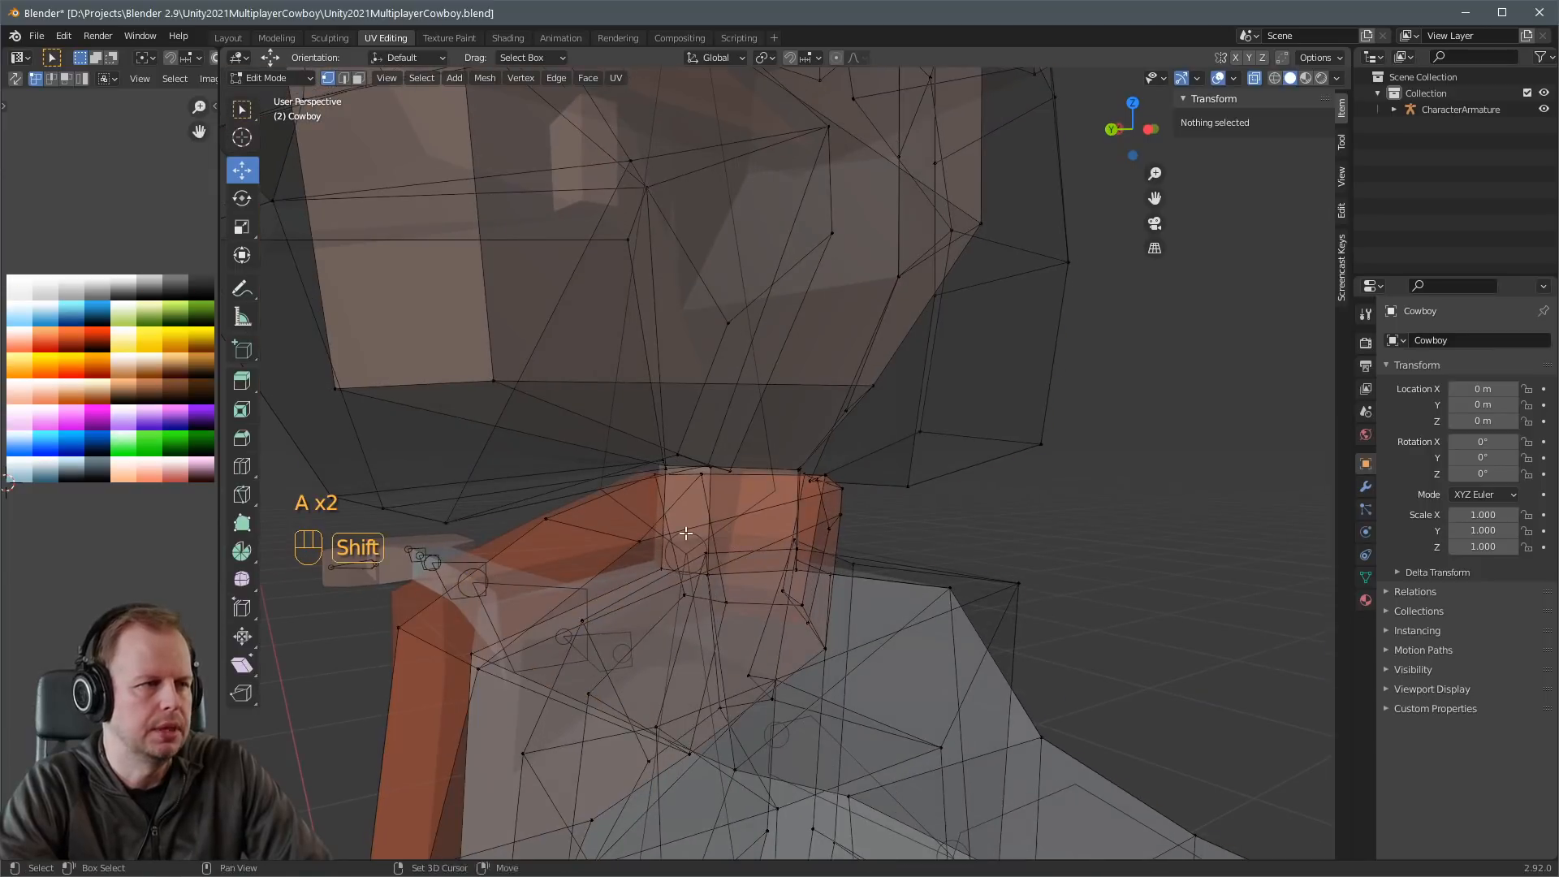
pyautogui.keyDown('alt'); pyautogui.keyDown('shift'); pyautogui.click(736, 497); pyautogui.keyUp('shift'); pyautogui.keyUp('alt')
pyautogui.moveTo(732, 479); pyautogui.dragTo(732, 540, button='middle')
pyautogui.hotkey('ctrl', 'g')
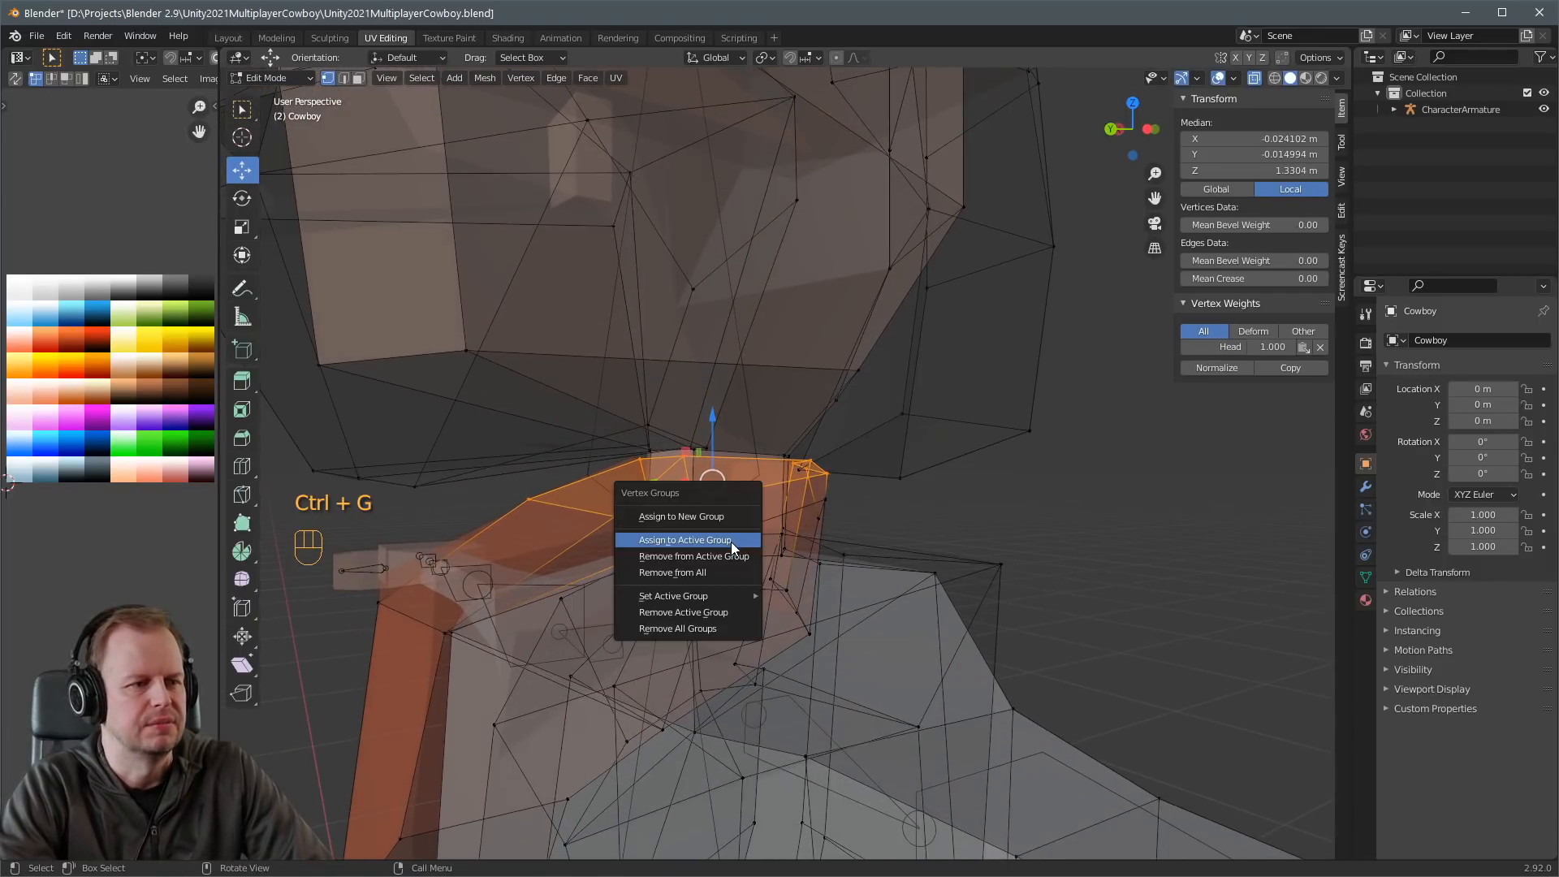
pyautogui.press('Escape')
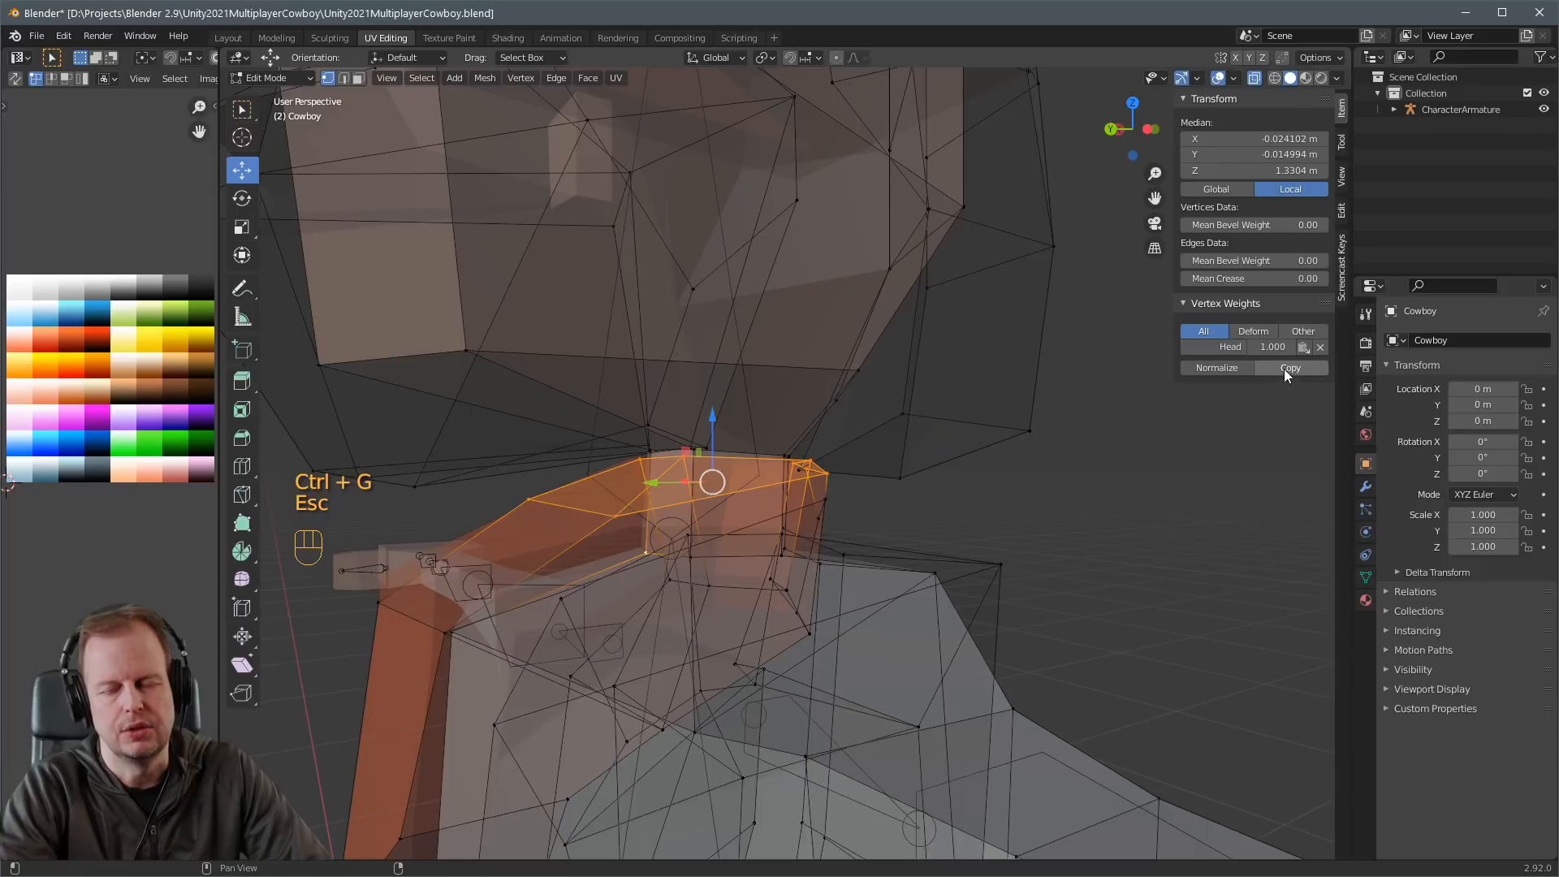
# Turn off X-ray, leave mesh editing and put CharacterArmature in Pose Mode.
pyautogui.scroll(-3, 874, 468)
pyautogui.moveTo(837, 461); pyautogui.dragTo(795, 464, button='middle')
pyautogui.hotkey('ctrl', 'Tab')
pyautogui.click(787, 470)
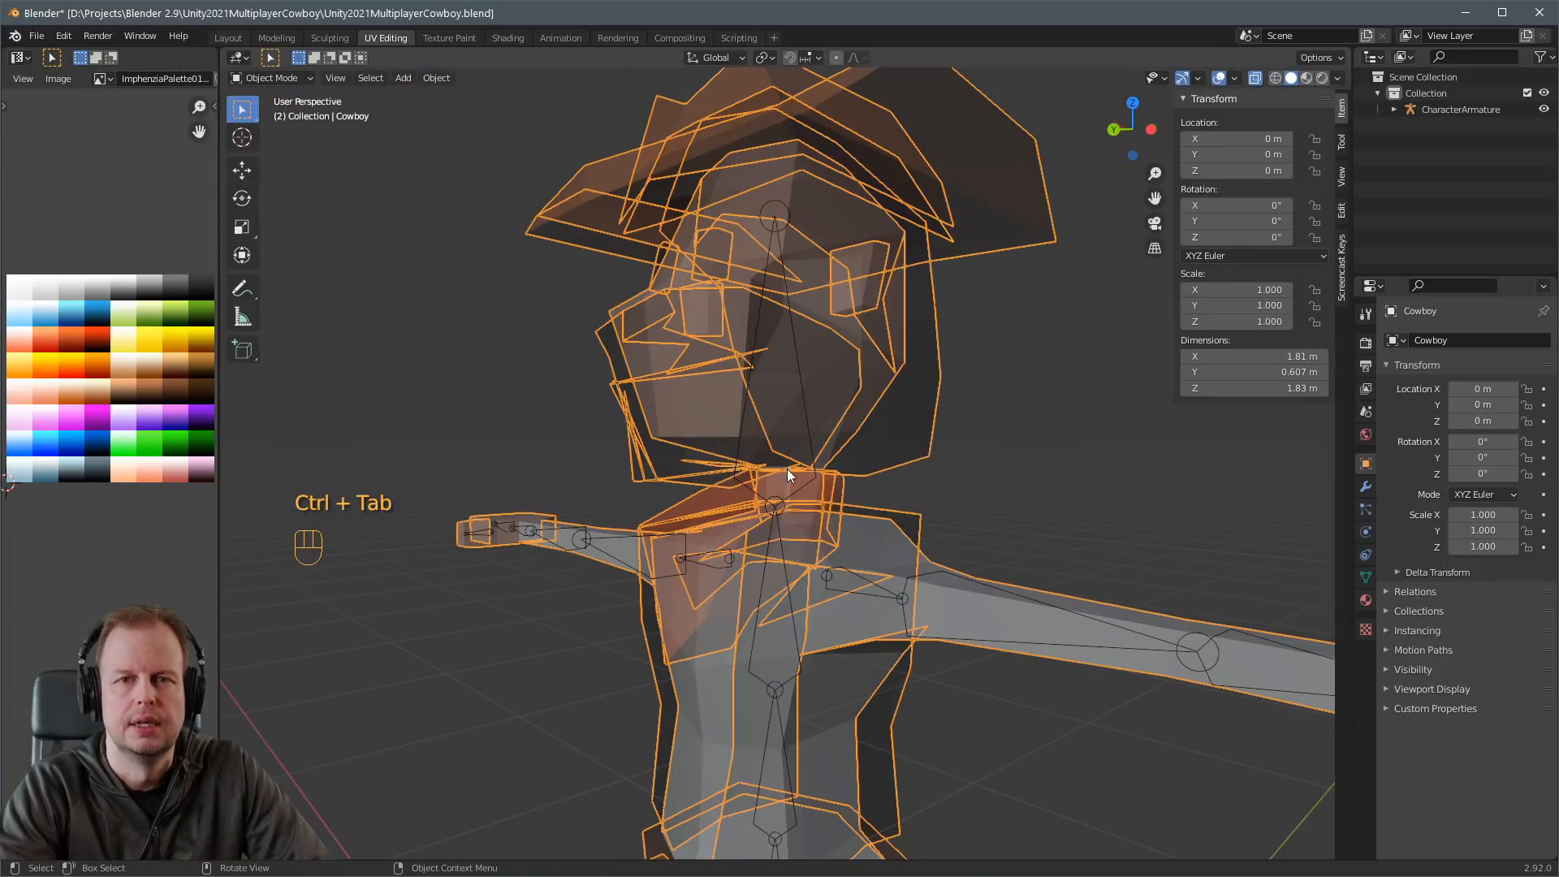
pyautogui.hotkey('ctrl', 'Tab')
pyautogui.click(769, 513)
pyautogui.hotkey('ctrl', 'Tab')
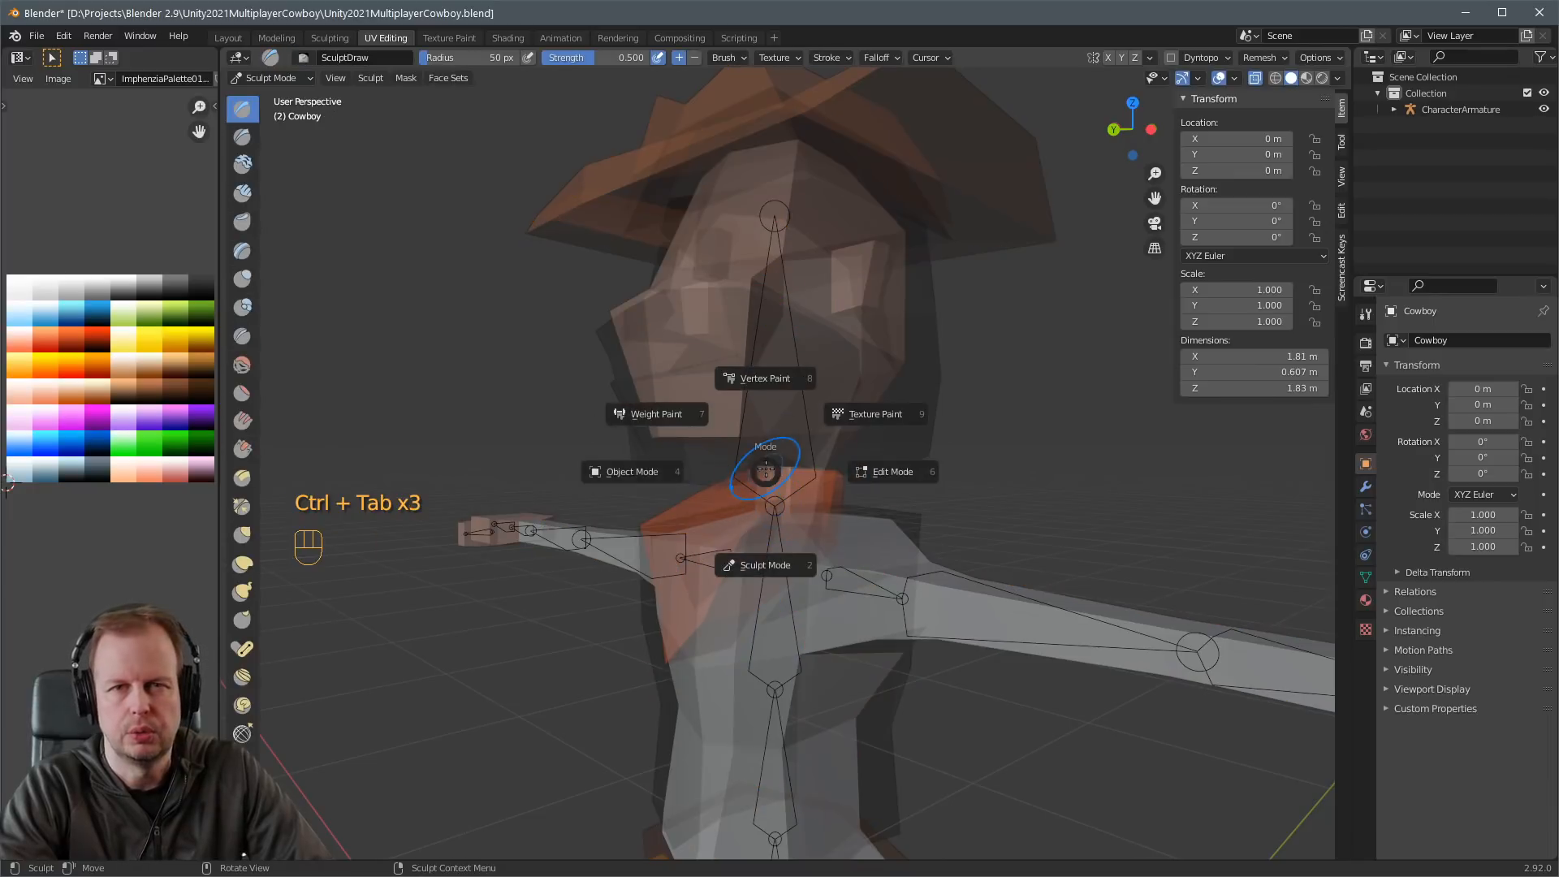
pyautogui.click(651, 469)
pyautogui.press('Tab')
pyautogui.hotkey('alt', 'z')
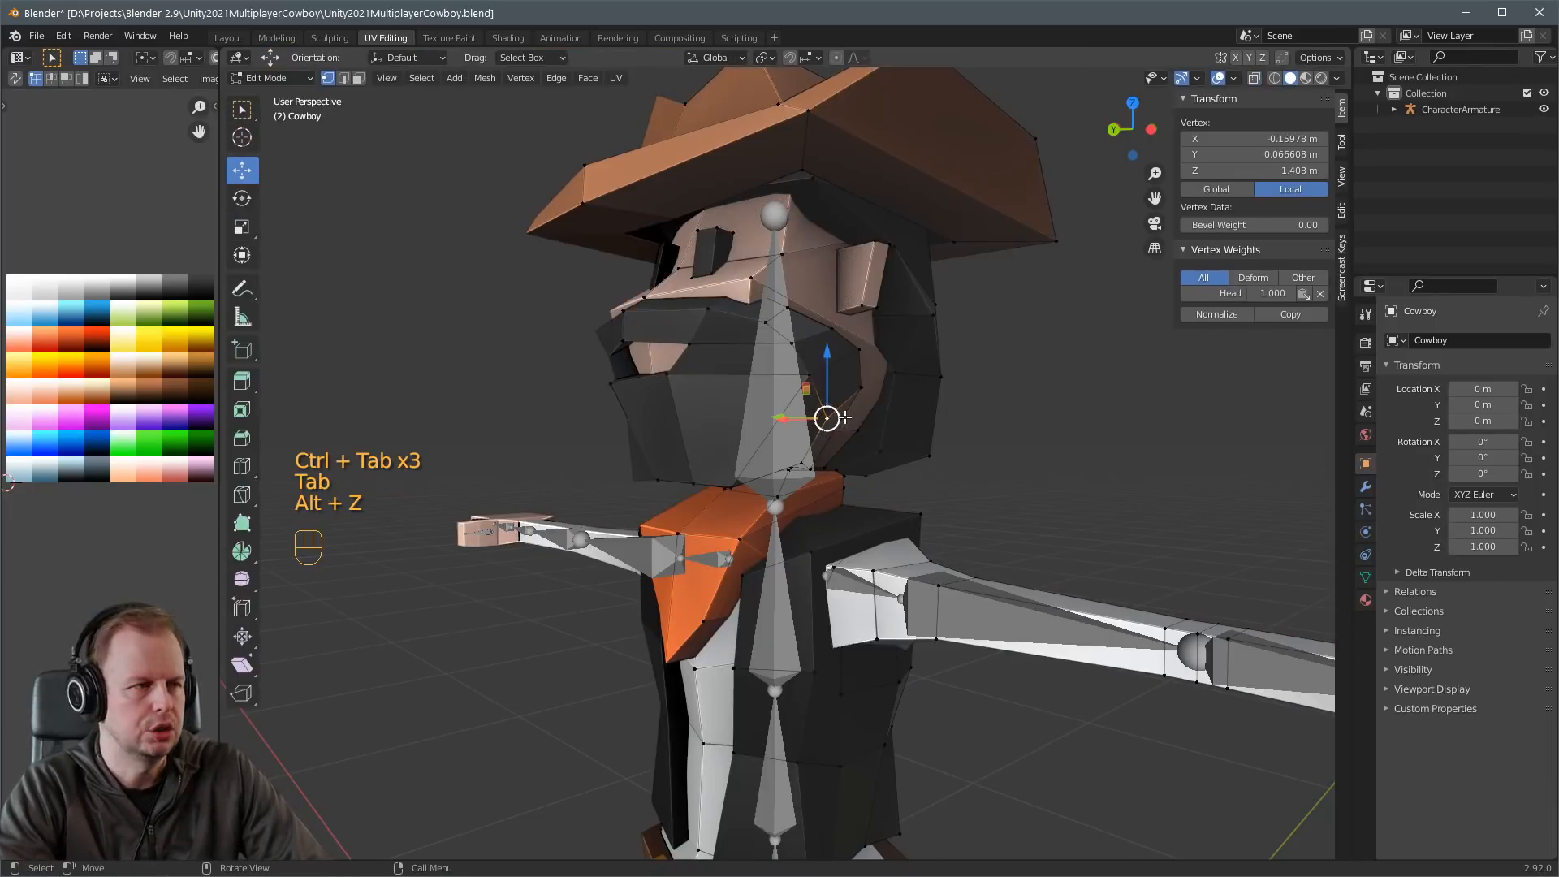
pyautogui.press('Tab')
pyautogui.click(785, 452)
pyautogui.hotkey('ctrl', 'Tab')
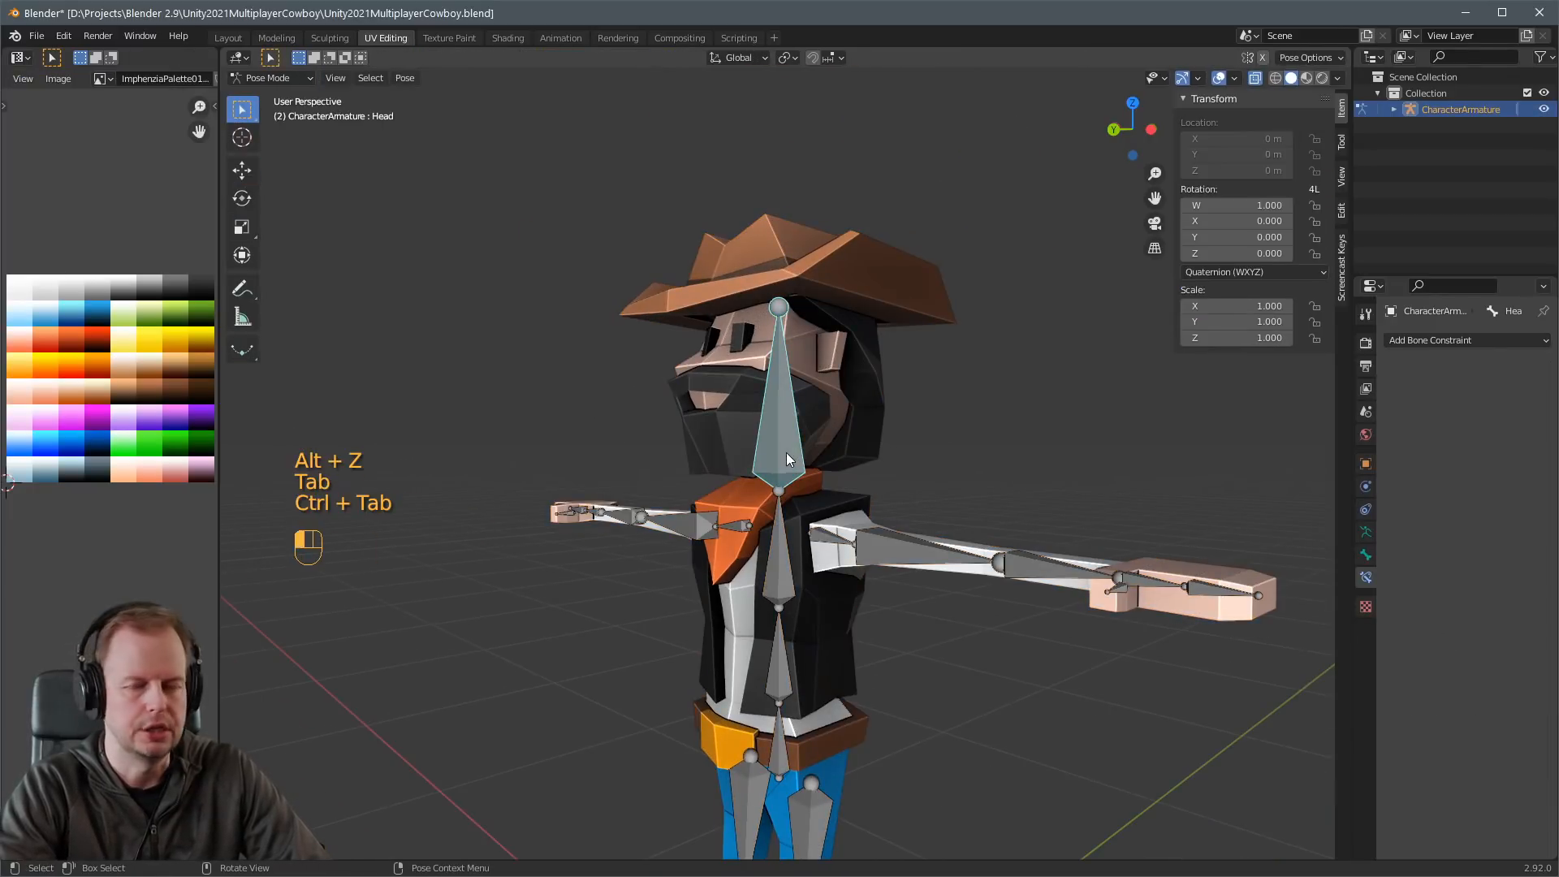
# Test-rotate the Head bone from several angles to examine how the neck and neckerchief follow, cancelling each rotation.
pyautogui.press('r')
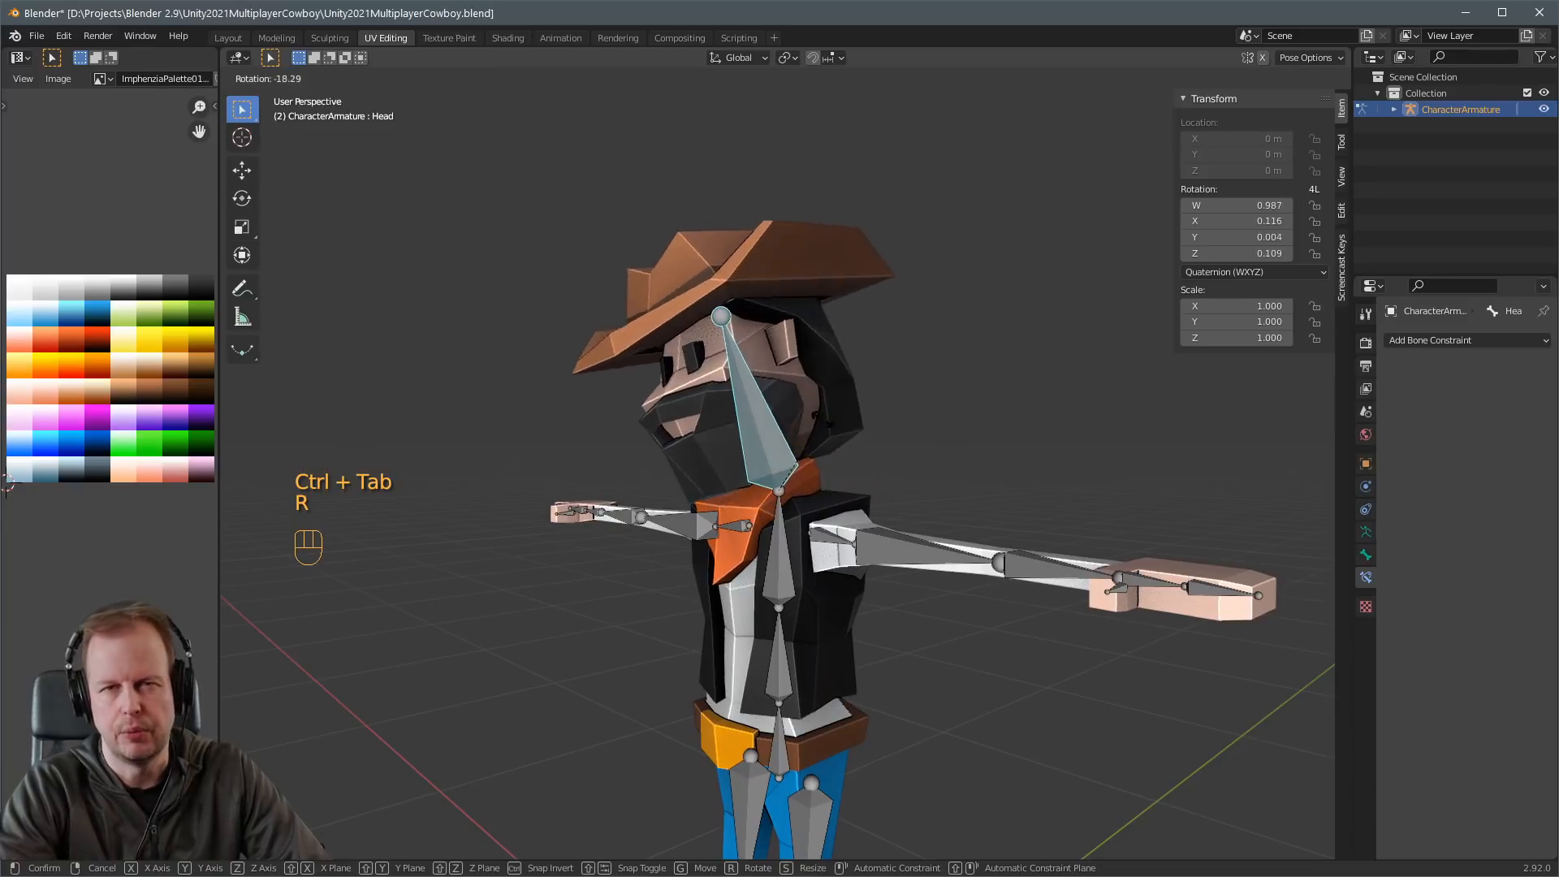
pyautogui.rightClick(822, 432)
pyautogui.scroll(2, 858, 444)
pyautogui.moveTo(822, 431); pyautogui.dragTo(961, 421, button='middle')
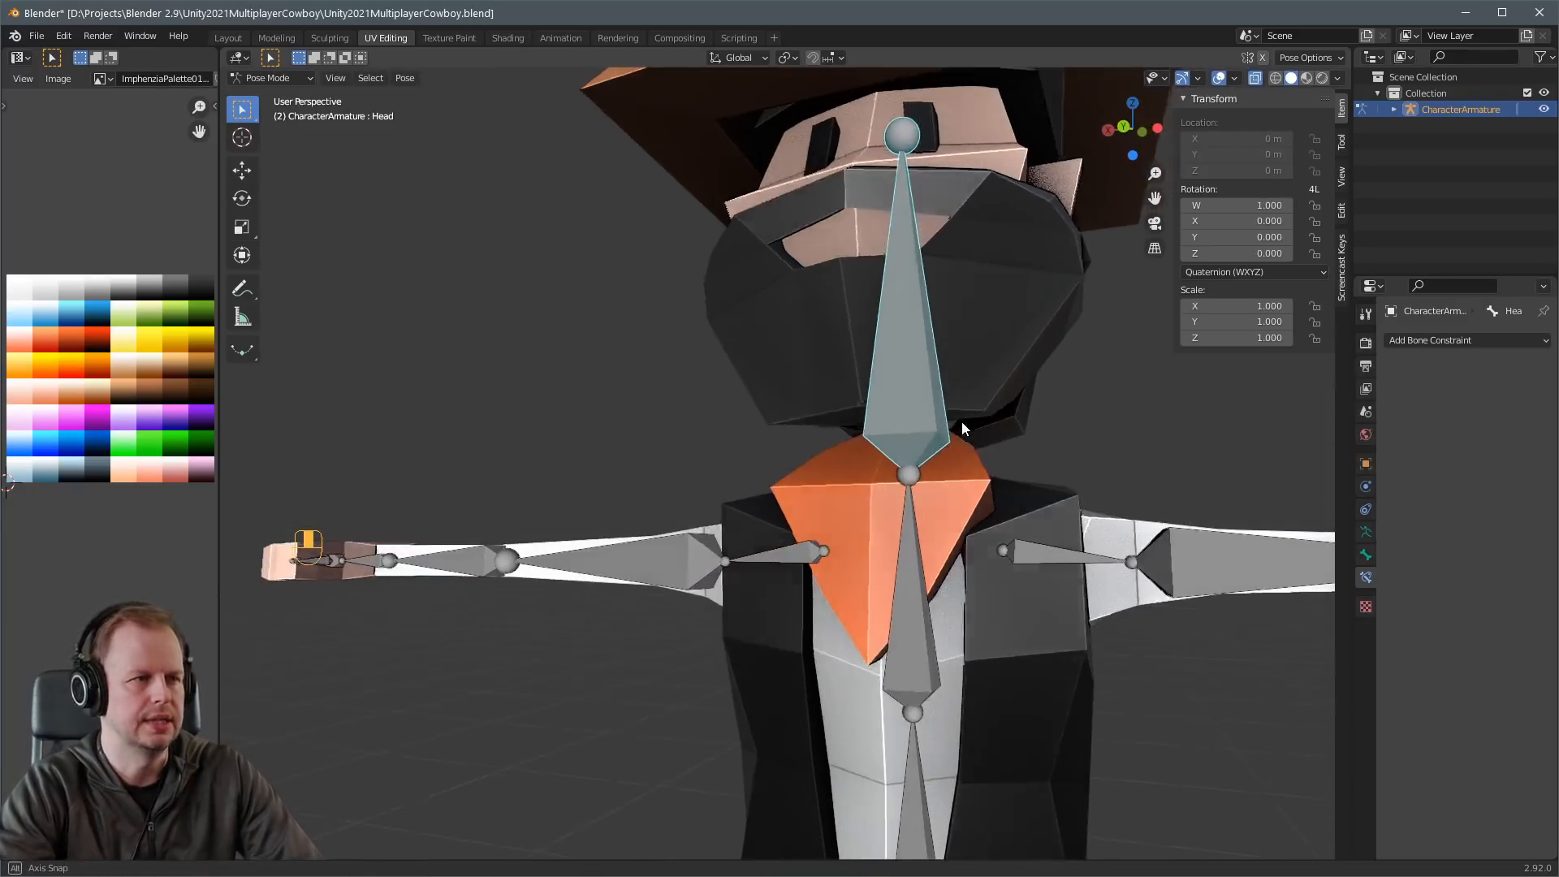
pyautogui.press('r')
pyautogui.rightClick(1092, 479)
pyautogui.moveTo(1088, 455); pyautogui.dragTo(975, 456, button='middle')
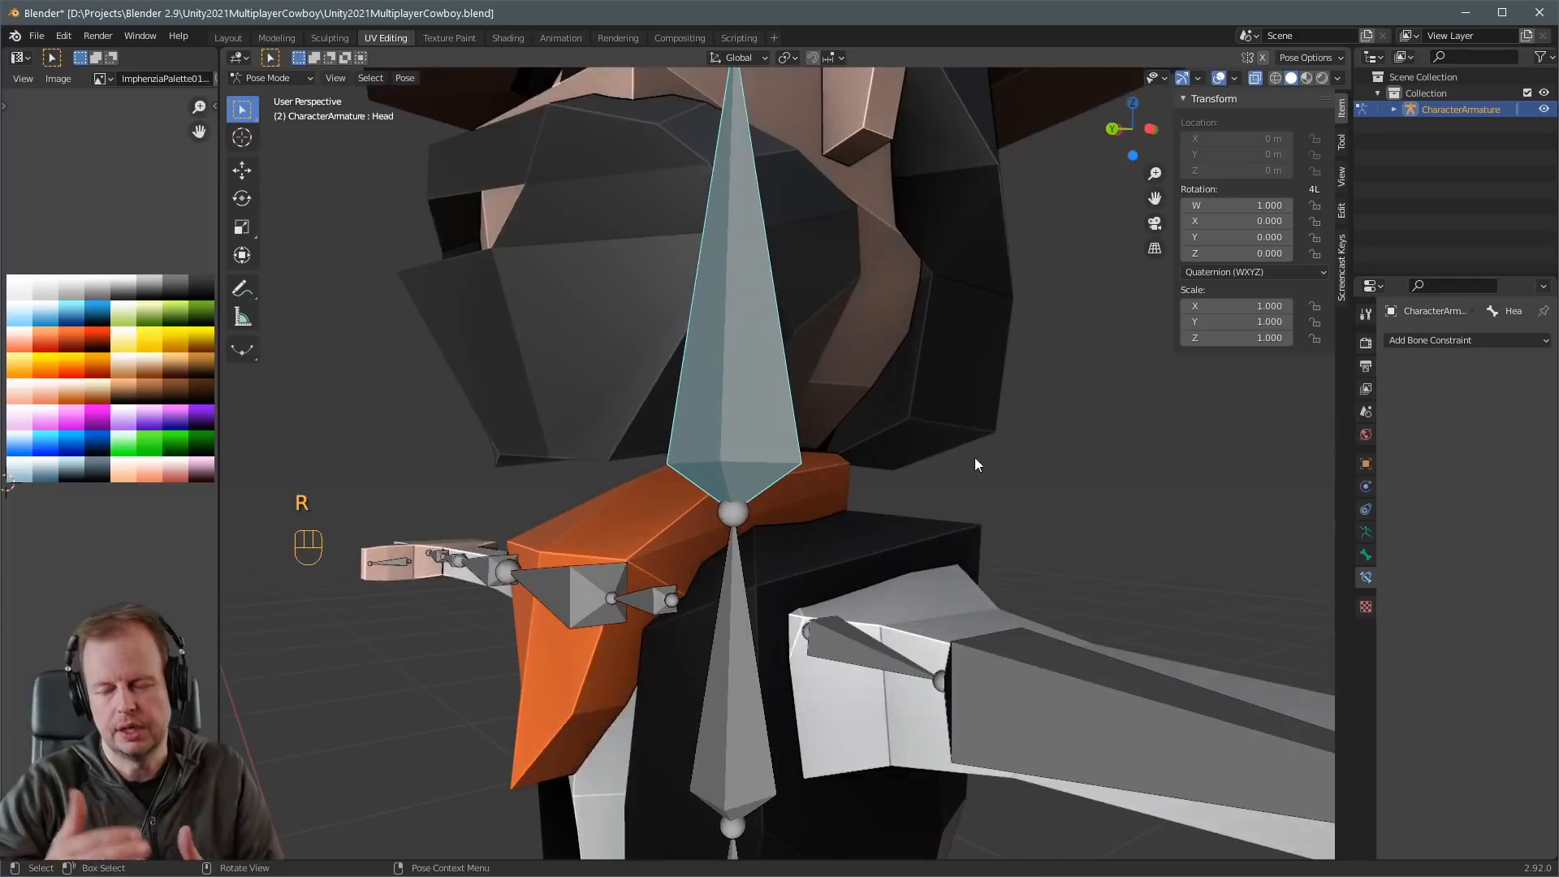
pyautogui.scroll(1, 974, 456)
pyautogui.press('r')
pyautogui.rightClick(966, 455)
# Leave Pose Mode, return to editing the Cowboy mesh and turn on X-ray around the neck.
pyautogui.hotkey('ctrl', 'Tab')
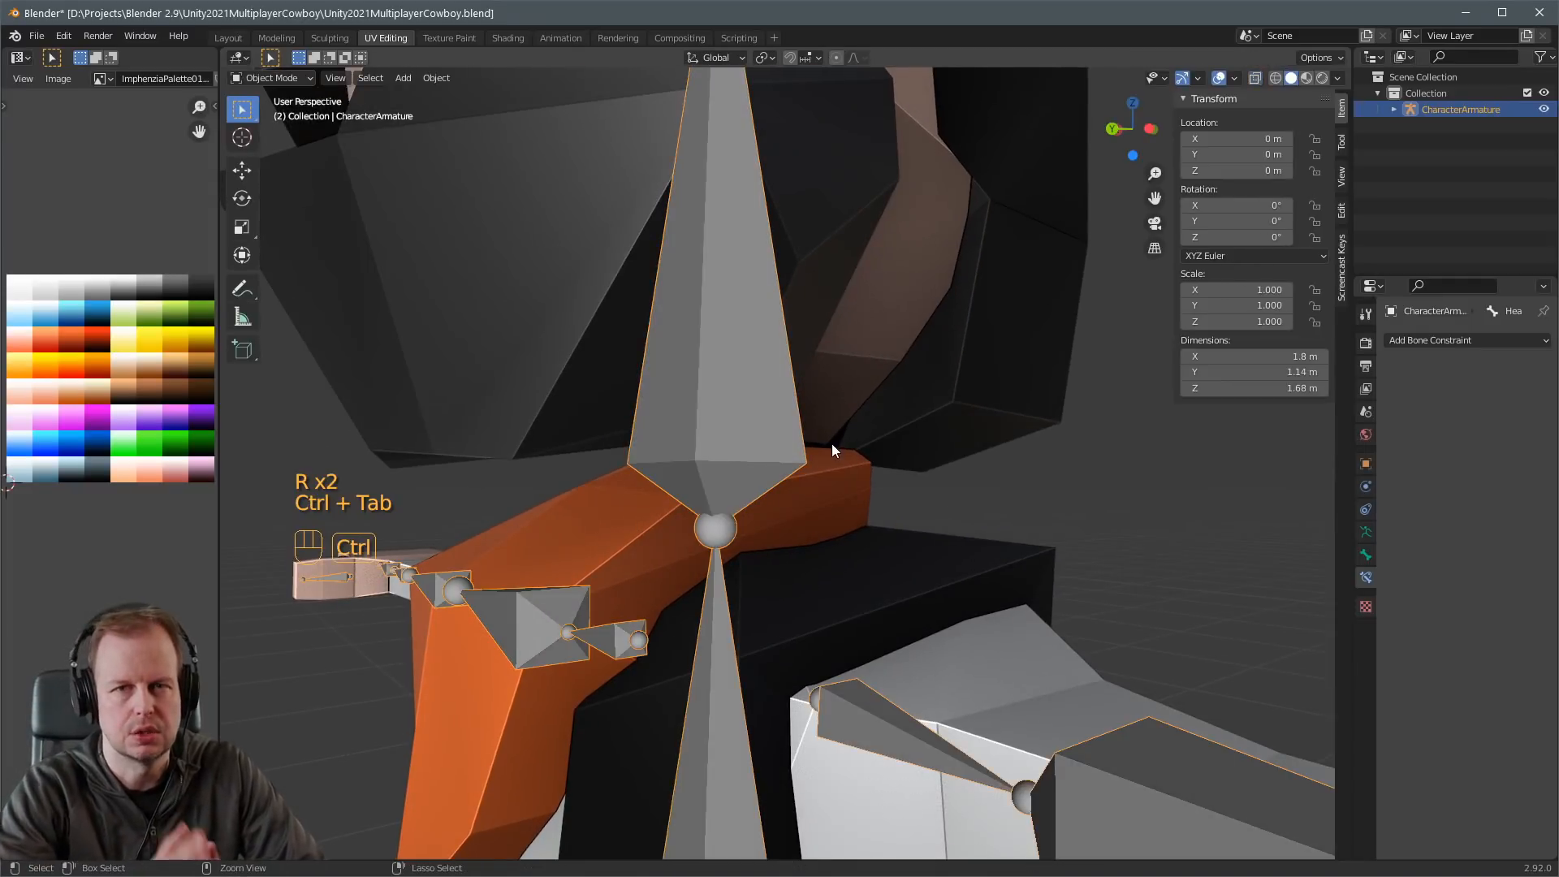
pyautogui.click(906, 399)
pyautogui.hotkey('ctrl', 'Tab')
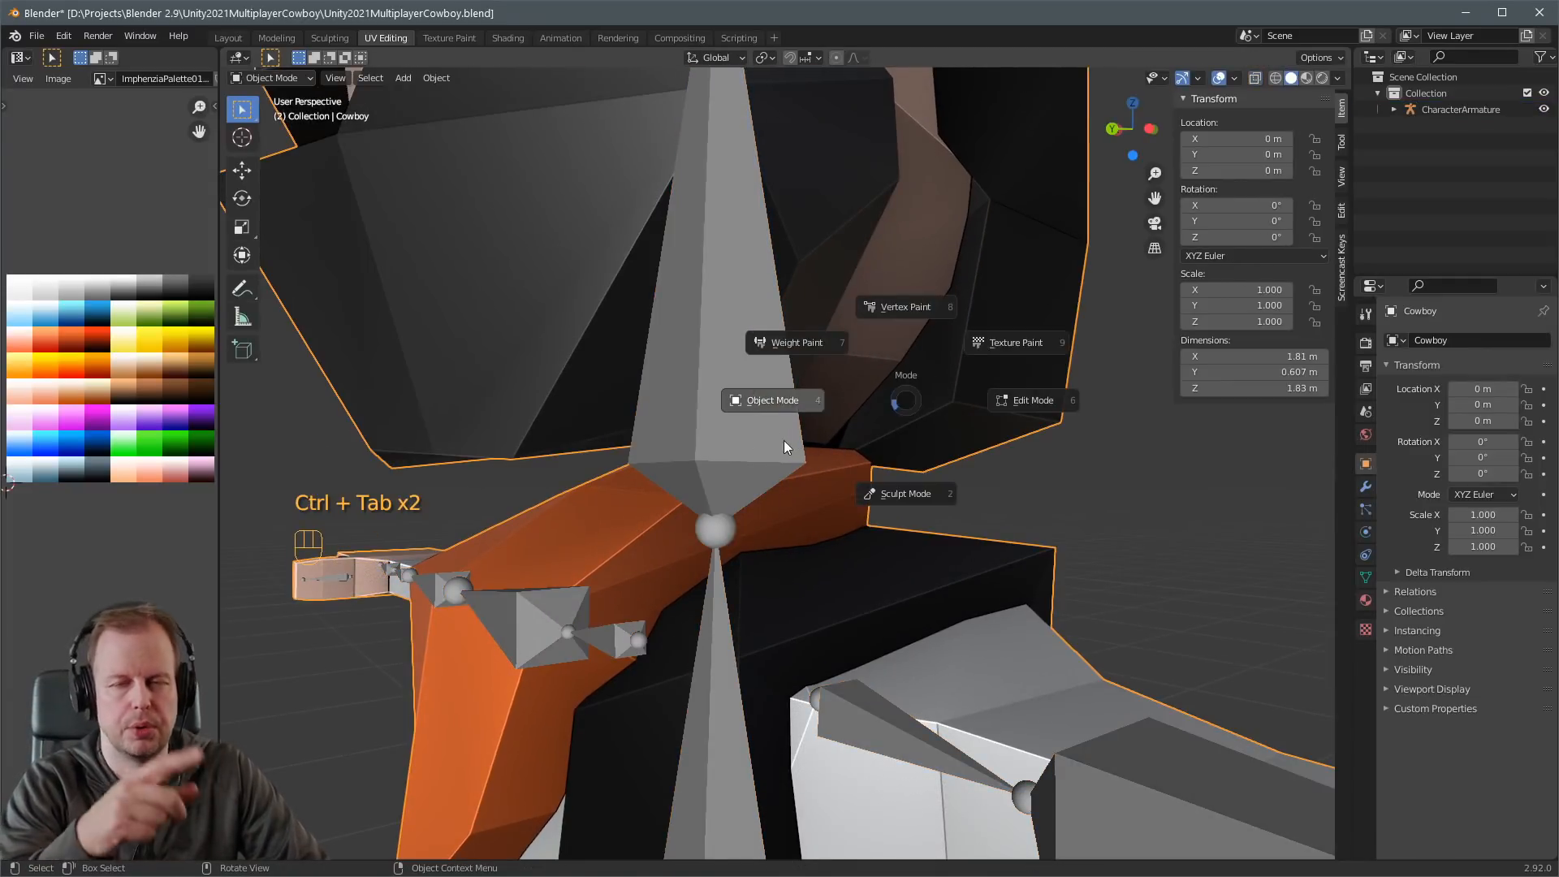
pyautogui.press('Tab')
pyautogui.press('Tab')
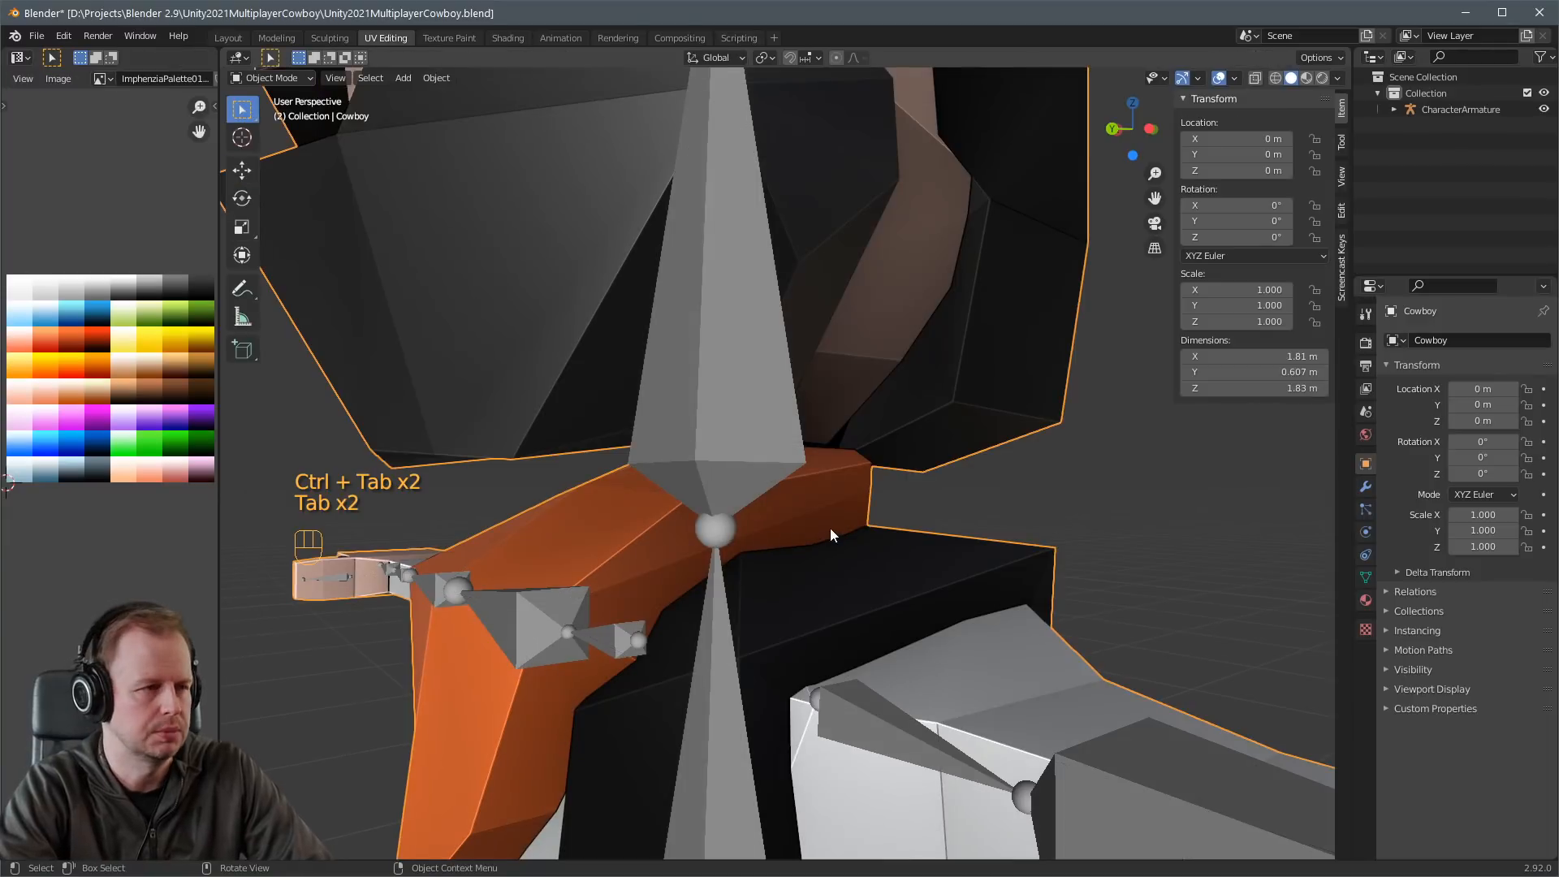
pyautogui.press('Tab')
pyautogui.moveTo(699, 526); pyautogui.dragTo(678, 528, button='middle')
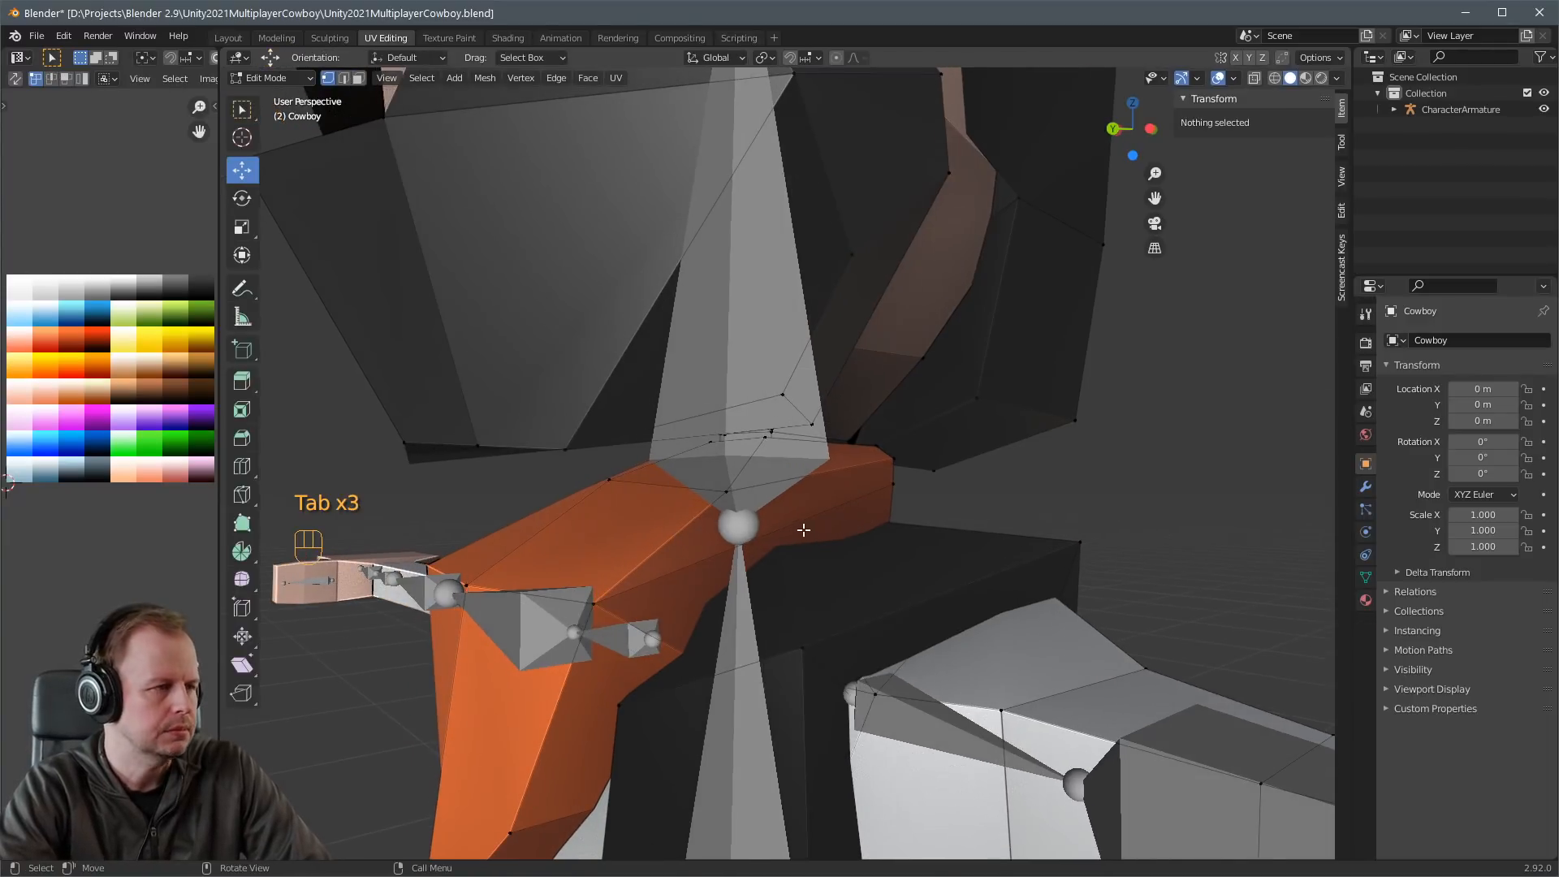
pyautogui.moveTo(855, 585); pyautogui.dragTo(764, 572, button='middle')
pyautogui.hotkey('alt', 'z')
# Select only the edge loop around the base of the neck.
pyautogui.press('2')
pyautogui.press('a')
pyautogui.press('a')
pyautogui.keyDown('alt'); pyautogui.keyDown('shift'); pyautogui.click(751, 463); pyautogui.keyUp('shift'); pyautogui.keyUp('alt')
pyautogui.click(732, 580)
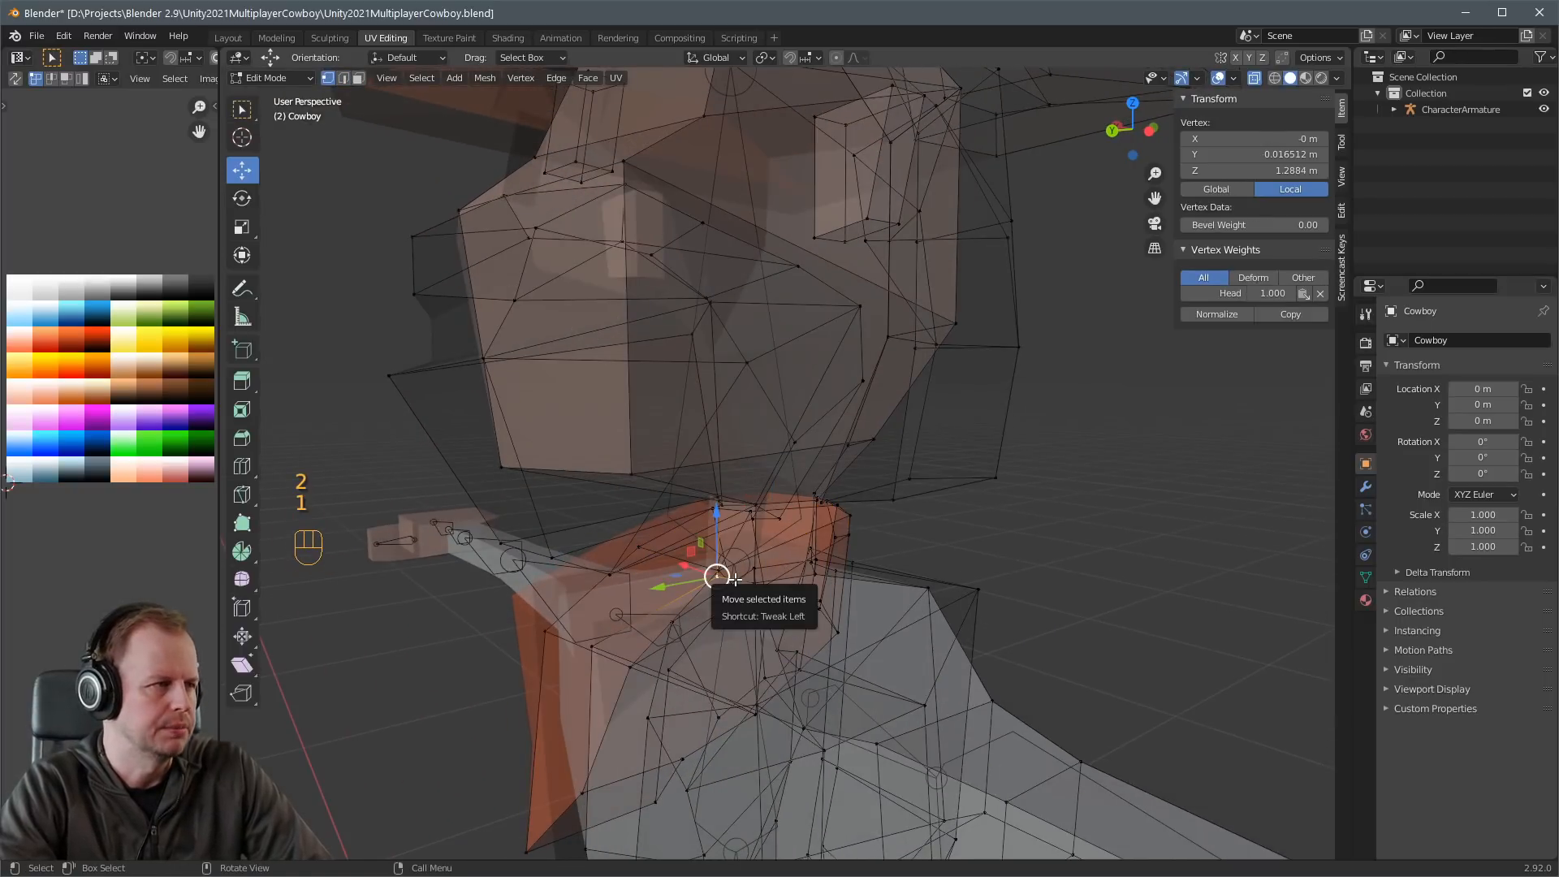
pyautogui.moveTo(882, 560); pyautogui.dragTo(741, 591, button='middle')
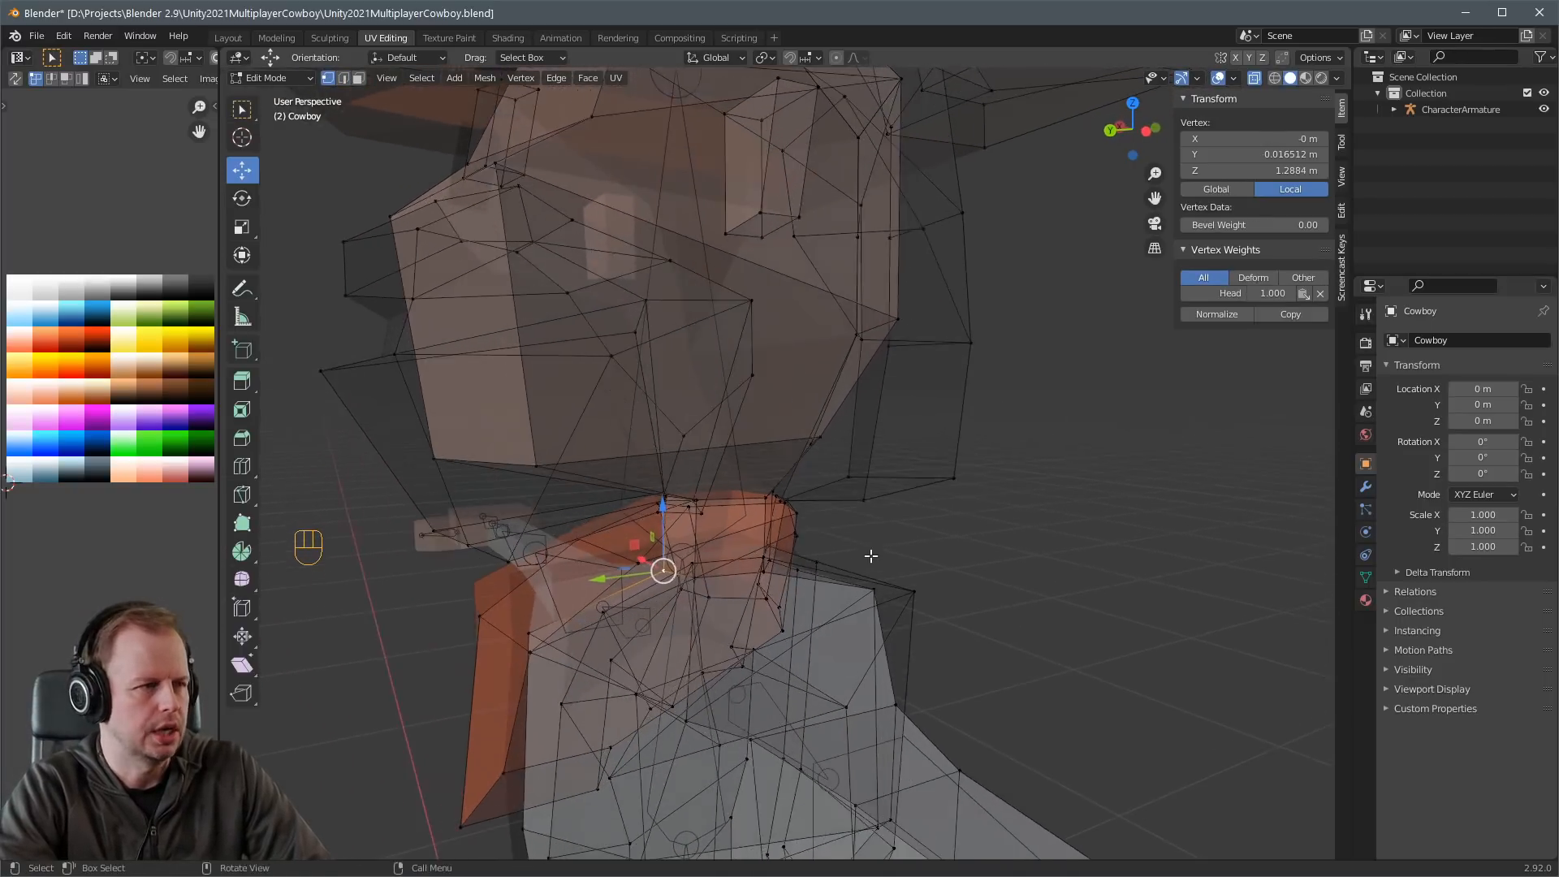
pyautogui.press('a')
pyautogui.press('a')
pyautogui.keyDown('alt'); pyautogui.keyDown('shift'); pyautogui.click(723, 581); pyautogui.keyUp('shift'); pyautogui.keyUp('alt')
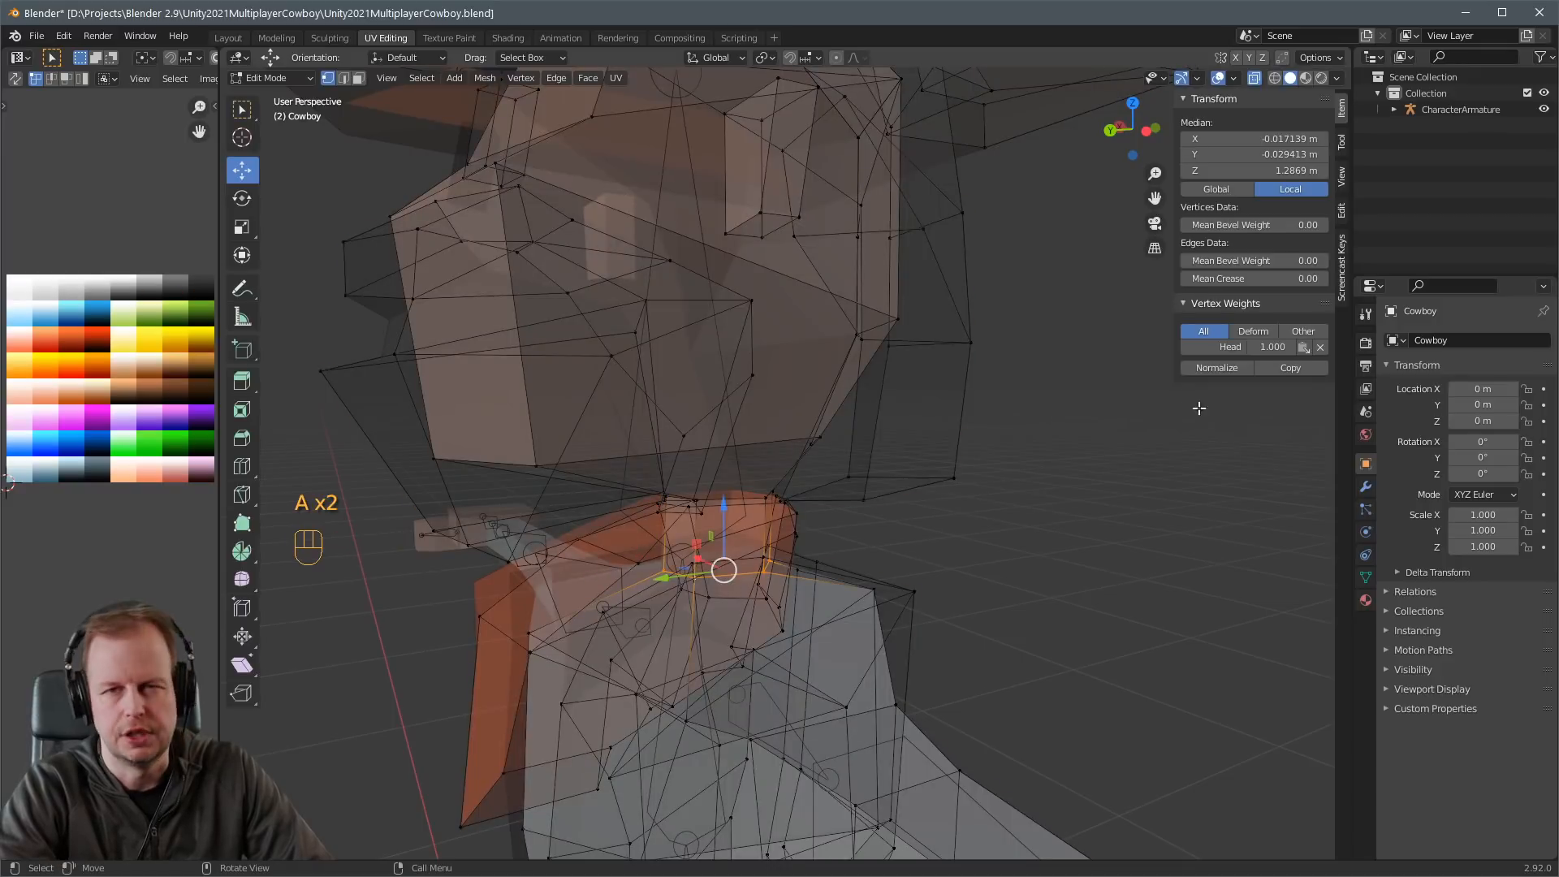
# Remove the Head weight from the neck-base loop, make Spine2 the active vertex group and assign the loop to it.
pyautogui.click(1318, 347)
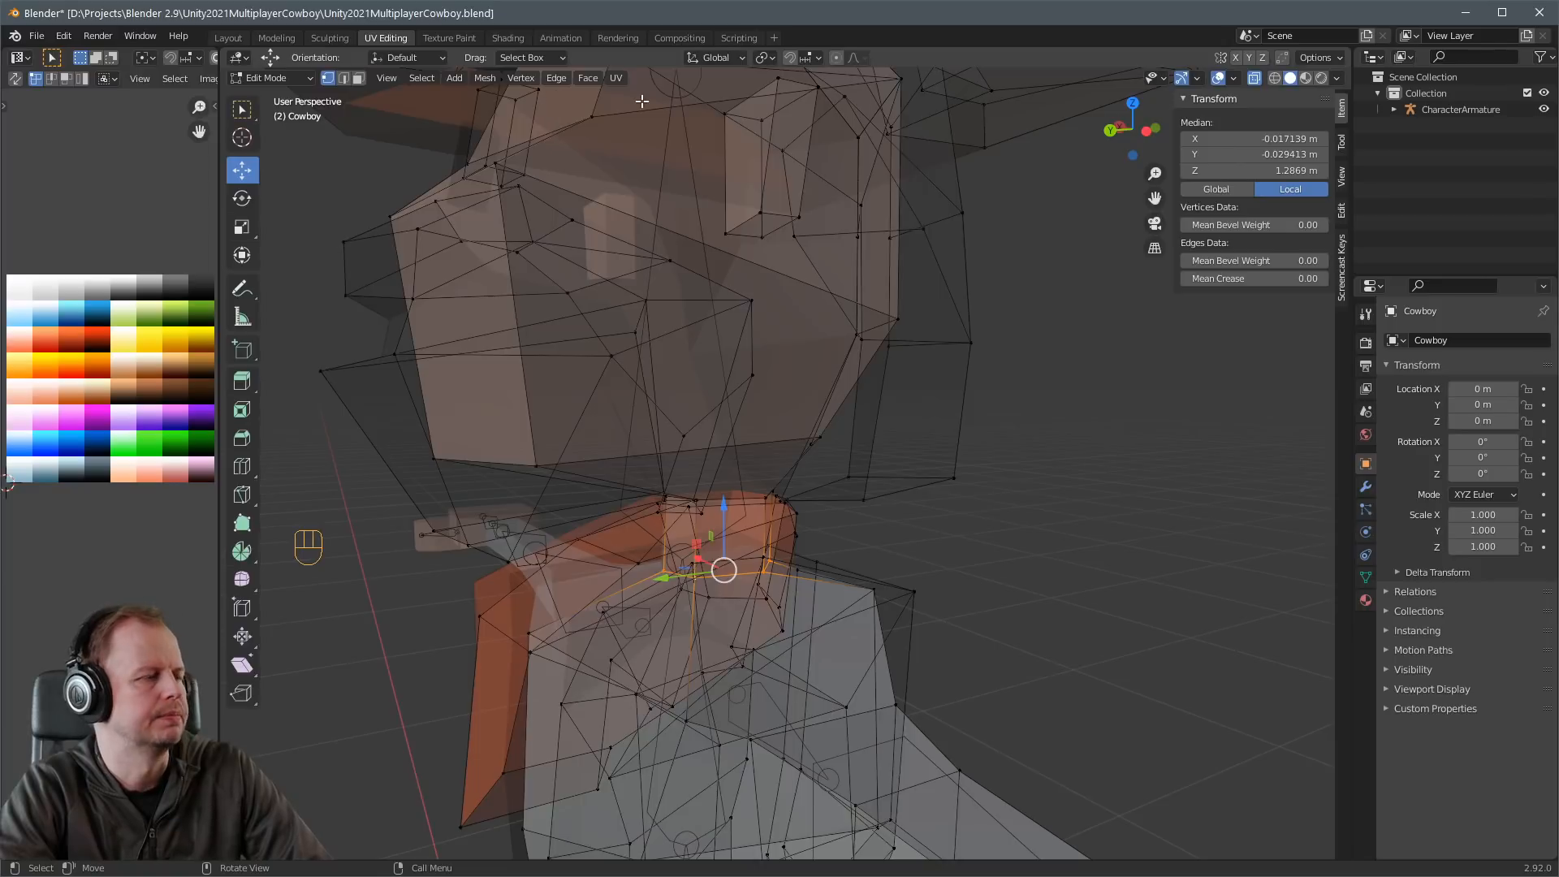
pyautogui.hotkey('ctrl', 'g')
pyautogui.moveTo(747, 238)
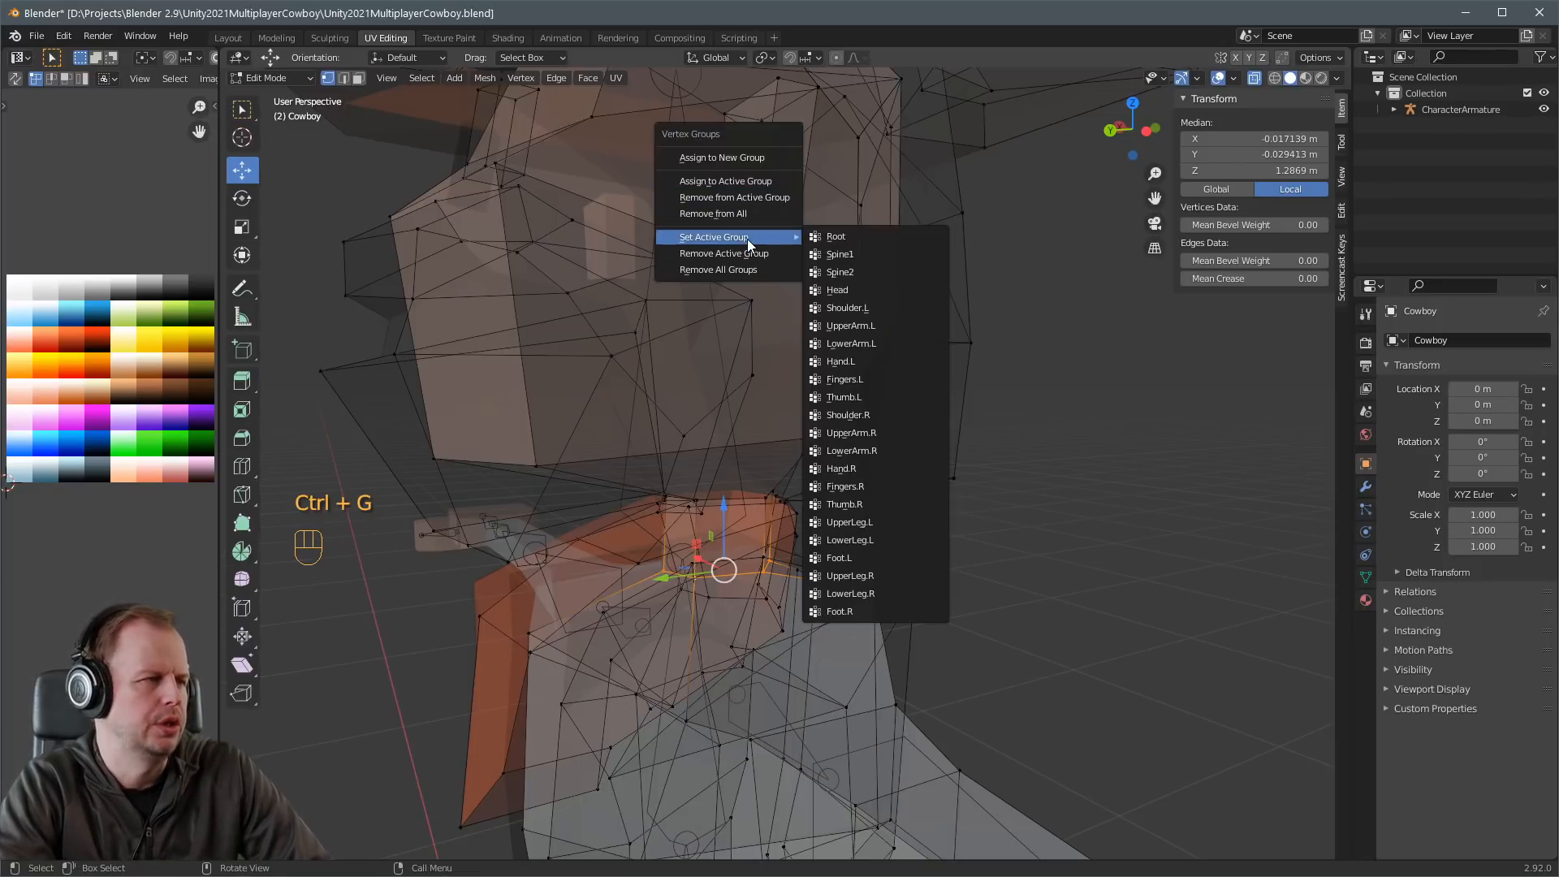
pyautogui.click(870, 272)
pyautogui.hotkey('ctrl', 'g')
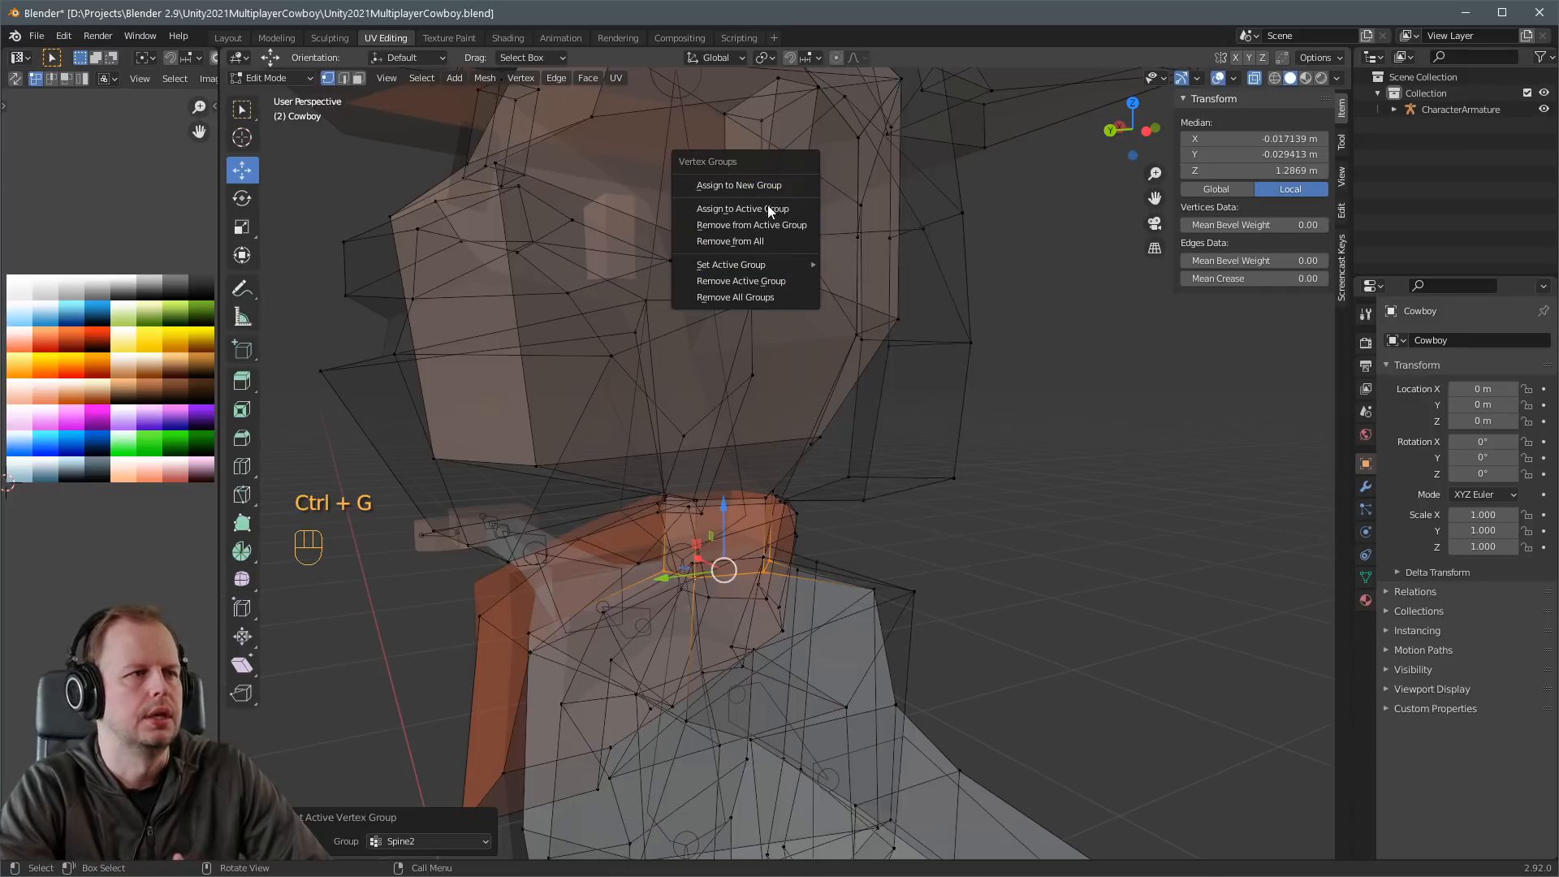
pyautogui.click(766, 209)
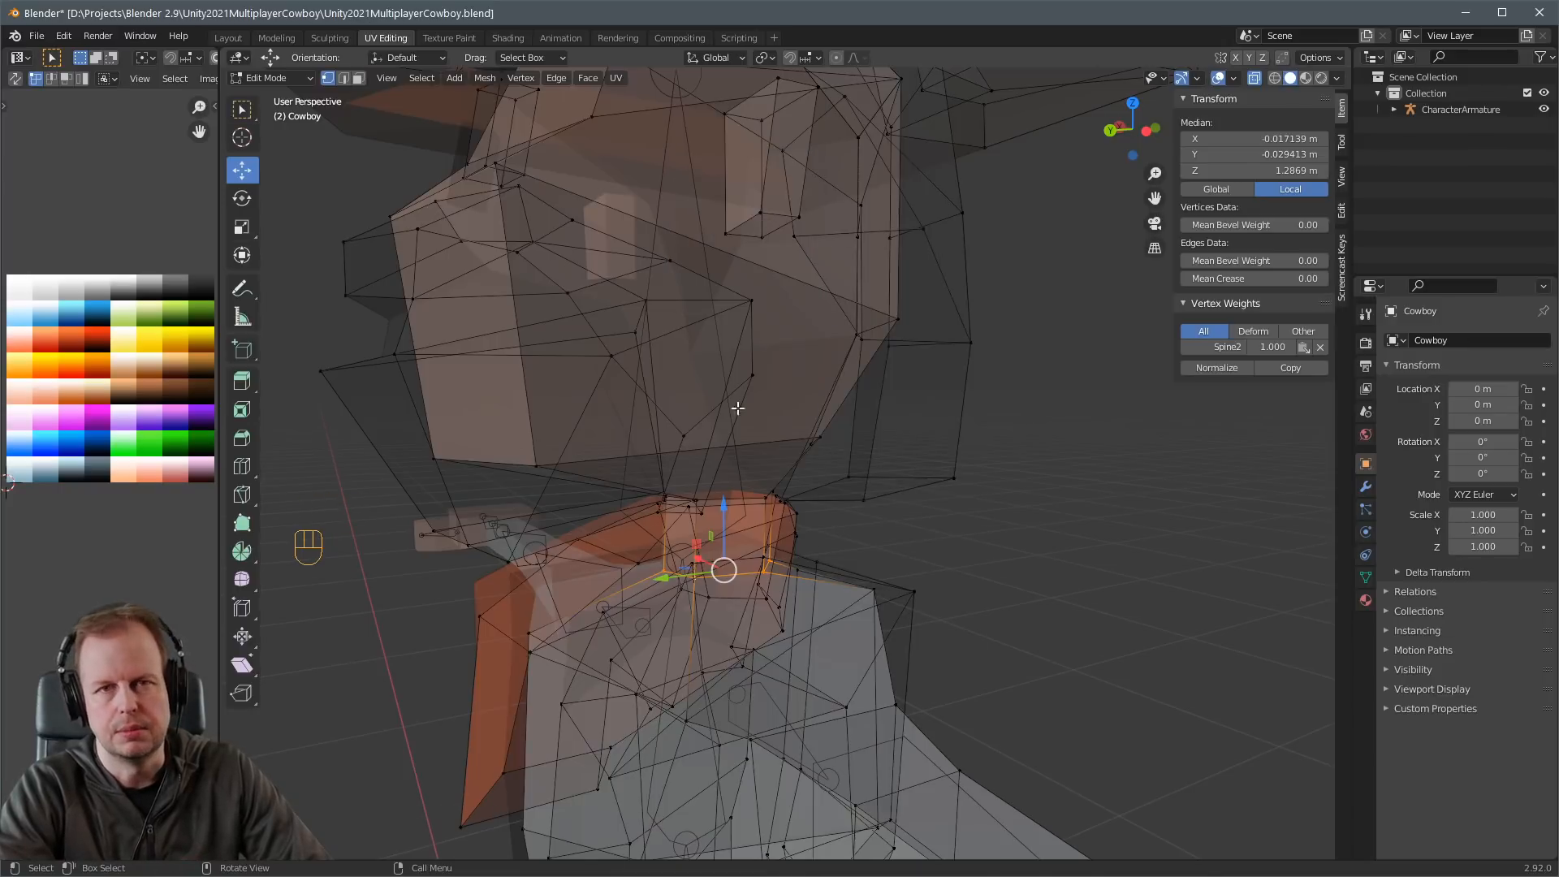
# Select the edge loop around the top of the neck and grow the selection once to include the surrounding vertices.
pyautogui.moveTo(674, 520); pyautogui.dragTo(763, 518, button='middle')
pyautogui.press('a')
pyautogui.press('a')
pyautogui.keyDown('alt'); pyautogui.keyDown('shift'); pyautogui.click(680, 521); pyautogui.keyUp('shift'); pyautogui.keyUp('alt')
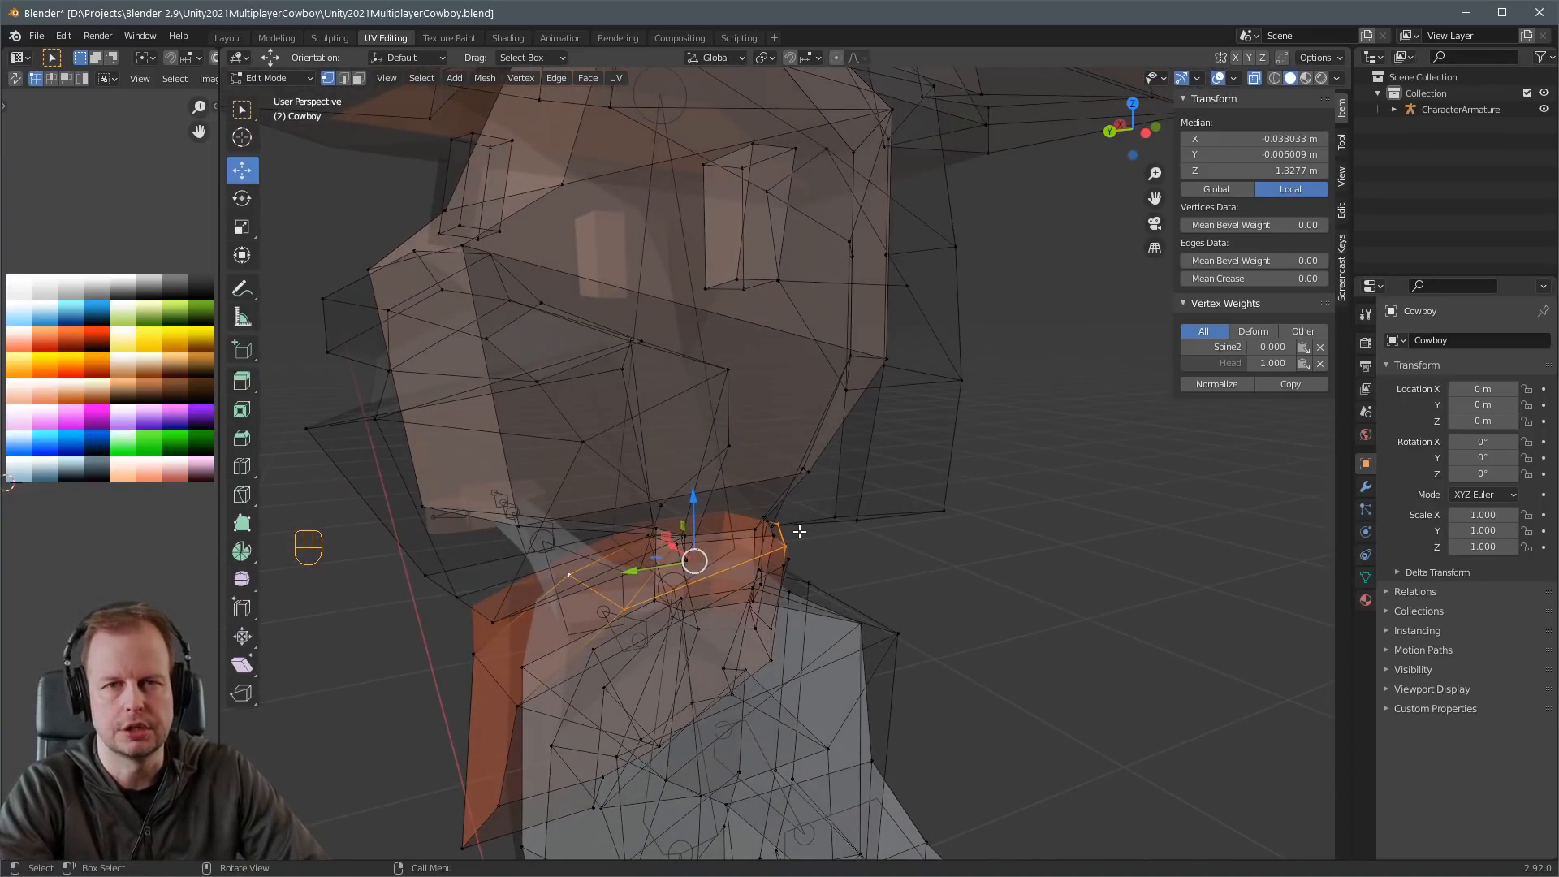
pyautogui.press('a')
pyautogui.press('a')
pyautogui.keyDown('alt'); pyautogui.click(757, 551); pyautogui.keyUp('alt')
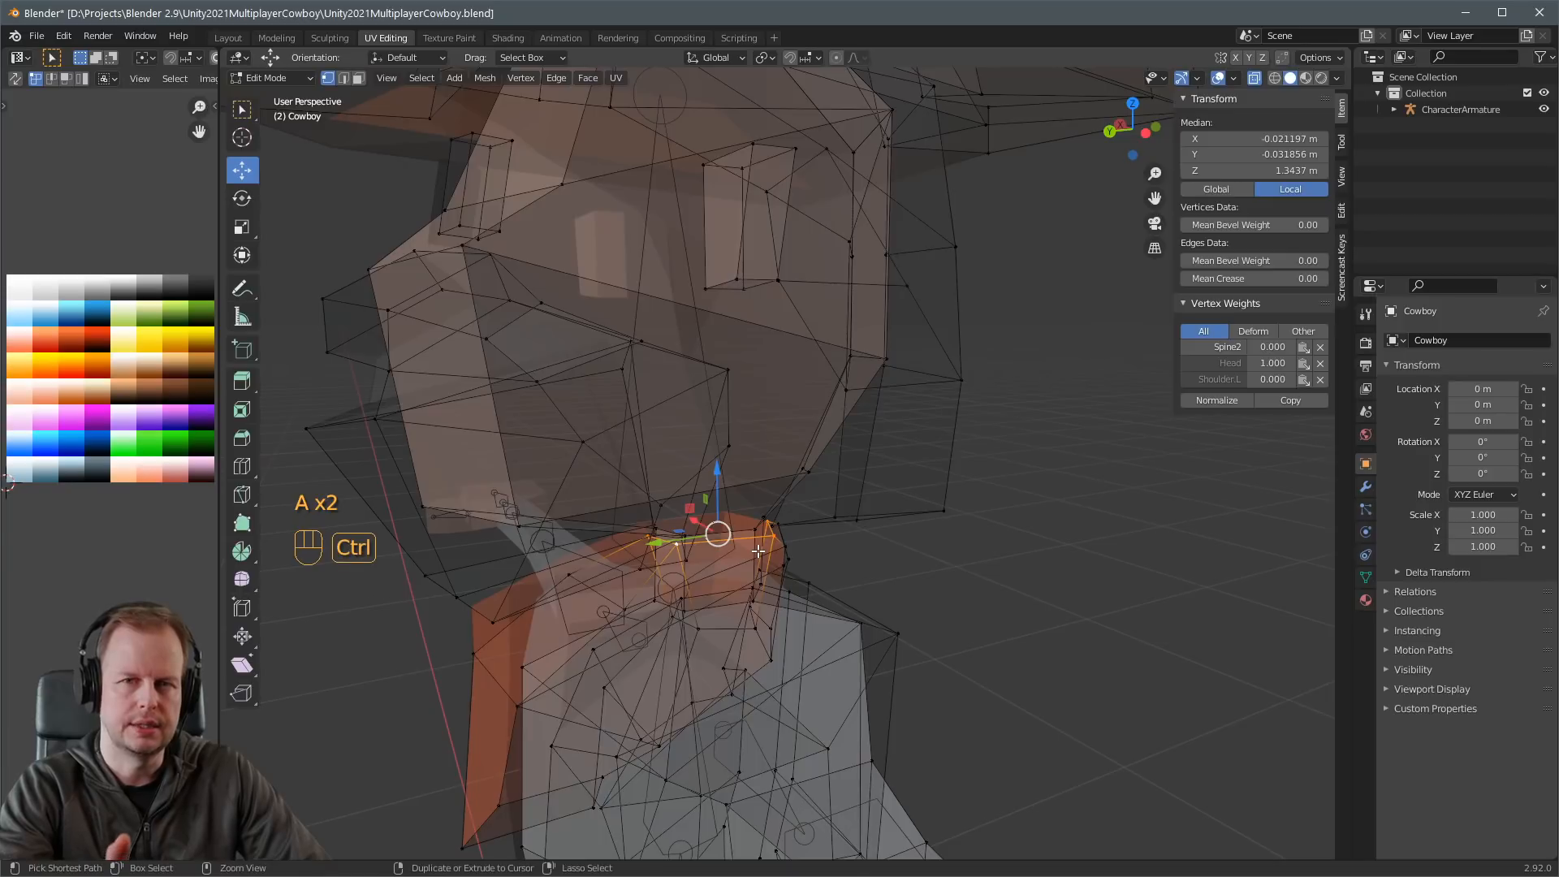
pyautogui.press('ctrl+KP_Add')
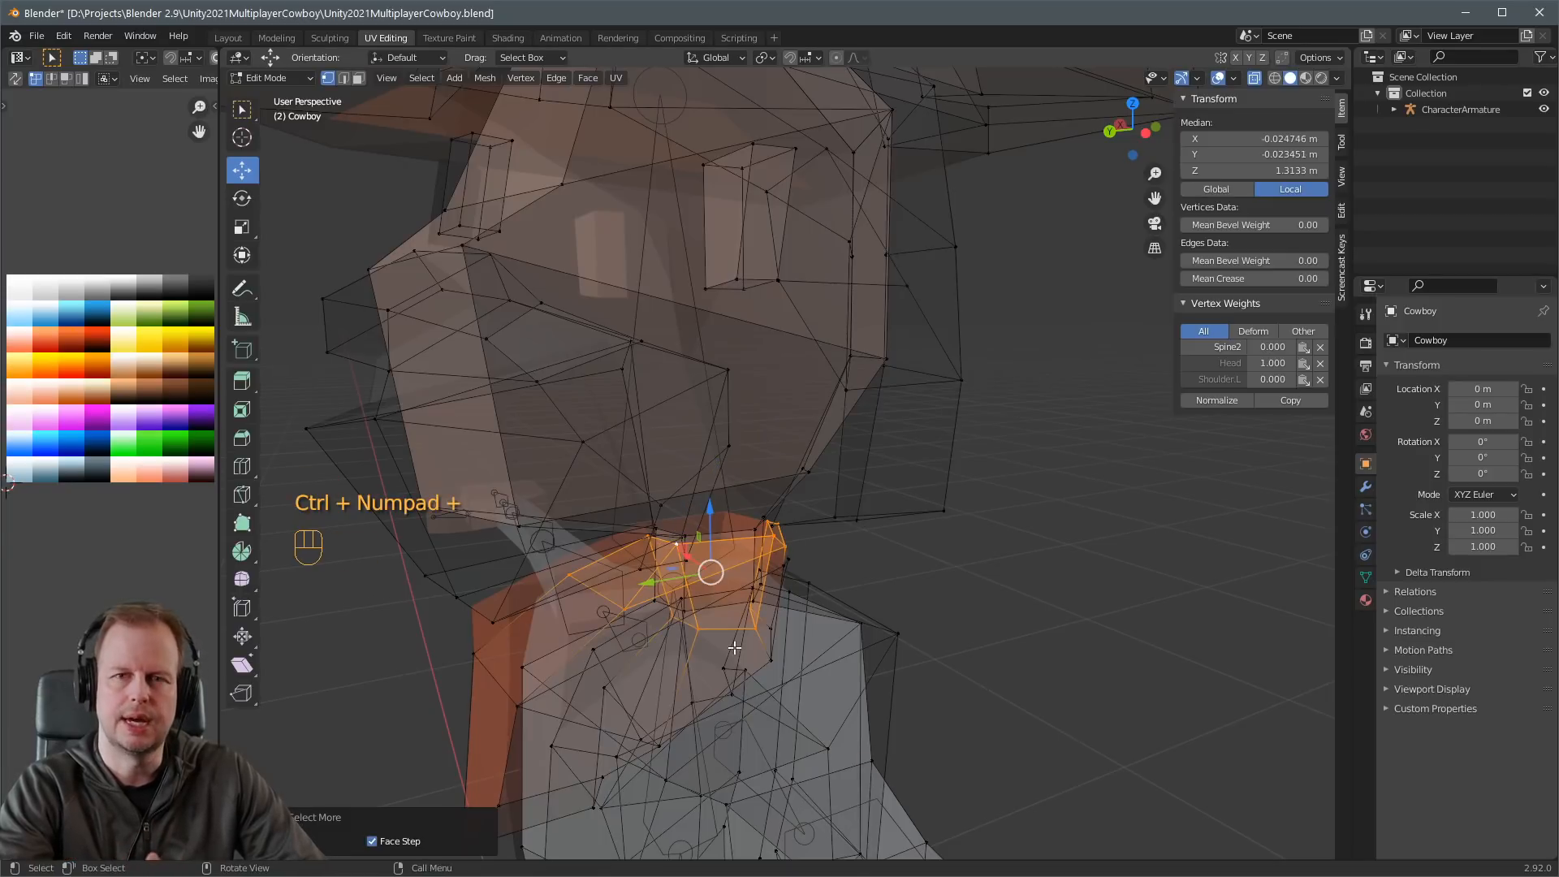
pyautogui.moveTo(827, 575); pyautogui.dragTo(849, 540, button='middle')
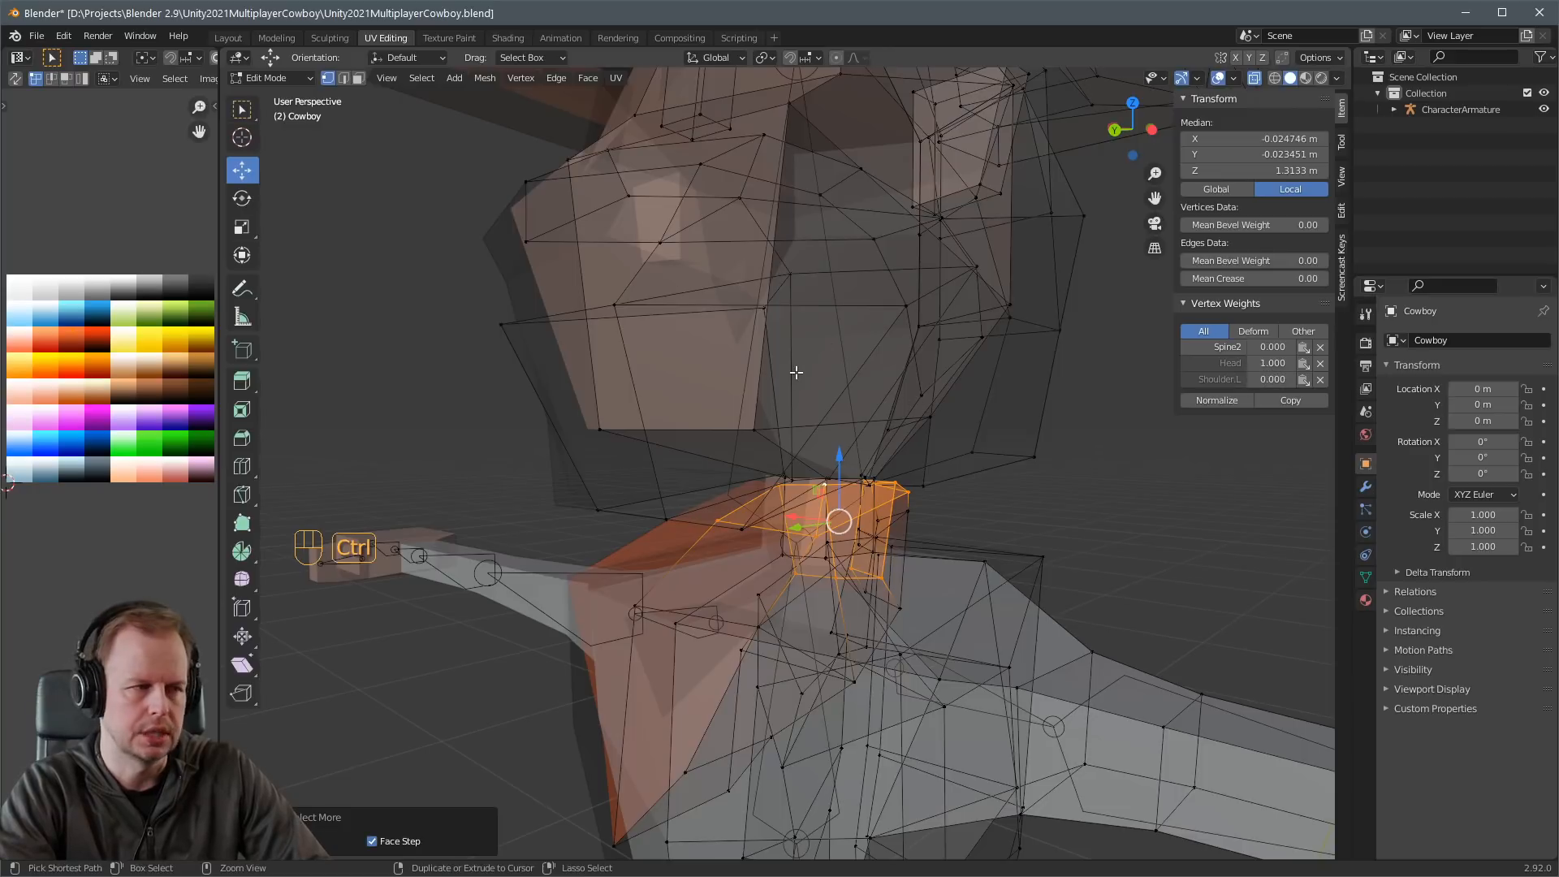
# Remove the selected neck vertices from all vertex groups and assign them to Spine1 as the active group.
pyautogui.hotkey('ctrl', 'g')
pyautogui.click(792, 404)
pyautogui.hotkey('ctrl', 'g')
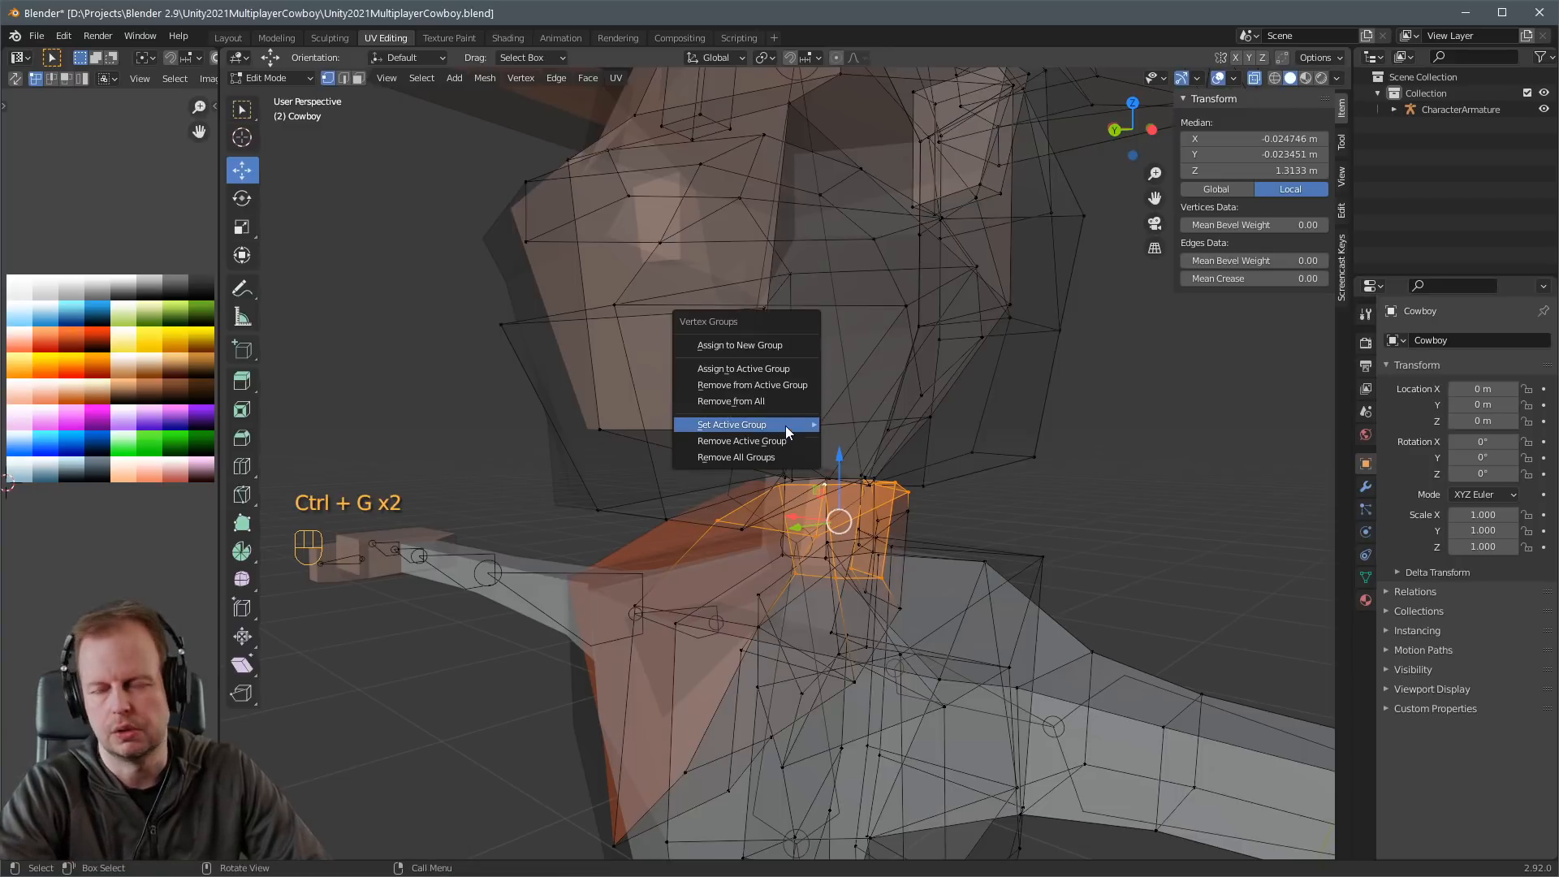
pyautogui.moveTo(784, 425)
pyautogui.click(875, 441)
pyautogui.hotkey('ctrl', 'g')
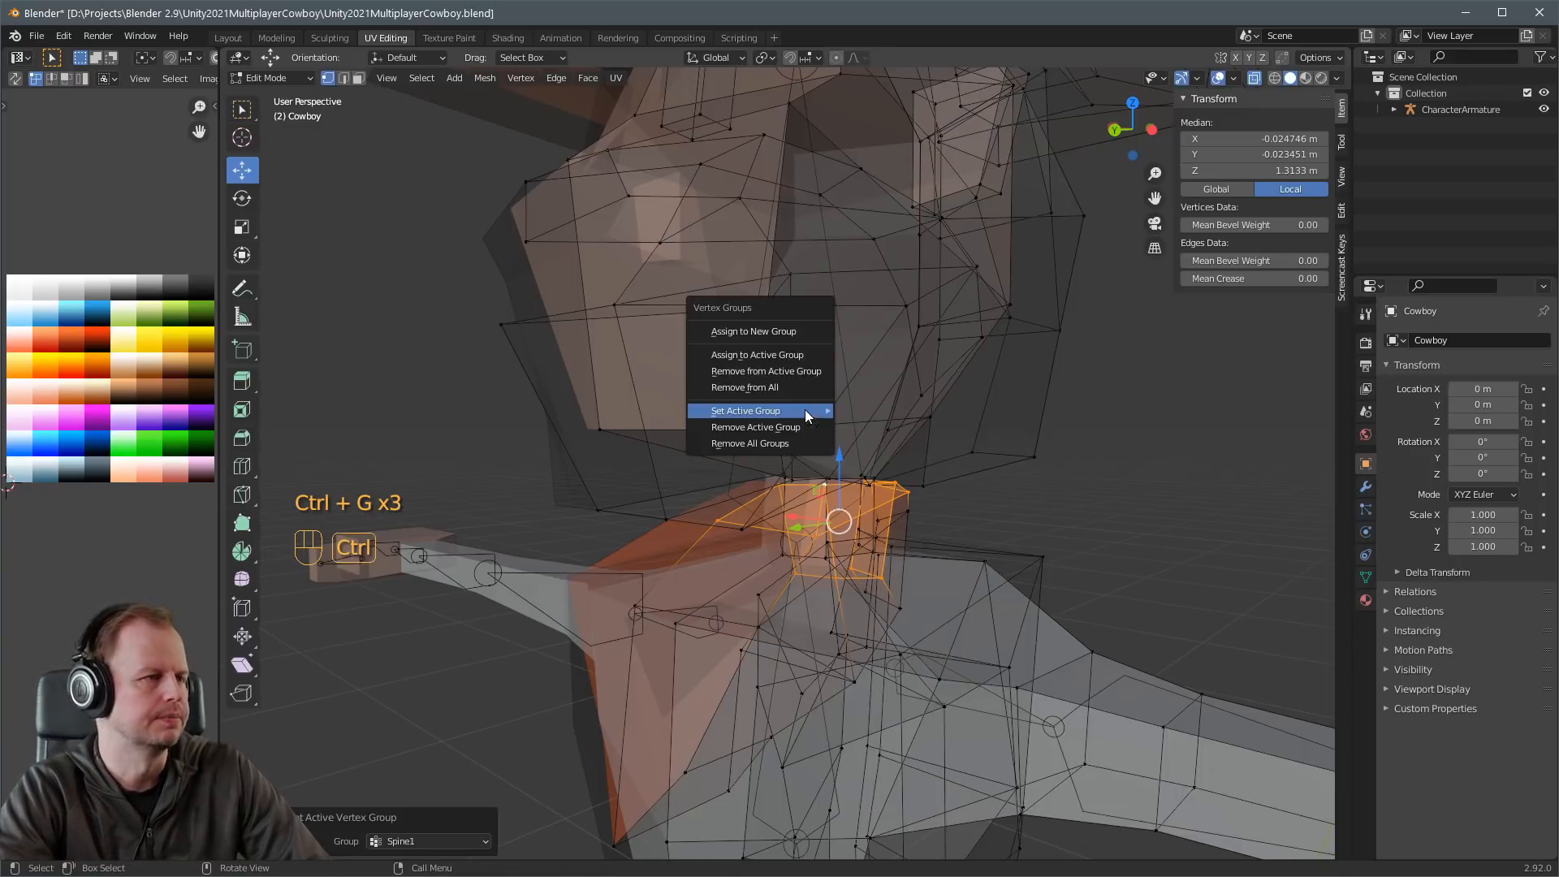
pyautogui.click(781, 350)
# Leave mesh editing, turn off X-ray and enter Pose Mode on CharacterArmature with the Head bone selected.
pyautogui.scroll(-4, 850, 398)
pyautogui.hotkey('ctrl', 'Tab')
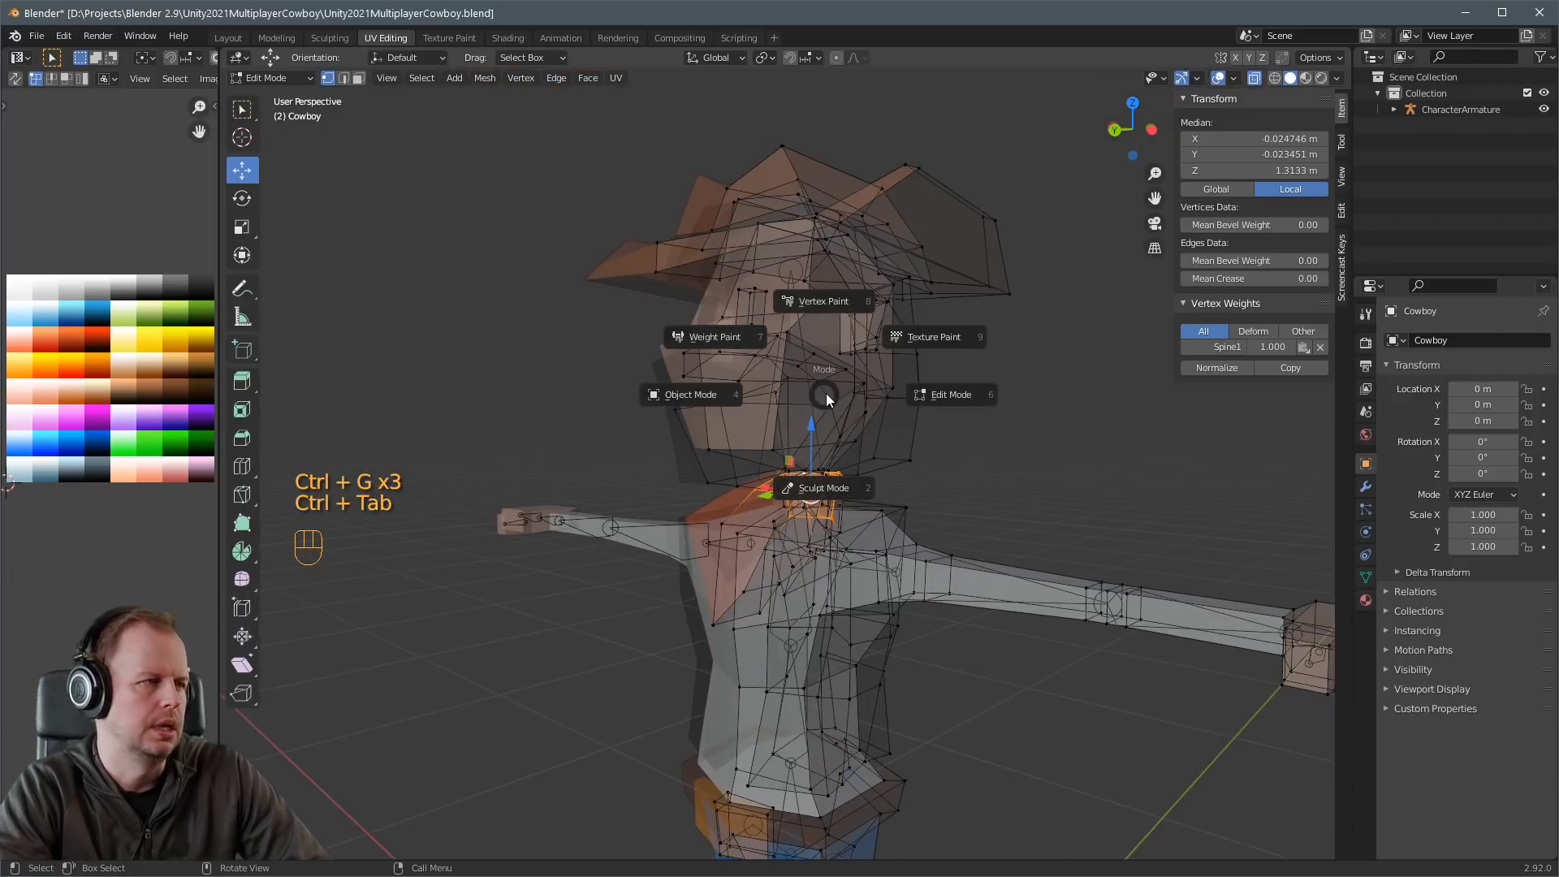
pyautogui.click(732, 396)
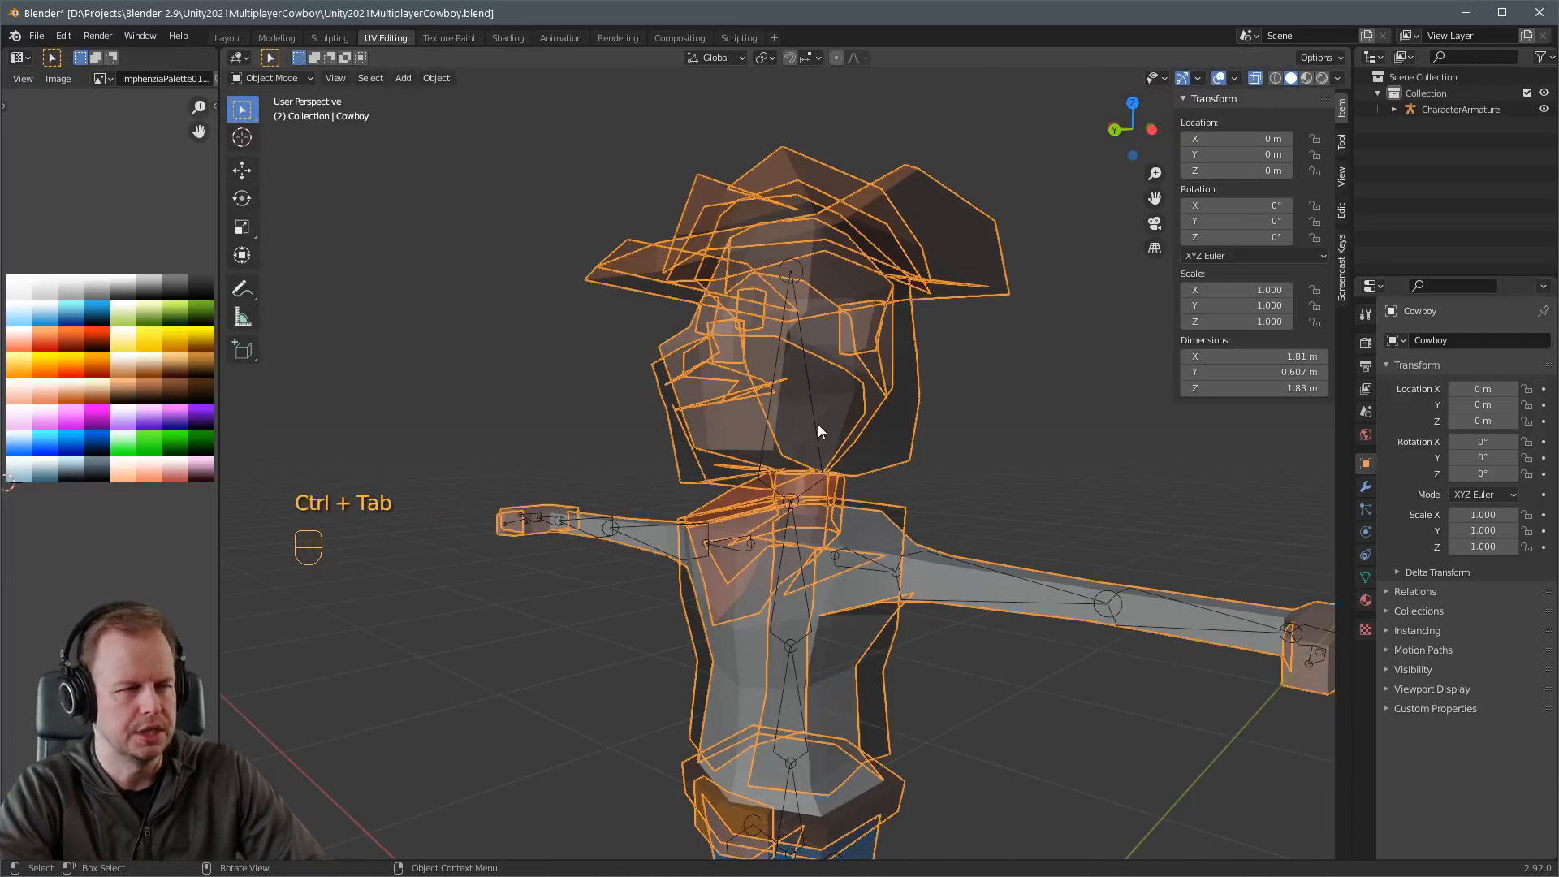
pyautogui.hotkey('alt', 'z')
pyautogui.click(796, 413)
pyautogui.hotkey('ctrl', 'Tab')
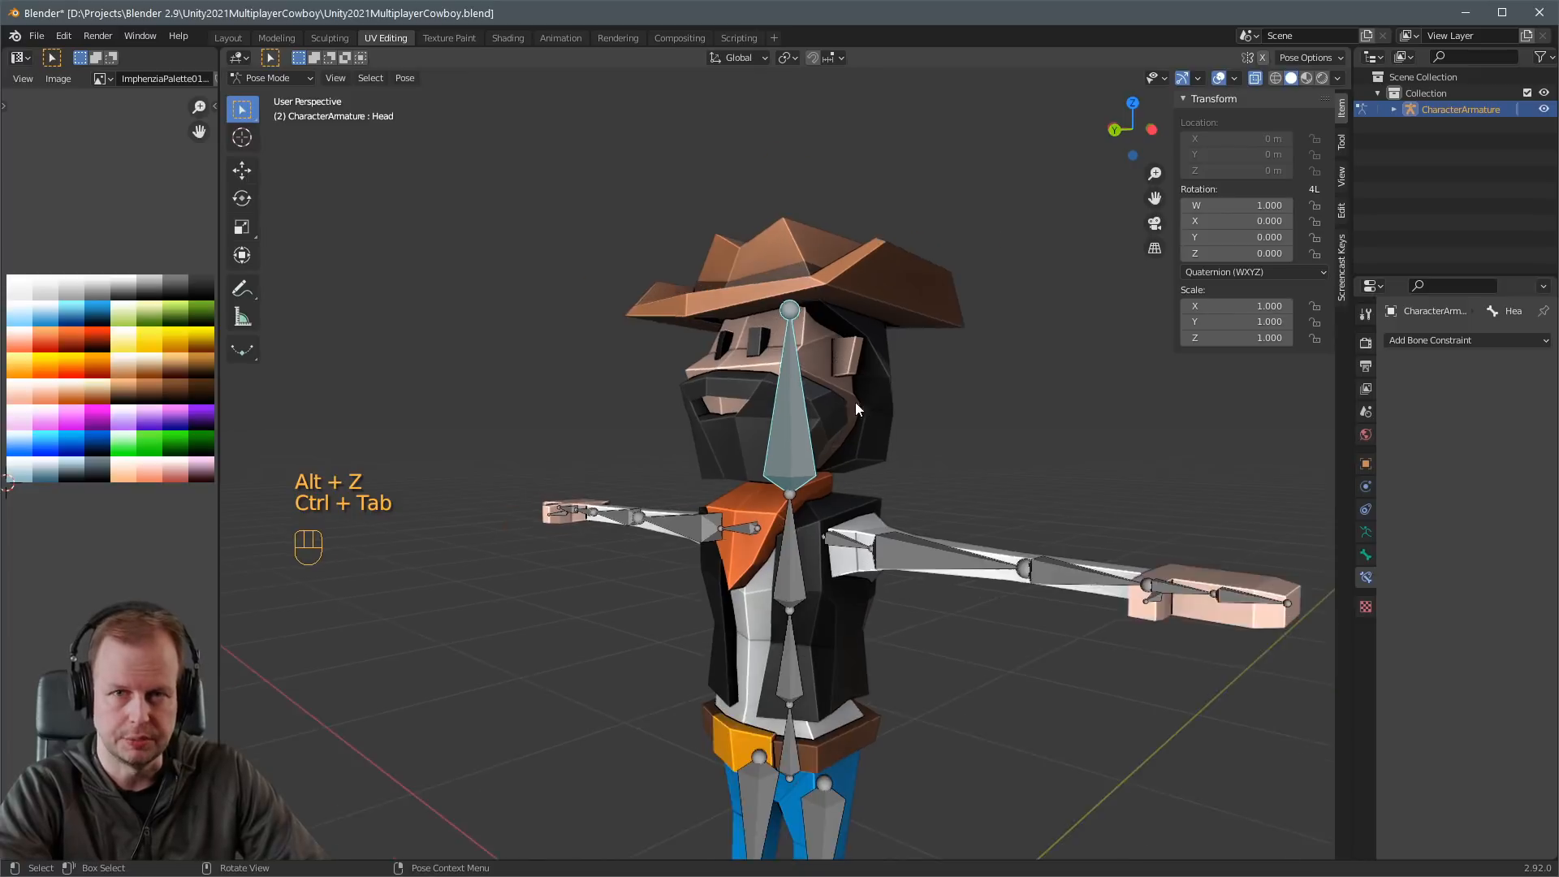
# View the character from the front, test the neck deformation by rotating the Head bone, and cancel the rotation.
pyautogui.moveTo(855, 401); pyautogui.dragTo(1001, 388, button='middle')
pyautogui.press('t')
pyautogui.press('t')
pyautogui.press('r')
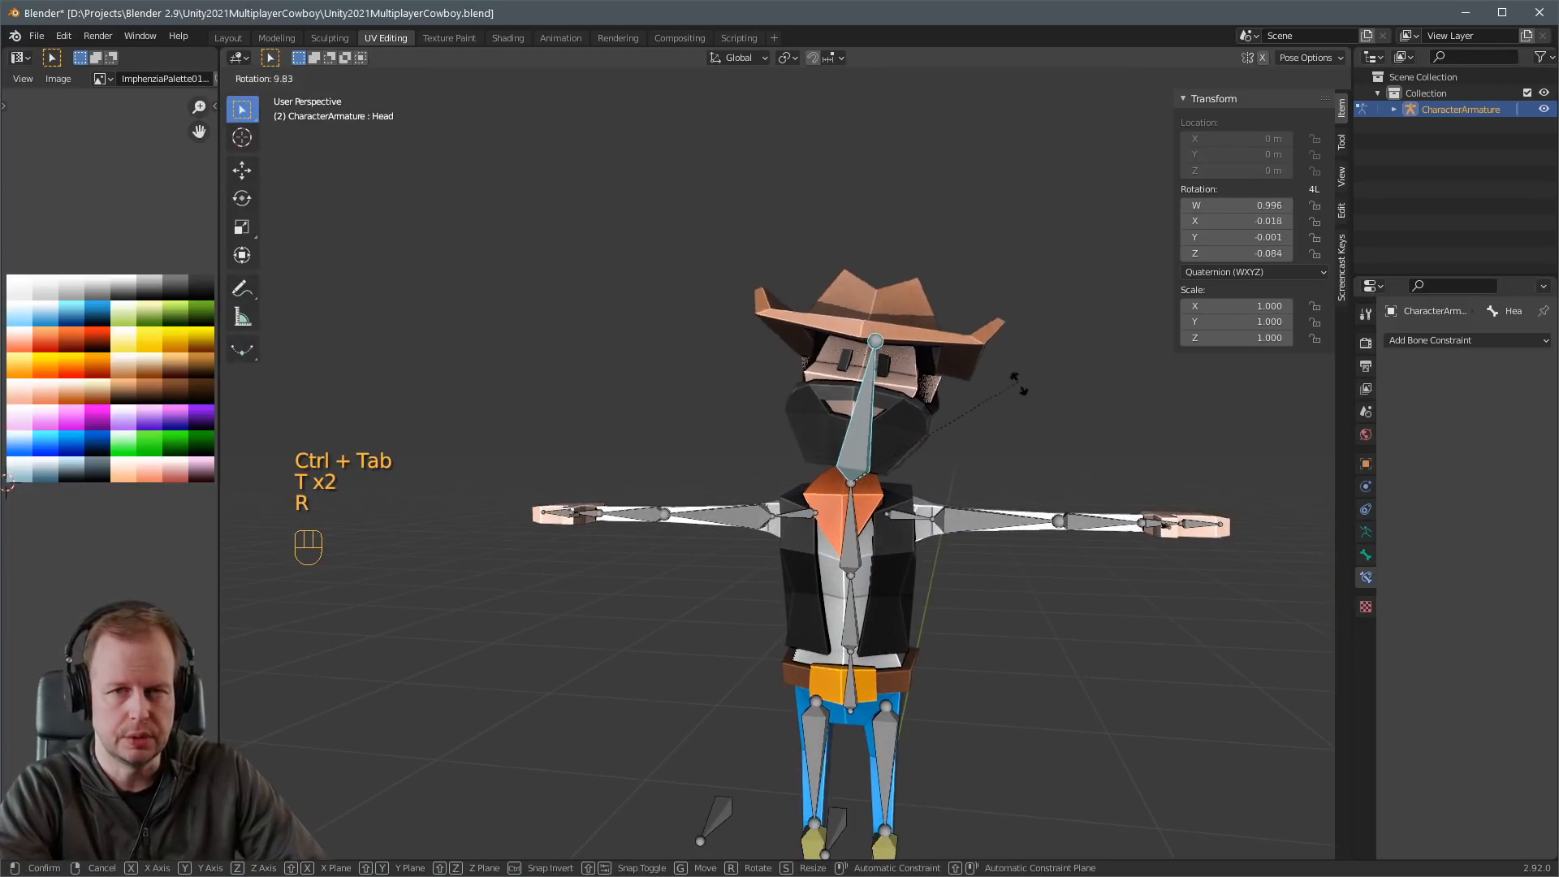
pyautogui.rightClick(961, 354)
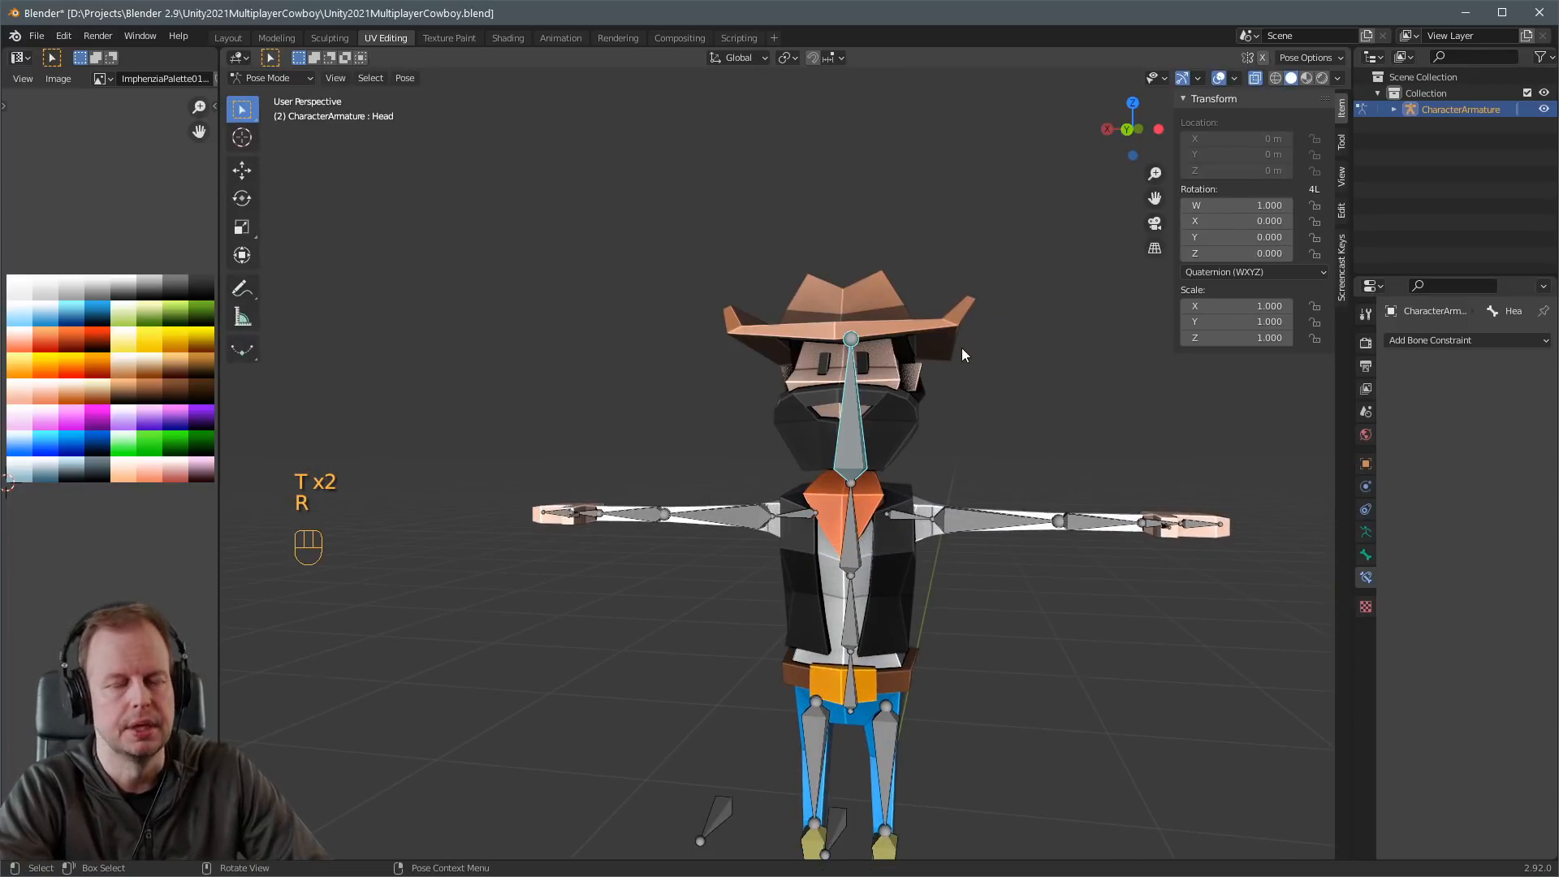
# Return to editing the Cowboy mesh and select all linked geometry of the orange neckerchief.
pyautogui.moveTo(961, 355); pyautogui.dragTo(880, 358, button='middle')
pyautogui.scroll(4, 877, 361)
pyautogui.press('Tab')
pyautogui.press('Tab')
pyautogui.press('Tab')
pyautogui.press('Tab')
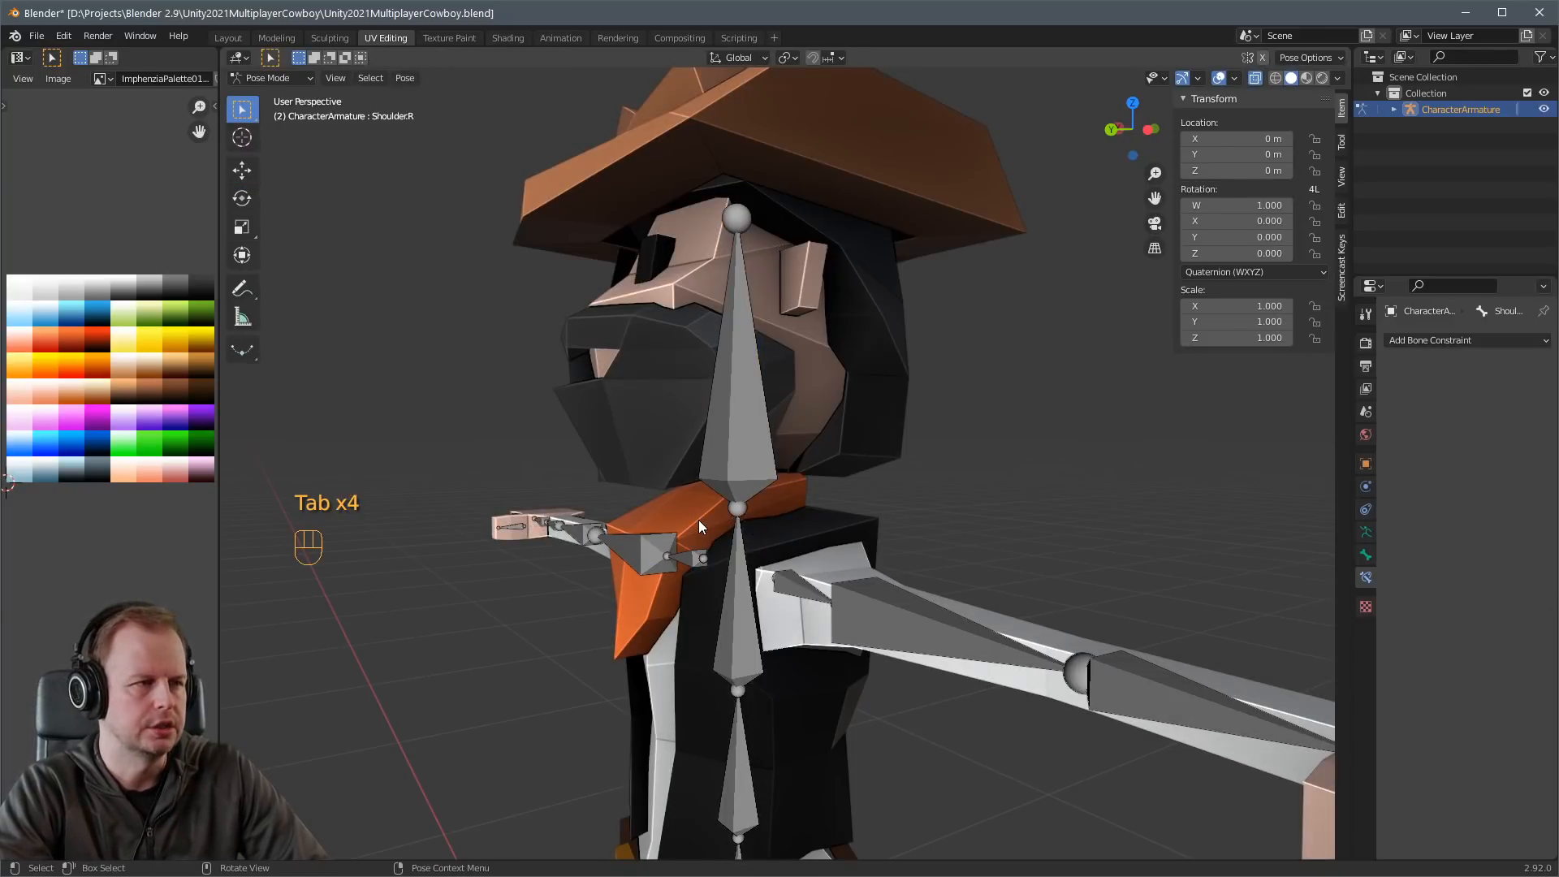
pyautogui.press('Tab')
pyautogui.press('Tab')
pyautogui.hotkey('ctrl', 'Tab')
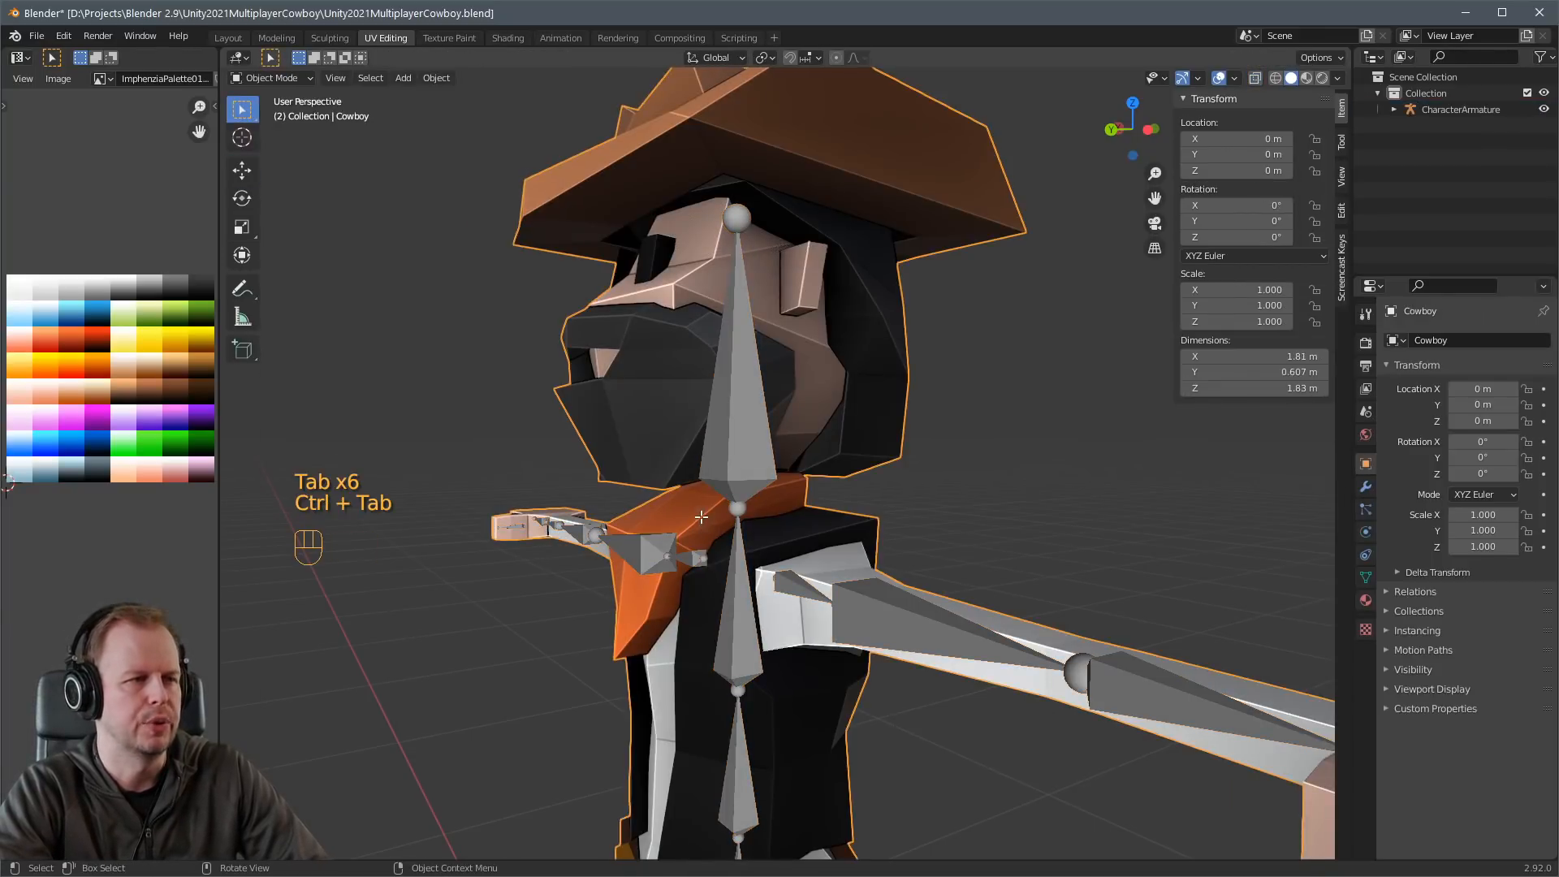
pyautogui.press('Tab')
pyautogui.press('l')
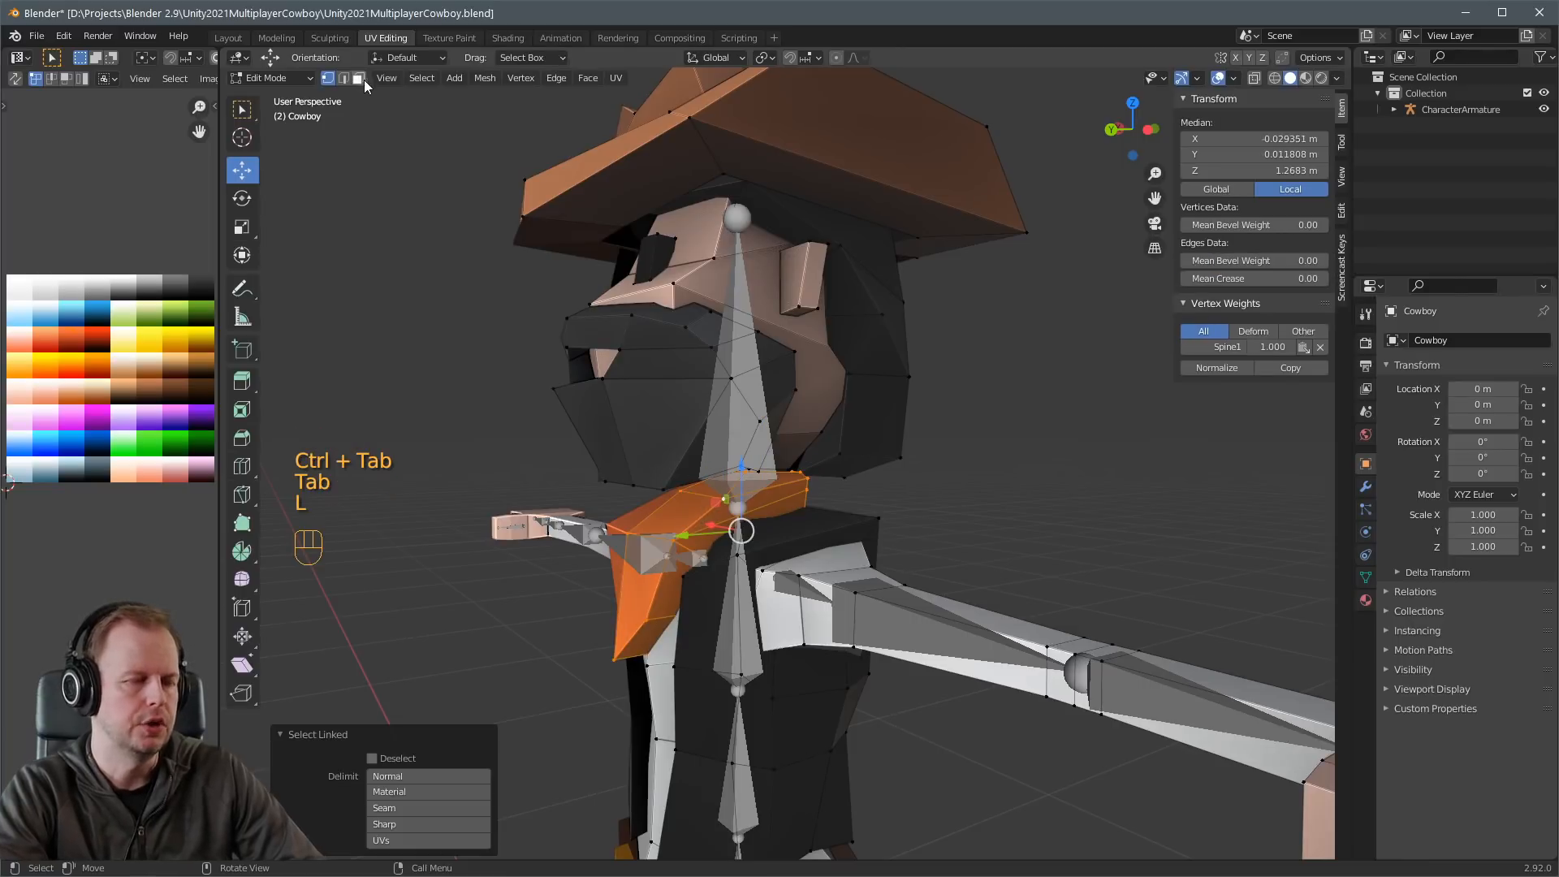
# Make Head the active vertex group and remove the selected neckerchief vertices from it.
pyautogui.hotkey('ctrl', 'g')
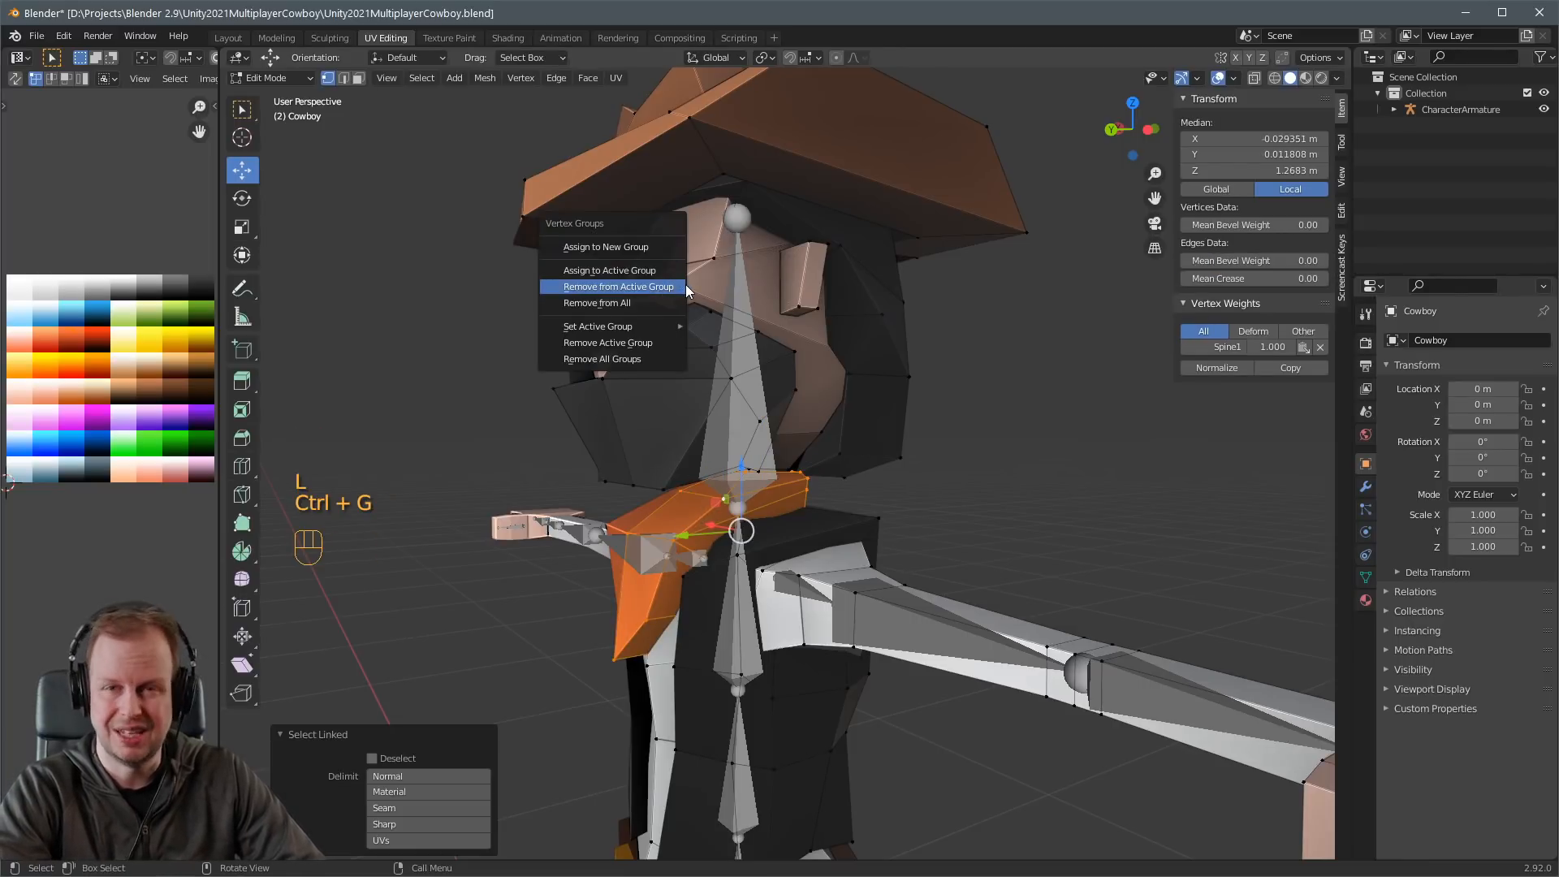
pyautogui.moveTo(627, 328)
pyautogui.click(748, 378)
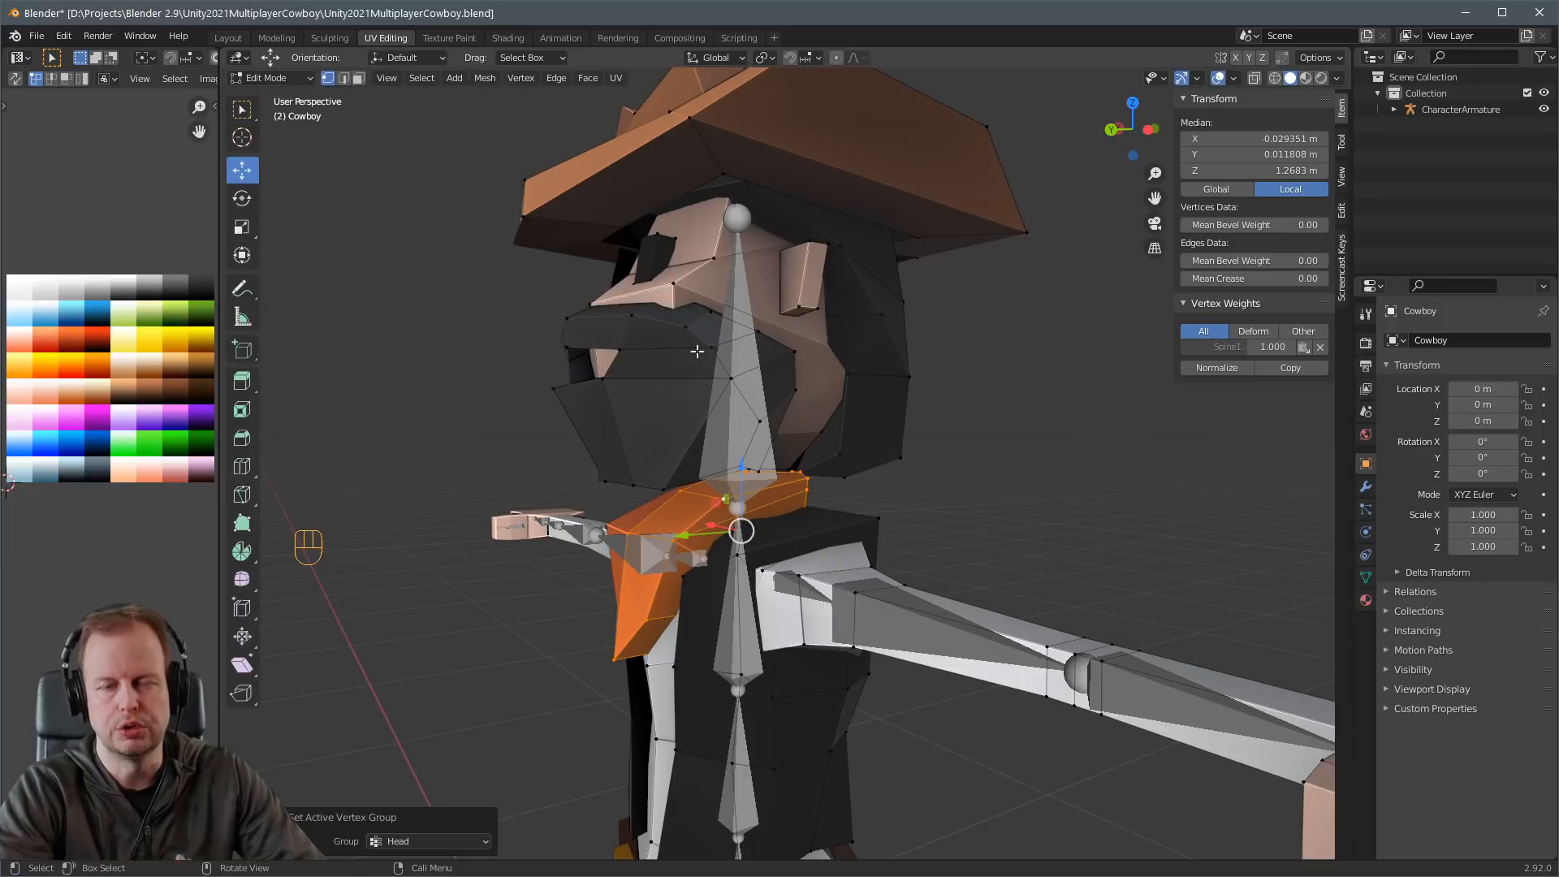
pyautogui.hotkey('ctrl', 'g')
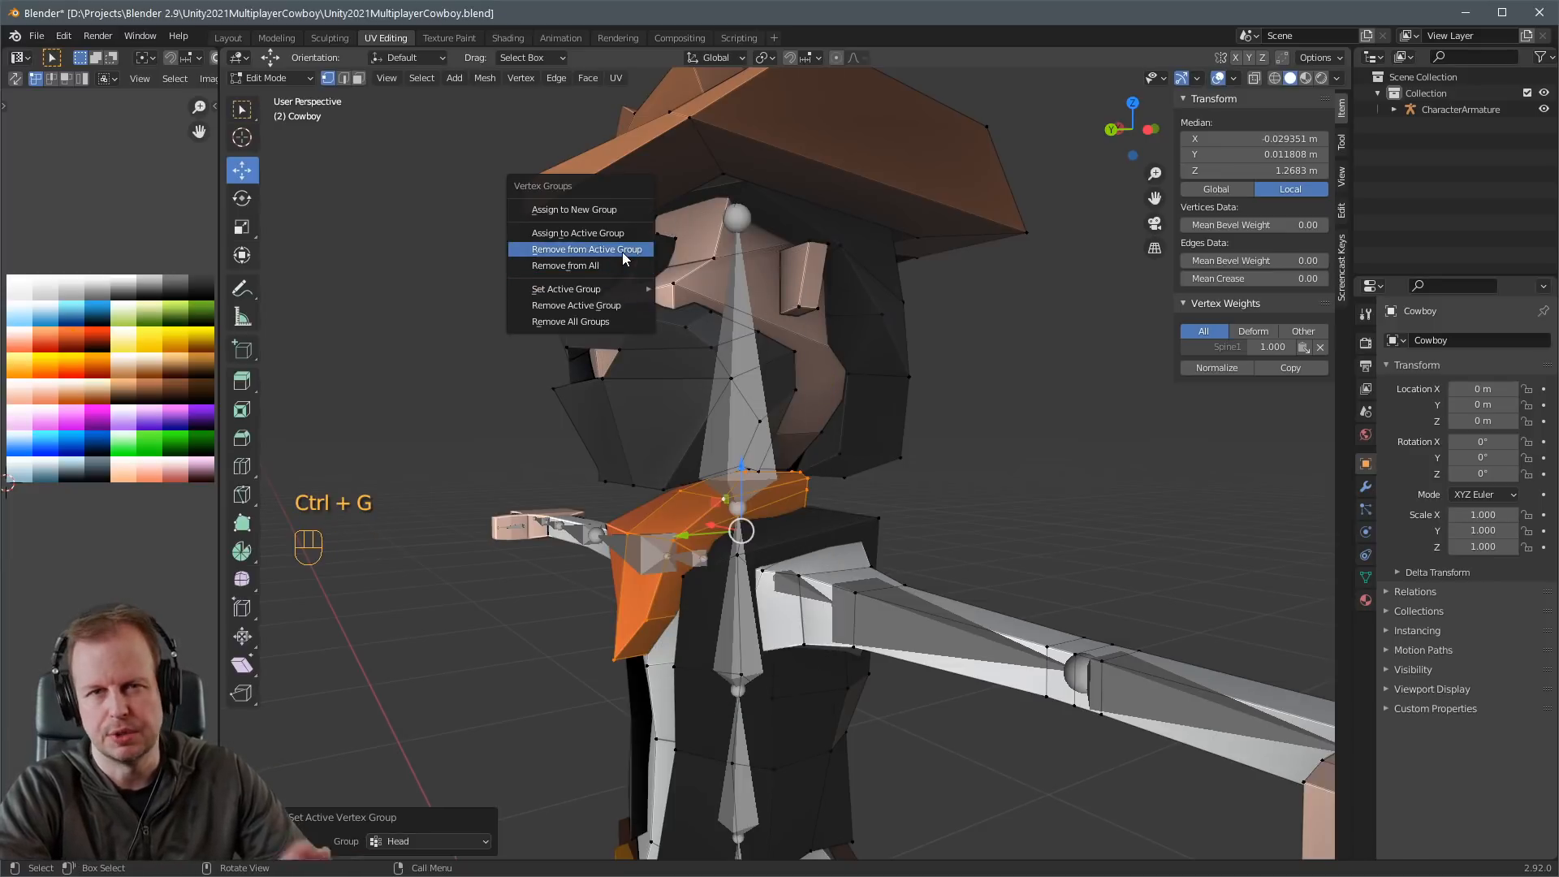
pyautogui.click(622, 252)
# Put CharacterArmature back in Pose Mode, test-rotate the Head bone to examine the neckerchief, and cancel each rotation.
pyautogui.hotkey('ctrl', 'Tab')
pyautogui.click(719, 402)
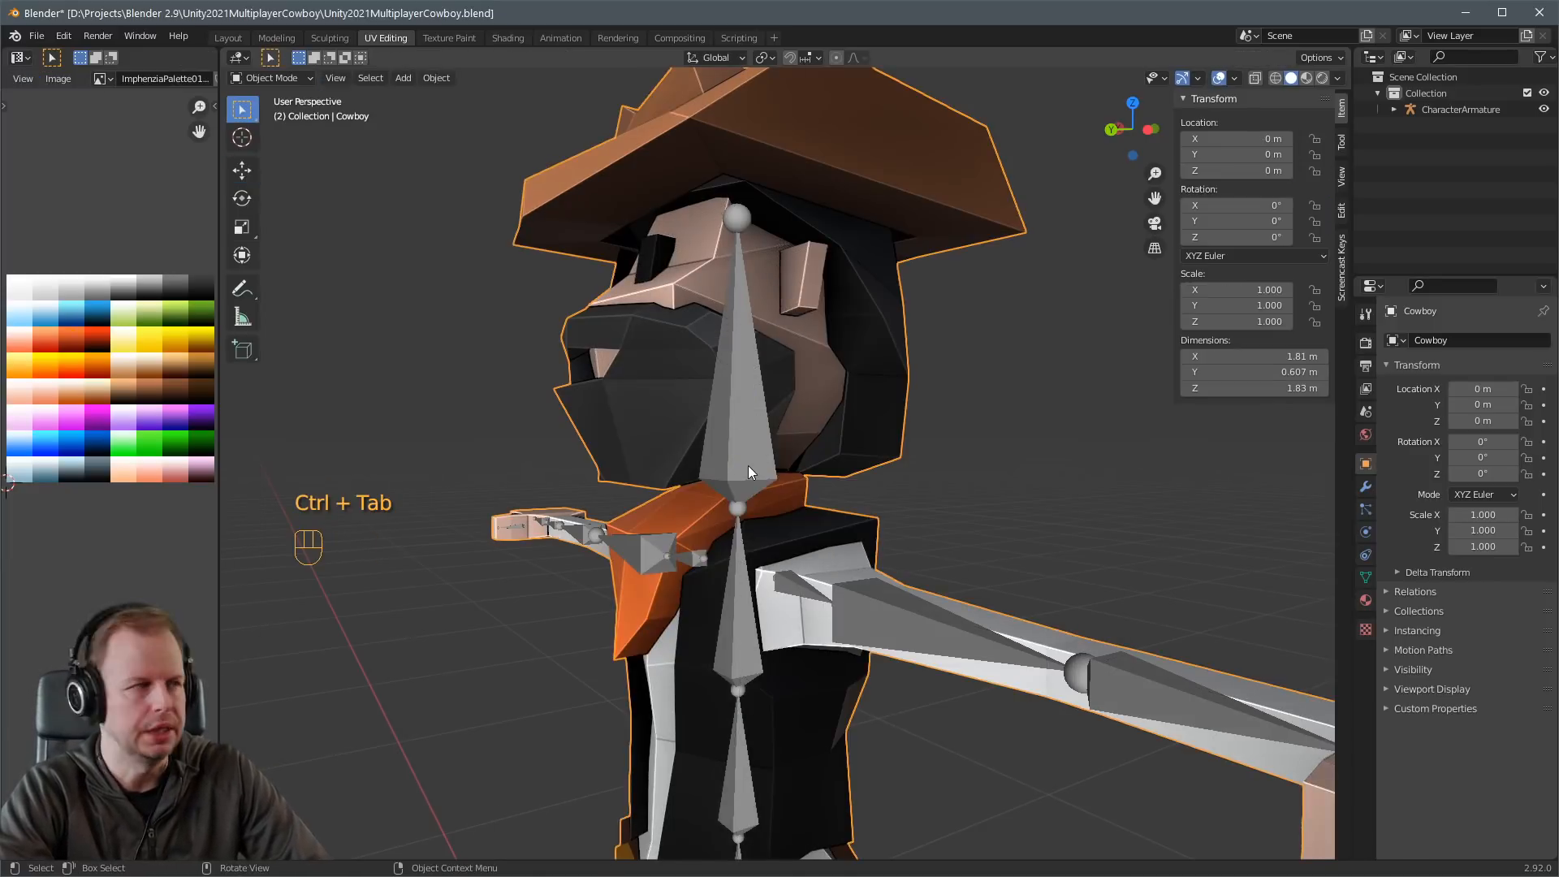
pyautogui.click(748, 465)
pyautogui.hotkey('ctrl', 'Tab')
pyautogui.moveTo(741, 445); pyautogui.dragTo(913, 382, button='middle')
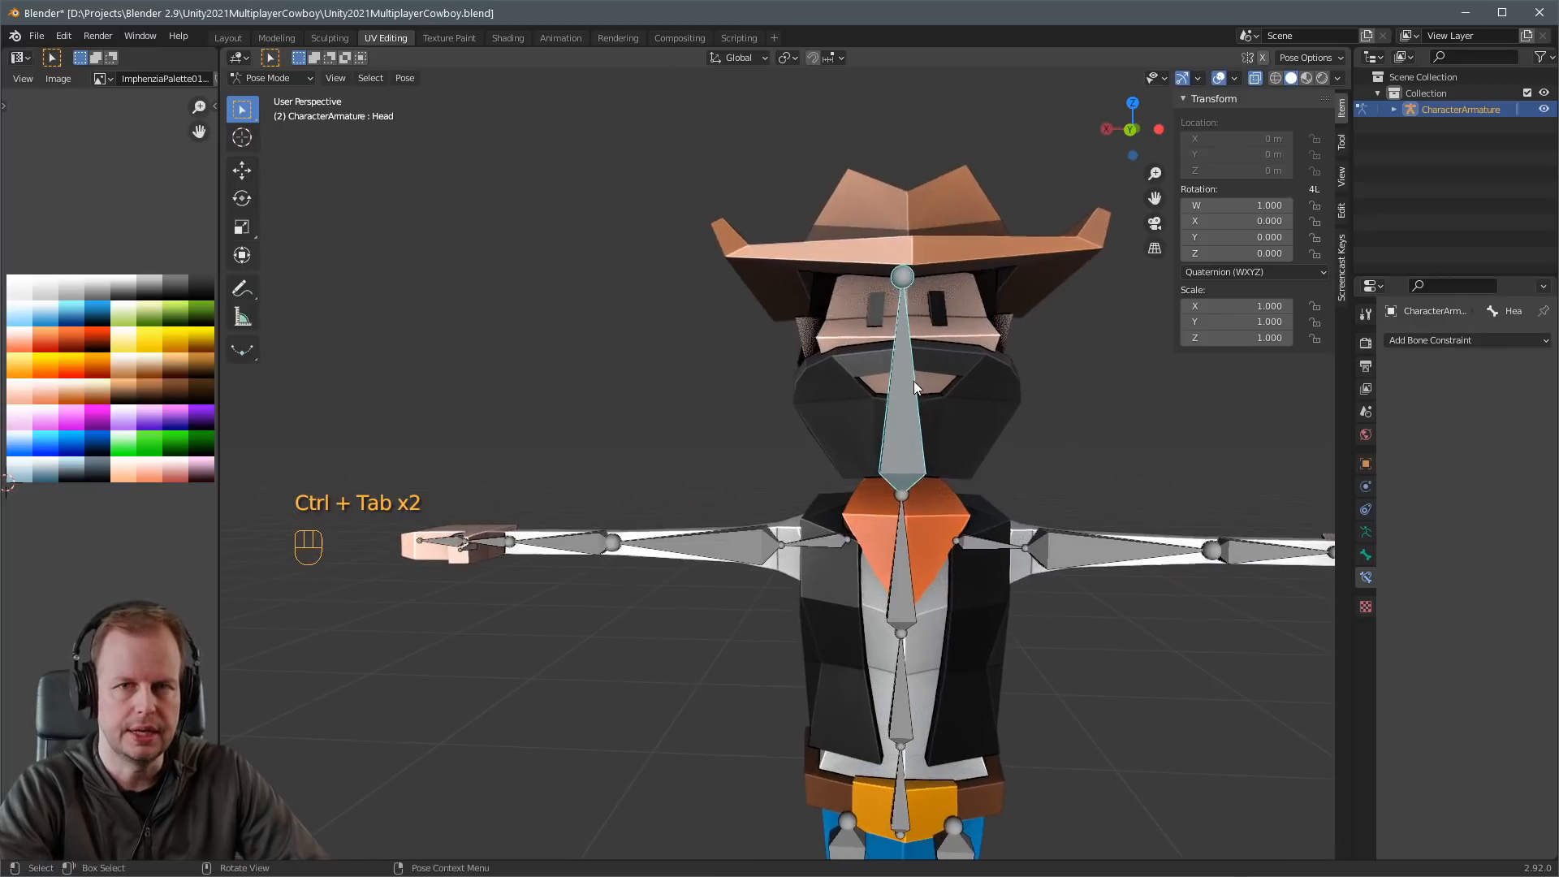
pyautogui.press('r')
pyautogui.rightClick(1051, 471)
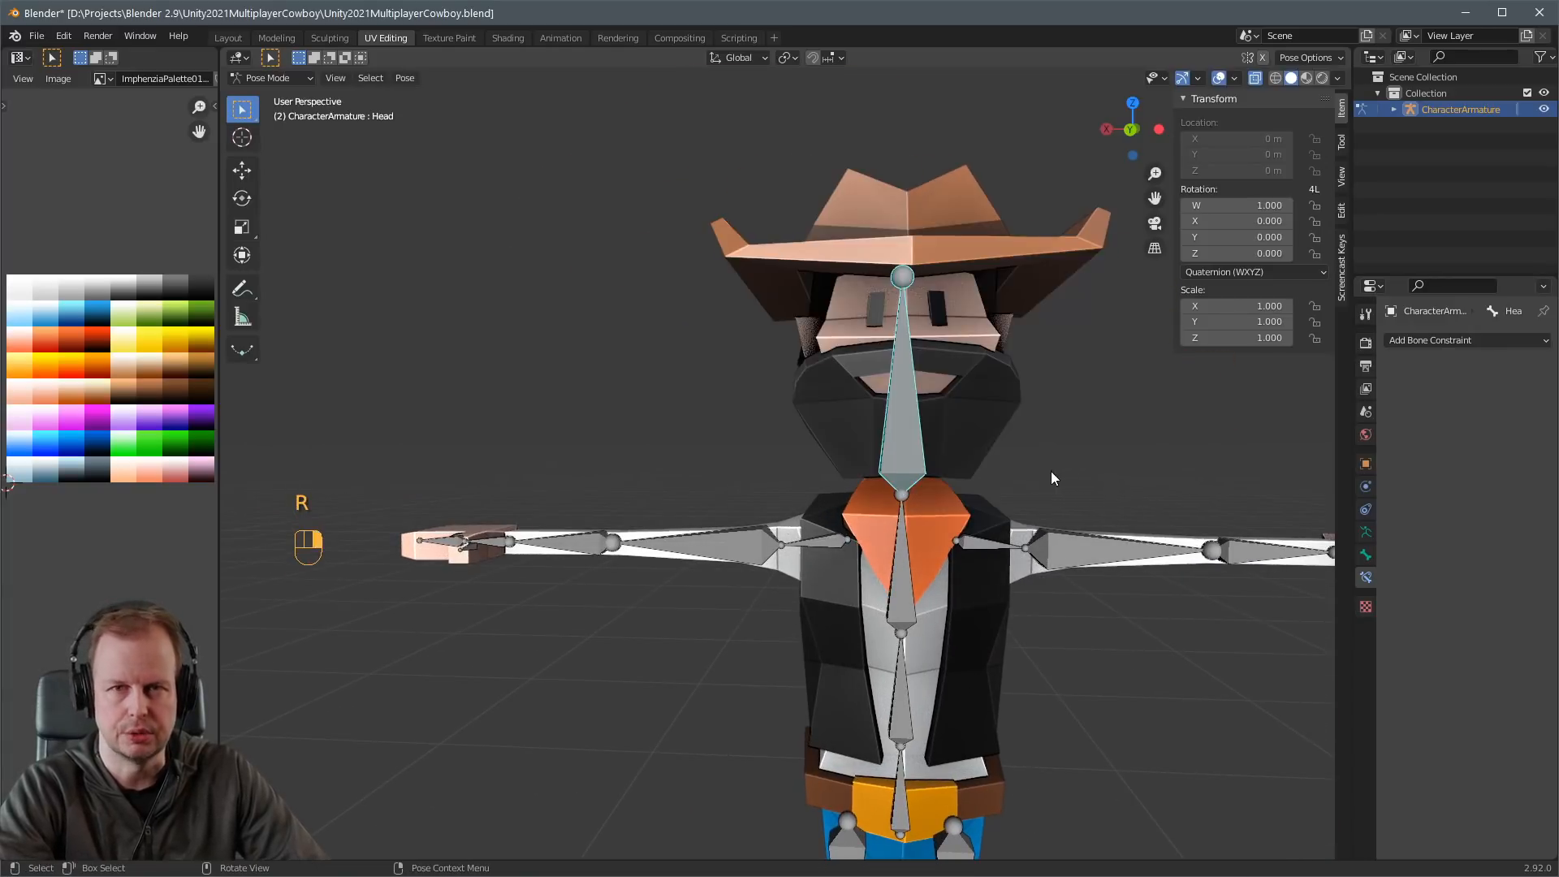
pyautogui.scroll(-2, 1051, 471)
pyautogui.press('r')
pyautogui.rightClick(1015, 446)
# Test-rotate the Spine2 bone from two viewing angles to examine how the neckerchief follows, cancelling each rotation.
pyautogui.click(874, 534)
pyautogui.press('r')
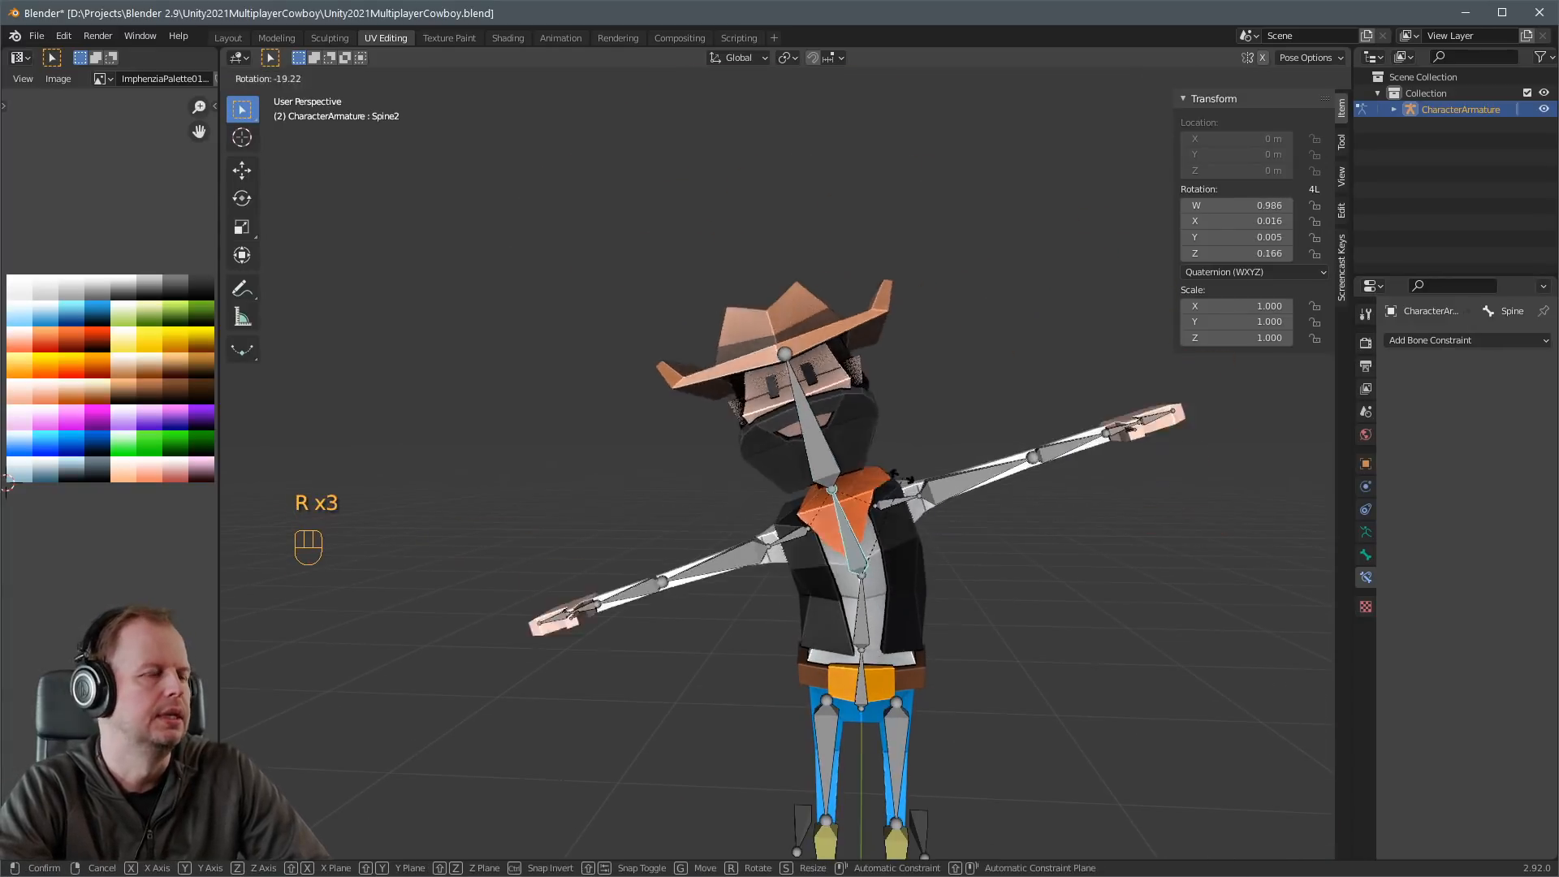
pyautogui.rightClick(903, 465)
pyautogui.moveTo(903, 465); pyautogui.dragTo(862, 431, button='middle')
pyautogui.press('r')
pyautogui.rightClick(824, 434)
# Return to editing the Cowboy mesh in edge select mode and clear the current selection.
pyautogui.scroll(5, 862, 431)
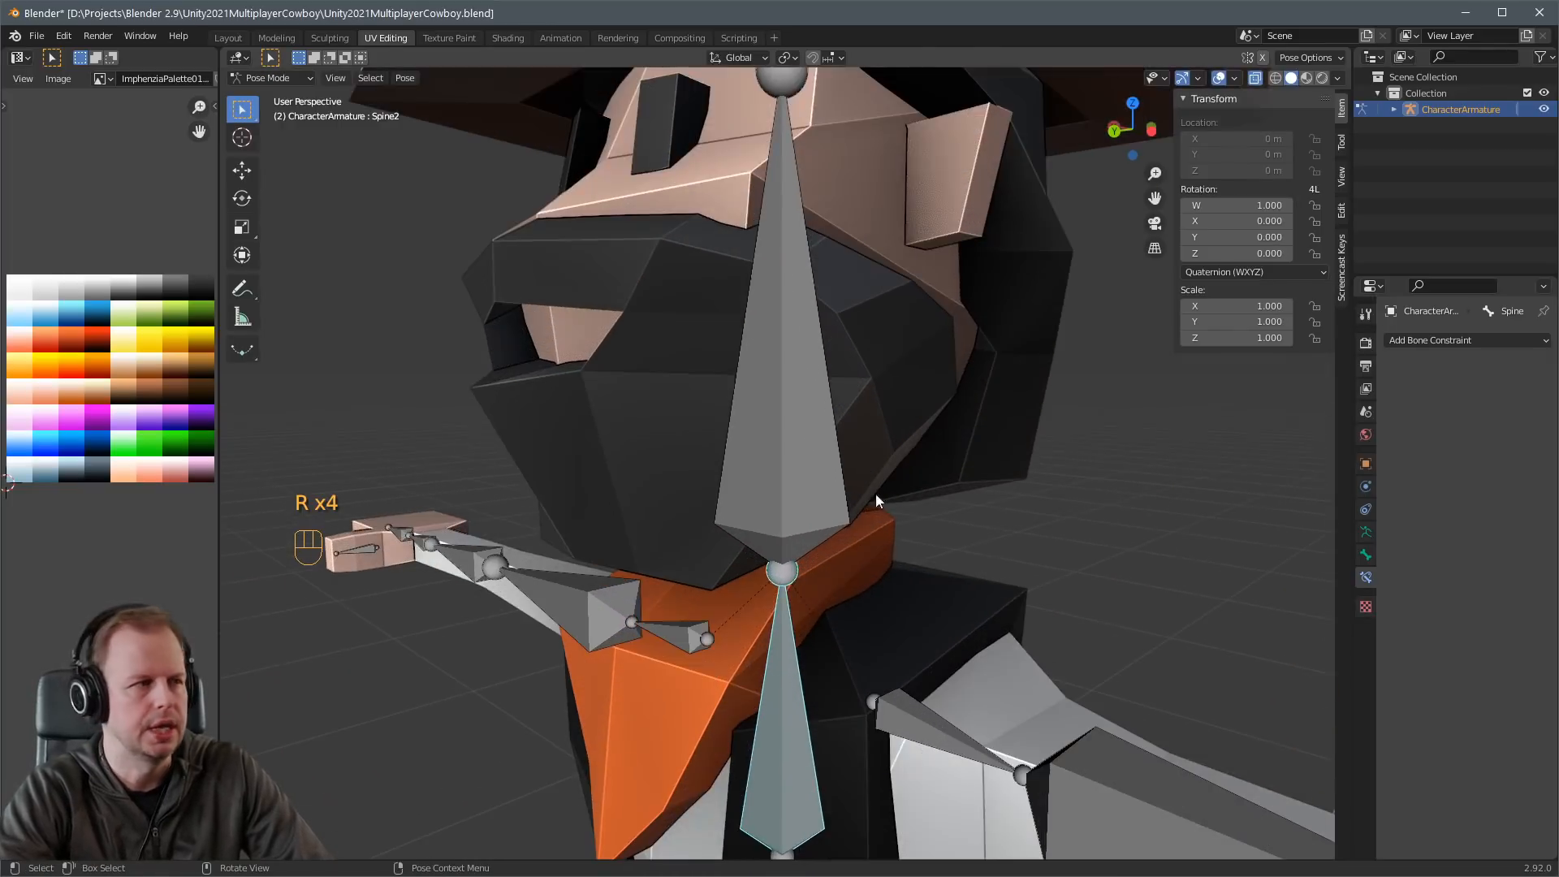
pyautogui.scroll(-1, 875, 494)
pyautogui.hotkey('ctrl', 'Tab')
pyautogui.click(872, 481)
pyautogui.press('Tab')
pyautogui.press('2')
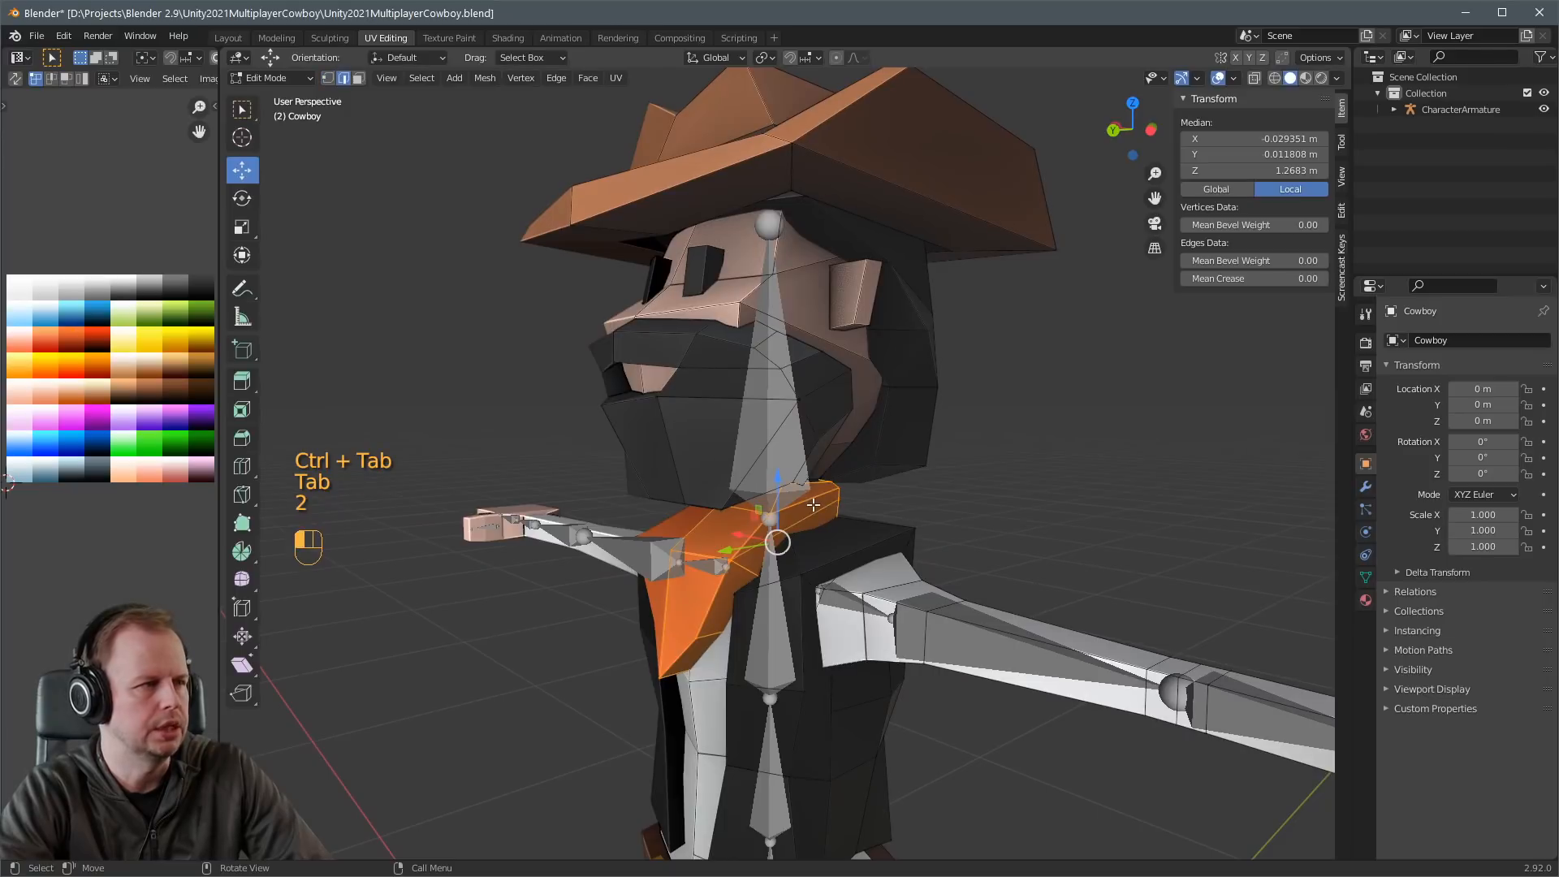
pyautogui.moveTo(807, 498); pyautogui.dragTo(832, 474, button='middle')
pyautogui.press('2')
pyautogui.press('a')
pyautogui.press('a')
pyautogui.press('a')
# Select the edge loop around the neckerchief's upper edge, expand it to the adjacent vertices and turn on X-ray.
pyautogui.scroll(5, 788, 487)
pyautogui.keyDown('alt'); pyautogui.keyDown('shift'); pyautogui.click(783, 538); pyautogui.keyUp('shift'); pyautogui.keyUp('alt')
pyautogui.hotkey('alt', 'z')
pyautogui.hotkey('alt', 'z')
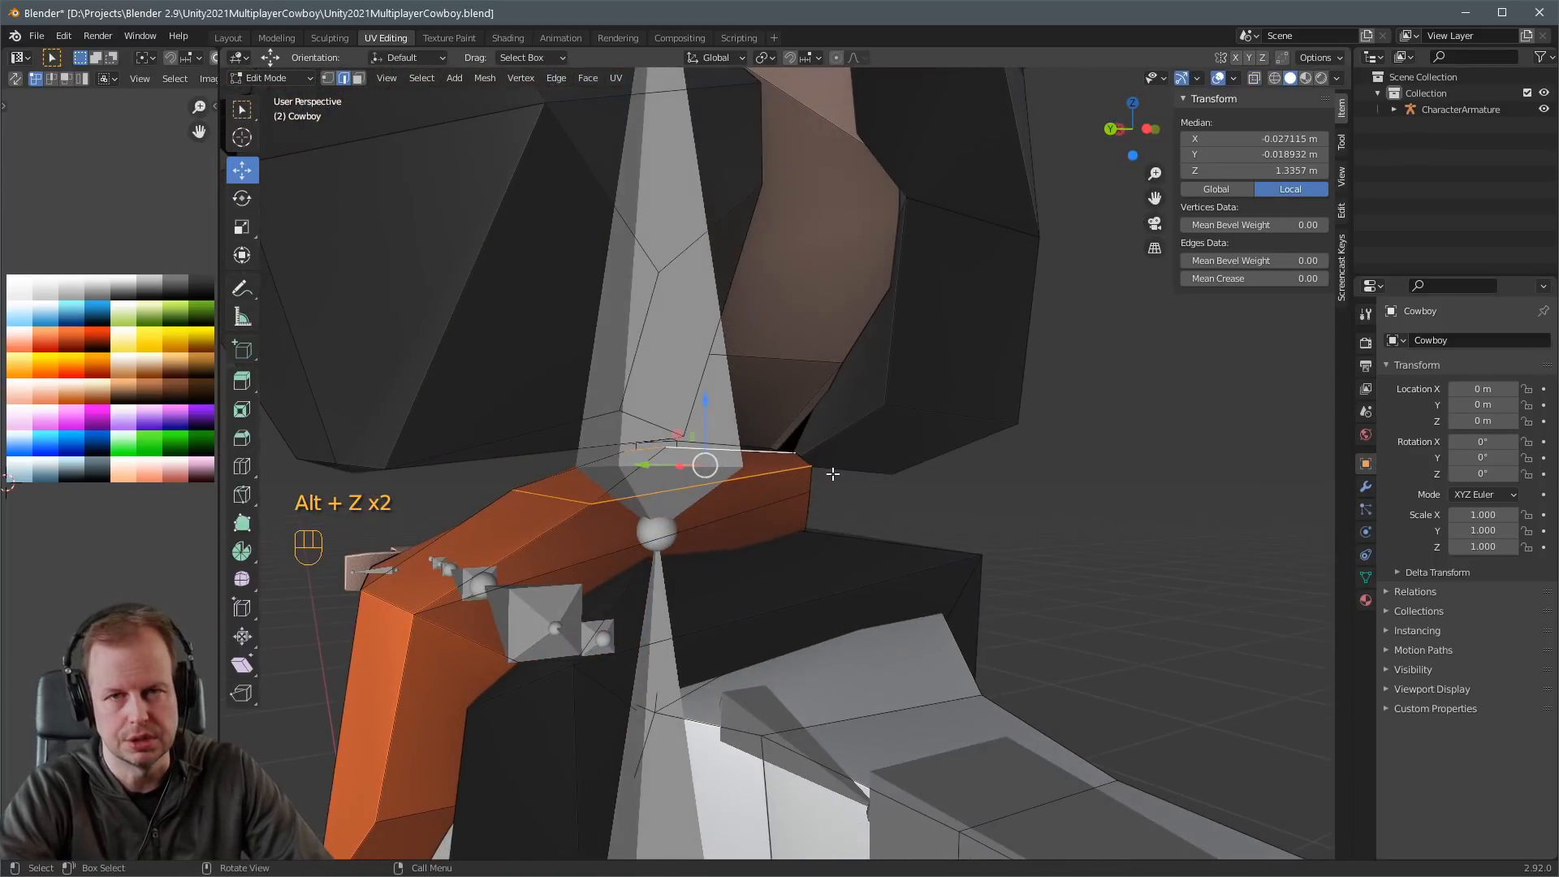
pyautogui.press('ctrl+KP_Add')
pyautogui.press('ctrl+KP_Add')
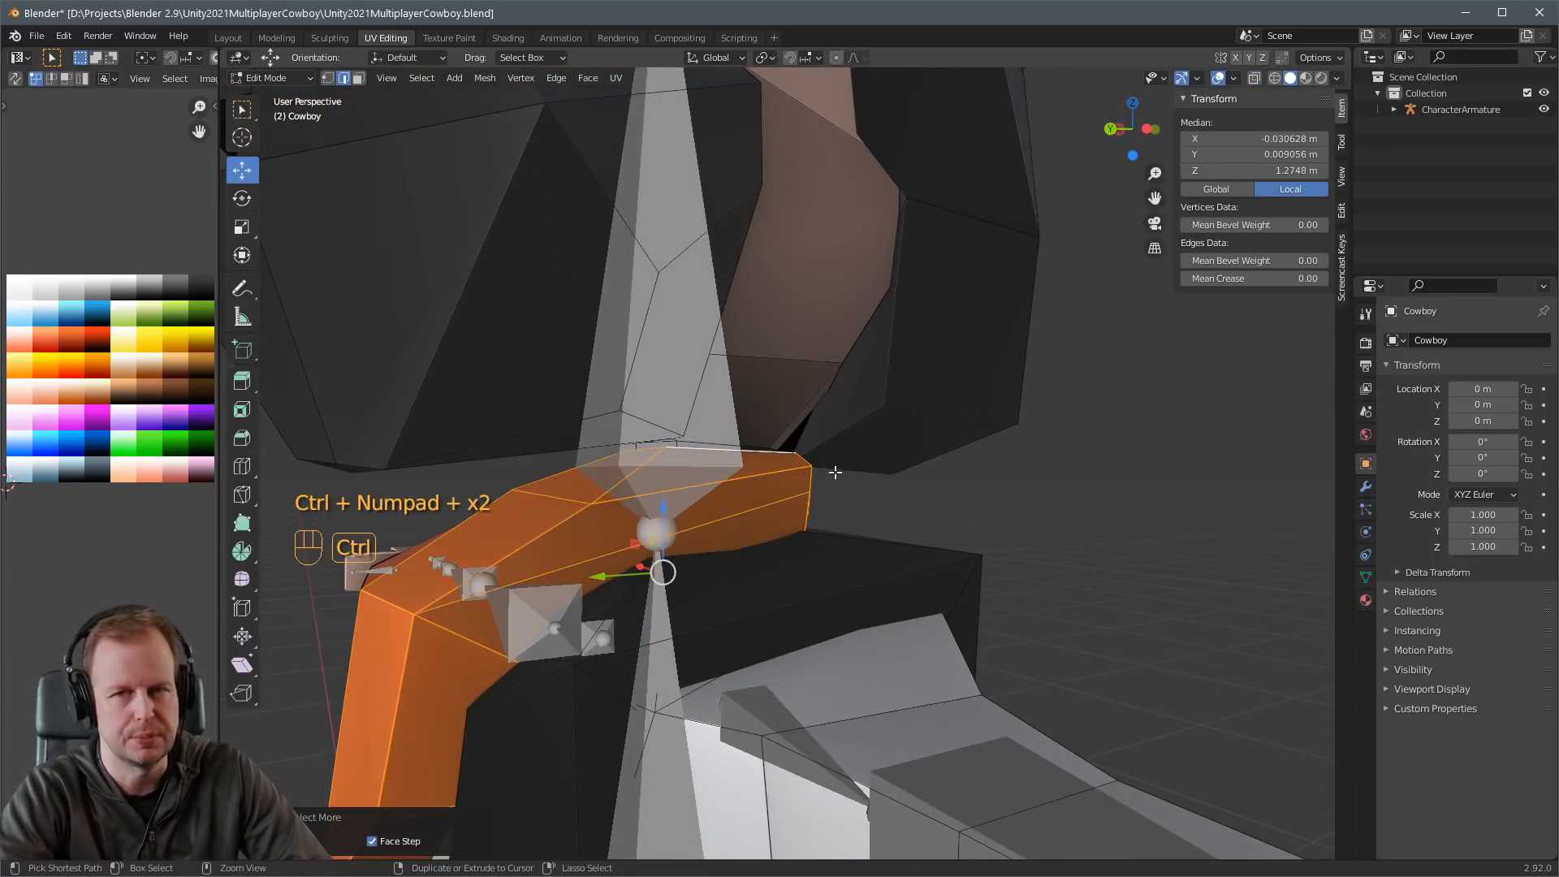
pyautogui.scroll(-7, 834, 472)
pyautogui.moveTo(763, 441); pyautogui.dragTo(816, 496, button='middle')
pyautogui.scroll(2, 784, 448)
pyautogui.press('ctrl+KP_Subtract')
pyautogui.hotkey('alt', 'z')
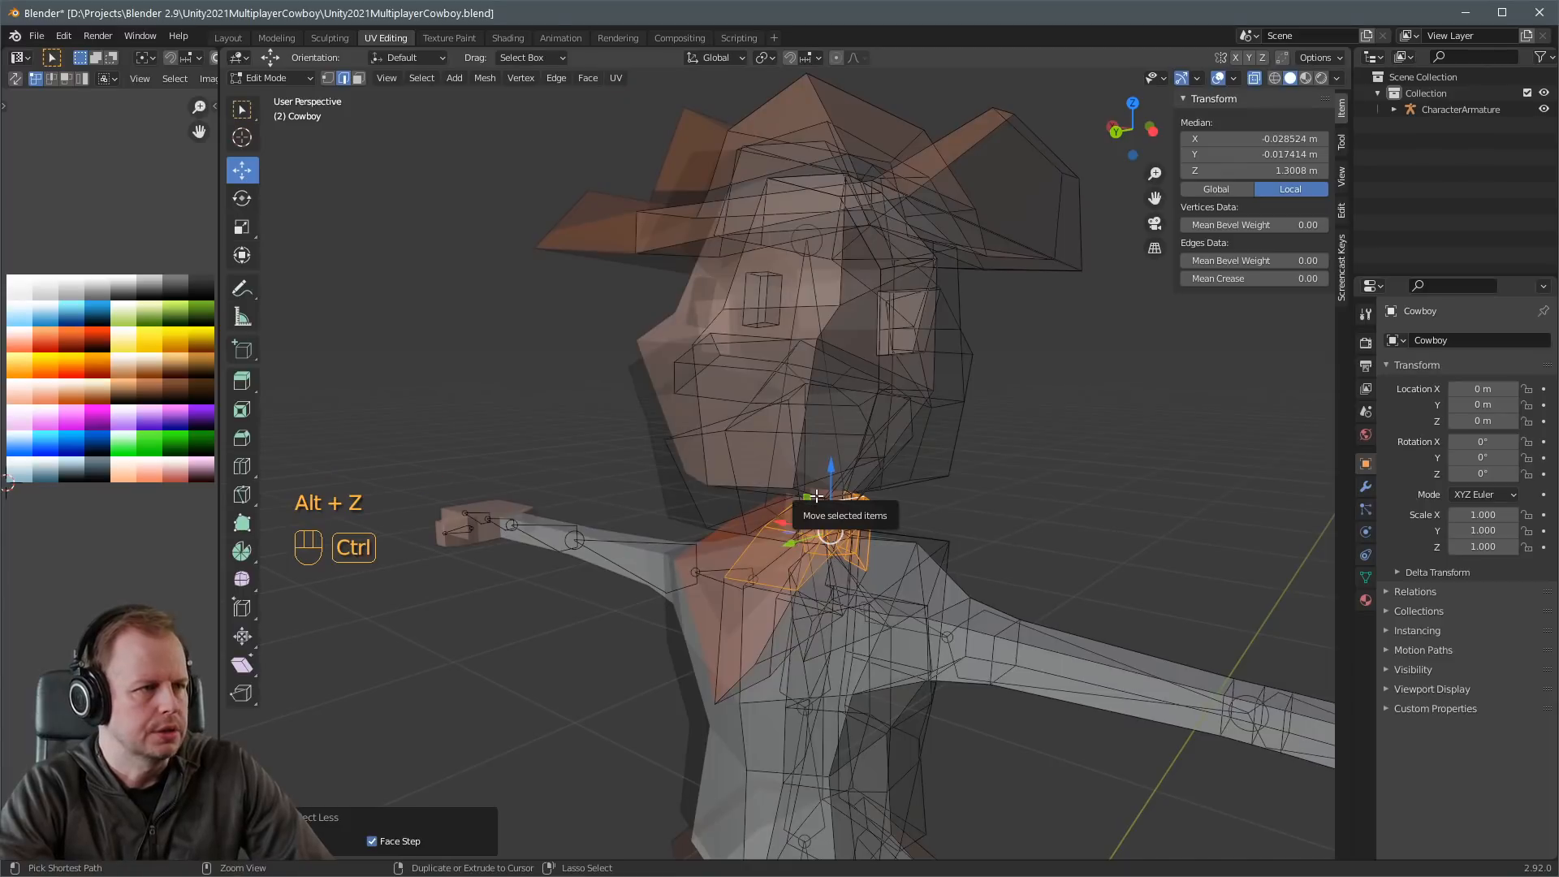
# Remove the selected upper neckerchief vertices from all vertex groups and assign them to Spine1 as the active group.
pyautogui.hotkey('ctrl', 'g')
pyautogui.click(812, 511)
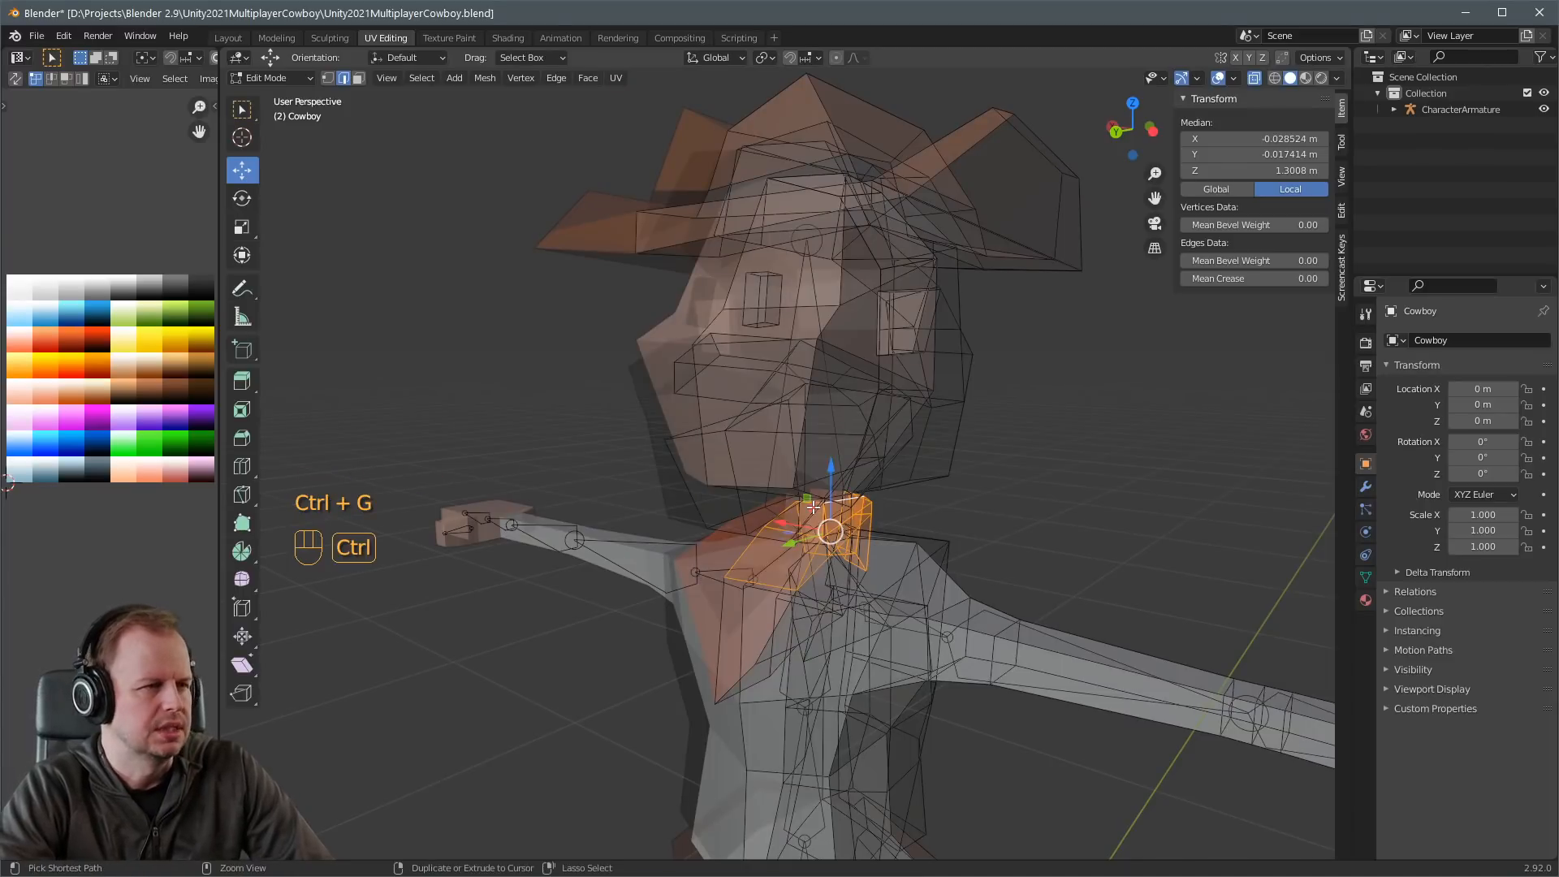
pyautogui.hotkey('ctrl', 'g')
pyautogui.moveTo(804, 533)
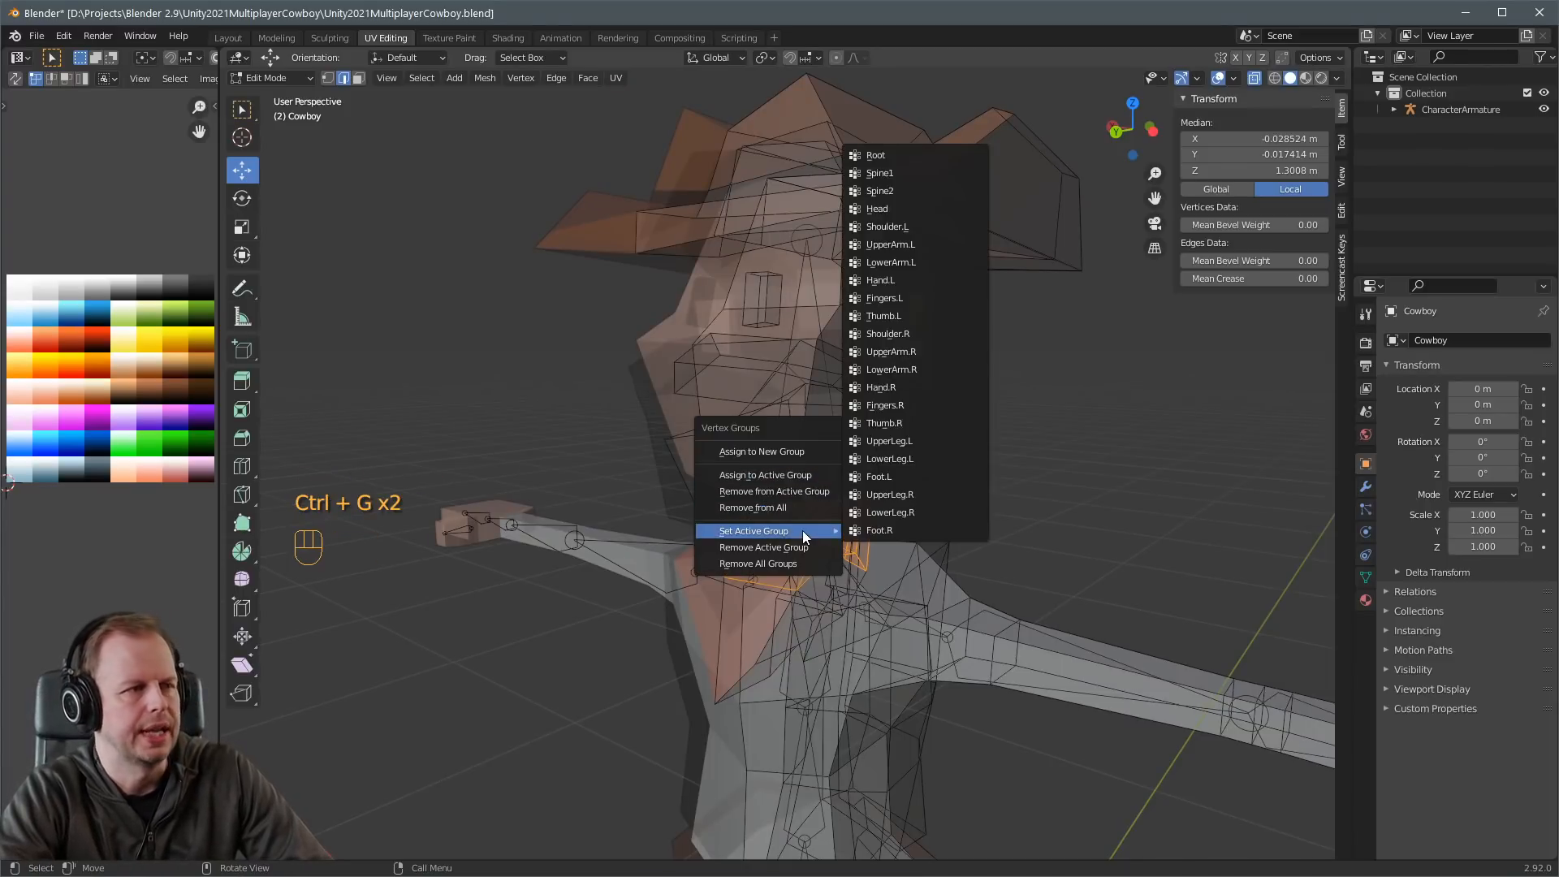
pyautogui.click(908, 174)
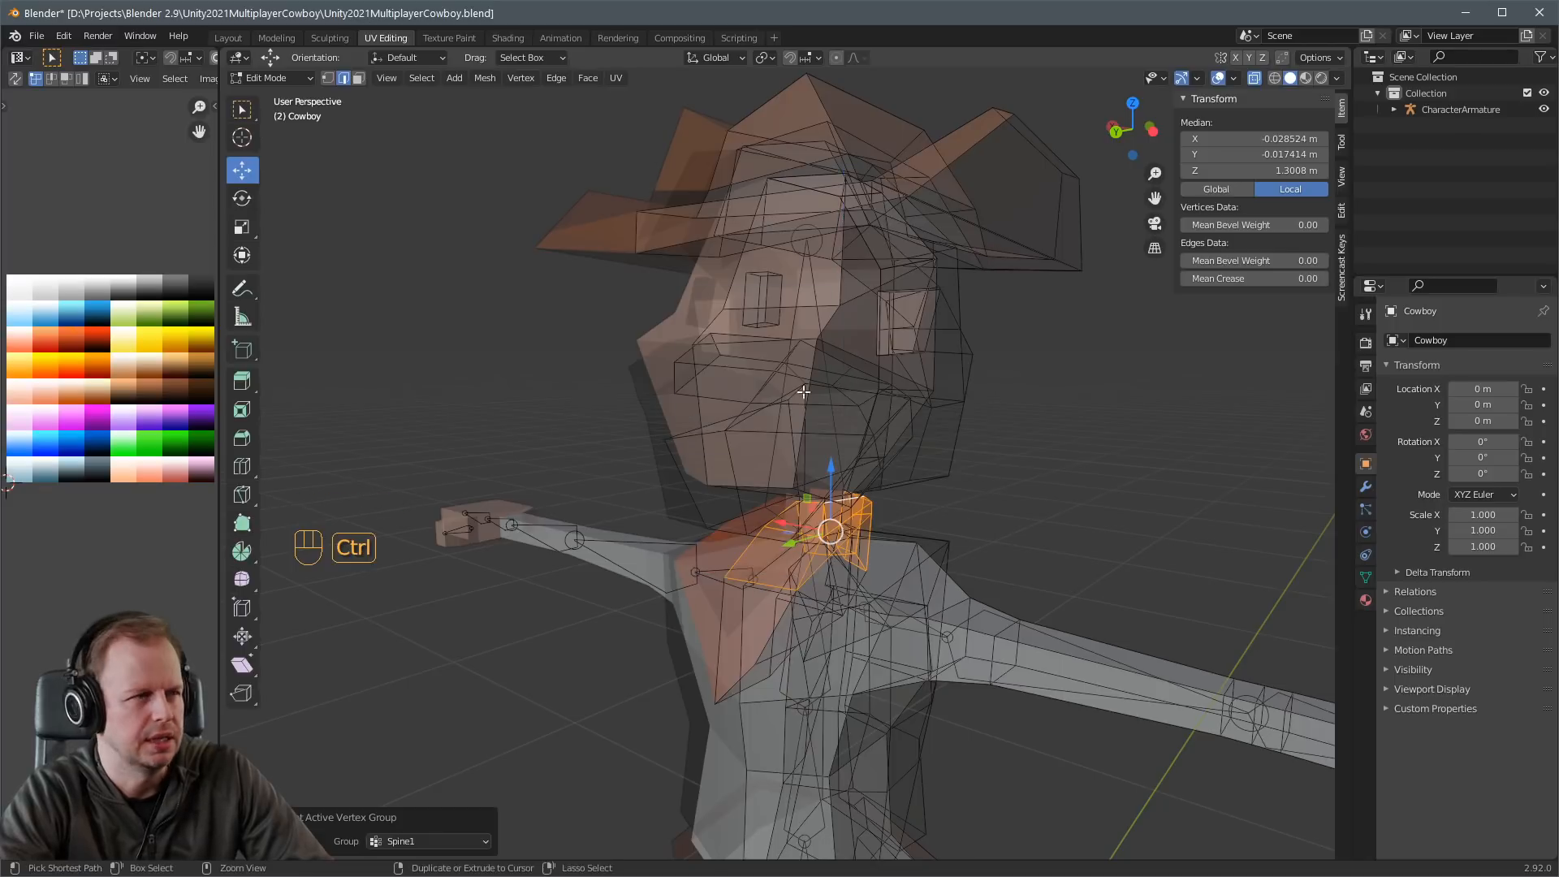
pyautogui.hotkey('ctrl', 'g')
pyautogui.click(792, 346)
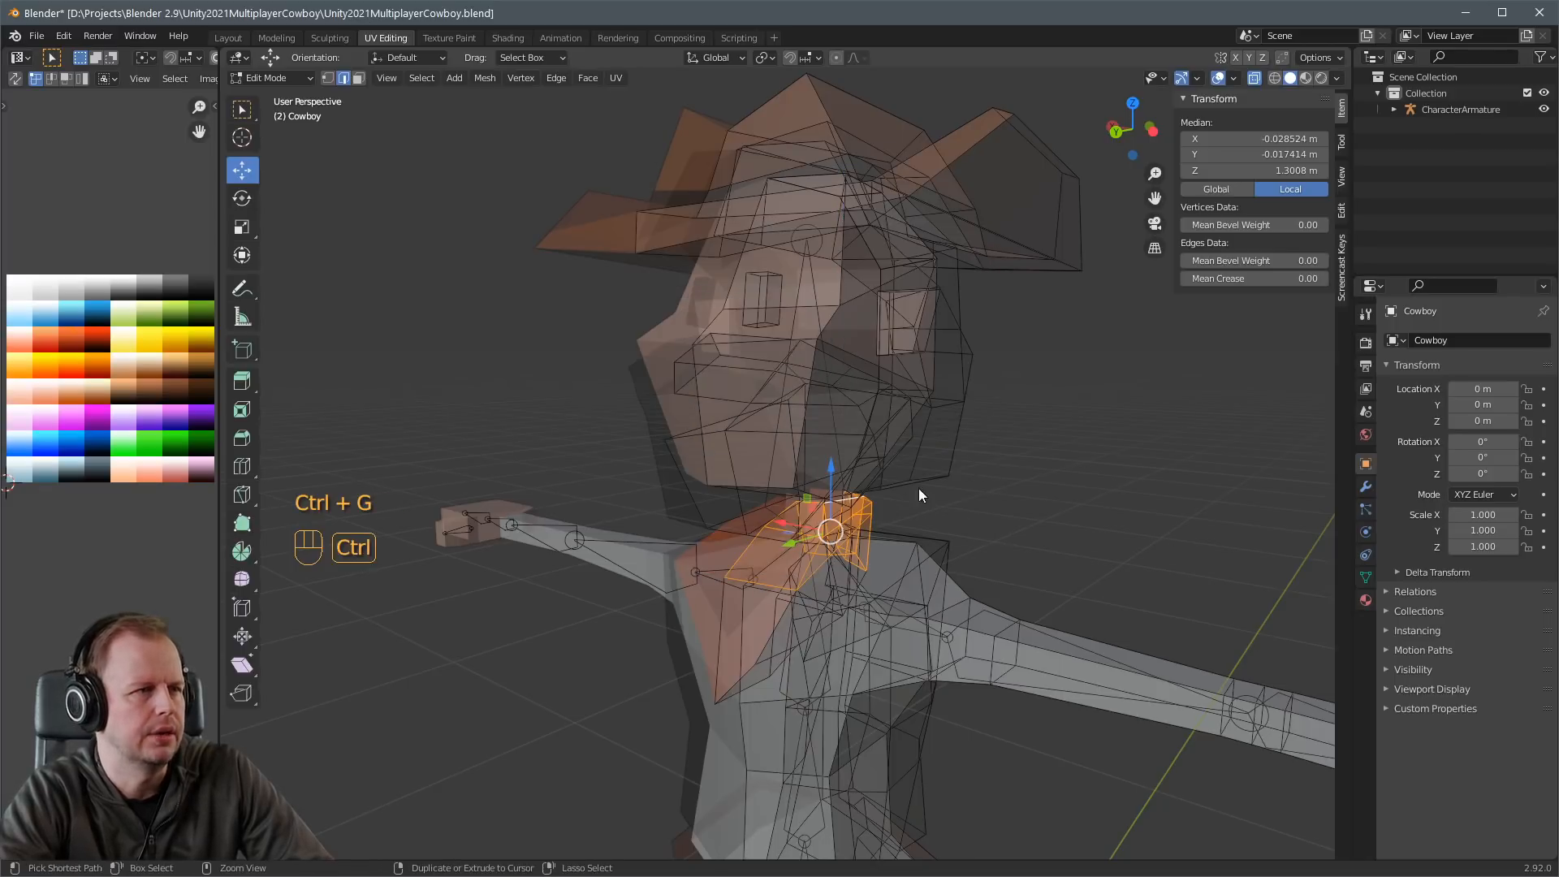
# Exit mesh editing, turn off X-ray and return to Pose Mode with CharacterArmature's Head bone selected.
pyautogui.hotkey('ctrl', 'Tab')
pyautogui.click(791, 476)
pyautogui.hotkey('alt', 'z')
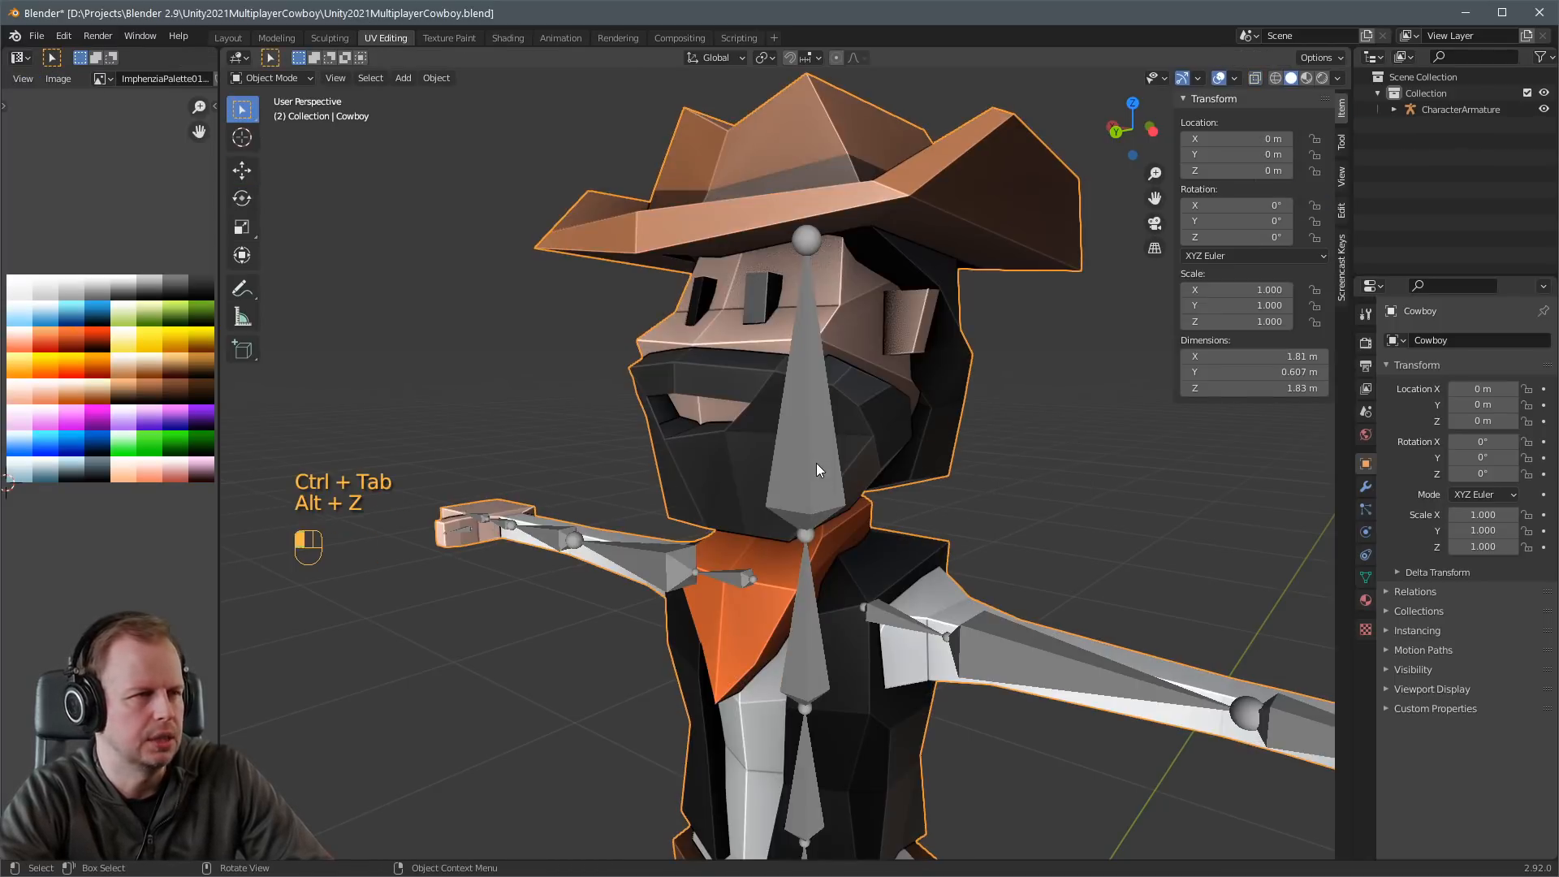
pyautogui.click(816, 462)
pyautogui.hotkey('ctrl', 'Tab')
pyautogui.click(815, 460)
# Switch to the orthographic view facing the cowboy's face, test-rotate the Head bone and cancel the rotation.
pyautogui.press('KP_1')
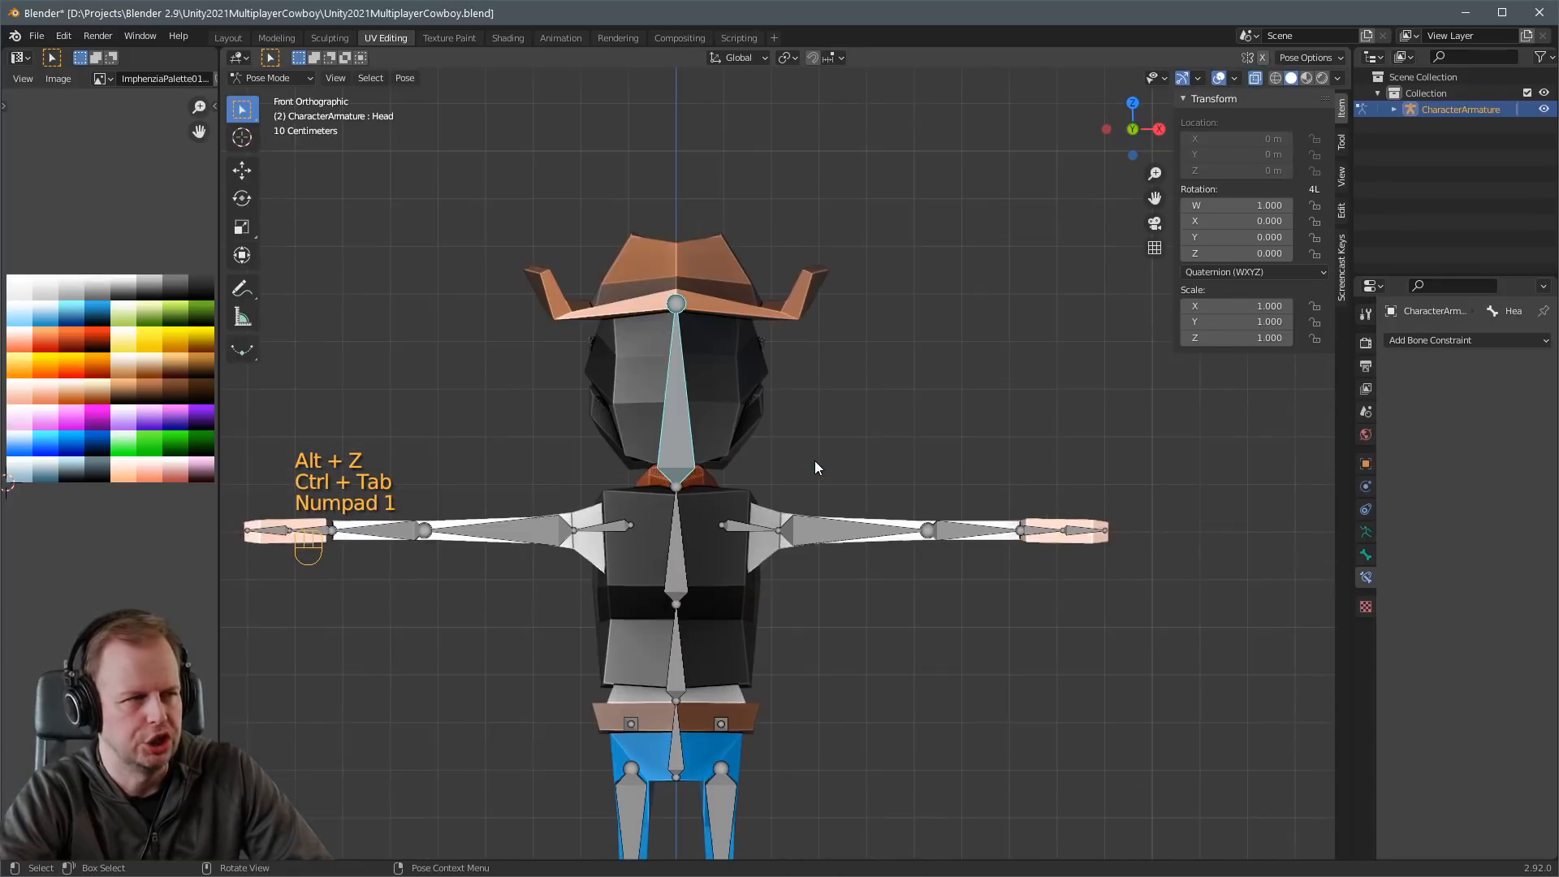
pyautogui.press('KP_3')
pyautogui.press('ctrl+KP_3')
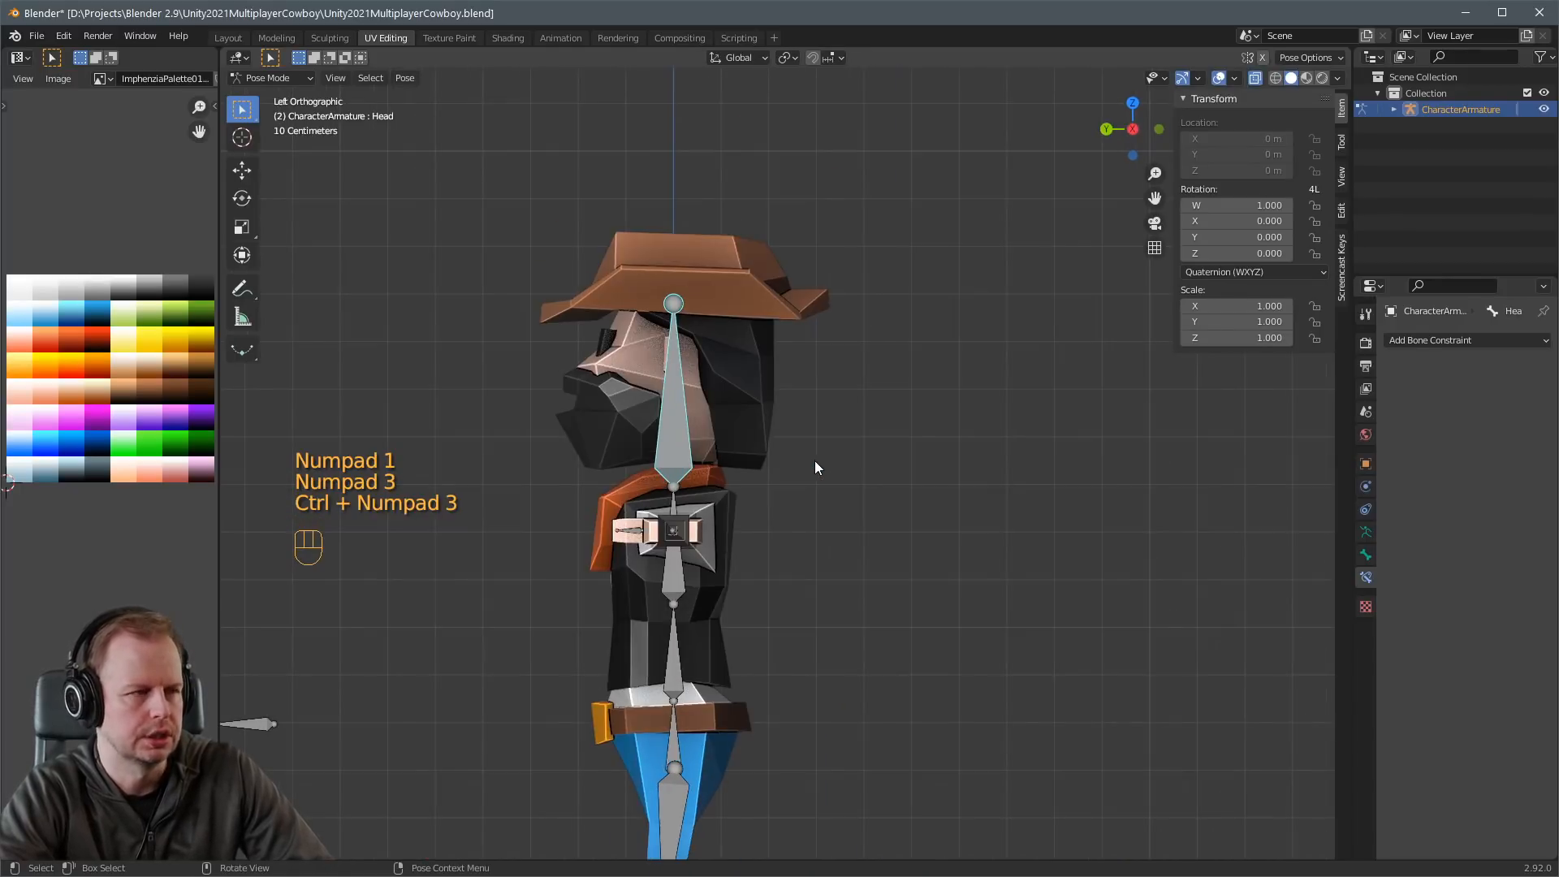
pyautogui.press('KP_1')
pyautogui.press('ctrl+KP_1')
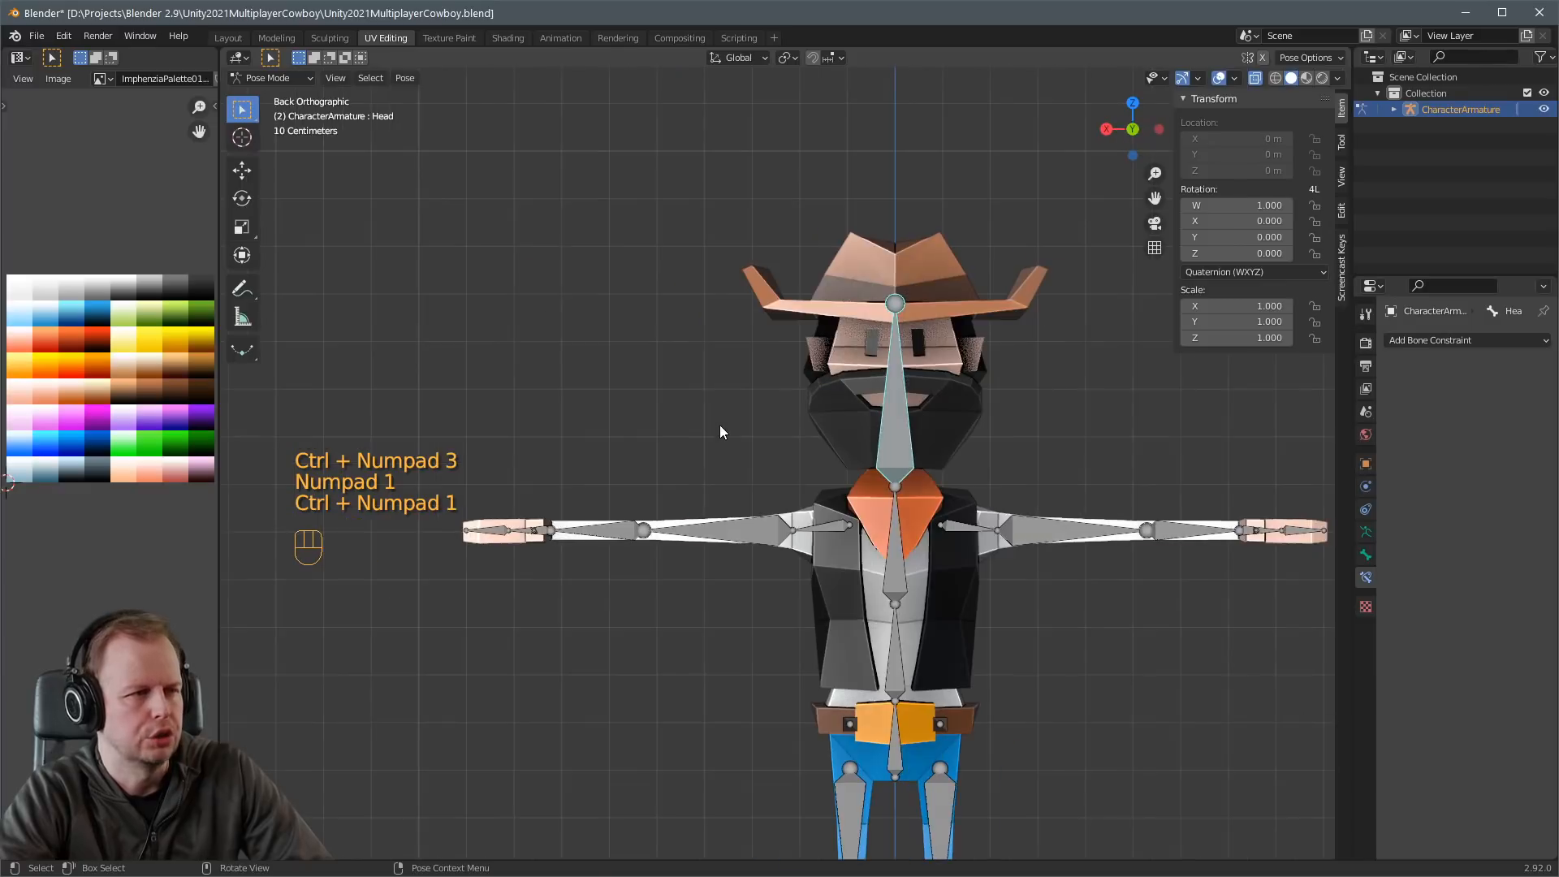
pyautogui.press('r')
pyautogui.rightClick(1061, 510)
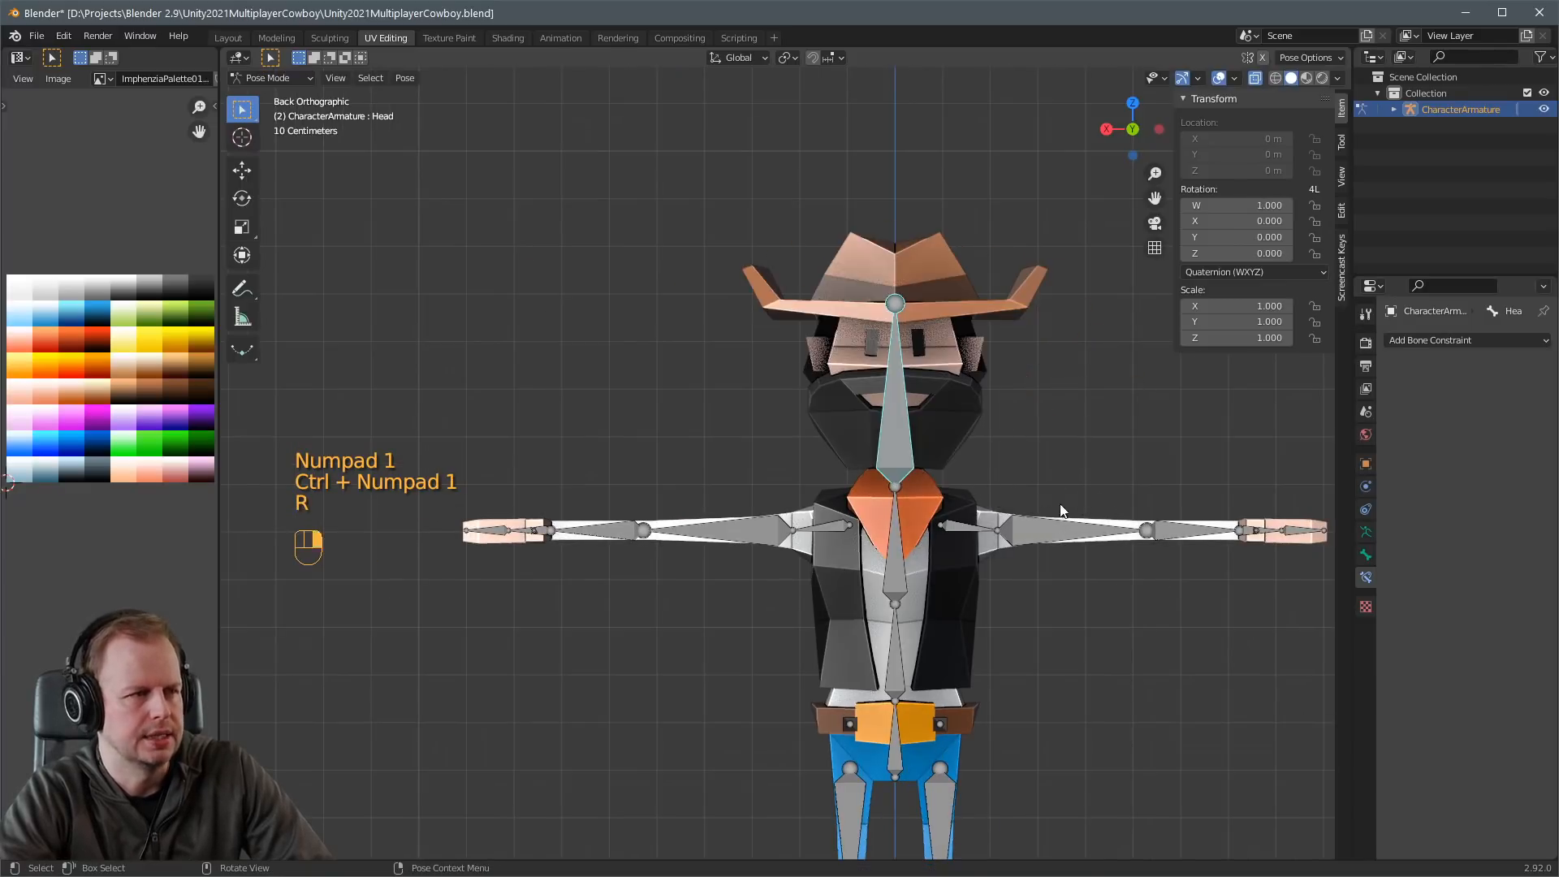
# Select the Spine2 bone, test-rotate it to examine the neckerchief's deformation, and cancel the rotation.
pyautogui.click(898, 524)
pyautogui.press('r')
pyautogui.press('r')
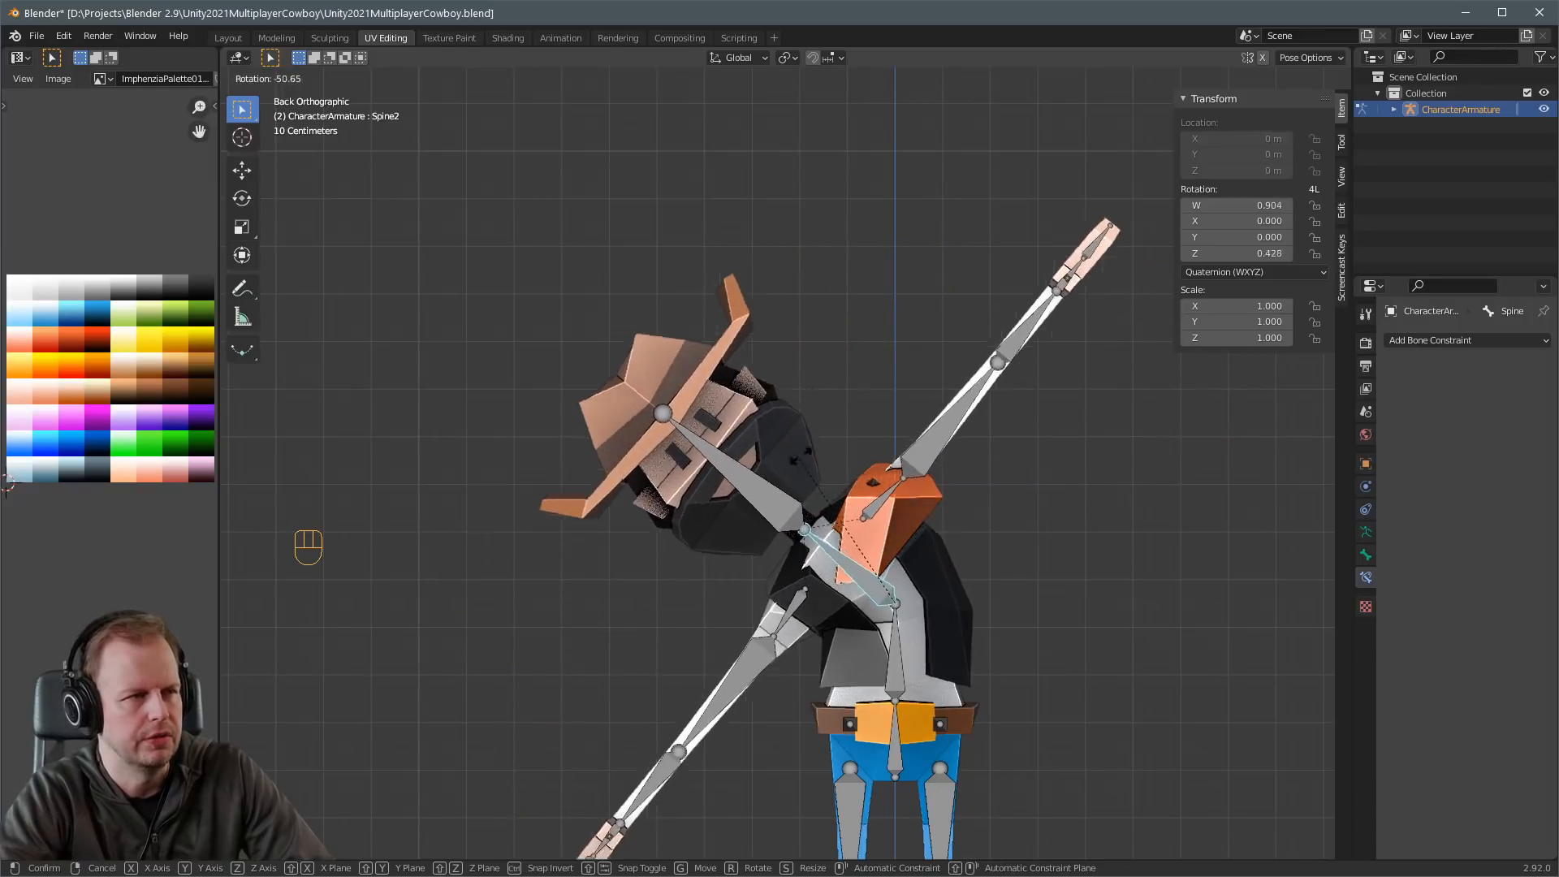
pyautogui.rightClick(937, 477)
# Leave Pose Mode and go back to editing the Cowboy mesh around the neckerchief.
pyautogui.moveTo(938, 477); pyautogui.dragTo(868, 548, button='middle')
pyautogui.scroll(3, 869, 548)
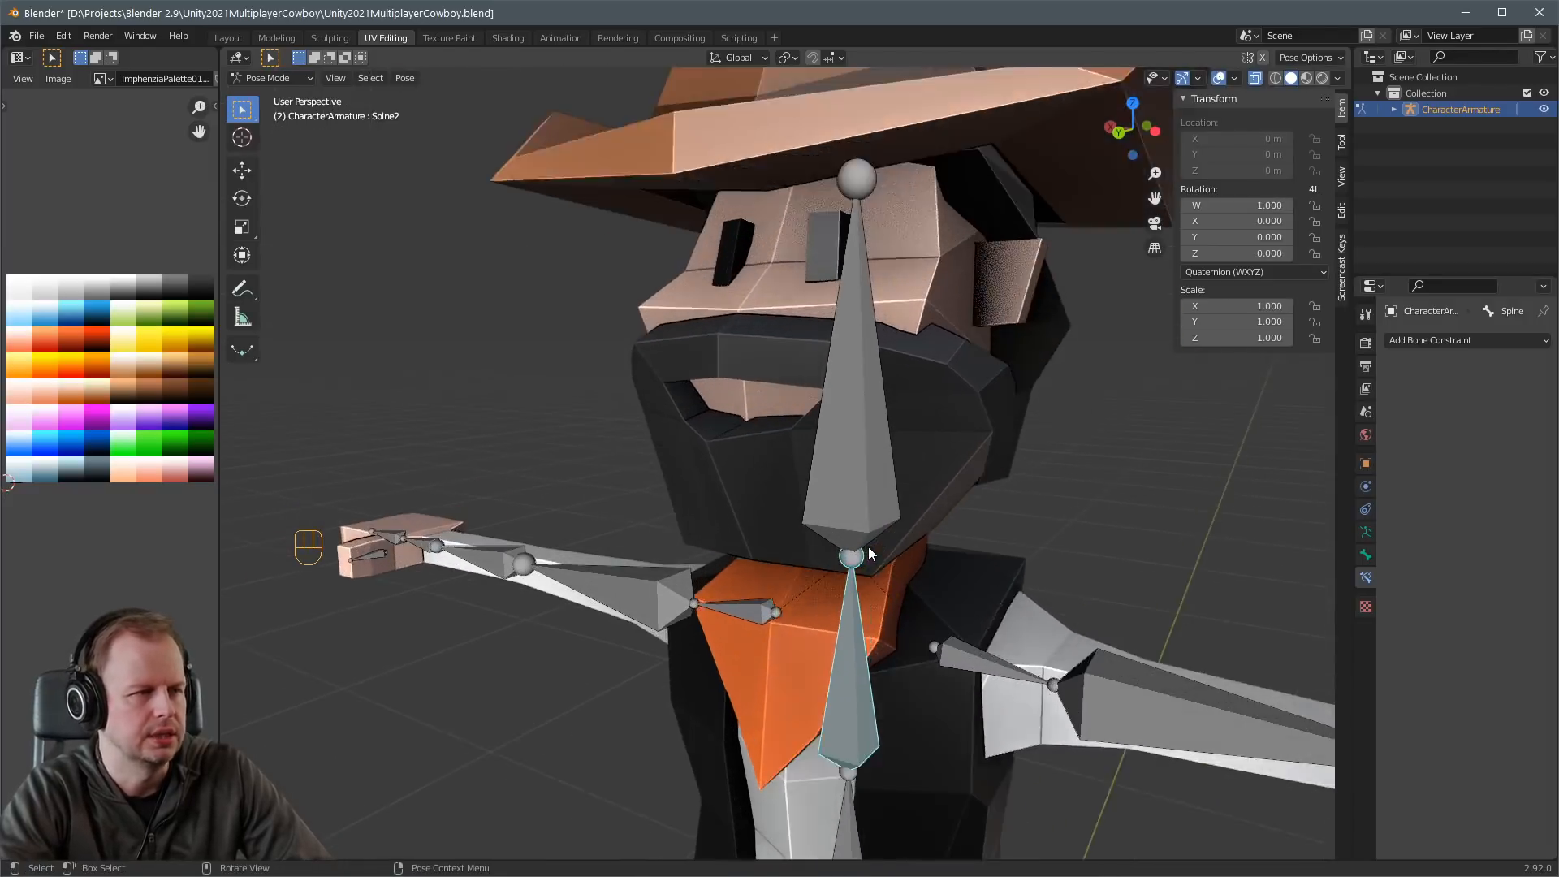
pyautogui.scroll(1, 868, 554)
pyautogui.hotkey('ctrl', 'Tab')
pyautogui.click(927, 631)
pyautogui.press('Tab')
# Select the whole linked neckerchief on the Cowboy mesh and remove its vertices from all vertex groups.
pyautogui.click(929, 664)
pyautogui.scroll(-2, 925, 656)
pyautogui.moveTo(916, 642); pyautogui.dragTo(750, 530, button='middle')
pyautogui.click(750, 530)
pyautogui.press('l')
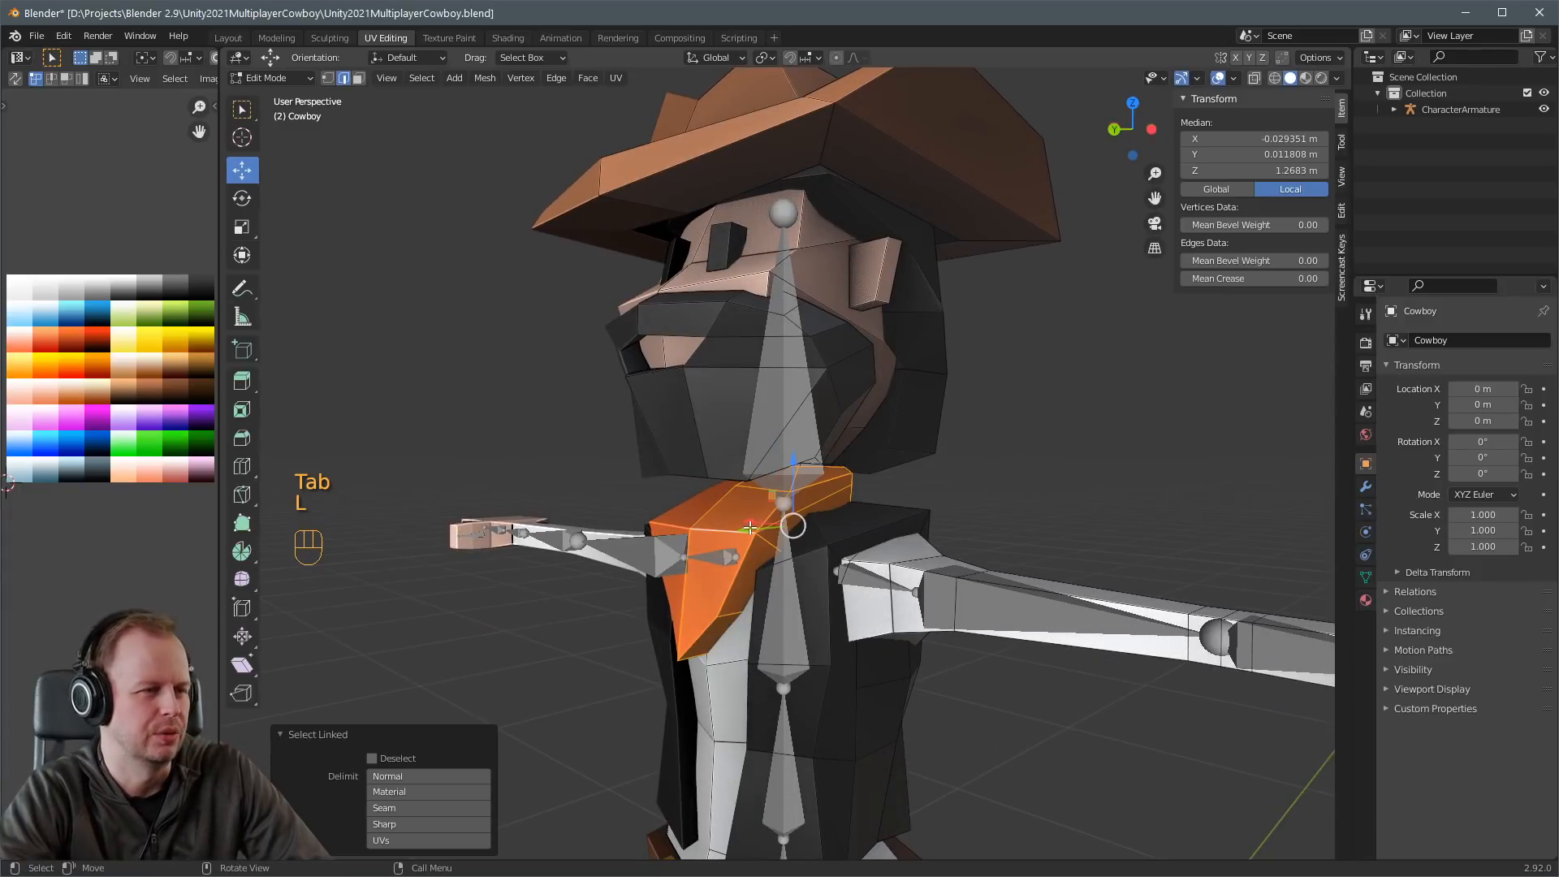
pyautogui.hotkey('ctrl', 'g')
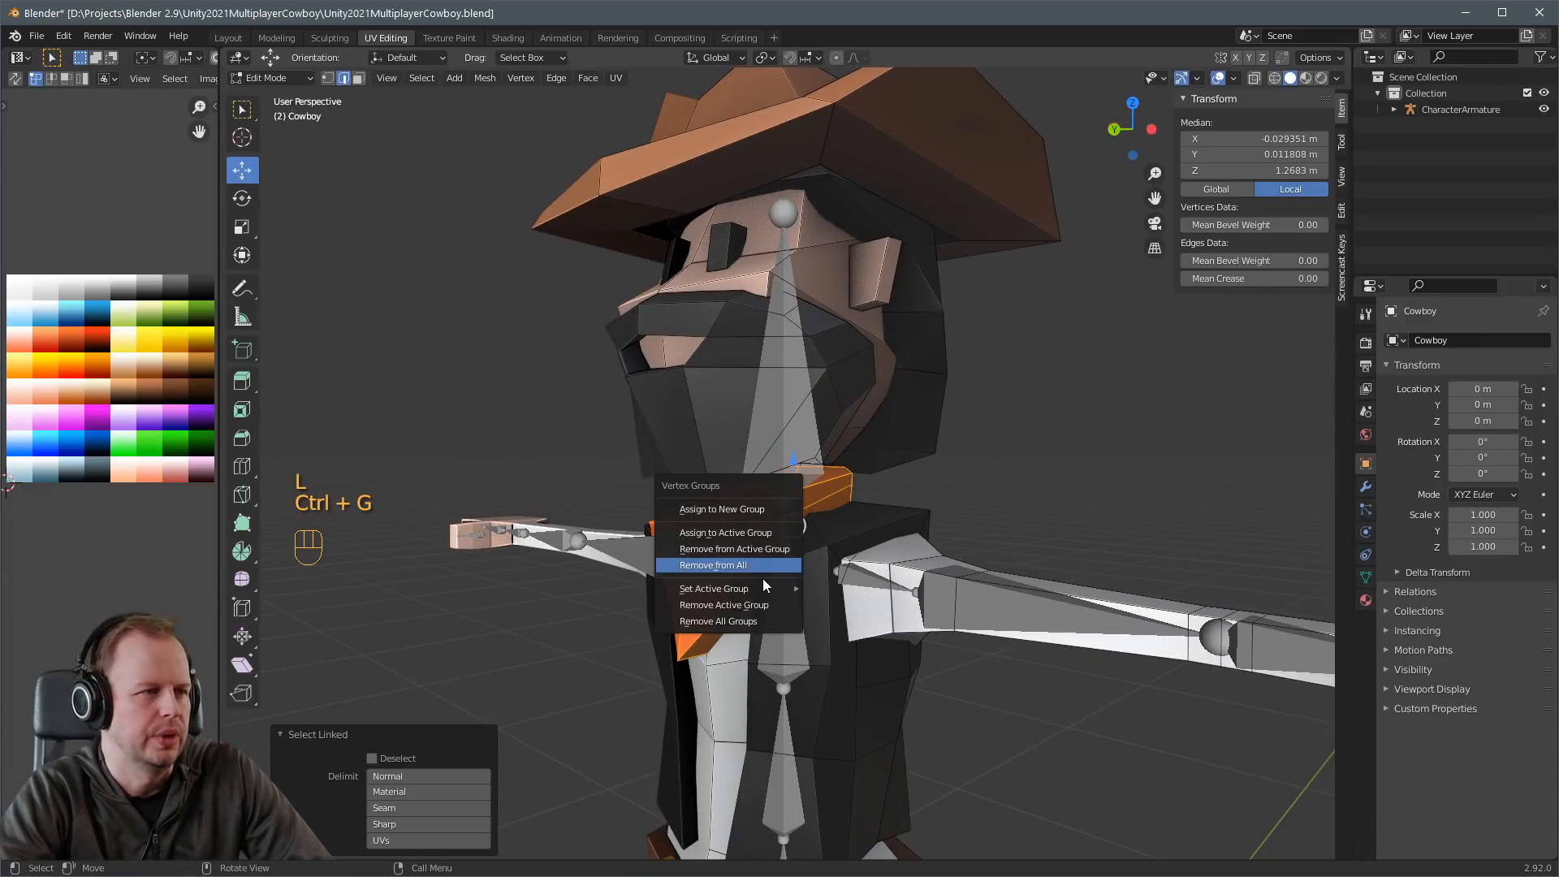
pyautogui.click(760, 568)
# Make Spine2 the active vertex group and assign the selected neckerchief vertices to it.
pyautogui.hotkey('ctrl', 'g')
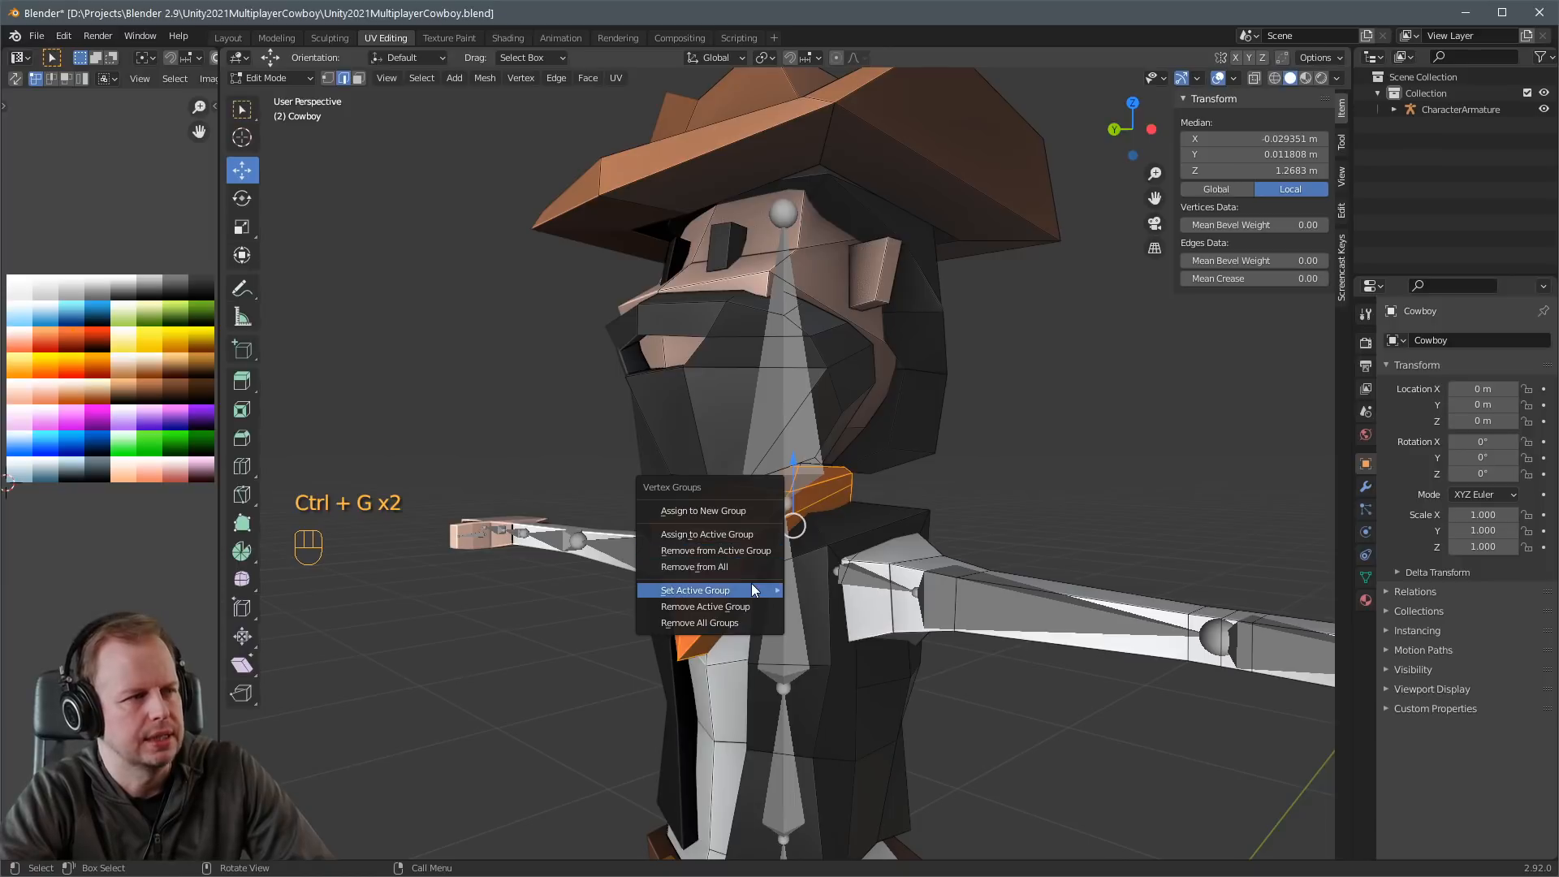
pyautogui.moveTo(752, 583)
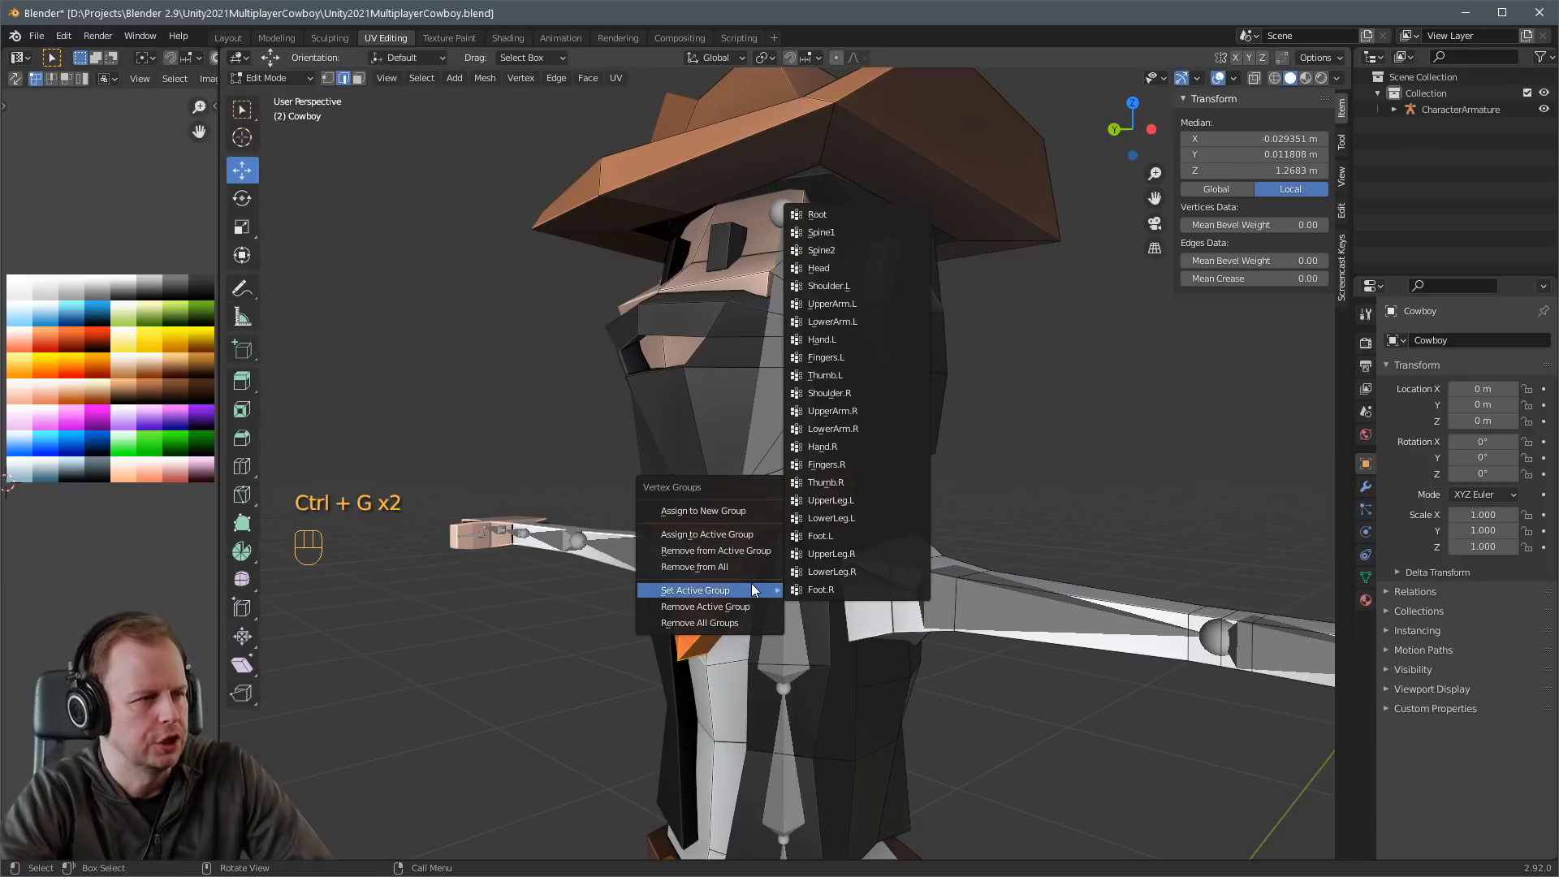
pyautogui.click(841, 248)
pyautogui.hotkey('ctrl', 'g')
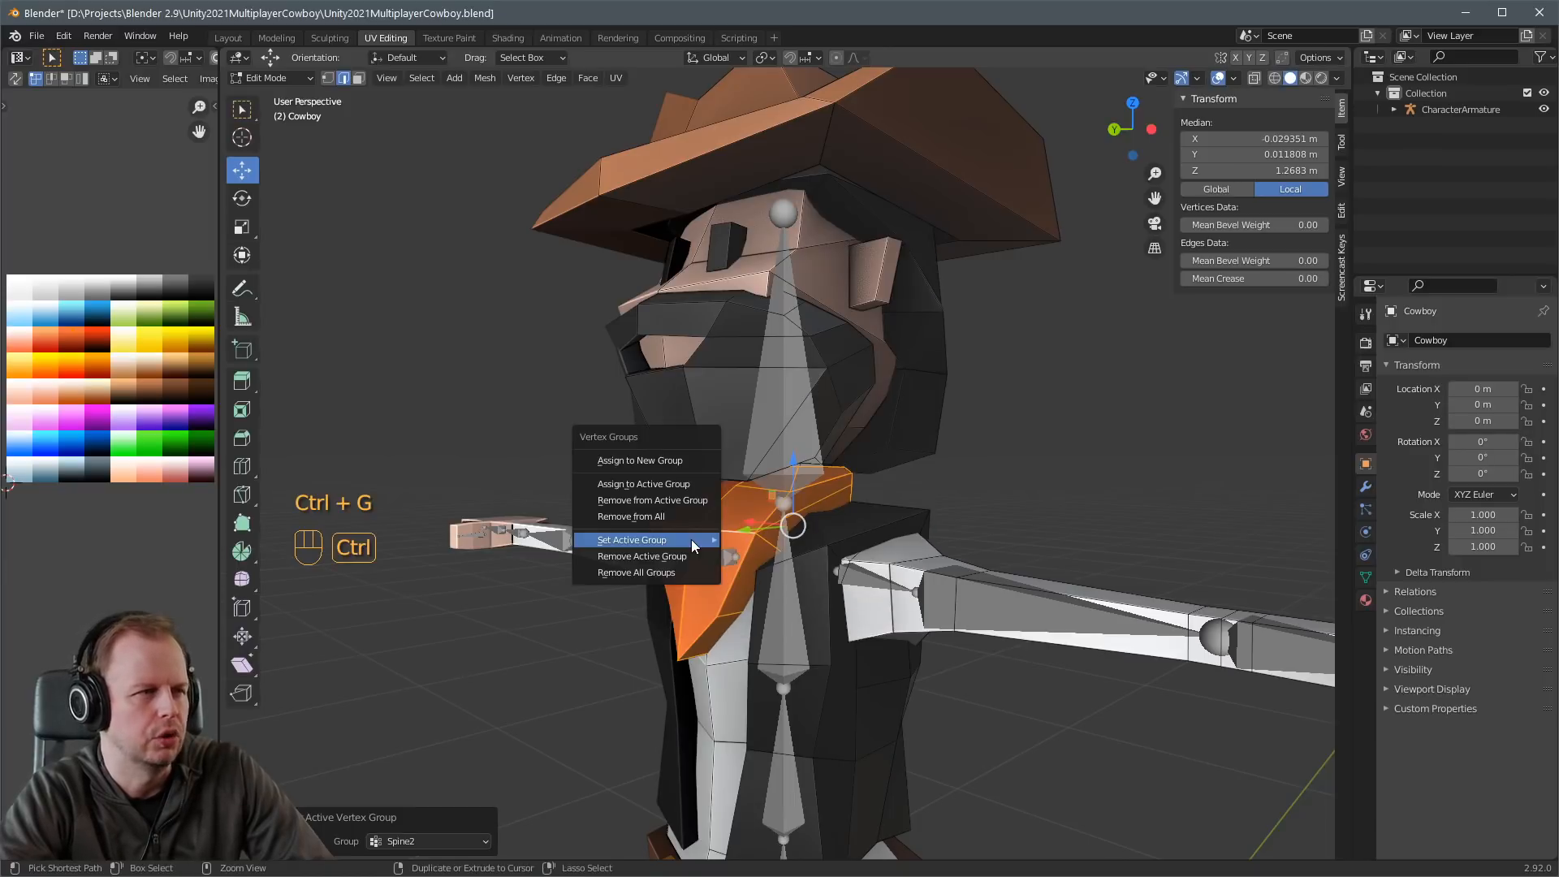
pyautogui.click(682, 483)
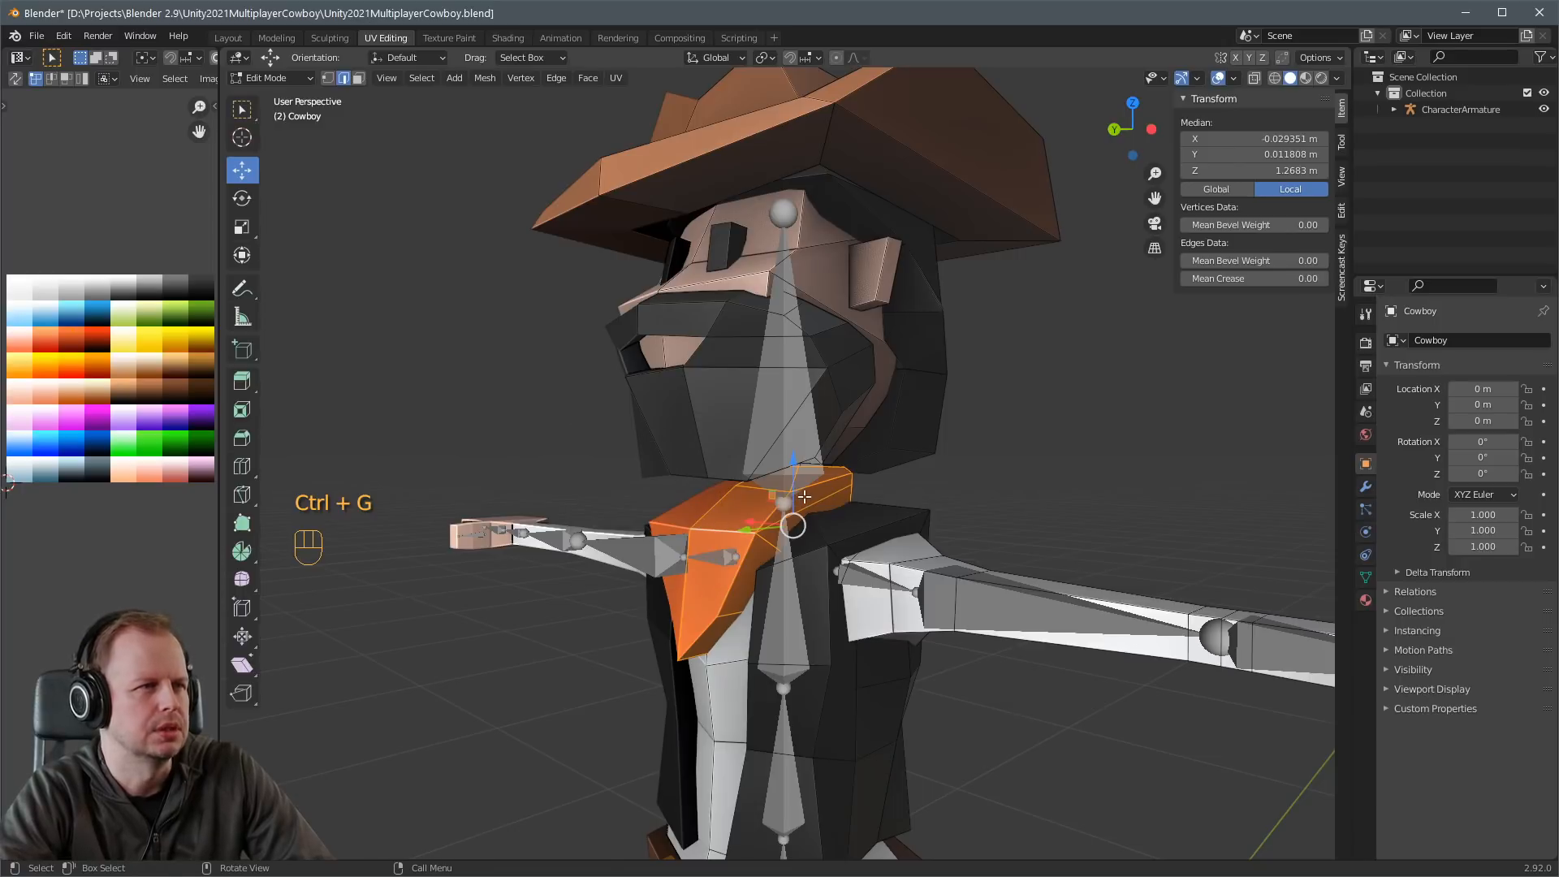
# Leave mesh editing, select CharacterArmature and return it to Pose Mode.
pyautogui.hotkey('ctrl', 'Tab')
pyautogui.click(699, 498)
pyautogui.scroll(-4, 804, 536)
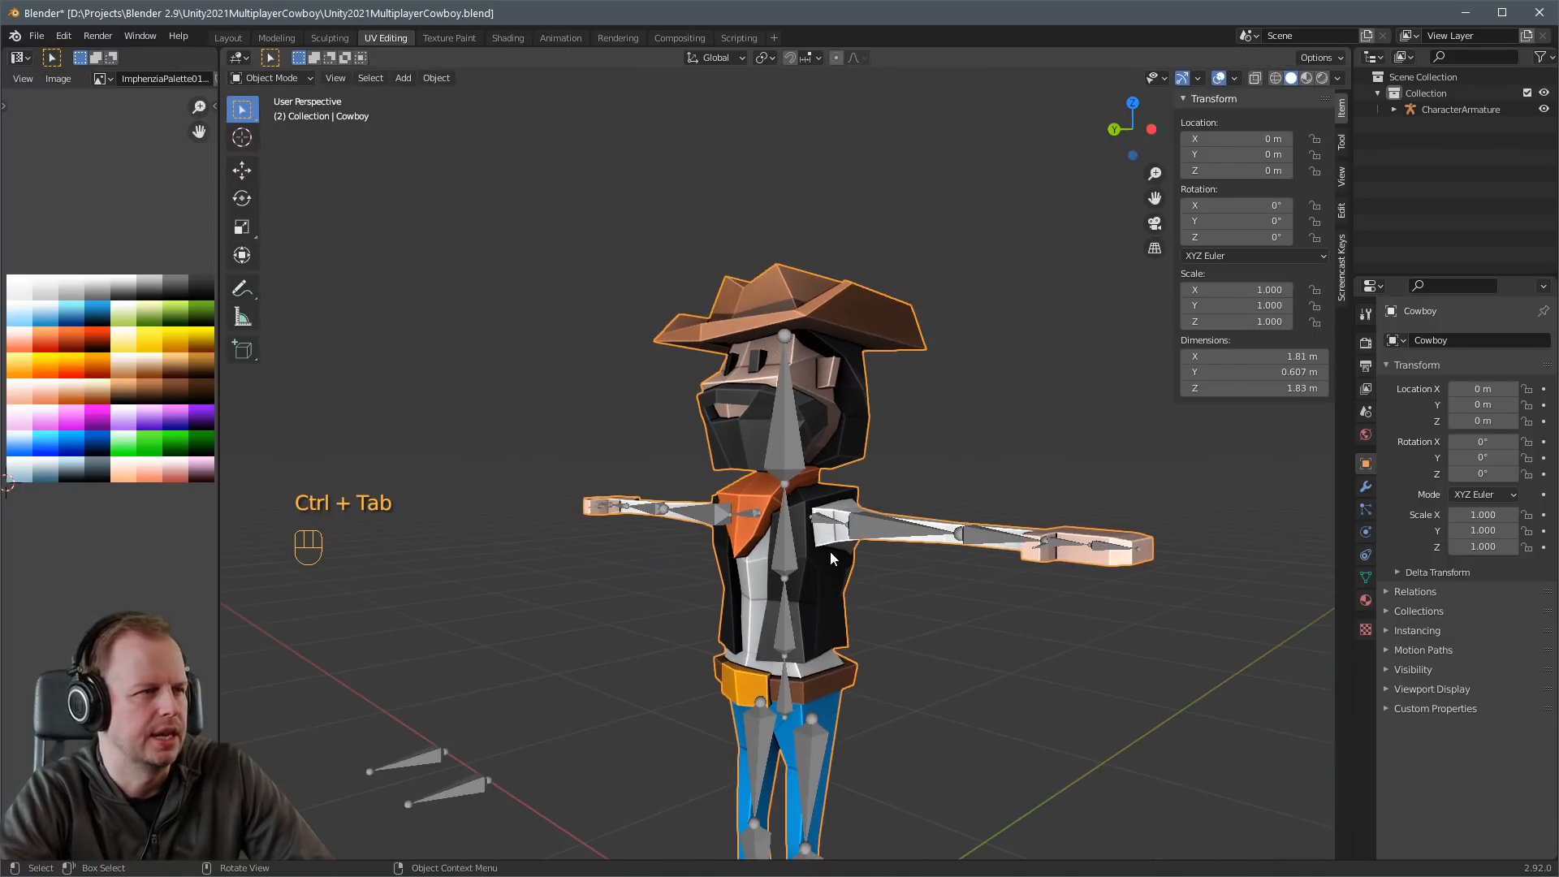
pyautogui.click(794, 542)
pyautogui.hotkey('ctrl', 'Tab')
# Test-rotate the Spine2 bone from front, angled and side views to check the neckerchief, then cancel or undo each rotation.
pyautogui.moveTo(789, 547); pyautogui.dragTo(995, 491, button='middle')
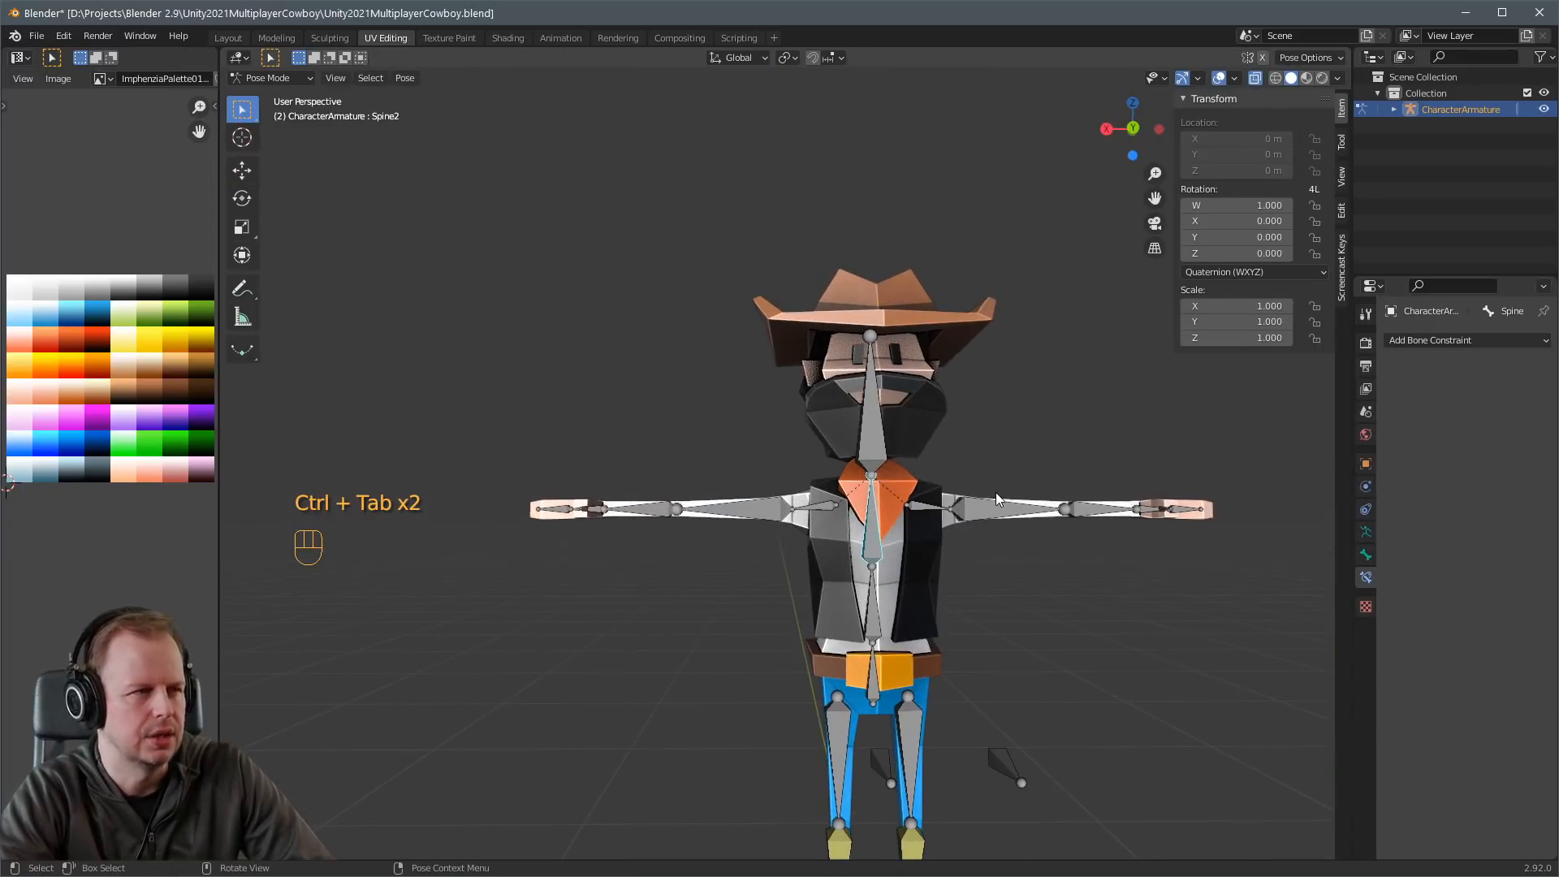
pyautogui.press('r')
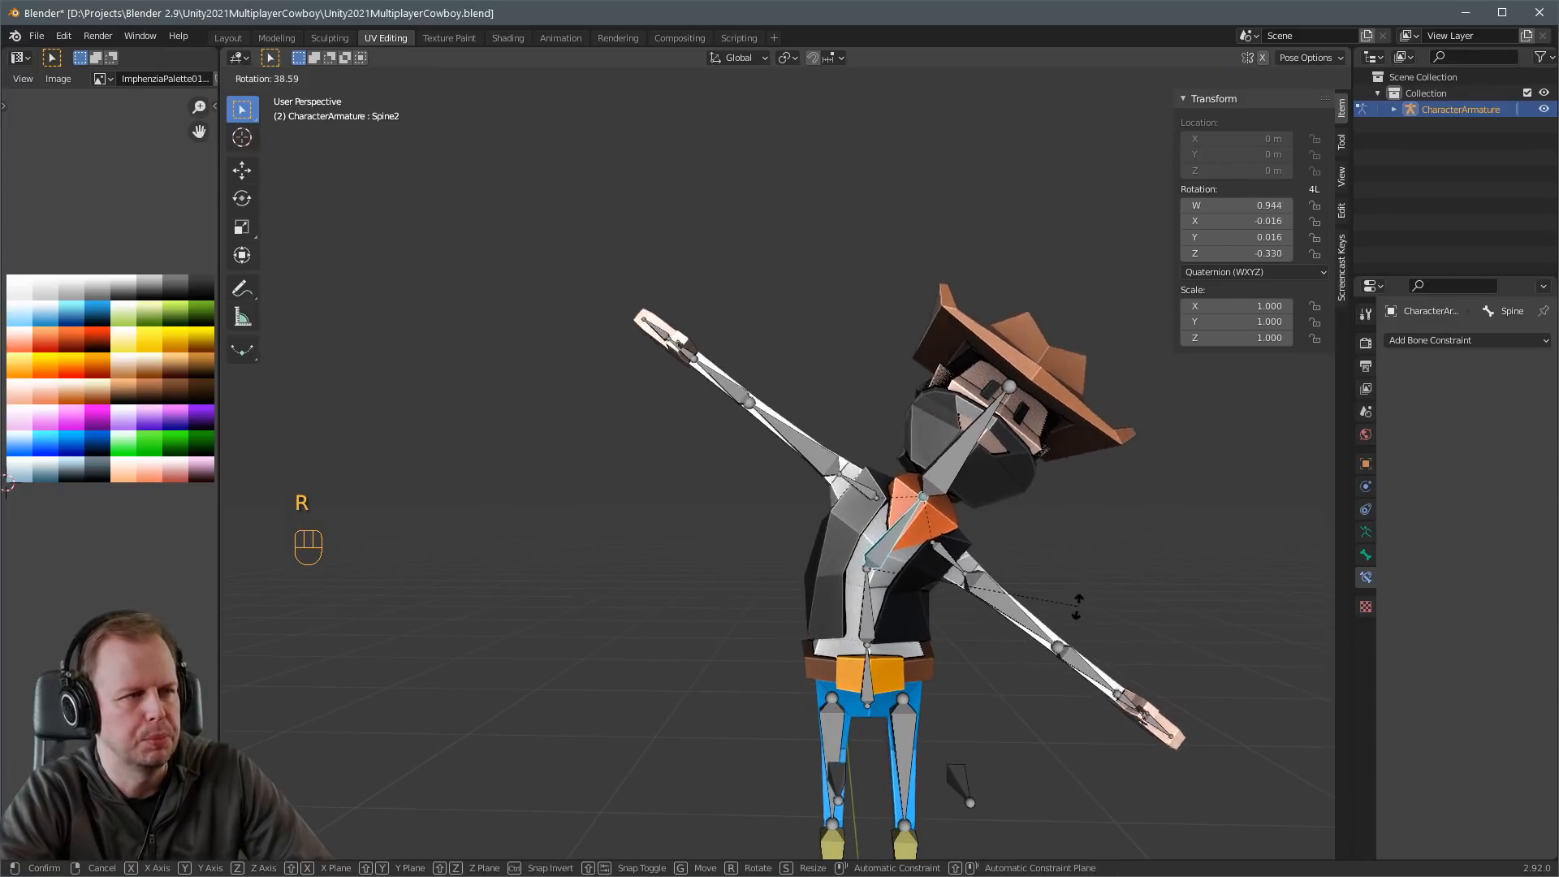
pyautogui.rightClick(1027, 516)
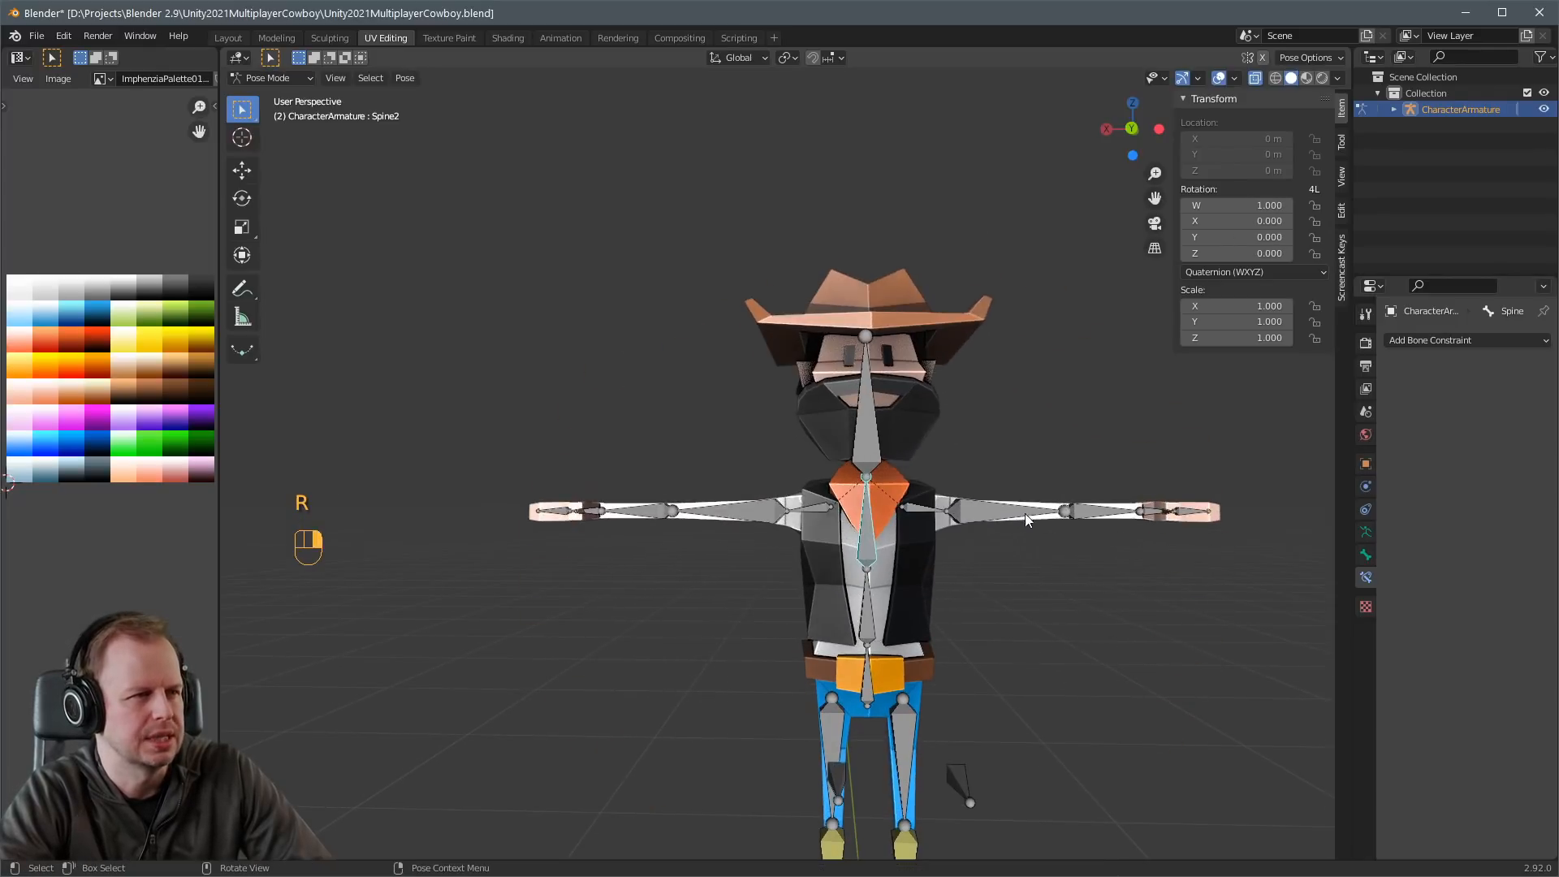
pyautogui.moveTo(1026, 516); pyautogui.dragTo(961, 526, button='middle')
pyautogui.press('r')
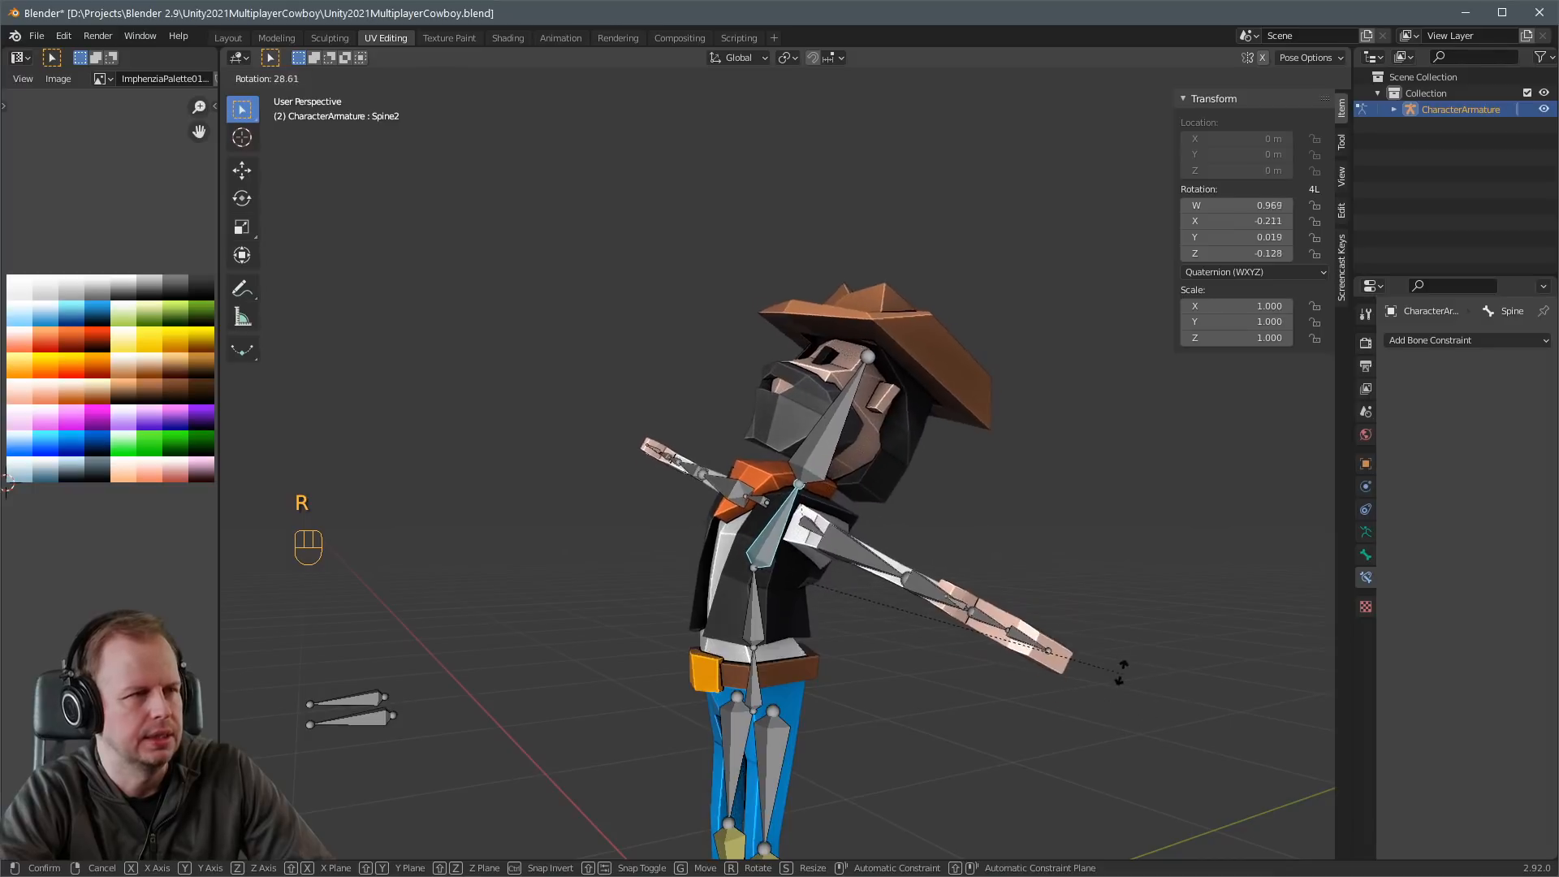
pyautogui.rightClick(1127, 588)
pyautogui.moveTo(1127, 588); pyautogui.dragTo(1093, 582, button='middle')
pyautogui.press('r')
pyautogui.press('r')
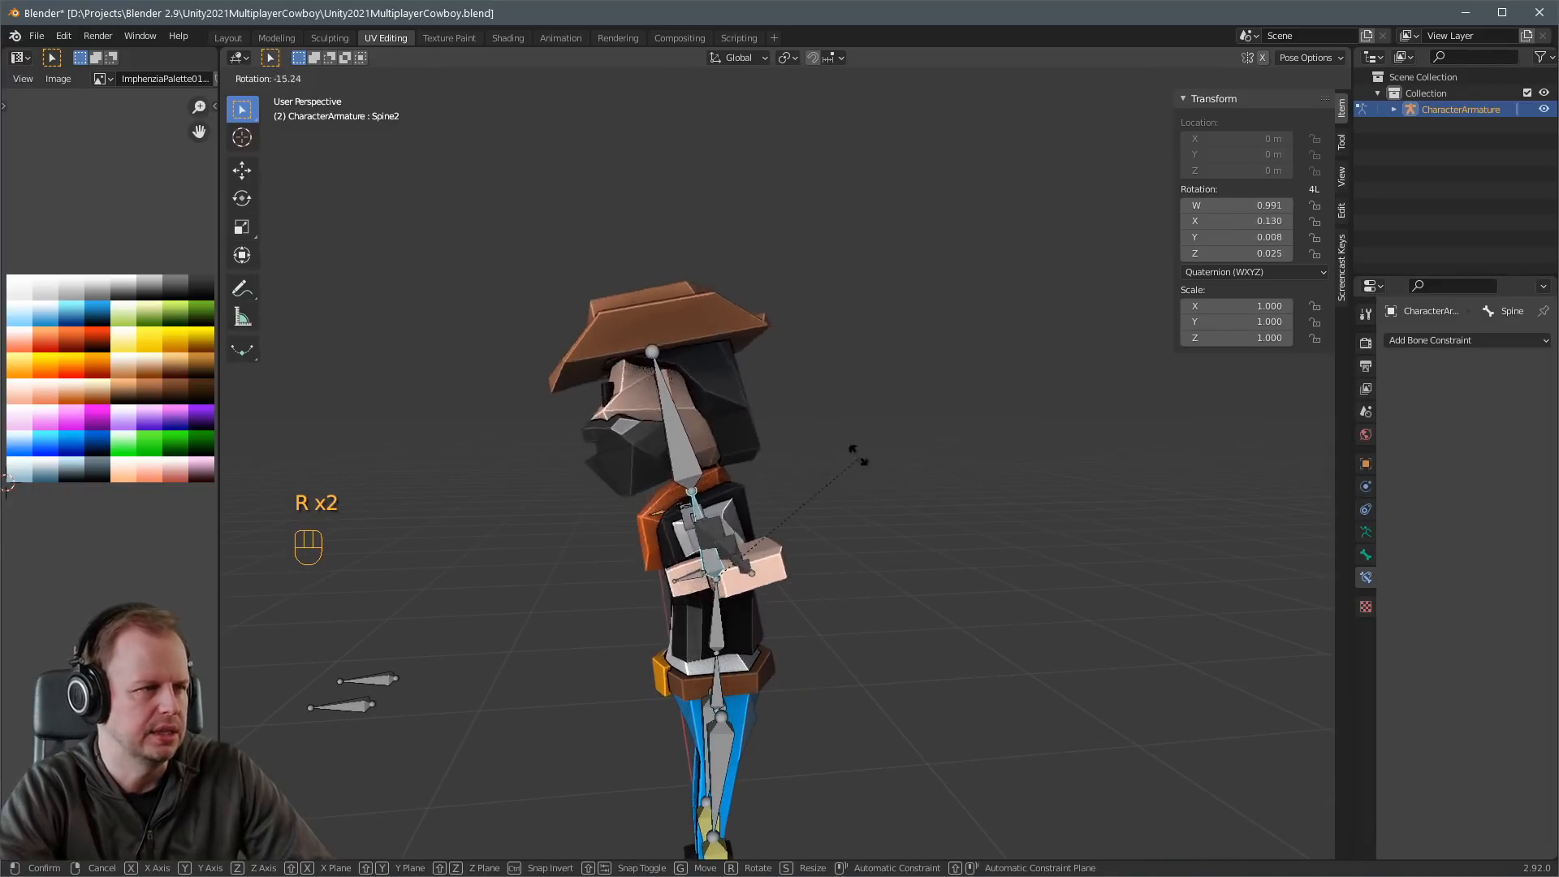
pyautogui.click(709, 393)
pyautogui.moveTo(709, 392); pyautogui.dragTo(927, 466, button='middle')
pyautogui.hotkey('ctrl', 'z')
# Select the Spine1 bone, test-rotate it to check the torso's deformation, and cancel the rotation.
pyautogui.click(834, 580)
pyautogui.press('r')
pyautogui.rightClick(1055, 591)
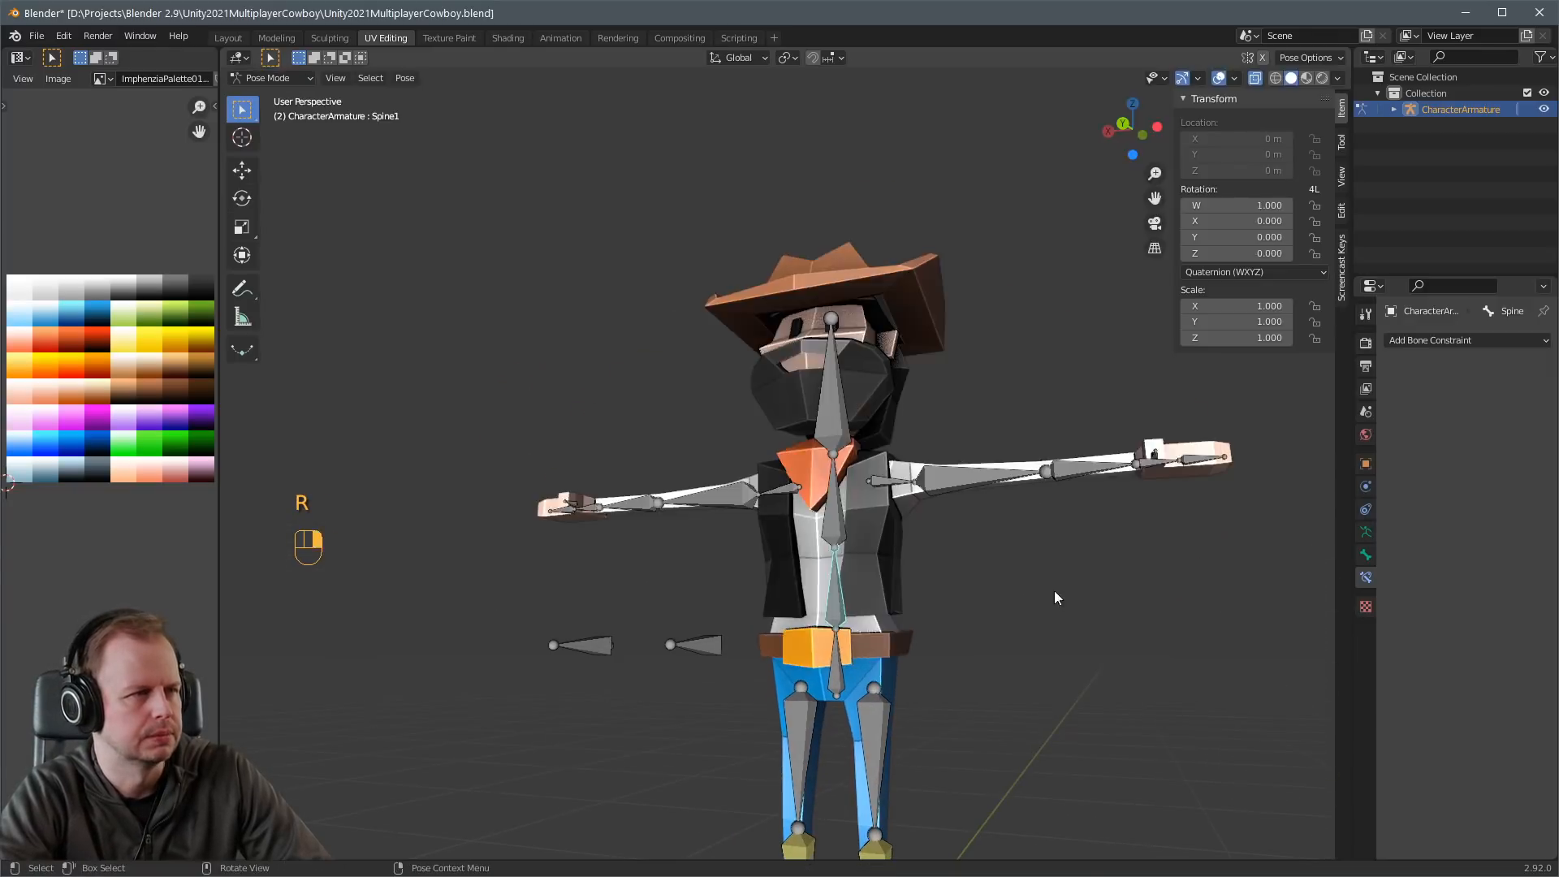
# Test the left leg by moving and rotating the IKLegTarget.L bone, then undo the moves to restore the rest pose.
pyautogui.scroll(-4, 1007, 598)
pyautogui.moveTo(982, 599); pyautogui.dragTo(811, 739, button='middle')
pyautogui.click(809, 740)
pyautogui.press('g')
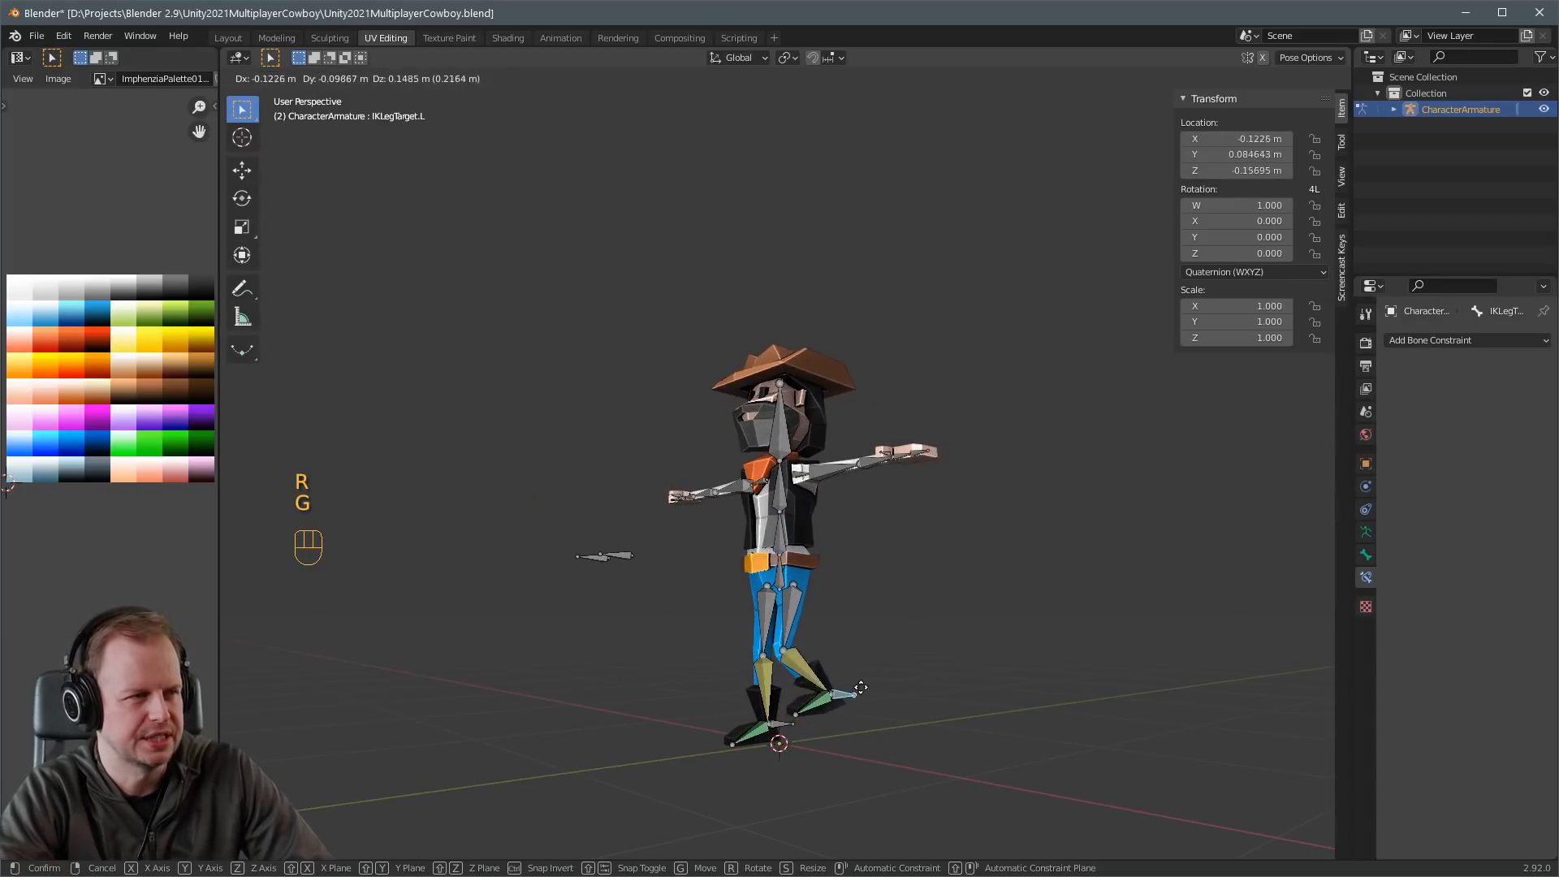
pyautogui.click(895, 664)
pyautogui.moveTo(896, 664); pyautogui.dragTo(742, 607, button='middle')
pyautogui.press('r')
pyautogui.rightClick(972, 570)
pyautogui.press('g')
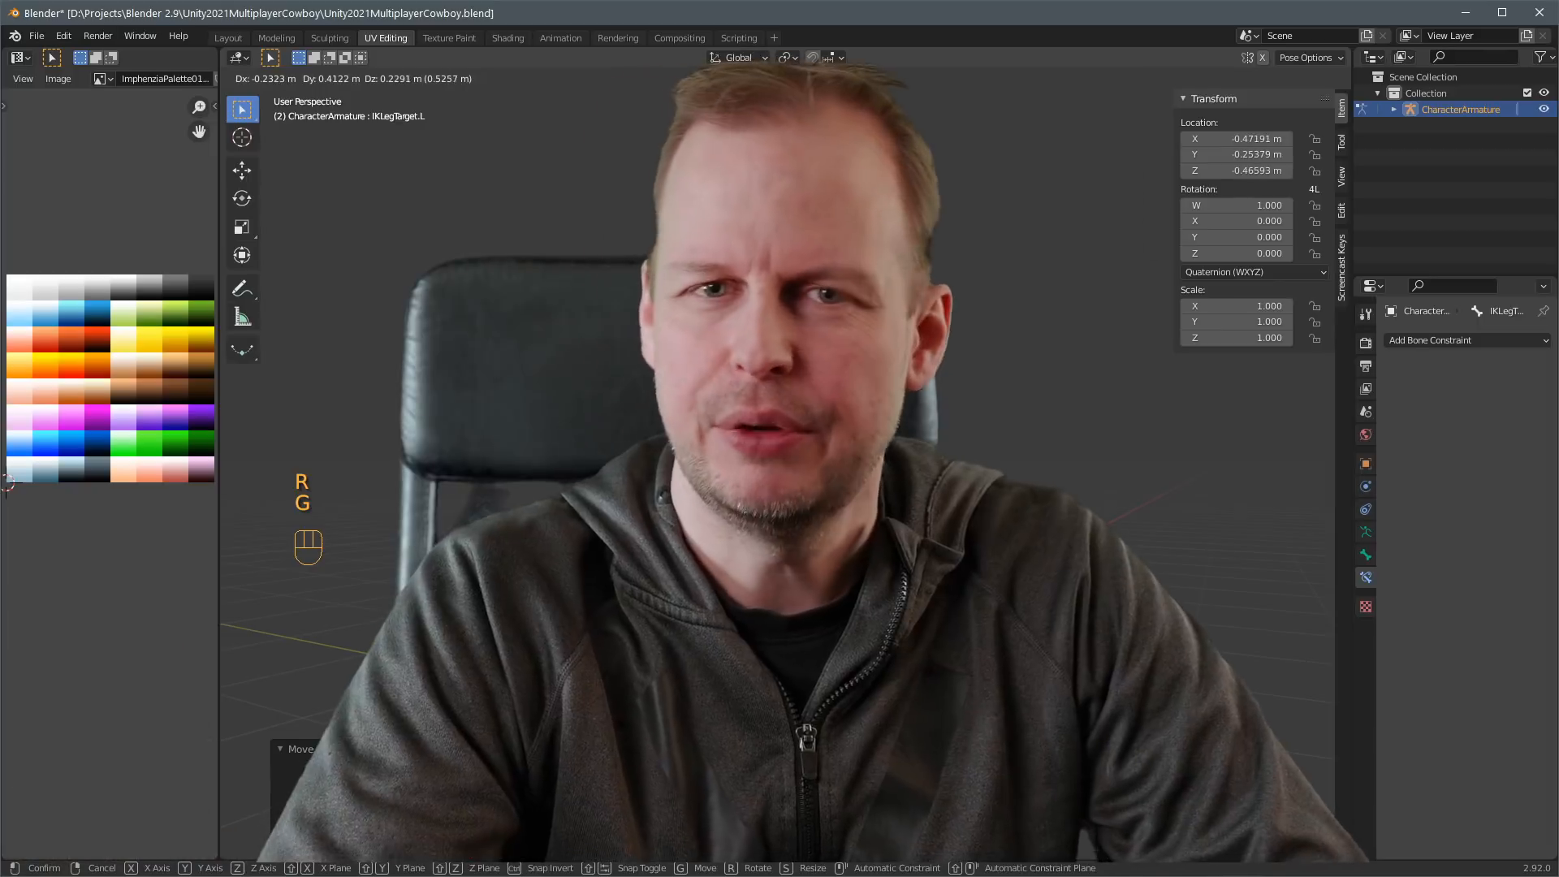
pyautogui.click(755, 540)
pyautogui.moveTo(755, 540); pyautogui.dragTo(604, 540, button='middle')
pyautogui.hotkey('ctrl', 'z')
pyautogui.hotkey('ctrl', 'z')
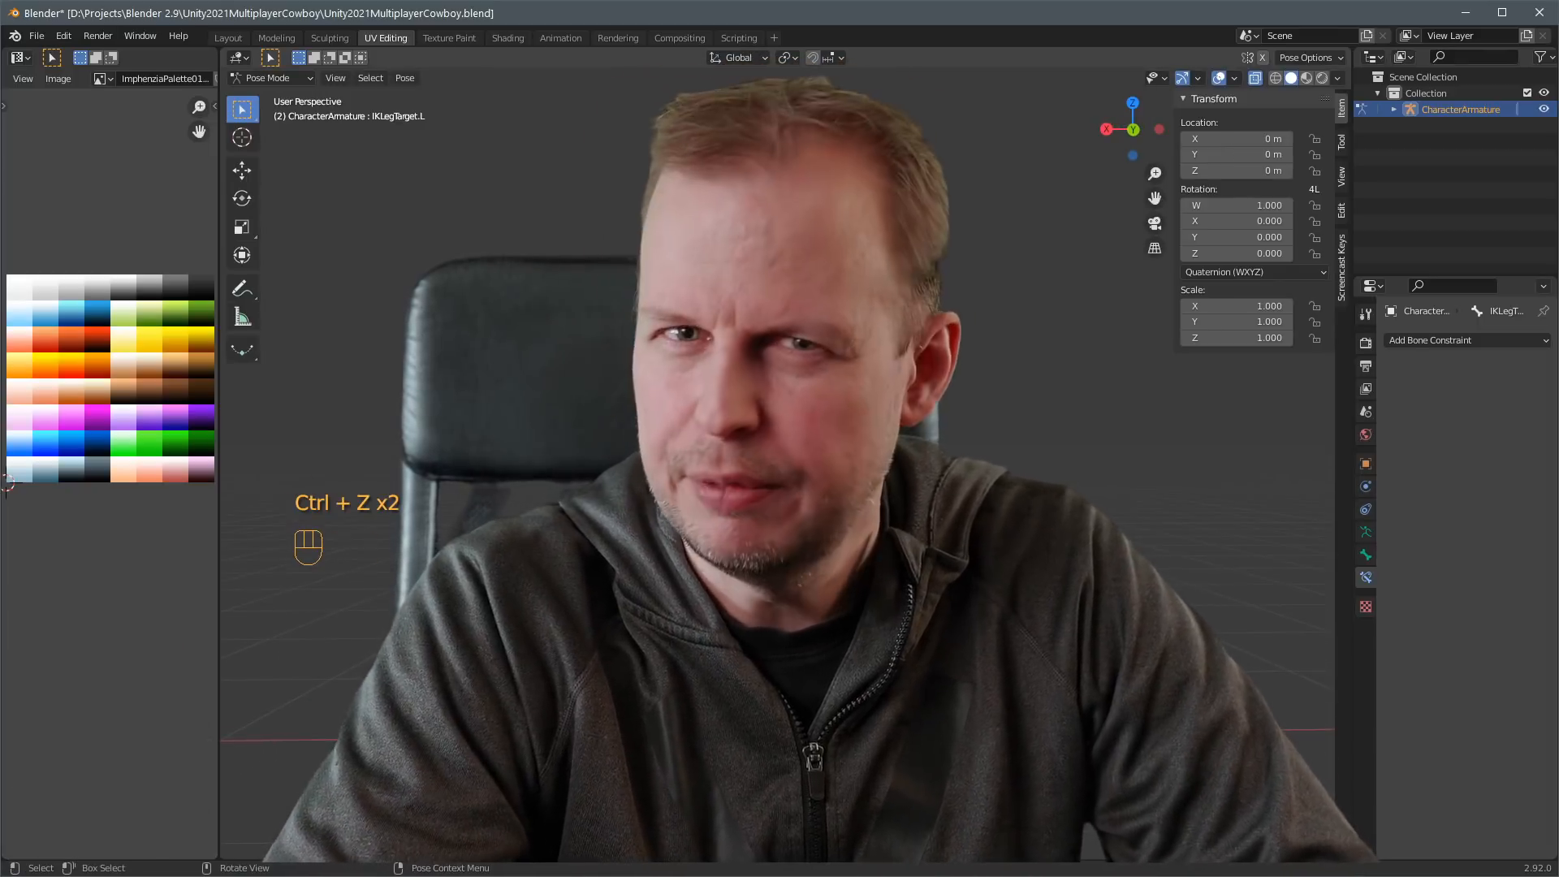
# Save the Unity2021MultiplayerCowboy.blend file.
pyautogui.scroll(3, 779, 519)
pyautogui.moveTo(779, 520); pyautogui.dragTo(686, 532, button='middle')
pyautogui.hotkey('ctrl', 's')
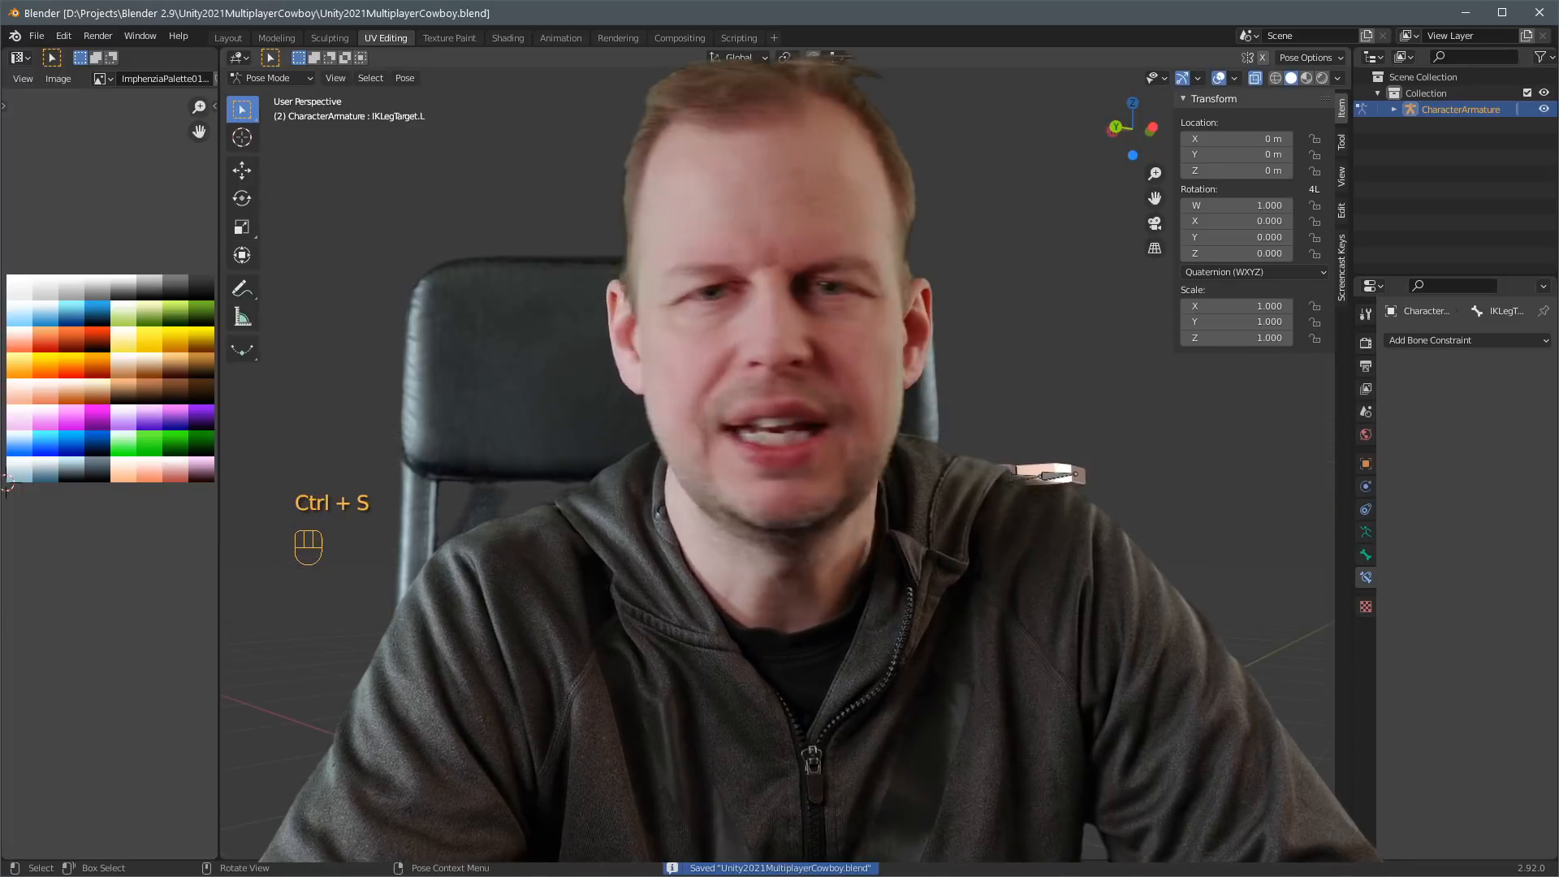